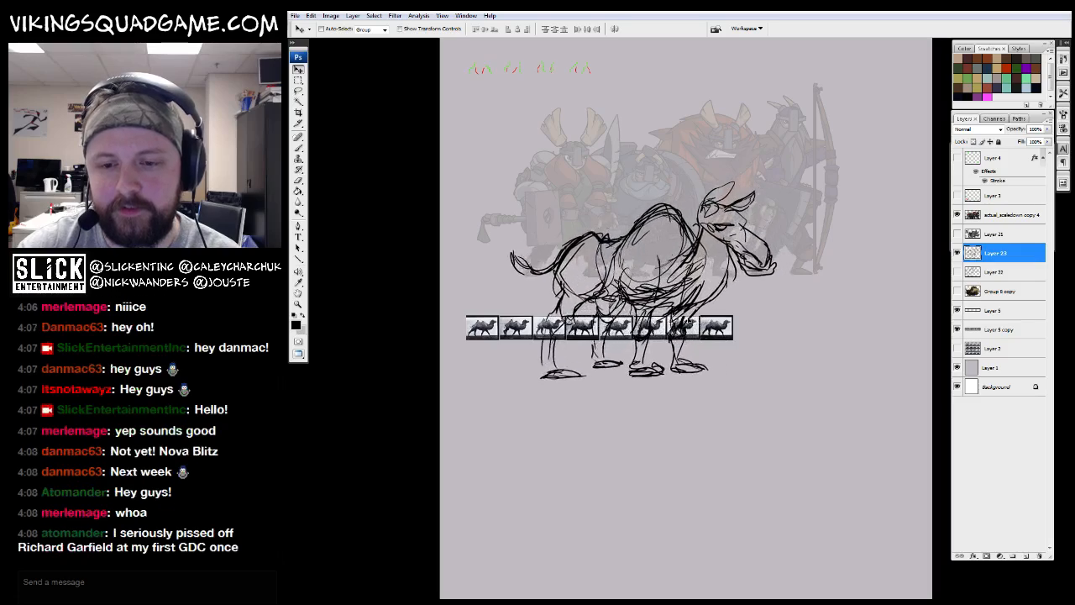
# Move the camel photo strip on Layer 5 copy down until it sits clear of the camel sketch
pyautogui.click(681, 327)
pyautogui.click(681, 327)
pyautogui.click(995, 331)
pyautogui.moveTo(705, 403); pyautogui.dragTo(754, 568)
pyautogui.moveTo(759, 342); pyautogui.dragTo(749, 497)
pyautogui.keyDown('alt'); pyautogui.click(719, 383); pyautogui.keyUp('alt')
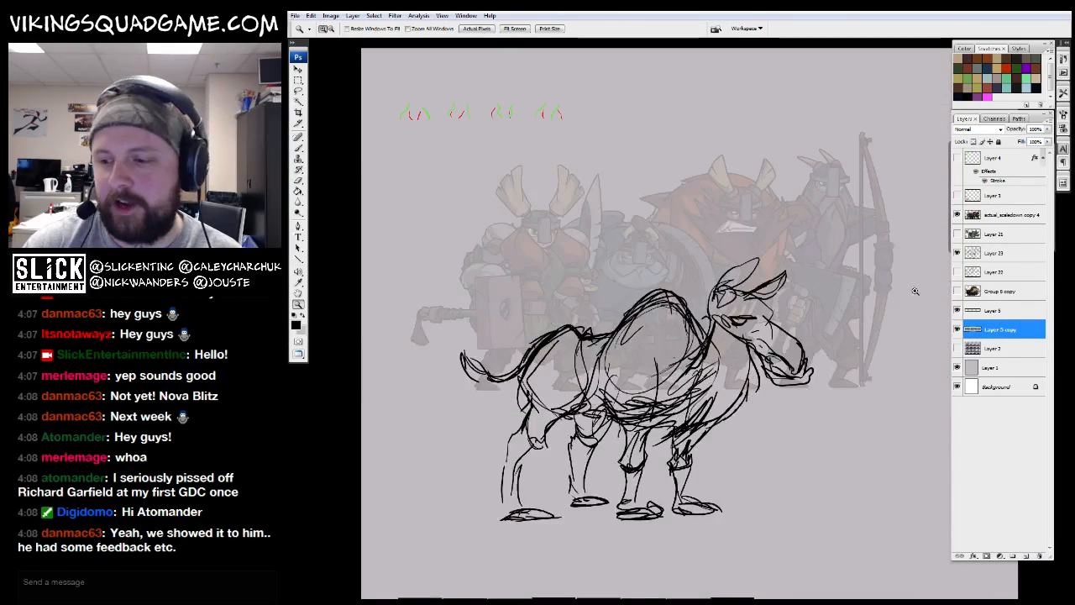
# Lasso the camel's legs and underside on Layer 23 and transform them to be narrower and shorter beneath the body
pyautogui.click(984, 274)
pyautogui.click(988, 255)
pyautogui.moveTo(713, 395); pyautogui.dragTo(712, 380)
pyautogui.moveTo(495, 277); pyautogui.dragTo(856, 563)
pyautogui.moveTo(688, 382); pyautogui.dragTo(721, 427)
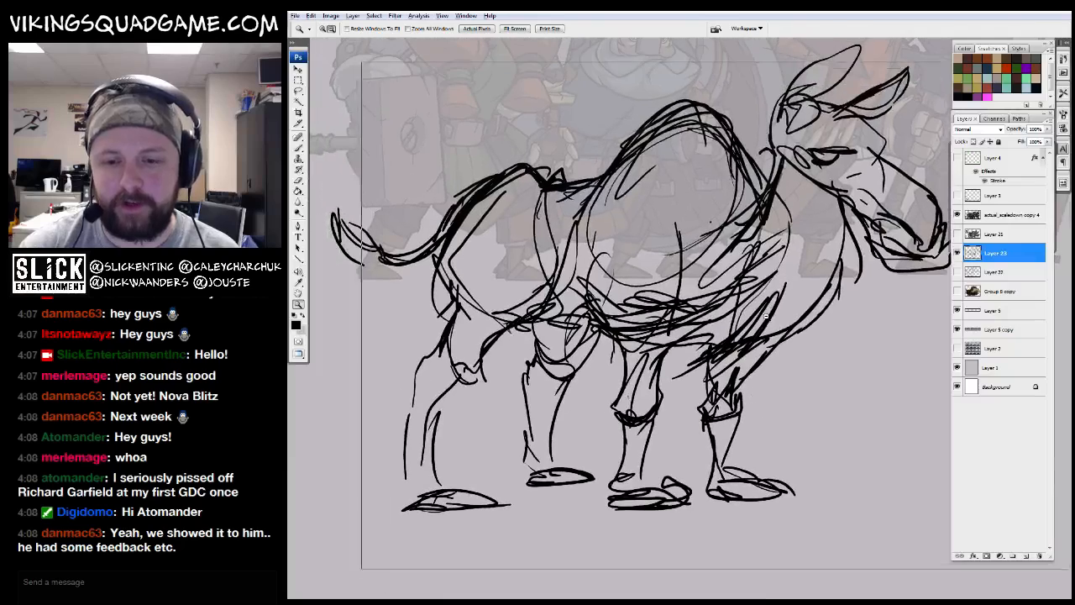
pyautogui.keyDown('alt'); pyautogui.click(768, 345); pyautogui.keyUp('alt')
pyautogui.moveTo(766, 346); pyautogui.dragTo(739, 361)
pyautogui.press('l')
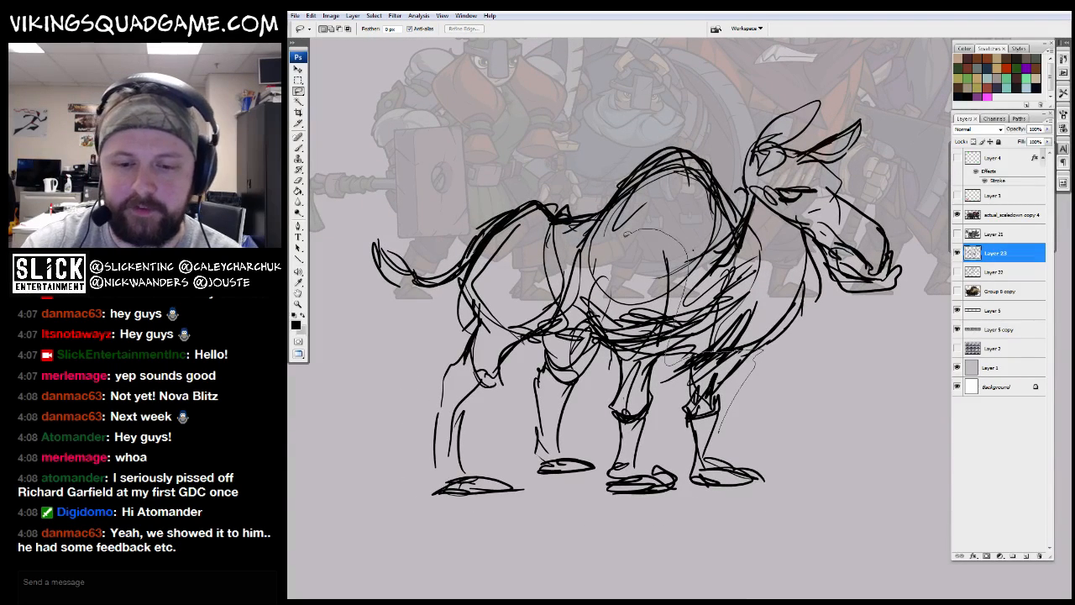
pyautogui.moveTo(519, 266)
pyautogui.mouseDown()
pyautogui.moveTo(782, 468)
pyautogui.moveTo(797, 361)
pyautogui.mouseUp()
pyautogui.hotkey('ctrl', 't')
pyautogui.moveTo(372, 236); pyautogui.dragTo(382, 245)
pyautogui.moveTo(782, 242); pyautogui.dragTo(724, 290)
pyautogui.moveTo(685, 346); pyautogui.dragTo(746, 290)
pyautogui.moveTo(780, 234); pyautogui.dragTo(795, 222)
pyautogui.moveTo(736, 304); pyautogui.dragTo(726, 322)
pyautogui.press('Return')
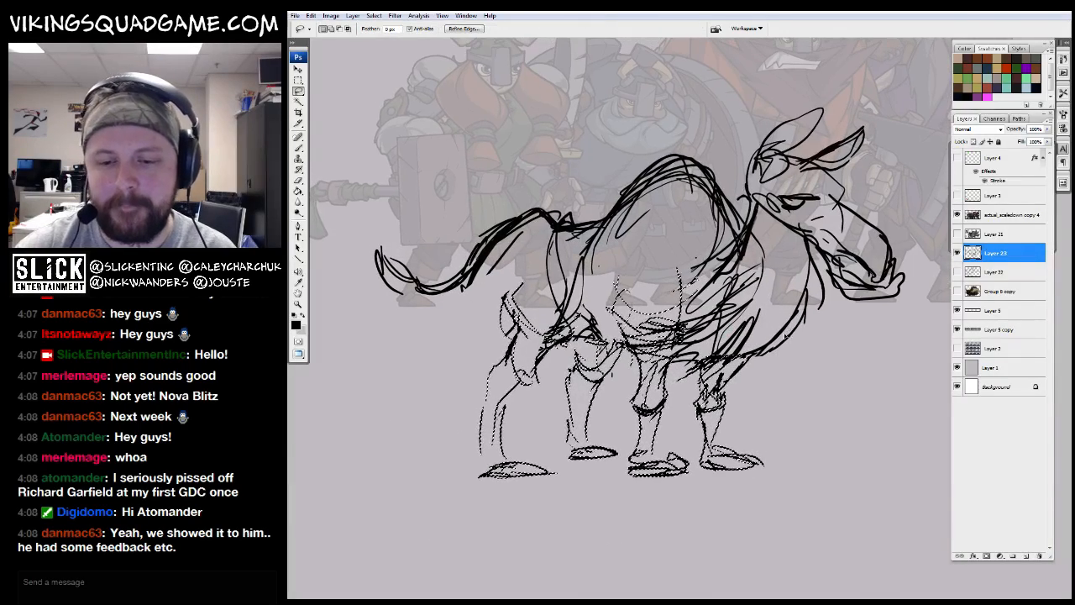
pyautogui.hotkey('ctrl', 'd')
# Move the camel photo strip from beneath the sketch to above the faded character lineup
pyautogui.moveTo(388, 112); pyautogui.dragTo(1038, 582)
pyautogui.hotkey('ctrl', '-')
pyautogui.press('b')
pyautogui.moveTo(582, 499); pyautogui.dragTo(815, 274)
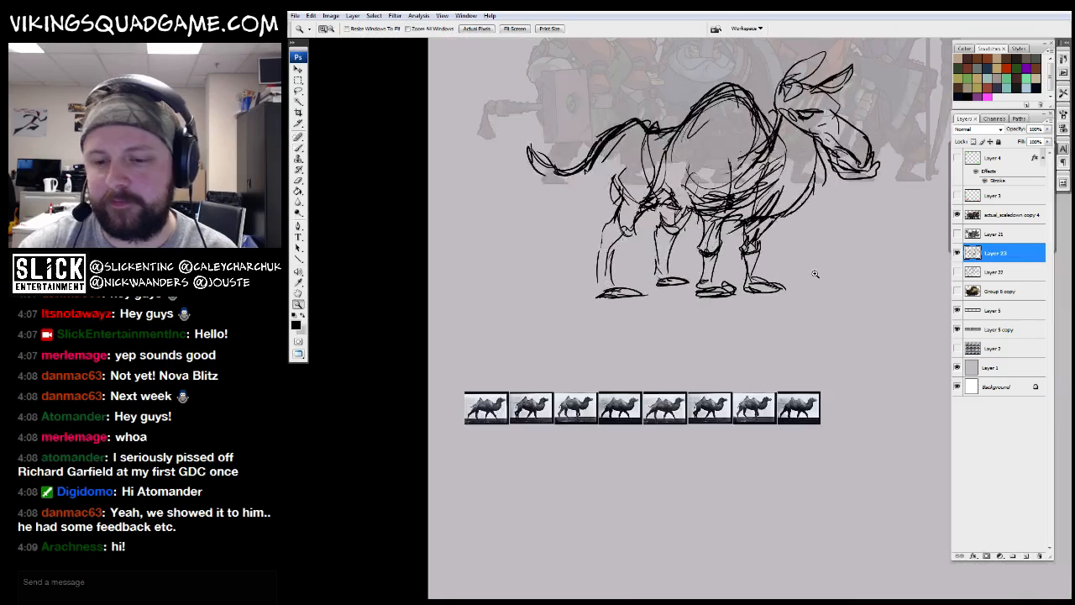
pyautogui.keyDown('alt'); pyautogui.click(796, 341); pyautogui.keyUp('alt')
pyautogui.press('v')
pyautogui.keyDown('ctrl'); pyautogui.click(731, 399); pyautogui.keyUp('ctrl')
pyautogui.moveTo(742, 396)
pyautogui.mouseDown()
pyautogui.moveTo(771, 219)
pyautogui.moveTo(737, 360)
pyautogui.mouseUp()
pyautogui.moveTo(737, 360); pyautogui.dragTo(741, 168)
pyautogui.moveTo(740, 168); pyautogui.dragTo(734, 156)
pyautogui.moveTo(659, 193); pyautogui.dragTo(718, 462)
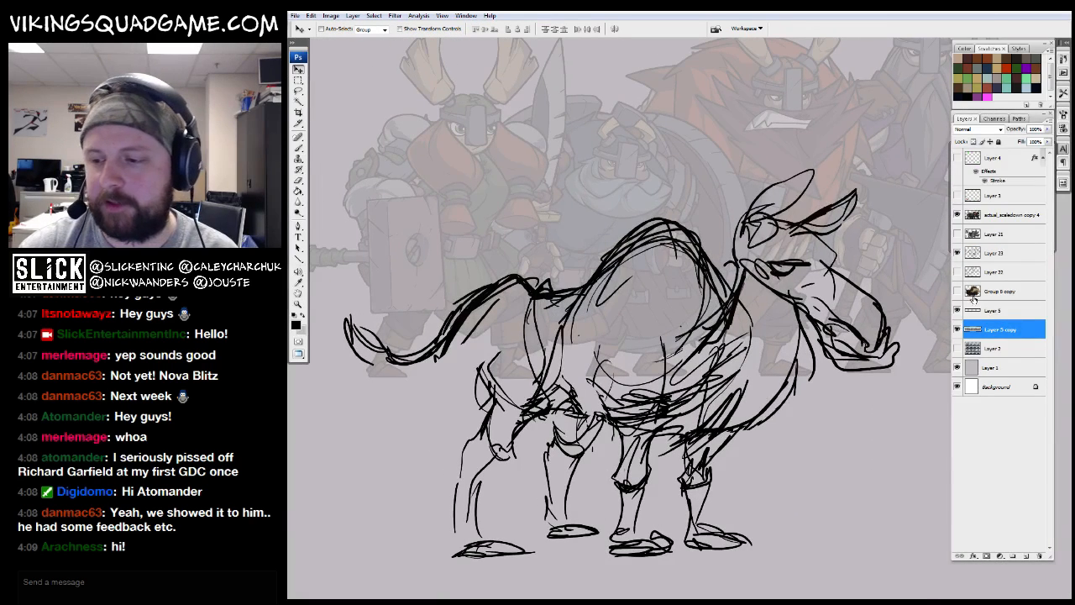
# Move the camel sketch on Layer 23 down so it stands below the character lineup
pyautogui.click(988, 255)
pyautogui.keyDown('alt'); pyautogui.click(643, 295); pyautogui.keyUp('alt')
pyautogui.keyDown('alt'); pyautogui.click(754, 443); pyautogui.keyUp('alt')
pyautogui.moveTo(739, 441); pyautogui.dragTo(753, 402)
pyautogui.moveTo(747, 312); pyautogui.dragTo(729, 470)
pyautogui.moveTo(731, 469)
pyautogui.mouseDown()
pyautogui.moveTo(689, 374)
pyautogui.moveTo(683, 322)
pyautogui.mouseUp()
pyautogui.keyDown('ctrl'); pyautogui.click(703, 370); pyautogui.keyUp('ctrl')
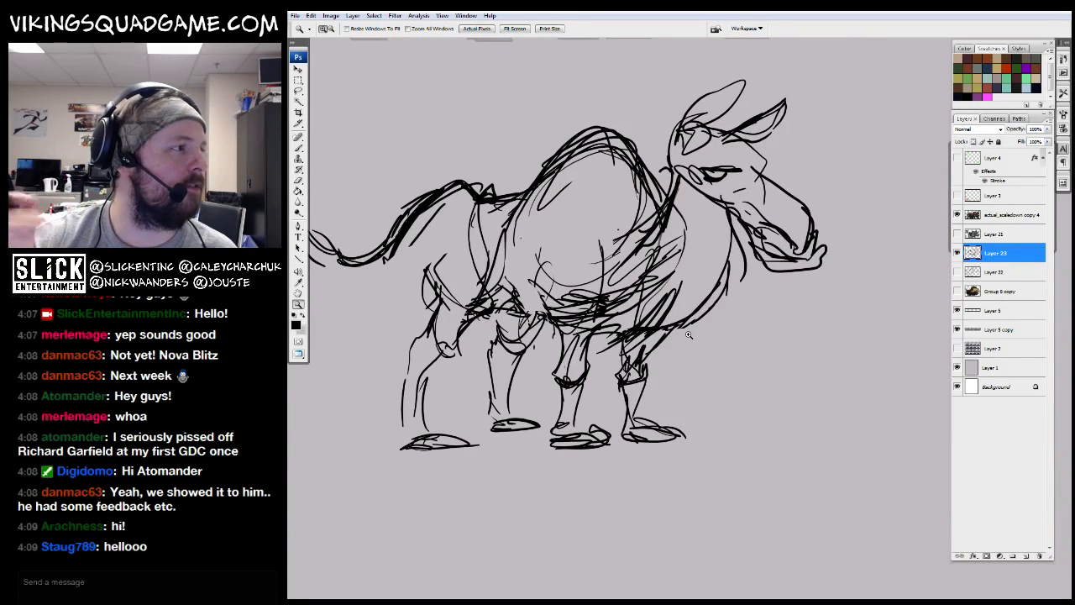
# Brush a curved rump line on the camel sketch from the base of the tail down to the hind leg
pyautogui.moveTo(689, 335); pyautogui.dragTo(670, 360)
pyautogui.keyDown('alt'); pyautogui.click(713, 362); pyautogui.keyUp('alt')
pyautogui.moveTo(687, 414); pyautogui.dragTo(689, 411)
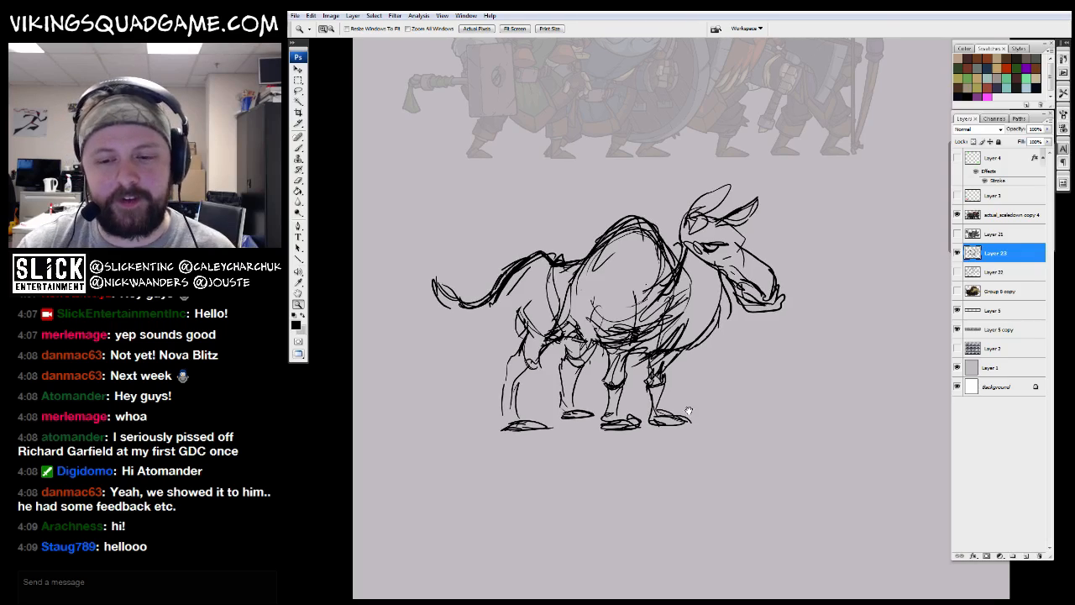
pyautogui.keyDown('ctrl'); pyautogui.click(558, 273); pyautogui.keyUp('ctrl')
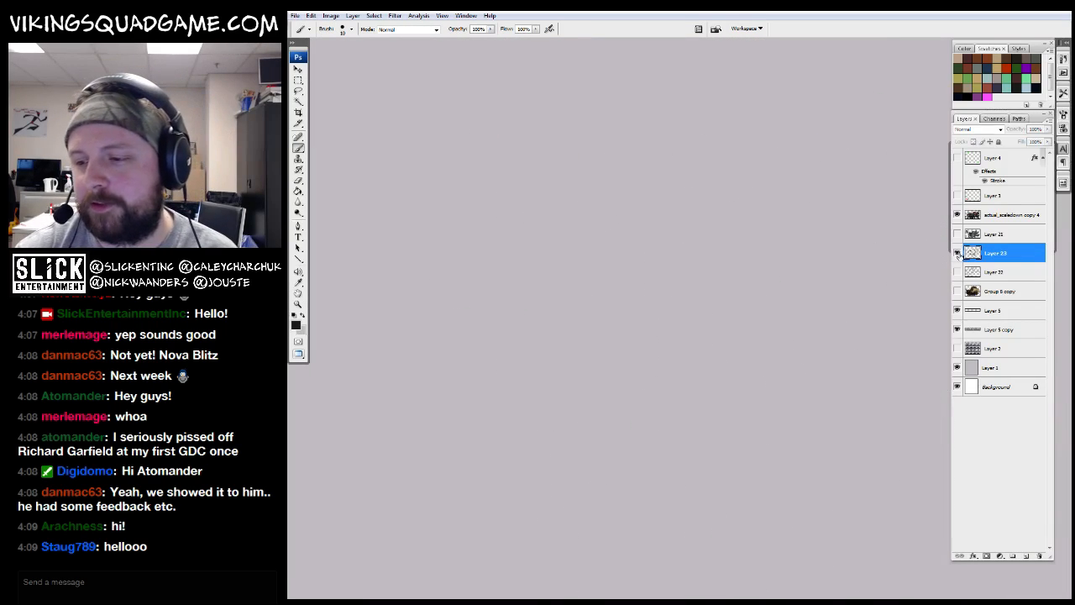
pyautogui.moveTo(598, 220); pyautogui.dragTo(601, 395)
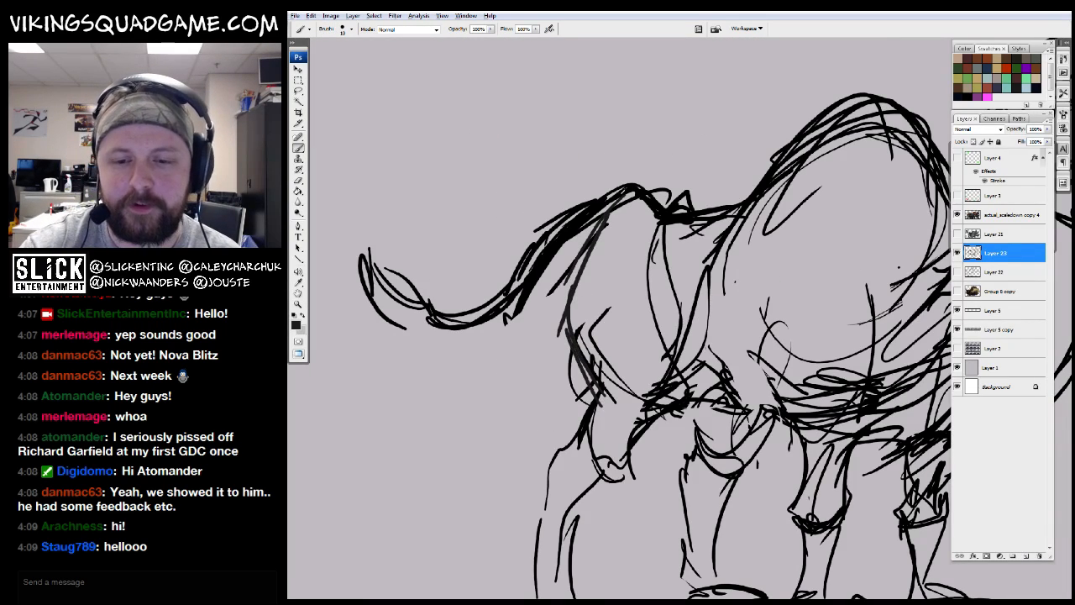
pyautogui.moveTo(630, 194); pyautogui.dragTo(561, 344)
pyautogui.rightClick(641, 267)
pyautogui.moveTo(841, 186); pyautogui.dragTo(803, 226)
pyautogui.hotkey('alt', 'space')
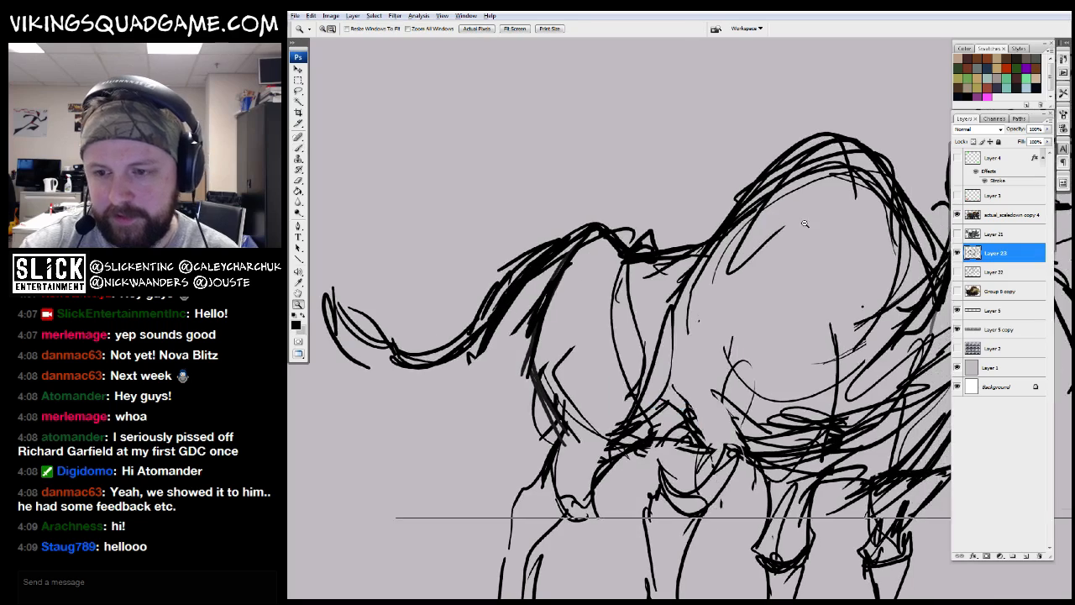
# Add a new layer directly above Layer 23 for a second camel sketch
pyautogui.keyDown('alt'); pyautogui.click(813, 271); pyautogui.keyUp('alt')
pyautogui.keyDown('alt'); pyautogui.click(813, 270); pyautogui.keyUp('alt')
pyautogui.keyDown('alt'); pyautogui.click(811, 285); pyautogui.keyUp('alt')
pyautogui.moveTo(806, 385); pyautogui.dragTo(653, 401)
pyautogui.press('v')
pyautogui.moveTo(789, 296)
pyautogui.mouseDown()
pyautogui.moveTo(745, 305)
pyautogui.moveTo(782, 392)
pyautogui.moveTo(717, 361)
pyautogui.mouseUp()
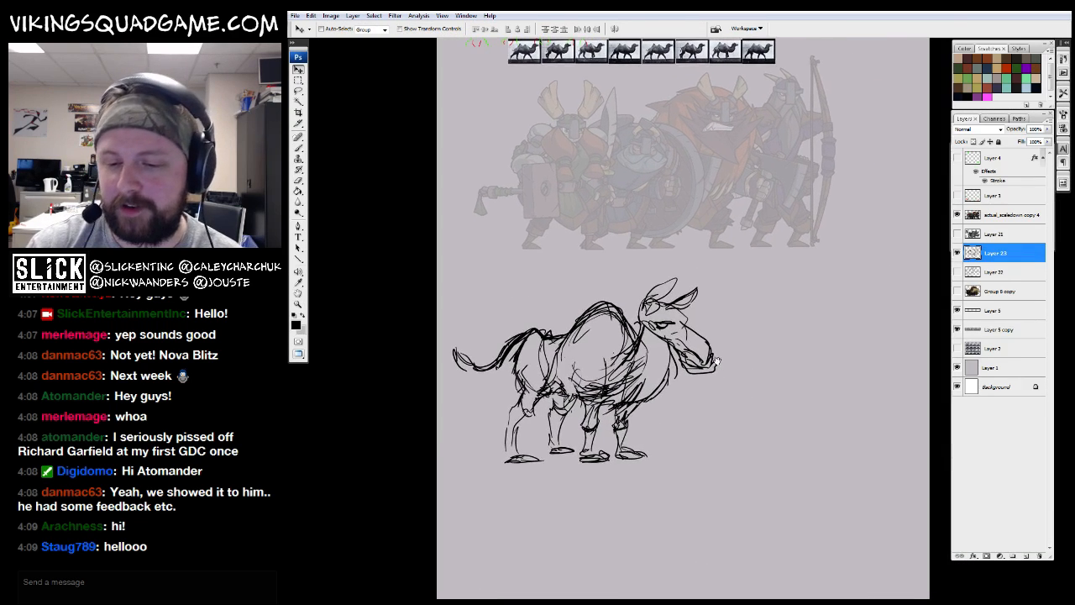
pyautogui.click(1024, 557)
# Sketch the muzzle, lips and jaw of a second camel head facing the first camel
pyautogui.moveTo(787, 333); pyautogui.dragTo(730, 299)
pyautogui.keyDown('ctrl'); pyautogui.click(742, 350); pyautogui.keyUp('ctrl')
pyautogui.keyDown('ctrl'); pyautogui.click(741, 350); pyautogui.keyUp('ctrl')
pyautogui.moveTo(742, 350); pyautogui.dragTo(718, 369)
pyautogui.press('b')
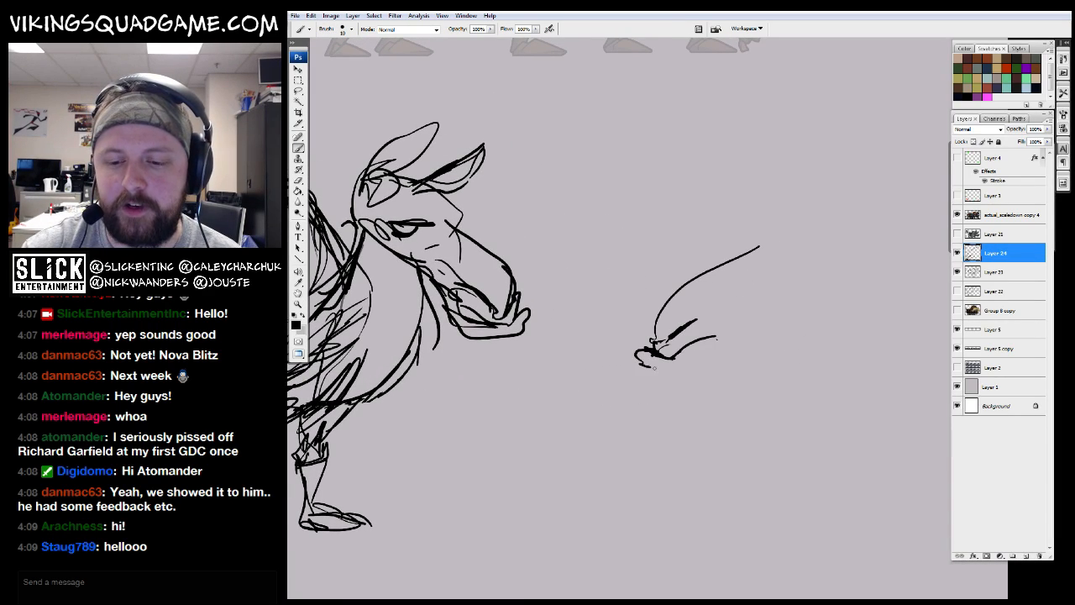
pyautogui.moveTo(700, 352)
pyautogui.mouseDown()
pyautogui.moveTo(806, 350)
pyautogui.moveTo(786, 341)
pyautogui.mouseUp()
pyautogui.moveTo(728, 371); pyautogui.dragTo(782, 340)
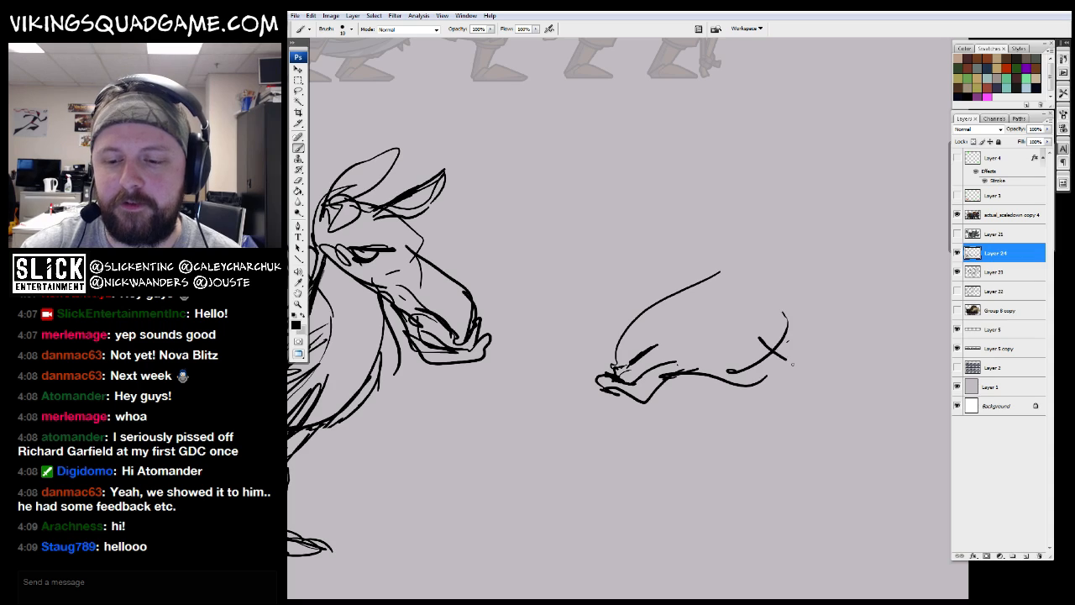
# Sketch the second camel's jaw corner, throat, neck, crown and tall pointed rear ear
pyautogui.moveTo(763, 377); pyautogui.dragTo(753, 388)
pyautogui.moveTo(779, 436)
pyautogui.mouseDown()
pyautogui.moveTo(760, 416)
pyautogui.moveTo(820, 524)
pyautogui.mouseUp()
pyautogui.moveTo(886, 413)
pyautogui.mouseDown()
pyautogui.moveTo(779, 264)
pyautogui.moveTo(722, 249)
pyautogui.moveTo(697, 255)
pyautogui.mouseUp()
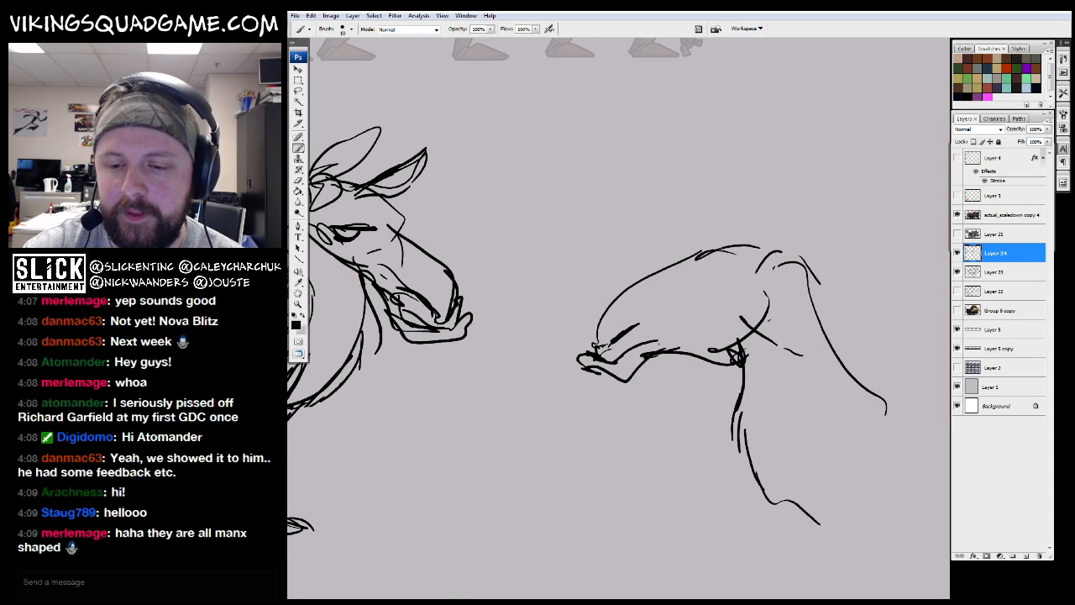
pyautogui.moveTo(793, 268); pyautogui.dragTo(716, 231)
pyautogui.moveTo(755, 336); pyautogui.dragTo(779, 380)
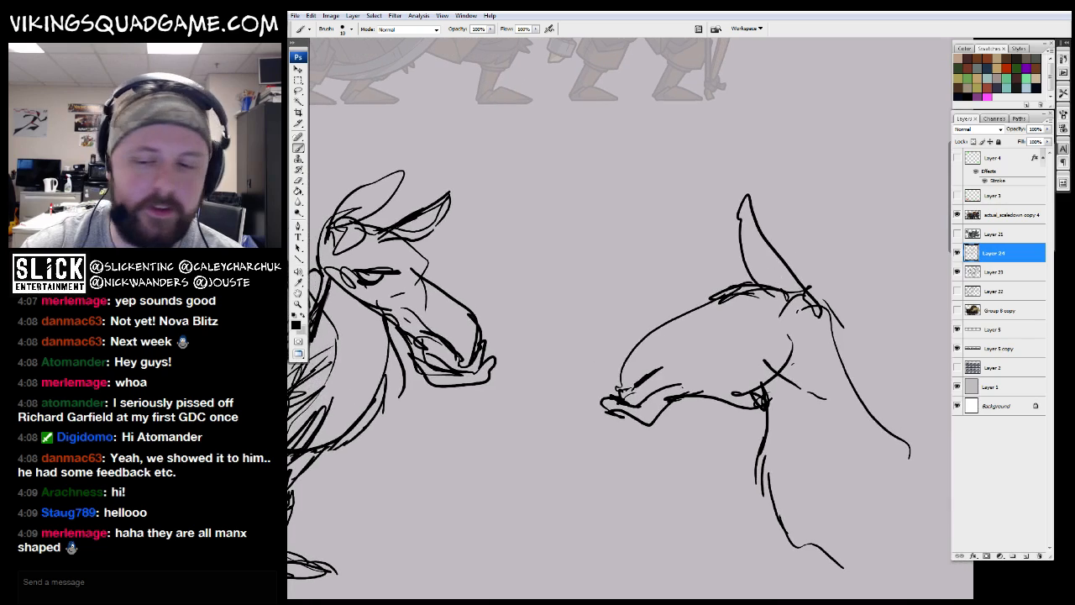
# Examine the camel walk photos up close for the head and neck shape
pyautogui.moveTo(666, 272); pyautogui.dragTo(679, 547)
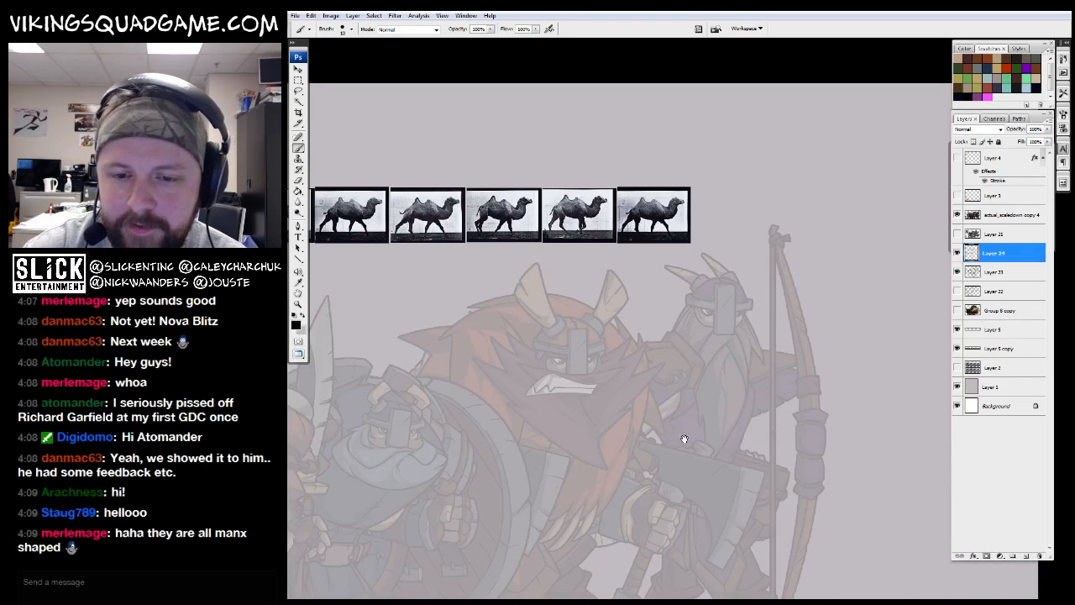
pyautogui.press('z')
pyautogui.moveTo(603, 175); pyautogui.dragTo(731, 281)
pyautogui.moveTo(530, 385); pyautogui.dragTo(616, 436)
pyautogui.moveTo(471, 450); pyautogui.dragTo(813, 447)
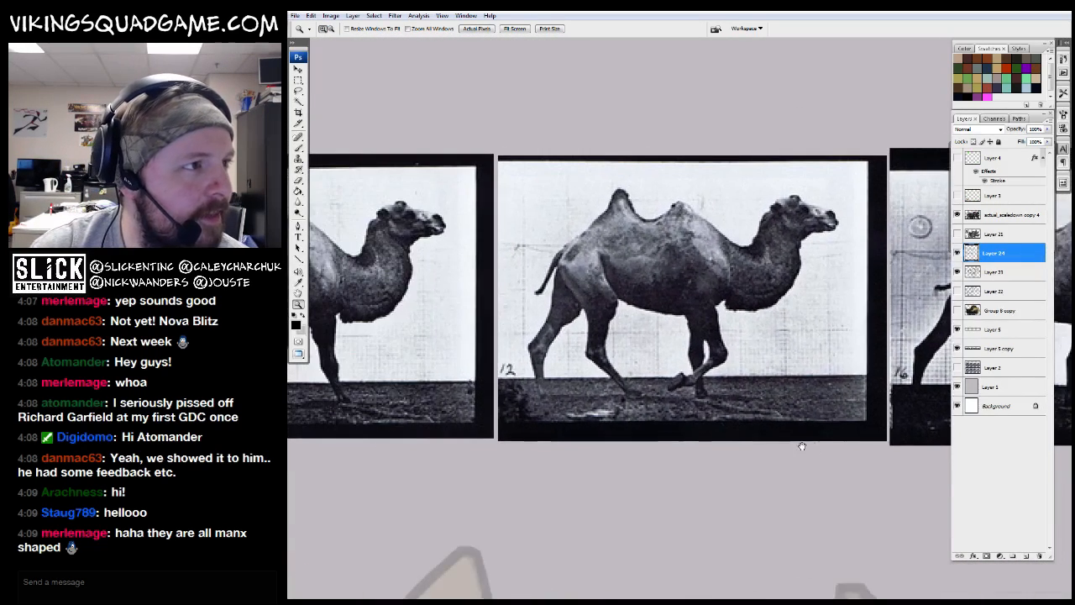
pyautogui.moveTo(547, 482); pyautogui.dragTo(772, 475)
pyautogui.keyDown('alt'); pyautogui.click(717, 440); pyautogui.keyUp('alt')
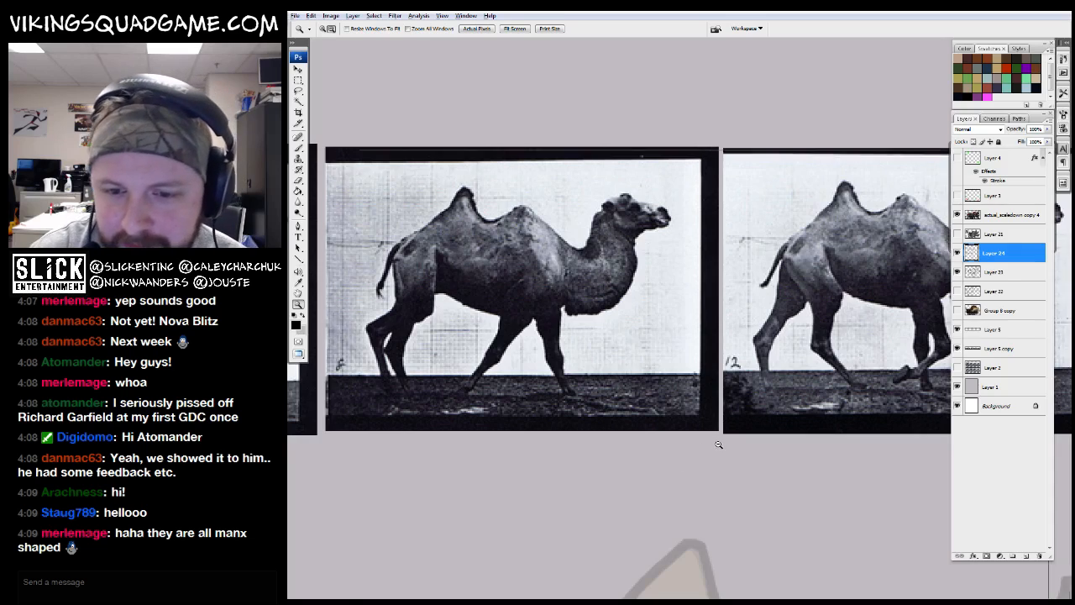
pyautogui.keyDown('alt'); pyautogui.click(712, 461); pyautogui.keyUp('alt')
pyautogui.moveTo(716, 522); pyautogui.dragTo(645, 374)
pyautogui.scroll(-15, 699, 514)
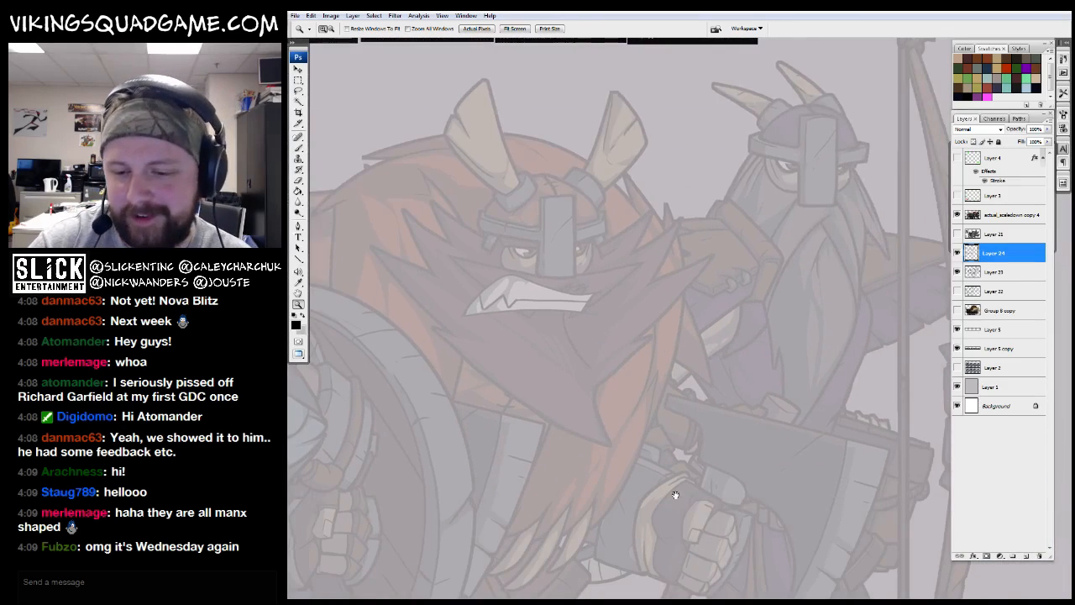
# Draw the second camel's half-closed eye, brow and front ear, and darken the muzzle outline
pyautogui.moveTo(738, 297); pyautogui.dragTo(758, 282)
pyautogui.press('b')
pyautogui.moveTo(690, 302)
pyautogui.mouseDown()
pyautogui.moveTo(591, 329)
pyautogui.moveTo(712, 332)
pyautogui.mouseUp()
pyautogui.moveTo(605, 336)
pyautogui.mouseDown()
pyautogui.moveTo(632, 355)
pyautogui.moveTo(608, 351)
pyautogui.mouseUp()
pyautogui.moveTo(668, 343)
pyautogui.mouseDown()
pyautogui.moveTo(737, 291)
pyautogui.moveTo(734, 272)
pyautogui.mouseUp()
pyautogui.moveTo(662, 254)
pyautogui.mouseDown()
pyautogui.moveTo(615, 283)
pyautogui.moveTo(534, 377)
pyautogui.mouseUp()
pyautogui.moveTo(588, 299)
pyautogui.mouseDown()
pyautogui.moveTo(539, 409)
pyautogui.moveTo(521, 346)
pyautogui.mouseUp()
# Add inner contour lines to both of the second camel's ears and hatch the base of the tall ear
pyautogui.press('z')
pyautogui.keyDown('alt'); pyautogui.click(507, 358); pyautogui.keyUp('alt')
pyautogui.keyDown('alt'); pyautogui.click(631, 361); pyautogui.keyUp('alt')
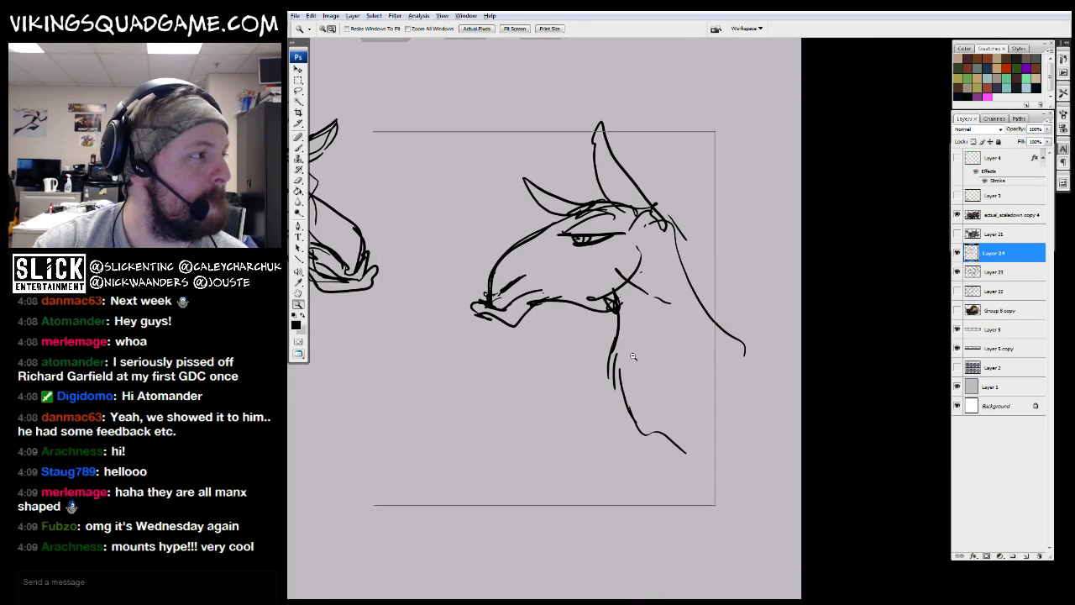
pyautogui.keyDown('alt'); pyautogui.click(662, 353); pyautogui.keyUp('alt')
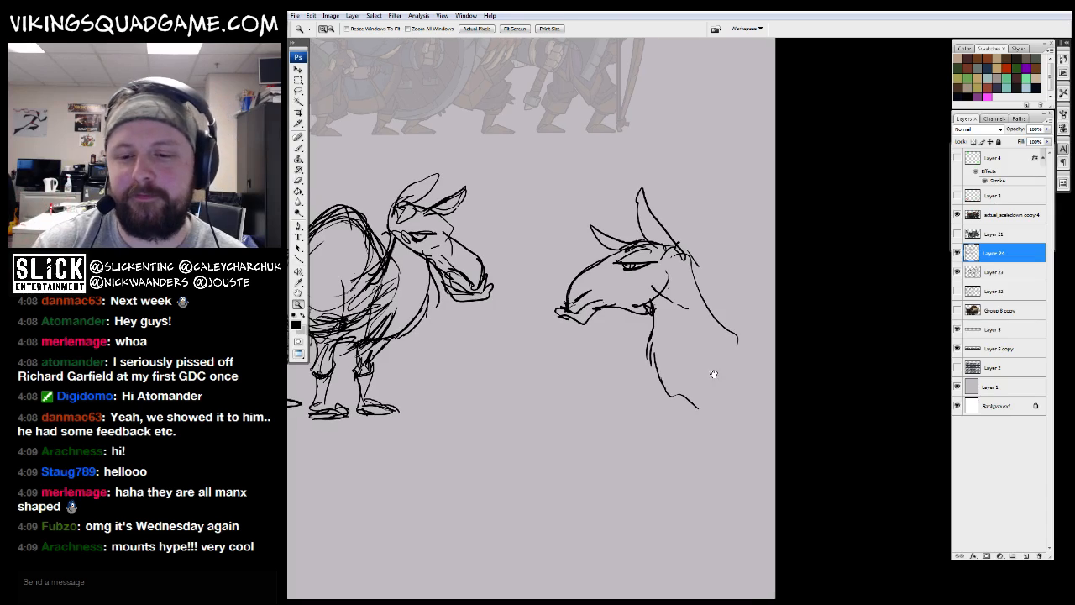
pyautogui.moveTo(736, 222); pyautogui.dragTo(633, 423)
pyautogui.moveTo(704, 182); pyautogui.dragTo(659, 304)
pyautogui.moveTo(648, 225); pyautogui.dragTo(699, 342)
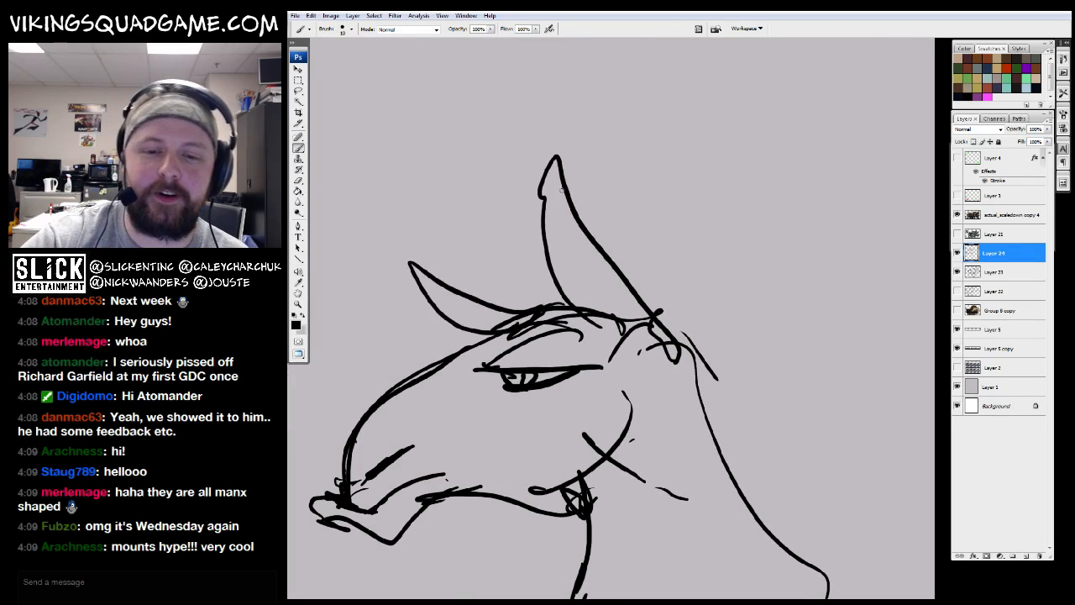
pyautogui.moveTo(553, 208)
pyautogui.mouseDown()
pyautogui.moveTo(628, 323)
pyautogui.moveTo(577, 261)
pyautogui.moveTo(595, 321)
pyautogui.mouseUp()
pyautogui.moveTo(475, 316)
pyautogui.mouseDown()
pyautogui.moveTo(496, 306)
pyautogui.moveTo(482, 303)
pyautogui.mouseUp()
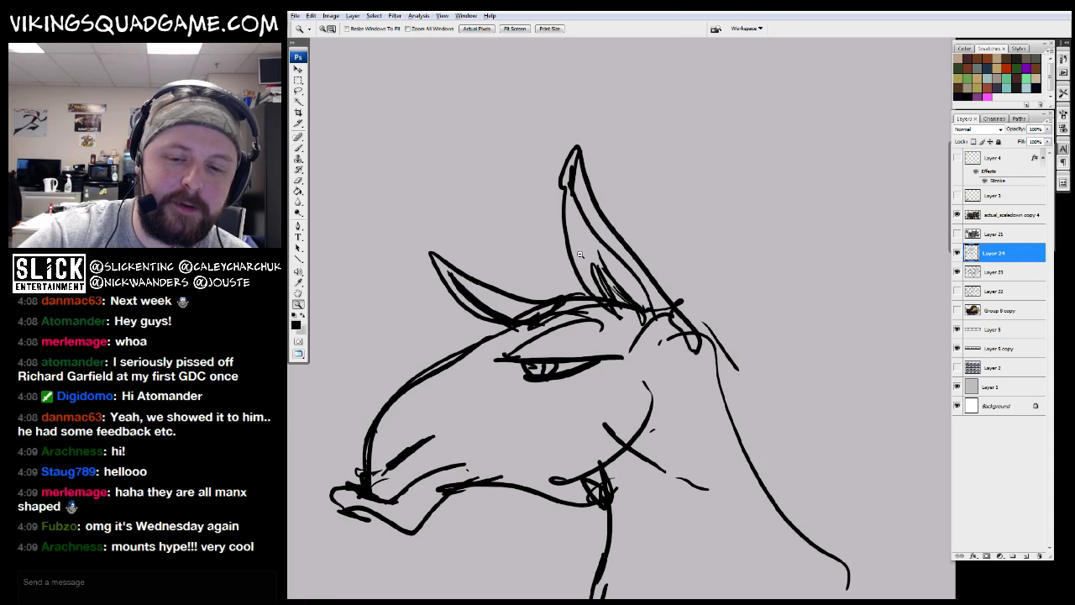
# Darken the second camel's nape and back-of-neck line and start the shoulder and hump curves
pyautogui.keyDown('alt'); pyautogui.click(720, 345); pyautogui.keyUp('alt')
pyautogui.keyDown('alt'); pyautogui.click(720, 407); pyautogui.keyUp('alt')
pyautogui.keyDown('alt'); pyautogui.click(710, 411); pyautogui.keyUp('alt')
pyautogui.keyDown('alt'); pyautogui.click(682, 414); pyautogui.keyUp('alt')
pyautogui.keyDown('alt'); pyautogui.click(682, 414); pyautogui.keyUp('alt')
pyautogui.moveTo(682, 414); pyautogui.dragTo(768, 403)
pyautogui.keyDown('alt'); pyautogui.click(790, 426); pyautogui.keyUp('alt')
pyautogui.moveTo(653, 357); pyautogui.dragTo(649, 351)
pyautogui.moveTo(575, 214)
pyautogui.mouseDown()
pyautogui.moveTo(753, 364)
pyautogui.moveTo(610, 316)
pyautogui.mouseUp()
pyautogui.press('b')
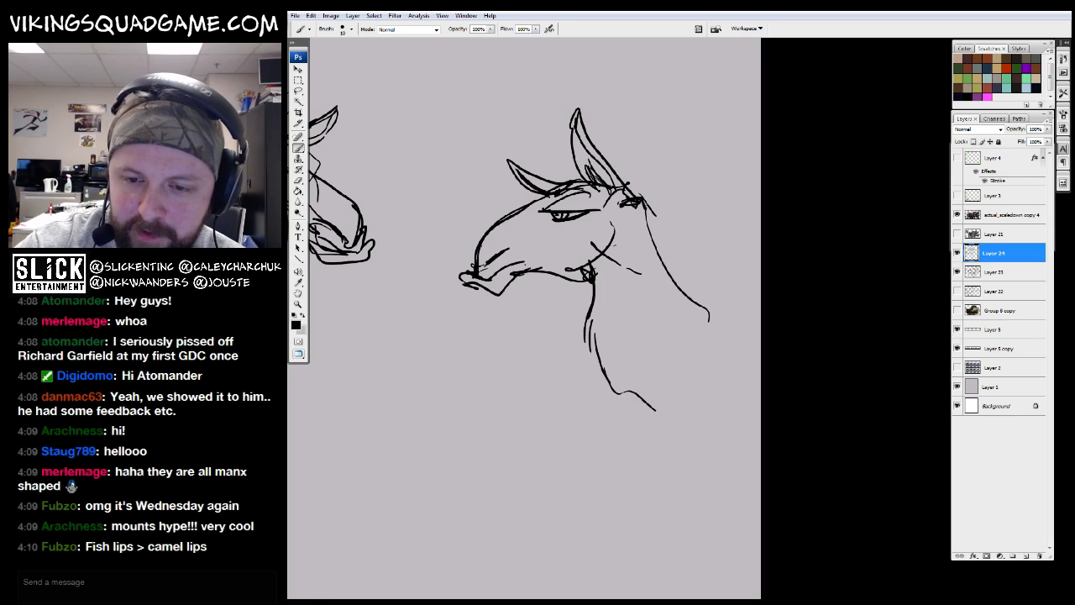
pyautogui.moveTo(725, 315); pyautogui.dragTo(728, 356)
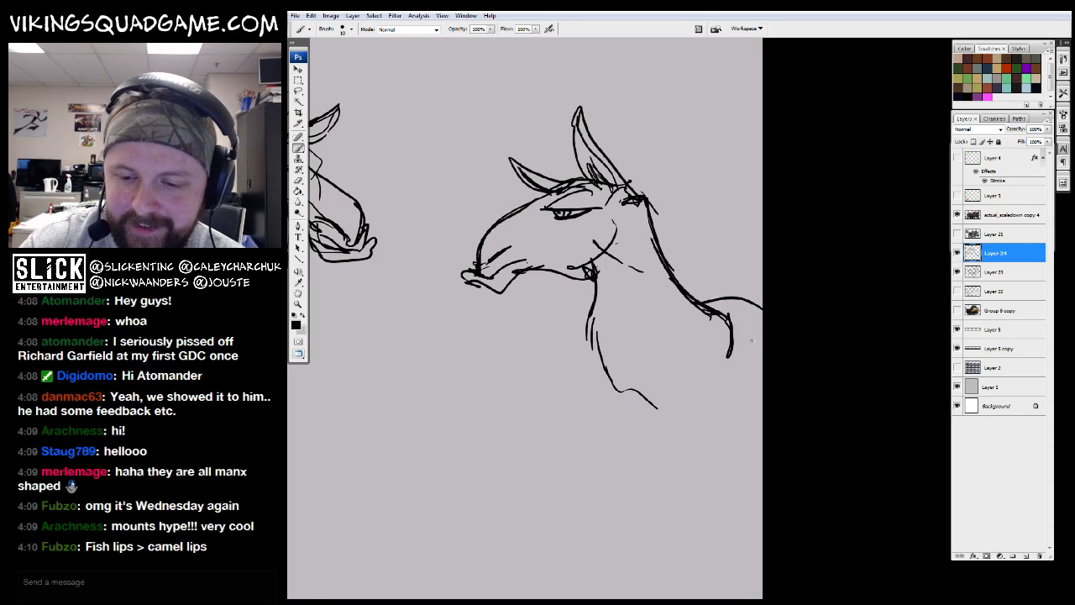
# Extend the second camel's throat line into a chest outline that ends in a rounded base
pyautogui.moveTo(659, 453); pyautogui.dragTo(682, 479)
pyautogui.moveTo(638, 395)
pyautogui.mouseDown()
pyautogui.moveTo(687, 506)
pyautogui.moveTo(745, 496)
pyautogui.mouseUp()
pyautogui.moveTo(686, 421)
pyautogui.mouseDown()
pyautogui.moveTo(854, 456)
pyautogui.moveTo(896, 429)
pyautogui.mouseUp()
pyautogui.moveTo(874, 341)
pyautogui.mouseDown()
pyautogui.moveTo(780, 384)
pyautogui.moveTo(818, 372)
pyautogui.moveTo(750, 342)
pyautogui.mouseUp()
# Draw a long thin tapered shape near the second camel's muzzle and move it in front of the mouth
pyautogui.press('v')
pyautogui.press('b')
pyautogui.moveTo(553, 341)
pyautogui.mouseDown()
pyautogui.moveTo(630, 337)
pyautogui.moveTo(680, 299)
pyautogui.mouseUp()
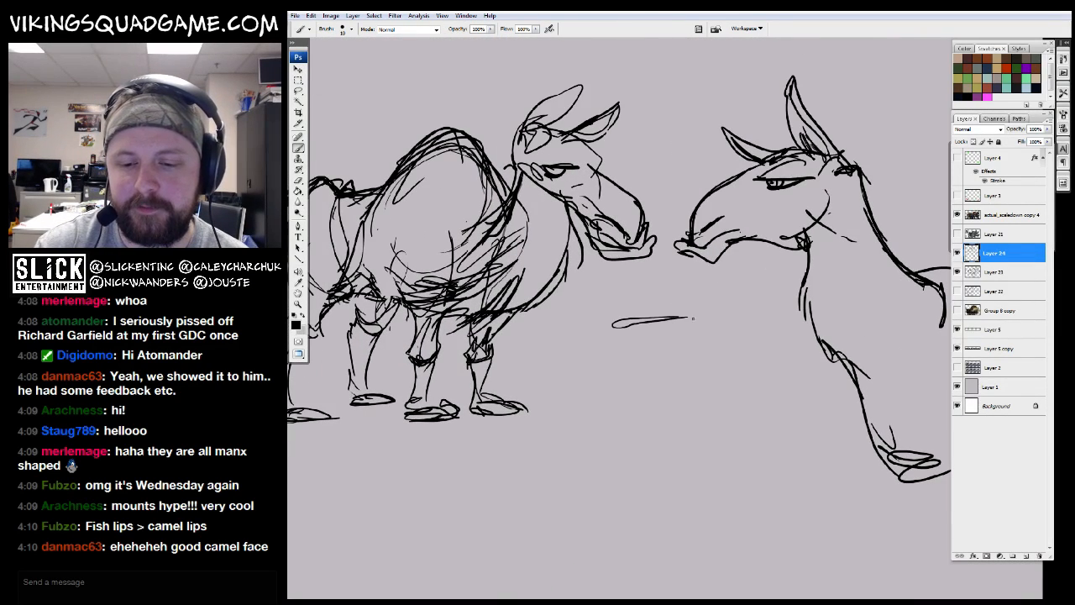
pyautogui.keyDown('ctrl'); pyautogui.keyDown('alt'); pyautogui.click(768, 352); pyautogui.keyUp('alt'); pyautogui.keyUp('ctrl')
pyautogui.keyDown('ctrl'); pyautogui.keyDown('alt'); pyautogui.click(767, 352); pyautogui.keyUp('alt'); pyautogui.keyUp('ctrl')
pyautogui.moveTo(765, 345); pyautogui.dragTo(710, 355)
pyautogui.press('v')
pyautogui.moveTo(707, 369); pyautogui.dragTo(696, 416)
pyautogui.press('l')
pyautogui.moveTo(663, 384)
pyautogui.mouseDown()
pyautogui.moveTo(634, 402)
pyautogui.moveTo(667, 384)
pyautogui.moveTo(657, 356)
pyautogui.moveTo(636, 378)
pyautogui.mouseUp()
pyautogui.press('v')
pyautogui.hotkey('ctrl', 'd')
pyautogui.press('b')
# Add a short curved crease at the corner of the second camel's mouth
pyautogui.keyDown('ctrl'); pyautogui.click(684, 339); pyautogui.keyUp('ctrl')
pyautogui.keyDown('ctrl'); pyautogui.click(684, 339); pyautogui.keyUp('ctrl')
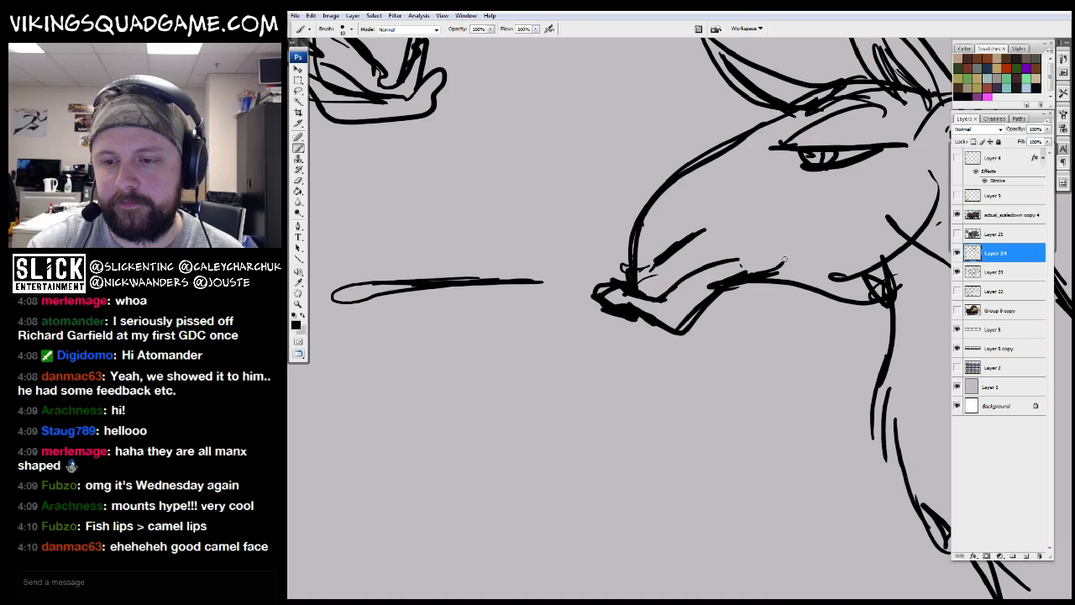
pyautogui.moveTo(785, 258); pyautogui.dragTo(784, 243)
pyautogui.keyDown('ctrl'); pyautogui.keyDown('alt'); pyautogui.click(652, 346); pyautogui.keyUp('alt'); pyautogui.keyUp('ctrl')
pyautogui.keyDown('ctrl'); pyautogui.keyDown('alt'); pyautogui.click(652, 349); pyautogui.keyUp('alt'); pyautogui.keyUp('ctrl')
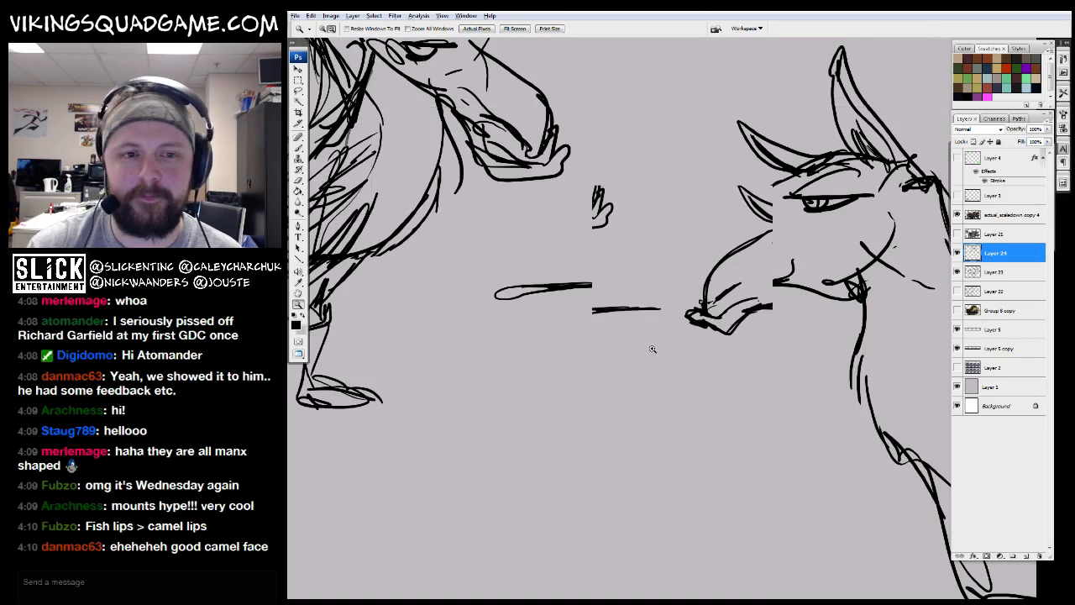
# Hide the first camel sketch on Layer 23 and make Layer 24 active
pyautogui.moveTo(496, 244); pyautogui.dragTo(635, 356)
pyautogui.keyDown('ctrl'); pyautogui.keyDown('alt'); pyautogui.click(625, 346); pyautogui.keyUp('alt'); pyautogui.keyUp('ctrl')
pyautogui.click(996, 272)
pyautogui.click(956, 272)
pyautogui.moveTo(857, 387)
pyautogui.mouseDown()
pyautogui.moveTo(726, 383)
pyautogui.moveTo(637, 322)
pyautogui.mouseUp()
pyautogui.click(997, 254)
# Sketch the second camel's large hump, sloping back and rounded belly
pyautogui.press('v')
pyautogui.press('b')
pyautogui.moveTo(668, 395); pyautogui.dragTo(688, 376)
pyautogui.moveTo(631, 356); pyautogui.dragTo(759, 417)
pyautogui.moveTo(591, 439)
pyautogui.mouseDown()
pyautogui.moveTo(695, 467)
pyautogui.moveTo(690, 308)
pyautogui.mouseUp()
pyautogui.moveTo(690, 307); pyautogui.dragTo(776, 430)
pyautogui.moveTo(733, 461); pyautogui.dragTo(682, 369)
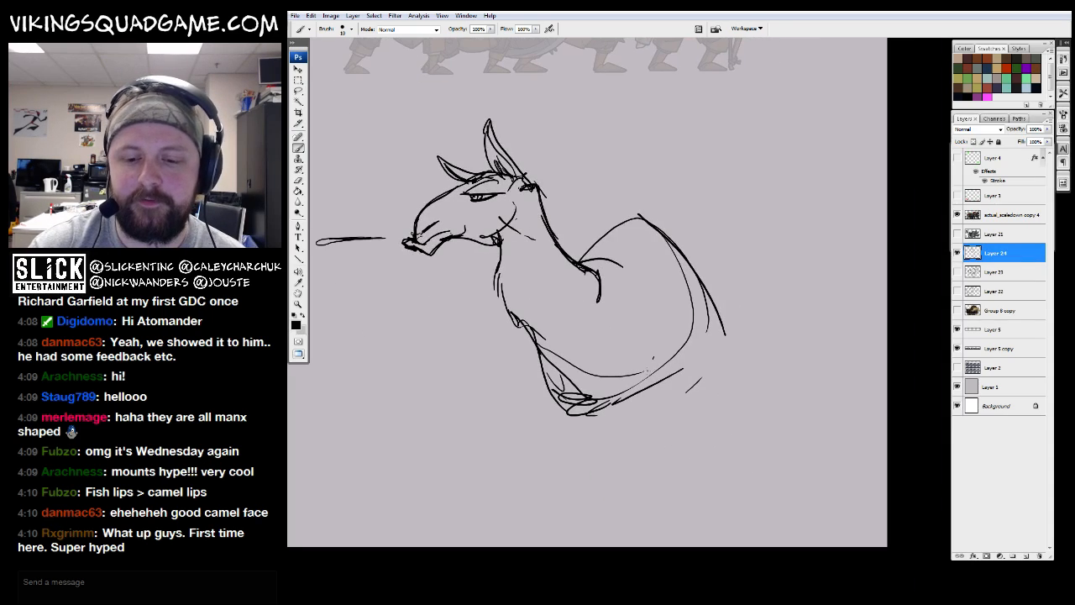
# Sketch the underside of the second camel's rump and the start of a leg beneath it
pyautogui.moveTo(649, 414); pyautogui.dragTo(628, 415)
pyautogui.moveTo(663, 391); pyautogui.dragTo(634, 401)
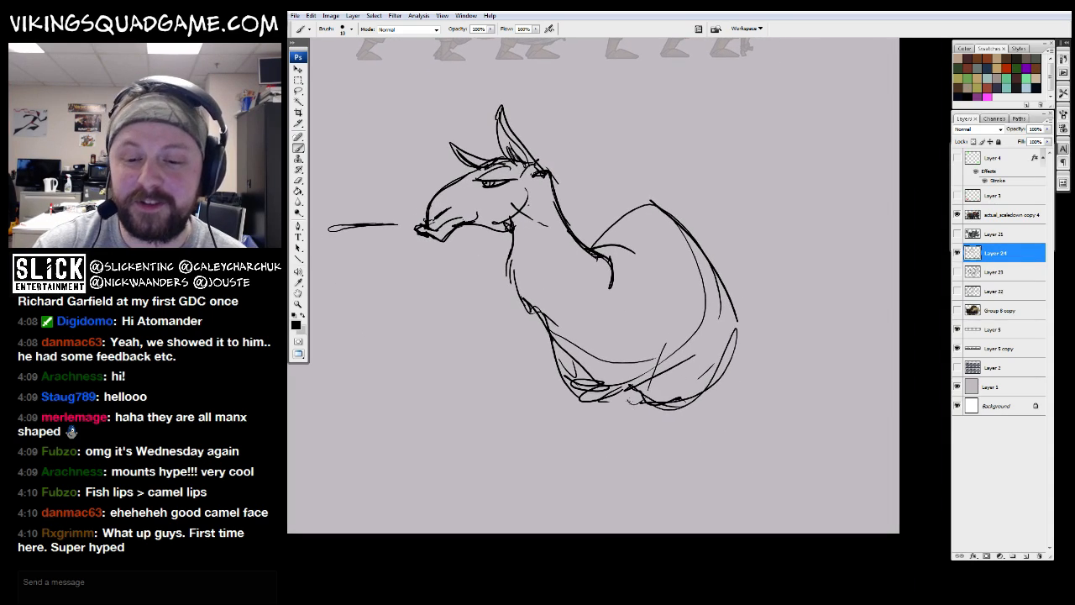
pyautogui.moveTo(683, 355); pyautogui.dragTo(683, 373)
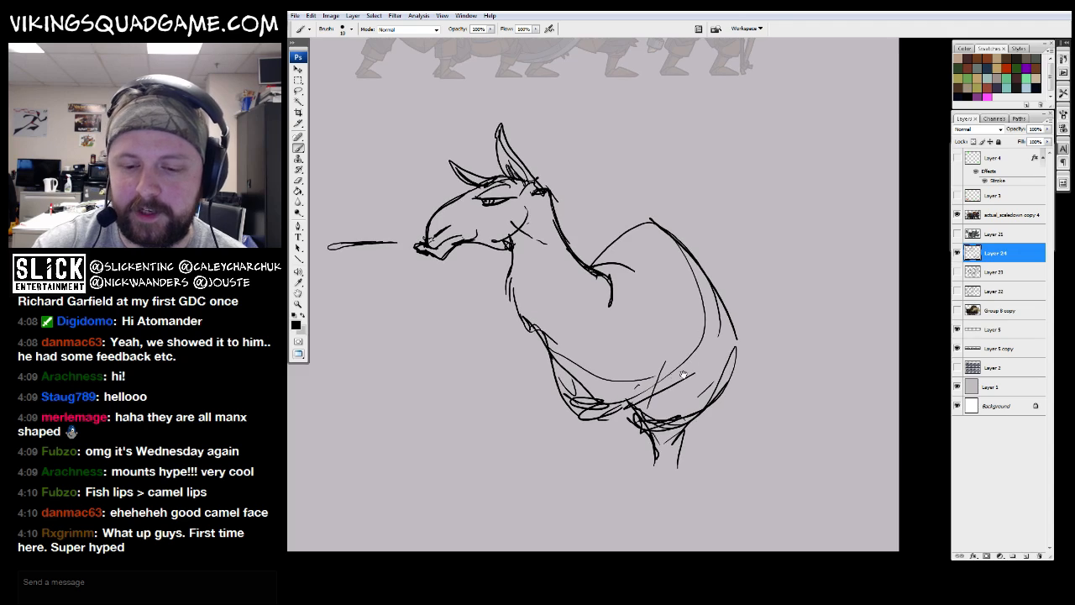
# Examine the second camel's overall shape and size against the character lineup and photo strip
pyautogui.moveTo(692, 265); pyautogui.dragTo(703, 302)
pyautogui.press('z')
pyautogui.keyDown('alt'); pyautogui.click(716, 303); pyautogui.keyUp('alt')
pyautogui.keyDown('alt'); pyautogui.click(707, 308); pyautogui.keyUp('alt')
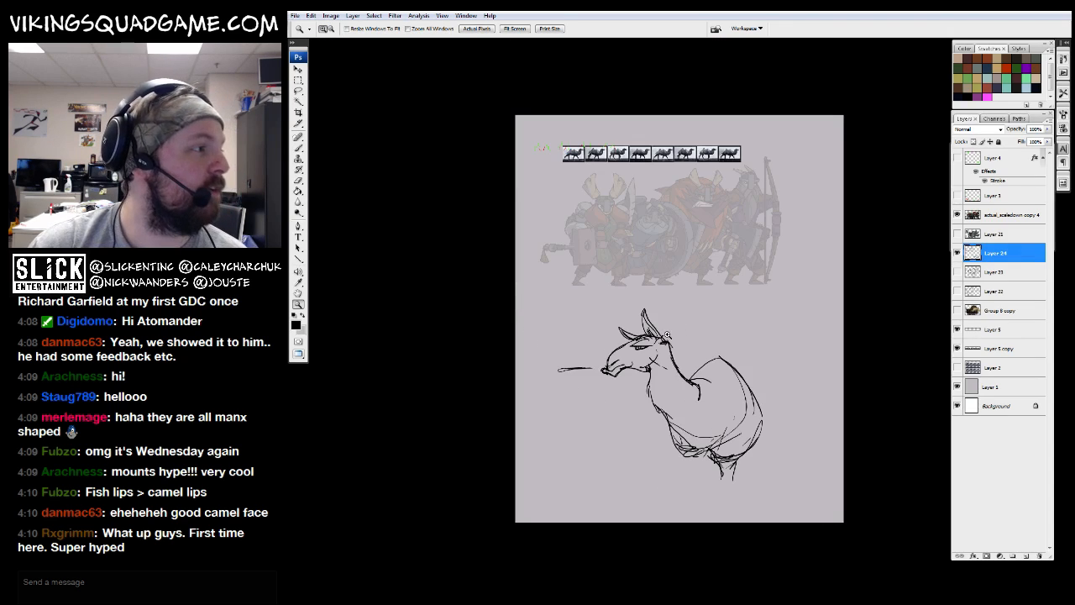
pyautogui.moveTo(683, 312)
pyautogui.mouseDown()
pyautogui.moveTo(674, 304)
pyautogui.moveTo(703, 286)
pyautogui.moveTo(705, 322)
pyautogui.mouseUp()
pyautogui.rightClick(709, 302)
pyautogui.click(736, 320)
pyautogui.keyDown('alt'); pyautogui.click(708, 339); pyautogui.keyUp('alt')
pyautogui.keyDown('alt'); pyautogui.click(707, 340); pyautogui.keyUp('alt')
pyautogui.keyDown('alt'); pyautogui.click(705, 343); pyautogui.keyUp('alt')
# Raise the opacity of the character lineup layer to 50%
pyautogui.keyDown('alt'); pyautogui.click(694, 409); pyautogui.keyUp('alt')
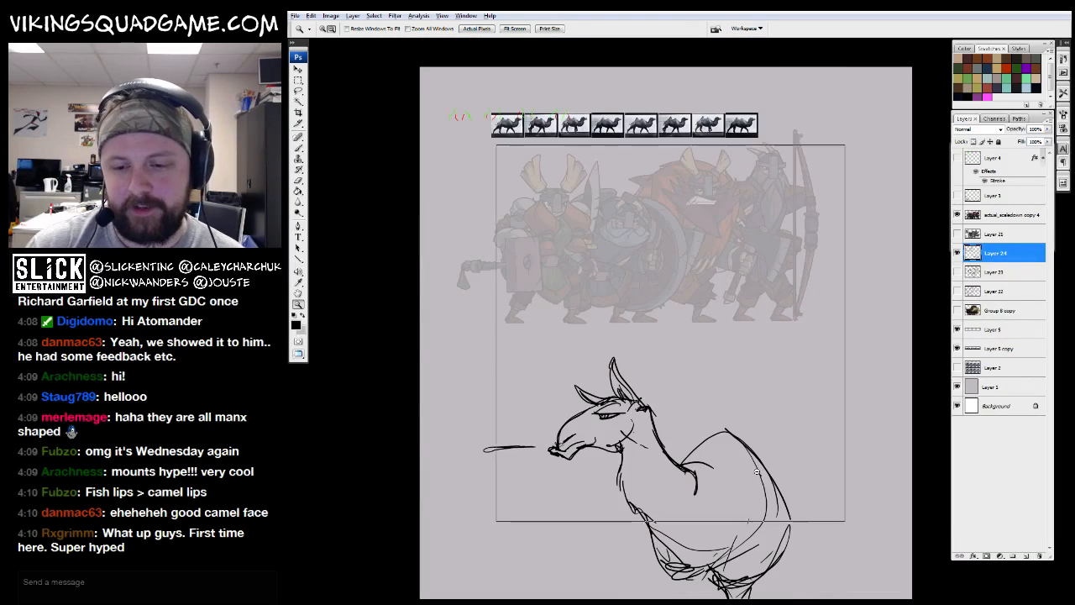
pyautogui.keyDown('alt'); pyautogui.click(684, 399); pyautogui.keyUp('alt')
pyautogui.click(990, 348)
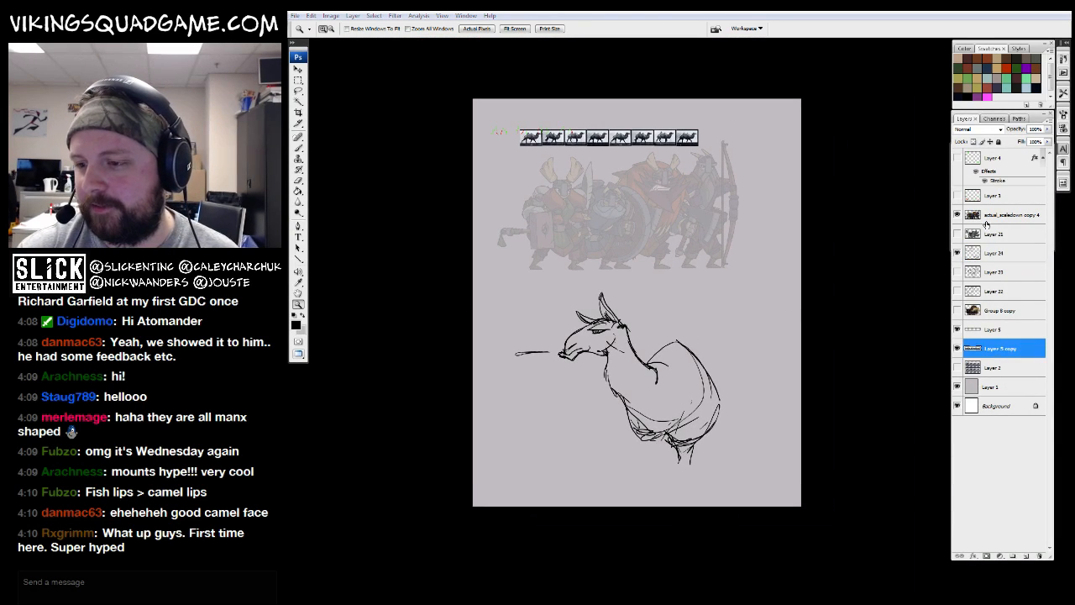
pyautogui.click(995, 216)
pyautogui.moveTo(1024, 140); pyautogui.dragTo(1041, 141)
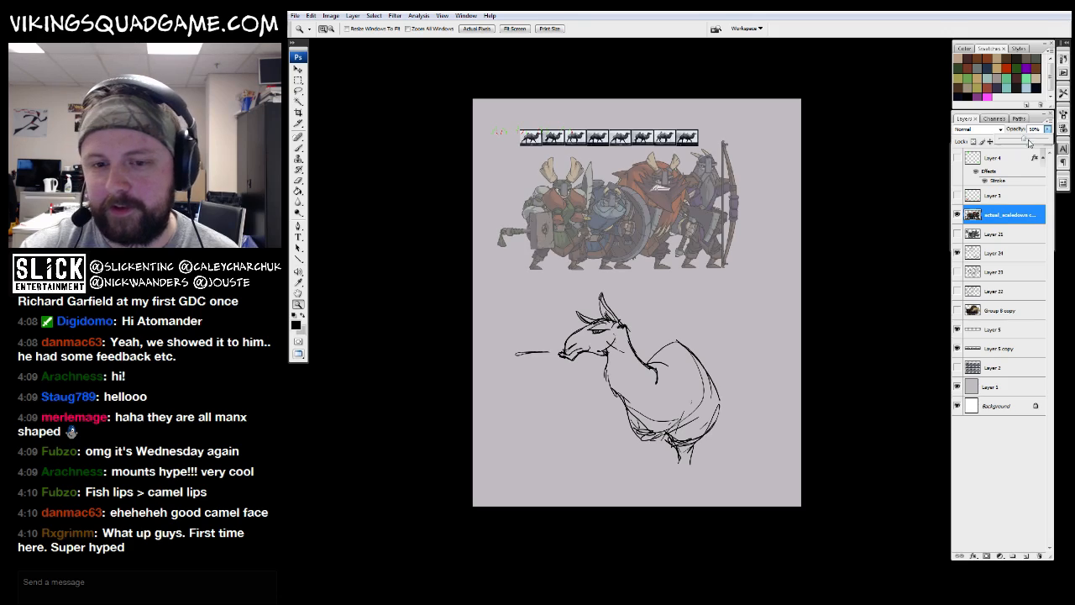
pyautogui.rightClick(680, 243)
pyautogui.click(707, 260)
# Make Layer 24 active and reposition the large camel sketch slightly further left and down beneath the lineup
pyautogui.moveTo(772, 367); pyautogui.dragTo(583, 464)
pyautogui.keyDown('alt'); pyautogui.click(845, 396); pyautogui.keyUp('alt')
pyautogui.moveTo(439, 485); pyautogui.dragTo(729, 387)
pyautogui.moveTo(780, 449); pyautogui.dragTo(723, 328)
pyautogui.keyDown('alt'); pyautogui.click(733, 332); pyautogui.keyUp('alt')
pyautogui.keyDown('alt'); pyautogui.click(787, 426); pyautogui.keyUp('alt')
pyautogui.moveTo(911, 322); pyautogui.dragTo(842, 281)
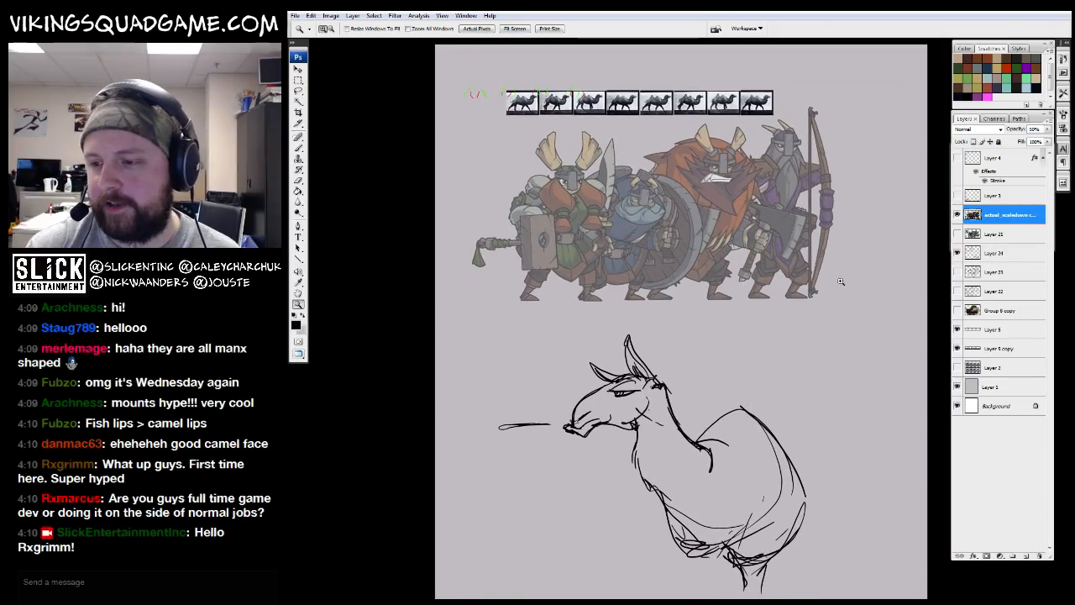
pyautogui.click(971, 293)
pyautogui.click(975, 253)
pyautogui.press('v')
pyautogui.moveTo(781, 506); pyautogui.dragTo(710, 320)
pyautogui.moveTo(710, 320); pyautogui.dragTo(710, 506)
pyautogui.moveTo(710, 505)
pyautogui.mouseDown()
pyautogui.moveTo(703, 392)
pyautogui.moveTo(678, 410)
pyautogui.mouseUp()
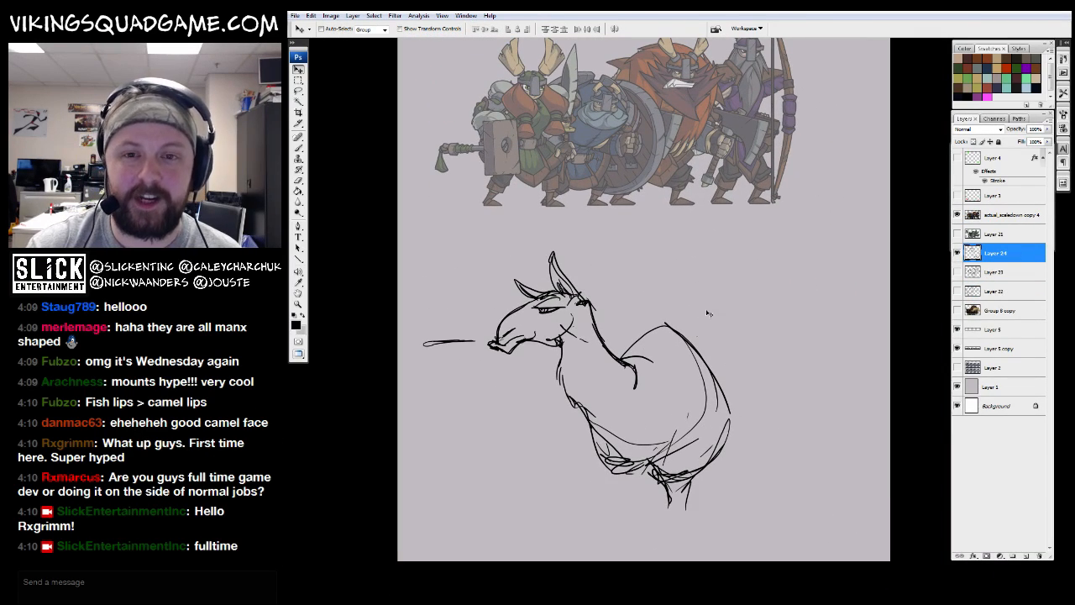
# Add a new layer above Layer 24 and sketch the egg-shaped hump and belly of a smaller third camel
pyautogui.click(1025, 556)
pyautogui.press('b')
pyautogui.moveTo(844, 177); pyautogui.dragTo(801, 182)
pyautogui.moveTo(802, 182); pyautogui.dragTo(590, 432)
pyautogui.moveTo(765, 262); pyautogui.dragTo(721, 333)
pyautogui.moveTo(757, 299)
pyautogui.mouseDown()
pyautogui.moveTo(672, 300)
pyautogui.moveTo(742, 285)
pyautogui.mouseUp()
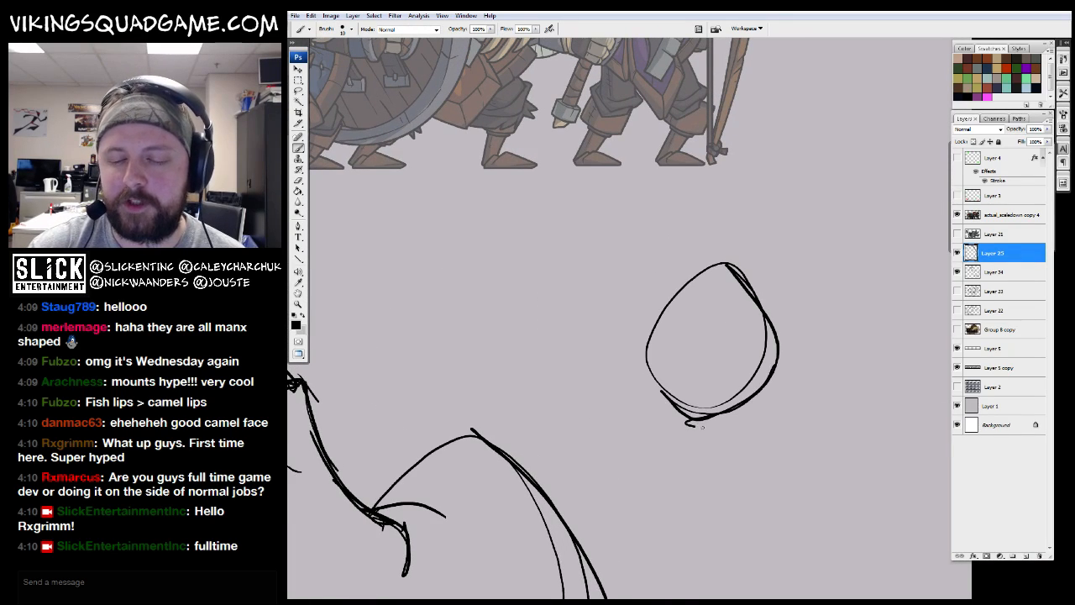
# Sketch the small camel's rump behind the hump and the curved chest and neck sweeping up in front
pyautogui.moveTo(677, 425); pyautogui.dragTo(736, 424)
pyautogui.moveTo(694, 420); pyautogui.dragTo(803, 379)
pyautogui.moveTo(585, 351); pyautogui.dragTo(576, 375)
pyautogui.moveTo(582, 351); pyautogui.dragTo(654, 430)
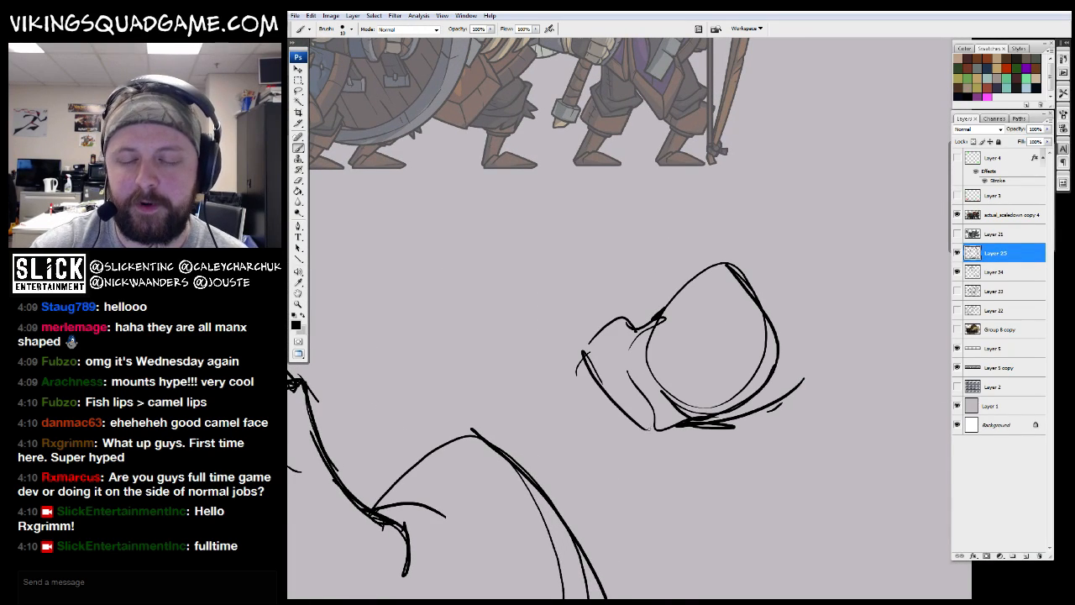
pyautogui.moveTo(765, 361); pyautogui.dragTo(727, 308)
pyautogui.moveTo(728, 306); pyautogui.dragTo(669, 388)
pyautogui.moveTo(664, 398); pyautogui.dragTo(762, 334)
pyautogui.moveTo(671, 396); pyautogui.dragTo(765, 271)
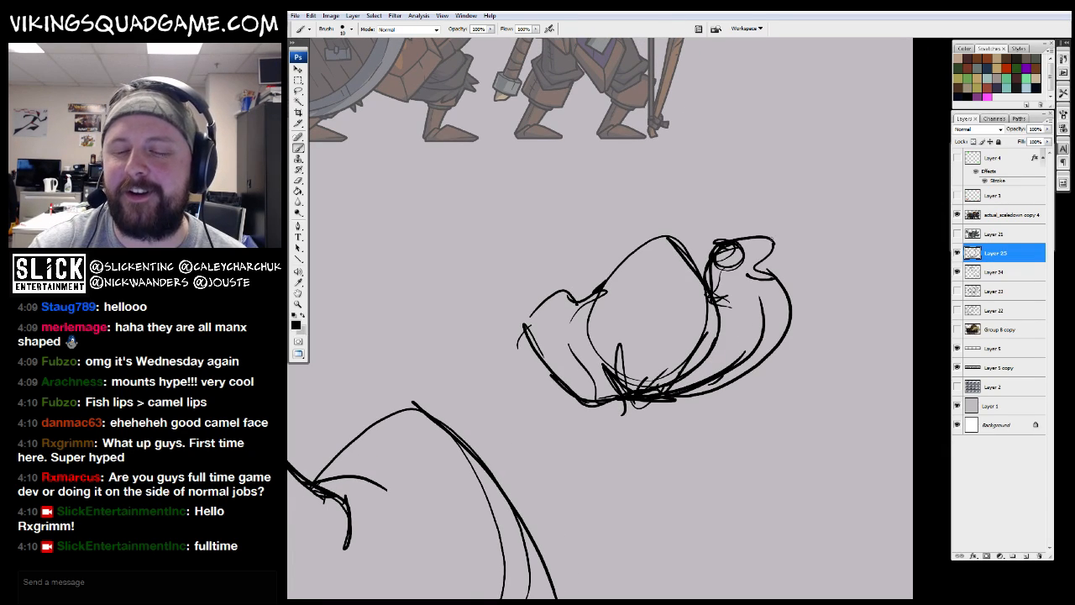
# Sketch the small camel's head with muzzle and pointed ears, and strengthen its underbelly
pyautogui.moveTo(734, 239); pyautogui.dragTo(771, 232)
pyautogui.moveTo(770, 238); pyautogui.dragTo(738, 251)
pyautogui.press('e')
pyautogui.press('b')
pyautogui.moveTo(750, 367); pyautogui.dragTo(685, 389)
pyautogui.moveTo(691, 387); pyautogui.dragTo(697, 372)
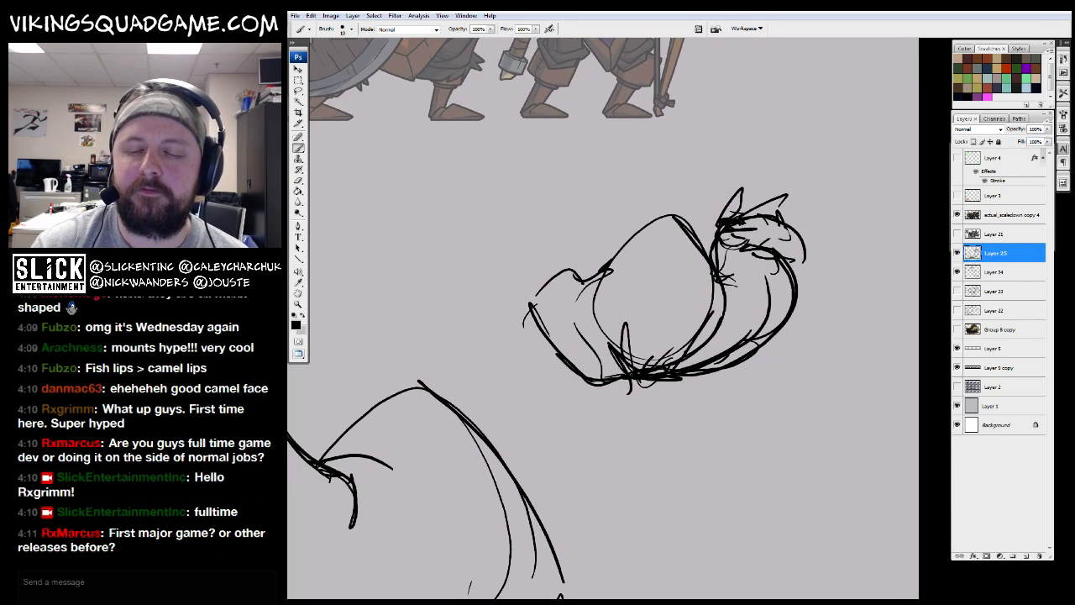
pyautogui.moveTo(653, 400); pyautogui.dragTo(820, 260)
pyautogui.moveTo(559, 416); pyautogui.dragTo(744, 406)
# Move the small camel sketch over the character lineup and enlarge it slightly
pyautogui.press('z')
pyautogui.keyDown('alt'); pyautogui.click(768, 281); pyautogui.keyUp('alt')
pyautogui.moveTo(697, 160)
pyautogui.mouseDown()
pyautogui.moveTo(491, 575)
pyautogui.moveTo(512, 596)
pyautogui.mouseUp()
pyautogui.moveTo(817, 114); pyautogui.dragTo(359, 535)
pyautogui.moveTo(619, 522)
pyautogui.mouseDown()
pyautogui.moveTo(735, 424)
pyautogui.moveTo(562, 361)
pyautogui.moveTo(510, 278)
pyautogui.mouseUp()
pyautogui.press('v')
pyautogui.moveTo(699, 374); pyautogui.dragTo(627, 342)
pyautogui.moveTo(627, 342)
pyautogui.mouseDown()
pyautogui.moveTo(753, 427)
pyautogui.moveTo(610, 319)
pyautogui.moveTo(593, 332)
pyautogui.moveTo(627, 210)
pyautogui.moveTo(681, 161)
pyautogui.mouseUp()
pyautogui.hotkey('ctrl', 't')
pyautogui.moveTo(627, 274)
pyautogui.mouseDown()
pyautogui.moveTo(598, 308)
pyautogui.moveTo(592, 282)
pyautogui.mouseUp()
pyautogui.press('Return')
pyautogui.moveTo(875, 66); pyautogui.dragTo(356, 539)
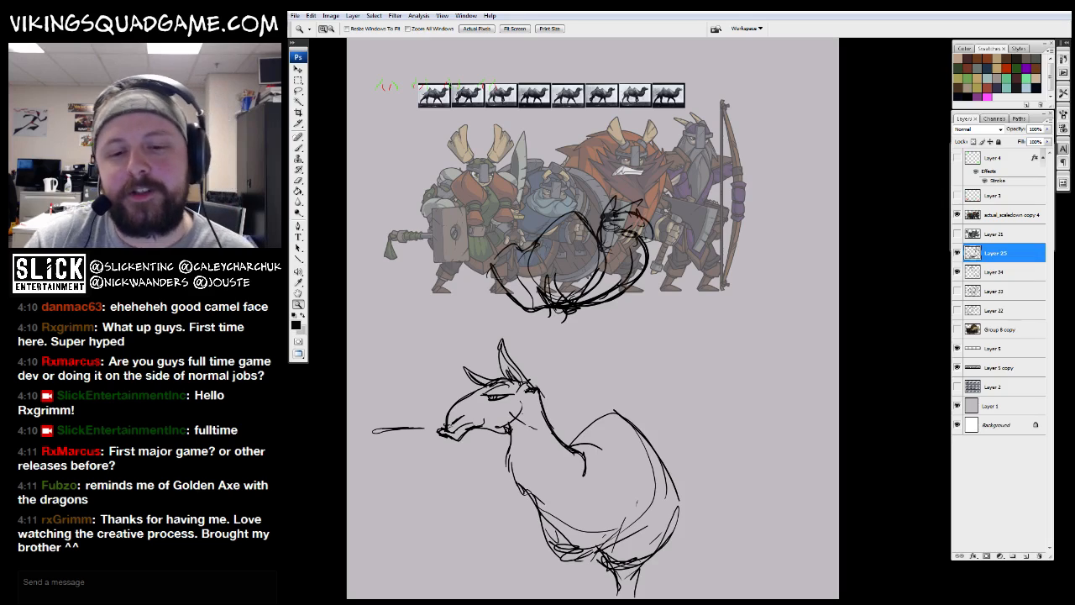
# Try shifting the small camel sketch further down over the lineup, and undo the move
pyautogui.moveTo(588, 241); pyautogui.dragTo(621, 290)
pyautogui.keyDown('ctrl'); pyautogui.click(632, 314); pyautogui.keyUp('ctrl')
pyautogui.keyDown('ctrl'); pyautogui.keyDown('alt'); pyautogui.click(624, 340); pyautogui.keyUp('alt'); pyautogui.keyUp('ctrl')
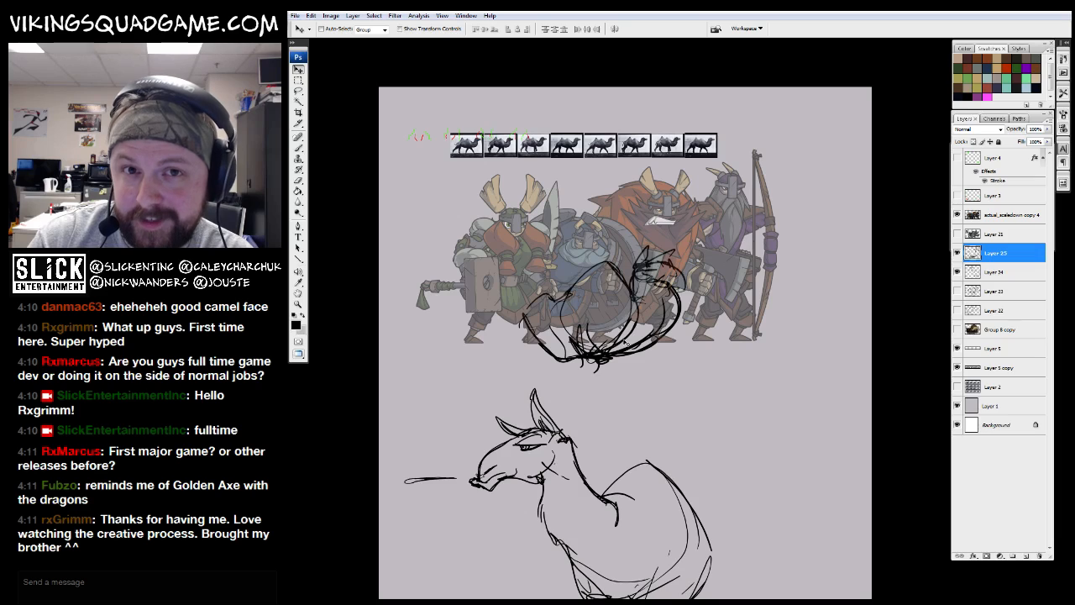
pyautogui.moveTo(653, 297)
pyautogui.mouseDown()
pyautogui.moveTo(666, 294)
pyautogui.moveTo(669, 348)
pyautogui.mouseUp()
pyautogui.hotkey('ctrl', 'z')
# Sketch the small camel's first front leg down to a rounded knee beneath the belly
pyautogui.press('z')
pyautogui.click(669, 326)
pyautogui.keyDown('ctrl'); pyautogui.keyDown('alt'); pyautogui.click(669, 326); pyautogui.keyUp('alt'); pyautogui.keyUp('ctrl')
pyautogui.keyDown('ctrl'); pyautogui.click(669, 301); pyautogui.keyUp('ctrl')
pyautogui.moveTo(657, 452); pyautogui.dragTo(654, 383)
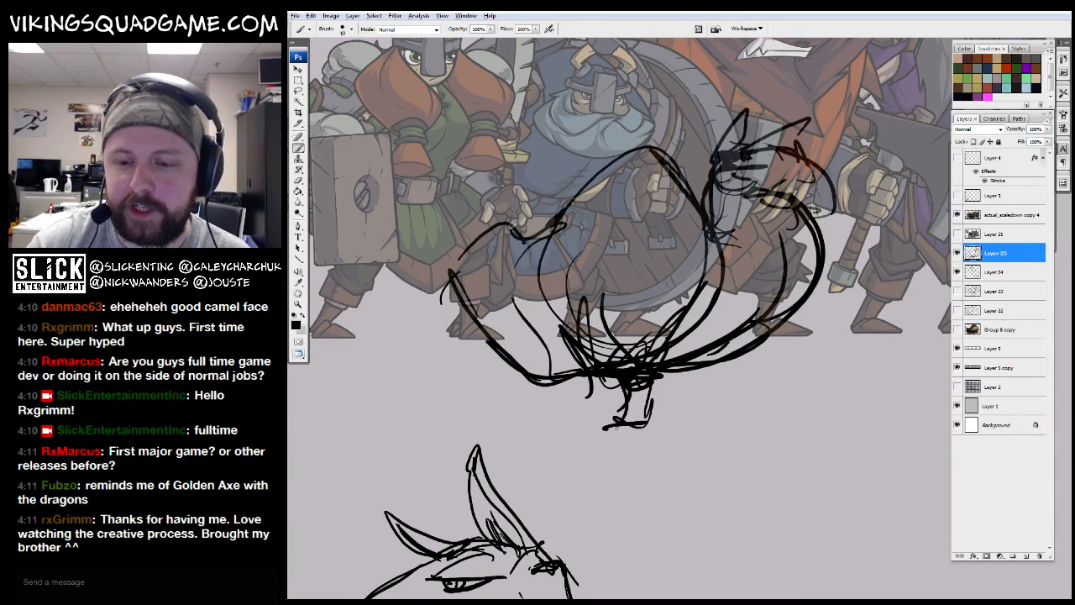
pyautogui.moveTo(658, 425); pyautogui.dragTo(647, 382)
# Check the small camel against the whole page and move it off the characters, below the lineup
pyautogui.press('z')
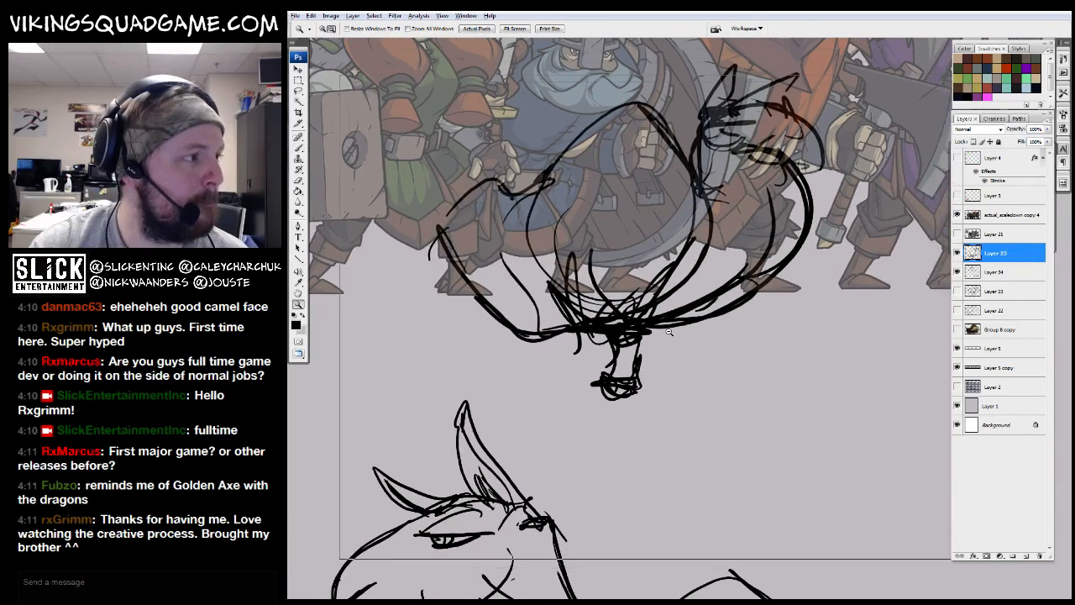
pyautogui.keyDown('alt'); pyautogui.click(687, 340); pyautogui.keyUp('alt')
pyautogui.keyDown('alt'); pyautogui.click(688, 340); pyautogui.keyUp('alt')
pyautogui.keyDown('alt'); pyautogui.click(690, 344); pyautogui.keyUp('alt')
pyautogui.keyDown('alt'); pyautogui.click(690, 345); pyautogui.keyUp('alt')
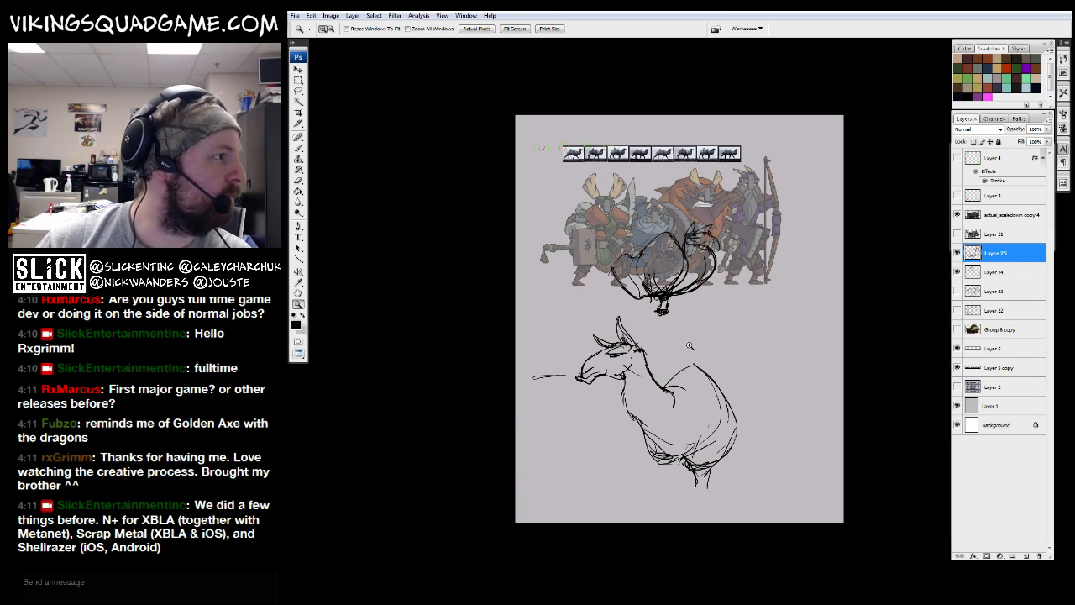
pyautogui.moveTo(718, 311); pyautogui.dragTo(707, 300)
pyautogui.moveTo(794, 160); pyautogui.dragTo(585, 310)
pyautogui.press('v')
pyautogui.moveTo(670, 403)
pyautogui.mouseDown()
pyautogui.moveTo(655, 314)
pyautogui.moveTo(716, 415)
pyautogui.mouseUp()
pyautogui.moveTo(756, 412)
pyautogui.mouseDown()
pyautogui.moveTo(648, 365)
pyautogui.moveTo(543, 298)
pyautogui.mouseUp()
pyautogui.moveTo(507, 318); pyautogui.dragTo(756, 328)
# Complete the small camel's legs, sketching both front legs with knees and feet and two hind legs
pyautogui.press('b')
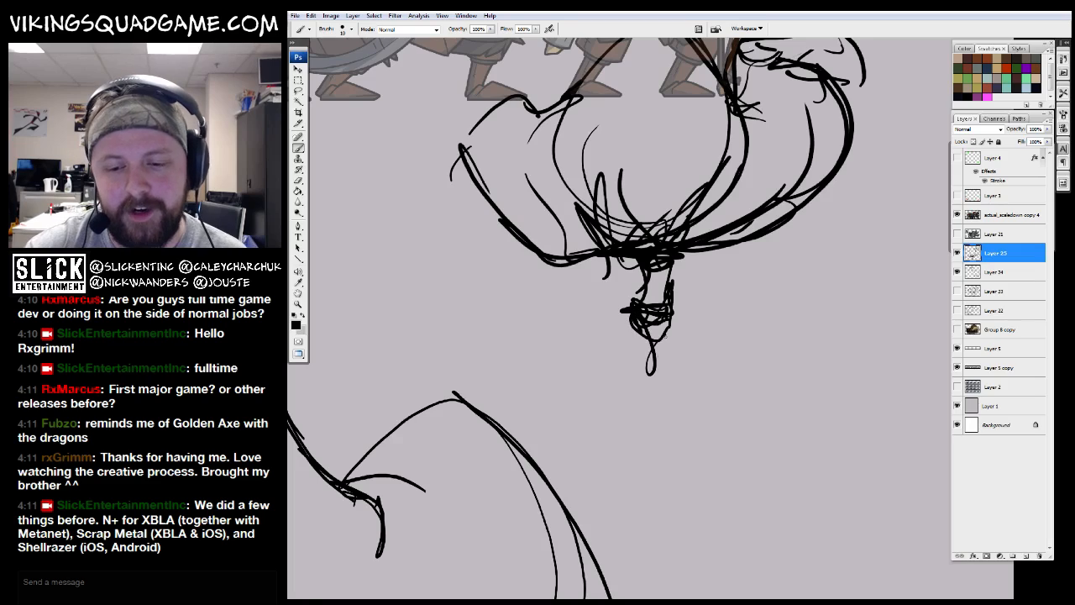
pyautogui.moveTo(707, 362); pyautogui.dragTo(650, 378)
pyautogui.moveTo(753, 317); pyautogui.dragTo(728, 382)
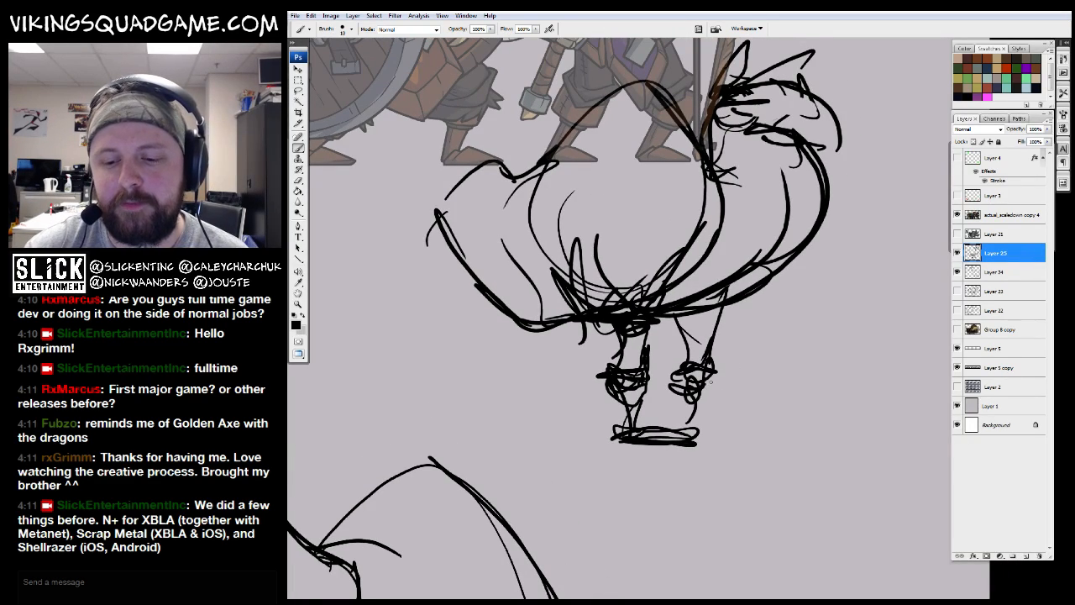
pyautogui.moveTo(473, 301); pyautogui.dragTo(561, 343)
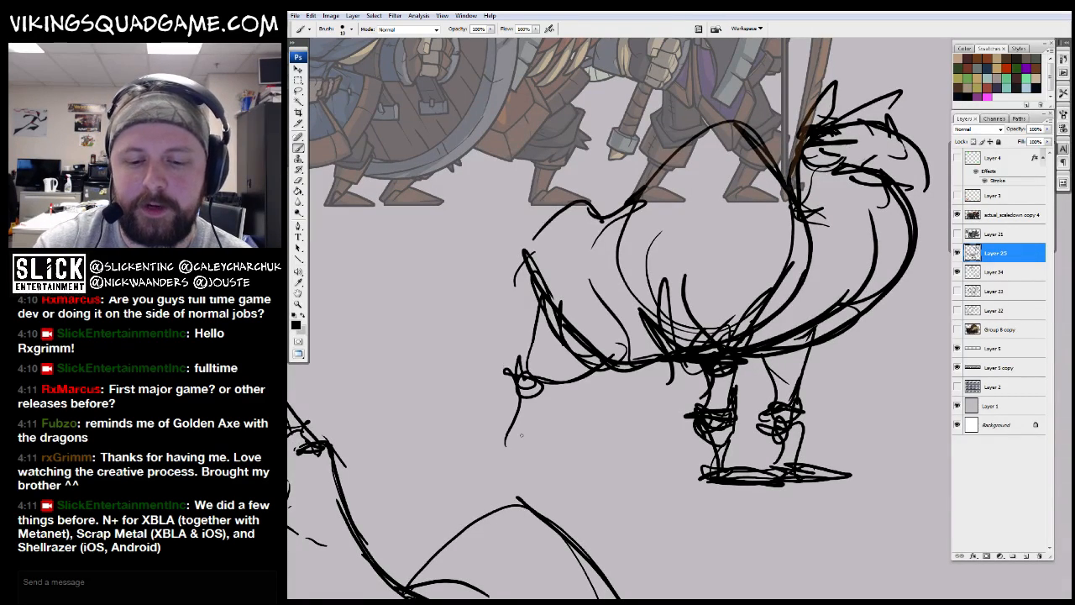
pyautogui.moveTo(490, 470); pyautogui.dragTo(521, 472)
pyautogui.moveTo(611, 391); pyautogui.dragTo(662, 363)
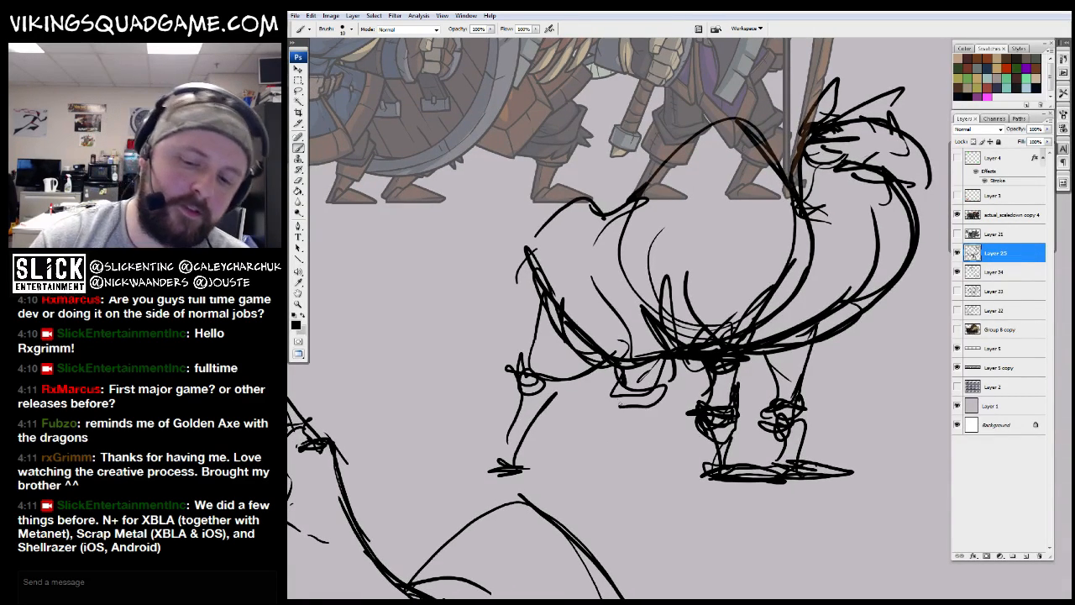
# Move the small camel back over the lineup and sketch rough strokes across its rump, extending behind it
pyautogui.keyDown('ctrl'); pyautogui.keyDown('alt'); pyautogui.click(694, 353); pyautogui.keyUp('alt'); pyautogui.keyUp('ctrl')
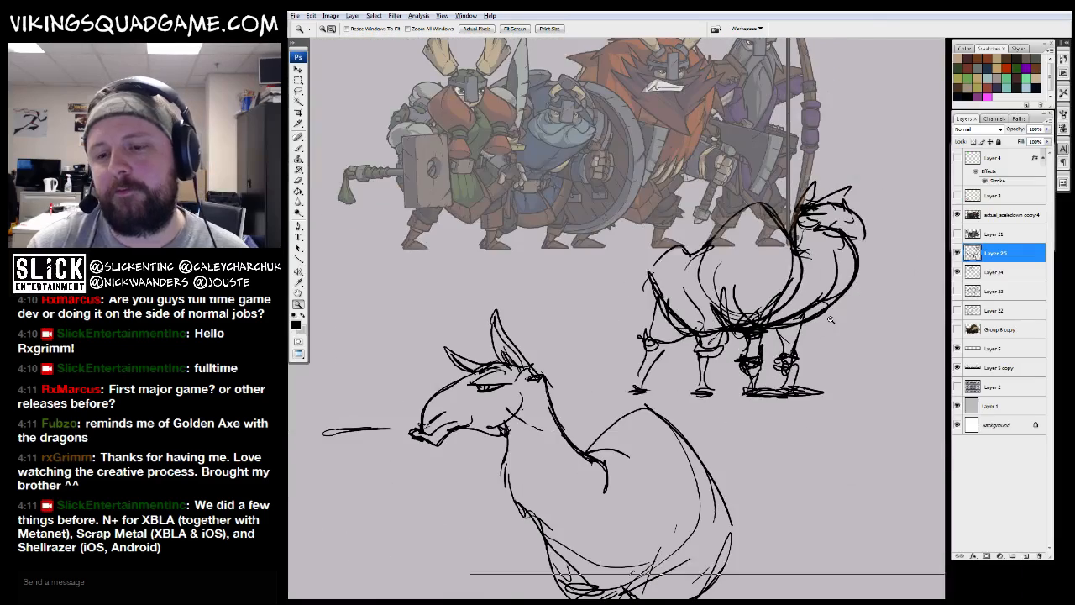
pyautogui.keyDown('ctrl'); pyautogui.keyDown('alt'); pyautogui.click(694, 353); pyautogui.keyUp('alt'); pyautogui.keyUp('ctrl')
pyautogui.keyDown('ctrl'); pyautogui.keyDown('alt'); pyautogui.click(694, 352); pyautogui.keyUp('alt'); pyautogui.keyUp('ctrl')
pyautogui.keyDown('ctrl'); pyautogui.keyDown('alt'); pyautogui.click(695, 356); pyautogui.keyUp('alt'); pyautogui.keyUp('ctrl')
pyautogui.moveTo(694, 356); pyautogui.dragTo(613, 326)
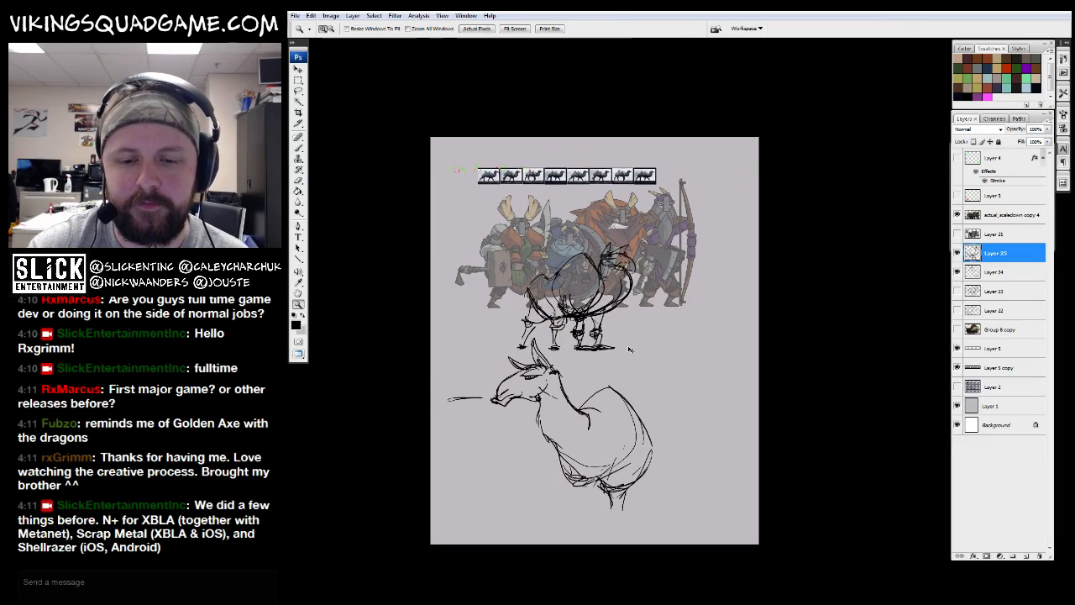
pyautogui.moveTo(522, 249); pyautogui.dragTo(692, 370)
pyautogui.keyDown('ctrl'); pyautogui.keyDown('alt'); pyautogui.click(723, 343); pyautogui.keyUp('alt'); pyautogui.keyUp('ctrl')
pyautogui.keyDown('alt'); pyautogui.click(724, 344); pyautogui.keyUp('alt')
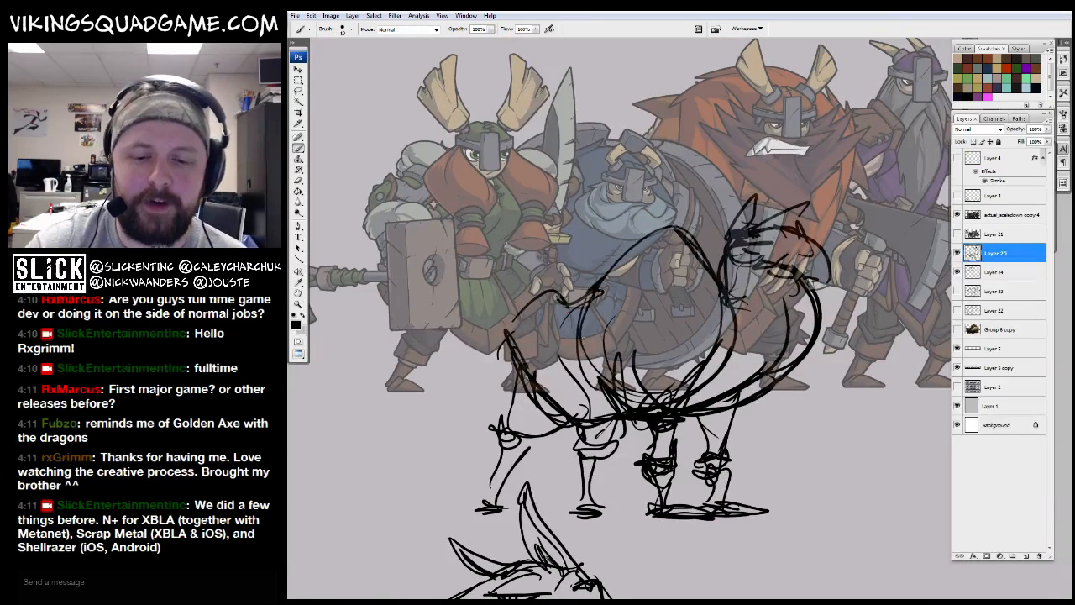
pyautogui.moveTo(476, 371); pyautogui.dragTo(495, 395)
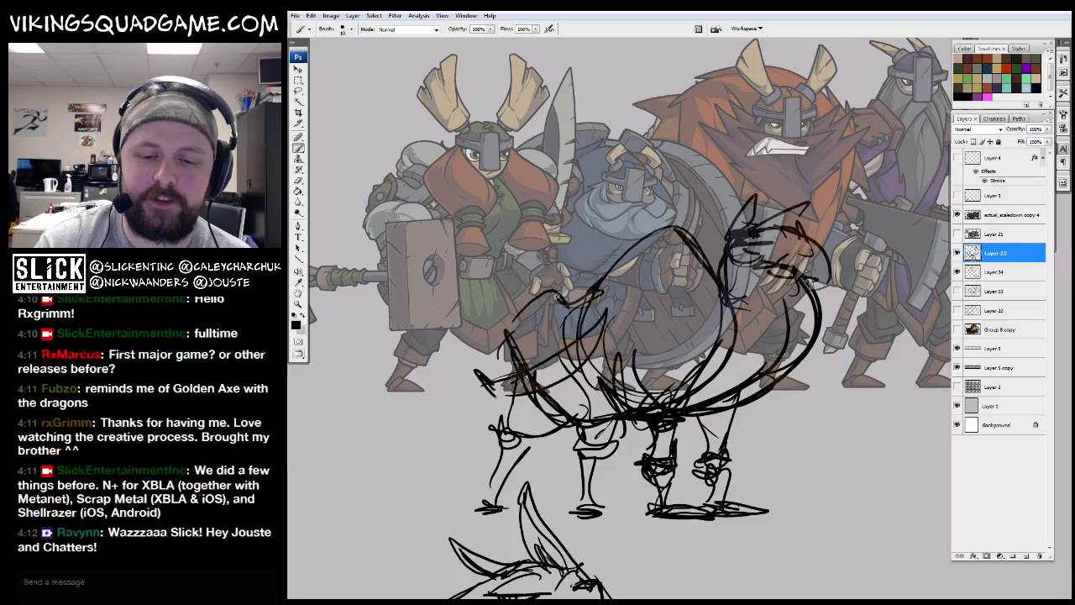
# Move the small camel to the lower right of the lineup and shift the large camel slightly left and down
pyautogui.hotkey('ctrl', '-')
pyautogui.hotkey('ctrl', '-')
pyautogui.hotkey('ctrl', '-')
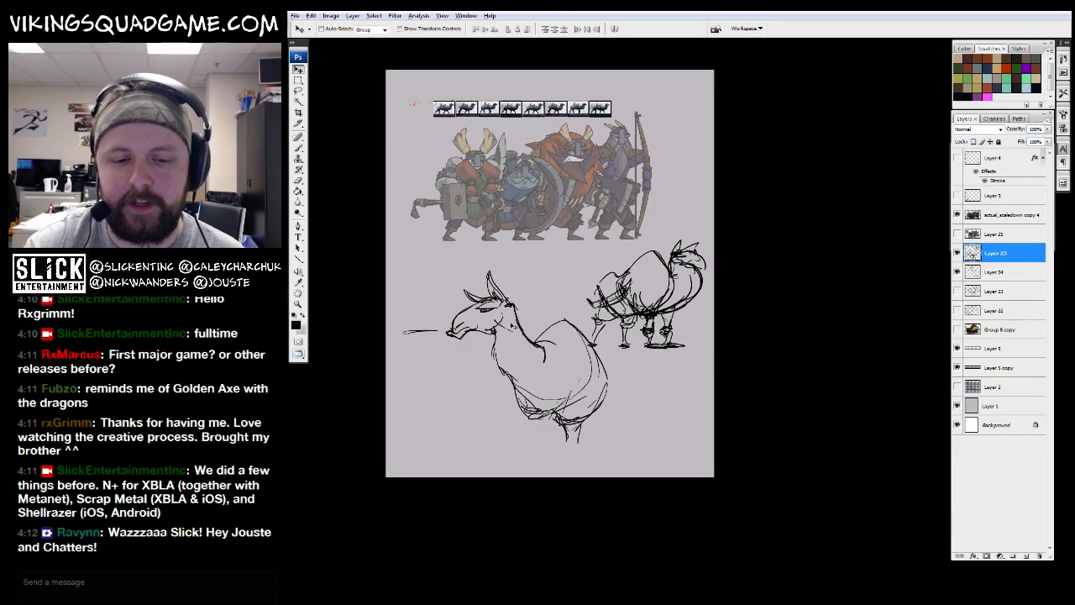
pyautogui.moveTo(474, 331)
pyautogui.mouseDown()
pyautogui.moveTo(440, 349)
pyautogui.moveTo(462, 345)
pyautogui.mouseUp()
pyautogui.hotkey('ctrl', 'space')
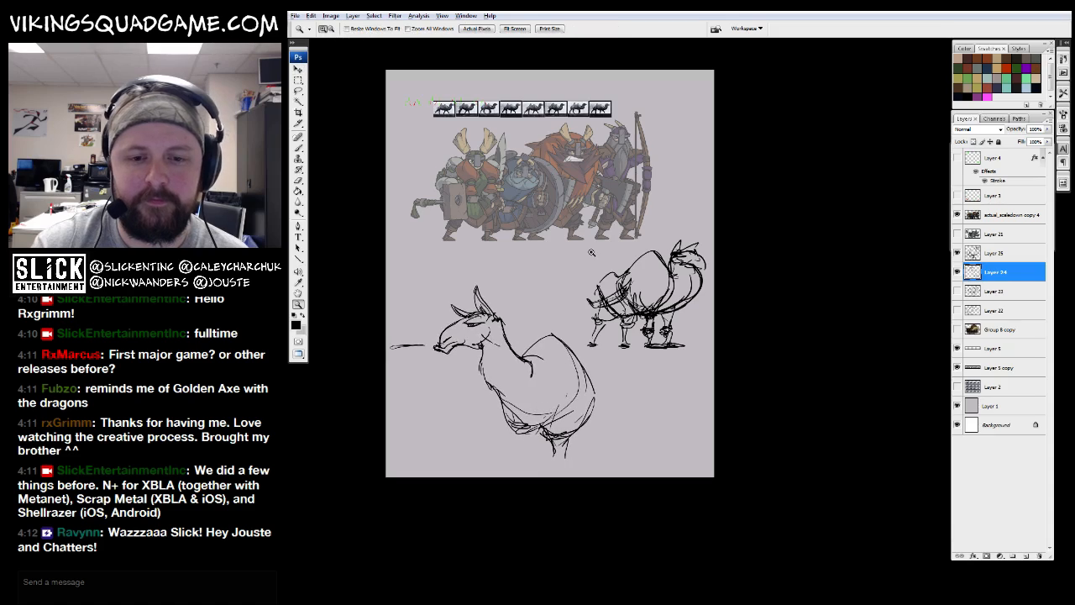
# Move the camel photo strip up and left above the characters and hide the coloured leg marks on Layer 5
pyautogui.moveTo(394, 180); pyautogui.dragTo(709, 441)
pyautogui.moveTo(642, 306); pyautogui.dragTo(633, 552)
pyautogui.moveTo(617, 186); pyautogui.dragTo(533, 141)
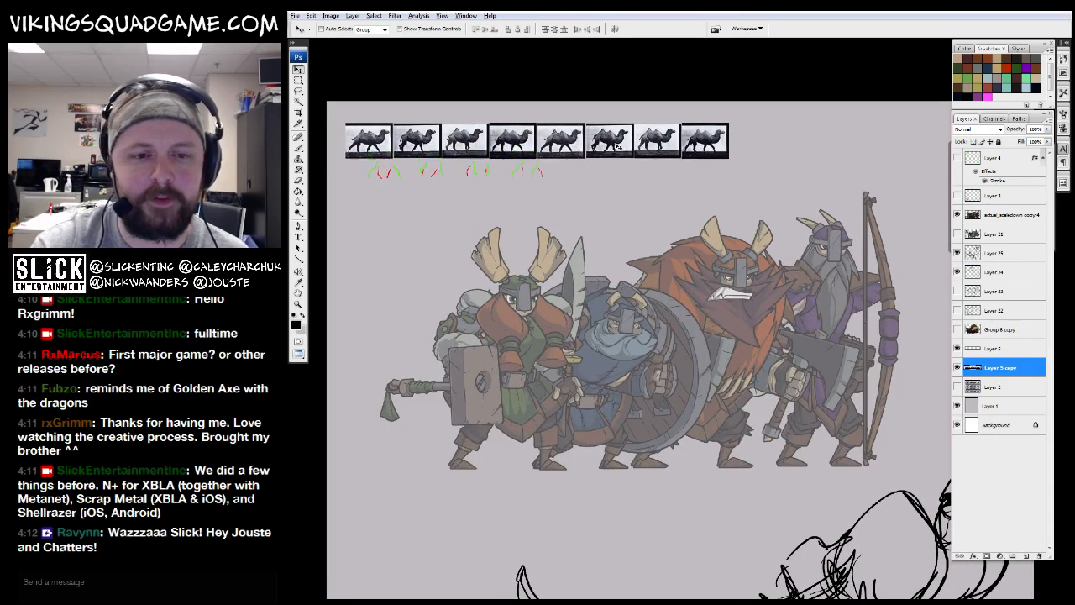
pyautogui.moveTo(659, 175)
pyautogui.mouseDown()
pyautogui.moveTo(716, 228)
pyautogui.moveTo(725, 223)
pyautogui.mouseUp()
pyautogui.moveTo(677, 448)
pyautogui.mouseDown()
pyautogui.moveTo(537, 249)
pyautogui.moveTo(544, 223)
pyautogui.mouseUp()
pyautogui.hotkey('ctrl', 'space')
pyautogui.moveTo(679, 267); pyautogui.dragTo(666, 437)
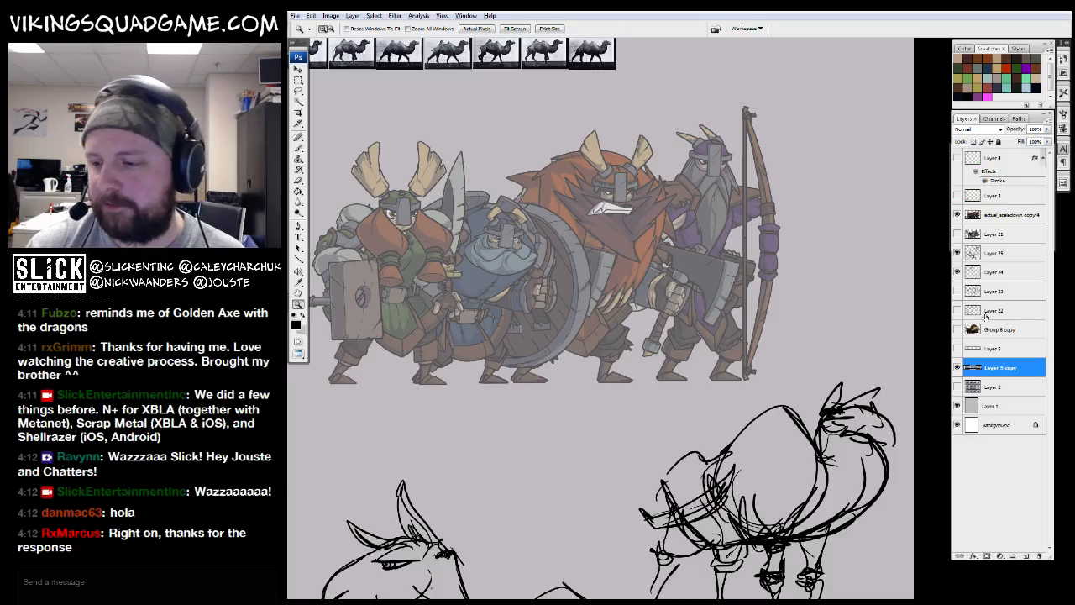
# Make Layer 25 active and move the small camel onto the middle of the lineup to compare sizes
pyautogui.click(980, 235)
pyautogui.click(976, 253)
pyautogui.click(957, 253)
pyautogui.click(957, 253)
pyautogui.press('v')
pyautogui.moveTo(790, 496)
pyautogui.mouseDown()
pyautogui.moveTo(735, 491)
pyautogui.moveTo(639, 348)
pyautogui.moveTo(529, 361)
pyautogui.mouseUp()
pyautogui.moveTo(621, 416); pyautogui.dragTo(682, 401)
pyautogui.moveTo(596, 397)
pyautogui.mouseDown()
pyautogui.moveTo(611, 415)
pyautogui.moveTo(600, 388)
pyautogui.mouseUp()
pyautogui.moveTo(638, 487)
pyautogui.mouseDown()
pyautogui.moveTo(701, 223)
pyautogui.moveTo(643, 530)
pyautogui.moveTo(698, 229)
pyautogui.moveTo(690, 552)
pyautogui.mouseUp()
pyautogui.moveTo(815, 457)
pyautogui.mouseDown()
pyautogui.moveTo(696, 389)
pyautogui.moveTo(636, 272)
pyautogui.mouseUp()
pyautogui.moveTo(532, 264)
pyautogui.mouseDown()
pyautogui.moveTo(547, 278)
pyautogui.moveTo(547, 315)
pyautogui.moveTo(542, 259)
pyautogui.mouseUp()
pyautogui.moveTo(542, 257)
pyautogui.mouseDown()
pyautogui.moveTo(559, 288)
pyautogui.moveTo(650, 366)
pyautogui.mouseUp()
# Scale the small camel down slightly and move it to the lower right of the lineup
pyautogui.hotkey('ctrl', 't')
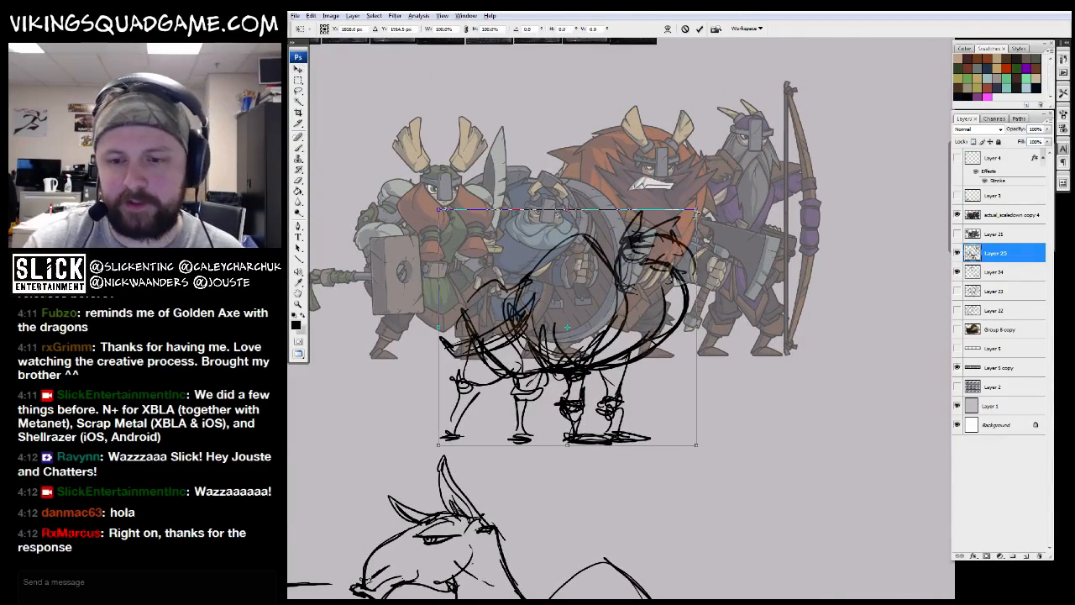
pyautogui.moveTo(696, 212); pyautogui.dragTo(659, 244)
pyautogui.moveTo(651, 345)
pyautogui.mouseDown()
pyautogui.moveTo(661, 314)
pyautogui.moveTo(662, 329)
pyautogui.moveTo(678, 334)
pyautogui.moveTo(645, 344)
pyautogui.mouseUp()
pyautogui.press('Return')
pyautogui.moveTo(662, 376)
pyautogui.mouseDown()
pyautogui.moveTo(655, 328)
pyautogui.moveTo(693, 344)
pyautogui.mouseUp()
pyautogui.keyDown('alt'); pyautogui.click(677, 336); pyautogui.keyUp('alt')
pyautogui.keyDown('alt'); pyautogui.click(689, 341); pyautogui.keyUp('alt')
pyautogui.keyDown('ctrl'); pyautogui.click(694, 356); pyautogui.keyUp('ctrl')
pyautogui.moveTo(538, 286); pyautogui.dragTo(743, 409)
pyautogui.moveTo(527, 514); pyautogui.dragTo(605, 393)
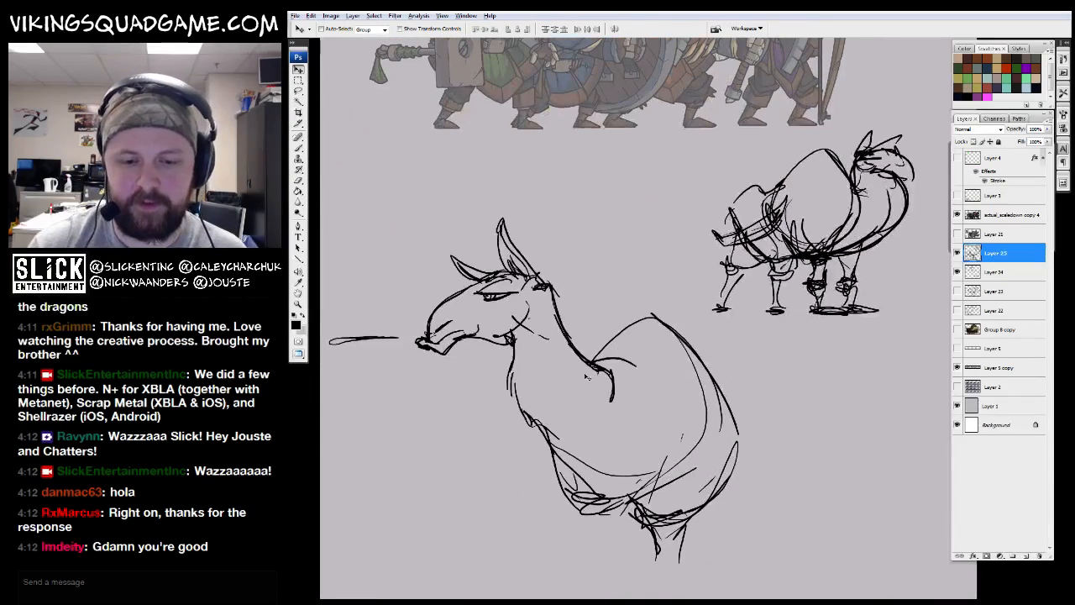
# Switch to Layer 24 and position the large camel to the lower left, clear of the small one
pyautogui.keyDown('ctrl'); pyautogui.click(506, 298); pyautogui.keyUp('ctrl')
pyautogui.moveTo(506, 300); pyautogui.dragTo(531, 209)
pyautogui.keyDown('alt'); pyautogui.click(682, 341); pyautogui.keyUp('alt')
pyautogui.moveTo(700, 337); pyautogui.dragTo(660, 334)
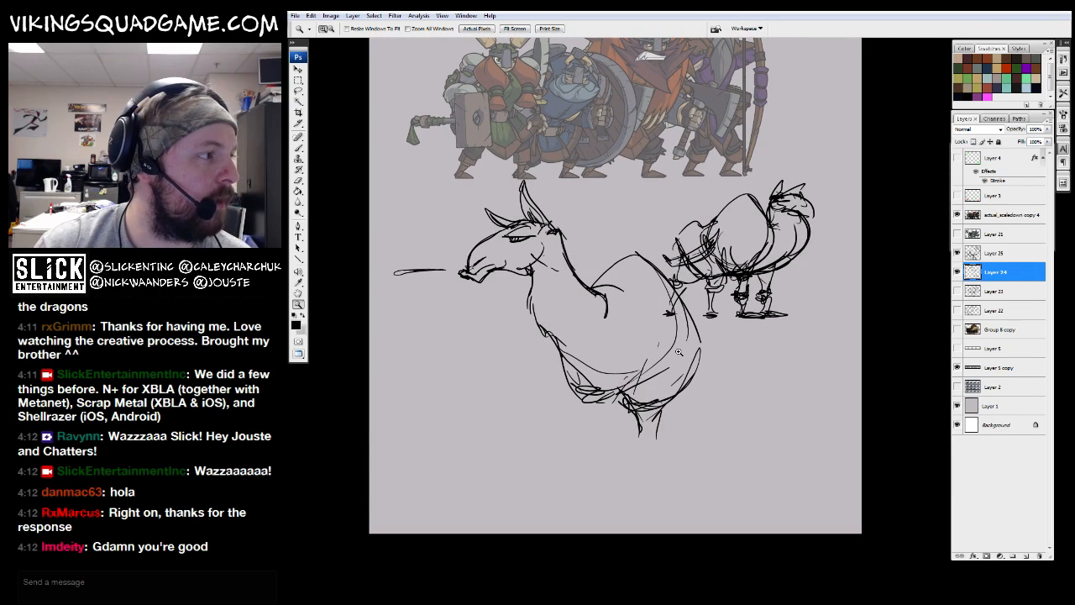
pyautogui.moveTo(679, 383); pyautogui.dragTo(633, 416)
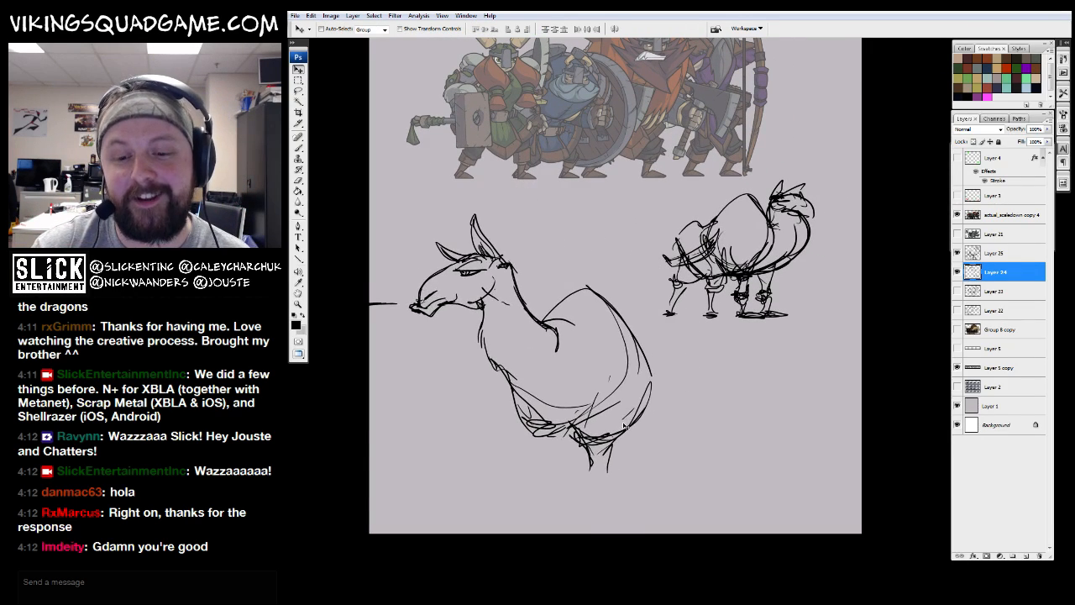
# Sketch the large camel's back line behind the hump and the top curve of its rump
pyautogui.keyDown('ctrl'); pyautogui.click(631, 359); pyautogui.keyUp('ctrl')
pyautogui.keyDown('ctrl'); pyautogui.click(632, 353); pyautogui.keyUp('ctrl')
pyautogui.hotkey('ctrl', '0')
pyautogui.keyDown('ctrl'); pyautogui.click(656, 420); pyautogui.keyUp('ctrl')
pyautogui.keyDown('ctrl'); pyautogui.click(655, 408); pyautogui.keyUp('ctrl')
pyautogui.keyDown('ctrl'); pyautogui.click(656, 394); pyautogui.keyUp('ctrl')
pyautogui.moveTo(669, 280); pyautogui.dragTo(647, 255)
pyautogui.moveTo(560, 351)
pyautogui.mouseDown()
pyautogui.moveTo(640, 387)
pyautogui.moveTo(628, 463)
pyautogui.mouseUp()
pyautogui.moveTo(654, 488); pyautogui.dragTo(641, 512)
pyautogui.moveTo(672, 336)
pyautogui.mouseDown()
pyautogui.moveTo(650, 338)
pyautogui.moveTo(550, 404)
pyautogui.mouseUp()
pyautogui.moveTo(633, 178); pyautogui.dragTo(720, 205)
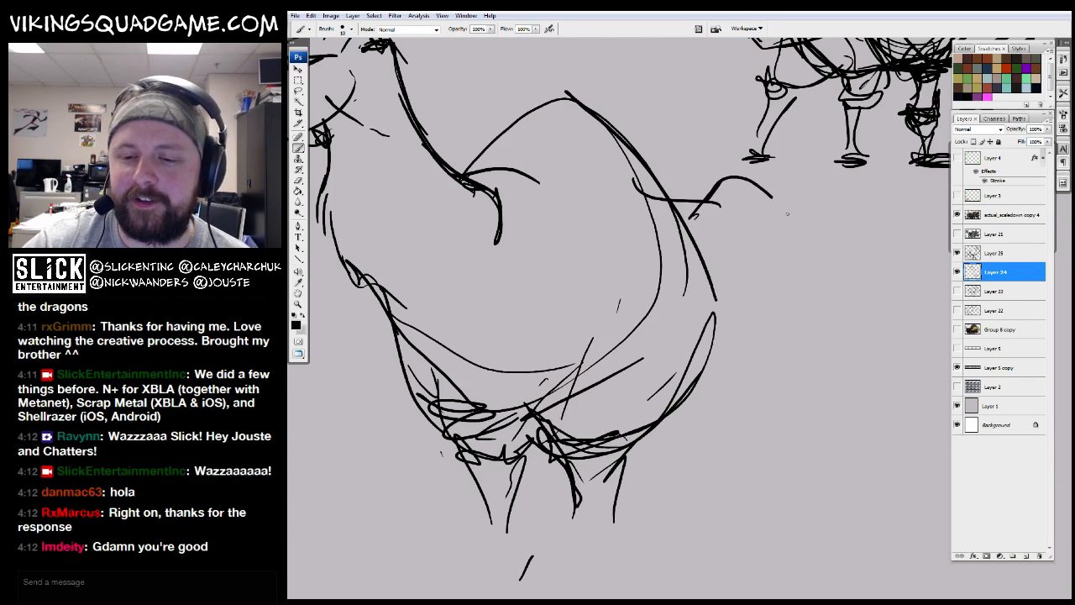
# Sketch the large camel's rounded rump and thigh down to the knee, with a belly fold in front
pyautogui.moveTo(729, 443); pyautogui.dragTo(724, 357)
pyautogui.moveTo(736, 299)
pyautogui.mouseDown()
pyautogui.moveTo(797, 423)
pyautogui.moveTo(698, 395)
pyautogui.mouseUp()
pyautogui.moveTo(628, 384); pyautogui.dragTo(678, 378)
pyautogui.moveTo(706, 364); pyautogui.dragTo(668, 335)
pyautogui.keyDown('alt'); pyautogui.click(683, 347); pyautogui.keyUp('alt')
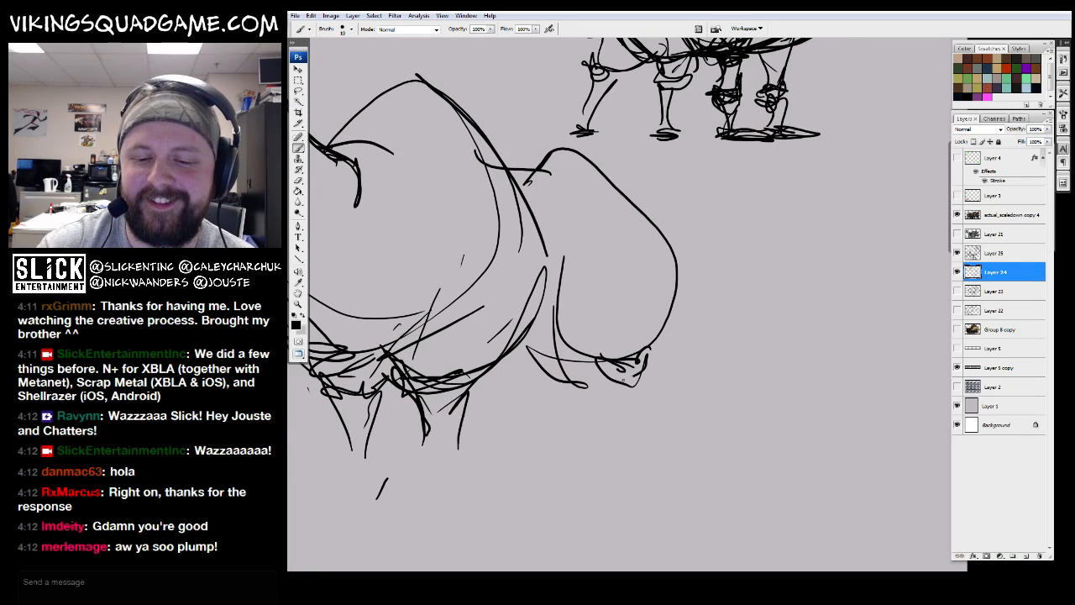
# Sketch the large camel's near hind leg below the knee with two converging shin lines
pyautogui.moveTo(681, 491); pyautogui.dragTo(683, 502)
pyautogui.moveTo(682, 502); pyautogui.dragTo(738, 509)
pyautogui.moveTo(630, 357); pyautogui.dragTo(646, 356)
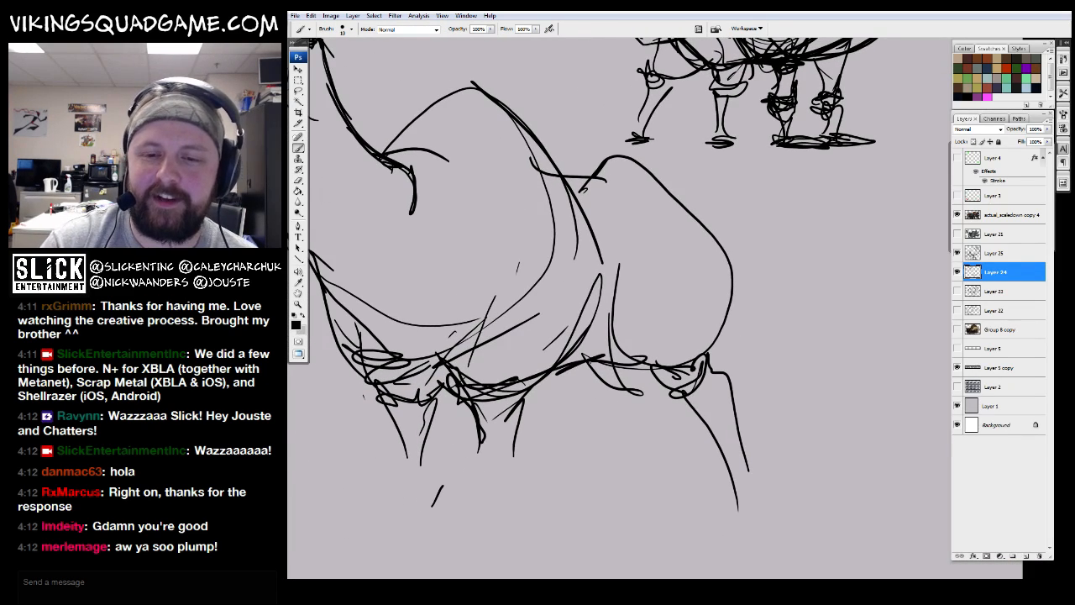
# Reinforce the large camel's hump outline, darken the dip behind it and sketch tail curves off the rump
pyautogui.moveTo(581, 165); pyautogui.dragTo(567, 179)
pyautogui.moveTo(575, 174)
pyautogui.mouseDown()
pyautogui.moveTo(569, 185)
pyautogui.moveTo(583, 175)
pyautogui.mouseUp()
pyautogui.moveTo(566, 171); pyautogui.dragTo(699, 269)
pyautogui.moveTo(501, 276); pyautogui.dragTo(548, 246)
pyautogui.moveTo(686, 294); pyautogui.dragTo(696, 315)
pyautogui.moveTo(828, 304); pyautogui.dragTo(676, 249)
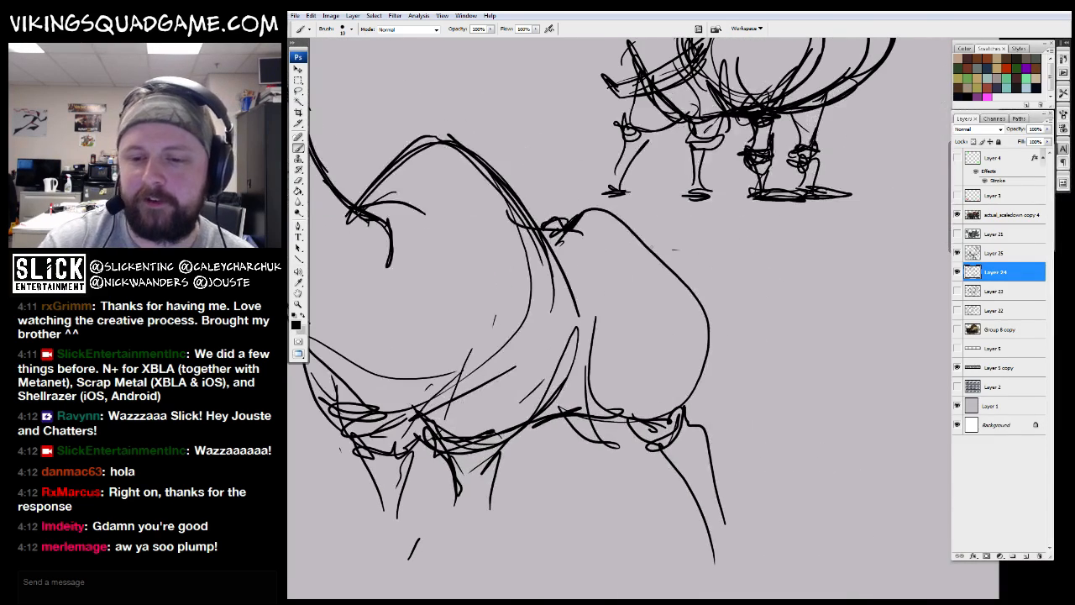
pyautogui.moveTo(698, 289); pyautogui.dragTo(737, 315)
pyautogui.moveTo(737, 318); pyautogui.dragTo(769, 234)
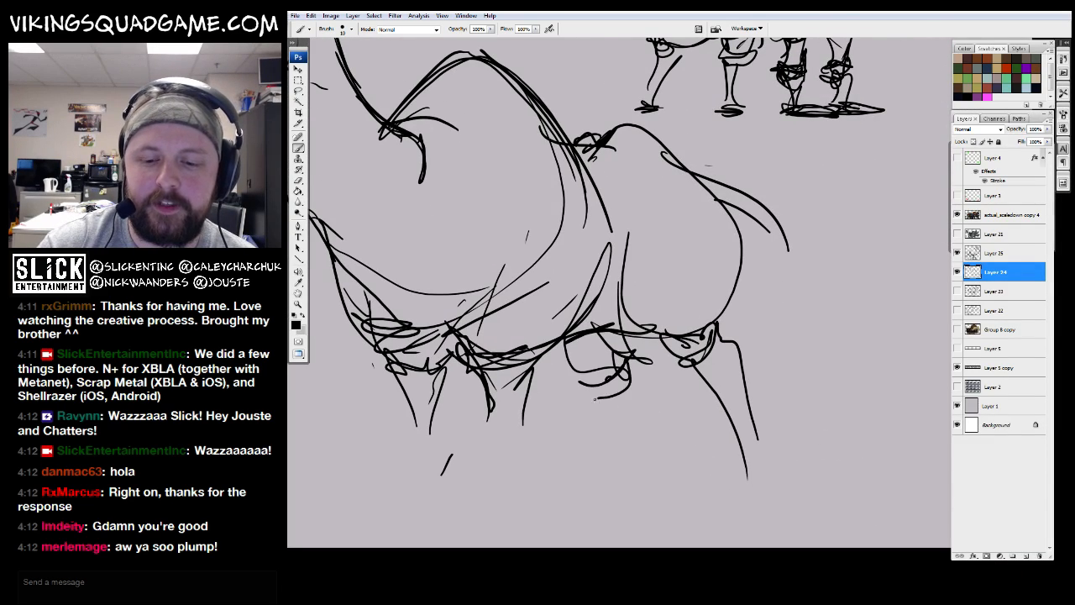
# Sketch the large camel's front legs through the knees to the shins, plus the far hind leg
pyautogui.scroll(-3, 629, 403)
pyautogui.hscroll(-6, 634, 399)
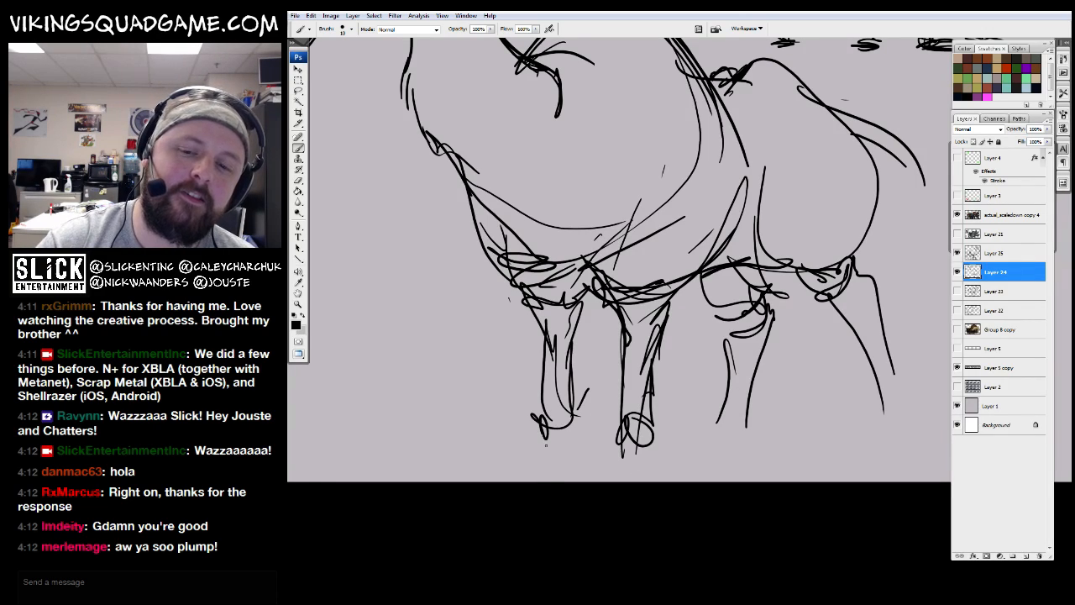
pyautogui.moveTo(546, 438); pyautogui.dragTo(550, 479)
pyautogui.moveTo(582, 407); pyautogui.dragTo(581, 480)
pyautogui.keyDown('alt'); pyautogui.click(756, 277); pyautogui.keyUp('alt')
pyautogui.keyDown('alt'); pyautogui.click(771, 303); pyautogui.keyUp('alt')
pyautogui.keyDown('alt'); pyautogui.click(757, 301); pyautogui.keyUp('alt')
pyautogui.moveTo(692, 368); pyautogui.dragTo(625, 354)
pyautogui.moveTo(615, 477); pyautogui.dragTo(611, 461)
pyautogui.moveTo(591, 360); pyautogui.dragTo(602, 410)
pyautogui.moveTo(470, 168); pyautogui.dragTo(592, 258)
pyautogui.moveTo(572, 346)
pyautogui.mouseDown()
pyautogui.moveTo(672, 394)
pyautogui.moveTo(787, 373)
pyautogui.mouseUp()
pyautogui.moveTo(698, 385); pyautogui.dragTo(791, 308)
# Make Layer 25, which holds the small camel, the active layer
pyautogui.moveTo(719, 481); pyautogui.dragTo(458, 55)
pyautogui.hotkey('ctrl', '-')
pyautogui.hotkey('ctrl', '-')
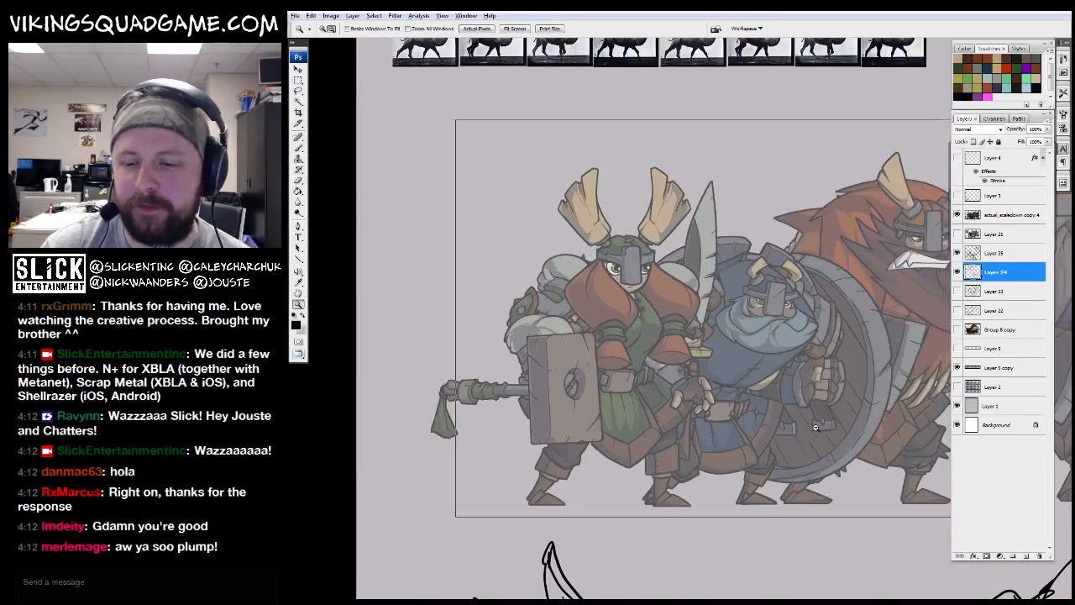
pyautogui.keyDown('alt'); pyautogui.click(815, 428); pyautogui.keyUp('alt')
pyautogui.keyDown('alt'); pyautogui.click(815, 427); pyautogui.keyUp('alt')
pyautogui.moveTo(815, 428); pyautogui.dragTo(568, 312)
pyautogui.keyDown('ctrl'); pyautogui.click(680, 323); pyautogui.keyUp('ctrl')
pyautogui.press('z')
pyautogui.moveTo(664, 403); pyautogui.dragTo(698, 424)
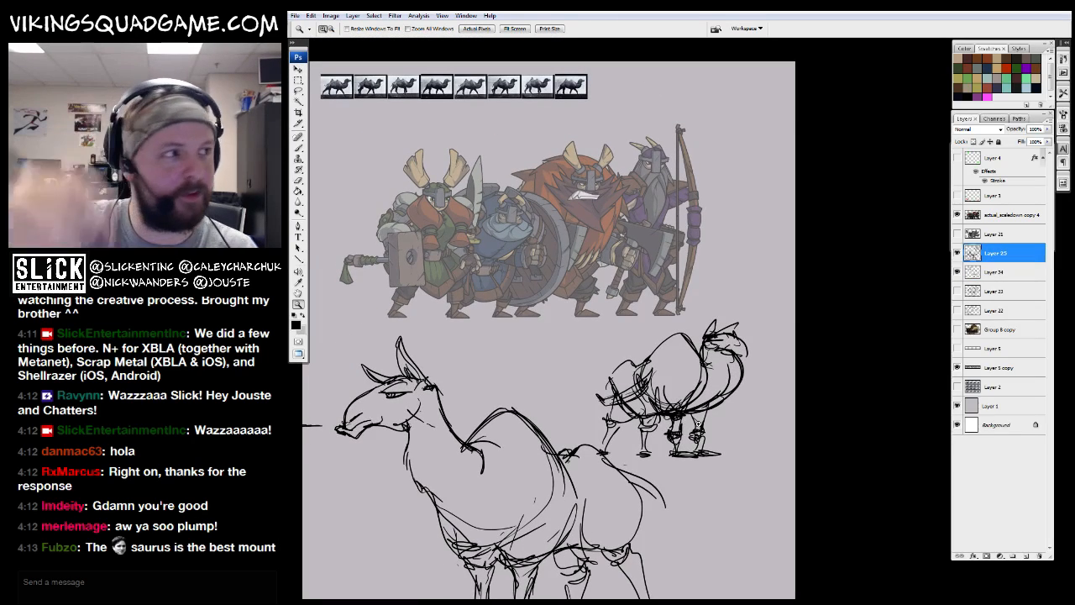
pyautogui.moveTo(646, 371); pyautogui.dragTo(664, 394)
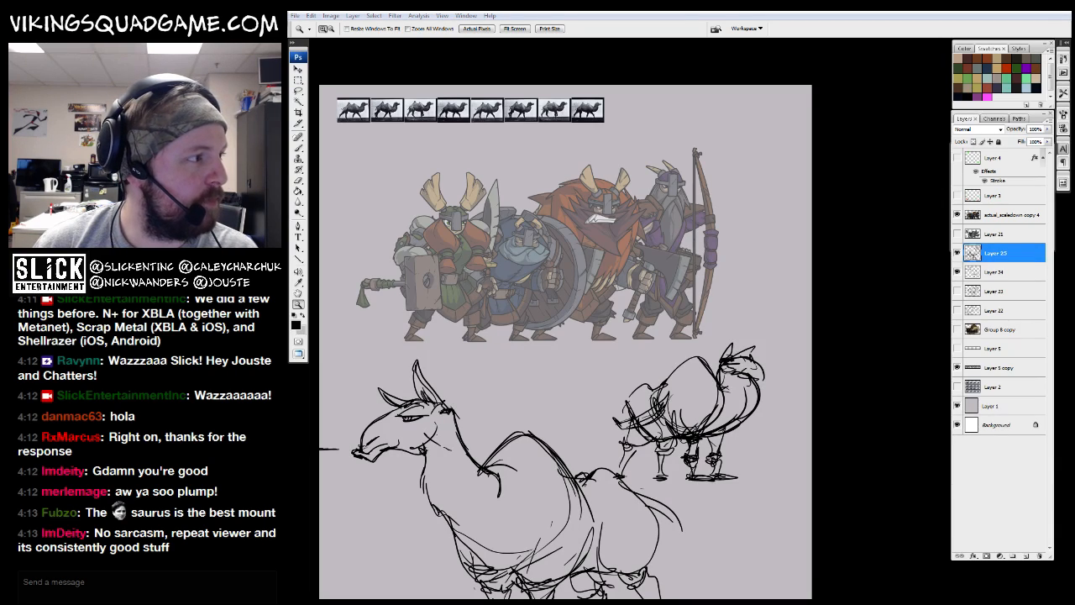
# Switch to the game editor, load the ZONE01_ICEFLOE01 destination and examine the shield-bearing viking in the scene up close
pyautogui.hotkey('alt', 'Tab')
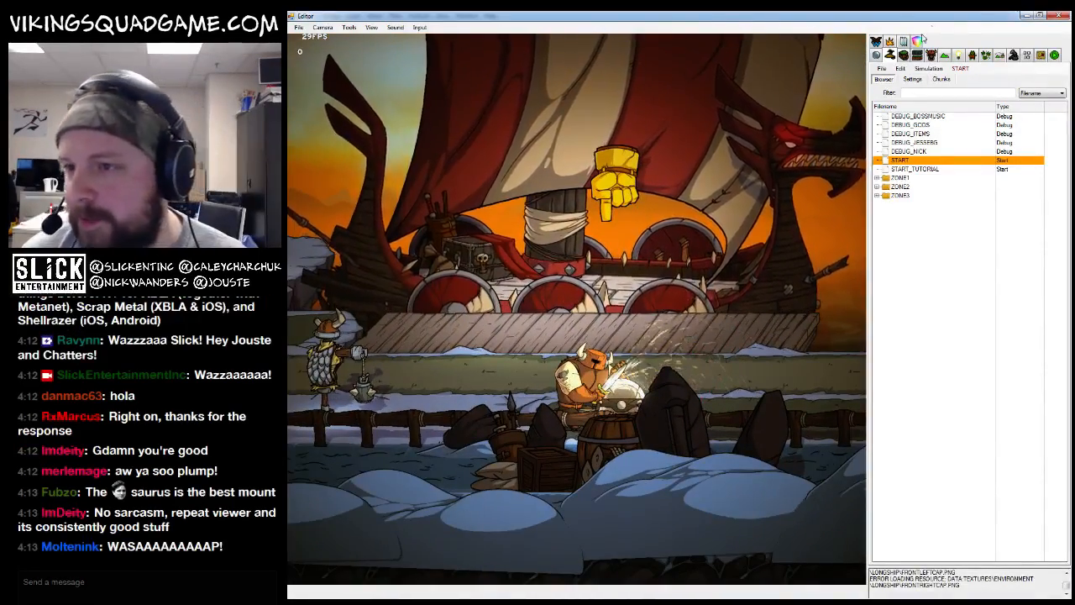
pyautogui.click(916, 54)
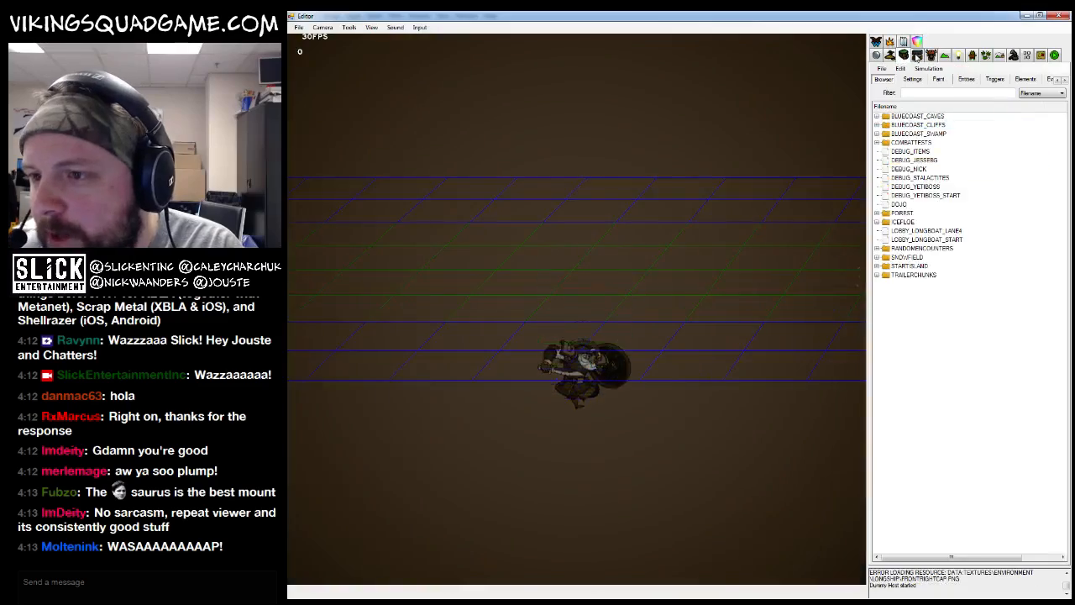
pyautogui.click(877, 55)
pyautogui.click(890, 55)
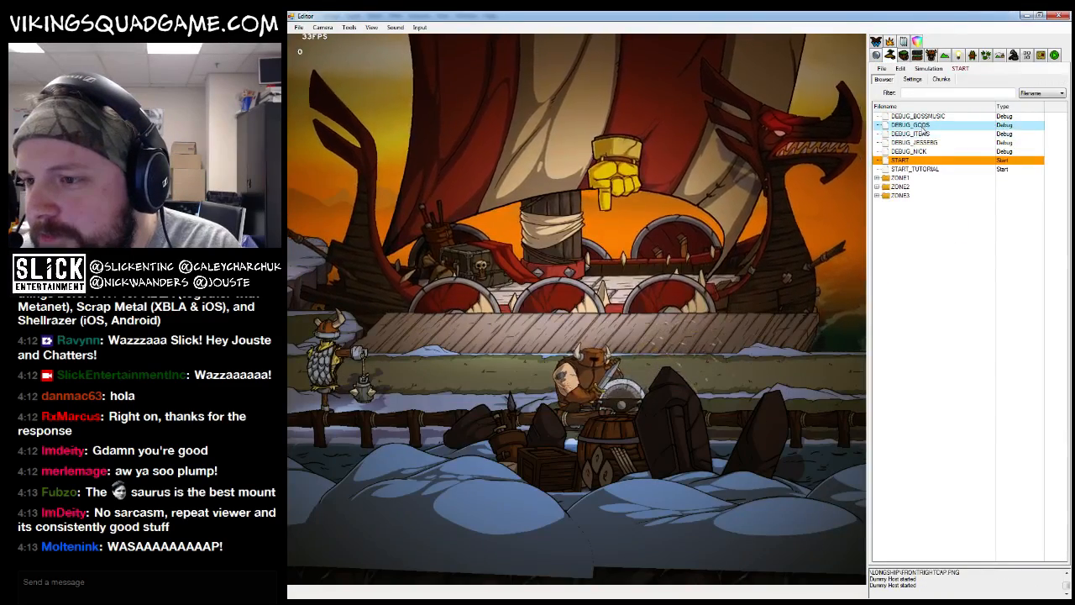
pyautogui.click(877, 178)
pyautogui.doubleClick(928, 212)
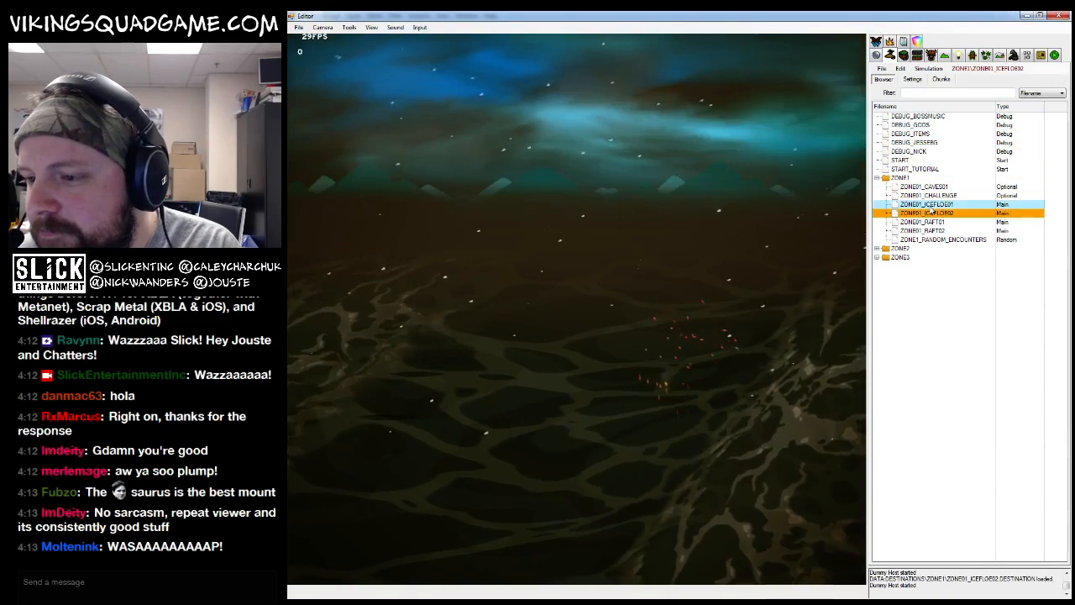
pyautogui.doubleClick(926, 204)
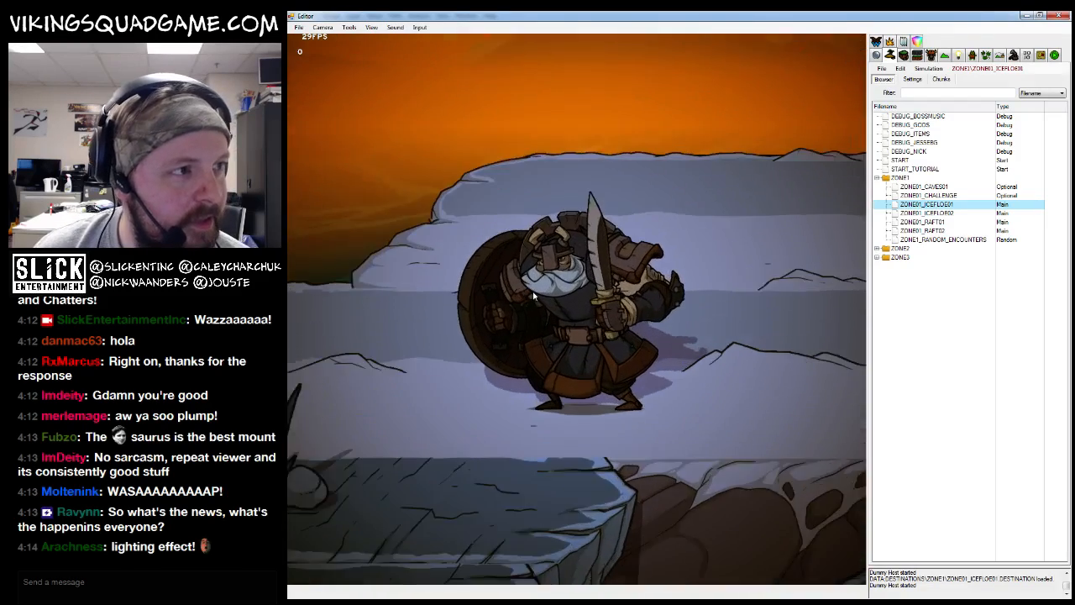
pyautogui.scroll(2, 537, 300)
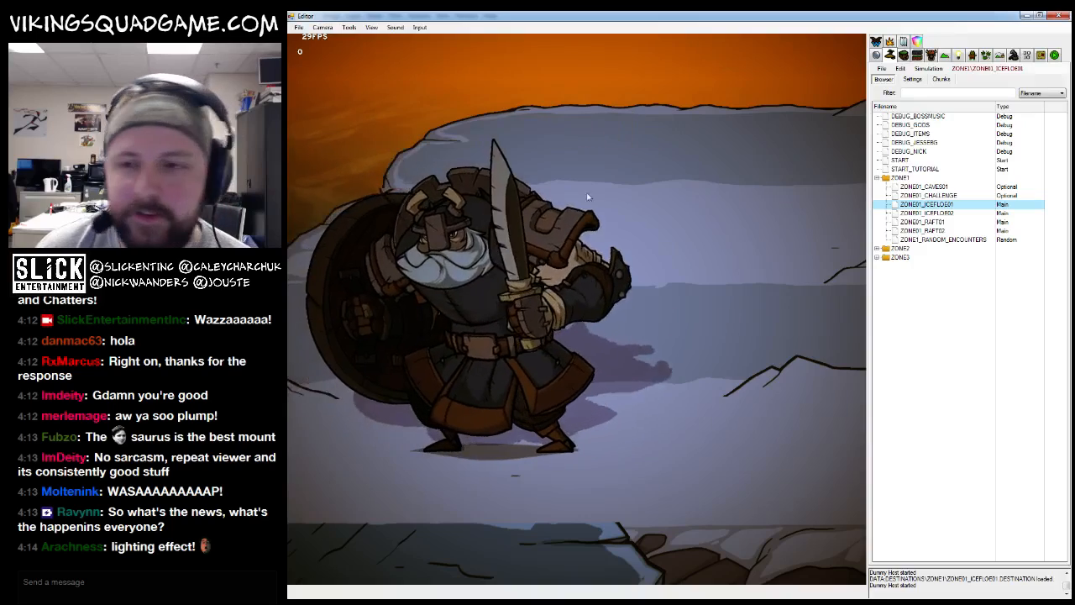
pyautogui.scroll(-1, 584, 314)
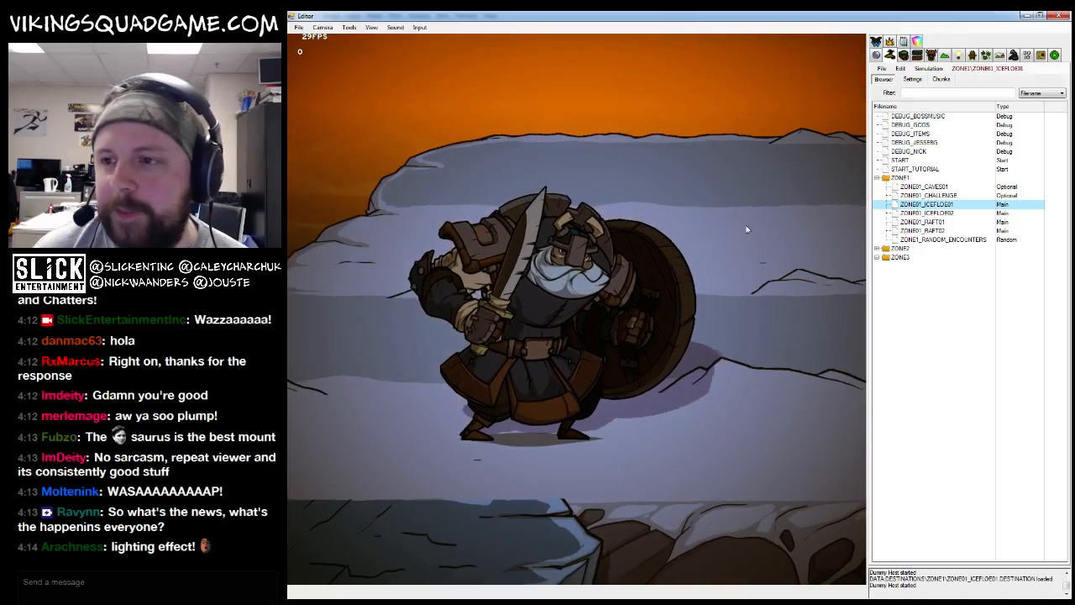
pyautogui.click(1025, 16)
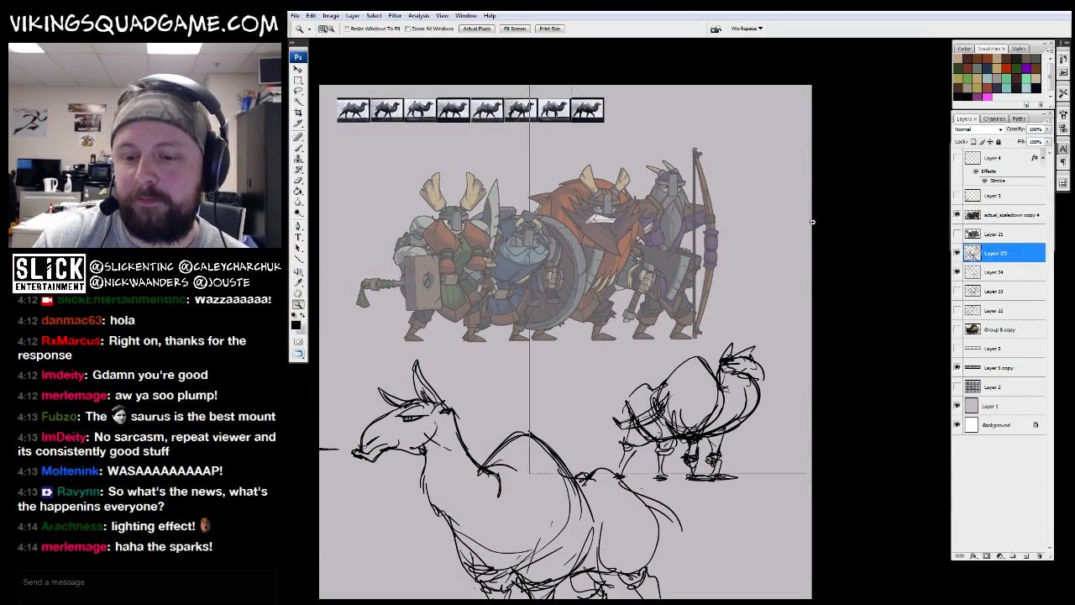
# Scale the small camel down and place it directly beneath the right half of the character lineup
pyautogui.click(812, 222)
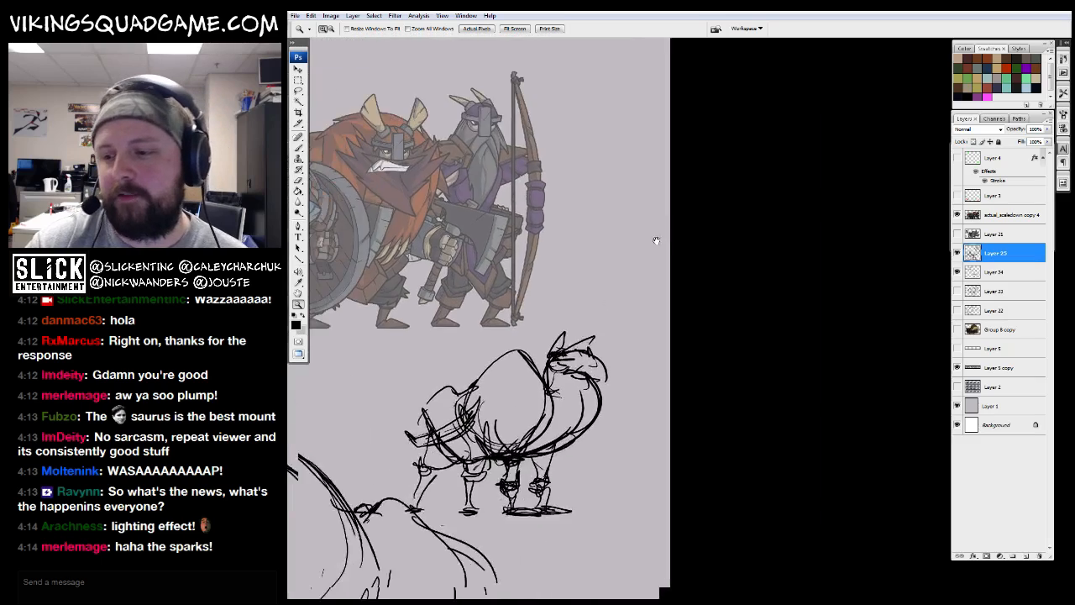
pyautogui.moveTo(655, 238); pyautogui.dragTo(857, 106)
pyautogui.keyDown('alt'); pyautogui.click(696, 287); pyautogui.keyUp('alt')
pyautogui.moveTo(672, 323); pyautogui.dragTo(690, 296)
pyautogui.moveTo(690, 296); pyautogui.dragTo(600, 246)
pyautogui.moveTo(600, 246)
pyautogui.mouseDown()
pyautogui.moveTo(615, 315)
pyautogui.moveTo(680, 346)
pyautogui.mouseUp()
pyautogui.hotkey('ctrl', 't')
pyautogui.moveTo(757, 276)
pyautogui.mouseDown()
pyautogui.moveTo(711, 319)
pyautogui.moveTo(669, 291)
pyautogui.mouseUp()
pyautogui.press('Return')
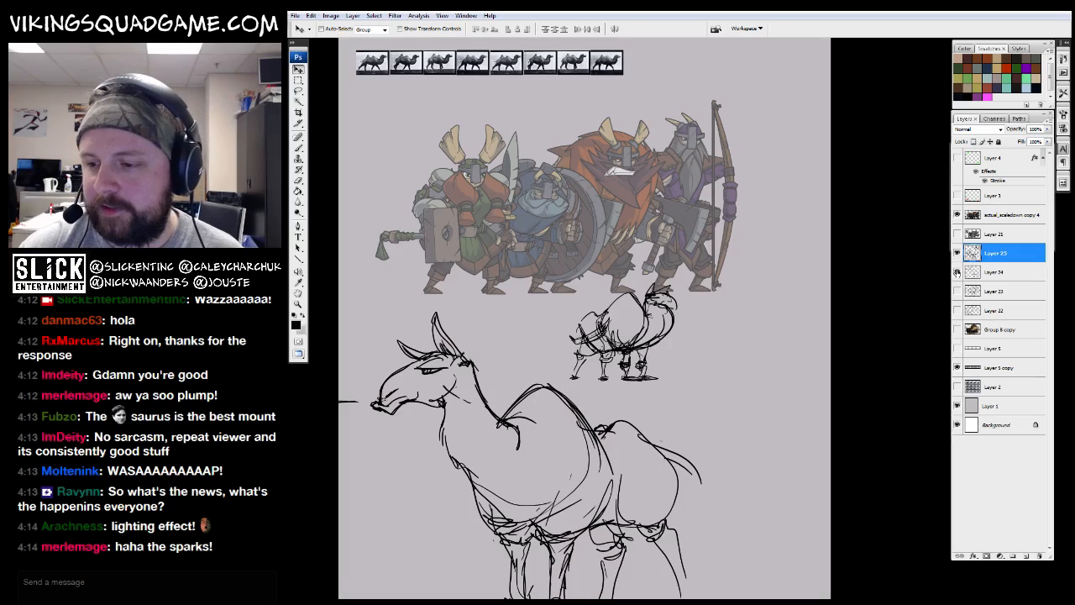
# Lower the opacity of the character lineup layer so it becomes a faint backdrop
pyautogui.click(957, 271)
pyautogui.click(956, 271)
pyautogui.click(1008, 214)
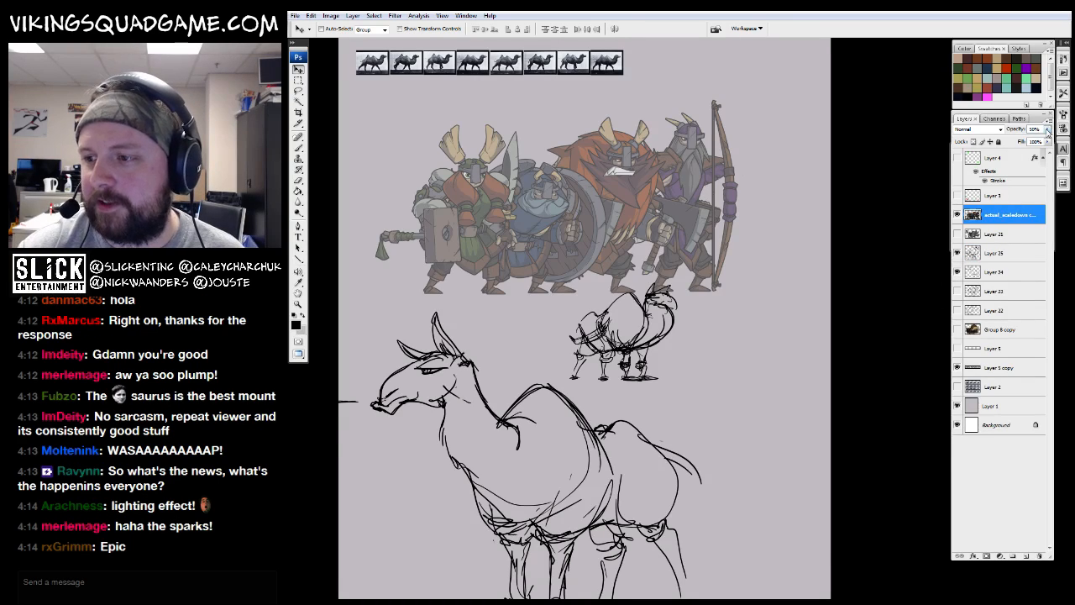
pyautogui.moveTo(1016, 141); pyautogui.dragTo(1008, 143)
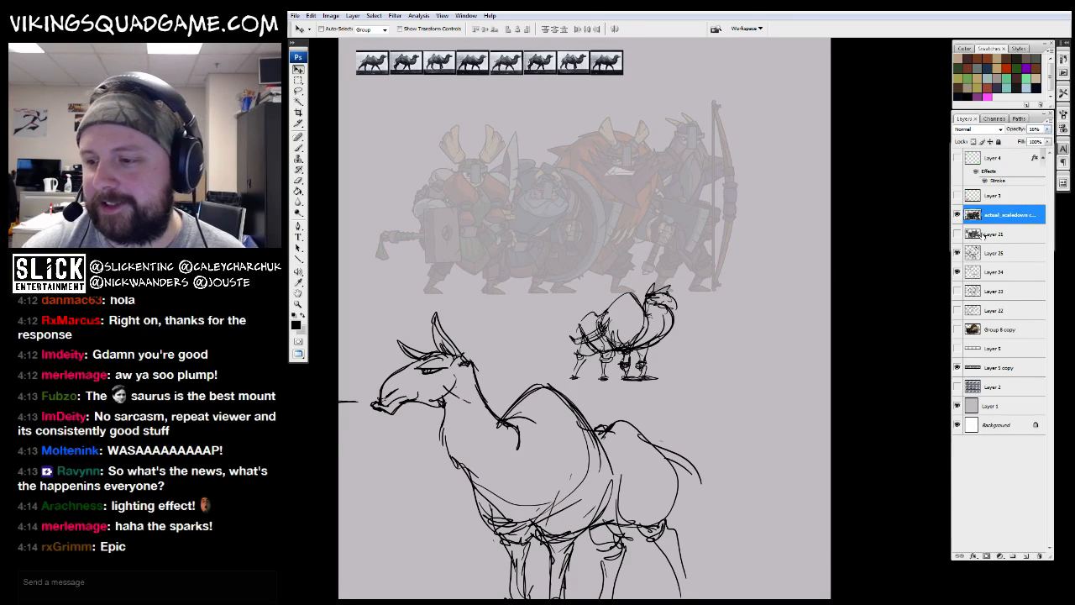
# Return to Layer 25 and scale the small camel down a little more
pyautogui.click(974, 251)
pyautogui.moveTo(653, 409); pyautogui.dragTo(570, 318)
pyautogui.moveTo(571, 318); pyautogui.dragTo(625, 366)
pyautogui.moveTo(616, 323); pyautogui.dragTo(619, 351)
pyautogui.moveTo(620, 350); pyautogui.dragTo(682, 407)
pyautogui.hotkey('ctrl', 't')
pyautogui.moveTo(715, 323); pyautogui.dragTo(702, 334)
pyautogui.press('Return')
# Duplicate the small camel twice into a row of three, merge the copies into one layer and reduce its opacity
pyautogui.moveTo(673, 378); pyautogui.dragTo(569, 338)
pyautogui.moveTo(555, 326); pyautogui.dragTo(728, 269)
pyautogui.hotkey('ctrl', 'e')
pyautogui.hotkey('ctrl', 'e')
pyautogui.click(1021, 140)
pyautogui.moveTo(728, 269)
pyautogui.mouseDown()
pyautogui.moveTo(755, 294)
pyautogui.moveTo(730, 341)
pyautogui.moveTo(771, 341)
pyautogui.mouseUp()
pyautogui.moveTo(707, 354); pyautogui.dragTo(727, 358)
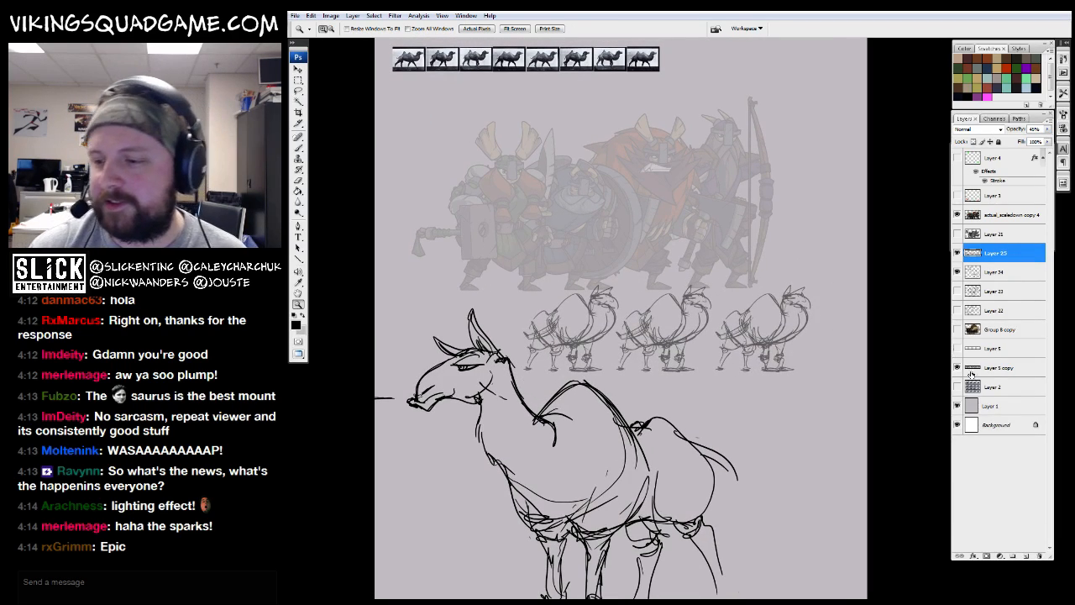
# Create a new layer above the small camels and start inking the first camel's neck with a finer brush
pyautogui.click(1027, 556)
pyautogui.click(605, 329)
pyautogui.click(606, 327)
pyautogui.moveTo(663, 269); pyautogui.dragTo(643, 324)
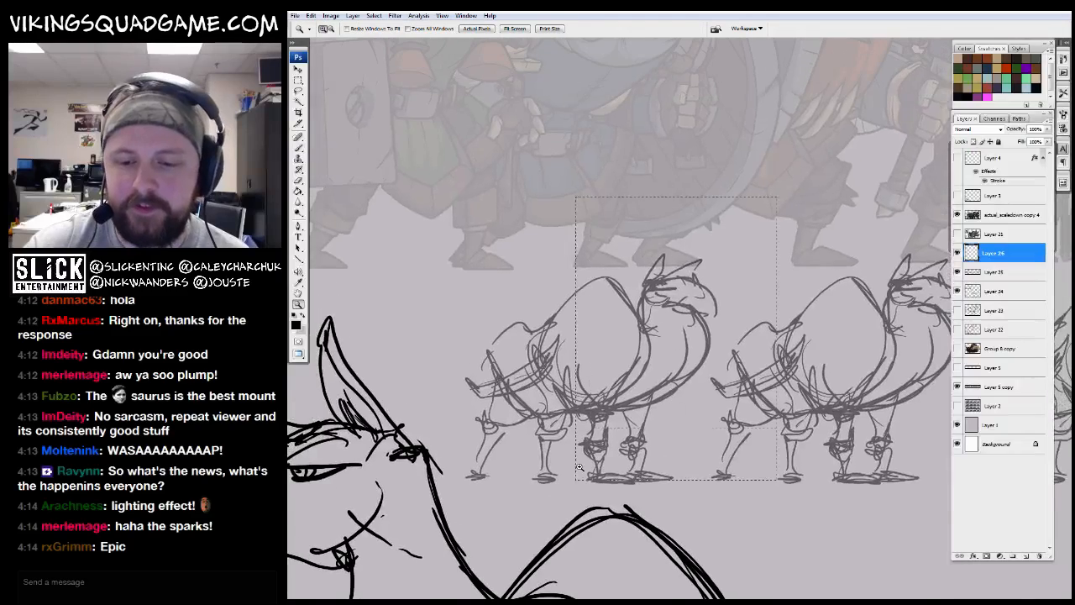
pyautogui.click(649, 323)
pyautogui.rightClick(623, 246)
pyautogui.doubleClick(671, 394)
pyautogui.rightClick(696, 346)
pyautogui.moveTo(810, 440); pyautogui.dragTo(810, 524)
pyautogui.doubleClick(744, 509)
pyautogui.moveTo(856, 365); pyautogui.dragTo(842, 382)
pyautogui.moveTo(597, 272); pyautogui.dragTo(592, 336)
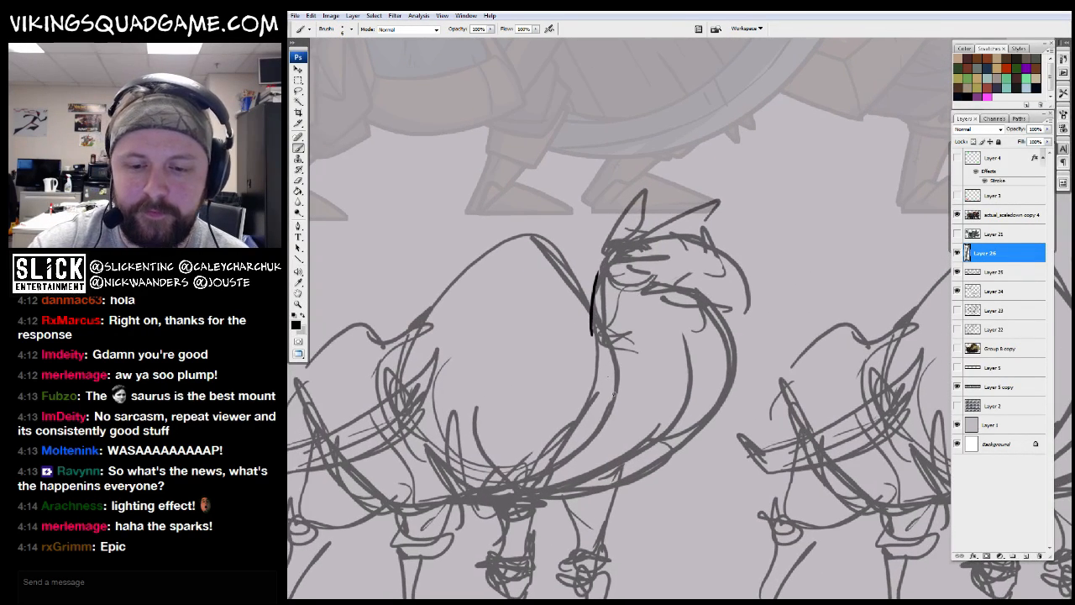
# Set the opacity of Layer 25 to 20% and make Layer 26 active again
pyautogui.click(976, 274)
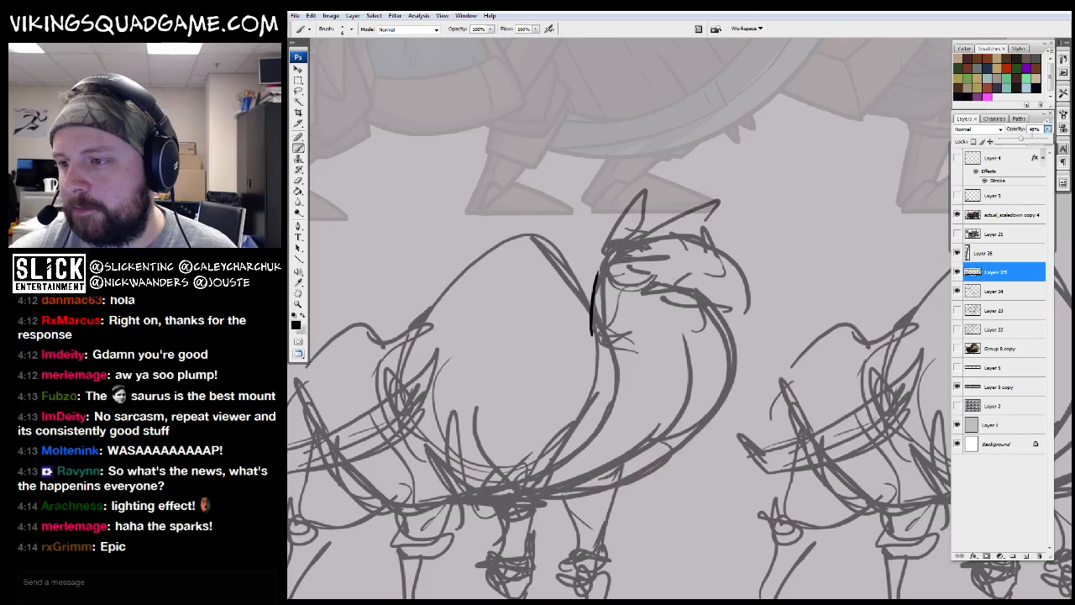
pyautogui.write('20')
pyautogui.press('Return')
pyautogui.moveTo(645, 345); pyautogui.dragTo(654, 334)
pyautogui.click(956, 274)
pyautogui.click(957, 274)
pyautogui.moveTo(767, 316); pyautogui.dragTo(774, 320)
pyautogui.moveTo(619, 281); pyautogui.dragTo(619, 353)
pyautogui.moveTo(776, 315); pyautogui.dragTo(772, 289)
pyautogui.click(978, 253)
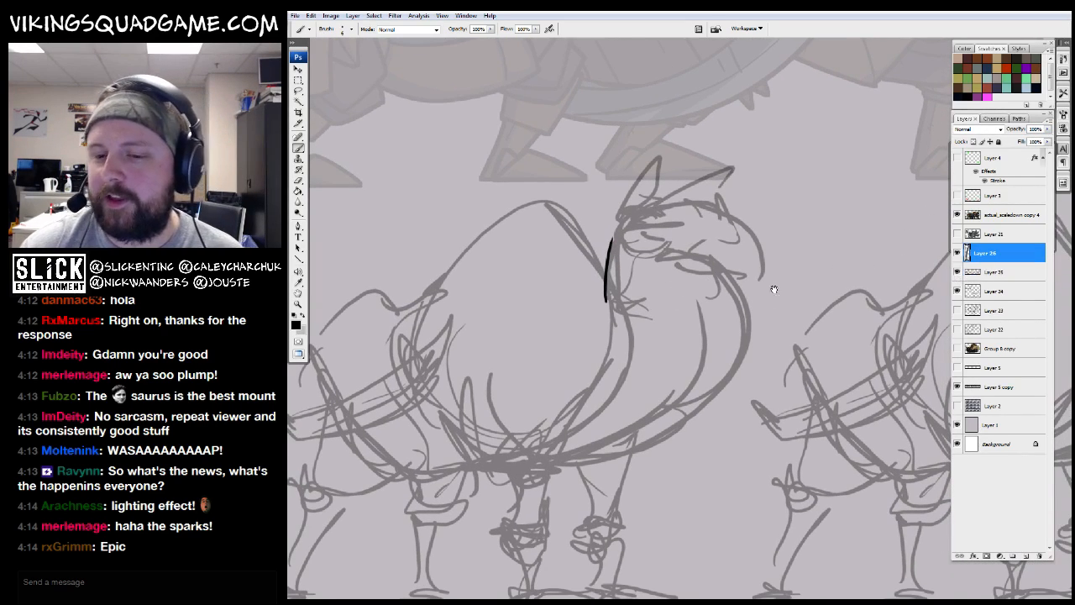
# Ink the first small camel's neck, from the nape and the throat down to the chest and belly
pyautogui.moveTo(610, 241); pyautogui.dragTo(621, 336)
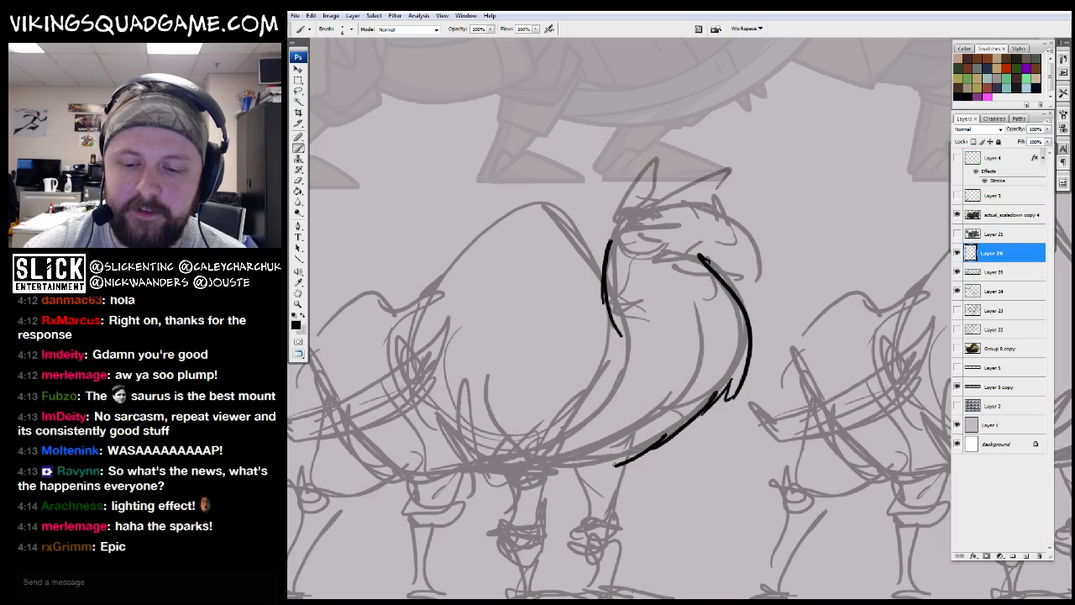
pyautogui.moveTo(618, 464); pyautogui.dragTo(606, 453)
pyautogui.moveTo(723, 255); pyautogui.dragTo(725, 275)
# Ink the small camel's head outline with the jaw, mouth, drooping muzzle and brow line
pyautogui.click(788, 253)
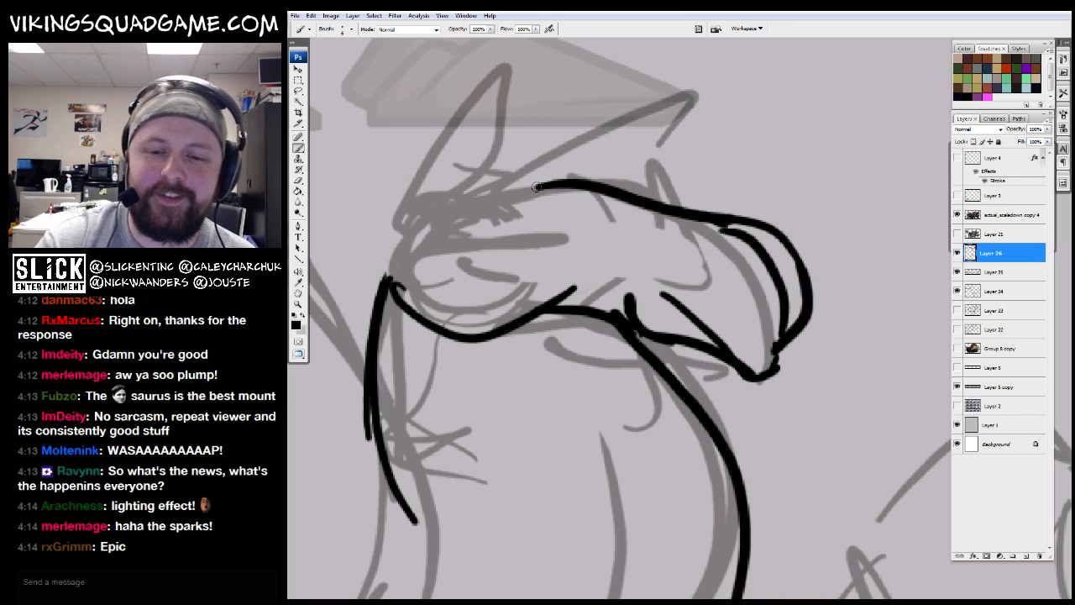
pyautogui.moveTo(572, 183); pyautogui.dragTo(539, 187)
pyautogui.moveTo(670, 208); pyautogui.dragTo(742, 220)
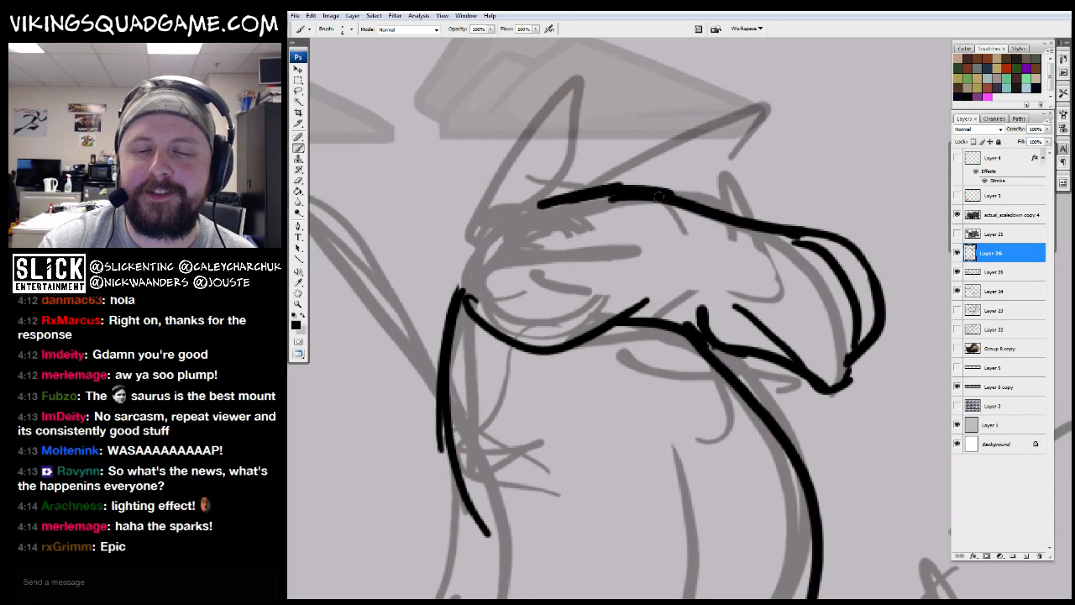
pyautogui.scroll(3, 666, 195)
# Ink the small camel's two pointed ears above the brow
pyautogui.moveTo(593, 114); pyautogui.dragTo(481, 287)
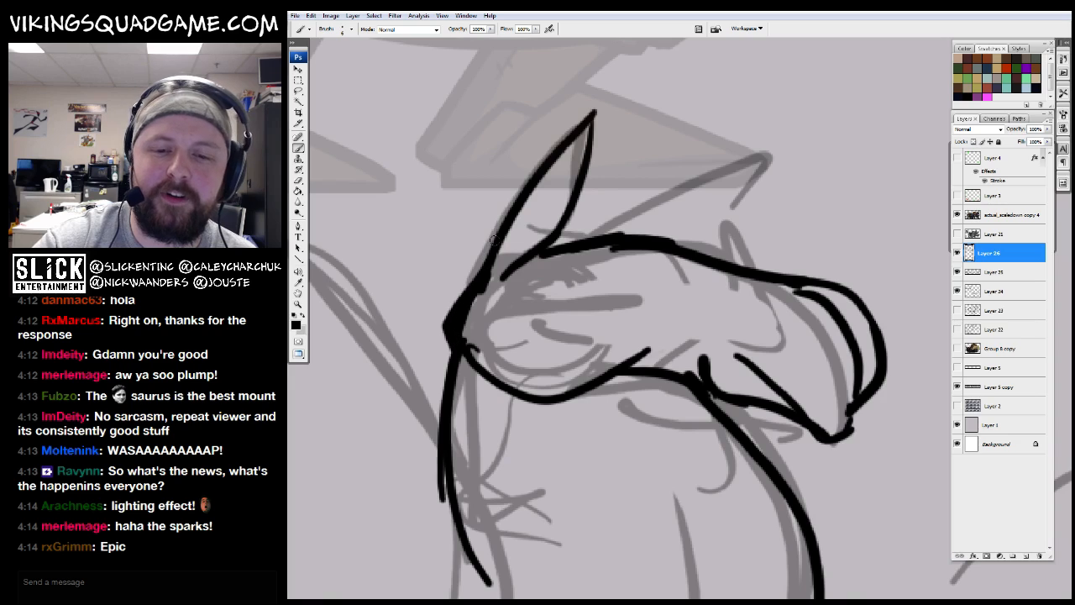
pyautogui.moveTo(706, 222); pyautogui.dragTo(669, 234)
pyautogui.moveTo(692, 229); pyautogui.dragTo(700, 216)
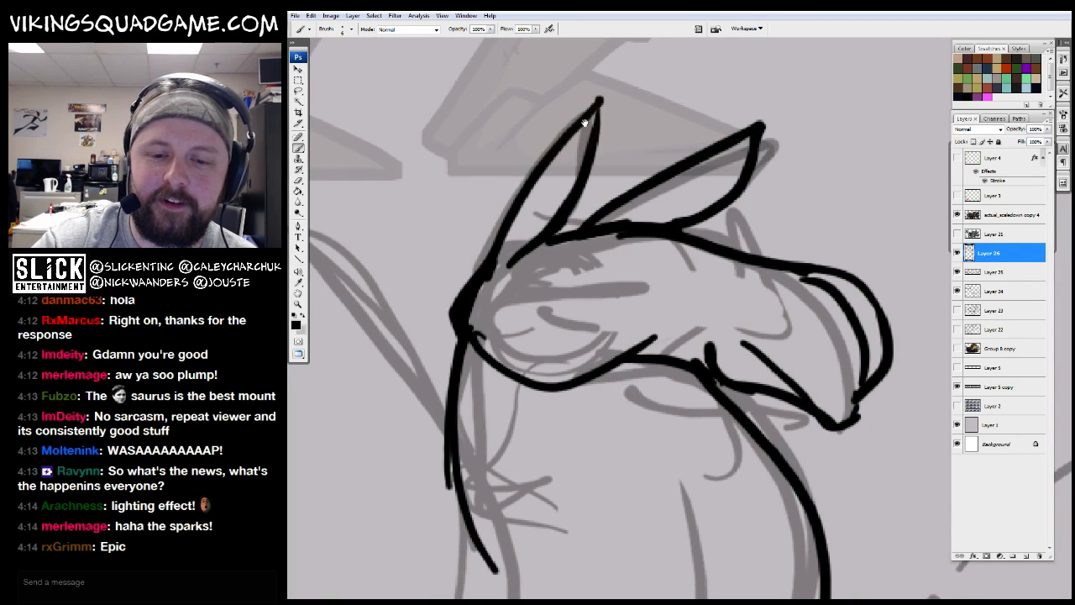
# Ink the small camel's half-closed eye and tidy its lid line with the eraser
pyautogui.moveTo(584, 122); pyautogui.dragTo(592, 113)
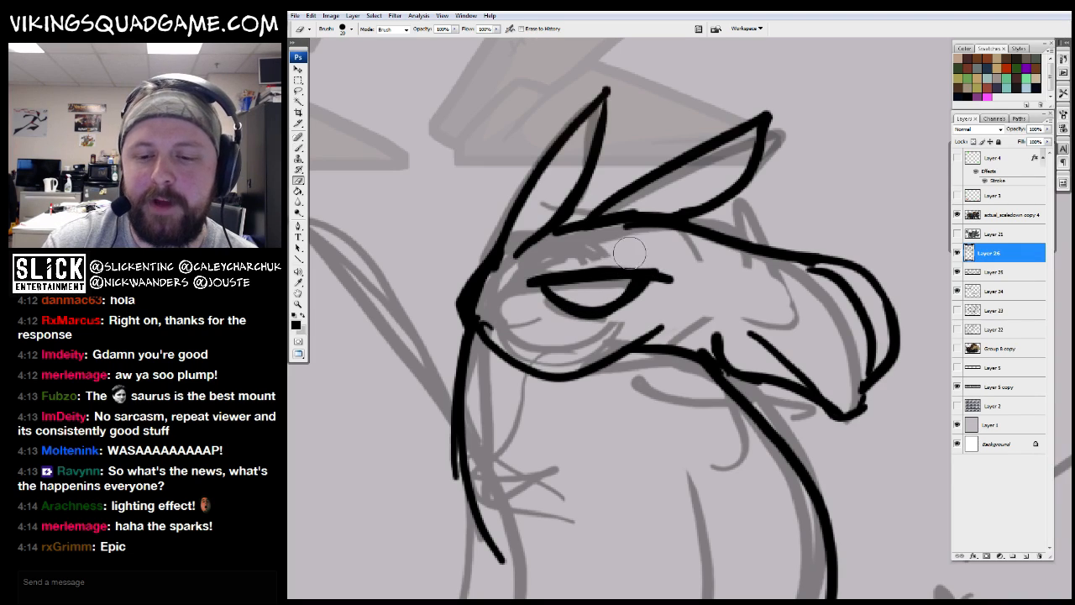
pyautogui.moveTo(692, 275); pyautogui.dragTo(615, 175)
pyautogui.press('b')
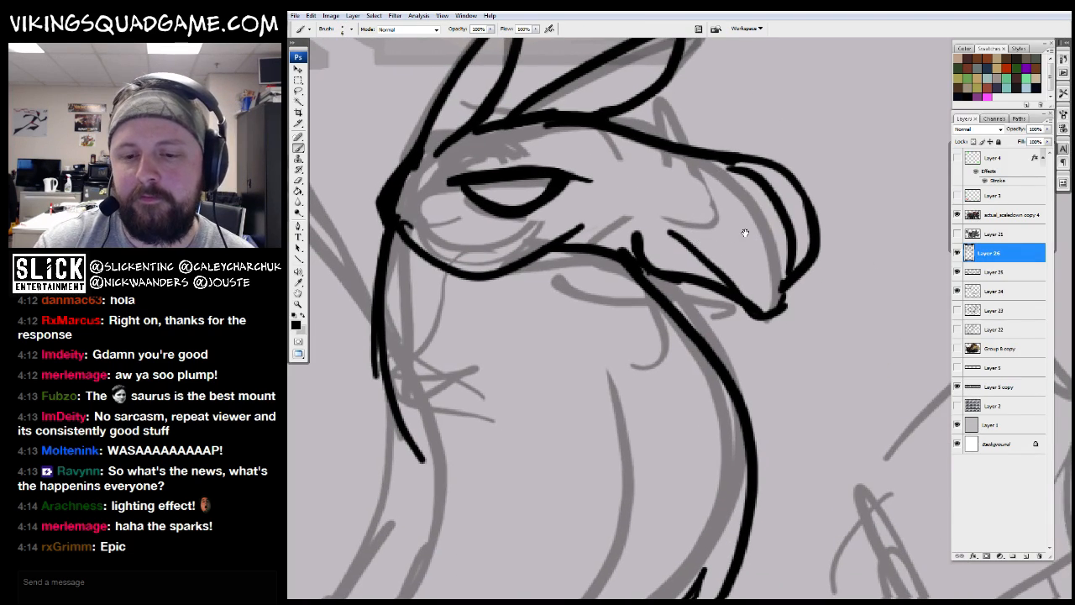
# Add short fur strokes along the inside of the small camel's throat and chest
pyautogui.scroll(-1, 550, 252)
pyautogui.hscroll(-2, 550, 252)
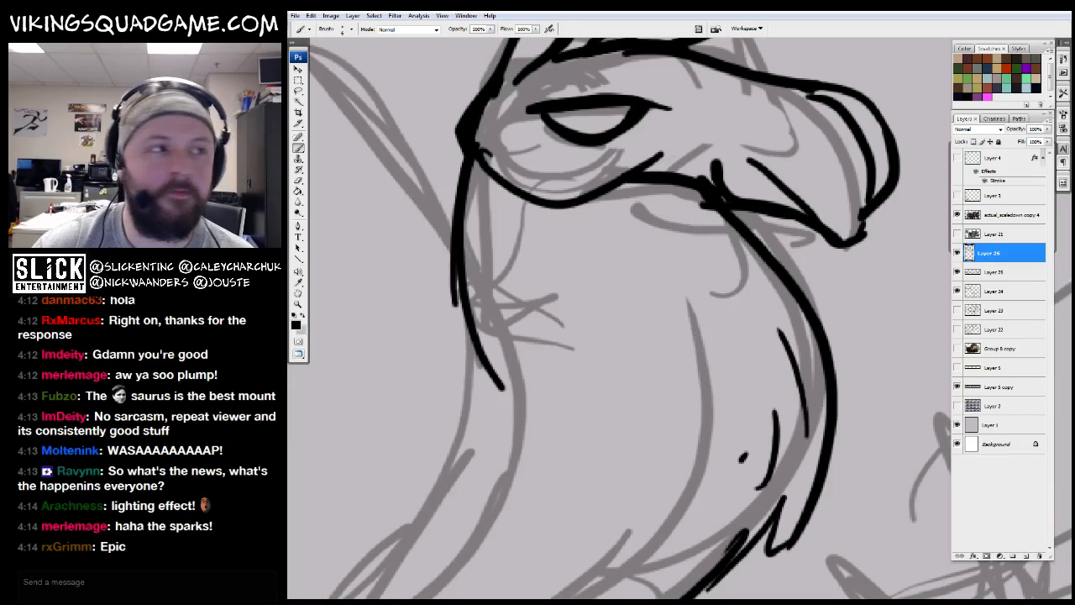
pyautogui.moveTo(742, 457); pyautogui.dragTo(700, 509)
pyautogui.moveTo(662, 487); pyautogui.dragTo(627, 527)
# Ink the small camel's main hump outline and the small angular shapes at its rear base
pyautogui.keyDown('ctrl'); pyautogui.keyDown('alt'); pyautogui.click(725, 277); pyautogui.keyUp('alt'); pyautogui.keyUp('ctrl')
pyautogui.keyDown('ctrl'); pyautogui.keyDown('alt'); pyautogui.click(727, 281); pyautogui.keyUp('alt'); pyautogui.keyUp('ctrl')
pyautogui.keyDown('ctrl'); pyautogui.keyDown('alt'); pyautogui.click(737, 335); pyautogui.keyUp('alt'); pyautogui.keyUp('ctrl')
pyautogui.keyDown('ctrl'); pyautogui.keyDown('alt'); pyautogui.click(738, 338); pyautogui.keyUp('alt'); pyautogui.keyUp('ctrl')
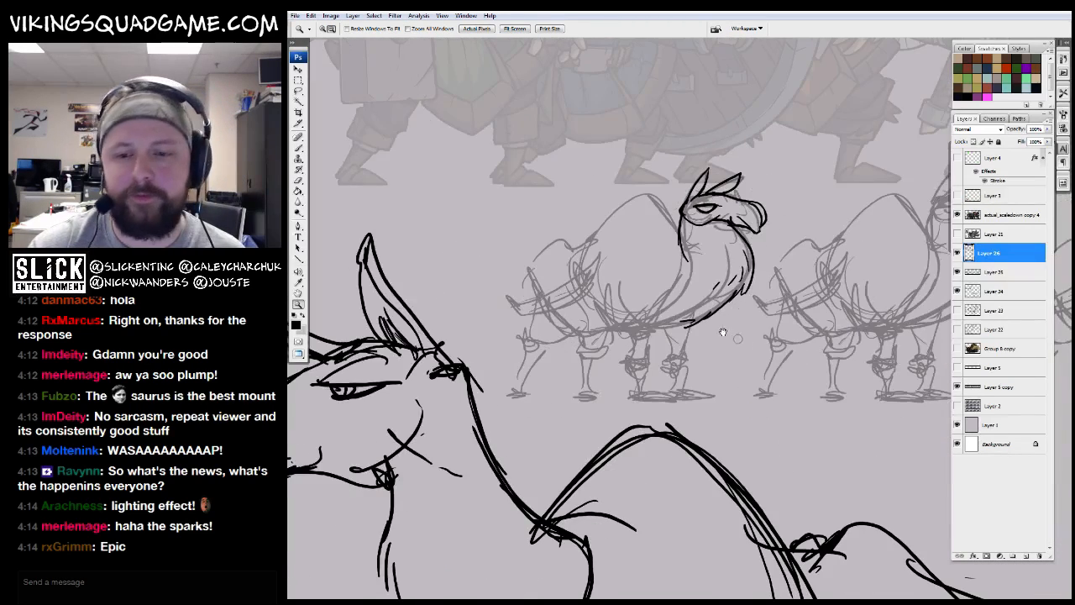
pyautogui.moveTo(726, 334); pyautogui.dragTo(700, 355)
pyautogui.press('b')
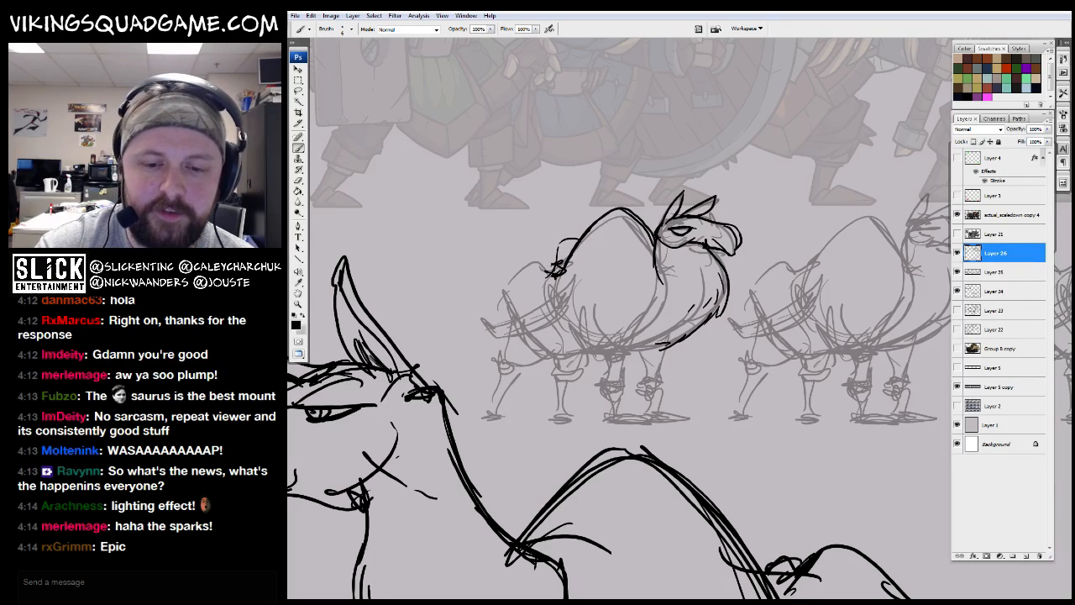
pyautogui.moveTo(707, 354)
pyautogui.mouseDown()
pyautogui.moveTo(662, 248)
pyautogui.moveTo(685, 243)
pyautogui.mouseUp()
pyautogui.moveTo(480, 194); pyautogui.dragTo(693, 357)
pyautogui.moveTo(636, 282)
pyautogui.mouseDown()
pyautogui.moveTo(560, 298)
pyautogui.moveTo(551, 375)
pyautogui.mouseUp()
pyautogui.press('z')
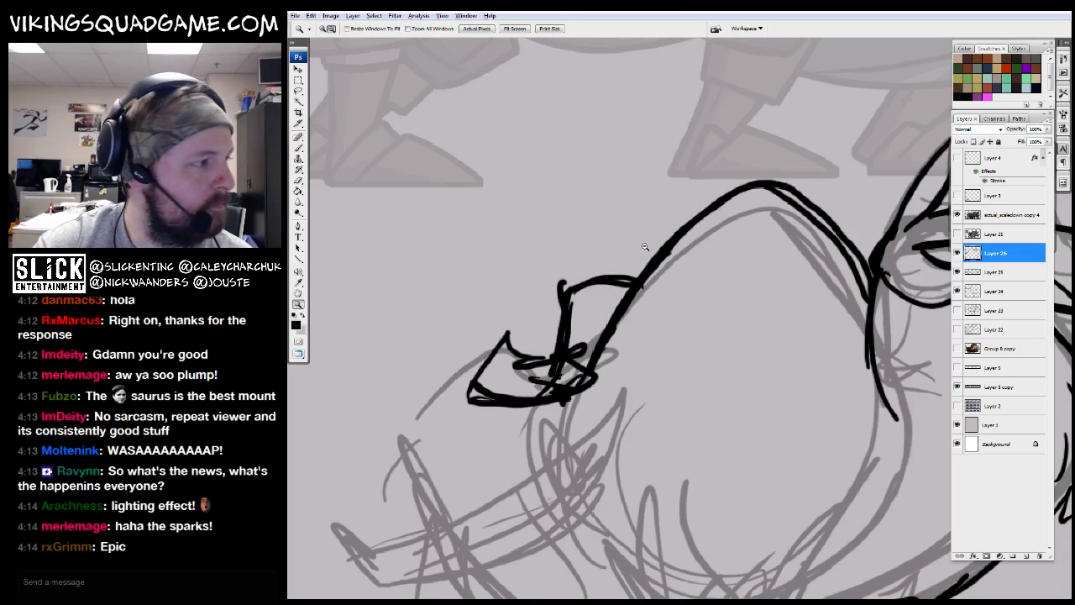
# Ink the small camel's rounded belly contour on both sides and its underside line below the body
pyautogui.keyDown('alt'); pyautogui.click(696, 271); pyautogui.keyUp('alt')
pyautogui.keyDown('alt'); pyautogui.click(696, 271); pyautogui.keyUp('alt')
pyautogui.keyDown('alt'); pyautogui.click(696, 270); pyautogui.keyUp('alt')
pyautogui.keyDown('alt'); pyautogui.click(696, 270); pyautogui.keyUp('alt')
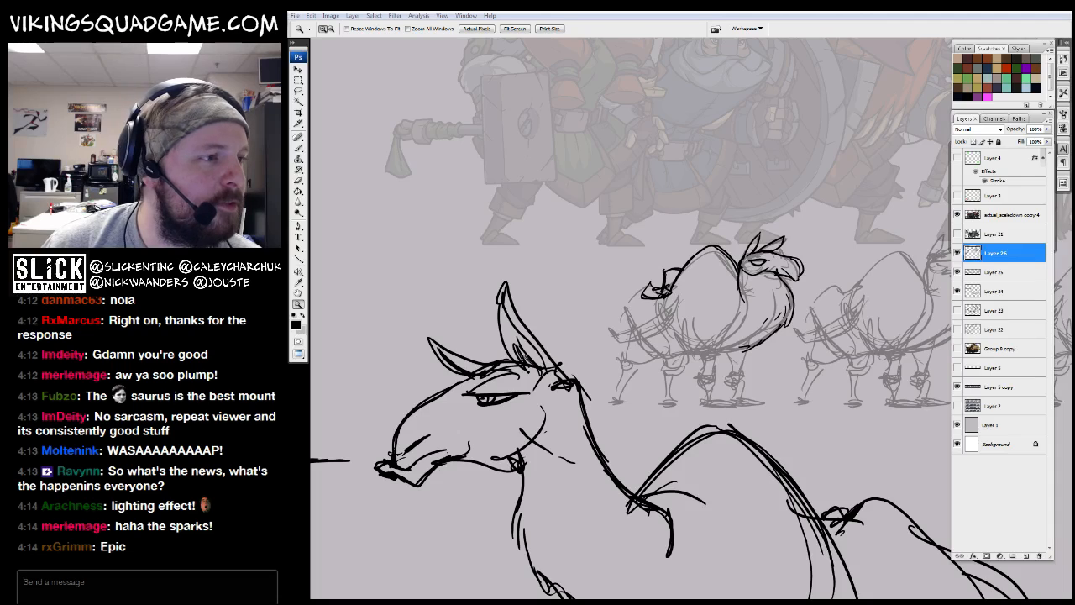
pyautogui.moveTo(702, 322); pyautogui.dragTo(615, 321)
pyautogui.click(686, 321)
pyautogui.click(686, 321)
pyautogui.click(686, 321)
pyautogui.press('b')
pyautogui.moveTo(580, 279); pyautogui.dragTo(567, 322)
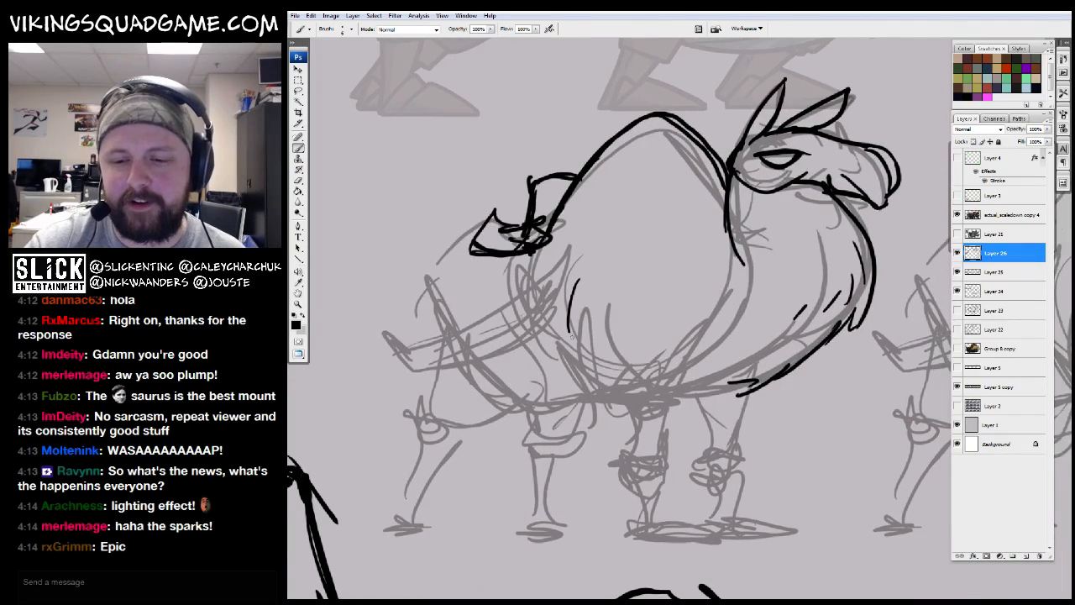
pyautogui.moveTo(713, 396); pyautogui.dragTo(685, 383)
pyautogui.moveTo(711, 362); pyautogui.dragTo(648, 367)
pyautogui.moveTo(681, 336); pyautogui.dragTo(665, 385)
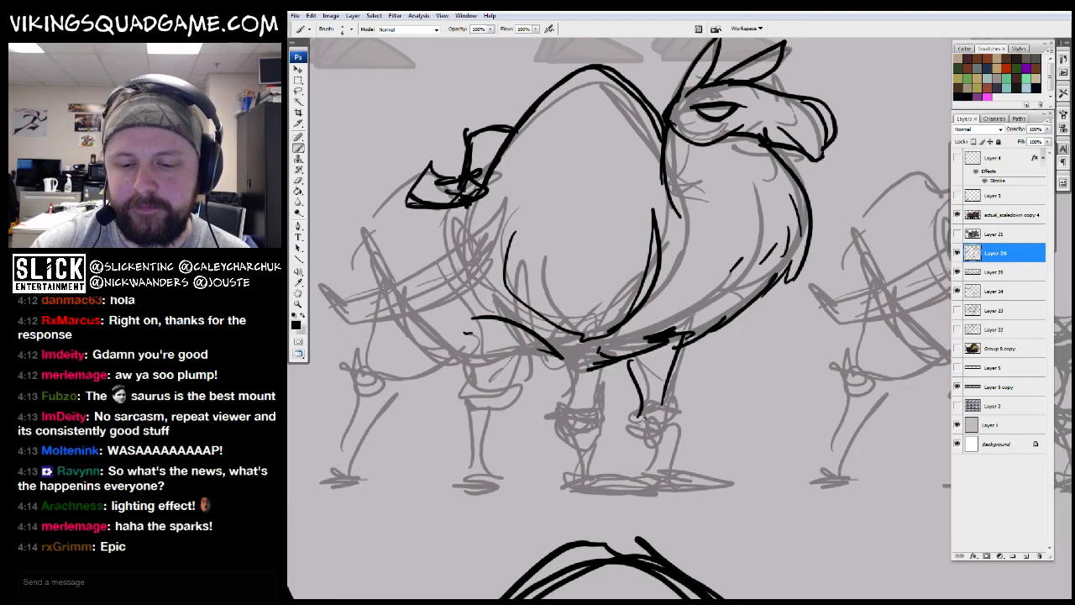
# Ink the small camel's two upper front legs with dark knees and the far leg's shin lines
pyautogui.moveTo(643, 459); pyautogui.dragTo(643, 443)
pyautogui.moveTo(598, 349)
pyautogui.mouseDown()
pyautogui.moveTo(606, 362)
pyautogui.moveTo(556, 401)
pyautogui.mouseUp()
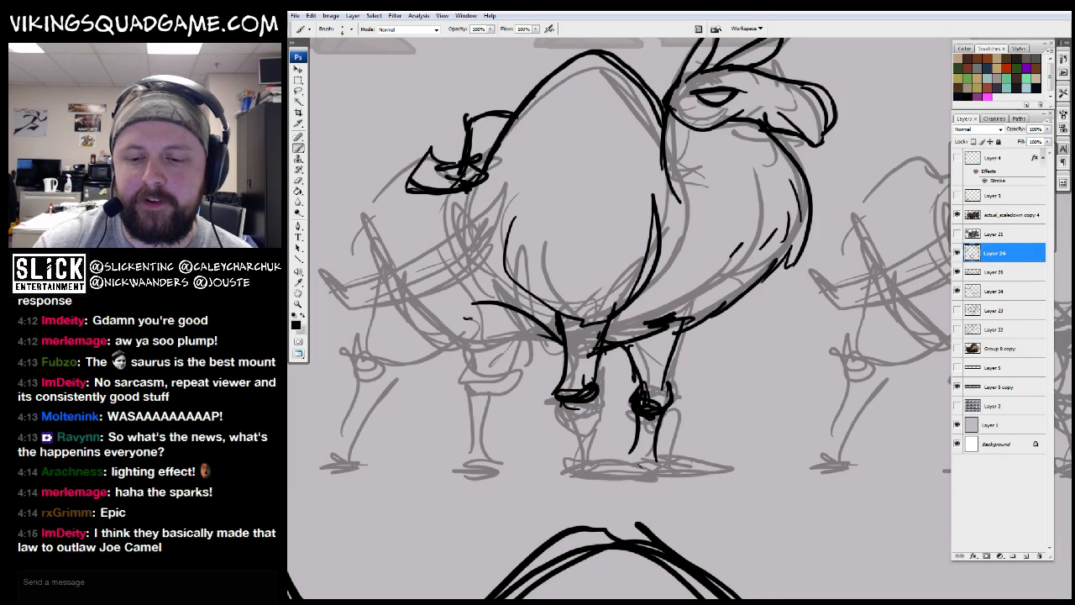
pyautogui.moveTo(643, 465); pyautogui.dragTo(622, 544)
pyautogui.moveTo(690, 274); pyautogui.dragTo(751, 280)
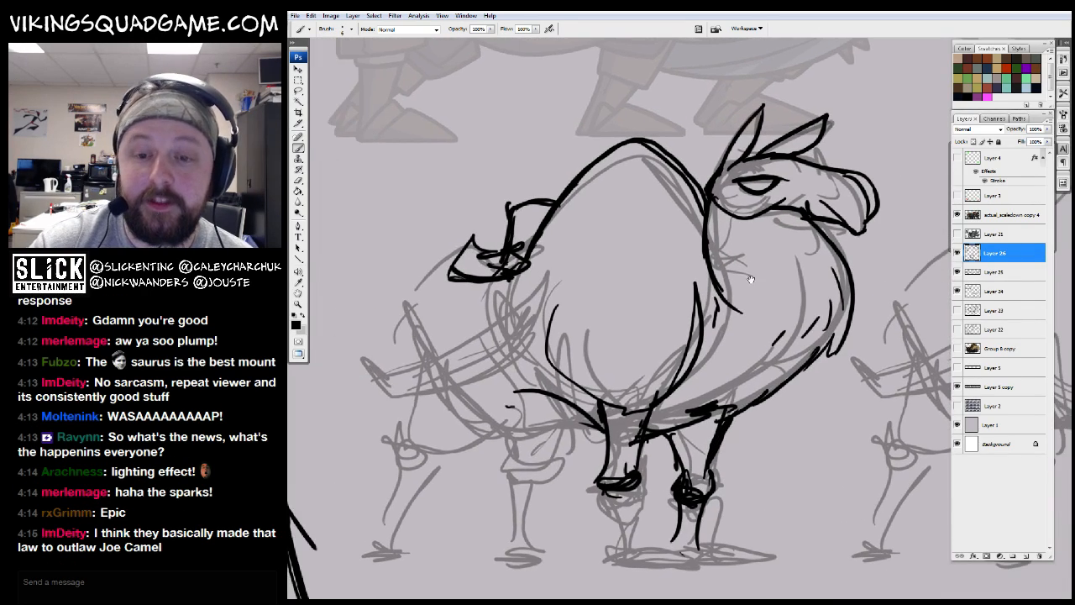
pyautogui.moveTo(533, 257); pyautogui.dragTo(607, 256)
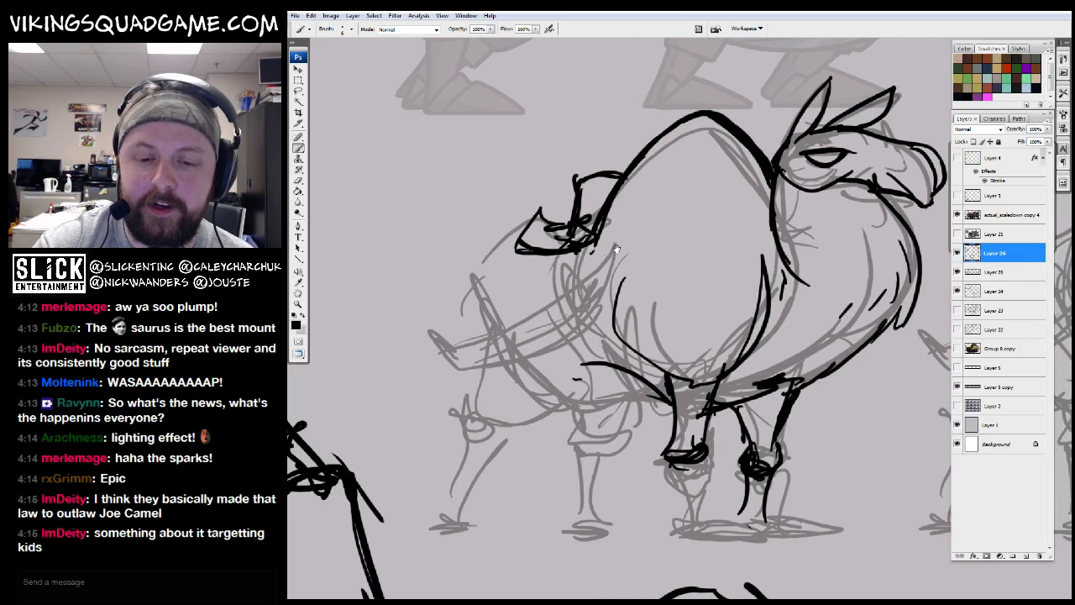
pyautogui.moveTo(679, 297); pyautogui.dragTo(676, 264)
# Ink the front and back contours of the small camel's near hind thigh, curving in above the knee
pyautogui.keyDown('alt'); pyautogui.click(669, 353); pyautogui.keyUp('alt')
pyautogui.moveTo(668, 354); pyautogui.dragTo(628, 388)
pyautogui.keyDown('ctrl'); pyautogui.click(642, 303); pyautogui.keyUp('ctrl')
pyautogui.keyDown('ctrl'); pyautogui.click(642, 302); pyautogui.keyUp('ctrl')
pyautogui.moveTo(634, 287)
pyautogui.mouseDown()
pyautogui.moveTo(679, 345)
pyautogui.moveTo(666, 355)
pyautogui.moveTo(703, 337)
pyautogui.mouseUp()
pyautogui.keyDown('alt'); pyautogui.click(681, 345); pyautogui.keyUp('alt')
pyautogui.keyDown('alt'); pyautogui.click(681, 345); pyautogui.keyUp('alt')
pyautogui.keyDown('ctrl'); pyautogui.click(626, 398); pyautogui.keyUp('ctrl')
pyautogui.keyDown('ctrl'); pyautogui.click(626, 399); pyautogui.keyUp('ctrl')
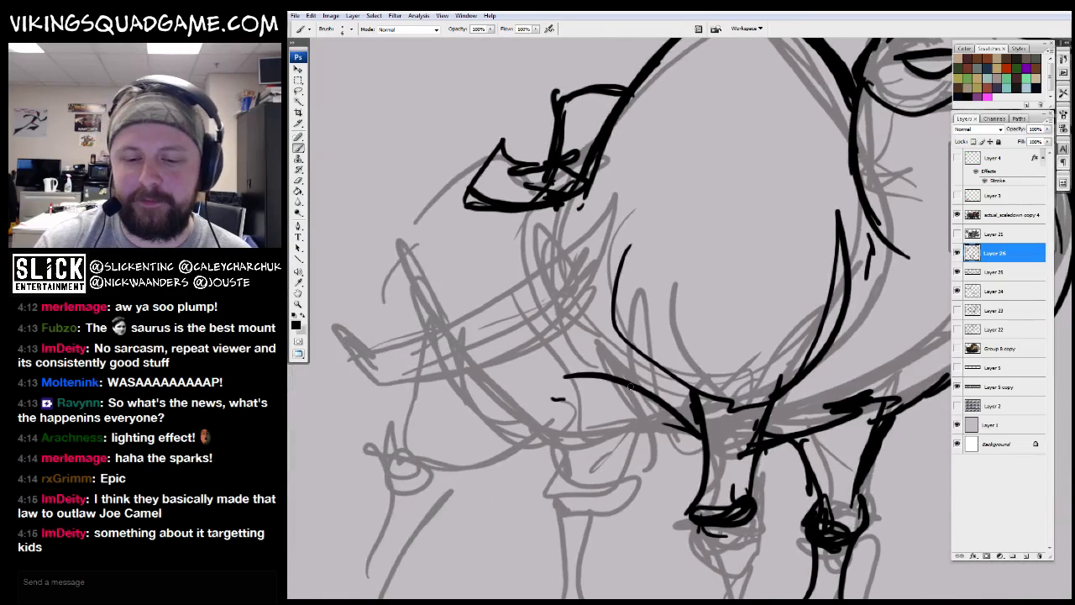
pyautogui.moveTo(592, 402); pyautogui.dragTo(577, 412)
pyautogui.moveTo(597, 356); pyautogui.dragTo(685, 348)
pyautogui.moveTo(648, 280); pyautogui.dragTo(644, 242)
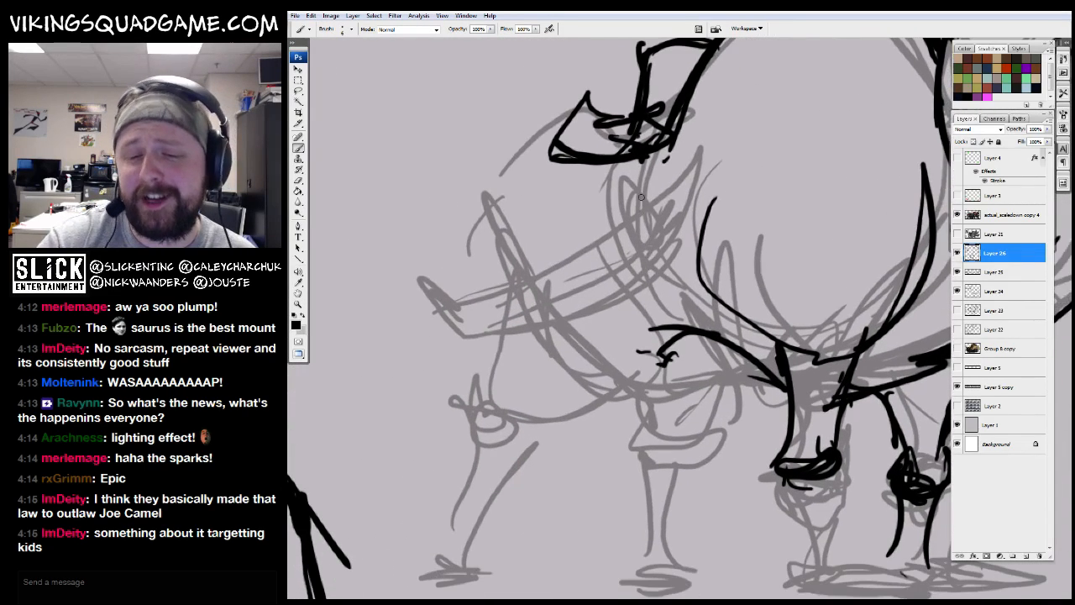
pyautogui.moveTo(593, 378); pyautogui.dragTo(588, 394)
pyautogui.moveTo(508, 374); pyautogui.dragTo(556, 309)
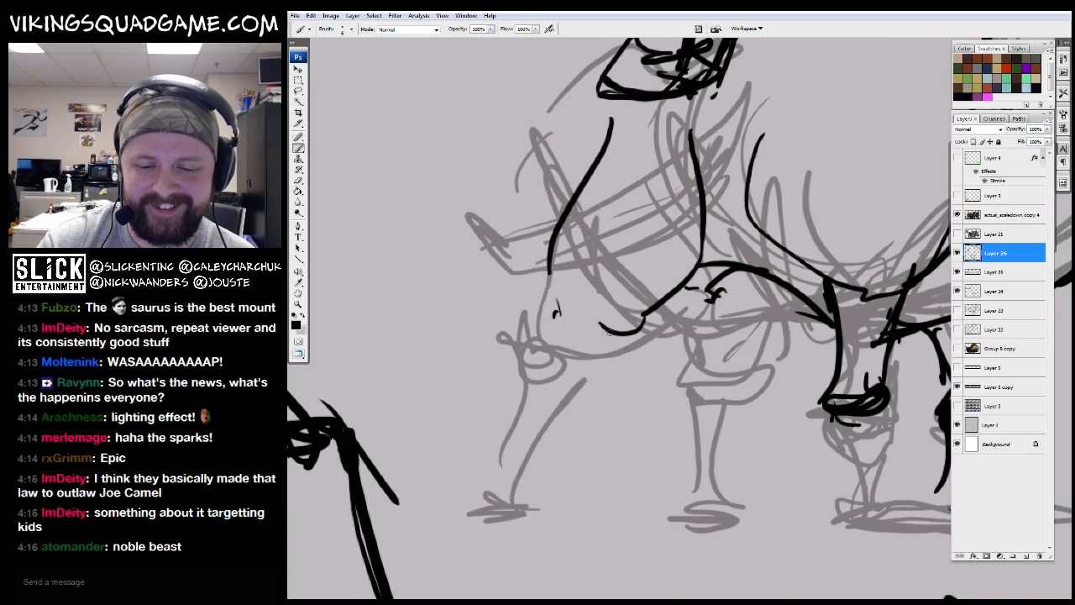
# Ink the near hind leg's lower half down to the hoof, with short fur strokes at the knee
pyautogui.moveTo(511, 422); pyautogui.dragTo(494, 499)
pyautogui.moveTo(520, 512); pyautogui.dragTo(612, 382)
pyautogui.moveTo(595, 376); pyautogui.dragTo(586, 394)
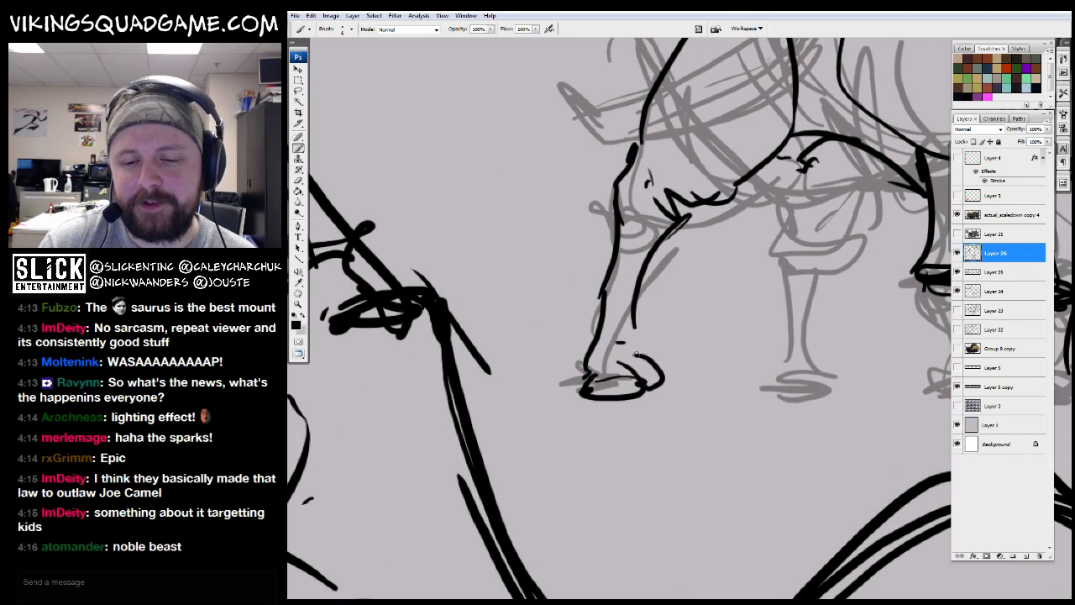
pyautogui.moveTo(628, 328); pyautogui.dragTo(558, 391)
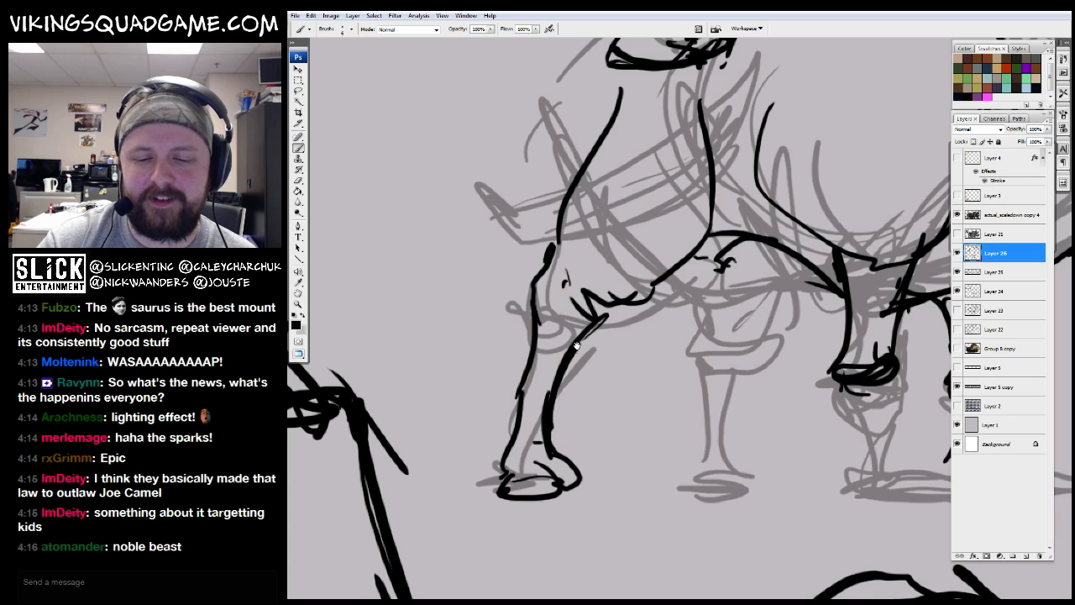
pyautogui.moveTo(681, 304); pyautogui.dragTo(588, 321)
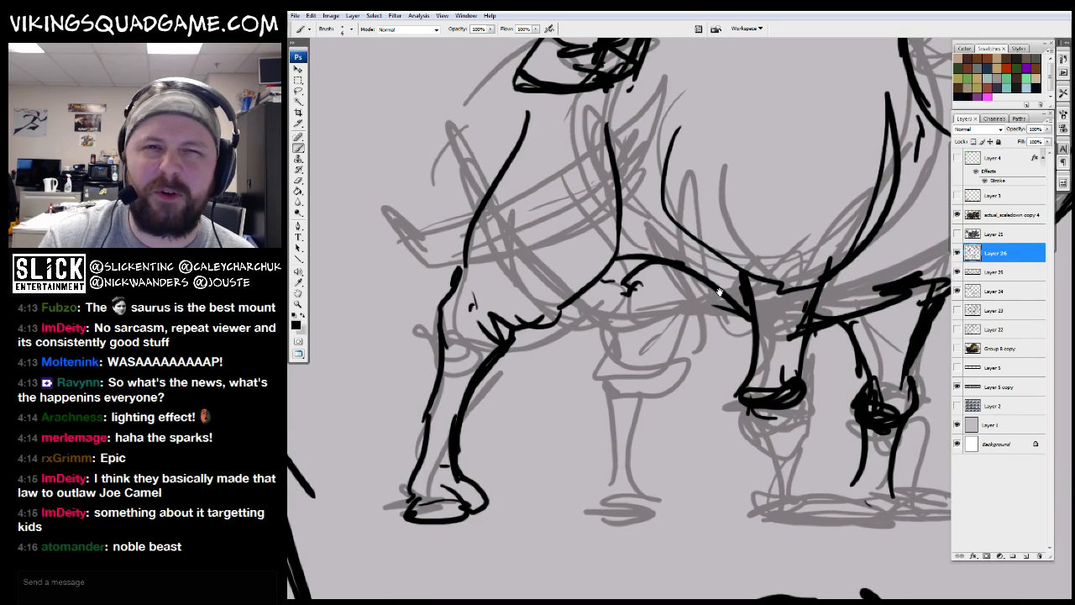
# Ink the small camel's rump line below the rear hump shapes and its far hind leg down to the foot
pyautogui.moveTo(590, 256); pyautogui.dragTo(640, 374)
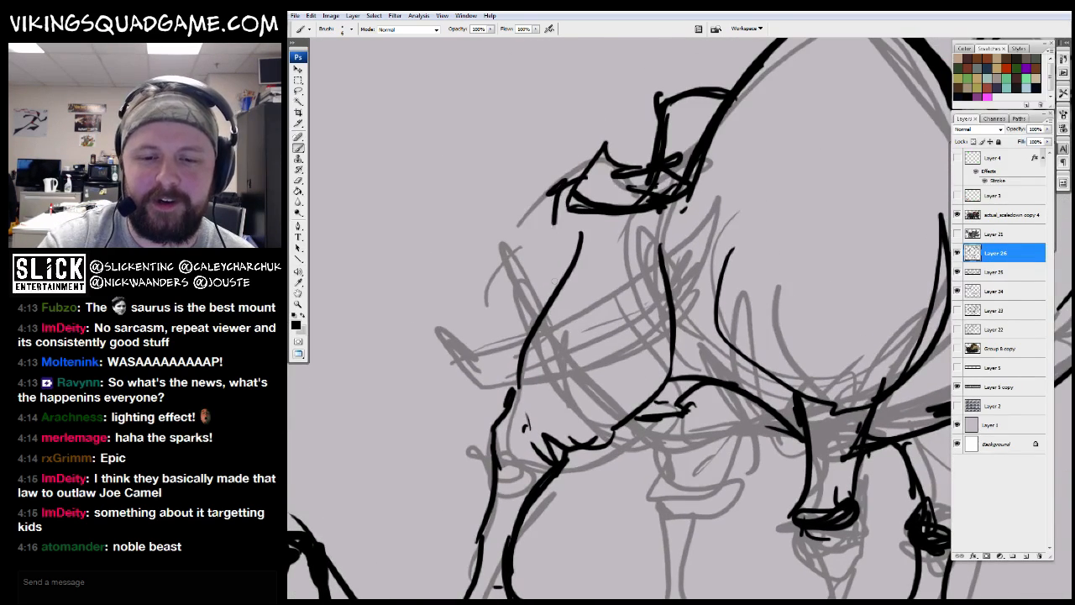
pyautogui.moveTo(545, 288); pyautogui.dragTo(479, 171)
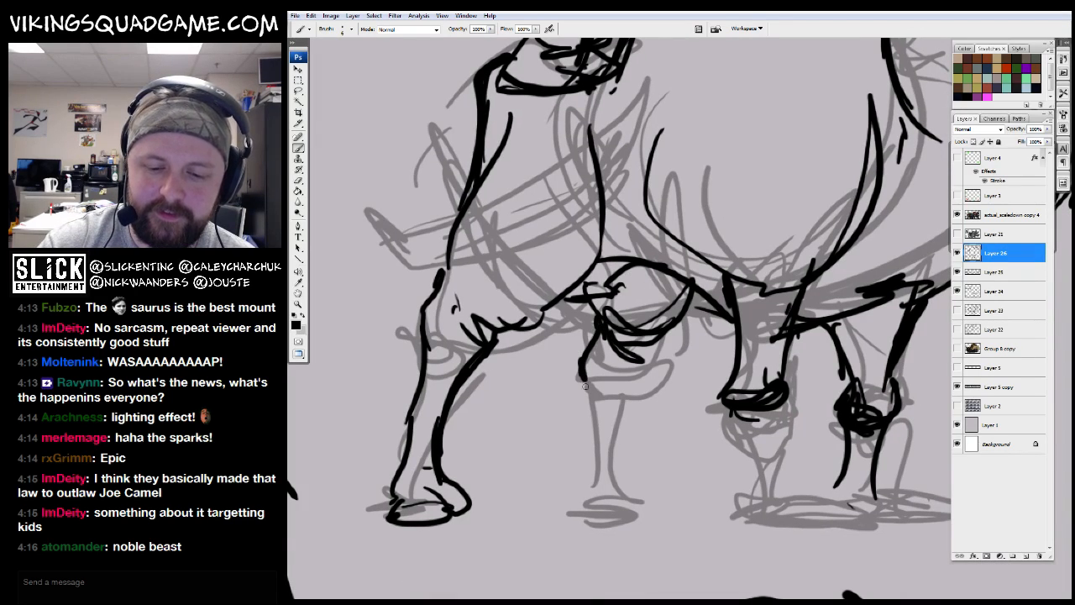
pyautogui.moveTo(625, 461)
pyautogui.mouseDown()
pyautogui.moveTo(597, 439)
pyautogui.moveTo(598, 482)
pyautogui.moveTo(654, 476)
pyautogui.moveTo(645, 448)
pyautogui.moveTo(603, 467)
pyautogui.moveTo(645, 470)
pyautogui.mouseUp()
pyautogui.moveTo(559, 467)
pyautogui.mouseDown()
pyautogui.moveTo(669, 459)
pyautogui.moveTo(627, 421)
pyautogui.mouseUp()
pyautogui.press('e')
pyautogui.press('b')
# Ink the shin lines of the small camel's near front leg below the knee
pyautogui.moveTo(772, 371); pyautogui.dragTo(643, 352)
pyautogui.moveTo(591, 344); pyautogui.dragTo(598, 450)
pyautogui.moveTo(633, 349); pyautogui.dragTo(611, 451)
# Narrow the small camel's eye opening under the heavy lid with the eraser
pyautogui.keyDown('alt'); pyautogui.click(684, 453); pyautogui.keyUp('alt')
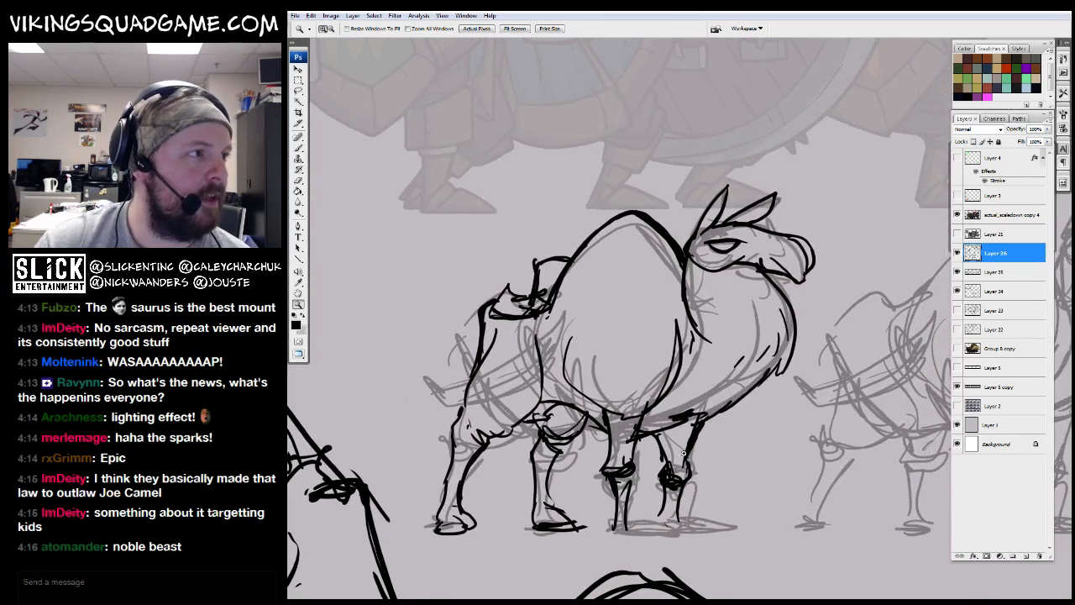
pyautogui.keyDown('alt'); pyautogui.click(683, 453); pyautogui.keyUp('alt')
pyautogui.moveTo(684, 453); pyautogui.dragTo(653, 406)
pyautogui.moveTo(651, 172); pyautogui.dragTo(844, 313)
pyautogui.moveTo(657, 285); pyautogui.dragTo(669, 298)
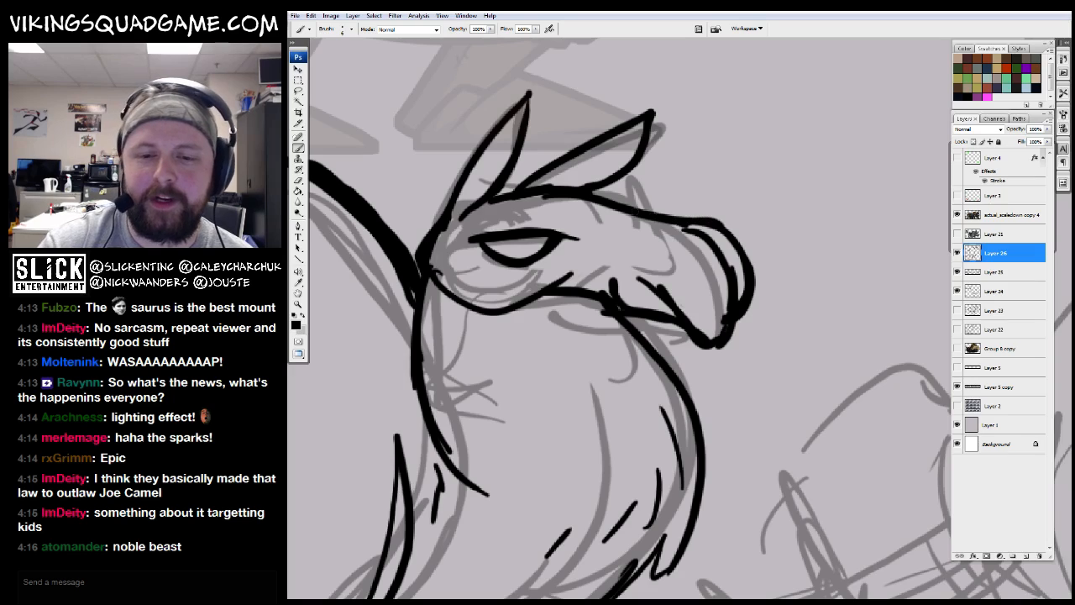
pyautogui.press('e')
pyautogui.moveTo(522, 249)
pyautogui.mouseDown()
pyautogui.moveTo(495, 260)
pyautogui.moveTo(501, 246)
pyautogui.mouseUp()
pyautogui.press('b')
# Move the large camel sketch on Layer 24 down and to the right, clear of the small camel
pyautogui.press('z')
pyautogui.keyDown('alt'); pyautogui.click(760, 363); pyautogui.keyUp('alt')
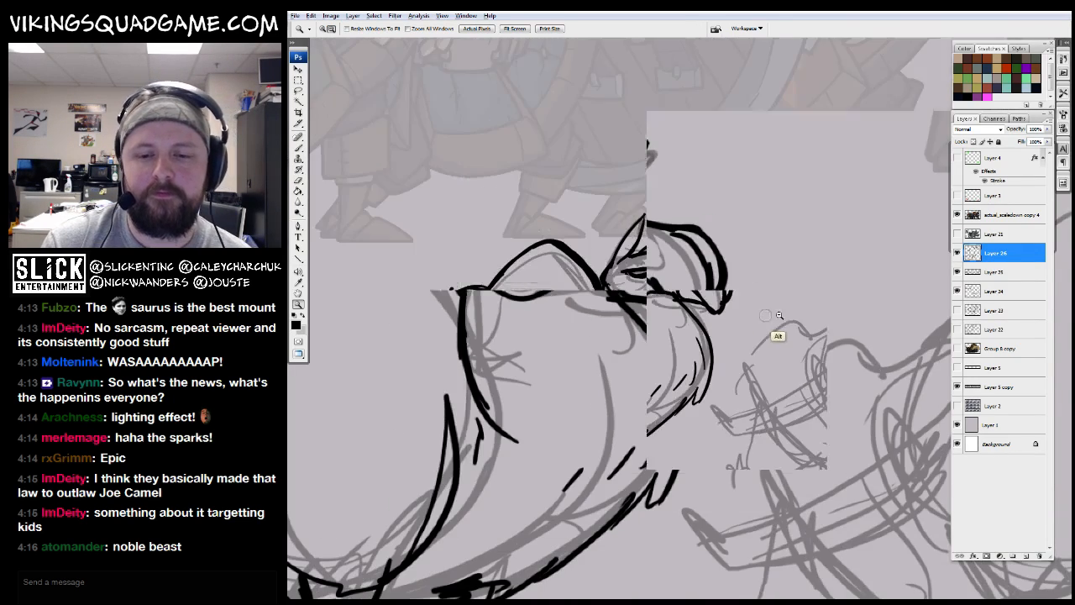
pyautogui.keyDown('alt'); pyautogui.click(760, 363); pyautogui.keyUp('alt')
pyautogui.keyDown('alt'); pyautogui.click(760, 362); pyautogui.keyUp('alt')
pyautogui.moveTo(760, 363); pyautogui.dragTo(856, 147)
pyautogui.press('v')
pyautogui.keyDown('ctrl'); pyautogui.click(538, 221); pyautogui.keyUp('ctrl')
pyautogui.moveTo(701, 398); pyautogui.dragTo(635, 324)
pyautogui.moveTo(660, 319); pyautogui.dragTo(839, 470)
pyautogui.moveTo(808, 439)
pyautogui.mouseDown()
pyautogui.moveTo(834, 434)
pyautogui.moveTo(775, 422)
pyautogui.mouseUp()
# Ink the small camel's tail sweeping back from the rump to an upturned tip
pyautogui.press('z')
pyautogui.moveTo(736, 218)
pyautogui.mouseDown()
pyautogui.moveTo(602, 532)
pyautogui.moveTo(617, 518)
pyautogui.mouseUp()
pyautogui.click(630, 317)
pyautogui.click(630, 317)
pyautogui.press('b')
pyautogui.moveTo(645, 257); pyautogui.dragTo(821, 222)
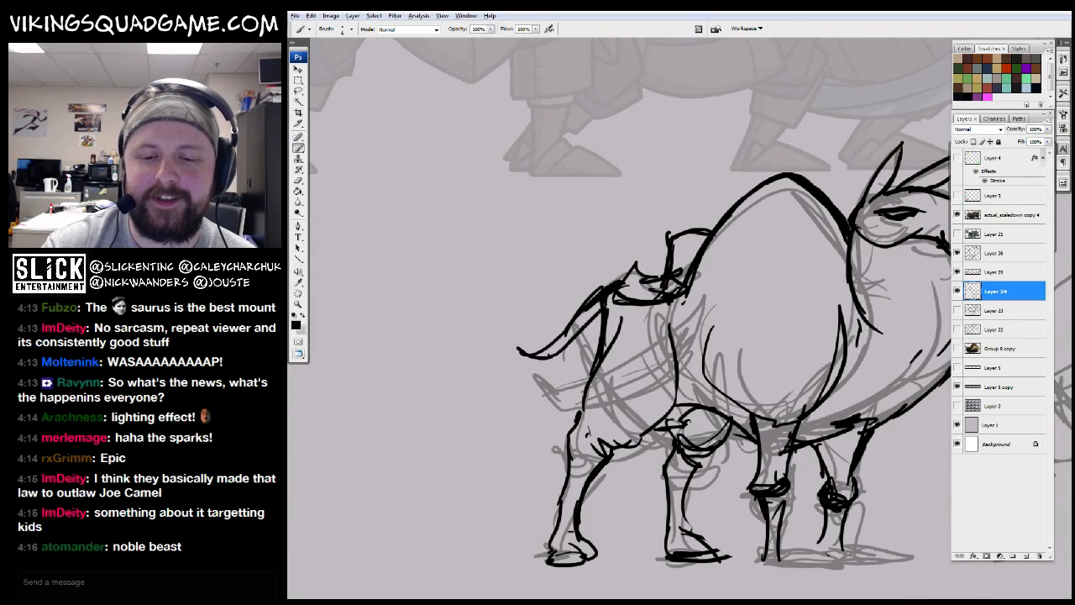
pyautogui.moveTo(529, 324); pyautogui.dragTo(539, 280)
pyautogui.keyDown('alt'); pyautogui.click(688, 321); pyautogui.keyUp('alt')
pyautogui.moveTo(811, 198)
pyautogui.mouseDown()
pyautogui.moveTo(769, 215)
pyautogui.moveTo(630, 336)
pyautogui.moveTo(609, 286)
pyautogui.mouseUp()
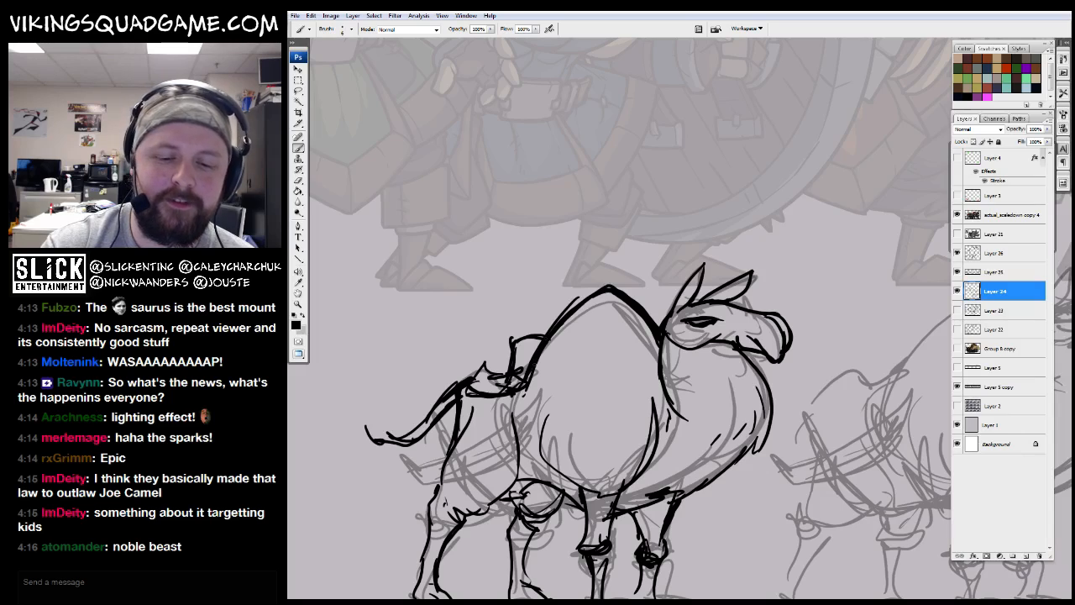
# Thicken the small camel's hump outline and add short fur strokes at the base of its neck
pyautogui.press('e')
pyautogui.moveTo(574, 322); pyautogui.dragTo(543, 366)
pyautogui.moveTo(543, 365); pyautogui.dragTo(527, 355)
pyautogui.press('b')
pyautogui.moveTo(636, 307); pyautogui.dragTo(635, 316)
pyautogui.keyDown('alt'); pyautogui.click(687, 311); pyautogui.keyUp('alt')
pyautogui.moveTo(730, 298); pyautogui.dragTo(672, 276)
pyautogui.doubleClick(662, 309)
pyautogui.moveTo(606, 335); pyautogui.dragTo(768, 249)
pyautogui.moveTo(613, 406); pyautogui.dragTo(682, 323)
pyautogui.keyDown('alt'); pyautogui.click(837, 272); pyautogui.keyUp('alt')
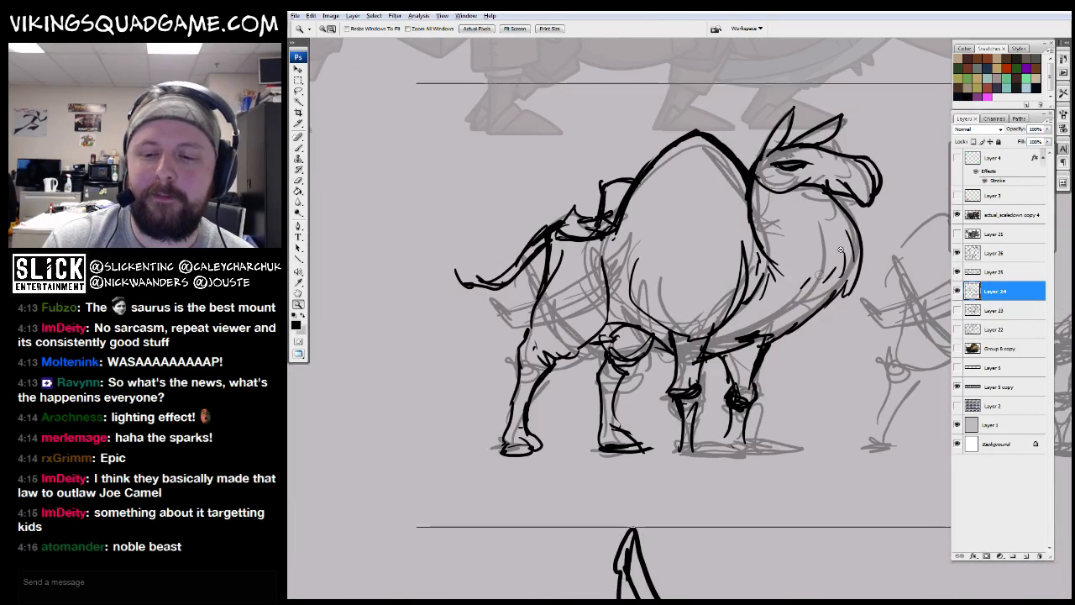
pyautogui.keyDown('alt'); pyautogui.click(785, 363); pyautogui.keyUp('alt')
pyautogui.keyDown('alt'); pyautogui.click(765, 364); pyautogui.keyUp('alt')
pyautogui.click(739, 326)
pyautogui.click(698, 319)
pyautogui.click(647, 328)
pyautogui.moveTo(609, 355); pyautogui.dragTo(672, 355)
pyautogui.moveTo(626, 226)
pyautogui.mouseDown()
pyautogui.moveTo(518, 355)
pyautogui.moveTo(454, 405)
pyautogui.mouseUp()
pyautogui.press('e')
pyautogui.moveTo(489, 339); pyautogui.dragTo(537, 299)
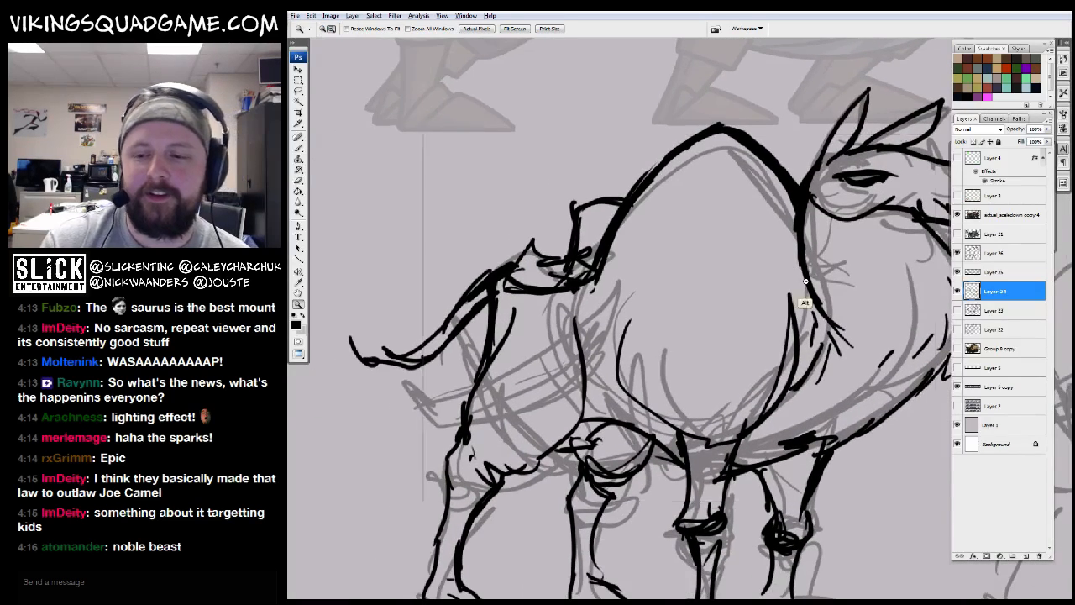
# Ink the hooves on the small camel's two front legs along the ground line
pyautogui.keyDown('alt'); pyautogui.click(798, 304); pyautogui.keyUp('alt')
pyautogui.keyDown('alt'); pyautogui.click(842, 383); pyautogui.keyUp('alt')
pyautogui.keyDown('alt'); pyautogui.click(843, 387); pyautogui.keyUp('alt')
pyautogui.click(724, 361)
pyautogui.click(714, 352)
pyautogui.click(707, 346)
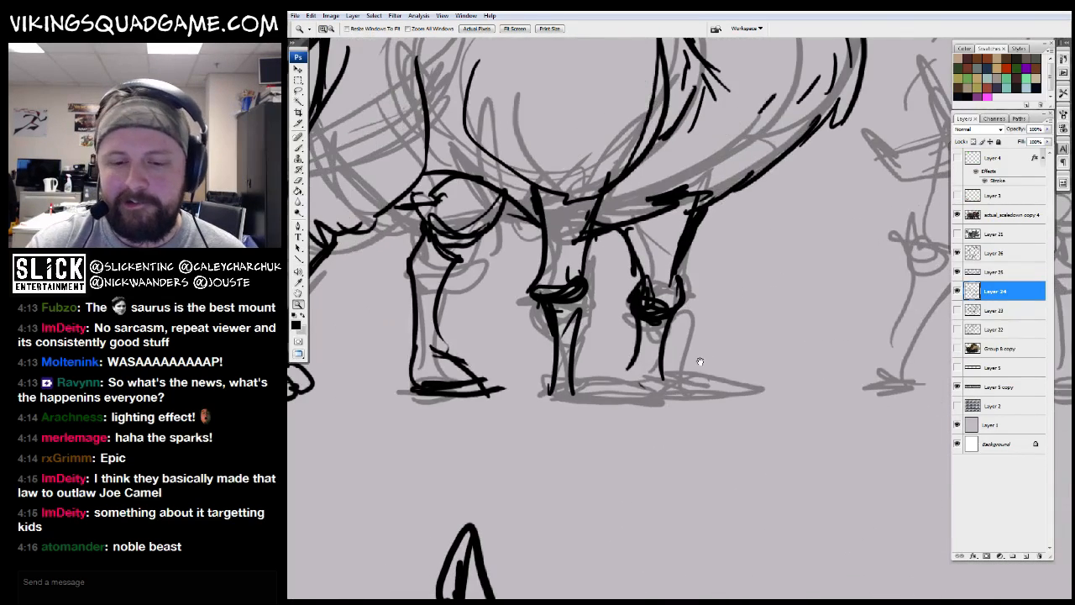
pyautogui.press('b')
pyautogui.moveTo(547, 386); pyautogui.dragTo(544, 401)
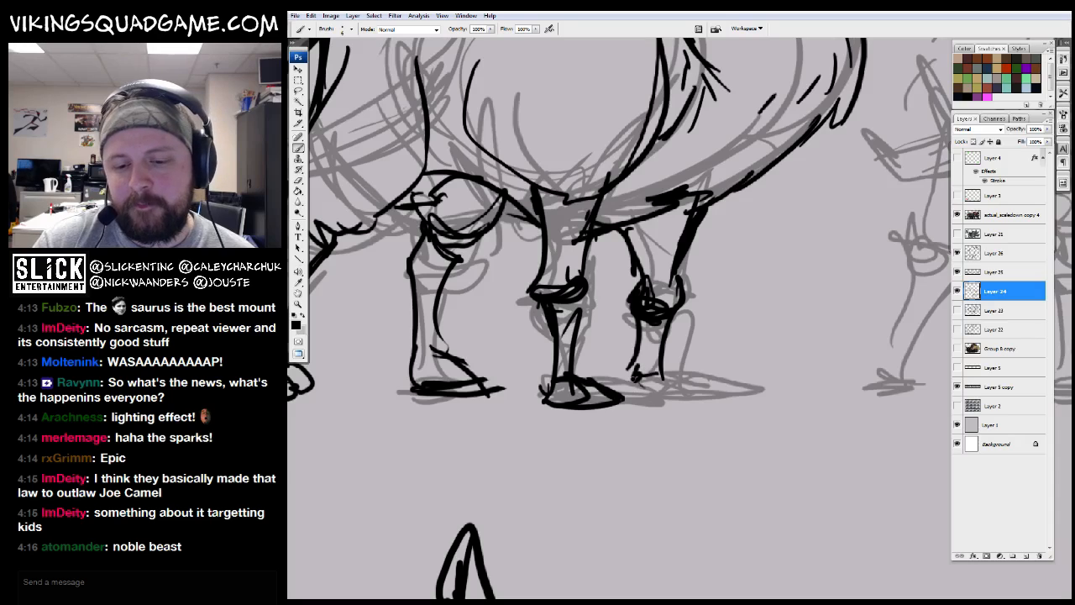
pyautogui.moveTo(706, 374); pyautogui.dragTo(659, 393)
# Close the top of the small camel's near hind thigh with an arc and add a muscle line inside it
pyautogui.press('z')
pyautogui.keyDown('alt'); pyautogui.click(760, 357); pyautogui.keyUp('alt')
pyautogui.keyDown('alt'); pyautogui.click(751, 223); pyautogui.keyUp('alt')
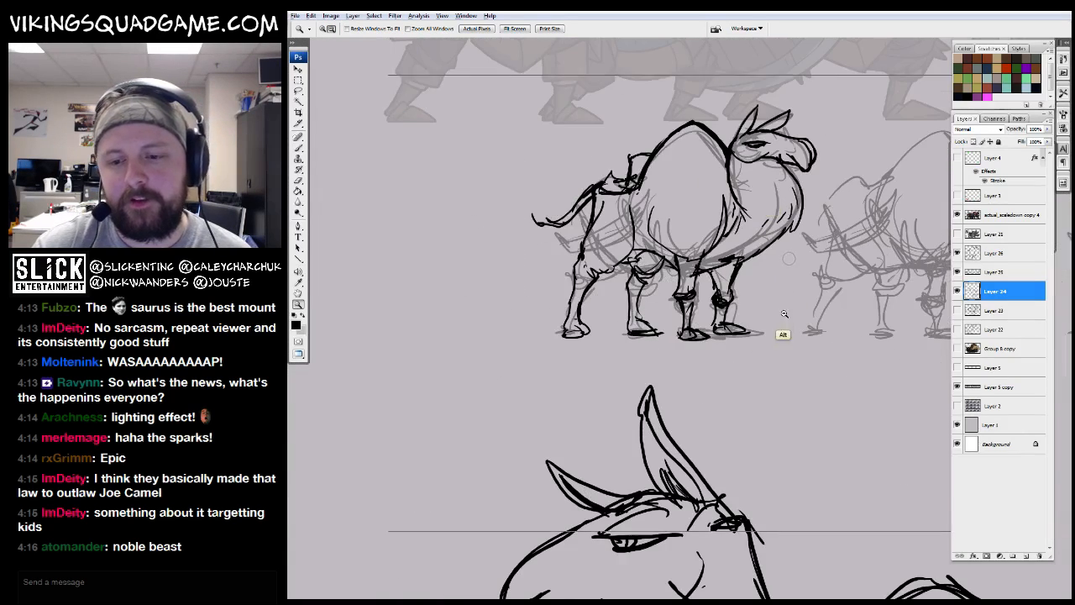
pyautogui.keyDown('alt'); pyautogui.click(777, 324); pyautogui.keyUp('alt')
pyautogui.moveTo(783, 323); pyautogui.dragTo(645, 455)
pyautogui.keyDown('alt'); pyautogui.click(658, 336); pyautogui.keyUp('alt')
pyautogui.moveTo(728, 379); pyautogui.dragTo(670, 376)
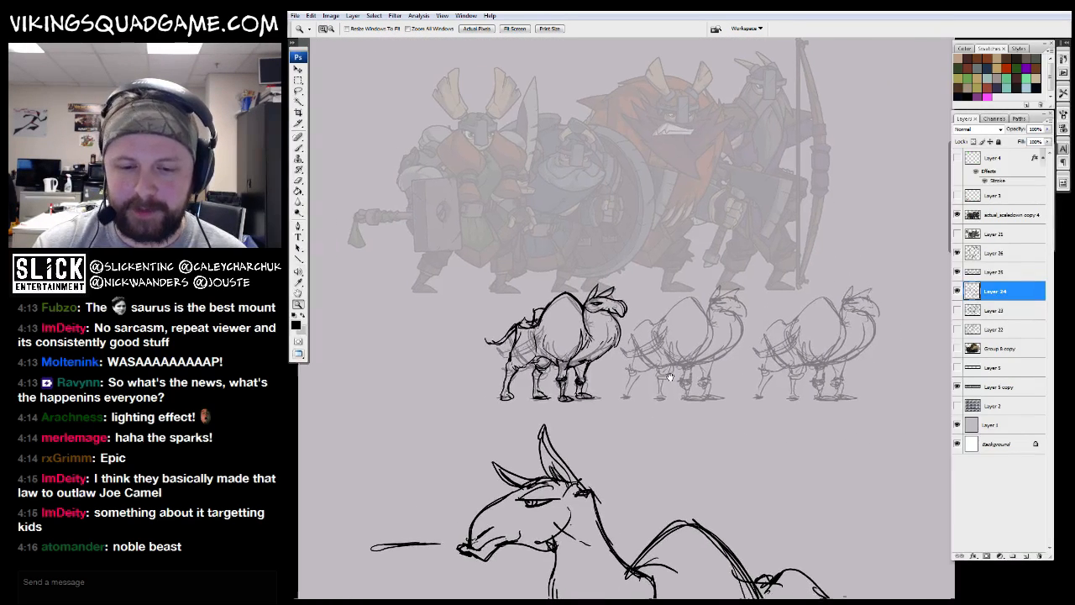
pyautogui.click(670, 375)
pyautogui.click(604, 353)
pyautogui.moveTo(521, 421); pyautogui.dragTo(554, 480)
pyautogui.press('b')
pyautogui.moveTo(683, 230); pyautogui.dragTo(472, 223)
pyautogui.moveTo(615, 371)
pyautogui.mouseDown()
pyautogui.moveTo(838, 265)
pyautogui.moveTo(502, 358)
pyautogui.moveTo(841, 354)
pyautogui.mouseUp()
pyautogui.moveTo(501, 204); pyautogui.dragTo(652, 410)
pyautogui.moveTo(661, 361); pyautogui.dragTo(721, 297)
pyautogui.moveTo(676, 222)
pyautogui.mouseDown()
pyautogui.moveTo(547, 366)
pyautogui.moveTo(670, 324)
pyautogui.mouseUp()
# Thicken and darken the back edges of the small camel's two ears
pyautogui.keyDown('alt'); pyautogui.click(745, 305); pyautogui.keyUp('alt')
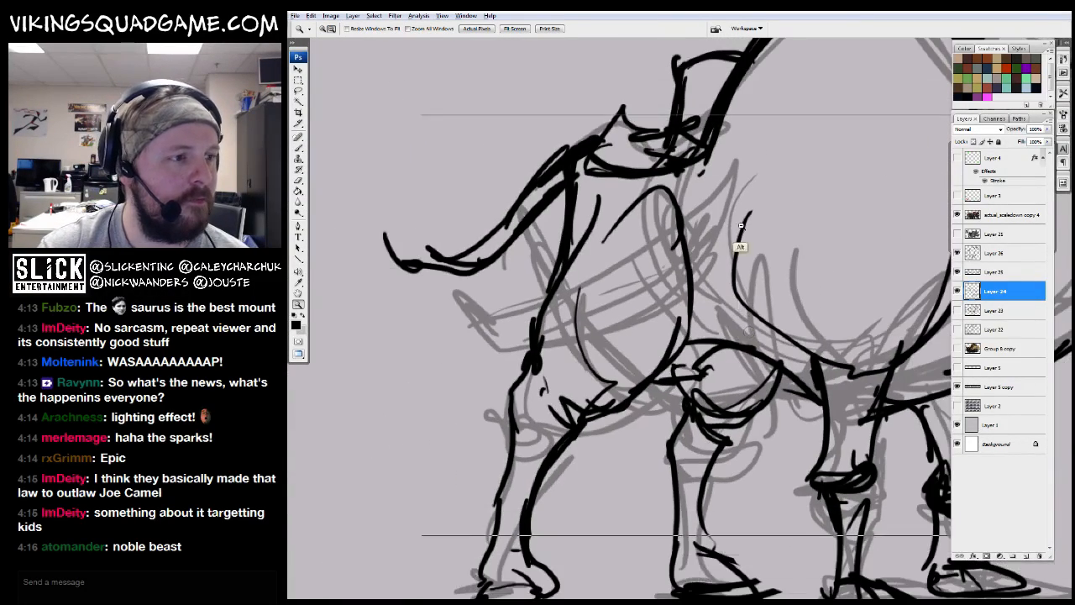
pyautogui.keyDown('alt'); pyautogui.click(744, 306); pyautogui.keyUp('alt')
pyautogui.keyDown('alt'); pyautogui.click(666, 176); pyautogui.keyUp('alt')
pyautogui.moveTo(667, 176)
pyautogui.mouseDown()
pyautogui.moveTo(495, 259)
pyautogui.moveTo(479, 302)
pyautogui.mouseUp()
pyautogui.moveTo(598, 220); pyautogui.dragTo(756, 371)
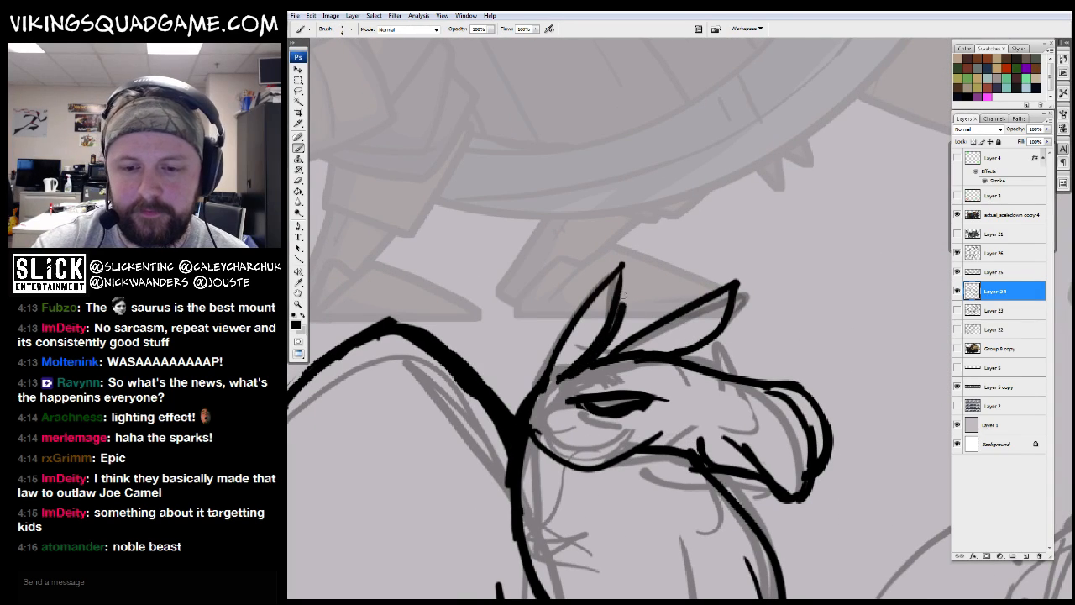
pyautogui.press('z')
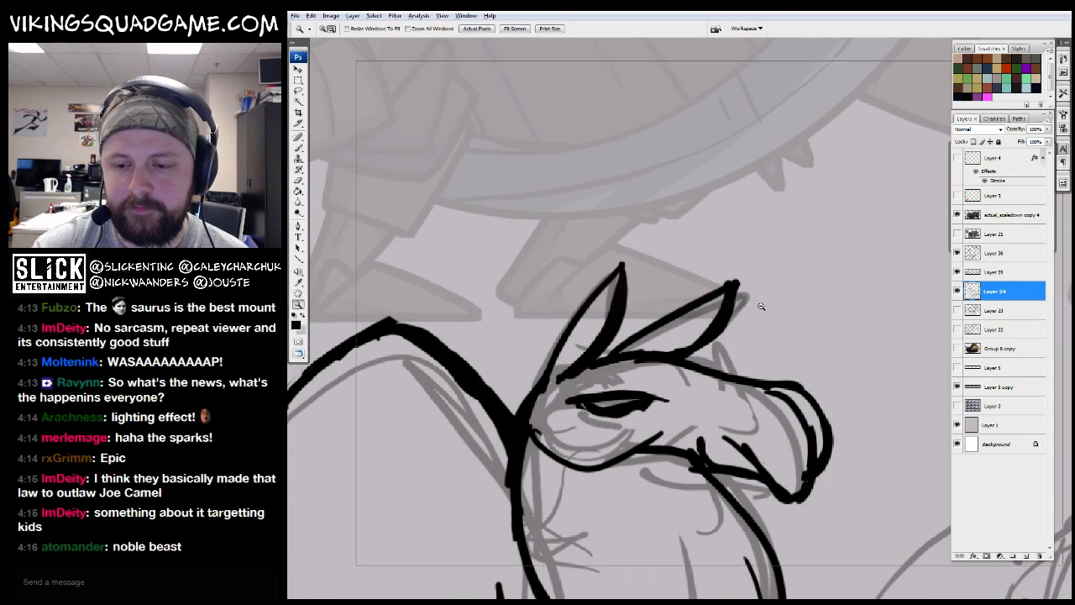
pyautogui.keyDown('alt'); pyautogui.click(686, 345); pyautogui.keyUp('alt')
pyautogui.keyDown('alt'); pyautogui.click(686, 345); pyautogui.keyUp('alt')
pyautogui.click(729, 319)
pyautogui.moveTo(624, 350); pyautogui.dragTo(639, 331)
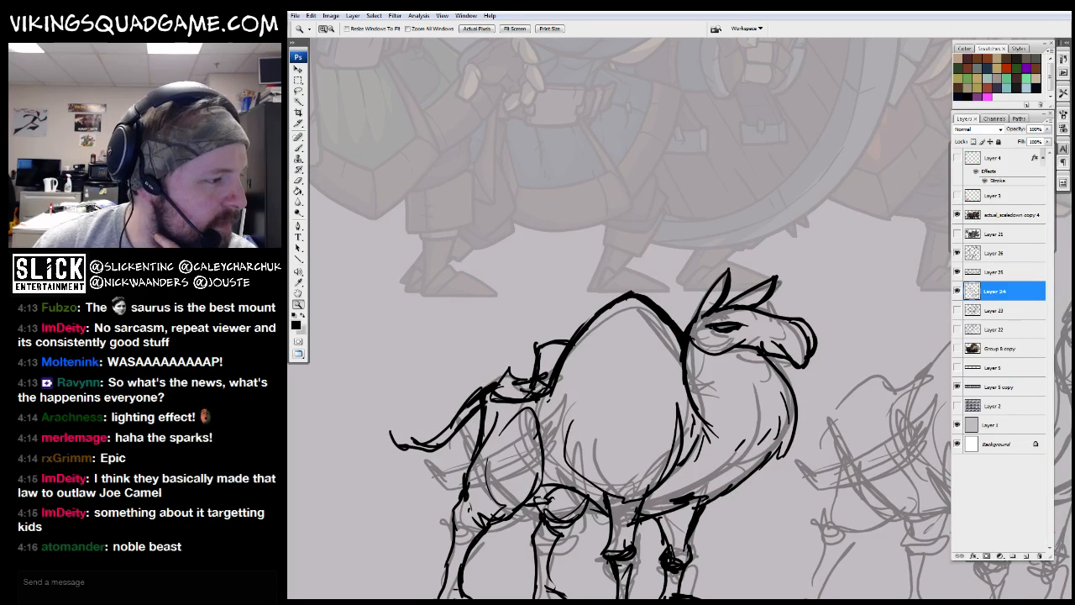
# Switch to the game Editor, load the DEBUG_JESSEBG chunk and bring its dragon background into view
pyautogui.hotkey('alt', 'Tab')
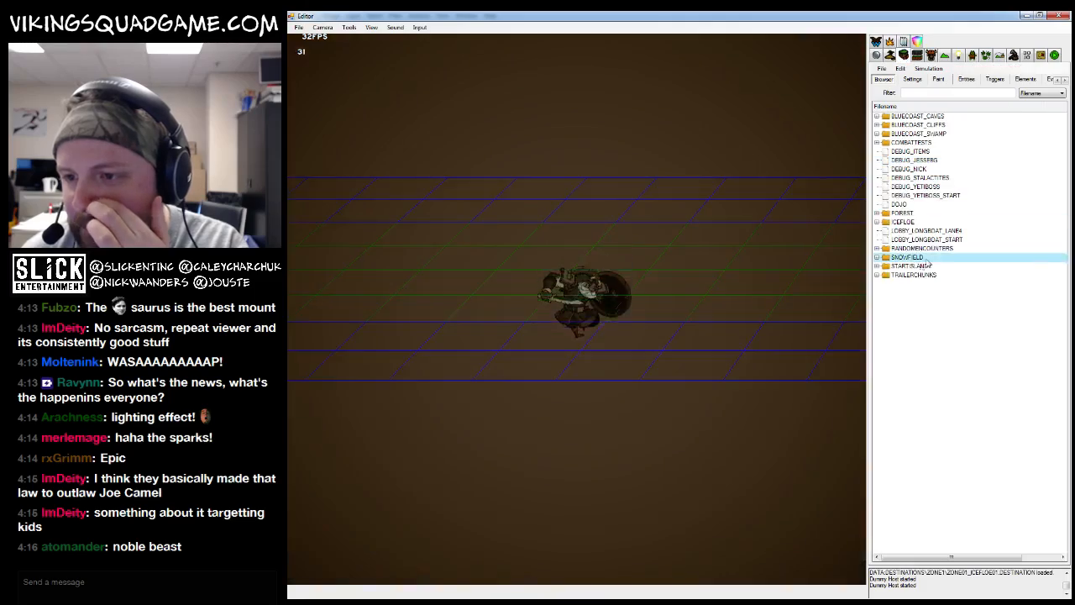
pyautogui.click(899, 68)
pyautogui.click(922, 159)
pyautogui.doubleClick(922, 160)
pyautogui.moveTo(454, 281); pyautogui.dragTo(549, 334)
pyautogui.scroll(3, 549, 336)
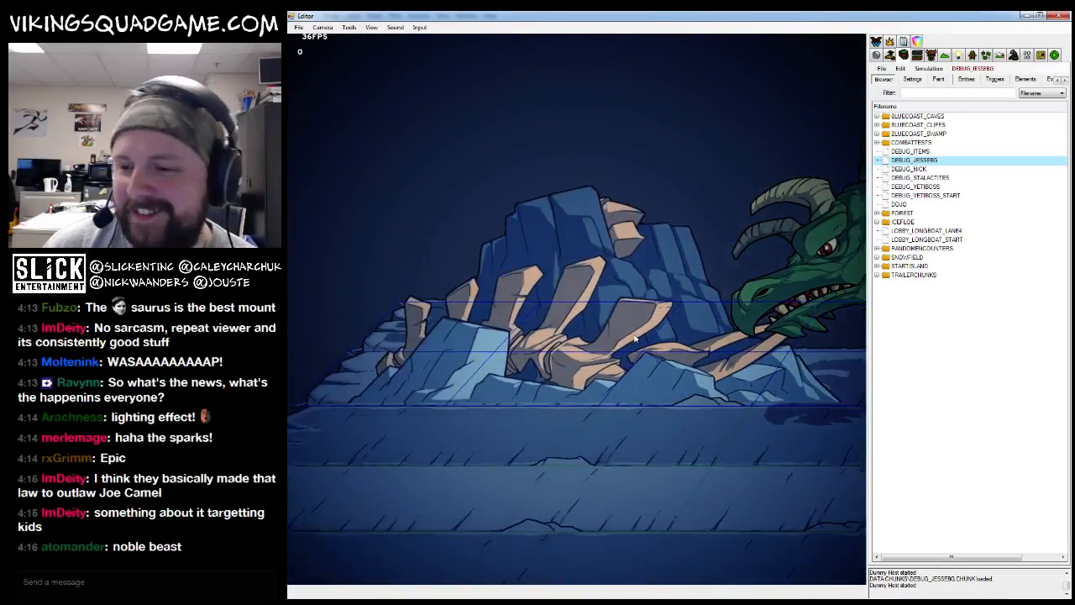
# Add another LANEDRAGON puppet beside the existing dragons in the background scene
pyautogui.click(966, 79)
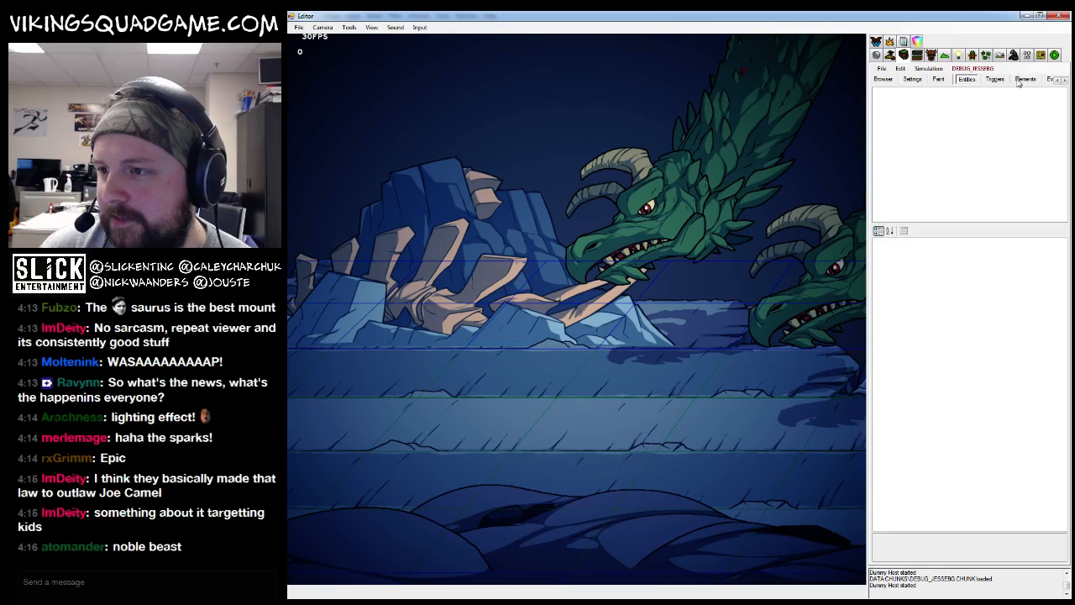
pyautogui.click(1025, 79)
pyautogui.click(914, 143)
pyautogui.click(914, 158)
pyautogui.click(921, 142)
pyautogui.rightClick(921, 143)
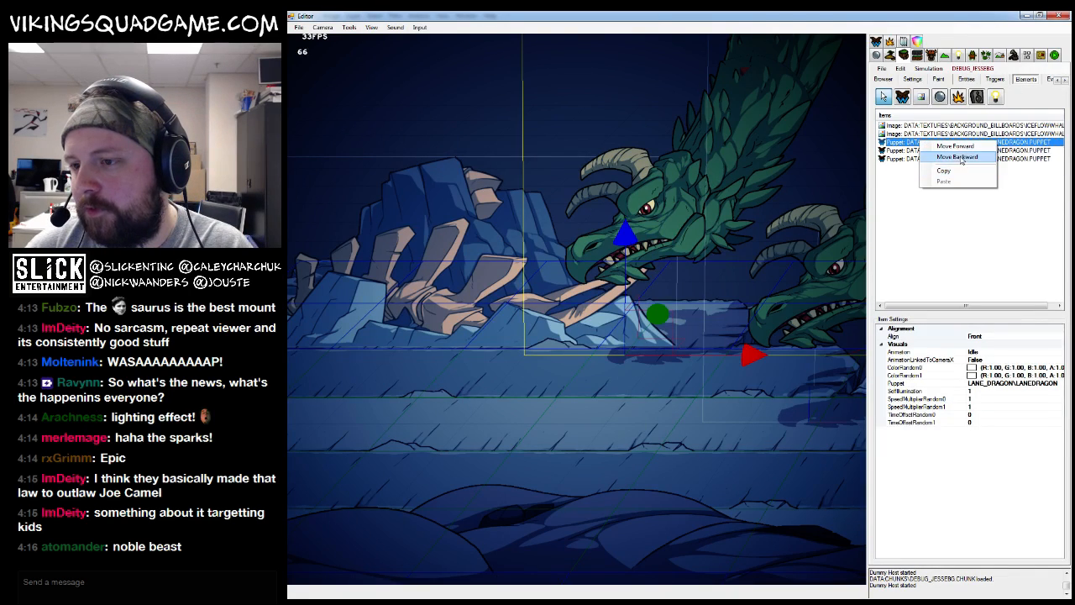
pyautogui.click(903, 150)
pyautogui.rightClick(907, 142)
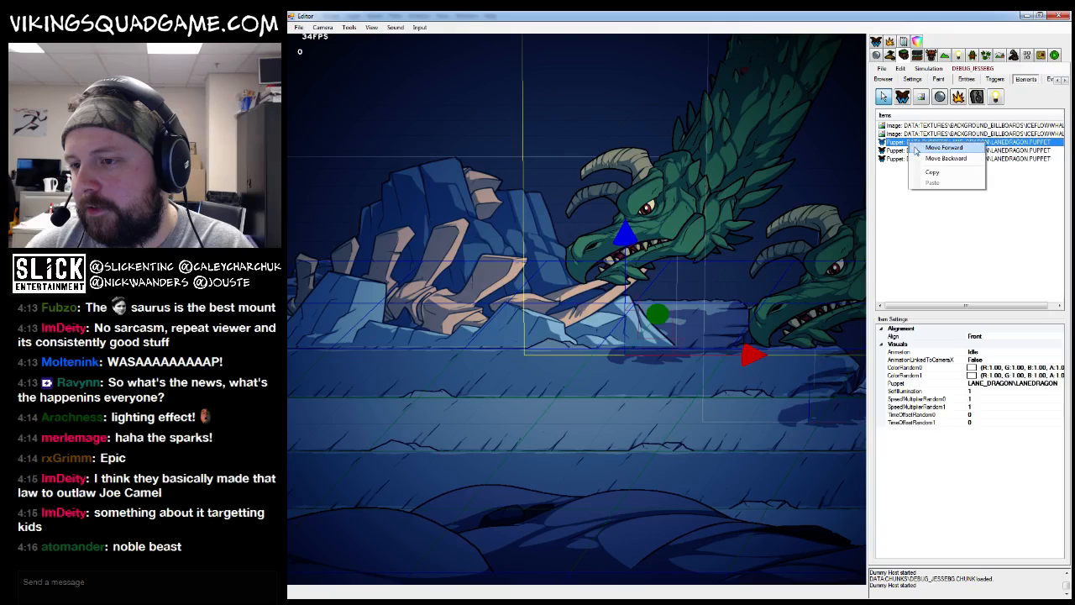
pyautogui.click(903, 98)
pyautogui.click(918, 142)
pyautogui.rightClick(918, 142)
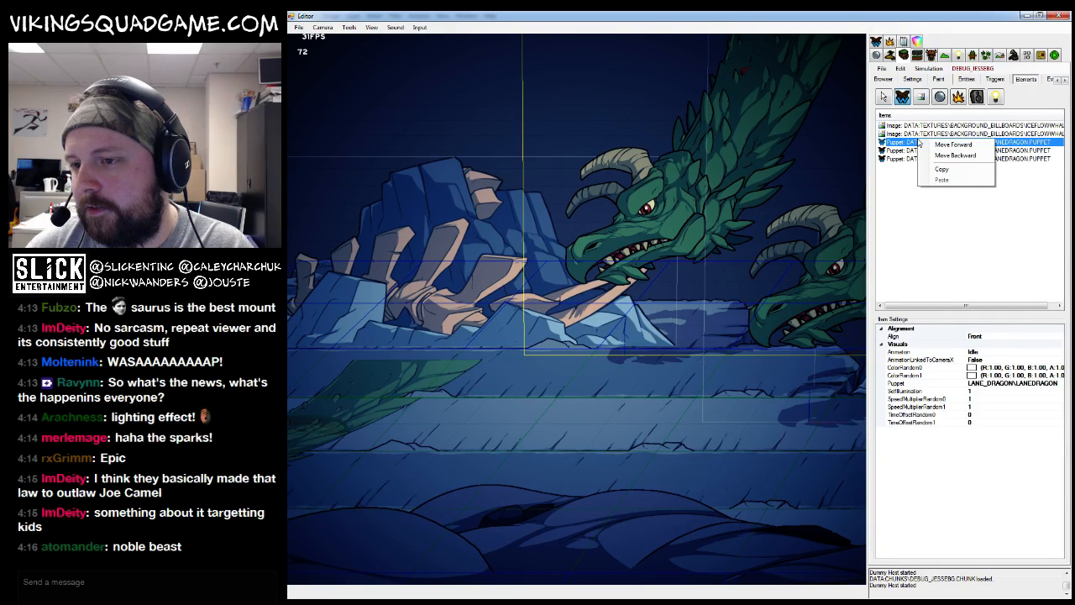
pyautogui.click(903, 98)
pyautogui.click(799, 156)
# Select all the dragon puppets in the scene and delete them
pyautogui.scroll(-5, 622, 216)
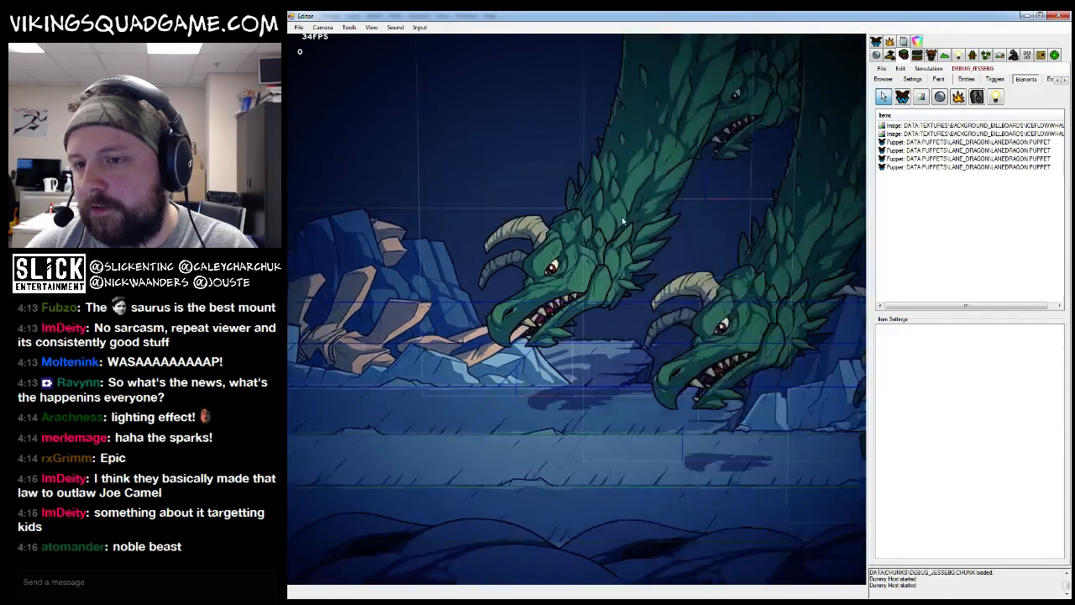
pyautogui.moveTo(559, 105); pyautogui.dragTo(756, 257)
pyautogui.press('Delete')
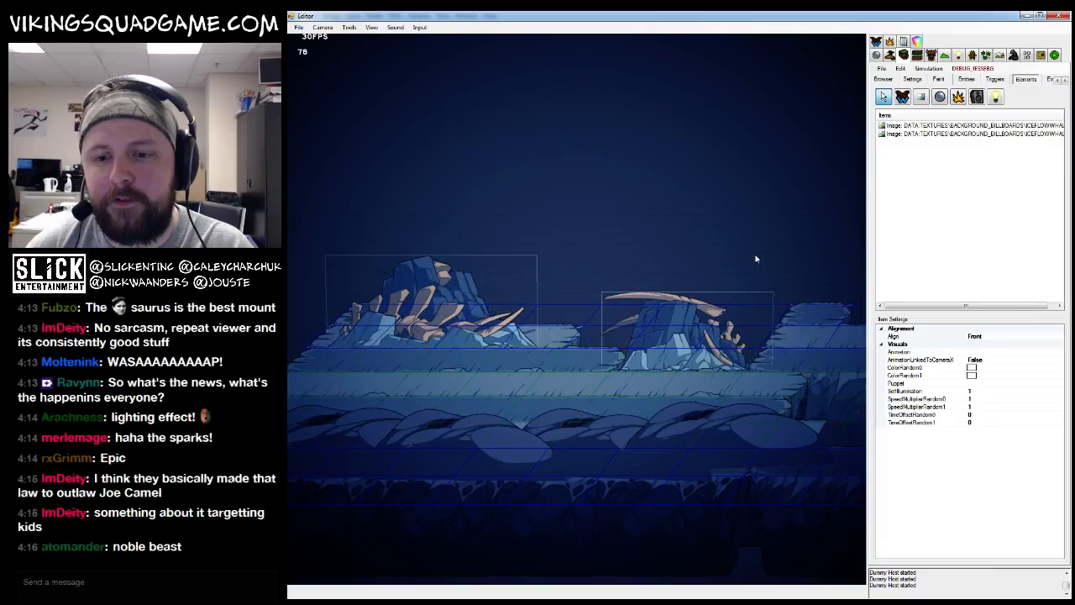
# Examine the two whale-bone billboard images and the ice floe lanes around them
pyautogui.scroll(5, 594, 218)
pyautogui.moveTo(490, 245); pyautogui.dragTo(698, 252)
pyautogui.scroll(3, 698, 252)
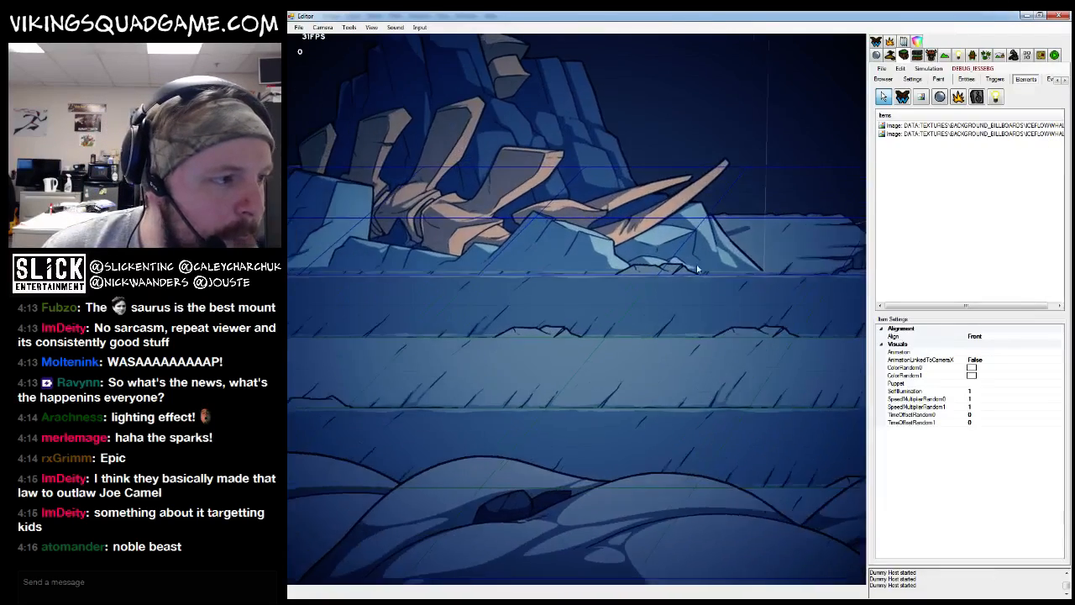
pyautogui.moveTo(454, 258); pyautogui.dragTo(591, 264)
pyautogui.scroll(-2, 591, 265)
pyautogui.scroll(-2, 598, 257)
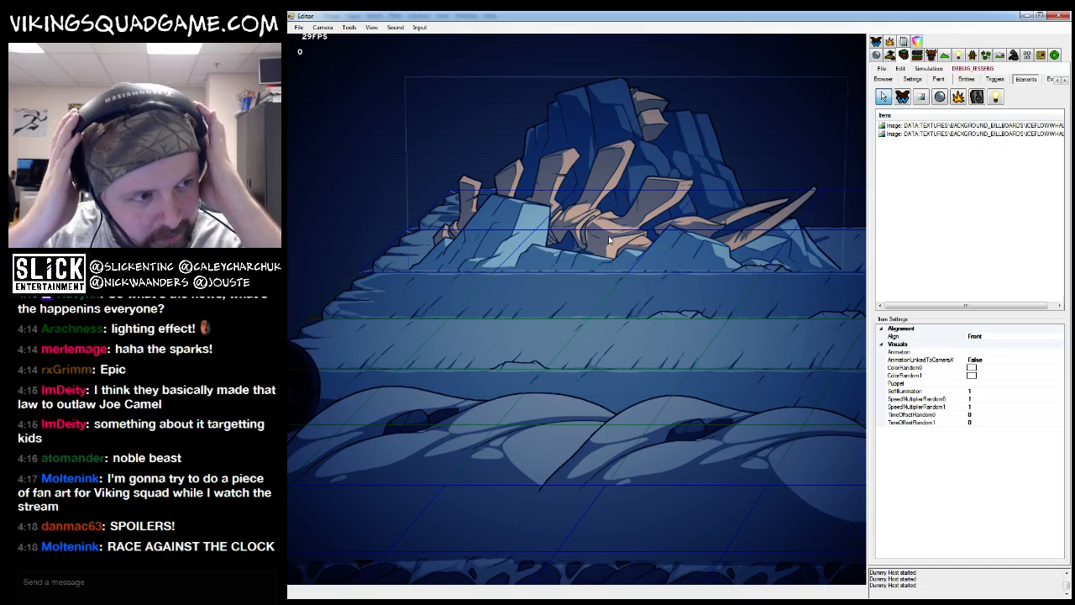
pyautogui.click(685, 273)
pyautogui.moveTo(477, 321); pyautogui.dragTo(597, 319)
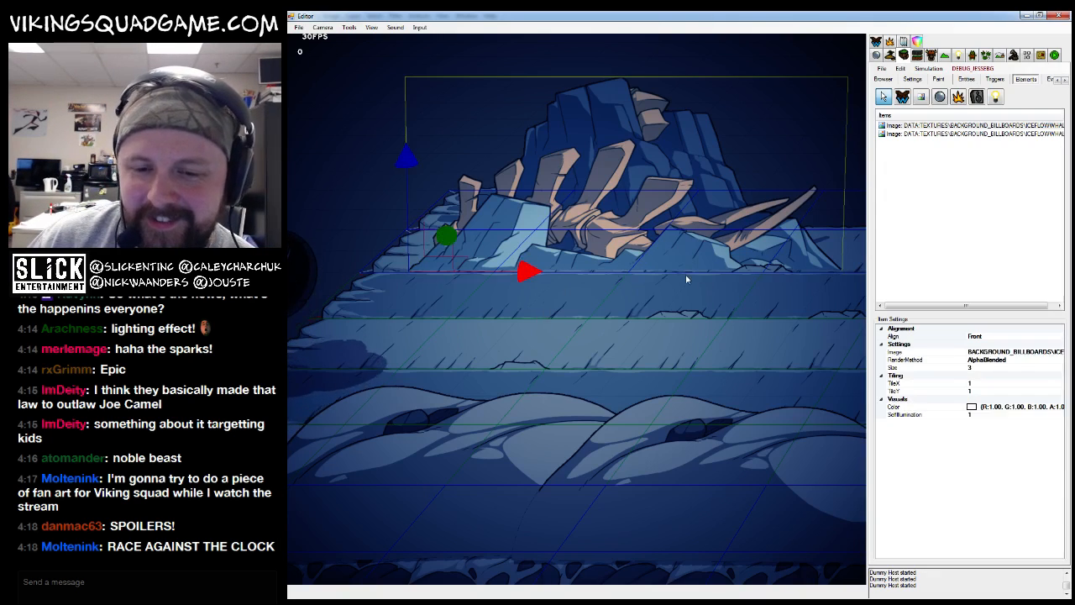
pyautogui.scroll(-3, 519, 315)
pyautogui.scroll(3, 551, 353)
pyautogui.moveTo(722, 304); pyautogui.dragTo(645, 376)
pyautogui.click(918, 125)
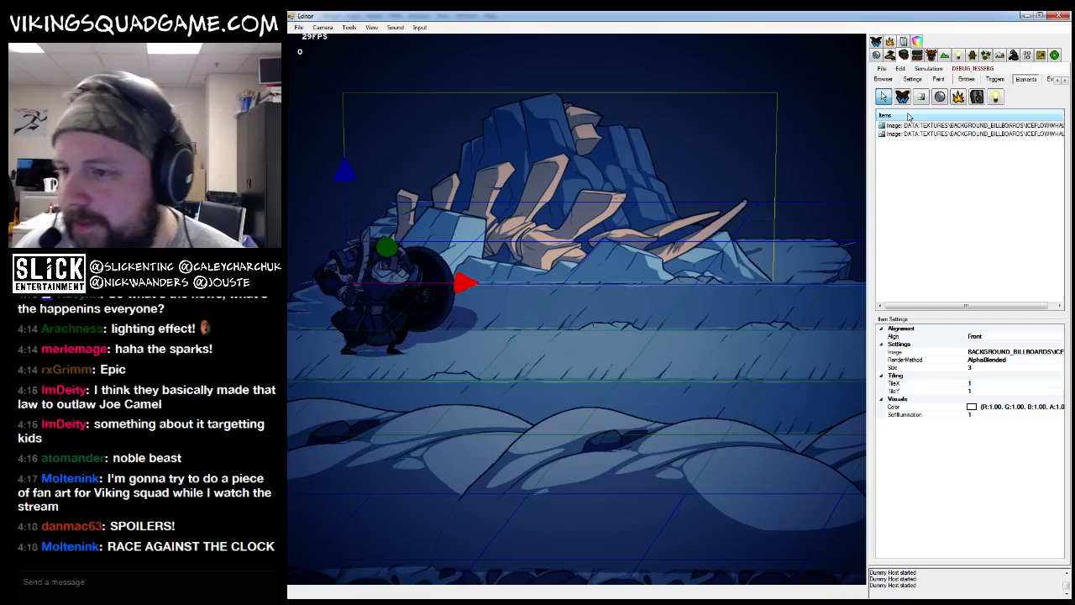
pyautogui.click(918, 133)
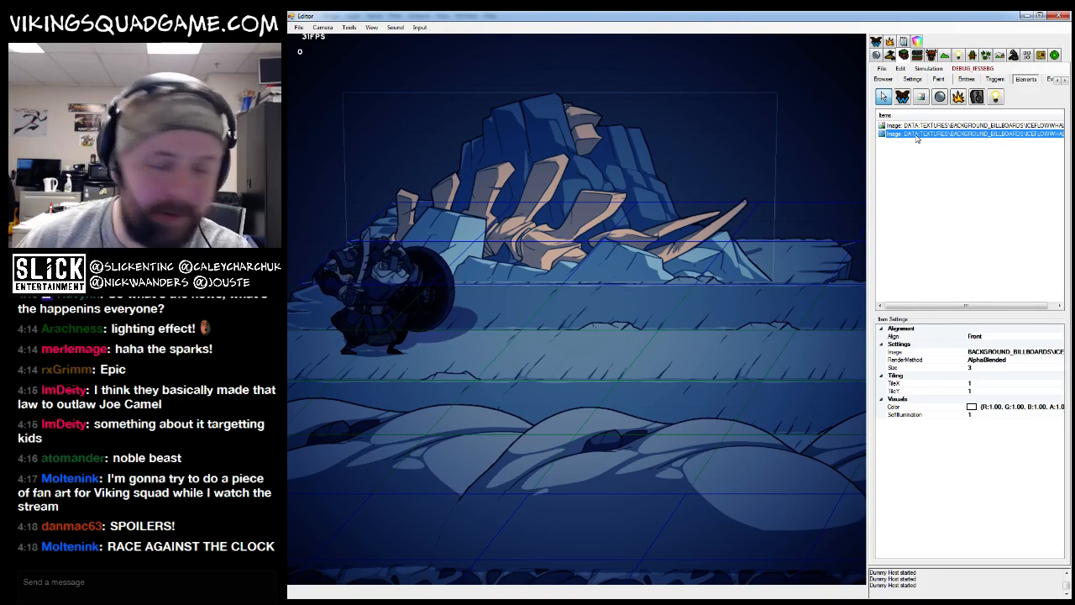
pyautogui.moveTo(737, 215); pyautogui.dragTo(741, 276)
pyautogui.scroll(-3, 741, 276)
pyautogui.scroll(3, 742, 276)
pyautogui.moveTo(642, 291); pyautogui.dragTo(727, 266)
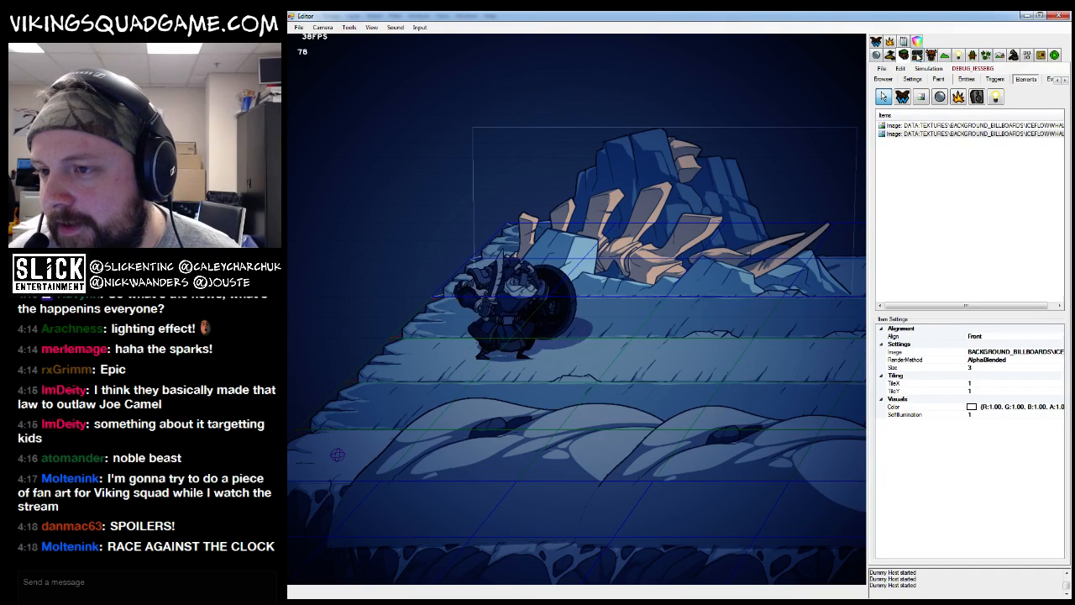
# Paint the middle ice floe lanes in front of the whale bones with BROWNSTONE_MAIN
pyautogui.click(939, 78)
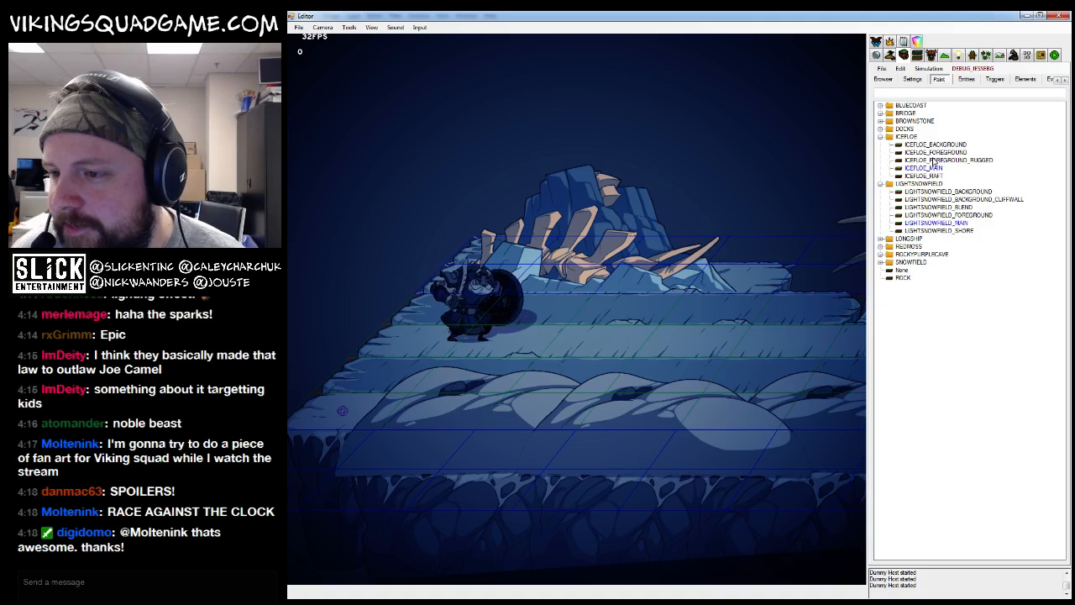
pyautogui.doubleClick(915, 121)
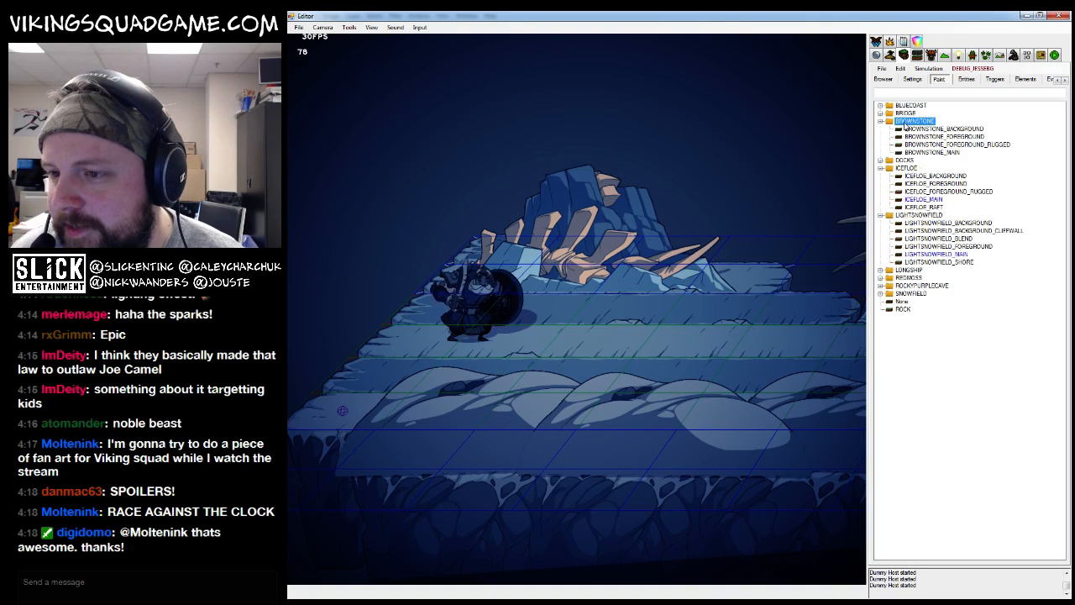
pyautogui.click(946, 152)
pyautogui.scroll(-5, 555, 273)
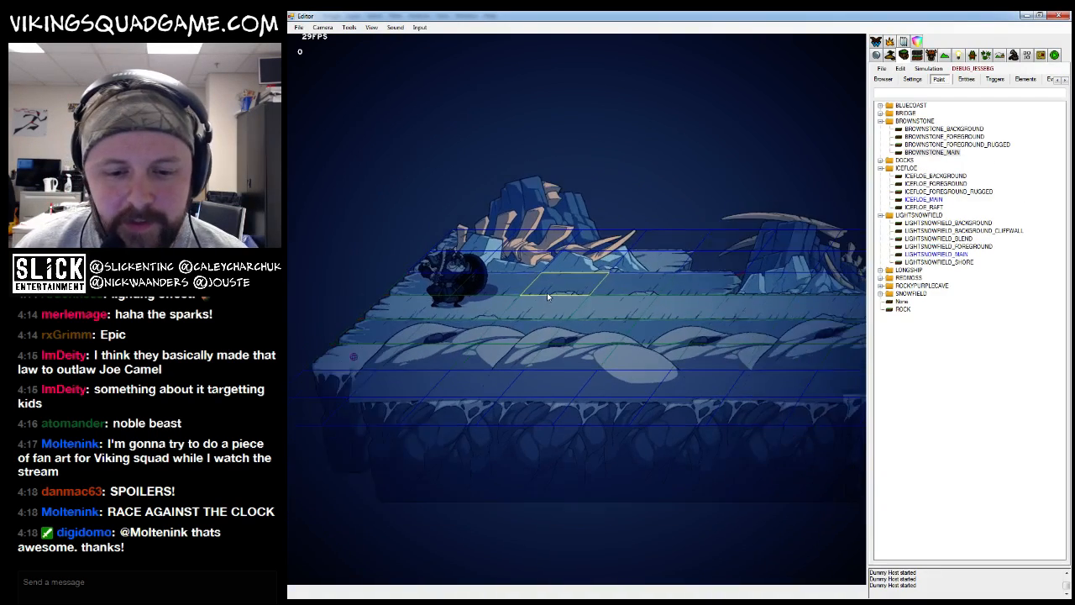
pyautogui.click(613, 307)
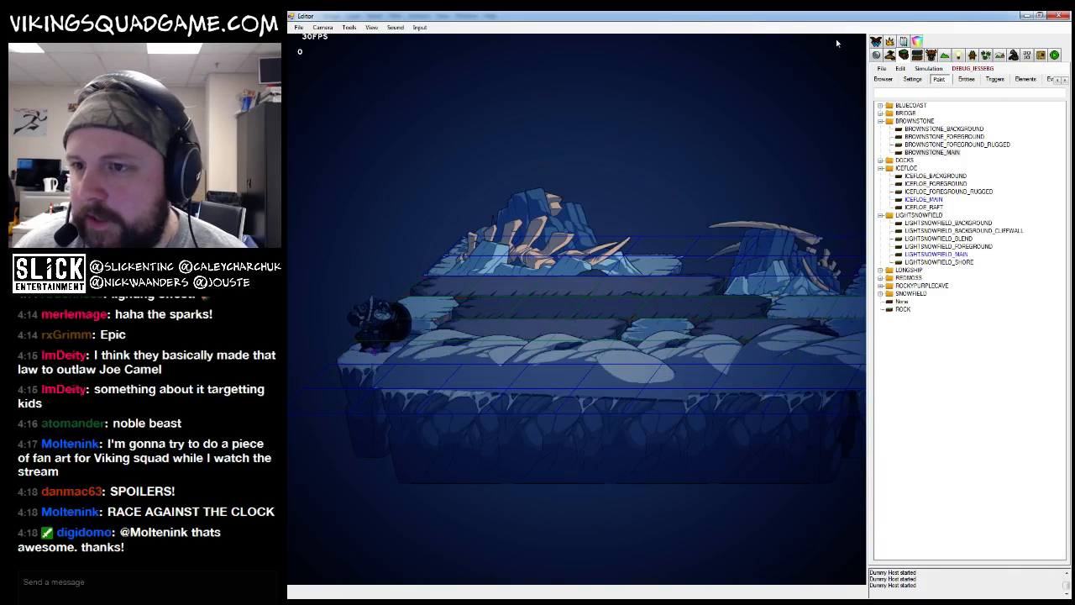
# Turn off the Lighting display for the scene
pyautogui.click(351, 30)
pyautogui.moveTo(375, 30)
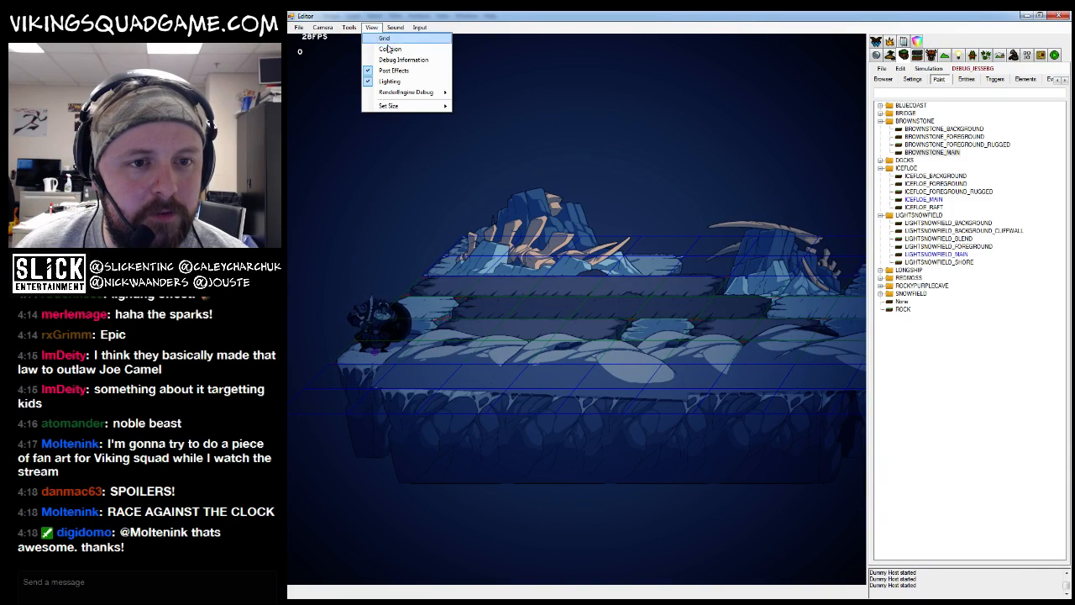
pyautogui.click(391, 81)
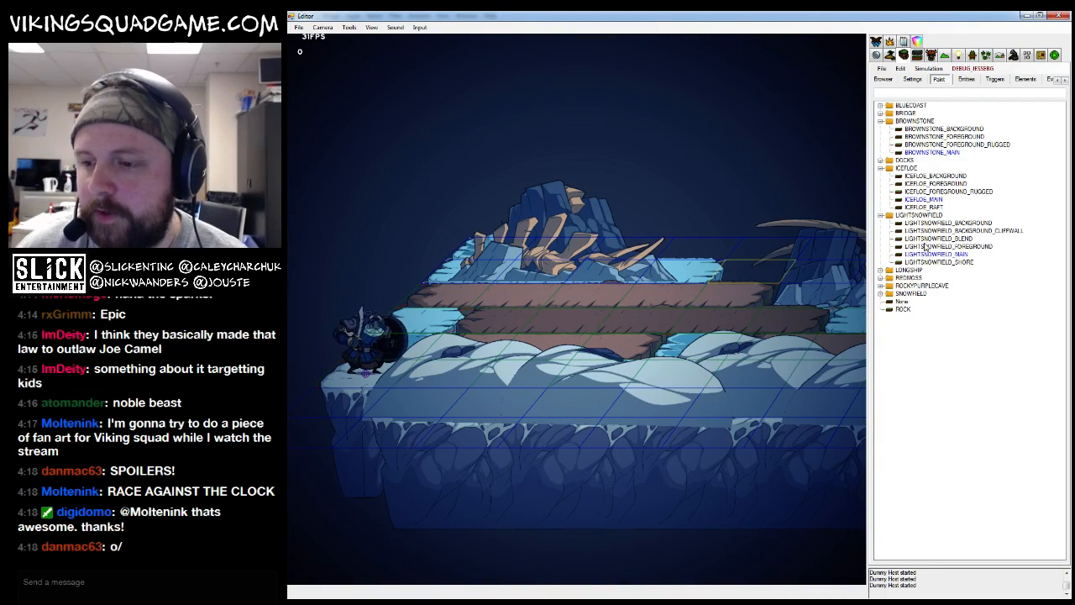
# Extend BROWNSTONE_MAIN over the remaining ice and snow lanes around the viking, including the foreground
pyautogui.click(932, 152)
pyautogui.moveTo(663, 375)
pyautogui.mouseDown()
pyautogui.moveTo(503, 374)
pyautogui.moveTo(420, 322)
pyautogui.moveTo(571, 379)
pyautogui.moveTo(664, 369)
pyautogui.moveTo(425, 393)
pyautogui.moveTo(612, 415)
pyautogui.moveTo(650, 353)
pyautogui.moveTo(562, 273)
pyautogui.mouseUp()
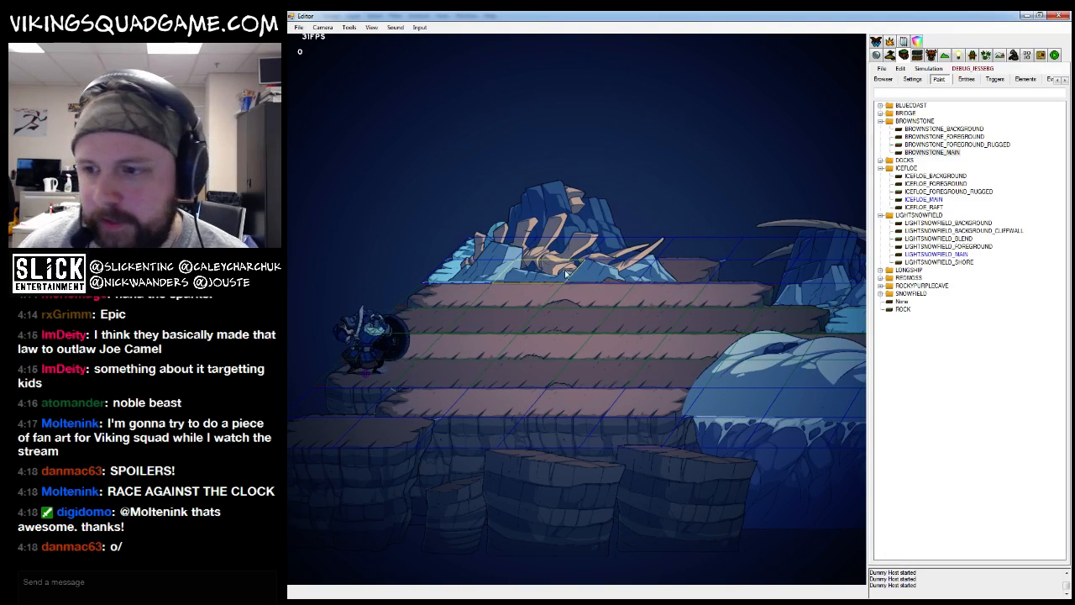
# Delete both whale-bone billboard images from the chunk's elements
pyautogui.click(995, 79)
pyautogui.click(914, 127)
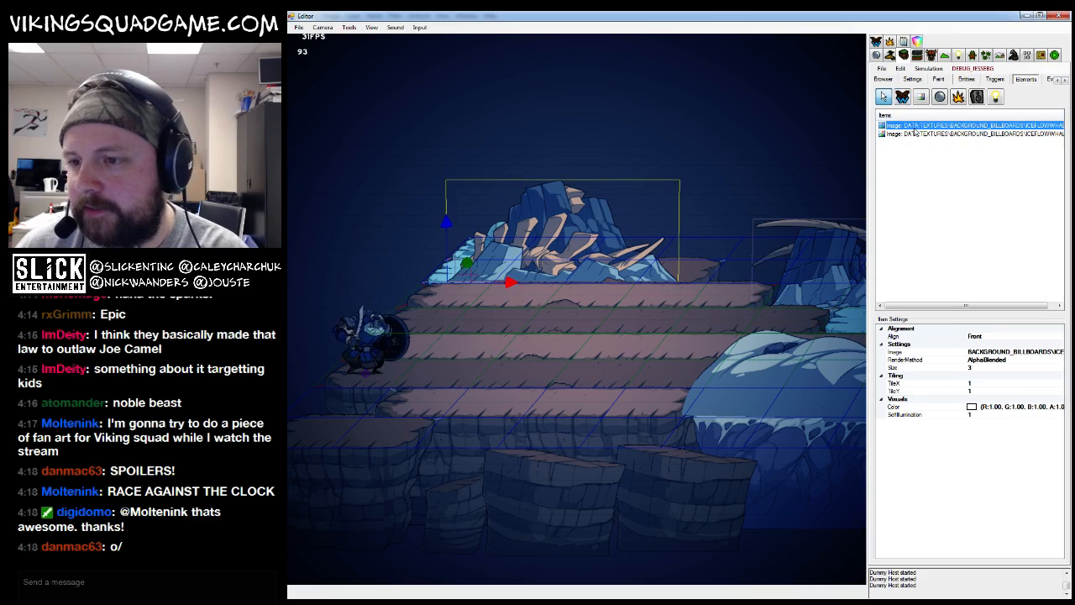
pyautogui.press('Delete')
pyautogui.click(913, 127)
pyautogui.press('Delete')
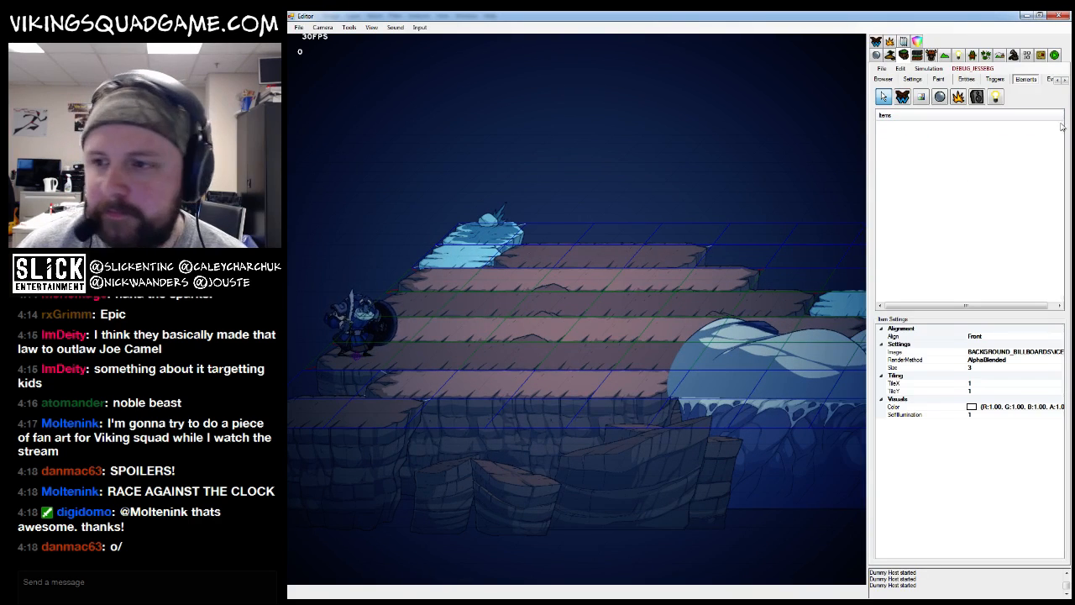
# Paint the rear lanes behind the brownstone floor with BROWNSTONE_BACKGROUND
pyautogui.click(939, 79)
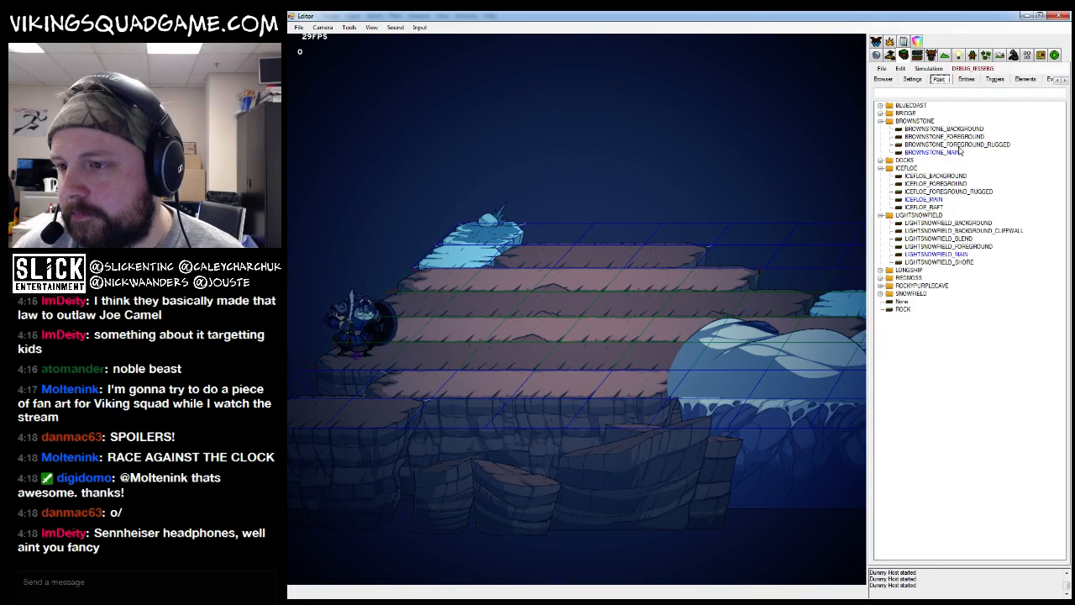
pyautogui.click(476, 249)
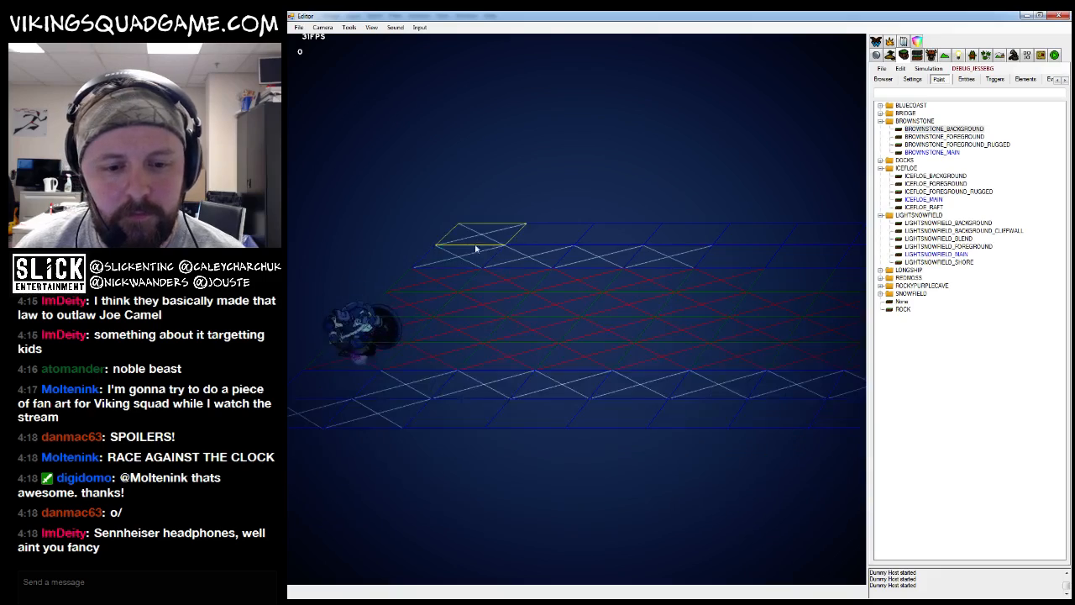
pyautogui.moveTo(688, 257); pyautogui.dragTo(684, 257)
pyautogui.moveTo(523, 250); pyautogui.dragTo(831, 273)
pyautogui.moveTo(598, 279)
pyautogui.mouseDown()
pyautogui.moveTo(442, 264)
pyautogui.moveTo(576, 287)
pyautogui.mouseUp()
pyautogui.scroll(3, 442, 263)
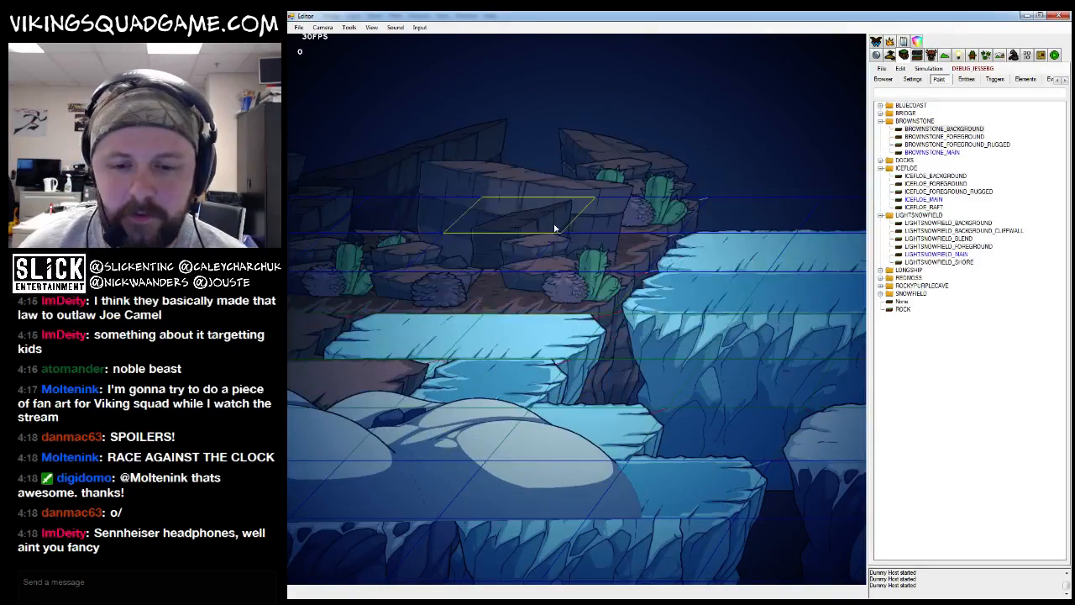
# Examine the brownstone rocks and cacti along the back of the scene around the viking
pyautogui.moveTo(554, 228)
pyautogui.mouseDown()
pyautogui.moveTo(628, 259)
pyautogui.moveTo(737, 269)
pyautogui.mouseUp()
pyautogui.scroll(-3, 506, 300)
pyautogui.moveTo(507, 299); pyautogui.dragTo(621, 323)
pyautogui.scroll(2, 718, 371)
pyautogui.scroll(2, 556, 354)
pyautogui.moveTo(556, 355); pyautogui.dragTo(451, 362)
pyautogui.scroll(-2, 610, 367)
pyautogui.moveTo(609, 367); pyautogui.dragTo(572, 347)
pyautogui.scroll(-2, 617, 359)
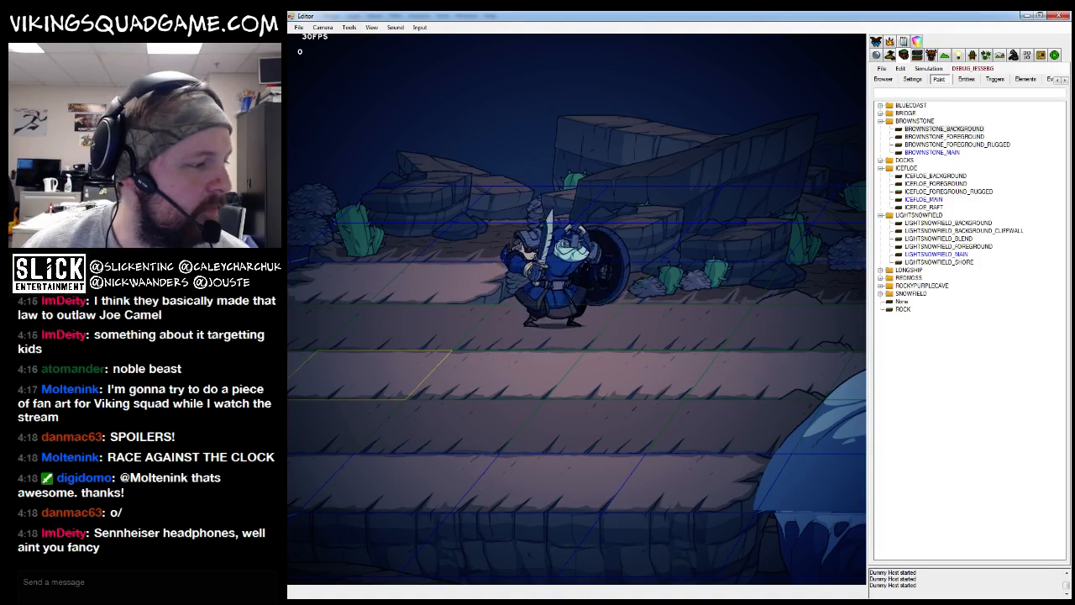
# Switch back to Photoshop and inspect the inked small camel beneath the lineup
pyautogui.hotkey('alt', 'Tab')
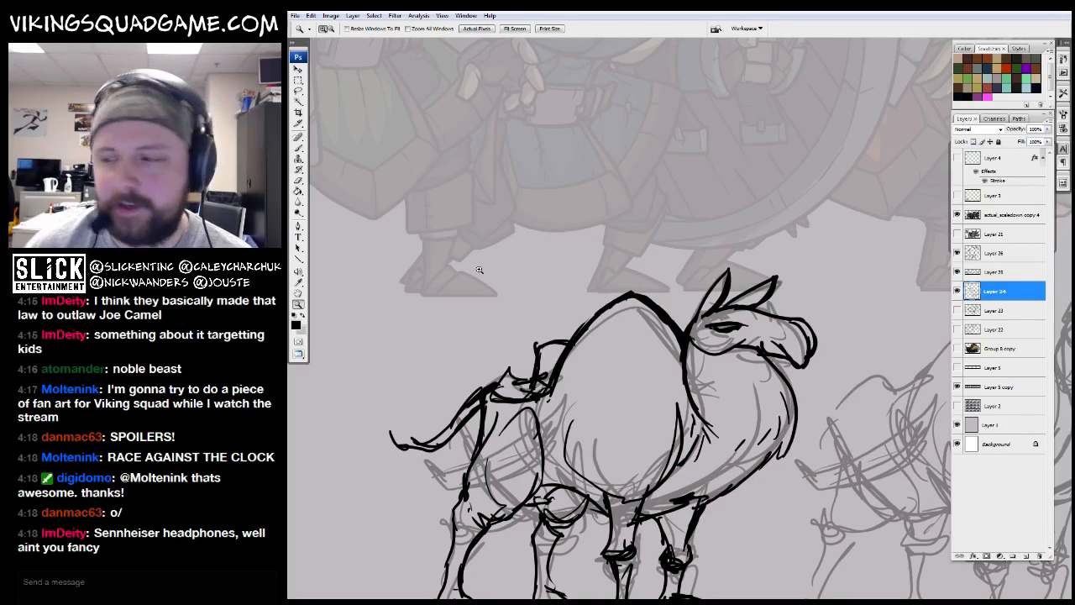
pyautogui.click(682, 248)
pyautogui.keyDown('alt'); pyautogui.click(679, 309); pyautogui.keyUp('alt')
pyautogui.keyDown('alt'); pyautogui.click(680, 309); pyautogui.keyUp('alt')
pyautogui.moveTo(655, 329)
pyautogui.mouseDown()
pyautogui.moveTo(680, 291)
pyautogui.moveTo(789, 262)
pyautogui.mouseUp()
pyautogui.keyDown('alt'); pyautogui.click(680, 314); pyautogui.keyUp('alt')
pyautogui.moveTo(635, 303)
pyautogui.mouseDown()
pyautogui.moveTo(680, 315)
pyautogui.moveTo(574, 331)
pyautogui.moveTo(588, 312)
pyautogui.mouseUp()
pyautogui.scroll(1, 680, 314)
pyautogui.hscroll(-1, 680, 314)
pyautogui.keyDown('alt'); pyautogui.click(626, 307); pyautogui.keyUp('alt')
pyautogui.click(701, 313)
pyautogui.click(695, 320)
pyautogui.click(691, 336)
pyautogui.moveTo(746, 274); pyautogui.dragTo(731, 222)
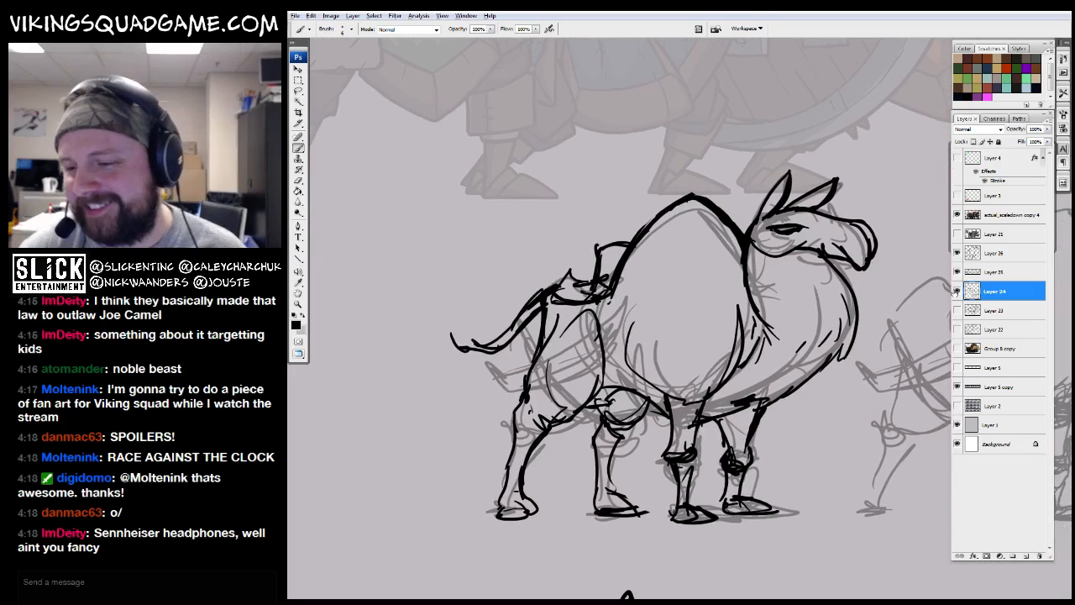
pyautogui.moveTo(739, 277); pyautogui.dragTo(661, 285)
# Compare the camel layers, then move Layer 26 below Layer 25 and merge it down into Layer 24
pyautogui.click(957, 273)
pyautogui.click(957, 273)
pyautogui.click(956, 290)
pyautogui.click(956, 290)
pyautogui.click(957, 254)
pyautogui.click(957, 254)
pyautogui.moveTo(996, 250); pyautogui.dragTo(992, 279)
pyautogui.hotkey('ctrl', 'e')
pyautogui.click(957, 274)
pyautogui.click(957, 273)
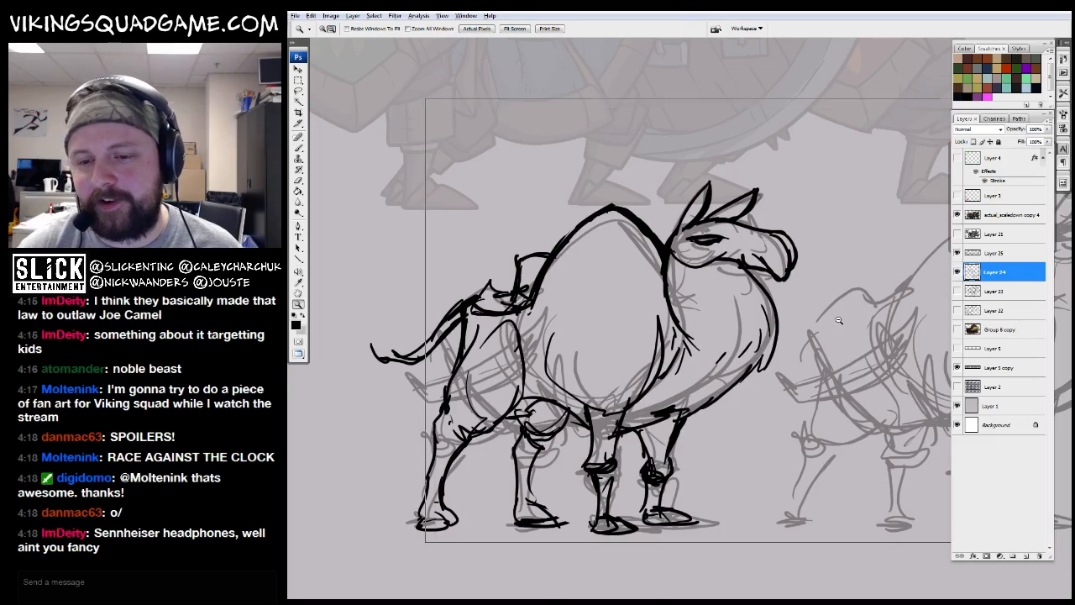
# Thicken the small camel's tail line and the back edge of its hump
pyautogui.keyDown('alt'); pyautogui.click(847, 369); pyautogui.keyUp('alt')
pyautogui.keyDown('alt'); pyautogui.click(847, 370); pyautogui.keyUp('alt')
pyautogui.keyDown('alt'); pyautogui.click(828, 382); pyautogui.keyUp('alt')
pyautogui.moveTo(823, 387); pyautogui.dragTo(722, 401)
pyautogui.moveTo(729, 261)
pyautogui.mouseDown()
pyautogui.moveTo(749, 263)
pyautogui.moveTo(577, 404)
pyautogui.mouseUp()
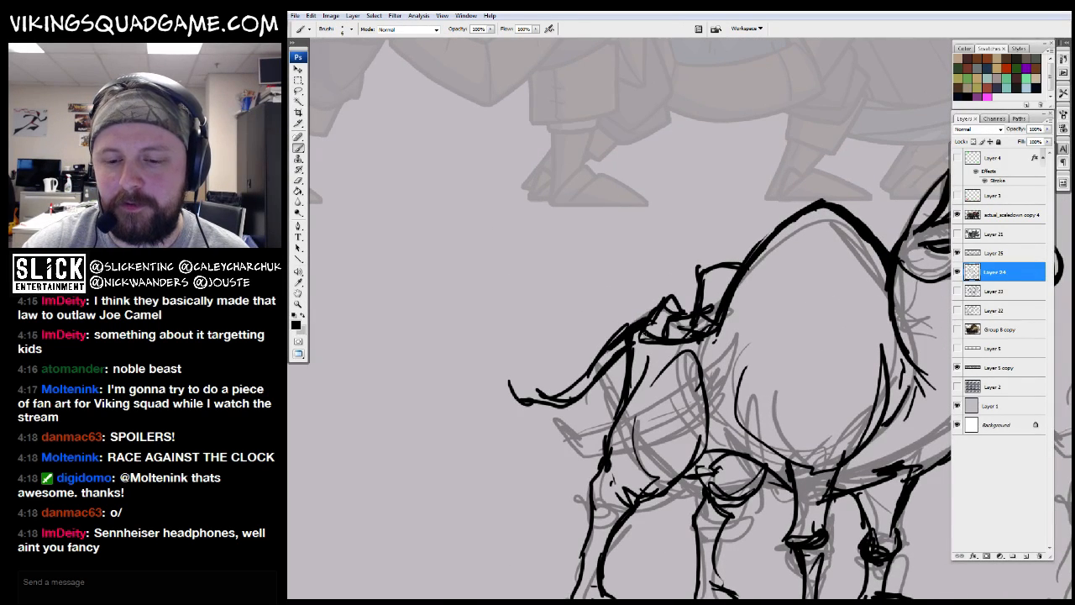
pyautogui.moveTo(784, 237); pyautogui.dragTo(789, 231)
pyautogui.moveTo(658, 309)
pyautogui.mouseDown()
pyautogui.moveTo(643, 304)
pyautogui.moveTo(585, 371)
pyautogui.mouseUp()
pyautogui.moveTo(750, 407); pyautogui.dragTo(612, 331)
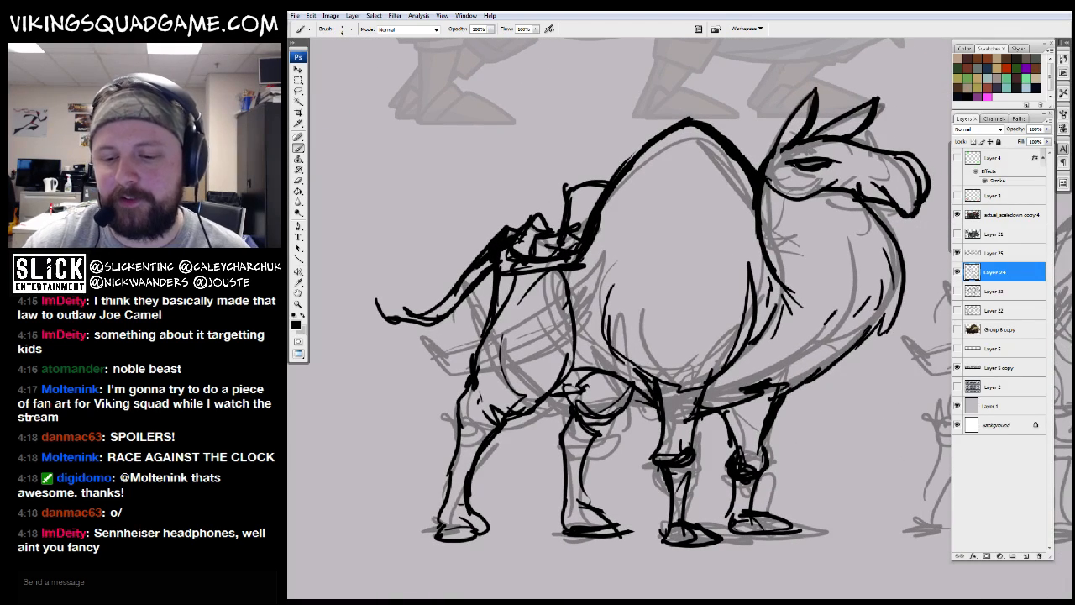
# Hide the faded rough sketch on Layer 25 so only the inked camels show
pyautogui.keyDown('alt'); pyautogui.click(807, 290); pyautogui.keyUp('alt')
pyautogui.keyDown('alt'); pyautogui.click(797, 311); pyautogui.keyUp('alt')
pyautogui.keyDown('alt'); pyautogui.click(799, 322); pyautogui.keyUp('alt')
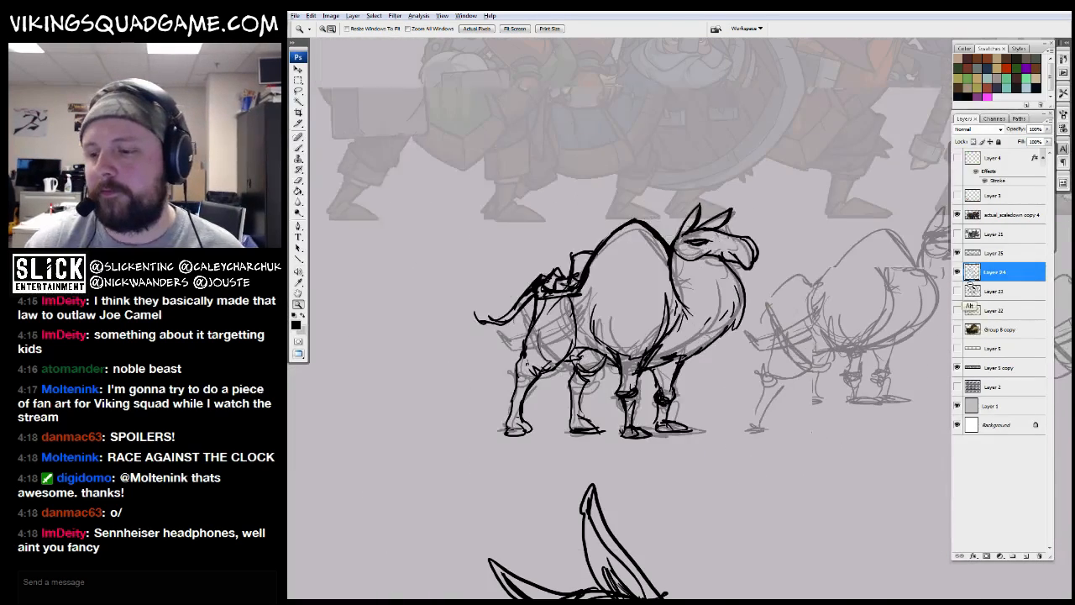
pyautogui.keyDown('alt'); pyautogui.click(830, 375); pyautogui.keyUp('alt')
pyautogui.keyDown('alt'); pyautogui.click(831, 376); pyautogui.keyUp('alt')
pyautogui.moveTo(831, 375); pyautogui.dragTo(748, 340)
pyautogui.click(956, 253)
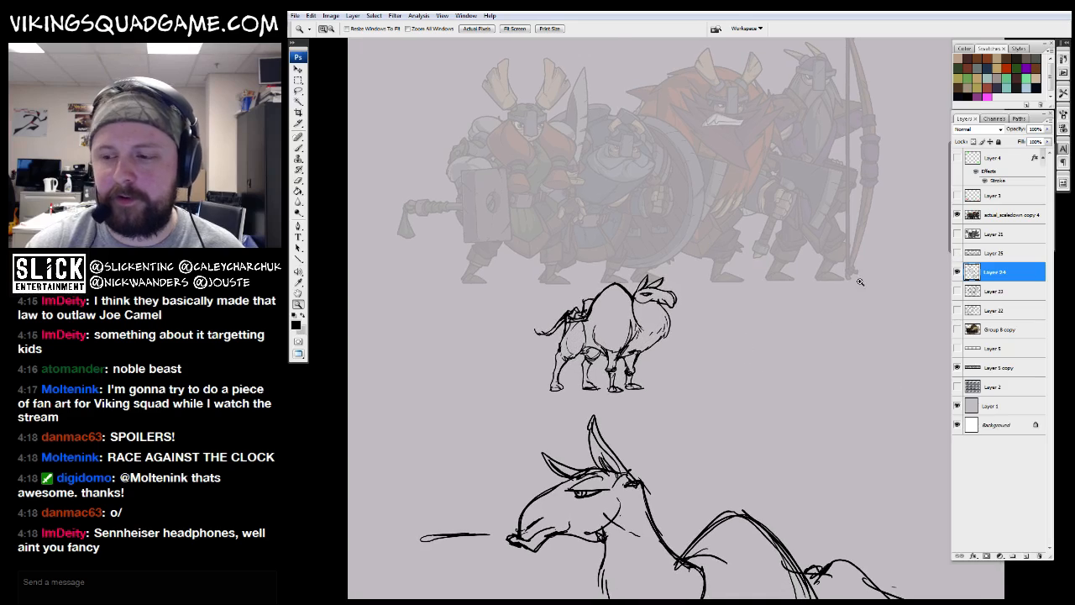
# Lasso the small inked camel on Layer 24, then cut and paste it onto its own layer
pyautogui.press('v')
pyautogui.press('l')
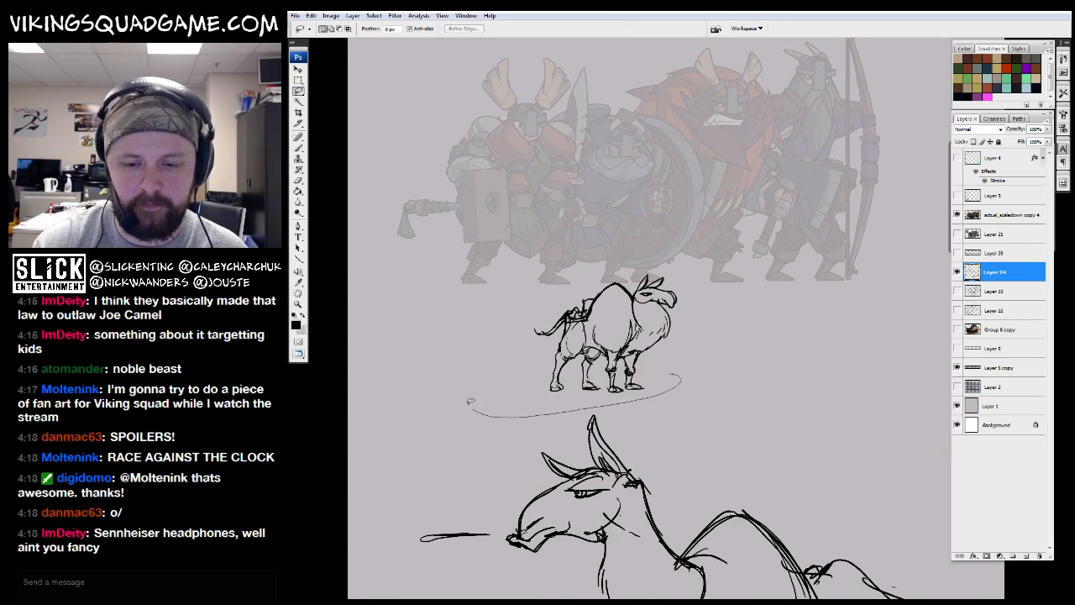
pyautogui.hotkey('ctrl', 'x')
pyautogui.hotkey('ctrl', 'v')
pyautogui.press('v')
# Move the pasted small camel up so it overlaps the character lineup, and enlarge it proportionally
pyautogui.moveTo(755, 367)
pyautogui.mouseDown()
pyautogui.moveTo(623, 377)
pyautogui.moveTo(612, 405)
pyautogui.moveTo(552, 404)
pyautogui.mouseUp()
pyautogui.hotkey('ctrl', 't')
pyautogui.press('Return')
pyautogui.moveTo(677, 218); pyautogui.dragTo(653, 286)
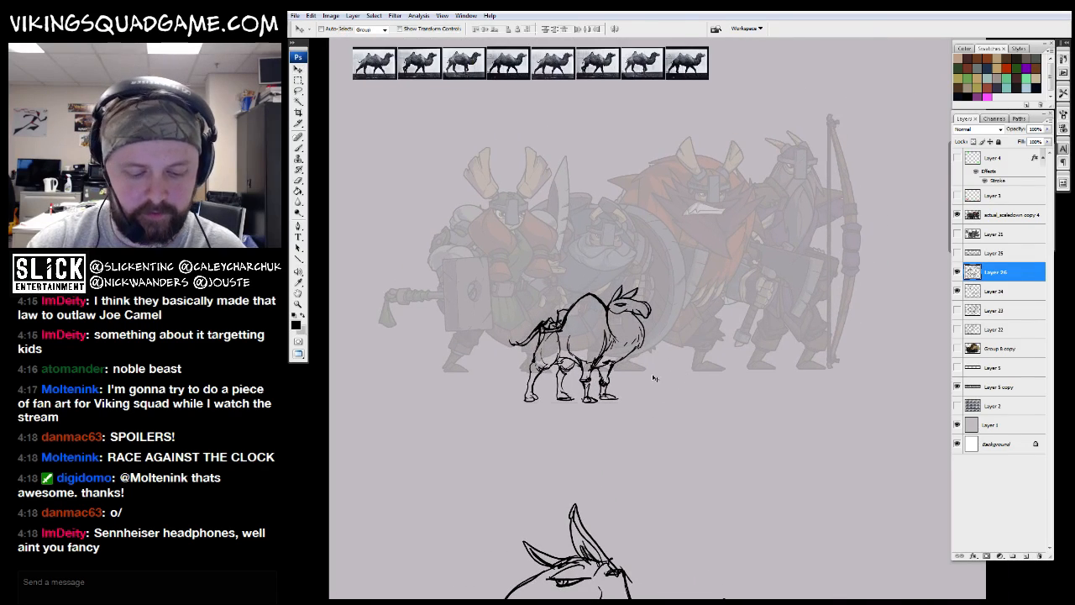
pyautogui.hotkey('ctrl', 't')
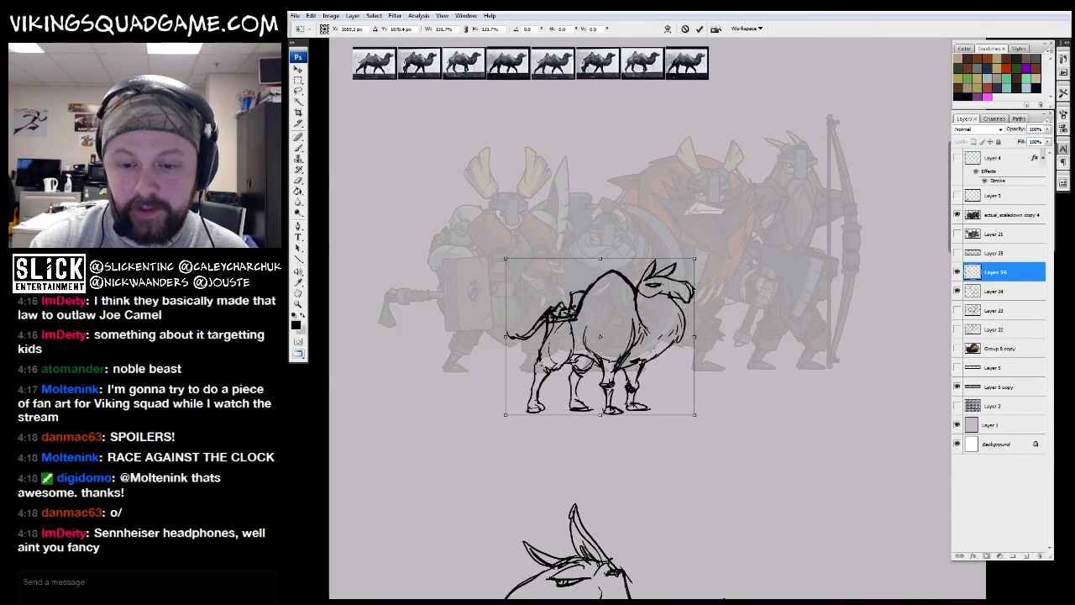
pyautogui.press('Return')
# Compare the enlarged camel's size with the faded character lineup, both close up and from further away
pyautogui.moveTo(652, 302); pyautogui.dragTo(649, 305)
pyautogui.moveTo(563, 248); pyautogui.dragTo(768, 399)
pyautogui.moveTo(697, 343); pyautogui.dragTo(686, 378)
pyautogui.keyDown('alt'); pyautogui.click(759, 319); pyautogui.keyUp('alt')
pyautogui.moveTo(541, 439); pyautogui.dragTo(848, 379)
pyautogui.moveTo(770, 350)
pyautogui.mouseDown()
pyautogui.moveTo(552, 411)
pyautogui.moveTo(721, 399)
pyautogui.mouseUp()
pyautogui.moveTo(731, 403)
pyautogui.mouseDown()
pyautogui.moveTo(674, 364)
pyautogui.moveTo(643, 361)
pyautogui.mouseUp()
pyautogui.moveTo(316, 96); pyautogui.dragTo(1046, 565)
pyautogui.keyDown('alt'); pyautogui.click(638, 298); pyautogui.keyUp('alt')
pyautogui.moveTo(784, 380); pyautogui.dragTo(756, 387)
# Scale the small camel up to about 117% and reposition it slightly in front of the lineup
pyautogui.hotkey('ctrl', 't')
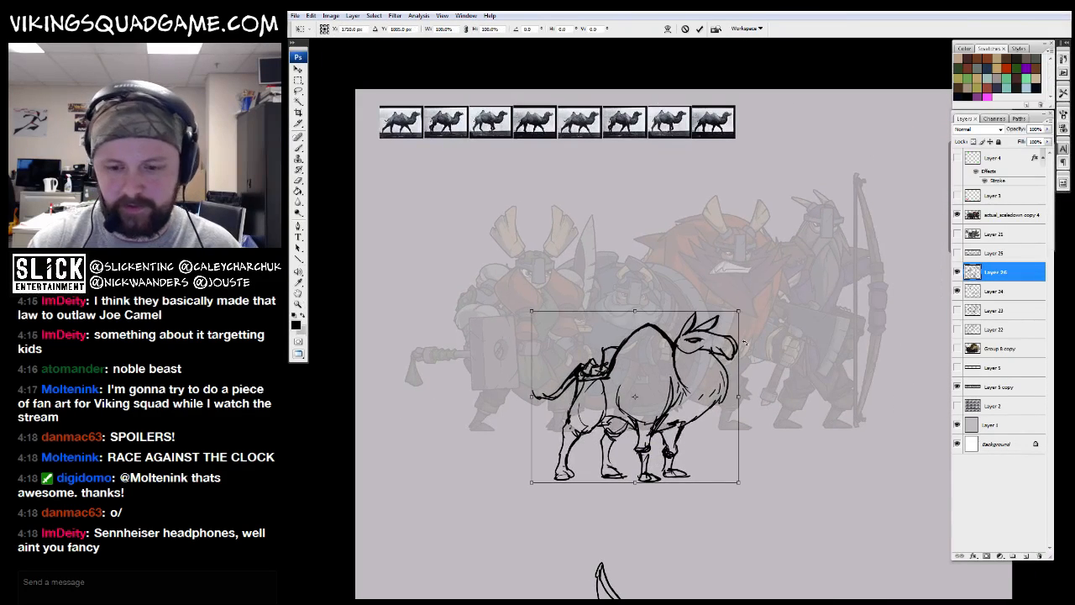
pyautogui.moveTo(772, 289); pyautogui.dragTo(789, 275)
pyautogui.moveTo(686, 393); pyautogui.dragTo(676, 416)
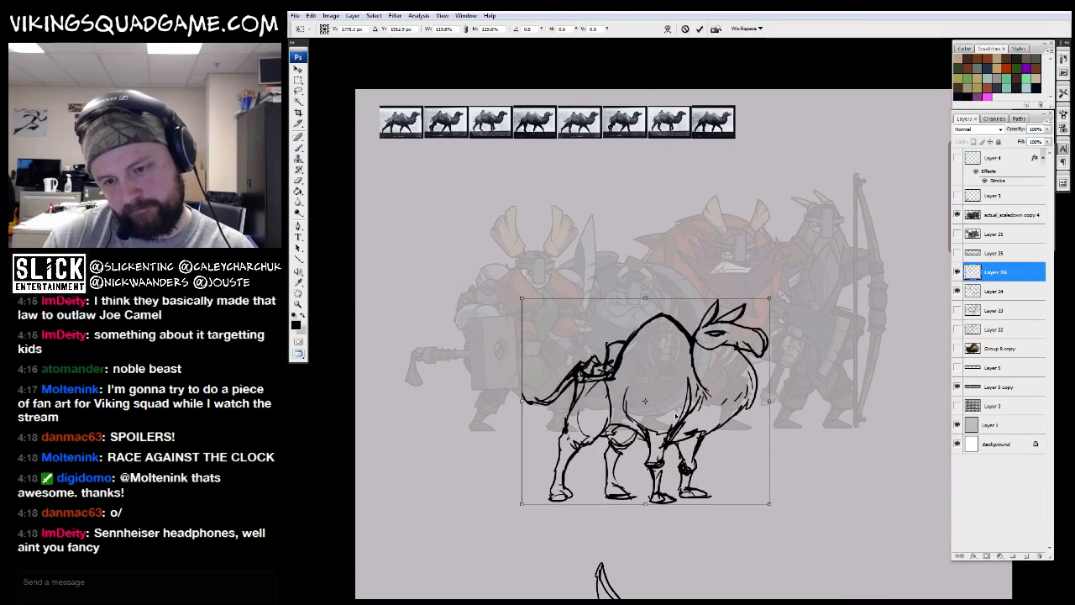
pyautogui.moveTo(769, 298); pyautogui.dragTo(756, 328)
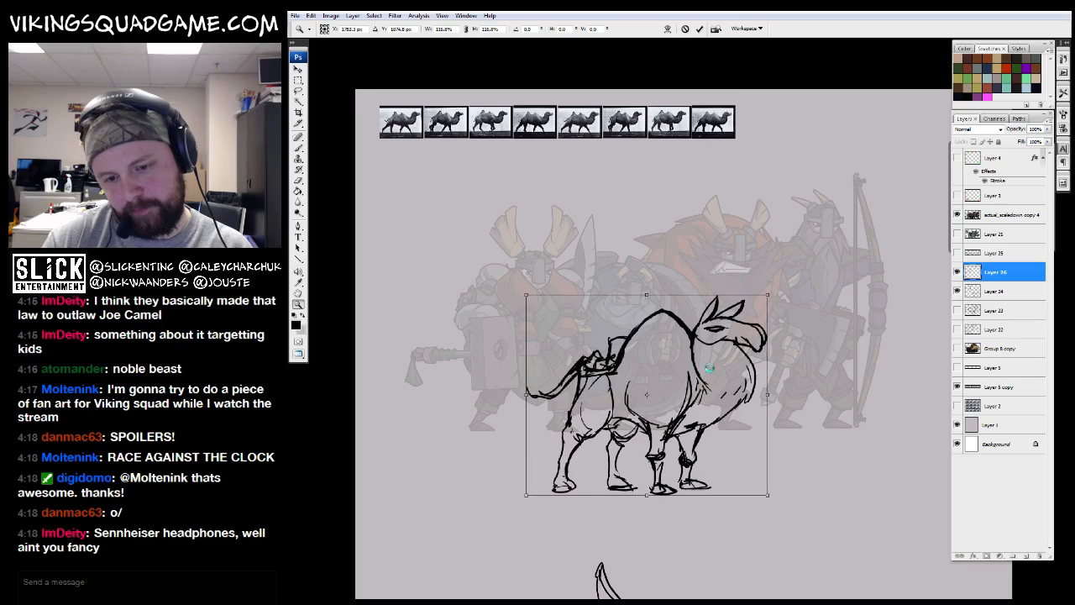
pyautogui.press('Return')
# Examine the resized camel's proportions and line weight against the lineup and the large camel sketch
pyautogui.hotkey('ctrl', '-')
pyautogui.moveTo(773, 243); pyautogui.dragTo(544, 403)
pyautogui.moveTo(696, 398); pyautogui.dragTo(744, 250)
pyautogui.keyDown('ctrl'); pyautogui.keyDown('alt'); pyautogui.click(684, 336); pyautogui.keyUp('alt'); pyautogui.keyUp('ctrl')
pyautogui.moveTo(700, 369); pyautogui.dragTo(694, 273)
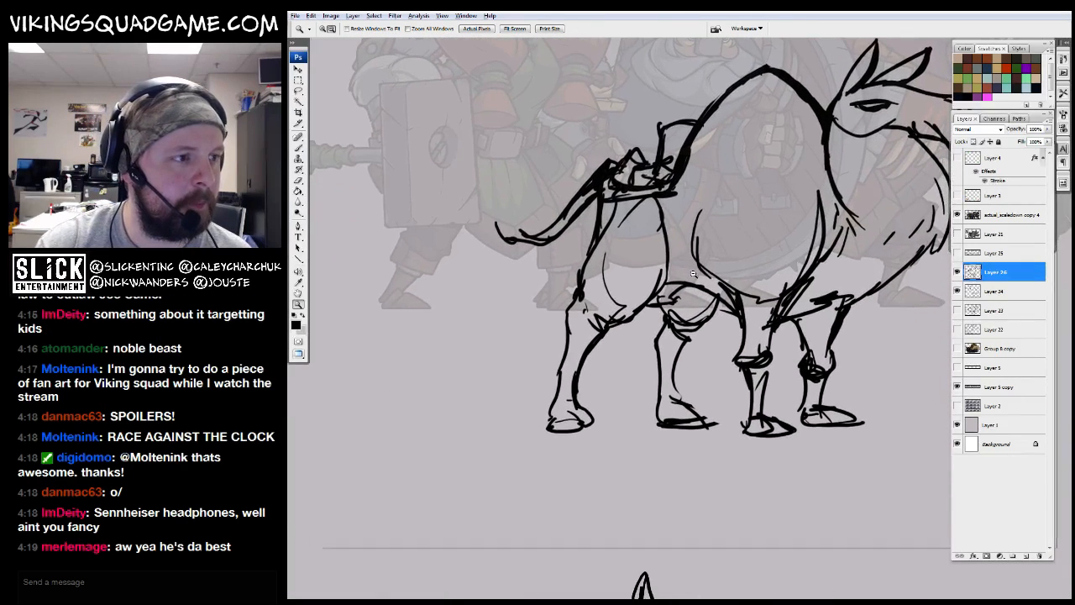
pyautogui.keyDown('ctrl'); pyautogui.keyDown('alt'); pyautogui.click(694, 273); pyautogui.keyUp('alt'); pyautogui.keyUp('ctrl')
pyautogui.moveTo(785, 311); pyautogui.dragTo(690, 362)
pyautogui.moveTo(690, 361); pyautogui.dragTo(653, 298)
pyautogui.keyDown('ctrl'); pyautogui.keyDown('alt'); pyautogui.click(712, 331); pyautogui.keyUp('alt'); pyautogui.keyUp('ctrl')
pyautogui.keyDown('ctrl'); pyautogui.keyDown('alt'); pyautogui.click(713, 331); pyautogui.keyUp('alt'); pyautogui.keyUp('ctrl')
pyautogui.keyDown('ctrl'); pyautogui.click(750, 374); pyautogui.keyUp('ctrl')
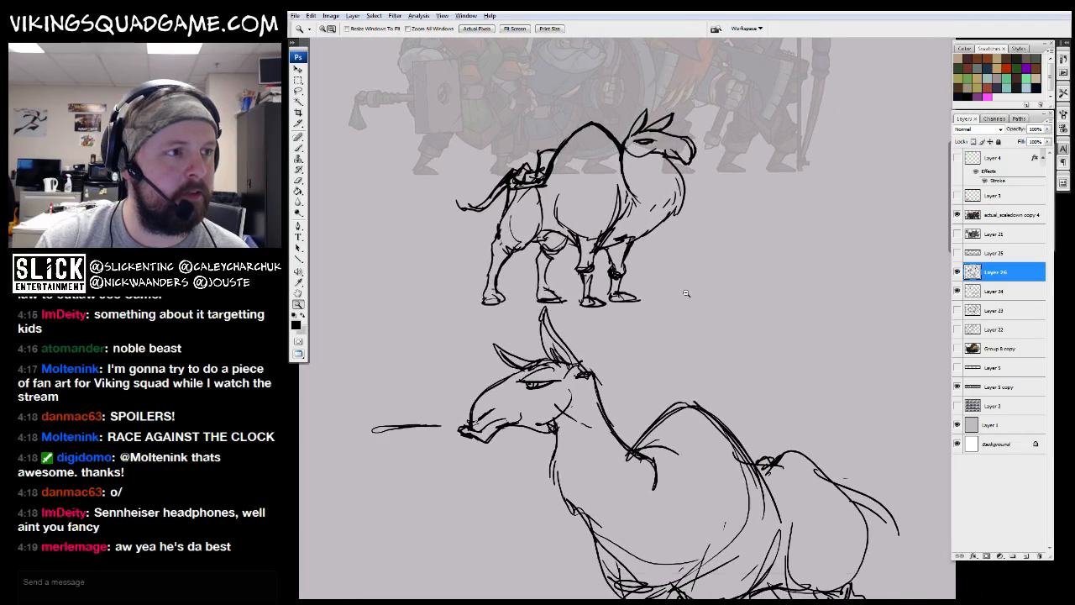
pyautogui.keyDown('alt'); pyautogui.click(681, 296); pyautogui.keyUp('alt')
pyautogui.moveTo(717, 317); pyautogui.dragTo(723, 303)
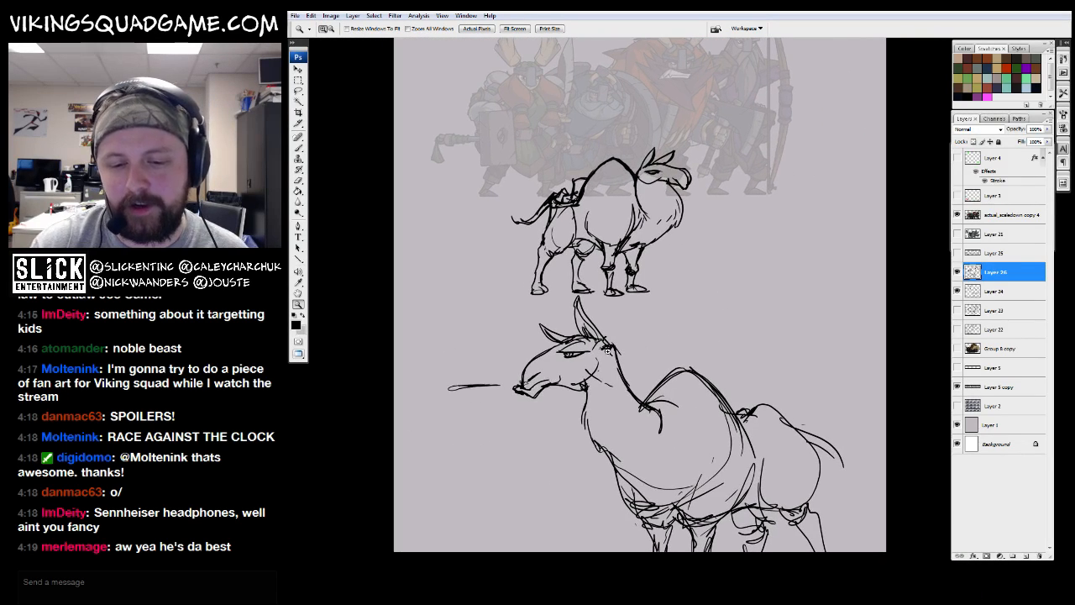
# Move the large camel sketch to the right, away from the small camel
pyautogui.press('v')
pyautogui.keyDown('ctrl'); pyautogui.click(623, 411); pyautogui.keyUp('ctrl')
pyautogui.moveTo(615, 423)
pyautogui.mouseDown()
pyautogui.moveTo(560, 427)
pyautogui.moveTo(717, 425)
pyautogui.moveTo(804, 406)
pyautogui.moveTo(837, 343)
pyautogui.moveTo(743, 407)
pyautogui.mouseUp()
pyautogui.moveTo(730, 361)
pyautogui.mouseDown()
pyautogui.moveTo(705, 366)
pyautogui.moveTo(721, 379)
pyautogui.mouseUp()
# Make Layer 26 active and move the small camel slightly lower relative to the lineup
pyautogui.keyDown('ctrl'); pyautogui.click(542, 240); pyautogui.keyUp('ctrl')
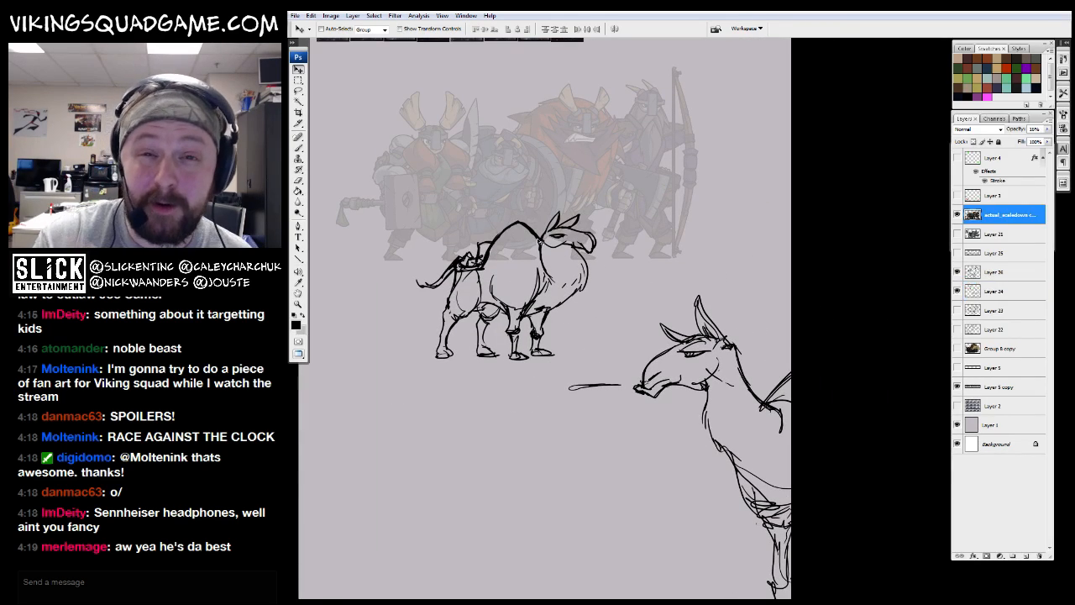
pyautogui.moveTo(604, 290); pyautogui.dragTo(659, 359)
pyautogui.moveTo(686, 226); pyautogui.dragTo(467, 426)
pyautogui.press('b')
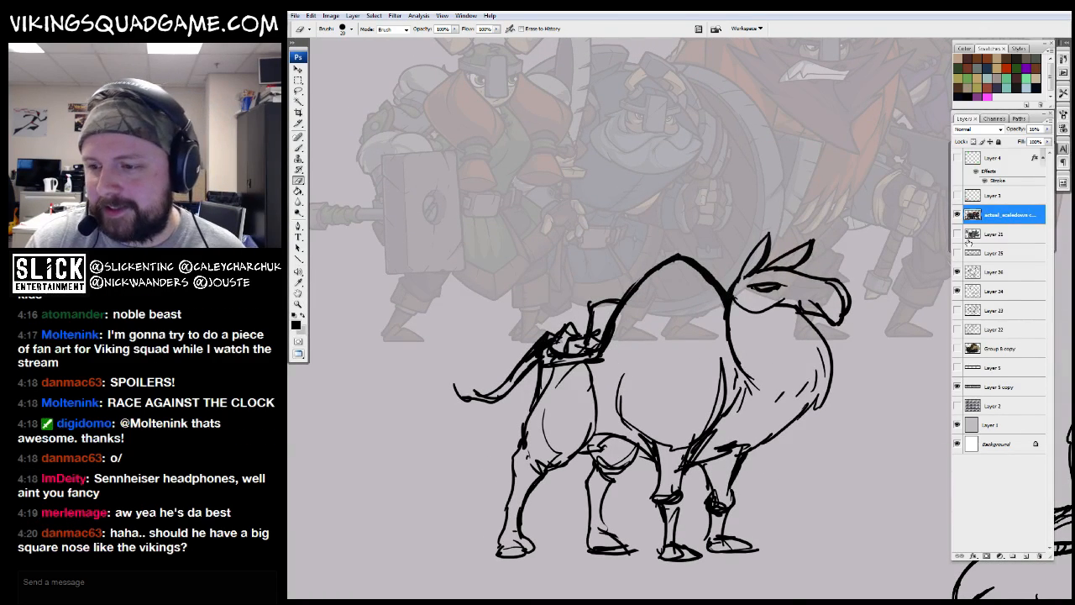
pyautogui.click(983, 271)
pyautogui.press('v')
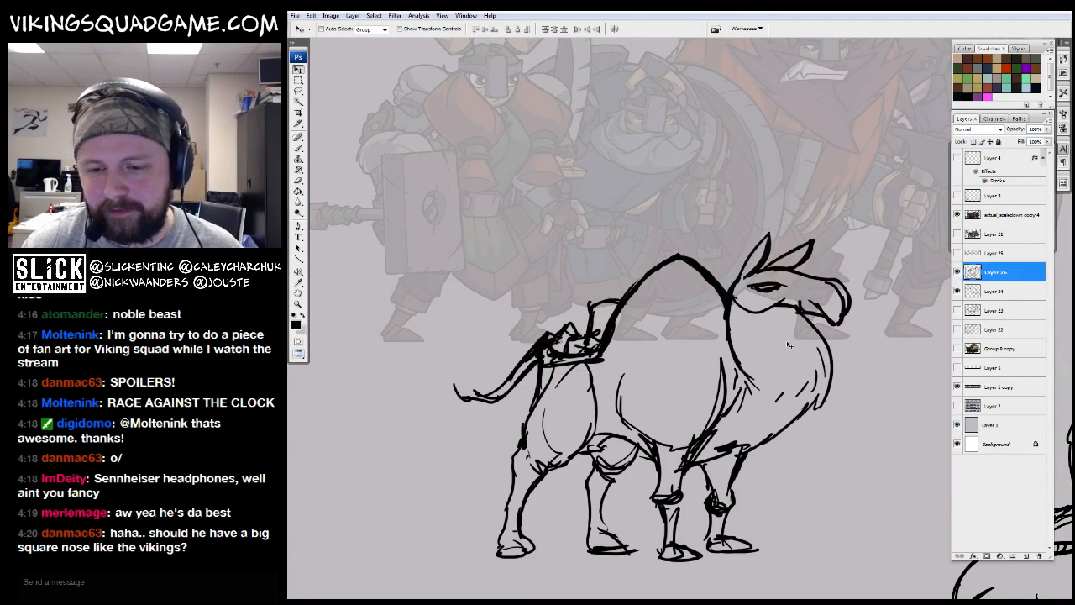
pyautogui.moveTo(766, 316); pyautogui.dragTo(765, 334)
# Move the small camel on Layer 26 higher so its body overlaps the characters' legs
pyautogui.press('e')
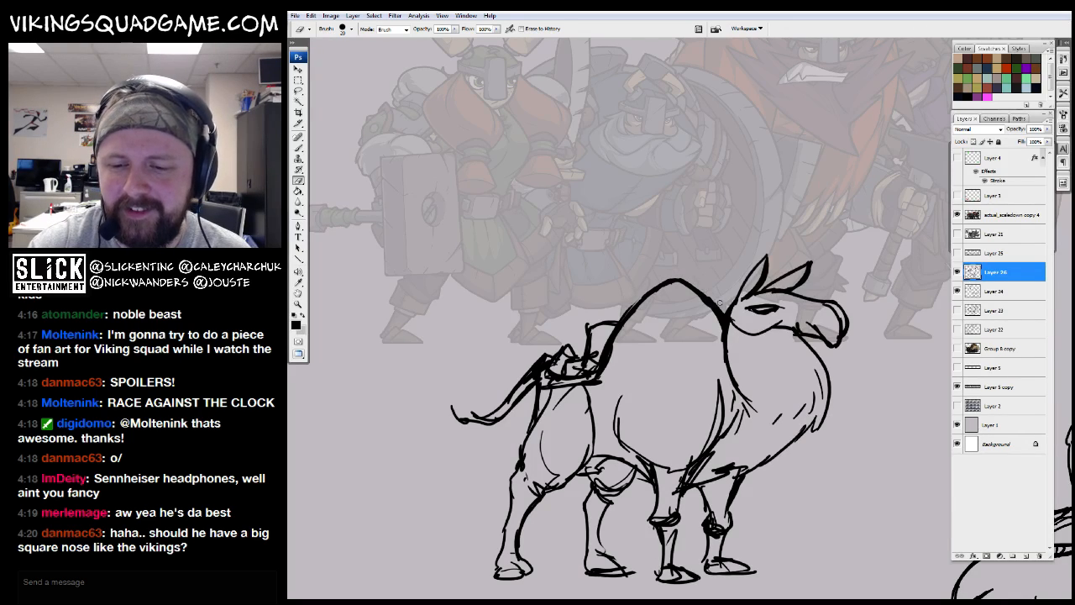
pyautogui.keyDown('alt'); pyautogui.click(765, 354); pyautogui.keyUp('alt')
pyautogui.keyDown('alt'); pyautogui.click(793, 402); pyautogui.keyUp('alt')
pyautogui.keyDown('alt'); pyautogui.click(793, 402); pyautogui.keyUp('alt')
pyautogui.moveTo(782, 437)
pyautogui.mouseDown()
pyautogui.moveTo(676, 428)
pyautogui.moveTo(686, 401)
pyautogui.mouseUp()
pyautogui.press('v')
pyautogui.moveTo(686, 402)
pyautogui.mouseDown()
pyautogui.moveTo(691, 328)
pyautogui.moveTo(625, 388)
pyautogui.moveTo(674, 309)
pyautogui.moveTo(684, 304)
pyautogui.moveTo(695, 341)
pyautogui.mouseUp()
pyautogui.press('z')
pyautogui.moveTo(748, 188)
pyautogui.mouseDown()
pyautogui.moveTo(523, 396)
pyautogui.moveTo(600, 447)
pyautogui.mouseUp()
pyautogui.press('b')
pyautogui.moveTo(609, 305); pyautogui.dragTo(624, 327)
pyautogui.press('v')
pyautogui.moveTo(679, 332)
pyautogui.mouseDown()
pyautogui.moveTo(644, 341)
pyautogui.moveTo(541, 284)
pyautogui.mouseUp()
pyautogui.moveTo(693, 377)
pyautogui.mouseDown()
pyautogui.moveTo(625, 376)
pyautogui.moveTo(817, 358)
pyautogui.moveTo(699, 398)
pyautogui.mouseUp()
pyautogui.moveTo(767, 380); pyautogui.dragTo(738, 359)
# Try shortening the small camel's legs by lassoing them and shifting them up, and step back
pyautogui.press('z')
pyautogui.keyDown('alt'); pyautogui.click(728, 364); pyautogui.keyUp('alt')
pyautogui.keyDown('alt'); pyautogui.click(729, 363); pyautogui.keyUp('alt')
pyautogui.keyDown('alt'); pyautogui.click(729, 361); pyautogui.keyUp('alt')
pyautogui.keyDown('alt'); pyautogui.click(729, 361); pyautogui.keyUp('alt')
pyautogui.keyDown('alt'); pyautogui.click(729, 369); pyautogui.keyUp('alt')
pyautogui.press('l')
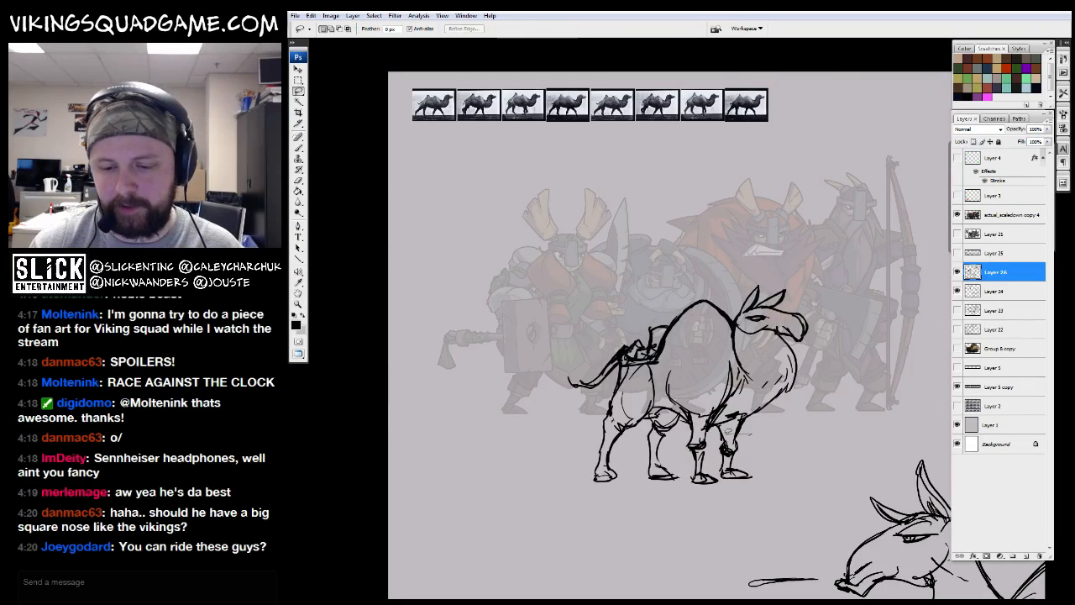
pyautogui.hotkey('ctrl', 'd')
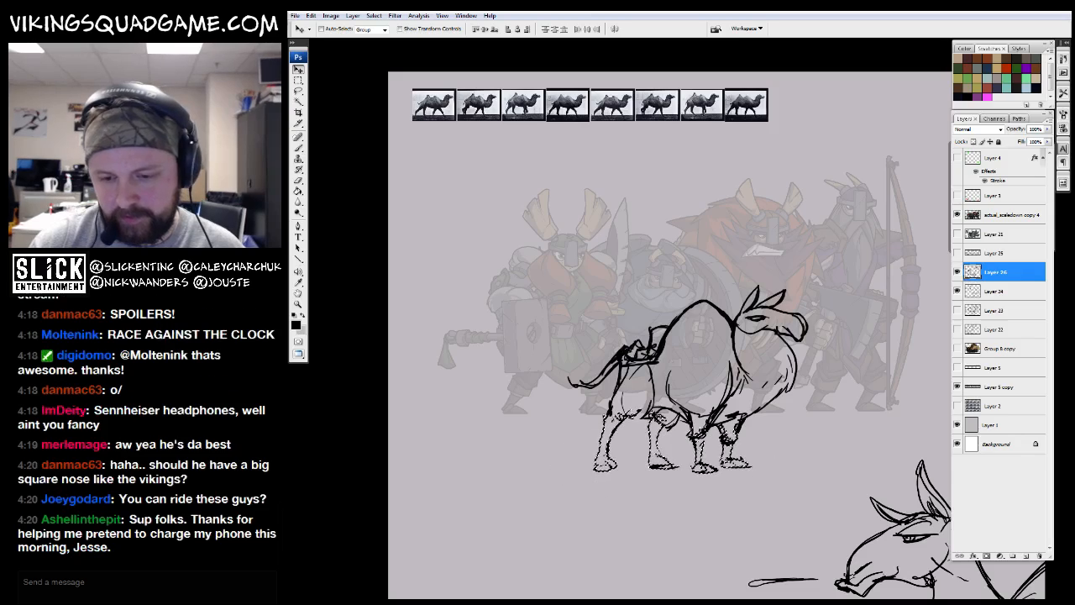
pyautogui.press('z')
pyautogui.keyDown('alt'); pyautogui.click(796, 399); pyautogui.keyUp('alt')
pyautogui.hotkey('ctrl', 'alt', 'z')
pyautogui.hotkey('ctrl', 'alt', 'z')
# Duplicate the small inked camel and place the copy near the lower edge of the canvas
pyautogui.moveTo(809, 449)
pyautogui.mouseDown()
pyautogui.moveTo(737, 317)
pyautogui.moveTo(742, 285)
pyautogui.mouseUp()
pyautogui.press('v')
pyautogui.moveTo(710, 329); pyautogui.dragTo(613, 556)
pyautogui.moveTo(613, 557); pyautogui.dragTo(606, 489)
pyautogui.moveTo(655, 369); pyautogui.dragTo(655, 507)
# Make Layer 26 active, check which camel it holds, and select along that camel's outline with the Magic Wand
pyautogui.click(971, 292)
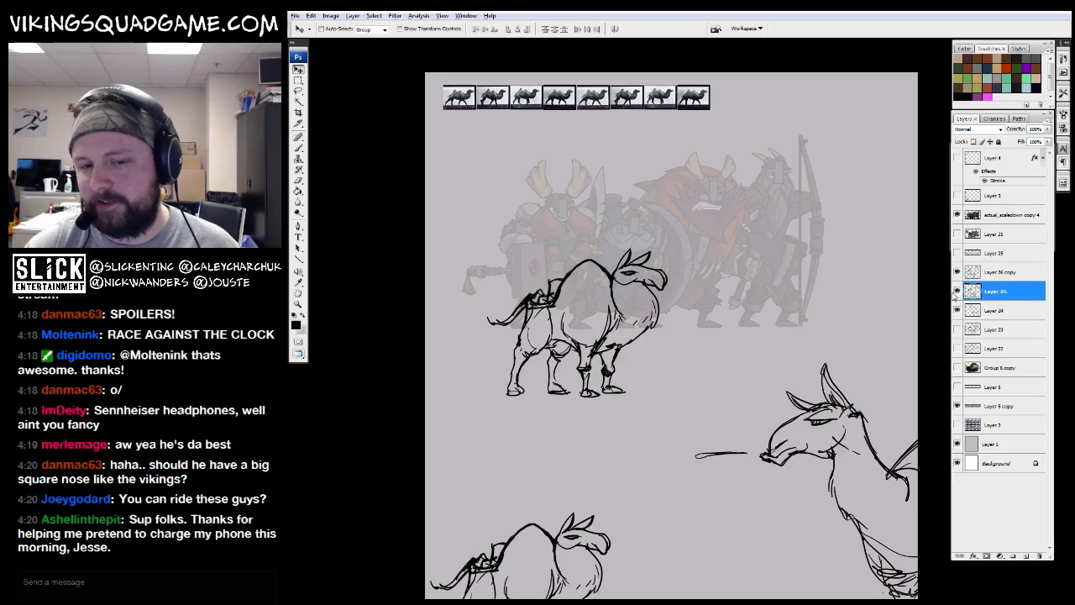
pyautogui.click(956, 291)
pyautogui.press('w')
pyautogui.click(712, 385)
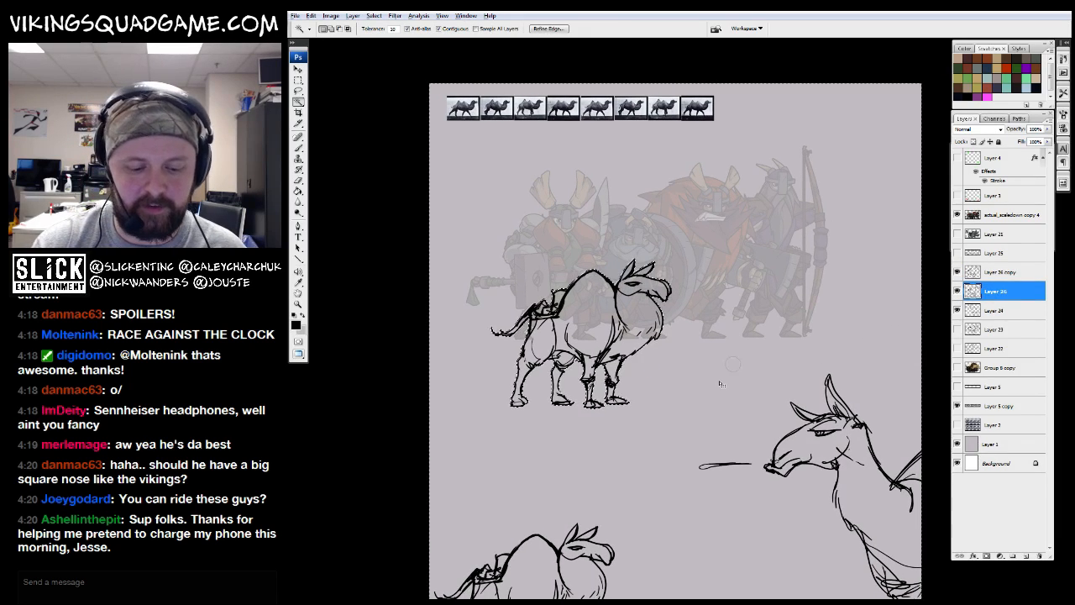
# Choose an olive-yellow foreground colour and fill the camel silhouette with it on a new layer beneath Layer 26
pyautogui.press('g')
pyautogui.click(297, 325)
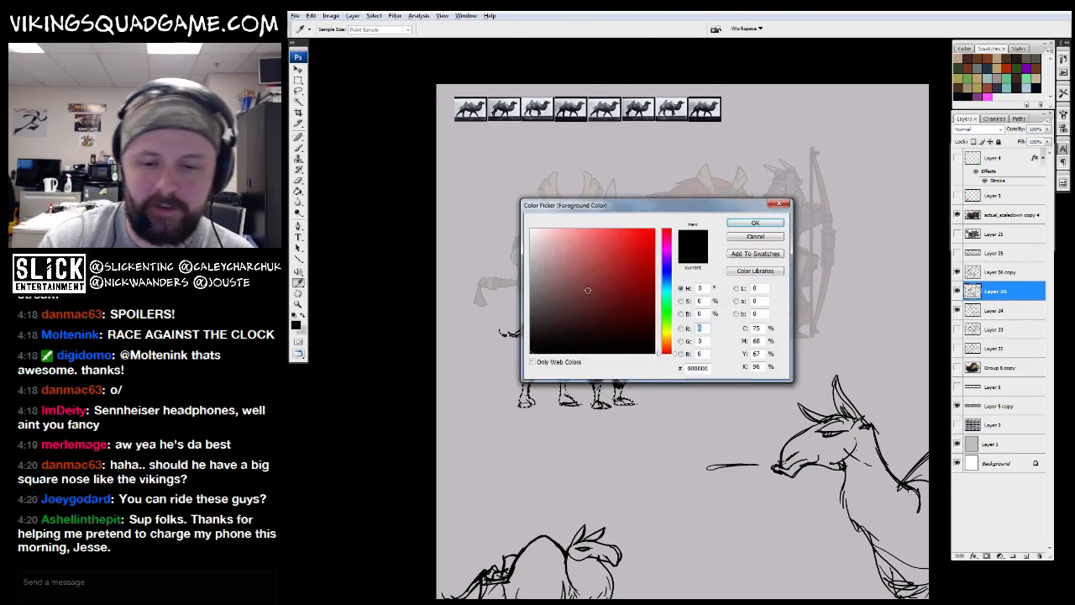
pyautogui.moveTo(677, 310); pyautogui.dragTo(669, 338)
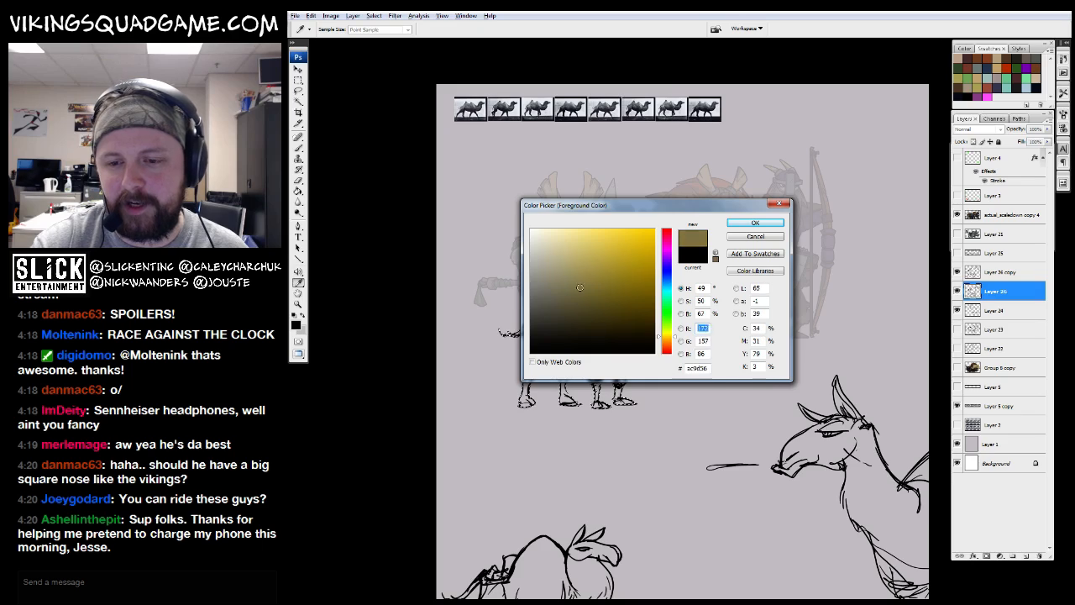
pyautogui.click(755, 223)
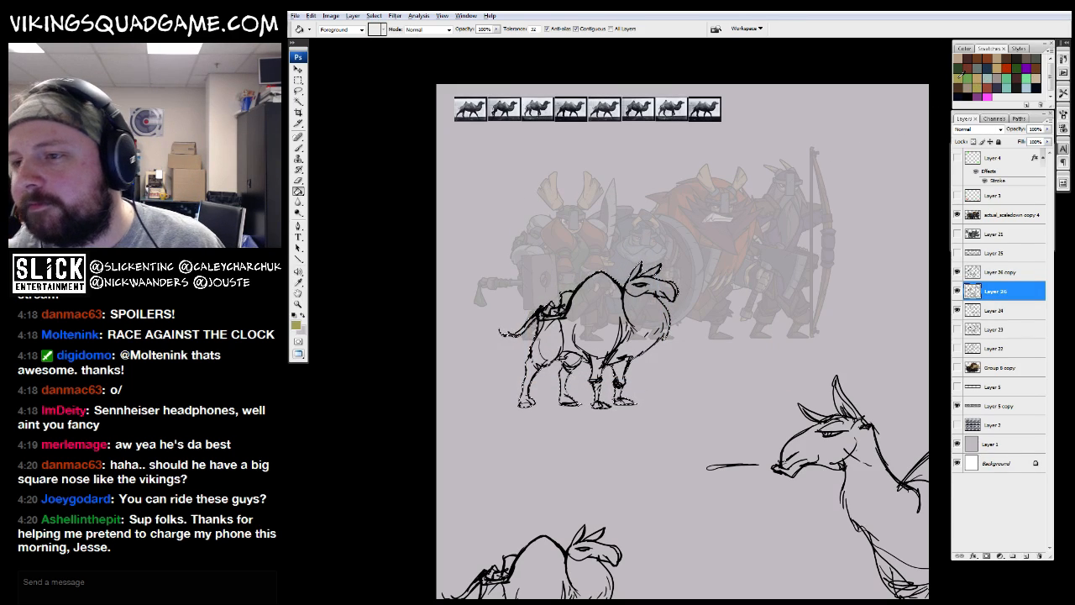
pyautogui.click(999, 309)
pyautogui.click(1026, 556)
pyautogui.click(657, 339)
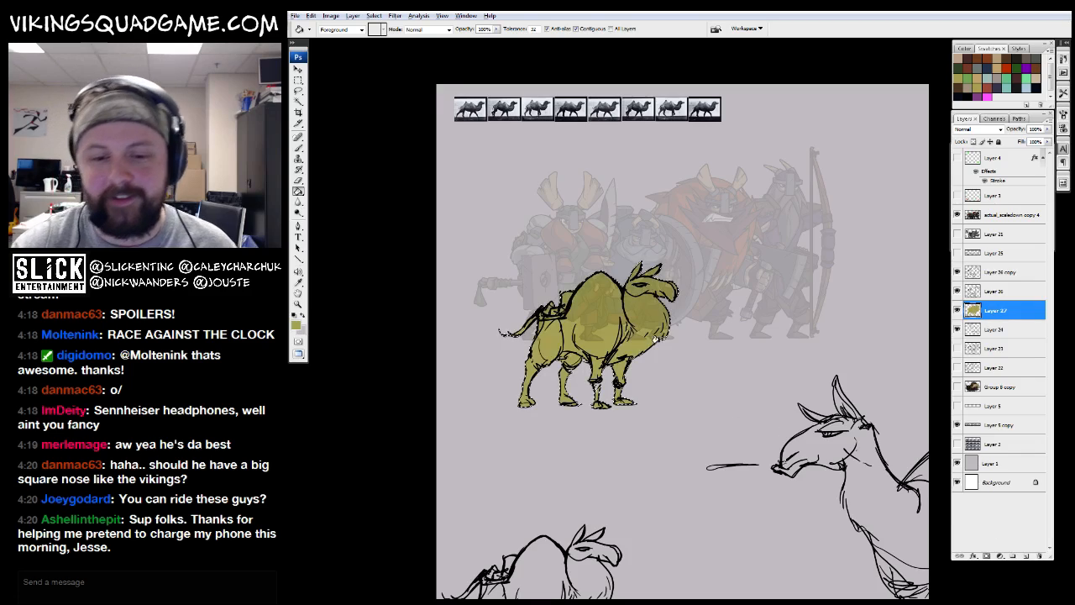
# Select Layer 26 and Layer 27 together and move them above the character lineup layer
pyautogui.press('z')
pyautogui.moveTo(504, 258); pyautogui.dragTo(725, 427)
pyautogui.keyDown('shift'); pyautogui.click(997, 291); pyautogui.keyUp('shift')
pyautogui.moveTo(997, 305); pyautogui.dragTo(998, 206)
# Move the coloured camel with its line art down to the clear area below the lineup
pyautogui.hotkey('ctrl', '-')
pyautogui.press('v')
pyautogui.moveTo(741, 411); pyautogui.dragTo(728, 499)
pyautogui.moveTo(729, 500); pyautogui.dragTo(713, 286)
pyautogui.moveTo(729, 243); pyautogui.dragTo(730, 383)
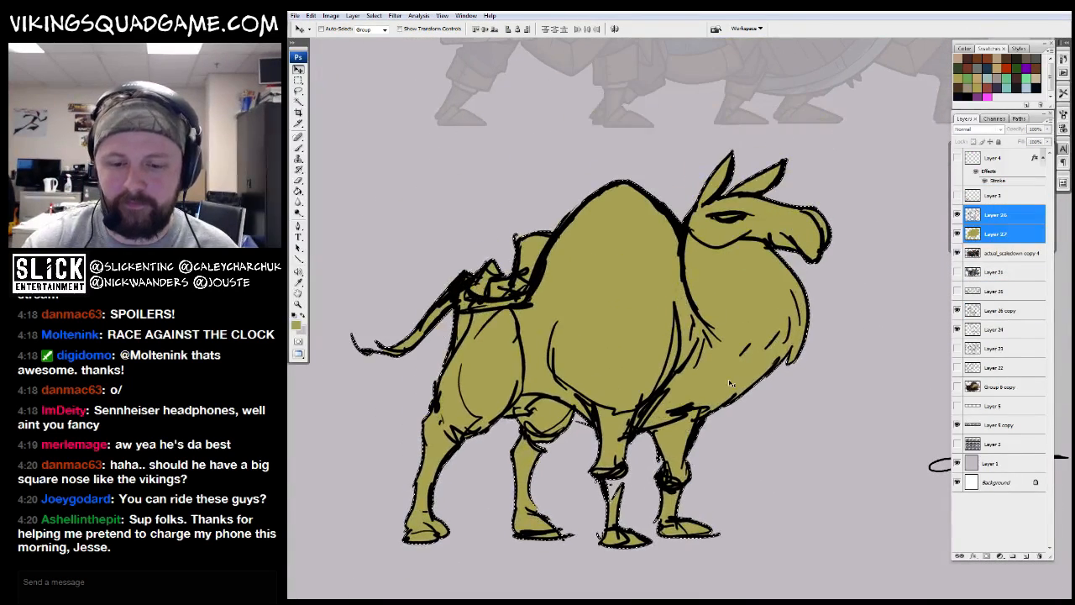
# Lasso the unfilled lower part of the front leg and fill it with olive-yellow on Layer 27
pyautogui.press('l')
pyautogui.moveTo(619, 452)
pyautogui.mouseDown()
pyautogui.moveTo(623, 490)
pyautogui.moveTo(616, 452)
pyautogui.mouseUp()
pyautogui.press('g')
pyautogui.click(613, 493)
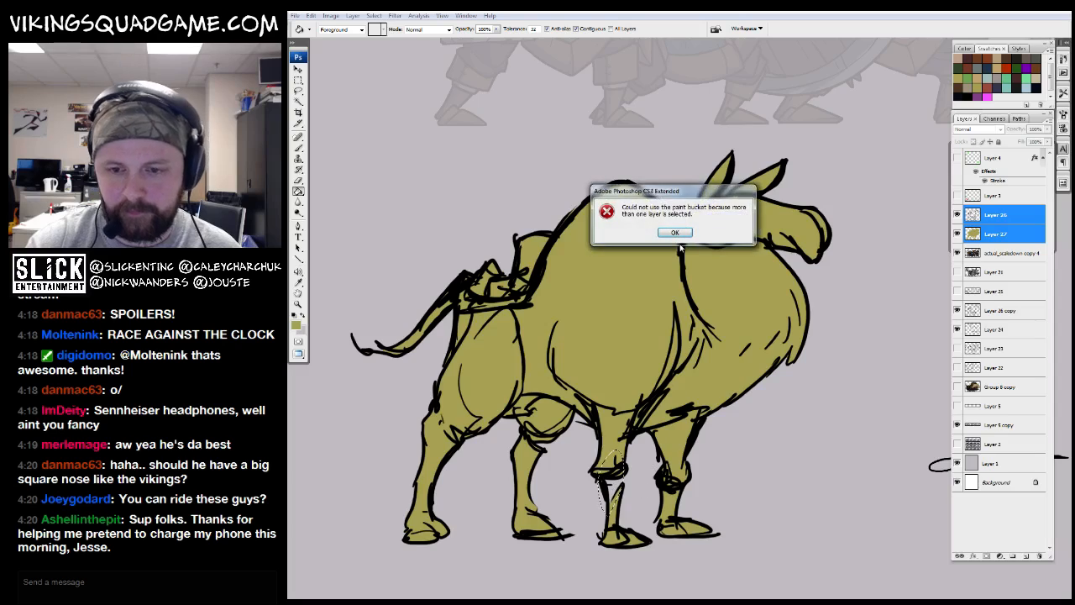
pyautogui.press('Return')
pyautogui.click(998, 233)
pyautogui.press('z')
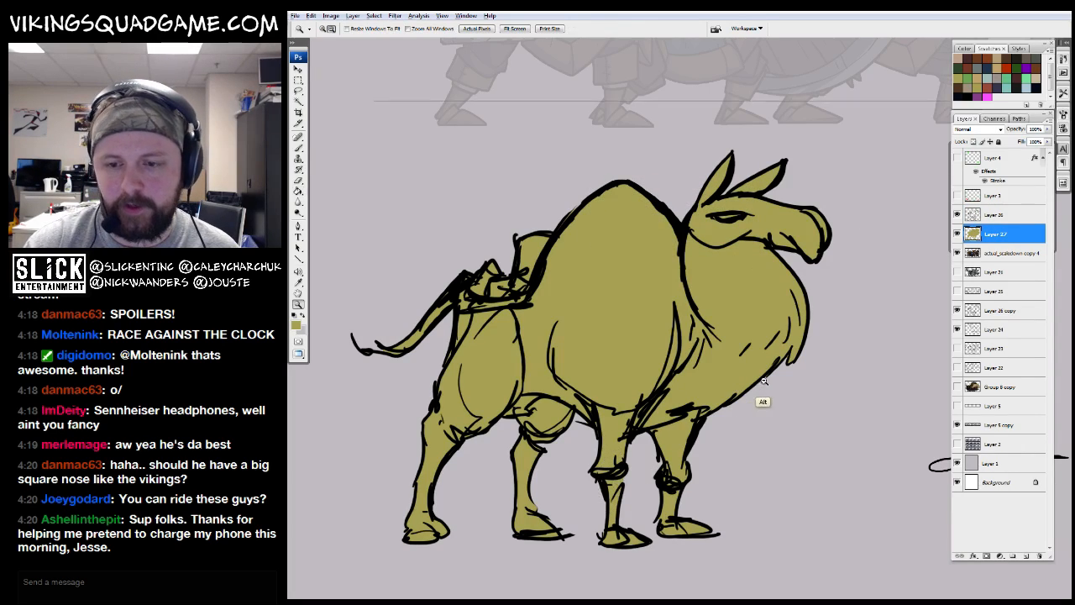
# Load the camel silhouette from Layer 27 as a selection and fill it with black on a new layer beneath
pyautogui.keyDown('alt'); pyautogui.click(764, 401); pyautogui.keyUp('alt')
pyautogui.keyDown('alt'); pyautogui.click(880, 307); pyautogui.keyUp('alt')
pyautogui.keyDown('ctrl'); pyautogui.click(973, 235); pyautogui.keyUp('ctrl')
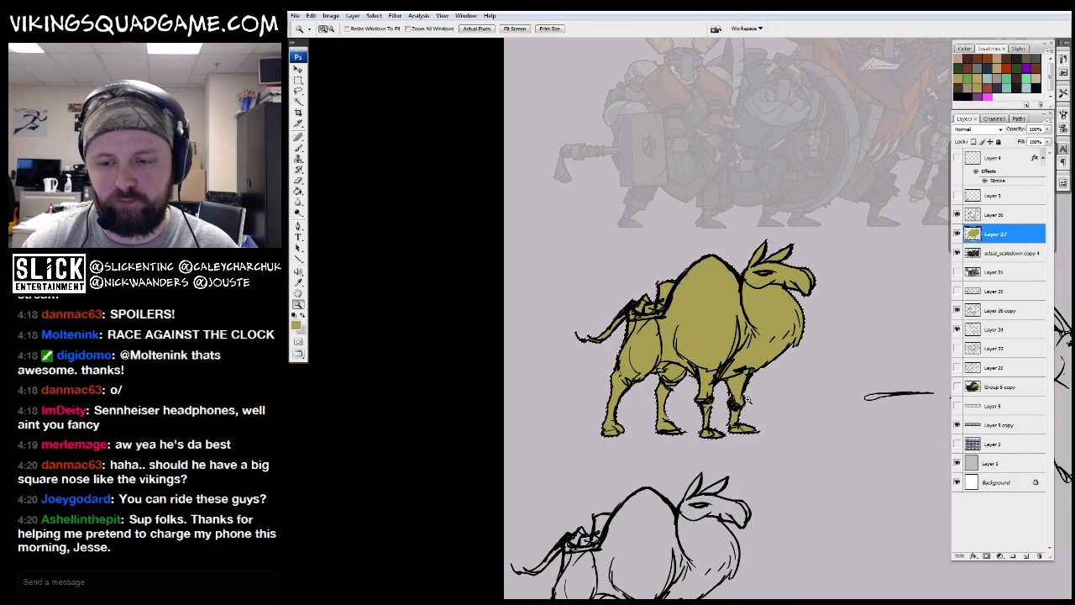
pyautogui.moveTo(751, 388); pyautogui.dragTo(767, 391)
pyautogui.press('g')
pyautogui.keyDown('alt'); pyautogui.click(477, 351); pyautogui.keyUp('alt')
pyautogui.click(1025, 252)
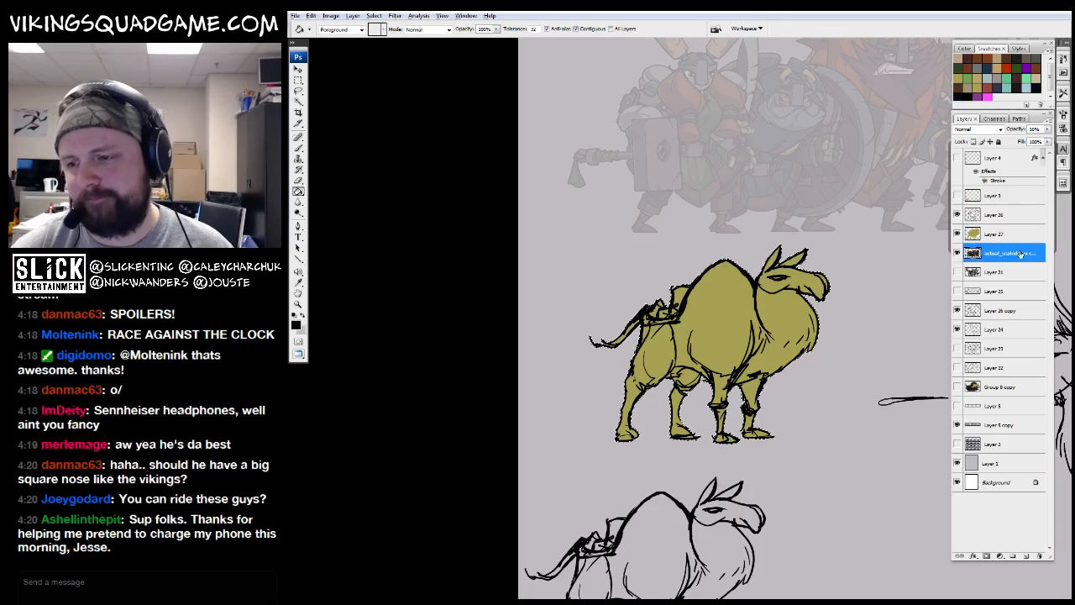
pyautogui.click(1025, 556)
pyautogui.click(739, 336)
pyautogui.moveTo(806, 336); pyautogui.dragTo(730, 361)
# Adjust Layer 27's Hue/Saturation to hue -6, saturation -25 and lightness -17
pyautogui.click(982, 235)
pyautogui.hotkey('ctrl', 'u')
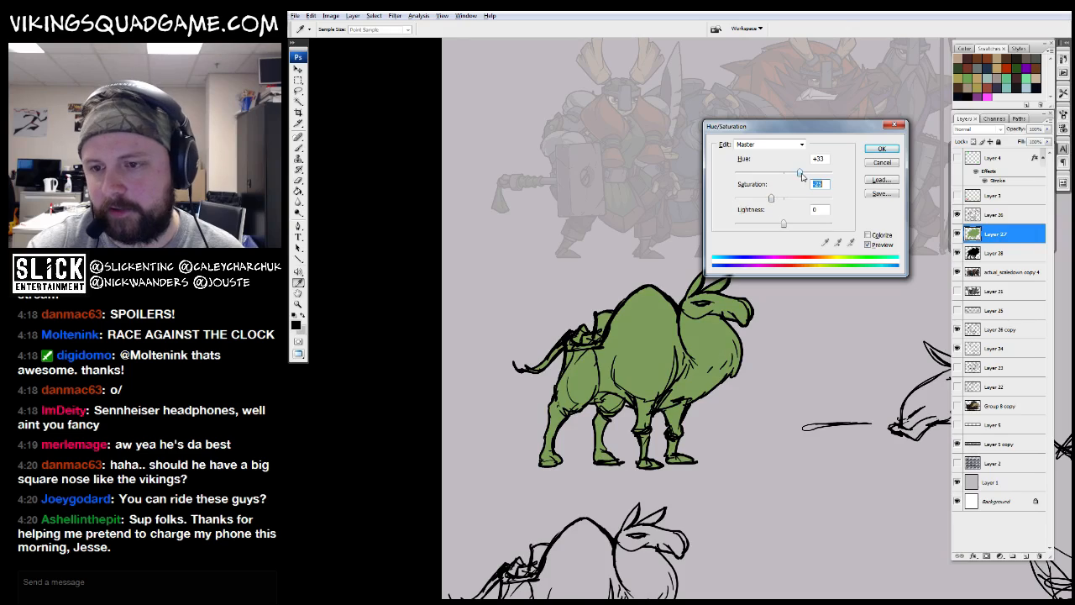
pyautogui.moveTo(781, 221); pyautogui.dragTo(776, 228)
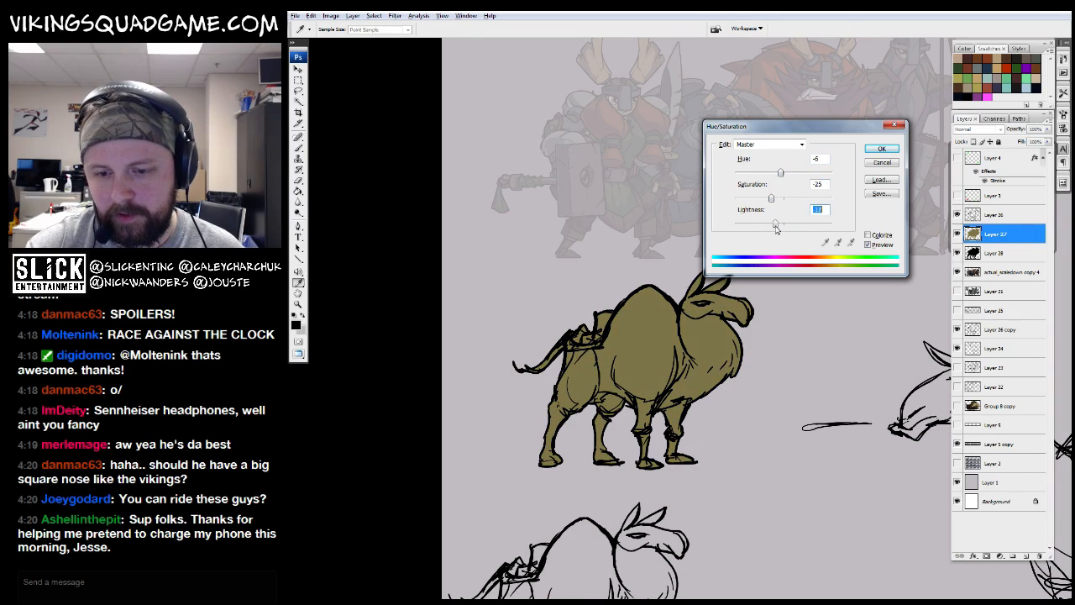
pyautogui.click(881, 149)
# Add a new layer clipped to the camel's base colour on Layer 27 and fill it with very dark navy
pyautogui.press('z')
pyautogui.click(639, 386)
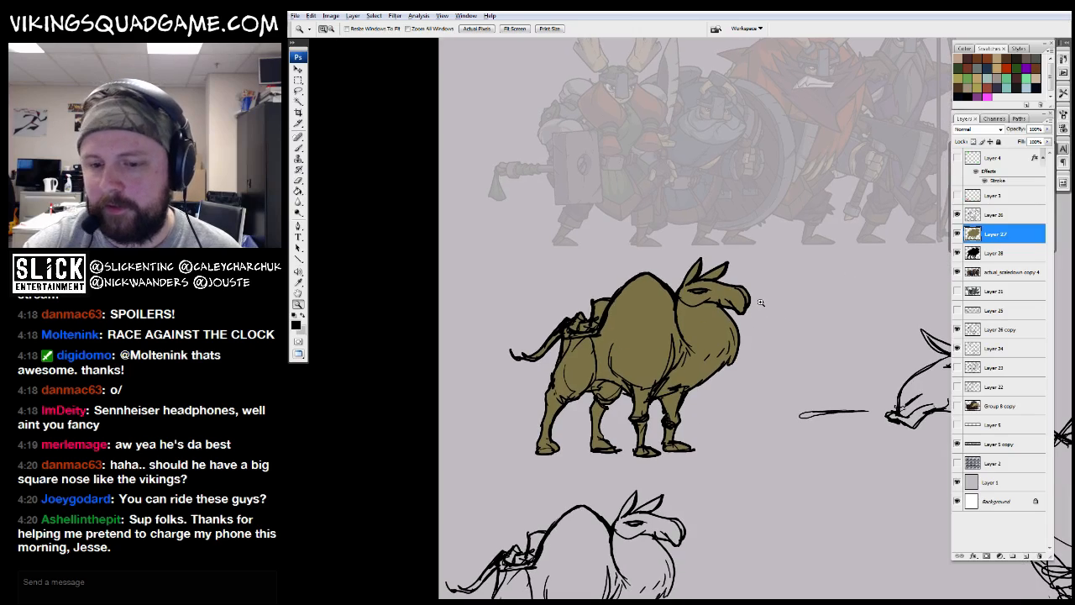
pyautogui.click(638, 386)
pyautogui.press('b')
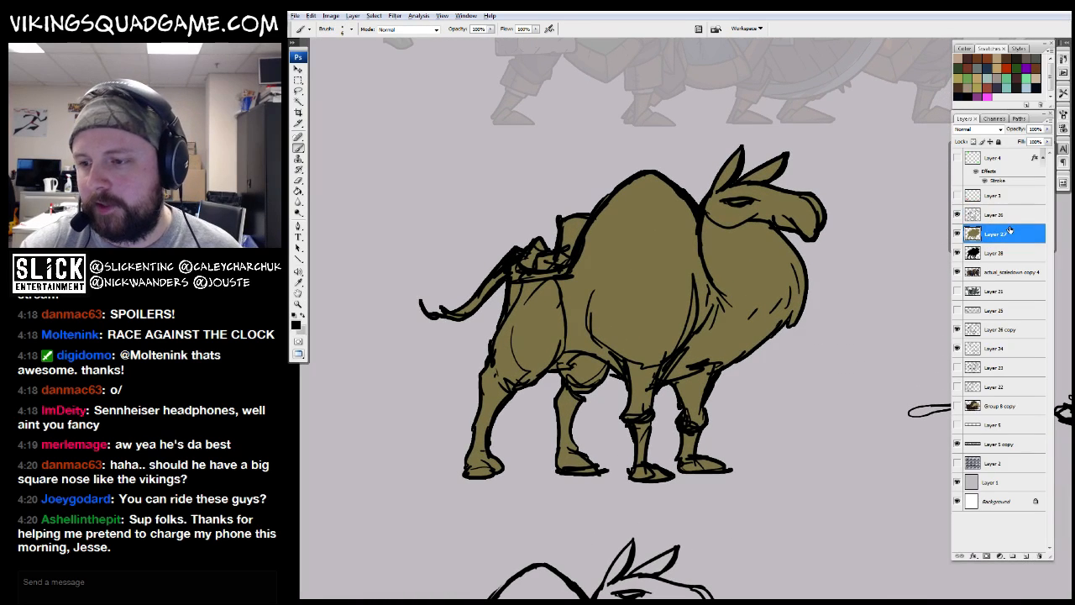
pyautogui.click(1026, 556)
pyautogui.press('g')
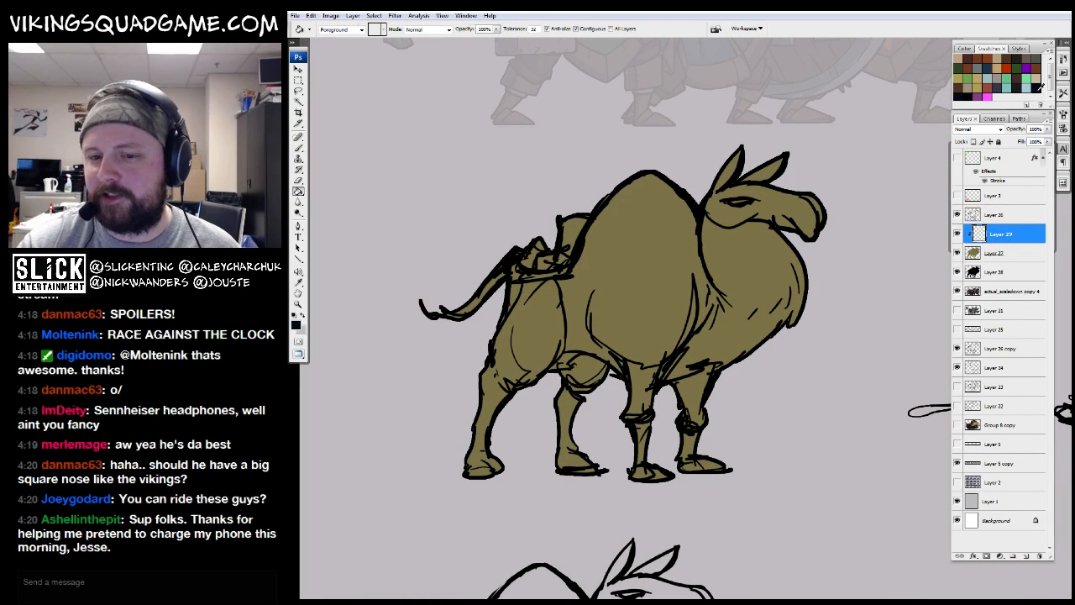
pyautogui.scroll(-3, 817, 283)
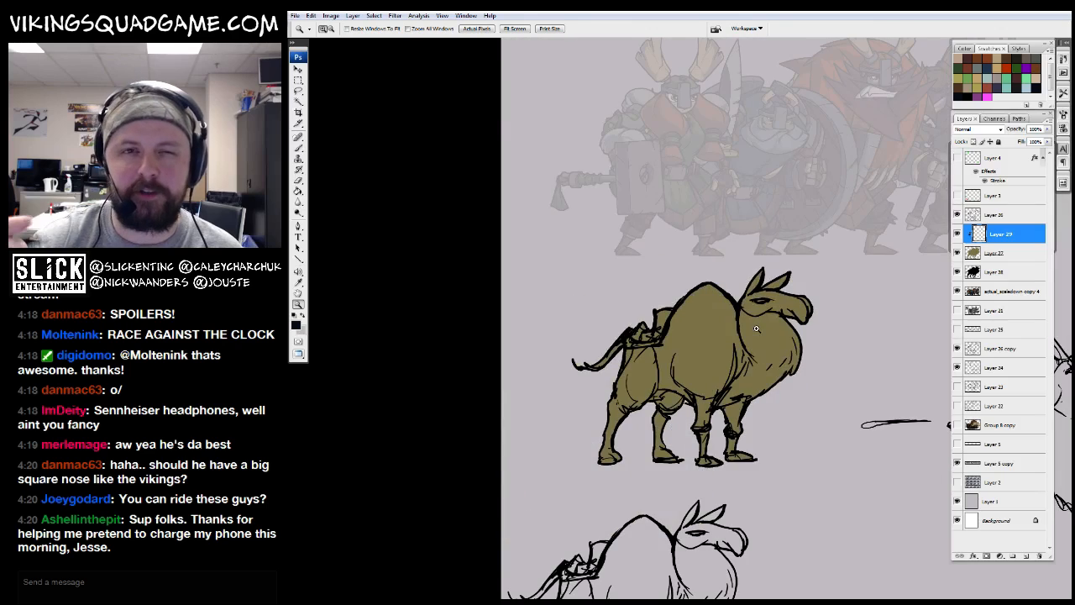
pyautogui.click(785, 345)
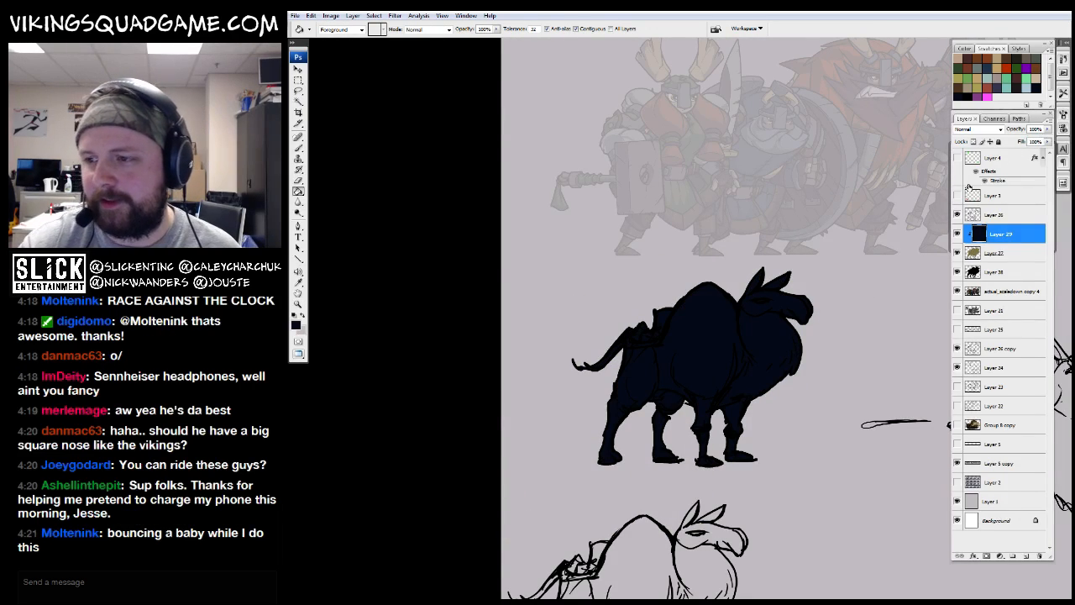
# Set the opacity of the dark navy shading on Layer 29 to 40%
pyautogui.moveTo(770, 337); pyautogui.dragTo(760, 309)
pyautogui.keyDown('alt'); pyautogui.click(729, 339); pyautogui.keyUp('alt')
pyautogui.keyDown('ctrl'); pyautogui.click(725, 345); pyautogui.keyUp('ctrl')
pyautogui.keyDown('ctrl'); pyautogui.click(725, 344); pyautogui.keyUp('ctrl')
pyautogui.moveTo(737, 372); pyautogui.dragTo(739, 357)
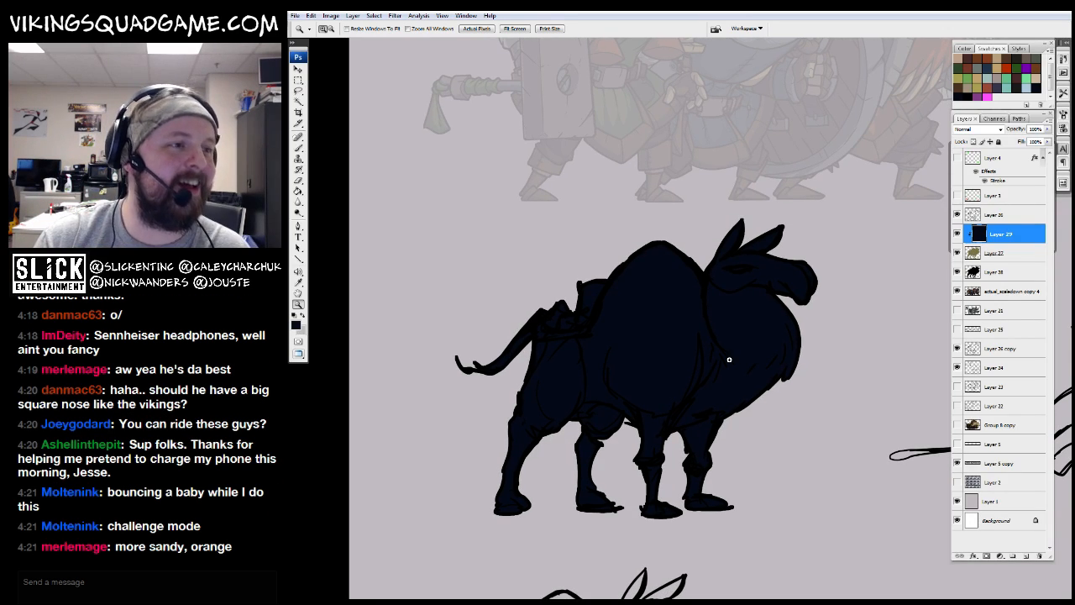
pyautogui.moveTo(729, 360); pyautogui.dragTo(727, 362)
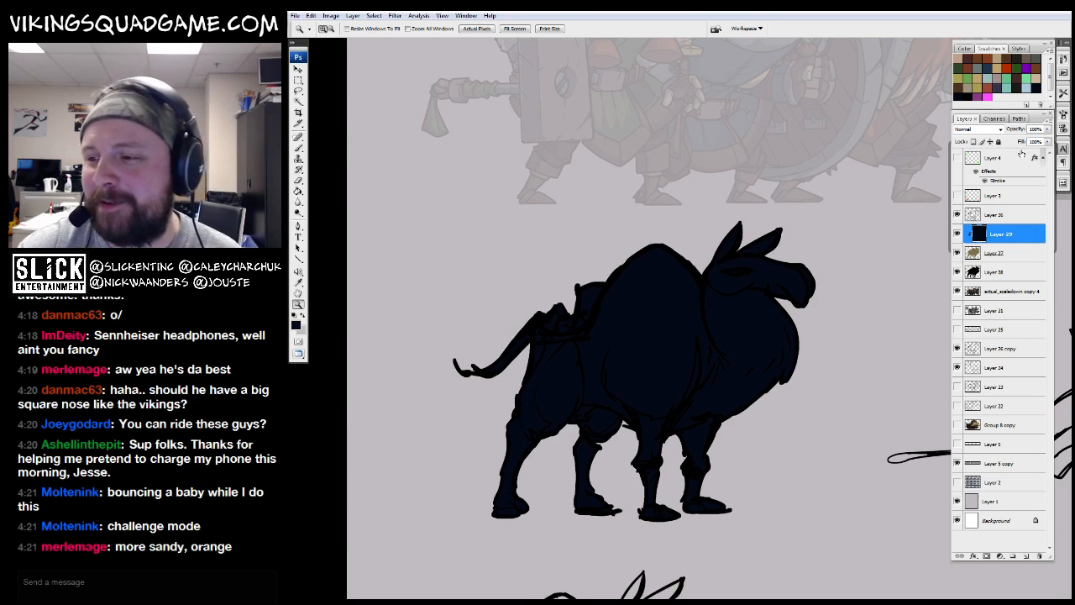
pyautogui.write('50')
pyautogui.press('Return')
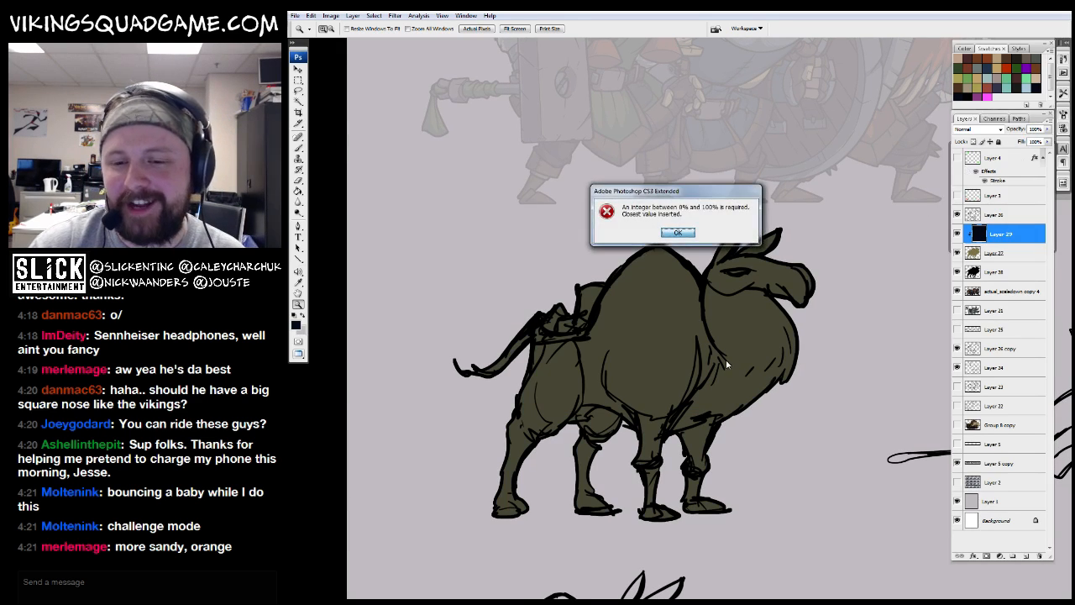
pyautogui.click(678, 234)
pyautogui.click(675, 235)
pyautogui.press('4')
# Lasso the lit areas of the camel's chest, muzzle, hump, near front leg and thigh and delete them from the shading layer
pyautogui.moveTo(713, 429)
pyautogui.mouseDown()
pyautogui.moveTo(708, 396)
pyautogui.moveTo(626, 391)
pyautogui.mouseUp()
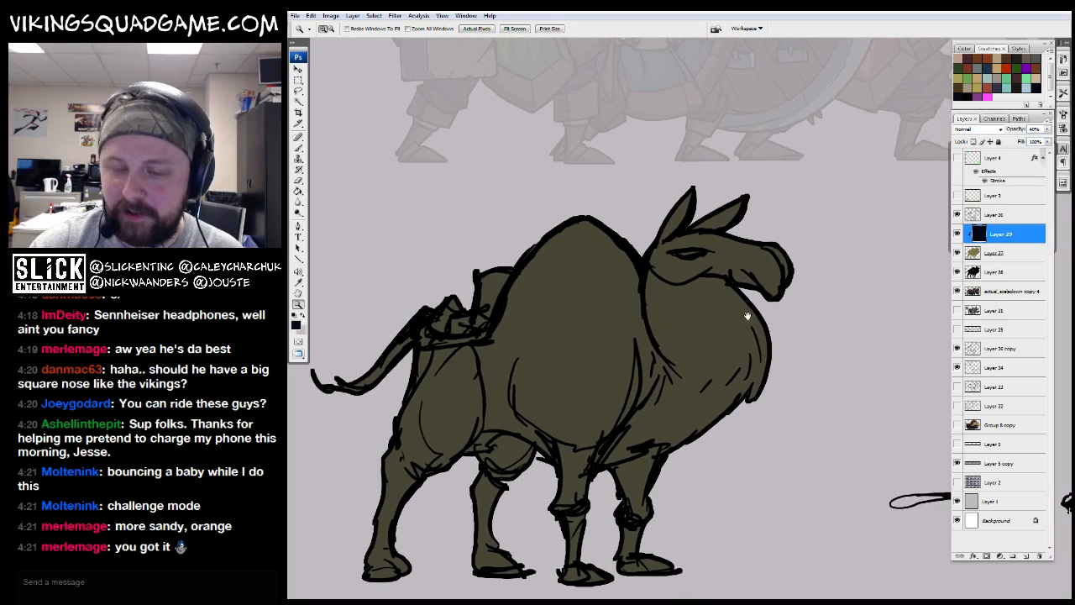
pyautogui.press('l')
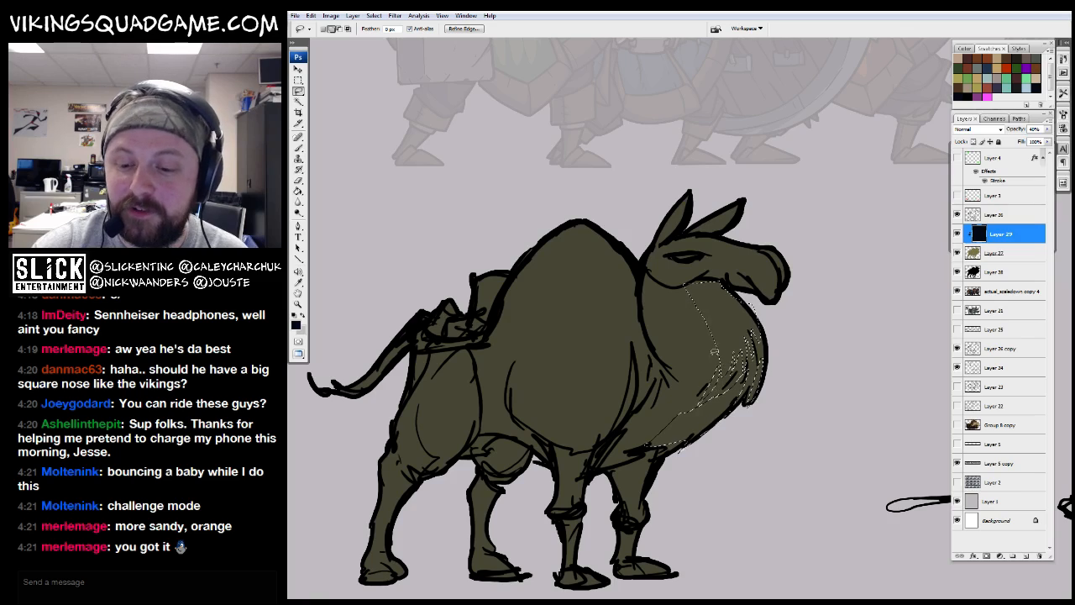
pyautogui.moveTo(716, 224); pyautogui.dragTo(704, 232)
pyautogui.moveTo(615, 370); pyautogui.dragTo(634, 275)
pyautogui.moveTo(592, 407); pyautogui.dragTo(608, 378)
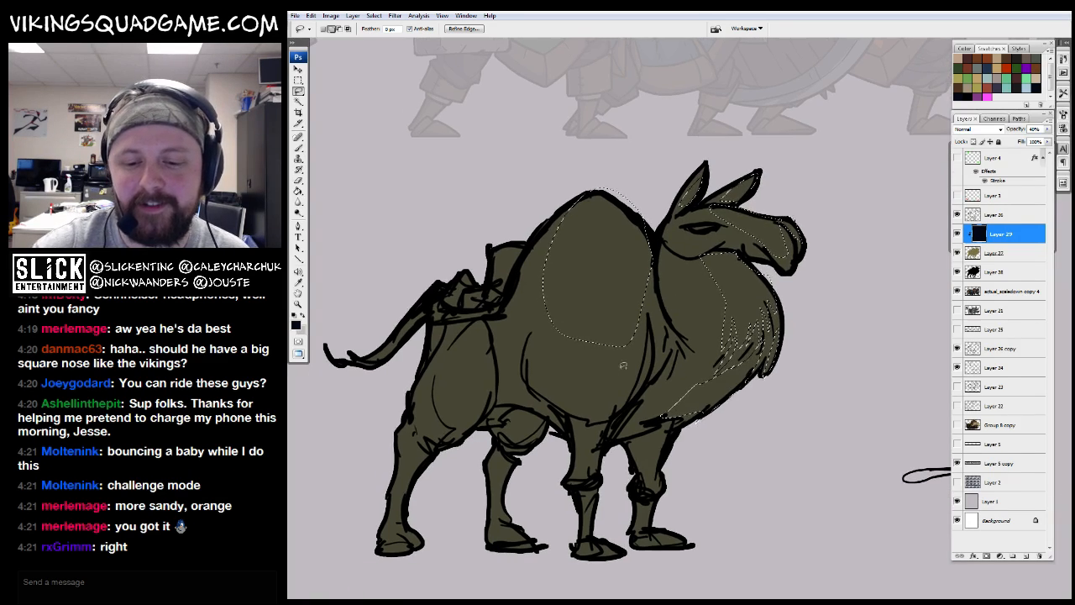
pyautogui.moveTo(608, 415)
pyautogui.mouseDown()
pyautogui.moveTo(586, 504)
pyautogui.moveTo(594, 419)
pyautogui.mouseUp()
pyautogui.press('Delete')
pyautogui.moveTo(434, 447)
pyautogui.mouseDown()
pyautogui.moveTo(478, 328)
pyautogui.moveTo(431, 450)
pyautogui.mouseUp()
pyautogui.press('Delete')
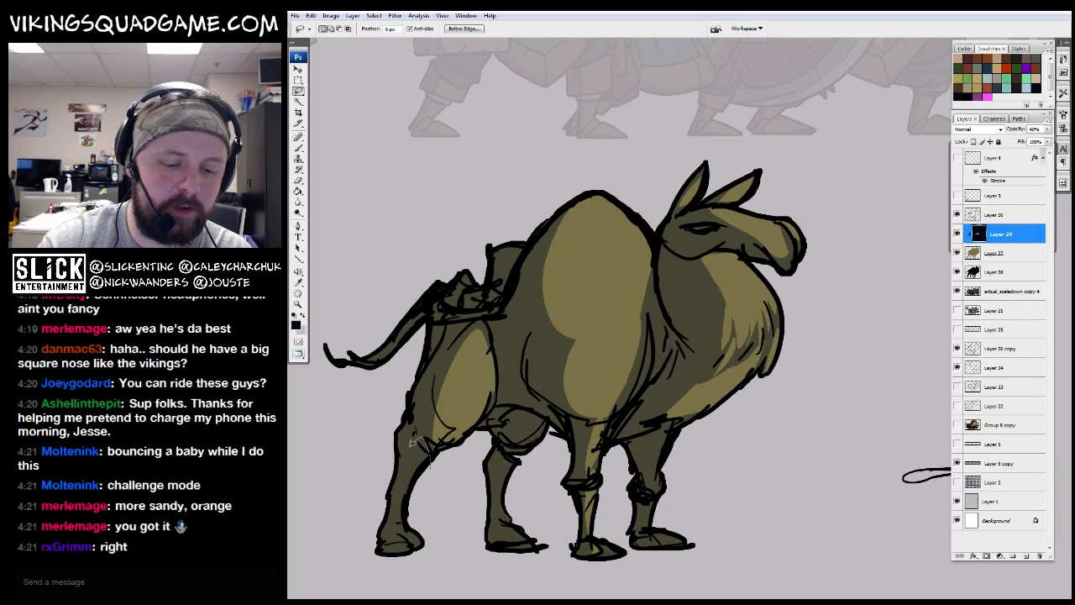
# Cut further lit areas out of the shading on the near hind leg, the ears and the hump's rear edge
pyautogui.moveTo(399, 546); pyautogui.dragTo(427, 552)
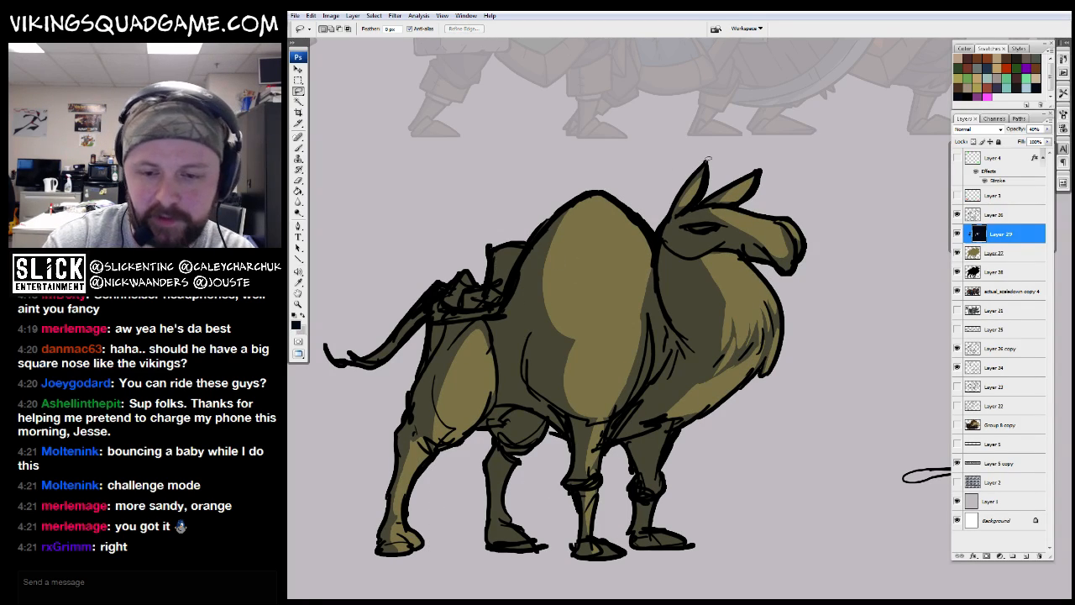
pyautogui.moveTo(598, 333); pyautogui.dragTo(604, 338)
pyautogui.moveTo(610, 392); pyautogui.dragTo(612, 379)
pyautogui.press('Delete')
pyautogui.click(551, 361)
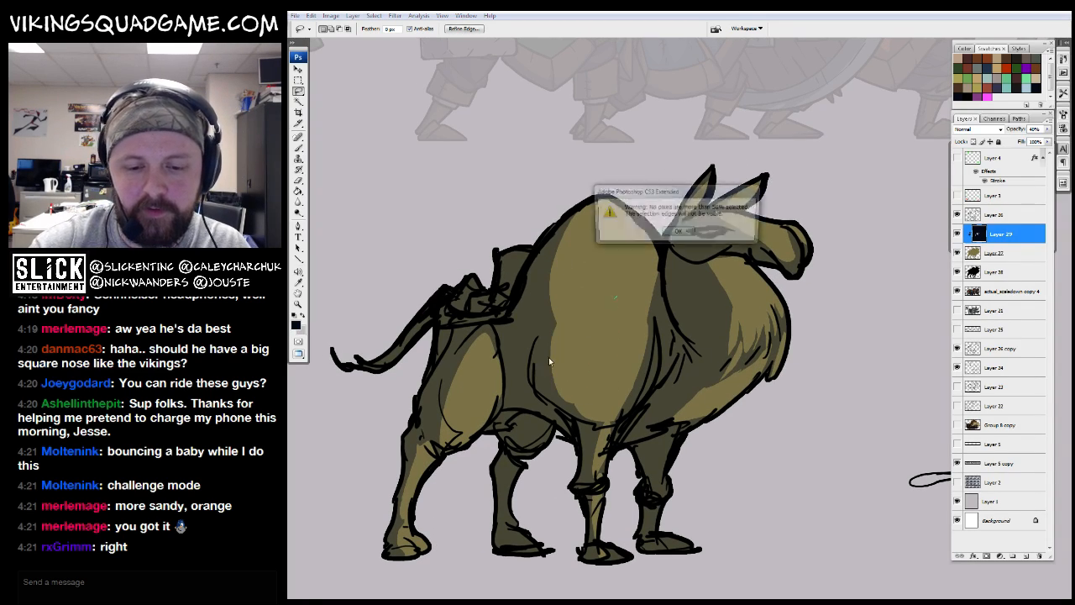
pyautogui.click(677, 233)
pyautogui.moveTo(543, 344); pyautogui.dragTo(548, 378)
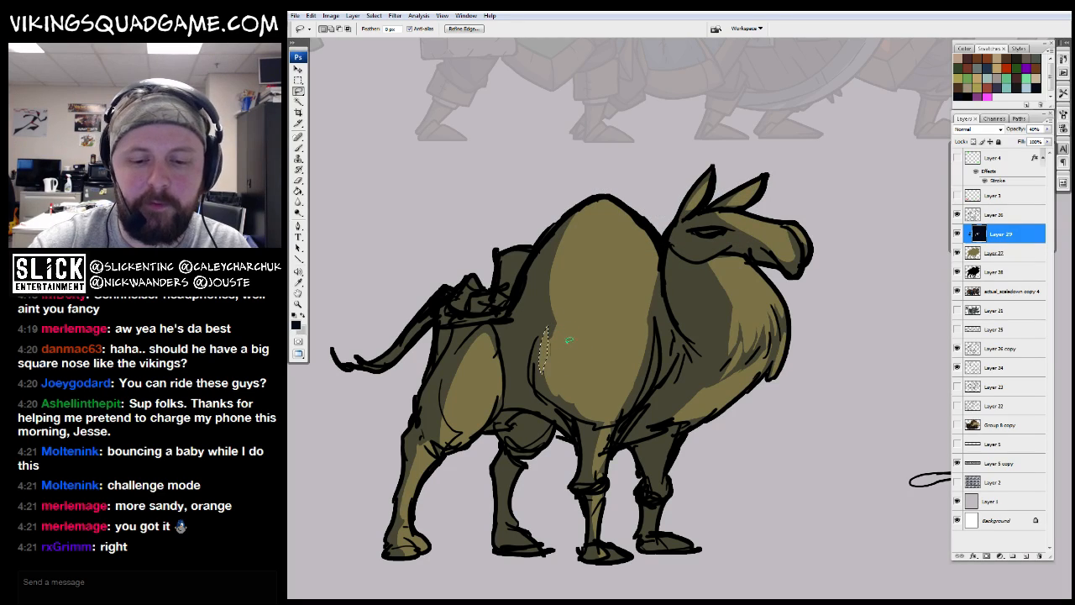
pyautogui.moveTo(733, 371); pyautogui.dragTo(726, 362)
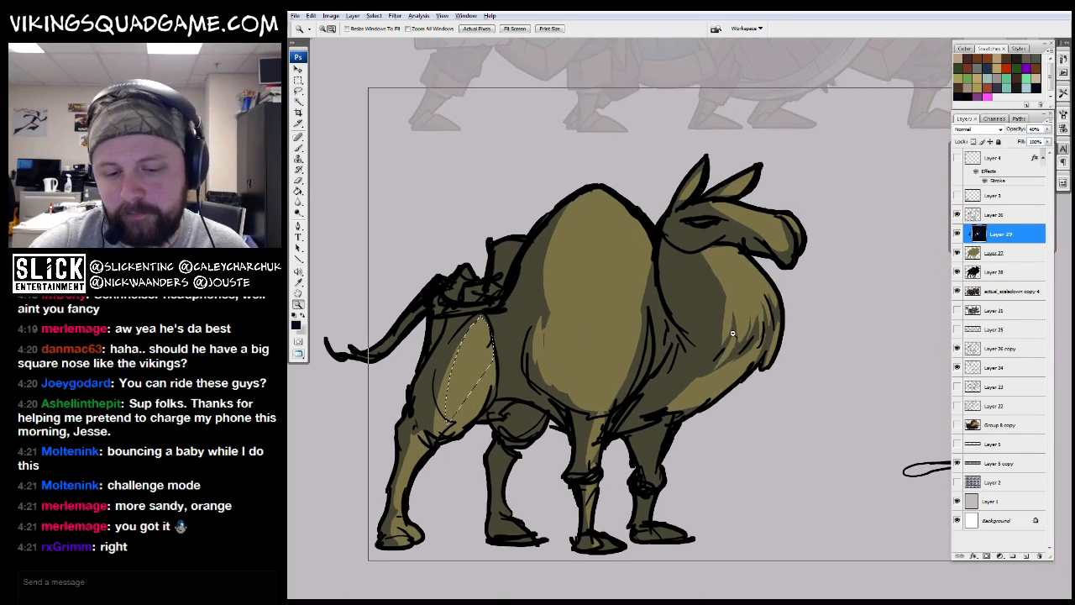
# Sample the dark shading colour and lasso loosely around the camel's two far legs
pyautogui.keyDown('alt'); pyautogui.click(733, 334); pyautogui.keyUp('alt')
pyautogui.press('g')
pyautogui.hotkey('alt', ']')
pyautogui.press('w')
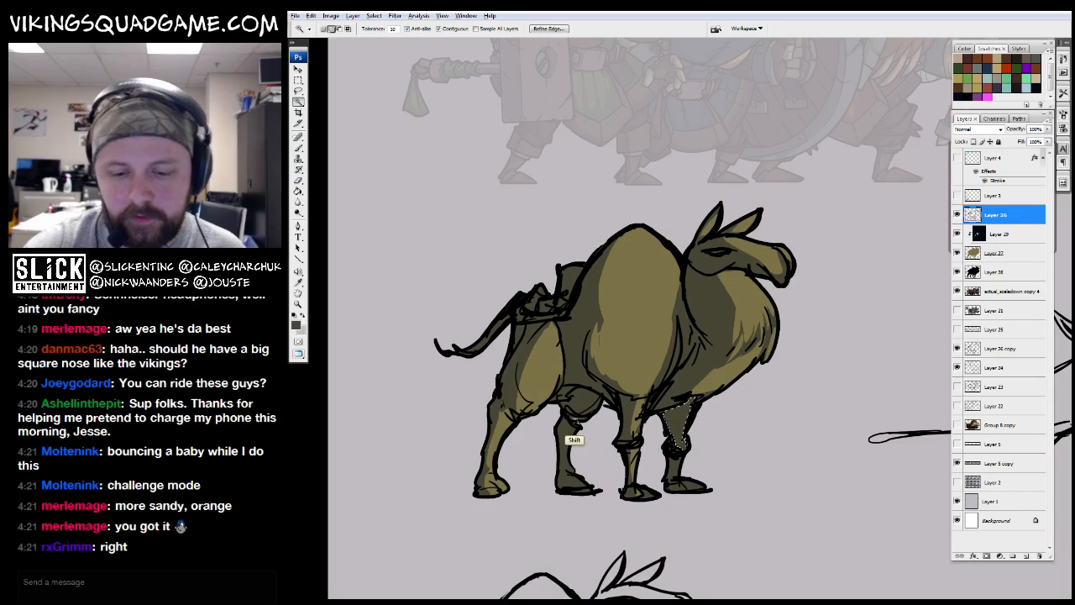
pyautogui.press('l')
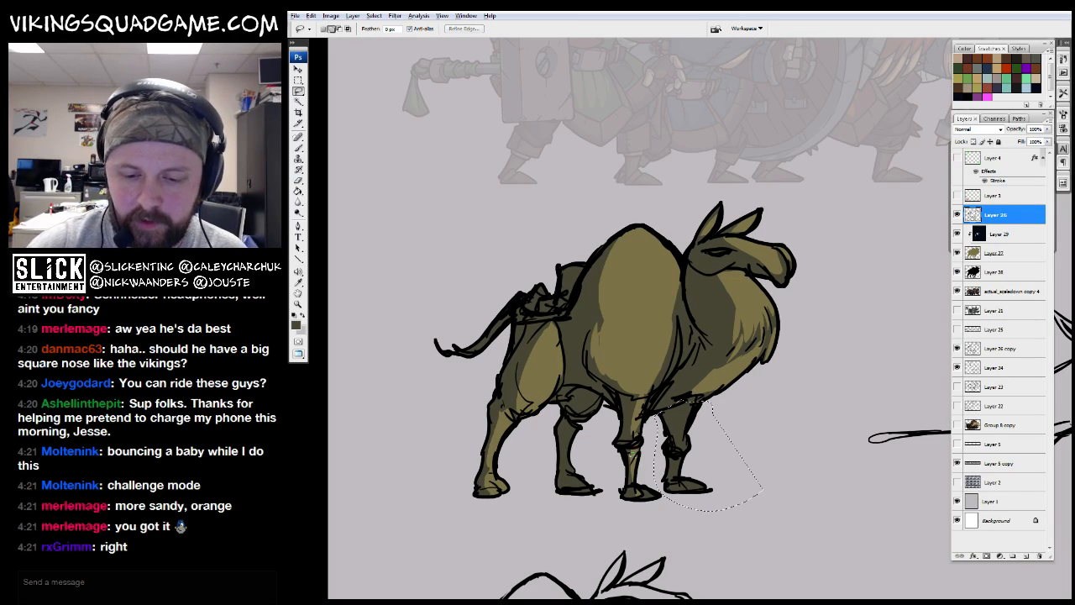
pyautogui.moveTo(607, 524); pyautogui.dragTo(596, 433)
pyautogui.press('g')
# Add a new layer clipped above Layer 27, fill the far-leg selection with the dark shading colour and deselect
pyautogui.click(999, 235)
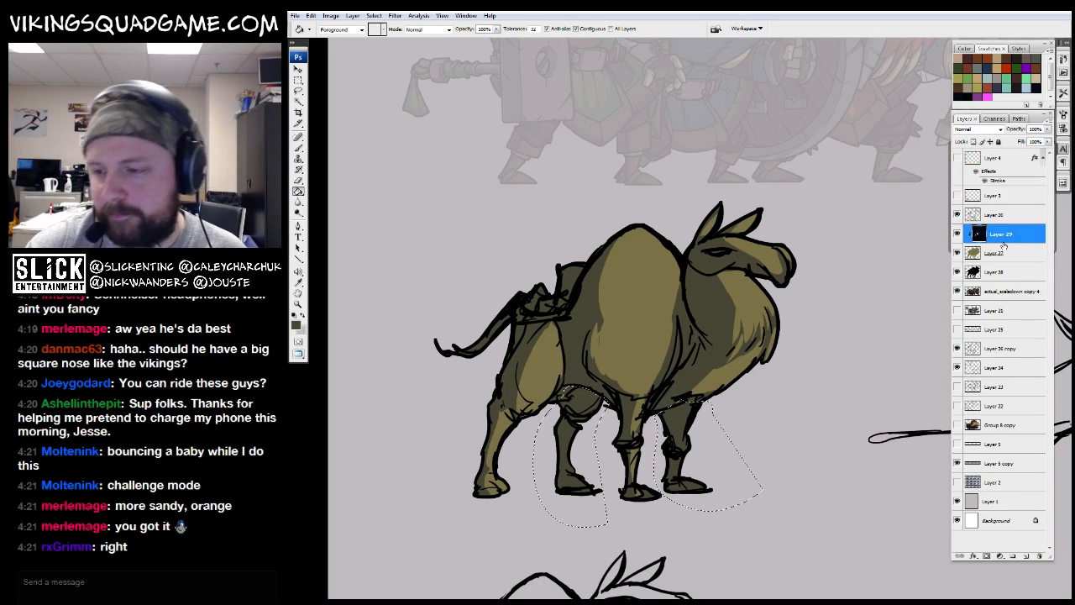
pyautogui.click(995, 255)
pyautogui.click(1024, 557)
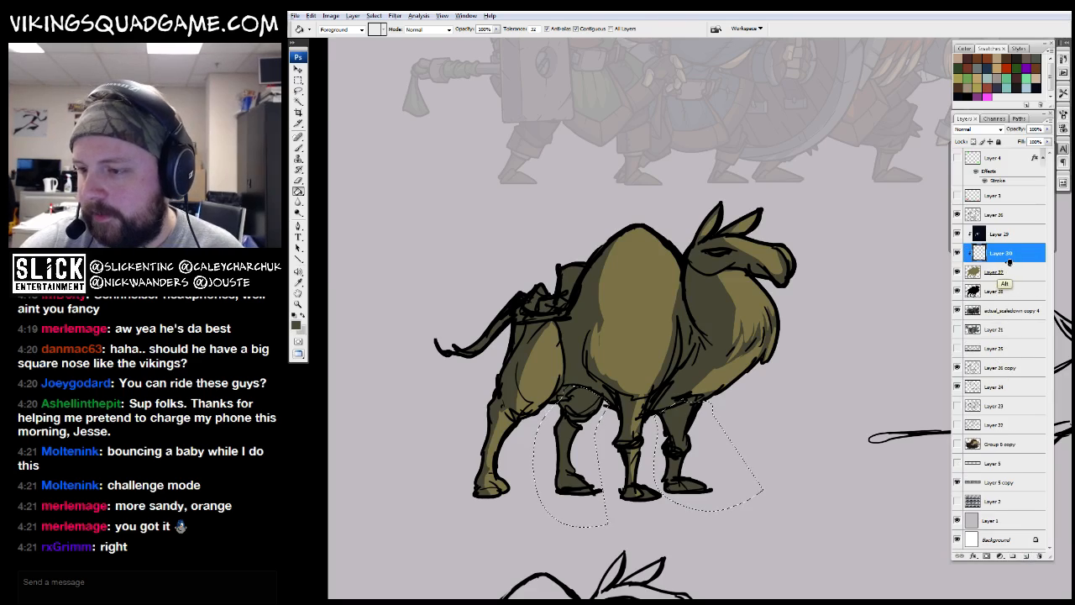
pyautogui.click(679, 422)
pyautogui.keyDown('alt'); pyautogui.click(993, 262); pyautogui.keyUp('alt')
pyautogui.keyDown('alt'); pyautogui.click(991, 262); pyautogui.keyUp('alt')
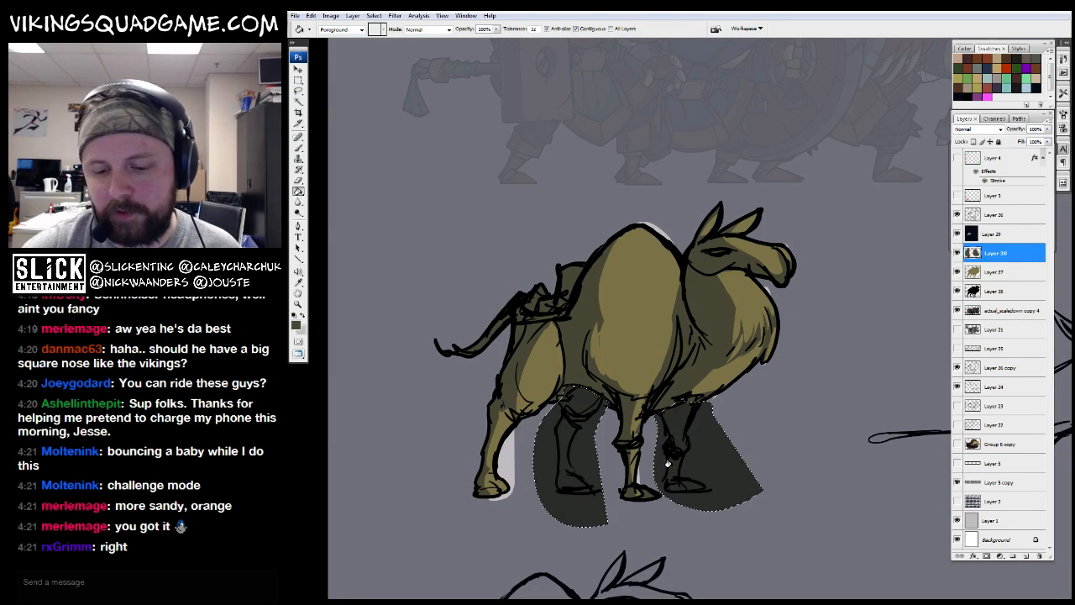
pyautogui.keyDown('alt'); pyautogui.click(991, 243); pyautogui.keyUp('alt')
pyautogui.keyDown('alt'); pyautogui.click(999, 262); pyautogui.keyUp('alt')
pyautogui.press('z')
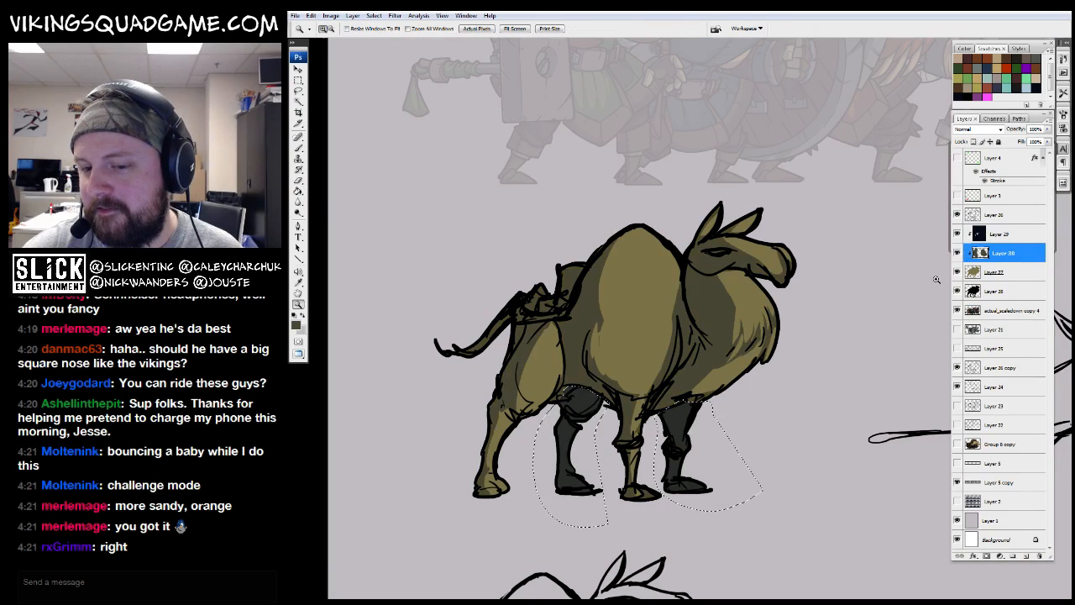
pyautogui.keyDown('alt'); pyautogui.click(803, 386); pyautogui.keyUp('alt')
pyautogui.moveTo(803, 386); pyautogui.dragTo(780, 386)
pyautogui.hotkey('ctrl', 'd')
# Merge the camel's line art, shading, far-leg, base colour and black silhouette layers into one layer
pyautogui.keyDown('alt'); pyautogui.click(804, 383); pyautogui.keyUp('alt')
pyautogui.keyDown('alt'); pyautogui.click(804, 384); pyautogui.keyUp('alt')
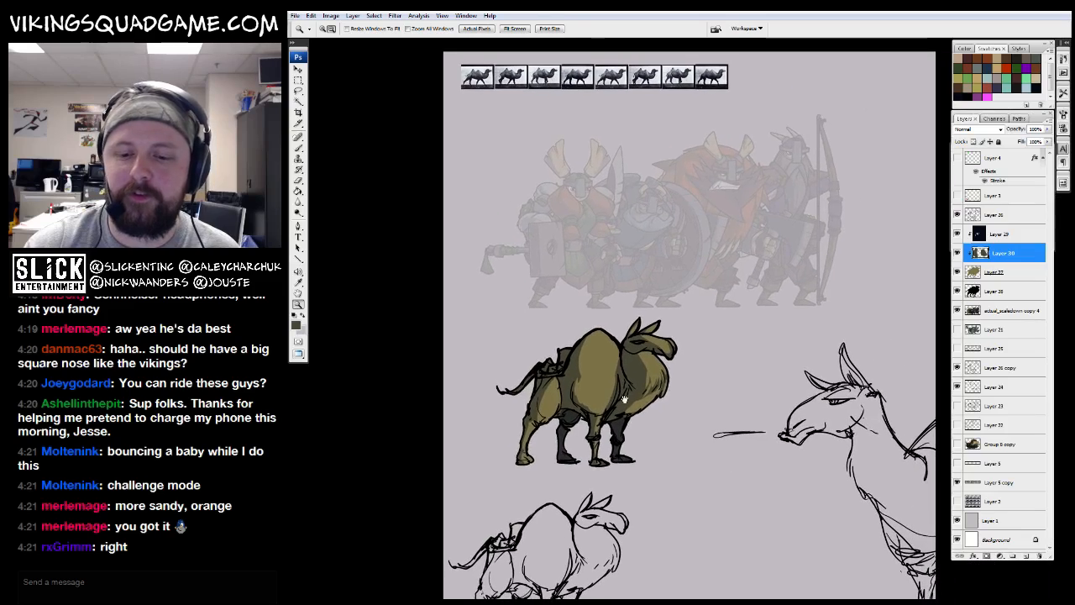
pyautogui.moveTo(462, 272); pyautogui.dragTo(710, 466)
pyautogui.press('b')
pyautogui.keyDown('alt'); pyautogui.click(730, 302); pyautogui.keyUp('alt')
pyautogui.moveTo(733, 302); pyautogui.dragTo(734, 304)
pyautogui.press('z')
pyautogui.click(997, 215)
pyautogui.keyDown('shift'); pyautogui.click(995, 274); pyautogui.keyUp('shift')
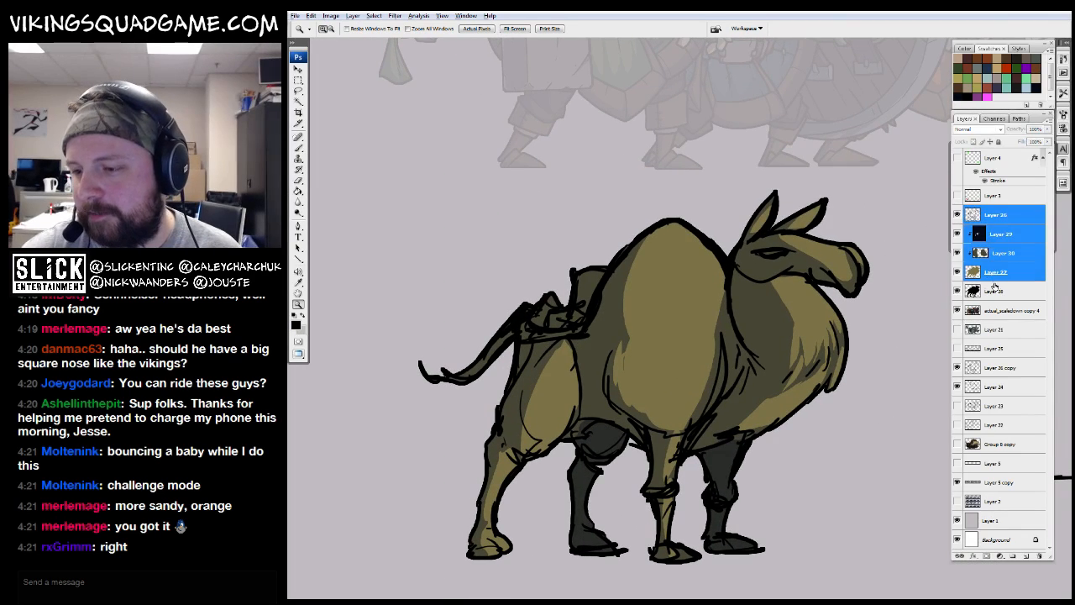
pyautogui.keyDown('shift'); pyautogui.click(993, 291); pyautogui.keyUp('shift')
pyautogui.hotkey('ctrl', 'e')
# Move the merged camel up so it overlaps the front of the faded character lineup
pyautogui.keyDown('alt'); pyautogui.click(817, 338); pyautogui.keyUp('alt')
pyautogui.keyDown('alt'); pyautogui.click(816, 339); pyautogui.keyUp('alt')
pyautogui.moveTo(810, 376); pyautogui.dragTo(651, 399)
pyautogui.press('v')
pyautogui.moveTo(668, 408); pyautogui.dragTo(702, 342)
pyautogui.moveTo(705, 346); pyautogui.dragTo(722, 334)
# Lasso a flat ellipse under the camel's feet and fill it with dark navy on a new layer beneath the camel
pyautogui.press('l')
pyautogui.moveTo(614, 410)
pyautogui.mouseDown()
pyautogui.moveTo(669, 391)
pyautogui.moveTo(661, 417)
pyautogui.mouseUp()
pyautogui.press('g')
pyautogui.click(1010, 234)
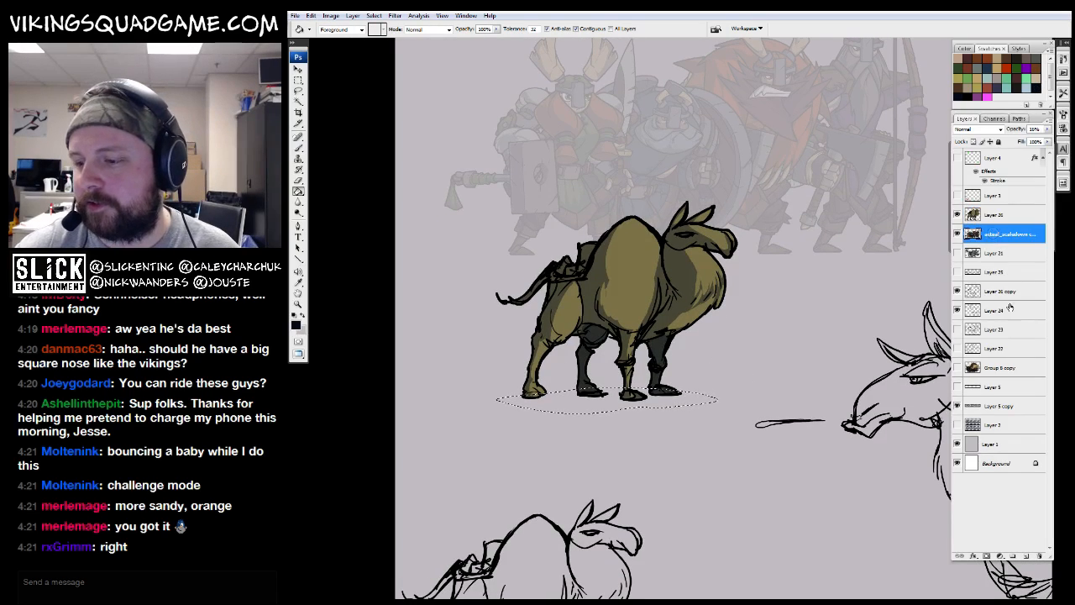
pyautogui.click(1026, 555)
pyautogui.click(663, 400)
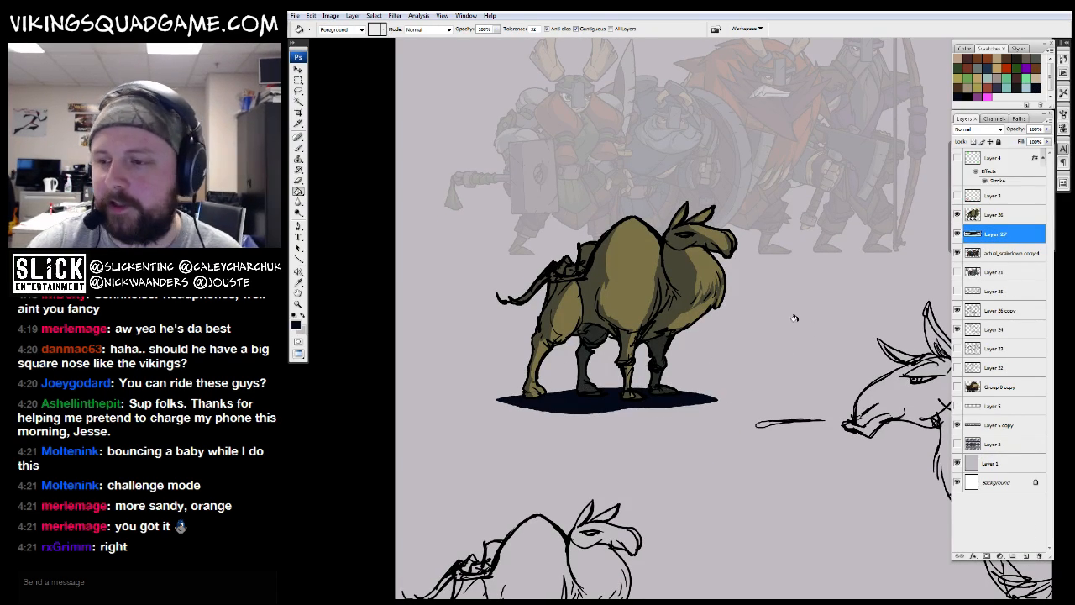
# Erase streaks along the lower edge of the ground shadow and set its layer opacity to 40%
pyautogui.press('b')
pyautogui.moveTo(581, 412); pyautogui.dragTo(497, 400)
pyautogui.moveTo(499, 402); pyautogui.dragTo(664, 403)
pyautogui.moveTo(664, 411); pyautogui.dragTo(658, 399)
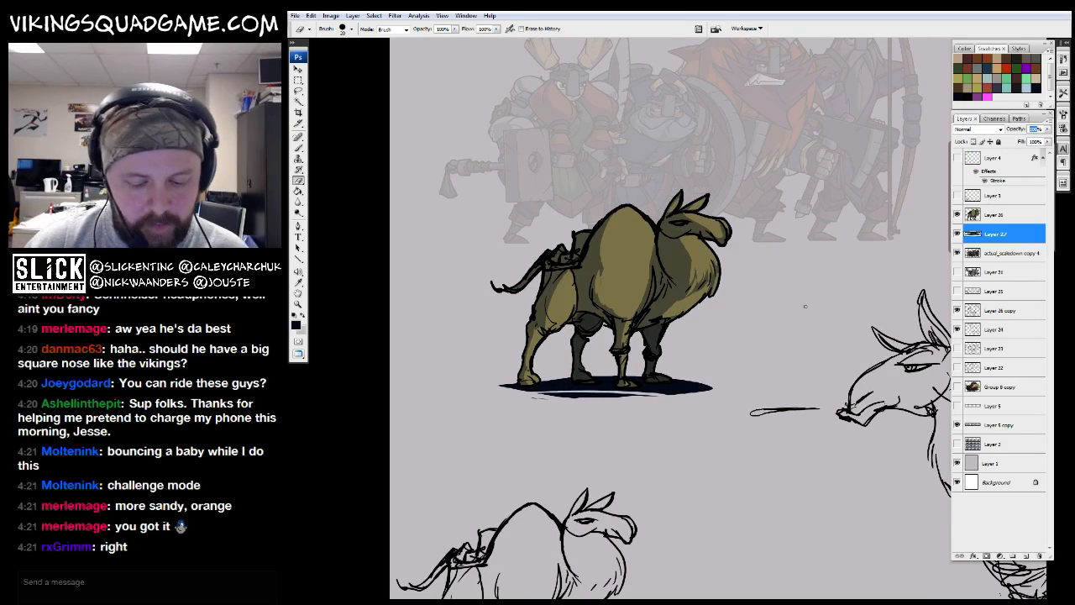
pyautogui.write('40')
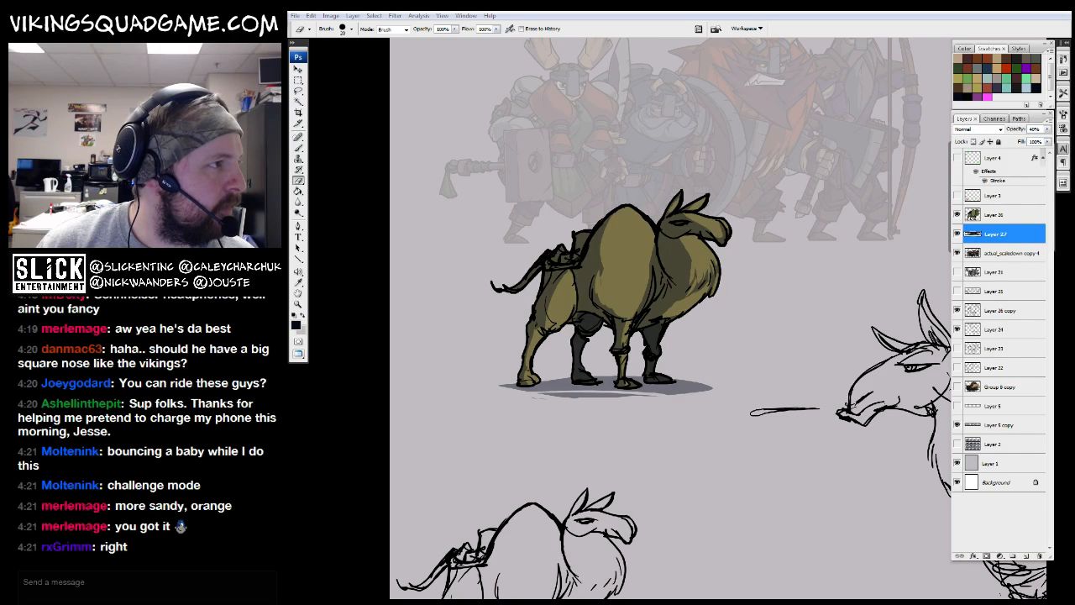
# Paint the camel's eye white with a small brush on Layer 26
pyautogui.moveTo(701, 299); pyautogui.dragTo(688, 347)
pyautogui.press('z')
pyautogui.moveTo(514, 220); pyautogui.dragTo(724, 367)
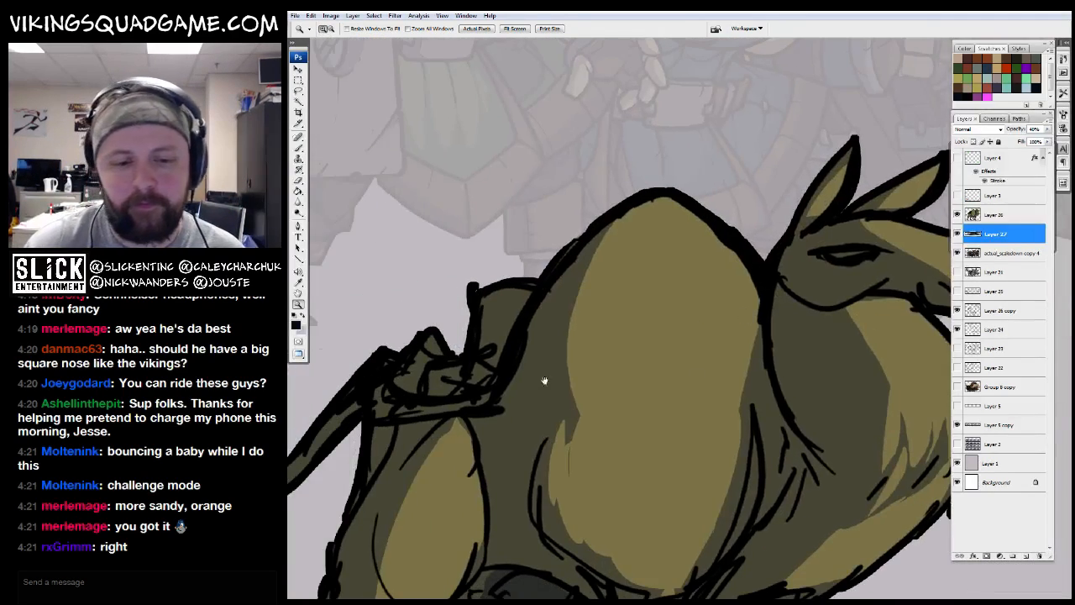
pyautogui.moveTo(696, 326); pyautogui.dragTo(769, 280)
pyautogui.moveTo(815, 328); pyautogui.dragTo(494, 390)
pyautogui.press('b')
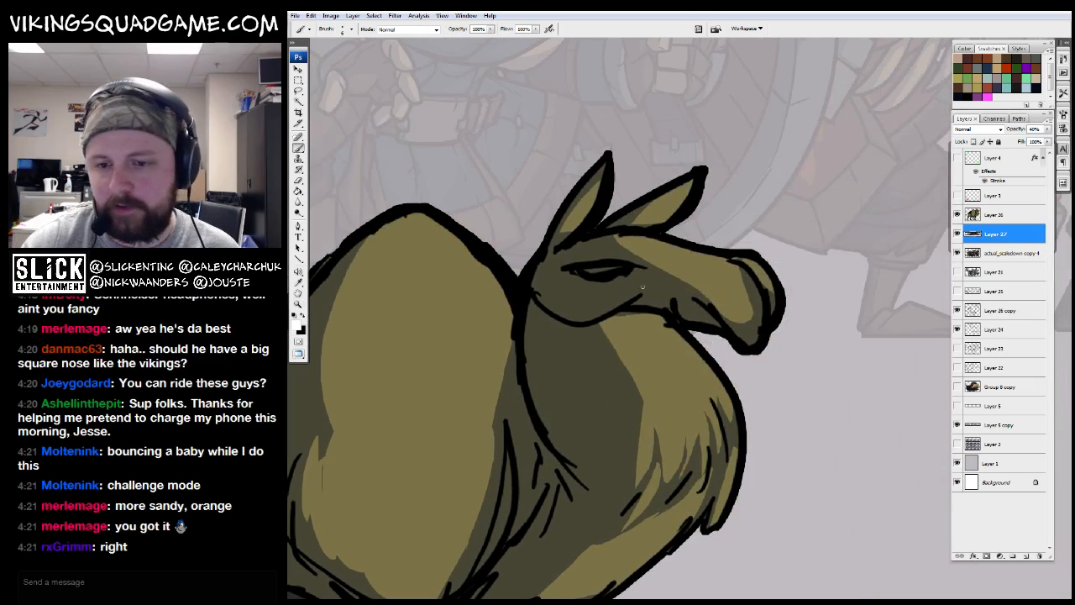
pyautogui.keyDown('ctrl'); pyautogui.click(676, 241); pyautogui.keyUp('ctrl')
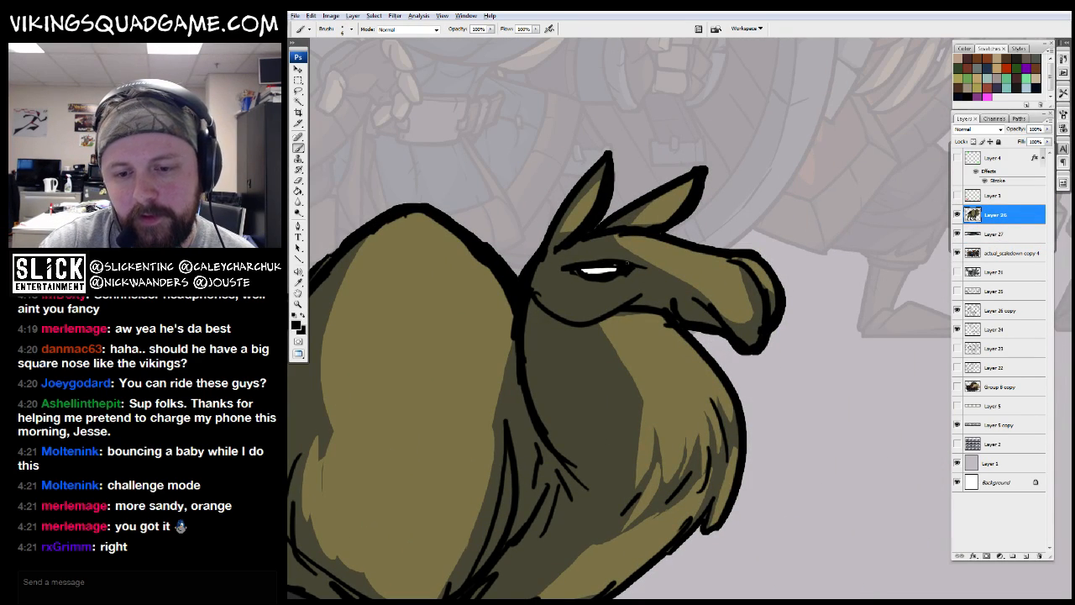
# Draw small curly black fur strokes near the top of the camel's hump
pyautogui.press('z')
pyautogui.keyDown('alt'); pyautogui.click(685, 329); pyautogui.keyUp('alt')
pyautogui.keyDown('alt'); pyautogui.click(689, 330); pyautogui.keyUp('alt')
pyautogui.moveTo(689, 332)
pyautogui.mouseDown()
pyautogui.moveTo(634, 381)
pyautogui.moveTo(619, 455)
pyautogui.mouseUp()
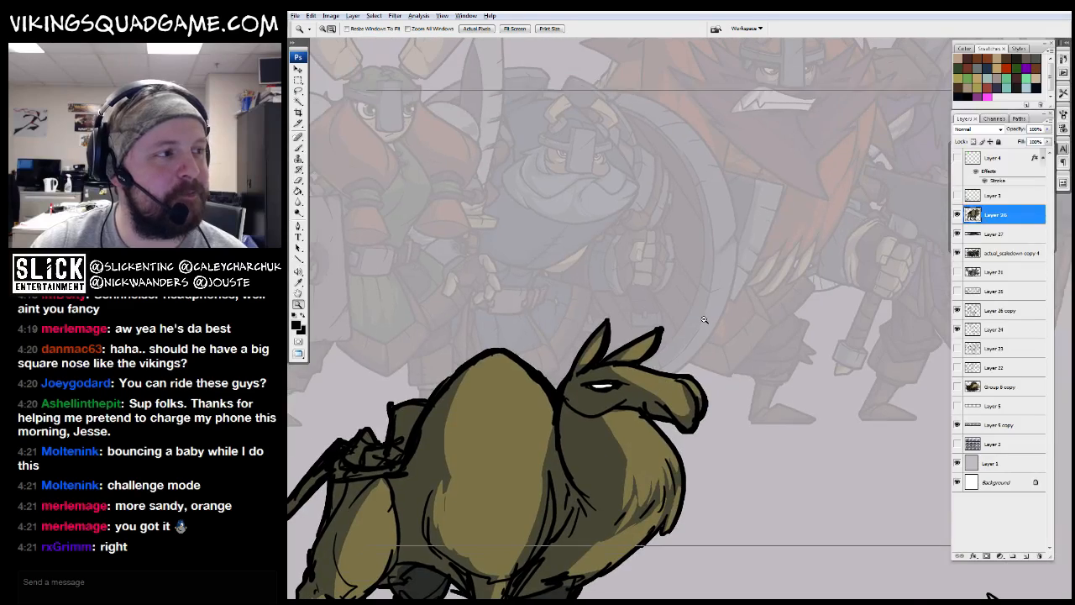
pyautogui.keyDown('alt'); pyautogui.click(704, 319); pyautogui.keyUp('alt')
pyautogui.press('b')
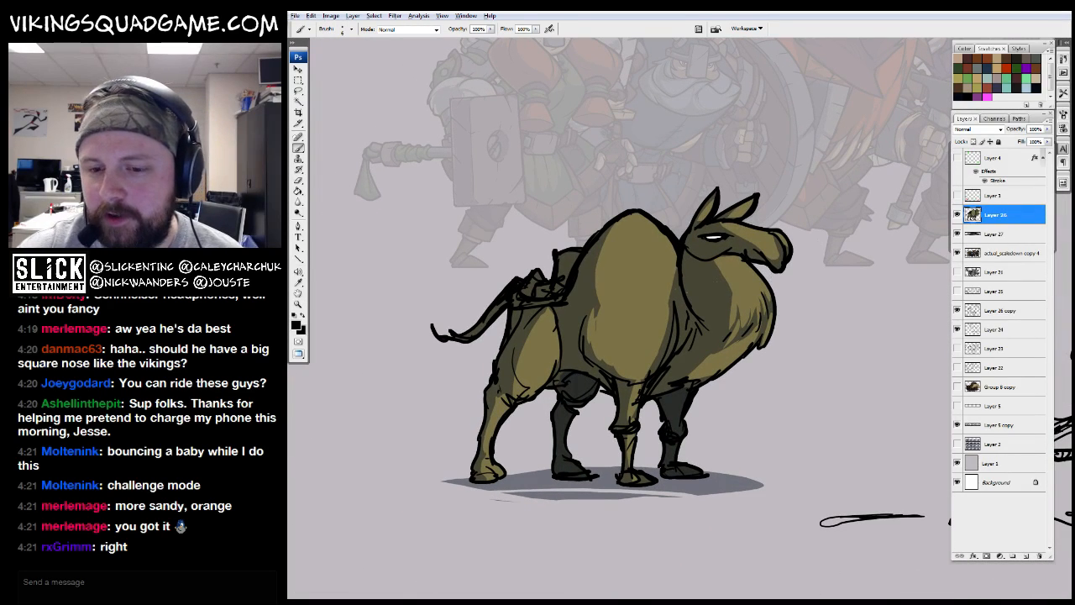
pyautogui.moveTo(612, 238)
pyautogui.mouseDown()
pyautogui.moveTo(632, 250)
pyautogui.moveTo(657, 244)
pyautogui.mouseUp()
pyautogui.moveTo(670, 241); pyautogui.dragTo(674, 226)
pyautogui.moveTo(592, 337); pyautogui.dragTo(630, 317)
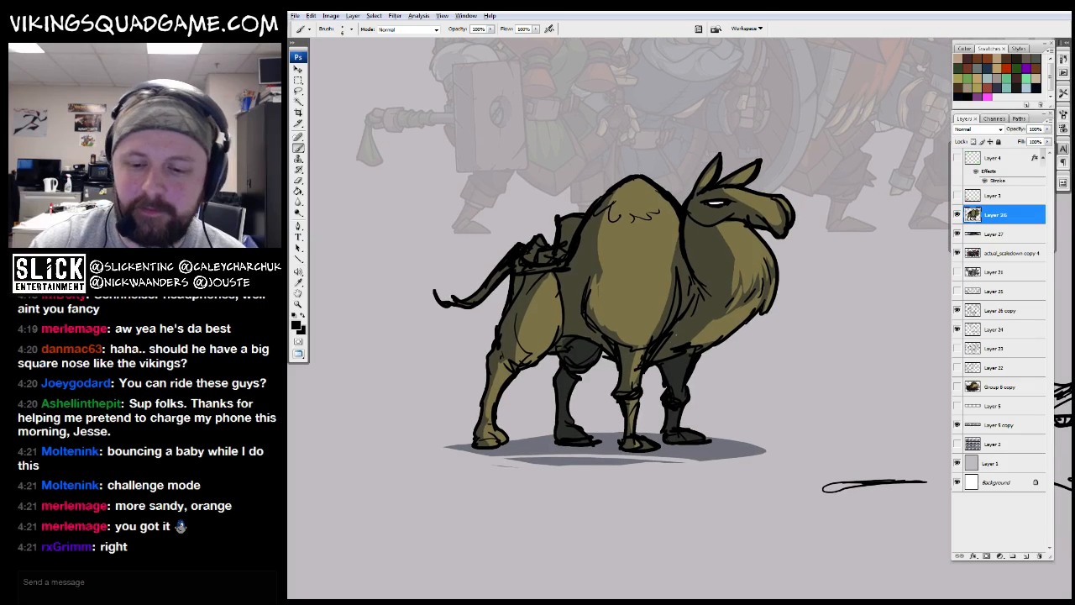
# Choose a size 10 brush and thicken the black contour along the rear and lower edge of the hump
pyautogui.rightClick(685, 346)
pyautogui.doubleClick(720, 468)
pyautogui.moveTo(605, 405); pyautogui.dragTo(590, 420)
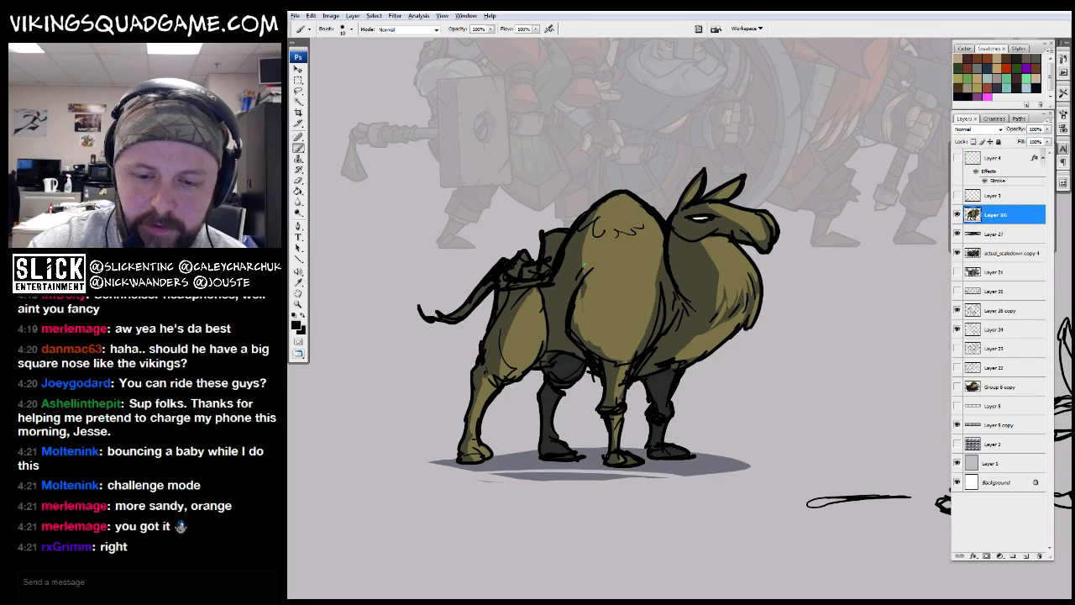
pyautogui.moveTo(582, 269); pyautogui.dragTo(612, 256)
pyautogui.moveTo(517, 326); pyautogui.dragTo(543, 304)
# Examine the walking-camel reference photos, checking the hump and leg shapes against the drawing
pyautogui.moveTo(643, 198)
pyautogui.mouseDown()
pyautogui.moveTo(605, 271)
pyautogui.moveTo(603, 466)
pyautogui.mouseUp()
pyautogui.moveTo(591, 272); pyautogui.dragTo(610, 518)
pyautogui.moveTo(616, 450)
pyautogui.mouseDown()
pyautogui.moveTo(650, 440)
pyautogui.moveTo(697, 465)
pyautogui.mouseUp()
pyautogui.moveTo(468, 432); pyautogui.dragTo(579, 210)
pyautogui.moveTo(592, 287); pyautogui.dragTo(692, 209)
pyautogui.press('z')
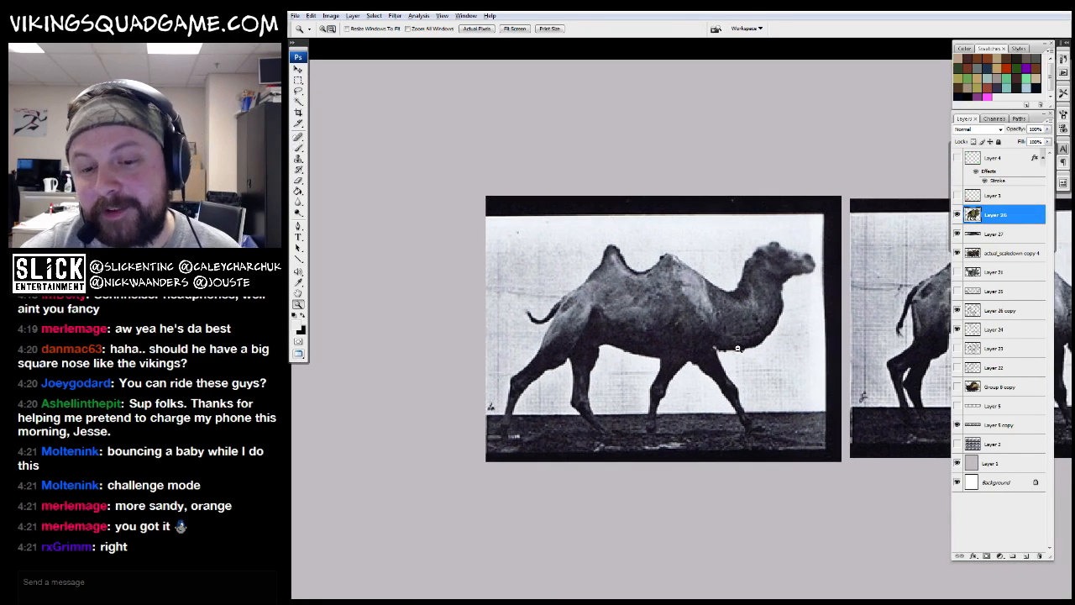
pyautogui.keyDown('alt'); pyautogui.click(626, 385); pyautogui.keyUp('alt')
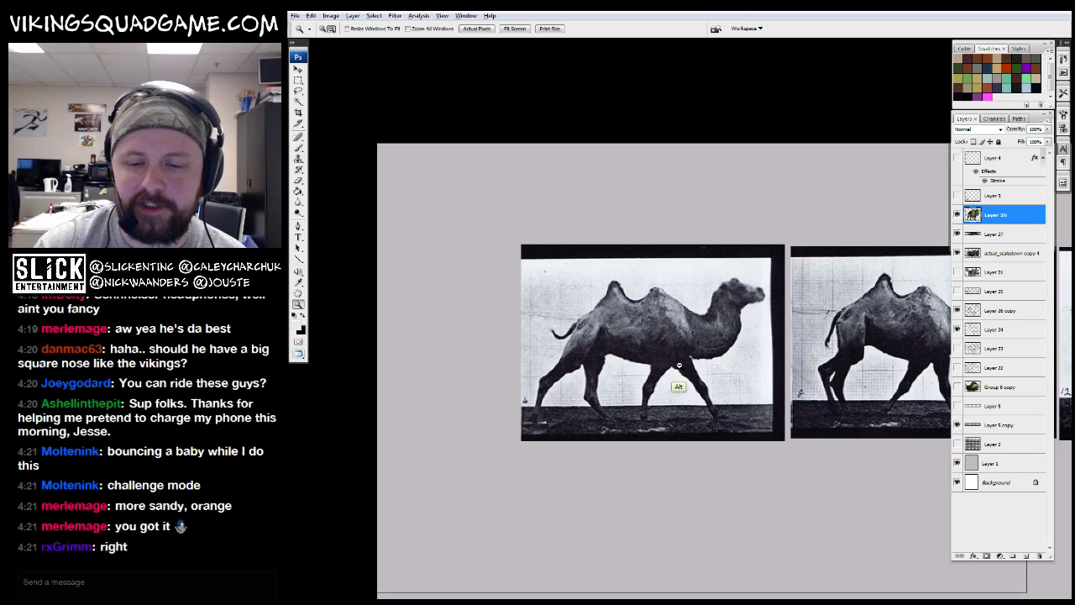
pyautogui.keyDown('alt'); pyautogui.click(679, 366); pyautogui.keyUp('alt')
pyautogui.keyDown('alt'); pyautogui.click(735, 375); pyautogui.keyUp('alt')
pyautogui.keyDown('alt'); pyautogui.click(765, 387); pyautogui.keyUp('alt')
pyautogui.keyDown('alt'); pyautogui.click(796, 405); pyautogui.keyUp('alt')
pyautogui.moveTo(767, 497); pyautogui.dragTo(542, 187)
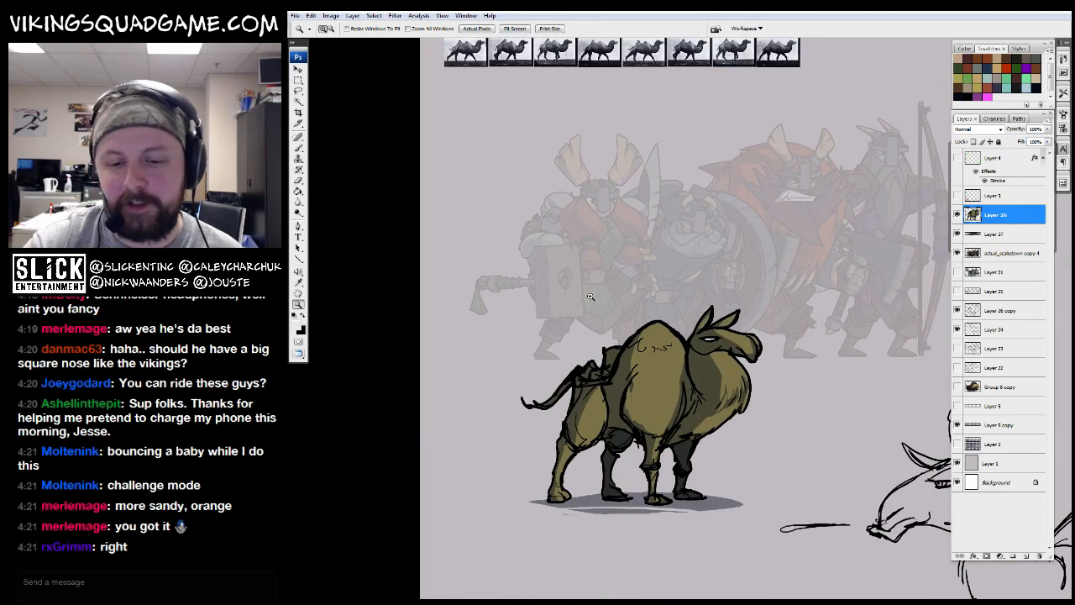
# Review the shaded camel's overall proportions and outline against the character lineup
pyautogui.keyDown('alt'); pyautogui.click(679, 336); pyautogui.keyUp('alt')
pyautogui.moveTo(655, 240)
pyautogui.mouseDown()
pyautogui.moveTo(749, 312)
pyautogui.moveTo(750, 403)
pyautogui.mouseUp()
pyautogui.click(727, 325)
pyautogui.press('b')
pyautogui.press('z')
pyautogui.keyDown('alt'); pyautogui.click(635, 392); pyautogui.keyUp('alt')
pyautogui.keyDown('alt'); pyautogui.click(635, 429); pyautogui.keyUp('alt')
pyautogui.keyDown('alt'); pyautogui.click(684, 479); pyautogui.keyUp('alt')
pyautogui.moveTo(699, 457); pyautogui.dragTo(735, 372)
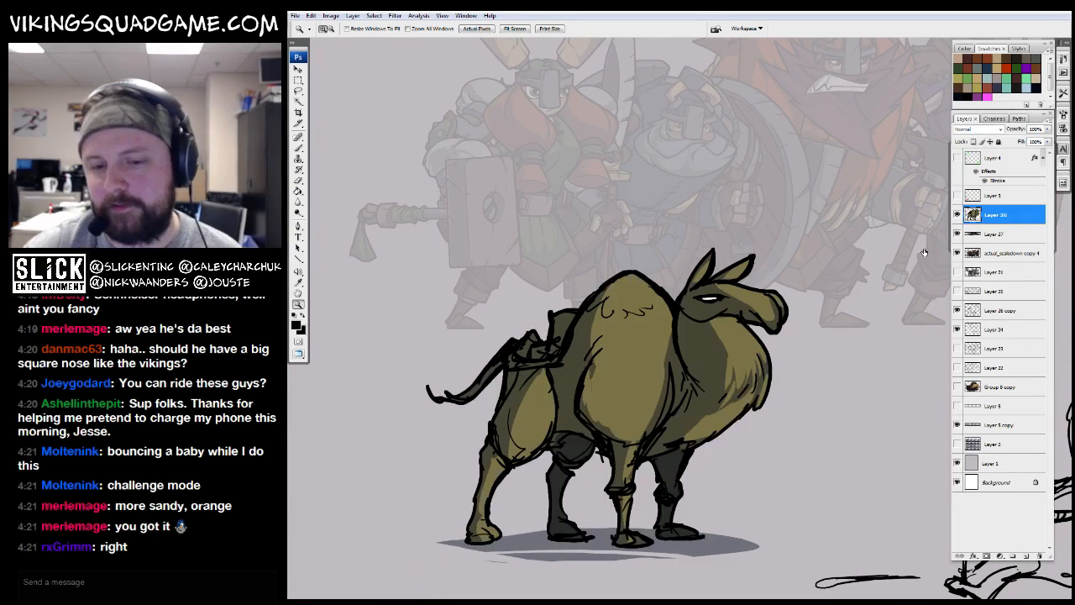
# Add black contour strokes along the camel's belly and hind leg, around the base of the hump
pyautogui.keyDown('alt'); pyautogui.click(647, 380); pyautogui.keyUp('alt')
pyautogui.moveTo(598, 414); pyautogui.dragTo(545, 444)
pyautogui.press('b')
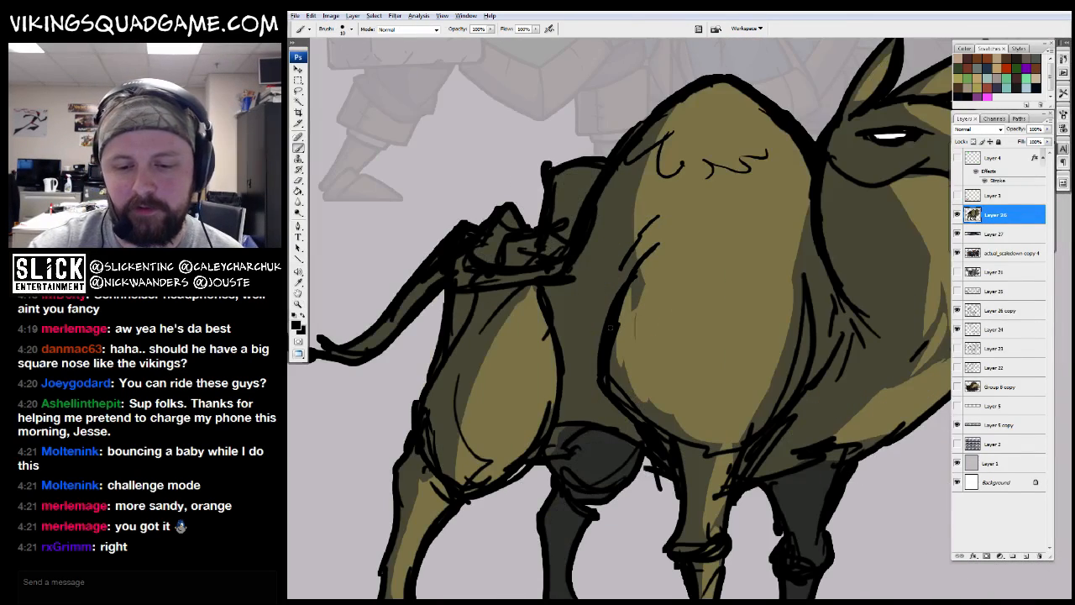
pyautogui.moveTo(637, 444); pyautogui.dragTo(644, 447)
pyautogui.moveTo(675, 242); pyautogui.dragTo(675, 274)
pyautogui.moveTo(575, 415); pyautogui.dragTo(606, 457)
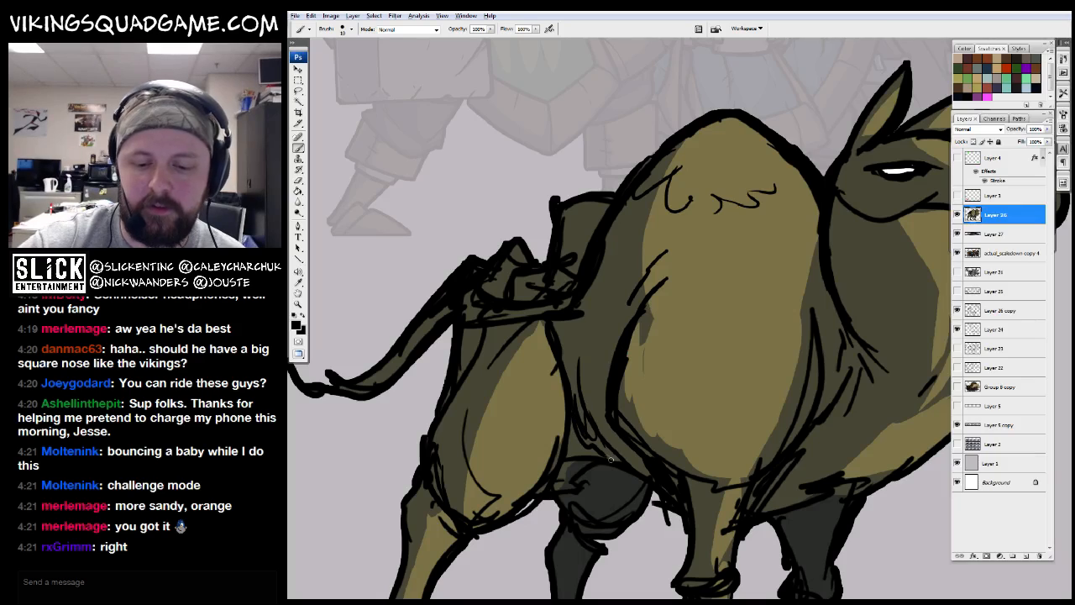
pyautogui.press('z')
pyautogui.keyDown('alt'); pyautogui.click(782, 362); pyautogui.keyUp('alt')
pyautogui.moveTo(697, 422); pyautogui.dragTo(714, 370)
pyautogui.press('b')
pyautogui.moveTo(592, 410); pyautogui.dragTo(599, 402)
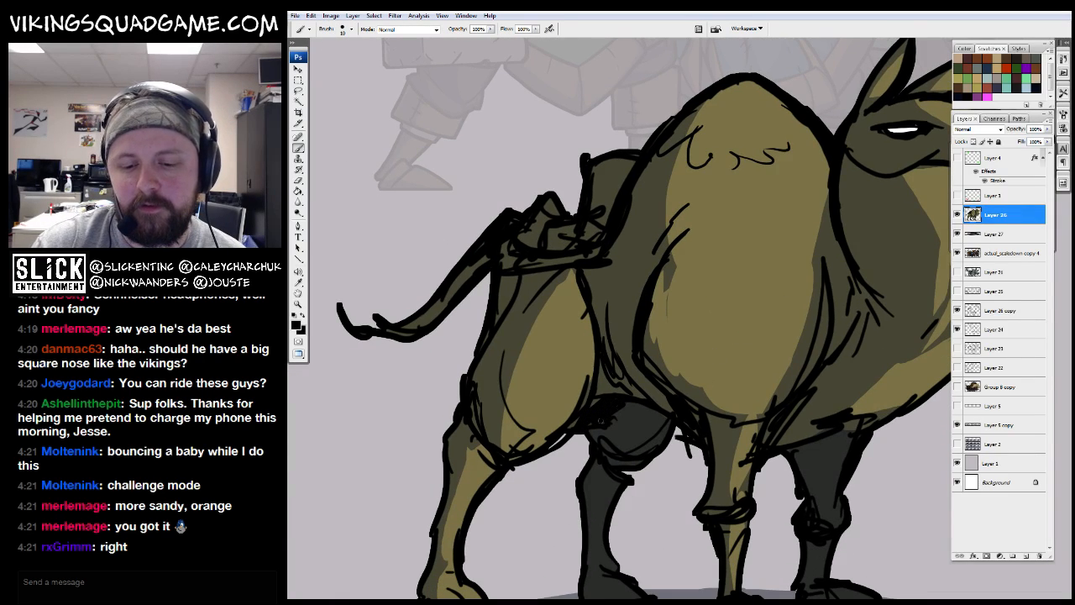
pyautogui.moveTo(618, 442); pyautogui.dragTo(650, 413)
# Merge the camel layer with the ground shadow layer beneath it
pyautogui.press('z')
pyautogui.keyDown('alt'); pyautogui.click(739, 349); pyautogui.keyUp('alt')
pyautogui.moveTo(739, 349)
pyautogui.mouseDown()
pyautogui.moveTo(835, 403)
pyautogui.moveTo(674, 396)
pyautogui.mouseUp()
pyautogui.keyDown('alt'); pyautogui.click(772, 373); pyautogui.keyUp('alt')
pyautogui.keyDown('alt'); pyautogui.click(768, 374); pyautogui.keyUp('alt')
pyautogui.moveTo(785, 322); pyautogui.dragTo(756, 294)
pyautogui.press('v')
pyautogui.moveTo(627, 358)
pyautogui.mouseDown()
pyautogui.moveTo(590, 432)
pyautogui.moveTo(623, 368)
pyautogui.mouseUp()
pyautogui.hotkey('ctrl', 'z')
pyautogui.hotkey('ctrl', 'e')
pyautogui.moveTo(721, 364); pyautogui.dragTo(740, 353)
pyautogui.moveTo(641, 382); pyautogui.dragTo(605, 383)
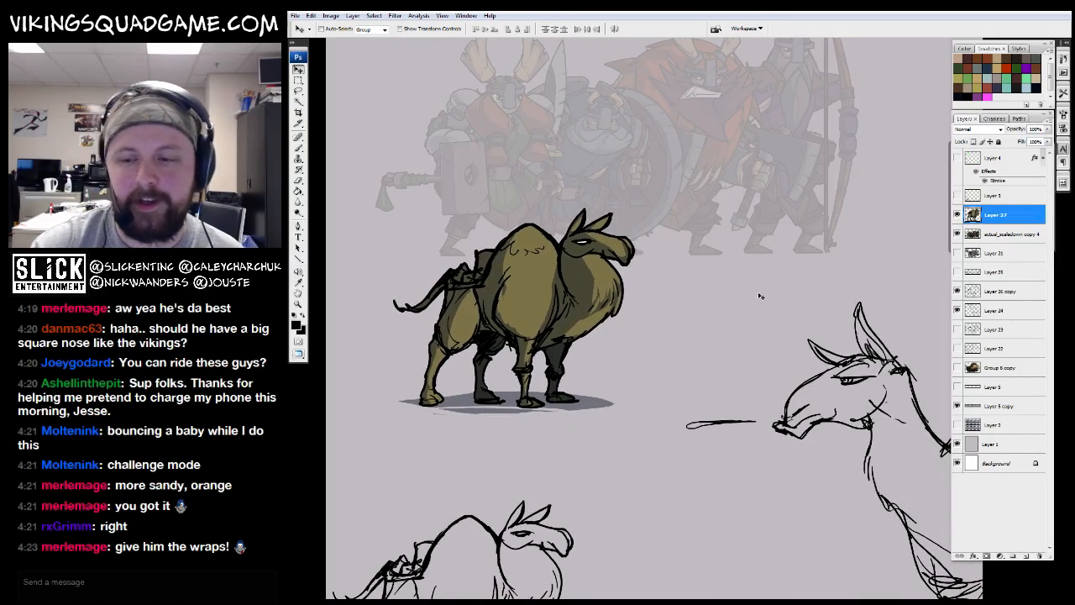
# Lower the merged camel layer's opacity to 47%
pyautogui.click(1026, 161)
pyautogui.click(990, 234)
pyautogui.click(1003, 215)
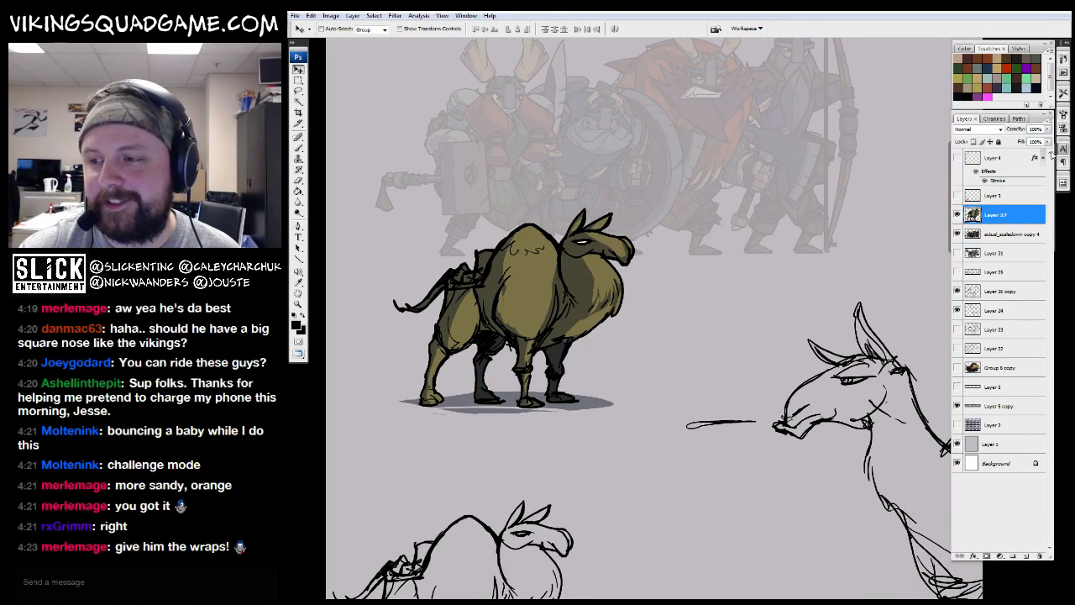
pyautogui.moveTo(1036, 137); pyautogui.dragTo(1021, 137)
pyautogui.press('b')
pyautogui.moveTo(716, 274); pyautogui.dragTo(802, 245)
pyautogui.press('z')
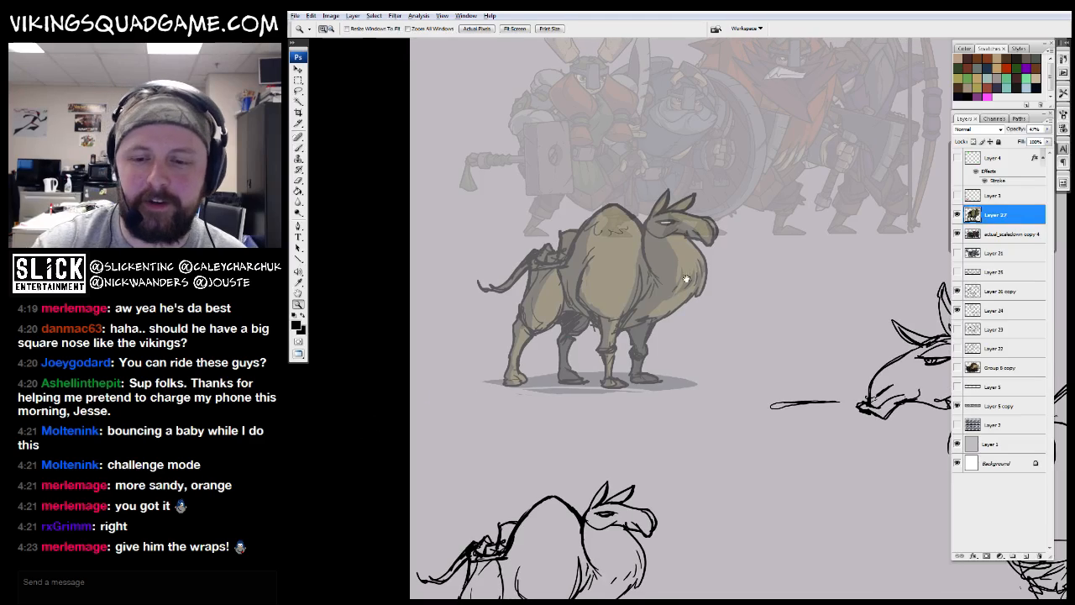
# On a new layer, sketch black upper and lower contour lines for a longer neck stretching forward from the chest
pyautogui.doubleClick(689, 281)
pyautogui.press('b')
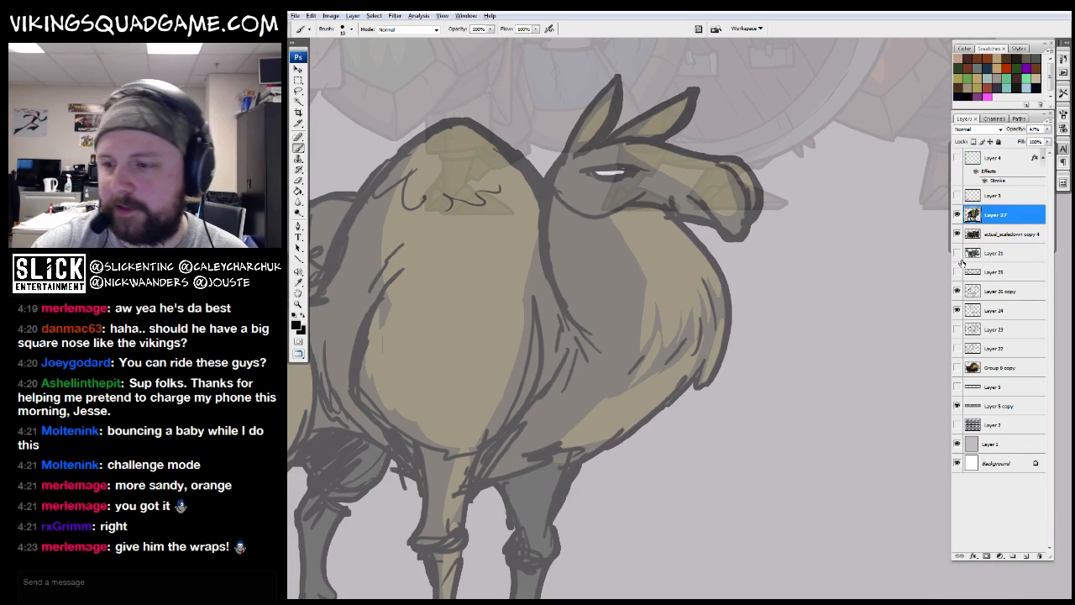
pyautogui.click(1026, 555)
pyautogui.moveTo(681, 317); pyautogui.dragTo(682, 291)
pyautogui.moveTo(508, 403)
pyautogui.mouseDown()
pyautogui.moveTo(579, 434)
pyautogui.moveTo(746, 397)
pyautogui.moveTo(703, 454)
pyautogui.mouseUp()
pyautogui.moveTo(574, 269)
pyautogui.mouseDown()
pyautogui.moveTo(744, 267)
pyautogui.moveTo(681, 277)
pyautogui.mouseUp()
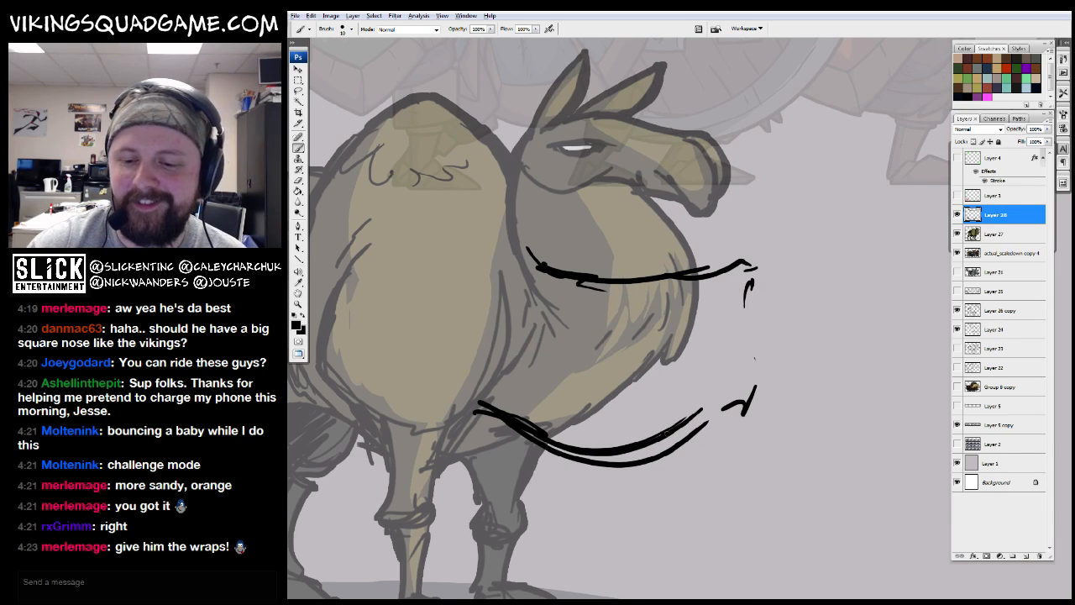
pyautogui.moveTo(792, 380); pyautogui.dragTo(798, 376)
pyautogui.moveTo(686, 429); pyautogui.dragTo(714, 406)
pyautogui.moveTo(780, 373); pyautogui.dragTo(785, 370)
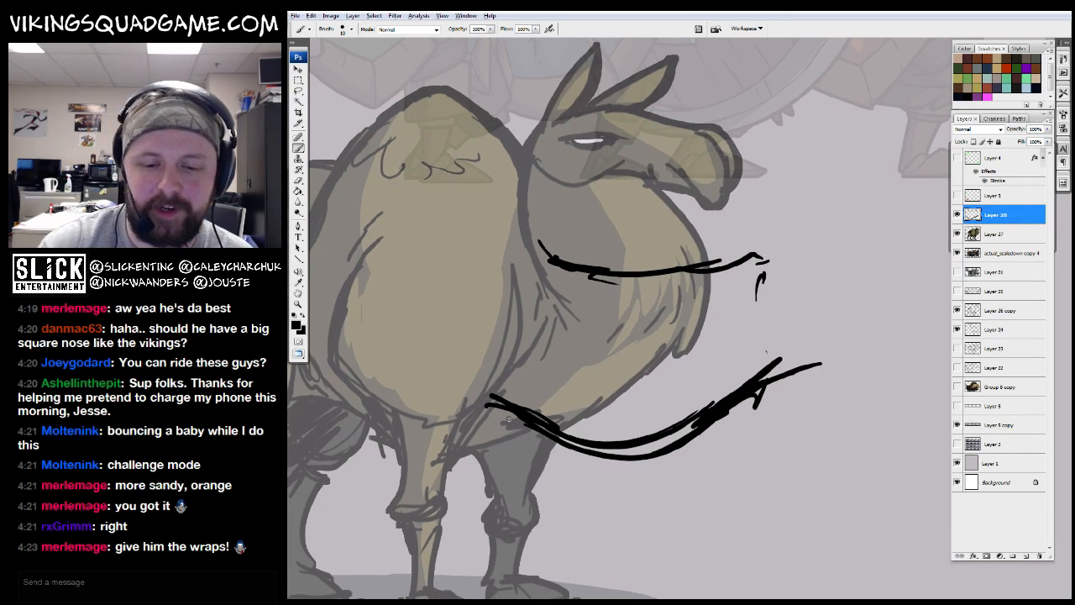
# Draw the thick shoulder line from the hump down to the new neck and extend the neck's upper contour forward
pyautogui.moveTo(512, 154); pyautogui.dragTo(550, 233)
pyautogui.moveTo(521, 142); pyautogui.dragTo(574, 265)
pyautogui.moveTo(740, 257); pyautogui.dragTo(787, 252)
pyautogui.moveTo(831, 261); pyautogui.dragTo(769, 277)
pyautogui.moveTo(710, 259); pyautogui.dragTo(719, 265)
pyautogui.moveTo(724, 261); pyautogui.dragTo(679, 272)
# Select the camel's head and ears with a freehand lasso on the faded camel layer
pyautogui.click(1002, 255)
pyautogui.click(986, 236)
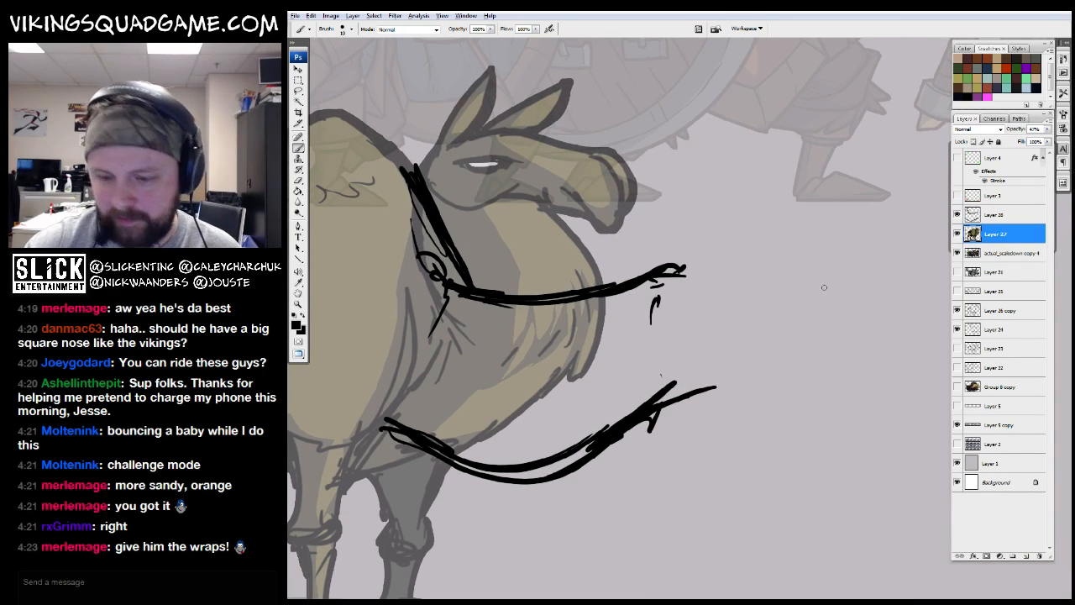
pyautogui.press('l')
pyautogui.moveTo(585, 217); pyautogui.dragTo(474, 208)
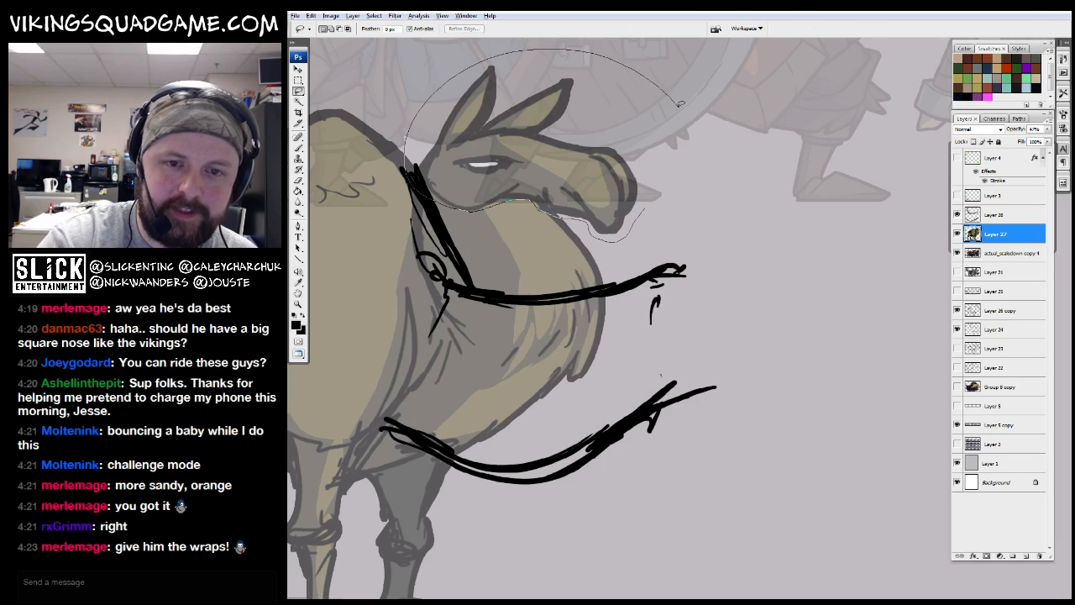
pyautogui.moveTo(680, 104); pyautogui.dragTo(700, 164)
# Paste a copy of the head on its own layer and position it at the front end of the new neck
pyautogui.hotkey('alt', ']')
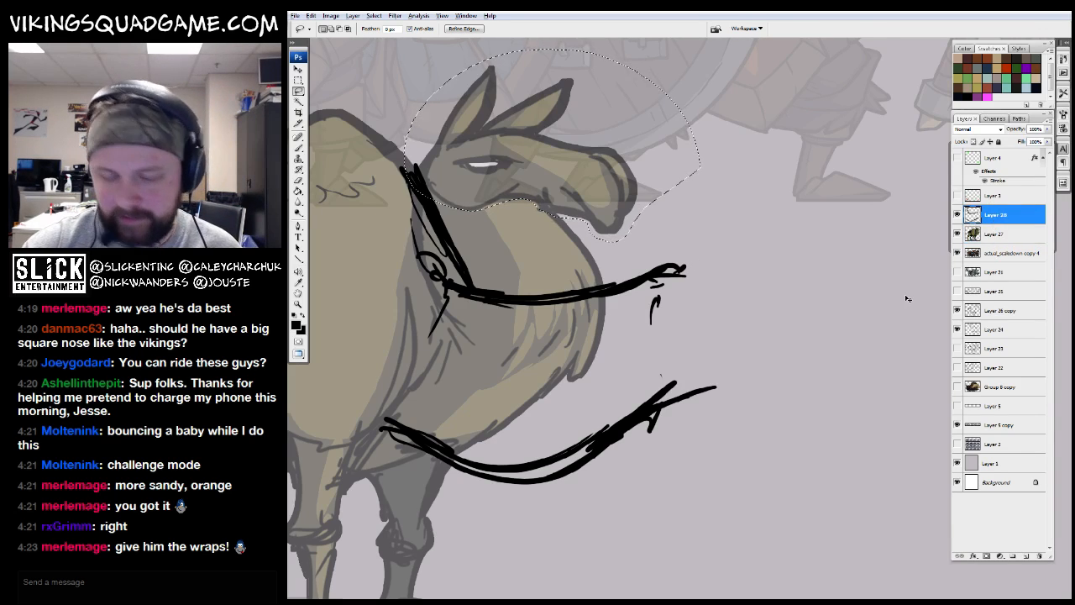
pyautogui.hotkey('ctrl', 'v')
pyautogui.press('v')
pyautogui.moveTo(552, 286); pyautogui.dragTo(689, 416)
pyautogui.press('z')
pyautogui.keyDown('alt'); pyautogui.click(844, 385); pyautogui.keyUp('alt')
pyautogui.keyDown('alt'); pyautogui.click(843, 388); pyautogui.keyUp('alt')
pyautogui.keyDown('alt'); pyautogui.click(864, 328); pyautogui.keyUp('alt')
pyautogui.press('v')
pyautogui.moveTo(698, 352); pyautogui.dragTo(680, 353)
# On the neck sketch layer, extend the upper and lower neck contours to the pasted head and erase the stray ends
pyautogui.press('z')
pyautogui.moveTo(771, 303); pyautogui.dragTo(562, 443)
pyautogui.click(995, 234)
pyautogui.press('b')
pyautogui.moveTo(747, 303); pyautogui.dragTo(889, 201)
pyautogui.moveTo(754, 283)
pyautogui.mouseDown()
pyautogui.moveTo(852, 212)
pyautogui.moveTo(643, 342)
pyautogui.moveTo(542, 444)
pyautogui.moveTo(593, 371)
pyautogui.mouseUp()
pyautogui.press('e')
pyautogui.moveTo(693, 351); pyautogui.dragTo(744, 346)
pyautogui.press('b')
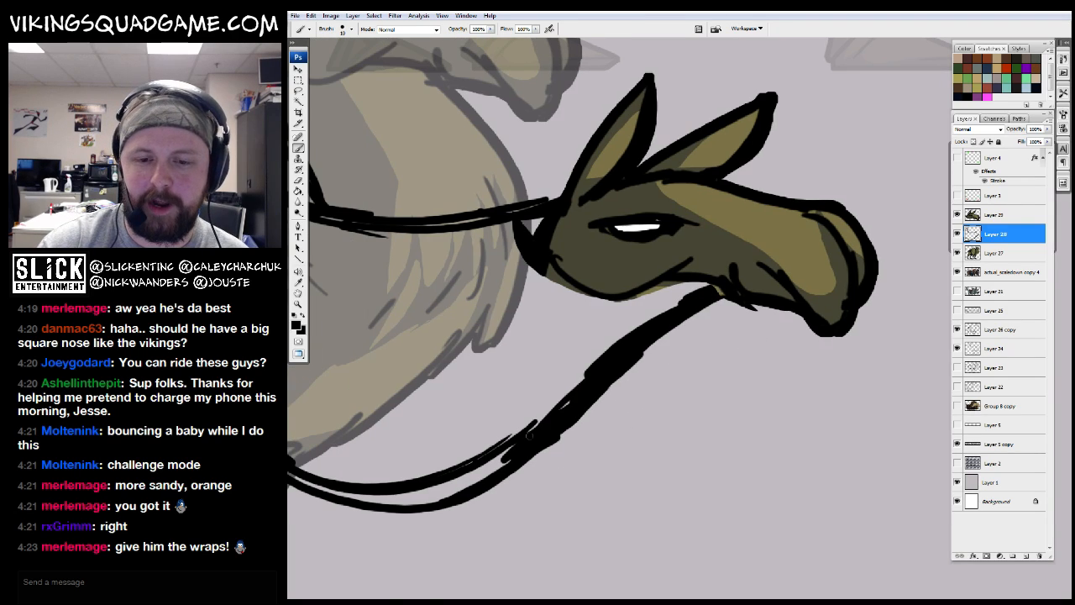
# Thicken the new neck's contours and add short diagonal fur hatching along its underside
pyautogui.moveTo(577, 376); pyautogui.dragTo(743, 372)
pyautogui.moveTo(598, 226); pyautogui.dragTo(528, 227)
pyautogui.moveTo(407, 179); pyautogui.dragTo(444, 200)
pyautogui.moveTo(487, 268); pyautogui.dragTo(505, 266)
pyautogui.moveTo(402, 152); pyautogui.dragTo(436, 176)
pyautogui.moveTo(513, 341); pyautogui.dragTo(564, 306)
pyautogui.moveTo(674, 387); pyautogui.dragTo(597, 454)
pyautogui.moveTo(708, 382); pyautogui.dragTo(644, 437)
pyautogui.moveTo(750, 357); pyautogui.dragTo(679, 427)
pyautogui.moveTo(777, 363); pyautogui.dragTo(720, 414)
# Merge the pasted head layer with the neck line sketch
pyautogui.press('z')
pyautogui.moveTo(819, 315)
pyautogui.mouseDown()
pyautogui.moveTo(798, 351)
pyautogui.moveTo(627, 415)
pyautogui.moveTo(673, 420)
pyautogui.moveTo(685, 402)
pyautogui.mouseUp()
pyautogui.keyDown('alt'); pyautogui.click(844, 324); pyautogui.keyUp('alt')
pyautogui.keyDown('alt'); pyautogui.click(841, 325); pyautogui.keyUp('alt')
pyautogui.keyDown('alt'); pyautogui.click(841, 325); pyautogui.keyUp('alt')
pyautogui.keyDown('alt'); pyautogui.click(841, 326); pyautogui.keyUp('alt')
pyautogui.press('b')
pyautogui.press('z')
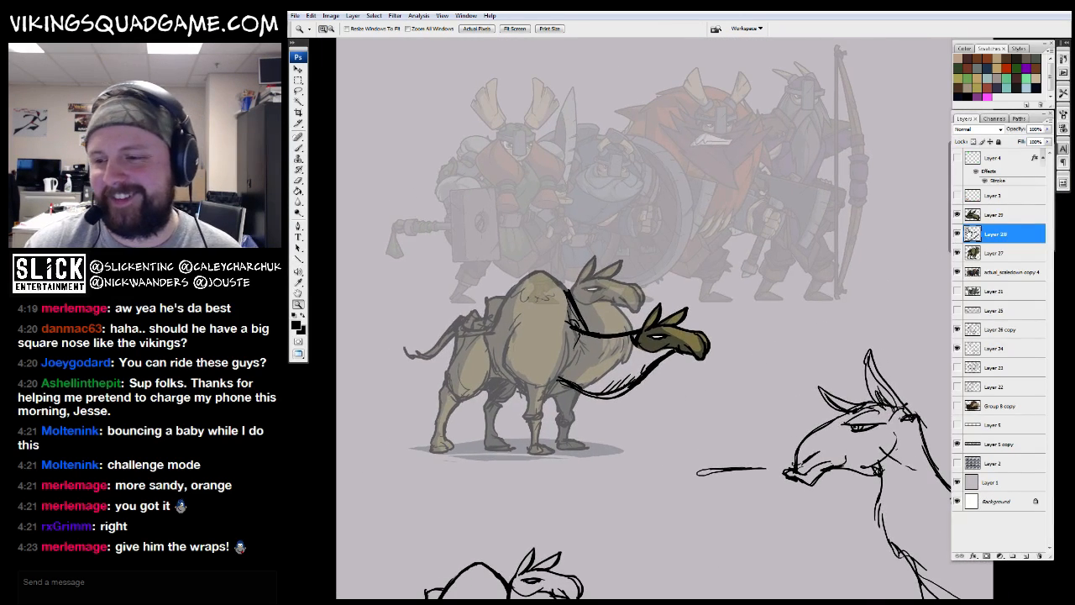
pyautogui.click(991, 216)
pyautogui.hotkey('ctrl', 'e')
# Duplicate the faded camel and place the duplicate in the empty area below the lineup
pyautogui.moveTo(641, 342); pyautogui.dragTo(657, 405)
pyautogui.click(661, 333)
pyautogui.click(661, 333)
pyautogui.click(660, 333)
pyautogui.click(985, 236)
pyautogui.moveTo(765, 413); pyautogui.dragTo(663, 297)
pyautogui.keyDown('alt'); pyautogui.click(750, 380); pyautogui.keyUp('alt')
pyautogui.keyDown('alt'); pyautogui.click(751, 380); pyautogui.keyUp('alt')
pyautogui.keyDown('alt'); pyautogui.click(769, 386); pyautogui.keyUp('alt')
pyautogui.keyDown('alt'); pyautogui.click(798, 395); pyautogui.keyUp('alt')
pyautogui.press('v')
pyautogui.moveTo(614, 262); pyautogui.dragTo(732, 464)
# Delete the layer holding the old uncoloured camel line sketch
pyautogui.click(991, 329)
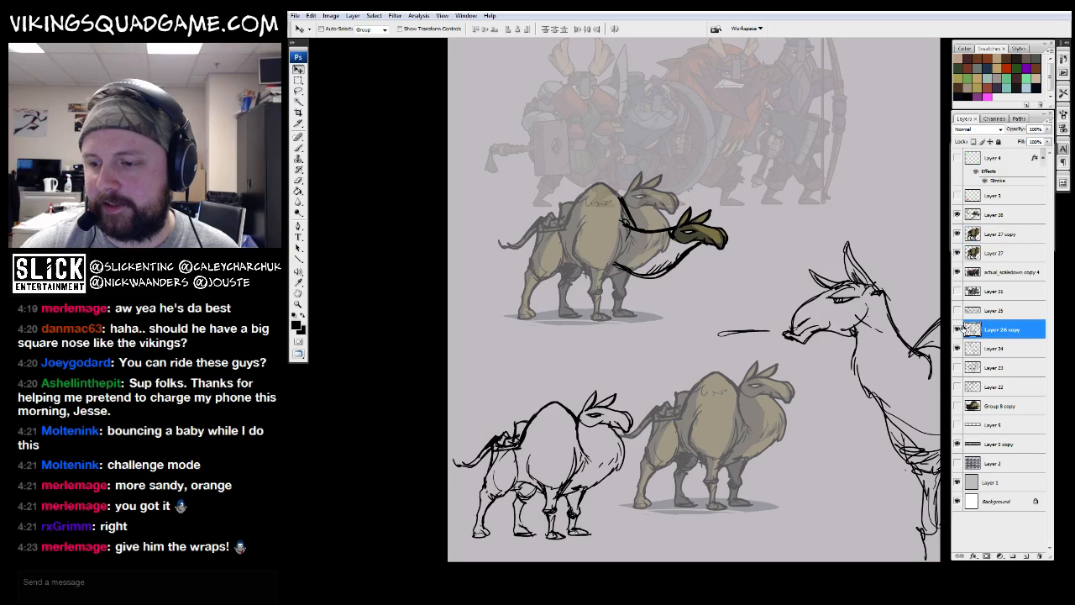
pyautogui.click(956, 329)
pyautogui.moveTo(995, 332)
pyautogui.mouseDown()
pyautogui.moveTo(999, 517)
pyautogui.moveTo(1039, 555)
pyautogui.mouseUp()
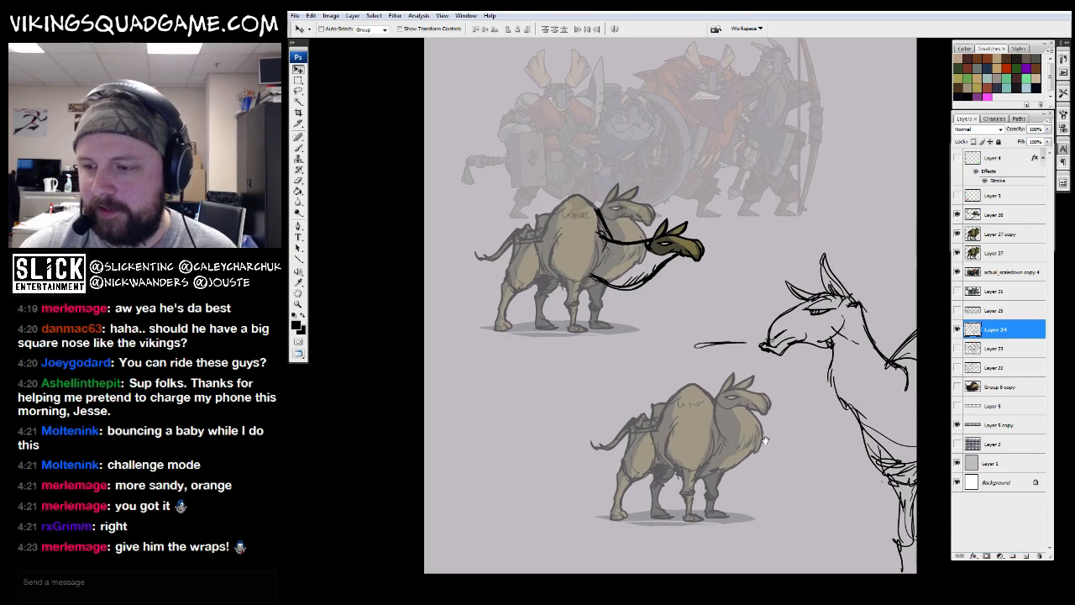
pyautogui.click(998, 258)
pyautogui.moveTo(784, 435); pyautogui.dragTo(762, 448)
pyautogui.hotkey('ctrl', 'z')
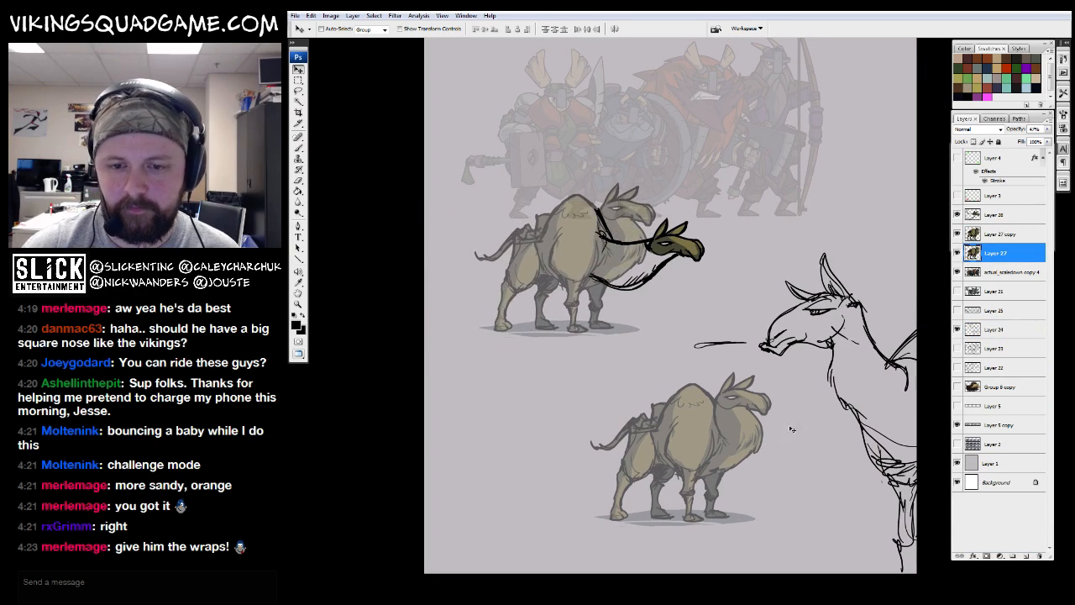
# Move Layer 27 above Layer 27 copy and restore its opacity to 100%
pyautogui.click(999, 218)
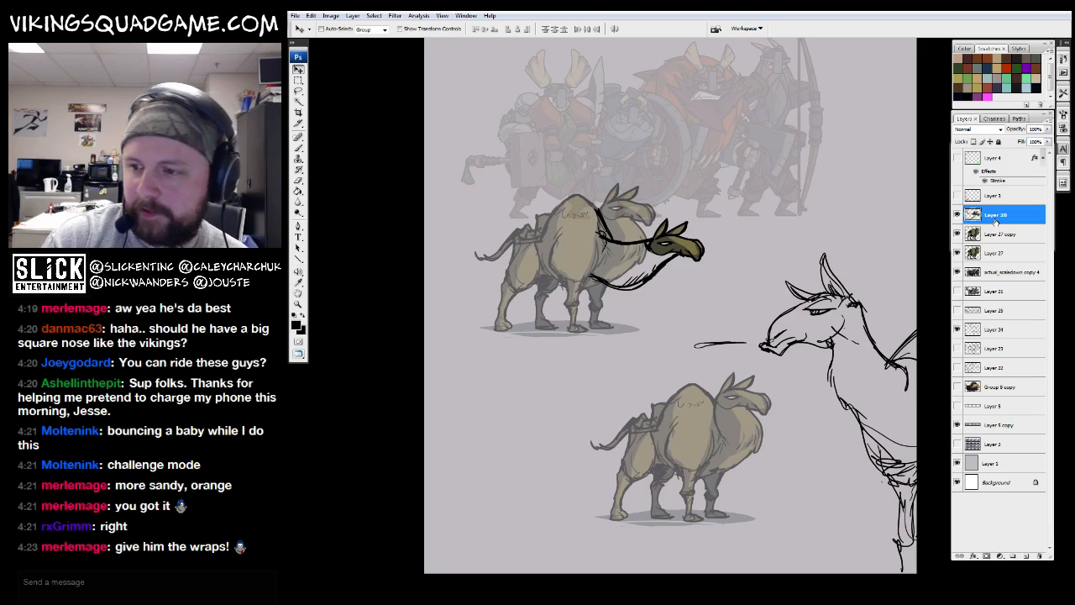
pyautogui.moveTo(734, 327); pyautogui.dragTo(696, 324)
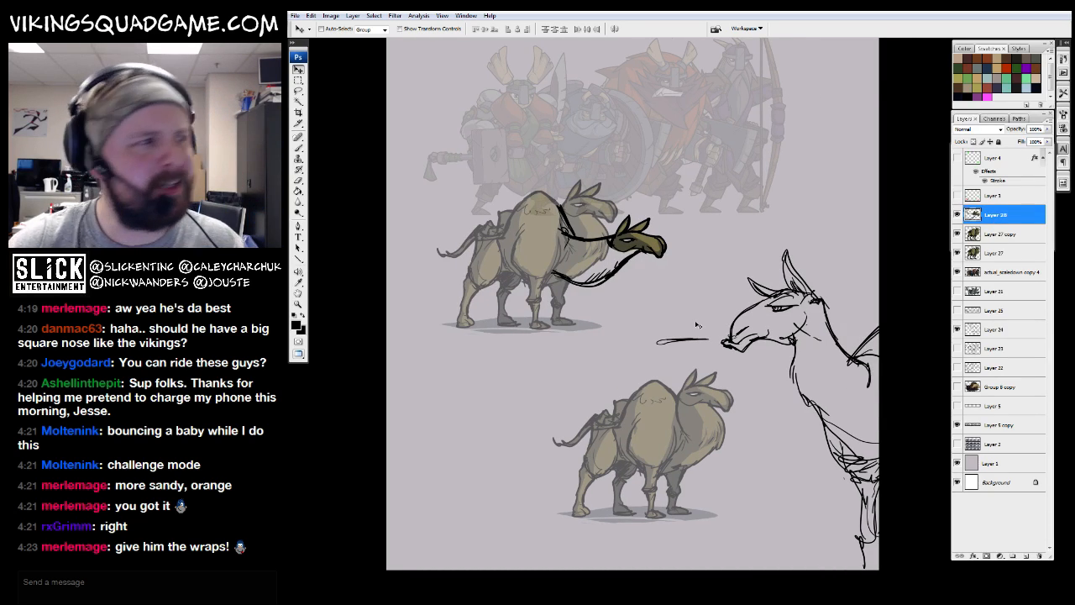
pyautogui.moveTo(660, 324)
pyautogui.mouseDown()
pyautogui.moveTo(658, 293)
pyautogui.moveTo(680, 322)
pyautogui.mouseUp()
pyautogui.press('z')
pyautogui.moveTo(537, 156); pyautogui.dragTo(752, 336)
pyautogui.click(998, 234)
pyautogui.click(986, 253)
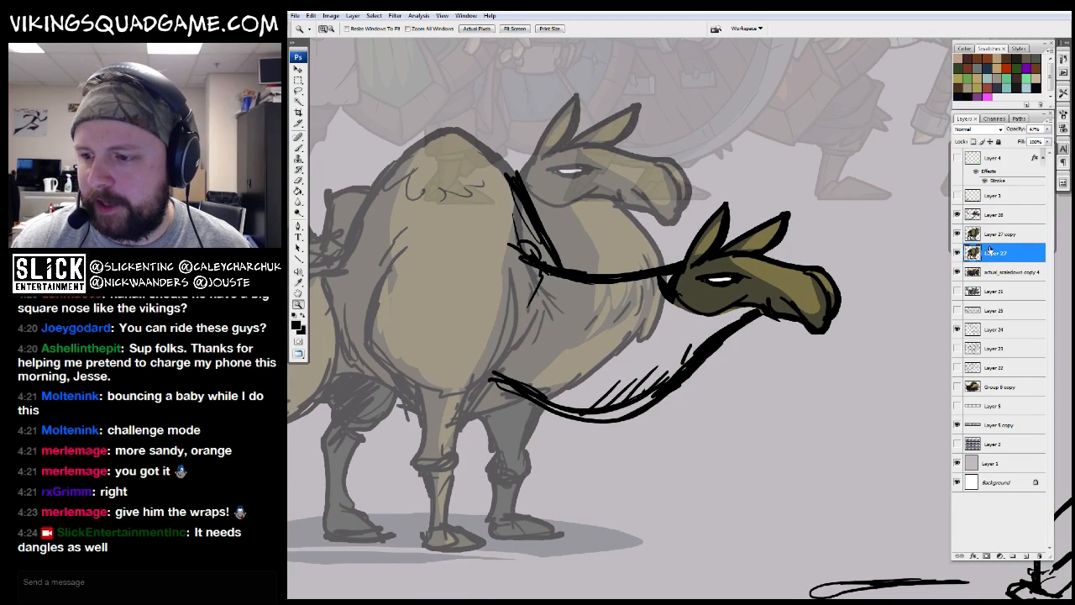
pyautogui.moveTo(995, 255); pyautogui.dragTo(999, 225)
pyautogui.moveTo(1035, 142); pyautogui.dragTo(1053, 142)
pyautogui.moveTo(633, 324); pyautogui.dragTo(781, 357)
# Lasso and delete the original raised head, the chest front and the leftover bits above the new neck
pyautogui.press('l')
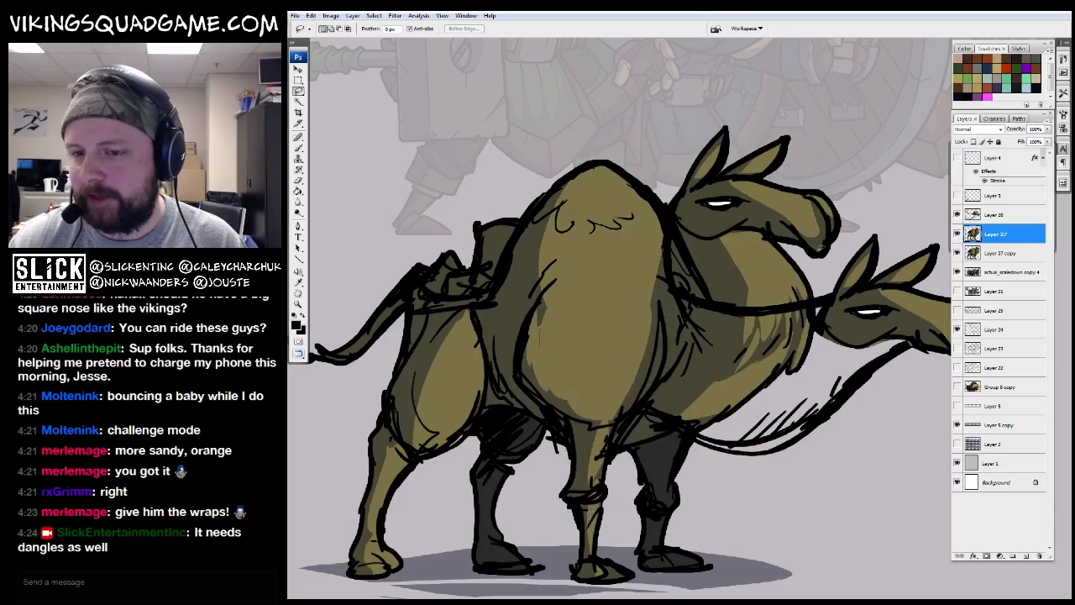
pyautogui.moveTo(905, 197); pyautogui.dragTo(886, 155)
pyautogui.press('Delete')
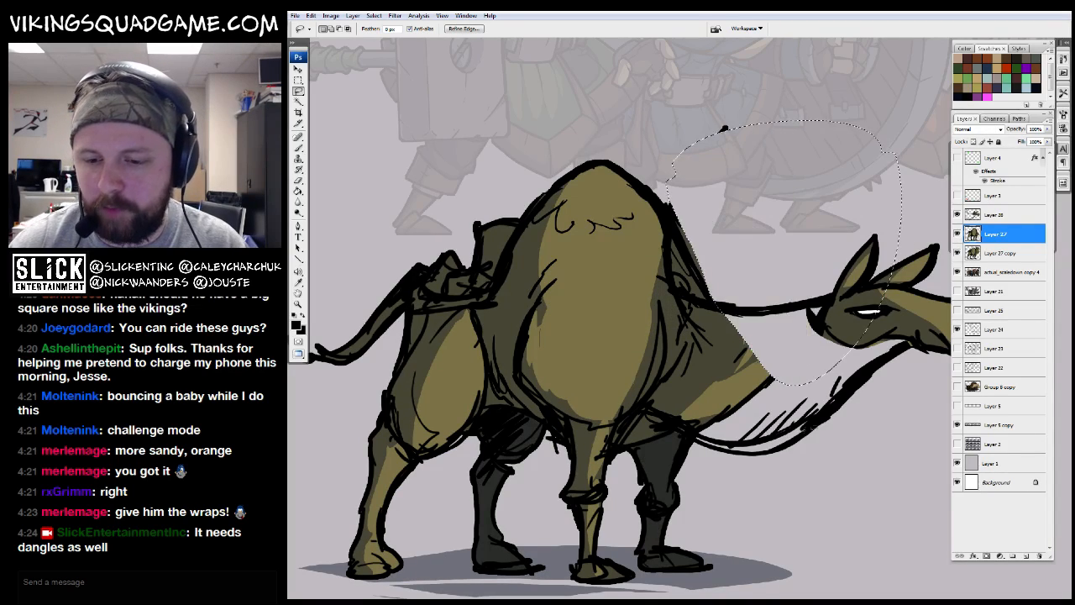
pyautogui.moveTo(771, 329); pyautogui.dragTo(745, 357)
pyautogui.hotkey('ctrl', 'd')
pyautogui.moveTo(727, 137); pyautogui.dragTo(700, 217)
pyautogui.press('Delete')
pyautogui.moveTo(830, 270)
pyautogui.mouseDown()
pyautogui.moveTo(730, 237)
pyautogui.moveTo(778, 196)
pyautogui.mouseUp()
pyautogui.click(972, 253)
pyautogui.click(970, 242)
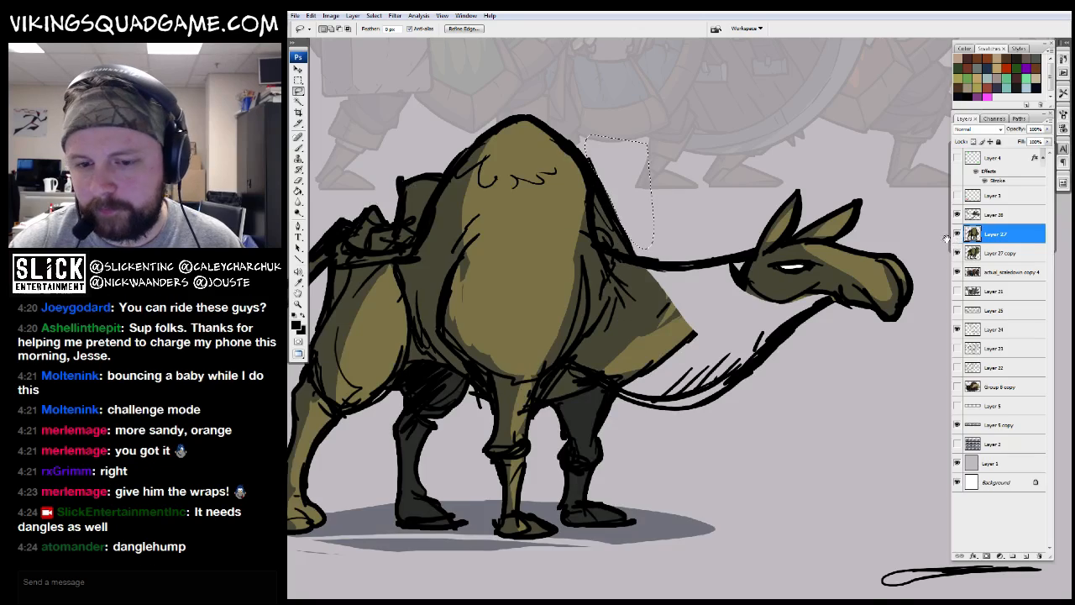
# Select the new neck area with a freehand lasso and fill it with the camel's olive tan colour
pyautogui.moveTo(740, 337); pyautogui.dragTo(697, 332)
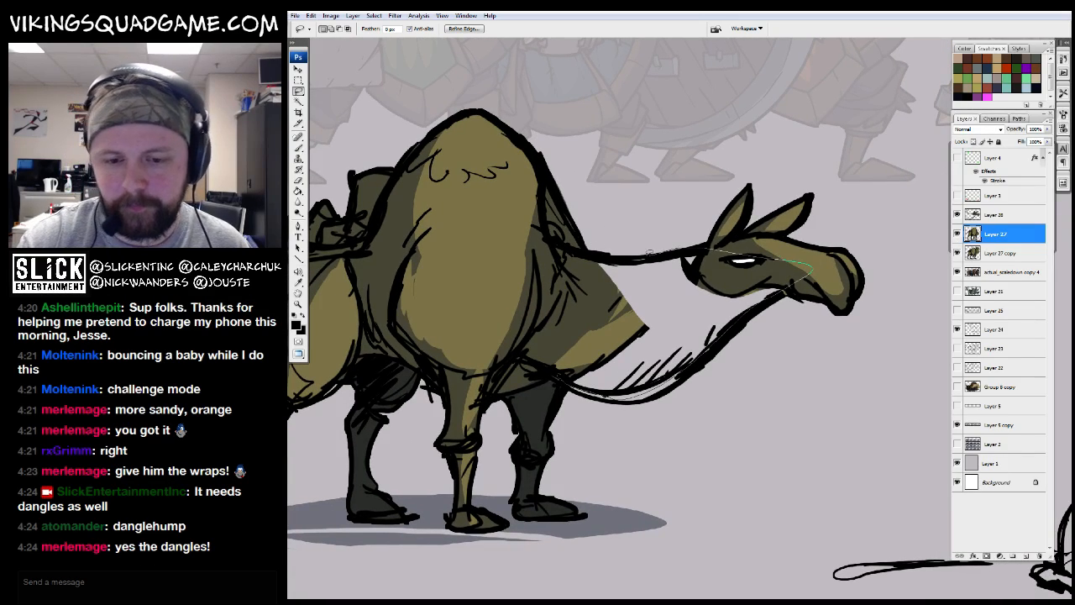
pyautogui.press('g')
pyautogui.moveTo(704, 344); pyautogui.dragTo(712, 340)
pyautogui.click(712, 340)
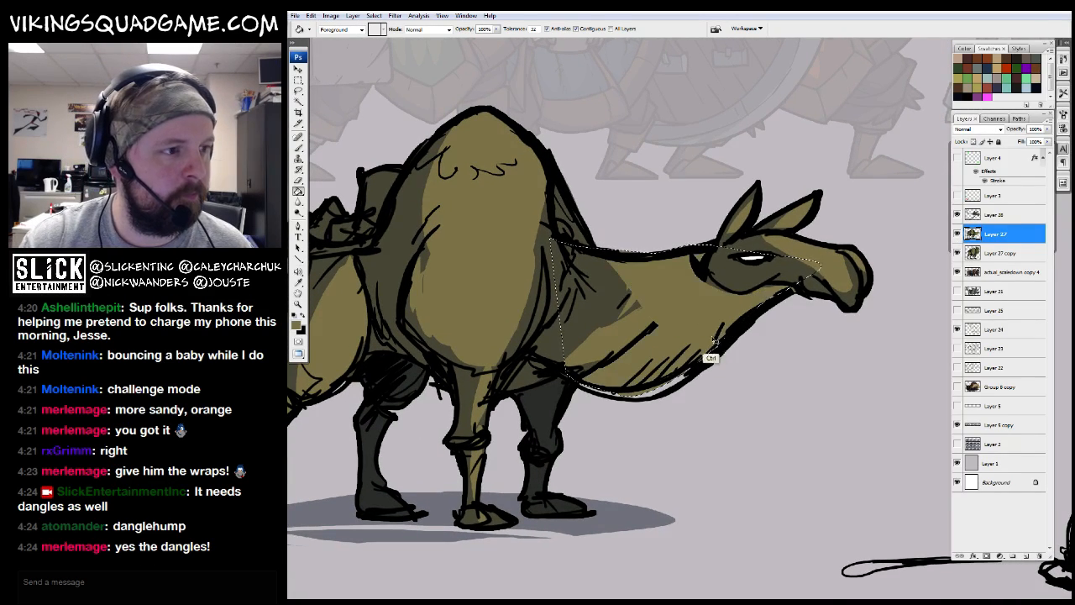
pyautogui.hotkey('ctrl', 'd')
# Examine the filled neck up close and the long-necked camel's overall silhouette against the lineup
pyautogui.keyDown('ctrl'); pyautogui.keyDown('alt'); pyautogui.click(782, 314); pyautogui.keyUp('alt'); pyautogui.keyUp('ctrl')
pyautogui.keyDown('ctrl'); pyautogui.keyDown('alt'); pyautogui.click(773, 336); pyautogui.keyUp('alt'); pyautogui.keyUp('ctrl')
pyautogui.keyDown('ctrl'); pyautogui.keyDown('alt'); pyautogui.click(760, 351); pyautogui.keyUp('alt'); pyautogui.keyUp('ctrl')
pyautogui.moveTo(794, 267); pyautogui.dragTo(826, 259)
pyautogui.press('b')
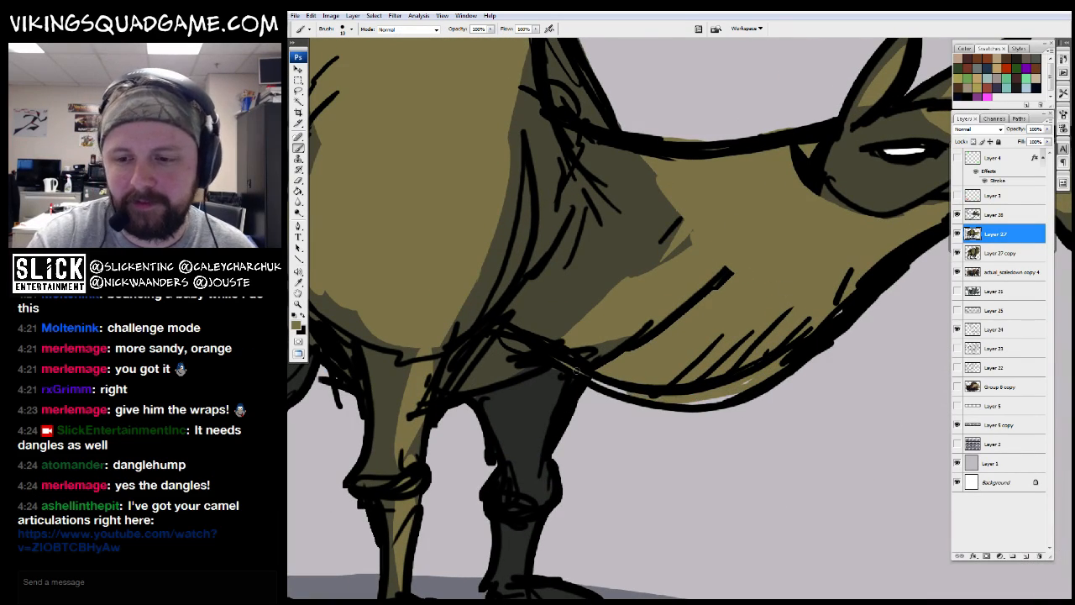
pyautogui.press('z')
pyautogui.keyDown('alt'); pyautogui.click(873, 300); pyautogui.keyUp('alt')
pyautogui.keyDown('alt'); pyautogui.click(844, 269); pyautogui.keyUp('alt')
pyautogui.keyDown('alt'); pyautogui.click(841, 302); pyautogui.keyUp('alt')
pyautogui.keyDown('alt'); pyautogui.click(842, 329); pyautogui.keyUp('alt')
pyautogui.keyDown('alt'); pyautogui.click(837, 349); pyautogui.keyUp('alt')
pyautogui.moveTo(834, 359); pyautogui.dragTo(646, 318)
pyautogui.keyDown('alt'); pyautogui.click(671, 456); pyautogui.keyUp('alt')
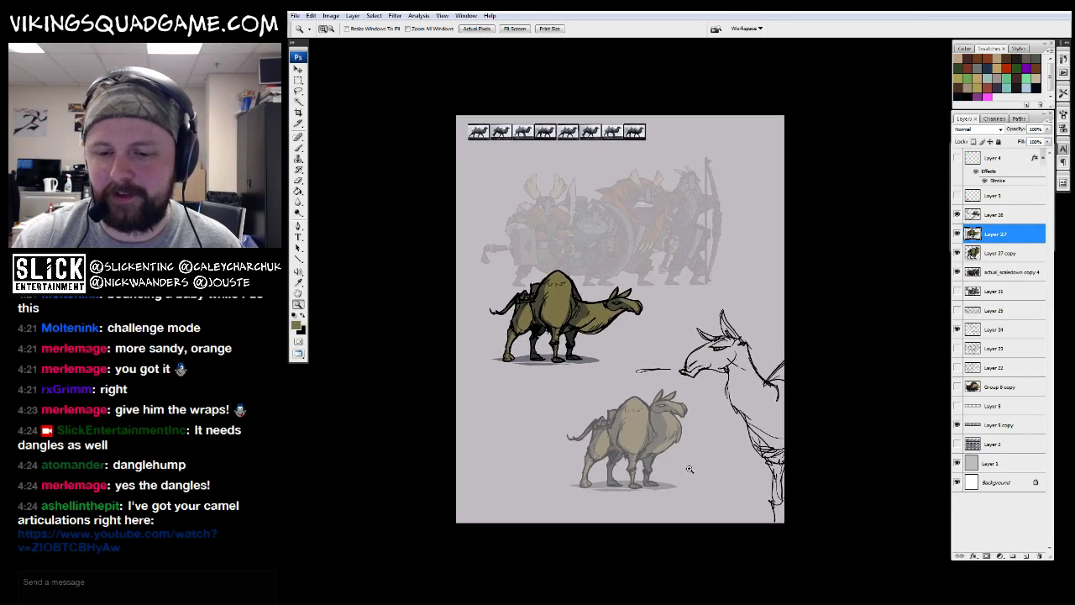
# Merge the head and neck linework layer down into the camel layer
pyautogui.click(994, 217)
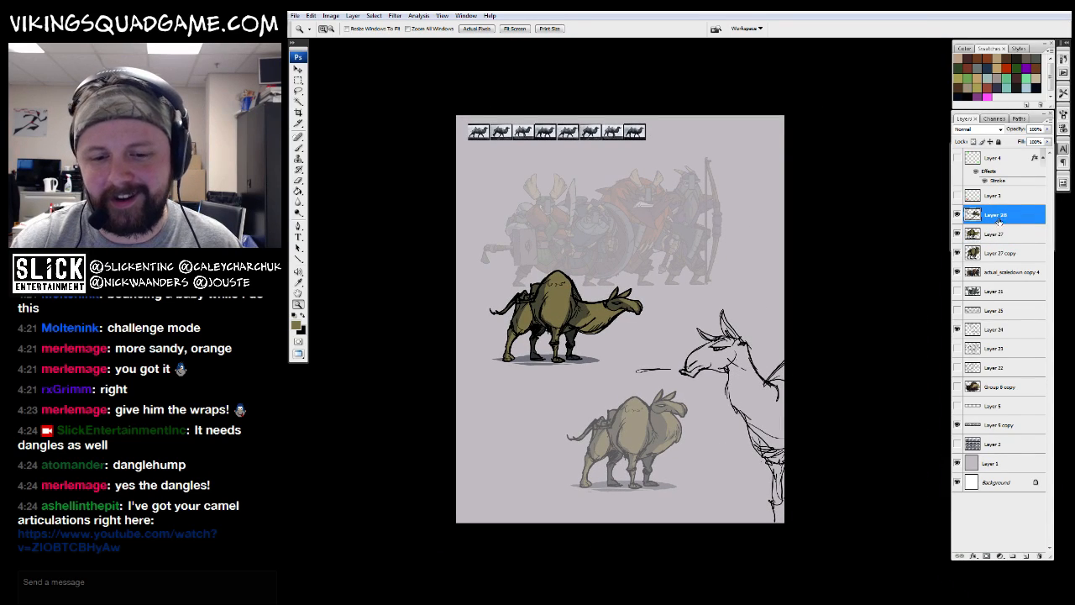
pyautogui.moveTo(720, 320); pyautogui.dragTo(747, 310)
pyautogui.moveTo(525, 229); pyautogui.dragTo(703, 356)
pyautogui.click(992, 232)
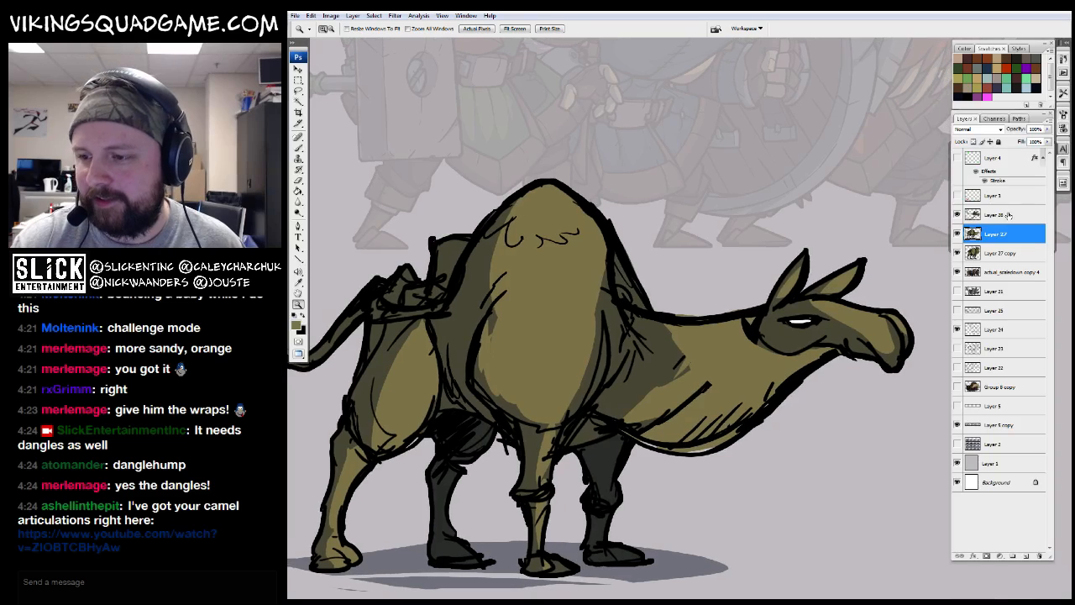
pyautogui.click(1007, 216)
pyautogui.press('e')
pyautogui.press('Delete')
# Lasso the underside of the long neck, fill it with the head's dark olive shadow colour, and sample the black outline colour
pyautogui.press('l')
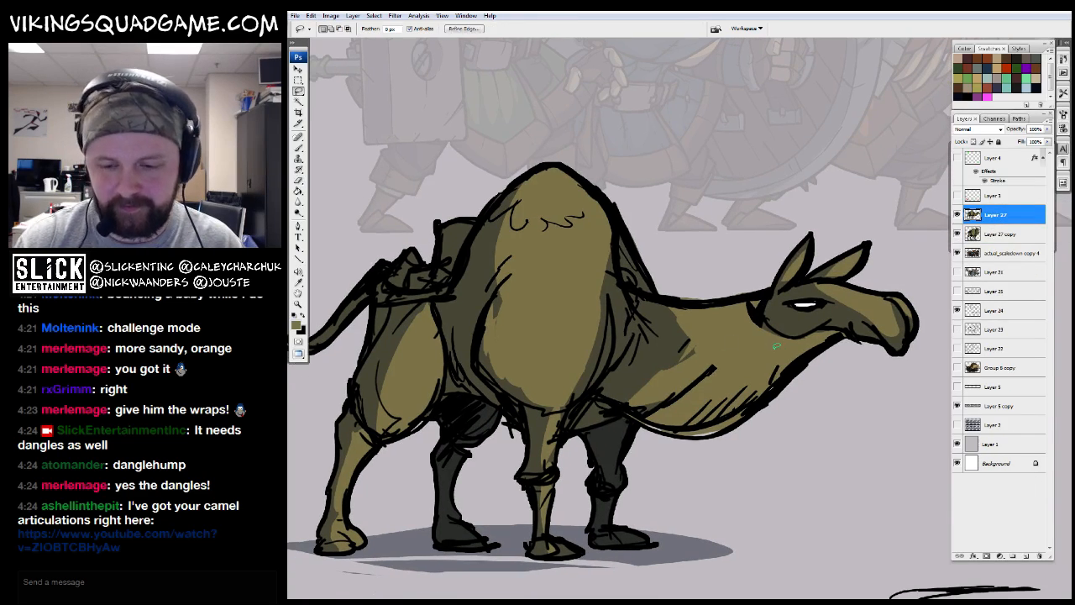
pyautogui.press('g')
pyautogui.keyDown('alt'); pyautogui.click(775, 325); pyautogui.keyUp('alt')
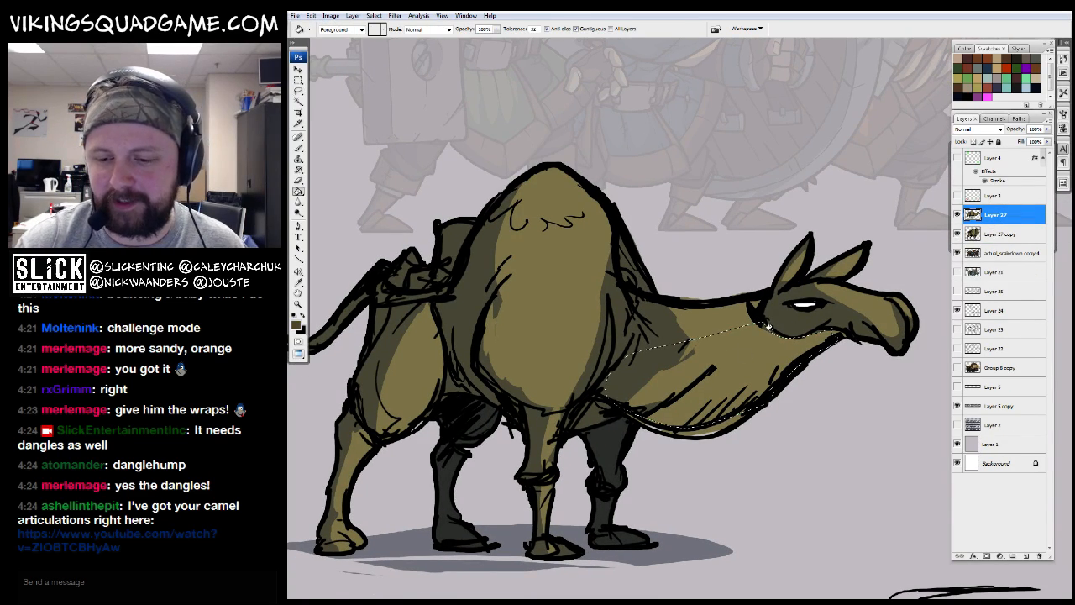
pyautogui.click(768, 371)
pyautogui.hotkey('ctrl', 'd')
pyautogui.moveTo(771, 378)
pyautogui.mouseDown()
pyautogui.moveTo(668, 393)
pyautogui.moveTo(736, 371)
pyautogui.mouseUp()
pyautogui.press('b')
pyautogui.keyDown('alt'); pyautogui.click(759, 403); pyautogui.keyUp('alt')
# Examine the newly shaded long neck up close and the whole camel against the lineup
pyautogui.press('z')
pyautogui.keyDown('alt'); pyautogui.click(810, 338); pyautogui.keyUp('alt')
pyautogui.keyDown('alt'); pyautogui.click(831, 339); pyautogui.keyUp('alt')
pyautogui.keyDown('alt'); pyautogui.click(818, 399); pyautogui.keyUp('alt')
pyautogui.keyDown('alt'); pyautogui.click(813, 410); pyautogui.keyUp('alt')
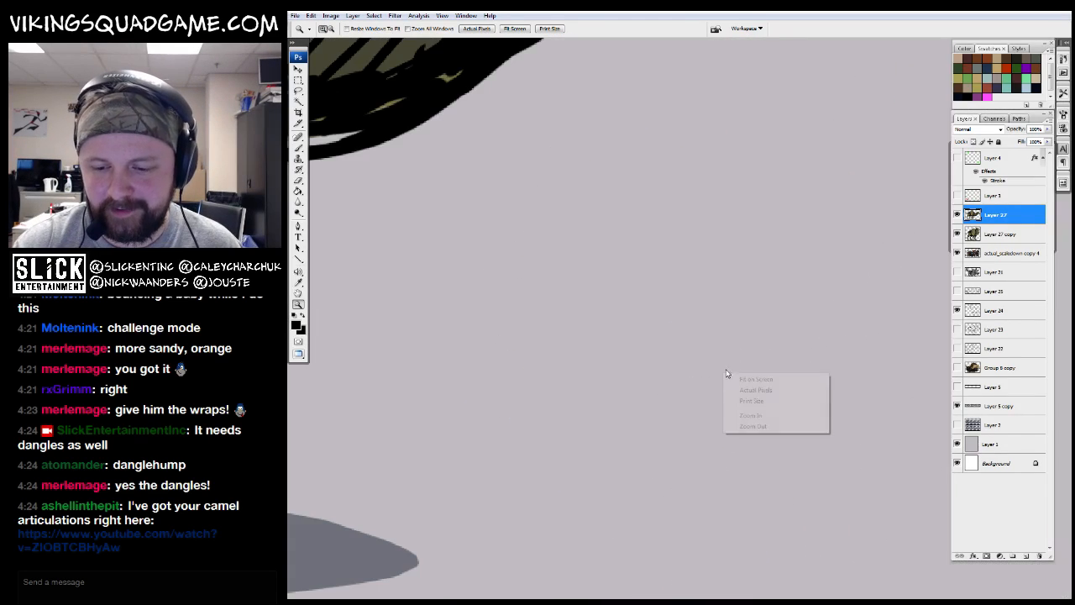
pyautogui.keyDown('alt'); pyautogui.click(720, 375); pyautogui.keyUp('alt')
pyautogui.moveTo(636, 364); pyautogui.dragTo(770, 536)
pyautogui.keyDown('alt'); pyautogui.click(788, 354); pyautogui.keyUp('alt')
pyautogui.keyDown('alt'); pyautogui.click(870, 384); pyautogui.keyUp('alt')
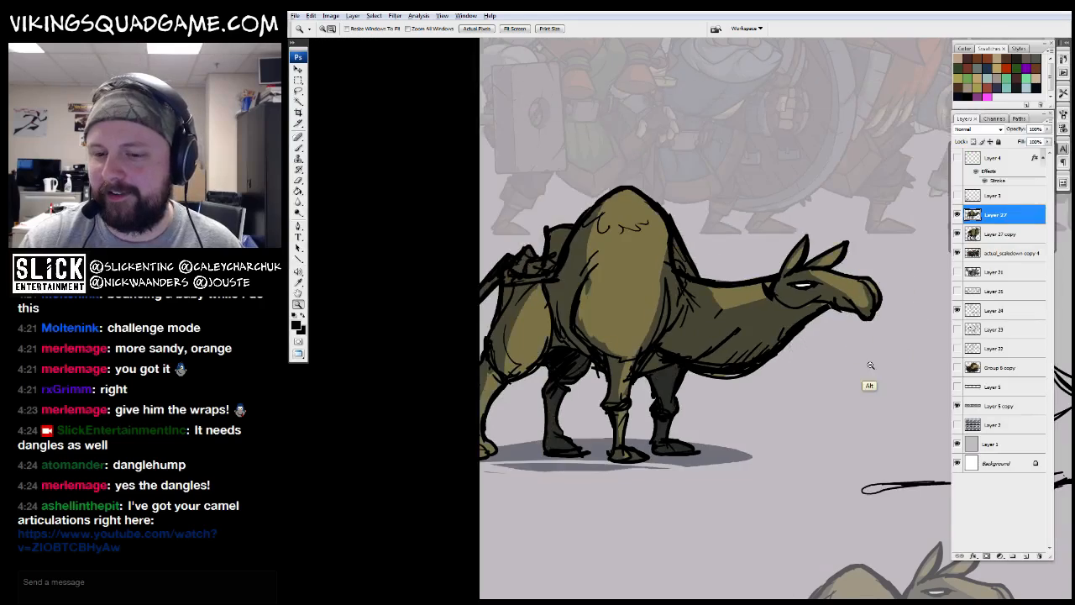
pyautogui.keyDown('alt'); pyautogui.click(848, 361); pyautogui.keyUp('alt')
pyautogui.keyDown('alt'); pyautogui.click(833, 337); pyautogui.keyUp('alt')
# Move the original upright-necked camel below the long-necked one and set its layer opacity to 100%
pyautogui.click(995, 233)
pyautogui.press('v')
pyautogui.moveTo(718, 426); pyautogui.dragTo(601, 432)
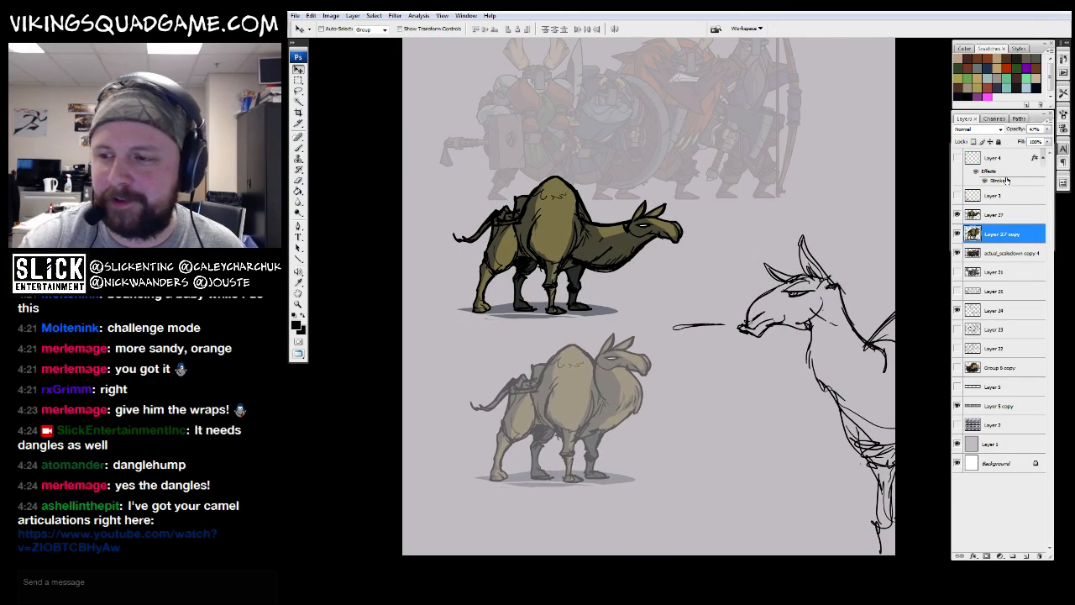
pyautogui.moveTo(1049, 132)
pyautogui.mouseDown()
pyautogui.moveTo(1027, 143)
pyautogui.moveTo(1059, 143)
pyautogui.mouseUp()
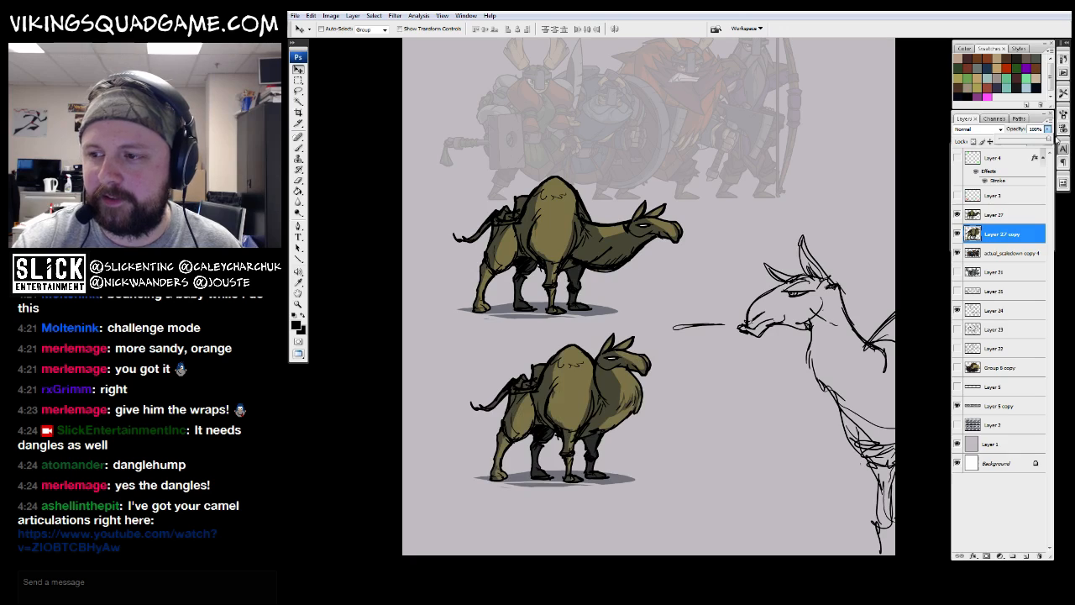
# Switch to the game editor, examine the shield-bearing viking up close, and return to the camel drawing in Photoshop
pyautogui.hotkey('alt', 'Tab')
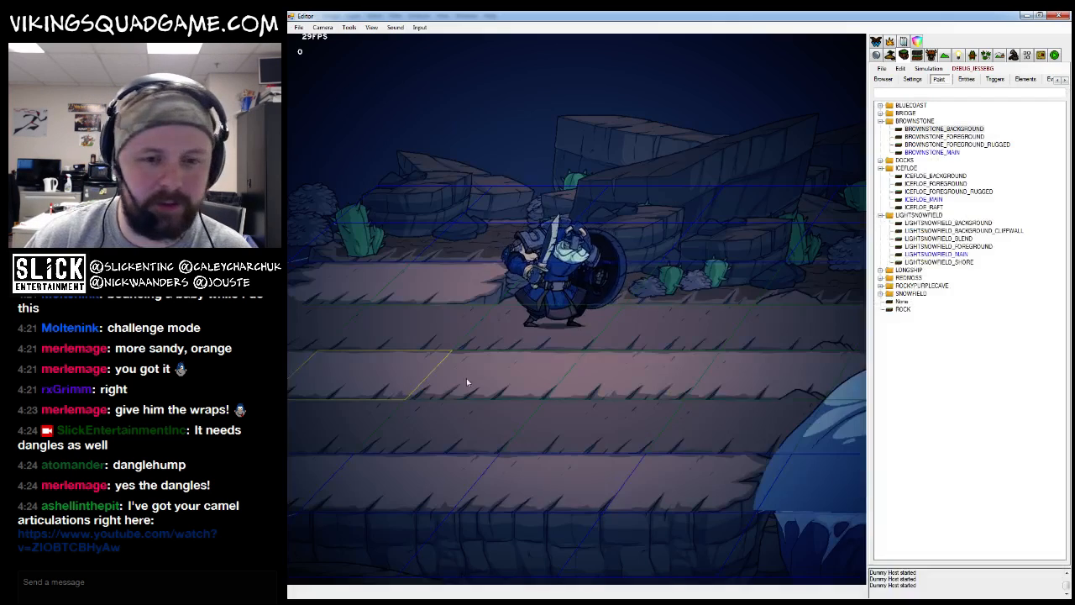
pyautogui.scroll(5, 571, 420)
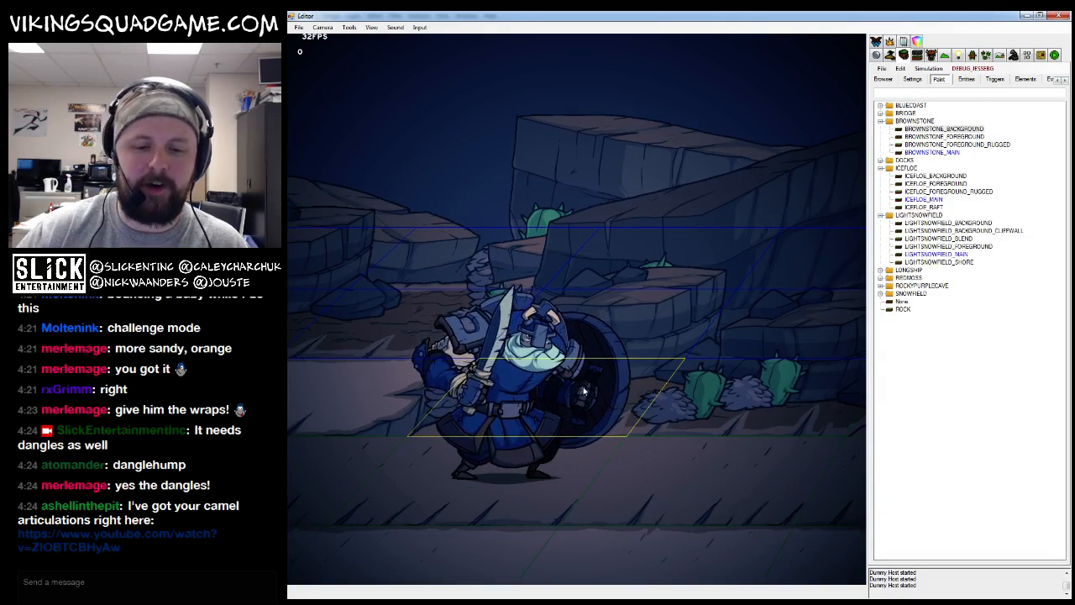
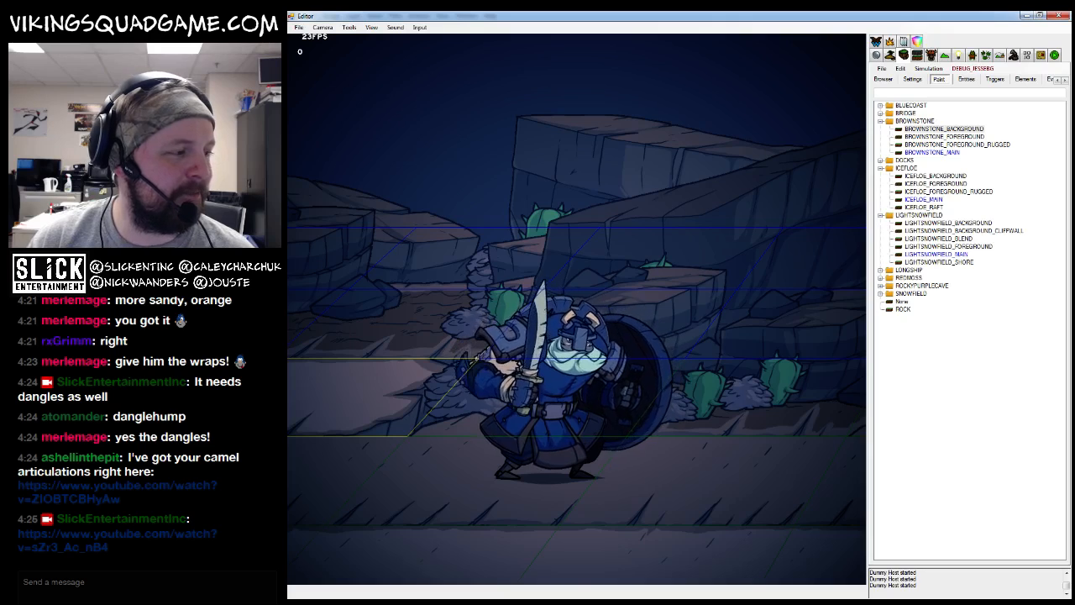
pyautogui.hotkey('alt', 'Tab')
# Arrange the two coloured camels side by side below the lineup, with the long-necked one in front of the upright-necked one
pyautogui.moveTo(724, 312); pyautogui.dragTo(717, 338)
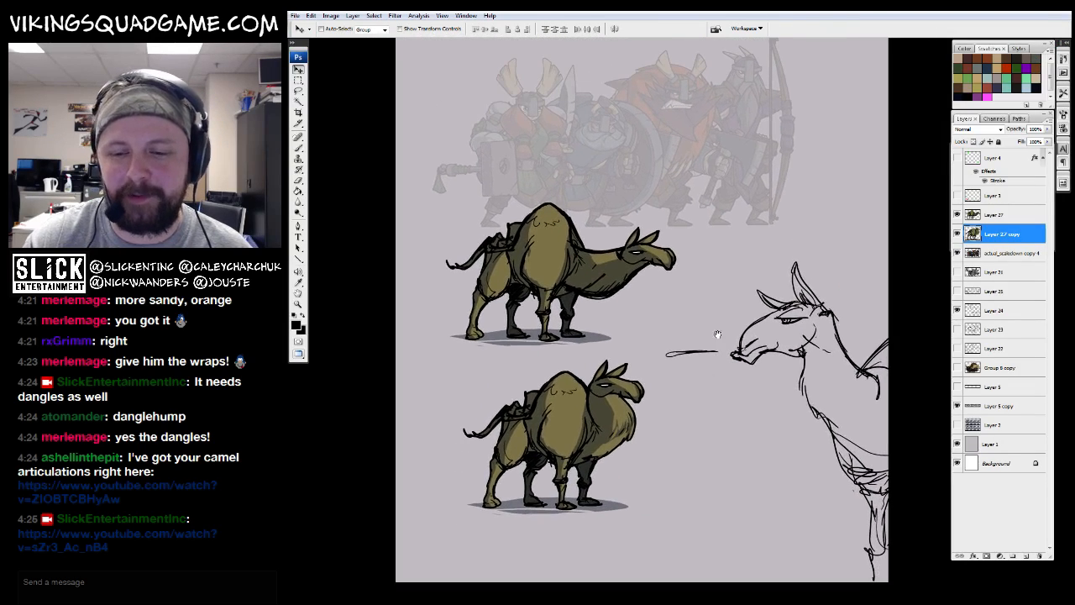
pyautogui.click(958, 233)
pyautogui.click(957, 235)
pyautogui.moveTo(639, 481); pyautogui.dragTo(756, 350)
pyautogui.click(996, 219)
# Move the rough black camel sketch to the free area below the two coloured camels
pyautogui.click(993, 309)
pyautogui.moveTo(909, 410)
pyautogui.mouseDown()
pyautogui.moveTo(905, 425)
pyautogui.moveTo(803, 471)
pyautogui.mouseUp()
pyautogui.moveTo(898, 487)
pyautogui.mouseDown()
pyautogui.moveTo(843, 400)
pyautogui.moveTo(728, 439)
pyautogui.moveTo(802, 432)
pyautogui.mouseUp()
pyautogui.moveTo(732, 404)
pyautogui.mouseDown()
pyautogui.moveTo(722, 388)
pyautogui.moveTo(744, 364)
pyautogui.mouseUp()
# Compare the upright-necked and long-necked camels with each other and with the character lineup
pyautogui.press('z')
pyautogui.click(734, 336)
pyautogui.click(735, 336)
pyautogui.moveTo(626, 347); pyautogui.dragTo(797, 371)
pyautogui.moveTo(816, 229); pyautogui.dragTo(646, 511)
pyautogui.keyDown('alt'); pyautogui.click(688, 358); pyautogui.keyUp('alt')
pyautogui.keyDown('alt'); pyautogui.click(689, 358); pyautogui.keyUp('alt')
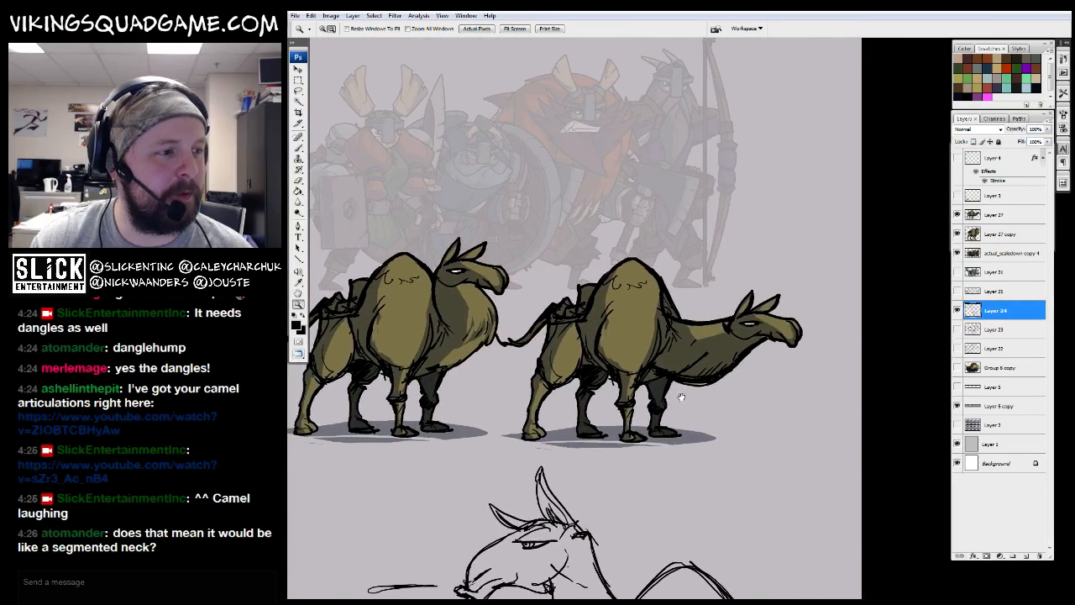
pyautogui.click(703, 367)
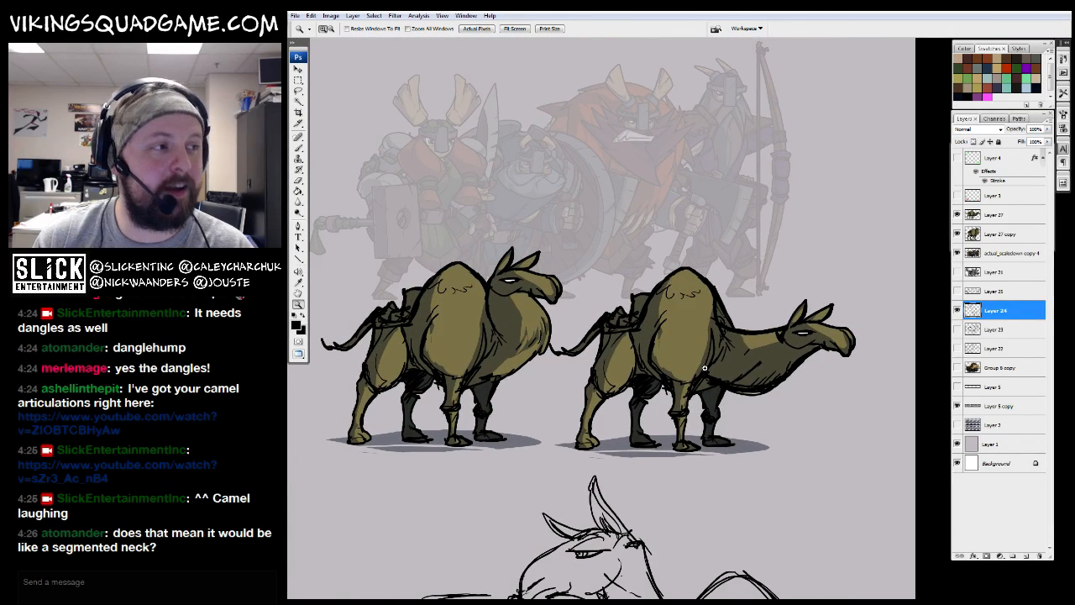
pyautogui.moveTo(704, 367); pyautogui.dragTo(692, 360)
pyautogui.moveTo(632, 375)
pyautogui.mouseDown()
pyautogui.moveTo(581, 371)
pyautogui.moveTo(580, 403)
pyautogui.mouseUp()
# Add an empty layer above the rough sketch and reduce the upright-necked camel's layer opacity to 52%
pyautogui.press('b')
pyautogui.click(1025, 556)
pyautogui.moveTo(731, 455); pyautogui.dragTo(812, 460)
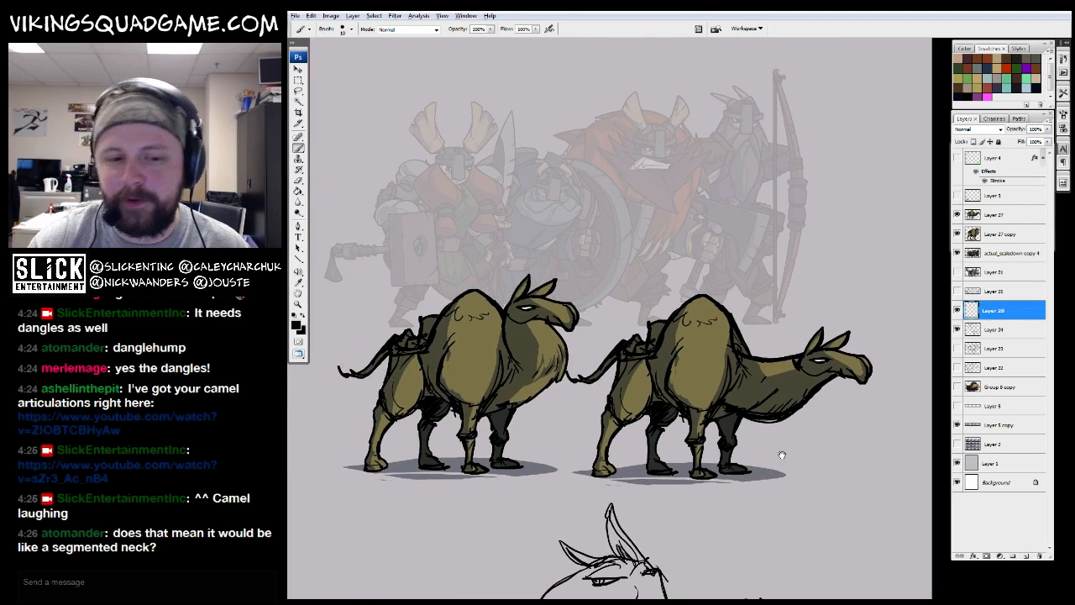
pyautogui.press('z')
pyautogui.moveTo(395, 273); pyautogui.dragTo(699, 496)
pyautogui.moveTo(558, 444); pyautogui.dragTo(672, 432)
pyautogui.click(957, 235)
pyautogui.click(957, 234)
pyautogui.click(1002, 234)
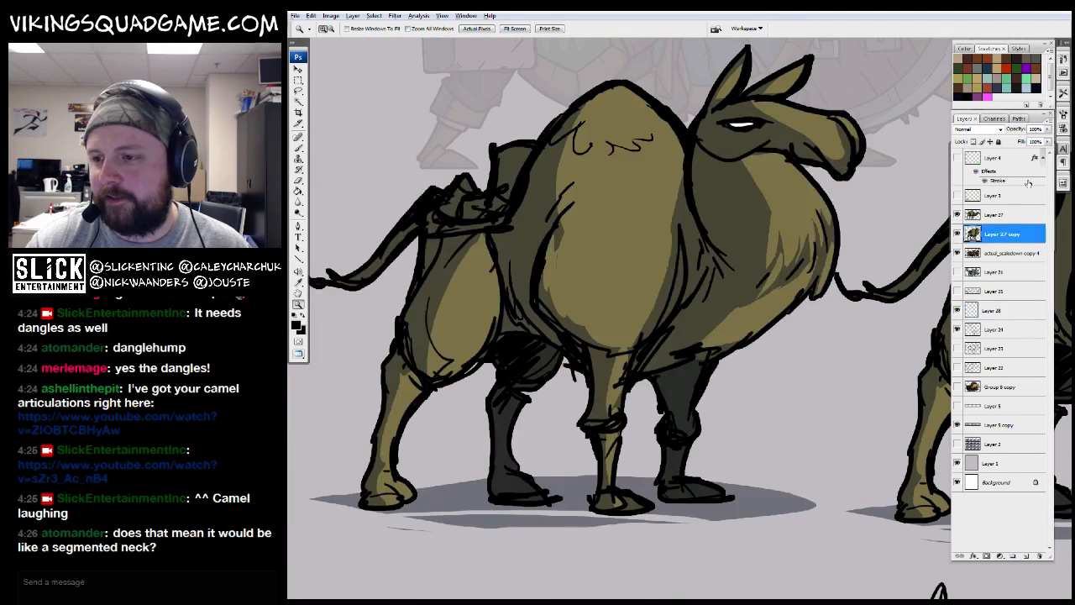
pyautogui.moveTo(1037, 138); pyautogui.dragTo(1023, 140)
pyautogui.moveTo(818, 238); pyautogui.dragTo(700, 377)
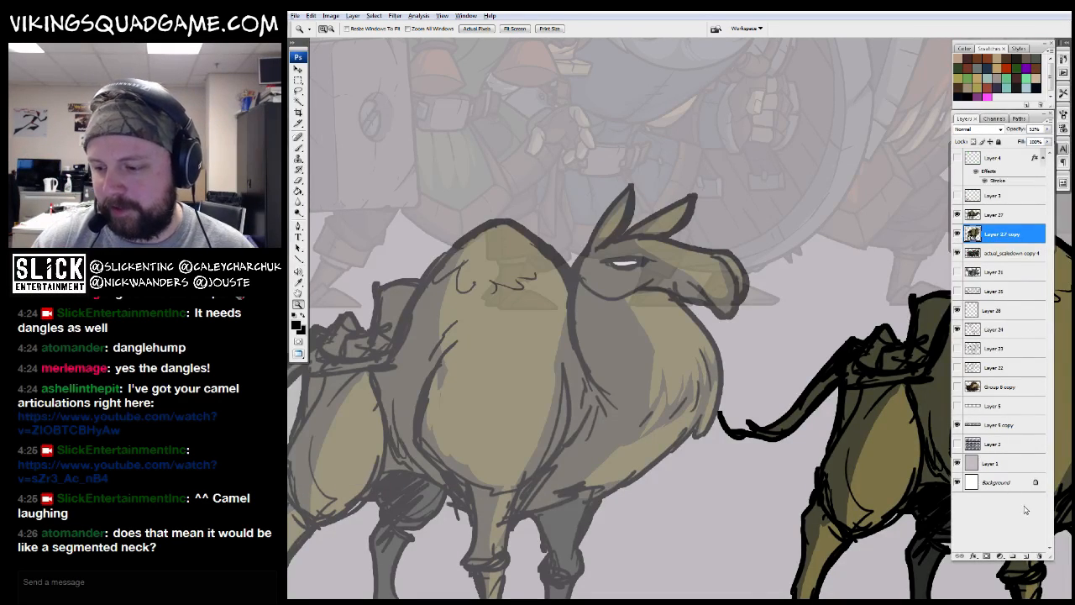
# On a new layer over the faded camel, sketch outlines of two neck segments and the head with cross-marked pivot points
pyautogui.click(1025, 557)
pyautogui.moveTo(699, 384); pyautogui.dragTo(702, 367)
pyautogui.press('b')
pyautogui.moveTo(658, 413); pyautogui.dragTo(674, 415)
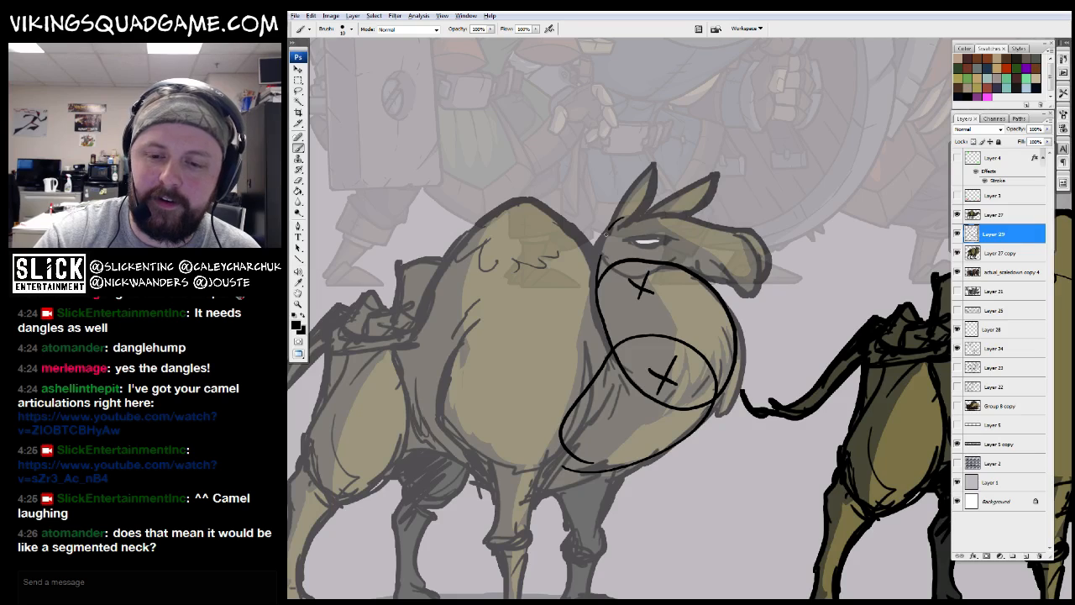
pyautogui.moveTo(634, 234); pyautogui.dragTo(654, 252)
pyautogui.press('z')
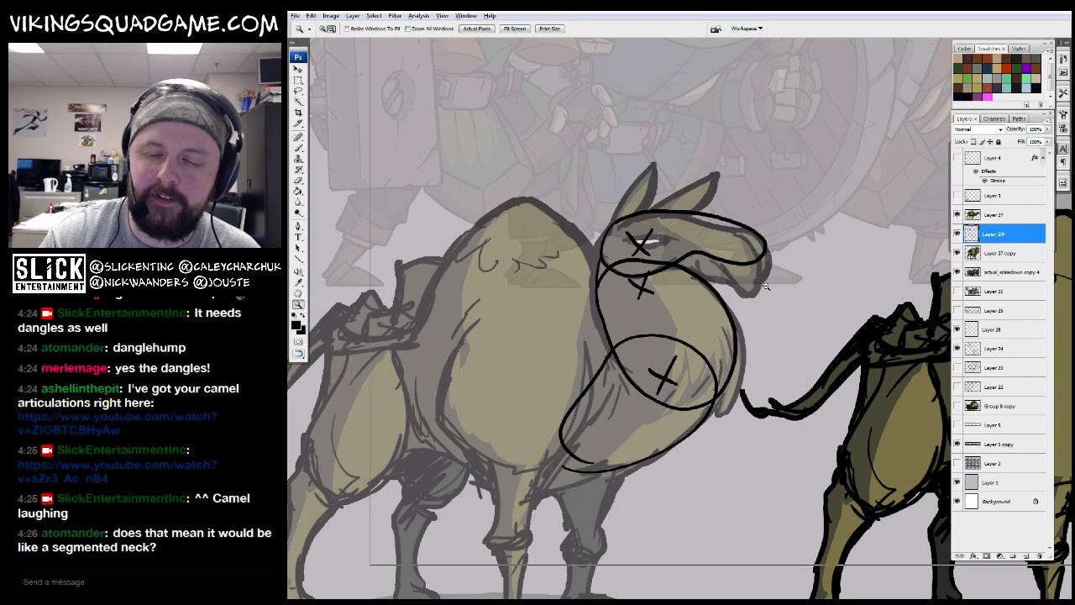
# Delete the sketched neck segments, head outline and pivot crosses from the overlay layer and clear the selection
pyautogui.keyDown('alt'); pyautogui.click(800, 344); pyautogui.keyUp('alt')
pyautogui.keyDown('alt'); pyautogui.click(802, 346); pyautogui.keyUp('alt')
pyautogui.moveTo(826, 418)
pyautogui.mouseDown()
pyautogui.moveTo(475, 403)
pyautogui.moveTo(580, 404)
pyautogui.moveTo(635, 423)
pyautogui.mouseUp()
pyautogui.press('b')
pyautogui.hotkey('ctrl', 'alt', 'z')
pyautogui.press('Delete')
pyautogui.moveTo(651, 237)
pyautogui.mouseDown()
pyautogui.moveTo(546, 451)
pyautogui.moveTo(572, 491)
pyautogui.mouseUp()
pyautogui.hotkey('ctrl', 'd')
# Check which layer holds each camel and set the upright-necked camel's layer opacity back to 100%
pyautogui.press('z')
pyautogui.keyDown('alt'); pyautogui.click(739, 334); pyautogui.keyUp('alt')
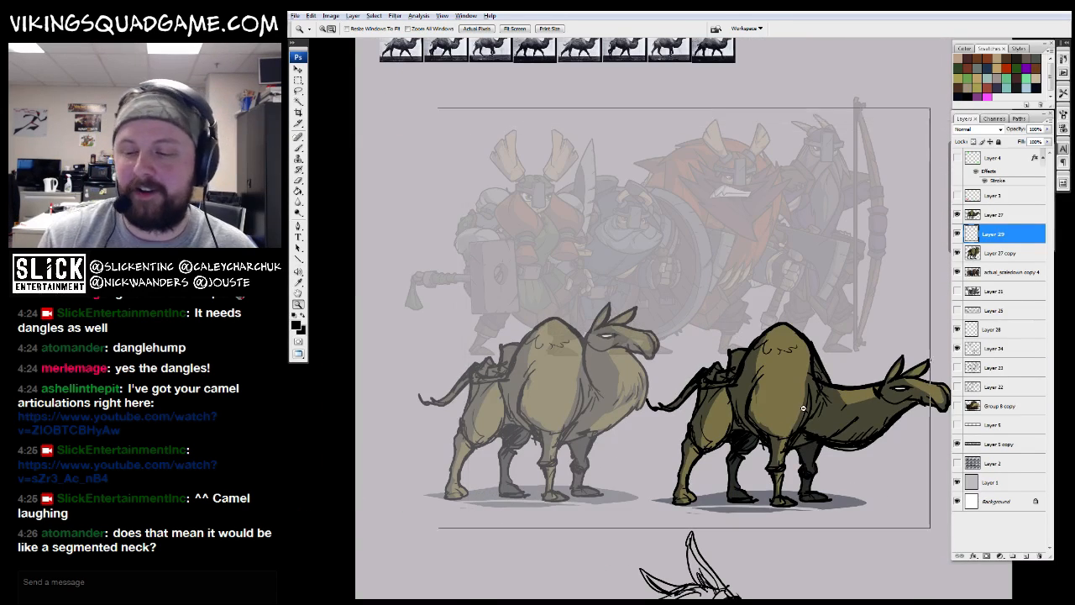
pyautogui.keyDown('alt'); pyautogui.click(802, 408); pyautogui.keyUp('alt')
pyautogui.moveTo(803, 408); pyautogui.dragTo(767, 392)
pyautogui.click(958, 215)
pyautogui.click(957, 215)
pyautogui.click(965, 216)
pyautogui.moveTo(899, 277); pyautogui.dragTo(901, 259)
pyautogui.click(962, 253)
pyautogui.click(956, 253)
pyautogui.click(956, 253)
pyautogui.click(1047, 139)
# Lasso the upright-necked camel and compare it with the long-necked version and the lineup
pyautogui.moveTo(747, 468); pyautogui.dragTo(749, 428)
pyautogui.keyDown('alt'); pyautogui.click(744, 422); pyautogui.keyUp('alt')
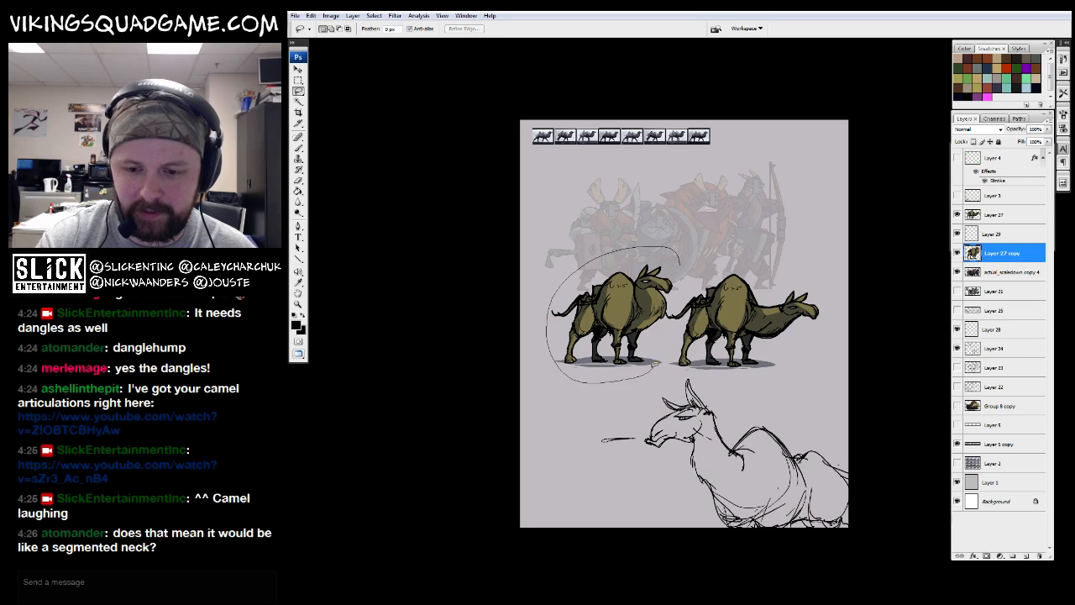
pyautogui.moveTo(738, 241); pyautogui.dragTo(501, 379)
pyautogui.moveTo(777, 265); pyautogui.dragTo(685, 296)
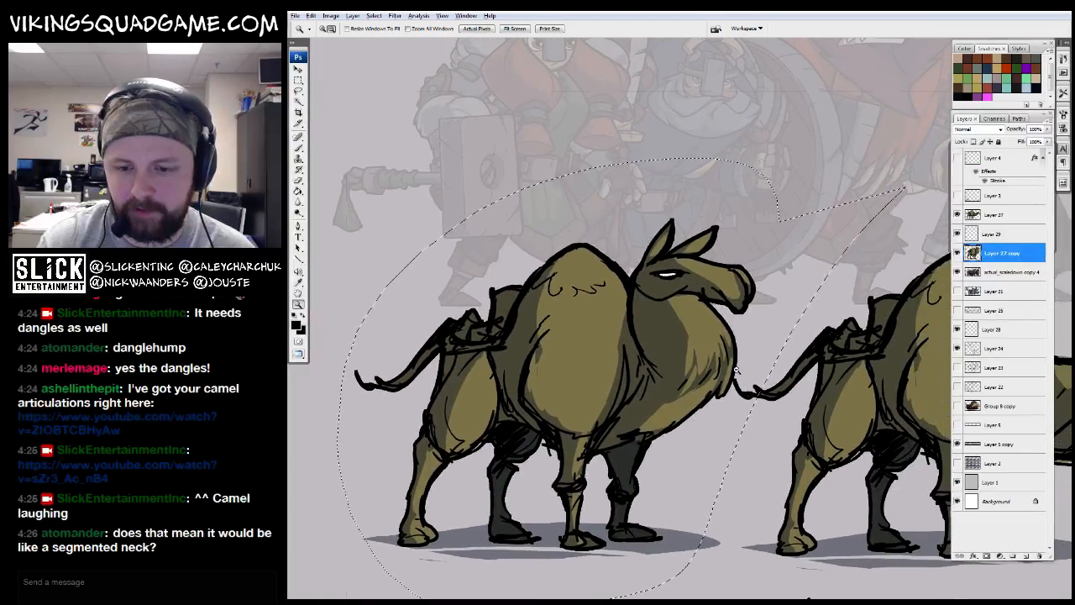
pyautogui.keyDown('alt'); pyautogui.click(682, 295); pyautogui.keyUp('alt')
pyautogui.moveTo(819, 311); pyautogui.dragTo(721, 485)
pyautogui.keyDown('alt'); pyautogui.click(713, 418); pyautogui.keyUp('alt')
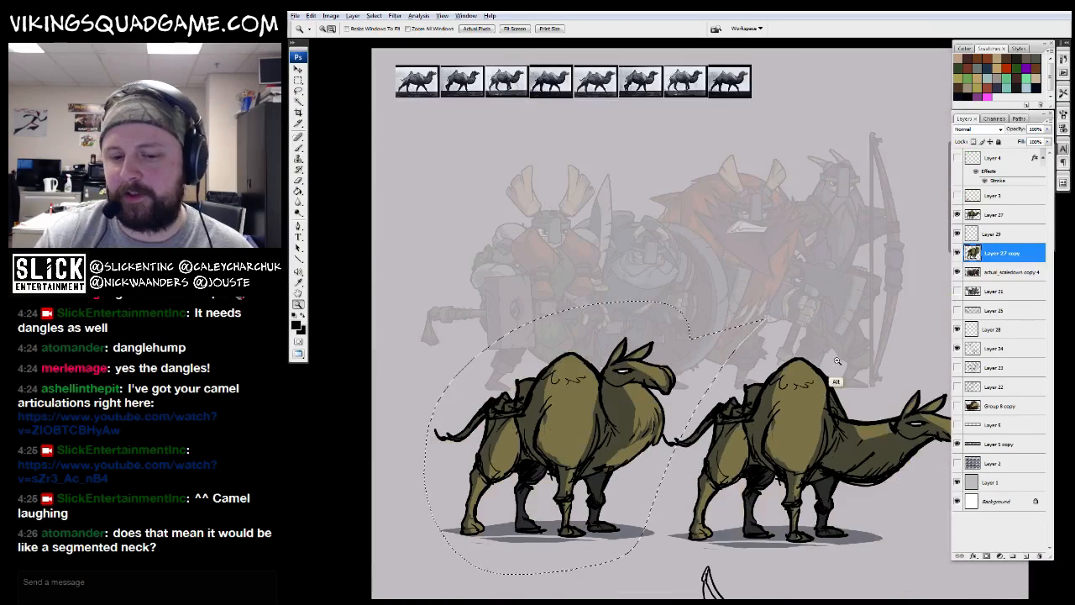
pyautogui.keyDown('alt'); pyautogui.click(687, 392); pyautogui.keyUp('alt')
pyautogui.moveTo(688, 391); pyautogui.dragTo(700, 485)
pyautogui.keyDown('alt'); pyautogui.click(763, 454); pyautogui.keyUp('alt')
pyautogui.moveTo(765, 453); pyautogui.dragTo(705, 436)
# Toggle the upright-necked camel and faded lineup layers to check them, and clear the lasso selection
pyautogui.click(956, 252)
pyautogui.click(956, 253)
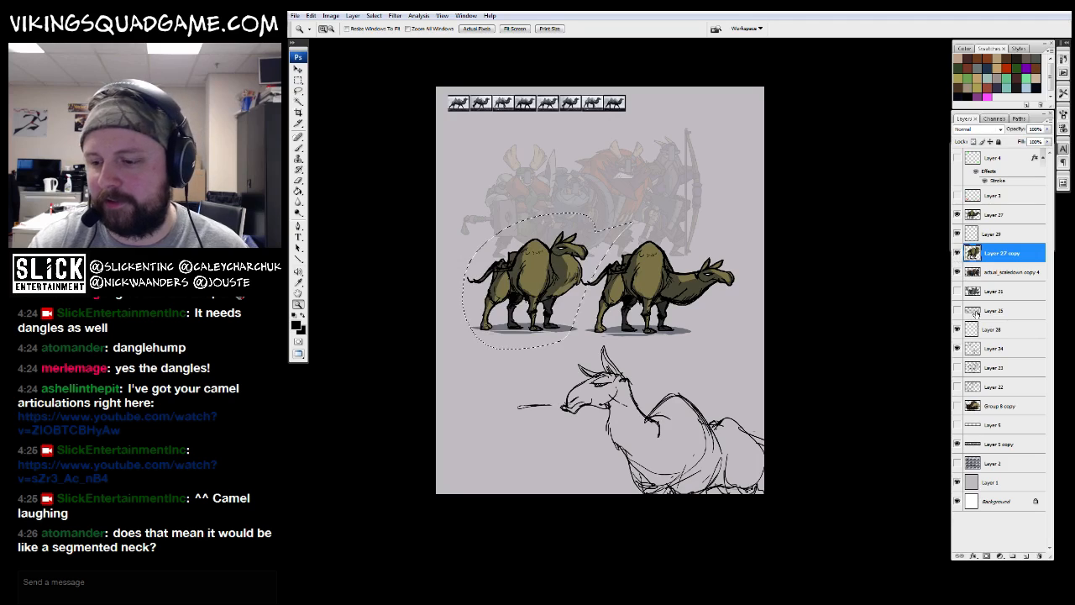
pyautogui.click(957, 274)
pyautogui.click(958, 274)
pyautogui.hotkey('ctrl', 'd')
pyautogui.moveTo(818, 291); pyautogui.dragTo(838, 333)
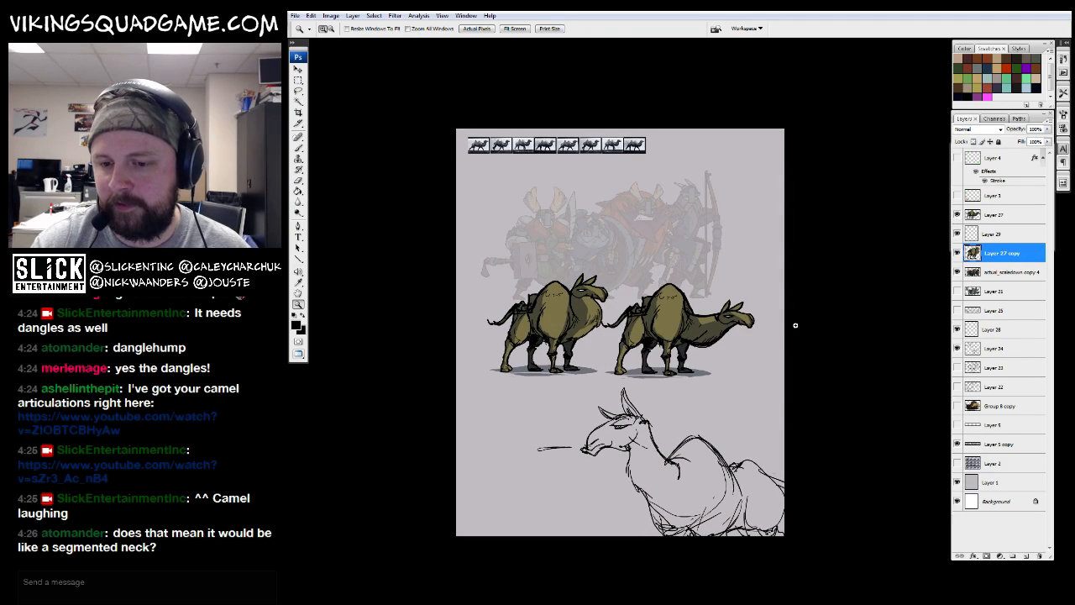
# Move the long-necked camel below the upright-necked one and hide the rough black camel sketch
pyautogui.click(984, 215)
pyautogui.moveTo(849, 369)
pyautogui.mouseDown()
pyautogui.moveTo(762, 477)
pyautogui.moveTo(716, 452)
pyautogui.moveTo(737, 444)
pyautogui.moveTo(737, 429)
pyautogui.moveTo(715, 421)
pyautogui.mouseUp()
pyautogui.press('z')
pyautogui.moveTo(706, 335); pyautogui.dragTo(609, 420)
pyautogui.press('b')
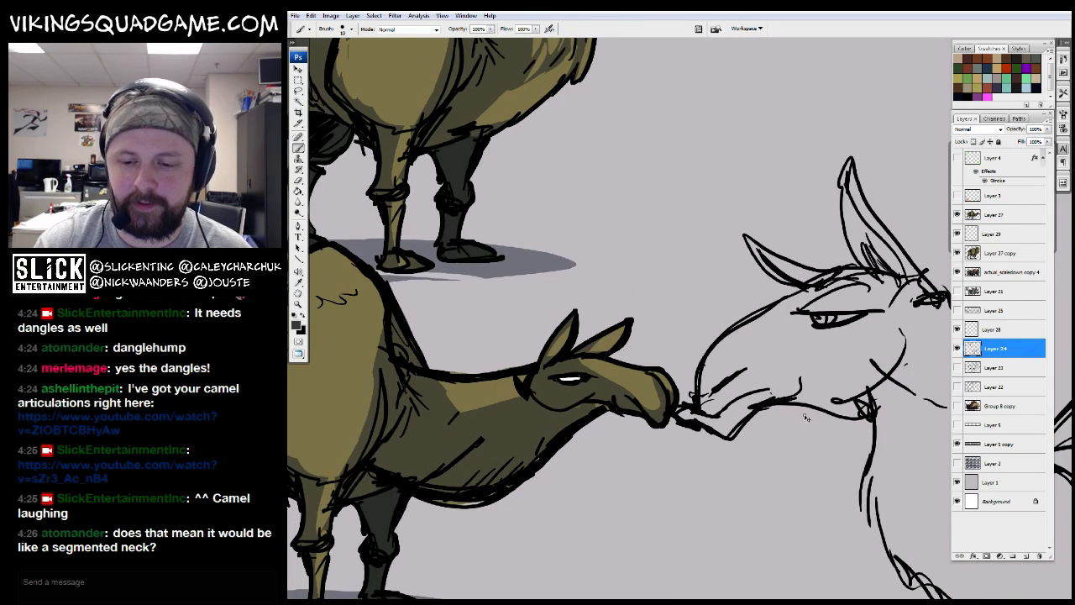
pyautogui.click(956, 348)
# Move the upright-necked camel up toward the lineup and the long-necked camel farther down the canvas
pyautogui.press('z')
pyautogui.keyDown('alt'); pyautogui.click(818, 319); pyautogui.keyUp('alt')
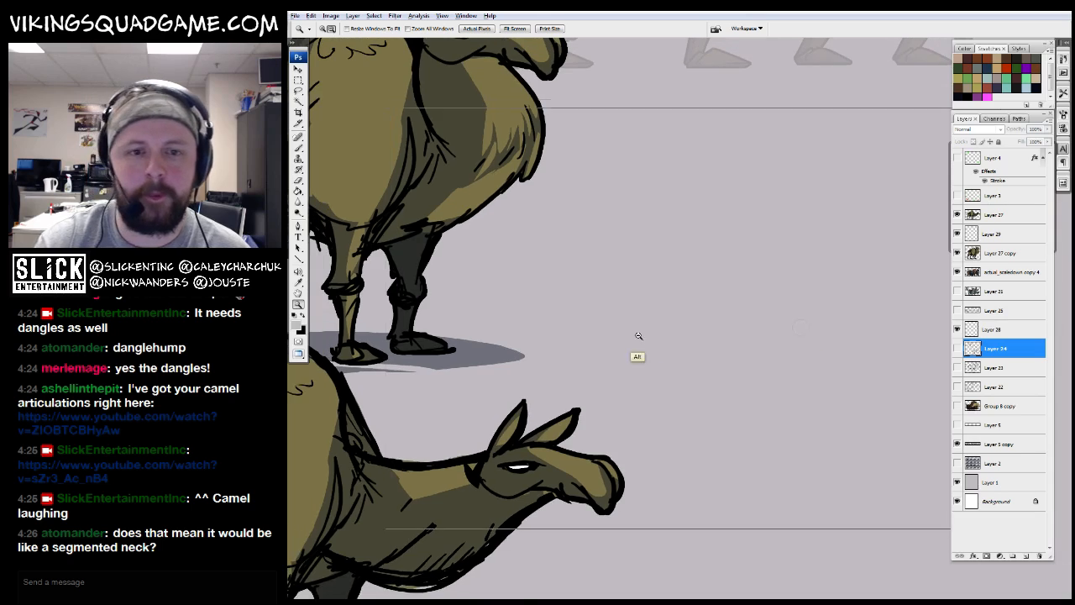
pyautogui.keyDown('alt'); pyautogui.click(658, 328); pyautogui.keyUp('alt')
pyautogui.moveTo(720, 406); pyautogui.dragTo(700, 374)
pyautogui.click(989, 256)
pyautogui.click(957, 253)
pyautogui.click(956, 252)
pyautogui.press('v')
pyautogui.moveTo(602, 407); pyautogui.dragTo(743, 294)
pyautogui.click(993, 215)
pyautogui.moveTo(664, 257); pyautogui.dragTo(607, 571)
# Place the upright-necked camel in front of the middle of the faded character lineup
pyautogui.click(989, 252)
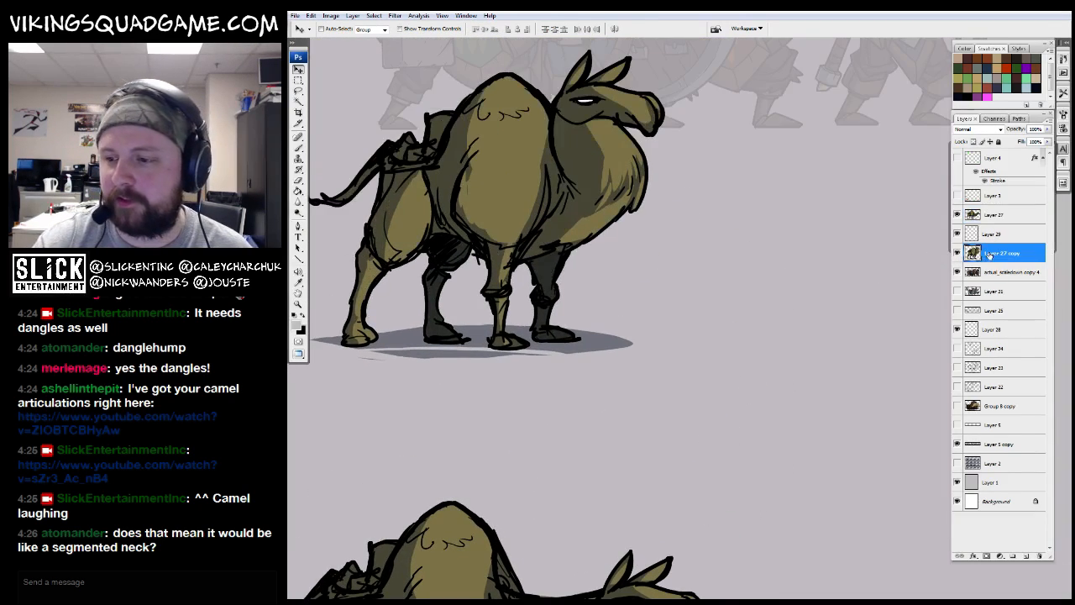
pyautogui.moveTo(704, 216); pyautogui.dragTo(605, 454)
pyautogui.press('z')
pyautogui.keyDown('alt'); pyautogui.click(605, 455); pyautogui.keyUp('alt')
pyautogui.moveTo(644, 384); pyautogui.dragTo(804, 305)
pyautogui.keyDown('alt'); pyautogui.click(804, 305); pyautogui.keyUp('alt')
pyautogui.press('v')
pyautogui.moveTo(653, 355); pyautogui.dragTo(728, 301)
pyautogui.moveTo(741, 319); pyautogui.dragTo(713, 347)
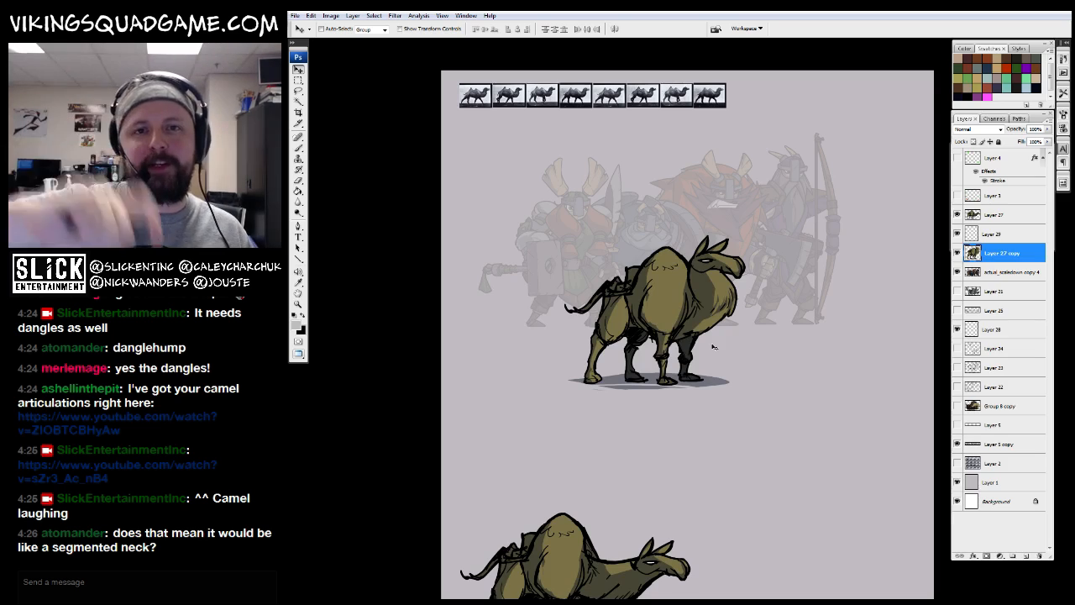
pyautogui.moveTo(693, 320); pyautogui.dragTo(689, 317)
# Try sketching a small circle on a stem behind the camel on a new layer, and delete that layer
pyautogui.press('b')
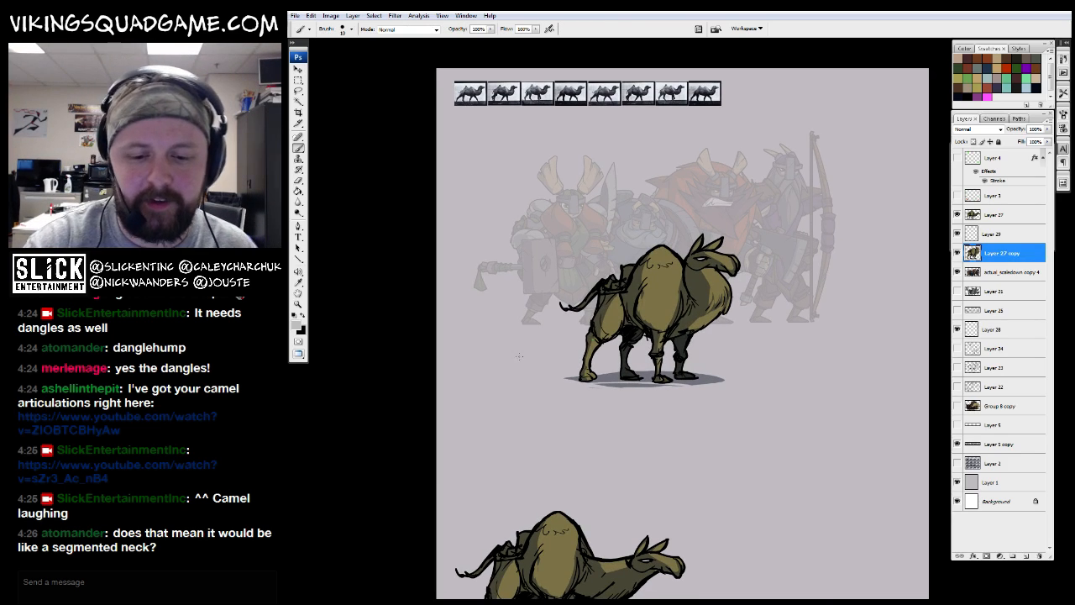
pyautogui.click(1024, 556)
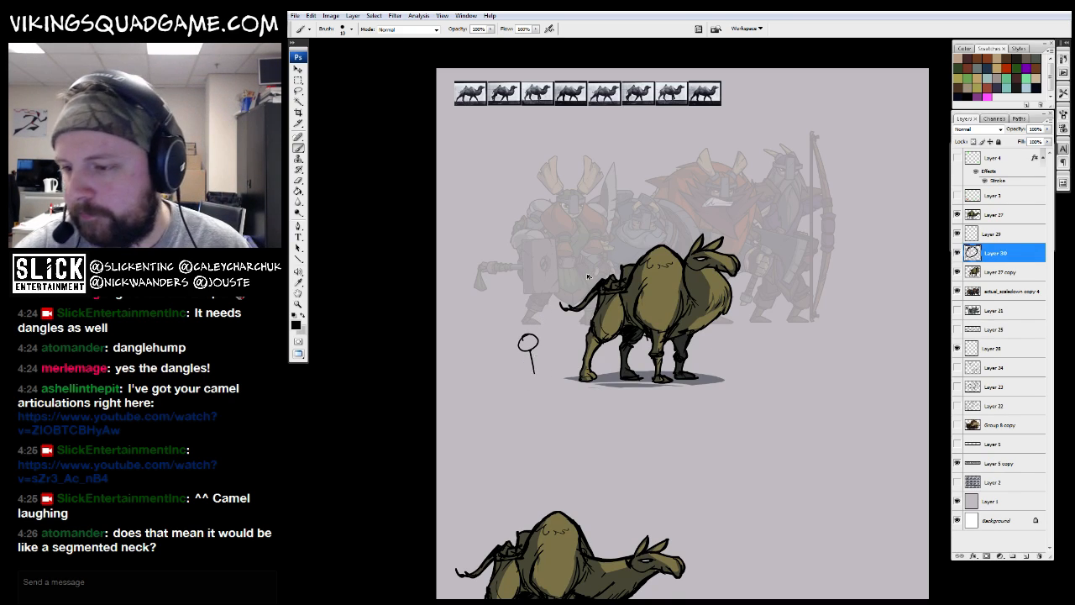
pyautogui.press('Delete')
# Reduce the upright-necked camel's layer opacity to 30% as a faint drawing guide
pyautogui.scroll(-2, 732, 384)
pyautogui.moveTo(754, 295)
pyautogui.mouseDown()
pyautogui.moveTo(753, 281)
pyautogui.moveTo(770, 298)
pyautogui.mouseUp()
pyautogui.press('z')
pyautogui.click(677, 285)
pyautogui.click(677, 285)
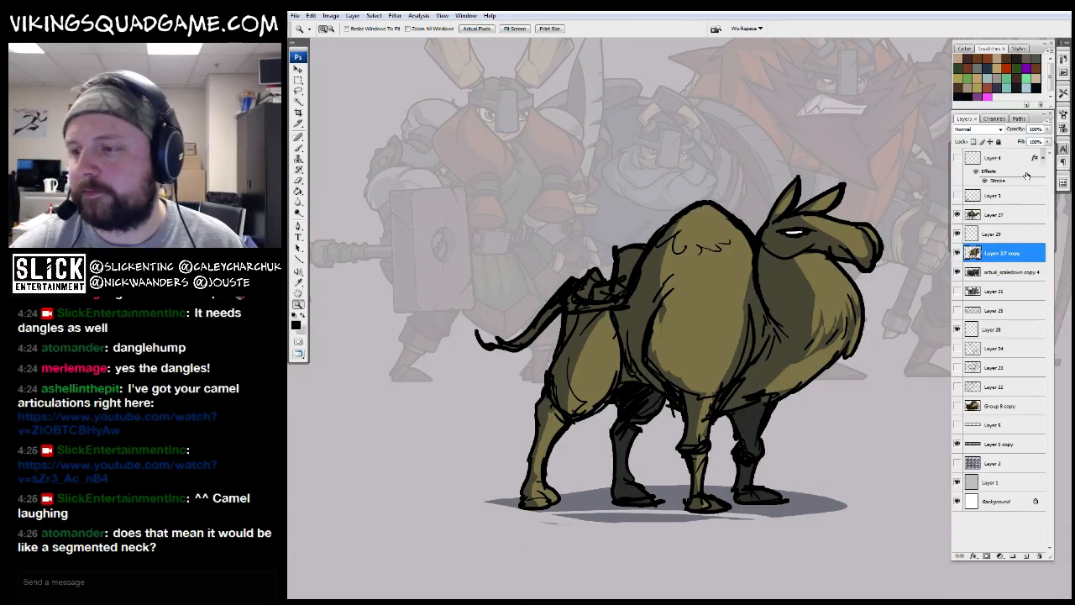
pyautogui.moveTo(1049, 134); pyautogui.dragTo(1013, 141)
pyautogui.moveTo(753, 288); pyautogui.dragTo(654, 298)
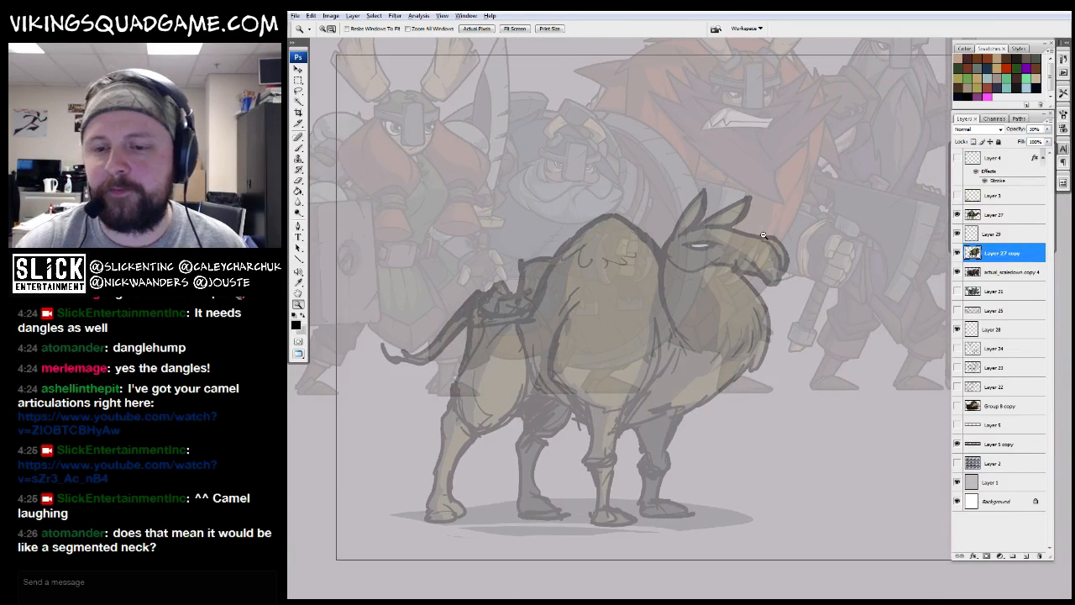
pyautogui.keyDown('alt'); pyautogui.click(764, 236); pyautogui.keyUp('alt')
pyautogui.moveTo(650, 466); pyautogui.dragTo(373, 476)
# Add a new empty layer above Layer 29 for inking the camel's head over the faded guide
pyautogui.press('b')
pyautogui.hotkey('ctrl', '0')
pyautogui.click(994, 234)
pyautogui.moveTo(519, 387); pyautogui.dragTo(622, 333)
pyautogui.press('z')
pyautogui.click(622, 333)
pyautogui.keyDown('alt'); pyautogui.click(745, 287); pyautogui.keyUp('alt')
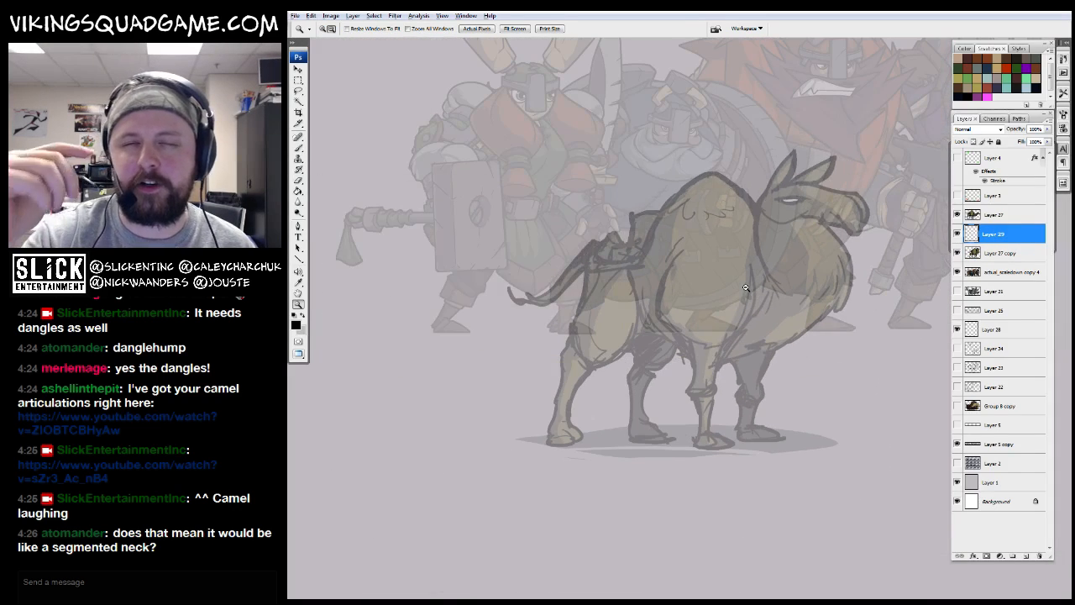
pyautogui.keyDown('alt'); pyautogui.click(718, 287); pyautogui.keyUp('alt')
pyautogui.moveTo(738, 323); pyautogui.dragTo(681, 329)
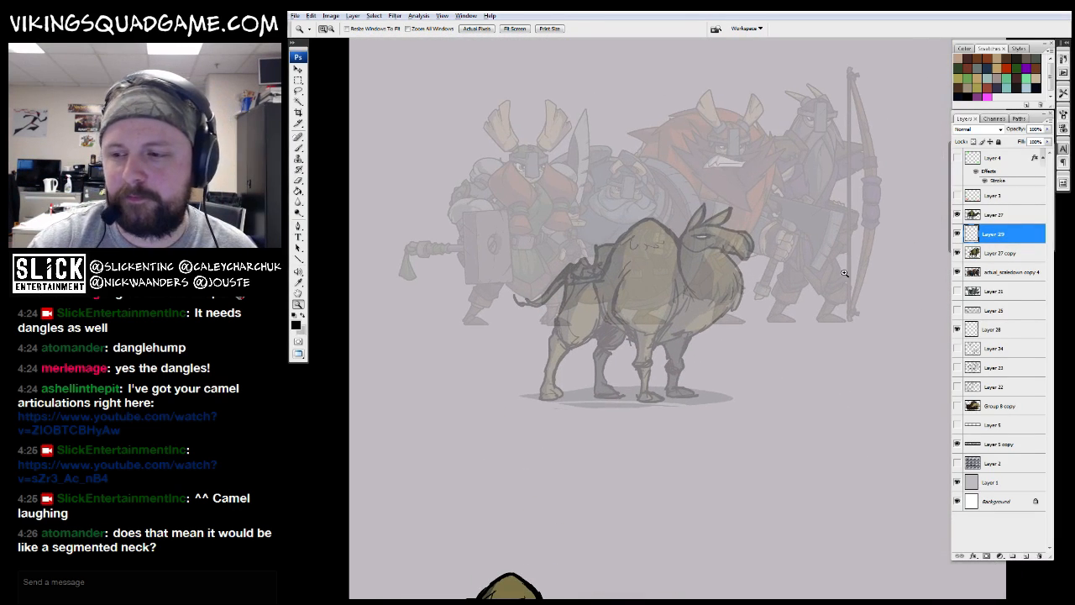
pyautogui.click(1025, 556)
# Set up a small brush with black as the foreground colour for the line work
pyautogui.click(668, 289)
pyautogui.click(667, 289)
pyautogui.moveTo(610, 414); pyautogui.dragTo(549, 402)
pyautogui.press('b')
pyautogui.rightClick(674, 339)
pyautogui.moveTo(779, 428); pyautogui.dragTo(777, 499)
pyautogui.click(725, 503)
pyautogui.moveTo(475, 389); pyautogui.dragTo(563, 383)
pyautogui.click(295, 324)
pyautogui.press('Return')
pyautogui.moveTo(906, 267)
pyautogui.mouseDown()
pyautogui.moveTo(732, 180)
pyautogui.moveTo(743, 173)
pyautogui.mouseUp()
pyautogui.scroll(1, 834, 293)
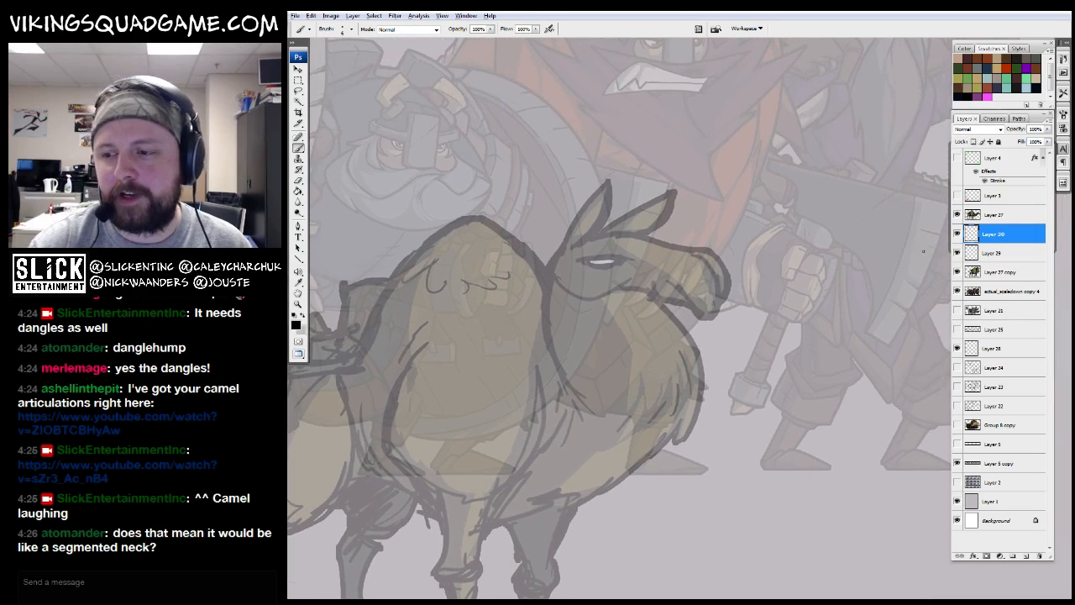
# Ink the top of the camel's head from the back of the skull forward to a pointed brow tuft
pyautogui.moveTo(636, 359); pyautogui.dragTo(655, 397)
pyautogui.keyDown('ctrl'); pyautogui.click(687, 305); pyautogui.keyUp('ctrl')
pyautogui.moveTo(778, 436); pyautogui.dragTo(746, 376)
pyautogui.moveTo(658, 367); pyautogui.dragTo(785, 337)
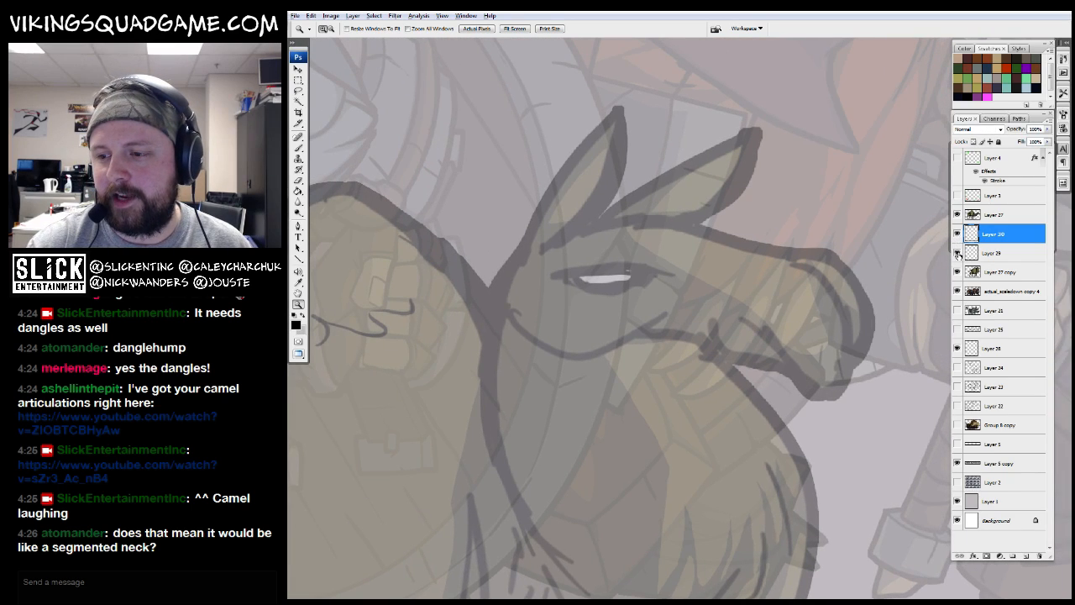
pyautogui.click(956, 235)
pyautogui.moveTo(725, 338); pyautogui.dragTo(745, 318)
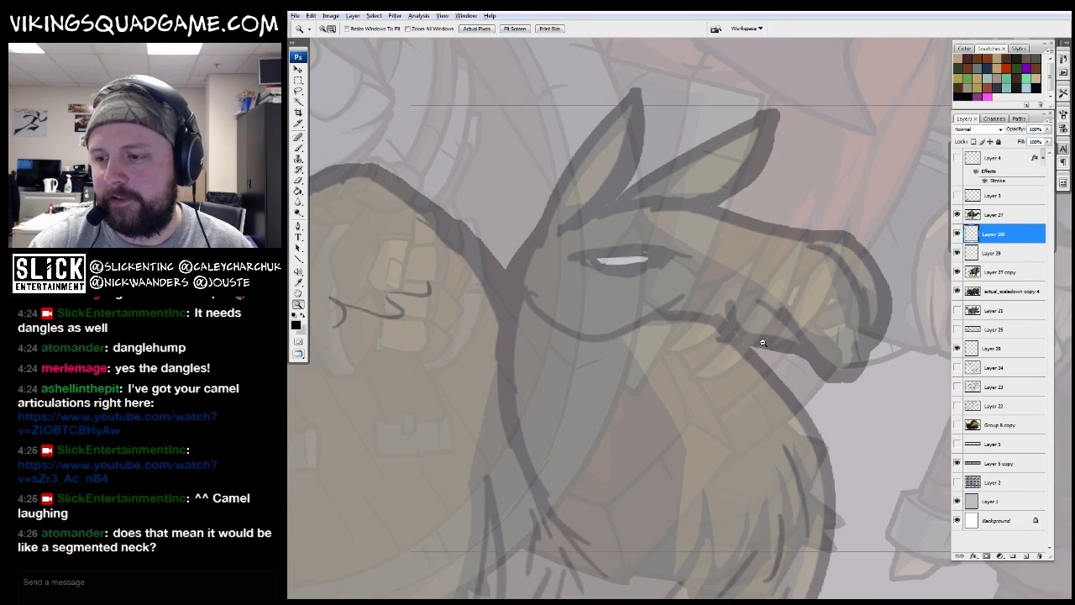
pyautogui.keyDown('alt'); pyautogui.click(763, 342); pyautogui.keyUp('alt')
pyautogui.moveTo(808, 434); pyautogui.dragTo(768, 421)
pyautogui.click(667, 277)
pyautogui.moveTo(667, 375); pyautogui.dragTo(684, 394)
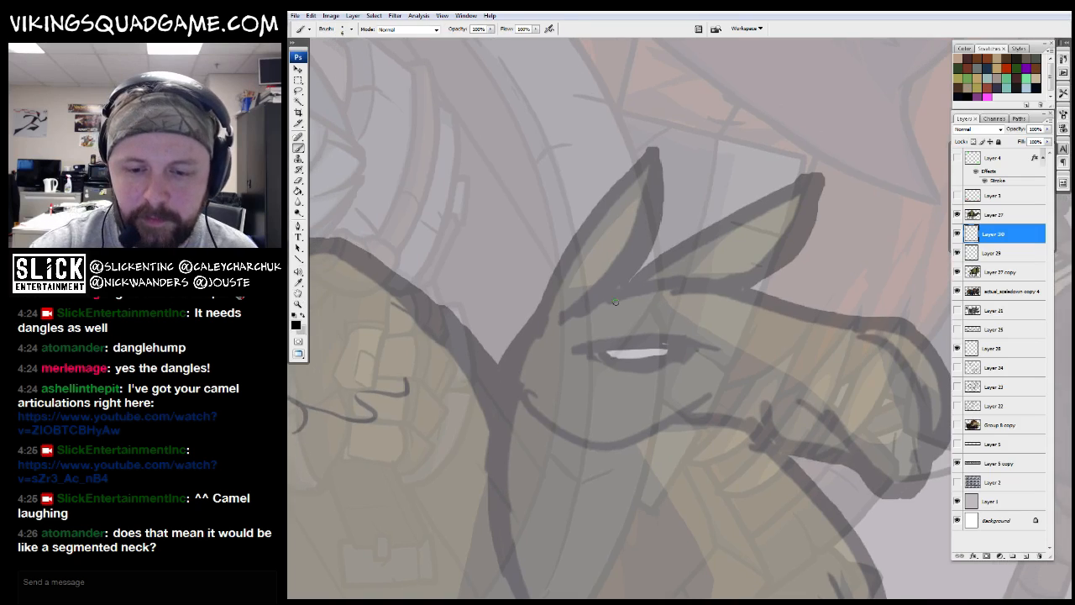
pyautogui.click(647, 337)
pyautogui.moveTo(713, 352); pyautogui.dragTo(613, 371)
pyautogui.moveTo(749, 179); pyautogui.dragTo(689, 180)
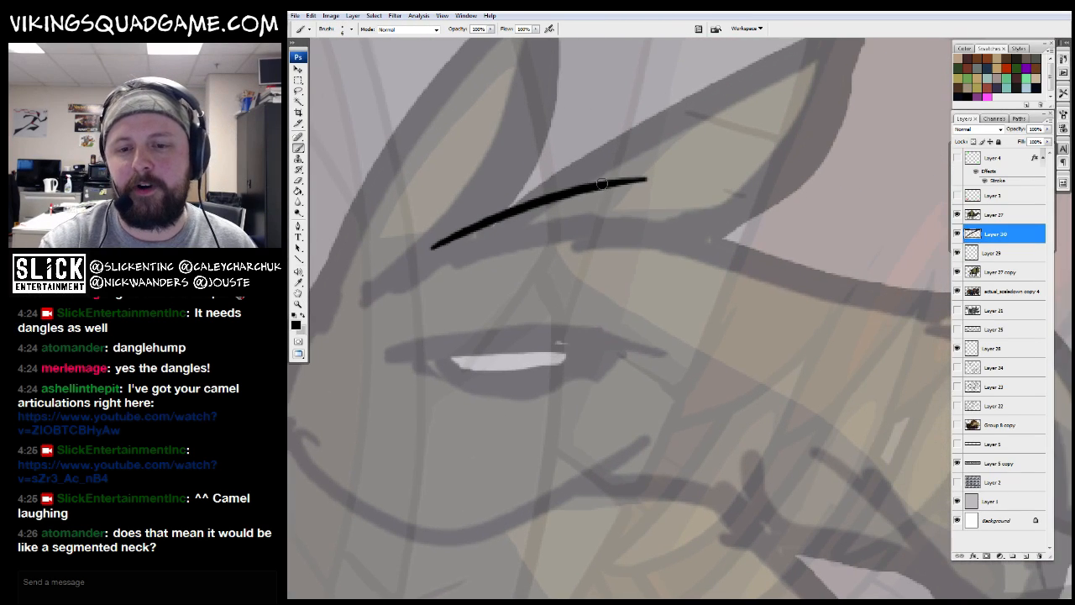
pyautogui.moveTo(635, 230)
pyautogui.mouseDown()
pyautogui.moveTo(593, 171)
pyautogui.moveTo(677, 180)
pyautogui.mouseUp()
pyautogui.moveTo(617, 222)
pyautogui.mouseDown()
pyautogui.moveTo(757, 233)
pyautogui.moveTo(788, 222)
pyautogui.moveTo(764, 219)
pyautogui.mouseUp()
pyautogui.keyDown('alt'); pyautogui.click(686, 276); pyautogui.keyUp('alt')
pyautogui.moveTo(640, 166); pyautogui.dragTo(519, 232)
pyautogui.moveTo(523, 292); pyautogui.dragTo(443, 219)
pyautogui.moveTo(449, 150); pyautogui.dragTo(421, 180)
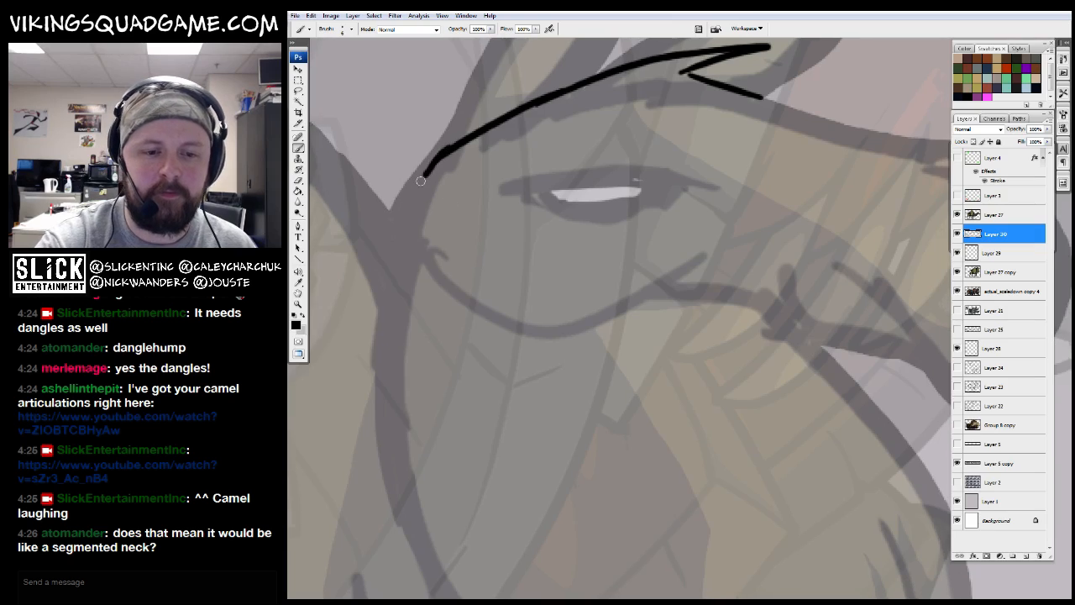
# Ink the rounded jaw with its cheek line, the throat edge and the short stroke at the mouth corner
pyautogui.moveTo(554, 341); pyautogui.dragTo(741, 264)
pyautogui.moveTo(777, 257); pyautogui.dragTo(609, 231)
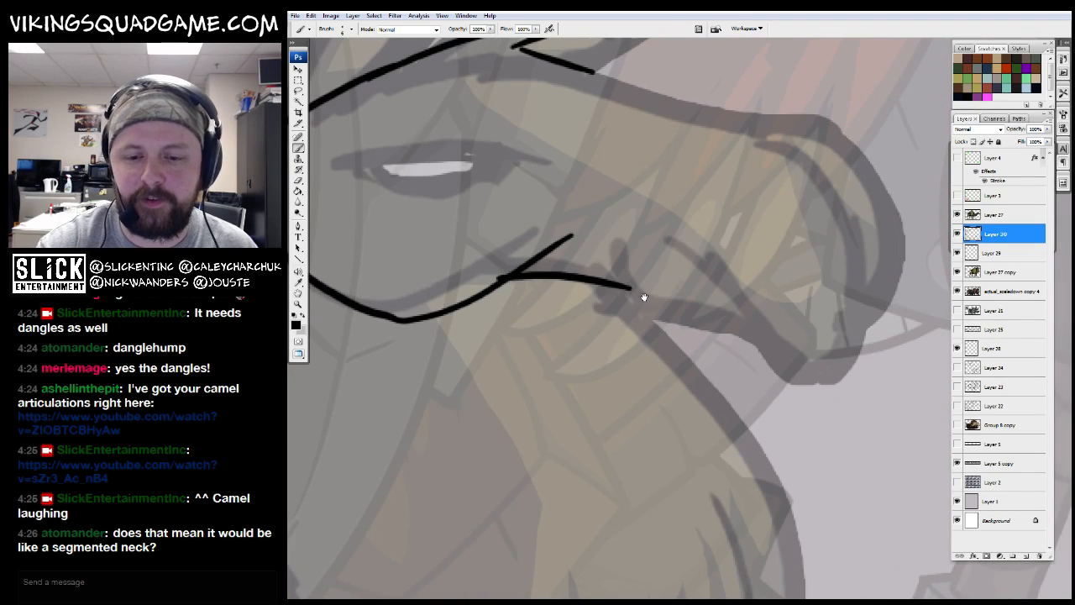
pyautogui.moveTo(644, 297); pyautogui.dragTo(579, 307)
pyautogui.press('e')
pyautogui.press('b')
pyautogui.moveTo(724, 260)
pyautogui.mouseDown()
pyautogui.moveTo(756, 247)
pyautogui.moveTo(702, 235)
pyautogui.mouseUp()
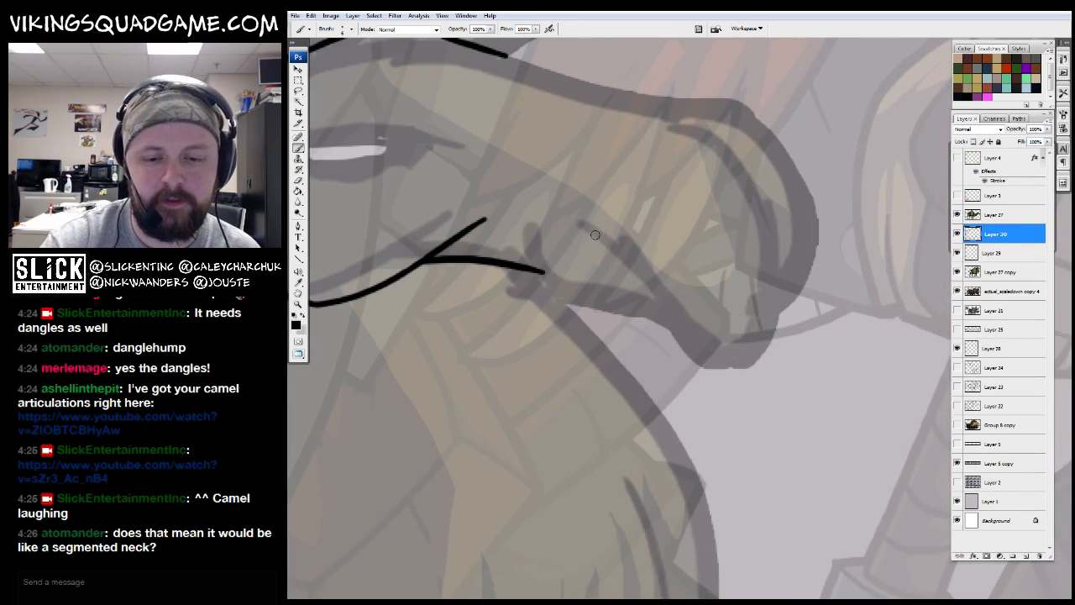
pyautogui.moveTo(570, 300); pyautogui.dragTo(575, 304)
pyautogui.moveTo(643, 291)
pyautogui.mouseDown()
pyautogui.moveTo(799, 412)
pyautogui.moveTo(722, 452)
pyautogui.mouseUp()
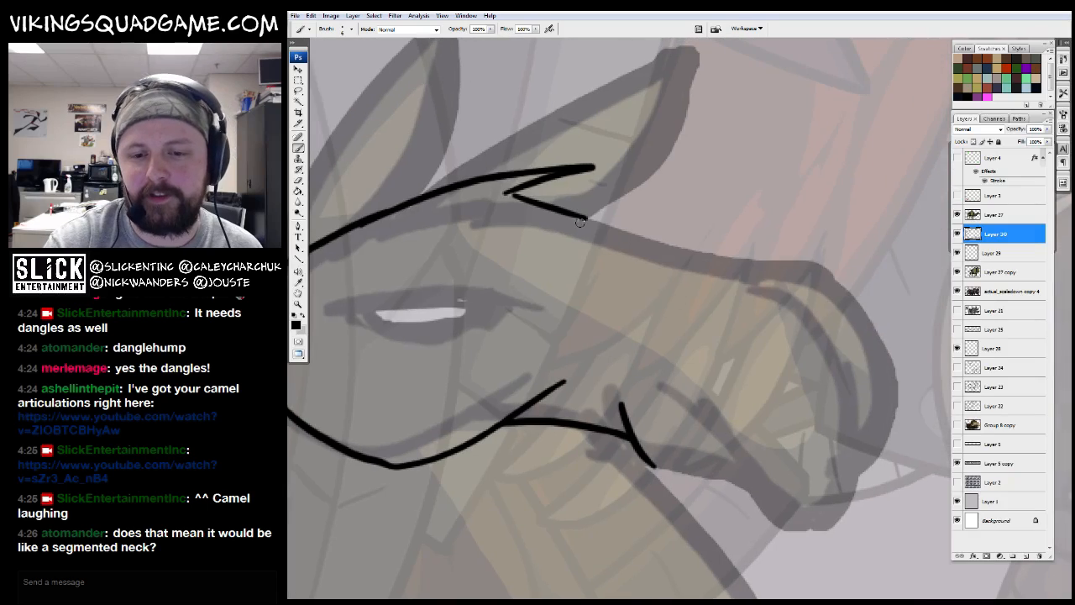
# Ink the bridge of the nose down around the snout with a parallel inner curve, erasing the stray mark near the lip
pyautogui.moveTo(708, 259); pyautogui.dragTo(770, 267)
pyautogui.moveTo(770, 267)
pyautogui.mouseDown()
pyautogui.moveTo(643, 224)
pyautogui.moveTo(804, 393)
pyautogui.mouseUp()
pyautogui.moveTo(766, 413); pyautogui.dragTo(806, 379)
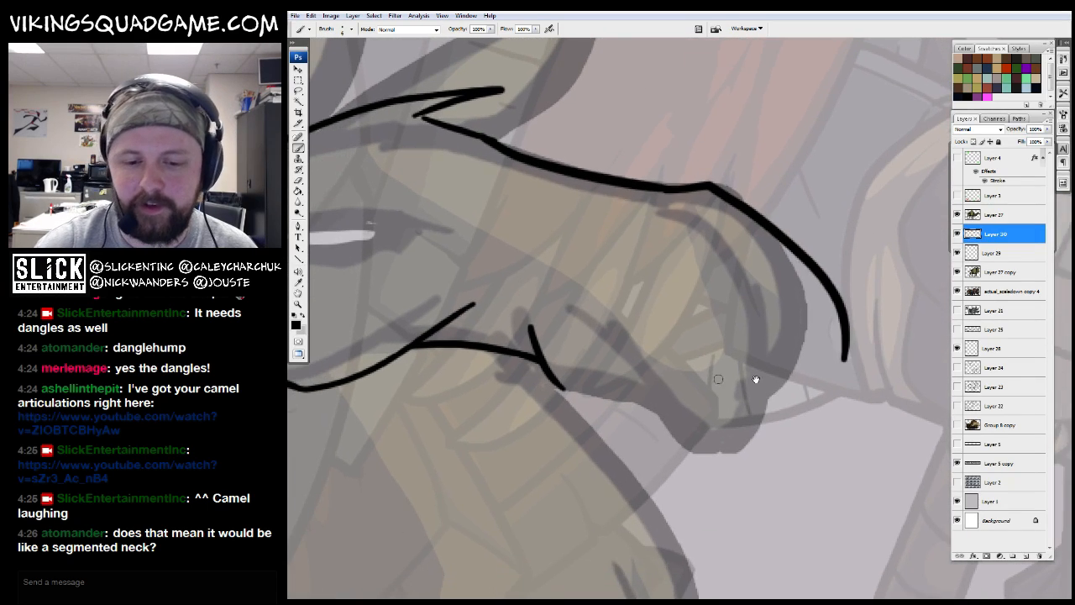
pyautogui.moveTo(689, 218); pyautogui.dragTo(784, 376)
pyautogui.moveTo(787, 391)
pyautogui.mouseDown()
pyautogui.moveTo(802, 402)
pyautogui.moveTo(743, 400)
pyautogui.mouseUp()
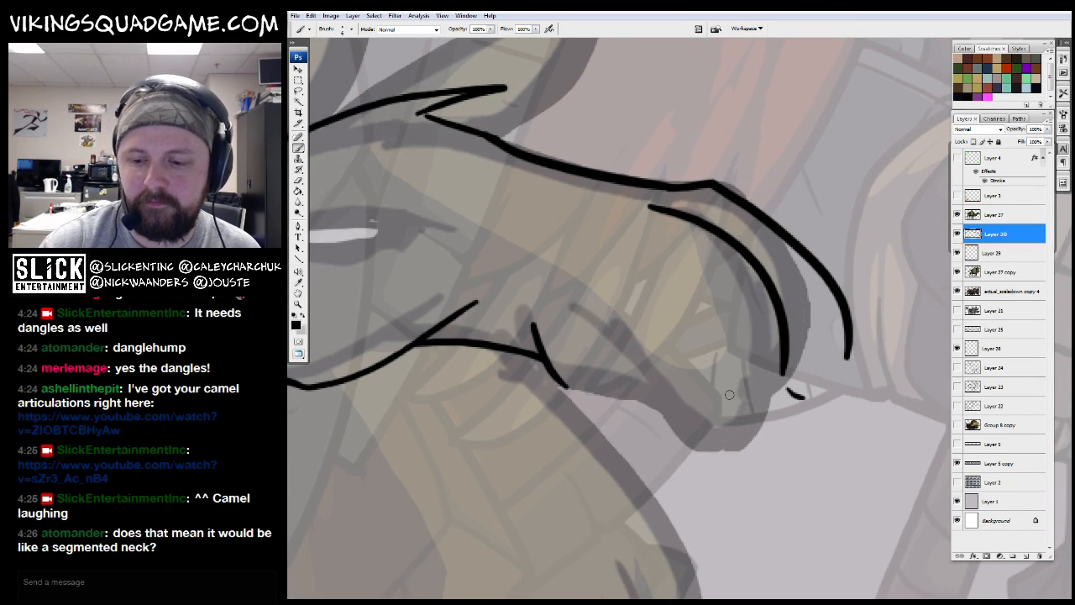
pyautogui.press('e')
pyautogui.moveTo(861, 402); pyautogui.dragTo(888, 404)
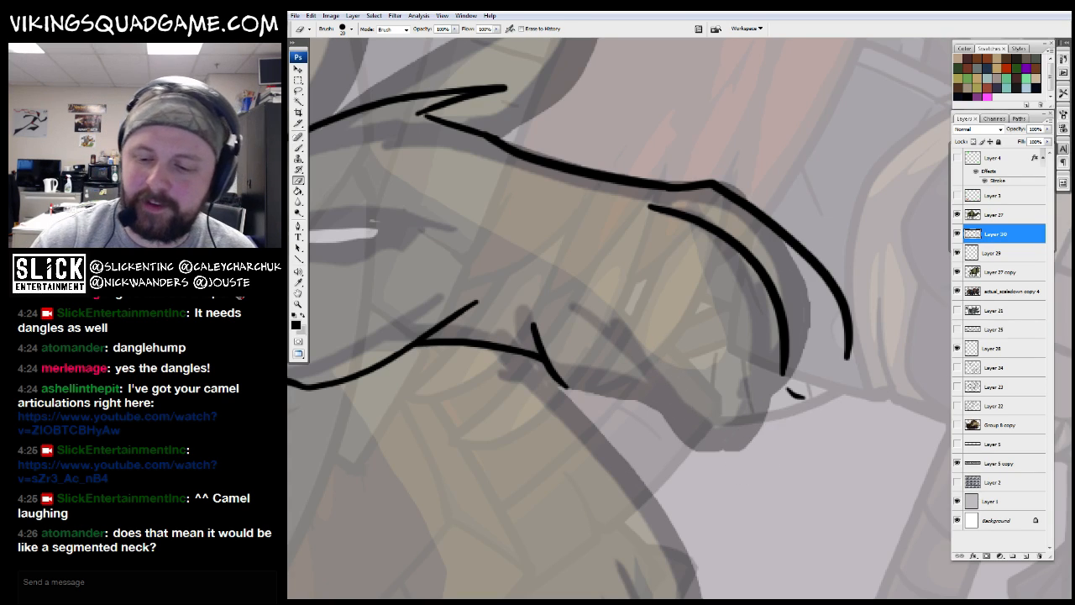
pyautogui.moveTo(787, 400); pyautogui.dragTo(802, 393)
pyautogui.press('b')
pyautogui.moveTo(762, 366); pyautogui.dragTo(778, 377)
# Ink the half-closed eye with a flat upper lid and a thick curved lower lid
pyautogui.moveTo(500, 298)
pyautogui.mouseDown()
pyautogui.moveTo(724, 303)
pyautogui.moveTo(781, 331)
pyautogui.mouseUp()
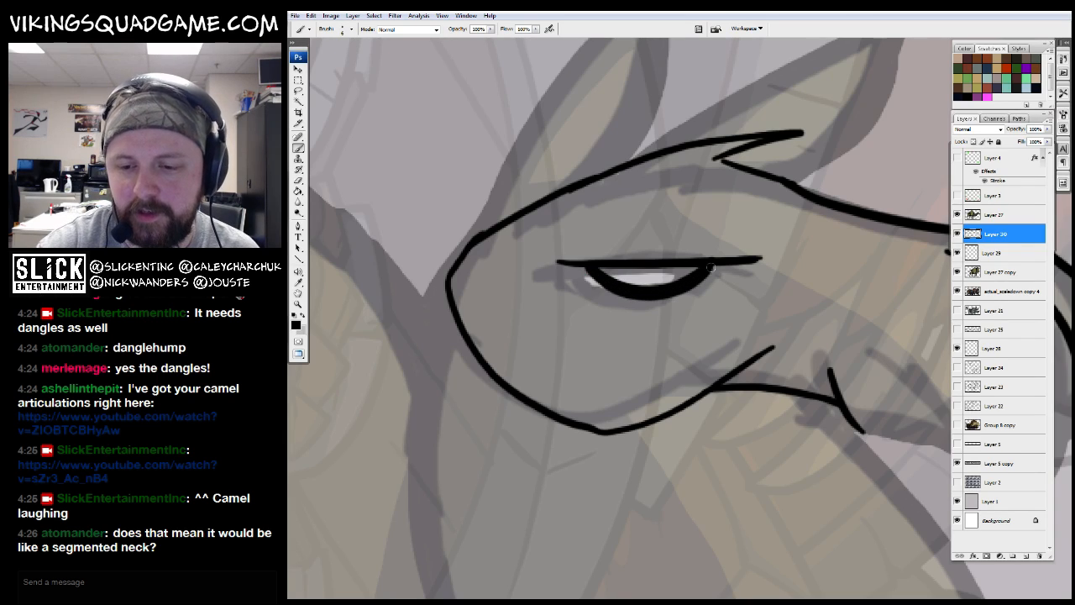
pyautogui.moveTo(682, 194); pyautogui.dragTo(608, 416)
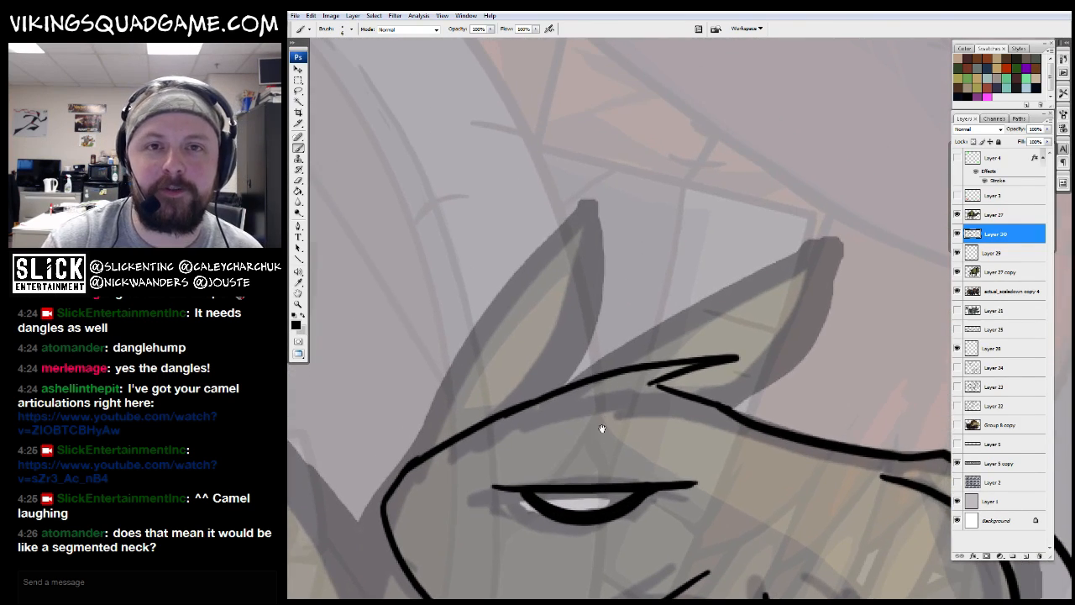
pyautogui.keyDown('alt'); pyautogui.click(660, 338); pyautogui.keyUp('alt')
pyautogui.keyDown('alt'); pyautogui.click(746, 380); pyautogui.keyUp('alt')
pyautogui.keyDown('alt'); pyautogui.click(768, 361); pyautogui.keyUp('alt')
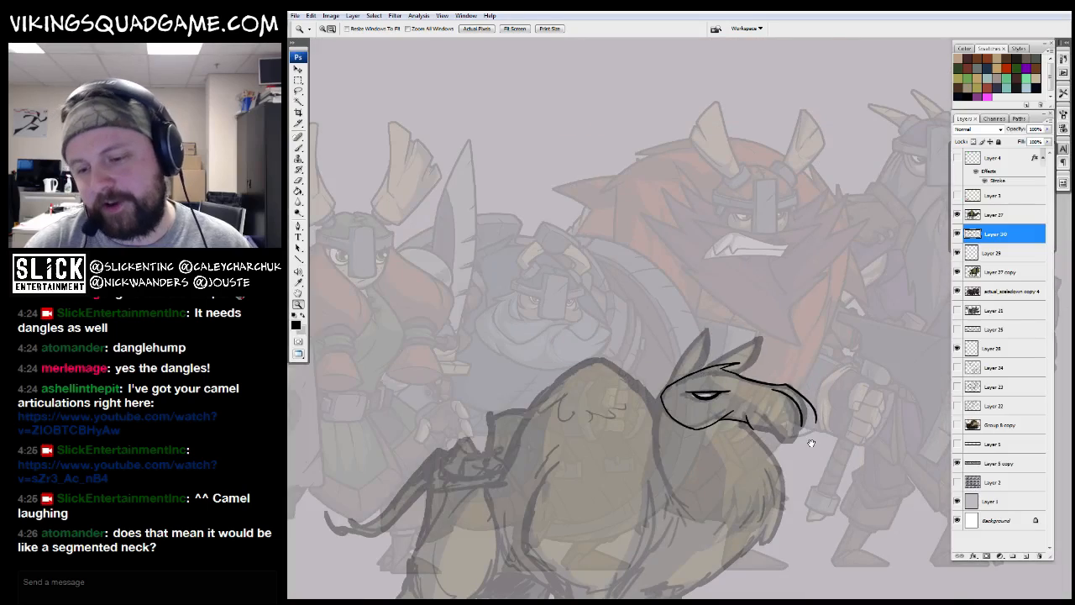
# Thicken the outline along the back of the head, the brow line and the pointed tuft
pyautogui.moveTo(806, 437); pyautogui.dragTo(728, 390)
pyautogui.click(699, 330)
pyautogui.click(628, 348)
pyautogui.moveTo(638, 345)
pyautogui.mouseDown()
pyautogui.moveTo(703, 446)
pyautogui.moveTo(657, 277)
pyautogui.moveTo(631, 328)
pyautogui.mouseUp()
pyautogui.click(561, 282)
pyautogui.press('b')
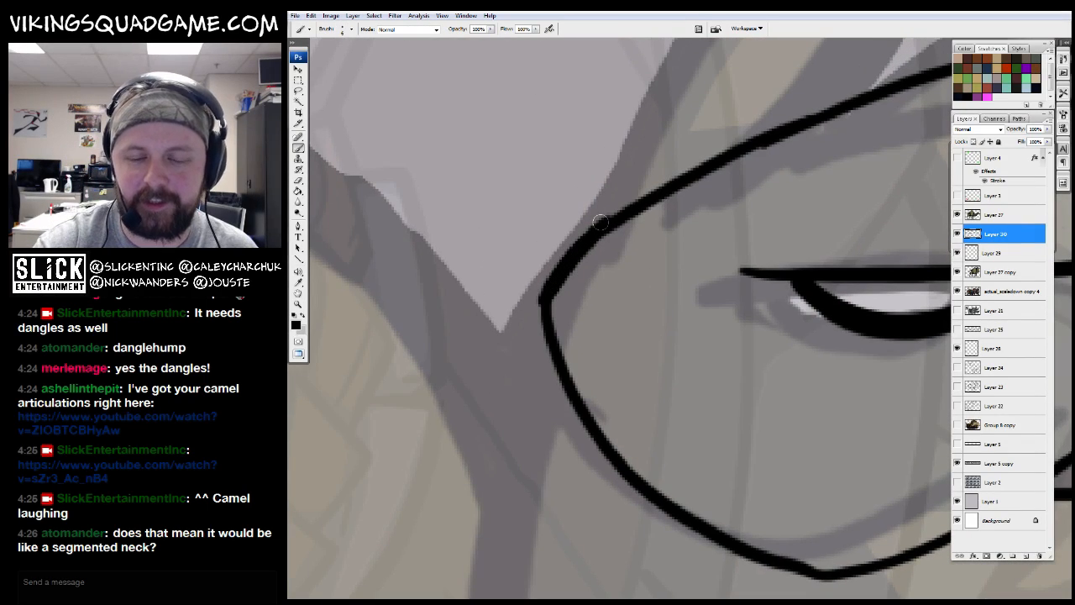
pyautogui.moveTo(576, 285); pyautogui.dragTo(564, 322)
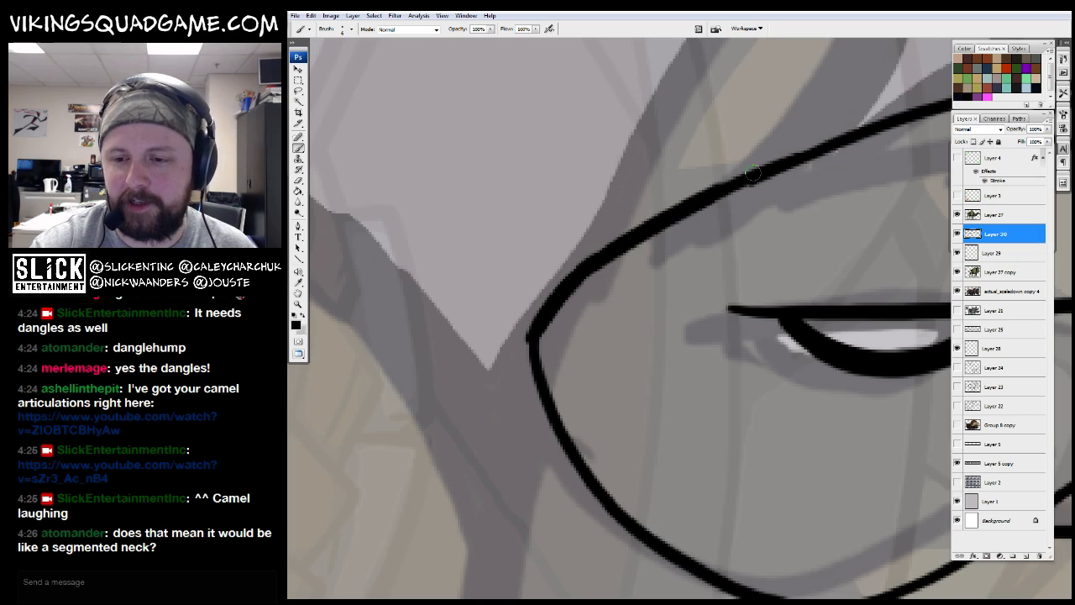
pyautogui.moveTo(832, 144); pyautogui.dragTo(676, 220)
pyautogui.moveTo(824, 164); pyautogui.dragTo(654, 218)
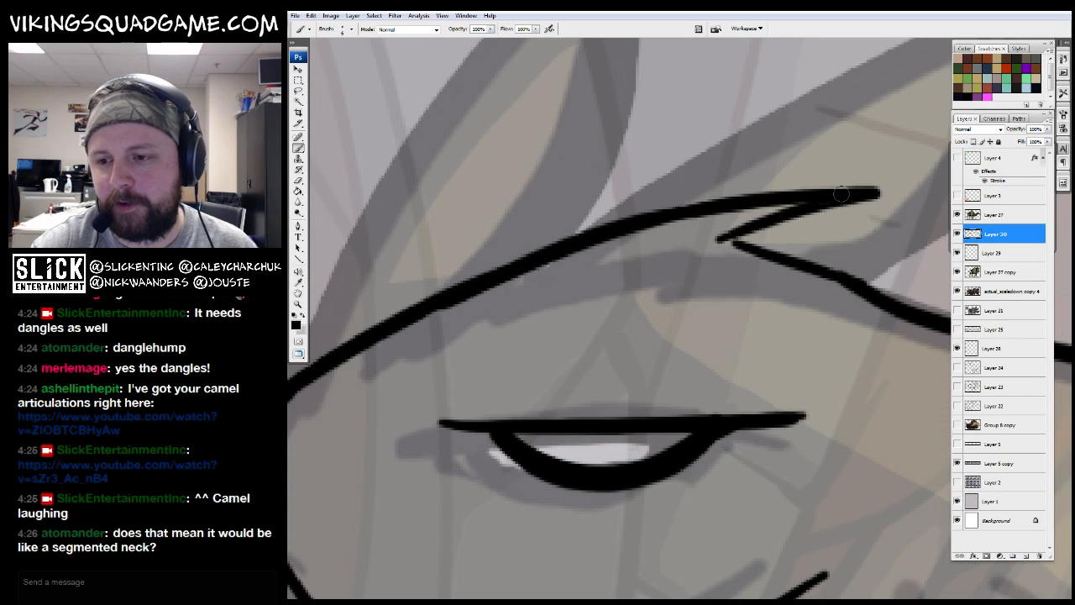
pyautogui.moveTo(721, 242); pyautogui.dragTo(490, 172)
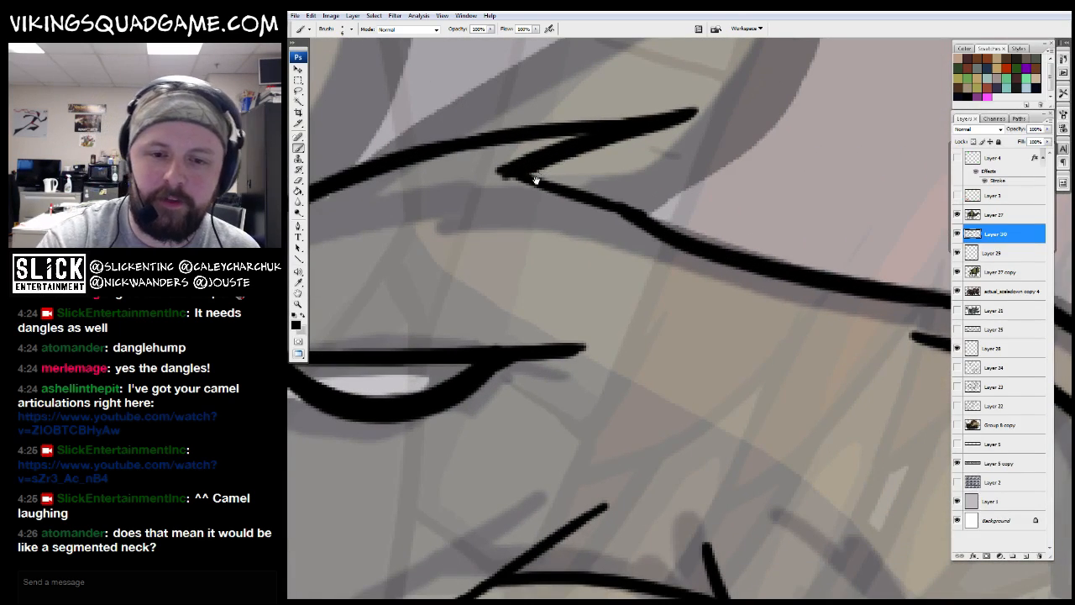
pyautogui.moveTo(573, 177); pyautogui.dragTo(591, 172)
# Ink the upper lip's sweeping edge and close the front of the muzzle with a pointed lip tip
pyautogui.press('z')
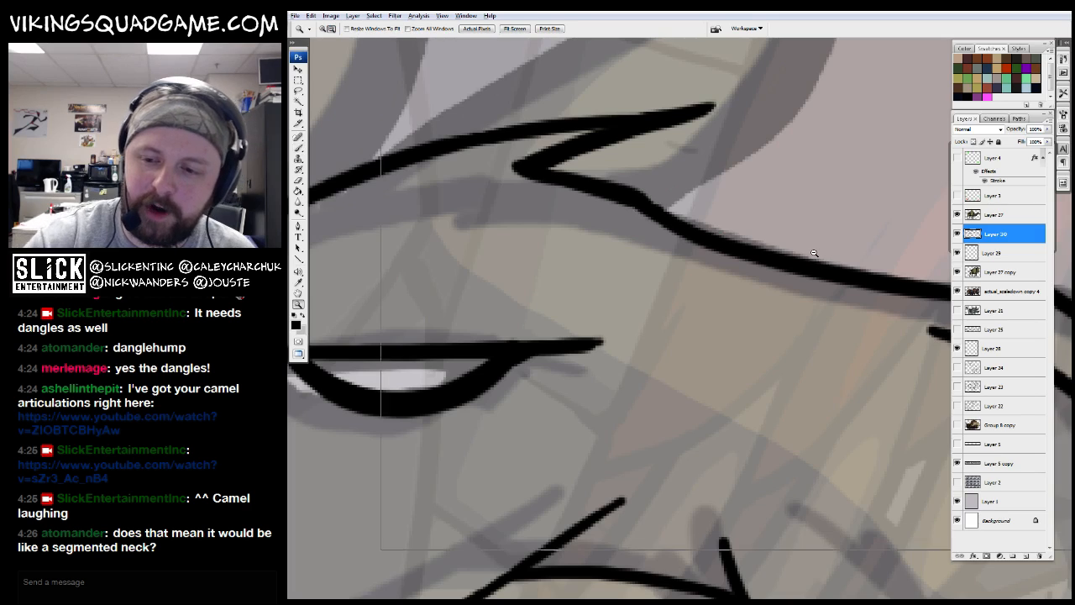
pyautogui.keyDown('alt'); pyautogui.click(859, 350); pyautogui.keyUp('alt')
pyautogui.keyDown('alt'); pyautogui.click(845, 379); pyautogui.keyUp('alt')
pyautogui.keyDown('alt'); pyautogui.click(788, 357); pyautogui.keyUp('alt')
pyautogui.keyDown('alt'); pyautogui.click(787, 357); pyautogui.keyUp('alt')
pyautogui.keyDown('alt'); pyautogui.click(781, 357); pyautogui.keyUp('alt')
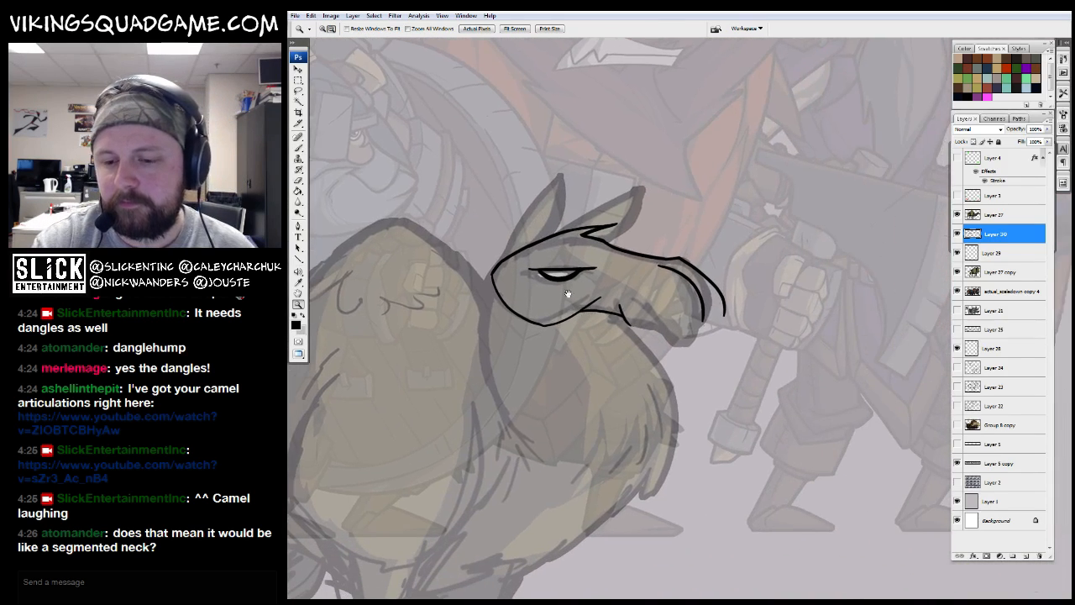
pyautogui.keyDown('alt'); pyautogui.click(707, 367); pyautogui.keyUp('alt')
pyautogui.moveTo(573, 175); pyautogui.dragTo(787, 401)
pyautogui.moveTo(619, 324); pyautogui.dragTo(574, 400)
pyautogui.press('b')
pyautogui.moveTo(505, 197); pyautogui.dragTo(475, 230)
pyautogui.moveTo(427, 178); pyautogui.dragTo(805, 407)
pyautogui.moveTo(849, 403); pyautogui.dragTo(717, 336)
pyautogui.moveTo(659, 331); pyautogui.dragTo(827, 369)
pyautogui.moveTo(849, 352)
pyautogui.mouseDown()
pyautogui.moveTo(705, 347)
pyautogui.moveTo(808, 323)
pyautogui.moveTo(705, 222)
pyautogui.mouseUp()
pyautogui.moveTo(718, 220); pyautogui.dragTo(675, 308)
pyautogui.moveTo(730, 337); pyautogui.dragTo(742, 271)
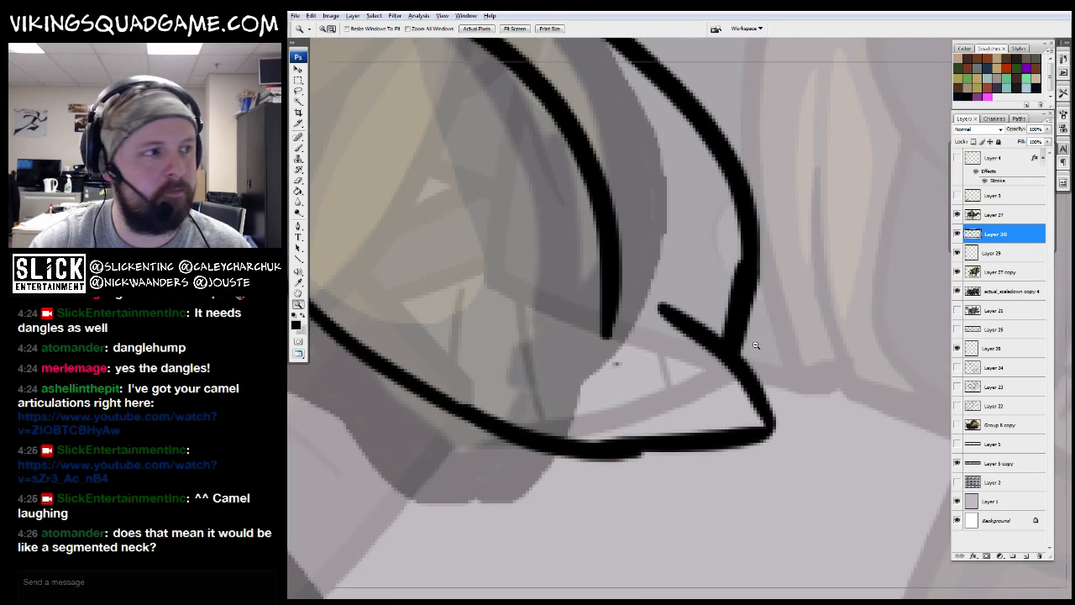
pyautogui.keyDown('alt'); pyautogui.click(759, 362); pyautogui.keyUp('alt')
pyautogui.moveTo(618, 409); pyautogui.dragTo(777, 324)
pyautogui.click(822, 328)
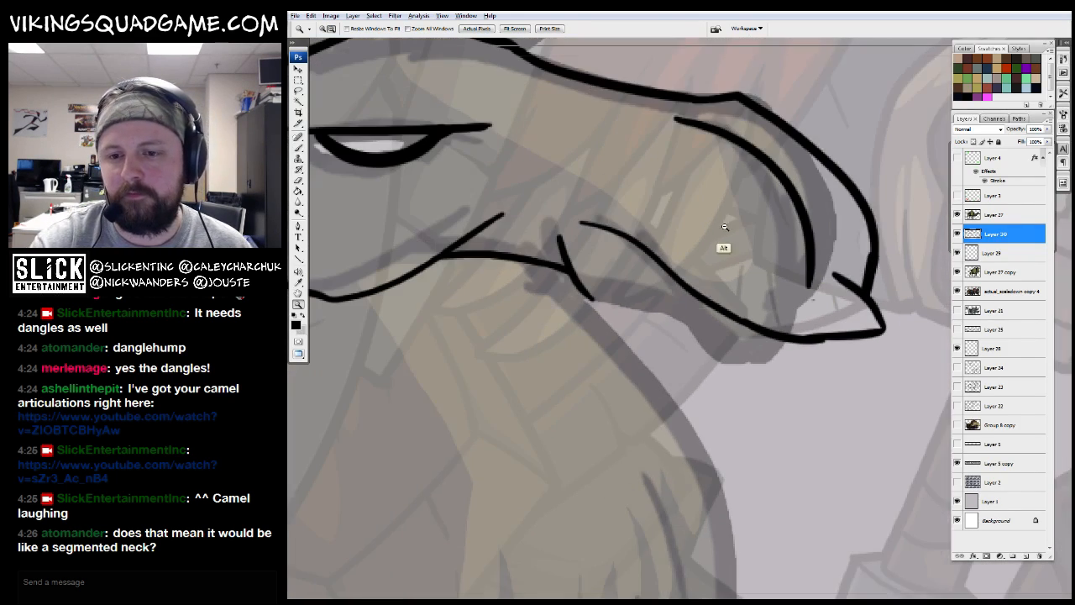
# Ink the lower lip beneath the muzzle and add small crease marks around the mouth corner
pyautogui.click(661, 412)
pyautogui.click(655, 336)
pyautogui.click(653, 309)
pyautogui.moveTo(832, 208)
pyautogui.mouseDown()
pyautogui.moveTo(653, 308)
pyautogui.moveTo(661, 314)
pyautogui.mouseUp()
pyautogui.moveTo(733, 335); pyautogui.dragTo(640, 281)
pyautogui.moveTo(582, 325)
pyautogui.mouseDown()
pyautogui.moveTo(757, 396)
pyautogui.moveTo(774, 385)
pyautogui.mouseUp()
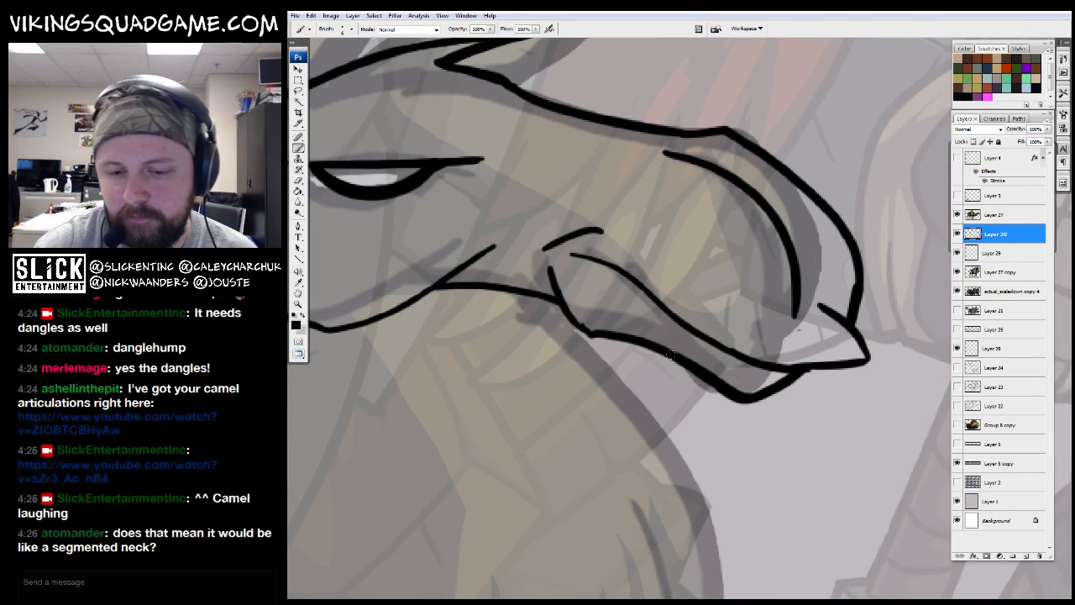
pyautogui.moveTo(590, 336); pyautogui.dragTo(561, 306)
pyautogui.moveTo(547, 267)
pyautogui.mouseDown()
pyautogui.moveTo(560, 290)
pyautogui.moveTo(544, 281)
pyautogui.mouseUp()
pyautogui.moveTo(516, 251); pyautogui.dragTo(521, 258)
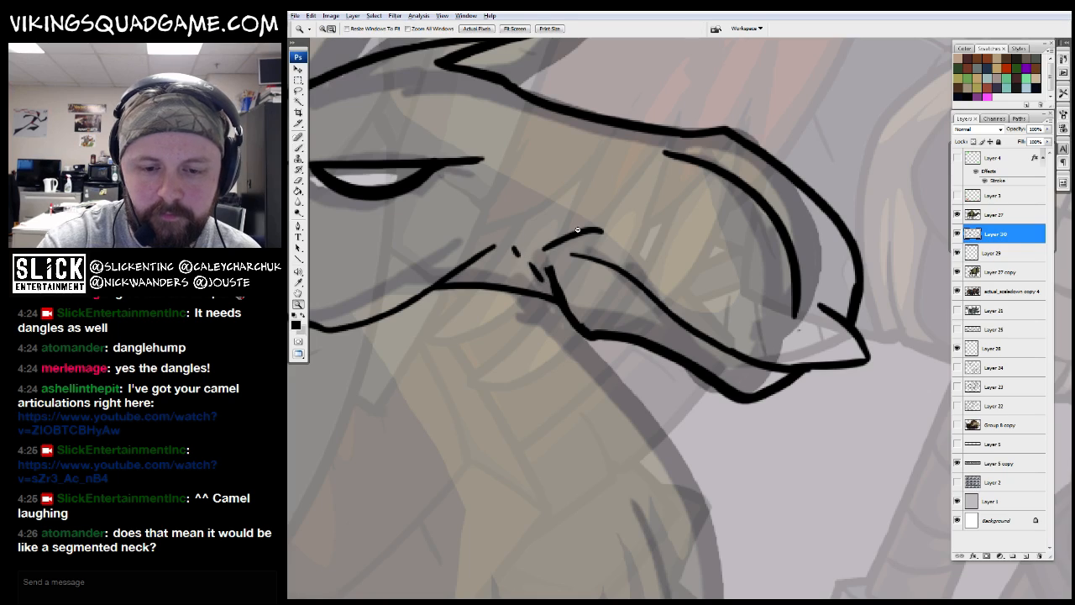
# Ink a curved nostril fold on the muzzle and extend the inner snout line down to the lip
pyautogui.keyDown('ctrl'); pyautogui.keyDown('alt'); pyautogui.click(803, 333); pyautogui.keyUp('alt'); pyautogui.keyUp('ctrl')
pyautogui.keyDown('alt'); pyautogui.click(813, 341); pyautogui.keyUp('alt')
pyautogui.keyDown('alt'); pyautogui.click(796, 339); pyautogui.keyUp('alt')
pyautogui.keyDown('alt'); pyautogui.click(789, 351); pyautogui.keyUp('alt')
pyautogui.keyDown('alt'); pyautogui.click(788, 355); pyautogui.keyUp('alt')
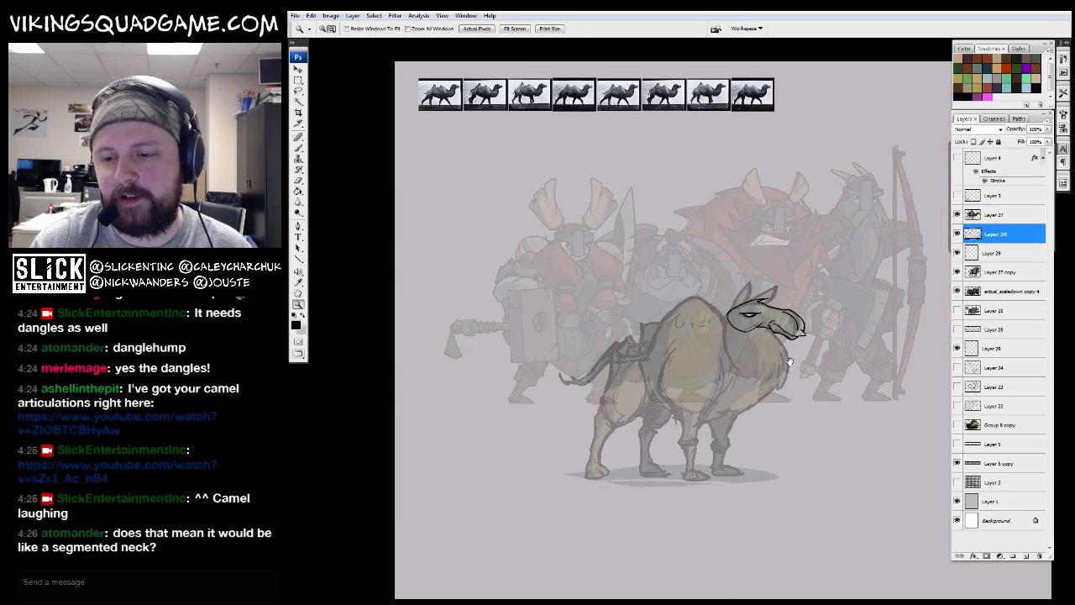
pyautogui.moveTo(724, 271); pyautogui.dragTo(844, 361)
pyautogui.moveTo(704, 392); pyautogui.dragTo(720, 379)
pyautogui.moveTo(595, 256); pyautogui.dragTo(769, 428)
pyautogui.moveTo(630, 364); pyautogui.dragTo(660, 331)
pyautogui.moveTo(737, 337)
pyautogui.mouseDown()
pyautogui.moveTo(772, 419)
pyautogui.moveTo(890, 525)
pyautogui.mouseUp()
pyautogui.moveTo(589, 164); pyautogui.dragTo(530, 167)
pyautogui.moveTo(430, 234); pyautogui.dragTo(635, 432)
pyautogui.moveTo(434, 275)
pyautogui.mouseDown()
pyautogui.moveTo(667, 450)
pyautogui.moveTo(695, 494)
pyautogui.mouseUp()
pyautogui.hotkey('alt', 'space')
pyautogui.keyDown('alt'); pyautogui.click(737, 393); pyautogui.keyUp('alt')
pyautogui.keyDown('alt'); pyautogui.click(744, 404); pyautogui.keyUp('alt')
pyautogui.keyDown('alt'); pyautogui.click(748, 405); pyautogui.keyUp('alt')
pyautogui.keyDown('alt'); pyautogui.click(740, 391); pyautogui.keyUp('alt')
pyautogui.moveTo(740, 390); pyautogui.dragTo(612, 328)
pyautogui.keyDown('alt'); pyautogui.click(644, 420); pyautogui.keyUp('alt')
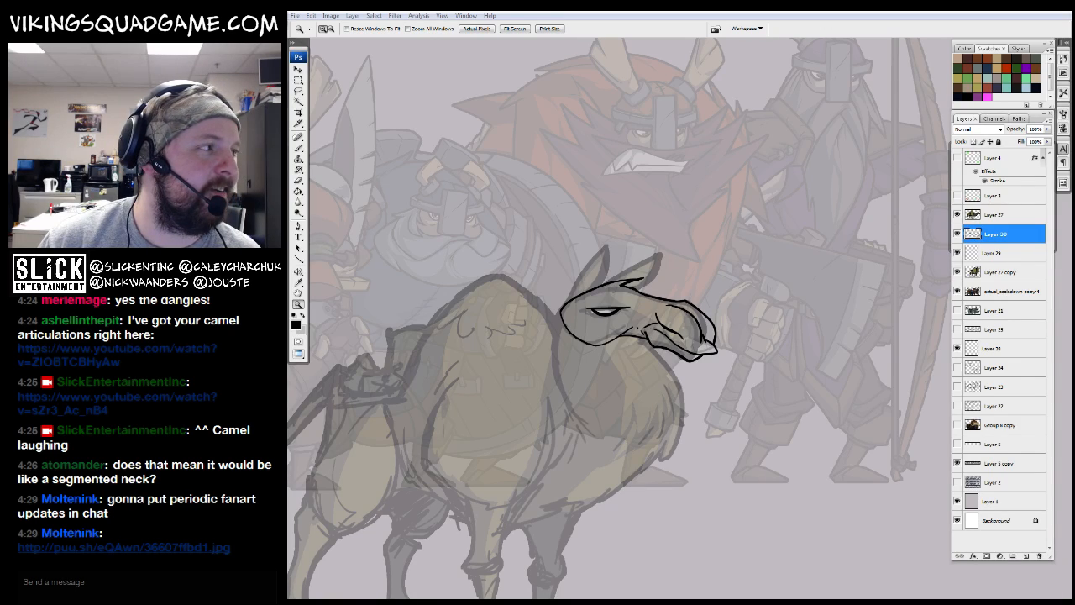
# Compare the inked head against the guide, thicken the jaw outline and add a short stroke at the cheek line's end
pyautogui.click(651, 362)
pyautogui.click(629, 267)
pyautogui.moveTo(649, 456); pyautogui.dragTo(594, 324)
pyautogui.click(957, 234)
pyautogui.click(957, 234)
pyautogui.moveTo(780, 307); pyautogui.dragTo(772, 293)
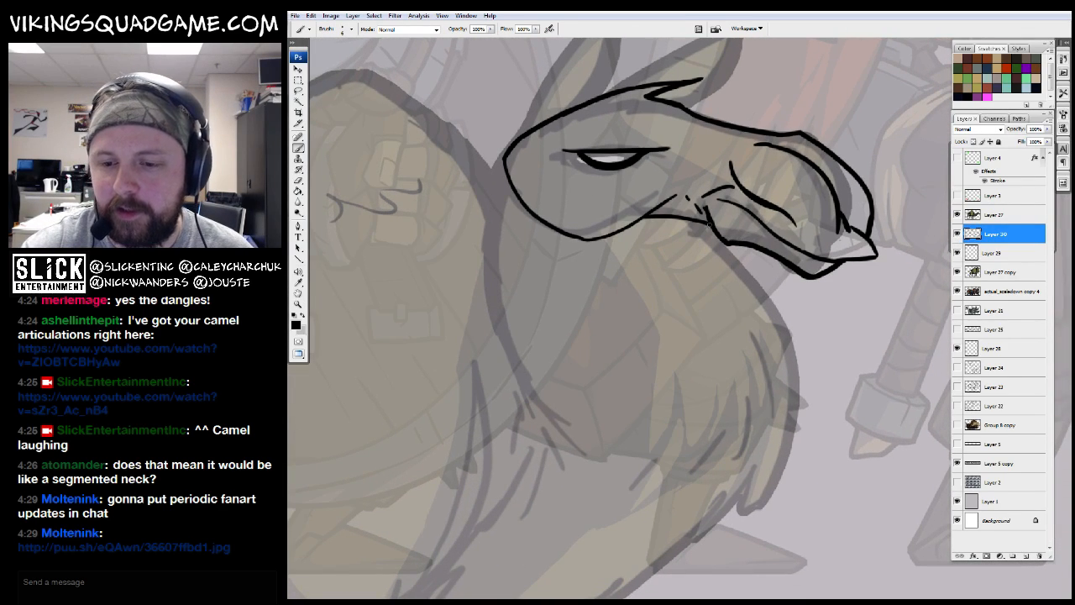
pyautogui.moveTo(761, 245); pyautogui.dragTo(732, 254)
pyautogui.click(727, 255)
pyautogui.click(654, 290)
pyautogui.moveTo(579, 250)
pyautogui.mouseDown()
pyautogui.moveTo(590, 294)
pyautogui.moveTo(638, 359)
pyautogui.mouseUp()
pyautogui.moveTo(652, 352)
pyautogui.mouseDown()
pyautogui.moveTo(642, 333)
pyautogui.moveTo(718, 339)
pyautogui.mouseUp()
pyautogui.moveTo(614, 284); pyautogui.dragTo(437, 262)
pyautogui.moveTo(417, 283)
pyautogui.mouseDown()
pyautogui.moveTo(702, 230)
pyautogui.moveTo(501, 265)
pyautogui.moveTo(547, 281)
pyautogui.mouseUp()
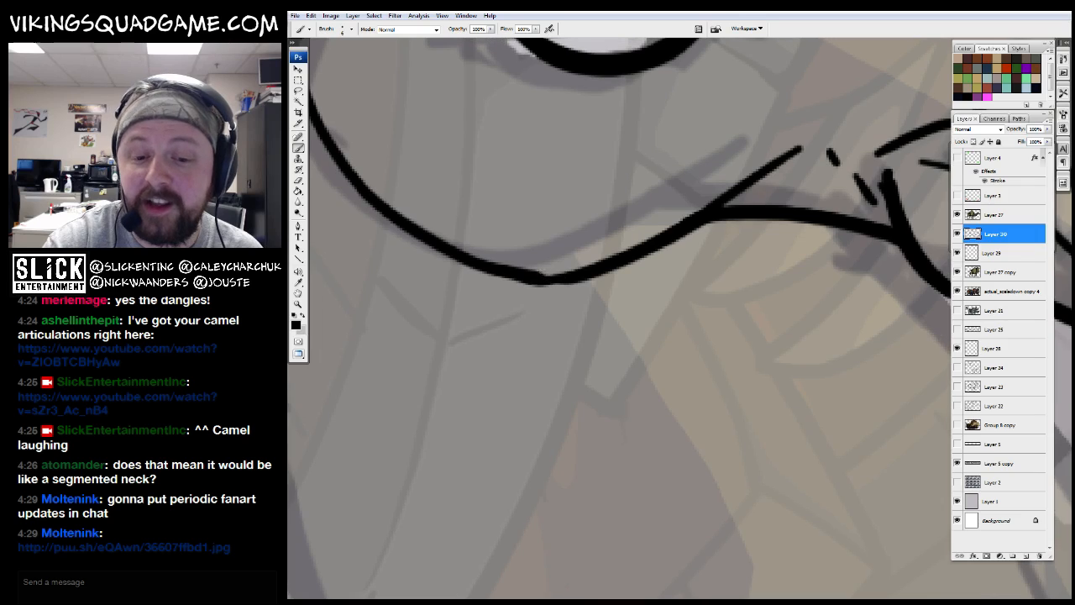
pyautogui.moveTo(751, 177)
pyautogui.mouseDown()
pyautogui.moveTo(604, 285)
pyautogui.moveTo(654, 272)
pyautogui.mouseUp()
# Select the camel head's whole silhouette along its inked outline with the Magic Wand
pyautogui.keyDown('alt'); pyautogui.click(770, 289); pyautogui.keyUp('alt')
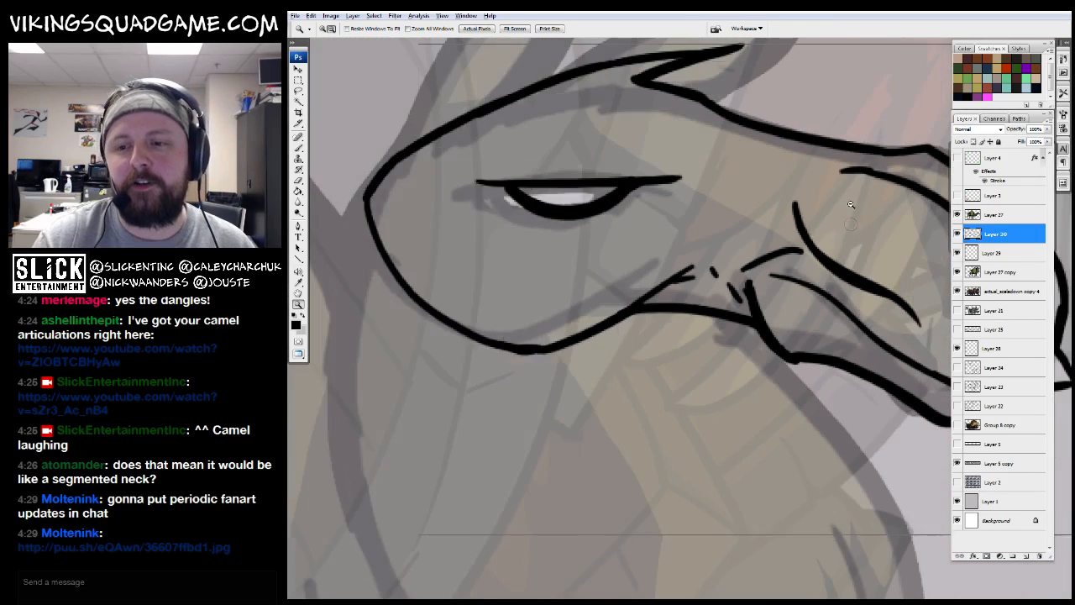
pyautogui.keyDown('alt'); pyautogui.click(823, 310); pyautogui.keyUp('alt')
pyautogui.keyDown('alt'); pyautogui.click(826, 318); pyautogui.keyUp('alt')
pyautogui.keyDown('alt'); pyautogui.click(830, 328); pyautogui.keyUp('alt')
pyautogui.moveTo(819, 364); pyautogui.dragTo(683, 431)
pyautogui.press('w')
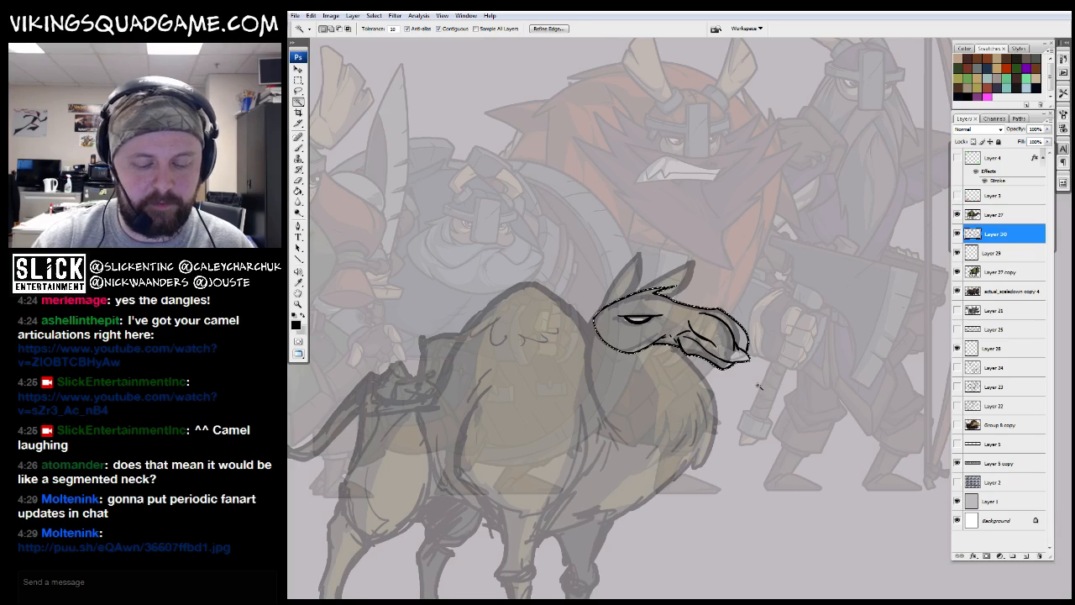
# Fill the selected head silhouette with an ochre brown on the layer beneath the ink lines
pyautogui.press('g')
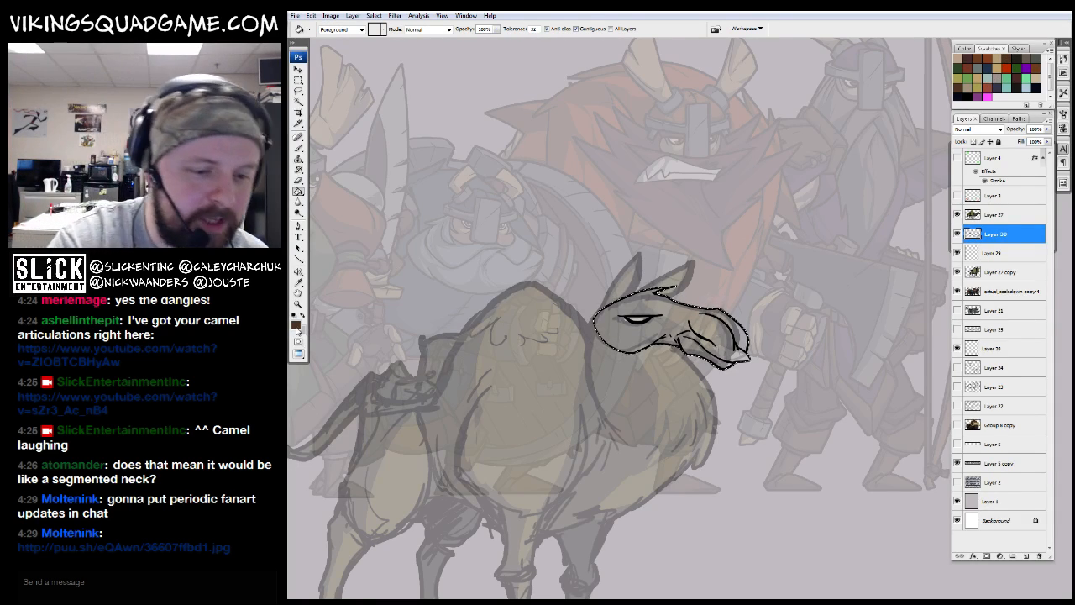
pyautogui.click(295, 323)
pyautogui.moveTo(672, 346); pyautogui.dragTo(671, 338)
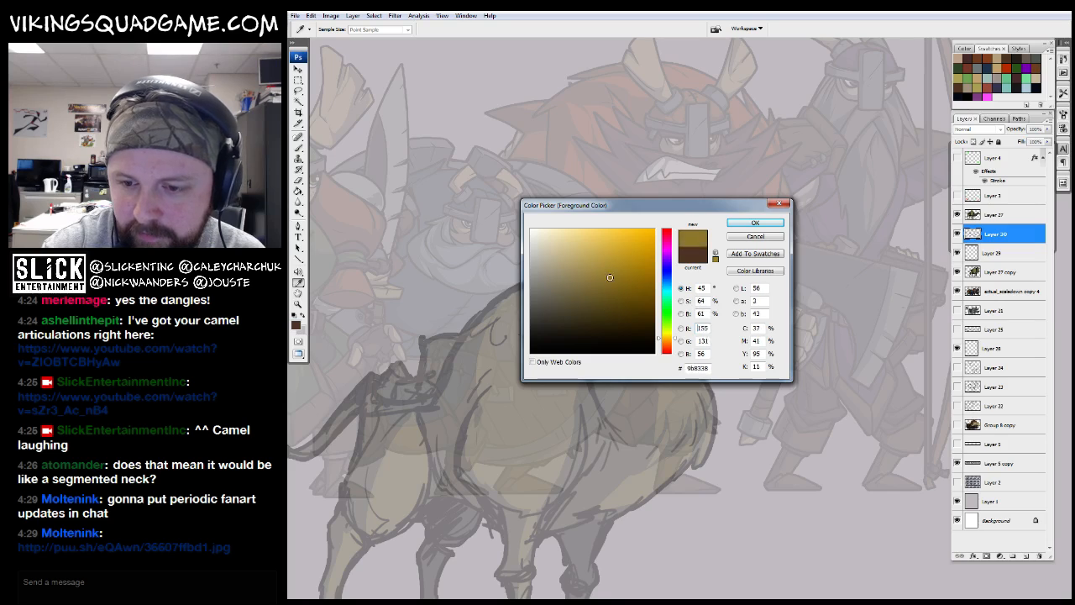
pyautogui.click(764, 222)
pyautogui.click(986, 252)
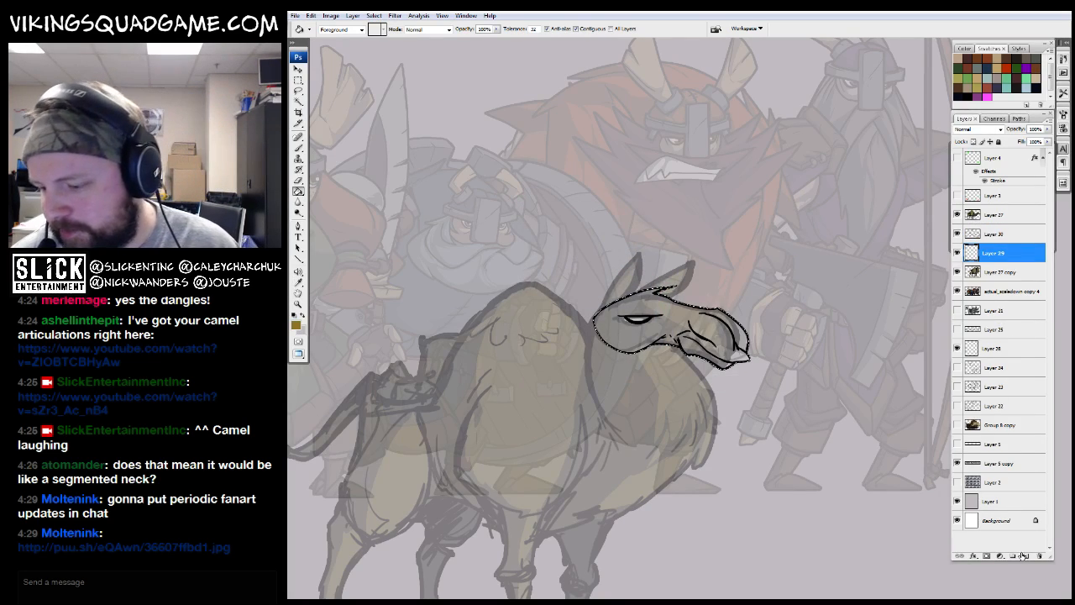
pyautogui.click(710, 332)
pyautogui.moveTo(778, 329); pyautogui.dragTo(785, 326)
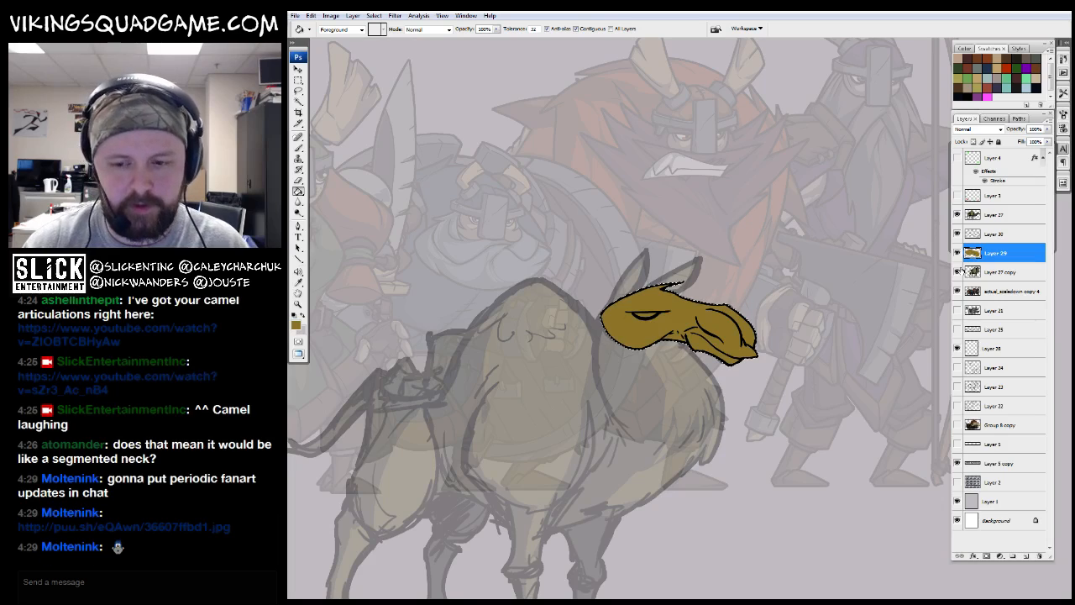
# Fill the head silhouette with black on a new layer below the brown fill and clear the selection
pyautogui.scroll(5, 600, 372)
pyautogui.click(999, 272)
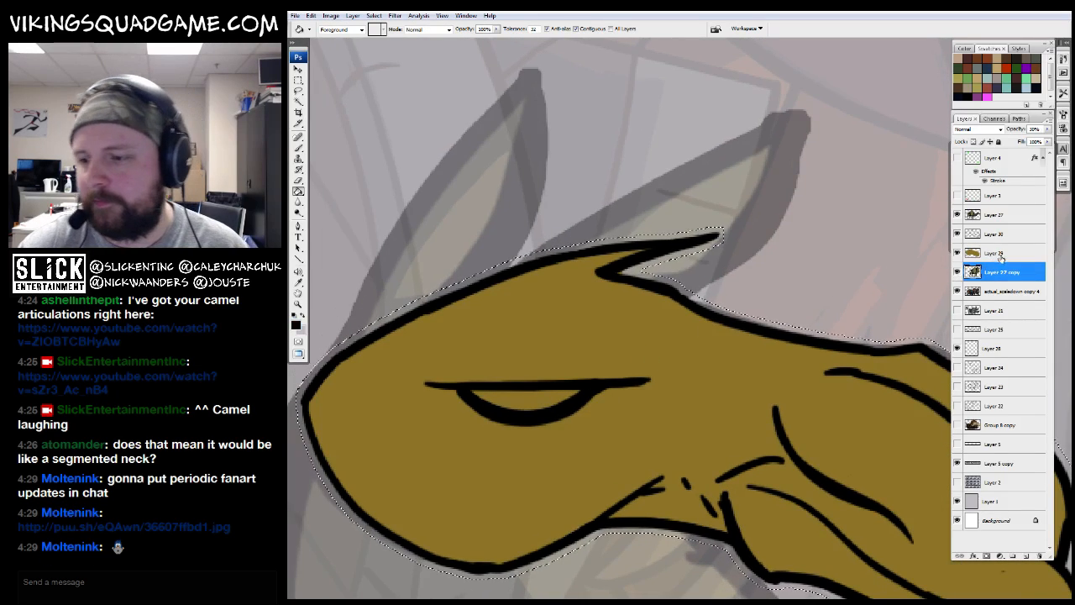
pyautogui.click(1025, 555)
pyautogui.click(694, 384)
pyautogui.hotkey('ctrl', 'd')
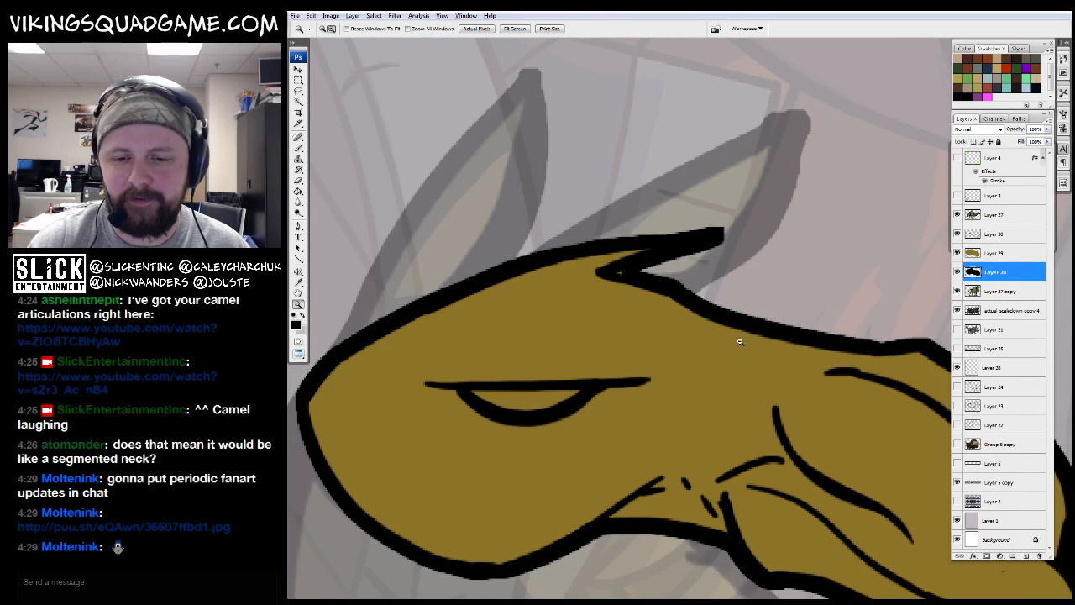
pyautogui.scroll(-1, 733, 344)
# Select the eye opening inside its inked outline and fill it with white (ffffff) on the head's colour layer
pyautogui.press('b')
pyautogui.click(995, 234)
pyautogui.hscroll(-1, 681, 277)
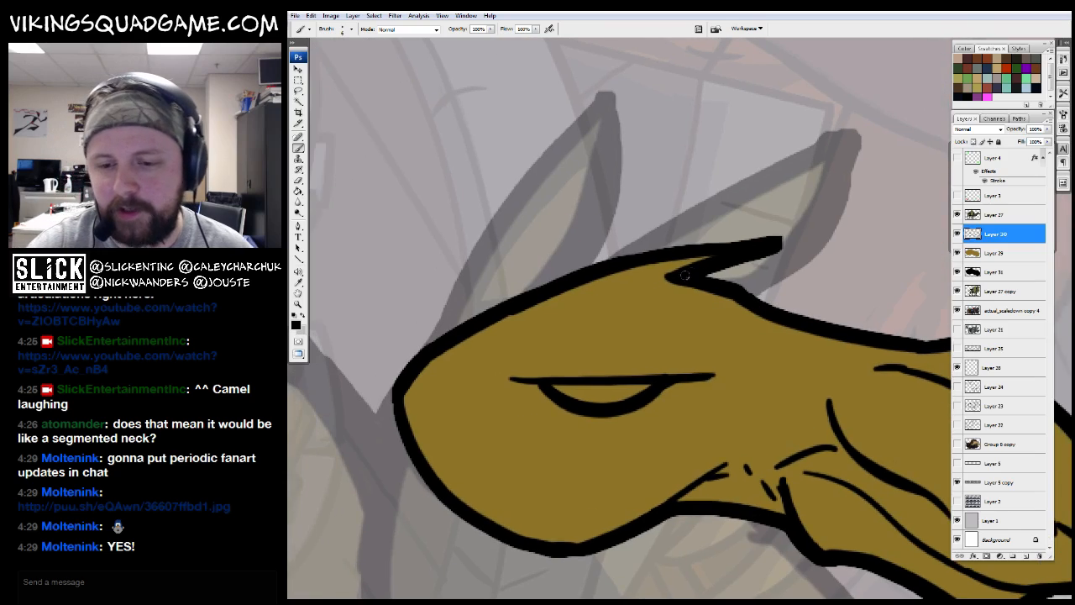
pyautogui.moveTo(711, 310); pyautogui.dragTo(764, 223)
pyautogui.press('w')
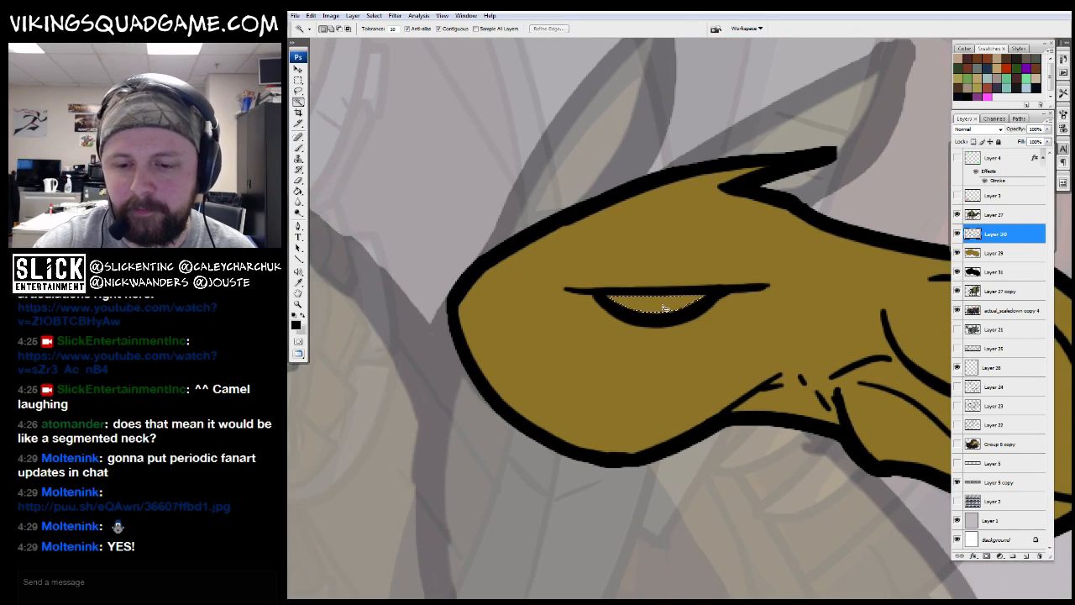
pyautogui.click(661, 308)
pyautogui.press('z')
pyautogui.keyDown('alt'); pyautogui.click(789, 311); pyautogui.keyUp('alt')
pyautogui.click(297, 327)
pyautogui.write('ffffff')
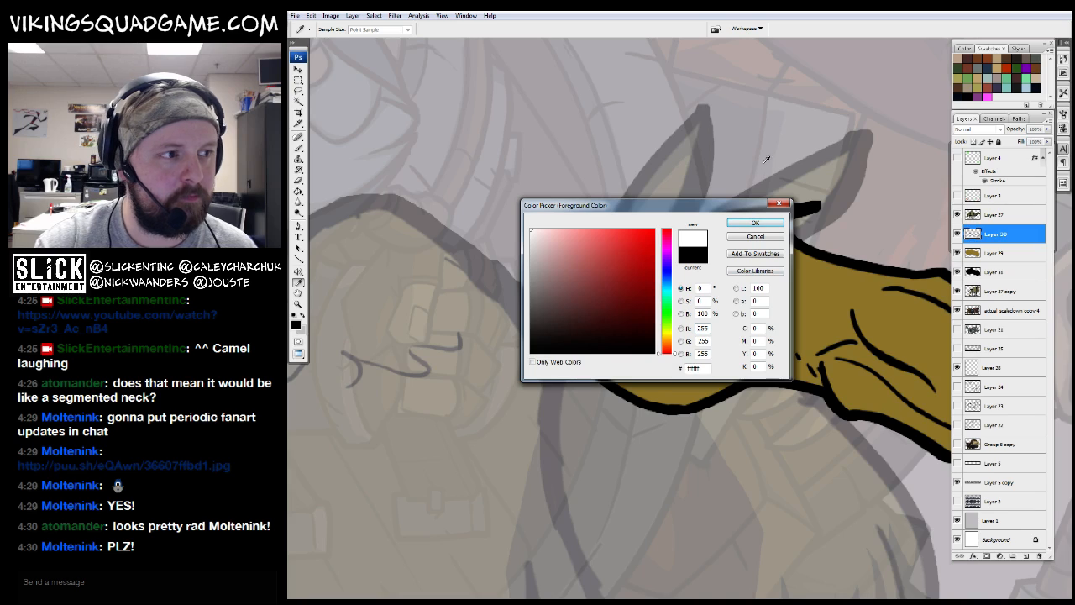
pyautogui.click(739, 223)
pyautogui.moveTo(813, 283); pyautogui.dragTo(762, 294)
pyautogui.click(994, 253)
pyautogui.press('g')
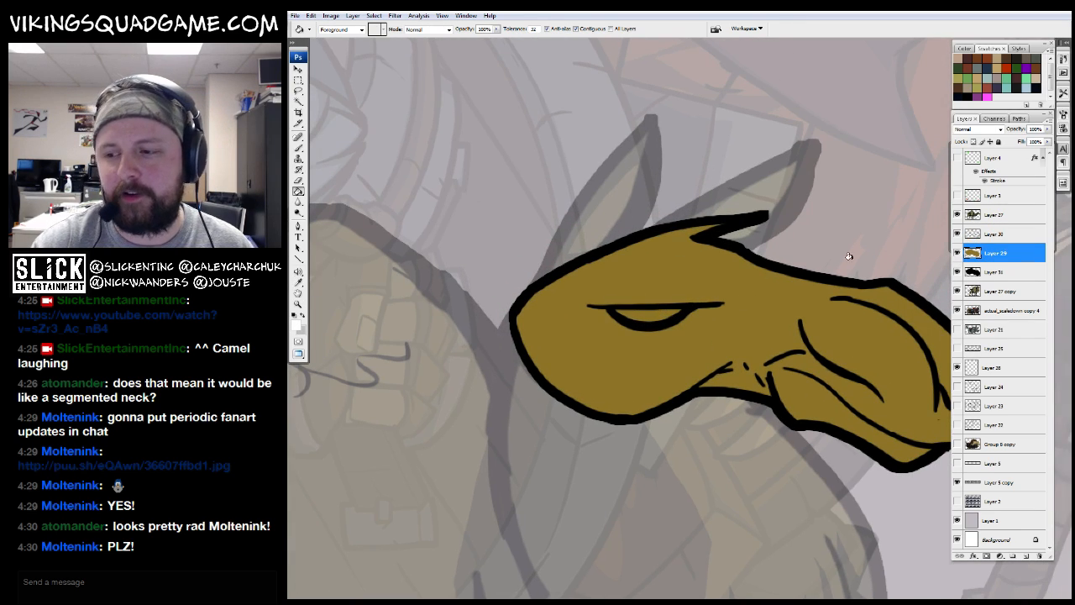
pyautogui.click(675, 315)
pyautogui.press('z')
pyautogui.keyDown('alt'); pyautogui.click(738, 330); pyautogui.keyUp('alt')
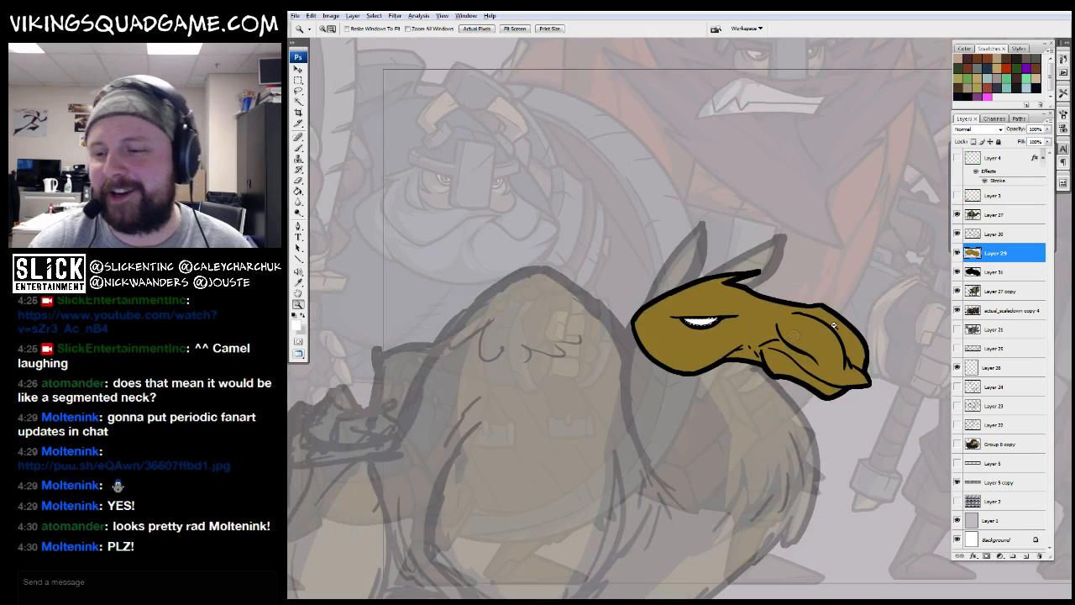
# Deselect the eye and extend the black notch stroke at the ear base inward on the ink layer
pyautogui.keyDown('alt'); pyautogui.click(784, 363); pyautogui.keyUp('alt')
pyautogui.click(779, 329)
pyautogui.moveTo(583, 404); pyautogui.dragTo(727, 409)
pyautogui.press('b')
pyautogui.press('d')
pyautogui.moveTo(628, 317); pyautogui.dragTo(750, 345)
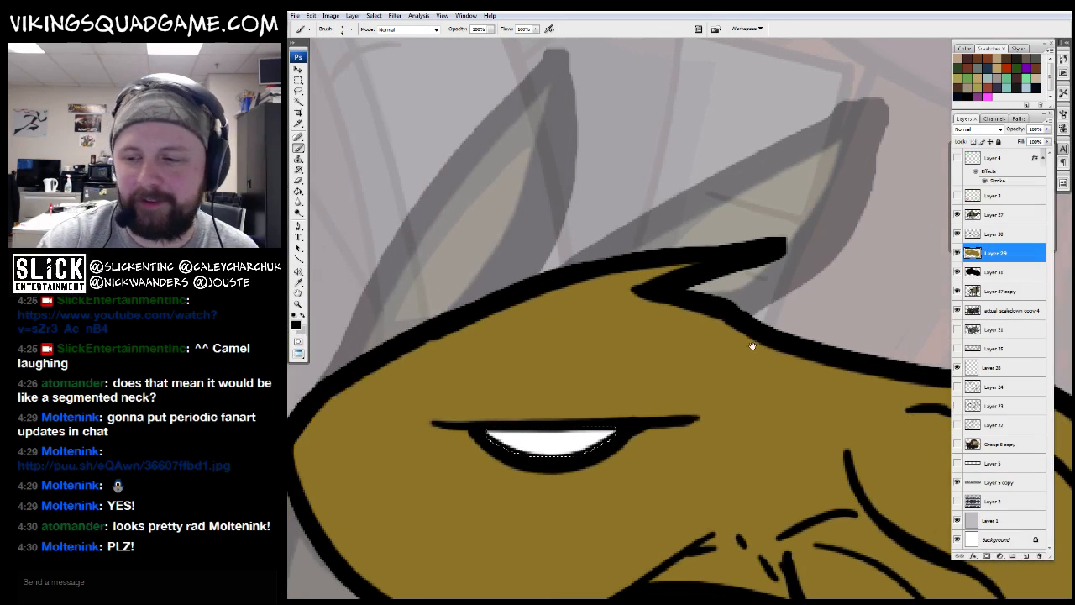
pyautogui.click(994, 234)
pyautogui.moveTo(679, 275); pyautogui.dragTo(722, 262)
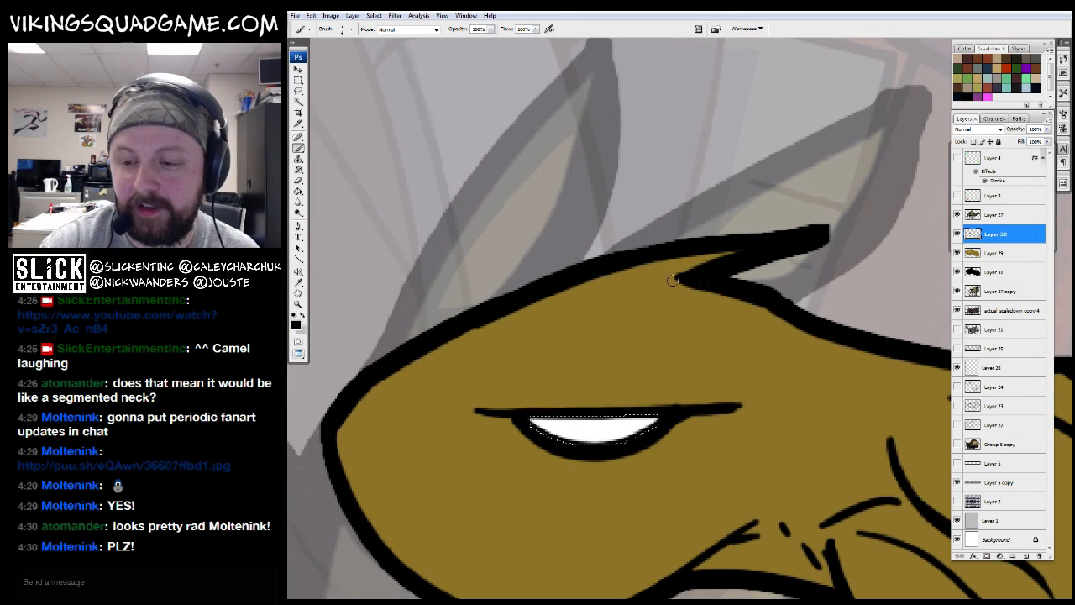
pyautogui.hotkey('ctrl', 'd')
pyautogui.scroll(-1, 697, 281)
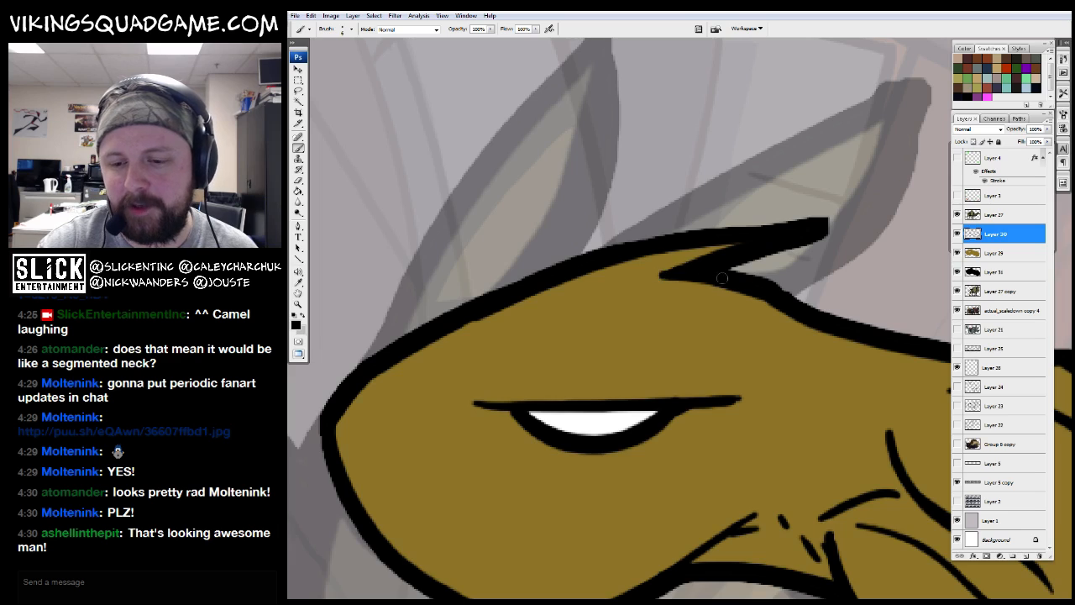
pyautogui.moveTo(659, 276); pyautogui.dragTo(650, 276)
pyautogui.moveTo(681, 299)
pyautogui.mouseDown()
pyautogui.moveTo(849, 195)
pyautogui.moveTo(747, 236)
pyautogui.moveTo(744, 211)
pyautogui.mouseUp()
# Examine the coloured head's eye, mouth corner and muzzle linework at several magnifications
pyautogui.press('z')
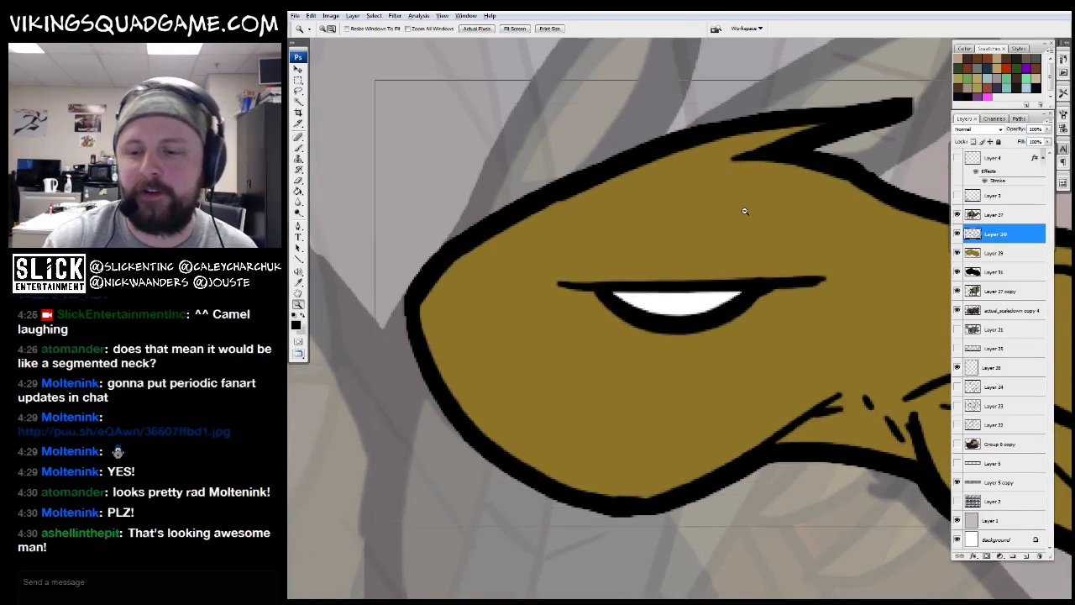
pyautogui.keyDown('alt'); pyautogui.click(744, 212); pyautogui.keyUp('alt')
pyautogui.keyDown('alt'); pyautogui.click(839, 294); pyautogui.keyUp('alt')
pyautogui.keyDown('alt'); pyautogui.click(842, 296); pyautogui.keyUp('alt')
pyautogui.moveTo(868, 391); pyautogui.dragTo(675, 413)
pyautogui.click(613, 326)
pyautogui.press('b')
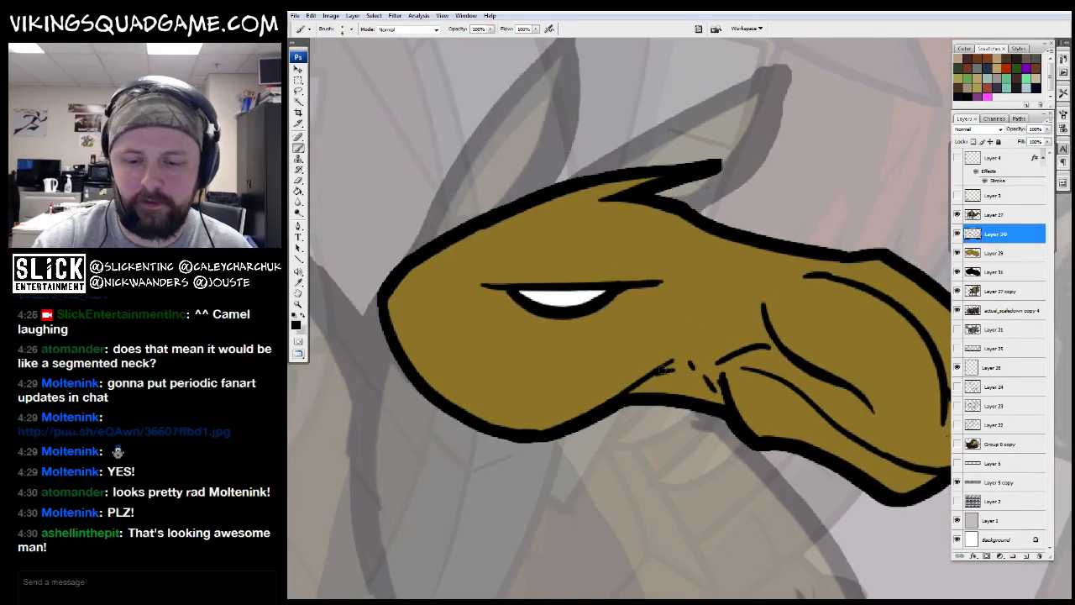
pyautogui.press('z')
pyautogui.keyDown('alt'); pyautogui.click(420, 479); pyautogui.keyUp('alt')
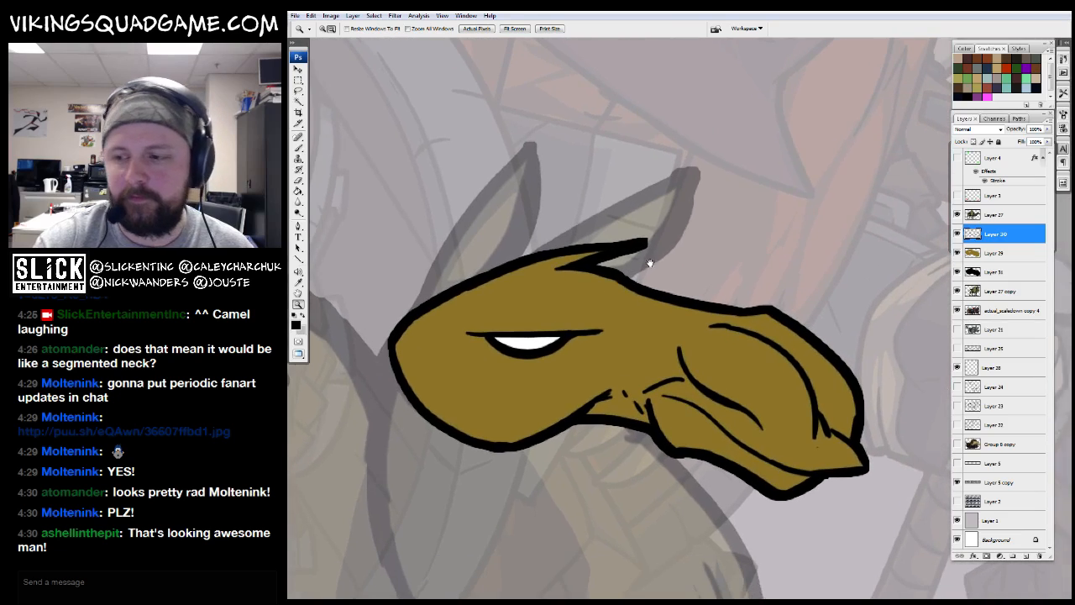
# Shift the head's fill to a warmer, less saturated brown with a Hue/Saturation adjustment
pyautogui.click(999, 252)
pyautogui.hotkey('ctrl', 'u')
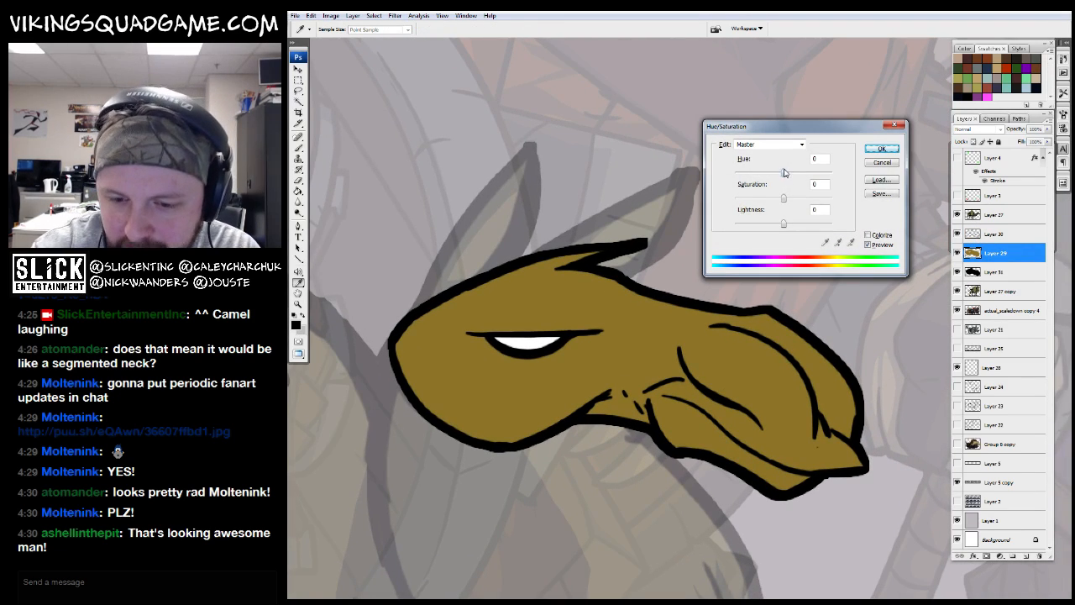
pyautogui.moveTo(782, 171); pyautogui.dragTo(777, 174)
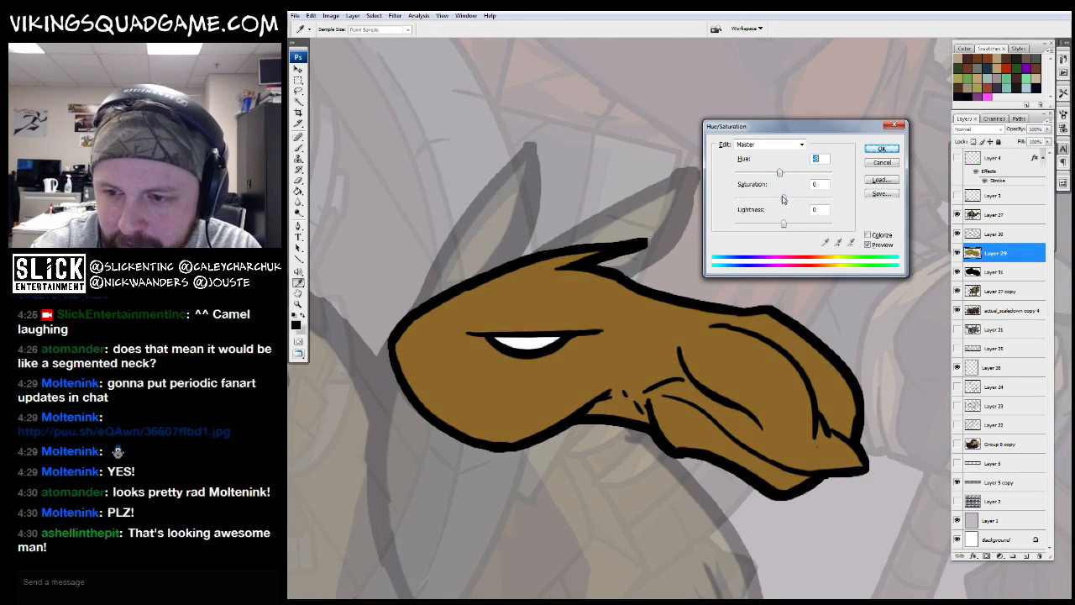
pyautogui.press('Return')
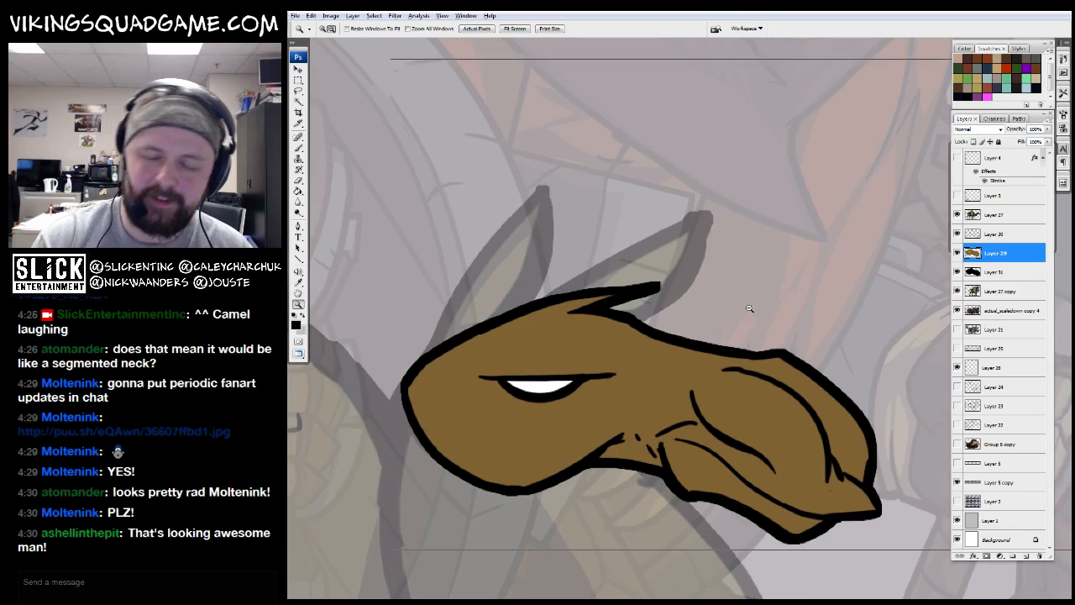
pyautogui.press('z')
pyautogui.keyDown('alt'); pyautogui.click(758, 309); pyautogui.keyUp('alt')
pyautogui.keyDown('alt'); pyautogui.click(760, 315); pyautogui.keyUp('alt')
pyautogui.moveTo(808, 405); pyautogui.dragTo(785, 418)
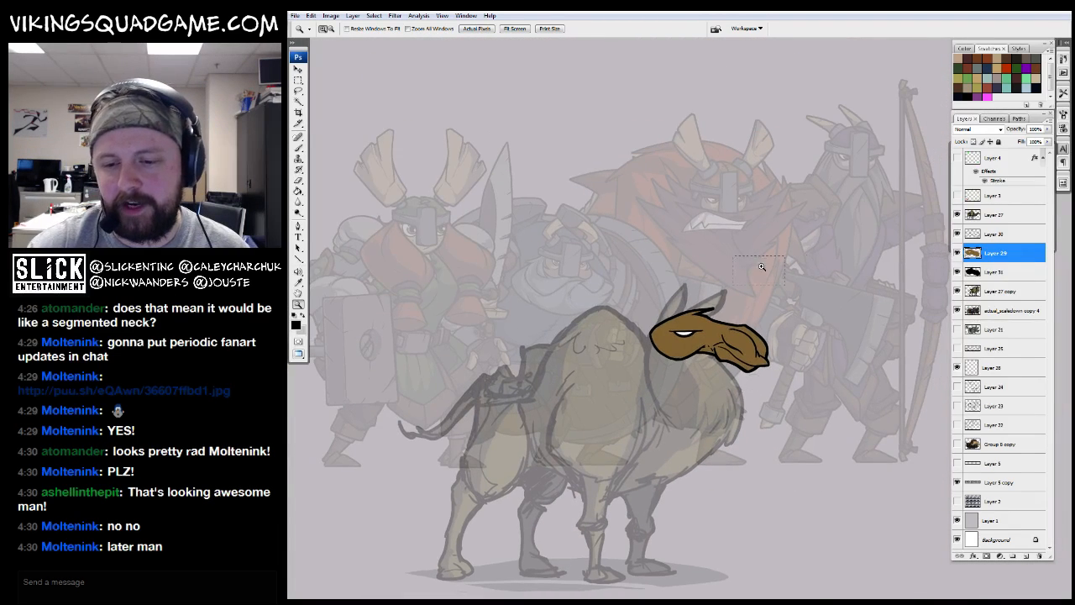
# Ink two short crease strokes below the eye's front corner and a small mark at the back of the head
pyautogui.moveTo(617, 273); pyautogui.dragTo(798, 399)
pyautogui.hotkey('alt', ']')
pyautogui.press('b')
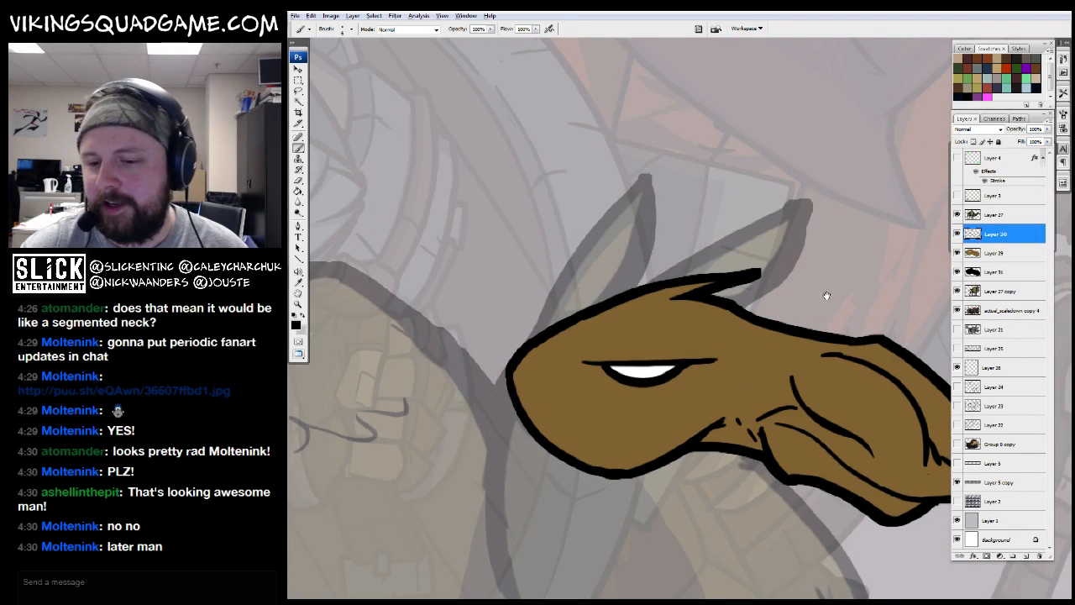
pyautogui.moveTo(827, 295); pyautogui.dragTo(827, 283)
pyautogui.moveTo(684, 363); pyautogui.dragTo(672, 376)
pyautogui.moveTo(681, 374); pyautogui.dragTo(669, 387)
pyautogui.moveTo(740, 374); pyautogui.dragTo(746, 370)
pyautogui.moveTo(527, 338); pyautogui.dragTo(529, 359)
pyautogui.moveTo(645, 369); pyautogui.dragTo(626, 352)
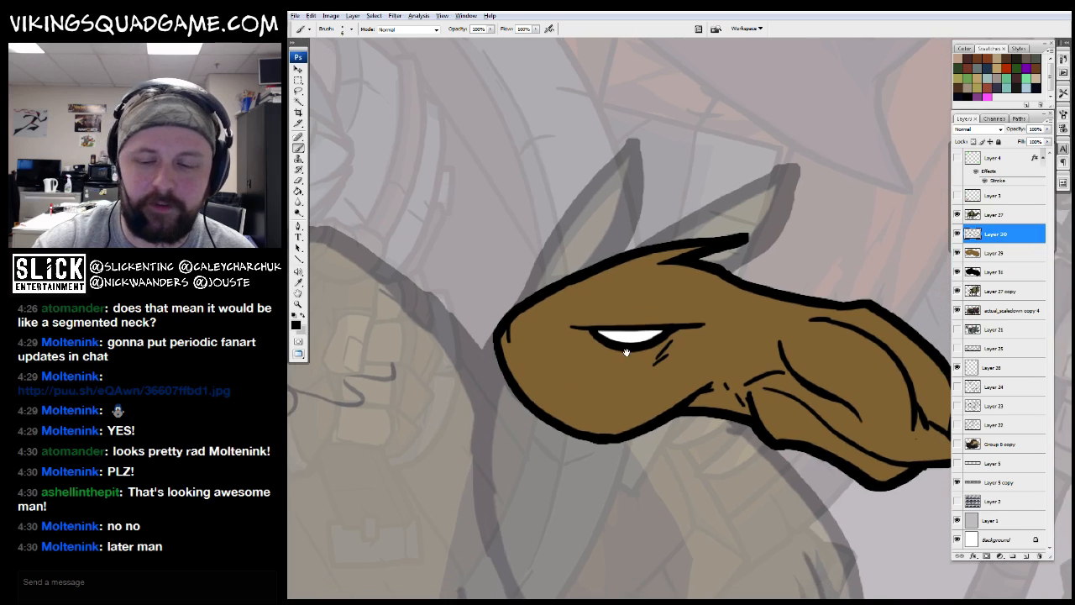
# Add a short crease mark just under the outline at the bridge of the snout
pyautogui.press('z')
pyautogui.keyDown('alt'); pyautogui.click(832, 340); pyautogui.keyUp('alt')
pyautogui.keyDown('alt'); pyautogui.click(832, 340); pyautogui.keyUp('alt')
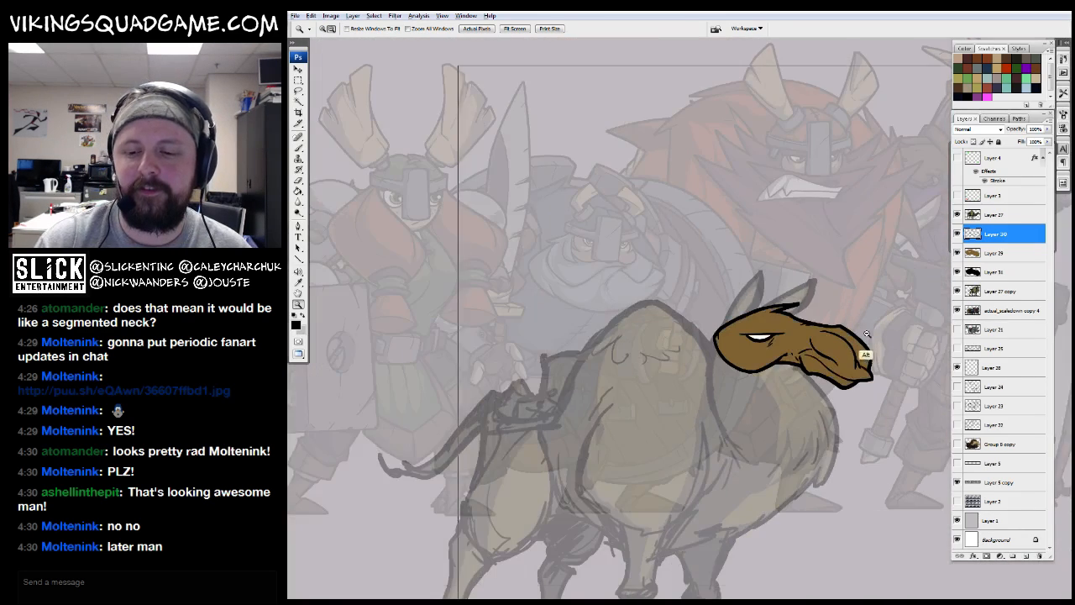
pyautogui.keyDown('alt'); pyautogui.click(847, 397); pyautogui.keyUp('alt')
pyautogui.moveTo(815, 403); pyautogui.dragTo(736, 414)
pyautogui.click(710, 374)
pyautogui.press('b')
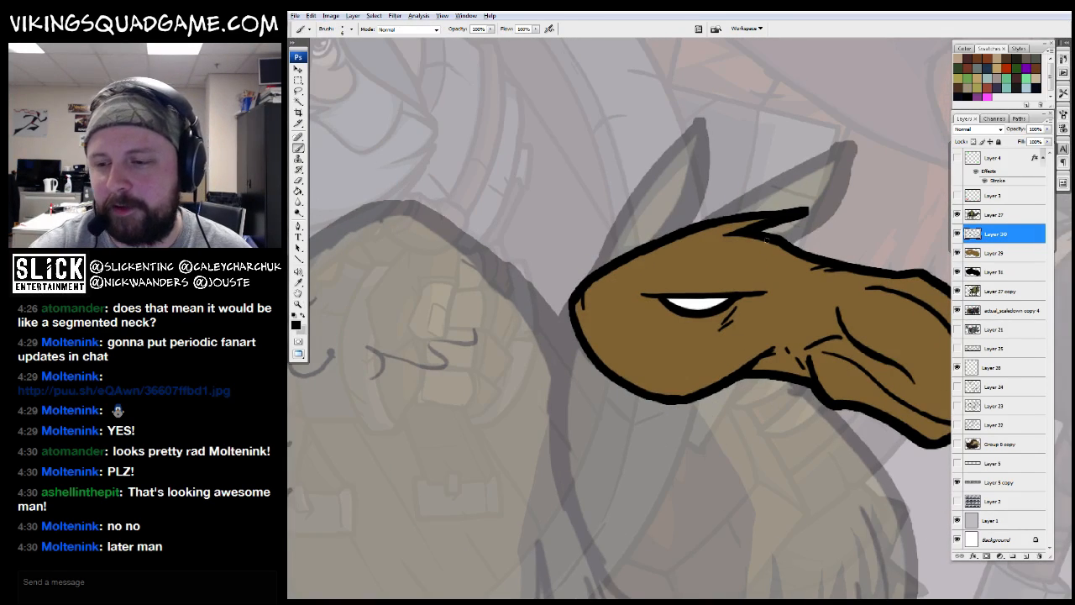
# Create a new layer above the head's colour layer and clip it to that layer
pyautogui.click(993, 253)
pyautogui.click(1025, 556)
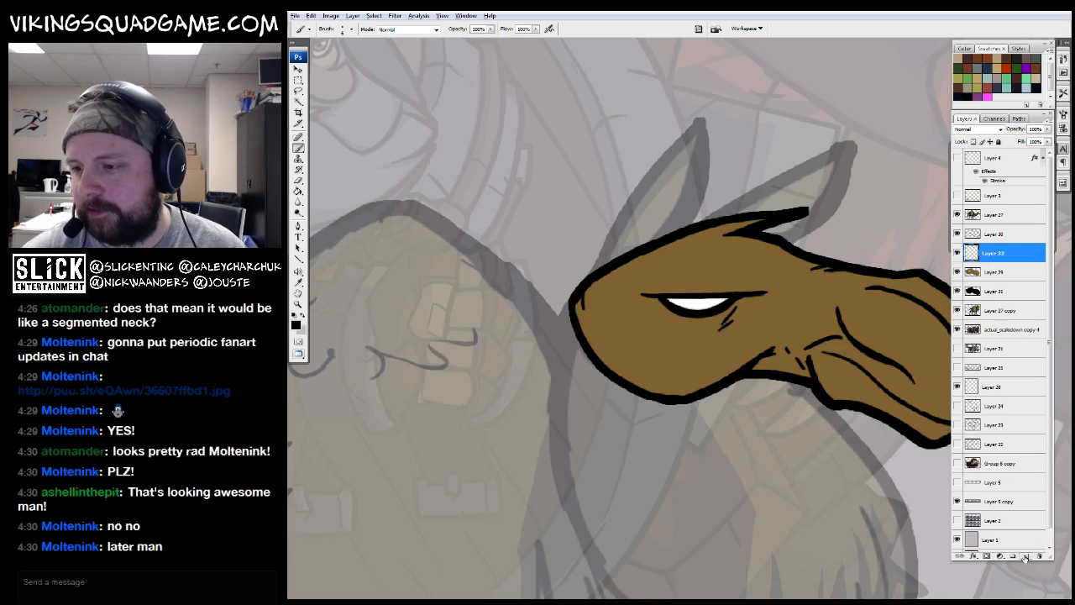
pyautogui.keyDown('alt'); pyautogui.click(1016, 263); pyautogui.keyUp('alt')
pyautogui.moveTo(873, 302); pyautogui.dragTo(813, 330)
# Fill the clipped layer with a very dark swatch colour and set its opacity to 40% for shading
pyautogui.click(958, 96)
pyautogui.press('g')
pyautogui.click(868, 375)
pyautogui.moveTo(869, 378); pyautogui.dragTo(799, 391)
pyautogui.moveTo(1032, 129); pyautogui.dragTo(1038, 131)
pyautogui.write('40')
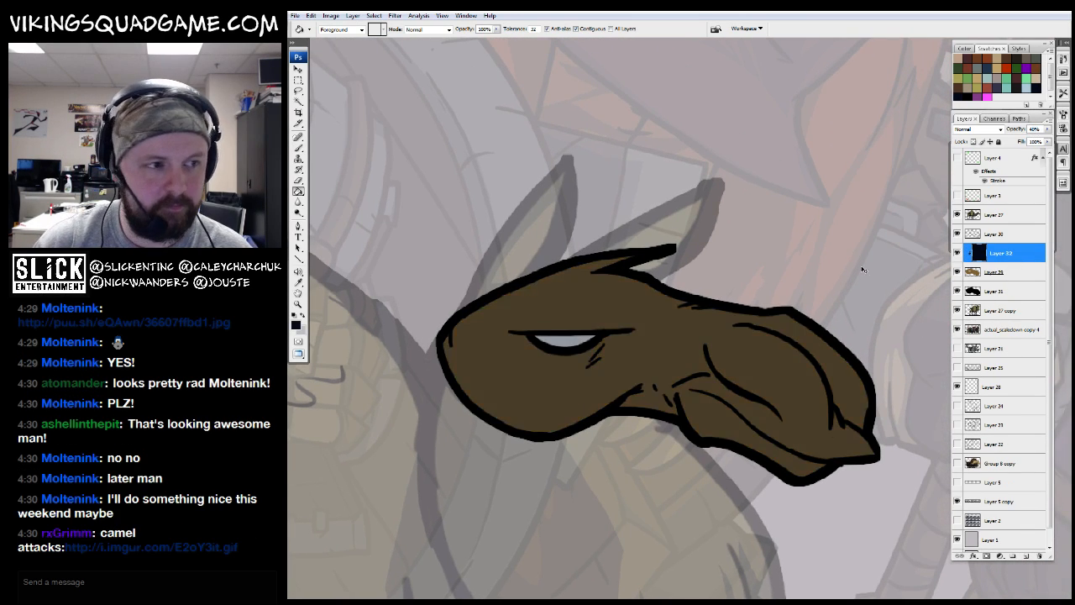
pyautogui.press('Return')
pyautogui.press('z')
pyautogui.moveTo(672, 335); pyautogui.dragTo(666, 290)
pyautogui.keyDown('alt'); pyautogui.click(693, 257); pyautogui.keyUp('alt')
pyautogui.moveTo(694, 257); pyautogui.dragTo(702, 230)
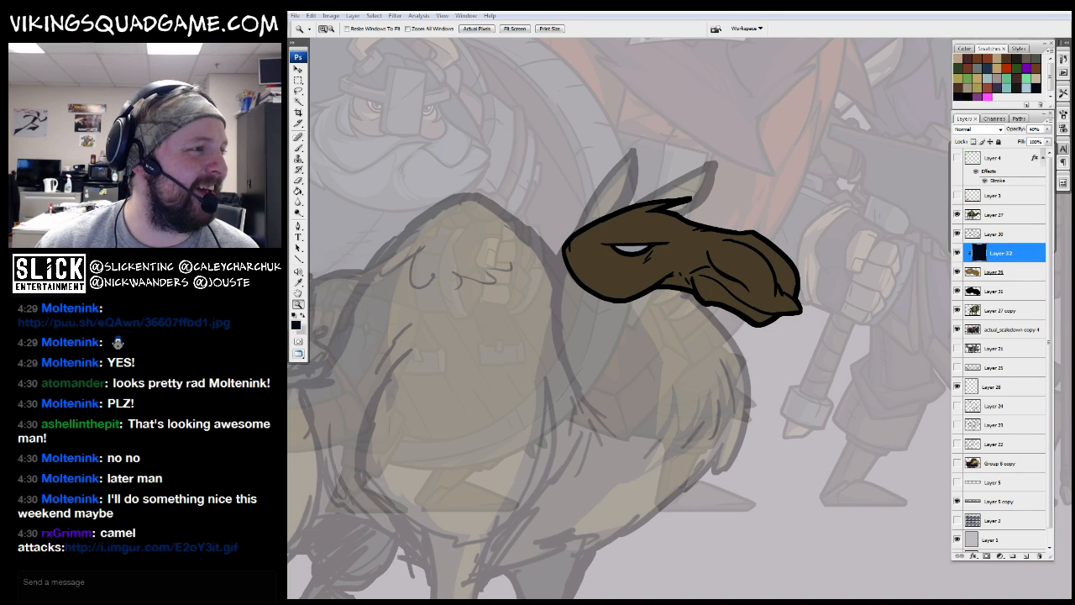
# Switch to the browser window to view the imgur camel clip over the canvas, and move the window away again
pyautogui.moveTo(1072, 219); pyautogui.dragTo(705, 141)
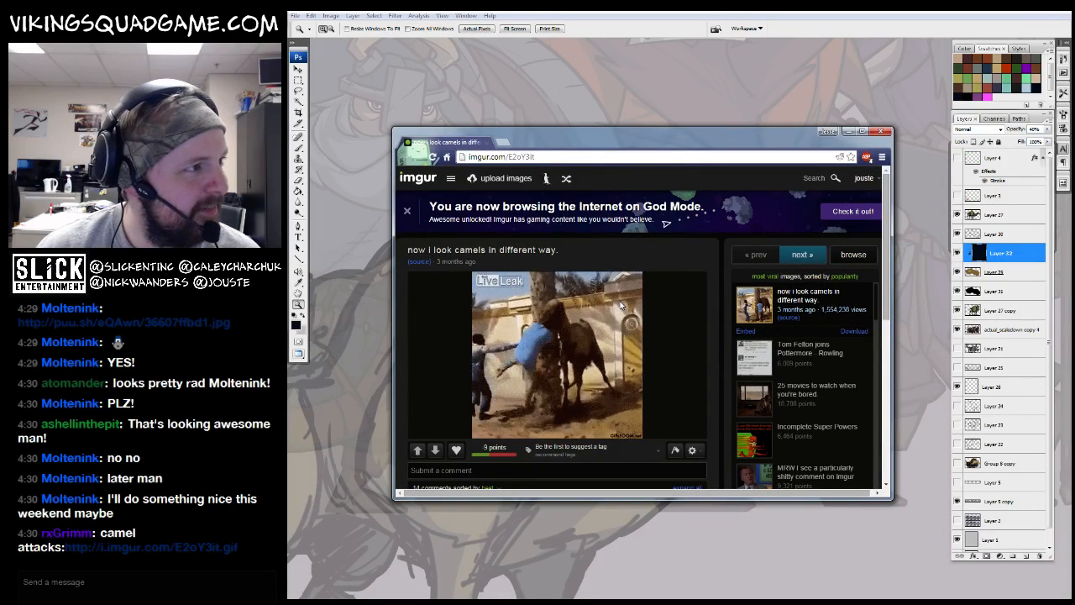
pyautogui.moveTo(661, 148); pyautogui.dragTo(1071, 168)
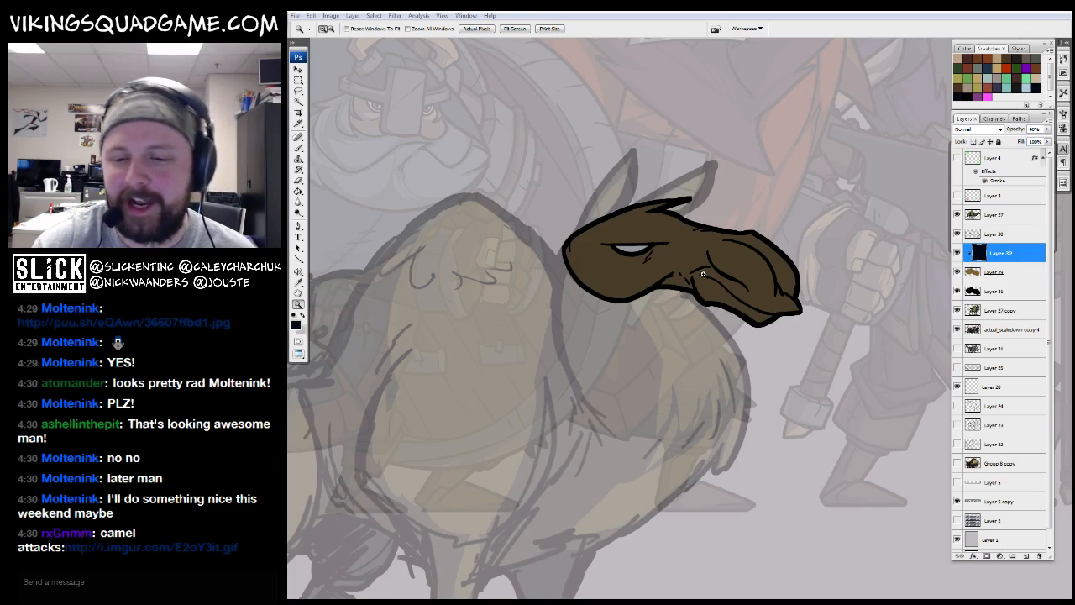
# Select the light areas on the upper muzzle, snout ridge and lower lip with the Lasso
pyautogui.moveTo(770, 307); pyautogui.dragTo(757, 320)
pyautogui.moveTo(632, 402); pyautogui.dragTo(813, 227)
pyautogui.press('l')
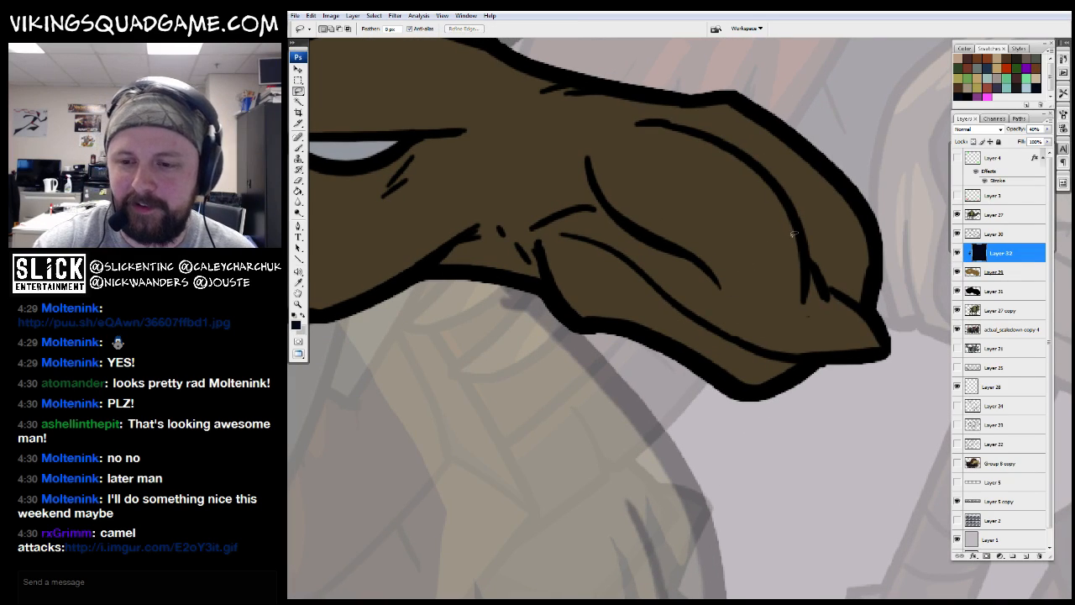
pyautogui.moveTo(776, 275); pyautogui.dragTo(793, 294)
pyautogui.moveTo(829, 224); pyautogui.dragTo(780, 343)
pyautogui.moveTo(789, 271)
pyautogui.mouseDown()
pyautogui.moveTo(674, 226)
pyautogui.moveTo(825, 405)
pyautogui.moveTo(845, 468)
pyautogui.moveTo(805, 444)
pyautogui.mouseUp()
pyautogui.moveTo(807, 420); pyautogui.dragTo(796, 438)
pyautogui.moveTo(613, 383)
pyautogui.mouseDown()
pyautogui.moveTo(531, 350)
pyautogui.moveTo(649, 447)
pyautogui.moveTo(686, 358)
pyautogui.moveTo(872, 445)
pyautogui.mouseUp()
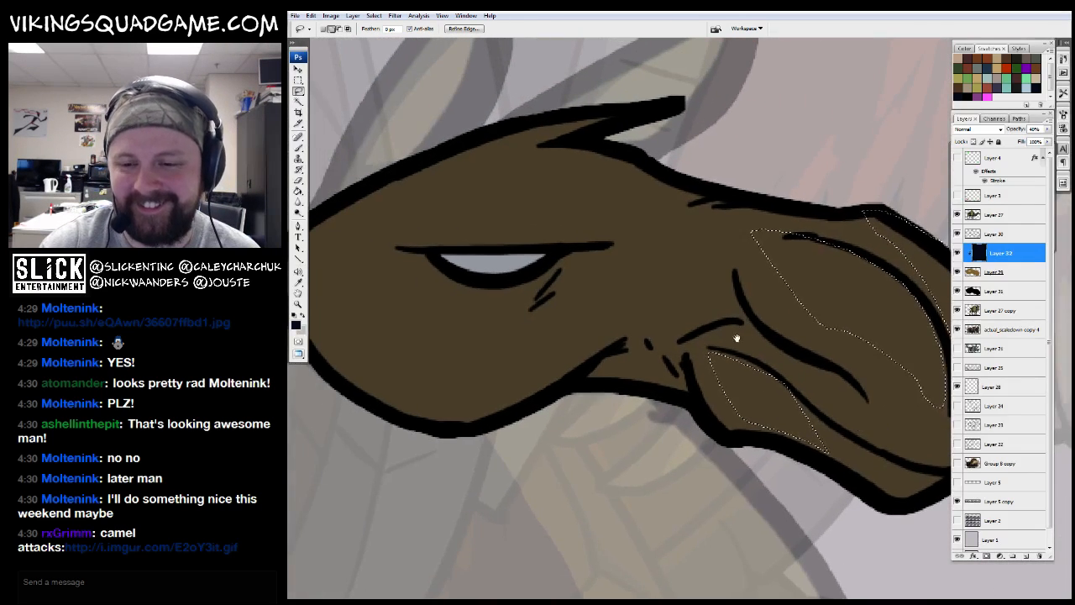
# Extend the lasso selection over the forehead and brow, and remove the dark shading inside all selected light areas
pyautogui.moveTo(736, 339); pyautogui.dragTo(736, 366)
pyautogui.moveTo(574, 233)
pyautogui.mouseDown()
pyautogui.moveTo(604, 180)
pyautogui.moveTo(579, 227)
pyautogui.moveTo(432, 244)
pyautogui.moveTo(592, 283)
pyautogui.moveTo(710, 242)
pyautogui.moveTo(742, 250)
pyautogui.moveTo(820, 303)
pyautogui.moveTo(514, 269)
pyautogui.moveTo(552, 255)
pyautogui.mouseUp()
pyautogui.keyDown('alt'); pyautogui.click(772, 273); pyautogui.keyUp('alt')
pyautogui.keyDown('alt'); pyautogui.click(772, 273); pyautogui.keyUp('alt')
pyautogui.keyDown('alt'); pyautogui.click(785, 248); pyautogui.keyUp('alt')
pyautogui.keyDown('alt'); pyautogui.click(787, 244); pyautogui.keyUp('alt')
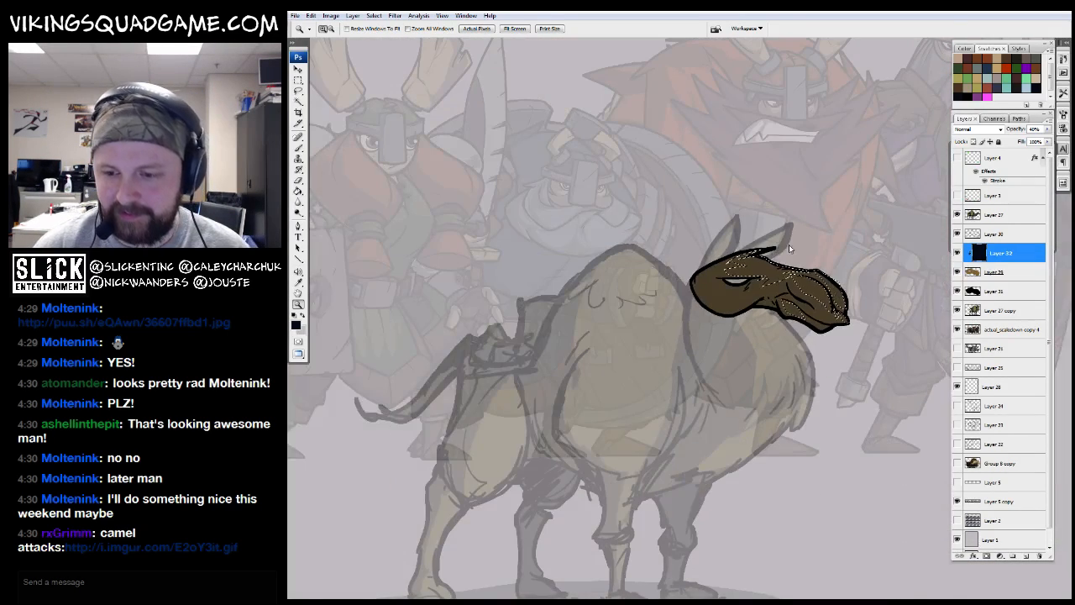
pyautogui.moveTo(789, 245); pyautogui.dragTo(717, 263)
pyautogui.moveTo(617, 273); pyautogui.dragTo(724, 353)
pyautogui.press('e')
pyautogui.moveTo(767, 138)
pyautogui.mouseDown()
pyautogui.moveTo(714, 142)
pyautogui.moveTo(792, 140)
pyautogui.mouseUp()
pyautogui.press('z')
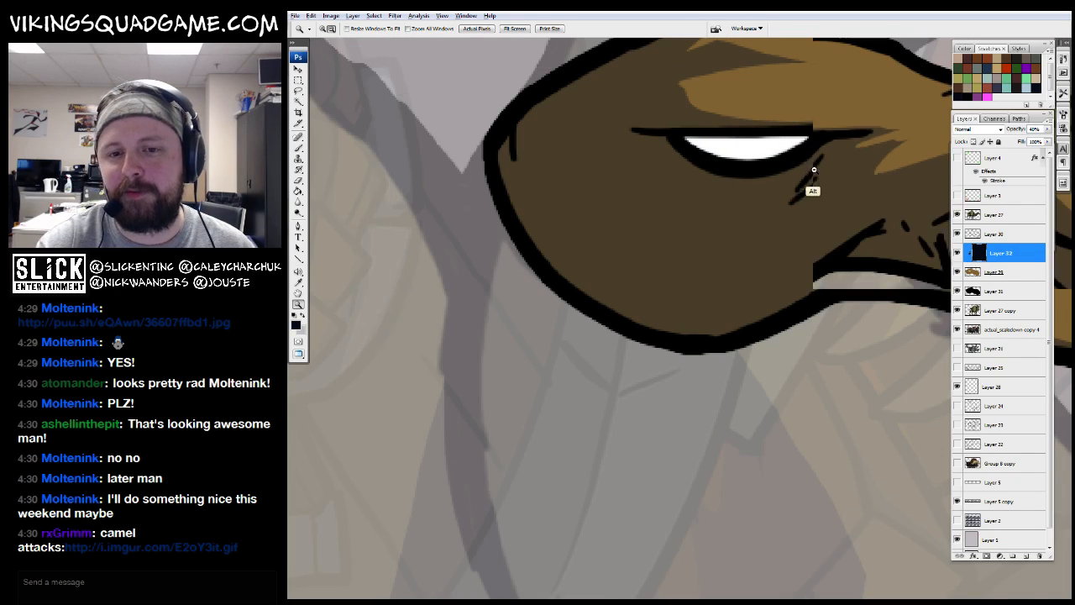
pyautogui.keyDown('alt'); pyautogui.click(809, 168); pyautogui.keyUp('alt')
pyautogui.keyDown('alt'); pyautogui.click(822, 187); pyautogui.keyUp('alt')
pyautogui.keyDown('alt'); pyautogui.click(822, 266); pyautogui.keyUp('alt')
pyautogui.keyDown('alt'); pyautogui.click(822, 266); pyautogui.keyUp('alt')
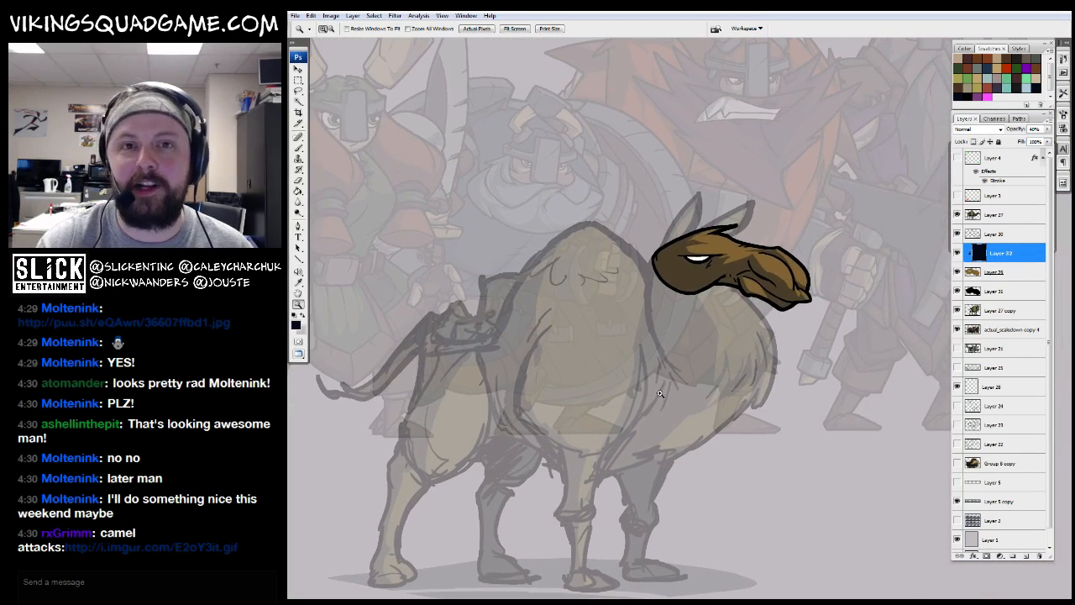
# Merge the head's line art, shading, colour and base layers into a single layer
pyautogui.moveTo(729, 208); pyautogui.dragTo(644, 342)
pyautogui.moveTo(803, 212); pyautogui.dragTo(695, 254)
pyautogui.press('e')
pyautogui.press('z')
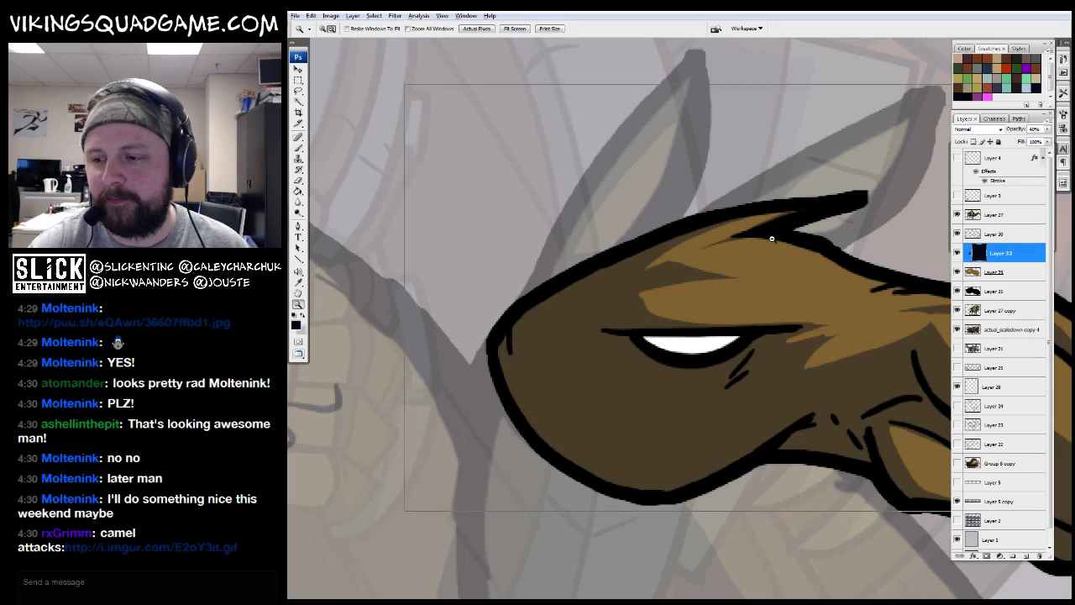
pyautogui.keyDown('alt'); pyautogui.click(770, 238); pyautogui.keyUp('alt')
pyautogui.click(993, 237)
pyautogui.keyDown('shift'); pyautogui.click(992, 293); pyautogui.keyUp('shift')
pyautogui.hotkey('ctrl', 'e')
pyautogui.moveTo(849, 306); pyautogui.dragTo(763, 355)
pyautogui.keyDown('alt'); pyautogui.click(762, 354); pyautogui.keyUp('alt')
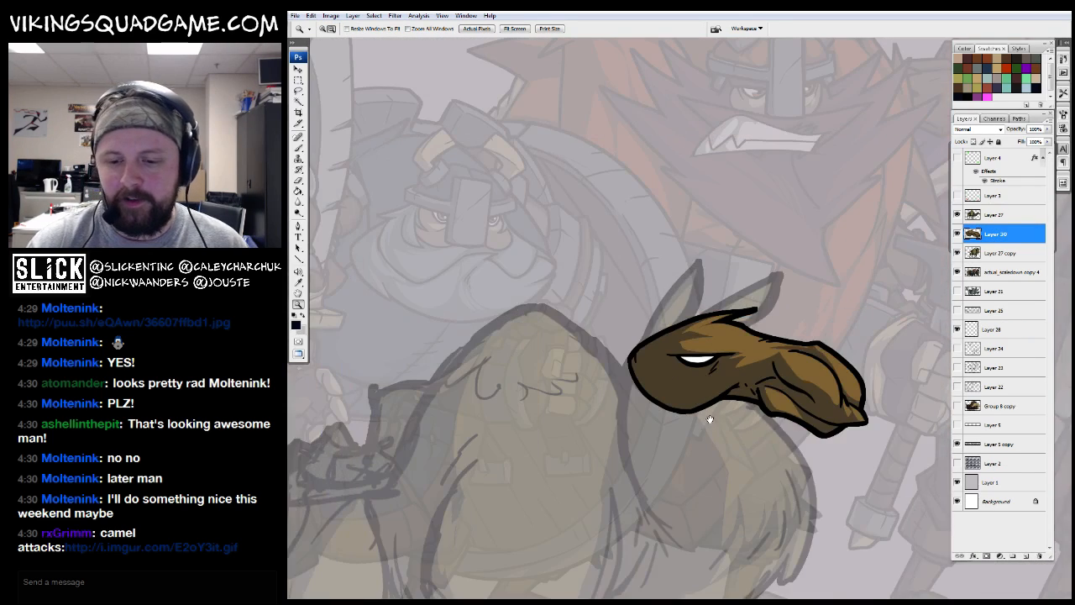
# Lasso a light area across the cheek below the eye, fill it with the head's sampled lighter brown, and deselect
pyautogui.moveTo(811, 281); pyautogui.dragTo(664, 466)
pyautogui.moveTo(628, 427); pyautogui.dragTo(675, 469)
pyautogui.press('l')
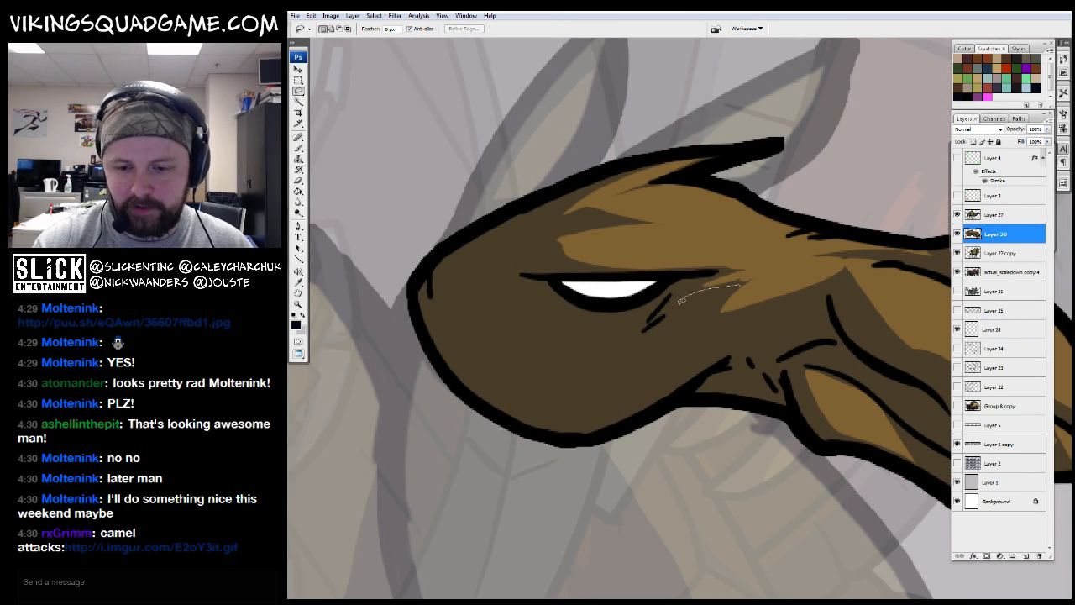
pyautogui.moveTo(794, 260); pyautogui.dragTo(788, 267)
pyautogui.press('g')
pyautogui.keyDown('alt'); pyautogui.click(753, 261); pyautogui.keyUp('alt')
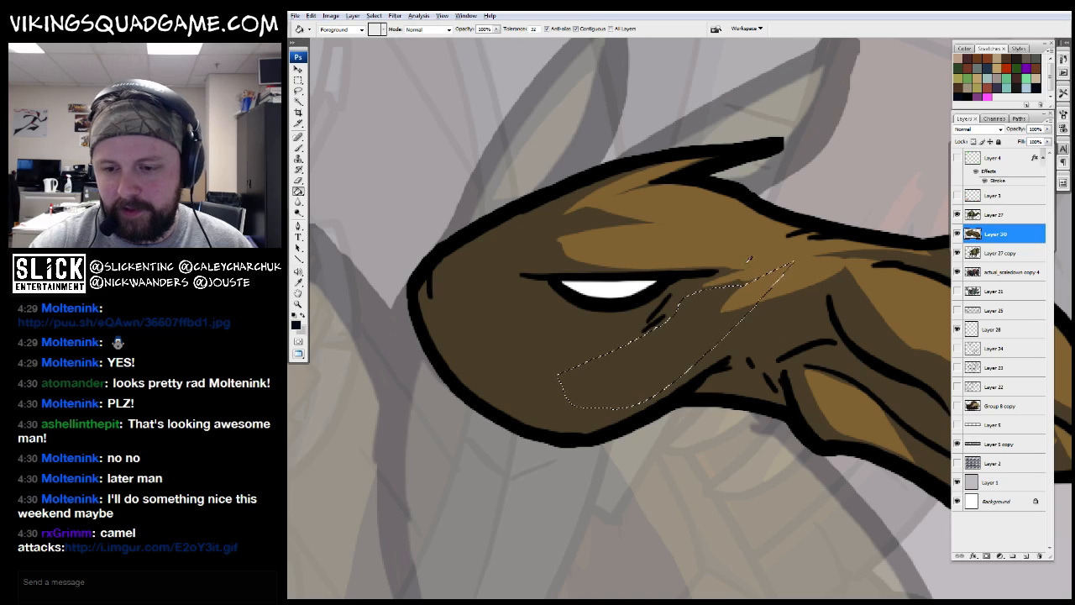
pyautogui.click(683, 345)
pyautogui.hotkey('ctrl', 'd')
pyautogui.press('z')
pyautogui.keyDown('alt'); pyautogui.click(781, 295); pyautogui.keyUp('alt')
pyautogui.keyDown('alt'); pyautogui.click(619, 389); pyautogui.keyUp('alt')
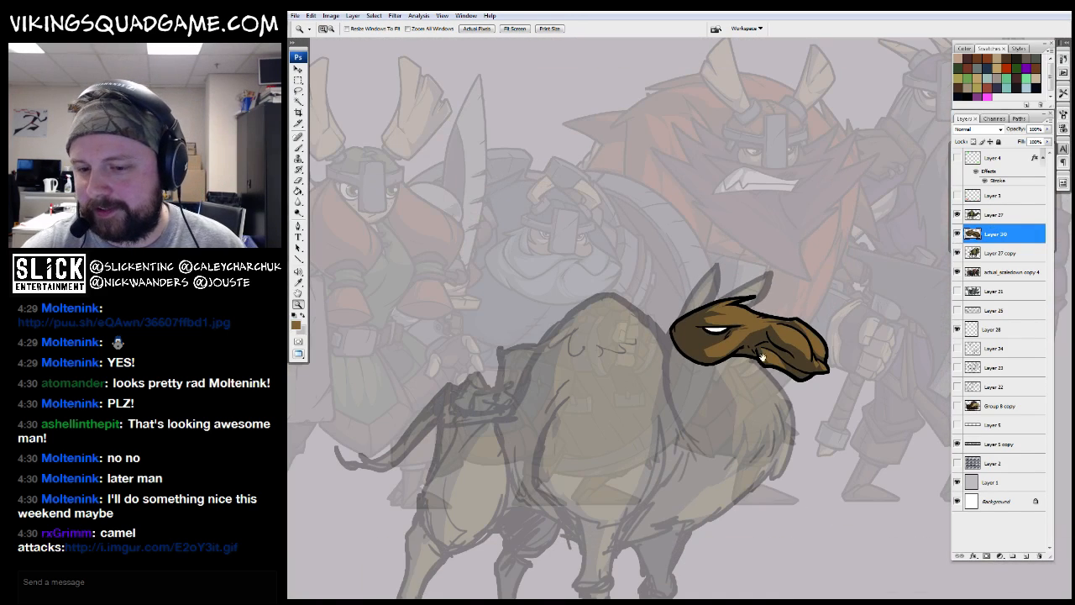
pyautogui.moveTo(762, 357); pyautogui.dragTo(713, 362)
# Add a new layer above the merged head for the ear and sample the black outline colour for the brush
pyautogui.click(1026, 556)
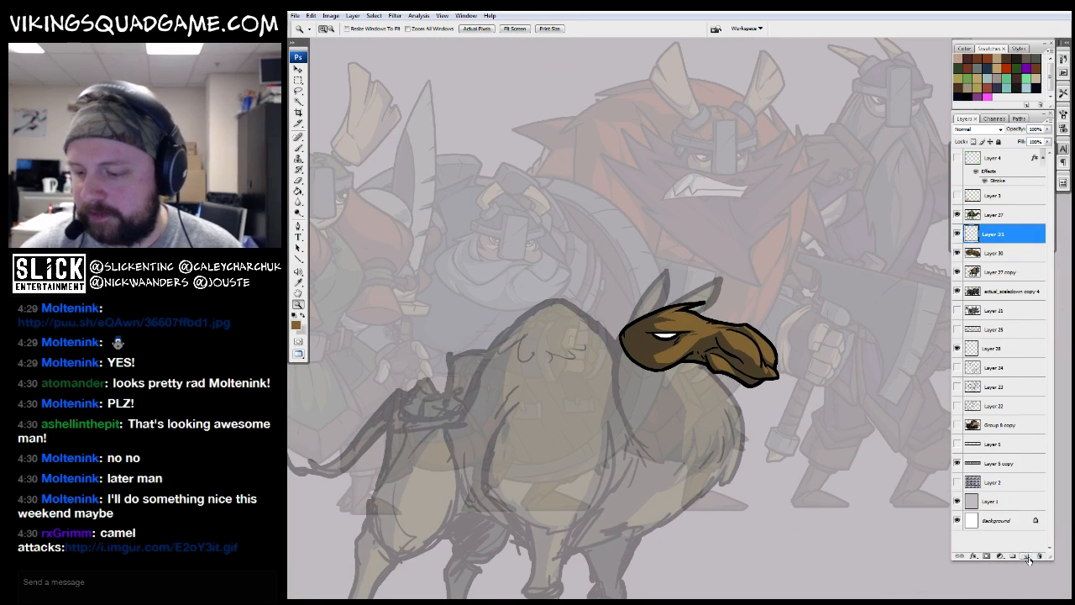
pyautogui.click(669, 361)
pyautogui.click(662, 364)
pyautogui.press('b')
pyautogui.keyDown('alt'); pyautogui.click(660, 392); pyautogui.keyUp('alt')
# Ink the outer outline of the near ear in black over the faded guide, carrying its base down over the back of the head
pyautogui.press('z')
pyautogui.click(655, 315)
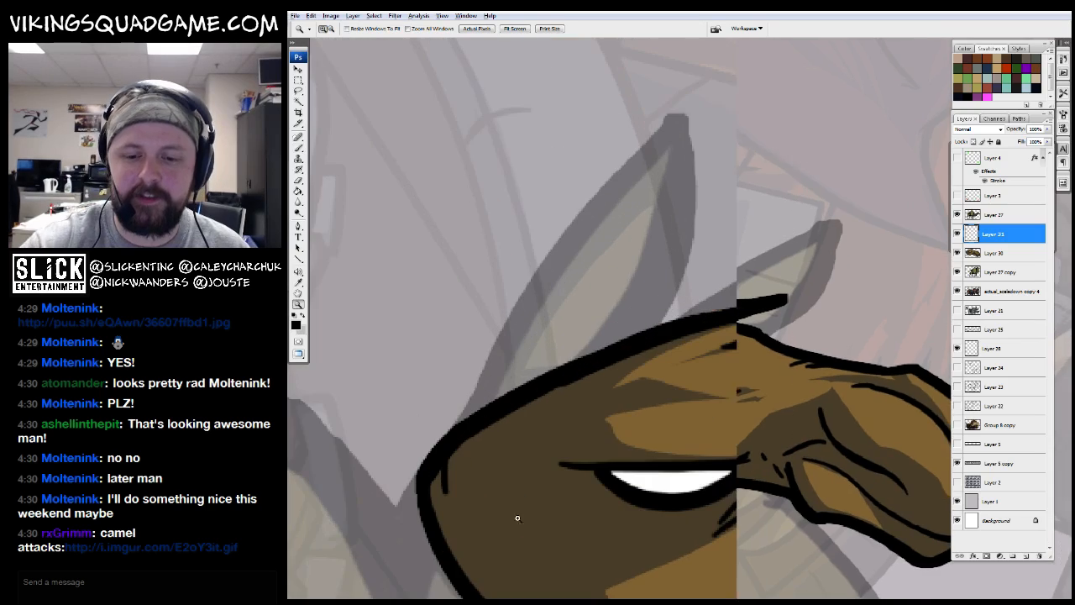
pyautogui.moveTo(516, 515); pyautogui.dragTo(563, 522)
pyautogui.moveTo(699, 290); pyautogui.dragTo(705, 298)
pyautogui.press('b')
pyautogui.rightClick(673, 320)
pyautogui.press('z')
pyautogui.rightClick(705, 260)
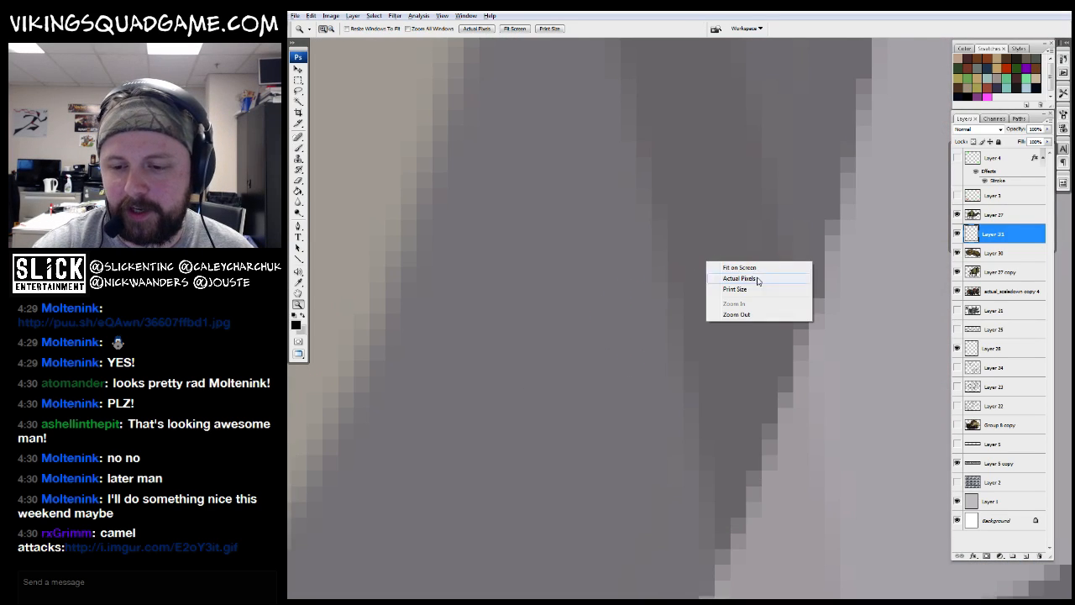
pyautogui.click(754, 278)
pyautogui.click(670, 336)
pyautogui.click(670, 337)
pyautogui.moveTo(617, 385); pyautogui.dragTo(628, 402)
pyautogui.press('b')
pyautogui.press('z')
pyautogui.click(643, 323)
pyautogui.click(648, 332)
pyautogui.moveTo(660, 296); pyautogui.dragTo(647, 341)
pyautogui.press('b')
pyautogui.moveTo(510, 464); pyautogui.dragTo(515, 488)
pyautogui.moveTo(506, 442); pyautogui.dragTo(544, 347)
pyautogui.moveTo(590, 306); pyautogui.dragTo(523, 417)
pyautogui.moveTo(469, 475)
pyautogui.mouseDown()
pyautogui.moveTo(513, 343)
pyautogui.moveTo(749, 101)
pyautogui.mouseUp()
pyautogui.moveTo(747, 125)
pyautogui.mouseDown()
pyautogui.moveTo(741, 104)
pyautogui.moveTo(754, 182)
pyautogui.moveTo(760, 125)
pyautogui.mouseUp()
pyautogui.moveTo(768, 96); pyautogui.dragTo(743, 310)
pyautogui.moveTo(754, 311)
pyautogui.mouseDown()
pyautogui.moveTo(772, 255)
pyautogui.moveTo(558, 403)
pyautogui.moveTo(470, 438)
pyautogui.mouseUp()
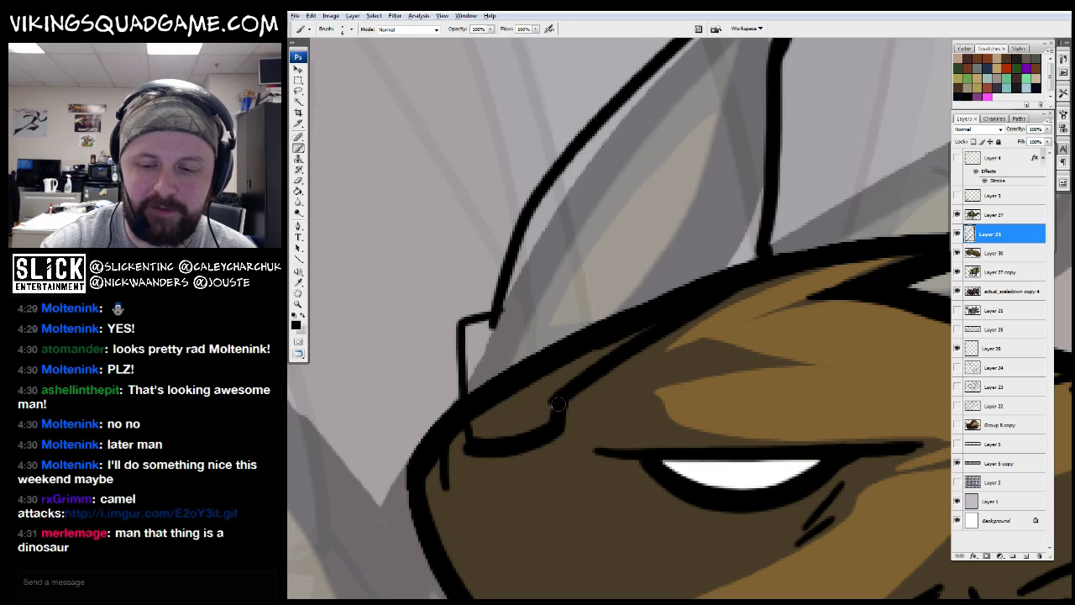
# Thicken the front edge of the near ear's outline and erase the excess ink to sharpen its tip
pyautogui.moveTo(763, 251); pyautogui.dragTo(672, 420)
pyautogui.moveTo(648, 435)
pyautogui.mouseDown()
pyautogui.moveTo(663, 418)
pyautogui.moveTo(686, 217)
pyautogui.mouseUp()
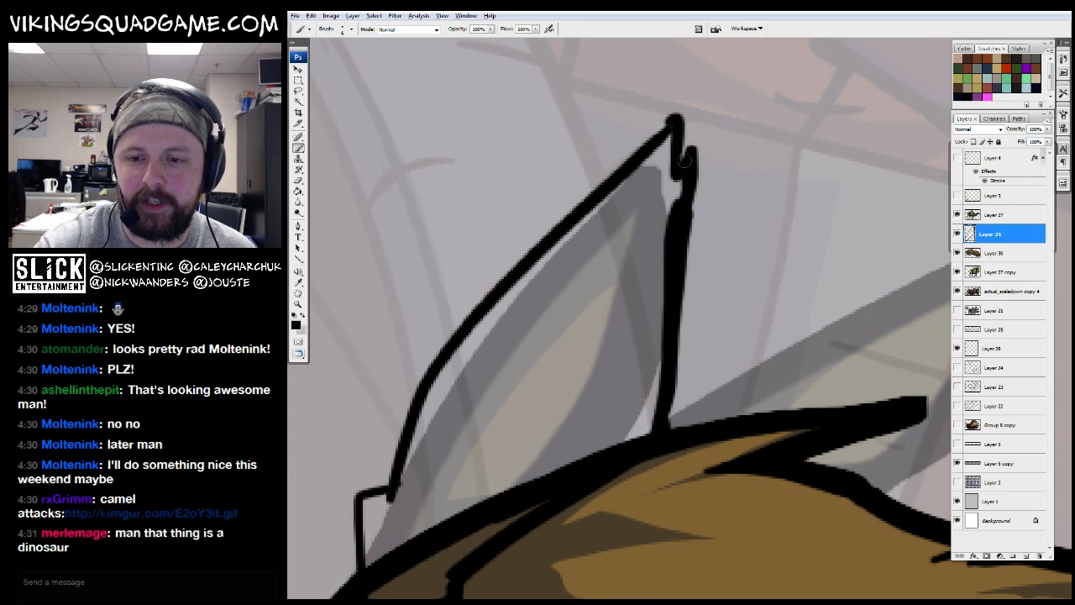
pyautogui.press('e')
pyautogui.moveTo(694, 107); pyautogui.dragTo(708, 234)
pyautogui.moveTo(717, 151); pyautogui.dragTo(709, 181)
pyautogui.press('b')
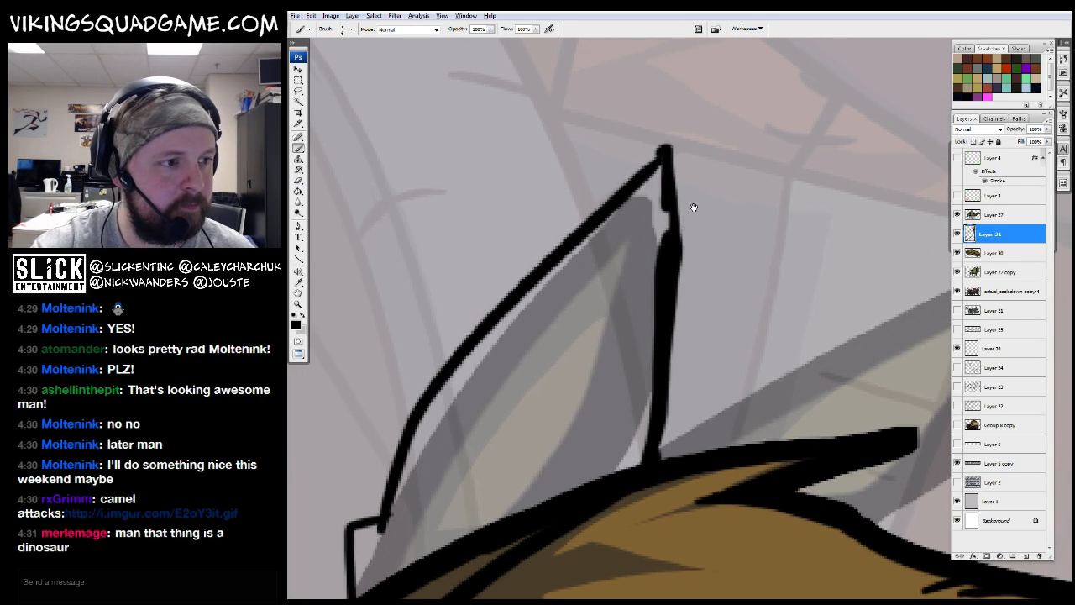
# Ink the inner contour of the near ear, outlining the ear opening from the tip down both sides to the base
pyautogui.moveTo(670, 232)
pyautogui.mouseDown()
pyautogui.moveTo(671, 154)
pyautogui.moveTo(645, 170)
pyautogui.mouseUp()
pyautogui.moveTo(642, 181)
pyautogui.mouseDown()
pyautogui.moveTo(686, 135)
pyautogui.moveTo(661, 146)
pyautogui.moveTo(511, 303)
pyautogui.mouseUp()
pyautogui.moveTo(552, 267)
pyautogui.mouseDown()
pyautogui.moveTo(602, 200)
pyautogui.moveTo(504, 306)
pyautogui.moveTo(447, 529)
pyautogui.mouseUp()
pyautogui.moveTo(667, 349)
pyautogui.mouseDown()
pyautogui.moveTo(778, 237)
pyautogui.moveTo(650, 364)
pyautogui.mouseUp()
pyautogui.moveTo(729, 82)
pyautogui.mouseDown()
pyautogui.moveTo(719, 120)
pyautogui.moveTo(498, 457)
pyautogui.mouseUp()
pyautogui.moveTo(497, 467); pyautogui.dragTo(504, 425)
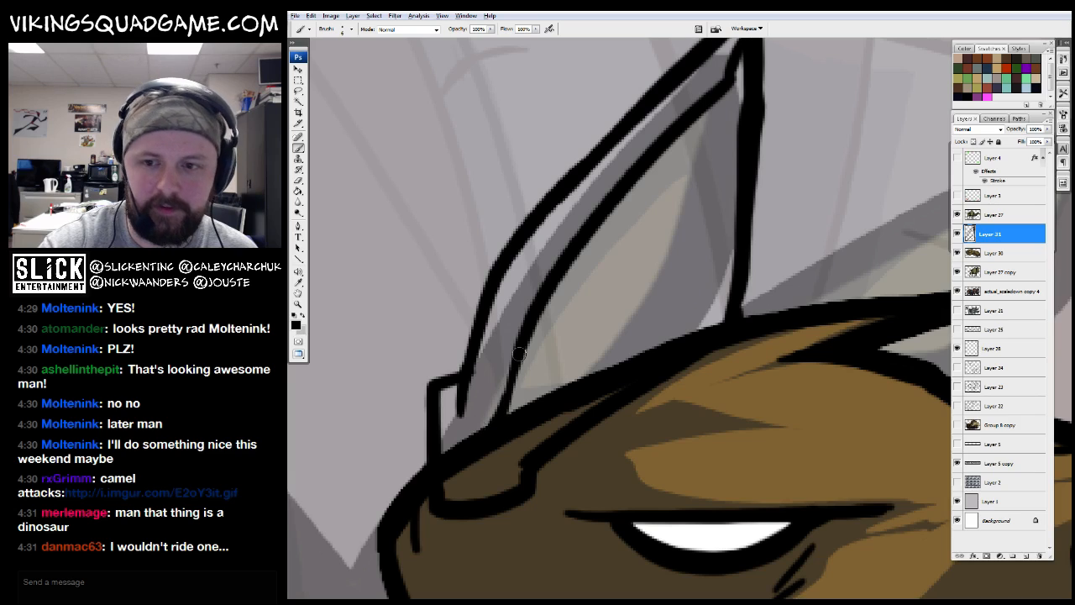
pyautogui.moveTo(716, 105); pyautogui.dragTo(687, 302)
pyautogui.moveTo(712, 263); pyautogui.dragTo(720, 232)
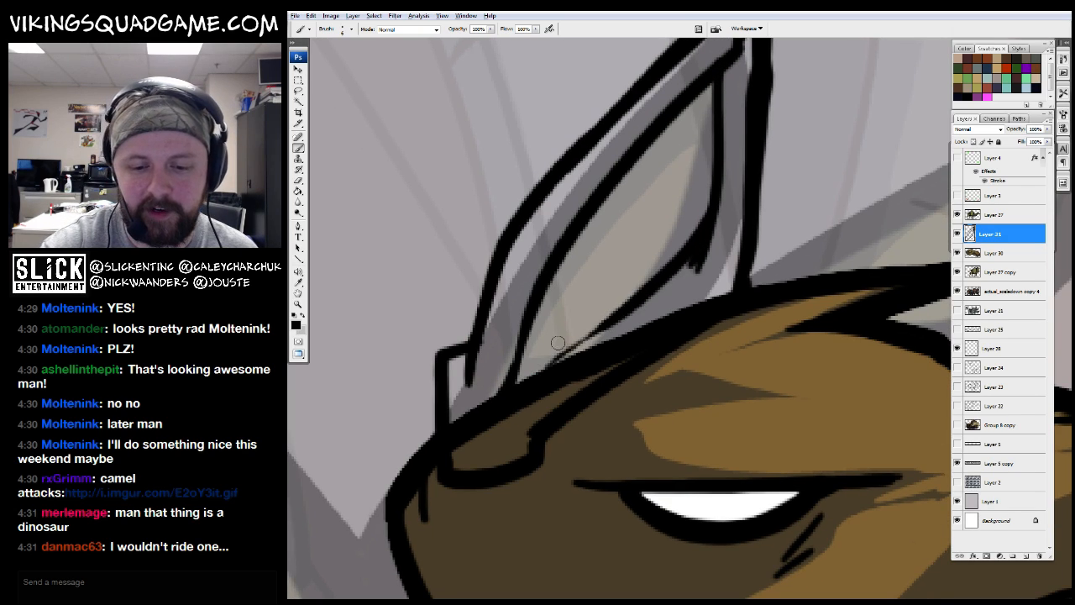
# Ink the inner lower edge and right side of the camel's ear with black brush strokes
pyautogui.moveTo(603, 324); pyautogui.dragTo(514, 387)
pyautogui.moveTo(612, 309); pyautogui.dragTo(715, 173)
pyautogui.press('z')
pyautogui.keyDown('alt'); pyautogui.click(744, 223); pyautogui.keyUp('alt')
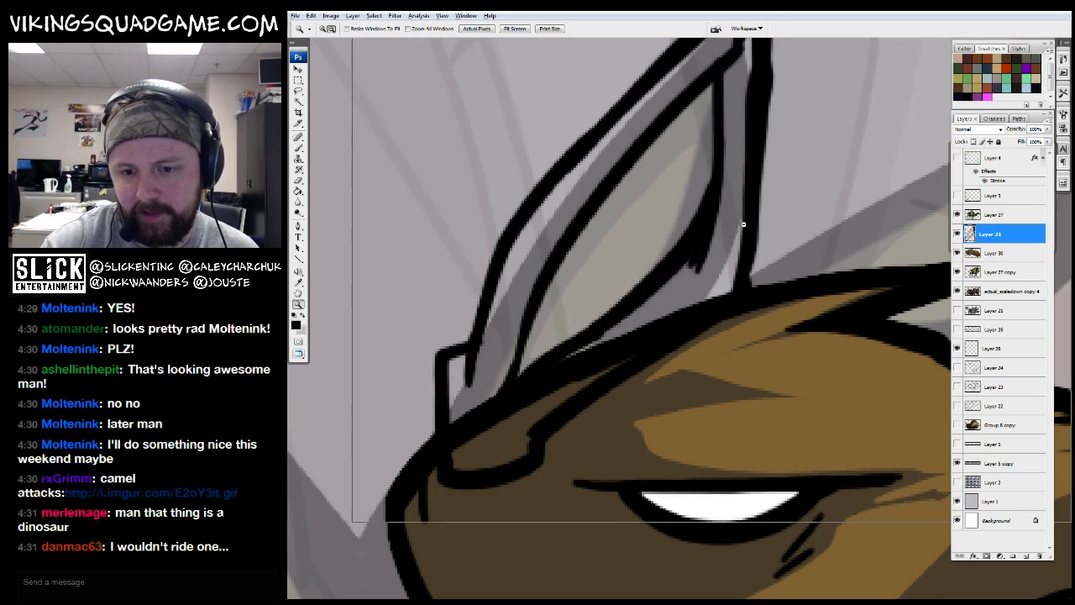
pyautogui.keyDown('alt'); pyautogui.click(798, 293); pyautogui.keyUp('alt')
pyautogui.keyDown('alt'); pyautogui.click(802, 296); pyautogui.keyUp('alt')
pyautogui.keyDown('alt'); pyautogui.click(855, 319); pyautogui.keyUp('alt')
pyautogui.keyDown('alt'); pyautogui.click(854, 319); pyautogui.keyUp('alt')
# Select the outlined ear shape, sample the head's brown, and fill the ear on a new layer beneath its linework
pyautogui.press('w')
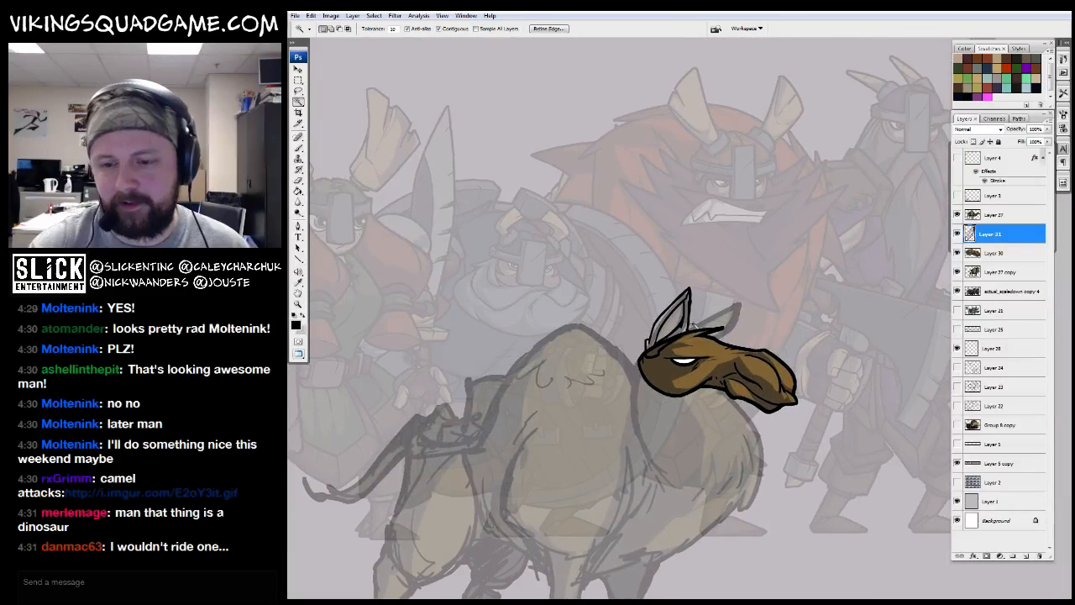
pyautogui.scroll(-1, 756, 348)
pyautogui.click(743, 351)
pyautogui.press('g')
pyautogui.keyDown('alt'); pyautogui.click(743, 345); pyautogui.keyUp('alt')
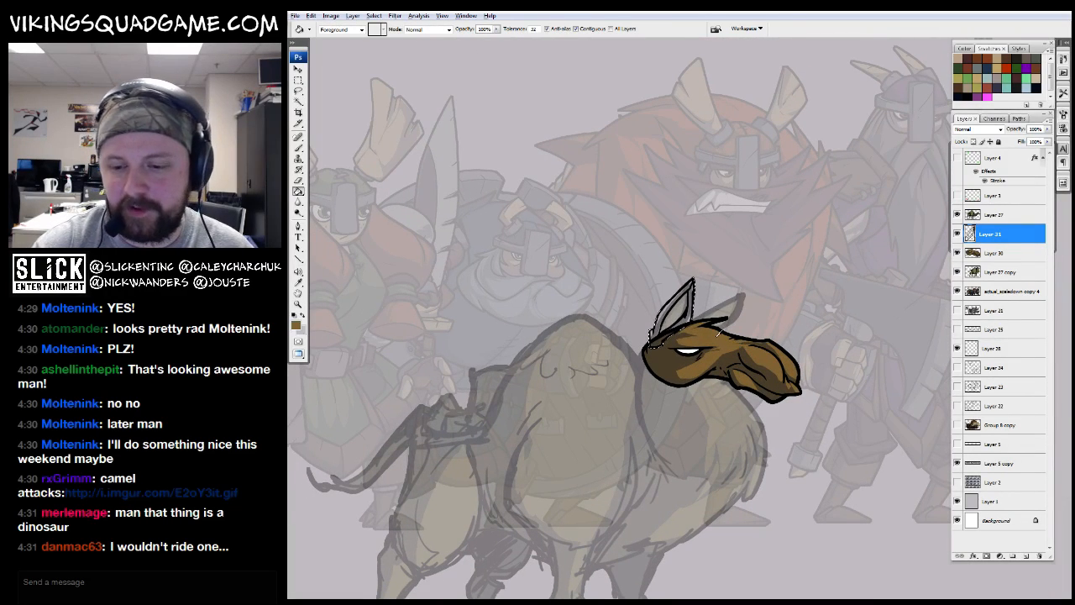
pyautogui.click(1025, 556)
pyautogui.press('z')
pyautogui.click(685, 323)
pyautogui.click(685, 323)
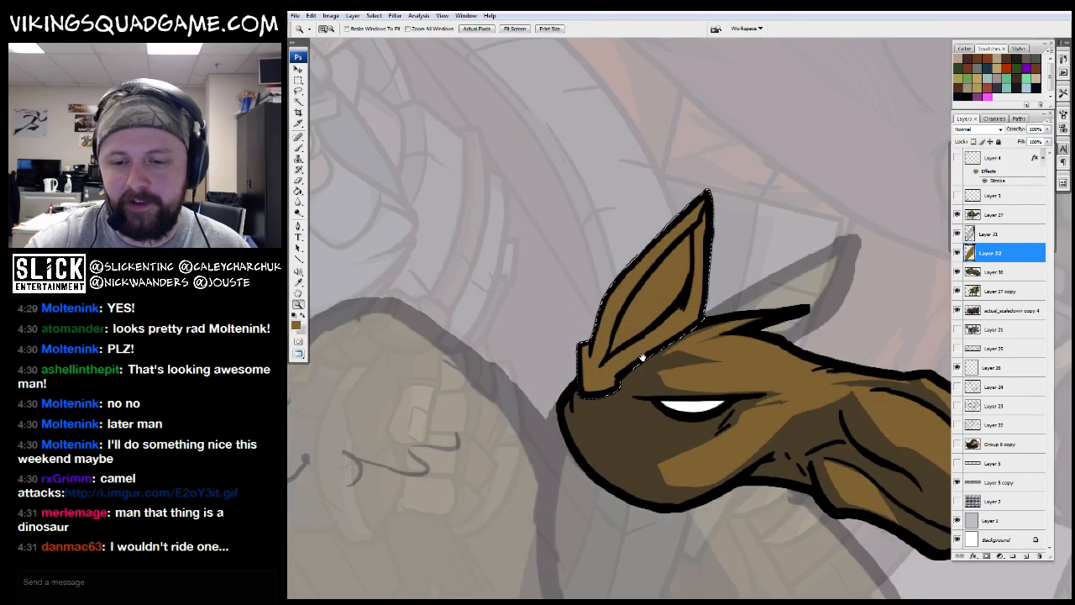
# Expand the ear selection and fill it with black on a new layer below the brown fill to thicken the outline
pyautogui.moveTo(713, 339); pyautogui.dragTo(724, 365)
pyautogui.press('f')
pyautogui.keyDown('alt'); pyautogui.click(722, 243); pyautogui.keyUp('alt')
pyautogui.press('g')
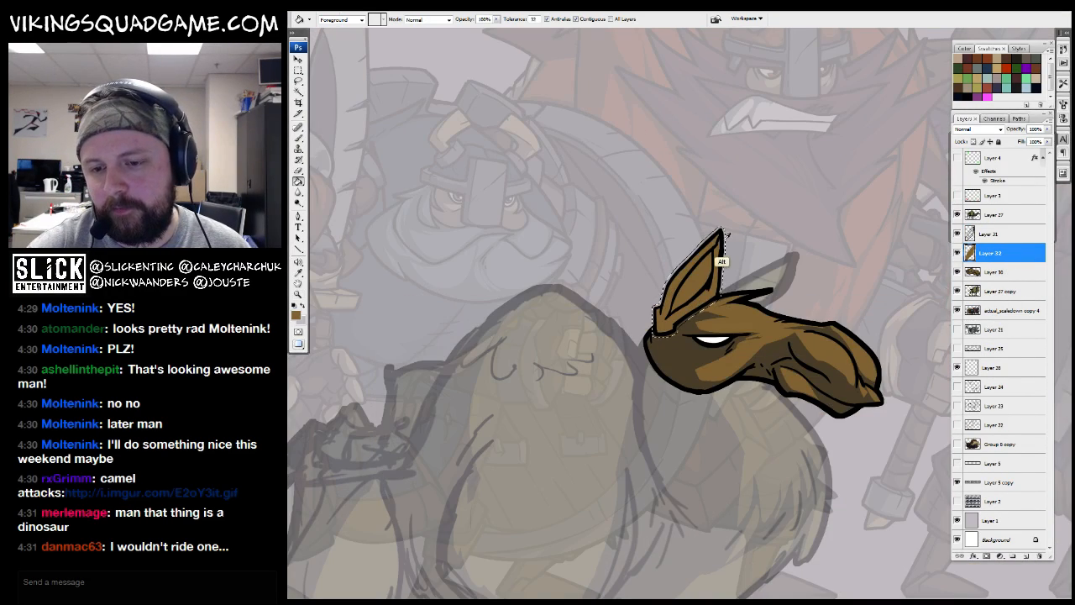
pyautogui.click(993, 271)
pyautogui.click(1025, 556)
pyautogui.click(697, 290)
pyautogui.moveTo(726, 281); pyautogui.dragTo(703, 305)
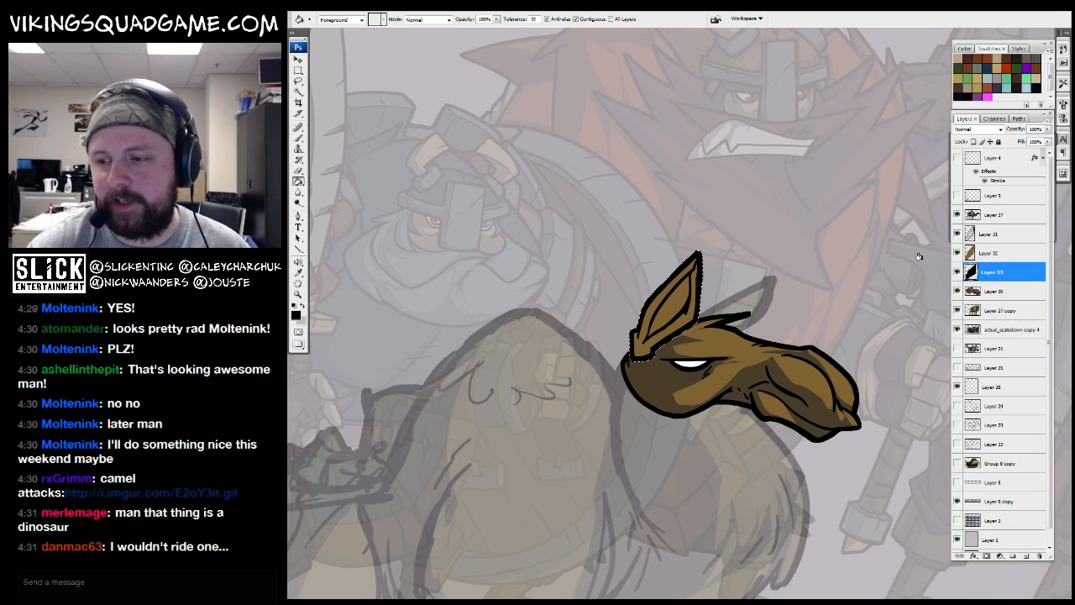
# Select the inner-ear area enclosed by the linework on Layer 31 and expand the selection slightly
pyautogui.click(991, 253)
pyautogui.click(991, 235)
pyautogui.press('z')
pyautogui.click(682, 326)
pyautogui.click(684, 333)
pyautogui.moveTo(686, 341); pyautogui.dragTo(699, 357)
pyautogui.press('w')
pyautogui.click(999, 211)
pyautogui.click(999, 198)
pyautogui.click(994, 232)
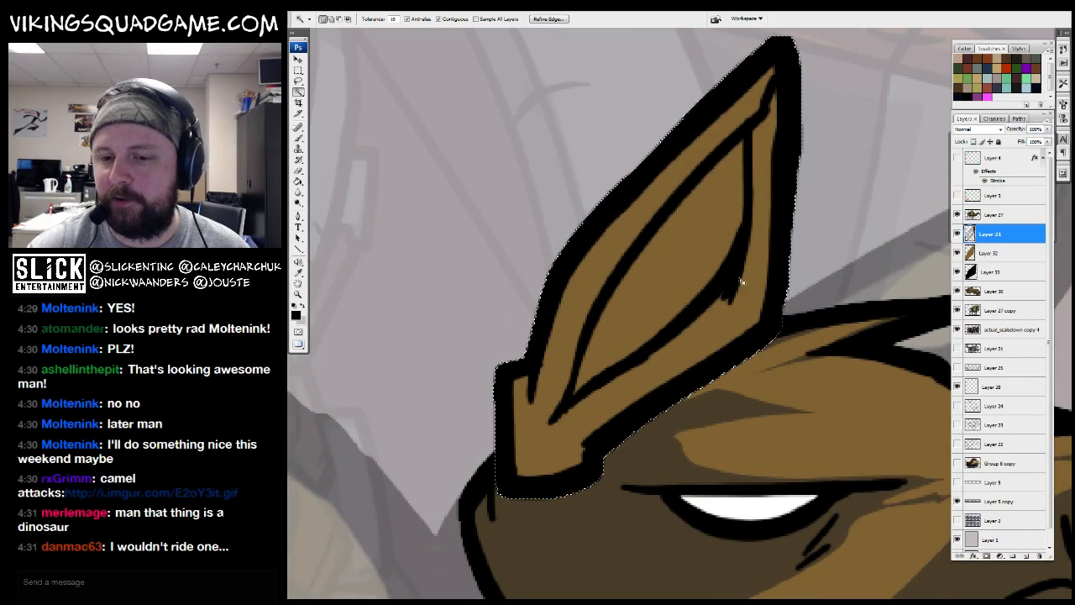
pyautogui.click(724, 289)
pyautogui.press('F2')
# Mix a lighter, less saturated tan and fill the selected inner ear with it on the ear's colour layer
pyautogui.press('g')
pyautogui.moveTo(784, 384); pyautogui.dragTo(760, 380)
pyautogui.click(295, 315)
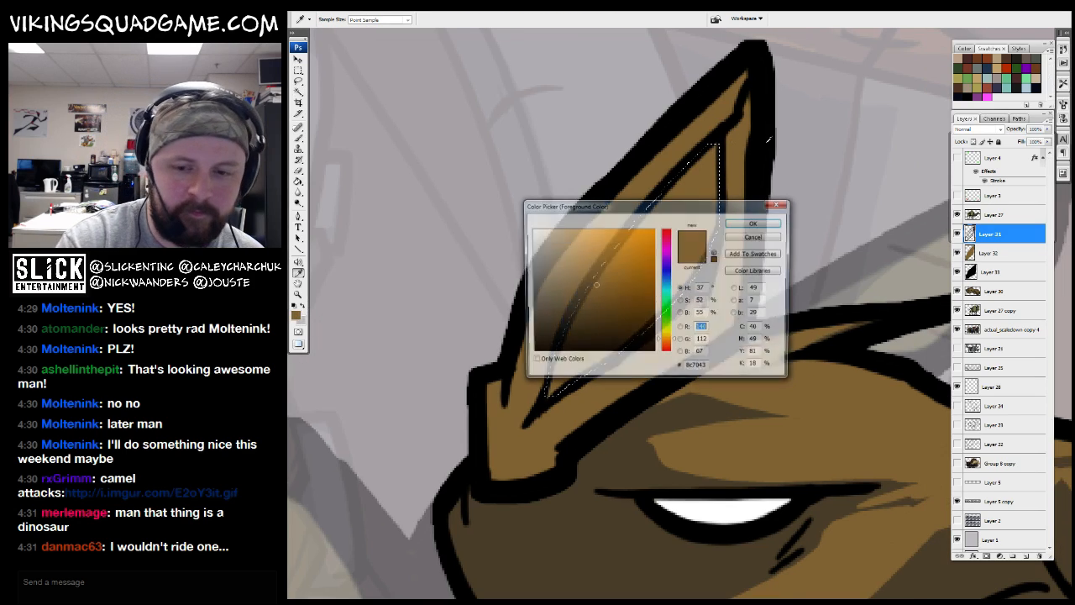
pyautogui.moveTo(669, 338); pyautogui.dragTo(669, 342)
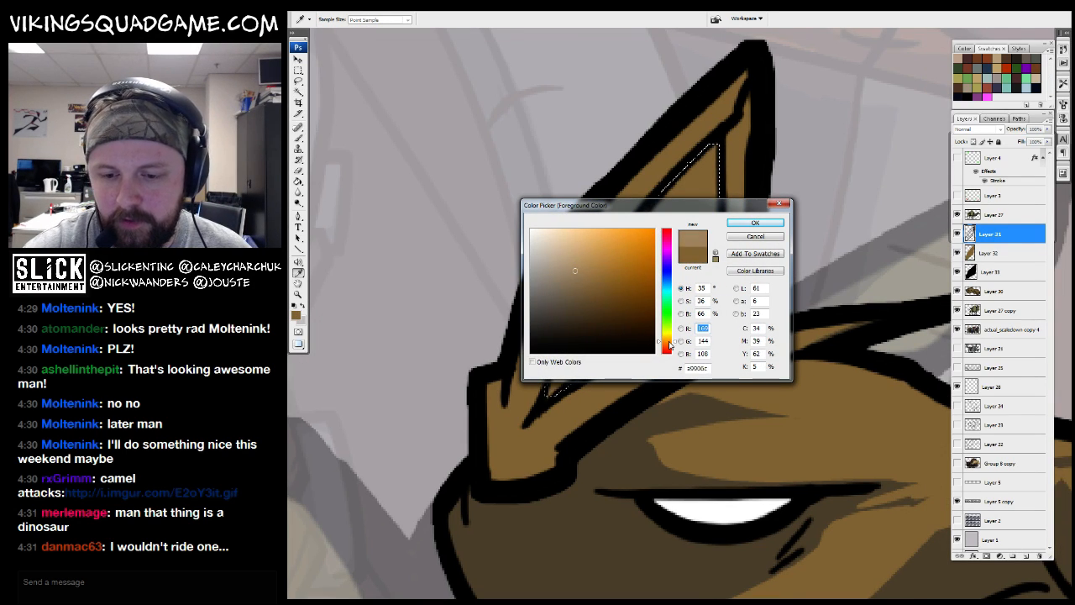
pyautogui.click(669, 339)
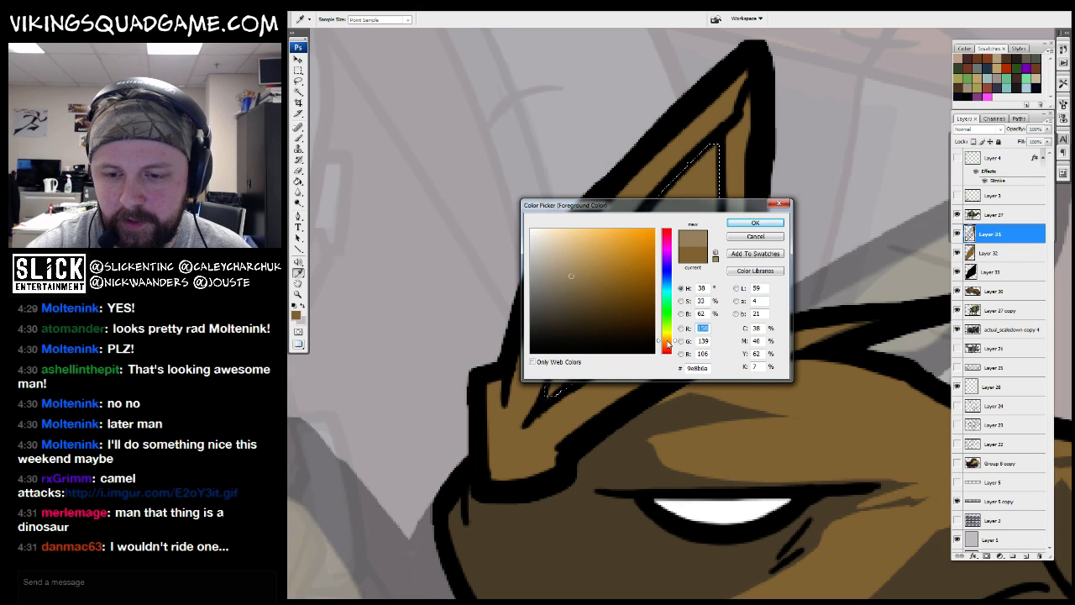
pyautogui.click(755, 223)
pyautogui.click(991, 252)
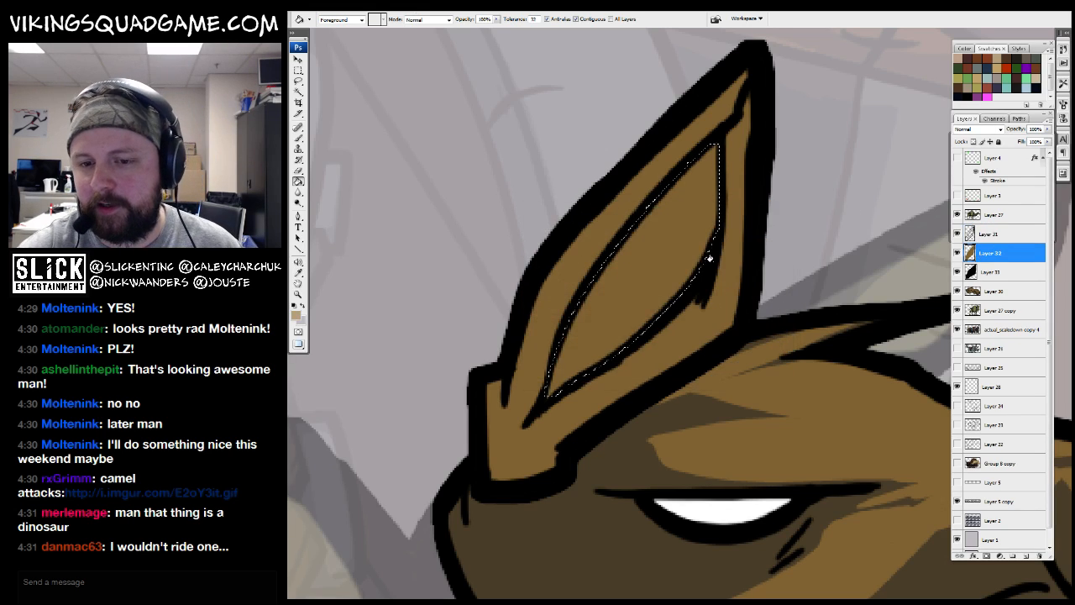
pyautogui.click(702, 260)
pyautogui.hotkey('ctrl', 'd')
# Add a layer clipped to the ear colour, fill it with a near-black swatch, and set its opacity to 40%
pyautogui.press('z')
pyautogui.keyDown('alt'); pyautogui.click(819, 300); pyautogui.keyUp('alt')
pyautogui.keyDown('alt'); pyautogui.click(819, 300); pyautogui.keyUp('alt')
pyautogui.keyDown('alt'); pyautogui.click(819, 299); pyautogui.keyUp('alt')
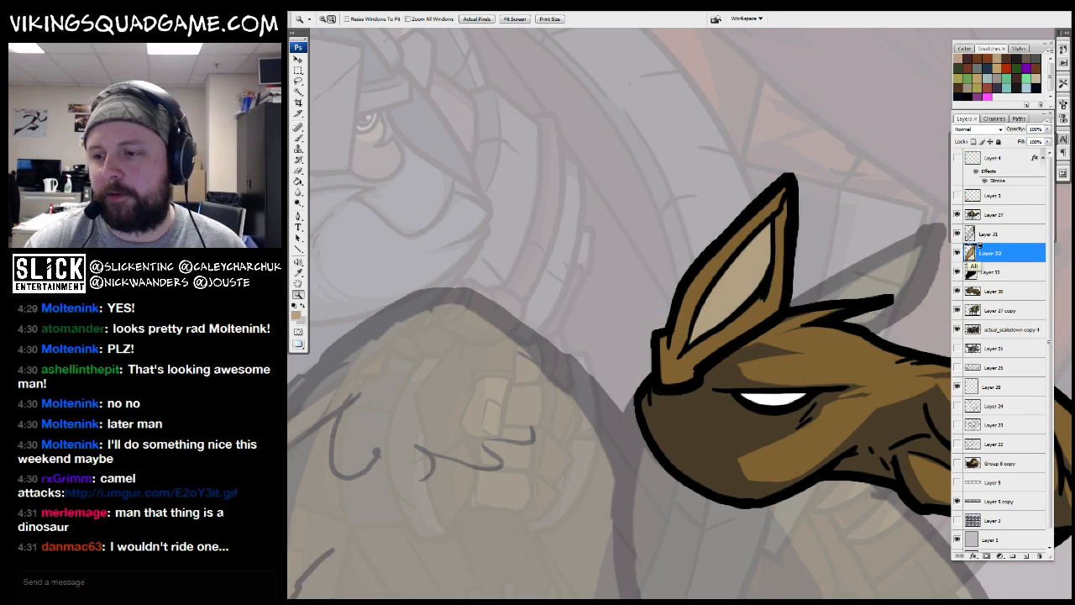
pyautogui.click(1023, 556)
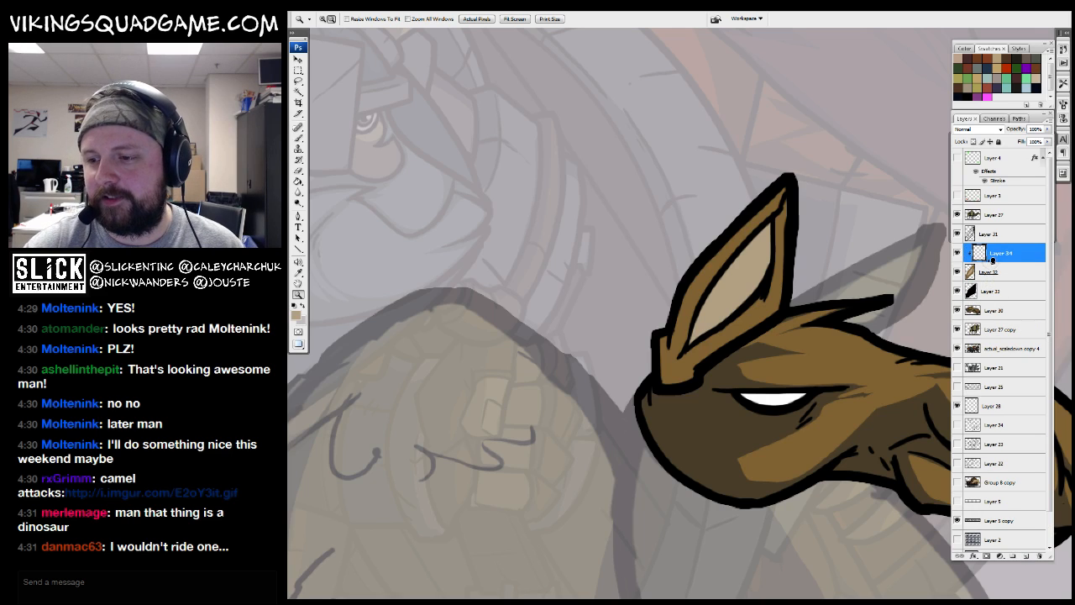
pyautogui.moveTo(877, 280); pyautogui.dragTo(803, 299)
pyautogui.click(1036, 87)
pyautogui.press('g')
pyautogui.click(680, 308)
pyautogui.moveTo(772, 360)
pyautogui.mouseDown()
pyautogui.moveTo(741, 341)
pyautogui.moveTo(686, 341)
pyautogui.mouseUp()
pyautogui.write('40')
pyautogui.press('Return')
# Outline the lit areas and fur streaks of the ear with the Lasso and delete the shading inside them
pyautogui.press('z')
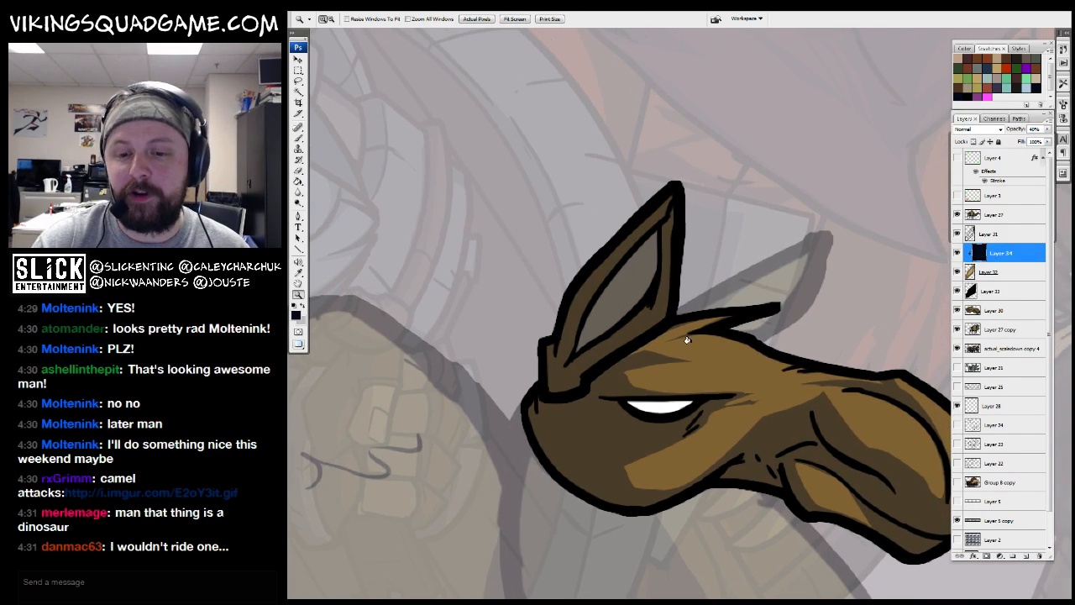
pyautogui.click(682, 335)
pyautogui.click(682, 328)
pyautogui.press('l')
pyautogui.moveTo(751, 302); pyautogui.dragTo(755, 315)
pyautogui.moveTo(529, 452)
pyautogui.mouseDown()
pyautogui.moveTo(744, 280)
pyautogui.moveTo(620, 349)
pyautogui.mouseUp()
pyautogui.moveTo(681, 320); pyautogui.dragTo(631, 404)
pyautogui.moveTo(664, 406)
pyautogui.mouseDown()
pyautogui.moveTo(709, 300)
pyautogui.moveTo(679, 385)
pyautogui.mouseUp()
pyautogui.moveTo(699, 159)
pyautogui.mouseDown()
pyautogui.moveTo(492, 420)
pyautogui.moveTo(589, 229)
pyautogui.moveTo(713, 115)
pyautogui.mouseUp()
pyautogui.moveTo(604, 262)
pyautogui.mouseDown()
pyautogui.moveTo(592, 280)
pyautogui.moveTo(614, 338)
pyautogui.mouseUp()
pyautogui.moveTo(723, 236); pyautogui.dragTo(770, 125)
pyautogui.keyDown('alt'); pyautogui.click(664, 353); pyautogui.keyUp('alt')
pyautogui.press('Delete')
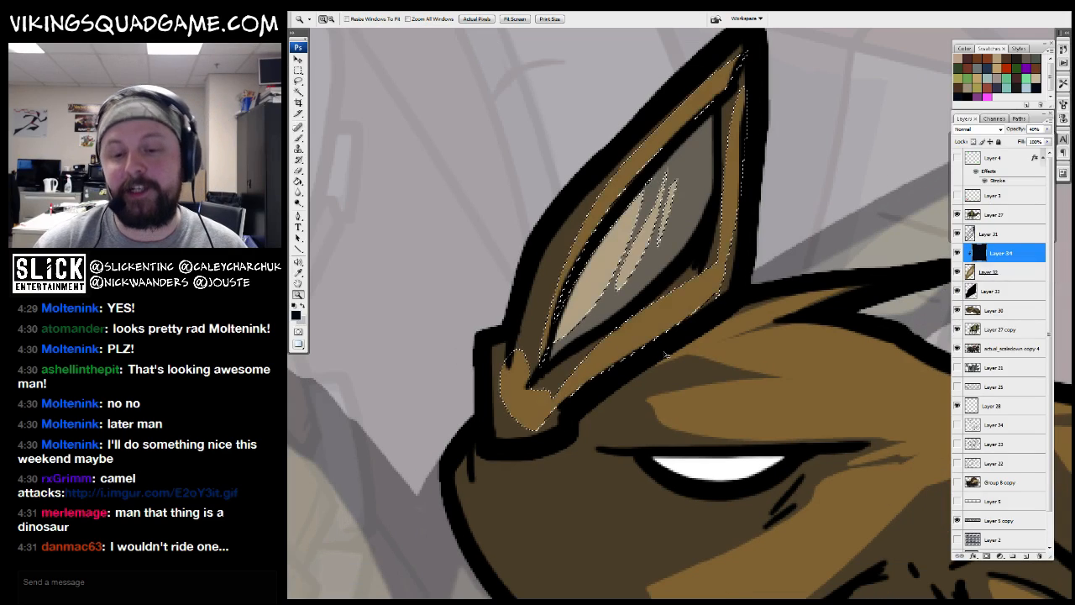
pyautogui.hotkey('ctrl', 'd')
# Merge the ear's linework, shading, colour and black backing layers into one layer
pyautogui.moveTo(819, 338); pyautogui.dragTo(804, 368)
pyautogui.click(999, 237)
pyautogui.keyDown('shift'); pyautogui.click(991, 289); pyautogui.keyUp('shift')
pyautogui.hotkey('ctrl', 'e')
# Lasso the base of the ear and fill it with the head's dark brown on a new layer clipped to the ear
pyautogui.click(1024, 557)
pyautogui.keyDown('alt'); pyautogui.click(998, 246); pyautogui.keyUp('alt')
pyautogui.moveTo(651, 419); pyautogui.dragTo(745, 331)
pyautogui.press('l')
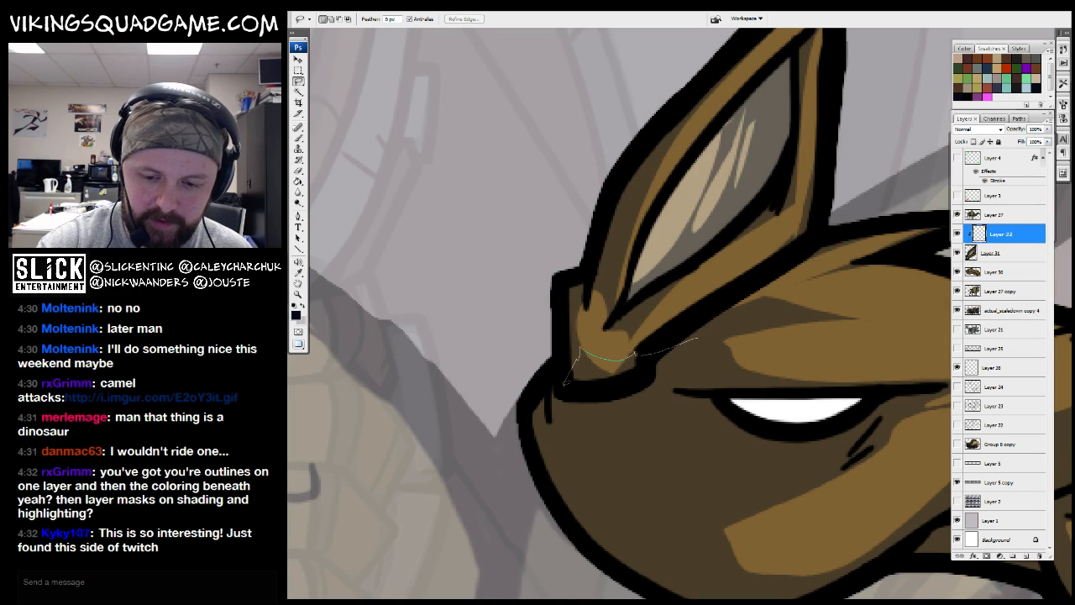
pyautogui.moveTo(565, 383); pyautogui.dragTo(696, 346)
pyautogui.press('g')
pyautogui.keyDown('alt'); pyautogui.click(645, 422); pyautogui.keyUp('alt')
pyautogui.click(630, 384)
pyautogui.hotkey('ctrl', 'd')
# Merge the clipped base shading into the ear layer
pyautogui.press('z')
pyautogui.keyDown('alt'); pyautogui.click(807, 335); pyautogui.keyUp('alt')
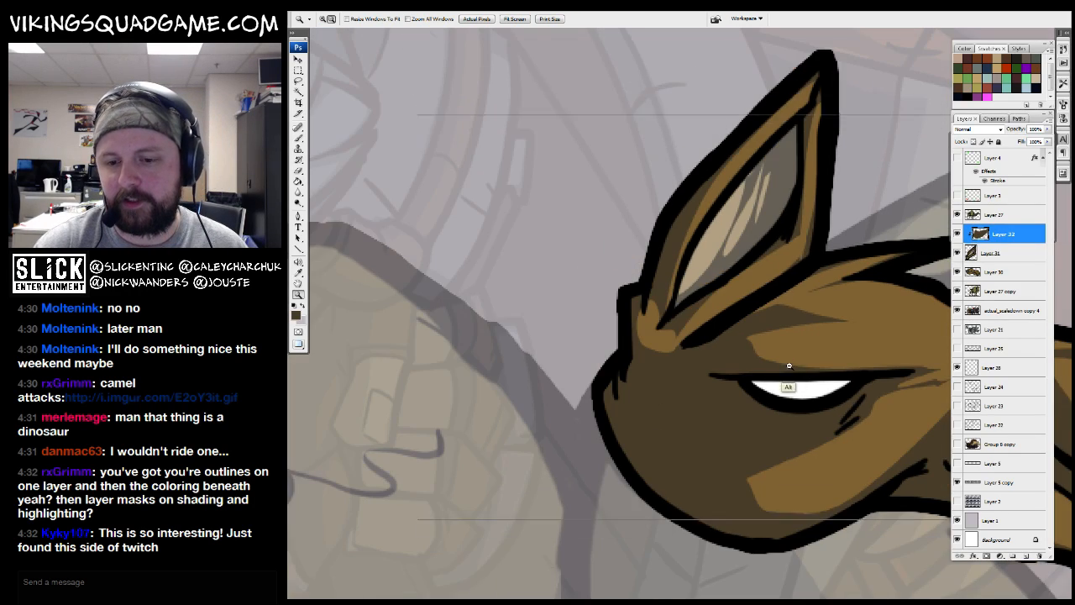
pyautogui.keyDown('alt'); pyautogui.click(789, 365); pyautogui.keyUp('alt')
pyautogui.keyDown('alt'); pyautogui.click(788, 365); pyautogui.keyUp('alt')
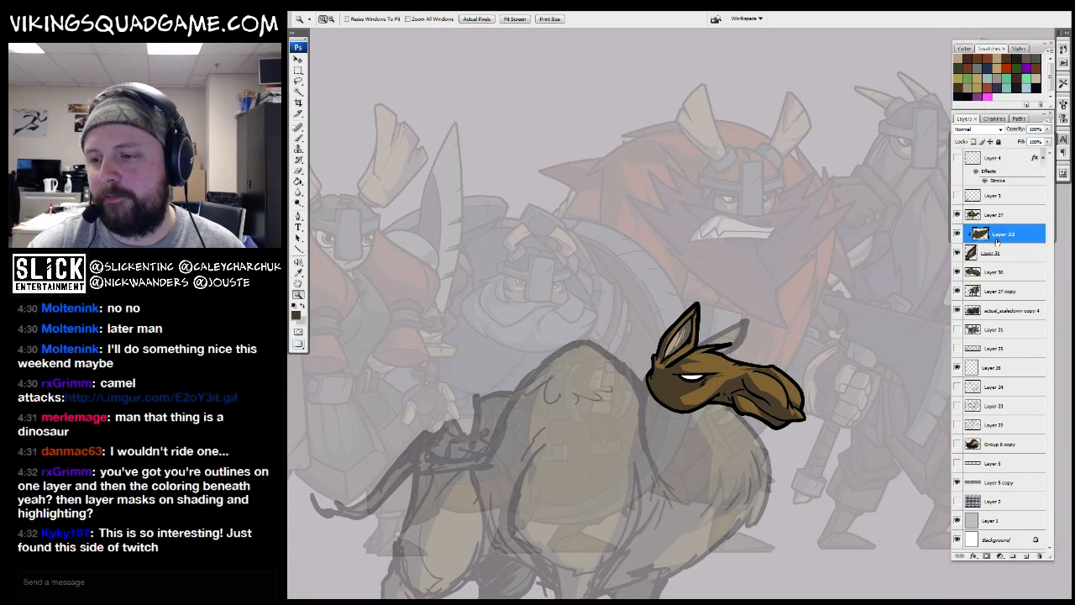
pyautogui.keyDown('shift'); pyautogui.click(997, 251); pyautogui.keyUp('shift')
pyautogui.hotkey('ctrl', 'e')
# Duplicate the ear layer, place the copy beneath the head layer, and position and transform it as the far ear
pyautogui.moveTo(775, 397); pyautogui.dragTo(746, 382)
pyautogui.moveTo(999, 241); pyautogui.dragTo(1025, 555)
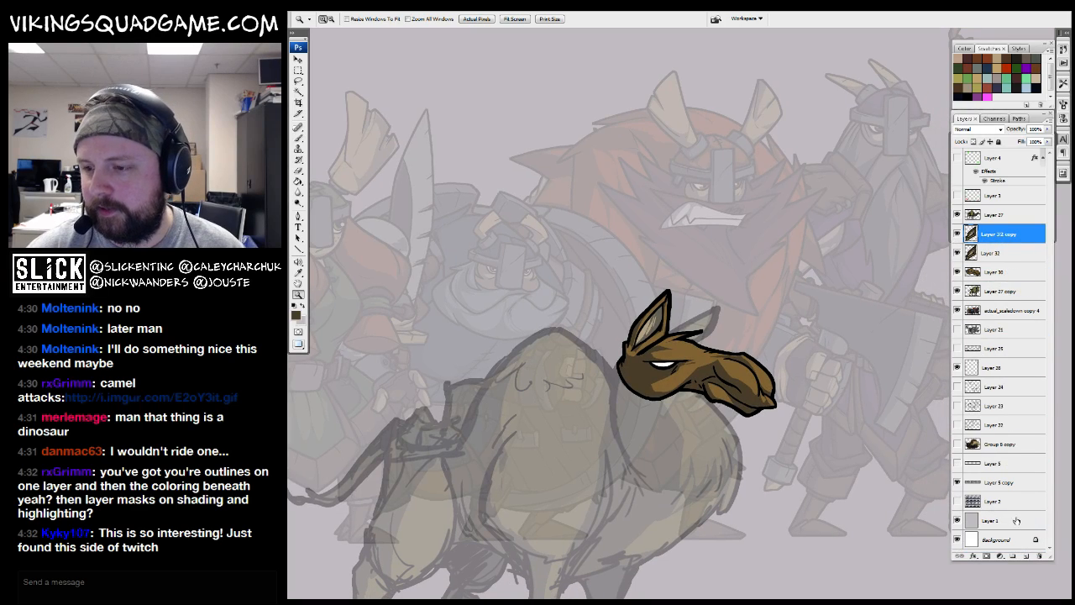
pyautogui.moveTo(1001, 239); pyautogui.dragTo(999, 280)
pyautogui.press('v')
pyautogui.moveTo(723, 388); pyautogui.dragTo(804, 340)
pyautogui.hotkey('ctrl', 't')
pyautogui.press('Return')
# Examine the placement of both ears and the shading of the camel's head
pyautogui.moveTo(711, 339); pyautogui.dragTo(700, 312)
pyautogui.keyDown('ctrl'); pyautogui.click(700, 319); pyautogui.keyUp('ctrl')
pyautogui.keyDown('ctrl'); pyautogui.click(702, 325); pyautogui.keyUp('ctrl')
pyautogui.keyDown('alt'); pyautogui.click(709, 336); pyautogui.keyUp('alt')
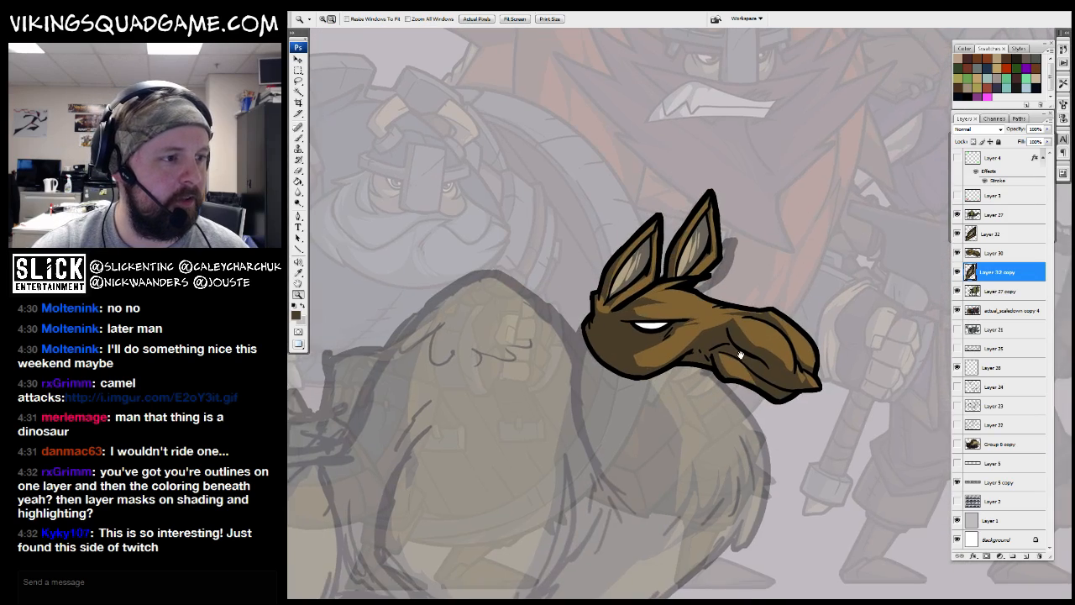
pyautogui.moveTo(727, 391); pyautogui.dragTo(702, 430)
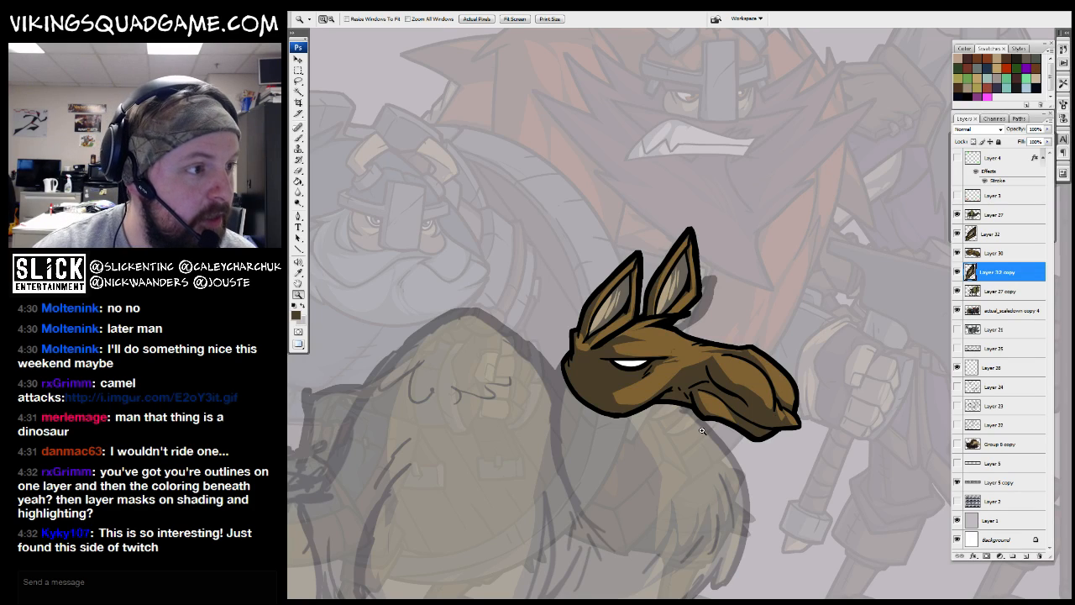
pyautogui.scroll(-1, 702, 431)
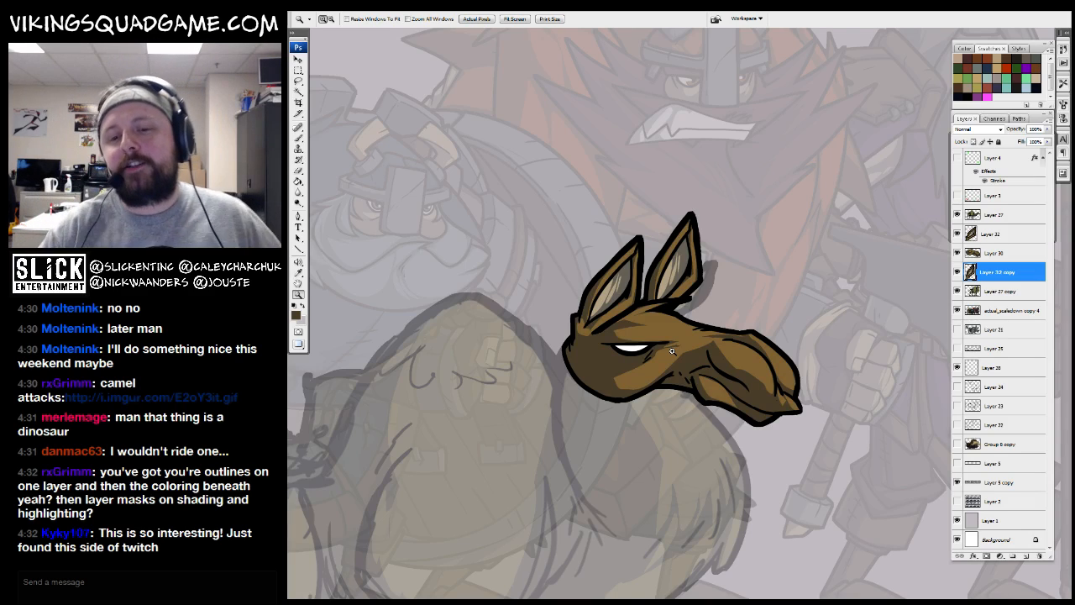
pyautogui.moveTo(700, 374); pyautogui.dragTo(607, 312)
pyautogui.moveTo(697, 217); pyautogui.dragTo(540, 400)
pyautogui.moveTo(651, 326); pyautogui.dragTo(758, 353)
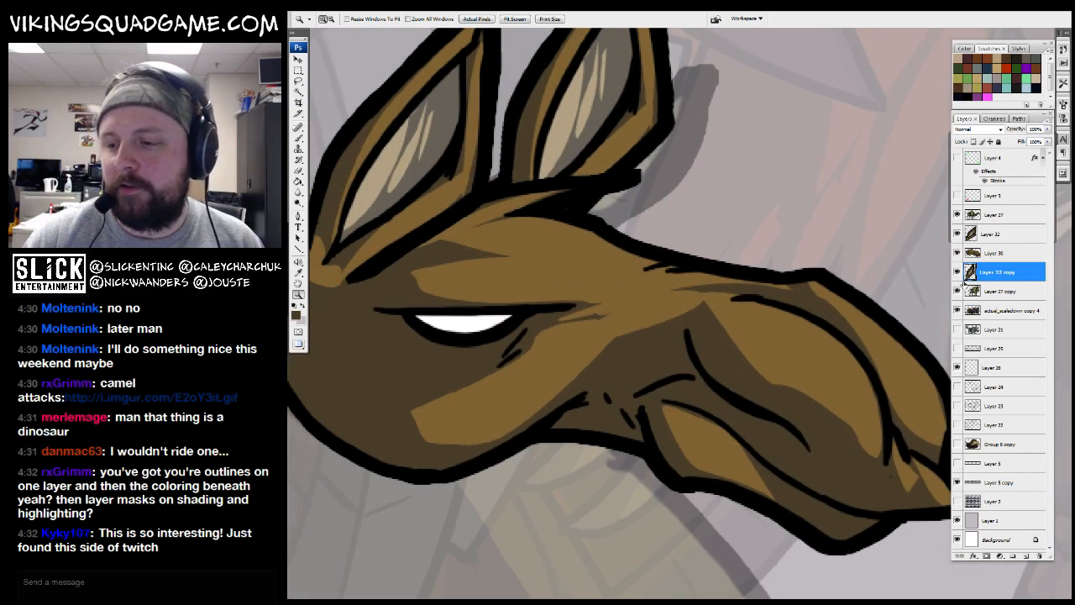
# On the head layer, lasso the shadow tip above the cheek crease and fill it with the lighter brown
pyautogui.hotkey('alt', ']')
pyautogui.scroll(-1, 758, 355)
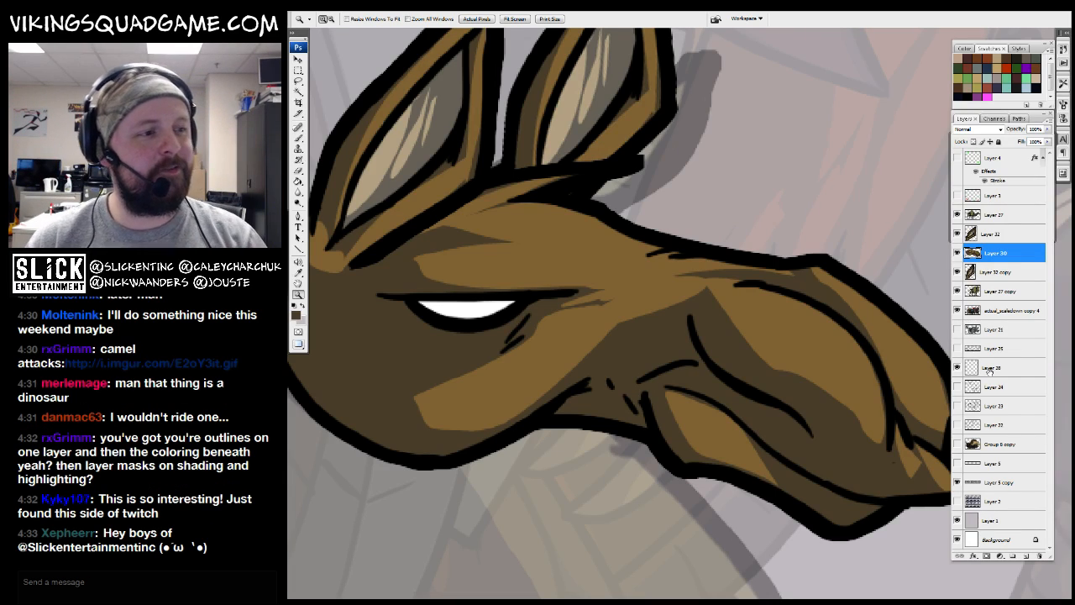
pyautogui.scroll(-3, 691, 329)
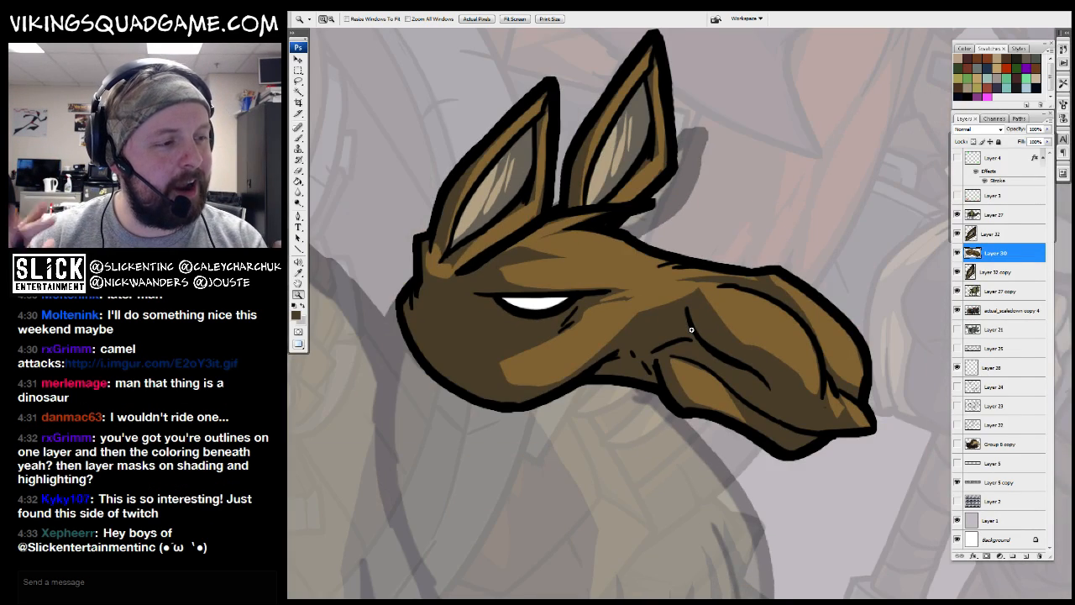
pyautogui.scroll(5, 716, 332)
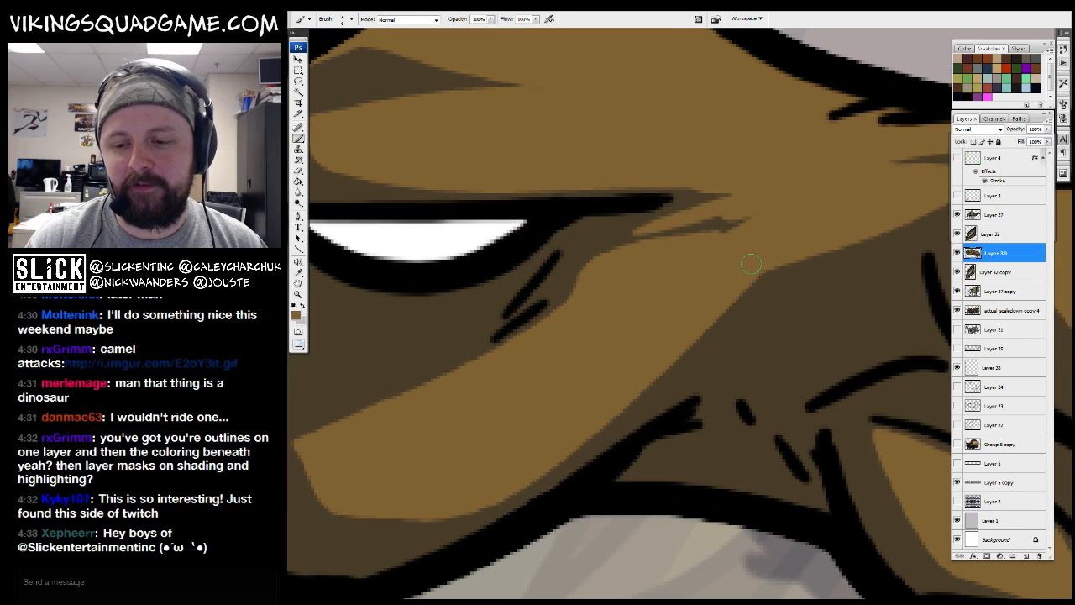
pyautogui.press('b')
pyautogui.press('l')
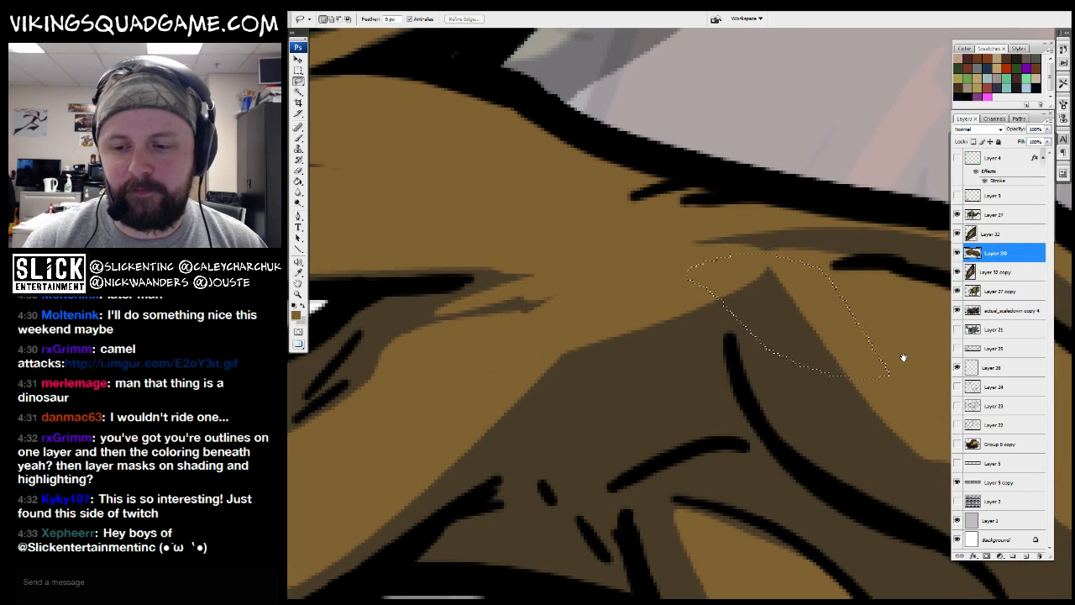
pyautogui.moveTo(904, 358); pyautogui.dragTo(764, 349)
pyautogui.press('g')
pyautogui.click(643, 312)
pyautogui.hotkey('ctrl', 'd')
# Lasso the shadowed strip along the upper side of the muzzle crease and fill it with the lighter brown
pyautogui.press('z')
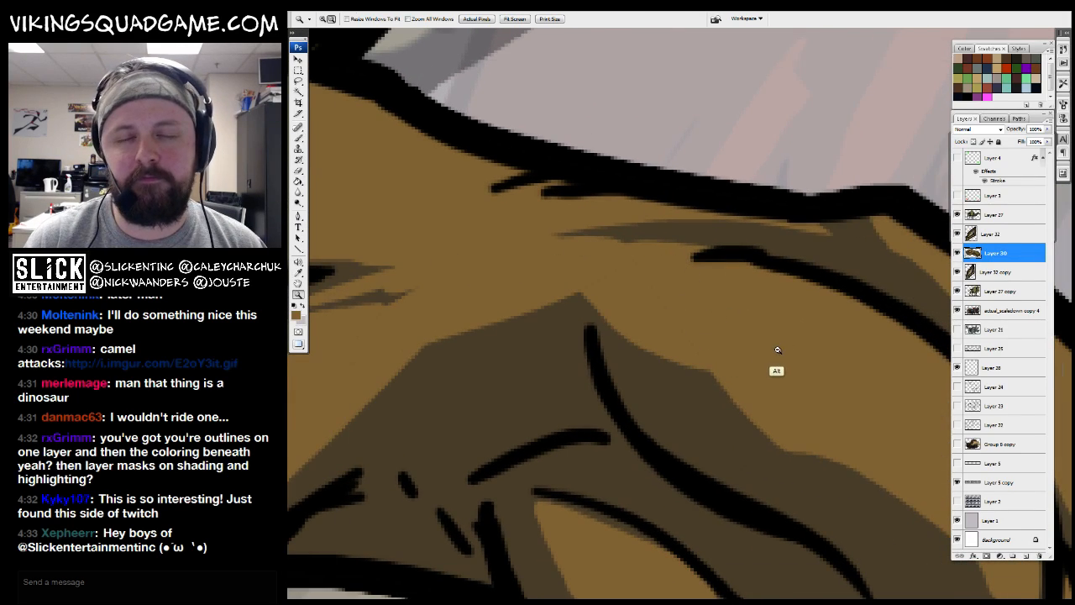
pyautogui.keyDown('alt'); pyautogui.click(777, 349); pyautogui.keyUp('alt')
pyautogui.keyDown('alt'); pyautogui.click(776, 367); pyautogui.keyUp('alt')
pyautogui.keyDown('alt'); pyautogui.click(776, 370); pyautogui.keyUp('alt')
pyautogui.moveTo(782, 406)
pyautogui.mouseDown()
pyautogui.moveTo(757, 370)
pyautogui.moveTo(694, 357)
pyautogui.mouseUp()
pyautogui.keyDown('alt'); pyautogui.click(775, 377); pyautogui.keyUp('alt')
pyautogui.press('l')
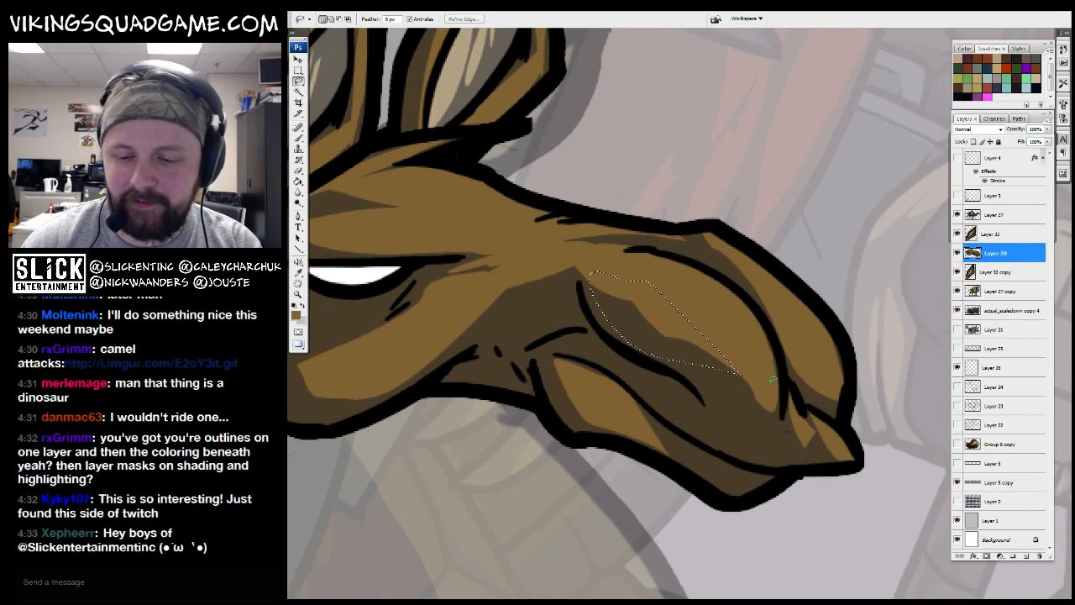
pyautogui.press('g')
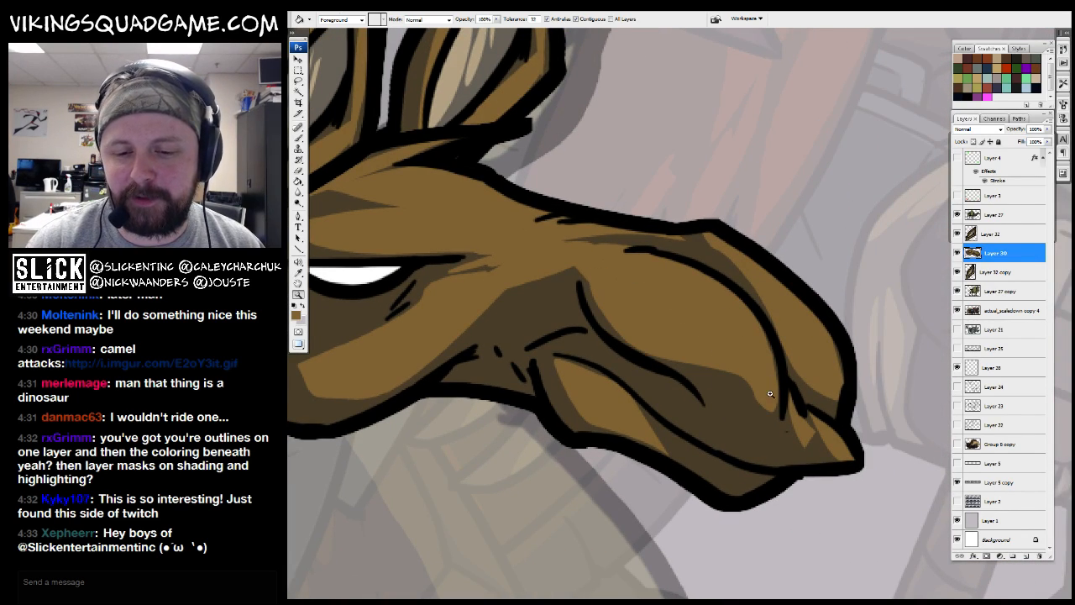
# Turn on the visibility of Layer 24 and make it the active layer
pyautogui.keyDown('alt'); pyautogui.click(798, 406); pyautogui.keyUp('alt')
pyautogui.keyDown('alt'); pyautogui.click(780, 418); pyautogui.keyUp('alt')
pyautogui.keyDown('alt'); pyautogui.click(772, 422); pyautogui.keyUp('alt')
pyautogui.keyDown('alt'); pyautogui.click(749, 431); pyautogui.keyUp('alt')
pyautogui.moveTo(600, 520); pyautogui.dragTo(641, 240)
pyautogui.keyDown('alt'); pyautogui.click(736, 340); pyautogui.keyUp('alt')
pyautogui.keyDown('alt'); pyautogui.click(738, 353); pyautogui.keyUp('alt')
pyautogui.moveTo(745, 471); pyautogui.dragTo(722, 256)
pyautogui.press('v')
pyautogui.keyDown('ctrl'); pyautogui.click(696, 382); pyautogui.keyUp('ctrl')
pyautogui.moveTo(761, 275); pyautogui.dragTo(698, 290)
pyautogui.moveTo(872, 280); pyautogui.dragTo(852, 288)
pyautogui.click(957, 386)
pyautogui.click(995, 386)
pyautogui.press('z')
# Reselect the head layer and add a small black brush touch-up to the head's linework
pyautogui.moveTo(715, 213)
pyautogui.mouseDown()
pyautogui.moveTo(688, 241)
pyautogui.moveTo(711, 430)
pyautogui.mouseUp()
pyautogui.moveTo(587, 206); pyautogui.dragTo(739, 449)
pyautogui.moveTo(685, 416); pyautogui.dragTo(697, 436)
pyautogui.click(968, 295)
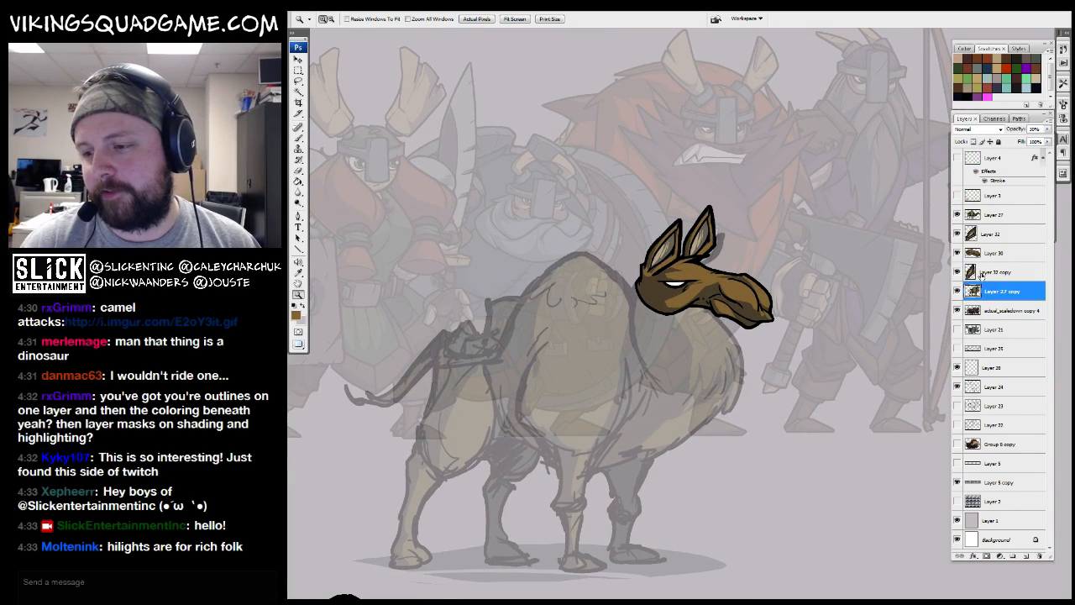
pyautogui.click(971, 273)
pyautogui.click(972, 255)
pyautogui.moveTo(863, 227)
pyautogui.mouseDown()
pyautogui.moveTo(614, 389)
pyautogui.moveTo(667, 334)
pyautogui.mouseUp()
pyautogui.press('b')
pyautogui.moveTo(628, 275); pyautogui.dragTo(634, 266)
pyautogui.moveTo(722, 314); pyautogui.dragTo(501, 529)
# Compare the coloured camel head with the full body sketch and the background characters
pyautogui.press('z')
pyautogui.keyDown('alt'); pyautogui.click(647, 328); pyautogui.keyUp('alt')
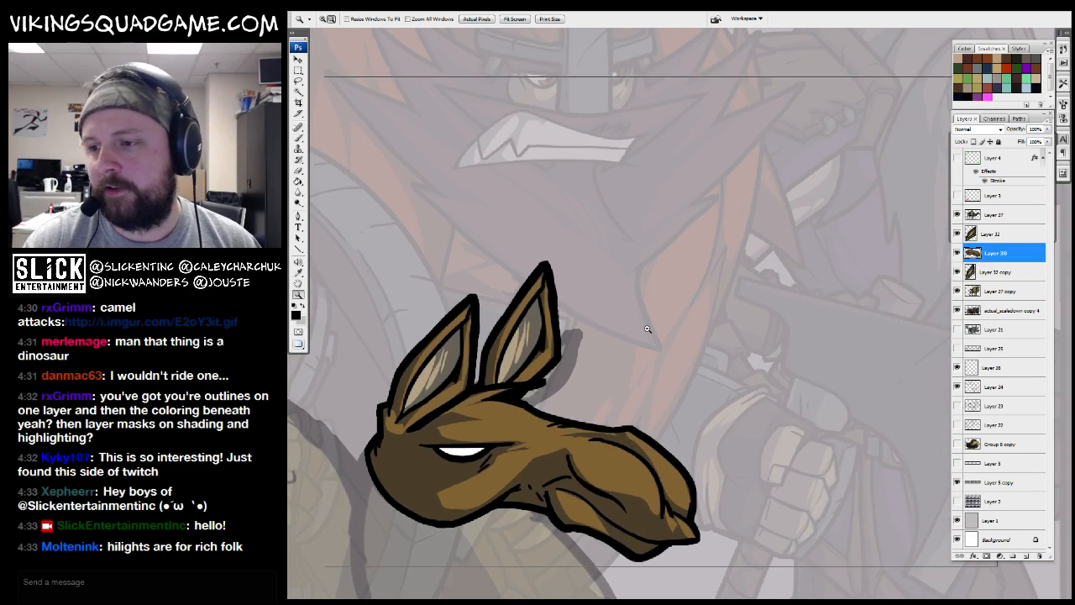
pyautogui.moveTo(522, 445); pyautogui.dragTo(567, 371)
pyautogui.moveTo(619, 323); pyautogui.dragTo(642, 325)
pyautogui.press('b')
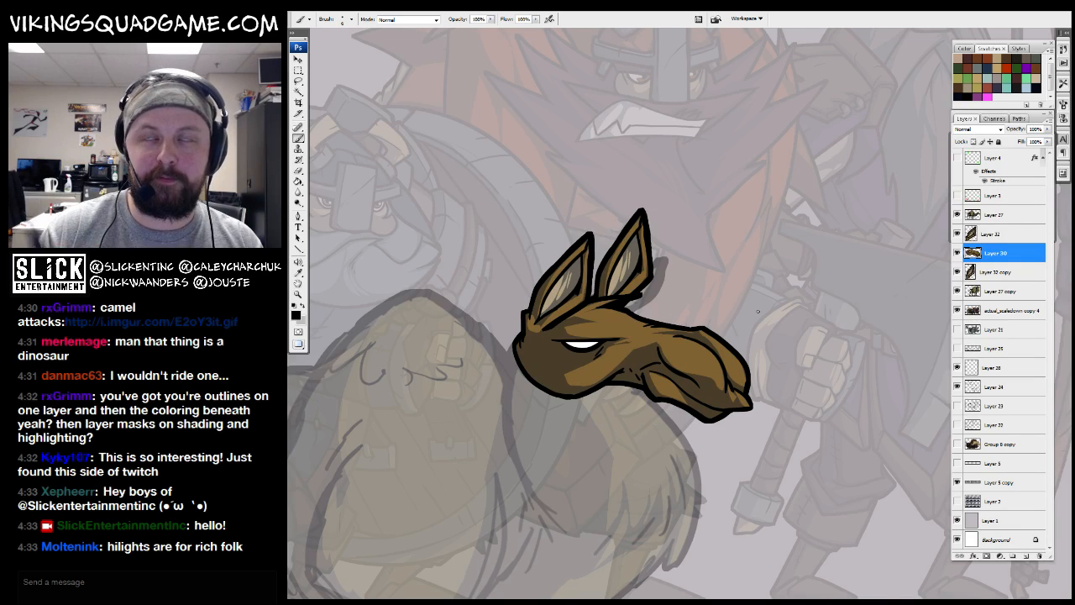
pyautogui.moveTo(631, 384); pyautogui.dragTo(669, 343)
pyautogui.press('v')
pyautogui.keyDown('alt'); pyautogui.click(671, 343); pyautogui.keyUp('alt')
pyautogui.moveTo(711, 392); pyautogui.dragTo(734, 366)
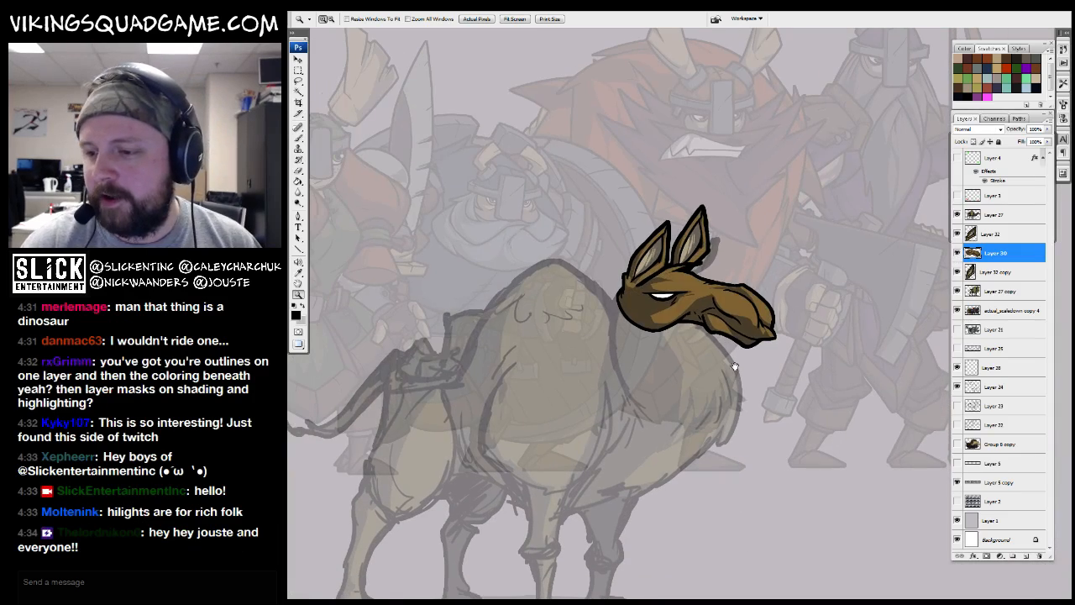
# Add a new layer directly above the camel's head layer and ready the brush for painting
pyautogui.click(1024, 556)
pyautogui.moveTo(761, 473); pyautogui.dragTo(756, 462)
pyautogui.moveTo(626, 243); pyautogui.dragTo(695, 403)
pyautogui.press('b')
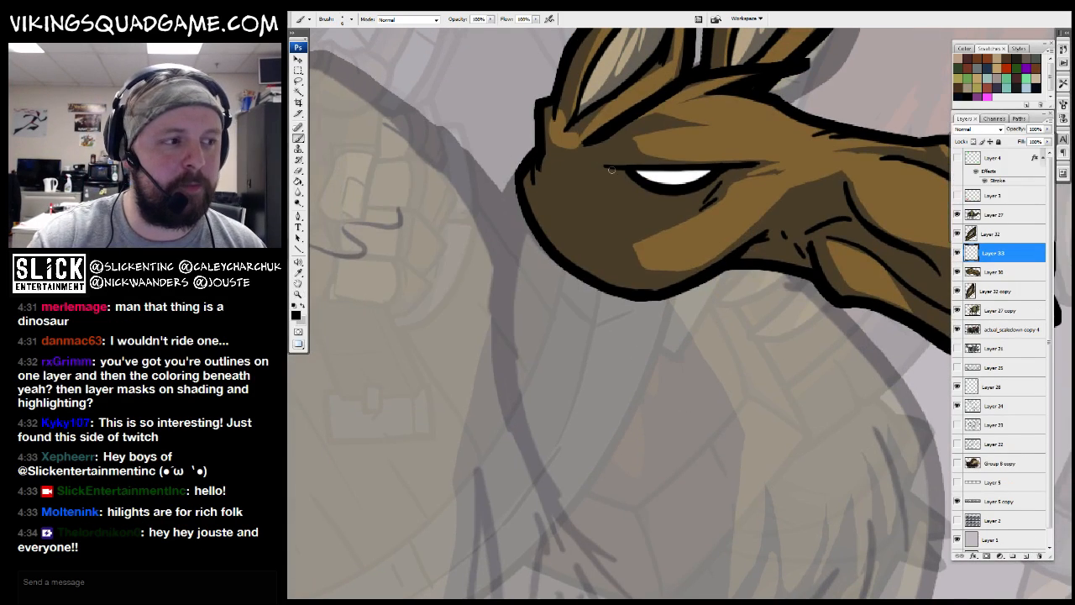
# Examine the back of the camel's head and the sketched neck in relation to the whole body
pyautogui.moveTo(594, 196); pyautogui.dragTo(600, 228)
pyautogui.keyDown('alt'); pyautogui.click(575, 238); pyautogui.keyUp('alt')
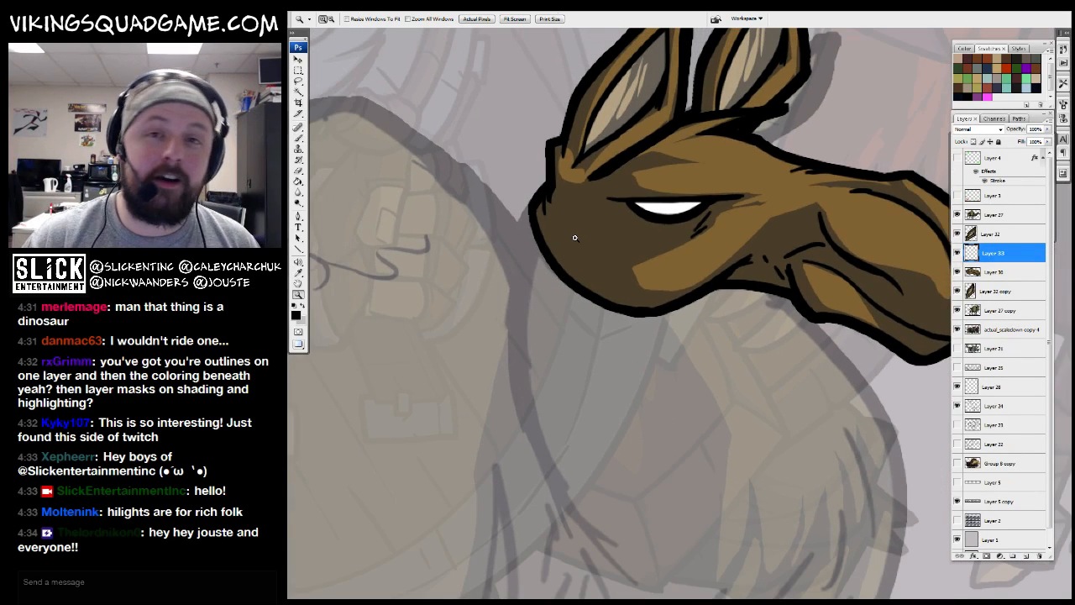
pyautogui.scroll(-1, 574, 238)
pyautogui.press('b')
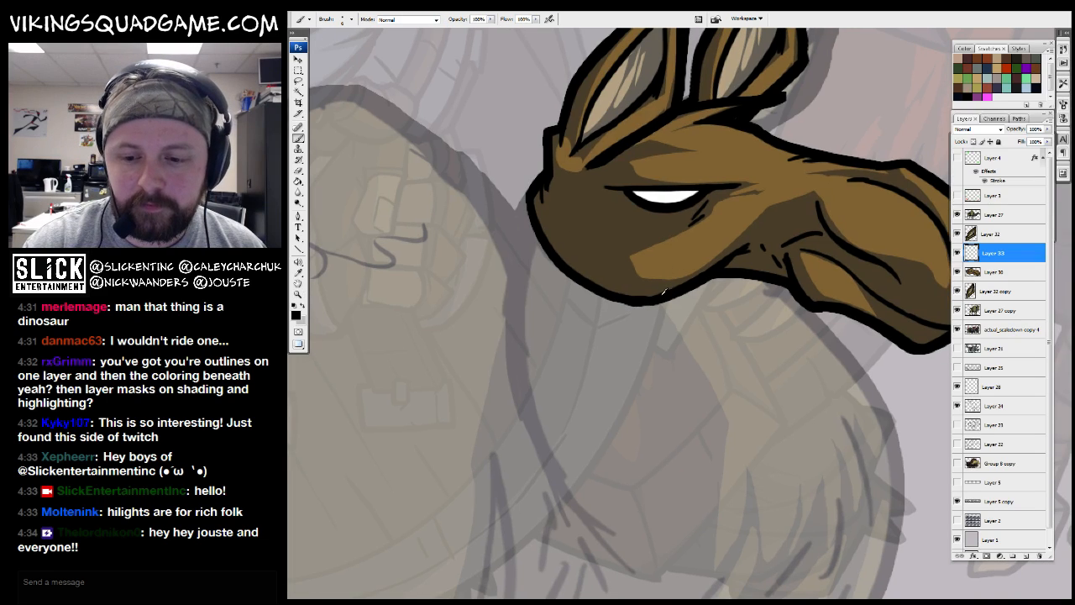
pyautogui.press('z')
pyautogui.keyDown('alt'); pyautogui.click(688, 327); pyautogui.keyUp('alt')
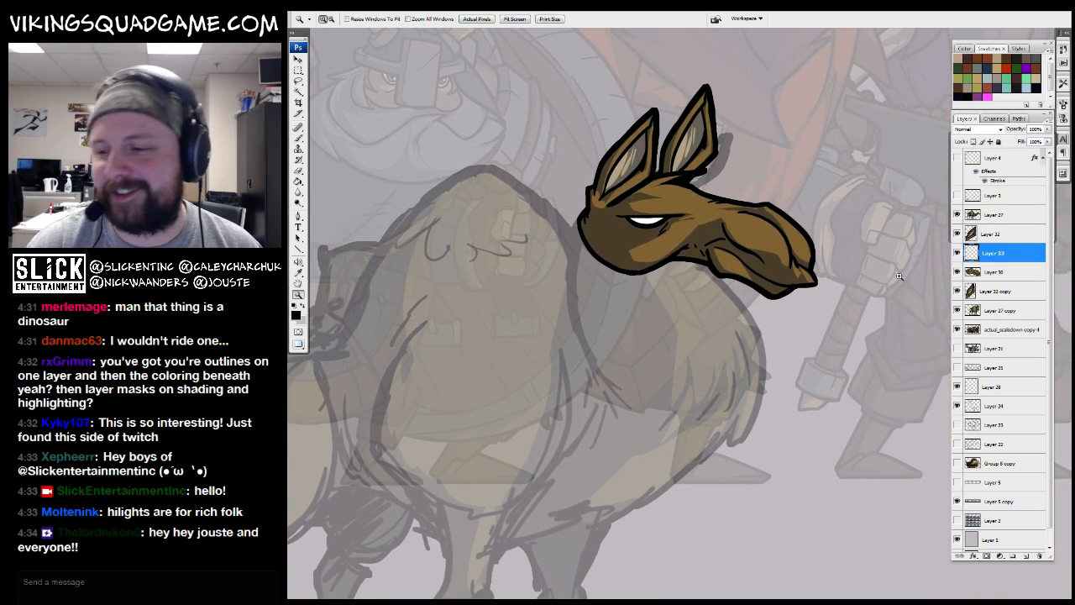
pyautogui.moveTo(673, 307); pyautogui.dragTo(662, 281)
pyautogui.click(597, 314)
pyautogui.moveTo(595, 172); pyautogui.dragTo(598, 226)
pyautogui.press('b')
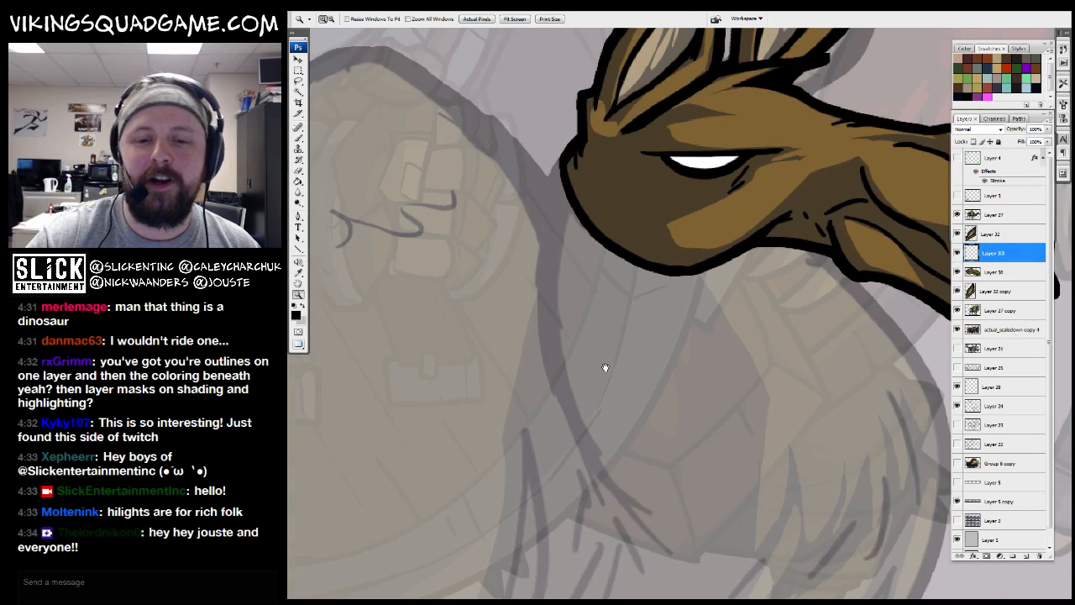
pyautogui.moveTo(615, 287)
pyautogui.mouseDown()
pyautogui.moveTo(622, 327)
pyautogui.moveTo(604, 282)
pyautogui.mouseUp()
pyautogui.moveTo(547, 139); pyautogui.dragTo(508, 340)
pyautogui.click(977, 271)
pyautogui.press('z')
pyautogui.moveTo(758, 363); pyautogui.dragTo(744, 324)
pyautogui.keyDown('alt'); pyautogui.click(744, 325); pyautogui.keyUp('alt')
pyautogui.keyDown('alt'); pyautogui.click(770, 360); pyautogui.keyUp('alt')
pyautogui.moveTo(778, 366); pyautogui.dragTo(748, 359)
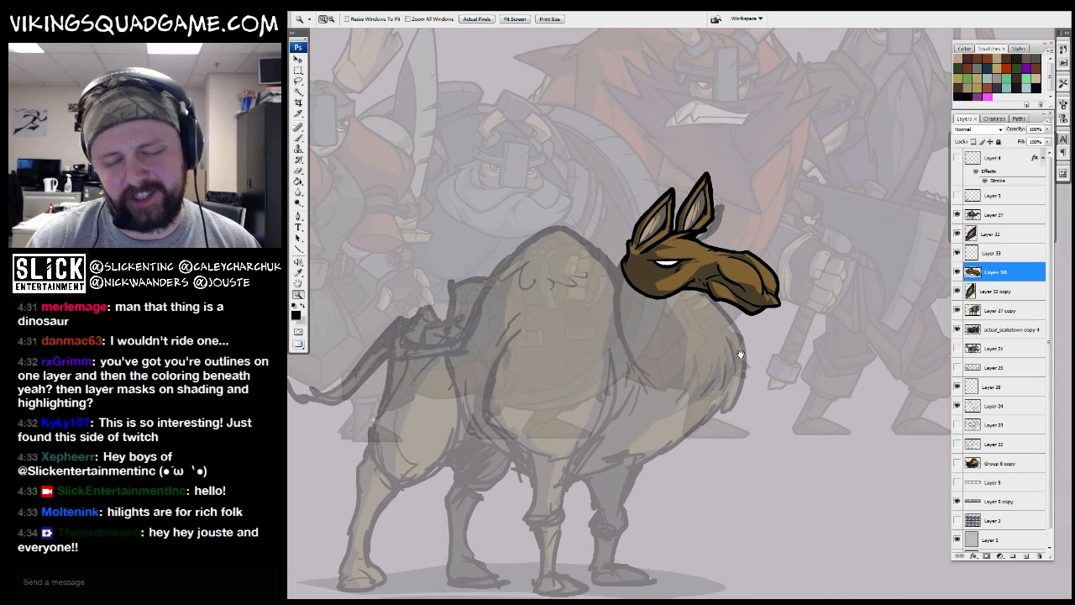
# Move Layer 33 above Layer 32 and fill a rectangle covering the camel's head and front body with the background grey
pyautogui.press('m')
pyautogui.moveTo(459, 142); pyautogui.dragTo(827, 554)
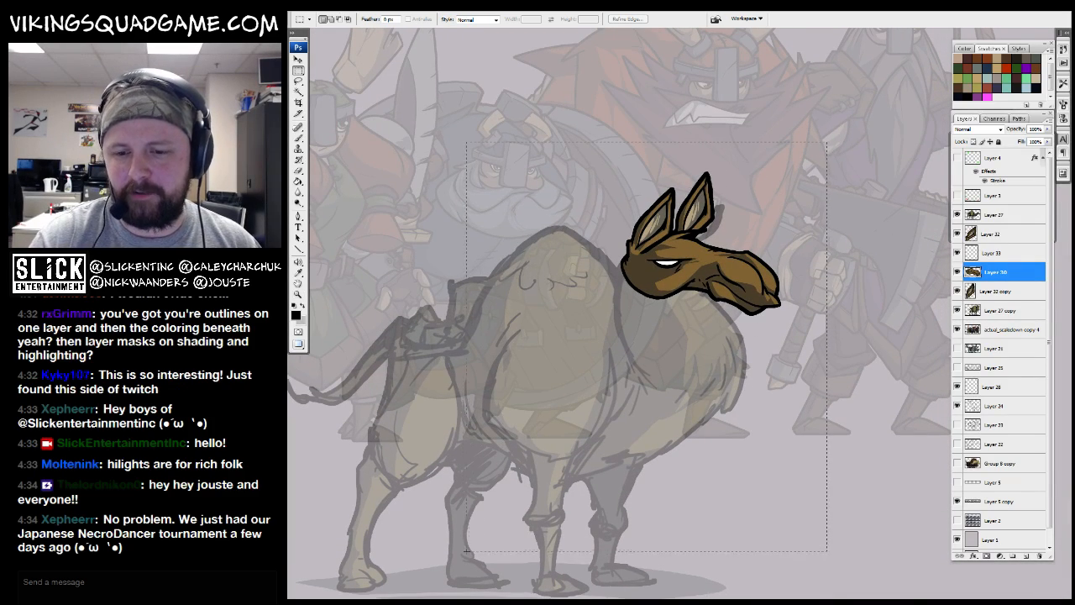
pyautogui.press('g')
pyautogui.keyDown('alt'); pyautogui.click(861, 479); pyautogui.keyUp('alt')
pyautogui.click(992, 295)
pyautogui.click(1001, 274)
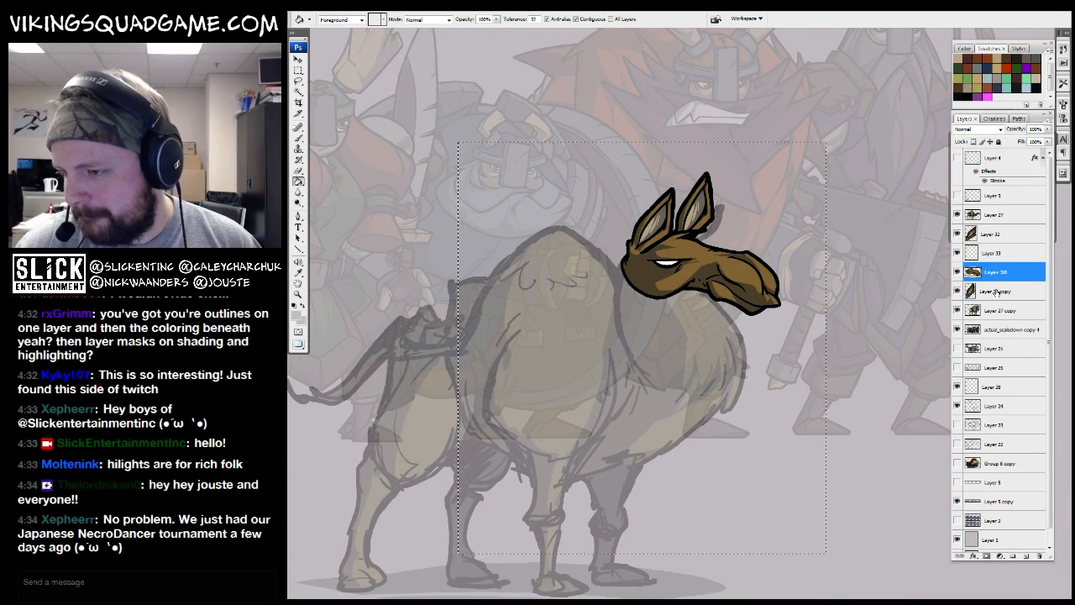
pyautogui.click(994, 236)
pyautogui.moveTo(989, 254); pyautogui.dragTo(957, 235)
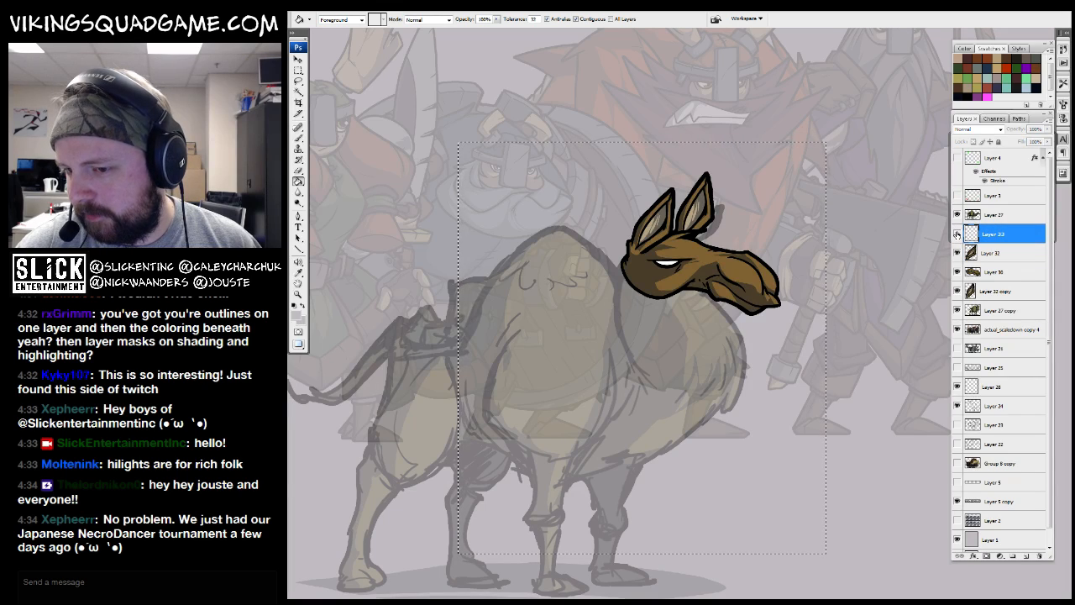
pyautogui.click(772, 356)
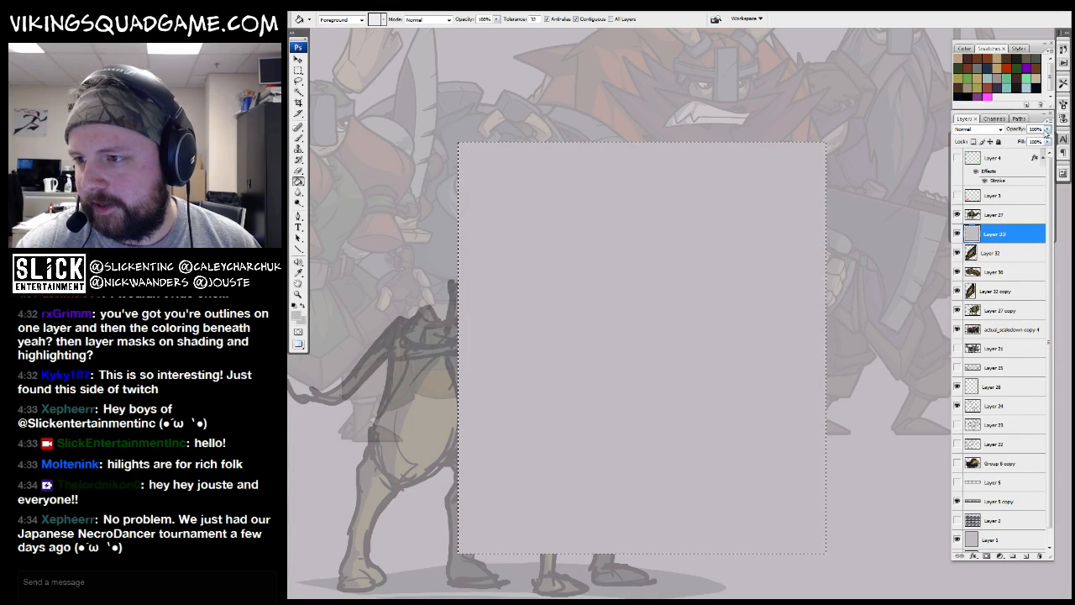
# Lower Layer 33's opacity so the camel shows through the grey rectangle
pyautogui.moveTo(1023, 141); pyautogui.dragTo(1017, 141)
pyautogui.moveTo(848, 235); pyautogui.dragTo(846, 257)
pyautogui.keyDown('ctrl'); pyautogui.keyDown('alt'); pyautogui.click(839, 267); pyautogui.keyUp('alt'); pyautogui.keyUp('ctrl')
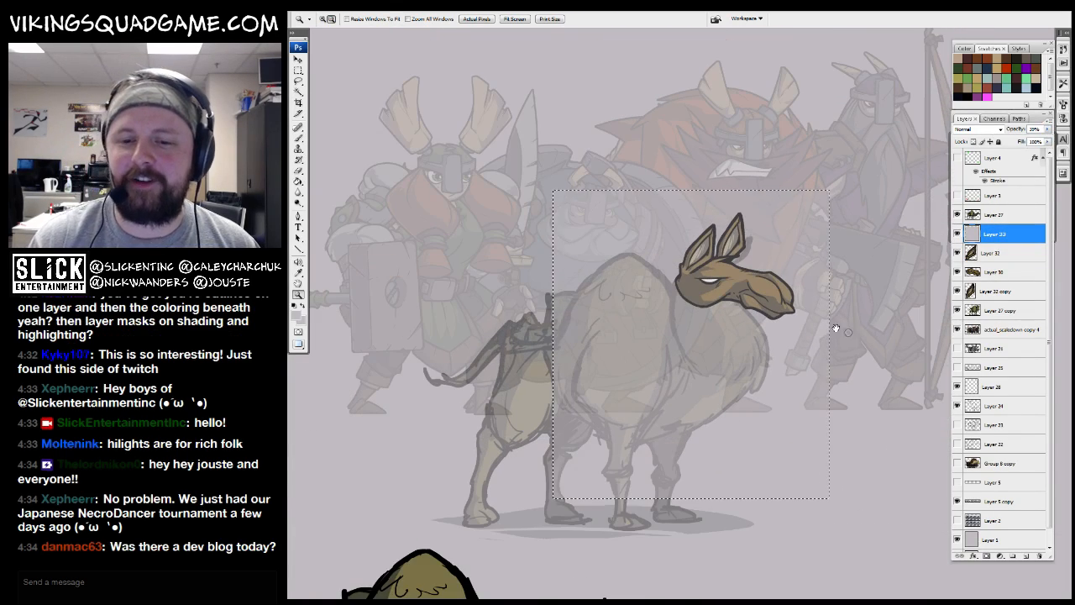
pyautogui.moveTo(802, 400); pyautogui.dragTo(759, 388)
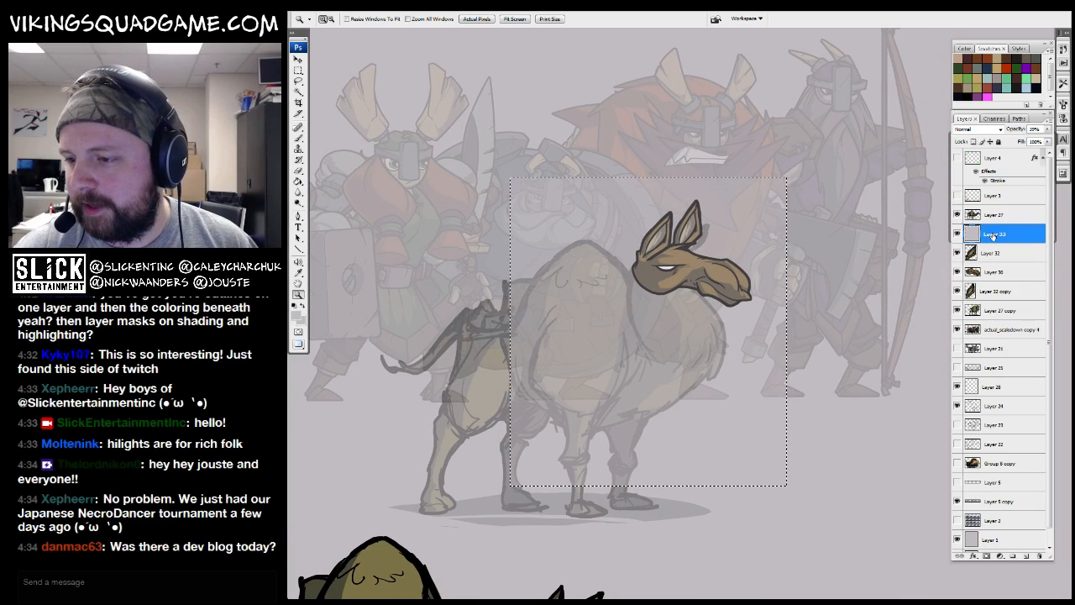
# Add a new layer above the grey overlay for inking
pyautogui.click(1026, 555)
pyautogui.keyDown('ctrl'); pyautogui.moveTo(837, 210); pyautogui.dragTo(653, 398); pyautogui.keyUp('ctrl')
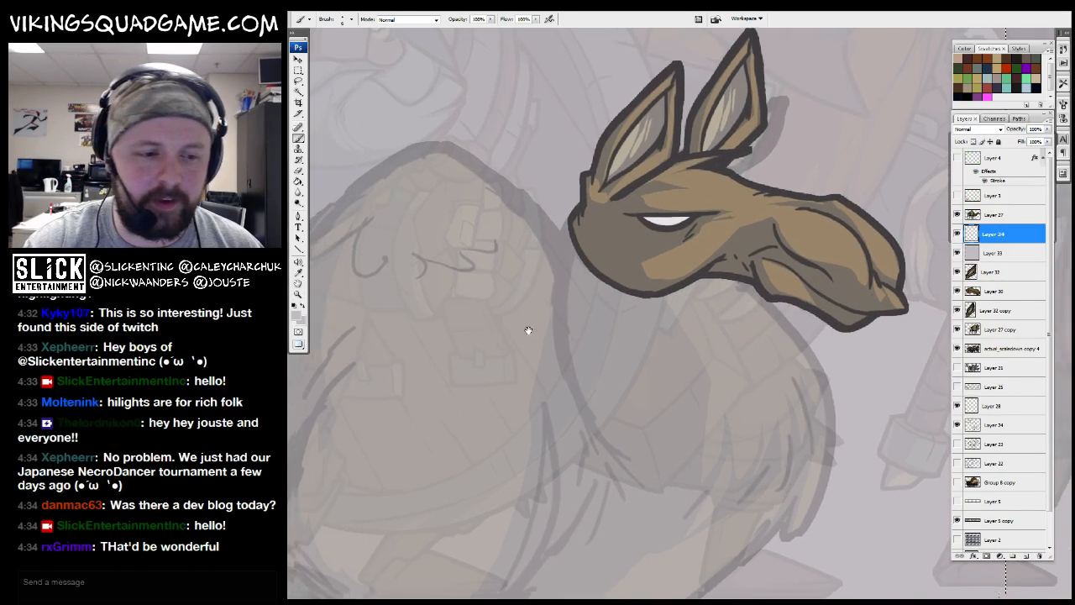
pyautogui.moveTo(528, 330); pyautogui.dragTo(845, 305)
pyautogui.moveTo(607, 438); pyautogui.dragTo(935, 367)
pyautogui.moveTo(580, 412); pyautogui.dragTo(899, 334)
pyautogui.keyDown('alt'); pyautogui.moveTo(543, 345); pyautogui.dragTo(431, 299); pyautogui.keyUp('alt')
# Set the colour of the area surrounding the canvas to Black
pyautogui.rightClick(428, 294)
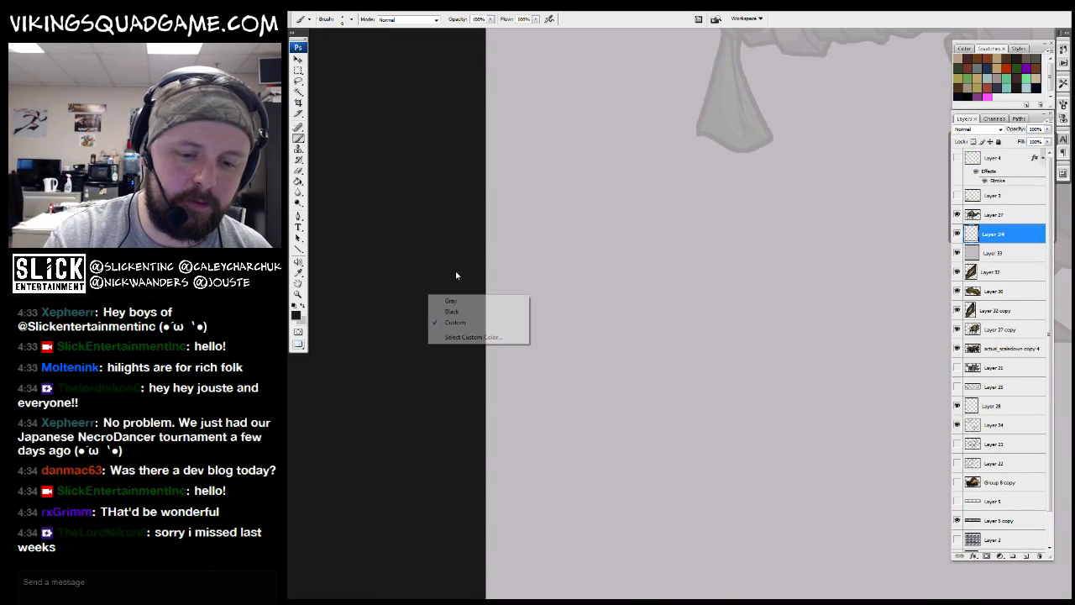
pyautogui.click(475, 312)
pyautogui.moveTo(942, 259); pyautogui.dragTo(643, 269)
pyautogui.moveTo(1038, 308); pyautogui.dragTo(661, 286)
# Compare the faded camel head and neck sketch with the full body and the background characters
pyautogui.keyDown('alt'); pyautogui.click(693, 305); pyautogui.keyUp('alt')
pyautogui.keyDown('alt'); pyautogui.click(692, 320); pyautogui.keyUp('alt')
pyautogui.keyDown('alt'); pyautogui.click(684, 398); pyautogui.keyUp('alt')
pyautogui.moveTo(815, 353); pyautogui.dragTo(741, 360)
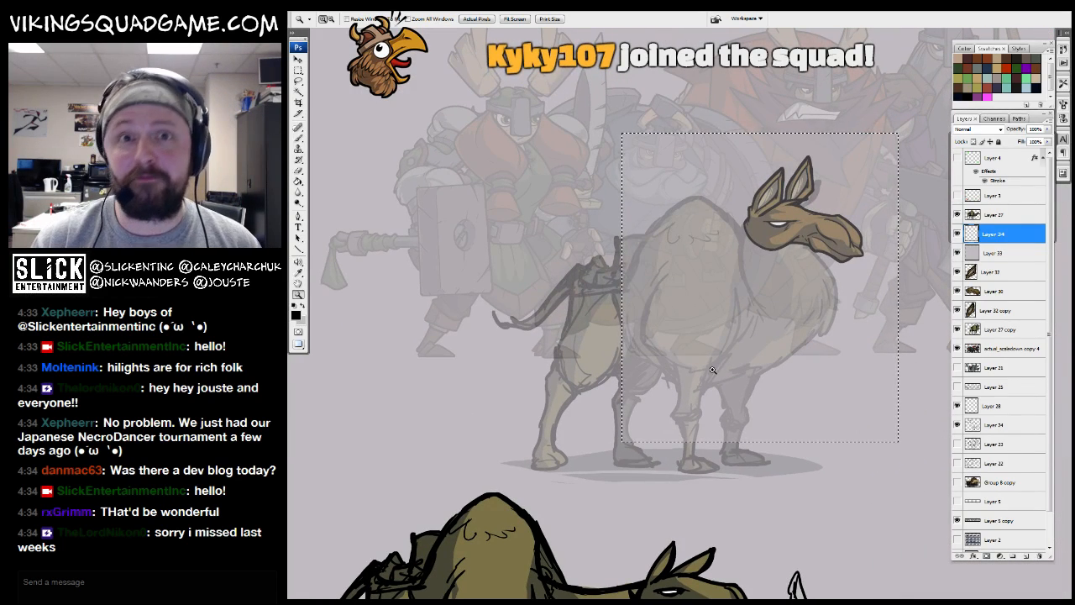
pyautogui.moveTo(808, 326); pyautogui.dragTo(809, 319)
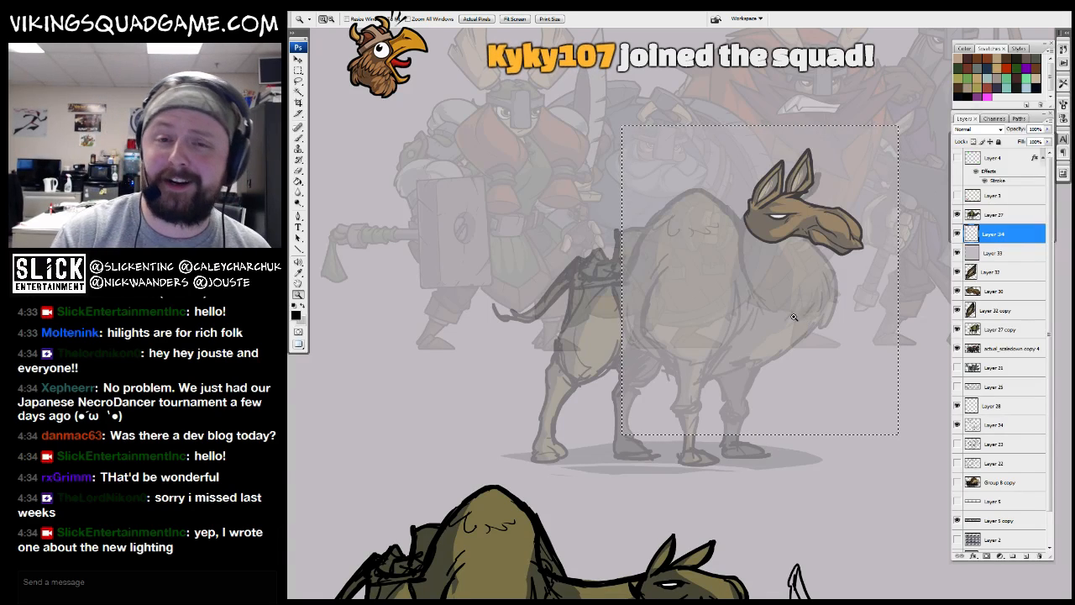
pyautogui.moveTo(794, 316); pyautogui.dragTo(749, 321)
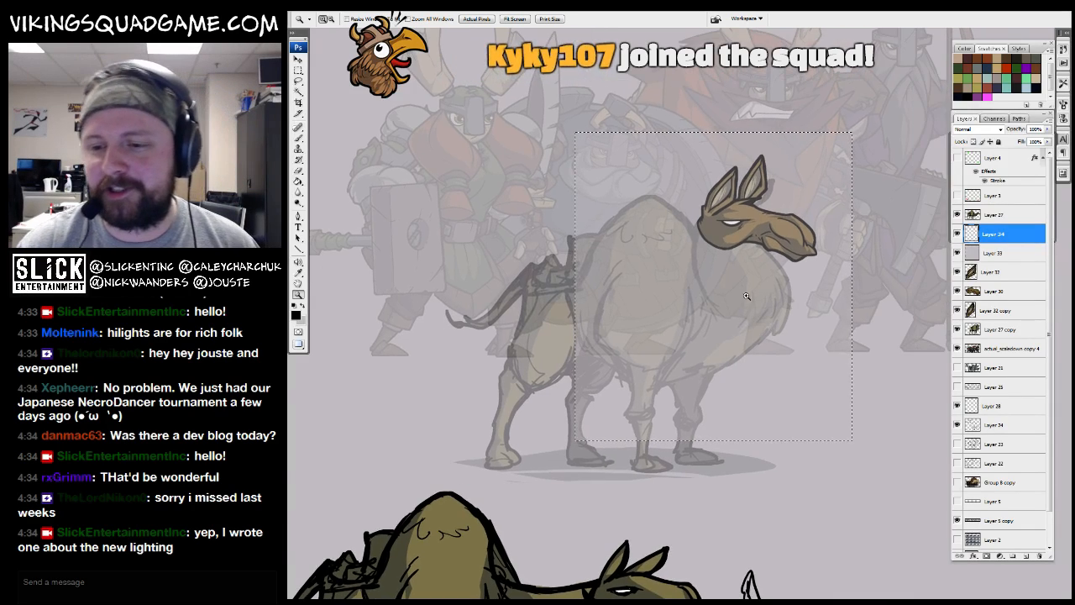
pyautogui.moveTo(666, 135); pyautogui.dragTo(890, 296)
pyautogui.moveTo(703, 347); pyautogui.dragTo(711, 354)
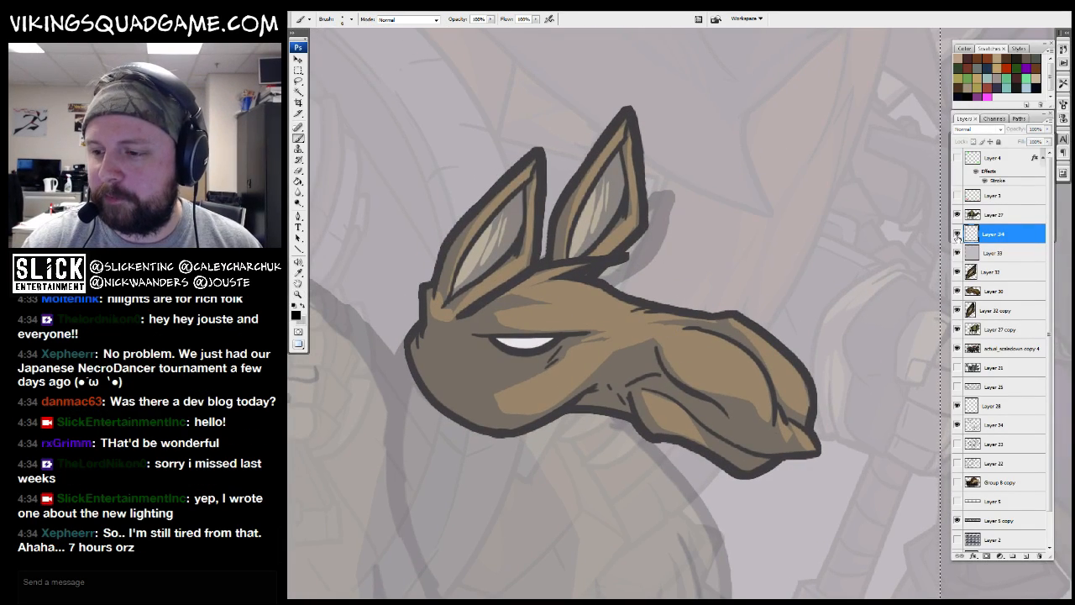
pyautogui.moveTo(587, 385); pyautogui.dragTo(643, 354)
pyautogui.moveTo(512, 399); pyautogui.dragTo(573, 295)
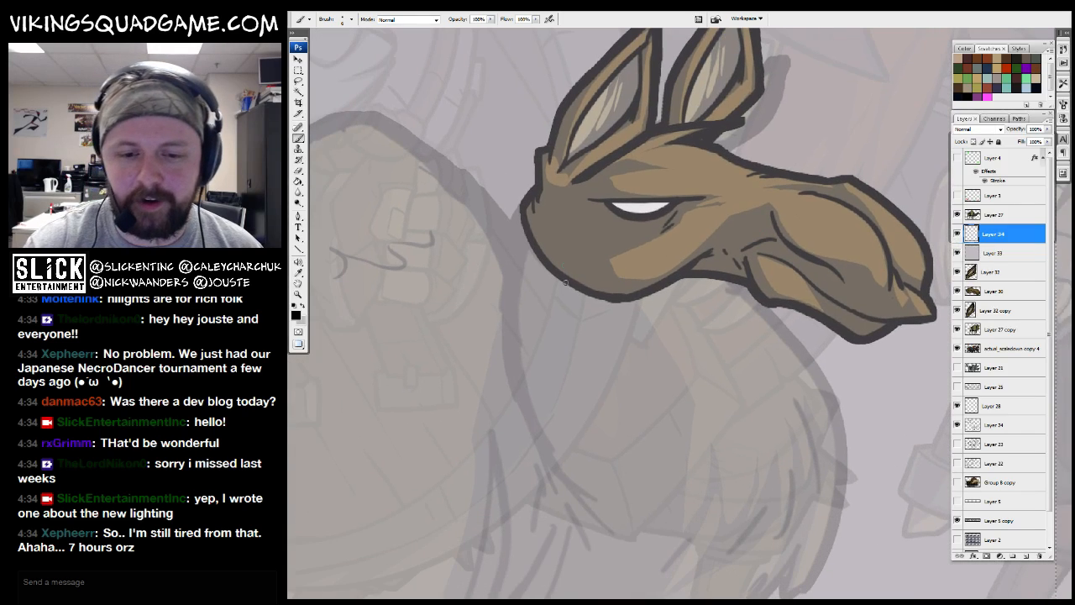
# Add another new layer and ink the upper back edge of the neck in black, starting behind the head
pyautogui.click(1024, 556)
pyautogui.hotkey('ctrl', '+')
pyautogui.hotkey('ctrl', '+')
pyautogui.rightClick(554, 193)
pyautogui.moveTo(537, 164)
pyautogui.mouseDown()
pyautogui.moveTo(551, 118)
pyautogui.moveTo(476, 211)
pyautogui.mouseUp()
pyautogui.moveTo(526, 122); pyautogui.dragTo(532, 106)
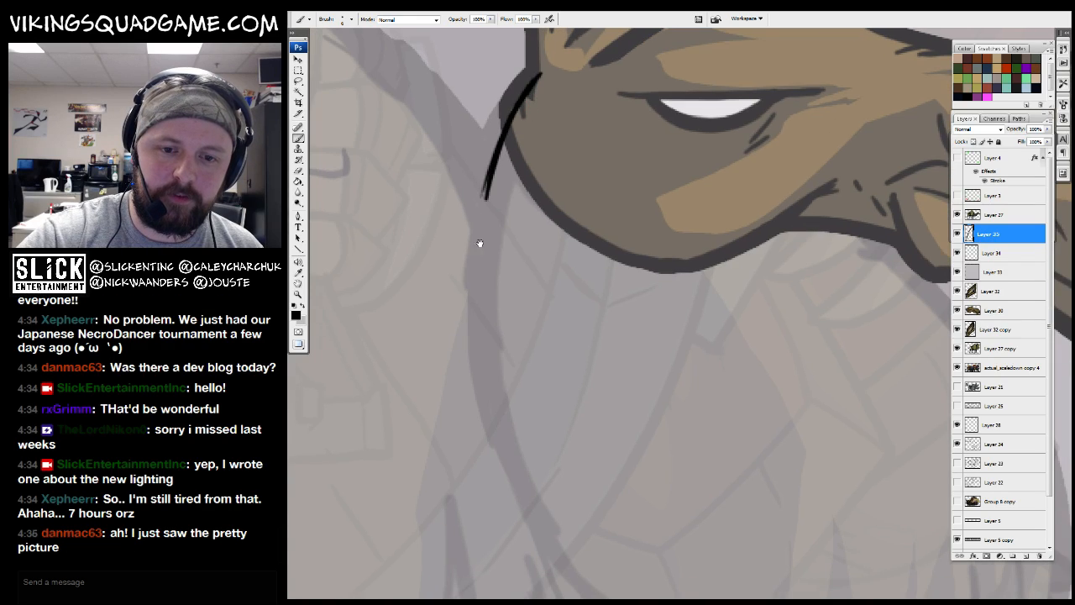
pyautogui.moveTo(480, 243); pyautogui.dragTo(479, 142)
pyautogui.moveTo(507, 60); pyautogui.dragTo(530, 409)
# Choose another brush preset and ink the neck's back edge in a long black curve down to the chest
pyautogui.rightClick(546, 369)
pyautogui.click(643, 572)
pyautogui.moveTo(709, 320)
pyautogui.mouseDown()
pyautogui.moveTo(693, 328)
pyautogui.moveTo(711, 417)
pyautogui.mouseUp()
pyautogui.moveTo(484, 294); pyautogui.dragTo(514, 460)
pyautogui.moveTo(527, 514)
pyautogui.mouseDown()
pyautogui.moveTo(467, 345)
pyautogui.moveTo(462, 294)
pyautogui.mouseUp()
pyautogui.moveTo(434, 195); pyautogui.dragTo(695, 548)
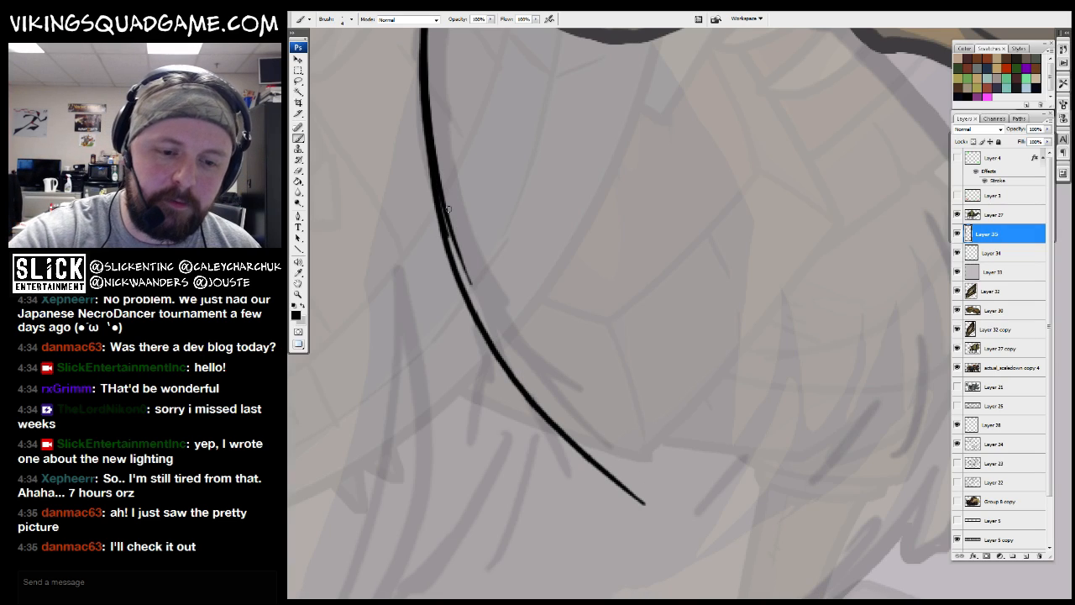
pyautogui.moveTo(482, 326); pyautogui.dragTo(511, 367)
# Ink the front edge of the neck as a rounded black curve from under the jaw down to the chest
pyautogui.moveTo(715, 103)
pyautogui.mouseDown()
pyautogui.moveTo(681, 350)
pyautogui.moveTo(667, 321)
pyautogui.moveTo(713, 416)
pyautogui.mouseUp()
pyautogui.moveTo(512, 124)
pyautogui.mouseDown()
pyautogui.moveTo(744, 195)
pyautogui.moveTo(641, 137)
pyautogui.mouseUp()
pyautogui.moveTo(727, 216)
pyautogui.mouseDown()
pyautogui.moveTo(663, 118)
pyautogui.moveTo(826, 426)
pyautogui.mouseUp()
pyautogui.moveTo(831, 492); pyautogui.dragTo(790, 289)
pyautogui.moveTo(761, 165); pyautogui.dragTo(691, 528)
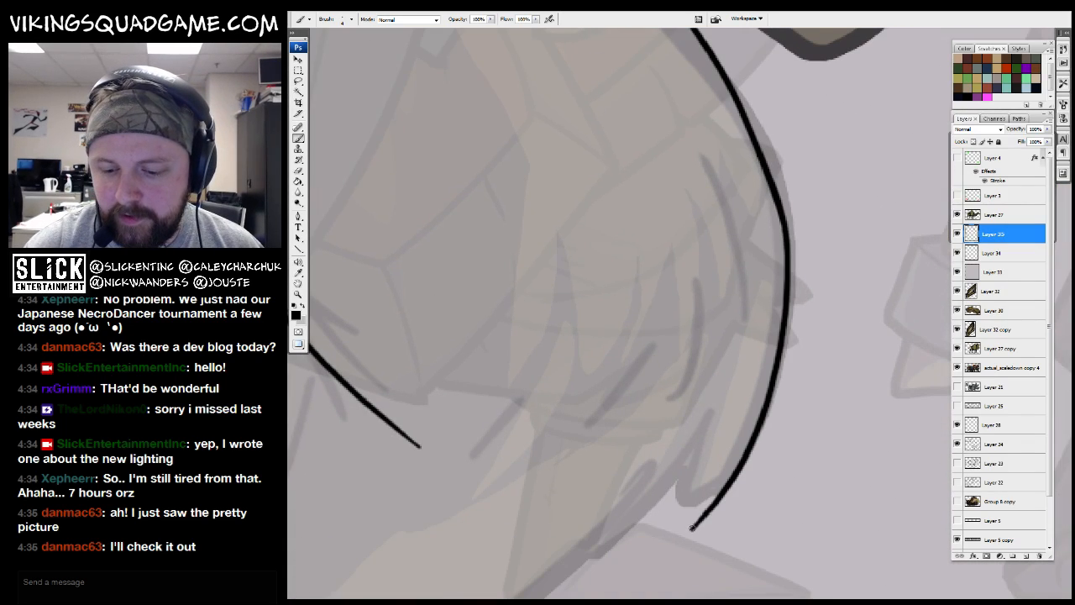
# Ink jagged fur tips along the bottom of the neck, joining the front curve to the back edge
pyautogui.moveTo(721, 394); pyautogui.dragTo(733, 313)
pyautogui.press('e')
pyautogui.press('b')
pyautogui.moveTo(722, 418)
pyautogui.mouseDown()
pyautogui.moveTo(708, 316)
pyautogui.moveTo(592, 517)
pyautogui.moveTo(616, 404)
pyautogui.mouseUp()
pyautogui.moveTo(615, 402)
pyautogui.mouseDown()
pyautogui.moveTo(706, 302)
pyautogui.moveTo(611, 415)
pyautogui.mouseUp()
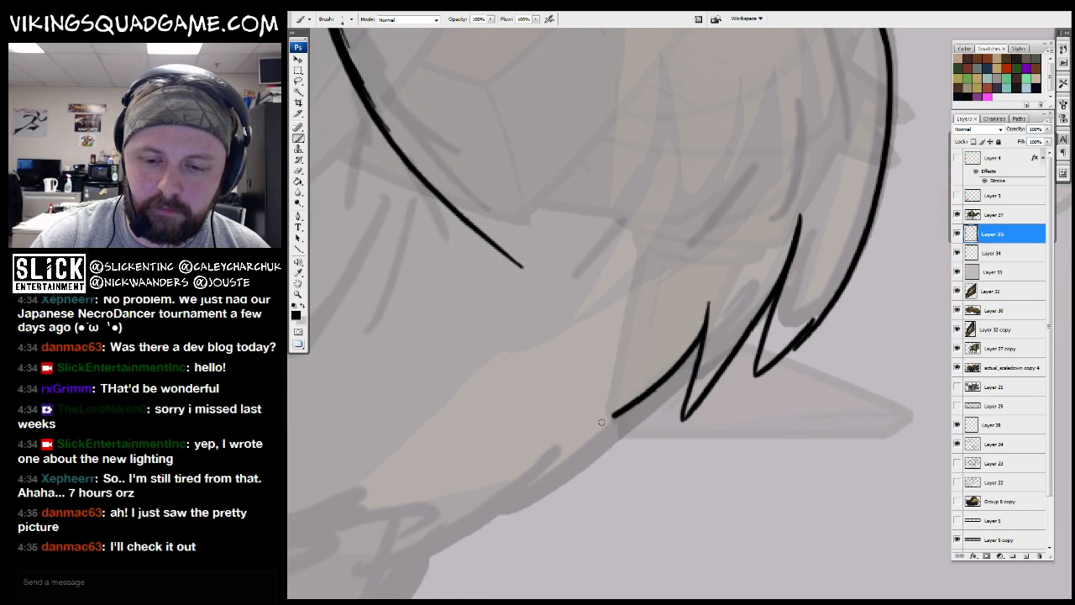
pyautogui.moveTo(623, 346)
pyautogui.mouseDown()
pyautogui.moveTo(492, 262)
pyautogui.moveTo(514, 338)
pyautogui.mouseUp()
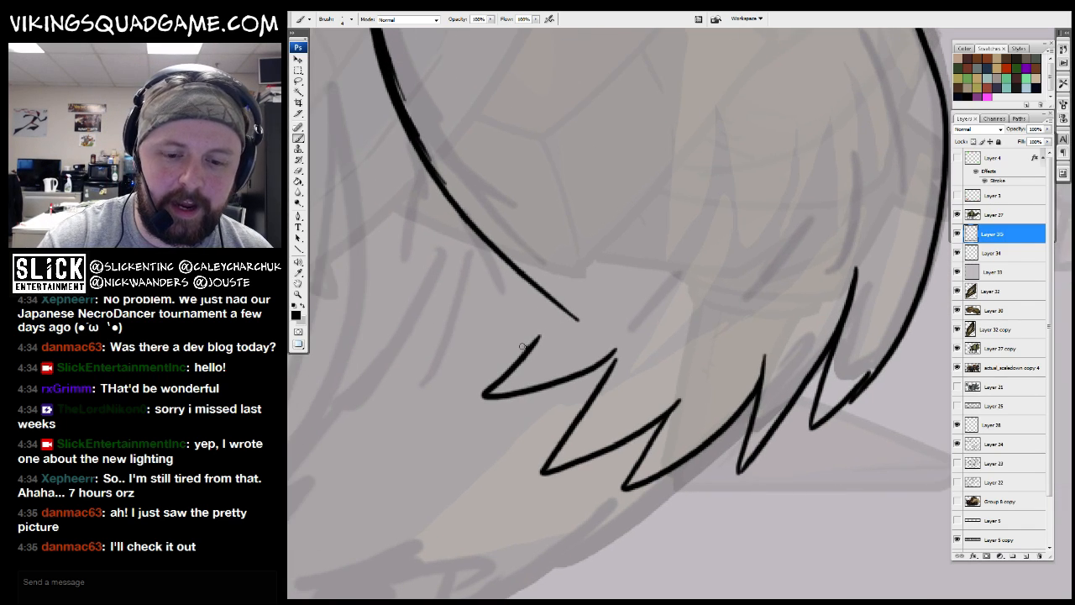
pyautogui.moveTo(560, 265)
pyautogui.mouseDown()
pyautogui.moveTo(587, 268)
pyautogui.moveTo(543, 327)
pyautogui.mouseUp()
pyautogui.press('z')
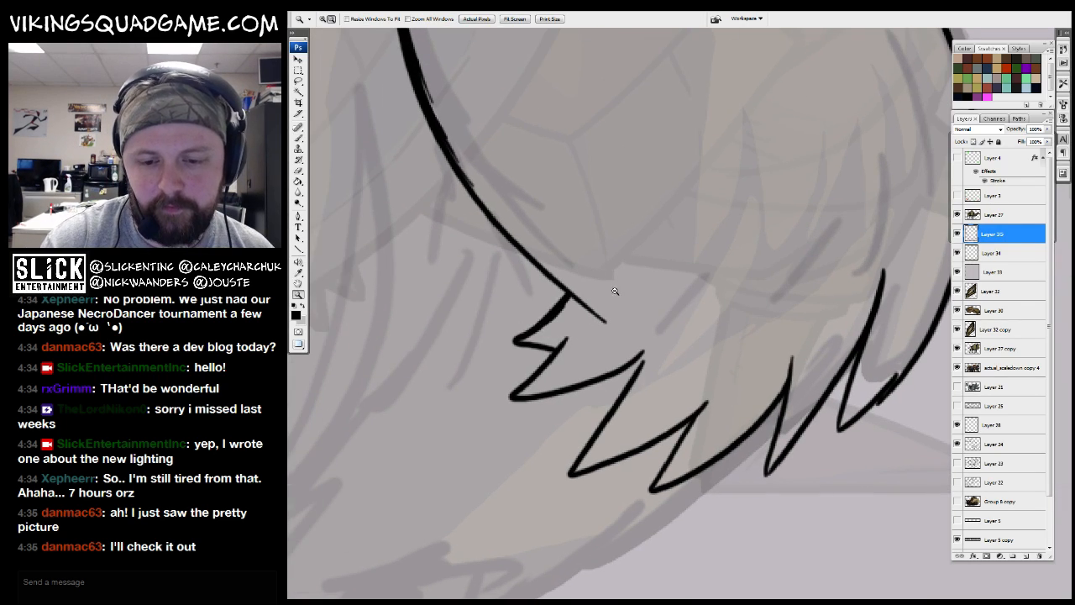
pyautogui.keyDown('alt'); pyautogui.click(734, 258); pyautogui.keyUp('alt')
pyautogui.keyDown('alt'); pyautogui.click(794, 245); pyautogui.keyUp('alt')
pyautogui.keyDown('alt'); pyautogui.click(837, 255); pyautogui.keyUp('alt')
pyautogui.keyDown('alt'); pyautogui.click(837, 255); pyautogui.keyUp('alt')
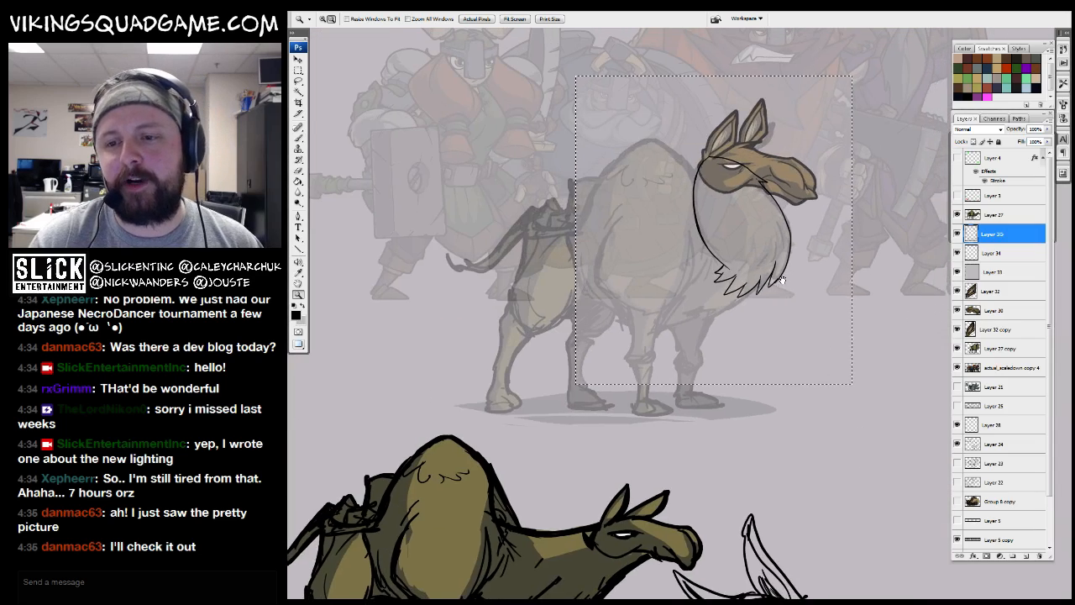
# Select the outlined neck shape with the Magic Wand and hide the grey overlay on Layer 33
pyautogui.press('w')
pyautogui.click(756, 306)
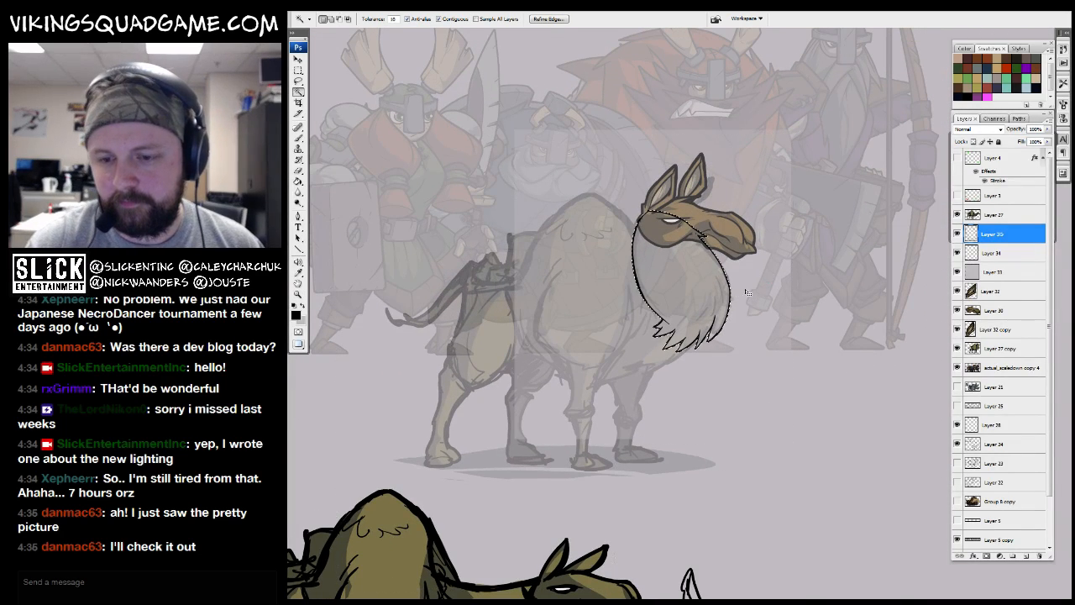
pyautogui.press('g')
pyautogui.click(994, 272)
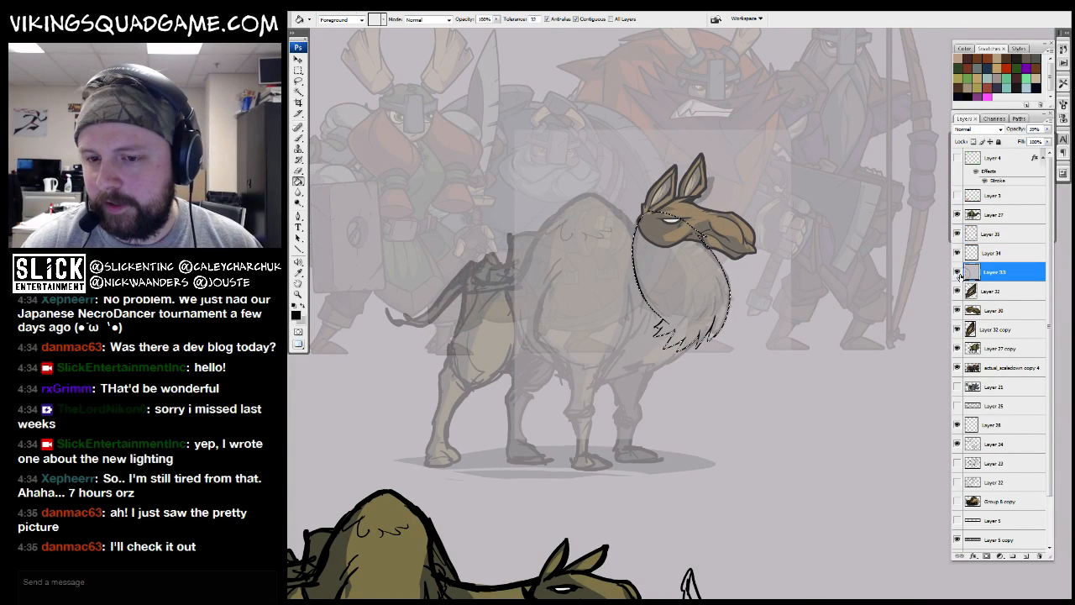
pyautogui.click(956, 272)
# Fill the neck selection with brown sampled from the head on a new layer above Layer 34
pyautogui.keyDown('alt'); pyautogui.click(695, 225); pyautogui.keyUp('alt')
pyautogui.click(995, 252)
pyautogui.click(956, 252)
pyautogui.click(1025, 555)
pyautogui.click(695, 281)
# Fill the neck selection with black on a new layer beneath the brown fill and clear the selection
pyautogui.press('z')
pyautogui.click(714, 282)
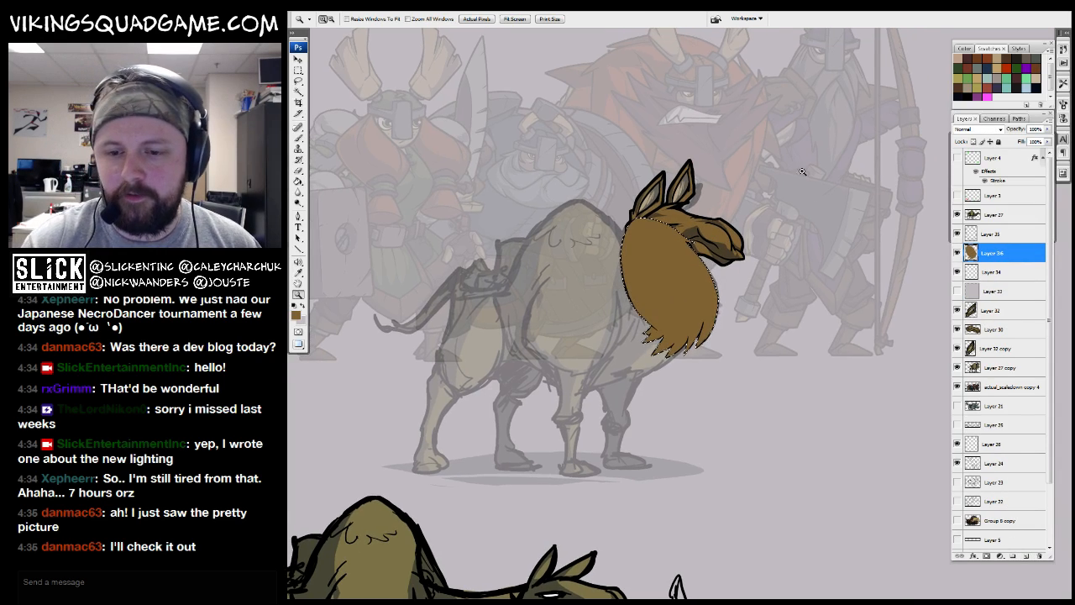
pyautogui.click(713, 281)
pyautogui.click(714, 282)
pyautogui.moveTo(842, 297); pyautogui.dragTo(857, 318)
pyautogui.press('g')
pyautogui.keyDown('alt'); pyautogui.click(712, 281); pyautogui.keyUp('alt')
pyautogui.click(995, 271)
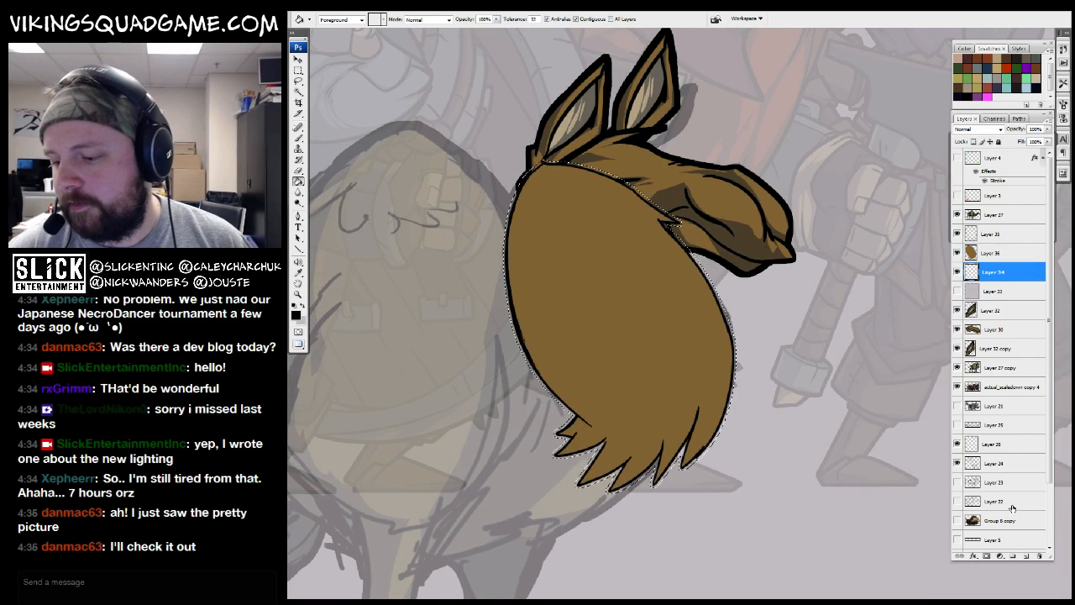
pyautogui.click(1025, 556)
pyautogui.click(714, 357)
pyautogui.hotkey('ctrl', 'd')
# On Layer 35, change the brush preset and ink tapering black strands rising from the gaps between the front fur tips
pyautogui.press('z')
pyautogui.keyDown('alt'); pyautogui.click(765, 366); pyautogui.keyUp('alt')
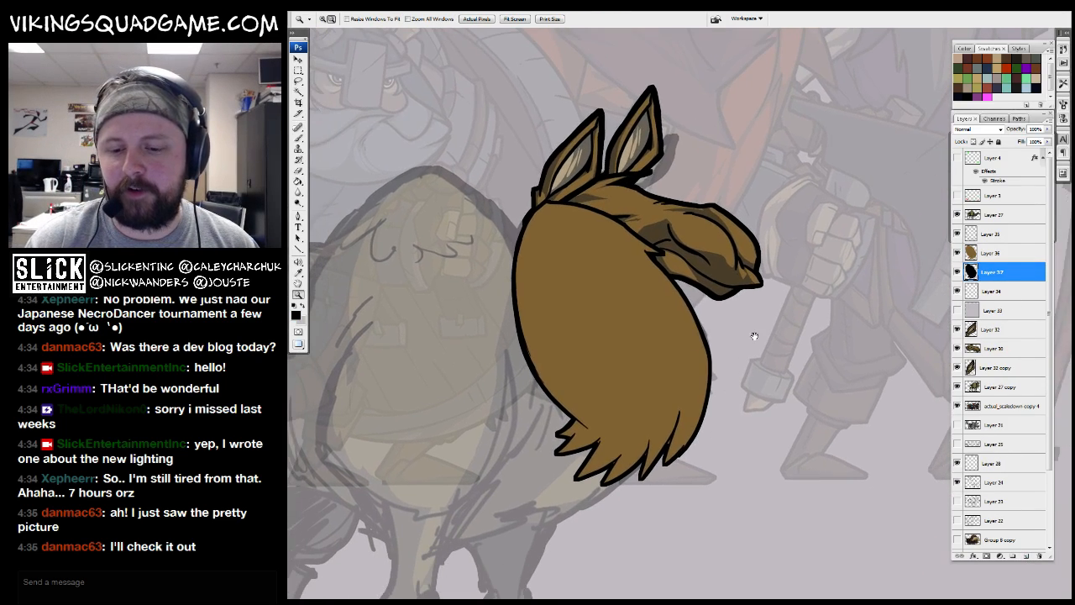
pyautogui.moveTo(753, 333); pyautogui.dragTo(649, 491)
pyautogui.press('b')
pyautogui.click(992, 235)
pyautogui.moveTo(638, 350); pyautogui.dragTo(715, 309)
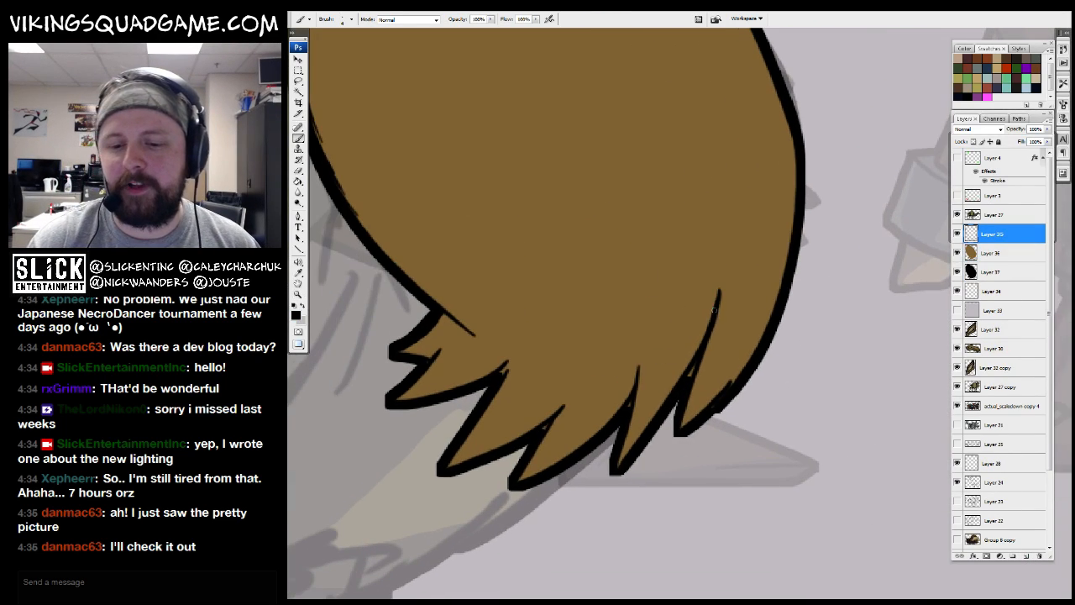
pyautogui.rightClick(784, 455)
pyautogui.click(847, 547)
pyautogui.moveTo(700, 357)
pyautogui.mouseDown()
pyautogui.moveTo(695, 373)
pyautogui.moveTo(721, 284)
pyautogui.mouseUp()
pyautogui.moveTo(620, 426); pyautogui.dragTo(636, 339)
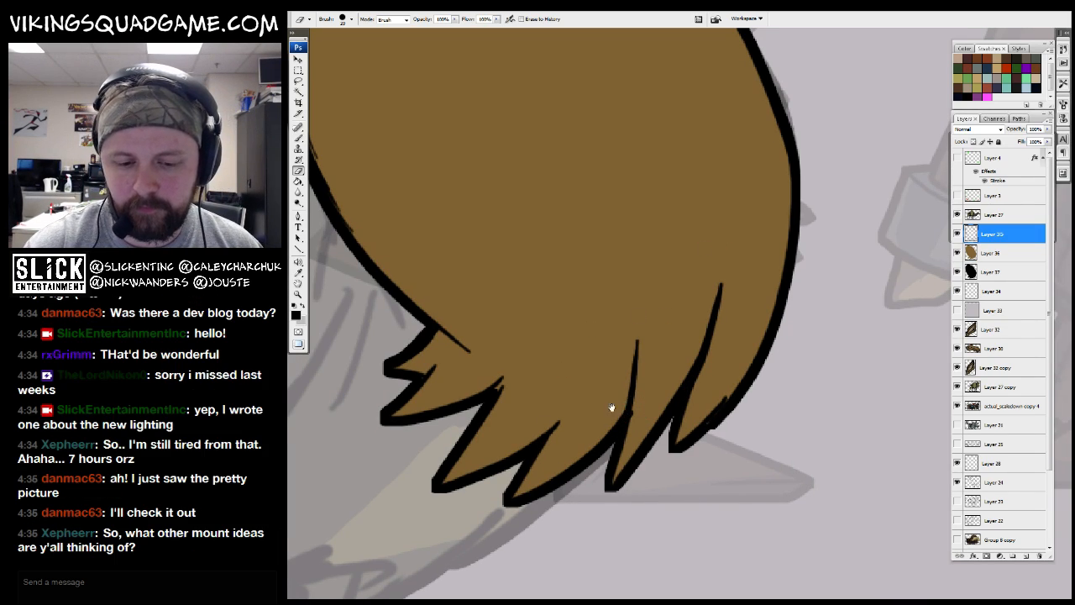
# Extend the lower end of the neck's back line with a tapered black stroke over the fur tufts
pyautogui.moveTo(628, 409); pyautogui.dragTo(653, 409)
pyautogui.moveTo(491, 345); pyautogui.dragTo(521, 360)
pyautogui.moveTo(547, 310); pyautogui.dragTo(557, 296)
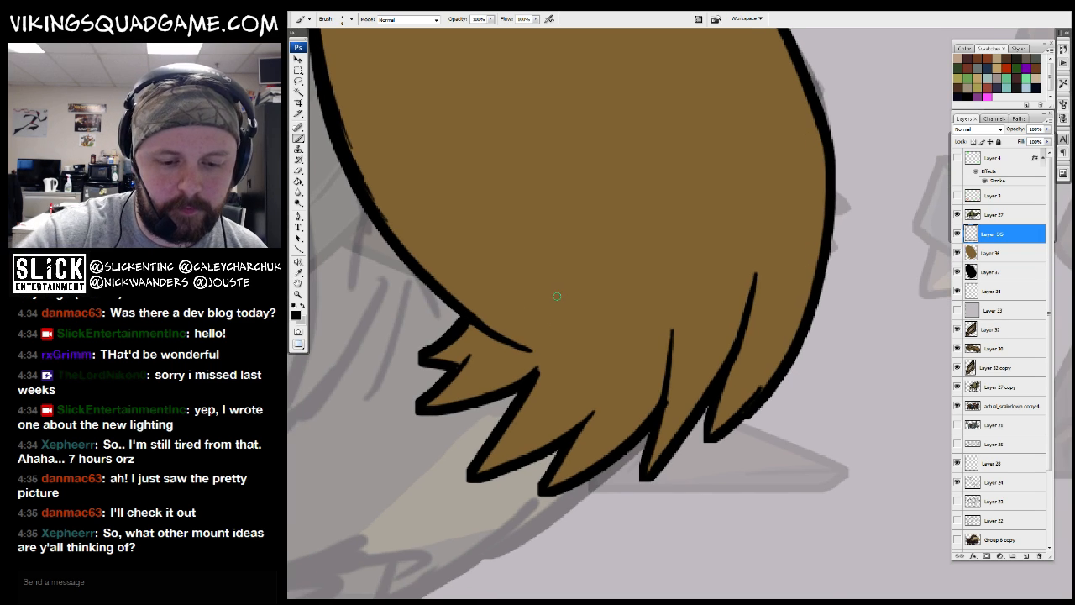
pyautogui.moveTo(633, 226); pyautogui.dragTo(655, 223)
pyautogui.keyDown('alt'); pyautogui.click(674, 247); pyautogui.keyUp('alt')
pyautogui.keyDown('alt'); pyautogui.click(682, 245); pyautogui.keyUp('alt')
pyautogui.keyDown('alt'); pyautogui.click(689, 273); pyautogui.keyUp('alt')
pyautogui.keyDown('alt'); pyautogui.click(697, 300); pyautogui.keyUp('alt')
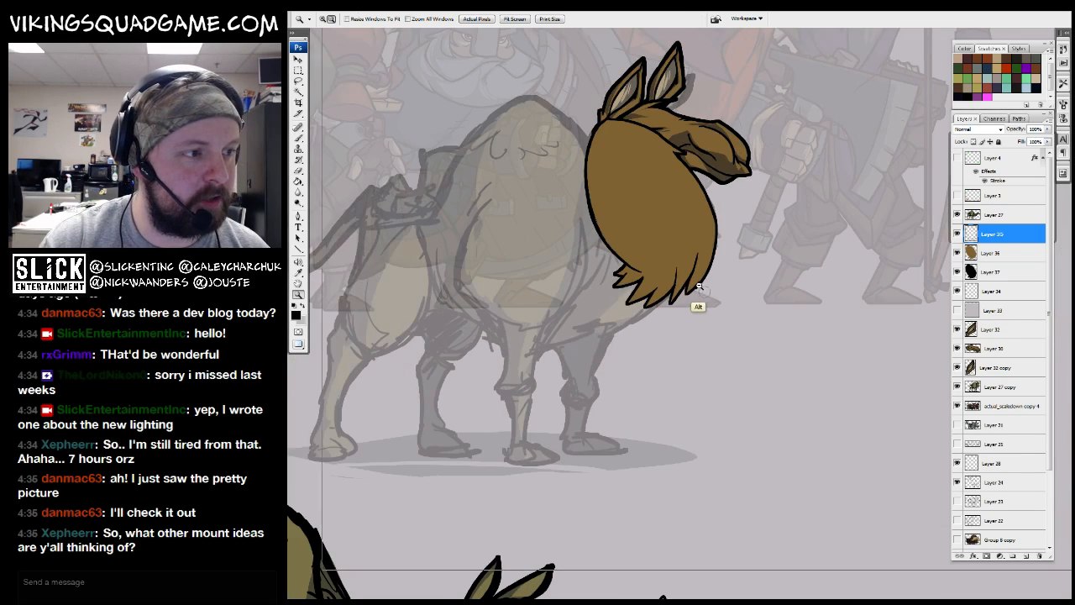
# Ink a tapered black strand line beside the fur tuft under the camel's jaw on Layer 35
pyautogui.keyDown('alt'); pyautogui.click(702, 314); pyautogui.keyUp('alt')
pyautogui.moveTo(703, 319); pyautogui.dragTo(581, 458)
pyautogui.moveTo(504, 480); pyautogui.dragTo(662, 284)
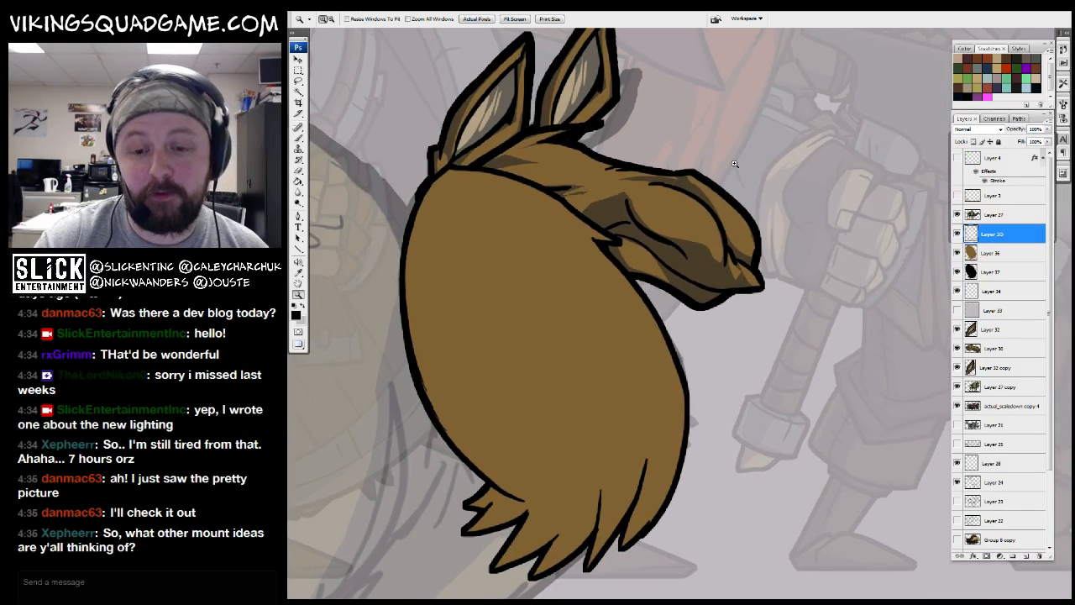
pyautogui.click(604, 247)
pyautogui.moveTo(588, 322); pyautogui.dragTo(592, 331)
pyautogui.moveTo(689, 289); pyautogui.dragTo(622, 224)
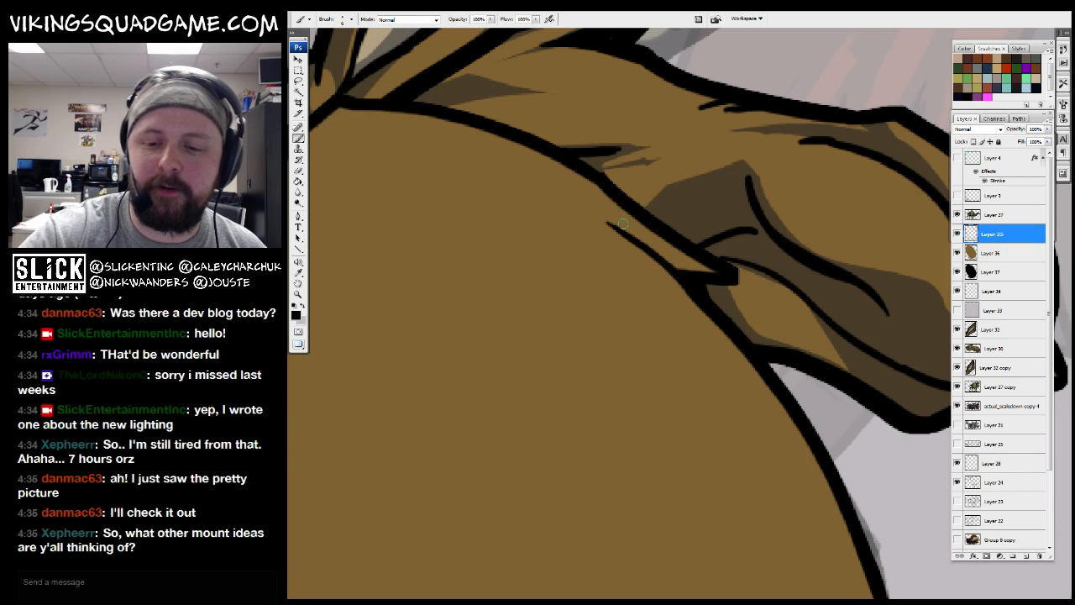
pyautogui.moveTo(590, 187); pyautogui.dragTo(801, 299)
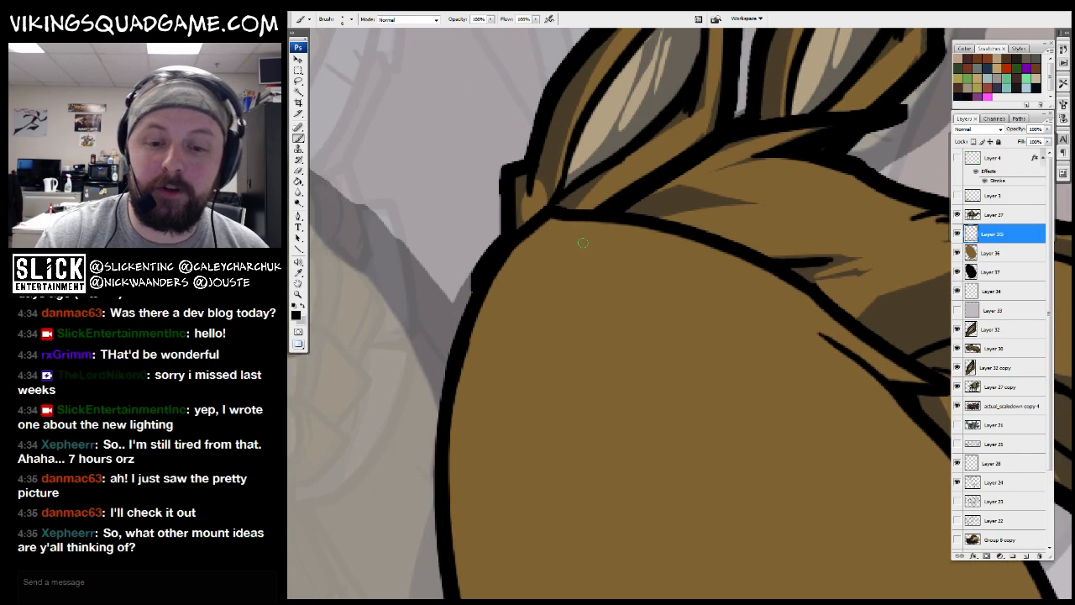
# Examine the neck outline from the ears down to the lower fur tips
pyautogui.press('z')
pyautogui.keyDown('alt'); pyautogui.click(576, 288); pyautogui.keyUp('alt')
pyautogui.keyDown('alt'); pyautogui.click(714, 343); pyautogui.keyUp('alt')
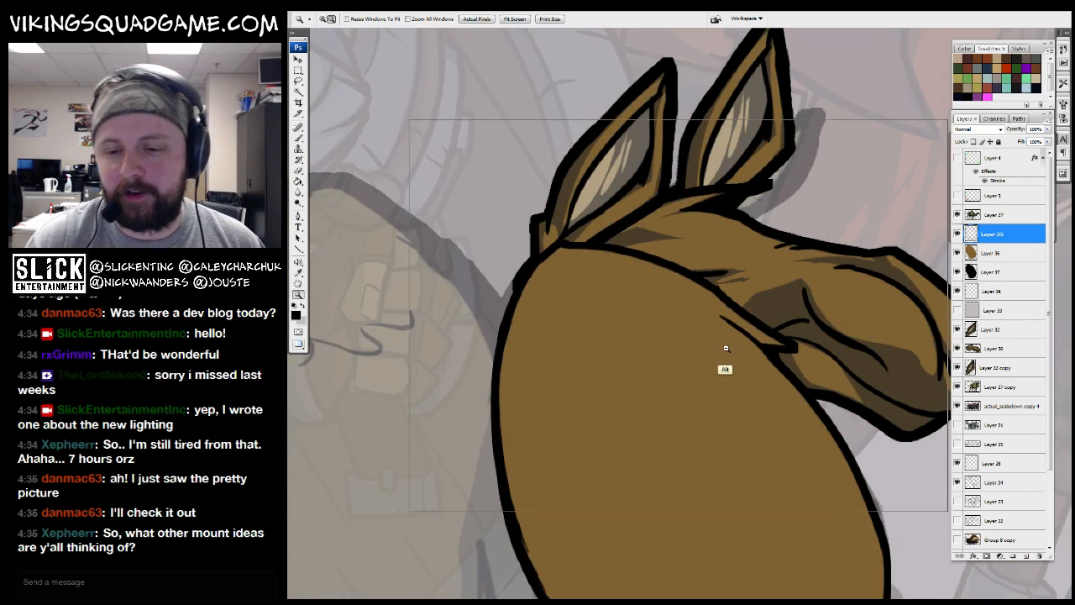
pyautogui.keyDown('alt'); pyautogui.click(790, 426); pyautogui.keyUp('alt')
pyautogui.keyDown('alt'); pyautogui.click(739, 446); pyautogui.keyUp('alt')
pyautogui.click(731, 448)
pyautogui.click(727, 448)
pyautogui.click(714, 448)
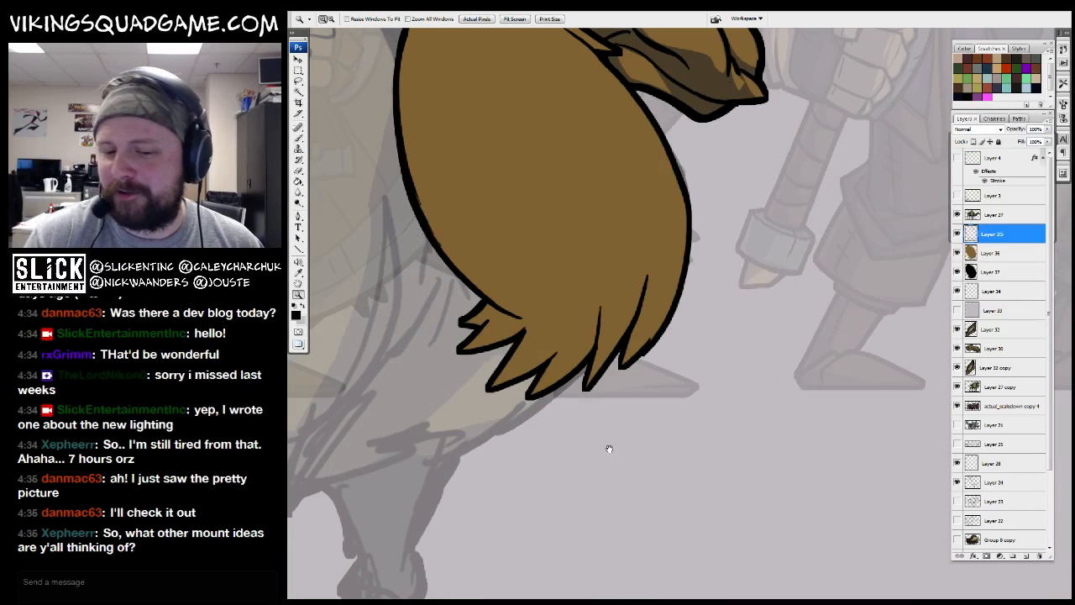
pyautogui.press('b')
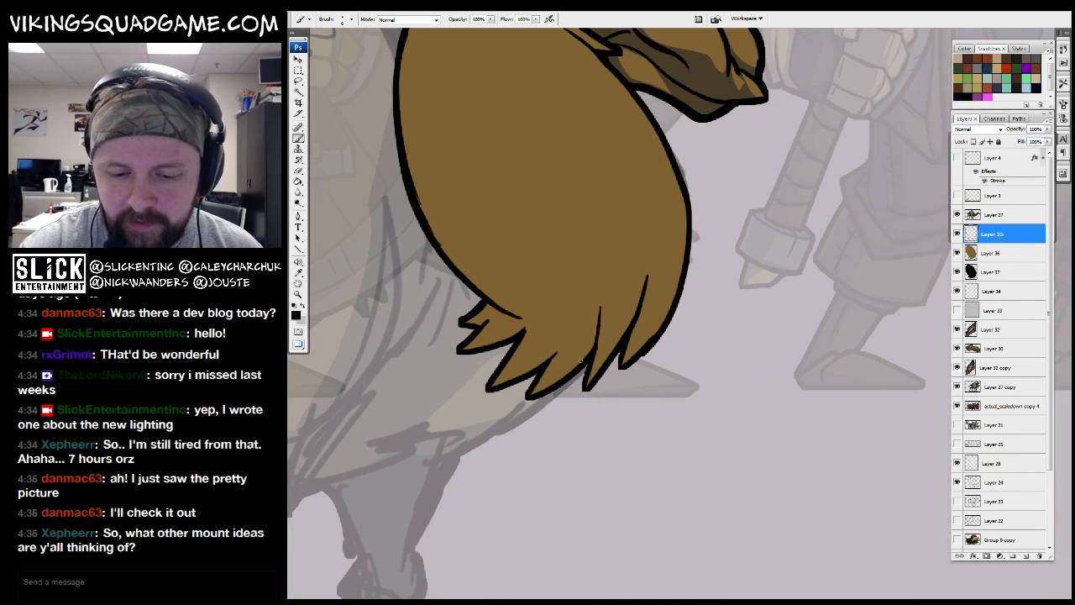
pyautogui.moveTo(579, 348); pyautogui.dragTo(603, 367)
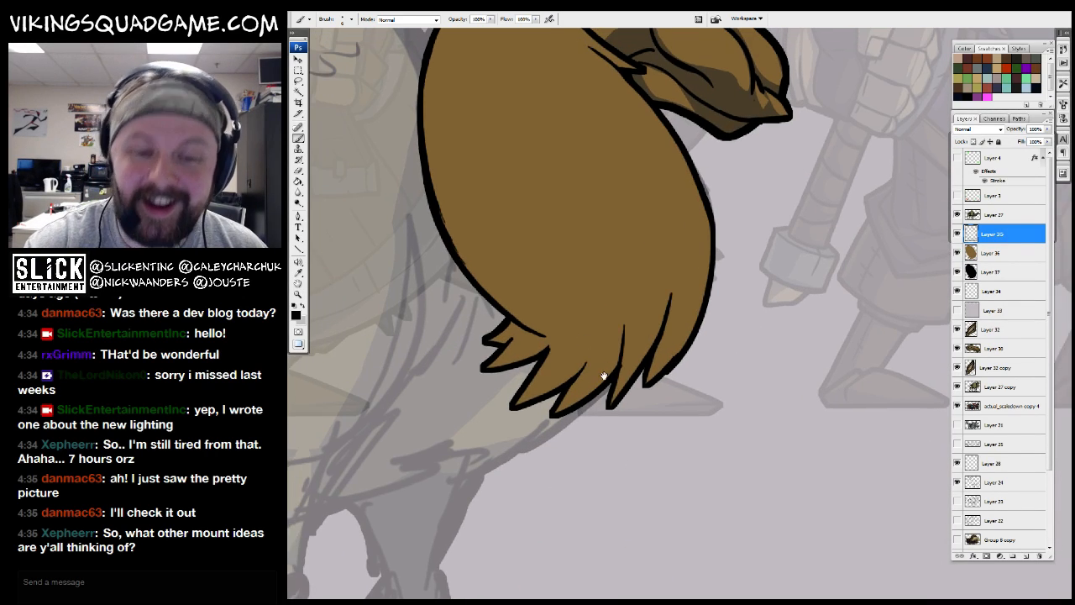
pyautogui.scroll(5, 622, 462)
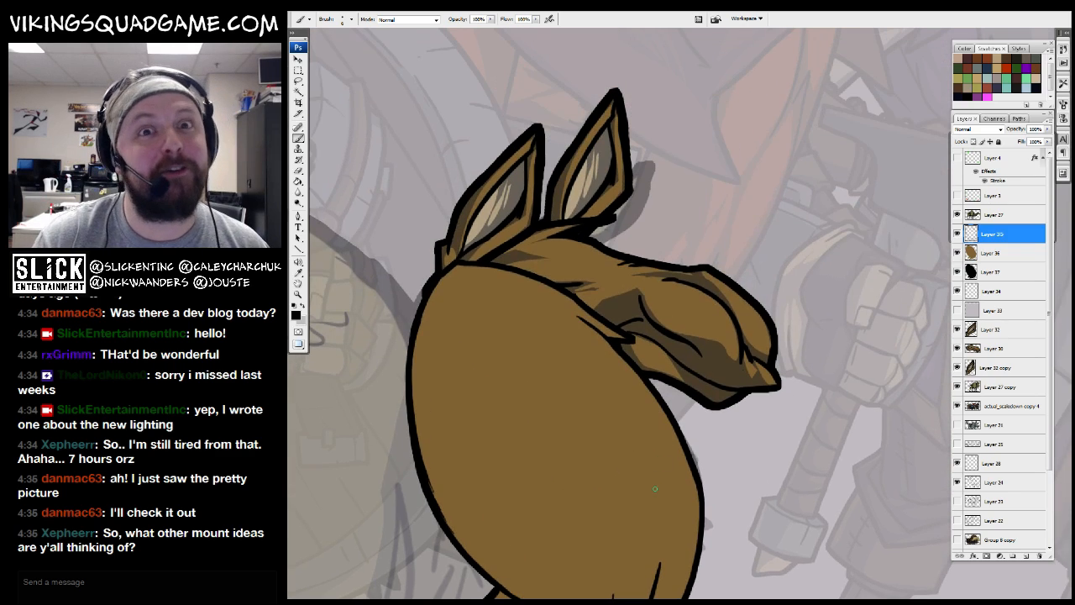
# Move the neck's line, brown fill and black fill layers together beneath the head layer, Layer 30
pyautogui.moveTo(655, 489); pyautogui.dragTo(711, 290)
pyautogui.keyDown('shift'); pyautogui.click(983, 271); pyautogui.keyUp('shift')
pyautogui.moveTo(983, 271); pyautogui.dragTo(984, 357)
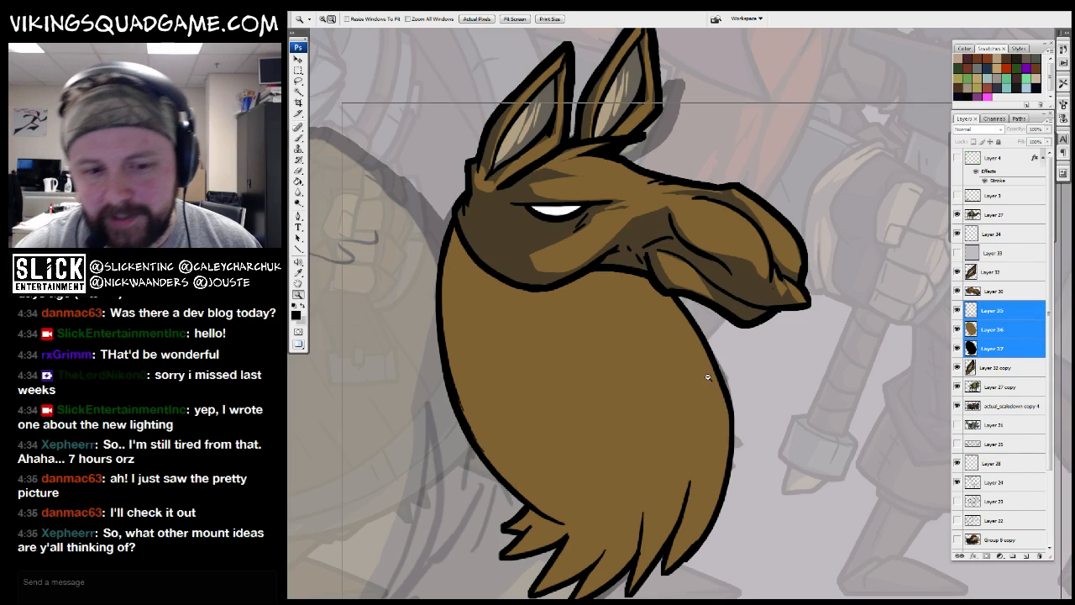
# Add a layer clipped to the neck's brown fill, flood it with dark navy and set its opacity to 40%
pyautogui.keyDown('alt'); pyautogui.click(707, 376); pyautogui.keyUp('alt')
pyautogui.keyDown('alt'); pyautogui.click(748, 382); pyautogui.keyUp('alt')
pyautogui.keyDown('alt'); pyautogui.click(747, 382); pyautogui.keyUp('alt')
pyautogui.moveTo(747, 434); pyautogui.dragTo(713, 408)
pyautogui.click(677, 327)
pyautogui.click(677, 326)
pyautogui.click(677, 327)
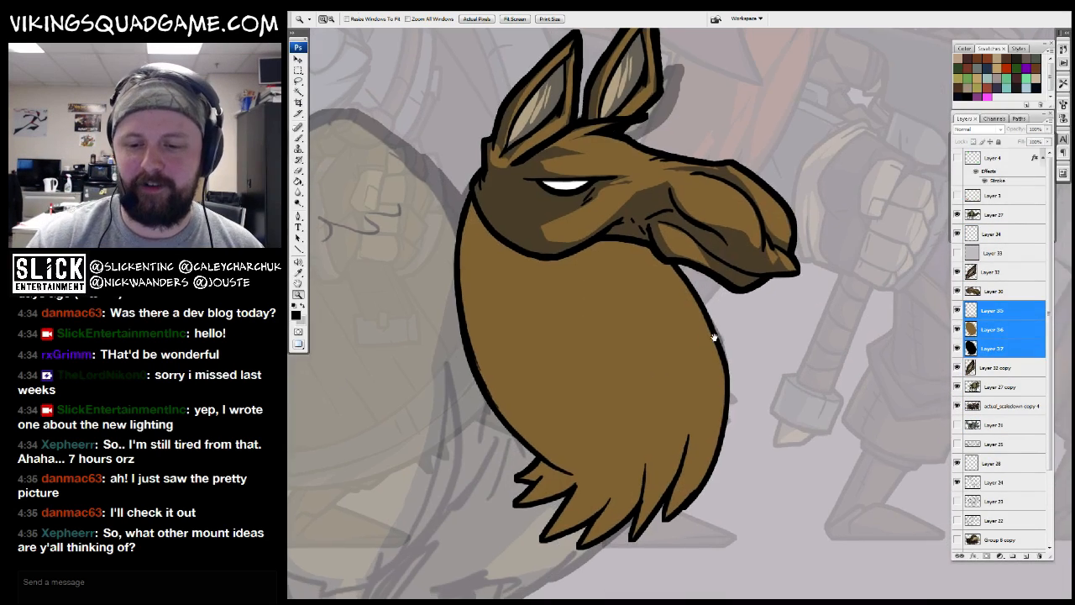
pyautogui.click(1001, 331)
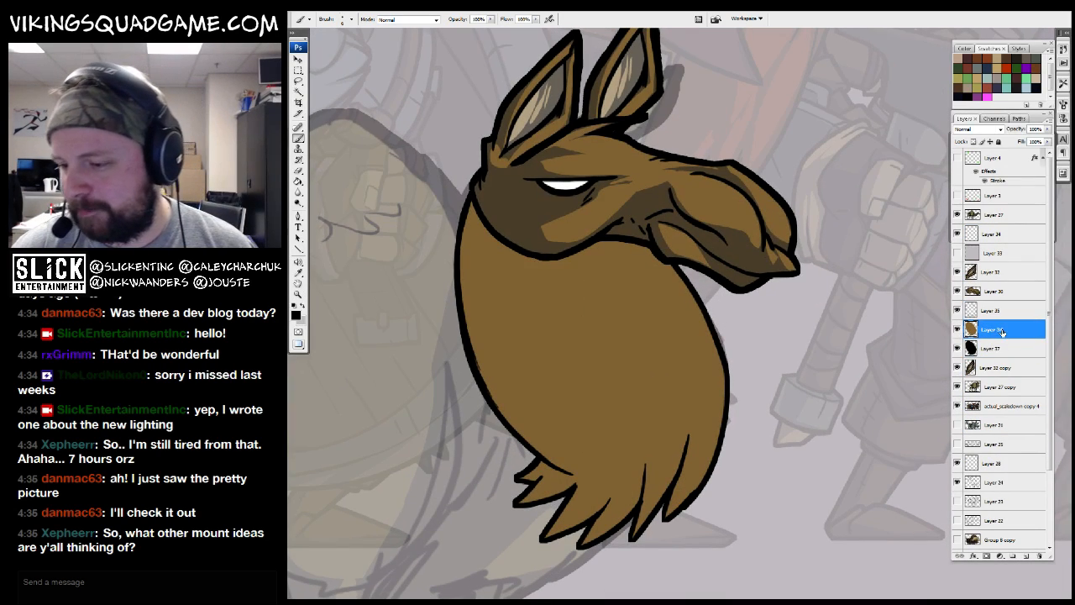
pyautogui.click(1026, 556)
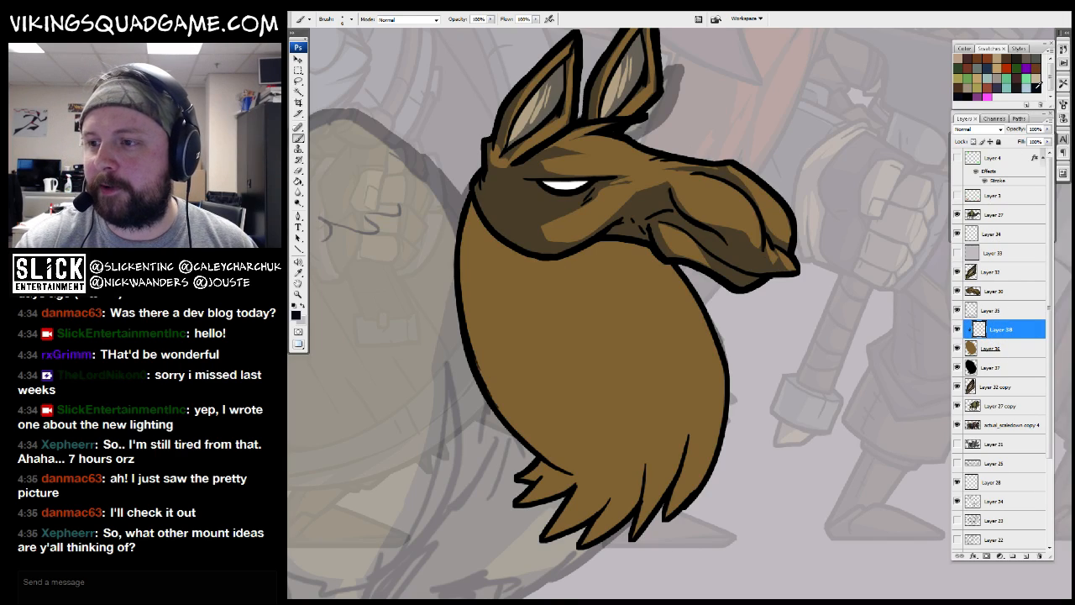
pyautogui.press('g')
pyautogui.click(659, 303)
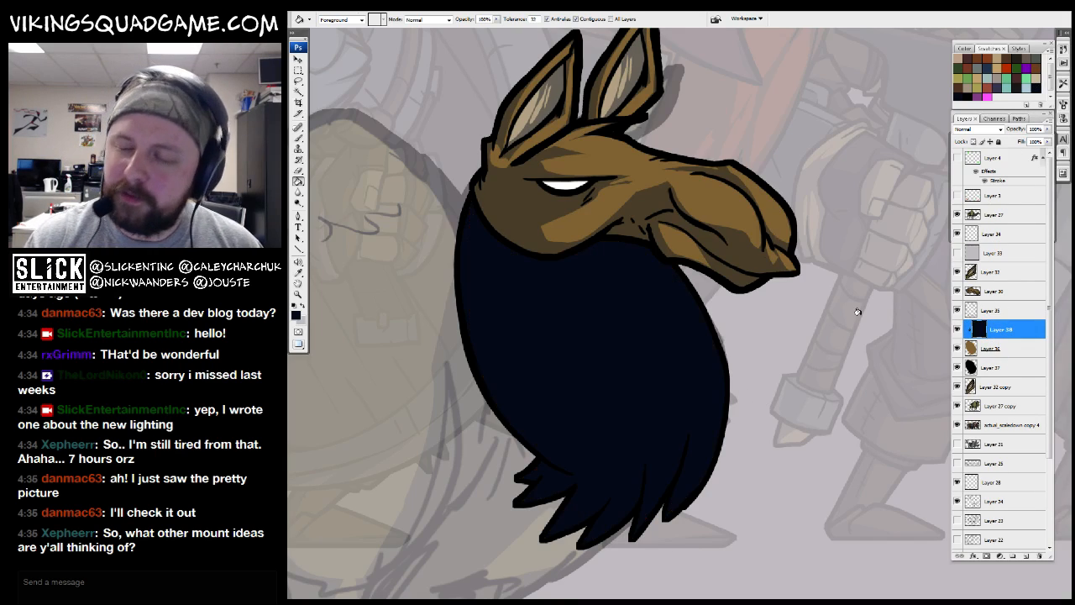
pyautogui.click(1018, 130)
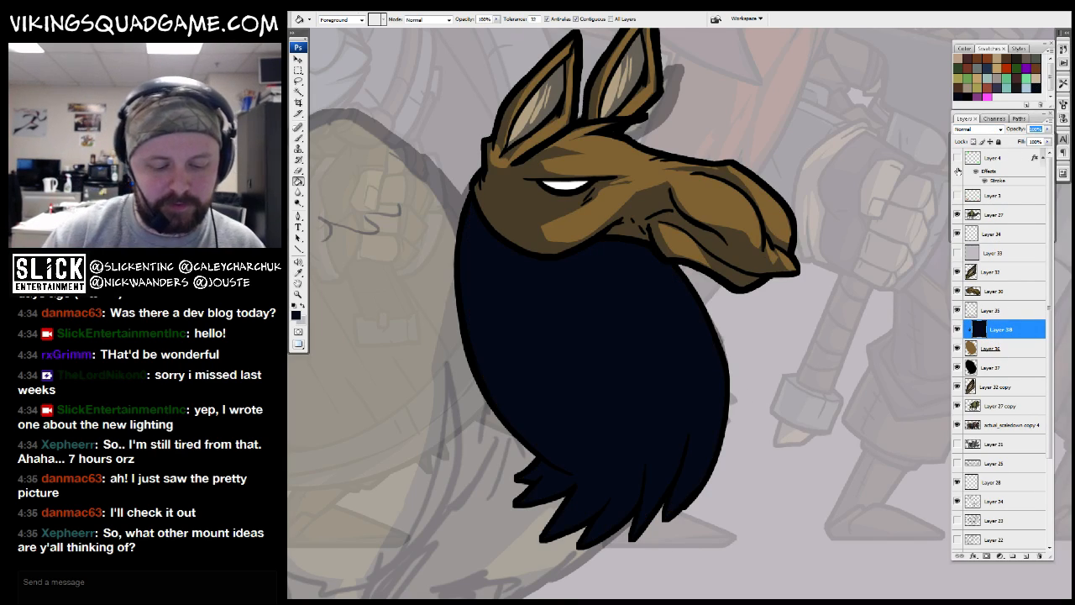
pyautogui.write('40')
pyautogui.press('Return')
# Outline the lit front of the neck with jagged fur edges, delete the shadow inside it and clear the selection
pyautogui.press('l')
pyautogui.moveTo(654, 238)
pyautogui.mouseDown()
pyautogui.moveTo(530, 340)
pyautogui.moveTo(615, 478)
pyautogui.moveTo(647, 439)
pyautogui.moveTo(655, 482)
pyautogui.moveTo(666, 464)
pyautogui.moveTo(640, 454)
pyautogui.moveTo(642, 437)
pyautogui.moveTo(645, 465)
pyautogui.moveTo(656, 432)
pyautogui.moveTo(658, 475)
pyautogui.moveTo(694, 432)
pyautogui.mouseUp()
pyautogui.moveTo(712, 313)
pyautogui.mouseDown()
pyautogui.moveTo(754, 306)
pyautogui.moveTo(741, 334)
pyautogui.mouseUp()
pyautogui.moveTo(537, 362)
pyautogui.mouseDown()
pyautogui.moveTo(517, 311)
pyautogui.moveTo(533, 353)
pyautogui.mouseUp()
pyautogui.moveTo(599, 443); pyautogui.dragTo(524, 385)
pyautogui.moveTo(635, 389); pyautogui.dragTo(633, 366)
pyautogui.keyDown('alt'); pyautogui.click(667, 292); pyautogui.keyUp('alt')
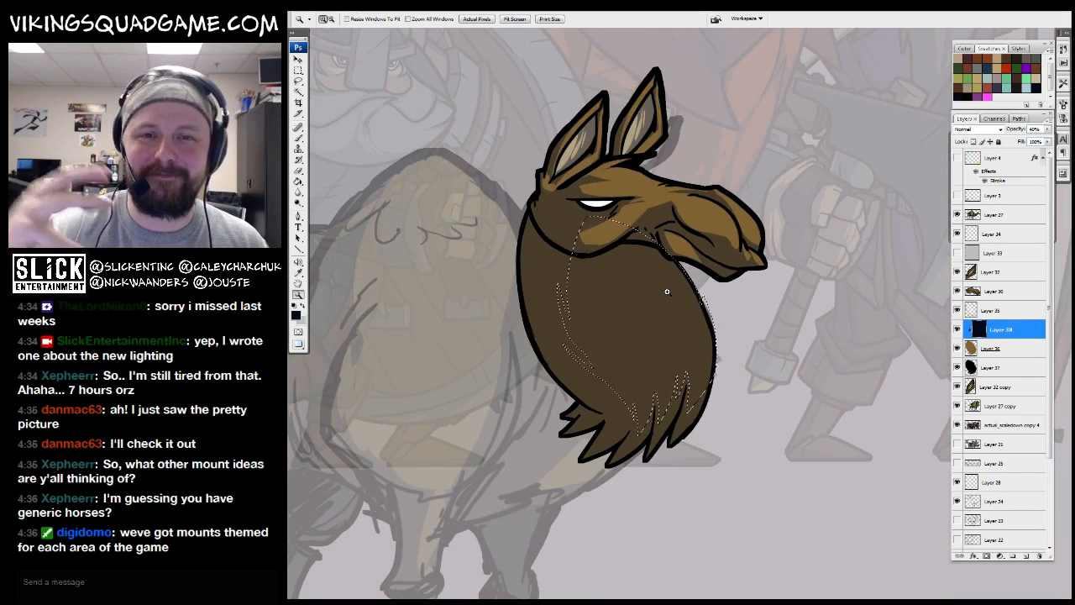
pyautogui.press('Delete')
pyautogui.hotkey('ctrl', 'd')
# Merge the neck's line, shadow, brown fill and black fill layers into a single layer
pyautogui.moveTo(712, 335); pyautogui.dragTo(714, 345)
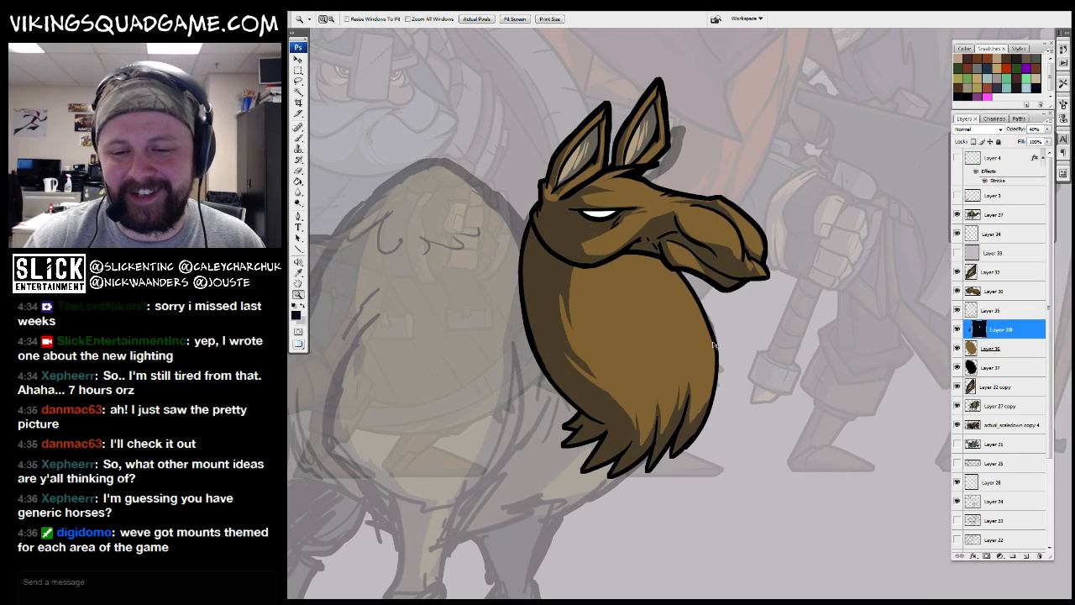
pyautogui.press('b')
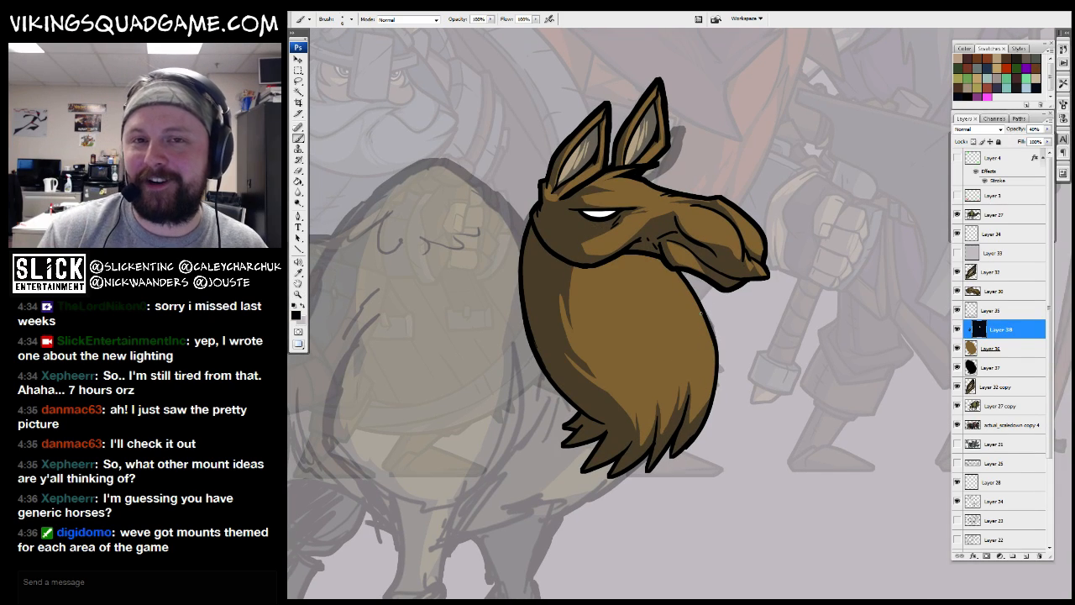
pyautogui.click(979, 314)
pyautogui.keyDown('shift'); pyautogui.click(988, 388); pyautogui.keyUp('shift')
pyautogui.click(987, 369)
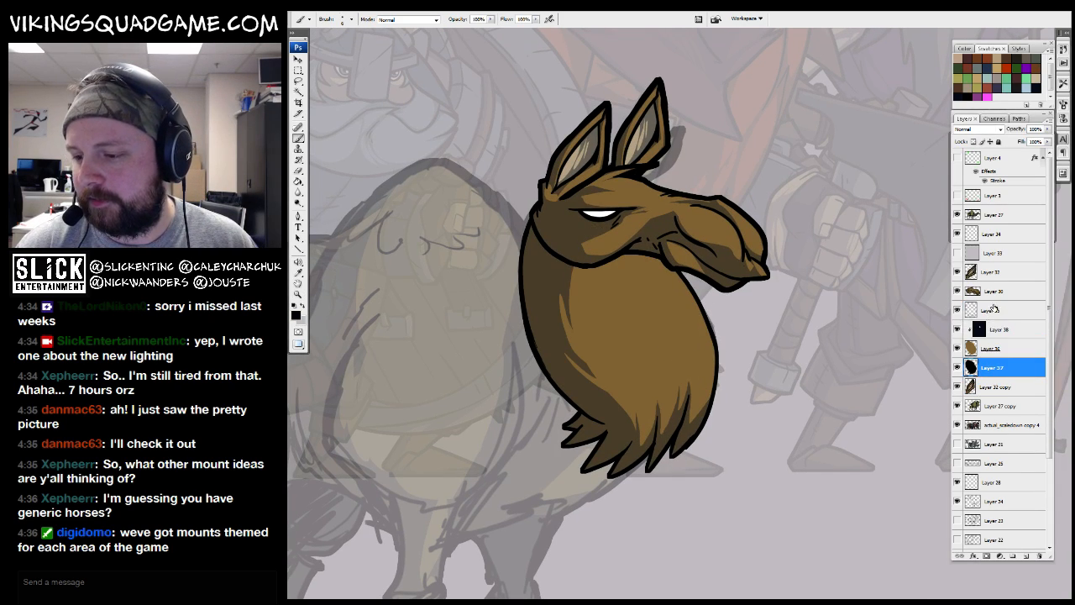
pyautogui.keyDown('shift'); pyautogui.click(988, 309); pyautogui.keyUp('shift')
pyautogui.hotkey('ctrl', 'e')
# Hide the head layer and ink a long curved black line down the front of the neck, ending in short split strands
pyautogui.moveTo(753, 371); pyautogui.dragTo(720, 413)
pyautogui.keyDown('ctrl'); pyautogui.click(629, 356); pyautogui.keyUp('ctrl')
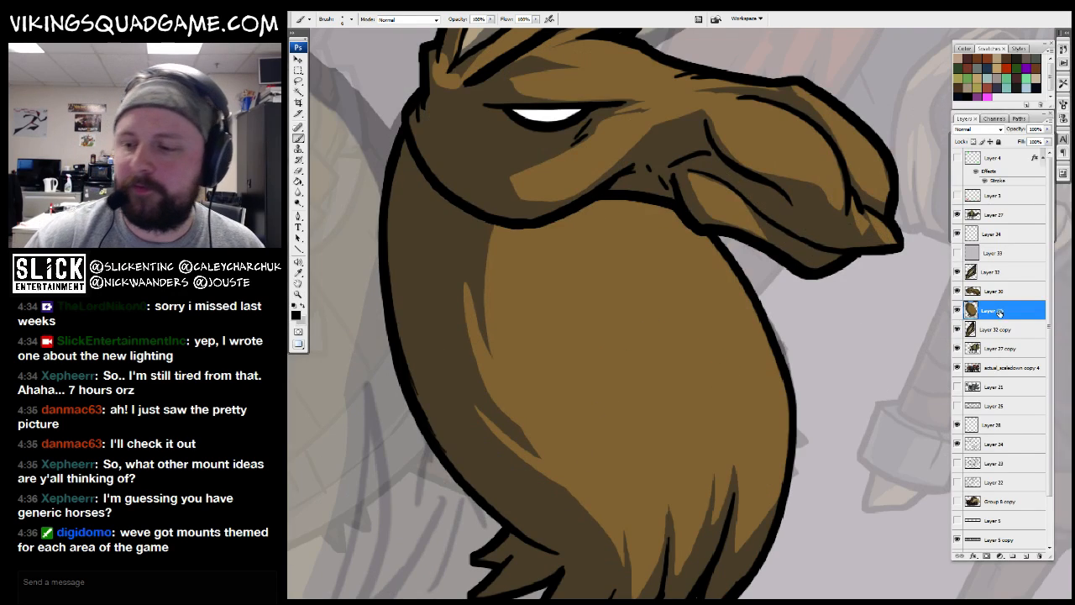
pyautogui.click(958, 291)
pyautogui.moveTo(711, 332); pyautogui.dragTo(721, 336)
pyautogui.moveTo(556, 146)
pyautogui.mouseDown()
pyautogui.moveTo(571, 155)
pyautogui.moveTo(533, 75)
pyautogui.moveTo(710, 424)
pyautogui.mouseUp()
pyautogui.moveTo(698, 305); pyautogui.dragTo(729, 413)
pyautogui.moveTo(733, 356); pyautogui.dragTo(739, 394)
pyautogui.moveTo(639, 214); pyautogui.dragTo(661, 218)
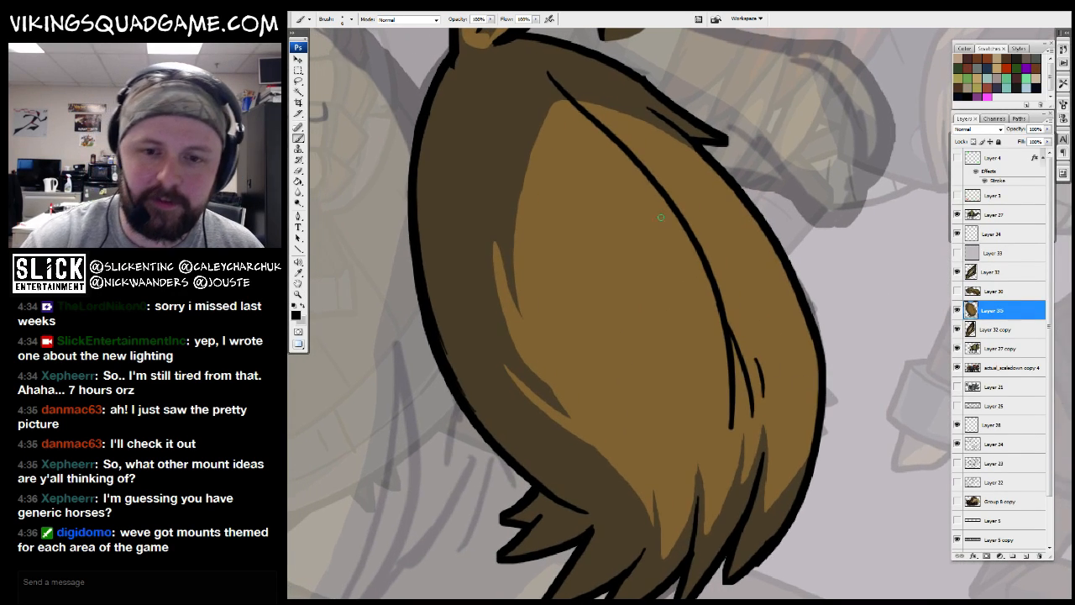
pyautogui.moveTo(555, 81); pyautogui.dragTo(544, 65)
# Ink short tapered black strands along the shaded back of the neck, redoing the first stroke shorter
pyautogui.moveTo(457, 144)
pyautogui.mouseDown()
pyautogui.moveTo(481, 297)
pyautogui.moveTo(500, 317)
pyautogui.mouseUp()
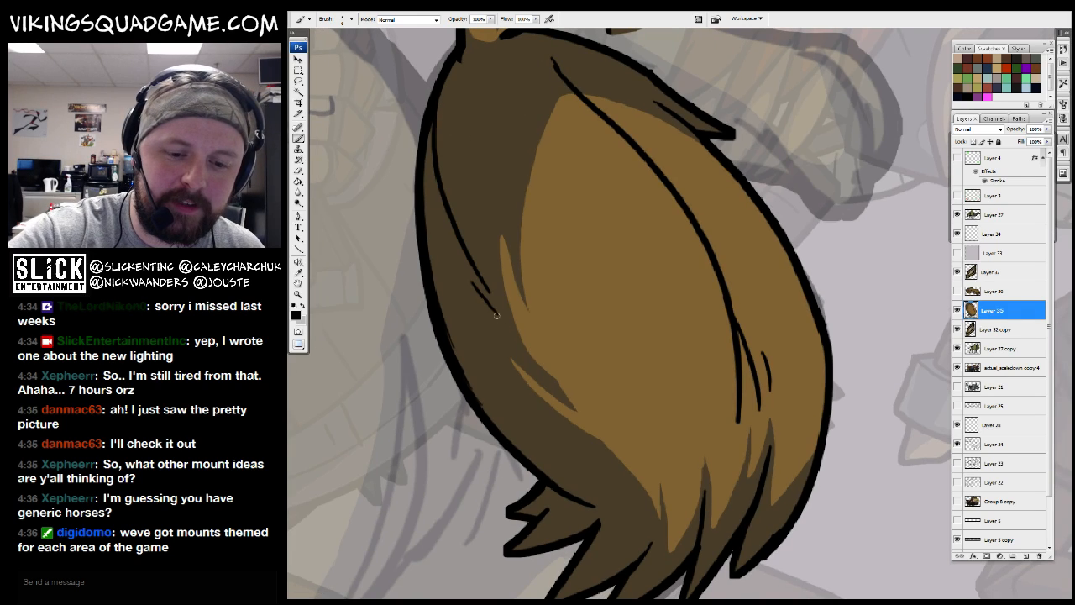
pyautogui.hotkey('ctrl', 'z')
pyautogui.moveTo(471, 230); pyautogui.dragTo(515, 343)
pyautogui.moveTo(583, 414); pyautogui.dragTo(575, 364)
pyautogui.moveTo(620, 440); pyautogui.dragTo(622, 406)
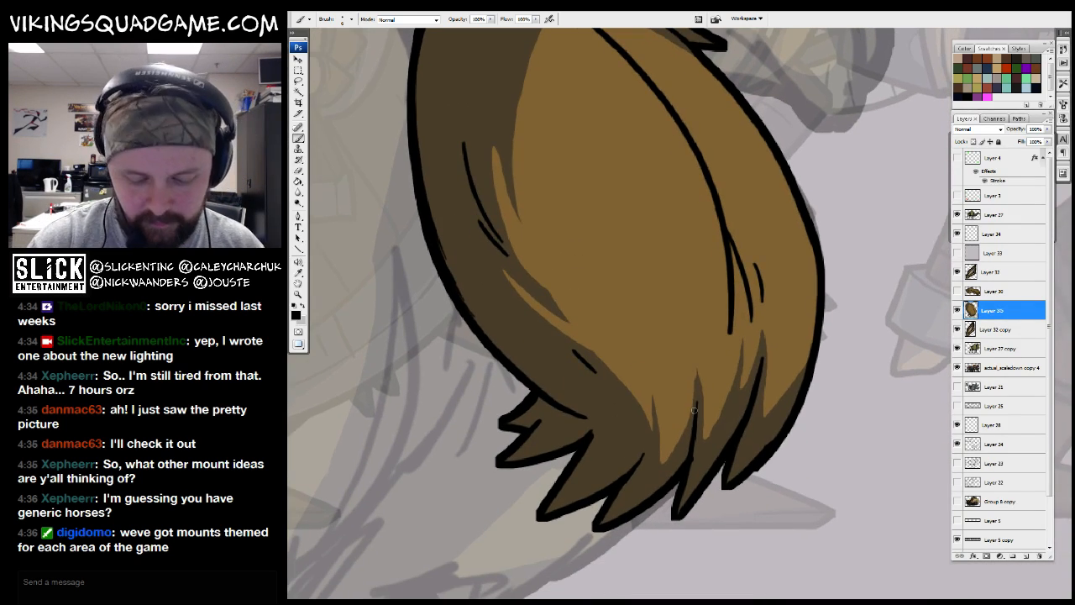
# Select jagged patches in the shaded lower fur tufts, fill them with the neck's sampled light brown and clear the selection
pyautogui.press('l')
pyautogui.moveTo(614, 474); pyautogui.dragTo(638, 415)
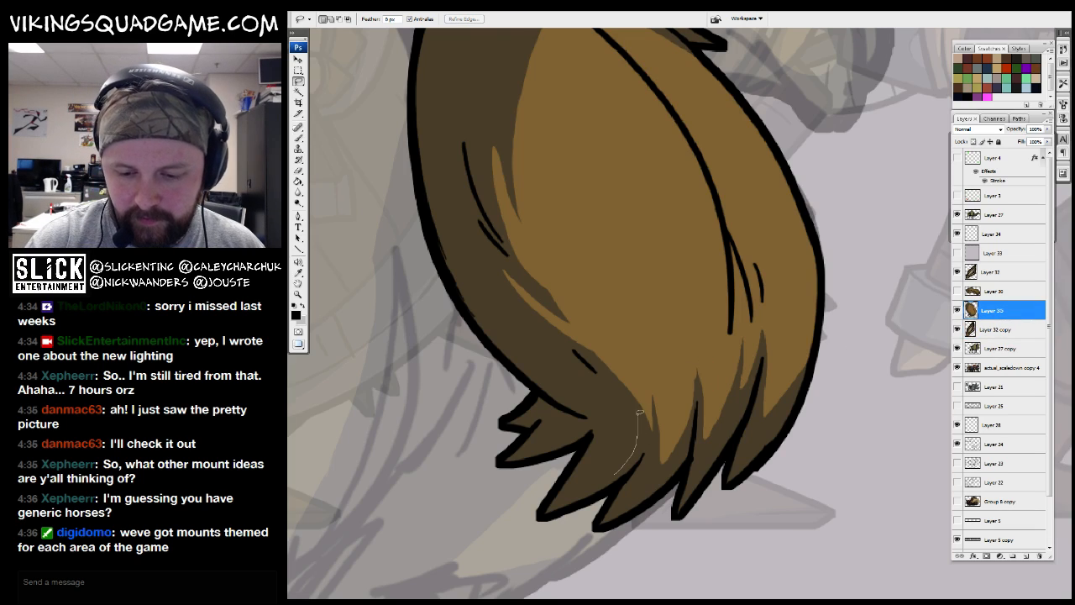
pyautogui.moveTo(592, 469); pyautogui.dragTo(588, 484)
pyautogui.press('g')
pyautogui.moveTo(672, 471)
pyautogui.mouseDown()
pyautogui.moveTo(686, 398)
pyautogui.moveTo(677, 350)
pyautogui.mouseUp()
pyautogui.keyDown('alt'); pyautogui.click(681, 354); pyautogui.keyUp('alt')
pyautogui.click(674, 444)
pyautogui.hotkey('ctrl', 'd')
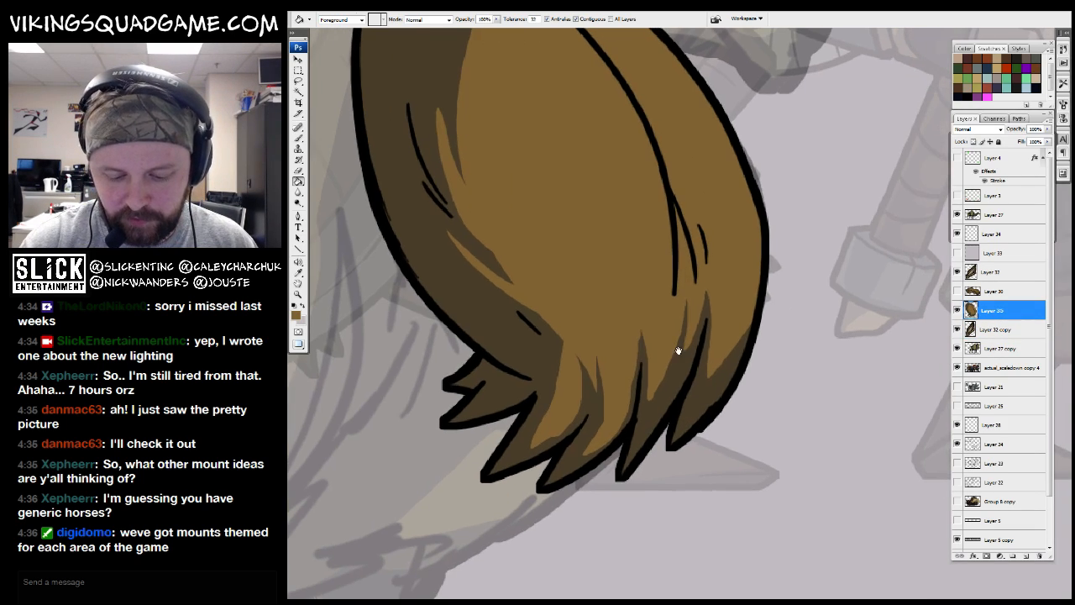
# Select another fur patch among the lower neck tips, fill it with the same light brown and deselect
pyautogui.press('l')
pyautogui.moveTo(568, 406); pyautogui.dragTo(628, 407)
pyautogui.press('g')
pyautogui.click(562, 392)
pyautogui.hotkey('ctrl', 'd')
# Show the hidden head layer again above the neck
pyautogui.moveTo(734, 365); pyautogui.dragTo(770, 307)
pyautogui.keyDown('alt'); pyautogui.click(817, 257); pyautogui.keyUp('alt')
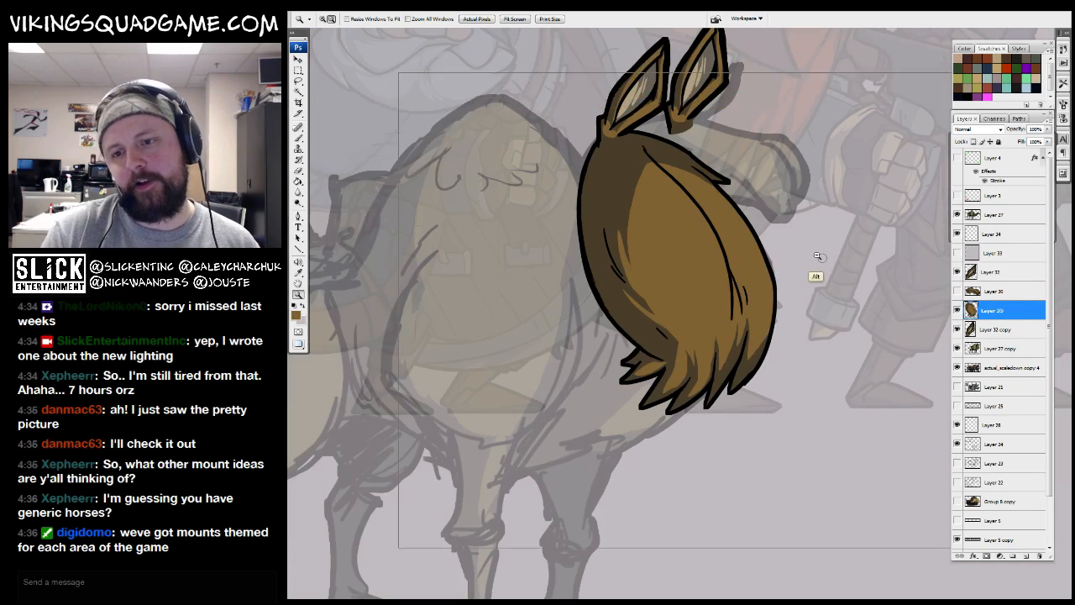
pyautogui.keyDown('alt'); pyautogui.click(663, 307); pyautogui.keyUp('alt')
pyautogui.keyDown('alt'); pyautogui.click(708, 323); pyautogui.keyUp('alt')
pyautogui.moveTo(703, 350); pyautogui.dragTo(673, 340)
pyautogui.moveTo(583, 417); pyautogui.dragTo(735, 189)
pyautogui.click(957, 292)
# Sample black from the neck's line art as the brush colour and check the strands beneath the head
pyautogui.keyDown('alt'); pyautogui.click(847, 338); pyautogui.keyUp('alt')
pyautogui.keyDown('alt'); pyautogui.click(847, 339); pyautogui.keyUp('alt')
pyautogui.keyDown('alt'); pyautogui.click(844, 337); pyautogui.keyUp('alt')
pyautogui.moveTo(839, 336); pyautogui.dragTo(704, 377)
pyautogui.moveTo(642, 427); pyautogui.dragTo(805, 262)
pyautogui.press('b')
pyautogui.keyDown('alt'); pyautogui.click(663, 324); pyautogui.keyUp('alt')
pyautogui.moveTo(728, 373)
pyautogui.mouseDown()
pyautogui.moveTo(733, 361)
pyautogui.moveTo(682, 365)
pyautogui.mouseUp()
pyautogui.click(957, 311)
pyautogui.moveTo(571, 457); pyautogui.dragTo(713, 294)
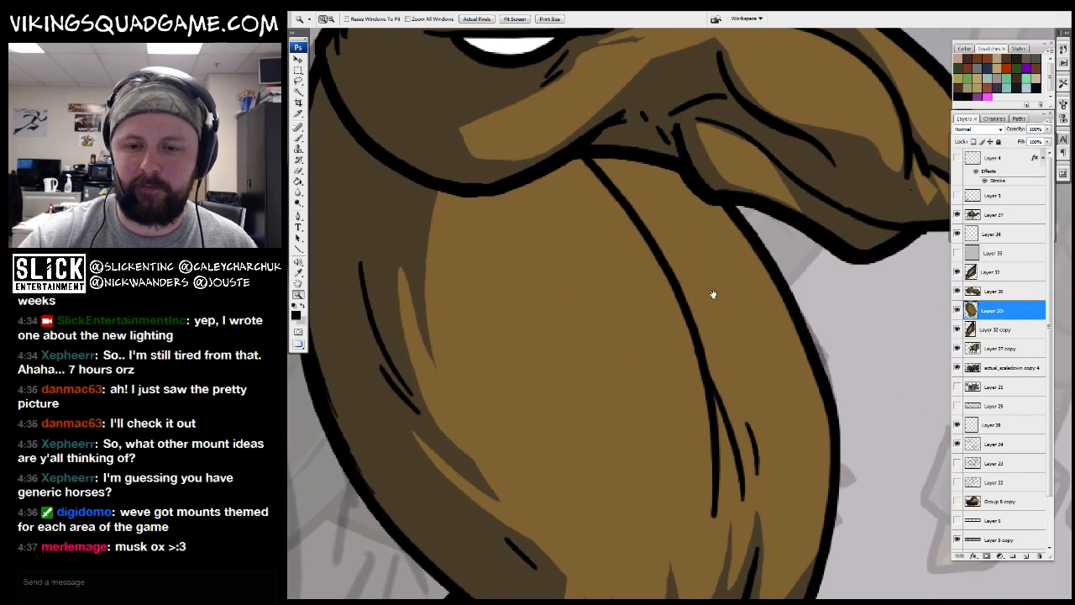
# Examine the shaded head and neck together against the rough camel body sketch
pyautogui.keyDown('alt'); pyautogui.click(747, 325); pyautogui.keyUp('alt')
pyautogui.keyDown('alt'); pyautogui.click(750, 328); pyautogui.keyUp('alt')
pyautogui.keyDown('alt'); pyautogui.click(754, 332); pyautogui.keyUp('alt')
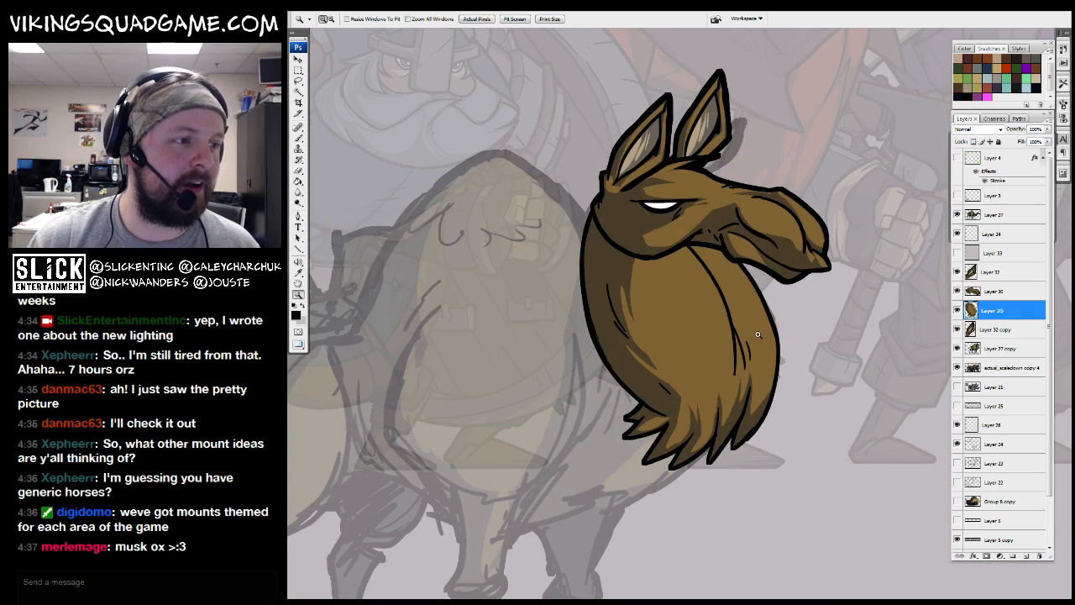
pyautogui.moveTo(726, 309); pyautogui.dragTo(716, 380)
pyautogui.click(702, 334)
pyautogui.keyDown('alt'); pyautogui.click(737, 336); pyautogui.keyUp('alt')
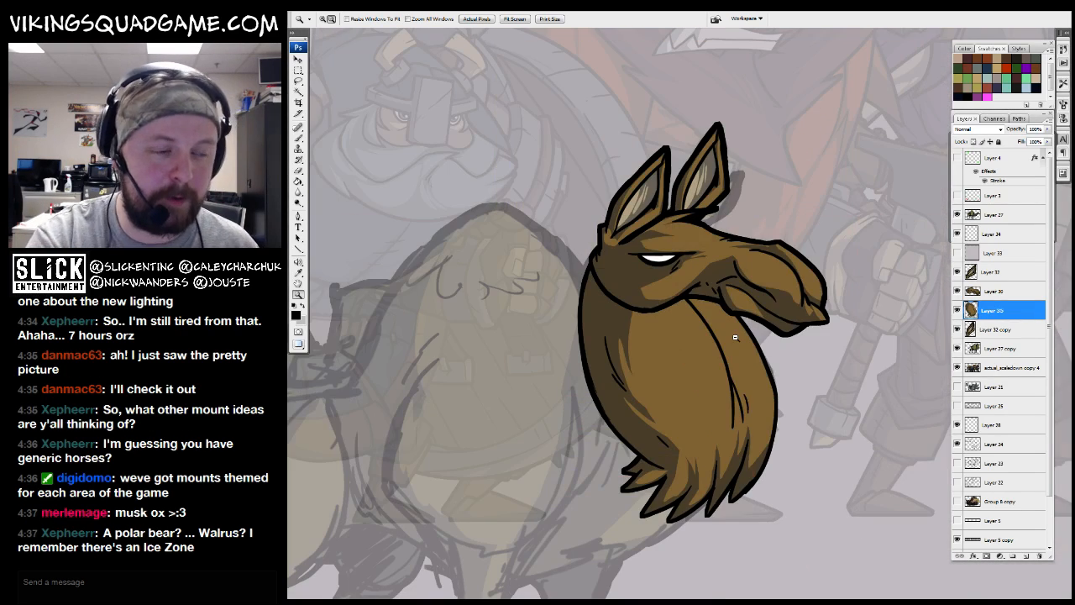
pyautogui.keyDown('alt'); pyautogui.click(762, 396); pyautogui.keyUp('alt')
pyautogui.moveTo(760, 415); pyautogui.dragTo(690, 376)
pyautogui.click(706, 319)
pyautogui.click(670, 332)
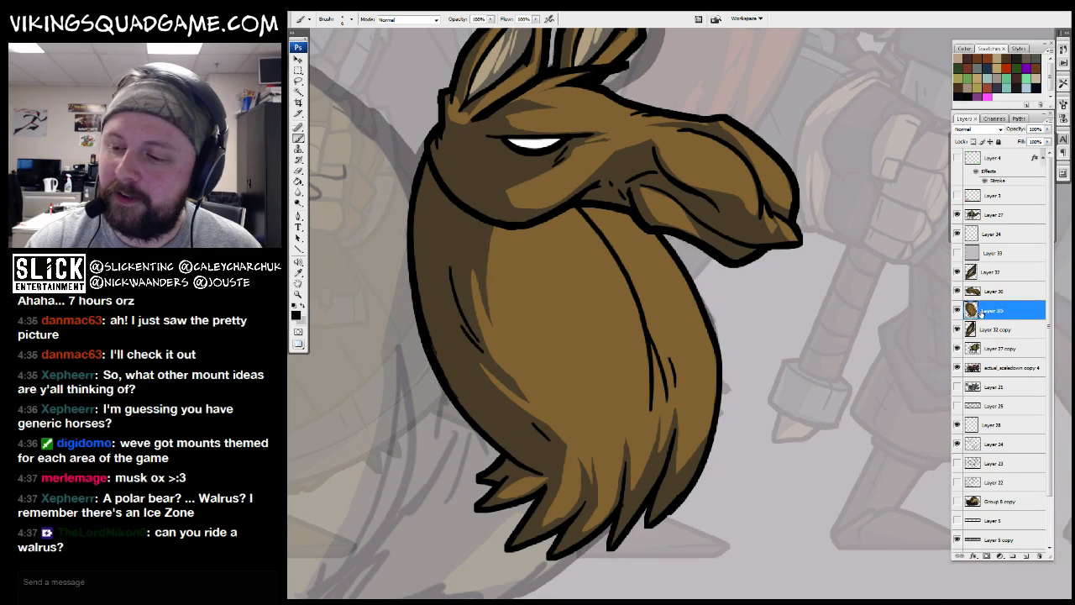
pyautogui.hotkey('ctrl', '-')
pyautogui.hotkey('ctrl', '-')
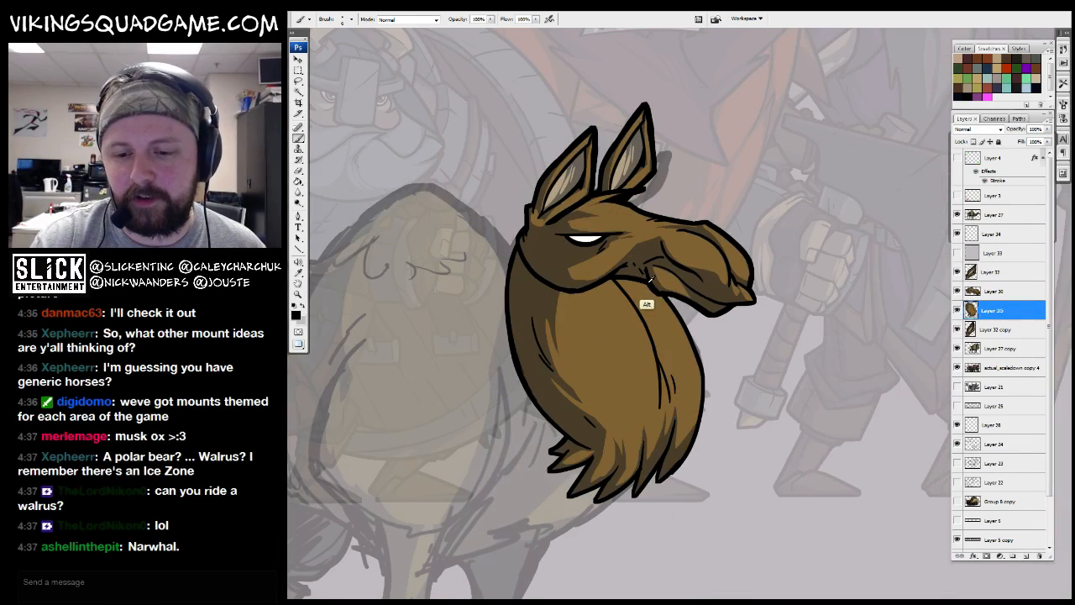
# On a new layer above Layer 35, sketch a whale's arched back, flat belly, mouth squiggle and side fin in black
pyautogui.moveTo(837, 382); pyautogui.dragTo(402, 378)
pyautogui.moveTo(897, 289); pyautogui.dragTo(541, 275)
pyautogui.moveTo(524, 382); pyautogui.dragTo(918, 316)
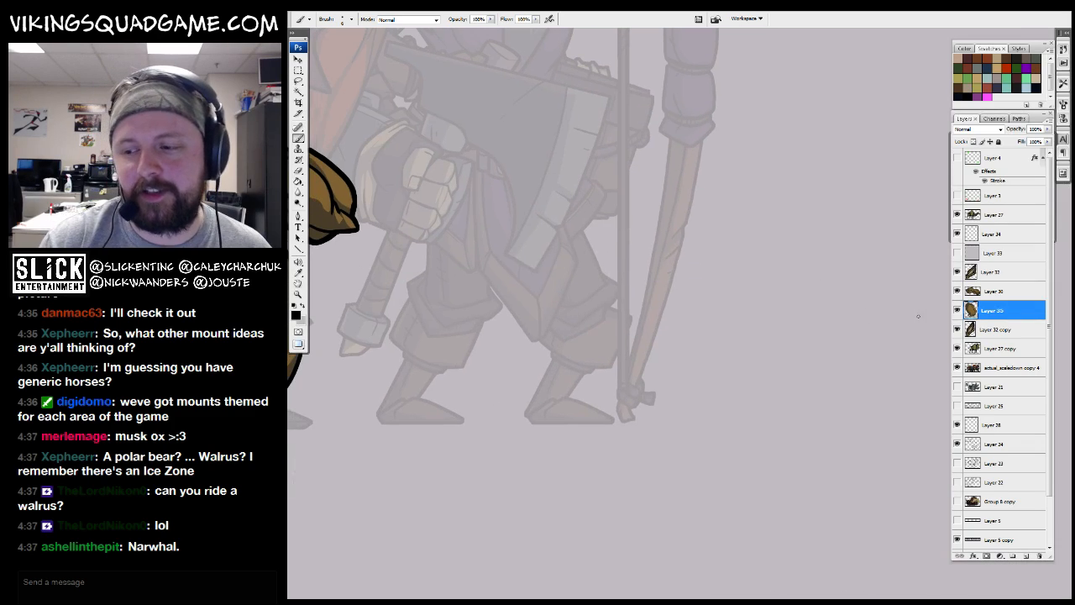
pyautogui.click(1024, 556)
pyautogui.moveTo(646, 378)
pyautogui.mouseDown()
pyautogui.moveTo(640, 337)
pyautogui.moveTo(593, 367)
pyautogui.mouseUp()
pyautogui.click(626, 294)
pyautogui.moveTo(778, 261)
pyautogui.mouseDown()
pyautogui.moveTo(433, 304)
pyautogui.moveTo(401, 336)
pyautogui.mouseUp()
pyautogui.moveTo(784, 269); pyautogui.dragTo(811, 269)
pyautogui.moveTo(806, 356); pyautogui.dragTo(427, 356)
pyautogui.moveTo(646, 324); pyautogui.dragTo(519, 353)
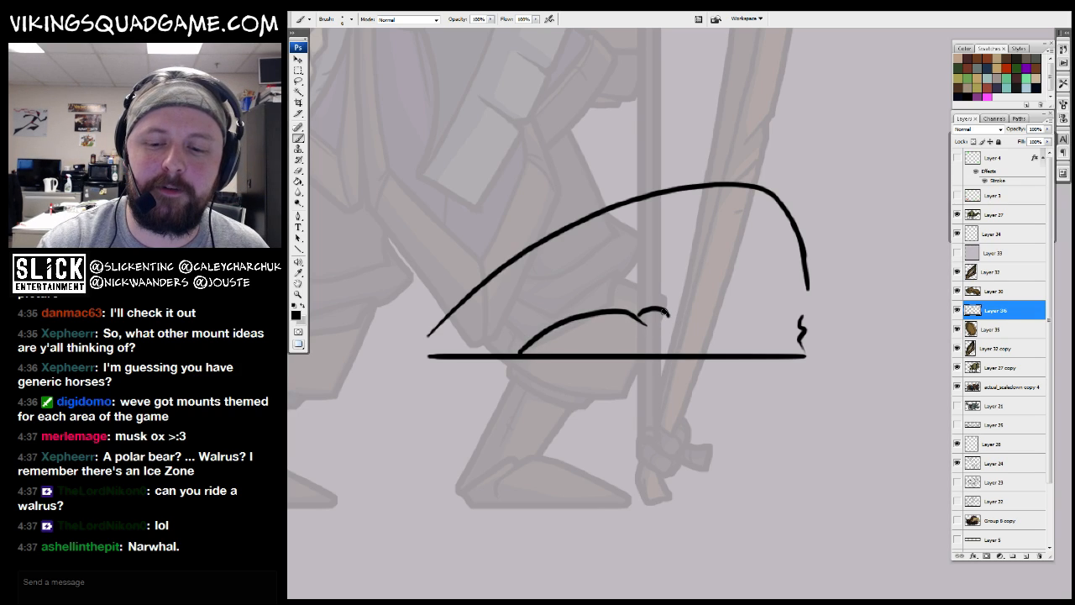
# Add fin bumps, tail flukes, a large round eye with a pupil and a slanted jaw line to the whale sketch
pyautogui.moveTo(663, 307); pyautogui.dragTo(678, 303)
pyautogui.moveTo(481, 335); pyautogui.dragTo(512, 337)
pyautogui.moveTo(455, 305)
pyautogui.mouseDown()
pyautogui.moveTo(437, 336)
pyautogui.moveTo(447, 359)
pyautogui.moveTo(476, 361)
pyautogui.mouseUp()
pyautogui.moveTo(763, 275)
pyautogui.mouseDown()
pyautogui.moveTo(678, 284)
pyautogui.moveTo(702, 258)
pyautogui.moveTo(710, 267)
pyautogui.mouseUp()
pyautogui.moveTo(670, 281); pyautogui.dragTo(672, 284)
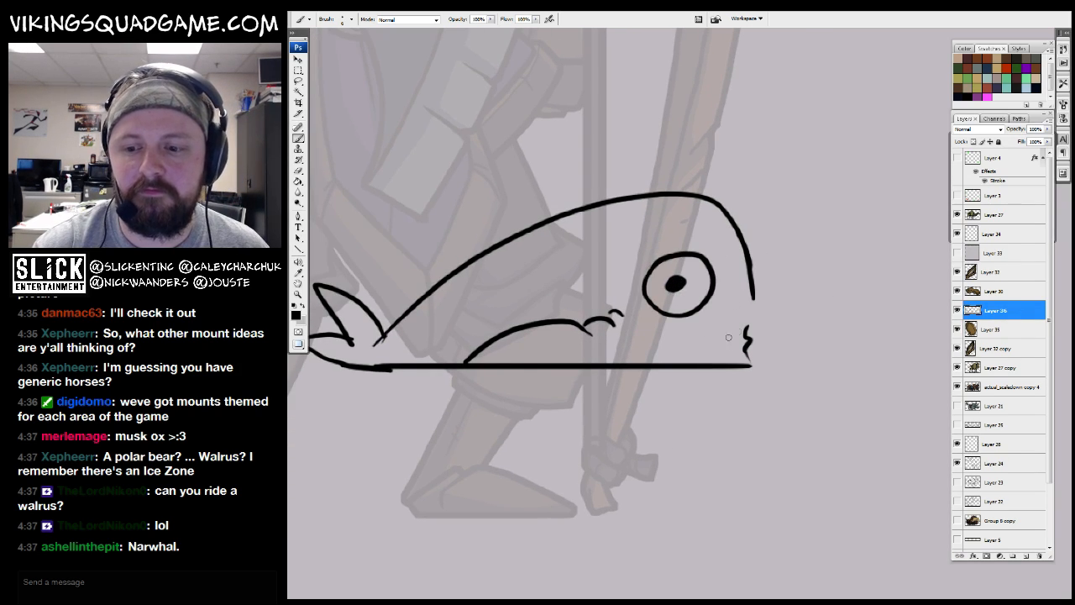
pyautogui.moveTo(668, 347); pyautogui.dragTo(749, 337)
pyautogui.moveTo(780, 321); pyautogui.dragTo(656, 307)
# Erase the middle of the whale's back line and redraw it as a notch behind the head
pyautogui.press('e')
pyautogui.moveTo(591, 323)
pyautogui.mouseDown()
pyautogui.moveTo(540, 341)
pyautogui.moveTo(633, 322)
pyautogui.moveTo(618, 350)
pyautogui.moveTo(505, 350)
pyautogui.mouseUp()
pyautogui.press('b')
pyautogui.moveTo(611, 336); pyautogui.dragTo(628, 237)
pyautogui.moveTo(649, 273); pyautogui.dragTo(818, 331)
# Sketch a flat seat with a raised, bent slab against the head inside the notch on the whale's back
pyautogui.press('e')
pyautogui.press('b')
pyautogui.moveTo(614, 259)
pyautogui.mouseDown()
pyautogui.moveTo(535, 300)
pyautogui.moveTo(635, 268)
pyautogui.mouseUp()
pyautogui.moveTo(542, 273); pyautogui.dragTo(599, 276)
pyautogui.hotkey('ctrl', 'z')
pyautogui.moveTo(663, 290)
pyautogui.mouseDown()
pyautogui.moveTo(613, 330)
pyautogui.moveTo(538, 337)
pyautogui.mouseUp()
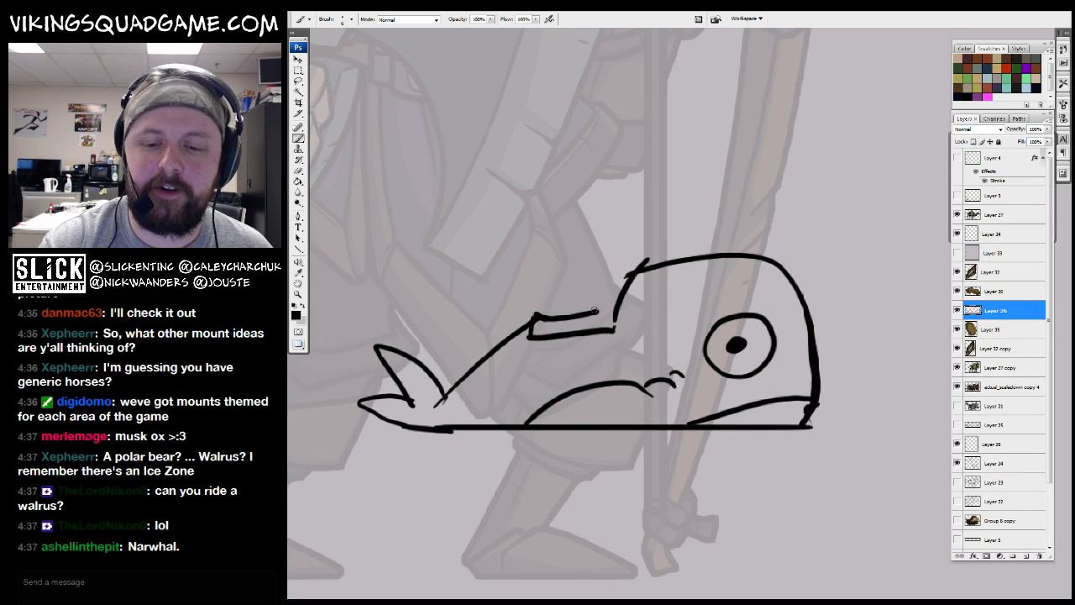
pyautogui.moveTo(600, 313); pyautogui.dragTo(670, 246)
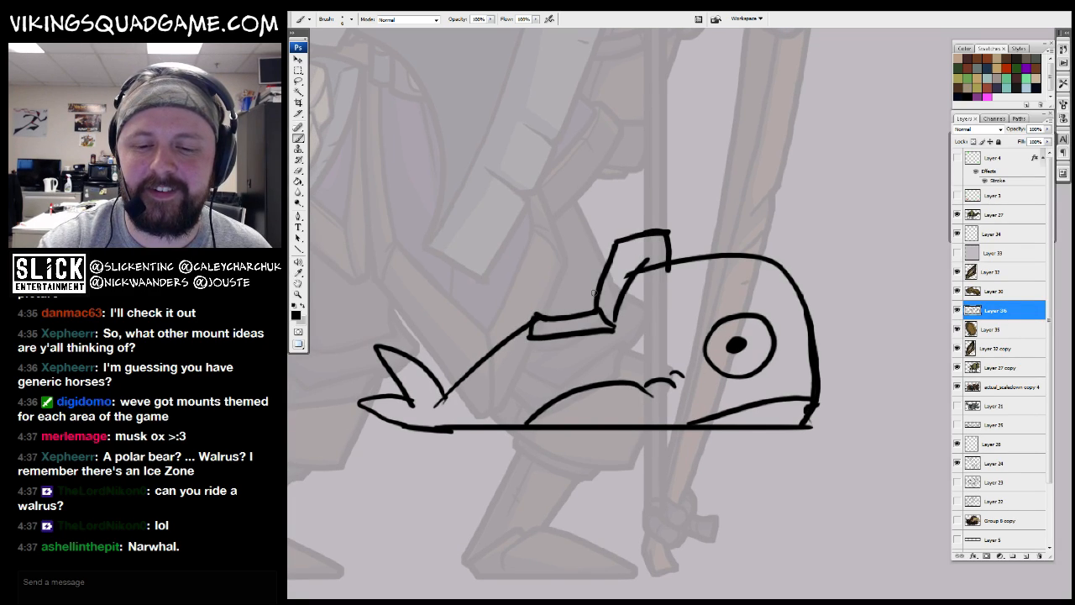
# Sketch a ribbed saddle pad with a rear bump and a stirrup on the whale, and thicken its belly line
pyautogui.moveTo(535, 336)
pyautogui.mouseDown()
pyautogui.moveTo(552, 375)
pyautogui.moveTo(625, 299)
pyautogui.moveTo(673, 300)
pyautogui.mouseUp()
pyautogui.moveTo(532, 376); pyautogui.dragTo(902, 378)
pyautogui.moveTo(949, 373); pyautogui.dragTo(840, 381)
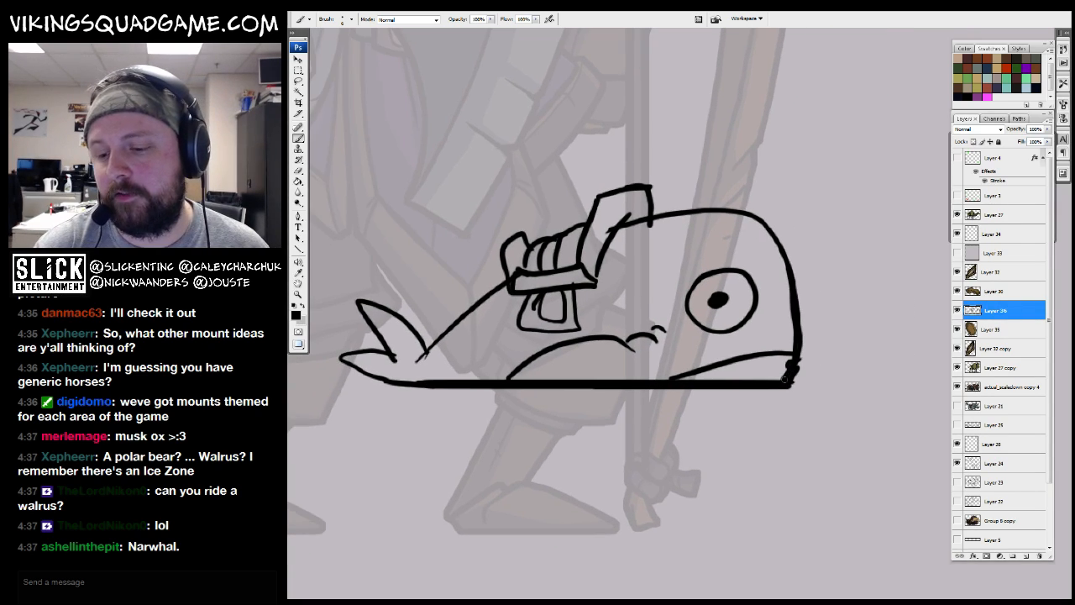
# Draw a long pointed horn on the front of the whale's head and mark it with a row of short curved ridges
pyautogui.moveTo(798, 328); pyautogui.dragTo(656, 324)
pyautogui.moveTo(653, 283)
pyautogui.mouseDown()
pyautogui.moveTo(951, 295)
pyautogui.moveTo(657, 326)
pyautogui.mouseUp()
pyautogui.moveTo(676, 285)
pyautogui.mouseDown()
pyautogui.moveTo(677, 298)
pyautogui.moveTo(745, 301)
pyautogui.mouseUp()
pyautogui.moveTo(761, 285); pyautogui.dragTo(769, 297)
pyautogui.moveTo(784, 286); pyautogui.dragTo(789, 296)
pyautogui.moveTo(806, 287)
pyautogui.mouseDown()
pyautogui.moveTo(810, 295)
pyautogui.moveTo(801, 250)
pyautogui.mouseUp()
# Move the narwhal sketch down to the empty canvas below the viking figures' feet
pyautogui.keyDown('alt'); pyautogui.click(801, 248); pyautogui.keyUp('alt')
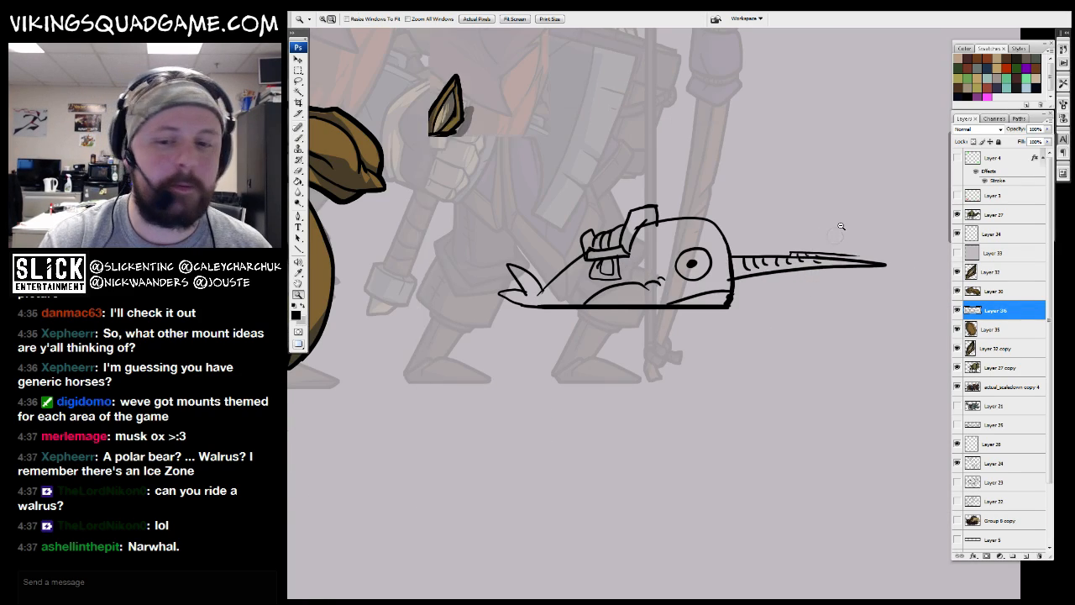
pyautogui.keyDown('alt'); pyautogui.click(831, 235); pyautogui.keyUp('alt')
pyautogui.keyDown('alt'); pyautogui.click(835, 237); pyautogui.keyUp('alt')
pyautogui.moveTo(783, 323); pyautogui.dragTo(734, 331)
pyautogui.press('v')
pyautogui.moveTo(724, 308); pyautogui.dragTo(742, 388)
pyautogui.moveTo(808, 290)
pyautogui.mouseDown()
pyautogui.moveTo(606, 403)
pyautogui.moveTo(755, 365)
pyautogui.mouseUp()
# Draw horizontal speed lines behind the narwhal's tail, ending in a puffy dust cloud
pyautogui.press('b')
pyautogui.moveTo(403, 300); pyautogui.dragTo(697, 301)
pyautogui.moveTo(437, 329)
pyautogui.mouseDown()
pyautogui.moveTo(490, 318)
pyautogui.moveTo(588, 329)
pyautogui.mouseUp()
pyautogui.moveTo(455, 346); pyautogui.dragTo(576, 353)
pyautogui.moveTo(454, 314)
pyautogui.mouseDown()
pyautogui.moveTo(514, 289)
pyautogui.moveTo(479, 357)
pyautogui.mouseUp()
pyautogui.moveTo(472, 363)
pyautogui.mouseDown()
pyautogui.moveTo(552, 370)
pyautogui.moveTo(591, 345)
pyautogui.mouseUp()
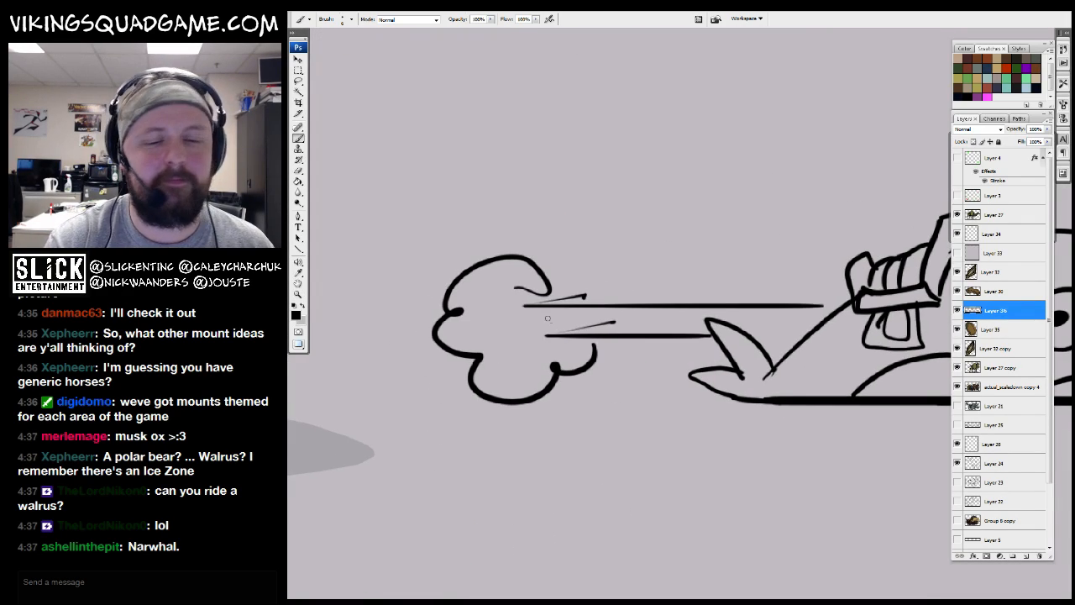
pyautogui.moveTo(511, 319); pyautogui.dragTo(601, 320)
# Extend the ground line from the narwhal's belly back to the dust cloud
pyautogui.moveTo(736, 342); pyautogui.dragTo(675, 288)
pyautogui.moveTo(682, 351); pyautogui.dragTo(470, 346)
pyautogui.moveTo(562, 345); pyautogui.dragTo(842, 345)
pyautogui.moveTo(770, 349)
pyautogui.mouseDown()
pyautogui.moveTo(540, 316)
pyautogui.moveTo(480, 476)
pyautogui.mouseUp()
pyautogui.press('z')
pyautogui.keyDown('alt'); pyautogui.click(675, 346); pyautogui.keyUp('alt')
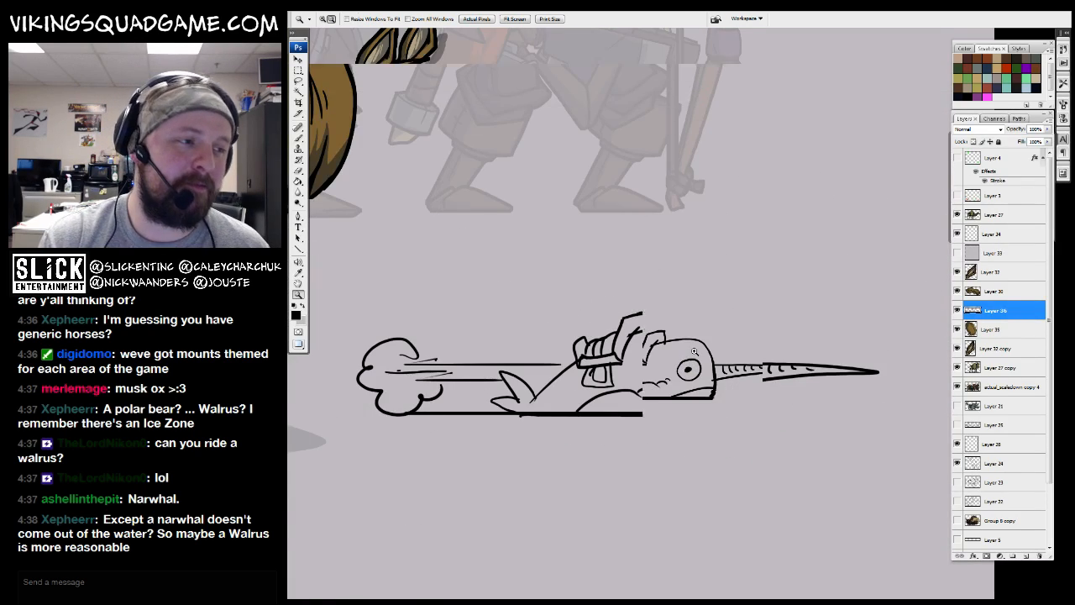
pyautogui.keyDown('alt'); pyautogui.click(688, 368); pyautogui.keyUp('alt')
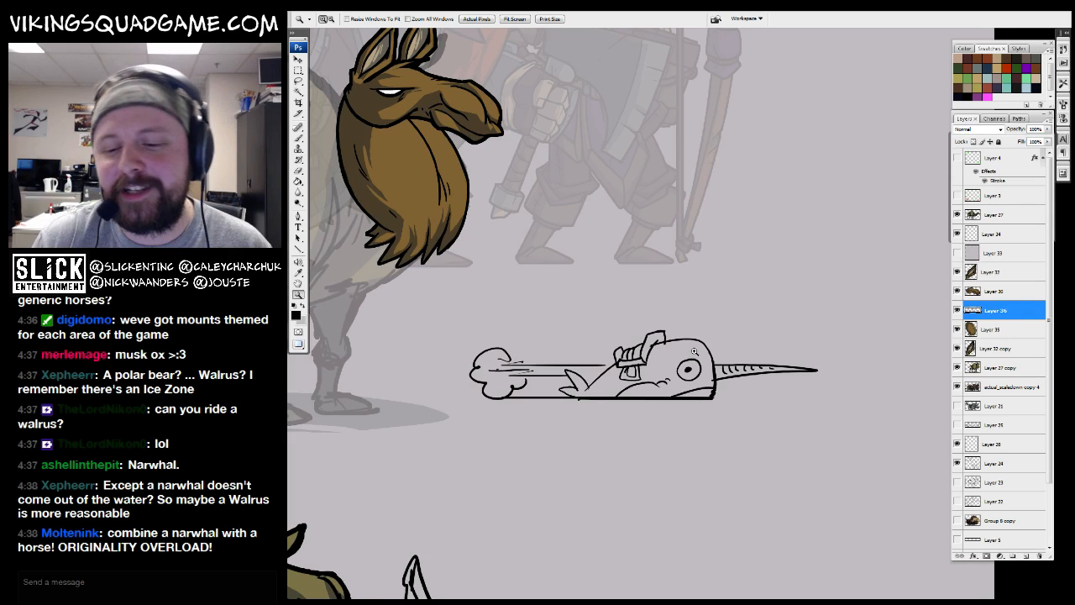
# Thicken the outlines of the stirrup and the narwhal's eye, and add a small glint to the pupil
pyautogui.click(694, 351)
pyautogui.press('b')
pyautogui.moveTo(564, 379); pyautogui.dragTo(628, 405)
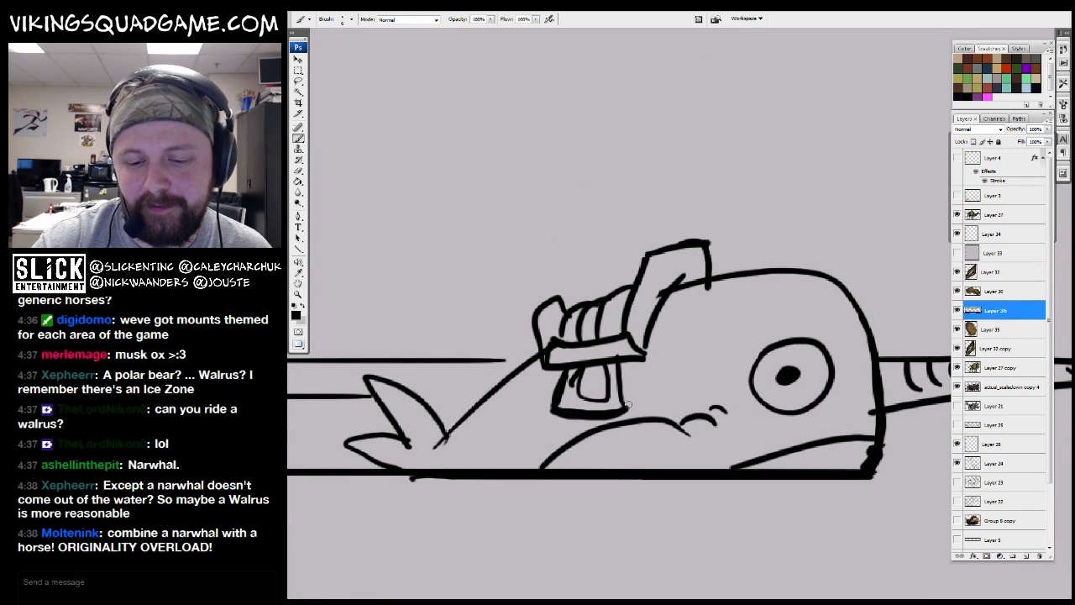
pyautogui.moveTo(835, 324); pyautogui.dragTo(718, 289)
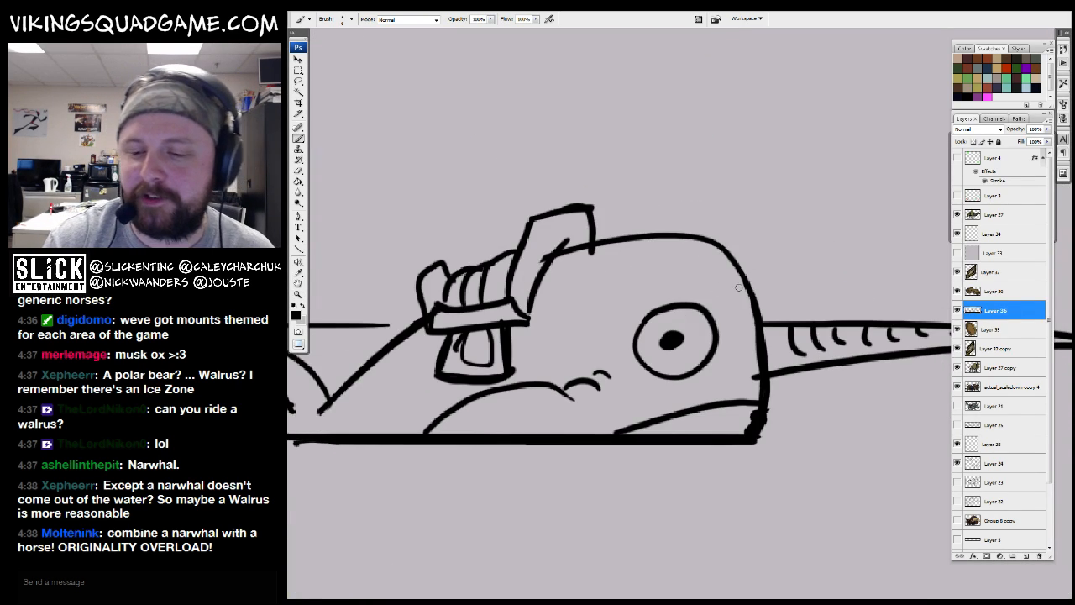
pyautogui.press('z')
pyautogui.keyDown('alt'); pyautogui.click(826, 356); pyautogui.keyUp('alt')
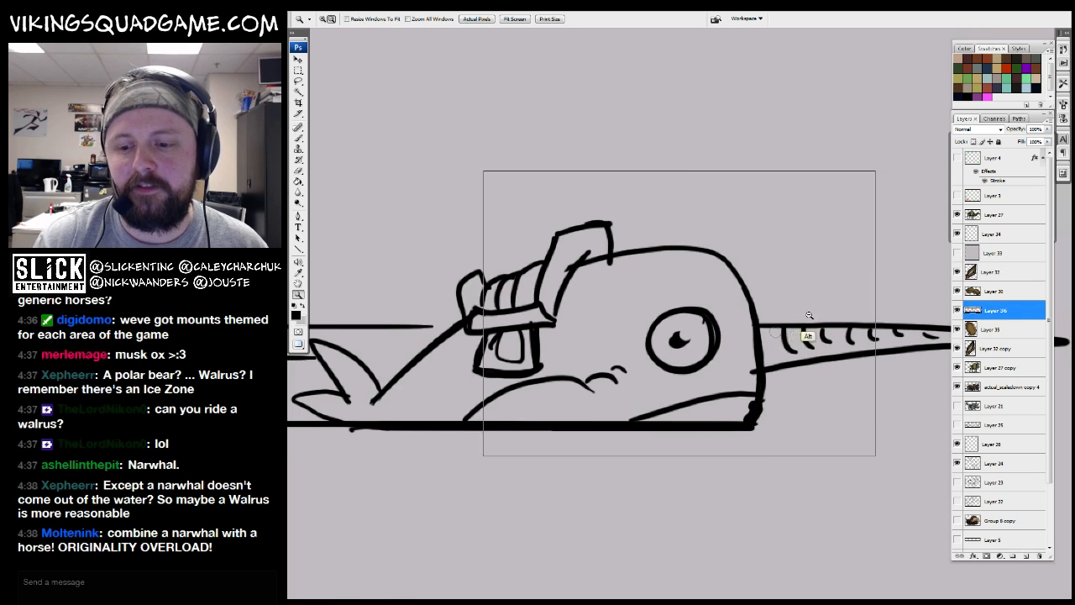
# Shift the sketch slightly right and sketch a rider's bent leg and torso sides above the saddle
pyautogui.keyDown('alt'); pyautogui.click(826, 356); pyautogui.keyUp('alt')
pyautogui.keyDown('alt'); pyautogui.click(826, 357); pyautogui.keyUp('alt')
pyautogui.keyDown('ctrl'); pyautogui.moveTo(753, 364); pyautogui.dragTo(782, 365); pyautogui.keyUp('ctrl')
pyautogui.moveTo(848, 275); pyautogui.dragTo(621, 358)
pyautogui.moveTo(720, 342); pyautogui.dragTo(719, 411)
pyautogui.moveTo(580, 382)
pyautogui.mouseDown()
pyautogui.moveTo(614, 321)
pyautogui.moveTo(593, 311)
pyautogui.moveTo(646, 273)
pyautogui.mouseUp()
pyautogui.moveTo(677, 250); pyautogui.dragTo(653, 328)
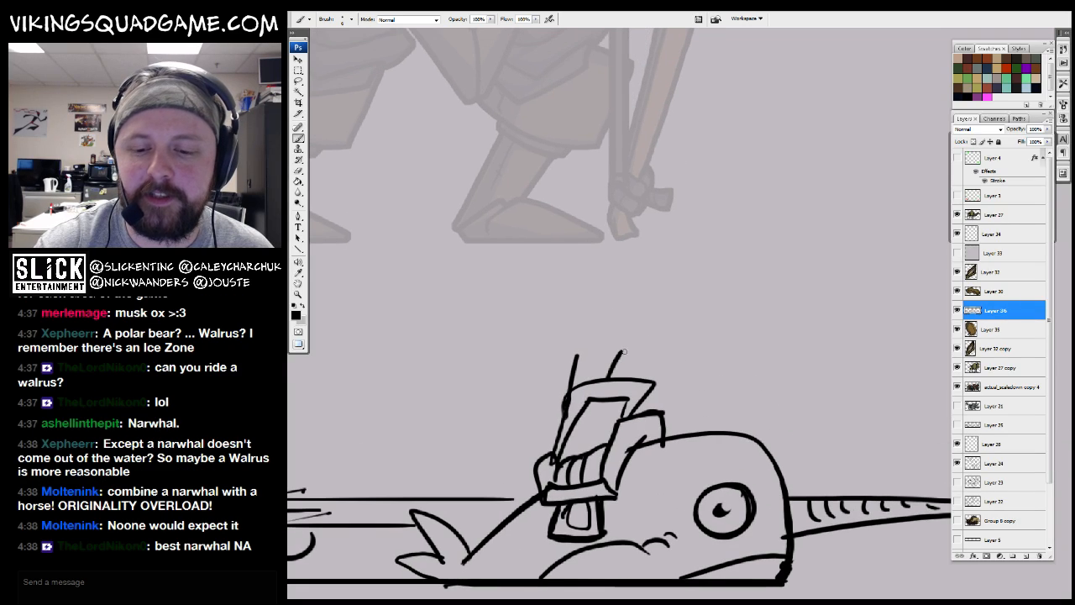
# Give the rider an oval shield and an outstretched arm with a flared cuff, pointing a sword forward
pyautogui.moveTo(564, 304)
pyautogui.mouseDown()
pyautogui.moveTo(537, 361)
pyautogui.moveTo(588, 312)
pyautogui.mouseUp()
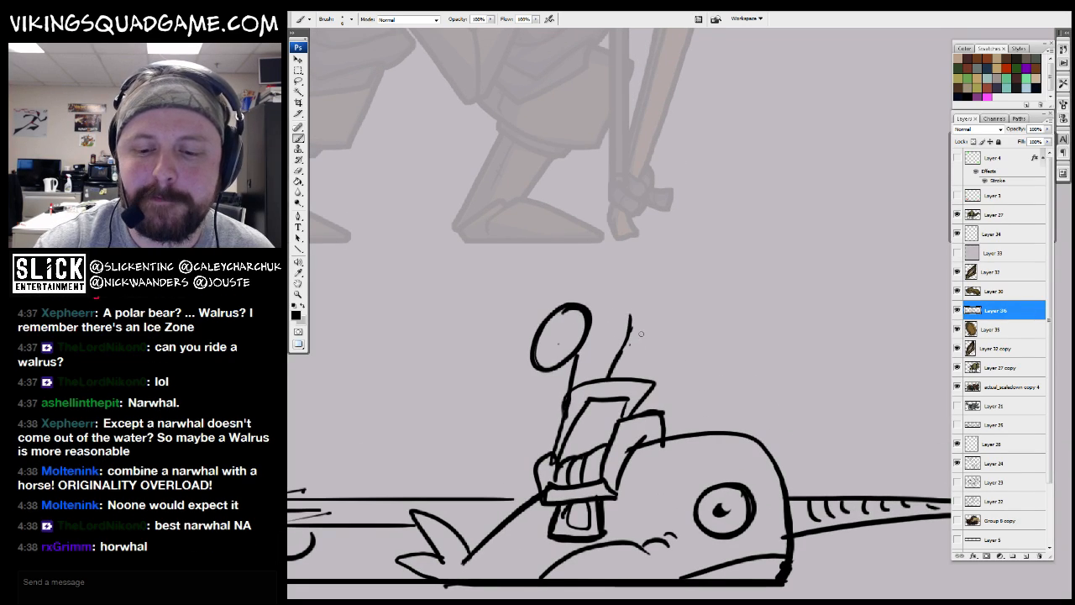
pyautogui.moveTo(676, 344)
pyautogui.mouseDown()
pyautogui.moveTo(724, 317)
pyautogui.moveTo(695, 306)
pyautogui.moveTo(706, 281)
pyautogui.mouseUp()
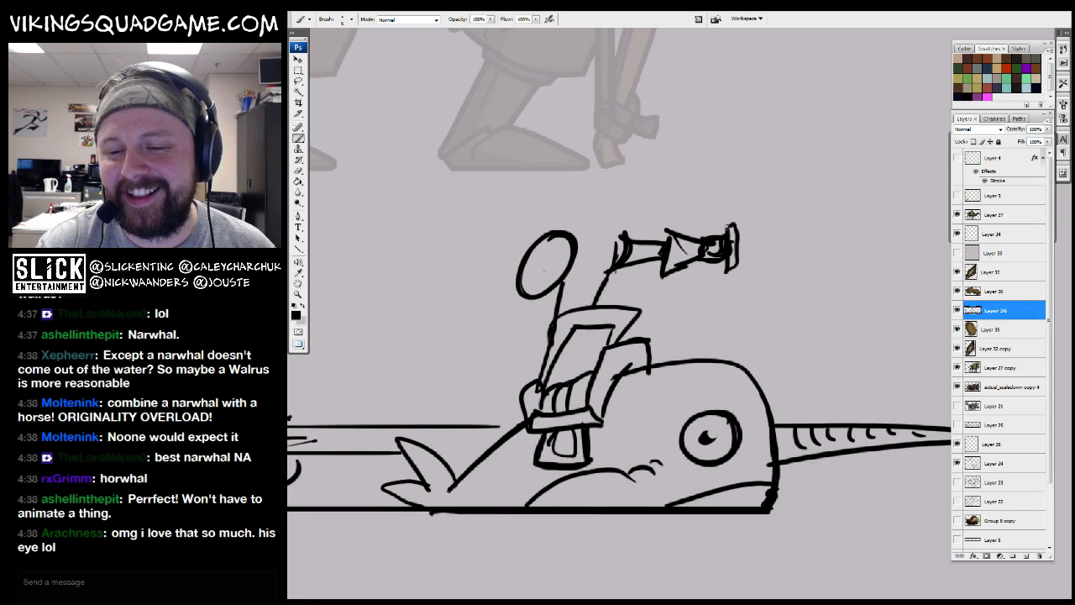
pyautogui.moveTo(794, 235)
pyautogui.mouseDown()
pyautogui.moveTo(734, 255)
pyautogui.moveTo(757, 244)
pyautogui.mouseUp()
pyautogui.moveTo(758, 267); pyautogui.dragTo(793, 281)
# Draw the rider's bearded head with a horned helmet, and add the centre line and rounded shapes around the shield
pyautogui.moveTo(624, 223)
pyautogui.mouseDown()
pyautogui.moveTo(644, 264)
pyautogui.moveTo(623, 218)
pyautogui.moveTo(643, 211)
pyautogui.mouseUp()
pyautogui.press('e')
pyautogui.press('b')
pyautogui.moveTo(649, 219); pyautogui.dragTo(650, 216)
pyautogui.moveTo(583, 268); pyautogui.dragTo(588, 256)
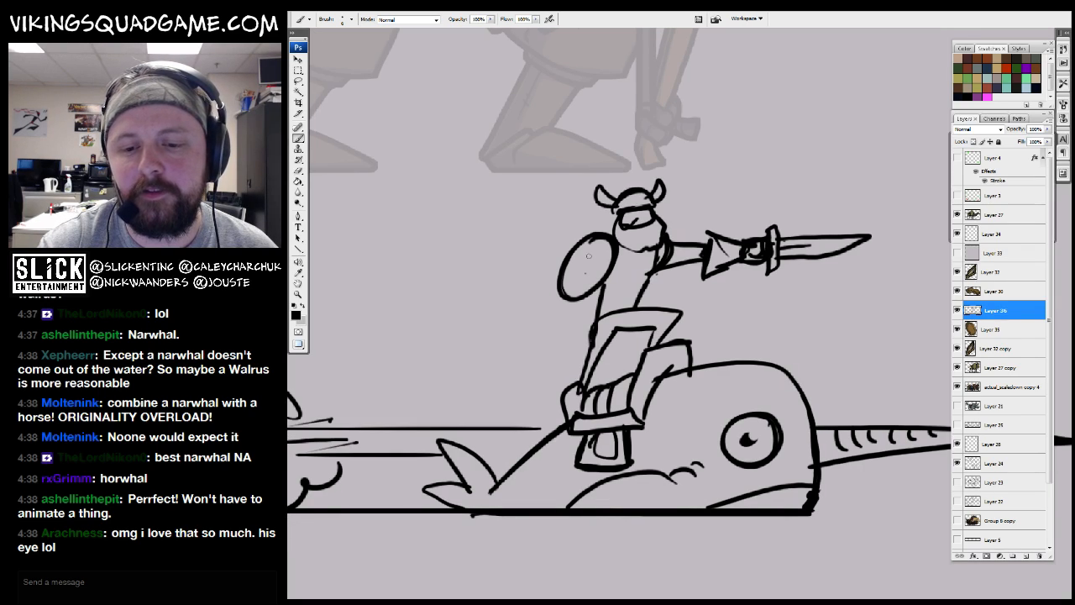
pyautogui.moveTo(558, 248); pyautogui.dragTo(561, 258)
pyautogui.moveTo(585, 256); pyautogui.dragTo(580, 256)
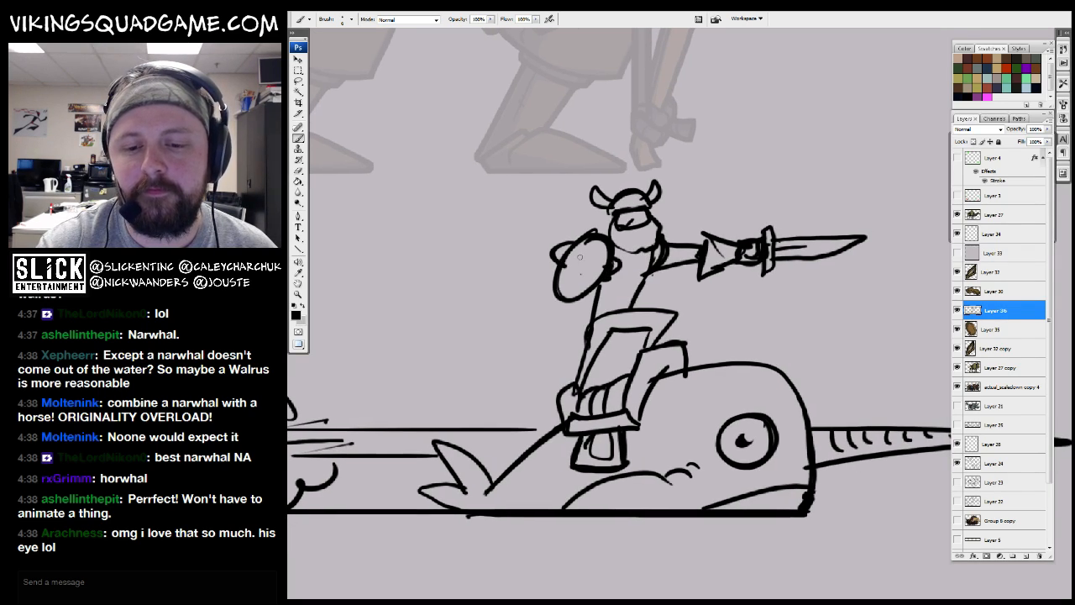
# Nudge the rider and narwhal sketch slightly further below the viking figures
pyautogui.moveTo(664, 306); pyautogui.dragTo(680, 272)
pyautogui.press('v')
pyautogui.hotkey('ctrl', '-')
pyautogui.hotkey('ctrl', '-')
pyautogui.hotkey('ctrl', '-')
pyautogui.moveTo(835, 372); pyautogui.dragTo(707, 360)
pyautogui.press('z')
pyautogui.moveTo(787, 226); pyautogui.dragTo(561, 420)
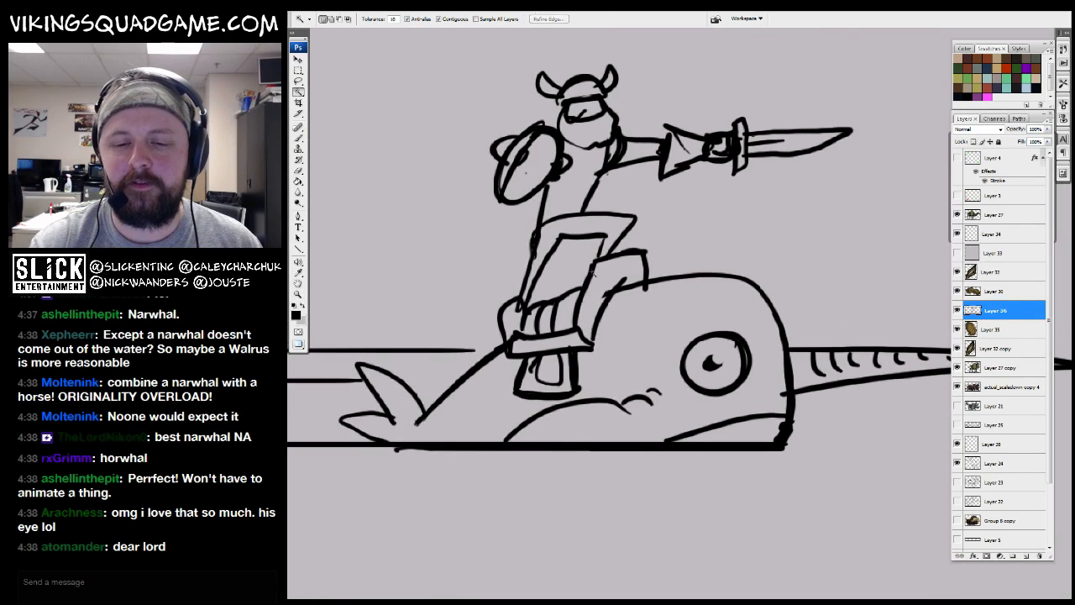
# Extend the ground line on both sides of the sketch and add small motion marks above the narwhal's head and tail
pyautogui.hotkey('ctrl', '-')
pyautogui.hotkey('ctrl', '-')
pyautogui.moveTo(779, 344)
pyautogui.mouseDown()
pyautogui.moveTo(736, 378)
pyautogui.moveTo(793, 319)
pyautogui.mouseUp()
pyautogui.press('b')
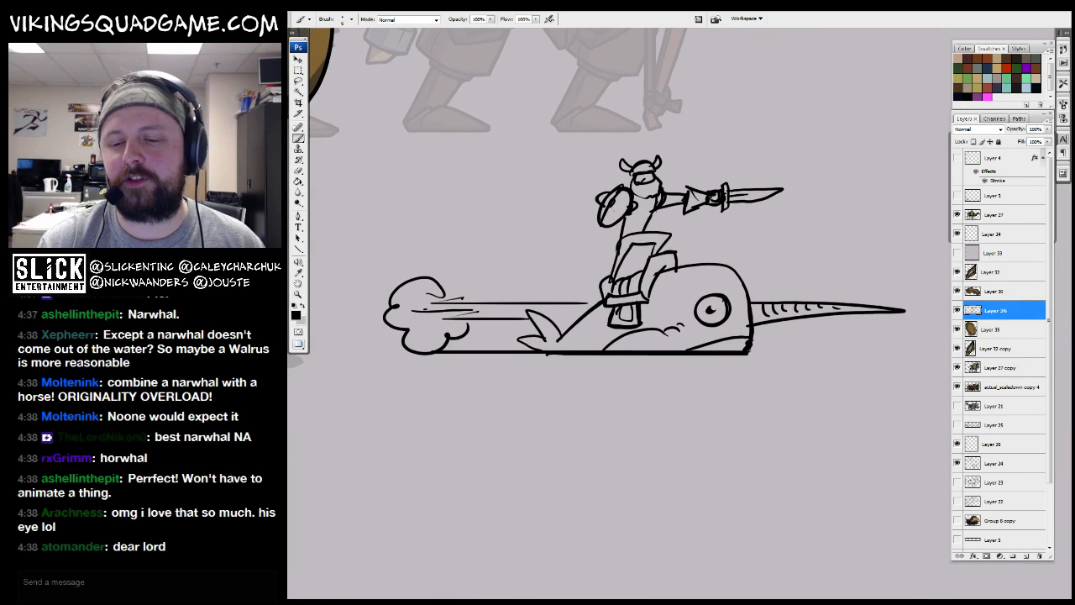
pyautogui.moveTo(620, 354); pyautogui.dragTo(364, 352)
pyautogui.moveTo(794, 375); pyautogui.dragTo(763, 384)
pyautogui.moveTo(731, 304); pyautogui.dragTo(758, 313)
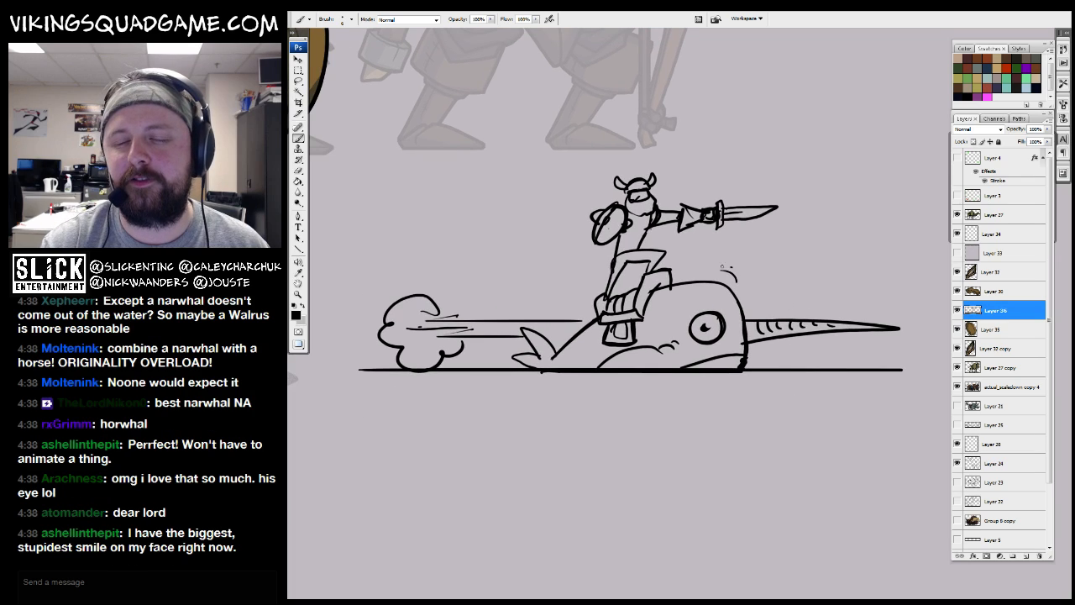
pyautogui.moveTo(729, 270); pyautogui.dragTo(777, 273)
pyautogui.moveTo(602, 293); pyautogui.dragTo(613, 286)
# Move the whole narwhal sketch clear of the viking figures to an empty part of the canvas
pyautogui.press('z')
pyautogui.moveTo(380, 71); pyautogui.dragTo(949, 547)
pyautogui.hotkey('ctrl', '-')
pyautogui.hotkey('ctrl', '-')
pyautogui.hotkey('ctrl', '-')
pyautogui.press('v')
pyautogui.moveTo(742, 385)
pyautogui.mouseDown()
pyautogui.moveTo(766, 392)
pyautogui.moveTo(690, 308)
pyautogui.mouseUp()
pyautogui.moveTo(676, 362)
pyautogui.mouseDown()
pyautogui.moveTo(689, 439)
pyautogui.moveTo(730, 367)
pyautogui.mouseUp()
pyautogui.moveTo(733, 345); pyautogui.dragTo(739, 434)
pyautogui.moveTo(720, 398)
pyautogui.mouseDown()
pyautogui.moveTo(739, 415)
pyautogui.moveTo(710, 440)
pyautogui.moveTo(735, 425)
pyautogui.mouseUp()
# Draw a belt across the rider's waist and darken the inner line of his bent knee
pyautogui.press('b')
pyautogui.moveTo(750, 387)
pyautogui.mouseDown()
pyautogui.moveTo(721, 397)
pyautogui.moveTo(713, 419)
pyautogui.moveTo(728, 413)
pyautogui.mouseUp()
pyautogui.press('z')
pyautogui.moveTo(312, 121); pyautogui.dragTo(763, 525)
pyautogui.moveTo(567, 404)
pyautogui.mouseDown()
pyautogui.moveTo(729, 280)
pyautogui.moveTo(761, 282)
pyautogui.mouseUp()
pyautogui.press('b')
pyautogui.moveTo(657, 311); pyautogui.dragTo(557, 336)
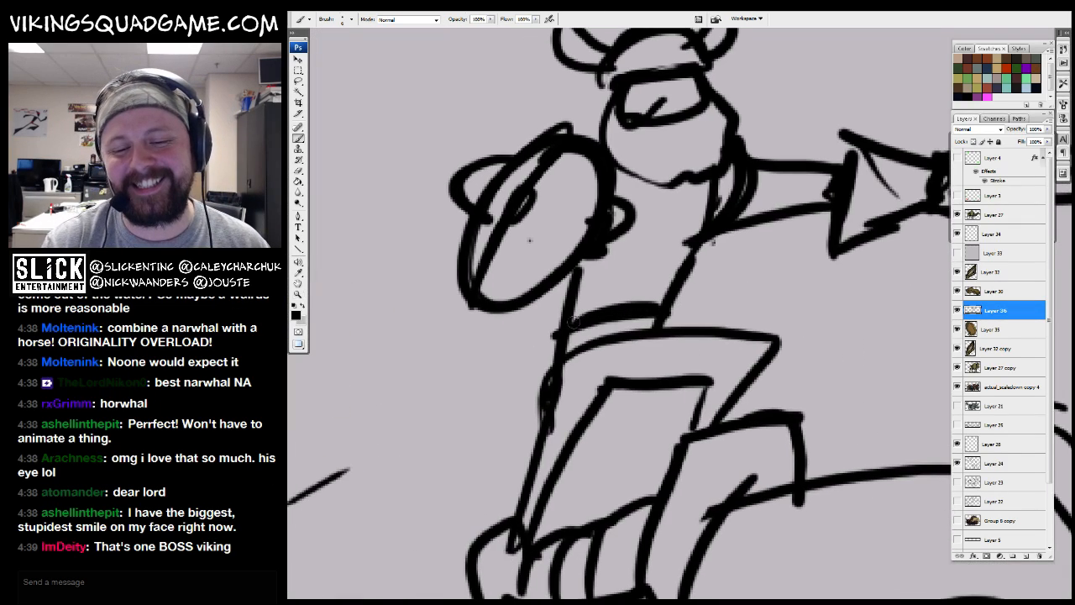
pyautogui.moveTo(679, 345)
pyautogui.mouseDown()
pyautogui.moveTo(690, 327)
pyautogui.moveTo(727, 348)
pyautogui.moveTo(710, 368)
pyautogui.mouseUp()
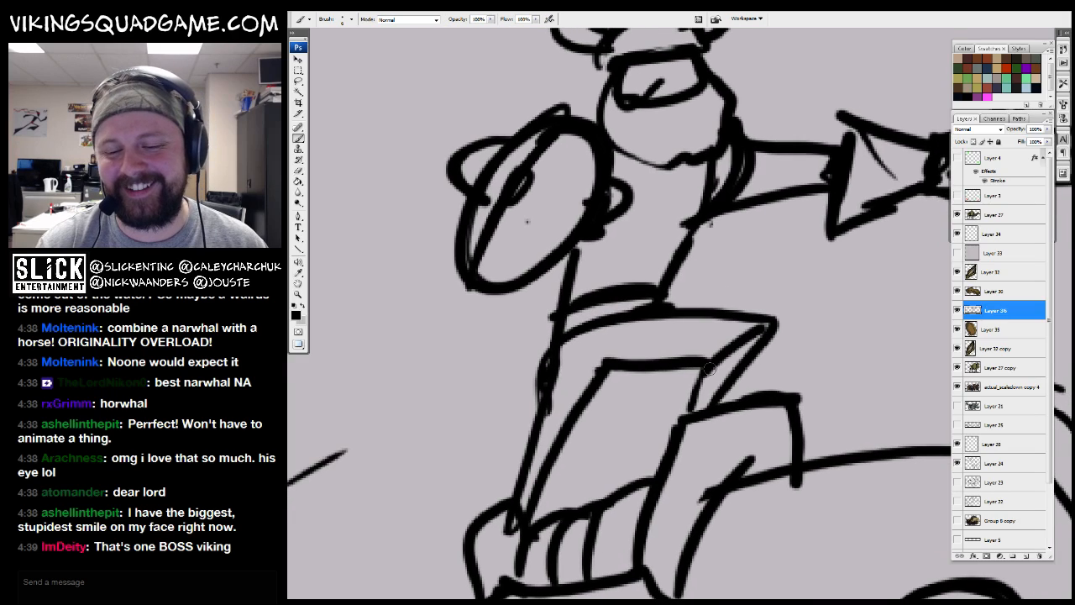
pyautogui.moveTo(682, 321); pyautogui.dragTo(526, 386)
pyautogui.hotkey('ctrl', 'z')
# Erase part of the rider's thigh, draw a pleated kilt below the belt, and thicken the thigh and torso outlines
pyautogui.press('e')
pyautogui.moveTo(703, 326)
pyautogui.mouseDown()
pyautogui.moveTo(597, 358)
pyautogui.moveTo(654, 370)
pyautogui.mouseUp()
pyautogui.press('b')
pyautogui.moveTo(552, 336)
pyautogui.mouseDown()
pyautogui.moveTo(505, 432)
pyautogui.moveTo(571, 338)
pyautogui.mouseUp()
pyautogui.moveTo(571, 338); pyautogui.dragTo(597, 417)
pyautogui.moveTo(602, 328); pyautogui.dragTo(647, 403)
pyautogui.moveTo(639, 323); pyautogui.dragTo(669, 359)
pyautogui.moveTo(654, 318)
pyautogui.mouseDown()
pyautogui.moveTo(689, 351)
pyautogui.moveTo(724, 311)
pyautogui.mouseUp()
pyautogui.moveTo(663, 304); pyautogui.dragTo(731, 307)
pyautogui.moveTo(689, 235); pyautogui.dragTo(682, 284)
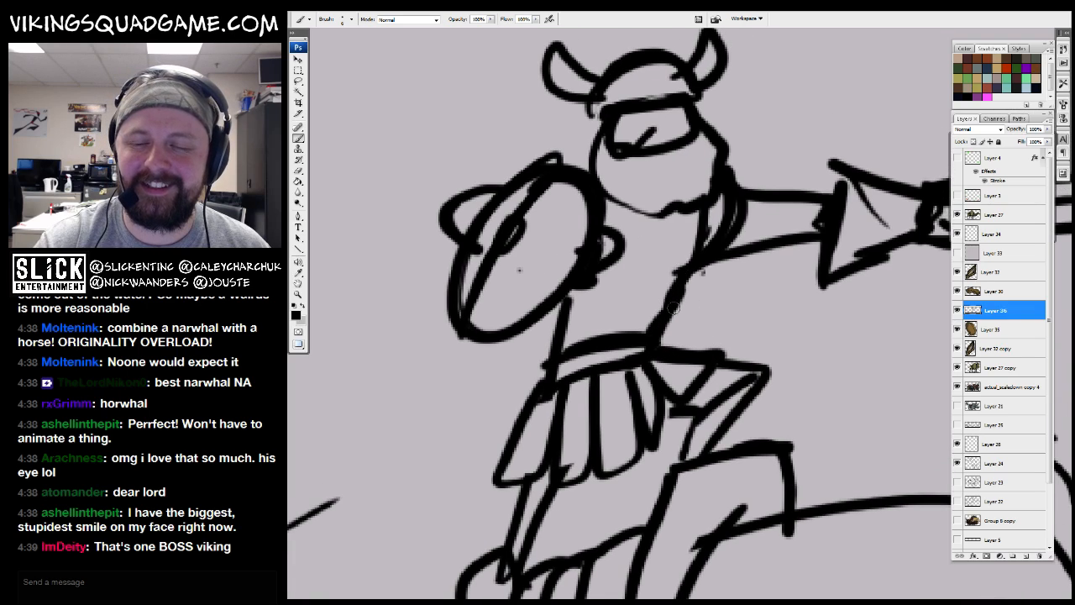
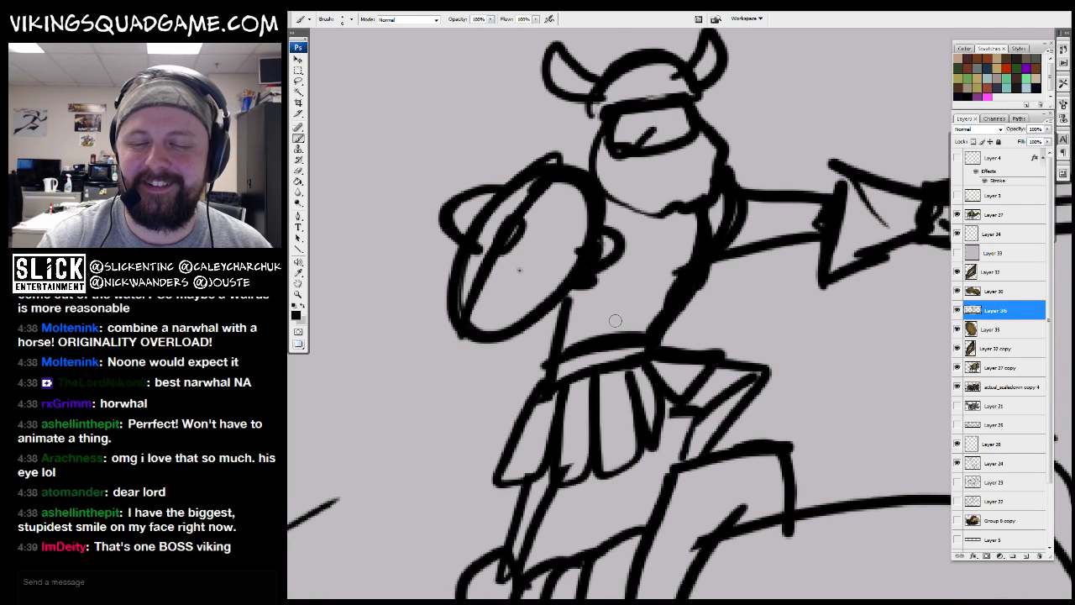
# Reposition the narwhal sketch in the open space above the rough camel drawing's hump
pyautogui.press('z')
pyautogui.keyDown('alt'); pyautogui.click(751, 242); pyautogui.keyUp('alt')
pyautogui.keyDown('alt'); pyautogui.click(781, 340); pyautogui.keyUp('alt')
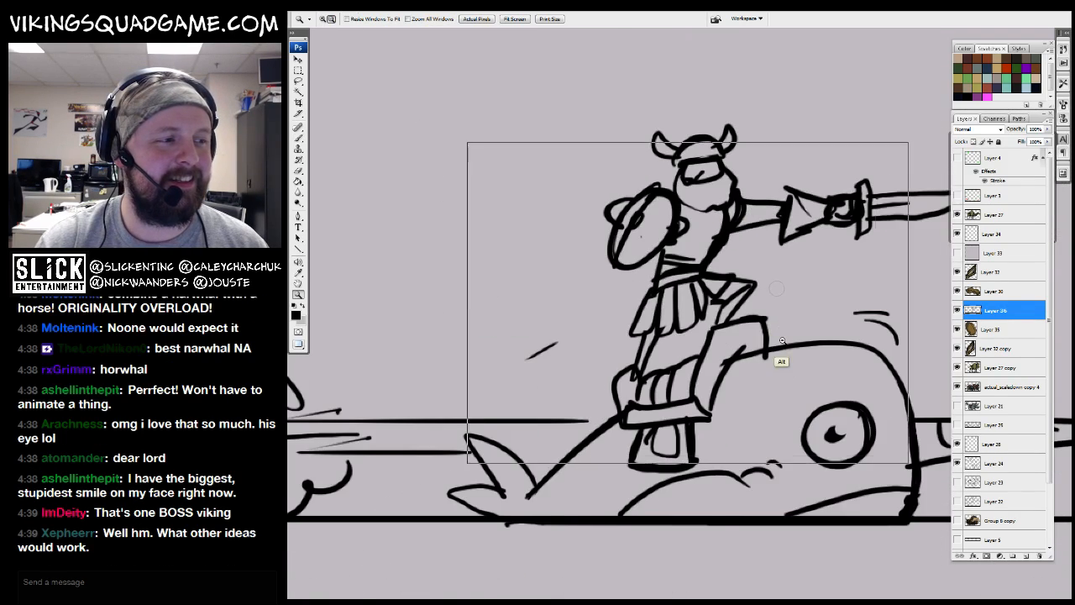
pyautogui.keyDown('alt'); pyautogui.click(782, 340); pyautogui.keyUp('alt')
pyautogui.keyDown('alt'); pyautogui.click(781, 341); pyautogui.keyUp('alt')
pyautogui.press('v')
pyautogui.moveTo(765, 348)
pyautogui.mouseDown()
pyautogui.moveTo(697, 372)
pyautogui.moveTo(725, 384)
pyautogui.moveTo(744, 457)
pyautogui.mouseUp()
pyautogui.moveTo(734, 457); pyautogui.dragTo(686, 394)
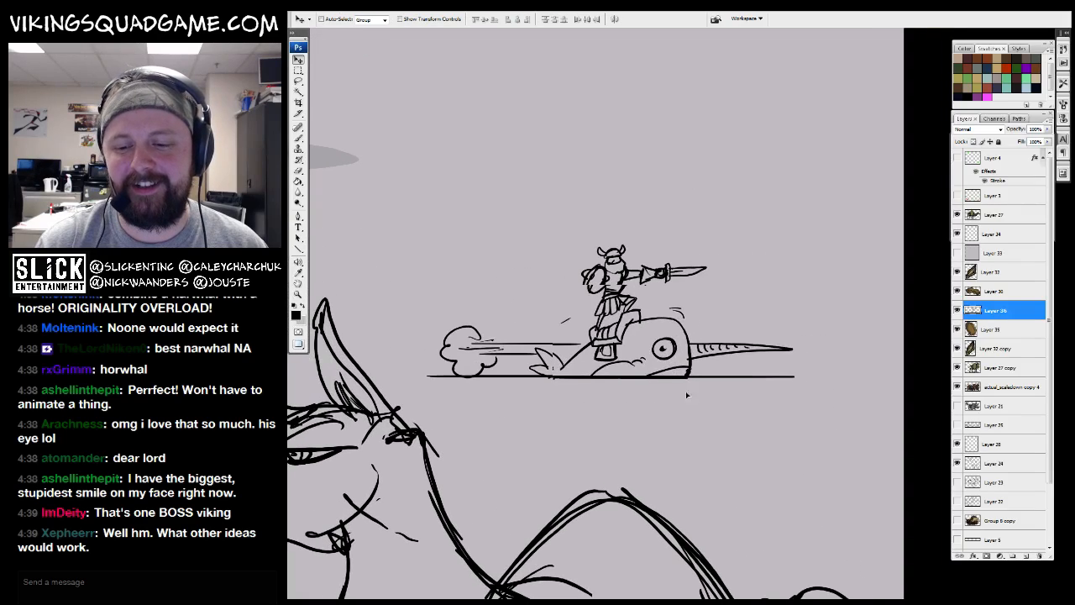
# Erase the outer part of the narwhal's horn and redraw it with a shorter point
pyautogui.press('e')
pyautogui.press('b')
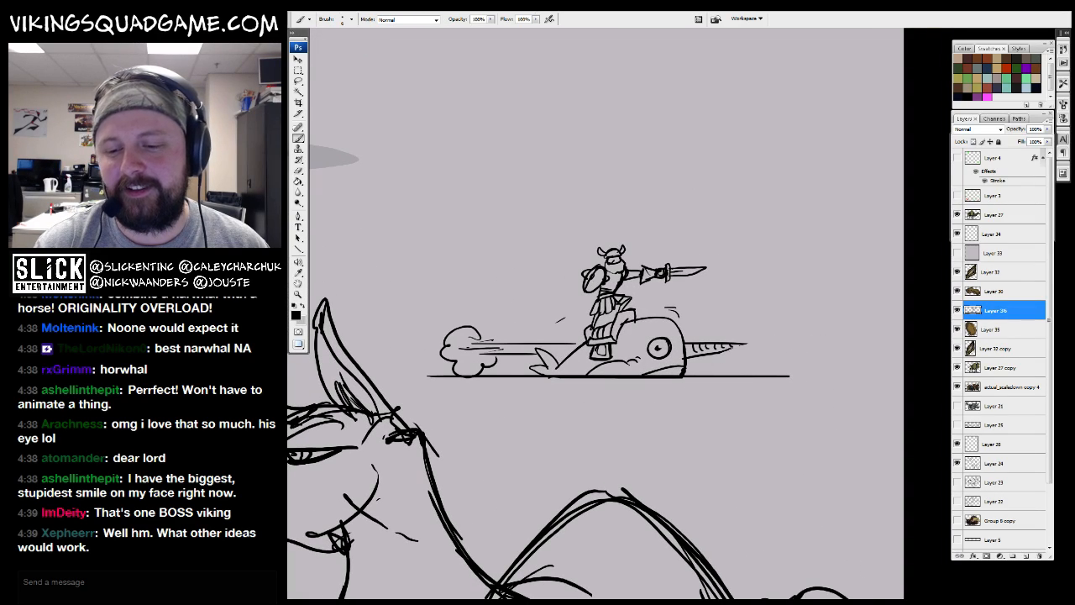
pyautogui.moveTo(712, 352); pyautogui.dragTo(687, 357)
pyautogui.moveTo(702, 368); pyautogui.dragTo(715, 361)
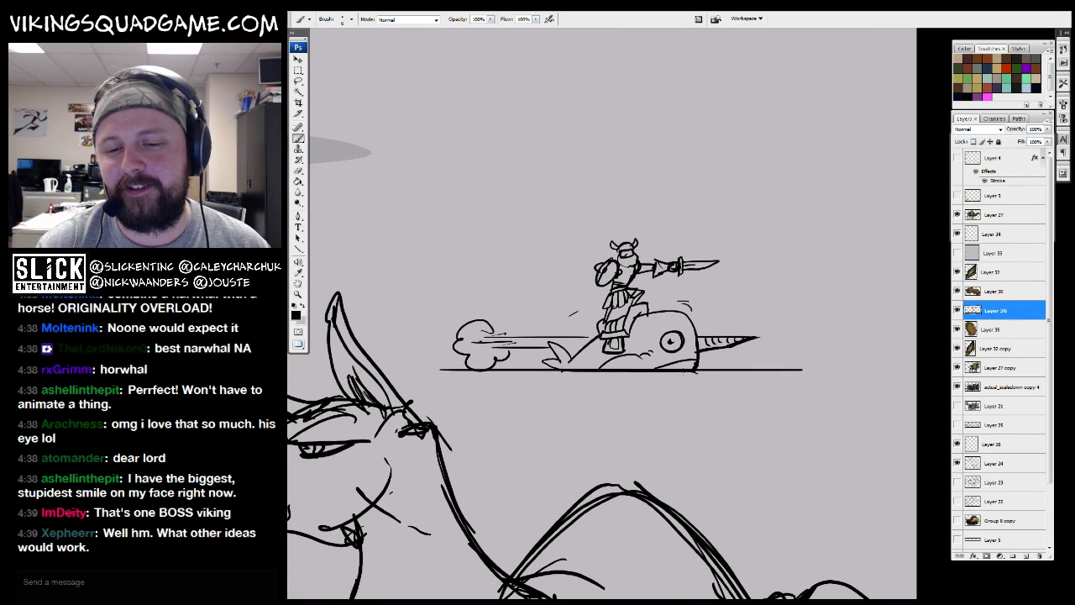
pyautogui.moveTo(604, 391); pyautogui.dragTo(614, 391)
# Hand-letter the caption "NARWHAL" beneath the ground line below the horn
pyautogui.moveTo(690, 261); pyautogui.dragTo(682, 231)
pyautogui.moveTo(833, 257)
pyautogui.mouseDown()
pyautogui.moveTo(802, 269)
pyautogui.moveTo(582, 443)
pyautogui.mouseUp()
pyautogui.moveTo(618, 331); pyautogui.dragTo(614, 397)
pyautogui.moveTo(618, 331); pyautogui.dragTo(653, 323)
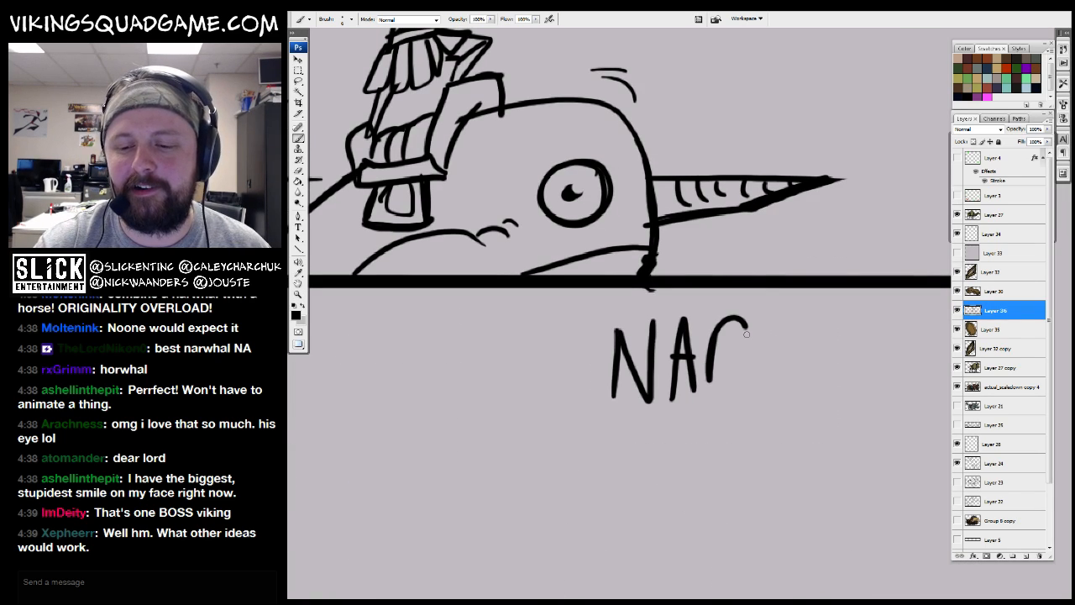
pyautogui.moveTo(911, 345); pyautogui.dragTo(946, 384)
pyautogui.press('z')
pyautogui.keyDown('alt'); pyautogui.click(686, 331); pyautogui.keyUp('alt')
pyautogui.keyDown('alt'); pyautogui.click(686, 333); pyautogui.keyUp('alt')
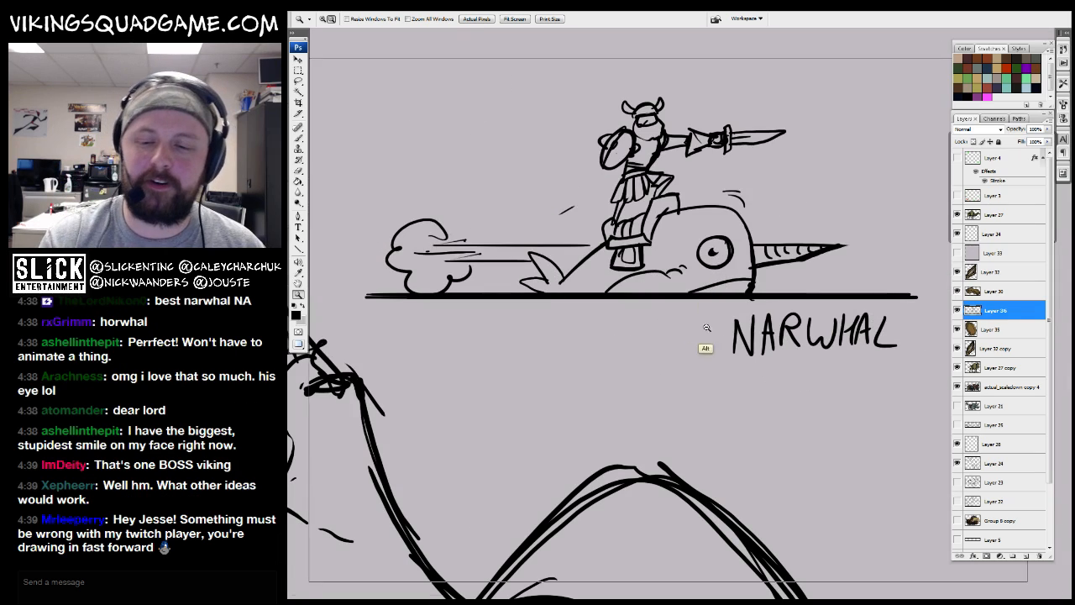
pyautogui.keyDown('alt'); pyautogui.click(696, 330); pyautogui.keyUp('alt')
# Move the captioned narwhal sketch up beside the bow-carrying viking, above and to the right of the camel's head
pyautogui.keyDown('alt'); pyautogui.click(770, 386); pyautogui.keyUp('alt')
pyautogui.keyDown('alt'); pyautogui.click(767, 386); pyautogui.keyUp('alt')
pyautogui.moveTo(638, 299); pyautogui.dragTo(694, 465)
pyautogui.moveTo(613, 407); pyautogui.dragTo(650, 392)
pyautogui.moveTo(740, 405); pyautogui.dragTo(681, 388)
pyautogui.moveTo(776, 458)
pyautogui.mouseDown()
pyautogui.moveTo(741, 407)
pyautogui.moveTo(743, 346)
pyautogui.moveTo(705, 263)
pyautogui.moveTo(578, 317)
pyautogui.mouseUp()
pyautogui.press('v')
pyautogui.moveTo(697, 347); pyautogui.dragTo(707, 398)
pyautogui.moveTo(625, 430)
pyautogui.mouseDown()
pyautogui.moveTo(794, 208)
pyautogui.moveTo(809, 216)
pyautogui.mouseUp()
pyautogui.moveTo(779, 236)
pyautogui.mouseDown()
pyautogui.moveTo(734, 288)
pyautogui.moveTo(737, 278)
pyautogui.mouseUp()
pyautogui.moveTo(652, 316); pyautogui.dragTo(658, 326)
pyautogui.press('b')
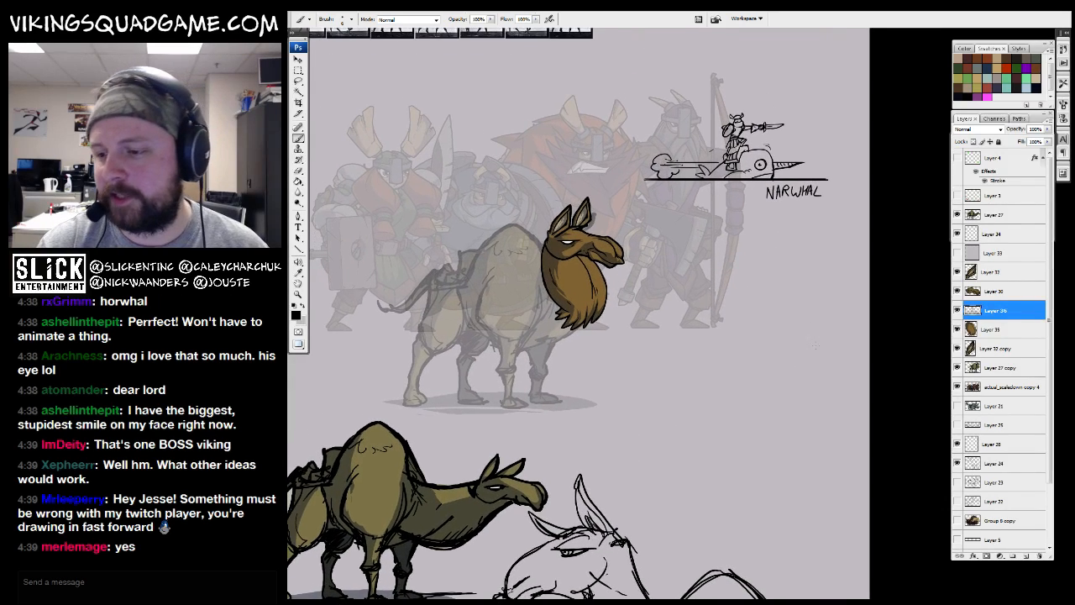
# Activate Layer 35 and examine the coloured camel head and neck up close
pyautogui.click(971, 329)
pyautogui.moveTo(690, 367); pyautogui.dragTo(721, 430)
pyautogui.press('z')
pyautogui.moveTo(470, 220); pyautogui.dragTo(762, 437)
pyautogui.moveTo(729, 388); pyautogui.dragTo(692, 348)
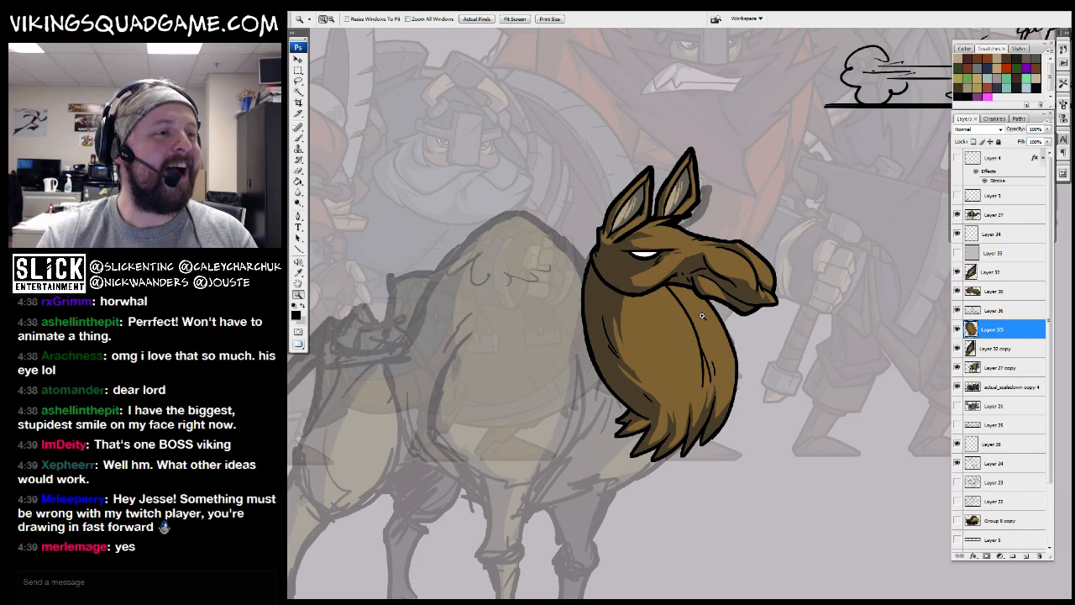
pyautogui.moveTo(725, 322)
pyautogui.mouseDown()
pyautogui.moveTo(727, 302)
pyautogui.moveTo(679, 327)
pyautogui.mouseUp()
pyautogui.keyDown('alt'); pyautogui.click(729, 322); pyautogui.keyUp('alt')
pyautogui.press('b')
pyautogui.moveTo(831, 263)
pyautogui.mouseDown()
pyautogui.moveTo(662, 291)
pyautogui.moveTo(492, 431)
pyautogui.mouseUp()
pyautogui.moveTo(546, 352); pyautogui.dragTo(852, 252)
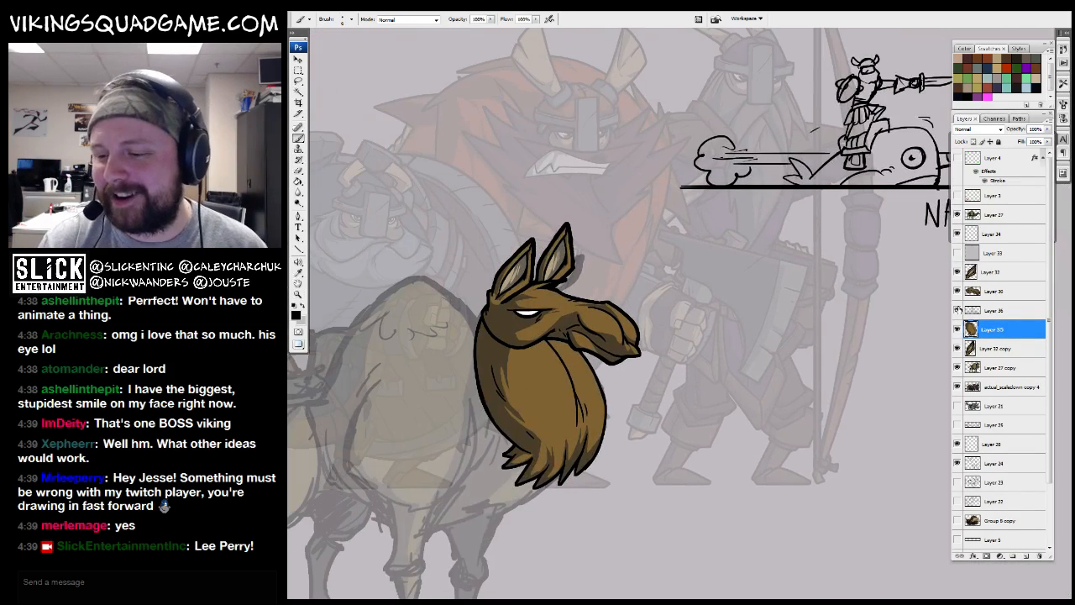
# Activate Layer 36, hide and show it again, and view the narwhal sketch against the whole artwork
pyautogui.click(973, 311)
pyautogui.click(958, 311)
pyautogui.click(957, 311)
pyautogui.moveTo(696, 338); pyautogui.dragTo(706, 374)
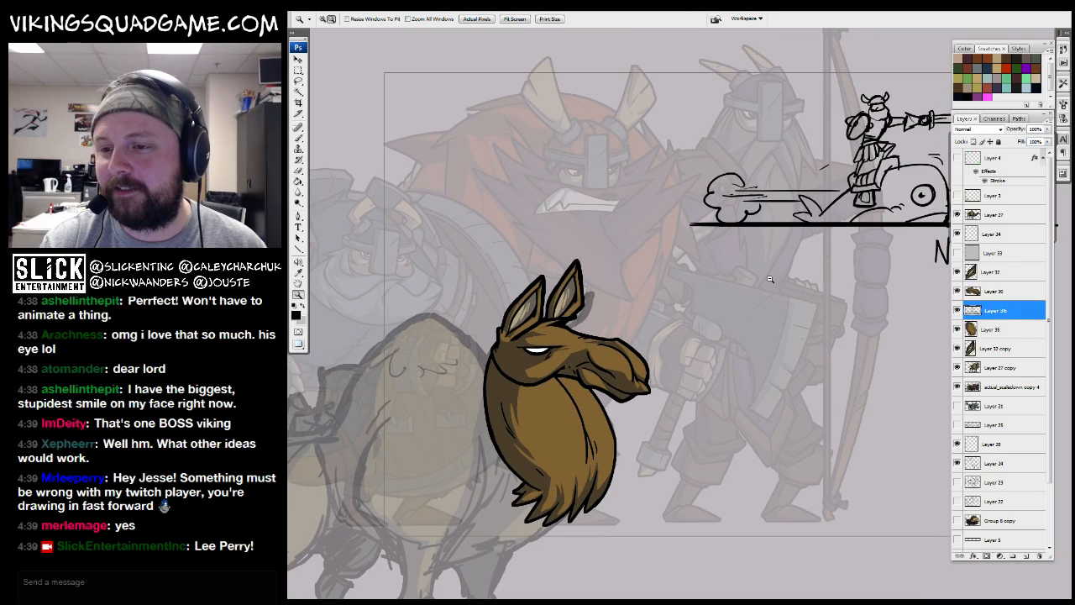
pyautogui.keyDown('alt'); pyautogui.click(675, 324); pyautogui.keyUp('alt')
pyautogui.moveTo(672, 324); pyautogui.dragTo(650, 340)
pyautogui.moveTo(716, 325); pyautogui.dragTo(740, 306)
pyautogui.keyDown('alt'); pyautogui.click(740, 306); pyautogui.keyUp('alt')
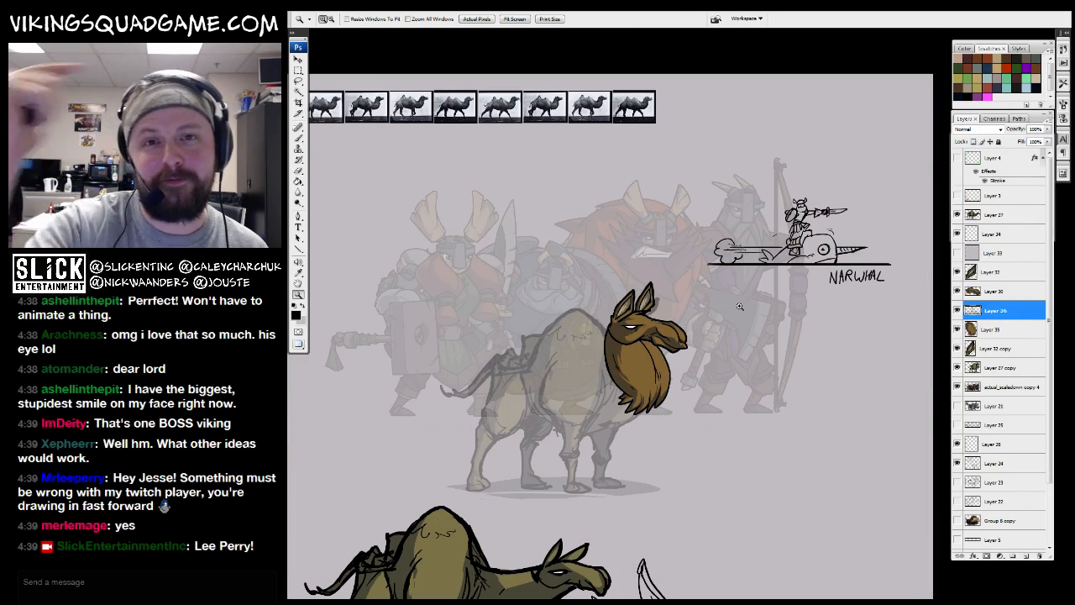
# Make Layer 35 with the camel's neck the active layer again
pyautogui.moveTo(708, 373); pyautogui.dragTo(667, 381)
pyautogui.press('b')
pyautogui.moveTo(640, 313); pyautogui.dragTo(701, 301)
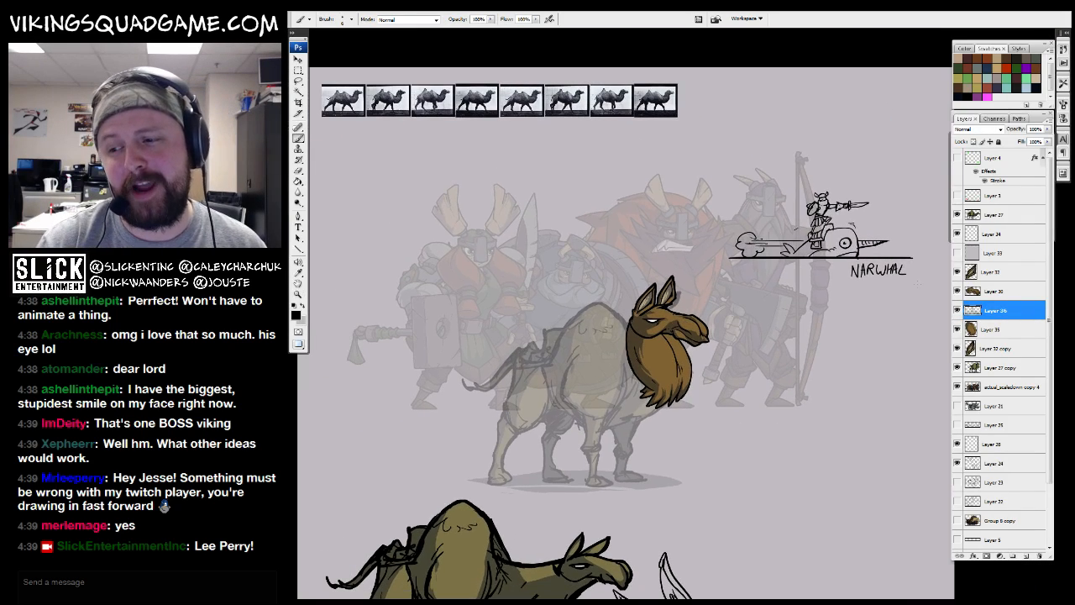
pyautogui.moveTo(749, 350); pyautogui.dragTo(743, 330)
pyautogui.click(965, 332)
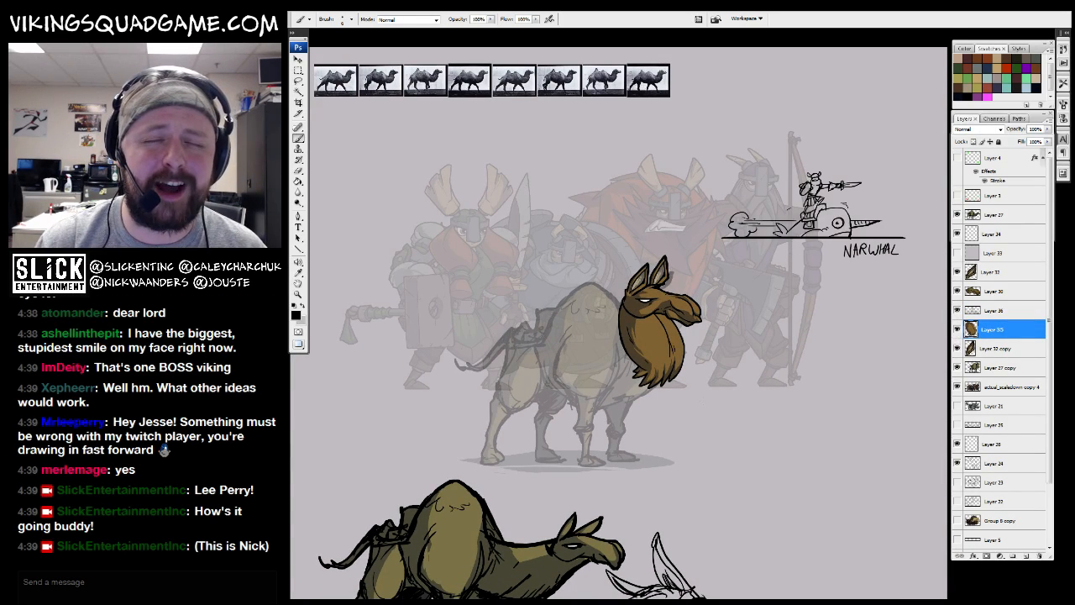
pyautogui.moveTo(751, 415); pyautogui.dragTo(751, 411)
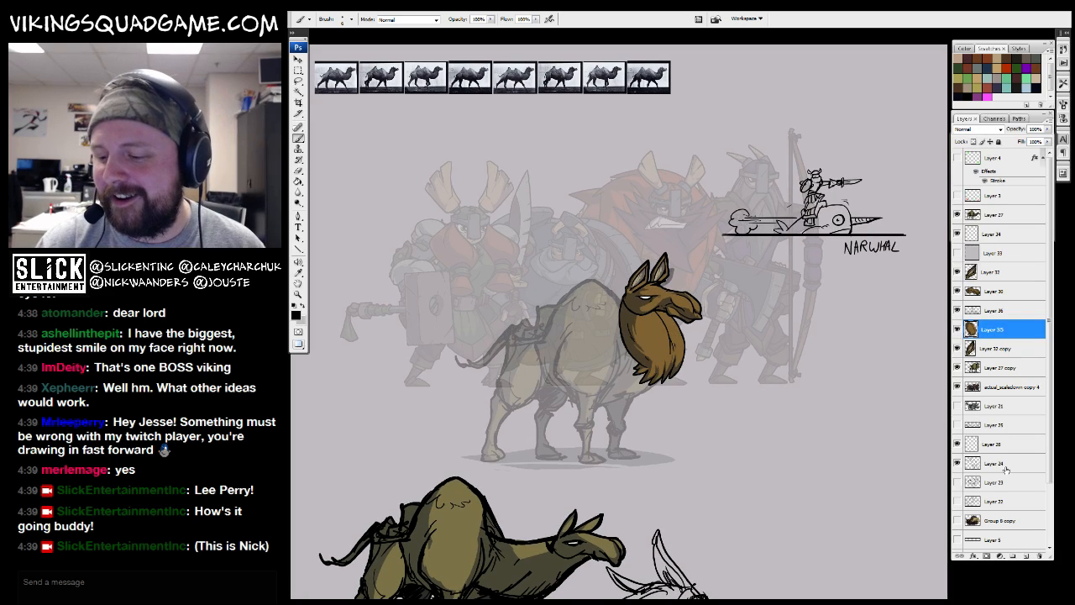
# Add a new layer directly above the camel's Layer 35 neck and inspect the neck fur up close
pyautogui.click(1025, 556)
pyautogui.moveTo(562, 231); pyautogui.dragTo(751, 417)
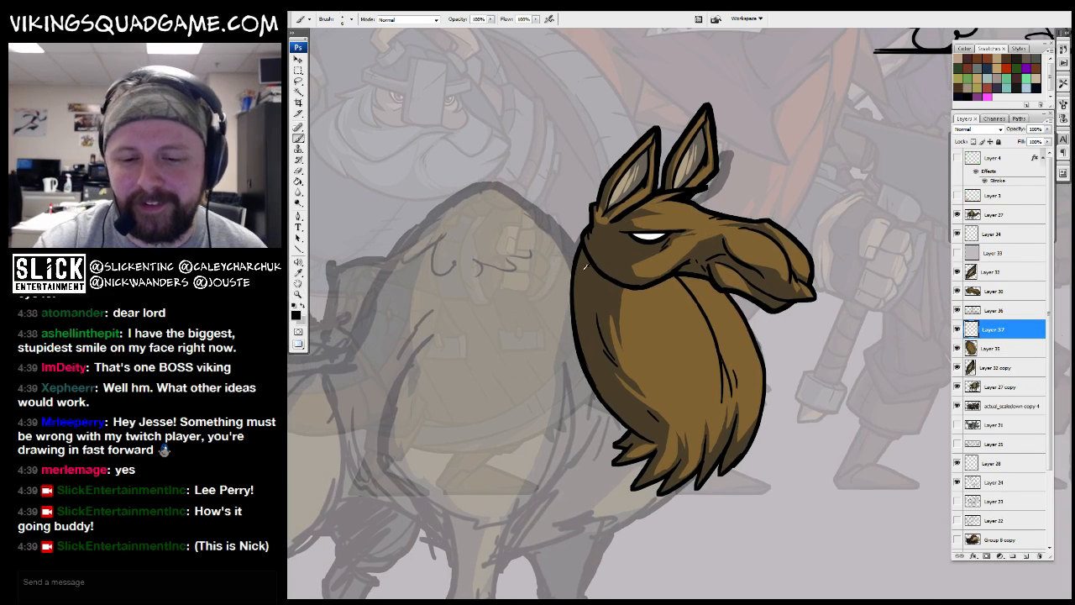
pyautogui.moveTo(674, 399)
pyautogui.mouseDown()
pyautogui.moveTo(699, 330)
pyautogui.moveTo(662, 335)
pyautogui.mouseUp()
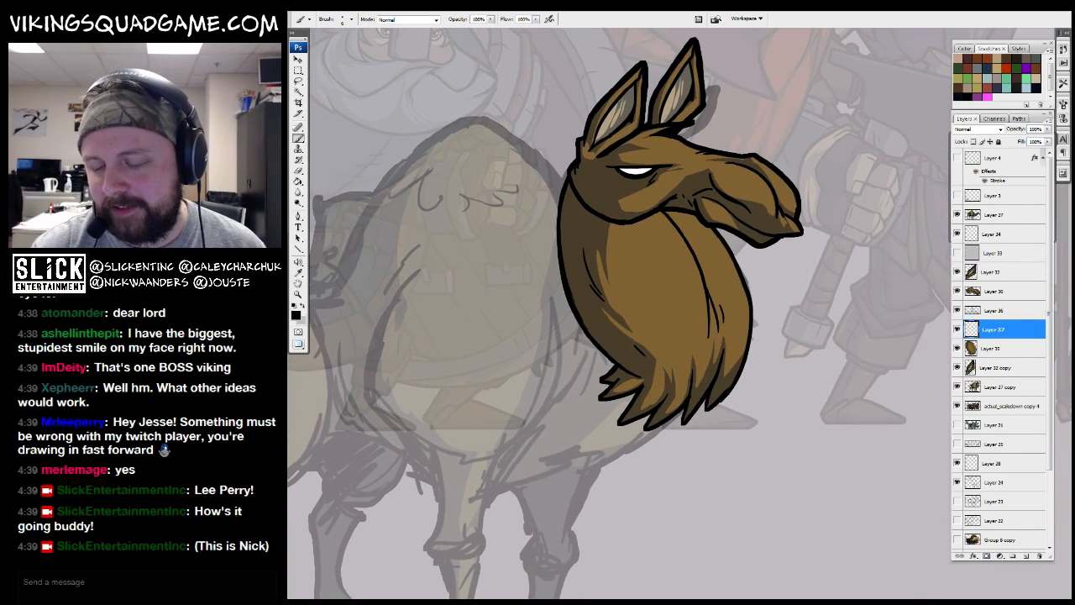
pyautogui.click(956, 330)
pyautogui.moveTo(703, 391); pyautogui.dragTo(704, 347)
pyautogui.moveTo(581, 262); pyautogui.dragTo(808, 435)
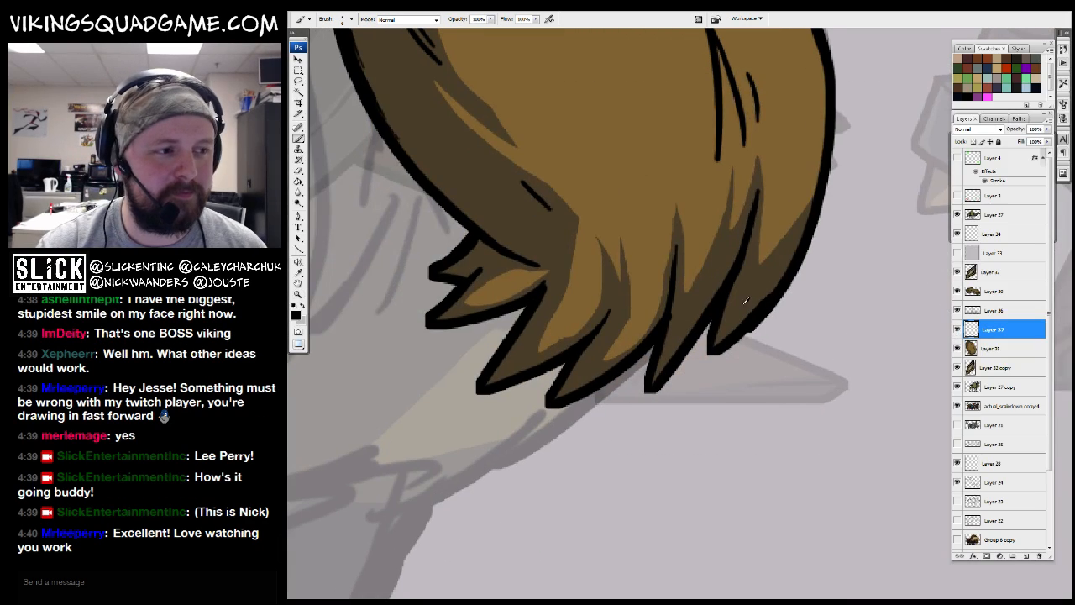
pyautogui.keyDown('alt'); pyautogui.click(734, 333); pyautogui.keyUp('alt')
pyautogui.keyDown('alt'); pyautogui.click(733, 334); pyautogui.keyUp('alt')
pyautogui.keyDown('alt'); pyautogui.click(732, 333); pyautogui.keyUp('alt')
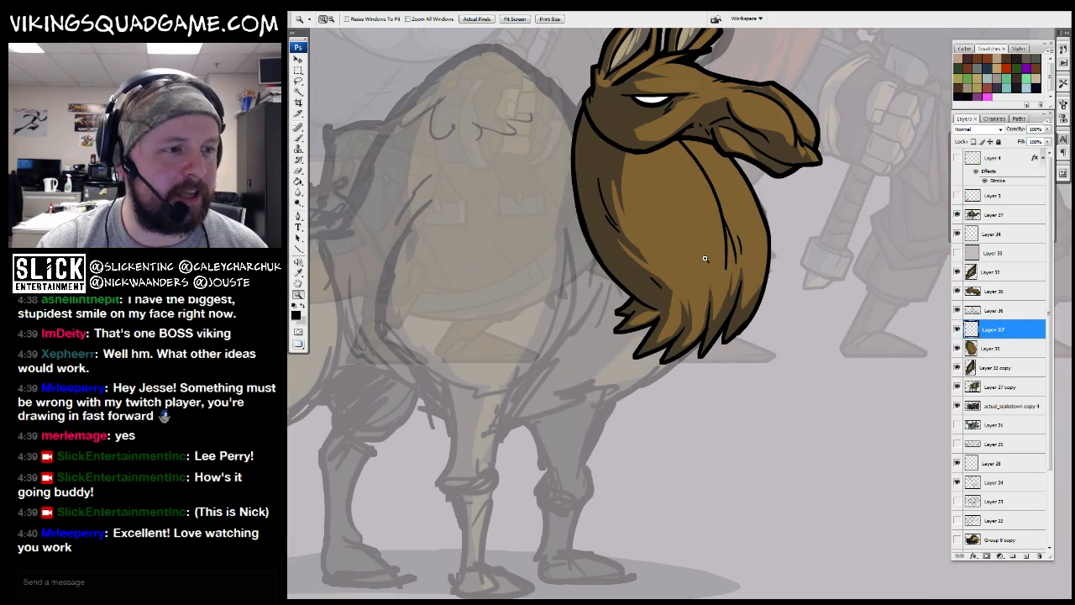
pyautogui.moveTo(729, 309); pyautogui.dragTo(693, 372)
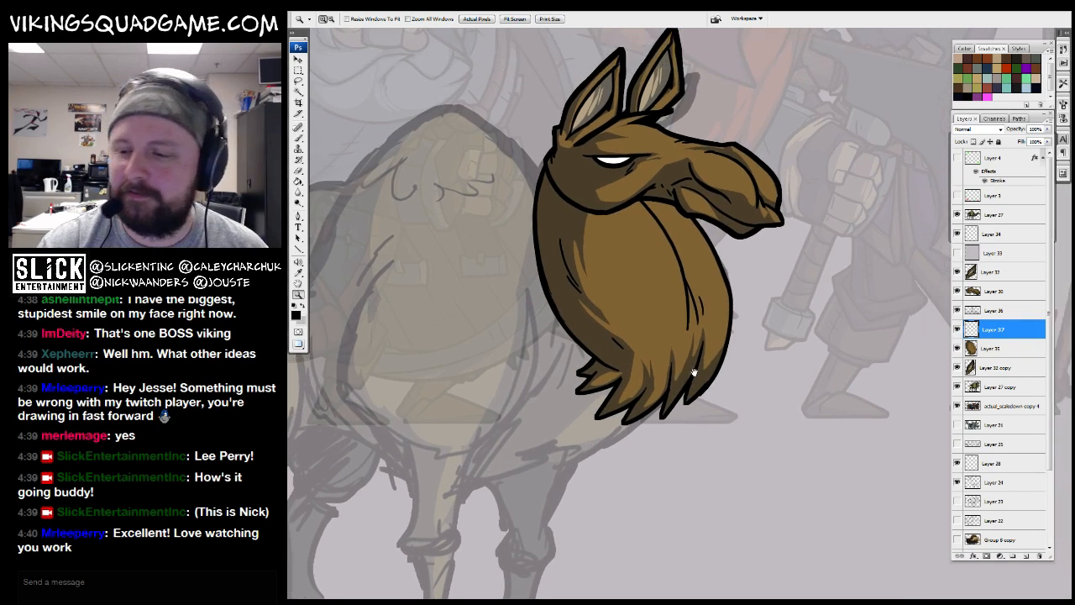
# Toggle the visibility of Layer 35, make it active, and view the head and neck against the whole camel
pyautogui.click(958, 348)
pyautogui.click(958, 349)
pyautogui.click(958, 349)
pyautogui.moveTo(644, 321); pyautogui.dragTo(701, 336)
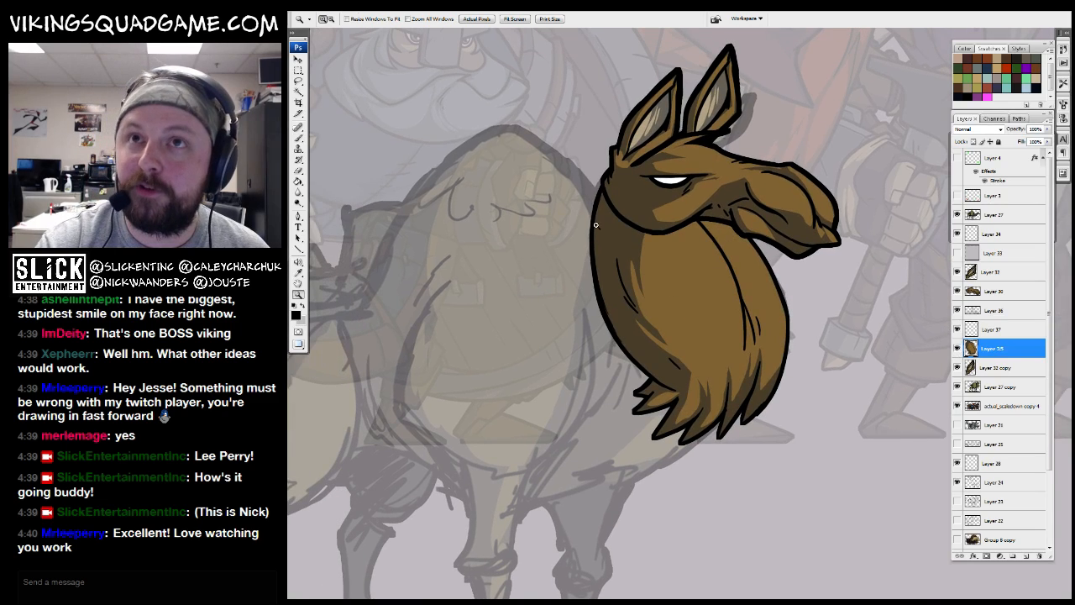
pyautogui.keyDown('alt'); pyautogui.click(699, 336); pyautogui.keyUp('alt')
pyautogui.moveTo(783, 364); pyautogui.dragTo(758, 378)
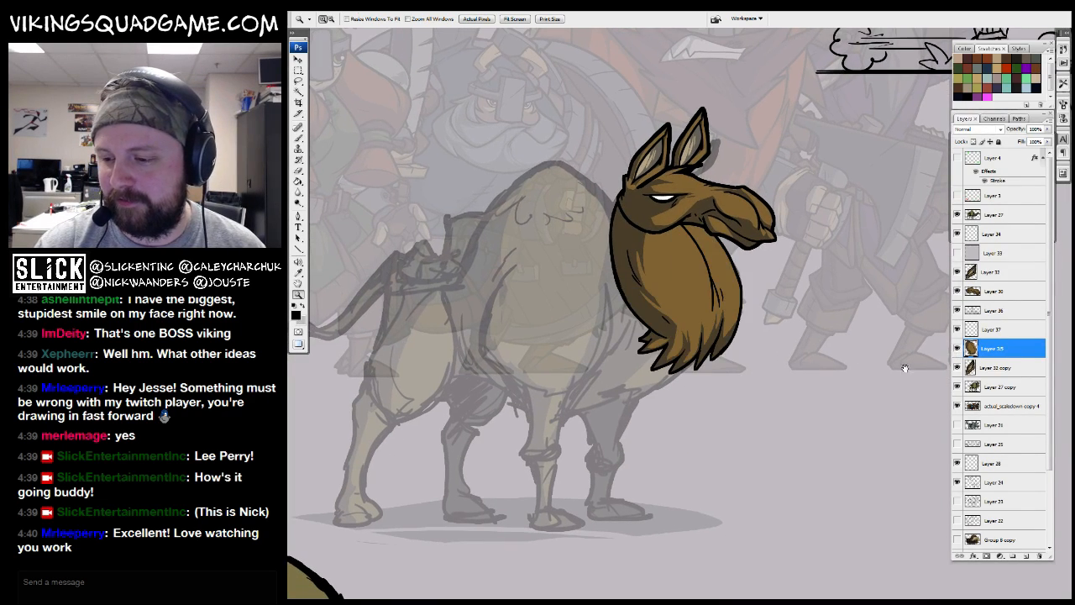
pyautogui.moveTo(904, 368); pyautogui.dragTo(900, 361)
# Activate Layer 37 and choose the VIKING_sketcher brush preset
pyautogui.click(976, 331)
pyautogui.moveTo(801, 348); pyautogui.dragTo(801, 341)
pyautogui.moveTo(859, 214)
pyautogui.mouseDown()
pyautogui.moveTo(555, 437)
pyautogui.moveTo(679, 415)
pyautogui.moveTo(741, 447)
pyautogui.mouseUp()
pyautogui.rightClick(812, 374)
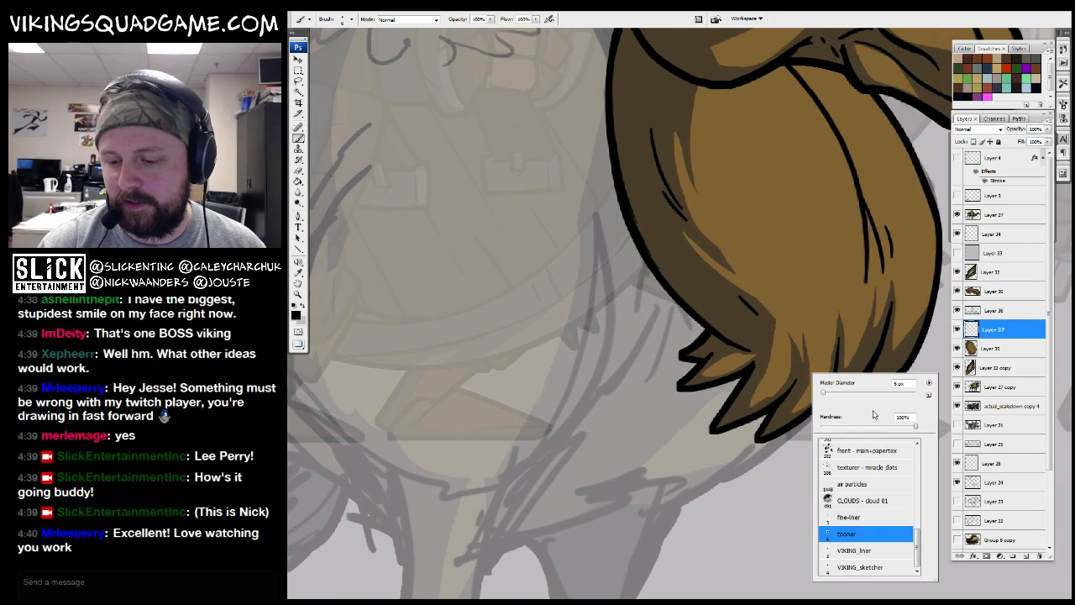
pyautogui.moveTo(758, 502); pyautogui.dragTo(710, 459)
pyautogui.rightClick(707, 387)
pyautogui.click(771, 564)
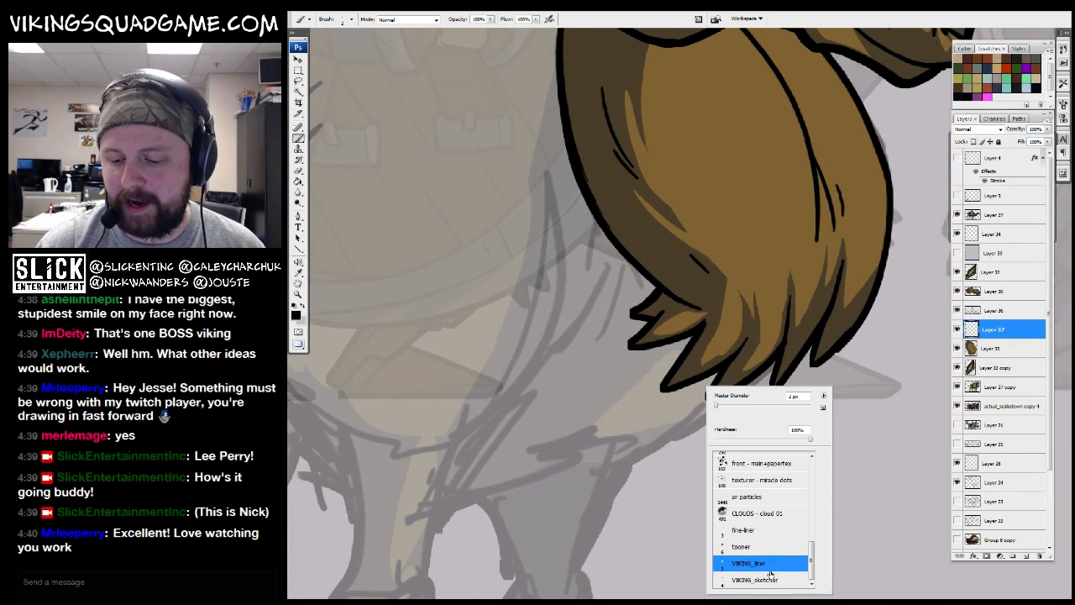
pyautogui.doubleClick(766, 579)
# Move the captioned narwhal sketch down into the empty area below the bow-carrying viking, beside the camel's feet
pyautogui.press('z')
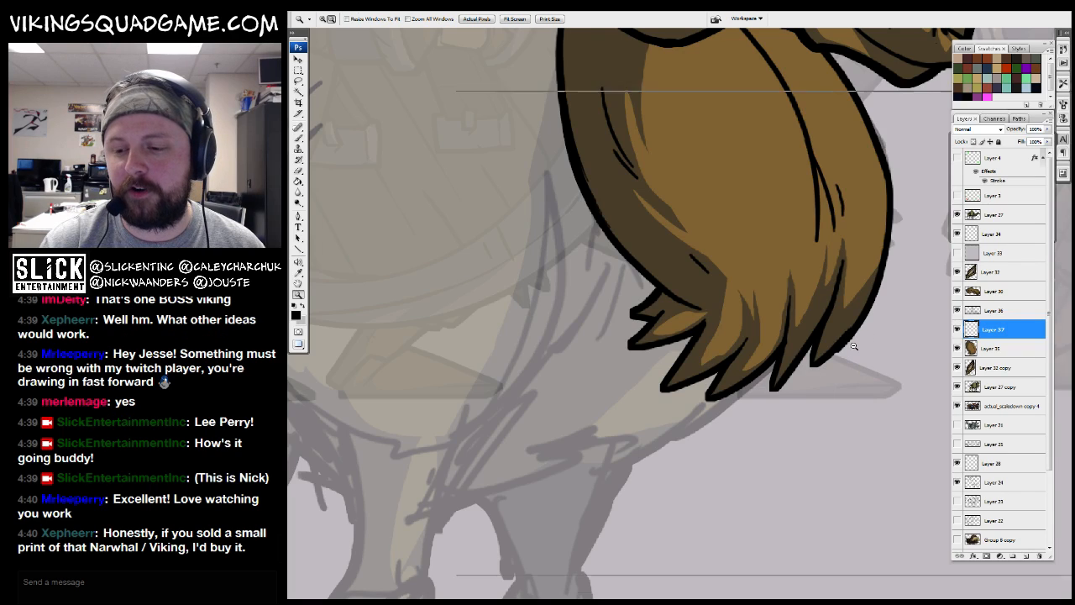
pyautogui.keyDown('alt'); pyautogui.click(852, 352); pyautogui.keyUp('alt')
pyautogui.keyDown('alt'); pyautogui.click(852, 352); pyautogui.keyUp('alt')
pyautogui.keyDown('alt'); pyautogui.click(853, 352); pyautogui.keyUp('alt')
pyautogui.moveTo(865, 426)
pyautogui.mouseDown()
pyautogui.moveTo(562, 262)
pyautogui.moveTo(555, 552)
pyautogui.mouseUp()
pyautogui.press('v')
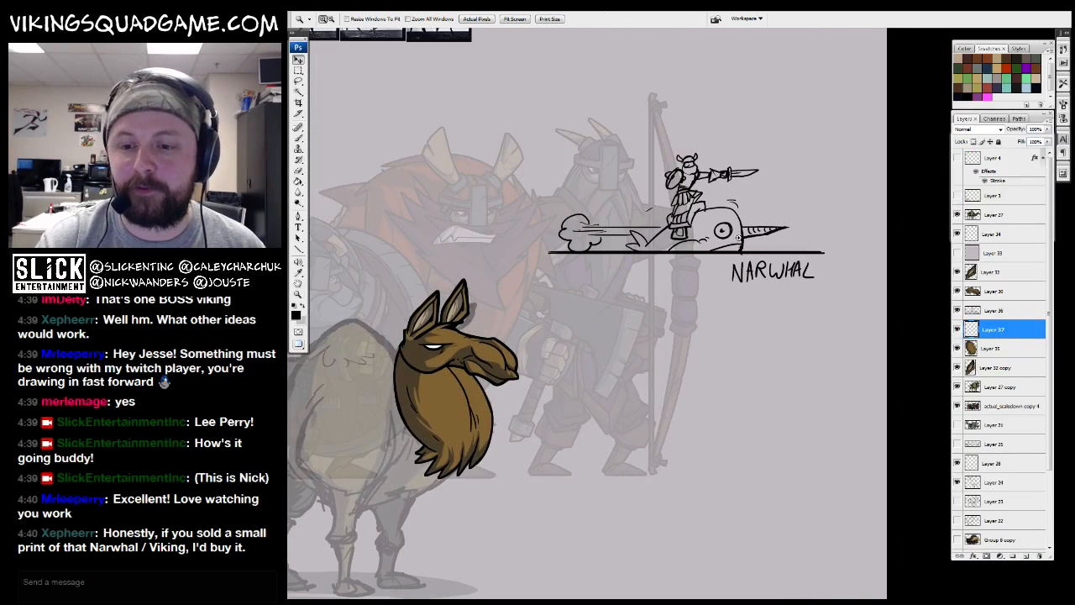
pyautogui.keyDown('ctrl'); pyautogui.click(742, 257); pyautogui.keyUp('ctrl')
pyautogui.moveTo(742, 256); pyautogui.dragTo(719, 500)
pyautogui.moveTo(670, 379); pyautogui.dragTo(668, 372)
pyautogui.hotkey('ctrl', 'z')
pyautogui.moveTo(742, 253); pyautogui.dragTo(729, 471)
pyautogui.moveTo(724, 481)
pyautogui.mouseDown()
pyautogui.moveTo(783, 281)
pyautogui.moveTo(691, 502)
pyautogui.mouseUp()
# Examine the narwhal and its rider up close at their new position
pyautogui.press('z')
pyautogui.moveTo(546, 336); pyautogui.dragTo(840, 517)
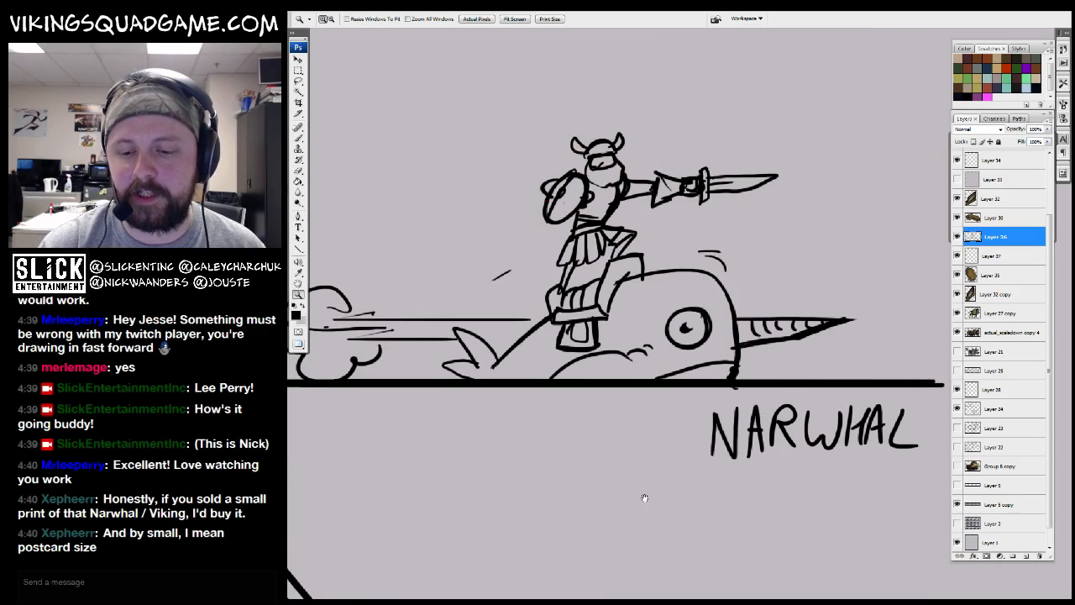
pyautogui.moveTo(643, 496); pyautogui.dragTo(648, 516)
pyautogui.press('b')
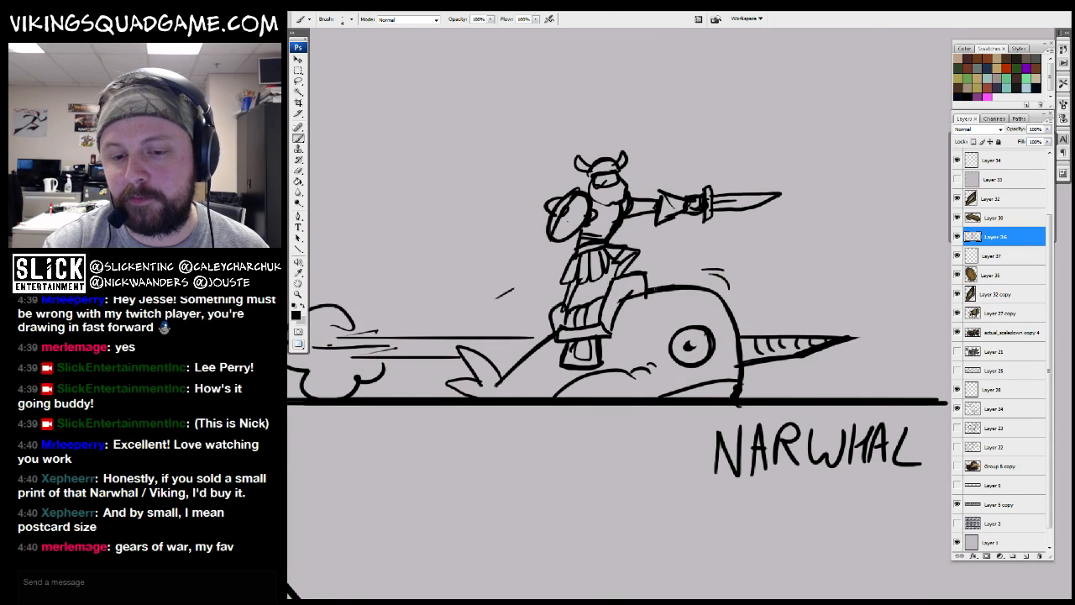
pyautogui.moveTo(559, 86)
pyautogui.mouseDown()
pyautogui.moveTo(720, 146)
pyautogui.moveTo(719, 261)
pyautogui.mouseUp()
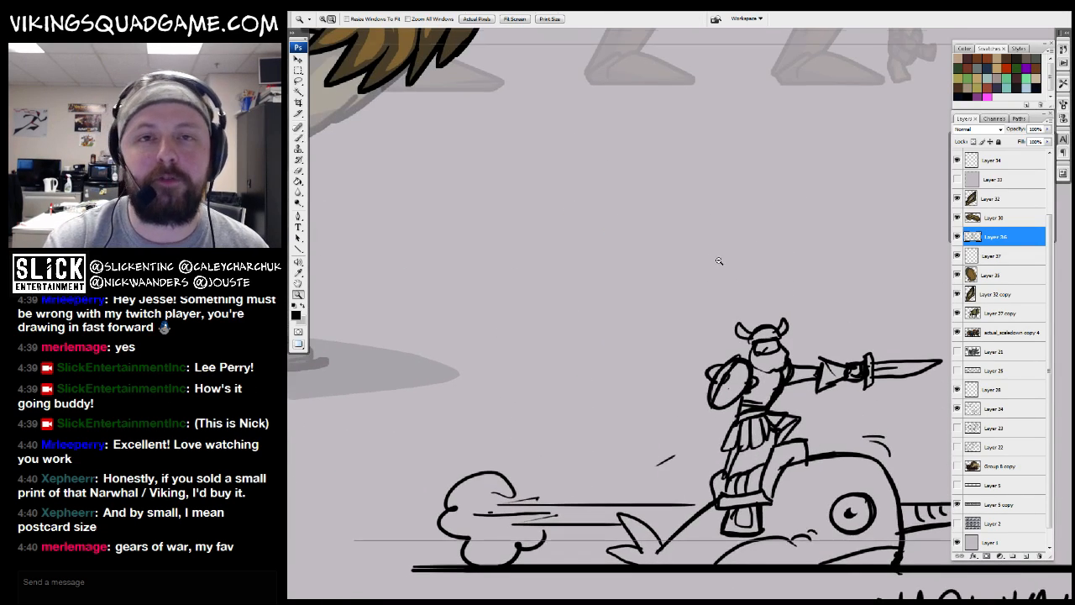
pyautogui.moveTo(618, 314); pyautogui.dragTo(748, 427)
pyautogui.press('z')
pyautogui.keyDown('alt'); pyautogui.click(556, 172); pyautogui.keyUp('alt')
# Check the neck layers' visibility, show the translucent grey Layer 33, and add a new layer directly above it
pyautogui.click(955, 256)
pyautogui.click(985, 257)
pyautogui.moveTo(657, 308); pyautogui.dragTo(728, 421)
pyautogui.click(956, 275)
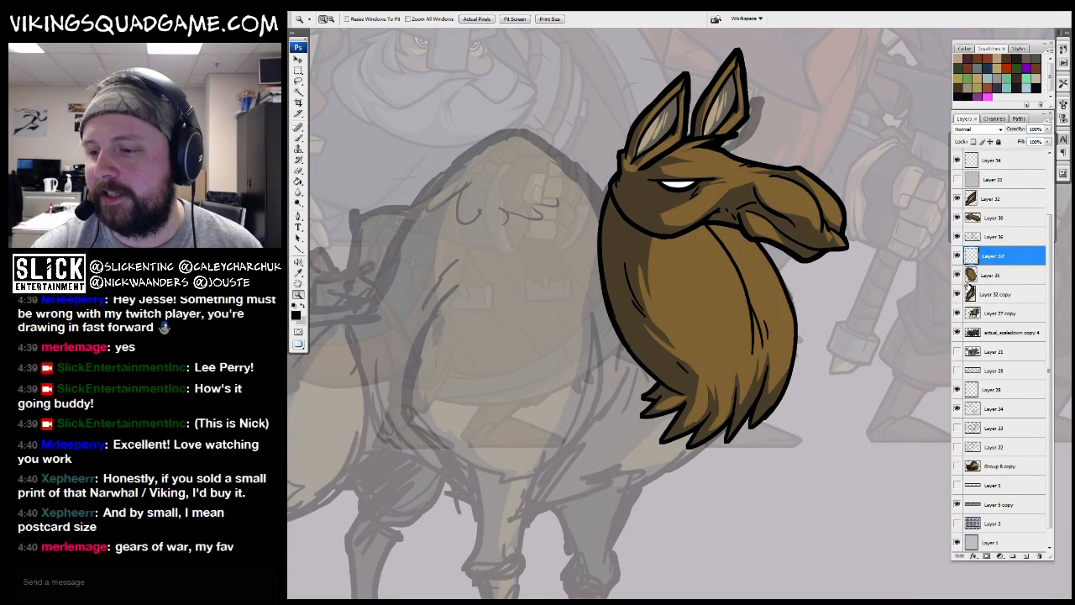
pyautogui.click(957, 275)
pyautogui.click(957, 179)
pyautogui.click(995, 180)
pyautogui.click(1025, 557)
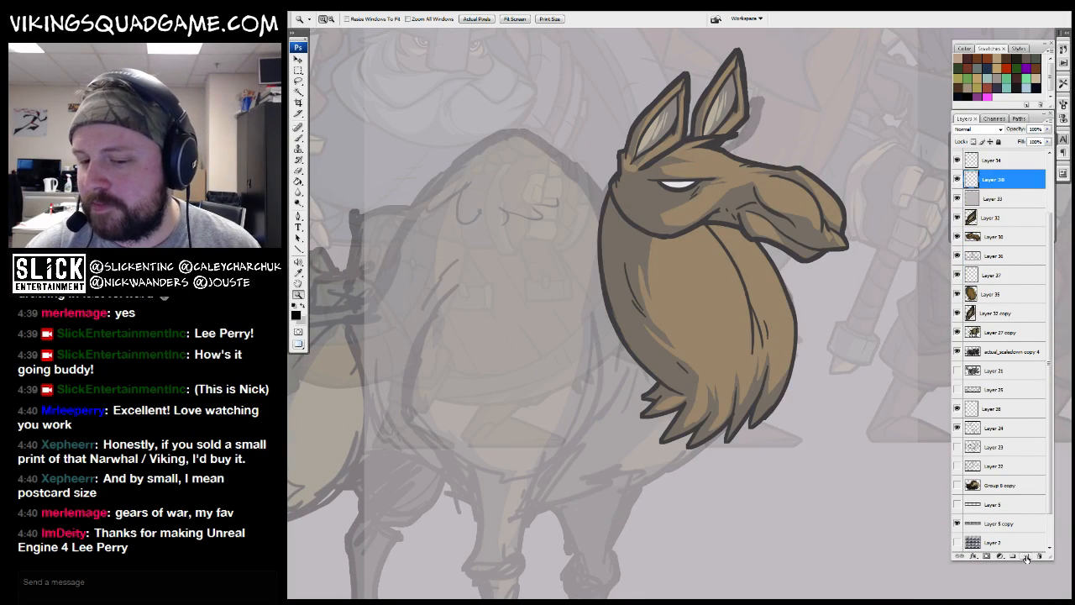
# Draw the first long pointed fur tuft curving down from the front edge of the camel's neck, adjusting the brush preset
pyautogui.moveTo(745, 216); pyautogui.dragTo(522, 502)
pyautogui.scroll(-3, 719, 434)
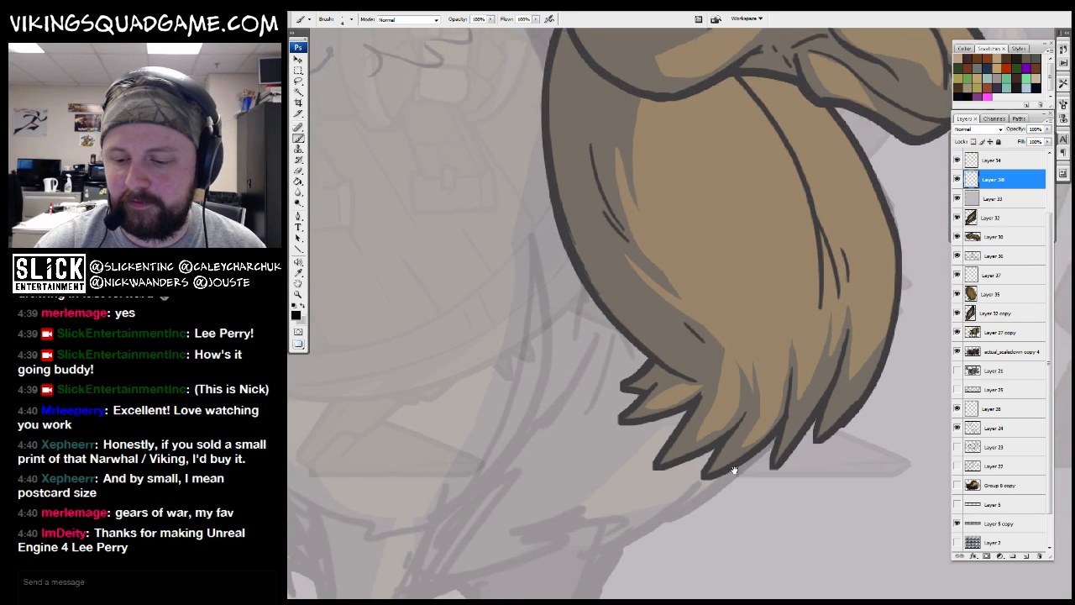
pyautogui.moveTo(822, 282); pyautogui.dragTo(719, 403)
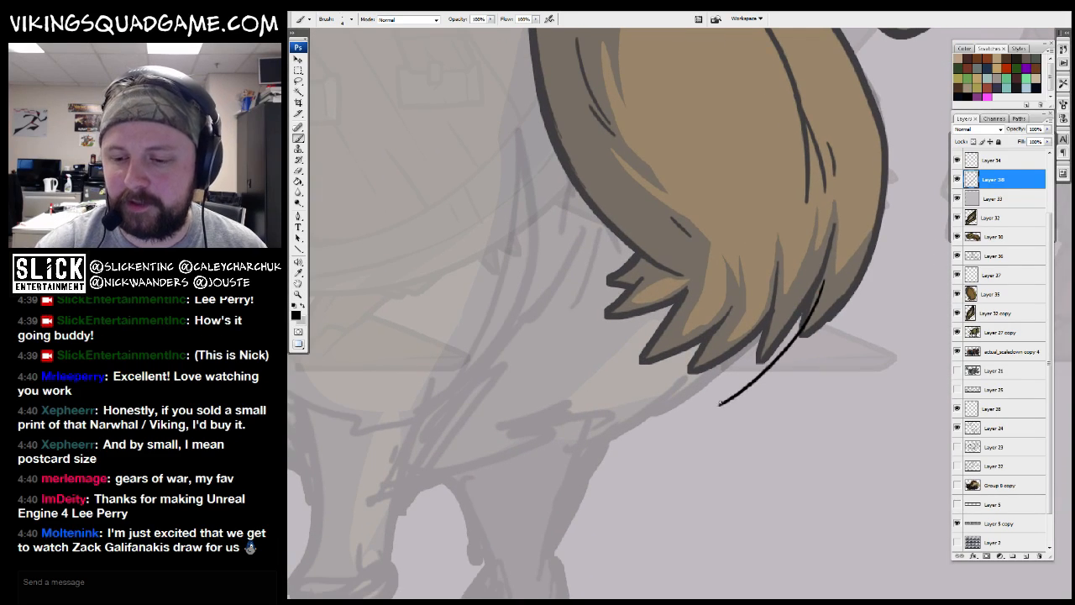
pyautogui.rightClick(728, 348)
pyautogui.click(769, 524)
pyautogui.click(640, 489)
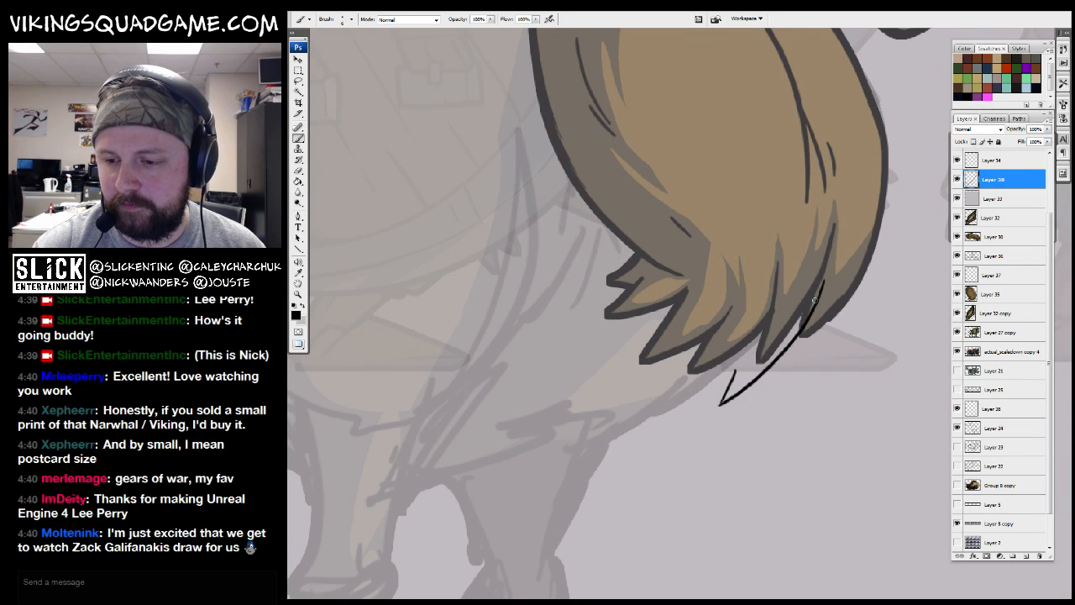
pyautogui.rightClick(754, 391)
pyautogui.doubleClick(794, 512)
pyautogui.rightClick(777, 385)
pyautogui.click(806, 571)
# Draw a row of jagged fur tufts along the underside of the camel's chest
pyautogui.moveTo(675, 476); pyautogui.dragTo(647, 451)
pyautogui.scroll(1, 649, 451)
pyautogui.scroll(-7, 696, 329)
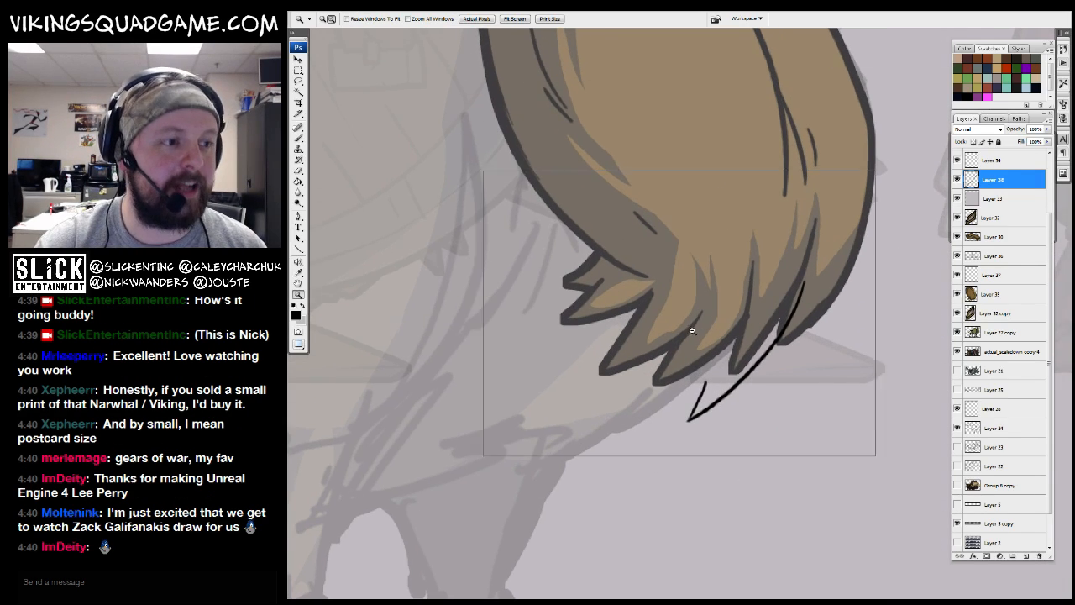
pyautogui.scroll(5, 691, 339)
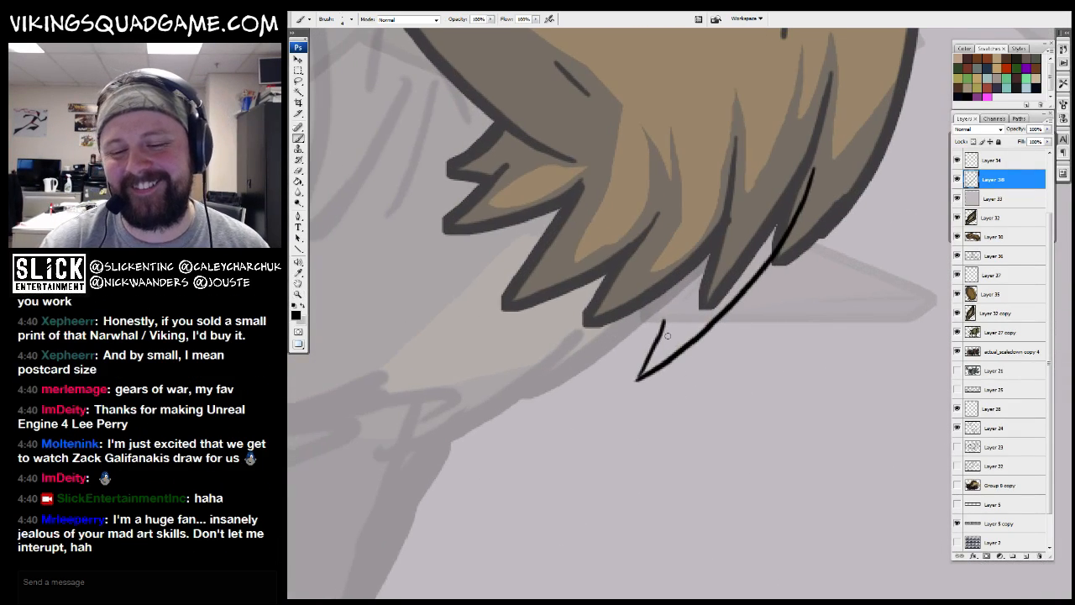
pyautogui.scroll(2, 550, 408)
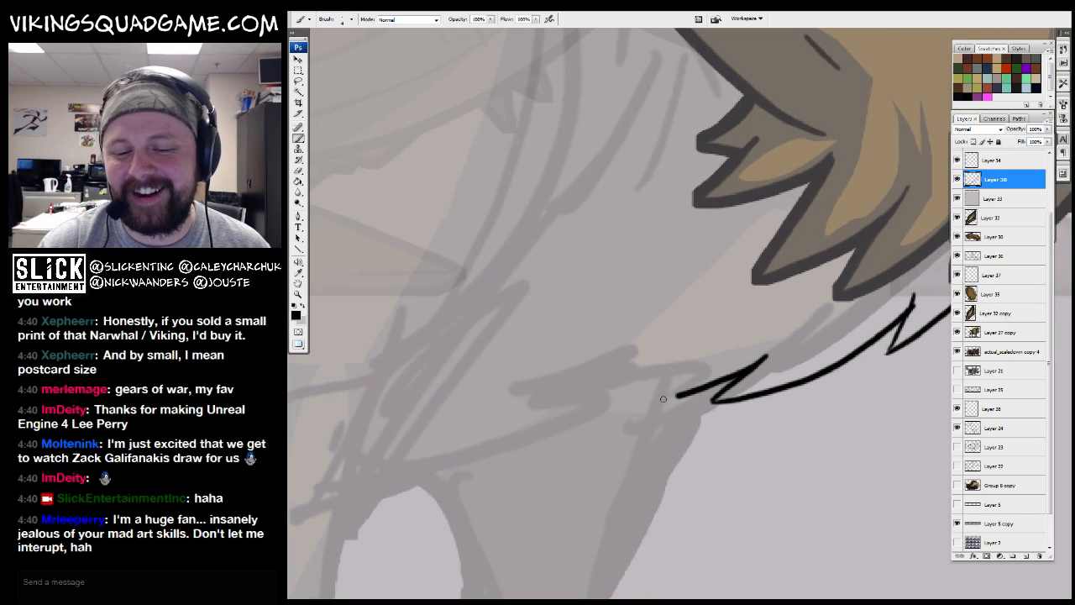
pyautogui.moveTo(662, 399); pyautogui.dragTo(635, 362)
pyautogui.moveTo(746, 310); pyautogui.dragTo(698, 392)
pyautogui.moveTo(898, 298); pyautogui.dragTo(660, 475)
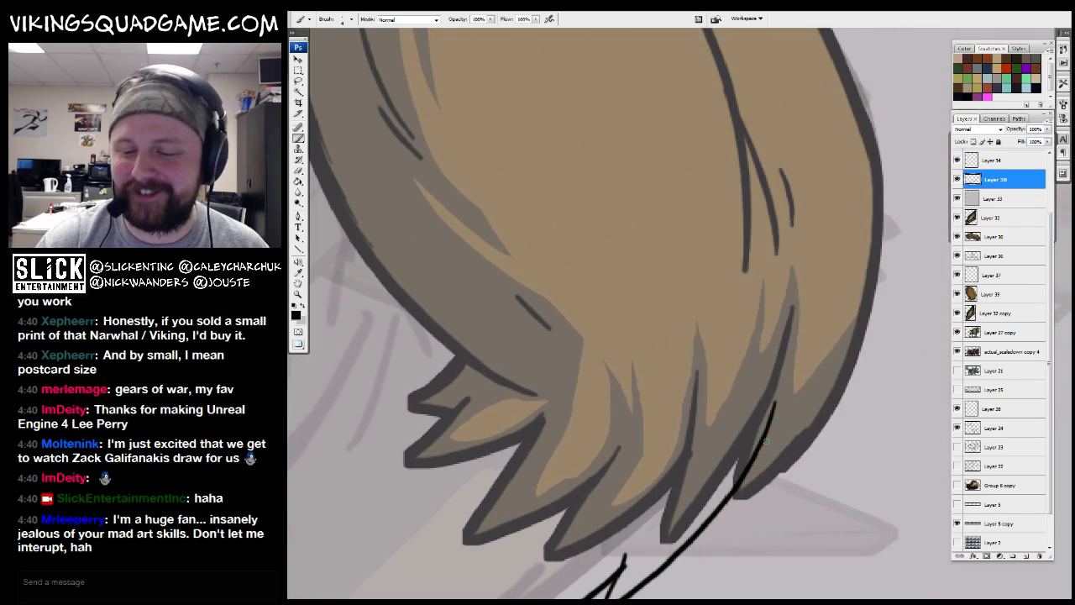
# Draw the curved front outline of the chest from the fur tufts up across the neck to beneath the jaw
pyautogui.moveTo(774, 445)
pyautogui.mouseDown()
pyautogui.moveTo(734, 120)
pyautogui.moveTo(817, 339)
pyautogui.moveTo(509, 125)
pyautogui.mouseUp()
pyautogui.scroll(-3, 775, 233)
pyautogui.scroll(3, 727, 206)
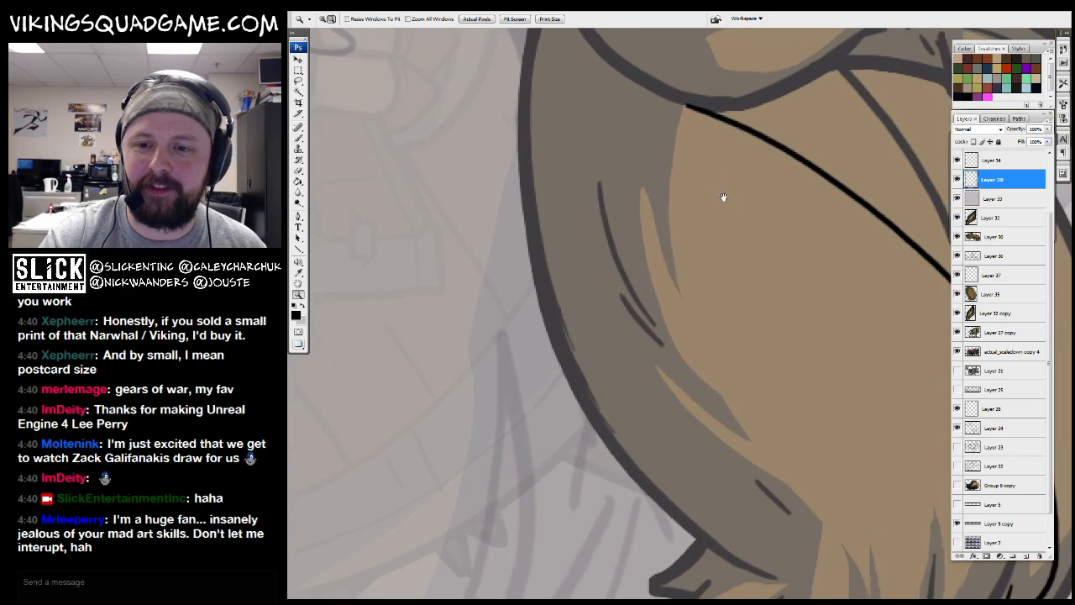
pyautogui.moveTo(726, 205); pyautogui.dragTo(733, 197)
pyautogui.moveTo(700, 103); pyautogui.dragTo(544, 167)
pyautogui.moveTo(511, 237); pyautogui.dragTo(562, 180)
# Draw the back edge of the chest outline with two short crease lines and a rounded lower bulge
pyautogui.moveTo(603, 102)
pyautogui.mouseDown()
pyautogui.moveTo(626, 82)
pyautogui.moveTo(586, 376)
pyautogui.mouseUp()
pyautogui.moveTo(661, 406); pyautogui.dragTo(664, 383)
pyautogui.moveTo(551, 208); pyautogui.dragTo(532, 386)
pyautogui.moveTo(648, 362)
pyautogui.mouseDown()
pyautogui.moveTo(672, 311)
pyautogui.moveTo(666, 338)
pyautogui.mouseUp()
pyautogui.moveTo(555, 210)
pyautogui.mouseDown()
pyautogui.moveTo(565, 160)
pyautogui.moveTo(562, 207)
pyautogui.mouseUp()
pyautogui.moveTo(563, 256); pyautogui.dragTo(559, 223)
pyautogui.moveTo(628, 377); pyautogui.dragTo(680, 129)
pyautogui.moveTo(620, 171); pyautogui.dragTo(626, 158)
pyautogui.moveTo(607, 92); pyautogui.dragTo(476, 448)
pyautogui.moveTo(624, 550); pyautogui.dragTo(738, 370)
pyautogui.moveTo(583, 260)
pyautogui.mouseDown()
pyautogui.moveTo(743, 315)
pyautogui.moveTo(678, 357)
pyautogui.mouseUp()
pyautogui.moveTo(567, 321); pyautogui.dragTo(551, 279)
pyautogui.moveTo(706, 61)
pyautogui.mouseDown()
pyautogui.moveTo(696, 110)
pyautogui.moveTo(610, 285)
pyautogui.mouseUp()
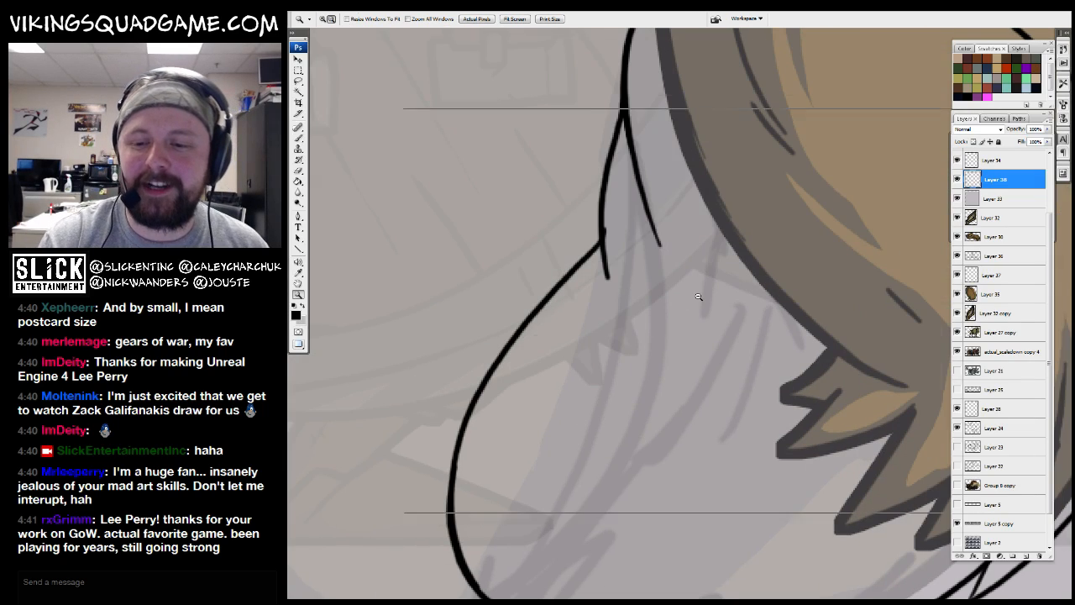
# Mark a construction cross on the lower bulge of the chest outline and check the shape against the whole camel
pyautogui.keyDown('alt'); pyautogui.click(702, 297); pyautogui.keyUp('alt')
pyautogui.keyDown('alt'); pyautogui.click(811, 310); pyautogui.keyUp('alt')
pyautogui.keyDown('alt'); pyautogui.click(811, 330); pyautogui.keyUp('alt')
pyautogui.keyDown('alt'); pyautogui.click(812, 329); pyautogui.keyUp('alt')
pyautogui.press('b')
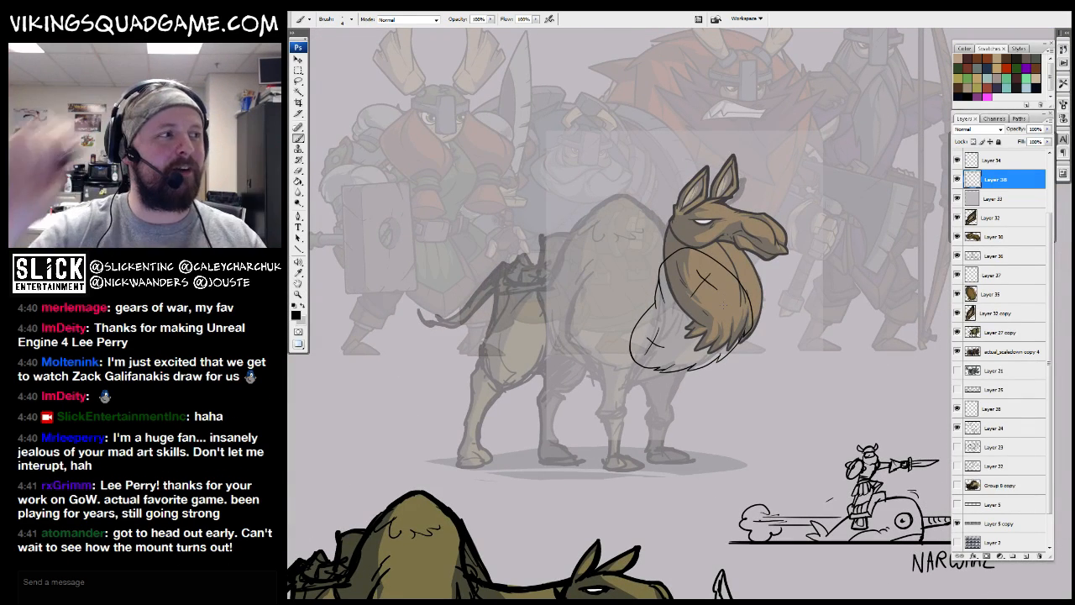
pyautogui.moveTo(743, 363); pyautogui.dragTo(741, 360)
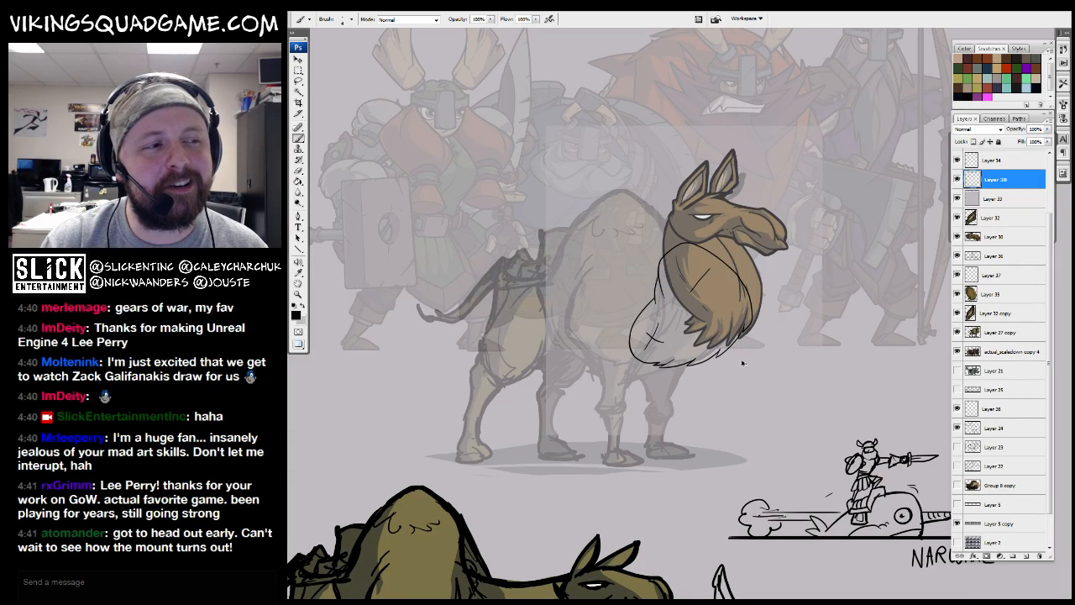
pyautogui.press('z')
pyautogui.keyDown('alt'); pyautogui.click(689, 324); pyautogui.keyUp('alt')
pyautogui.moveTo(745, 209); pyautogui.dragTo(684, 328)
pyautogui.moveTo(674, 398); pyautogui.dragTo(724, 289)
pyautogui.moveTo(686, 378); pyautogui.dragTo(769, 285)
pyautogui.moveTo(786, 128); pyautogui.dragTo(514, 410)
pyautogui.press('b')
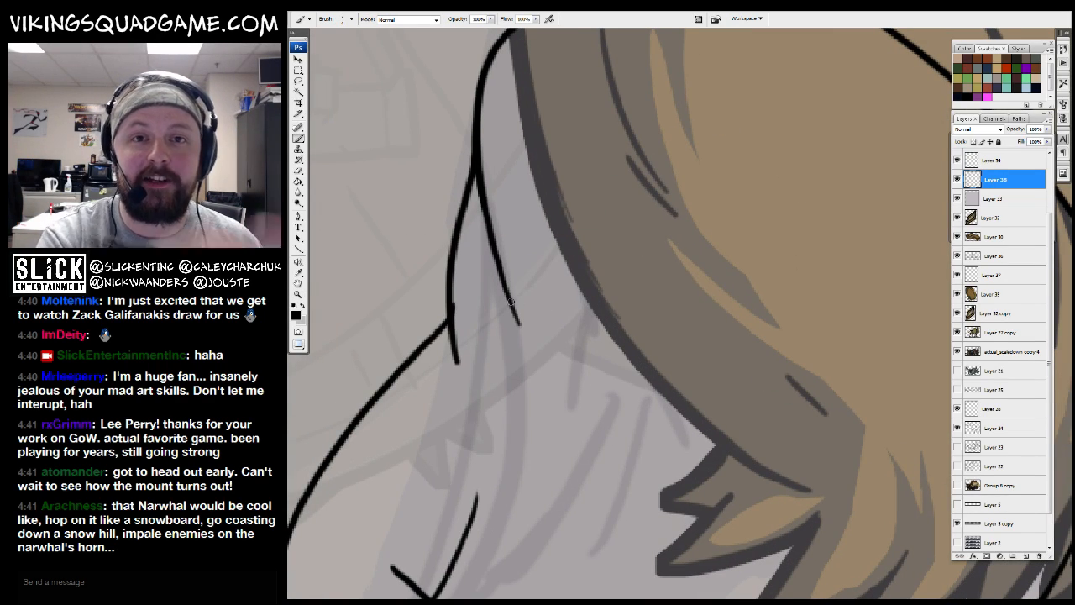
# Touch up the short crease lines at the back of the chest outline
pyautogui.moveTo(511, 302); pyautogui.dragTo(519, 297)
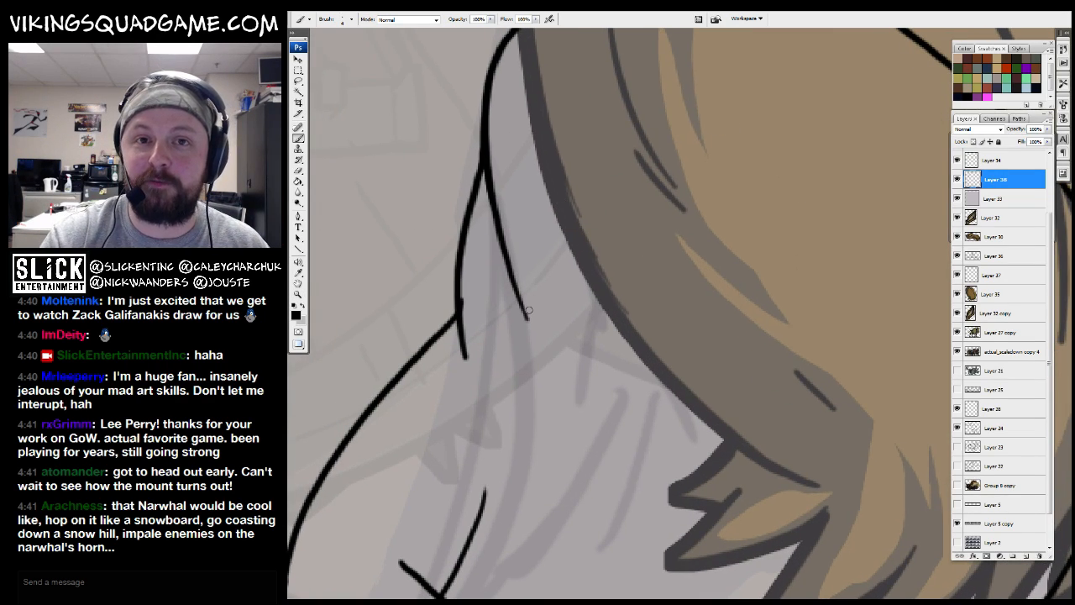
pyautogui.moveTo(476, 304); pyautogui.dragTo(480, 309)
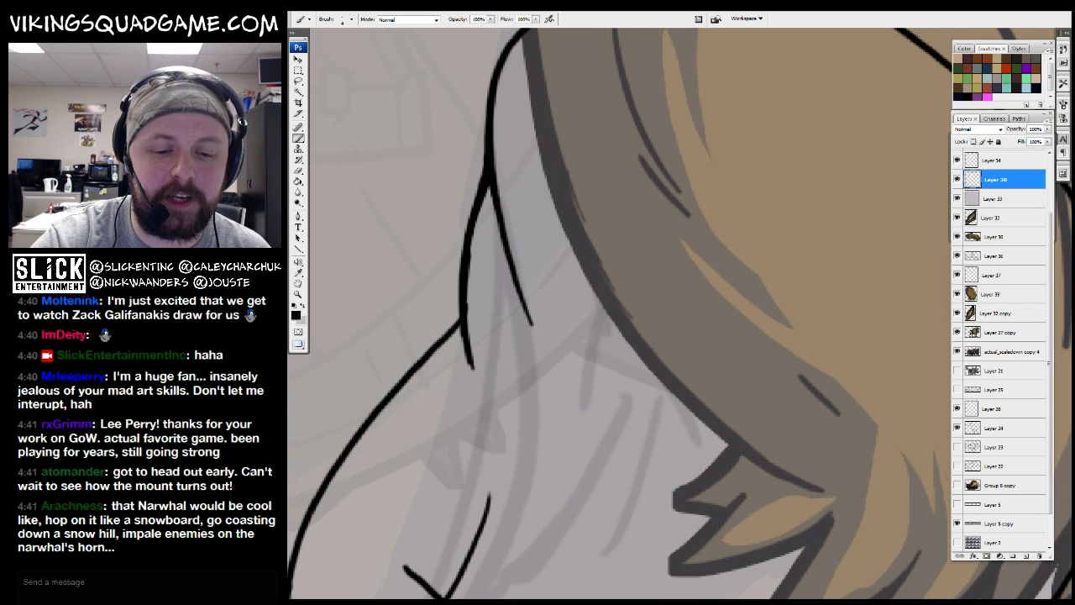
pyautogui.moveTo(473, 367); pyautogui.dragTo(493, 412)
pyautogui.moveTo(539, 418); pyautogui.dragTo(558, 344)
pyautogui.press('z')
pyautogui.keyDown('alt'); pyautogui.click(558, 198); pyautogui.keyUp('alt')
pyautogui.keyDown('alt'); pyautogui.click(571, 352); pyautogui.keyUp('alt')
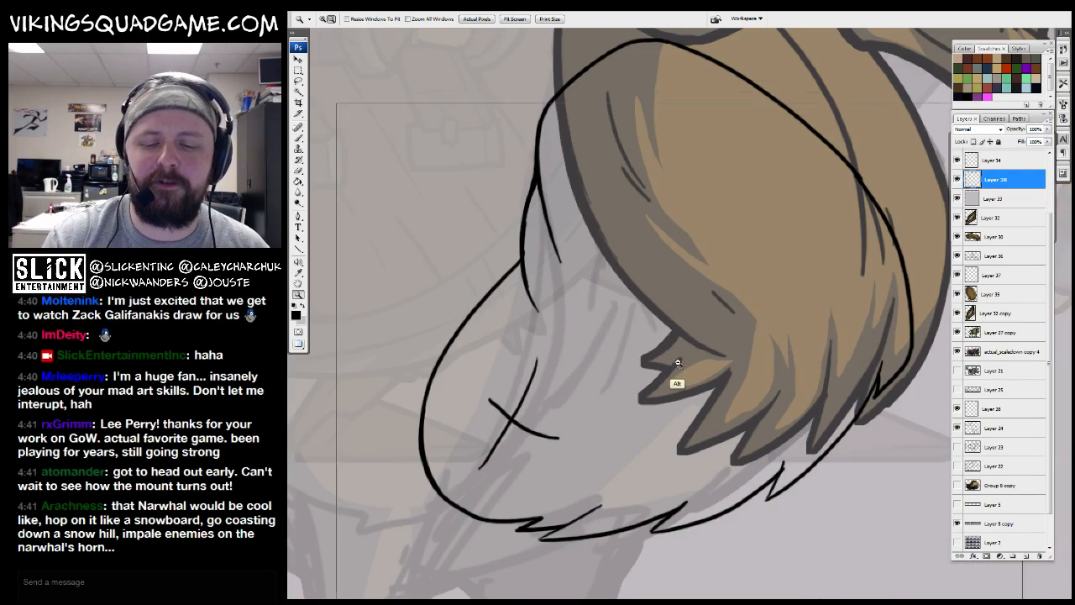
pyautogui.keyDown('alt'); pyautogui.click(678, 362); pyautogui.keyUp('alt')
pyautogui.keyDown('alt'); pyautogui.click(678, 363); pyautogui.keyUp('alt')
# Thicken the front edge of the chest outline down to its uppermost fur tuft
pyautogui.moveTo(710, 315); pyautogui.dragTo(681, 332)
pyautogui.click(713, 315)
pyautogui.click(704, 327)
pyautogui.click(703, 332)
pyautogui.press('b')
pyautogui.moveTo(698, 283)
pyautogui.mouseDown()
pyautogui.moveTo(701, 301)
pyautogui.moveTo(674, 227)
pyautogui.mouseUp()
pyautogui.moveTo(739, 386); pyautogui.dragTo(737, 457)
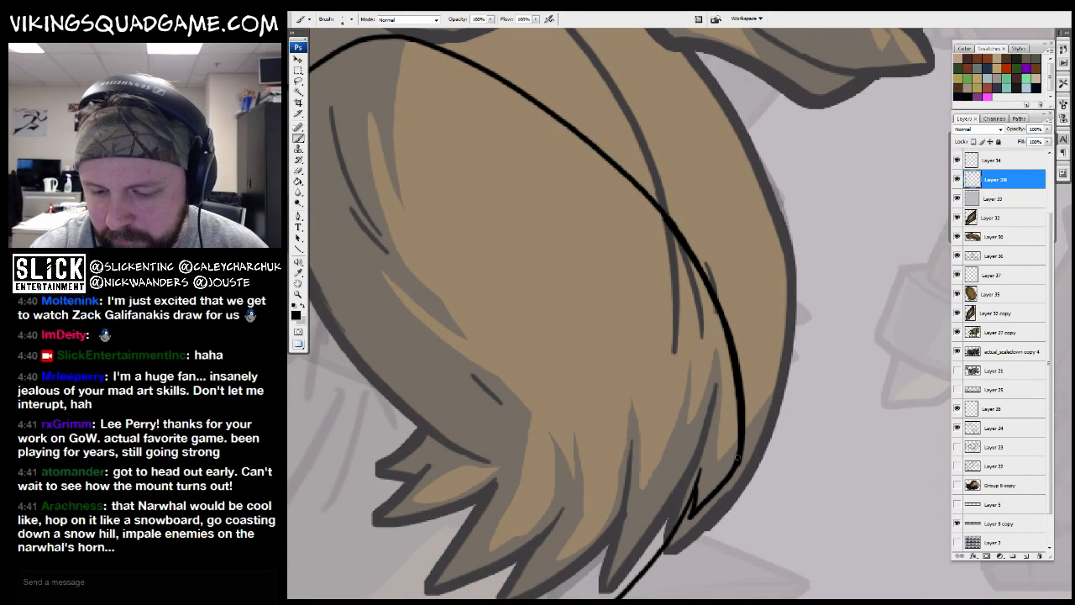
pyautogui.moveTo(689, 504); pyautogui.dragTo(702, 449)
# Make a Magic Wand selection from the new chest outline
pyautogui.press('z')
pyautogui.keyDown('alt'); pyautogui.click(722, 192); pyautogui.keyUp('alt')
pyautogui.keyDown('alt'); pyautogui.click(741, 300); pyautogui.keyUp('alt')
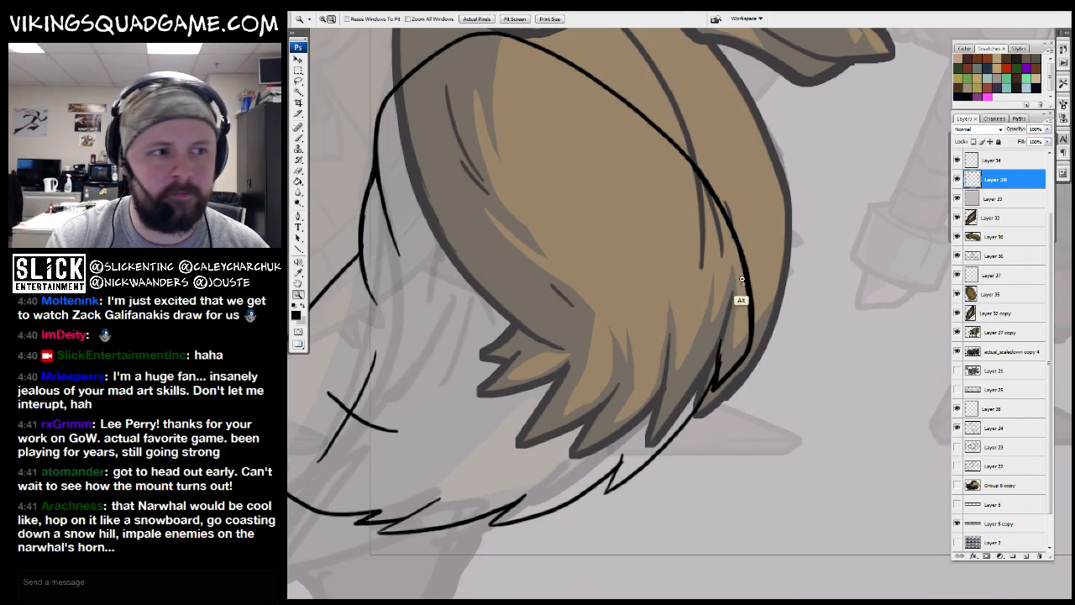
pyautogui.keyDown('alt'); pyautogui.click(725, 271); pyautogui.keyUp('alt')
pyautogui.moveTo(724, 271); pyautogui.dragTo(645, 332)
pyautogui.press('w')
pyautogui.click(711, 258)
# View the faded vikings behind the camel and the narwhal sketch below them
pyautogui.moveTo(691, 360); pyautogui.dragTo(632, 353)
pyautogui.moveTo(820, 260); pyautogui.dragTo(619, 544)
pyautogui.moveTo(604, 204); pyautogui.dragTo(650, 408)
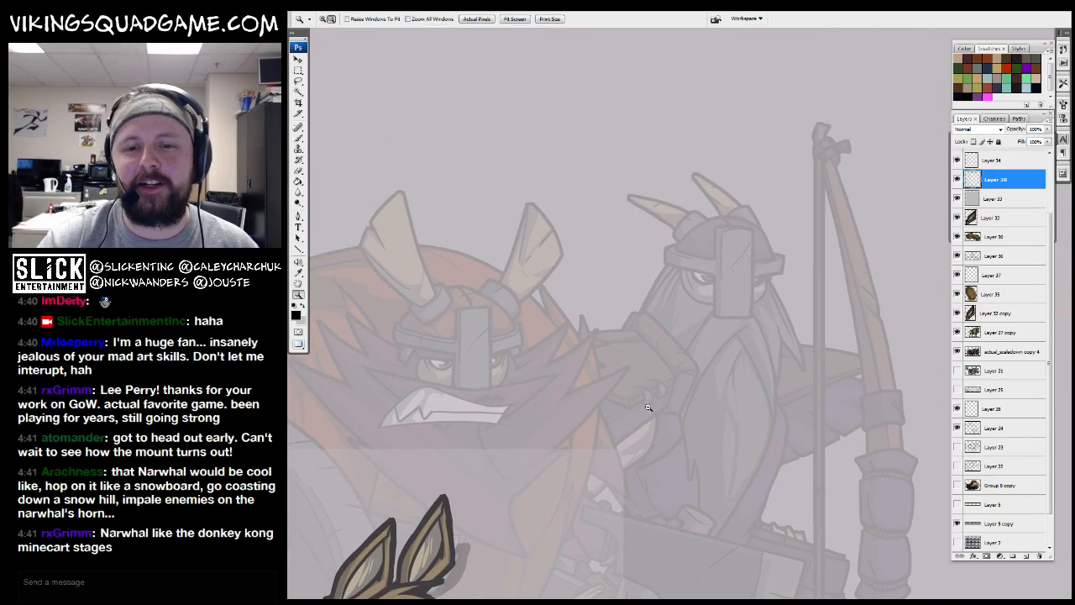
pyautogui.keyDown('alt'); pyautogui.click(655, 386); pyautogui.keyUp('alt')
pyautogui.moveTo(599, 519); pyautogui.dragTo(728, 144)
pyautogui.moveTo(727, 199); pyautogui.dragTo(602, 60)
pyautogui.moveTo(871, 238); pyautogui.dragTo(550, 504)
pyautogui.moveTo(734, 371); pyautogui.dragTo(749, 363)
pyautogui.keyDown('alt'); pyautogui.click(750, 362); pyautogui.keyUp('alt')
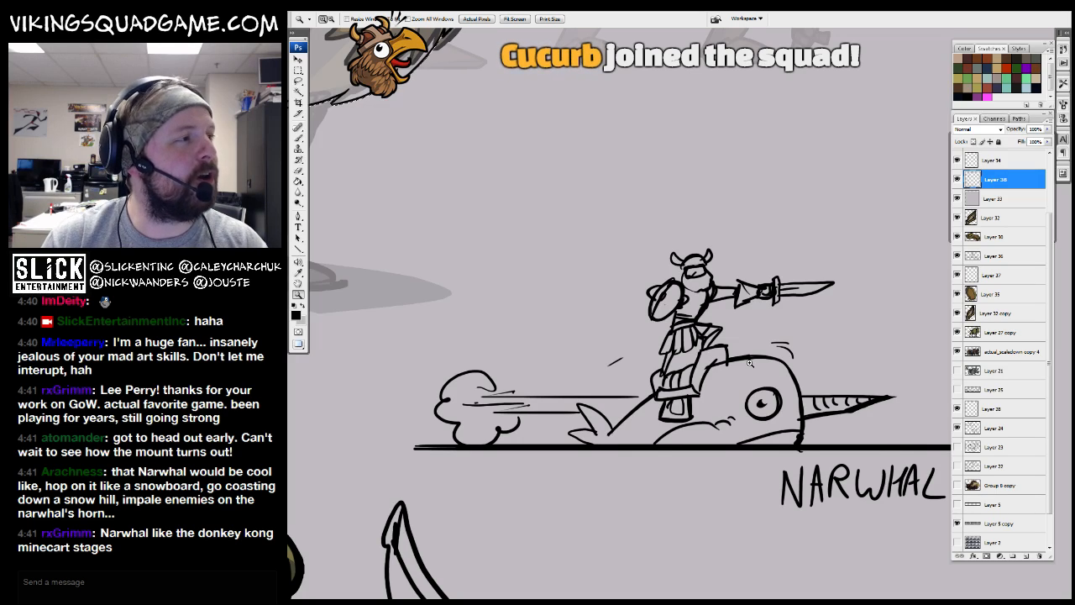
# Hide the translucent grey overlay layer and fill the chest selection with the neck's brown on a new layer above the neck layer
pyautogui.moveTo(750, 363); pyautogui.dragTo(780, 422)
pyautogui.moveTo(559, 254); pyautogui.dragTo(678, 556)
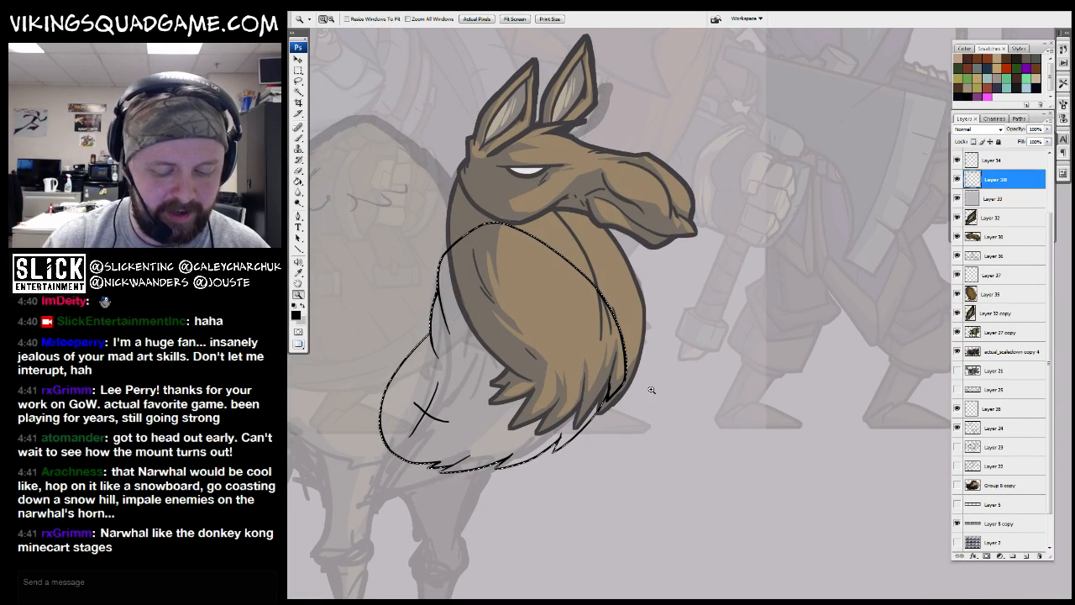
pyautogui.press('g')
pyautogui.click(957, 198)
pyautogui.keyDown('alt'); pyautogui.click(606, 257); pyautogui.keyUp('alt')
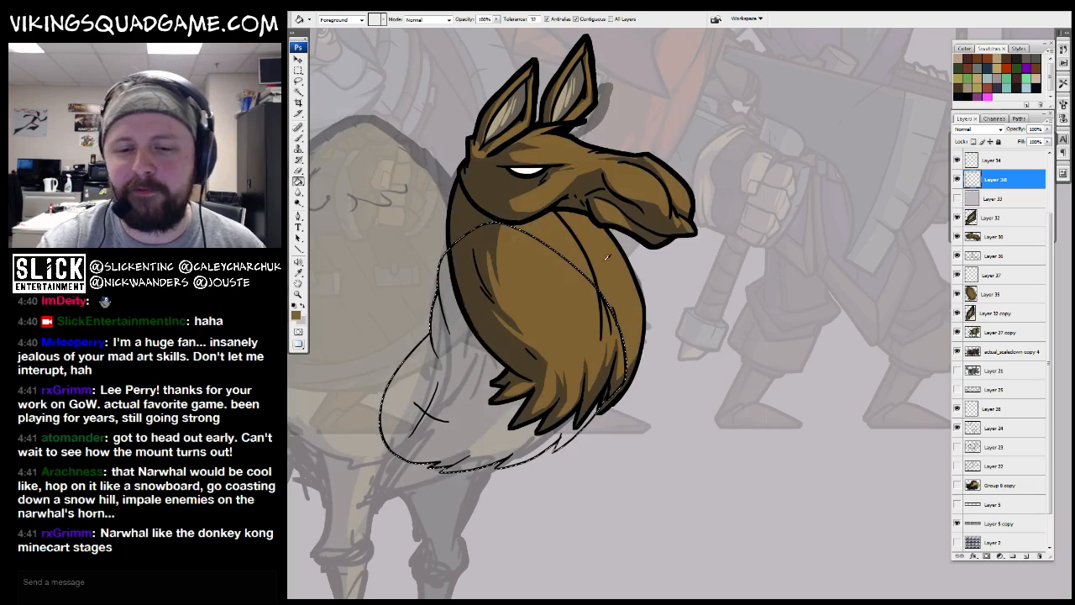
pyautogui.click(1001, 198)
pyautogui.click(993, 295)
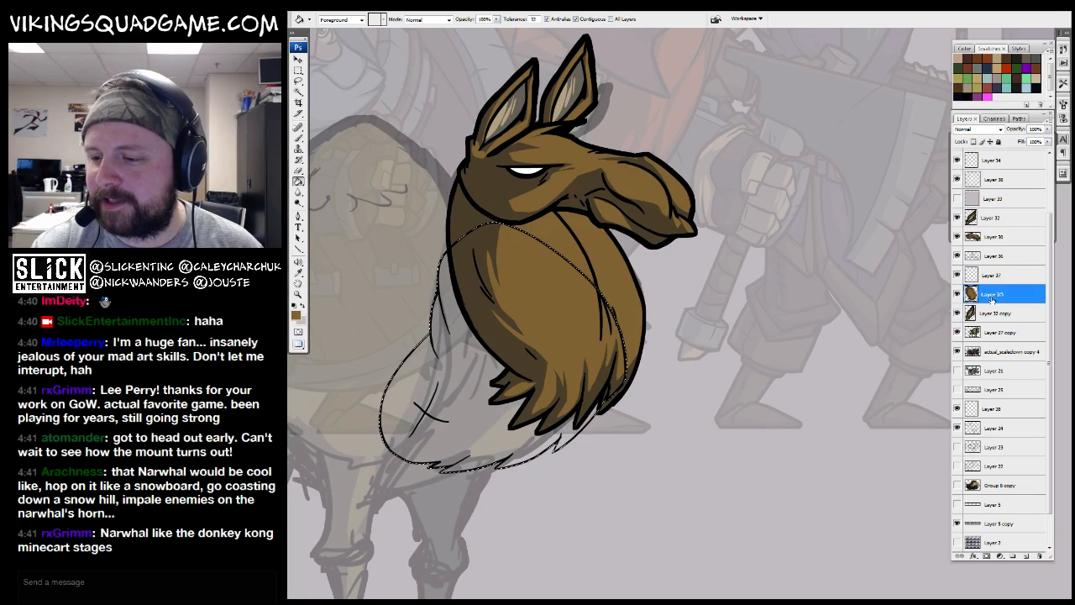
pyautogui.click(1026, 555)
pyautogui.click(593, 308)
pyautogui.moveTo(633, 278); pyautogui.dragTo(665, 293)
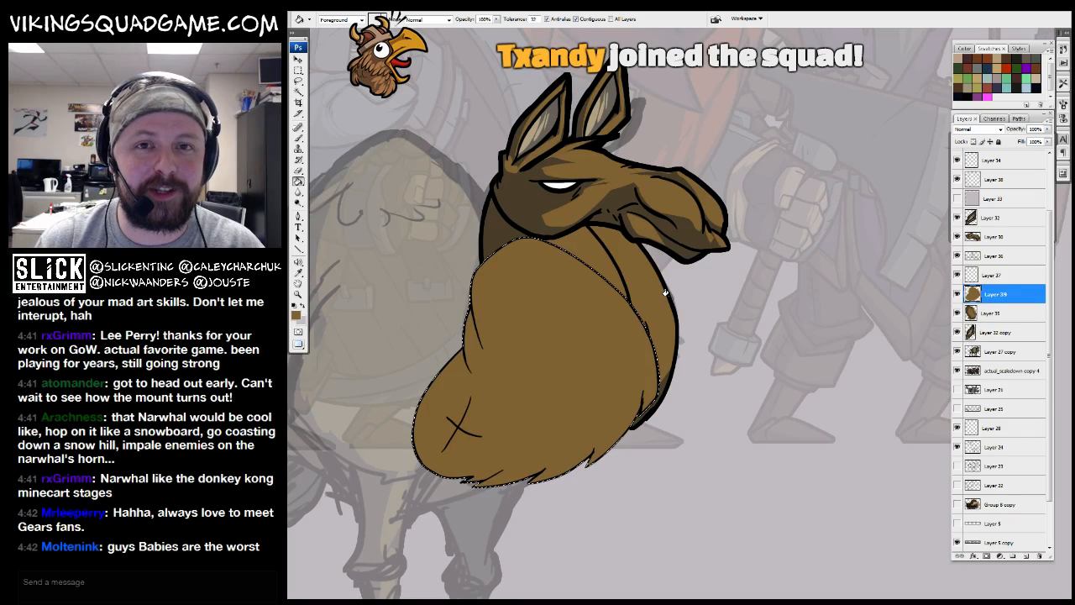
# Fill the same chest selection with black on a new layer directly beneath the brown chest fill
pyautogui.moveTo(666, 292); pyautogui.dragTo(685, 285)
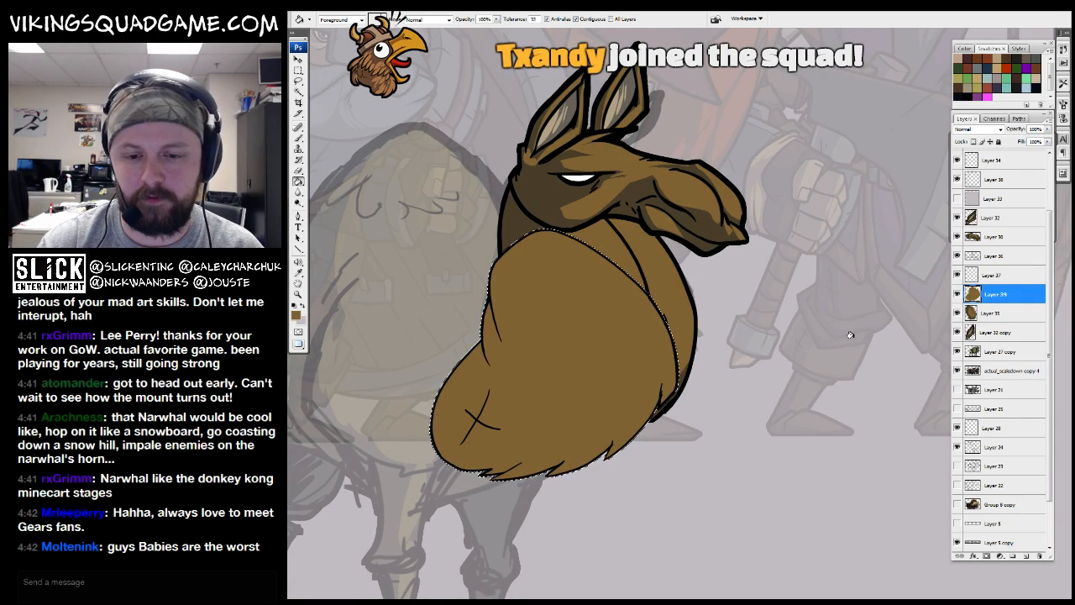
pyautogui.moveTo(696, 305); pyautogui.dragTo(703, 316)
pyautogui.keyDown('alt'); pyautogui.click(528, 217); pyautogui.keyUp('alt')
pyautogui.moveTo(595, 302); pyautogui.dragTo(578, 274)
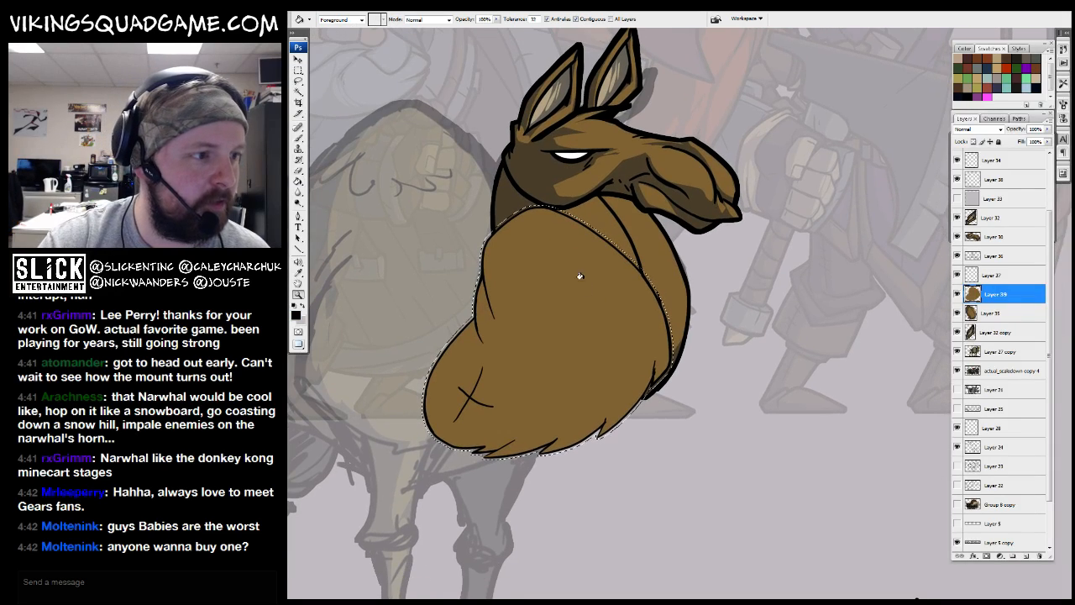
pyautogui.keyDown('alt'); pyautogui.click(594, 270); pyautogui.keyUp('alt')
pyautogui.moveTo(641, 354); pyautogui.dragTo(650, 358)
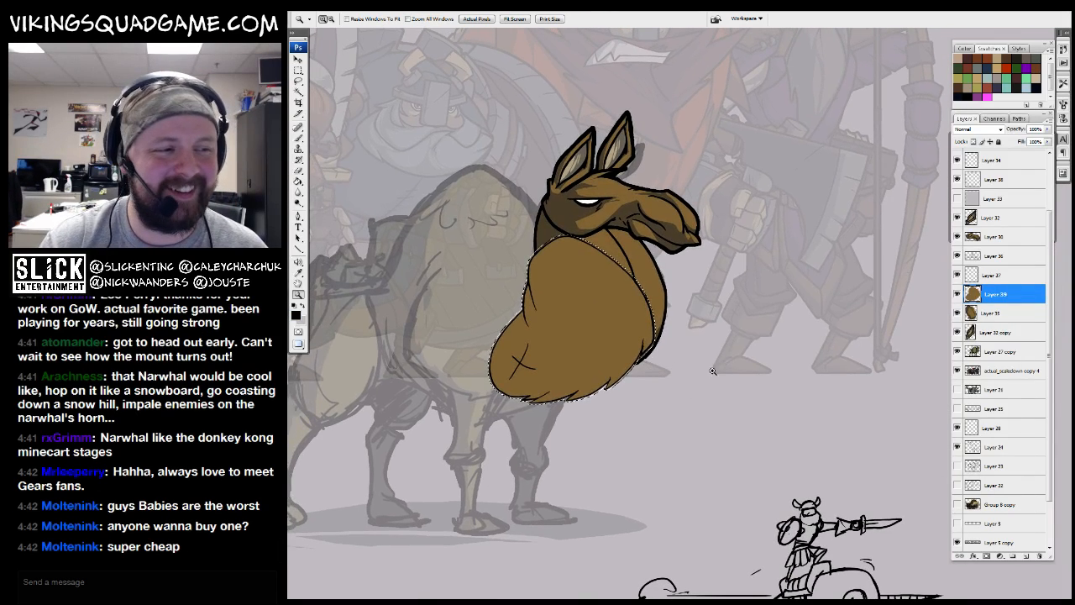
pyautogui.scroll(-1, 898, 267)
pyautogui.click(997, 316)
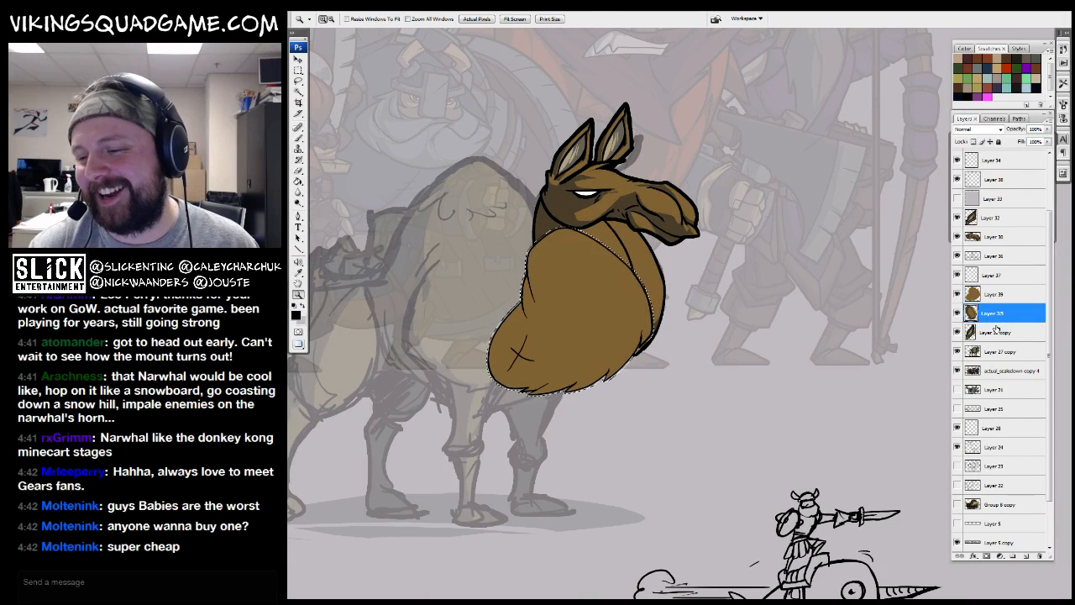
pyautogui.click(1025, 556)
pyautogui.press('g')
pyautogui.click(608, 306)
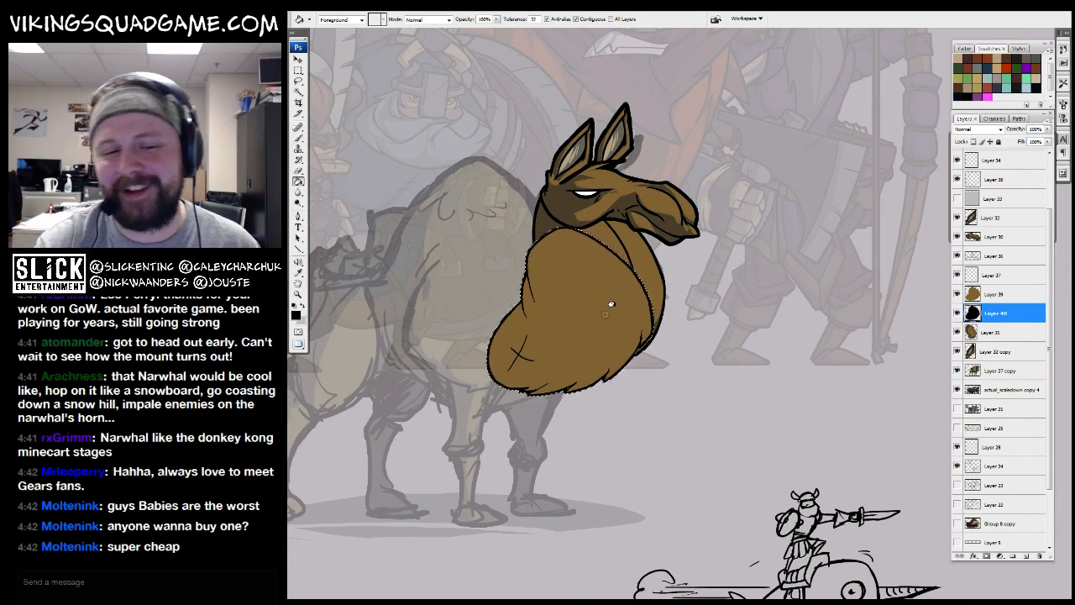
# Move the chest outline layer directly above its brown fill and erase the X mark drawn on the chest
pyautogui.click(981, 277)
pyautogui.moveTo(491, 245); pyautogui.dragTo(618, 429)
pyautogui.press('e')
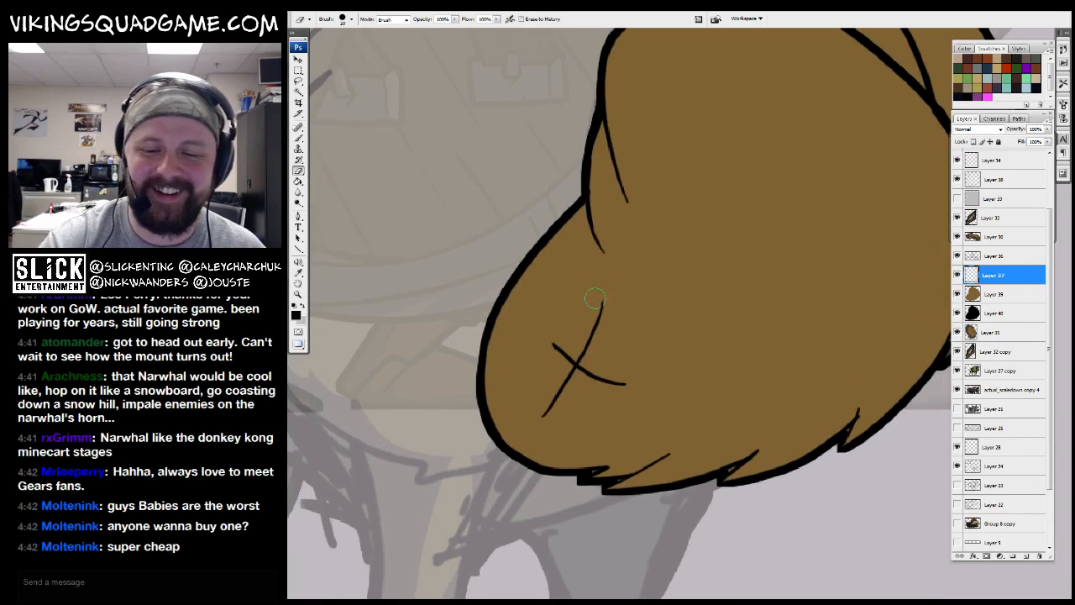
pyautogui.click(979, 259)
pyautogui.click(961, 182)
pyautogui.moveTo(989, 180); pyautogui.dragTo(994, 290)
pyautogui.moveTo(603, 337)
pyautogui.mouseDown()
pyautogui.moveTo(556, 370)
pyautogui.moveTo(622, 384)
pyautogui.mouseUp()
# Recolour the chest with the head's dark brown on a new layer clipped to the brown fill, and merge it down
pyautogui.press('z')
pyautogui.keyDown('alt'); pyautogui.click(793, 339); pyautogui.keyUp('alt')
pyautogui.keyDown('alt'); pyautogui.click(742, 296); pyautogui.keyUp('alt')
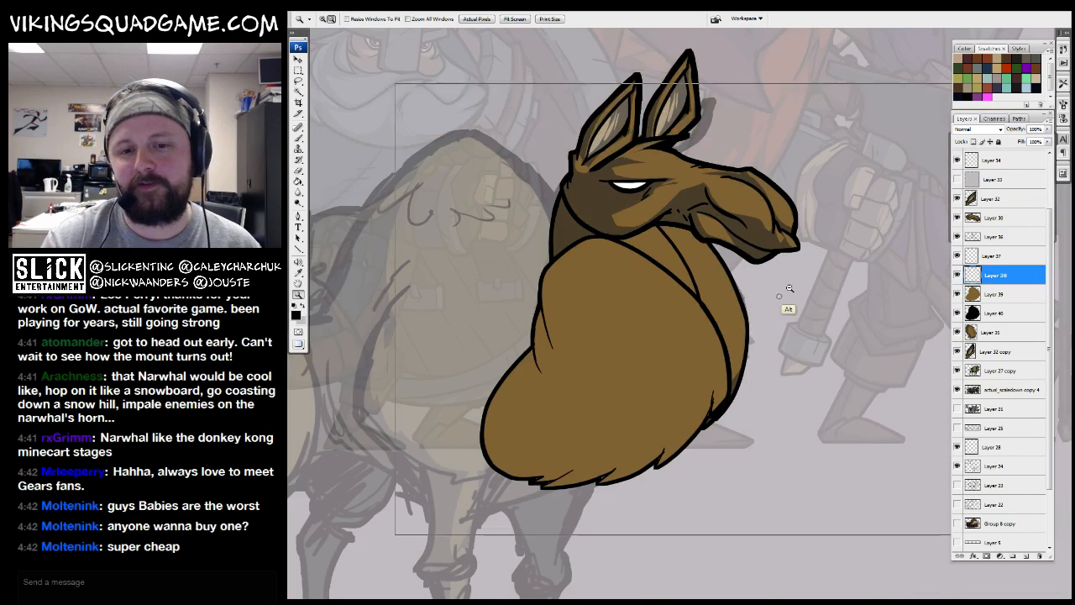
pyautogui.keyDown('alt'); pyautogui.click(760, 304); pyautogui.keyUp('alt')
pyautogui.keyDown('alt'); pyautogui.click(744, 312); pyautogui.keyUp('alt')
pyautogui.moveTo(598, 253)
pyautogui.mouseDown()
pyautogui.moveTo(736, 391)
pyautogui.moveTo(727, 386)
pyautogui.moveTo(683, 439)
pyautogui.mouseUp()
pyautogui.press('g')
pyautogui.press('z')
pyautogui.keyDown('alt'); pyautogui.click(717, 272); pyautogui.keyUp('alt')
pyautogui.keyDown('alt'); pyautogui.click(719, 271); pyautogui.keyUp('alt')
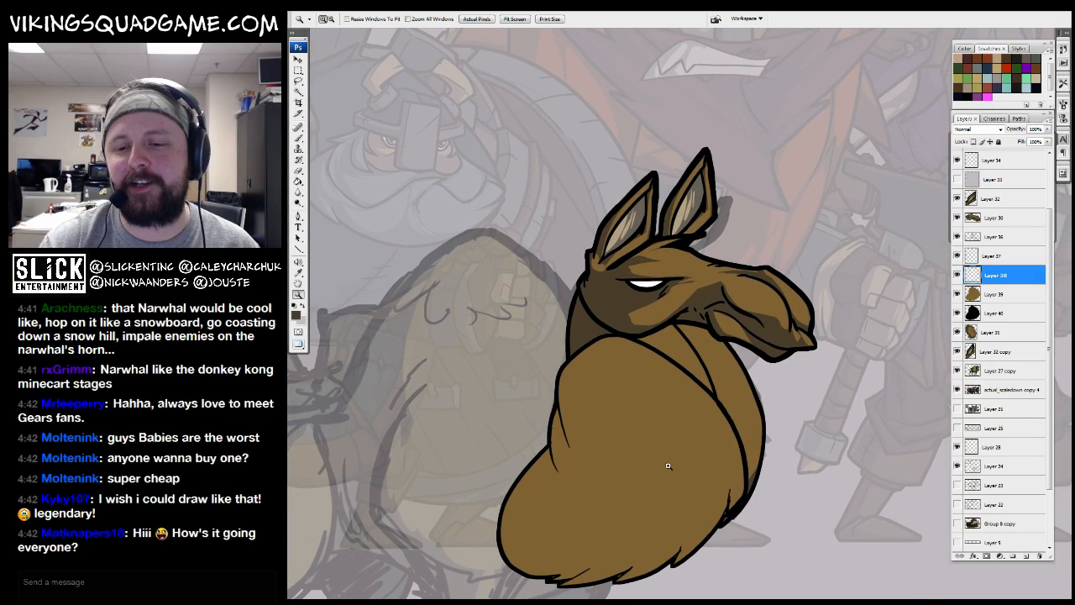
pyautogui.moveTo(749, 448); pyautogui.dragTo(726, 431)
pyautogui.scroll(-2, 679, 377)
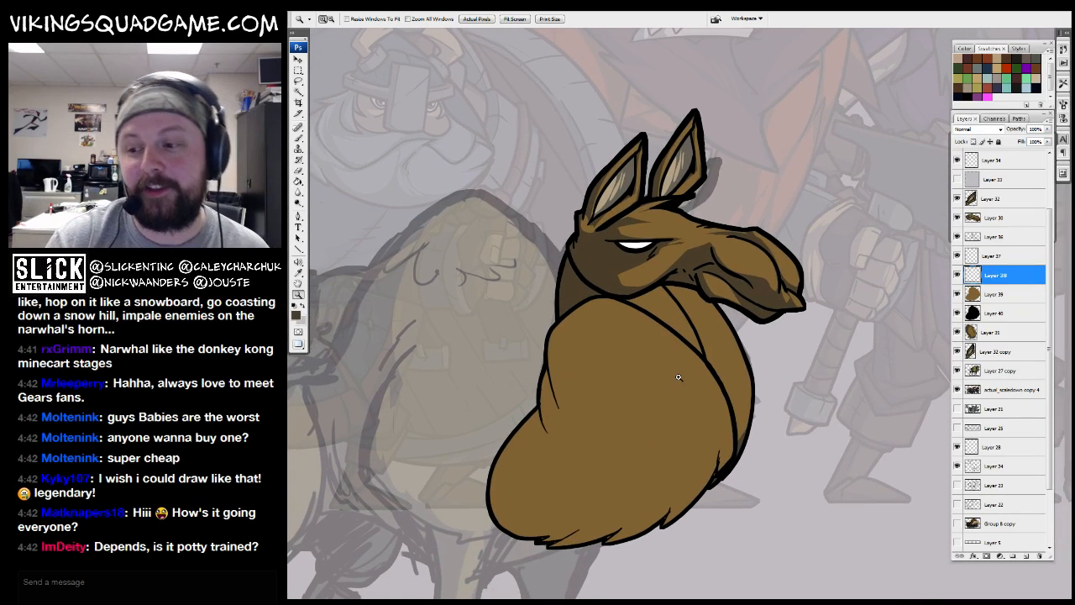
pyautogui.click(984, 294)
pyautogui.click(1027, 555)
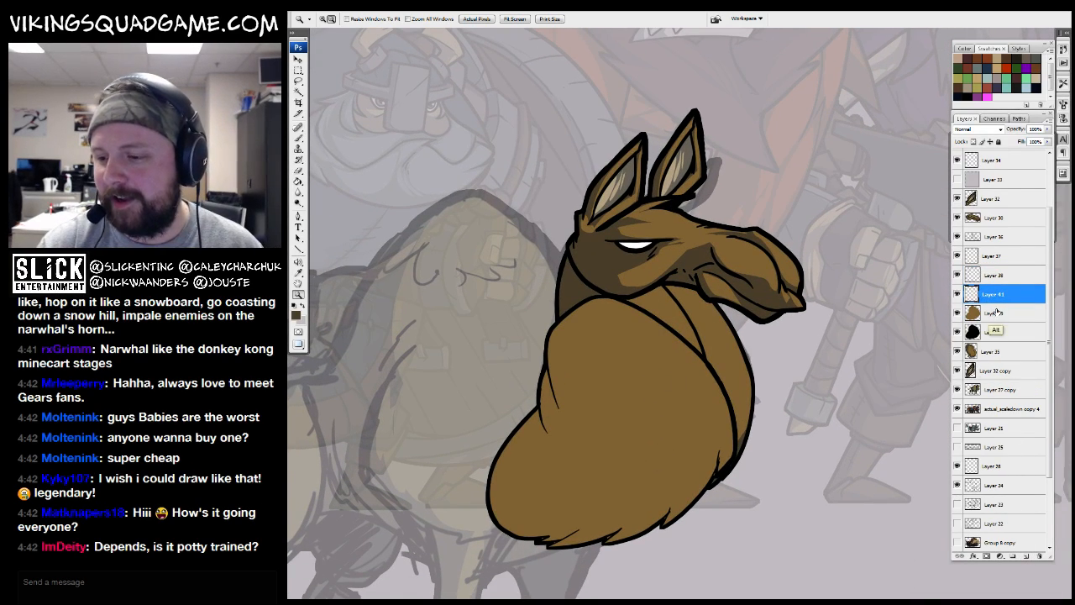
pyautogui.press('g')
pyautogui.click(662, 410)
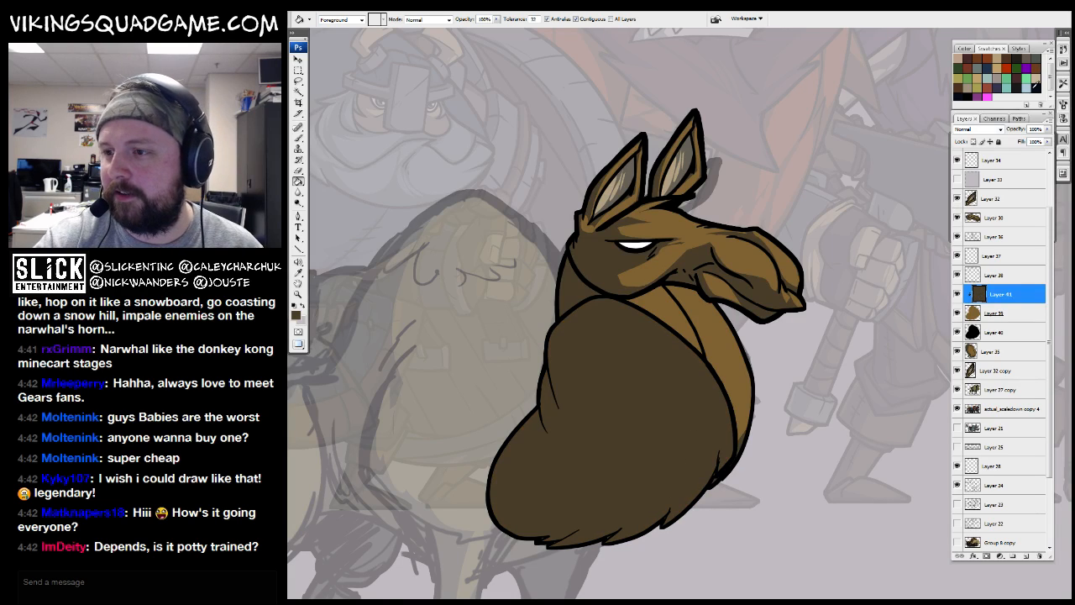
pyautogui.hotkey('ctrl', 'e')
# Fill a new layer clipped to the chest colour with near-black navy and set its opacity to 40% as a shadow
pyautogui.press('d')
pyautogui.click(1024, 555)
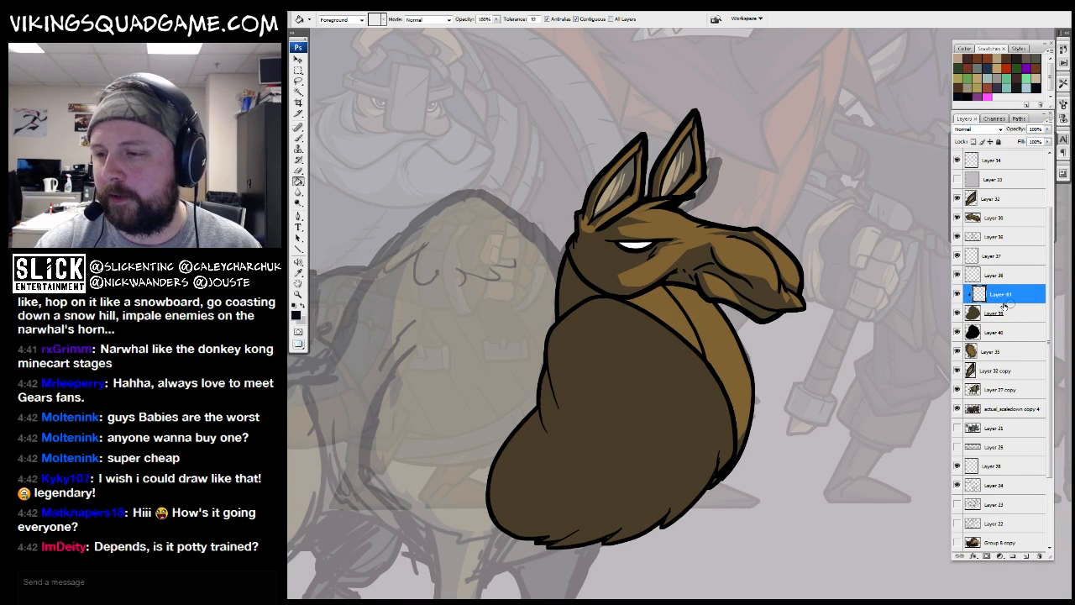
pyautogui.click(664, 389)
pyautogui.moveTo(737, 430); pyautogui.dragTo(756, 406)
pyautogui.moveTo(722, 282); pyautogui.dragTo(574, 412)
pyautogui.moveTo(672, 390); pyautogui.dragTo(694, 411)
pyautogui.keyDown('alt'); pyautogui.click(693, 319); pyautogui.keyUp('alt')
pyautogui.keyDown('alt'); pyautogui.click(695, 322); pyautogui.keyUp('alt')
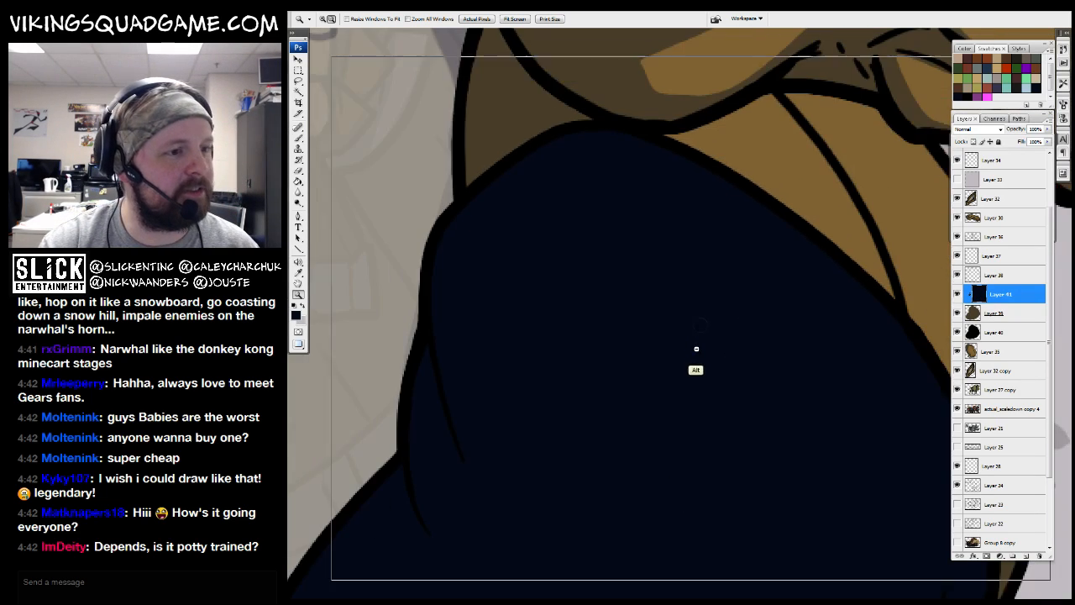
pyautogui.keyDown('alt'); pyautogui.click(752, 366); pyautogui.keyUp('alt')
pyautogui.keyDown('alt'); pyautogui.click(774, 370); pyautogui.keyUp('alt')
pyautogui.keyDown('alt'); pyautogui.click(763, 252); pyautogui.keyUp('alt')
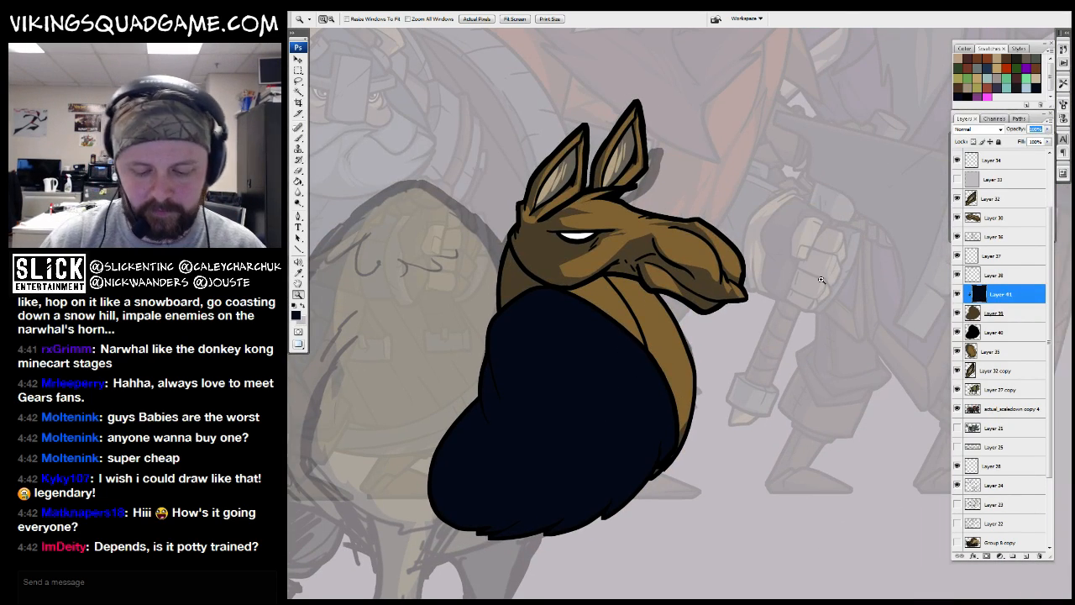
pyautogui.press('5')
# Move the chest's outline, shadow, colour and black backing layers together below the neck layer
pyautogui.moveTo(823, 281); pyautogui.dragTo(843, 265)
pyautogui.click(990, 280)
pyautogui.keyDown('shift'); pyautogui.click(990, 330); pyautogui.keyUp('shift')
pyautogui.moveTo(995, 319); pyautogui.dragTo(996, 357)
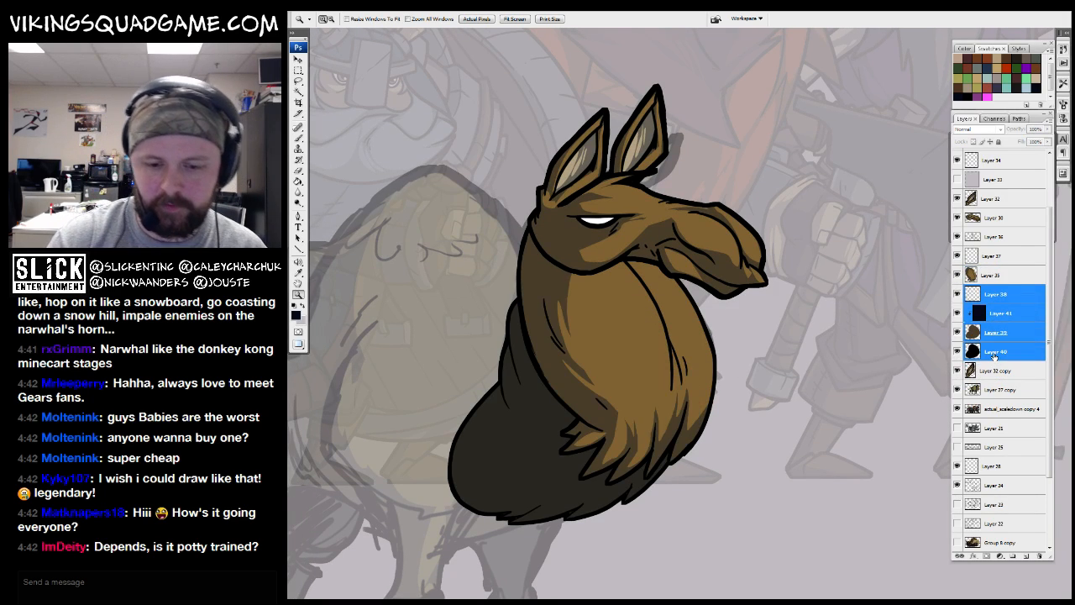
pyautogui.moveTo(685, 433); pyautogui.dragTo(706, 416)
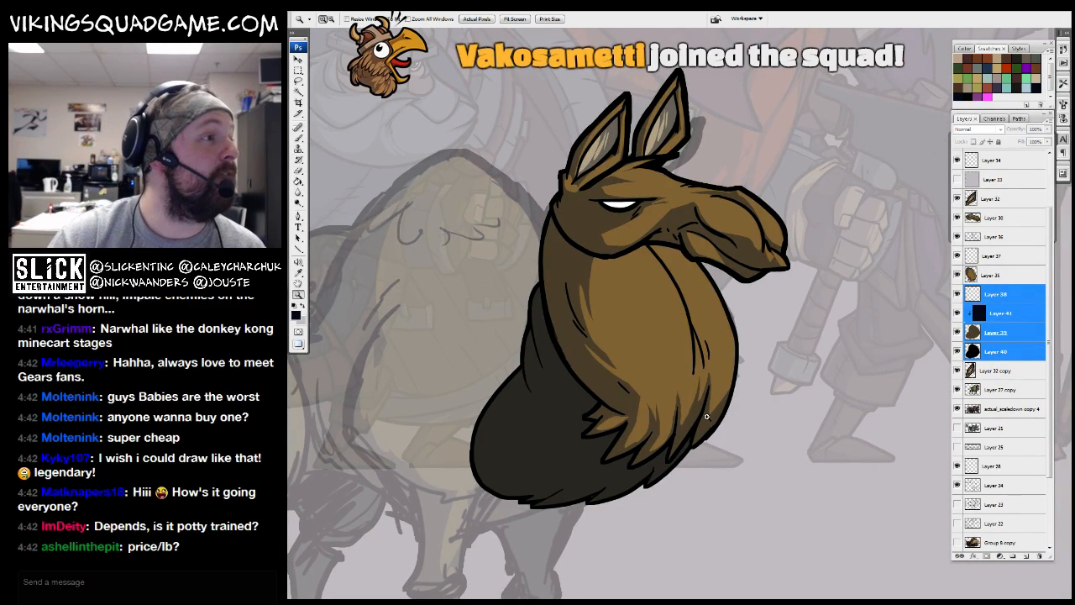
# Lasso pointed fur shapes along the chest's crease and lower edge and delete them from the shadow layer
pyautogui.moveTo(706, 416)
pyautogui.mouseDown()
pyautogui.moveTo(697, 347)
pyautogui.moveTo(712, 324)
pyautogui.mouseUp()
pyautogui.click(978, 315)
pyautogui.click(621, 309)
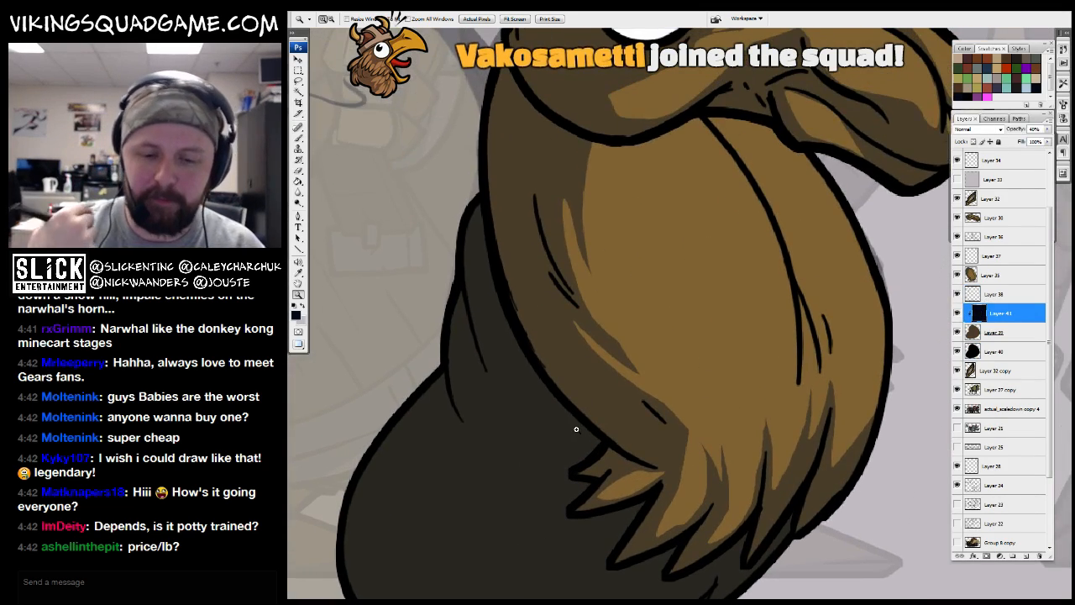
pyautogui.press('l')
pyautogui.moveTo(506, 314)
pyautogui.mouseDown()
pyautogui.moveTo(482, 353)
pyautogui.moveTo(531, 392)
pyautogui.moveTo(467, 408)
pyautogui.moveTo(526, 425)
pyautogui.moveTo(518, 407)
pyautogui.moveTo(530, 293)
pyautogui.mouseUp()
pyautogui.moveTo(530, 344); pyautogui.dragTo(556, 297)
pyautogui.moveTo(564, 492)
pyautogui.mouseDown()
pyautogui.moveTo(668, 435)
pyautogui.moveTo(553, 496)
pyautogui.mouseUp()
pyautogui.moveTo(695, 453); pyautogui.dragTo(666, 418)
pyautogui.moveTo(735, 385)
pyautogui.mouseDown()
pyautogui.moveTo(628, 462)
pyautogui.moveTo(734, 388)
pyautogui.mouseUp()
pyautogui.moveTo(727, 427); pyautogui.dragTo(731, 426)
pyautogui.moveTo(733, 420)
pyautogui.mouseDown()
pyautogui.moveTo(774, 377)
pyautogui.moveTo(763, 409)
pyautogui.mouseUp()
pyautogui.moveTo(628, 421); pyautogui.dragTo(674, 389)
pyautogui.moveTo(533, 433); pyautogui.dragTo(624, 415)
pyautogui.moveTo(725, 372); pyautogui.dragTo(720, 379)
pyautogui.moveTo(679, 425); pyautogui.dragTo(689, 423)
pyautogui.moveTo(607, 385); pyautogui.dragTo(653, 379)
pyautogui.moveTo(599, 415)
pyautogui.mouseDown()
pyautogui.moveTo(517, 416)
pyautogui.moveTo(710, 347)
pyautogui.moveTo(638, 433)
pyautogui.mouseUp()
pyautogui.press('Delete')
pyautogui.hotkey('ctrl', 'd')
# Examine the shaded chest up close and against the whole camel sketch
pyautogui.moveTo(667, 364); pyautogui.dragTo(675, 406)
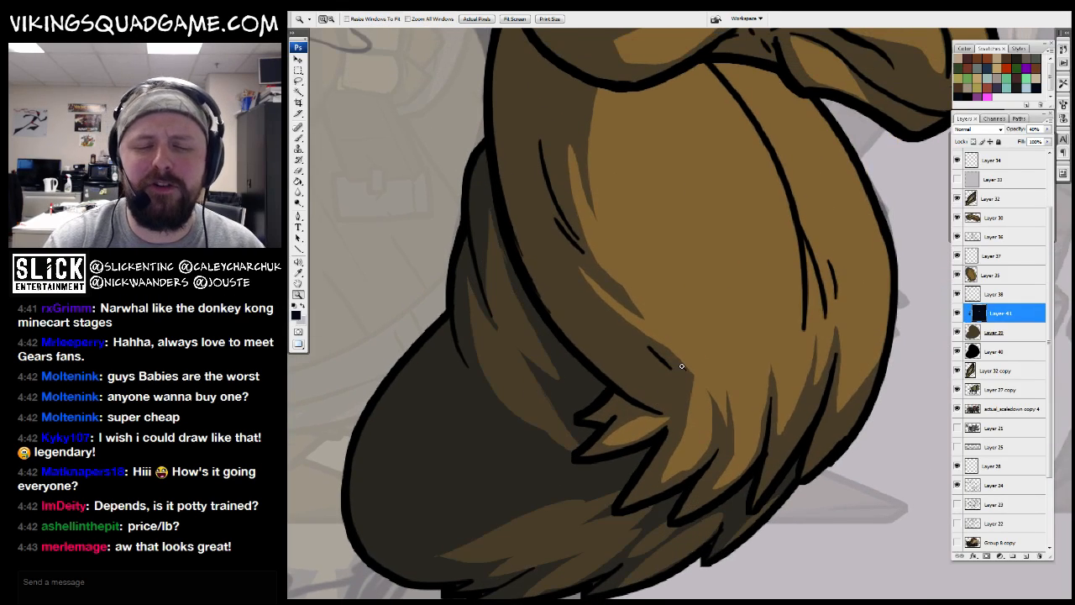
pyautogui.keyDown('alt'); pyautogui.click(732, 332); pyautogui.keyUp('alt')
pyautogui.keyDown('ctrl'); pyautogui.keyDown('alt'); pyautogui.click(773, 215); pyautogui.keyUp('alt'); pyautogui.keyUp('ctrl')
pyautogui.keyDown('ctrl'); pyautogui.moveTo(632, 235); pyautogui.dragTo(549, 410); pyautogui.keyUp('ctrl')
pyautogui.moveTo(716, 273); pyautogui.dragTo(681, 439)
pyautogui.click(701, 328)
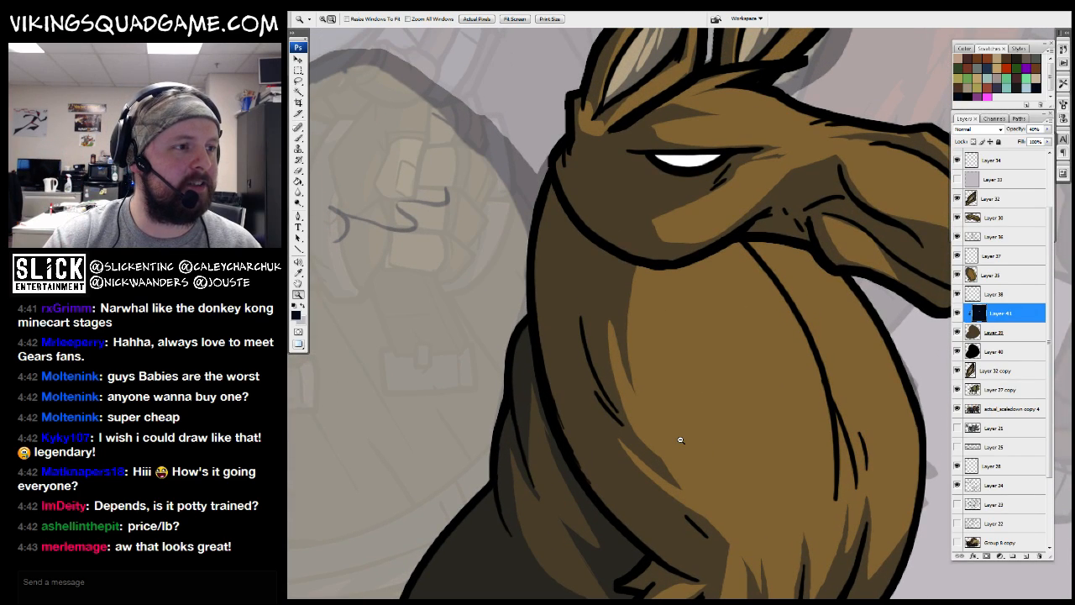
pyautogui.keyDown('alt'); pyautogui.click(714, 353); pyautogui.keyUp('alt')
pyautogui.keyDown('alt'); pyautogui.click(719, 402); pyautogui.keyUp('alt')
pyautogui.keyDown('alt'); pyautogui.click(719, 404); pyautogui.keyUp('alt')
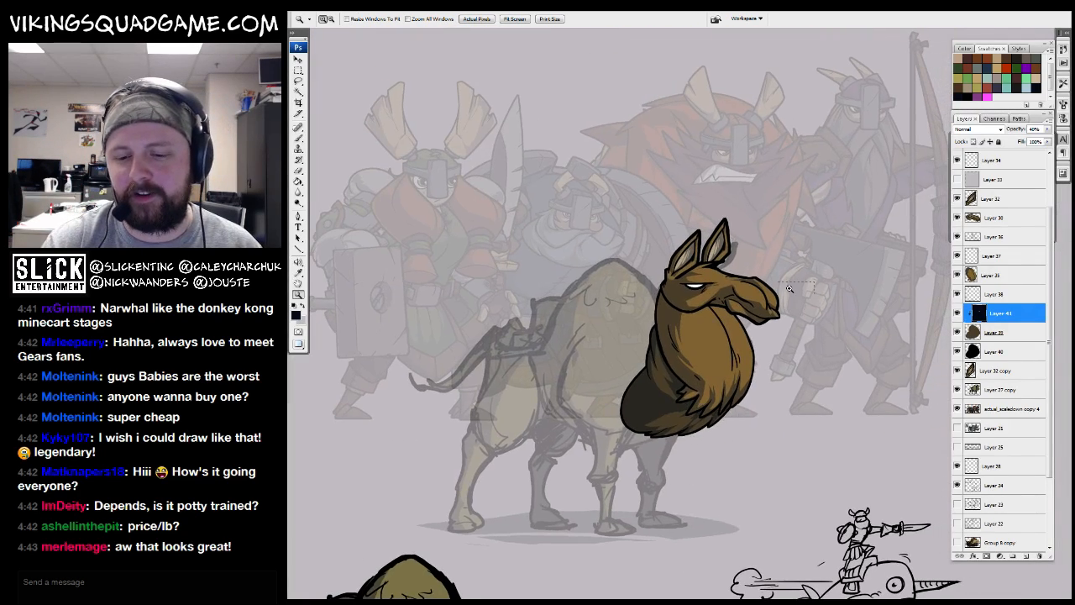
# Cut additional thin fur streaks out of the shadow layer in the middle of the chest
pyautogui.moveTo(816, 284); pyautogui.dragTo(588, 445)
pyautogui.moveTo(634, 405); pyautogui.dragTo(648, 426)
pyautogui.press('l')
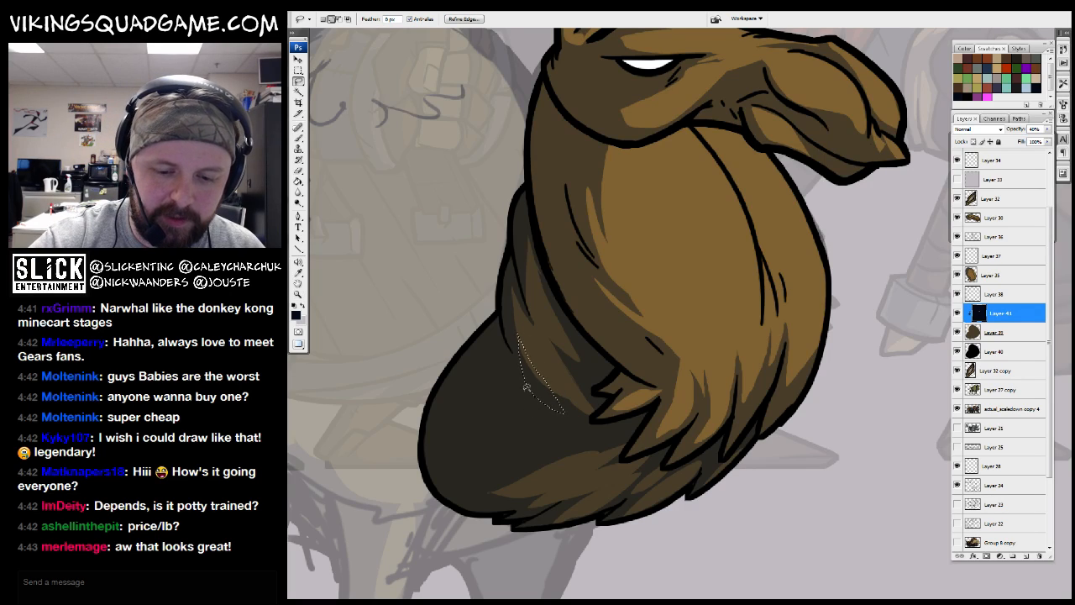
pyautogui.moveTo(615, 392)
pyautogui.mouseDown()
pyautogui.moveTo(638, 379)
pyautogui.moveTo(635, 334)
pyautogui.mouseUp()
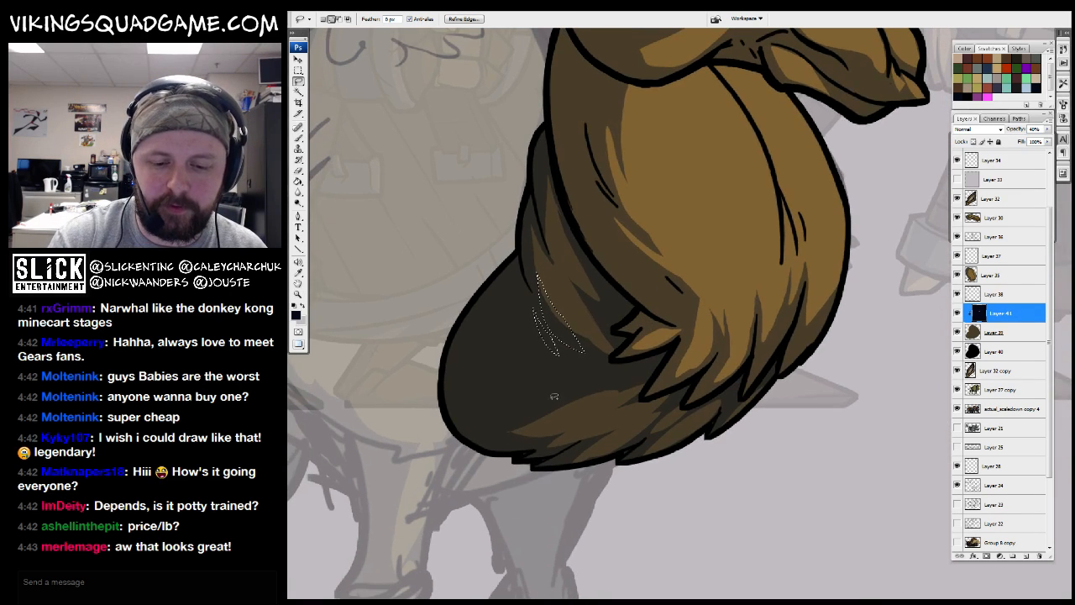
pyautogui.moveTo(543, 402); pyautogui.dragTo(599, 391)
pyautogui.press('Delete')
pyautogui.moveTo(770, 325); pyautogui.dragTo(732, 382)
pyautogui.hotkey('ctrl', 'd')
pyautogui.press('z')
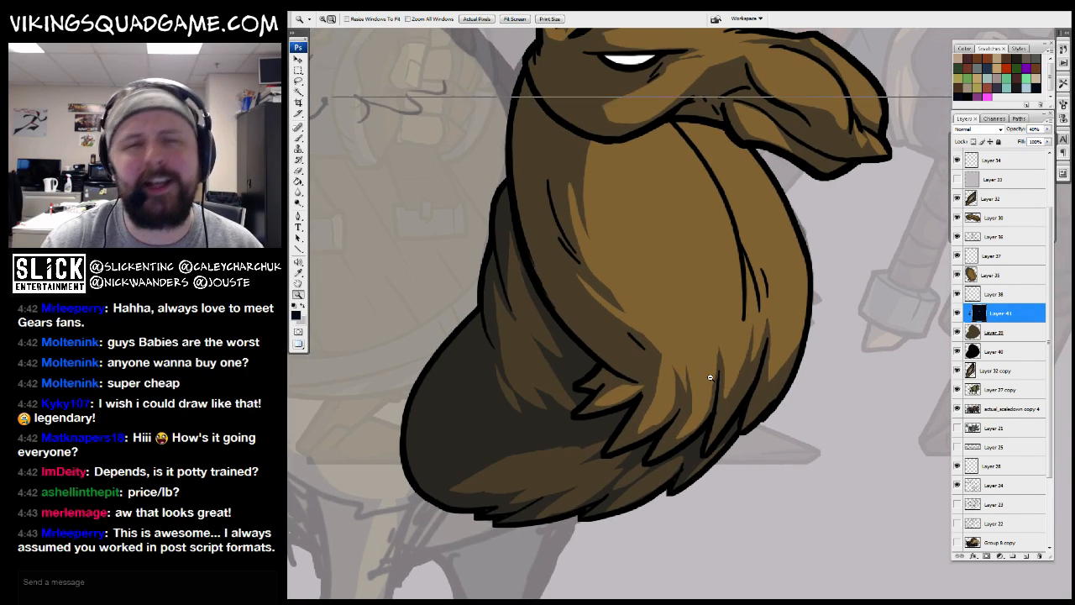
# Examine the chest's shadow streaks and its layers against the finished head and neck
pyautogui.keyDown('alt'); pyautogui.click(712, 376); pyautogui.keyUp('alt')
pyautogui.keyDown('alt'); pyautogui.click(736, 395); pyautogui.keyUp('alt')
pyautogui.keyDown('alt'); pyautogui.click(735, 394); pyautogui.keyUp('alt')
pyautogui.click(995, 351)
pyautogui.click(1000, 334)
pyautogui.click(1006, 316)
pyautogui.moveTo(761, 439); pyautogui.dragTo(682, 263)
pyautogui.moveTo(783, 329)
pyautogui.mouseDown()
pyautogui.moveTo(811, 415)
pyautogui.moveTo(823, 514)
pyautogui.mouseUp()
pyautogui.click(626, 374)
pyautogui.click(626, 373)
pyautogui.moveTo(535, 434); pyautogui.dragTo(563, 475)
# Select the chest outline layer with the Brush tool ready and inspect the crease lines behind the neck
pyautogui.press('b')
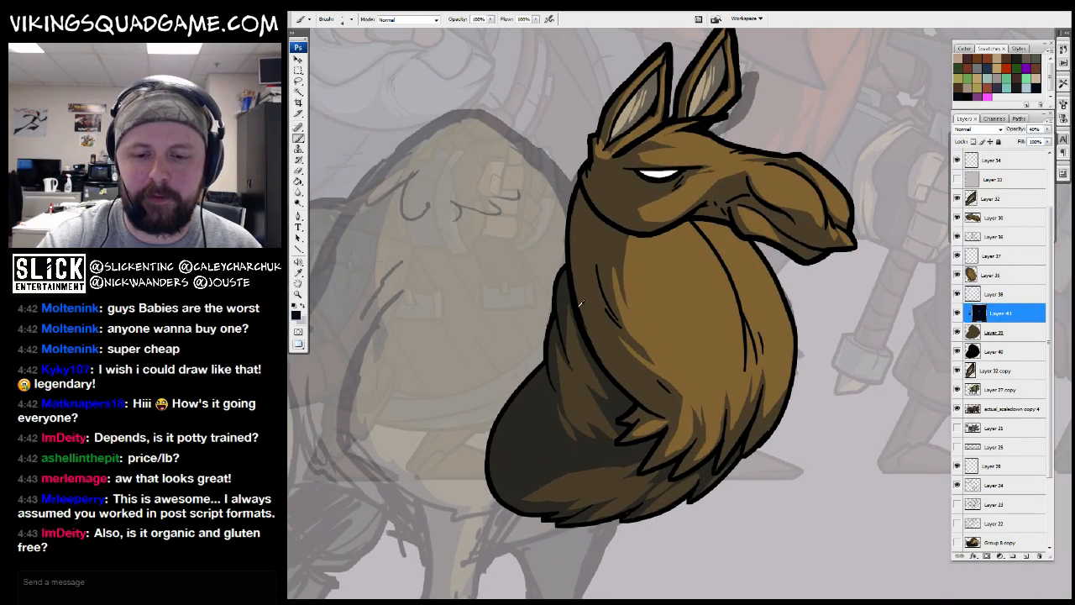
pyautogui.click(995, 294)
pyautogui.moveTo(702, 352); pyautogui.dragTo(701, 361)
pyautogui.keyDown('ctrl'); pyautogui.click(589, 305); pyautogui.keyUp('ctrl')
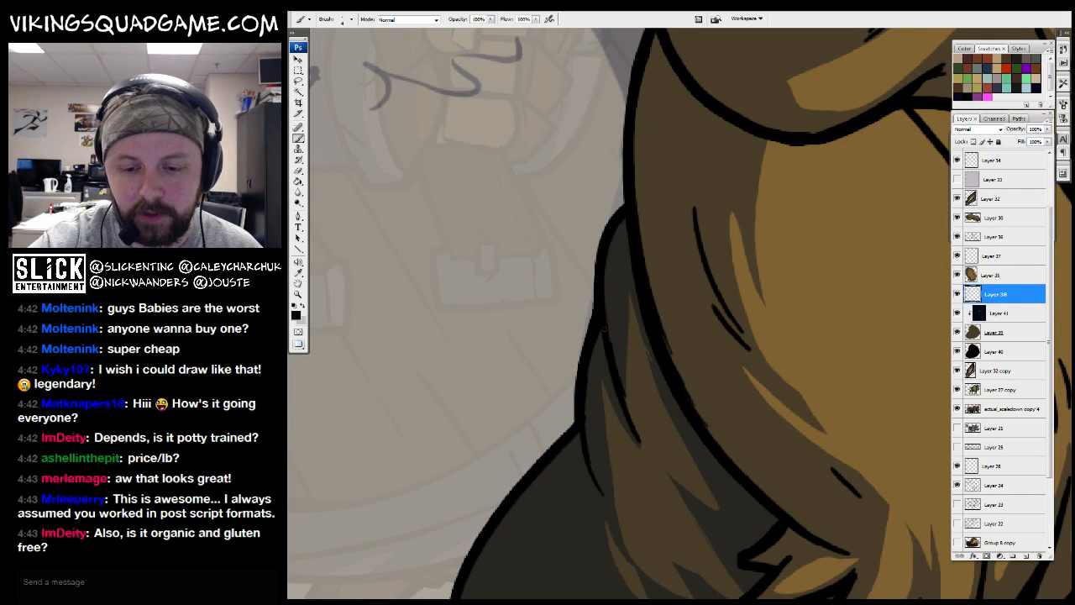
pyautogui.keyDown('alt'); pyautogui.click(637, 312); pyautogui.keyUp('alt')
pyautogui.keyDown('alt'); pyautogui.click(637, 313); pyautogui.keyUp('alt')
pyautogui.keyDown('alt'); pyautogui.click(665, 310); pyautogui.keyUp('alt')
pyautogui.keyDown('alt'); pyautogui.click(666, 312); pyautogui.keyUp('alt')
pyautogui.moveTo(710, 330)
pyautogui.mouseDown()
pyautogui.moveTo(701, 380)
pyautogui.moveTo(694, 365)
pyautogui.moveTo(713, 313)
pyautogui.mouseUp()
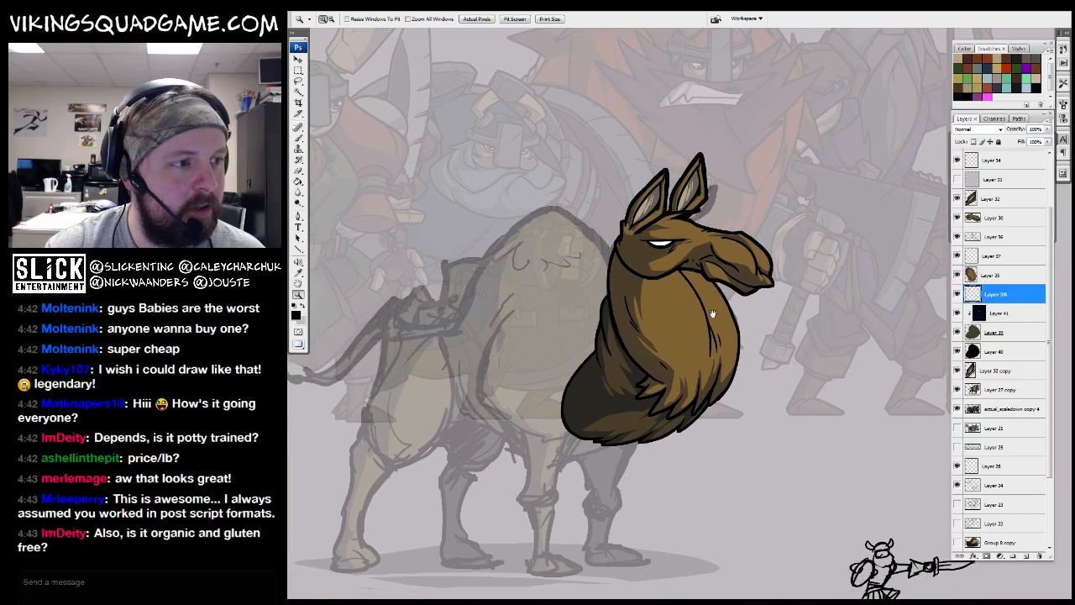
pyautogui.moveTo(696, 338); pyautogui.dragTo(662, 356)
pyautogui.keyDown('alt'); pyautogui.click(694, 353); pyautogui.keyUp('alt')
pyautogui.click(717, 288)
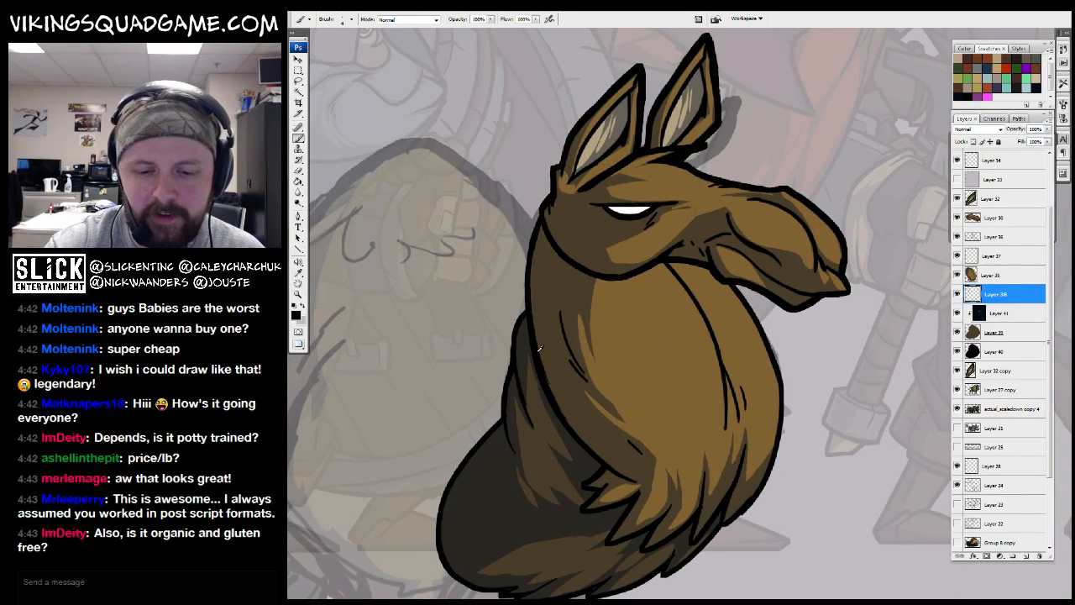
# Merge the chest's outline, shadow, colour and backing layers into one and add an empty layer above it
pyautogui.click(957, 294)
pyautogui.click(957, 294)
pyautogui.keyDown('shift'); pyautogui.click(992, 351); pyautogui.keyUp('shift')
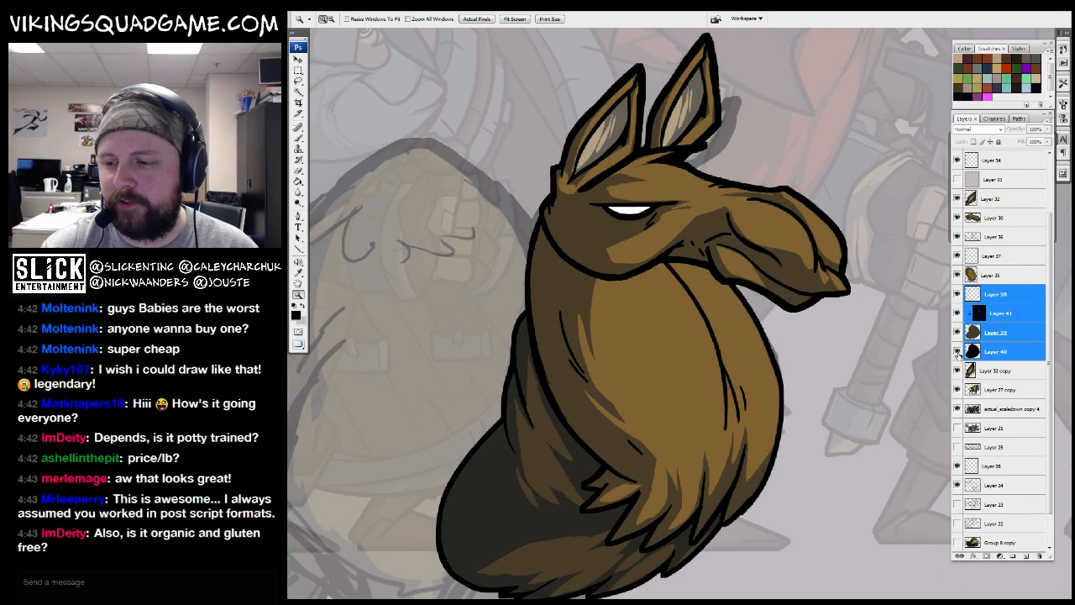
pyautogui.hotkey('ctrl', 'e')
pyautogui.moveTo(636, 475); pyautogui.dragTo(657, 395)
pyautogui.keyDown('alt'); pyautogui.click(677, 416); pyautogui.keyUp('alt')
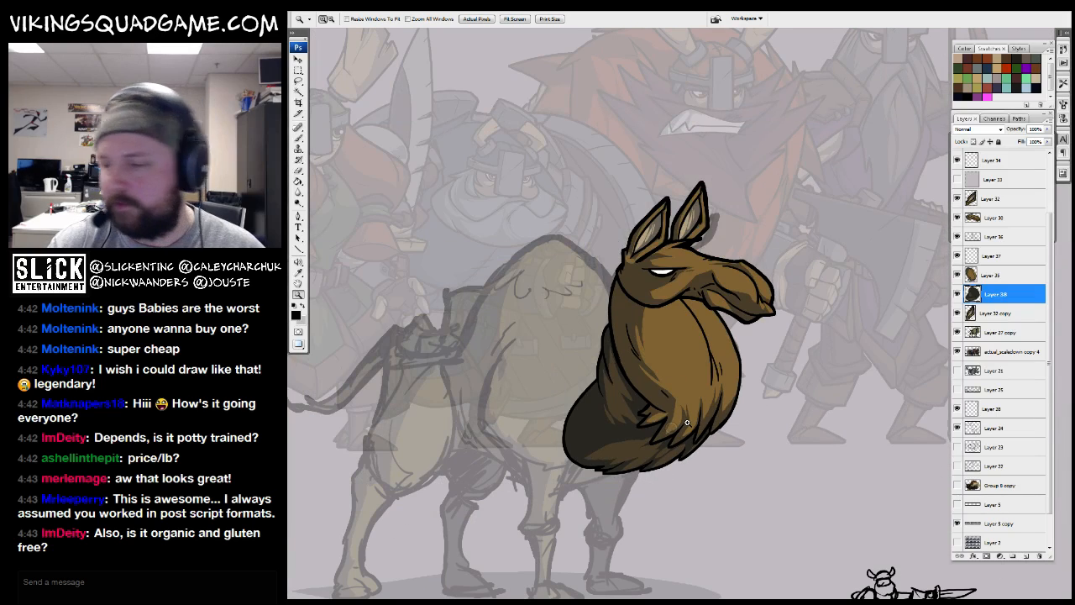
pyautogui.hotkey('ctrl', 'shift', 'alt', 'n')
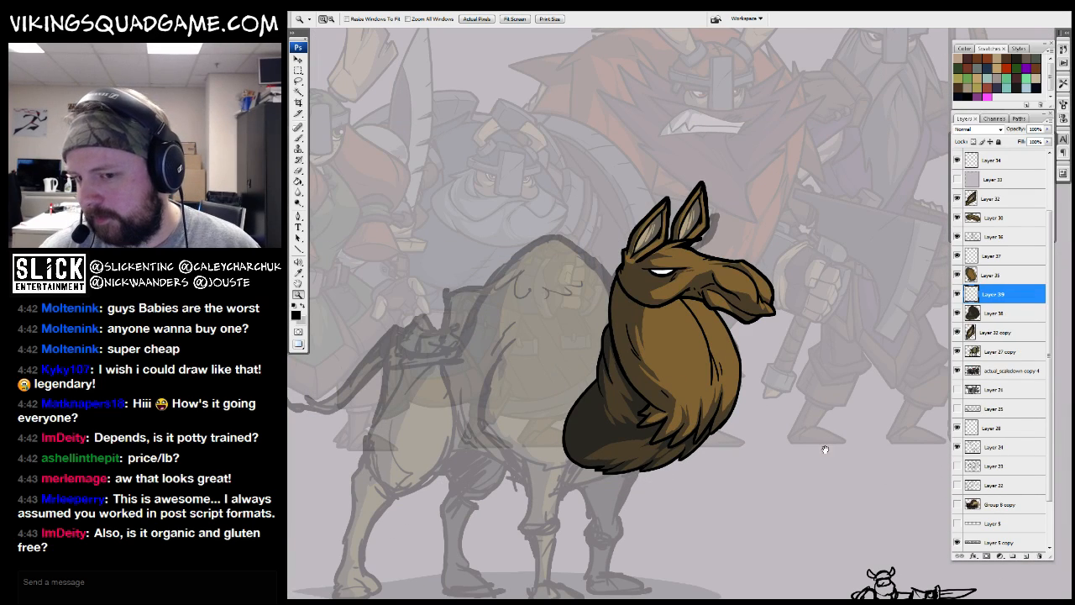
pyautogui.click(687, 379)
pyautogui.keyDown('alt'); pyautogui.click(613, 371); pyautogui.keyUp('alt')
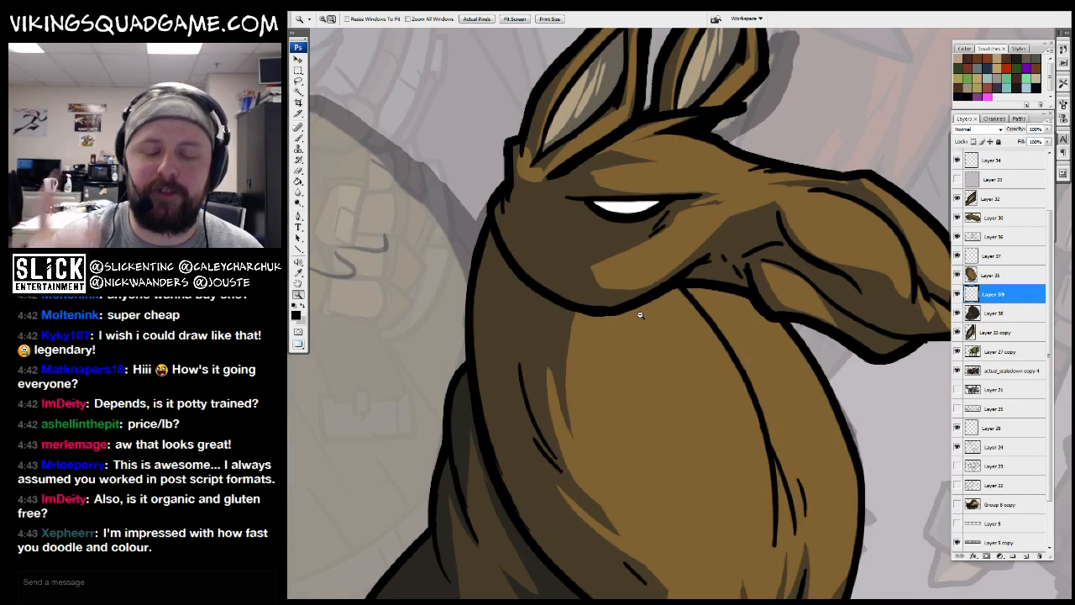
# Show the translucent fade layer over the finished camel parts and select the empty line layer above it
pyautogui.keyDown('alt'); pyautogui.click(613, 370); pyautogui.keyUp('alt')
pyautogui.keyDown('alt'); pyautogui.click(613, 370); pyautogui.keyUp('alt')
pyautogui.moveTo(611, 376); pyautogui.dragTo(722, 356)
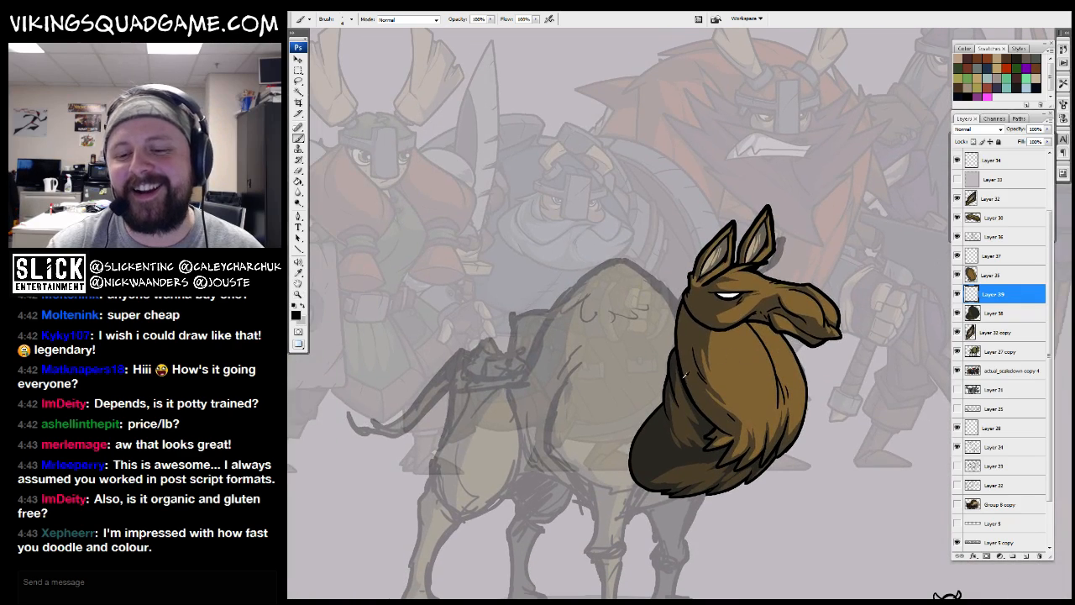
pyautogui.press('z')
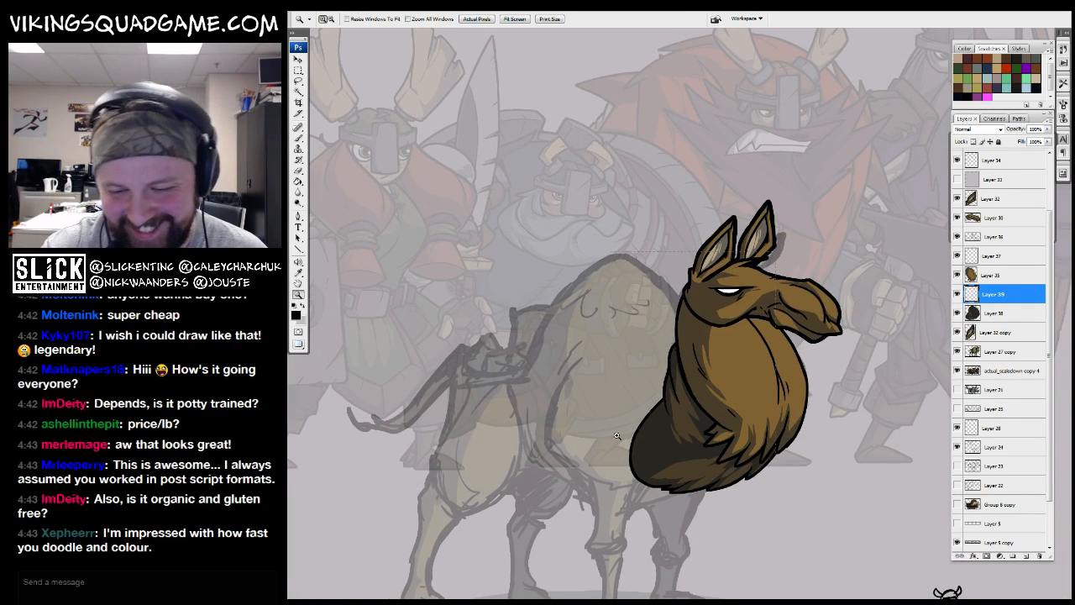
pyautogui.click(672, 346)
pyautogui.press('b')
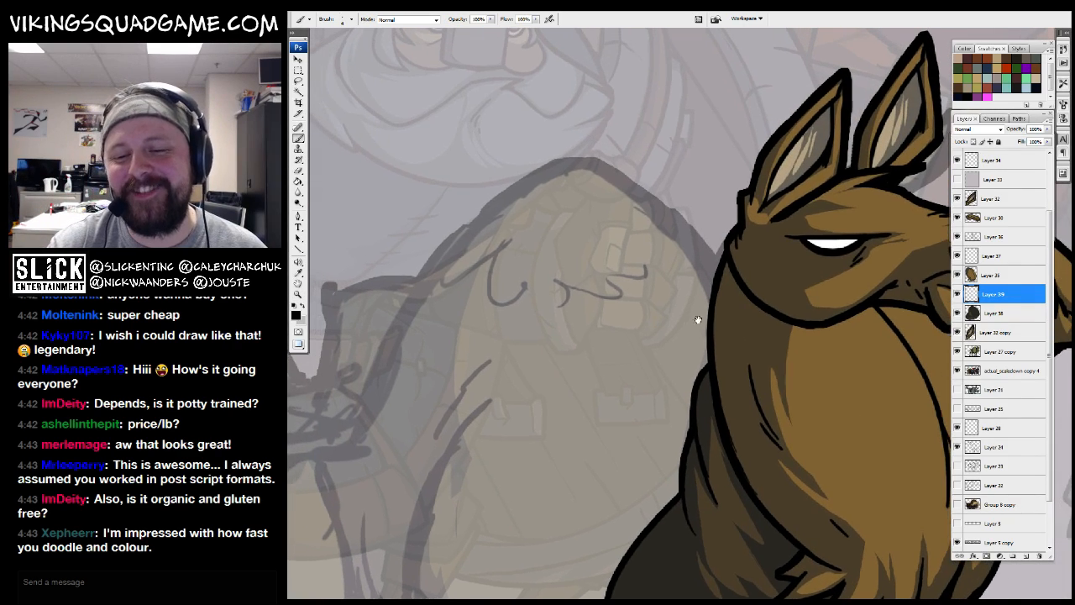
pyautogui.scroll(-4, 686, 311)
pyautogui.click(956, 180)
pyautogui.click(994, 180)
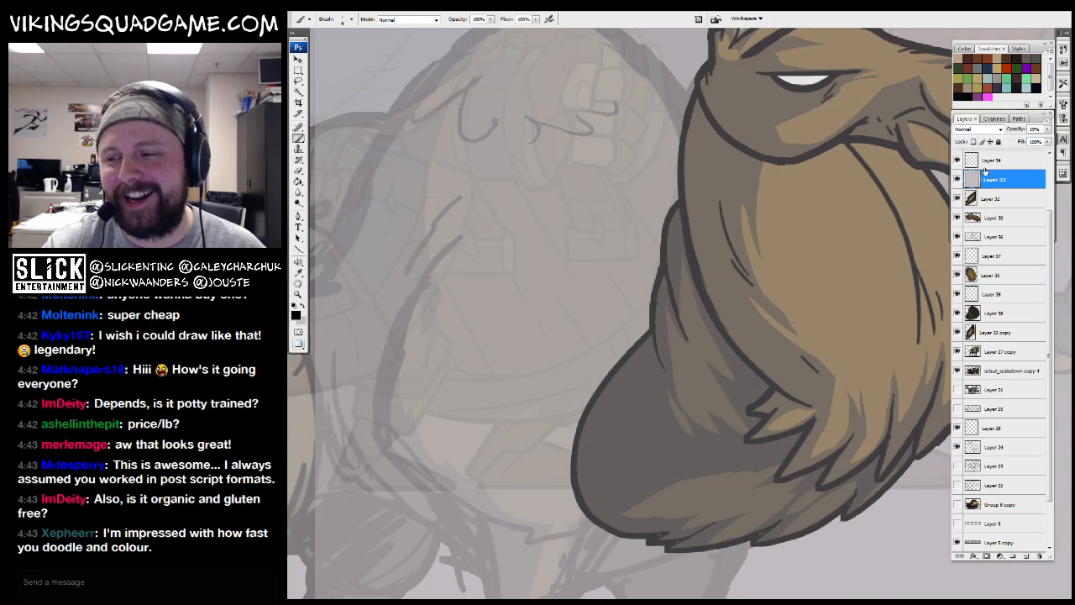
pyautogui.click(994, 160)
# Ink the curved top of the camel's hump and begin its fur tufts on the rear side
pyautogui.moveTo(811, 235); pyautogui.dragTo(768, 325)
pyautogui.moveTo(692, 257)
pyautogui.mouseDown()
pyautogui.moveTo(719, 272)
pyautogui.moveTo(731, 303)
pyautogui.moveTo(755, 274)
pyautogui.moveTo(563, 99)
pyautogui.mouseUp()
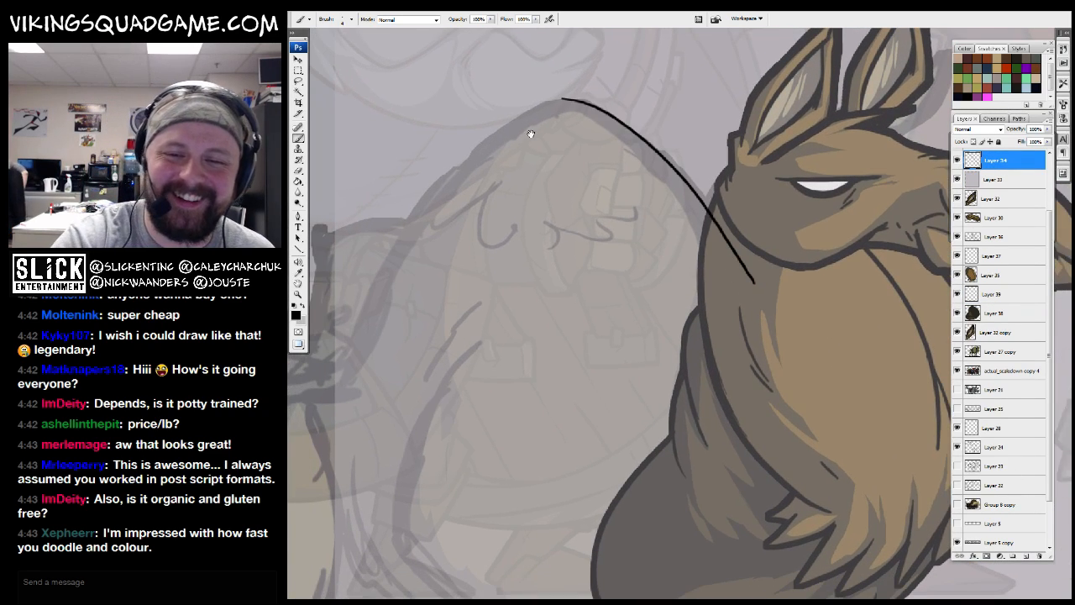
pyautogui.moveTo(509, 123); pyautogui.dragTo(544, 165)
pyautogui.moveTo(599, 141); pyautogui.dragTo(462, 229)
pyautogui.moveTo(488, 208); pyautogui.dragTo(544, 195)
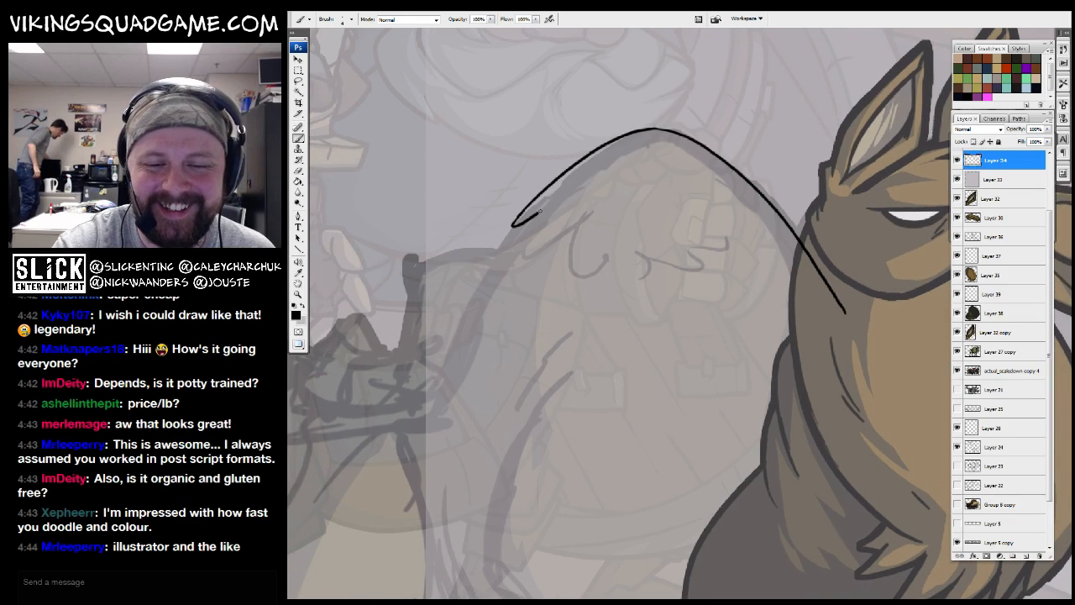
pyautogui.moveTo(630, 248); pyautogui.dragTo(647, 157)
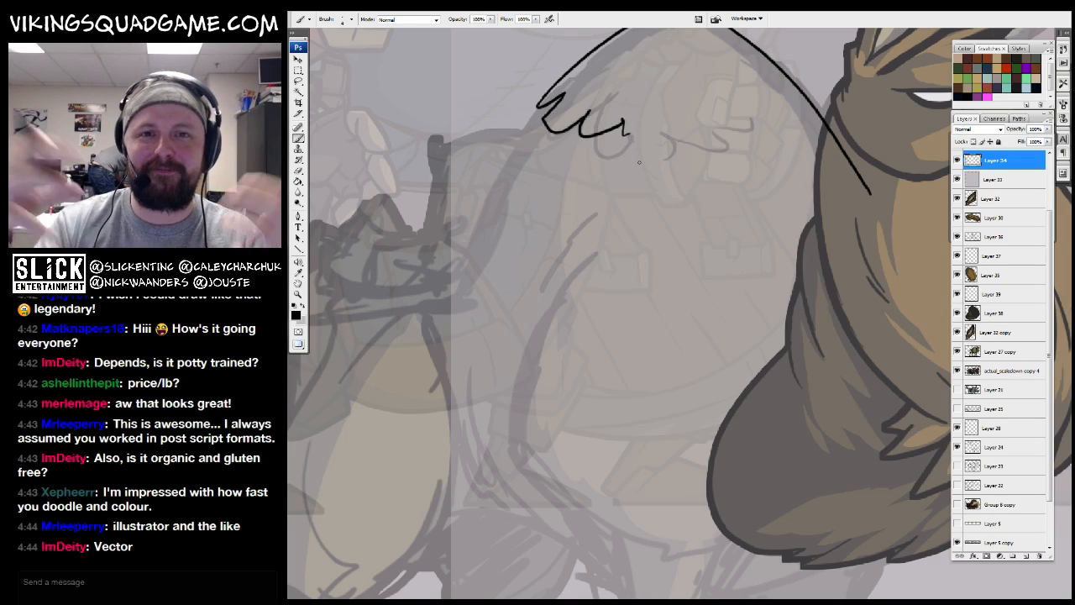
# Ink the rear contour of the body from the hump's fur tufts down past the saddle area
pyautogui.moveTo(627, 206); pyautogui.dragTo(633, 321)
pyautogui.moveTo(549, 230)
pyautogui.mouseDown()
pyautogui.moveTo(579, 165)
pyautogui.moveTo(485, 370)
pyautogui.mouseUp()
pyautogui.moveTo(554, 273)
pyautogui.mouseDown()
pyautogui.moveTo(559, 173)
pyautogui.moveTo(548, 209)
pyautogui.mouseUp()
pyautogui.hotkey('ctrl', 'z')
pyautogui.moveTo(568, 101); pyautogui.dragTo(466, 311)
pyautogui.moveTo(498, 342); pyautogui.dragTo(499, 267)
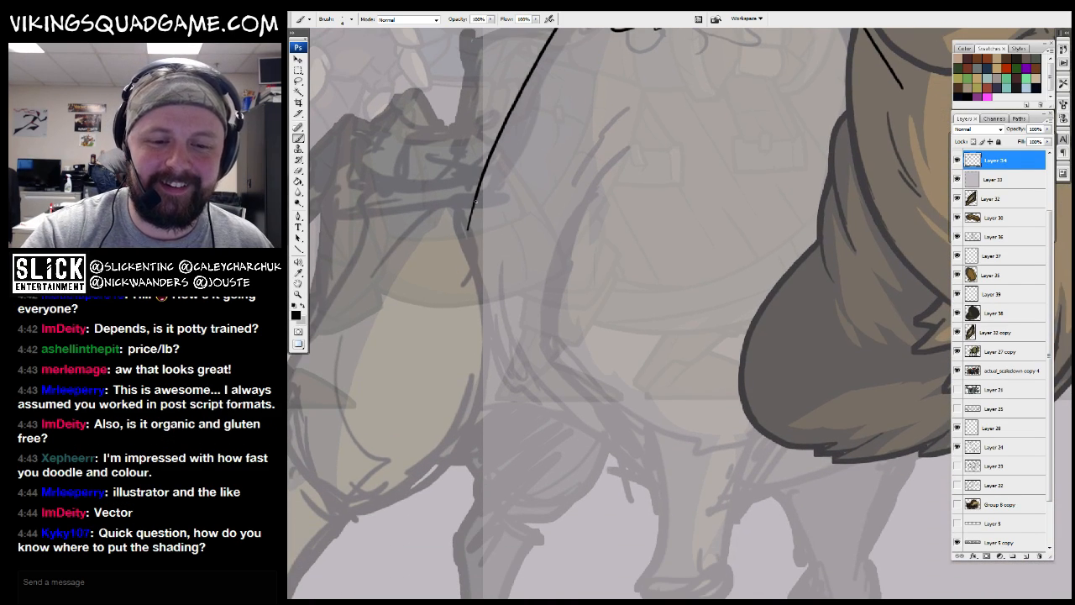
# Ink the rounded belly with jagged fur tufts and close the front contour up to the hump across the neck
pyautogui.moveTo(542, 87); pyautogui.dragTo(554, 163)
pyautogui.moveTo(489, 267); pyautogui.dragTo(469, 348)
pyautogui.moveTo(492, 422); pyautogui.dragTo(484, 269)
pyautogui.moveTo(467, 166)
pyautogui.mouseDown()
pyautogui.moveTo(581, 398)
pyautogui.moveTo(675, 451)
pyautogui.mouseUp()
pyautogui.moveTo(670, 456)
pyautogui.mouseDown()
pyautogui.moveTo(628, 419)
pyautogui.moveTo(731, 395)
pyautogui.moveTo(722, 413)
pyautogui.moveTo(834, 388)
pyautogui.mouseUp()
pyautogui.moveTo(835, 388)
pyautogui.mouseDown()
pyautogui.moveTo(708, 422)
pyautogui.moveTo(818, 304)
pyautogui.moveTo(773, 442)
pyautogui.moveTo(747, 245)
pyautogui.moveTo(697, 157)
pyautogui.moveTo(686, 205)
pyautogui.mouseUp()
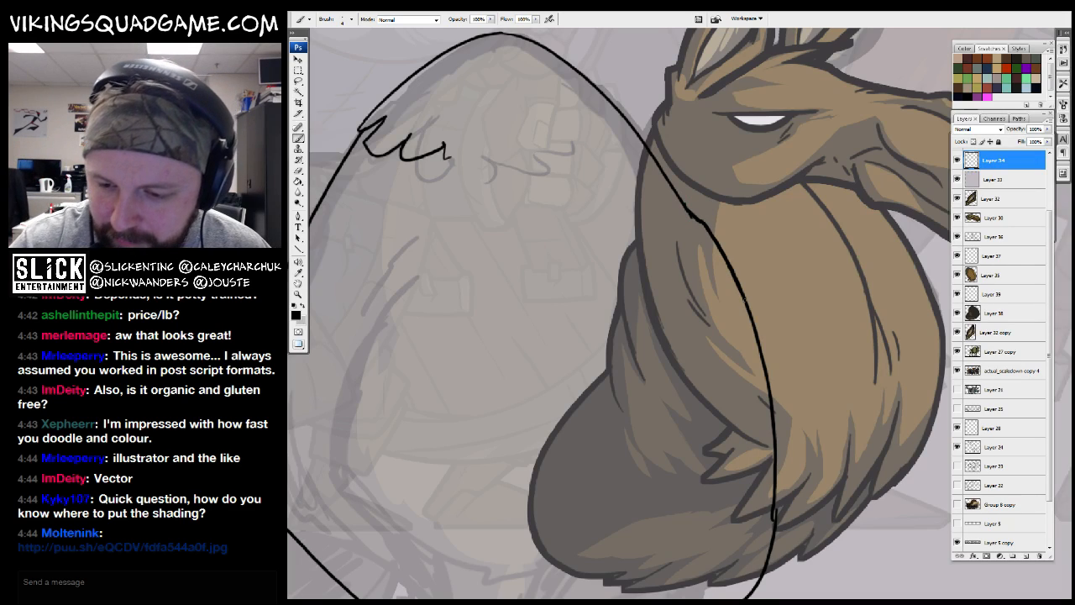
# Add more fur tufts across the hump and short fur streaks on the body
pyautogui.moveTo(661, 403)
pyautogui.mouseDown()
pyautogui.moveTo(763, 362)
pyautogui.moveTo(840, 469)
pyautogui.mouseUp()
pyautogui.moveTo(636, 213); pyautogui.dragTo(678, 228)
pyautogui.moveTo(685, 236); pyautogui.dragTo(700, 211)
pyautogui.moveTo(626, 302); pyautogui.dragTo(643, 191)
pyautogui.moveTo(590, 290); pyautogui.dragTo(580, 254)
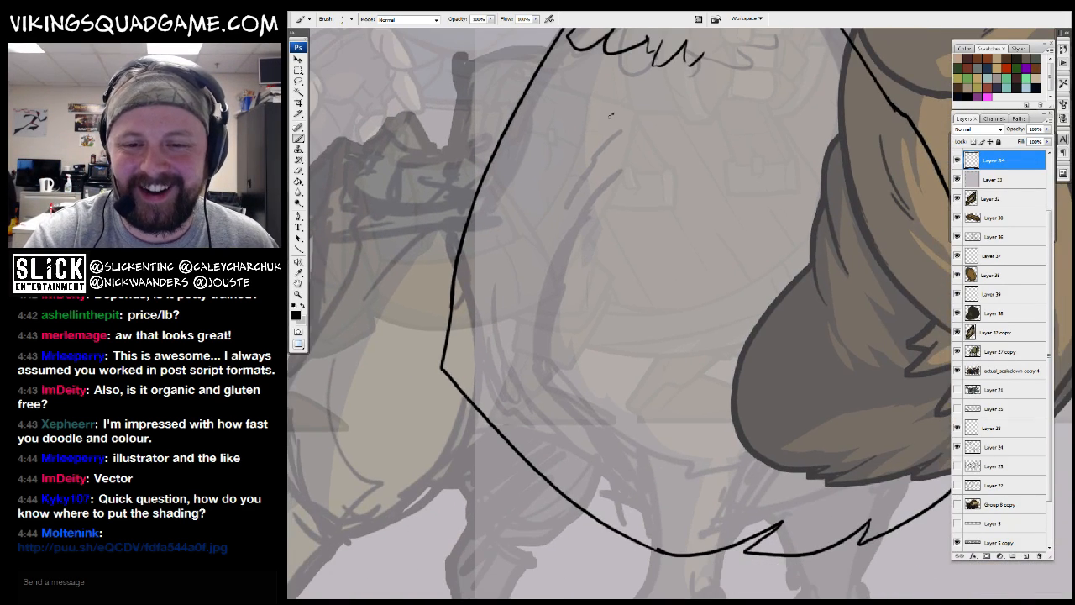
pyautogui.keyDown('alt'); pyautogui.click(674, 250); pyautogui.keyUp('alt')
pyautogui.keyDown('alt'); pyautogui.click(695, 294); pyautogui.keyUp('alt')
pyautogui.keyDown('alt'); pyautogui.click(716, 336); pyautogui.keyUp('alt')
pyautogui.moveTo(675, 351)
pyautogui.mouseDown()
pyautogui.moveTo(607, 387)
pyautogui.moveTo(609, 359)
pyautogui.mouseUp()
pyautogui.moveTo(765, 281); pyautogui.dragTo(643, 348)
pyautogui.moveTo(804, 401); pyautogui.dragTo(564, 410)
pyautogui.moveTo(632, 340); pyautogui.dragTo(644, 364)
# Add a new layer on top and ready the brush for sketching in the blank area beside the archer
pyautogui.click(1026, 555)
pyautogui.keyDown('ctrl'); pyautogui.click(648, 370); pyautogui.keyUp('ctrl')
pyautogui.keyDown('ctrl'); pyautogui.click(648, 370); pyautogui.keyUp('ctrl')
pyautogui.moveTo(614, 444); pyautogui.dragTo(640, 385)
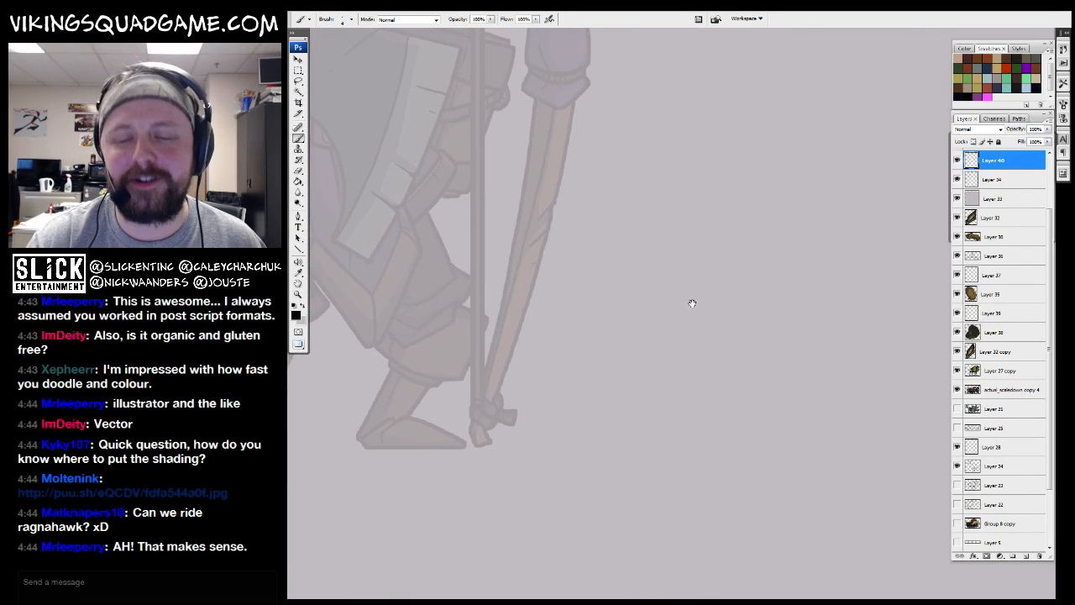
pyautogui.moveTo(709, 258)
pyautogui.mouseDown()
pyautogui.moveTo(644, 243)
pyautogui.moveTo(670, 226)
pyautogui.mouseUp()
pyautogui.rightClick(683, 269)
pyautogui.doubleClick(728, 432)
pyautogui.hotkey('ctrl', 'z')
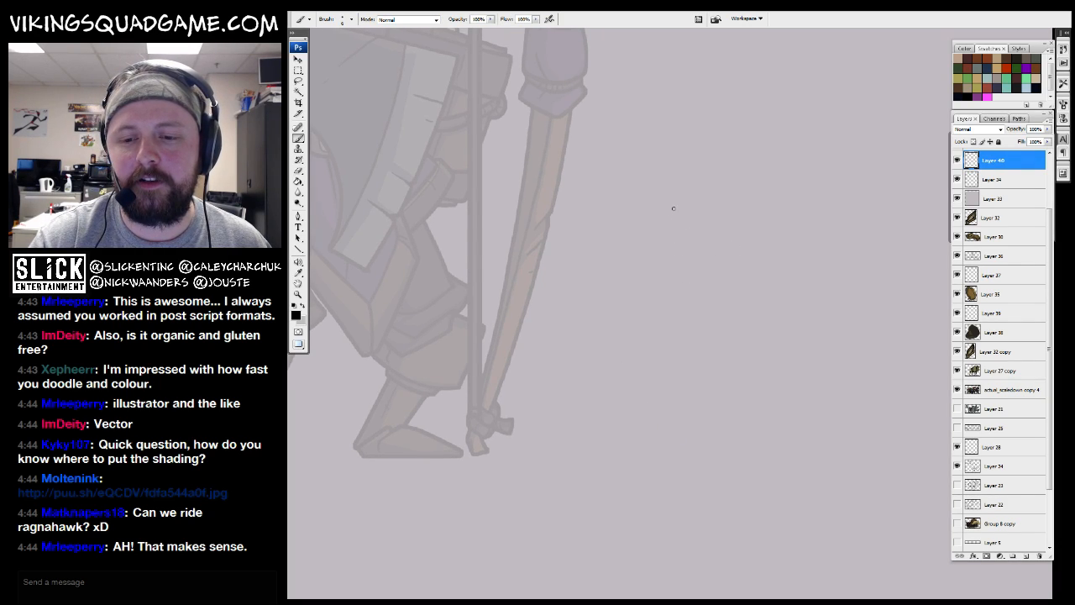
# Draw a round bird with a small head, beak, dark highlighted eyes, wings, legs, feet and two pointed tail feathers
pyautogui.moveTo(660, 218)
pyautogui.mouseDown()
pyautogui.moveTo(666, 350)
pyautogui.moveTo(693, 200)
pyautogui.mouseUp()
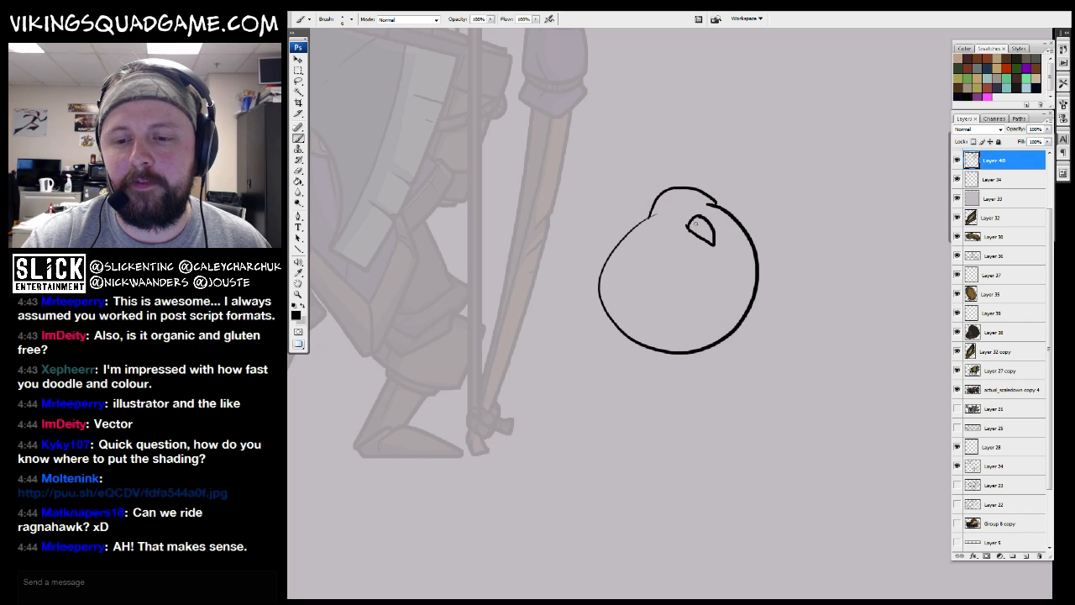
pyautogui.moveTo(707, 199); pyautogui.dragTo(700, 201)
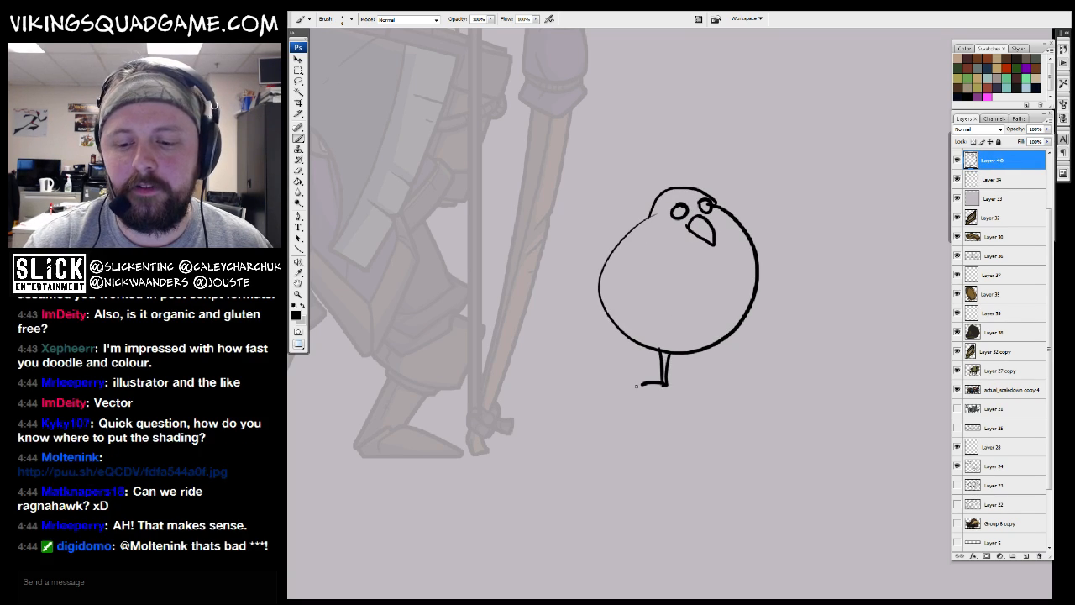
pyautogui.moveTo(646, 382); pyautogui.dragTo(646, 400)
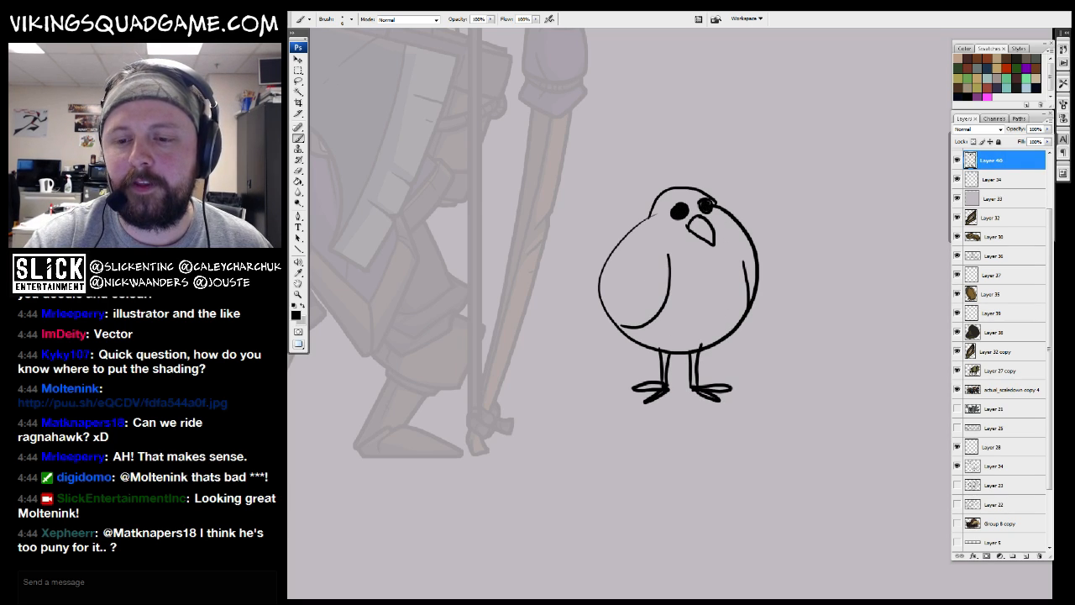
pyautogui.press('e')
pyautogui.press('b')
pyautogui.moveTo(612, 266)
pyautogui.mouseDown()
pyautogui.moveTo(626, 266)
pyautogui.moveTo(615, 294)
pyautogui.mouseUp()
pyautogui.moveTo(568, 237); pyautogui.dragTo(612, 328)
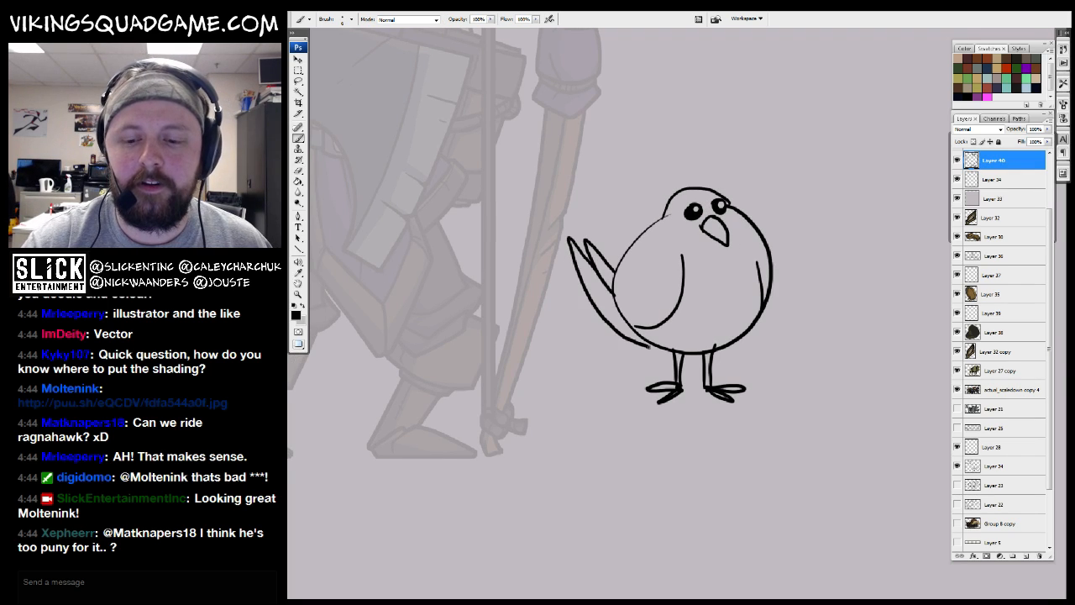
# Examine the bird sketch next to the camel and the narwhal doodle
pyautogui.keyDown('ctrl'); pyautogui.keyDown('alt'); pyautogui.click(710, 319); pyautogui.keyUp('alt'); pyautogui.keyUp('ctrl')
pyautogui.keyDown('ctrl'); pyautogui.keyDown('alt'); pyautogui.click(712, 338); pyautogui.keyUp('alt'); pyautogui.keyUp('ctrl')
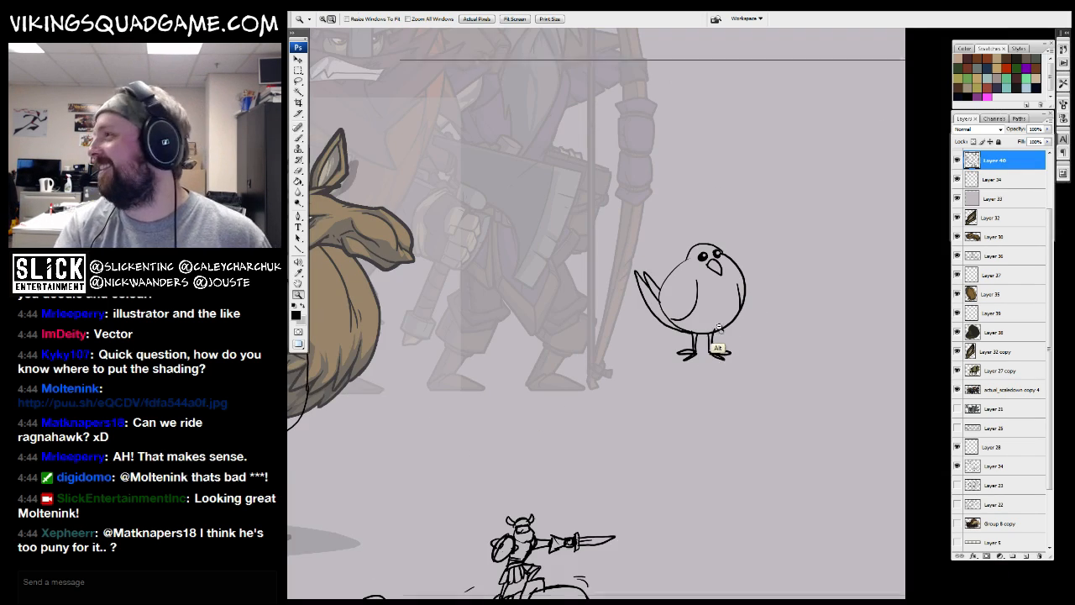
pyautogui.keyDown('ctrl'); pyautogui.keyDown('alt'); pyautogui.click(714, 345); pyautogui.keyUp('alt'); pyautogui.keyUp('ctrl')
pyautogui.moveTo(698, 322)
pyautogui.mouseDown()
pyautogui.moveTo(707, 273)
pyautogui.moveTo(653, 244)
pyautogui.mouseUp()
pyautogui.keyDown('ctrl'); pyautogui.keyDown('alt'); pyautogui.click(698, 281); pyautogui.keyUp('alt'); pyautogui.keyUp('ctrl')
pyautogui.moveTo(622, 294)
pyautogui.mouseDown()
pyautogui.moveTo(647, 258)
pyautogui.moveTo(672, 258)
pyautogui.mouseUp()
pyautogui.keyDown('ctrl'); pyautogui.click(660, 267); pyautogui.keyUp('ctrl')
pyautogui.rightClick(702, 264)
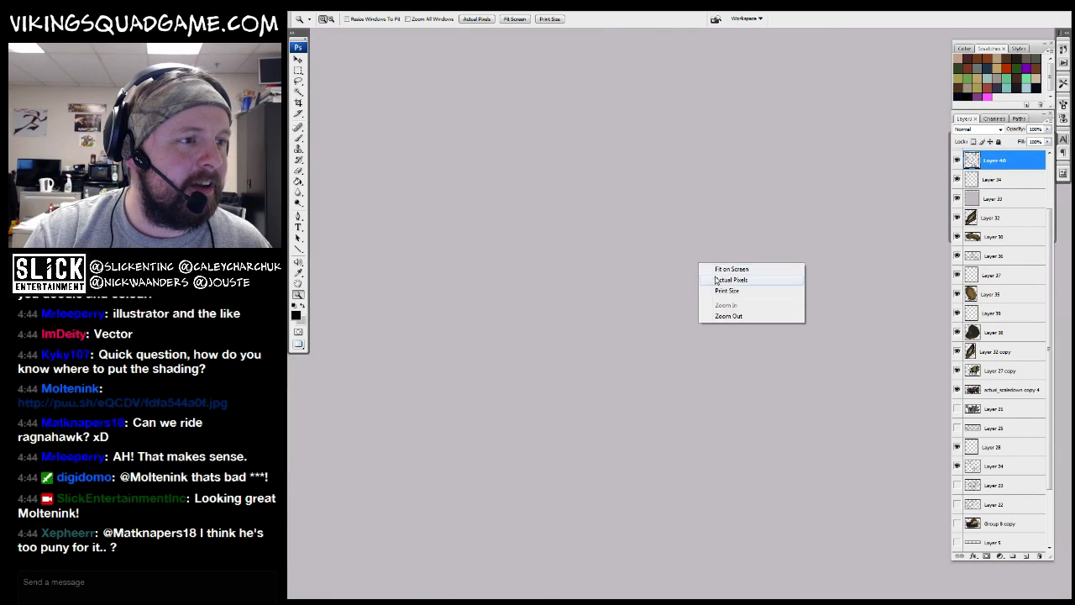
pyautogui.click(718, 279)
pyautogui.keyDown('ctrl'); pyautogui.keyDown('alt'); pyautogui.click(717, 274); pyautogui.keyUp('alt'); pyautogui.keyUp('ctrl')
pyautogui.moveTo(703, 294); pyautogui.dragTo(710, 338)
pyautogui.keyDown('alt'); pyautogui.click(717, 328); pyautogui.keyUp('alt')
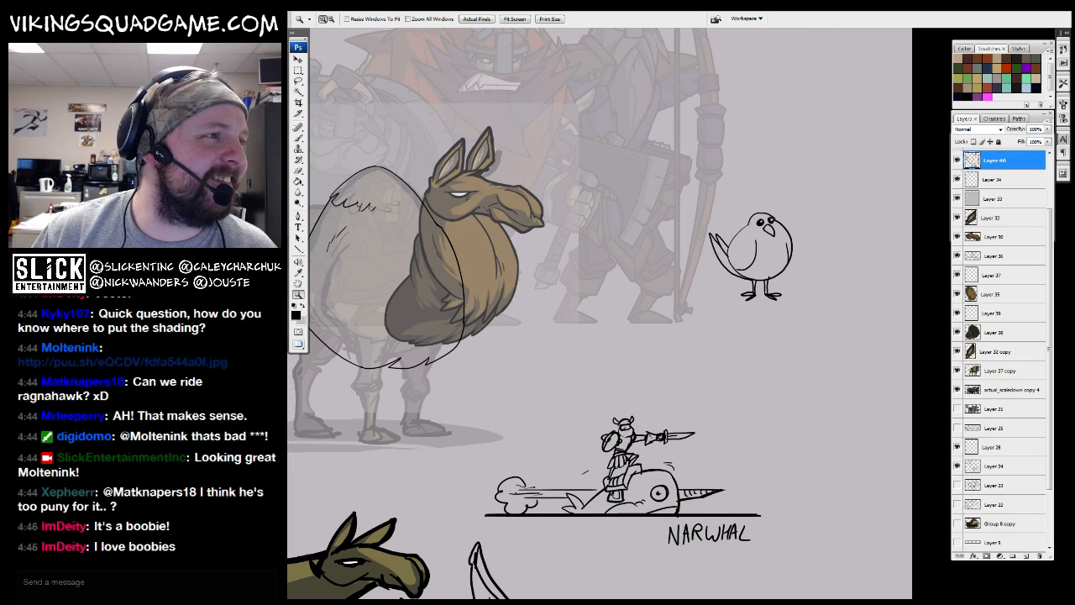
# Select the bird's silhouette from its outline using the Magic Wand
pyautogui.moveTo(785, 248); pyautogui.dragTo(759, 266)
pyautogui.click(758, 266)
pyautogui.moveTo(660, 374); pyautogui.dragTo(667, 357)
pyautogui.press('w')
pyautogui.click(724, 413)
pyautogui.press('z')
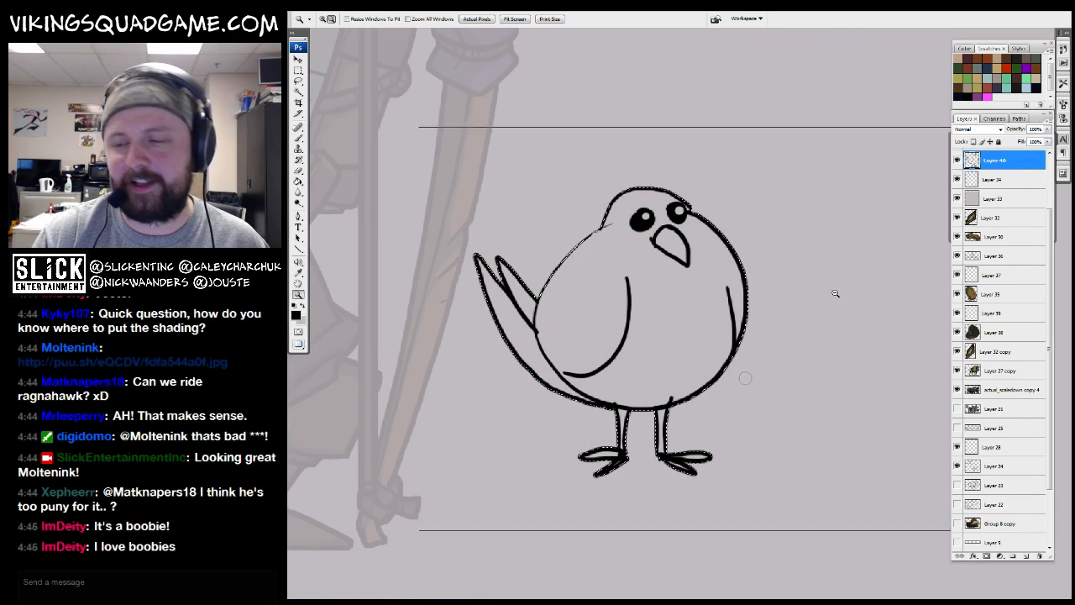
pyautogui.keyDown('alt'); pyautogui.click(835, 293); pyautogui.keyUp('alt')
# Add a layer beneath the bird's outline and fill the silhouette with grey-brown sampled from the artwork
pyautogui.click(1004, 181)
pyautogui.click(1026, 556)
pyautogui.press('g')
pyautogui.moveTo(881, 325)
pyautogui.mouseDown()
pyautogui.moveTo(801, 311)
pyautogui.moveTo(638, 372)
pyautogui.mouseUp()
pyautogui.keyDown('alt'); pyautogui.click(674, 241); pyautogui.keyUp('alt')
pyautogui.moveTo(460, 393); pyautogui.dragTo(522, 378)
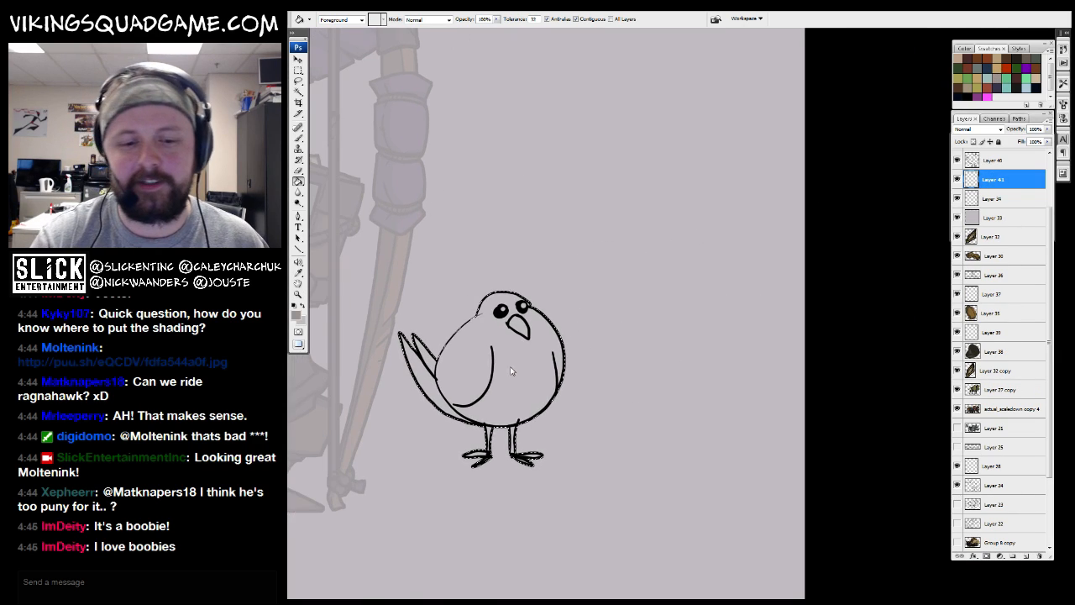
pyautogui.click(522, 378)
# Add another layer beneath the bird's colour, fill the silhouette with black as a thick outline, and deselect
pyautogui.press('d')
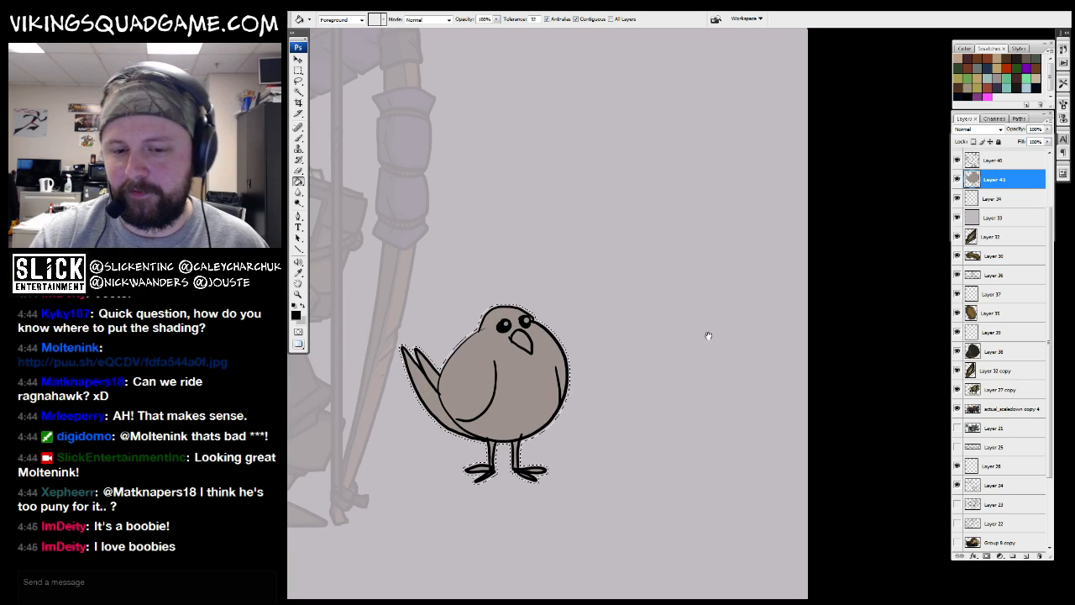
pyautogui.click(994, 199)
pyautogui.click(1025, 555)
pyautogui.click(547, 403)
pyautogui.hotkey('ctrl', 'd')
pyautogui.moveTo(575, 349); pyautogui.dragTo(653, 335)
# Thicken the wing line on the bird's outline layer and add small feather marks to the wing
pyautogui.press('b')
pyautogui.click(990, 182)
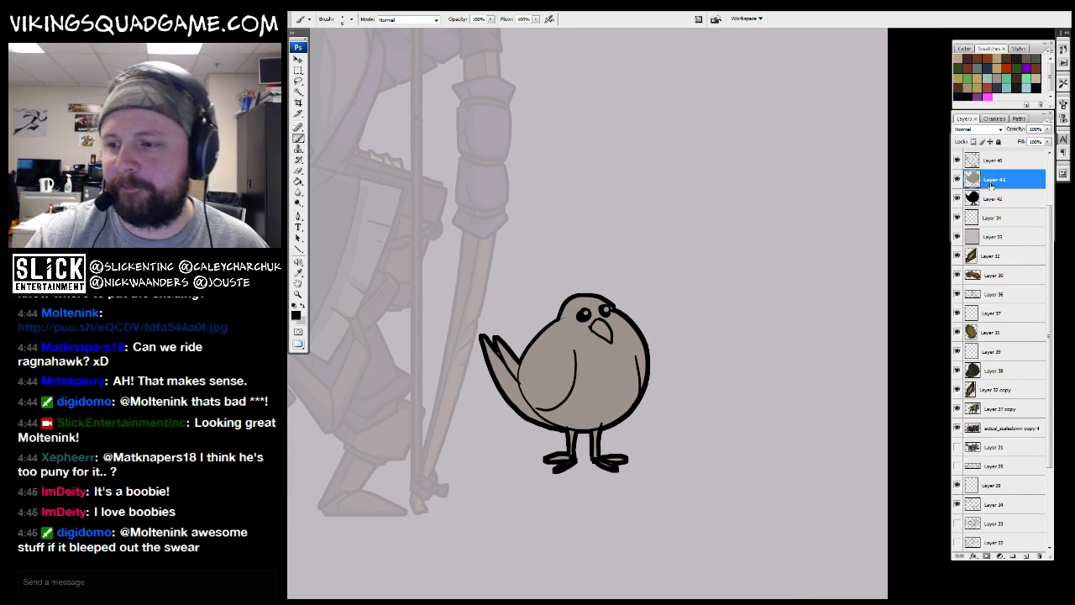
pyautogui.click(992, 161)
pyautogui.keyDown('ctrl'); pyautogui.click(599, 363); pyautogui.keyUp('ctrl')
pyautogui.moveTo(581, 362); pyautogui.dragTo(559, 378)
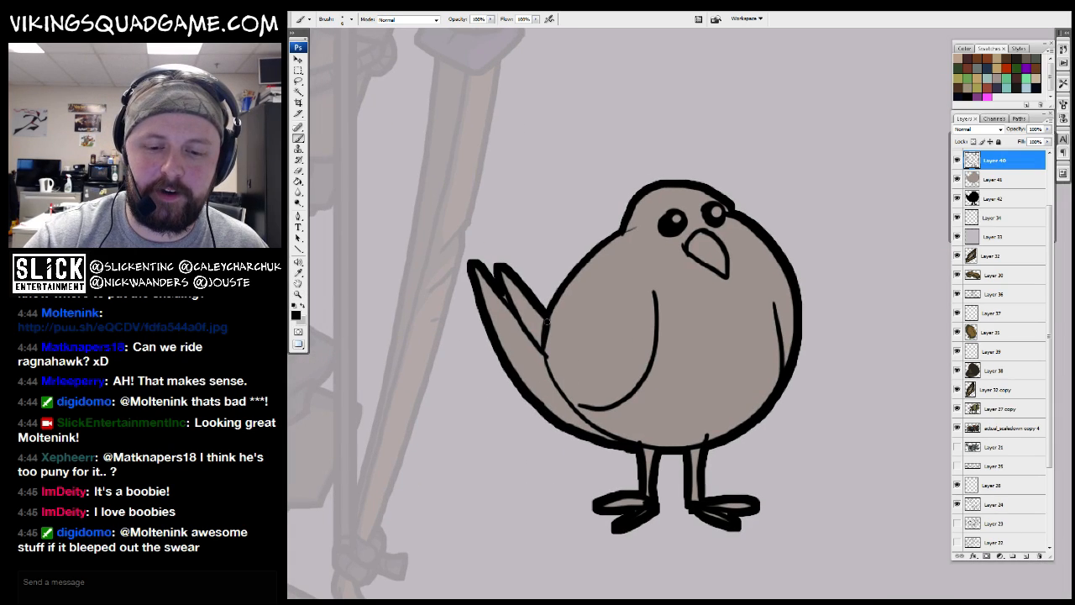
pyautogui.moveTo(688, 372); pyautogui.dragTo(681, 338)
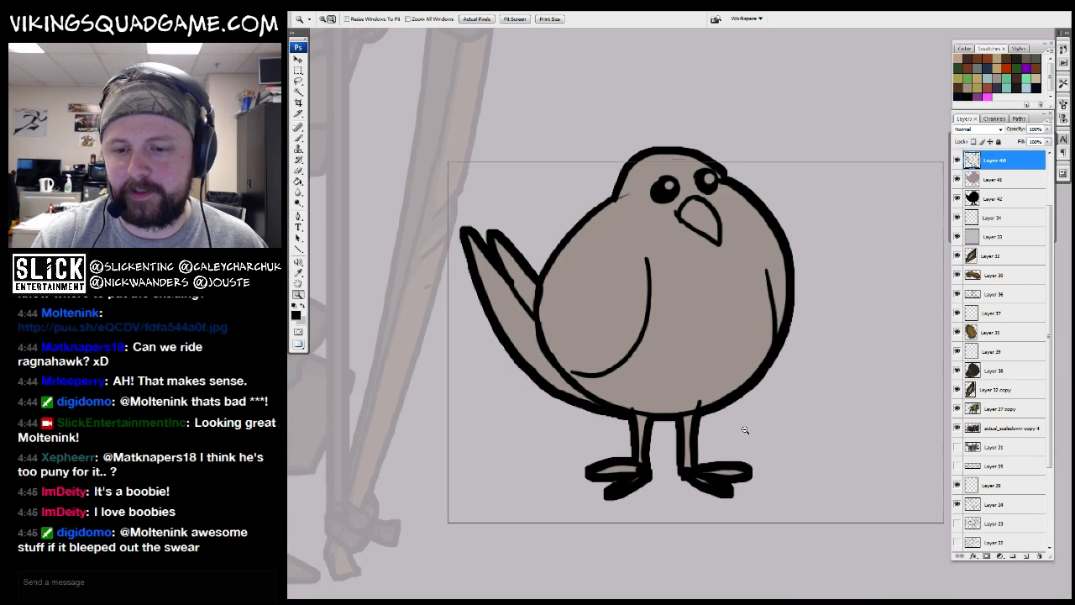
pyautogui.scroll(-2, 716, 479)
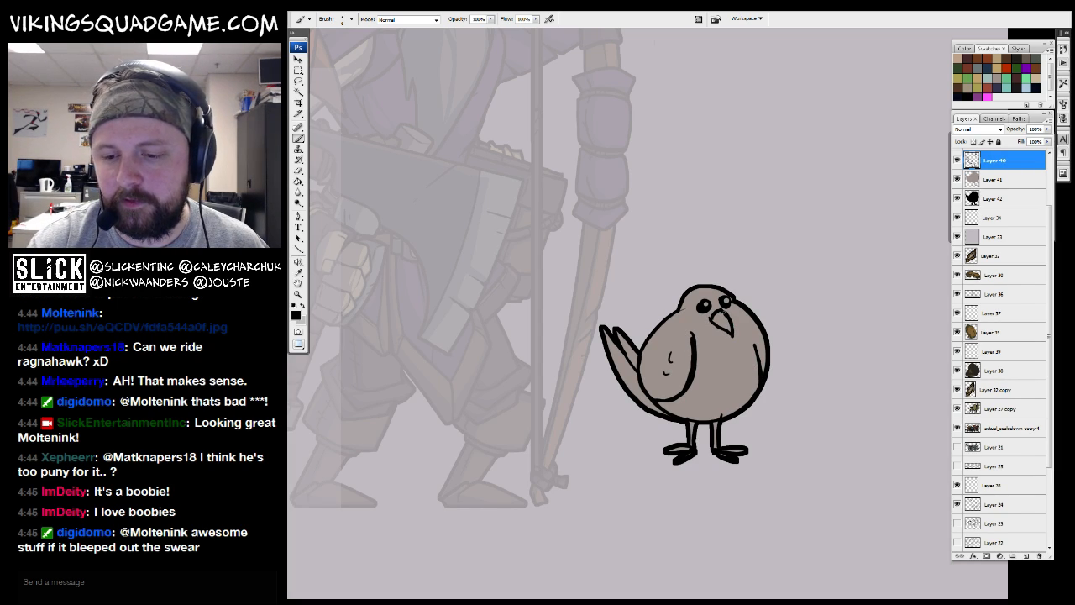
# Draw a musical note with a short sound dash beside the bird's head and tidy the note's flag
pyautogui.moveTo(774, 335); pyautogui.dragTo(744, 328)
pyautogui.keyDown('ctrl'); pyautogui.keyDown('alt'); pyautogui.click(744, 329); pyautogui.keyUp('alt'); pyautogui.keyUp('ctrl')
pyautogui.press('b')
pyautogui.moveTo(735, 368); pyautogui.dragTo(663, 396)
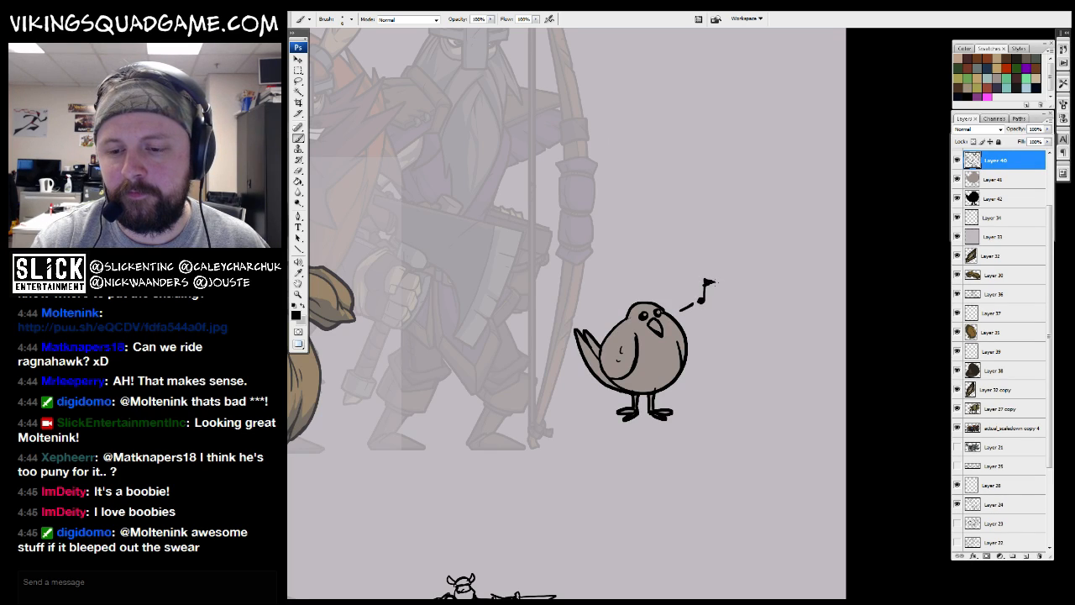
pyautogui.press('e')
pyautogui.moveTo(712, 285); pyautogui.dragTo(715, 286)
# Draw a tilted light bulb with a screw base, filament and surrounding rays above the musical note
pyautogui.press('z')
pyautogui.moveTo(597, 417); pyautogui.dragTo(768, 264)
pyautogui.press('b')
pyautogui.moveTo(781, 255); pyautogui.dragTo(736, 383)
pyautogui.moveTo(748, 245); pyautogui.dragTo(728, 310)
pyautogui.moveTo(665, 192); pyautogui.dragTo(661, 232)
pyautogui.moveTo(738, 188); pyautogui.dragTo(738, 294)
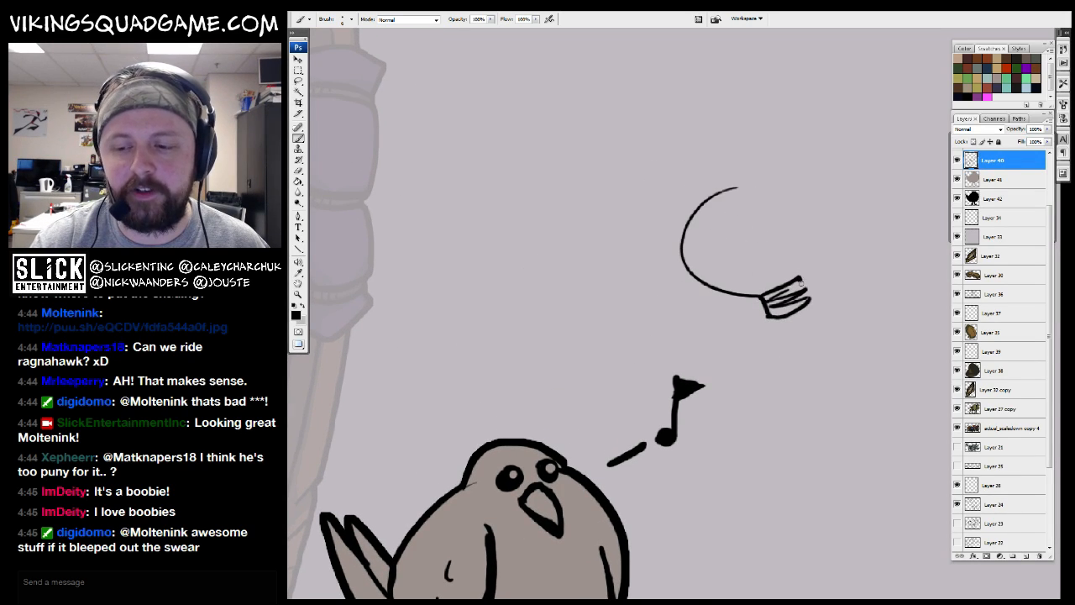
pyautogui.moveTo(794, 282); pyautogui.dragTo(702, 204)
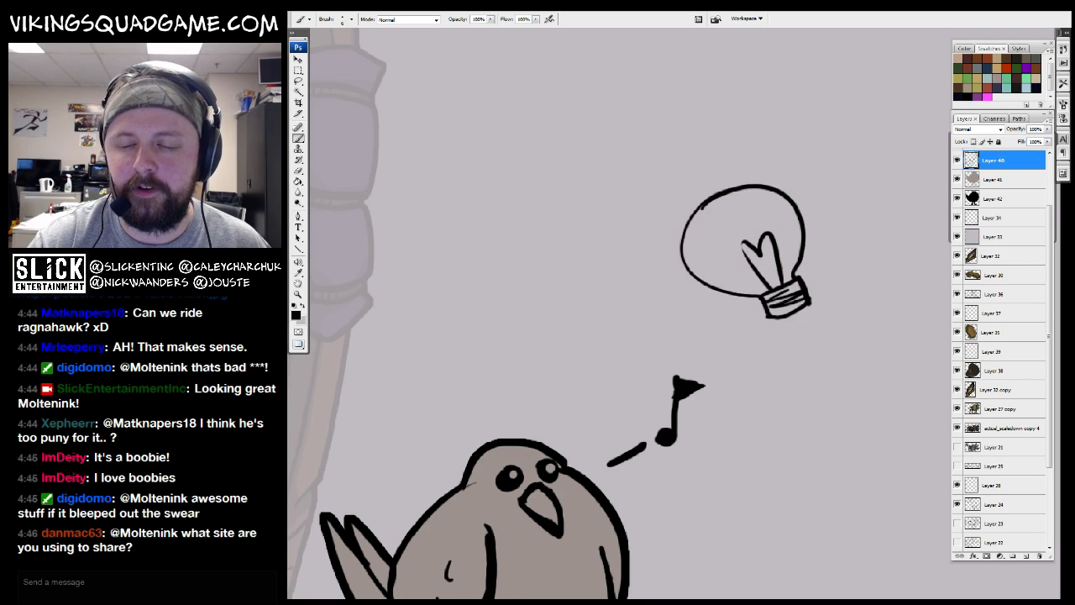
pyautogui.moveTo(787, 149); pyautogui.dragTo(794, 137)
pyautogui.moveTo(693, 325); pyautogui.dragTo(689, 346)
# Add a shadow layer clipped to the bird's colour layer, fill it with dark navy and set its opacity to 40%
pyautogui.press('z')
pyautogui.keyDown('alt'); pyautogui.click(833, 341); pyautogui.keyUp('alt')
pyautogui.click(1011, 180)
pyautogui.click(1026, 558)
pyautogui.keyDown('alt'); pyautogui.click(1004, 190); pyautogui.keyUp('alt')
pyautogui.moveTo(814, 362)
pyautogui.mouseDown()
pyautogui.moveTo(804, 312)
pyautogui.moveTo(681, 384)
pyautogui.mouseUp()
pyautogui.press('g')
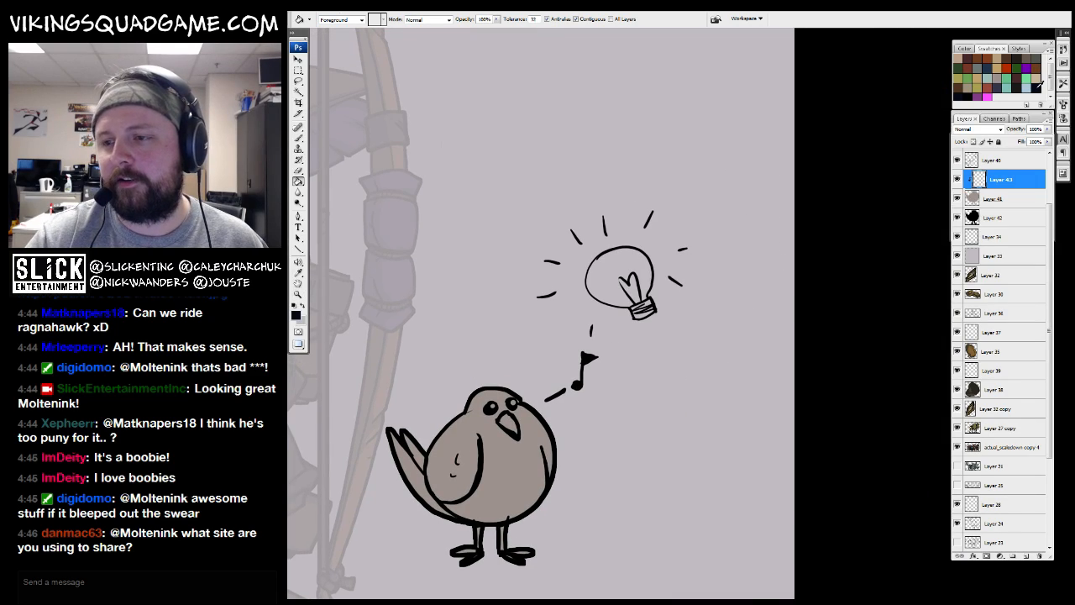
pyautogui.moveTo(629, 354); pyautogui.dragTo(730, 274)
pyautogui.click(645, 379)
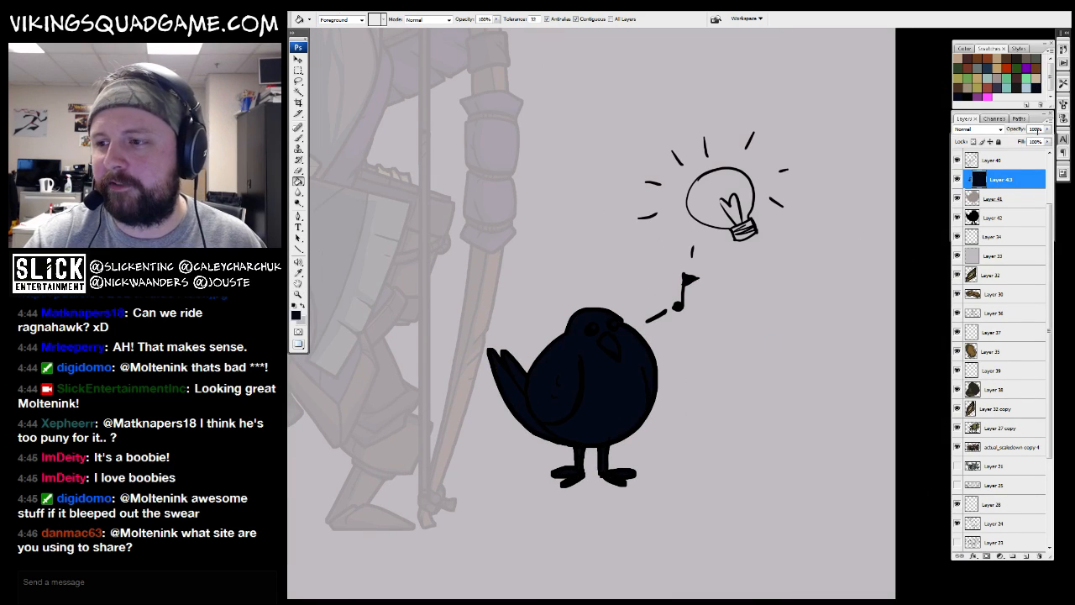
pyautogui.write('40')
pyautogui.moveTo(639, 354); pyautogui.dragTo(646, 339)
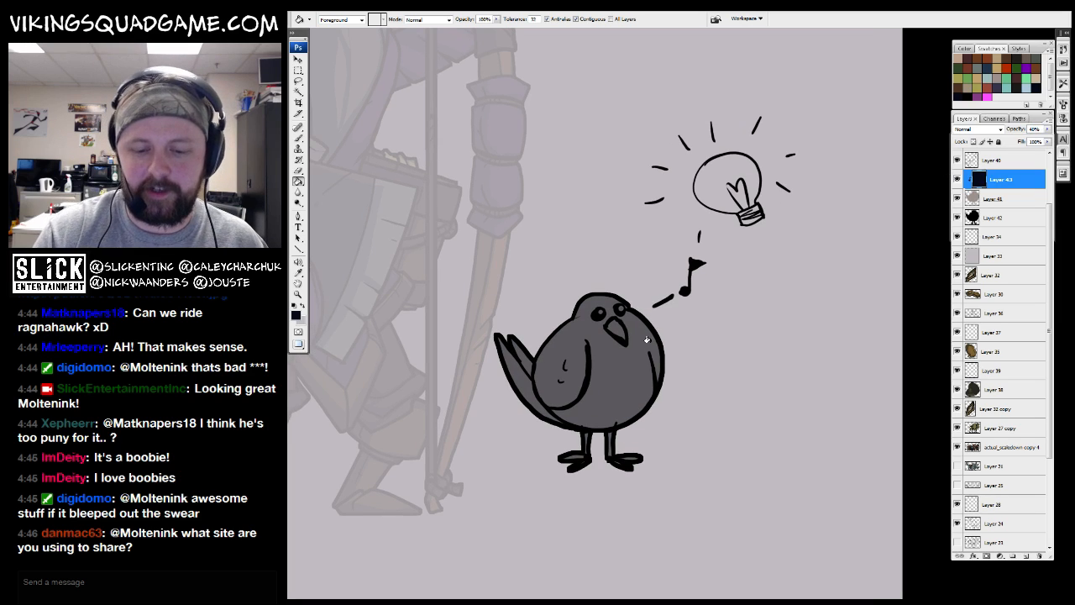
# Lasso the lit areas on the bird's head, beak, wing, chest and tail and delete them from the shadow layer
pyautogui.press('l')
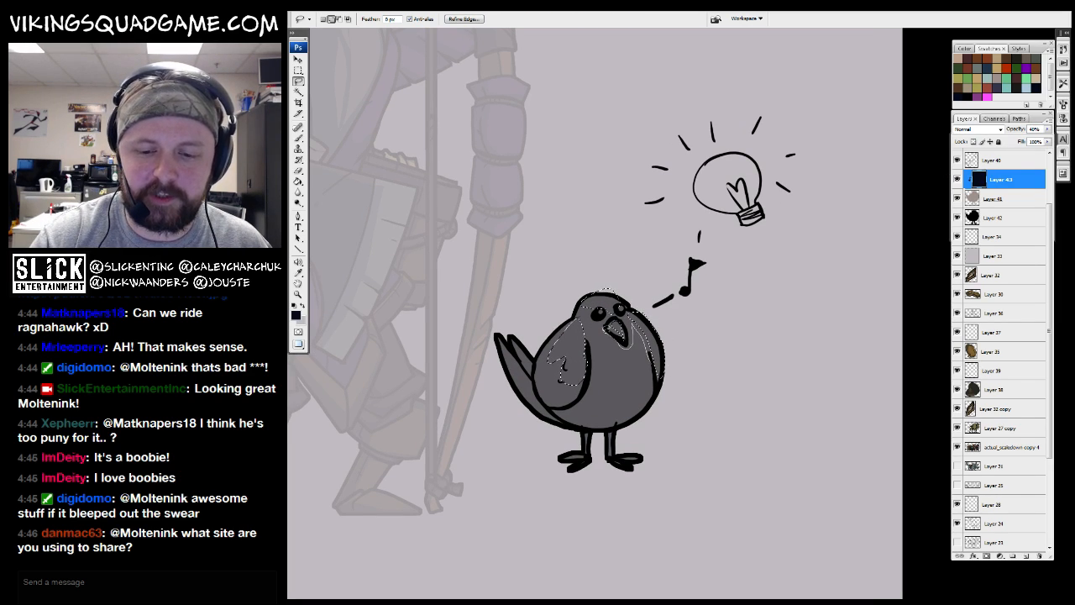
pyautogui.moveTo(614, 418); pyautogui.dragTo(650, 370)
pyautogui.moveTo(595, 401)
pyautogui.mouseDown()
pyautogui.moveTo(609, 417)
pyautogui.moveTo(627, 393)
pyautogui.mouseUp()
pyautogui.moveTo(527, 356); pyautogui.dragTo(524, 366)
pyautogui.press('Delete')
pyautogui.hotkey('ctrl', 'd')
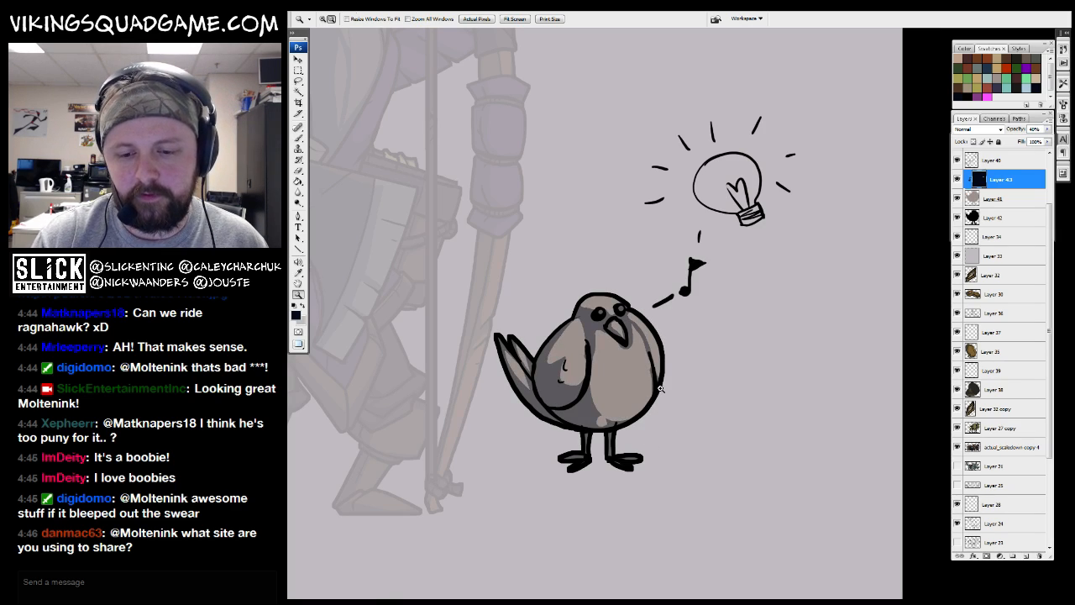
pyautogui.keyDown('alt'); pyautogui.click(677, 379); pyautogui.keyUp('alt')
pyautogui.keyDown('alt'); pyautogui.click(705, 368); pyautogui.keyUp('alt')
pyautogui.keyDown('alt'); pyautogui.click(710, 374); pyautogui.keyUp('alt')
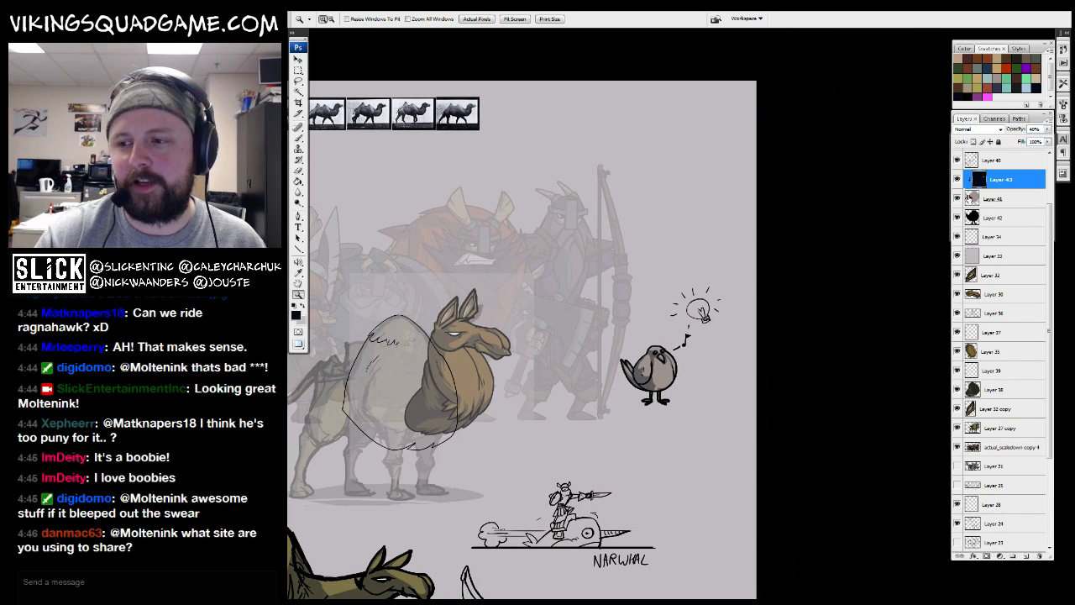
# Merge the bird doodle's line, shadow, colour and backing layers, and move the bird to the end of the narwhal sketch's ground line
pyautogui.click(995, 161)
pyautogui.keyDown('shift'); pyautogui.click(989, 217); pyautogui.keyUp('shift')
pyautogui.hotkey('ctrl', 'e')
pyautogui.press('v')
pyautogui.moveTo(673, 429); pyautogui.dragTo(657, 537)
pyautogui.moveTo(693, 525); pyautogui.dragTo(699, 481)
pyautogui.moveTo(726, 352); pyautogui.dragTo(599, 497)
pyautogui.moveTo(691, 363); pyautogui.dragTo(819, 415)
pyautogui.keyDown('alt'); pyautogui.click(818, 413); pyautogui.keyUp('alt')
pyautogui.moveTo(764, 395); pyautogui.dragTo(662, 403)
pyautogui.keyDown('alt'); pyautogui.click(663, 384); pyautogui.keyUp('alt')
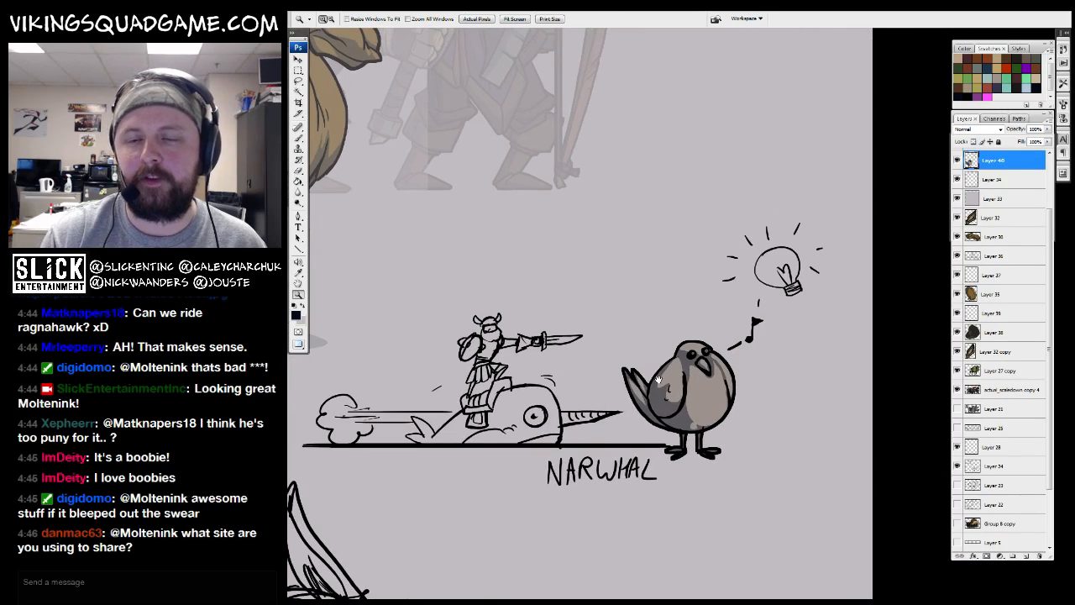
pyautogui.moveTo(517, 315); pyautogui.dragTo(661, 391)
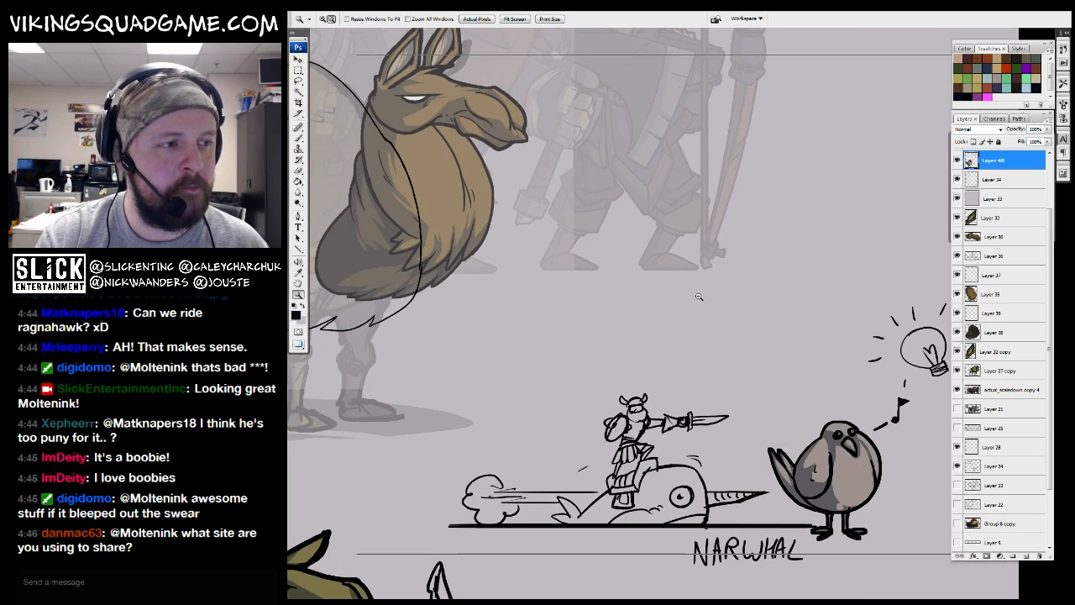
# Select the area enclosed by the hump outline on the hump's line layer
pyautogui.keyDown('alt'); pyautogui.click(625, 297); pyautogui.keyUp('alt')
pyautogui.keyDown('alt'); pyautogui.click(625, 299); pyautogui.keyUp('alt')
pyautogui.moveTo(640, 356); pyautogui.dragTo(692, 373)
pyautogui.click(994, 199)
pyautogui.click(993, 179)
pyautogui.click(957, 179)
pyautogui.click(957, 179)
pyautogui.moveTo(655, 286); pyautogui.dragTo(675, 311)
pyautogui.moveTo(478, 199); pyautogui.dragTo(781, 419)
pyautogui.moveTo(716, 231); pyautogui.dragTo(787, 260)
pyautogui.press('w')
pyautogui.click(787, 261)
pyautogui.press('z')
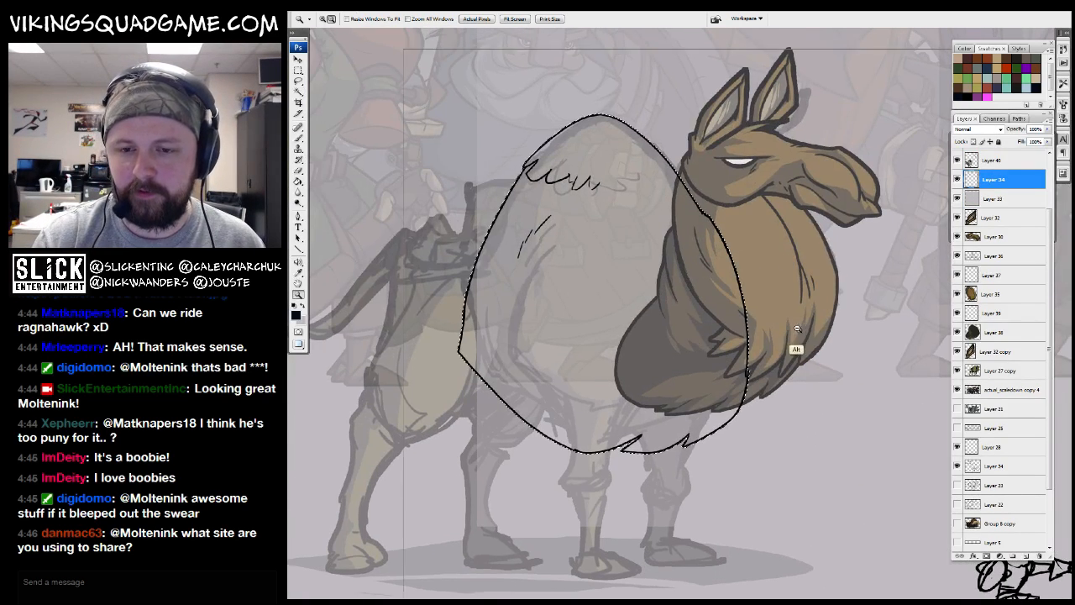
# Hide the grey overlay layer, sample the camel's brown, and fill the hump selection with it on a new layer beneath the lines
pyautogui.keyDown('alt'); pyautogui.click(795, 330); pyautogui.keyUp('alt')
pyautogui.press('g')
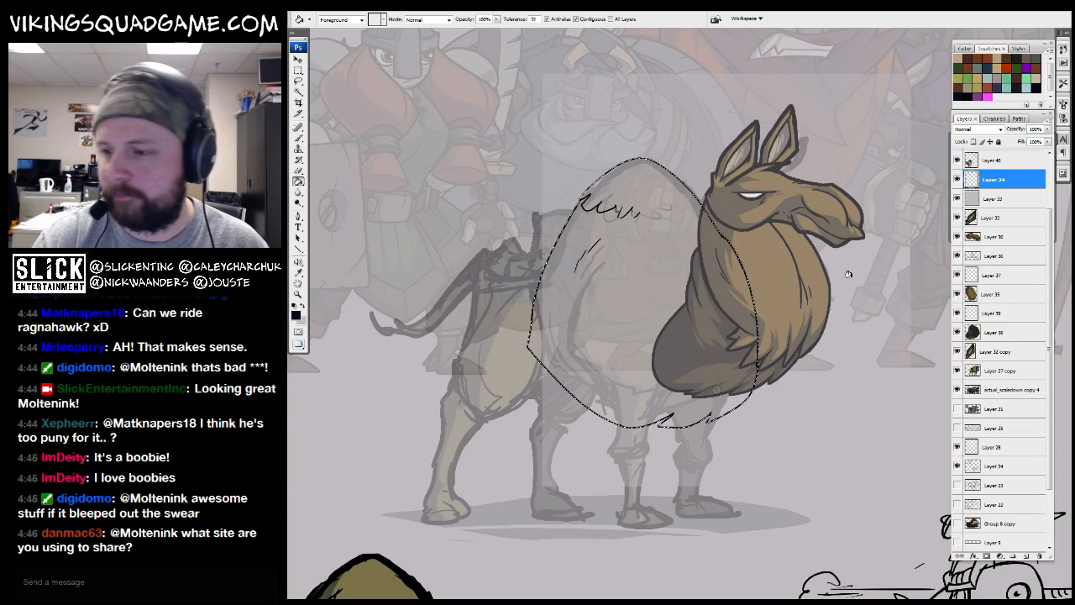
pyautogui.click(956, 199)
pyautogui.keyDown('alt'); pyautogui.click(808, 269); pyautogui.keyUp('alt')
pyautogui.click(994, 199)
pyautogui.click(1026, 556)
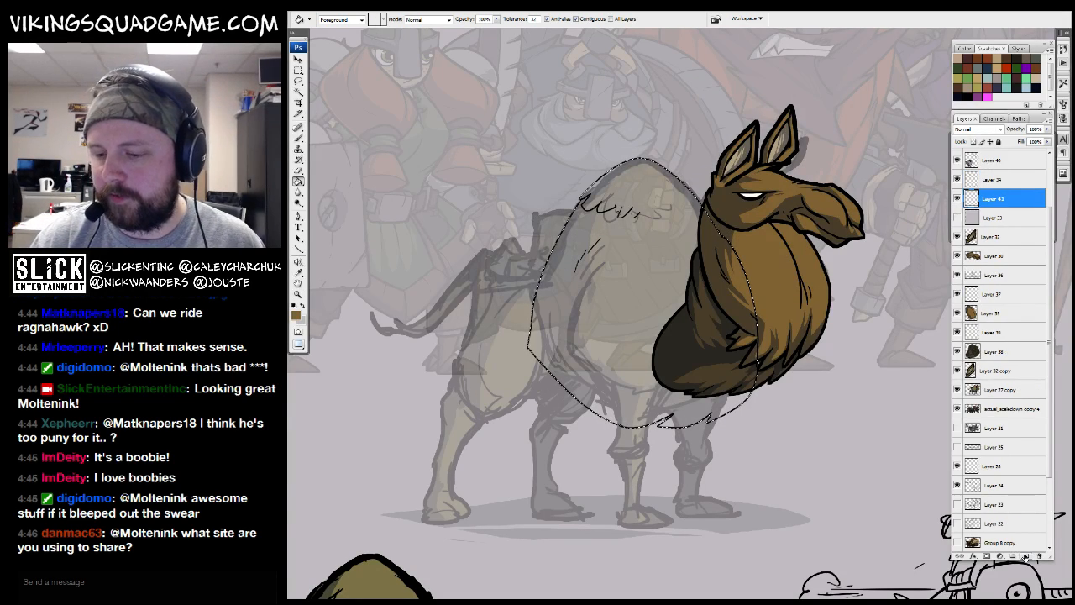
pyautogui.click(666, 312)
pyautogui.hotkey('ctrl', 'd')
pyautogui.moveTo(821, 308); pyautogui.dragTo(699, 345)
# Add a new layer below the brown hump fill, fill the selection with black and deselect
pyautogui.click(991, 181)
pyautogui.press('d')
pyautogui.click(1000, 193)
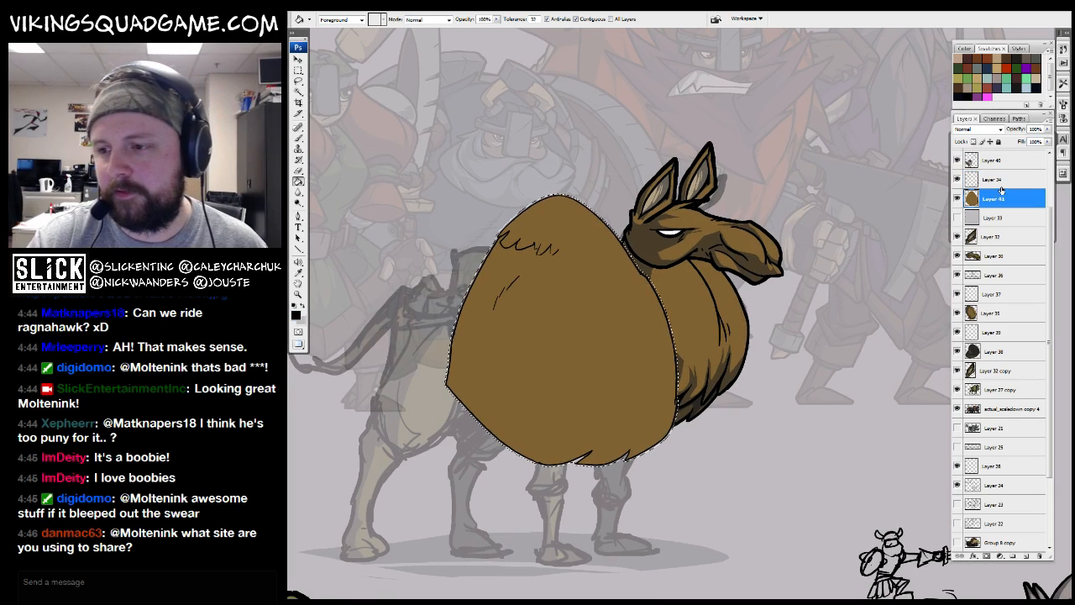
pyautogui.click(1001, 221)
pyautogui.click(1026, 556)
pyautogui.click(635, 314)
pyautogui.hotkey('ctrl', 'd')
pyautogui.hotkey('alt', 'space')
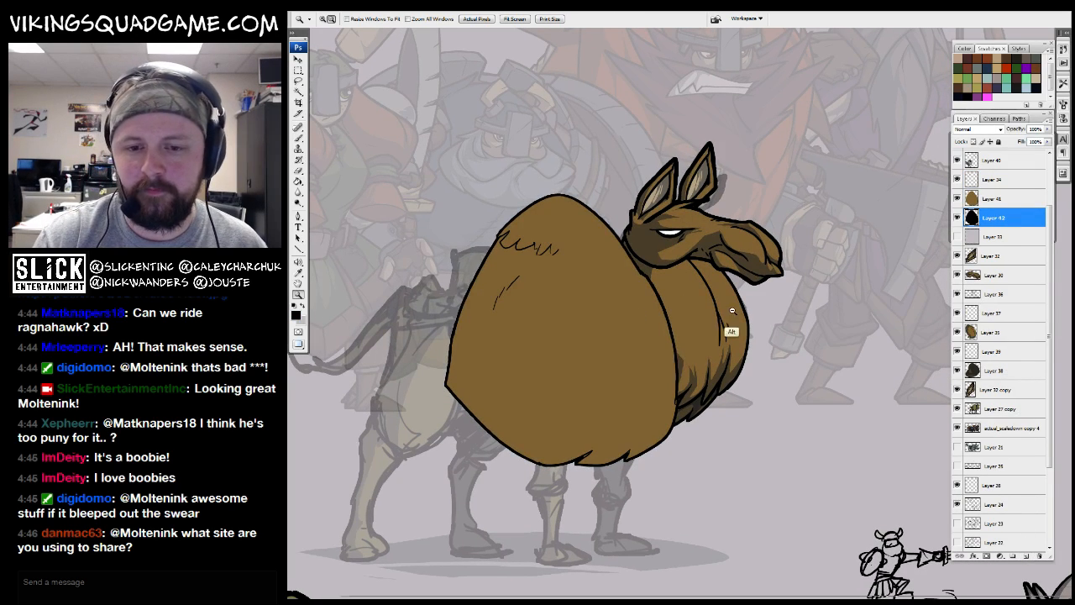
pyautogui.keyDown('alt'); pyautogui.click(731, 312); pyautogui.keyUp('alt')
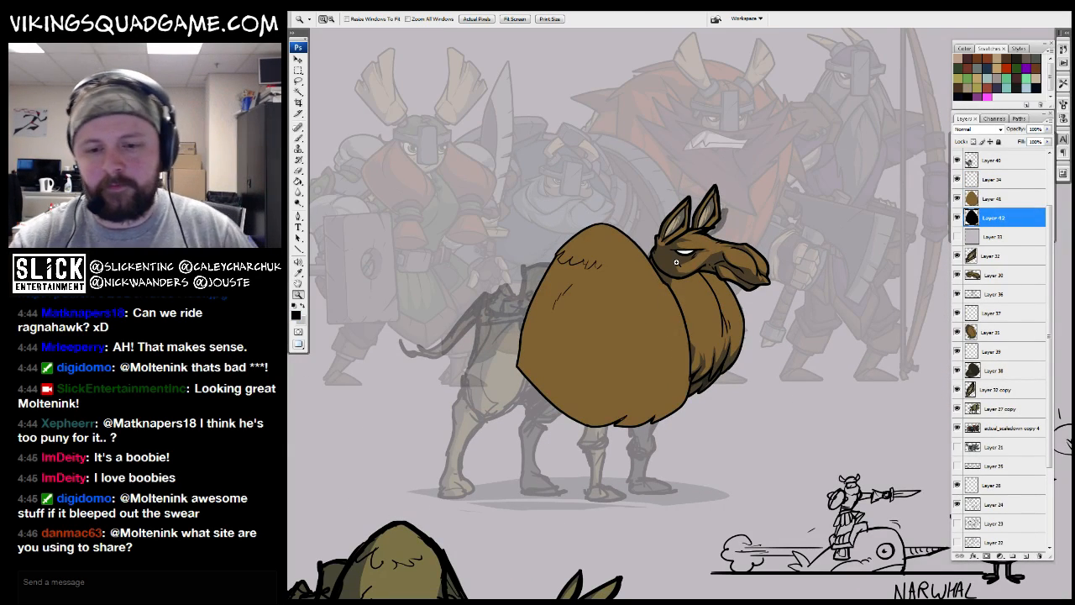
# Ink thicker zigzag fur strokes over the tuft line near the top of the hump on its line layer
pyautogui.moveTo(691, 333); pyautogui.dragTo(686, 314)
pyautogui.keyDown('ctrl'); pyautogui.click(674, 316); pyautogui.keyUp('ctrl')
pyautogui.moveTo(721, 159); pyautogui.dragTo(743, 333)
pyautogui.click(993, 183)
pyautogui.click(976, 200)
pyautogui.click(958, 180)
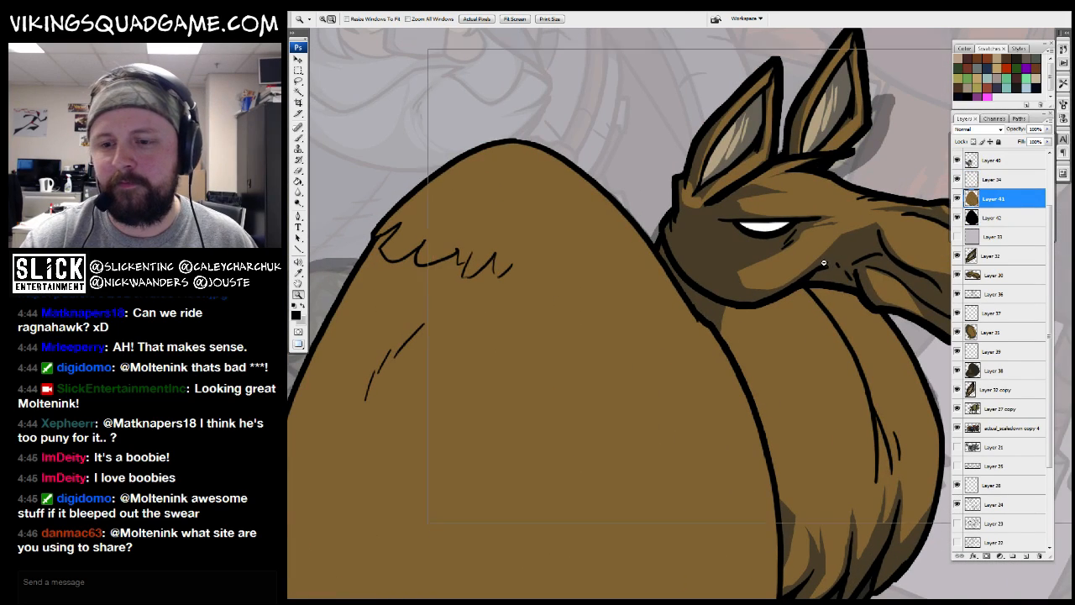
pyautogui.keyDown('alt'); pyautogui.click(828, 260); pyautogui.keyUp('alt')
pyautogui.keyDown('alt'); pyautogui.click(828, 260); pyautogui.keyUp('alt')
pyautogui.moveTo(859, 215); pyautogui.dragTo(844, 211)
pyautogui.keyDown('ctrl'); pyautogui.click(671, 255); pyautogui.keyUp('ctrl')
pyautogui.keyDown('ctrl'); pyautogui.click(672, 255); pyautogui.keyUp('ctrl')
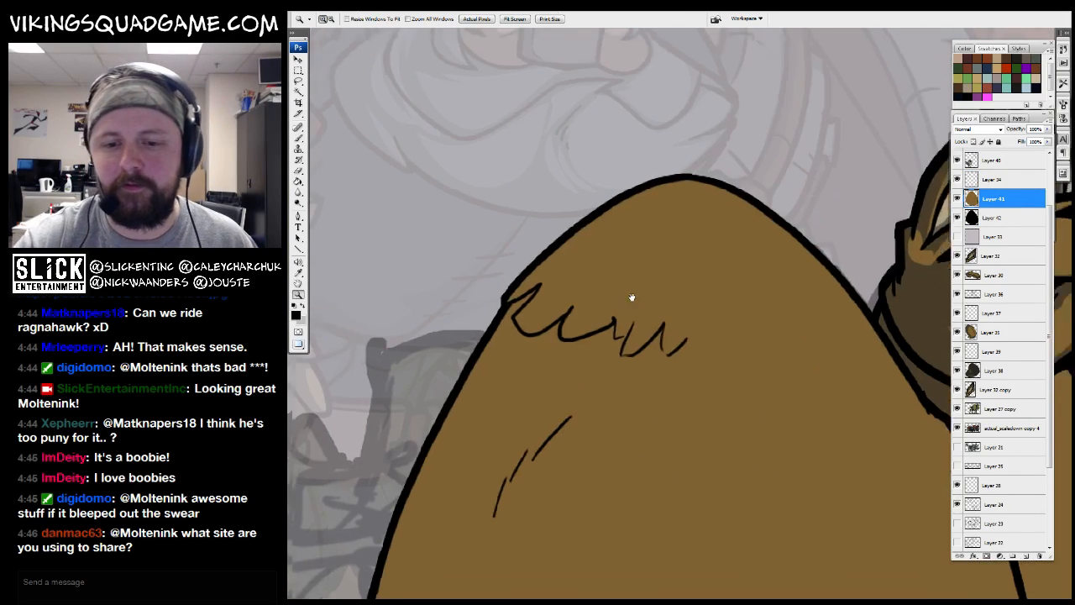
pyautogui.moveTo(583, 302); pyautogui.dragTo(625, 341)
pyautogui.moveTo(577, 284); pyautogui.dragTo(596, 254)
pyautogui.click(994, 180)
pyautogui.rightClick(618, 294)
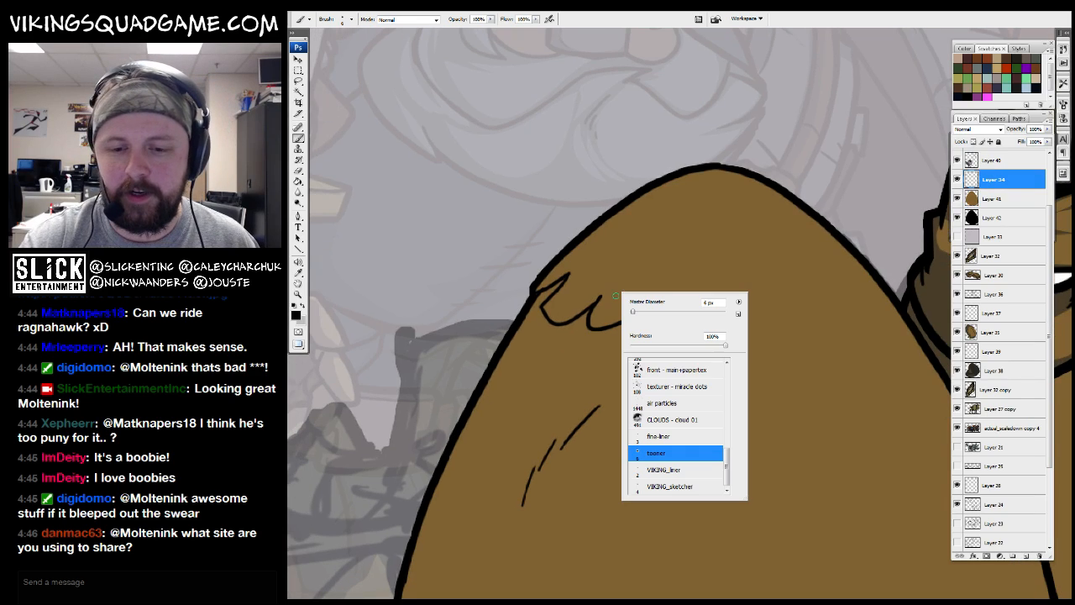
pyautogui.moveTo(681, 194); pyautogui.dragTo(677, 187)
pyautogui.keyDown('ctrl'); pyautogui.click(643, 240); pyautogui.keyUp('ctrl')
pyautogui.moveTo(513, 378)
pyautogui.mouseDown()
pyautogui.moveTo(629, 243)
pyautogui.moveTo(593, 356)
pyautogui.moveTo(678, 324)
pyautogui.mouseUp()
pyautogui.moveTo(693, 318)
pyautogui.mouseDown()
pyautogui.moveTo(606, 203)
pyautogui.moveTo(578, 240)
pyautogui.mouseUp()
pyautogui.moveTo(621, 225)
pyautogui.mouseDown()
pyautogui.moveTo(600, 254)
pyautogui.moveTo(594, 301)
pyautogui.moveTo(667, 287)
pyautogui.mouseUp()
pyautogui.moveTo(580, 243); pyautogui.dragTo(610, 212)
pyautogui.moveTo(715, 209); pyautogui.dragTo(679, 210)
pyautogui.moveTo(636, 280)
pyautogui.mouseDown()
pyautogui.moveTo(670, 296)
pyautogui.moveTo(639, 309)
pyautogui.moveTo(672, 292)
pyautogui.moveTo(648, 351)
pyautogui.moveTo(735, 291)
pyautogui.moveTo(687, 342)
pyautogui.moveTo(669, 310)
pyautogui.moveTo(673, 285)
pyautogui.moveTo(675, 338)
pyautogui.mouseUp()
pyautogui.moveTo(681, 346)
pyautogui.mouseDown()
pyautogui.moveTo(766, 284)
pyautogui.moveTo(766, 330)
pyautogui.mouseUp()
pyautogui.moveTo(747, 279)
pyautogui.mouseDown()
pyautogui.moveTo(748, 326)
pyautogui.moveTo(677, 499)
pyautogui.mouseUp()
# Extend the hump's fur tuft towards the camel's head with more zigzag strokes
pyautogui.keyDown('alt'); pyautogui.click(659, 342); pyautogui.keyUp('alt')
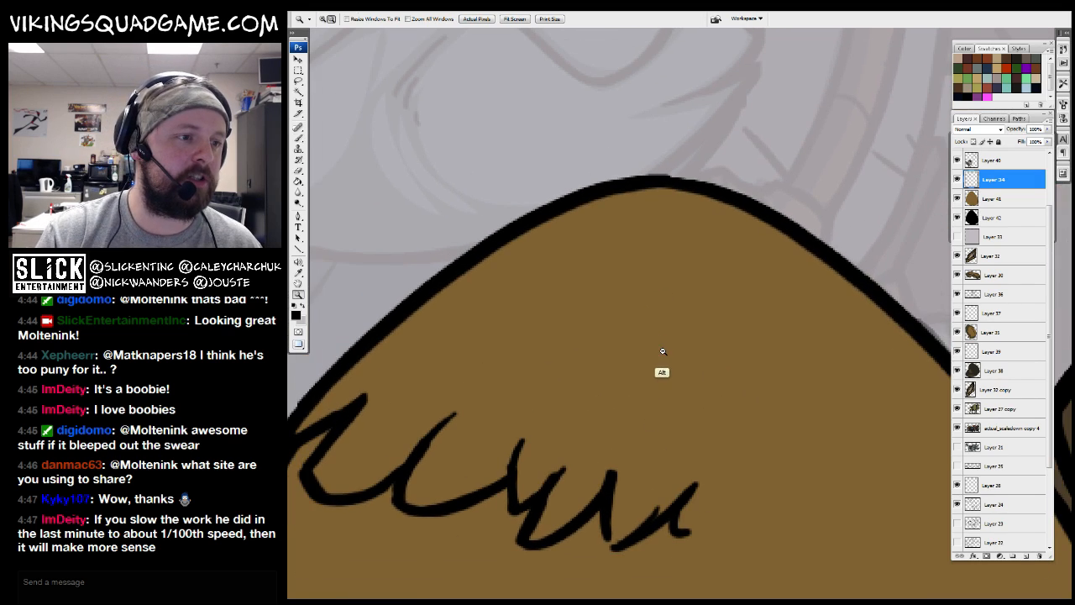
pyautogui.keyDown('alt'); pyautogui.click(683, 398); pyautogui.keyUp('alt')
pyautogui.keyDown('alt'); pyautogui.click(676, 416); pyautogui.keyUp('alt')
pyautogui.moveTo(674, 417); pyautogui.dragTo(711, 258)
pyautogui.keyDown('alt'); pyautogui.click(710, 407); pyautogui.keyUp('alt')
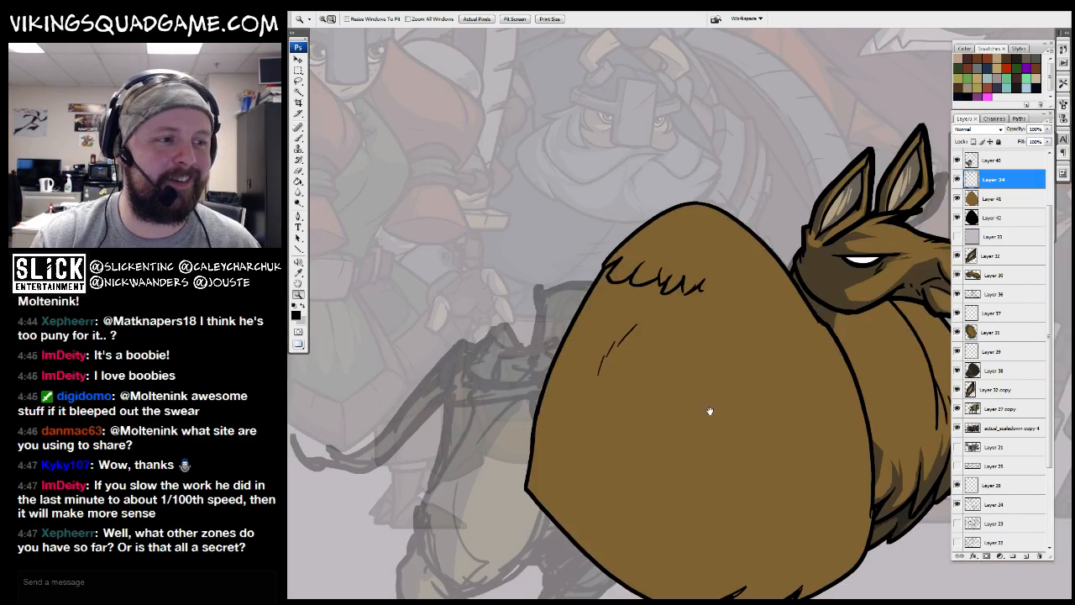
pyautogui.keyDown('alt'); pyautogui.click(709, 409); pyautogui.keyUp('alt')
pyautogui.keyDown('alt'); pyautogui.click(670, 343); pyautogui.keyUp('alt')
pyautogui.keyDown('alt'); pyautogui.click(673, 387); pyautogui.keyUp('alt')
pyautogui.moveTo(672, 387)
pyautogui.mouseDown()
pyautogui.moveTo(658, 384)
pyautogui.moveTo(609, 197)
pyautogui.mouseUp()
pyautogui.moveTo(586, 330); pyautogui.dragTo(651, 306)
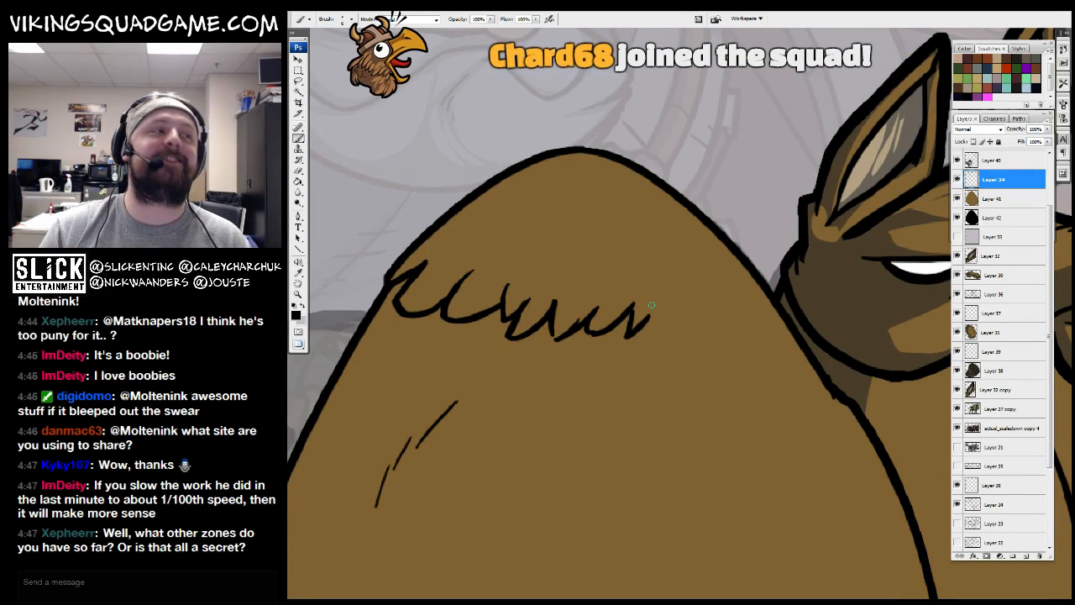
pyautogui.moveTo(651, 305); pyautogui.dragTo(679, 270)
# Add thin fur lines along the hump's crown and front edge, and deepen the fur notches on its underside
pyautogui.moveTo(701, 158); pyautogui.dragTo(551, 159)
pyautogui.moveTo(540, 233)
pyautogui.mouseDown()
pyautogui.moveTo(703, 233)
pyautogui.moveTo(593, 374)
pyautogui.moveTo(468, 219)
pyautogui.moveTo(479, 150)
pyautogui.mouseUp()
pyautogui.moveTo(723, 209); pyautogui.dragTo(761, 369)
pyautogui.moveTo(743, 484)
pyautogui.mouseDown()
pyautogui.moveTo(744, 297)
pyautogui.moveTo(741, 439)
pyautogui.mouseUp()
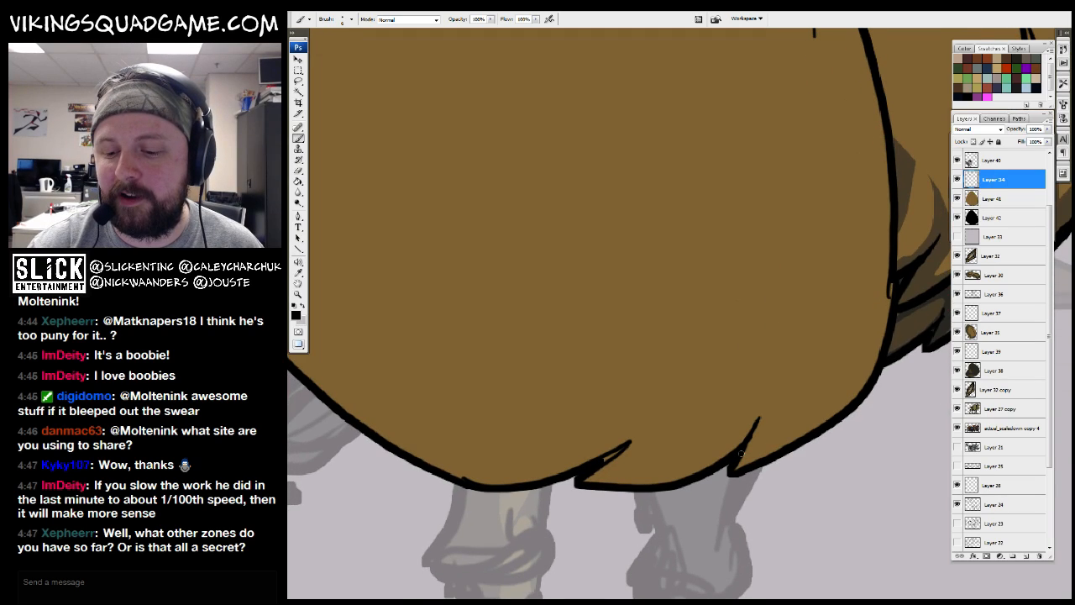
pyautogui.moveTo(599, 461); pyautogui.dragTo(658, 413)
# Examine the inked hump beside the head, neck and reference camel, both overall and up close
pyautogui.keyDown('alt'); pyautogui.click(707, 282); pyautogui.keyUp('alt')
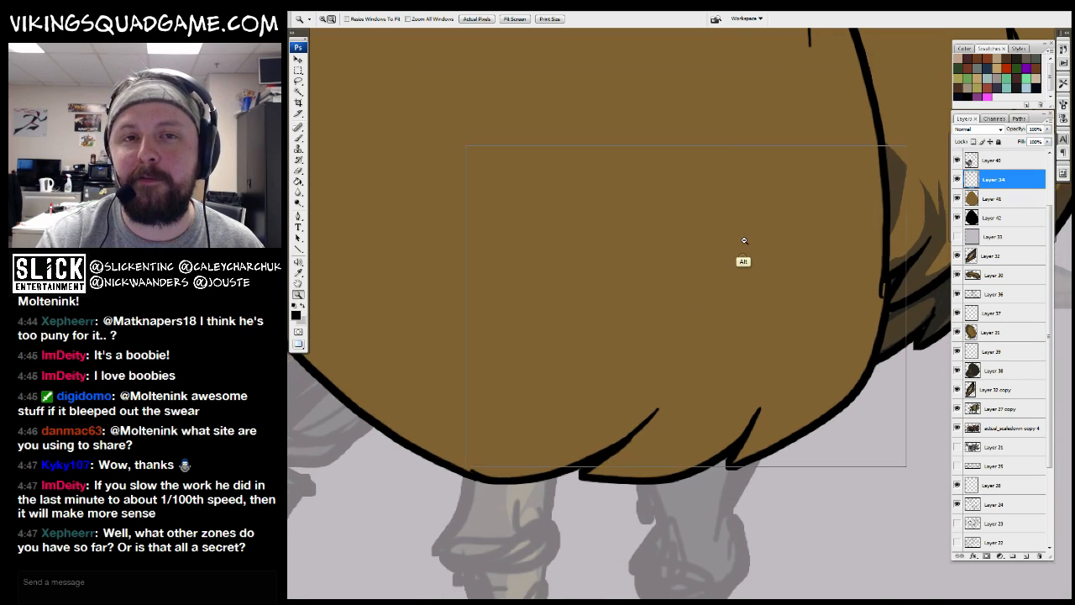
pyautogui.keyDown('alt'); pyautogui.click(743, 243); pyautogui.keyUp('alt')
pyautogui.keyDown('alt'); pyautogui.click(735, 261); pyautogui.keyUp('alt')
pyautogui.keyDown('alt'); pyautogui.click(735, 265); pyautogui.keyUp('alt')
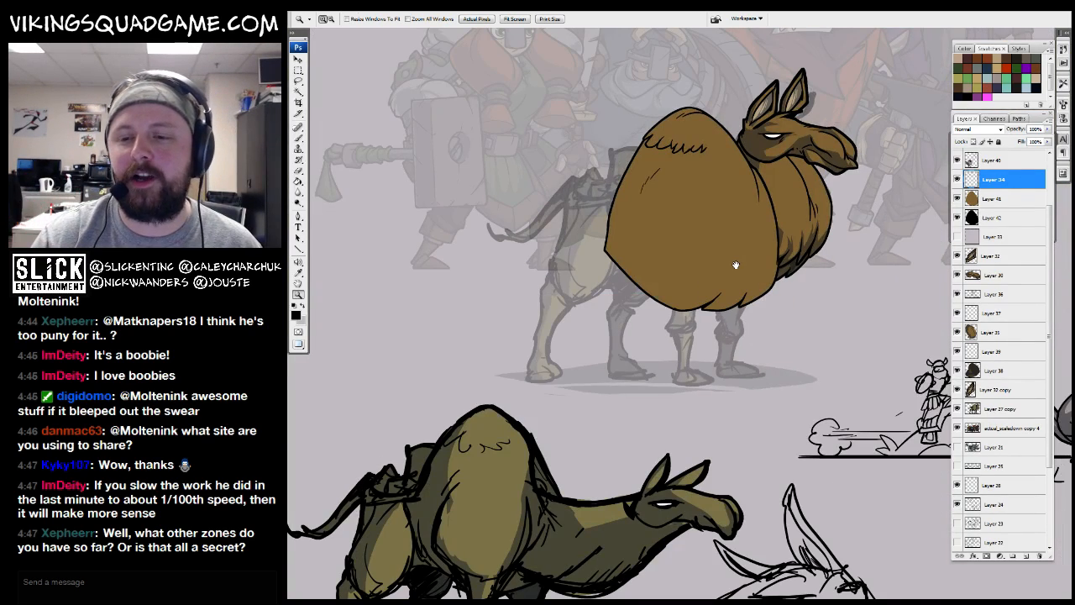
pyautogui.moveTo(735, 265); pyautogui.dragTo(721, 304)
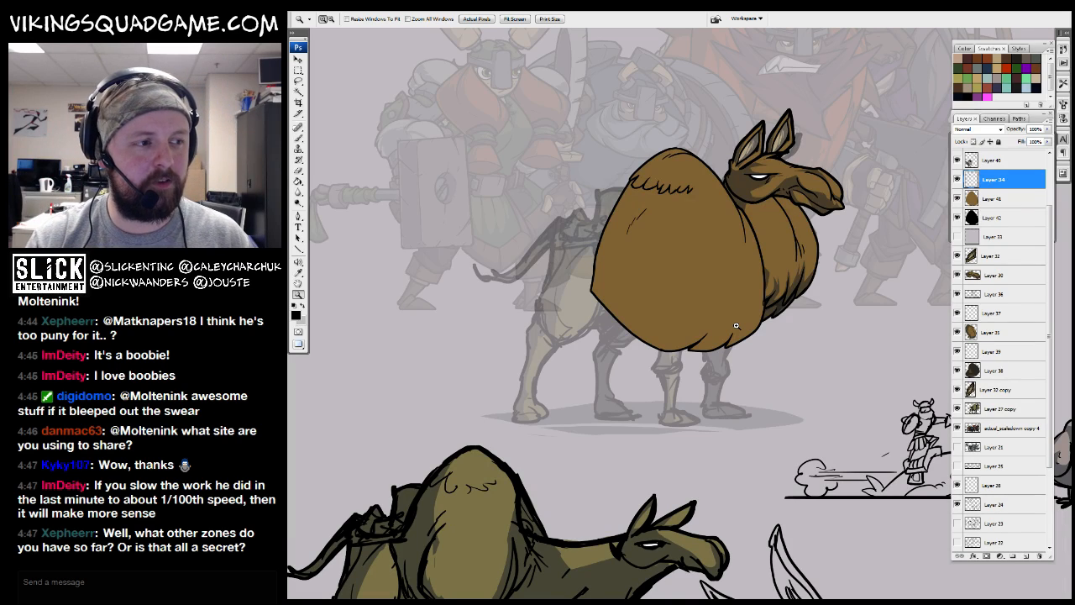
pyautogui.moveTo(752, 286); pyautogui.dragTo(741, 301)
pyautogui.moveTo(836, 174); pyautogui.dragTo(626, 338)
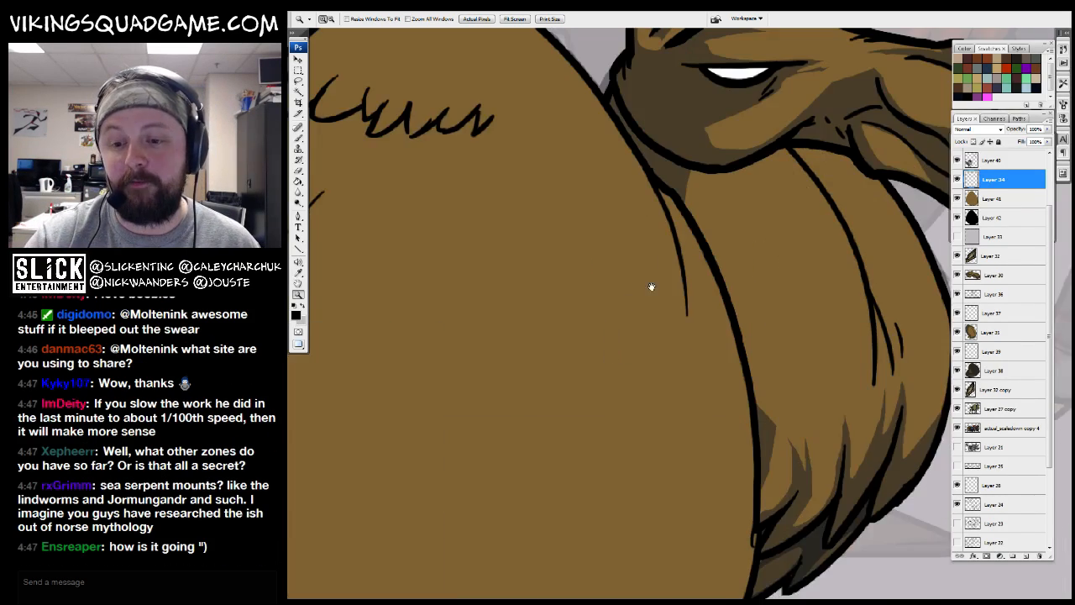
pyautogui.moveTo(651, 289); pyautogui.dragTo(654, 365)
pyautogui.press('b')
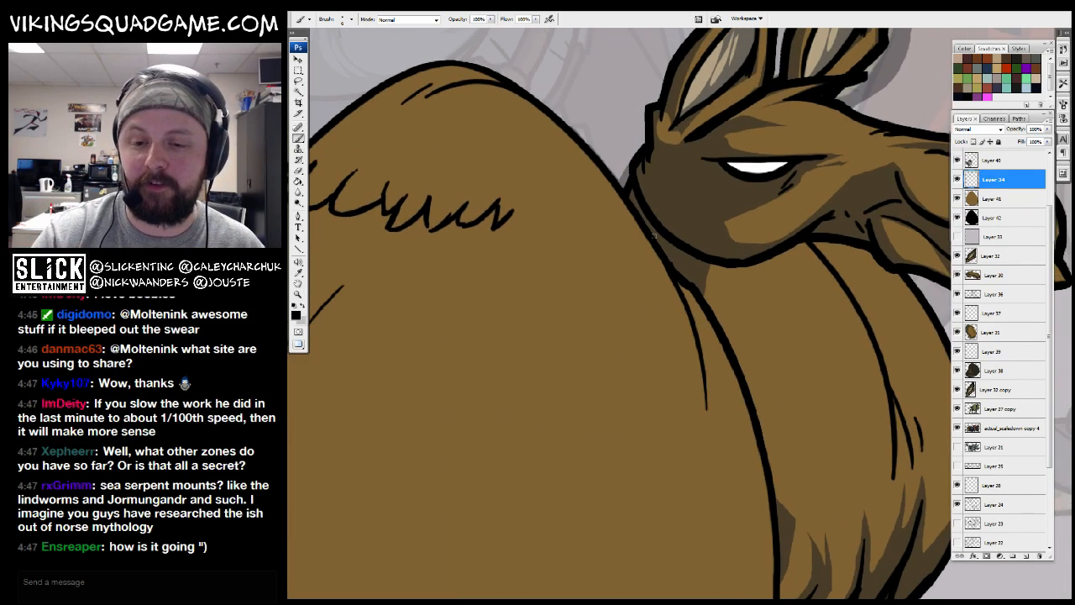
pyautogui.moveTo(627, 230); pyautogui.dragTo(756, 341)
pyautogui.press('z')
pyautogui.keyDown('alt'); pyautogui.click(646, 274); pyautogui.keyUp('alt')
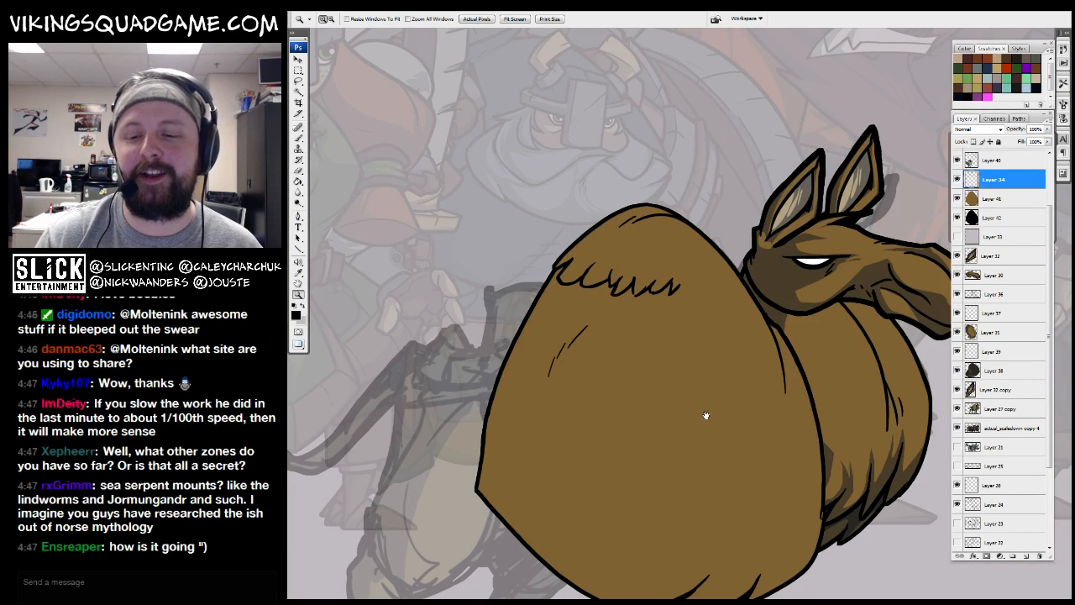
pyautogui.moveTo(705, 415); pyautogui.dragTo(534, 329)
# Move the hump's line, brown colour and black backing layers together below the neck layers so the hump sits behind the neck
pyautogui.click(985, 199)
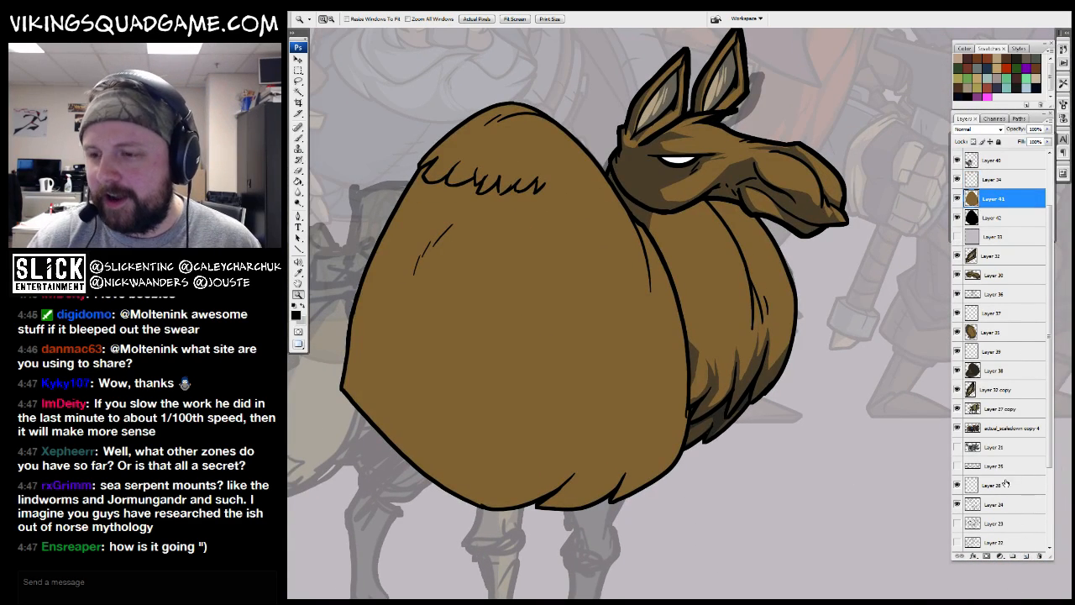
pyautogui.keyDown('ctrl'); pyautogui.click(991, 179); pyautogui.keyUp('ctrl')
pyautogui.keyDown('ctrl'); pyautogui.click(991, 217); pyautogui.keyUp('ctrl')
pyautogui.moveTo(991, 198); pyautogui.dragTo(995, 379)
pyautogui.hotkey('ctrl', '-')
pyautogui.hotkey('ctrl', '-')
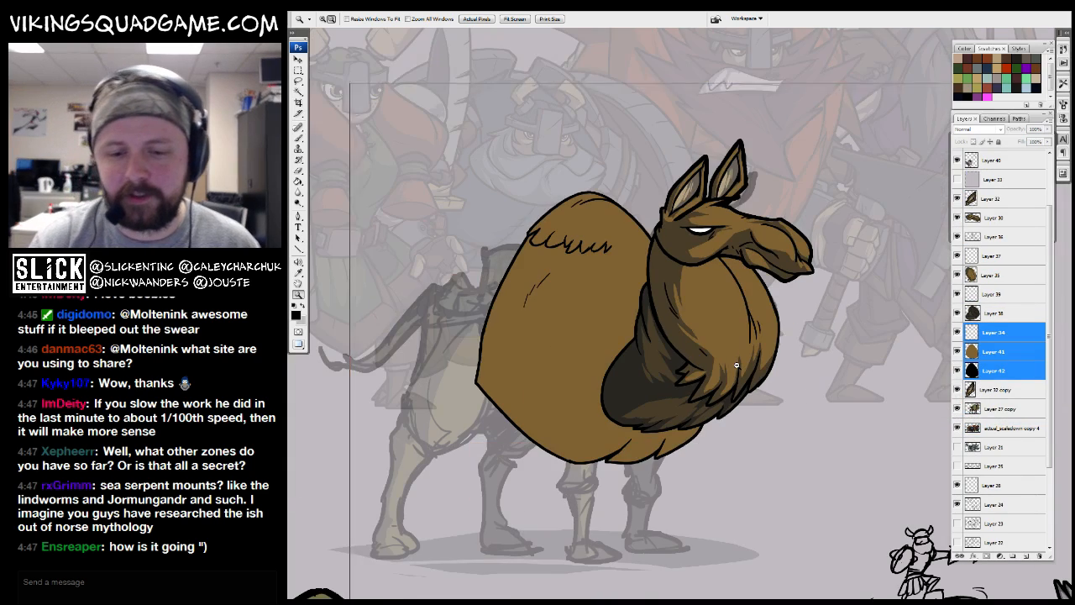
pyautogui.hotkey('ctrl', '-')
pyautogui.moveTo(770, 442)
pyautogui.mouseDown()
pyautogui.moveTo(727, 374)
pyautogui.moveTo(647, 398)
pyautogui.moveTo(674, 518)
pyautogui.mouseUp()
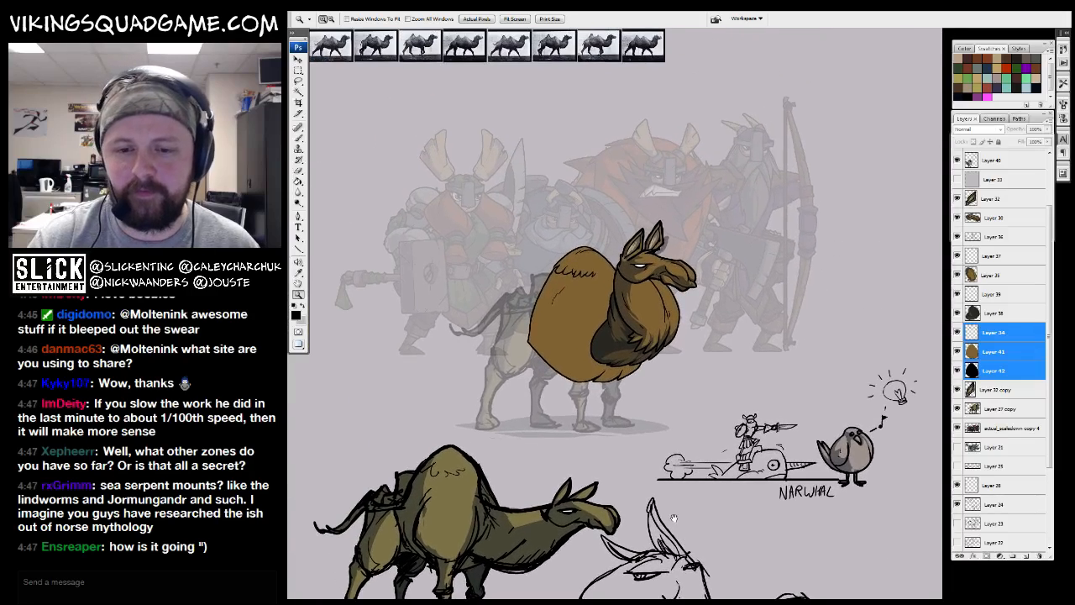
pyautogui.hotkey('ctrl', '+')
pyautogui.hotkey('ctrl', '+')
pyautogui.hotkey('ctrl', '+')
pyautogui.hotkey('ctrl', '+')
# Add a new shadow layer clipped to the hump's brown colour layer
pyautogui.press('b')
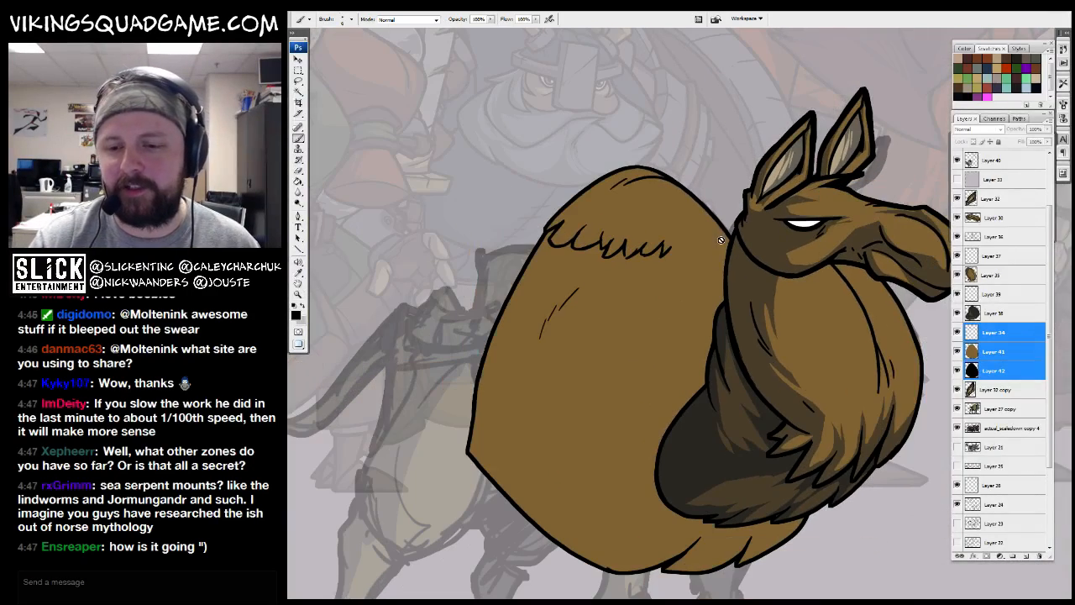
pyautogui.click(727, 271)
pyautogui.click(678, 231)
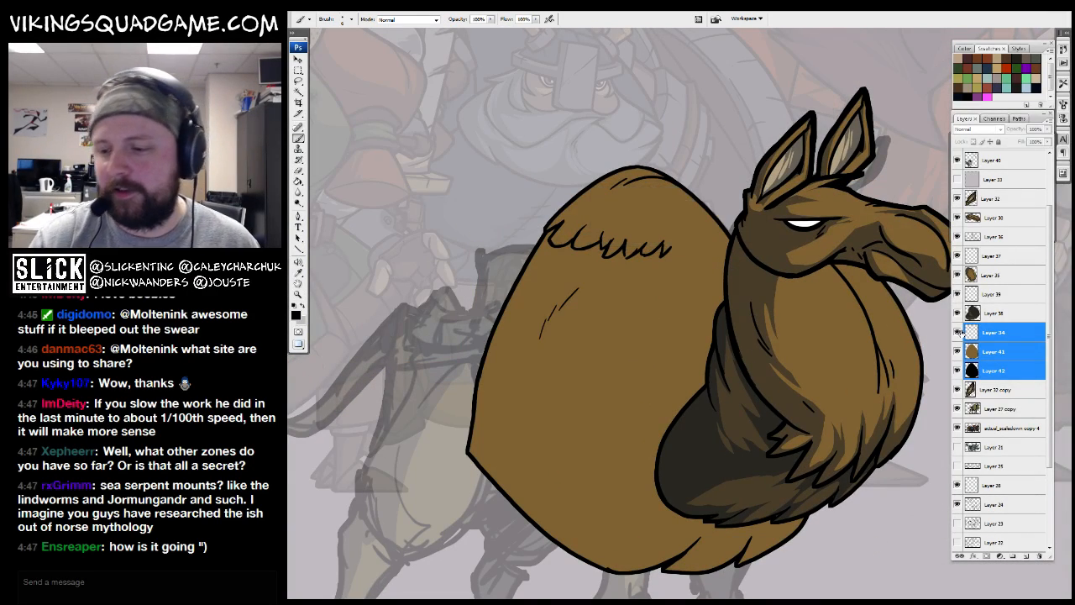
pyautogui.click(1026, 556)
pyautogui.keyDown('alt'); pyautogui.click(995, 363); pyautogui.keyUp('alt')
pyautogui.scroll(-1, 620, 314)
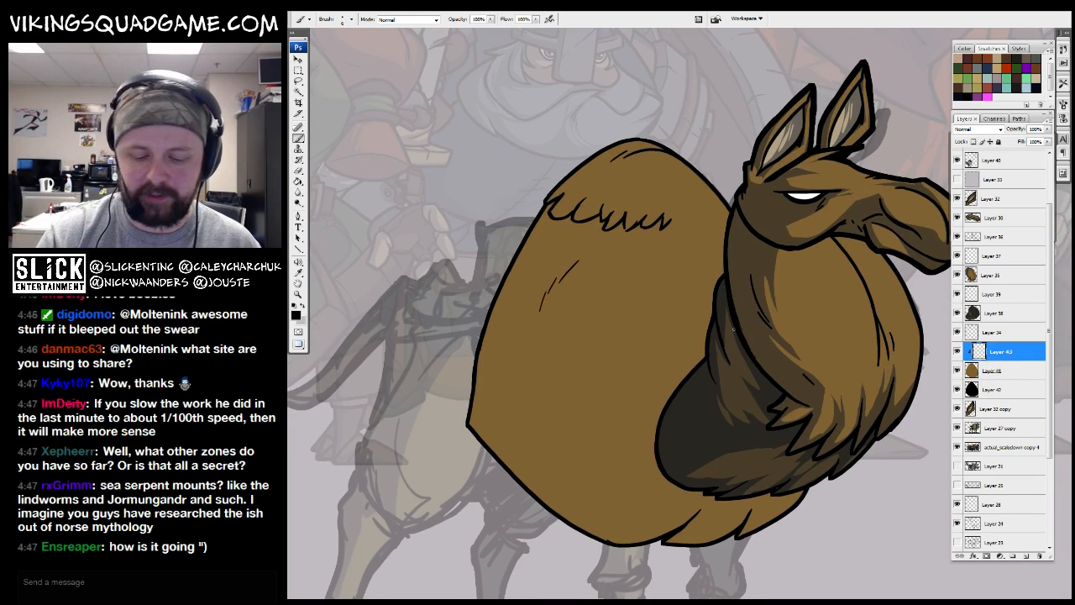
# Lasso around the whole hump, fill the shadow layer with dark navy, set its opacity to 40% and deselect
pyautogui.press('l')
pyautogui.moveTo(732, 124)
pyautogui.mouseDown()
pyautogui.moveTo(754, 571)
pyautogui.moveTo(720, 121)
pyautogui.mouseUp()
pyautogui.press('g')
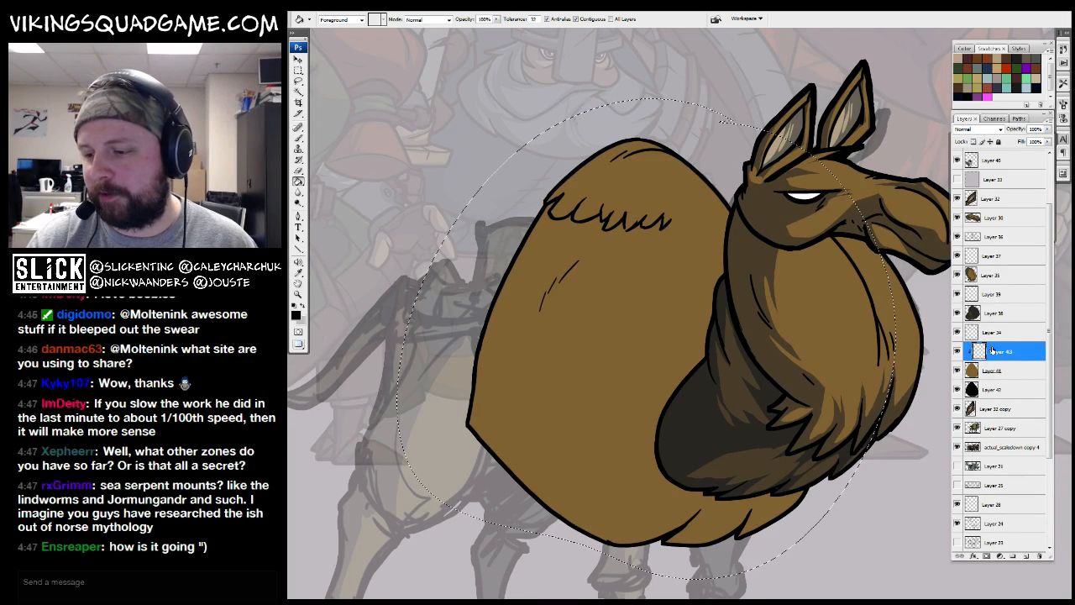
pyautogui.click(483, 432)
pyautogui.click(958, 96)
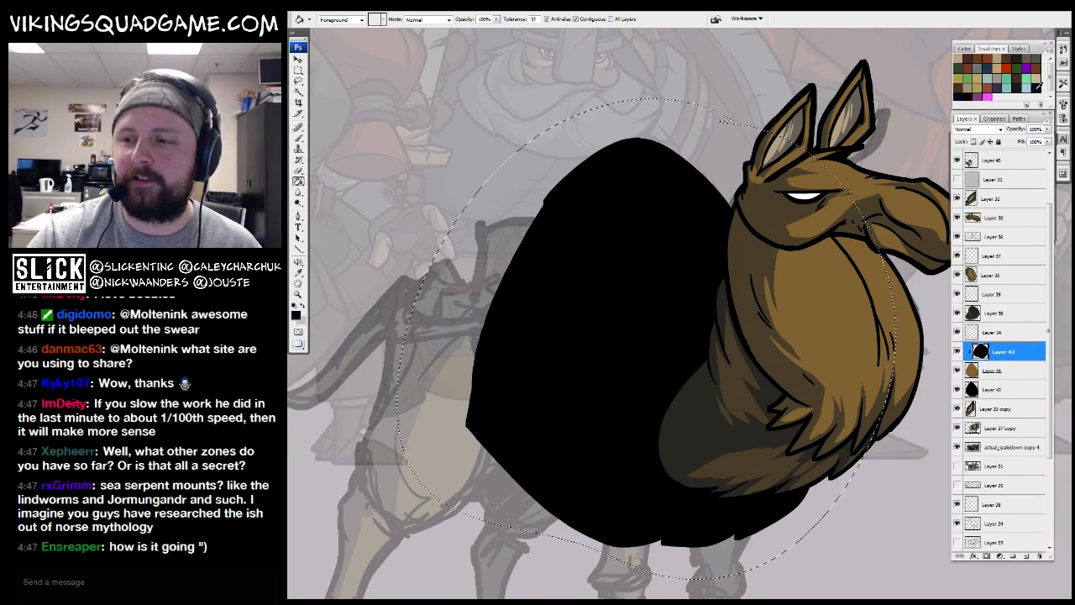
pyautogui.click(678, 398)
pyautogui.doubleClick(1035, 129)
pyautogui.write('40')
pyautogui.press('Return')
pyautogui.moveTo(740, 403); pyautogui.dragTo(728, 403)
pyautogui.hotkey('ctrl', 'd')
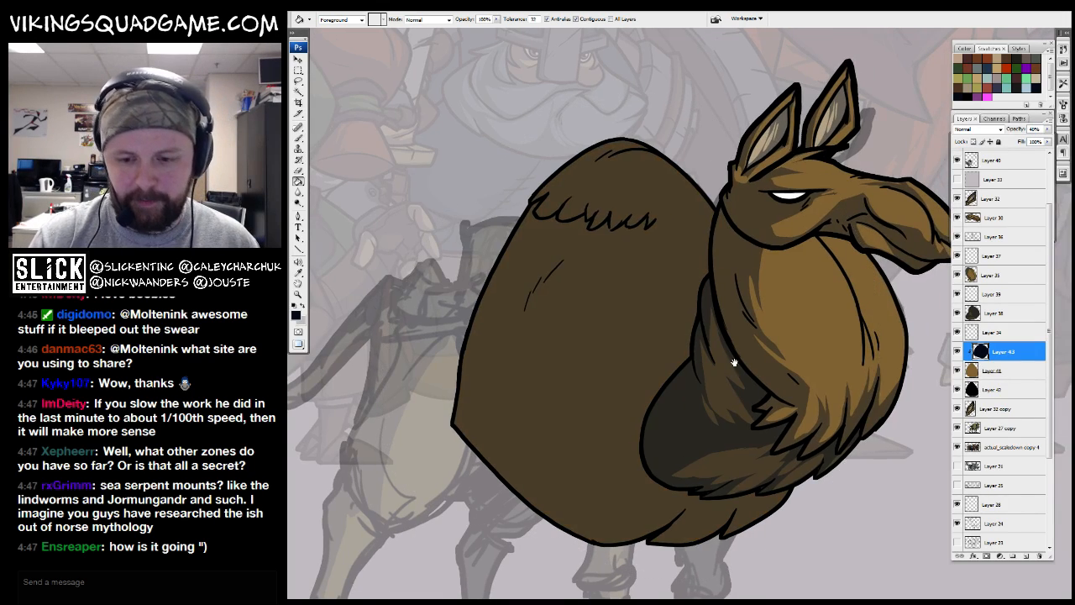
# Lasso jagged, fur-edged highlight areas across the hump's crown above the tuft lines on the shadow layer
pyautogui.press('l')
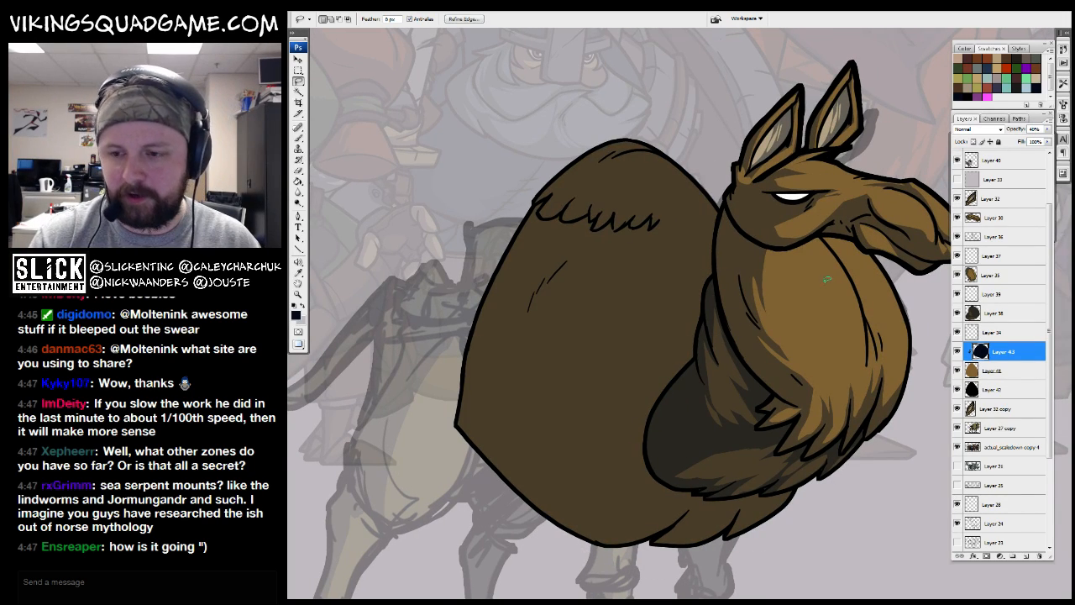
pyautogui.moveTo(879, 331); pyautogui.dragTo(889, 357)
pyautogui.keyDown('ctrl'); pyautogui.click(676, 267); pyautogui.keyUp('ctrl')
pyautogui.keyDown('ctrl'); pyautogui.click(675, 267); pyautogui.keyUp('ctrl')
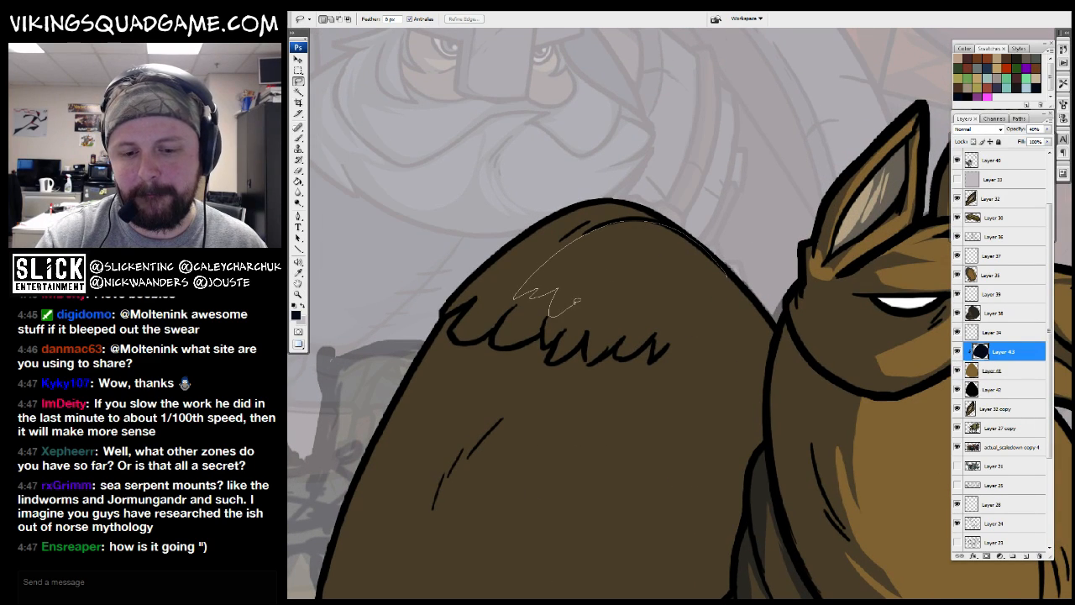
pyautogui.moveTo(603, 319)
pyautogui.mouseDown()
pyautogui.moveTo(732, 306)
pyautogui.moveTo(621, 201)
pyautogui.moveTo(525, 252)
pyautogui.moveTo(501, 284)
pyautogui.moveTo(537, 230)
pyautogui.mouseUp()
pyautogui.moveTo(608, 293); pyautogui.dragTo(593, 243)
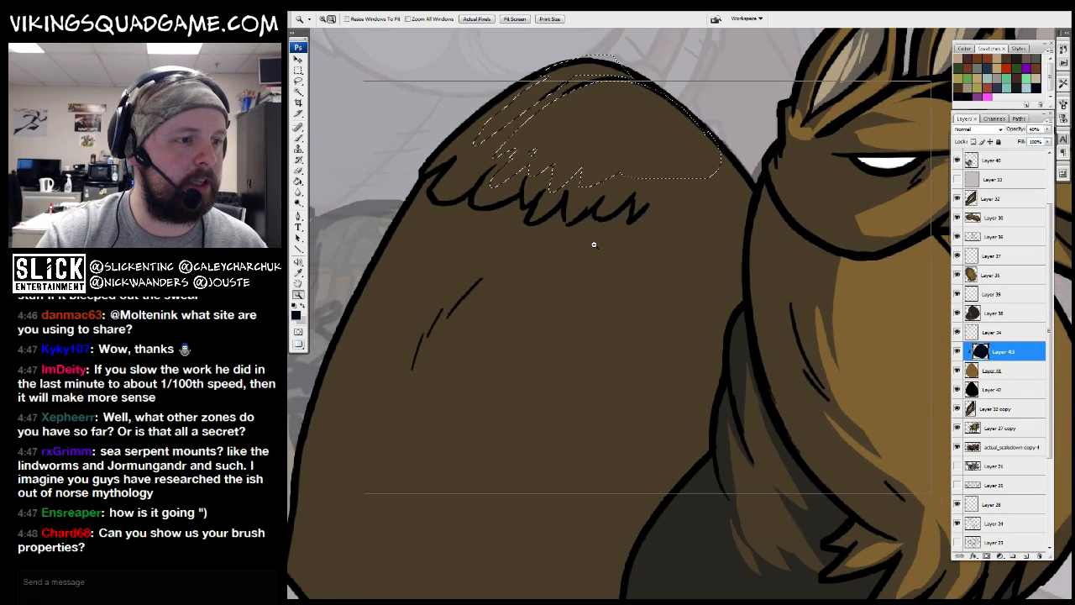
pyautogui.keyDown('alt'); pyautogui.click(631, 313); pyautogui.keyUp('alt')
pyautogui.keyDown('alt'); pyautogui.click(631, 312); pyautogui.keyUp('alt')
pyautogui.moveTo(631, 312); pyautogui.dragTo(603, 272)
pyautogui.scroll(4, 602, 272)
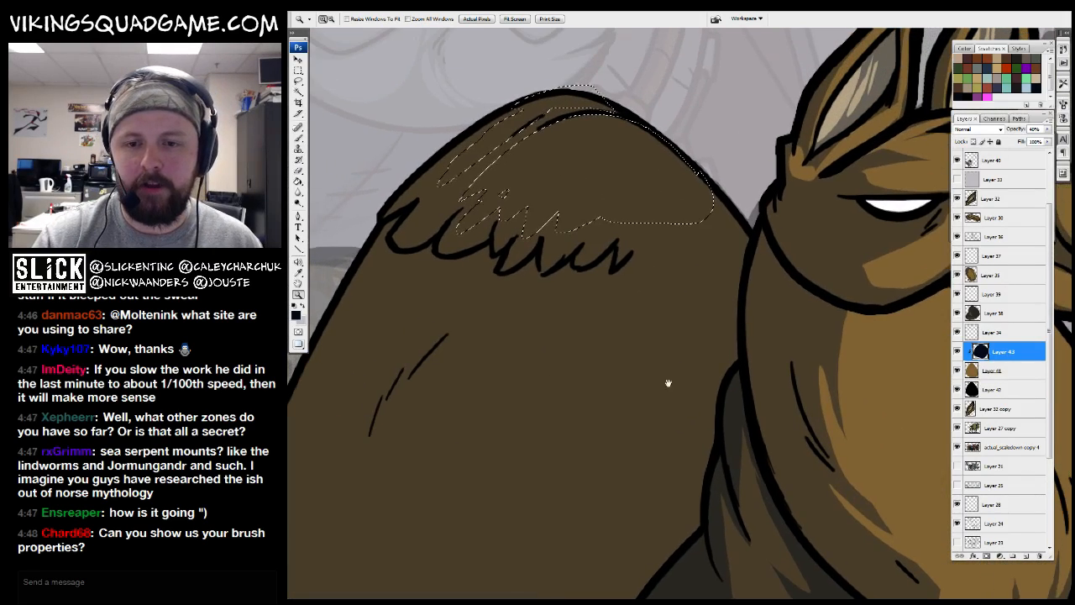
pyautogui.scroll(-2, 676, 307)
pyautogui.scroll(2, 694, 353)
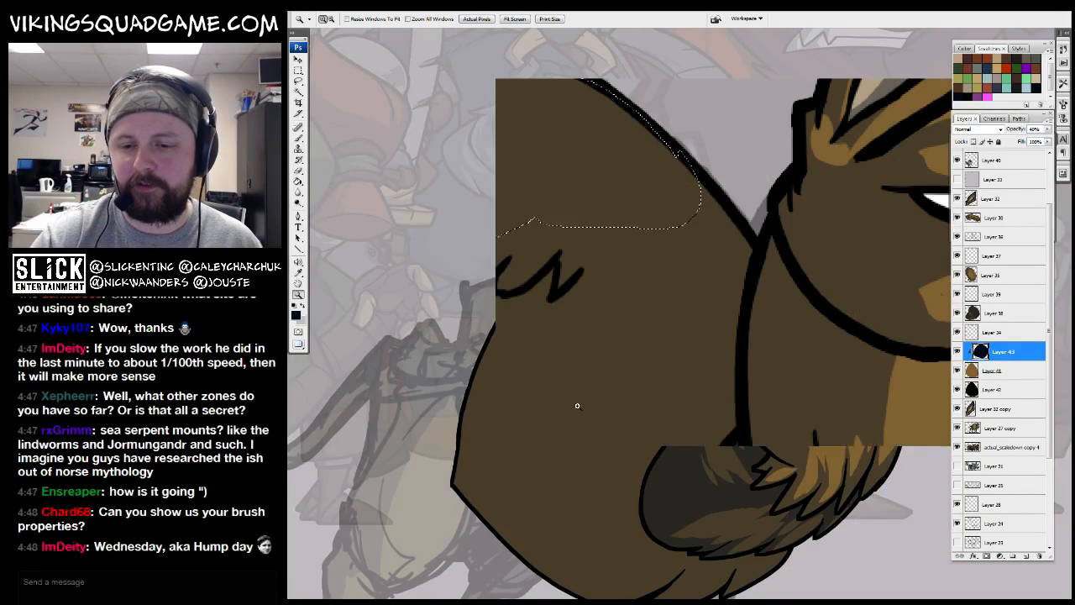
# Open the brush presets to look at the tooner brush and its size and hardness settings
pyautogui.press('b')
pyautogui.rightClick(640, 317)
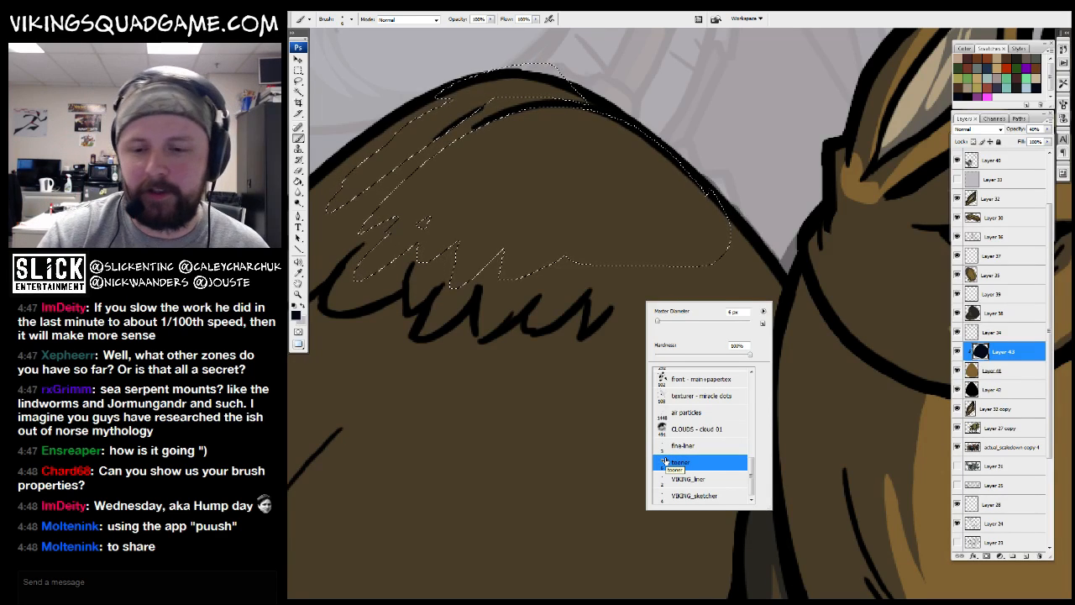
pyautogui.moveTo(733, 217); pyautogui.dragTo(775, 264)
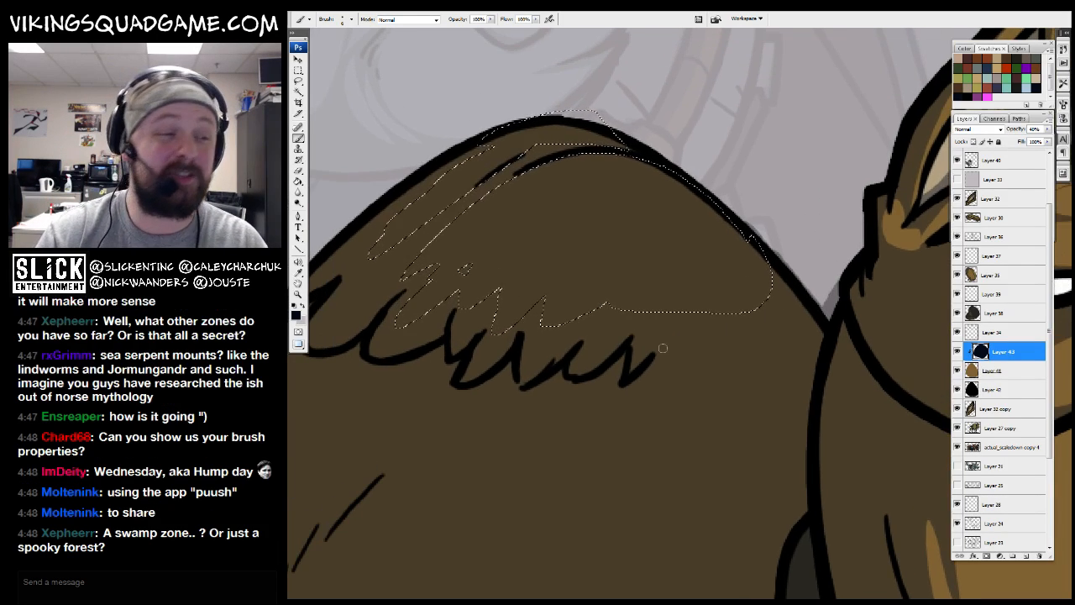
# Clear the shadow inside the selected fur-edged areas on the hump's crown
pyautogui.press('Delete')
pyautogui.moveTo(563, 336); pyautogui.dragTo(631, 281)
pyautogui.keyDown('ctrl'); pyautogui.keyDown('alt'); pyautogui.click(659, 312); pyautogui.keyUp('alt'); pyautogui.keyUp('ctrl')
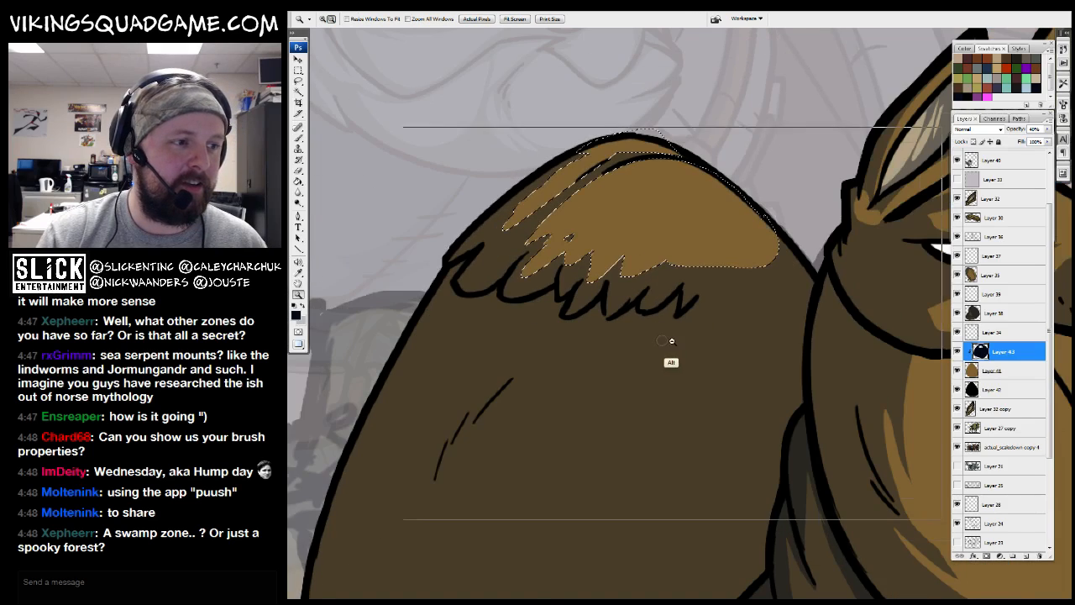
pyautogui.keyDown('ctrl'); pyautogui.keyDown('alt'); pyautogui.click(669, 340); pyautogui.keyUp('alt'); pyautogui.keyUp('ctrl')
pyautogui.moveTo(682, 407); pyautogui.dragTo(628, 378)
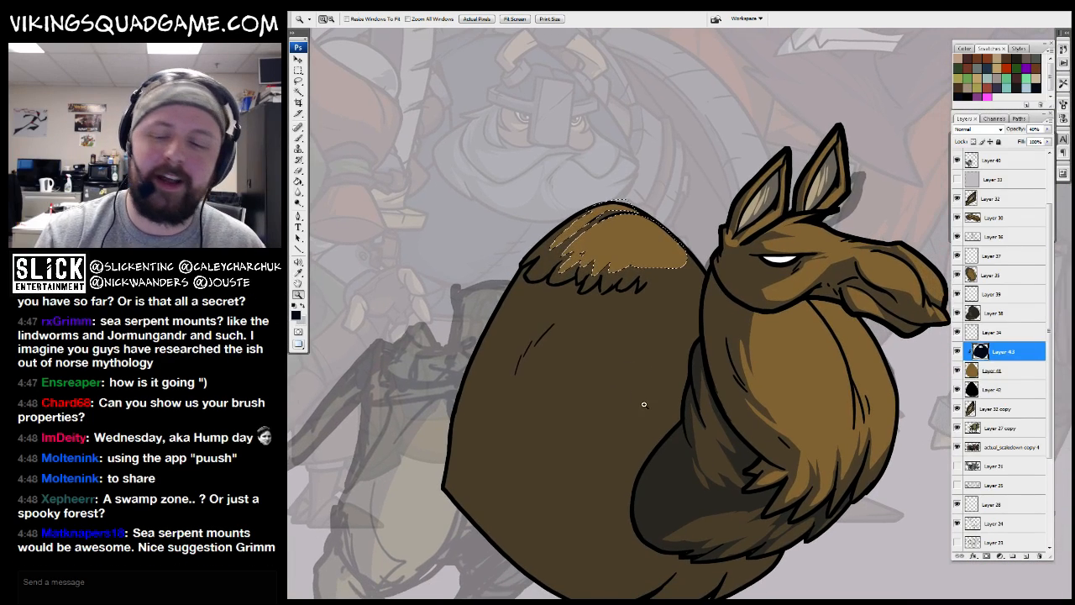
pyautogui.moveTo(616, 334); pyautogui.dragTo(625, 328)
pyautogui.click(730, 349)
pyautogui.keyDown('alt'); pyautogui.click(717, 338); pyautogui.keyUp('alt')
pyautogui.moveTo(717, 339); pyautogui.dragTo(650, 365)
pyautogui.moveTo(604, 270); pyautogui.dragTo(713, 353)
pyautogui.moveTo(713, 310); pyautogui.dragTo(651, 411)
# Lasso the crown's neck-facing side and a few thin fur slivers, clear the shadow there and deselect
pyautogui.moveTo(668, 143); pyautogui.dragTo(794, 243)
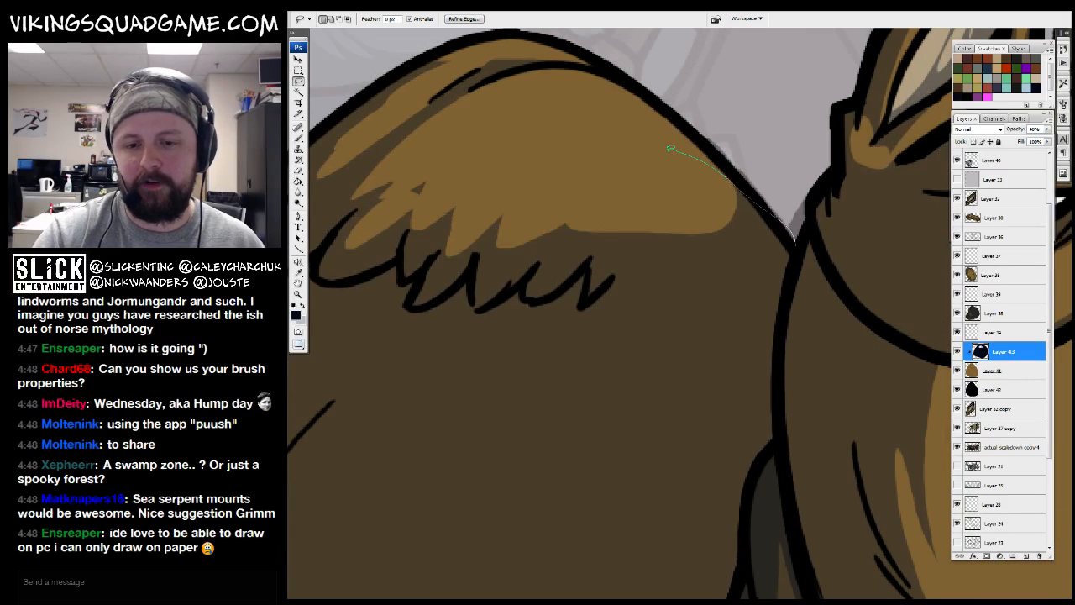
pyautogui.moveTo(804, 412); pyautogui.dragTo(779, 212)
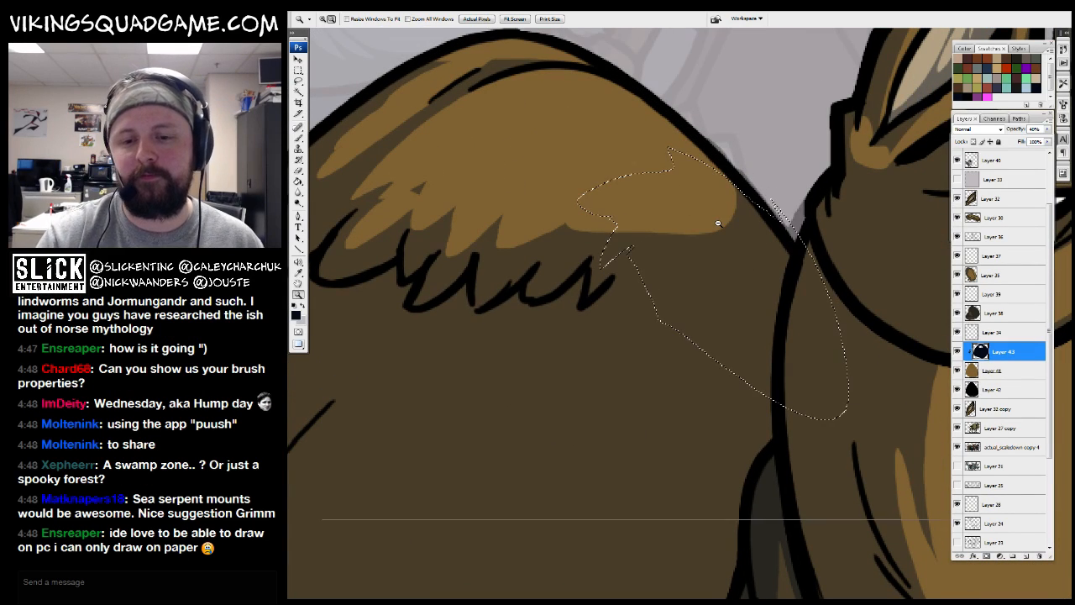
pyautogui.keyDown('alt'); pyautogui.click(717, 317); pyautogui.keyUp('alt')
pyautogui.moveTo(624, 311); pyautogui.dragTo(695, 376)
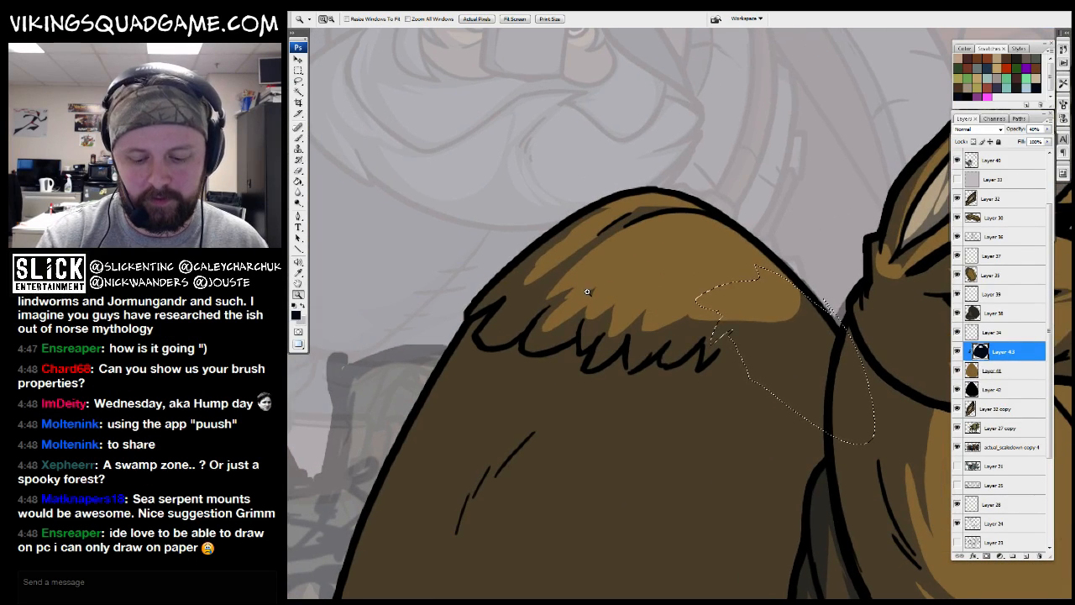
pyautogui.moveTo(600, 276); pyautogui.dragTo(620, 280)
pyautogui.moveTo(610, 275); pyautogui.dragTo(626, 280)
pyautogui.moveTo(571, 261)
pyautogui.mouseDown()
pyautogui.moveTo(527, 311)
pyautogui.moveTo(591, 256)
pyautogui.mouseUp()
pyautogui.moveTo(606, 308); pyautogui.dragTo(614, 244)
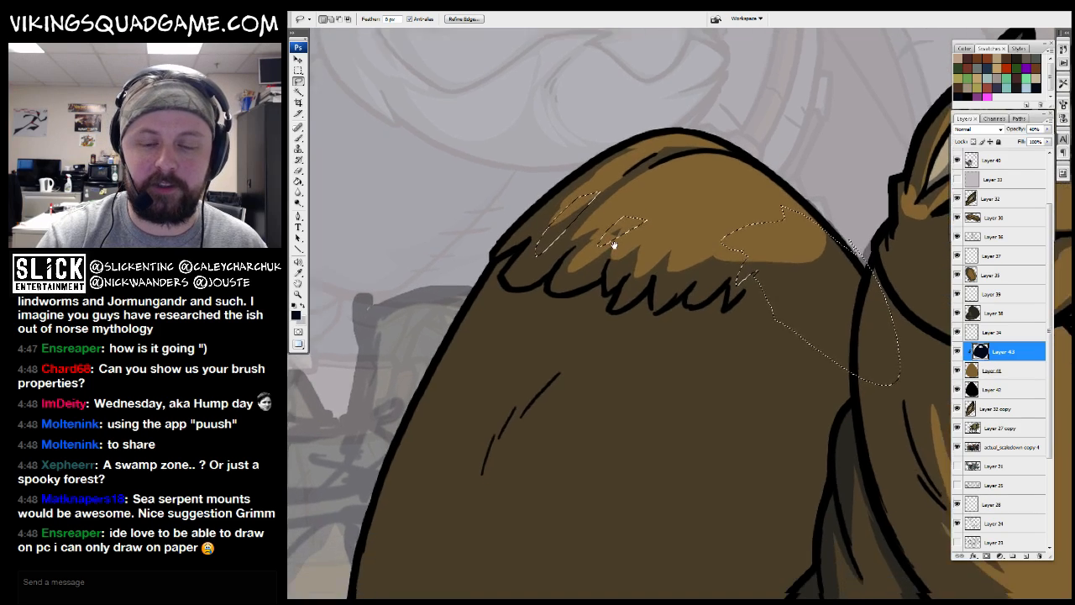
pyautogui.scroll(-3, 614, 244)
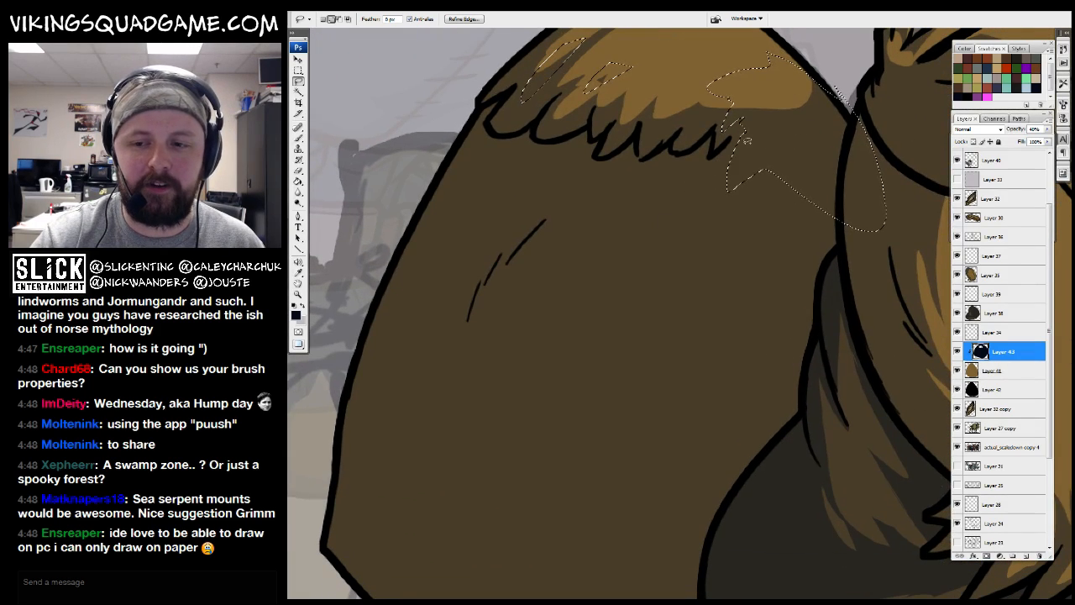
pyautogui.press('Delete')
pyautogui.moveTo(628, 260); pyautogui.dragTo(655, 422)
pyautogui.hotkey('ctrl', 'd')
# Hide the neck's two coloured layers so the front of the hump is uncovered
pyautogui.keyDown('alt'); pyautogui.click(731, 318); pyautogui.keyUp('alt')
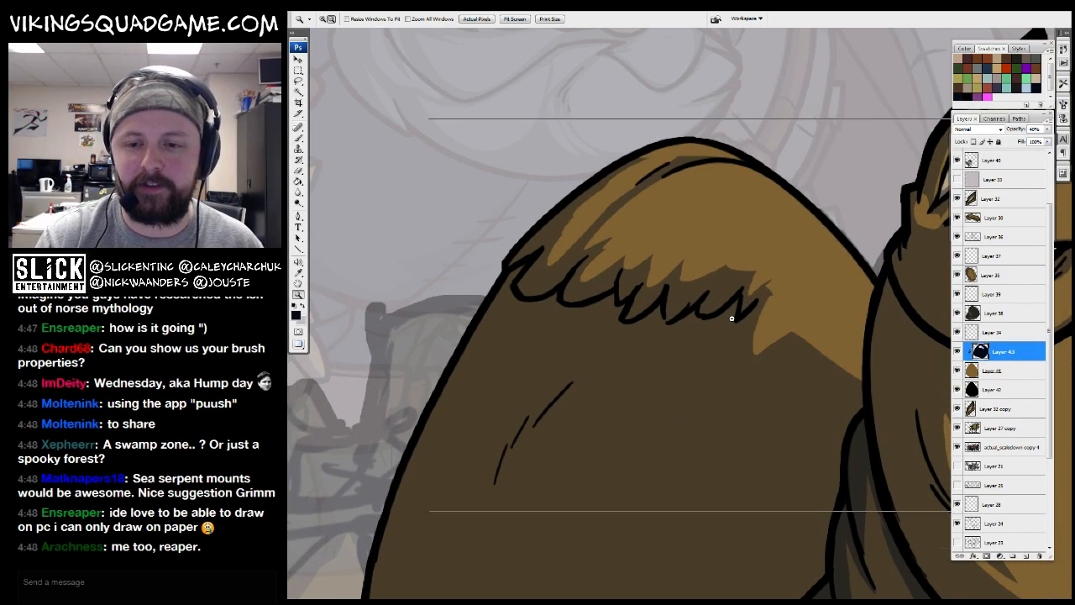
pyautogui.keyDown('alt'); pyautogui.click(732, 318); pyautogui.keyUp('alt')
pyautogui.keyDown('alt'); pyautogui.click(732, 319); pyautogui.keyUp('alt')
pyautogui.keyDown('alt'); pyautogui.click(731, 319); pyautogui.keyUp('alt')
pyautogui.keyDown('alt'); pyautogui.click(796, 386); pyautogui.keyUp('alt')
pyautogui.click(798, 391)
pyautogui.click(798, 391)
pyautogui.moveTo(798, 391)
pyautogui.mouseDown()
pyautogui.moveTo(634, 372)
pyautogui.moveTo(698, 393)
pyautogui.mouseUp()
pyautogui.press('l')
pyautogui.click(956, 274)
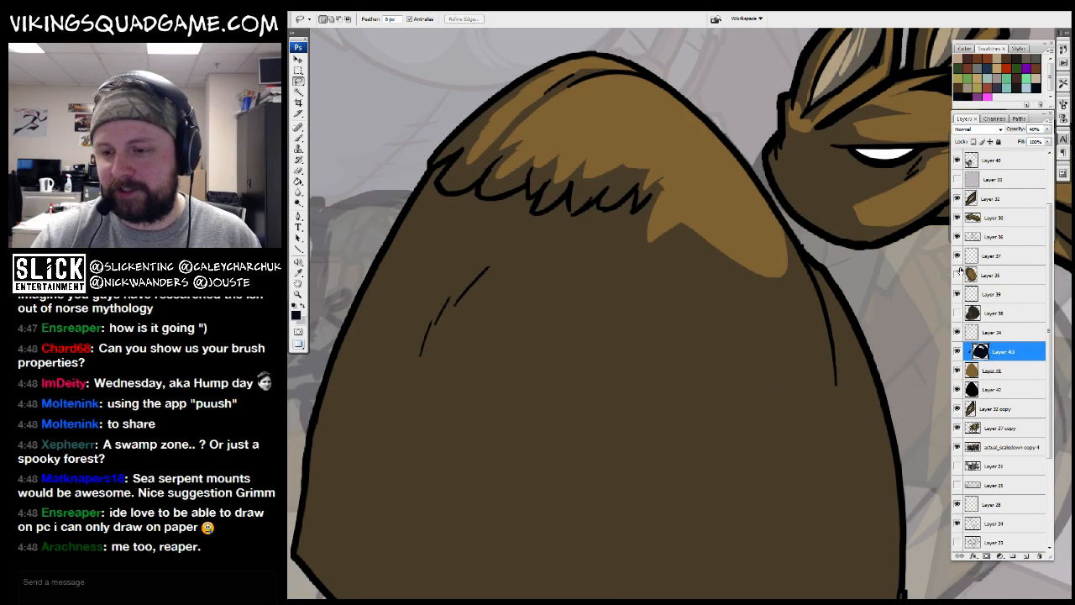
# Lasso two long highlight shapes down the hump's front edge on either side of the fold line, clear their shadow and deselect
pyautogui.moveTo(821, 343); pyautogui.dragTo(815, 338)
pyautogui.moveTo(793, 432)
pyautogui.mouseDown()
pyautogui.moveTo(736, 339)
pyautogui.moveTo(756, 199)
pyautogui.mouseUp()
pyautogui.moveTo(778, 472); pyautogui.dragTo(802, 227)
pyautogui.moveTo(715, 218)
pyautogui.mouseDown()
pyautogui.moveTo(750, 326)
pyautogui.moveTo(751, 304)
pyautogui.moveTo(757, 330)
pyautogui.moveTo(825, 358)
pyautogui.mouseUp()
pyautogui.keyDown('alt'); pyautogui.click(754, 342); pyautogui.keyUp('alt')
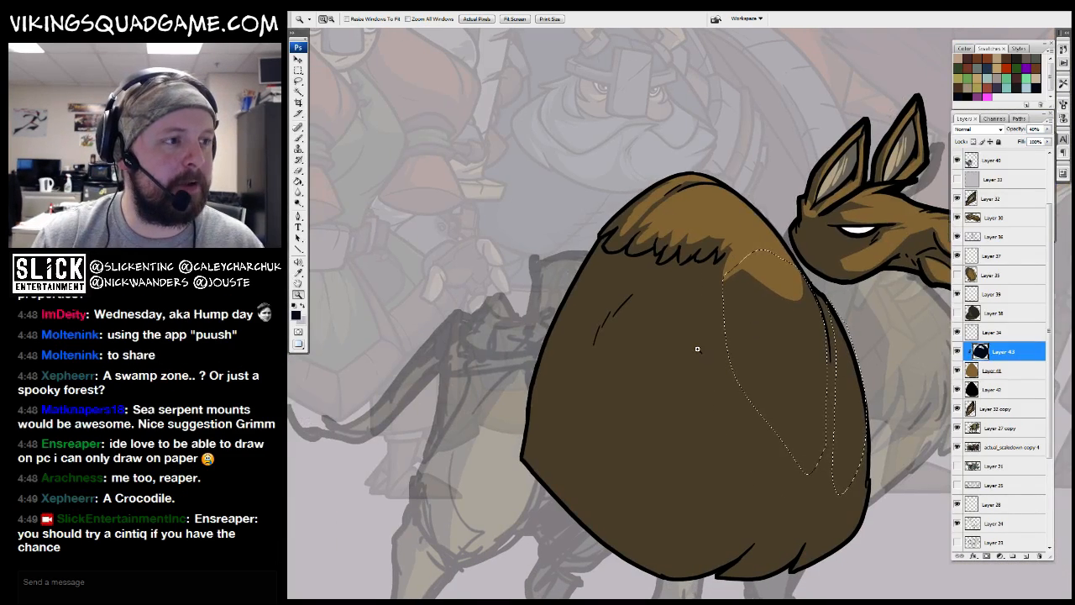
pyautogui.moveTo(726, 398)
pyautogui.mouseDown()
pyautogui.moveTo(705, 391)
pyautogui.moveTo(679, 403)
pyautogui.moveTo(688, 386)
pyautogui.mouseUp()
pyautogui.moveTo(749, 404); pyautogui.dragTo(717, 389)
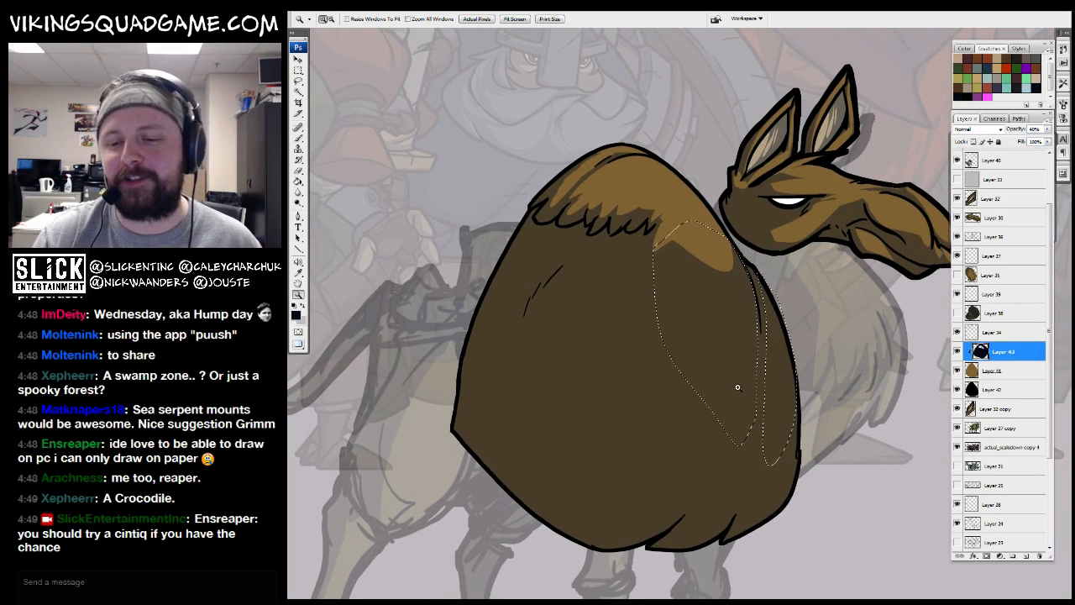
pyautogui.press('Delete')
pyautogui.moveTo(743, 451); pyautogui.dragTo(736, 476)
pyautogui.click(648, 371)
pyautogui.click(647, 372)
pyautogui.click(647, 373)
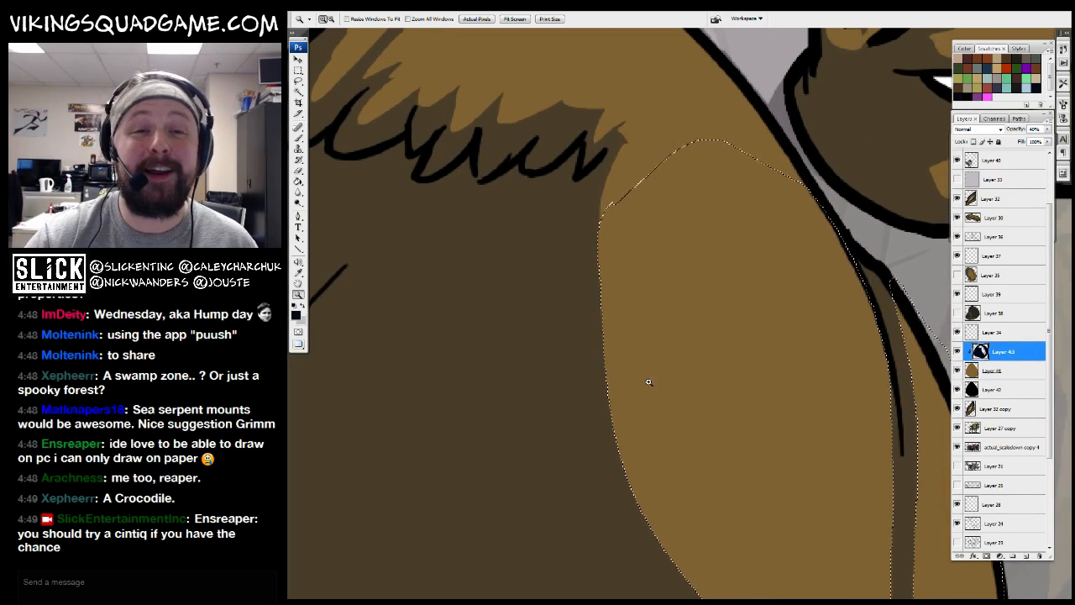
pyautogui.keyDown('alt'); pyautogui.click(661, 343); pyautogui.keyUp('alt')
pyautogui.moveTo(655, 338)
pyautogui.mouseDown()
pyautogui.moveTo(664, 304)
pyautogui.moveTo(655, 292)
pyautogui.mouseUp()
pyautogui.keyDown('alt'); pyautogui.click(666, 306); pyautogui.keyUp('alt')
pyautogui.keyDown('alt'); pyautogui.click(666, 306); pyautogui.keyUp('alt')
pyautogui.press('l')
pyautogui.hotkey('ctrl', 'd')
# Widen the front highlight with a smooth curved edge and clear thin fur-like slivers of shadow along the hump's back edge
pyautogui.moveTo(639, 222)
pyautogui.mouseDown()
pyautogui.moveTo(631, 331)
pyautogui.moveTo(697, 424)
pyautogui.mouseUp()
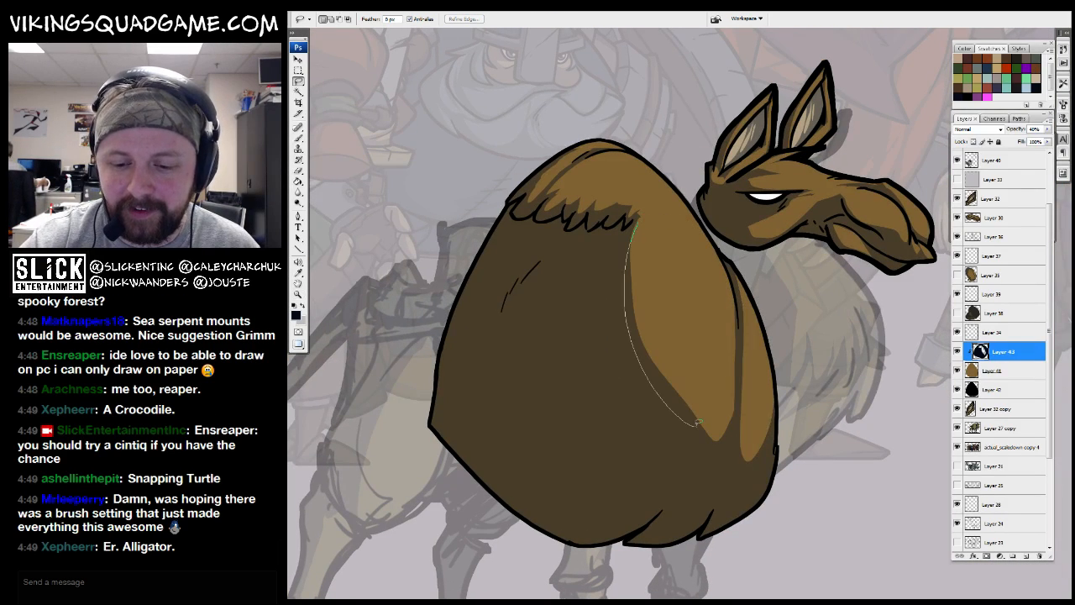
pyautogui.moveTo(690, 238); pyautogui.dragTo(698, 239)
pyautogui.moveTo(518, 204); pyautogui.dragTo(465, 310)
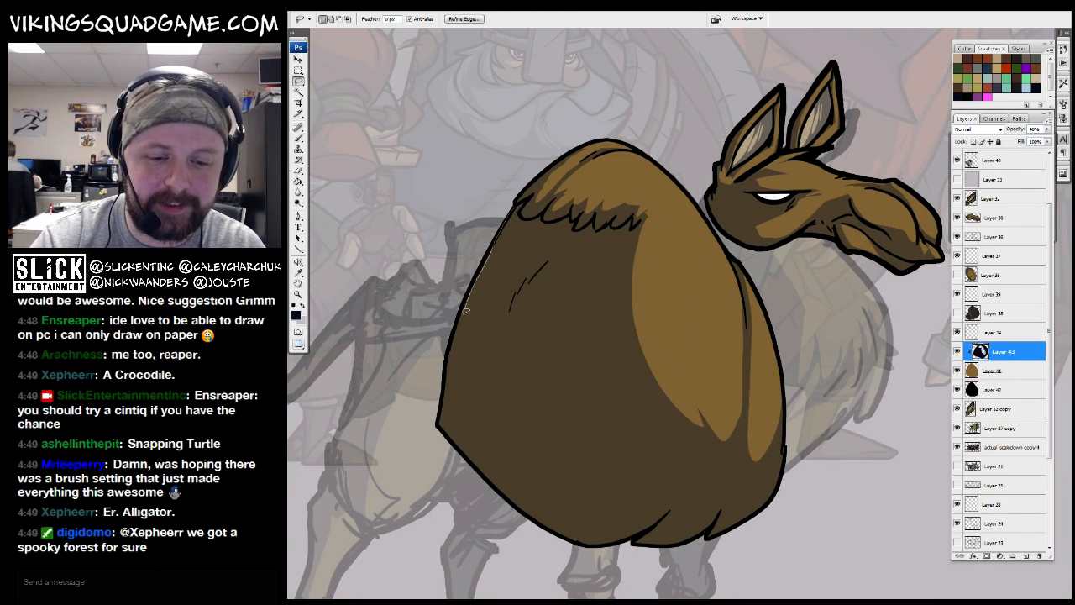
pyautogui.moveTo(521, 207); pyautogui.dragTo(497, 263)
pyautogui.moveTo(692, 322); pyautogui.dragTo(685, 267)
# Show the neck's two hidden layers again
pyautogui.keyDown('alt'); pyautogui.click(667, 282); pyautogui.keyUp('alt')
pyautogui.click(956, 313)
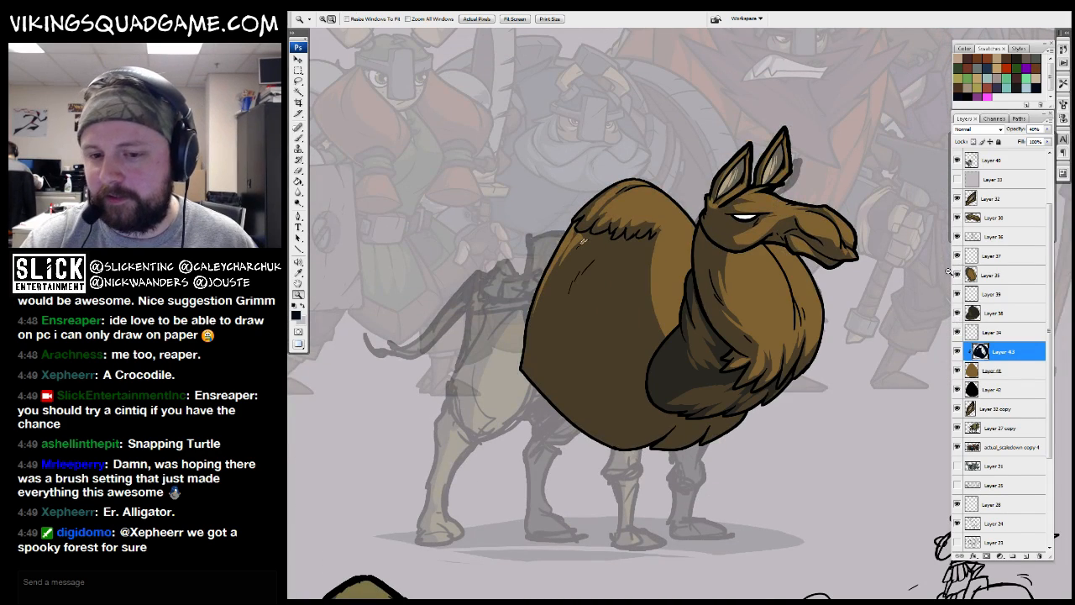
pyautogui.keyDown('alt'); pyautogui.click(797, 372); pyautogui.keyUp('alt')
# Add a new layer between the hump's brown colour and shadow layers, and clip both upper layers to the brown one
pyautogui.moveTo(981, 376); pyautogui.dragTo(990, 353)
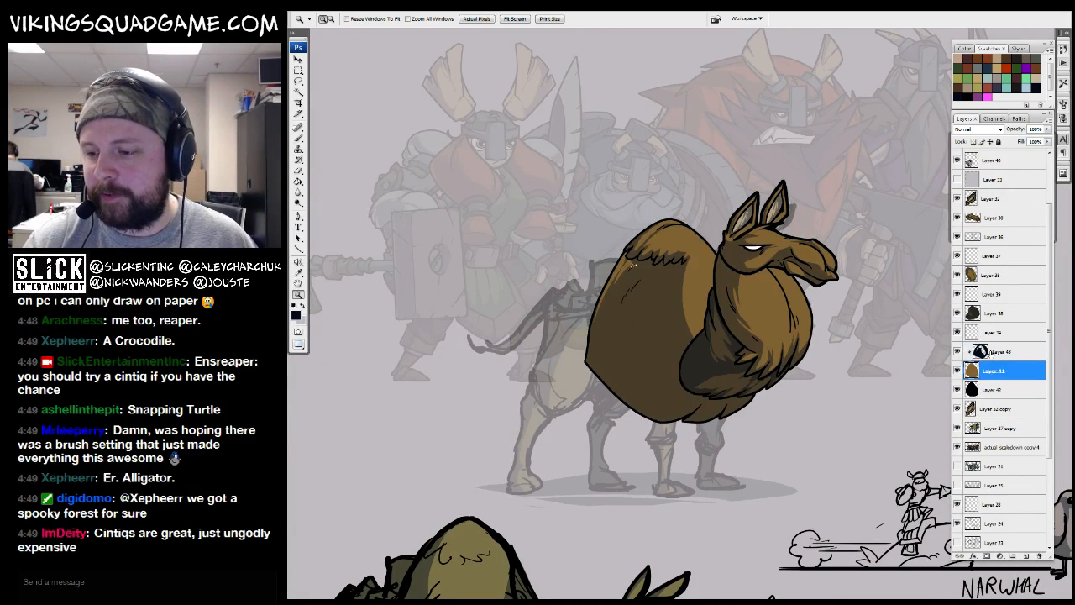
pyautogui.click(1027, 558)
pyautogui.keyDown('alt'); pyautogui.click(1002, 380); pyautogui.keyUp('alt')
pyautogui.moveTo(867, 215); pyautogui.dragTo(561, 496)
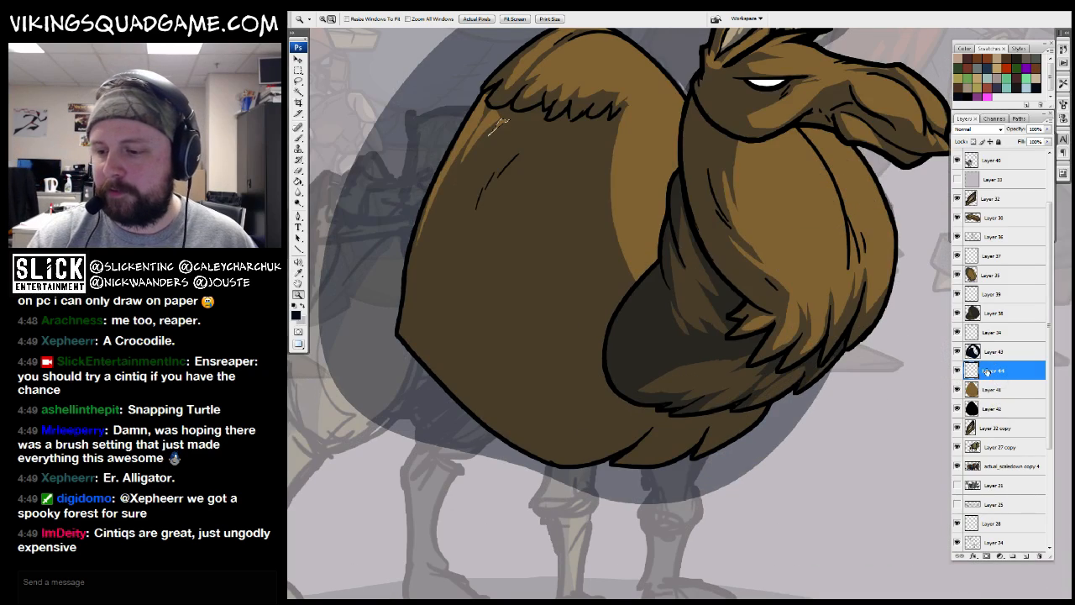
pyautogui.click(991, 358)
pyautogui.keyDown('alt'); pyautogui.click(993, 361); pyautogui.keyUp('alt')
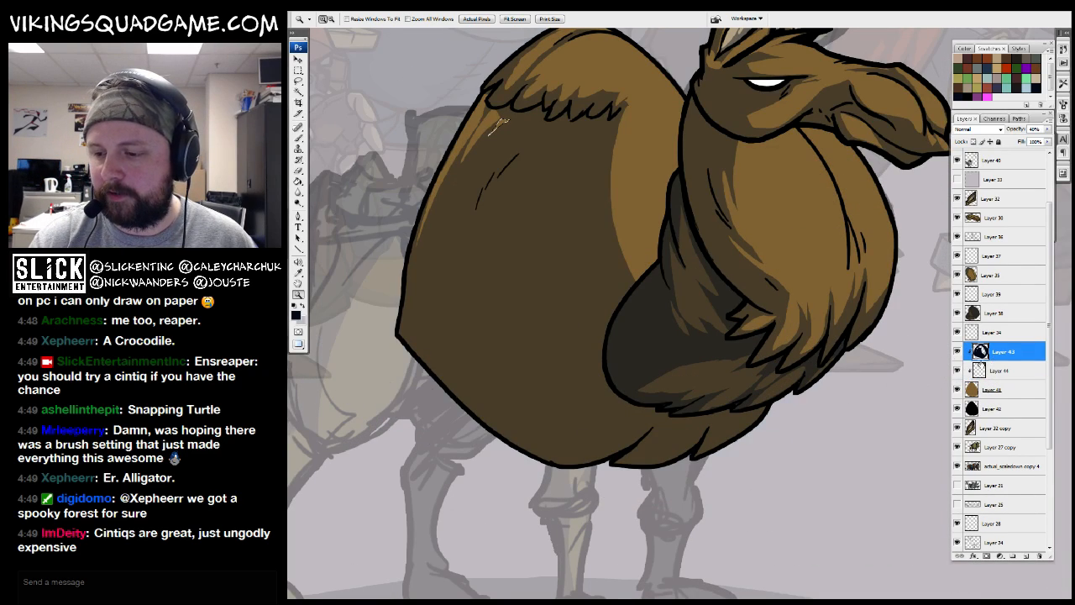
# Sample the dark brown from the camel's neck and lasso the hump's lower part with a jagged fur edge for filling
pyautogui.moveTo(691, 288); pyautogui.dragTo(711, 306)
pyautogui.press('g')
pyautogui.keyDown('alt'); pyautogui.click(711, 302); pyautogui.keyUp('alt')
pyautogui.moveTo(779, 367); pyautogui.dragTo(809, 383)
pyautogui.press('l')
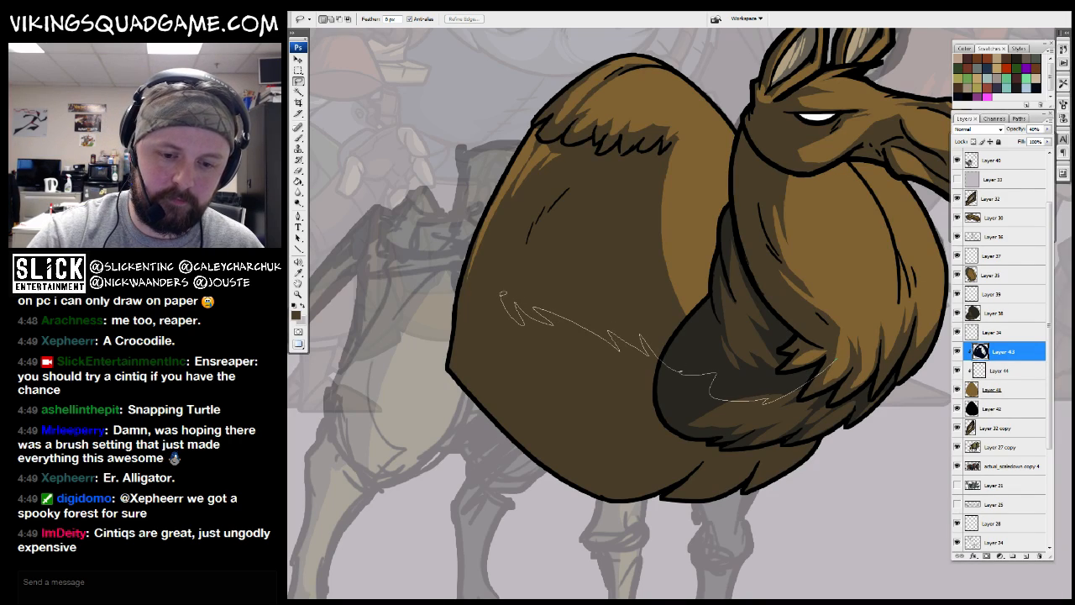
pyautogui.moveTo(836, 358); pyautogui.dragTo(458, 579)
pyautogui.press('g')
pyautogui.click(778, 440)
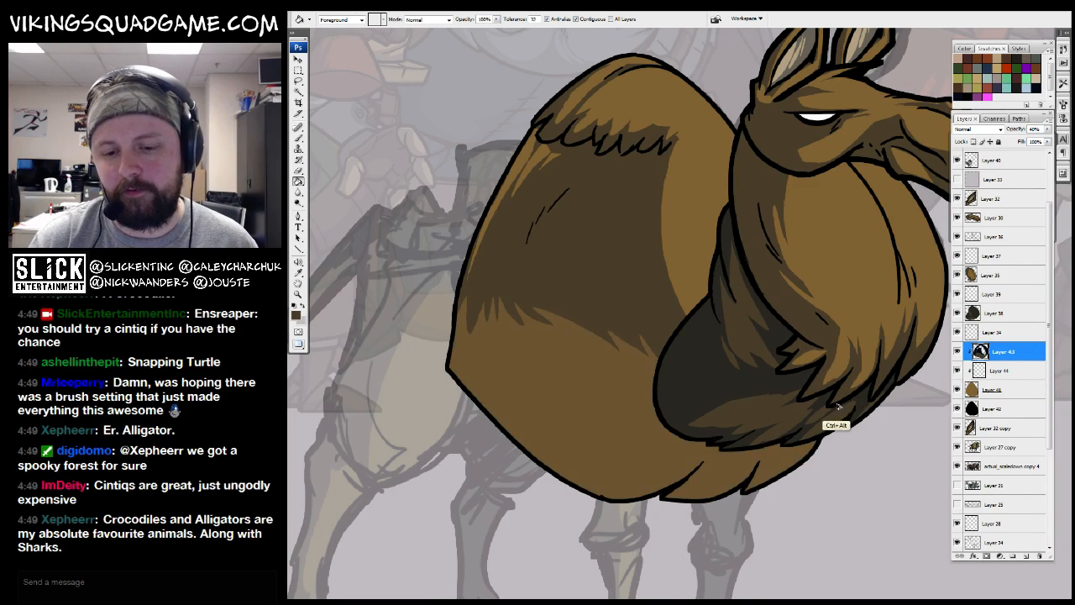
pyautogui.hotkey('ctrl', 'alt', 'z')
pyautogui.hotkey('ctrl', 'alt', 'z')
# Fill the selected lower hump with the sampled dark brown on the new clipped layer and deselect
pyautogui.click(985, 372)
pyautogui.click(715, 418)
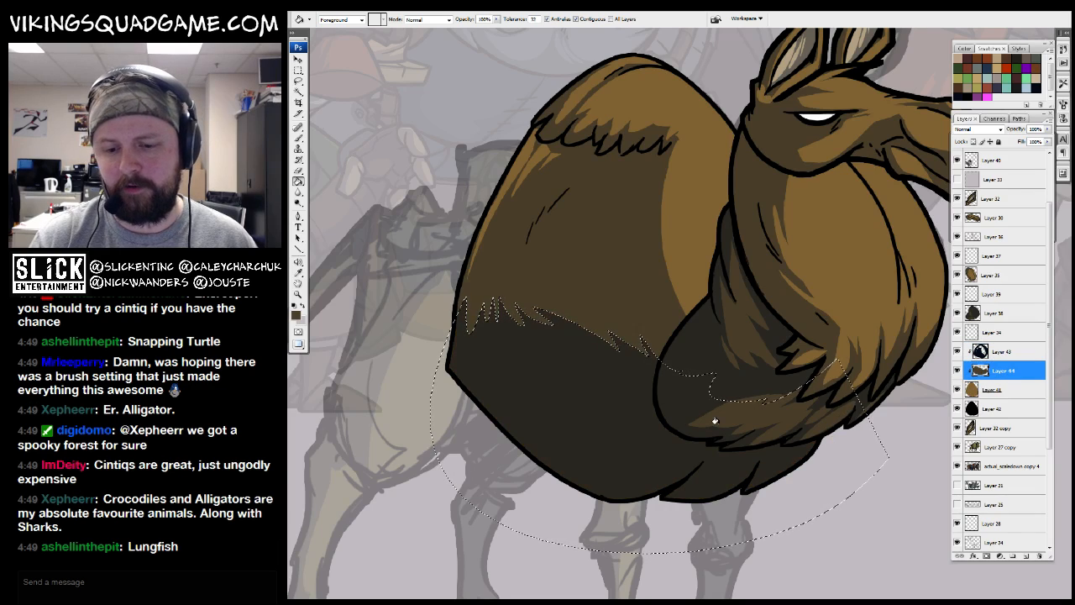
pyautogui.hotkey('ctrl', 'd')
pyautogui.press('z')
pyautogui.keyDown('alt'); pyautogui.click(802, 322); pyautogui.keyUp('alt')
pyautogui.keyDown('alt'); pyautogui.click(816, 286); pyautogui.keyUp('alt')
pyautogui.keyDown('alt'); pyautogui.click(818, 373); pyautogui.keyUp('alt')
pyautogui.keyDown('alt'); pyautogui.click(812, 380); pyautogui.keyUp('alt')
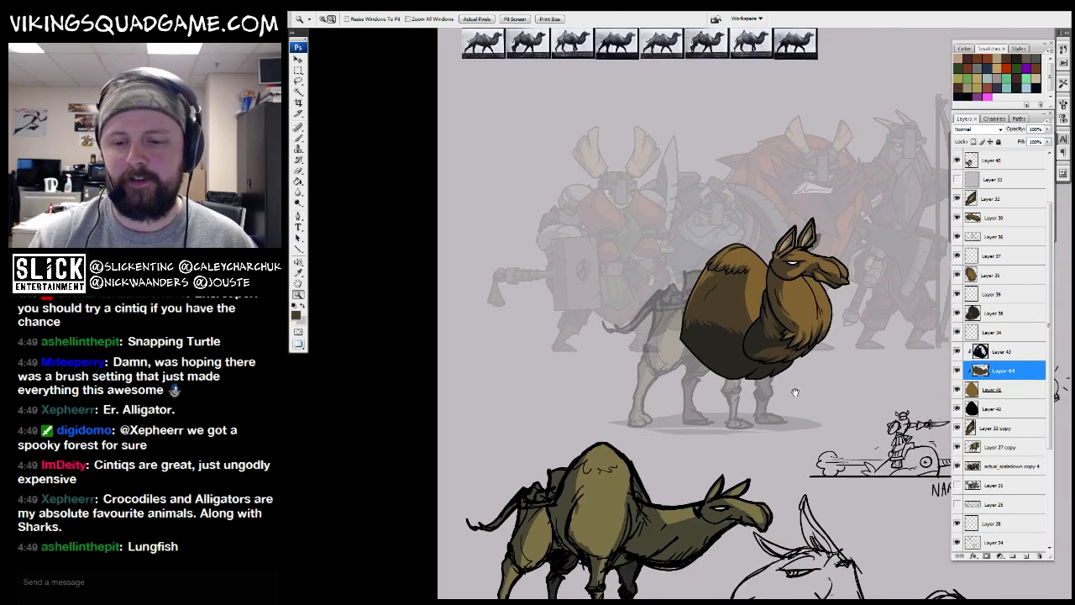
# Lasso a lower jagged fur edge across the dark belly patch, clear the patch above it and deselect
pyautogui.click(731, 387)
pyautogui.click(689, 387)
pyautogui.moveTo(682, 387); pyautogui.dragTo(587, 469)
pyautogui.click(602, 439)
pyautogui.click(602, 439)
pyautogui.moveTo(739, 261); pyautogui.dragTo(811, 319)
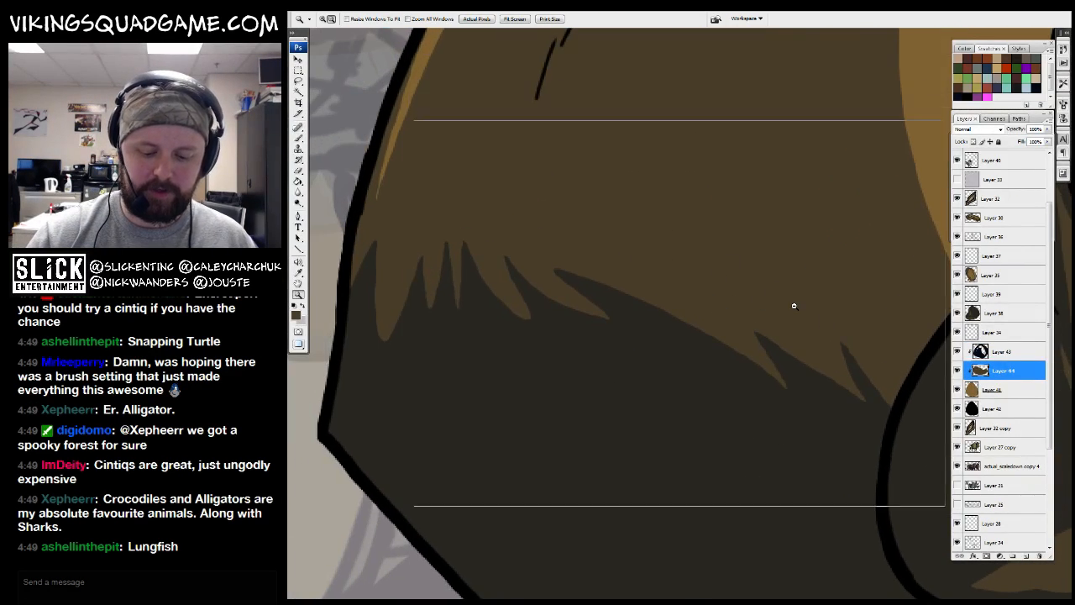
pyautogui.keyDown('alt'); pyautogui.click(795, 305); pyautogui.keyUp('alt')
pyautogui.press('l')
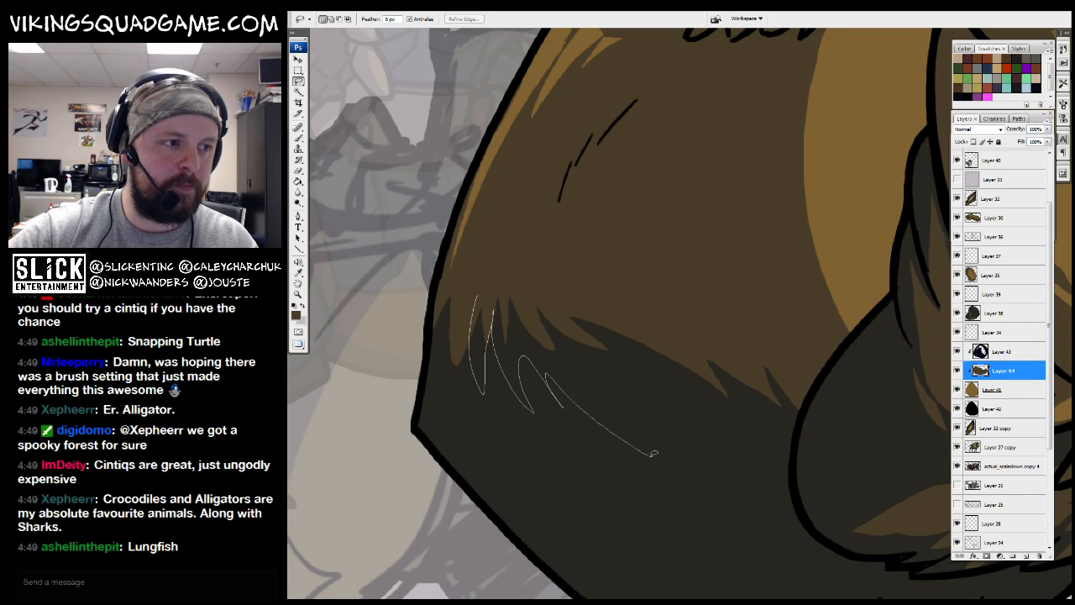
pyautogui.moveTo(793, 377); pyautogui.dragTo(722, 259)
pyautogui.hotkey('alt', 'BackSpace')
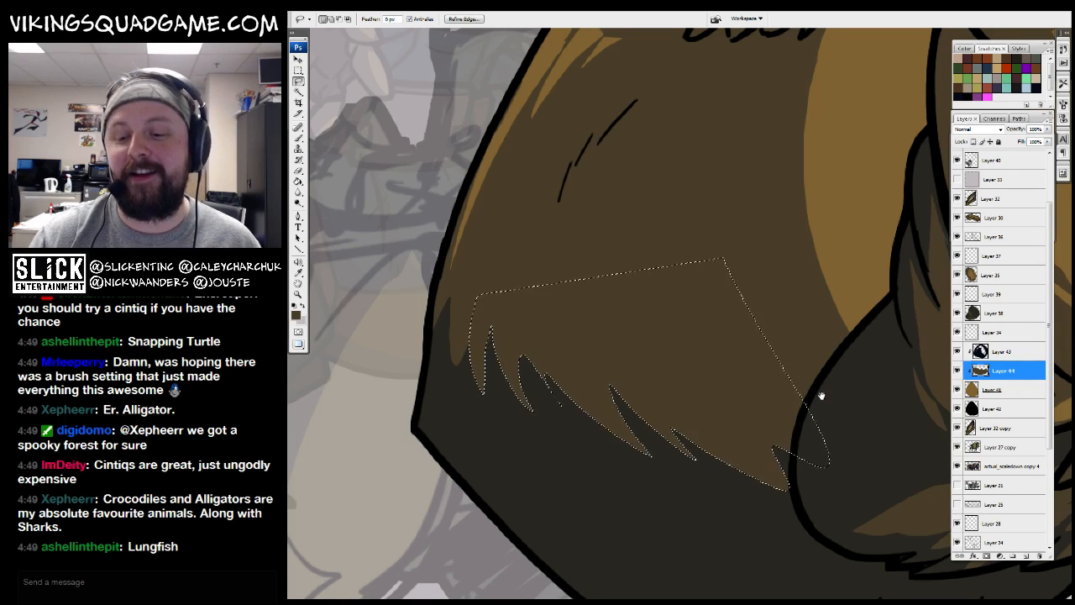
pyautogui.moveTo(820, 395); pyautogui.dragTo(799, 403)
pyautogui.hotkey('ctrl', 'd')
pyautogui.moveTo(619, 412); pyautogui.dragTo(623, 410)
# Lasso several thin fur spikes above the belly patch's jagged edge, fill them with the dark belly colour and deselect
pyautogui.press('b')
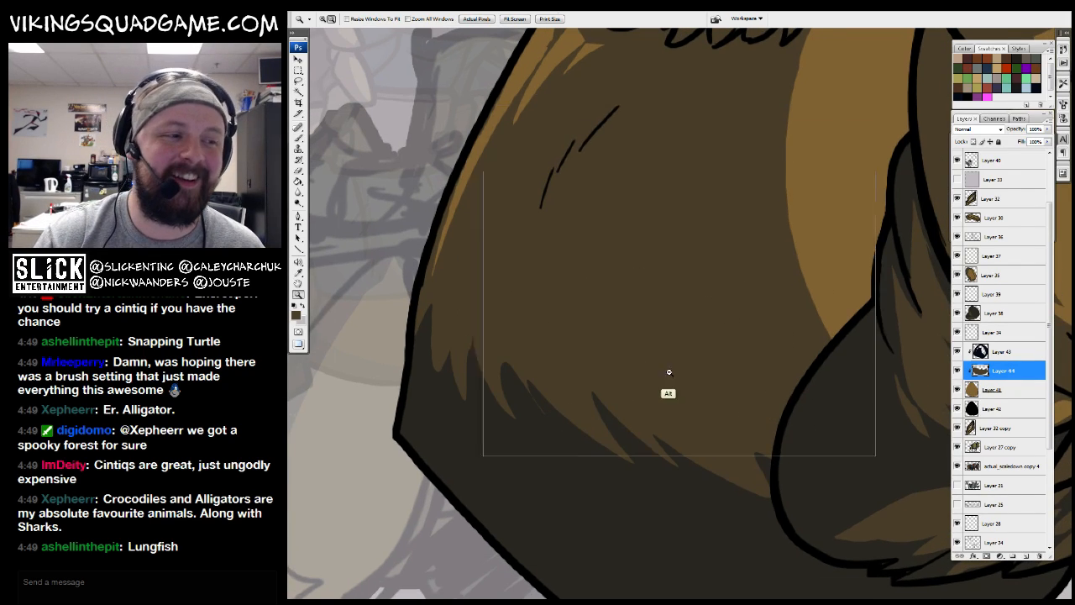
pyautogui.keyDown('alt'); pyautogui.click(667, 372); pyautogui.keyUp('alt')
pyautogui.keyDown('alt'); pyautogui.click(669, 370); pyautogui.keyUp('alt')
pyautogui.keyDown('alt'); pyautogui.click(679, 365); pyautogui.keyUp('alt')
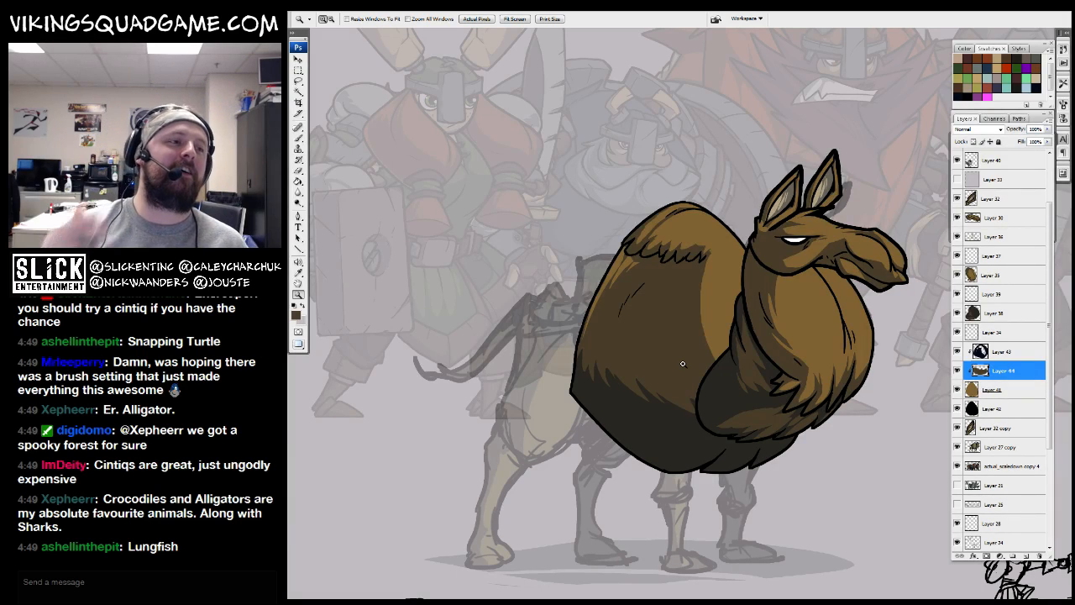
pyautogui.moveTo(722, 391); pyautogui.dragTo(666, 378)
pyautogui.moveTo(703, 252)
pyautogui.mouseDown()
pyautogui.moveTo(629, 408)
pyautogui.moveTo(620, 349)
pyautogui.moveTo(658, 424)
pyautogui.moveTo(590, 354)
pyautogui.mouseUp()
pyautogui.press('l')
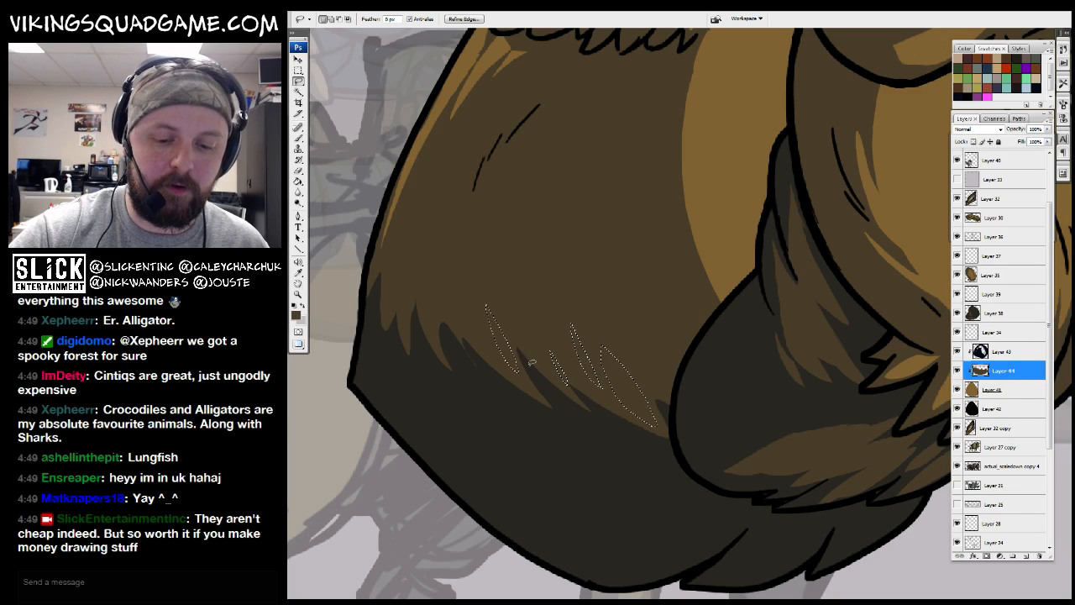
pyautogui.press('space')
pyautogui.moveTo(619, 372); pyautogui.dragTo(622, 373)
pyautogui.press('g')
pyautogui.click(621, 383)
pyautogui.hotkey('ctrl', 'd')
# Examine the hump's belly fur edge and the fur along its upper ridge
pyautogui.hotkey('ctrl', 'space')
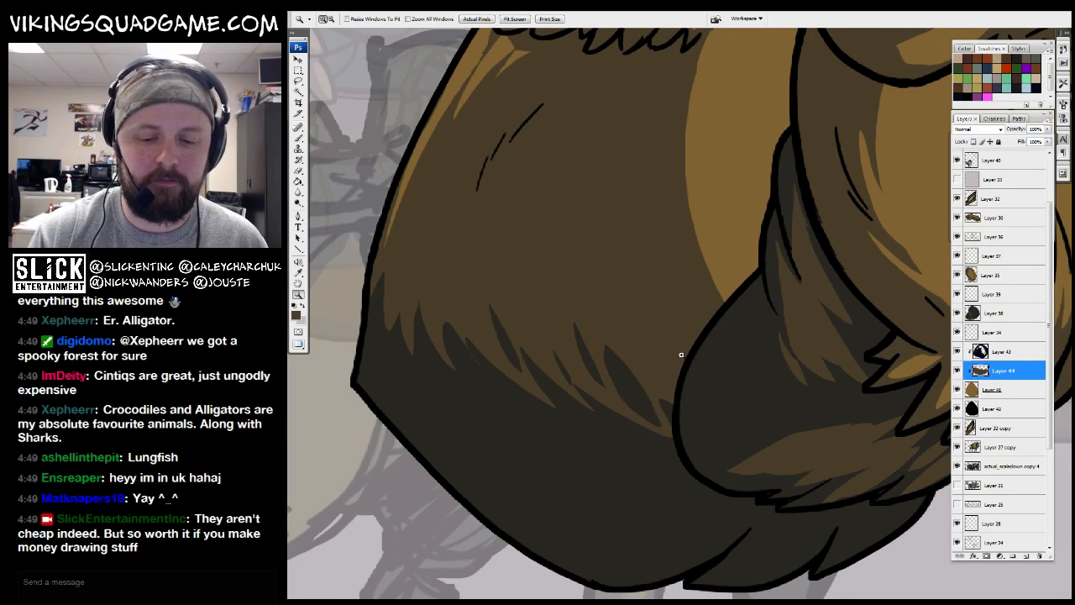
pyautogui.keyDown('alt'); pyautogui.click(753, 365); pyautogui.keyUp('alt')
pyautogui.keyDown('alt'); pyautogui.click(775, 367); pyautogui.keyUp('alt')
pyautogui.keyDown('alt'); pyautogui.click(857, 360); pyautogui.keyUp('alt')
pyautogui.keyDown('alt'); pyautogui.click(859, 357); pyautogui.keyUp('alt')
pyautogui.keyDown('alt'); pyautogui.click(840, 340); pyautogui.keyUp('alt')
pyautogui.click(726, 319)
pyautogui.click(714, 332)
pyautogui.click(710, 340)
pyautogui.press('space')
pyautogui.moveTo(707, 347); pyautogui.dragTo(725, 456)
pyautogui.click(702, 289)
# Select Layer 34 and brush black contour and fur strokes along the inside of the belly's lower rear edge
pyautogui.press('b')
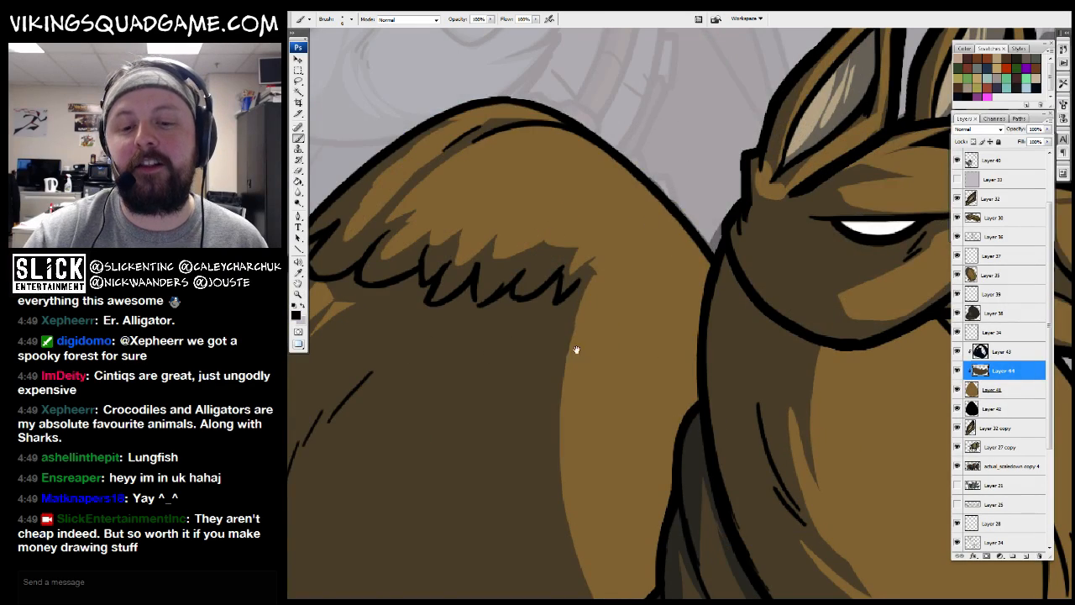
pyautogui.moveTo(576, 349); pyautogui.dragTo(652, 248)
pyautogui.click(993, 334)
pyautogui.moveTo(803, 351); pyautogui.dragTo(837, 361)
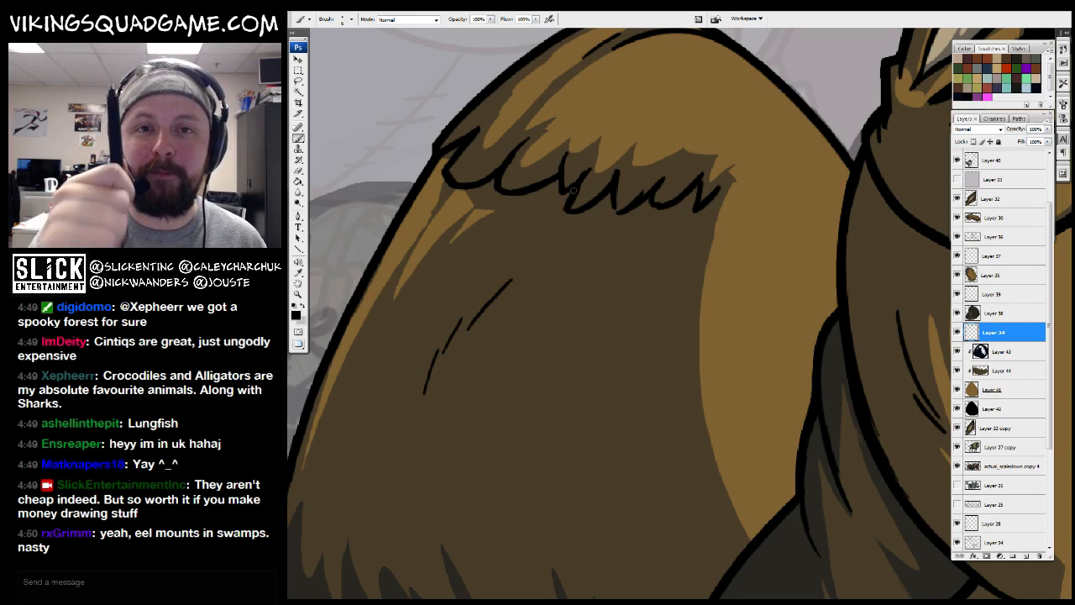
pyautogui.moveTo(574, 191); pyautogui.dragTo(591, 255)
pyautogui.press('z')
pyautogui.keyDown('alt'); pyautogui.click(671, 281); pyautogui.keyUp('alt')
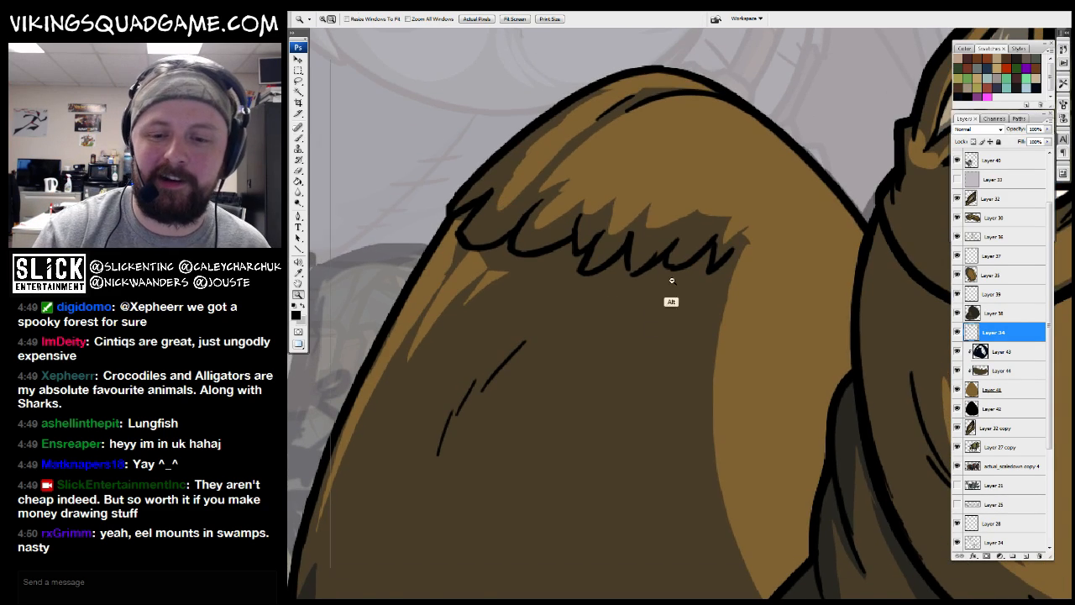
pyautogui.keyDown('alt'); pyautogui.click(671, 281); pyautogui.keyUp('alt')
pyautogui.moveTo(755, 378); pyautogui.dragTo(726, 307)
pyautogui.click(675, 299)
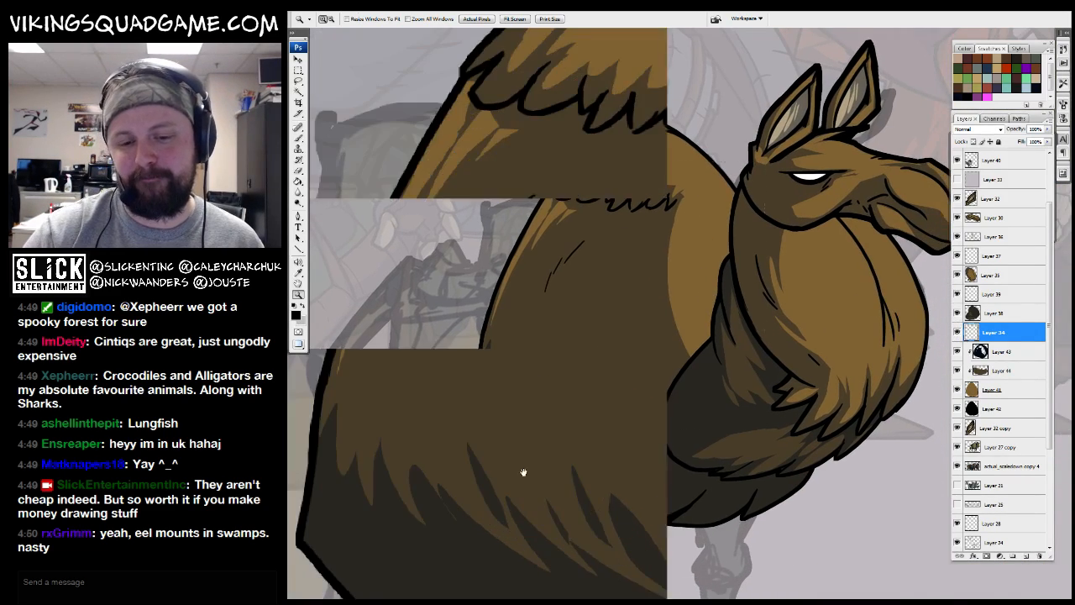
pyautogui.moveTo(545, 374); pyautogui.dragTo(683, 307)
pyautogui.moveTo(643, 465); pyautogui.dragTo(546, 266)
pyautogui.press('b')
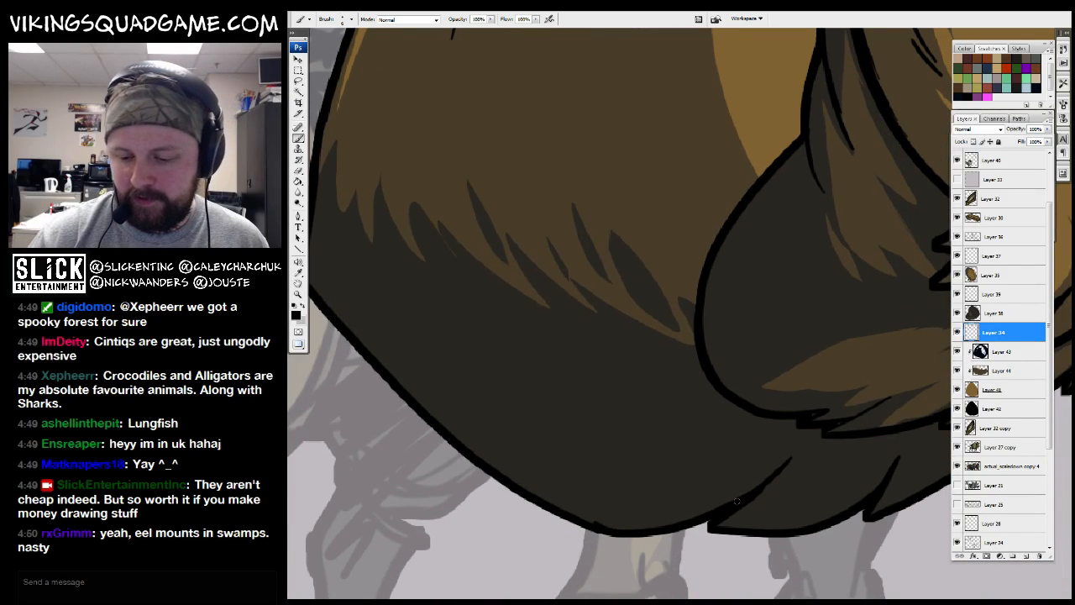
pyautogui.moveTo(602, 510); pyautogui.dragTo(434, 337)
pyautogui.moveTo(426, 356)
pyautogui.mouseDown()
pyautogui.moveTo(402, 305)
pyautogui.moveTo(388, 298)
pyautogui.mouseUp()
pyautogui.moveTo(383, 298); pyautogui.dragTo(374, 258)
# Review the whole camel against the Viking line-up and inspect the underside of its chest and belly
pyautogui.press('z')
pyautogui.keyDown('alt'); pyautogui.click(660, 255); pyautogui.keyUp('alt')
pyautogui.keyDown('alt'); pyautogui.click(660, 255); pyautogui.keyUp('alt')
pyautogui.keyDown('alt'); pyautogui.click(668, 290); pyautogui.keyUp('alt')
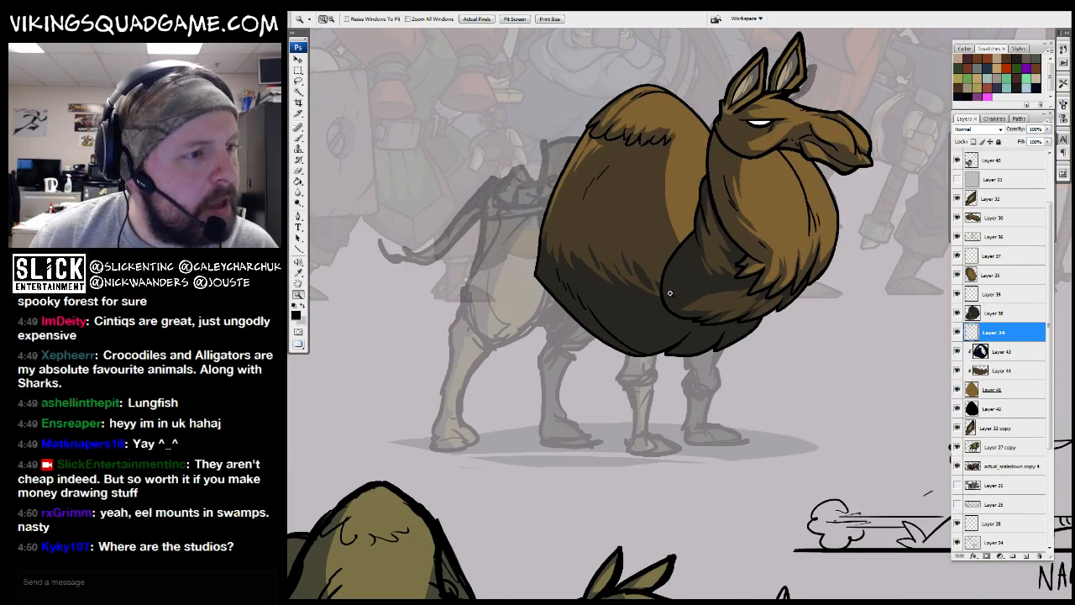
pyautogui.moveTo(655, 288); pyautogui.dragTo(625, 324)
pyautogui.click(693, 288)
pyautogui.click(682, 294)
pyautogui.keyDown('alt'); pyautogui.click(707, 298); pyautogui.keyUp('alt')
pyautogui.keyDown('alt'); pyautogui.click(710, 300); pyautogui.keyUp('alt')
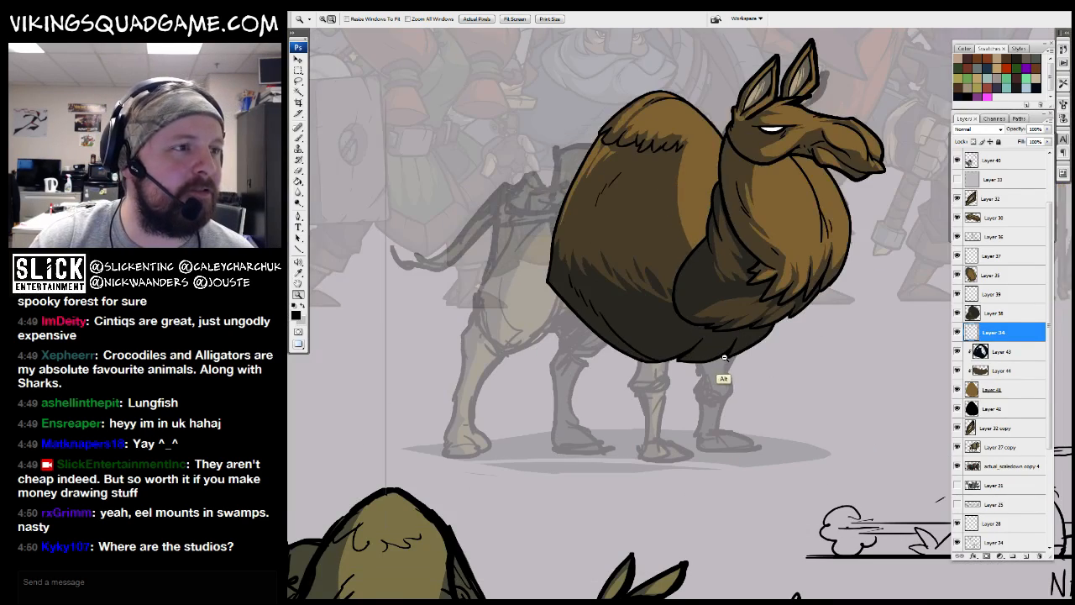
pyautogui.keyDown('alt'); pyautogui.click(722, 355); pyautogui.keyUp('alt')
pyautogui.moveTo(724, 326); pyautogui.dragTo(685, 438)
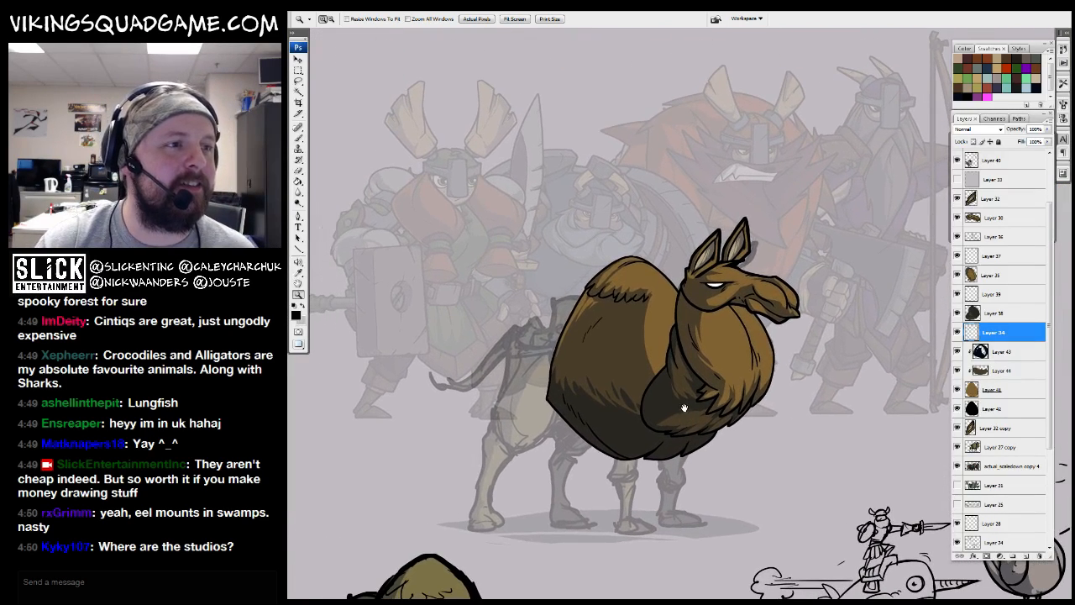
pyautogui.keyDown('alt'); pyautogui.click(682, 408); pyautogui.keyUp('alt')
pyautogui.moveTo(692, 378)
pyautogui.mouseDown()
pyautogui.moveTo(685, 372)
pyautogui.moveTo(691, 397)
pyautogui.mouseUp()
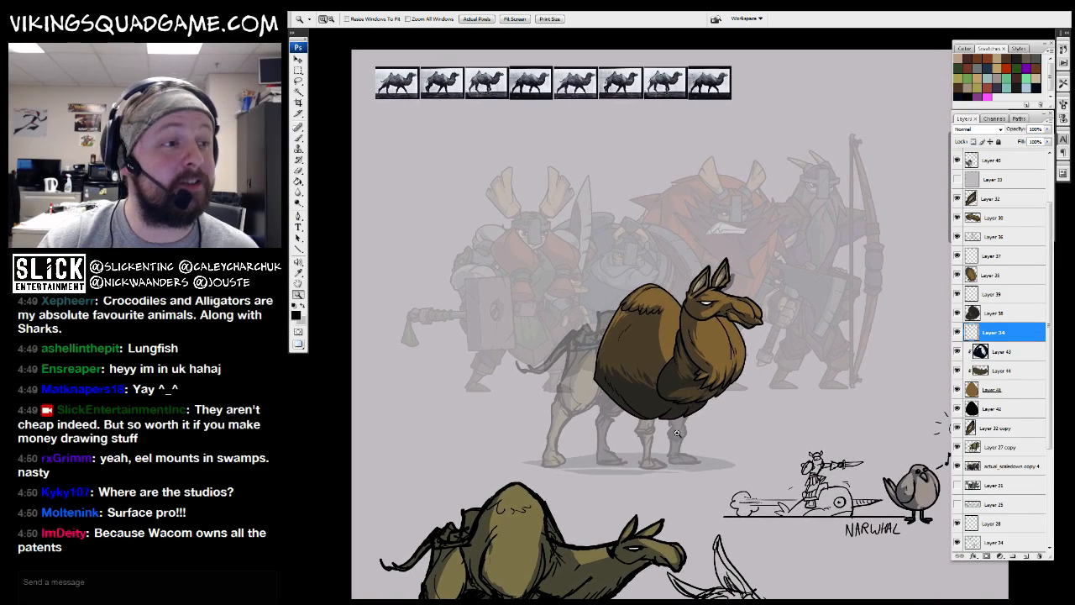
pyautogui.keyDown('ctrl'); pyautogui.click(663, 402); pyautogui.keyUp('ctrl')
pyautogui.keyDown('ctrl'); pyautogui.click(663, 402); pyautogui.keyUp('ctrl')
pyautogui.keyDown('ctrl'); pyautogui.click(661, 405); pyautogui.keyUp('ctrl')
pyautogui.moveTo(649, 440); pyautogui.dragTo(651, 411)
pyautogui.keyDown('ctrl'); pyautogui.click(653, 420); pyautogui.keyUp('ctrl')
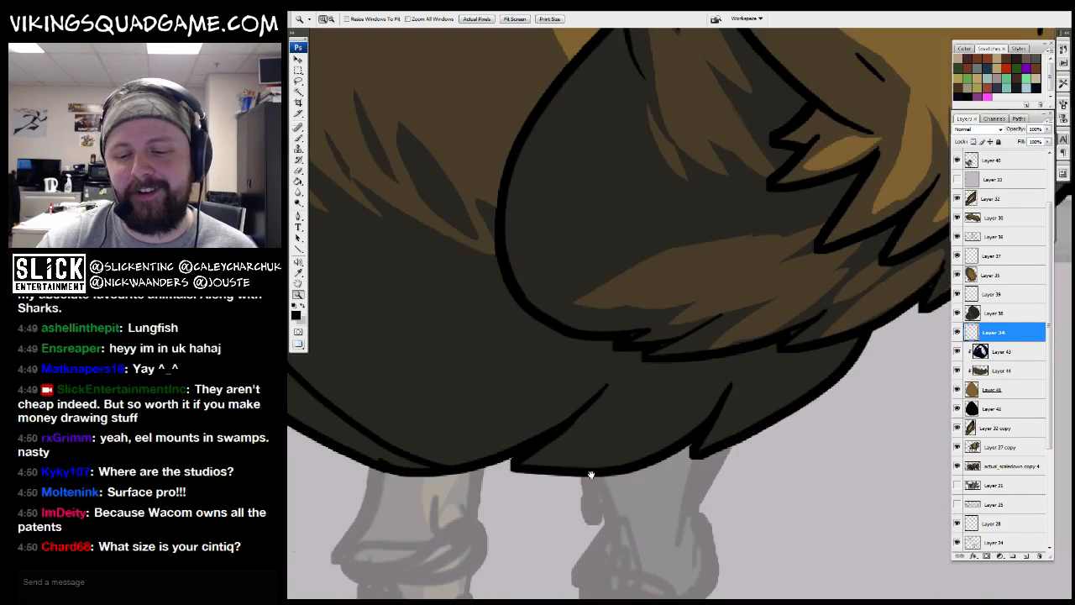
pyautogui.moveTo(590, 473); pyautogui.dragTo(601, 477)
pyautogui.moveTo(797, 372); pyautogui.dragTo(794, 382)
# Add a new layer above the dark chest fur layer (Layer 38) and clip it to that layer
pyautogui.click(983, 311)
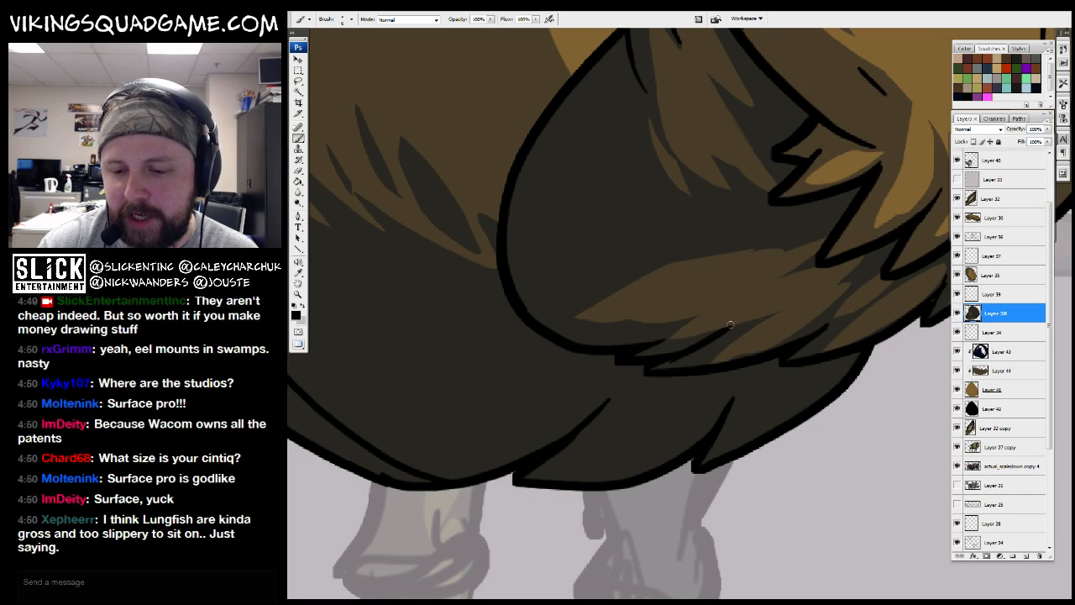
pyautogui.moveTo(699, 345); pyautogui.dragTo(655, 367)
pyautogui.moveTo(681, 337); pyautogui.dragTo(738, 382)
pyautogui.moveTo(625, 170); pyautogui.dragTo(589, 288)
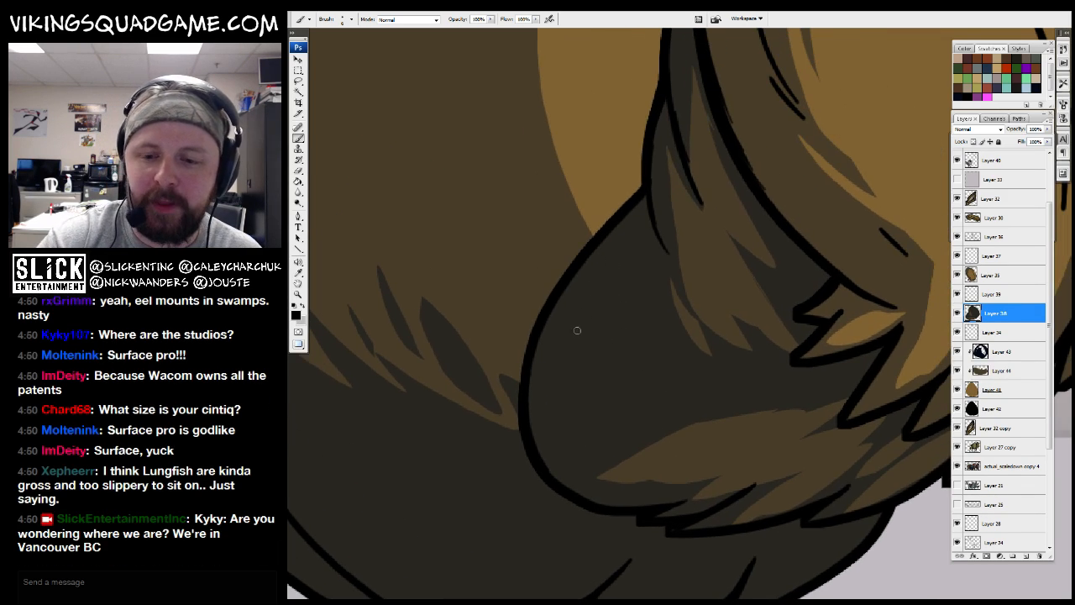
pyautogui.click(1026, 556)
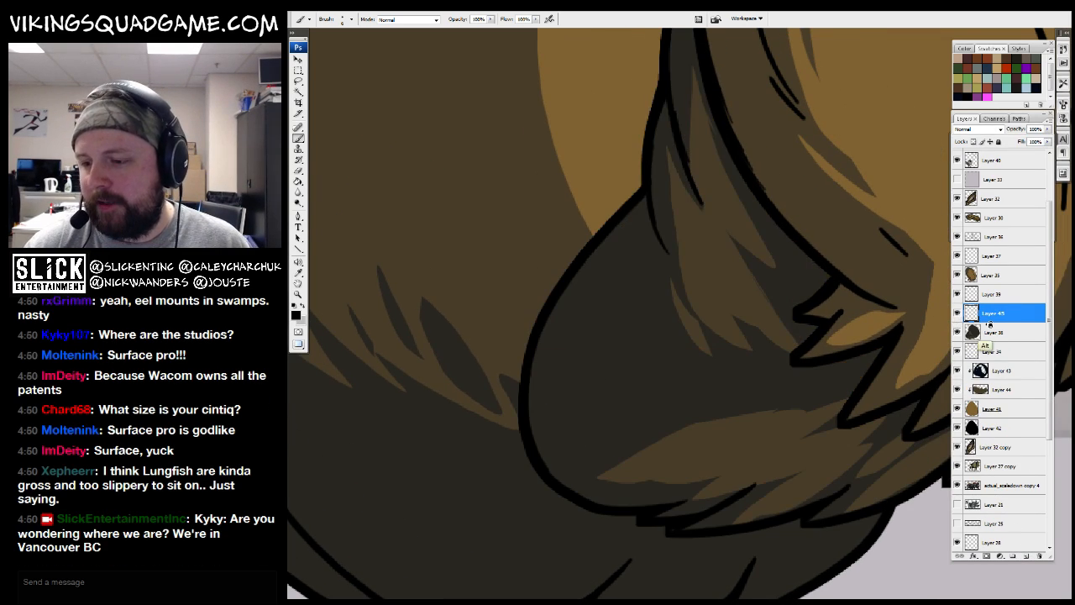
pyautogui.press('z')
pyautogui.scroll(-3, 811, 389)
pyautogui.click(988, 313)
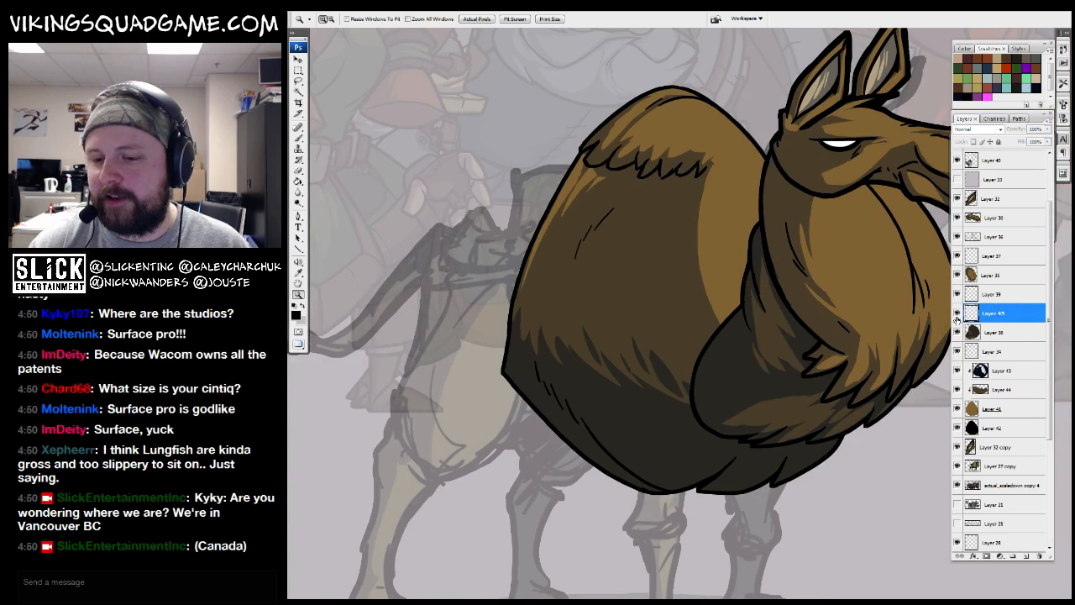
pyautogui.moveTo(876, 346); pyautogui.dragTo(792, 347)
pyautogui.keyDown('alt'); pyautogui.click(989, 323); pyautogui.keyUp('alt')
pyautogui.moveTo(751, 388); pyautogui.dragTo(742, 398)
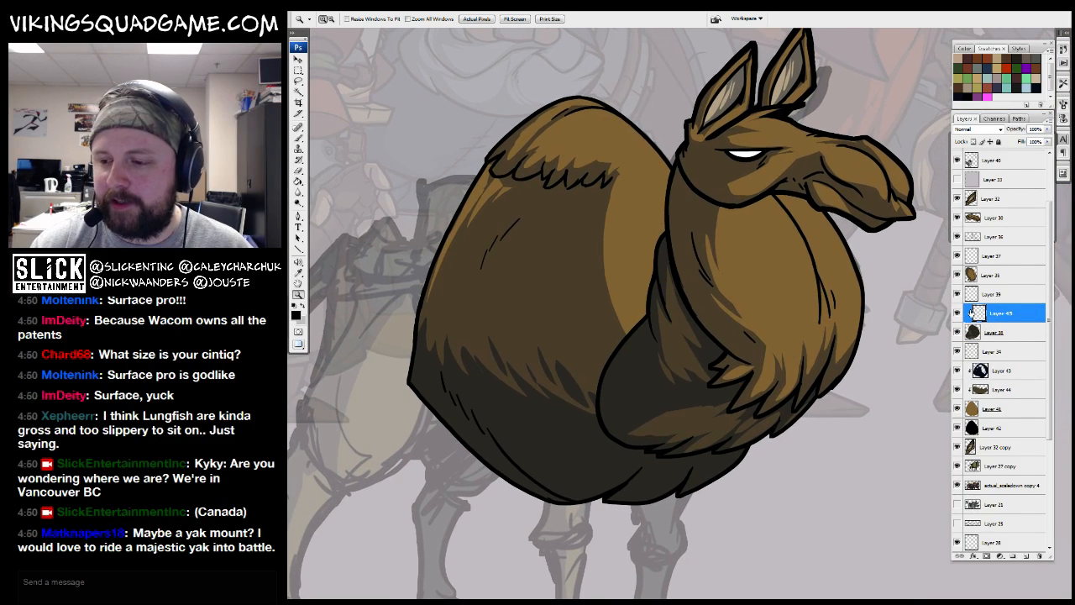
pyautogui.moveTo(944, 321); pyautogui.dragTo(954, 320)
# Lasso a crescent over the chest's rear black outline, fill it with the sampled dark belly colour and deselect
pyautogui.press('l')
pyautogui.press('z')
pyautogui.moveTo(753, 255); pyautogui.dragTo(618, 458)
pyautogui.moveTo(618, 457); pyautogui.dragTo(696, 360)
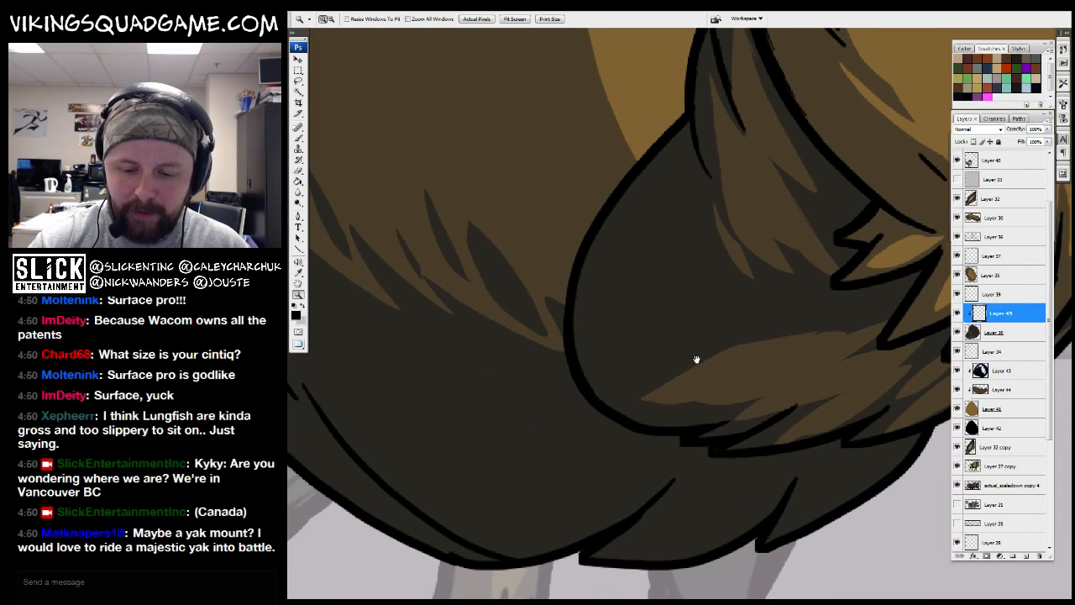
pyautogui.press('l')
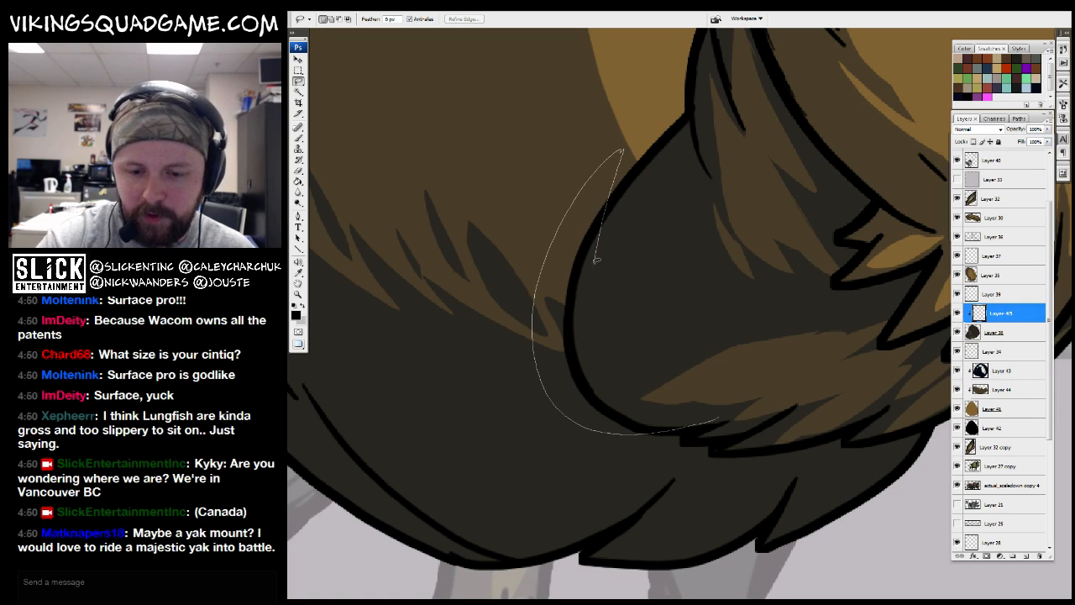
pyautogui.moveTo(595, 261); pyautogui.dragTo(712, 413)
pyautogui.press('g')
pyautogui.keyDown('alt'); pyautogui.click(672, 295); pyautogui.keyUp('alt')
pyautogui.click(583, 324)
pyautogui.hotkey('ctrl', 'd')
# Step back through the recent edits for comparison and merge the clipped outline fill down into Layer 38
pyautogui.press('z')
pyautogui.keyDown('alt'); pyautogui.click(824, 331); pyautogui.keyUp('alt')
pyautogui.keyDown('alt'); pyautogui.click(859, 317); pyautogui.keyUp('alt')
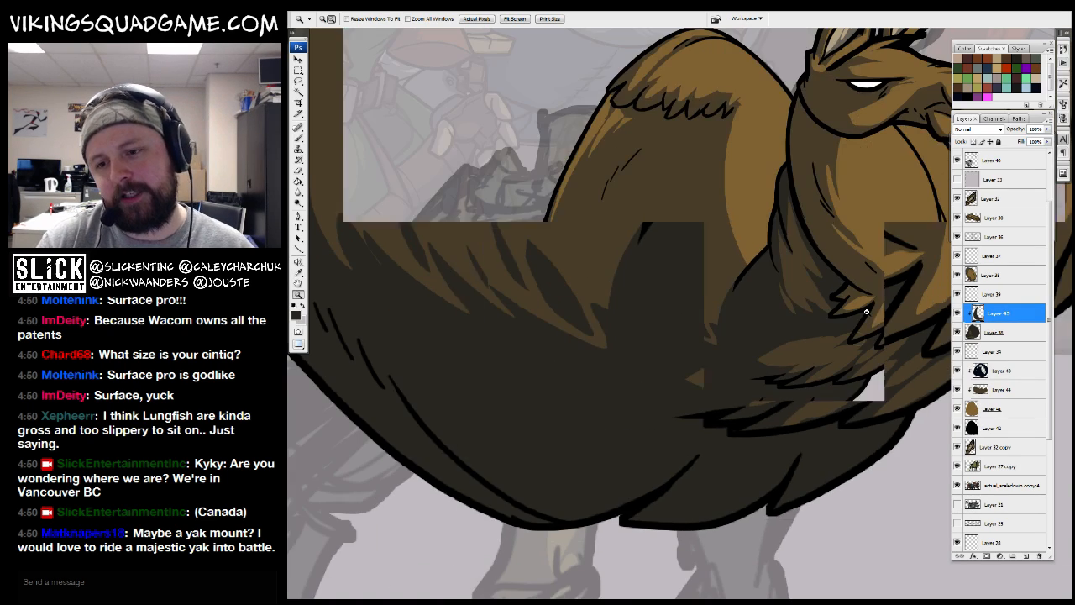
pyautogui.keyDown('alt'); pyautogui.click(867, 312); pyautogui.keyUp('alt')
pyautogui.keyDown('alt'); pyautogui.click(867, 311); pyautogui.keyUp('alt')
pyautogui.moveTo(901, 311); pyautogui.dragTo(847, 321)
pyautogui.hotkey('ctrl', 'e')
pyautogui.hotkey('ctrl', 'alt', 'z')
pyautogui.hotkey('ctrl', 'alt', 'z')
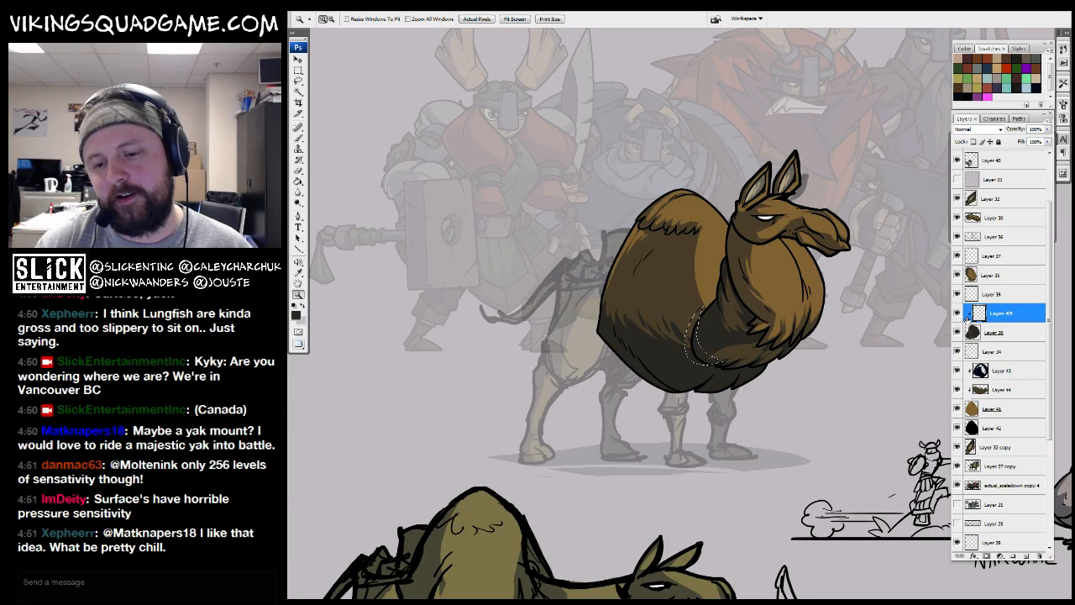
pyautogui.hotkey('ctrl', 'e')
pyautogui.moveTo(817, 367); pyautogui.dragTo(781, 377)
pyautogui.click(740, 378)
pyautogui.keyDown('alt'); pyautogui.click(860, 371); pyautogui.keyUp('alt')
pyautogui.keyDown('alt'); pyautogui.click(857, 374); pyautogui.keyUp('alt')
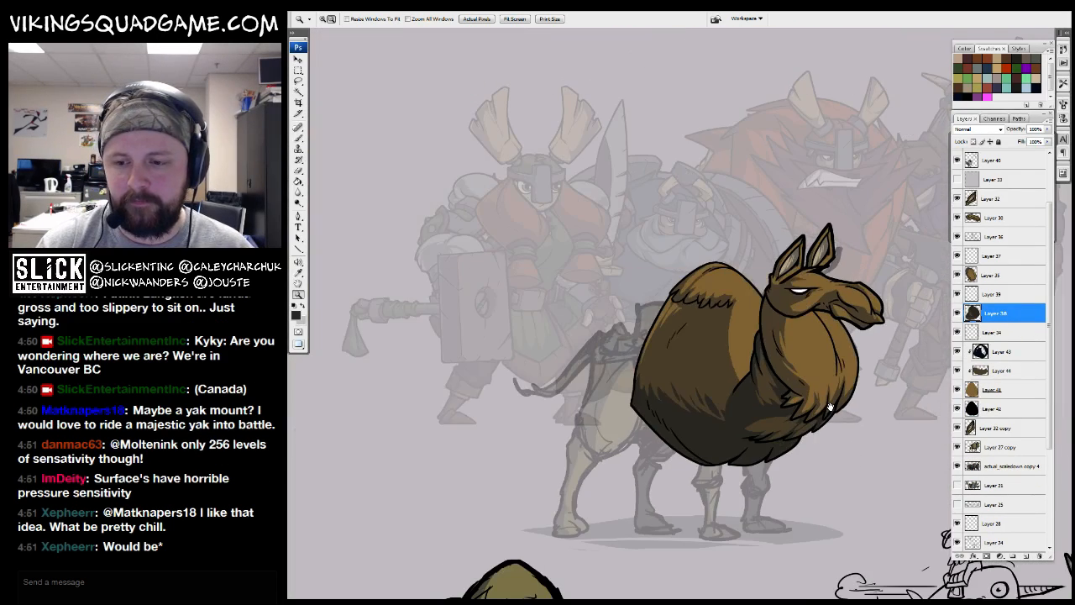
# Select the bird drawing's layer and move the bird onto the hump of the large line-art camel
pyautogui.press('b')
pyautogui.moveTo(656, 332); pyautogui.dragTo(454, 98)
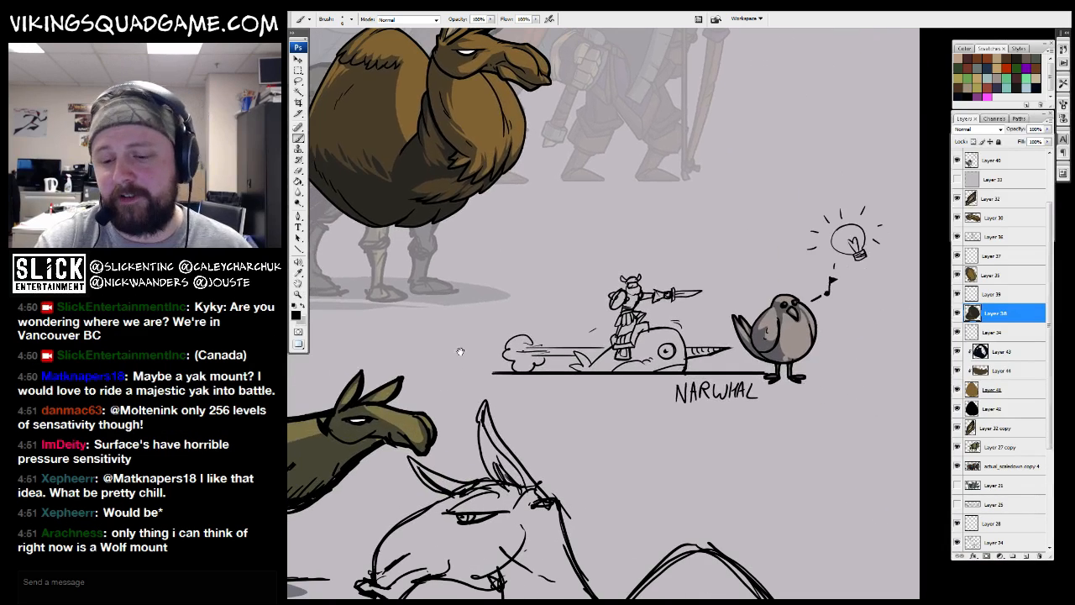
pyautogui.press('v')
pyautogui.keyDown('ctrl'); pyautogui.click(782, 346); pyautogui.keyUp('ctrl')
pyautogui.moveTo(776, 412); pyautogui.dragTo(737, 346)
pyautogui.moveTo(858, 319); pyautogui.dragTo(659, 437)
pyautogui.moveTo(677, 433); pyautogui.dragTo(736, 399)
# Lasso the light bulb above the bird, delete it and deselect
pyautogui.press('l')
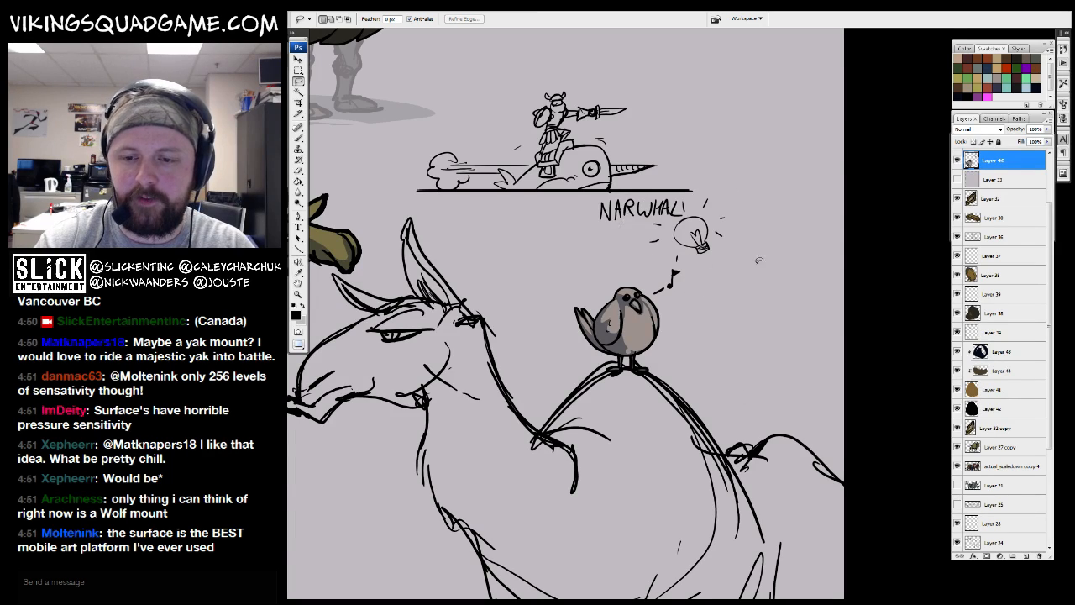
pyautogui.moveTo(763, 232); pyautogui.dragTo(739, 256)
pyautogui.press('Delete')
pyautogui.hotkey('ctrl', 'd')
# Examine the coloured camel alongside the Viking line-up and the surrounding sketches
pyautogui.press('v')
pyautogui.moveTo(696, 379); pyautogui.dragTo(888, 317)
pyautogui.moveTo(799, 139)
pyautogui.mouseDown()
pyautogui.moveTo(644, 301)
pyautogui.moveTo(645, 464)
pyautogui.moveTo(640, 447)
pyautogui.moveTo(676, 411)
pyautogui.moveTo(672, 465)
pyautogui.mouseUp()
pyautogui.keyDown('ctrl'); pyautogui.click(638, 433); pyautogui.keyUp('ctrl')
pyautogui.press('z')
pyautogui.moveTo(681, 336)
pyautogui.mouseDown()
pyautogui.moveTo(703, 336)
pyautogui.moveTo(611, 393)
pyautogui.mouseUp()
pyautogui.keyDown('alt'); pyautogui.click(702, 336); pyautogui.keyUp('alt')
pyautogui.press('b')
pyautogui.moveTo(535, 372); pyautogui.dragTo(764, 382)
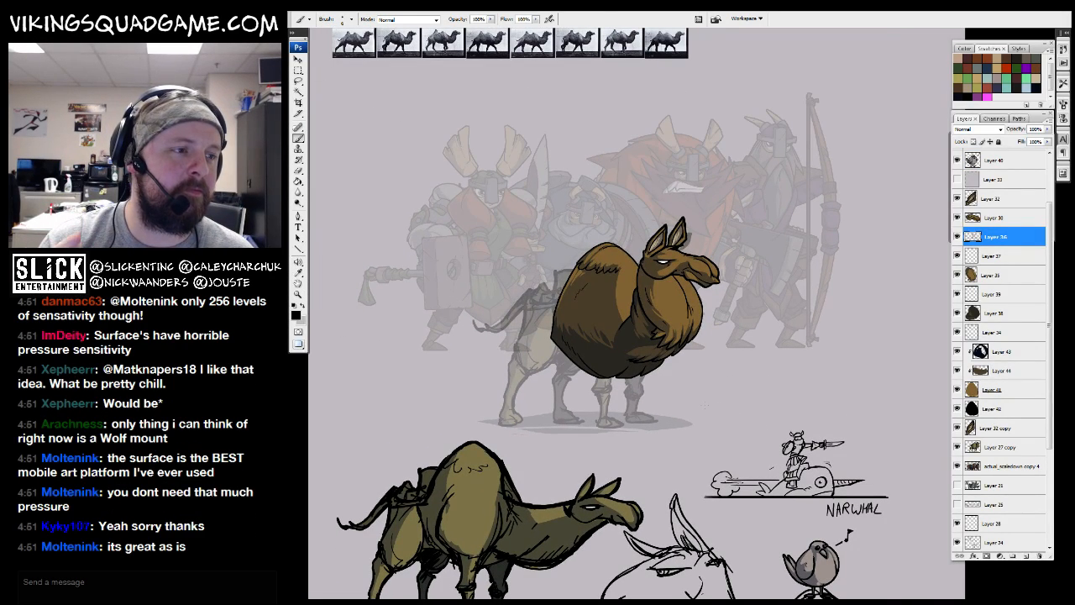
pyautogui.moveTo(729, 401); pyautogui.dragTo(669, 405)
pyautogui.keyDown('alt'); pyautogui.click(725, 362); pyautogui.keyUp('alt')
pyautogui.moveTo(546, 238); pyautogui.dragTo(724, 429)
pyautogui.moveTo(724, 341); pyautogui.dragTo(657, 438)
pyautogui.press('b')
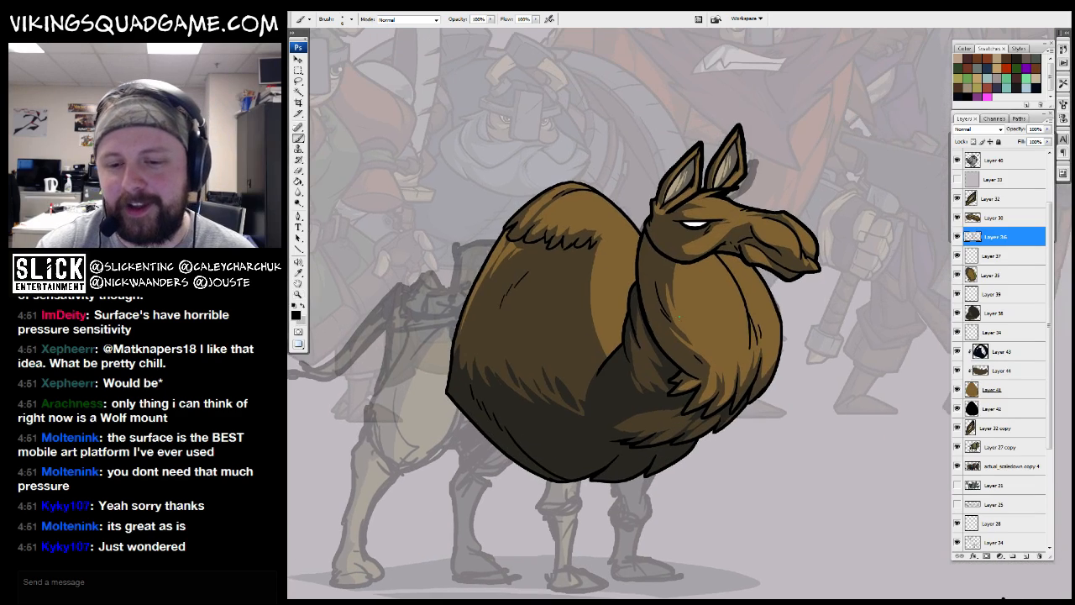
pyautogui.moveTo(826, 312); pyautogui.dragTo(813, 310)
# Hide and reshow the front neck fur layer (Layer 35) to identify it, and select it
pyautogui.click(956, 275)
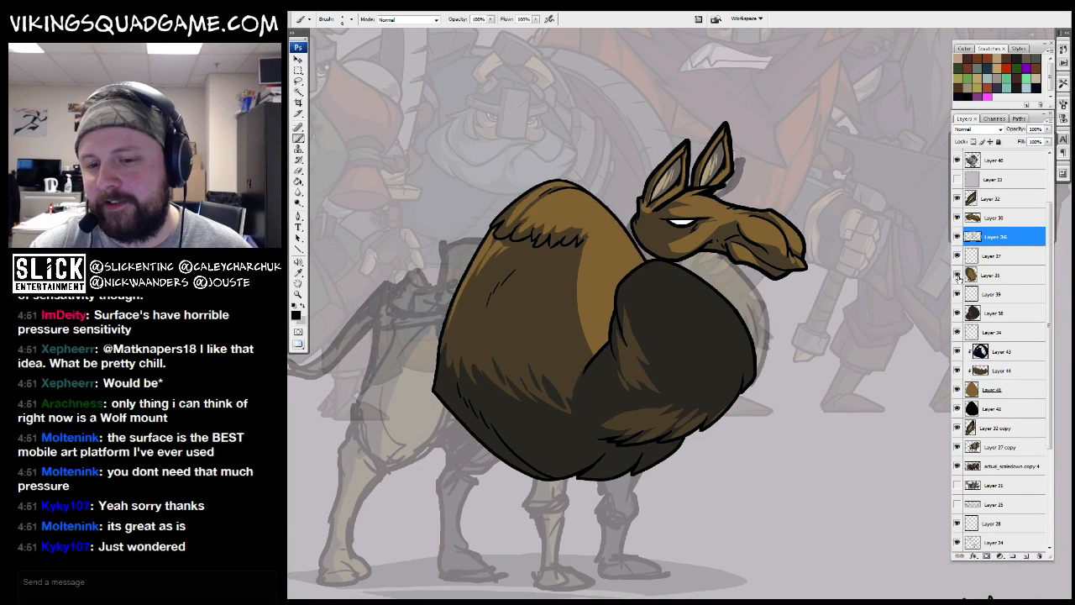
pyautogui.click(956, 275)
pyautogui.click(992, 275)
# Inspect the neck, head and hump shading up close and as part of the whole figure
pyautogui.moveTo(776, 393); pyautogui.dragTo(690, 364)
pyautogui.press('z')
pyautogui.moveTo(564, 193); pyautogui.dragTo(724, 457)
pyautogui.moveTo(600, 316); pyautogui.dragTo(638, 381)
pyautogui.press('l')
pyautogui.moveTo(726, 405); pyautogui.dragTo(725, 473)
pyautogui.press('z')
pyautogui.moveTo(412, 517)
pyautogui.mouseDown()
pyautogui.moveTo(747, 350)
pyautogui.moveTo(744, 334)
pyautogui.mouseUp()
pyautogui.press('b')
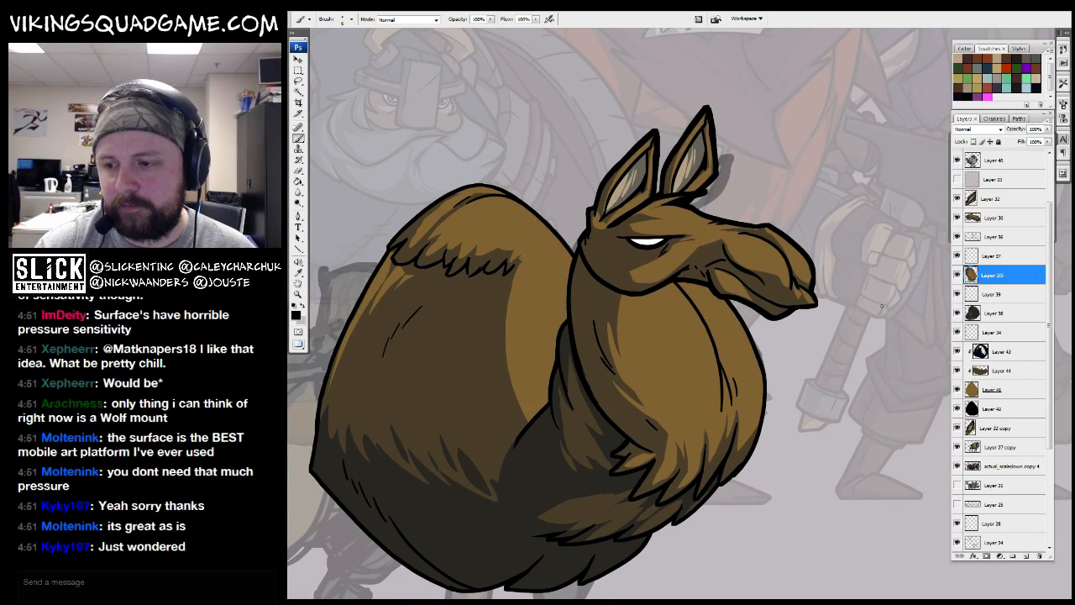
pyautogui.moveTo(915, 309); pyautogui.dragTo(893, 286)
pyautogui.moveTo(864, 237); pyautogui.dragTo(544, 473)
pyautogui.moveTo(622, 429); pyautogui.dragTo(608, 451)
pyautogui.press('z')
pyautogui.keyDown('alt'); pyautogui.click(681, 361); pyautogui.keyUp('alt')
pyautogui.moveTo(681, 352)
pyautogui.mouseDown()
pyautogui.moveTo(811, 338)
pyautogui.moveTo(720, 380)
pyautogui.mouseUp()
pyautogui.keyDown('alt'); pyautogui.click(630, 386); pyautogui.keyUp('alt')
pyautogui.keyDown('alt'); pyautogui.click(724, 339); pyautogui.keyUp('alt')
pyautogui.keyDown('alt'); pyautogui.click(724, 339); pyautogui.keyUp('alt')
# Show the translucent grey overlay on Layer 33 and add a new layer above it
pyautogui.click(985, 220)
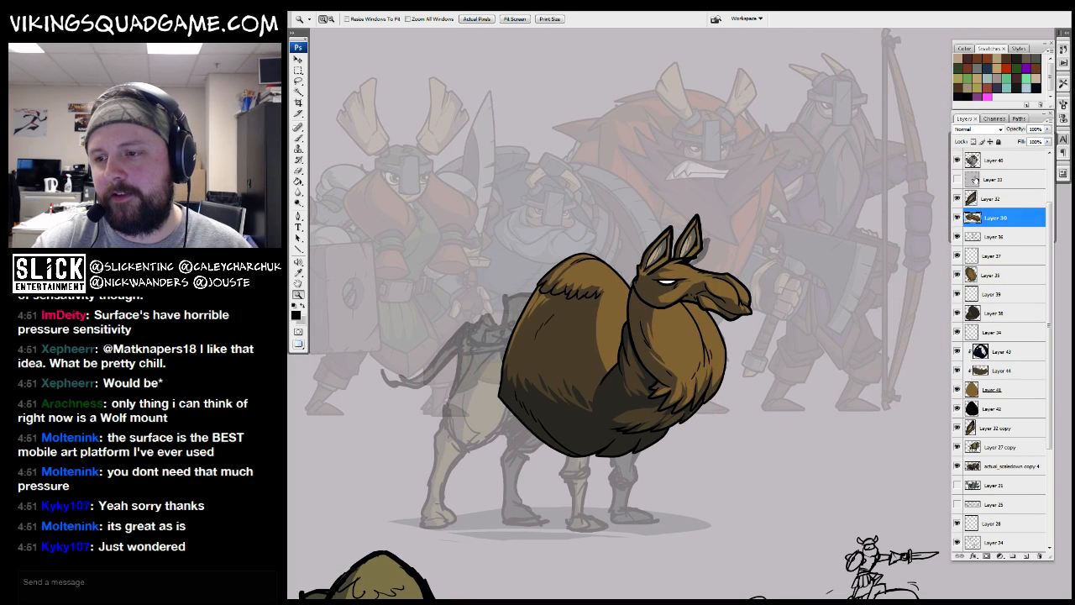
pyautogui.click(990, 181)
pyautogui.click(957, 179)
pyautogui.moveTo(896, 231); pyautogui.dragTo(897, 209)
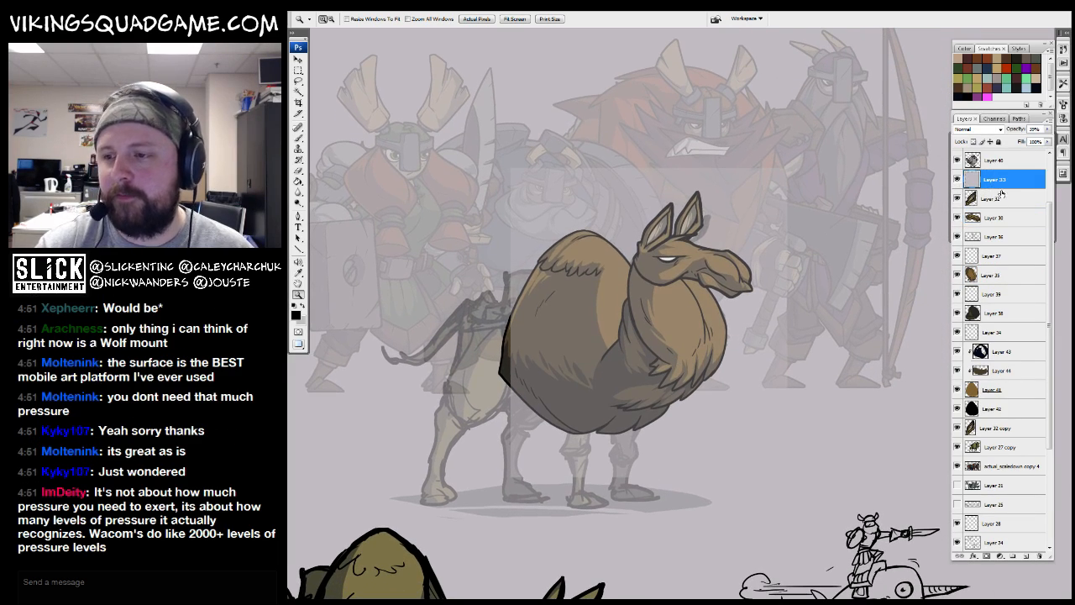
pyautogui.click(1023, 555)
# Ink the two long side contours of a large egg-shaped front thigh over the camel's flank in black
pyautogui.click(605, 391)
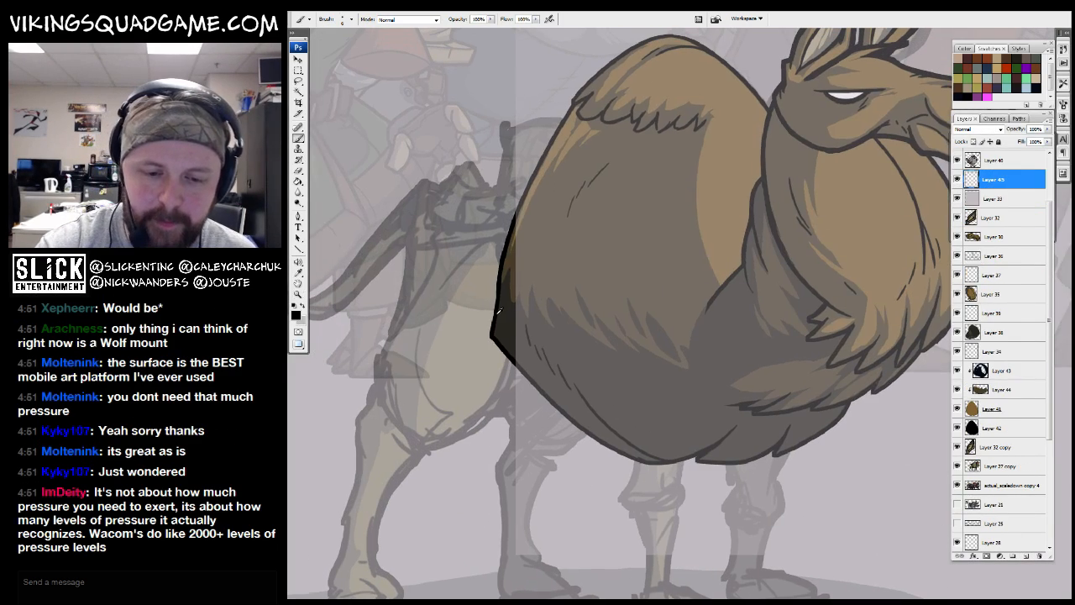
pyautogui.click(646, 360)
pyautogui.press('b')
pyautogui.moveTo(647, 360); pyautogui.dragTo(649, 421)
pyautogui.moveTo(546, 121)
pyautogui.mouseDown()
pyautogui.moveTo(483, 237)
pyautogui.moveTo(609, 544)
pyautogui.mouseUp()
pyautogui.moveTo(694, 467); pyautogui.dragTo(669, 477)
pyautogui.moveTo(684, 151); pyautogui.dragTo(729, 496)
pyautogui.moveTo(720, 540); pyautogui.dragTo(705, 439)
pyautogui.moveTo(717, 383); pyautogui.dragTo(702, 405)
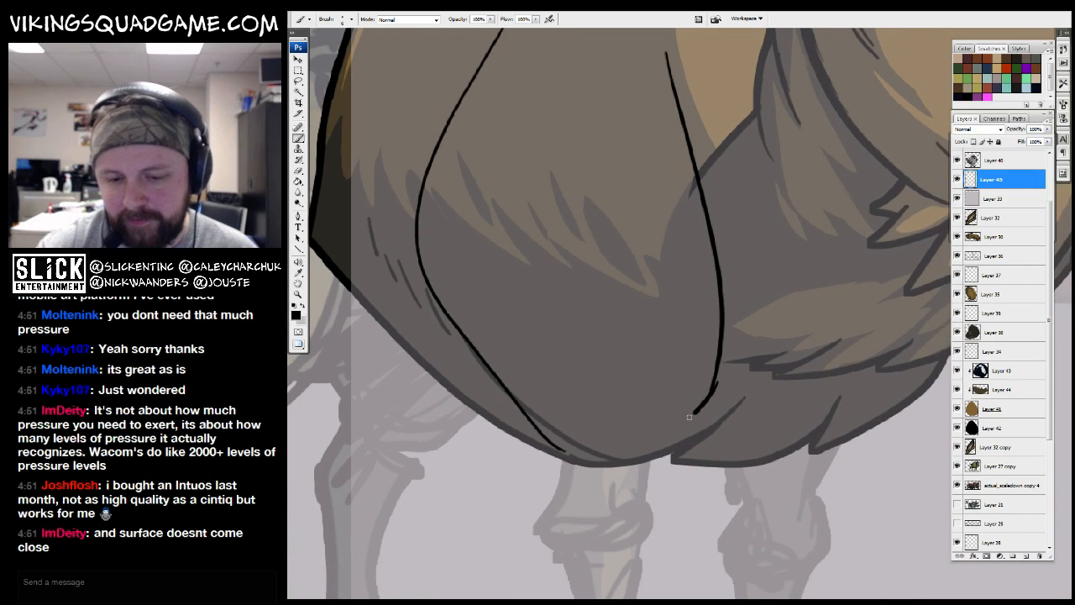
# Round off the bottom of the front thigh outline and thicken its lower rear edge
pyautogui.moveTo(608, 462); pyautogui.dragTo(496, 388)
pyautogui.moveTo(508, 254)
pyautogui.mouseDown()
pyautogui.moveTo(576, 300)
pyautogui.moveTo(570, 385)
pyautogui.mouseUp()
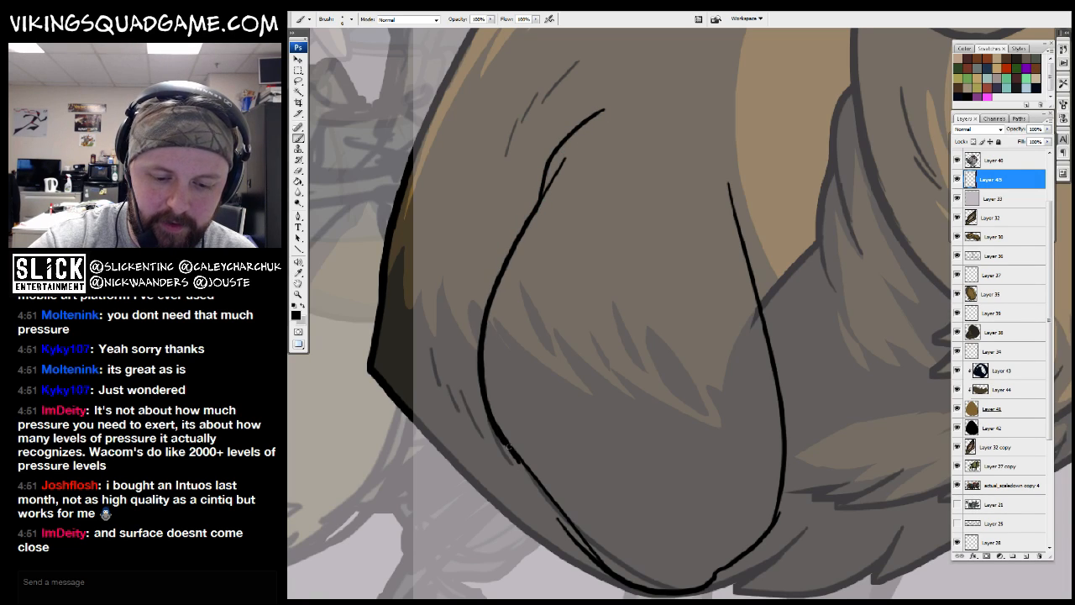
pyautogui.moveTo(532, 483); pyautogui.dragTo(562, 520)
pyautogui.moveTo(576, 533); pyautogui.dragTo(531, 434)
pyautogui.moveTo(502, 403); pyautogui.dragTo(531, 456)
pyautogui.moveTo(564, 469); pyautogui.dragTo(566, 403)
pyautogui.moveTo(536, 388); pyautogui.dragTo(576, 420)
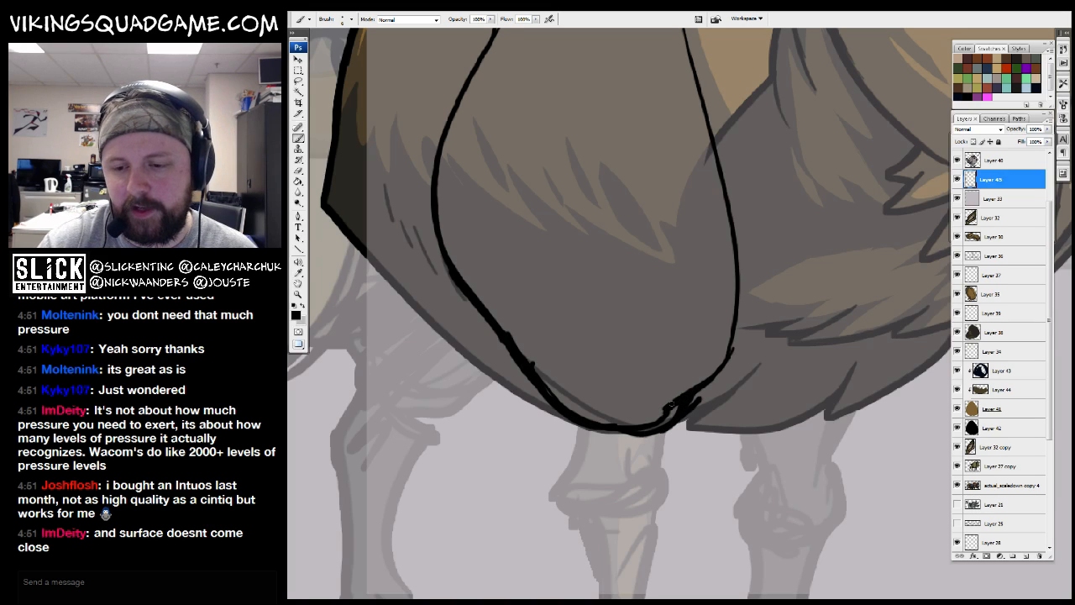
# Redraw the thigh's front edge with a fuller curve and close the outline over its top
pyautogui.moveTo(664, 410); pyautogui.dragTo(756, 311)
pyautogui.moveTo(756, 311); pyautogui.dragTo(699, 409)
pyautogui.moveTo(699, 302); pyautogui.dragTo(643, 136)
pyautogui.moveTo(640, 154); pyautogui.dragTo(656, 244)
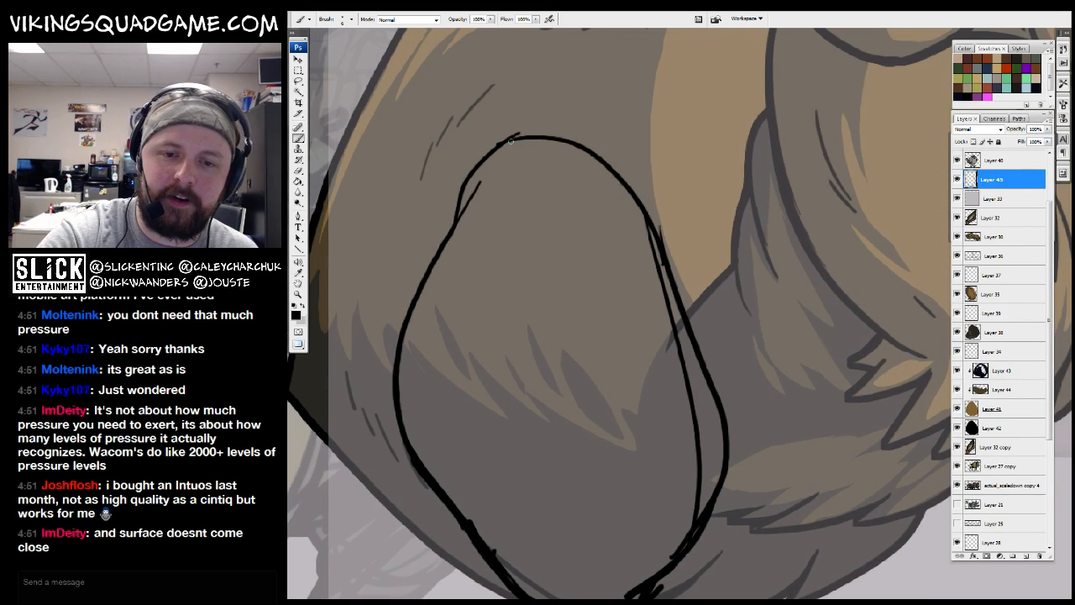
pyautogui.moveTo(576, 135); pyautogui.dragTo(464, 162)
# Sketch the knee, shin and foot below the front thigh in black, following the faded leg underneath
pyautogui.keyDown('alt'); pyautogui.click(731, 247); pyautogui.keyUp('alt')
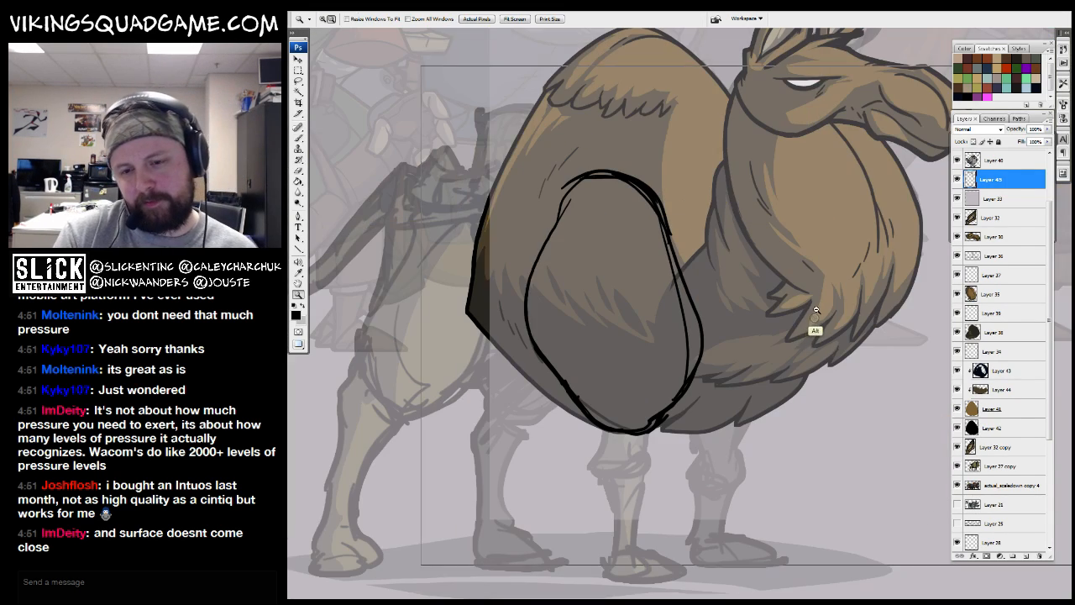
pyautogui.keyDown('alt'); pyautogui.click(814, 333); pyautogui.keyUp('alt')
pyautogui.moveTo(728, 371); pyautogui.dragTo(655, 387)
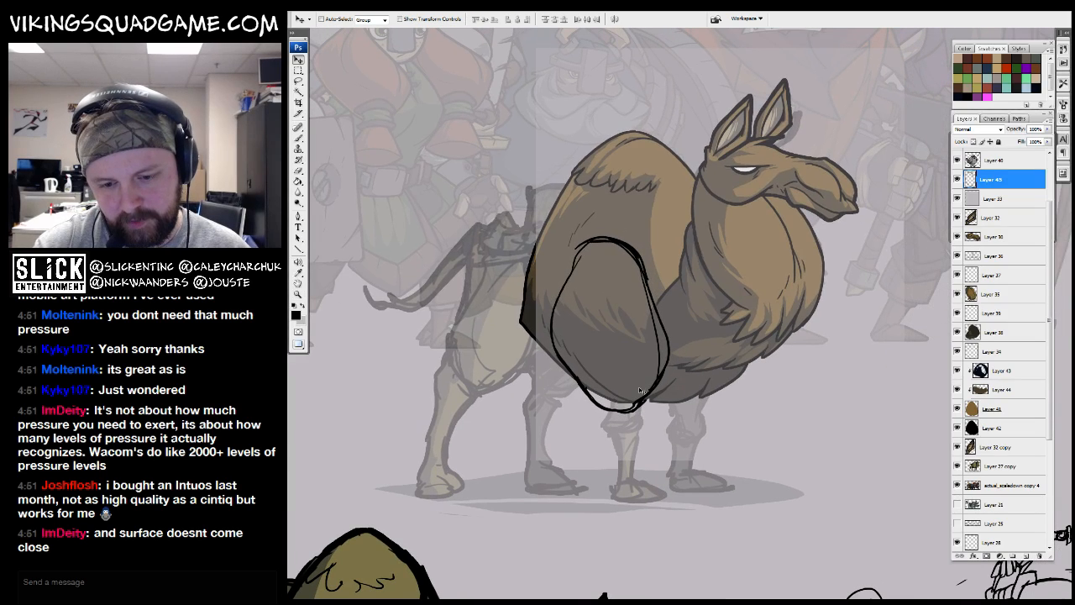
pyautogui.press('b')
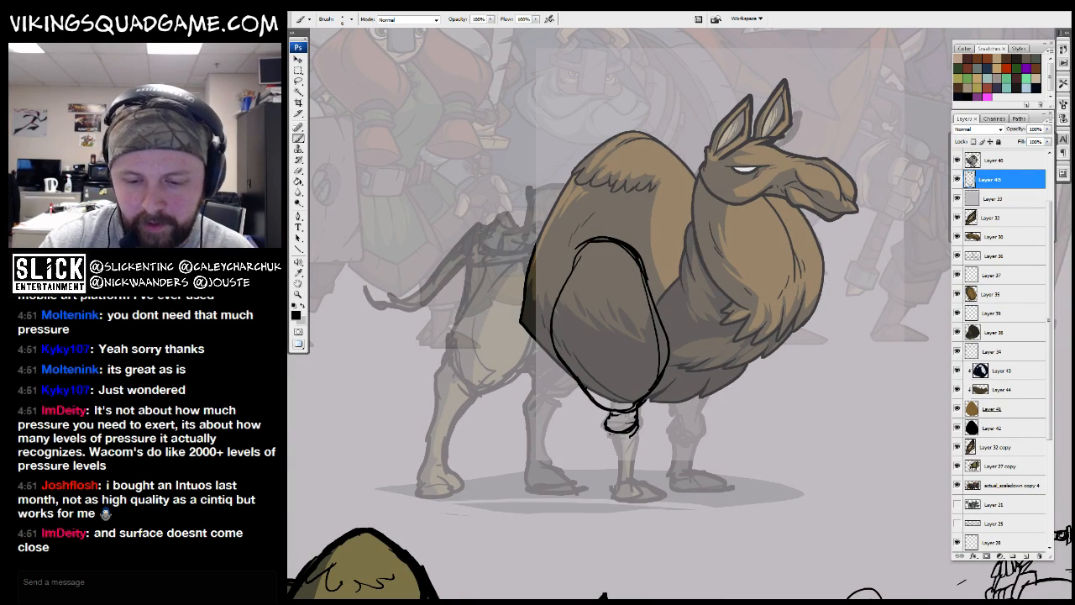
pyautogui.moveTo(616, 467)
pyautogui.mouseDown()
pyautogui.moveTo(606, 492)
pyautogui.moveTo(645, 482)
pyautogui.mouseUp()
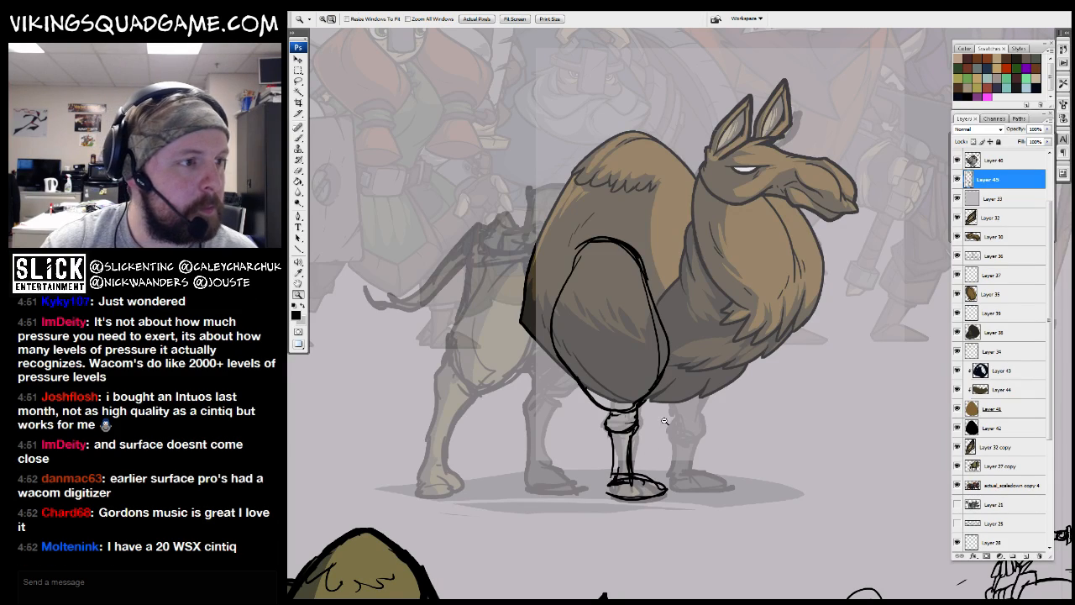
# Examine the new front leg on the camel at full-sheet size and up close
pyautogui.keyDown('alt'); pyautogui.click(683, 377); pyautogui.keyUp('alt')
pyautogui.keyDown('alt'); pyautogui.click(692, 317); pyautogui.keyUp('alt')
pyautogui.keyDown('alt'); pyautogui.click(691, 316); pyautogui.keyUp('alt')
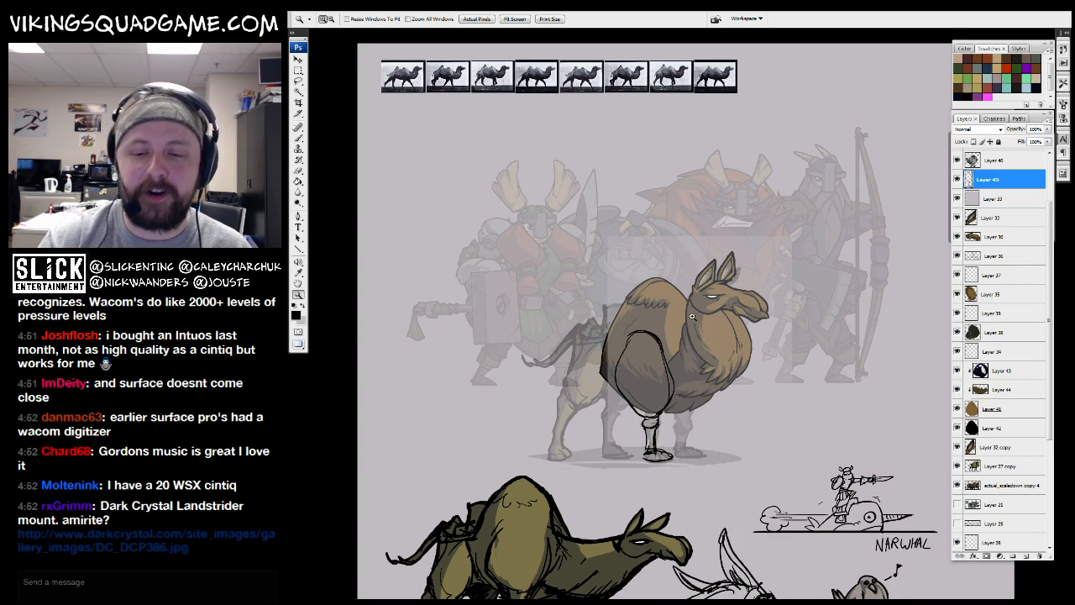
pyautogui.moveTo(691, 317); pyautogui.dragTo(665, 260)
pyautogui.moveTo(749, 243); pyautogui.dragTo(534, 460)
pyautogui.moveTo(639, 446); pyautogui.dragTo(640, 438)
pyautogui.press('b')
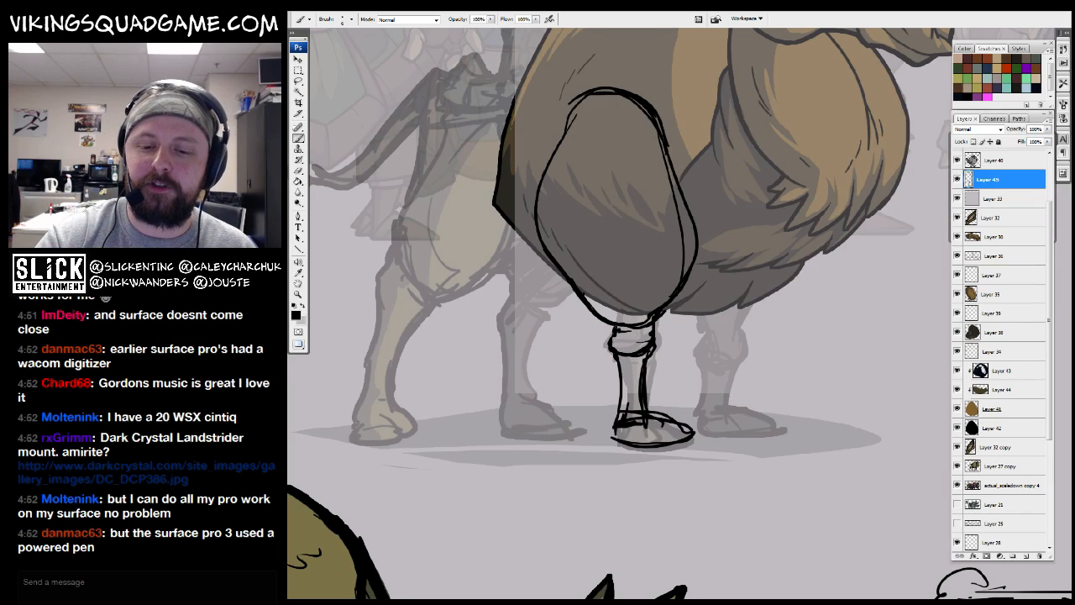
pyautogui.moveTo(666, 336); pyautogui.dragTo(655, 418)
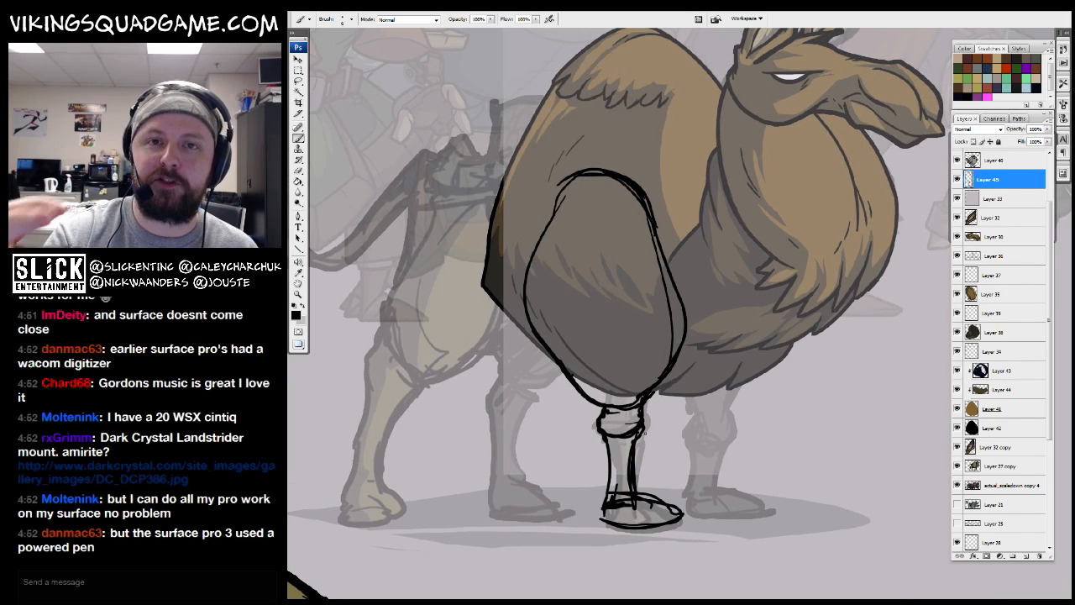
pyautogui.moveTo(655, 336); pyautogui.dragTo(651, 336)
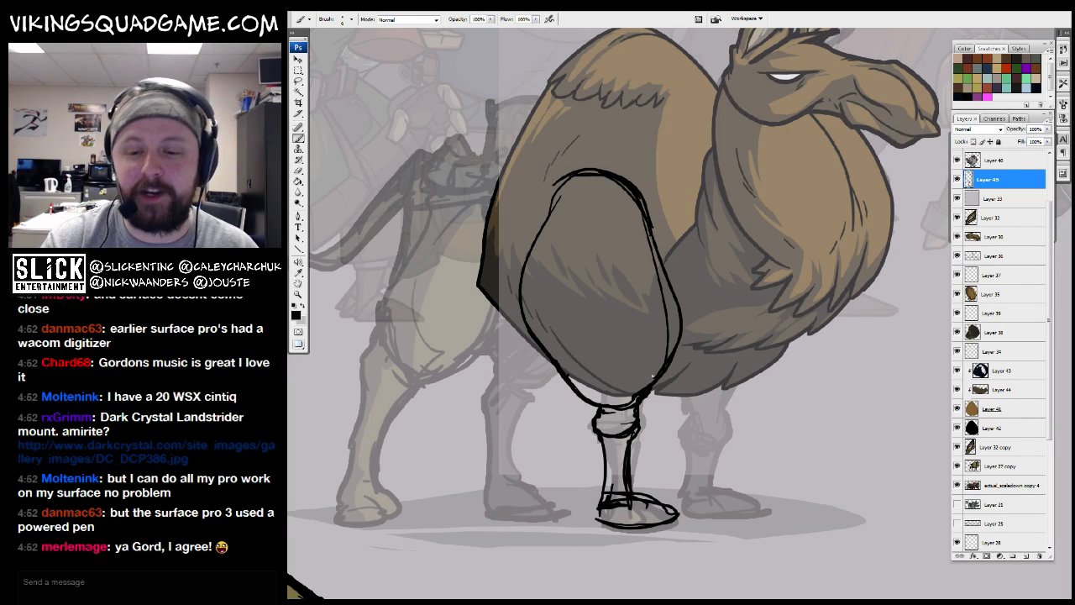
# Sketch the second front leg in black, with an oval thigh over the chest, a knee, shin and foot
pyautogui.moveTo(672, 346); pyautogui.dragTo(640, 329)
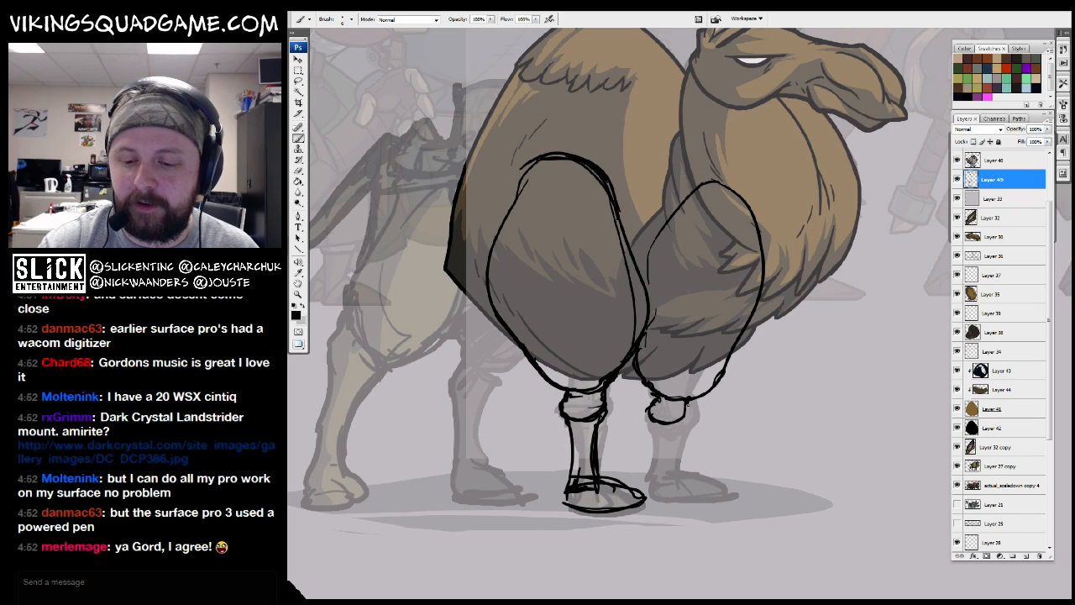
pyautogui.moveTo(680, 456); pyautogui.dragTo(684, 475)
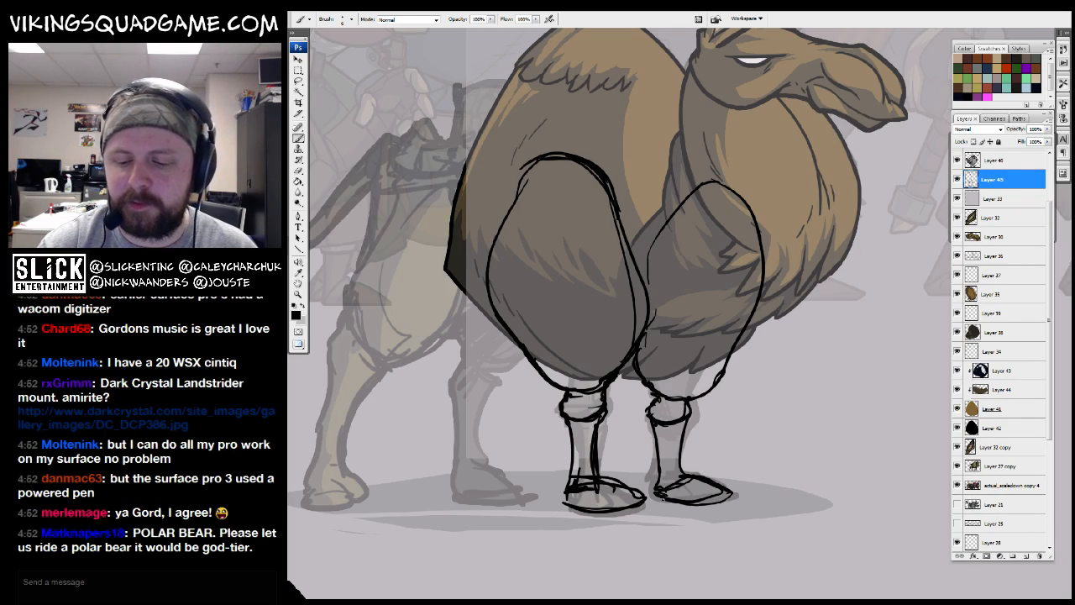
pyautogui.moveTo(705, 400); pyautogui.dragTo(713, 489)
# Examine both sketched front legs within the whole line-up, along with the narwhal sketch below
pyautogui.hotkey('ctrl', '-')
pyautogui.moveTo(804, 321)
pyautogui.mouseDown()
pyautogui.moveTo(804, 283)
pyautogui.moveTo(764, 358)
pyautogui.mouseUp()
pyautogui.press('z')
pyautogui.keyDown('alt'); pyautogui.click(723, 393); pyautogui.keyUp('alt')
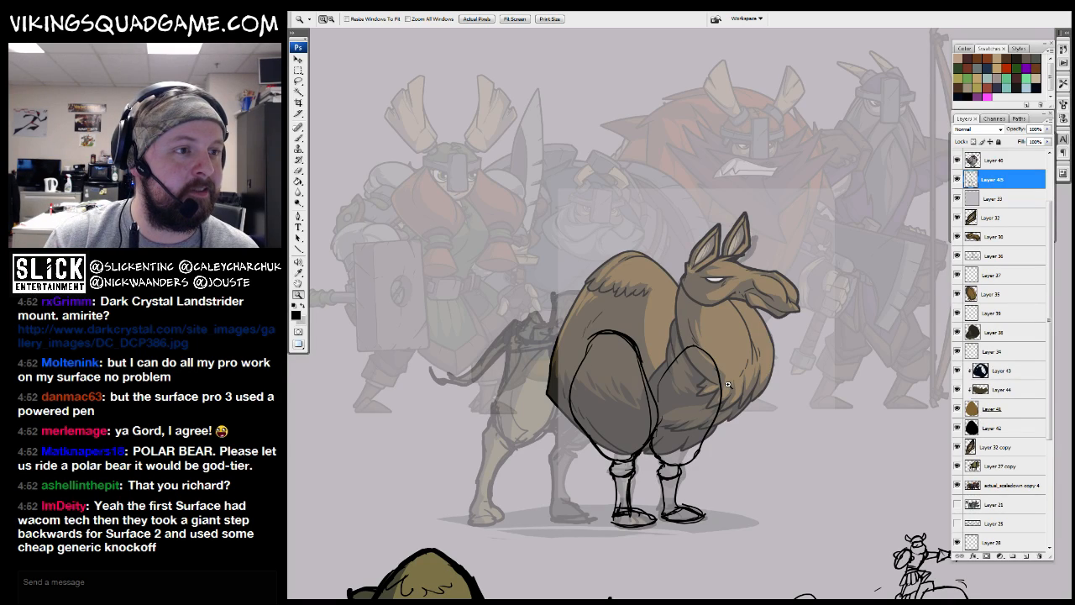
pyautogui.hotkey('ctrl', '-')
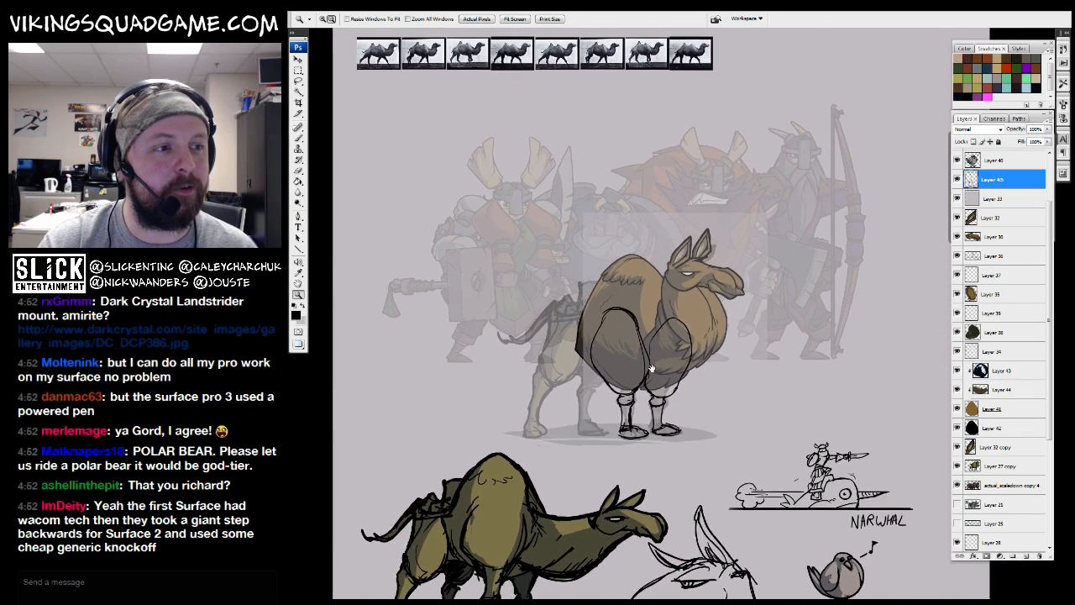
pyautogui.moveTo(648, 393); pyautogui.dragTo(612, 375)
pyautogui.press('b')
pyautogui.moveTo(712, 471); pyautogui.dragTo(547, 403)
pyautogui.keyDown('ctrl'); pyautogui.click(628, 407); pyautogui.keyUp('ctrl')
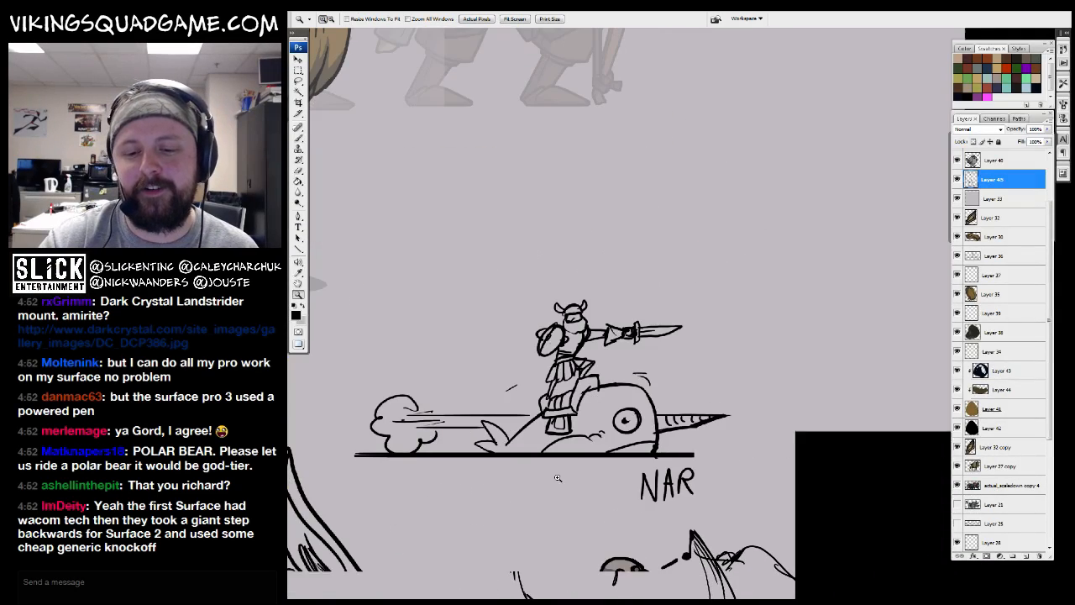
pyautogui.moveTo(559, 478); pyautogui.dragTo(563, 491)
pyautogui.moveTo(585, 249); pyautogui.dragTo(652, 409)
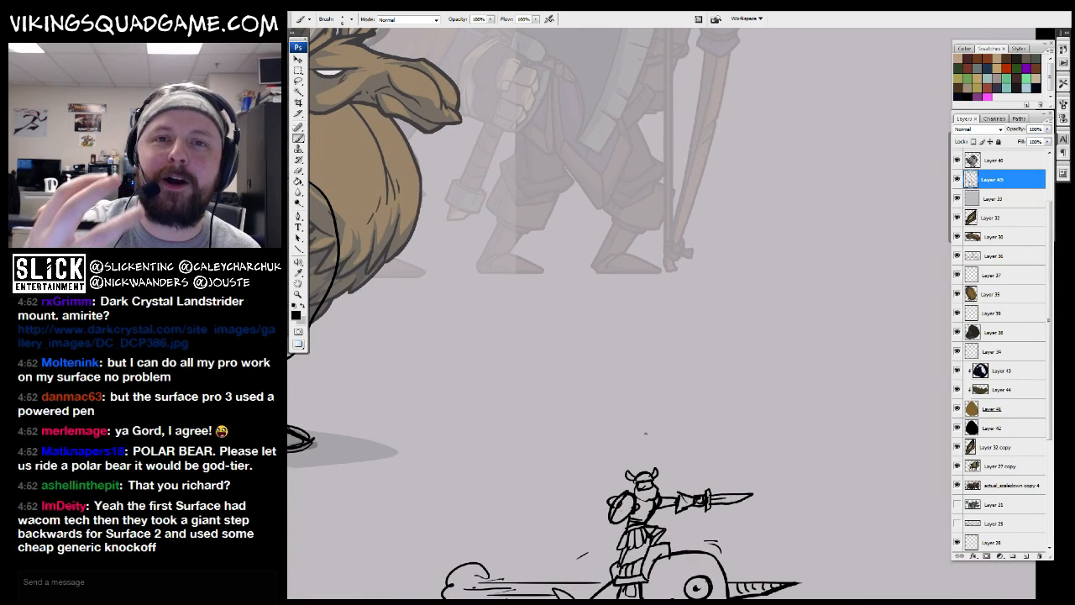
pyautogui.keyDown('alt'); pyautogui.click(643, 371); pyautogui.keyUp('alt')
pyautogui.keyDown('alt'); pyautogui.click(643, 372); pyautogui.keyUp('alt')
pyautogui.keyDown('alt'); pyautogui.click(759, 389); pyautogui.keyUp('alt')
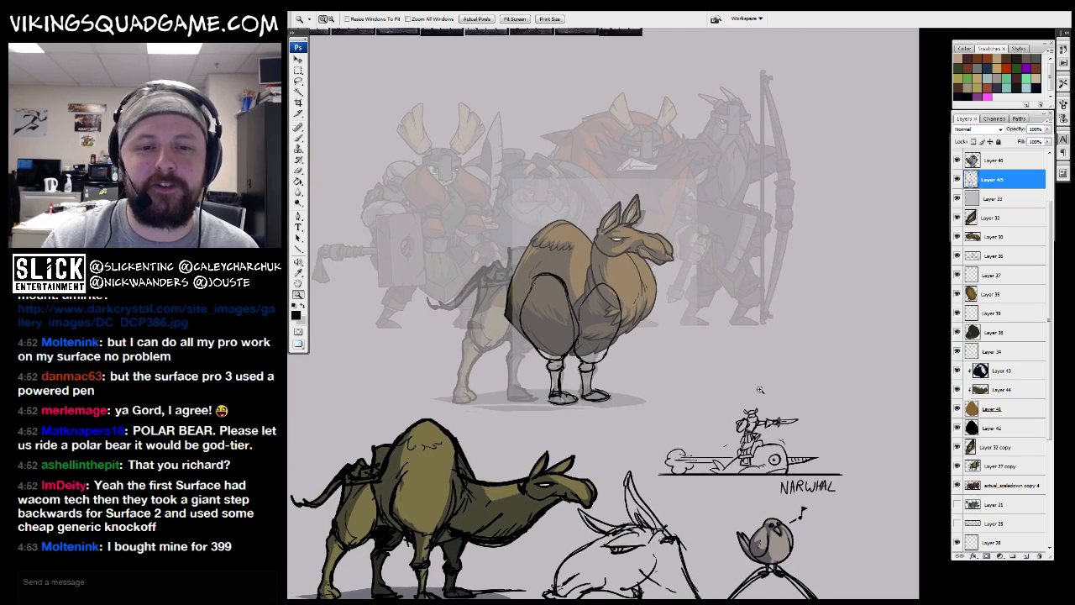
# Switch to the game Editor and load the ZONE01_CHALLENGE level from the ZONE1 folder
pyautogui.hotkey('alt', 'Tab')
pyautogui.moveTo(655, 411); pyautogui.dragTo(612, 336)
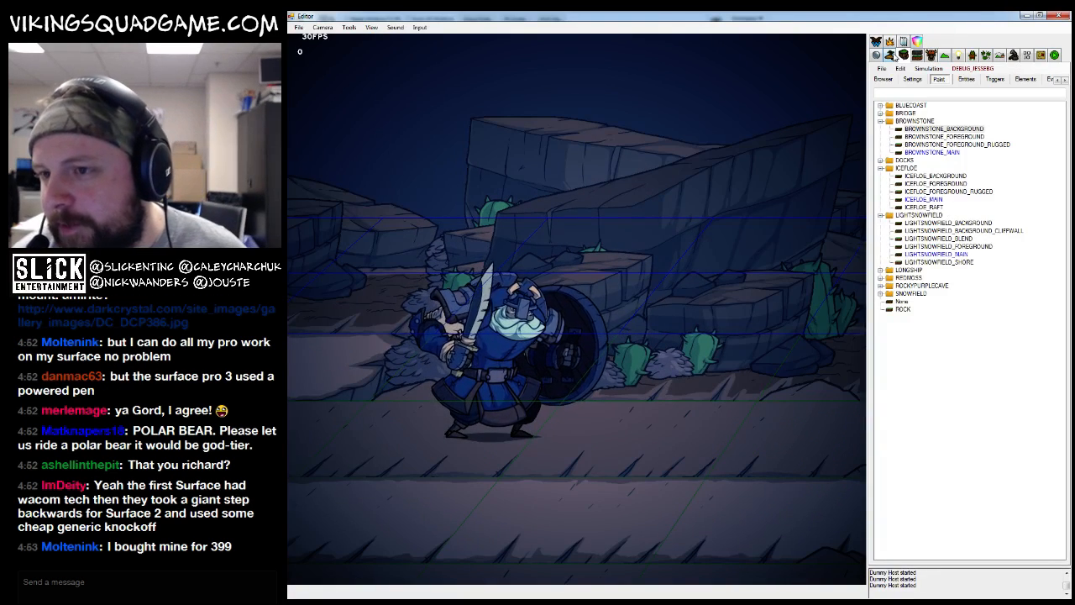
pyautogui.click(890, 55)
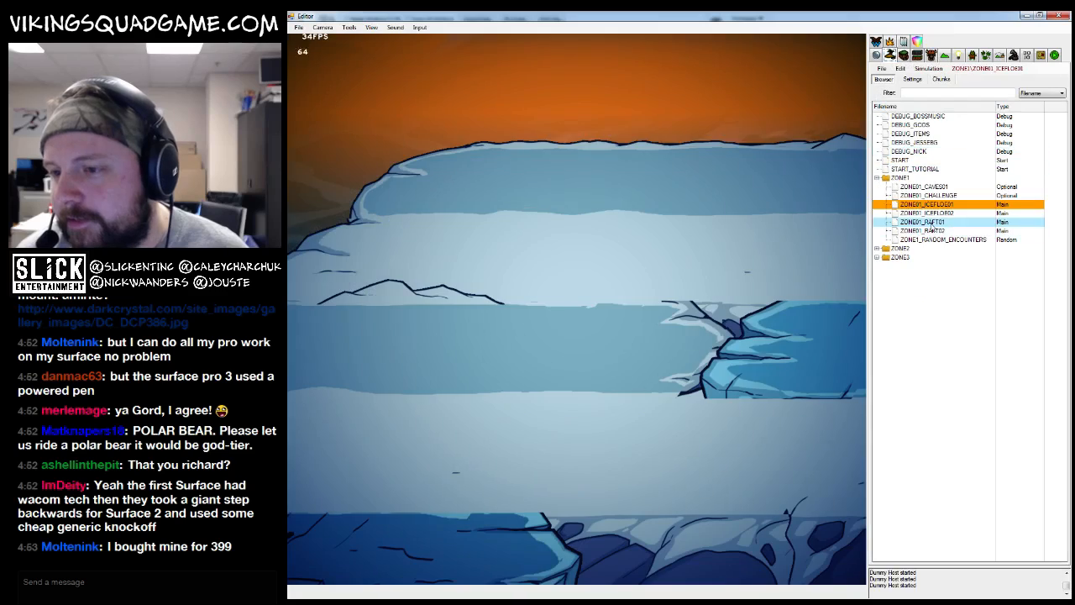
pyautogui.doubleClick(924, 195)
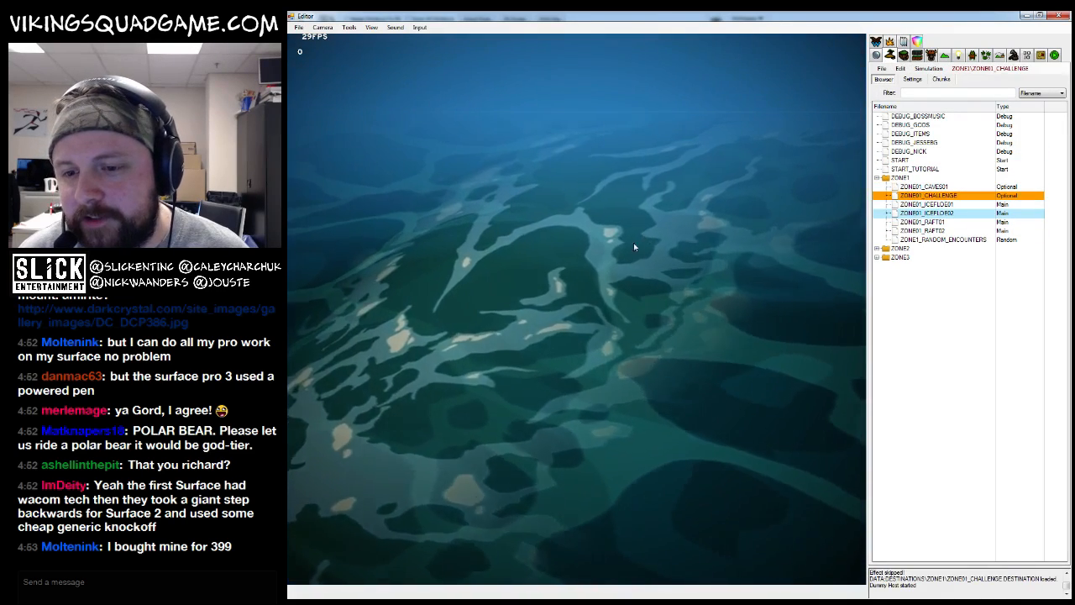
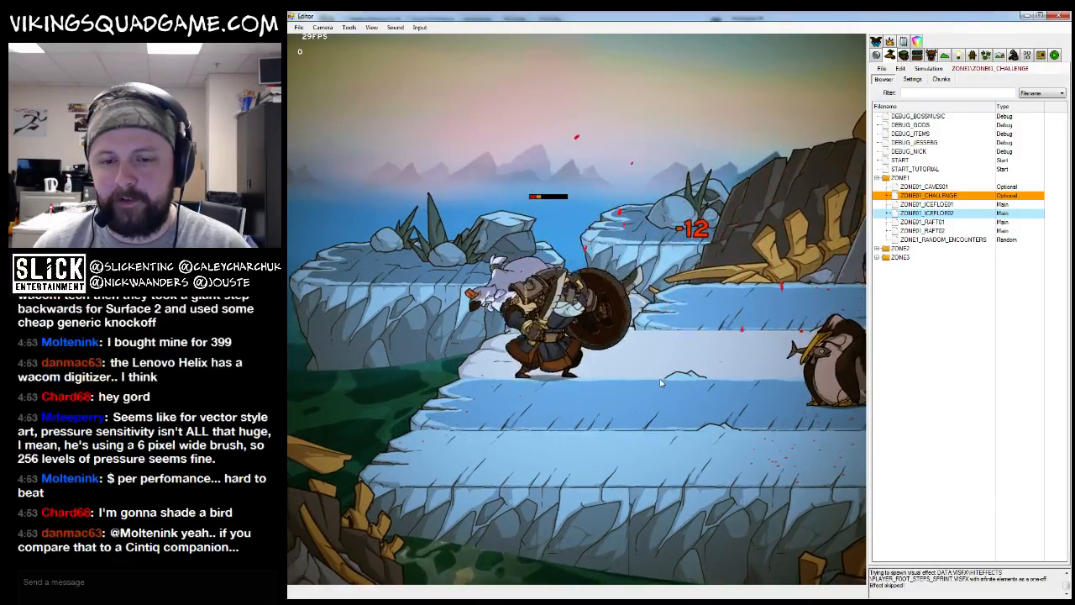
# Turn on the Lighting display to view the lit level, and return to the camel drawing in Photoshop
pyautogui.click(373, 28)
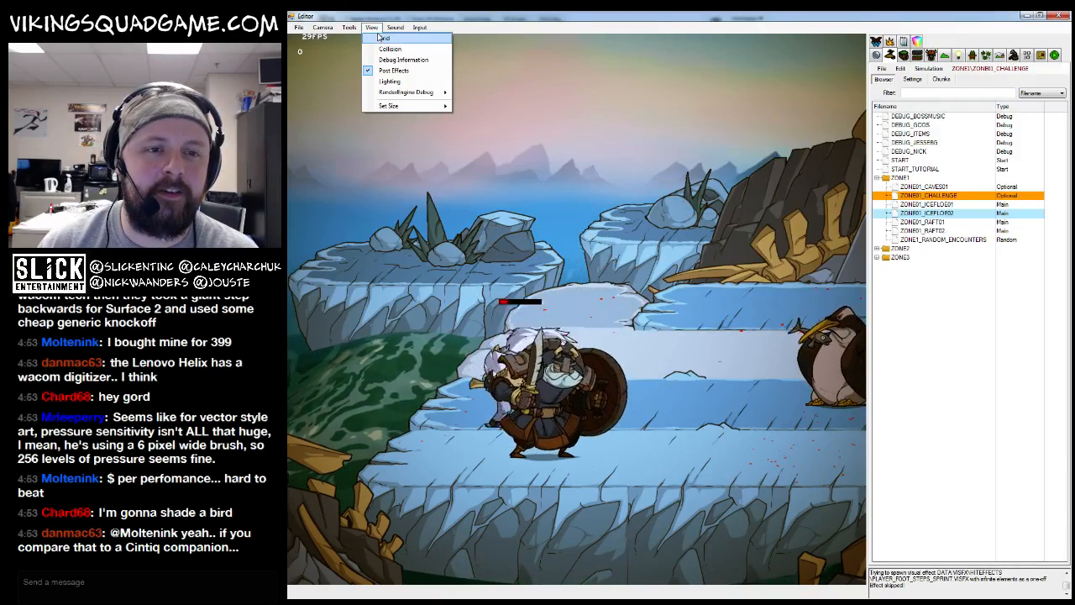
pyautogui.click(397, 80)
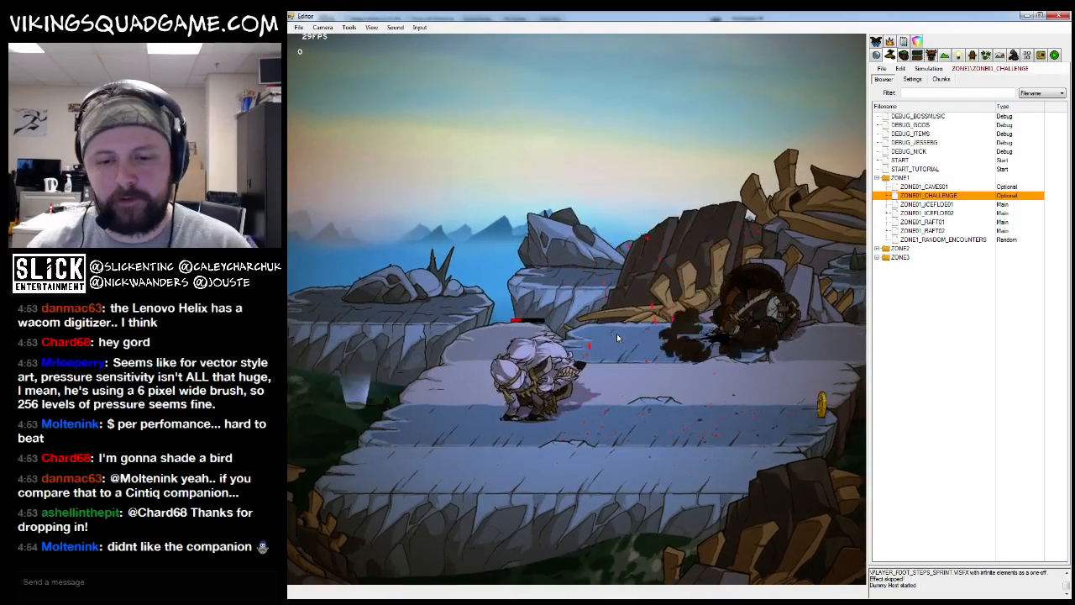
pyautogui.click(906, 57)
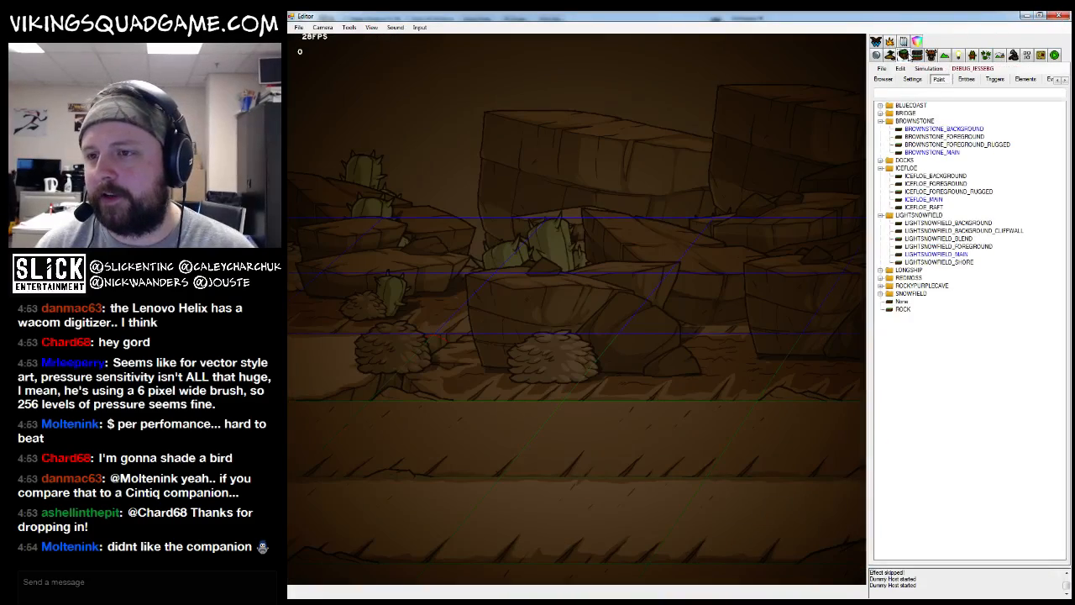
pyautogui.click(1025, 16)
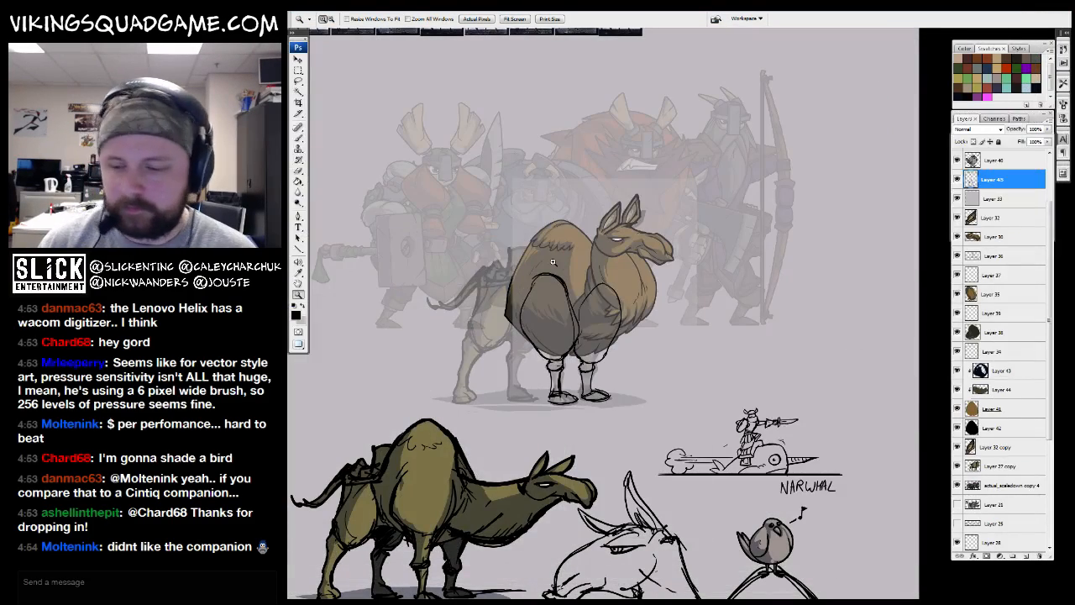
# Ink a pointed shoulder contour above the second front thigh and a shallow arc across both thighs
pyautogui.click(552, 262)
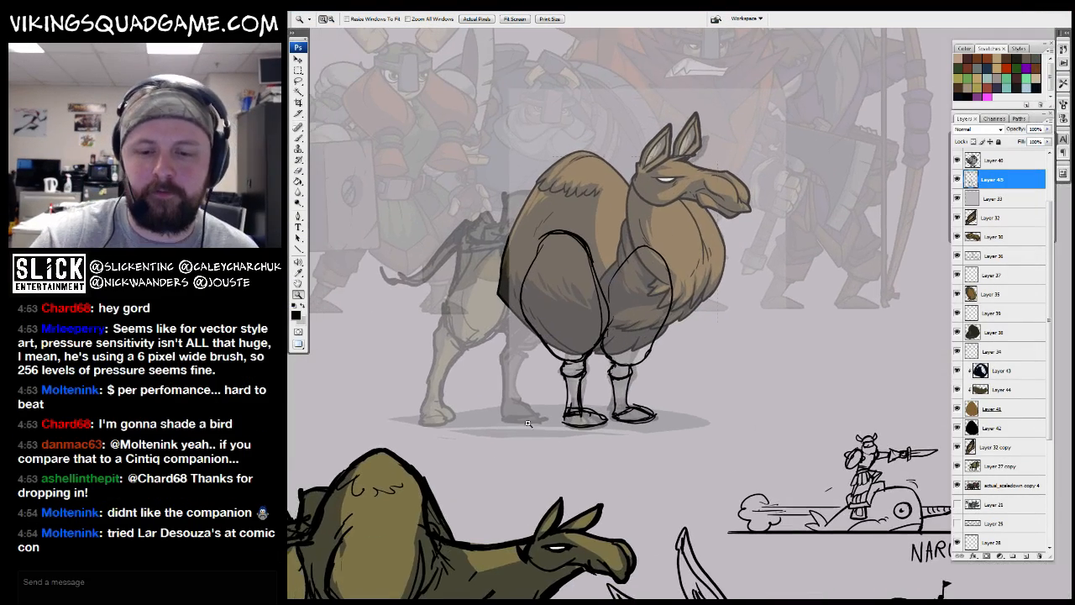
pyautogui.click(554, 267)
pyautogui.press('b')
pyautogui.moveTo(516, 183); pyautogui.dragTo(393, 376)
pyautogui.hotkey('ctrl', 'z')
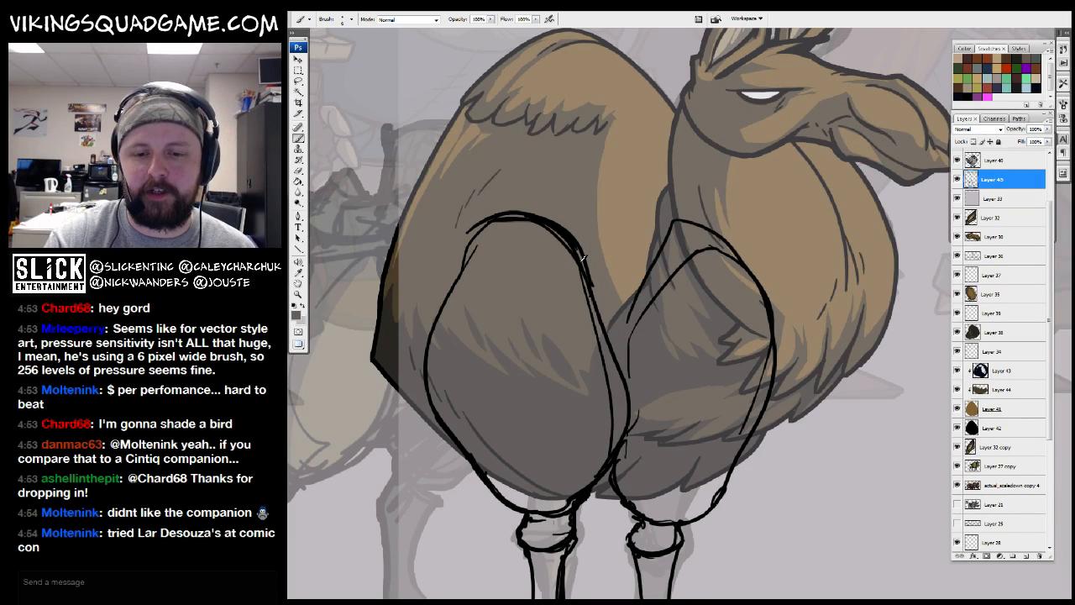
pyautogui.hotkey('ctrl', 'z')
pyautogui.keyDown('alt'); pyautogui.click(724, 348); pyautogui.keyUp('alt')
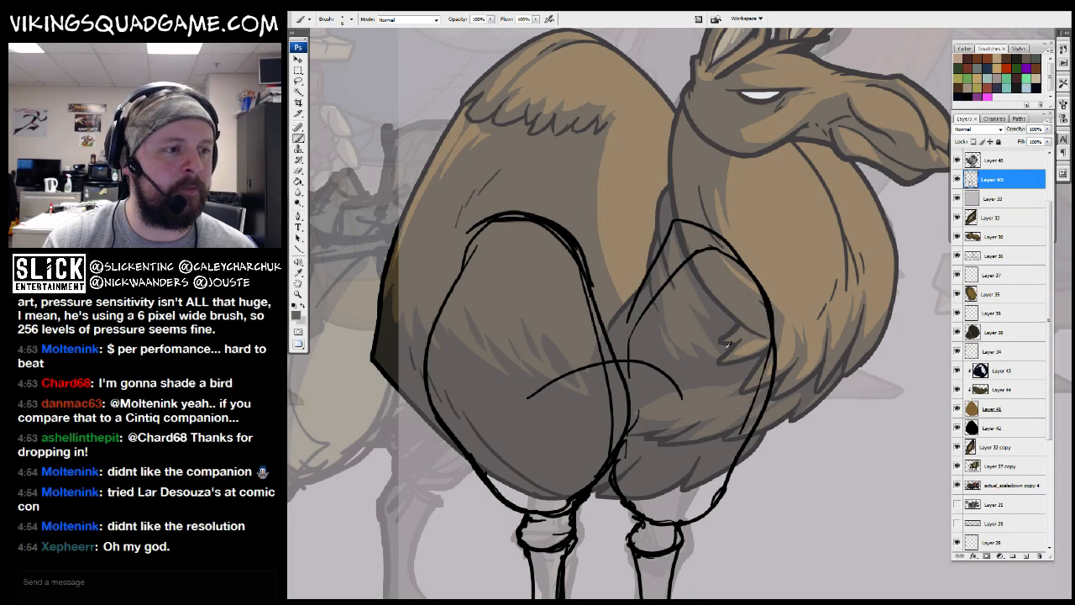
pyautogui.keyDown('alt'); pyautogui.click(723, 349); pyautogui.keyUp('alt')
pyautogui.keyDown('alt'); pyautogui.click(735, 361); pyautogui.keyUp('alt')
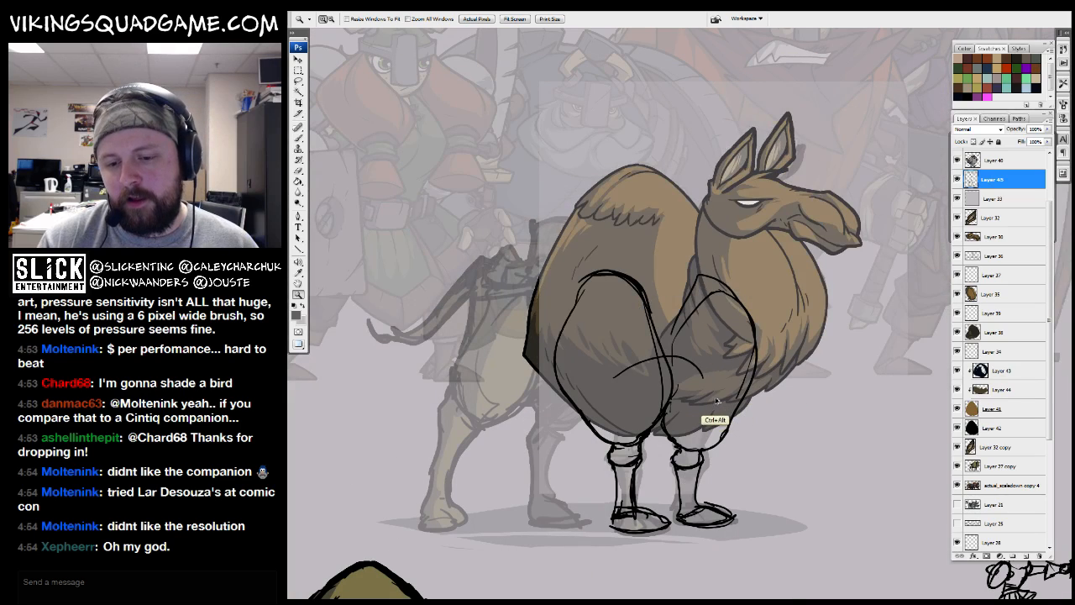
pyautogui.moveTo(713, 392); pyautogui.dragTo(685, 384)
pyautogui.keyDown('alt'); pyautogui.click(702, 367); pyautogui.keyUp('alt')
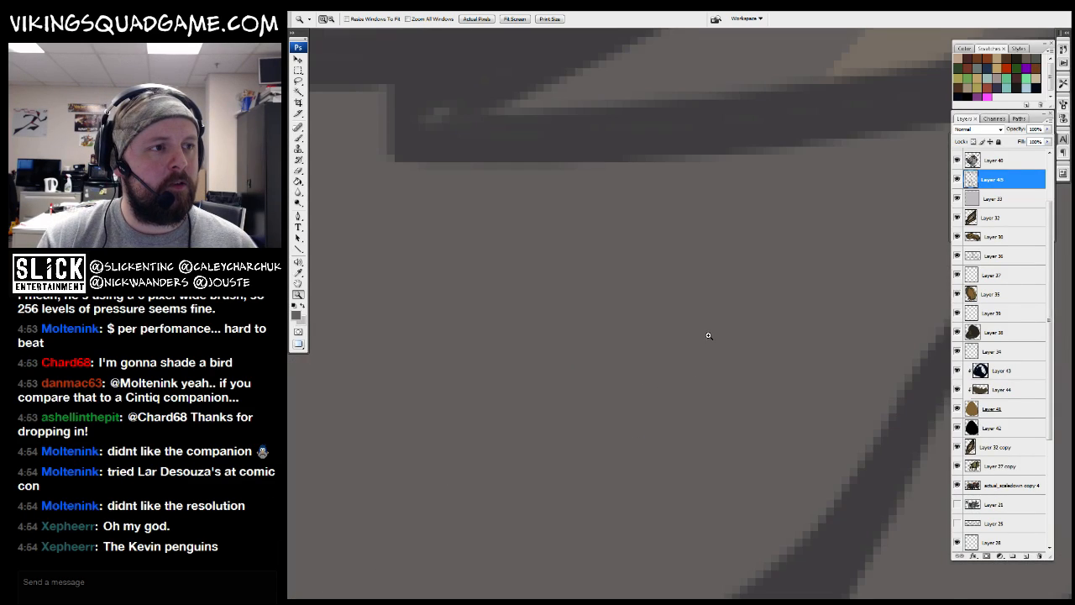
# Lower the opacity of the black leg sketch layer on the camel
pyautogui.rightClick(708, 336)
pyautogui.click(739, 354)
pyautogui.keyDown('alt'); pyautogui.click(727, 356); pyautogui.keyUp('alt')
pyautogui.keyDown('alt'); pyautogui.click(722, 352); pyautogui.keyUp('alt')
pyautogui.moveTo(723, 347); pyautogui.dragTo(702, 424)
pyautogui.moveTo(814, 275); pyautogui.dragTo(811, 282)
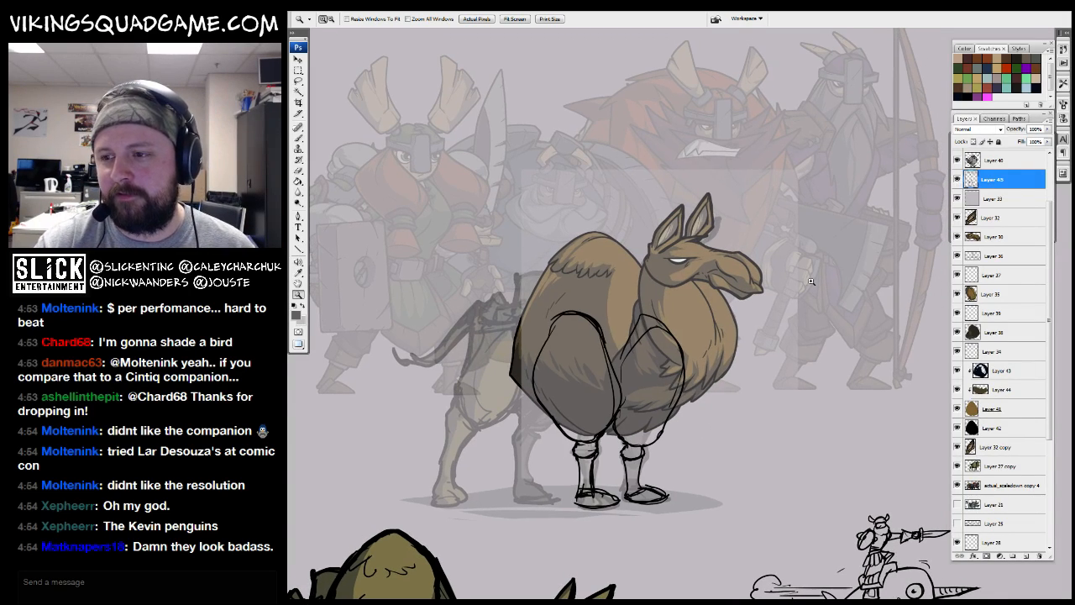
pyautogui.moveTo(1048, 132); pyautogui.dragTo(1031, 141)
# Hand-letter "KYKY" in black above the small round bird on the bird's layer
pyautogui.moveTo(865, 437)
pyautogui.mouseDown()
pyautogui.moveTo(744, 320)
pyautogui.moveTo(704, 178)
pyautogui.mouseUp()
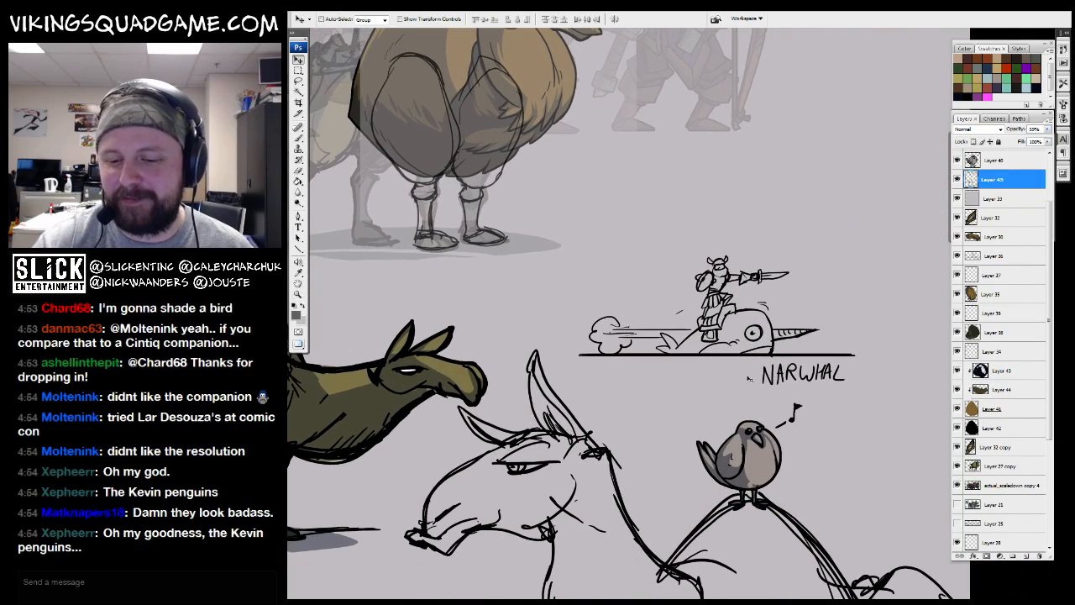
pyautogui.keyDown('ctrl'); pyautogui.click(746, 459); pyautogui.keyUp('ctrl')
pyautogui.keyDown('ctrl'); pyautogui.moveTo(799, 487); pyautogui.dragTo(693, 410); pyautogui.keyUp('ctrl')
pyautogui.scroll(4, 693, 406)
pyautogui.keyDown('alt'); pyautogui.click(631, 294); pyautogui.keyUp('alt')
pyautogui.moveTo(631, 294); pyautogui.dragTo(808, 399)
pyautogui.moveTo(539, 271); pyautogui.dragTo(556, 326)
pyautogui.moveTo(593, 263); pyautogui.dragTo(576, 294)
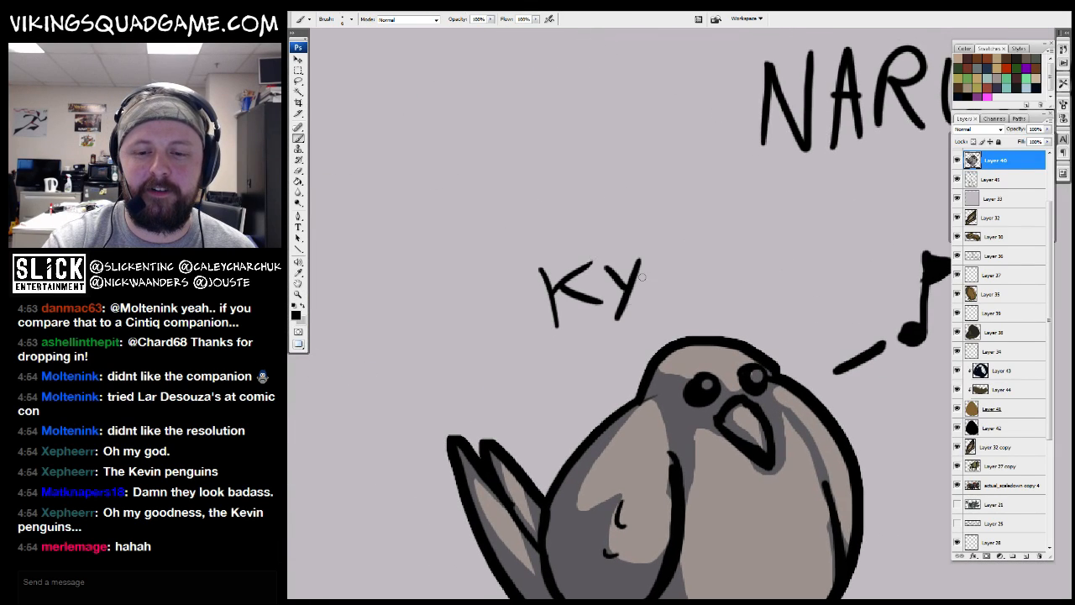
pyautogui.keyDown('alt'); pyautogui.click(799, 323); pyautogui.keyUp('alt')
pyautogui.keyDown('alt'); pyautogui.click(805, 352); pyautogui.keyUp('alt')
pyautogui.keyDown('alt'); pyautogui.click(807, 348); pyautogui.keyUp('alt')
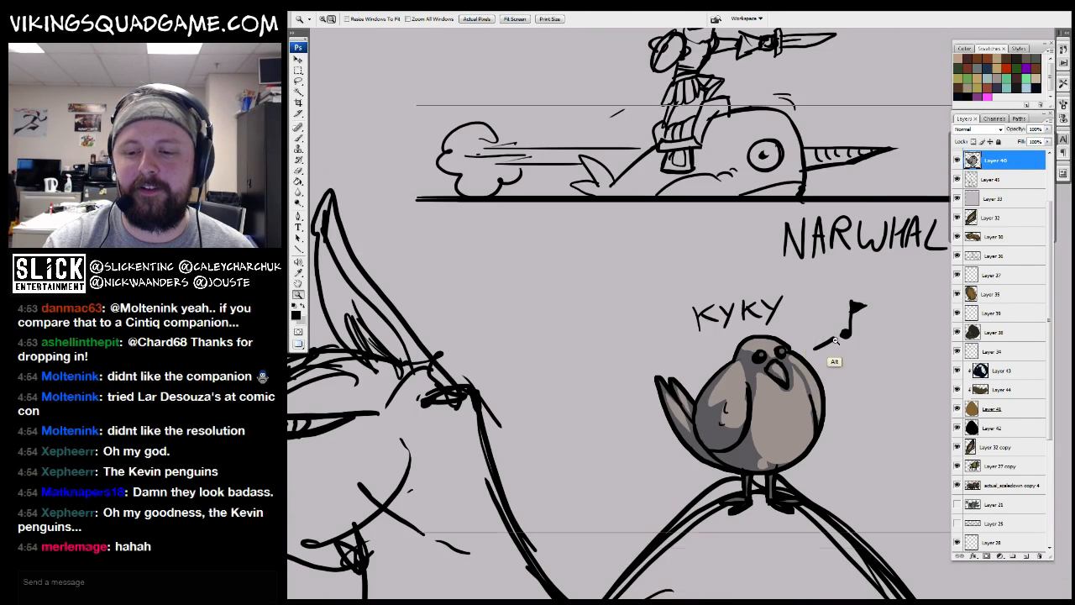
# Examine the camel's leg sketch and the walking camel reference photos above the character line-up
pyautogui.keyDown('alt'); pyautogui.click(818, 331); pyautogui.keyUp('alt')
pyautogui.keyDown('alt'); pyautogui.click(639, 325); pyautogui.keyUp('alt')
pyautogui.moveTo(640, 326); pyautogui.dragTo(733, 439)
pyautogui.scroll(3, 713, 434)
pyautogui.click(958, 179)
pyautogui.moveTo(853, 263); pyautogui.dragTo(874, 283)
pyautogui.click(702, 335)
pyautogui.click(702, 335)
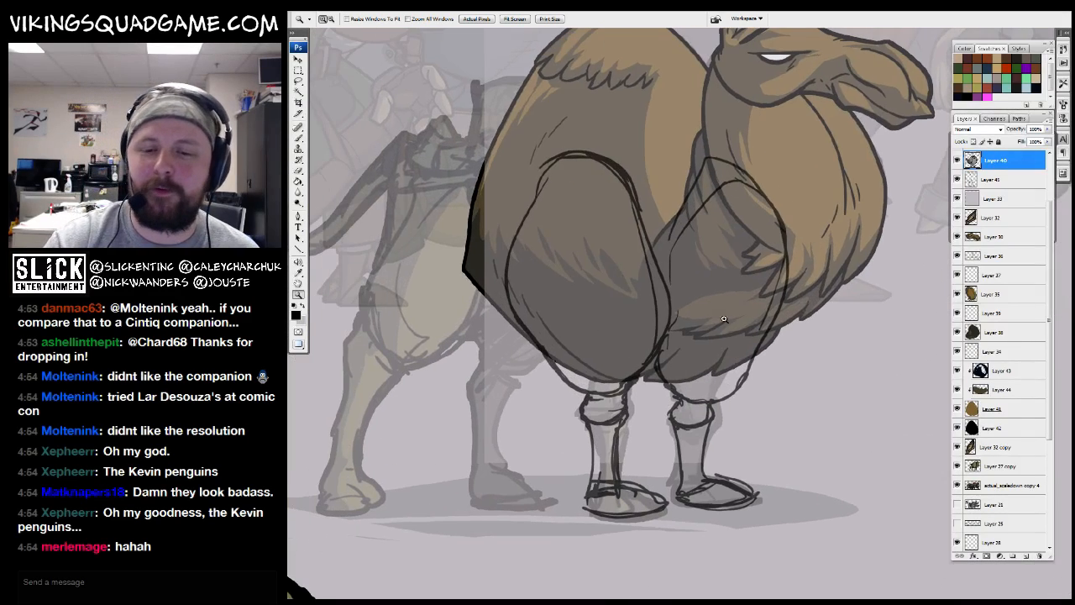
pyautogui.moveTo(711, 398); pyautogui.dragTo(684, 372)
pyautogui.moveTo(793, 223); pyautogui.dragTo(772, 295)
pyautogui.moveTo(651, 76); pyautogui.dragTo(580, 451)
pyautogui.moveTo(579, 204); pyautogui.dragTo(608, 596)
pyautogui.press('z')
pyautogui.moveTo(554, 183); pyautogui.dragTo(709, 315)
pyautogui.moveTo(867, 372); pyautogui.dragTo(443, 338)
pyautogui.moveTo(819, 368); pyautogui.dragTo(638, 368)
pyautogui.moveTo(405, 381); pyautogui.dragTo(711, 328)
pyautogui.moveTo(375, 391); pyautogui.dragTo(774, 409)
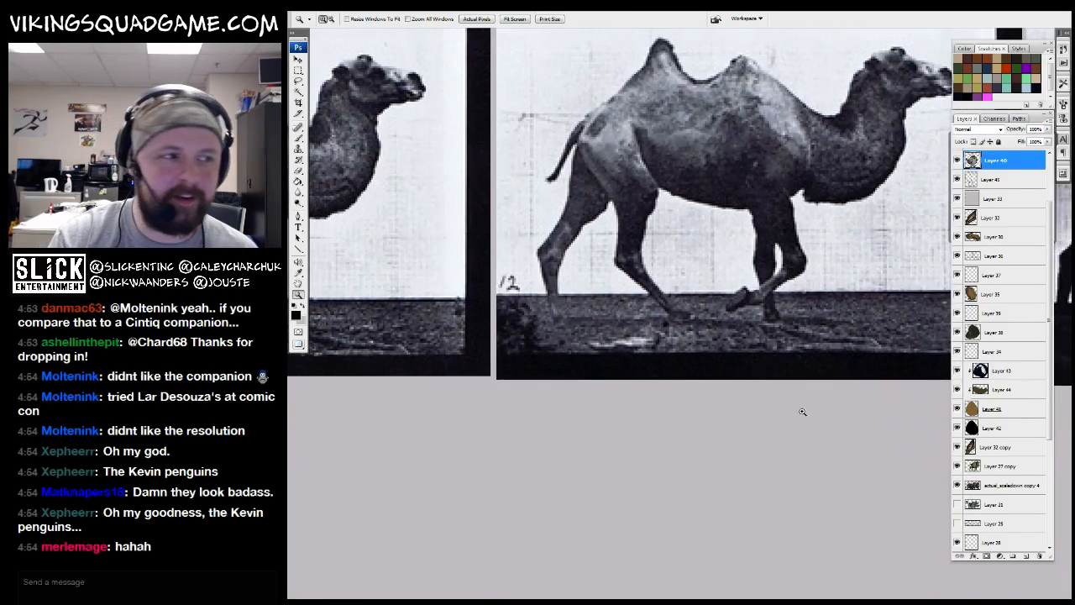
pyautogui.scroll(-6, 756, 395)
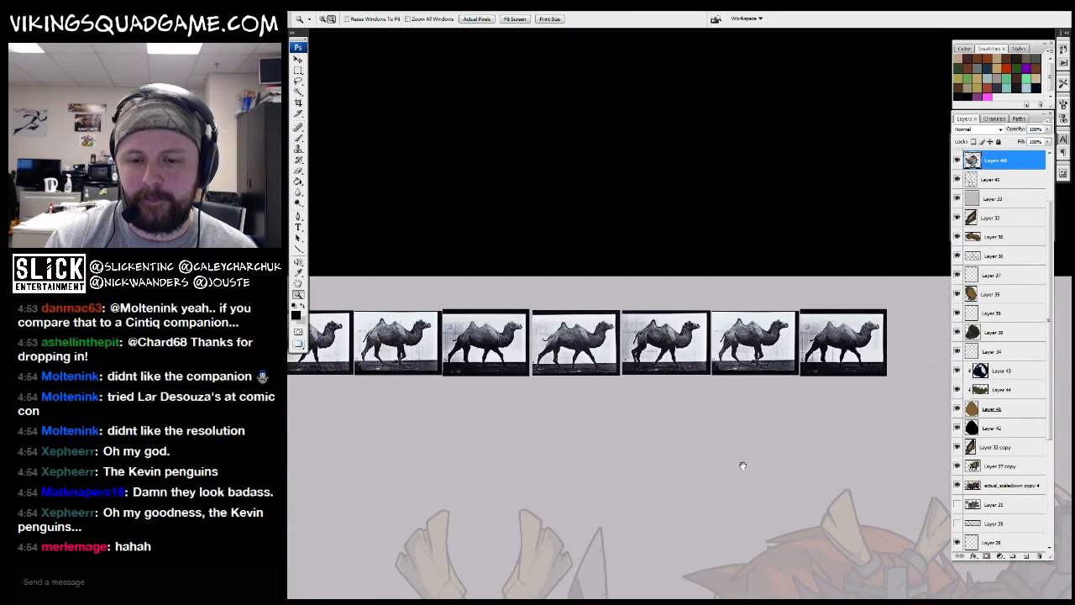
pyautogui.scroll(-8, 742, 465)
pyautogui.scroll(-1, 735, 426)
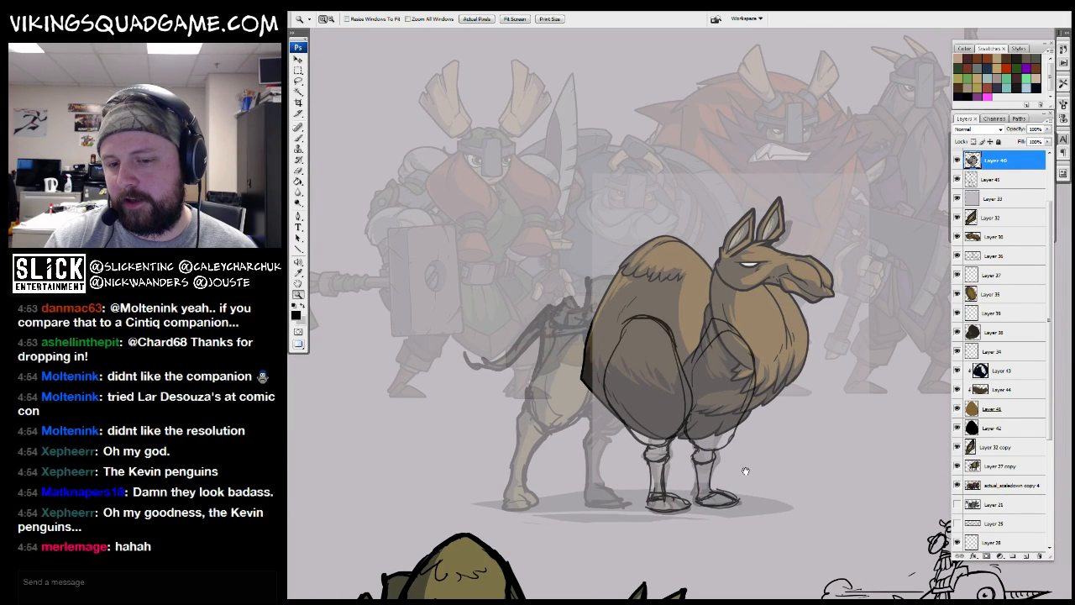
# Lasso the upper part of the near thigh outline and delete it from the leg sketch layer
pyautogui.scroll(3, 714, 445)
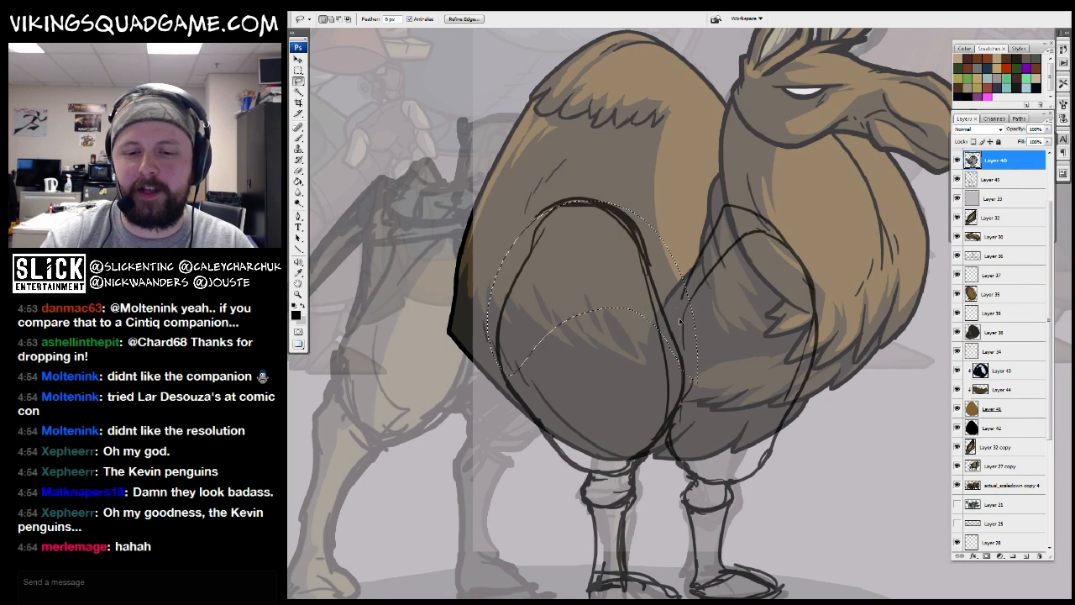
pyautogui.click(982, 179)
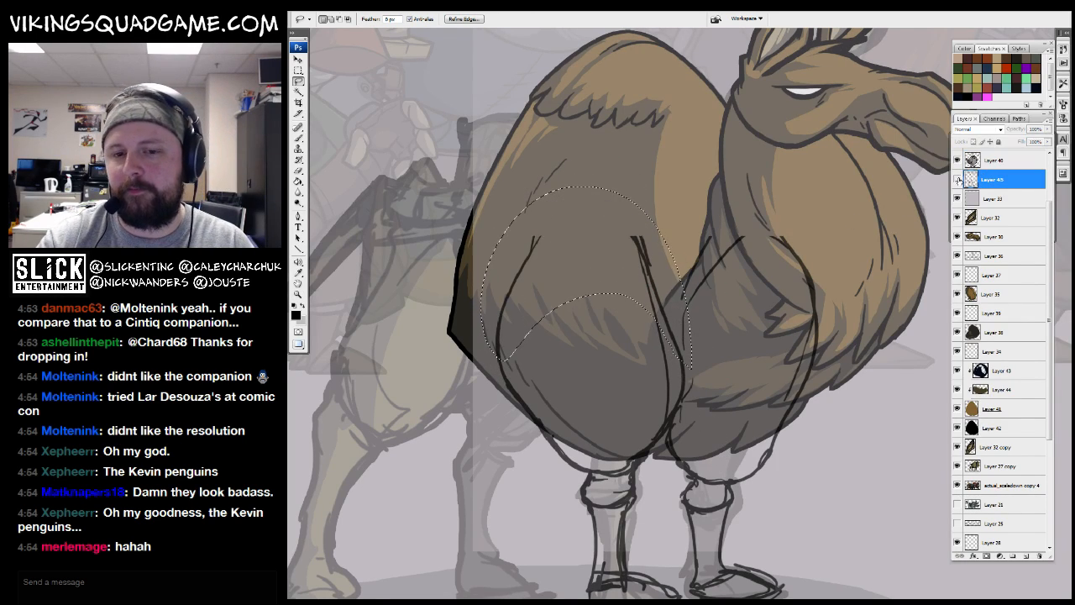
pyautogui.press('Delete')
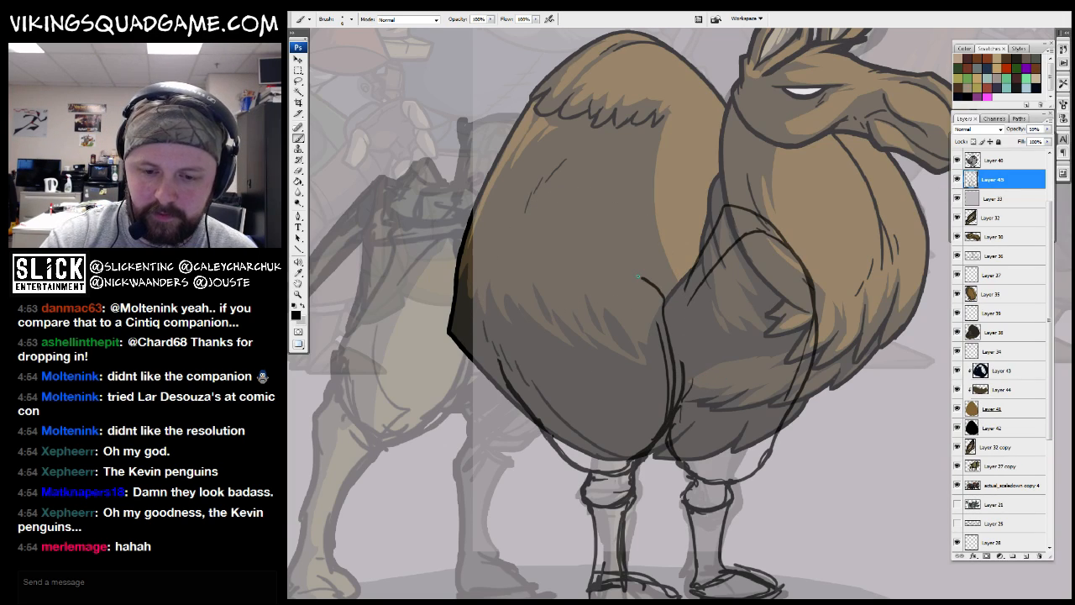
# Redraw both thighs with lower, rounded tops in the leg sketch and erase the stray lines
pyautogui.moveTo(668, 298); pyautogui.dragTo(673, 346)
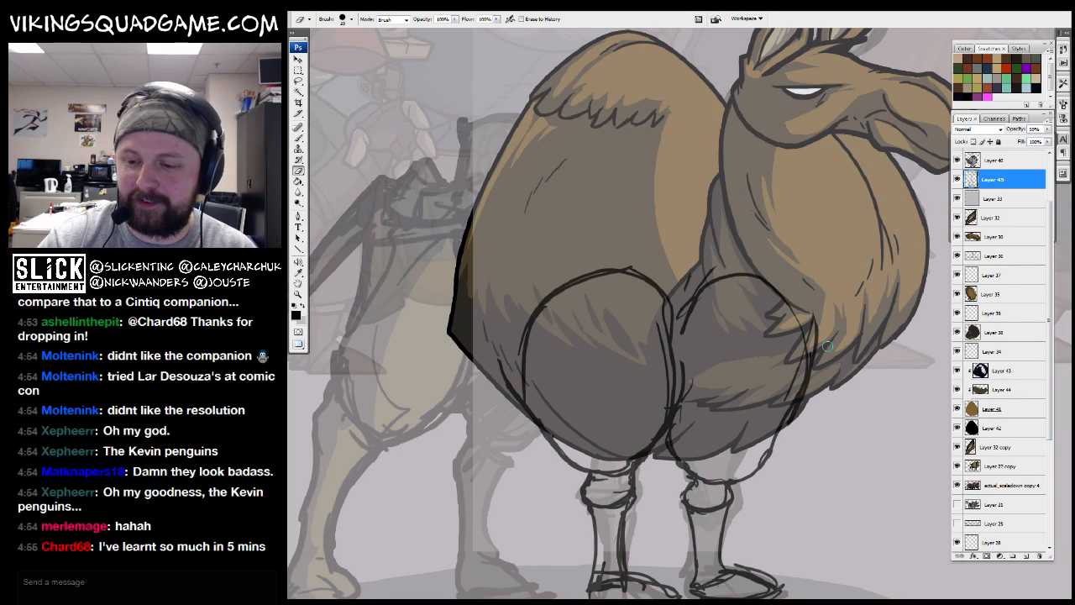
pyautogui.moveTo(816, 395); pyautogui.dragTo(805, 406)
pyautogui.moveTo(692, 411); pyautogui.dragTo(665, 443)
# Add two new empty layers above the leg sketch layer
pyautogui.click(1025, 557)
pyautogui.keyDown('ctrl'); pyautogui.click(671, 366); pyautogui.keyUp('ctrl')
pyautogui.moveTo(671, 366); pyautogui.dragTo(689, 330)
pyautogui.rightClick(688, 330)
pyautogui.click(752, 227)
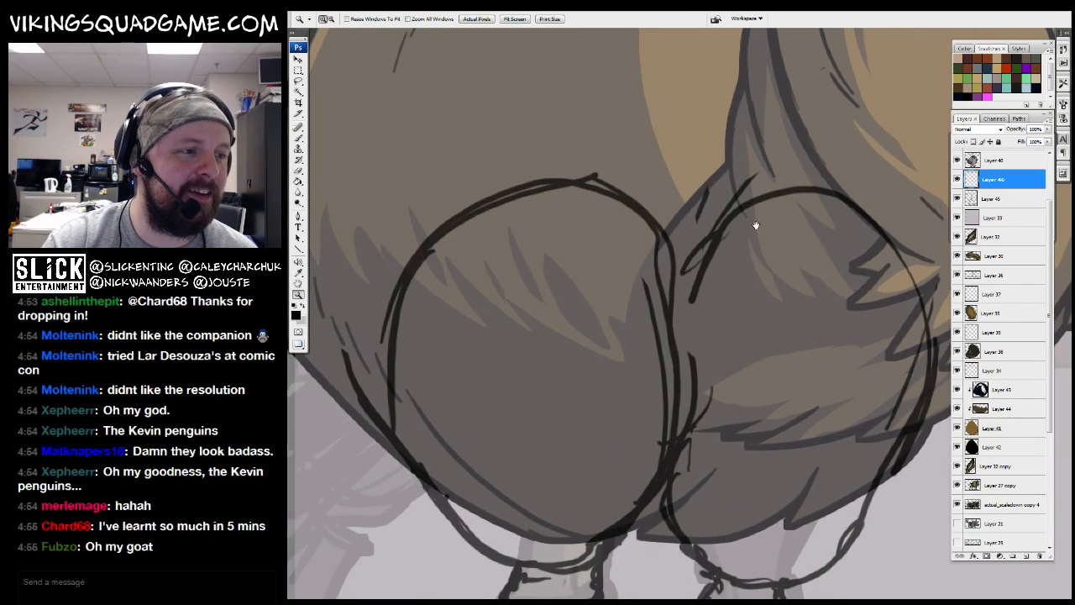
pyautogui.keyDown('alt'); pyautogui.click(729, 274); pyautogui.keyUp('alt')
pyautogui.keyDown('alt'); pyautogui.click(729, 310); pyautogui.keyUp('alt')
pyautogui.keyDown('alt'); pyautogui.click(724, 361); pyautogui.keyUp('alt')
pyautogui.moveTo(739, 370); pyautogui.dragTo(658, 428)
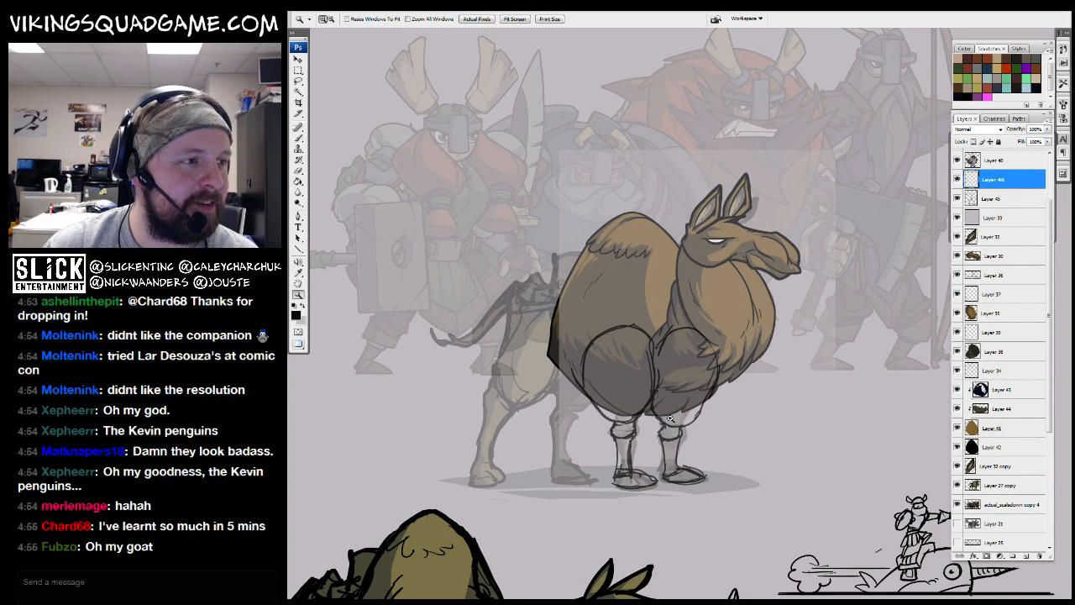
pyautogui.click(669, 417)
pyautogui.press('b')
pyautogui.scroll(3, 900, 241)
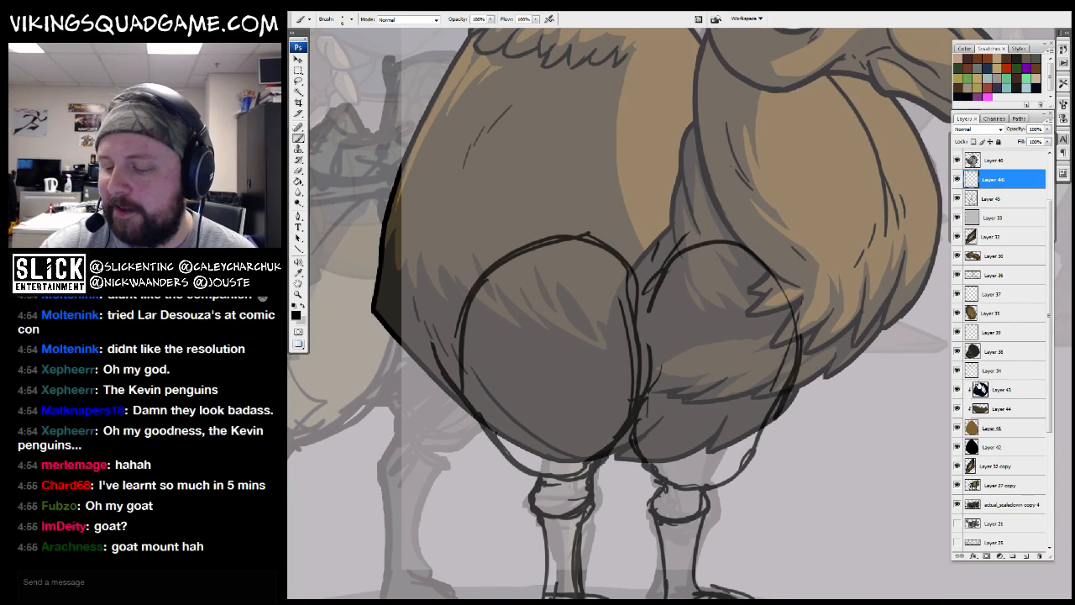
pyautogui.click(1026, 556)
pyautogui.click(636, 383)
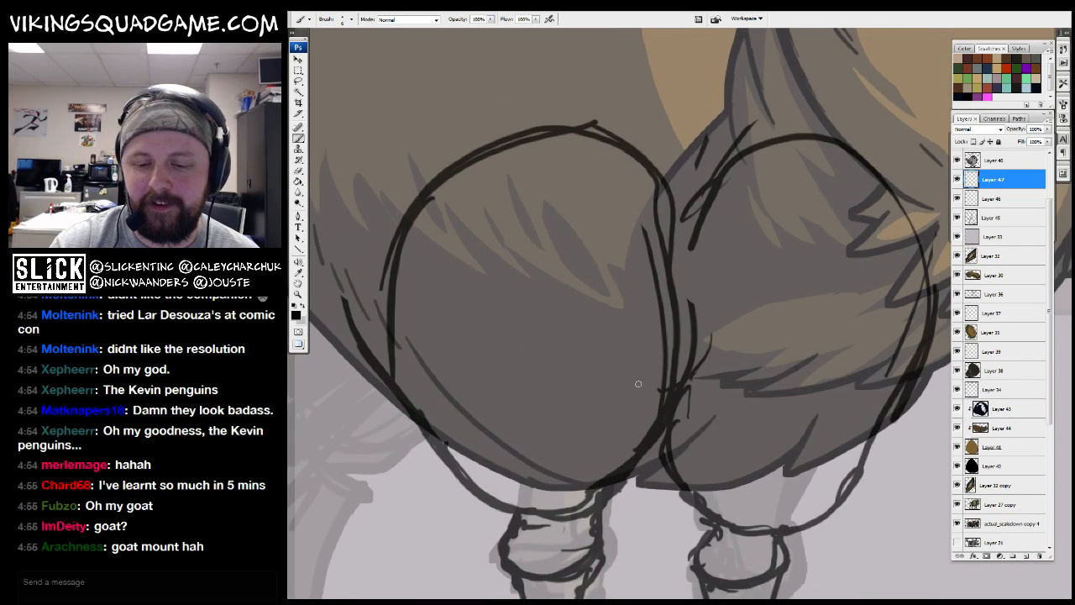
# Choose the VIKING_sketcher brush preset at 4 px for the line work
pyautogui.press('b')
pyautogui.rightClick(667, 376)
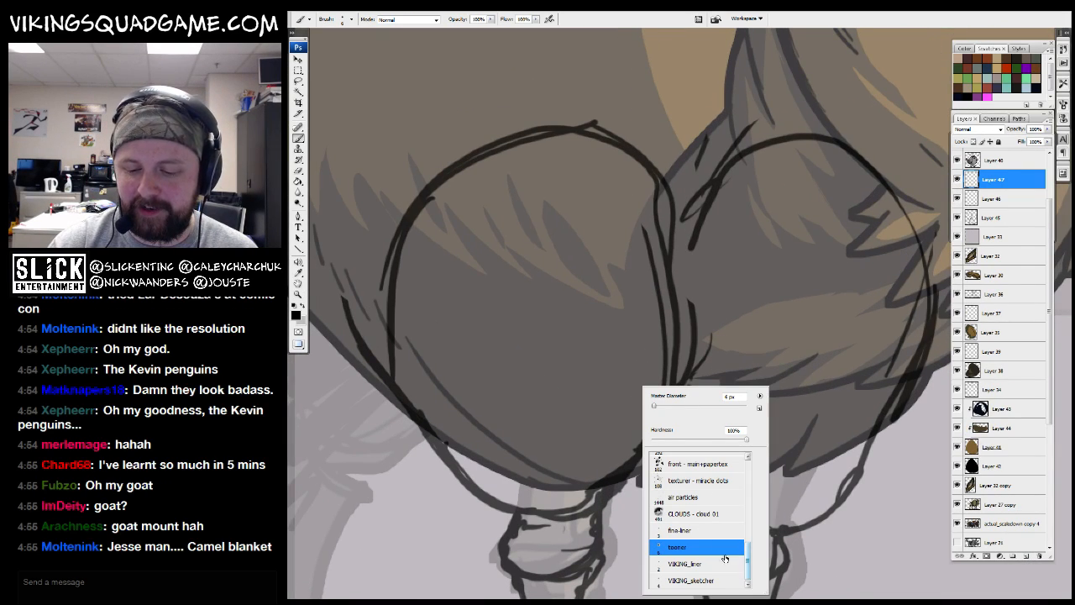
pyautogui.click(706, 581)
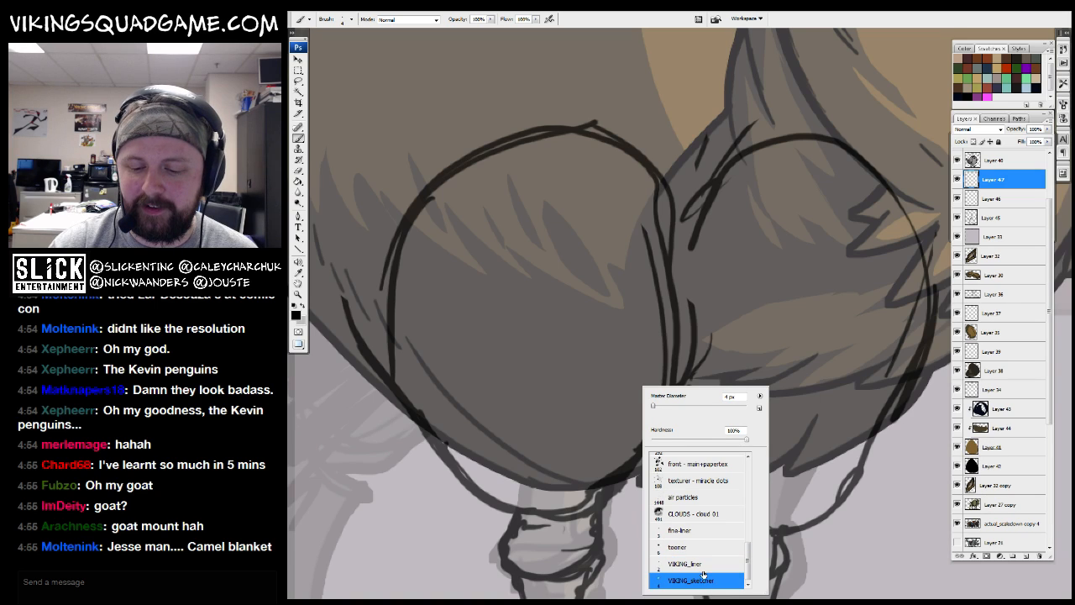
pyautogui.click(696, 547)
pyautogui.moveTo(554, 545)
pyautogui.mouseDown()
pyautogui.moveTo(566, 503)
pyautogui.moveTo(628, 524)
pyautogui.mouseUp()
pyautogui.rightClick(704, 374)
pyautogui.doubleClick(727, 578)
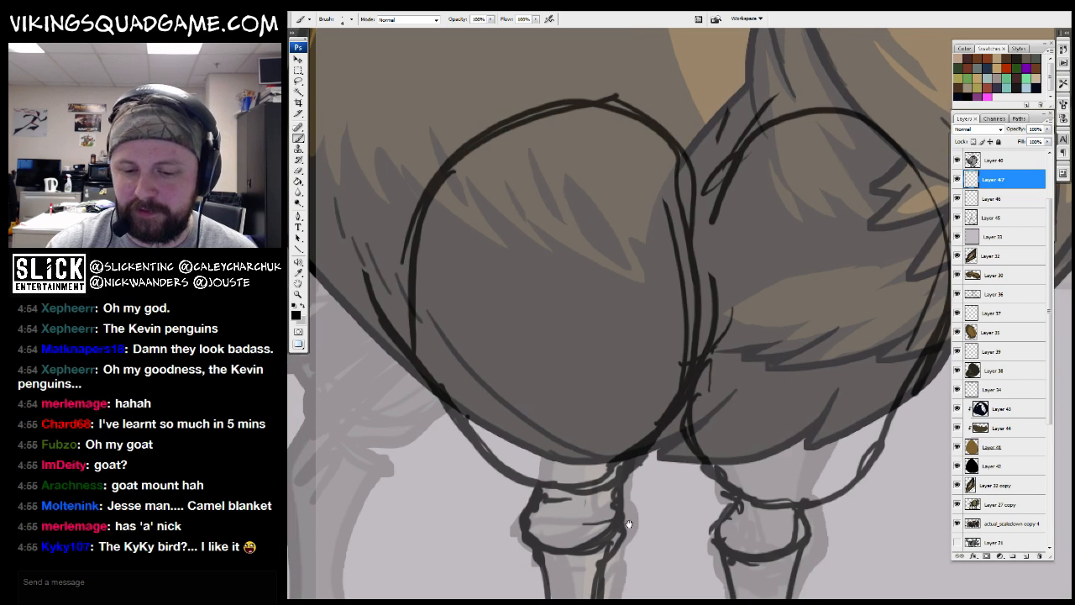
pyautogui.moveTo(628, 420); pyautogui.dragTo(644, 450)
pyautogui.rightClick(643, 450)
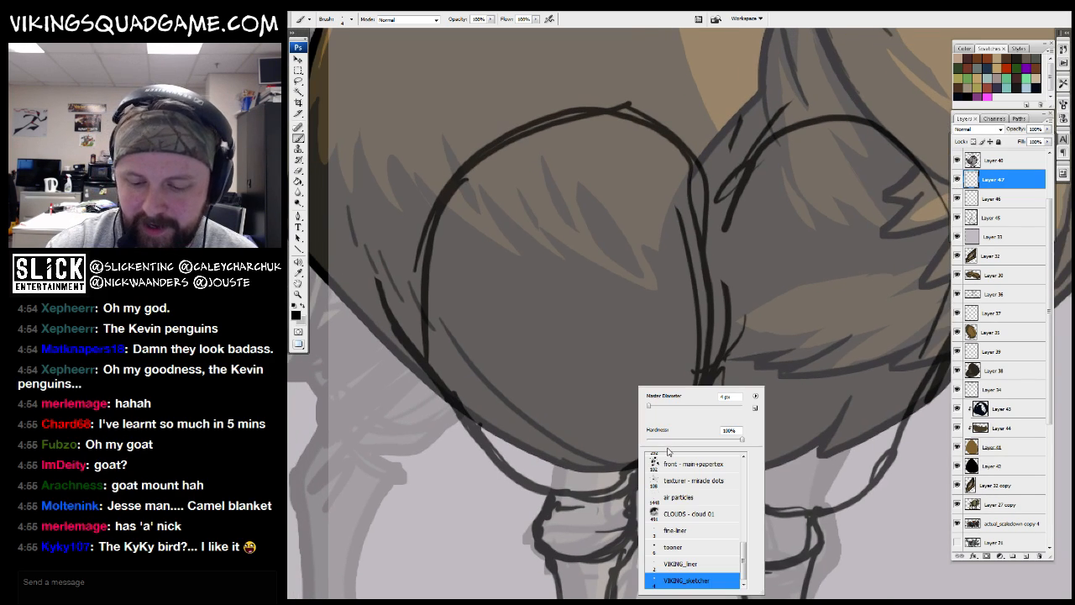
# Ink the near thigh's inner edge on Layer 47 and fade the leg sketch on Layer 45 by lowering its opacity
pyautogui.moveTo(684, 302); pyautogui.dragTo(682, 260)
pyautogui.moveTo(669, 431)
pyautogui.mouseDown()
pyautogui.moveTo(697, 152)
pyautogui.moveTo(675, 309)
pyautogui.moveTo(710, 326)
pyautogui.mouseUp()
pyautogui.click(956, 218)
pyautogui.click(956, 217)
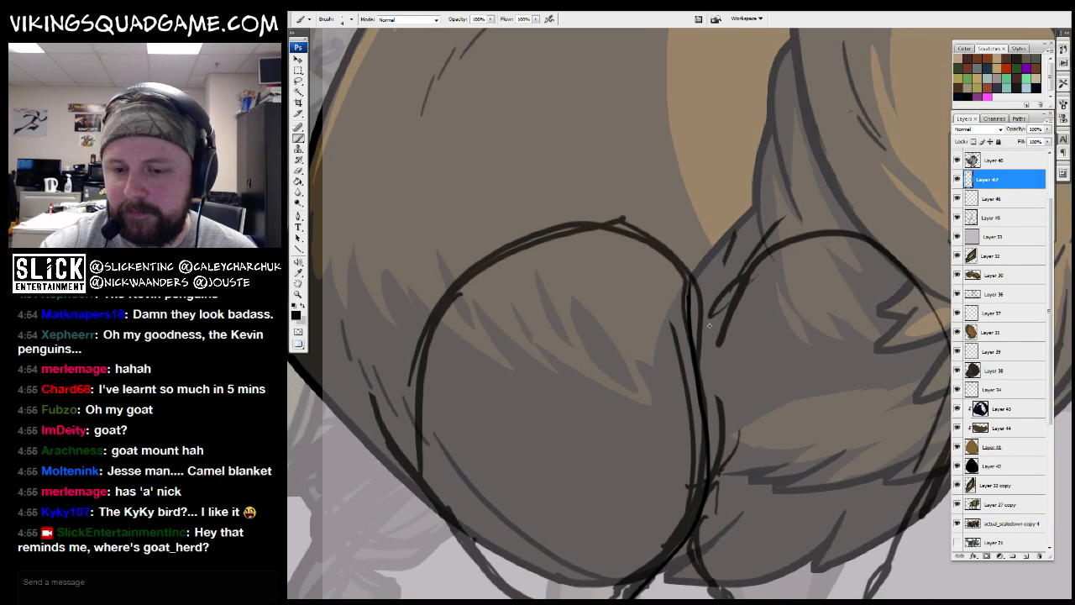
pyautogui.click(989, 218)
pyautogui.moveTo(1027, 140); pyautogui.dragTo(1006, 141)
pyautogui.click(988, 179)
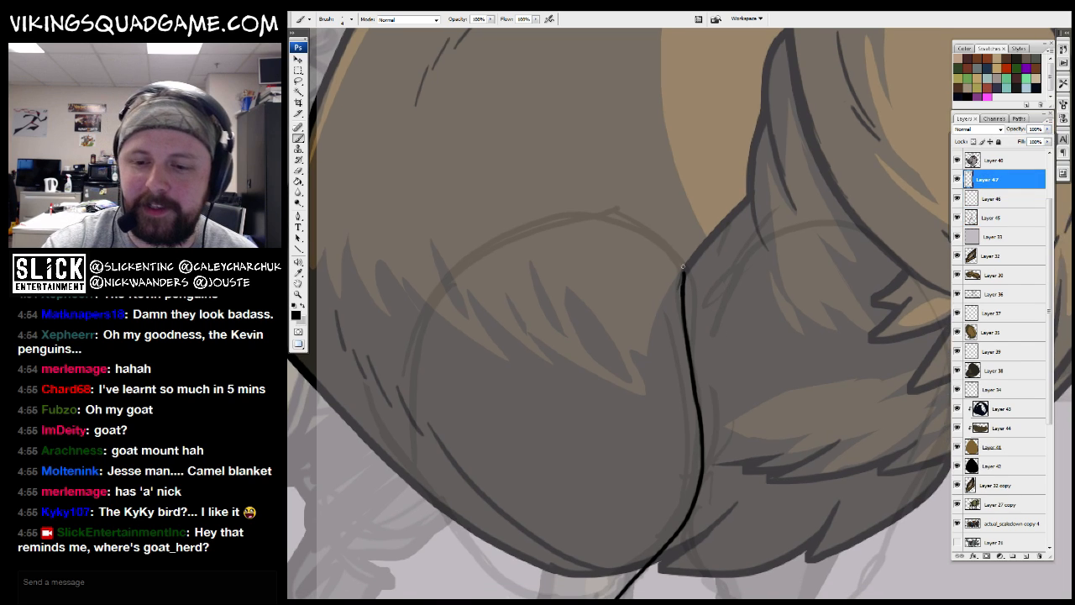
# Ink the rest of the near thigh on Layer 47 with a pointed top, curved outer edge and fur tufts at its lower end
pyautogui.moveTo(590, 173)
pyautogui.mouseDown()
pyautogui.moveTo(473, 291)
pyautogui.moveTo(461, 340)
pyautogui.mouseUp()
pyautogui.moveTo(470, 344); pyautogui.dragTo(499, 257)
pyautogui.moveTo(531, 146)
pyautogui.mouseDown()
pyautogui.moveTo(434, 320)
pyautogui.moveTo(447, 401)
pyautogui.mouseUp()
pyautogui.moveTo(474, 445); pyautogui.dragTo(474, 404)
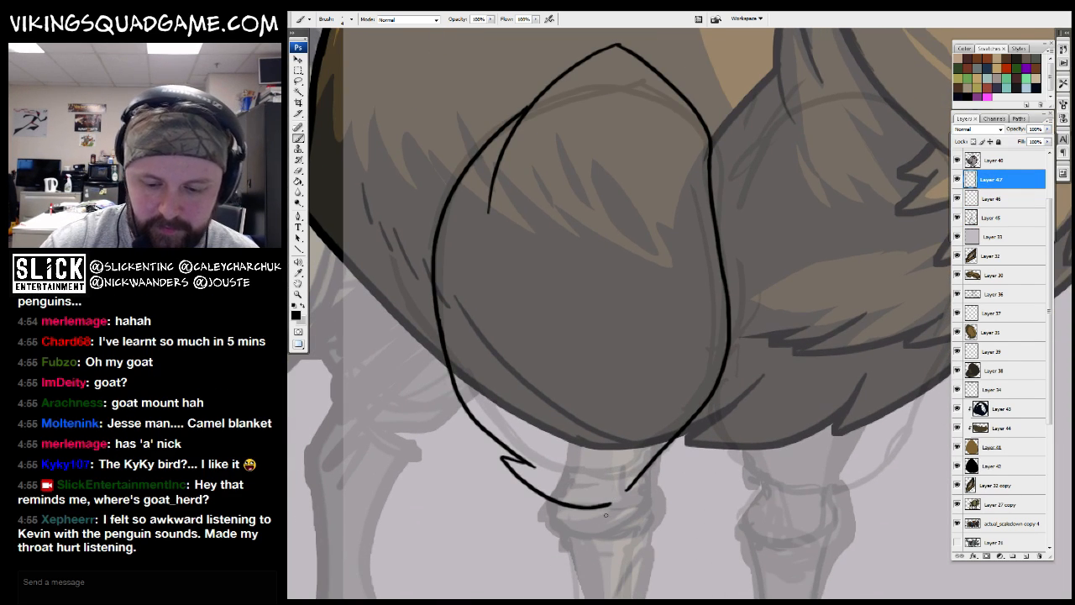
pyautogui.moveTo(626, 506); pyautogui.dragTo(664, 457)
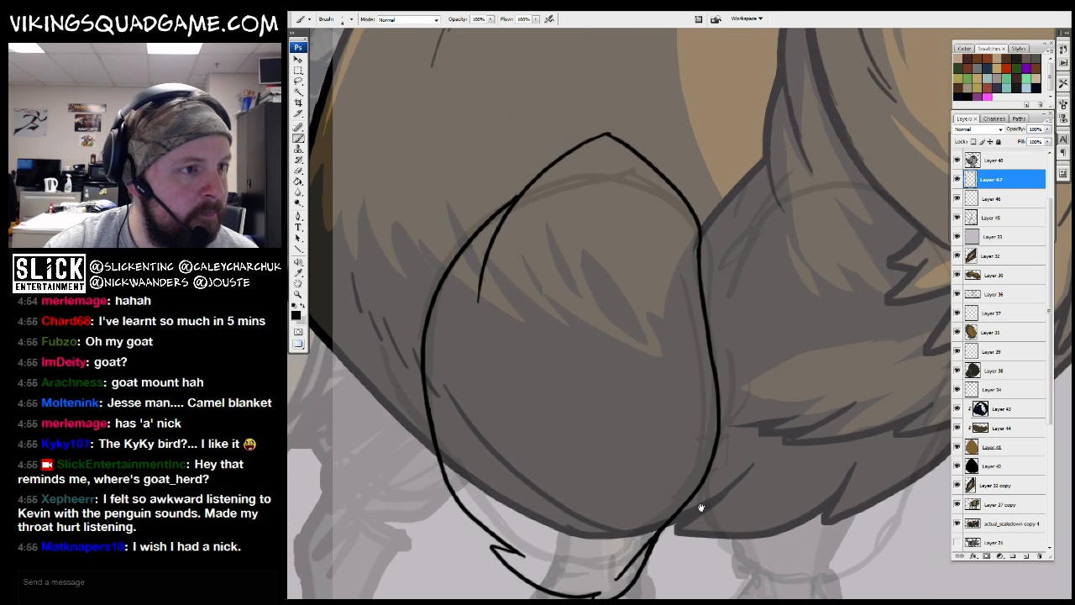
# Check the inked thigh outline up close and against the whole camel
pyautogui.press('z')
pyautogui.keyDown('alt'); pyautogui.click(736, 347); pyautogui.keyUp('alt')
pyautogui.keyDown('alt'); pyautogui.click(738, 371); pyautogui.keyUp('alt')
pyautogui.keyDown('alt'); pyautogui.click(738, 372); pyautogui.keyUp('alt')
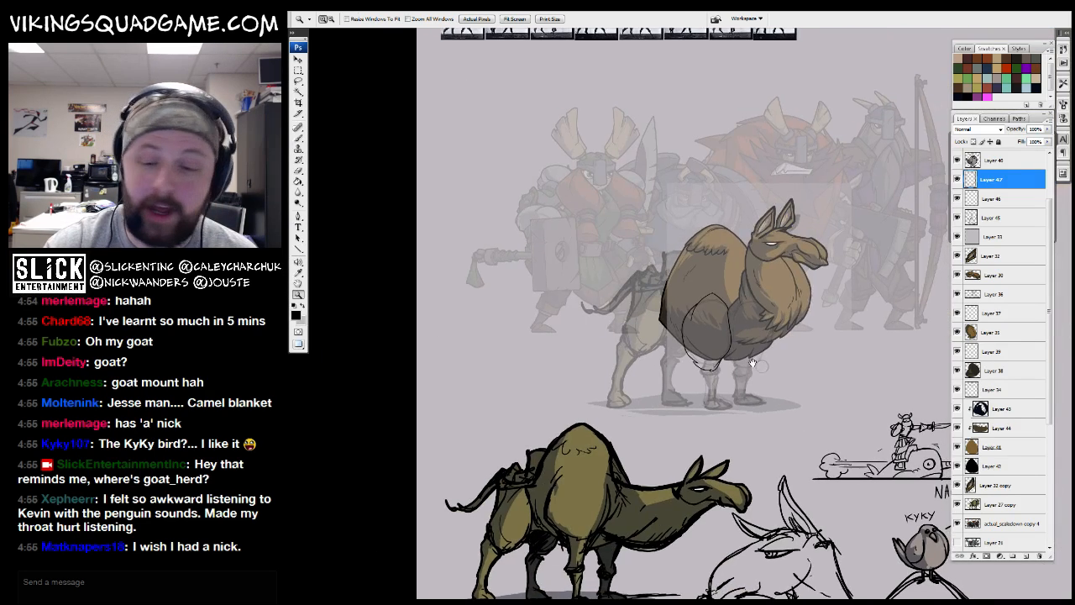
pyautogui.moveTo(738, 372); pyautogui.dragTo(718, 409)
pyautogui.click(714, 340)
pyautogui.click(688, 322)
pyautogui.click(681, 316)
pyautogui.click(680, 314)
pyautogui.press('b')
pyautogui.moveTo(589, 332); pyautogui.dragTo(607, 357)
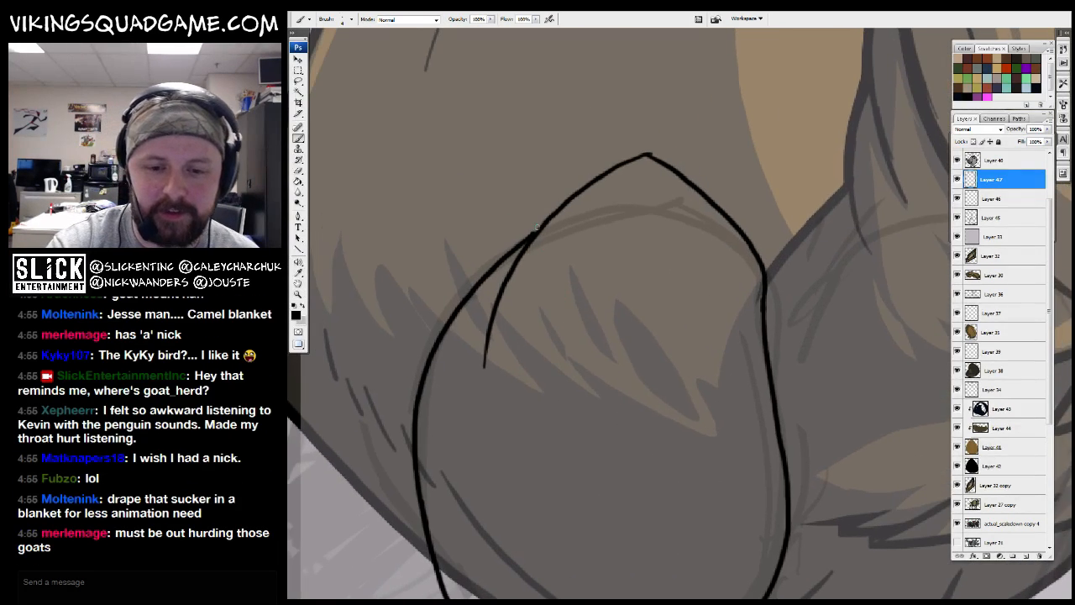
pyautogui.moveTo(672, 163); pyautogui.dragTo(640, 197)
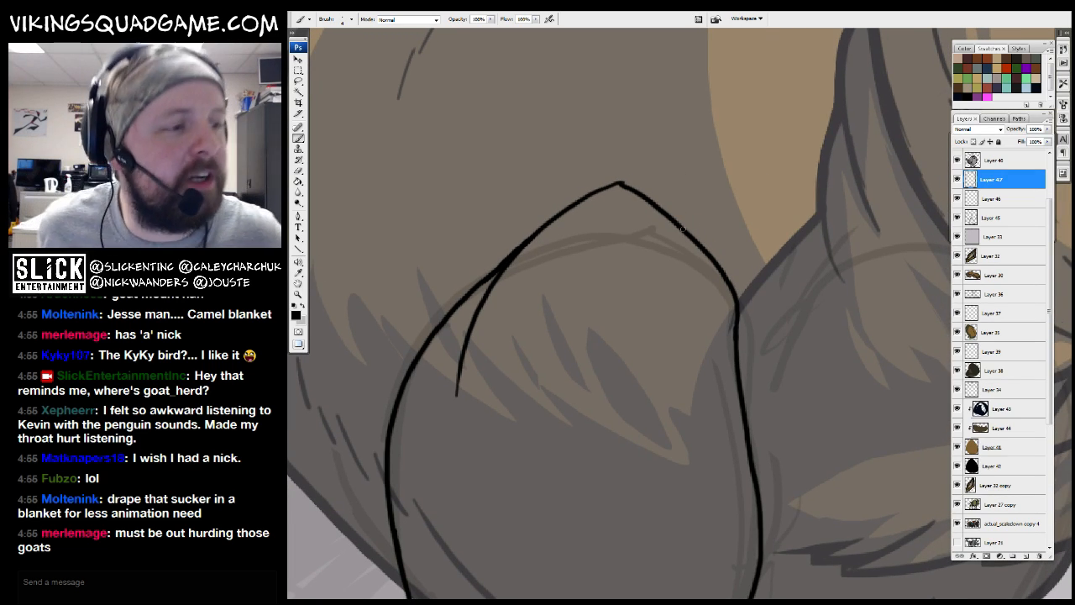
pyautogui.moveTo(683, 229); pyautogui.dragTo(659, 142)
pyautogui.keyDown('alt'); pyautogui.click(644, 262); pyautogui.keyUp('alt')
pyautogui.keyDown('alt'); pyautogui.click(655, 294); pyautogui.keyUp('alt')
pyautogui.keyDown('alt'); pyautogui.click(671, 311); pyautogui.keyUp('alt')
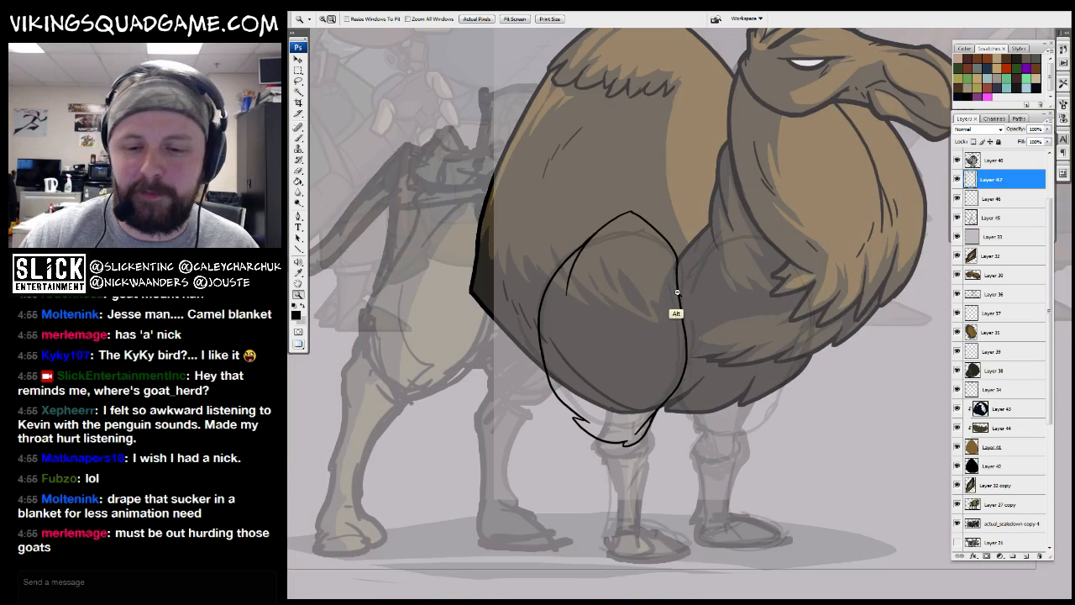
pyautogui.keyDown('alt'); pyautogui.click(675, 332); pyautogui.keyUp('alt')
# Add short curved fur strokes inside the outer edge of the inked thigh
pyautogui.scroll(4, 682, 356)
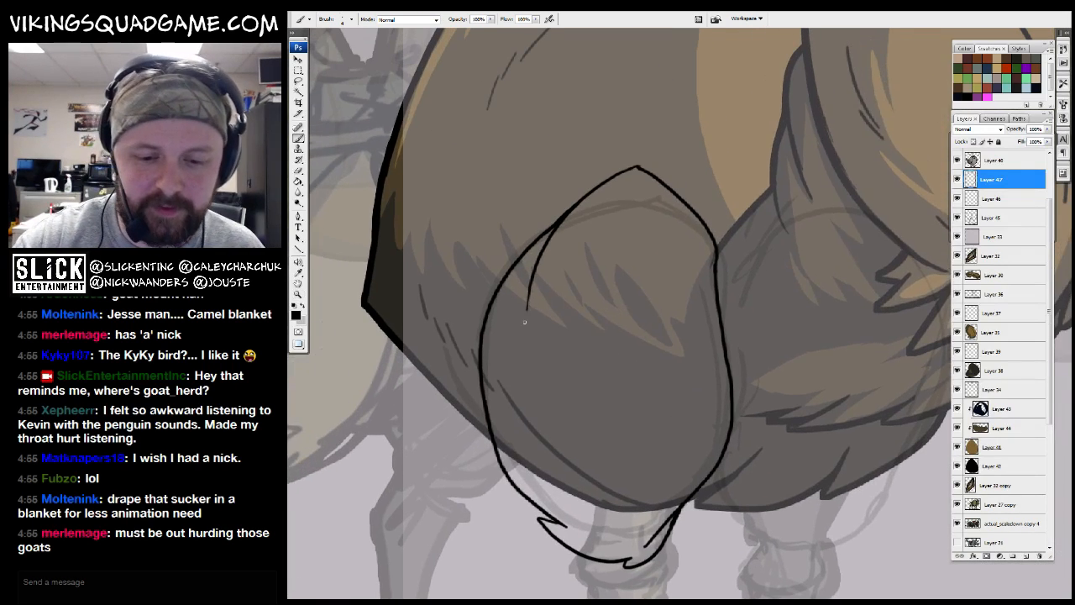
pyautogui.moveTo(525, 341); pyautogui.dragTo(528, 371)
pyautogui.moveTo(588, 389); pyautogui.dragTo(596, 371)
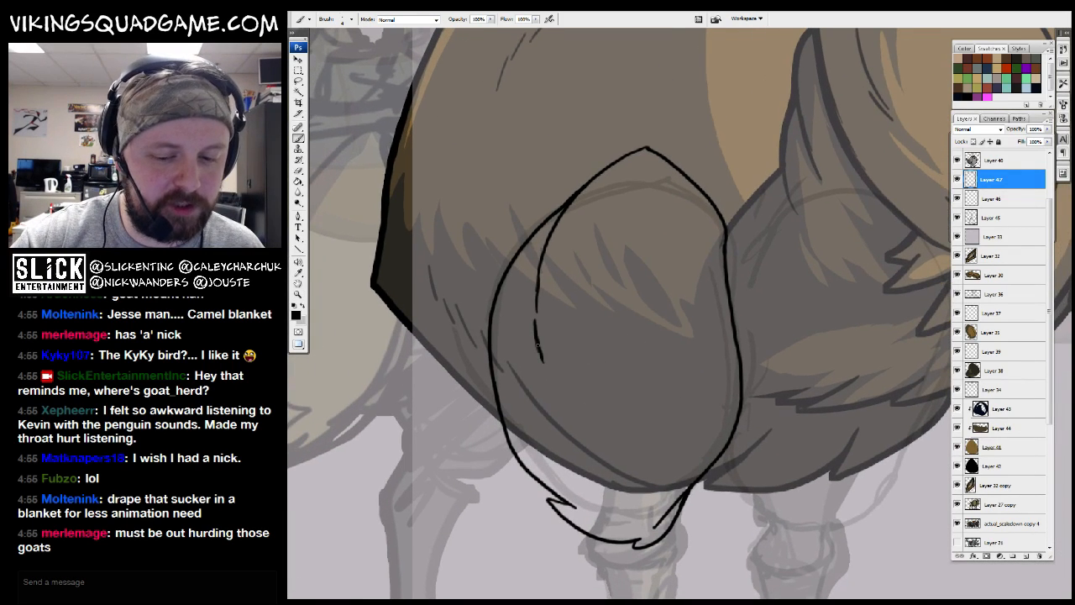
pyautogui.moveTo(566, 405); pyautogui.dragTo(569, 401)
# Select the area inside the inked thigh outline and hide the grey overlay on Layer 33
pyautogui.press('z')
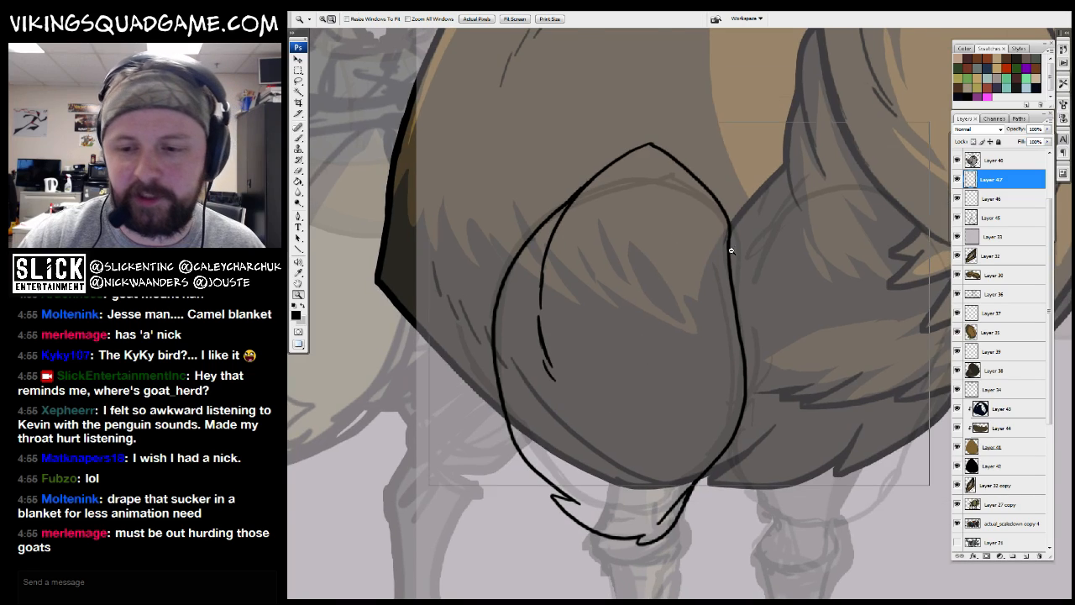
pyautogui.keyDown('alt'); pyautogui.click(747, 262); pyautogui.keyUp('alt')
pyautogui.keyDown('alt'); pyautogui.click(768, 294); pyautogui.keyUp('alt')
pyautogui.press('g')
pyautogui.moveTo(764, 315); pyautogui.dragTo(734, 338)
pyautogui.click(956, 236)
# Sample the camel's brown fur colour and fill the selected thigh with it on a new layer above Layer 46
pyautogui.keyDown('alt'); pyautogui.click(786, 244); pyautogui.keyUp('alt')
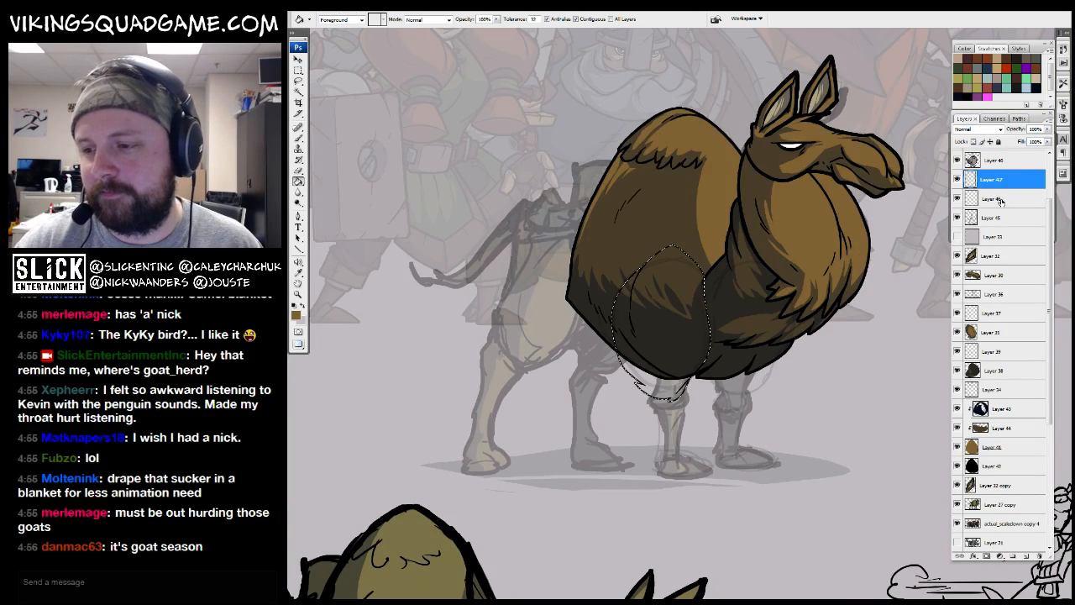
pyautogui.click(998, 199)
pyautogui.click(1025, 555)
pyautogui.click(687, 318)
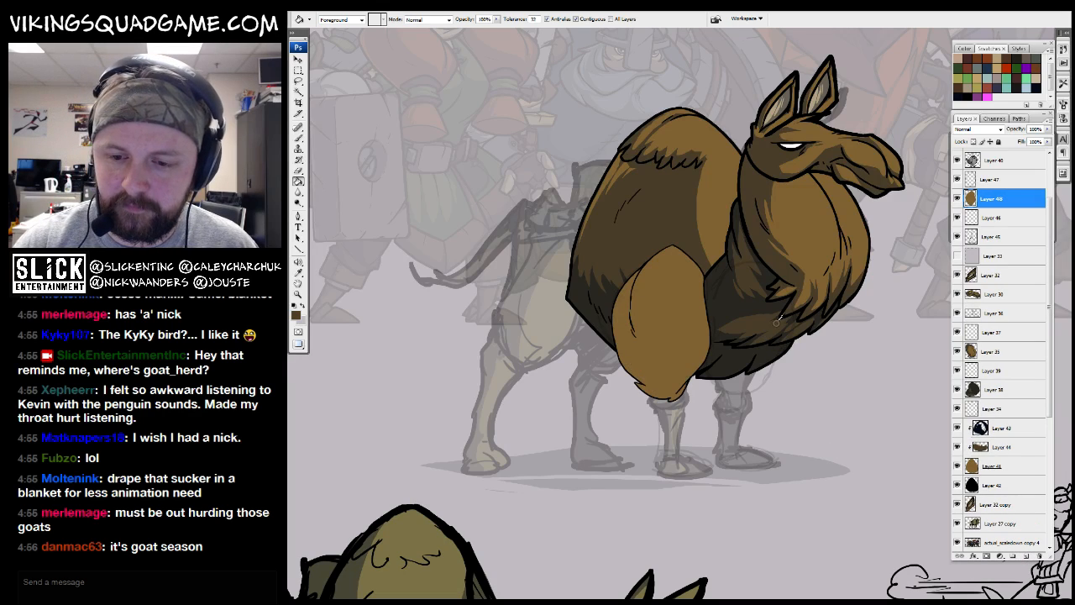
# Fill the selected near thigh with black on a new layer above Layer 46, beneath the coat colour, and clear the selection
pyautogui.press('z')
pyautogui.keyDown('alt'); pyautogui.click(770, 339); pyautogui.keyUp('alt')
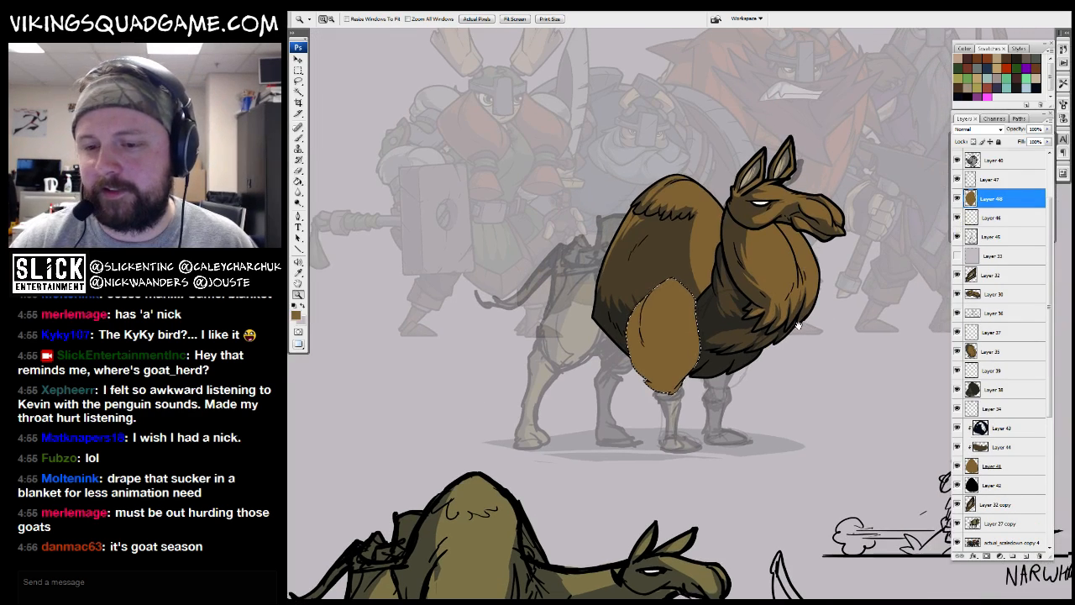
pyautogui.click(1005, 216)
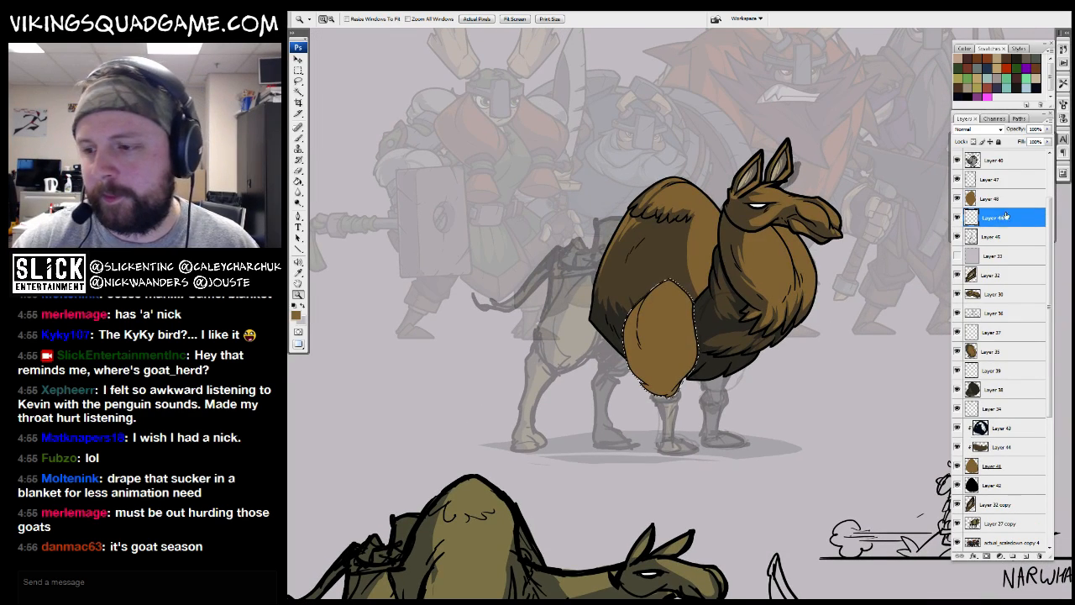
pyautogui.click(1026, 556)
pyautogui.press('g')
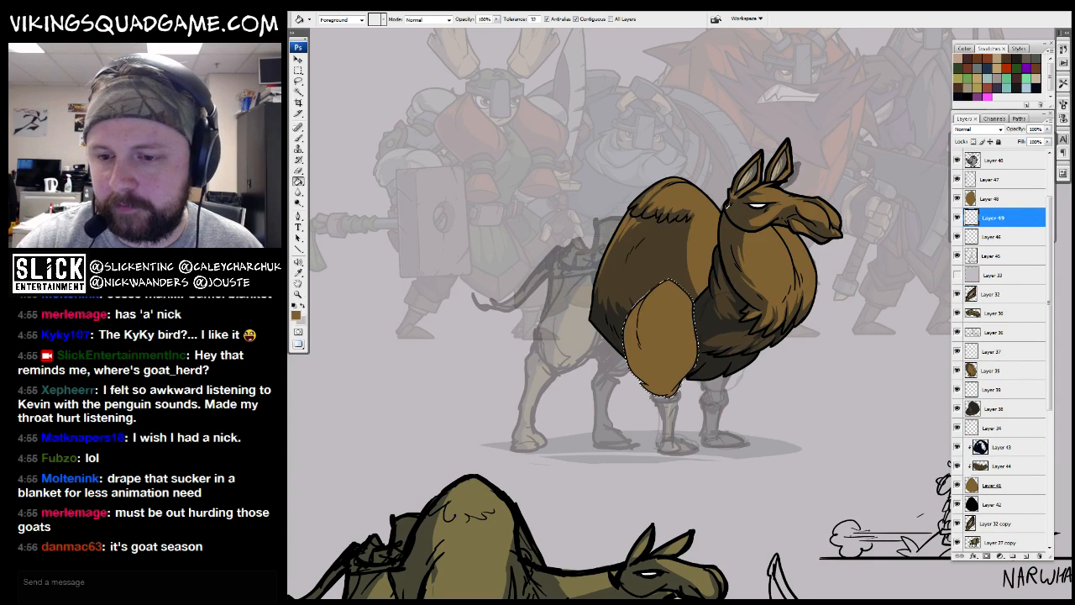
pyautogui.click(675, 328)
pyautogui.hotkey('ctrl', 'd')
pyautogui.hotkey('alt', ']')
pyautogui.hotkey('alt', ']')
pyautogui.moveTo(878, 286); pyautogui.dragTo(868, 288)
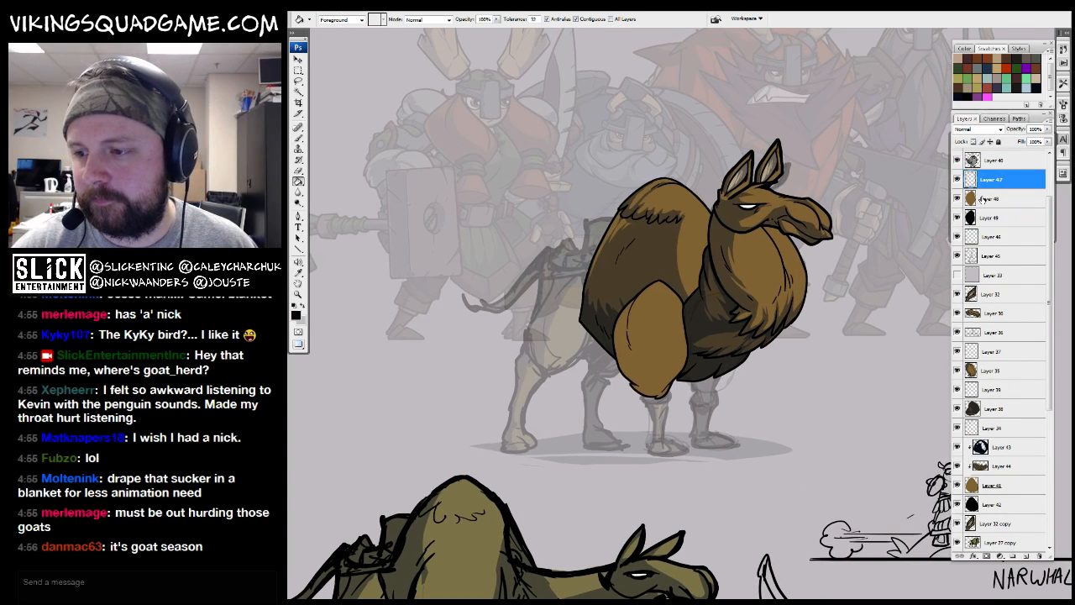
# Cover the near thigh with black on a new layer clipped to its coat fill and set that layer's opacity to 40%
pyautogui.hotkey('alt', '[')
pyautogui.click(1027, 556)
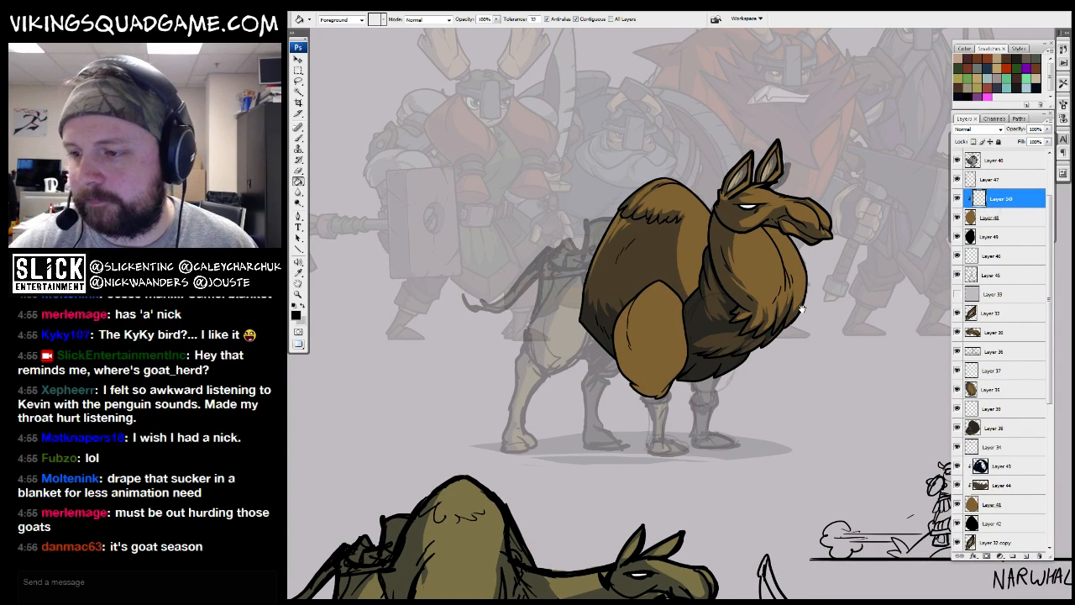
pyautogui.keyDown('ctrl'); pyautogui.click(692, 315); pyautogui.keyUp('ctrl')
pyautogui.keyDown('ctrl'); pyautogui.click(683, 341); pyautogui.keyUp('ctrl')
pyautogui.keyDown('ctrl'); pyautogui.click(684, 341); pyautogui.keyUp('ctrl')
pyautogui.moveTo(684, 341); pyautogui.dragTo(701, 345)
pyautogui.press('l')
pyautogui.moveTo(707, 151)
pyautogui.mouseDown()
pyautogui.moveTo(729, 138)
pyautogui.moveTo(739, 170)
pyautogui.mouseUp()
pyautogui.press('g')
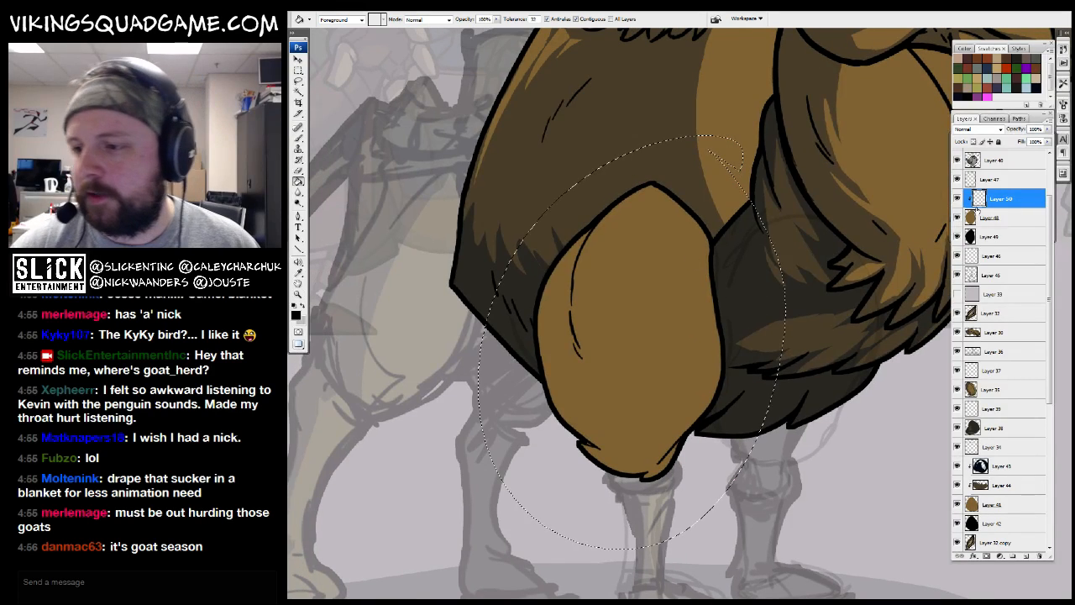
pyautogui.click(700, 288)
pyautogui.doubleClick(1036, 129)
pyautogui.write('40')
pyautogui.press('Return')
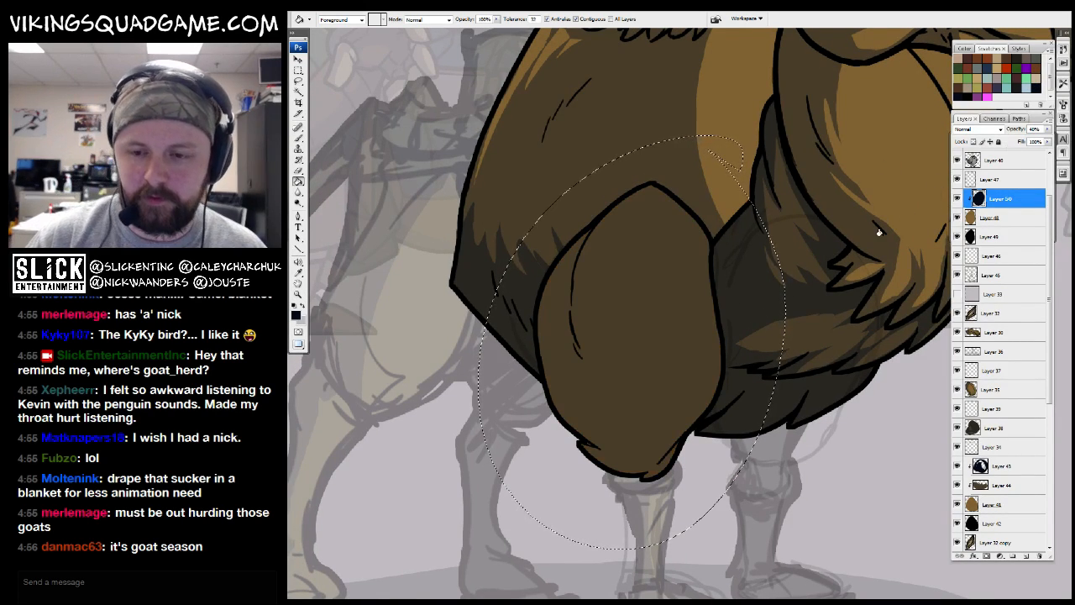
# Lasso the lit centre and jagged fur highlights of the near thigh and delete the shading inside them
pyautogui.moveTo(732, 317)
pyautogui.mouseDown()
pyautogui.moveTo(701, 299)
pyautogui.moveTo(636, 324)
pyautogui.moveTo(669, 378)
pyautogui.mouseUp()
pyautogui.keyDown('ctrl'); pyautogui.keyDown('alt'); pyautogui.click(676, 319); pyautogui.keyUp('alt'); pyautogui.keyUp('ctrl')
pyautogui.keyDown('ctrl'); pyautogui.click(653, 346); pyautogui.keyUp('ctrl')
pyautogui.moveTo(866, 176); pyautogui.dragTo(865, 235)
pyautogui.hotkey('ctrl', 'd')
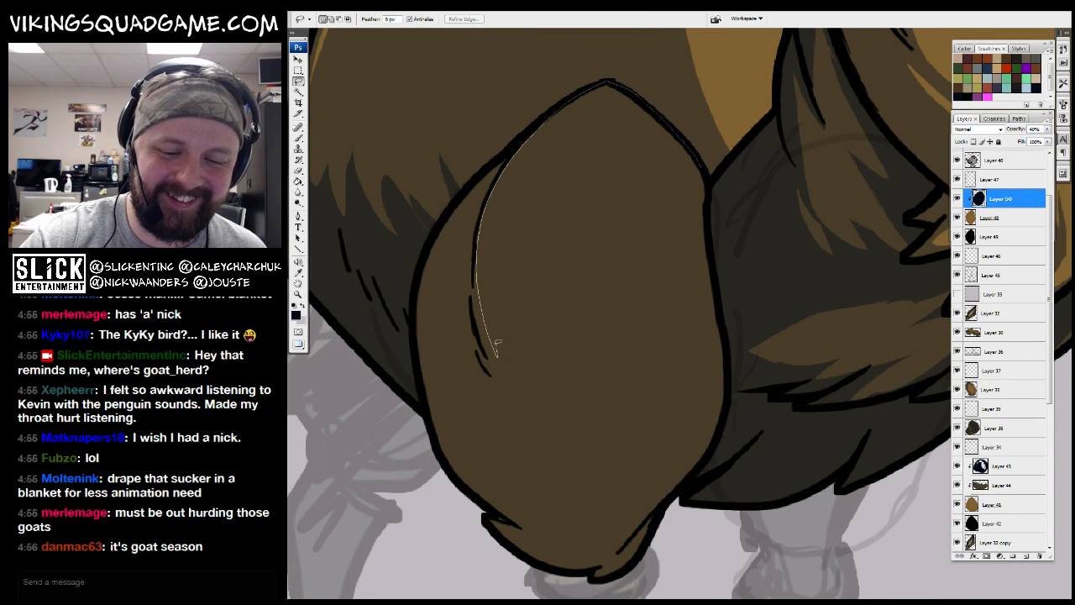
pyautogui.moveTo(718, 265); pyautogui.dragTo(712, 152)
pyautogui.moveTo(738, 272)
pyautogui.mouseDown()
pyautogui.moveTo(755, 185)
pyautogui.moveTo(779, 165)
pyautogui.mouseUp()
pyautogui.moveTo(610, 412); pyautogui.dragTo(787, 294)
pyautogui.moveTo(657, 363); pyautogui.dragTo(703, 376)
pyautogui.moveTo(692, 408); pyautogui.dragTo(701, 419)
pyautogui.moveTo(583, 418)
pyautogui.mouseDown()
pyautogui.moveTo(572, 421)
pyautogui.moveTo(632, 435)
pyautogui.mouseUp()
pyautogui.moveTo(591, 397)
pyautogui.mouseDown()
pyautogui.moveTo(561, 391)
pyautogui.moveTo(630, 402)
pyautogui.mouseUp()
pyautogui.moveTo(578, 387)
pyautogui.mouseDown()
pyautogui.moveTo(545, 360)
pyautogui.moveTo(576, 395)
pyautogui.mouseUp()
pyautogui.moveTo(637, 349)
pyautogui.mouseDown()
pyautogui.moveTo(684, 451)
pyautogui.moveTo(683, 483)
pyautogui.mouseUp()
pyautogui.keyDown('alt'); pyautogui.click(755, 351); pyautogui.keyUp('alt')
pyautogui.press('Delete')
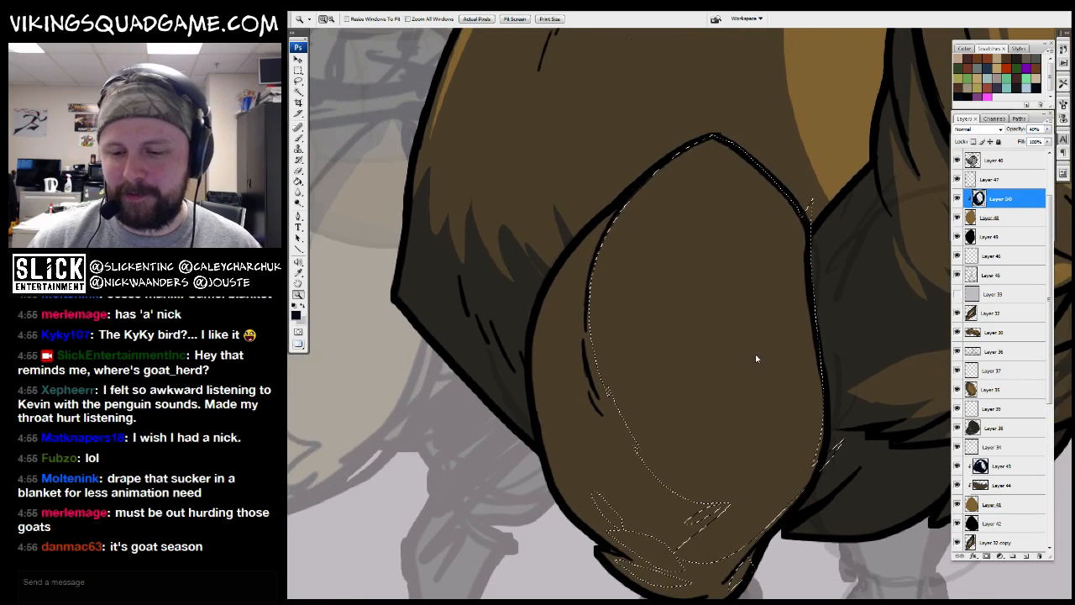
pyautogui.hotkey('ctrl', 'd')
# Sample the shaded brown of the coat and add a clipped layer directly above the near thigh's coat fill, Layer 48
pyautogui.press('g')
pyautogui.keyDown('alt'); pyautogui.click(779, 378); pyautogui.keyUp('alt')
pyautogui.moveTo(781, 380); pyautogui.dragTo(718, 317)
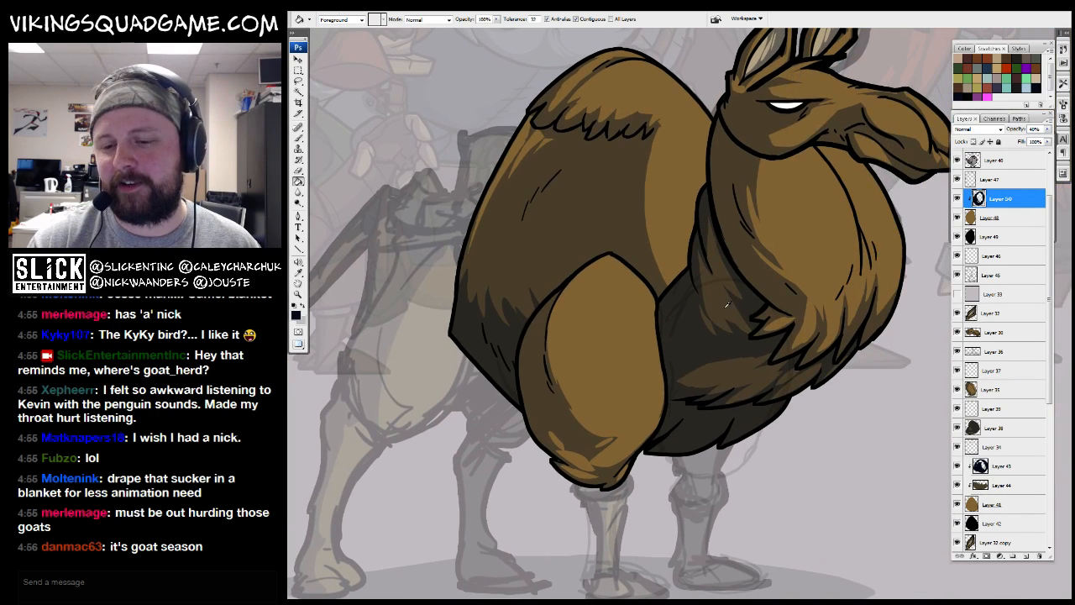
pyautogui.keyDown('alt'); pyautogui.click(726, 306); pyautogui.keyUp('alt')
pyautogui.moveTo(668, 377); pyautogui.dragTo(728, 341)
pyautogui.click(957, 180)
pyautogui.click(958, 180)
pyautogui.click(989, 181)
pyautogui.click(991, 202)
pyautogui.click(999, 216)
pyautogui.moveTo(956, 250); pyautogui.dragTo(864, 263)
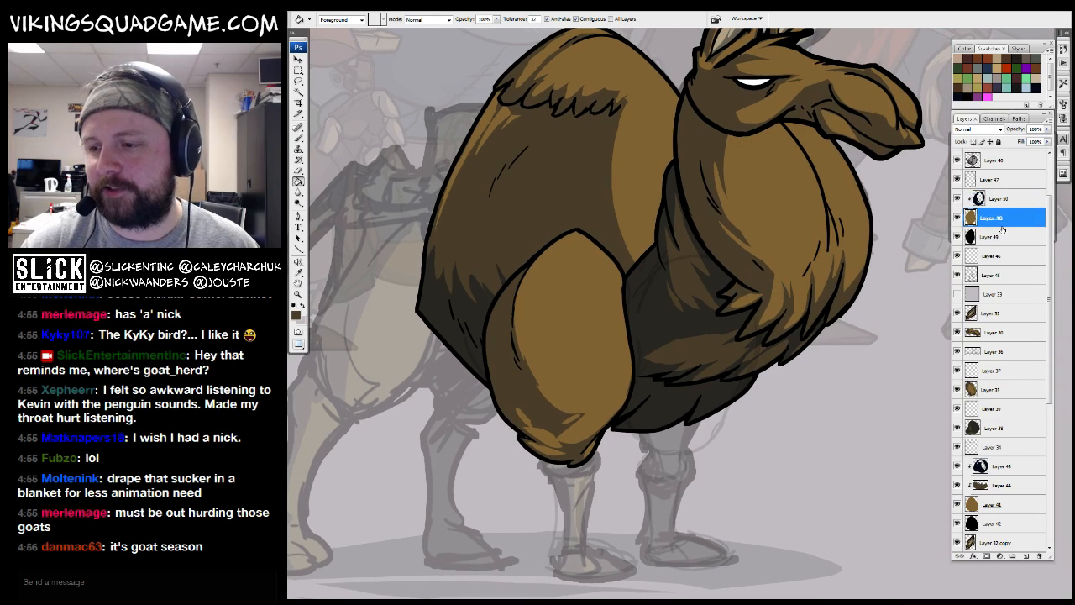
pyautogui.click(1026, 556)
# Fill a jagged-edged area across the lower near thigh with the shaded brown on the clipped layer
pyautogui.moveTo(610, 347); pyautogui.dragTo(683, 336)
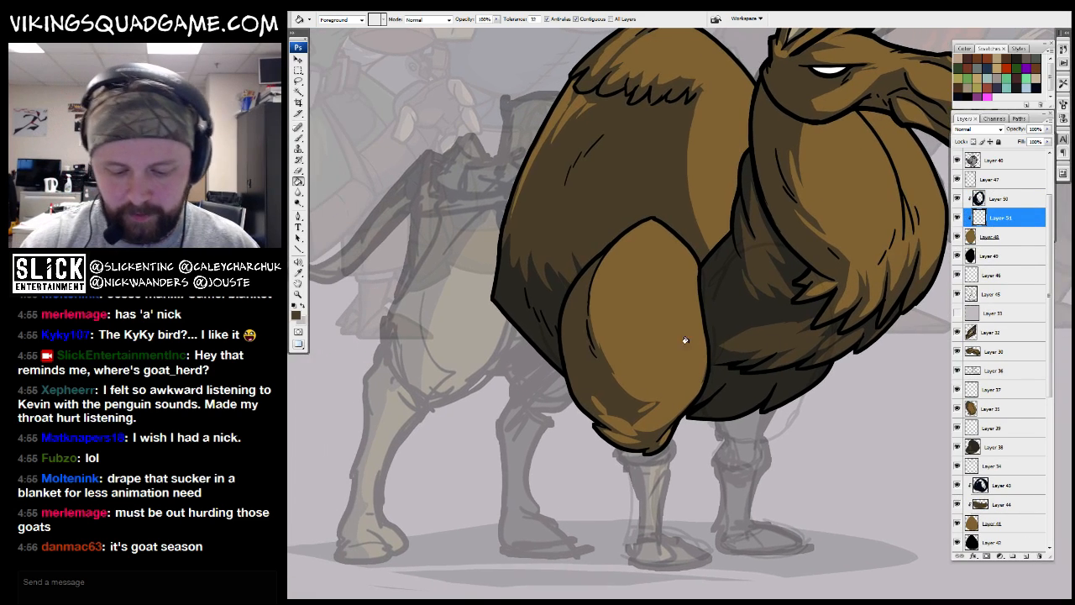
pyautogui.press('l')
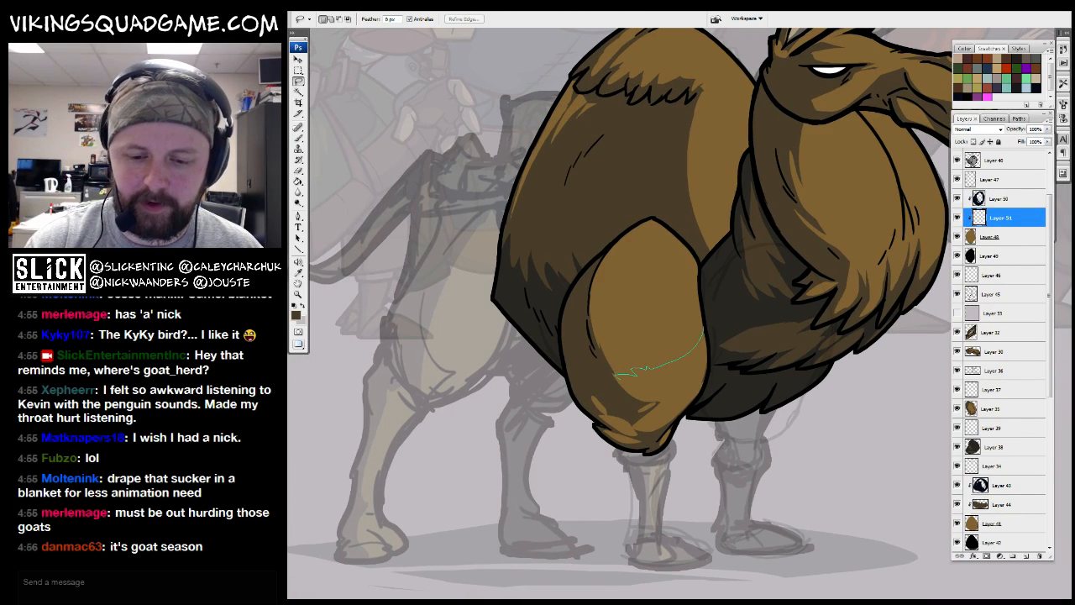
pyautogui.moveTo(588, 451); pyautogui.dragTo(706, 332)
pyautogui.press('g')
pyautogui.click(673, 406)
pyautogui.hotkey('ctrl', 'd')
pyautogui.press('z')
pyautogui.keyDown('alt'); pyautogui.click(823, 384); pyautogui.keyUp('alt')
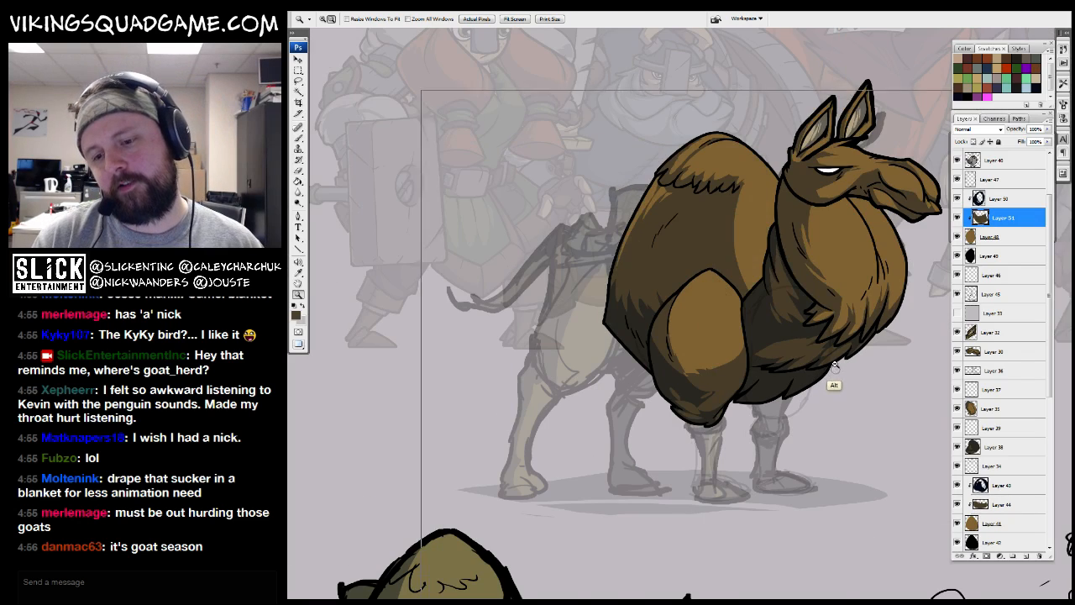
pyautogui.keyDown('alt'); pyautogui.click(823, 384); pyautogui.keyUp('alt')
pyautogui.moveTo(885, 256); pyautogui.dragTo(813, 254)
pyautogui.moveTo(813, 254); pyautogui.dragTo(583, 454)
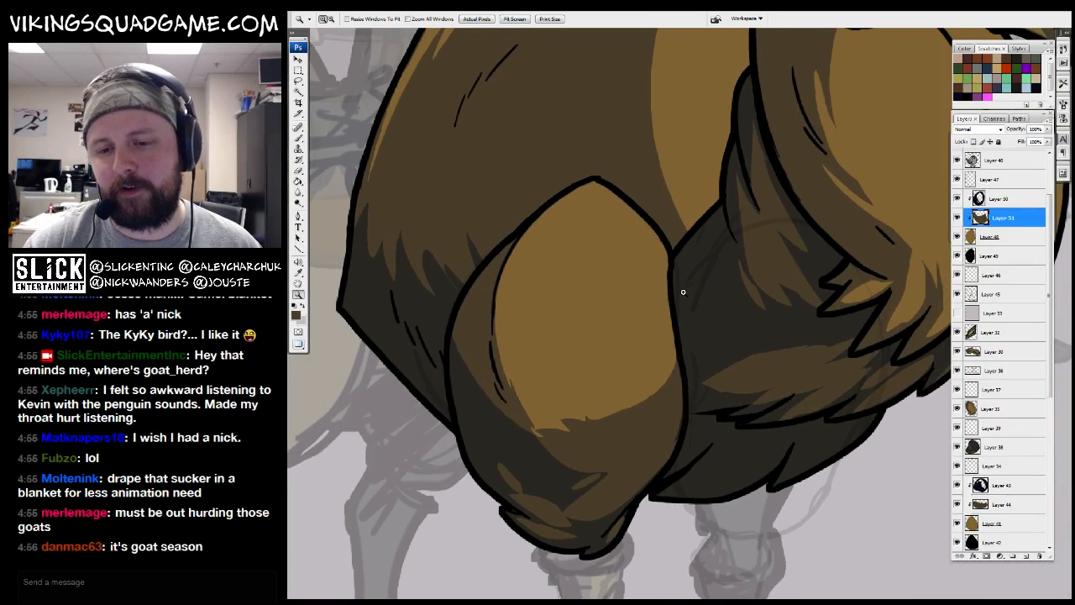
# Refine the near thigh's shading with another small filled patch and check it against the whole camel
pyautogui.press('b')
pyautogui.moveTo(655, 324); pyautogui.dragTo(713, 326)
pyautogui.moveTo(729, 368); pyautogui.dragTo(746, 340)
pyautogui.press('l')
pyautogui.press('g')
pyautogui.click(559, 346)
pyautogui.press('z')
pyautogui.keyDown('alt'); pyautogui.click(742, 329); pyautogui.keyUp('alt')
pyautogui.keyDown('alt'); pyautogui.click(741, 328); pyautogui.keyUp('alt')
pyautogui.keyDown('alt'); pyautogui.click(741, 328); pyautogui.keyUp('alt')
pyautogui.keyDown('alt'); pyautogui.click(741, 329); pyautogui.keyUp('alt')
# Merge the near thigh's outline, shading and fill layers, from Layer 47 down to Layer 49, into one layer
pyautogui.click(999, 180)
pyautogui.keyDown('shift'); pyautogui.click(988, 256); pyautogui.keyUp('shift')
pyautogui.hotkey('ctrl', 'e')
pyautogui.click(696, 306)
pyautogui.click(696, 307)
pyautogui.click(697, 307)
pyautogui.click(696, 307)
pyautogui.press('g')
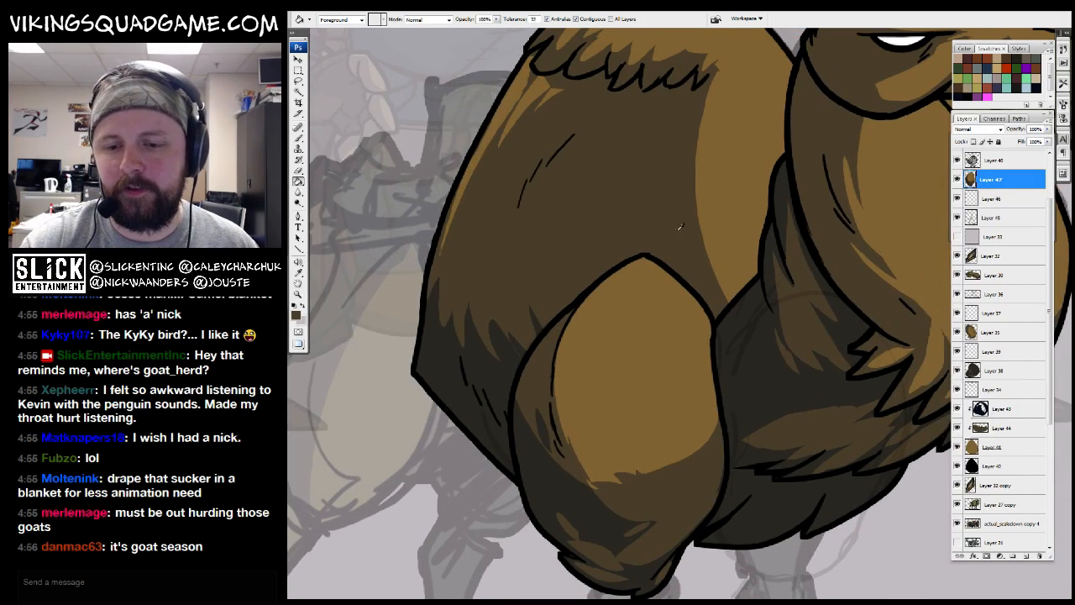
# Paint over the near thigh's top outline with a lassoed fill of light coat brown on a new layer clipped to Layer 47
pyautogui.hotkey('ctrl', 'shift', 'alt', 'n')
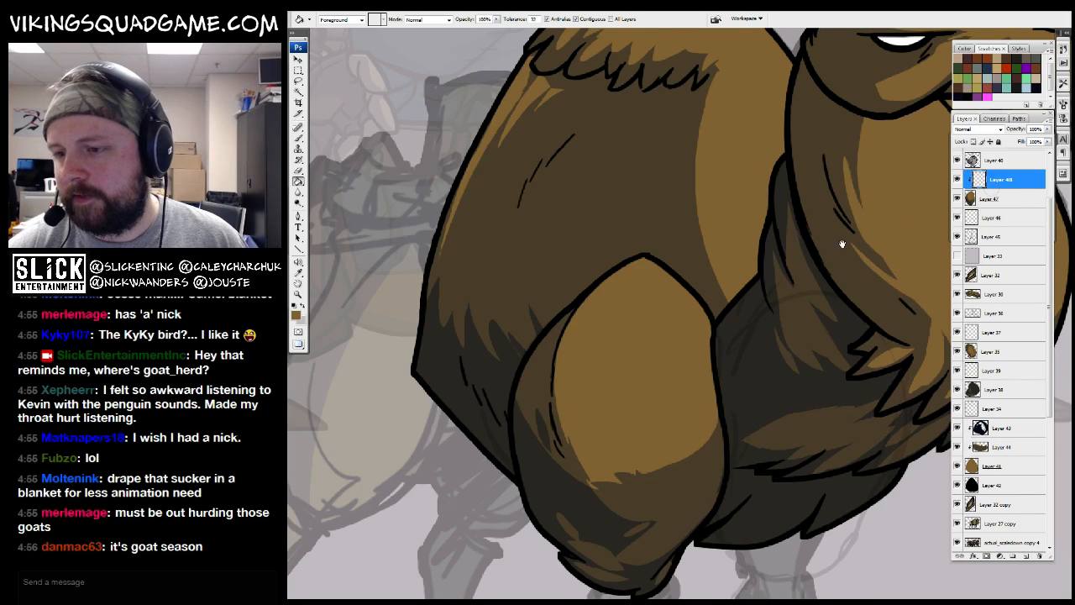
pyautogui.moveTo(841, 245); pyautogui.dragTo(863, 276)
pyautogui.press('l')
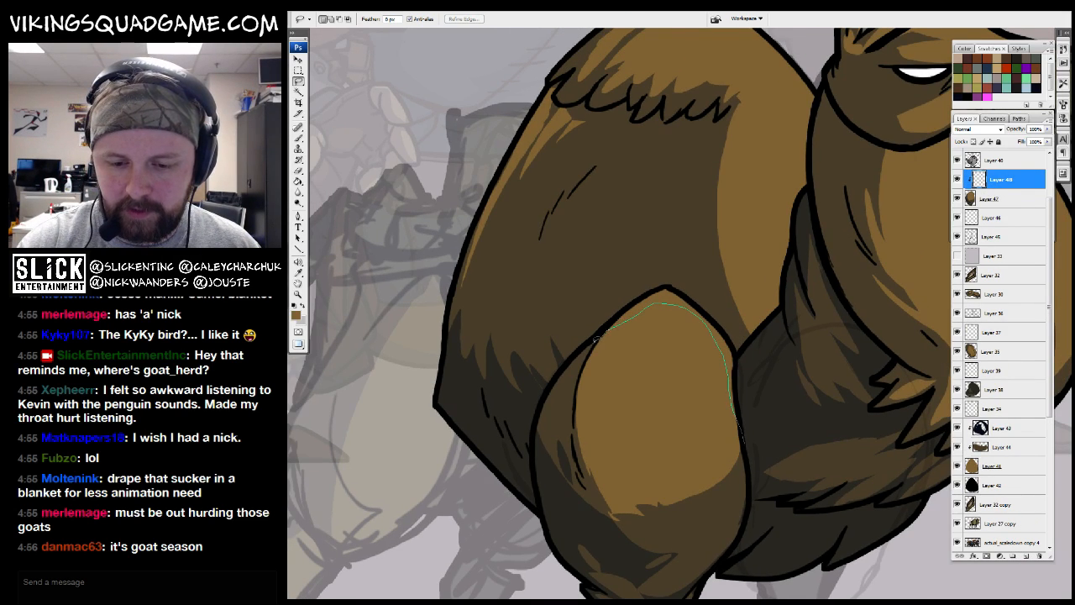
pyautogui.moveTo(676, 265); pyautogui.dragTo(745, 440)
pyautogui.press('g')
pyautogui.click(730, 334)
pyautogui.hotkey('ctrl', 'd')
pyautogui.press('z')
pyautogui.keyDown('alt'); pyautogui.click(840, 358); pyautogui.keyUp('alt')
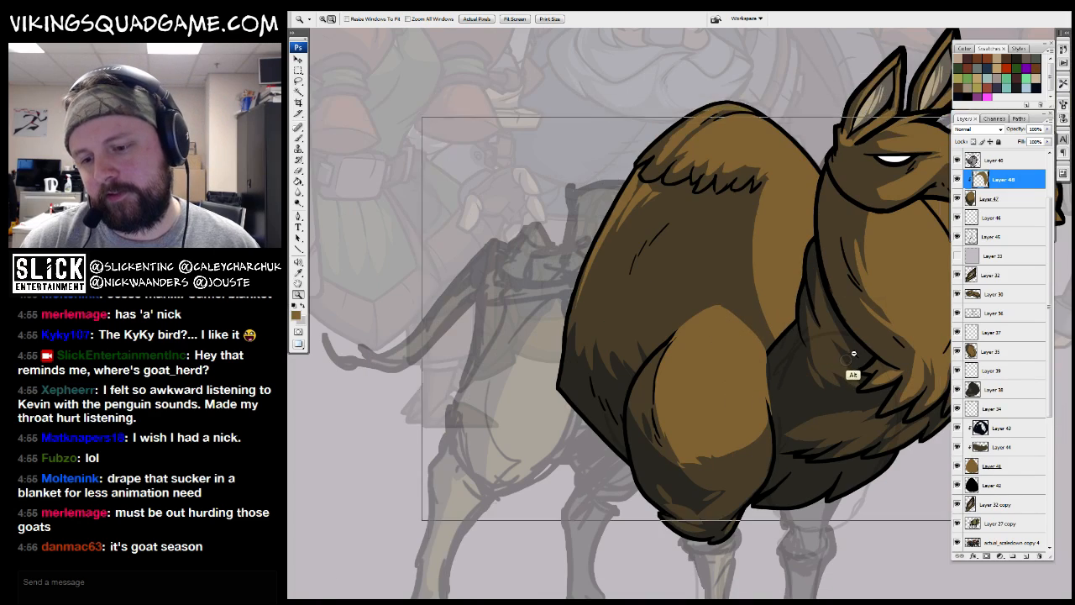
pyautogui.keyDown('alt'); pyautogui.click(849, 361); pyautogui.keyUp('alt')
pyautogui.keyDown('alt'); pyautogui.click(841, 403); pyautogui.keyUp('alt')
pyautogui.keyDown('alt'); pyautogui.click(840, 406); pyautogui.keyUp('alt')
pyautogui.moveTo(812, 396); pyautogui.dragTo(729, 399)
pyautogui.moveTo(755, 311); pyautogui.dragTo(628, 489)
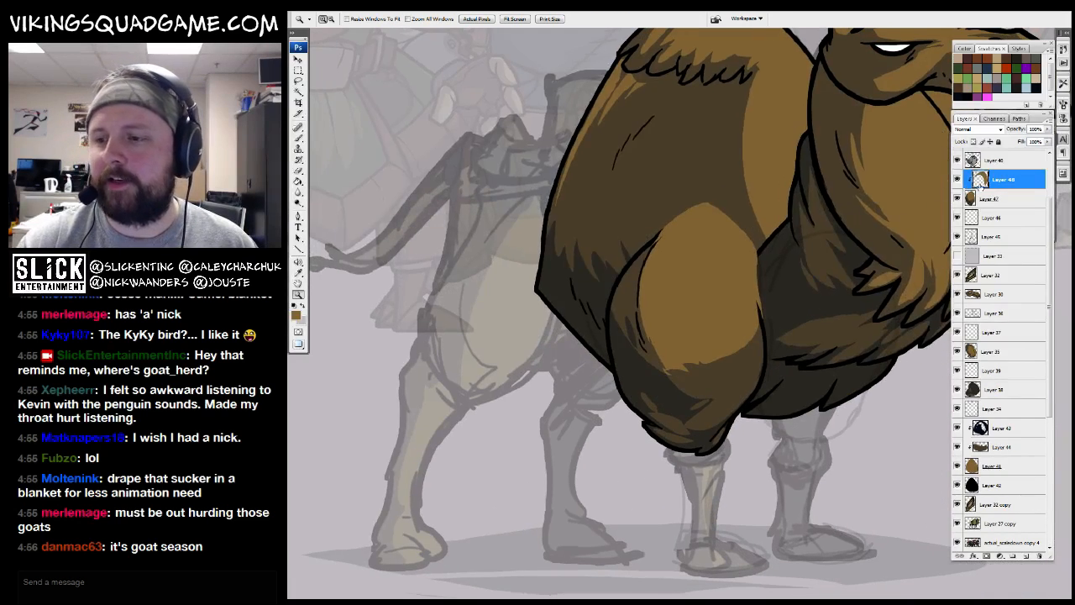
# Merge the brown patch into the near thigh's layer and nudge the thigh slightly on the body
pyautogui.hotkey('ctrl', 'e')
pyautogui.press('v')
pyautogui.moveTo(835, 408)
pyautogui.mouseDown()
pyautogui.moveTo(815, 409)
pyautogui.moveTo(833, 405)
pyautogui.mouseUp()
pyautogui.press('z')
pyautogui.keyDown('alt'); pyautogui.click(836, 386); pyautogui.keyUp('alt')
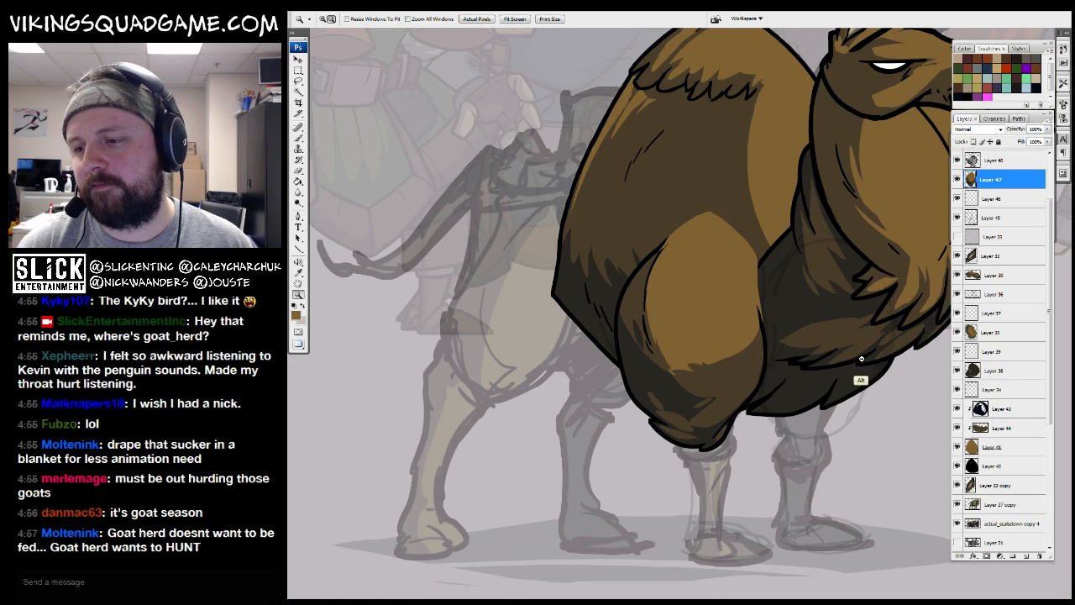
pyautogui.keyDown('alt'); pyautogui.click(852, 379); pyautogui.keyUp('alt')
pyautogui.keyDown('alt'); pyautogui.click(826, 436); pyautogui.keyUp('alt')
pyautogui.click(825, 436)
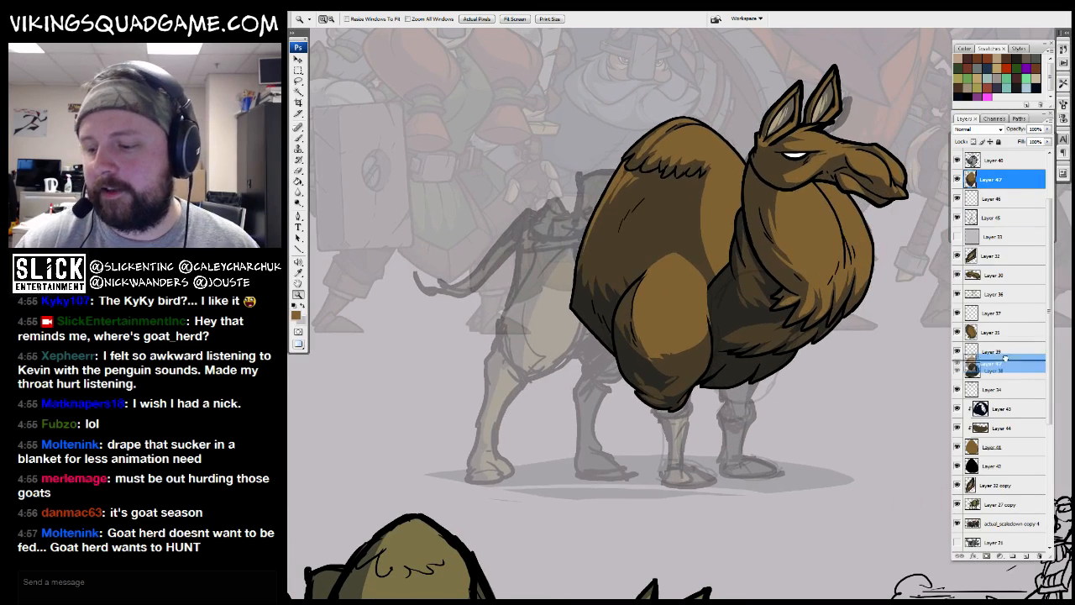
# Duplicate the near thigh, place the copy beneath Layer 42 and shift it forward under the chest as the far thigh
pyautogui.hotkey('ctrl', 'j')
pyautogui.press('v')
pyautogui.moveTo(999, 178); pyautogui.dragTo(997, 492)
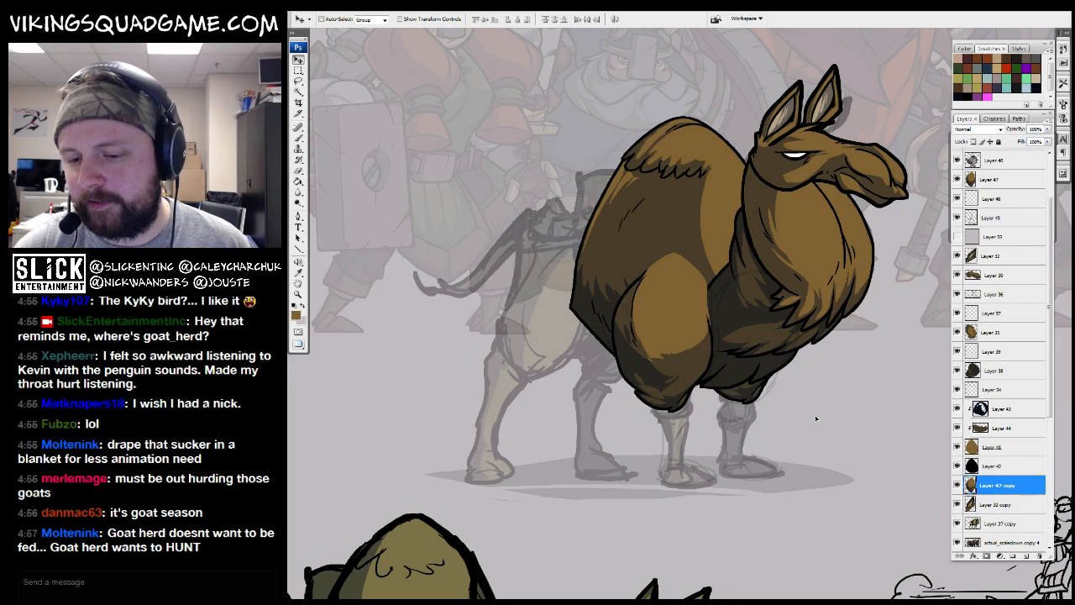
# Examine the far thigh up close and against the whole camel, comparing the drawing with it hidden and shown
pyautogui.press('z')
pyautogui.click(710, 363)
pyautogui.click(708, 365)
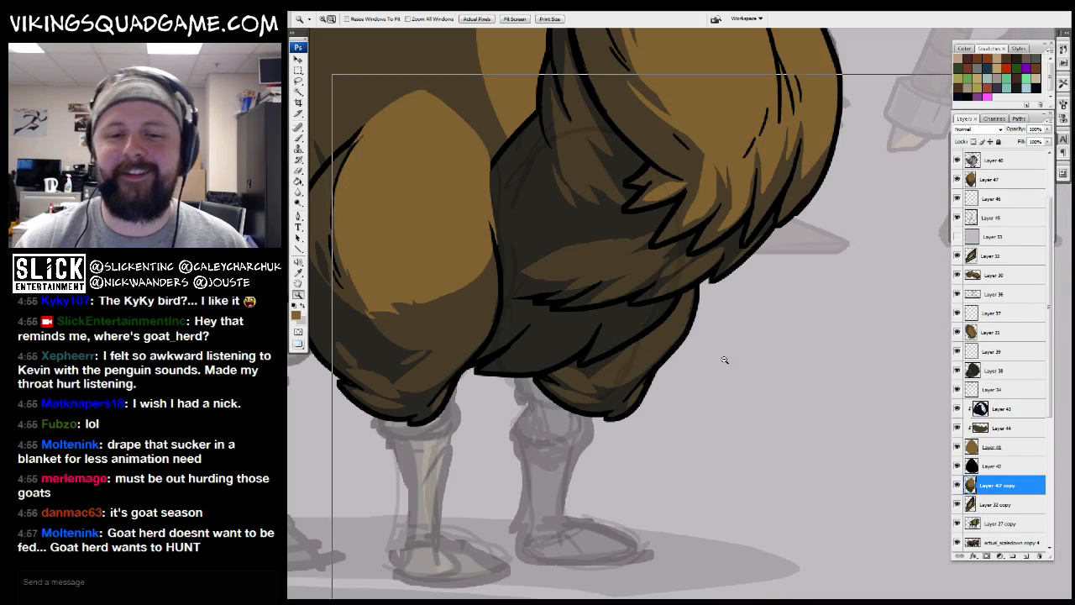
pyautogui.keyDown('alt'); pyautogui.click(713, 351); pyautogui.keyUp('alt')
pyautogui.moveTo(717, 334); pyautogui.dragTo(733, 462)
pyautogui.keyDown('alt'); pyautogui.click(751, 382); pyautogui.keyUp('alt')
pyautogui.moveTo(751, 364)
pyautogui.mouseDown()
pyautogui.moveTo(740, 400)
pyautogui.moveTo(719, 391)
pyautogui.moveTo(705, 364)
pyautogui.mouseUp()
pyautogui.keyDown('alt'); pyautogui.click(689, 316); pyautogui.keyUp('alt')
pyautogui.click(654, 294)
pyautogui.click(616, 378)
pyautogui.keyDown('alt'); pyautogui.click(614, 378); pyautogui.keyUp('alt')
pyautogui.moveTo(625, 251); pyautogui.dragTo(661, 376)
pyautogui.press('b')
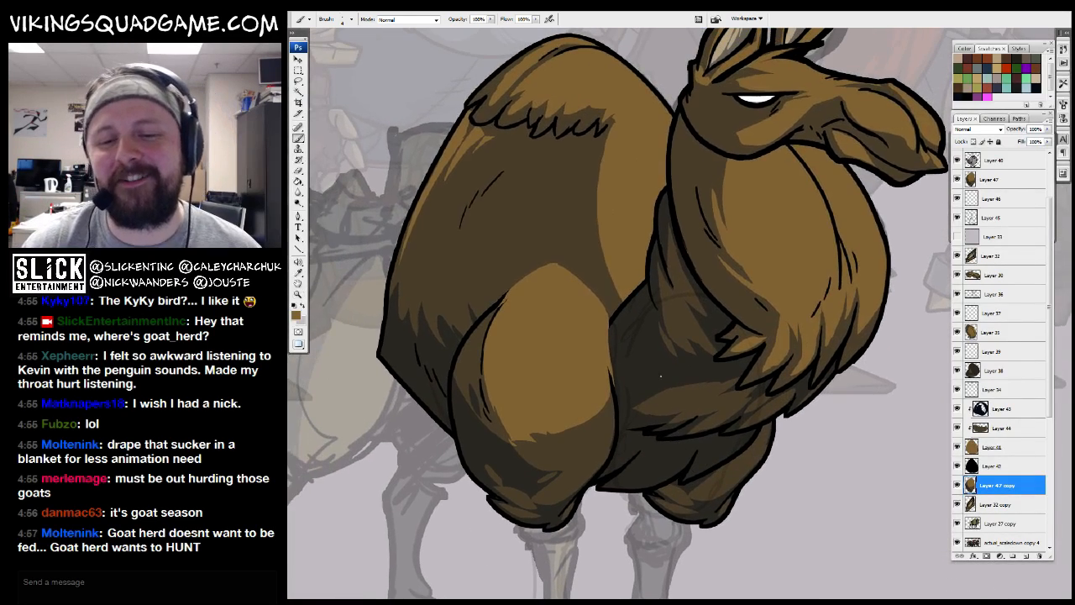
pyautogui.moveTo(616, 406); pyautogui.dragTo(565, 336)
pyautogui.keyDown('alt'); pyautogui.click(689, 313); pyautogui.keyUp('alt')
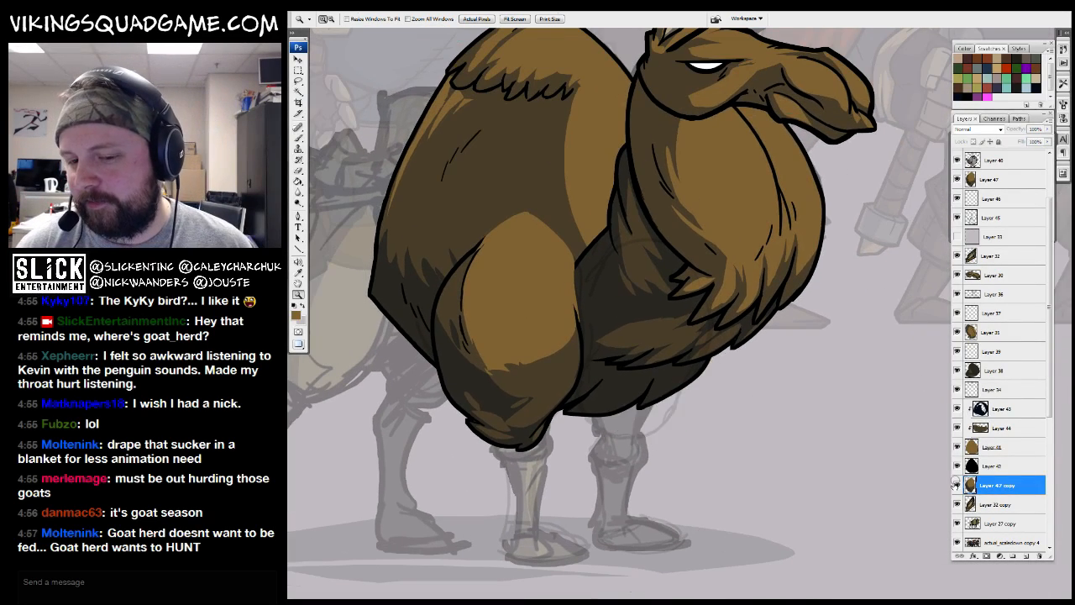
pyautogui.moveTo(798, 442); pyautogui.dragTo(812, 458)
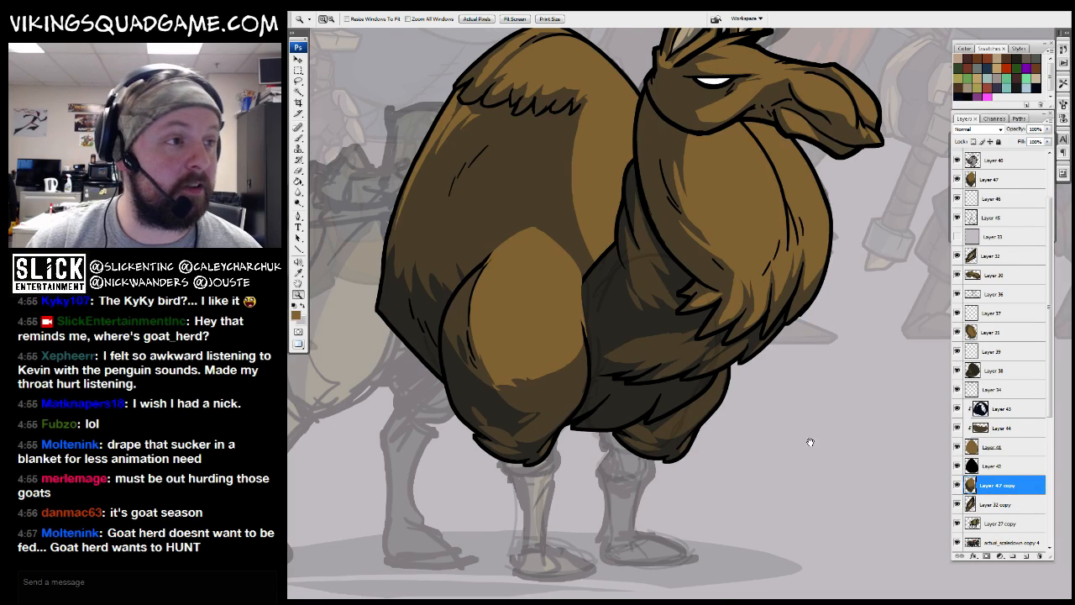
pyautogui.moveTo(813, 399); pyautogui.dragTo(713, 368)
pyautogui.keyDown('alt'); pyautogui.click(710, 366); pyautogui.keyUp('alt')
pyautogui.moveTo(646, 358); pyautogui.dragTo(728, 366)
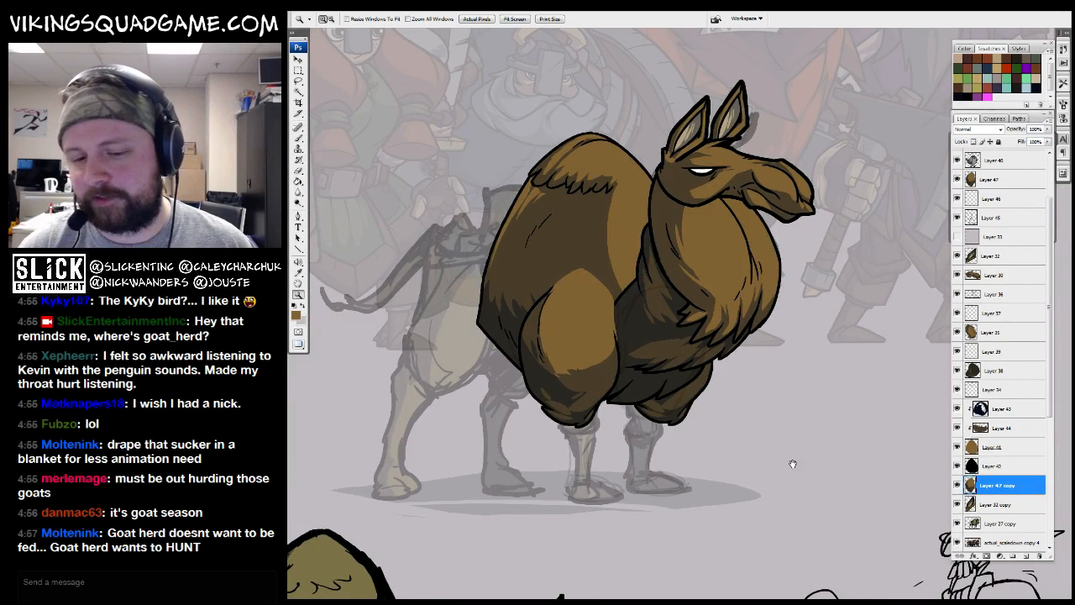
# Merge the hump's outline, shading and fill layers, from Layer 34 down to Layer 42, into one layer
pyautogui.click(963, 466)
pyautogui.keyDown('shift'); pyautogui.click(963, 389); pyautogui.keyUp('shift')
pyautogui.hotkey('ctrl', 'e')
pyautogui.click(957, 392)
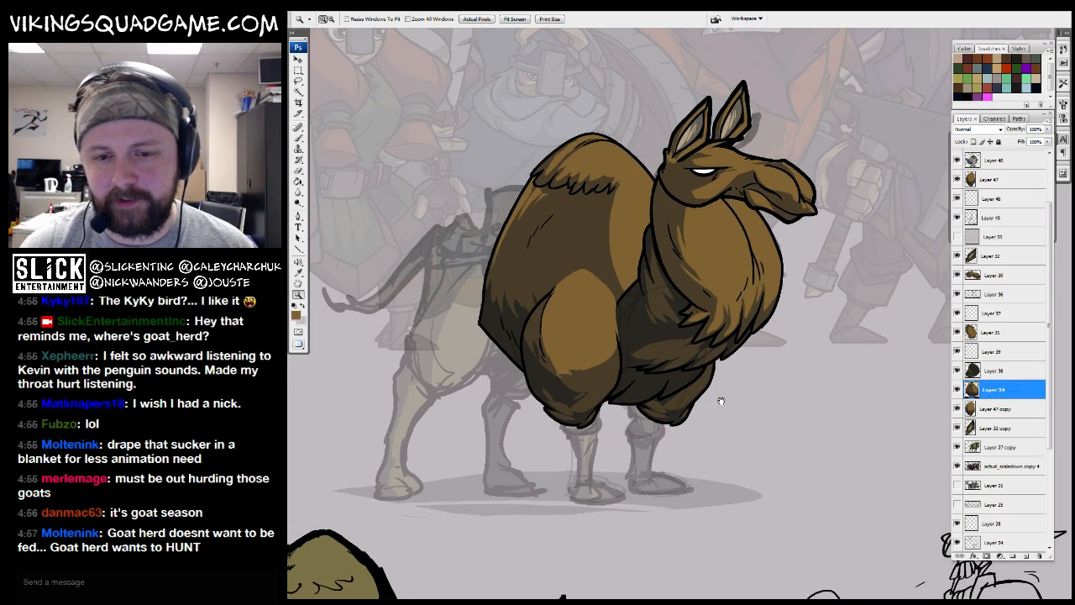
# Extend the dashed contour line on the hump's side upward with a short stroke in the sampled outline black on Layer 34
pyautogui.moveTo(692, 370); pyautogui.dragTo(760, 461)
pyautogui.moveTo(781, 252)
pyautogui.mouseDown()
pyautogui.moveTo(568, 341)
pyautogui.moveTo(571, 426)
pyautogui.mouseUp()
pyautogui.press('b')
pyautogui.keyDown('alt'); pyautogui.click(660, 213); pyautogui.keyUp('alt')
pyautogui.moveTo(662, 391); pyautogui.dragTo(768, 254)
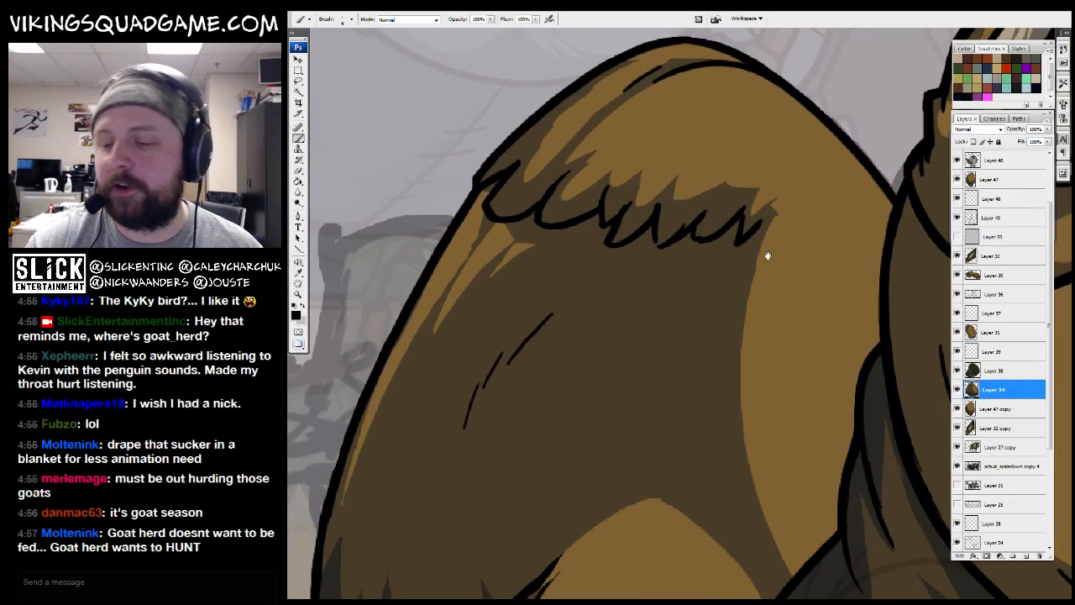
pyautogui.click(998, 355)
pyautogui.click(986, 375)
pyautogui.click(972, 392)
pyautogui.click(957, 393)
pyautogui.click(958, 393)
pyautogui.moveTo(718, 418); pyautogui.dragTo(738, 412)
pyautogui.moveTo(668, 294); pyautogui.dragTo(656, 226)
pyautogui.moveTo(564, 247); pyautogui.dragTo(581, 254)
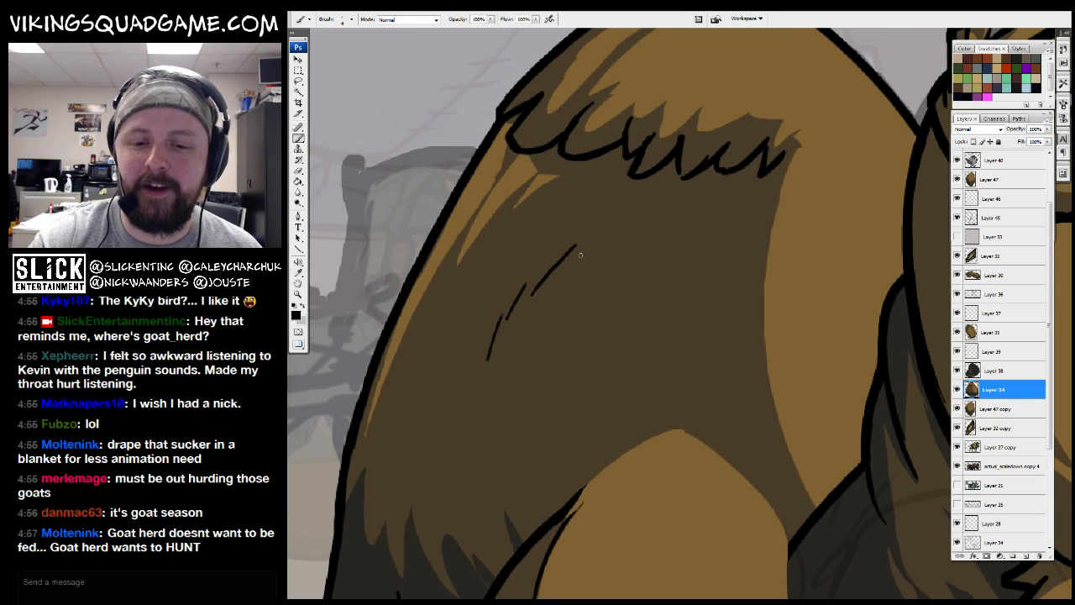
pyautogui.moveTo(636, 216); pyautogui.dragTo(660, 205)
pyautogui.moveTo(629, 267); pyautogui.dragTo(713, 194)
pyautogui.moveTo(539, 368); pyautogui.dragTo(536, 347)
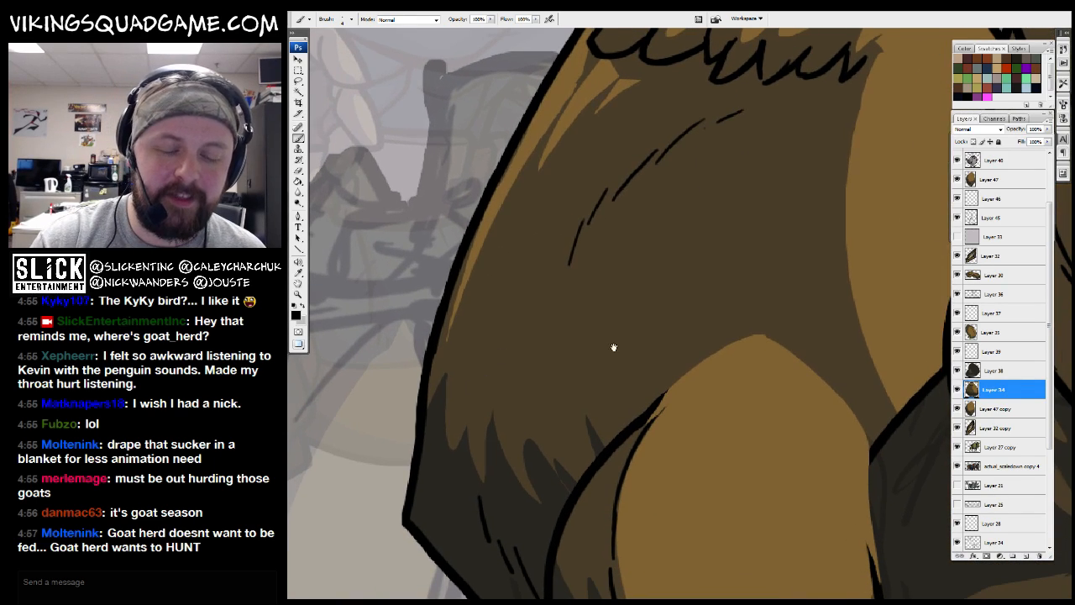
# Add short black tuft strokes at the front end of the hump's fur fringe and check the whole camel
pyautogui.moveTo(623, 355)
pyautogui.mouseDown()
pyautogui.moveTo(668, 365)
pyautogui.moveTo(627, 420)
pyautogui.mouseUp()
pyautogui.moveTo(719, 267); pyautogui.dragTo(679, 300)
pyautogui.moveTo(783, 204); pyautogui.dragTo(769, 234)
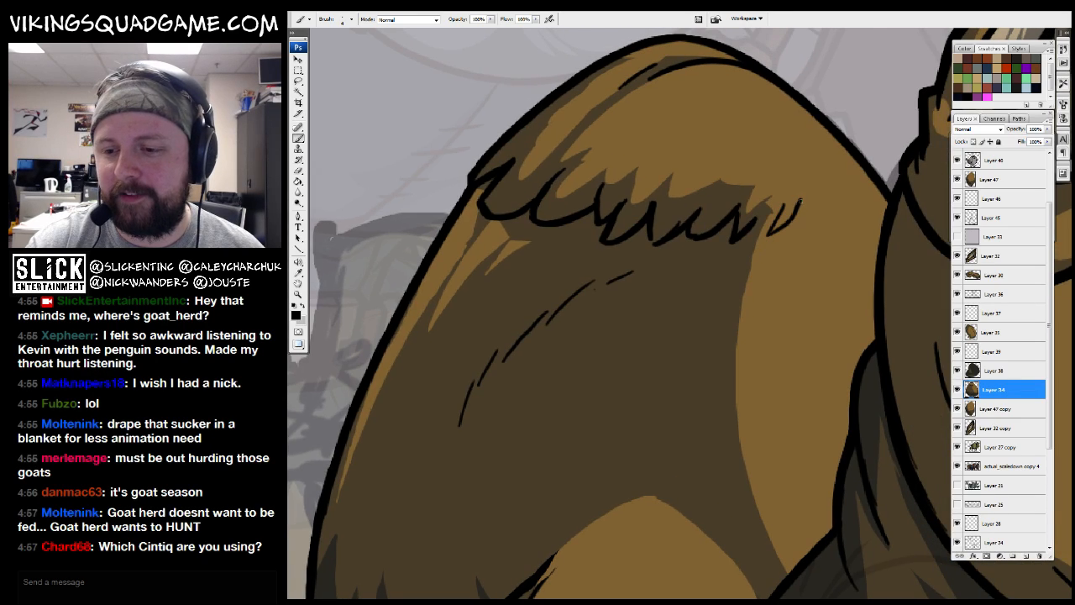
pyautogui.moveTo(829, 206); pyautogui.dragTo(840, 194)
pyautogui.keyDown('alt'); pyautogui.click(843, 194); pyautogui.keyUp('alt')
pyautogui.keyDown('alt'); pyautogui.click(841, 252); pyautogui.keyUp('alt')
pyautogui.keyDown('alt'); pyautogui.click(833, 366); pyautogui.keyUp('alt')
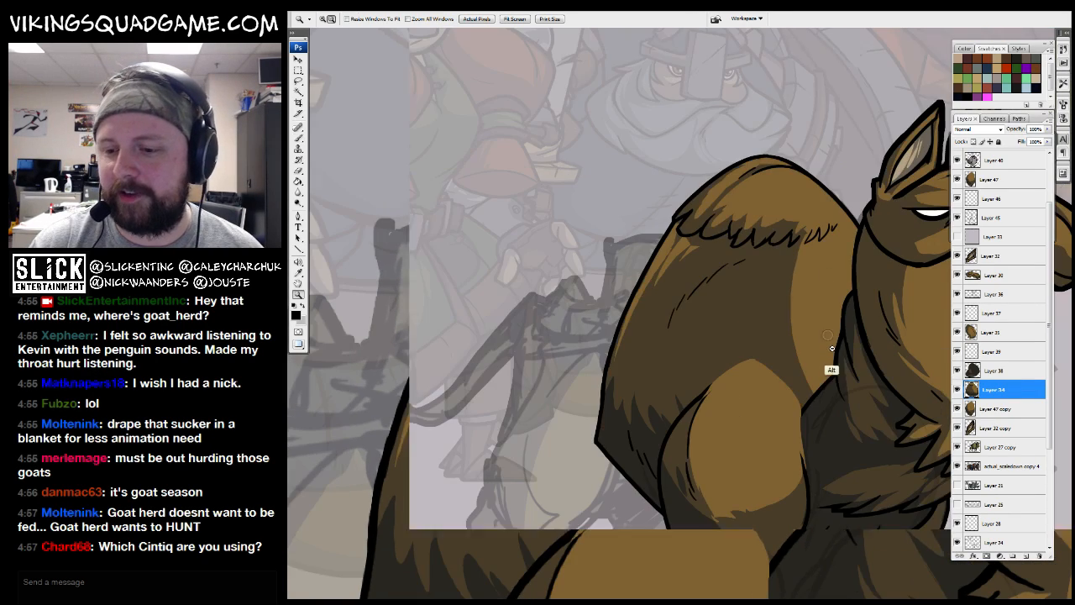
pyautogui.keyDown('alt'); pyautogui.click(834, 371); pyautogui.keyUp('alt')
pyautogui.moveTo(859, 414); pyautogui.dragTo(674, 420)
pyautogui.rightClick(765, 307)
pyautogui.press('Escape')
pyautogui.press('b')
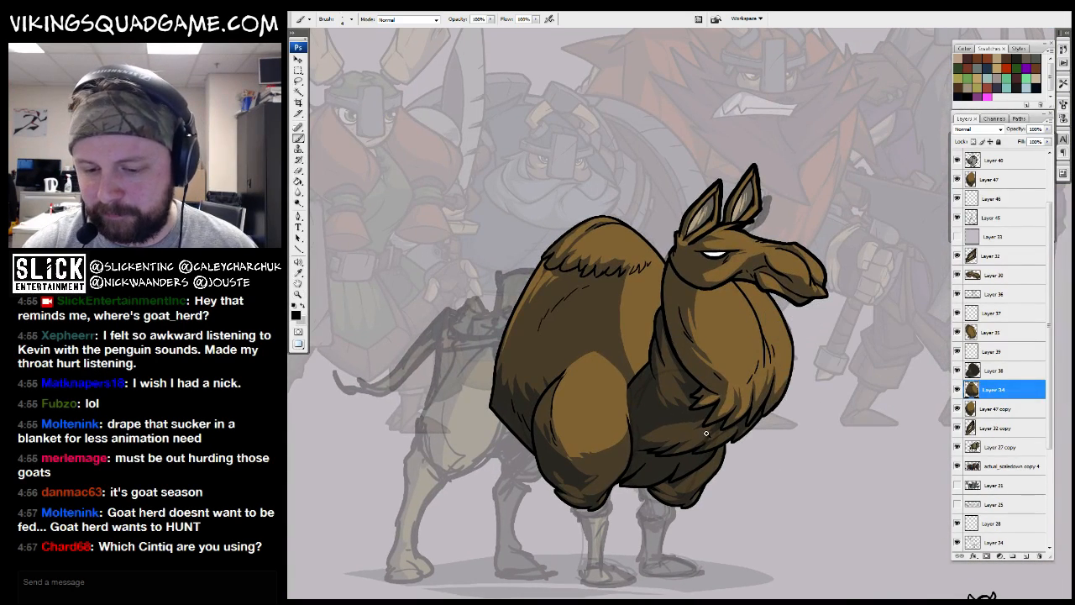
# Extend the dashed contour line down the hump's side with short black strokes on Layer 34
pyautogui.rightClick(708, 434)
pyautogui.click(772, 547)
pyautogui.keyDown('ctrl'); pyautogui.click(655, 309); pyautogui.keyUp('ctrl')
pyautogui.keyDown('ctrl'); pyautogui.click(655, 309); pyautogui.keyUp('ctrl')
pyautogui.keyDown('ctrl'); pyautogui.click(655, 309); pyautogui.keyUp('ctrl')
pyautogui.moveTo(561, 403); pyautogui.dragTo(606, 383)
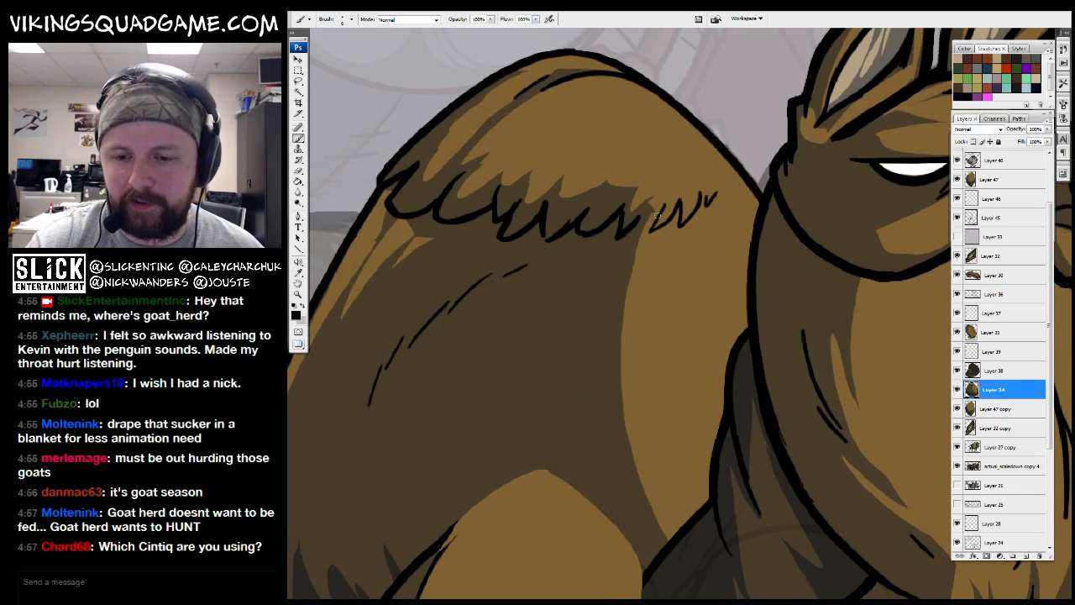
pyautogui.moveTo(732, 202); pyautogui.dragTo(757, 244)
pyautogui.moveTo(691, 179); pyautogui.dragTo(667, 55)
pyautogui.moveTo(576, 255); pyautogui.dragTo(700, 189)
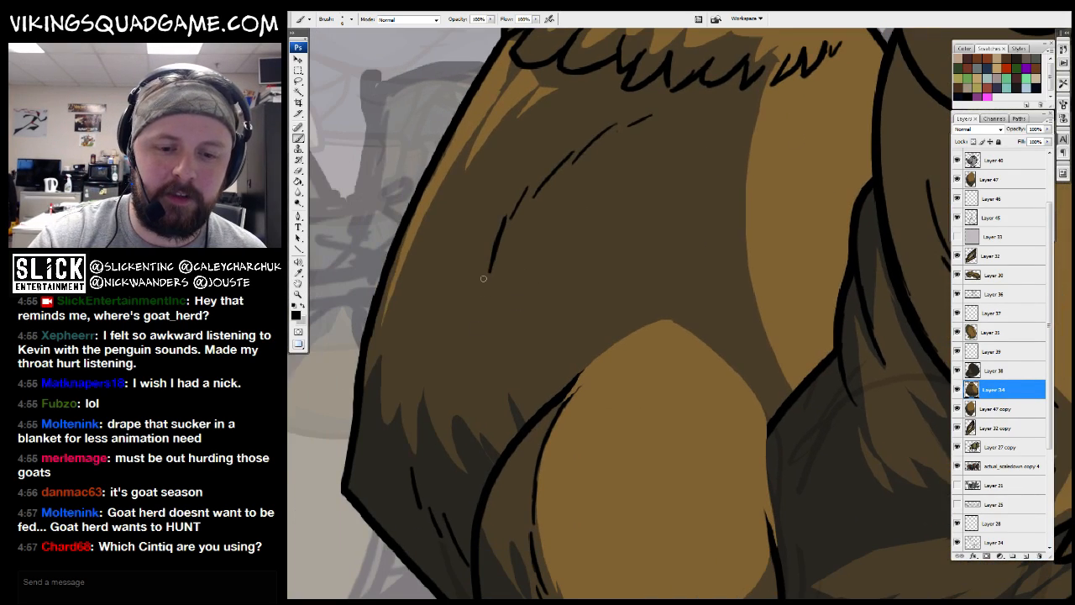
pyautogui.keyDown('alt'); pyautogui.click(647, 338); pyautogui.keyUp('alt')
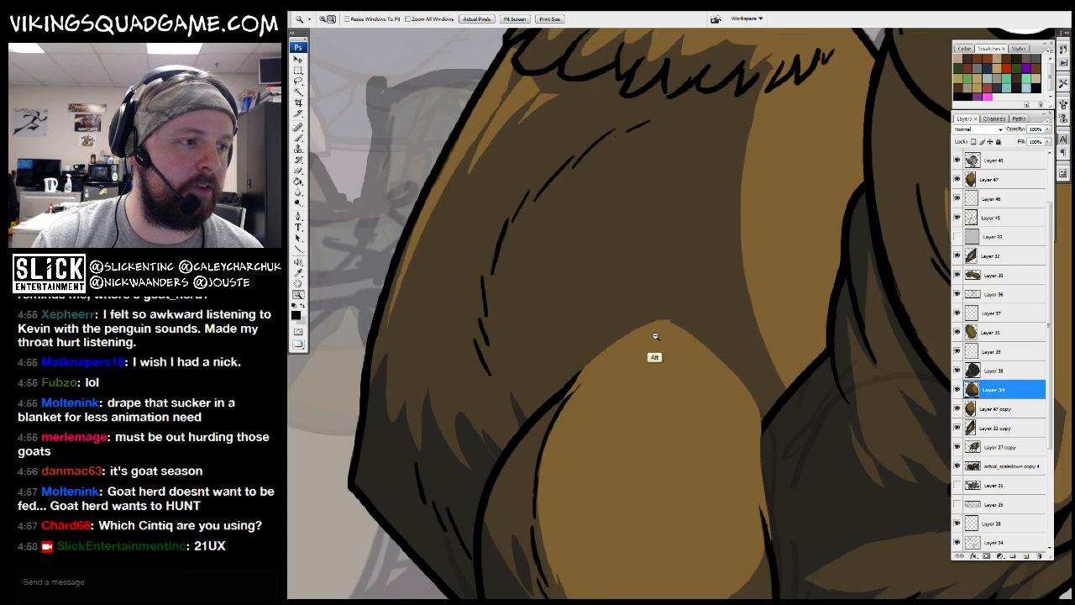
# Compare the whole camel with the hump layer, Layer 34, hidden and shown
pyautogui.keyDown('alt'); pyautogui.click(704, 361); pyautogui.keyUp('alt')
pyautogui.keyDown('alt'); pyautogui.click(727, 385); pyautogui.keyUp('alt')
pyautogui.keyDown('alt'); pyautogui.click(728, 386); pyautogui.keyUp('alt')
pyautogui.moveTo(781, 384); pyautogui.dragTo(664, 364)
pyautogui.moveTo(713, 243); pyautogui.dragTo(522, 429)
pyautogui.moveTo(626, 399); pyautogui.dragTo(728, 460)
pyautogui.click(958, 391)
pyautogui.click(958, 392)
pyautogui.click(957, 393)
pyautogui.click(957, 393)
# Add short dashed black contour strokes on the hump's upper front above the fur fringe and check the whole camel
pyautogui.moveTo(614, 323); pyautogui.dragTo(660, 491)
pyautogui.press('b')
pyautogui.moveTo(583, 360); pyautogui.dragTo(633, 280)
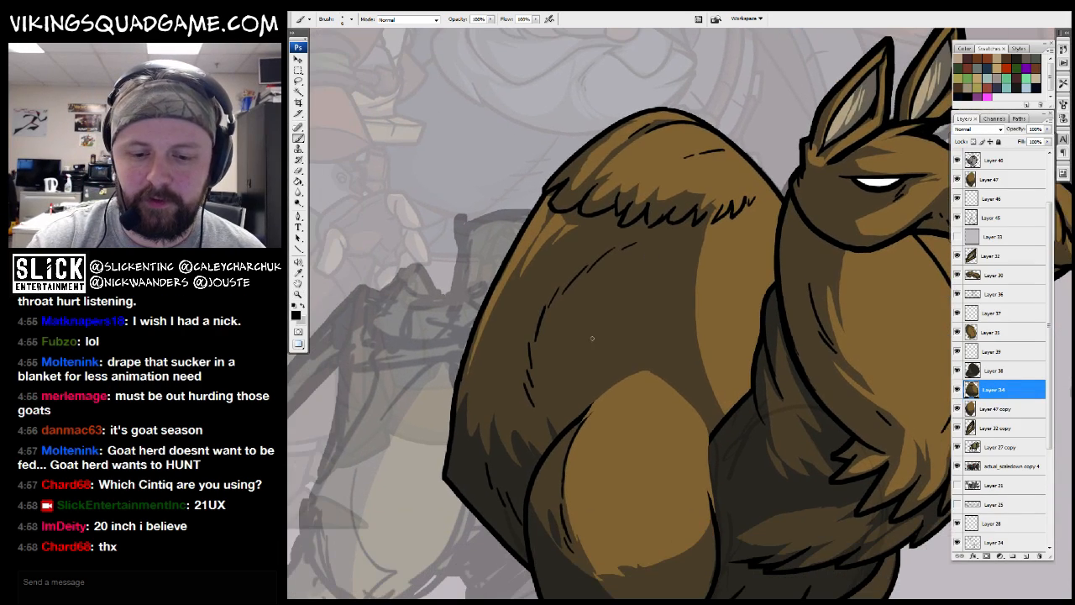
pyautogui.press('z')
pyautogui.keyDown('alt'); pyautogui.click(564, 396); pyautogui.keyUp('alt')
pyautogui.keyDown('alt'); pyautogui.click(756, 252); pyautogui.keyUp('alt')
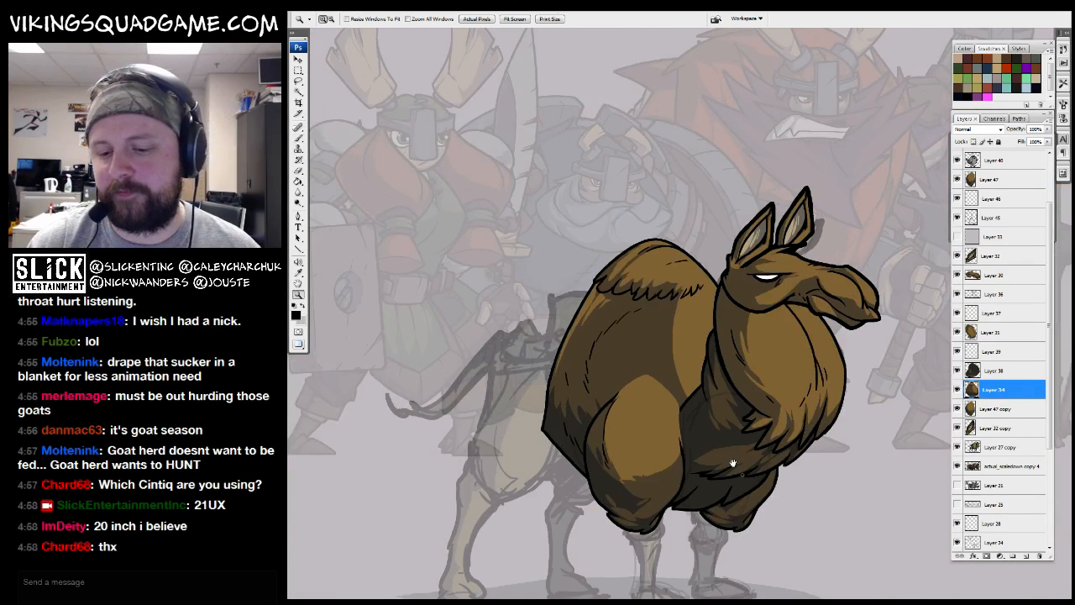
pyautogui.moveTo(733, 463); pyautogui.dragTo(706, 414)
# Toggle the visibility of Layers 38, 34, 32 and 47 to find which one holds the near thigh
pyautogui.click(991, 351)
pyautogui.scroll(-1, 604, 460)
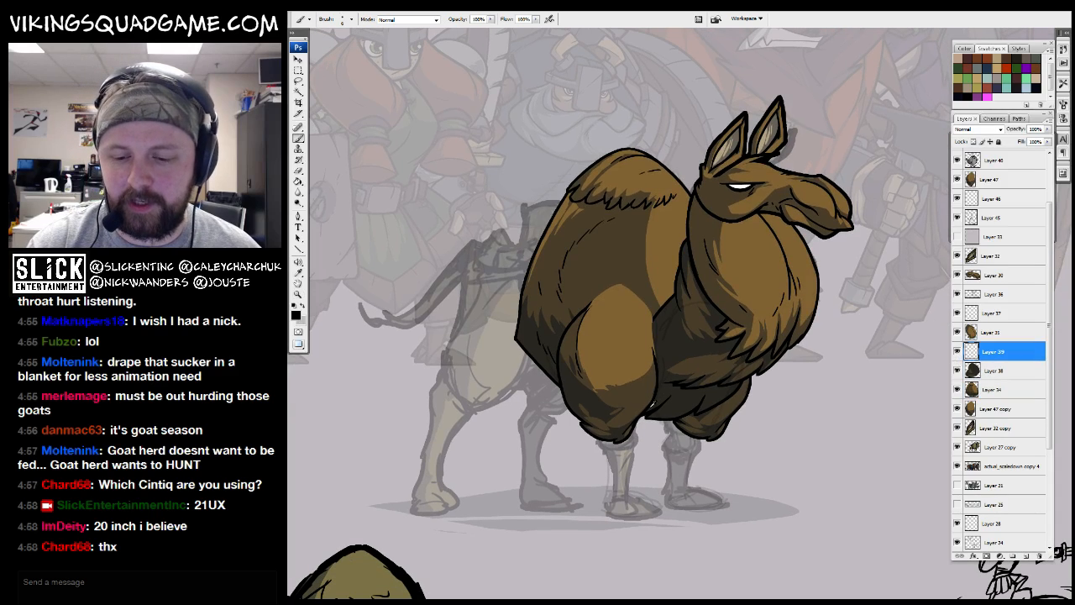
pyautogui.click(603, 461)
pyautogui.press('b')
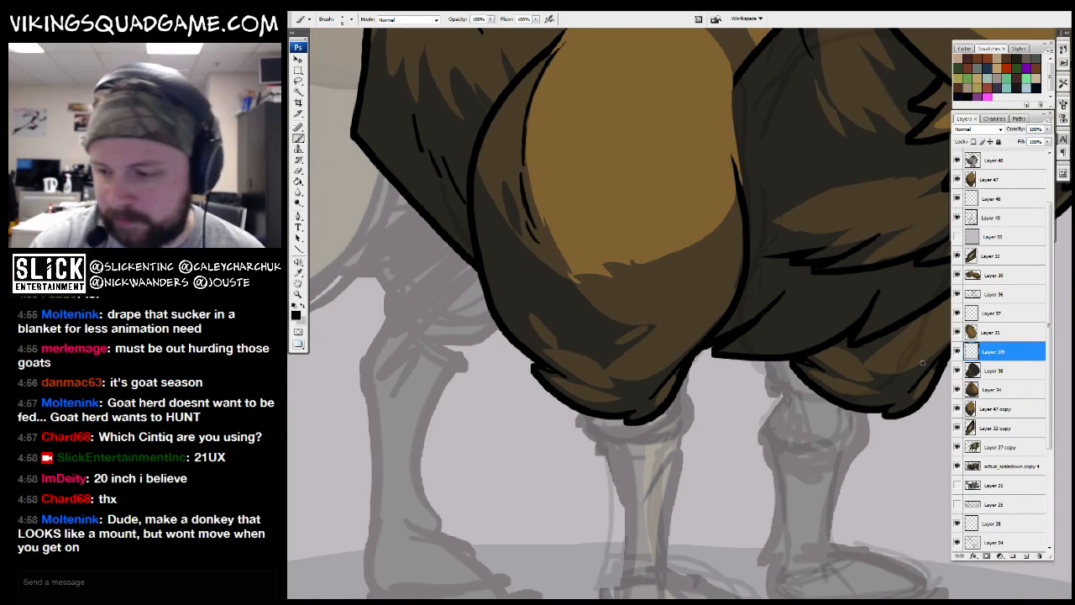
pyautogui.hotkey('alt', '[')
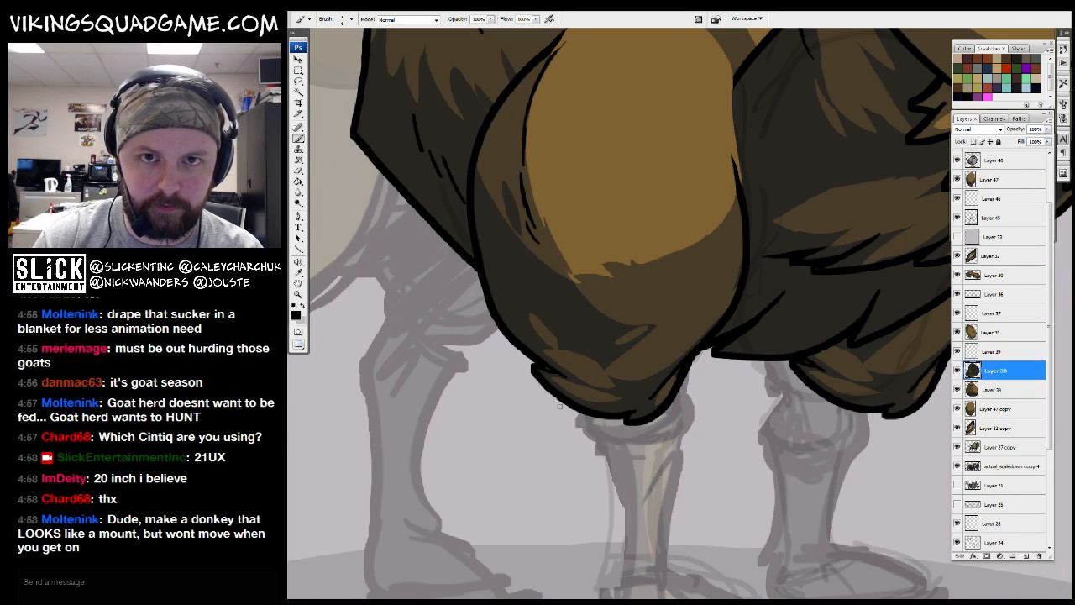
pyautogui.click(956, 374)
pyautogui.click(993, 390)
pyautogui.click(958, 391)
pyautogui.click(957, 391)
pyautogui.click(958, 257)
pyautogui.click(958, 257)
pyautogui.click(957, 180)
pyautogui.click(957, 179)
# Strengthen the black outline along the bottom tufts of the near thigh on Layer 47 and review the camel
pyautogui.click(991, 179)
pyautogui.moveTo(792, 250); pyautogui.dragTo(812, 246)
pyautogui.press('z')
pyautogui.moveTo(811, 246); pyautogui.dragTo(580, 459)
pyautogui.moveTo(428, 356); pyautogui.dragTo(622, 391)
pyautogui.press('b')
pyautogui.moveTo(592, 454); pyautogui.dragTo(586, 429)
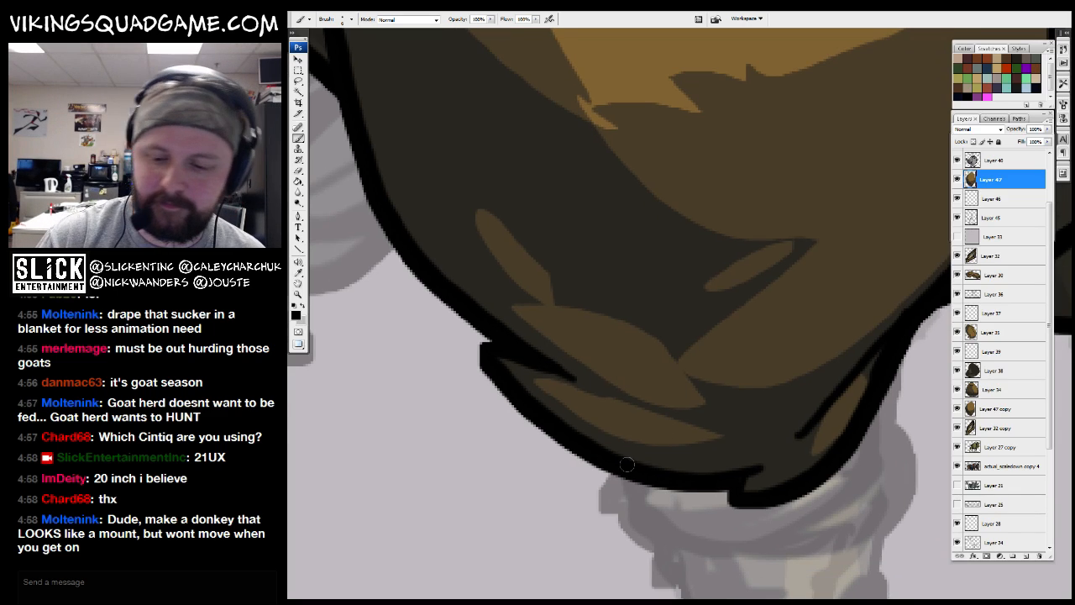
pyautogui.press('z')
pyautogui.keyDown('alt'); pyautogui.click(815, 377); pyautogui.keyUp('alt')
pyautogui.keyDown('alt'); pyautogui.click(817, 377); pyautogui.keyUp('alt')
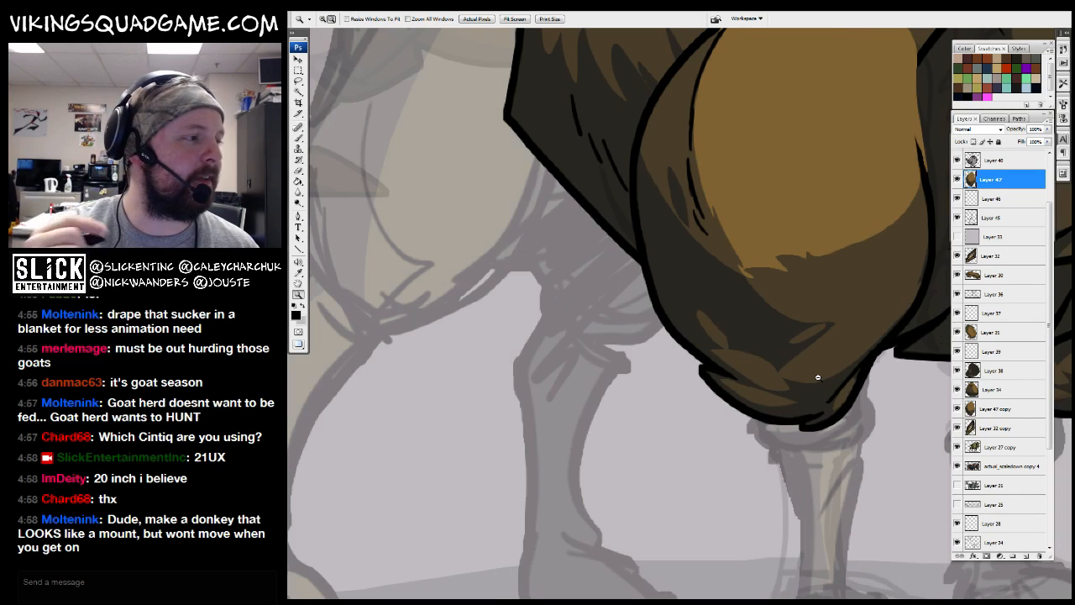
pyautogui.keyDown('alt'); pyautogui.click(739, 301); pyautogui.keyUp('alt')
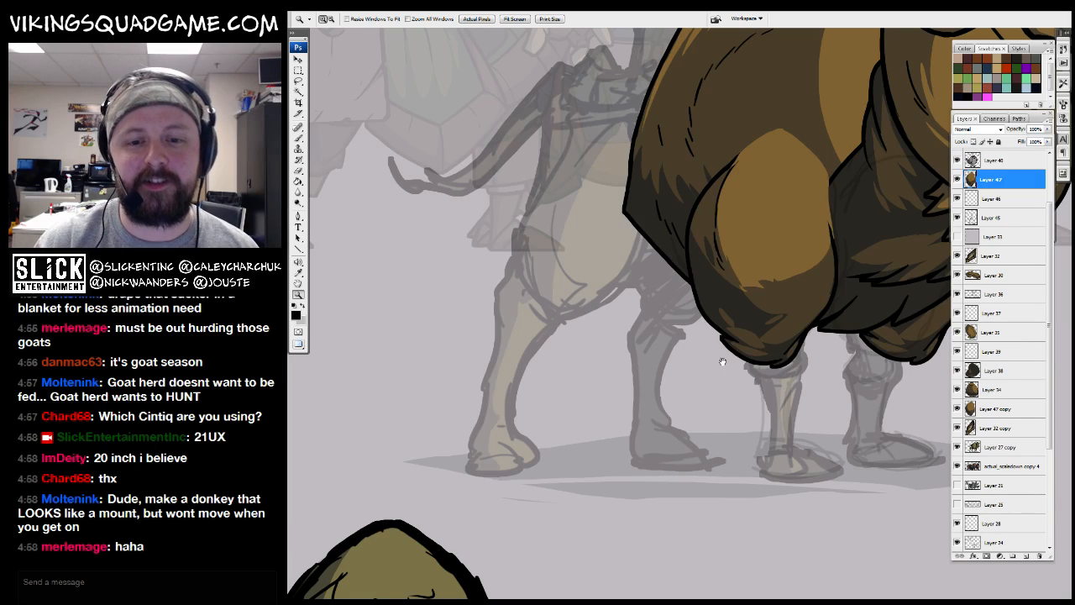
pyautogui.moveTo(718, 364); pyautogui.dragTo(597, 411)
pyautogui.moveTo(677, 366); pyautogui.dragTo(604, 476)
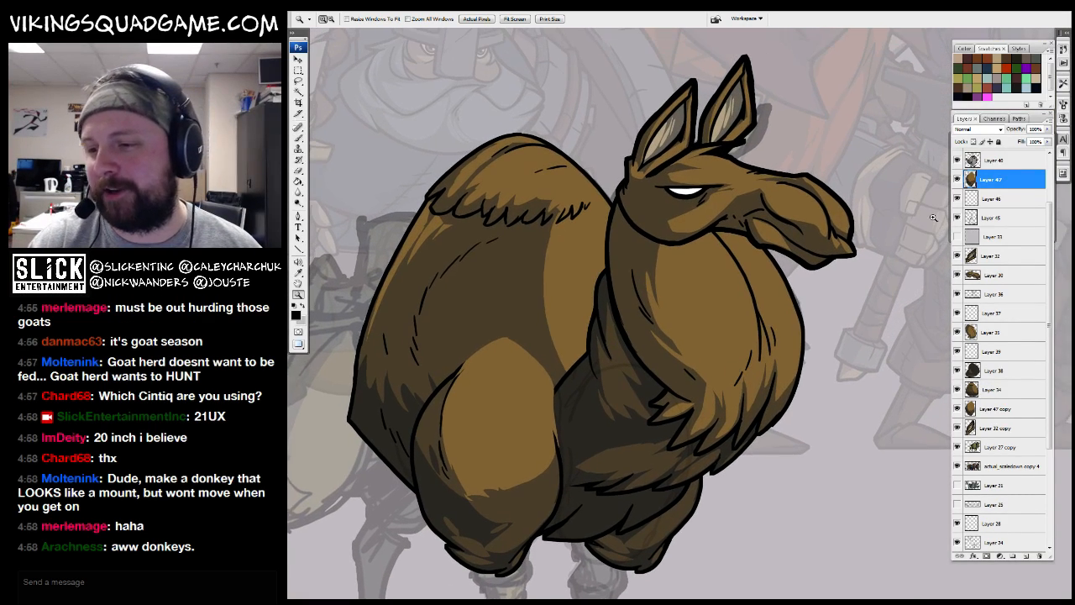
# Try a black shadow under the camel's jawline by lassoing and filling it on a new layer clipped to the head
pyautogui.click(983, 281)
pyautogui.press('v')
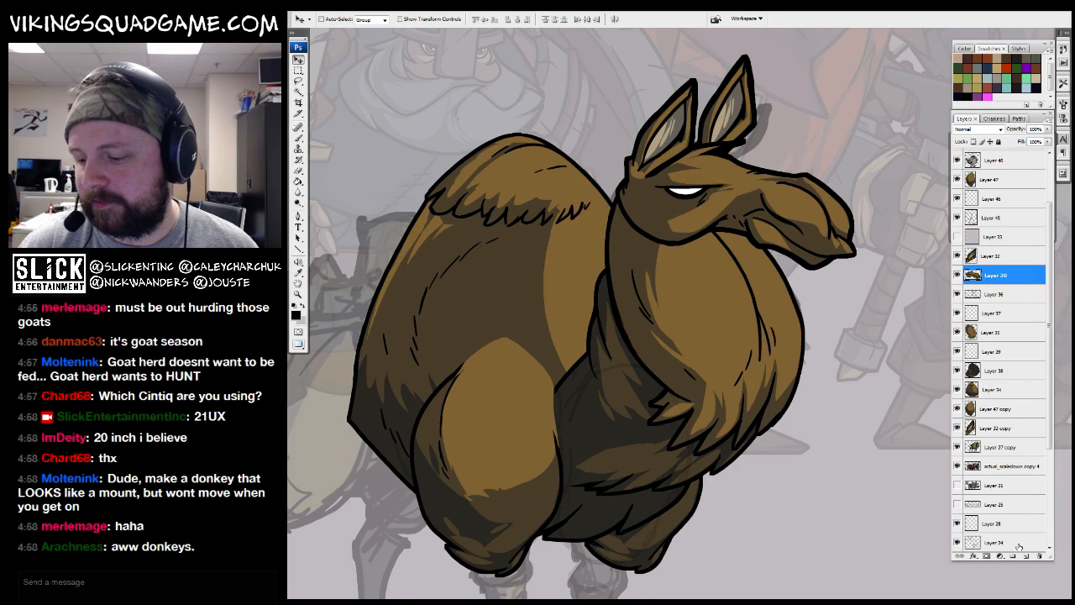
pyautogui.click(1025, 556)
pyautogui.press('z')
pyautogui.click(679, 252)
pyautogui.press('l')
pyautogui.moveTo(544, 292); pyautogui.dragTo(622, 357)
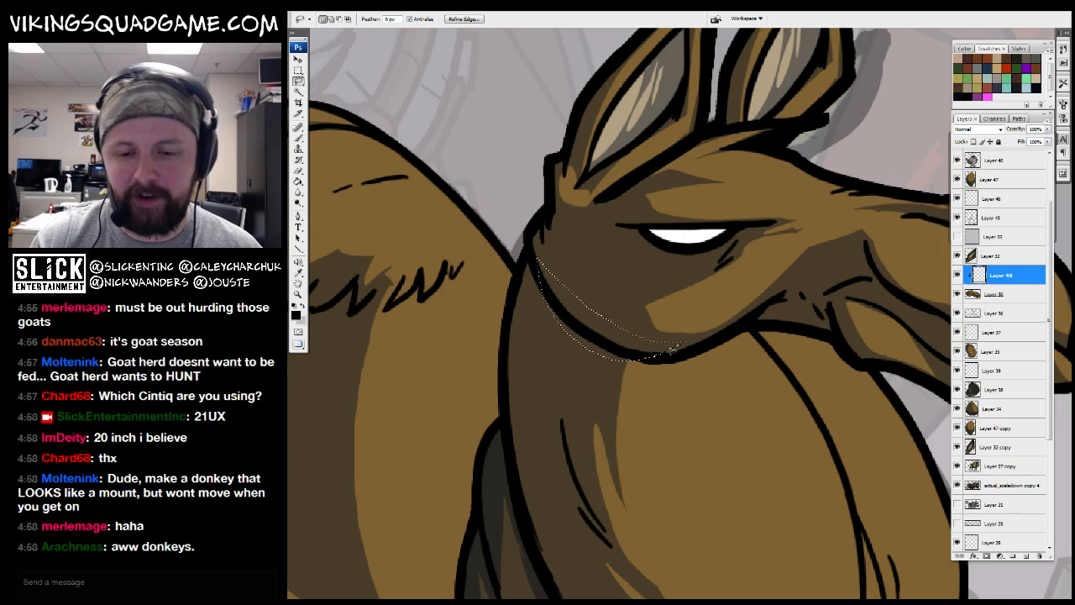
pyautogui.press('g')
pyautogui.click(676, 342)
pyautogui.hotkey('ctrl', 'd')
pyautogui.hotkey('alt', 'space')
pyautogui.keyDown('alt'); pyautogui.click(754, 321); pyautogui.keyUp('alt')
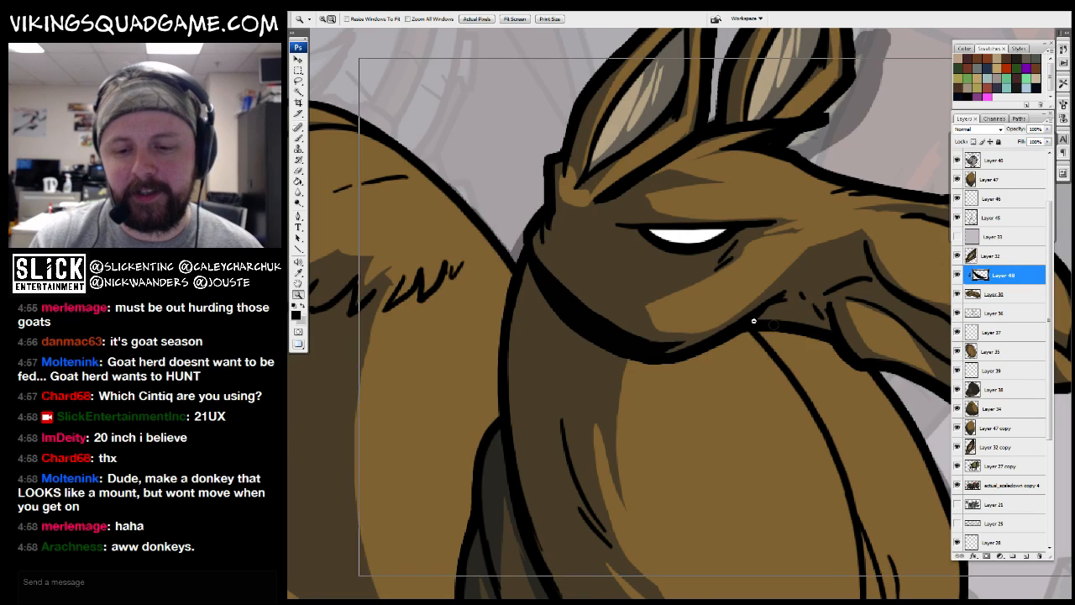
pyautogui.keyDown('alt'); pyautogui.click(641, 308); pyautogui.keyUp('alt')
# Try the jawline shadow in dark brown instead of black and judge it against the whole camel
pyautogui.hotkey('ctrl', 'alt', 'z')
pyautogui.hotkey('ctrl', 'alt', 'z')
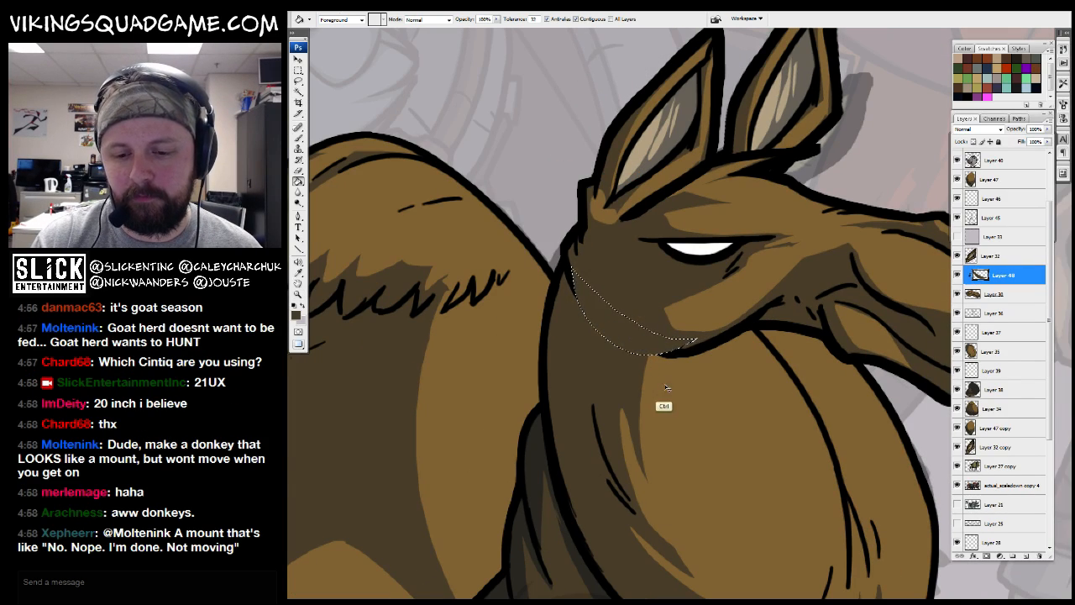
pyautogui.hotkey('ctrl', 'd')
pyautogui.keyDown('alt'); pyautogui.click(744, 390); pyautogui.keyUp('alt')
pyautogui.keyDown('alt'); pyautogui.click(768, 382); pyautogui.keyUp('alt')
pyautogui.keyDown('alt'); pyautogui.click(798, 382); pyautogui.keyUp('alt')
pyautogui.keyDown('alt'); pyautogui.click(798, 393); pyautogui.keyUp('alt')
pyautogui.keyDown('alt'); pyautogui.click(797, 407); pyautogui.keyUp('alt')
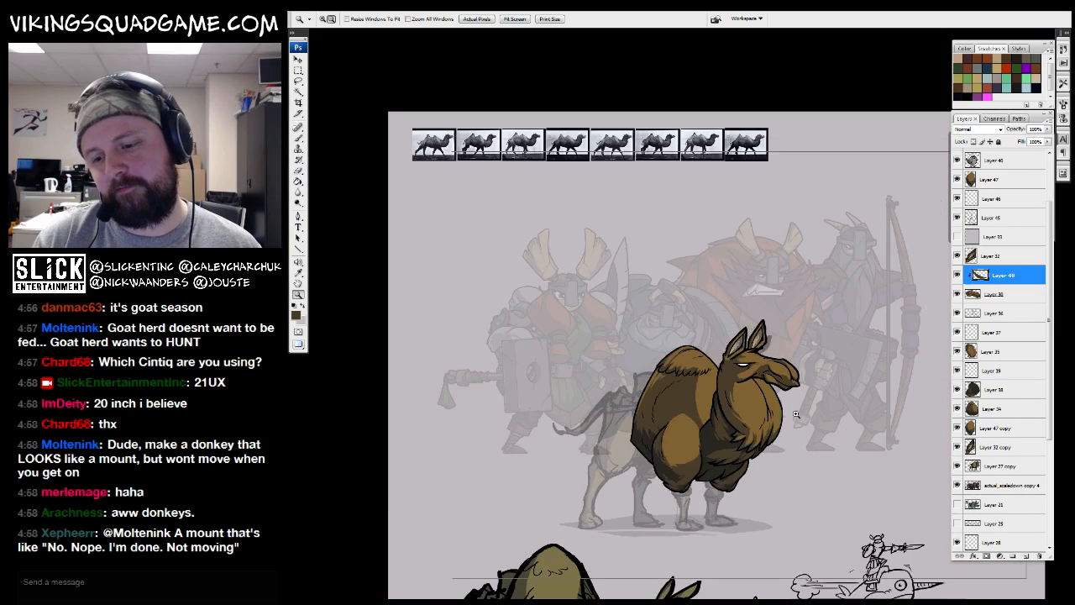
pyautogui.click(796, 407)
pyautogui.hotkey('ctrl', 'alt', 'z')
pyautogui.hotkey('ctrl', 'alt', 'z')
# Examine the camel's body, thighs and head up close and against the full character lineup
pyautogui.moveTo(737, 428); pyautogui.dragTo(708, 403)
pyautogui.moveTo(775, 210); pyautogui.dragTo(744, 396)
pyautogui.click(677, 351)
pyautogui.click(672, 369)
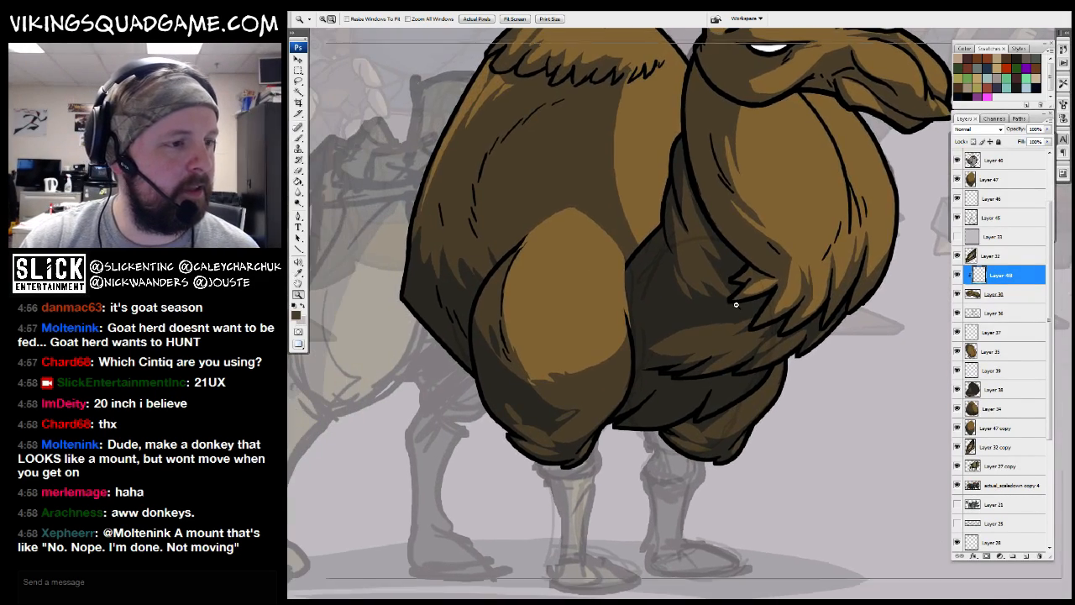
pyautogui.keyDown('alt'); pyautogui.click(723, 304); pyautogui.keyUp('alt')
pyautogui.keyDown('alt'); pyautogui.click(707, 331); pyautogui.keyUp('alt')
pyautogui.moveTo(654, 361); pyautogui.dragTo(657, 390)
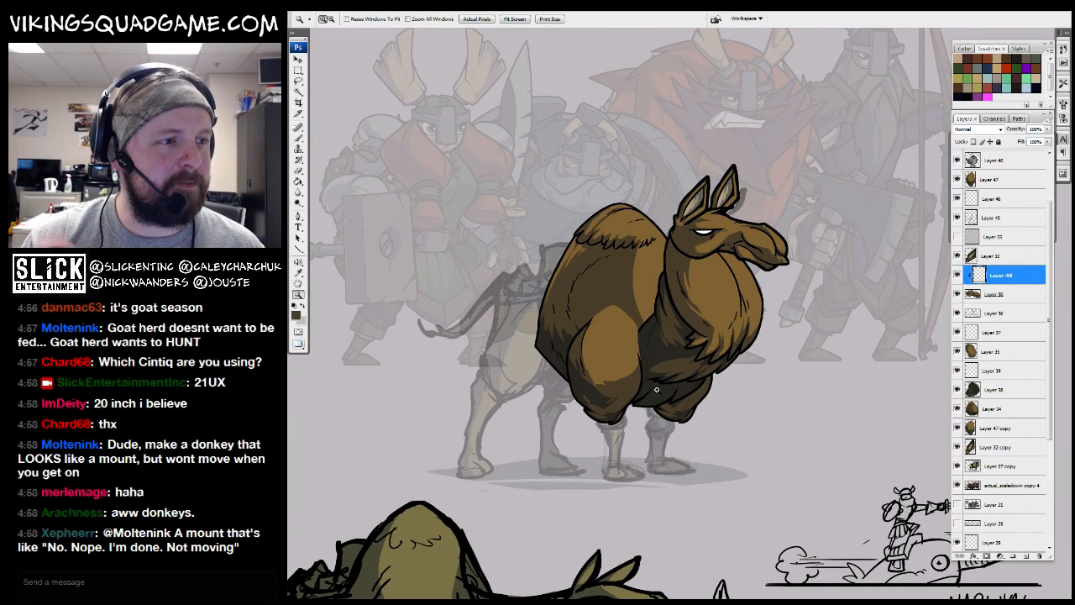
pyautogui.moveTo(721, 438); pyautogui.dragTo(691, 356)
pyautogui.keyDown('alt'); pyautogui.click(669, 364); pyautogui.keyUp('alt')
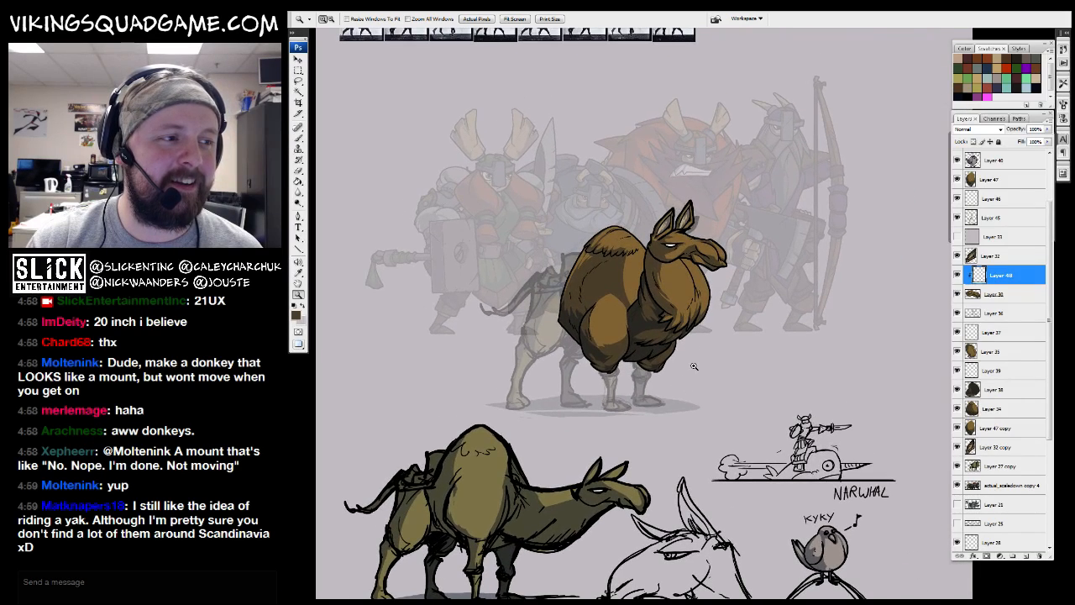
pyautogui.scroll(5, 694, 366)
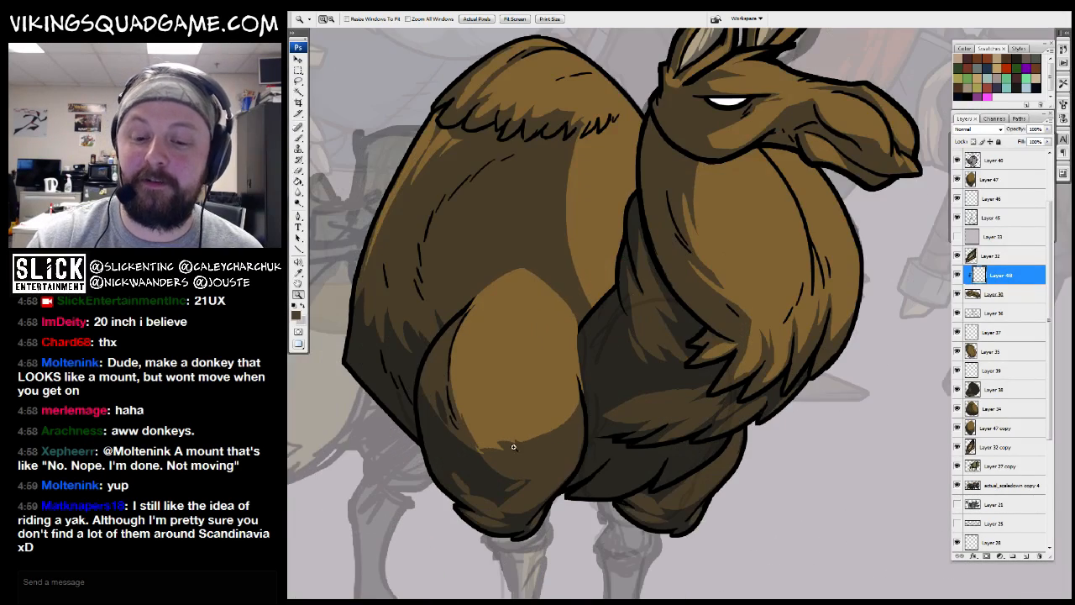
pyautogui.scroll(1, 642, 356)
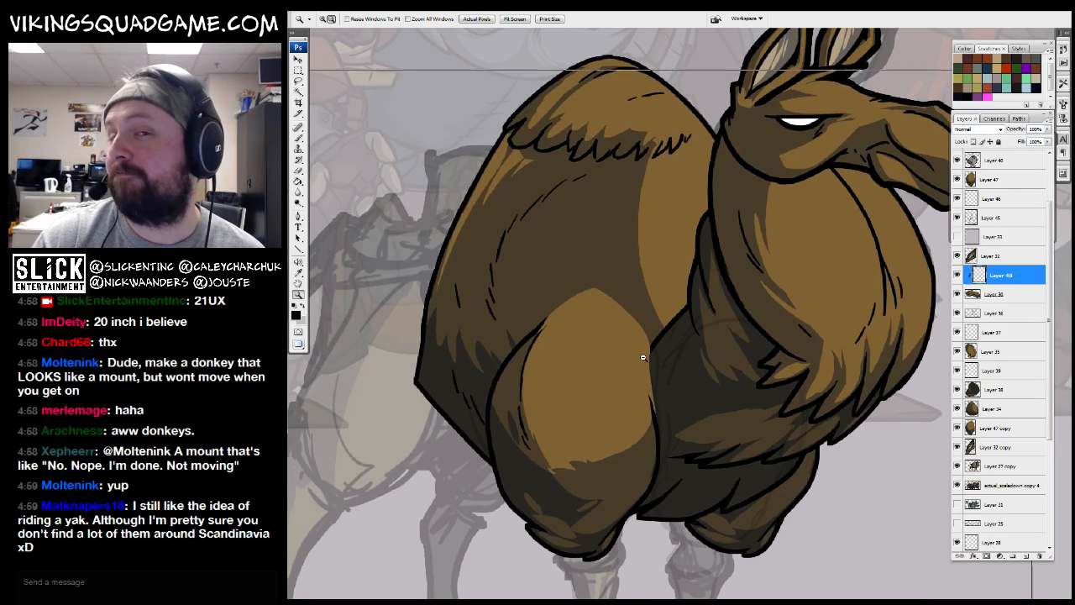
pyautogui.scroll(-2, 643, 357)
pyautogui.scroll(1, 663, 412)
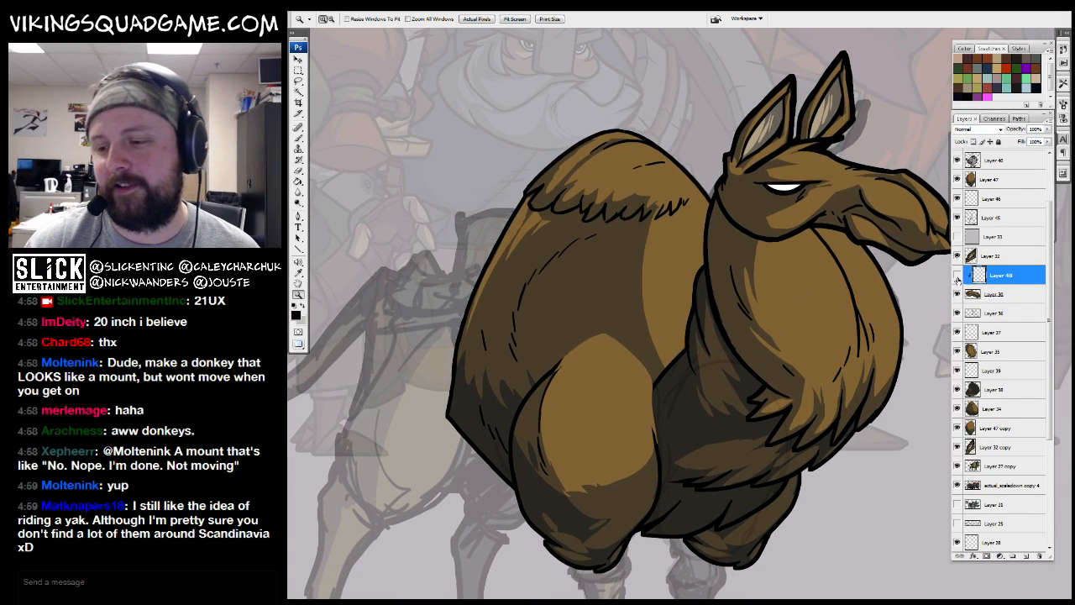
pyautogui.moveTo(903, 339); pyautogui.dragTo(870, 337)
# Delete the clipped jaw shadow layer and create a new layer above Layer 32 for a sketch above the narwhal
pyautogui.moveTo(989, 279); pyautogui.dragTo(1039, 555)
pyautogui.moveTo(907, 482); pyautogui.dragTo(818, 510)
pyautogui.press('b')
pyautogui.moveTo(732, 567)
pyautogui.mouseDown()
pyautogui.moveTo(573, 274)
pyautogui.moveTo(550, 79)
pyautogui.mouseUp()
pyautogui.moveTo(629, 260); pyautogui.dragTo(708, 471)
pyautogui.moveTo(622, 287)
pyautogui.mouseDown()
pyautogui.moveTo(683, 448)
pyautogui.moveTo(801, 435)
pyautogui.moveTo(684, 271)
pyautogui.moveTo(634, 231)
pyautogui.mouseUp()
pyautogui.moveTo(865, 377); pyautogui.dragTo(478, 247)
pyautogui.click(1004, 259)
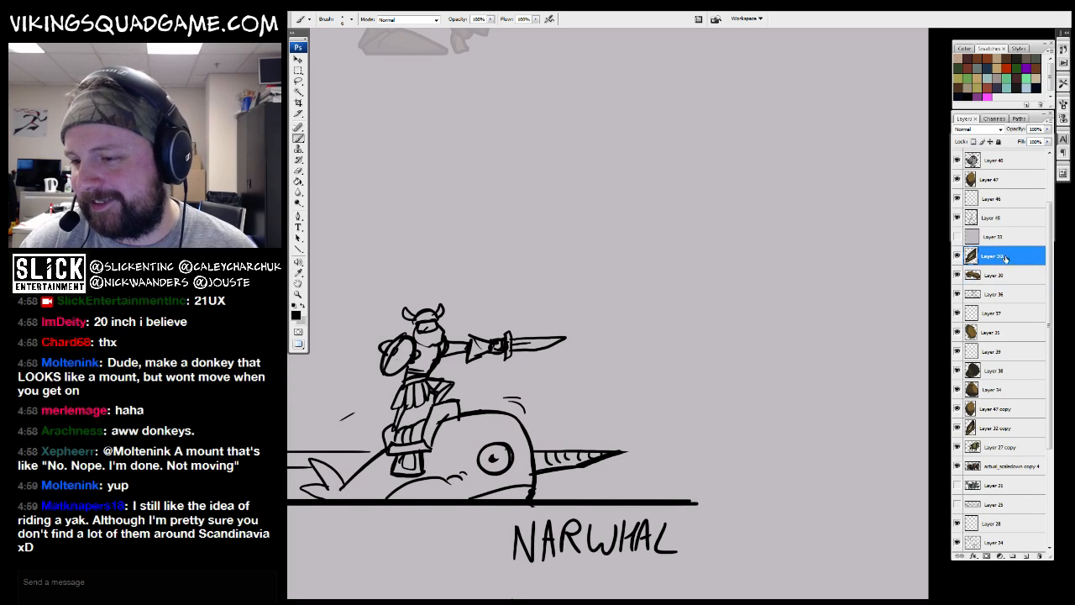
pyautogui.click(1027, 556)
pyautogui.moveTo(644, 418); pyautogui.dragTo(803, 496)
# Draw a thick black horizontal ground line and a rounded boxy donkey body above it
pyautogui.moveTo(533, 323); pyautogui.dragTo(855, 323)
pyautogui.moveTo(607, 324); pyautogui.dragTo(526, 323)
pyautogui.moveTo(723, 316)
pyautogui.mouseDown()
pyautogui.moveTo(707, 363)
pyautogui.moveTo(726, 379)
pyautogui.mouseUp()
pyautogui.keyDown('ctrl'); pyautogui.click(707, 364); pyautogui.keyUp('ctrl')
pyautogui.moveTo(702, 300); pyautogui.dragTo(525, 351)
pyautogui.moveTo(537, 355); pyautogui.dragTo(553, 348)
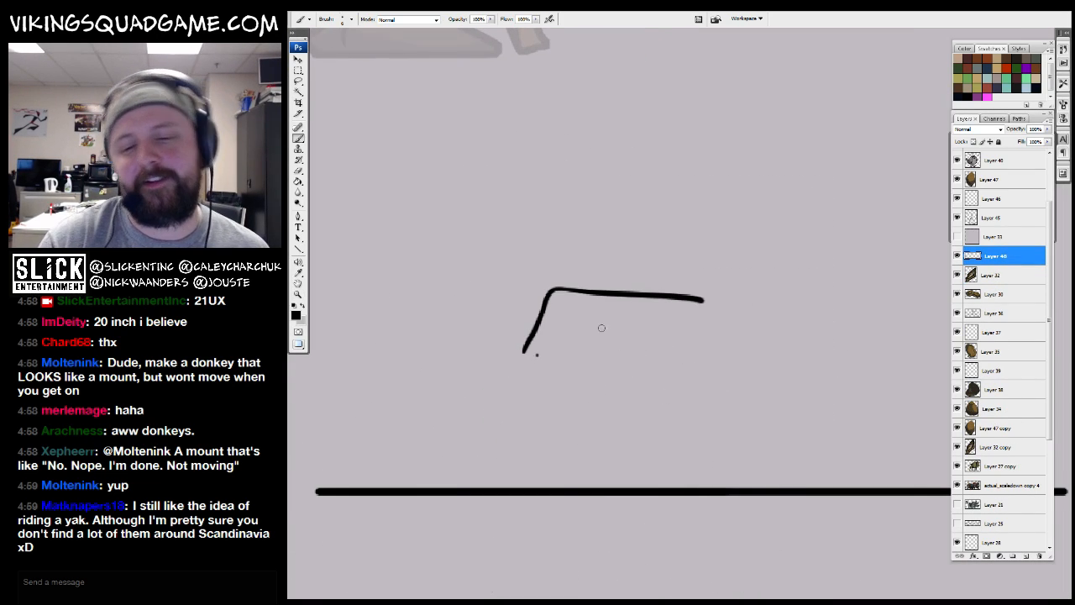
pyautogui.moveTo(537, 307)
pyautogui.mouseDown()
pyautogui.moveTo(652, 400)
pyautogui.moveTo(710, 296)
pyautogui.mouseUp()
# Sketch the donkey's two straight front legs from the body down towards the ground line
pyautogui.moveTo(634, 388)
pyautogui.mouseDown()
pyautogui.moveTo(653, 490)
pyautogui.moveTo(666, 475)
pyautogui.mouseUp()
pyautogui.moveTo(688, 390); pyautogui.dragTo(694, 476)
pyautogui.moveTo(699, 383); pyautogui.dragTo(704, 468)
pyautogui.moveTo(688, 468); pyautogui.dragTo(701, 467)
# Sketch the donkey's short neck, downward-sloping head with a round muzzle, and two long pointed ears
pyautogui.moveTo(738, 312)
pyautogui.mouseDown()
pyautogui.moveTo(707, 369)
pyautogui.moveTo(685, 373)
pyautogui.mouseUp()
pyautogui.moveTo(676, 388); pyautogui.dragTo(710, 354)
pyautogui.moveTo(682, 317); pyautogui.dragTo(750, 412)
pyautogui.moveTo(735, 405)
pyautogui.mouseDown()
pyautogui.moveTo(766, 434)
pyautogui.moveTo(786, 416)
pyautogui.mouseUp()
pyautogui.moveTo(762, 335)
pyautogui.mouseDown()
pyautogui.moveTo(678, 331)
pyautogui.moveTo(704, 232)
pyautogui.moveTo(690, 307)
pyautogui.mouseUp()
pyautogui.moveTo(717, 294)
pyautogui.mouseDown()
pyautogui.moveTo(768, 208)
pyautogui.moveTo(728, 296)
pyautogui.mouseUp()
pyautogui.moveTo(699, 271); pyautogui.dragTo(712, 209)
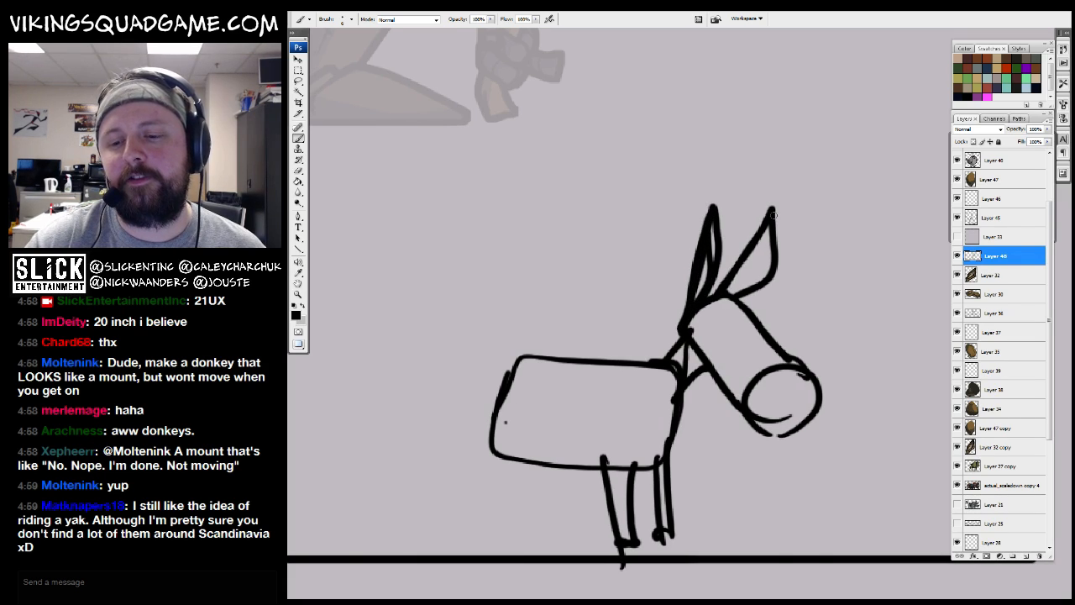
# Add a half-closed eye and two nostrils to the donkey's face and finish the front hooves
pyautogui.moveTo(720, 340); pyautogui.dragTo(734, 331)
pyautogui.moveTo(832, 333); pyautogui.dragTo(880, 284)
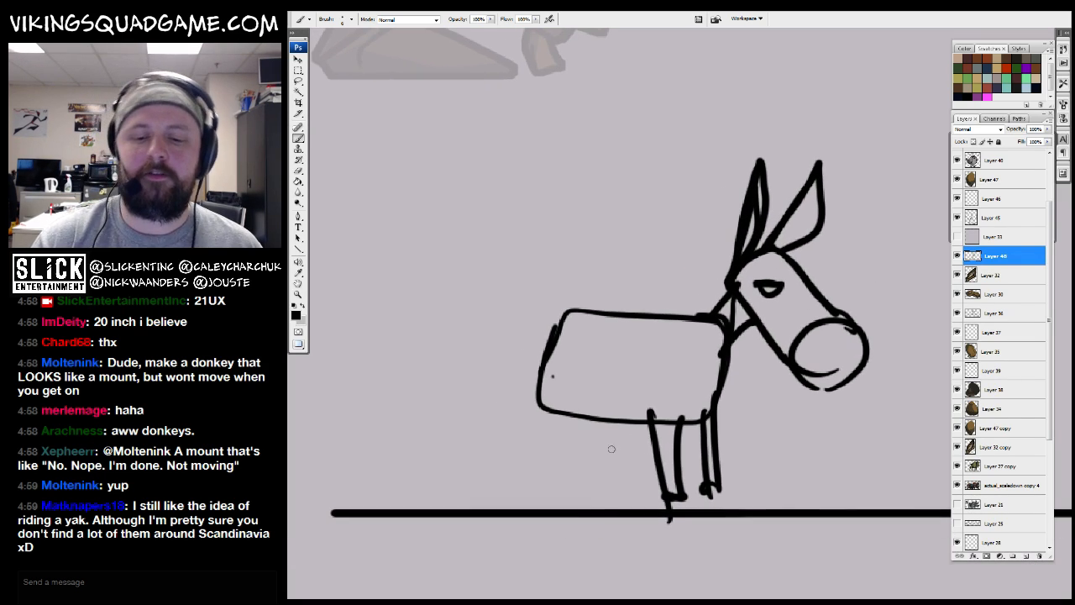
pyautogui.moveTo(801, 407); pyautogui.dragTo(710, 408)
pyautogui.hotkey('alt', 'space')
pyautogui.keyDown('alt'); pyautogui.click(786, 341); pyautogui.keyUp('alt')
pyautogui.press('b')
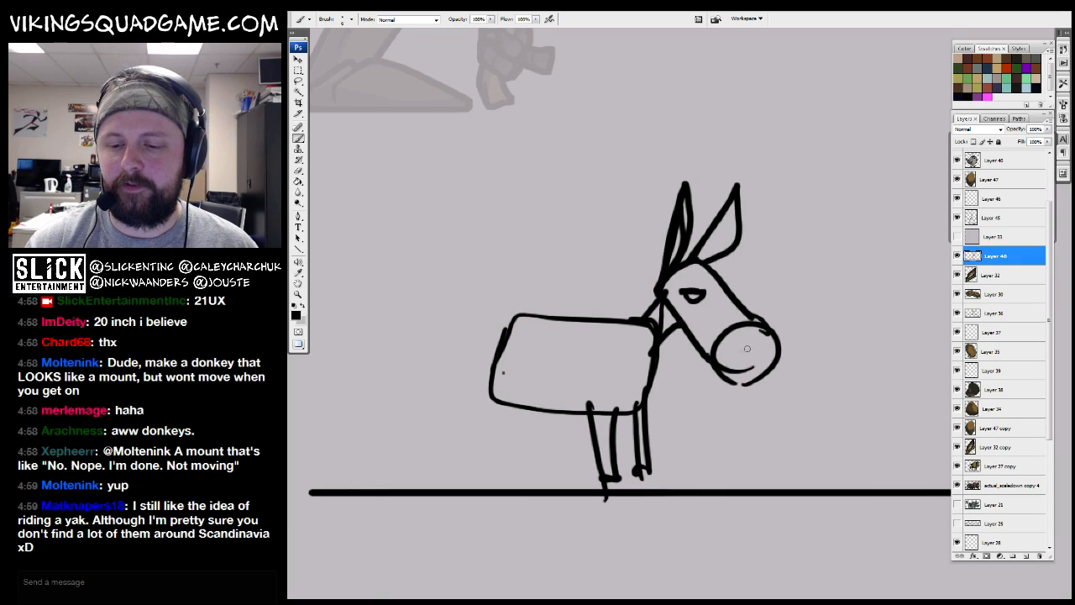
pyautogui.moveTo(766, 372); pyautogui.dragTo(721, 345)
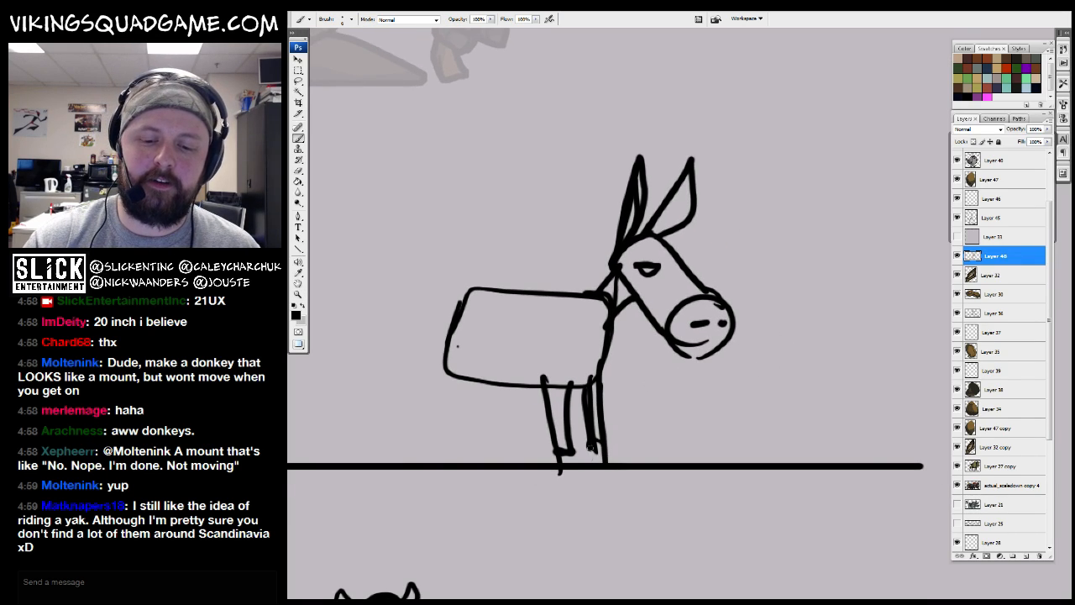
pyautogui.moveTo(572, 461); pyautogui.dragTo(570, 471)
pyautogui.moveTo(646, 372)
pyautogui.mouseDown()
pyautogui.moveTo(772, 431)
pyautogui.moveTo(740, 445)
pyautogui.mouseUp()
# Lasso the donkey's body and head without the front legs and rotate them clockwise so the rump lifts
pyautogui.press('l')
pyautogui.moveTo(853, 271); pyautogui.dragTo(488, 401)
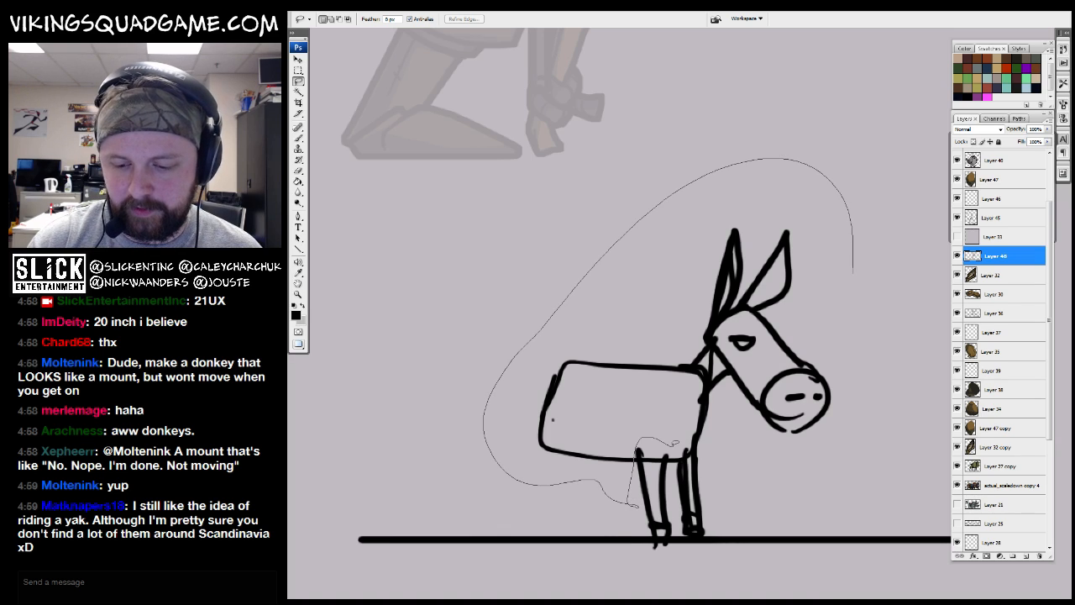
pyautogui.hotkey('ctrl', 't')
pyautogui.moveTo(876, 325)
pyautogui.mouseDown()
pyautogui.moveTo(854, 274)
pyautogui.moveTo(896, 377)
pyautogui.moveTo(888, 405)
pyautogui.mouseUp()
pyautogui.moveTo(755, 381)
pyautogui.mouseDown()
pyautogui.moveTo(807, 395)
pyautogui.moveTo(807, 406)
pyautogui.mouseUp()
pyautogui.press('Return')
pyautogui.hotkey('ctrl', 'd')
# Draw the donkey's haunch and two hind legs kicking out backwards from the raised rump
pyautogui.moveTo(647, 392)
pyautogui.mouseDown()
pyautogui.moveTo(672, 389)
pyautogui.moveTo(591, 372)
pyautogui.mouseUp()
pyautogui.press('b')
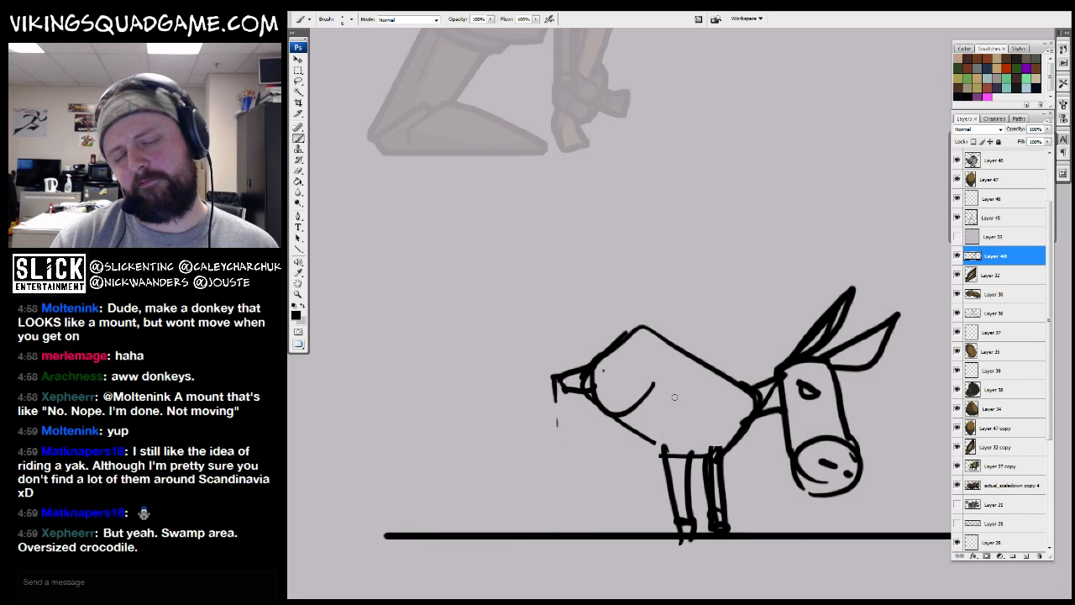
pyautogui.moveTo(548, 383); pyautogui.dragTo(509, 411)
pyautogui.moveTo(607, 343)
pyautogui.mouseDown()
pyautogui.moveTo(512, 333)
pyautogui.moveTo(591, 359)
pyautogui.mouseUp()
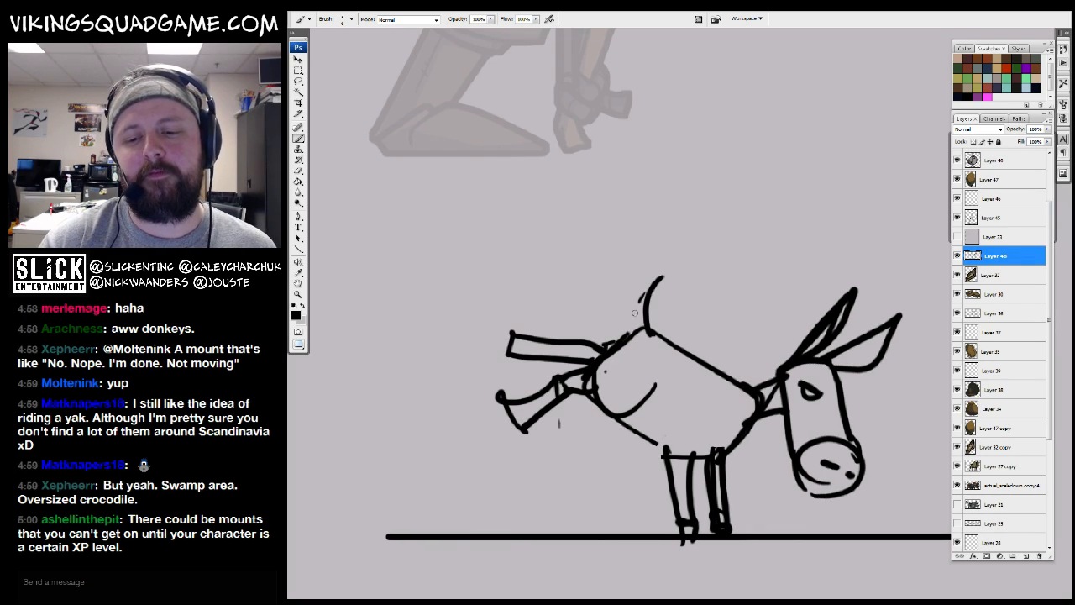
# Draw a raised tail with a tufted tip and curved motion lines beneath the kicking hind legs
pyautogui.moveTo(662, 273)
pyautogui.mouseDown()
pyautogui.moveTo(689, 230)
pyautogui.moveTo(669, 256)
pyautogui.mouseUp()
pyautogui.moveTo(733, 262)
pyautogui.mouseDown()
pyautogui.moveTo(821, 281)
pyautogui.moveTo(770, 222)
pyautogui.mouseUp()
pyautogui.moveTo(561, 399)
pyautogui.mouseDown()
pyautogui.moveTo(644, 460)
pyautogui.moveTo(584, 406)
pyautogui.mouseUp()
pyautogui.moveTo(583, 410); pyautogui.dragTo(566, 431)
# Draw a spiky impact burst around the donkey's hind hooves and check the sketch alongside the narwhal
pyautogui.moveTo(611, 339); pyautogui.dragTo(634, 371)
pyautogui.moveTo(560, 301)
pyautogui.mouseDown()
pyautogui.moveTo(558, 237)
pyautogui.moveTo(512, 271)
pyautogui.moveTo(508, 309)
pyautogui.moveTo(460, 336)
pyautogui.moveTo(499, 402)
pyautogui.moveTo(575, 378)
pyautogui.mouseUp()
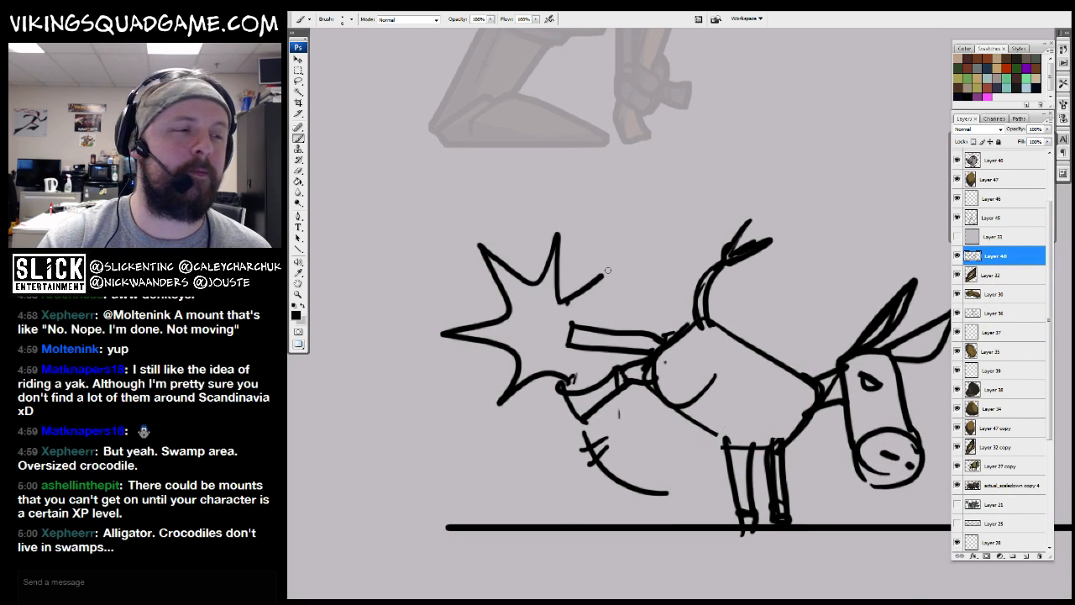
pyautogui.moveTo(607, 269); pyautogui.dragTo(590, 326)
pyautogui.keyDown('ctrl'); pyautogui.keyDown('alt'); pyautogui.click(642, 363); pyautogui.keyUp('alt'); pyautogui.keyUp('ctrl')
pyautogui.keyDown('ctrl'); pyautogui.keyDown('alt'); pyautogui.click(641, 365); pyautogui.keyUp('alt'); pyautogui.keyUp('ctrl')
pyautogui.keyDown('ctrl'); pyautogui.keyDown('alt'); pyautogui.click(669, 371); pyautogui.keyUp('alt'); pyautogui.keyUp('ctrl')
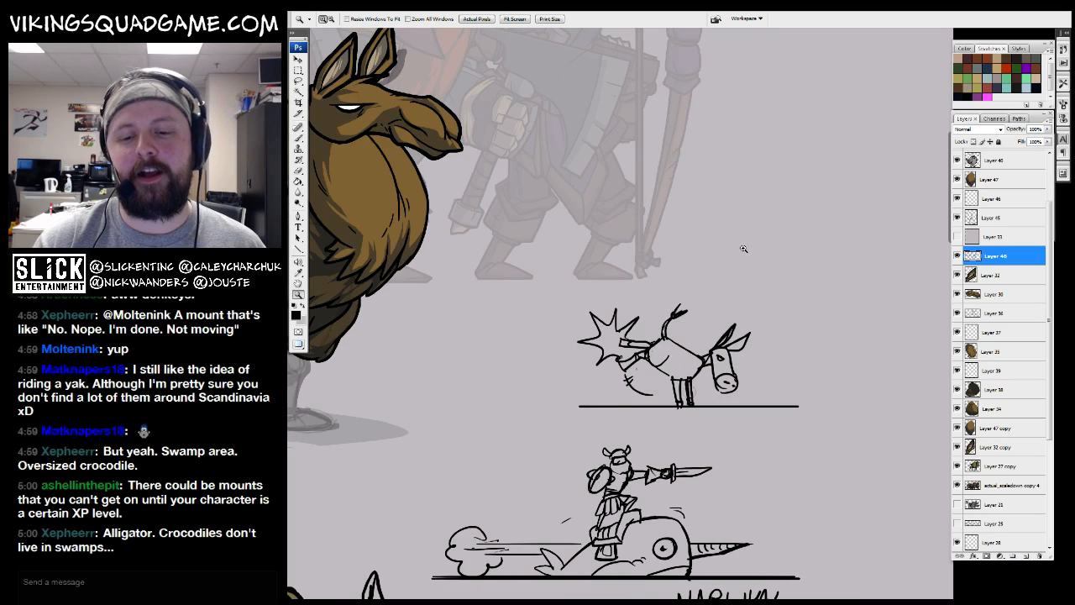
pyautogui.moveTo(743, 248); pyautogui.dragTo(546, 401)
pyautogui.keyDown('alt'); pyautogui.click(653, 395); pyautogui.keyUp('alt')
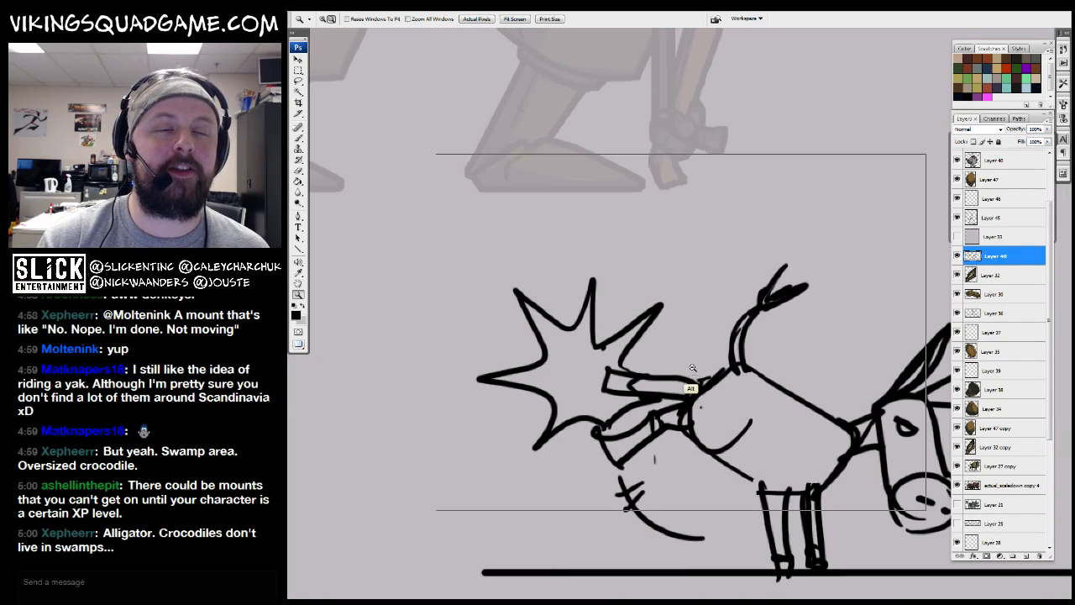
# Duplicate the viking rider from the narwhal sketch onto a new layer and move the copy up beside the donkey's impact burst
pyautogui.keyDown('alt'); pyautogui.click(693, 374); pyautogui.keyUp('alt')
pyautogui.keyDown('alt'); pyautogui.click(694, 375); pyautogui.keyUp('alt')
pyautogui.keyDown('alt'); pyautogui.click(694, 375); pyautogui.keyUp('alt')
pyautogui.moveTo(692, 368)
pyautogui.mouseDown()
pyautogui.moveTo(650, 351)
pyautogui.moveTo(634, 310)
pyautogui.mouseUp()
pyautogui.moveTo(782, 257); pyautogui.dragTo(560, 438)
pyautogui.moveTo(649, 403)
pyautogui.mouseDown()
pyautogui.moveTo(760, 403)
pyautogui.moveTo(724, 266)
pyautogui.mouseUp()
pyautogui.keyDown('alt'); pyautogui.click(727, 297); pyautogui.keyUp('alt')
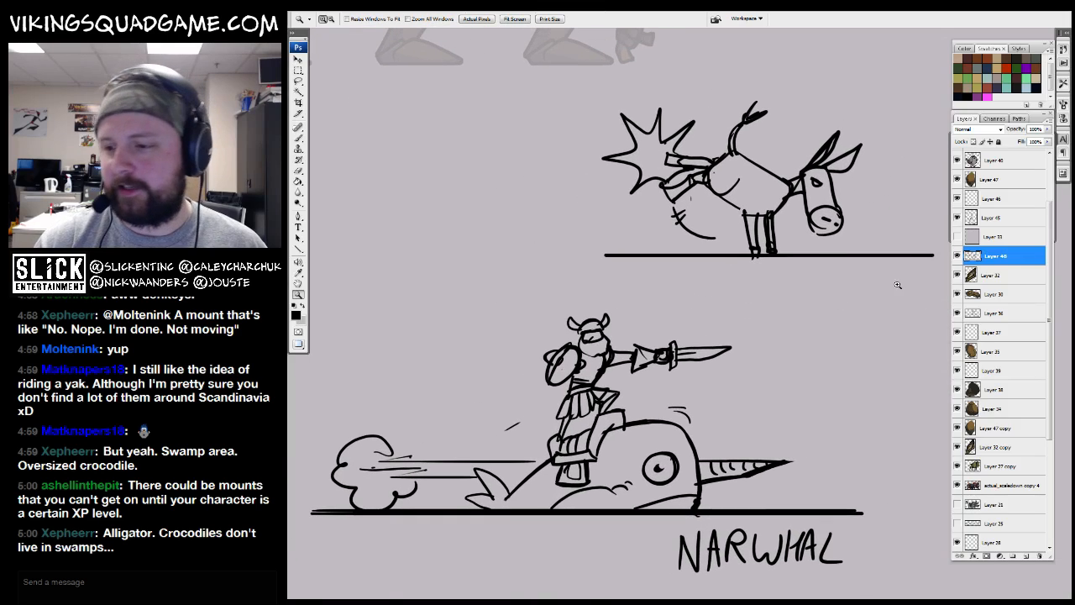
pyautogui.keyDown('ctrl'); pyautogui.click(666, 365); pyautogui.keyUp('ctrl')
pyautogui.moveTo(710, 377); pyautogui.dragTo(718, 377)
pyautogui.press('l')
pyautogui.moveTo(678, 299); pyautogui.dragTo(645, 392)
pyautogui.hotkey('ctrl', 'j')
pyautogui.press('v')
pyautogui.moveTo(745, 455)
pyautogui.mouseDown()
pyautogui.moveTo(676, 225)
pyautogui.moveTo(594, 421)
pyautogui.moveTo(601, 269)
pyautogui.moveTo(567, 233)
pyautogui.mouseUp()
# Rotate the copied viking upside down so he looks flung through the air by the donkey's kick
pyautogui.hotkey('ctrl', 't')
pyautogui.moveTo(528, 311); pyautogui.dragTo(517, 248)
pyautogui.moveTo(599, 266); pyautogui.dragTo(576, 207)
pyautogui.moveTo(522, 282); pyautogui.dragTo(497, 263)
pyautogui.press('Return')
# Draw the flung viking's flailing legs beyond his skirt and erase the stray lines around them
pyautogui.moveTo(451, 212); pyautogui.dragTo(458, 216)
pyautogui.moveTo(459, 215); pyautogui.dragTo(650, 370)
pyautogui.press('b')
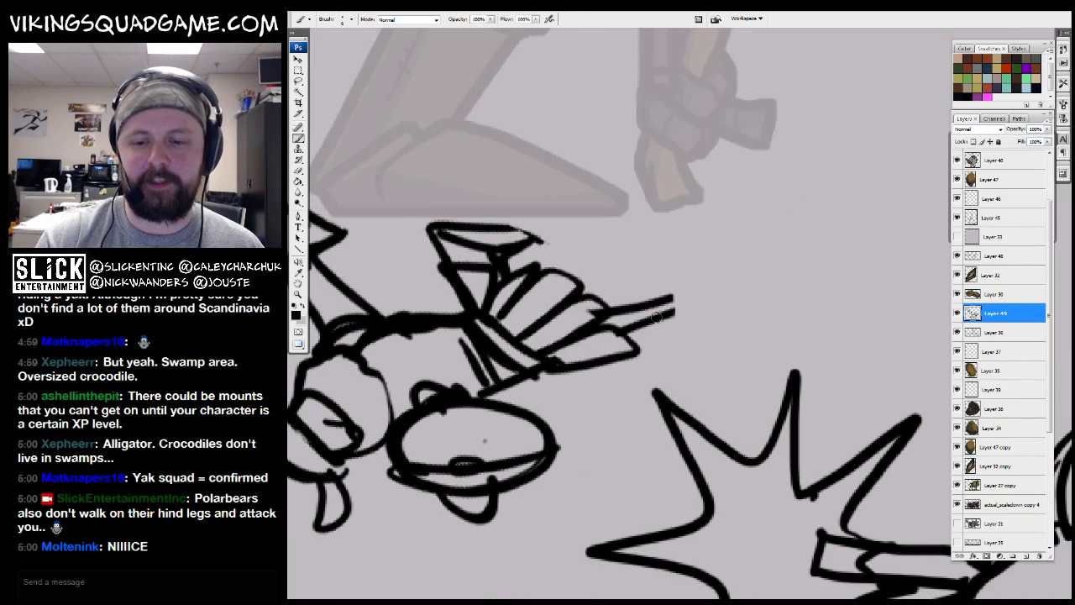
pyautogui.moveTo(630, 331); pyautogui.dragTo(732, 306)
pyautogui.moveTo(649, 302); pyautogui.dragTo(734, 294)
pyautogui.moveTo(732, 302)
pyautogui.mouseDown()
pyautogui.moveTo(752, 245)
pyautogui.moveTo(738, 304)
pyautogui.mouseUp()
pyautogui.moveTo(655, 286); pyautogui.dragTo(683, 309)
pyautogui.moveTo(537, 266); pyautogui.dragTo(585, 242)
pyautogui.press('e')
pyautogui.moveTo(465, 250); pyautogui.dragTo(509, 268)
pyautogui.press('b')
pyautogui.moveTo(538, 291)
pyautogui.mouseDown()
pyautogui.moveTo(573, 163)
pyautogui.moveTo(502, 132)
pyautogui.mouseUp()
# Merge the flung viking layer into the narwhal sketch layer below it and check the merge by toggling the layer's visibility
pyautogui.hotkey('alt', 'space')
pyautogui.keyDown('alt'); pyautogui.click(685, 195); pyautogui.keyUp('alt')
pyautogui.keyDown('alt'); pyautogui.click(804, 319); pyautogui.keyUp('alt')
pyautogui.keyDown('alt'); pyautogui.click(844, 362); pyautogui.keyUp('alt')
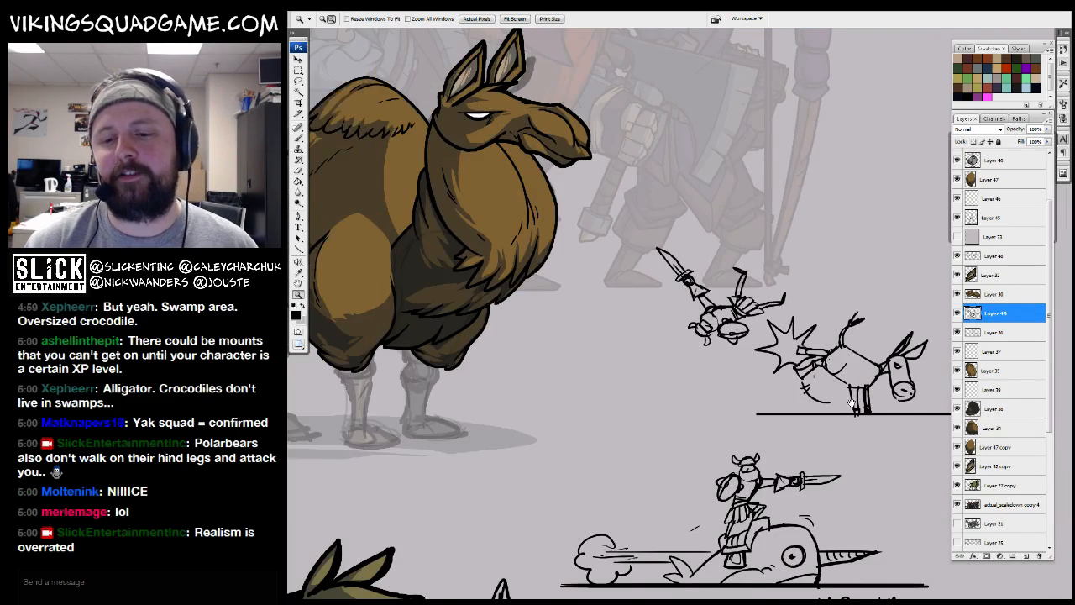
pyautogui.moveTo(856, 405); pyautogui.dragTo(674, 386)
pyautogui.press('v')
pyautogui.hotkey('ctrl', 'e')
pyautogui.click(957, 314)
pyautogui.click(957, 314)
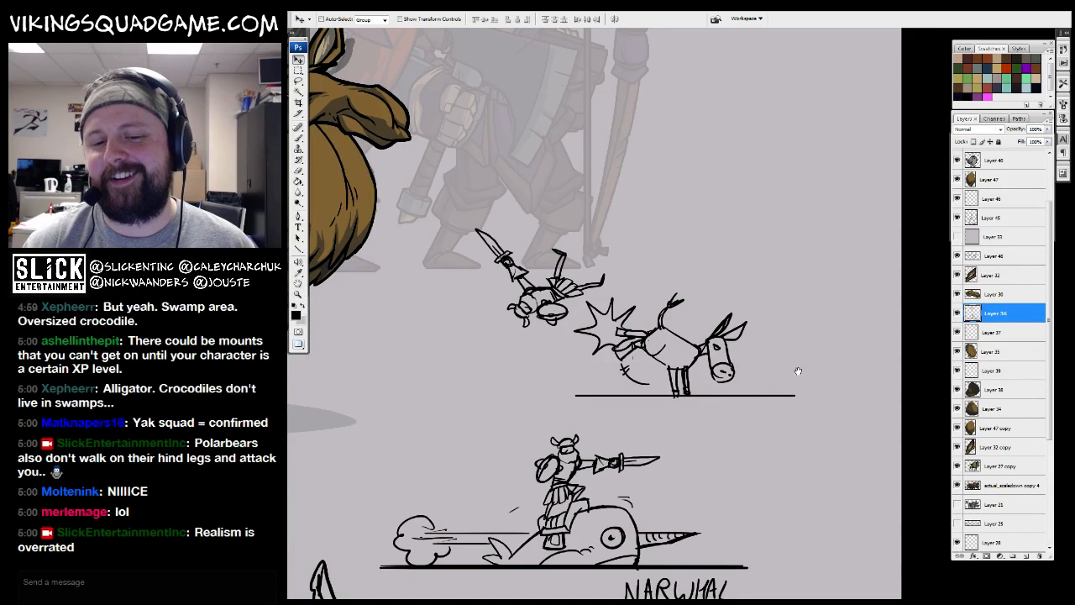
# Place the donkey layer directly above the narwhal sketch layer and merge the two
pyautogui.keyDown('ctrl'); pyautogui.click(707, 343); pyautogui.keyUp('ctrl')
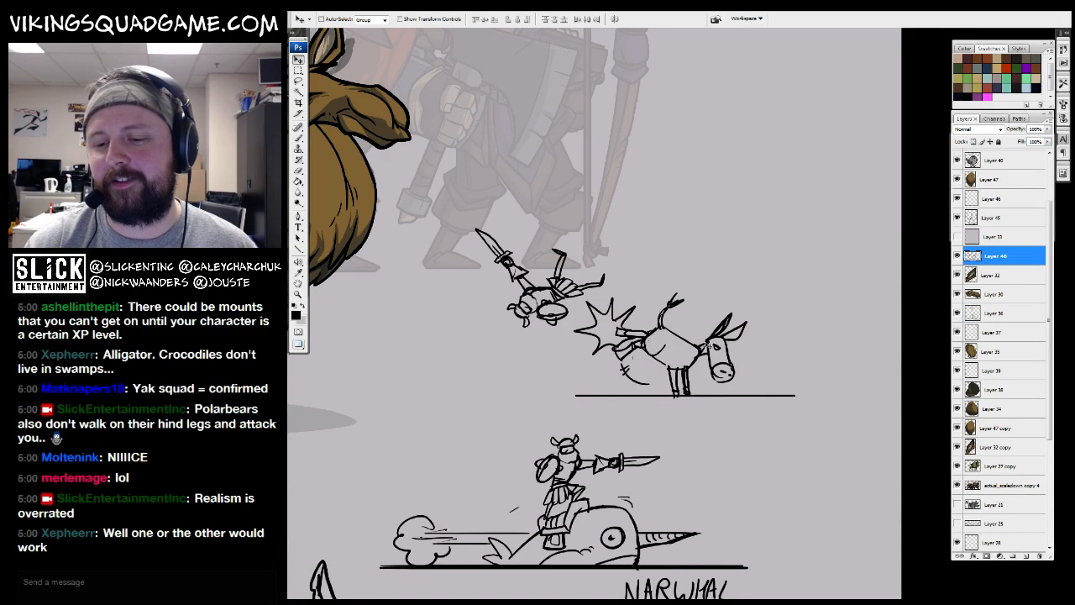
pyautogui.moveTo(1001, 262); pyautogui.dragTo(1001, 303)
pyautogui.hotkey('ctrl', 'e')
# Lasso the donkey and flung viking sketches and shift them right and slightly down above the narwhal, clearing the selection
pyautogui.press('z')
pyautogui.keyDown('alt'); pyautogui.click(722, 420); pyautogui.keyUp('alt')
pyautogui.moveTo(720, 418)
pyautogui.mouseDown()
pyautogui.moveTo(804, 328)
pyautogui.moveTo(815, 351)
pyautogui.moveTo(734, 363)
pyautogui.mouseUp()
pyautogui.keyDown('alt'); pyautogui.click(816, 351); pyautogui.keyUp('alt')
pyautogui.press('l')
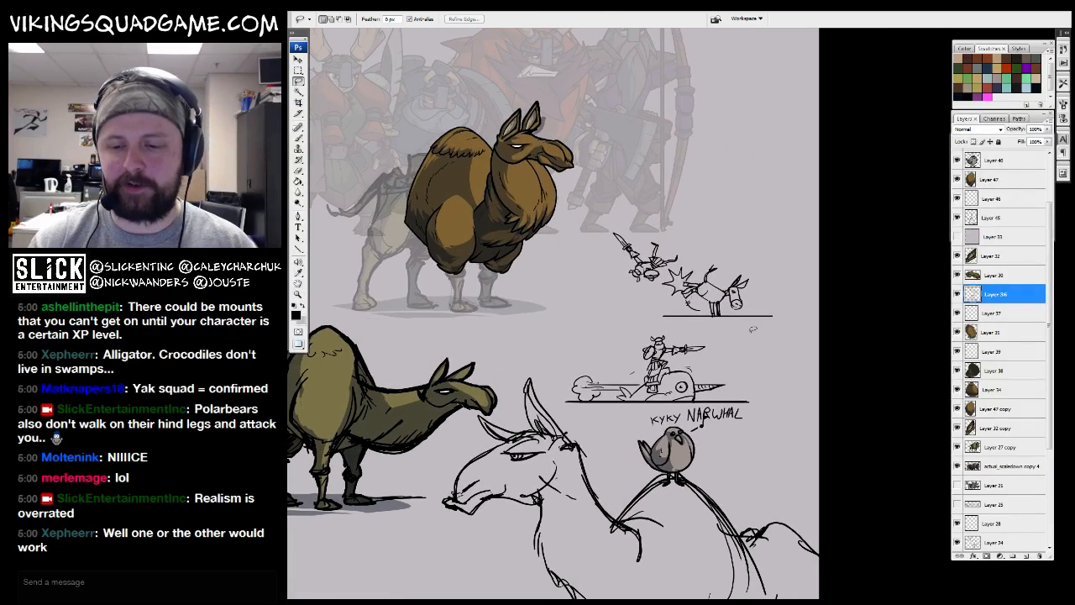
pyautogui.moveTo(573, 246); pyautogui.dragTo(798, 299)
pyautogui.press('v')
pyautogui.moveTo(713, 286)
pyautogui.mouseDown()
pyautogui.moveTo(602, 323)
pyautogui.moveTo(727, 355)
pyautogui.moveTo(752, 336)
pyautogui.mouseUp()
pyautogui.hotkey('ctrl', 'd')
# Review the donkey and narwhal sketches alongside the brown camel mount and its background characters
pyautogui.press('z')
pyautogui.click(751, 374)
pyautogui.click(739, 369)
pyautogui.press('v')
pyautogui.moveTo(676, 420); pyautogui.dragTo(679, 340)
pyautogui.moveTo(680, 340); pyautogui.dragTo(772, 463)
pyautogui.keyDown('alt'); pyautogui.click(747, 361); pyautogui.keyUp('alt')
pyautogui.keyDown('alt'); pyautogui.click(732, 365); pyautogui.keyUp('alt')
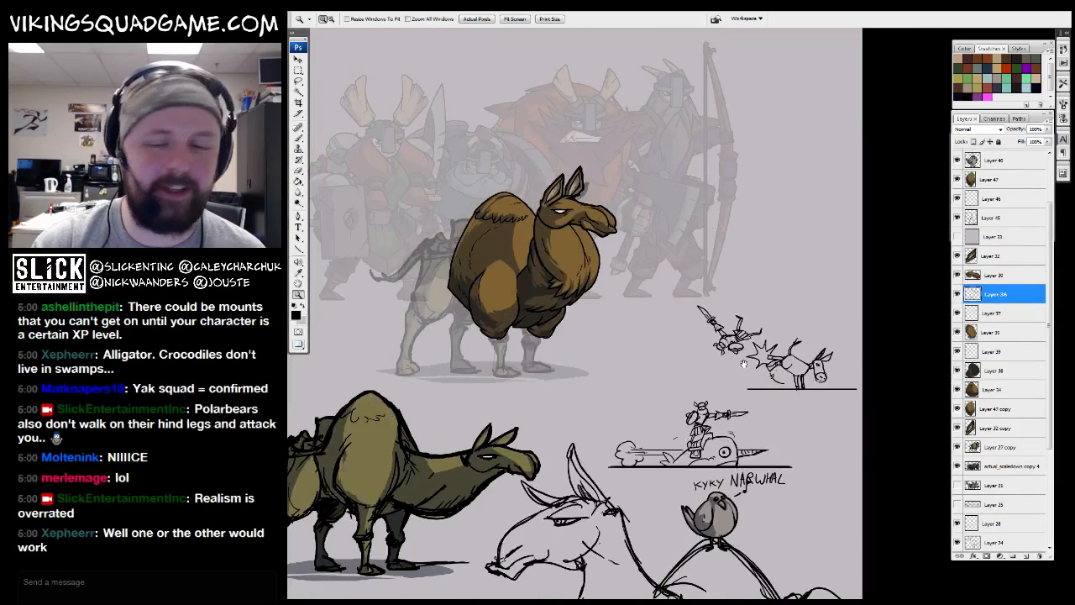
pyautogui.moveTo(743, 364); pyautogui.dragTo(630, 368)
pyautogui.press('b')
pyautogui.moveTo(496, 343)
pyautogui.mouseDown()
pyautogui.moveTo(636, 333)
pyautogui.moveTo(734, 354)
pyautogui.moveTo(651, 455)
pyautogui.mouseUp()
pyautogui.press('z')
pyautogui.keyDown('alt'); pyautogui.click(707, 370); pyautogui.keyUp('alt')
pyautogui.keyDown('alt'); pyautogui.click(682, 398); pyautogui.keyUp('alt')
pyautogui.moveTo(776, 234); pyautogui.dragTo(550, 378)
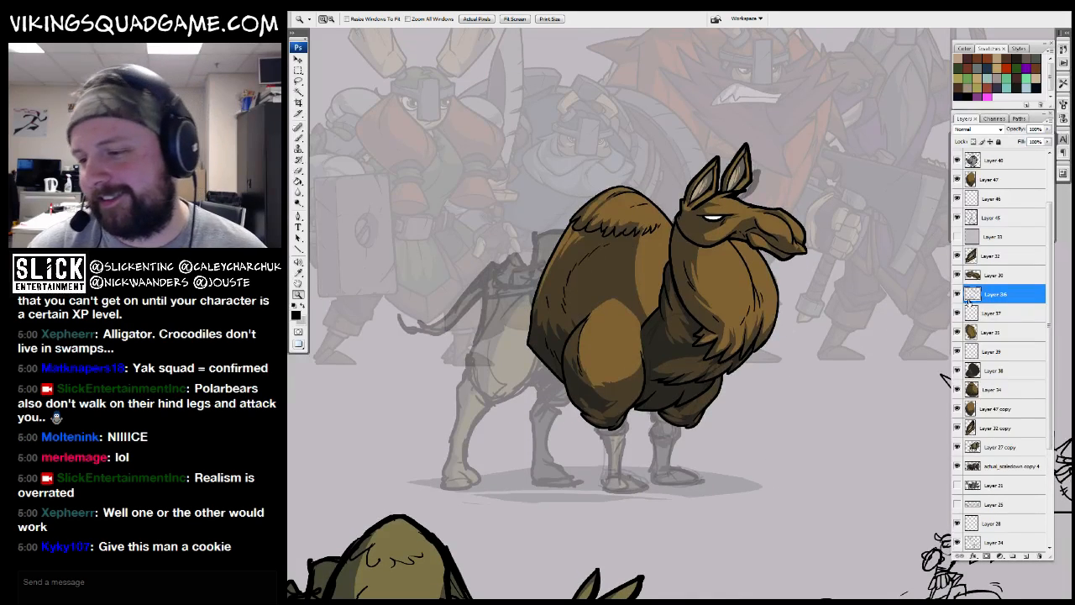
# Show the translucent grey overlay, Layer 33, and place it above the camel's thigh layer, Layer 47
pyautogui.click(957, 237)
pyautogui.click(993, 237)
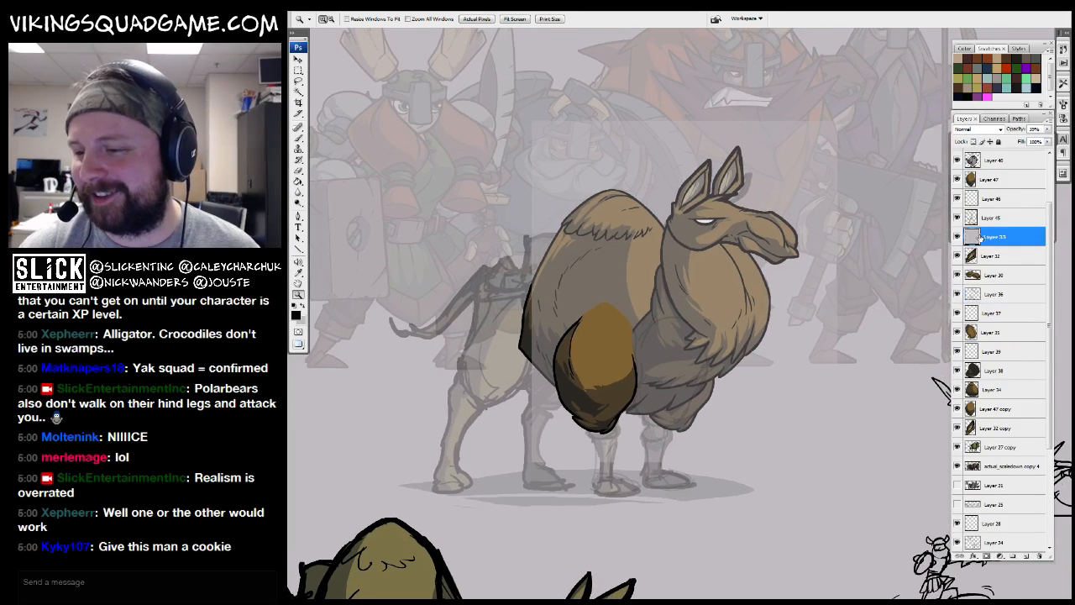
pyautogui.moveTo(993, 239); pyautogui.dragTo(995, 174)
pyautogui.moveTo(831, 307); pyautogui.dragTo(801, 327)
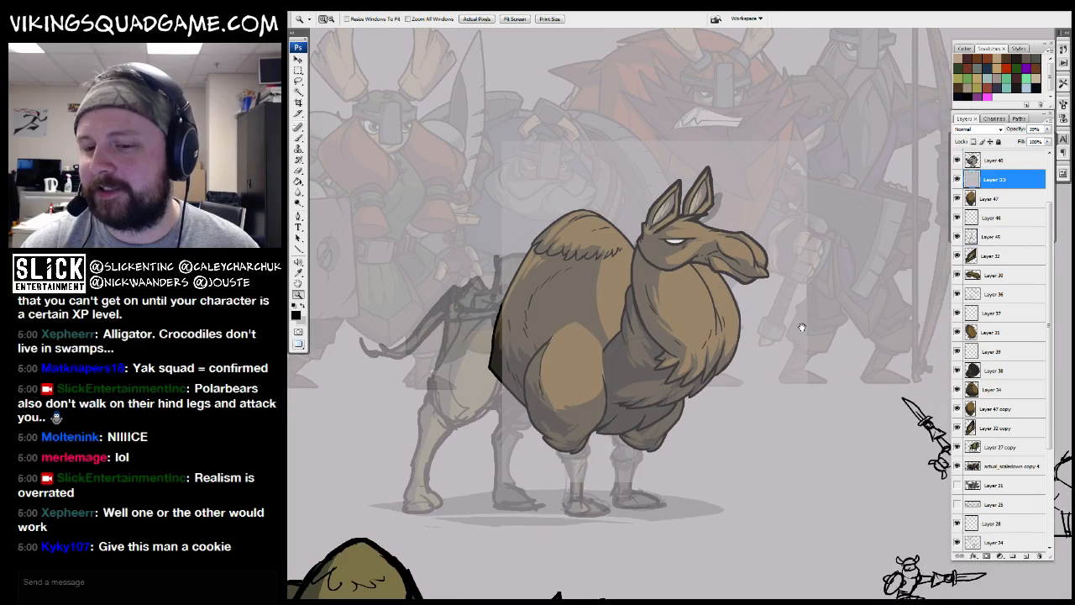
# Choose a brush preset for inking the camel's near front knee
pyautogui.moveTo(906, 320)
pyautogui.mouseDown()
pyautogui.moveTo(906, 261)
pyautogui.moveTo(509, 358)
pyautogui.mouseUp()
pyautogui.press('b')
pyautogui.moveTo(446, 394)
pyautogui.mouseDown()
pyautogui.moveTo(773, 317)
pyautogui.moveTo(686, 321)
pyautogui.moveTo(453, 367)
pyautogui.mouseUp()
pyautogui.moveTo(923, 267); pyautogui.dragTo(837, 283)
pyautogui.moveTo(435, 373); pyautogui.dragTo(774, 367)
pyautogui.keyDown('ctrl'); pyautogui.click(571, 346); pyautogui.keyUp('ctrl')
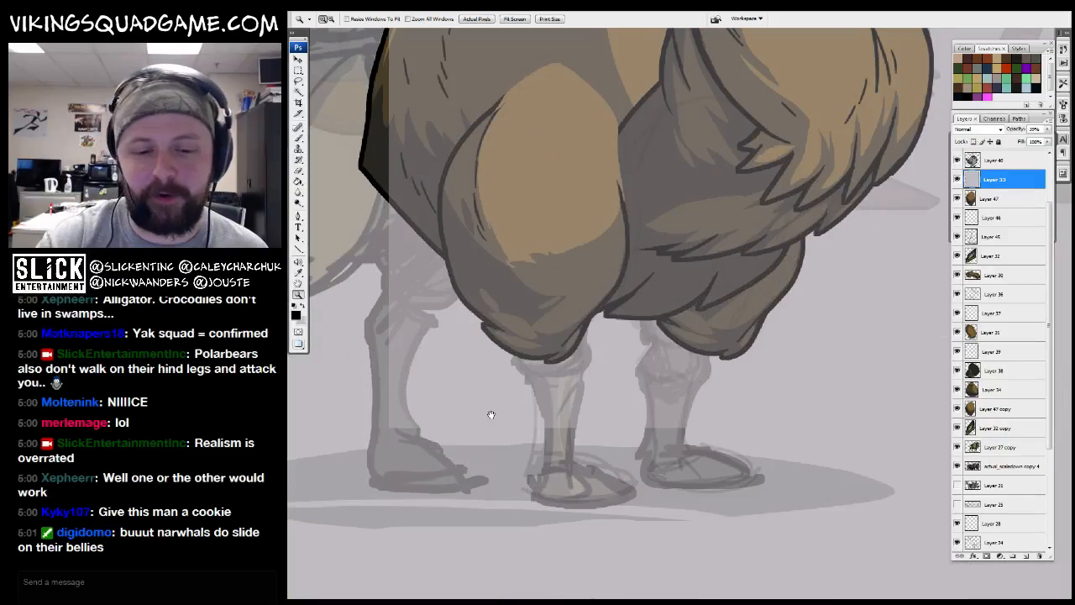
pyautogui.moveTo(467, 434); pyautogui.dragTo(529, 460)
pyautogui.keyDown('ctrl'); pyautogui.click(685, 310); pyautogui.keyUp('ctrl')
pyautogui.moveTo(703, 331)
pyautogui.mouseDown()
pyautogui.moveTo(724, 324)
pyautogui.moveTo(682, 361)
pyautogui.mouseUp()
pyautogui.rightClick(671, 333)
pyautogui.click(737, 528)
pyautogui.click(595, 502)
# Draw the rounded outline of the camel's near front knee on a new layer above the grey overlay
pyautogui.moveTo(677, 387); pyautogui.dragTo(683, 264)
pyautogui.hotkey('ctrl', 'z')
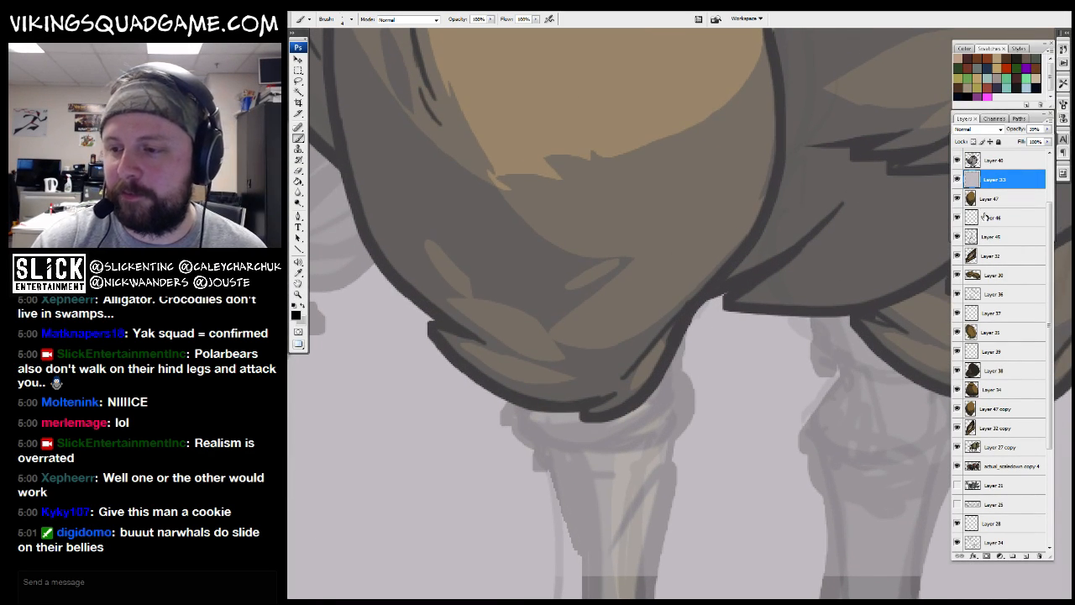
pyautogui.moveTo(681, 399); pyautogui.dragTo(688, 404)
pyautogui.click(1025, 556)
pyautogui.moveTo(685, 351)
pyautogui.mouseDown()
pyautogui.moveTo(714, 388)
pyautogui.moveTo(719, 303)
pyautogui.mouseUp()
pyautogui.moveTo(715, 295)
pyautogui.mouseDown()
pyautogui.moveTo(688, 285)
pyautogui.moveTo(577, 395)
pyautogui.moveTo(591, 318)
pyautogui.mouseUp()
pyautogui.moveTo(595, 282)
pyautogui.mouseDown()
pyautogui.moveTo(584, 294)
pyautogui.moveTo(639, 401)
pyautogui.moveTo(709, 361)
pyautogui.mouseUp()
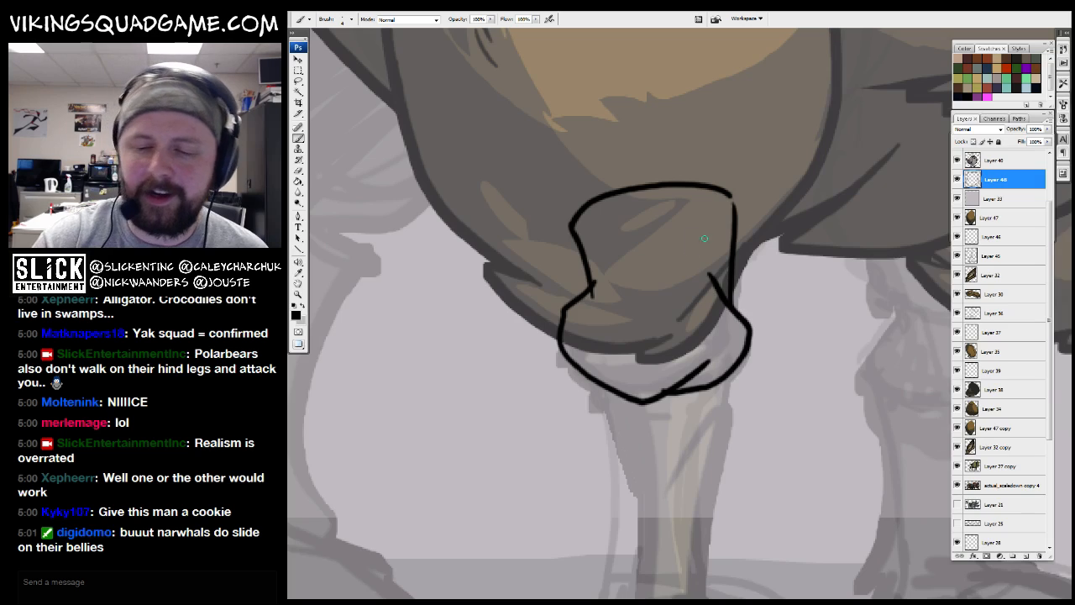
pyautogui.moveTo(688, 239); pyautogui.dragTo(686, 248)
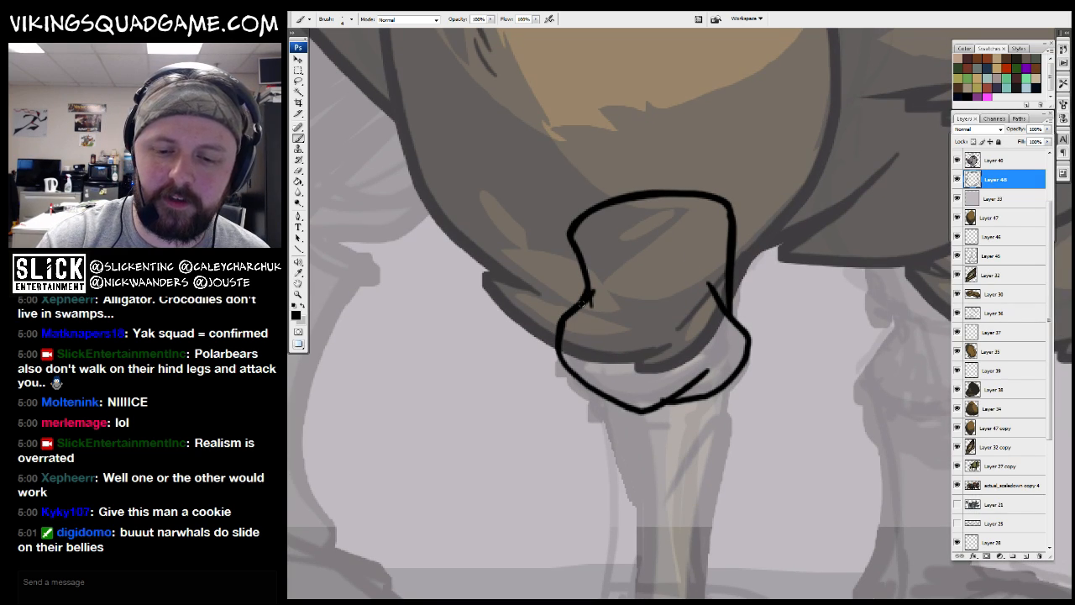
# Clean up the notch on the rear side of the knee outline by erasing and redrawing the overlapping lines
pyautogui.moveTo(614, 284); pyautogui.dragTo(610, 290)
pyautogui.press('e')
pyautogui.moveTo(586, 304); pyautogui.dragTo(593, 316)
pyautogui.moveTo(636, 275)
pyautogui.mouseDown()
pyautogui.moveTo(641, 261)
pyautogui.moveTo(576, 304)
pyautogui.mouseUp()
pyautogui.press('b')
pyautogui.press('z')
pyautogui.moveTo(762, 351); pyautogui.dragTo(700, 434)
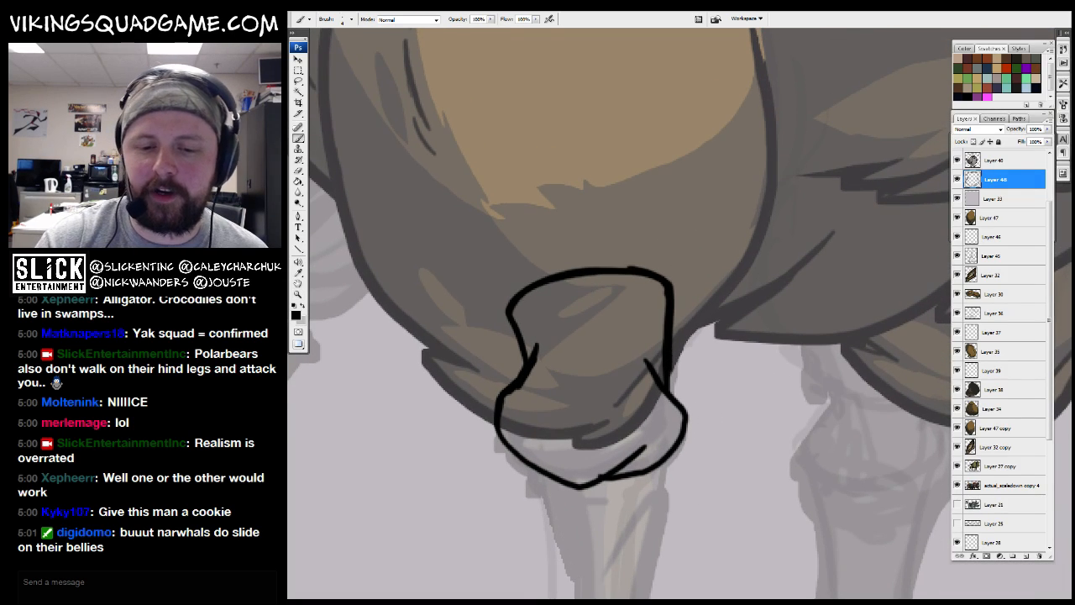
# Select the outlined knee shape with the Magic Wand and hide the grey overlay layer
pyautogui.keyDown('alt'); pyautogui.click(681, 363); pyautogui.keyUp('alt')
pyautogui.keyDown('alt'); pyautogui.click(719, 382); pyautogui.keyUp('alt')
pyautogui.keyDown('alt'); pyautogui.click(724, 383); pyautogui.keyUp('alt')
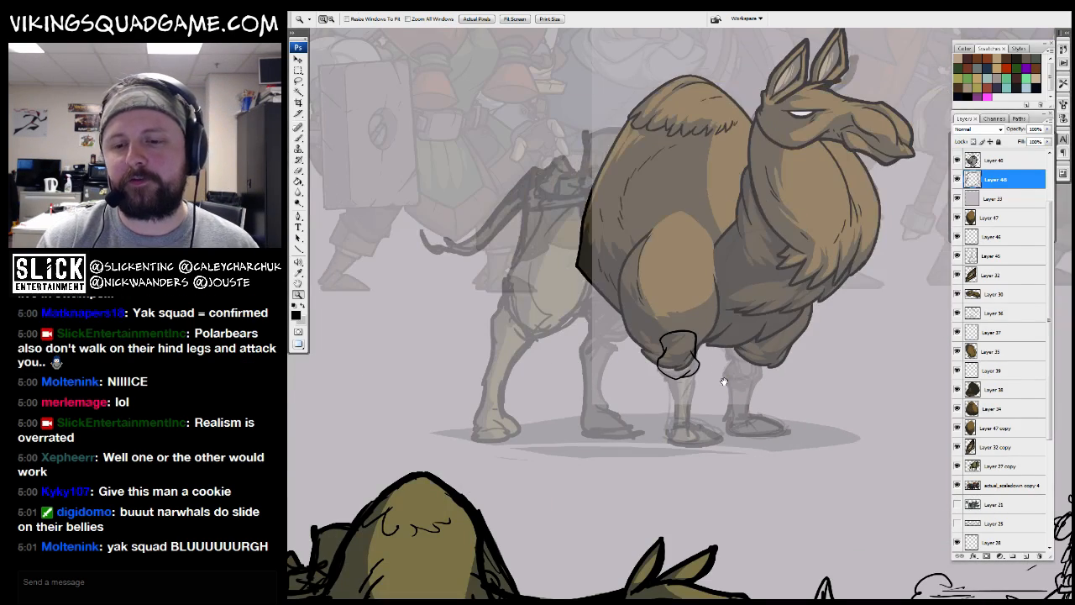
pyautogui.press('w')
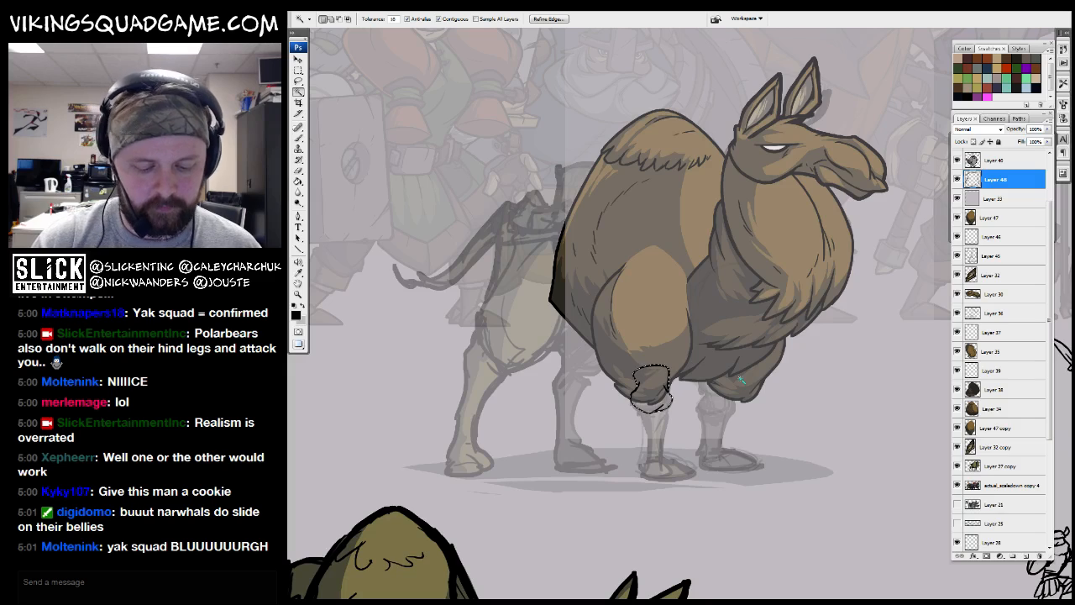
pyautogui.press('g')
pyautogui.click(957, 199)
pyautogui.moveTo(848, 220); pyautogui.dragTo(796, 278)
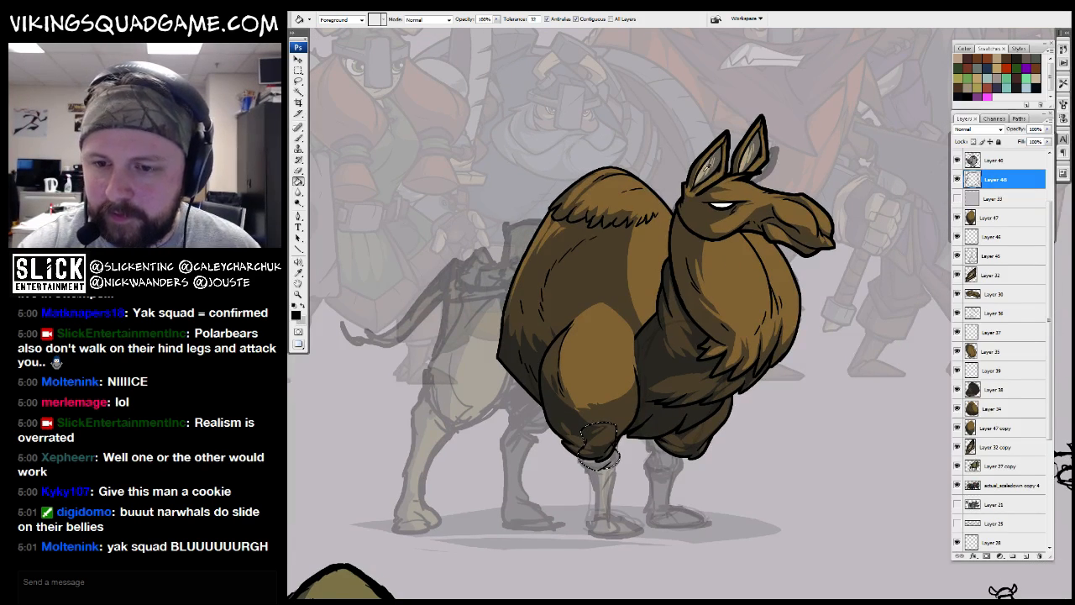
# Fill the knee selection with the camel's light brown fur colour on a new layer beneath the outline
pyautogui.keyDown('alt'); pyautogui.click(708, 165); pyautogui.keyUp('alt')
pyautogui.moveTo(591, 435); pyautogui.dragTo(680, 370)
pyautogui.click(996, 200)
pyautogui.click(1025, 555)
pyautogui.moveTo(737, 429)
pyautogui.mouseDown()
pyautogui.moveTo(712, 391)
pyautogui.moveTo(687, 415)
pyautogui.mouseUp()
pyautogui.click(680, 351)
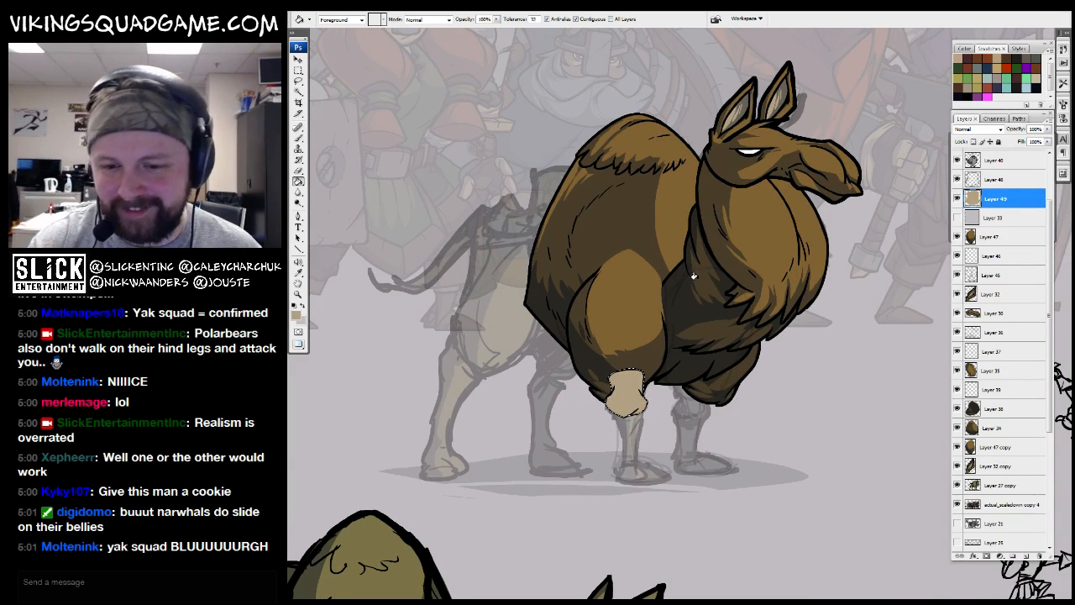
pyautogui.click(643, 415)
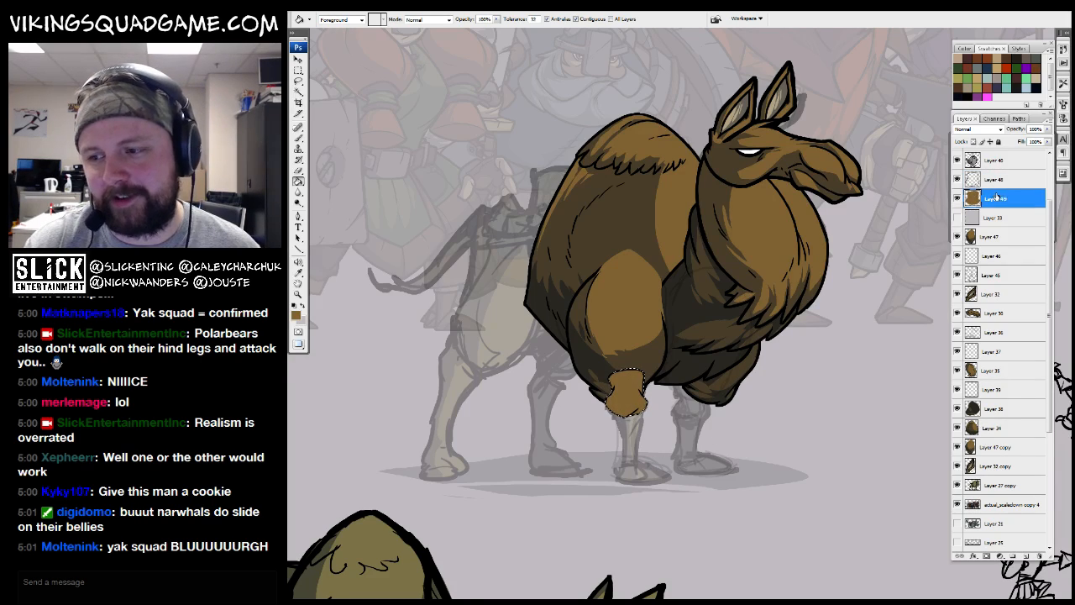
# Add a shadow layer clipped to the knee fill, fill a lassoed area over the knee with black and set its opacity to 40%
pyautogui.click(1025, 555)
pyautogui.hotkey('ctrl', 'd')
pyautogui.press('l')
pyautogui.moveTo(638, 301)
pyautogui.mouseDown()
pyautogui.moveTo(582, 355)
pyautogui.moveTo(701, 412)
pyautogui.moveTo(640, 303)
pyautogui.mouseUp()
pyautogui.press('g')
pyautogui.press('d')
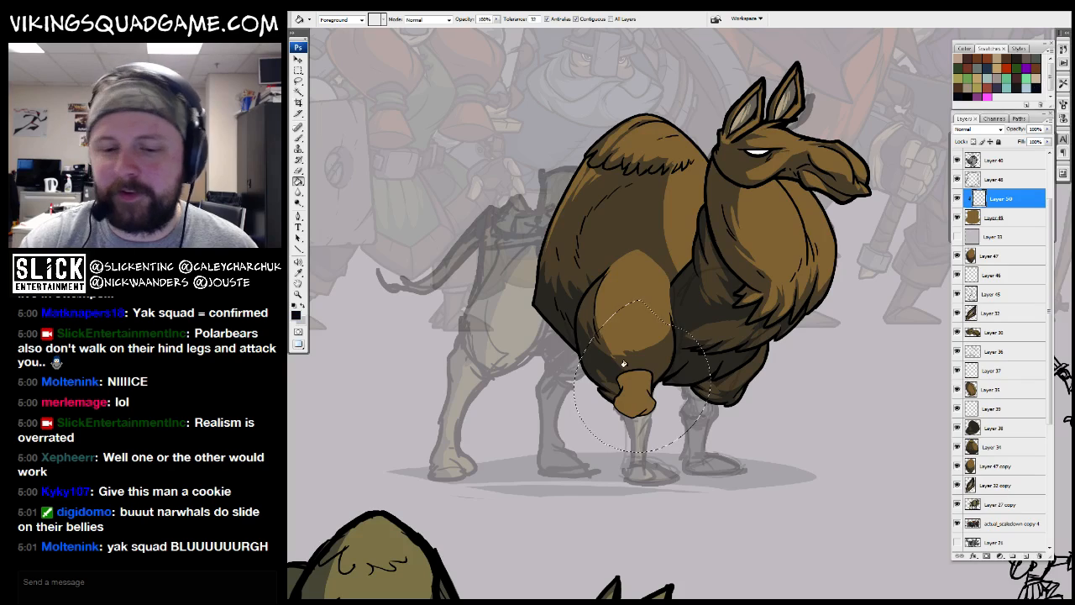
pyautogui.click(642, 367)
pyautogui.click(1023, 128)
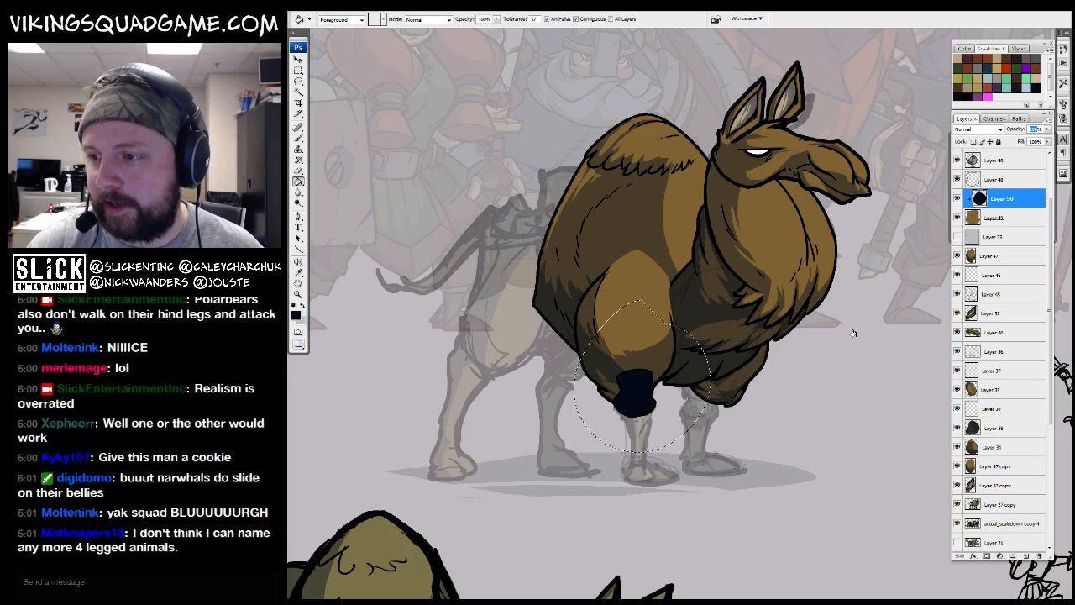
pyautogui.write('40')
pyautogui.press('Return')
# Lasso a highlight patch on the lower knee and remove the shadow inside it
pyautogui.moveTo(554, 284); pyautogui.dragTo(753, 470)
pyautogui.press('l')
pyautogui.hotkey('ctrl', 'd')
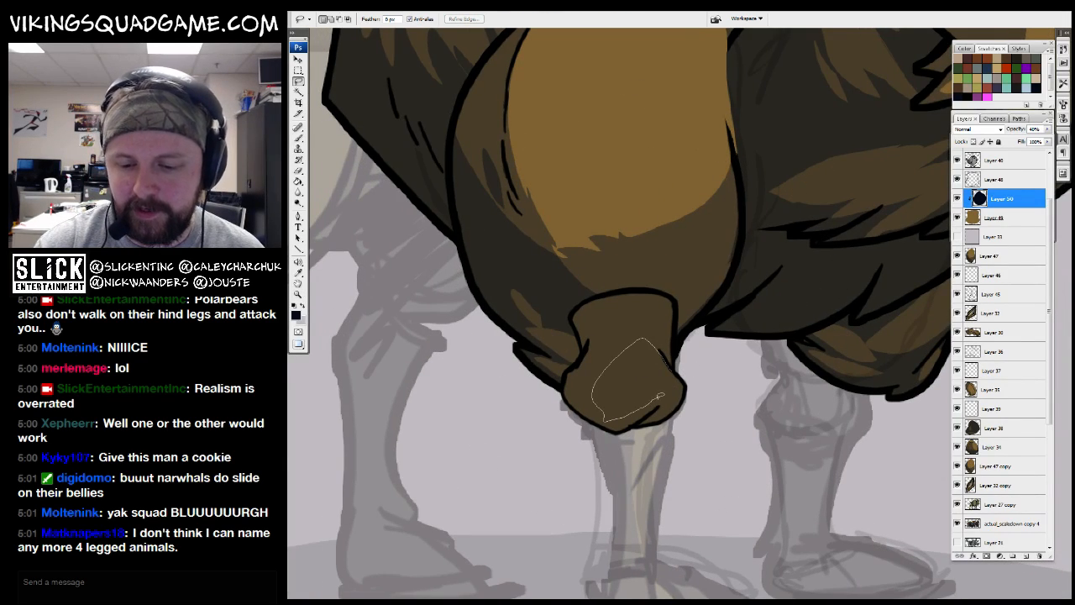
pyautogui.moveTo(761, 322)
pyautogui.mouseDown()
pyautogui.moveTo(742, 343)
pyautogui.moveTo(744, 330)
pyautogui.mouseUp()
# Fill a slightly expanded knee selection with black on a new layer beneath the brown fill and clear the selection
pyautogui.press('z')
pyautogui.keyDown('alt'); pyautogui.click(801, 297); pyautogui.keyUp('alt')
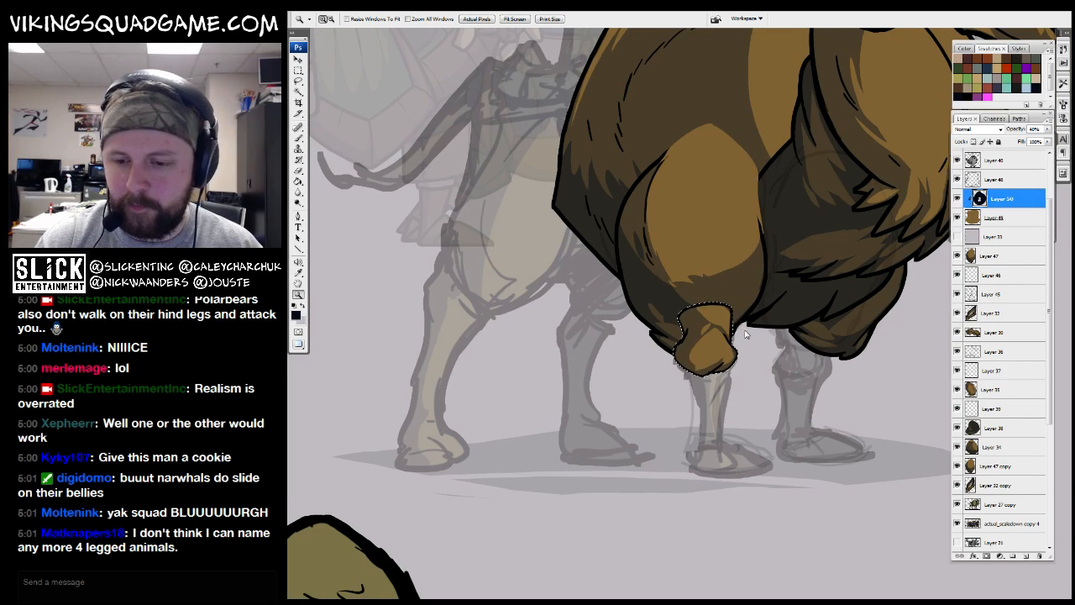
pyautogui.press('g')
pyautogui.moveTo(875, 249); pyautogui.dragTo(839, 271)
pyautogui.click(1013, 216)
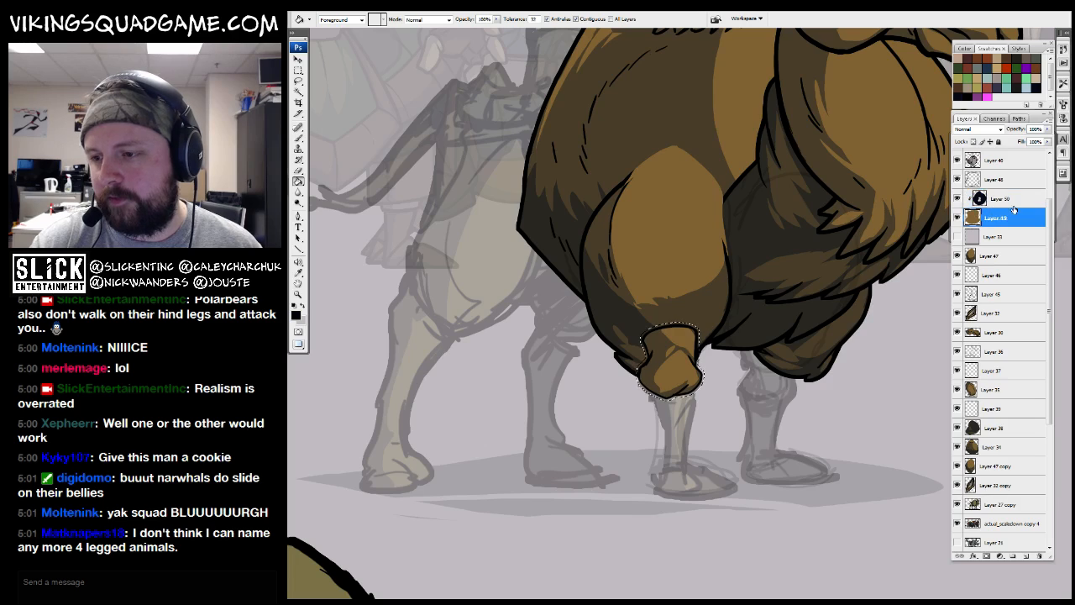
pyautogui.click(997, 238)
pyautogui.hotkey('ctrl', 'd')
# Merge the knee's outline, shadow, fill and black backing layers into one layer
pyautogui.press('z')
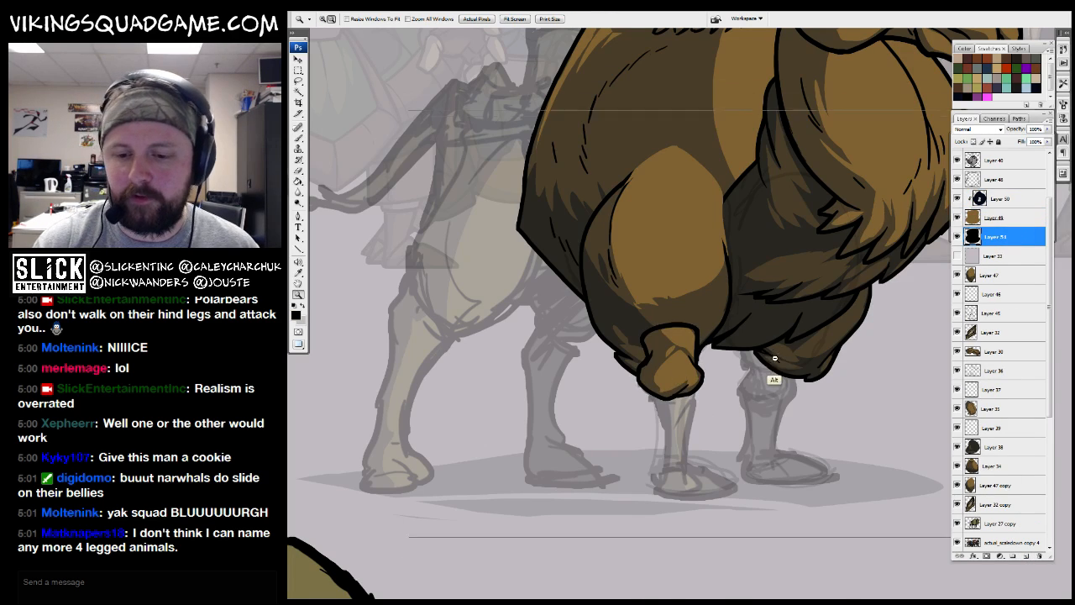
pyautogui.keyDown('alt'); pyautogui.click(773, 378); pyautogui.keyUp('alt')
pyautogui.keyDown('alt'); pyautogui.click(774, 382); pyautogui.keyUp('alt')
pyautogui.keyDown('alt'); pyautogui.click(775, 393); pyautogui.keyUp('alt')
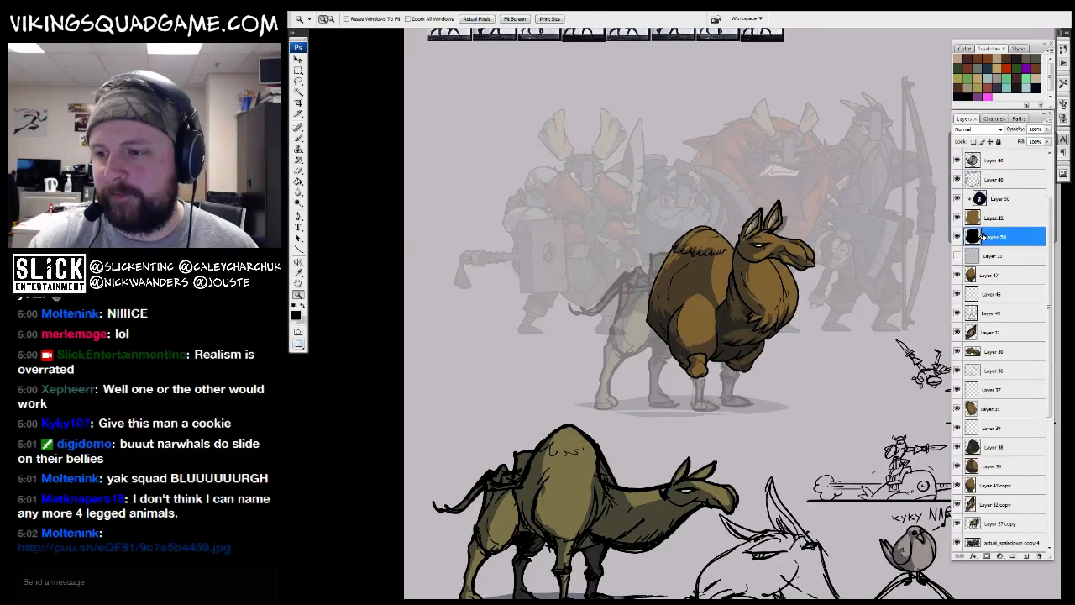
pyautogui.keyDown('shift'); pyautogui.click(995, 179); pyautogui.keyUp('shift')
pyautogui.hotkey('ctrl', 'e')
# Shift the merged knee slightly down over the camel's near front leg
pyautogui.press('v')
pyautogui.moveTo(724, 375); pyautogui.dragTo(659, 361)
pyautogui.keyDown('ctrl'); pyautogui.click(697, 340); pyautogui.keyUp('ctrl')
pyautogui.keyDown('ctrl'); pyautogui.click(697, 340); pyautogui.keyUp('ctrl')
pyautogui.keyDown('ctrl'); pyautogui.click(697, 340); pyautogui.keyUp('ctrl')
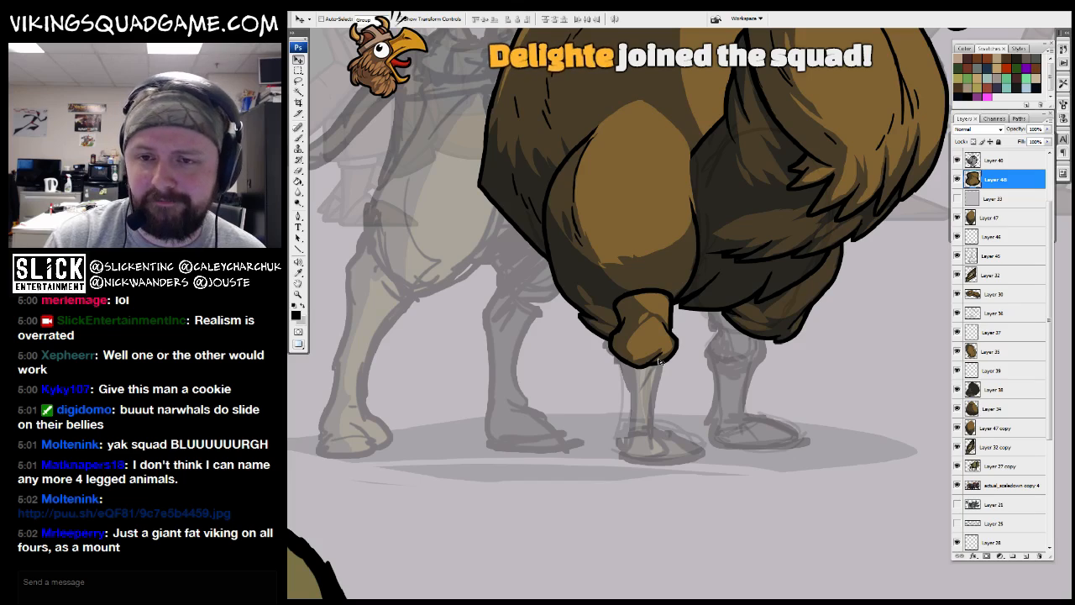
pyautogui.scroll(-1, 693, 322)
pyautogui.moveTo(720, 291); pyautogui.dragTo(733, 302)
pyautogui.moveTo(733, 310)
pyautogui.mouseDown()
pyautogui.moveTo(729, 330)
pyautogui.moveTo(728, 316)
pyautogui.mouseUp()
pyautogui.moveTo(776, 336); pyautogui.dragTo(774, 334)
# Place the knee layer below the thigh layer and nudge the knee so it pokes out beneath the thigh fur
pyautogui.moveTo(987, 179); pyautogui.dragTo(984, 229)
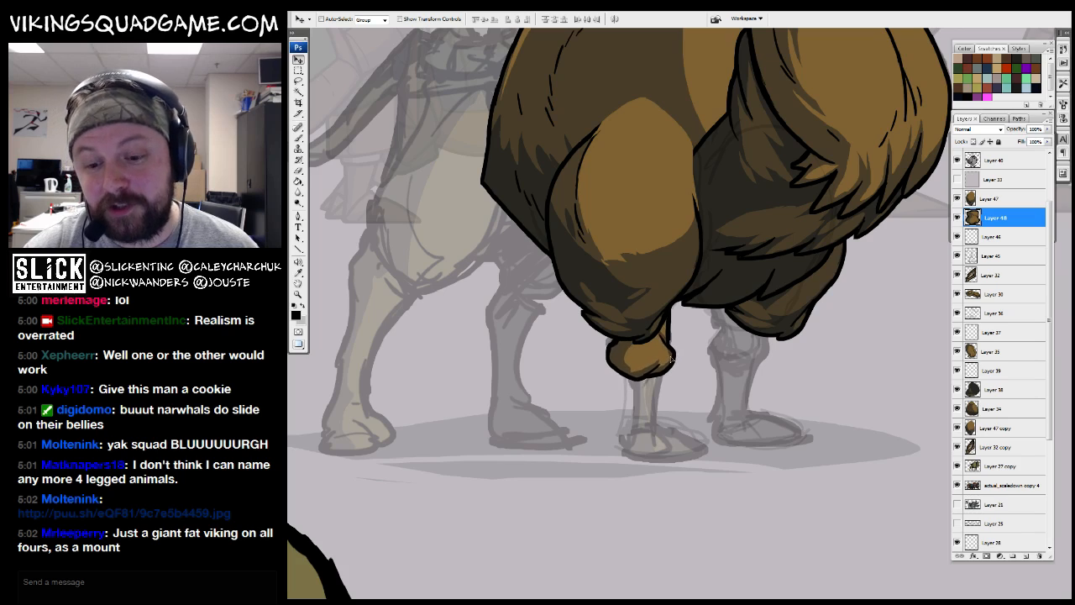
pyautogui.moveTo(690, 354); pyautogui.dragTo(681, 359)
pyautogui.moveTo(659, 365)
pyautogui.mouseDown()
pyautogui.moveTo(662, 390)
pyautogui.moveTo(664, 359)
pyautogui.mouseUp()
pyautogui.moveTo(682, 244); pyautogui.dragTo(694, 271)
pyautogui.press('b')
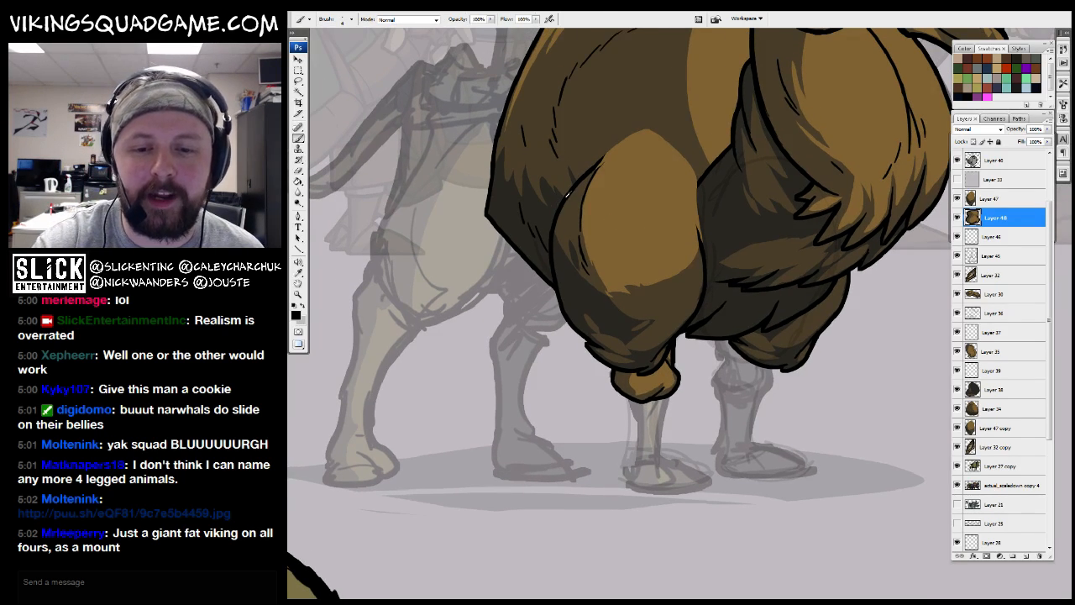
# Touch up the near thigh's ink and fur strokes where they overlap the knee, working on Layer 47
pyautogui.moveTo(569, 210); pyautogui.dragTo(566, 203)
pyautogui.click(977, 202)
pyautogui.press('z')
pyautogui.moveTo(806, 248)
pyautogui.mouseDown()
pyautogui.moveTo(715, 394)
pyautogui.moveTo(765, 415)
pyautogui.mouseUp()
pyautogui.keyDown('alt'); pyautogui.click(746, 333); pyautogui.keyUp('alt')
pyautogui.keyDown('alt'); pyautogui.click(760, 353); pyautogui.keyUp('alt')
pyautogui.keyDown('alt'); pyautogui.click(786, 388); pyautogui.keyUp('alt')
pyautogui.keyDown('alt'); pyautogui.click(786, 389); pyautogui.keyUp('alt')
pyautogui.moveTo(613, 239); pyautogui.dragTo(756, 346)
pyautogui.press('b')
pyautogui.moveTo(605, 437); pyautogui.dragTo(610, 427)
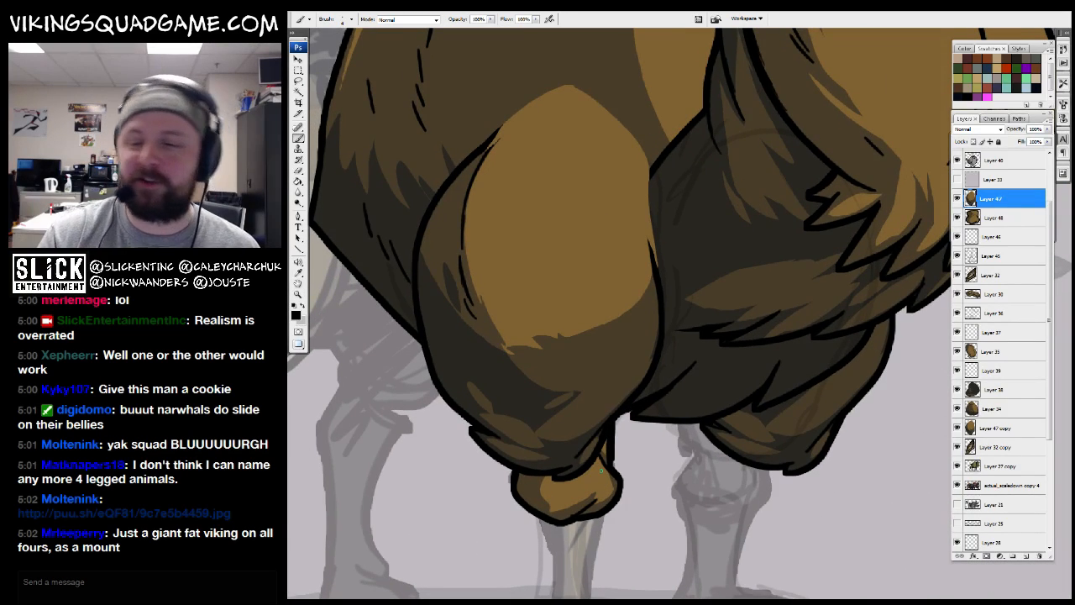
# Letter "DONKEY" beneath the ground line of the kicking donkey sketch on its own sketch layer
pyautogui.press('z')
pyautogui.keyDown('alt'); pyautogui.click(729, 366); pyautogui.keyUp('alt')
pyautogui.keyDown('alt'); pyautogui.click(749, 393); pyautogui.keyUp('alt')
pyautogui.keyDown('alt'); pyautogui.click(753, 398); pyautogui.keyUp('alt')
pyautogui.moveTo(812, 442); pyautogui.dragTo(409, 331)
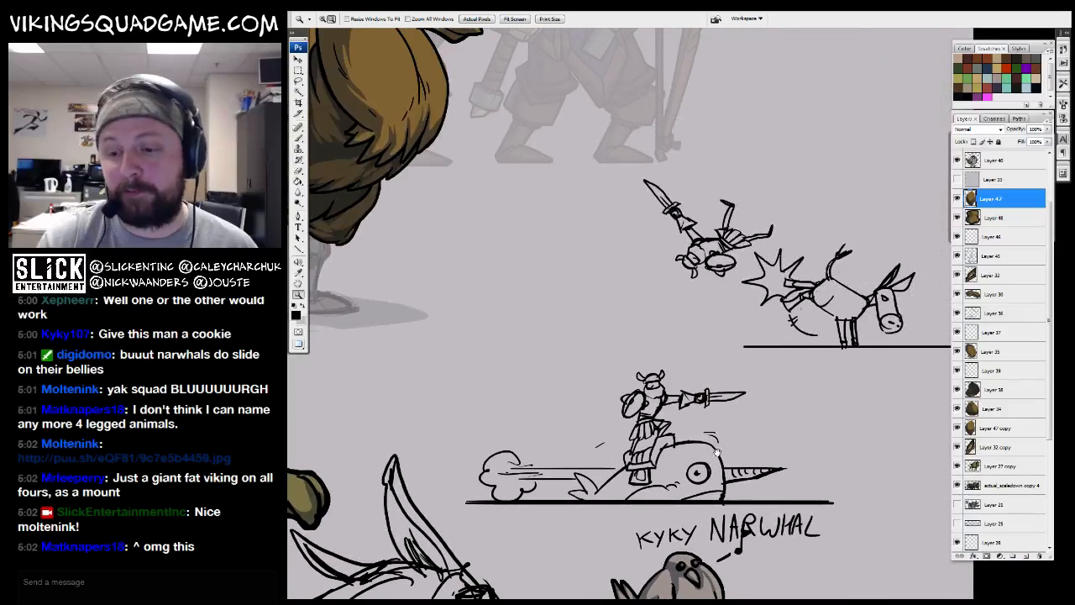
pyautogui.moveTo(673, 452); pyautogui.dragTo(644, 454)
pyautogui.press('v')
pyautogui.moveTo(840, 306)
pyautogui.mouseDown()
pyautogui.moveTo(835, 287)
pyautogui.moveTo(750, 289)
pyautogui.mouseUp()
pyautogui.hotkey('ctrl', 'z')
pyautogui.moveTo(786, 396); pyautogui.dragTo(782, 395)
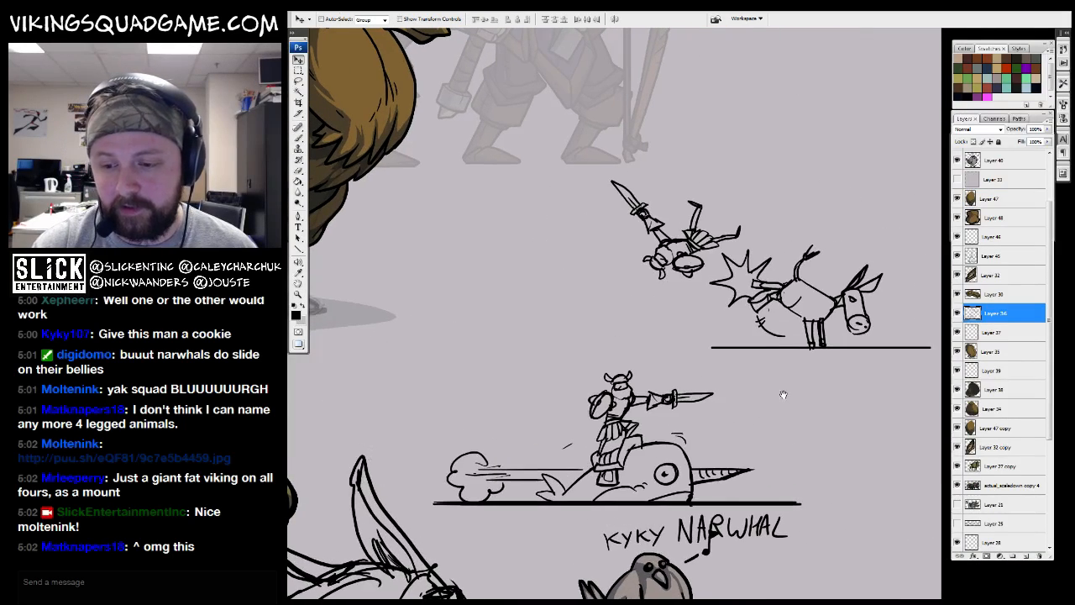
pyautogui.scroll(-2, 743, 503)
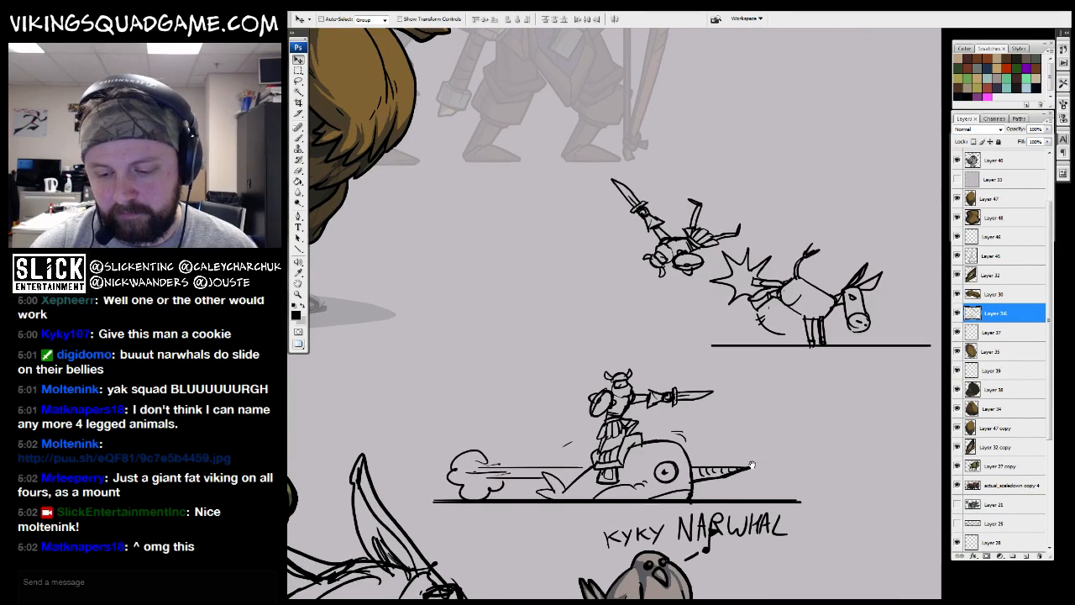
pyautogui.press('b')
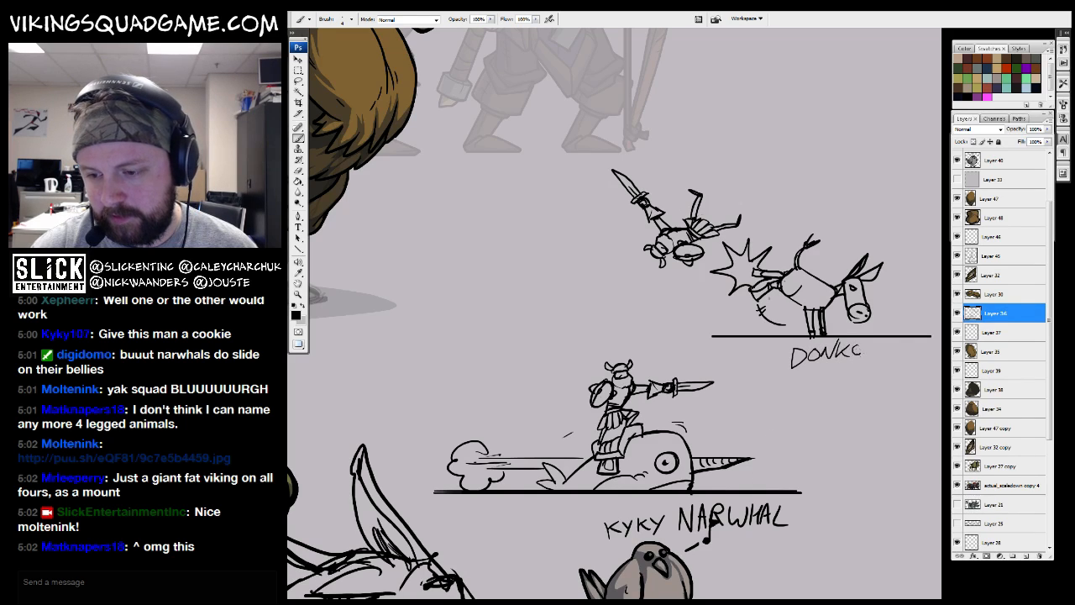
pyautogui.moveTo(853, 336); pyautogui.dragTo(954, 532)
# Return to the camel and show the semi-transparent grey Layer 33 above the camel artwork
pyautogui.keyDown('ctrl'); pyautogui.click(665, 342); pyautogui.keyUp('ctrl')
pyautogui.moveTo(665, 342); pyautogui.dragTo(863, 516)
pyautogui.keyDown('alt'); pyautogui.click(665, 374); pyautogui.keyUp('alt')
pyautogui.moveTo(632, 451); pyautogui.dragTo(745, 356)
pyautogui.moveTo(706, 276)
pyautogui.mouseDown()
pyautogui.moveTo(615, 418)
pyautogui.moveTo(530, 495)
pyautogui.mouseUp()
pyautogui.moveTo(772, 322)
pyautogui.mouseDown()
pyautogui.moveTo(802, 321)
pyautogui.moveTo(774, 348)
pyautogui.moveTo(785, 324)
pyautogui.mouseUp()
pyautogui.click(958, 314)
pyautogui.keyDown('alt'); pyautogui.click(670, 428); pyautogui.keyUp('alt')
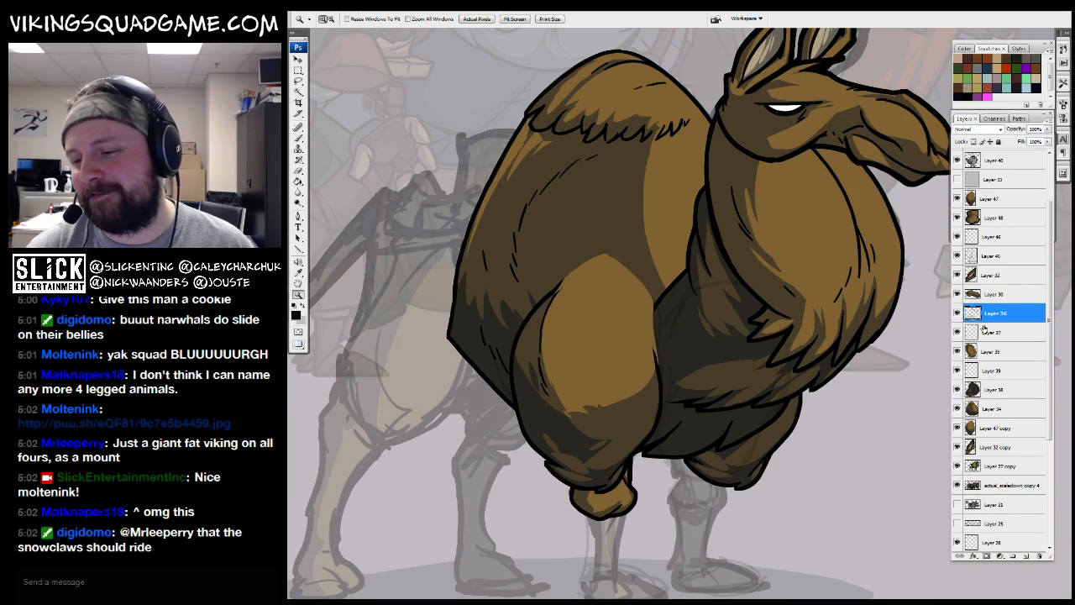
pyautogui.click(973, 332)
pyautogui.click(974, 217)
pyautogui.scroll(-3, 682, 398)
pyautogui.press('b')
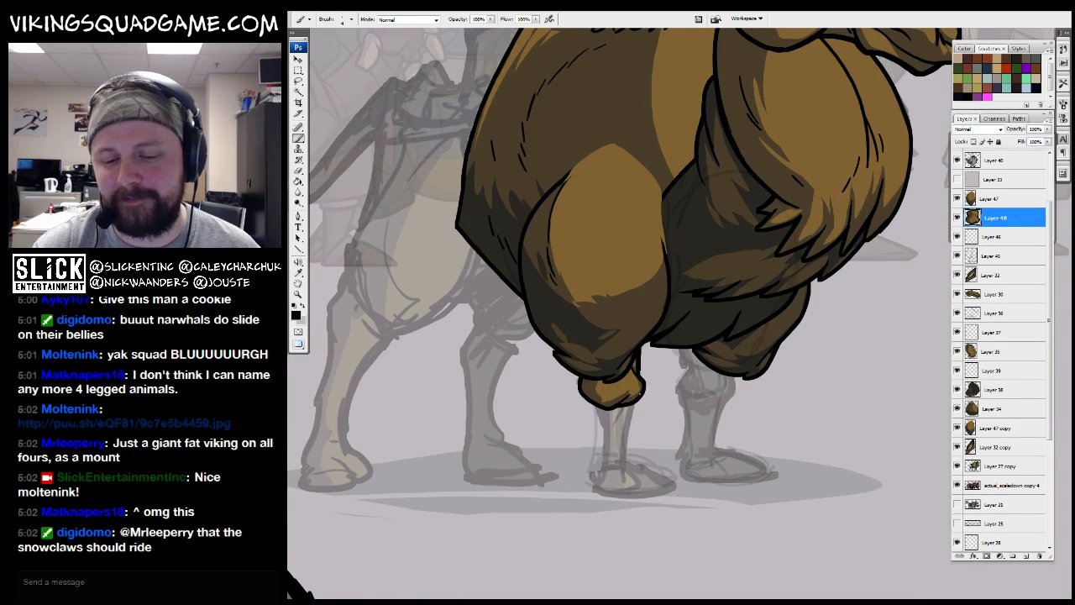
pyautogui.moveTo(643, 390); pyautogui.dragTo(568, 465)
pyautogui.click(983, 201)
pyautogui.click(995, 180)
pyautogui.click(956, 180)
# Draw a thick black ground line on a new layer in the empty space above the donkey sketch
pyautogui.moveTo(770, 280); pyautogui.dragTo(712, 387)
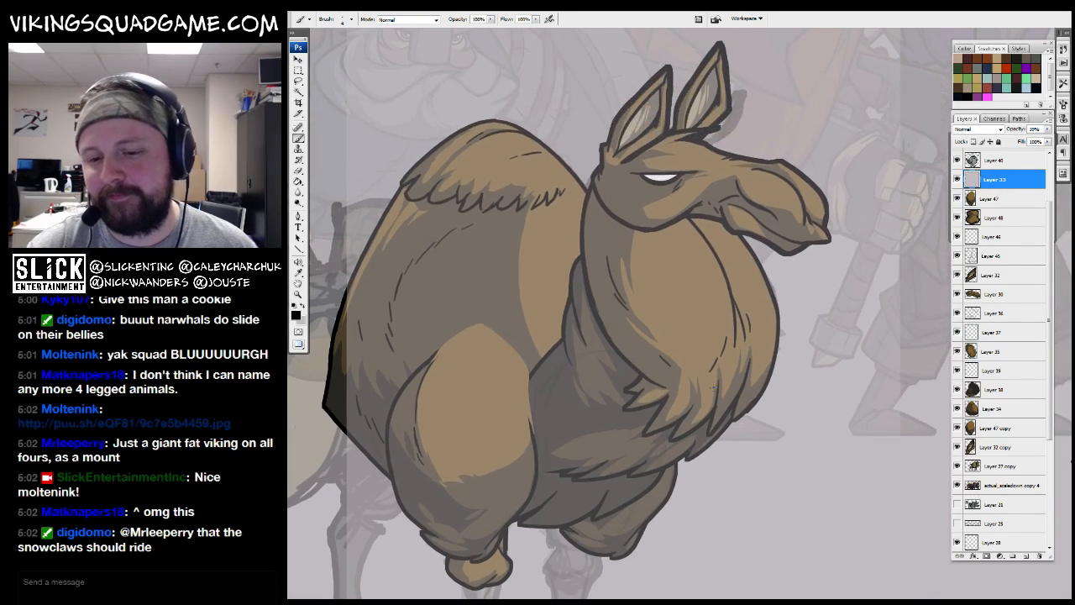
pyautogui.keyDown('alt'); pyautogui.click(798, 391); pyautogui.keyUp('alt')
pyautogui.moveTo(864, 441); pyautogui.dragTo(454, 328)
pyautogui.moveTo(936, 307); pyautogui.dragTo(861, 324)
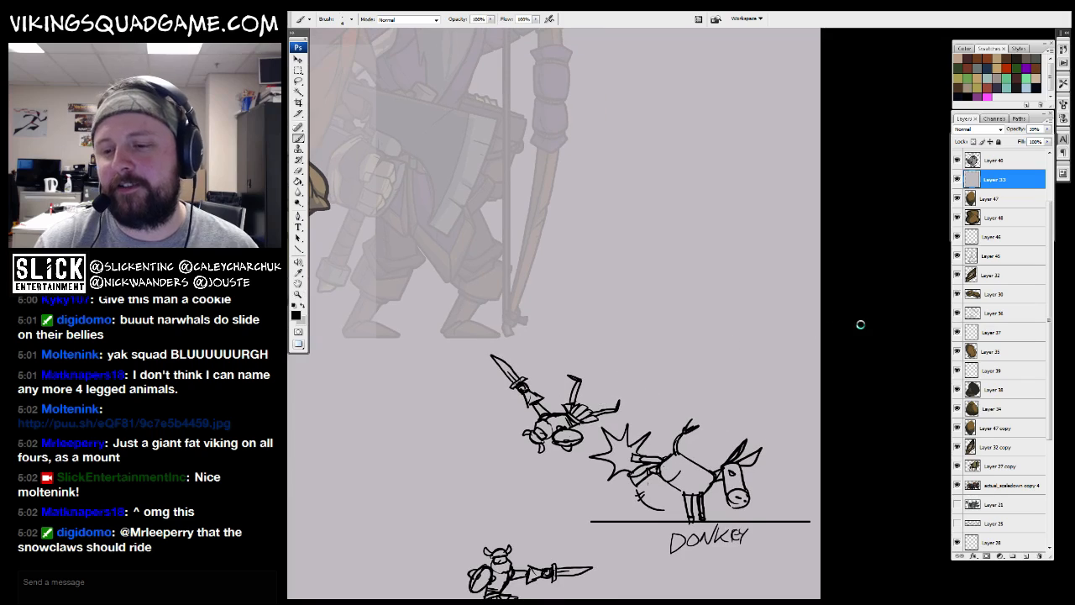
pyautogui.hscroll(-1, 860, 324)
pyautogui.rightClick(859, 324)
pyautogui.click(827, 490)
pyautogui.moveTo(841, 497); pyautogui.dragTo(840, 414)
pyautogui.click(774, 453)
pyautogui.moveTo(647, 420); pyautogui.dragTo(653, 433)
pyautogui.moveTo(684, 346); pyautogui.dragTo(804, 368)
pyautogui.click(1024, 555)
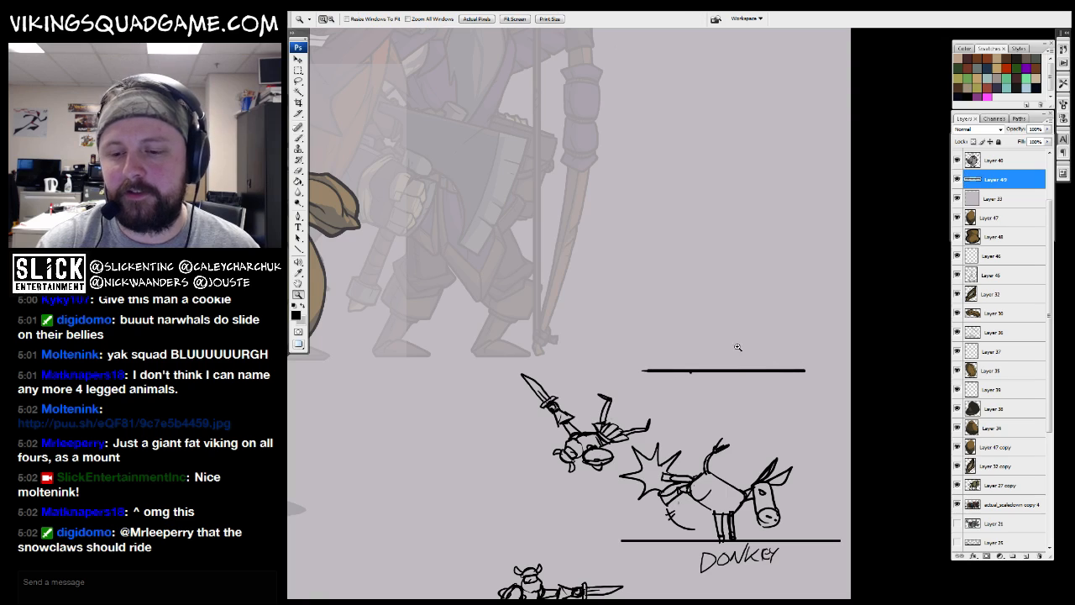
# Sketch a large round body with short running legs above the new ground line
pyautogui.moveTo(632, 378); pyautogui.dragTo(840, 258)
pyautogui.moveTo(739, 344); pyautogui.dragTo(737, 349)
pyautogui.moveTo(737, 170)
pyautogui.mouseDown()
pyautogui.moveTo(788, 403)
pyautogui.moveTo(695, 420)
pyautogui.mouseUp()
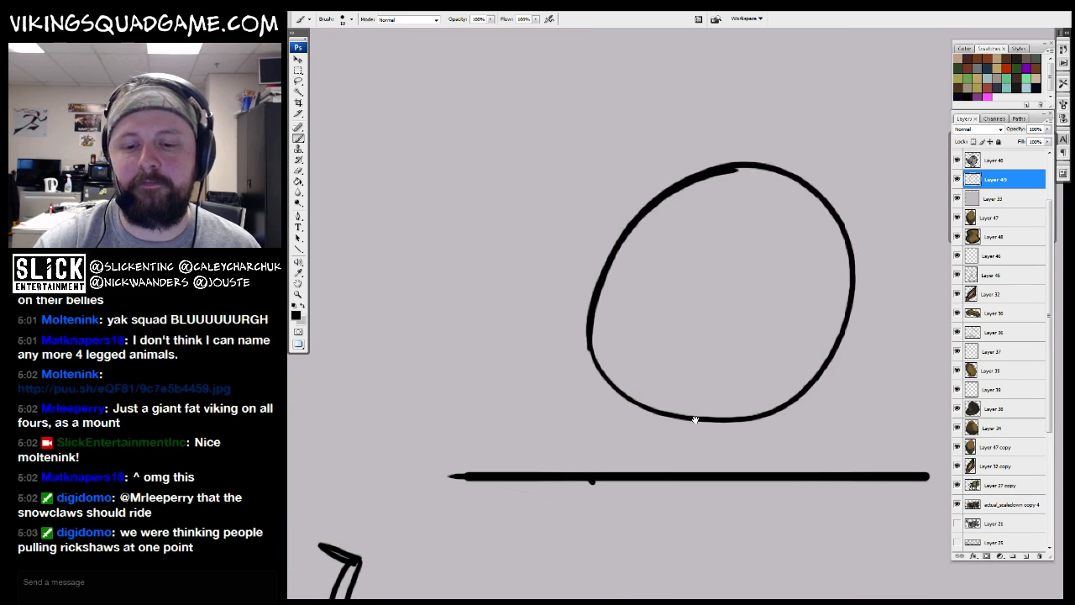
pyautogui.moveTo(577, 432); pyautogui.dragTo(642, 408)
pyautogui.moveTo(747, 433); pyautogui.dragTo(713, 431)
pyautogui.moveTo(680, 412)
pyautogui.mouseDown()
pyautogui.moveTo(774, 445)
pyautogui.moveTo(807, 416)
pyautogui.moveTo(760, 404)
pyautogui.mouseUp()
pyautogui.moveTo(832, 384); pyautogui.dragTo(822, 411)
pyautogui.moveTo(691, 395); pyautogui.dragTo(684, 393)
# Draw curved belt lines across the lower part of the round body
pyautogui.moveTo(552, 338)
pyautogui.mouseDown()
pyautogui.moveTo(636, 411)
pyautogui.moveTo(744, 430)
pyautogui.mouseUp()
pyautogui.moveTo(556, 343); pyautogui.dragTo(679, 409)
pyautogui.moveTo(712, 370); pyautogui.dragTo(700, 381)
pyautogui.moveTo(552, 341); pyautogui.dragTo(680, 420)
pyautogui.moveTo(786, 378); pyautogui.dragTo(782, 392)
pyautogui.moveTo(614, 300); pyautogui.dragTo(626, 304)
# Erase the body outline where the head sits and draw a round head with a horned helmet
pyautogui.moveTo(770, 297); pyautogui.dragTo(765, 299)
pyautogui.press('e')
pyautogui.moveTo(747, 240)
pyautogui.mouseDown()
pyautogui.moveTo(725, 294)
pyautogui.moveTo(663, 335)
pyautogui.mouseUp()
pyautogui.press('b')
pyautogui.moveTo(696, 247)
pyautogui.mouseDown()
pyautogui.moveTo(715, 231)
pyautogui.moveTo(646, 294)
pyautogui.moveTo(743, 249)
pyautogui.mouseUp()
pyautogui.moveTo(728, 228)
pyautogui.mouseDown()
pyautogui.moveTo(742, 212)
pyautogui.moveTo(744, 236)
pyautogui.mouseUp()
pyautogui.moveTo(673, 238)
pyautogui.mouseDown()
pyautogui.moveTo(653, 239)
pyautogui.moveTo(658, 255)
pyautogui.mouseUp()
# Reinforce the belly line and draw the far arm reaching forward with its hand
pyautogui.moveTo(670, 431)
pyautogui.mouseDown()
pyautogui.moveTo(708, 405)
pyautogui.moveTo(730, 361)
pyautogui.mouseUp()
pyautogui.moveTo(782, 383)
pyautogui.mouseDown()
pyautogui.moveTo(802, 373)
pyautogui.moveTo(761, 373)
pyautogui.mouseUp()
pyautogui.moveTo(727, 304); pyautogui.dragTo(766, 345)
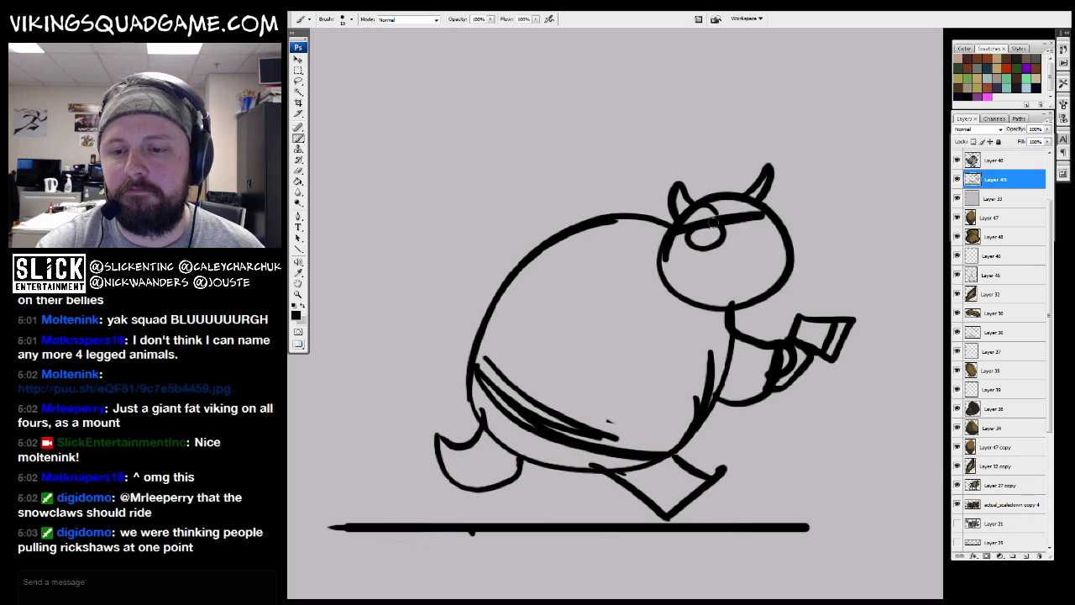
# Finish the face with squinting eyes, a helmet line and a flat mouth
pyautogui.moveTo(722, 235); pyautogui.dragTo(734, 247)
pyautogui.moveTo(659, 270); pyautogui.dragTo(802, 243)
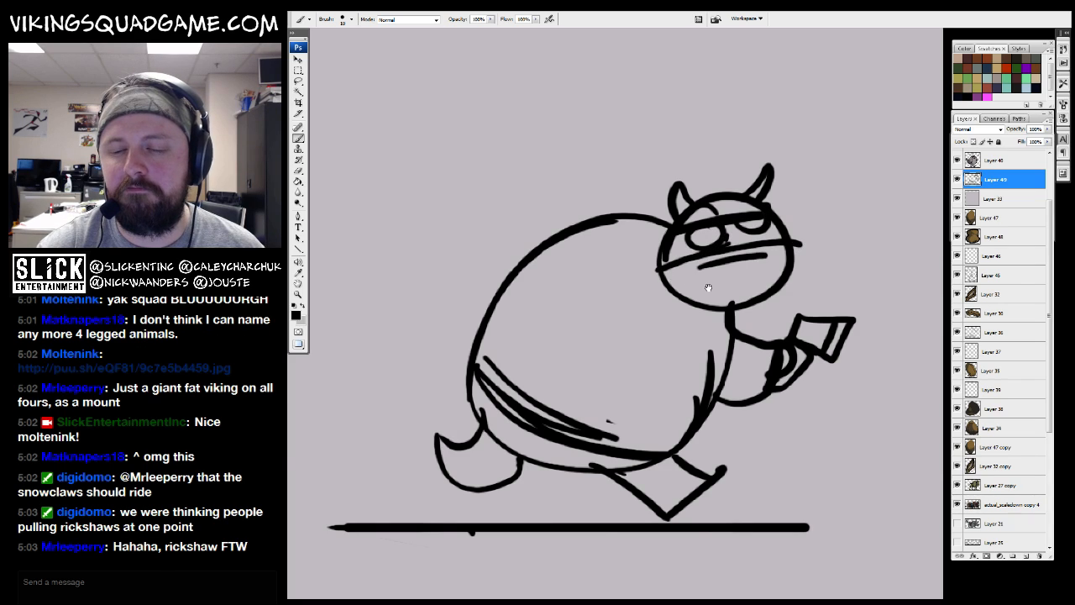
pyautogui.moveTo(707, 288); pyautogui.dragTo(797, 261)
# Redraw the upper back outline and sketch the near arm hanging down over the round body
pyautogui.press('e')
pyautogui.moveTo(645, 211); pyautogui.dragTo(587, 276)
pyautogui.press('b')
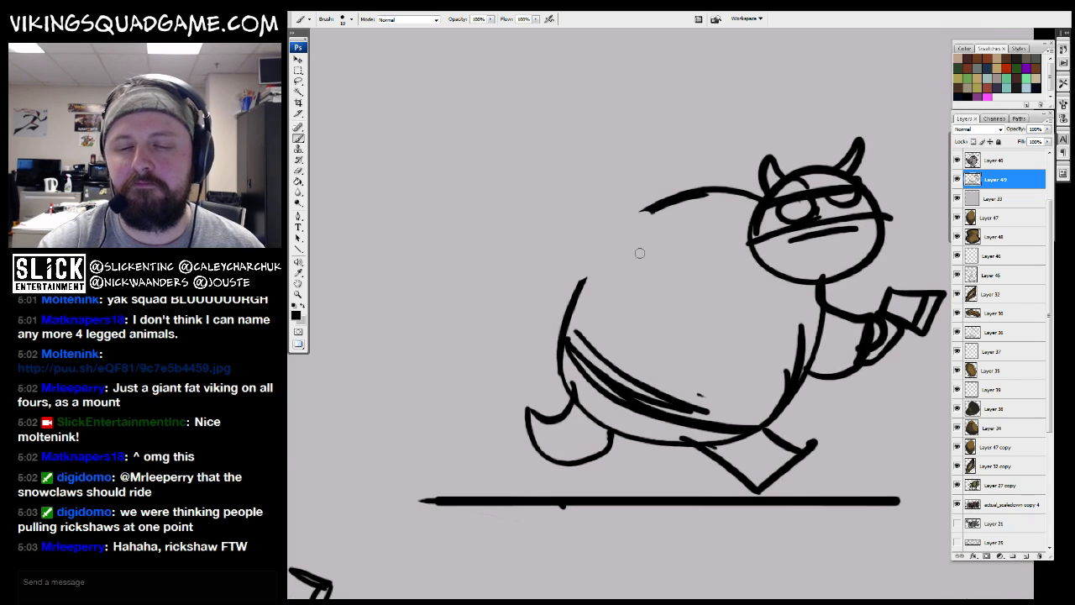
pyautogui.moveTo(648, 203); pyautogui.dragTo(581, 278)
pyautogui.moveTo(693, 259)
pyautogui.mouseDown()
pyautogui.moveTo(657, 380)
pyautogui.moveTo(714, 383)
pyautogui.mouseUp()
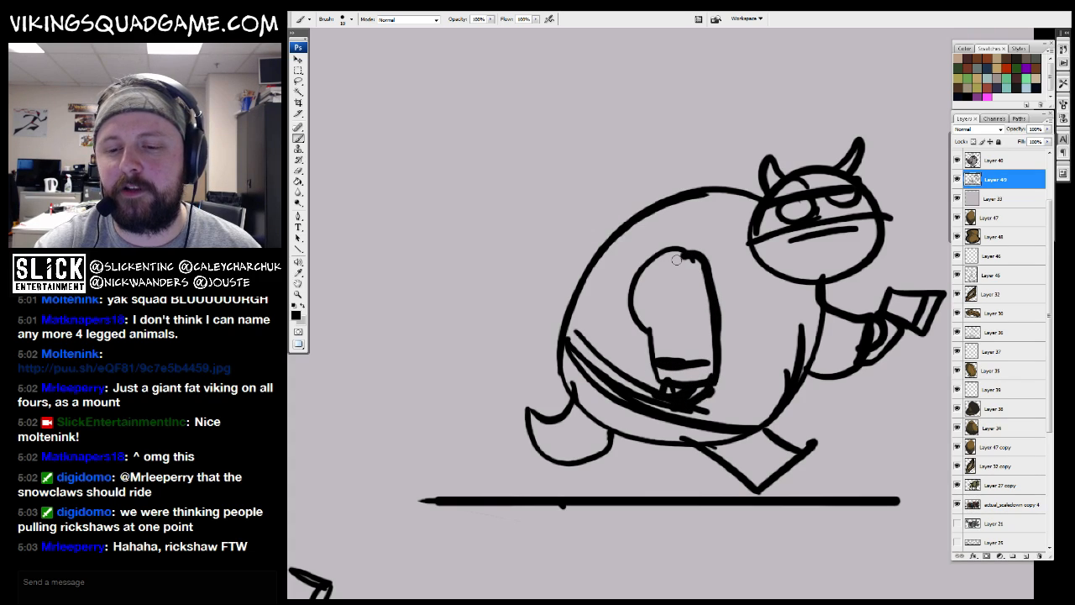
# Add a striped strap over the fat viking's shoulder, erasing the back outline where it crosses
pyautogui.moveTo(744, 199); pyautogui.dragTo(701, 269)
pyautogui.moveTo(749, 198)
pyautogui.mouseDown()
pyautogui.moveTo(724, 174)
pyautogui.moveTo(697, 246)
pyautogui.mouseUp()
pyautogui.press('e')
pyautogui.moveTo(716, 195)
pyautogui.mouseDown()
pyautogui.moveTo(730, 190)
pyautogui.moveTo(724, 205)
pyautogui.mouseUp()
pyautogui.press('b')
pyautogui.moveTo(648, 223); pyautogui.dragTo(635, 277)
pyautogui.moveTo(793, 301); pyautogui.dragTo(796, 284)
# Scale the fat viking sketch down and place it just above the donkey sketch
pyautogui.keyDown('alt'); pyautogui.click(796, 283); pyautogui.keyUp('alt')
pyautogui.keyDown('alt'); pyautogui.click(796, 286); pyautogui.keyUp('alt')
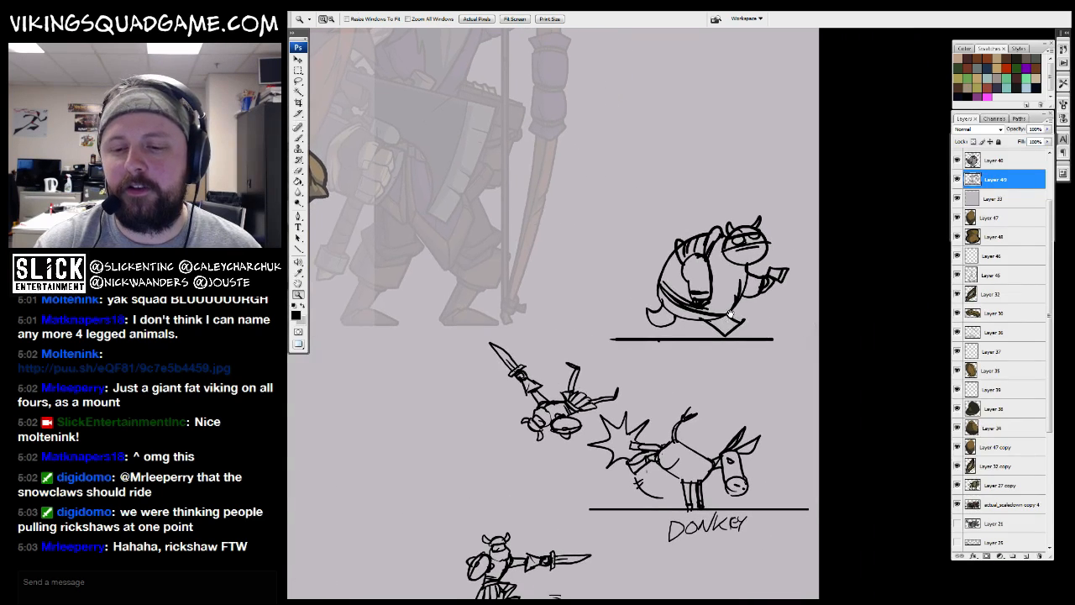
pyautogui.hotkey('ctrl', 't')
pyautogui.moveTo(733, 280); pyautogui.dragTo(757, 287)
pyautogui.press('Return')
# Copy the narwhal's viking rider onto a new layer and place the copy on the fat viking's back
pyautogui.moveTo(622, 527); pyautogui.dragTo(712, 394)
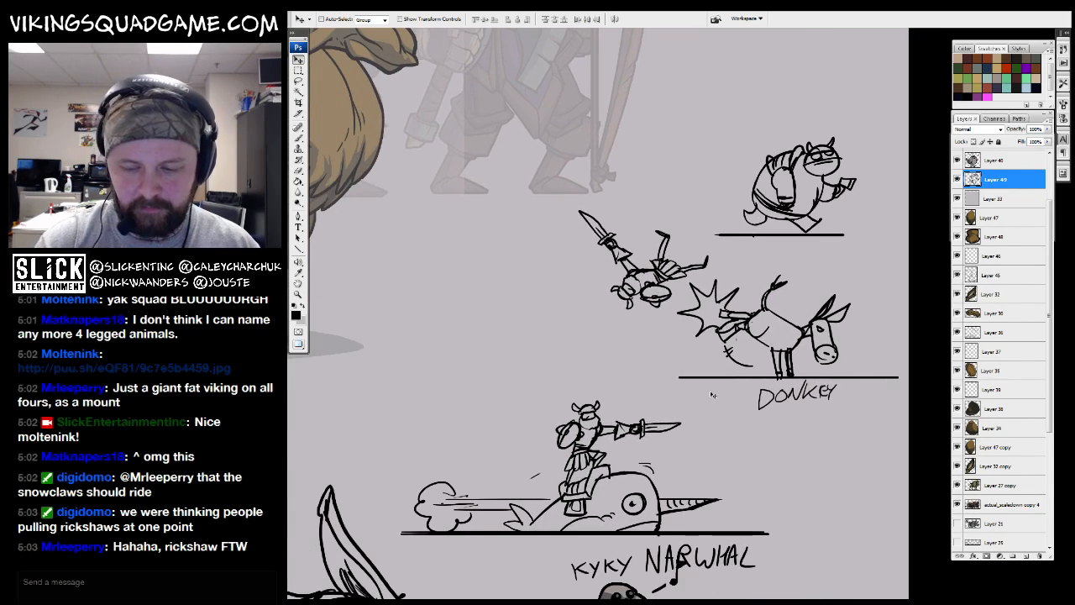
pyautogui.keyDown('ctrl'); pyautogui.click(623, 472); pyautogui.keyUp('ctrl')
pyautogui.moveTo(624, 470); pyautogui.dragTo(637, 458)
pyautogui.press('l')
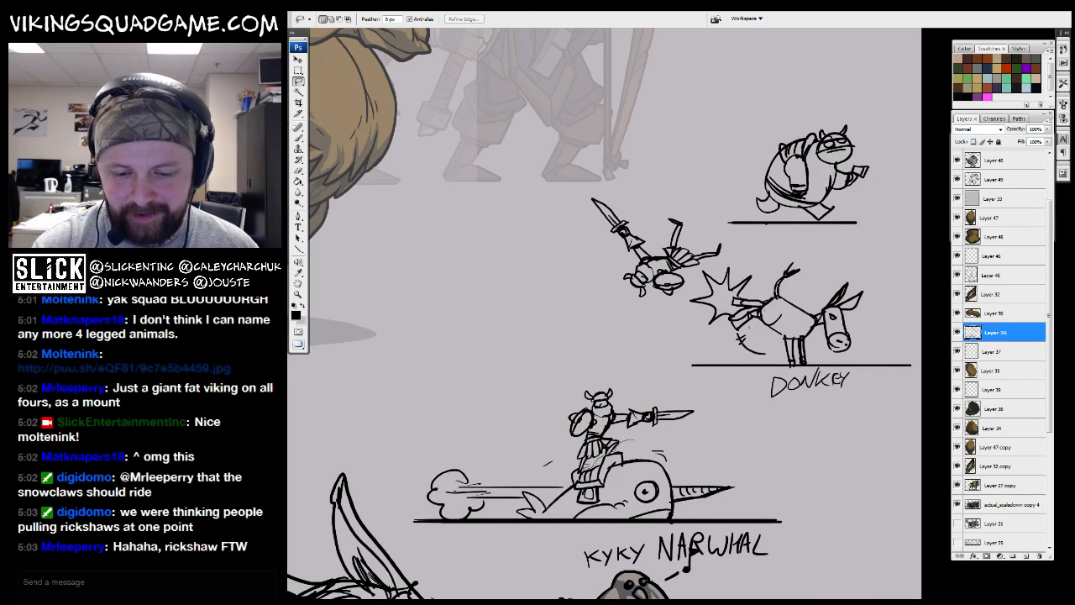
pyautogui.hotkey('ctrl', 'j')
pyautogui.press('v')
pyautogui.moveTo(671, 503)
pyautogui.mouseDown()
pyautogui.moveTo(854, 168)
pyautogui.moveTo(692, 292)
pyautogui.mouseUp()
pyautogui.moveTo(715, 296); pyautogui.dragTo(732, 312)
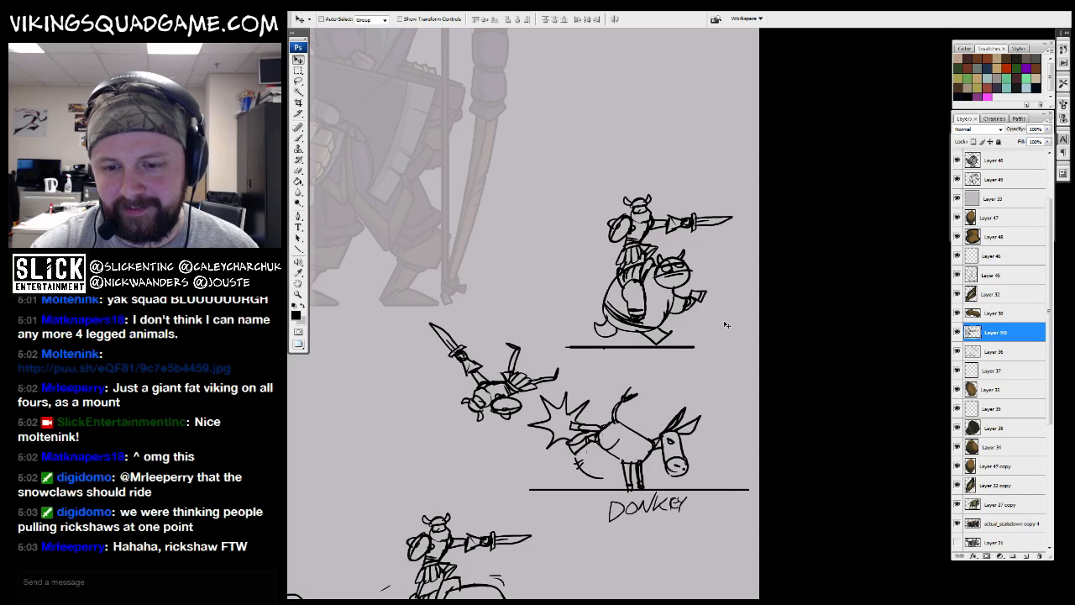
# Scale the copied rider down slightly and fit it onto the fat viking's back
pyautogui.press('z')
pyautogui.moveTo(692, 253); pyautogui.dragTo(614, 290)
pyautogui.keyDown('alt'); pyautogui.click(717, 329); pyautogui.keyUp('alt')
pyautogui.keyDown('alt'); pyautogui.click(717, 328); pyautogui.keyUp('alt')
pyautogui.moveTo(728, 365); pyautogui.dragTo(645, 456)
pyautogui.hotkey('ctrl', 't')
pyautogui.moveTo(850, 170); pyautogui.dragTo(807, 199)
pyautogui.moveTo(726, 310); pyautogui.dragTo(737, 301)
pyautogui.press('Return')
# Move the fat viking layer down next to the rider layer and merge the two
pyautogui.keyDown('alt'); pyautogui.click(744, 390); pyautogui.keyUp('alt')
pyautogui.moveTo(744, 437)
pyautogui.mouseDown()
pyautogui.moveTo(714, 372)
pyautogui.moveTo(727, 332)
pyautogui.mouseUp()
pyautogui.press('b')
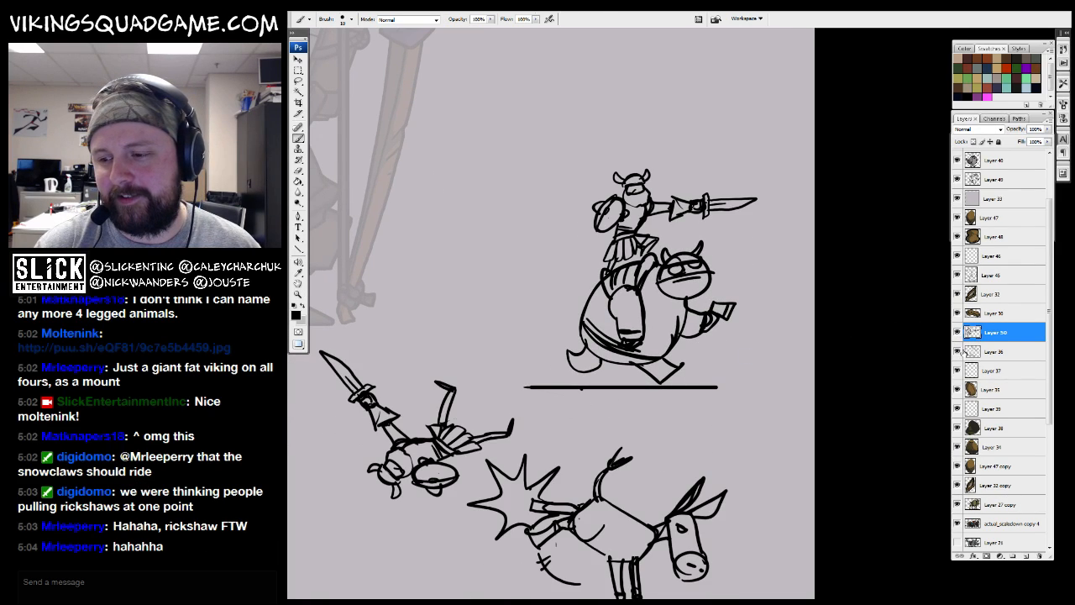
pyautogui.moveTo(702, 332); pyautogui.dragTo(711, 321)
pyautogui.press('v')
pyautogui.keyDown('ctrl'); pyautogui.click(712, 319); pyautogui.keyUp('ctrl')
pyautogui.moveTo(1002, 181); pyautogui.dragTo(998, 324)
pyautogui.hotkey('ctrl', 'e')
pyautogui.moveTo(709, 342); pyautogui.dragTo(719, 335)
pyautogui.moveTo(719, 335); pyautogui.dragTo(732, 356)
# Letter a dedication to the chat viewer under the ground line and add crossed speed lines behind the fat viking
pyautogui.press('b')
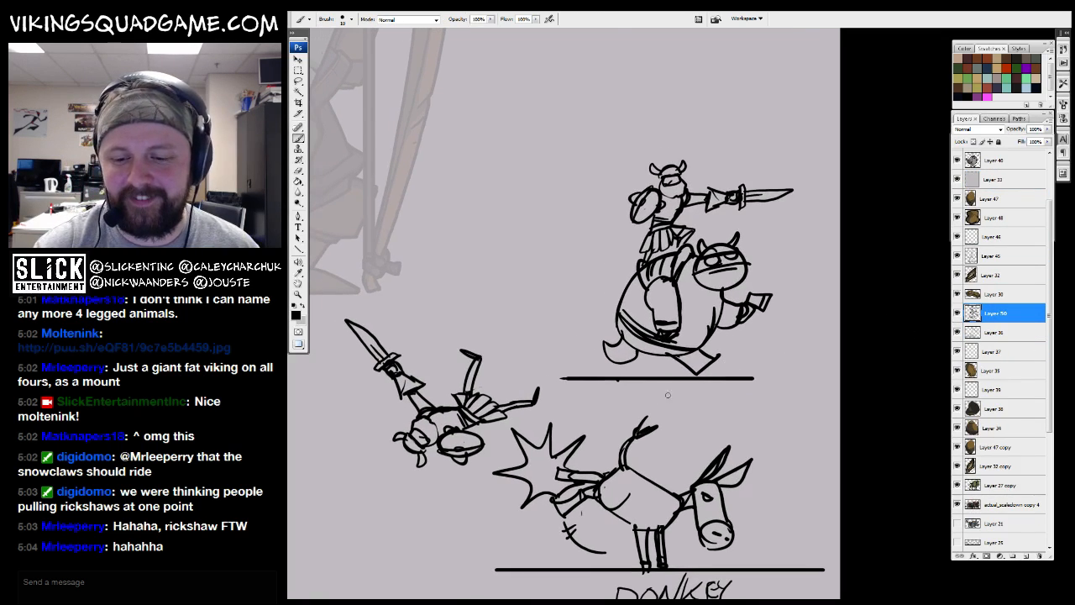
pyautogui.moveTo(675, 388); pyautogui.dragTo(682, 399)
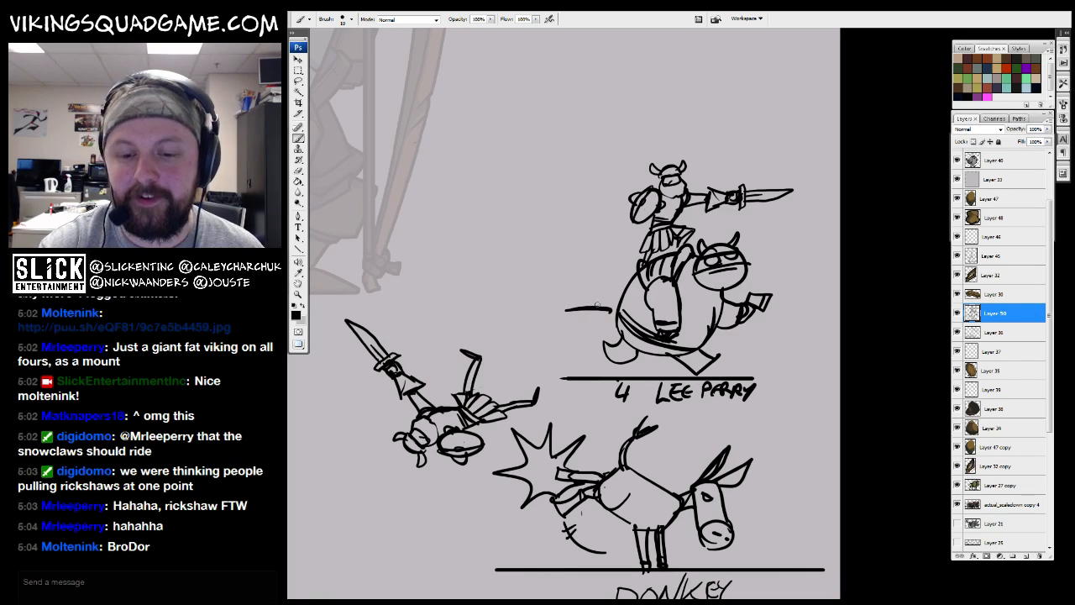
pyautogui.moveTo(592, 299); pyautogui.dragTo(583, 319)
pyautogui.press('z')
pyautogui.moveTo(605, 307); pyautogui.dragTo(837, 546)
pyautogui.moveTo(665, 328); pyautogui.dragTo(648, 386)
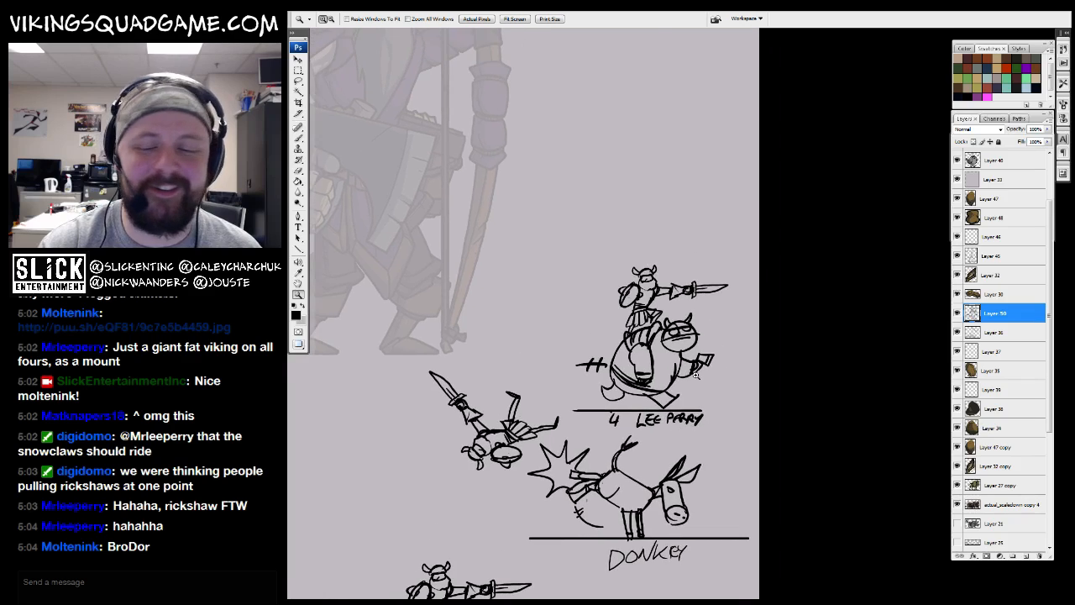
# Letter "BRODOR." beside the fat viking's head with small speech marks
pyautogui.moveTo(582, 437); pyautogui.dragTo(712, 276)
pyautogui.moveTo(696, 380); pyautogui.dragTo(637, 357)
pyautogui.moveTo(694, 326)
pyautogui.mouseDown()
pyautogui.moveTo(568, 427)
pyautogui.moveTo(558, 457)
pyautogui.mouseUp()
pyautogui.press('b')
pyautogui.moveTo(685, 321); pyautogui.dragTo(712, 303)
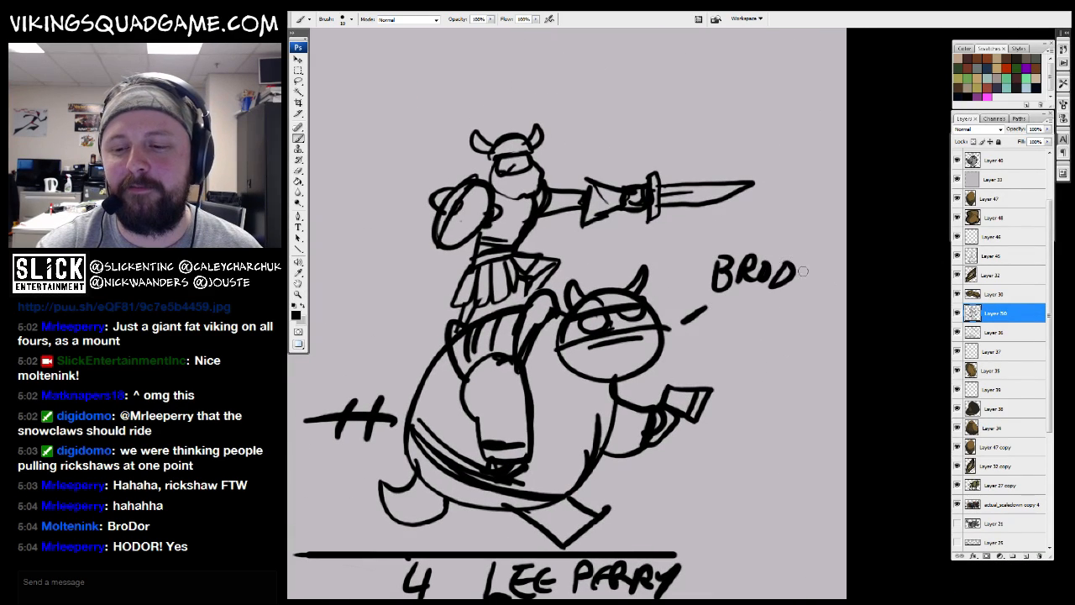
pyautogui.moveTo(790, 337); pyautogui.dragTo(817, 329)
pyautogui.moveTo(830, 340); pyautogui.dragTo(842, 336)
# Move the merged fat viking and rider sketch down beside the narwhal sketch
pyautogui.press('v')
pyautogui.moveTo(730, 355); pyautogui.dragTo(738, 330)
pyautogui.press('z')
pyautogui.keyDown('alt'); pyautogui.click(732, 411); pyautogui.keyUp('alt')
pyautogui.keyDown('alt'); pyautogui.click(732, 411); pyautogui.keyUp('alt')
pyautogui.keyDown('alt'); pyautogui.click(737, 412); pyautogui.keyUp('alt')
pyautogui.keyDown('alt'); pyautogui.click(737, 412); pyautogui.keyUp('alt')
pyautogui.moveTo(710, 463)
pyautogui.mouseDown()
pyautogui.moveTo(778, 252)
pyautogui.moveTo(515, 412)
pyautogui.moveTo(523, 427)
pyautogui.moveTo(553, 382)
pyautogui.mouseUp()
pyautogui.press('v')
pyautogui.moveTo(602, 366); pyautogui.dragTo(616, 427)
# Move the narwhal and donkey sketches slightly down, and shift the fat viking sketch up and right above the narwhal
pyautogui.keyDown('ctrl'); pyautogui.click(665, 404); pyautogui.keyUp('ctrl')
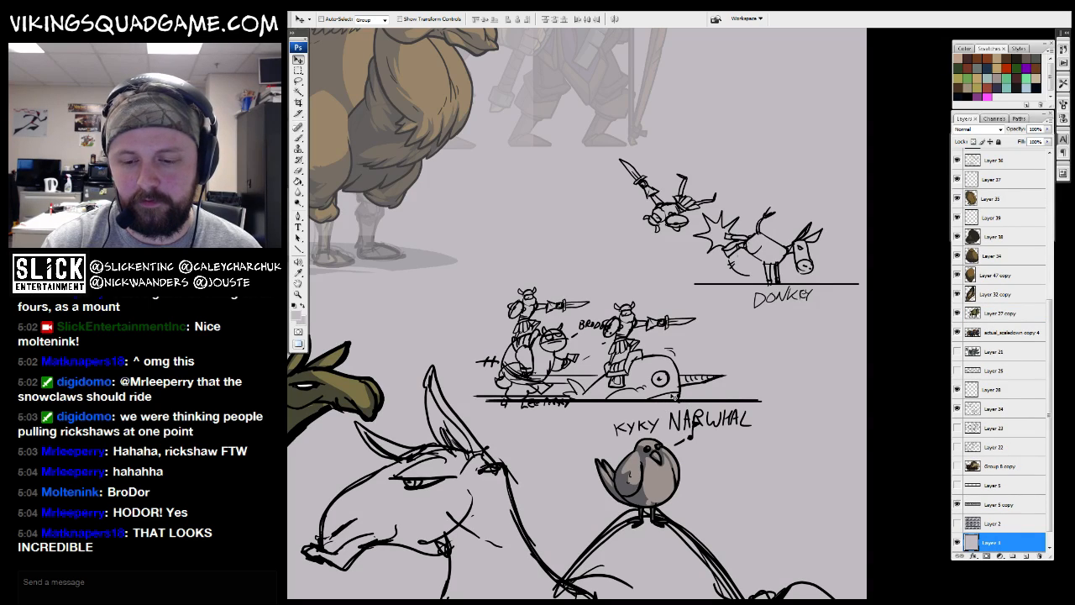
pyautogui.keyDown('ctrl'); pyautogui.click(669, 395); pyautogui.keyUp('ctrl')
pyautogui.moveTo(670, 395)
pyautogui.mouseDown()
pyautogui.moveTo(739, 414)
pyautogui.moveTo(760, 399)
pyautogui.moveTo(662, 430)
pyautogui.moveTo(700, 434)
pyautogui.mouseUp()
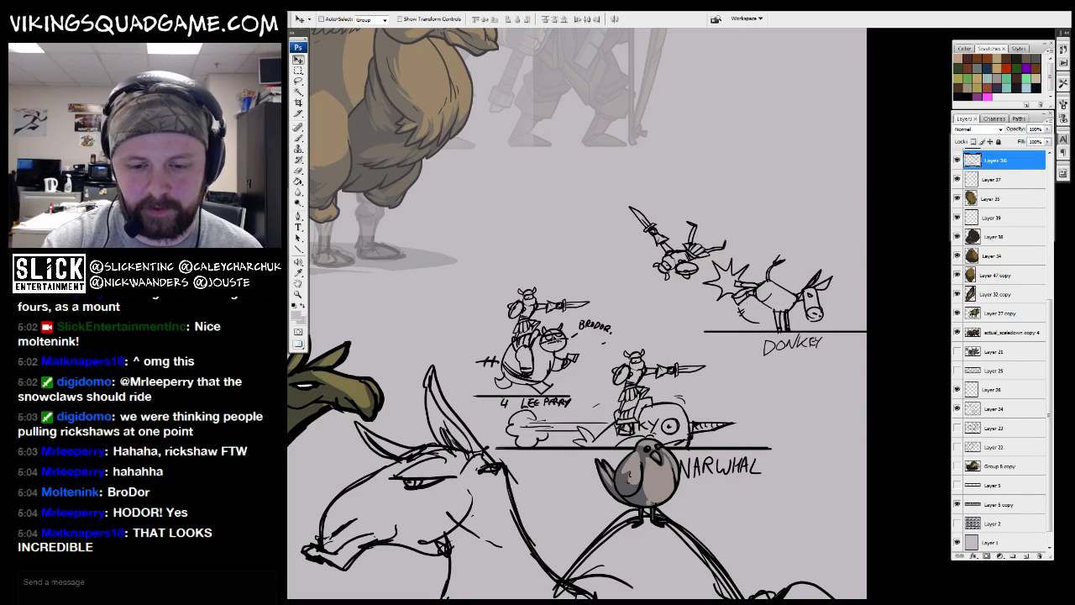
pyautogui.hotkey('ctrl', 'j')
pyautogui.moveTo(558, 337)
pyautogui.mouseDown()
pyautogui.moveTo(579, 315)
pyautogui.moveTo(569, 312)
pyautogui.mouseUp()
pyautogui.moveTo(708, 374); pyautogui.dragTo(734, 368)
# Add a new layer directly above the grey Layer 33 overlay for the camel's near front shin
pyautogui.moveTo(714, 267); pyautogui.dragTo(719, 346)
pyautogui.keyDown('alt'); pyautogui.click(719, 346); pyautogui.keyUp('alt')
pyautogui.moveTo(624, 359); pyautogui.dragTo(655, 459)
pyautogui.click(997, 218)
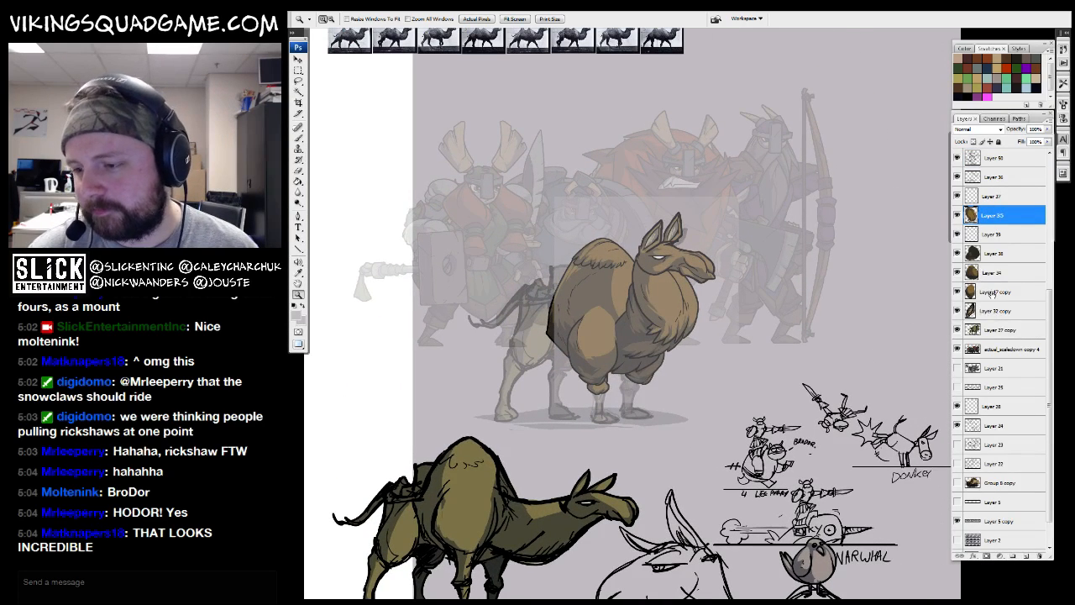
pyautogui.click(996, 281)
pyautogui.moveTo(1048, 316); pyautogui.dragTo(1048, 195)
pyautogui.click(1002, 234)
pyautogui.click(1025, 558)
pyautogui.press('b')
pyautogui.moveTo(738, 419)
pyautogui.mouseDown()
pyautogui.moveTo(527, 400)
pyautogui.moveTo(549, 375)
pyautogui.mouseUp()
pyautogui.press('z')
pyautogui.click(550, 375)
pyautogui.click(588, 390)
pyautogui.click(604, 410)
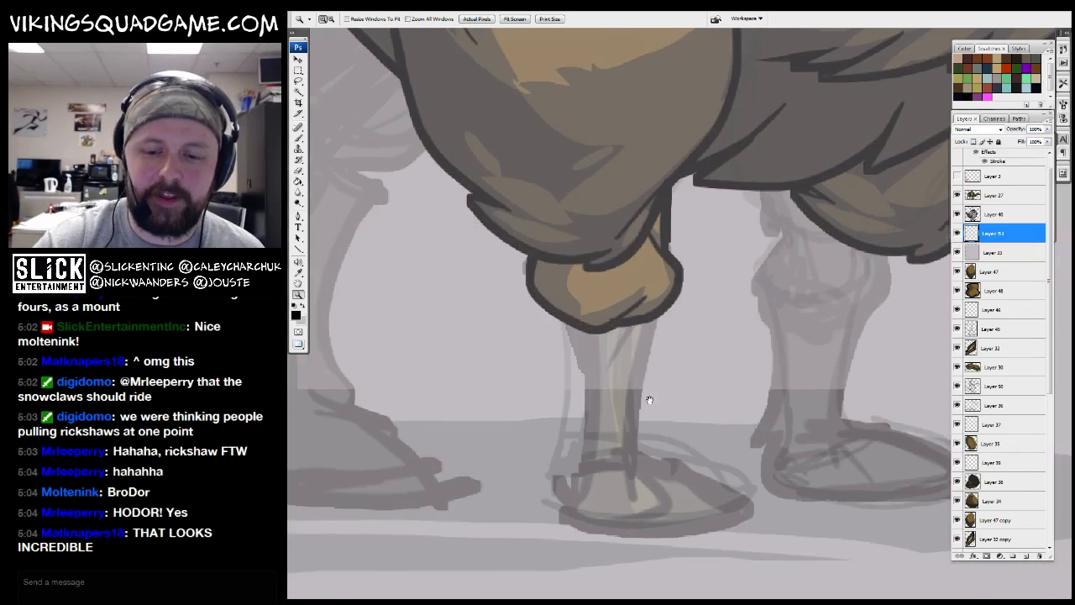
# Choose the VIKING_sketcher brush for inking the near front leg
pyautogui.press('b')
pyautogui.rightClick(697, 309)
pyautogui.click(738, 372)
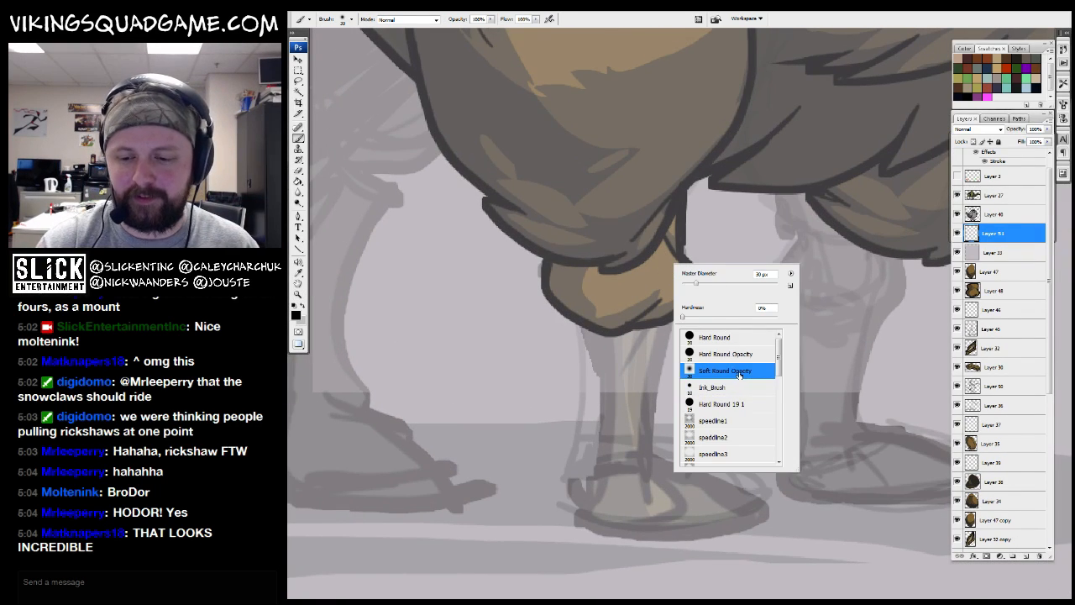
pyautogui.moveTo(780, 360)
pyautogui.mouseDown()
pyautogui.moveTo(770, 394)
pyautogui.moveTo(778, 454)
pyautogui.mouseUp()
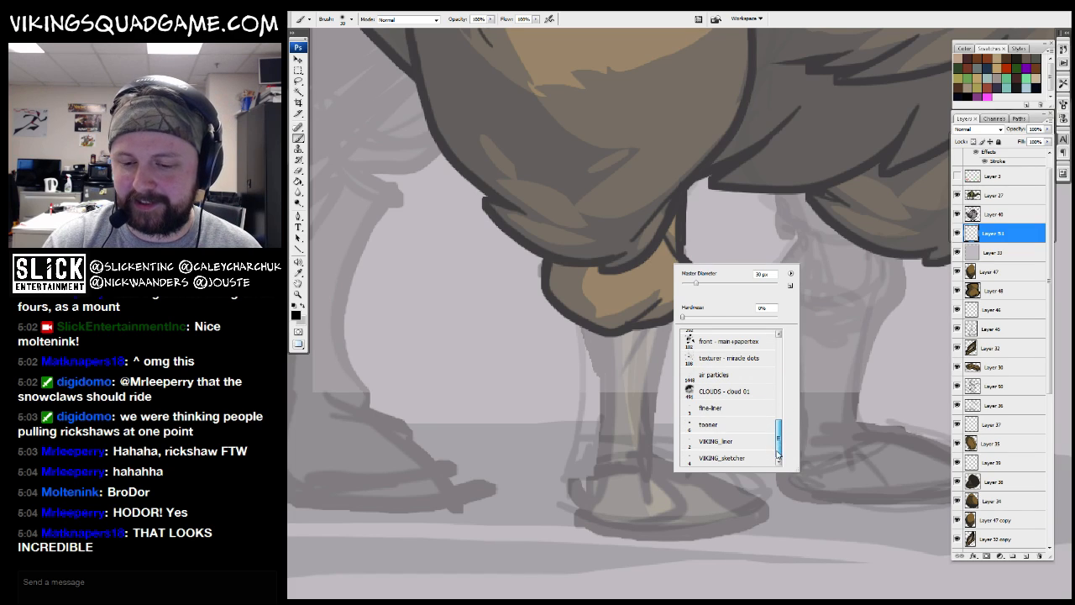
pyautogui.click(723, 458)
pyautogui.moveTo(734, 205); pyautogui.dragTo(717, 192)
pyautogui.keyDown('ctrl'); pyautogui.click(642, 330); pyautogui.keyUp('ctrl')
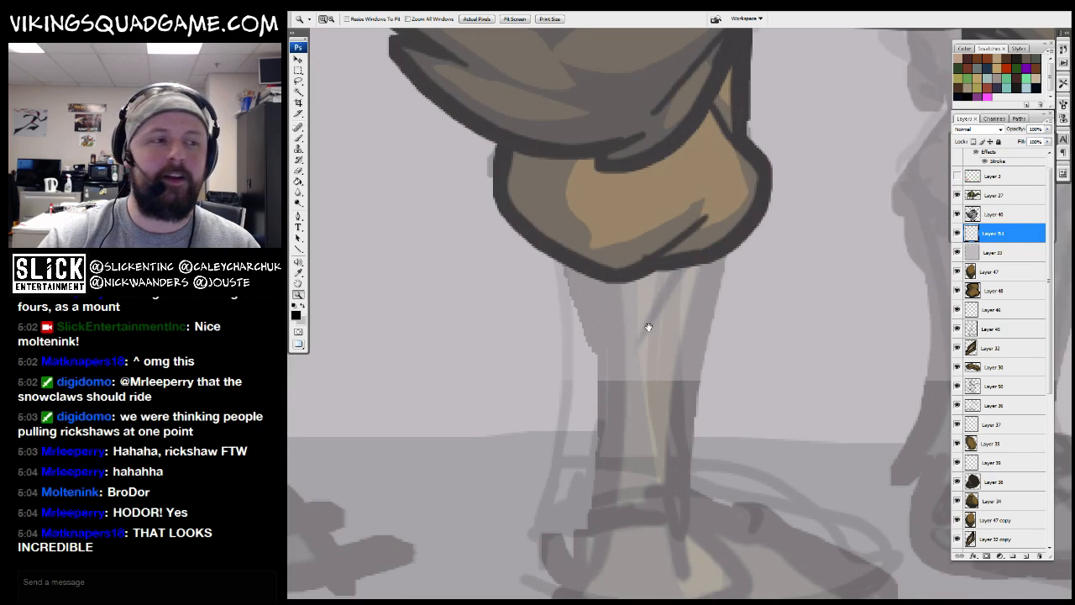
pyautogui.moveTo(647, 328); pyautogui.dragTo(640, 308)
pyautogui.moveTo(696, 249); pyautogui.dragTo(696, 267)
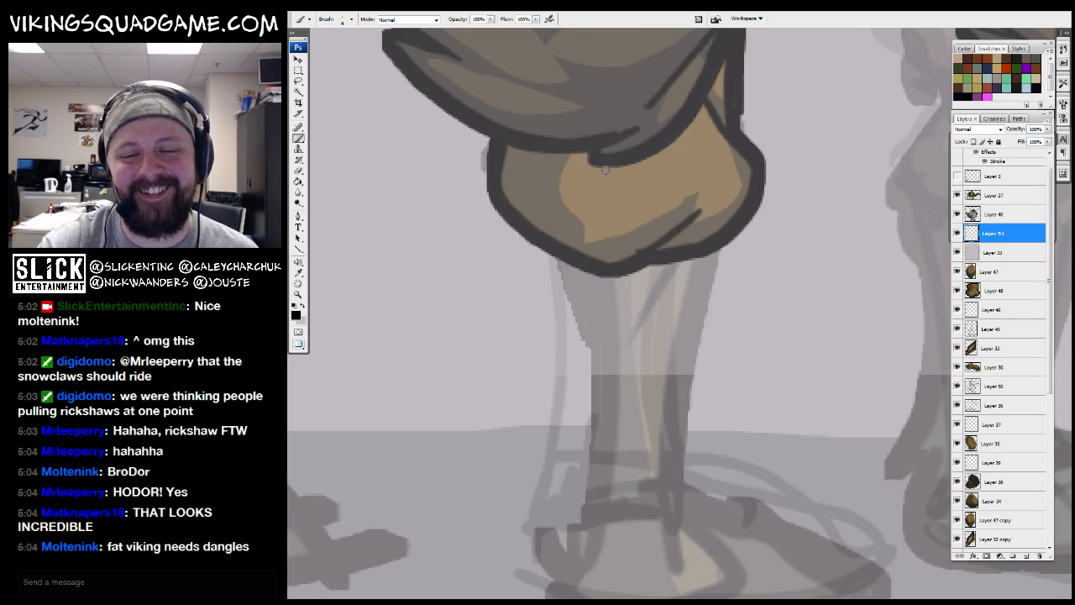
# Ink the near front shin in black, with a pointed knee overlapping the fur cuff, tapering sides and a rounded foot
pyautogui.moveTo(624, 154); pyautogui.dragTo(560, 206)
pyautogui.moveTo(586, 224); pyautogui.dragTo(596, 173)
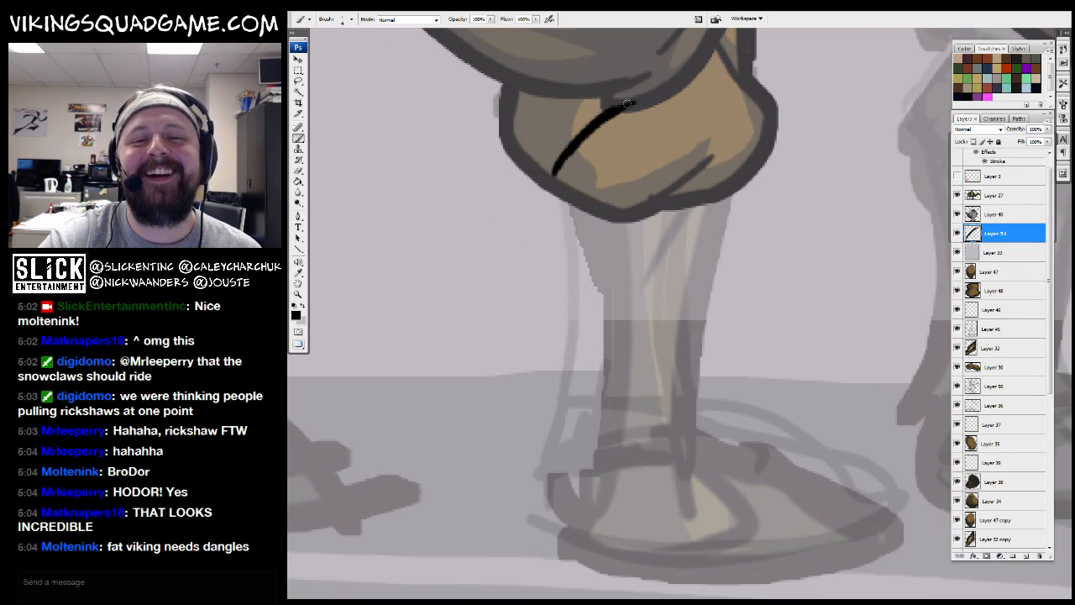
pyautogui.moveTo(564, 203); pyautogui.dragTo(599, 443)
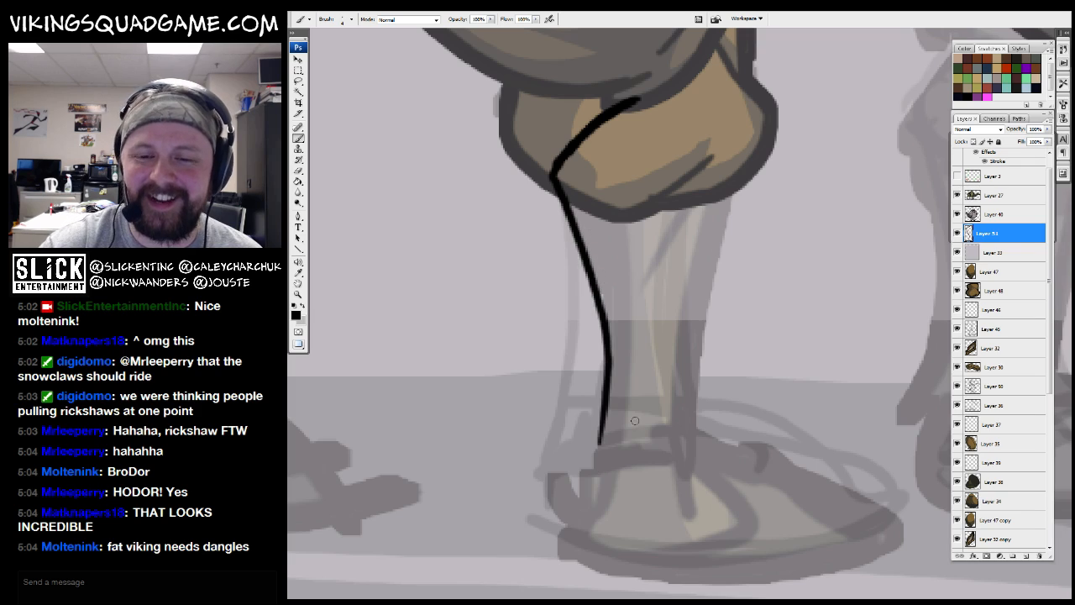
pyautogui.moveTo(714, 461)
pyautogui.mouseDown()
pyautogui.moveTo(696, 313)
pyautogui.moveTo(730, 177)
pyautogui.mouseUp()
pyautogui.hotkey('ctrl', 'z')
pyautogui.moveTo(699, 344)
pyautogui.mouseDown()
pyautogui.moveTo(714, 248)
pyautogui.moveTo(655, 84)
pyautogui.mouseUp()
pyautogui.moveTo(701, 185)
pyautogui.mouseDown()
pyautogui.moveTo(681, 151)
pyautogui.moveTo(689, 180)
pyautogui.mouseUp()
pyautogui.moveTo(699, 137); pyautogui.dragTo(720, 209)
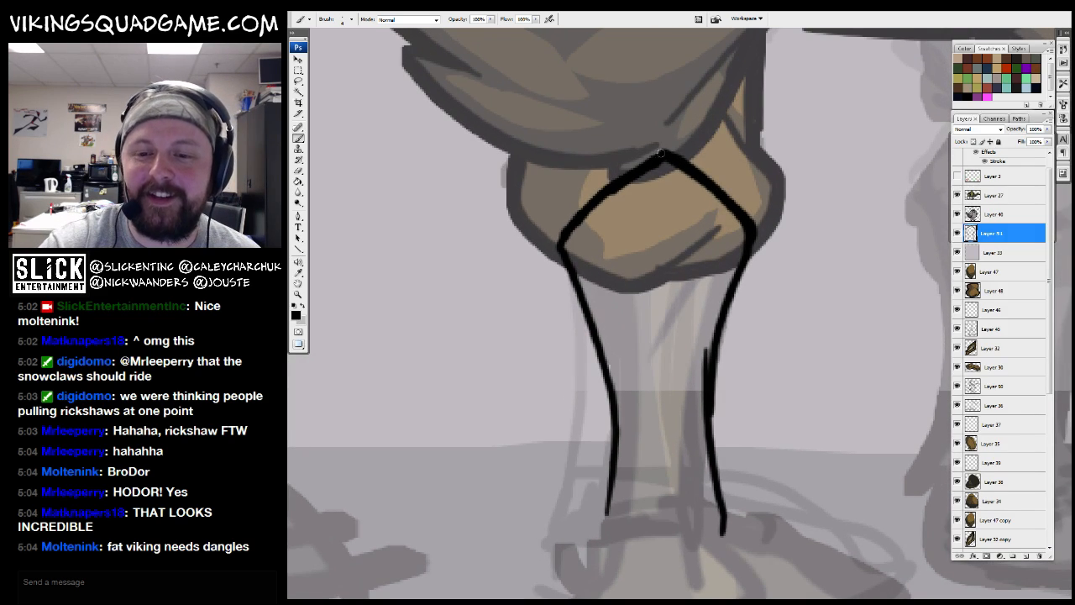
pyautogui.moveTo(574, 227)
pyautogui.mouseDown()
pyautogui.moveTo(575, 149)
pyautogui.moveTo(643, 500)
pyautogui.moveTo(771, 472)
pyautogui.moveTo(729, 384)
pyautogui.moveTo(728, 413)
pyautogui.mouseUp()
pyautogui.press('e')
pyautogui.press('b')
# Examine the inked shin against the whole camel in the standard screen mode
pyautogui.press('z')
pyautogui.keyDown('alt'); pyautogui.click(785, 412); pyautogui.keyUp('alt')
pyautogui.keyDown('alt'); pyautogui.click(811, 385); pyautogui.keyUp('alt')
pyautogui.keyDown('alt'); pyautogui.click(785, 411); pyautogui.keyUp('alt')
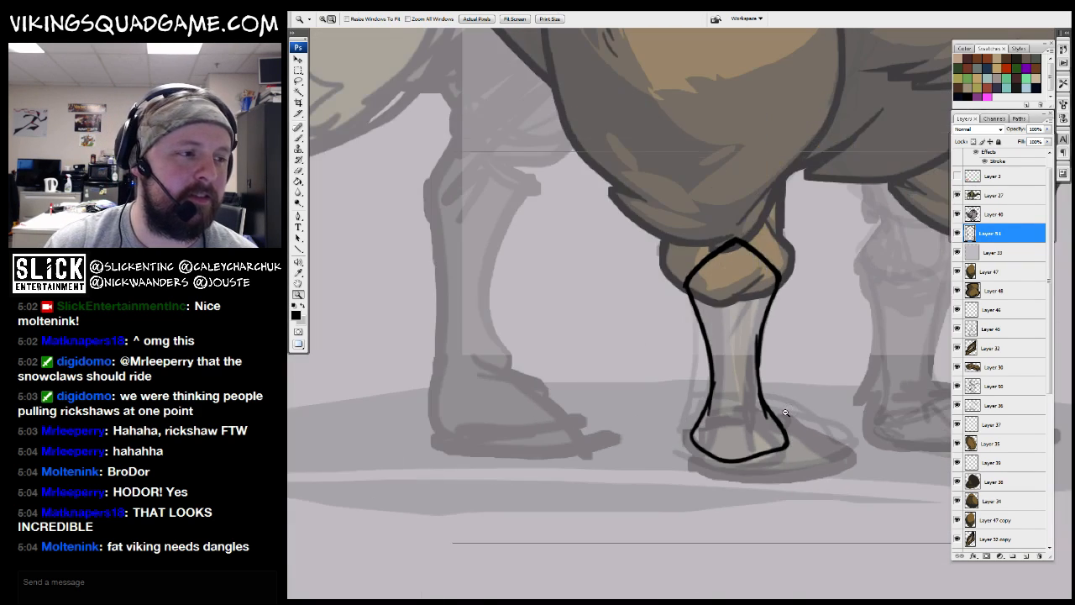
pyautogui.keyDown('alt'); pyautogui.click(785, 413); pyautogui.keyUp('alt')
pyautogui.keyDown('alt'); pyautogui.click(766, 376); pyautogui.keyUp('alt')
pyautogui.keyDown('alt'); pyautogui.click(759, 346); pyautogui.keyUp('alt')
pyautogui.moveTo(763, 324); pyautogui.dragTo(702, 393)
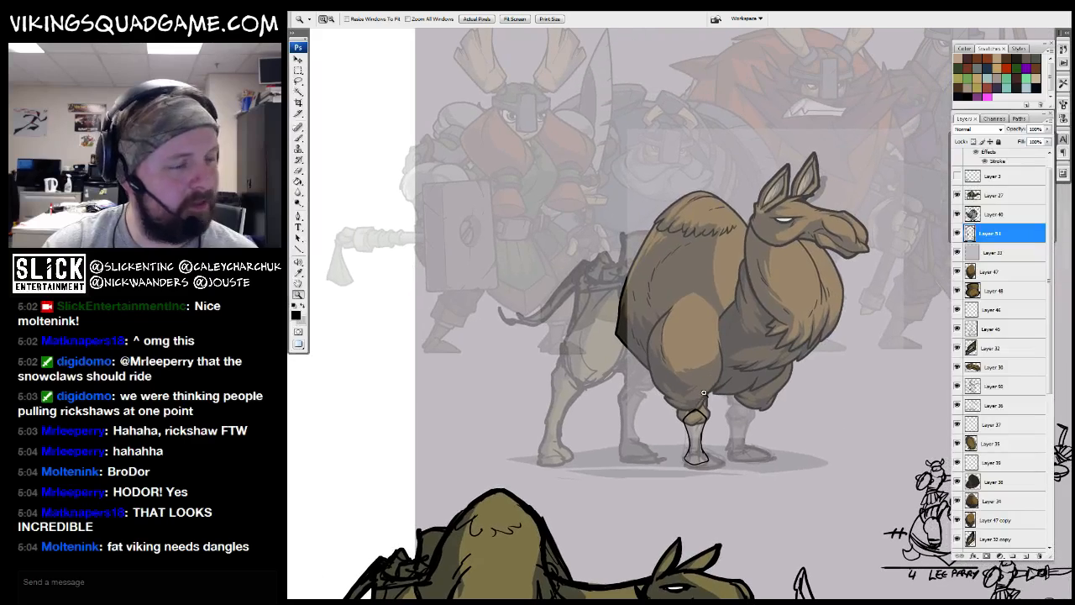
pyautogui.keyDown('alt'); pyautogui.click(704, 388); pyautogui.keyUp('alt')
pyautogui.moveTo(773, 420); pyautogui.dragTo(715, 354)
pyautogui.press('f')
pyautogui.press('f')
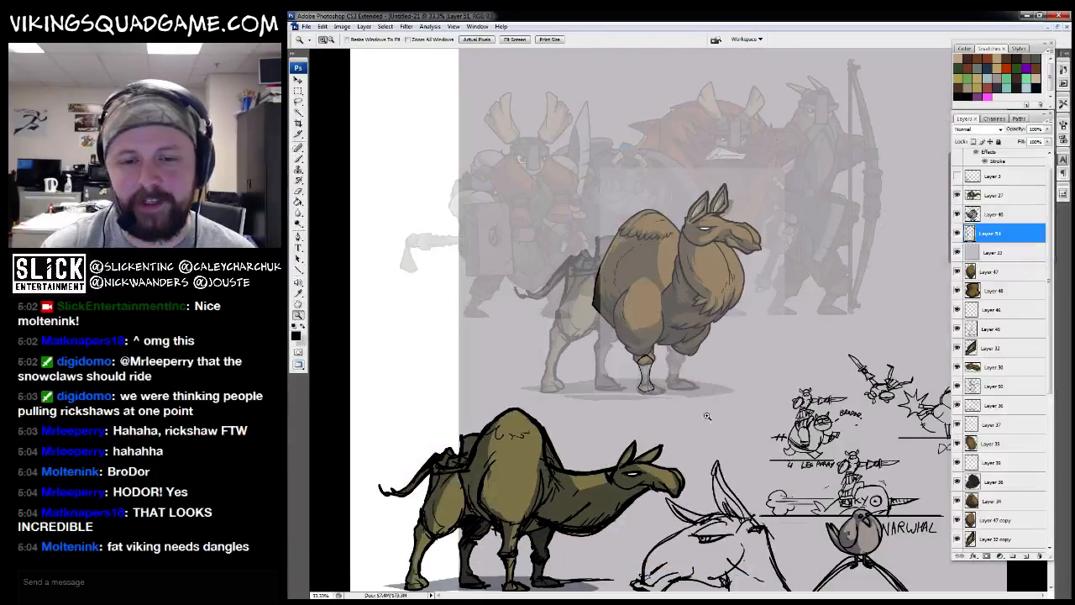
# Sketch a dangling strip with swing arrows over the cloth at the end of the viking's hammer handle
pyautogui.moveTo(436, 266); pyautogui.dragTo(648, 253)
pyautogui.moveTo(749, 417); pyautogui.dragTo(834, 364)
pyautogui.press('b')
pyautogui.moveTo(511, 322)
pyautogui.mouseDown()
pyautogui.moveTo(559, 384)
pyautogui.moveTo(431, 377)
pyautogui.mouseUp()
pyautogui.hotkey('ctrl', 'z')
pyautogui.moveTo(649, 433); pyautogui.dragTo(618, 486)
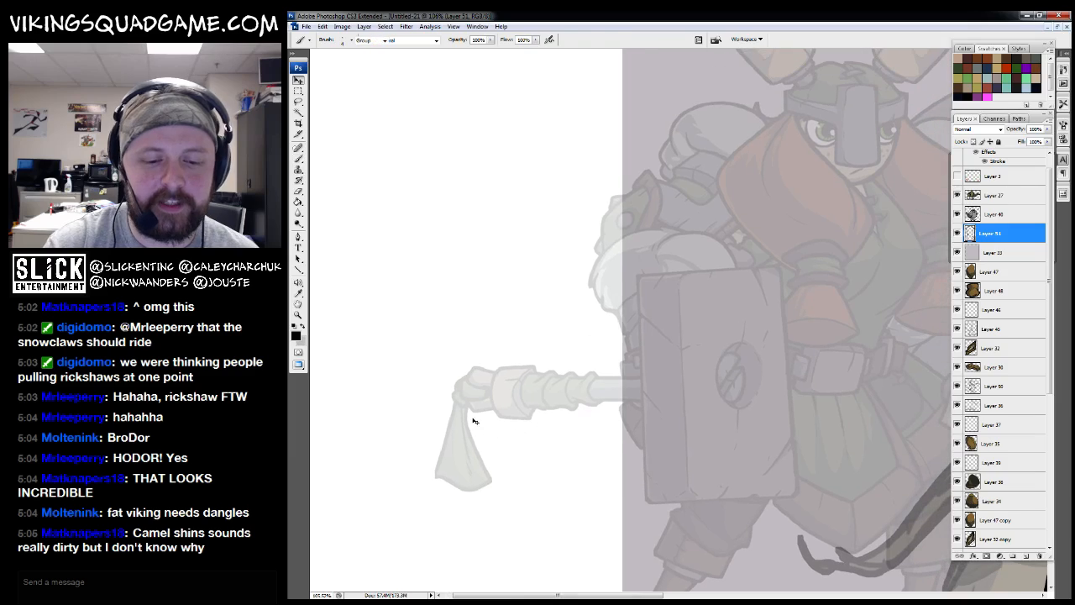
pyautogui.press('v')
pyautogui.hotkey('ctrl', 'v')
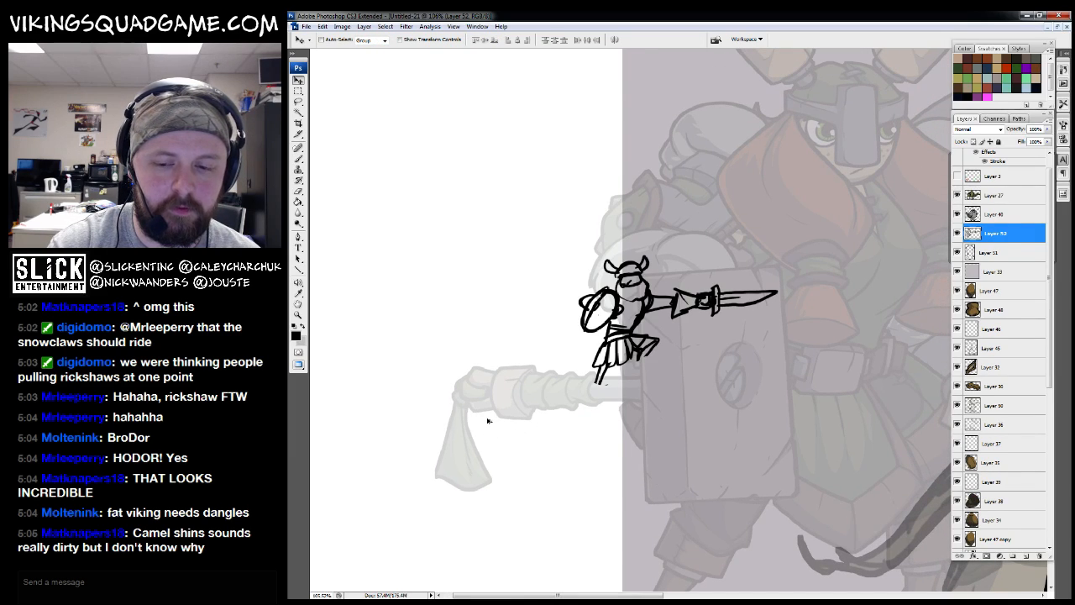
pyautogui.hotkey('ctrl', 'z')
pyautogui.press('b')
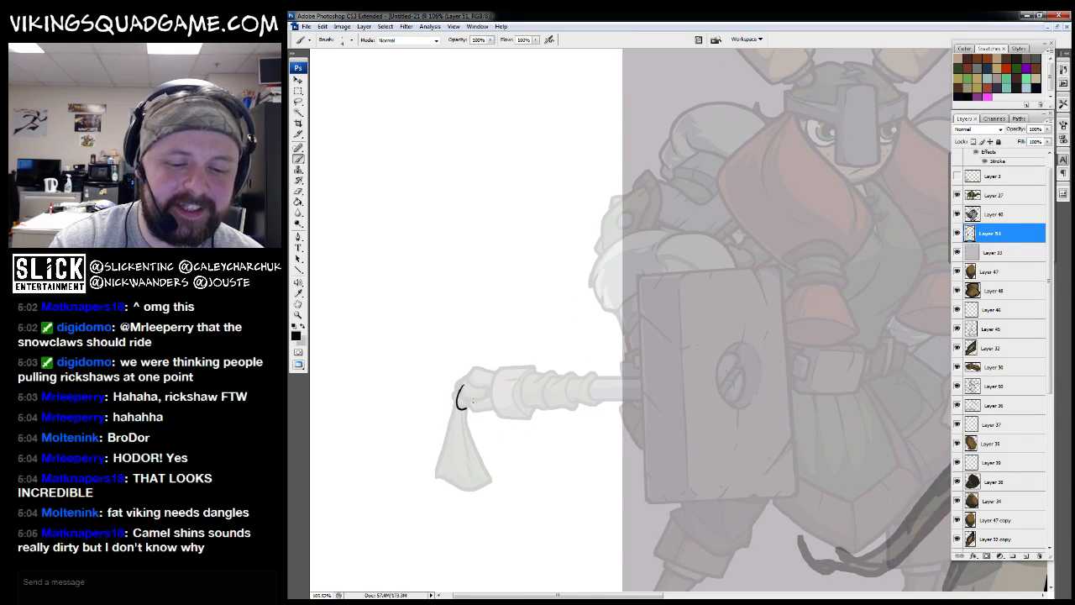
pyautogui.keyDown('alt'); pyautogui.click(535, 394); pyautogui.keyUp('alt')
pyautogui.keyDown('alt'); pyautogui.click(602, 398); pyautogui.keyUp('alt')
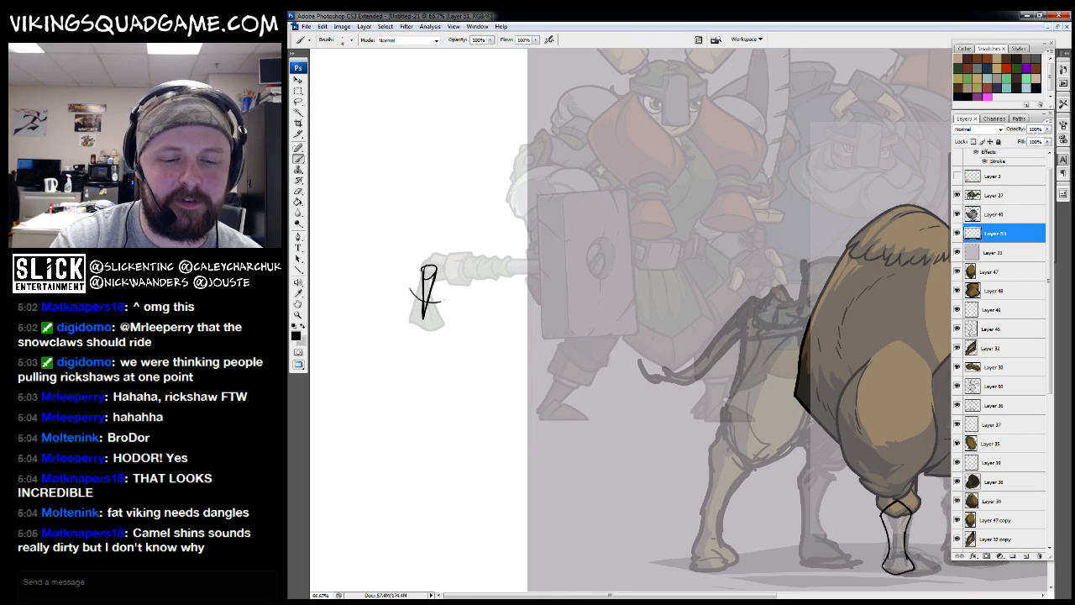
pyautogui.keyDown('alt'); pyautogui.click(791, 294); pyautogui.keyUp('alt')
pyautogui.moveTo(685, 297); pyautogui.dragTo(674, 312)
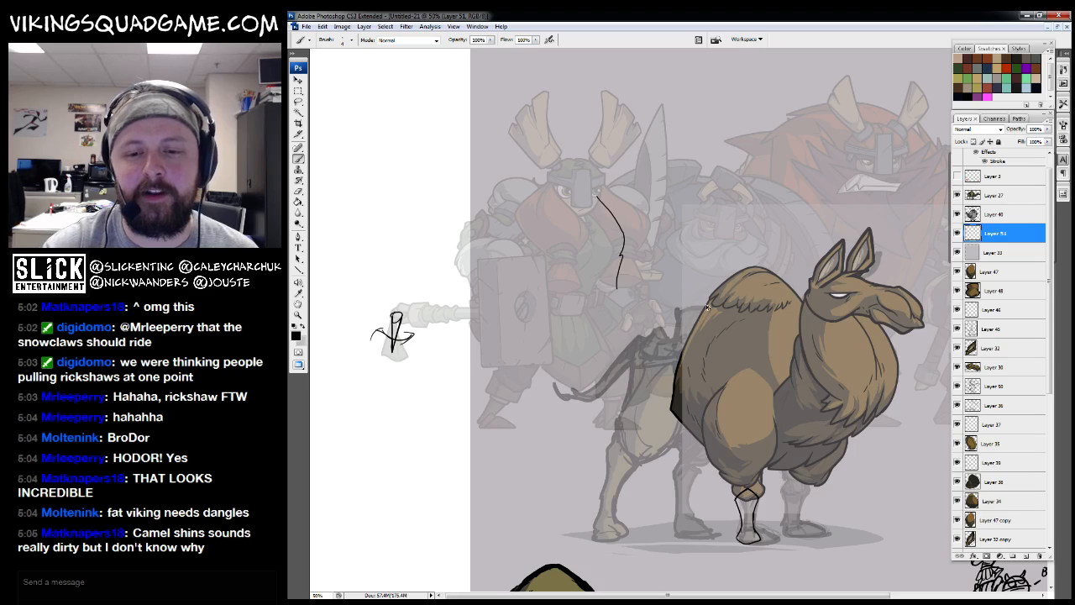
# Lasso and delete the swing sketch around the hammer handle's cloth
pyautogui.press('l')
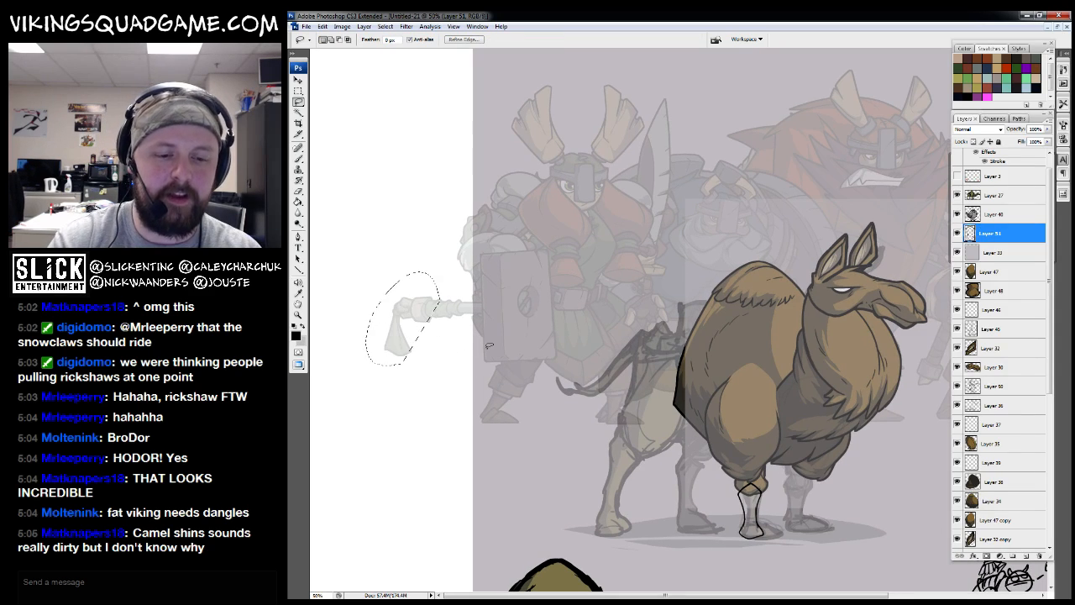
pyautogui.press('Delete')
pyautogui.moveTo(700, 390); pyautogui.dragTo(669, 361)
pyautogui.keyDown('alt'); pyautogui.click(668, 362); pyautogui.keyUp('alt')
# Switch to the game editor and load PLAYERS\VIKING01_HAMMER as the player in the DOJO chunk
pyautogui.hotkey('alt', 'Tab')
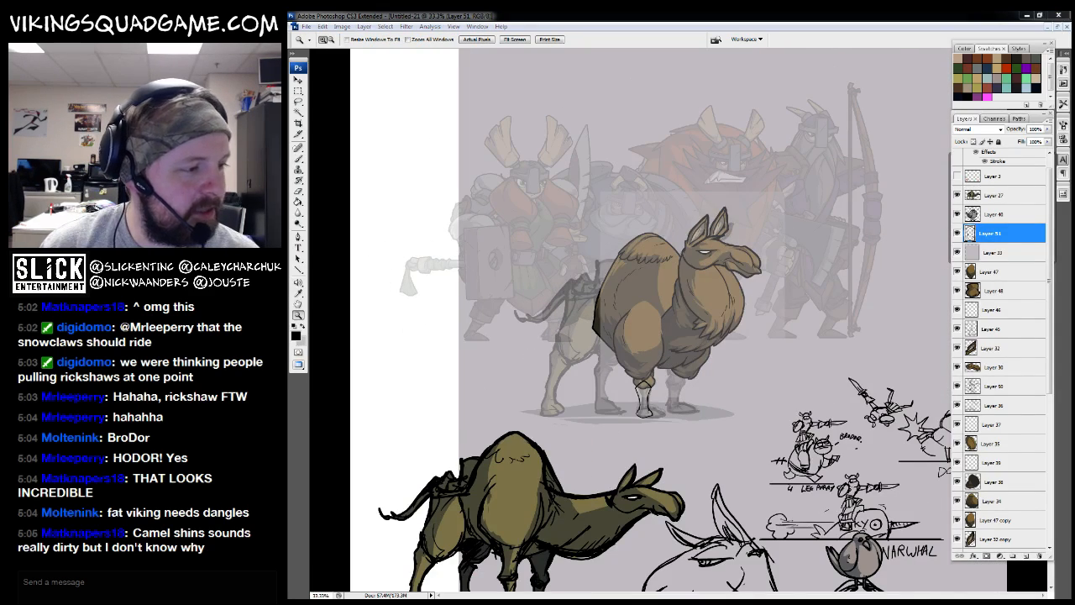
pyautogui.moveTo(553, 360); pyautogui.dragTo(499, 383)
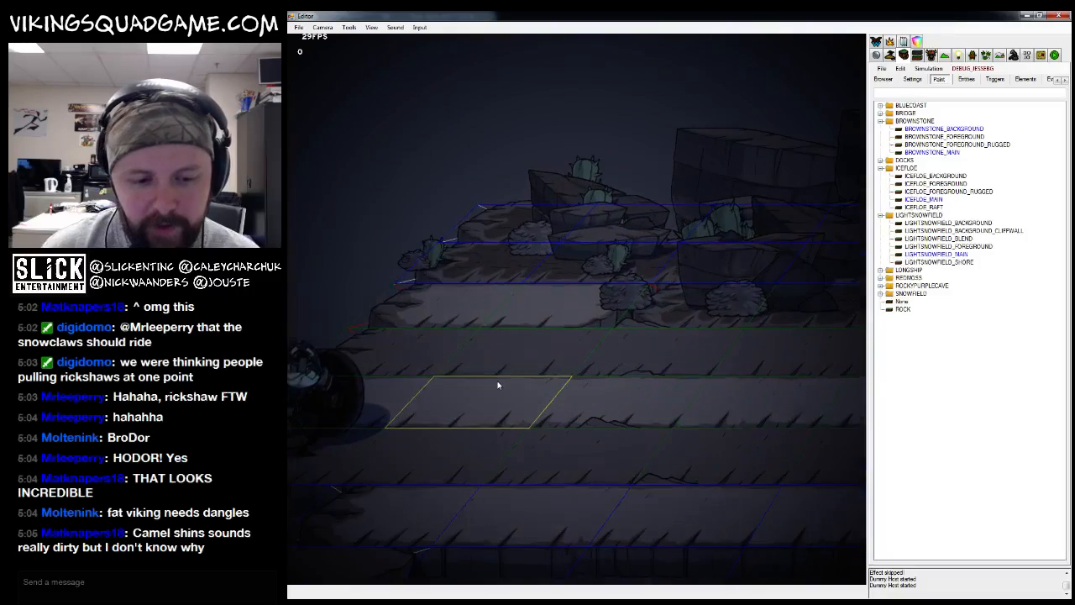
pyautogui.scroll(-3, 499, 384)
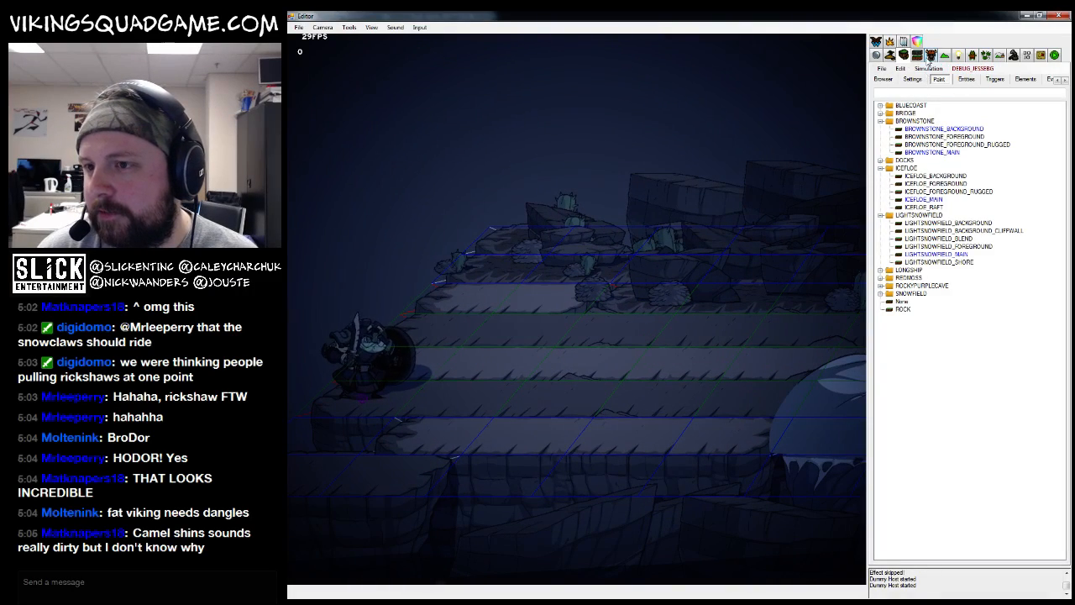
pyautogui.click(1026, 56)
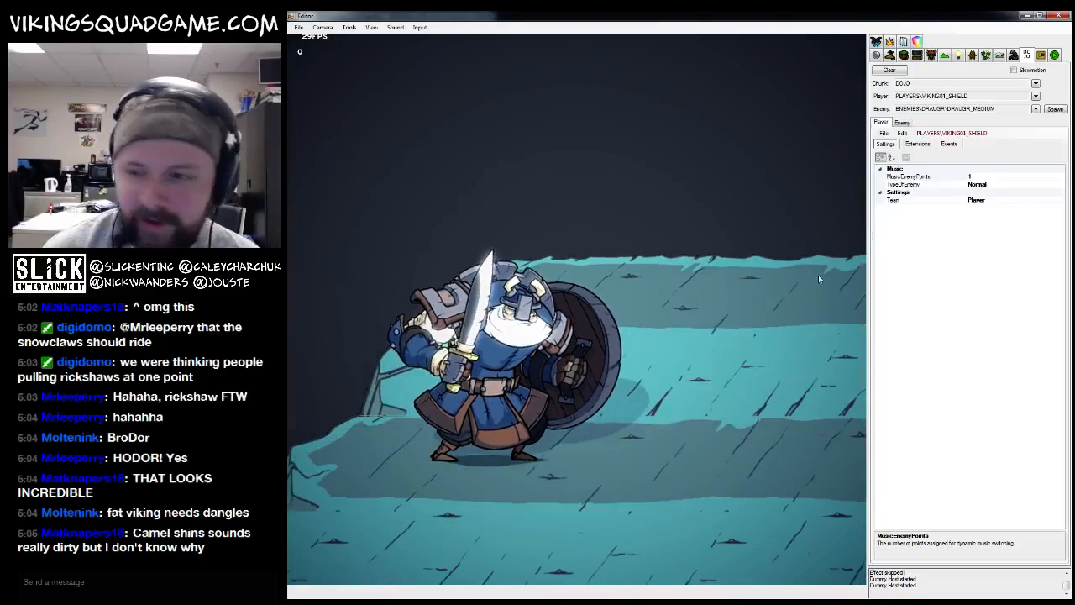
pyautogui.click(1033, 96)
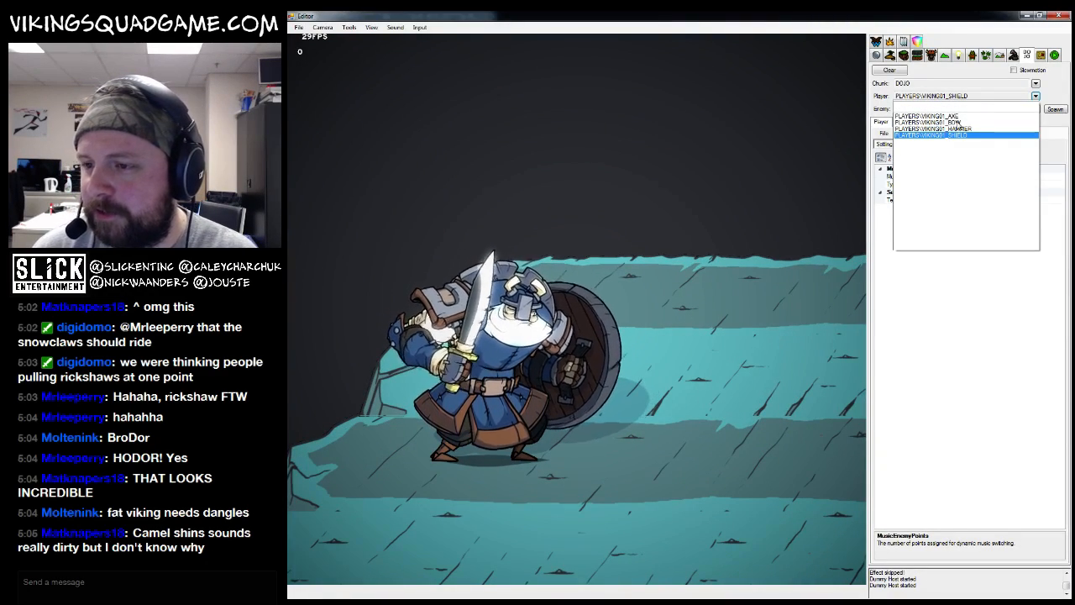
pyautogui.click(947, 128)
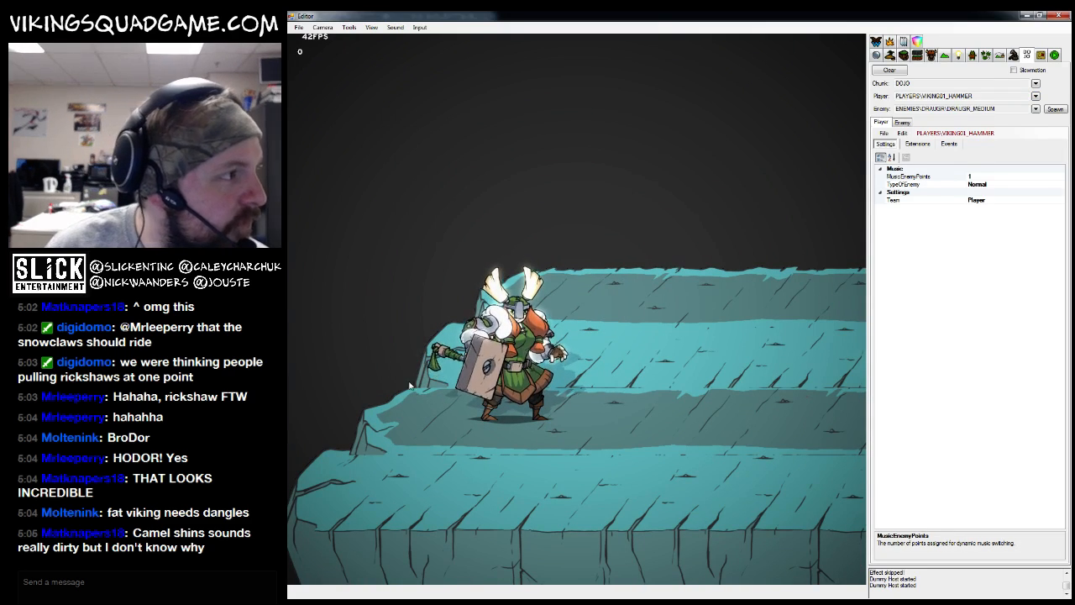
# Examine how the cloth on the hammer viking's handle swings while moving and attacking, and return to Photoshop
pyautogui.scroll(5, 619, 238)
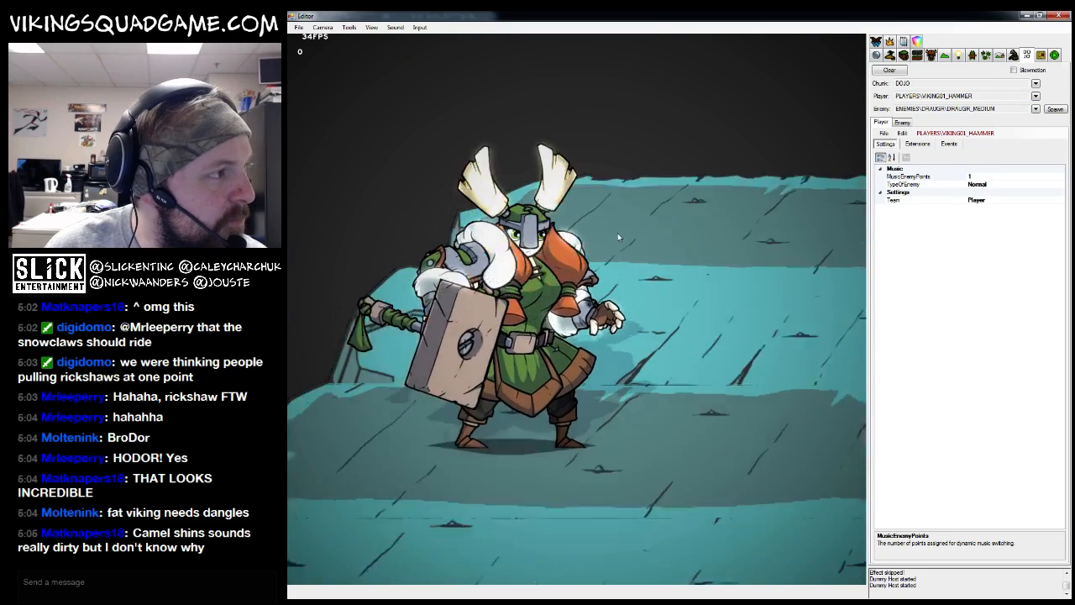
pyautogui.scroll(3, 619, 238)
pyautogui.moveTo(619, 237); pyautogui.dragTo(538, 137)
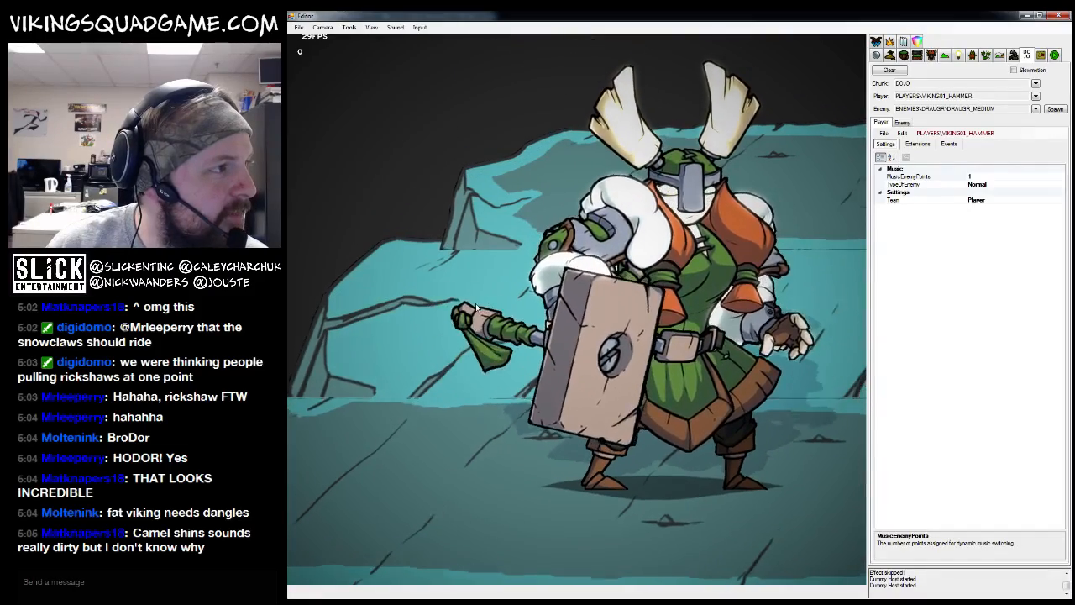
pyautogui.press('Left')
pyautogui.press('Right')
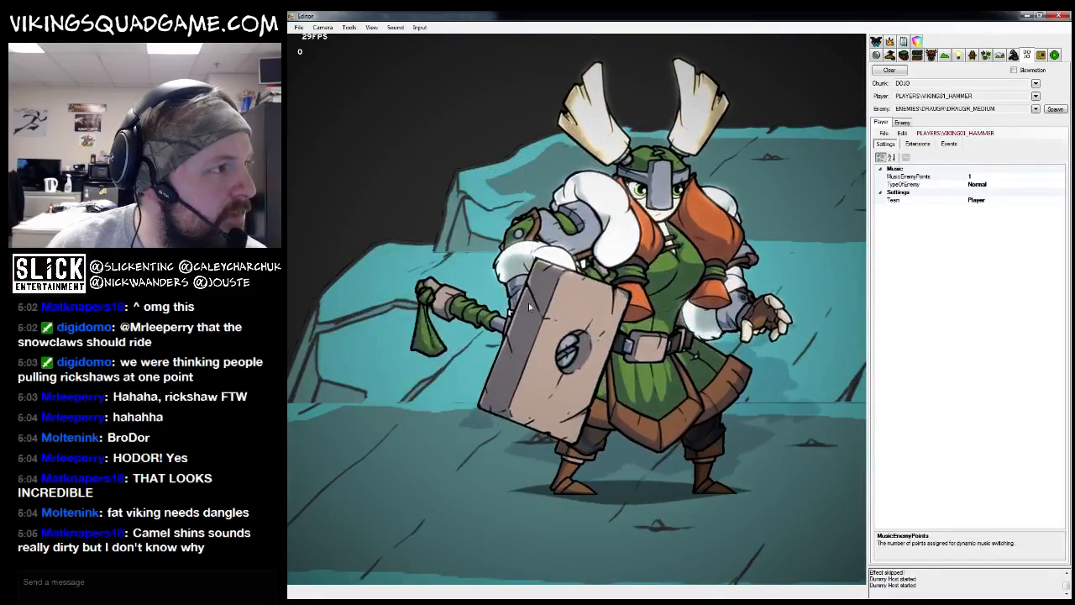
pyautogui.press('space')
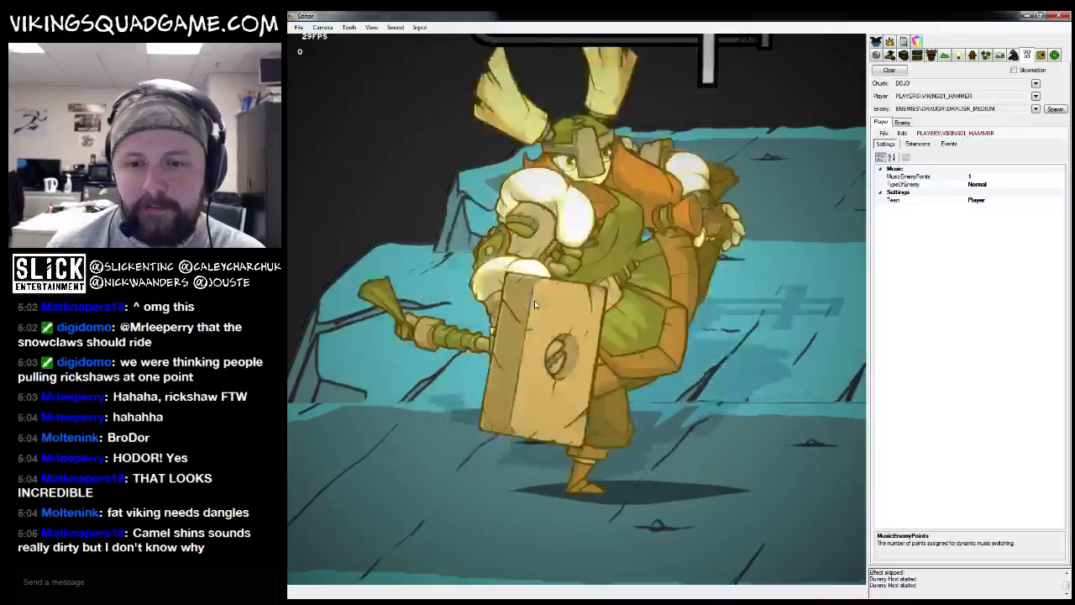
pyautogui.press('Right')
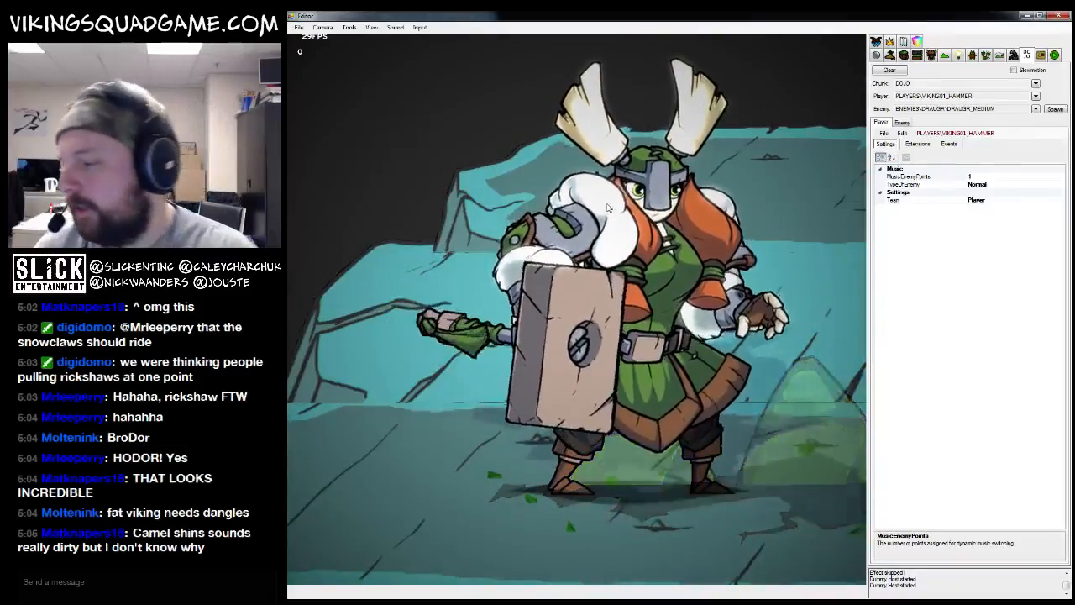
pyautogui.click(1026, 16)
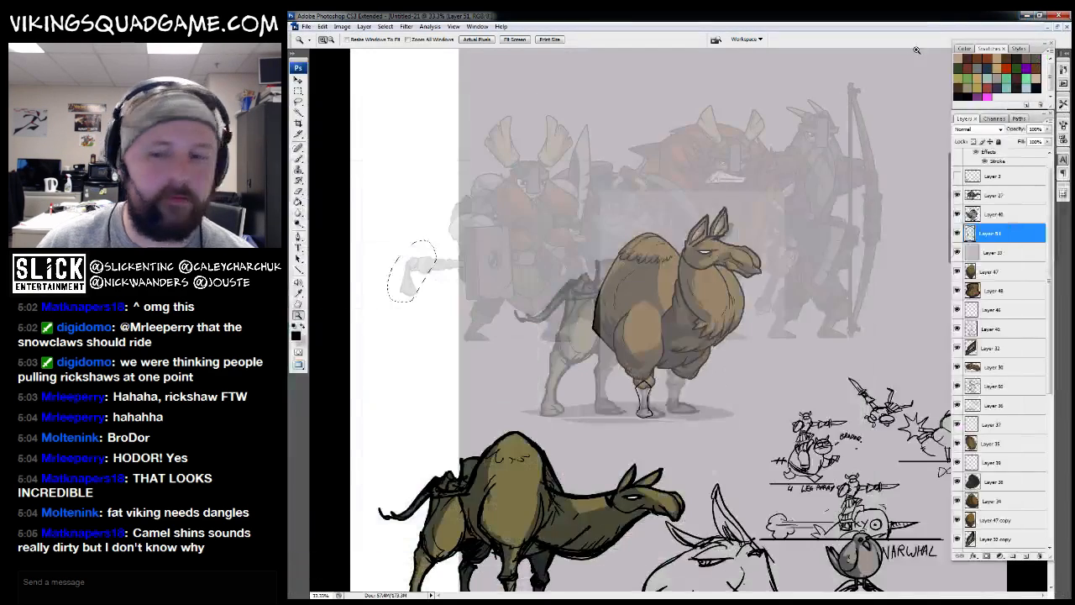
# Select the area enclosed by the near front shin's outline and hide the grey Layer 33 overlay
pyautogui.moveTo(417, 132); pyautogui.dragTo(886, 507)
pyautogui.moveTo(686, 357)
pyautogui.mouseDown()
pyautogui.moveTo(723, 347)
pyautogui.moveTo(624, 328)
pyautogui.mouseUp()
pyautogui.moveTo(768, 223); pyautogui.dragTo(540, 440)
pyautogui.moveTo(602, 404); pyautogui.dragTo(646, 393)
pyautogui.press('w')
pyautogui.click(703, 356)
pyautogui.moveTo(704, 410)
pyautogui.mouseDown()
pyautogui.moveTo(718, 398)
pyautogui.moveTo(694, 453)
pyautogui.mouseUp()
pyautogui.keyDown('alt'); pyautogui.click(762, 352); pyautogui.keyUp('alt')
pyautogui.click(957, 252)
pyautogui.moveTo(746, 355); pyautogui.dragTo(768, 351)
# Fill the shin selection with the camel's sampled brown on a new layer beneath the line art and deselect
pyautogui.press('g')
pyautogui.keyDown('alt'); pyautogui.click(621, 349); pyautogui.keyUp('alt')
pyautogui.click(999, 252)
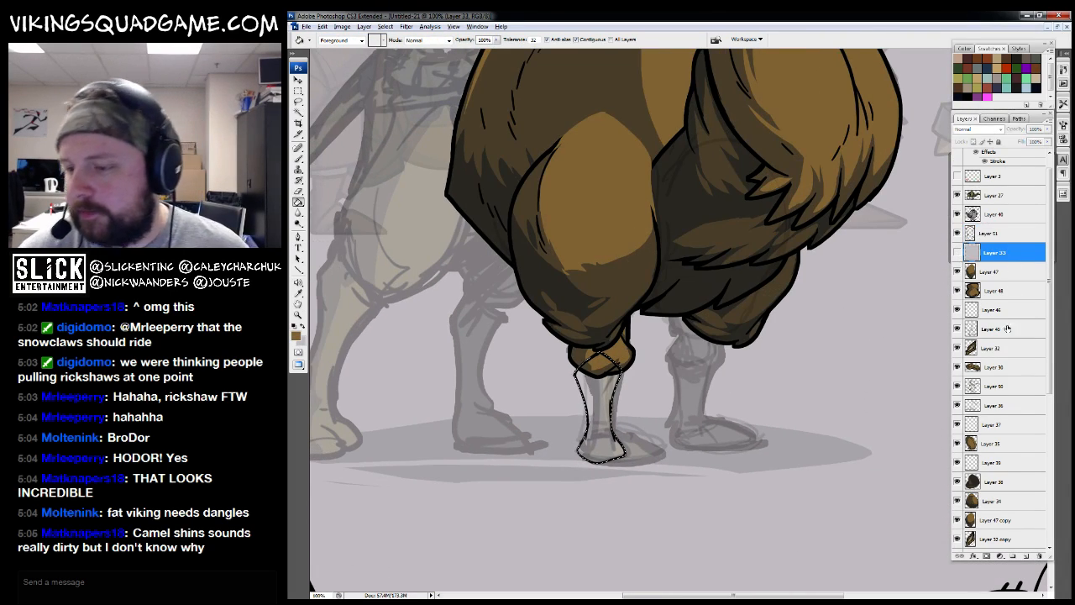
pyautogui.click(1026, 555)
pyautogui.click(606, 376)
pyautogui.hotkey('ctrl', 'd')
pyautogui.moveTo(726, 322); pyautogui.dragTo(729, 357)
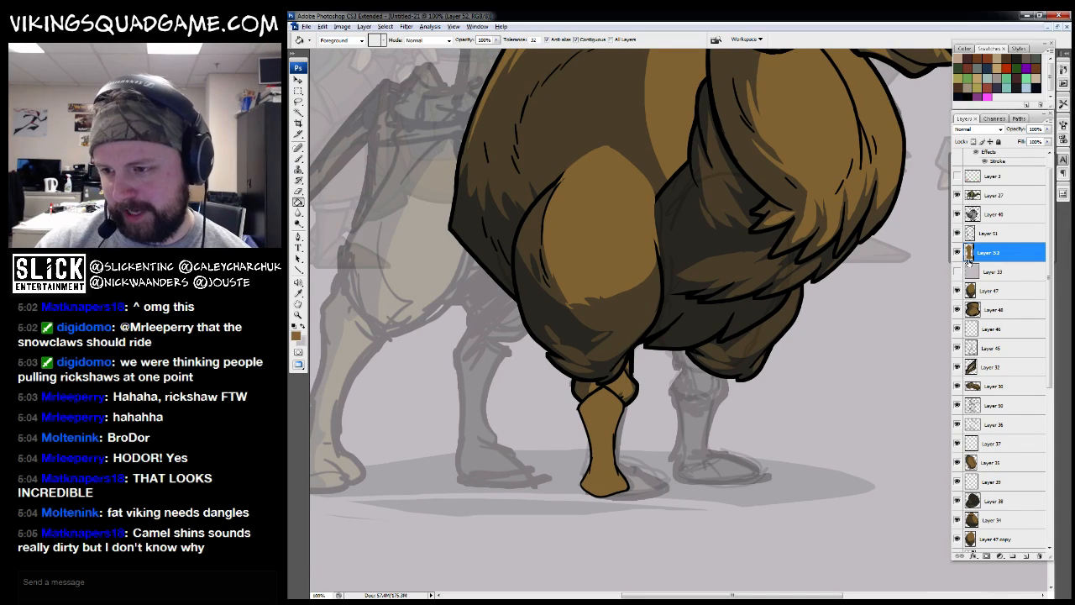
# Fill the shin's silhouette with black on a separate layer beneath the brown fill, and reselect the brown layer
pyautogui.moveTo(657, 413); pyautogui.dragTo(696, 403)
pyautogui.press('d')
pyautogui.hotkey('ctrl', 'shift', 'alt', 'n')
pyautogui.click(615, 451)
pyautogui.hotkey('ctrl', 'd')
pyautogui.press('z')
pyautogui.click(976, 254)
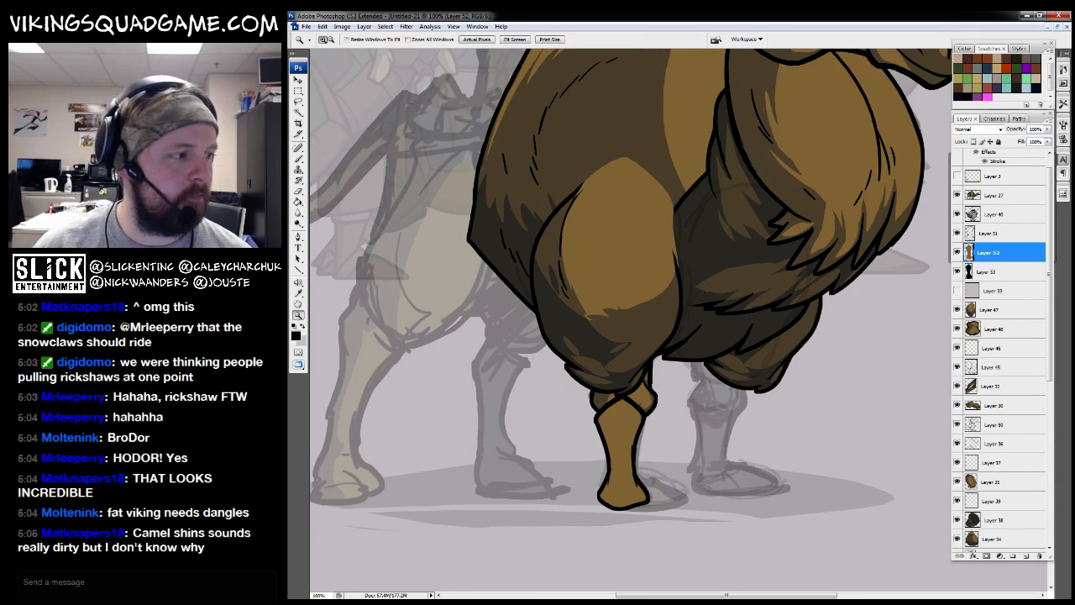
# Switch to the game editor to view the hammer viking character and return to Photoshop
pyautogui.hotkey('alt', 'Tab')
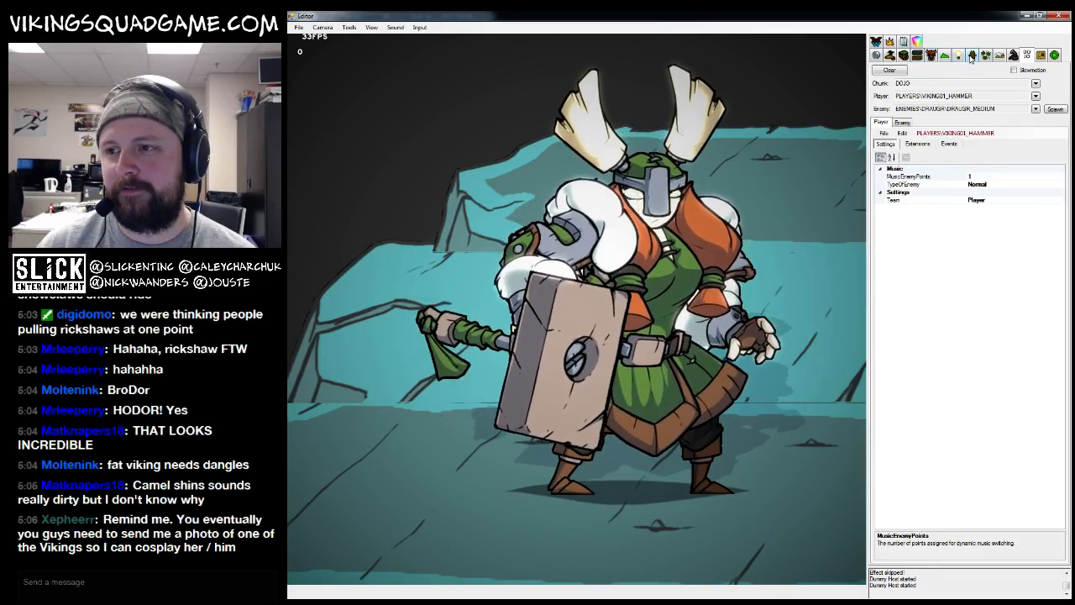
pyautogui.click(1026, 16)
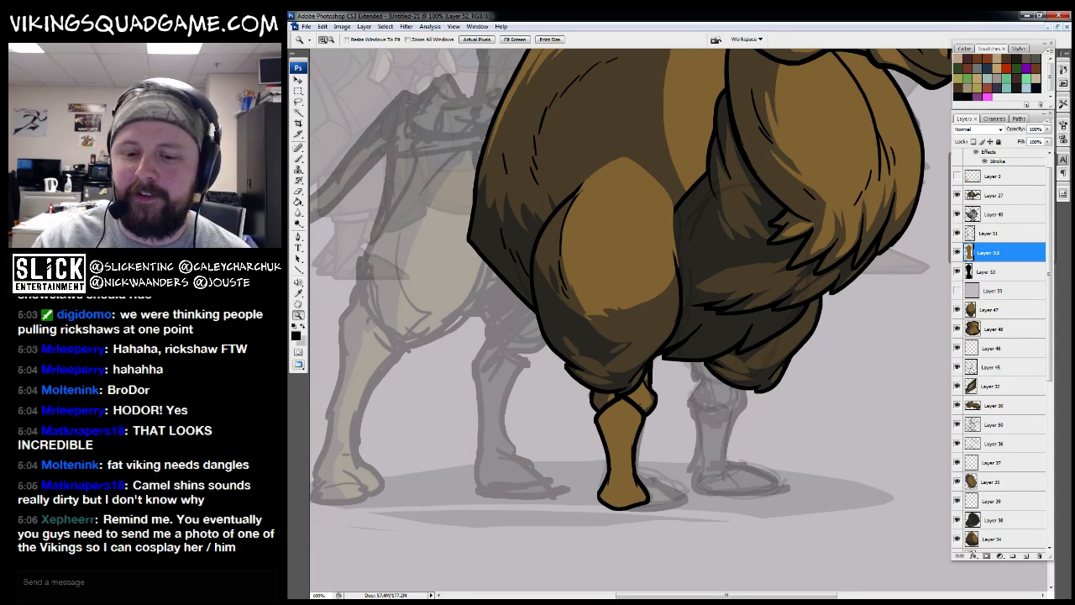
# Ink short black crease lines on the near front shin just above the foot
pyautogui.keyDown('ctrl'); pyautogui.click(648, 377); pyautogui.keyUp('ctrl')
pyautogui.moveTo(650, 375); pyautogui.dragTo(650, 400)
pyautogui.moveTo(699, 338); pyautogui.dragTo(700, 384)
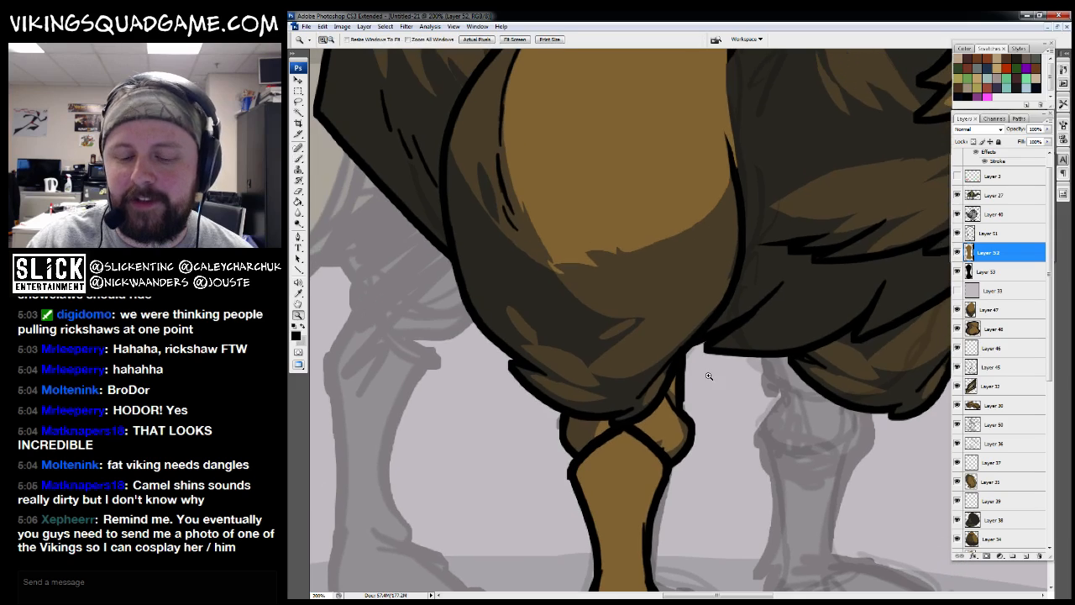
pyautogui.keyDown('alt'); pyautogui.click(729, 349); pyautogui.keyUp('alt')
pyautogui.moveTo(944, 277); pyautogui.dragTo(954, 266)
pyautogui.moveTo(791, 243); pyautogui.dragTo(595, 439)
pyautogui.moveTo(593, 485)
pyautogui.mouseDown()
pyautogui.moveTo(619, 399)
pyautogui.moveTo(684, 284)
pyautogui.moveTo(638, 341)
pyautogui.mouseUp()
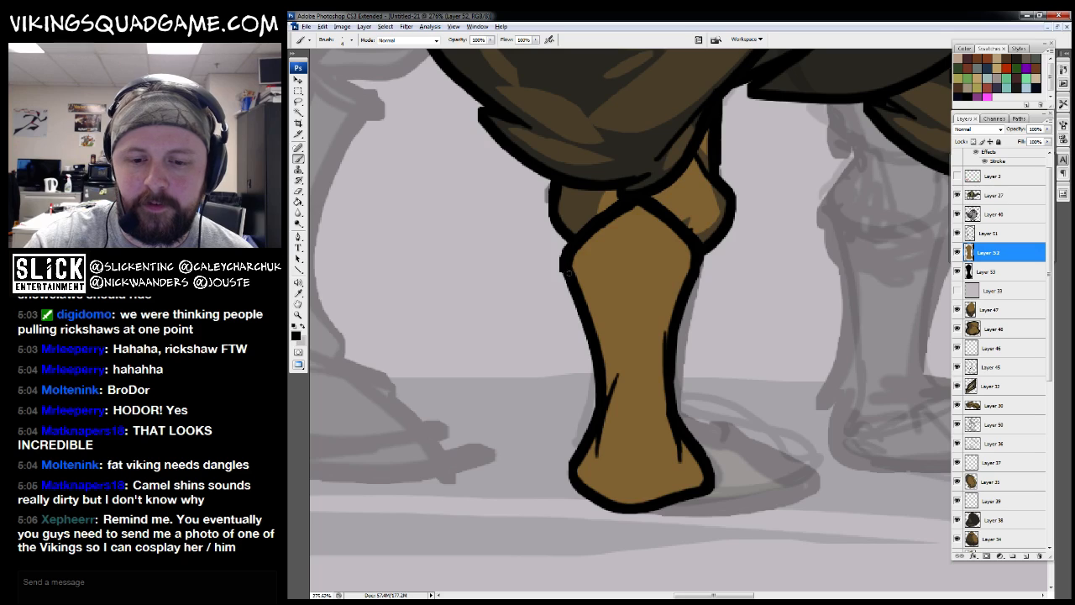
pyautogui.moveTo(726, 266); pyautogui.dragTo(730, 254)
pyautogui.keyDown('alt'); pyautogui.click(727, 256); pyautogui.keyUp('alt')
pyautogui.keyDown('alt'); pyautogui.click(758, 226); pyautogui.keyUp('alt')
pyautogui.keyDown('alt'); pyautogui.click(761, 263); pyautogui.keyUp('alt')
pyautogui.keyDown('alt'); pyautogui.click(747, 312); pyautogui.keyUp('alt')
pyautogui.moveTo(696, 361); pyautogui.dragTo(754, 378)
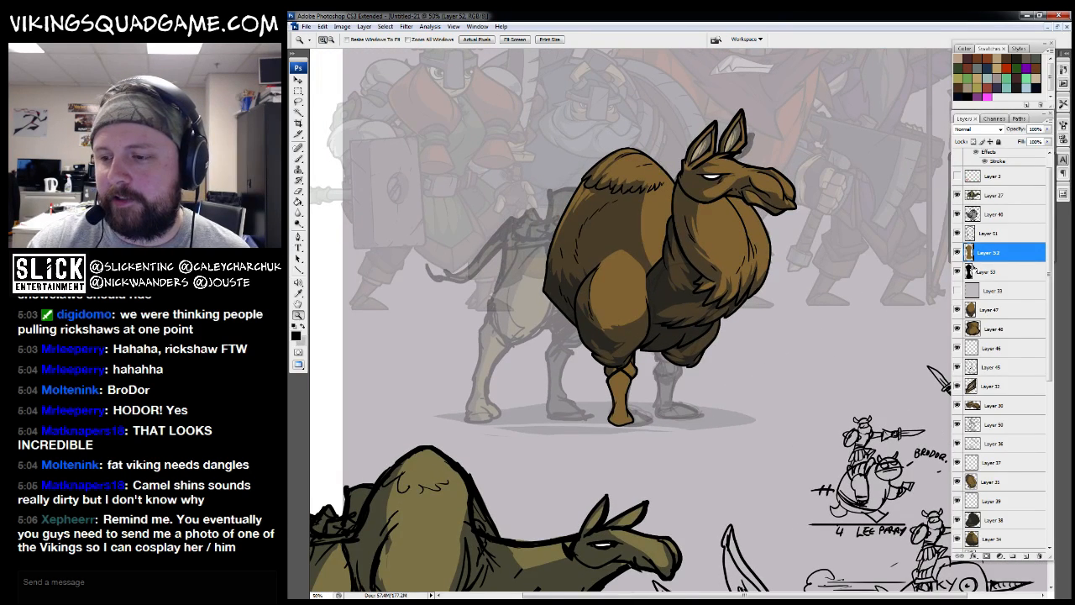
# Add a near-black shading layer clipped to the shin's brown fill and set its opacity to 40%
pyautogui.click(1025, 555)
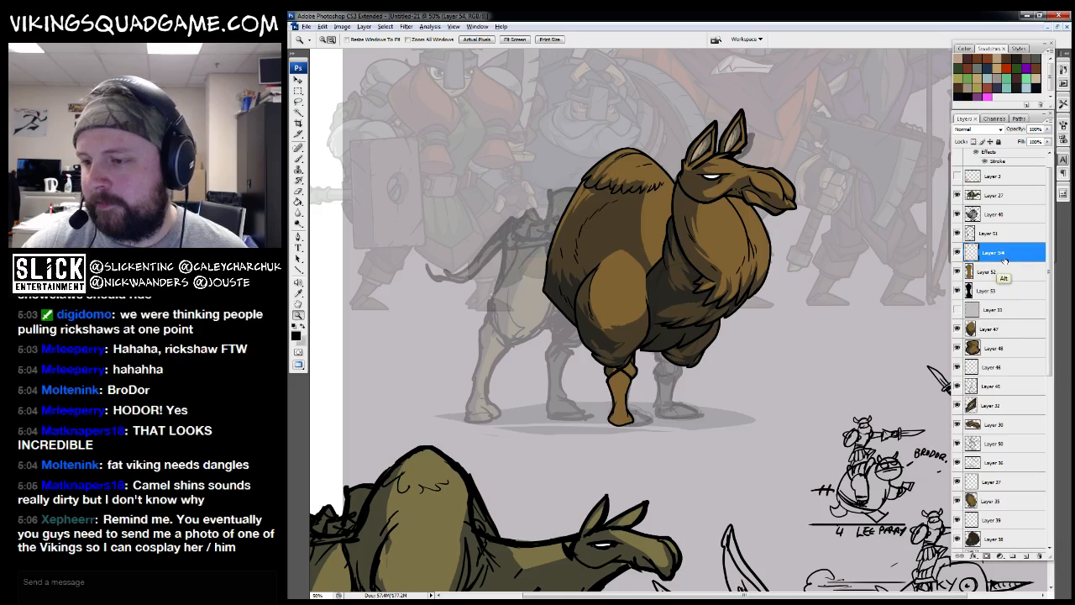
pyautogui.press('g')
pyautogui.press('z')
pyautogui.click(682, 426)
pyautogui.moveTo(698, 397)
pyautogui.mouseDown()
pyautogui.moveTo(729, 411)
pyautogui.moveTo(735, 451)
pyautogui.mouseUp()
pyautogui.press('4')
pyautogui.moveTo(828, 280); pyautogui.dragTo(838, 329)
# Lasso the lit areas down the front of the shin and on the foot, and clear the shading there
pyautogui.moveTo(766, 178); pyautogui.dragTo(540, 466)
pyautogui.moveTo(669, 288)
pyautogui.mouseDown()
pyautogui.moveTo(669, 355)
pyautogui.moveTo(691, 345)
pyautogui.moveTo(700, 295)
pyautogui.moveTo(707, 305)
pyautogui.moveTo(678, 319)
pyautogui.moveTo(652, 306)
pyautogui.mouseUp()
pyautogui.scroll(3, 669, 355)
pyautogui.scroll(-4, 701, 294)
pyautogui.press('l')
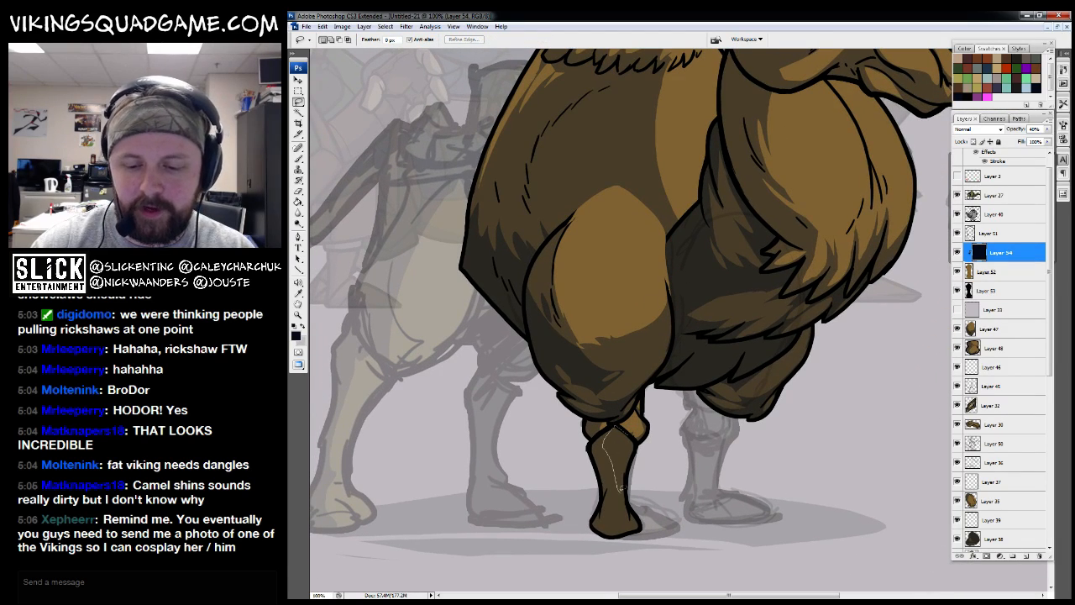
pyautogui.moveTo(619, 483); pyautogui.dragTo(617, 477)
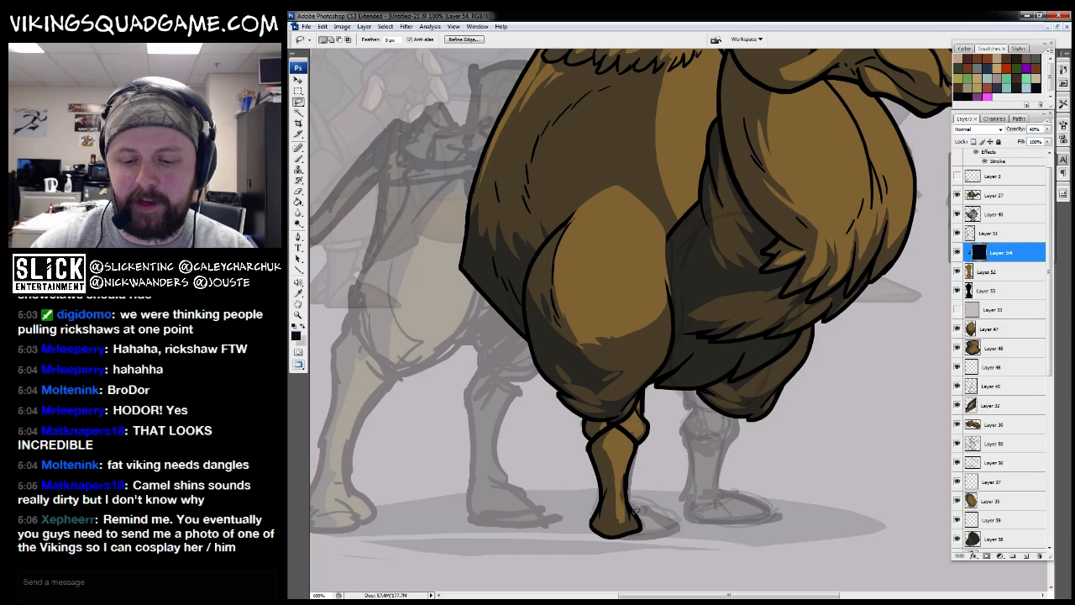
pyautogui.press('b')
pyautogui.scroll(5, 599, 483)
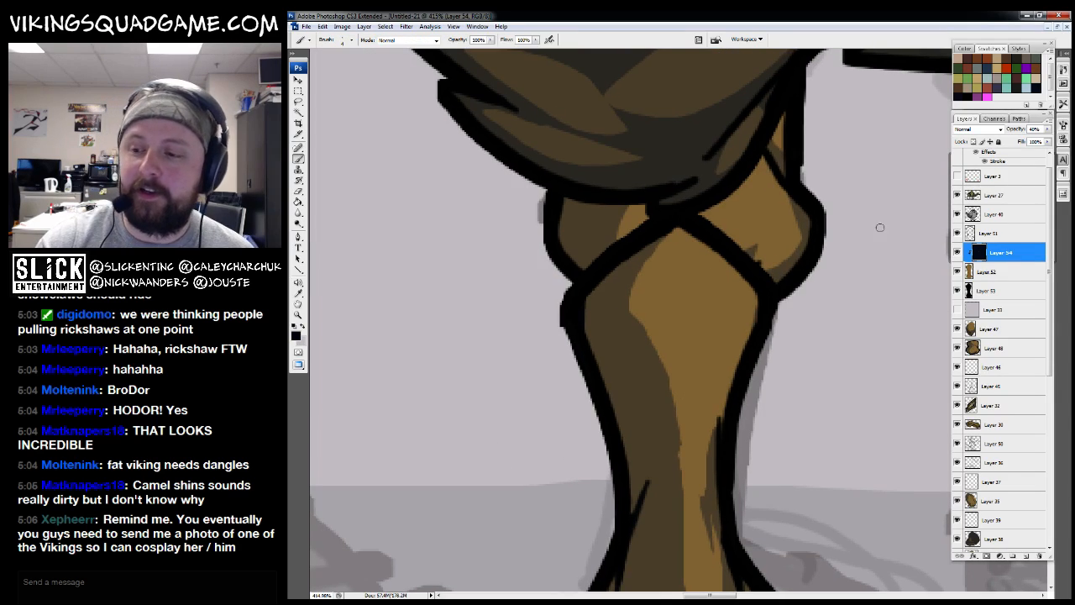
# Select the shin's line-art layer and examine the shaded shin up close and against the whole camel
pyautogui.click(970, 234)
pyautogui.moveTo(837, 275); pyautogui.dragTo(839, 293)
pyautogui.keyDown('alt'); pyautogui.click(786, 286); pyautogui.keyUp('alt')
pyautogui.keyDown('alt'); pyautogui.click(784, 297); pyautogui.keyUp('alt')
pyautogui.moveTo(710, 304); pyautogui.dragTo(689, 346)
pyautogui.moveTo(627, 417); pyautogui.dragTo(789, 354)
pyautogui.moveTo(731, 301); pyautogui.dragTo(563, 514)
pyautogui.keyDown('alt'); pyautogui.click(773, 383); pyautogui.keyUp('alt')
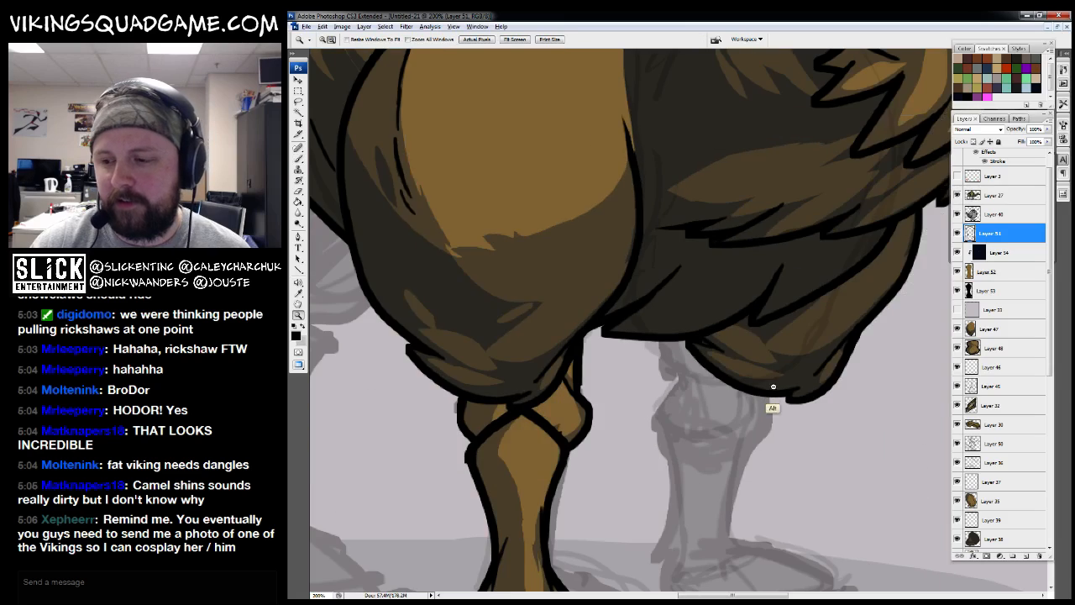
pyautogui.keyDown('alt'); pyautogui.click(771, 383); pyautogui.keyUp('alt')
pyautogui.moveTo(664, 374); pyautogui.dragTo(703, 434)
pyautogui.scroll(4, 703, 434)
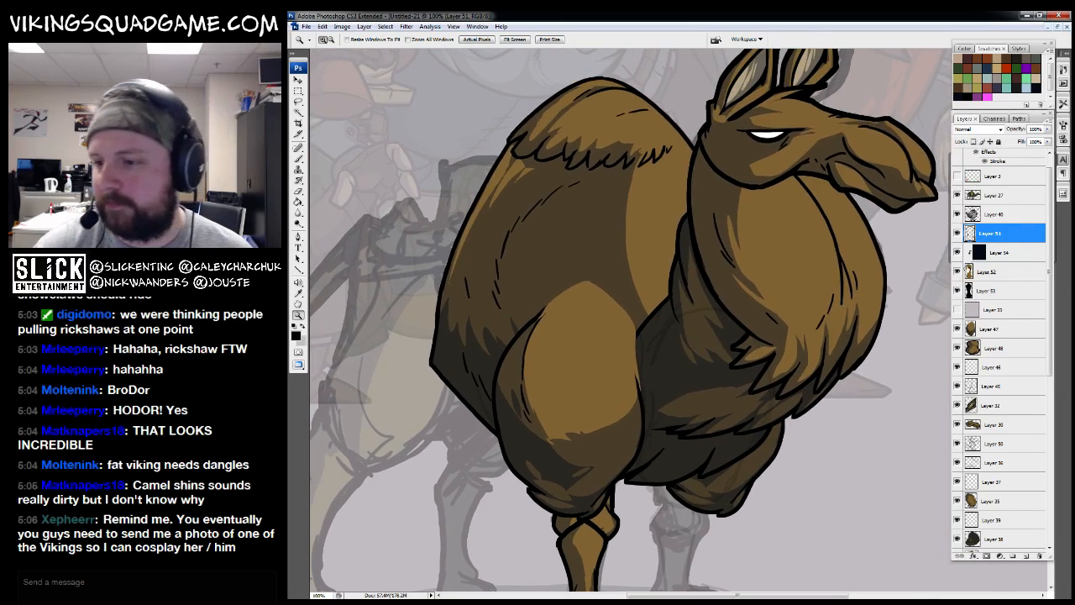
pyautogui.click(956, 234)
pyautogui.moveTo(712, 363); pyautogui.dragTo(595, 466)
pyautogui.moveTo(817, 301); pyautogui.dragTo(826, 287)
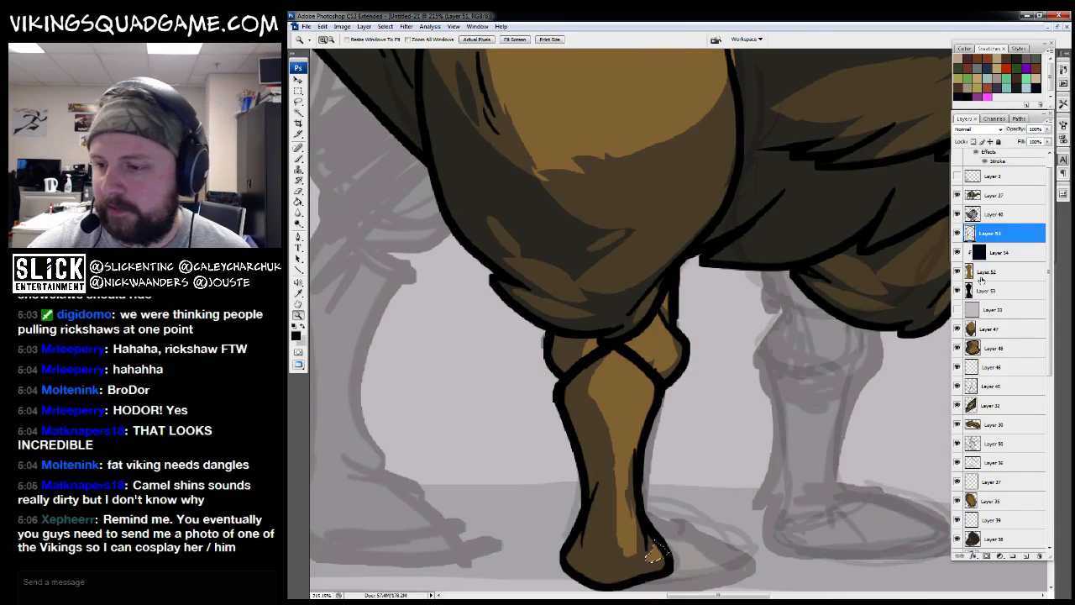
# Merge the shin's line art, shading, brown fill and black silhouette layers into one layer
pyautogui.click(992, 254)
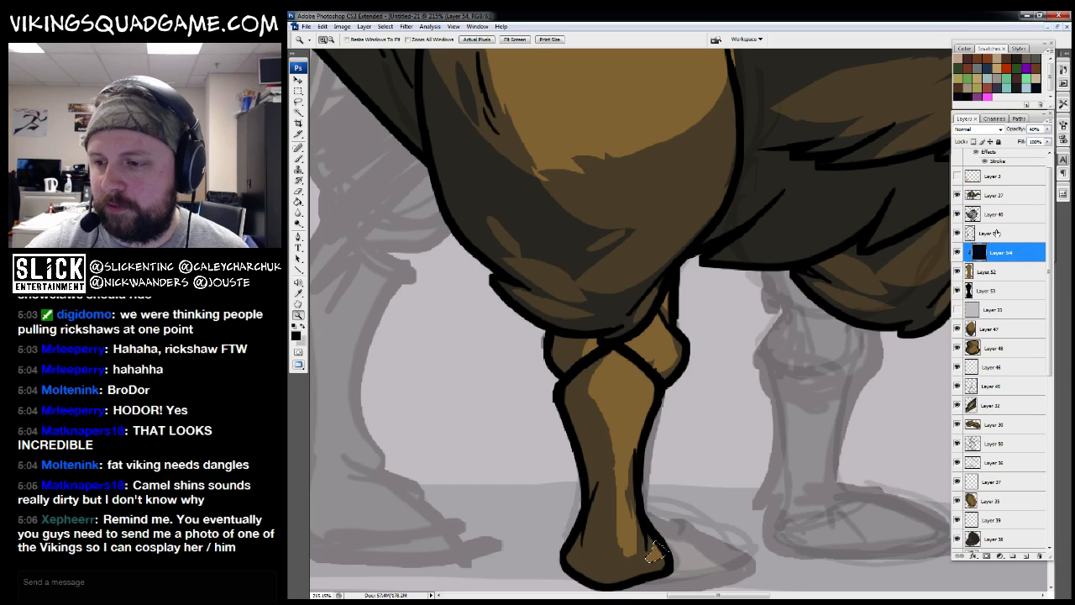
pyautogui.click(997, 234)
pyautogui.keyDown('shift'); pyautogui.click(993, 291); pyautogui.keyUp('shift')
pyautogui.moveTo(661, 495); pyautogui.dragTo(660, 415)
pyautogui.hotkey('ctrl', 'e')
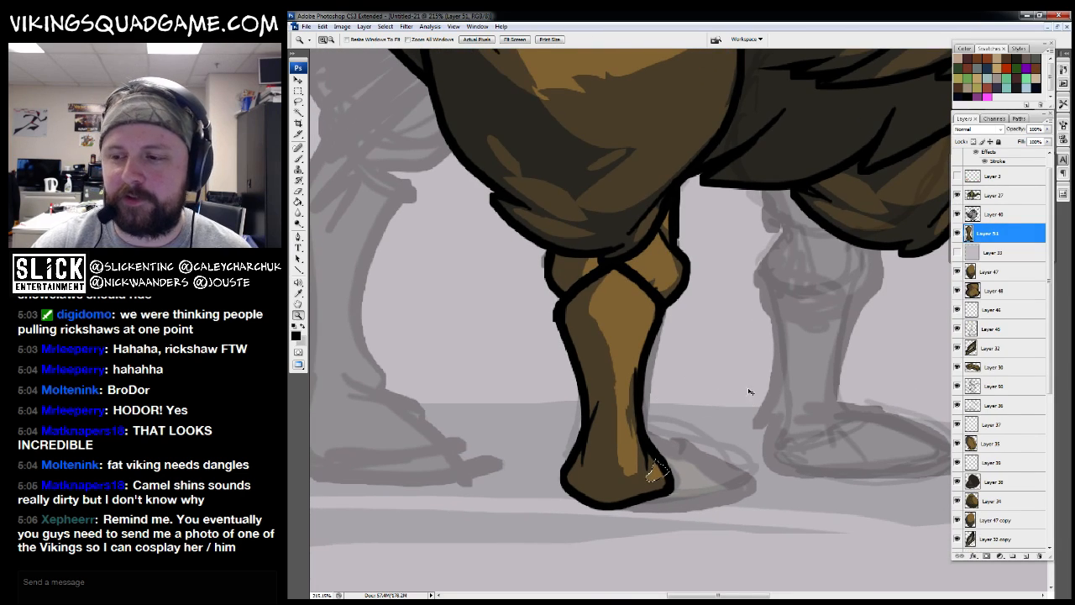
pyautogui.click(958, 235)
pyautogui.click(958, 235)
# Place the merged shin layer beneath the knee's Layer 48 and check both layers by toggling their visibility
pyautogui.keyDown('alt'); pyautogui.click(733, 370); pyautogui.keyUp('alt')
pyautogui.moveTo(993, 235); pyautogui.dragTo(990, 300)
pyautogui.moveTo(719, 338); pyautogui.dragTo(792, 463)
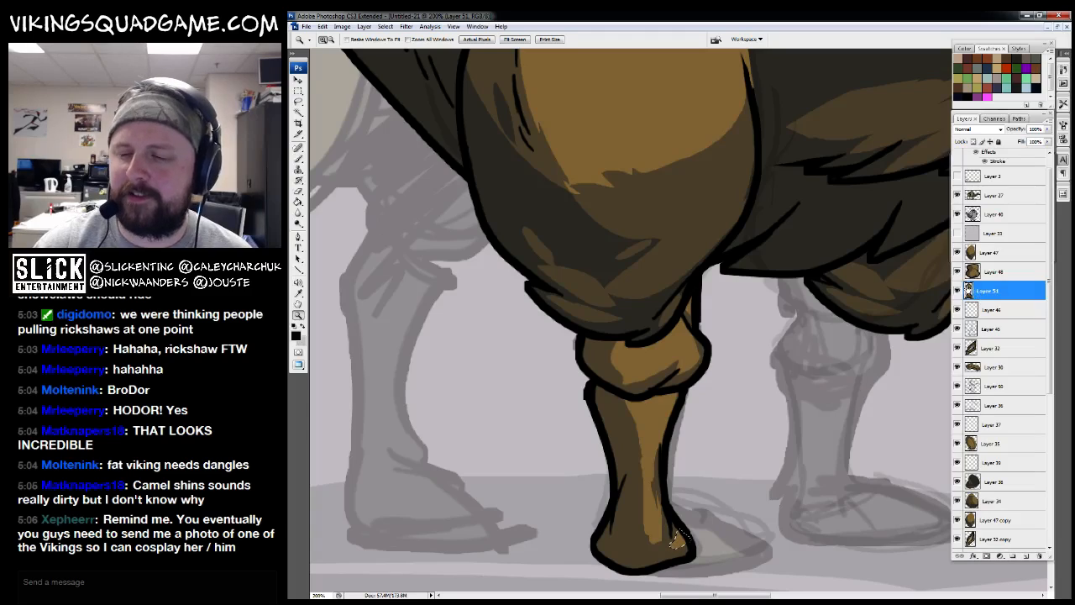
pyautogui.click(957, 272)
pyautogui.click(958, 272)
pyautogui.click(957, 291)
pyautogui.click(958, 291)
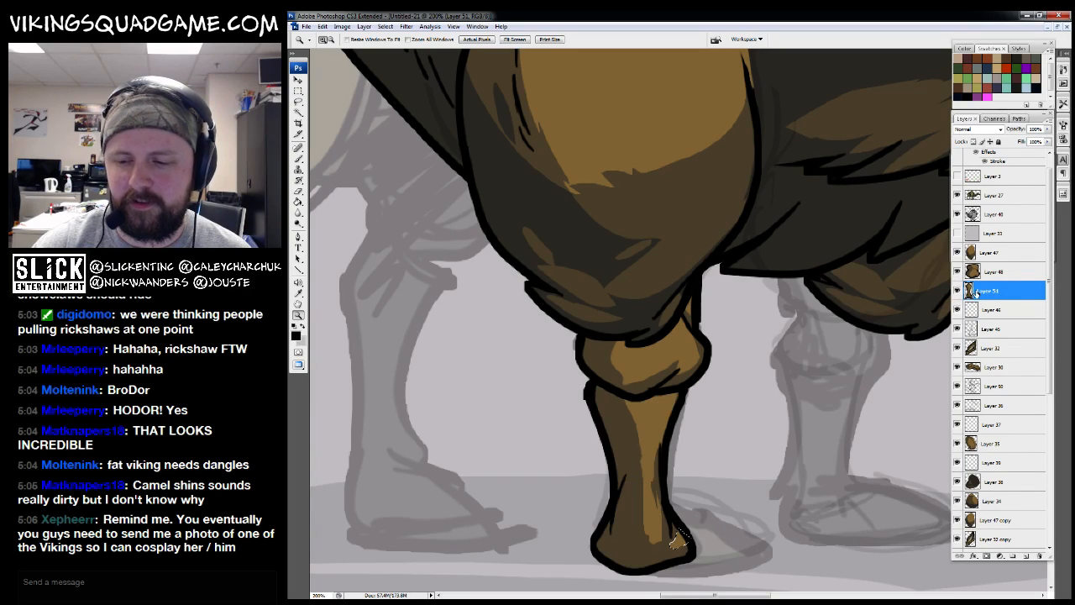
# Add a new empty layer above the knee's Layer 48 and clip it to that layer
pyautogui.click(999, 274)
pyautogui.moveTo(732, 351); pyautogui.dragTo(626, 504)
pyautogui.moveTo(692, 336); pyautogui.dragTo(710, 411)
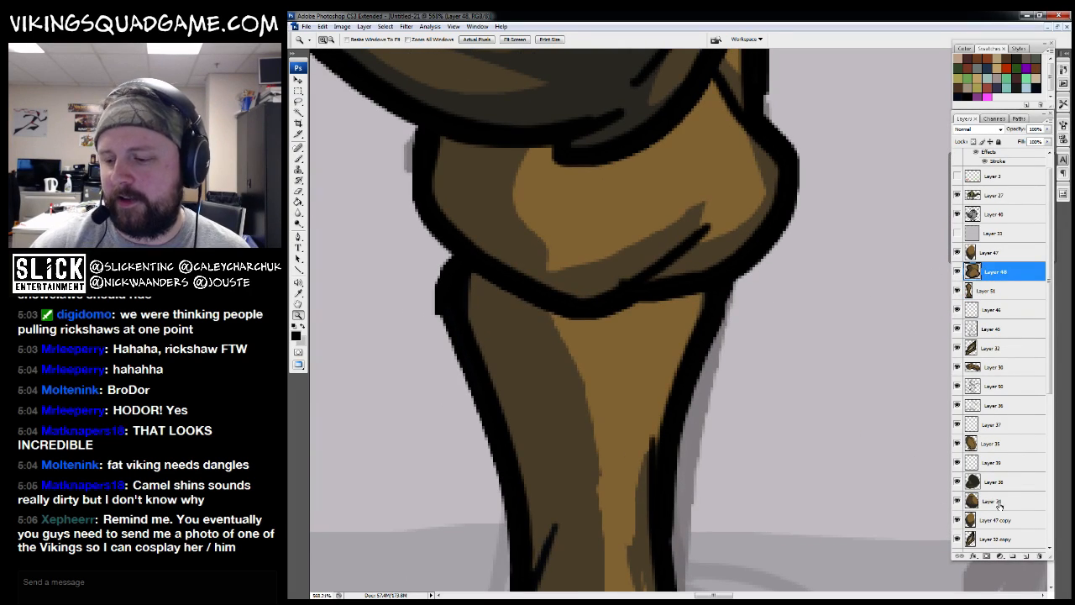
pyautogui.click(1026, 556)
pyautogui.keyDown('alt'); pyautogui.click(1010, 280); pyautogui.keyUp('alt')
pyautogui.moveTo(665, 329); pyautogui.dragTo(717, 420)
# Lasso the black outline band between the knee and the shin, fill it with the camel's brown, and deselect
pyautogui.press('l')
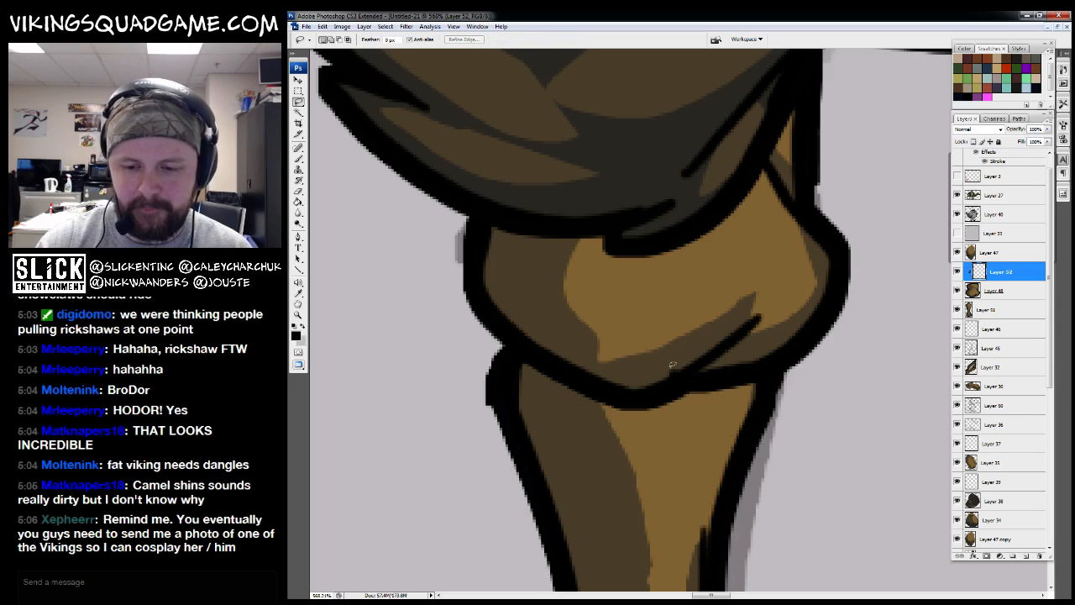
pyautogui.moveTo(622, 377); pyautogui.dragTo(666, 423)
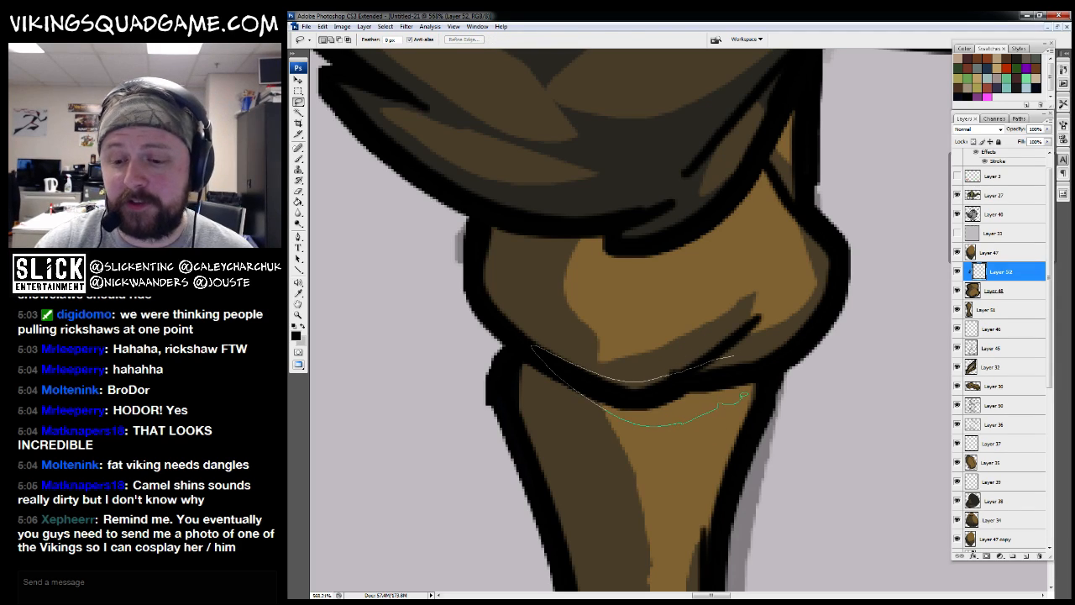
pyautogui.moveTo(745, 395); pyautogui.dragTo(773, 329)
pyautogui.press('g')
pyautogui.click(721, 398)
pyautogui.hotkey('ctrl', 'd')
pyautogui.press('z')
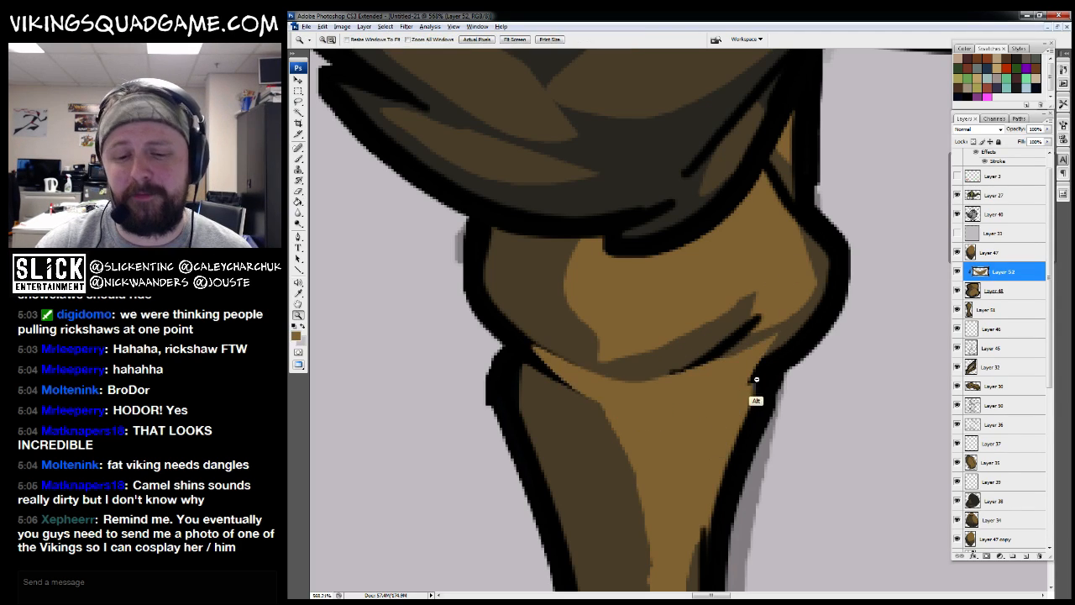
# Merge the brown cover layer into the knee's Layer 48 and check the blended joint by toggling its visibility
pyautogui.keyDown('alt'); pyautogui.click(775, 377); pyautogui.keyUp('alt')
pyautogui.keyDown('alt'); pyautogui.click(674, 380); pyautogui.keyUp('alt')
pyautogui.keyDown('alt'); pyautogui.click(673, 379); pyautogui.keyUp('alt')
pyautogui.keyDown('alt'); pyautogui.click(663, 378); pyautogui.keyUp('alt')
pyautogui.keyDown('alt'); pyautogui.click(598, 378); pyautogui.keyUp('alt')
pyautogui.moveTo(588, 345); pyautogui.dragTo(617, 450)
pyautogui.moveTo(531, 281); pyautogui.dragTo(816, 482)
pyautogui.keyDown('alt'); pyautogui.click(731, 361); pyautogui.keyUp('alt')
pyautogui.hotkey('ctrl', 'e')
pyautogui.keyDown('alt'); pyautogui.click(748, 390); pyautogui.keyUp('alt')
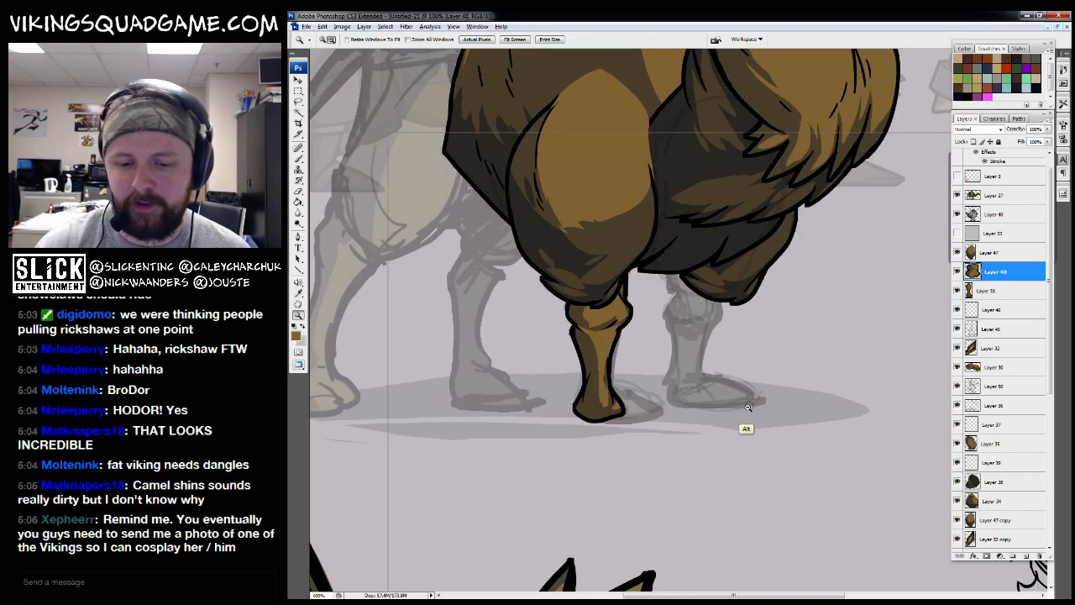
pyautogui.keyDown('alt'); pyautogui.click(745, 413); pyautogui.keyUp('alt')
pyautogui.click(957, 273)
pyautogui.click(957, 273)
# Duplicate the knee and shin, merge the copies beneath Layer 47 copy, and position them under the far front thigh
pyautogui.moveTo(635, 361); pyautogui.dragTo(667, 424)
pyautogui.keyDown('shift'); pyautogui.click(986, 290); pyautogui.keyUp('shift')
pyautogui.moveTo(811, 351); pyautogui.dragTo(810, 363)
pyautogui.press('v')
pyautogui.moveTo(850, 295); pyautogui.dragTo(989, 495)
pyautogui.hotkey('ctrl', 'e')
pyautogui.moveTo(747, 440); pyautogui.dragTo(748, 530)
pyautogui.press('z')
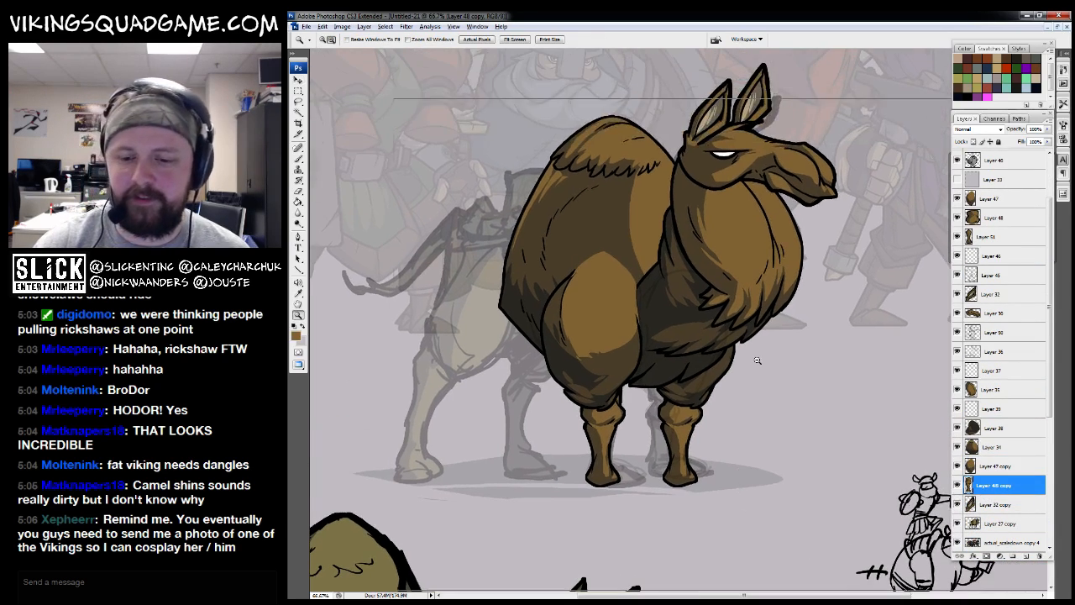
# Fine-tune the placement of the far front lower leg beneath its thigh
pyautogui.keyDown('alt'); pyautogui.click(759, 360); pyautogui.keyUp('alt')
pyautogui.moveTo(748, 413); pyautogui.dragTo(742, 436)
pyautogui.press('v')
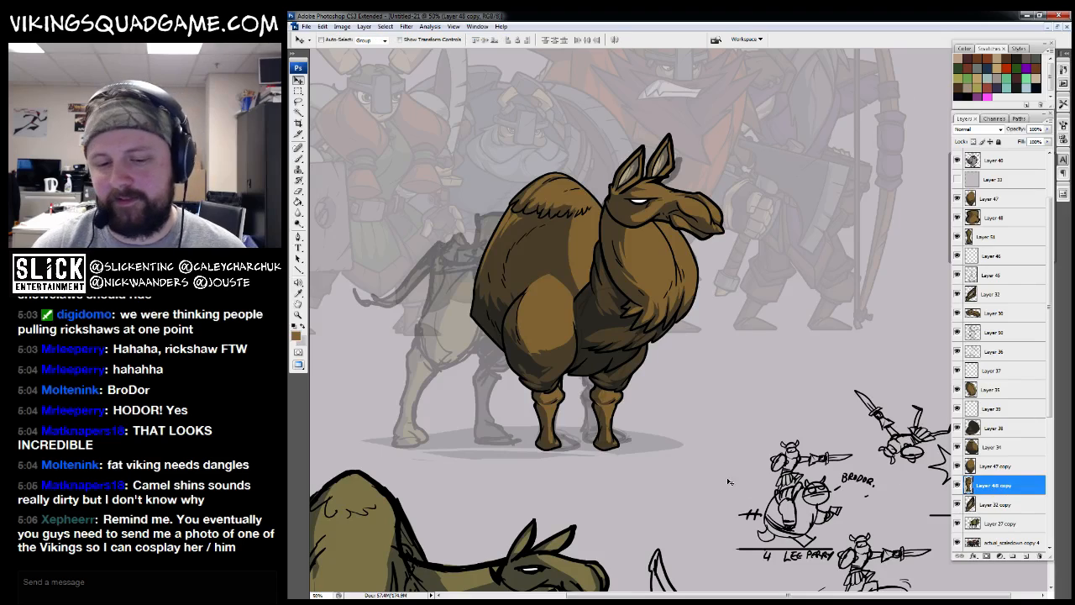
pyautogui.moveTo(677, 413); pyautogui.dragTo(718, 430)
pyautogui.press('z')
pyautogui.keyDown('alt'); pyautogui.click(743, 396); pyautogui.keyUp('alt')
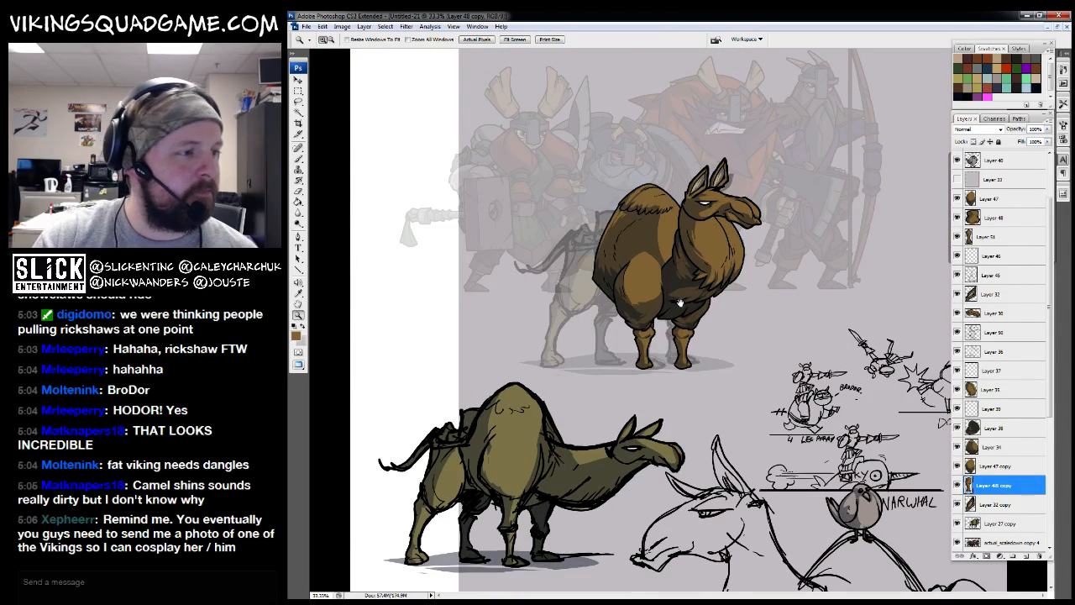
# Examine both finished front legs in proportion to the whole camel and up close at the knees
pyautogui.keyDown('alt'); pyautogui.click(683, 350); pyautogui.keyUp('alt')
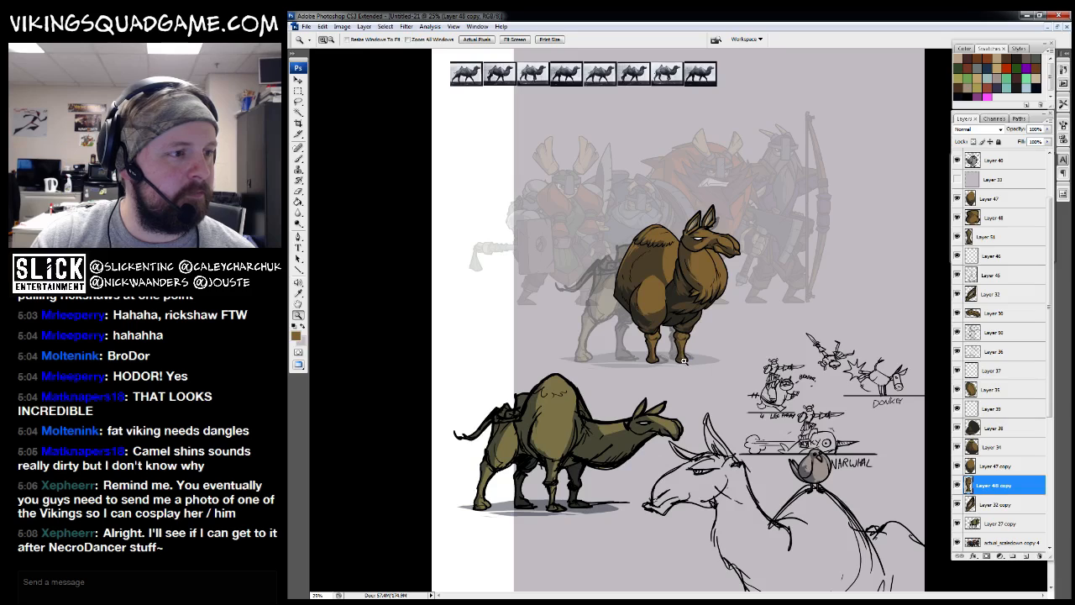
pyautogui.click(704, 292)
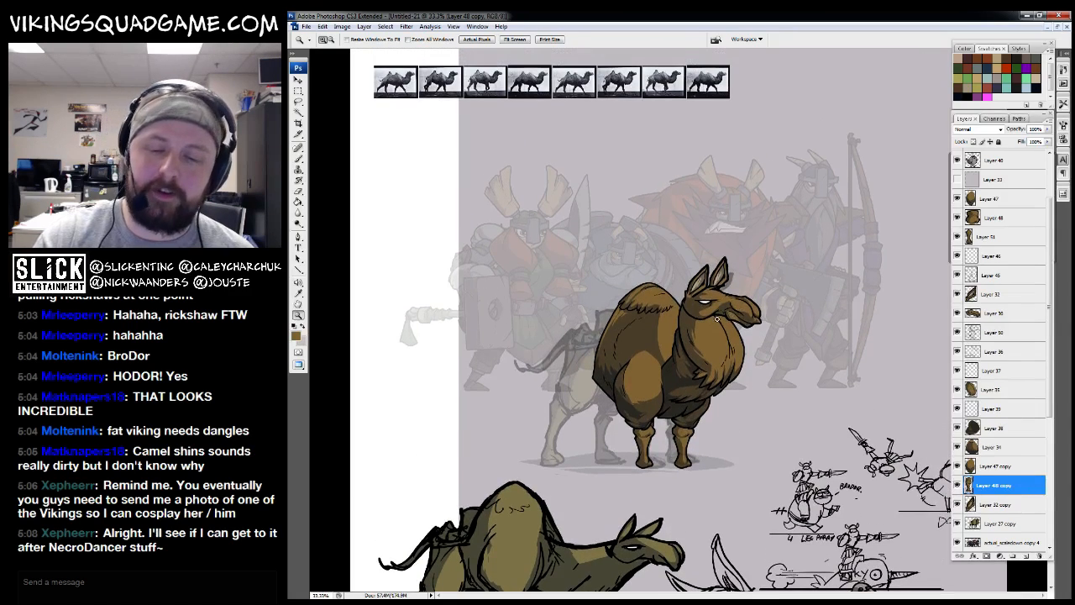
pyautogui.moveTo(630, 347); pyautogui.dragTo(721, 484)
pyautogui.press('v')
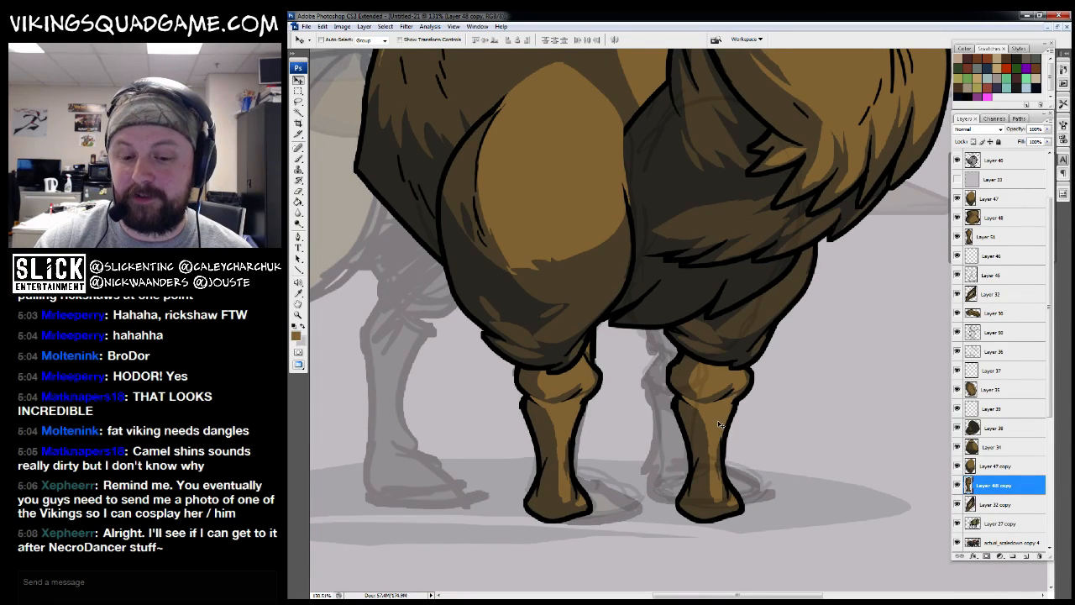
pyautogui.press('z')
pyautogui.keyDown('alt'); pyautogui.click(720, 417); pyautogui.keyUp('alt')
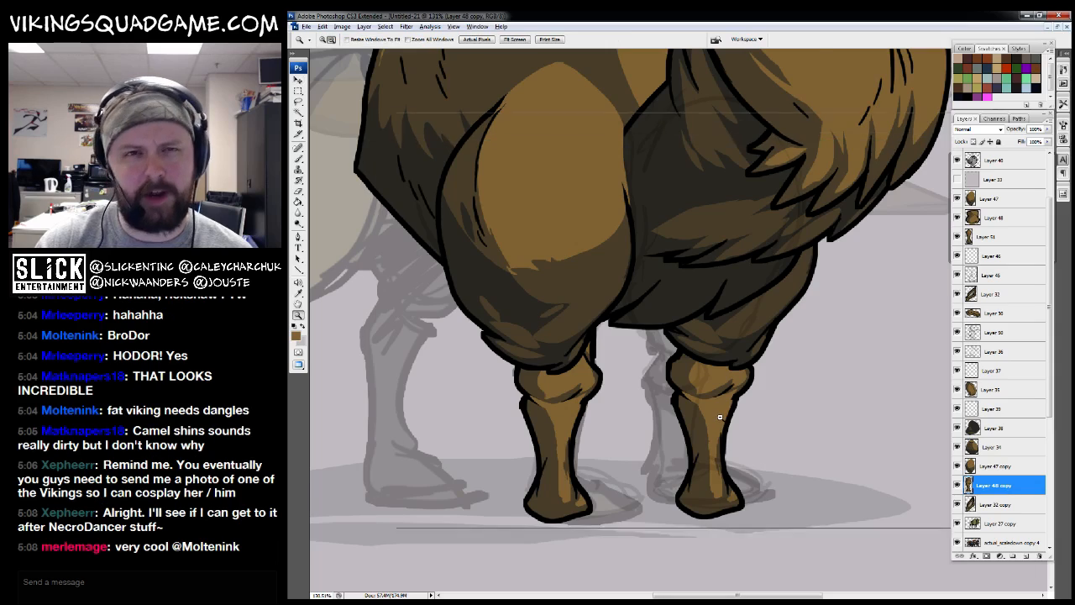
pyautogui.keyDown('alt'); pyautogui.click(719, 392); pyautogui.keyUp('alt')
pyautogui.moveTo(734, 376); pyautogui.dragTo(764, 508)
pyautogui.press('v')
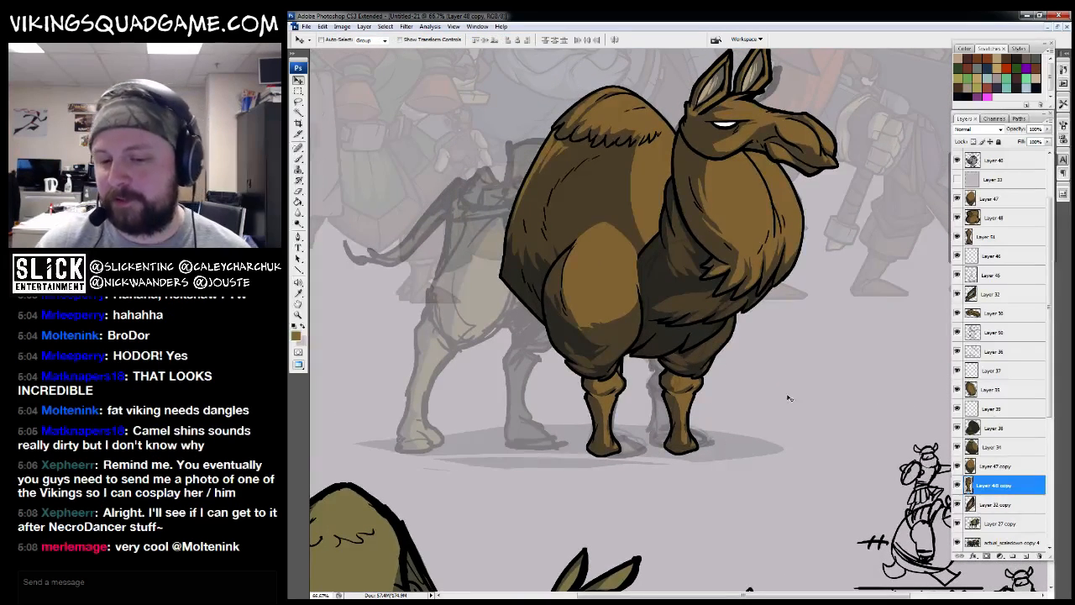
# Delete the faint sketch layer, Layer 45, behind the far front leg
pyautogui.click(724, 409)
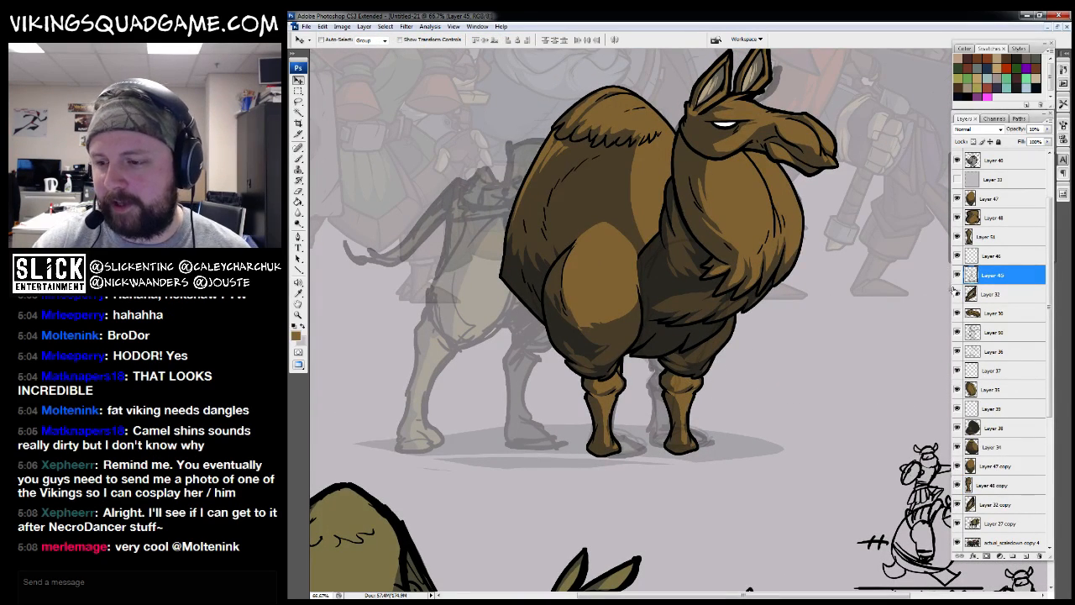
pyautogui.moveTo(997, 278); pyautogui.dragTo(1040, 556)
pyautogui.moveTo(720, 386); pyautogui.dragTo(711, 426)
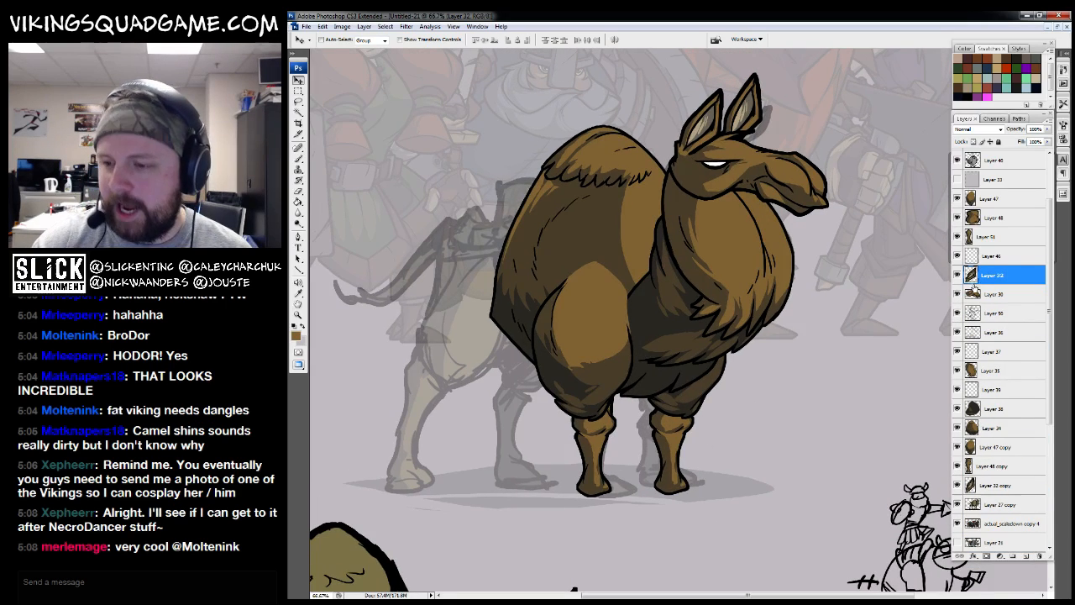
# Touch up the black line art on the far front thigh above the knee, on Layer 47 copy, with sampled black
pyautogui.keyDown('ctrl'); pyautogui.click(695, 400); pyautogui.keyUp('ctrl')
pyautogui.moveTo(630, 288); pyautogui.dragTo(745, 474)
pyautogui.press('b')
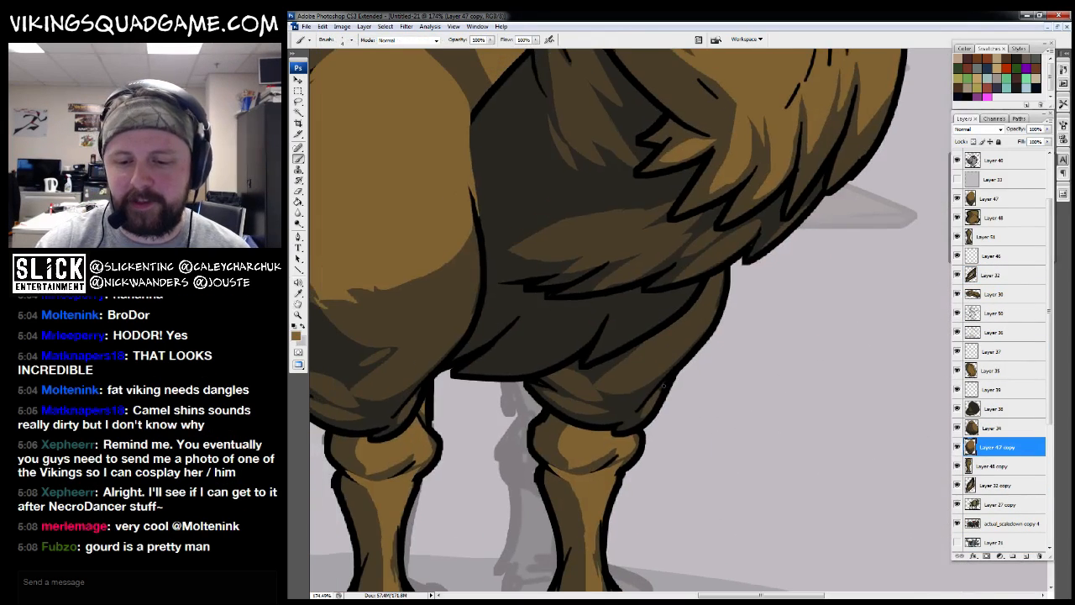
pyautogui.keyDown('alt'); pyautogui.click(663, 385); pyautogui.keyUp('alt')
pyautogui.scroll(3, 663, 385)
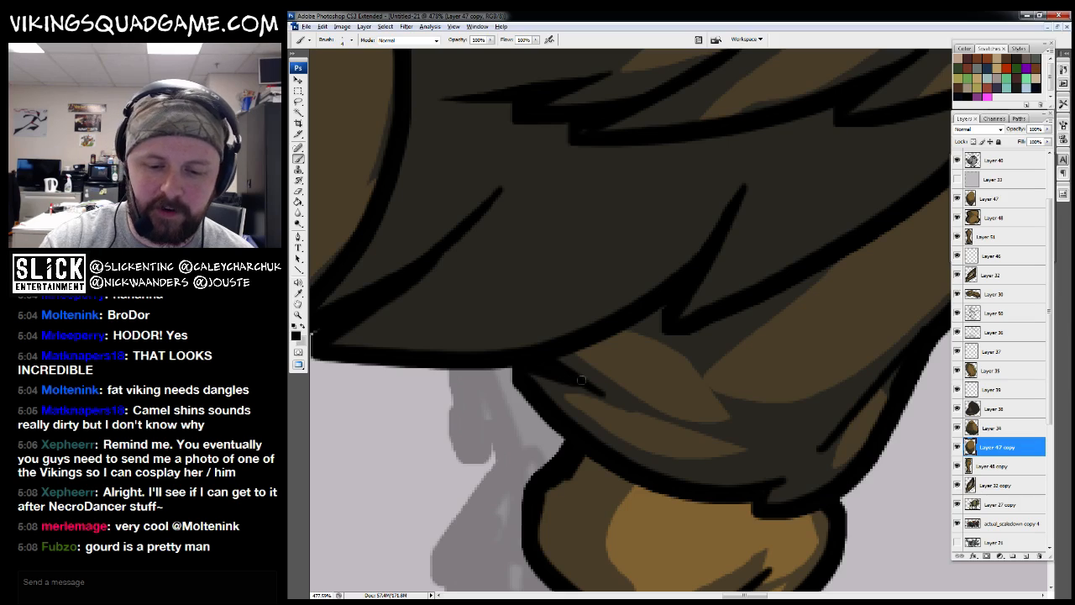
pyautogui.moveTo(764, 409); pyautogui.dragTo(762, 387)
pyautogui.press('z')
pyautogui.keyDown('alt'); pyautogui.click(839, 415); pyautogui.keyUp('alt')
pyautogui.keyDown('alt'); pyautogui.click(883, 318); pyautogui.keyUp('alt')
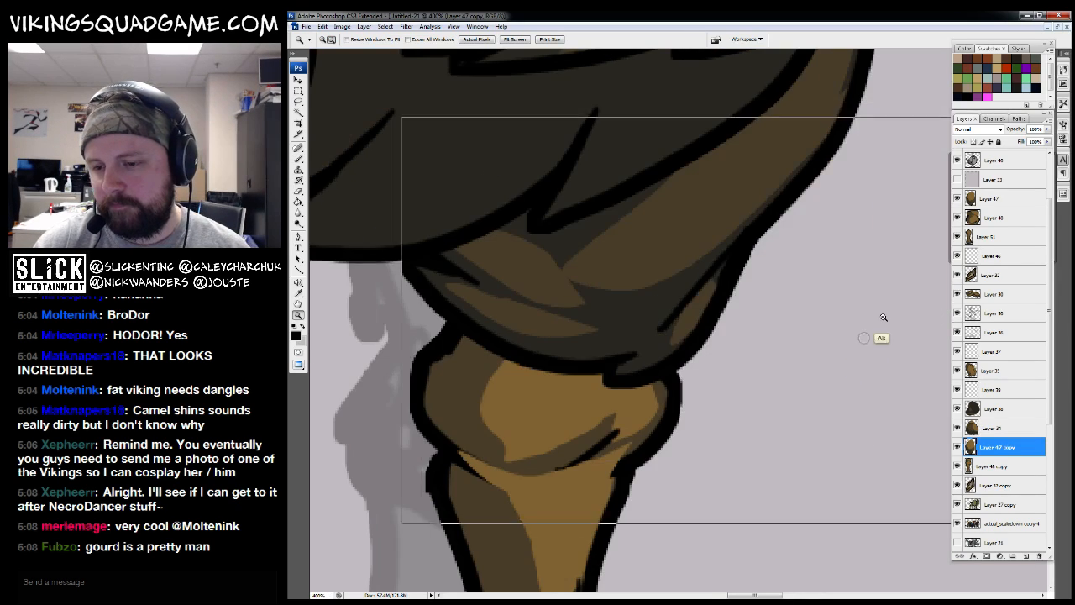
pyautogui.keyDown('alt'); pyautogui.click(714, 384); pyautogui.keyUp('alt')
# Add a short black fur line to the dark belly fur between the front legs on Layer 34 with the tooner brush
pyautogui.moveTo(551, 250); pyautogui.dragTo(730, 472)
pyautogui.scroll(1, 729, 471)
pyautogui.click(983, 410)
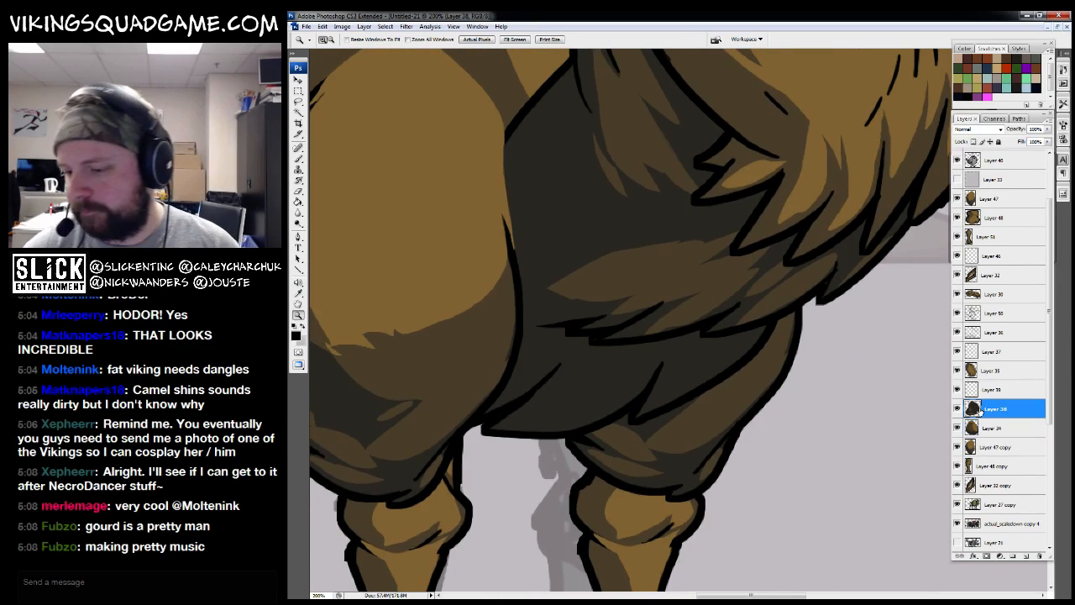
pyautogui.press('b')
pyautogui.moveTo(813, 402)
pyautogui.mouseDown()
pyautogui.moveTo(854, 415)
pyautogui.moveTo(839, 397)
pyautogui.mouseUp()
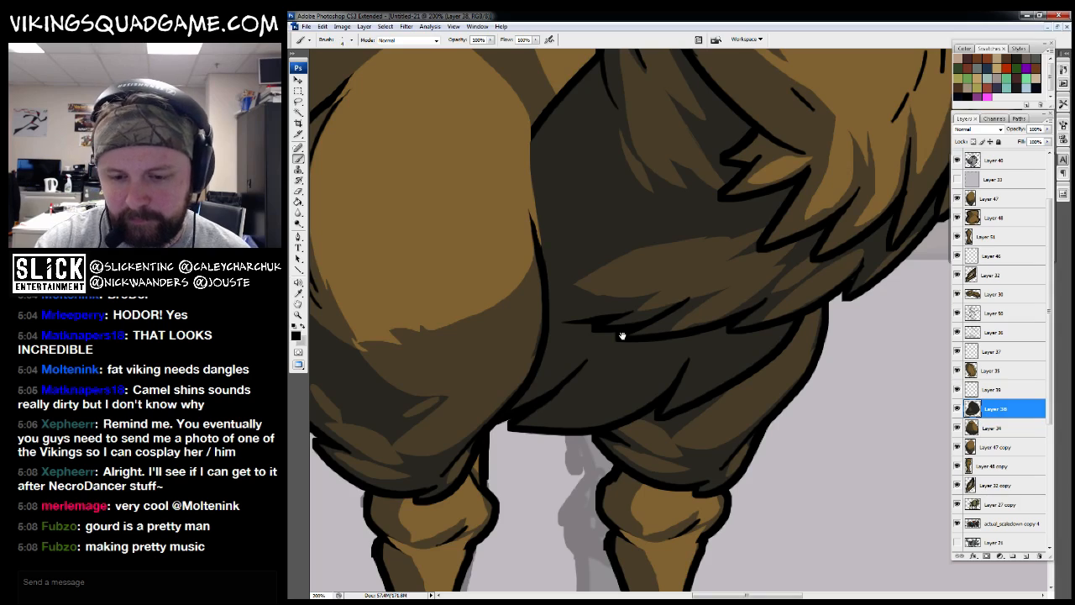
pyautogui.moveTo(621, 336); pyautogui.dragTo(617, 344)
pyautogui.click(992, 428)
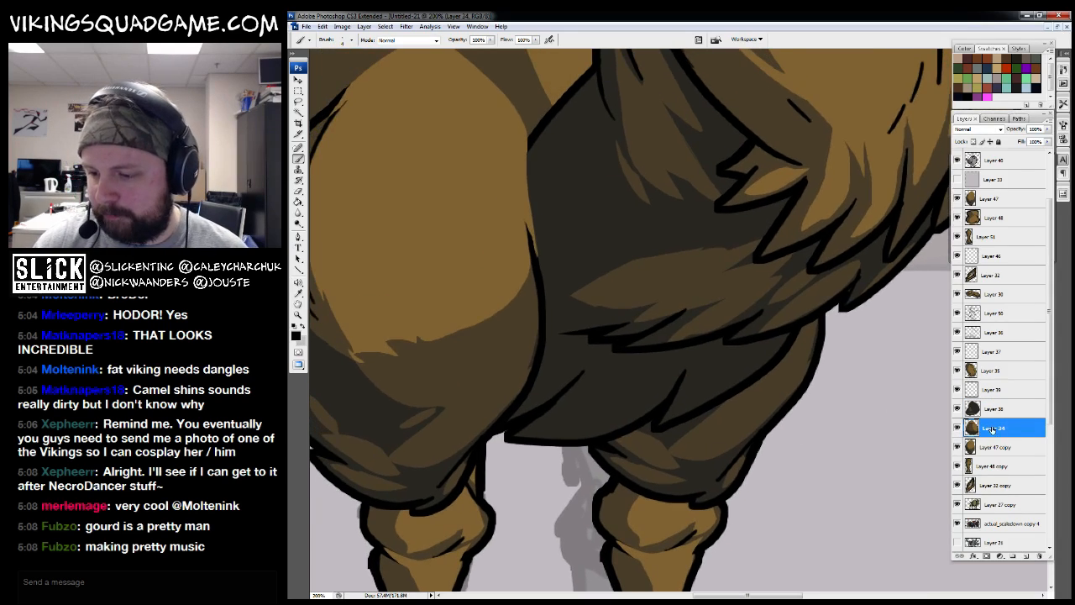
pyautogui.moveTo(625, 390); pyautogui.dragTo(640, 392)
pyautogui.hotkey('ctrl', 'z')
pyautogui.rightClick(728, 386)
pyautogui.click(768, 530)
pyautogui.click(759, 546)
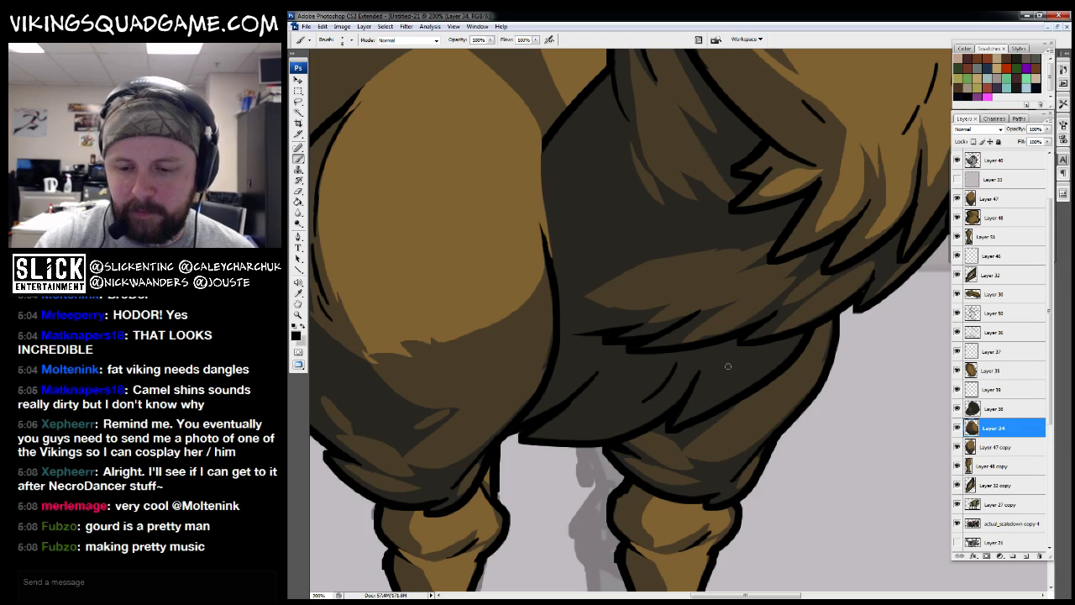
# Examine the whole camel's proportions against the background sketch, including the footless ends of both front legs
pyautogui.press('z')
pyautogui.keyDown('alt'); pyautogui.click(756, 365); pyautogui.keyUp('alt')
pyautogui.keyDown('alt'); pyautogui.click(779, 361); pyautogui.keyUp('alt')
pyautogui.keyDown('alt'); pyautogui.click(778, 362); pyautogui.keyUp('alt')
pyautogui.moveTo(673, 362); pyautogui.dragTo(807, 483)
pyautogui.press('b')
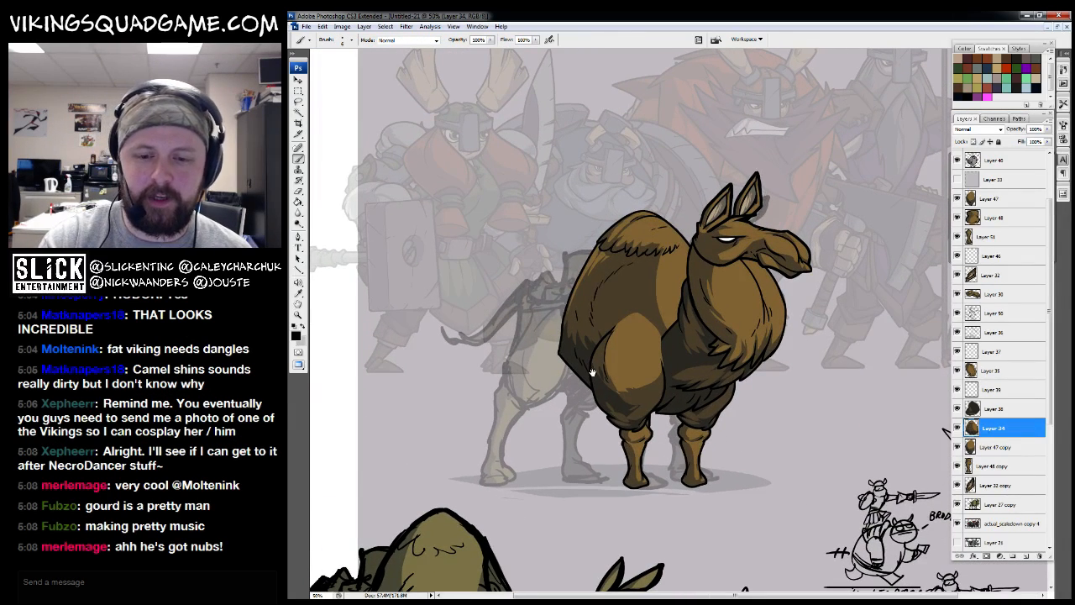
pyautogui.moveTo(567, 299); pyautogui.dragTo(574, 300)
pyautogui.moveTo(656, 457); pyautogui.dragTo(646, 449)
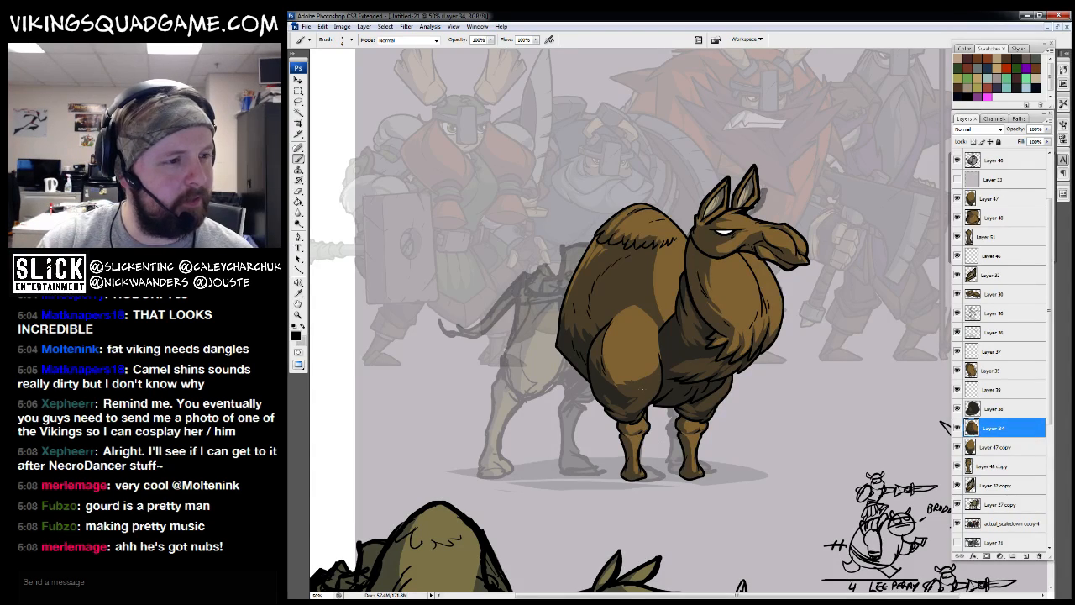
pyautogui.moveTo(729, 402); pyautogui.dragTo(721, 395)
pyautogui.moveTo(571, 312); pyautogui.dragTo(773, 508)
pyautogui.moveTo(695, 468); pyautogui.dragTo(713, 373)
pyautogui.press('z')
pyautogui.keyDown('alt'); pyautogui.click(715, 408); pyautogui.keyUp('alt')
# Show the translucent grey overlay, Layer 33, add a new layer above it, and move the overlay down over the camel's feet
pyautogui.click(985, 411)
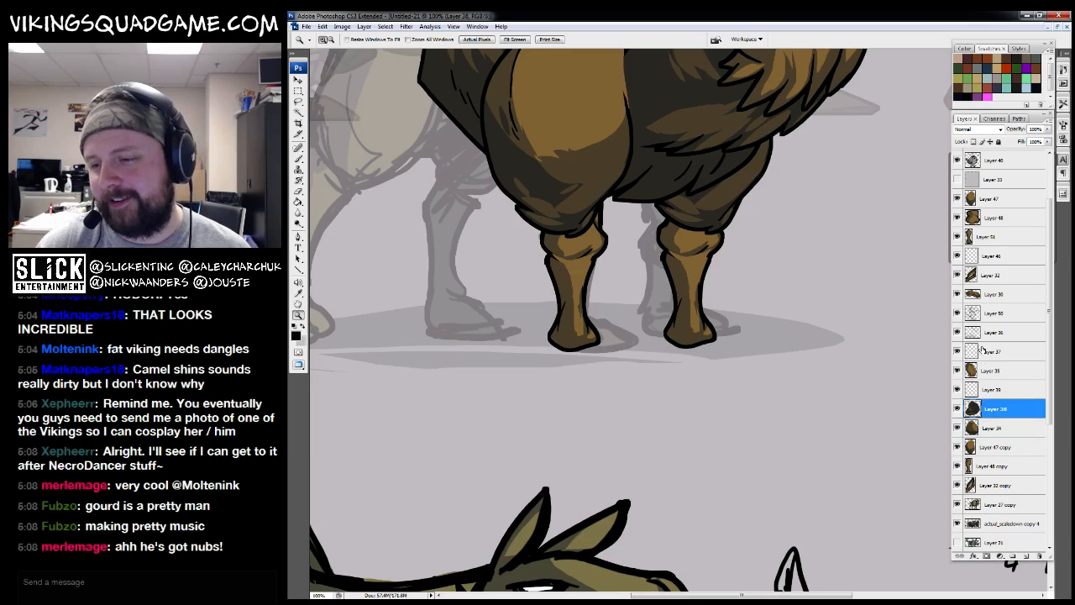
pyautogui.click(956, 179)
pyautogui.click(995, 179)
pyautogui.click(1025, 556)
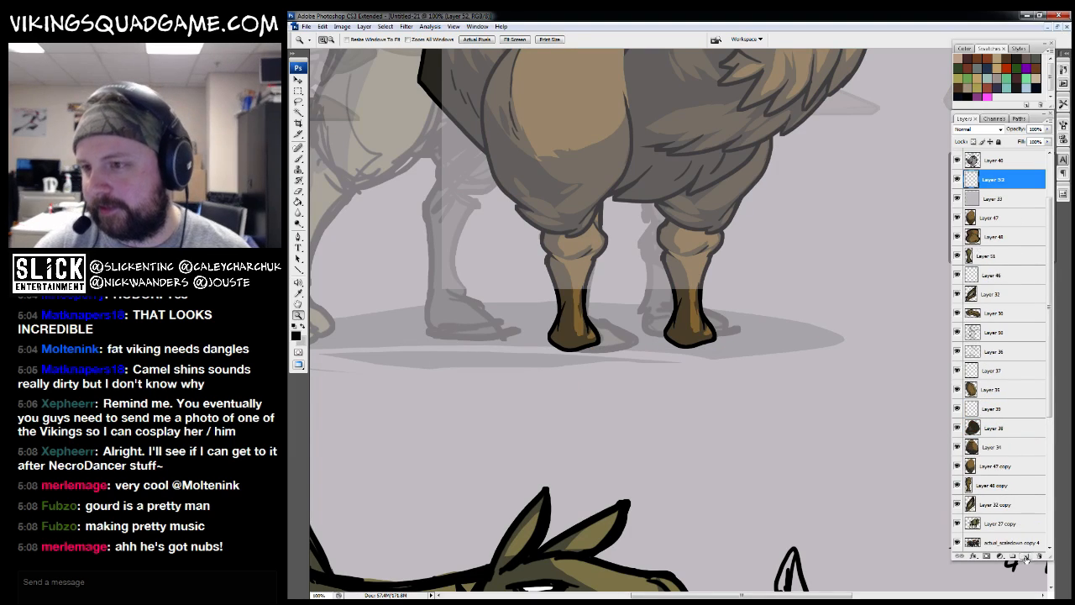
pyautogui.scroll(3, 1047, 288)
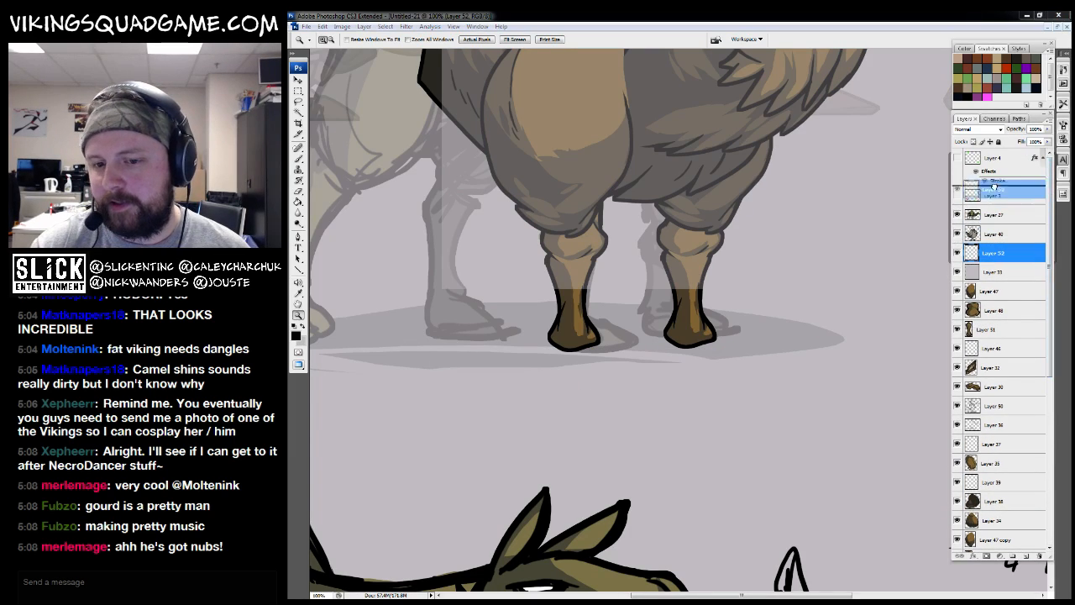
pyautogui.click(994, 270)
pyautogui.press('v')
pyautogui.moveTo(788, 280); pyautogui.dragTo(793, 361)
# Sketch a rounded black foot outline around the near front ankle on Layer 52
pyautogui.click(994, 255)
pyautogui.moveTo(760, 310)
pyautogui.mouseDown()
pyautogui.moveTo(794, 333)
pyautogui.moveTo(466, 378)
pyautogui.mouseUp()
pyautogui.moveTo(605, 364); pyautogui.dragTo(625, 365)
pyautogui.press('b')
pyautogui.moveTo(724, 341); pyautogui.dragTo(698, 342)
pyautogui.moveTo(794, 343)
pyautogui.mouseDown()
pyautogui.moveTo(697, 295)
pyautogui.moveTo(653, 306)
pyautogui.mouseUp()
pyautogui.hotkey('ctrl', 'z')
pyautogui.moveTo(798, 340)
pyautogui.mouseDown()
pyautogui.moveTo(626, 321)
pyautogui.moveTo(660, 366)
pyautogui.moveTo(808, 368)
pyautogui.moveTo(671, 311)
pyautogui.mouseUp()
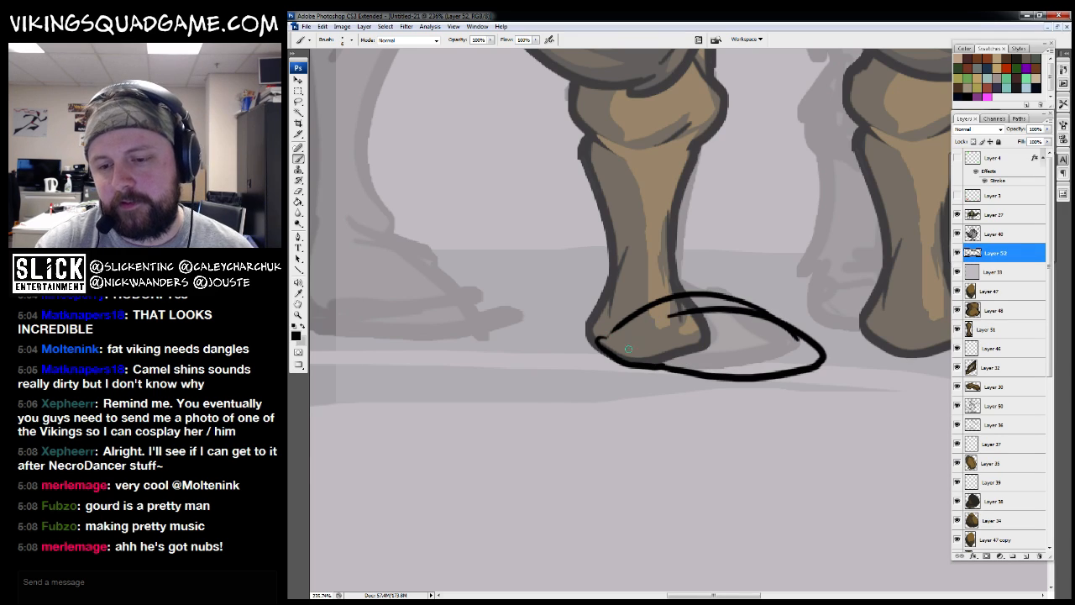
# Erase stray marks from the near foot sketch and add a curved toe line inside its outline
pyautogui.moveTo(801, 362); pyautogui.dragTo(755, 379)
pyautogui.press('e')
pyautogui.moveTo(678, 331); pyautogui.dragTo(632, 332)
pyautogui.press('b')
pyautogui.moveTo(732, 388); pyautogui.dragTo(659, 329)
pyautogui.press('z')
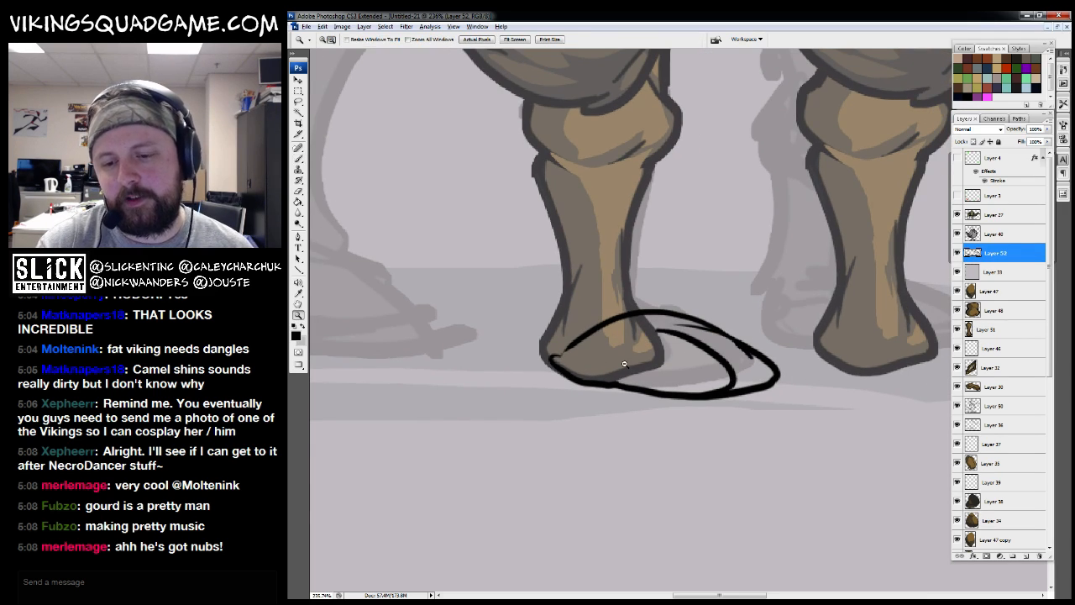
# Erase the rounded underside of the near foot sketch and redraw it with a flat sole and a closed heel
pyautogui.keyDown('alt'); pyautogui.click(789, 364); pyautogui.keyUp('alt')
pyautogui.keyDown('alt'); pyautogui.click(848, 368); pyautogui.keyUp('alt')
pyautogui.keyDown('alt'); pyautogui.click(833, 362); pyautogui.keyUp('alt')
pyautogui.keyDown('alt'); pyautogui.click(691, 367); pyautogui.keyUp('alt')
pyautogui.moveTo(587, 313); pyautogui.dragTo(751, 428)
pyautogui.moveTo(789, 309)
pyautogui.mouseDown()
pyautogui.moveTo(613, 391)
pyautogui.moveTo(714, 386)
pyautogui.mouseUp()
pyautogui.press('b')
pyautogui.press('e')
pyautogui.moveTo(783, 379)
pyautogui.mouseDown()
pyautogui.moveTo(651, 392)
pyautogui.moveTo(586, 376)
pyautogui.moveTo(788, 385)
pyautogui.mouseUp()
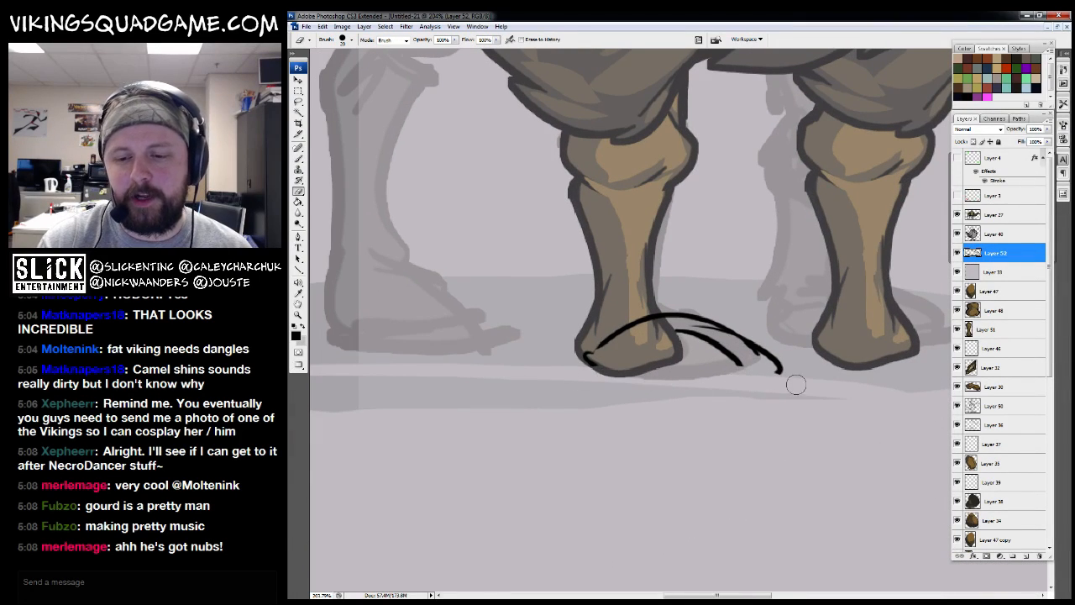
pyautogui.press('b')
pyautogui.moveTo(583, 367)
pyautogui.mouseDown()
pyautogui.moveTo(776, 368)
pyautogui.moveTo(669, 311)
pyautogui.mouseUp()
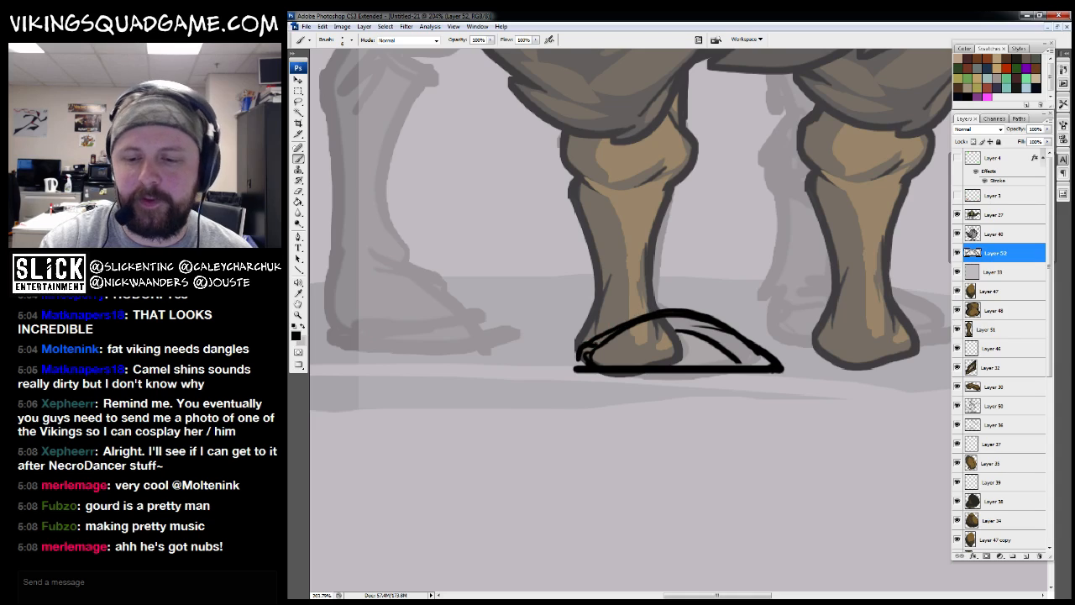
pyautogui.moveTo(762, 363); pyautogui.dragTo(728, 410)
pyautogui.moveTo(793, 379); pyautogui.dragTo(758, 393)
# Duplicate the sketched foot onto the far front leg and check both feet against the whole camel
pyautogui.press('v')
pyautogui.moveTo(624, 417); pyautogui.dragTo(886, 432)
pyautogui.hotkey('alt', 'space')
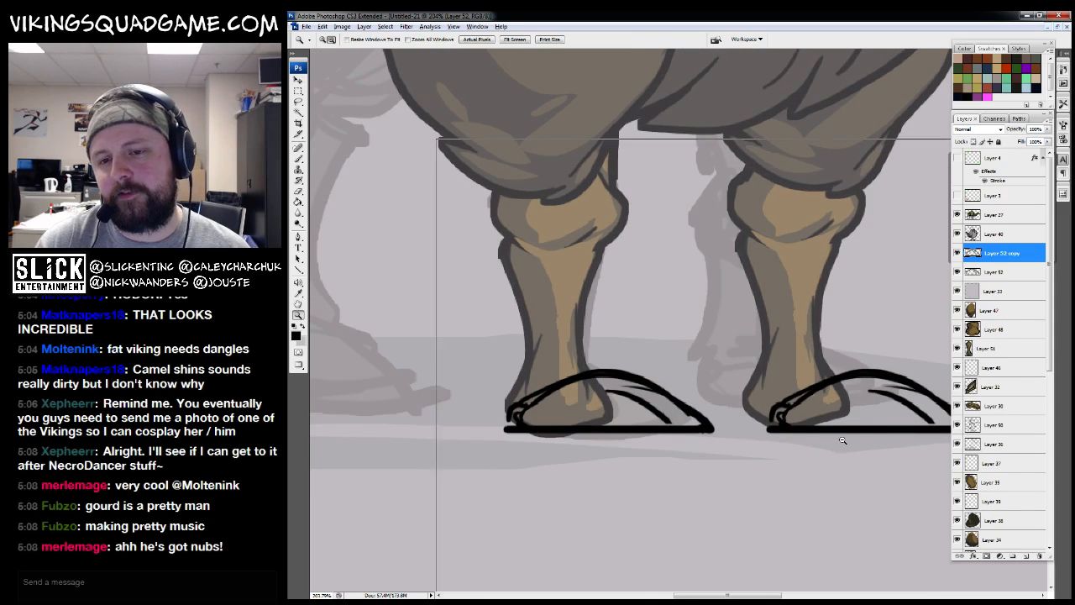
pyautogui.click(842, 440)
pyautogui.click(851, 432)
pyautogui.click(846, 434)
pyautogui.moveTo(541, 277); pyautogui.dragTo(702, 589)
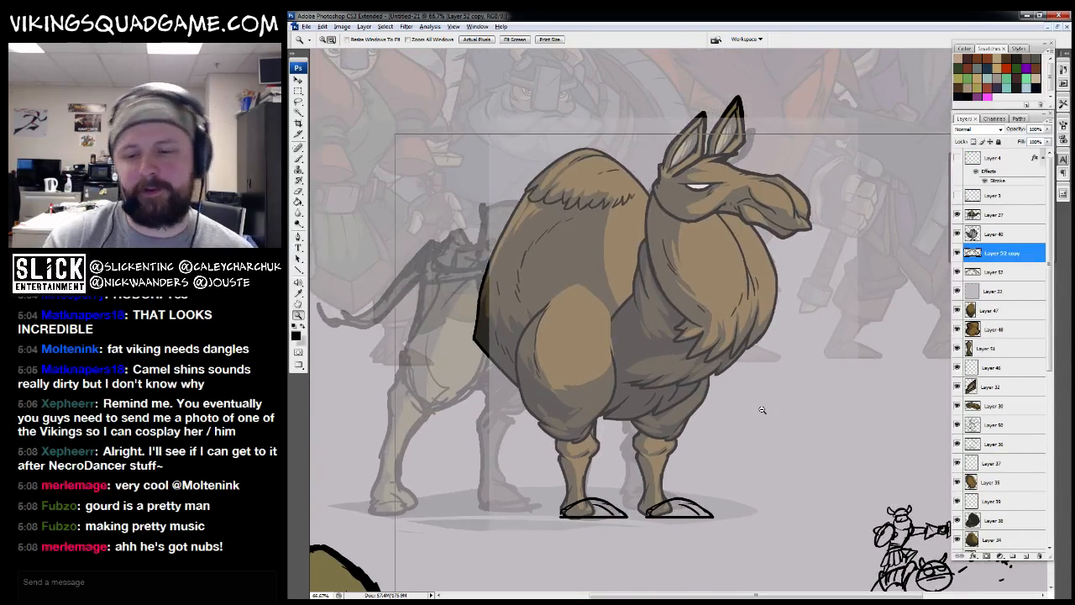
# Merge the two foot sketches into Layer 52 and set its opacity to 50%
pyautogui.scroll(-1, 762, 410)
pyautogui.moveTo(637, 444); pyautogui.dragTo(680, 477)
pyautogui.hotkey('ctrl', 'e')
pyautogui.moveTo(1027, 142); pyautogui.dragTo(1023, 142)
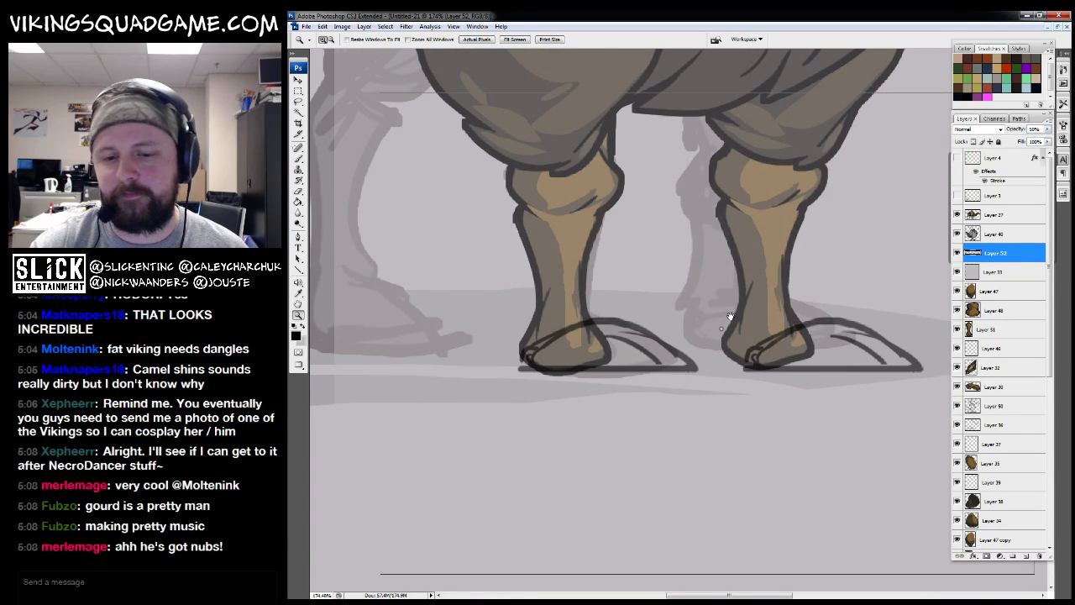
# Choose the VIKING_sketcher brush and add a new layer above the faded foot sketch for inking the near foot
pyautogui.click(682, 335)
pyautogui.moveTo(603, 300); pyautogui.dragTo(644, 382)
pyautogui.moveTo(457, 277); pyautogui.dragTo(713, 507)
pyautogui.moveTo(555, 377); pyautogui.dragTo(602, 429)
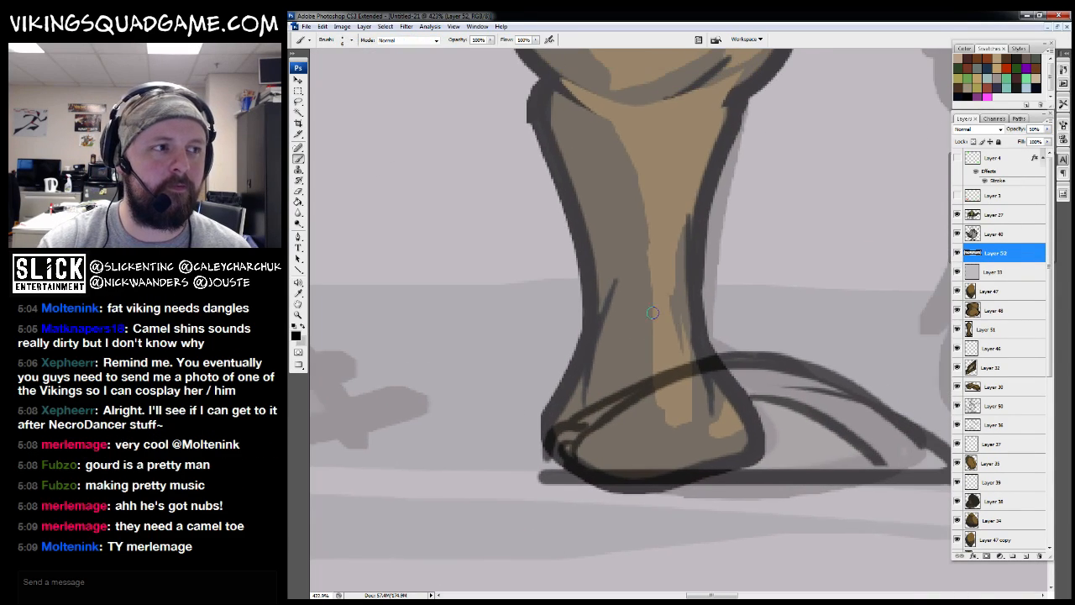
pyautogui.press('b')
pyautogui.rightClick(659, 311)
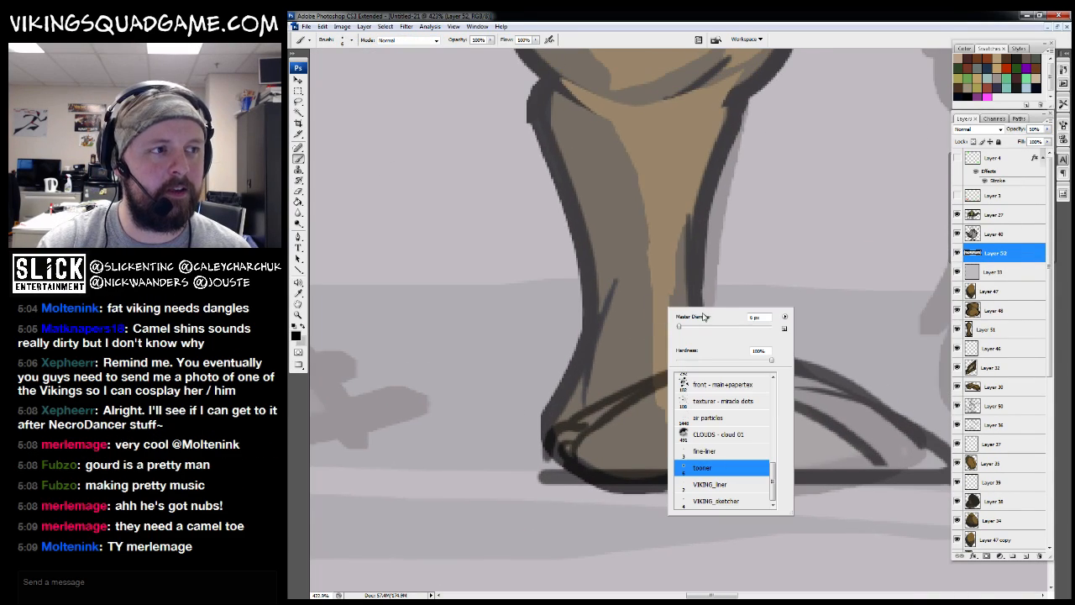
pyautogui.click(735, 506)
pyautogui.moveTo(583, 505); pyautogui.dragTo(521, 446)
pyautogui.moveTo(765, 307)
pyautogui.mouseDown()
pyautogui.moveTo(762, 292)
pyautogui.moveTo(803, 316)
pyautogui.mouseUp()
pyautogui.click(1025, 556)
# Ink the near foot's domed outline, flat sole and inner toe curve in solid black on Layer 53
pyautogui.moveTo(842, 352)
pyautogui.mouseDown()
pyautogui.moveTo(760, 301)
pyautogui.moveTo(601, 321)
pyautogui.mouseUp()
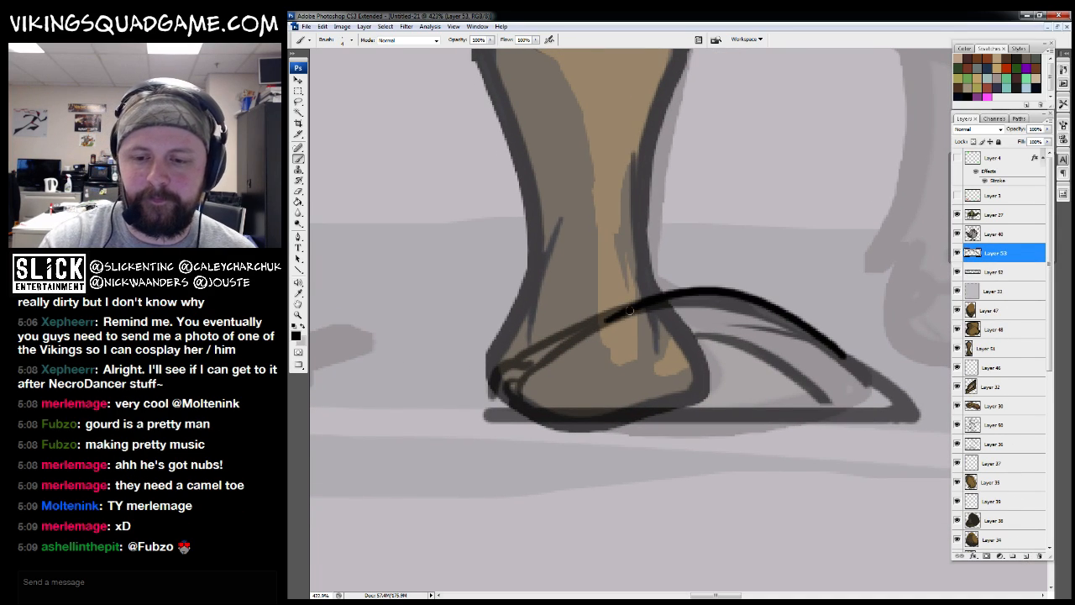
pyautogui.moveTo(648, 285)
pyautogui.mouseDown()
pyautogui.moveTo(494, 392)
pyautogui.moveTo(517, 414)
pyautogui.moveTo(884, 406)
pyautogui.moveTo(836, 350)
pyautogui.mouseUp()
pyautogui.moveTo(840, 353); pyautogui.dragTo(879, 406)
pyautogui.moveTo(872, 396)
pyautogui.mouseDown()
pyautogui.moveTo(803, 367)
pyautogui.moveTo(820, 346)
pyautogui.mouseUp()
pyautogui.moveTo(741, 321)
pyautogui.mouseDown()
pyautogui.moveTo(798, 335)
pyautogui.moveTo(787, 386)
pyautogui.moveTo(755, 378)
pyautogui.moveTo(741, 392)
pyautogui.moveTo(698, 392)
pyautogui.moveTo(697, 421)
pyautogui.mouseUp()
pyautogui.press('z')
pyautogui.keyDown('alt'); pyautogui.click(774, 370); pyautogui.keyUp('alt')
pyautogui.press('b')
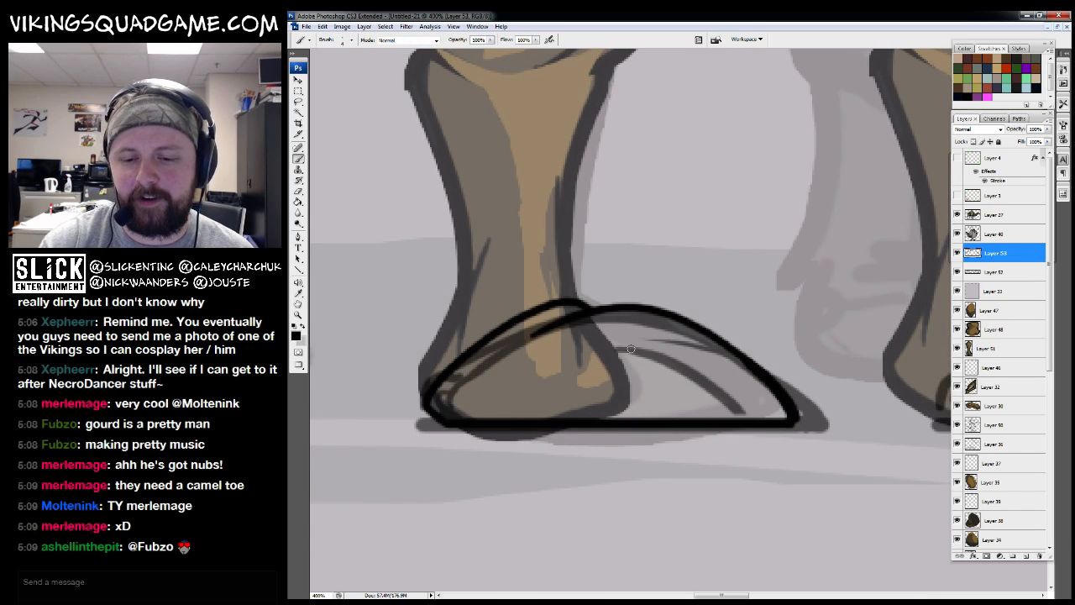
pyautogui.moveTo(607, 343); pyautogui.dragTo(735, 412)
pyautogui.moveTo(677, 362)
pyautogui.mouseDown()
pyautogui.moveTo(558, 375)
pyautogui.moveTo(681, 338)
pyautogui.mouseUp()
# Try to duplicate the inked near foot onto the far front leg
pyautogui.press('z')
pyautogui.keyDown('alt'); pyautogui.click(681, 353); pyautogui.keyUp('alt')
pyautogui.keyDown('alt'); pyautogui.click(689, 352); pyautogui.keyUp('alt')
pyautogui.moveTo(768, 364); pyautogui.dragTo(677, 499)
pyautogui.press('v')
pyautogui.moveTo(604, 456); pyautogui.dragTo(834, 468)
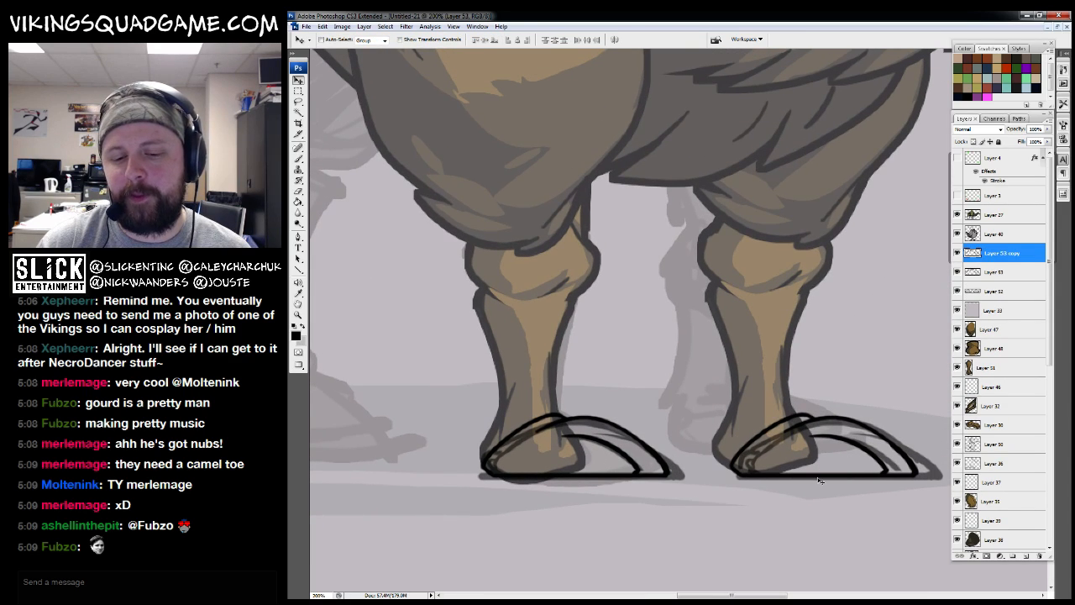
pyautogui.hotkey('ctrl', 'z')
pyautogui.moveTo(673, 492); pyautogui.dragTo(698, 484)
# Select the near foot's shape with the Magic Wand and hide the grey overlay, Layer 33
pyautogui.press('w')
pyautogui.click(732, 422)
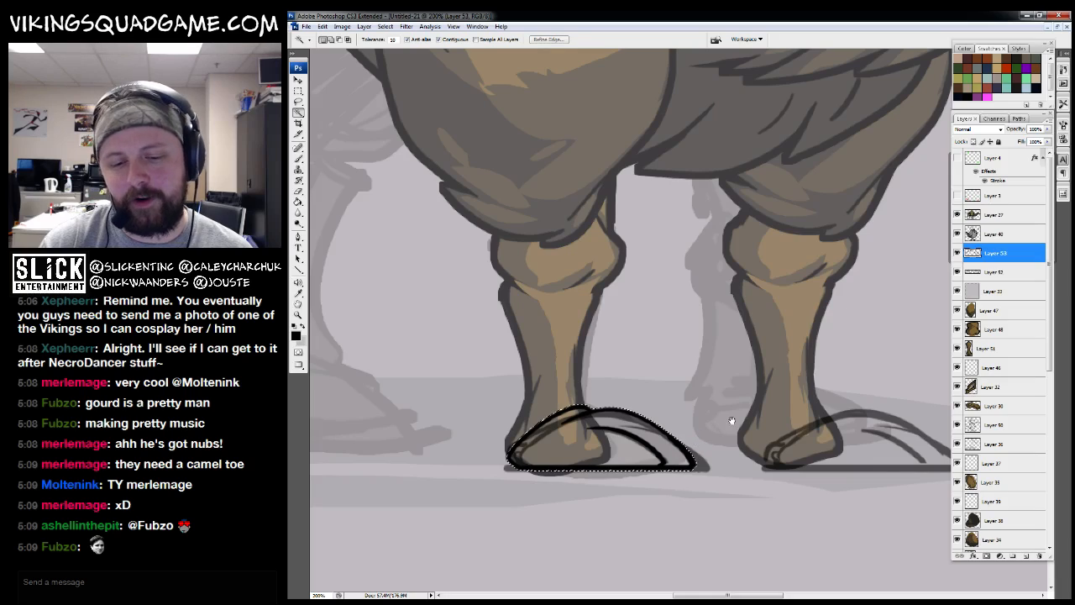
pyautogui.press('z')
pyautogui.keyDown('alt'); pyautogui.click(663, 436); pyautogui.keyUp('alt')
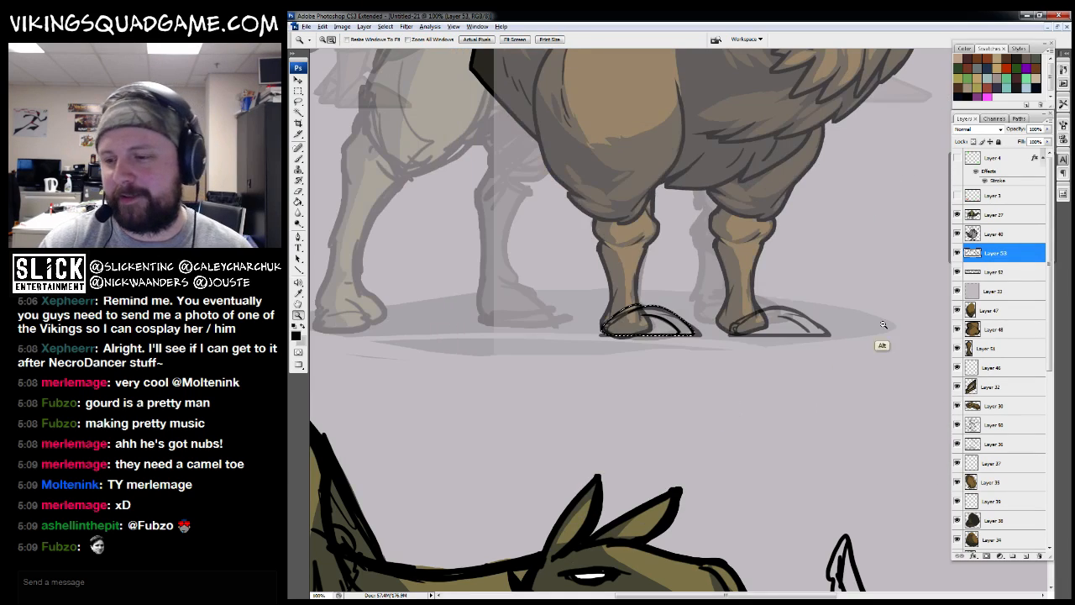
pyautogui.click(957, 292)
# Fill the selected near foot with brown sampled from the leg on a new layer beneath its line art, and deselect
pyautogui.press('g')
pyautogui.moveTo(742, 213); pyautogui.dragTo(732, 343)
pyautogui.keyDown('alt'); pyautogui.click(733, 344); pyautogui.keyUp('alt')
pyautogui.click(1001, 273)
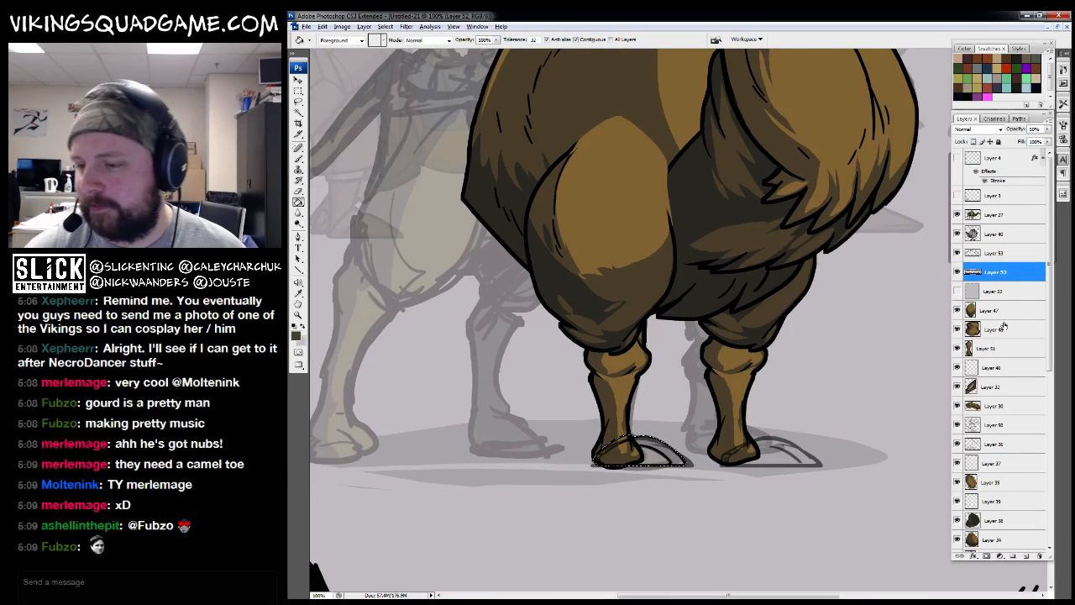
pyautogui.click(1026, 557)
pyautogui.click(662, 446)
pyautogui.hotkey('ctrl', 'd')
# Load the foot's shape as a selection and fill it with black on a new layer beneath the brown fill
pyautogui.moveTo(714, 416)
pyautogui.mouseDown()
pyautogui.moveTo(724, 405)
pyautogui.moveTo(765, 434)
pyautogui.moveTo(843, 377)
pyautogui.mouseUp()
pyautogui.keyDown('ctrl'); pyautogui.click(974, 275); pyautogui.keyUp('ctrl')
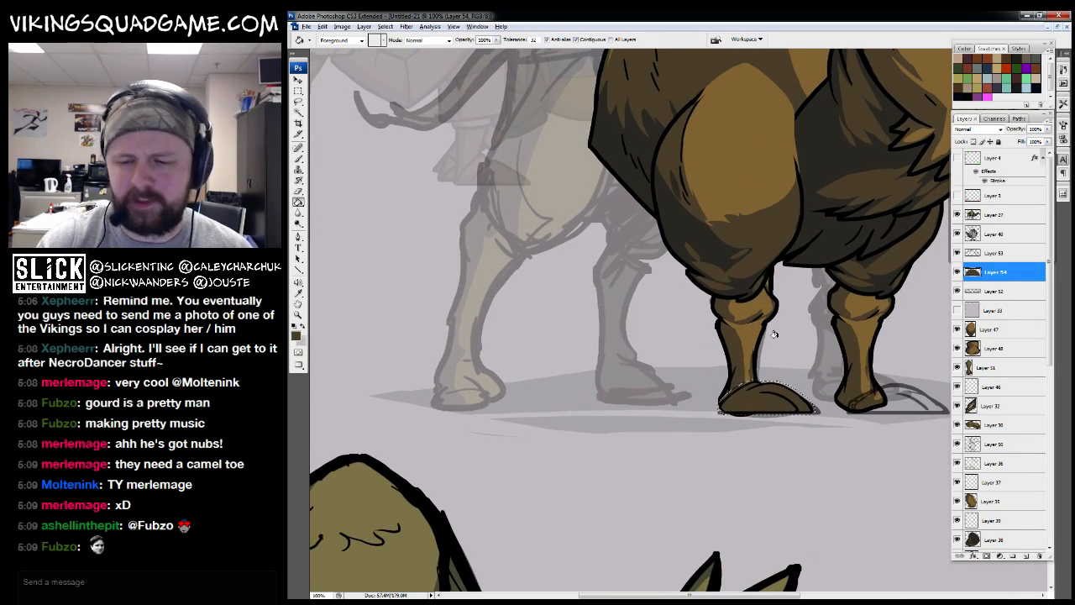
pyautogui.moveTo(827, 335); pyautogui.dragTo(816, 336)
pyautogui.click(999, 292)
pyautogui.click(1026, 556)
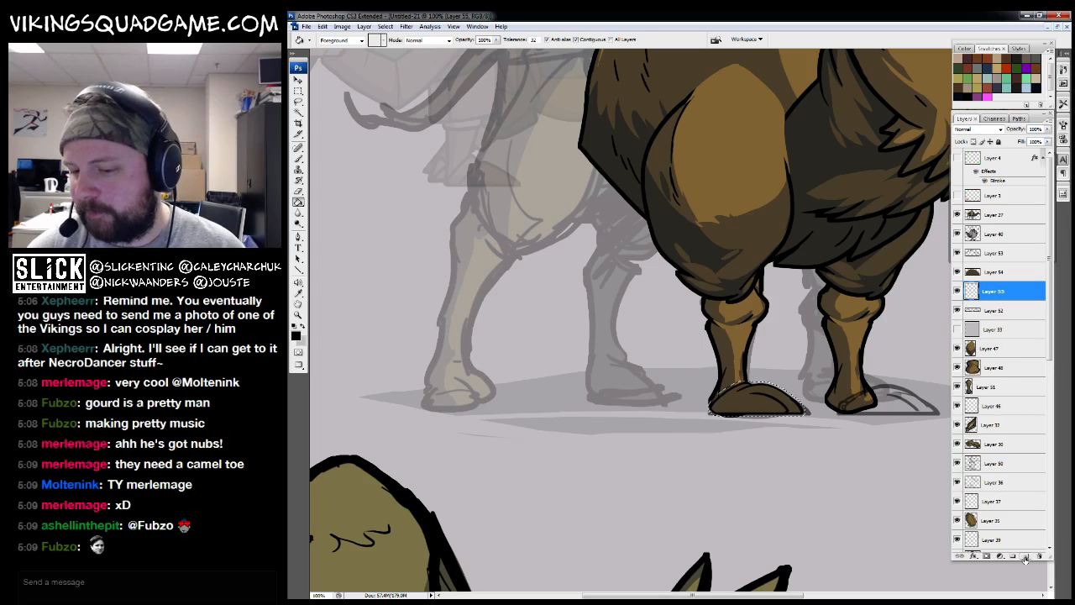
pyautogui.click(758, 401)
pyautogui.moveTo(855, 403); pyautogui.dragTo(807, 413)
# Add a layer clipped to the foot's brown fill and fill it with dark navy for shading
pyautogui.keyDown('ctrl'); pyautogui.moveTo(630, 336); pyautogui.dragTo(840, 453); pyautogui.keyUp('ctrl')
pyautogui.moveTo(641, 437); pyautogui.dragTo(692, 458)
pyautogui.click(996, 273)
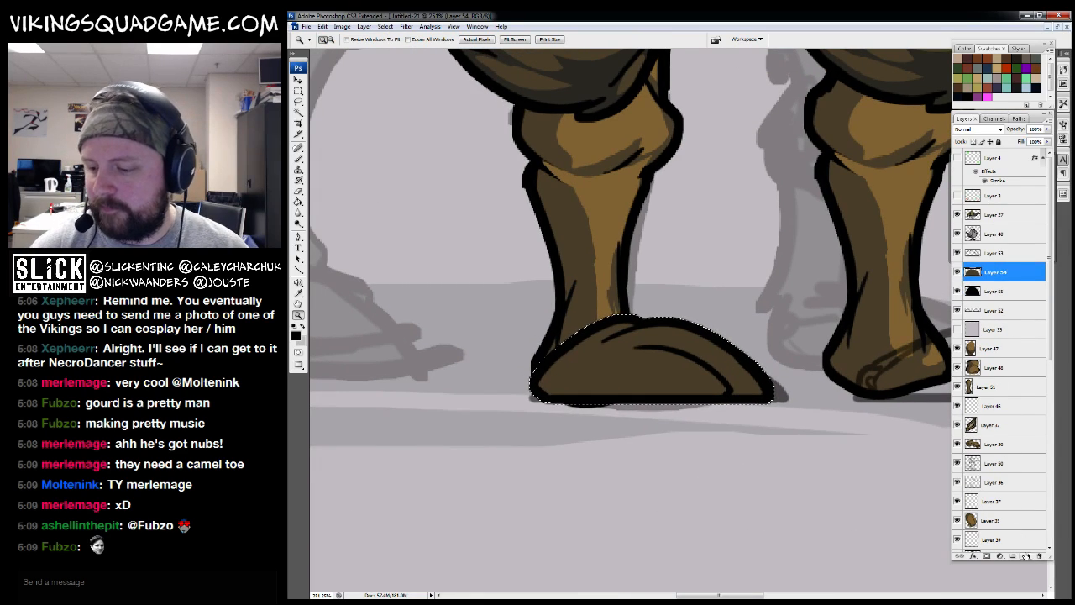
pyautogui.click(1027, 556)
pyautogui.keyDown('alt'); pyautogui.click(1007, 282); pyautogui.keyUp('alt')
pyautogui.click(1037, 88)
pyautogui.press('g')
pyautogui.click(726, 374)
pyautogui.moveTo(834, 367); pyautogui.dragTo(815, 391)
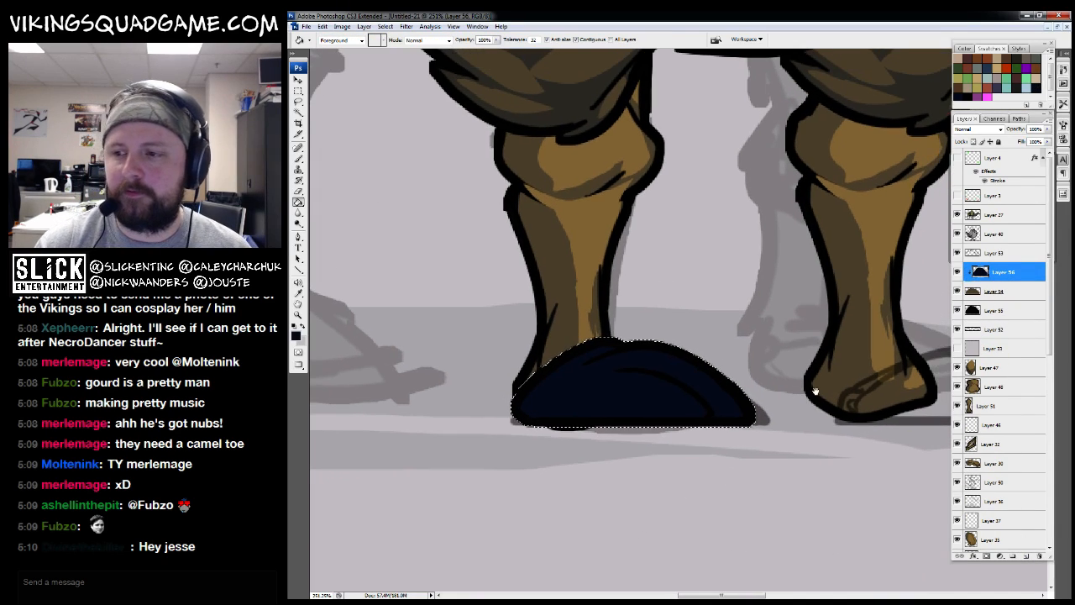
# Set the navy shading layer's opacity to 40%
pyautogui.write('500')
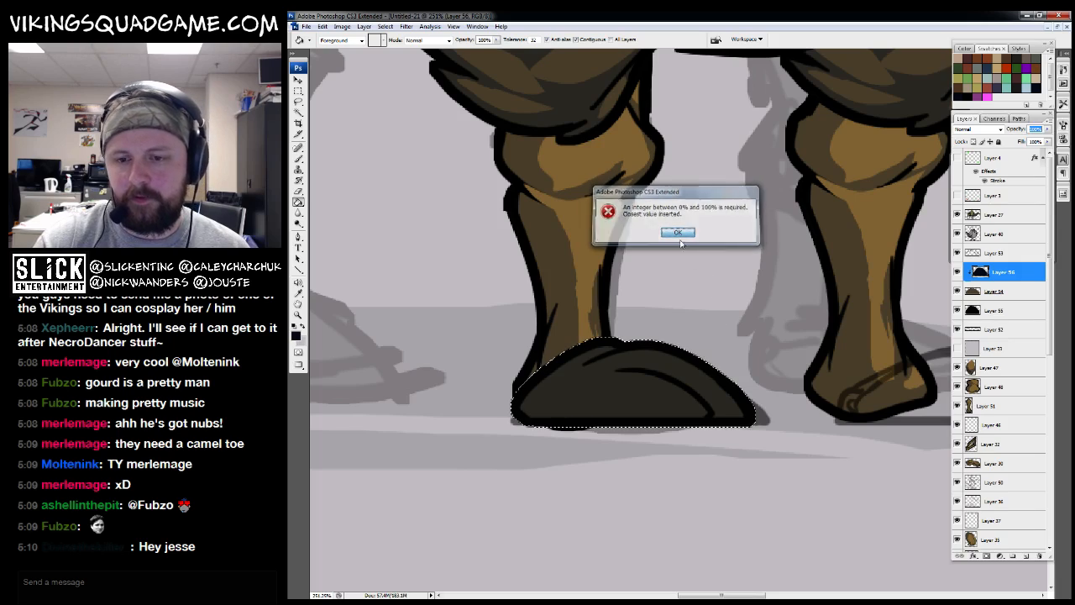
pyautogui.click(681, 234)
pyautogui.write('40')
pyautogui.press('Return')
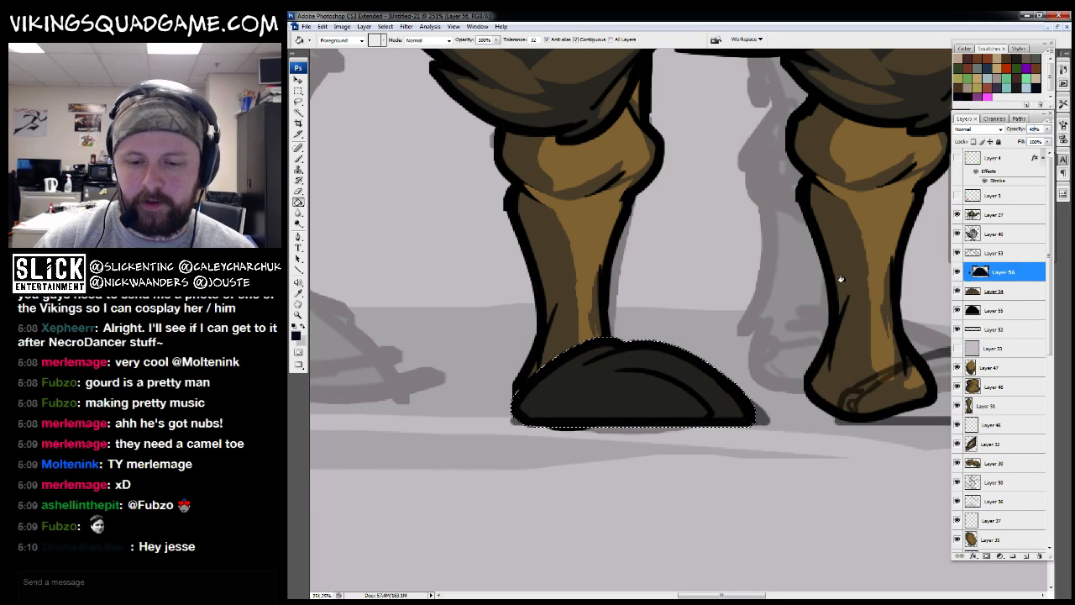
# Lasso the lit areas on the near foot's top and toe and delete the shading inside them
pyautogui.moveTo(841, 279); pyautogui.dragTo(832, 302)
pyautogui.press('l')
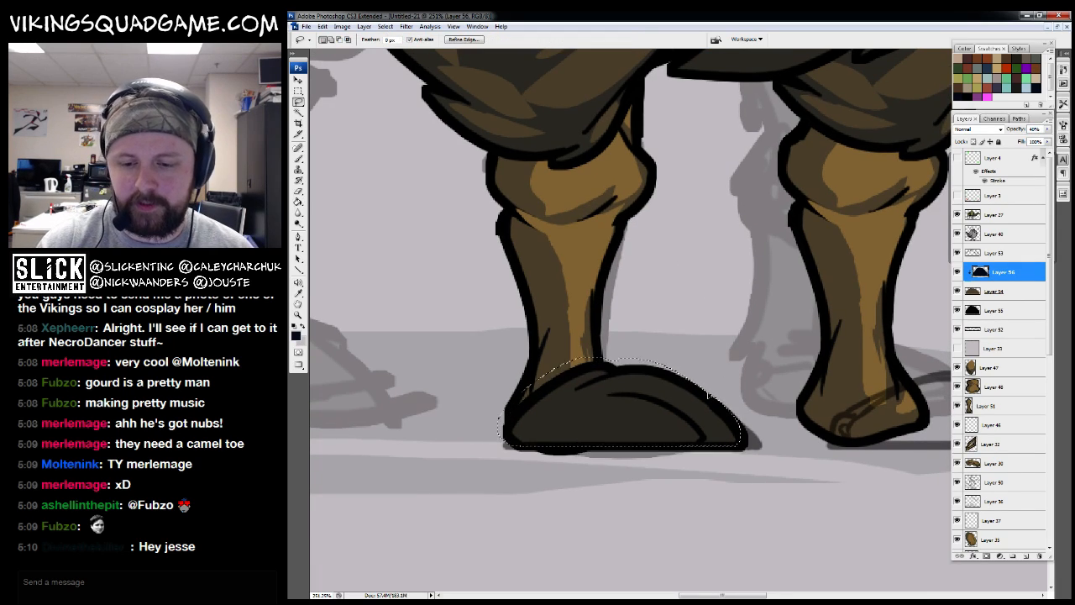
pyautogui.hotkey('ctrl', 'd')
pyautogui.moveTo(615, 367)
pyautogui.mouseDown()
pyautogui.moveTo(563, 382)
pyautogui.moveTo(614, 368)
pyautogui.mouseUp()
pyautogui.press('Delete')
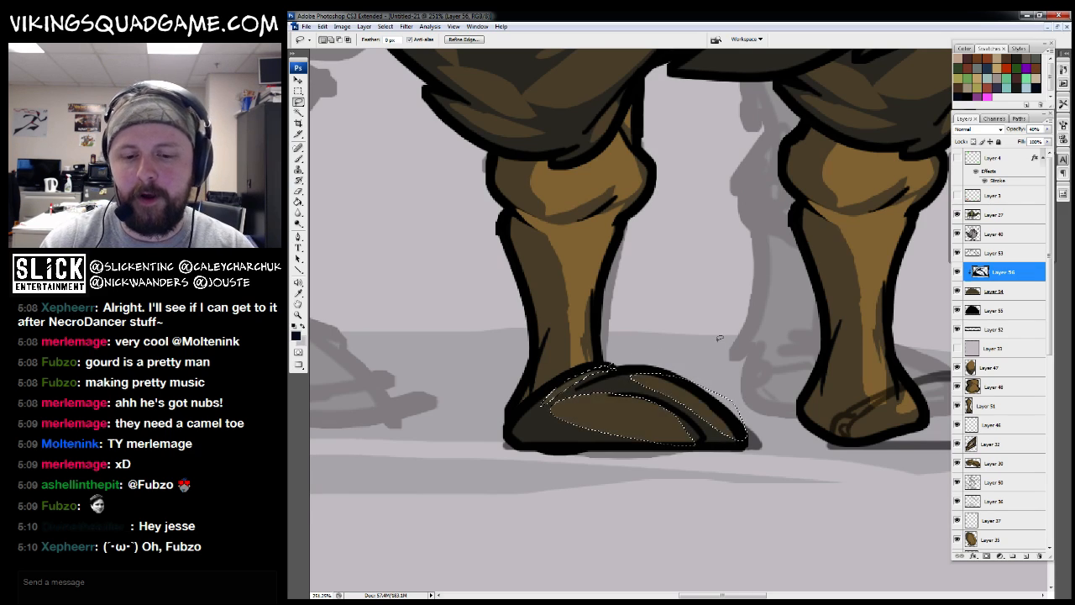
# Merge the near foot's line art, shading, brown fill and black backing into one layer, and deselect
pyautogui.click(995, 254)
pyautogui.keyDown('shift'); pyautogui.click(994, 291); pyautogui.keyUp('shift')
pyautogui.keyDown('shift'); pyautogui.click(995, 311); pyautogui.keyUp('shift')
pyautogui.hotkey('ctrl', 'e')
pyautogui.moveTo(715, 387); pyautogui.dragTo(768, 374)
pyautogui.hotkey('ctrl', 'd')
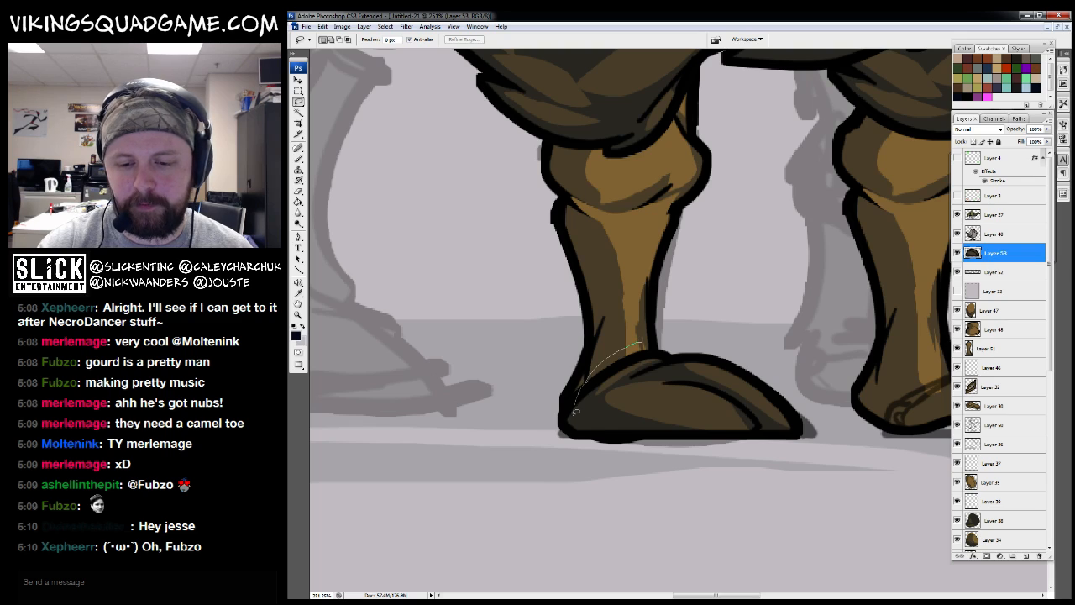
# Lasso the line between ankle and foot and cover it with the leg's dark brown on a new layer clipped to the foot
pyautogui.moveTo(575, 411); pyautogui.dragTo(586, 405)
pyautogui.press('g')
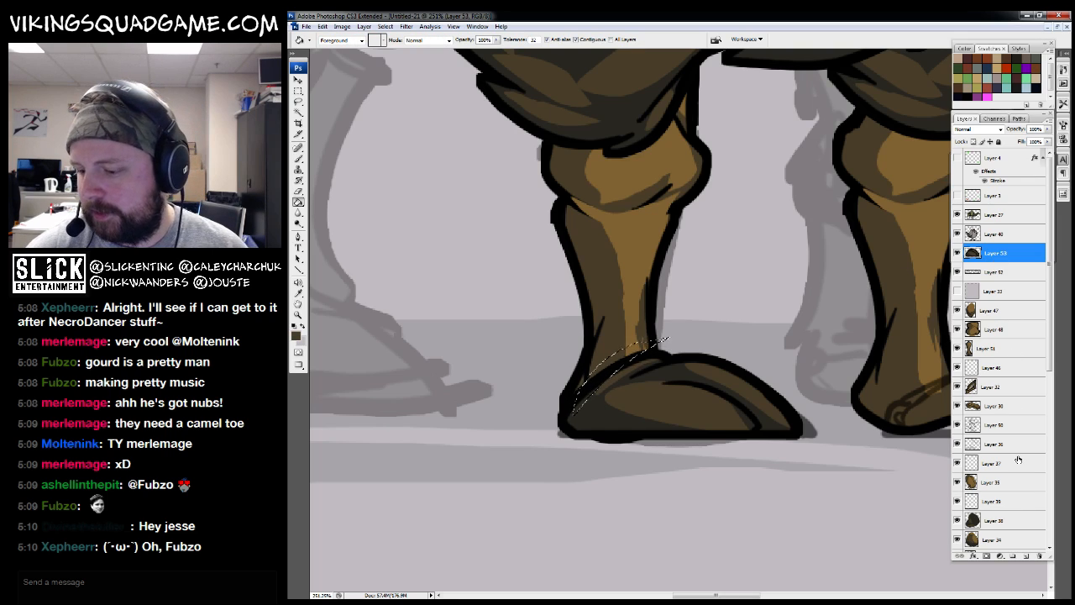
pyautogui.click(1025, 556)
pyautogui.keyDown('alt'); pyautogui.click(1005, 263); pyautogui.keyUp('alt')
pyautogui.click(624, 356)
pyautogui.hotkey('ctrl', 'd')
pyautogui.press('z')
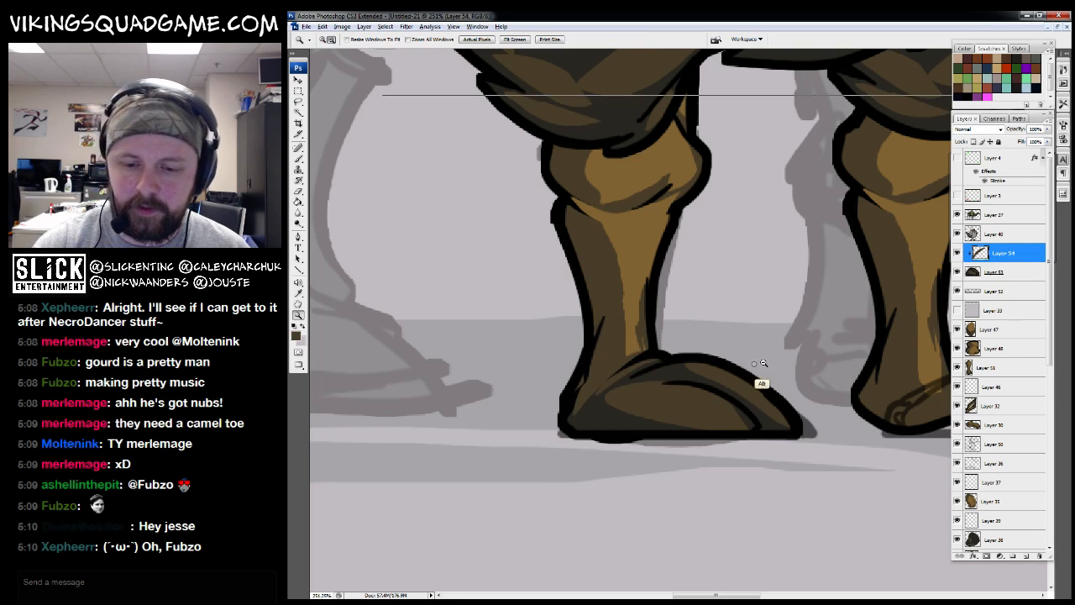
# Merge the clipped ankle patch into the foot layer and duplicate the finished foot for the other front leg
pyautogui.keyDown('alt'); pyautogui.click(758, 364); pyautogui.keyUp('alt')
pyautogui.keyDown('alt'); pyautogui.click(796, 330); pyautogui.keyUp('alt')
pyautogui.keyDown('alt'); pyautogui.click(785, 347); pyautogui.keyUp('alt')
pyautogui.keyDown('alt'); pyautogui.click(783, 347); pyautogui.keyUp('alt')
pyautogui.moveTo(646, 308); pyautogui.dragTo(738, 457)
pyautogui.click(984, 236)
pyautogui.click(984, 254)
pyautogui.keyDown('shift'); pyautogui.click(978, 275); pyautogui.keyUp('shift')
pyautogui.hotkey('ctrl', 'e')
pyautogui.hotkey('ctrl', 'j')
pyautogui.press('v')
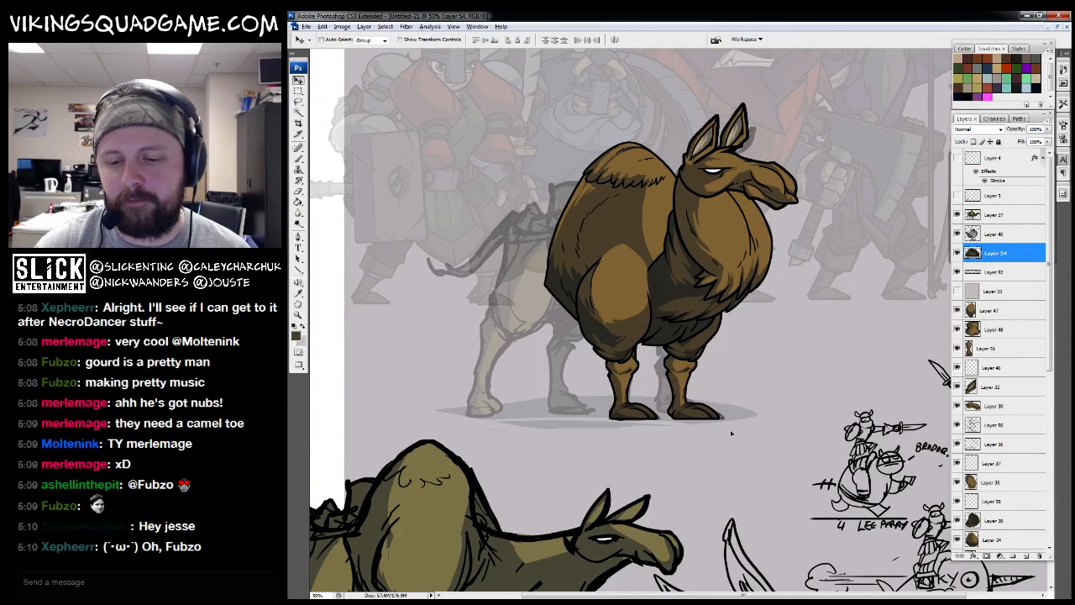
# Delete the leftover Layer 52 beneath the two foot layers
pyautogui.click(977, 290)
pyautogui.moveTo(980, 292); pyautogui.dragTo(1039, 555)
pyautogui.press('z')
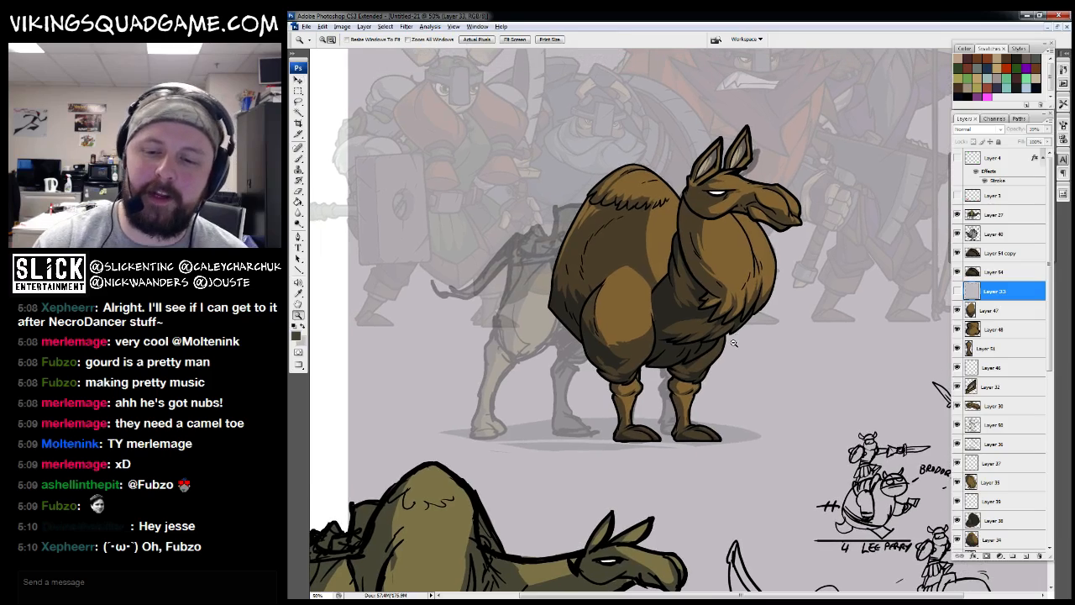
# Examine the whole camel from ears to feet, both up close and at a distance
pyautogui.keyDown('alt'); pyautogui.click(680, 359); pyautogui.keyUp('alt')
pyautogui.click(737, 330)
pyautogui.click(753, 332)
pyautogui.moveTo(567, 323); pyautogui.dragTo(726, 447)
pyautogui.keyDown('alt'); pyautogui.click(706, 374); pyautogui.keyUp('alt')
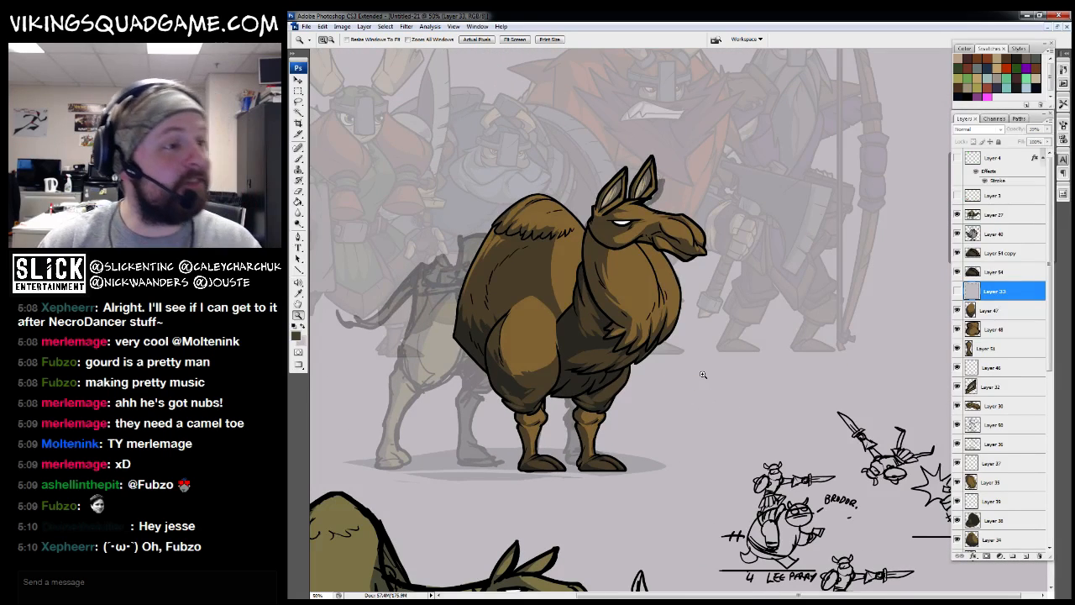
pyautogui.moveTo(619, 309)
pyautogui.mouseDown()
pyautogui.moveTo(664, 383)
pyautogui.moveTo(543, 369)
pyautogui.mouseUp()
pyautogui.moveTo(602, 269); pyautogui.dragTo(628, 298)
pyautogui.moveTo(681, 324); pyautogui.dragTo(602, 376)
pyautogui.keyDown('alt'); pyautogui.click(757, 333); pyautogui.keyUp('alt')
pyautogui.keyDown('alt'); pyautogui.click(815, 391); pyautogui.keyUp('alt')
pyautogui.keyDown('alt'); pyautogui.click(712, 306); pyautogui.keyUp('alt')
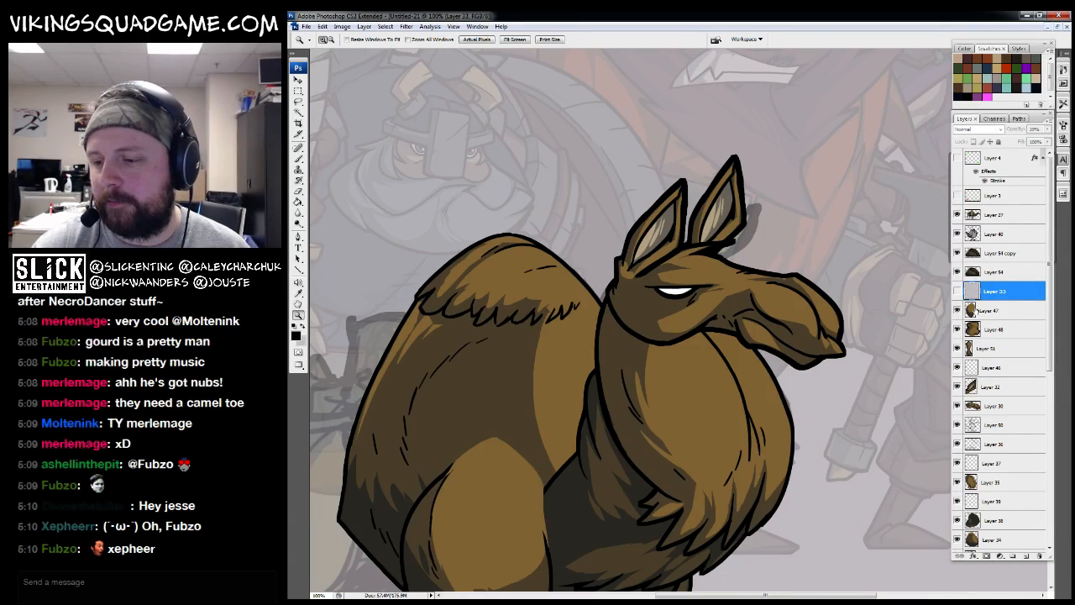
pyautogui.click(987, 311)
pyautogui.moveTo(614, 487); pyautogui.dragTo(643, 418)
pyautogui.keyDown('alt'); pyautogui.click(709, 361); pyautogui.keyUp('alt')
pyautogui.keyDown('alt'); pyautogui.click(698, 370); pyautogui.keyUp('alt')
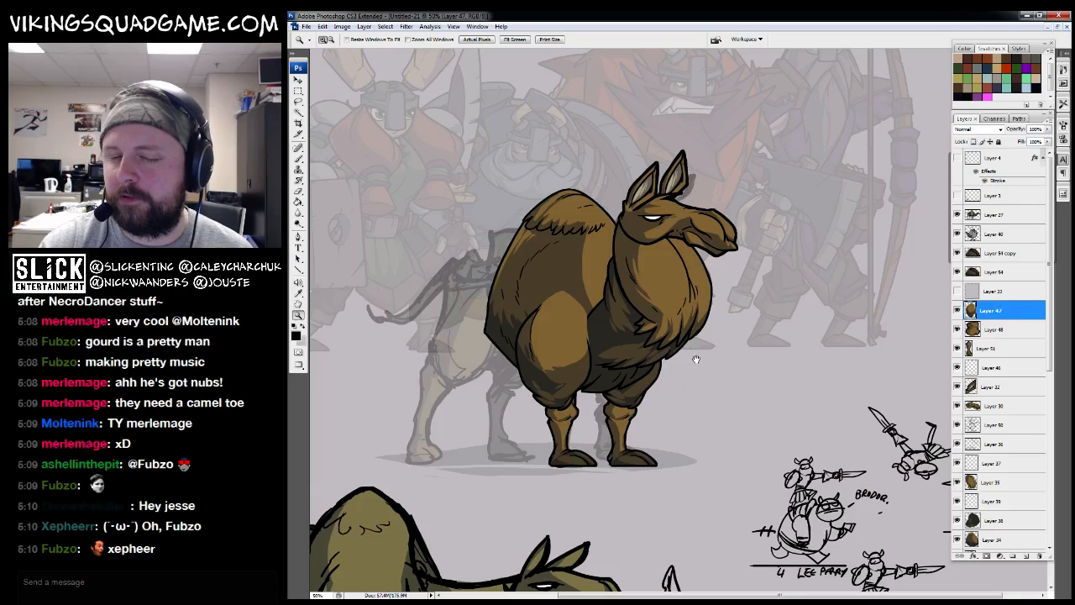
pyautogui.moveTo(696, 359); pyautogui.dragTo(698, 425)
# Rotate the camel's far ear slightly clockwise
pyautogui.press('v')
pyautogui.keyDown('ctrl'); pyautogui.click(682, 252); pyautogui.keyUp('ctrl')
pyautogui.hotkey('ctrl', 't')
pyautogui.moveTo(709, 304); pyautogui.dragTo(702, 329)
pyautogui.press('Return')
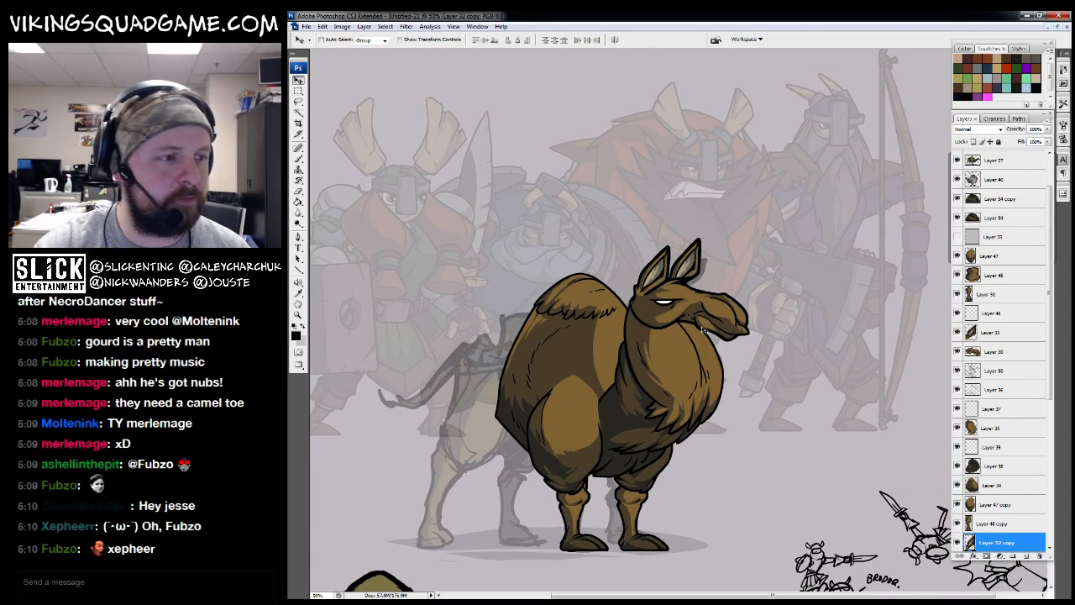
# Compare the coloured front-facing camel with the side-view camel and the other sketches on the canvas
pyautogui.keyDown('alt'); pyautogui.click(704, 324); pyautogui.keyUp('alt')
pyautogui.keyDown('alt'); pyautogui.click(703, 298); pyautogui.keyUp('alt')
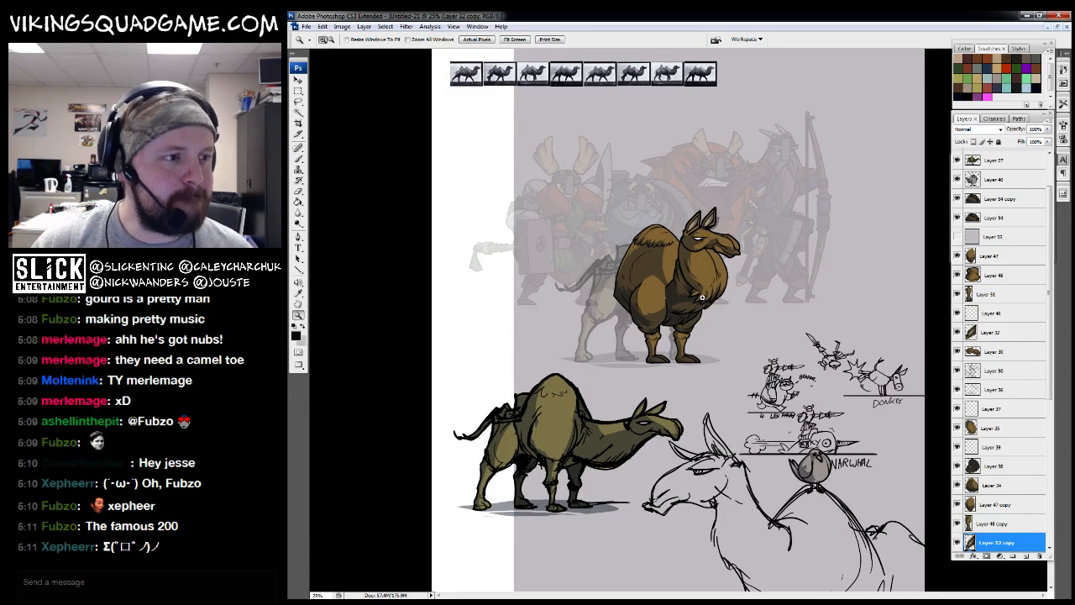
pyautogui.keyDown('alt'); pyautogui.click(656, 309); pyautogui.keyUp('alt')
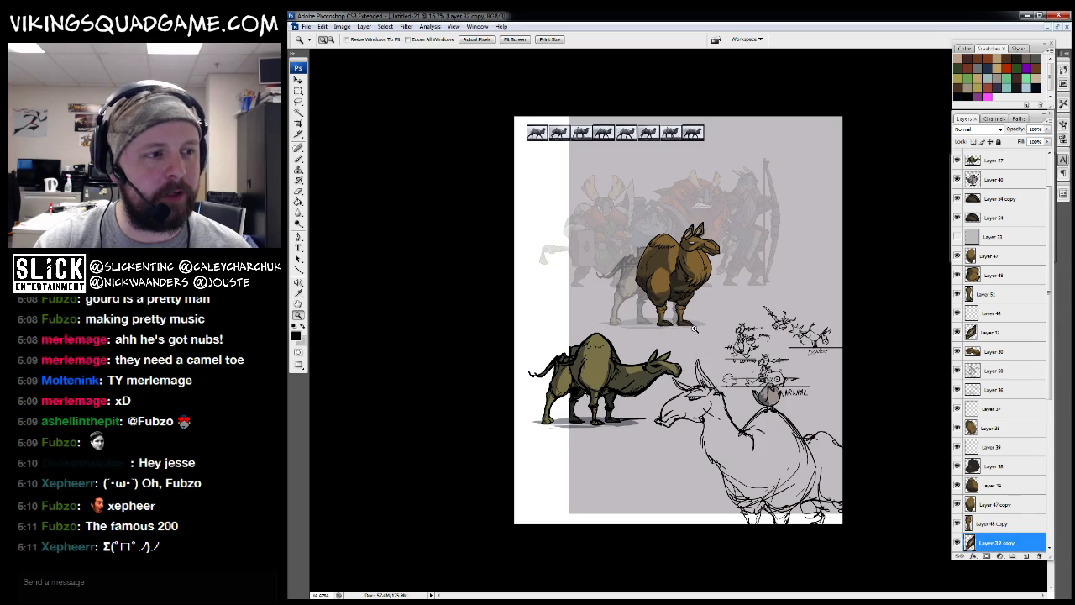
pyautogui.moveTo(744, 252); pyautogui.dragTo(576, 415)
pyautogui.moveTo(645, 315)
pyautogui.mouseDown()
pyautogui.moveTo(790, 291)
pyautogui.moveTo(804, 244)
pyautogui.mouseUp()
pyautogui.moveTo(758, 294); pyautogui.dragTo(747, 303)
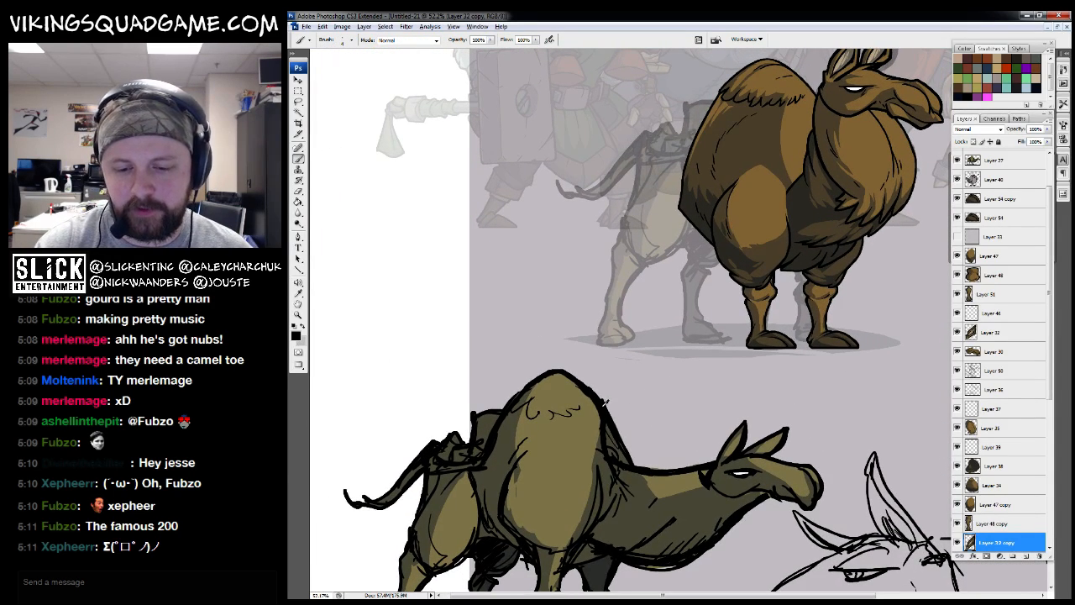
pyautogui.moveTo(604, 403); pyautogui.dragTo(584, 225)
pyautogui.press('z')
pyautogui.keyDown('alt'); pyautogui.click(808, 255); pyautogui.keyUp('alt')
pyautogui.moveTo(764, 261); pyautogui.dragTo(735, 370)
pyautogui.keyDown('alt'); pyautogui.click(734, 369); pyautogui.keyUp('alt')
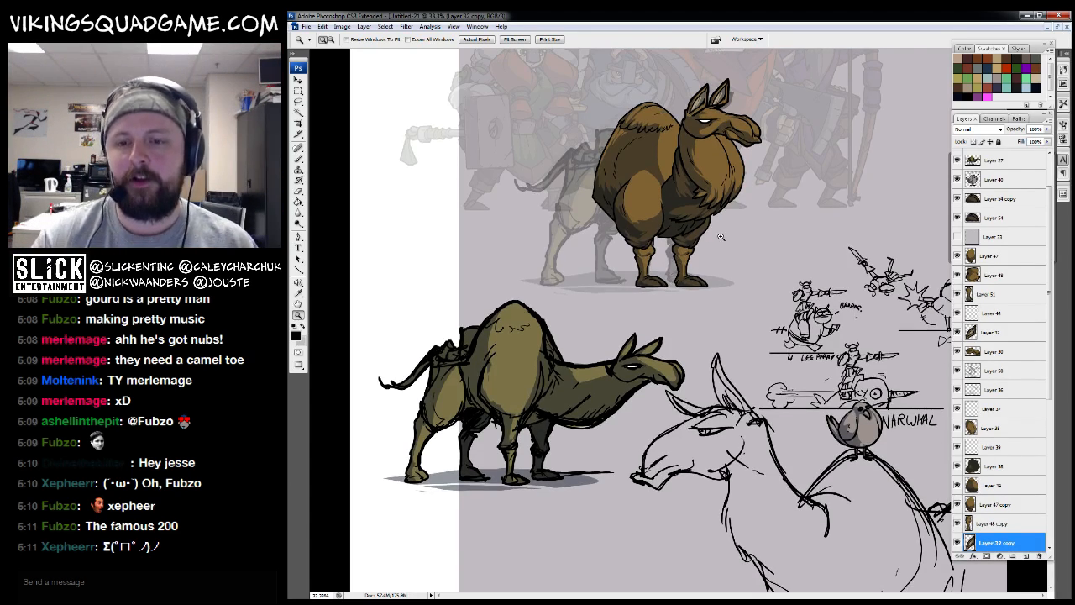
pyautogui.scroll(3, 668, 347)
# Save the drawing as mount_camel.psd
pyautogui.hotkey('alt', 'Tab')
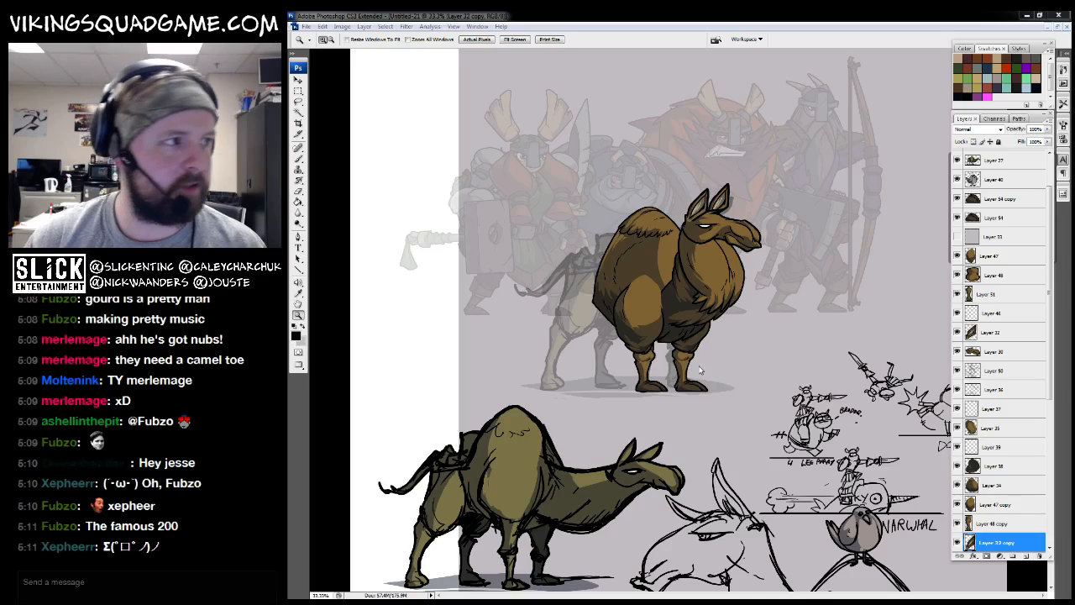
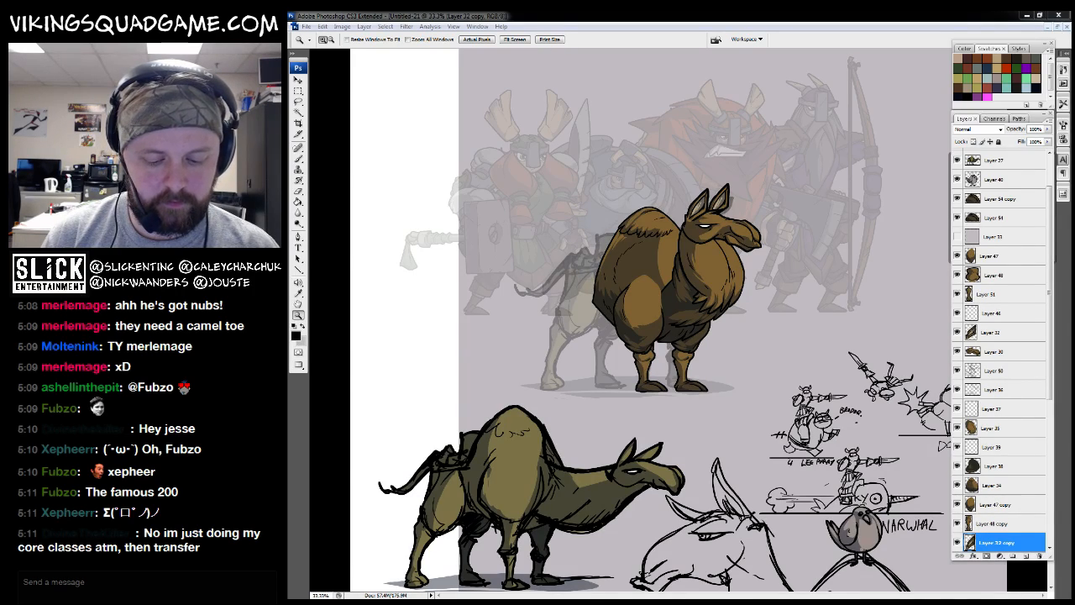
pyautogui.click(683, 268)
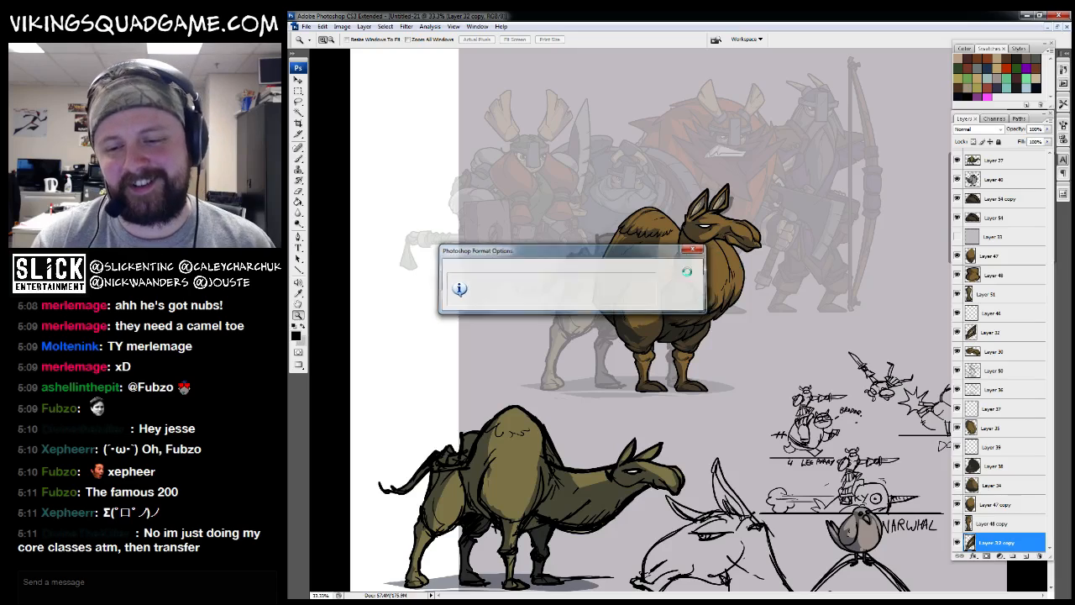
pyautogui.scroll(2, 720, 344)
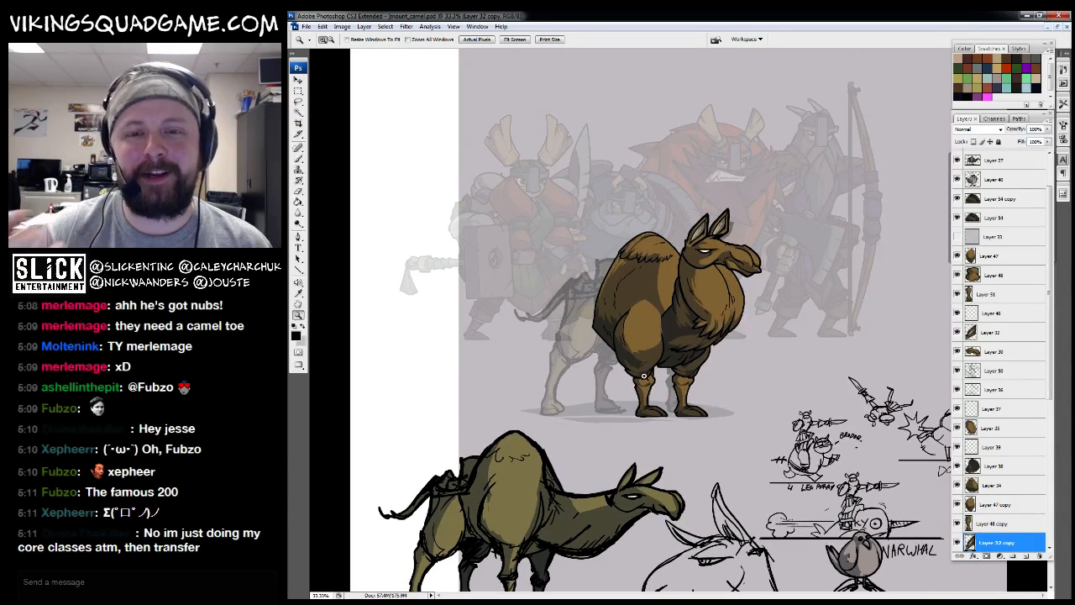
# Show the translucent grey overlay on Layer 33 and move both foot layers between Layer 48 and Layer 51
pyautogui.scroll(1, 1049, 347)
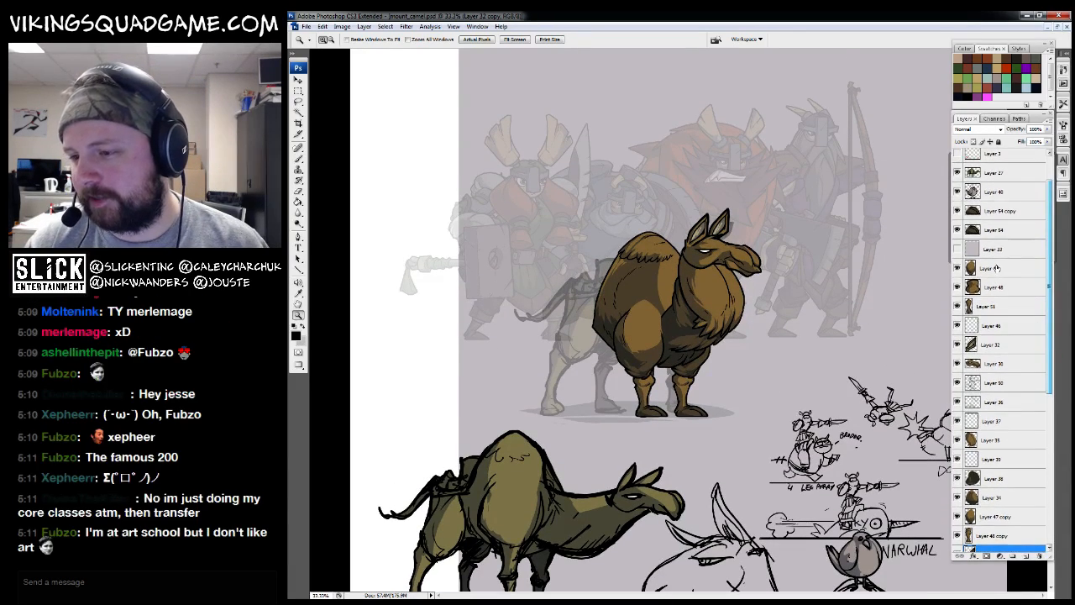
pyautogui.click(956, 248)
pyautogui.click(998, 210)
pyautogui.keyDown('shift'); pyautogui.click(998, 227); pyautogui.keyUp('shift')
pyautogui.moveTo(998, 216); pyautogui.dragTo(1000, 306)
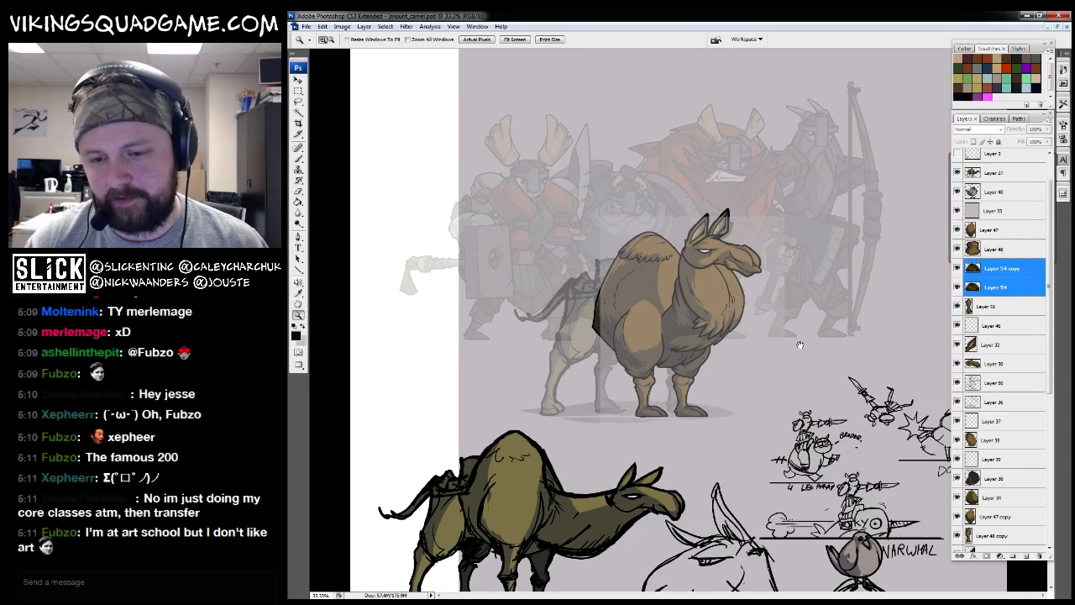
pyautogui.moveTo(891, 318); pyautogui.dragTo(891, 335)
# Keep the grey overlay on Layer 33 visible and enlarge it to about 117% so it covers the whole camel
pyautogui.click(998, 212)
pyautogui.click(956, 211)
pyautogui.moveTo(575, 203); pyautogui.dragTo(823, 454)
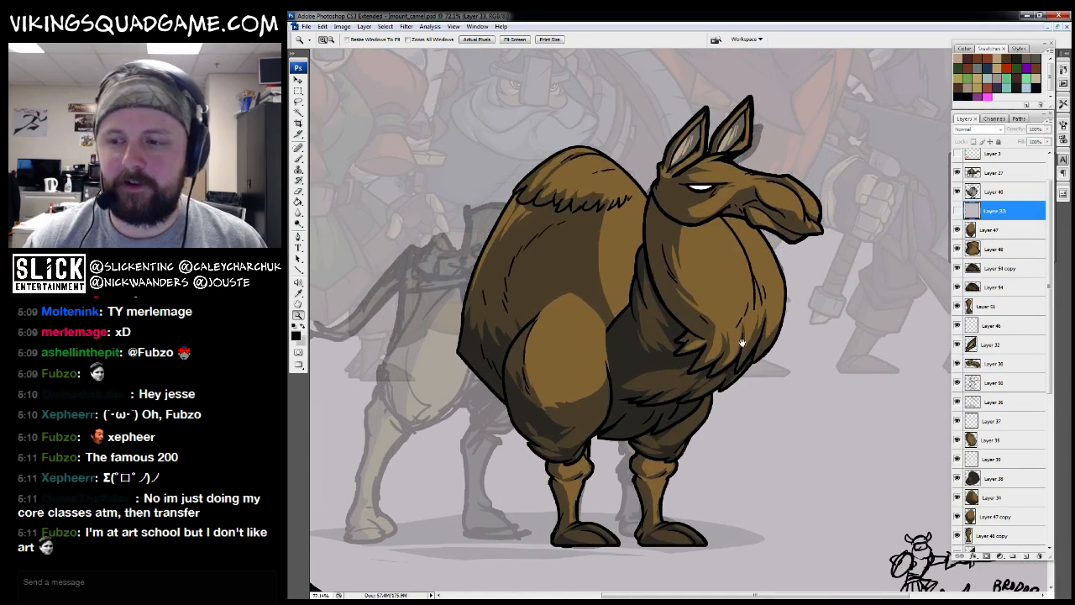
pyautogui.click(956, 211)
pyautogui.click(956, 210)
pyautogui.click(957, 211)
pyautogui.press('v')
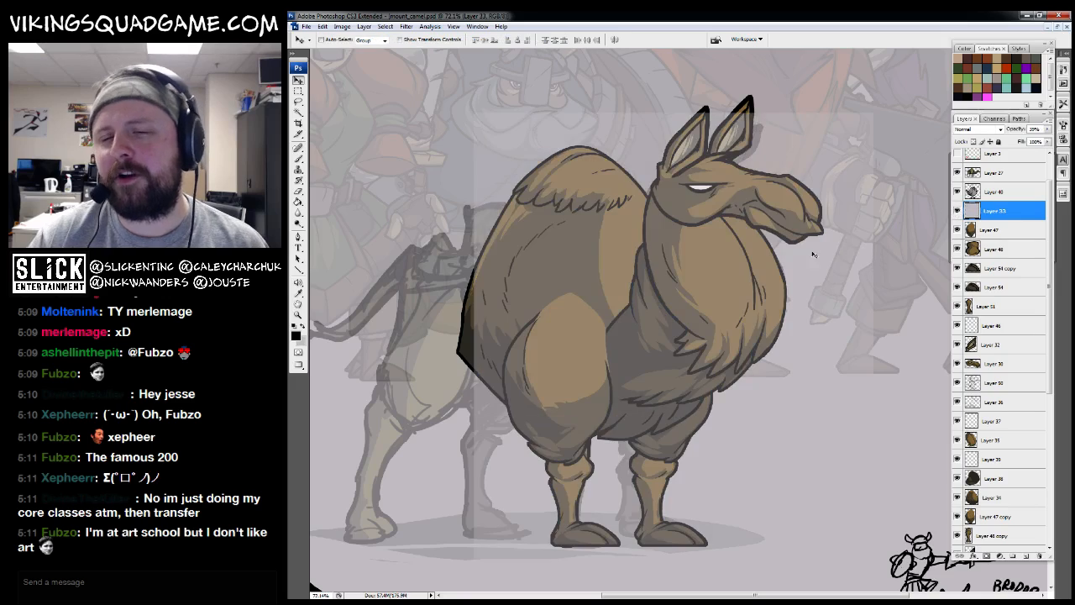
pyautogui.hotkey('ctrl', 't')
pyautogui.moveTo(873, 113); pyautogui.dragTo(921, 80)
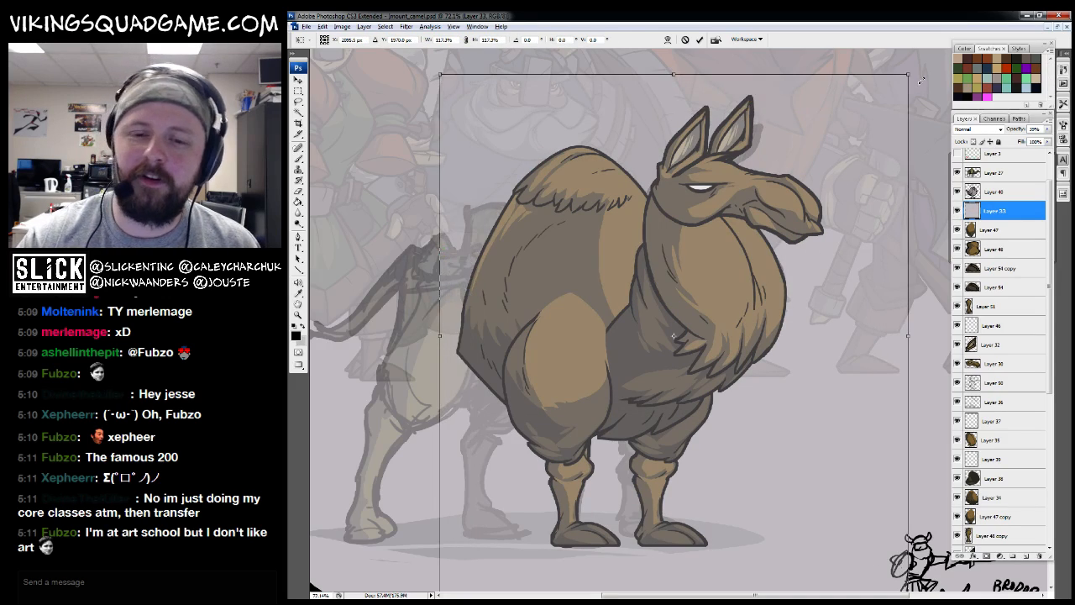
pyautogui.press('Return')
# On a new layer, sketch the back line from the hump toward the tail and the start of the rump
pyautogui.click(1026, 555)
pyautogui.moveTo(571, 376); pyautogui.dragTo(949, 290)
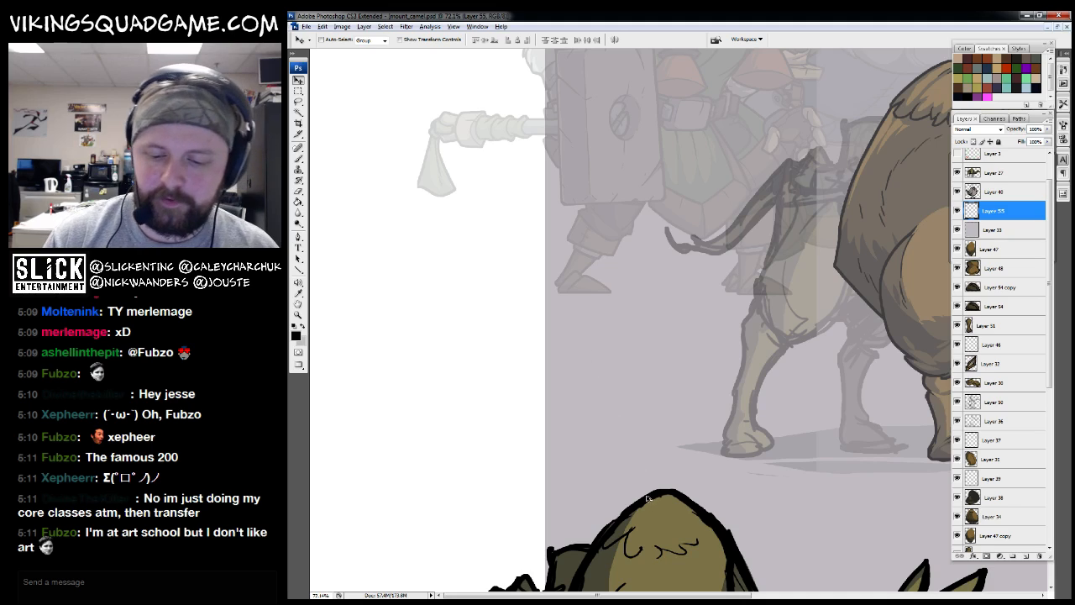
pyautogui.press('b')
pyautogui.moveTo(632, 265)
pyautogui.mouseDown()
pyautogui.moveTo(660, 270)
pyautogui.moveTo(673, 246)
pyautogui.moveTo(579, 248)
pyautogui.moveTo(571, 283)
pyautogui.mouseUp()
pyautogui.press('z')
pyautogui.keyDown('alt'); pyautogui.click(639, 314); pyautogui.keyUp('alt')
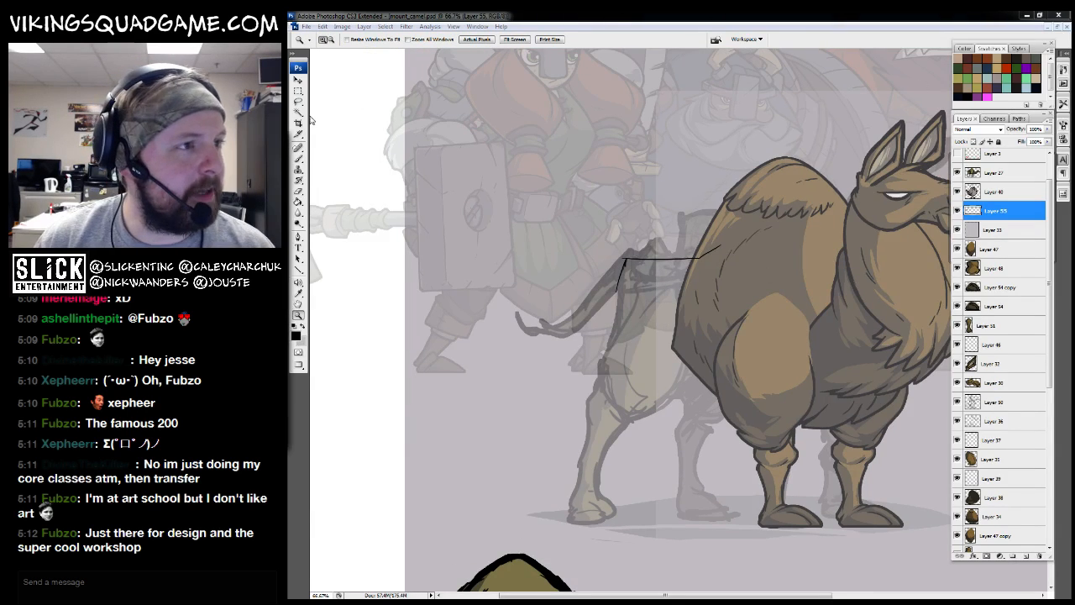
# Open the saddle image wolfmount_sadle.png
pyautogui.hotkey('ctrl', 'o')
pyautogui.click(716, 286)
pyautogui.moveTo(712, 267); pyautogui.dragTo(116, 227)
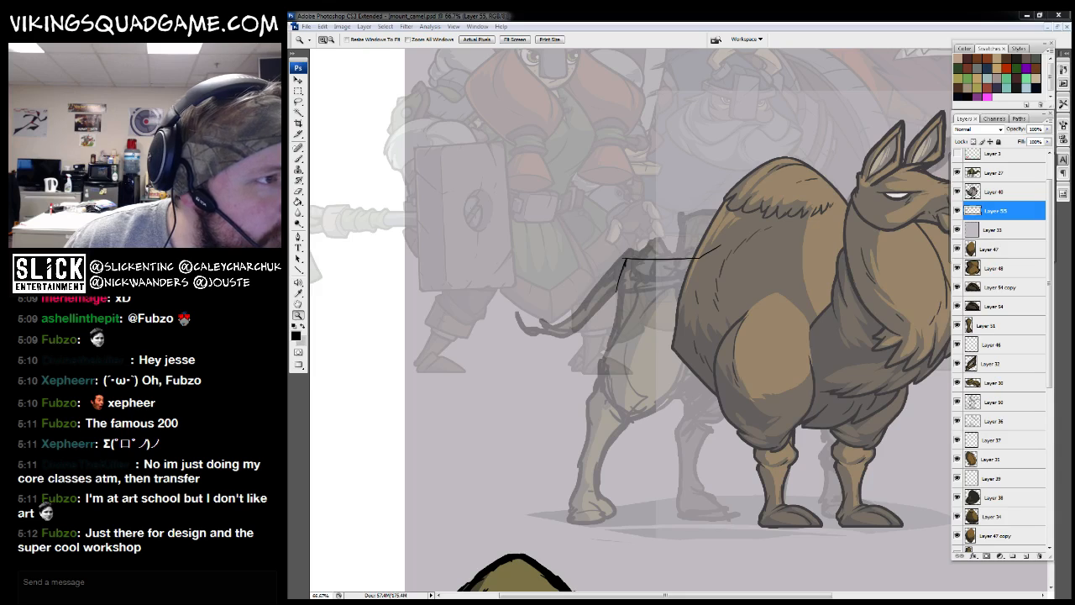
pyautogui.press('Return')
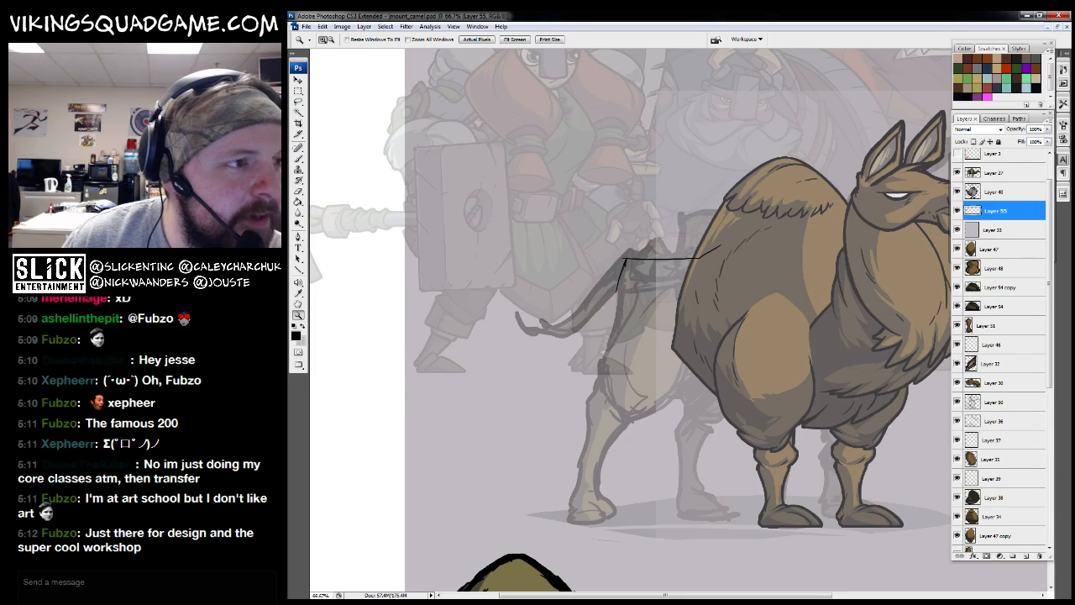
pyautogui.click(521, 240)
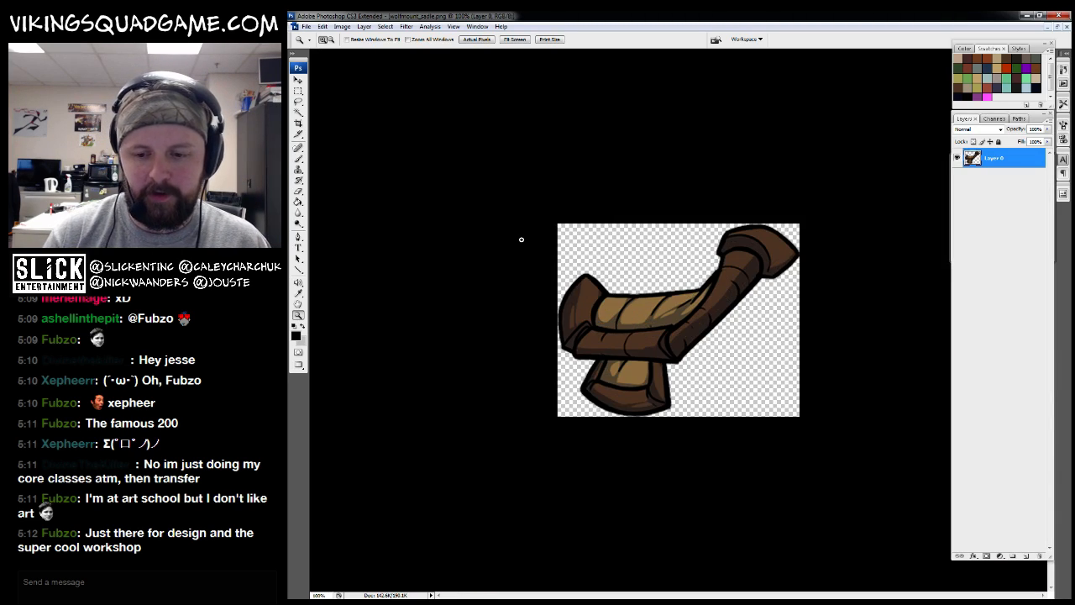
# Copy the saddle into the camel drawing at the hump's rear and place its layer between Layer 34 and Layer 47 copy
pyautogui.press('f')
pyautogui.press('f')
pyautogui.press('f')
pyautogui.press('v')
pyautogui.moveTo(547, 260); pyautogui.dragTo(780, 453)
pyautogui.press('f')
pyautogui.moveTo(1000, 254); pyautogui.dragTo(988, 494)
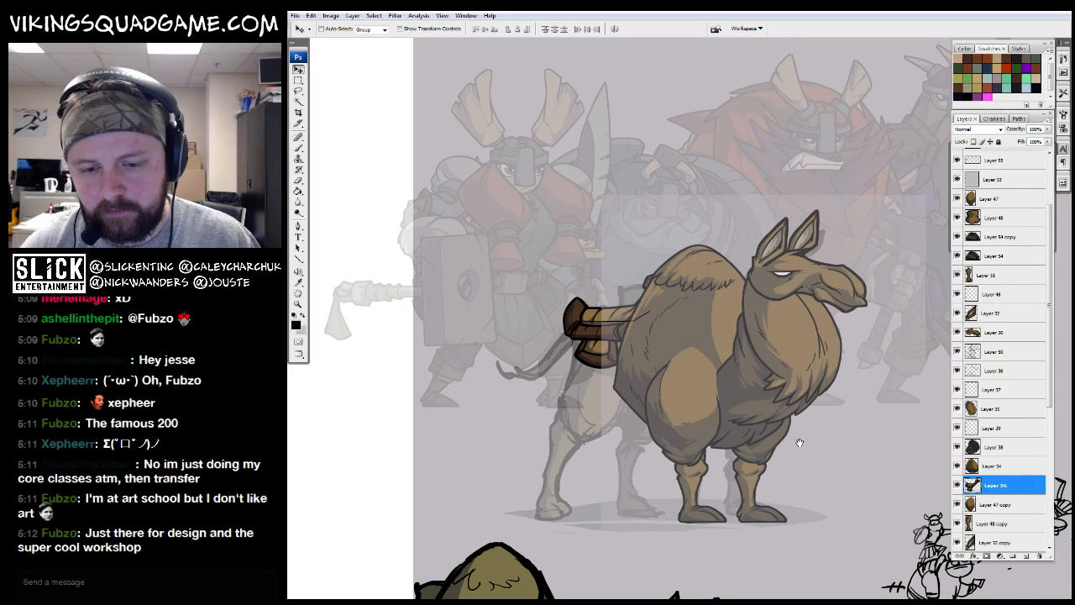
pyautogui.moveTo(827, 447); pyautogui.dragTo(844, 444)
# On Layer 55, sketch the rump's outline curving down from below the saddle, with jagged fur breaks along it
pyautogui.press('z')
pyautogui.keyDown('alt'); pyautogui.click(714, 413); pyautogui.keyUp('alt')
pyautogui.moveTo(711, 415); pyautogui.dragTo(705, 412)
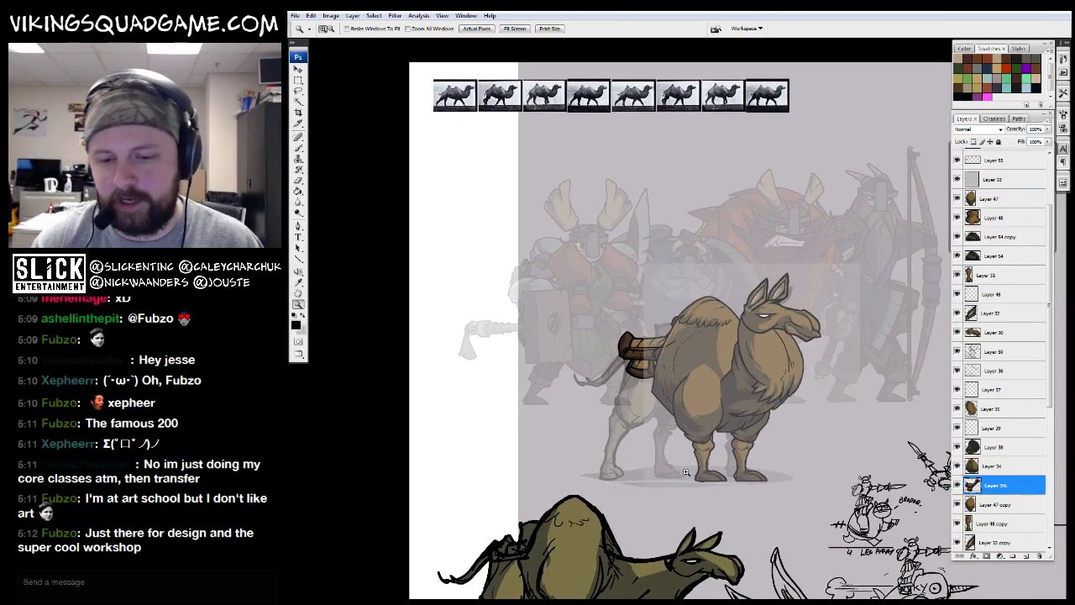
pyautogui.click(741, 271)
pyautogui.moveTo(665, 352); pyautogui.dragTo(577, 327)
pyautogui.press('b')
pyautogui.moveTo(413, 347); pyautogui.dragTo(554, 343)
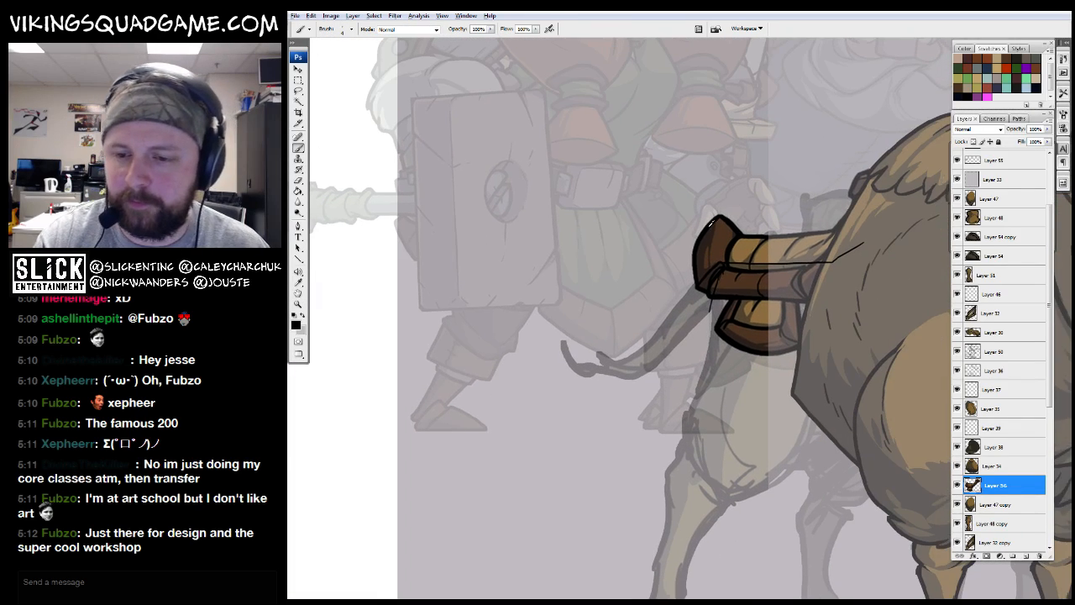
pyautogui.moveTo(1048, 341); pyautogui.dragTo(1047, 285)
pyautogui.click(993, 253)
pyautogui.moveTo(882, 188)
pyautogui.mouseDown()
pyautogui.moveTo(780, 185)
pyautogui.moveTo(553, 398)
pyautogui.mouseUp()
pyautogui.press('z')
pyautogui.press('b')
pyautogui.moveTo(641, 307)
pyautogui.mouseDown()
pyautogui.moveTo(645, 216)
pyautogui.moveTo(671, 156)
pyautogui.mouseUp()
pyautogui.moveTo(591, 111)
pyautogui.mouseDown()
pyautogui.moveTo(536, 349)
pyautogui.moveTo(506, 262)
pyautogui.moveTo(588, 370)
pyautogui.moveTo(529, 261)
pyautogui.moveTo(635, 409)
pyautogui.moveTo(718, 468)
pyautogui.mouseUp()
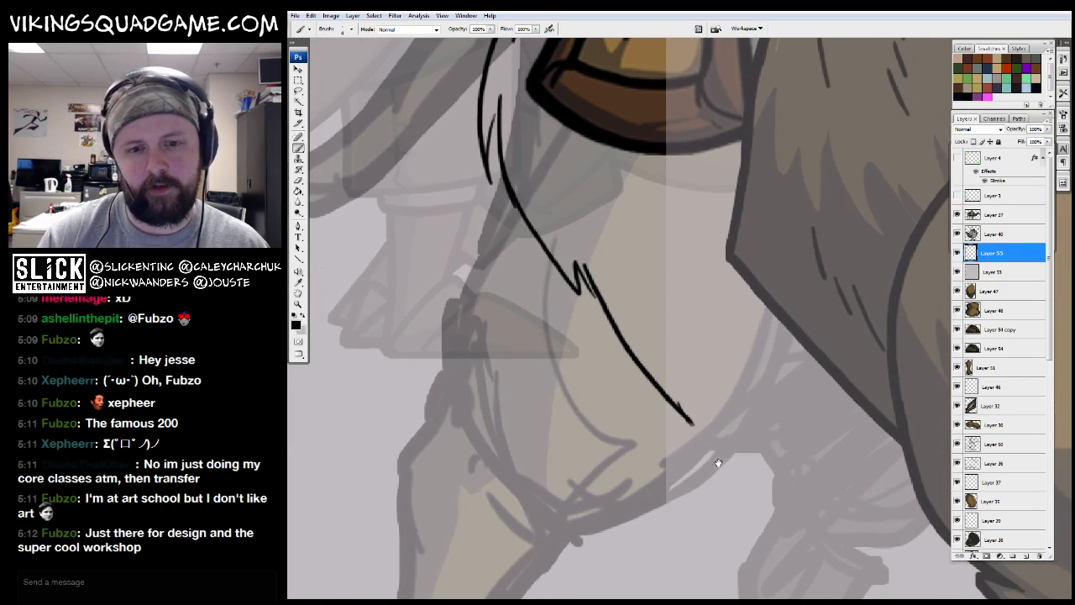
# Extend the rump outline in a shallow curve across the belly toward the front thigh
pyautogui.moveTo(714, 393)
pyautogui.mouseDown()
pyautogui.moveTo(629, 326)
pyautogui.moveTo(613, 367)
pyautogui.mouseUp()
pyautogui.moveTo(665, 344); pyautogui.dragTo(639, 427)
pyautogui.press('z')
pyautogui.keyDown('alt'); pyautogui.click(710, 340); pyautogui.keyUp('alt')
pyautogui.moveTo(695, 380)
pyautogui.mouseDown()
pyautogui.moveTo(635, 341)
pyautogui.moveTo(687, 351)
pyautogui.mouseUp()
pyautogui.press('b')
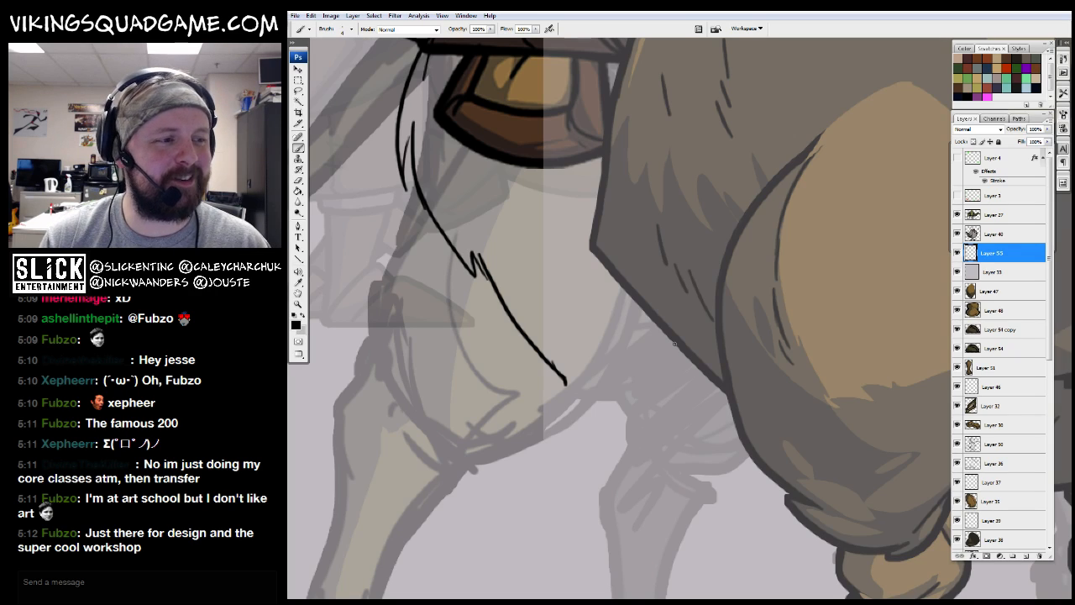
pyautogui.moveTo(661, 338)
pyautogui.mouseDown()
pyautogui.moveTo(674, 288)
pyautogui.moveTo(653, 361)
pyautogui.mouseUp()
pyautogui.moveTo(576, 351); pyautogui.dragTo(726, 400)
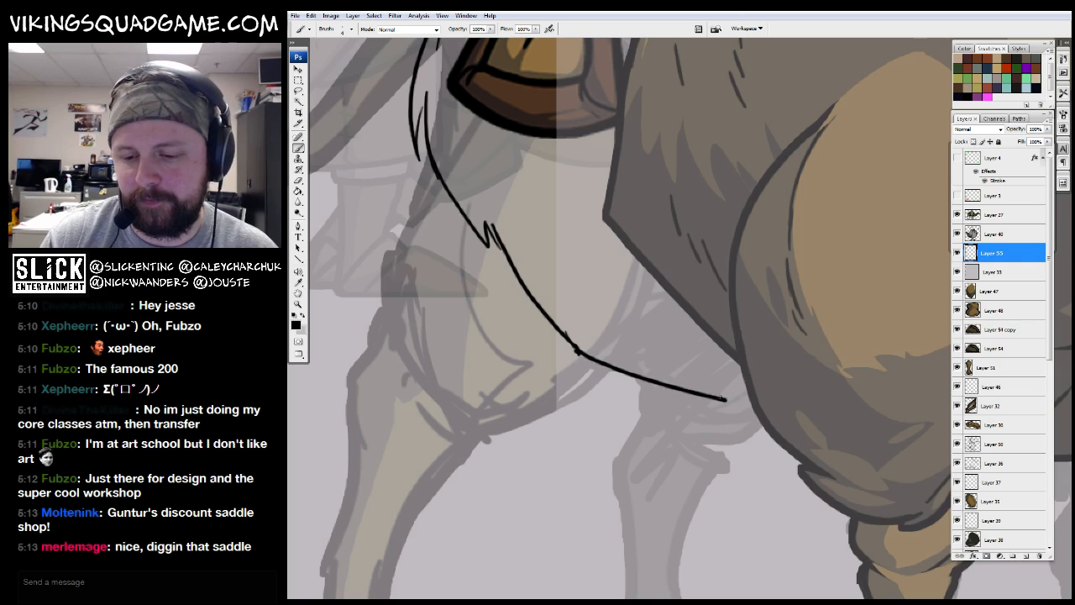
# Close the body outline with a fur tuft, a lower edge, an upright front edge and a rounded back line
pyautogui.moveTo(856, 363)
pyautogui.mouseDown()
pyautogui.moveTo(702, 416)
pyautogui.moveTo(800, 427)
pyautogui.mouseUp()
pyautogui.moveTo(792, 416); pyautogui.dragTo(755, 478)
pyautogui.moveTo(785, 426); pyautogui.dragTo(798, 126)
pyautogui.moveTo(798, 126); pyautogui.dragTo(786, 319)
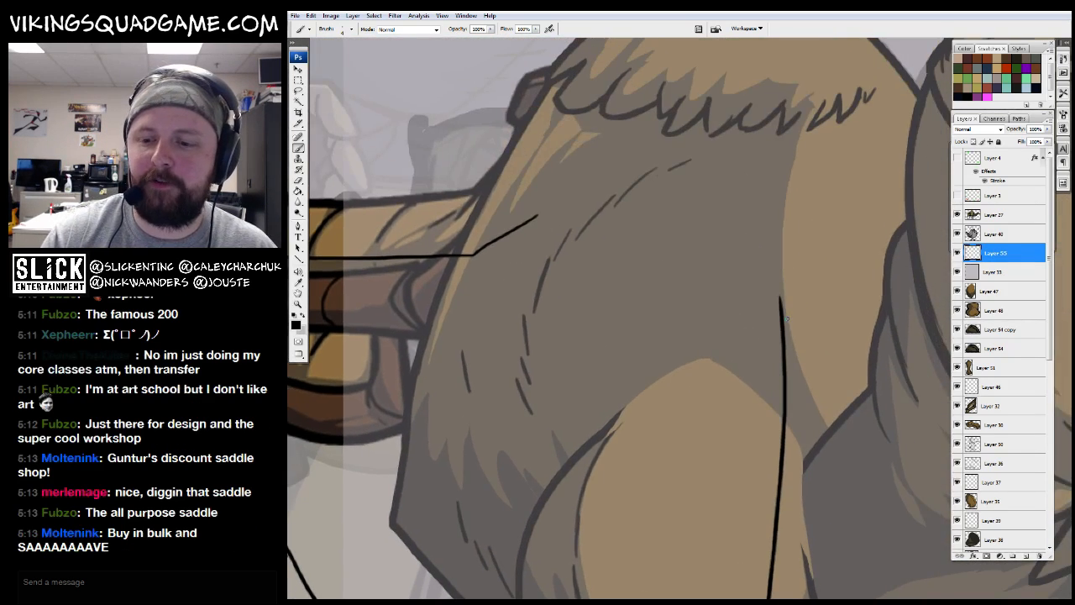
pyautogui.moveTo(686, 193); pyautogui.dragTo(538, 216)
pyautogui.keyDown('alt'); pyautogui.click(629, 261); pyautogui.keyUp('alt')
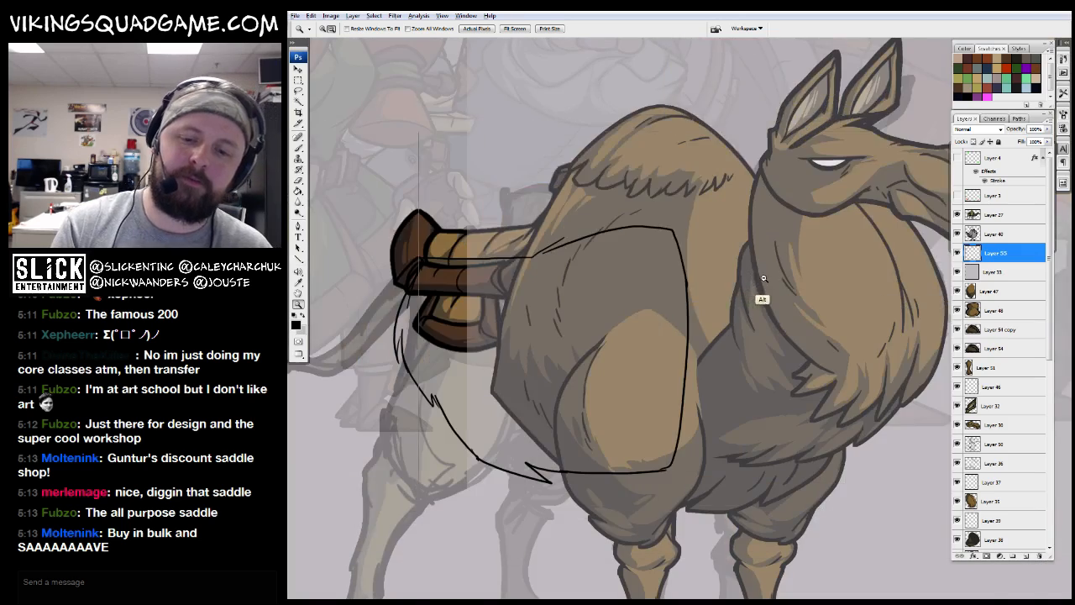
# Erase the doubled strokes where the back line meets the rear of the hump
pyautogui.keyDown('alt'); pyautogui.click(758, 293); pyautogui.keyUp('alt')
pyautogui.keyDown('alt'); pyautogui.click(767, 321); pyautogui.keyUp('alt')
pyautogui.moveTo(843, 223); pyautogui.dragTo(811, 228)
pyautogui.moveTo(576, 432); pyautogui.dragTo(728, 445)
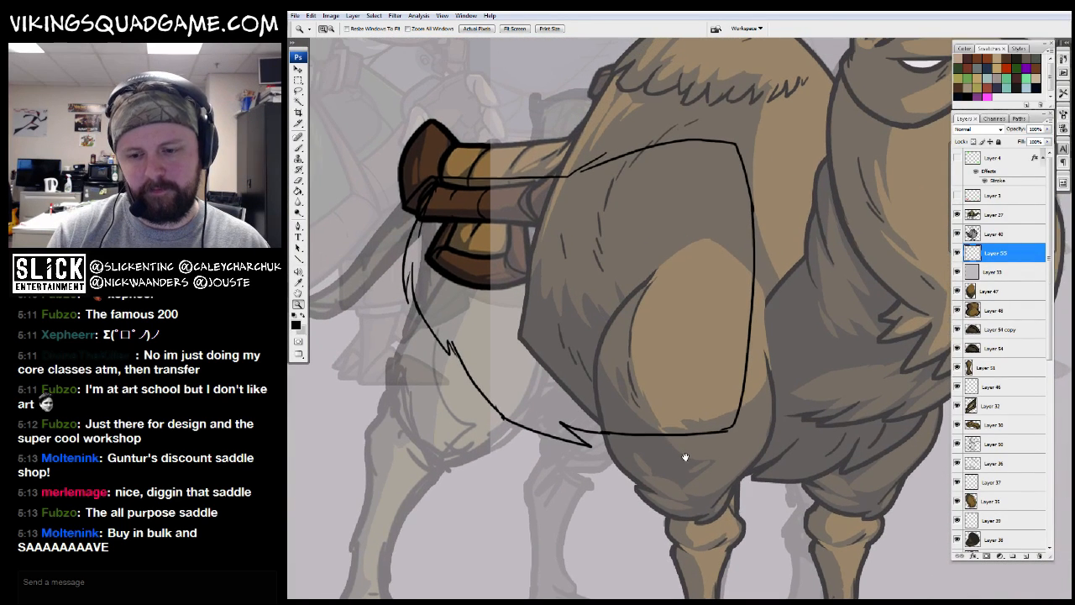
pyautogui.press('b')
pyautogui.moveTo(765, 403); pyautogui.dragTo(774, 502)
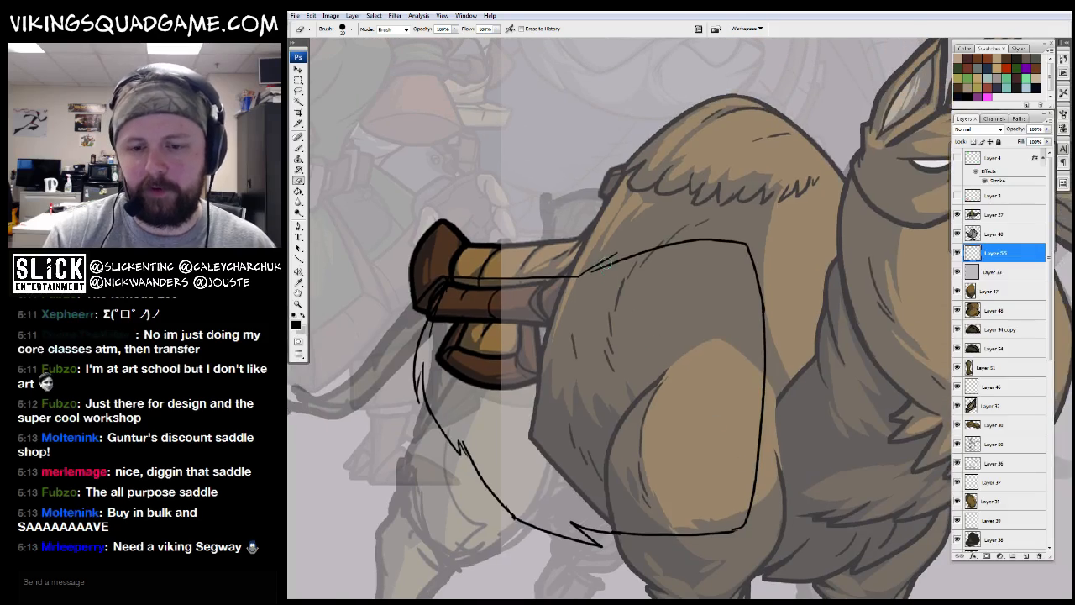
pyautogui.press('b')
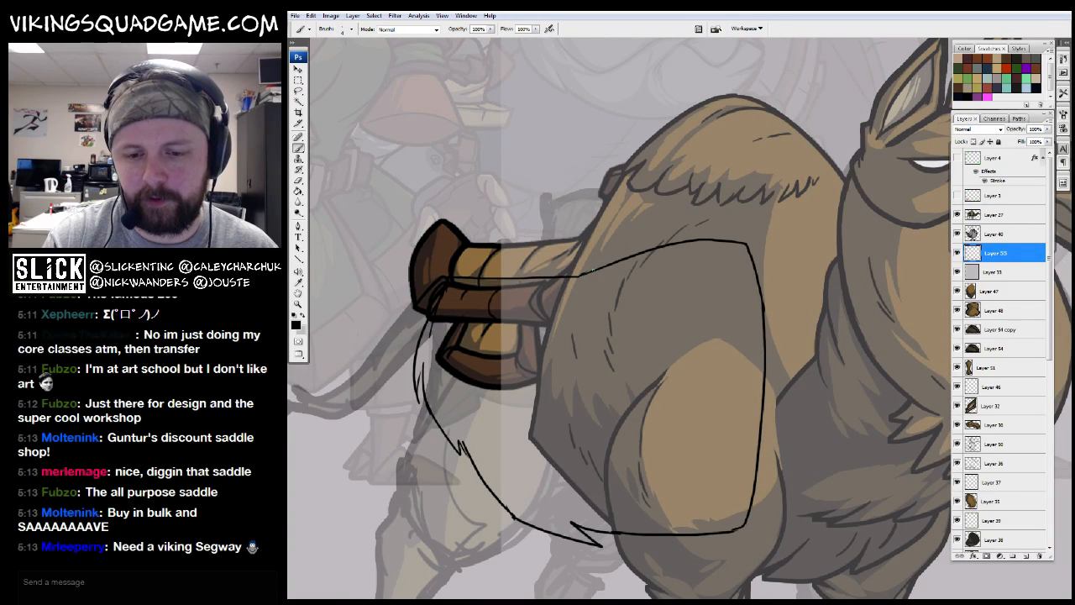
pyautogui.moveTo(590, 272); pyautogui.dragTo(594, 212)
pyautogui.keyDown('ctrl'); pyautogui.click(553, 351); pyautogui.keyUp('ctrl')
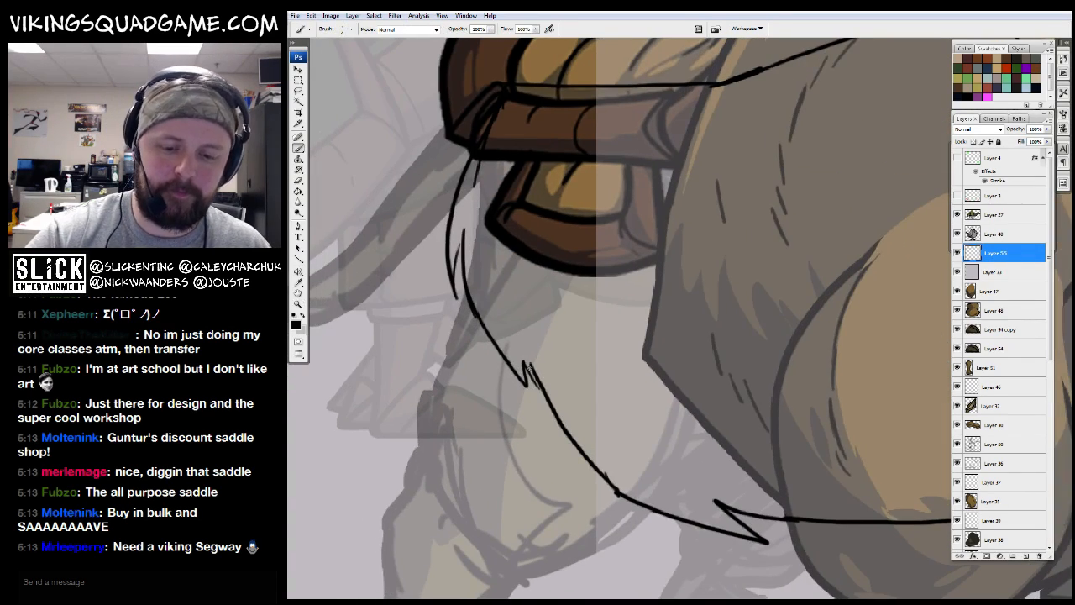
pyautogui.moveTo(572, 418); pyautogui.dragTo(567, 378)
pyautogui.keyDown('alt'); pyautogui.click(718, 291); pyautogui.keyUp('alt')
pyautogui.keyDown('alt'); pyautogui.click(719, 289); pyautogui.keyUp('alt')
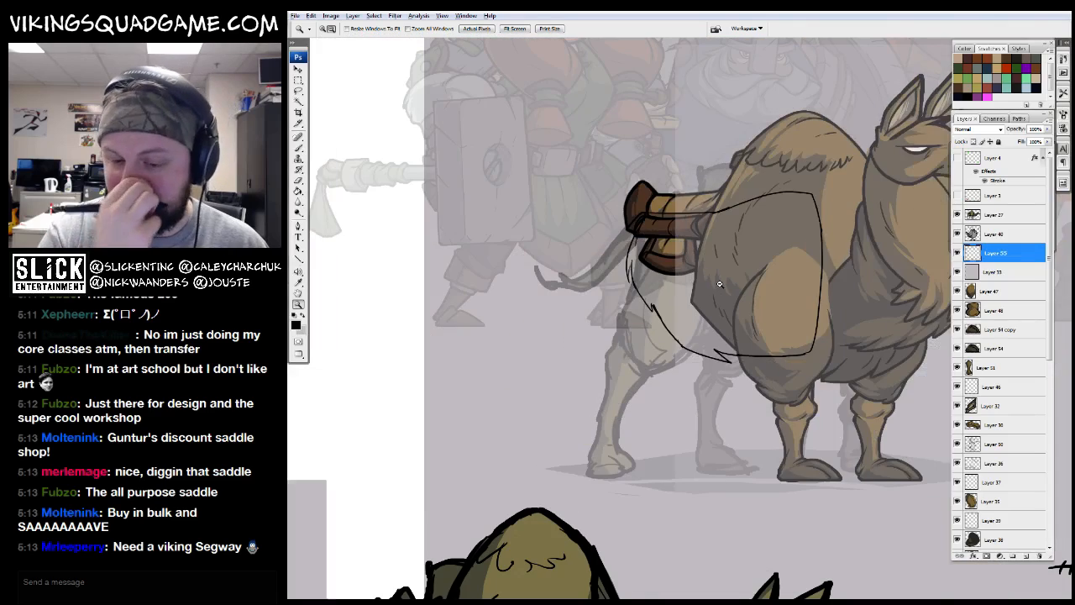
pyautogui.moveTo(720, 284); pyautogui.dragTo(610, 351)
pyautogui.keyDown('ctrl'); pyautogui.click(678, 302); pyautogui.keyUp('ctrl')
pyautogui.keyDown('ctrl'); pyautogui.click(680, 302); pyautogui.keyUp('ctrl')
pyautogui.moveTo(688, 304); pyautogui.dragTo(768, 278)
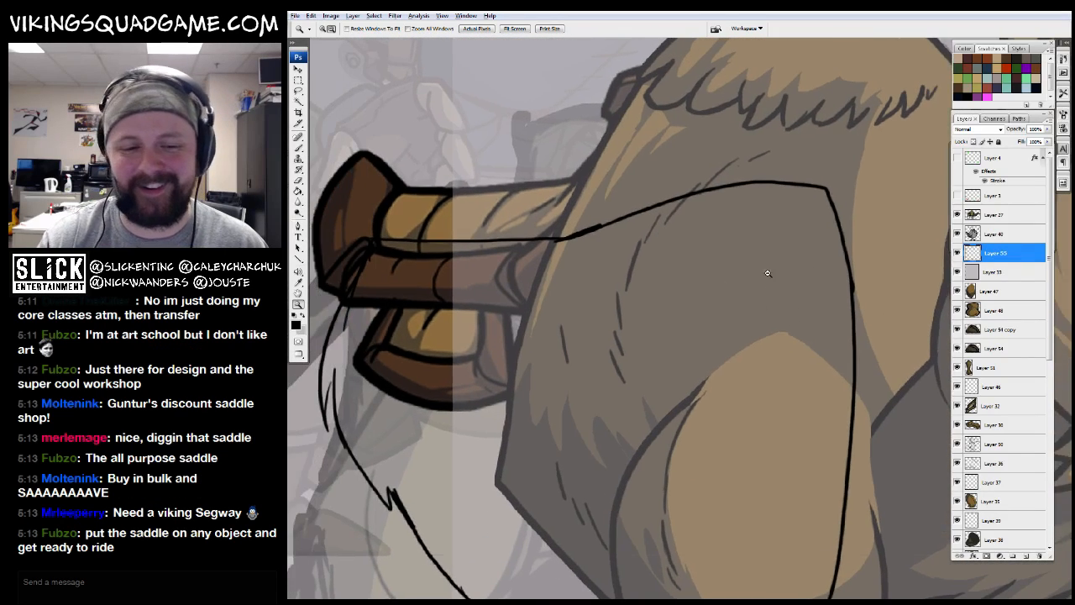
pyautogui.keyDown('alt'); pyautogui.click(767, 278); pyautogui.keyUp('alt')
pyautogui.moveTo(740, 358); pyautogui.dragTo(709, 371)
pyautogui.moveTo(790, 415); pyautogui.dragTo(704, 400)
pyautogui.keyDown('alt'); pyautogui.click(777, 439); pyautogui.keyUp('alt')
# Add a new layer above Layer 55 and choose the tooner brush for doodling beside the camel
pyautogui.moveTo(748, 361)
pyautogui.mouseDown()
pyautogui.moveTo(458, 354)
pyautogui.moveTo(558, 417)
pyautogui.mouseUp()
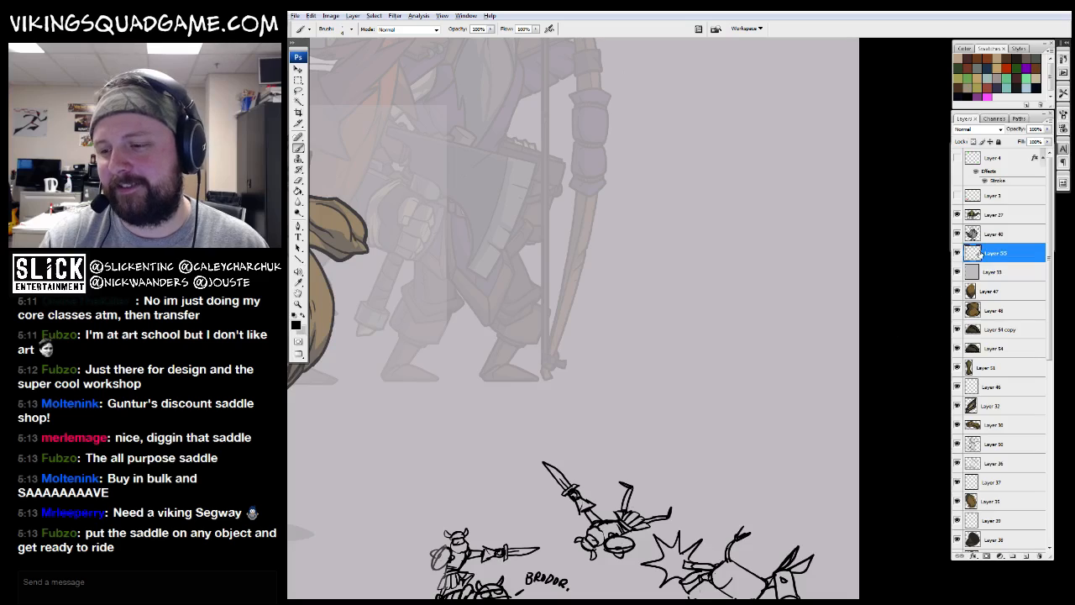
pyautogui.click(1027, 554)
pyautogui.moveTo(759, 460); pyautogui.dragTo(708, 372)
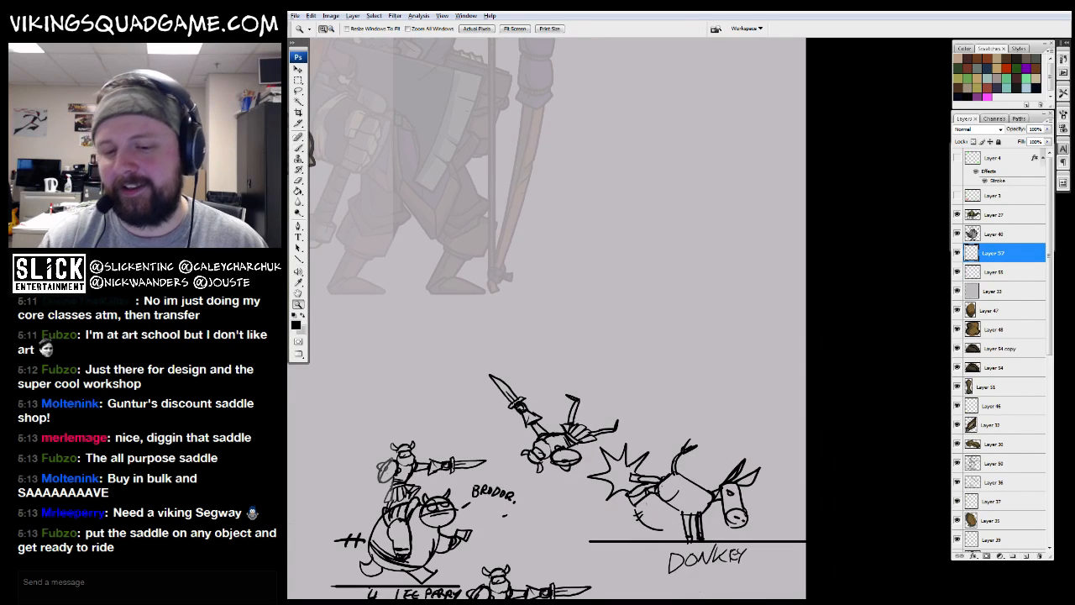
pyautogui.keyDown('ctrl'); pyautogui.click(680, 346); pyautogui.keyUp('ctrl')
pyautogui.rightClick(672, 387)
pyautogui.click(729, 531)
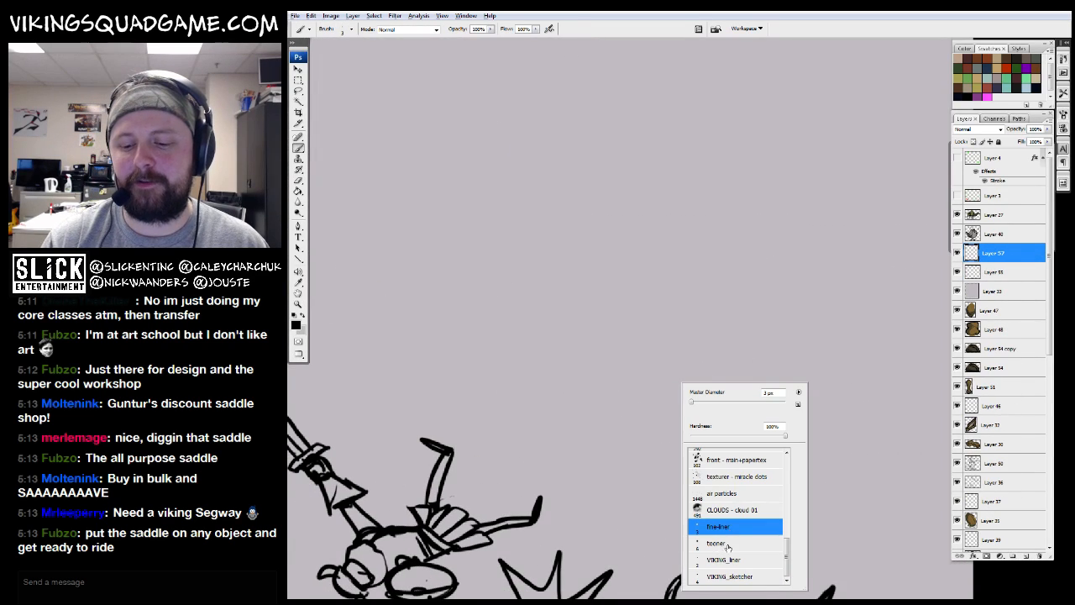
pyautogui.click(720, 544)
# Sketch a pair of thick Segway wheels joined by an axle in the empty area above the donkey doodle
pyautogui.moveTo(665, 511); pyautogui.dragTo(656, 545)
pyautogui.moveTo(606, 306)
pyautogui.mouseDown()
pyautogui.moveTo(649, 377)
pyautogui.moveTo(597, 321)
pyautogui.moveTo(663, 299)
pyautogui.moveTo(617, 409)
pyautogui.mouseUp()
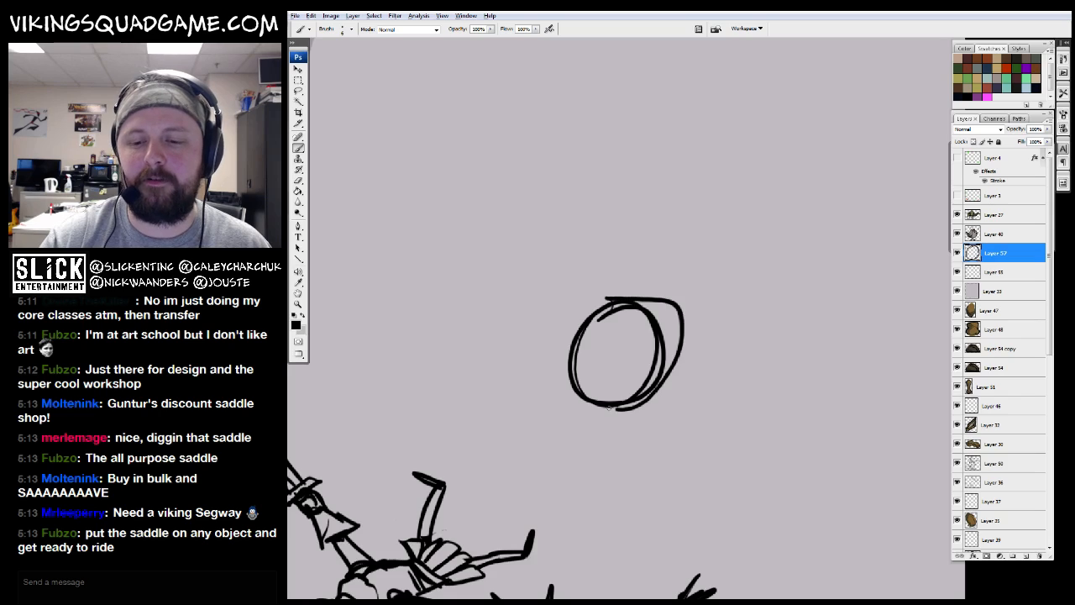
pyautogui.moveTo(711, 310); pyautogui.dragTo(693, 389)
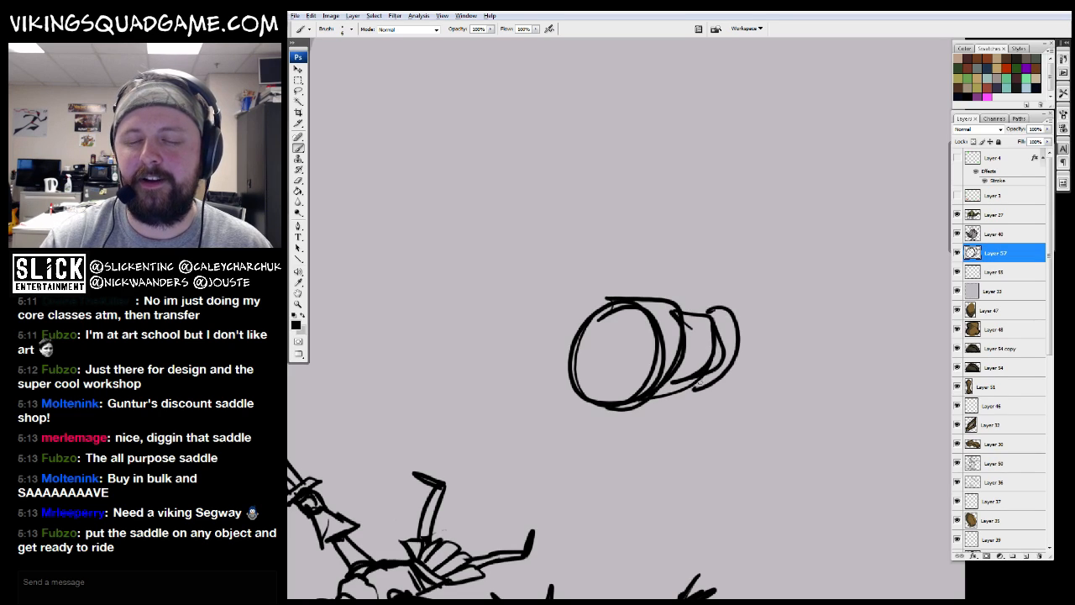
pyautogui.moveTo(753, 346); pyautogui.dragTo(694, 390)
pyautogui.moveTo(756, 318); pyautogui.dragTo(728, 385)
pyautogui.moveTo(719, 293); pyautogui.dragTo(694, 385)
# Draw a slanted steering post rising from the axle, with handlebars across its upper end
pyautogui.moveTo(677, 406); pyautogui.dragTo(719, 245)
pyautogui.moveTo(658, 403); pyautogui.dragTo(698, 251)
pyautogui.moveTo(708, 251)
pyautogui.mouseDown()
pyautogui.moveTo(633, 232)
pyautogui.moveTo(671, 250)
pyautogui.moveTo(643, 246)
pyautogui.mouseUp()
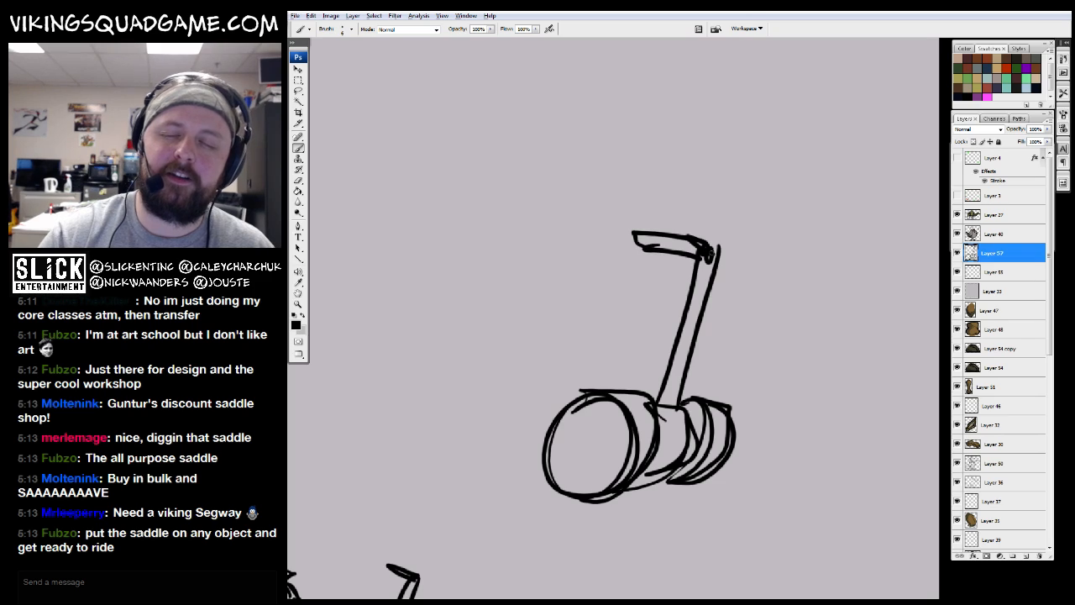
pyautogui.moveTo(710, 225); pyautogui.dragTo(723, 247)
pyautogui.moveTo(700, 329); pyautogui.dragTo(727, 308)
# Add a hub circle to the near wheel and a straight ground line beneath the Segway
pyautogui.moveTo(629, 403)
pyautogui.mouseDown()
pyautogui.moveTo(628, 444)
pyautogui.moveTo(631, 401)
pyautogui.mouseUp()
pyautogui.moveTo(745, 468)
pyautogui.mouseDown()
pyautogui.moveTo(872, 377)
pyautogui.moveTo(552, 378)
pyautogui.mouseUp()
pyautogui.moveTo(828, 362); pyautogui.dragTo(788, 360)
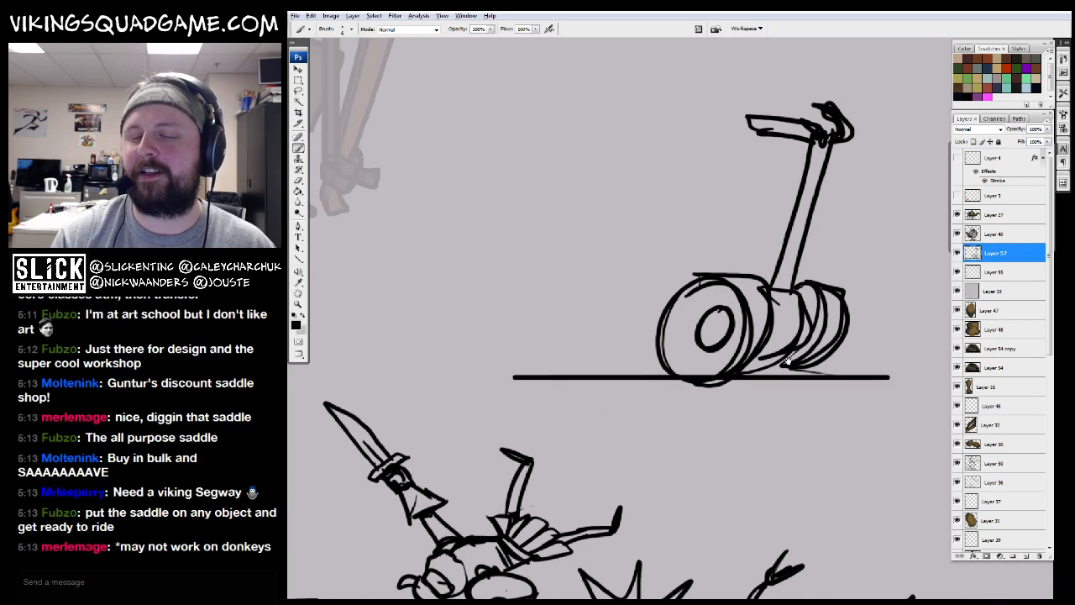
pyautogui.moveTo(849, 185); pyautogui.dragTo(801, 226)
pyautogui.press('z')
pyautogui.hotkey('ctrl', 'alt', '0')
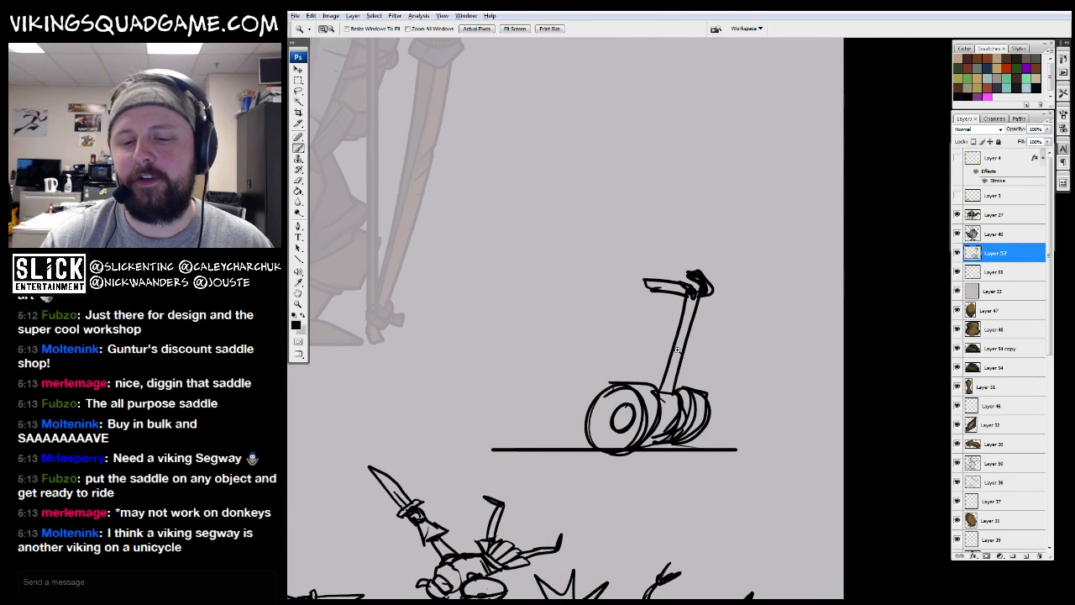
# Add bands and marks to the steering post and draw a long-snouted, horned animal skull at its top
pyautogui.press('b')
pyautogui.moveTo(685, 382); pyautogui.dragTo(689, 377)
pyautogui.press('e')
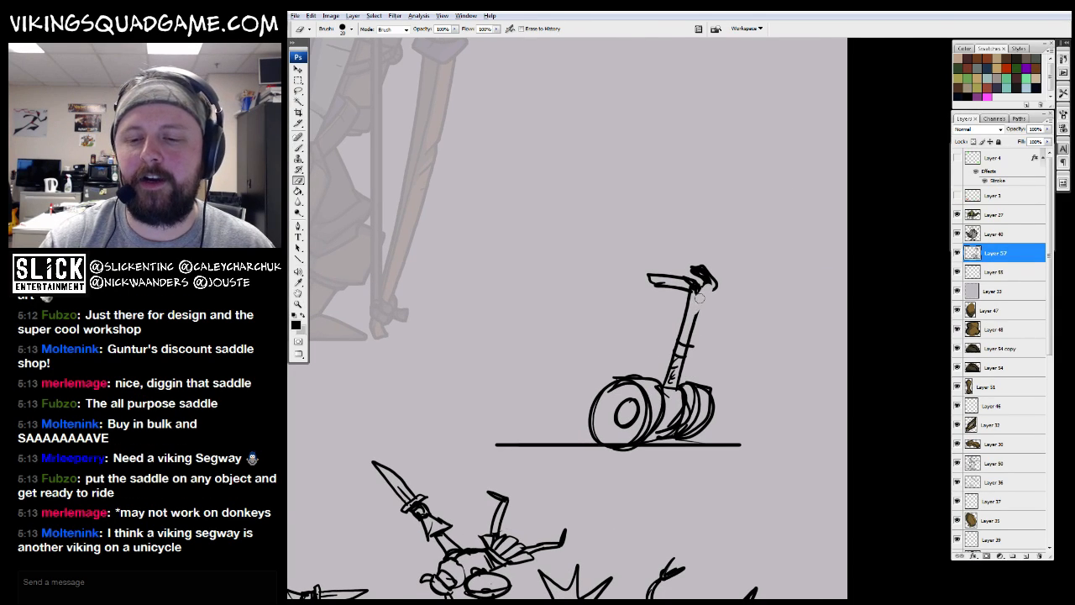
pyautogui.press('b')
pyautogui.moveTo(713, 289); pyautogui.dragTo(668, 291)
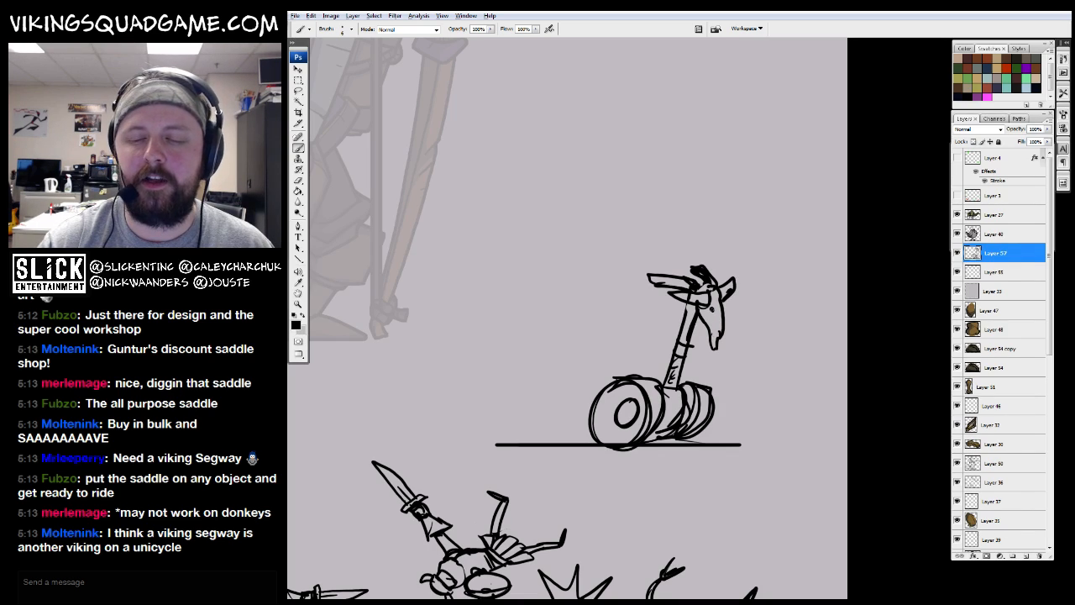
pyautogui.press('z')
pyautogui.keyDown('alt'); pyautogui.click(709, 353); pyautogui.keyUp('alt')
pyautogui.keyDown('alt'); pyautogui.click(710, 353); pyautogui.keyUp('alt')
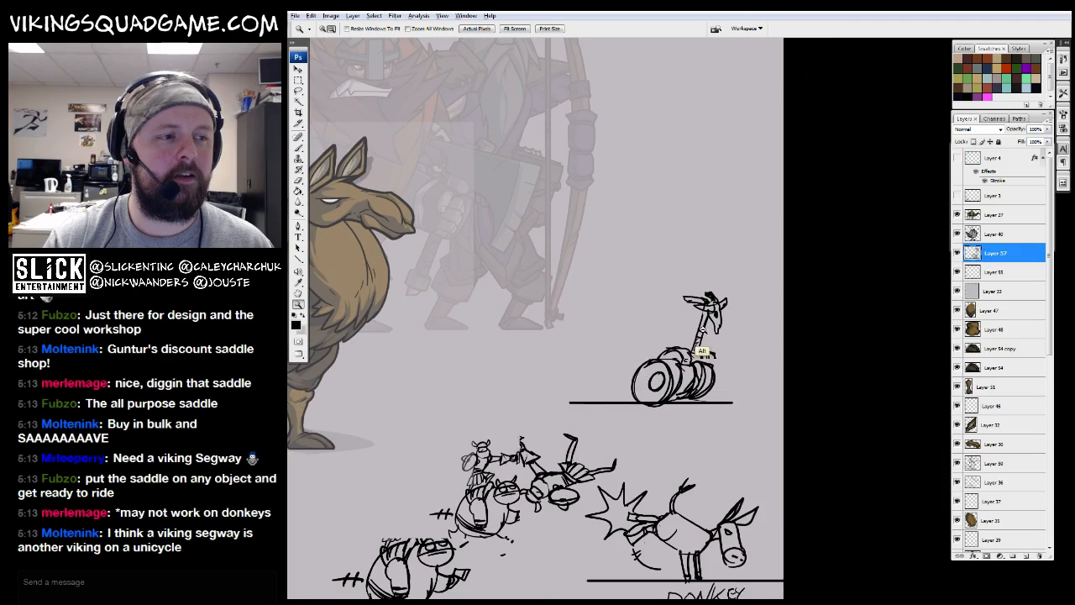
# Darken the far wheel's outer edge with heavier black strokes
pyautogui.moveTo(646, 273); pyautogui.dragTo(756, 395)
pyautogui.moveTo(671, 380); pyautogui.dragTo(686, 358)
pyautogui.press('b')
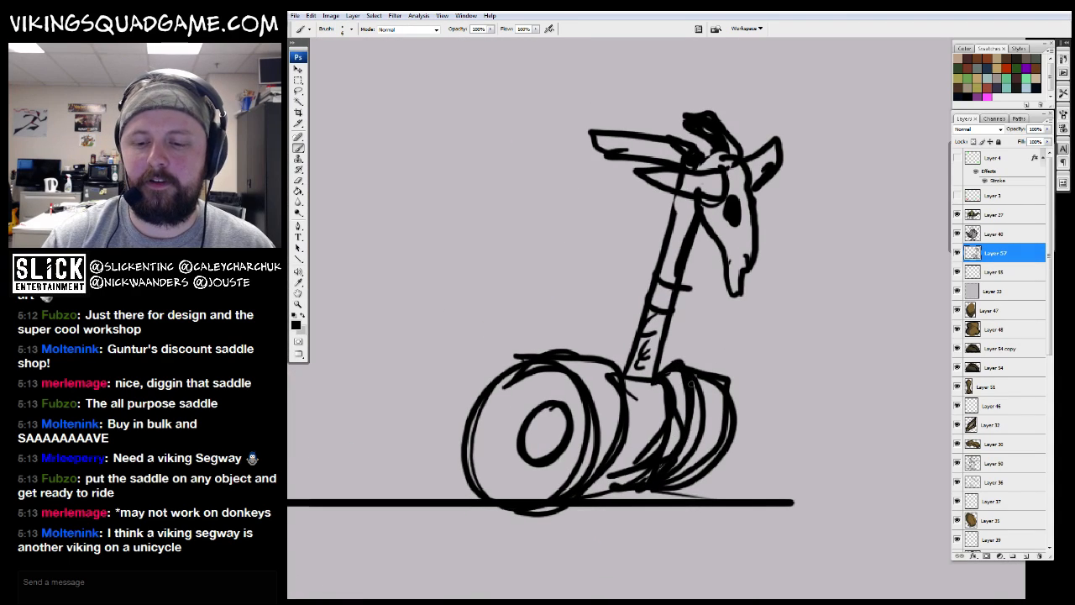
pyautogui.press('z')
pyautogui.keyDown('alt'); pyautogui.click(749, 324); pyautogui.keyUp('alt')
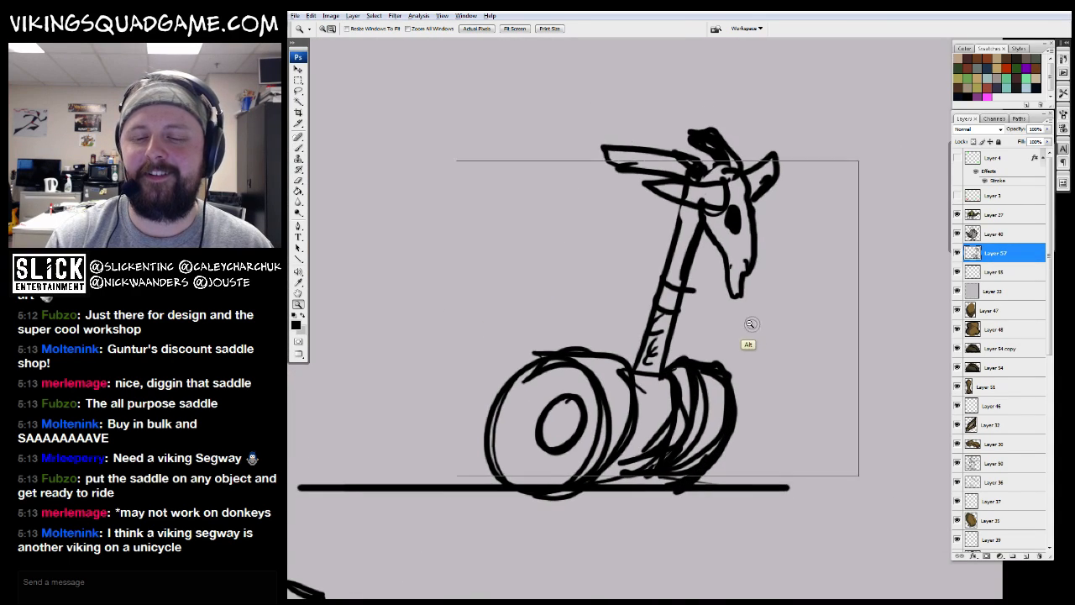
pyautogui.keyDown('alt'); pyautogui.click(751, 325); pyautogui.keyUp('alt')
pyautogui.keyDown('alt'); pyautogui.click(750, 324); pyautogui.keyUp('alt')
pyautogui.keyDown('alt'); pyautogui.click(751, 324); pyautogui.keyUp('alt')
# Lasso the tumbling viking, move the Segway layer down to just above Layer 50, and clear the selection
pyautogui.moveTo(656, 391); pyautogui.dragTo(649, 318)
pyautogui.press('l')
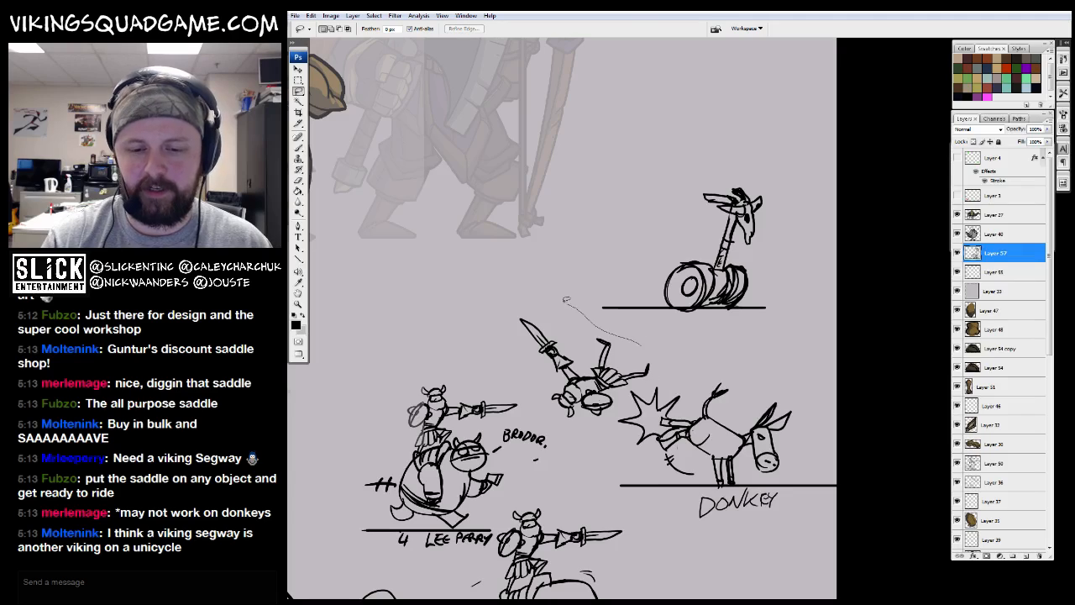
pyautogui.moveTo(593, 420); pyautogui.dragTo(580, 424)
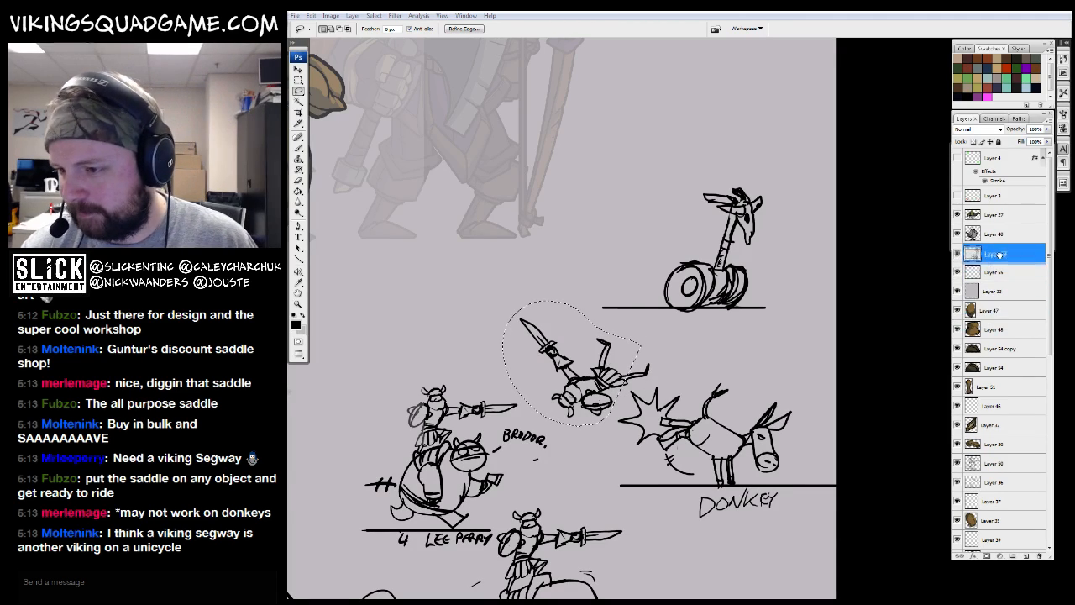
pyautogui.moveTo(1007, 260); pyautogui.dragTo(989, 454)
pyautogui.click(956, 462)
pyautogui.click(957, 463)
pyautogui.hotkey('ctrl', 'd')
pyautogui.moveTo(746, 464); pyautogui.dragTo(768, 448)
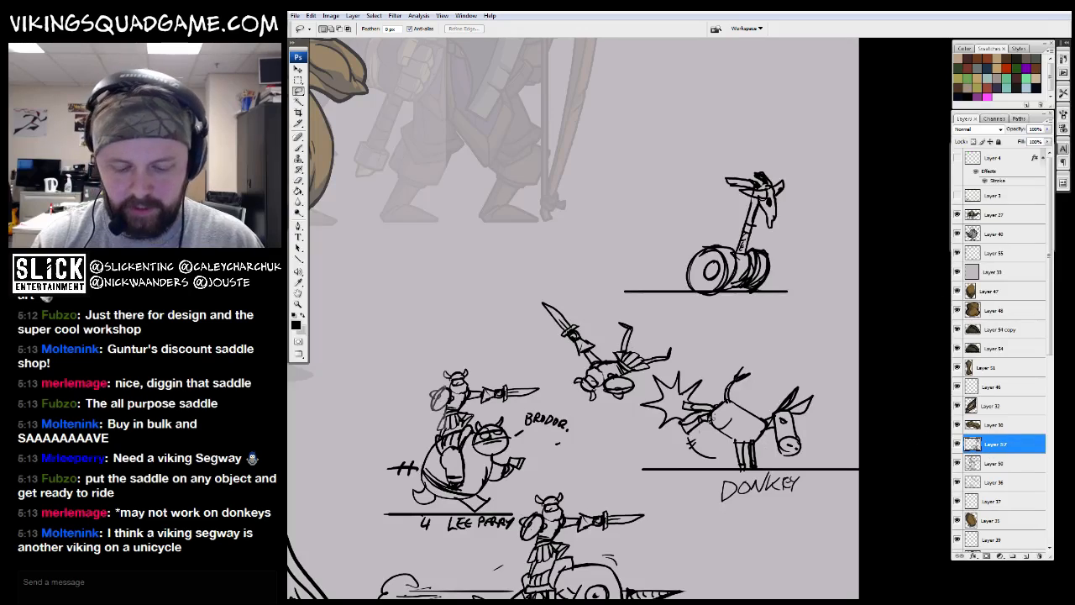
# Copy the sword-wielding viking rider from Layer 50 and place the pasted copy beside the Segway's post
pyautogui.moveTo(497, 341)
pyautogui.mouseDown()
pyautogui.moveTo(420, 435)
pyautogui.moveTo(476, 419)
pyautogui.mouseUp()
pyautogui.moveTo(539, 369); pyautogui.dragTo(534, 367)
pyautogui.hotkey('ctrl', 'c')
pyautogui.press('Return')
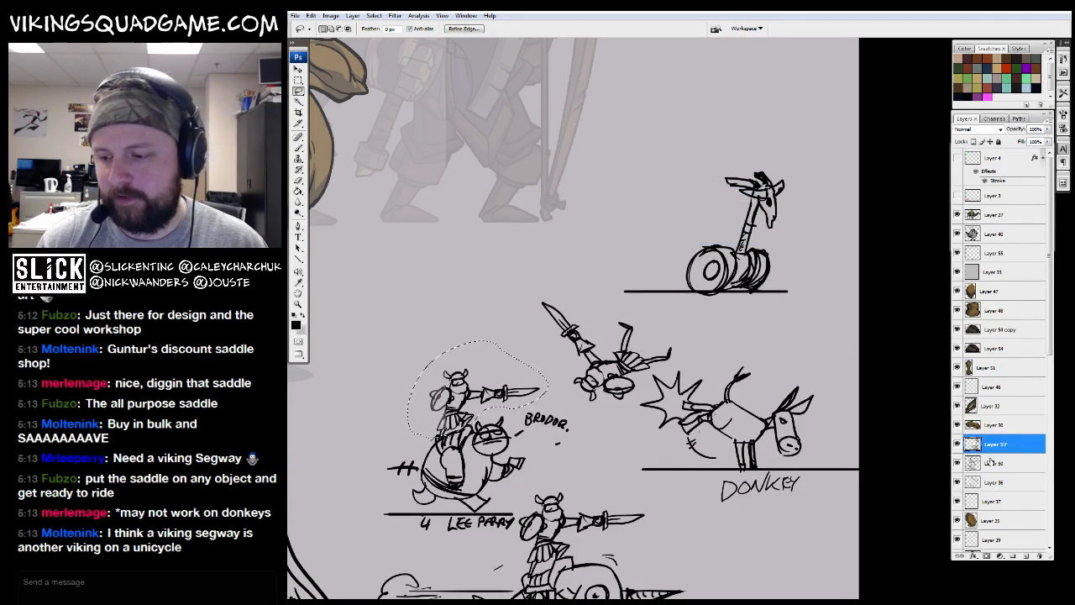
pyautogui.click(991, 462)
pyautogui.hotkey('ctrl', 'c')
pyautogui.hotkey('ctrl', 'v')
pyautogui.press('v')
pyautogui.moveTo(542, 472); pyautogui.dragTo(774, 298)
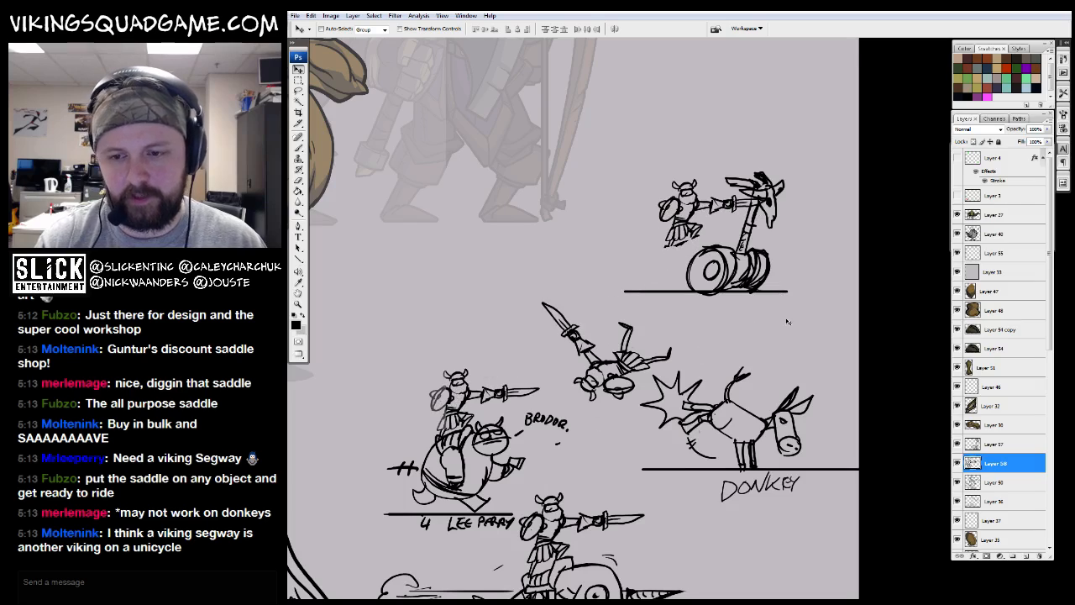
# Rotate the pasted viking counterclockwise so his sword points upward and position him behind the steering post
pyautogui.hotkey('ctrl', 't')
pyautogui.moveTo(794, 259); pyautogui.dragTo(789, 176)
pyautogui.moveTo(720, 222); pyautogui.dragTo(714, 200)
pyautogui.press('Return')
# Draw the viking's legs reaching onto the Segway and add speed lines with a dust cloud behind him
pyautogui.press('e')
pyautogui.press('b')
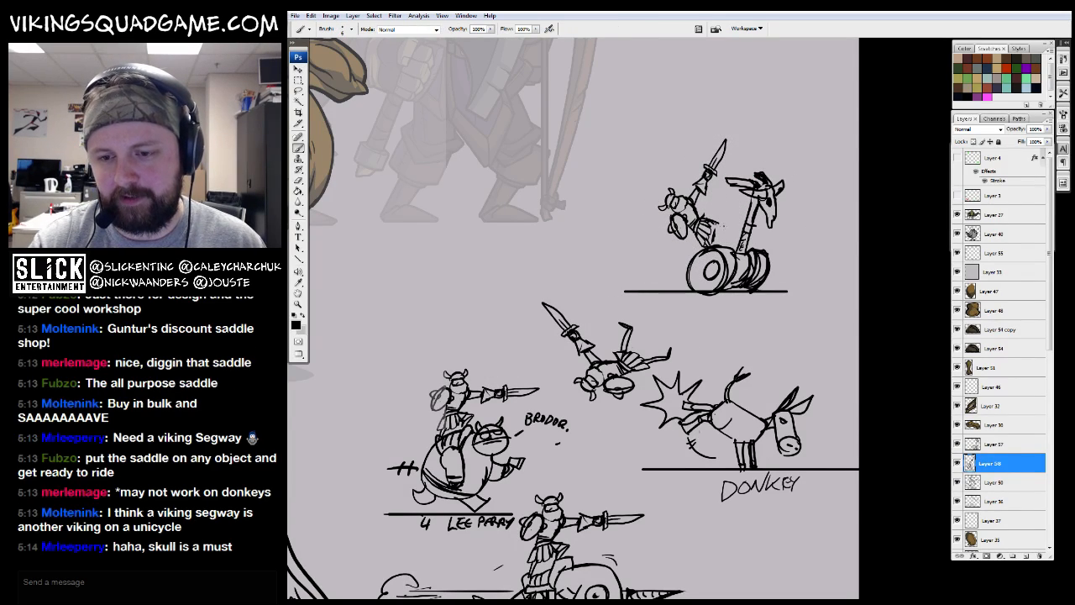
pyautogui.moveTo(760, 225); pyautogui.dragTo(736, 263)
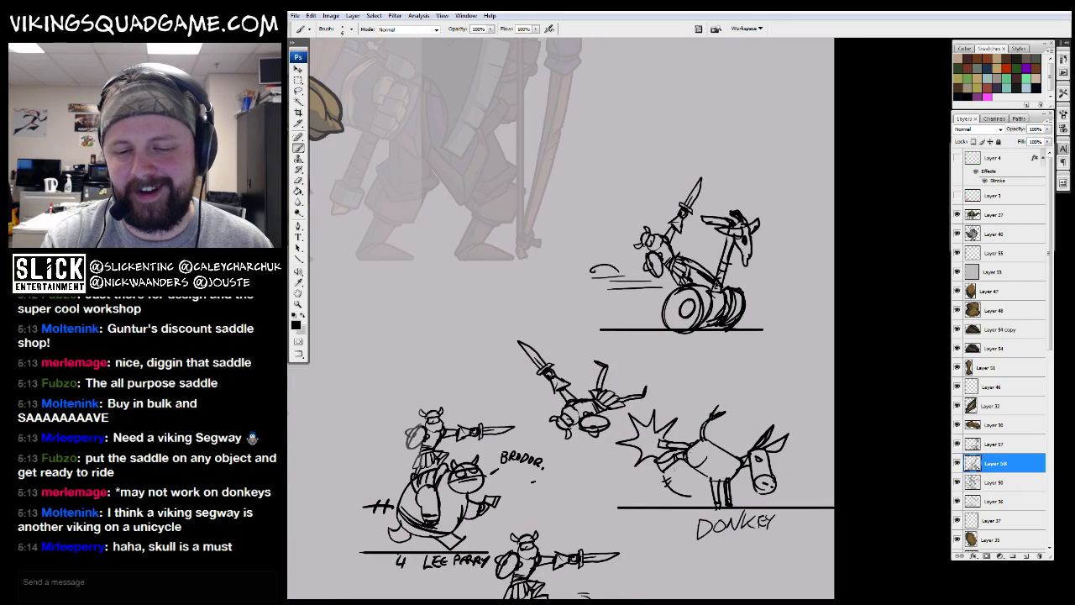
pyautogui.moveTo(592, 270); pyautogui.dragTo(617, 290)
# Merge the Segway layer, the pasted viking layer and Layer 50 into one doodle layer
pyautogui.press('z')
pyautogui.keyDown('alt'); pyautogui.click(652, 332); pyautogui.keyUp('alt')
pyautogui.moveTo(722, 353)
pyautogui.mouseDown()
pyautogui.moveTo(765, 377)
pyautogui.moveTo(715, 372)
pyautogui.mouseUp()
pyautogui.click(992, 446)
pyautogui.keyDown('shift'); pyautogui.click(994, 483); pyautogui.keyUp('shift')
pyautogui.hotkey('ctrl', 'e')
pyautogui.click(714, 371)
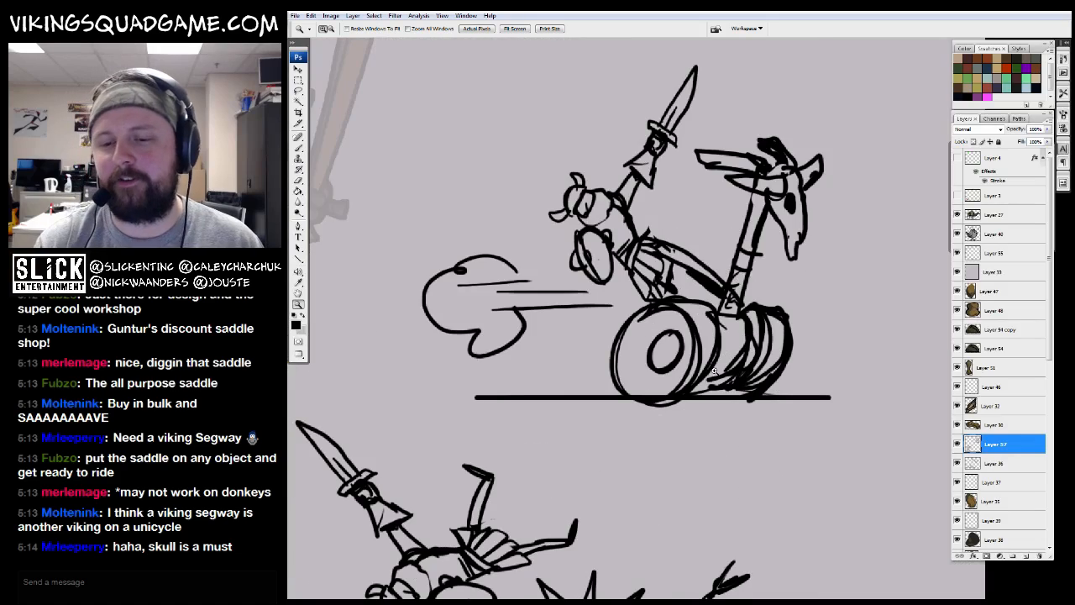
pyautogui.keyDown('alt'); pyautogui.click(774, 367); pyautogui.keyUp('alt')
pyautogui.keyDown('alt'); pyautogui.click(774, 367); pyautogui.keyUp('alt')
# Return to the camel and select Layer 55, toggling its visibility to check the rear body outline
pyautogui.moveTo(467, 372); pyautogui.dragTo(805, 387)
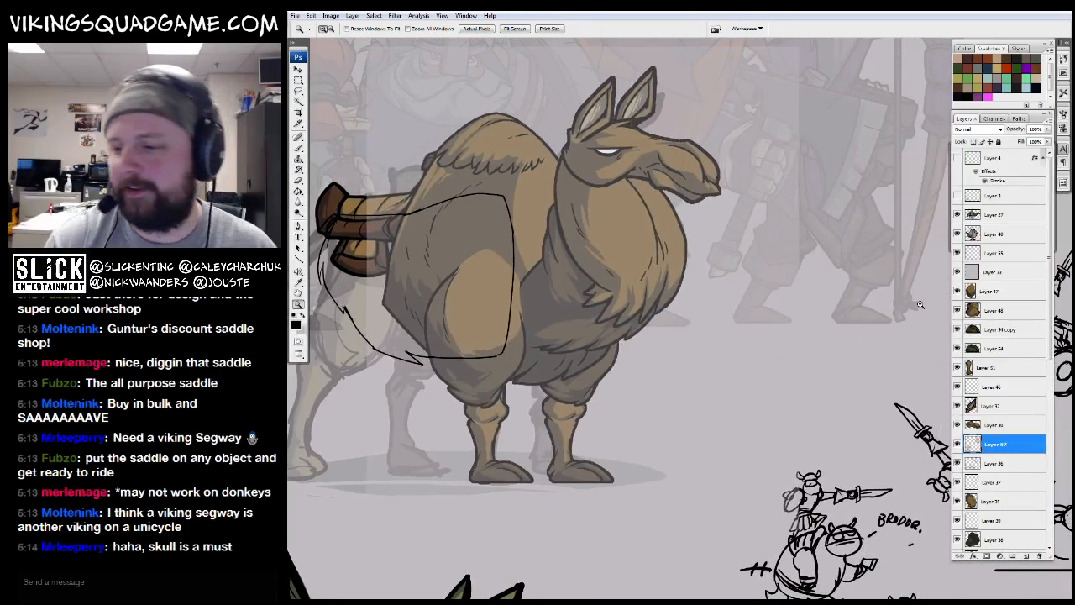
pyautogui.click(997, 254)
pyautogui.click(957, 252)
pyautogui.click(956, 253)
pyautogui.moveTo(447, 320); pyautogui.dragTo(712, 379)
pyautogui.click(610, 340)
pyautogui.press('w')
pyautogui.click(776, 286)
pyautogui.moveTo(776, 286); pyautogui.dragTo(722, 338)
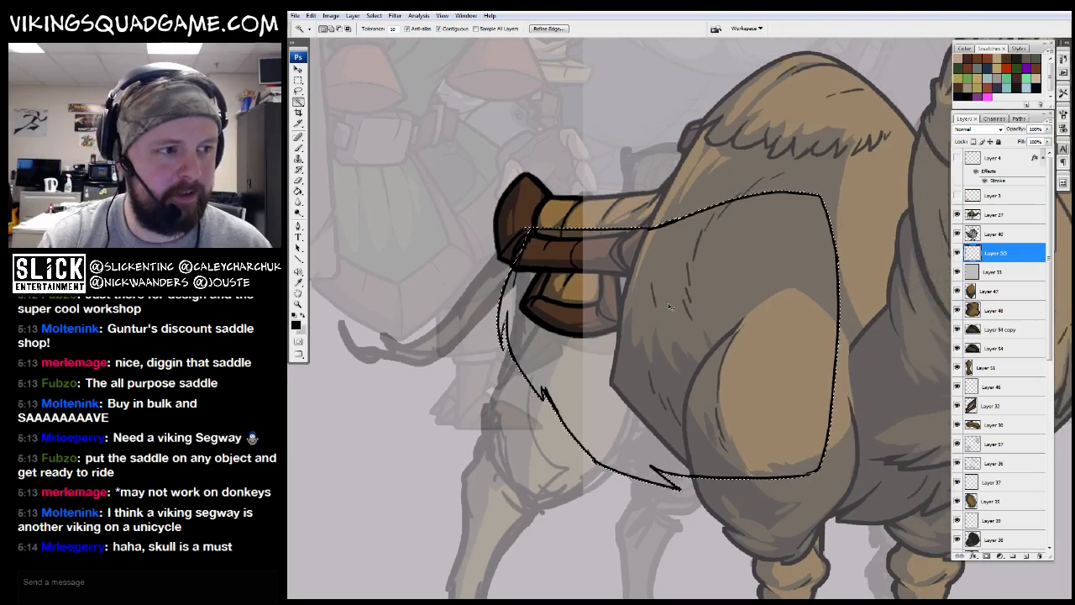
pyautogui.hotkey('ctrl', 'd')
pyautogui.moveTo(582, 253); pyautogui.dragTo(588, 258)
pyautogui.press('e')
pyautogui.press('z')
# Select the area enclosed by the rear body outline with the Magic Wand
pyautogui.keyDown('alt'); pyautogui.click(669, 332); pyautogui.keyUp('alt')
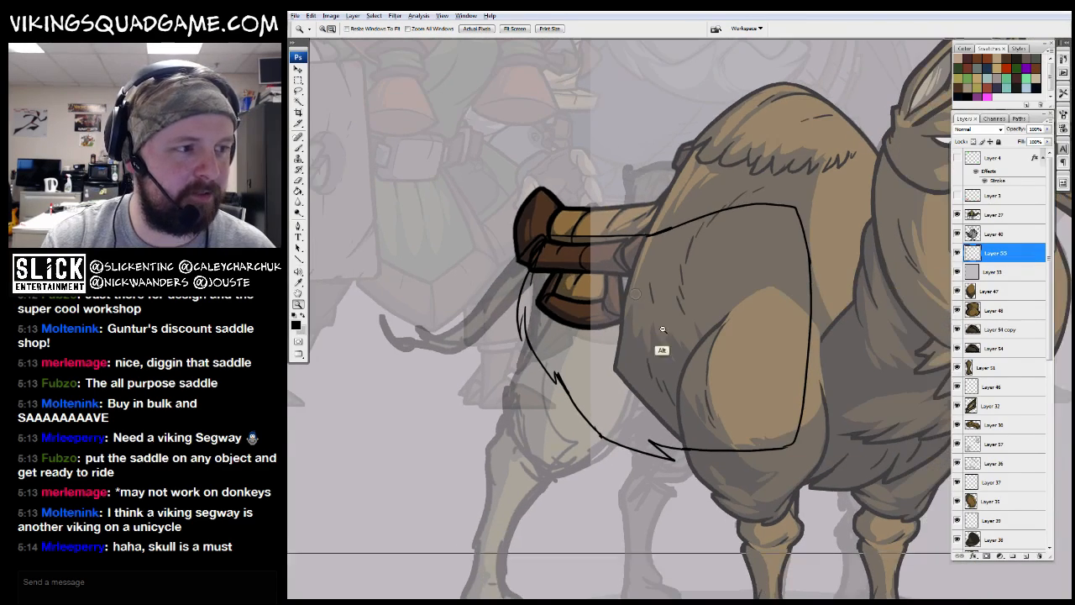
pyautogui.keyDown('alt'); pyautogui.click(704, 340); pyautogui.keyUp('alt')
pyautogui.moveTo(706, 348); pyautogui.dragTo(624, 365)
pyautogui.click(624, 364)
pyautogui.click(569, 383)
pyautogui.press('w')
pyautogui.click(726, 353)
pyautogui.press('z')
pyautogui.keyDown('alt'); pyautogui.click(717, 370); pyautogui.keyUp('alt')
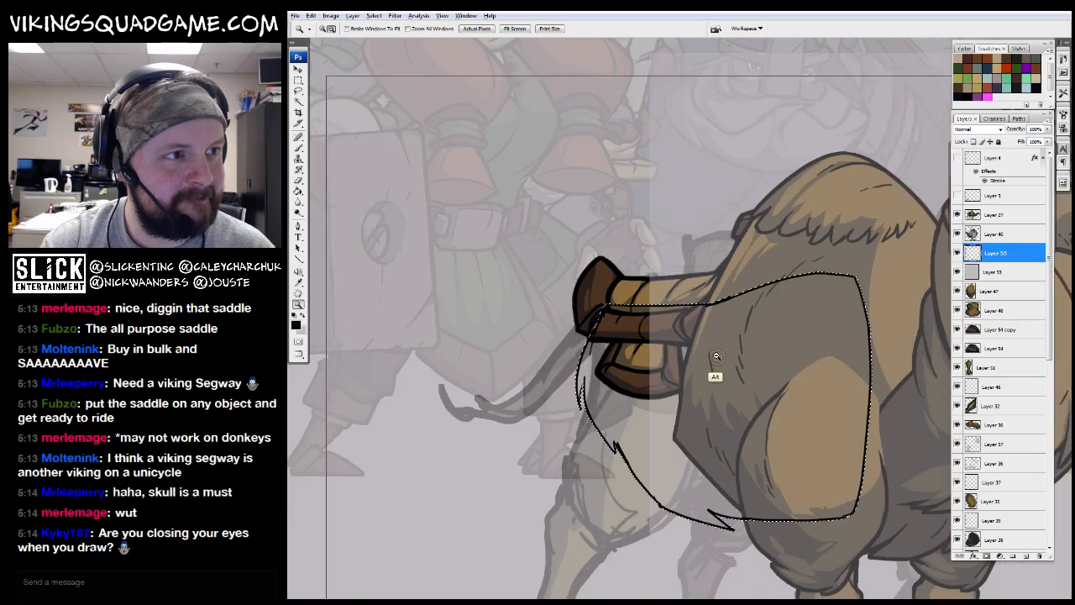
pyautogui.keyDown('alt'); pyautogui.click(709, 366); pyautogui.keyUp('alt')
pyautogui.keyDown('alt'); pyautogui.click(672, 374); pyautogui.keyUp('alt')
pyautogui.moveTo(672, 374); pyautogui.dragTo(626, 389)
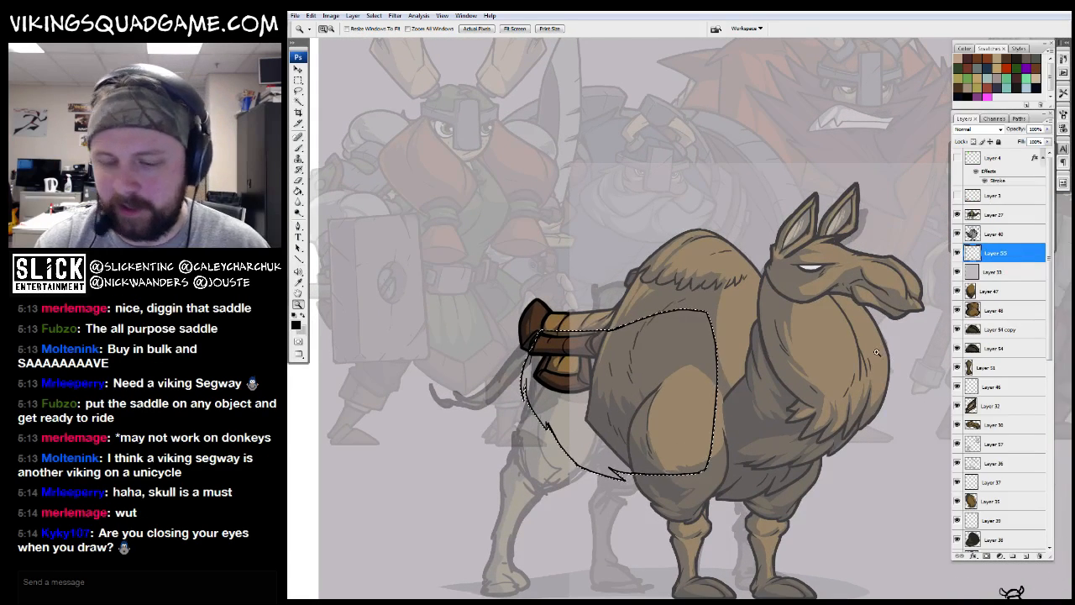
# Hide the grey overlay layer beneath Layer 55 and take the camel's dark brown as the foreground colour
pyautogui.press('g')
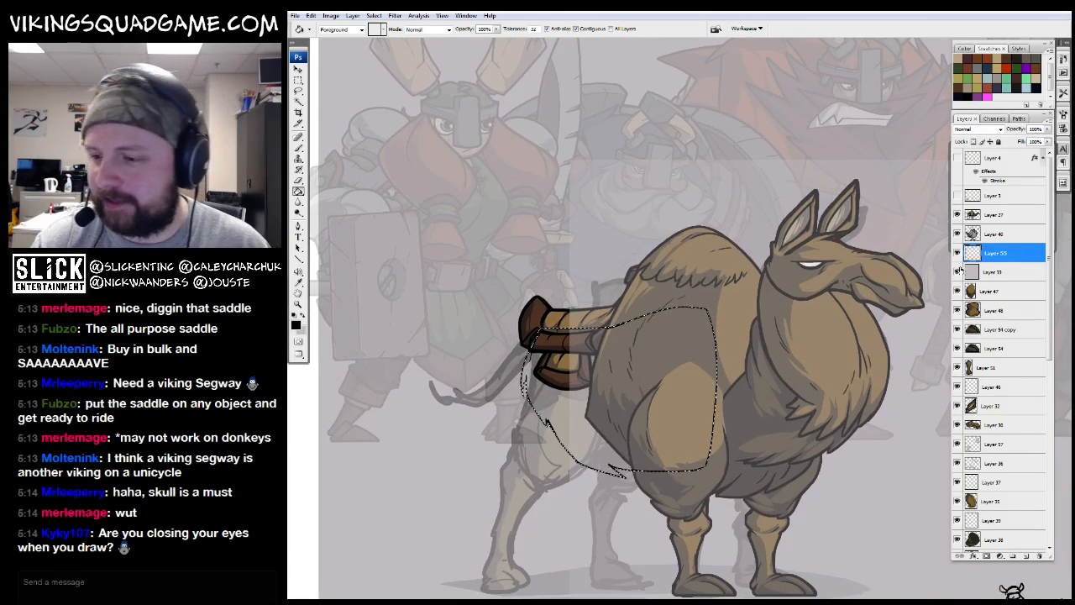
pyautogui.click(715, 305)
pyautogui.click(970, 267)
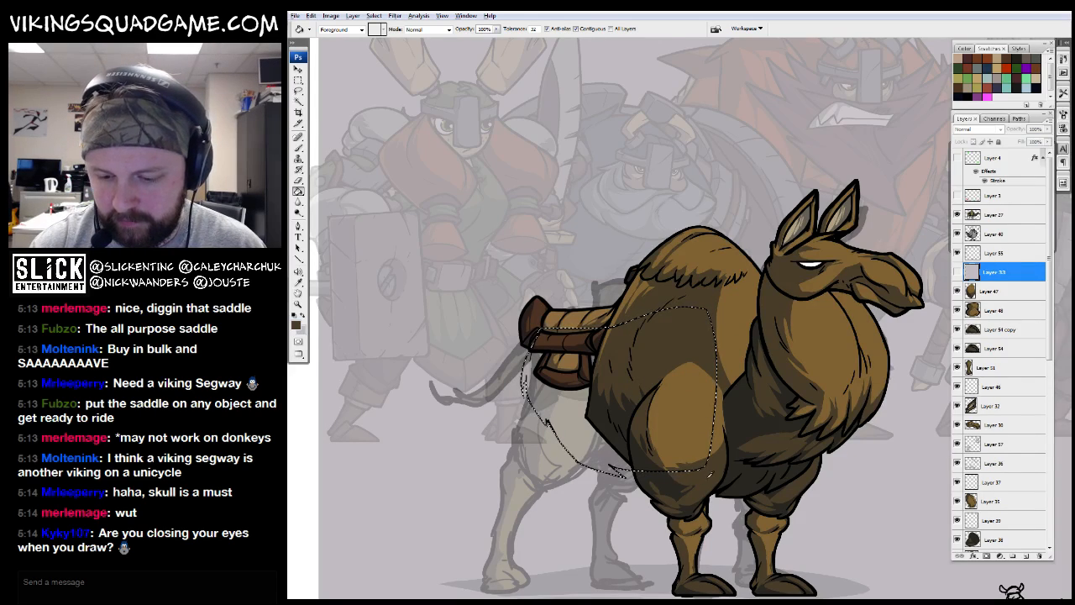
pyautogui.click(985, 297)
pyautogui.click(995, 273)
# Create a new layer below Layer 55 and fill the selected rear body shape with the dark brown
pyautogui.click(1025, 556)
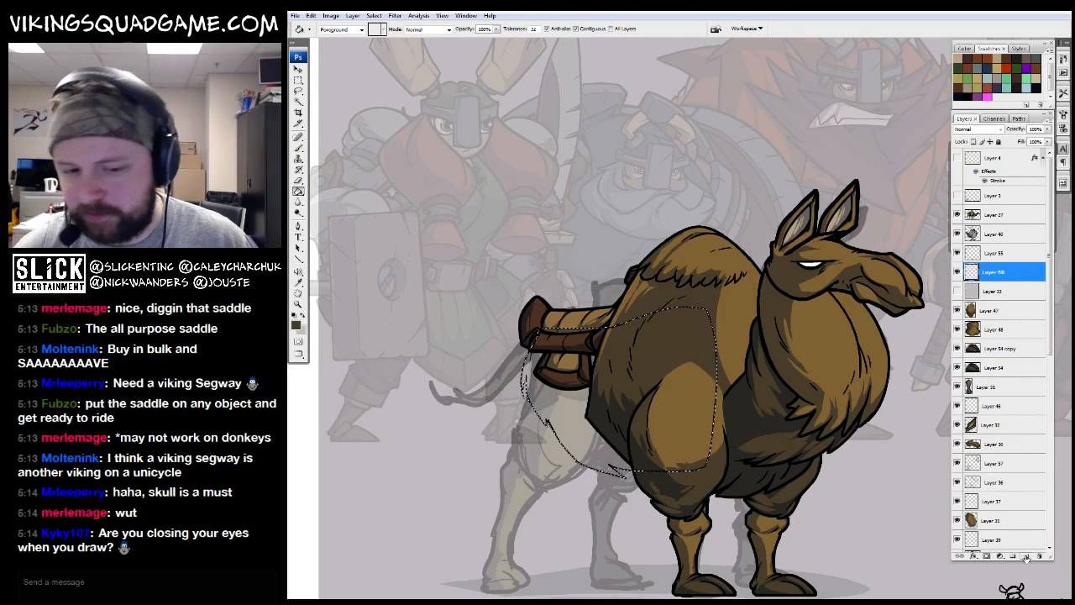
pyautogui.hotkey('alt', 'BackSpace')
pyautogui.moveTo(758, 315); pyautogui.dragTo(752, 332)
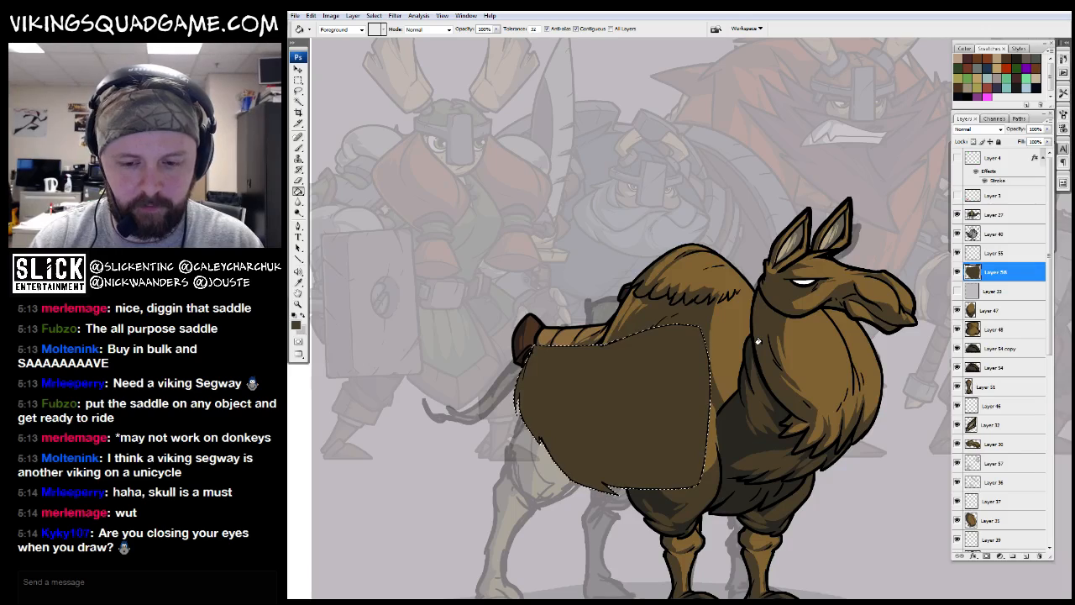
pyautogui.moveTo(576, 337); pyautogui.dragTo(585, 337)
# Create another layer beneath the brown fill, fill the rear body selection with black, and deselect
pyautogui.click(985, 294)
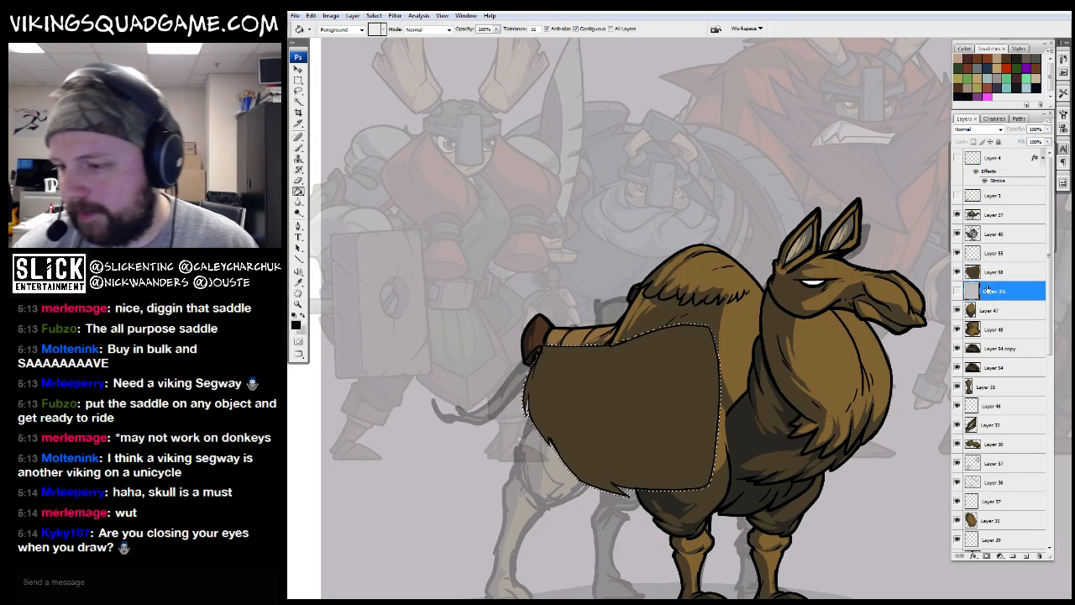
pyautogui.click(1025, 556)
pyautogui.click(694, 403)
pyautogui.hotkey('ctrl', 'd')
pyautogui.press('z')
pyautogui.keyDown('alt'); pyautogui.click(787, 393); pyautogui.keyUp('alt')
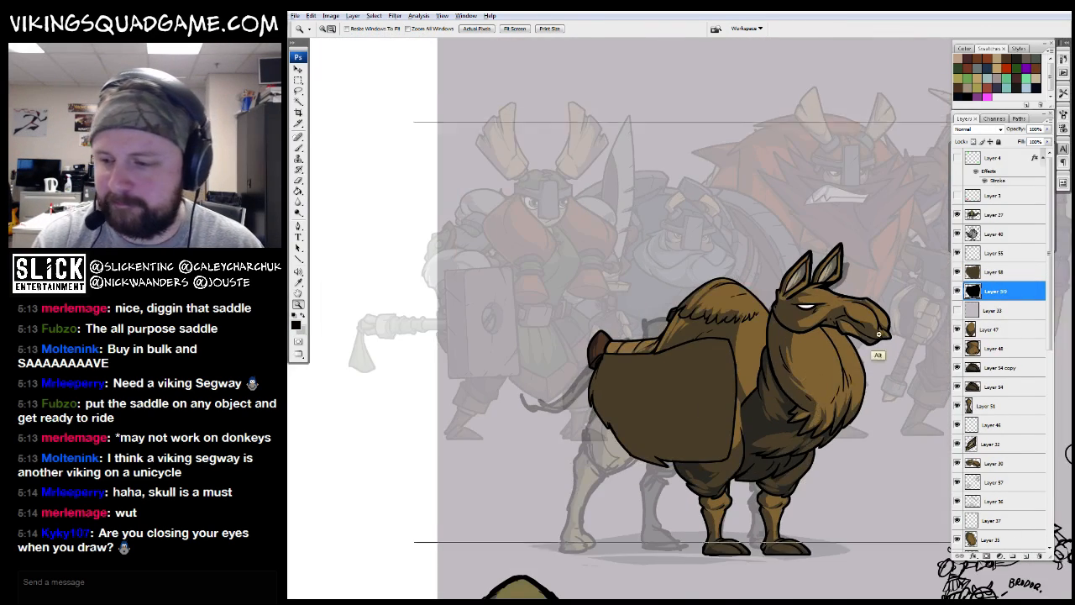
# Create a new layer above the rear body's dark brown fill and clip it to that fill
pyautogui.keyDown('alt'); pyautogui.click(877, 336); pyautogui.keyUp('alt')
pyautogui.keyDown('alt'); pyautogui.click(876, 336); pyautogui.keyUp('alt')
pyautogui.moveTo(588, 312); pyautogui.dragTo(831, 443)
pyautogui.click(999, 273)
pyautogui.click(1005, 256)
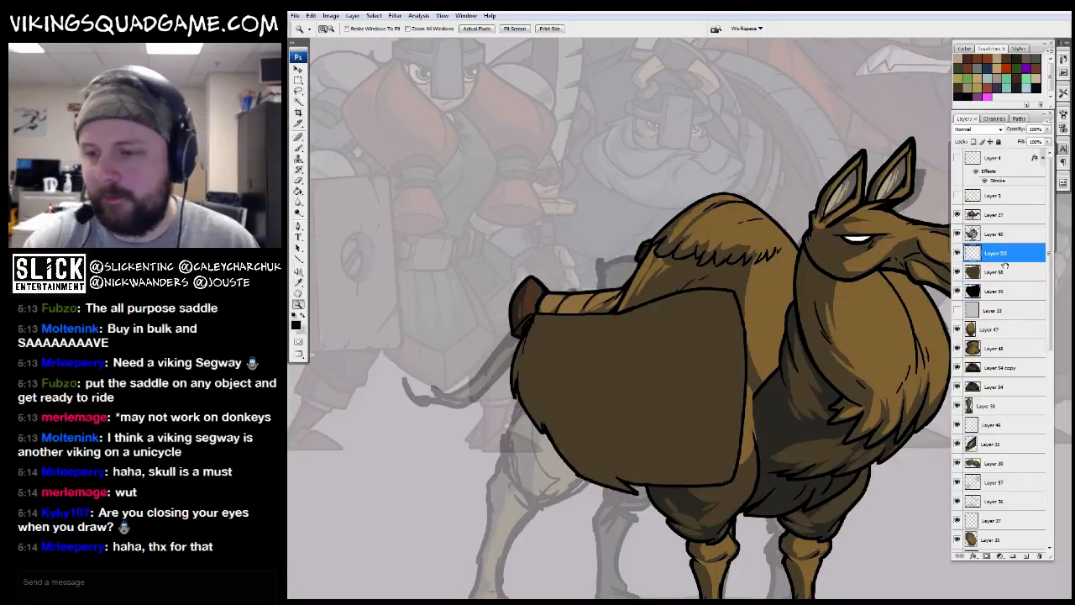
pyautogui.moveTo(702, 365); pyautogui.dragTo(675, 365)
pyautogui.click(993, 269)
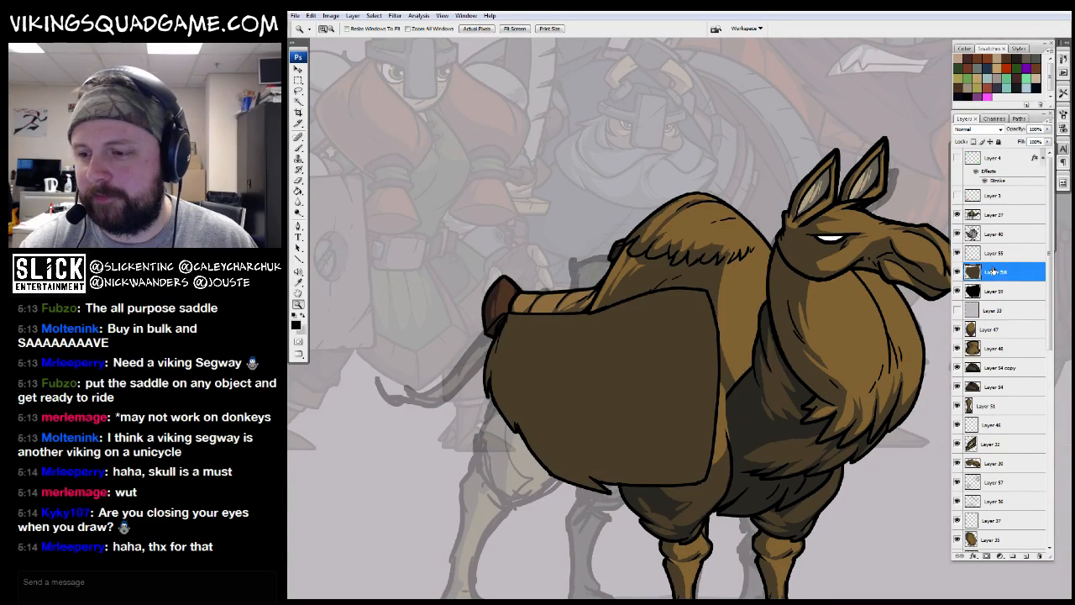
pyautogui.click(1026, 556)
pyautogui.keyDown('alt'); pyautogui.click(998, 282); pyautogui.keyUp('alt')
# Fill a large oval lasso selection covering the rear body with black on the clipped layer and make the layer semi-transparent
pyautogui.moveTo(728, 363); pyautogui.dragTo(740, 363)
pyautogui.press('l')
pyautogui.moveTo(739, 249)
pyautogui.mouseDown()
pyautogui.moveTo(537, 504)
pyautogui.moveTo(747, 254)
pyautogui.mouseUp()
pyautogui.press('g')
pyautogui.click(676, 374)
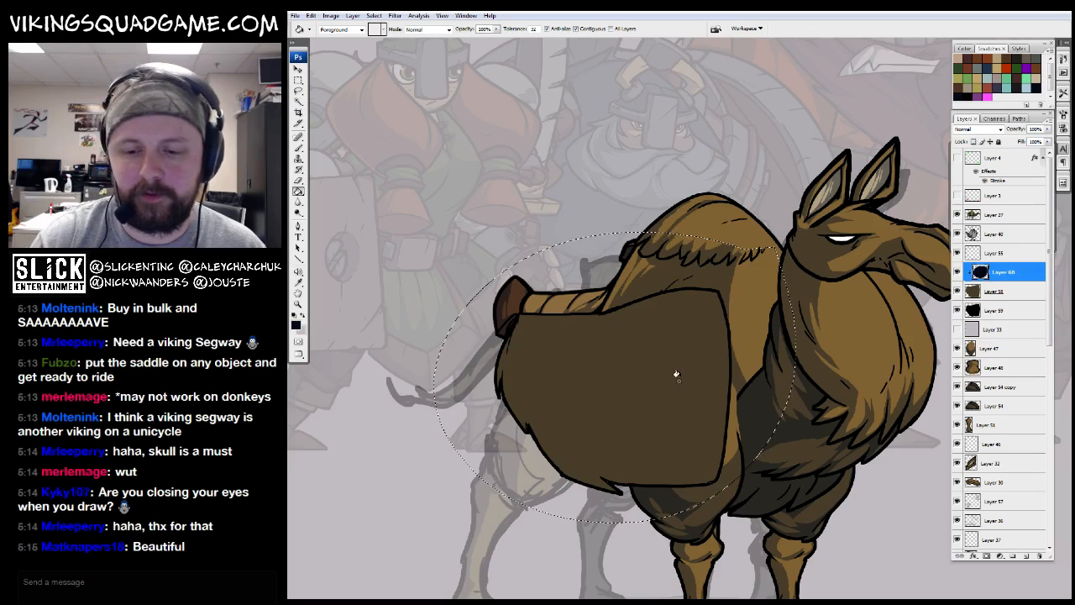
pyautogui.moveTo(728, 362); pyautogui.dragTo(713, 353)
pyautogui.doubleClick(1034, 130)
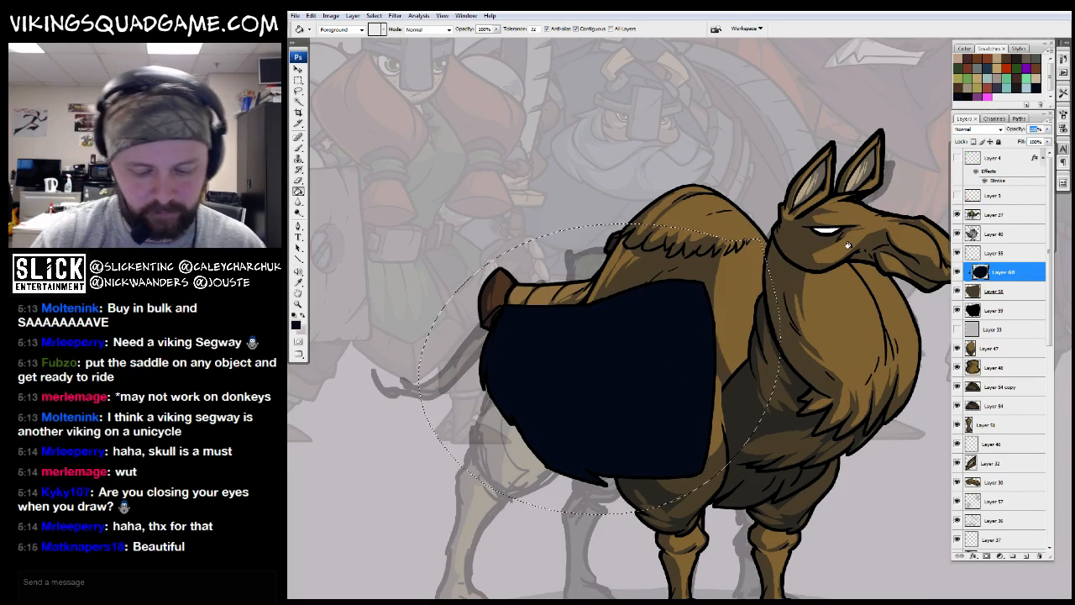
pyautogui.write('50')
pyautogui.press('Return')
pyautogui.moveTo(848, 245); pyautogui.dragTo(850, 239)
# Select the rear body's outline, shadow, brown and black layers and move them together beneath the saddle layer, Layer 56
pyautogui.press('z')
pyautogui.click(995, 252)
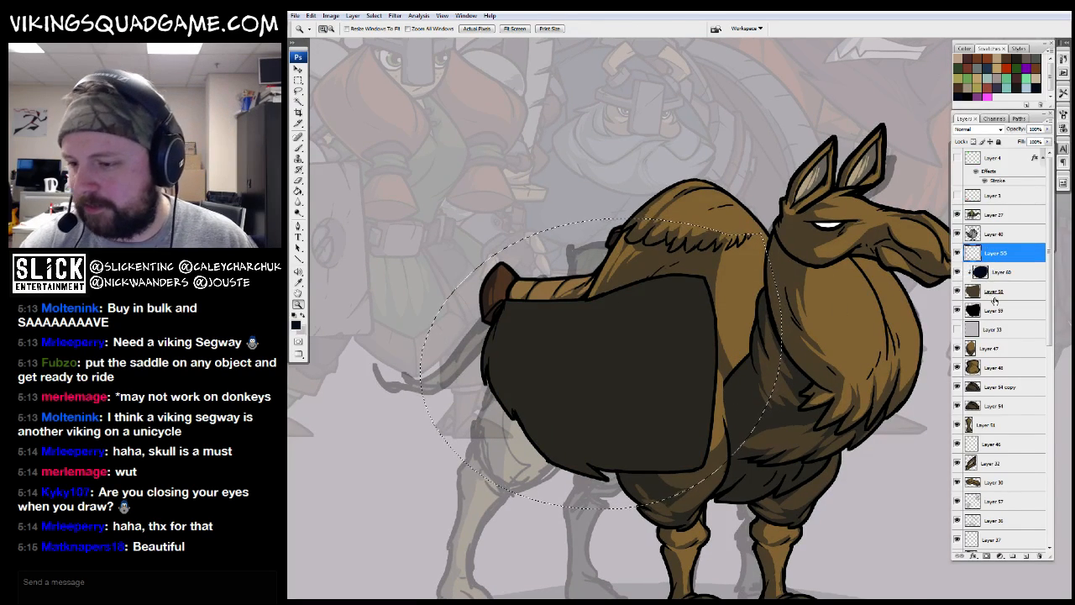
pyautogui.keyDown('shift'); pyautogui.click(995, 310); pyautogui.keyUp('shift')
pyautogui.moveTo(612, 409); pyautogui.dragTo(622, 409)
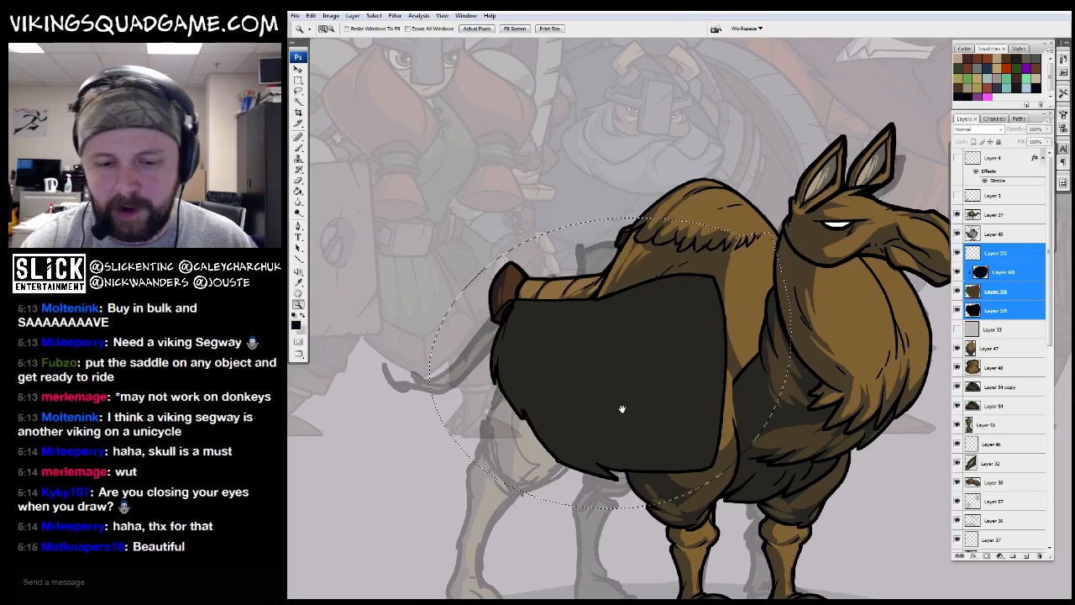
pyautogui.moveTo(978, 310); pyautogui.dragTo(981, 420)
pyautogui.scroll(-1, 636, 429)
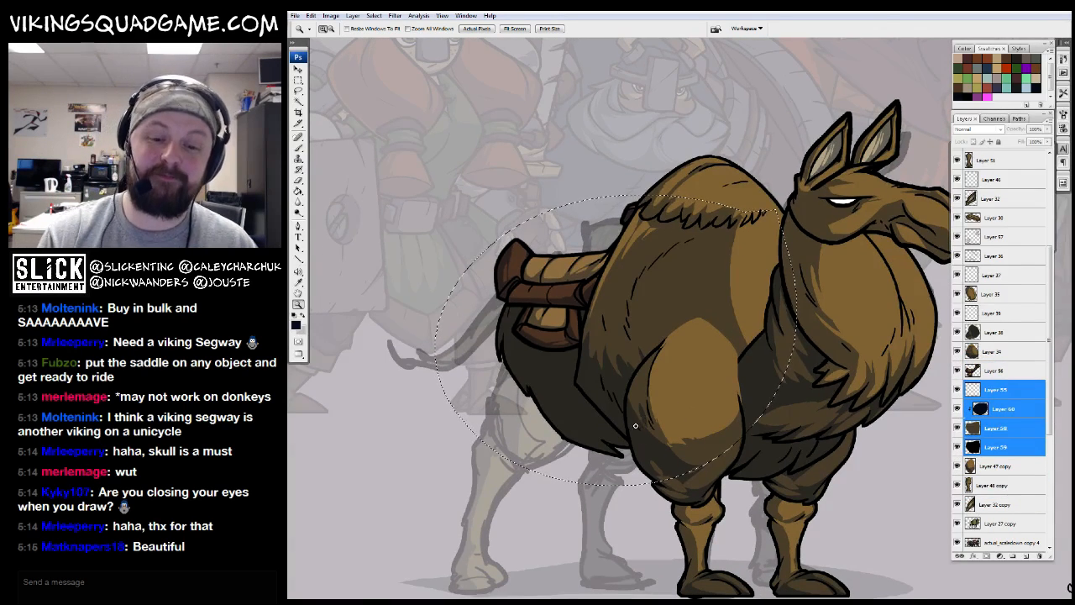
# On the clipped shadow layer, lasso pointed fur strands below and behind the saddle and clear them to expose the brown
pyautogui.click(1003, 409)
pyautogui.moveTo(735, 154); pyautogui.dragTo(743, 155)
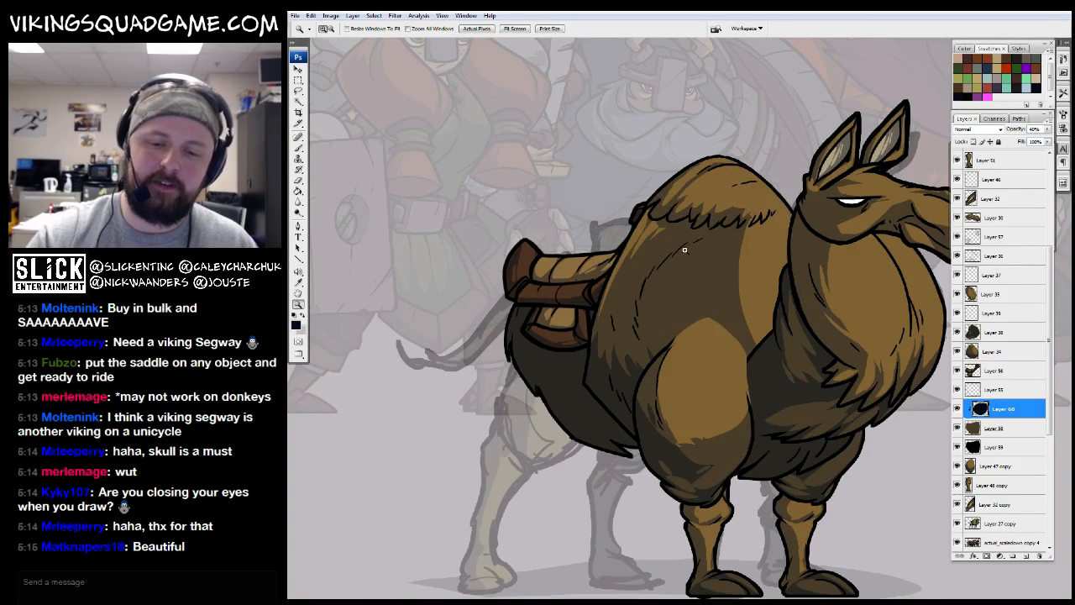
pyautogui.click(621, 353)
pyautogui.press('l')
pyautogui.moveTo(605, 396); pyautogui.dragTo(630, 326)
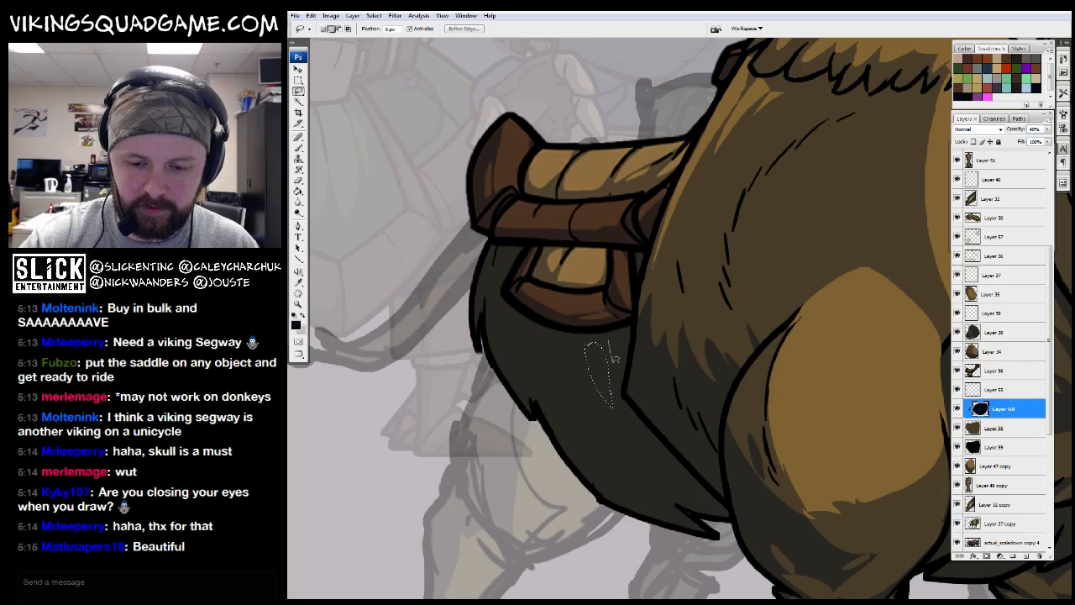
pyautogui.moveTo(572, 349); pyautogui.dragTo(583, 353)
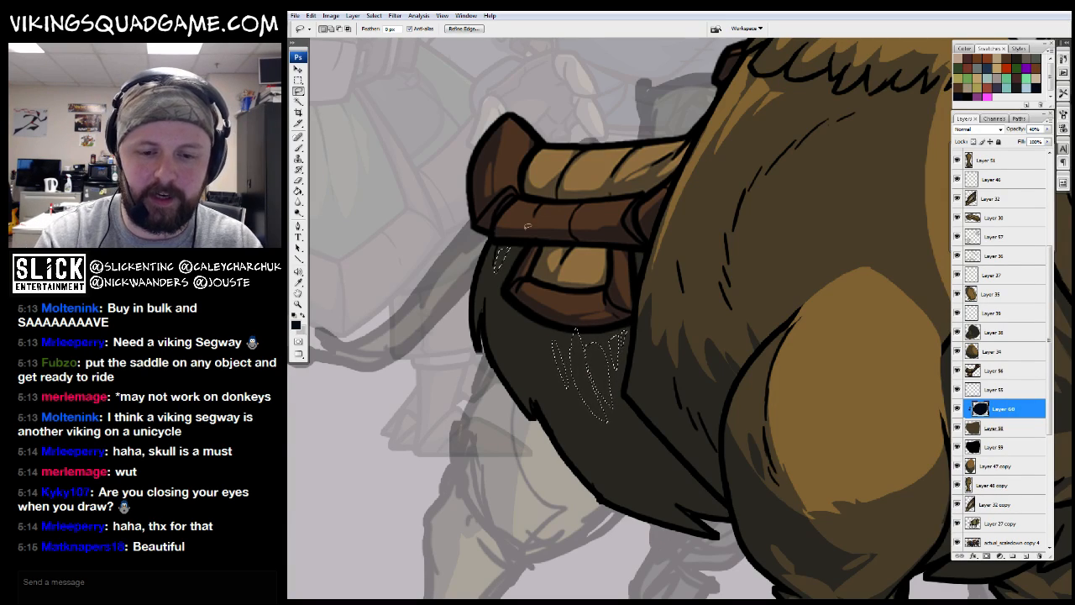
pyautogui.press('z')
pyautogui.keyDown('alt'); pyautogui.click(790, 298); pyautogui.keyUp('alt')
pyautogui.keyDown('alt'); pyautogui.click(854, 289); pyautogui.keyUp('alt')
pyautogui.keyDown('alt'); pyautogui.click(855, 288); pyautogui.keyUp('alt')
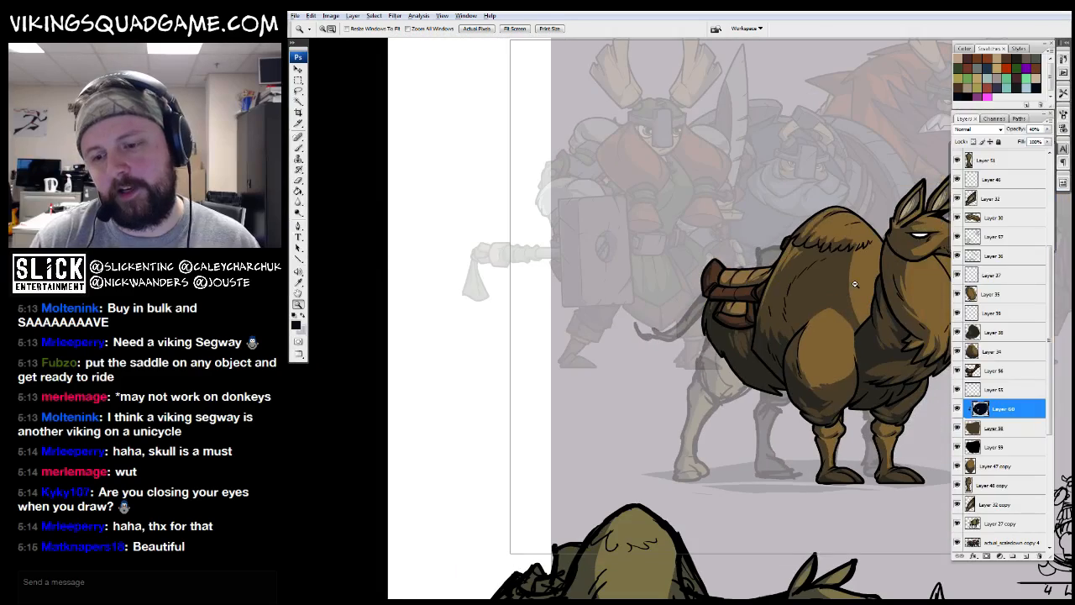
pyautogui.keyDown('alt'); pyautogui.click(855, 289); pyautogui.keyUp('alt')
# Paint short black fur strokes along the rear body's edge and belly on its outline layer, Layer 55
pyautogui.click(853, 312)
pyautogui.click(853, 313)
pyautogui.click(617, 377)
pyautogui.moveTo(617, 377)
pyautogui.mouseDown()
pyautogui.moveTo(559, 476)
pyautogui.moveTo(583, 519)
pyautogui.mouseUp()
pyautogui.press('b')
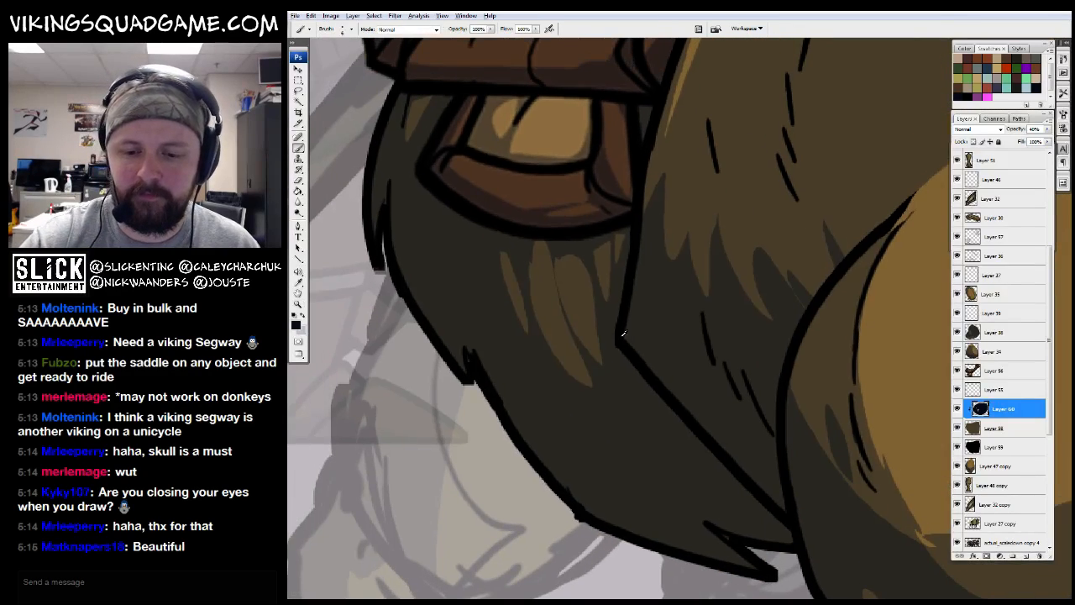
pyautogui.click(999, 388)
pyautogui.moveTo(631, 364); pyautogui.dragTo(655, 387)
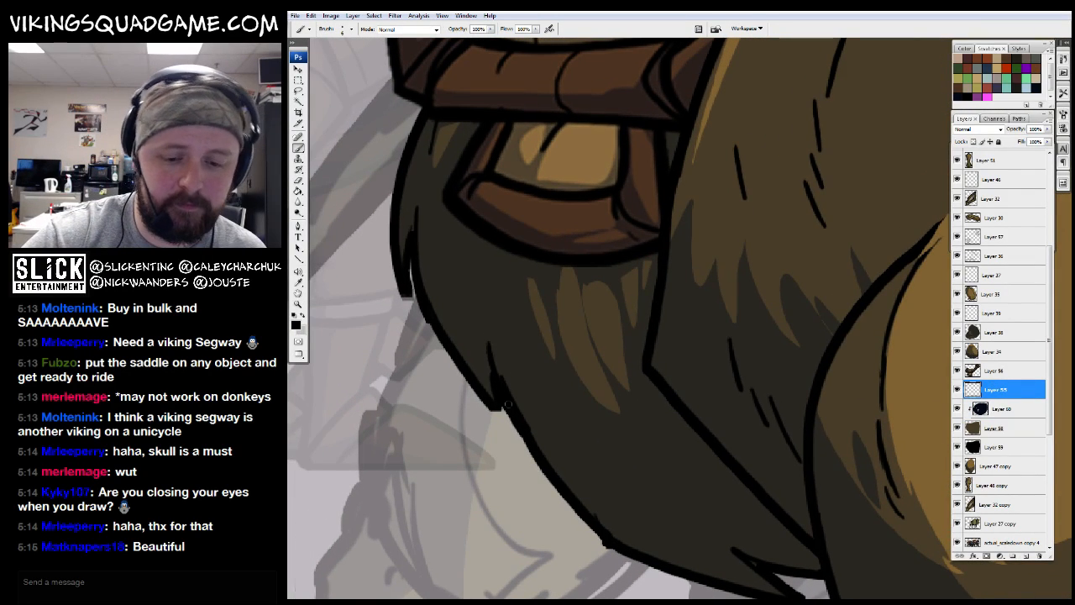
pyautogui.moveTo(414, 220); pyautogui.dragTo(416, 210)
pyautogui.moveTo(495, 336)
pyautogui.mouseDown()
pyautogui.moveTo(480, 317)
pyautogui.moveTo(518, 374)
pyautogui.mouseUp()
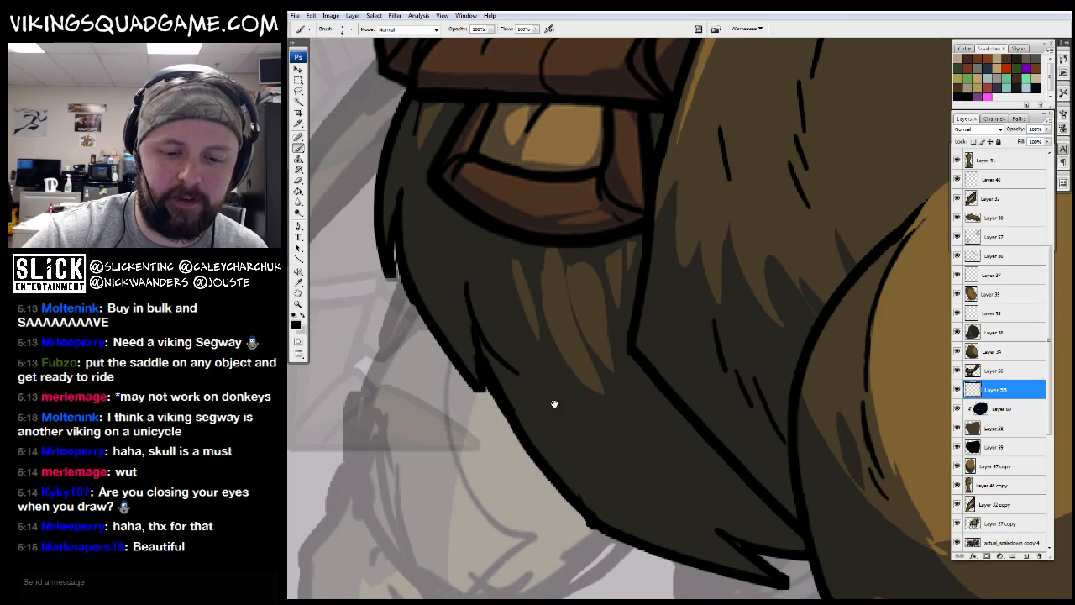
pyautogui.moveTo(634, 423); pyautogui.dragTo(578, 375)
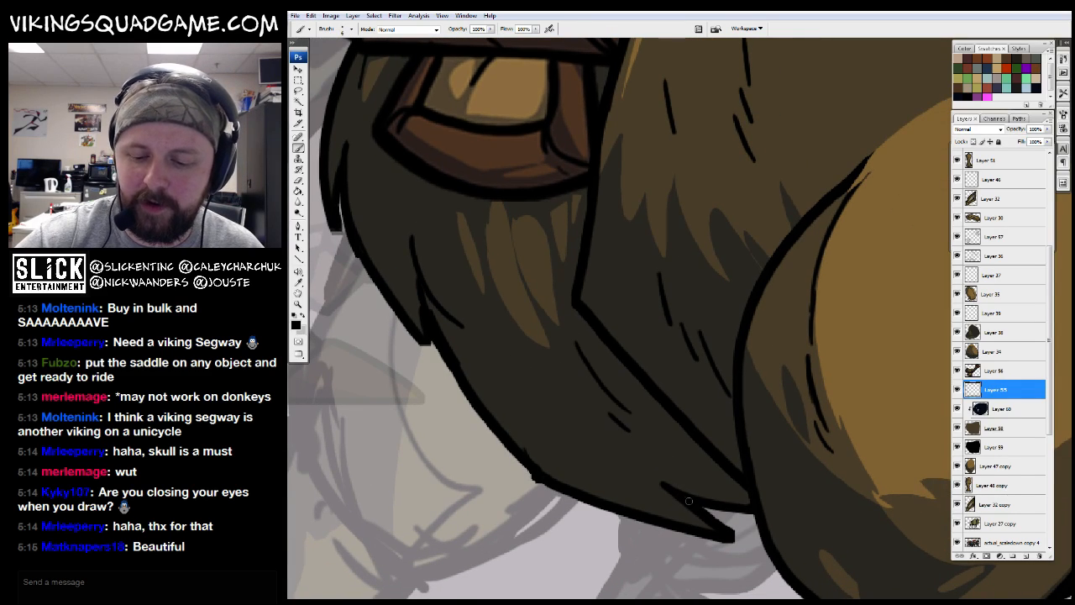
# Merge the rear body's outline, shadow, brown and black layers into a single layer
pyautogui.press('z')
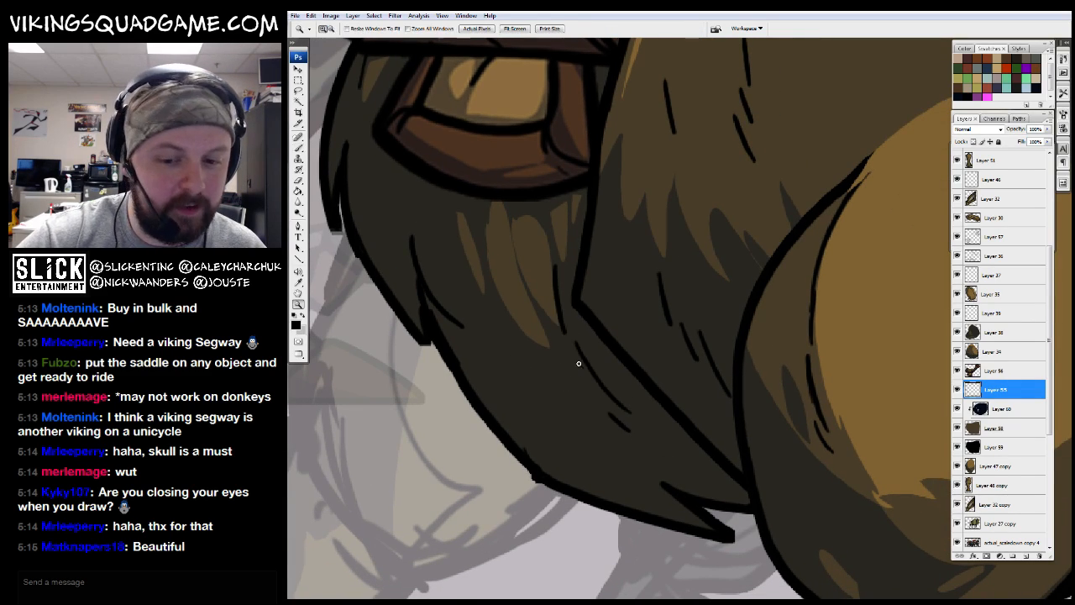
pyautogui.keyDown('alt'); pyautogui.click(606, 309); pyautogui.keyUp('alt')
pyautogui.keyDown('alt'); pyautogui.click(613, 304); pyautogui.keyUp('alt')
pyautogui.keyDown('alt'); pyautogui.click(620, 299); pyautogui.keyUp('alt')
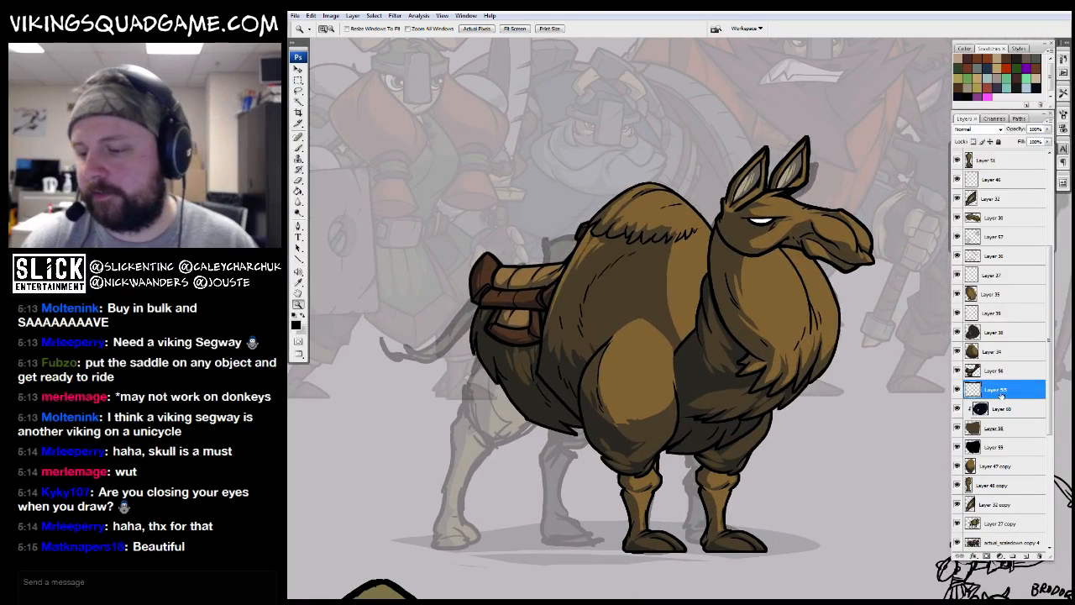
pyautogui.keyDown('shift'); pyautogui.click(990, 448); pyautogui.keyUp('shift')
pyautogui.hotkey('ctrl', 'e')
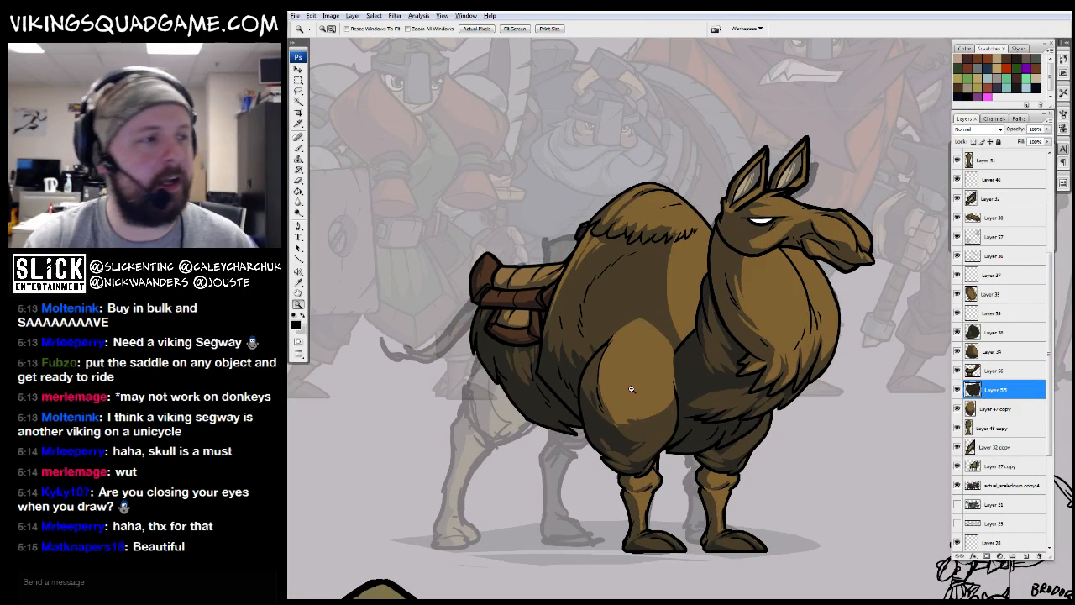
pyautogui.keyDown('alt'); pyautogui.click(631, 387); pyautogui.keyUp('alt')
pyautogui.moveTo(660, 341); pyautogui.dragTo(661, 326)
pyautogui.moveTo(717, 286); pyautogui.dragTo(668, 351)
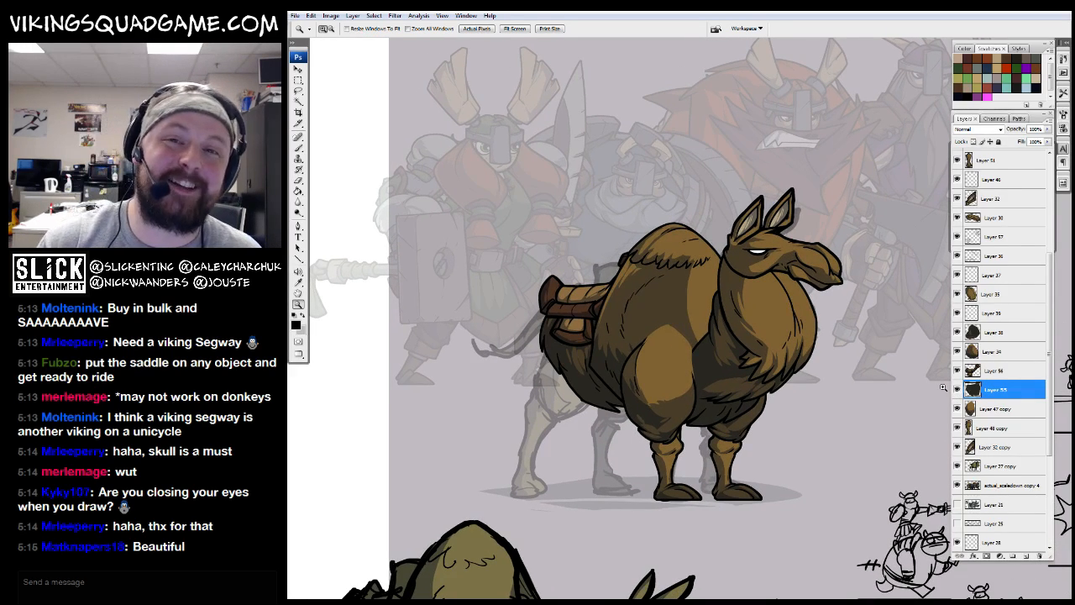
pyautogui.moveTo(672, 417)
pyautogui.mouseDown()
pyautogui.moveTo(660, 388)
pyautogui.moveTo(769, 342)
pyautogui.mouseUp()
pyautogui.keyDown('alt'); pyautogui.click(711, 396); pyautogui.keyUp('alt')
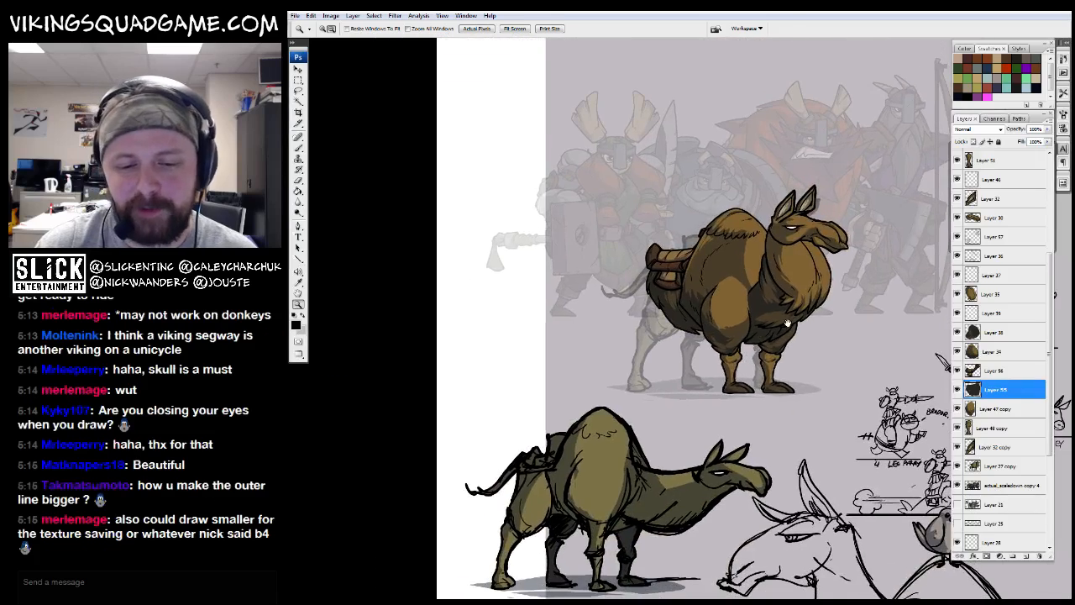
pyautogui.press('b')
pyautogui.moveTo(793, 399); pyautogui.dragTo(755, 409)
# Find the front thigh's layer, Layer 47, and place a duplicate of it over the camel's rump as the hind thigh
pyautogui.click(977, 298)
pyautogui.click(987, 338)
pyautogui.click(988, 352)
pyautogui.click(957, 352)
pyautogui.click(956, 351)
pyautogui.moveTo(1048, 287); pyautogui.dragTo(1051, 222)
pyautogui.click(972, 217)
pyautogui.press('v')
pyautogui.moveTo(783, 372); pyautogui.dragTo(715, 378)
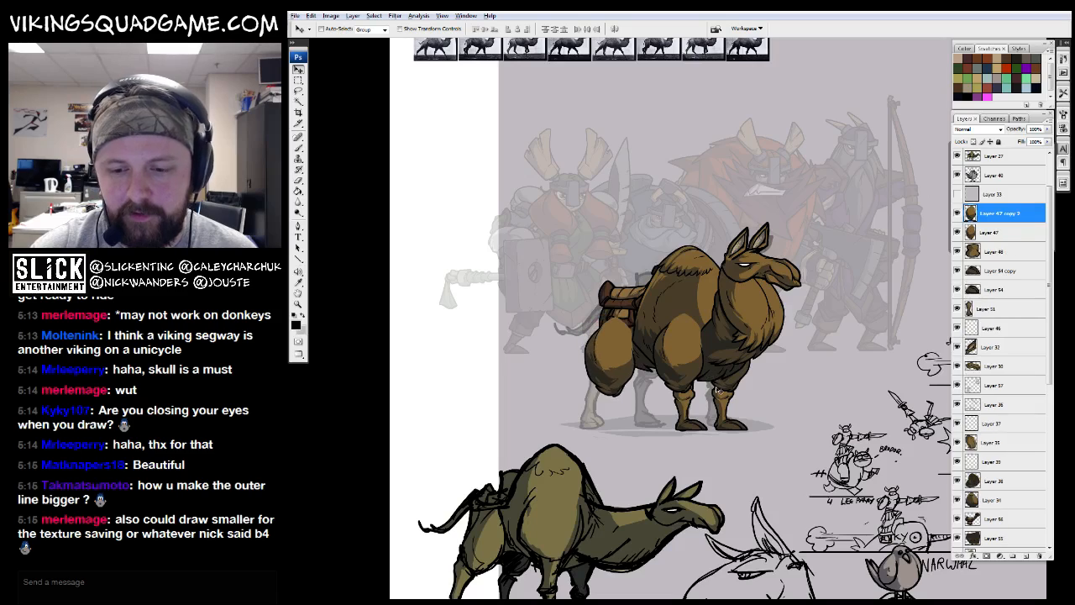
pyautogui.moveTo(690, 477); pyautogui.dragTo(675, 448)
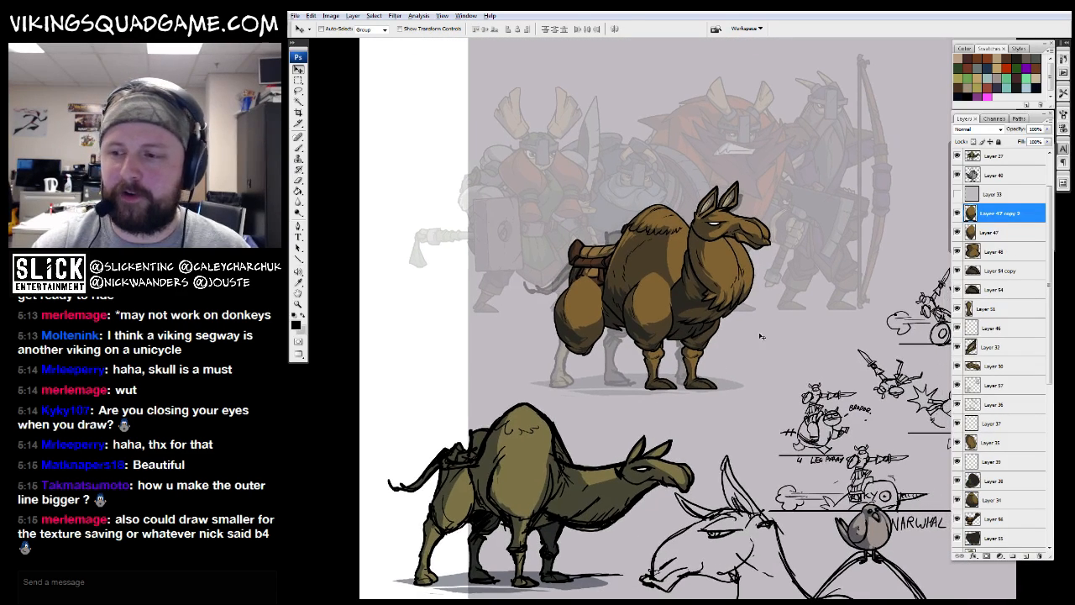
# Scale down the duplicated thigh and fit it to the camel's rump below the saddle
pyautogui.hotkey('ctrl', 't')
pyautogui.moveTo(606, 276); pyautogui.dragTo(596, 291)
pyautogui.moveTo(579, 326); pyautogui.dragTo(581, 309)
pyautogui.moveTo(603, 270); pyautogui.dragTo(611, 277)
pyautogui.press('Return')
pyautogui.press('Return')
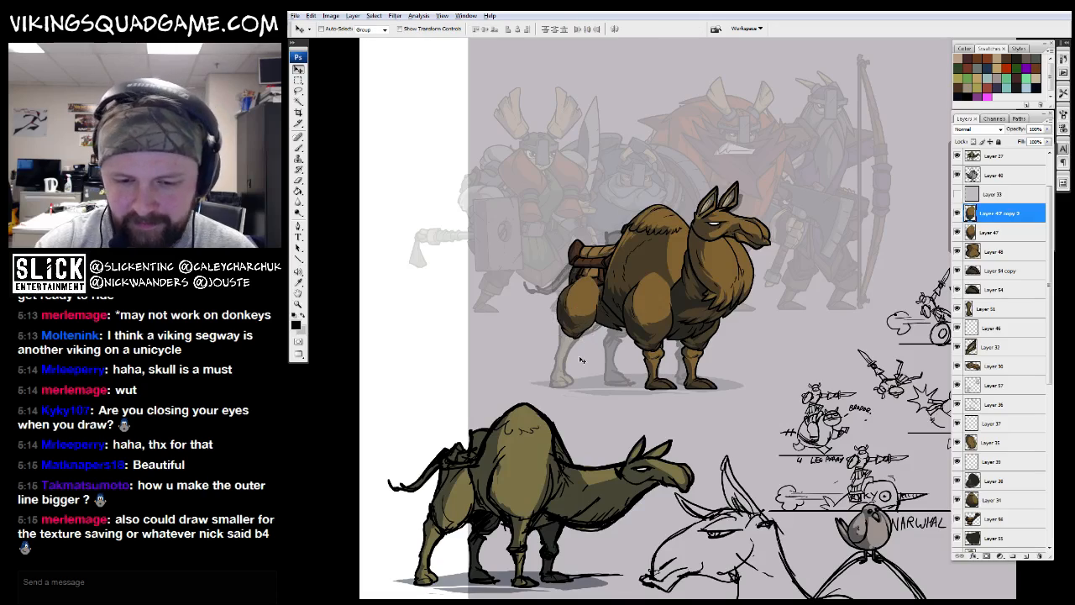
# Move the duplicated thigh's layer directly beneath the saddle layer, Layer 56
pyautogui.moveTo(984, 233); pyautogui.dragTo(987, 522)
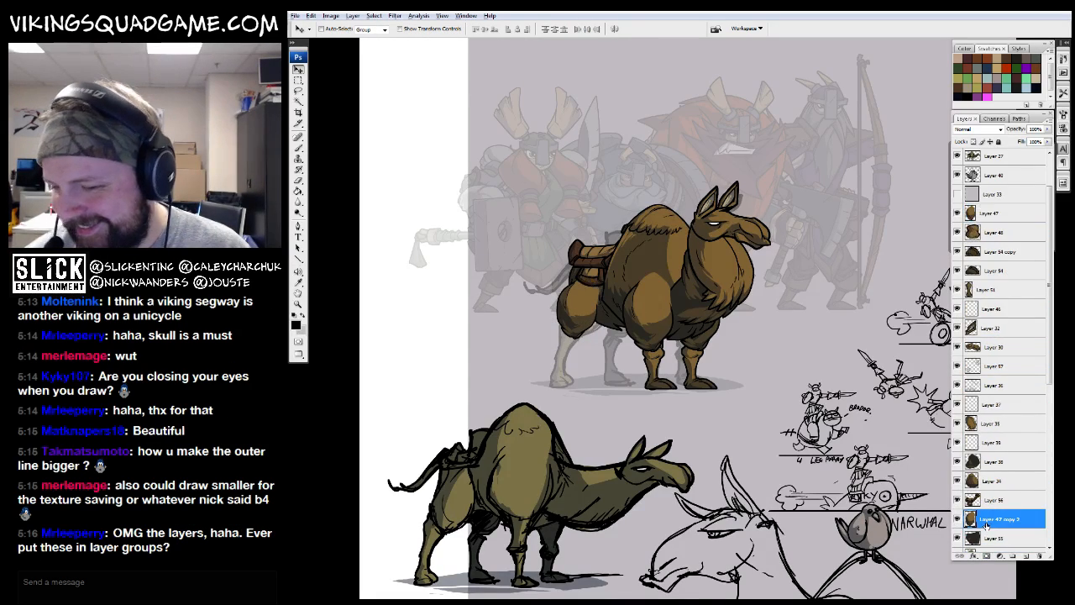
pyautogui.moveTo(827, 451); pyautogui.dragTo(836, 455)
pyautogui.press('z')
pyautogui.click(639, 326)
pyautogui.moveTo(640, 325); pyautogui.dragTo(746, 471)
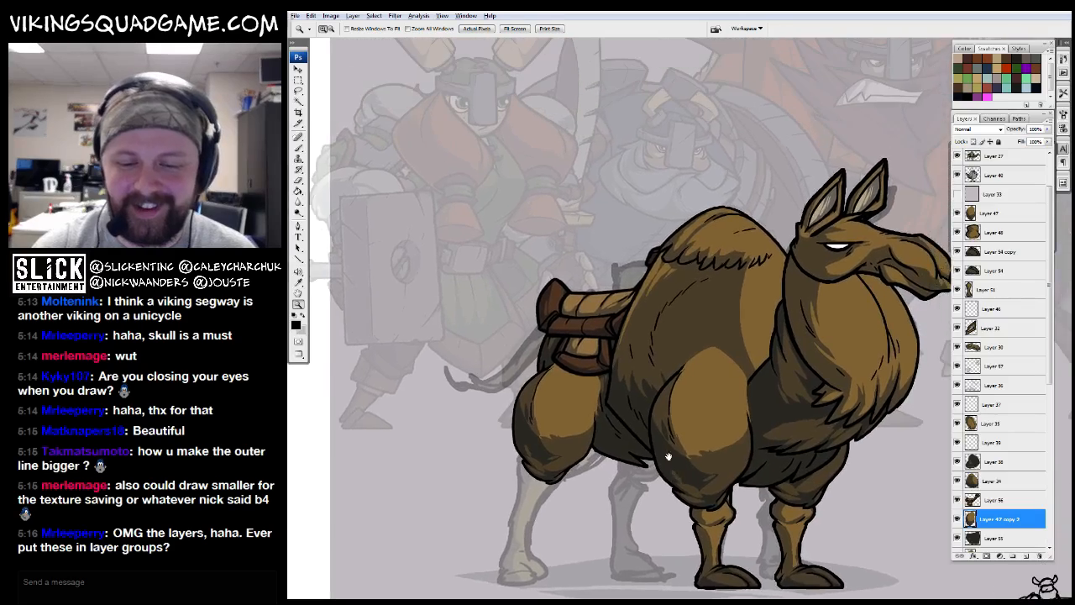
# Create a new layer above the hind thigh and choose bright green as the foreground colour for marking the reference photos
pyautogui.moveTo(746, 193); pyautogui.dragTo(639, 497)
pyautogui.moveTo(548, 284); pyautogui.dragTo(688, 480)
pyautogui.moveTo(597, 210); pyautogui.dragTo(426, 413)
pyautogui.moveTo(403, 450)
pyautogui.mouseDown()
pyautogui.moveTo(698, 425)
pyautogui.moveTo(728, 457)
pyautogui.mouseUp()
pyautogui.press('b')
pyautogui.press('x')
pyautogui.moveTo(527, 391); pyautogui.dragTo(741, 353)
pyautogui.moveTo(840, 381); pyautogui.dragTo(667, 396)
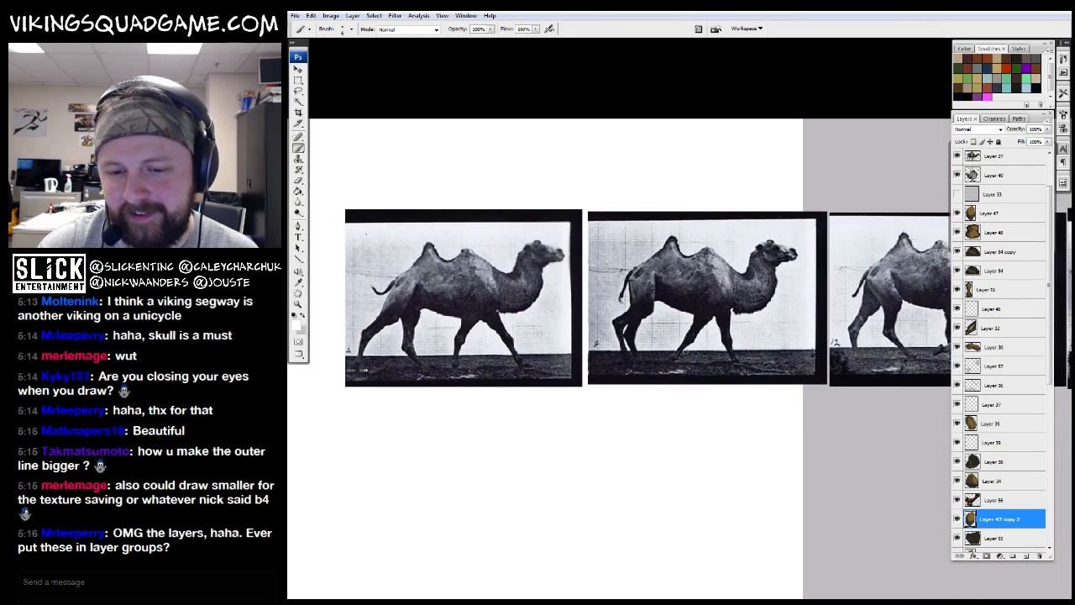
pyautogui.click(1026, 555)
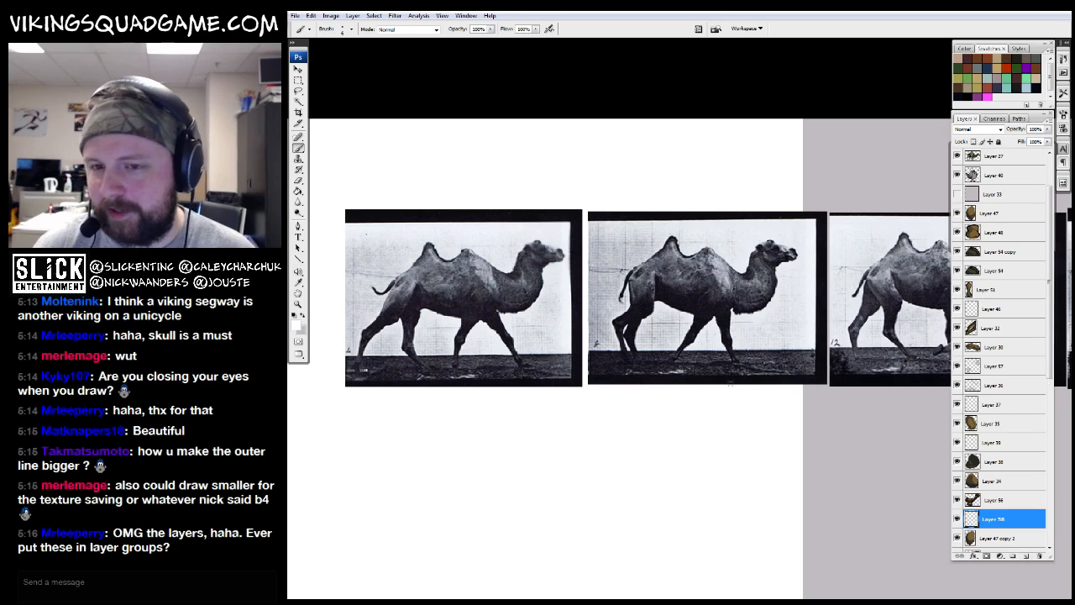
pyautogui.click(297, 325)
pyautogui.moveTo(611, 331); pyautogui.dragTo(655, 229)
pyautogui.click(666, 325)
pyautogui.click(765, 225)
# Sketch a green hind-leg skeleton with circled joints and a wedge-shaped foot over the second camel reference photo
pyautogui.moveTo(738, 324); pyautogui.dragTo(729, 313)
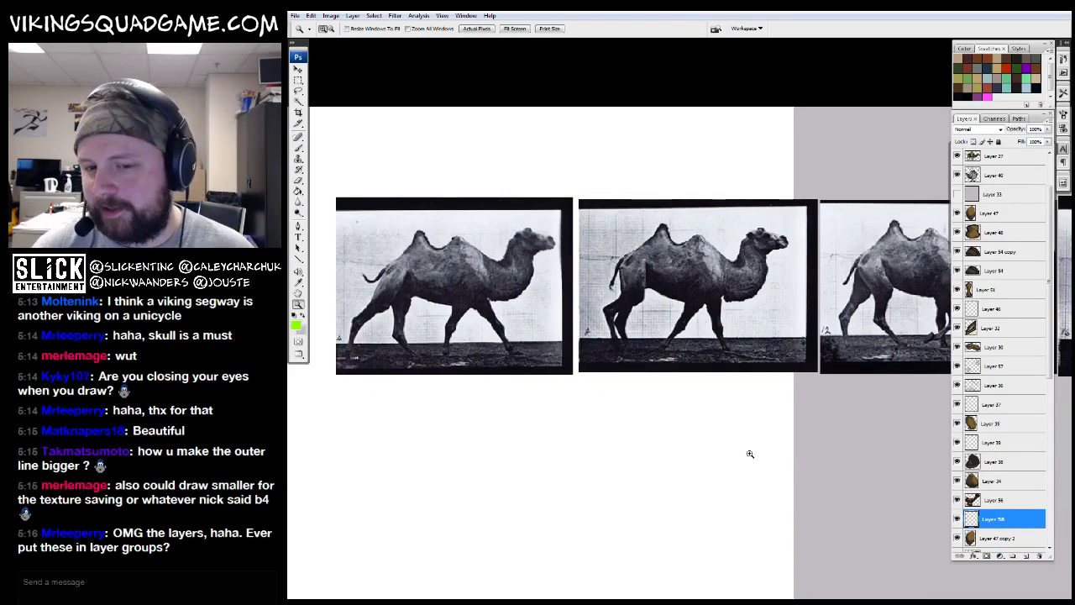
pyautogui.doubleClick(657, 297)
pyautogui.moveTo(668, 268)
pyautogui.mouseDown()
pyautogui.moveTo(666, 364)
pyautogui.moveTo(593, 399)
pyautogui.mouseUp()
pyautogui.moveTo(603, 447)
pyautogui.mouseDown()
pyautogui.moveTo(620, 502)
pyautogui.moveTo(645, 514)
pyautogui.moveTo(620, 504)
pyautogui.mouseUp()
# Move the green leg skeleton from the reference photo strip down to the area of the coloured camel
pyautogui.press('z')
pyautogui.keyDown('alt'); pyautogui.click(760, 431); pyautogui.keyUp('alt')
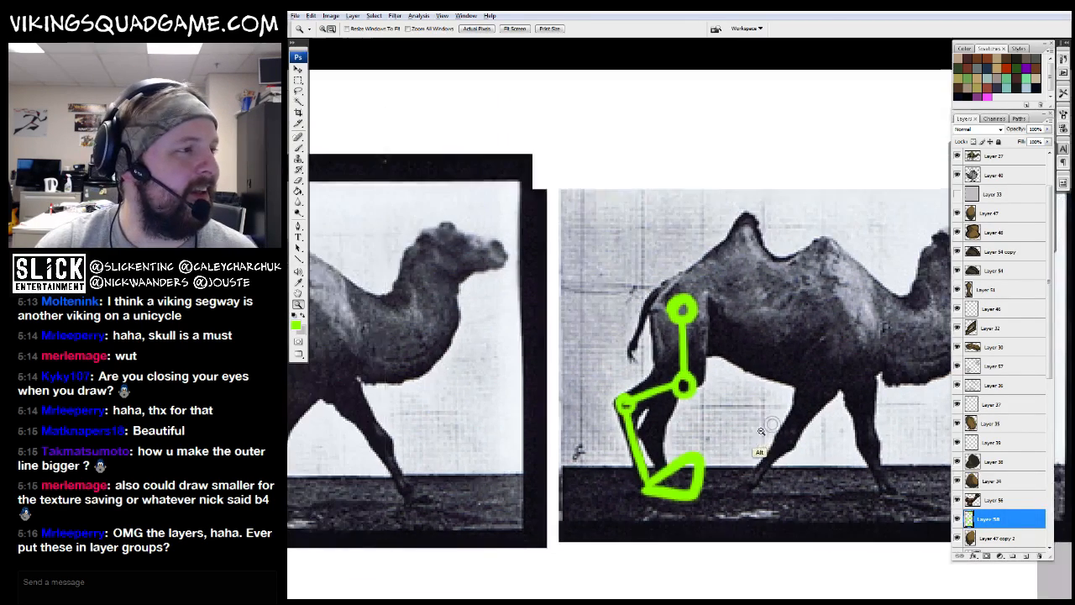
pyautogui.keyDown('alt'); pyautogui.click(760, 430); pyautogui.keyUp('alt')
pyautogui.moveTo(775, 475); pyautogui.dragTo(714, 318)
pyautogui.moveTo(752, 304)
pyautogui.mouseDown()
pyautogui.moveTo(737, 451)
pyautogui.moveTo(722, 367)
pyautogui.mouseUp()
pyautogui.keyDown('alt'); pyautogui.click(722, 368); pyautogui.keyUp('alt')
pyautogui.keyDown('alt'); pyautogui.click(750, 397); pyautogui.keyUp('alt')
pyautogui.moveTo(787, 467); pyautogui.dragTo(598, 127)
pyautogui.click(691, 307)
pyautogui.moveTo(702, 359); pyautogui.dragTo(725, 410)
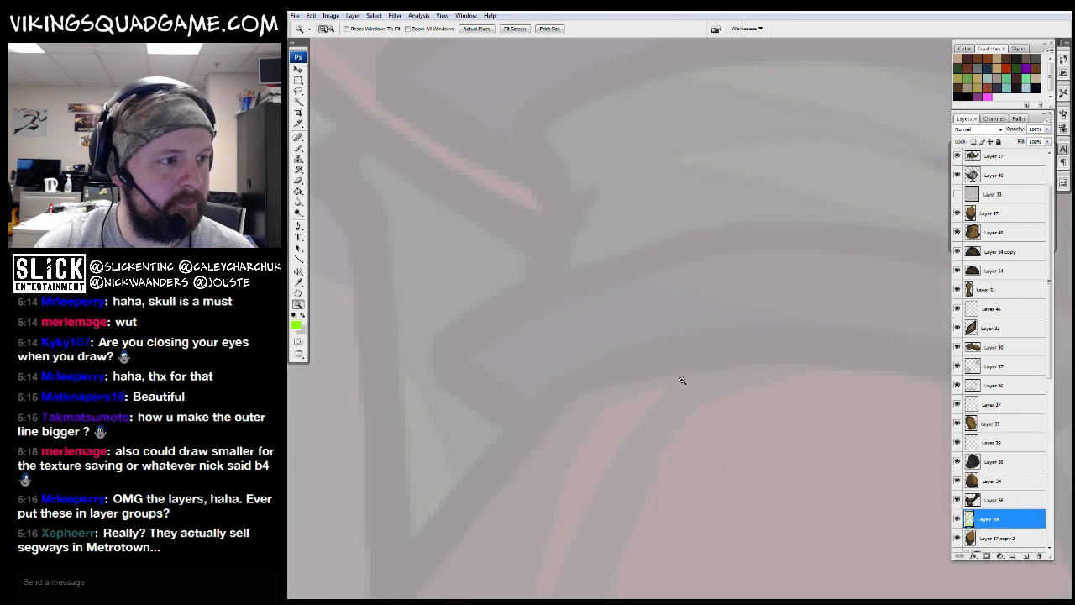
pyautogui.keyDown('alt'); pyautogui.click(688, 379); pyautogui.keyUp('alt')
pyautogui.keyDown('alt'); pyautogui.click(697, 370); pyautogui.keyUp('alt')
pyautogui.keyDown('alt'); pyautogui.click(681, 370); pyautogui.keyUp('alt')
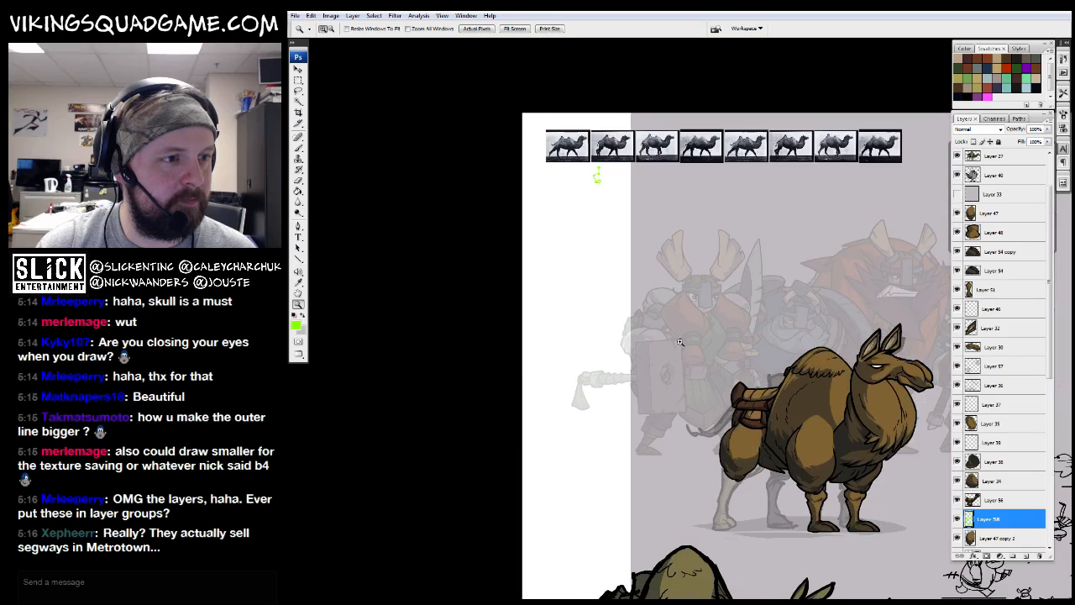
pyautogui.keyDown('alt'); pyautogui.click(676, 371); pyautogui.keyUp('alt')
pyautogui.keyDown('alt'); pyautogui.click(672, 372); pyautogui.keyUp('alt')
pyautogui.press('v')
pyautogui.moveTo(663, 373); pyautogui.dragTo(654, 332)
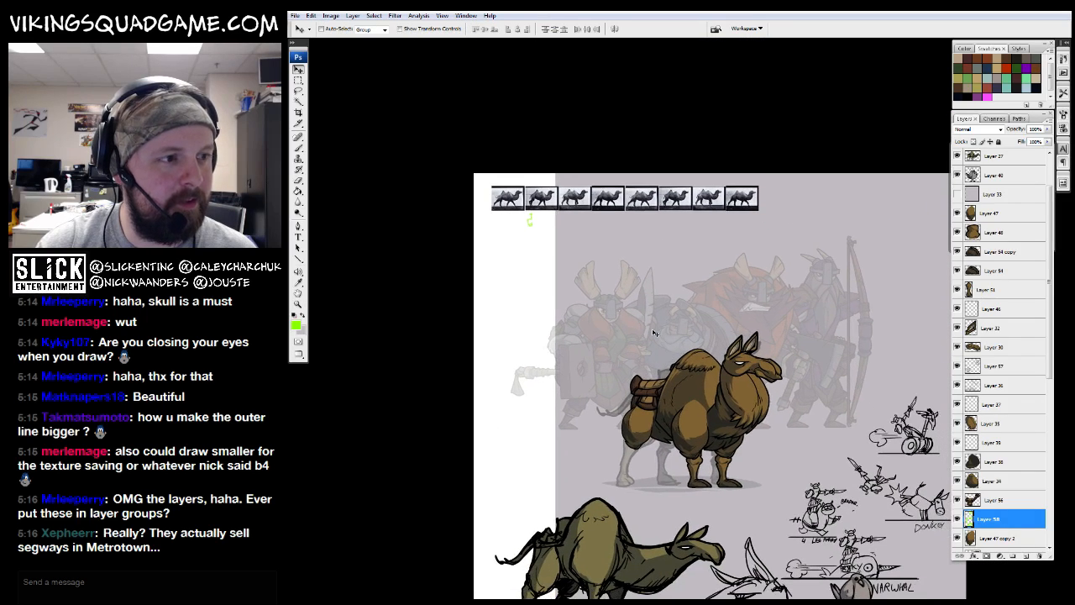
pyautogui.moveTo(709, 414); pyautogui.dragTo(696, 322)
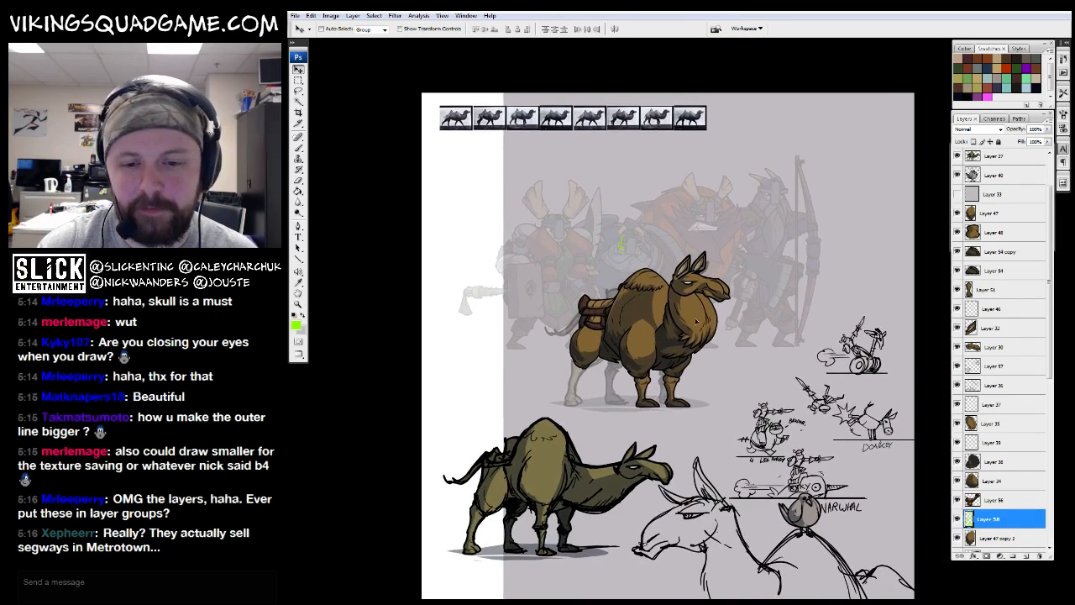
# Reposition the green leg skeleton beside the camel's faded hind leg
pyautogui.press('z')
pyautogui.click(613, 348)
pyautogui.click(617, 346)
pyautogui.click(621, 345)
pyautogui.moveTo(750, 390)
pyautogui.mouseDown()
pyautogui.moveTo(735, 352)
pyautogui.moveTo(700, 342)
pyautogui.moveTo(698, 390)
pyautogui.moveTo(645, 363)
pyautogui.mouseUp()
pyautogui.press('v')
pyautogui.moveTo(645, 364); pyautogui.dragTo(594, 413)
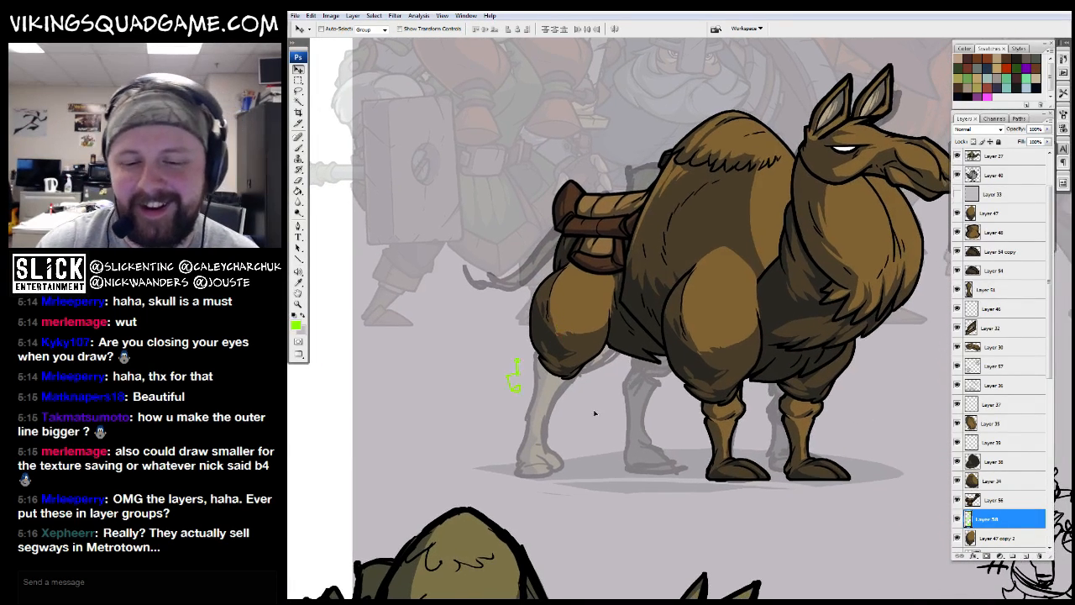
# Enlarge and rotate the green leg skeleton so it runs from the hind thigh down to the faded foot
pyautogui.hotkey('ctrl', 't')
pyautogui.moveTo(567, 344)
pyautogui.mouseDown()
pyautogui.moveTo(601, 280)
pyautogui.moveTo(643, 304)
pyautogui.moveTo(641, 336)
pyautogui.moveTo(636, 329)
pyautogui.mouseUp()
pyautogui.moveTo(568, 364); pyautogui.dragTo(558, 366)
pyautogui.moveTo(605, 315); pyautogui.dragTo(660, 280)
pyautogui.moveTo(617, 361); pyautogui.dragTo(556, 364)
pyautogui.moveTo(642, 332); pyautogui.dragTo(663, 325)
pyautogui.press('Return')
pyautogui.moveTo(653, 429); pyautogui.dragTo(668, 422)
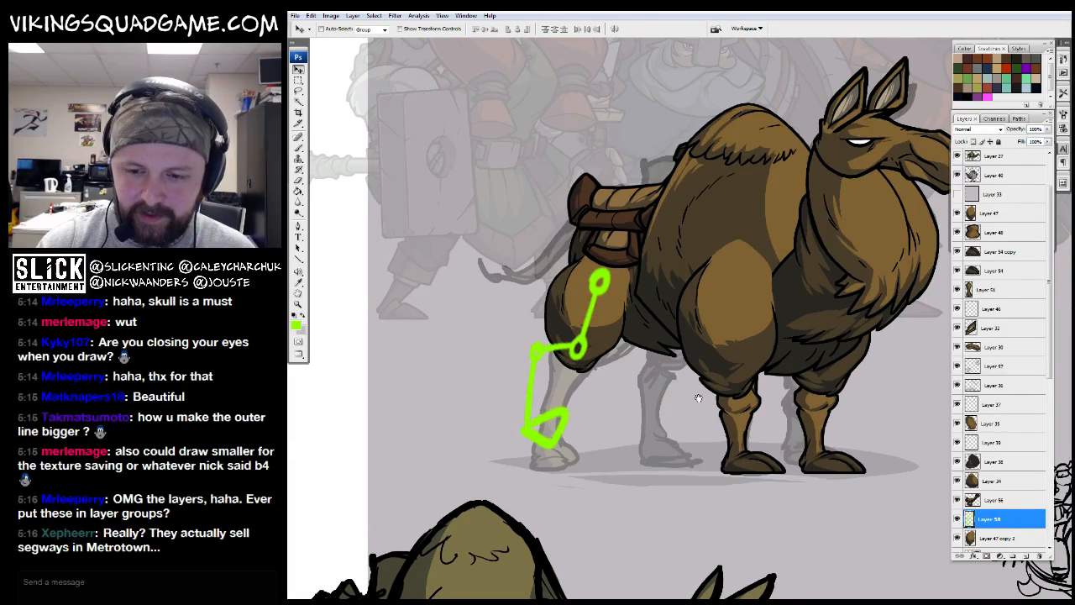
# Lasso the skeleton's lower leg and foot, then rotate and shift that part slightly towards the ground
pyautogui.press('z')
pyautogui.keyDown('alt'); pyautogui.click(731, 385); pyautogui.keyUp('alt')
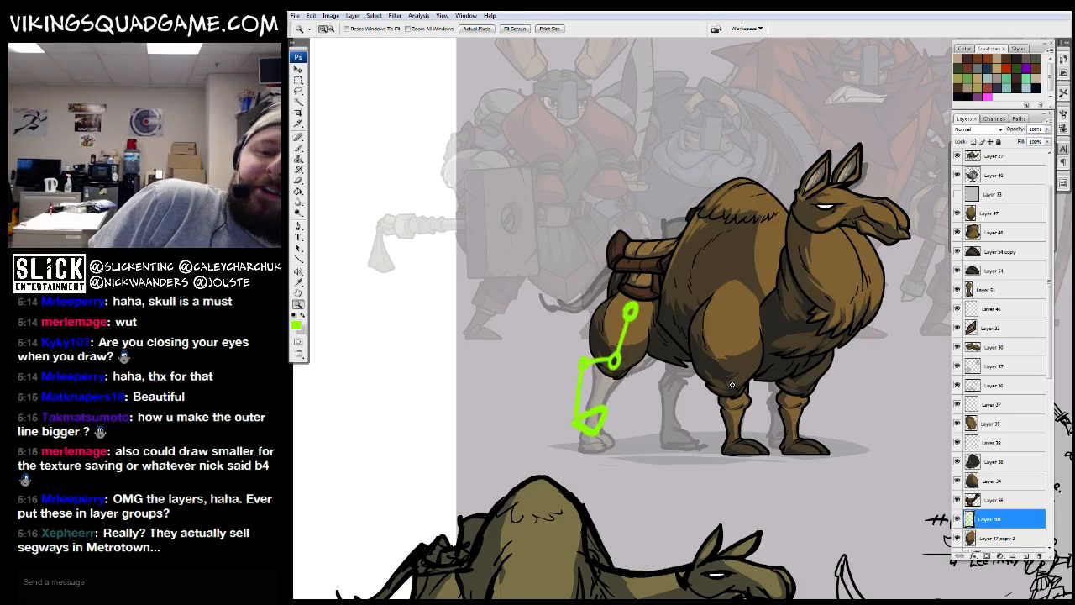
pyautogui.moveTo(656, 404)
pyautogui.mouseDown()
pyautogui.moveTo(662, 386)
pyautogui.moveTo(673, 395)
pyautogui.moveTo(616, 346)
pyautogui.mouseUp()
pyautogui.press('l')
pyautogui.hotkey('ctrl', 't')
pyautogui.moveTo(720, 317); pyautogui.dragTo(720, 323)
pyautogui.moveTo(624, 391); pyautogui.dragTo(618, 400)
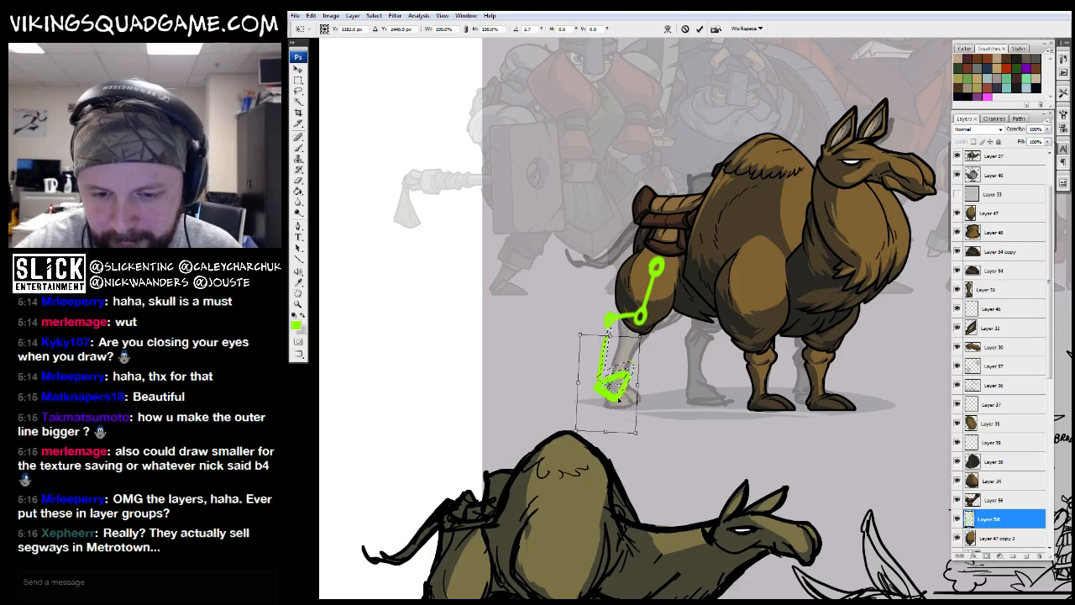
pyautogui.press('Return')
# Lower the opacity of the green leg skeleton layer and reset the foreground colour to black
pyautogui.click(1047, 129)
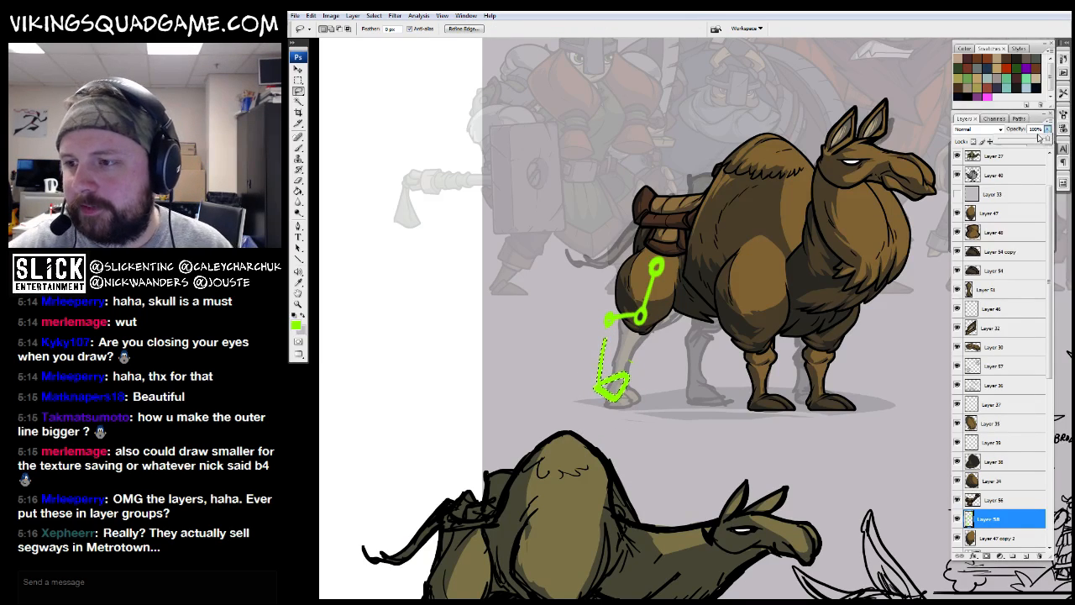
pyautogui.moveTo(1047, 140); pyautogui.dragTo(1029, 139)
pyautogui.moveTo(718, 368); pyautogui.dragTo(721, 367)
pyautogui.press('b')
pyautogui.moveTo(670, 407); pyautogui.dragTo(722, 399)
# Show the grey overlay layer above the camel parts and position it over the camel
pyautogui.click(991, 428)
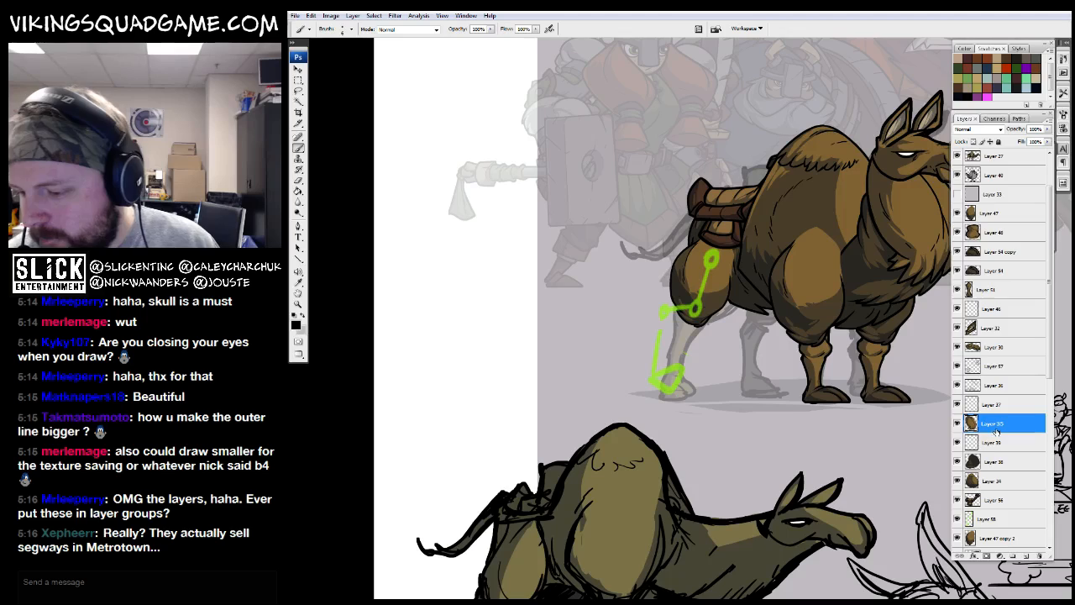
pyautogui.click(1003, 485)
pyautogui.moveTo(1050, 384); pyautogui.dragTo(1049, 345)
pyautogui.click(958, 252)
pyautogui.click(994, 256)
pyautogui.press('v')
pyautogui.moveTo(871, 363); pyautogui.dragTo(834, 378)
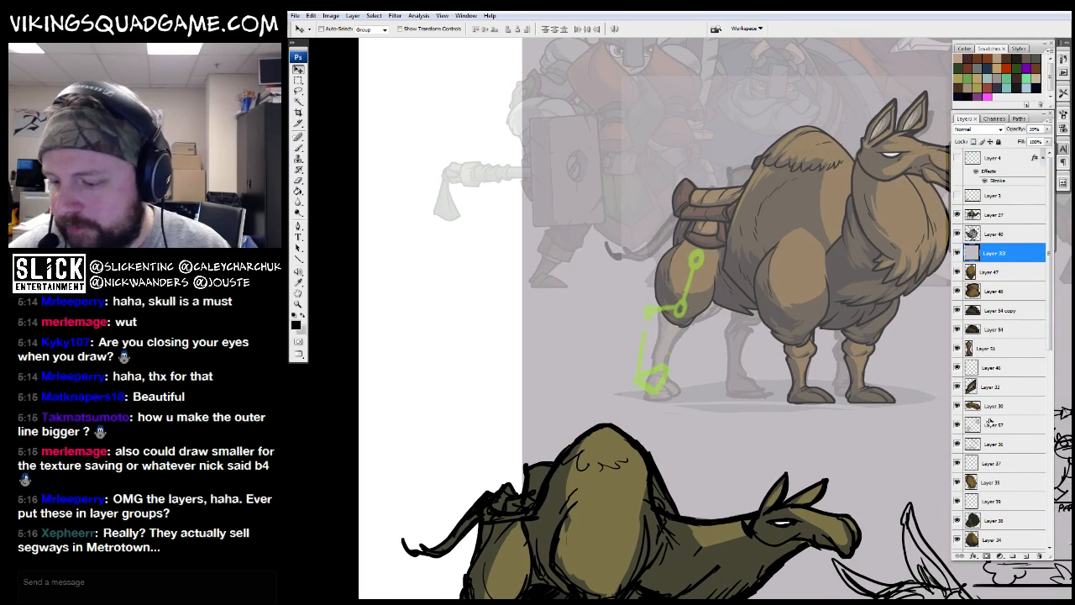
# Add a new layer and draw a horizontal black ground line beneath the standing camel's feet
pyautogui.click(1026, 556)
pyautogui.press('z')
pyautogui.moveTo(756, 218); pyautogui.dragTo(564, 473)
pyautogui.press('b')
pyautogui.moveTo(417, 420)
pyautogui.mouseDown()
pyautogui.moveTo(569, 360)
pyautogui.moveTo(840, 332)
pyautogui.moveTo(373, 410)
pyautogui.mouseUp()
pyautogui.moveTo(812, 376); pyautogui.dragTo(515, 429)
pyautogui.press('z')
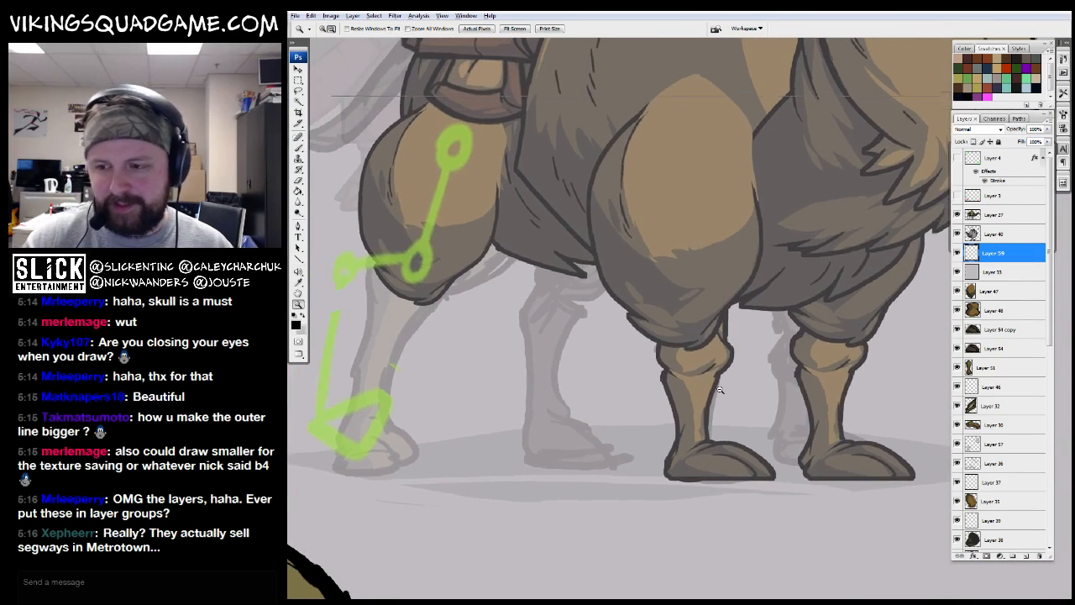
pyautogui.keyDown('alt'); pyautogui.click(721, 391); pyautogui.keyUp('alt')
pyautogui.keyDown('alt'); pyautogui.click(792, 375); pyautogui.keyUp('alt')
pyautogui.press('b')
pyautogui.moveTo(884, 440)
pyautogui.mouseDown()
pyautogui.moveTo(592, 440)
pyautogui.moveTo(645, 448)
pyautogui.mouseUp()
pyautogui.moveTo(924, 442); pyautogui.dragTo(831, 442)
pyautogui.moveTo(781, 410); pyautogui.dragTo(755, 494)
# Add another new layer above the ground line and ready the Brush over the camel's rear leg
pyautogui.press('z')
pyautogui.keyDown('alt'); pyautogui.click(843, 407); pyautogui.keyUp('alt')
pyautogui.keyDown('alt'); pyautogui.click(851, 412); pyautogui.keyUp('alt')
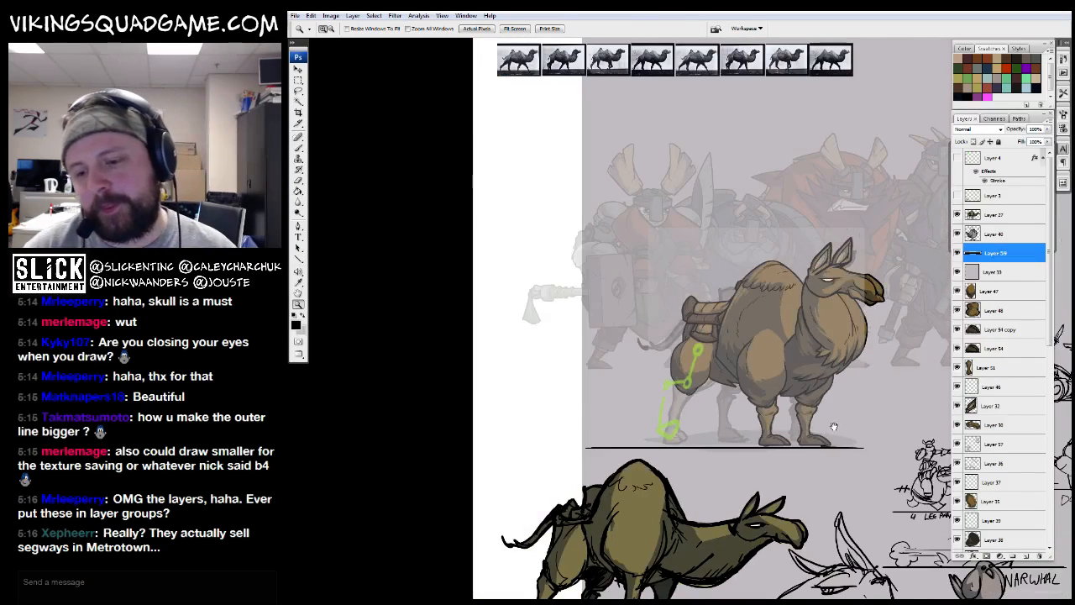
pyautogui.moveTo(832, 427); pyautogui.dragTo(668, 481)
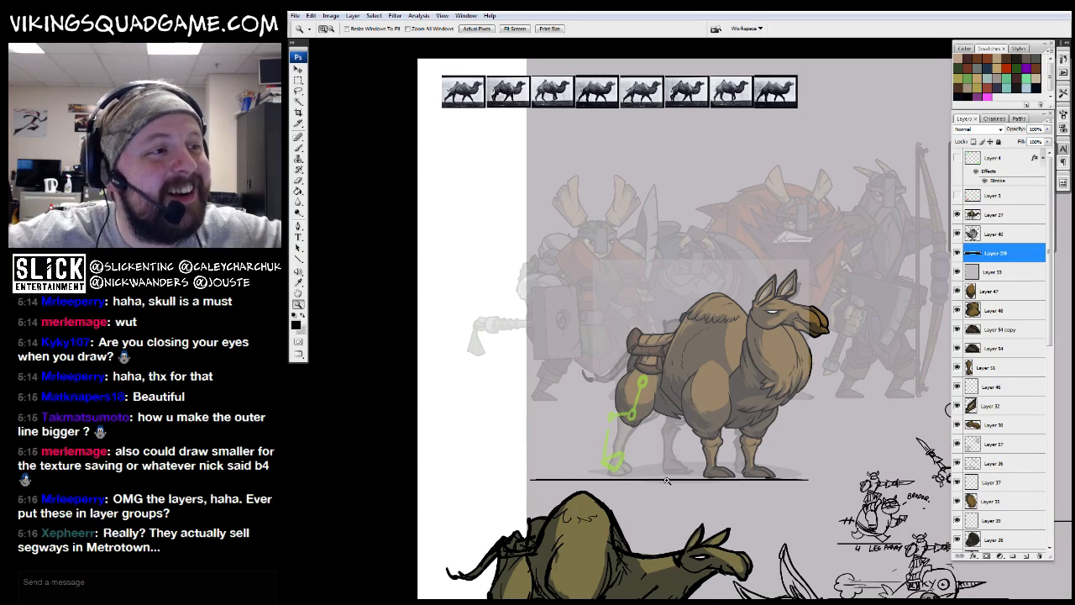
pyautogui.moveTo(712, 405); pyautogui.dragTo(716, 389)
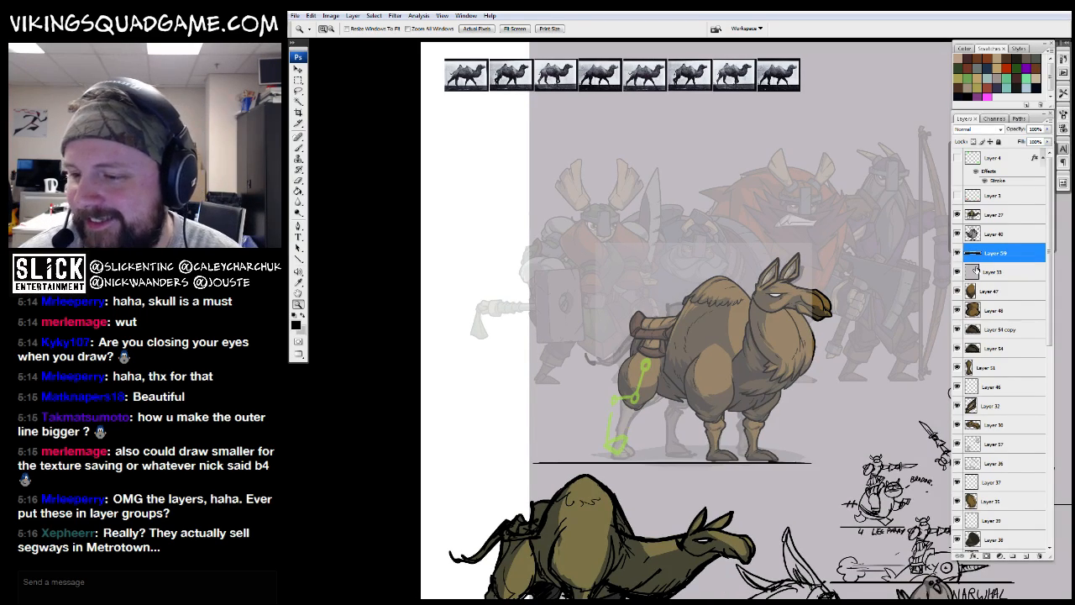
pyautogui.click(1026, 557)
pyautogui.moveTo(575, 321)
pyautogui.mouseDown()
pyautogui.moveTo(670, 458)
pyautogui.moveTo(614, 445)
pyautogui.mouseUp()
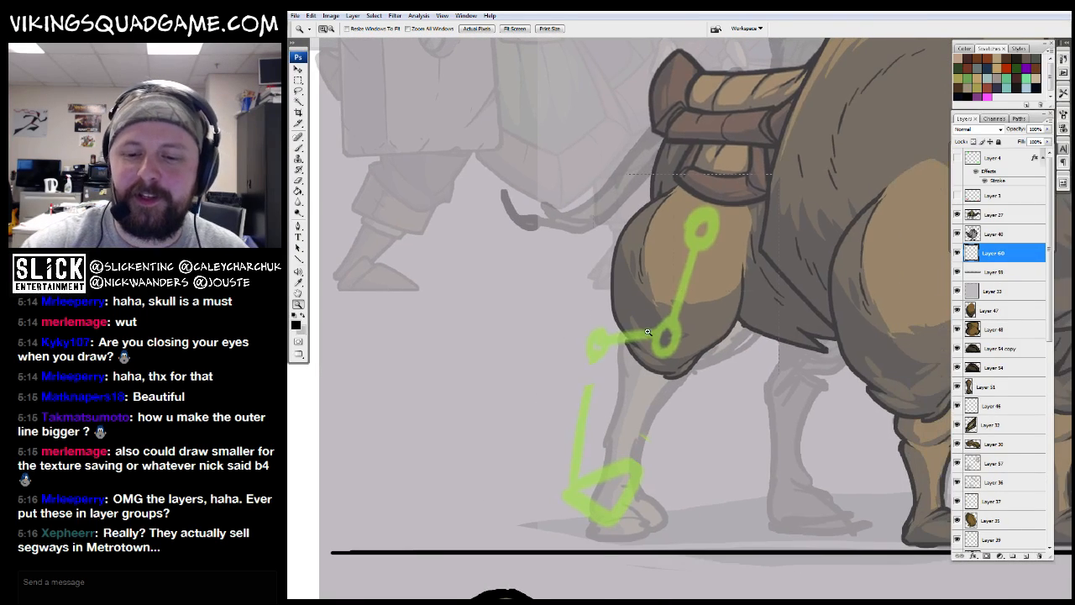
pyautogui.click(675, 339)
pyautogui.press('b')
# Sketch a rough black knee joint below the camel's rear thigh
pyautogui.moveTo(701, 344); pyautogui.dragTo(706, 358)
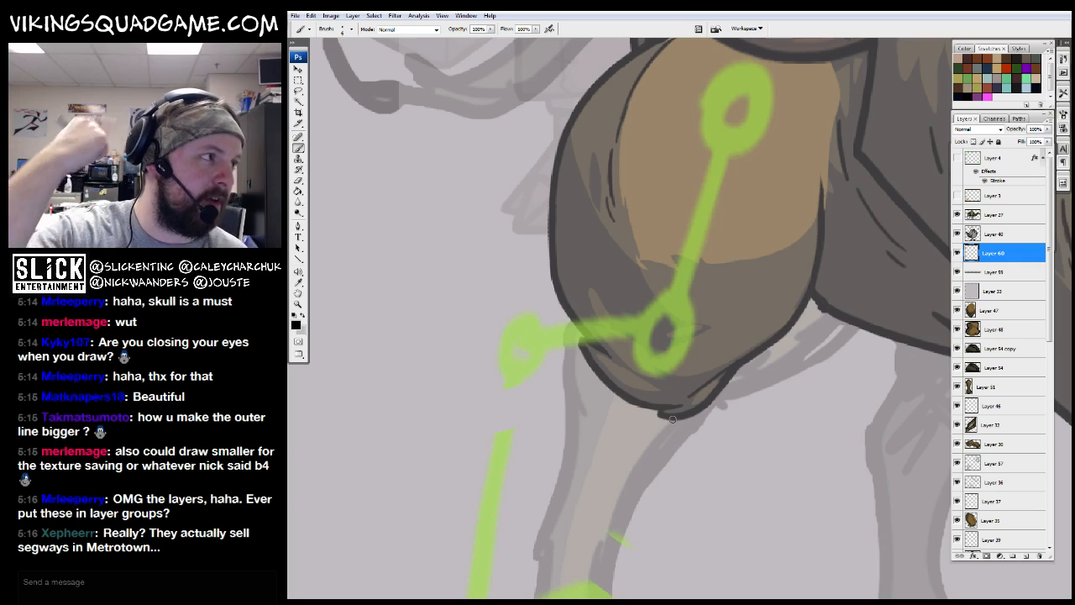
pyautogui.moveTo(672, 419); pyautogui.dragTo(670, 439)
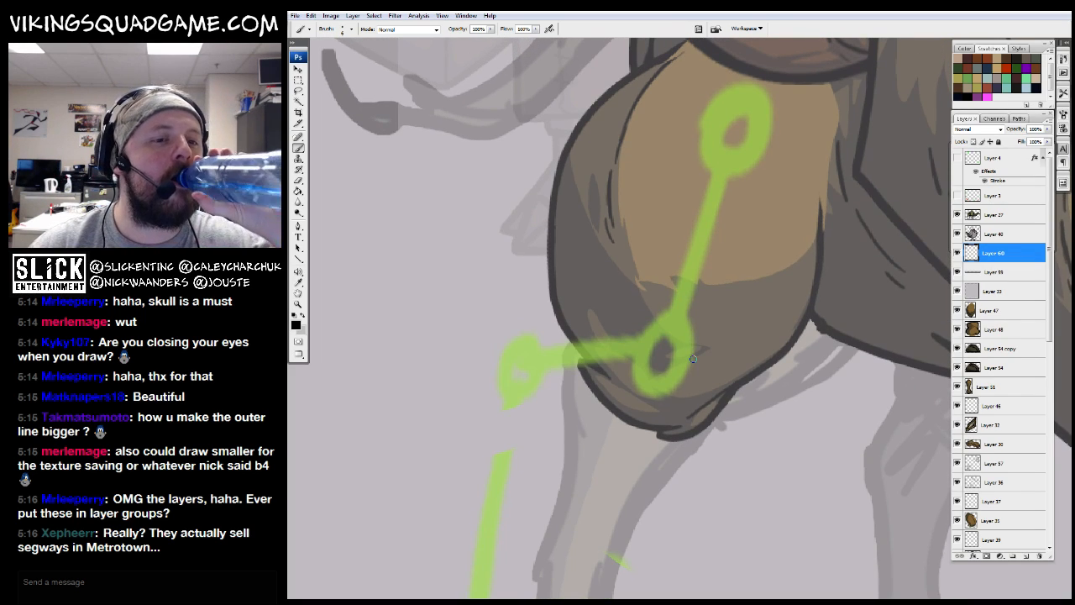
pyautogui.moveTo(680, 428); pyautogui.dragTo(695, 397)
pyautogui.moveTo(778, 342)
pyautogui.mouseDown()
pyautogui.moveTo(696, 428)
pyautogui.moveTo(633, 370)
pyautogui.mouseUp()
pyautogui.rightClick(659, 377)
pyautogui.moveTo(734, 340); pyautogui.dragTo(738, 334)
pyautogui.moveTo(751, 372)
pyautogui.mouseDown()
pyautogui.moveTo(740, 297)
pyautogui.moveTo(582, 320)
pyautogui.moveTo(592, 375)
pyautogui.mouseUp()
pyautogui.moveTo(661, 400); pyautogui.dragTo(579, 365)
pyautogui.moveTo(675, 341); pyautogui.dragTo(697, 151)
# Sketch the rear lower leg from the knee down and a flat foot above the ground line
pyautogui.moveTo(603, 115); pyautogui.dragTo(548, 479)
pyautogui.moveTo(686, 198)
pyautogui.mouseDown()
pyautogui.moveTo(637, 285)
pyautogui.moveTo(618, 424)
pyautogui.mouseUp()
pyautogui.moveTo(542, 471); pyautogui.dragTo(571, 449)
pyautogui.moveTo(582, 513)
pyautogui.mouseDown()
pyautogui.moveTo(557, 400)
pyautogui.moveTo(722, 414)
pyautogui.mouseUp()
pyautogui.moveTo(713, 412)
pyautogui.mouseDown()
pyautogui.moveTo(665, 380)
pyautogui.moveTo(595, 368)
pyautogui.mouseUp()
pyautogui.moveTo(715, 416)
pyautogui.mouseDown()
pyautogui.moveTo(727, 370)
pyautogui.moveTo(539, 361)
pyautogui.mouseUp()
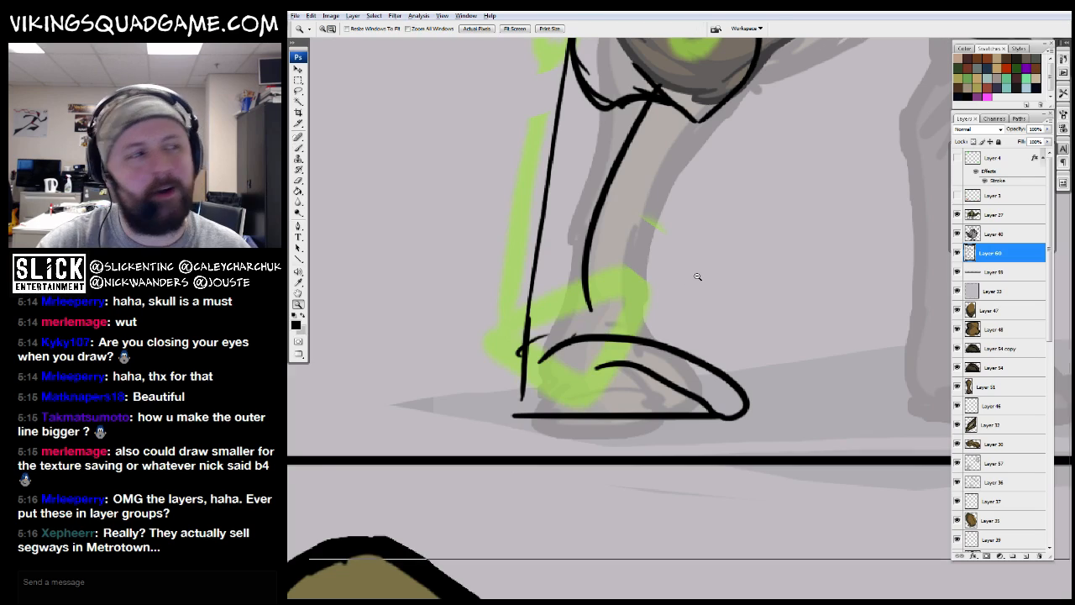
# Move the rear leg sketch slightly backwards, away from the camel's body
pyautogui.keyDown('alt'); pyautogui.click(708, 298); pyautogui.keyUp('alt')
pyautogui.keyDown('alt'); pyautogui.click(760, 359); pyautogui.keyUp('alt')
pyautogui.keyDown('alt'); pyautogui.click(765, 361); pyautogui.keyUp('alt')
pyautogui.moveTo(725, 385); pyautogui.dragTo(626, 450)
pyautogui.press('v')
pyautogui.moveTo(635, 314); pyautogui.dragTo(603, 319)
pyautogui.press('b')
pyautogui.moveTo(799, 258); pyautogui.dragTo(797, 340)
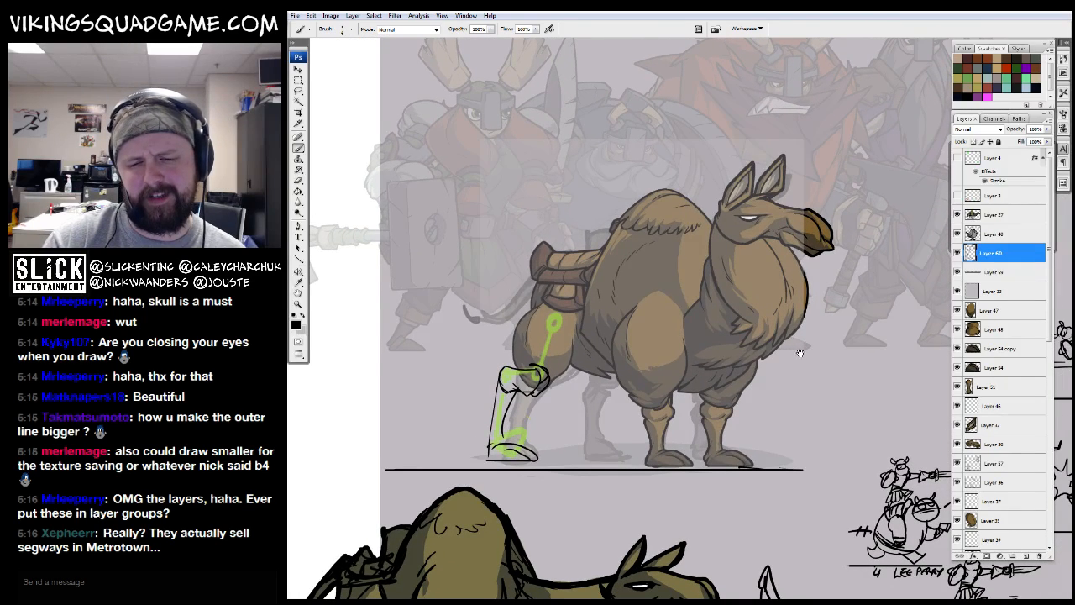
# Rotate the rear thigh artwork about 27 degrees counter-clockwise and reposition it, hiding the grey overlay layer while transforming
pyautogui.click(978, 313)
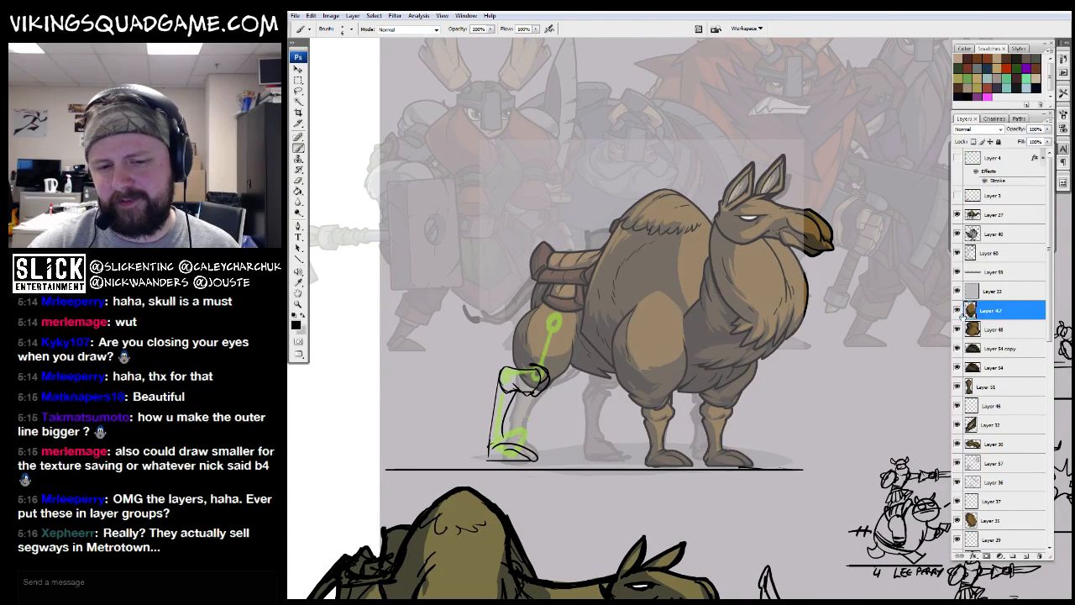
pyautogui.click(972, 521)
pyautogui.click(957, 291)
pyautogui.keyDown('ctrl'); pyautogui.click(555, 358); pyautogui.keyUp('ctrl')
pyautogui.hotkey('ctrl', 't')
pyautogui.moveTo(634, 402); pyautogui.dragTo(649, 356)
pyautogui.moveTo(563, 374); pyautogui.dragTo(574, 370)
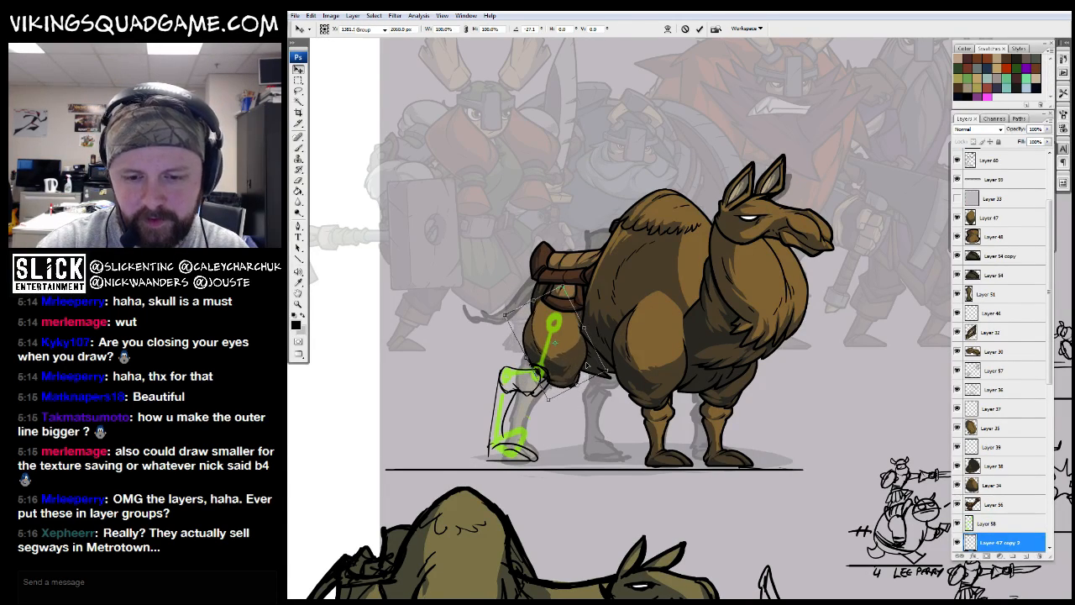
pyautogui.press('Return')
pyautogui.moveTo(718, 439); pyautogui.dragTo(732, 392)
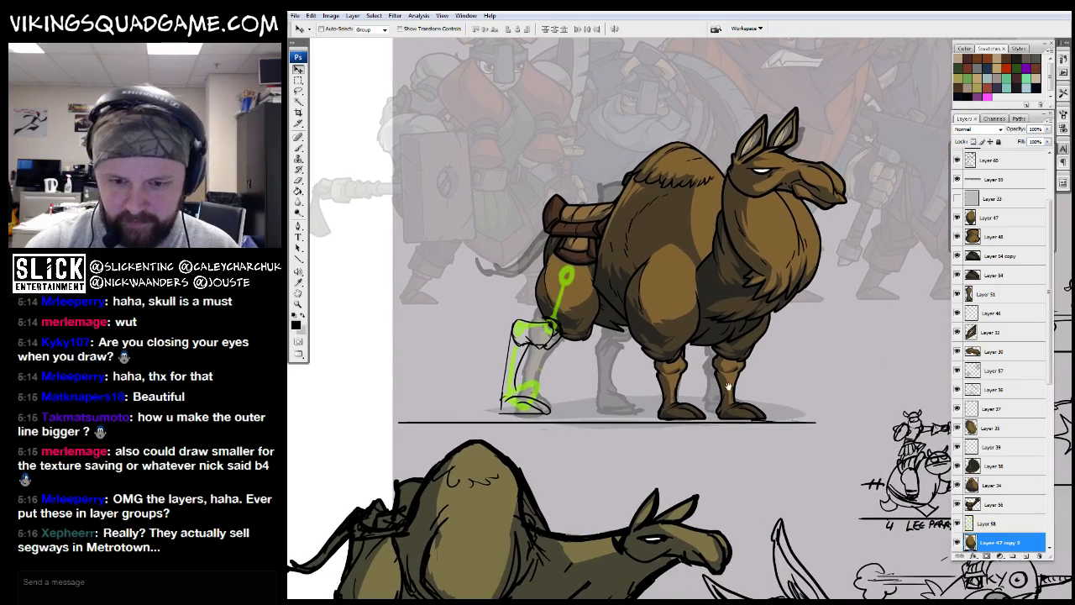
pyautogui.click(957, 198)
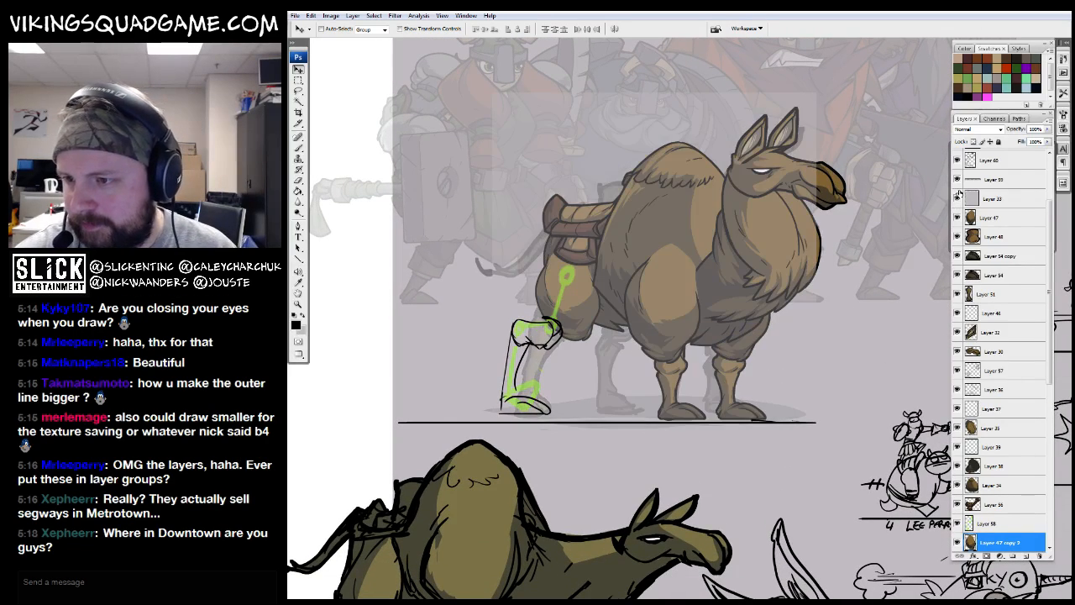
# Move the leg sketch on Layer 60 forward so its knee sits under the rotated thigh
pyautogui.click(991, 160)
pyautogui.moveTo(598, 387); pyautogui.dragTo(627, 390)
pyautogui.moveTo(711, 386)
pyautogui.mouseDown()
pyautogui.moveTo(725, 379)
pyautogui.moveTo(708, 376)
pyautogui.moveTo(696, 398)
pyautogui.mouseUp()
pyautogui.keyDown('ctrl'); pyautogui.keyDown('alt'); pyautogui.click(709, 376); pyautogui.keyUp('alt'); pyautogui.keyUp('ctrl')
pyautogui.keyDown('ctrl'); pyautogui.click(704, 385); pyautogui.keyUp('ctrl')
pyautogui.moveTo(677, 361); pyautogui.dragTo(733, 399)
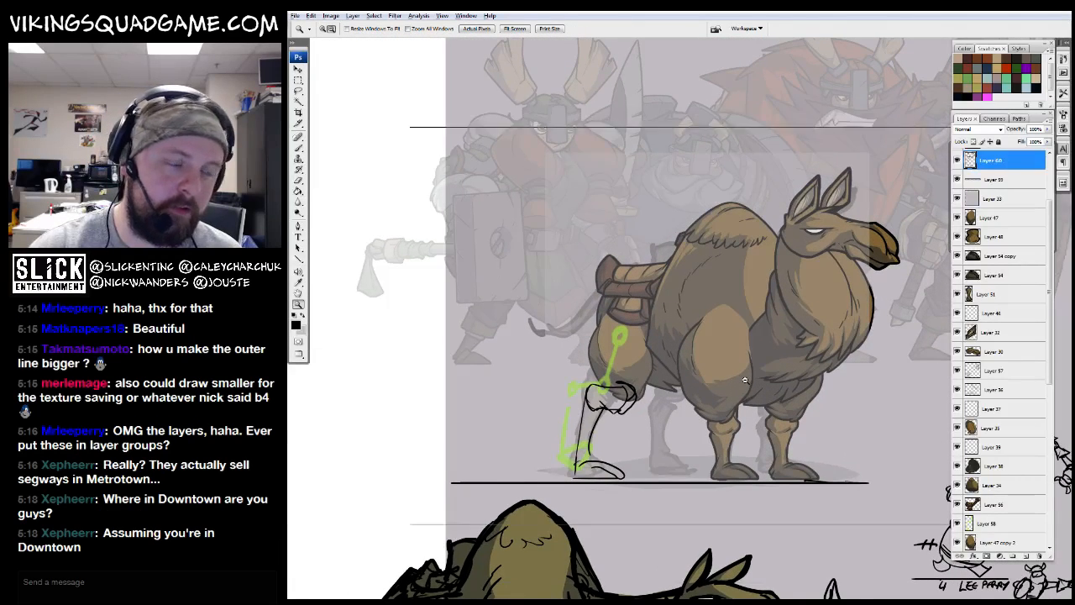
# Reinforce the sketched rear lower leg with extra strokes along the shin, heel and sole
pyautogui.keyDown('alt'); pyautogui.click(711, 400); pyautogui.keyUp('alt')
pyautogui.moveTo(760, 271); pyautogui.dragTo(511, 472)
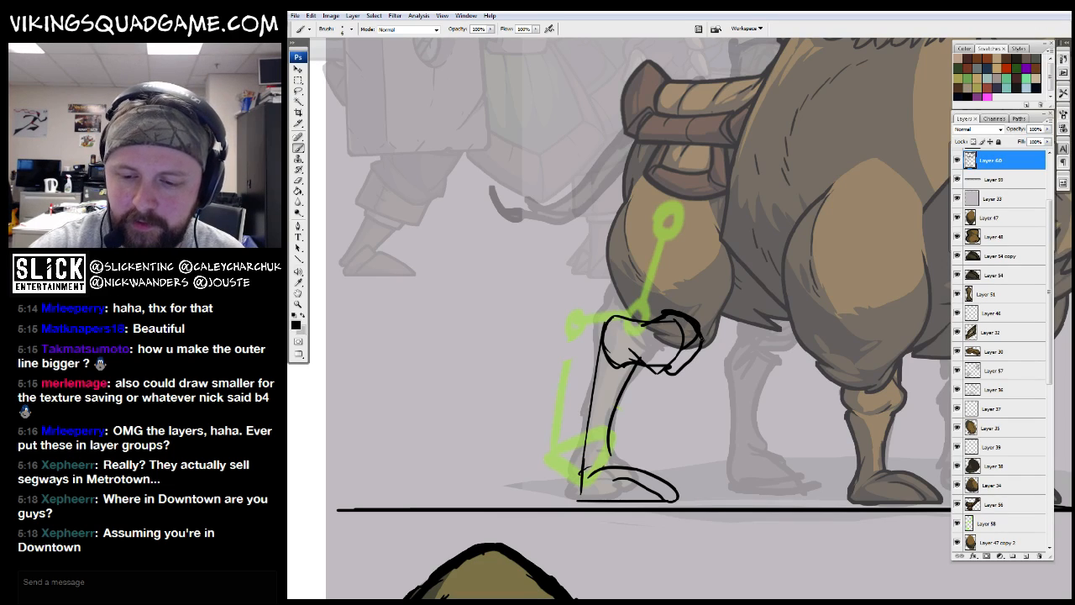
pyautogui.moveTo(611, 425); pyautogui.dragTo(625, 467)
pyautogui.moveTo(615, 442)
pyautogui.mouseDown()
pyautogui.moveTo(603, 426)
pyautogui.moveTo(607, 374)
pyautogui.mouseUp()
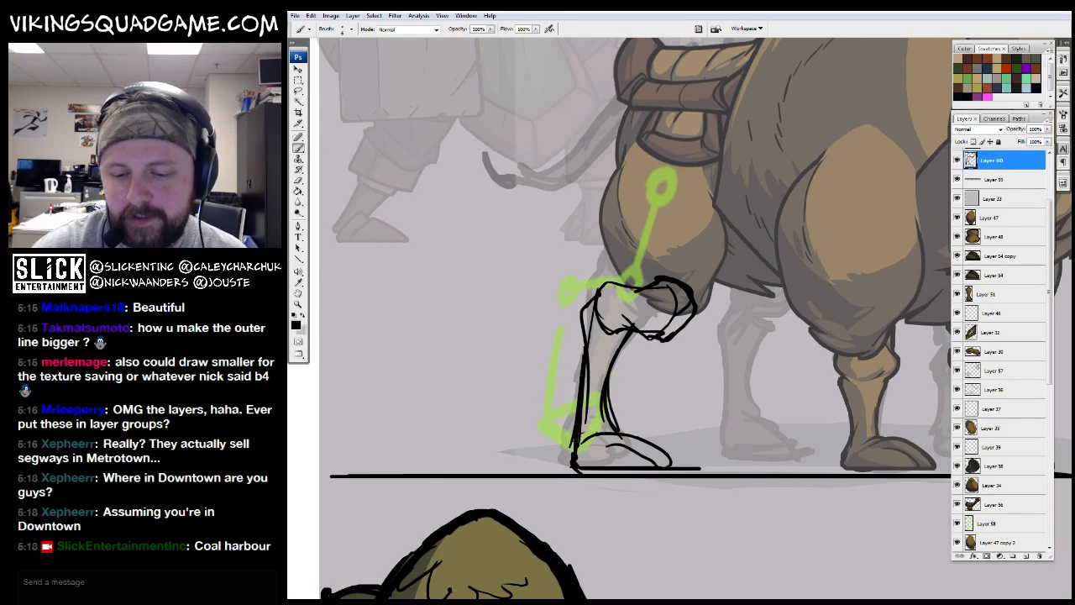
# Compare the camel with and without the leg sketch, and lower the sketch layer's opacity to about 43%
pyautogui.keyDown('alt'); pyautogui.click(781, 410); pyautogui.keyUp('alt')
pyautogui.moveTo(781, 406); pyautogui.dragTo(734, 428)
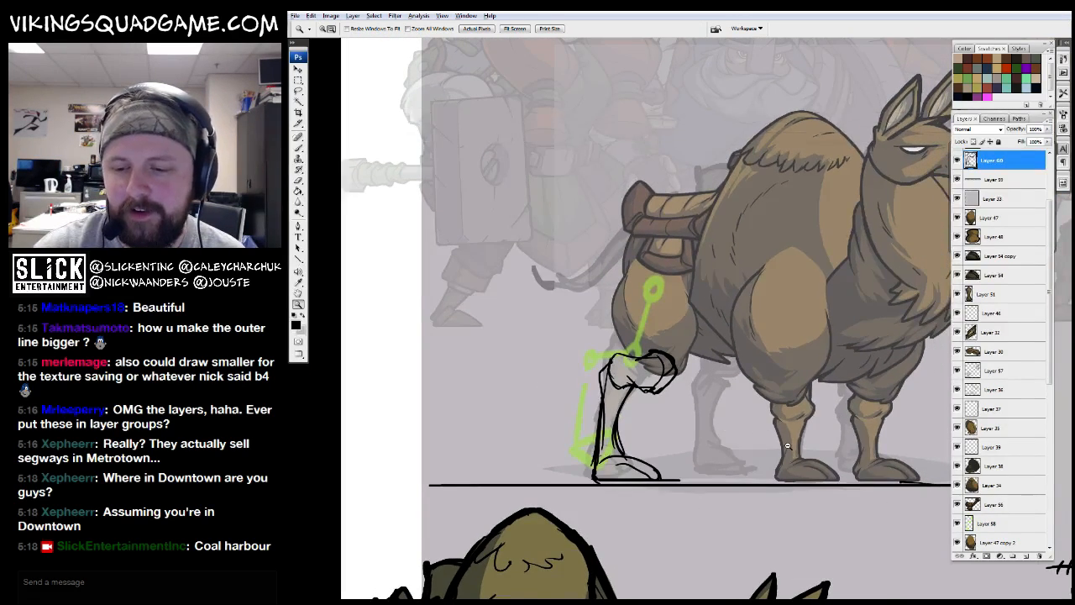
pyautogui.keyDown('alt'); pyautogui.click(788, 446); pyautogui.keyUp('alt')
pyautogui.click(958, 160)
pyautogui.click(957, 160)
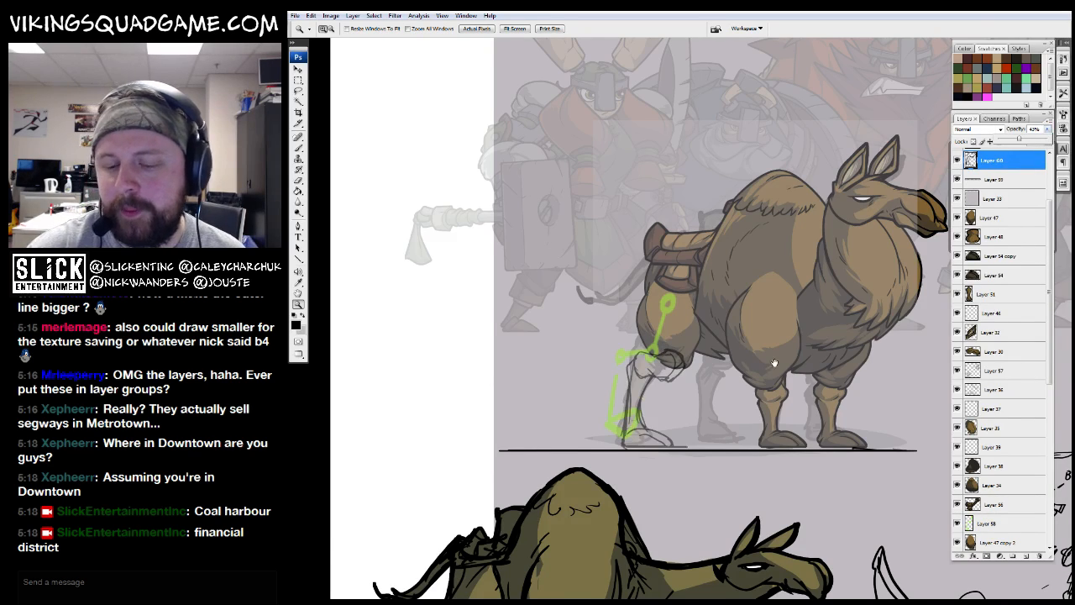
pyautogui.moveTo(774, 362); pyautogui.dragTo(756, 330)
# Add a new layer above the faded sketch and choose the VIKING_sketcher brush
pyautogui.click(1027, 556)
pyautogui.moveTo(838, 186)
pyautogui.mouseDown()
pyautogui.moveTo(834, 170)
pyautogui.moveTo(578, 453)
pyautogui.moveTo(633, 471)
pyautogui.mouseUp()
pyautogui.moveTo(565, 406); pyautogui.dragTo(674, 256)
pyautogui.rightClick(681, 360)
pyautogui.click(714, 542)
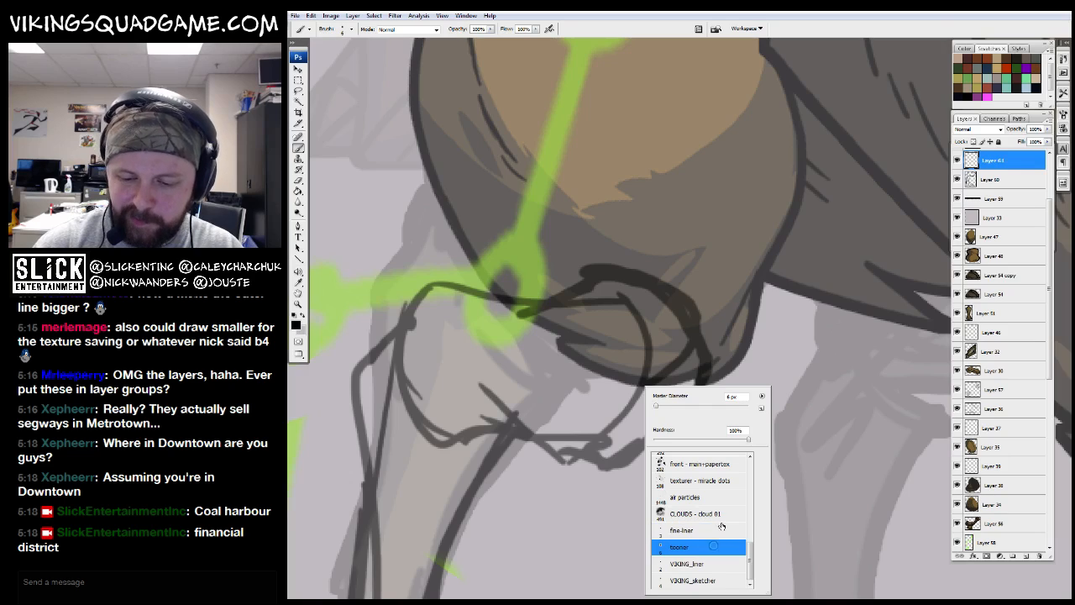
pyautogui.click(716, 580)
pyautogui.click(672, 339)
# Draw a clean, closed black outline of the rear knee over the sketch, with a fold line inside
pyautogui.moveTo(791, 255); pyautogui.dragTo(822, 257)
pyautogui.moveTo(626, 266); pyautogui.dragTo(732, 353)
pyautogui.moveTo(600, 307)
pyautogui.mouseDown()
pyautogui.moveTo(458, 269)
pyautogui.moveTo(418, 317)
pyautogui.moveTo(409, 371)
pyautogui.moveTo(408, 352)
pyautogui.moveTo(452, 419)
pyautogui.mouseUp()
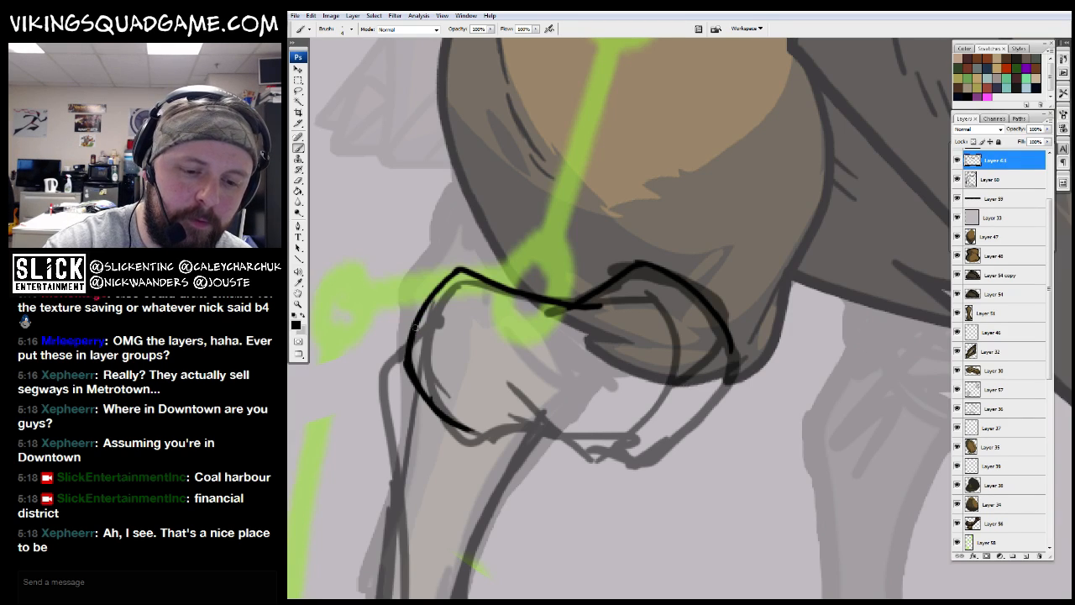
pyautogui.moveTo(457, 424)
pyautogui.mouseDown()
pyautogui.moveTo(546, 422)
pyautogui.moveTo(592, 466)
pyautogui.moveTo(739, 385)
pyautogui.moveTo(732, 344)
pyautogui.moveTo(663, 280)
pyautogui.mouseUp()
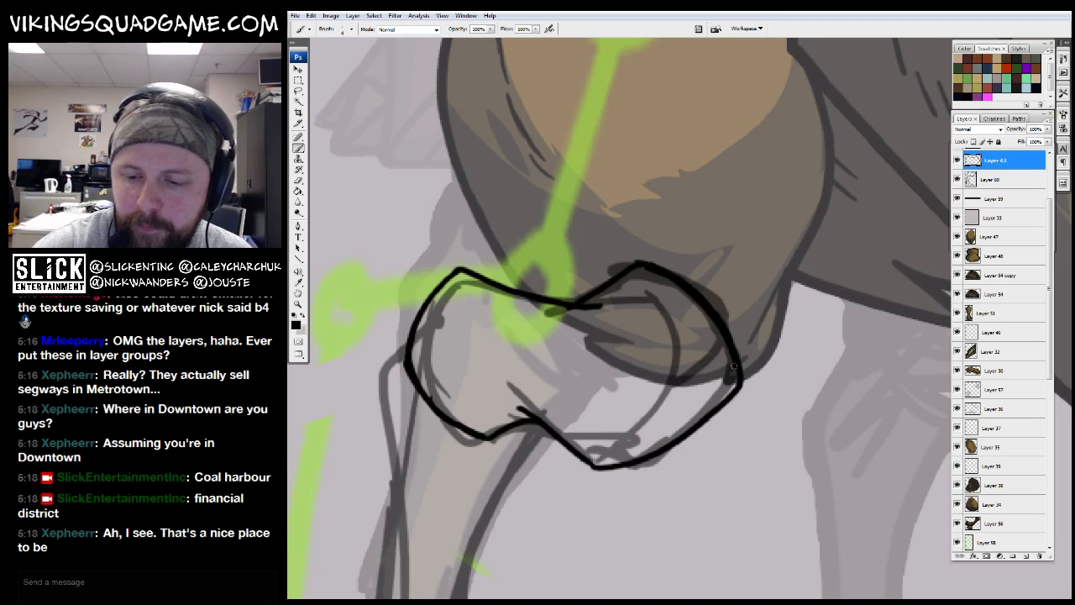
pyautogui.moveTo(727, 398)
pyautogui.mouseDown()
pyautogui.moveTo(632, 459)
pyautogui.moveTo(590, 461)
pyautogui.mouseUp()
pyautogui.moveTo(525, 408); pyautogui.dragTo(468, 370)
pyautogui.moveTo(576, 295); pyautogui.dragTo(656, 329)
# Select the outlined rear knee shape with the Magic Wand tool
pyautogui.keyDown('alt'); pyautogui.click(796, 346); pyautogui.keyUp('alt')
pyautogui.keyDown('alt'); pyautogui.click(796, 346); pyautogui.keyUp('alt')
pyautogui.keyDown('alt'); pyautogui.click(796, 346); pyautogui.keyUp('alt')
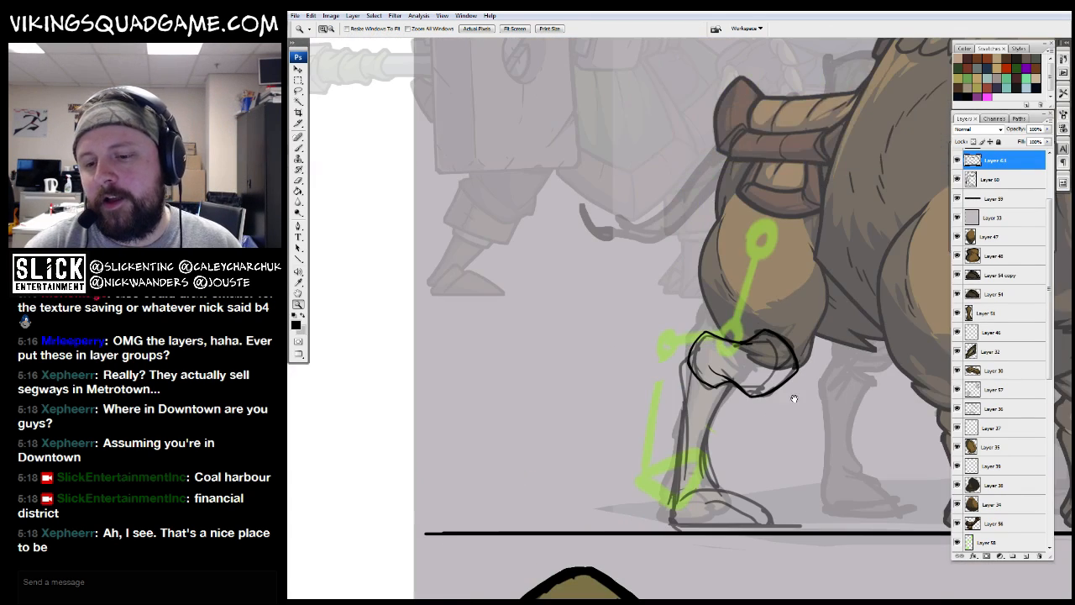
pyautogui.moveTo(870, 362); pyautogui.dragTo(767, 368)
pyautogui.keyDown('alt'); pyautogui.click(767, 367); pyautogui.keyUp('alt')
pyautogui.moveTo(767, 408); pyautogui.dragTo(720, 408)
pyautogui.keyDown('ctrl'); pyautogui.click(970, 178); pyautogui.keyUp('ctrl')
pyautogui.press('w')
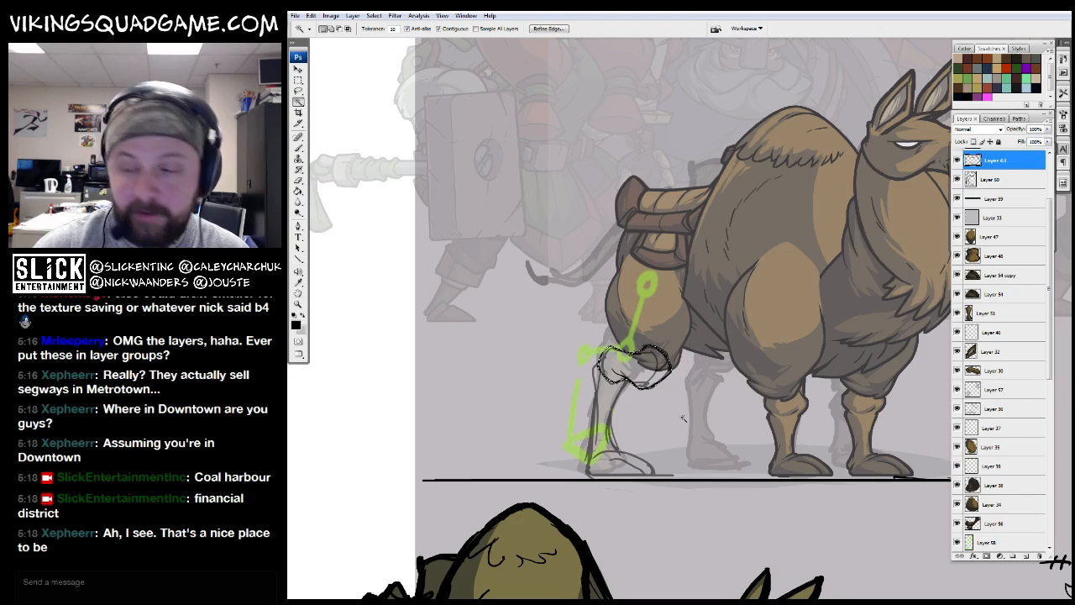
# Hide the leg sketch and grey overlay, and fill the knee selection with the camel's brown on a new layer
pyautogui.click(957, 179)
pyautogui.click(1003, 181)
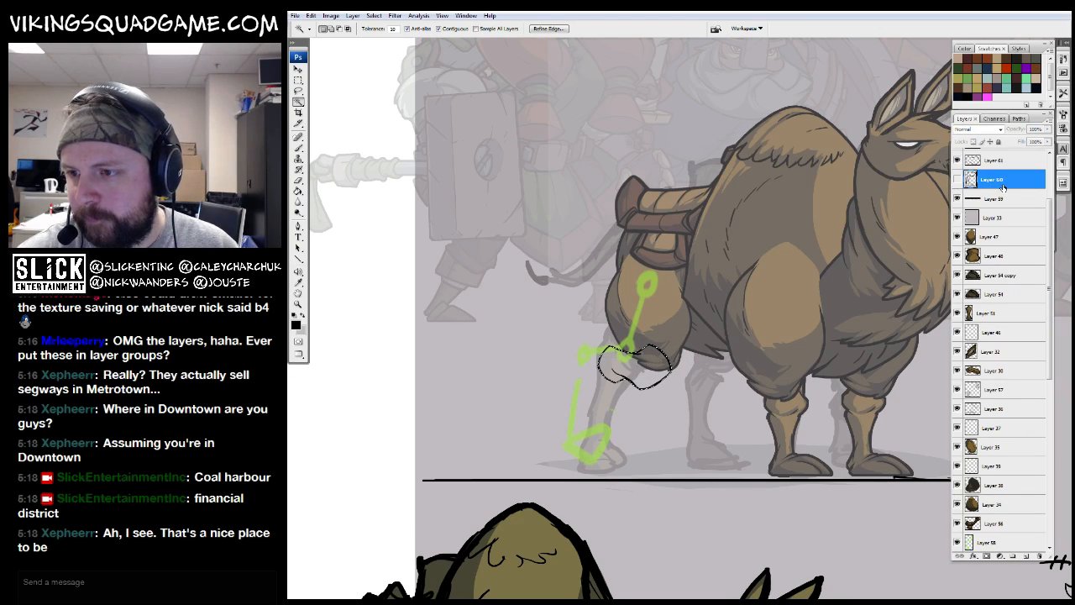
pyautogui.click(1025, 556)
pyautogui.click(957, 237)
pyautogui.press('g')
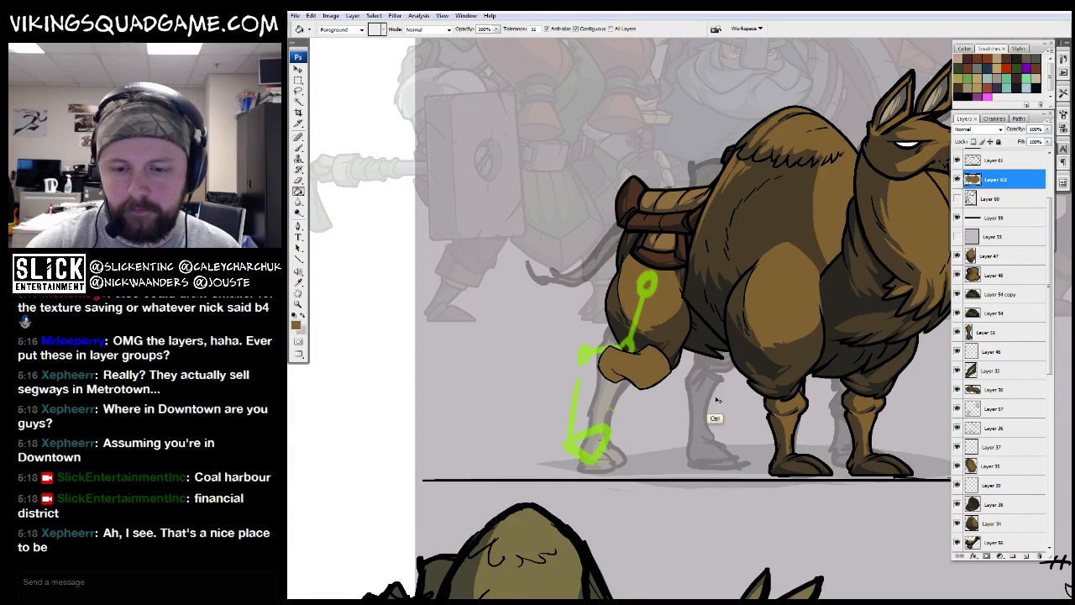
# Load the brown knee shape as a selection, fill it with black on a new layer beneath, and deselect
pyautogui.keyDown('ctrl'); pyautogui.click(976, 180); pyautogui.keyUp('ctrl')
pyautogui.moveTo(744, 323); pyautogui.dragTo(706, 341)
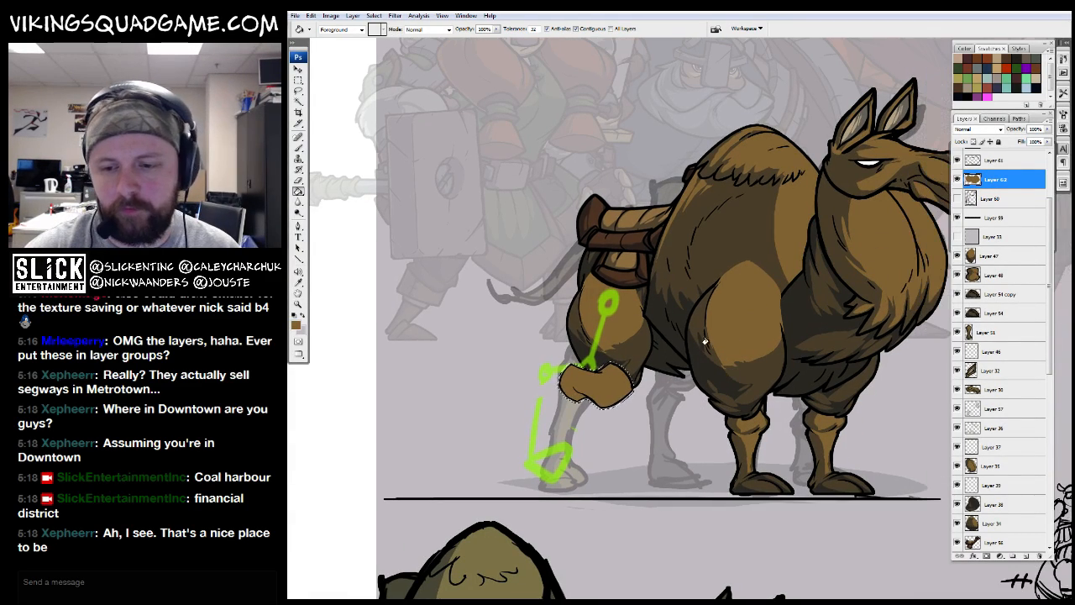
pyautogui.press('d')
pyautogui.click(972, 197)
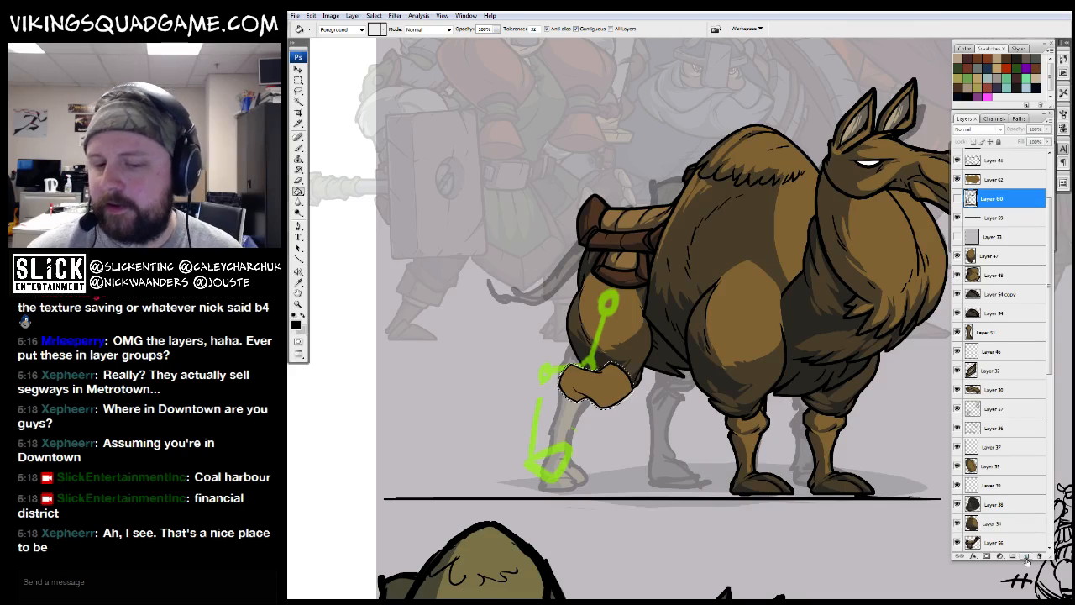
pyautogui.click(598, 385)
pyautogui.click(678, 233)
pyautogui.click(1027, 557)
pyautogui.click(603, 388)
pyautogui.hotkey('ctrl', 'd')
# Thicken the rear knee's outline on Layer 61 using the tooner brush
pyautogui.click(997, 179)
pyautogui.click(999, 162)
pyautogui.moveTo(760, 252); pyautogui.dragTo(775, 258)
pyautogui.moveTo(781, 259); pyautogui.dragTo(524, 504)
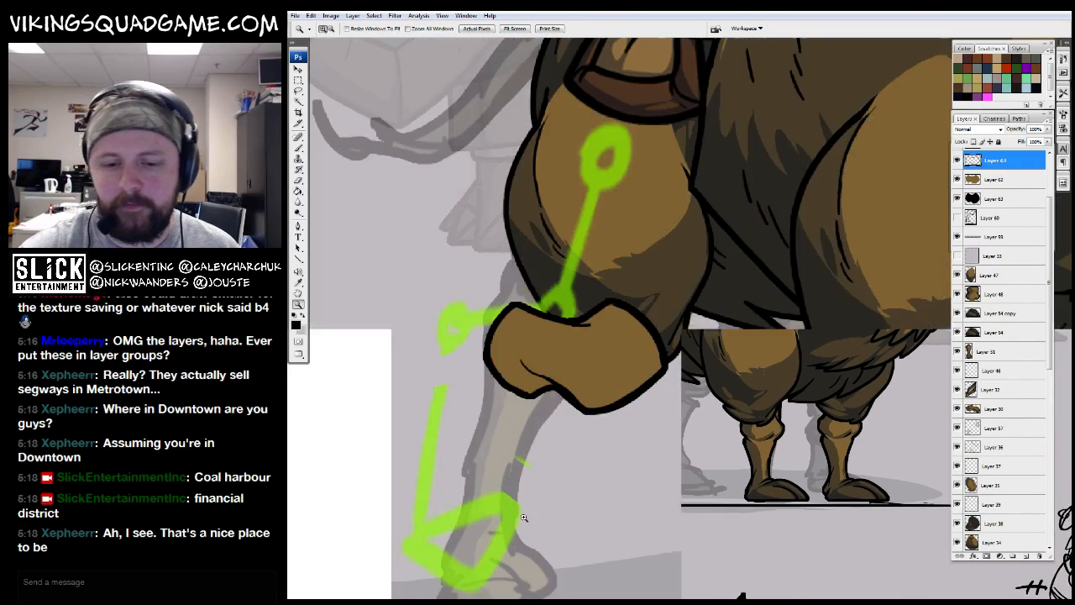
pyautogui.moveTo(609, 324); pyautogui.dragTo(665, 324)
pyautogui.rightClick(757, 346)
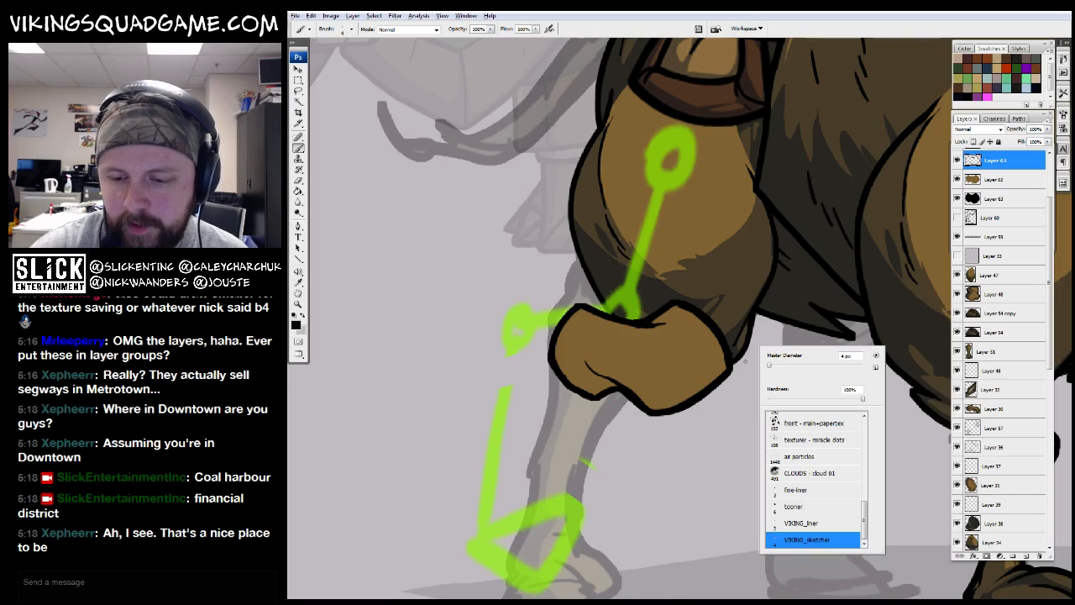
pyautogui.click(806, 506)
pyautogui.moveTo(739, 244); pyautogui.dragTo(595, 501)
pyautogui.moveTo(623, 334)
pyautogui.mouseDown()
pyautogui.moveTo(630, 326)
pyautogui.moveTo(513, 273)
pyautogui.moveTo(528, 242)
pyautogui.mouseUp()
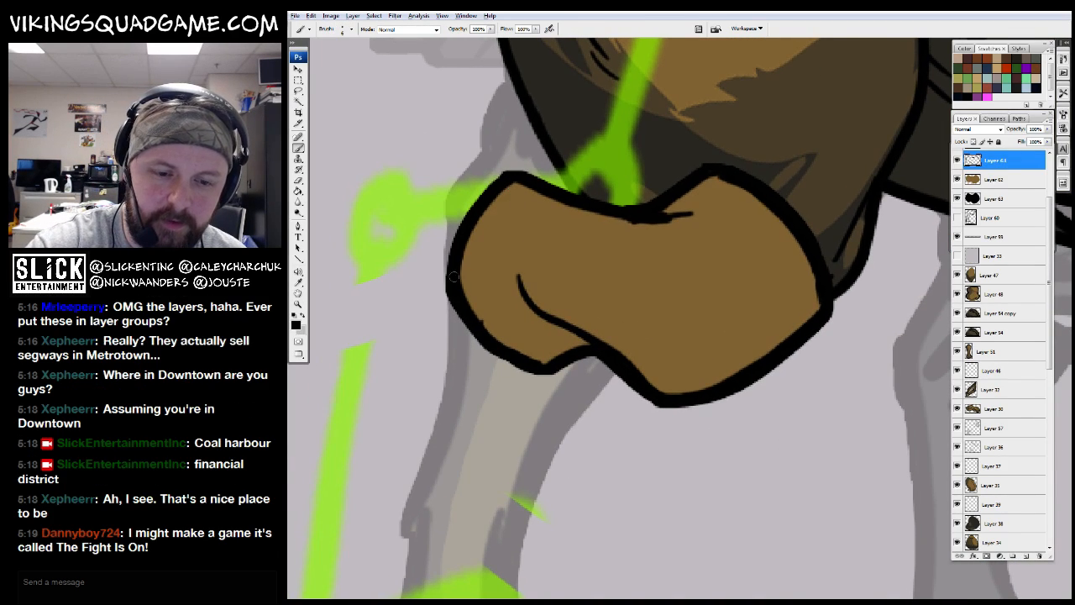
pyautogui.moveTo(657, 320); pyautogui.dragTo(661, 305)
# Add a new layer clipped to the brown knee fill on Layer 62
pyautogui.keyDown('alt'); pyautogui.click(690, 304); pyautogui.keyUp('alt')
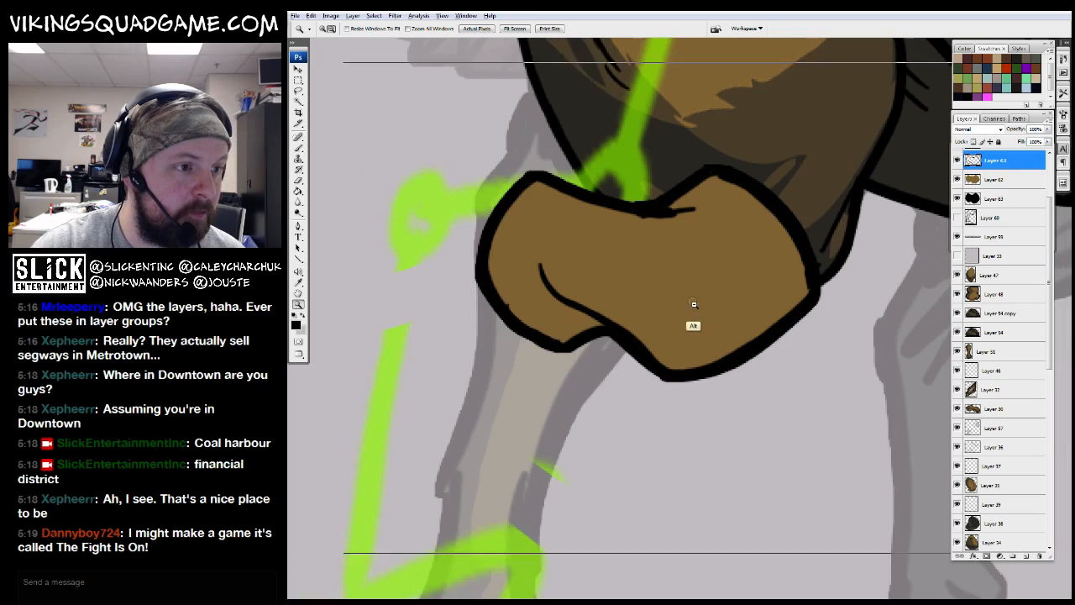
pyautogui.keyDown('alt'); pyautogui.click(695, 306); pyautogui.keyUp('alt')
pyautogui.keyDown('alt'); pyautogui.click(701, 363); pyautogui.keyUp('alt')
pyautogui.keyDown('alt'); pyautogui.click(696, 375); pyautogui.keyUp('alt')
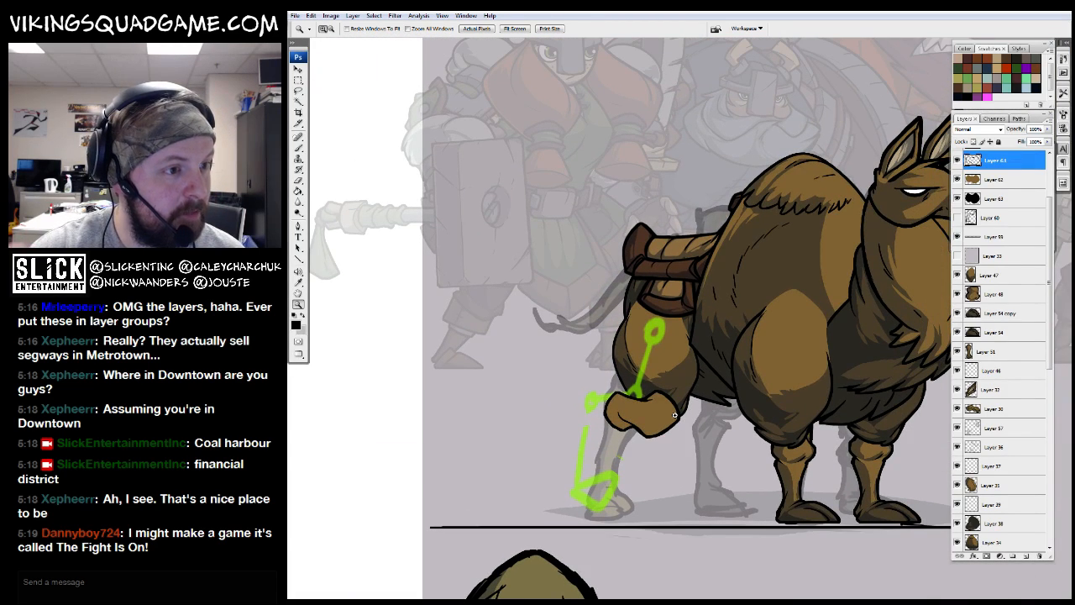
pyautogui.keyDown('alt'); pyautogui.click(729, 383); pyautogui.keyUp('alt')
pyautogui.keyDown('alt'); pyautogui.click(706, 384); pyautogui.keyUp('alt')
pyautogui.keyDown('alt'); pyautogui.click(694, 388); pyautogui.keyUp('alt')
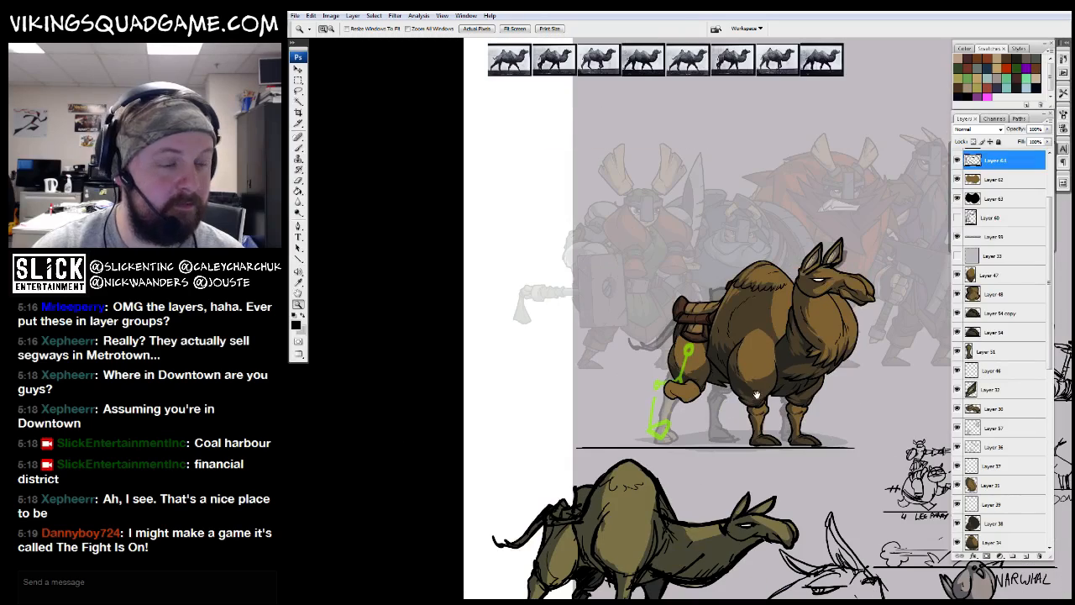
pyautogui.moveTo(692, 343); pyautogui.dragTo(662, 429)
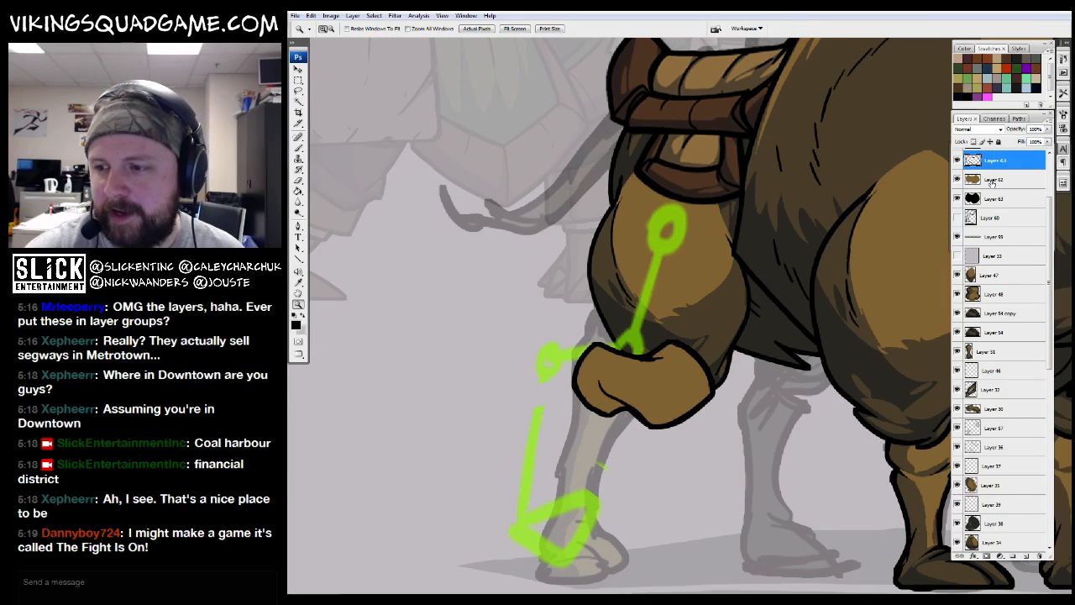
pyautogui.click(994, 179)
pyautogui.click(1025, 556)
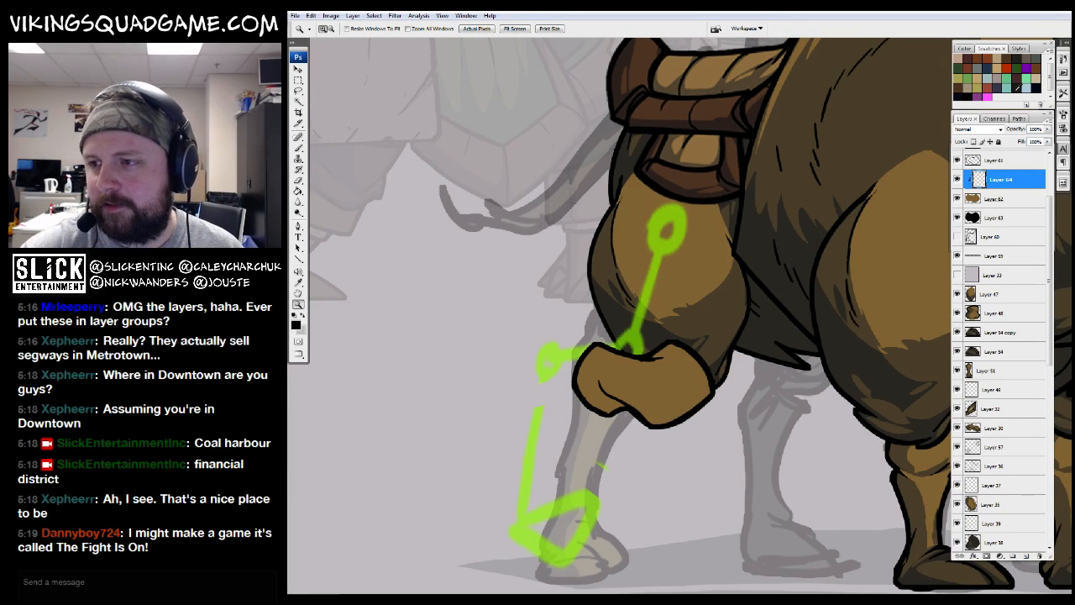
# Fill an elliptical area over the rear knee with dark navy on clipped Layer 64 and set its opacity to 40%
pyautogui.keyDown('alt'); pyautogui.click(745, 300); pyautogui.keyUp('alt')
pyautogui.keyDown('alt'); pyautogui.click(757, 309); pyautogui.keyUp('alt')
pyautogui.press('l')
pyautogui.moveTo(740, 306)
pyautogui.mouseDown()
pyautogui.moveTo(636, 312)
pyautogui.moveTo(744, 308)
pyautogui.mouseUp()
pyautogui.press('g')
pyautogui.click(676, 378)
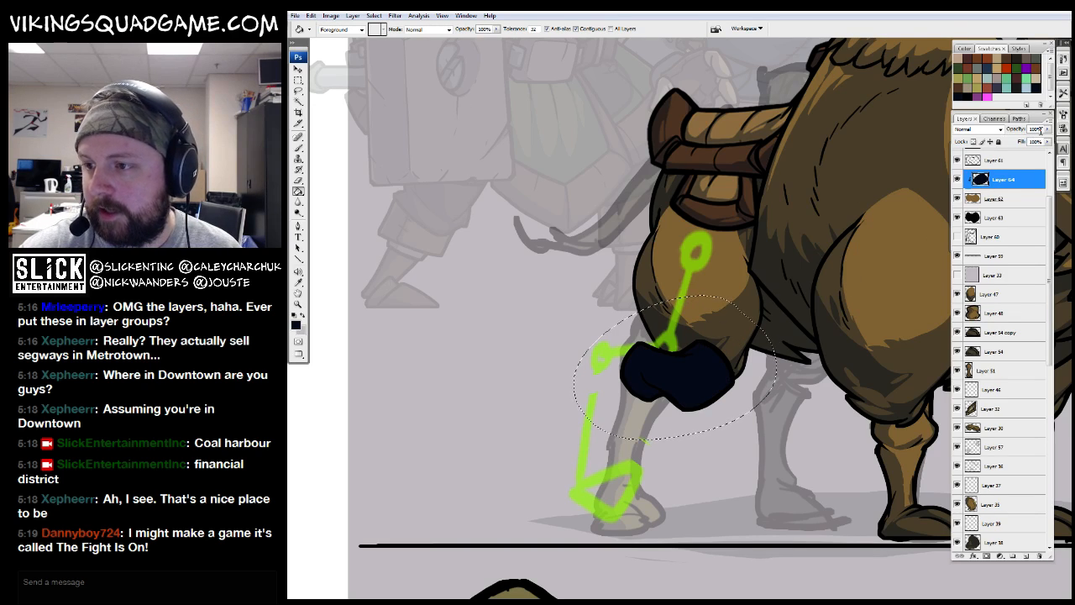
pyautogui.write('40')
pyautogui.press('Return')
pyautogui.moveTo(750, 400); pyautogui.dragTo(747, 387)
# Cut the lit area out of the knee's shadow with freehand selections and fill a small shadow patch at the upper crease
pyautogui.press('l')
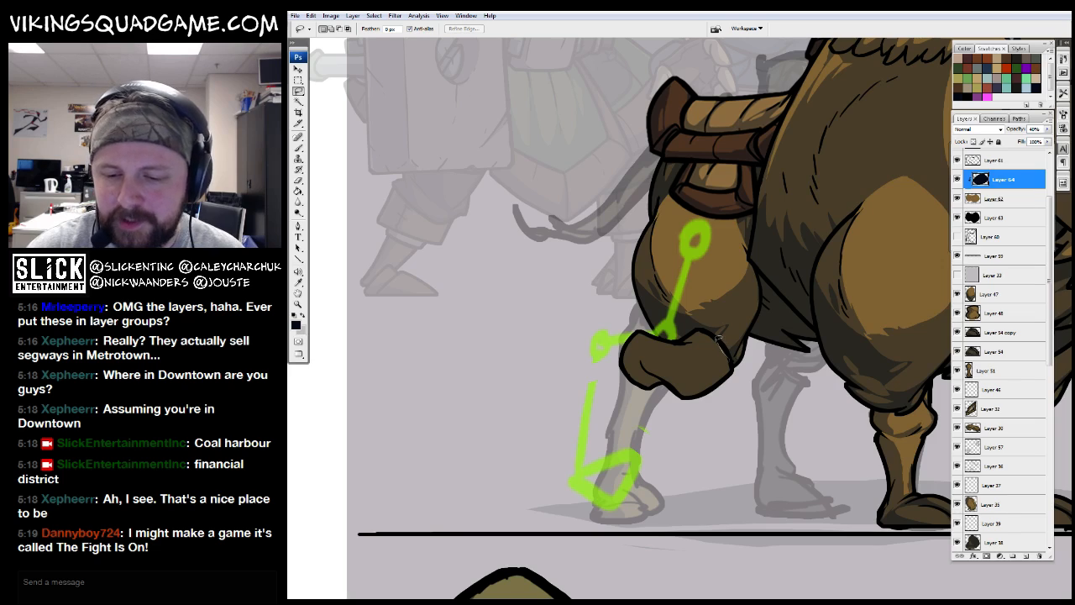
pyautogui.moveTo(669, 348)
pyautogui.mouseDown()
pyautogui.moveTo(676, 380)
pyautogui.moveTo(744, 366)
pyautogui.moveTo(654, 372)
pyautogui.mouseUp()
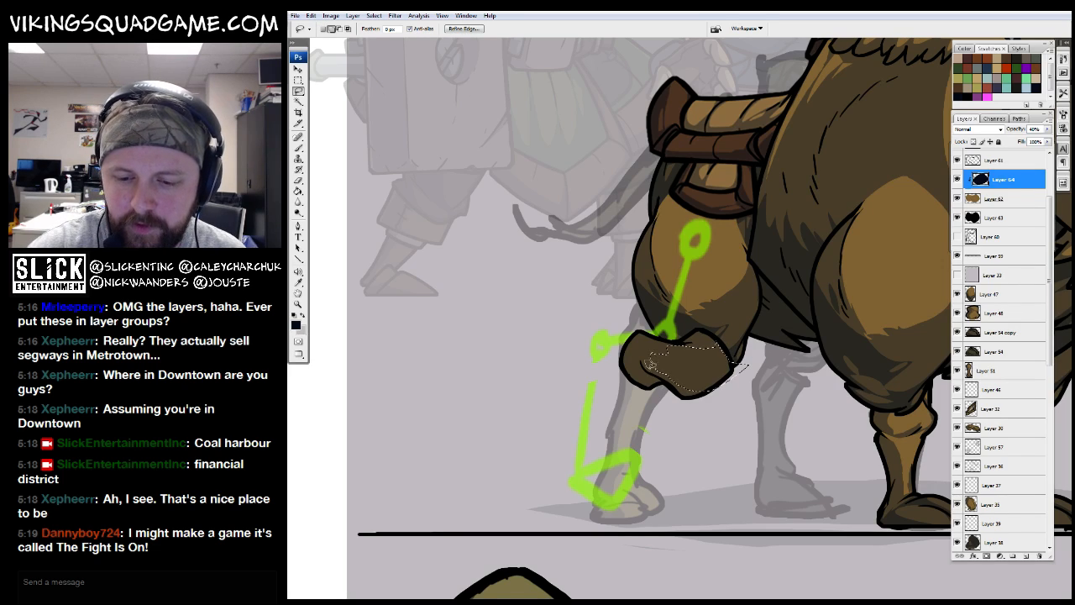
pyautogui.press('Delete')
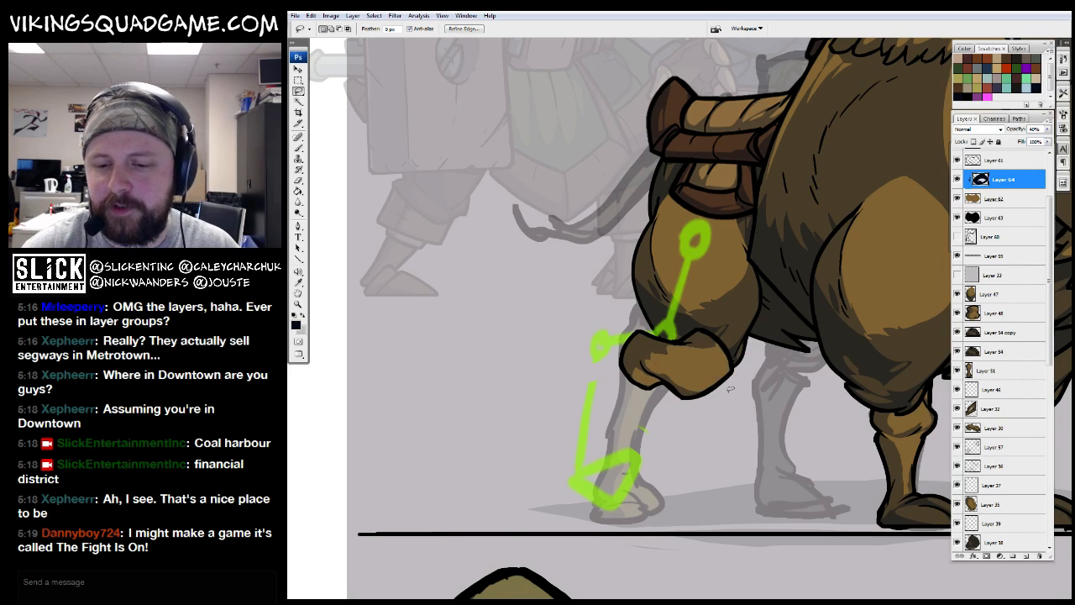
pyautogui.hotkey('ctrl', 'd')
pyautogui.moveTo(800, 252); pyautogui.dragTo(780, 267)
pyautogui.moveTo(671, 360); pyautogui.dragTo(682, 357)
pyautogui.press('g')
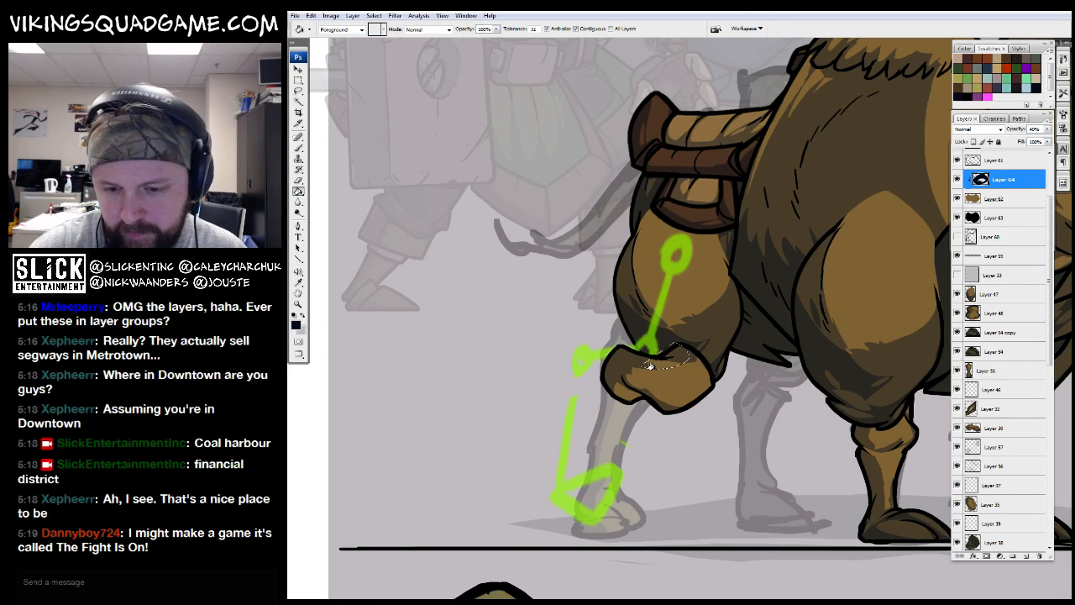
pyautogui.hotkey('ctrl', 'd')
# Draw short fur hatch lines on the rear knee on Layer 61
pyautogui.press('z')
pyautogui.keyDown('alt'); pyautogui.click(736, 403); pyautogui.keyUp('alt')
pyautogui.keyDown('alt'); pyautogui.click(741, 407); pyautogui.keyUp('alt')
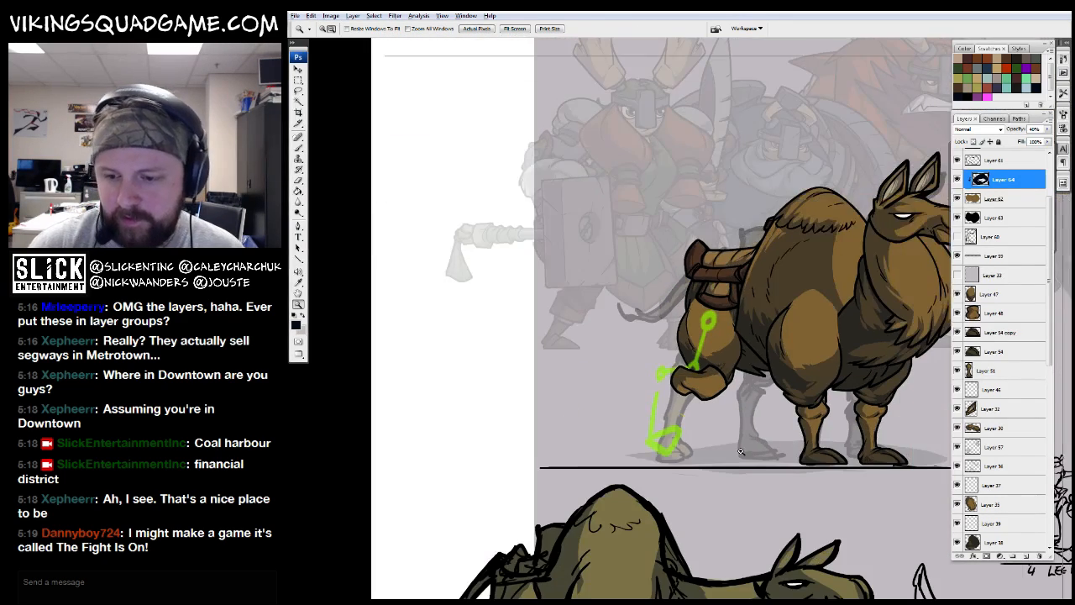
pyautogui.click(703, 412)
pyautogui.click(651, 420)
pyautogui.click(671, 346)
pyautogui.press('b')
pyautogui.click(1005, 157)
pyautogui.moveTo(644, 407)
pyautogui.mouseDown()
pyautogui.moveTo(665, 415)
pyautogui.moveTo(577, 354)
pyautogui.mouseUp()
pyautogui.moveTo(681, 412)
pyautogui.mouseDown()
pyautogui.moveTo(634, 372)
pyautogui.moveTo(681, 389)
pyautogui.mouseUp()
pyautogui.moveTo(674, 315); pyautogui.dragTo(682, 316)
pyautogui.moveTo(507, 253); pyautogui.dragTo(496, 304)
# Merge the knee layers from Layer 61 to Layer 63 and move the merged layer below the thigh in the stack
pyautogui.press('z')
pyautogui.keyDown('alt'); pyautogui.click(720, 341); pyautogui.keyUp('alt')
pyautogui.keyDown('alt'); pyautogui.click(719, 341); pyautogui.keyUp('alt')
pyautogui.keyDown('shift'); pyautogui.click(990, 218); pyautogui.keyUp('shift')
pyautogui.hotkey('ctrl', 'e')
pyautogui.keyDown('alt'); pyautogui.click(733, 338); pyautogui.keyUp('alt')
pyautogui.moveTo(733, 338)
pyautogui.mouseDown()
pyautogui.moveTo(746, 364)
pyautogui.moveTo(745, 355)
pyautogui.mouseUp()
pyautogui.moveTo(994, 157); pyautogui.dragTo(987, 454)
pyautogui.moveTo(830, 367); pyautogui.dragTo(721, 392)
pyautogui.scroll(10, 1008, 403)
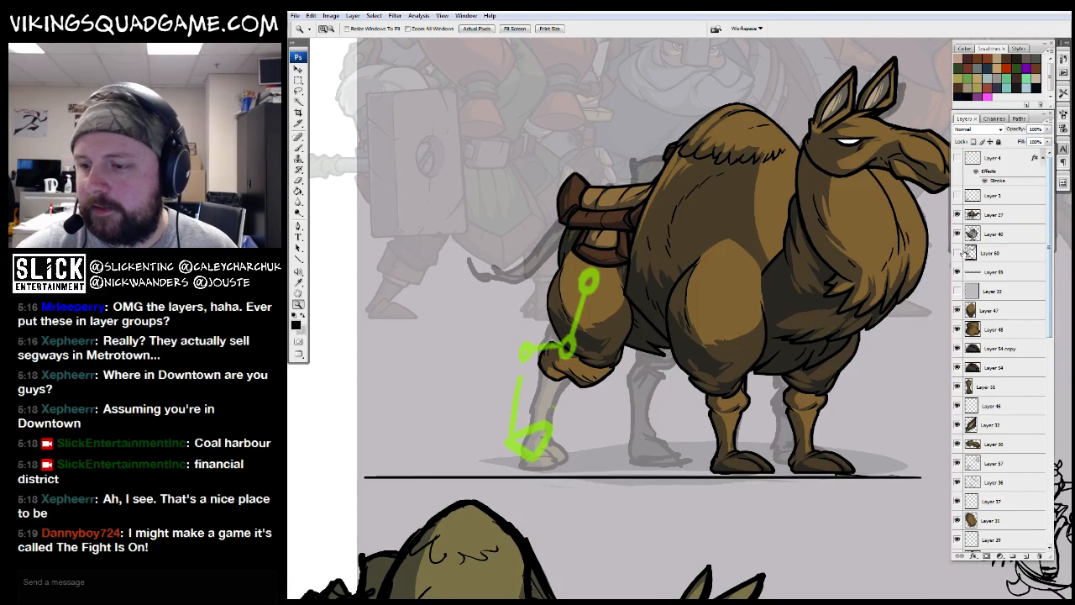
# Show the grey overlay and add a new layer directly above it
pyautogui.click(956, 290)
pyautogui.click(990, 200)
pyautogui.click(991, 215)
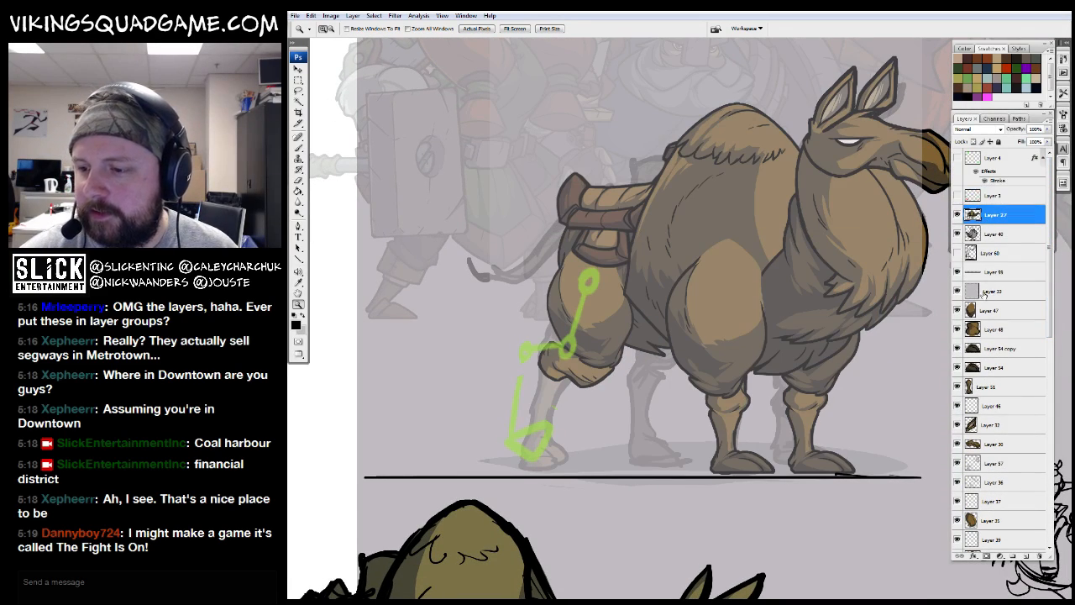
pyautogui.click(987, 292)
pyautogui.click(1026, 556)
# Outline the lower rear leg in black from the knee to the ankle on the new layer and clean up stray line ends
pyautogui.click(588, 372)
pyautogui.moveTo(722, 427)
pyautogui.mouseDown()
pyautogui.moveTo(677, 437)
pyautogui.moveTo(532, 396)
pyautogui.moveTo(715, 432)
pyautogui.mouseUp()
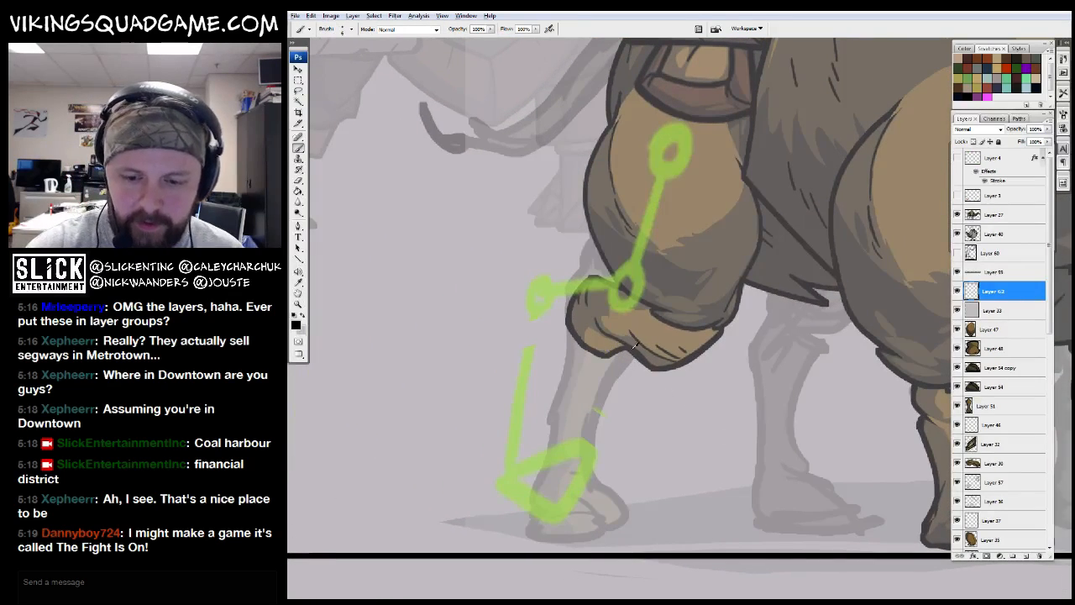
pyautogui.moveTo(852, 434)
pyautogui.mouseDown()
pyautogui.moveTo(652, 384)
pyautogui.moveTo(632, 396)
pyautogui.mouseUp()
pyautogui.moveTo(440, 345)
pyautogui.mouseDown()
pyautogui.moveTo(699, 329)
pyautogui.moveTo(677, 333)
pyautogui.mouseUp()
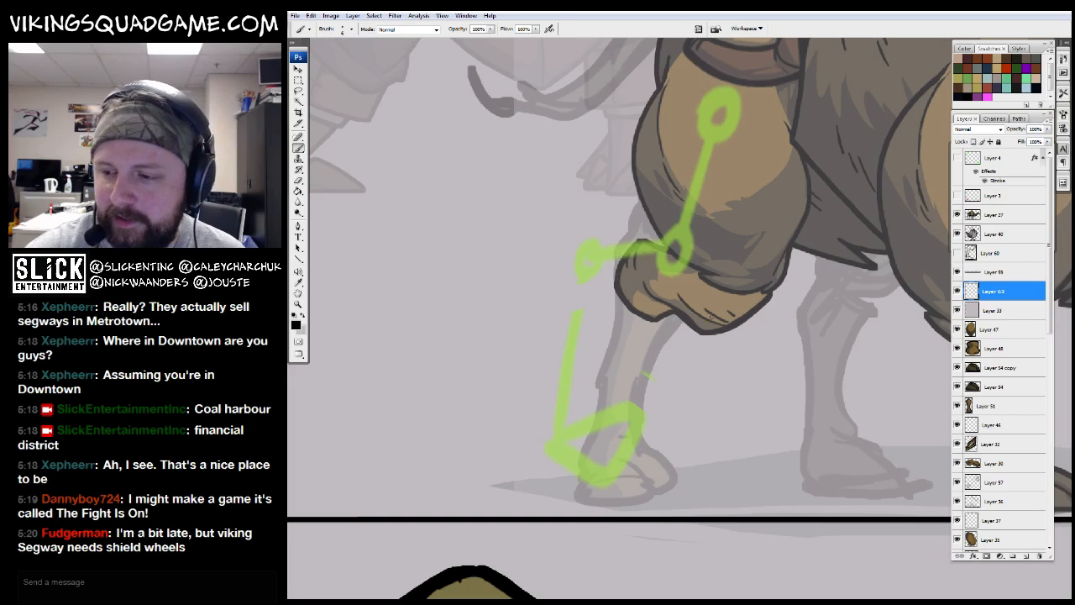
pyautogui.moveTo(620, 259)
pyautogui.mouseDown()
pyautogui.moveTo(615, 294)
pyautogui.moveTo(662, 445)
pyautogui.mouseUp()
pyautogui.moveTo(684, 318)
pyautogui.mouseDown()
pyautogui.moveTo(697, 462)
pyautogui.moveTo(579, 393)
pyautogui.moveTo(647, 404)
pyautogui.moveTo(601, 406)
pyautogui.mouseUp()
pyautogui.press('e')
pyautogui.moveTo(659, 375)
pyautogui.mouseDown()
pyautogui.moveTo(663, 356)
pyautogui.moveTo(648, 359)
pyautogui.moveTo(650, 419)
pyautogui.mouseUp()
pyautogui.press('b')
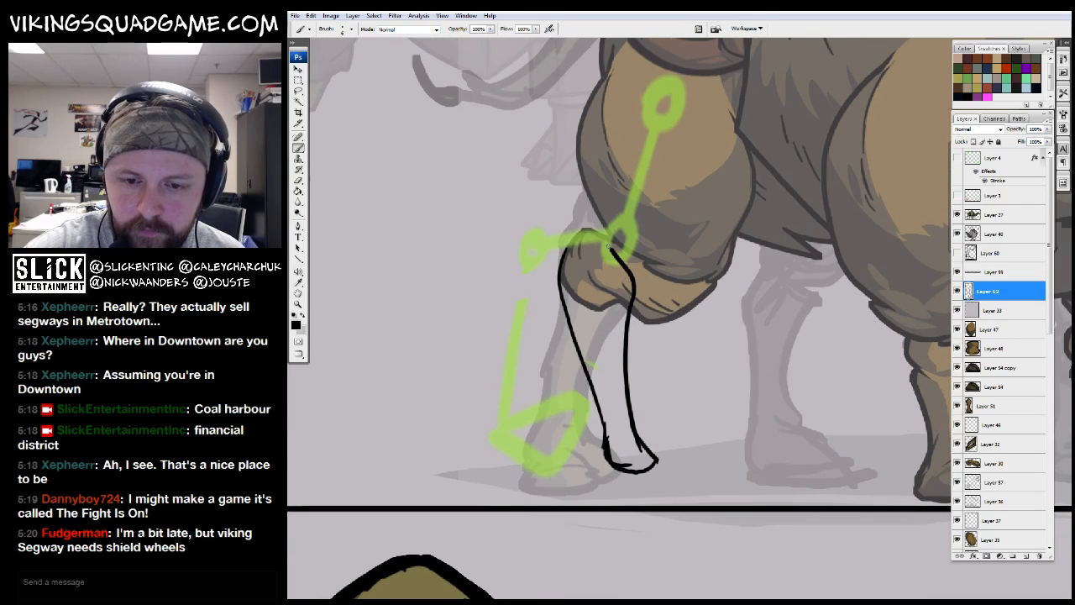
pyautogui.moveTo(588, 297); pyautogui.dragTo(601, 331)
# Select the layer of the viking Segway doodle and erase the hub circle inside its near wheel
pyautogui.press('z')
pyautogui.keyDown('alt'); pyautogui.click(662, 374); pyautogui.keyUp('alt')
pyautogui.keyDown('alt'); pyautogui.click(661, 374); pyautogui.keyUp('alt')
pyautogui.moveTo(784, 413); pyautogui.dragTo(705, 410)
pyautogui.moveTo(940, 476); pyautogui.dragTo(717, 400)
pyautogui.moveTo(796, 442); pyautogui.dragTo(714, 418)
pyautogui.moveTo(785, 408)
pyautogui.mouseDown()
pyautogui.moveTo(542, 405)
pyautogui.moveTo(559, 495)
pyautogui.mouseUp()
pyautogui.moveTo(844, 237); pyautogui.dragTo(634, 400)
pyautogui.press('v')
pyautogui.keyDown('ctrl'); pyautogui.click(773, 338); pyautogui.keyUp('ctrl')
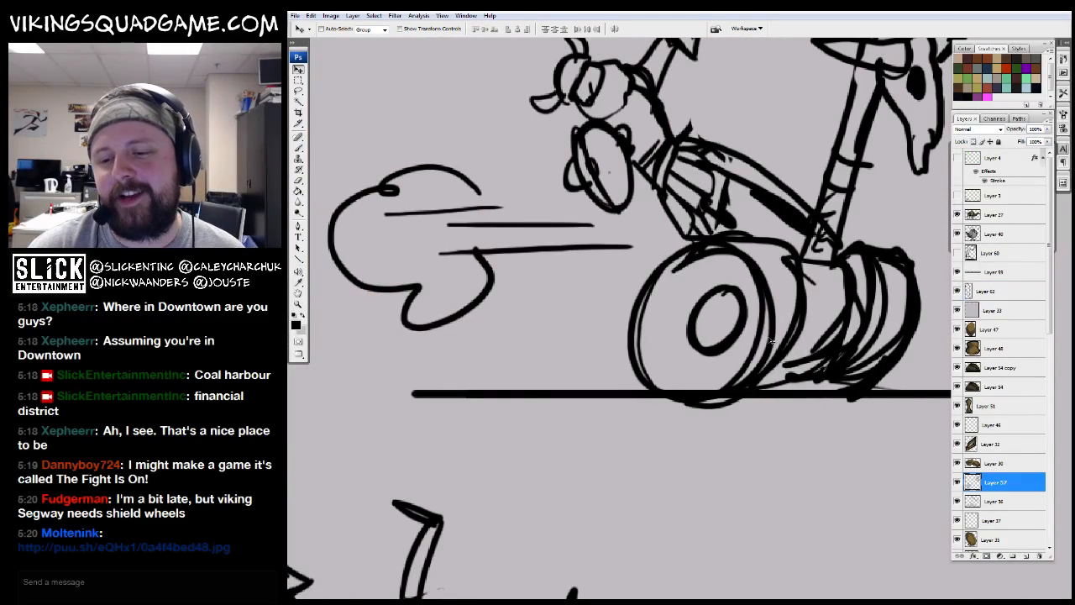
pyautogui.moveTo(774, 339); pyautogui.dragTo(709, 523)
pyautogui.keyDown('alt'); pyautogui.click(655, 294); pyautogui.keyUp('alt')
pyautogui.press('e')
pyautogui.moveTo(684, 474)
pyautogui.mouseDown()
pyautogui.moveTo(685, 381)
pyautogui.moveTo(696, 381)
pyautogui.moveTo(678, 382)
pyautogui.mouseUp()
pyautogui.moveTo(680, 383); pyautogui.dragTo(611, 457)
pyautogui.keyDown('alt'); pyautogui.click(761, 380); pyautogui.keyUp('alt')
pyautogui.press('b')
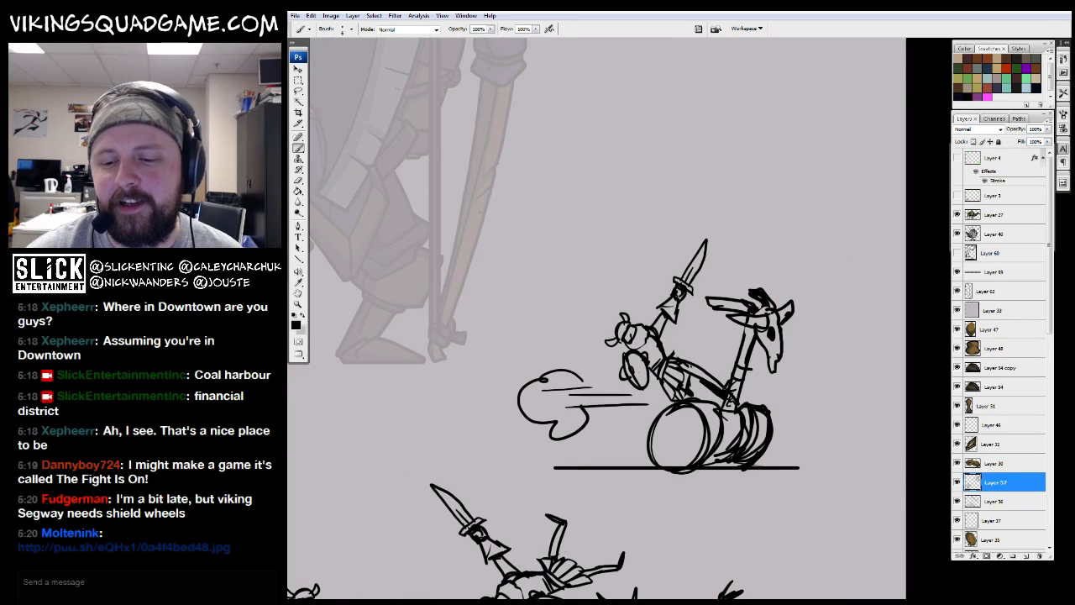
# Redraw the Segway's near wheel as a shield with a thick rim, small hub and a diagonal bar with cross ticks
pyautogui.moveTo(704, 416); pyautogui.dragTo(695, 391)
pyautogui.keyDown('ctrl'); pyautogui.click(694, 391); pyautogui.keyUp('ctrl')
pyautogui.moveTo(674, 312)
pyautogui.mouseDown()
pyautogui.moveTo(563, 414)
pyautogui.moveTo(566, 364)
pyautogui.moveTo(577, 425)
pyautogui.mouseUp()
pyautogui.moveTo(608, 357)
pyautogui.mouseDown()
pyautogui.moveTo(610, 375)
pyautogui.moveTo(613, 353)
pyautogui.moveTo(681, 330)
pyautogui.mouseUp()
pyautogui.moveTo(611, 370); pyautogui.dragTo(556, 414)
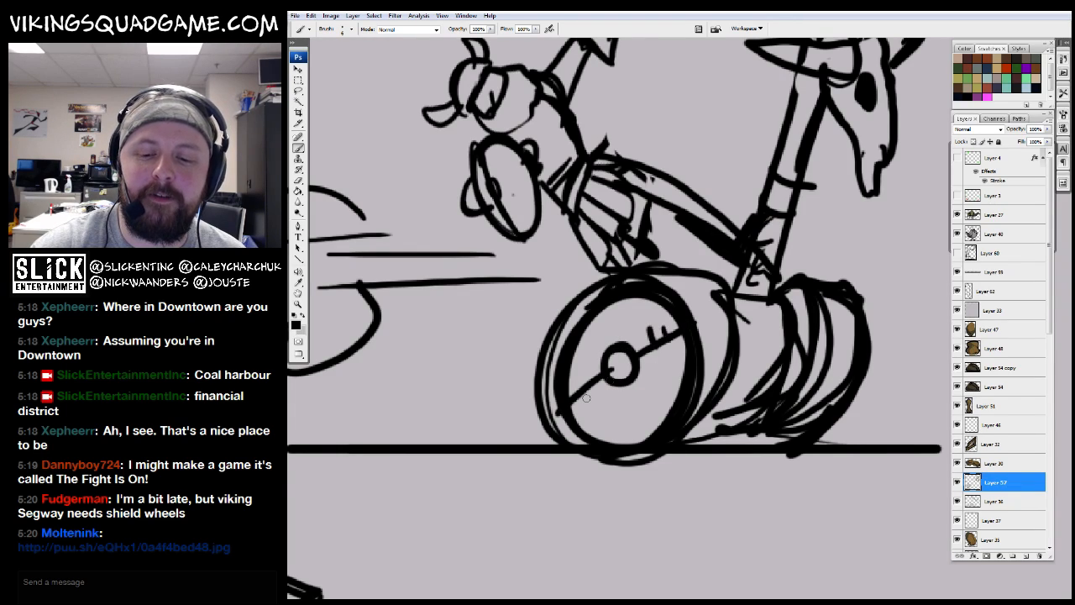
pyautogui.moveTo(839, 357); pyautogui.dragTo(778, 349)
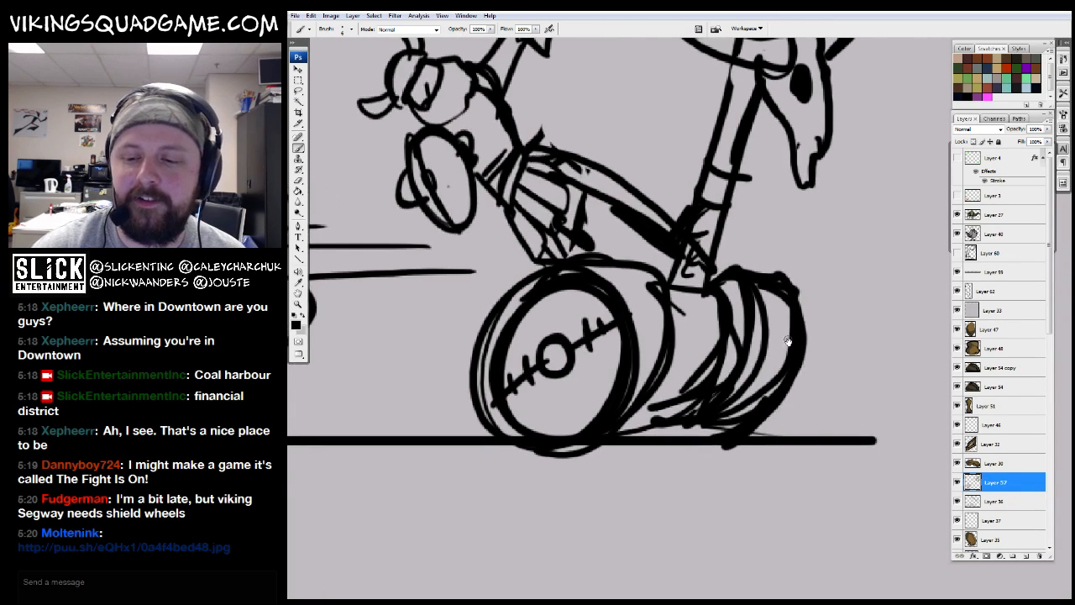
# Thicken the rim of the Segway doodle's far wheel and touch up the near wheel with the eraser
pyautogui.moveTo(789, 307); pyautogui.dragTo(760, 403)
pyautogui.moveTo(786, 299); pyautogui.dragTo(781, 383)
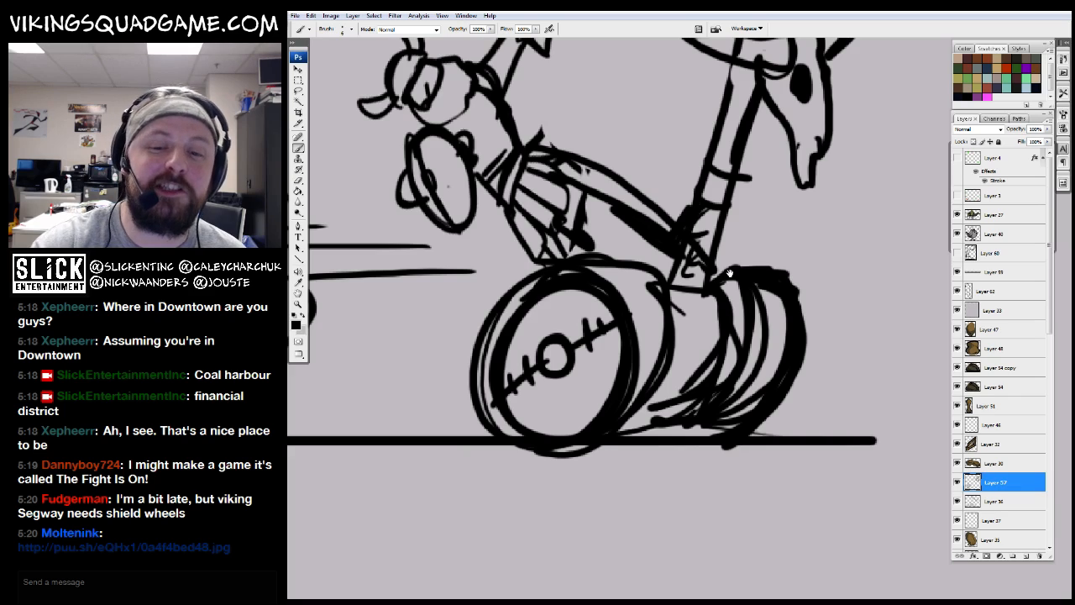
pyautogui.moveTo(625, 320); pyautogui.dragTo(635, 322)
pyautogui.press('e')
pyautogui.moveTo(572, 345); pyautogui.dragTo(567, 365)
# Thicken and square off the handlebar grip on the Segway doodle
pyautogui.press('z')
pyautogui.keyDown('alt'); pyautogui.click(627, 349); pyautogui.keyUp('alt')
pyautogui.keyDown('alt'); pyautogui.click(626, 347); pyautogui.keyUp('alt')
pyautogui.keyDown('alt'); pyautogui.click(627, 348); pyautogui.keyUp('alt')
pyautogui.press('b')
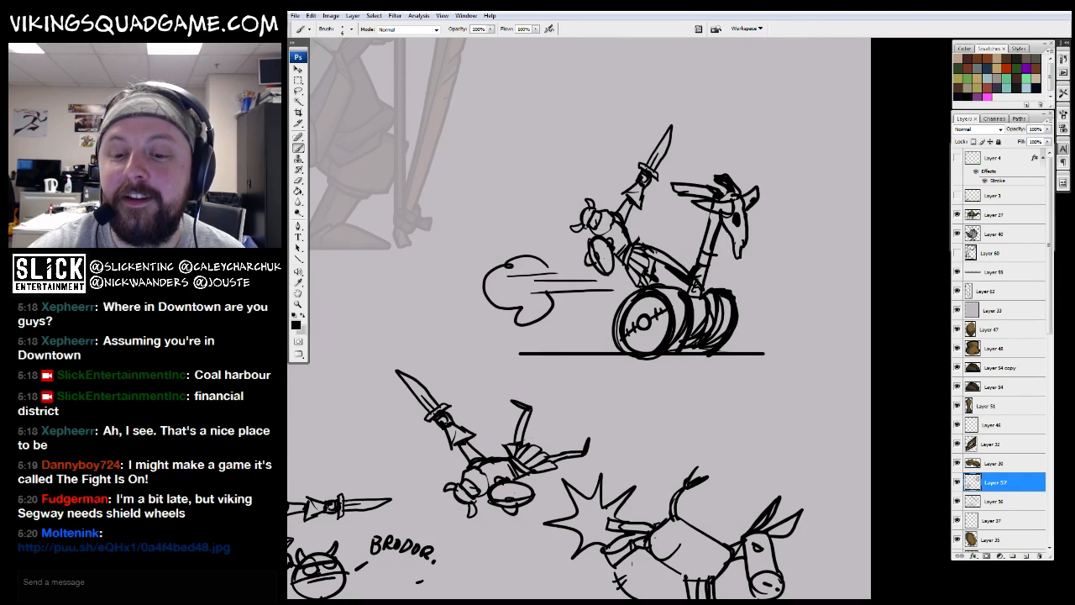
pyautogui.press('z')
pyautogui.keyDown('alt'); pyautogui.click(730, 356); pyautogui.keyUp('alt')
pyautogui.keyDown('alt'); pyautogui.click(731, 356); pyautogui.keyUp('alt')
pyautogui.keyDown('alt'); pyautogui.click(731, 356); pyautogui.keyUp('alt')
pyautogui.moveTo(730, 356); pyautogui.dragTo(743, 369)
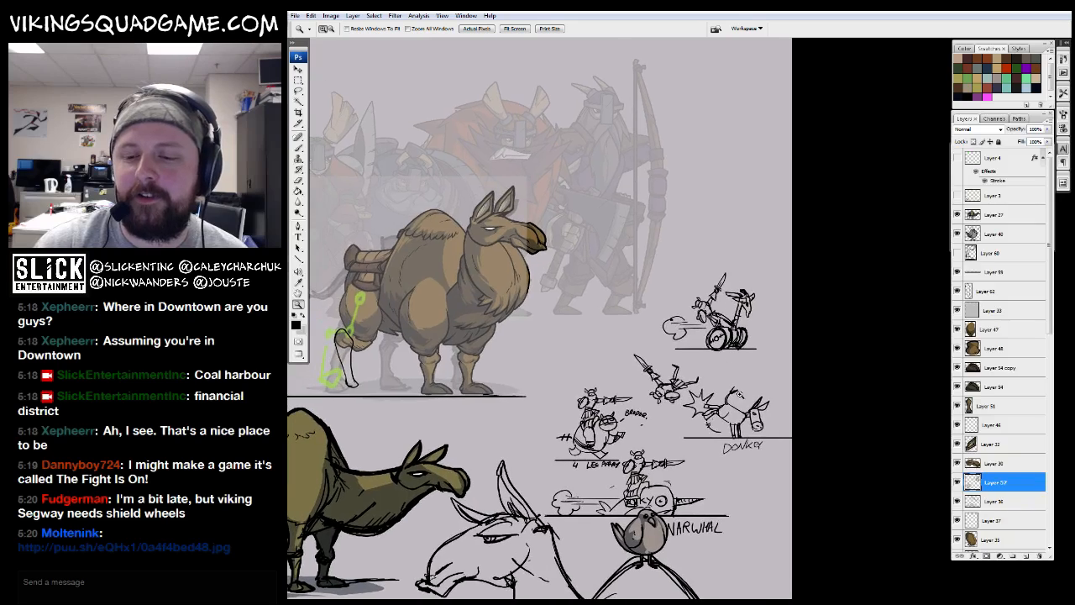
pyautogui.moveTo(704, 402); pyautogui.dragTo(705, 408)
pyautogui.moveTo(760, 269); pyautogui.dragTo(690, 390)
pyautogui.press('b')
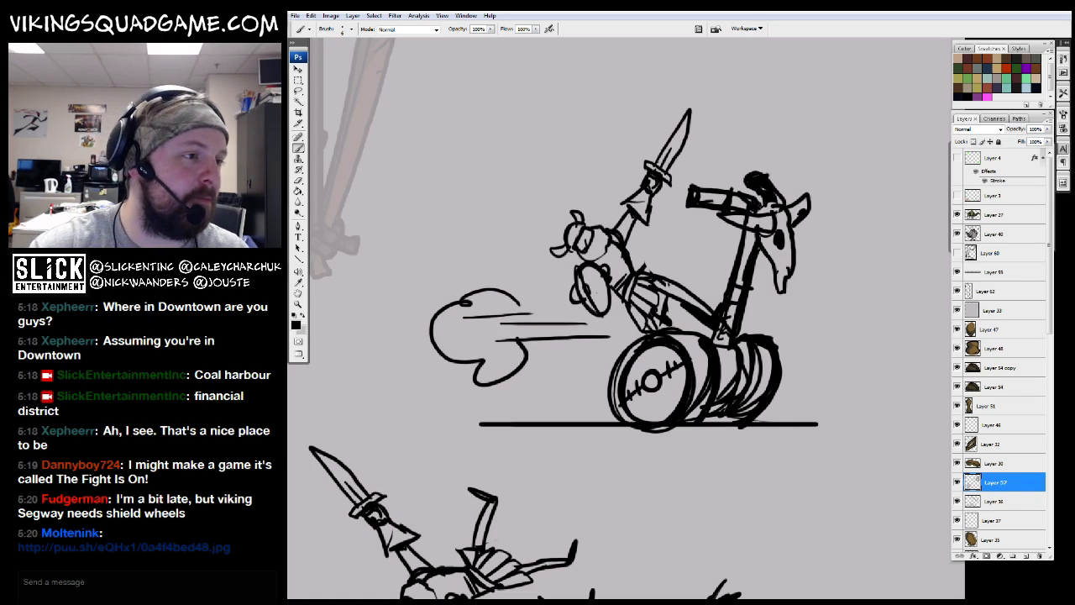
# Return to the camel and compare the rear leg with the grey overlay hidden and shown
pyautogui.press('z')
pyautogui.keyDown('alt'); pyautogui.click(746, 269); pyautogui.keyUp('alt')
pyautogui.keyDown('alt'); pyautogui.click(746, 277); pyautogui.keyUp('alt')
pyautogui.moveTo(714, 462)
pyautogui.mouseDown()
pyautogui.moveTo(766, 417)
pyautogui.moveTo(792, 279)
pyautogui.moveTo(845, 148)
pyautogui.mouseUp()
pyautogui.press('b')
pyautogui.moveTo(727, 226); pyautogui.dragTo(825, 291)
pyautogui.moveTo(439, 345)
pyautogui.mouseDown()
pyautogui.moveTo(677, 243)
pyautogui.moveTo(895, 174)
pyautogui.mouseUp()
pyautogui.moveTo(747, 114)
pyautogui.mouseDown()
pyautogui.moveTo(795, 274)
pyautogui.moveTo(797, 436)
pyautogui.mouseUp()
pyautogui.moveTo(881, 171)
pyautogui.mouseDown()
pyautogui.moveTo(648, 392)
pyautogui.moveTo(580, 328)
pyautogui.moveTo(593, 315)
pyautogui.mouseUp()
pyautogui.click(957, 311)
pyautogui.click(957, 311)
pyautogui.click(995, 310)
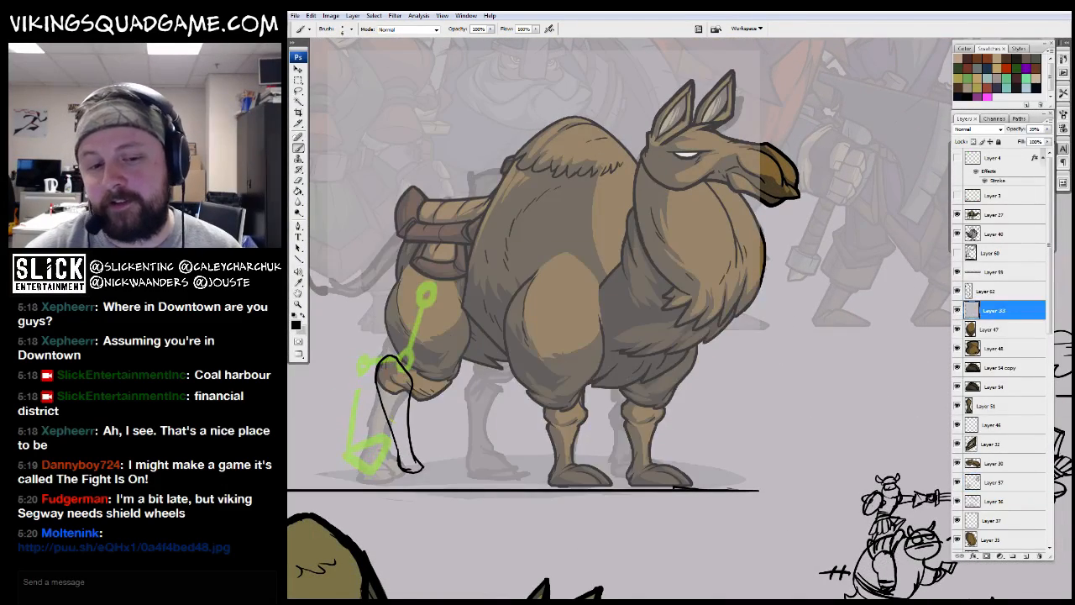
pyautogui.moveTo(587, 377); pyautogui.dragTo(761, 282)
pyautogui.moveTo(374, 373); pyautogui.dragTo(718, 264)
pyautogui.moveTo(825, 379); pyautogui.dragTo(538, 446)
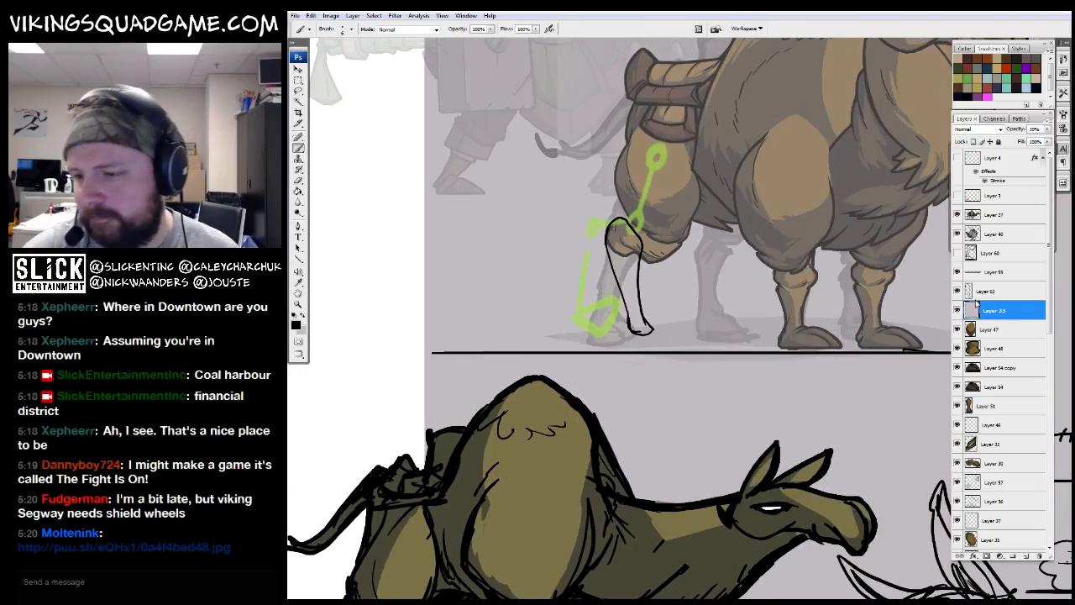
# Tidy the lower leg outline on Layer 62 with the eraser and select the leg shape
pyautogui.click(991, 291)
pyautogui.press('w')
pyautogui.moveTo(727, 278); pyautogui.dragTo(746, 307)
pyautogui.hotkey('ctrl', '+')
pyautogui.hotkey('ctrl', '+')
pyautogui.hotkey('ctrl', 'd')
pyautogui.press('b')
pyautogui.moveTo(722, 368); pyautogui.dragTo(737, 356)
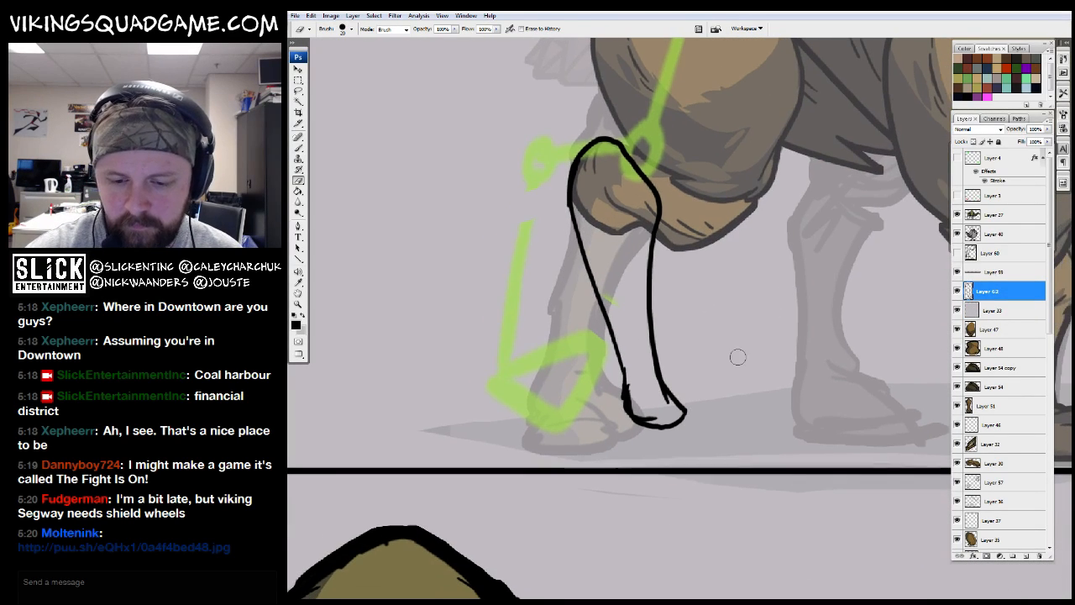
pyautogui.moveTo(719, 291); pyautogui.dragTo(700, 347)
pyautogui.press('z')
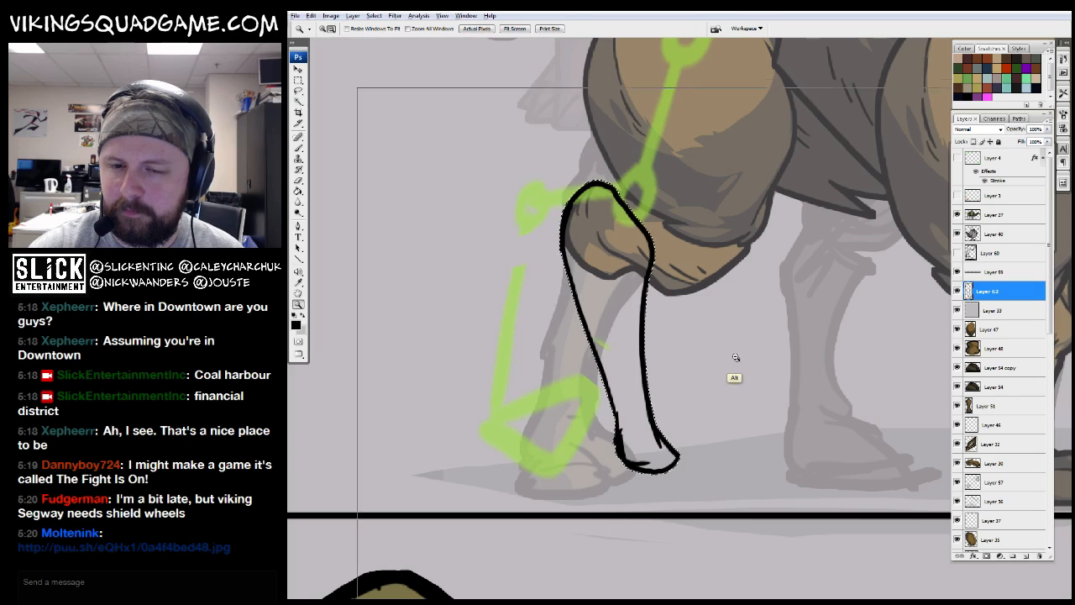
pyautogui.keyDown('alt'); pyautogui.click(729, 372); pyautogui.keyUp('alt')
pyautogui.keyDown('alt'); pyautogui.click(728, 372); pyautogui.keyUp('alt')
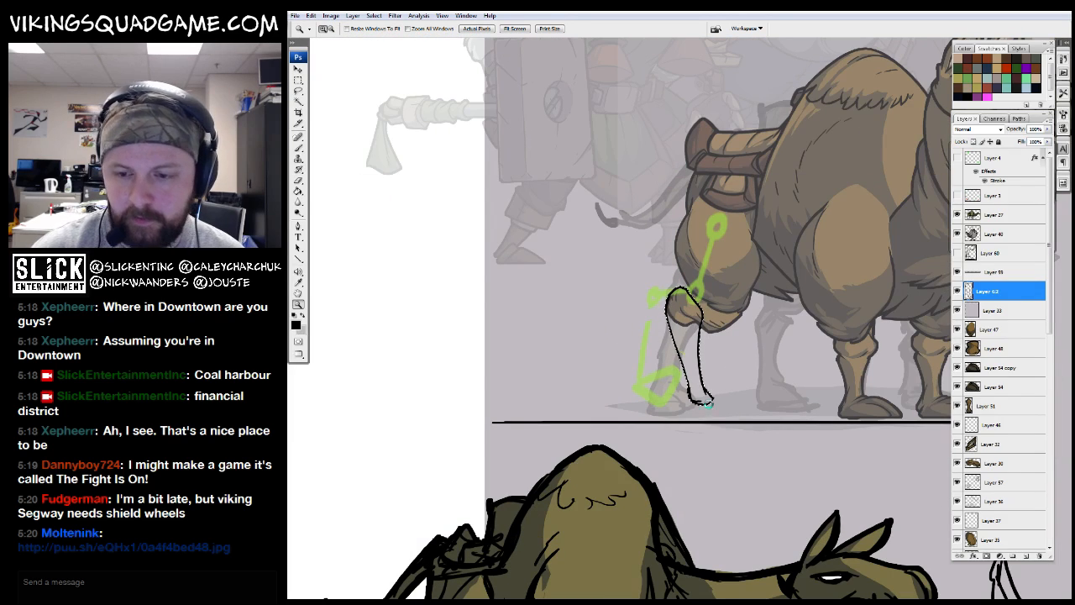
# Hide the grey overlay and fill the lower leg selection with the camel's brown on a new layer beneath the outline
pyautogui.moveTo(708, 403); pyautogui.dragTo(685, 420)
pyautogui.click(957, 311)
pyautogui.press('g')
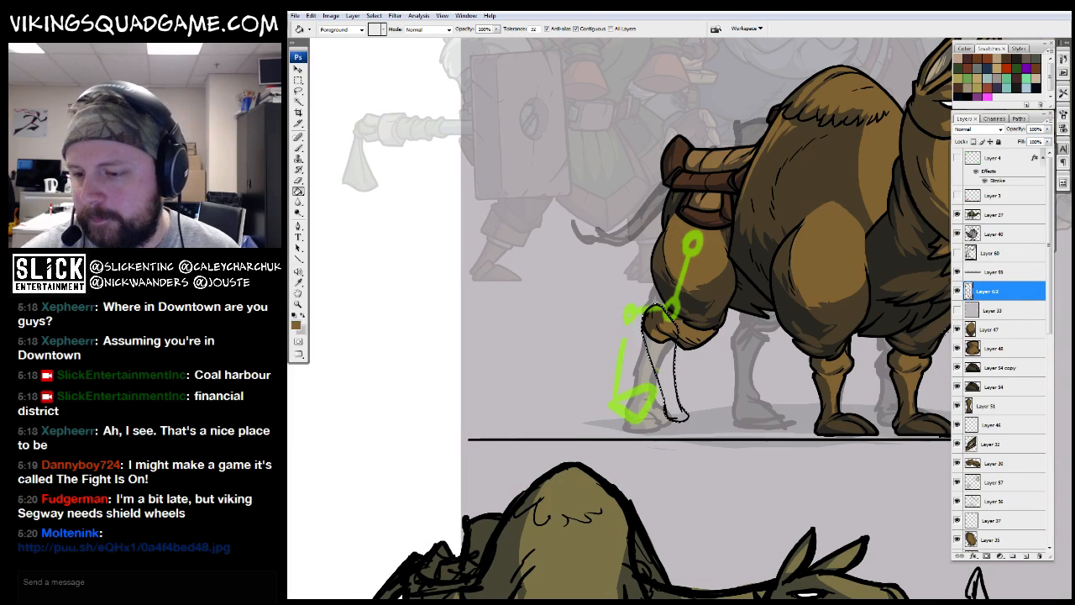
pyautogui.press('Tab')
pyautogui.moveTo(837, 351); pyautogui.dragTo(823, 357)
pyautogui.press('Tab')
pyautogui.click(976, 317)
pyautogui.click(1025, 556)
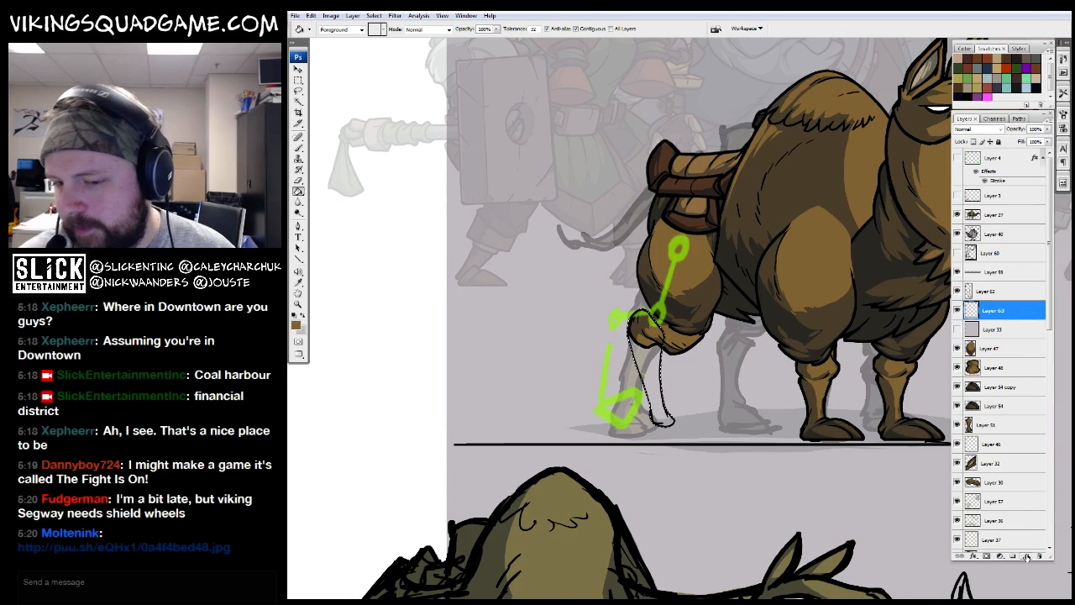
pyautogui.press('f')
pyautogui.click(659, 405)
pyautogui.hotkey('ctrl', 'd')
pyautogui.moveTo(739, 345); pyautogui.dragTo(715, 354)
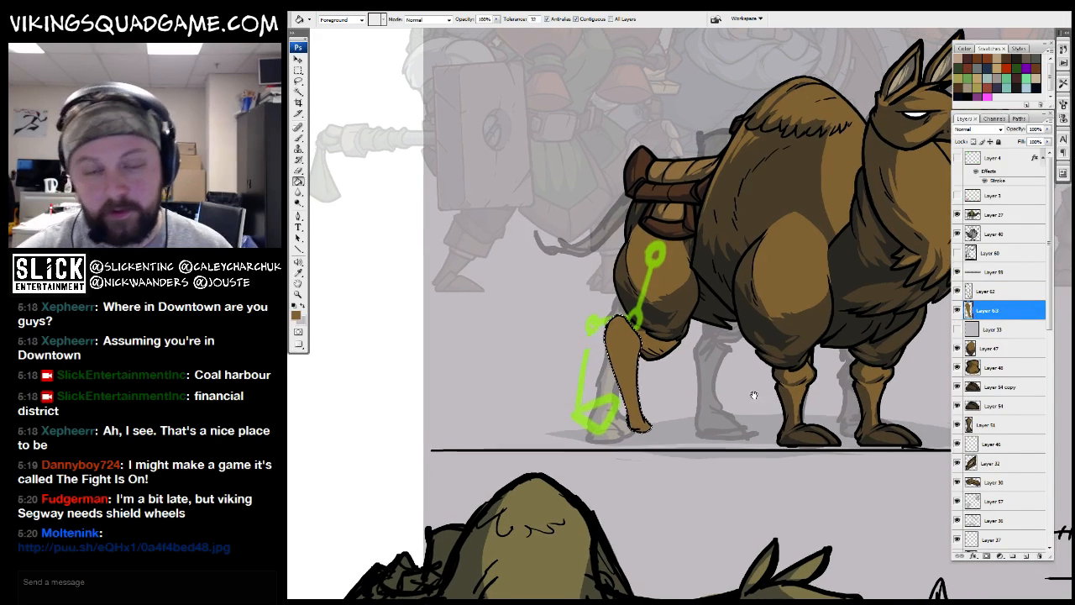
# Expand the lower leg selection slightly, fill it with black on a new layer beneath the brown, and deselect
pyautogui.press('Tab')
pyautogui.keyDown('ctrl'); pyautogui.click(719, 348); pyautogui.keyUp('ctrl')
pyautogui.moveTo(745, 369); pyautogui.dragTo(757, 438)
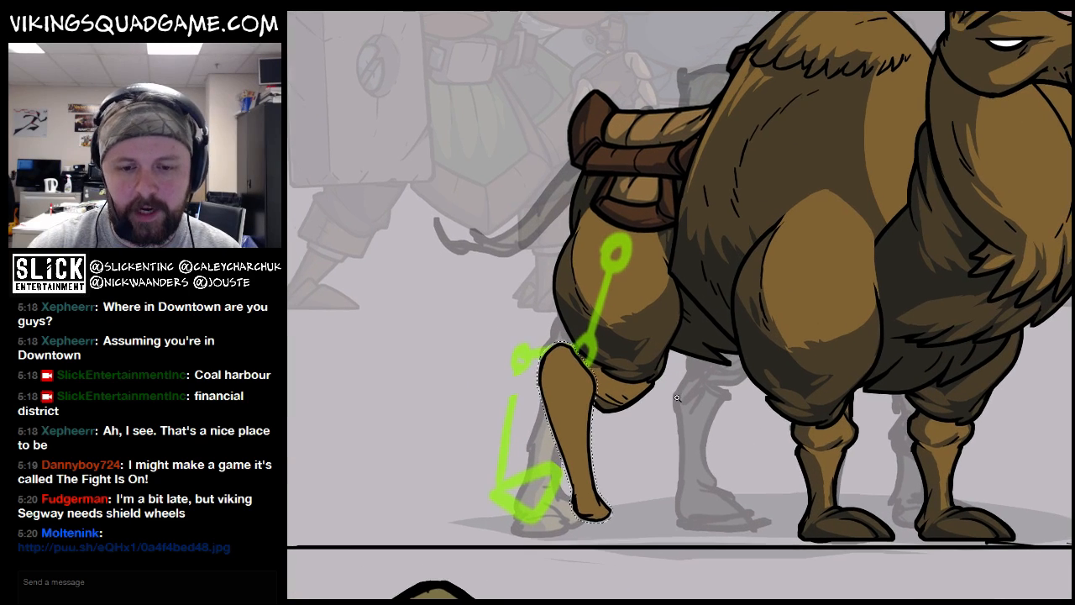
pyautogui.scroll(-1, 700, 421)
pyautogui.press('Tab')
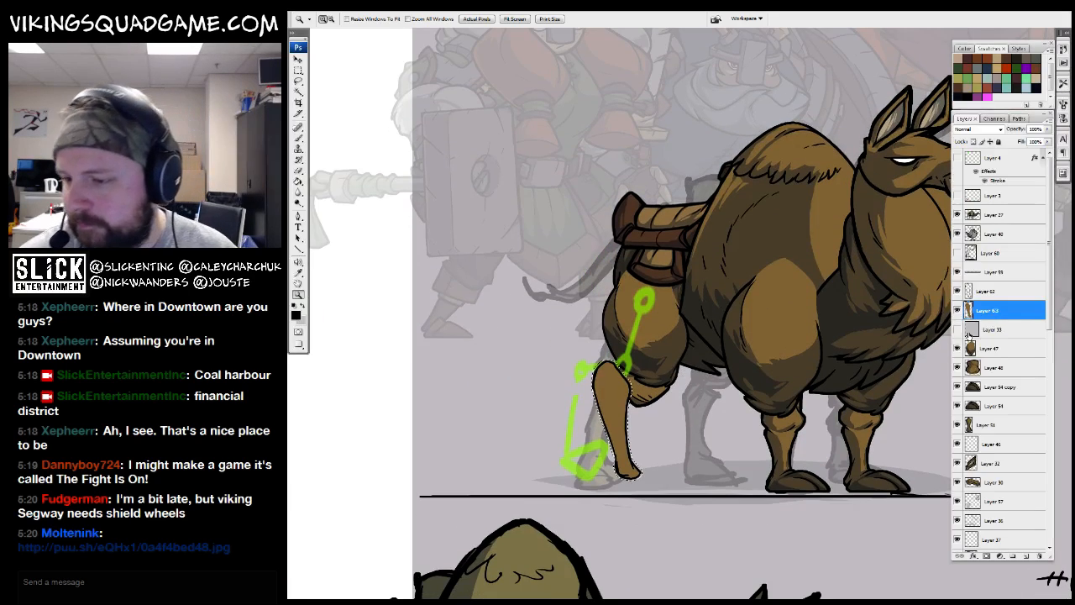
pyautogui.click(1001, 329)
pyautogui.click(1026, 555)
pyautogui.press('g')
pyautogui.click(617, 397)
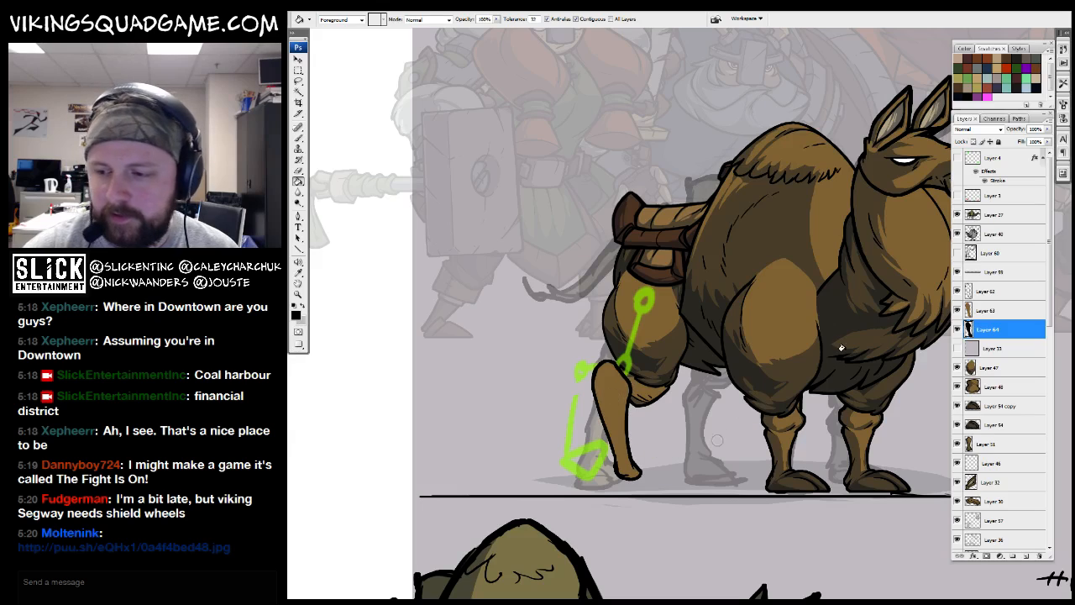
# Add a new layer clipped to the brown lower leg fill
pyautogui.click(976, 313)
pyautogui.press('z')
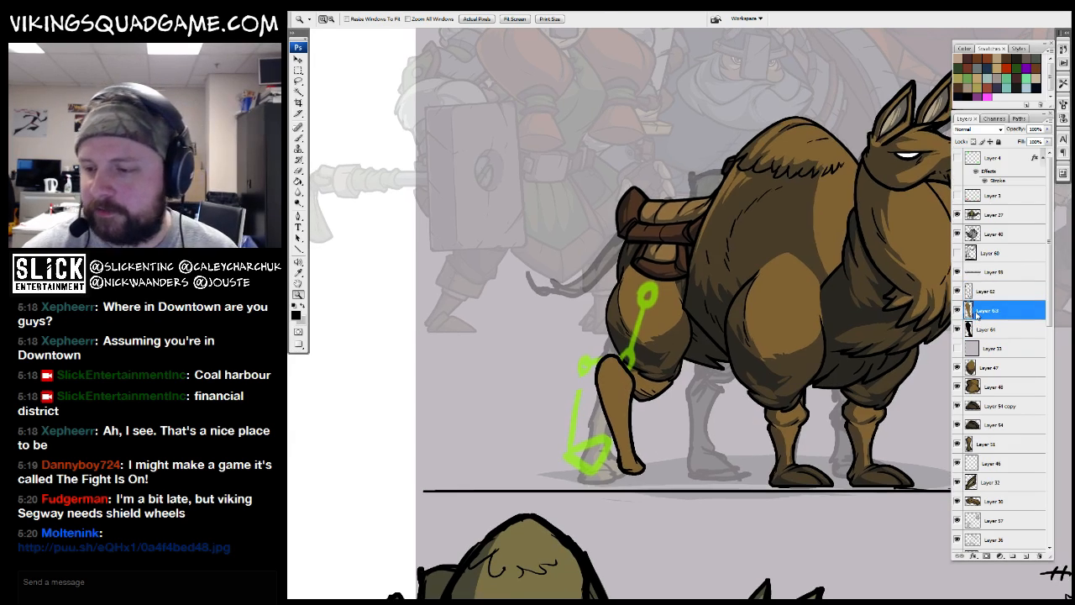
pyautogui.click(1026, 555)
pyautogui.keyDown('alt'); pyautogui.click(995, 320); pyautogui.keyUp('alt')
pyautogui.moveTo(724, 245); pyautogui.dragTo(563, 532)
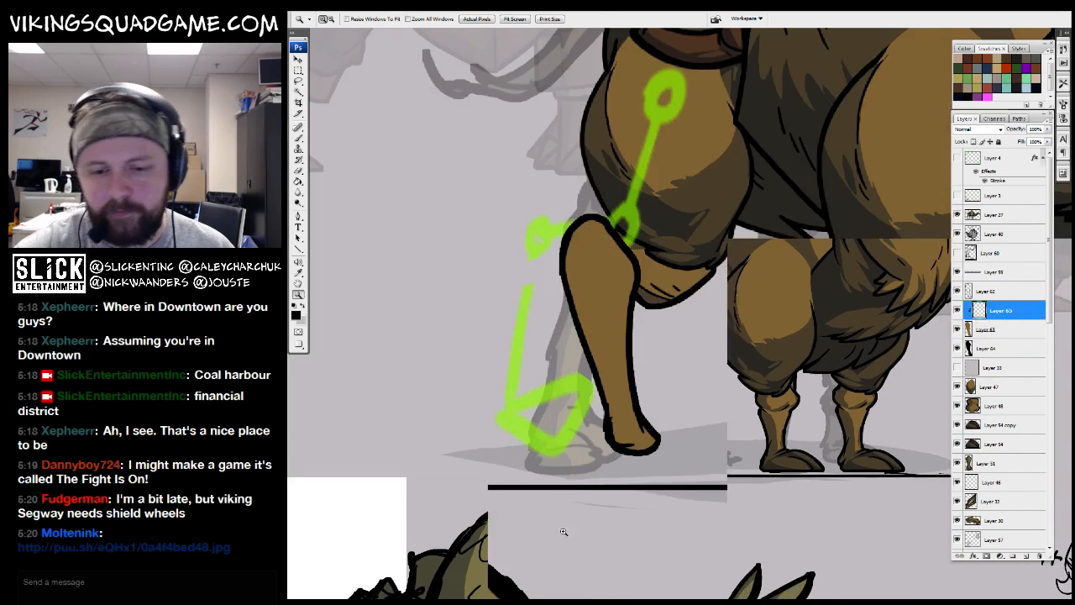
pyautogui.press('m')
pyautogui.moveTo(514, 182)
pyautogui.mouseDown()
pyautogui.moveTo(645, 462)
pyautogui.moveTo(710, 519)
pyautogui.mouseUp()
pyautogui.press('g')
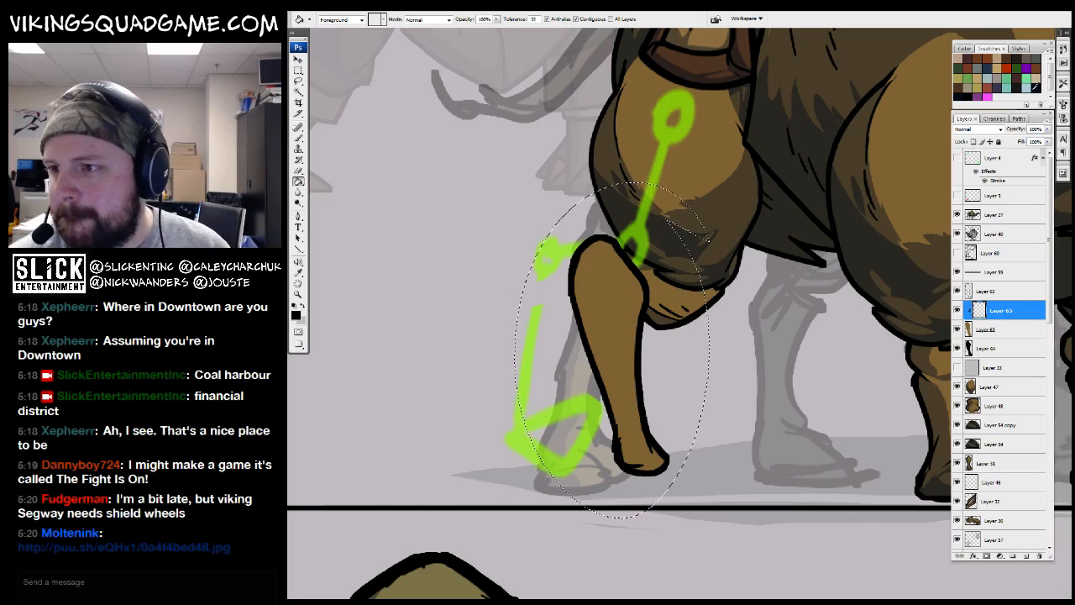
pyautogui.scroll(-1, 647, 384)
pyautogui.hotkey('ctrl', 'd')
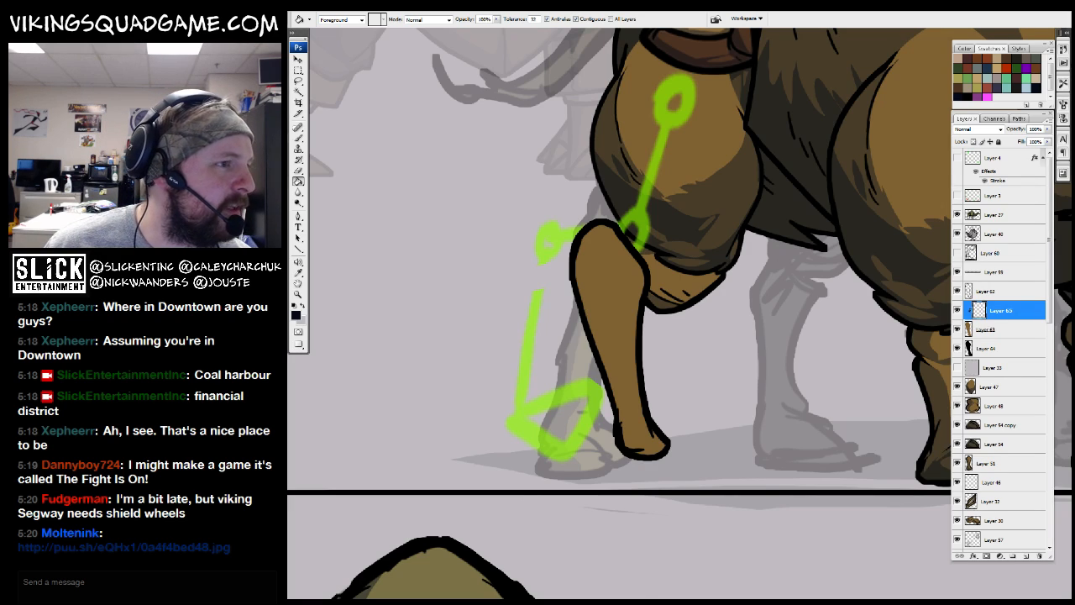
# Switch to the browser to view the linked viking hammer drawing 0a4f4bed48.jpg
pyautogui.moveTo(851, 216); pyautogui.dragTo(824, 175)
pyautogui.click(609, 301)
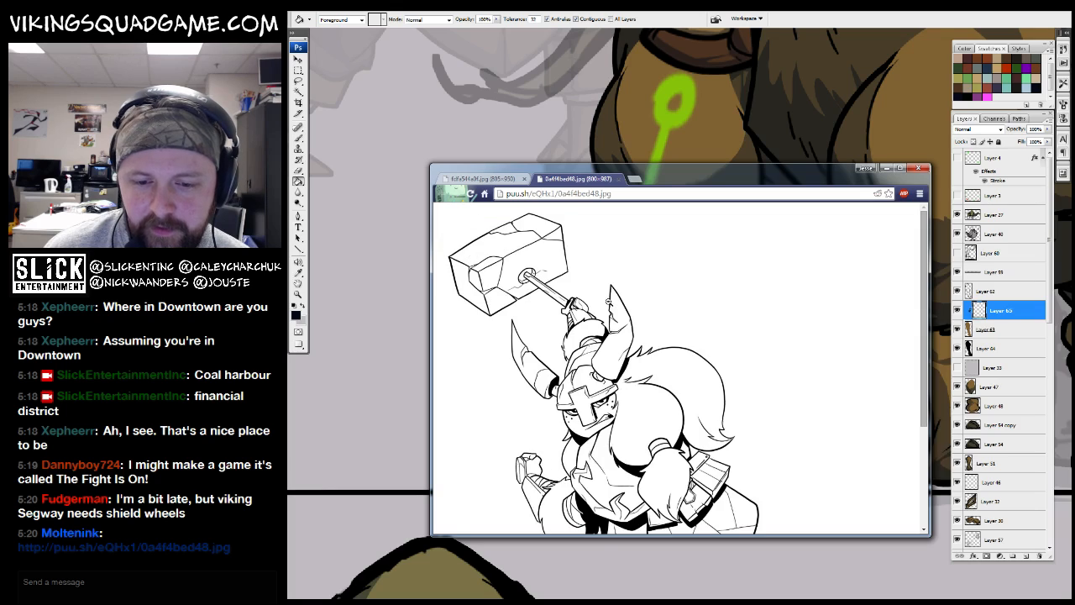
# Examine the linked viking hammer drawing from top to bottom and at full window size, and return to the camel artwork
pyautogui.scroll(-3, 657, 362)
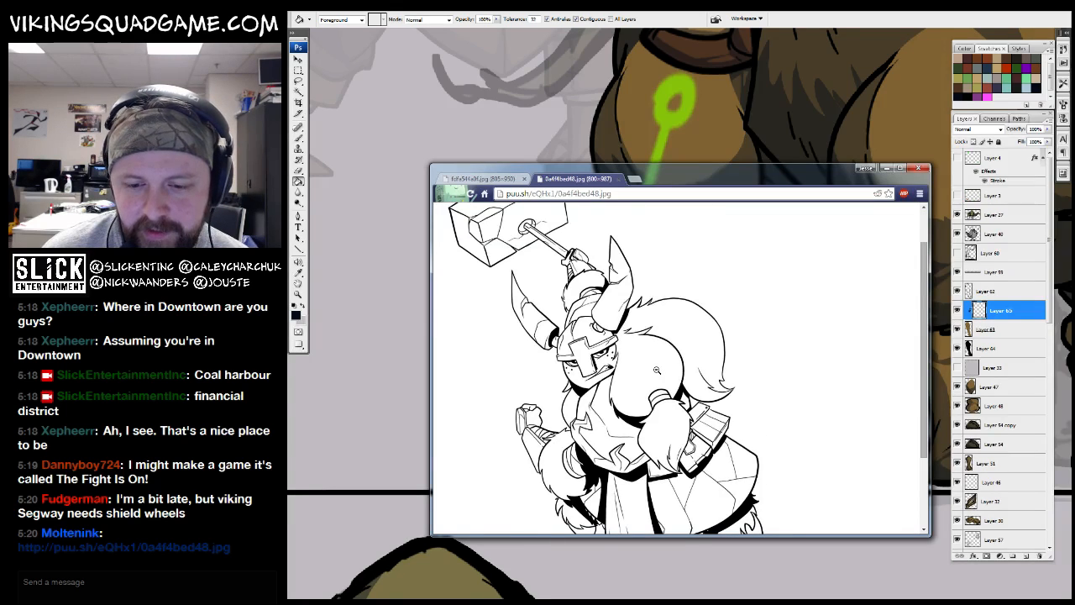
pyautogui.scroll(-2, 656, 370)
pyautogui.scroll(3, 657, 369)
pyautogui.scroll(-1, 656, 369)
pyautogui.doubleClick(682, 174)
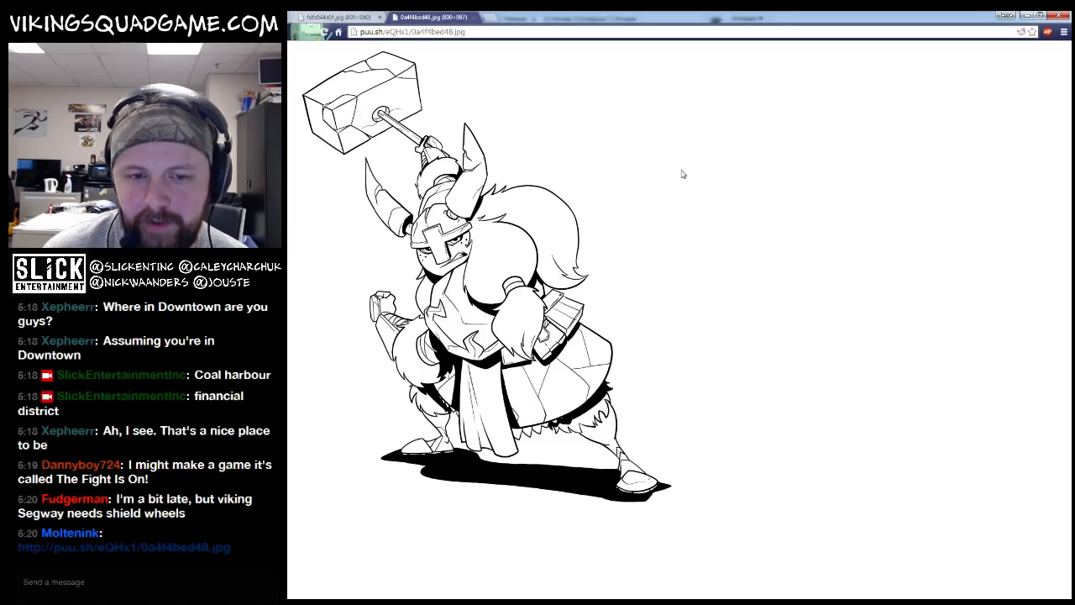
pyautogui.click(1039, 16)
pyautogui.moveTo(823, 177); pyautogui.dragTo(289, 201)
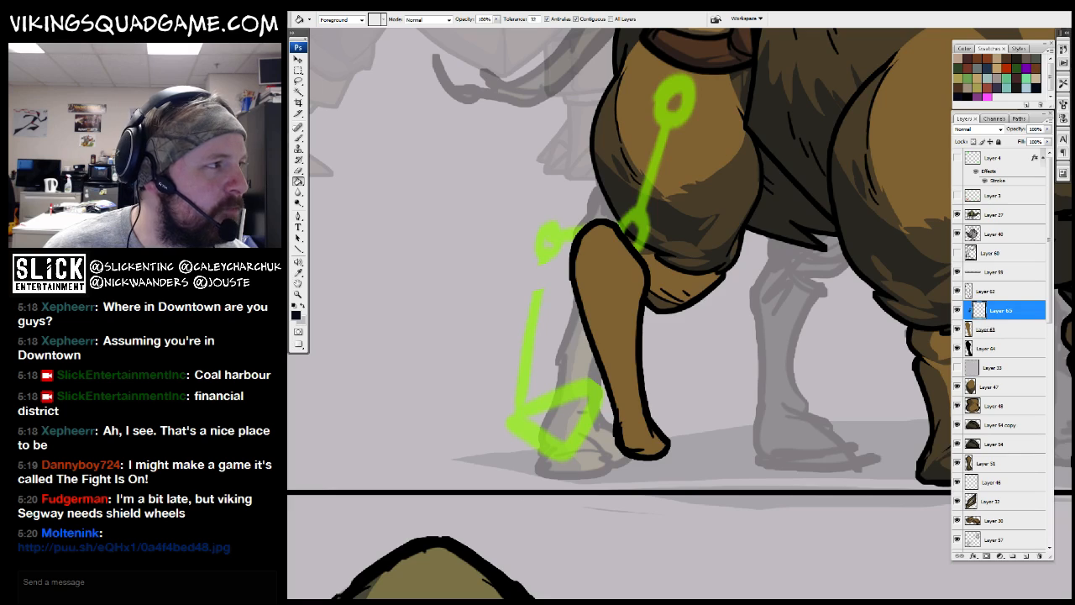
# Select an oval area around the lower leg and brush short crease lines on its knee on the outline layer
pyautogui.moveTo(684, 320); pyautogui.dragTo(686, 345)
pyautogui.click(987, 291)
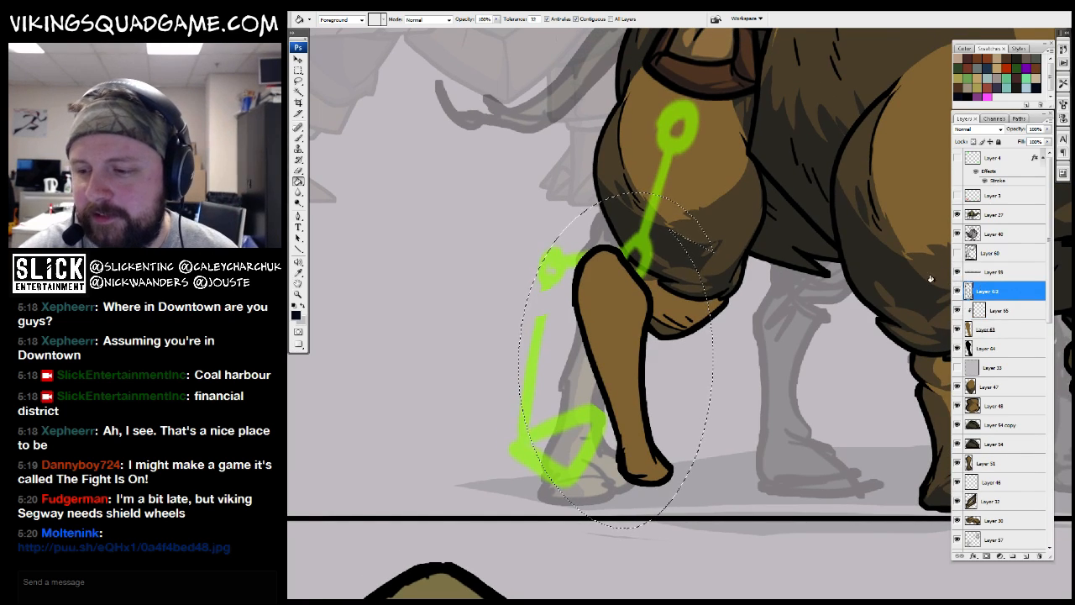
pyautogui.press('b')
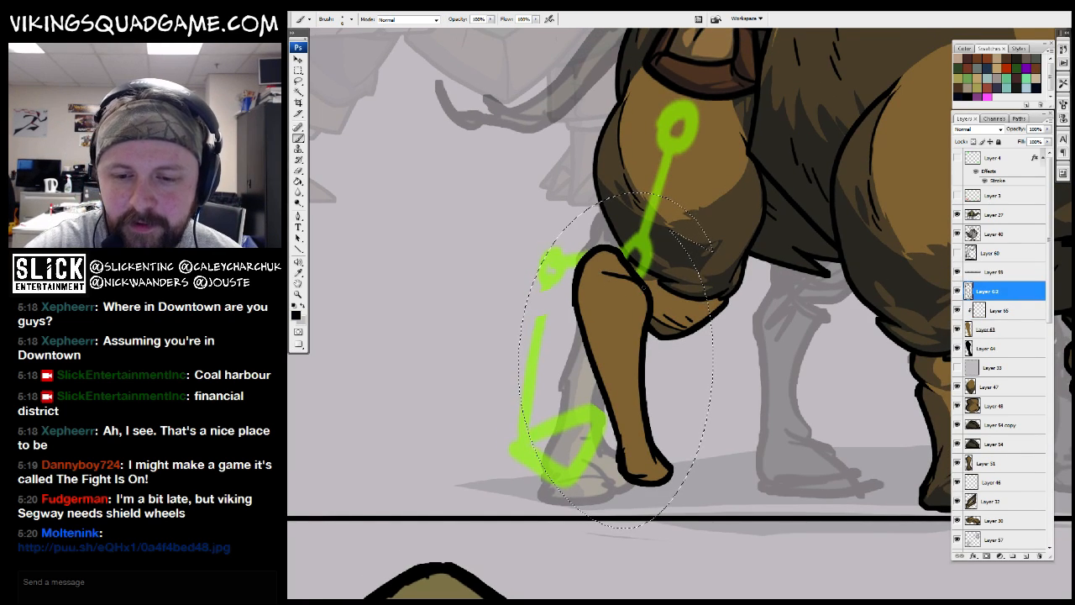
pyautogui.moveTo(676, 361); pyautogui.dragTo(691, 314)
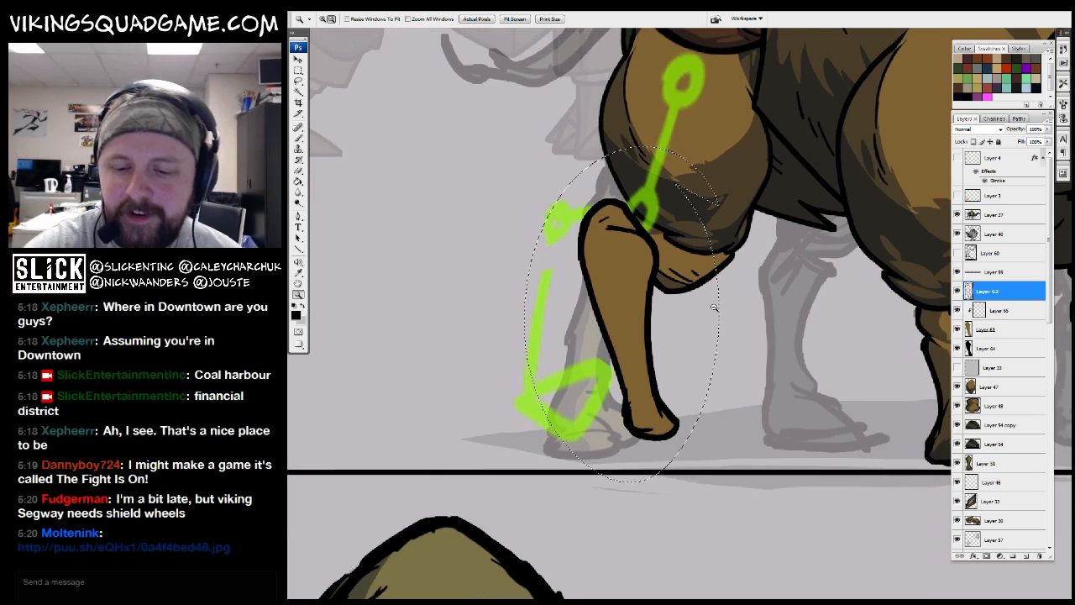
# Fill the clipped shading layer over the lower leg with dark navy and set its opacity to 40%
pyautogui.hotkey('ctrl', '-')
pyautogui.click(992, 311)
pyautogui.press('g')
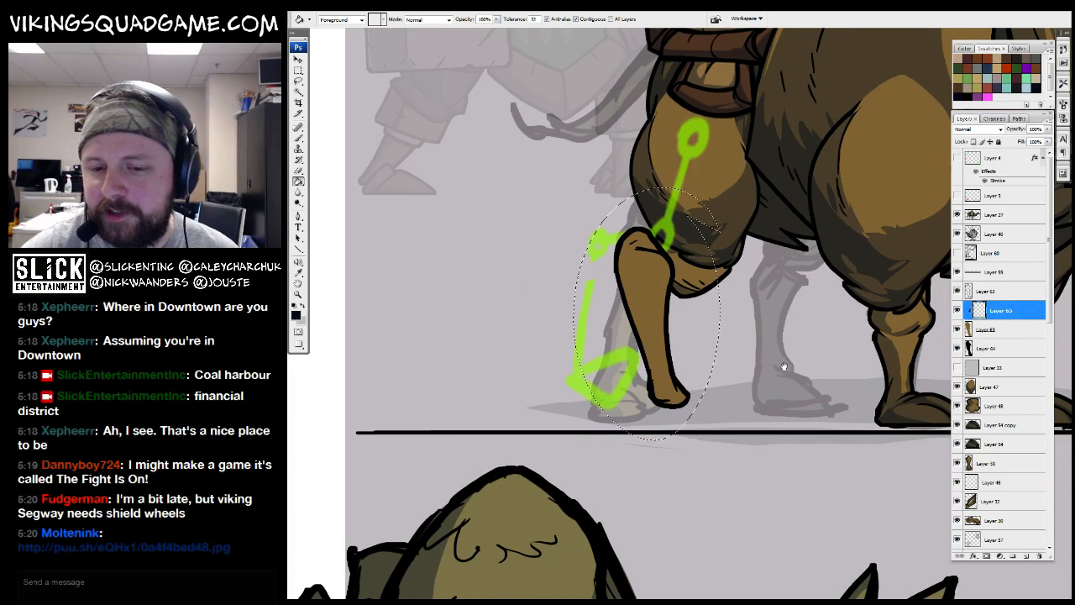
pyautogui.moveTo(796, 288); pyautogui.dragTo(781, 299)
pyautogui.hotkey('alt', 'BackSpace')
pyautogui.doubleClick(1037, 129)
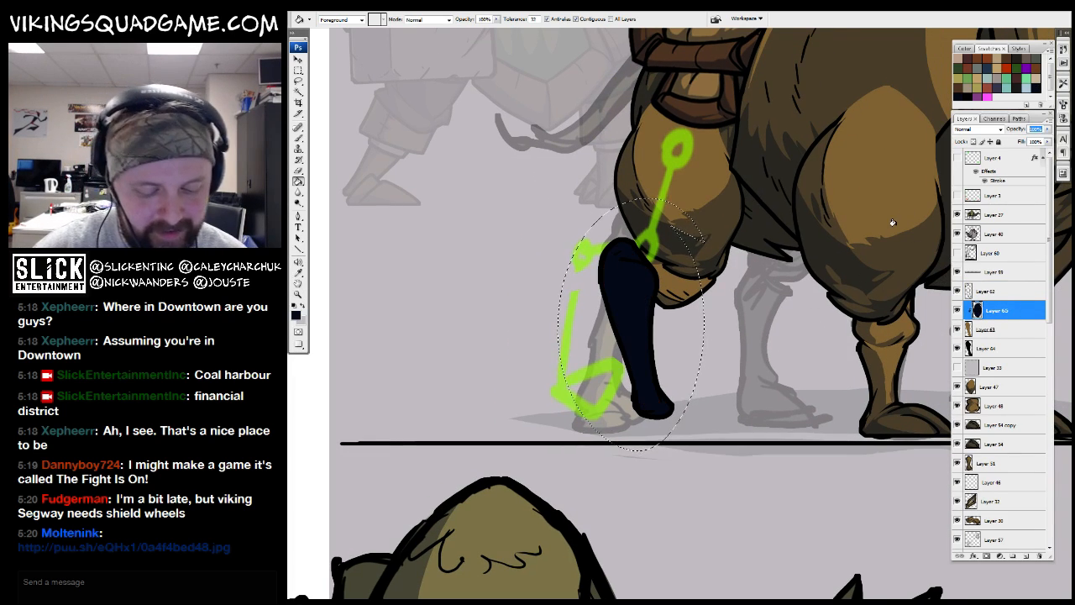
pyautogui.write('40')
pyautogui.press('Return')
# Lasso the lit areas along the shin and ankle and delete the shading inside them
pyautogui.moveTo(737, 345); pyautogui.dragTo(720, 396)
pyautogui.press('z')
pyautogui.keyDown('alt'); pyautogui.click(728, 294); pyautogui.keyUp('alt')
pyautogui.keyDown('alt'); pyautogui.click(718, 332); pyautogui.keyUp('alt')
pyautogui.moveTo(757, 439); pyautogui.dragTo(711, 478)
pyautogui.moveTo(575, 269); pyautogui.dragTo(727, 465)
pyautogui.press('l')
pyautogui.moveTo(620, 351)
pyautogui.mouseDown()
pyautogui.moveTo(639, 299)
pyautogui.moveTo(623, 275)
pyautogui.moveTo(587, 278)
pyautogui.mouseUp()
pyautogui.moveTo(634, 457)
pyautogui.mouseDown()
pyautogui.moveTo(659, 476)
pyautogui.moveTo(630, 469)
pyautogui.mouseUp()
pyautogui.moveTo(719, 420); pyautogui.dragTo(724, 437)
pyautogui.press('Delete')
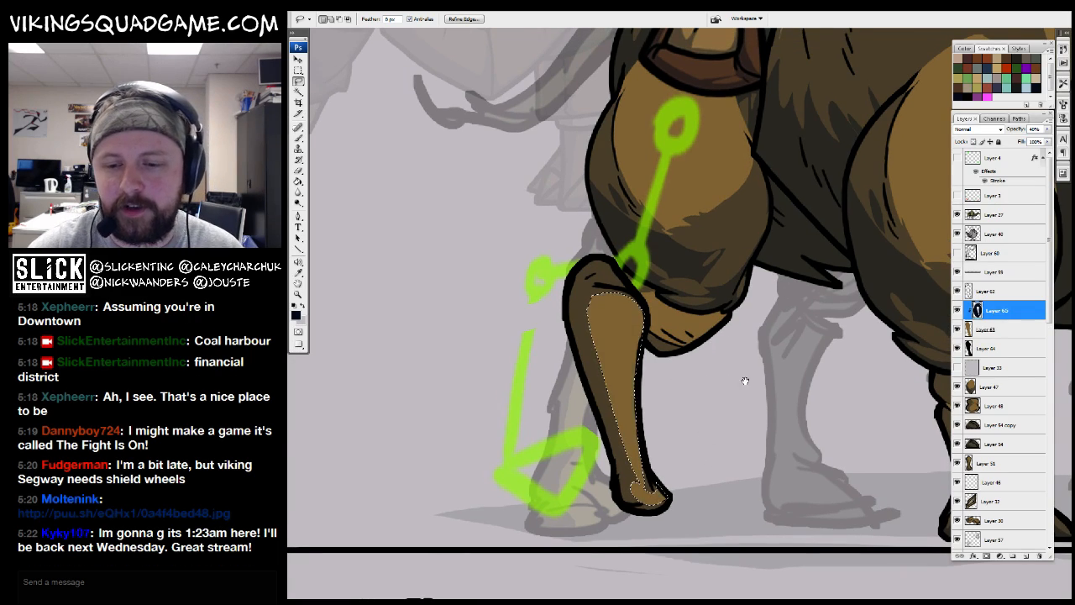
# Merge the lower leg's outline, shading and fill layers, move the result beneath the knee layer, and deselect
pyautogui.moveTo(744, 379); pyautogui.dragTo(739, 381)
pyautogui.click(995, 293)
pyautogui.keyDown('shift'); pyautogui.click(986, 348); pyautogui.keyUp('shift')
pyautogui.hotkey('ctrl', 'e')
pyautogui.moveTo(850, 407); pyautogui.dragTo(831, 385)
pyautogui.moveTo(996, 291); pyautogui.dragTo(984, 422)
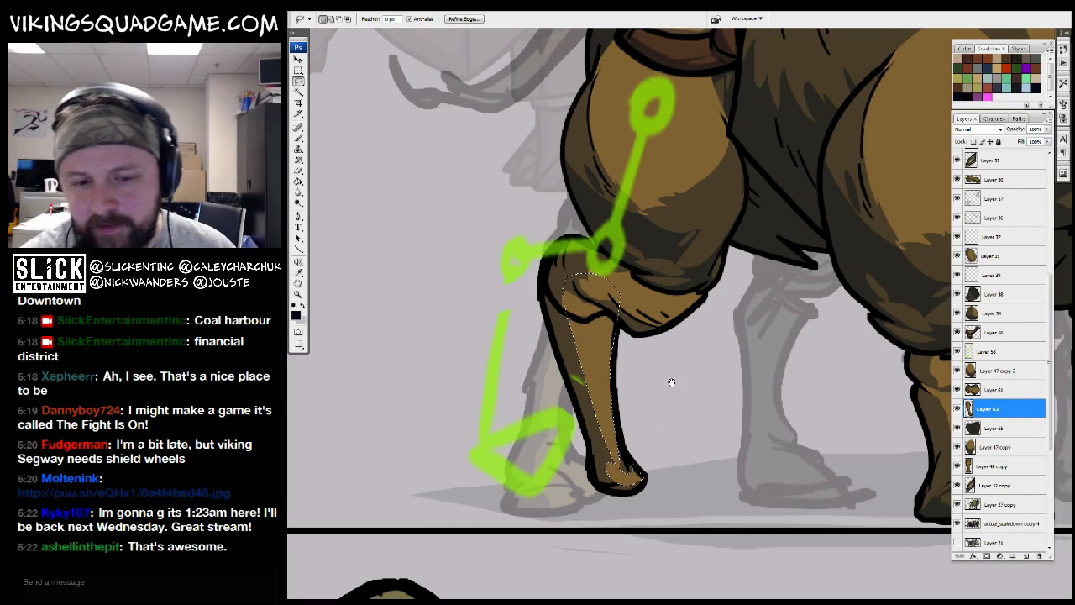
pyautogui.hotkey('ctrl', 'd')
# Fill a lassoed patch of the knee with the camel's sampled brown on a new layer clipped to the knee
pyautogui.scroll(1, 667, 377)
pyautogui.press('z')
pyautogui.click(998, 396)
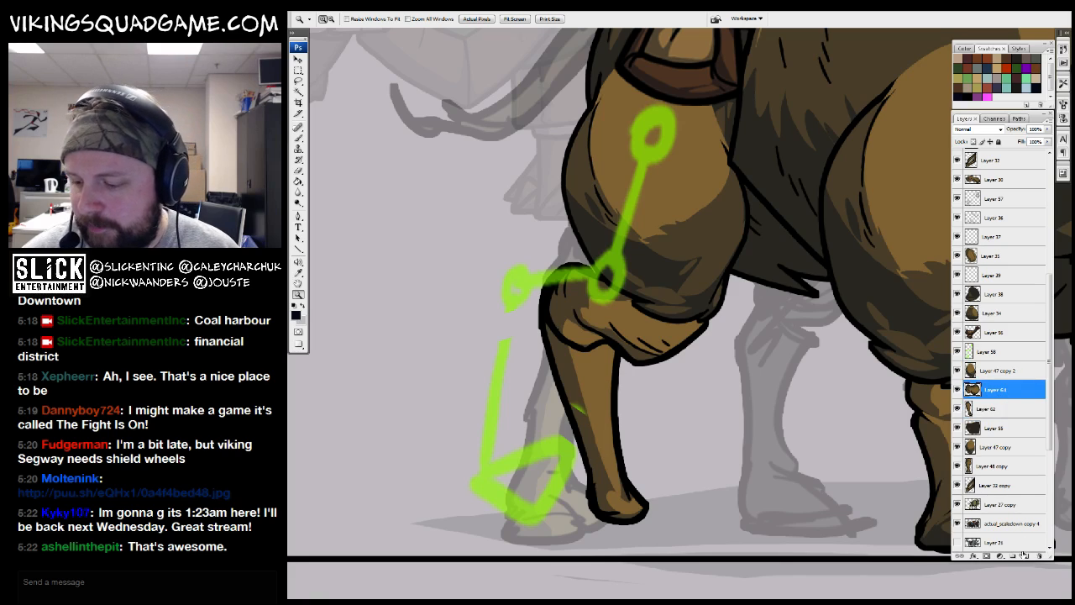
pyautogui.click(1026, 556)
pyautogui.click(562, 457)
pyautogui.moveTo(563, 458); pyautogui.dragTo(634, 537)
pyautogui.press('l')
pyautogui.moveTo(618, 387); pyautogui.dragTo(668, 436)
pyautogui.press('g')
pyautogui.keyDown('alt'); pyautogui.click(871, 384); pyautogui.keyUp('alt')
pyautogui.click(667, 423)
pyautogui.hotkey('ctrl', 'd')
# Merge the clipped brown patch down into the knee layer
pyautogui.press('z')
pyautogui.keyDown('alt'); pyautogui.click(768, 394); pyautogui.keyUp('alt')
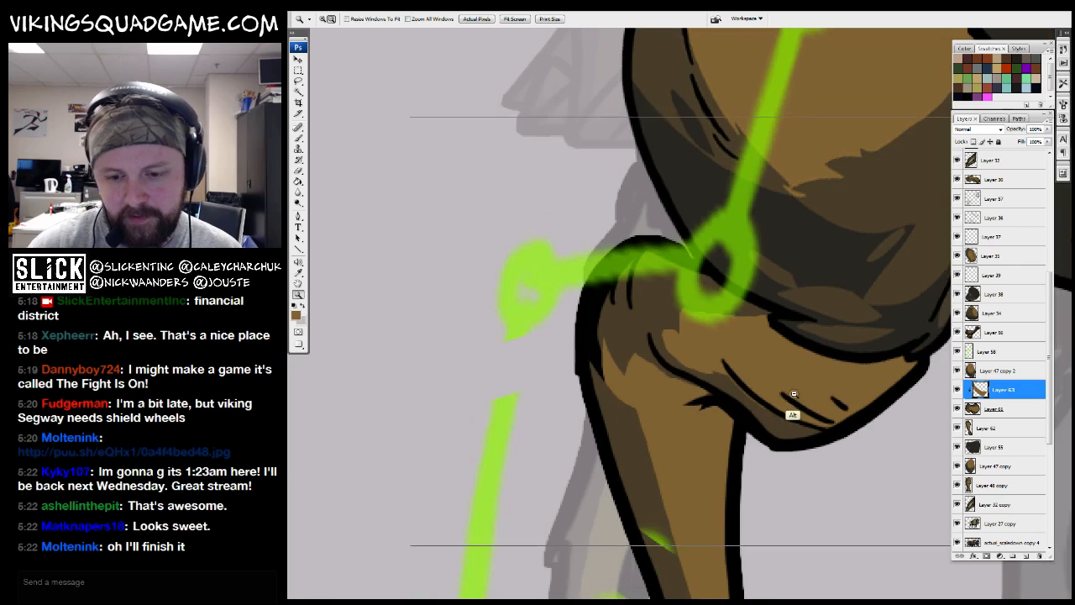
pyautogui.keyDown('alt'); pyautogui.click(792, 415); pyautogui.keyUp('alt')
pyautogui.keyDown('alt'); pyautogui.click(806, 418); pyautogui.keyUp('alt')
pyautogui.keyDown('alt'); pyautogui.click(816, 420); pyautogui.keyUp('alt')
pyautogui.keyDown('alt'); pyautogui.click(821, 417); pyautogui.keyUp('alt')
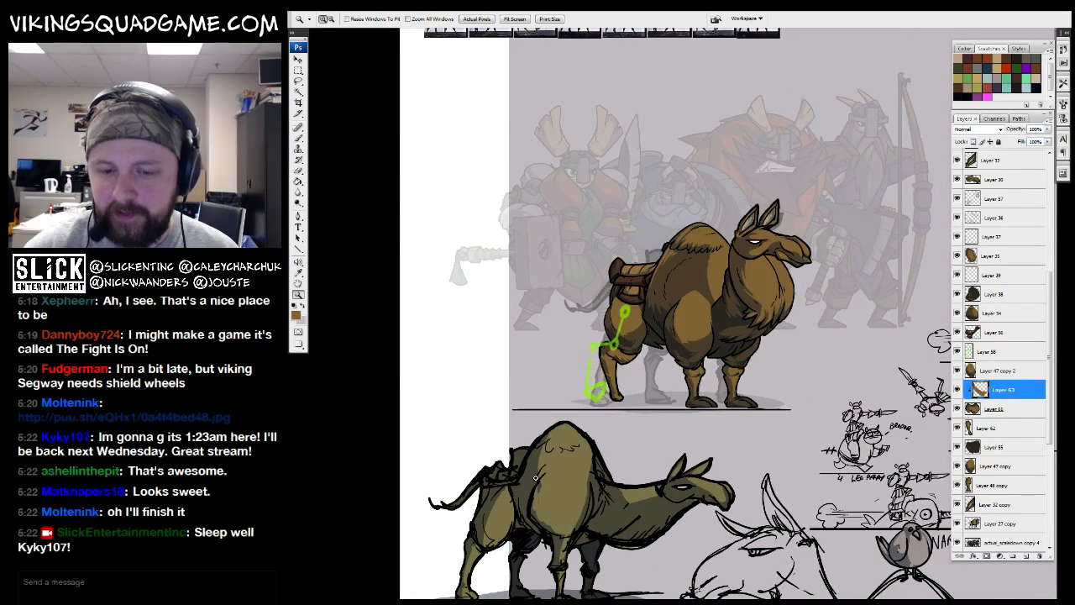
pyautogui.hotkey('ctrl', 'e')
pyautogui.moveTo(745, 406); pyautogui.dragTo(773, 408)
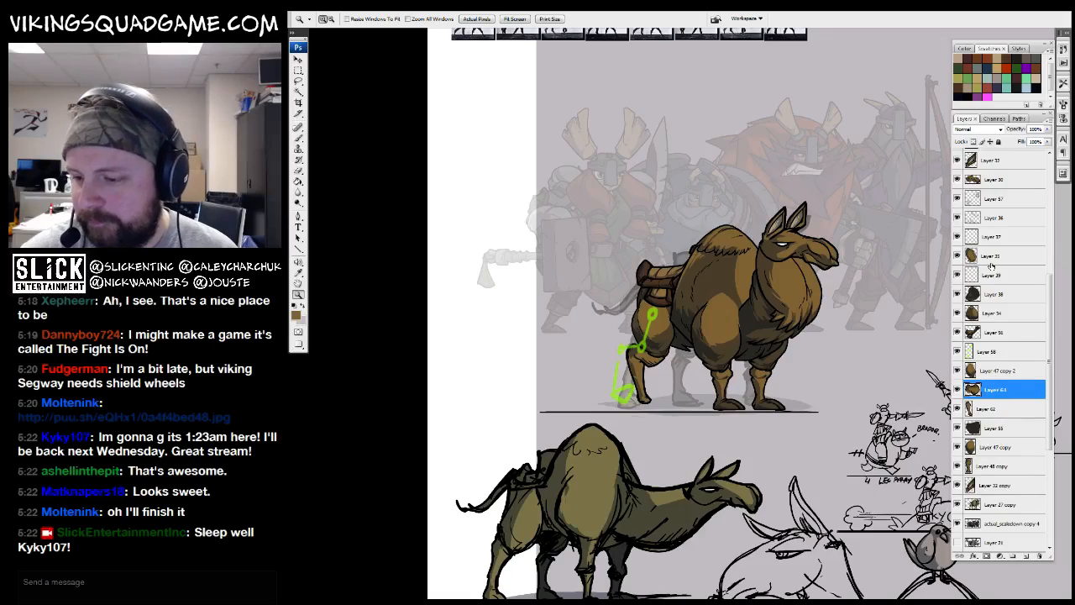
# Duplicate a front foot and place the copy at the base of the new rear leg
pyautogui.press('v')
pyautogui.click(739, 417)
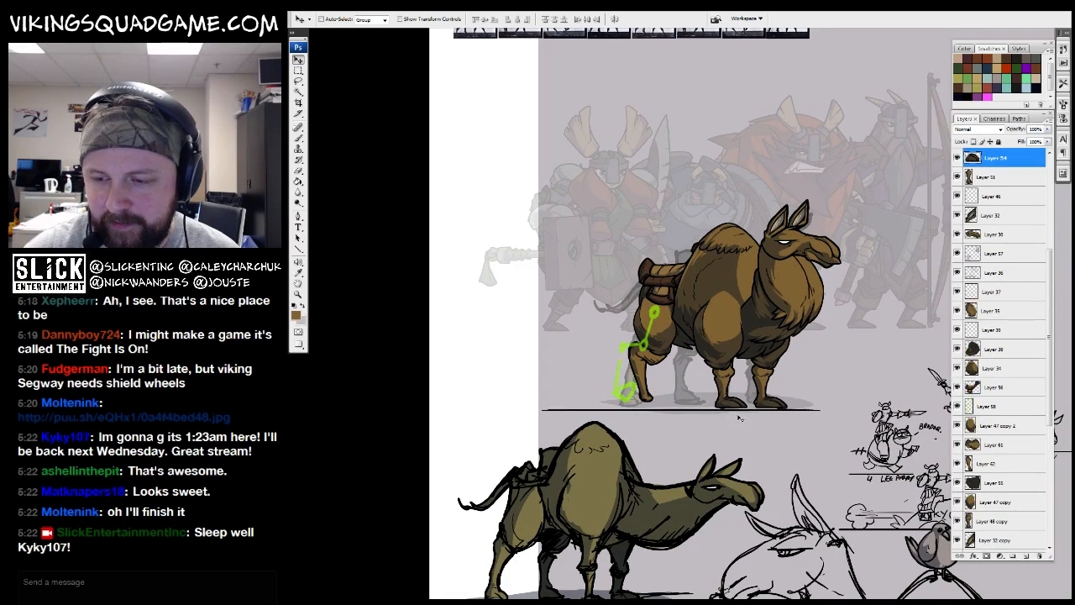
pyautogui.hotkey('ctrl', 'j')
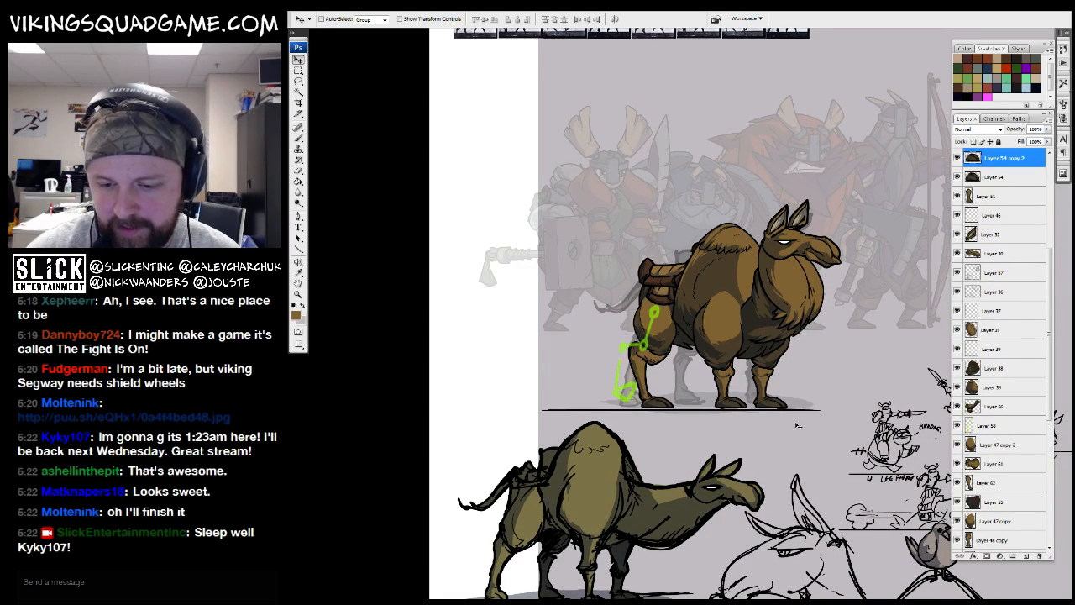
pyautogui.click(645, 374)
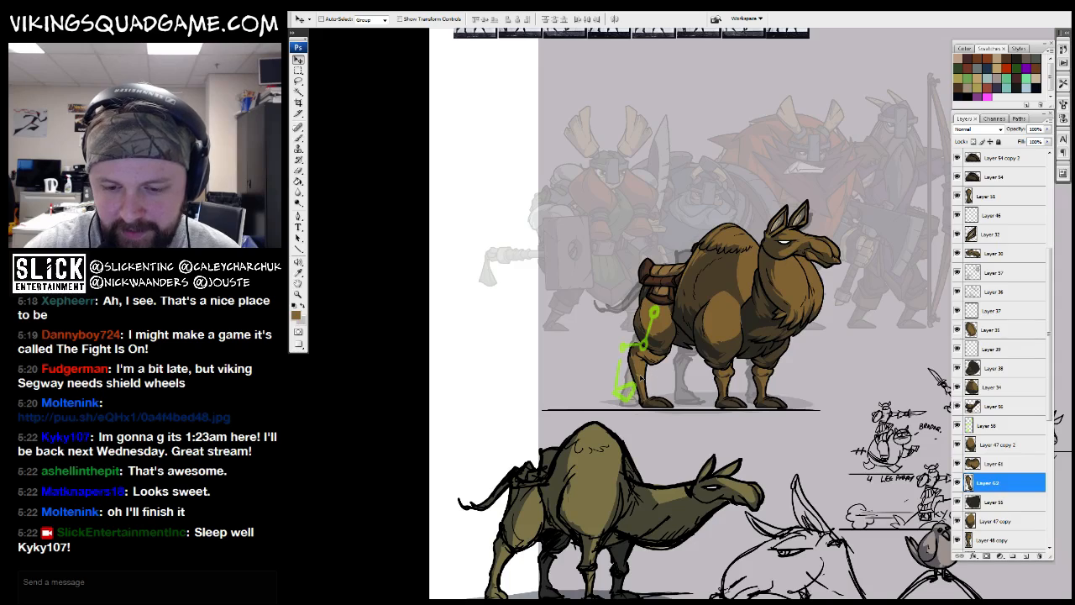
pyautogui.click(654, 363)
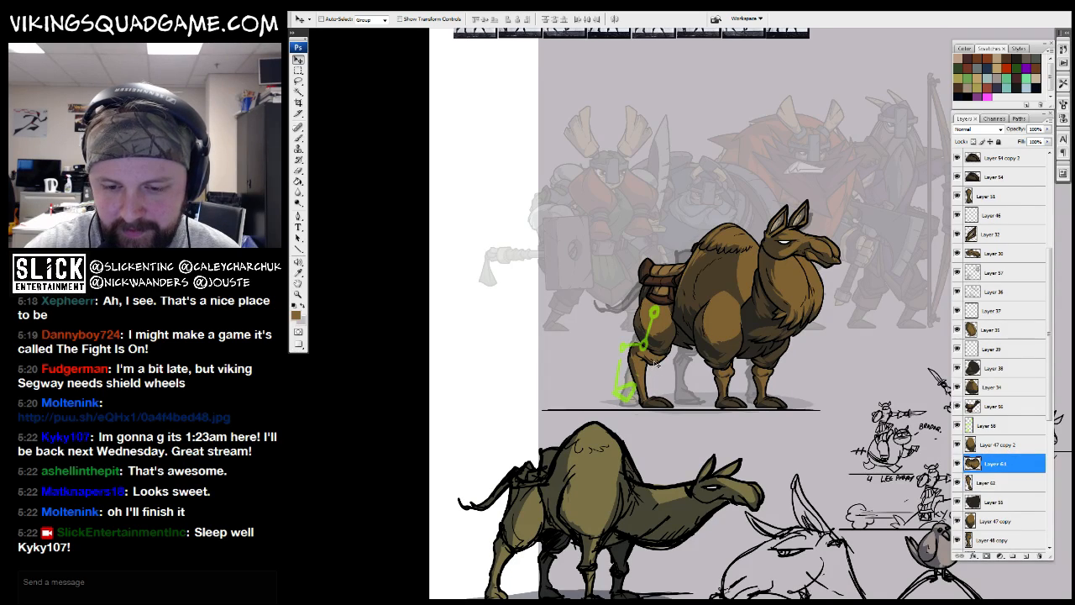
pyautogui.moveTo(660, 342); pyautogui.dragTo(665, 335)
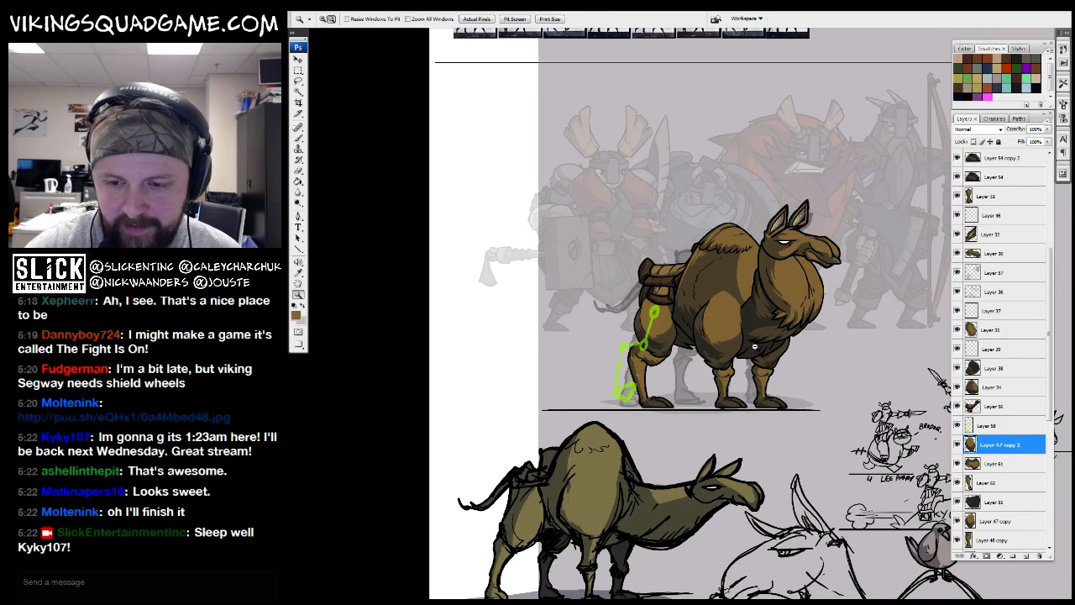
# Identify the copied foot's layer by toggling visibility and move it down the stack between the knee and lower leg layers
pyautogui.keyDown('ctrl'); pyautogui.keyDown('alt'); pyautogui.click(688, 294); pyautogui.keyUp('alt'); pyautogui.keyUp('ctrl')
pyautogui.moveTo(804, 389); pyautogui.dragTo(780, 390)
pyautogui.moveTo(582, 462); pyautogui.dragTo(670, 270)
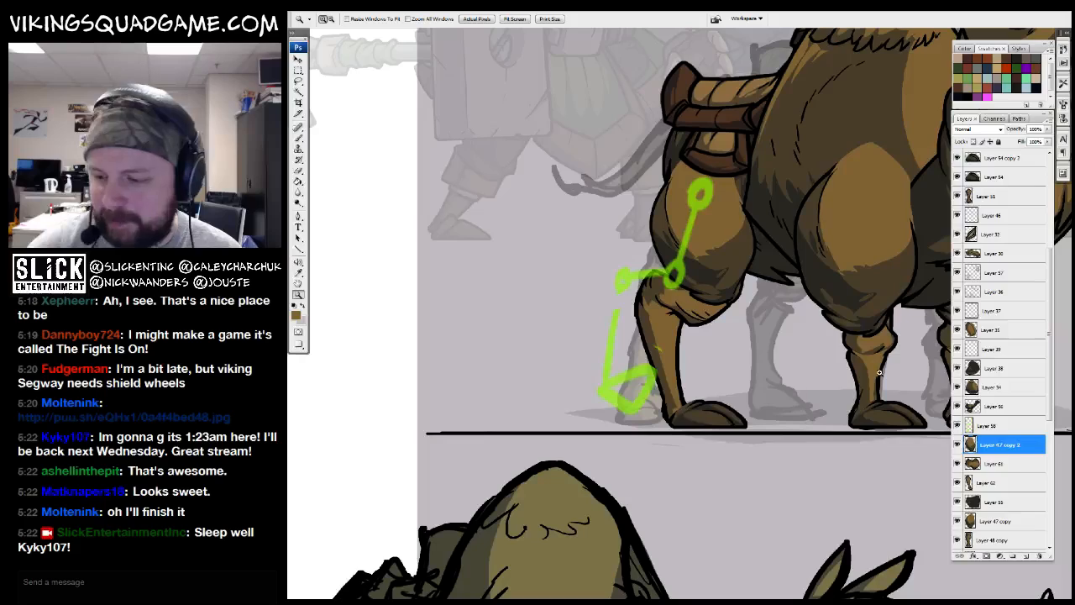
pyautogui.keyDown('ctrl'); pyautogui.click(986, 485); pyautogui.keyUp('ctrl')
pyautogui.moveTo(1049, 418); pyautogui.dragTo(1050, 350)
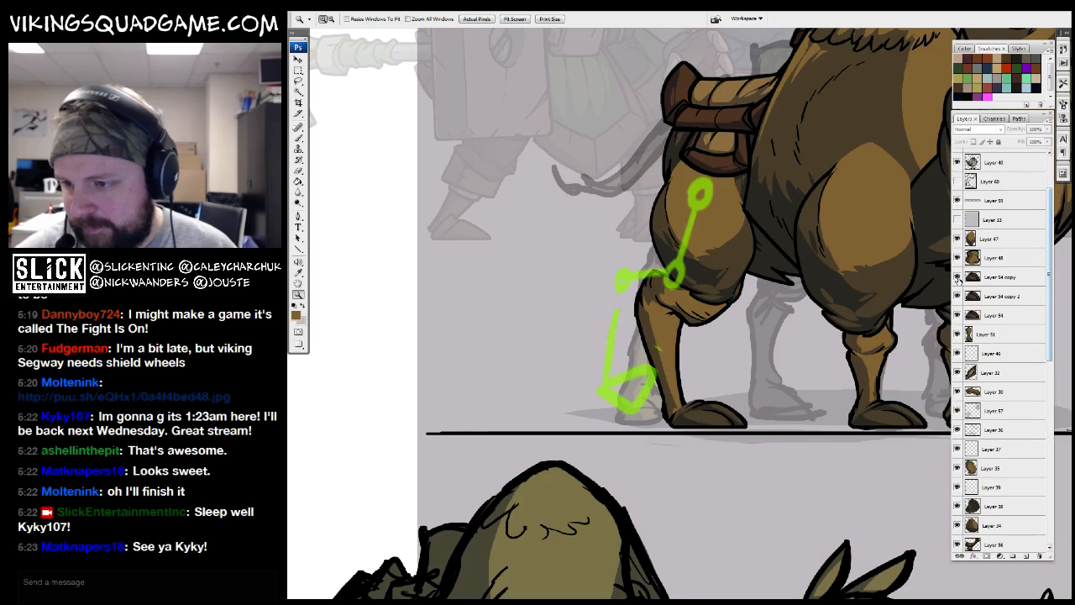
pyautogui.click(958, 295)
pyautogui.click(958, 296)
pyautogui.click(981, 280)
pyautogui.click(958, 280)
pyautogui.click(958, 279)
pyautogui.click(982, 295)
pyautogui.moveTo(1003, 299); pyautogui.dragTo(932, 278)
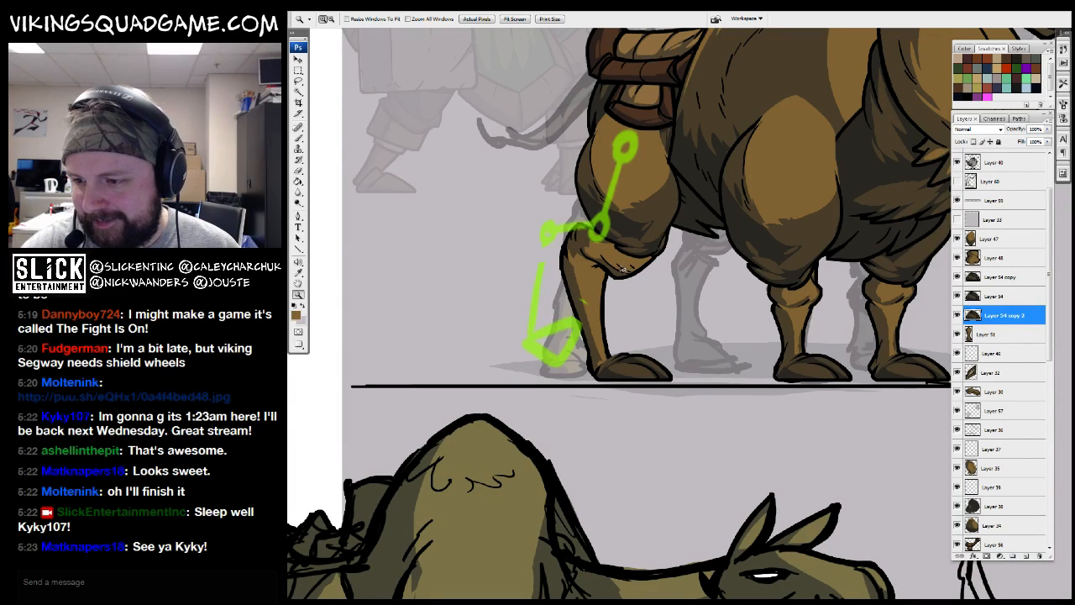
pyautogui.scroll(-5, 999, 336)
pyautogui.moveTo(995, 216); pyautogui.dragTo(1025, 556)
# Select the rear leg's knee, foot and lower leg layers and place duplicates further forward as the far rear leg
pyautogui.click(987, 467)
pyautogui.keyDown('shift'); pyautogui.click(987, 504); pyautogui.keyUp('shift')
pyautogui.press('v')
pyautogui.moveTo(810, 361); pyautogui.dragTo(721, 377)
pyautogui.moveTo(617, 346); pyautogui.dragTo(709, 358)
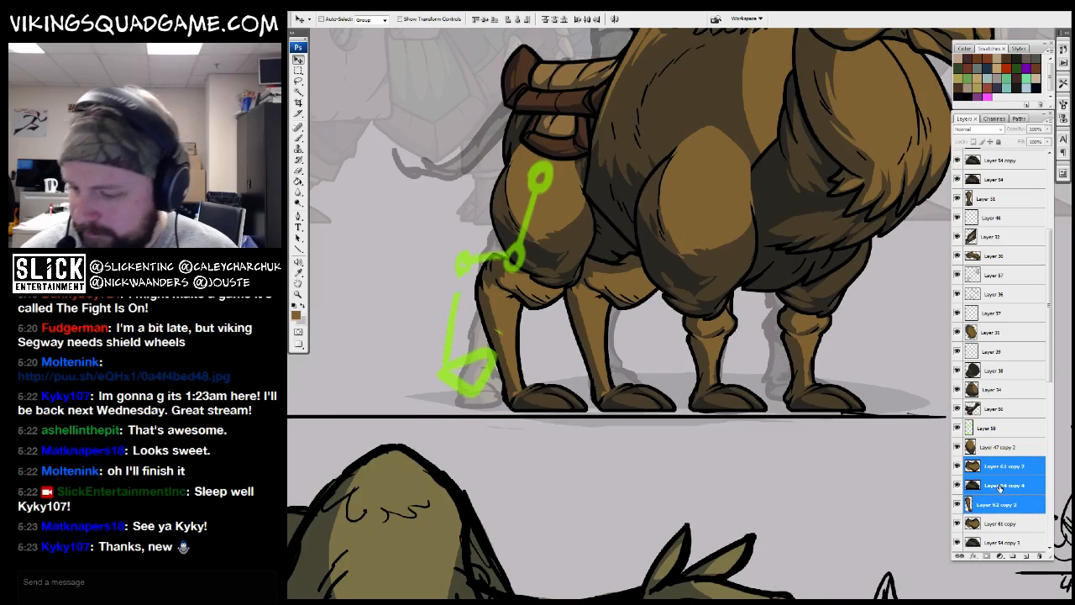
# Merge the duplicated far rear leg parts into one layer and move it beneath the near rear leg's layers
pyautogui.hotkey('ctrl', 'j')
pyautogui.hotkey('ctrl', 'e')
pyautogui.moveTo(996, 486); pyautogui.dragTo(995, 527)
pyautogui.press('i')
pyautogui.scroll(-1, 796, 382)
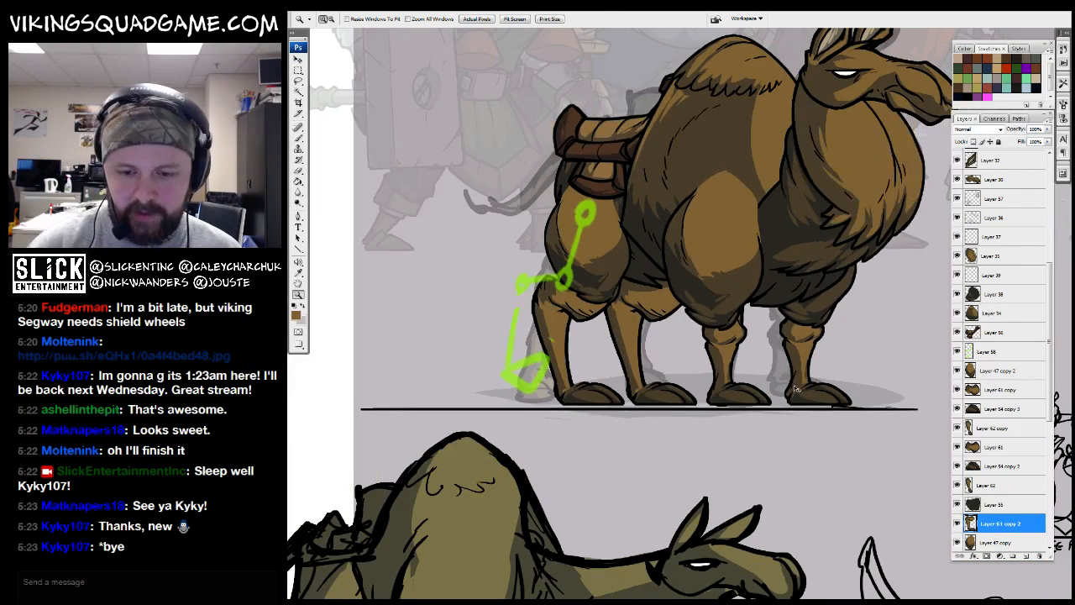
# Darken the merged far rear leg by lowering its lightness with Hue/Saturation
pyautogui.hotkey('ctrl', 'u')
pyautogui.moveTo(784, 223); pyautogui.dragTo(755, 223)
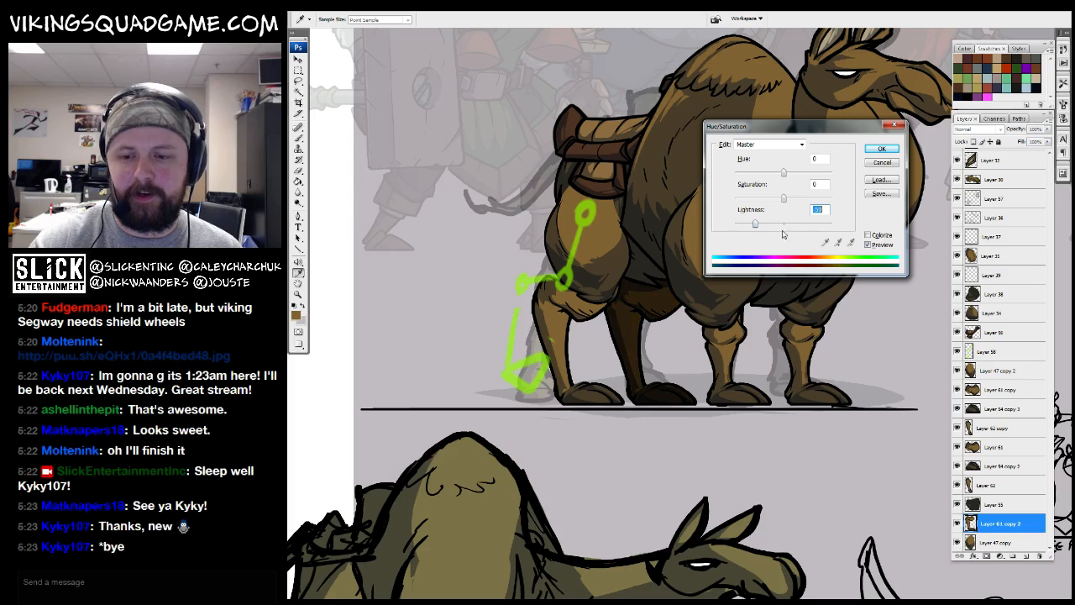
pyautogui.click(884, 151)
pyautogui.keyDown('alt'); pyautogui.click(798, 311); pyautogui.keyUp('alt')
pyautogui.keyDown('alt'); pyautogui.click(798, 327); pyautogui.keyUp('alt')
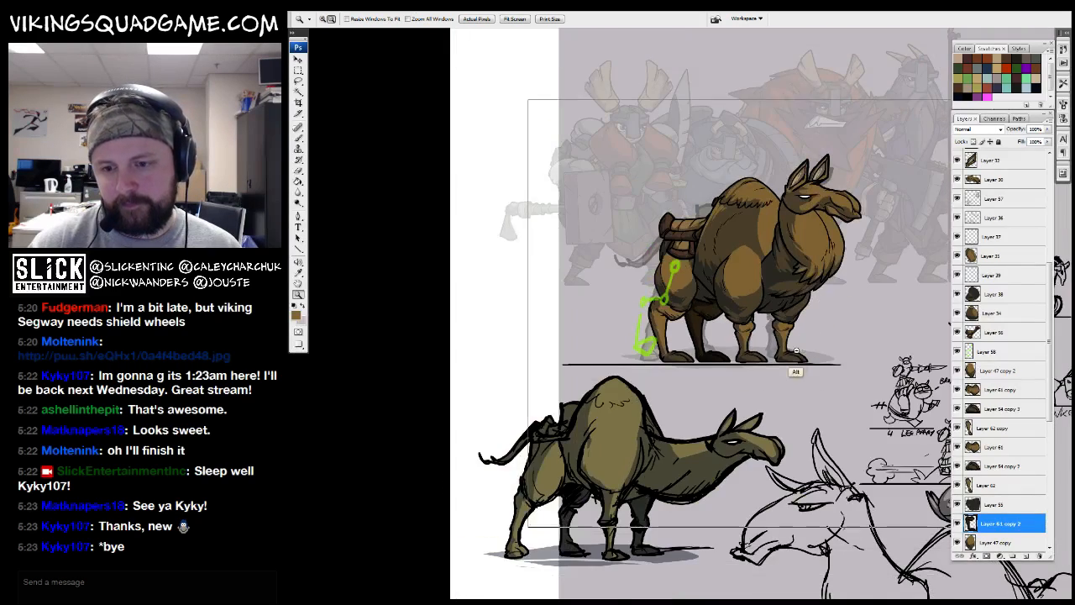
pyautogui.keyDown('alt'); pyautogui.click(797, 363); pyautogui.keyUp('alt')
pyautogui.moveTo(778, 343); pyautogui.dragTo(746, 354)
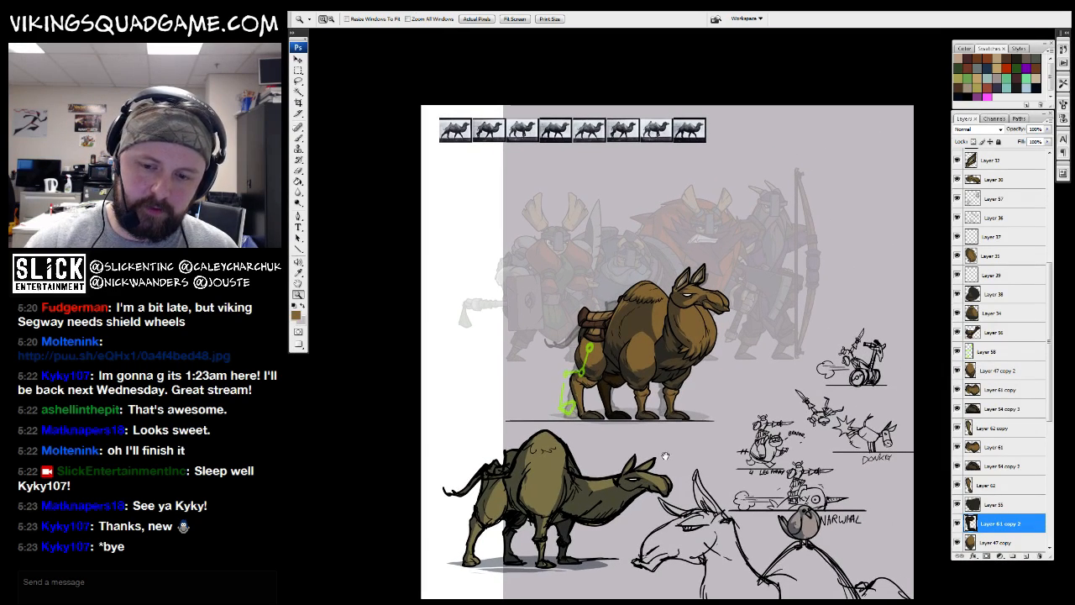
# Show the grey overlay and add a new layer above it for drawing the tail
pyautogui.press('b')
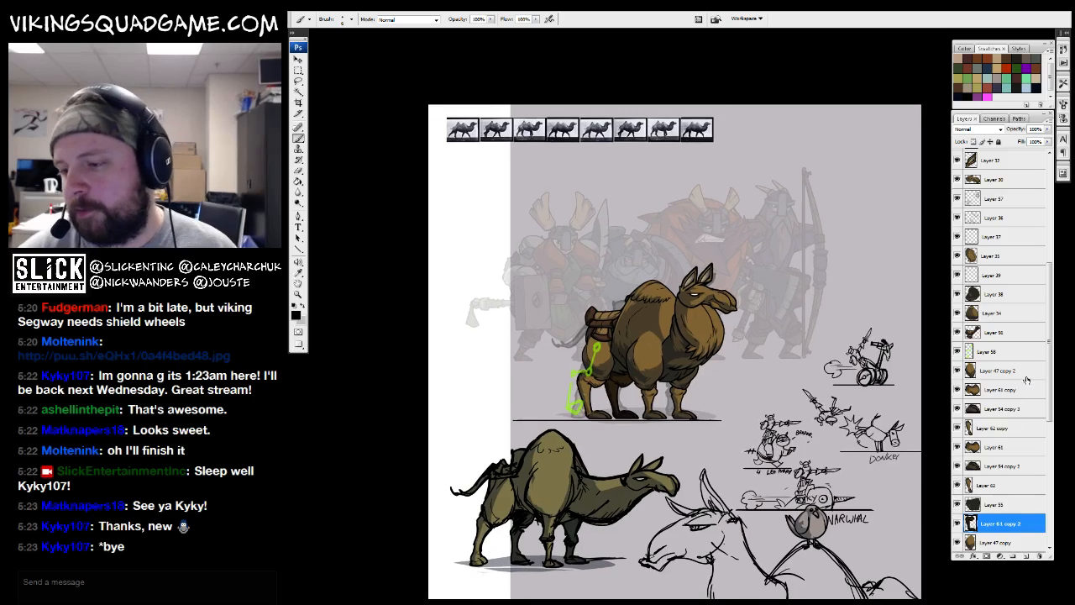
pyautogui.scroll(10, 999, 336)
pyautogui.click(994, 289)
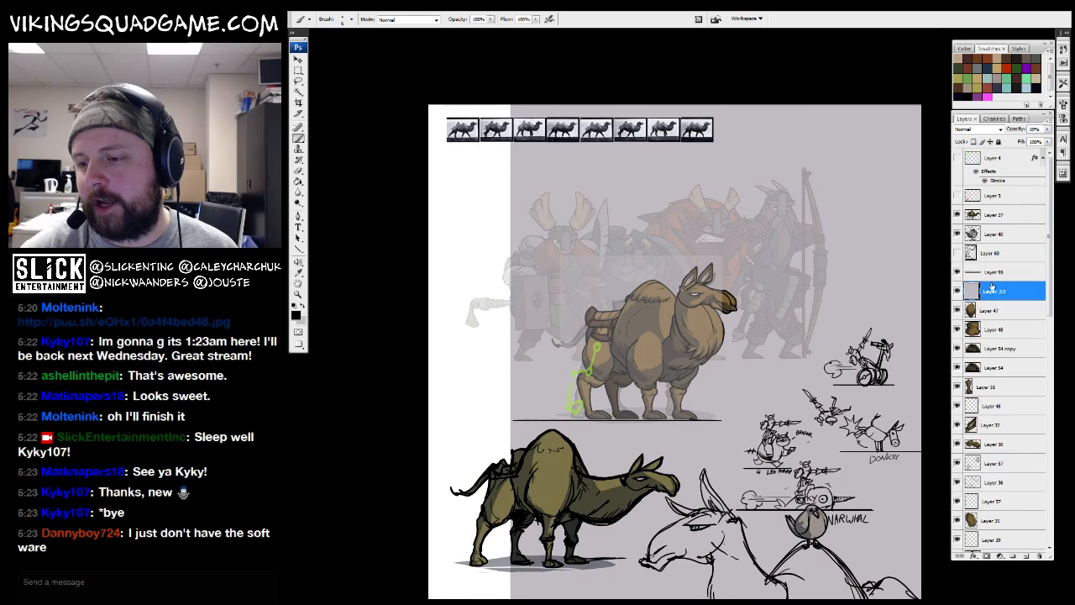
pyautogui.click(1021, 556)
# Brush a black outline of a curved, pointed tail from the saddle roll out behind the camel
pyautogui.scroll(5, 655, 278)
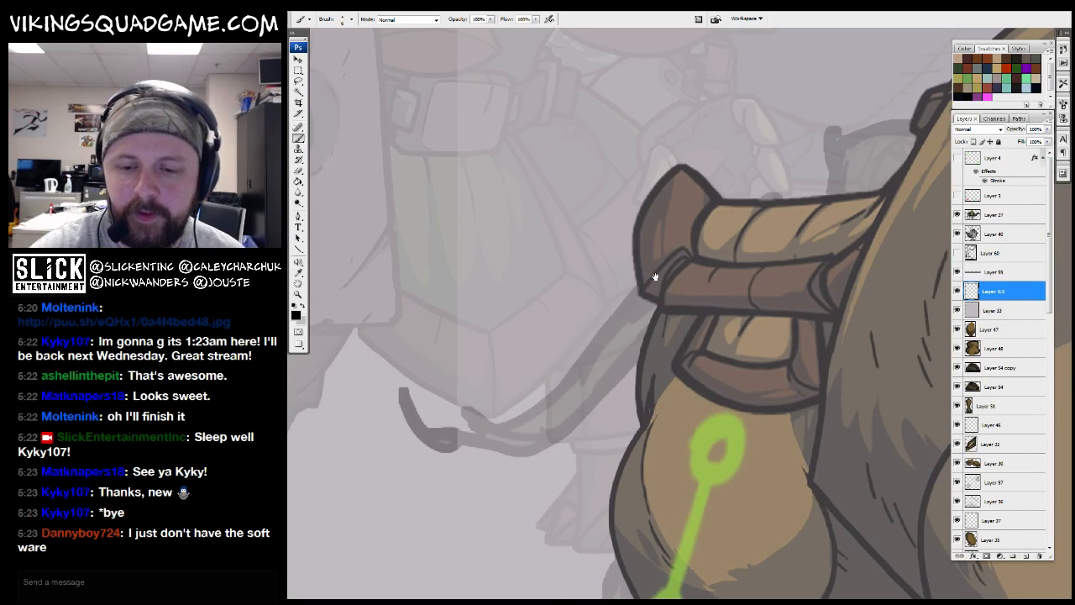
pyautogui.scroll(-3, 655, 278)
pyautogui.moveTo(735, 225)
pyautogui.mouseDown()
pyautogui.moveTo(528, 384)
pyautogui.moveTo(460, 367)
pyautogui.moveTo(423, 344)
pyautogui.moveTo(537, 444)
pyautogui.mouseUp()
pyautogui.moveTo(642, 403)
pyautogui.mouseDown()
pyautogui.moveTo(660, 399)
pyautogui.moveTo(649, 426)
pyautogui.moveTo(643, 377)
pyautogui.moveTo(640, 419)
pyautogui.mouseUp()
pyautogui.keyDown('ctrl'); pyautogui.keyDown('alt'); pyautogui.click(658, 361); pyautogui.keyUp('alt'); pyautogui.keyUp('ctrl')
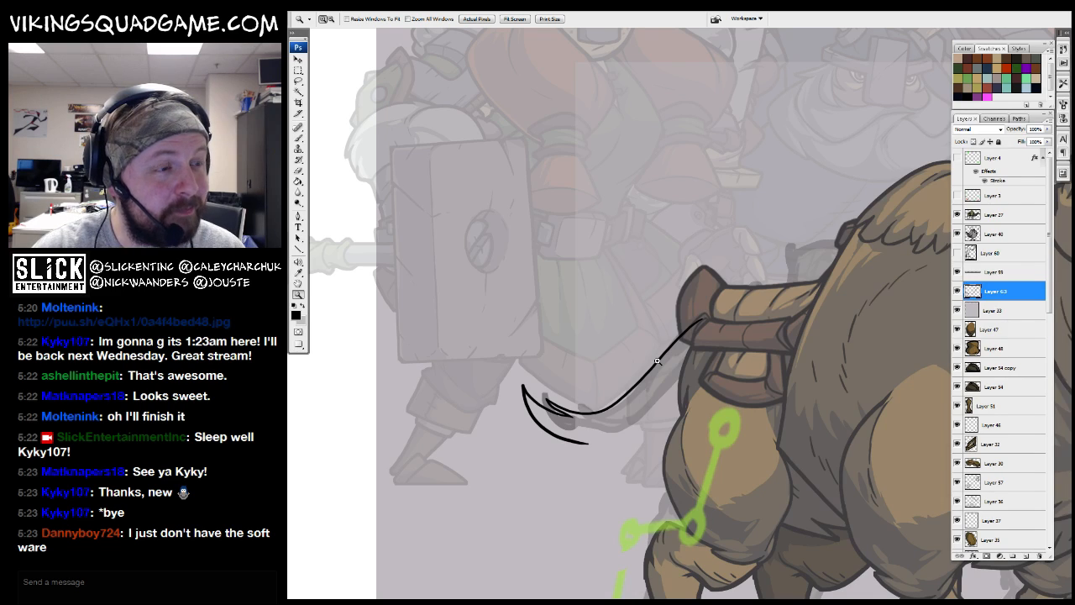
pyautogui.scroll(-1, 657, 361)
pyautogui.press('b')
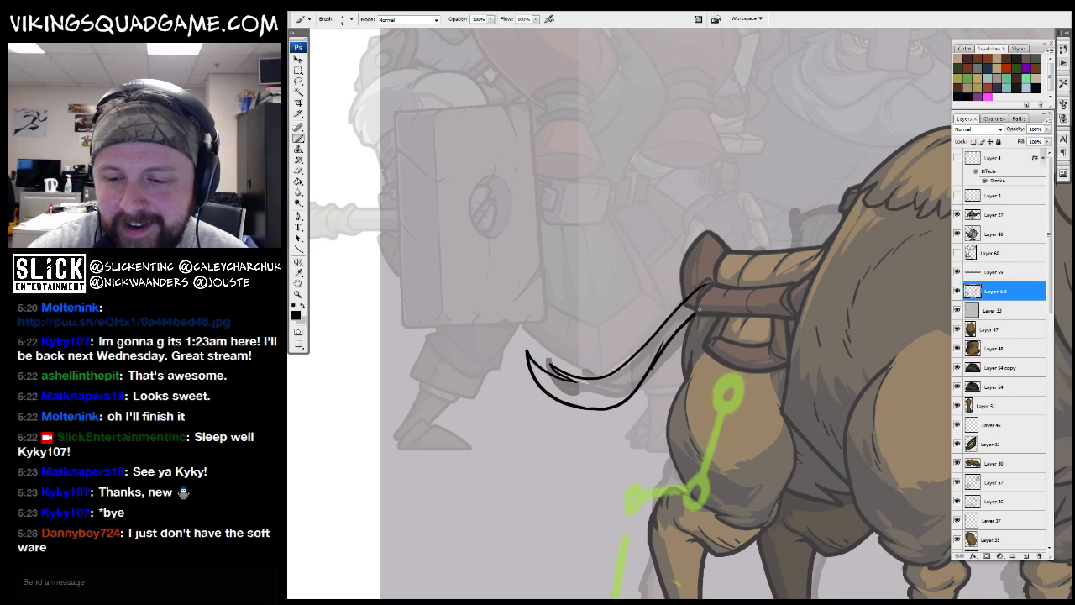
pyautogui.moveTo(720, 298); pyautogui.dragTo(713, 299)
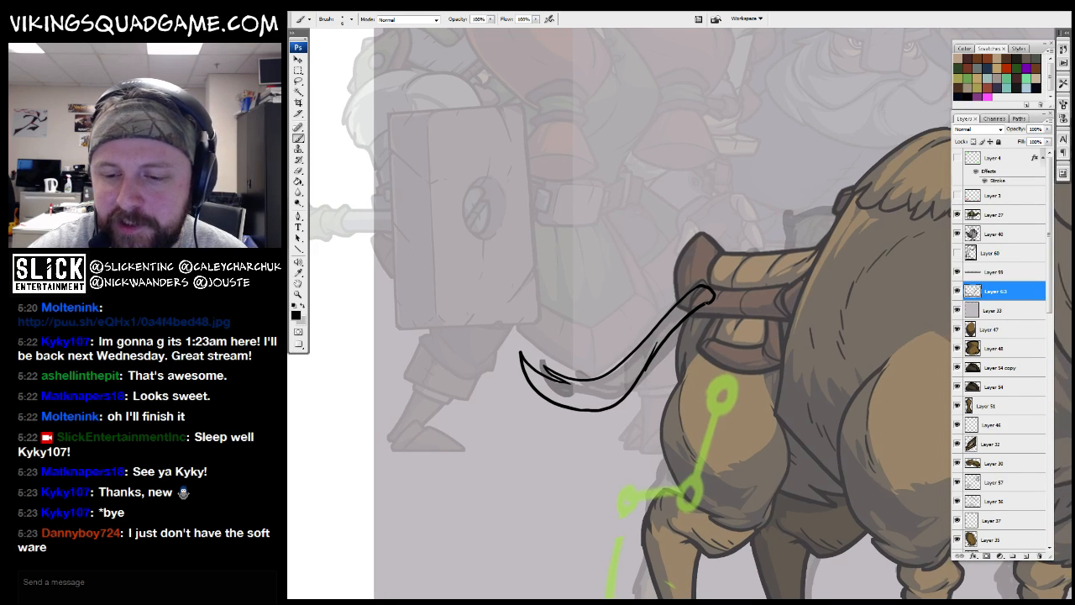
# Hide the grey overlay and fill the selected tail shape with the camel's brown on a new layer
pyautogui.press('z')
pyautogui.keyDown('alt'); pyautogui.click(739, 304); pyautogui.keyUp('alt')
pyautogui.keyDown('alt'); pyautogui.click(773, 311); pyautogui.keyUp('alt')
pyautogui.keyDown('alt'); pyautogui.click(806, 437); pyautogui.keyUp('alt')
pyautogui.moveTo(702, 415); pyautogui.dragTo(675, 430)
pyautogui.moveTo(737, 356); pyautogui.dragTo(719, 332)
pyautogui.press('g')
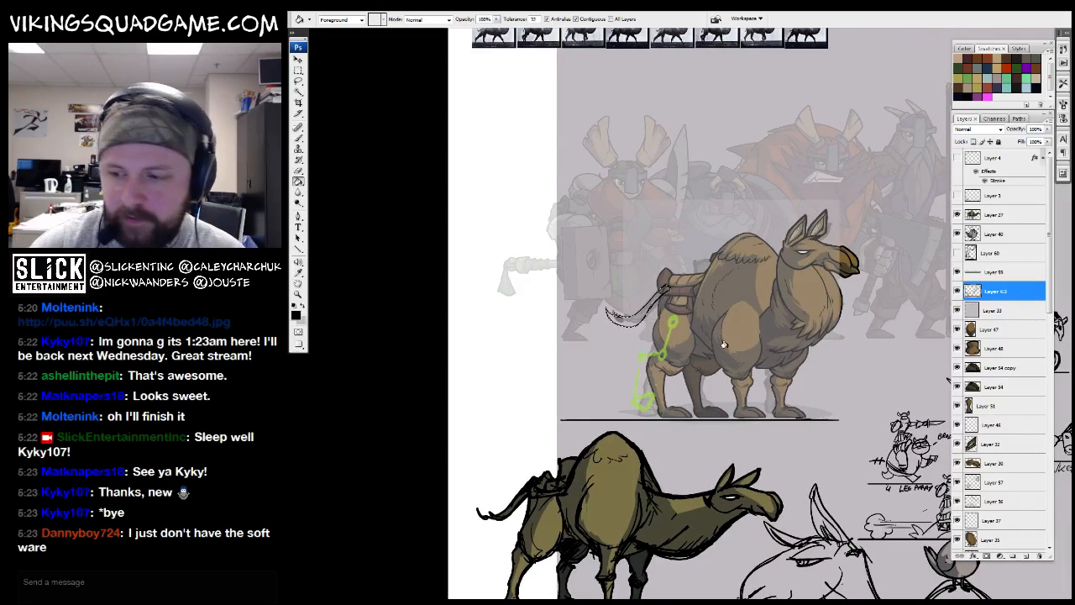
pyautogui.click(956, 309)
pyautogui.click(991, 328)
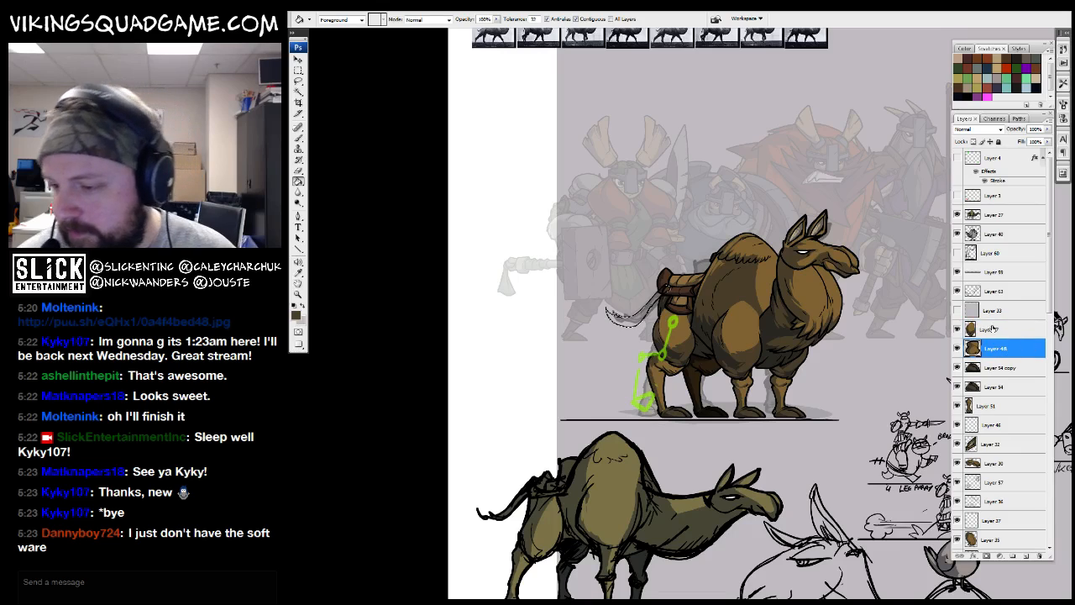
pyautogui.click(993, 290)
pyautogui.click(1027, 556)
pyautogui.click(625, 315)
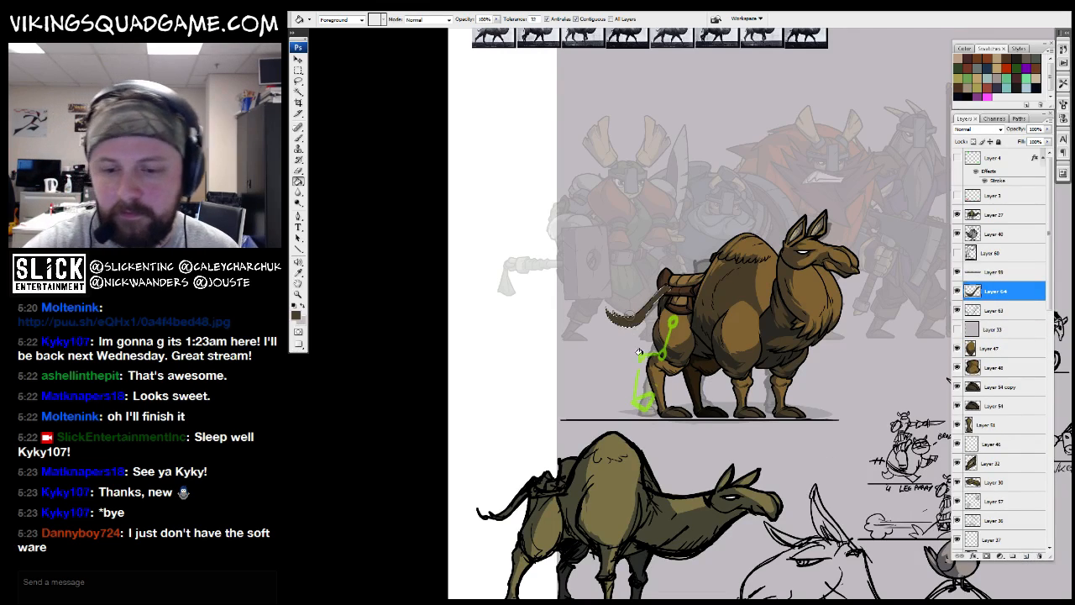
# Place the brown fill beneath the tail outline and fill the tail shape with black on another new layer below it
pyautogui.moveTo(985, 298); pyautogui.dragTo(1006, 338)
pyautogui.click(1026, 556)
pyautogui.moveTo(729, 336); pyautogui.dragTo(760, 335)
pyautogui.keyDown('alt'); pyautogui.click(448, 350); pyautogui.keyUp('alt')
pyautogui.click(680, 306)
pyautogui.hotkey('ctrl', 'd')
# Add a new layer for shading above the tail's brown fill and clip it to that fill
pyautogui.press('z')
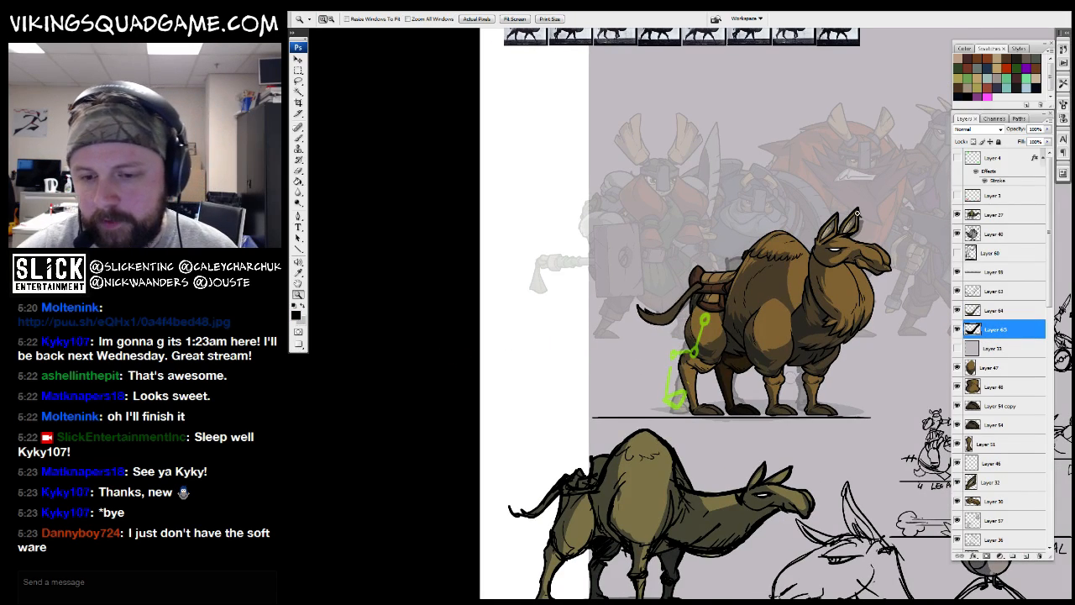
pyautogui.moveTo(825, 247); pyautogui.dragTo(579, 357)
pyautogui.click(998, 316)
pyautogui.click(1026, 556)
pyautogui.keyDown('alt'); pyautogui.click(997, 320); pyautogui.keyUp('alt')
# Fill a lassoed area over the tail with a near-black swatch colour and set the clipped layer's opacity to 40%
pyautogui.moveTo(728, 195)
pyautogui.mouseDown()
pyautogui.moveTo(777, 225)
pyautogui.moveTo(736, 200)
pyautogui.mouseUp()
pyautogui.press('l')
pyautogui.click(1035, 88)
pyautogui.press('g')
pyautogui.click(620, 413)
pyautogui.hotkey('ctrl', 'd')
pyautogui.press('z')
pyautogui.press('4')
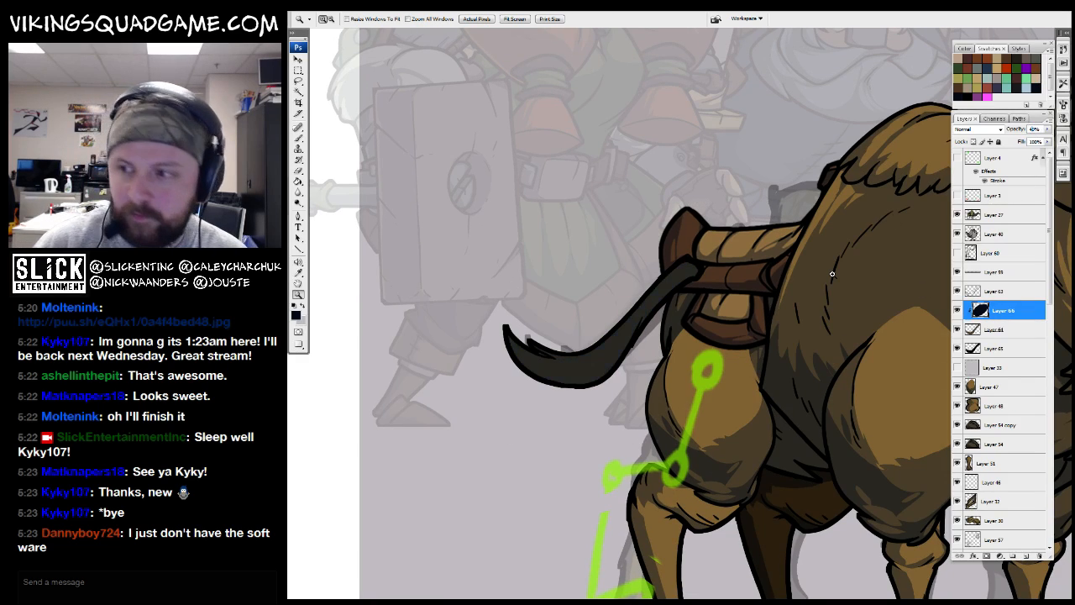
# Lasso and delete pieces of the tail's shading to leave lit areas along its upper side and near the curved tip
pyautogui.moveTo(824, 287)
pyautogui.mouseDown()
pyautogui.moveTo(787, 341)
pyautogui.moveTo(790, 378)
pyautogui.moveTo(788, 358)
pyautogui.mouseUp()
pyautogui.keyDown('alt'); pyautogui.click(799, 305); pyautogui.keyUp('alt')
pyautogui.click(996, 292)
pyautogui.moveTo(617, 244); pyautogui.dragTo(739, 399)
pyautogui.hotkey('alt', '[')
pyautogui.moveTo(720, 363); pyautogui.dragTo(752, 364)
pyautogui.press('l')
pyautogui.moveTo(765, 215)
pyautogui.mouseDown()
pyautogui.moveTo(623, 370)
pyautogui.moveTo(571, 393)
pyautogui.moveTo(621, 367)
pyautogui.mouseUp()
pyautogui.press('Delete')
pyautogui.moveTo(576, 409)
pyautogui.mouseDown()
pyautogui.moveTo(562, 421)
pyautogui.moveTo(596, 412)
pyautogui.mouseUp()
pyautogui.press('Delete')
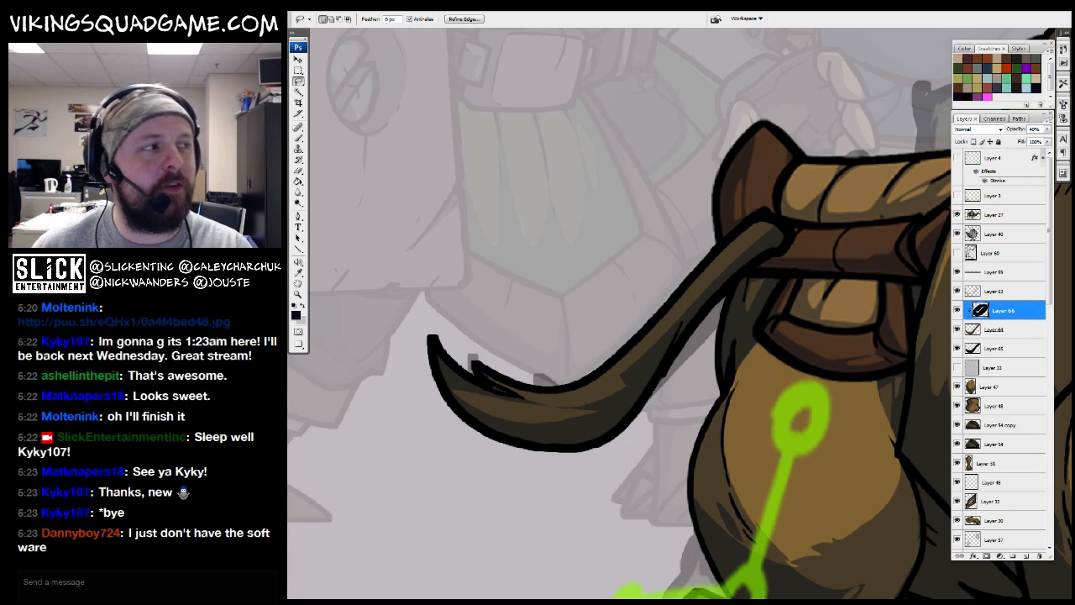
# Switch to the game's Editor window and close it without saving the changed chunk file
pyautogui.hotkey('alt', 'Tab')
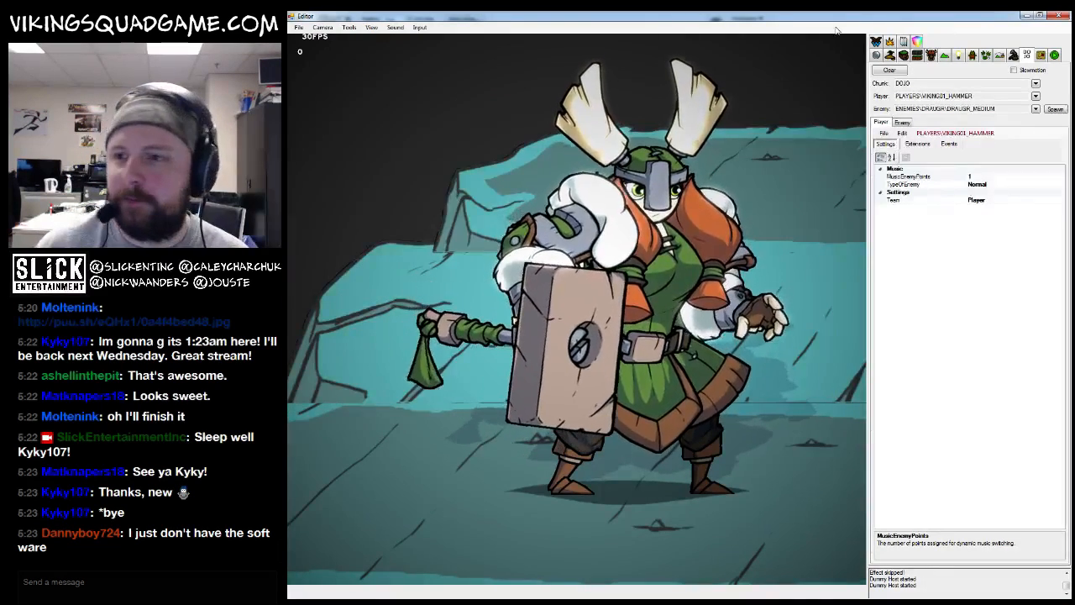
pyautogui.click(1061, 15)
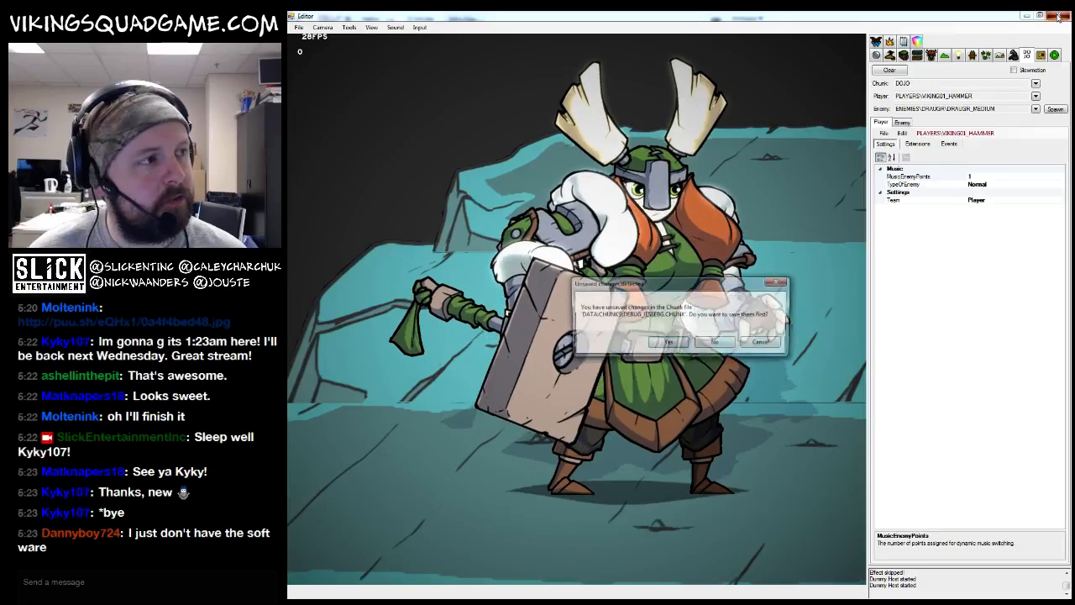
pyautogui.click(718, 344)
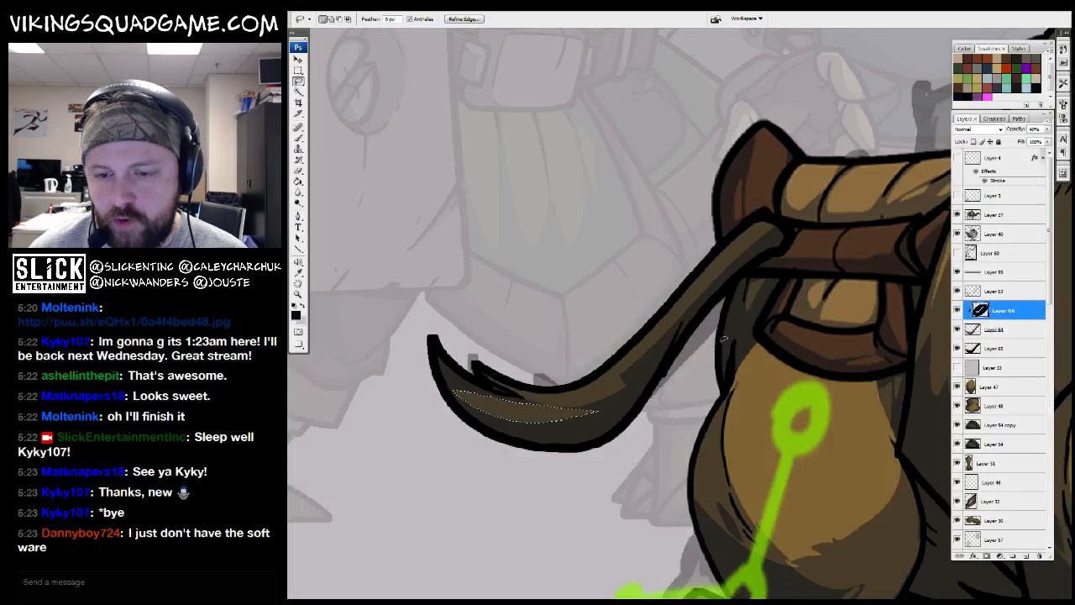
# Switch to Windows Explorer, browse to C:\Slick, run an SVN update on the VikingSquad folder, and return to Photoshop
pyautogui.press('super+e')
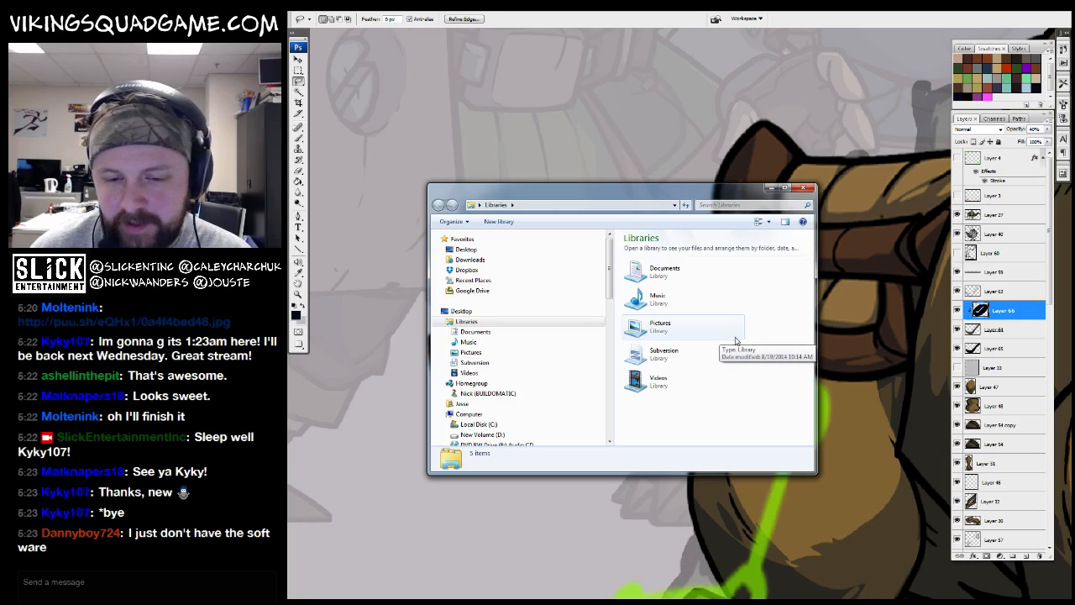
pyautogui.moveTo(661, 197); pyautogui.dragTo(660, 209)
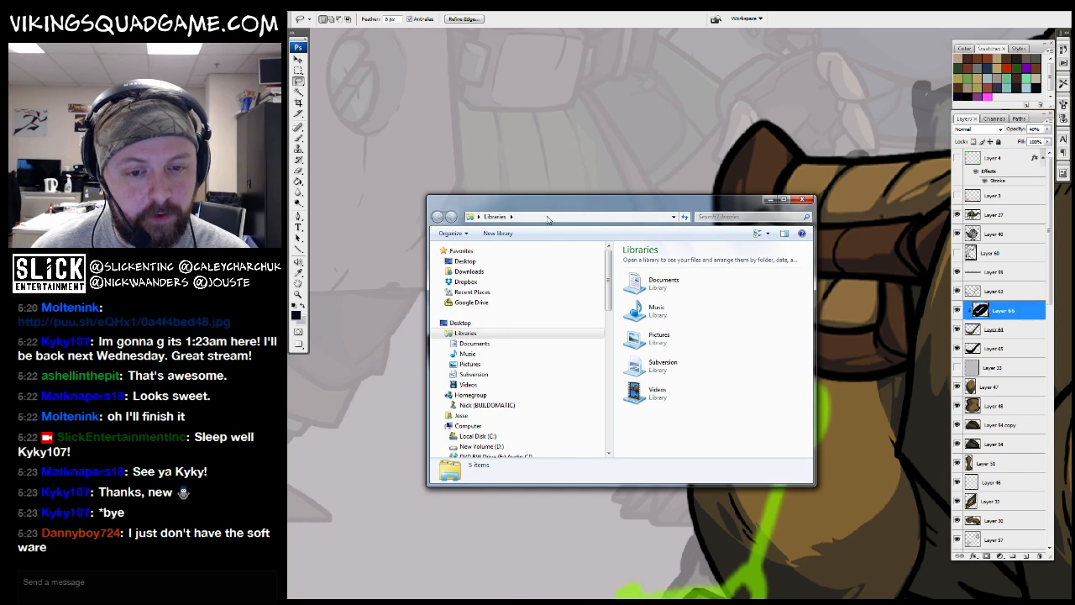
pyautogui.scroll(-2, 613, 304)
pyautogui.scroll(-3, 587, 319)
pyautogui.click(502, 330)
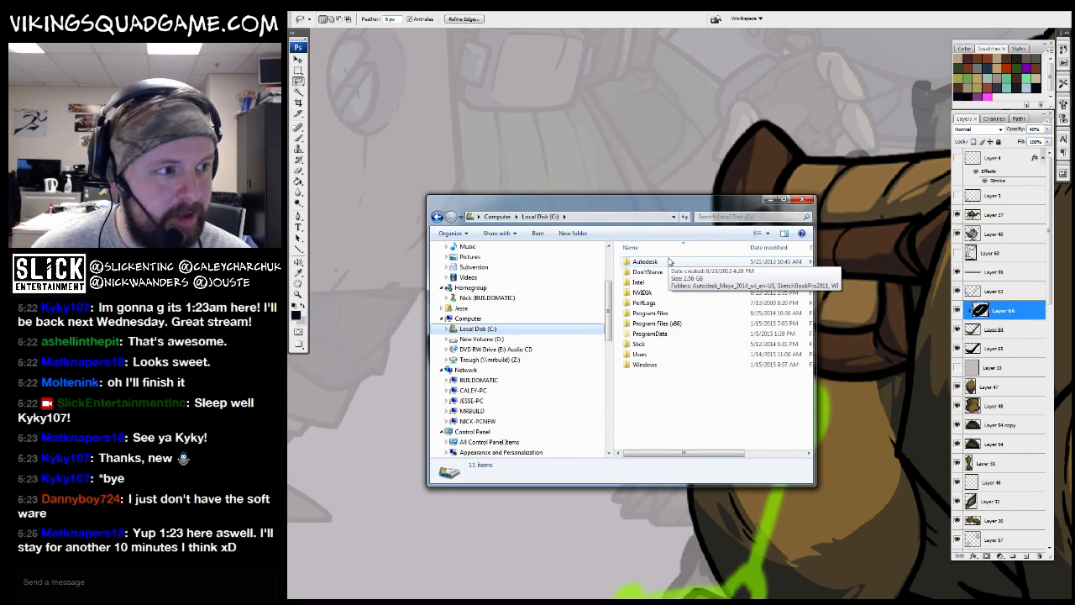
pyautogui.click(654, 322)
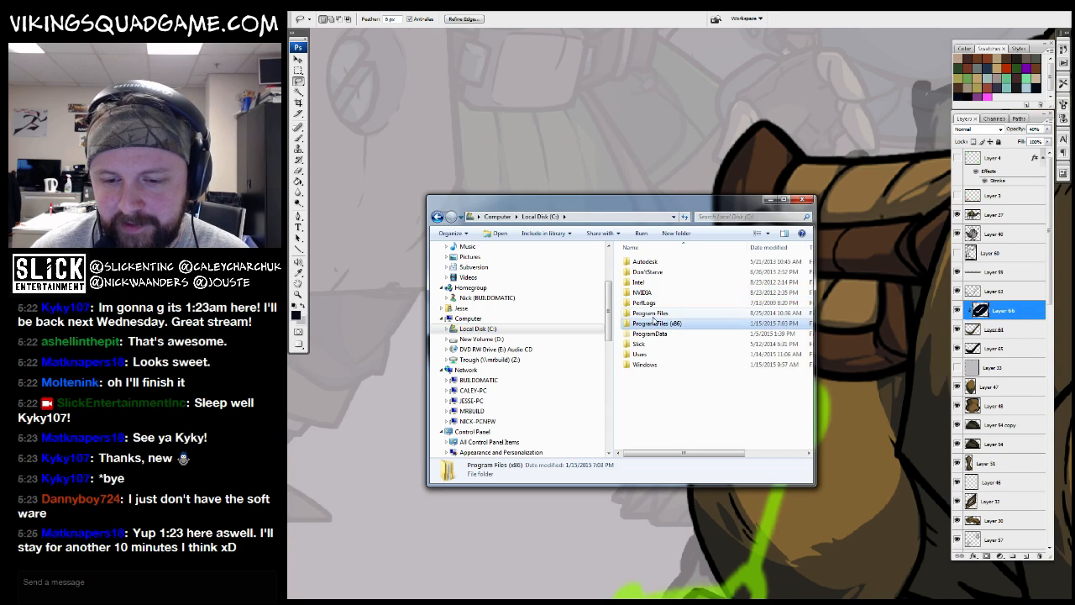
pyautogui.doubleClick(639, 343)
pyautogui.click(652, 263)
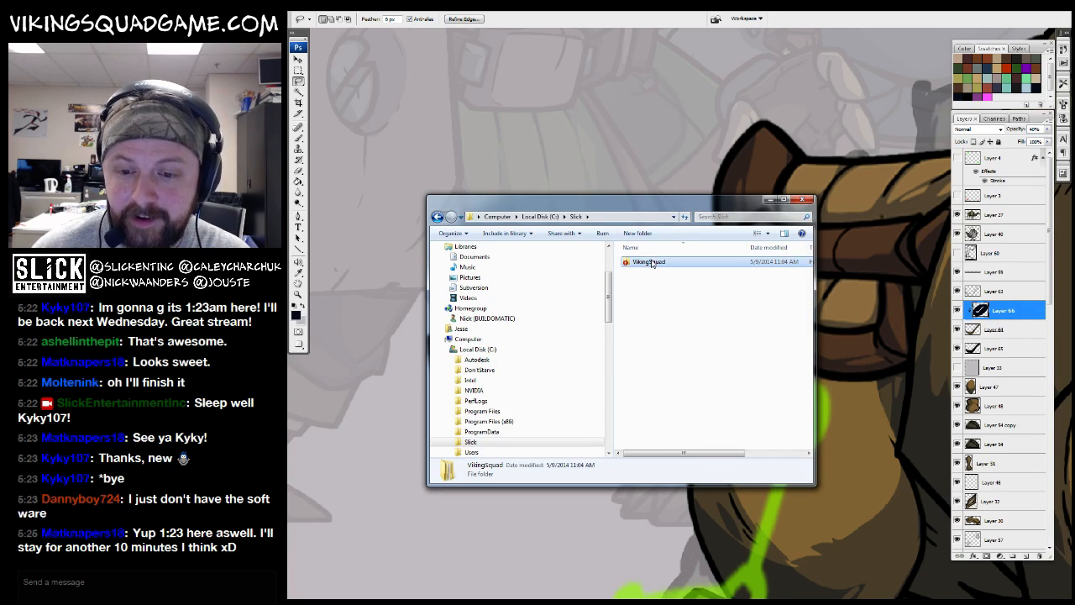
pyautogui.rightClick(652, 263)
pyautogui.click(555, 346)
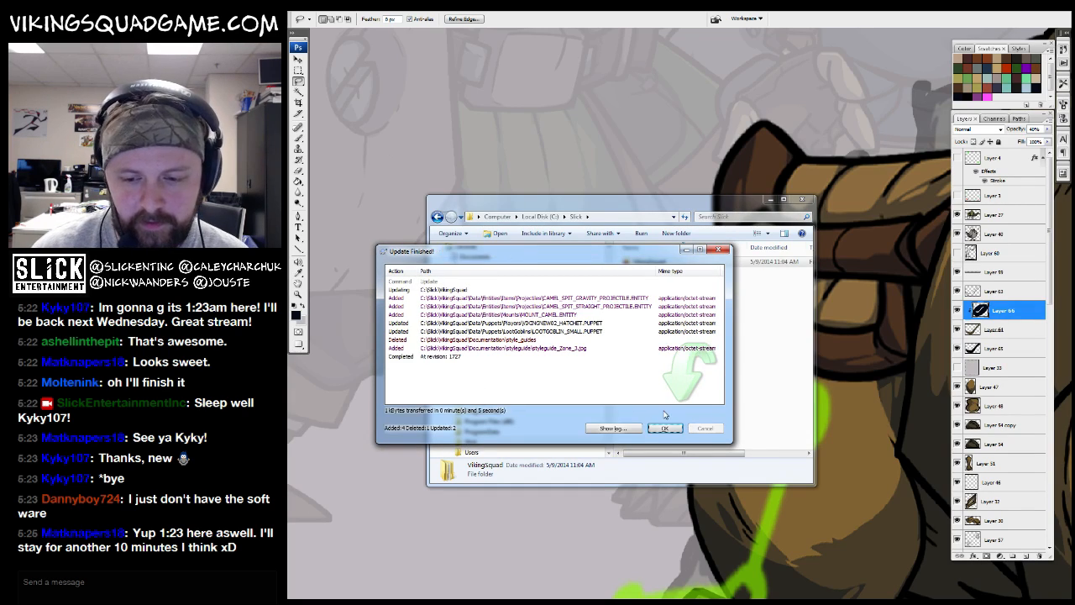
pyautogui.click(867, 345)
# Clear the selection and merge the tail's outline, shading, brown fill and black backing layers into one layer
pyautogui.moveTo(765, 319)
pyautogui.mouseDown()
pyautogui.moveTo(710, 327)
pyautogui.moveTo(778, 290)
pyautogui.mouseUp()
pyautogui.hotkey('ctrl', 'd')
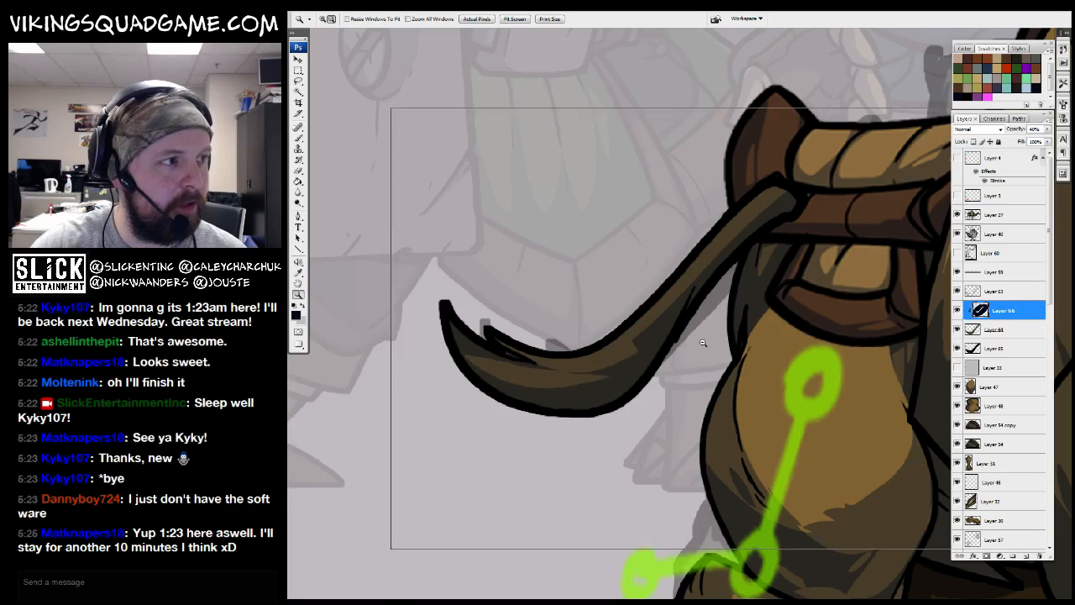
pyautogui.hotkey('ctrl', '-')
pyautogui.press('b')
pyautogui.moveTo(755, 384); pyautogui.dragTo(664, 360)
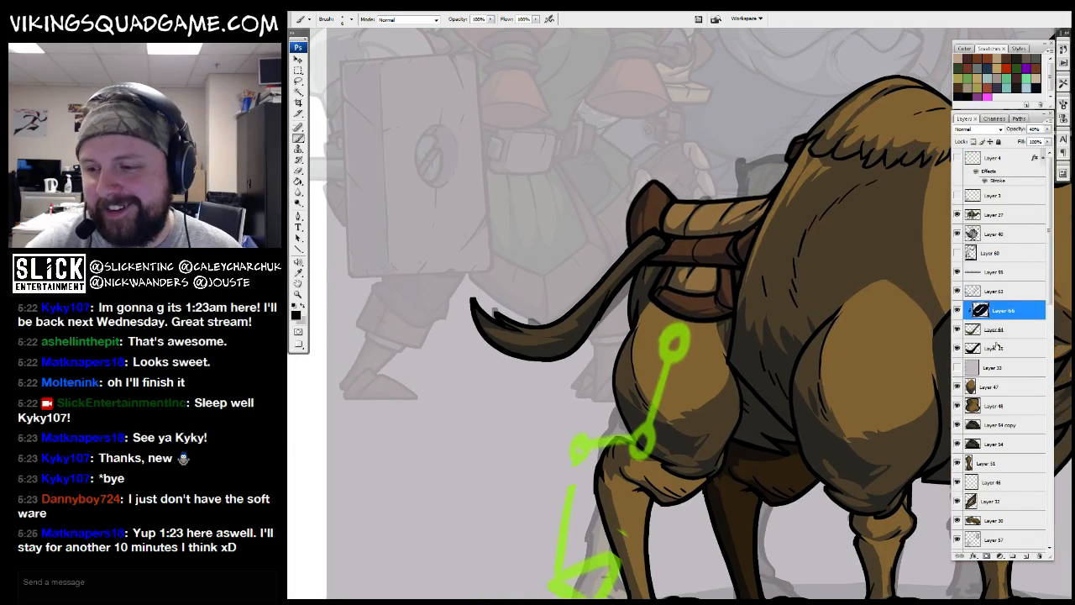
pyautogui.moveTo(849, 365); pyautogui.dragTo(780, 367)
pyautogui.keyDown('alt'); pyautogui.click(780, 367); pyautogui.keyUp('alt')
pyautogui.moveTo(850, 393); pyautogui.dragTo(801, 400)
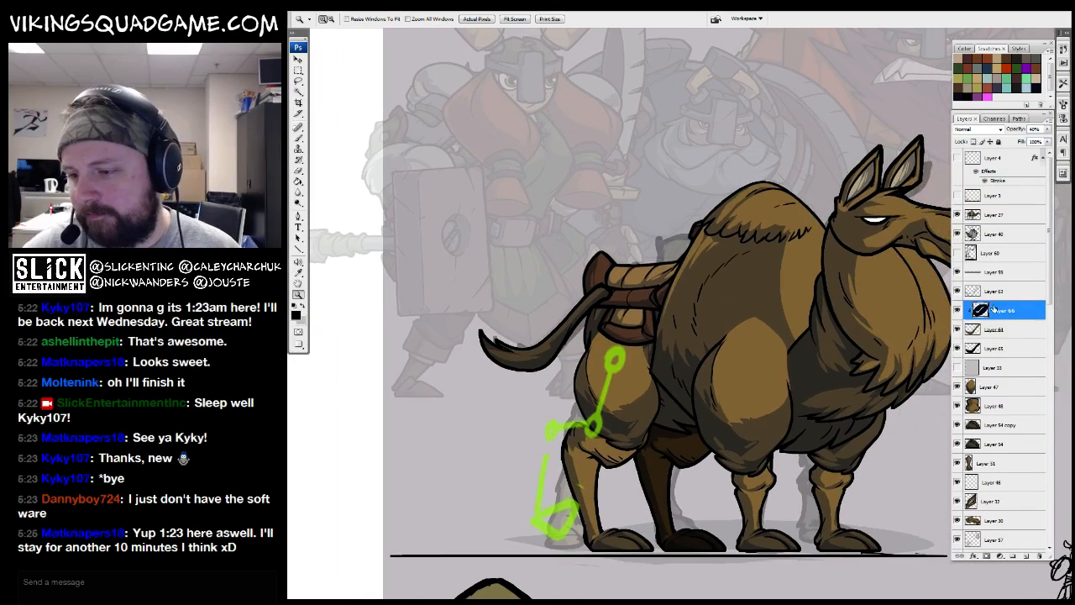
pyautogui.click(988, 292)
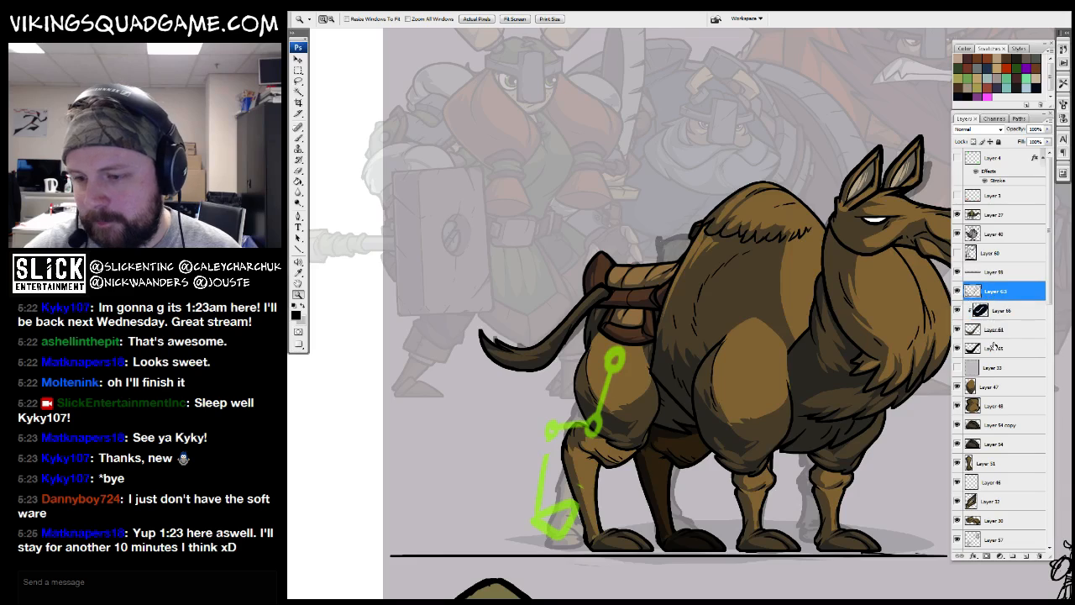
pyautogui.keyDown('shift'); pyautogui.click(994, 346); pyautogui.keyUp('shift')
pyautogui.hotkey('ctrl', 'e')
# Move the merged tail layer down the stack, beneath the saddle, body and near rear leg layers
pyautogui.moveTo(451, 295); pyautogui.dragTo(600, 379)
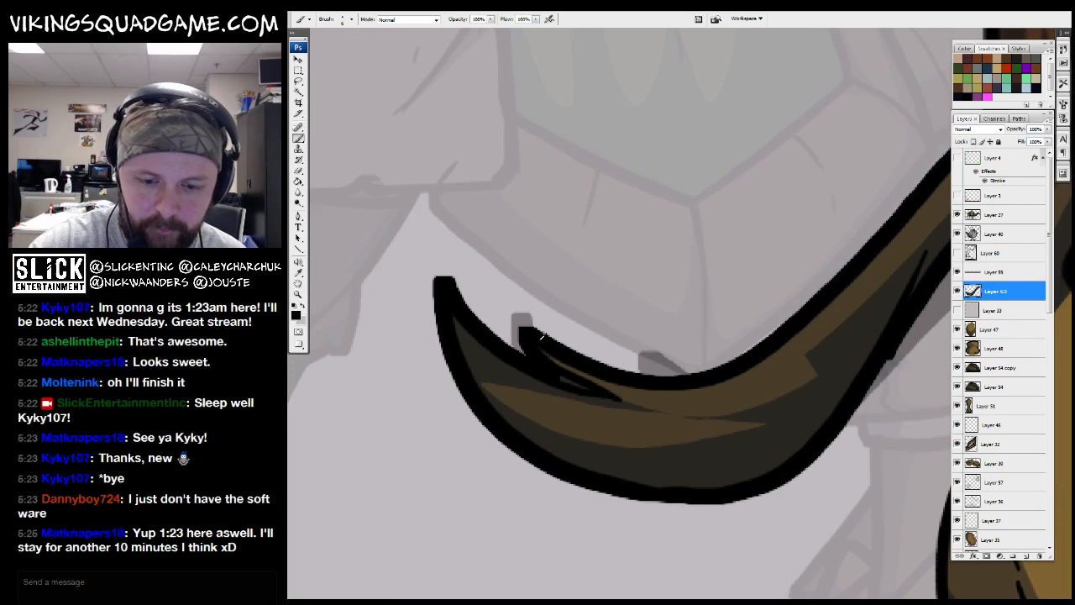
pyautogui.keyDown('alt'); pyautogui.click(680, 399); pyautogui.keyUp('alt')
pyautogui.moveTo(825, 327); pyautogui.dragTo(647, 421)
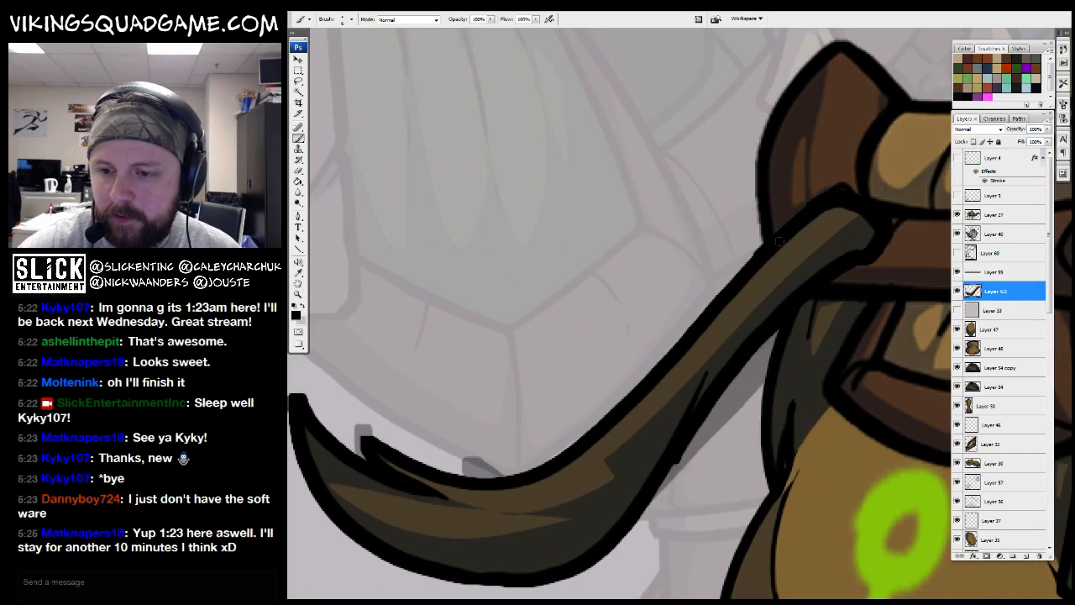
pyautogui.keyDown('alt'); pyautogui.click(816, 325); pyautogui.keyUp('alt')
pyautogui.keyDown('alt'); pyautogui.click(819, 314); pyautogui.keyUp('alt')
pyautogui.keyDown('alt'); pyautogui.click(823, 286); pyautogui.keyUp('alt')
pyautogui.keyDown('alt'); pyautogui.click(825, 277); pyautogui.keyUp('alt')
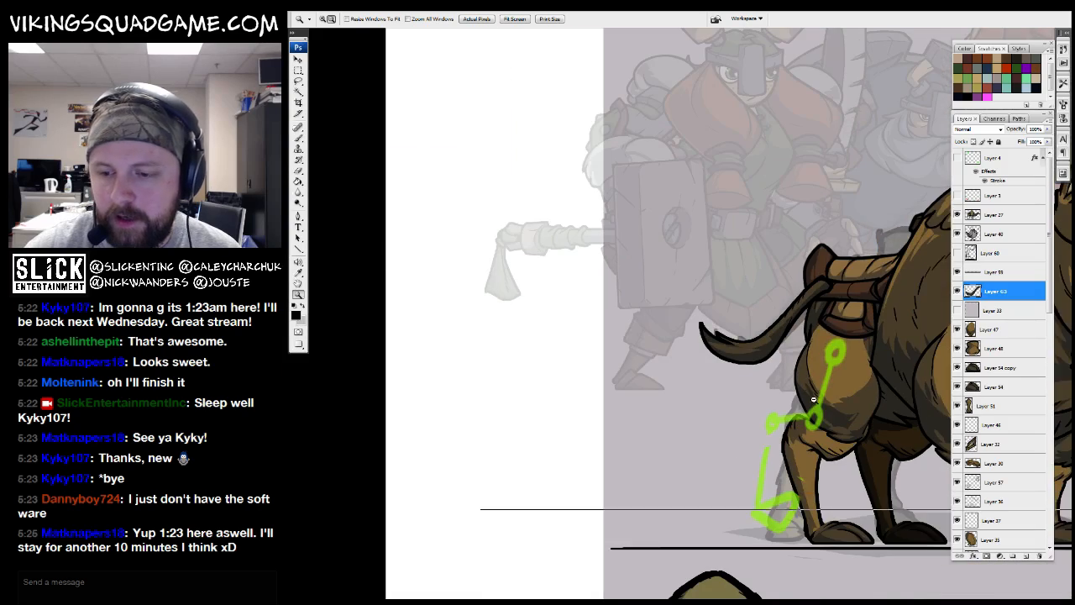
pyautogui.keyDown('alt'); pyautogui.click(831, 252); pyautogui.keyUp('alt')
pyautogui.keyDown('alt'); pyautogui.click(851, 410); pyautogui.keyUp('alt')
pyautogui.moveTo(974, 296); pyautogui.dragTo(990, 512)
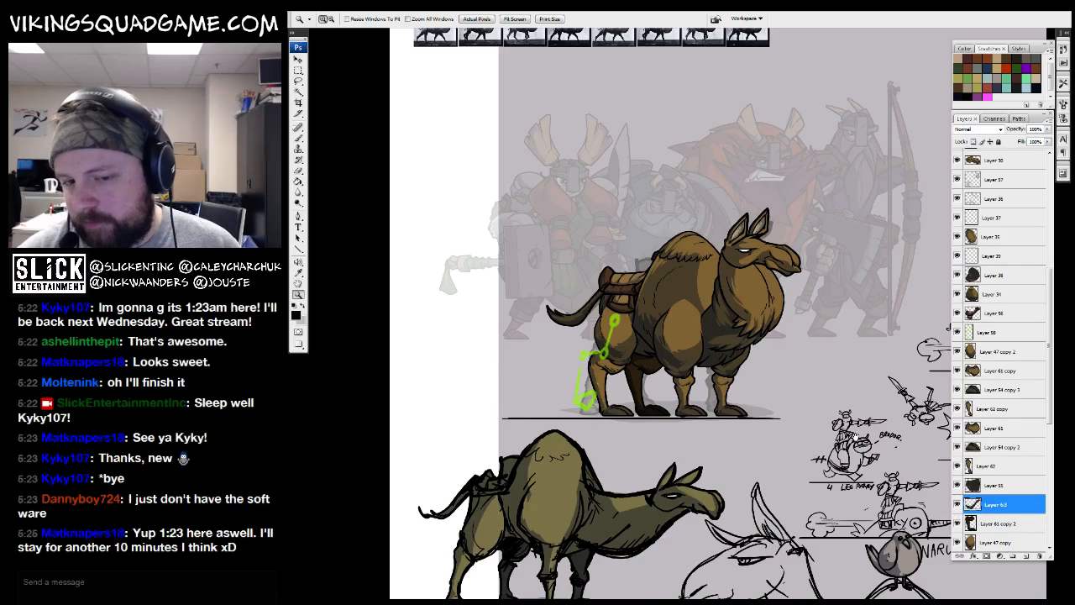
# Move the green leg skeleton guide away from the camel to the far left edge of the canvas
pyautogui.moveTo(868, 456); pyautogui.dragTo(839, 460)
pyautogui.keyDown('alt'); pyautogui.click(648, 303); pyautogui.keyUp('alt')
pyautogui.press('v')
pyautogui.keyDown('ctrl'); pyautogui.click(613, 388); pyautogui.keyUp('ctrl')
pyautogui.moveTo(613, 388); pyautogui.dragTo(445, 443)
pyautogui.moveTo(669, 460); pyautogui.dragTo(651, 466)
pyautogui.click(663, 344)
pyautogui.moveTo(753, 409)
pyautogui.mouseDown()
pyautogui.moveTo(736, 475)
pyautogui.moveTo(763, 472)
pyautogui.moveTo(759, 408)
pyautogui.mouseUp()
pyautogui.keyDown('alt'); pyautogui.click(799, 386); pyautogui.keyUp('alt')
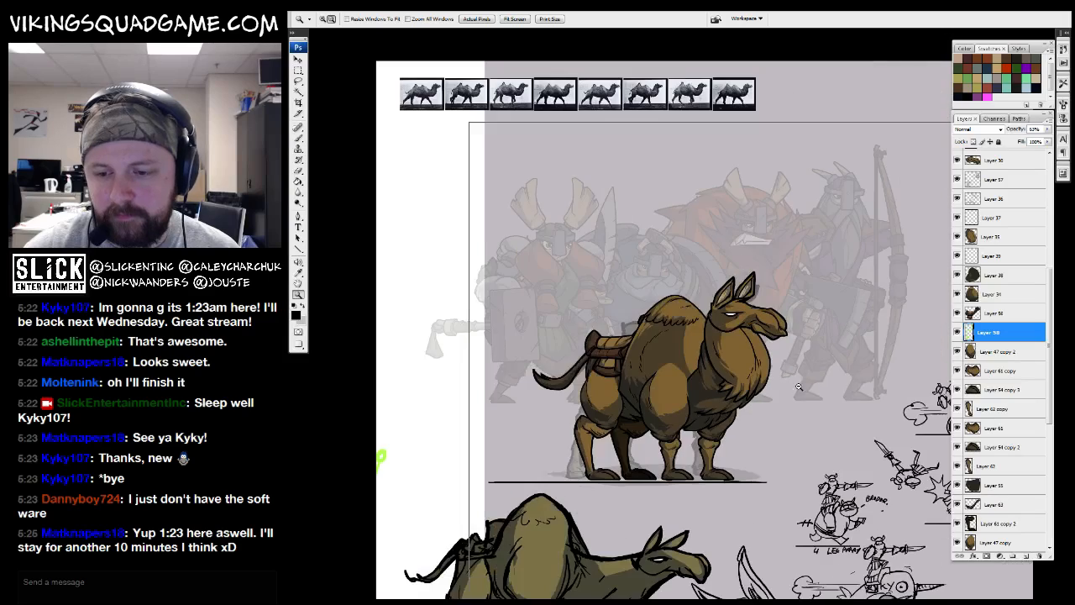
# Try shifting individual camel parts with the Move tool, undoing each shift
pyautogui.hotkey('ctrl', '-')
pyautogui.keyDown('ctrl'); pyautogui.click(684, 336); pyautogui.keyUp('ctrl')
pyautogui.moveTo(684, 335); pyautogui.dragTo(678, 342)
pyautogui.hotkey('ctrl', 'z')
pyautogui.keyDown('ctrl'); pyautogui.click(688, 296); pyautogui.keyUp('ctrl')
pyautogui.moveTo(688, 296)
pyautogui.mouseDown()
pyautogui.moveTo(717, 298)
pyautogui.moveTo(716, 310)
pyautogui.moveTo(695, 294)
pyautogui.moveTo(707, 285)
pyautogui.mouseUp()
pyautogui.hotkey('ctrl', 'z')
pyautogui.keyDown('ctrl'); pyautogui.click(702, 282); pyautogui.keyUp('ctrl')
# Examine the camel with its new tail alongside the Viking line-up and the other sketches on the page
pyautogui.moveTo(766, 450); pyautogui.dragTo(769, 444)
pyautogui.keyDown('alt'); pyautogui.click(769, 444); pyautogui.keyUp('alt')
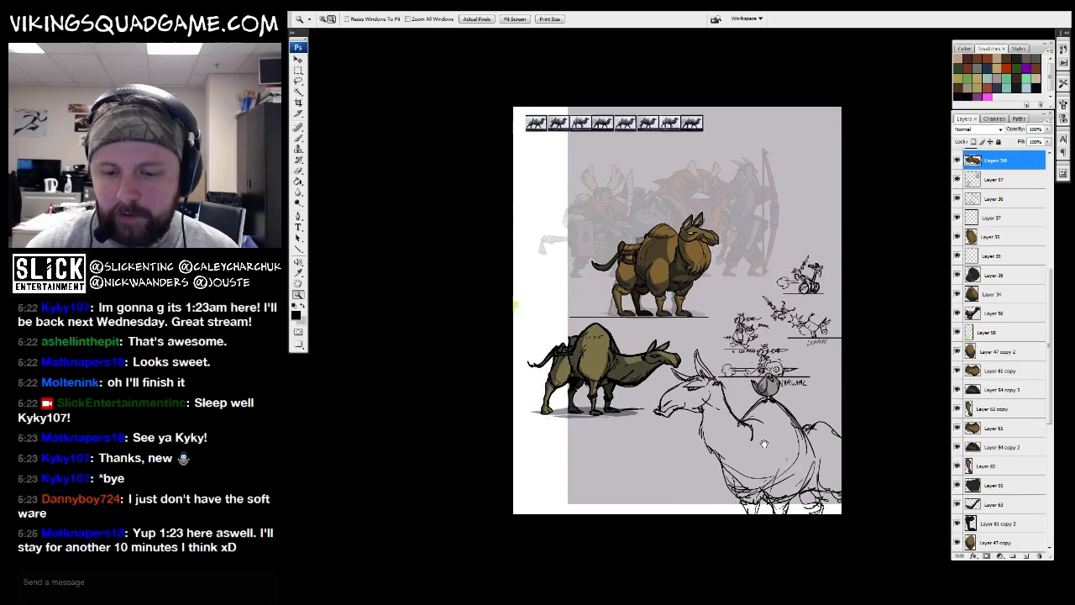
pyautogui.moveTo(689, 268); pyautogui.dragTo(629, 379)
pyautogui.moveTo(745, 293); pyautogui.dragTo(761, 367)
pyautogui.moveTo(777, 246); pyautogui.dragTo(754, 361)
pyautogui.keyDown('alt'); pyautogui.click(753, 362); pyautogui.keyUp('alt')
pyautogui.moveTo(709, 310)
pyautogui.mouseDown()
pyautogui.moveTo(758, 417)
pyautogui.moveTo(737, 460)
pyautogui.moveTo(758, 406)
pyautogui.moveTo(752, 422)
pyautogui.mouseUp()
pyautogui.keyDown('alt'); pyautogui.click(758, 417); pyautogui.keyUp('alt')
pyautogui.keyDown('alt'); pyautogui.click(761, 411); pyautogui.keyUp('alt')
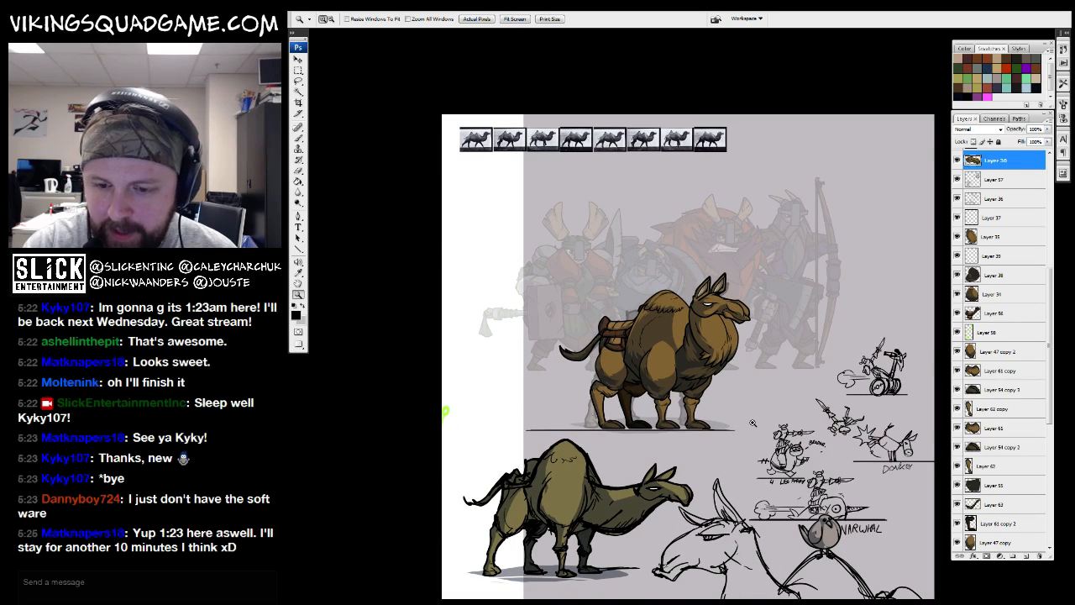
pyautogui.moveTo(752, 422); pyautogui.dragTo(754, 426)
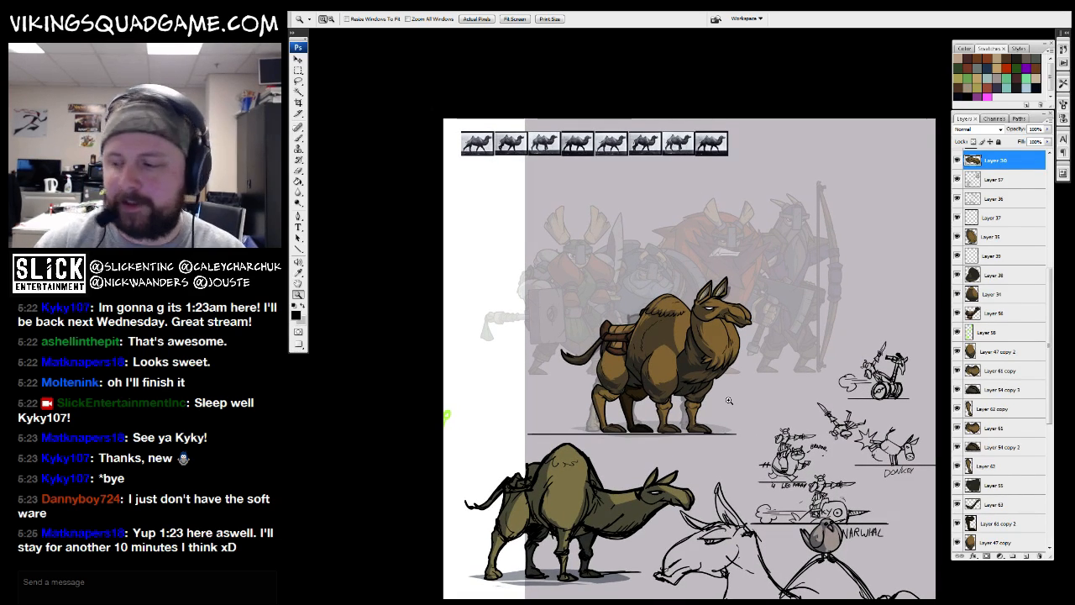
# Lasso the body layer's edge and outline between the saddle and the near rear thigh and delete it
pyautogui.click(642, 367)
pyautogui.click(645, 378)
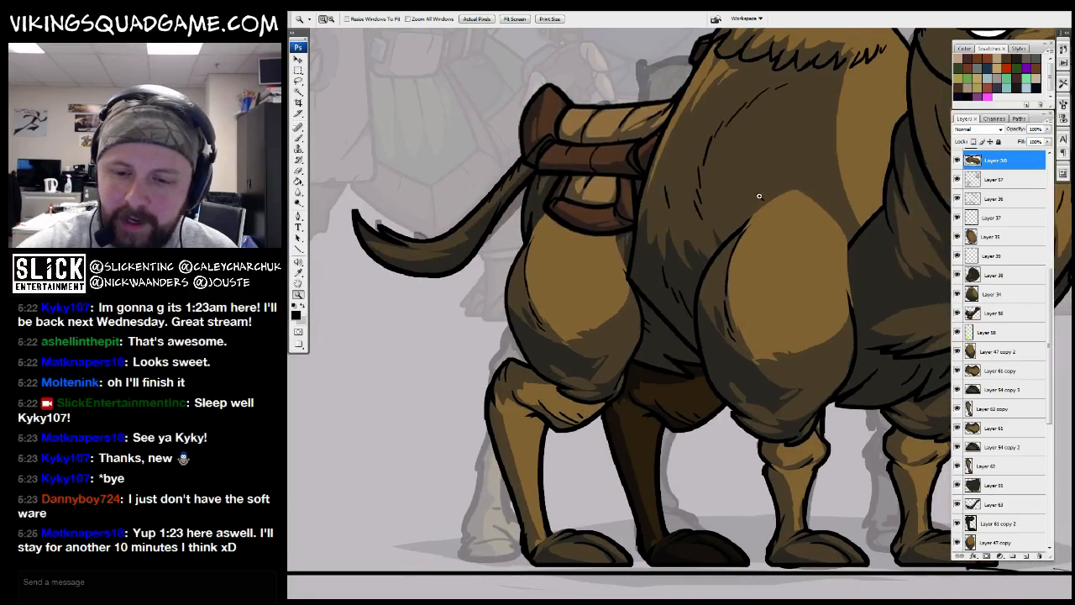
pyautogui.click(648, 403)
pyautogui.click(651, 429)
pyautogui.keyDown('ctrl'); pyautogui.click(578, 306); pyautogui.keyUp('ctrl')
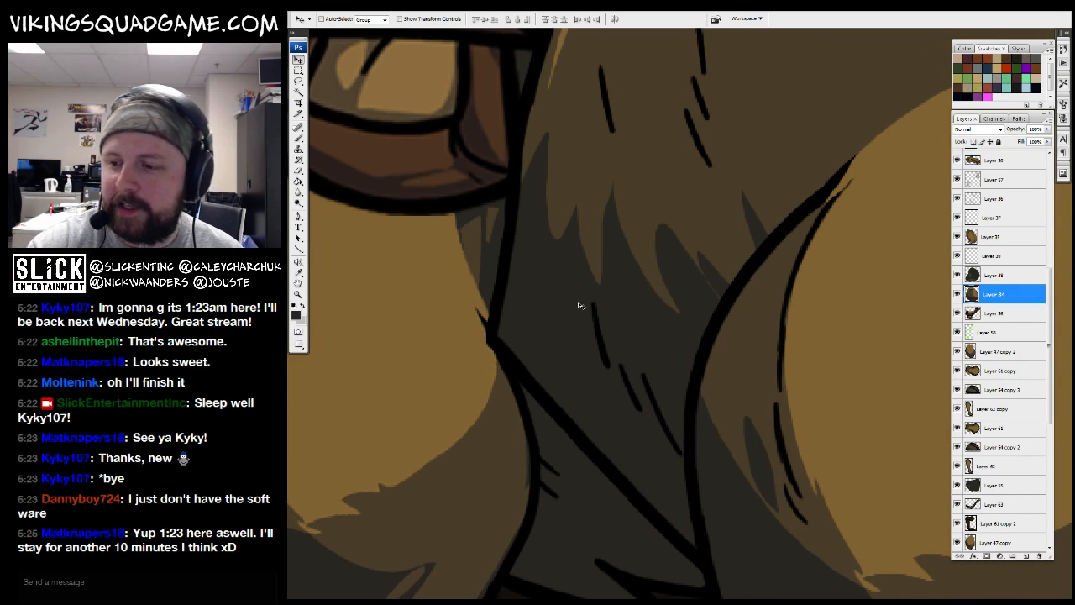
pyautogui.moveTo(551, 342); pyautogui.dragTo(593, 413)
pyautogui.moveTo(579, 344); pyautogui.dragTo(563, 326)
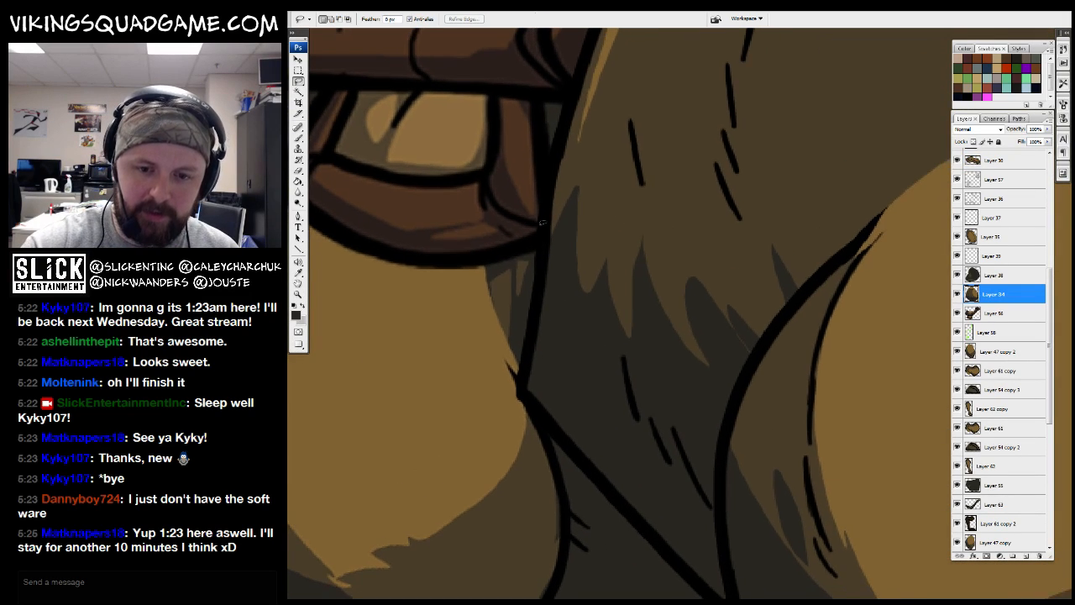
pyautogui.moveTo(636, 547); pyautogui.dragTo(540, 193)
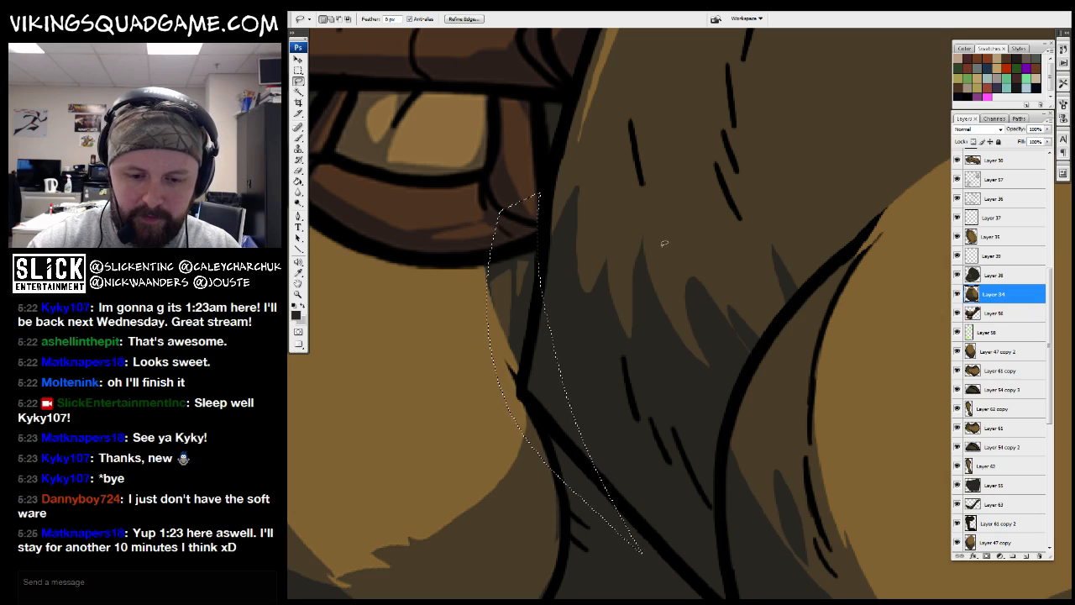
pyautogui.press('Delete')
pyautogui.hotkey('ctrl', 'd')
pyautogui.press('z')
# Examine the cleaned-up junction of body and rear thigh, and the camel as a whole
pyautogui.moveTo(648, 391)
pyautogui.mouseDown()
pyautogui.moveTo(645, 356)
pyautogui.moveTo(669, 338)
pyautogui.mouseUp()
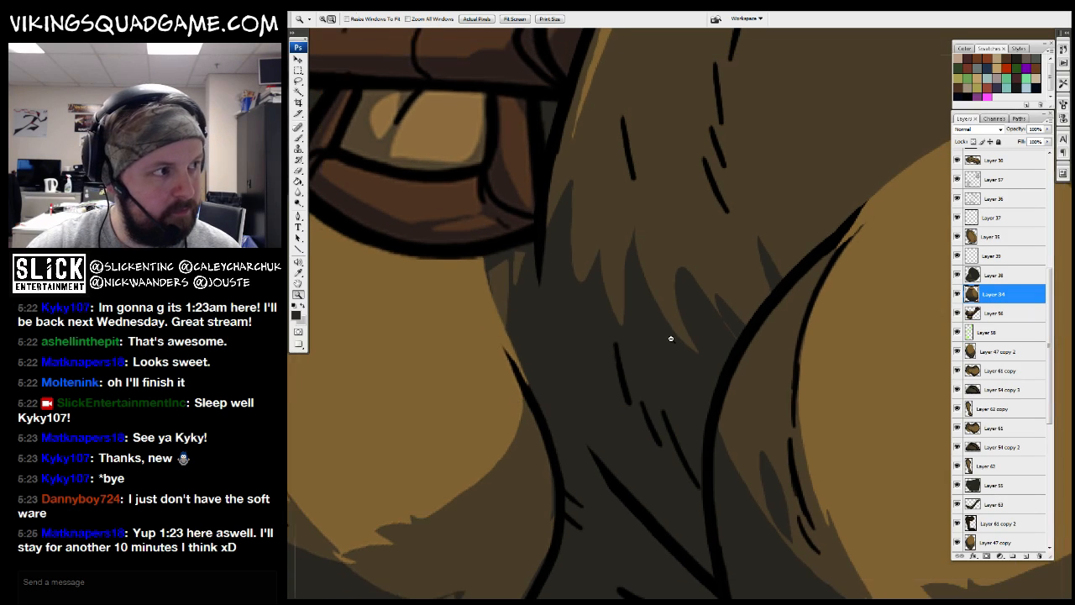
pyautogui.keyDown('alt'); pyautogui.click(676, 343); pyautogui.keyUp('alt')
pyautogui.keyDown('alt'); pyautogui.click(677, 344); pyautogui.keyUp('alt')
pyautogui.keyDown('alt'); pyautogui.click(677, 343); pyautogui.keyUp('alt')
pyautogui.keyDown('alt'); pyautogui.click(734, 367); pyautogui.keyUp('alt')
pyautogui.moveTo(754, 364); pyautogui.dragTo(651, 428)
pyautogui.keyDown('alt'); pyautogui.click(664, 335); pyautogui.keyUp('alt')
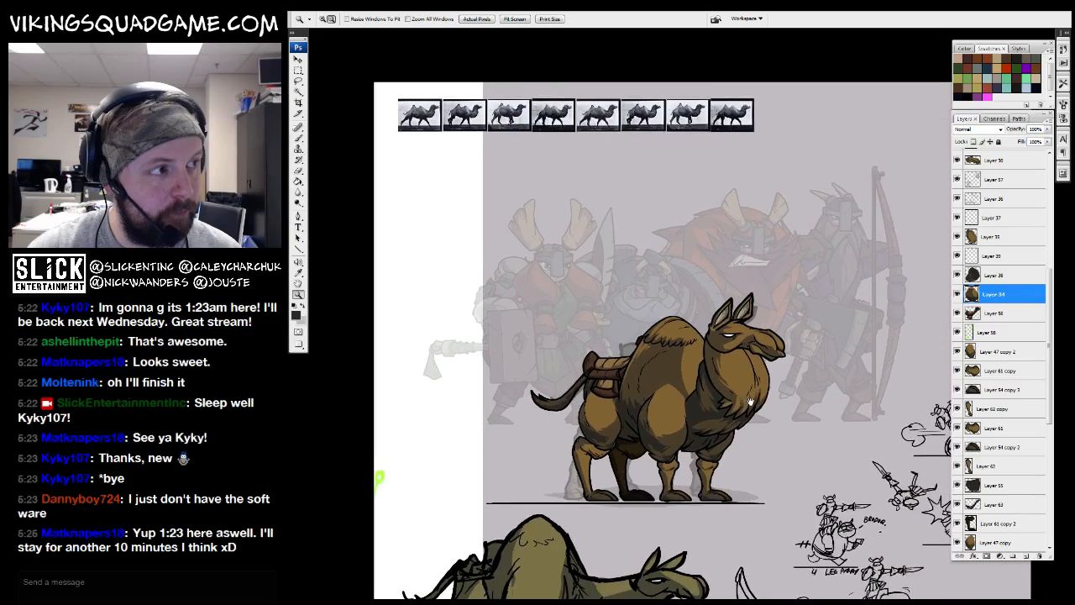
pyautogui.moveTo(723, 372); pyautogui.dragTo(687, 367)
pyautogui.click(687, 368)
pyautogui.moveTo(755, 443); pyautogui.dragTo(739, 429)
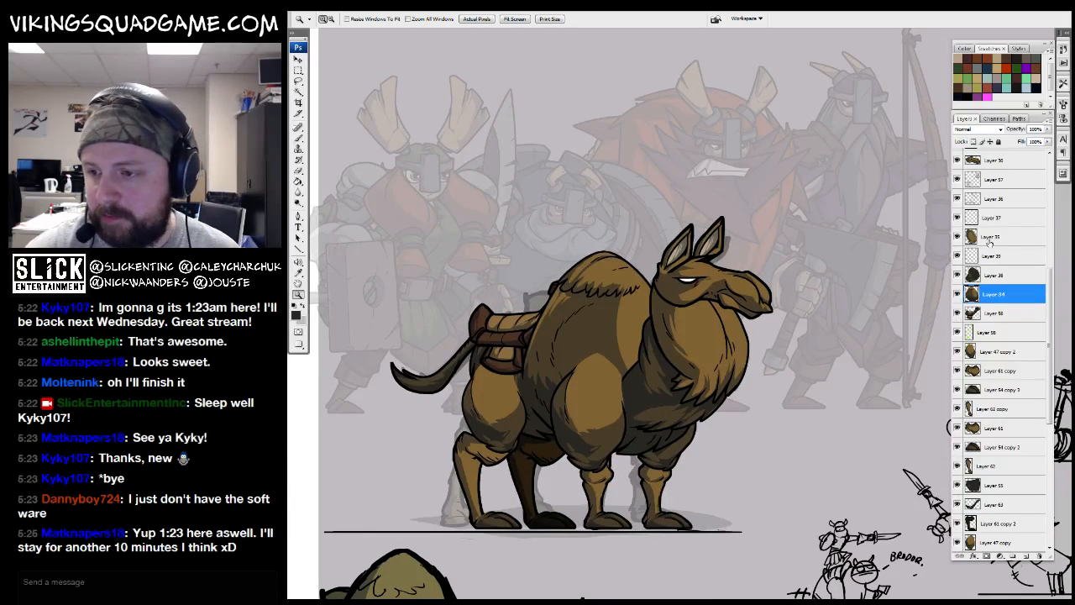
# Delete Layer 44 from the camel's layer stack
pyautogui.scroll(5, 1051, 269)
pyautogui.scroll(1, 1051, 243)
pyautogui.click(991, 290)
pyautogui.click(978, 385)
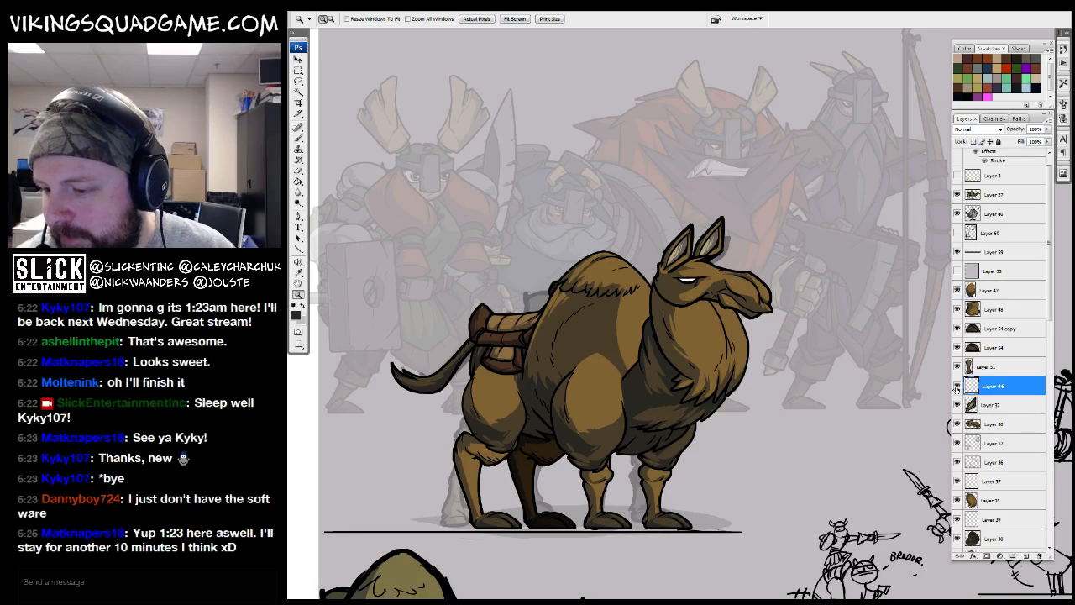
pyautogui.moveTo(991, 386); pyautogui.dragTo(1039, 556)
# Toggle Layer 57's visibility to identify its contents and move it out of the camel's parts to just above Layer 33
pyautogui.click(957, 427)
pyautogui.keyDown('alt'); pyautogui.click(935, 433); pyautogui.keyUp('alt')
pyautogui.keyDown('alt'); pyautogui.click(935, 433); pyautogui.keyUp('alt')
pyautogui.moveTo(999, 426); pyautogui.dragTo(995, 263)
# Move Layer 36 out of the camel's parts to between Layer 57 and Layer 33
pyautogui.moveTo(913, 377); pyautogui.dragTo(775, 257)
pyautogui.click(714, 333)
pyautogui.press('v')
pyautogui.moveTo(809, 452)
pyautogui.mouseDown()
pyautogui.moveTo(811, 496)
pyautogui.moveTo(911, 508)
pyautogui.mouseUp()
pyautogui.moveTo(753, 343); pyautogui.dragTo(853, 476)
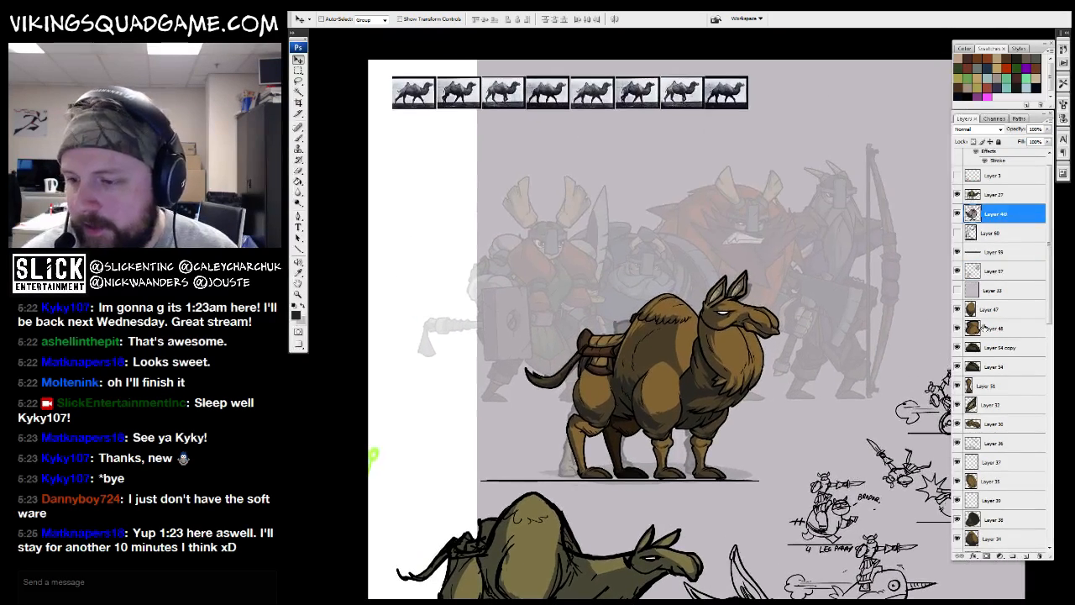
pyautogui.click(974, 309)
pyautogui.scroll(-5, 1033, 276)
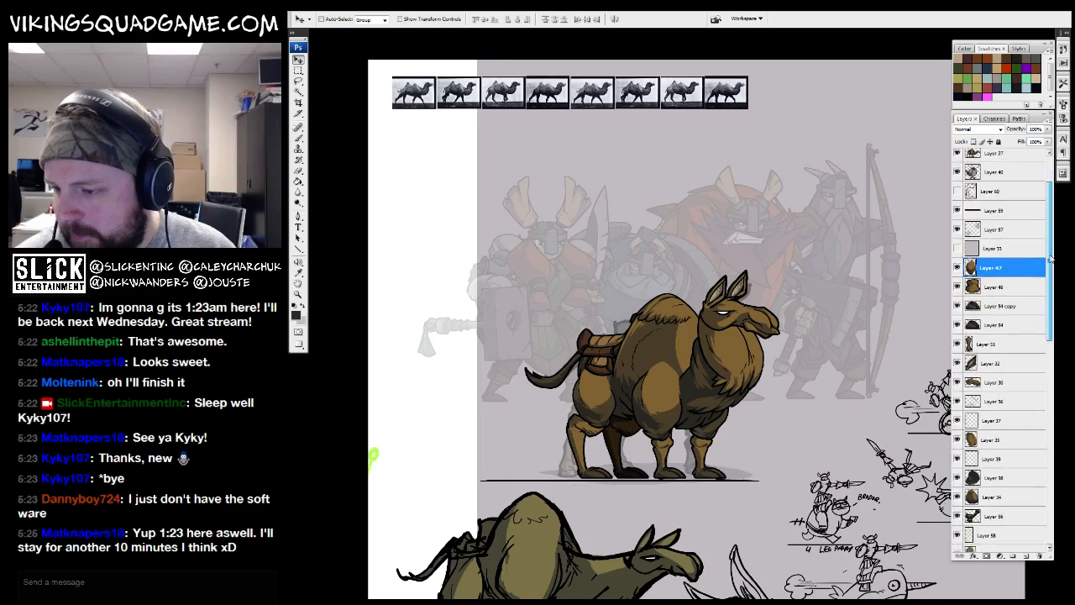
pyautogui.click(964, 306)
pyautogui.moveTo(968, 308); pyautogui.dragTo(991, 183)
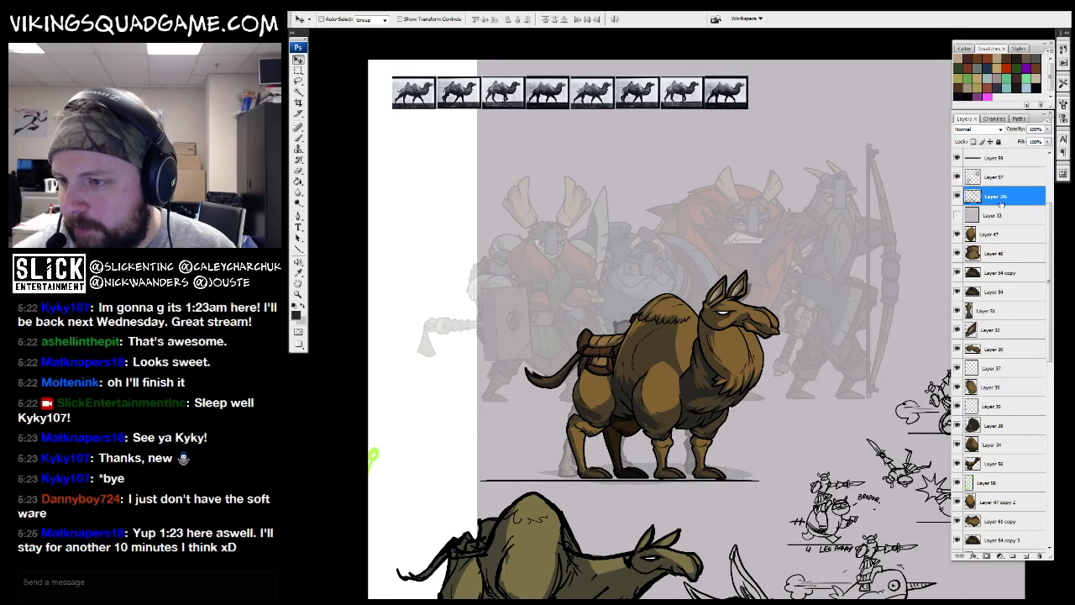
# Delete Layers 37, 39 and 58 from the camel's stack and check what Layer 47 copy 2 holds by toggling its visibility
pyautogui.scroll(-3, 1048, 294)
pyautogui.click(961, 289)
pyautogui.moveTo(955, 289); pyautogui.dragTo(1039, 556)
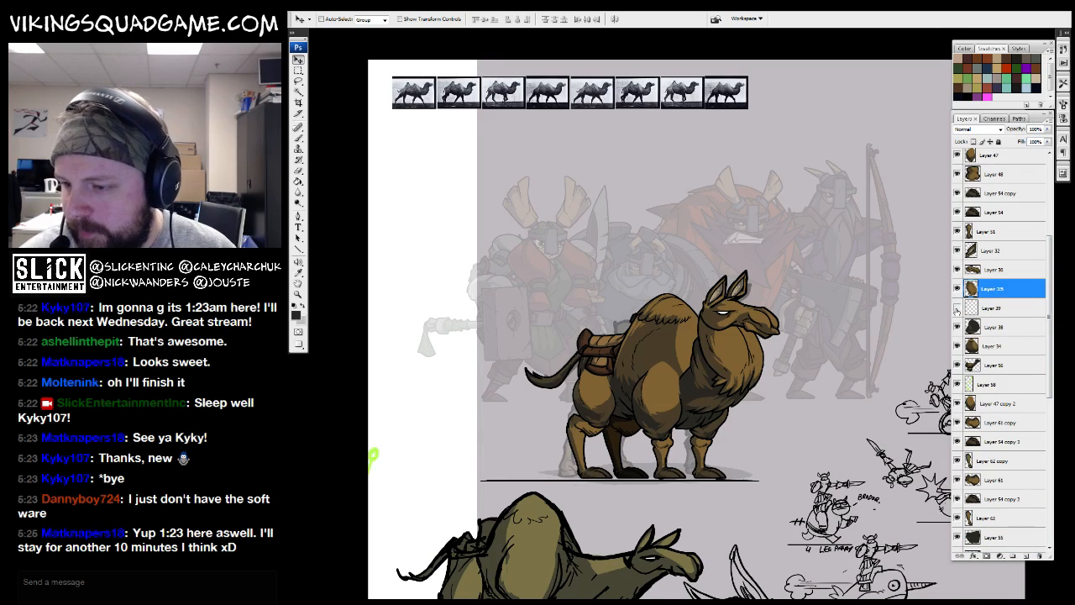
pyautogui.moveTo(992, 312); pyautogui.dragTo(1039, 556)
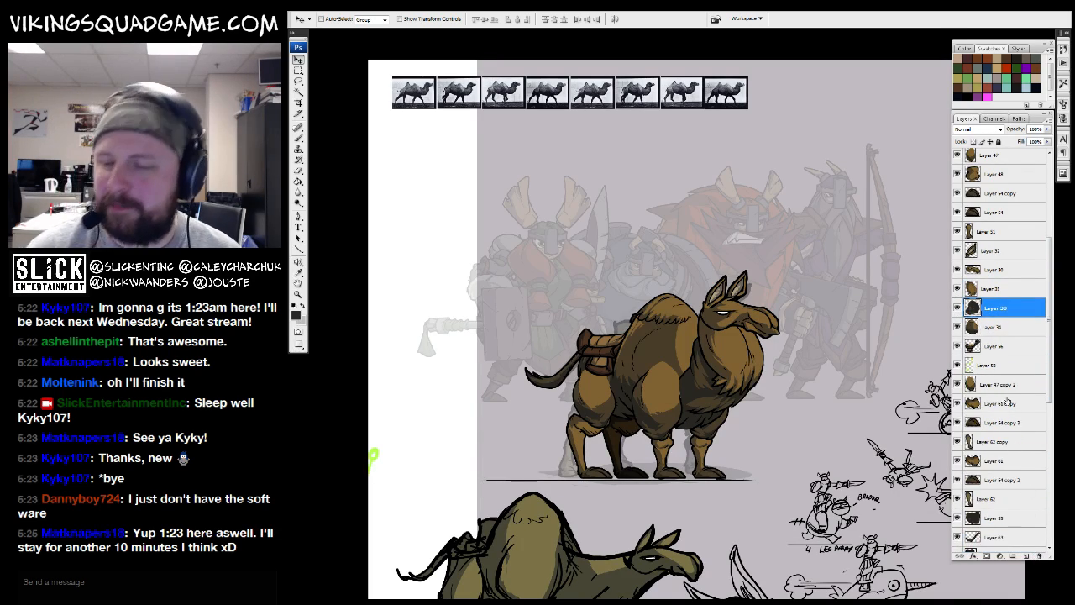
pyautogui.moveTo(974, 365); pyautogui.dragTo(1038, 556)
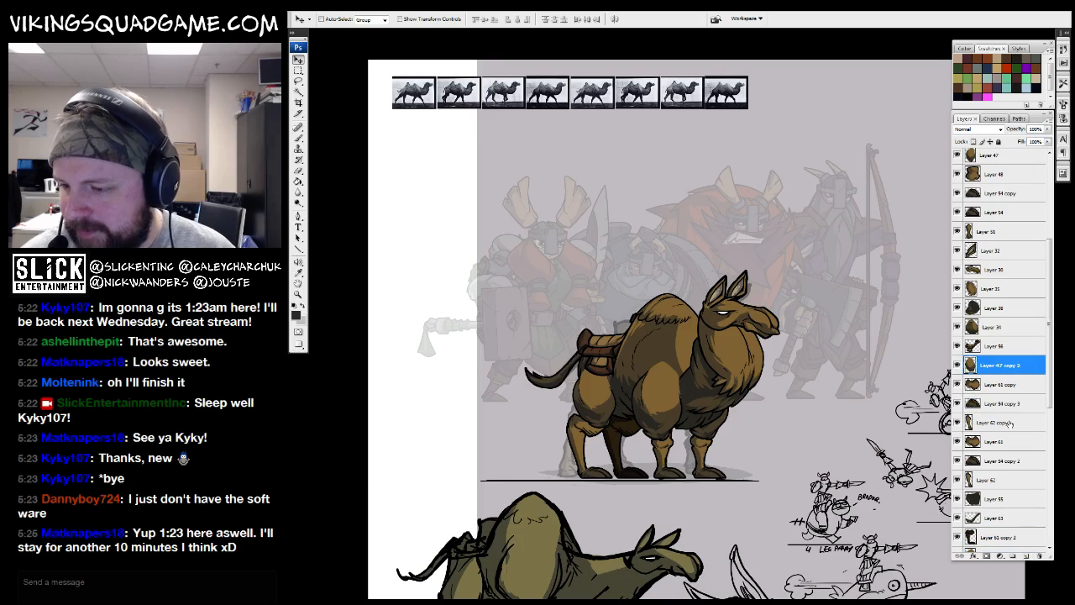
pyautogui.click(956, 364)
pyautogui.click(957, 364)
pyautogui.moveTo(834, 427); pyautogui.dragTo(836, 417)
# Select all the camel's part layers, from the lowest one up to Layer 47
pyautogui.scroll(-6, 982, 462)
pyautogui.click(984, 437)
pyautogui.moveTo(1048, 426); pyautogui.dragTo(1050, 322)
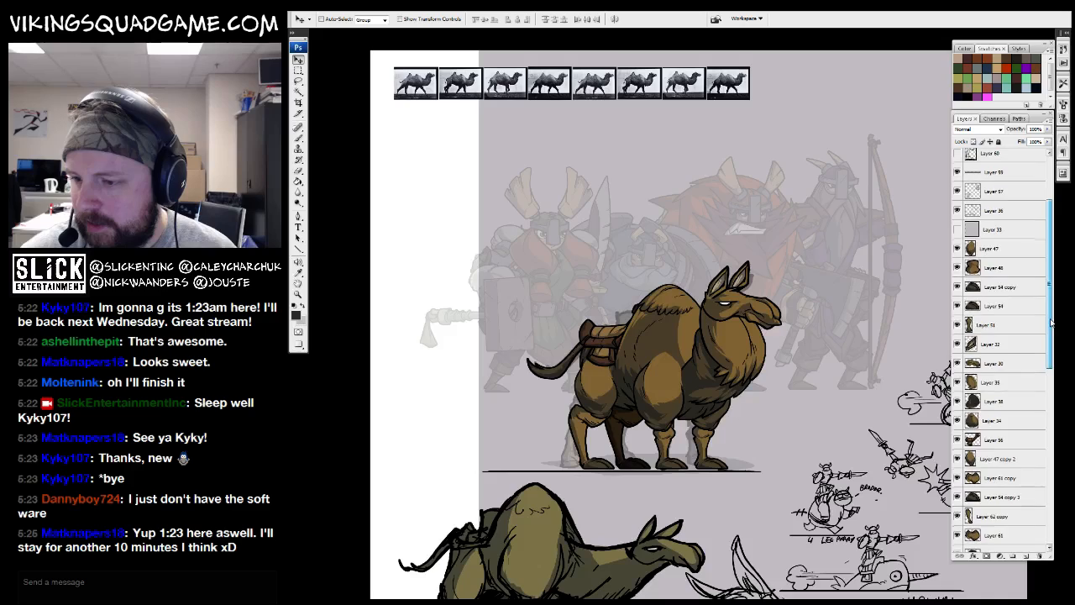
pyautogui.keyDown('shift'); pyautogui.click(997, 266); pyautogui.keyUp('shift')
# Try grouping the selected camel layers and toggling the group's visibility, then undo the grouping
pyautogui.hotkey('ctrl', 'g')
pyautogui.click(957, 280)
pyautogui.click(957, 279)
pyautogui.hotkey('ctrl', 'z')
# Duplicate the selected camel layers merged into one layer, and move this copy up and to the right of the original
pyautogui.moveTo(1009, 430); pyautogui.dragTo(1009, 423)
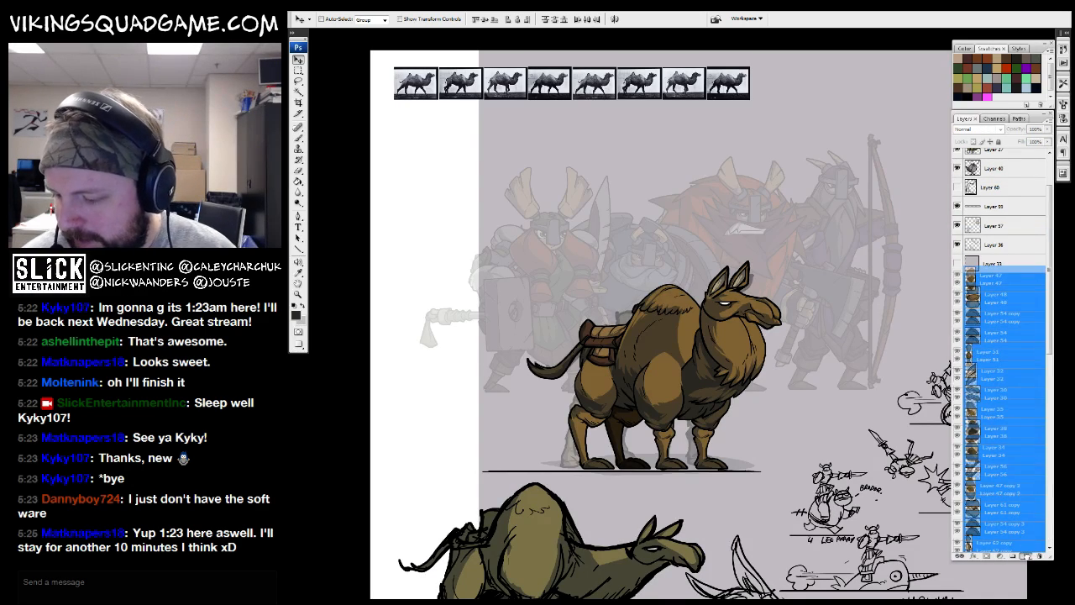
pyautogui.moveTo(1026, 556); pyautogui.dragTo(1026, 556)
pyautogui.hotkey('ctrl', 'e')
pyautogui.moveTo(725, 424); pyautogui.dragTo(881, 310)
pyautogui.moveTo(881, 310); pyautogui.dragTo(791, 264)
pyautogui.moveTo(791, 265); pyautogui.dragTo(724, 241)
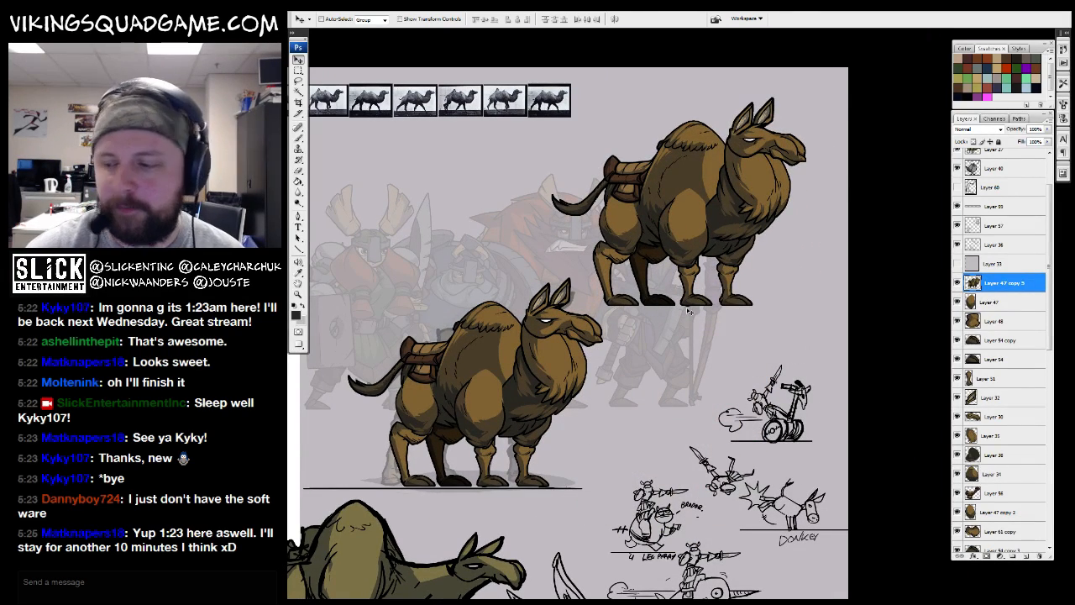
# Copy the merged camel and paste it into a new document
pyautogui.hotkey('ctrl', 'a')
pyautogui.hotkey('ctrl', 'c')
pyautogui.hotkey('ctrl', 'n')
pyautogui.press('Return')
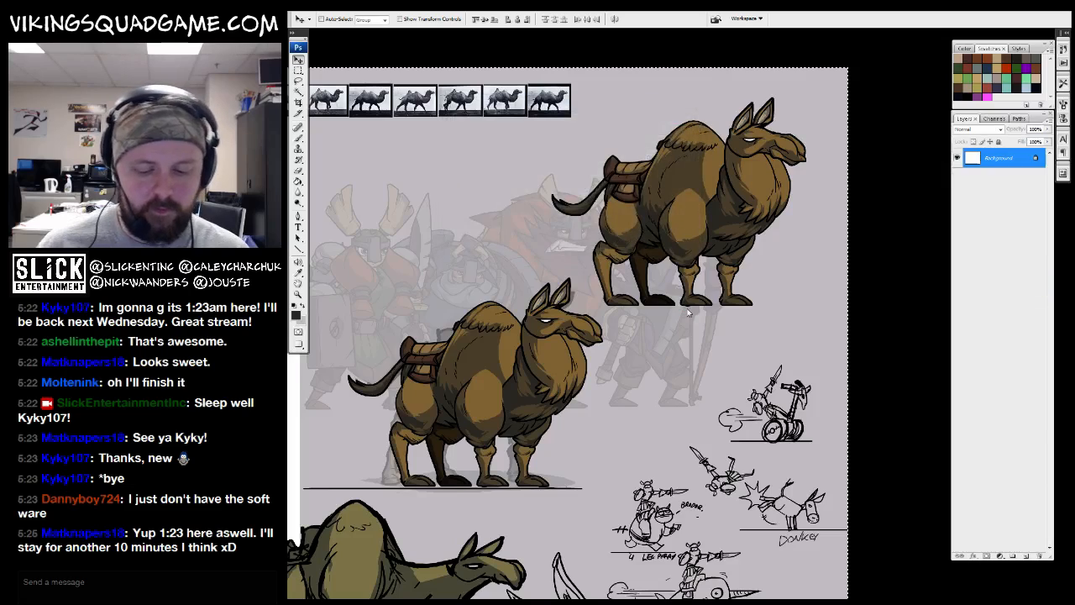
pyautogui.hotkey('ctrl', 'v')
# Inspect the pasted camel up close and hide the white Background layer behind it
pyautogui.press('z')
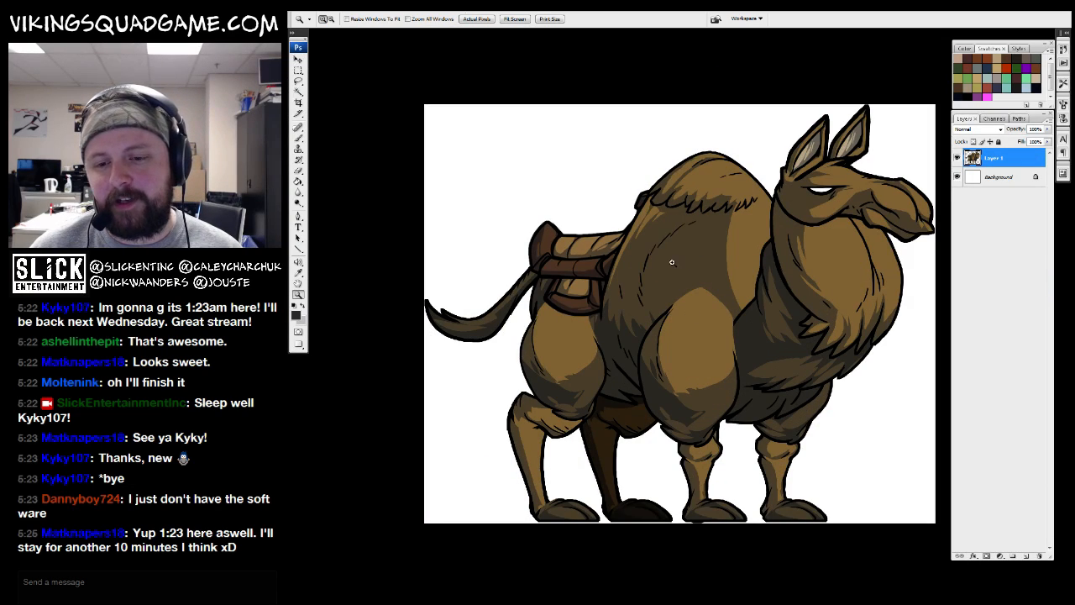
pyautogui.rightClick(674, 264)
pyautogui.click(694, 283)
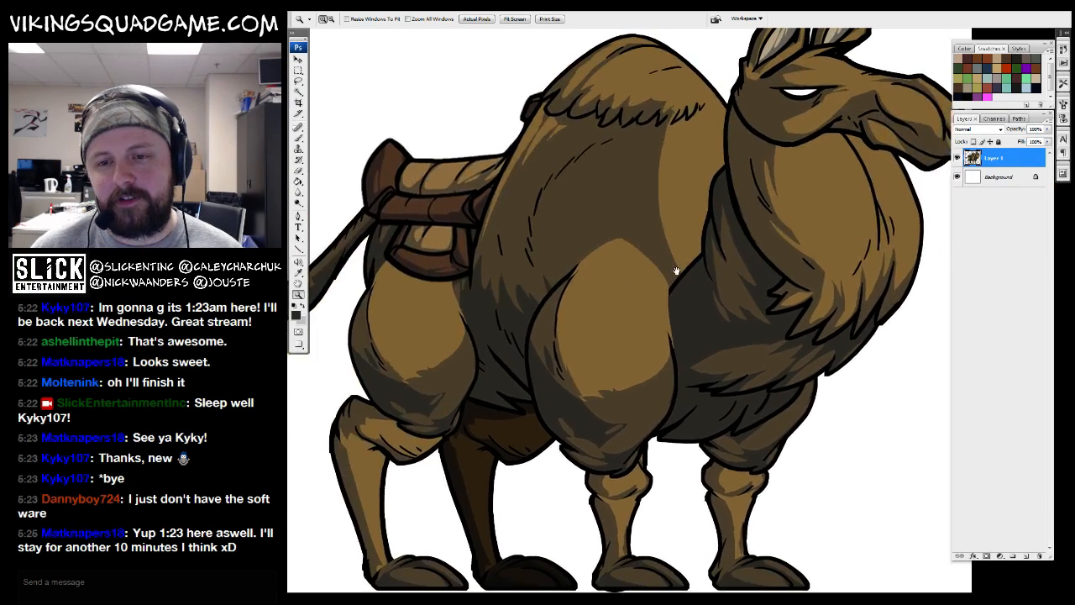
pyautogui.hotkey('ctrl', '-')
pyautogui.hotkey('ctrl', '-')
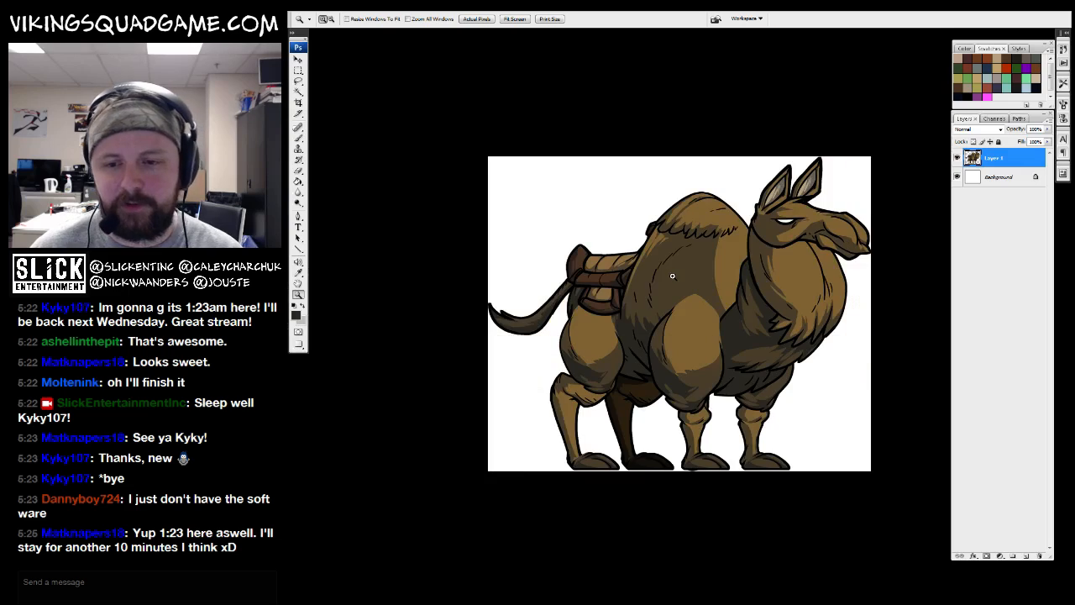
pyautogui.click(958, 177)
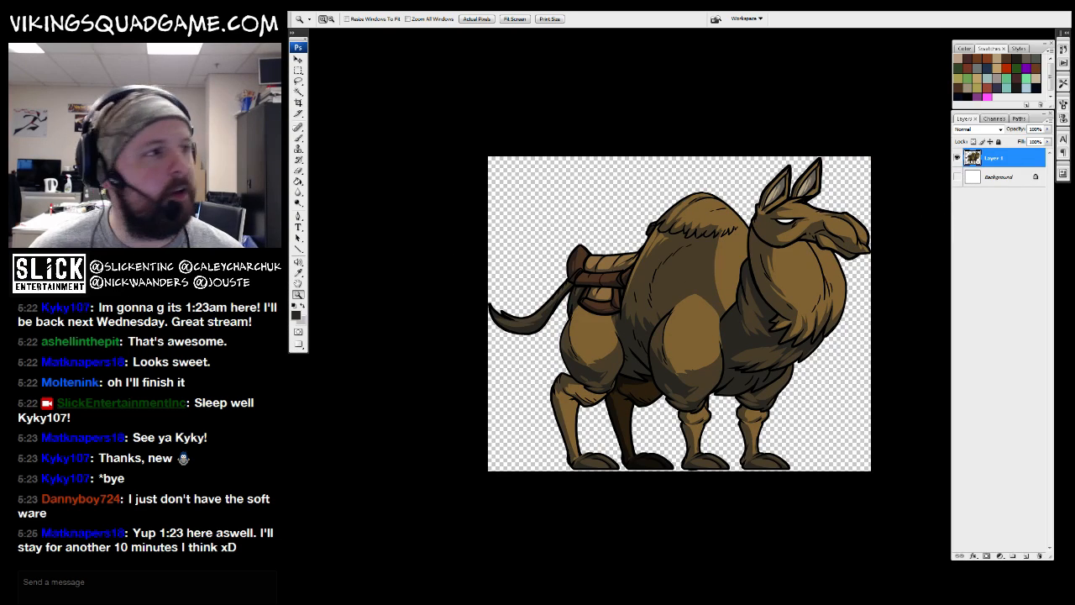
# Save the isolated camel as a PNG under a camel file name in the Source folder inside Textures
pyautogui.hotkey('ctrl', 'shift', 's')
pyautogui.click(531, 374)
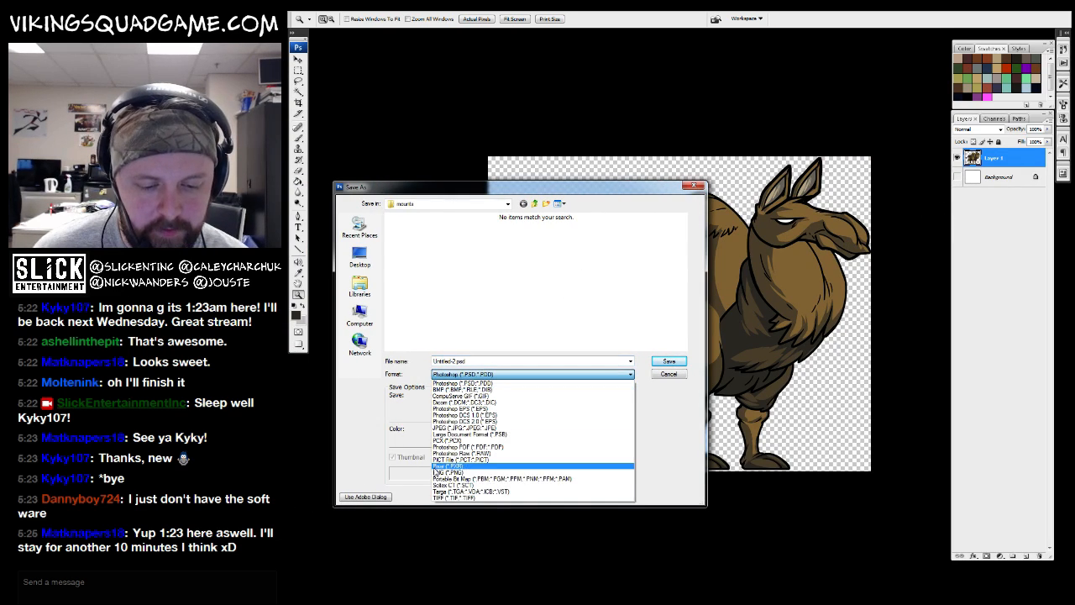
pyautogui.click(448, 473)
pyautogui.click(534, 204)
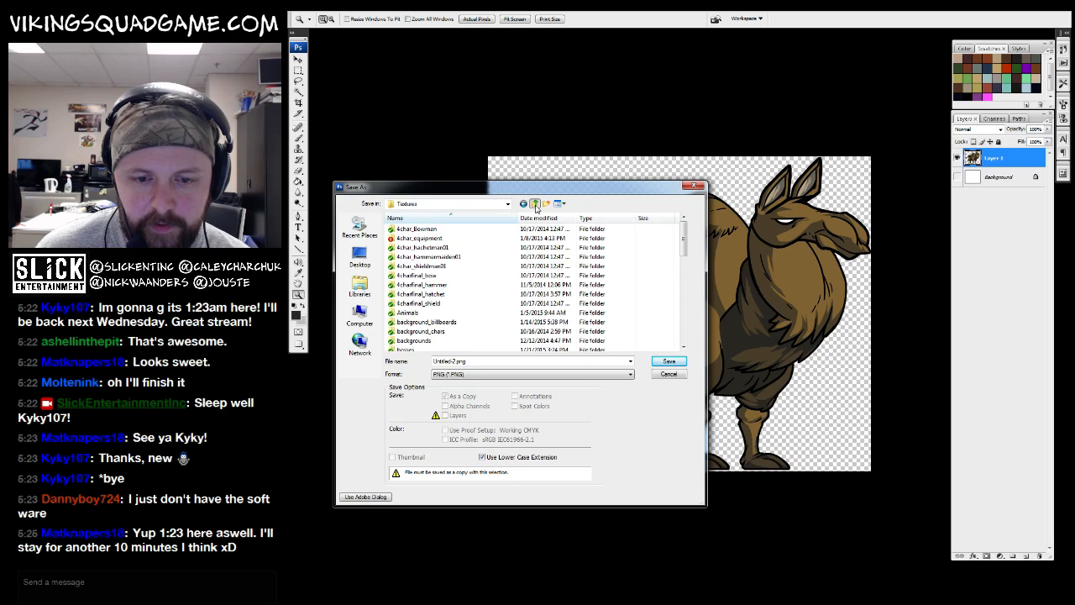
pyautogui.scroll(-3, 424, 259)
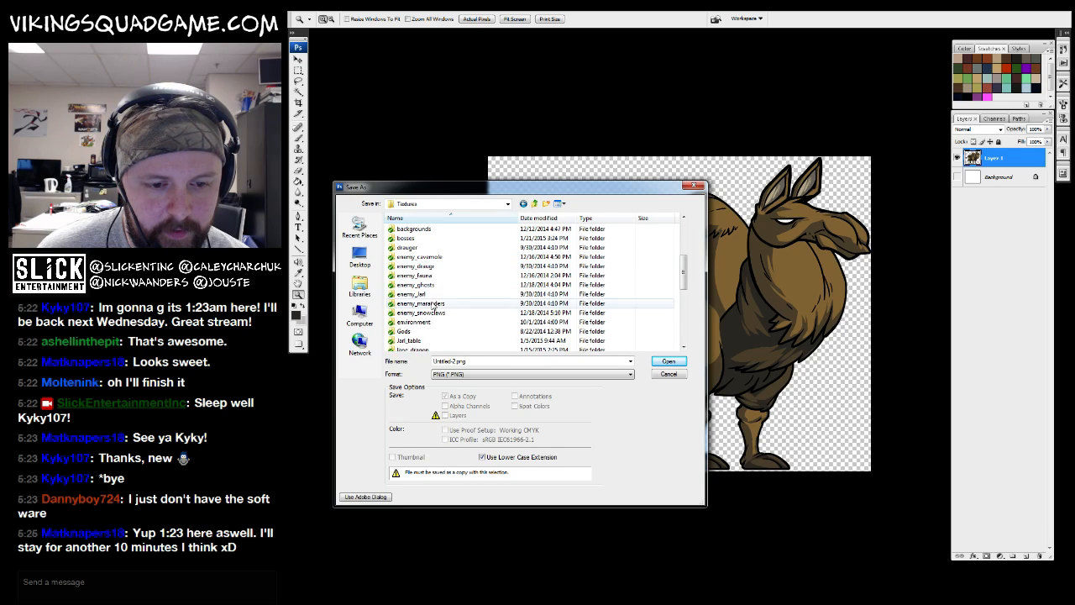
pyautogui.scroll(-4, 413, 303)
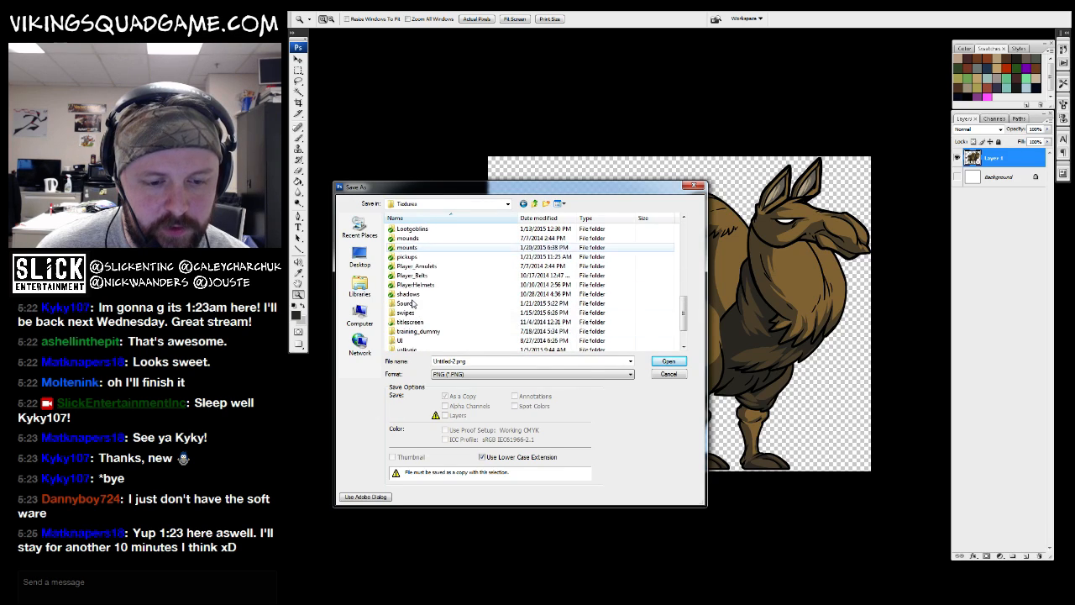
pyautogui.doubleClick(416, 282)
pyautogui.doubleClick(451, 361)
pyautogui.write('came')
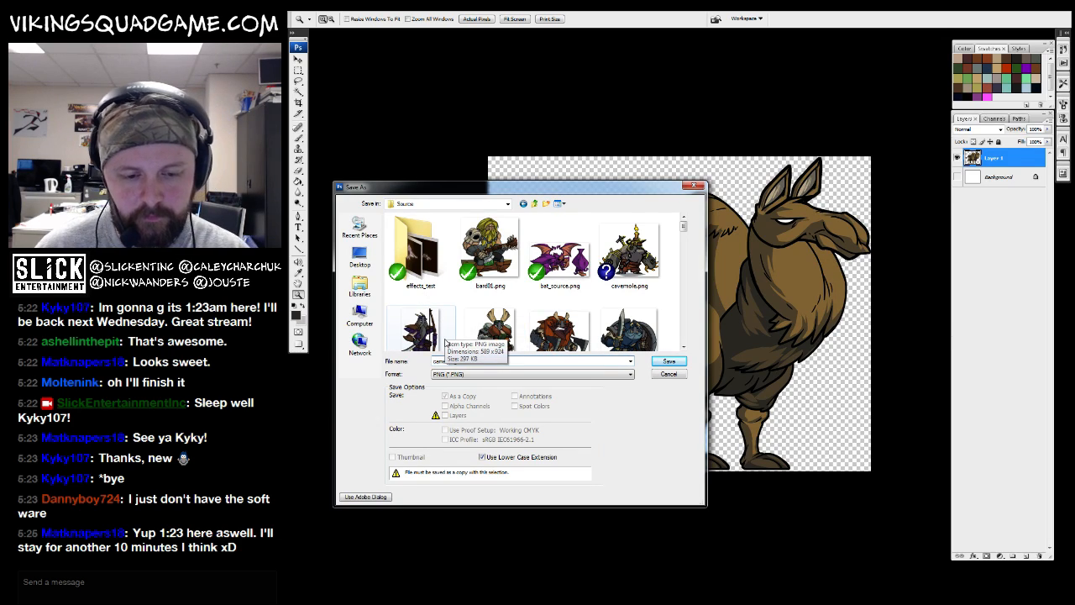
pyautogui.click(668, 361)
pyautogui.click(710, 300)
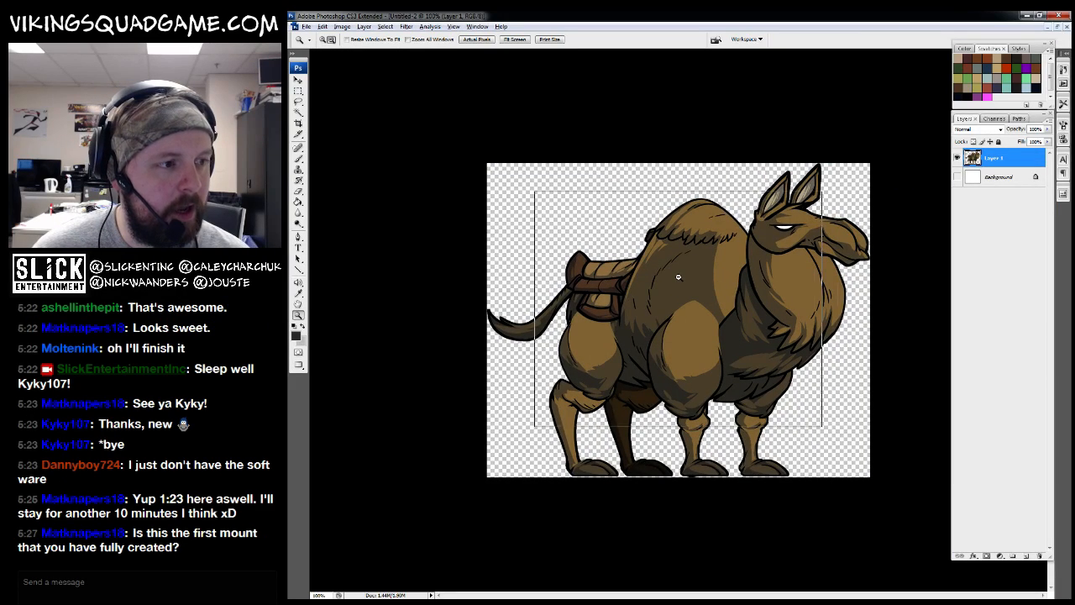
# Take the exported camel's document out of full-screen view and rearrange its window and the mount_camel.psd window
pyautogui.keyDown('alt'); pyautogui.click(678, 276); pyautogui.keyUp('alt')
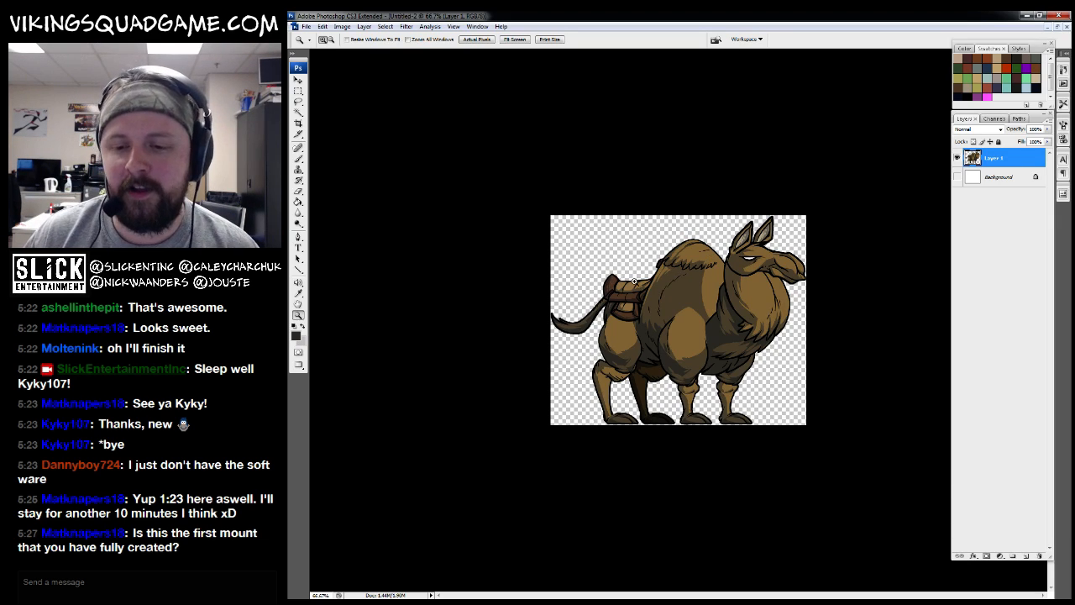
pyautogui.press('f')
pyautogui.press('f')
pyautogui.moveTo(650, 187); pyautogui.dragTo(573, 221)
pyautogui.click(639, 153)
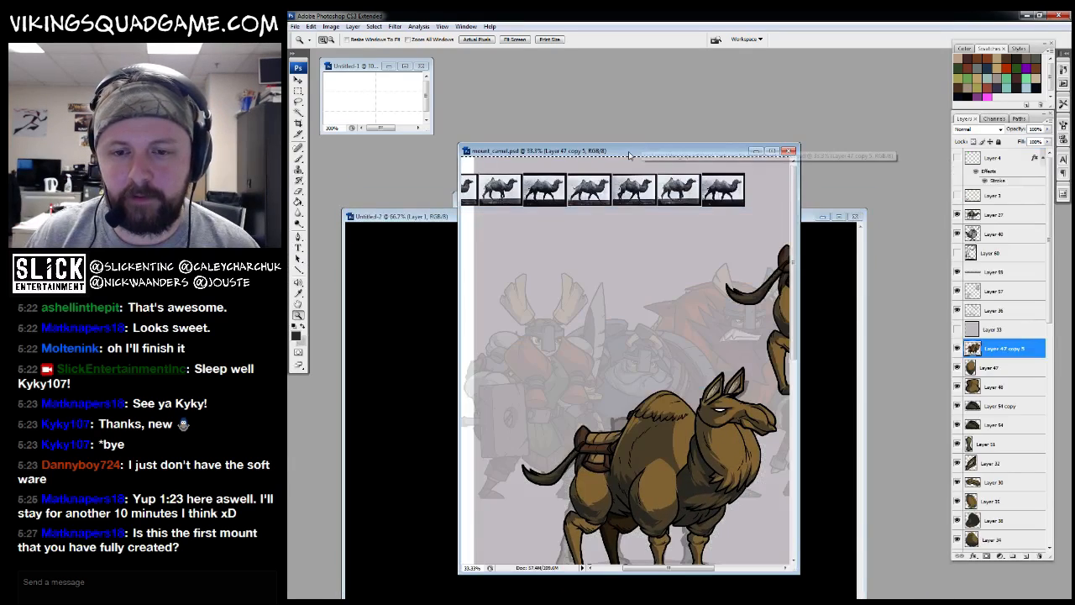
pyautogui.moveTo(634, 153); pyautogui.dragTo(623, 130)
pyautogui.moveTo(689, 257); pyautogui.dragTo(642, 298)
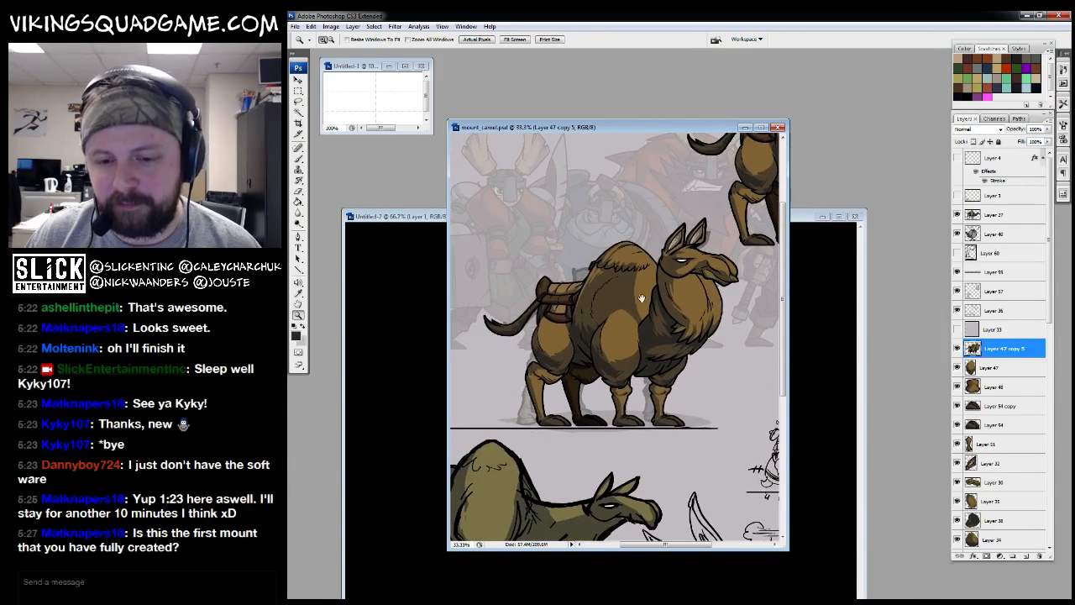
pyautogui.moveTo(420, 218); pyautogui.dragTo(427, 192)
pyautogui.moveTo(569, 191); pyautogui.dragTo(581, 119)
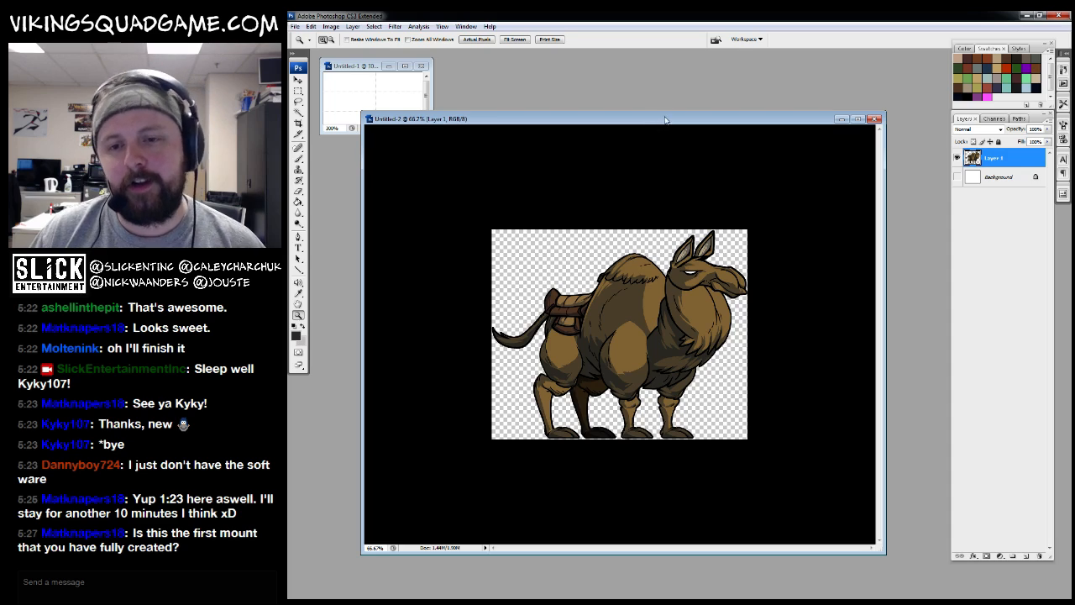
# Return to mount_camel.psd and show it in full-screen view
pyautogui.moveTo(664, 120); pyautogui.dragTo(629, 295)
pyautogui.click(712, 129)
pyautogui.press('f')
pyautogui.press('f')
pyautogui.moveTo(714, 244); pyautogui.dragTo(689, 264)
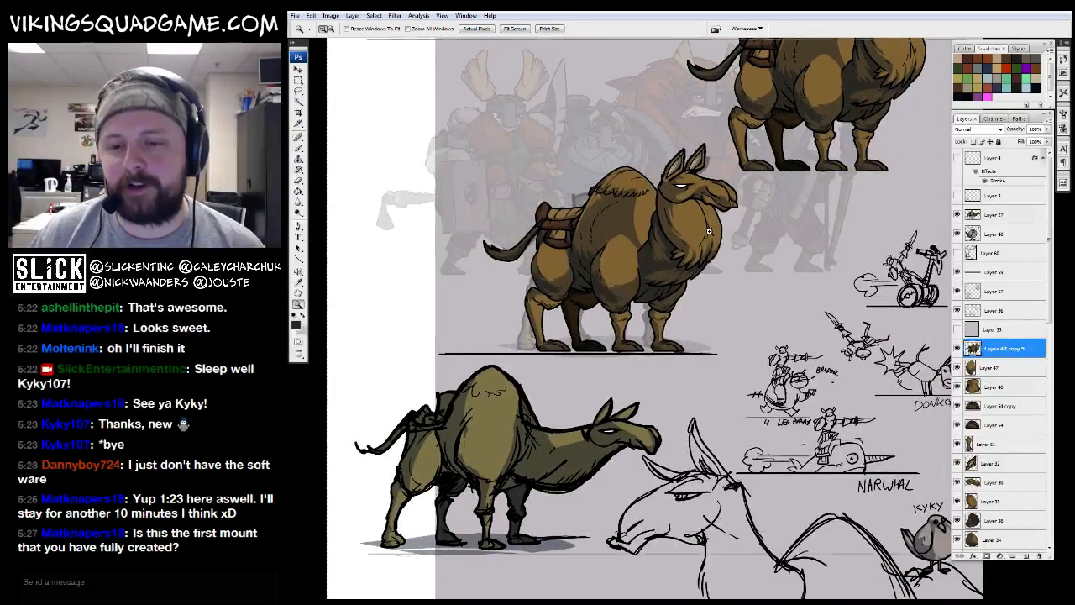
# Hide the merged camel copy, leaving the layered camel on view
pyautogui.click(660, 290)
pyautogui.click(662, 201)
pyautogui.click(957, 349)
pyautogui.moveTo(785, 295); pyautogui.dragTo(707, 365)
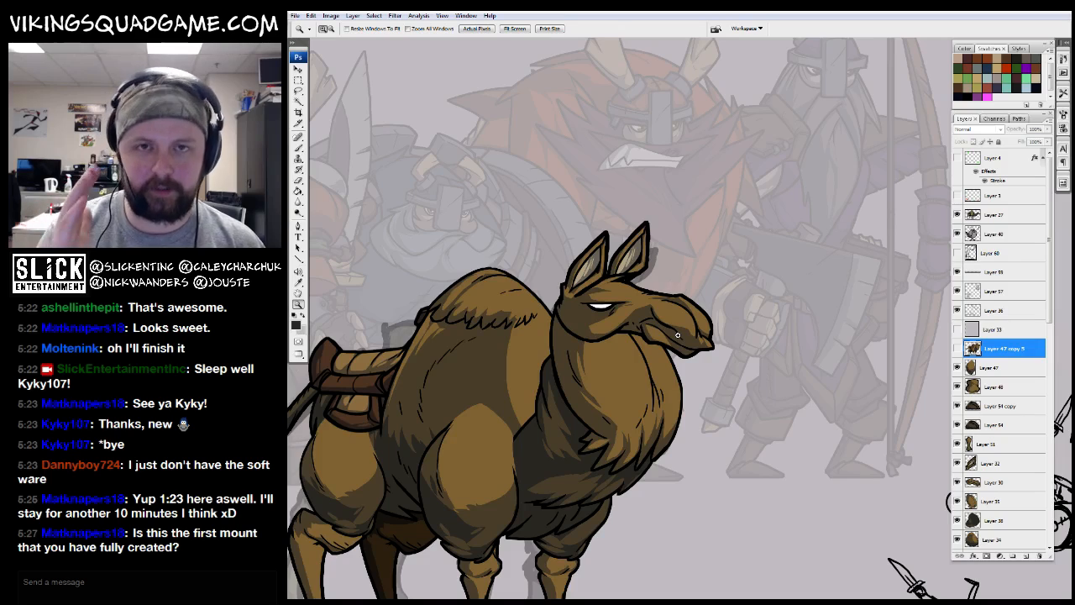
# Copy the camel's head layer into a new document and hide that document's Background layer
pyautogui.moveTo(571, 348); pyautogui.dragTo(606, 268)
pyautogui.press('v')
pyautogui.click(694, 250)
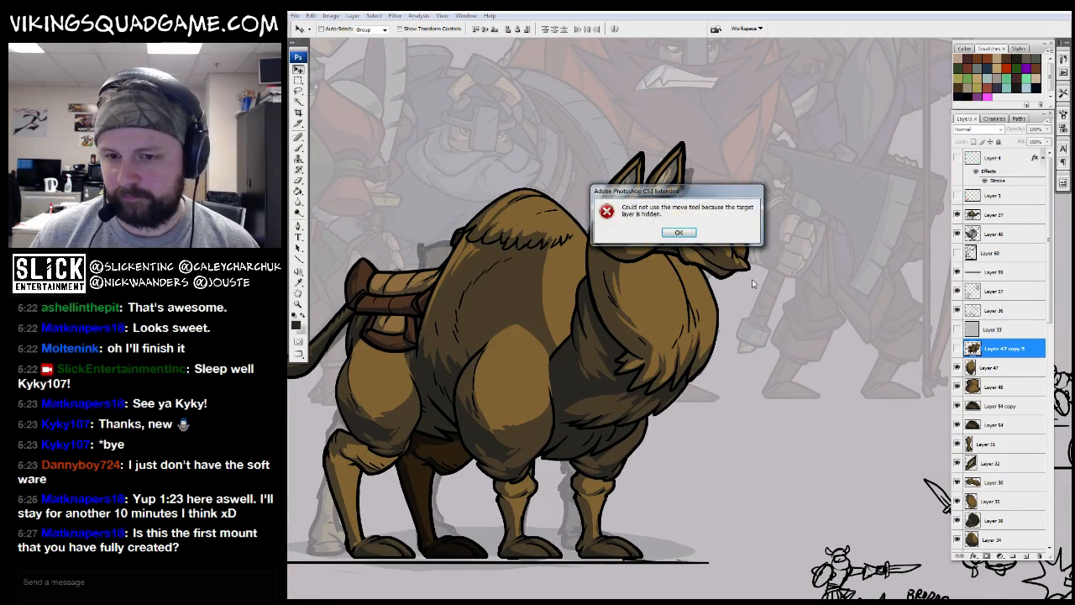
pyautogui.click(686, 231)
pyautogui.keyDown('ctrl'); pyautogui.click(708, 236); pyautogui.keyUp('ctrl')
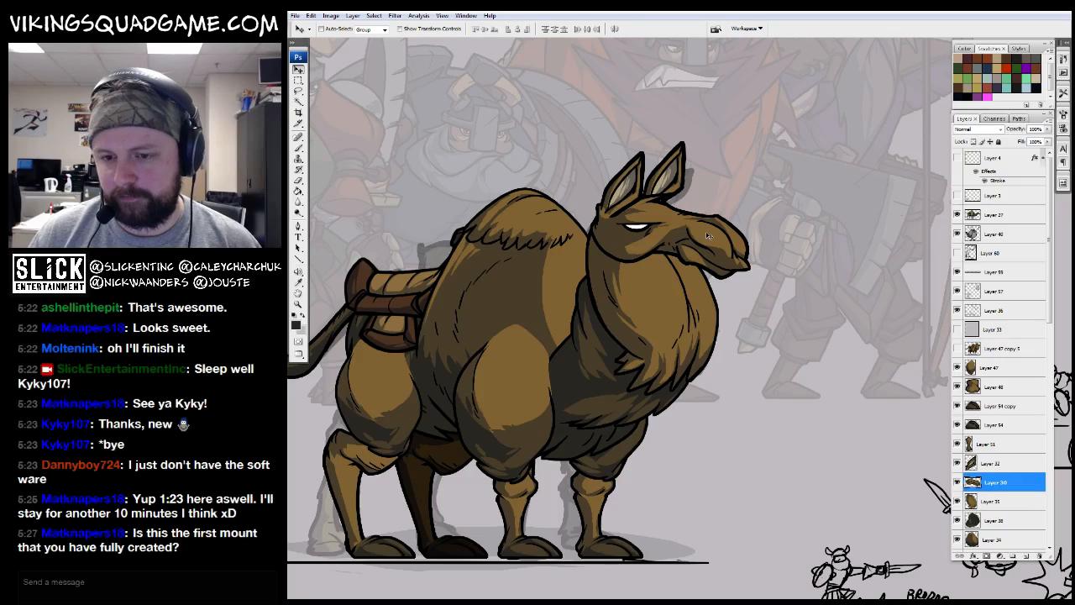
pyautogui.hotkey('ctrl', 'n')
pyautogui.press('Return')
pyautogui.hotkey('ctrl', 'v')
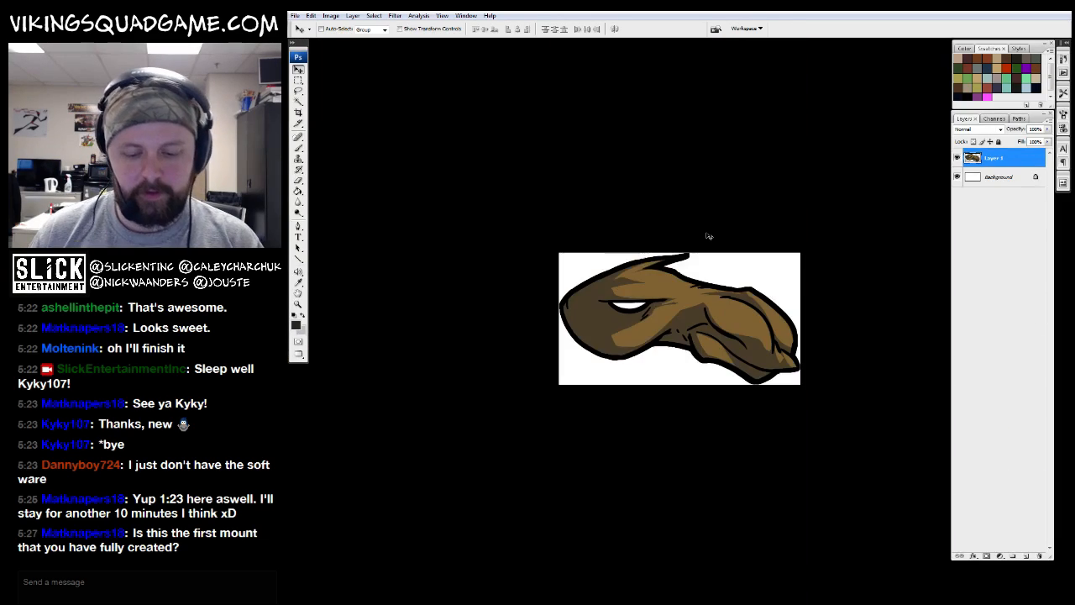
pyautogui.click(957, 178)
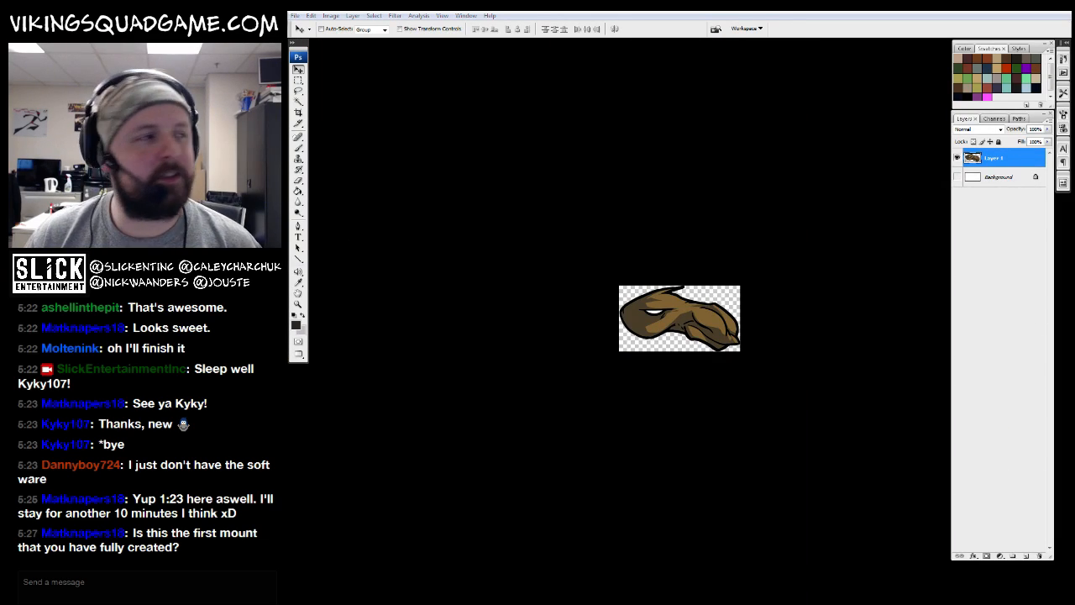
# Save the camel's head as a non-interlaced PNG named camelmount_head in the mounts folder inside Textures
pyautogui.hotkey('ctrl', 'shift', 's')
pyautogui.click(588, 422)
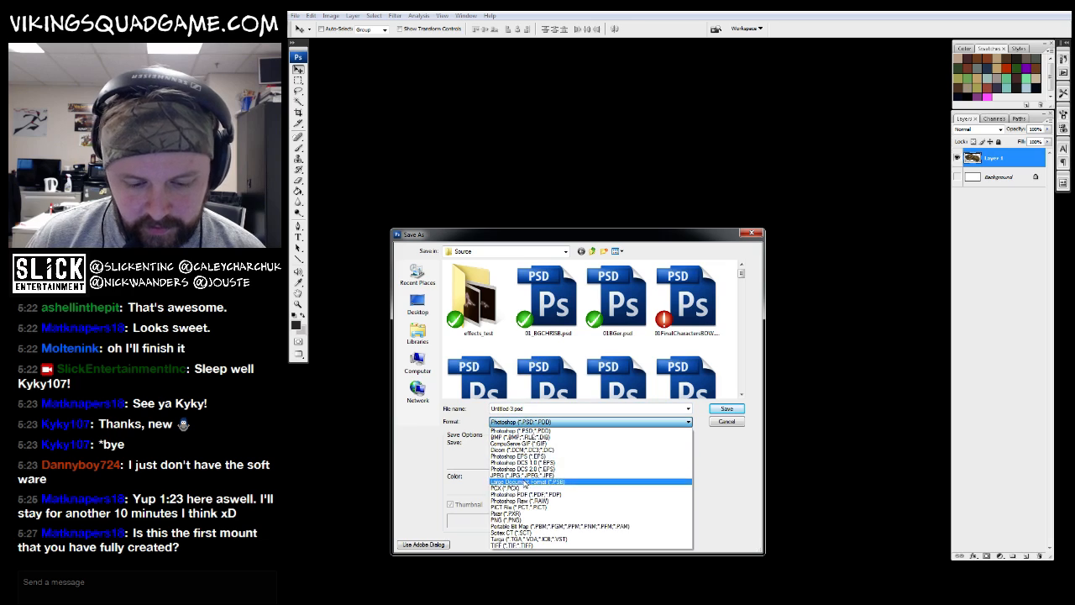
pyautogui.click(513, 521)
pyautogui.click(594, 253)
pyautogui.scroll(-3, 483, 352)
pyautogui.scroll(-1, 479, 367)
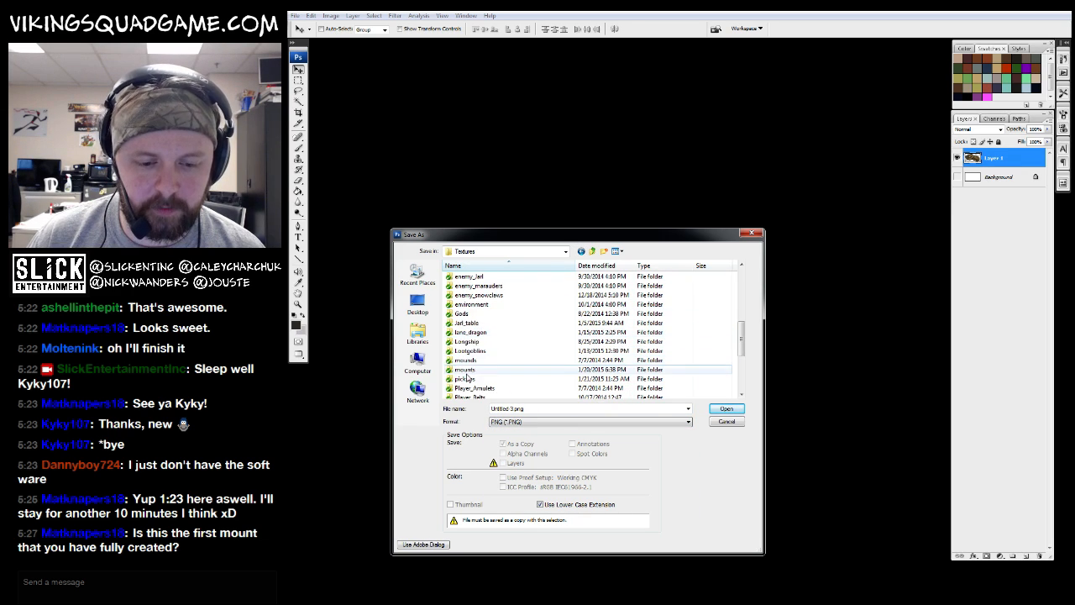
pyautogui.doubleClick(472, 368)
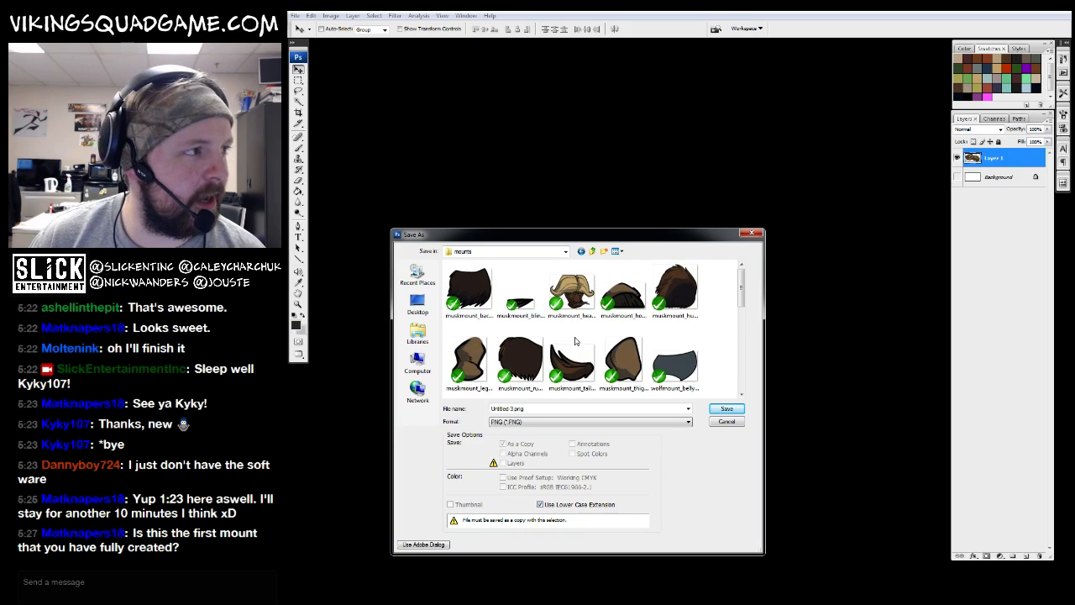
pyautogui.scroll(-5, 579, 352)
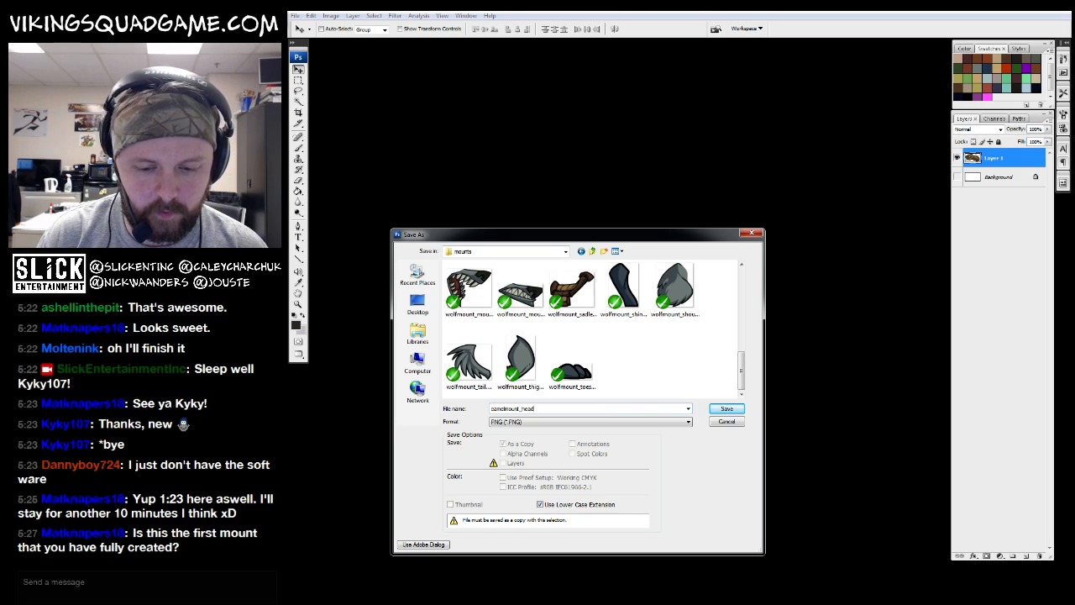
pyautogui.click(724, 408)
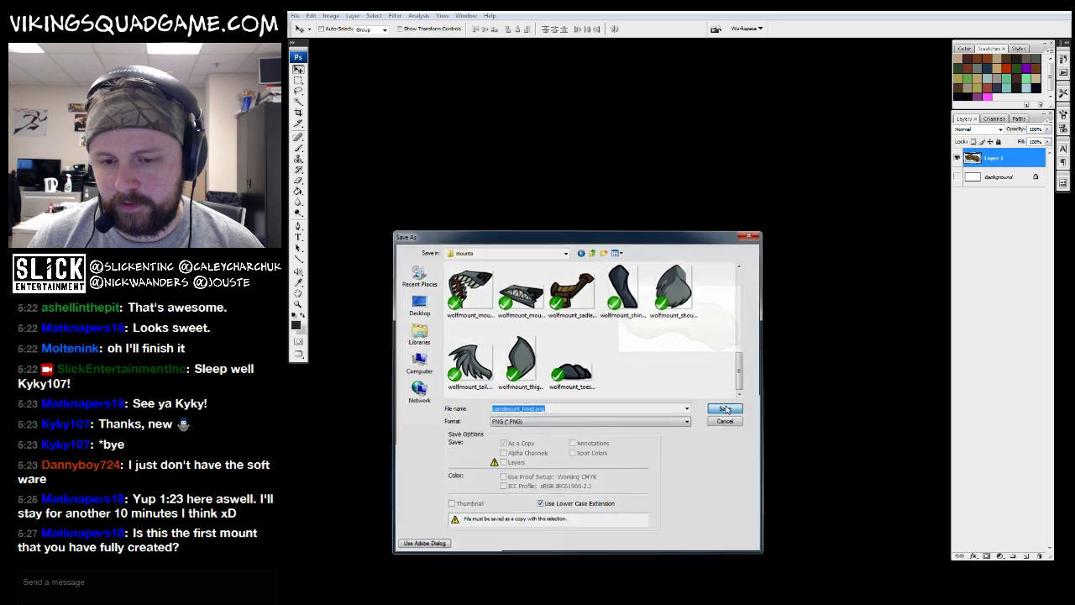
pyautogui.click(710, 296)
# Return to mount_camel.psd in full-screen view and hide the camel's head layer
pyautogui.press('f')
pyautogui.press('f')
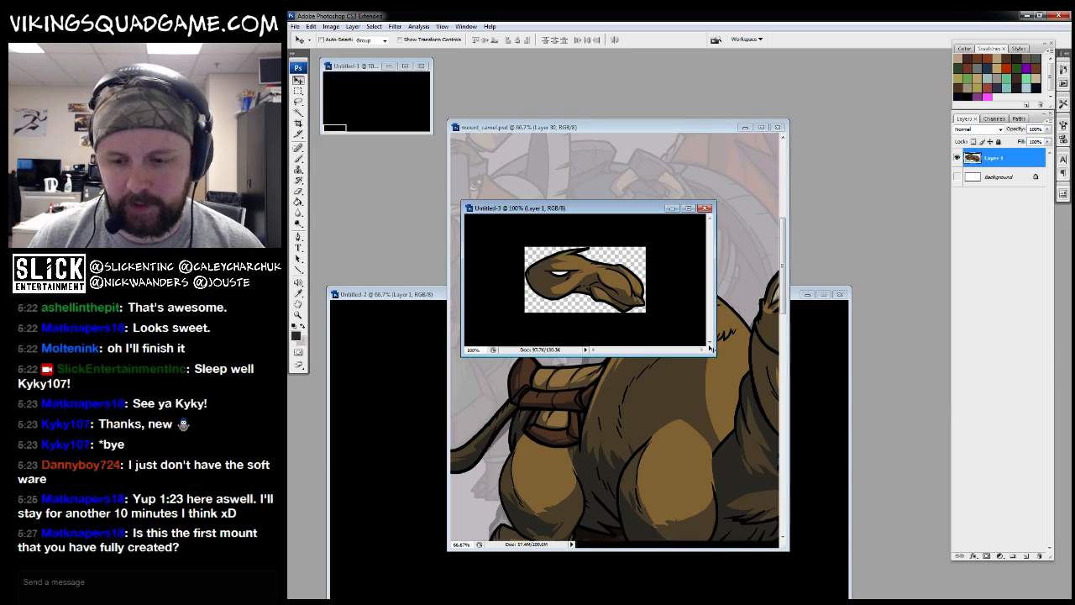
pyautogui.click(673, 129)
pyautogui.press('f')
pyautogui.press('f')
pyautogui.moveTo(708, 382); pyautogui.dragTo(681, 380)
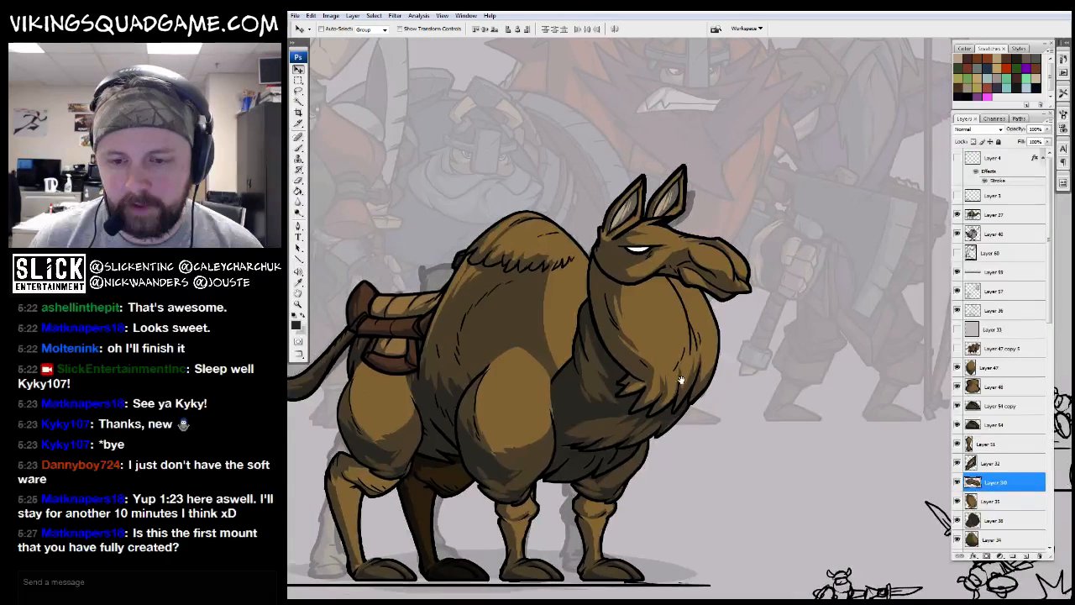
pyautogui.click(957, 482)
# Copy the camel's near ear layer into a new document and hide that document's Background layer
pyautogui.click(971, 463)
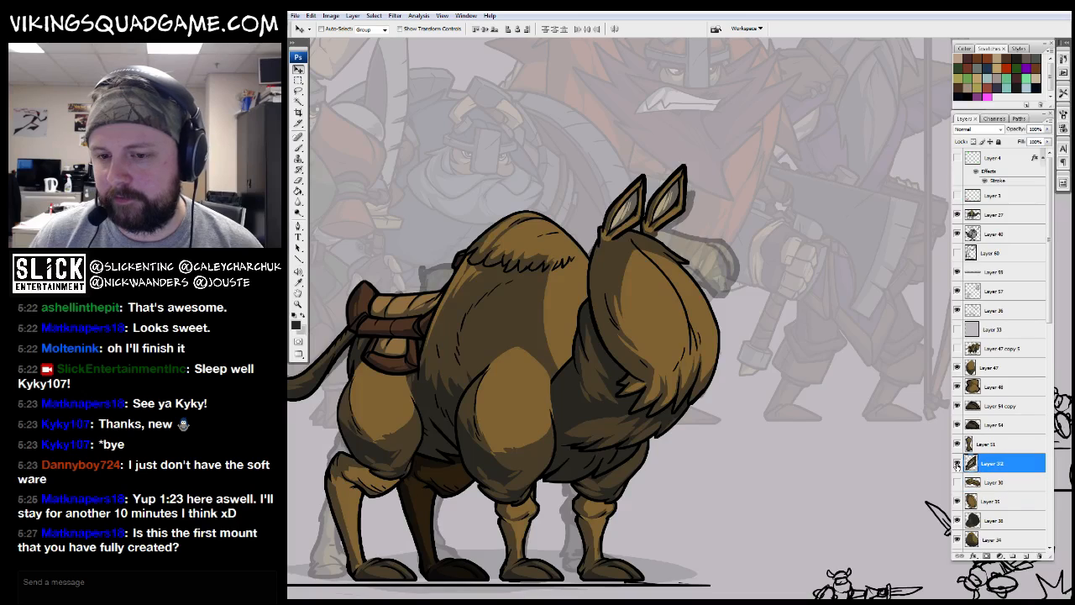
pyautogui.hotkey('ctrl', 'a')
pyautogui.hotkey('ctrl', 'c')
pyautogui.hotkey('ctrl', 'n')
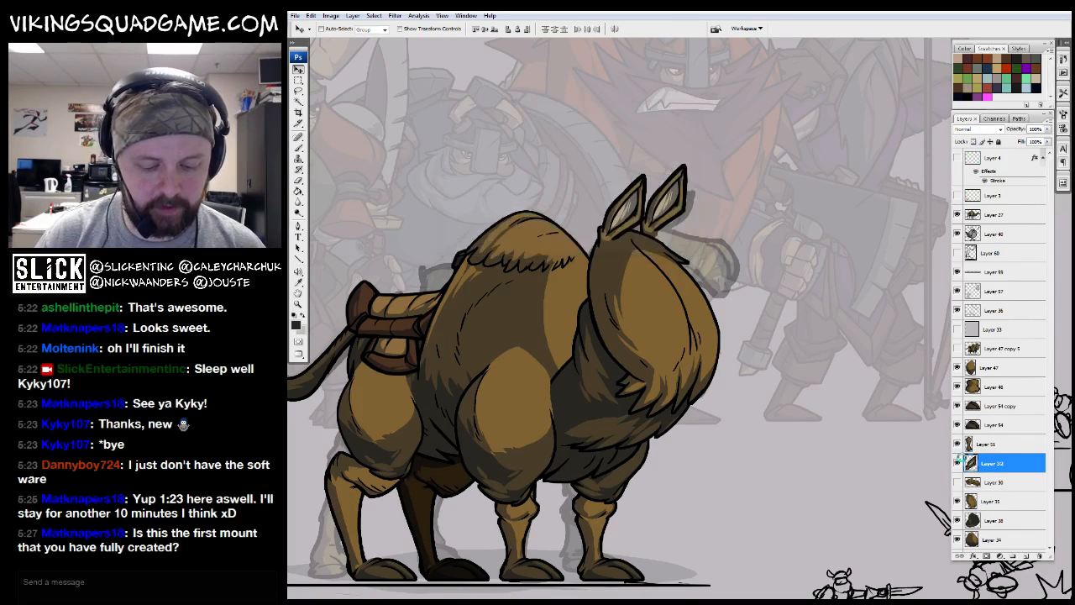
pyautogui.press('Return')
pyautogui.hotkey('ctrl', 'v')
pyautogui.hotkey('ctrl', '-')
pyautogui.click(958, 178)
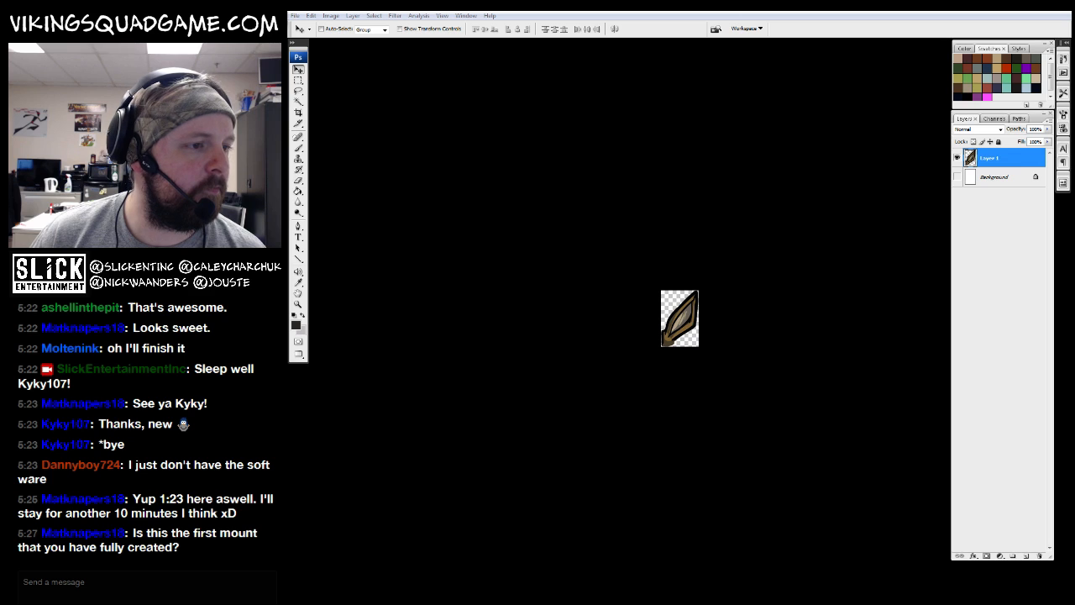
# Save the ear as a non-interlaced PNG in the mounts folder
pyautogui.hotkey('ctrl', 'shift', 's')
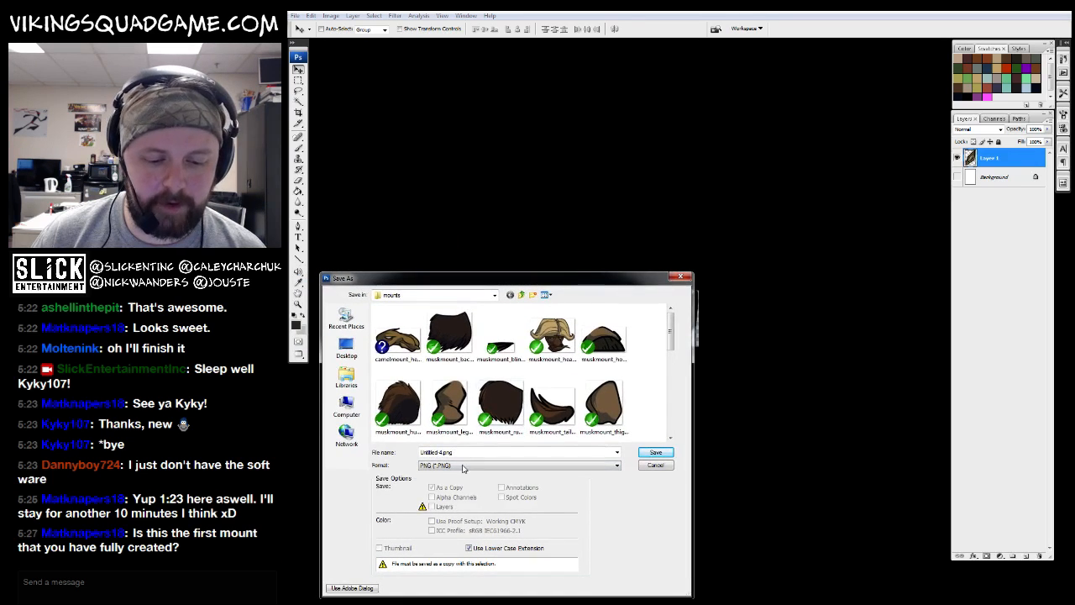
pyautogui.click(405, 336)
pyautogui.moveTo(446, 278); pyautogui.dragTo(8, 278)
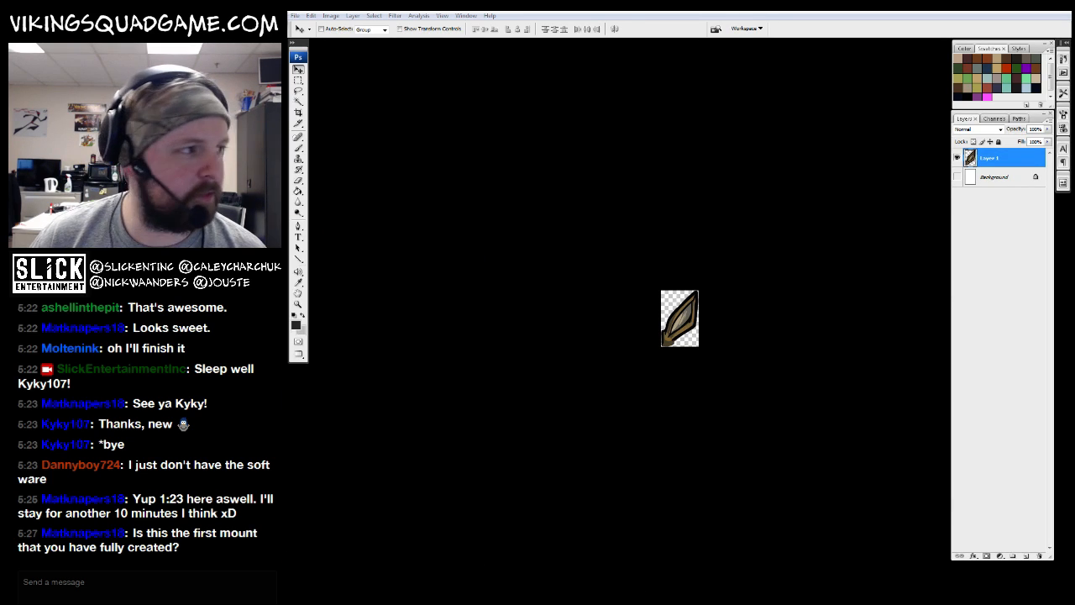
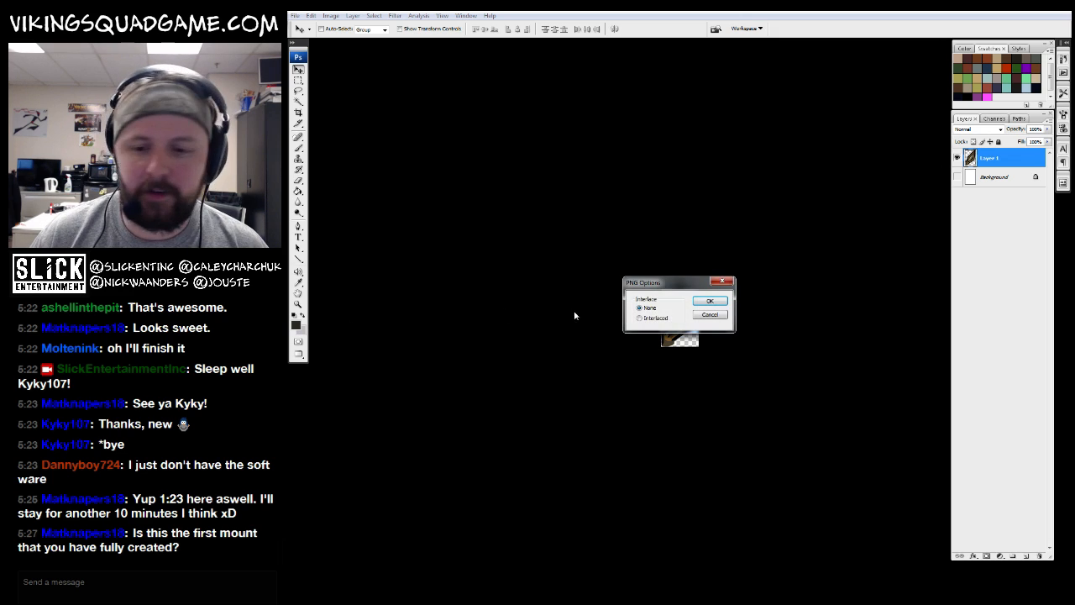
pyautogui.click(709, 301)
# Return to mount_camel.psd in full-screen view and hide both of the camel's ear layers
pyautogui.press('f')
pyautogui.click(639, 126)
pyautogui.press('f')
pyautogui.press('f')
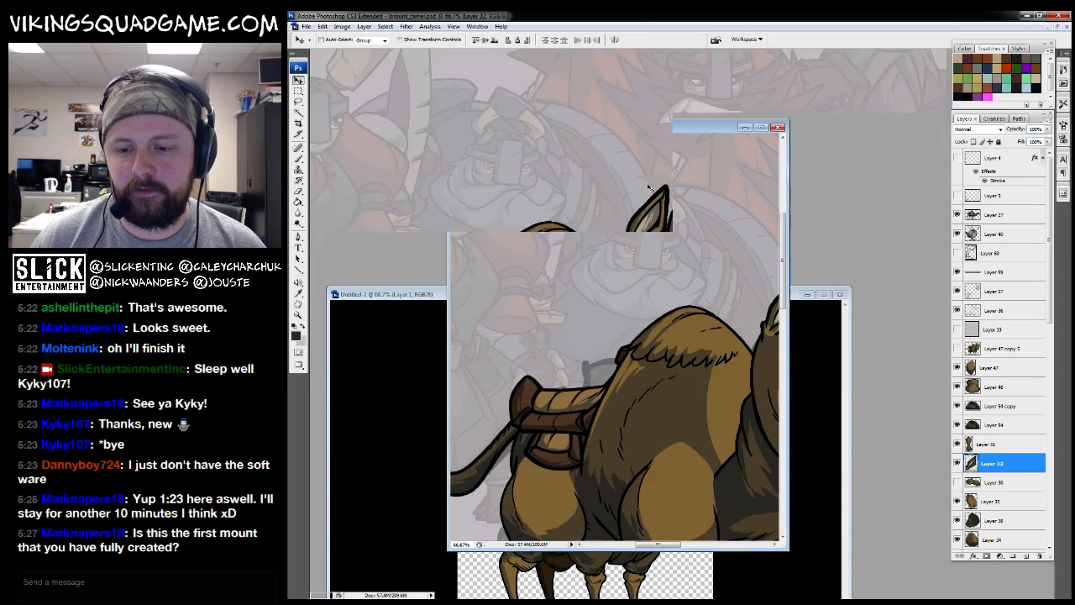
pyautogui.click(957, 462)
pyautogui.click(660, 216)
pyautogui.click(679, 231)
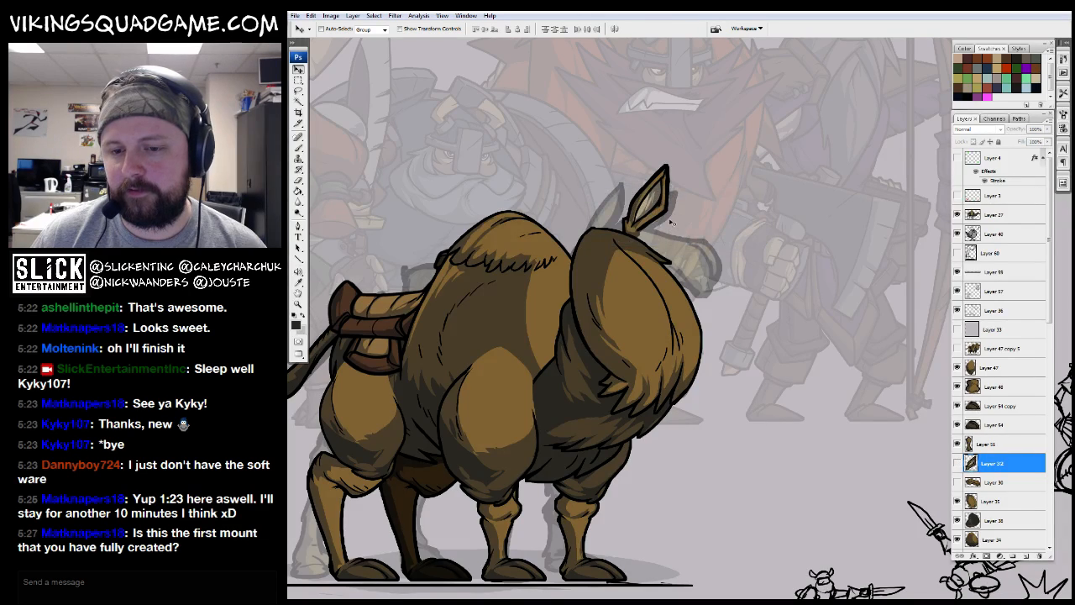
pyautogui.keyDown('ctrl'); pyautogui.click(656, 208); pyautogui.keyUp('ctrl')
pyautogui.click(957, 543)
# Copy the camel's furry neck layer into a new transparent document and save it as a non-interlaced PNG
pyautogui.keyDown('ctrl'); pyautogui.click(622, 282); pyautogui.keyUp('ctrl')
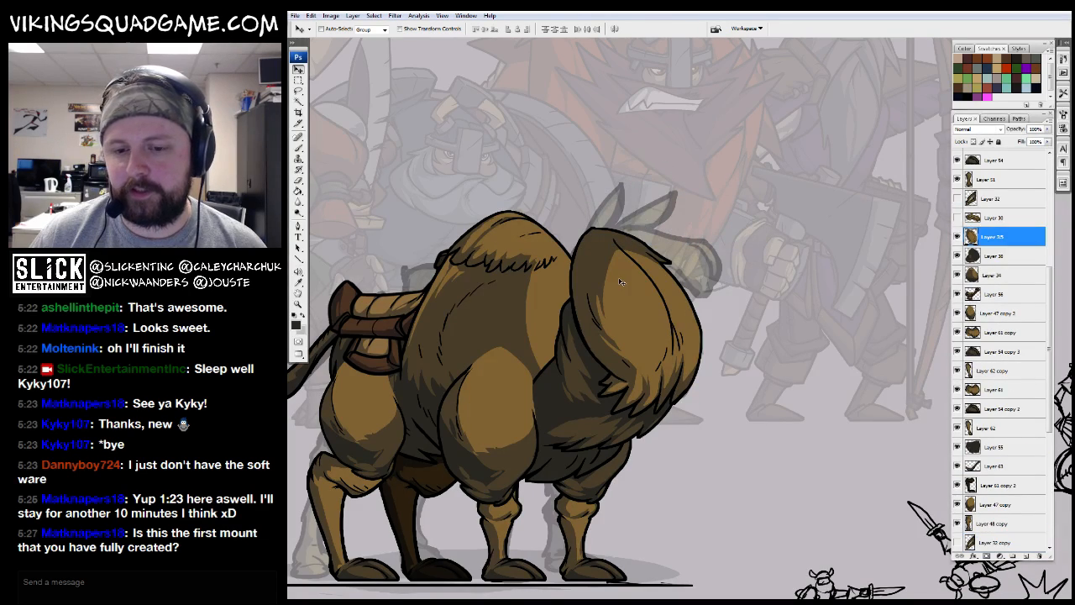
pyautogui.hotkey('ctrl', 'a')
pyautogui.hotkey('ctrl', 'n')
pyautogui.press('Return')
pyautogui.hotkey('ctrl', 'v')
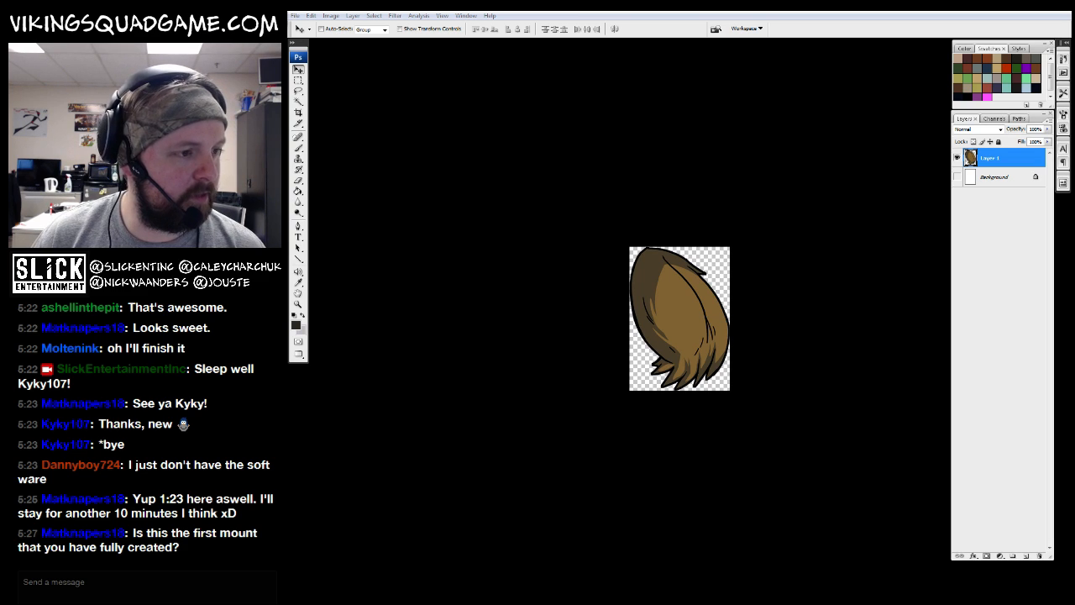
pyautogui.click(710, 302)
# Return to mount_camel.psd in full-screen view and hide the furry neck layer
pyautogui.hotkey('ctrl', 'w')
pyautogui.press('f')
pyautogui.press('f')
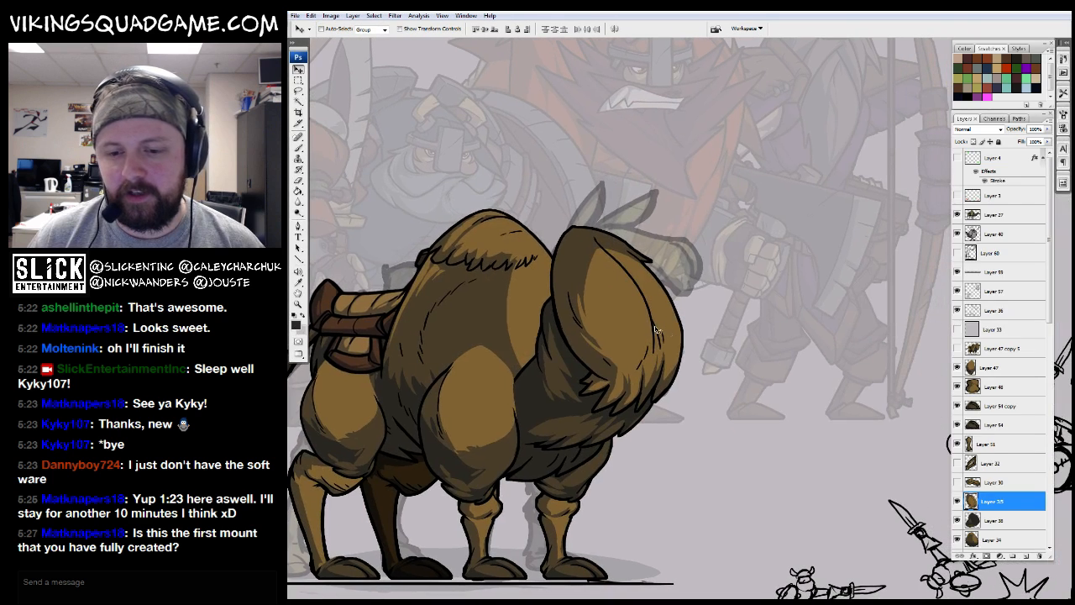
pyautogui.click(957, 502)
pyautogui.click(570, 383)
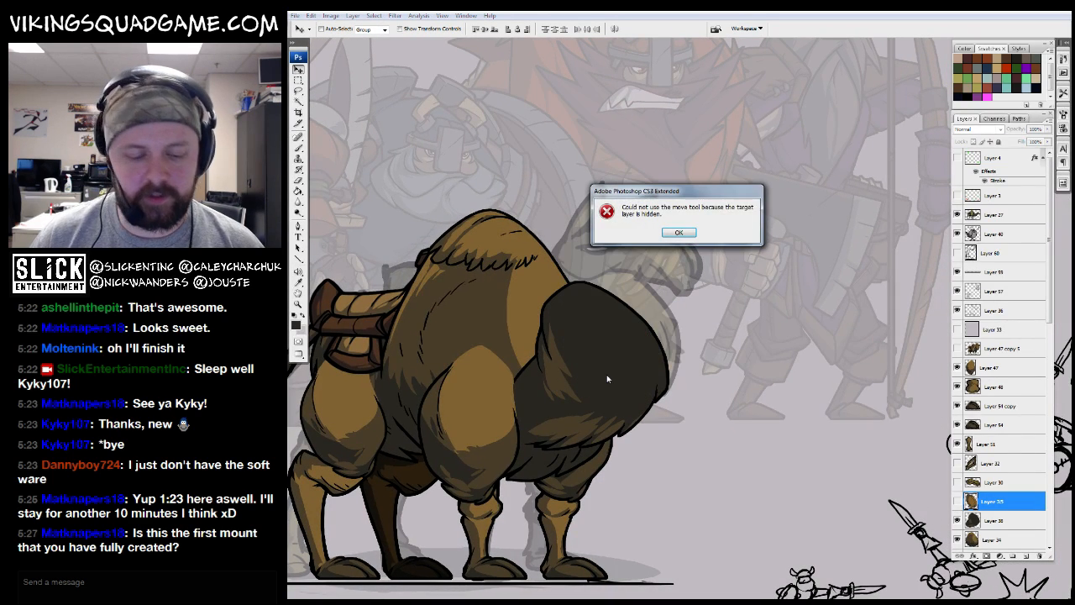
pyautogui.click(679, 233)
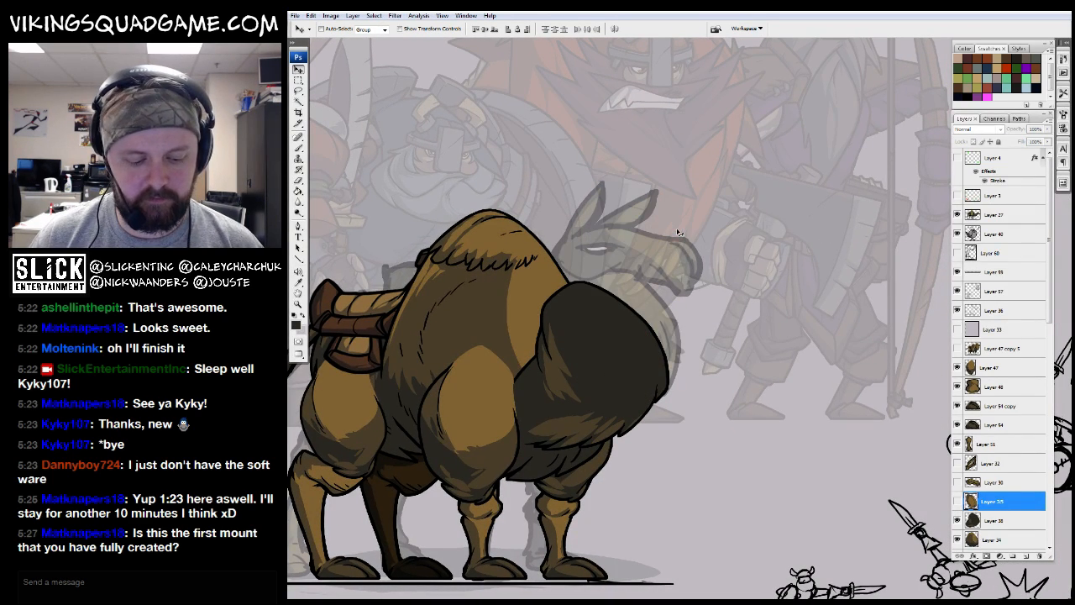
# Copy the dark lower neck layer into a new transparent document and save it as a non-interlaced PNG
pyautogui.hotkey('alt', '[')
pyautogui.hotkey('ctrl', 'a')
pyautogui.hotkey('ctrl', 'c')
pyautogui.hotkey('ctrl', 'n')
pyautogui.press('Return')
pyautogui.hotkey('ctrl', 'v')
pyautogui.hotkey('ctrl', '-')
pyautogui.hotkey('ctrl', '-')
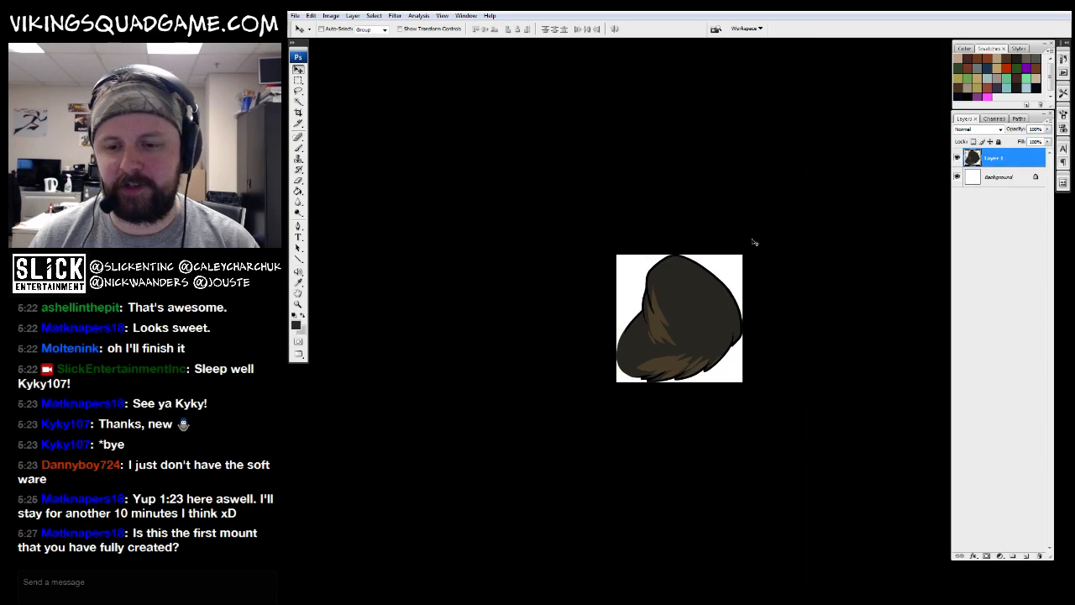
pyautogui.click(956, 177)
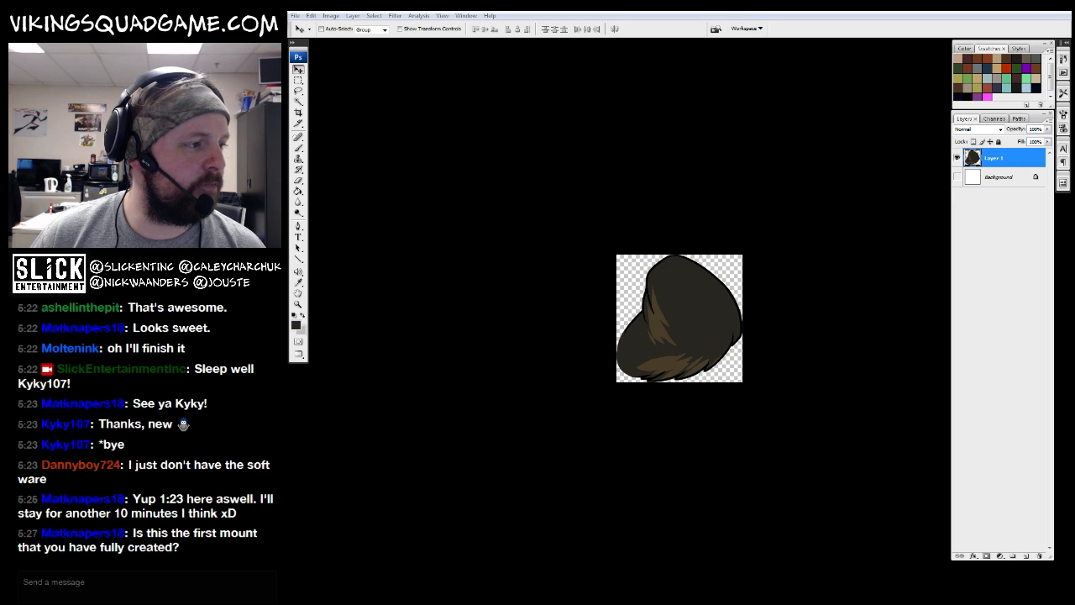
pyautogui.press('Return')
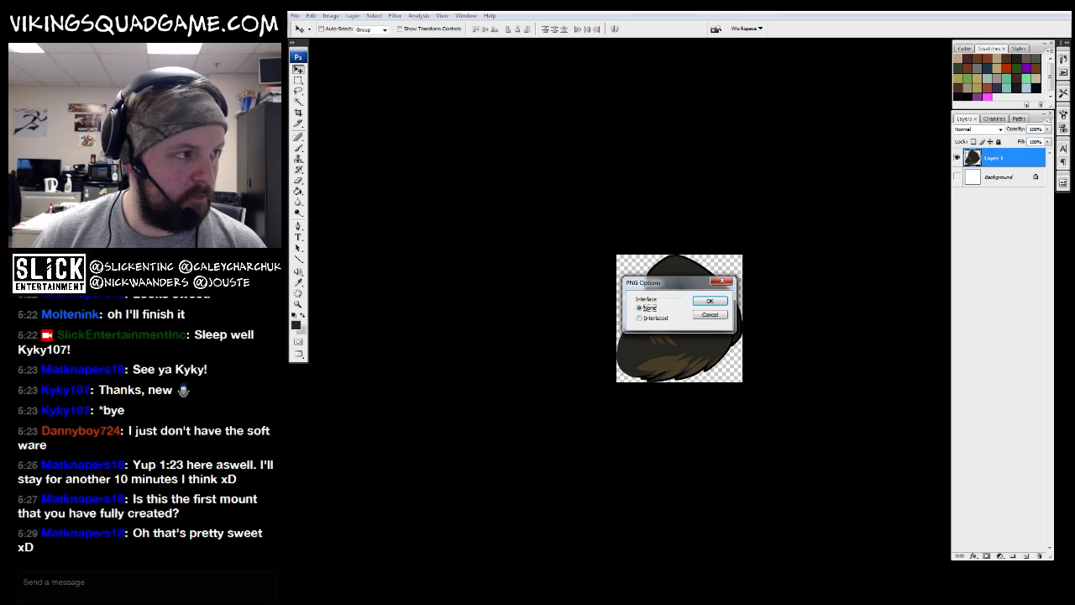
pyautogui.click(711, 301)
# Return to mount_camel.psd in full-screen view and hide the dark lower neck layer
pyautogui.moveTo(691, 315); pyautogui.dragTo(670, 309)
pyautogui.press('f')
pyautogui.press('f')
pyautogui.press('f')
pyautogui.press('f')
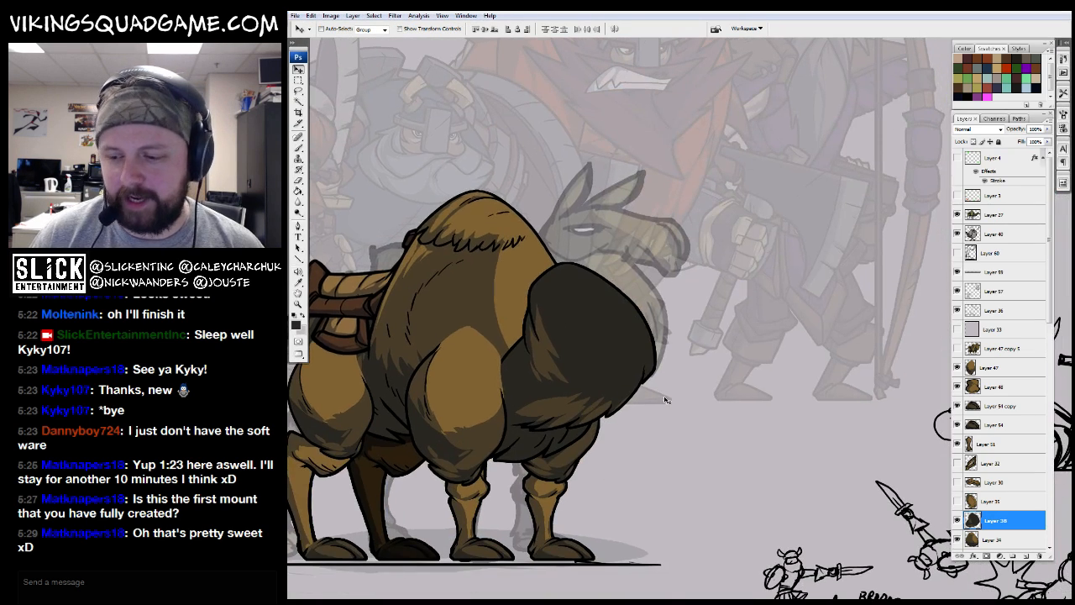
pyautogui.click(956, 521)
# Copy the camel's humped front body layer into a new document and hide that document's Background layer
pyautogui.moveTo(608, 362); pyautogui.dragTo(656, 401)
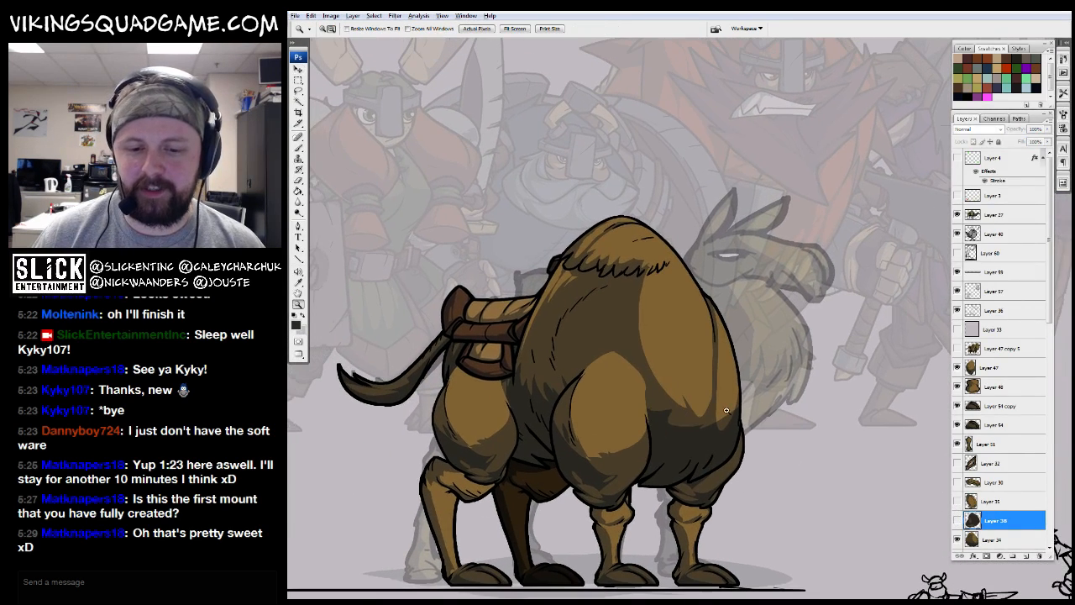
pyautogui.keyDown('alt'); pyautogui.click(726, 408); pyautogui.keyUp('alt')
pyautogui.keyDown('ctrl'); pyautogui.click(702, 380); pyautogui.keyUp('ctrl')
pyautogui.moveTo(701, 429); pyautogui.dragTo(706, 346)
pyautogui.click(701, 380)
pyautogui.keyDown('alt'); pyautogui.click(753, 344); pyautogui.keyUp('alt')
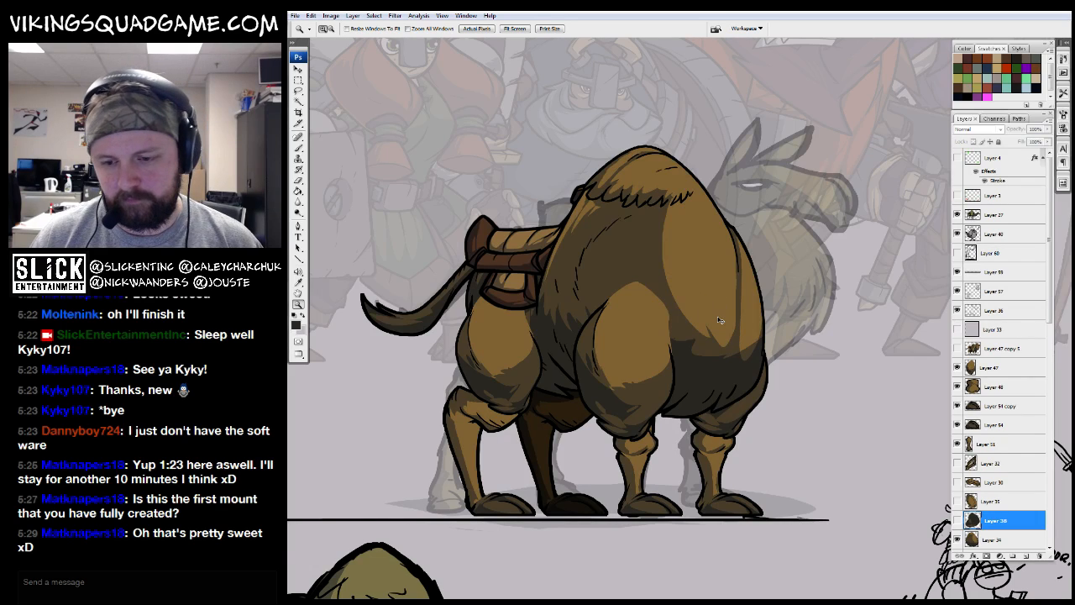
pyautogui.click(984, 540)
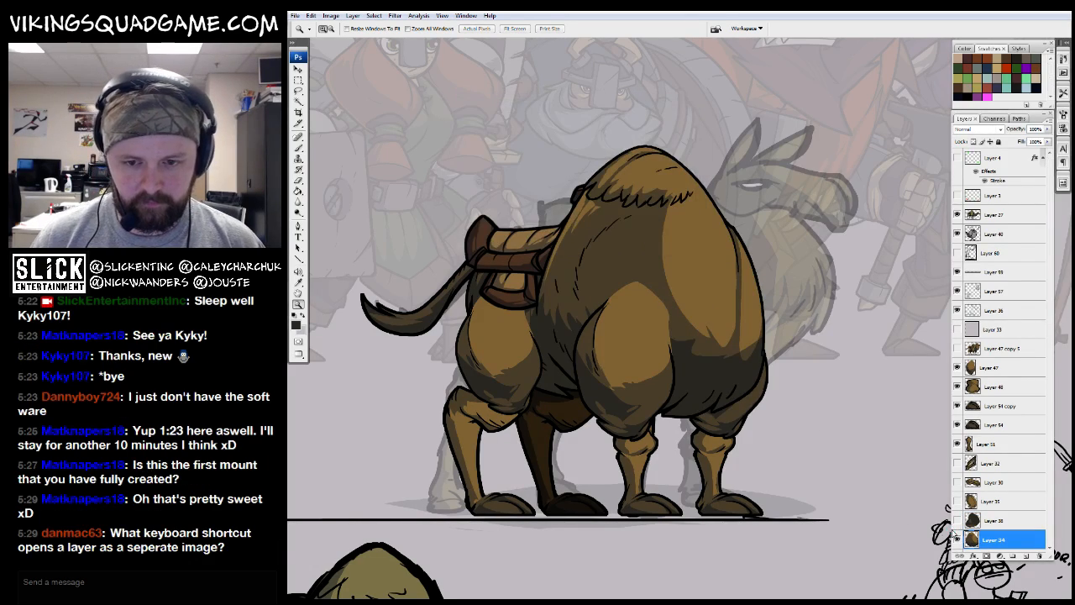
pyautogui.press('F2')
pyautogui.hotkey('ctrl', '-')
pyautogui.hotkey('ctrl', '-')
pyautogui.click(958, 178)
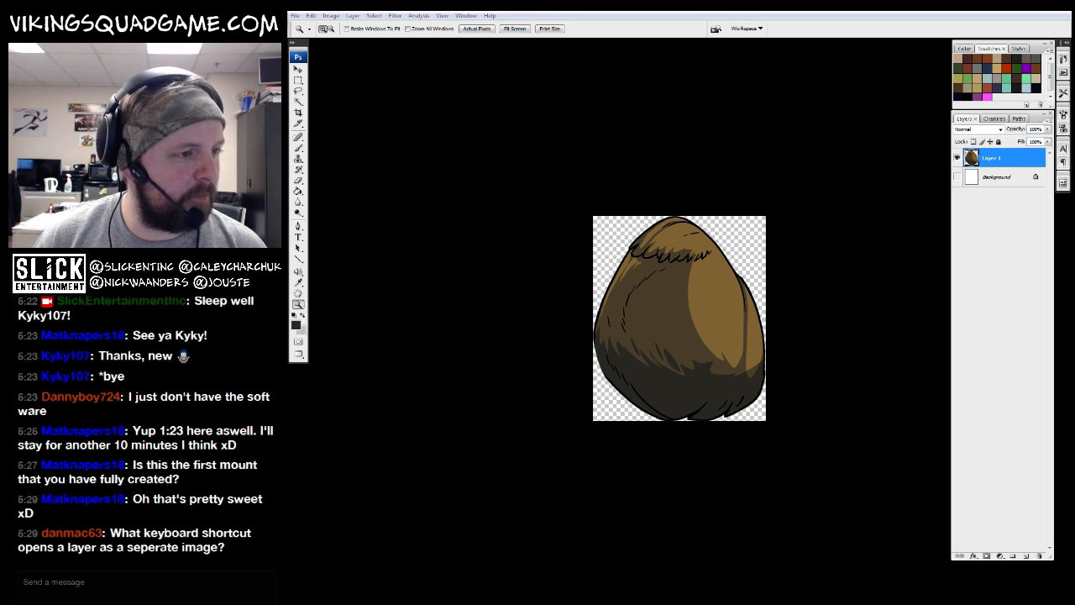
# Save the humped body as a non-interlaced PNG and return to mount_camel.psd in full-screen view
pyautogui.press('Return')
pyautogui.click(697, 300)
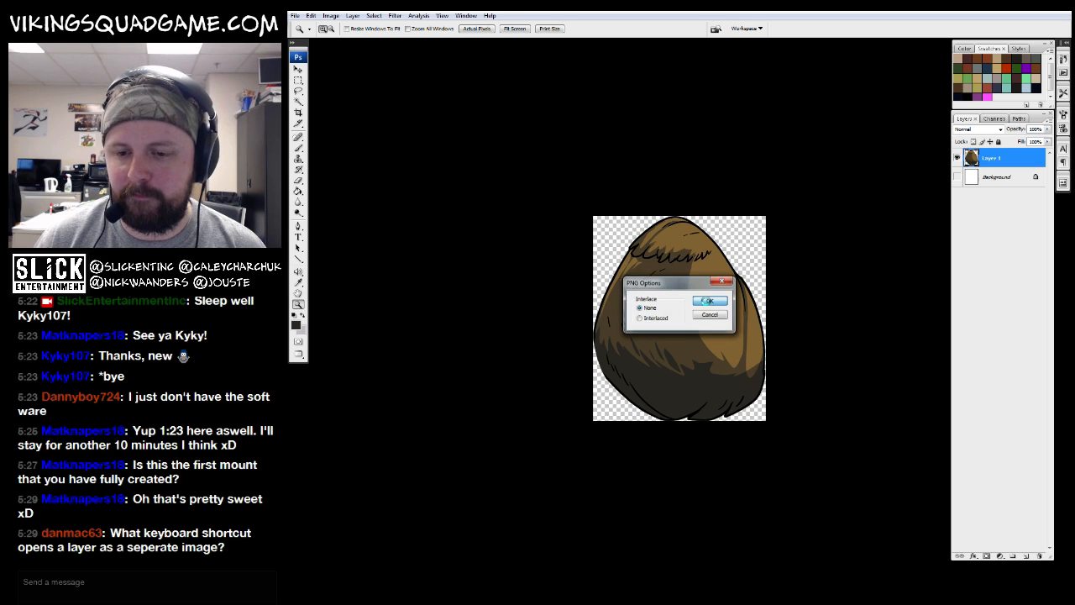
pyautogui.press('f')
pyautogui.click(700, 130)
pyautogui.press('f')
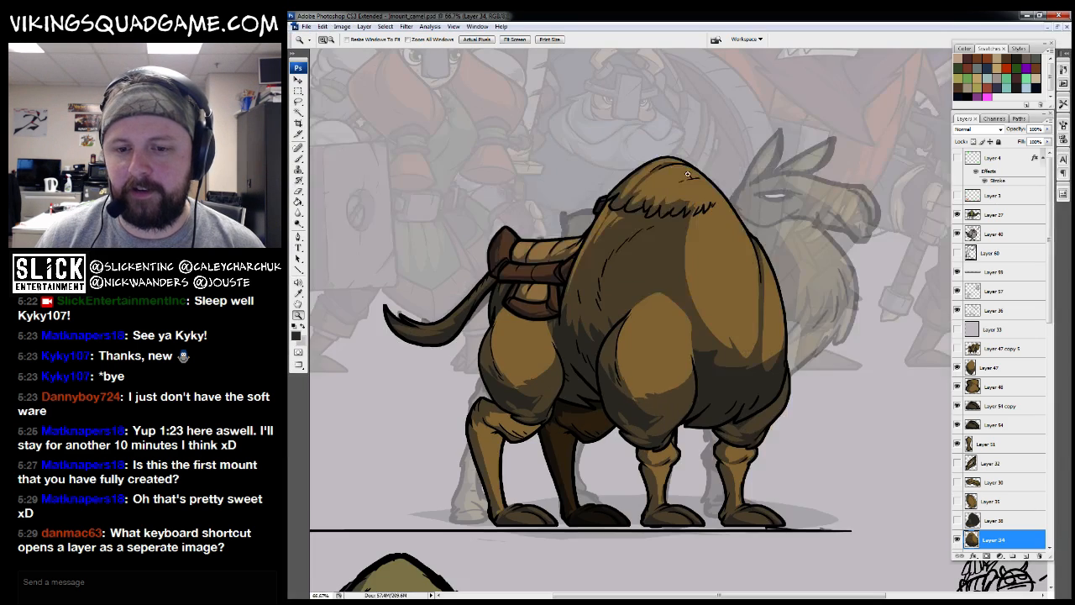
pyautogui.press('f')
pyautogui.scroll(-2, 623, 278)
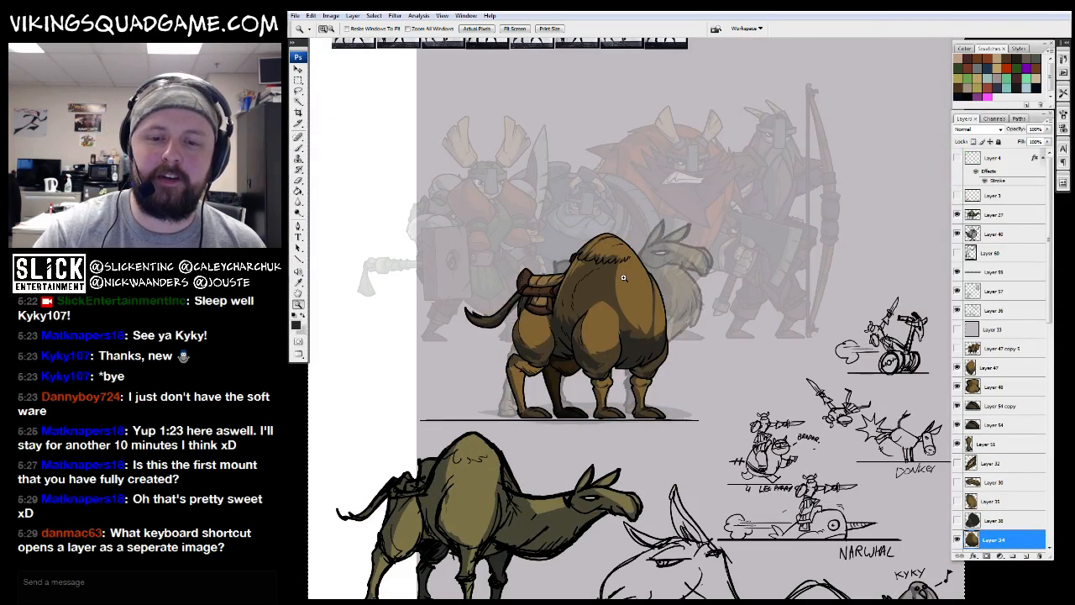
pyautogui.scroll(3, 623, 277)
pyautogui.moveTo(559, 303); pyautogui.dragTo(581, 302)
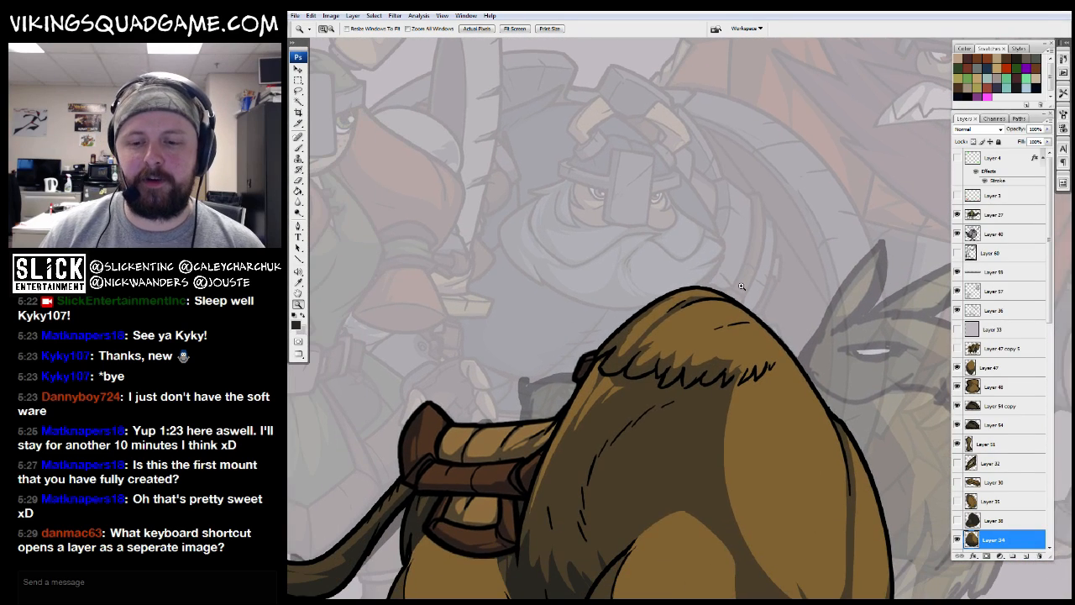
pyautogui.scroll(-3, 651, 244)
pyautogui.moveTo(702, 437)
pyautogui.mouseDown()
pyautogui.moveTo(541, 182)
pyautogui.moveTo(452, 181)
pyautogui.mouseUp()
pyautogui.moveTo(610, 169)
pyautogui.mouseDown()
pyautogui.moveTo(686, 266)
pyautogui.moveTo(646, 283)
pyautogui.mouseUp()
pyautogui.moveTo(772, 341); pyautogui.dragTo(434, 550)
pyautogui.moveTo(588, 202); pyautogui.dragTo(435, 430)
pyautogui.scroll(-1, 503, 309)
pyautogui.moveTo(517, 257); pyautogui.dragTo(607, 328)
pyautogui.moveTo(439, 217); pyautogui.dragTo(610, 328)
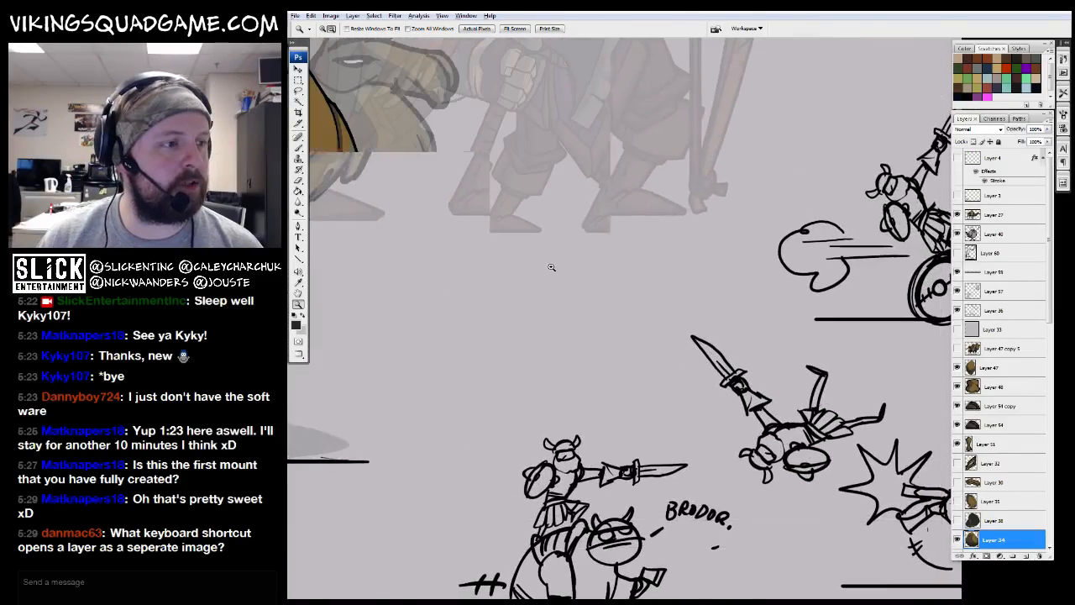
pyautogui.keyDown('alt'); pyautogui.click(636, 257); pyautogui.keyUp('alt')
pyautogui.moveTo(572, 232); pyautogui.dragTo(623, 235)
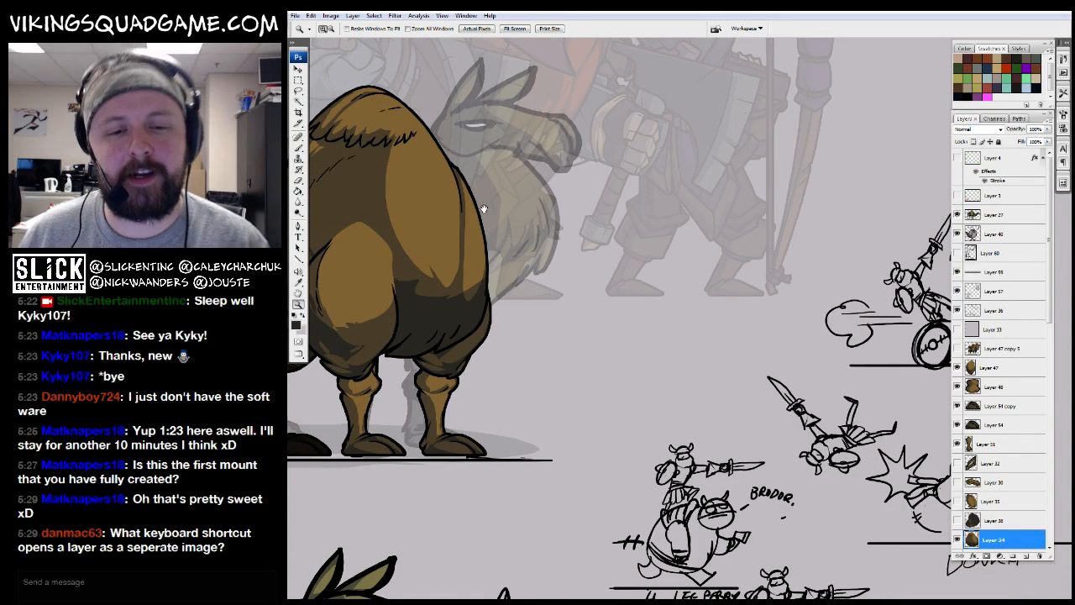
# Hide the camel's humped front body layer
pyautogui.hscroll(-4, 481, 203)
pyautogui.click(956, 539)
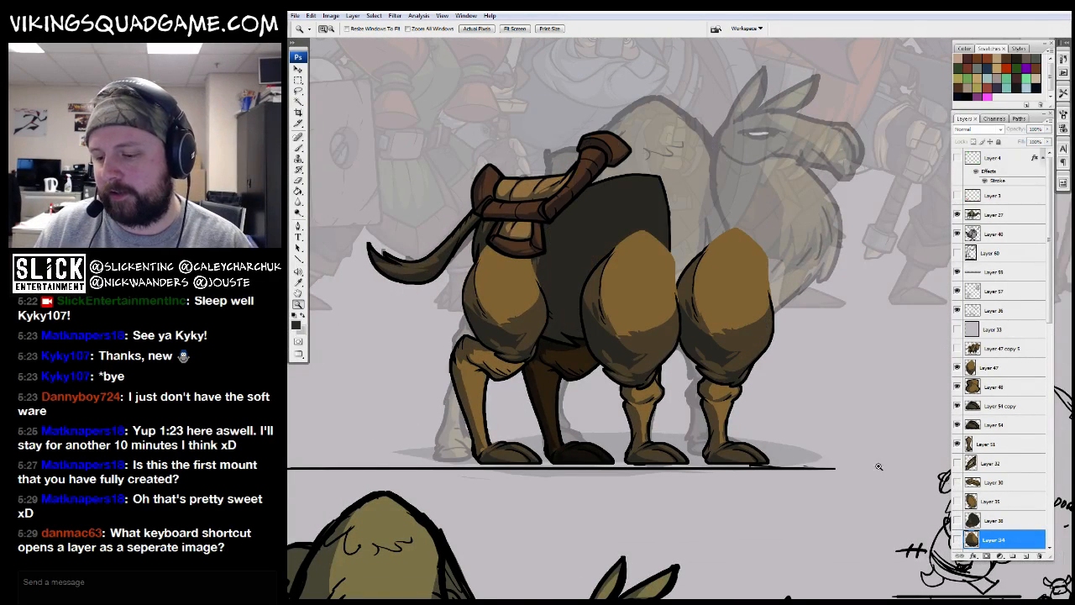
# Copy the camel's near front upper leg layer into a new document and hide that document's Background layer
pyautogui.moveTo(934, 323); pyautogui.dragTo(897, 359)
pyautogui.click(957, 368)
pyautogui.click(957, 368)
pyautogui.click(971, 368)
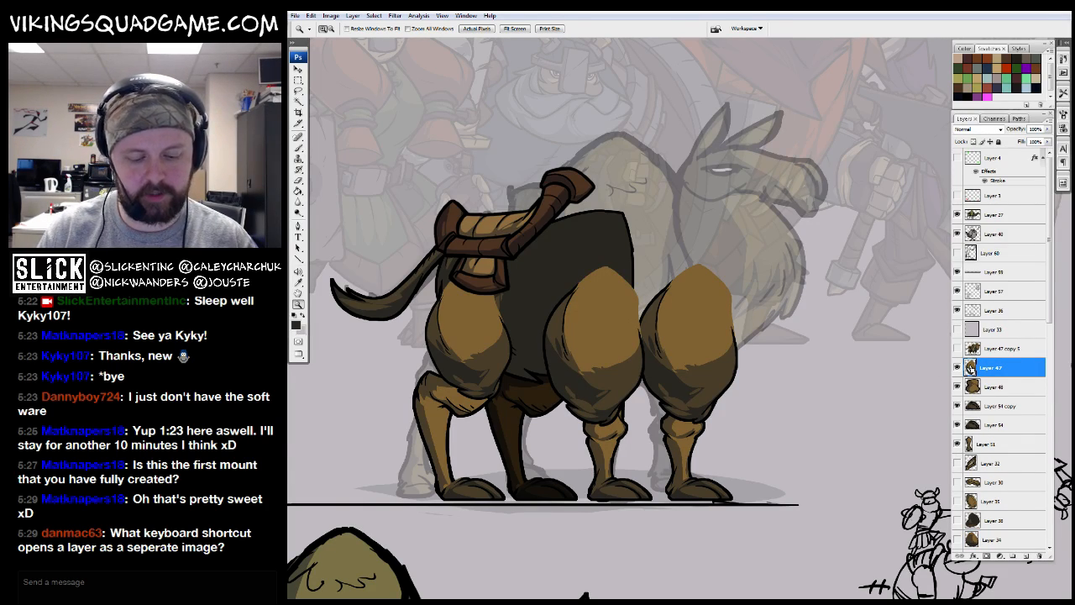
pyautogui.hotkey('ctrl', 'n')
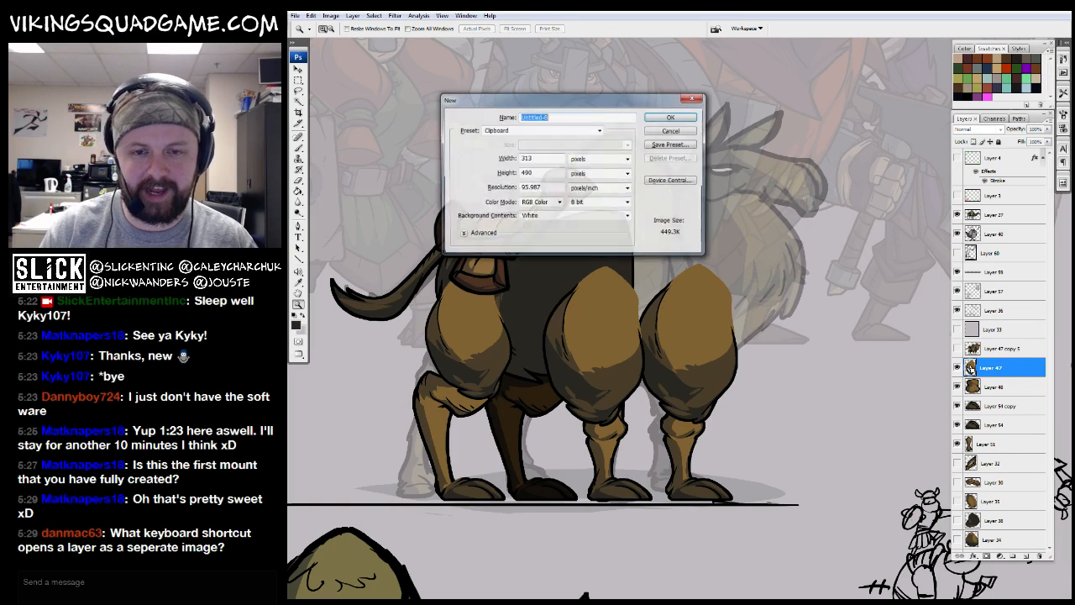
pyautogui.press('Escape')
pyautogui.hotkey('ctrl', 'v')
pyautogui.hotkey('ctrl', '-')
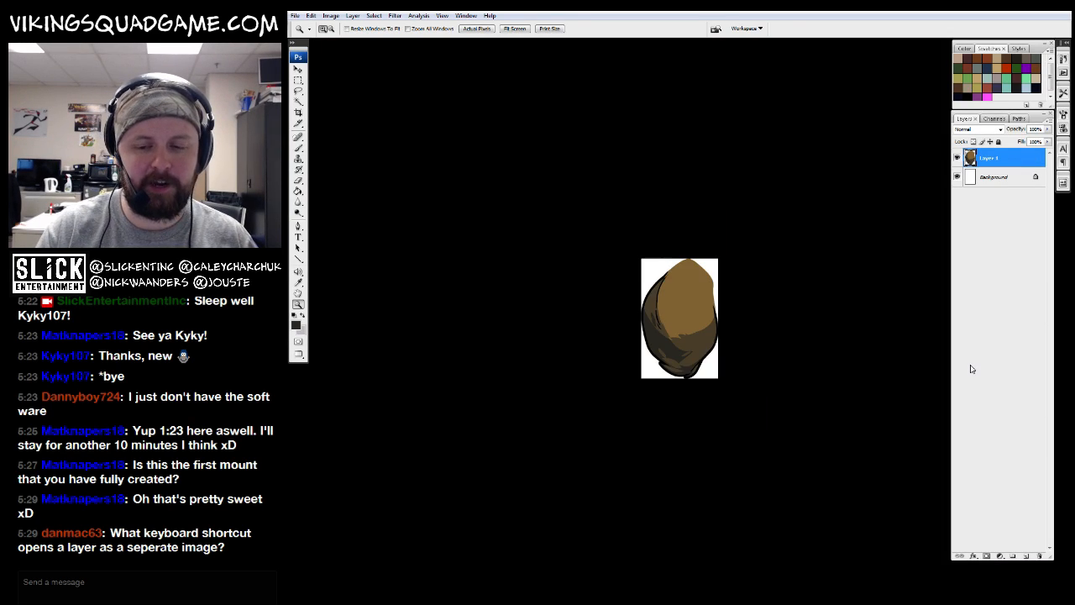
pyautogui.click(957, 177)
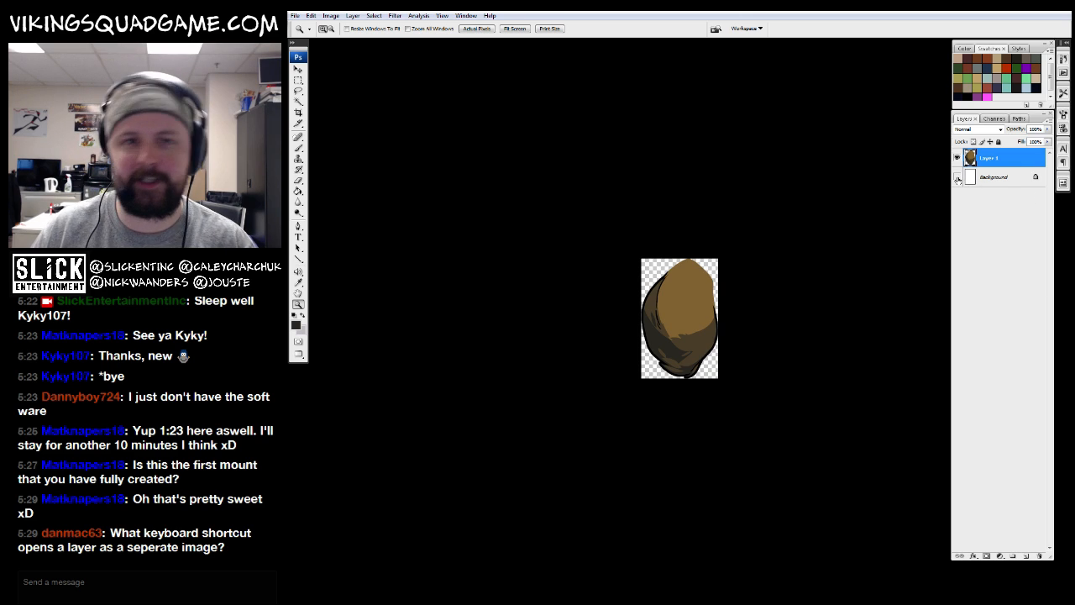
# Save the front upper leg as a non-interlaced PNG and return to mount_camel.psd in full-screen view
pyautogui.moveTo(690, 315); pyautogui.dragTo(684, 312)
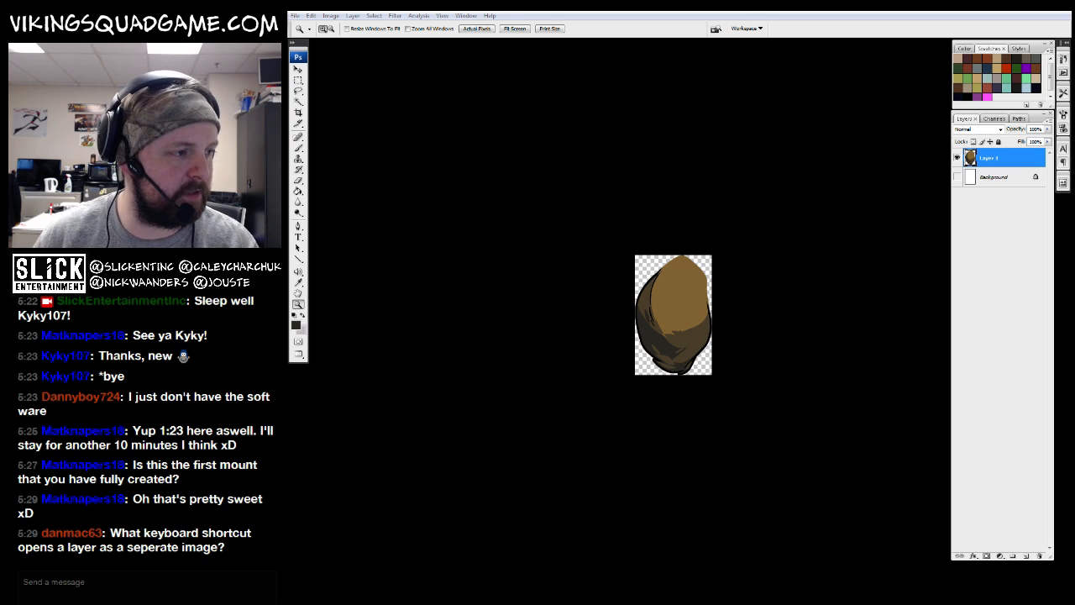
pyautogui.press('Return')
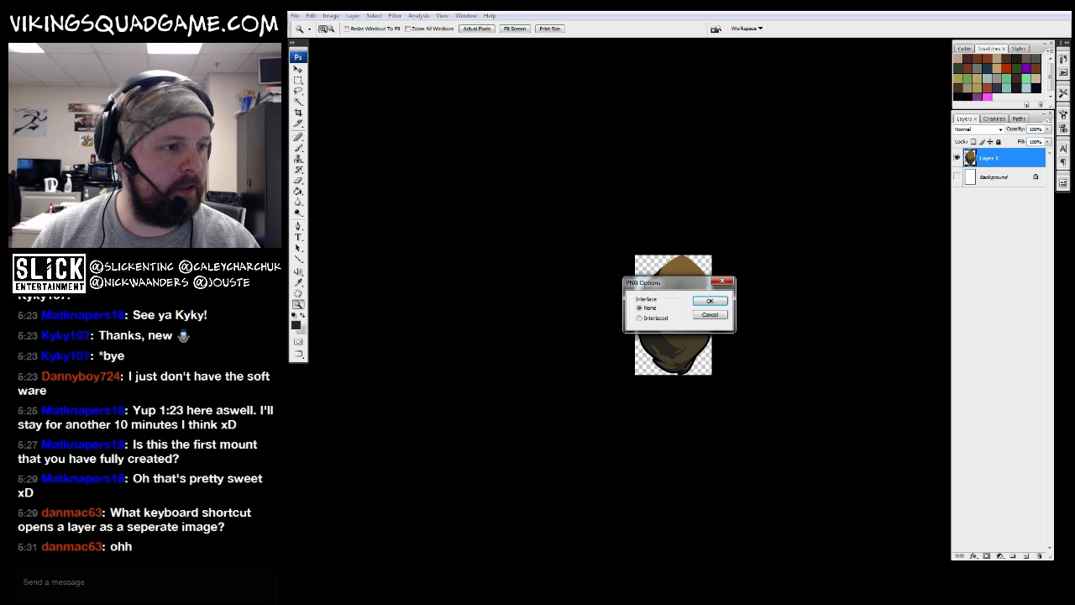
pyautogui.click(710, 302)
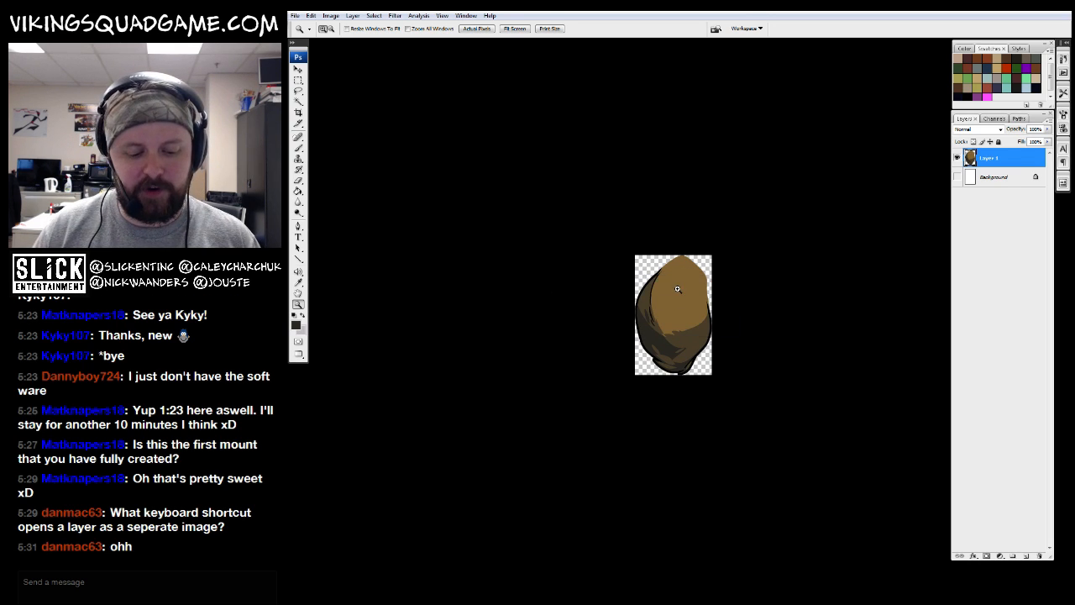
pyautogui.press('f')
pyautogui.press('f')
pyautogui.moveTo(602, 128); pyautogui.dragTo(698, 200)
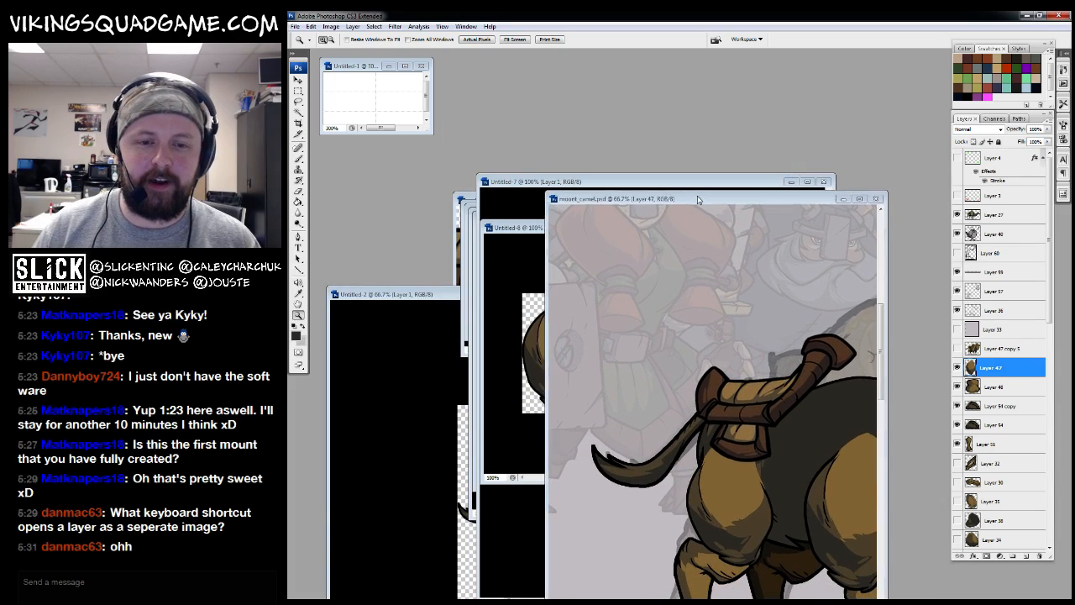
pyautogui.press('f')
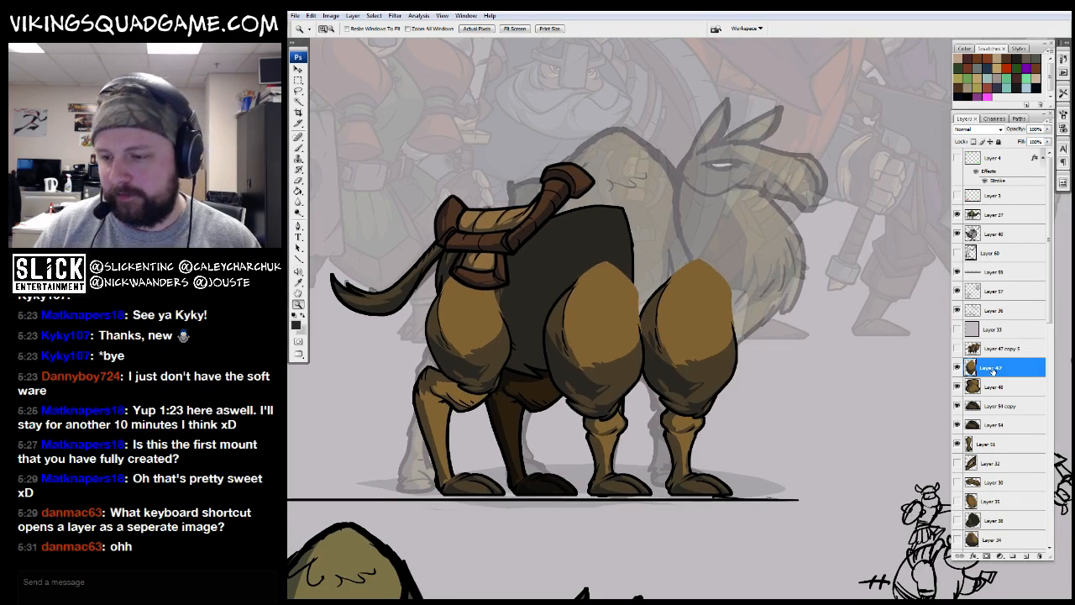
# Hide both front upper leg layers, Layer 47 and Layer 47 copy, to expose the knees
pyautogui.press('f')
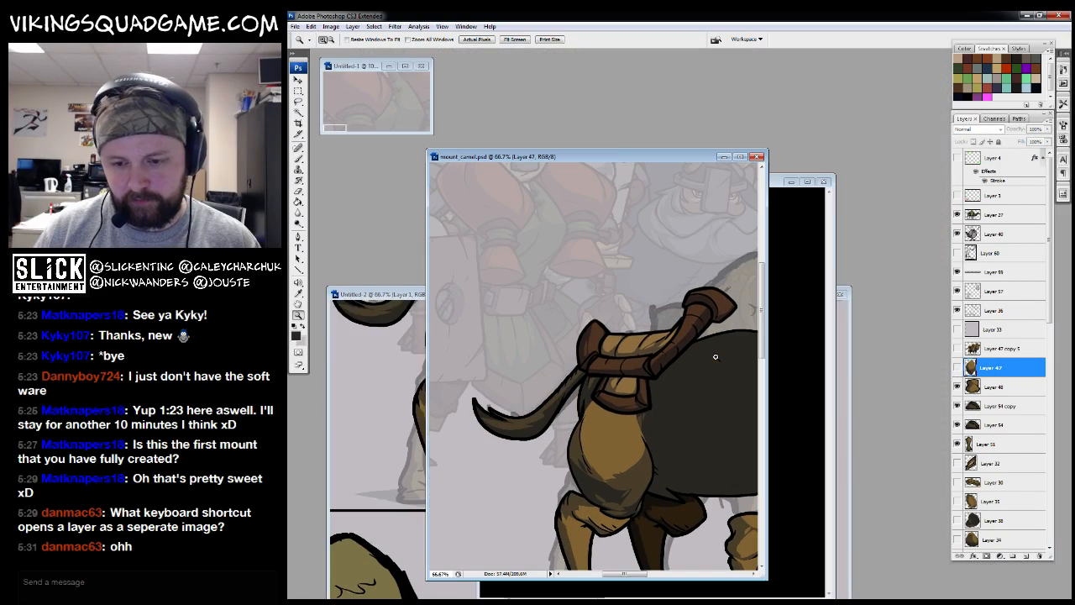
pyautogui.press('f')
pyautogui.press('v')
pyautogui.click(698, 358)
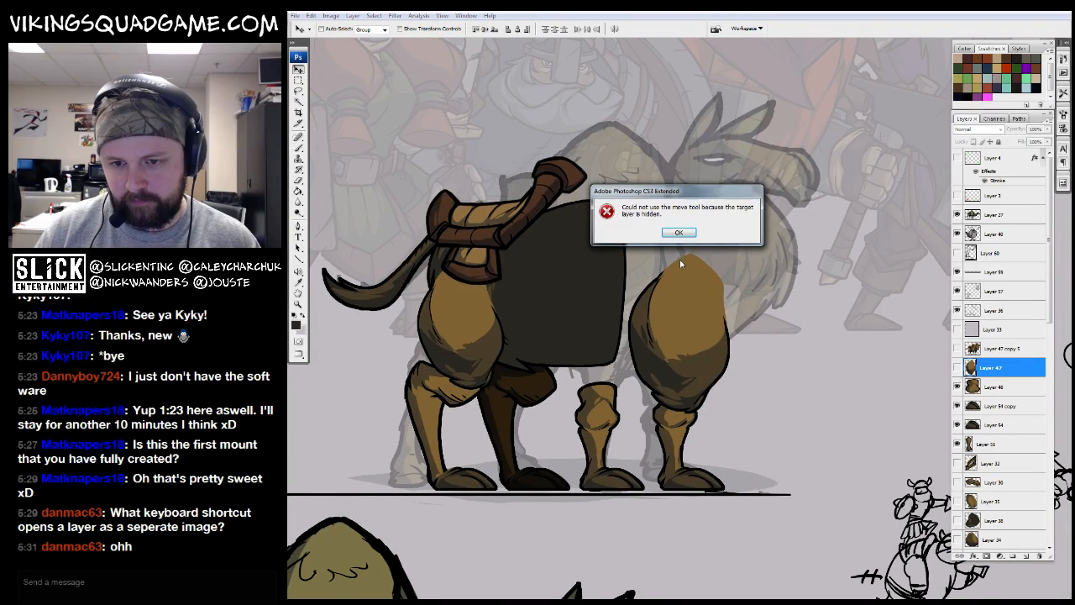
pyautogui.click(679, 232)
pyautogui.keyDown('ctrl'); pyautogui.click(679, 317); pyautogui.keyUp('ctrl')
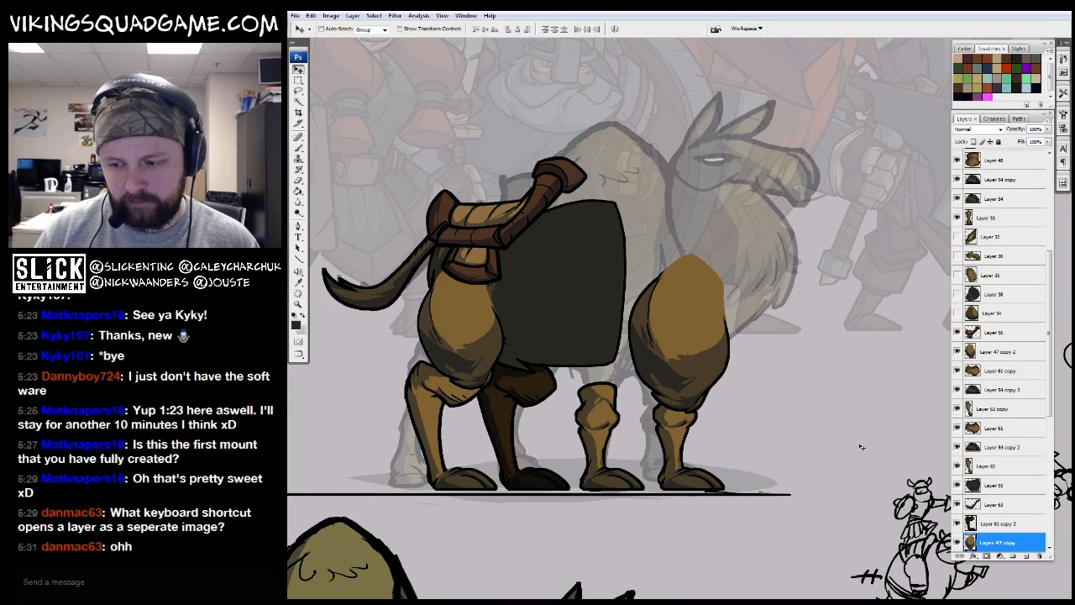
pyautogui.click(957, 542)
# Copy the camel's front knee layer into a new document and hide that document's Background layer
pyautogui.keyDown('ctrl'); pyautogui.click(610, 402); pyautogui.keyUp('ctrl')
pyautogui.hotkey('ctrl', 'c')
pyautogui.hotkey('ctrl', 'n')
pyautogui.press('Return')
pyautogui.hotkey('ctrl', 'v')
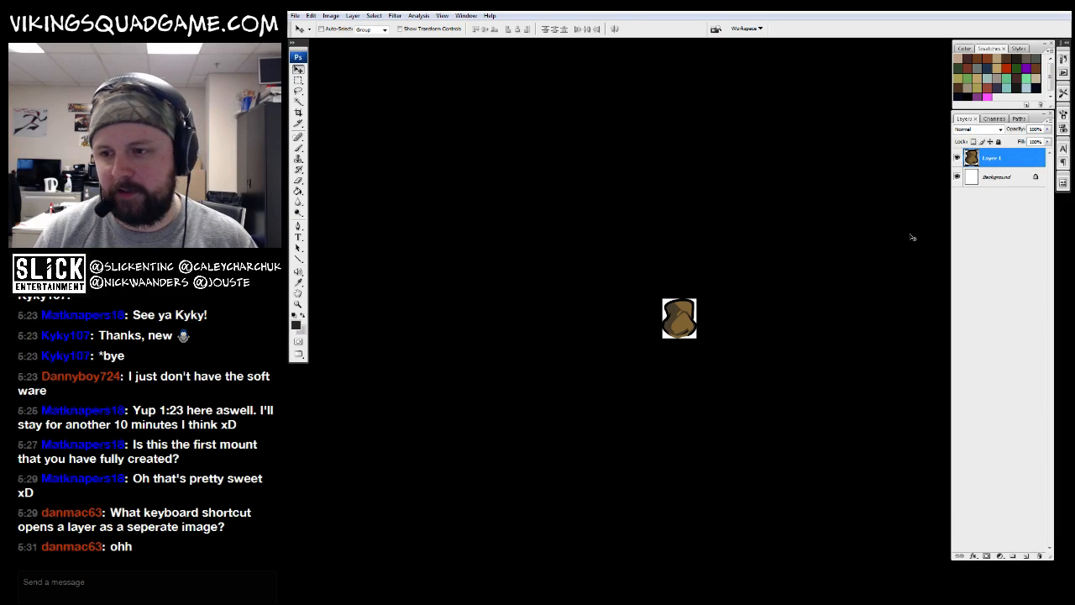
pyautogui.click(958, 176)
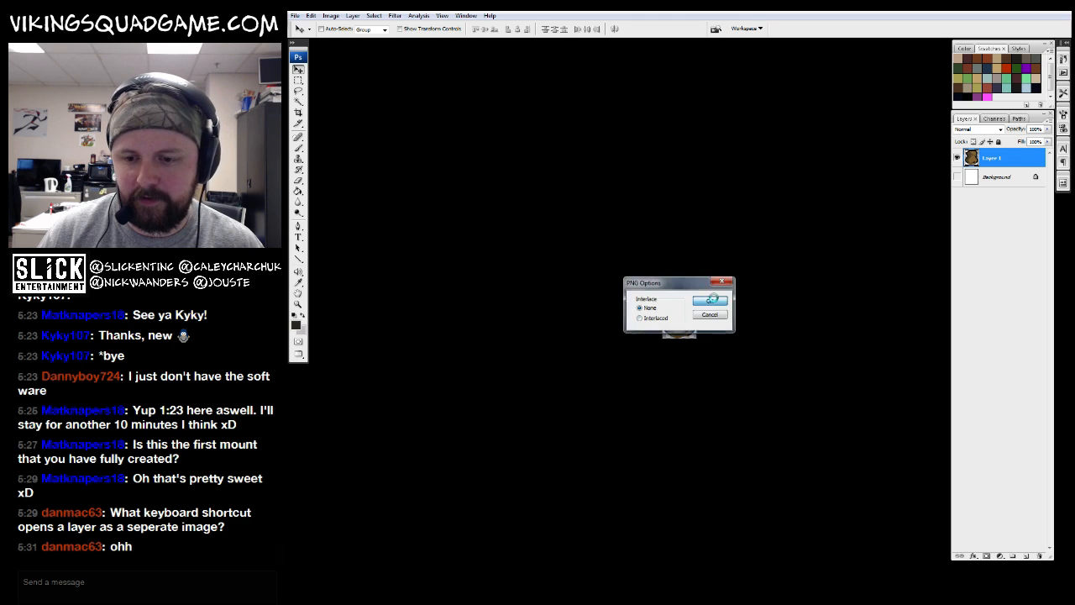
# Save the knee as the non-interlaced PNG camelmount_knee.png and return to mount_camel.psd in full-screen view
pyautogui.click(712, 302)
pyautogui.press('f')
pyautogui.press('f')
pyautogui.click(679, 158)
pyautogui.press('f')
pyautogui.press('f')
# Hide both front knee layers, Layer 48 and Layer 48 copy
pyautogui.click(957, 387)
pyautogui.click(957, 385)
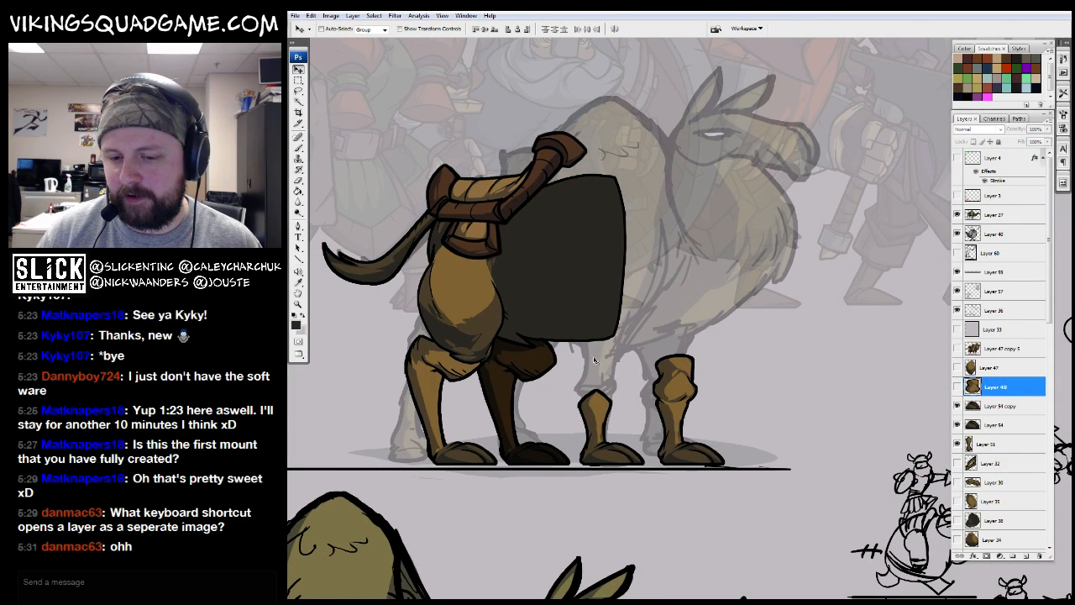
pyautogui.keyDown('ctrl'); pyautogui.click(680, 377); pyautogui.keyUp('ctrl')
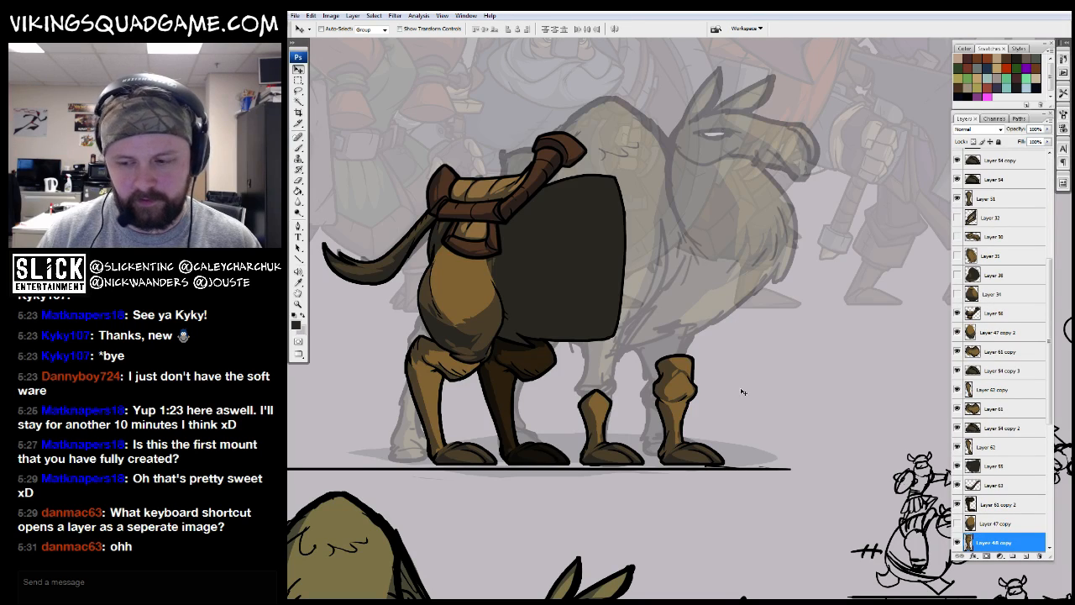
pyautogui.click(957, 541)
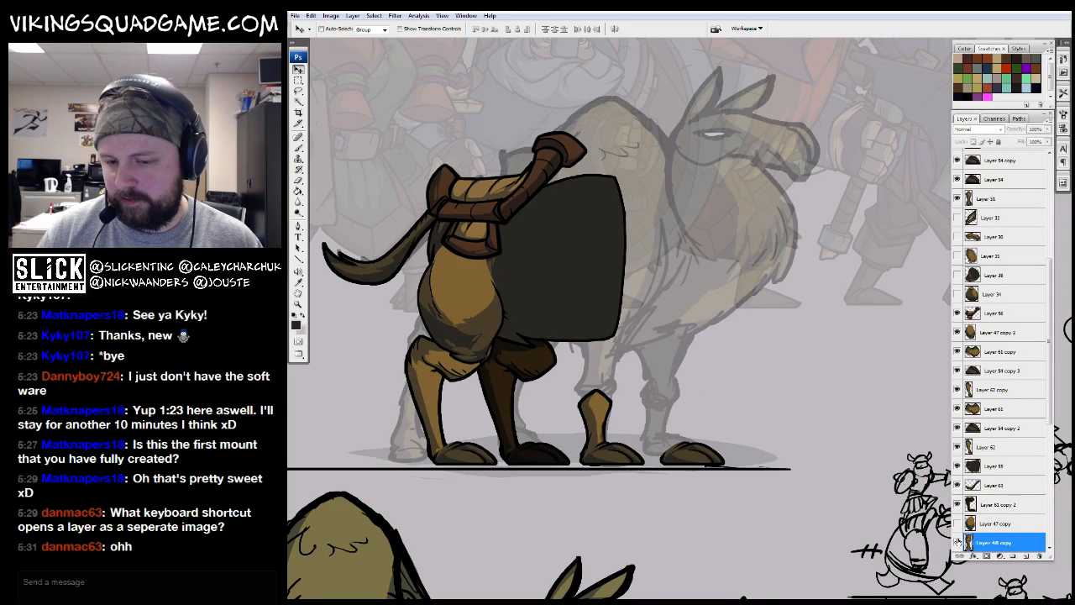
# Copy the camel's front shin layer into a new document and hide that document's Background layer
pyautogui.keyDown('ctrl'); pyautogui.click(605, 411); pyautogui.keyUp('ctrl')
pyautogui.hotkey('ctrl', 'c')
pyautogui.hotkey('ctrl', 'n')
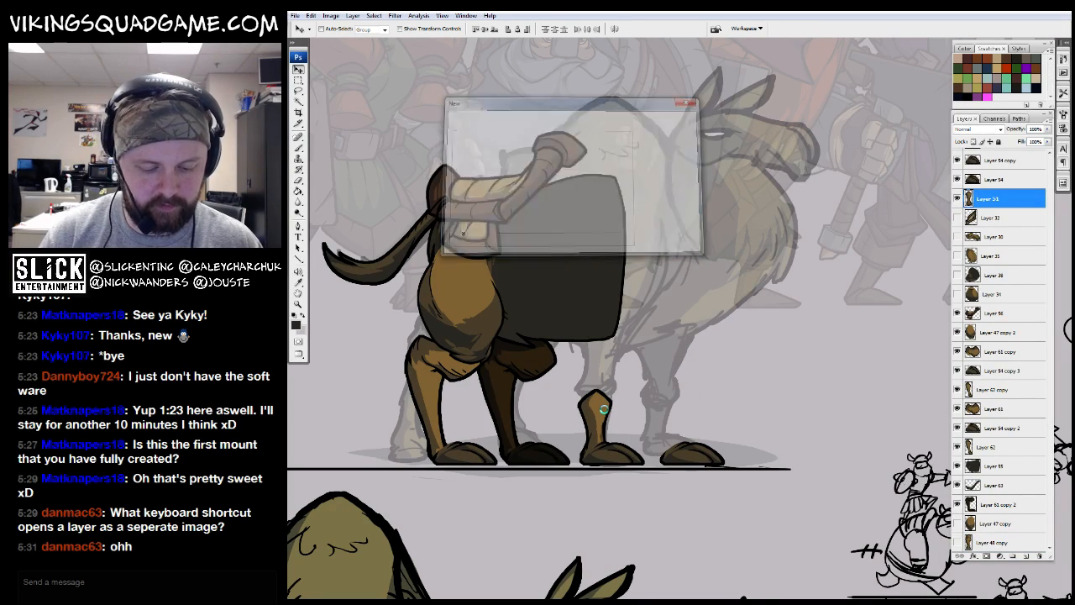
pyautogui.press('Return')
pyautogui.hotkey('ctrl', 'v')
pyautogui.click(957, 177)
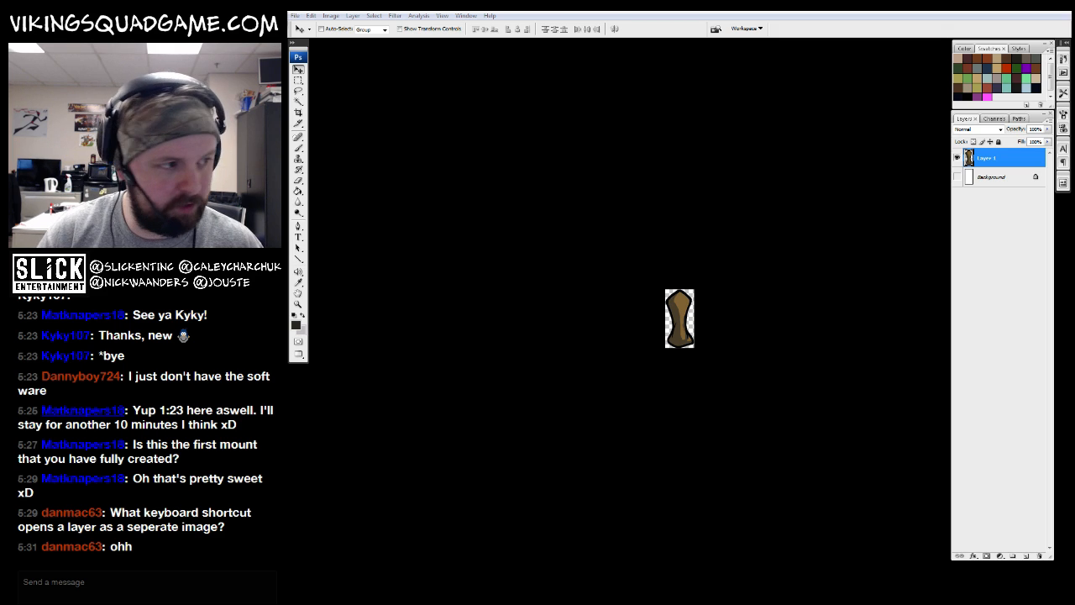
# Save the shin as the non-interlaced PNG camelmount_shin.png and return to mount_camel.psd in full-screen view
pyautogui.click(708, 300)
pyautogui.press('f')
pyautogui.click(657, 160)
pyautogui.press('f')
pyautogui.press('f')
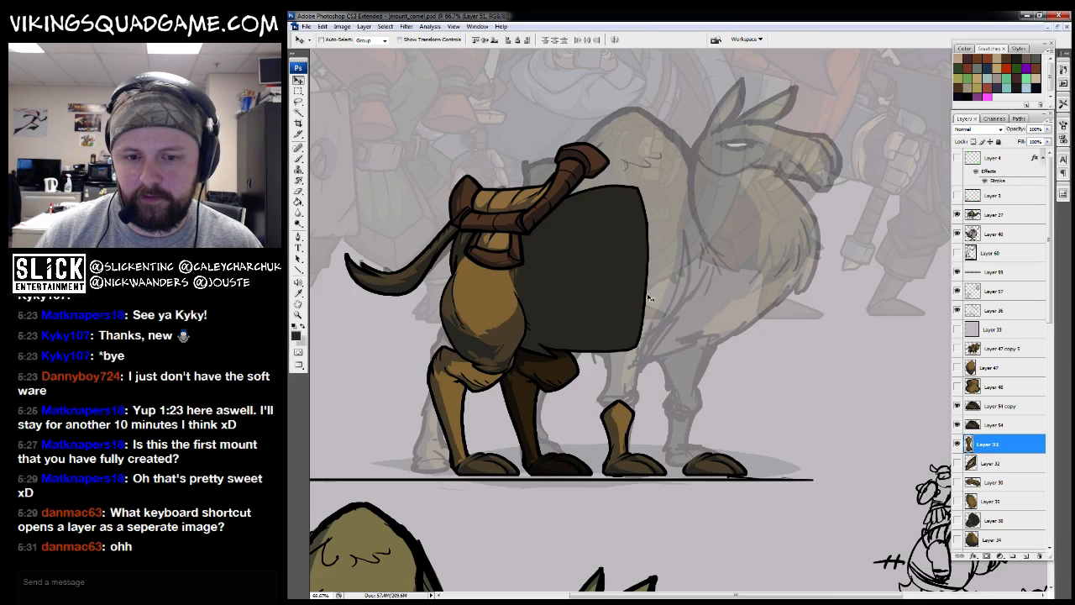
pyautogui.moveTo(576, 326); pyautogui.dragTo(613, 337)
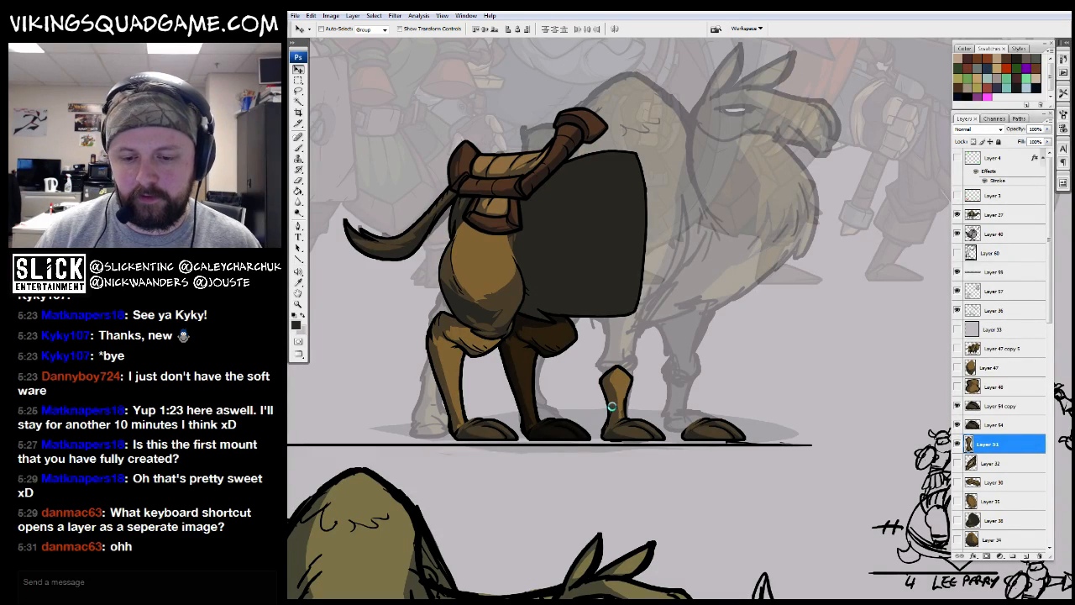
# Hide the camel's front shin layer above the foot
pyautogui.click(956, 444)
pyautogui.click(631, 428)
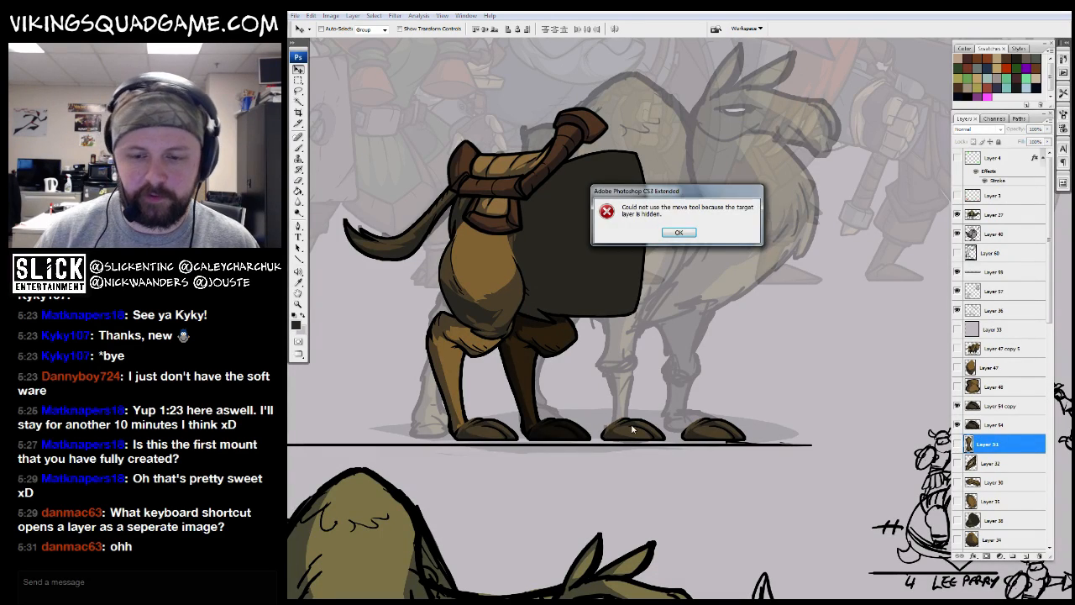
pyautogui.click(683, 232)
# Copy the camel's front foot layer, Layer 54, into a new document and hide that document's Background layer
pyautogui.click(966, 424)
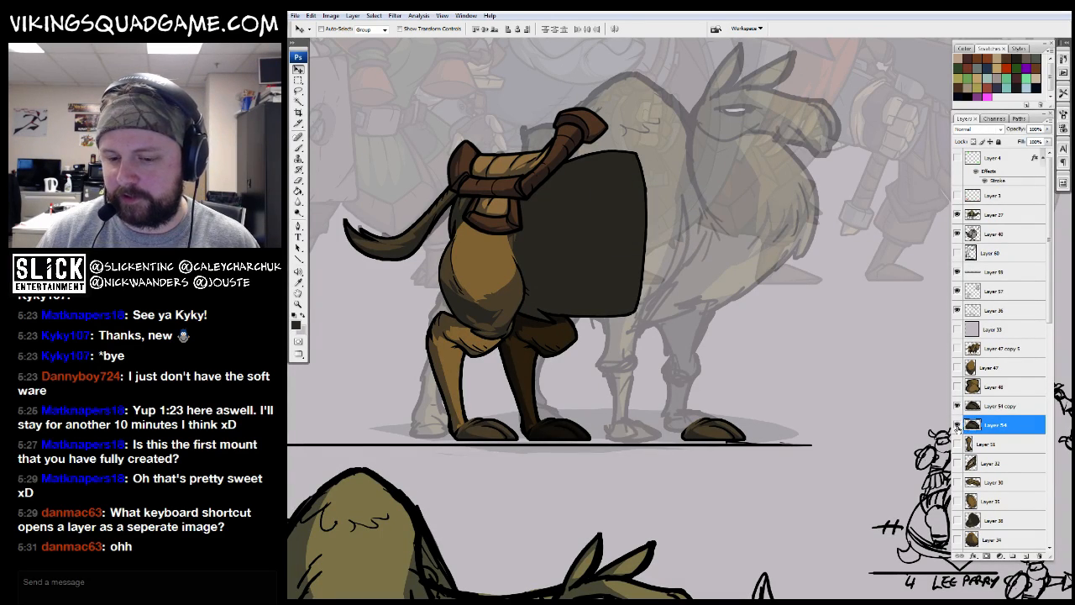
pyautogui.hotkey('ctrl', 'n')
pyautogui.press('Return')
pyautogui.hotkey('ctrl', 'v')
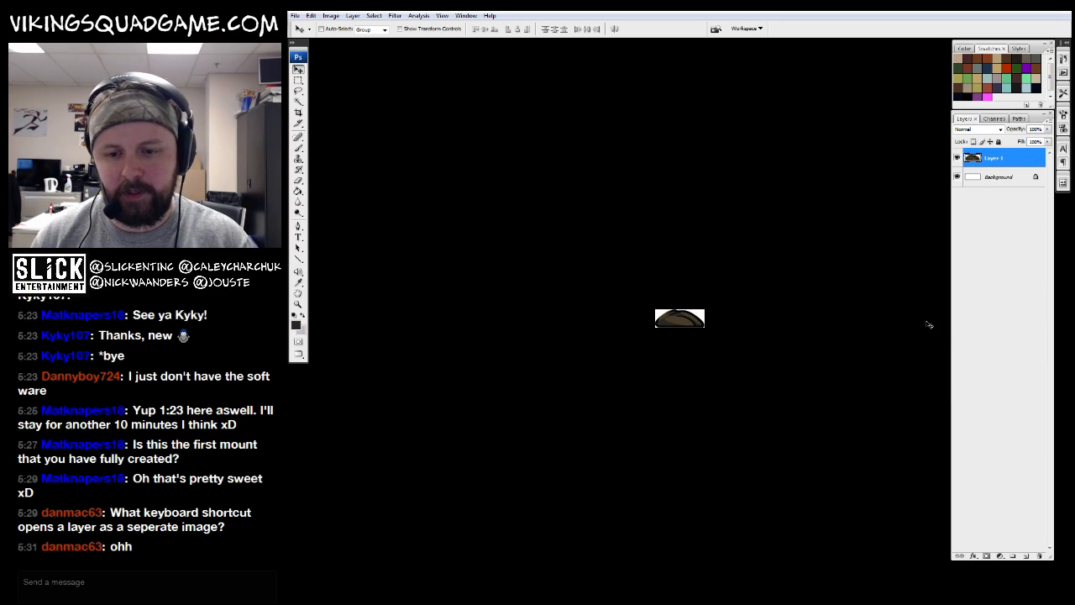
pyautogui.click(957, 178)
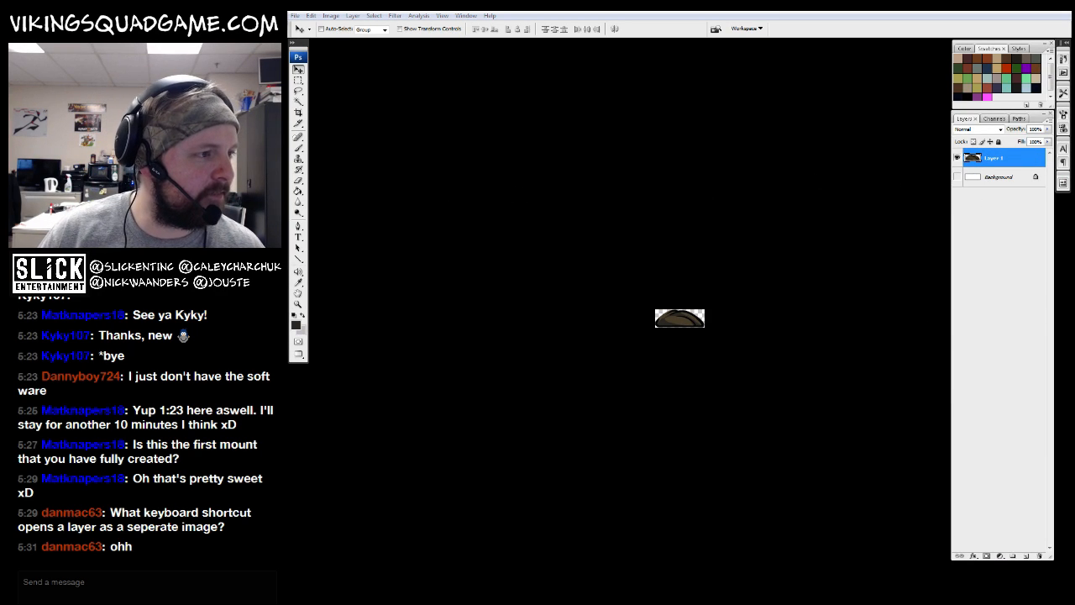
# Save the foot as non-interlaced camelmount_foot.png in the mounts folder and return to mount_camel.psd in full-screen view
pyautogui.moveTo(289, 261); pyautogui.dragTo(588, 265)
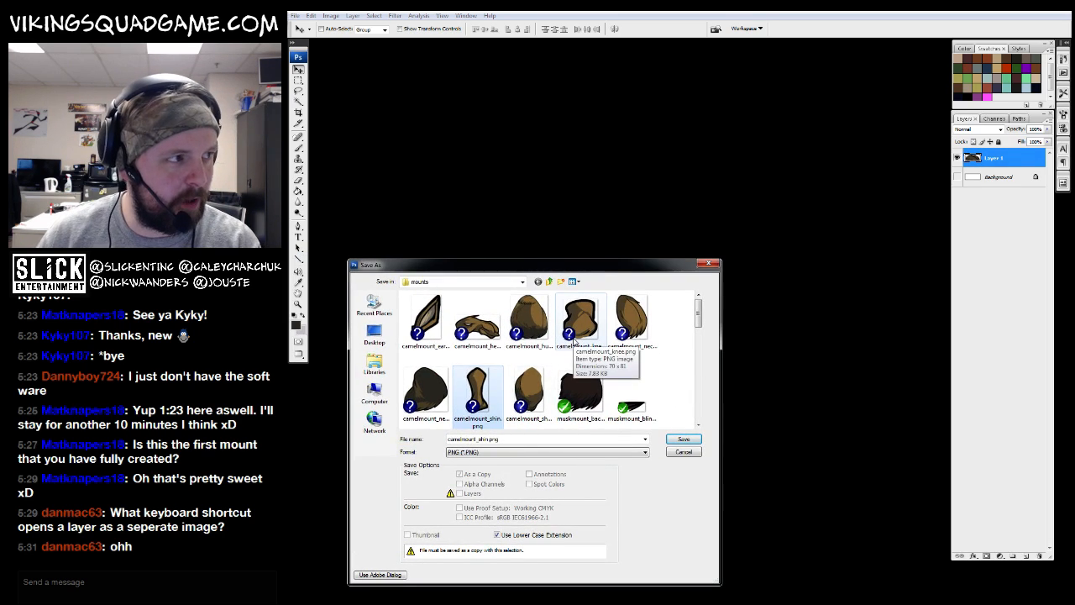
pyautogui.doubleClick(487, 438)
pyautogui.click(486, 439)
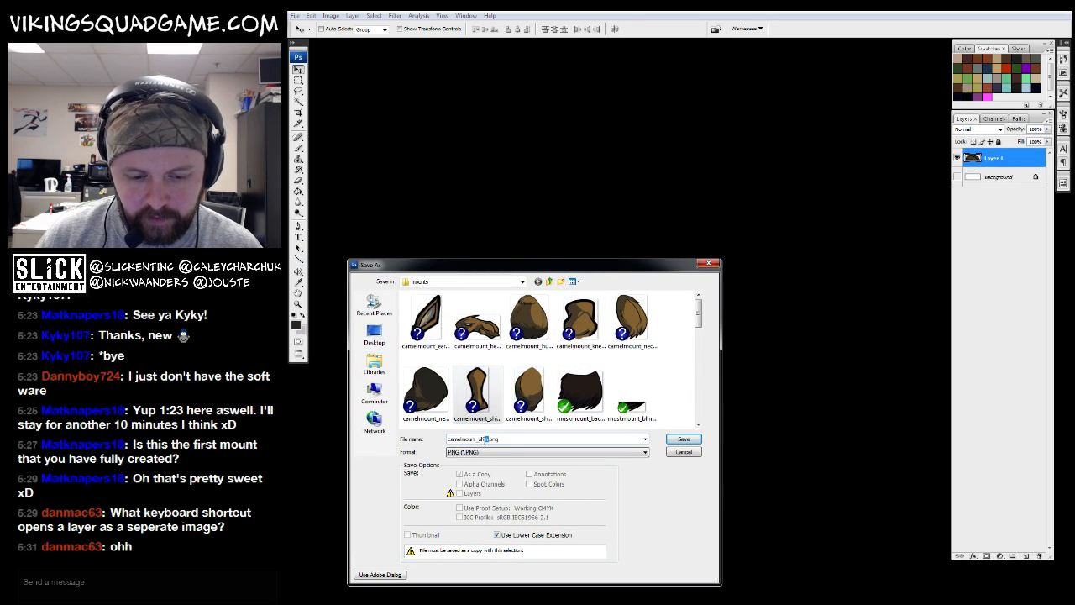
pyautogui.write('foot')
pyautogui.click(683, 438)
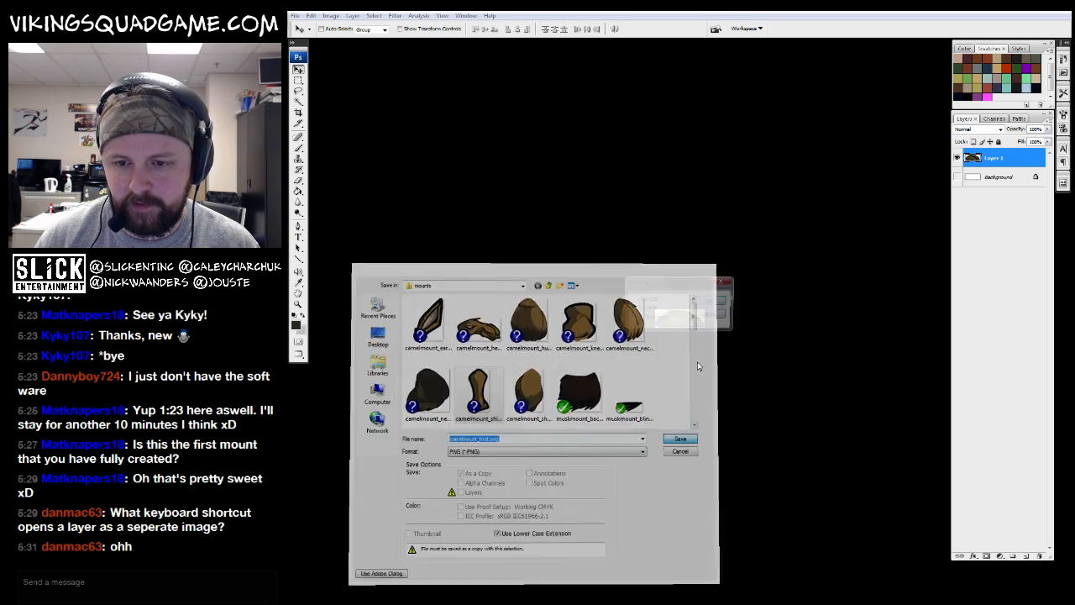
pyautogui.click(707, 300)
pyautogui.press('f')
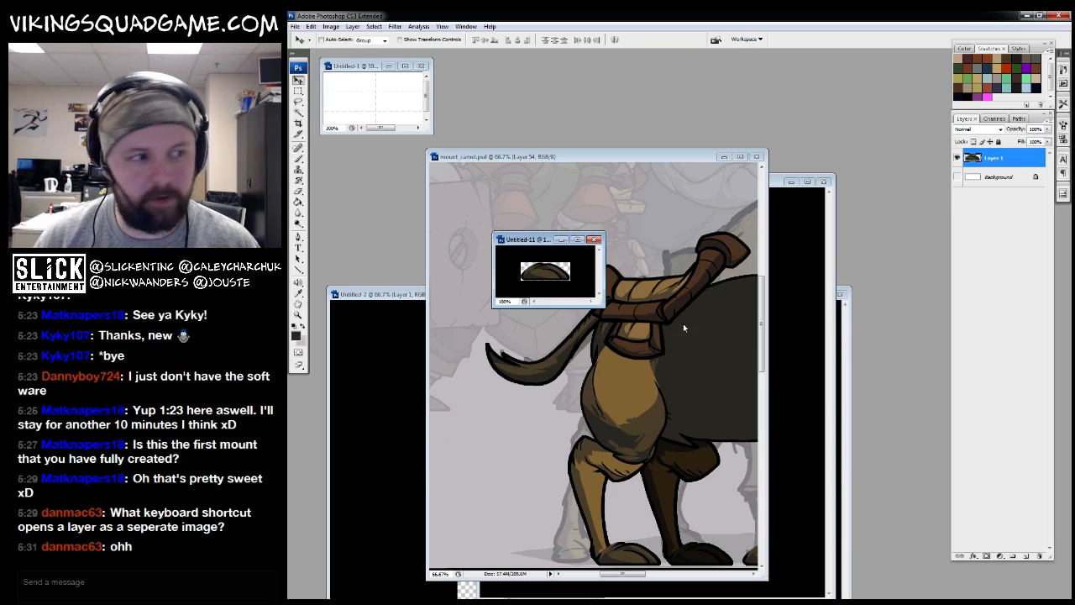
pyautogui.click(608, 160)
pyautogui.press('f')
pyautogui.press('f')
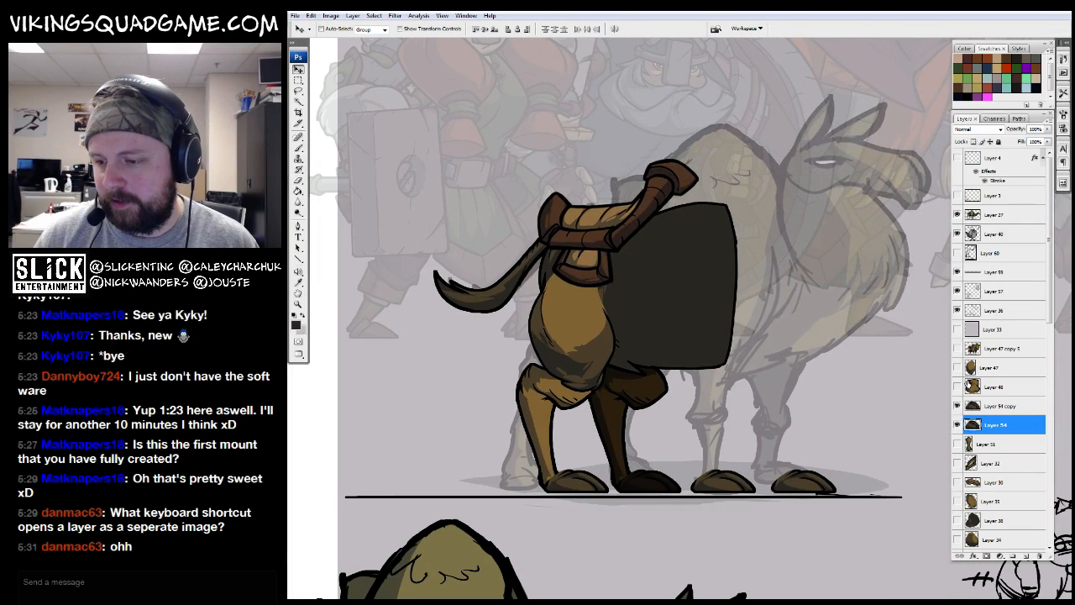
# Copy the camel's dark rear torso layer into a new document and hide that document's Background layer
pyautogui.keyDown('ctrl'); pyautogui.click(646, 348); pyautogui.keyUp('ctrl')
pyautogui.click(957, 543)
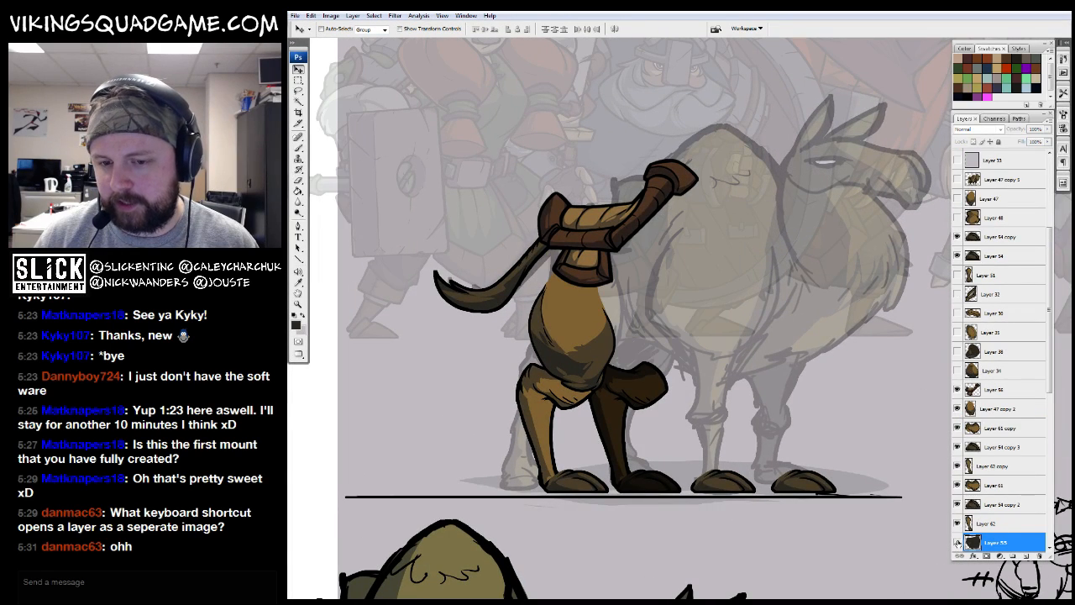
pyautogui.click(957, 542)
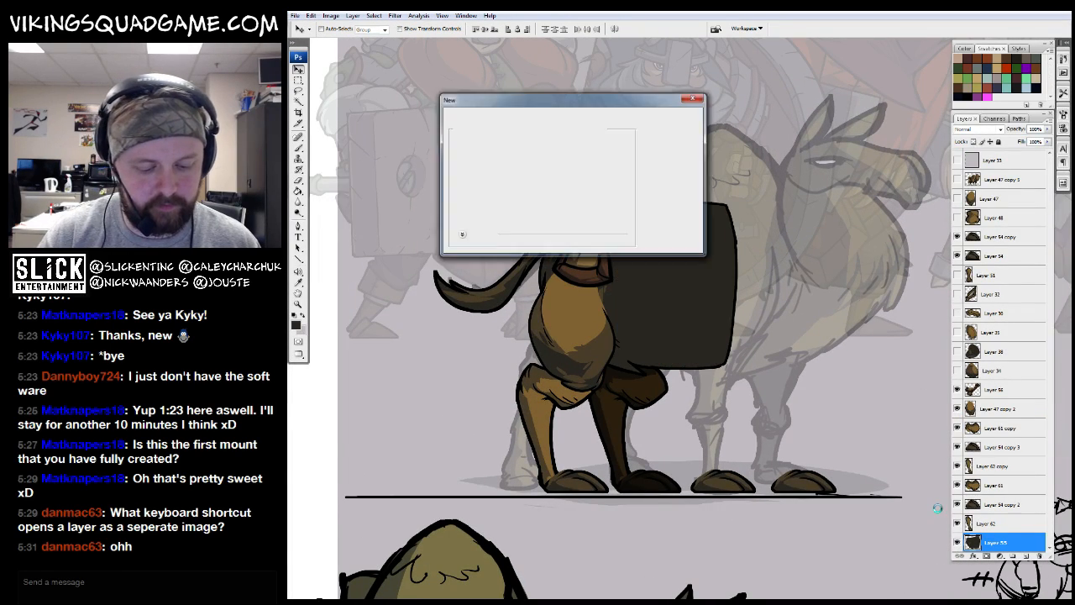
pyautogui.press('F2')
pyautogui.click(958, 178)
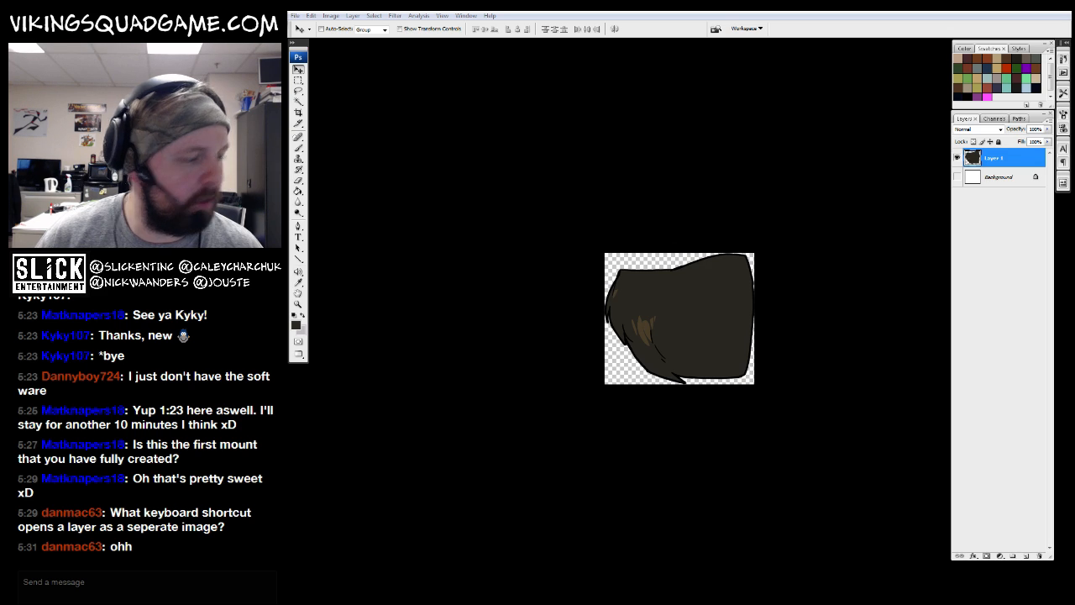
# Save the dark torso as a non-interlaced PNG and return to mount_camel.psd in full-screen view
pyautogui.press('Return')
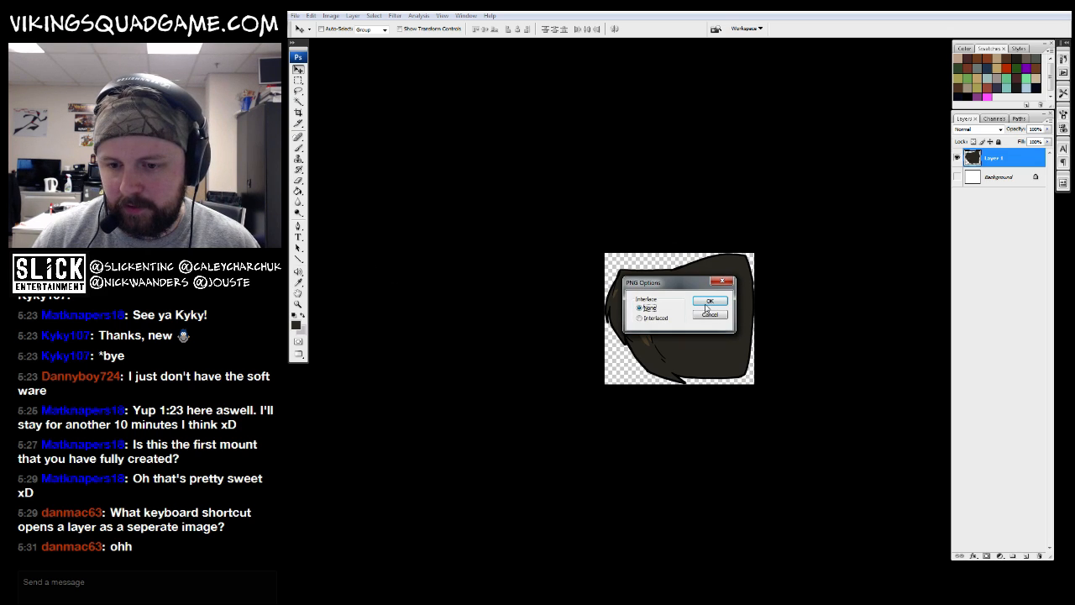
pyautogui.click(709, 302)
pyautogui.hotkey('ctrl', 'w')
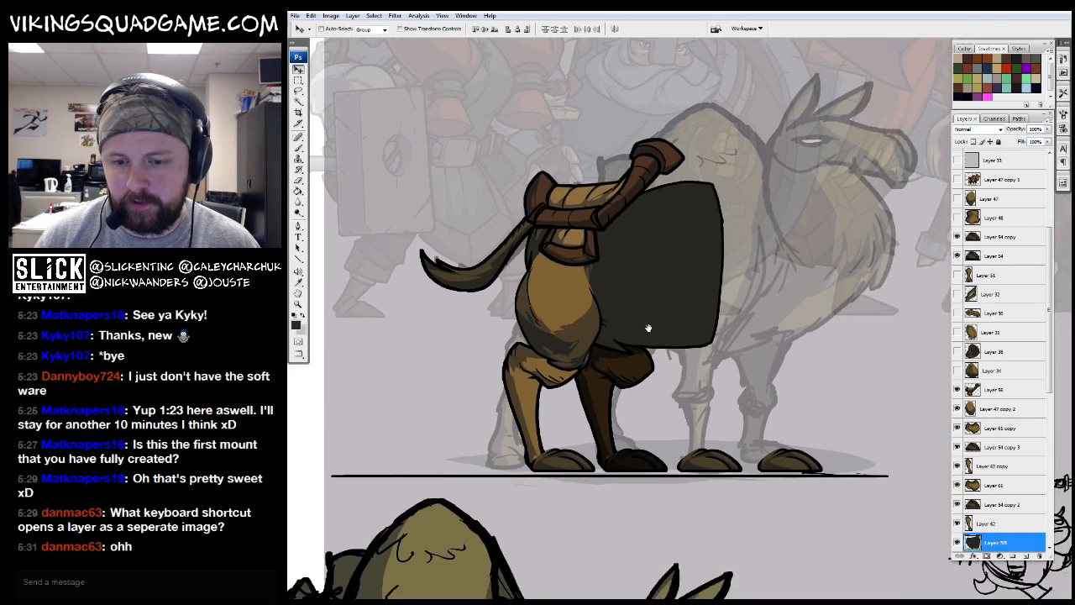
# Hide the camel's dark rear torso layer and the saddle layer
pyautogui.moveTo(648, 328); pyautogui.dragTo(683, 355)
pyautogui.click(957, 542)
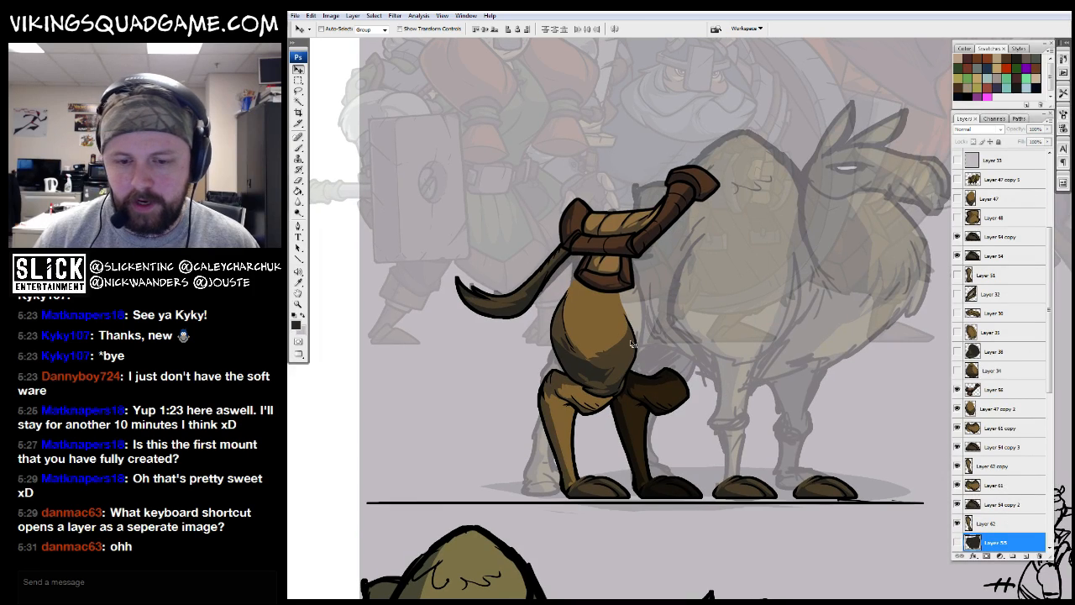
pyautogui.moveTo(625, 244)
pyautogui.mouseDown()
pyautogui.moveTo(704, 164)
pyautogui.moveTo(434, 147)
pyautogui.moveTo(663, 180)
pyautogui.moveTo(628, 225)
pyautogui.mouseUp()
pyautogui.click(958, 392)
# Copy the camel's tail layer into a new document and return to mount_camel.psd
pyautogui.keyDown('ctrl'); pyautogui.click(574, 248); pyautogui.keyUp('ctrl')
pyautogui.hotkey('ctrl', 'a')
pyautogui.hotkey('ctrl', 'c')
pyautogui.hotkey('ctrl', 'n')
pyautogui.press('Return')
pyautogui.hotkey('ctrl', 'v')
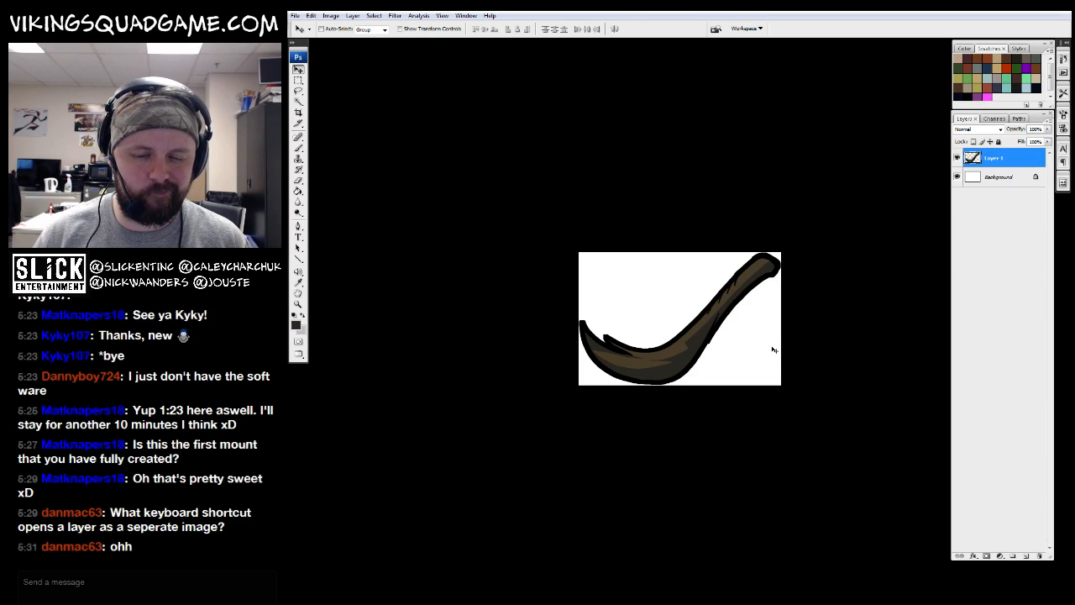
pyautogui.press('f')
pyautogui.press('f')
# Move the camel's tail away from the body and rotate it with Free Transform so it lies closer to horizontal
pyautogui.moveTo(650, 160); pyautogui.dragTo(637, 145)
pyautogui.moveTo(662, 338); pyautogui.dragTo(607, 303)
pyautogui.hotkey('ctrl', 't')
pyautogui.moveTo(690, 329); pyautogui.dragTo(627, 330)
pyautogui.moveTo(703, 350); pyautogui.dragTo(702, 367)
pyautogui.press('Return')
pyautogui.hotkey('ctrl', 't')
pyautogui.press('Return')
# Copy the rotated tail into a new document and hide that document's Background layer
pyautogui.hotkey('ctrl', 'c')
pyautogui.hotkey('ctrl', 'n')
pyautogui.press('Return')
pyautogui.hotkey('ctrl', 'v')
pyautogui.hotkey('ctrl', '-')
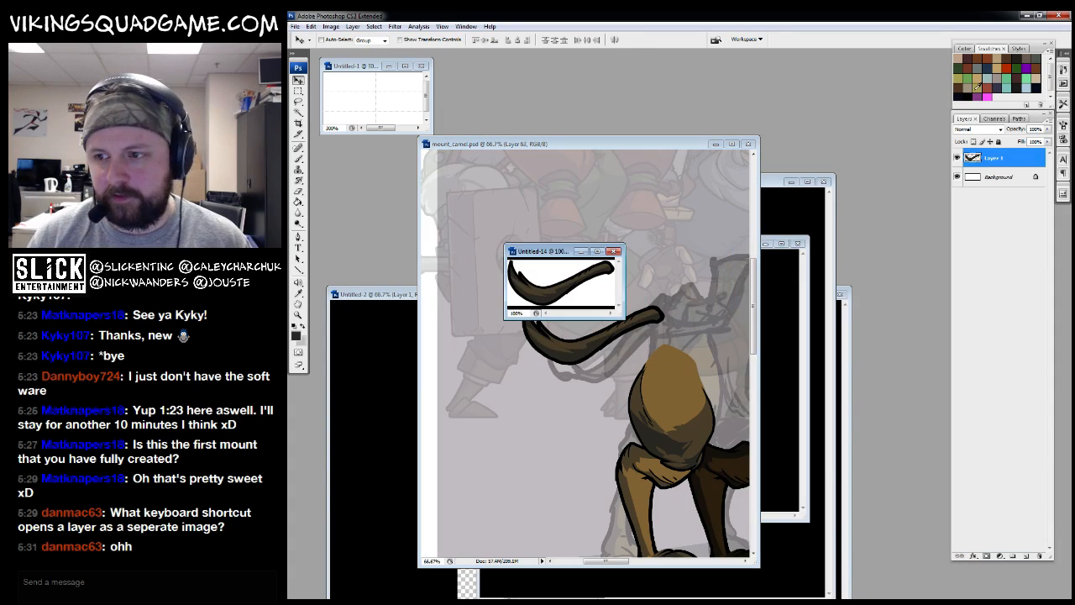
pyautogui.click(957, 177)
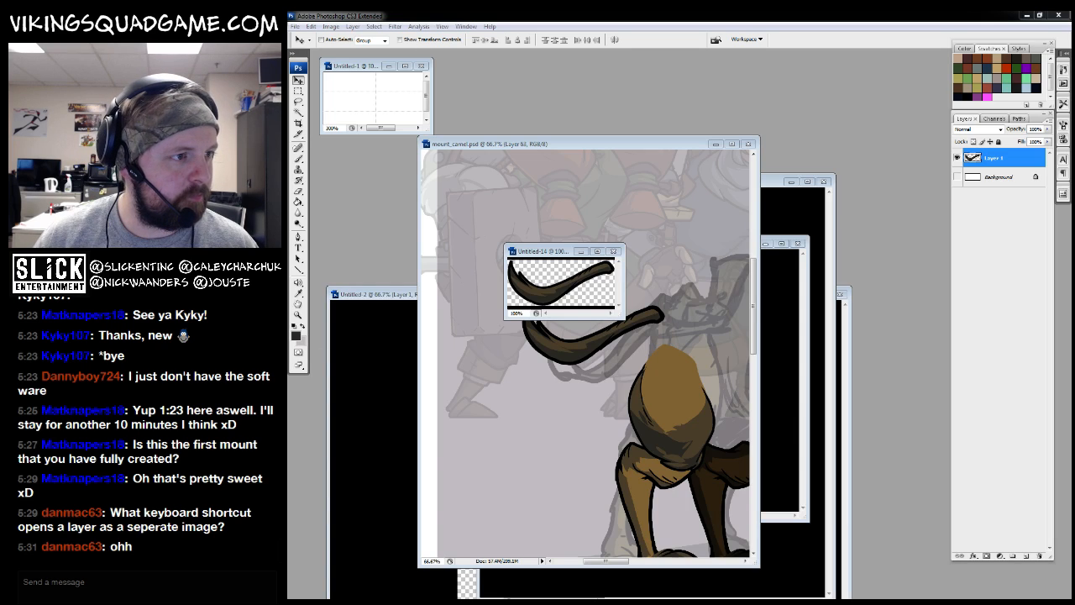
# Save the tail as a non-interlaced PNG and return to mount_camel.psd in full-screen view
pyautogui.click(709, 304)
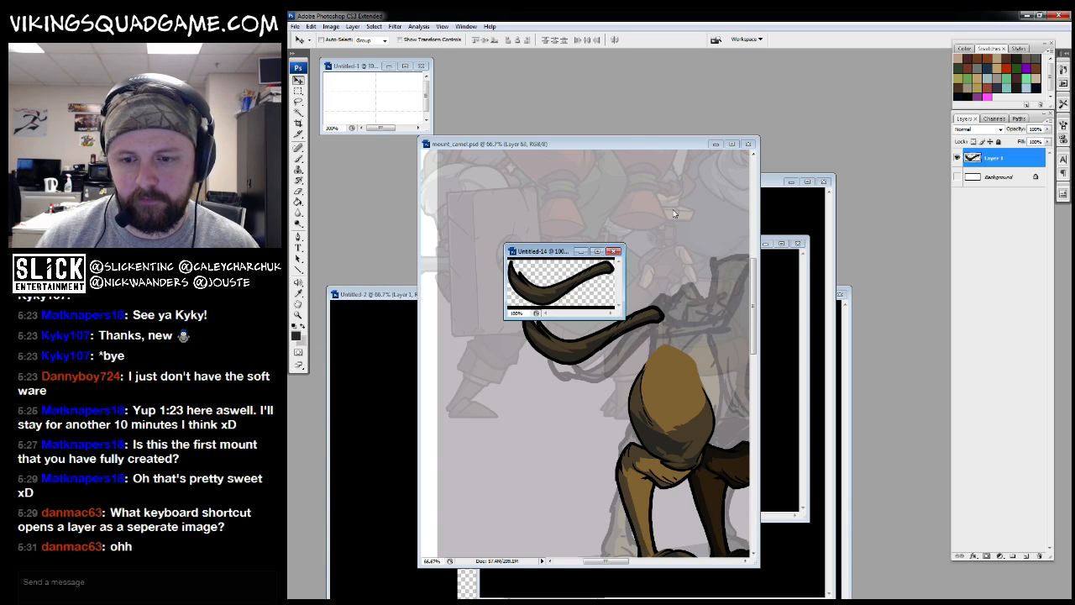
pyautogui.click(672, 147)
pyautogui.press('f')
# Hide the tail layer and the rear thigh layer, Layer 47 copy 2
pyautogui.click(957, 542)
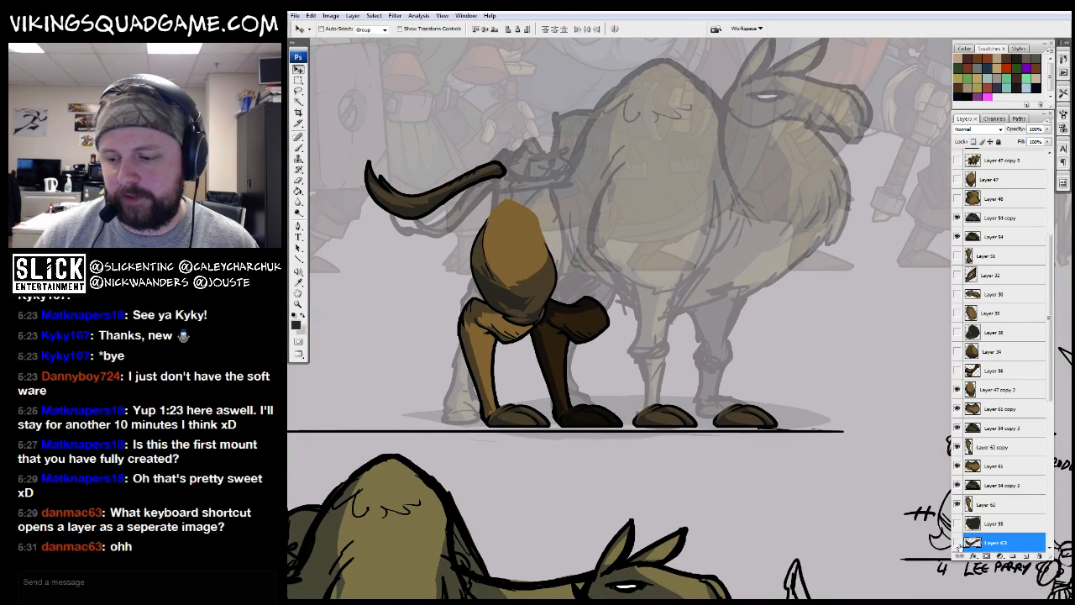
pyautogui.moveTo(564, 315); pyautogui.dragTo(581, 333)
pyautogui.keyDown('ctrl'); pyautogui.click(542, 292); pyautogui.keyUp('ctrl')
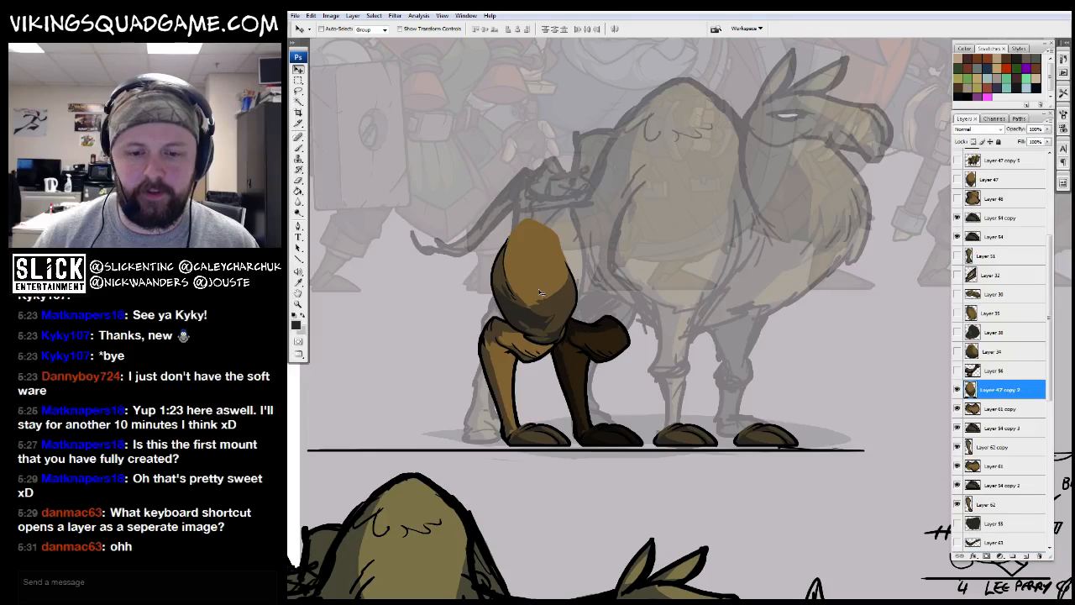
pyautogui.click(956, 389)
# Copy the near rear knee layer, Layer 61 copy, into a new document and hide that document's Background layer
pyautogui.keyDown('ctrl'); pyautogui.click(546, 346); pyautogui.keyUp('ctrl')
pyautogui.hotkey('ctrl', 'a')
pyautogui.hotkey('ctrl', 'c')
pyautogui.hotkey('ctrl', 'n')
pyautogui.press('Return')
pyautogui.hotkey('ctrl', 'v')
pyautogui.click(956, 177)
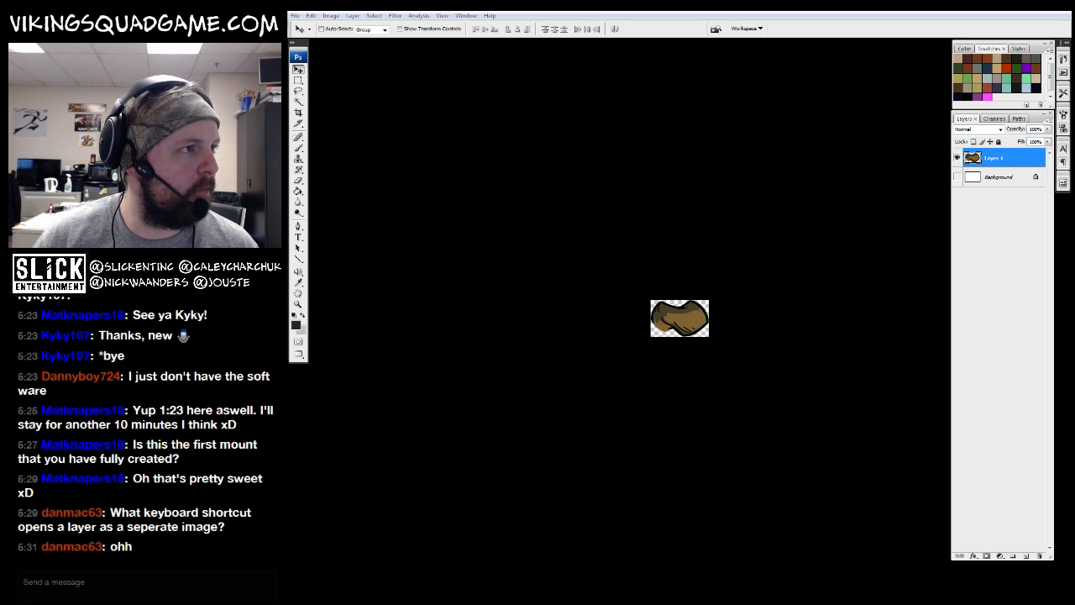
# Save the knee as non-interlaced camelmount_knee2.png in the mounts folder and close its document
pyautogui.hotkey('ctrl', 'shift', 's')
pyautogui.scroll(-2, 370, 328)
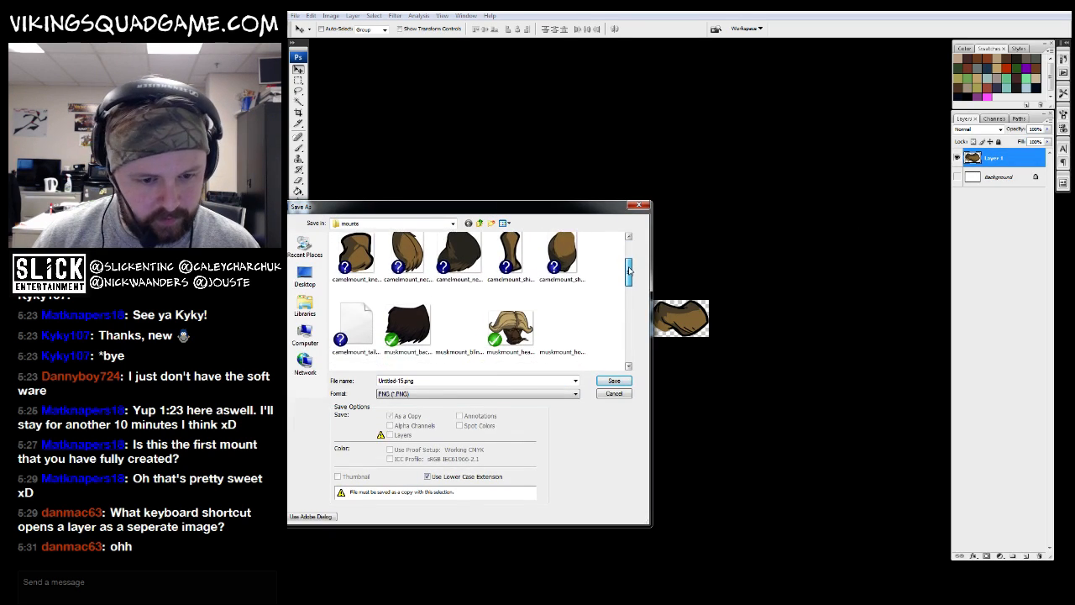
pyautogui.scroll(2, 371, 328)
pyautogui.click(370, 336)
pyautogui.click(454, 380)
pyautogui.click(422, 381)
pyautogui.write('2')
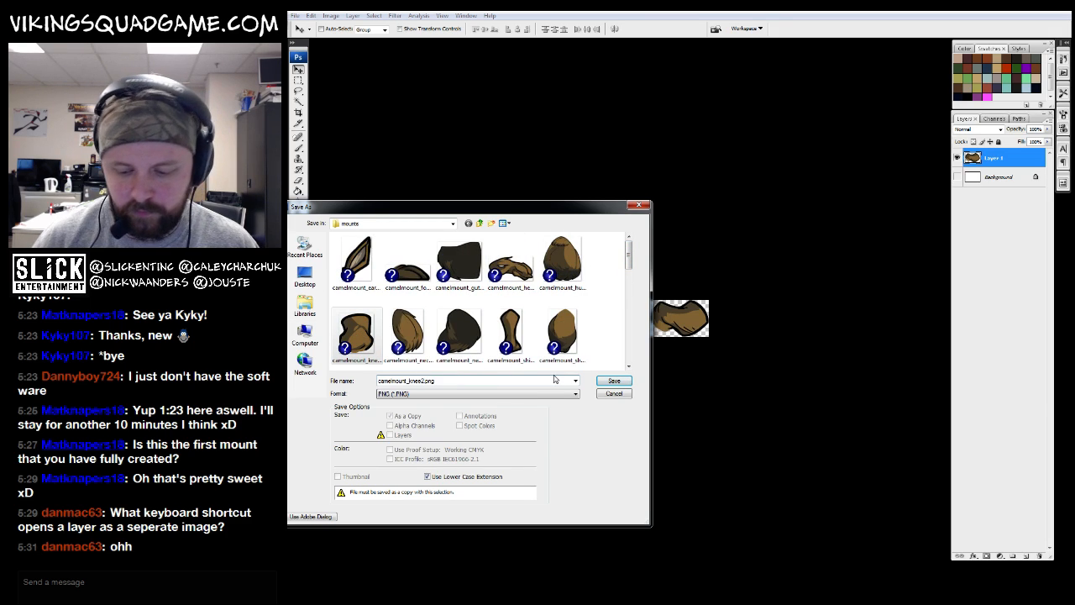
pyautogui.click(614, 380)
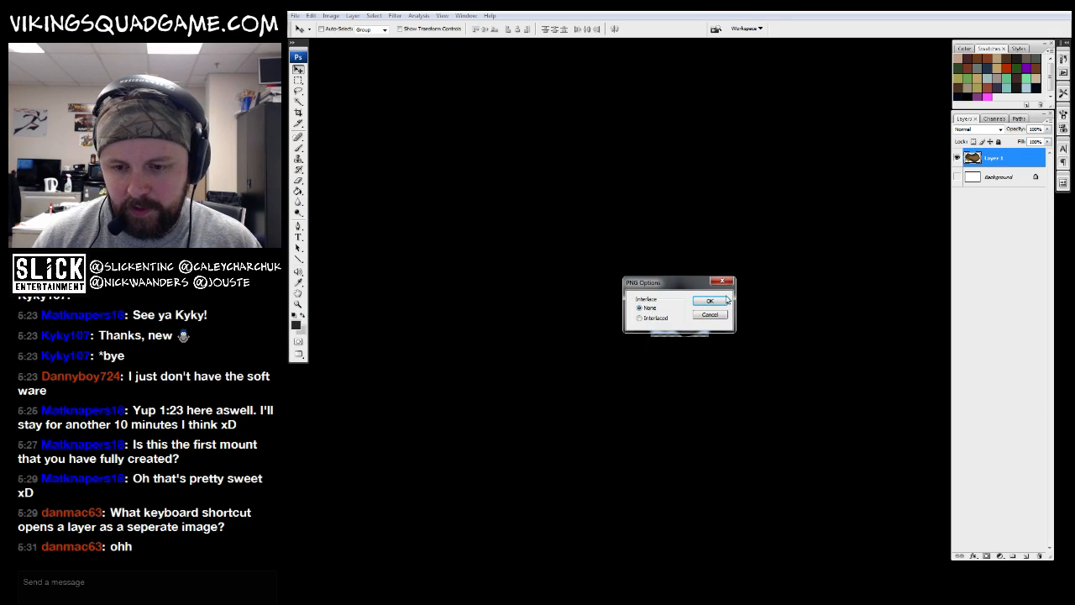
pyautogui.click(710, 303)
pyautogui.hotkey('ctrl', 'w')
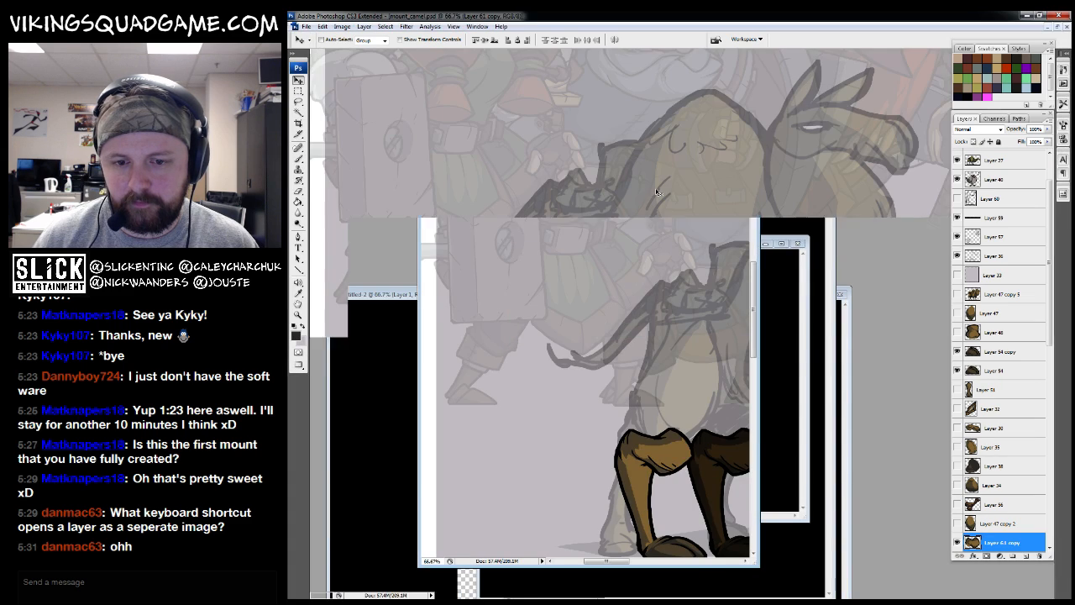
# Hide Layer 61 copy, copy the near rear shin, Layer 62 copy, into a new document, and hide that document's Background layer
pyautogui.click(957, 543)
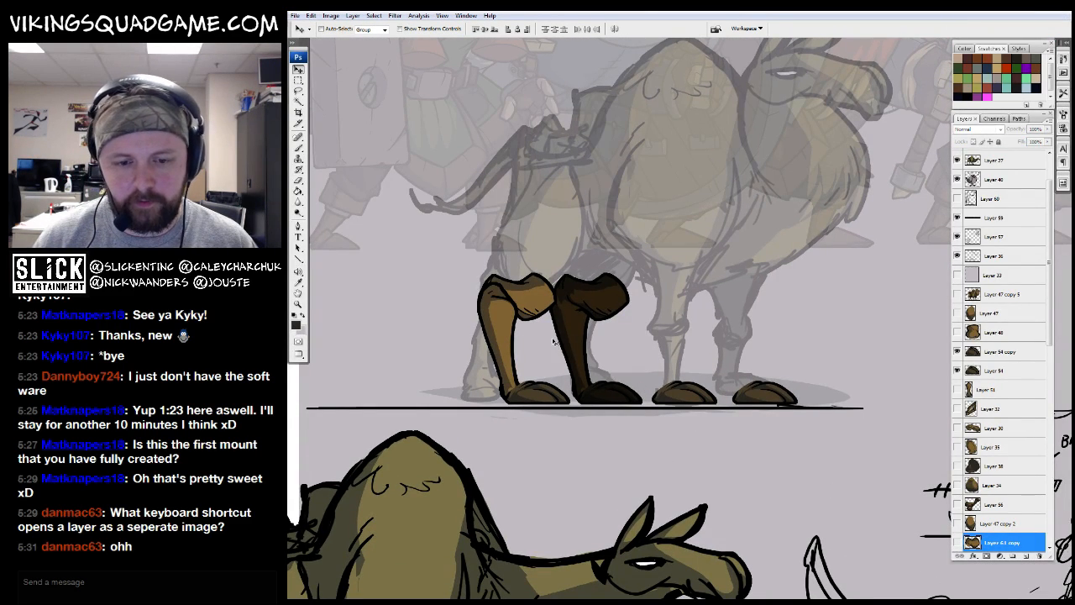
pyautogui.click(502, 348)
pyautogui.click(680, 236)
pyautogui.keyDown('ctrl'); pyautogui.click(508, 326); pyautogui.keyUp('ctrl')
pyautogui.hotkey('ctrl', 'a')
pyautogui.hotkey('ctrl', 'c')
pyautogui.hotkey('ctrl', 'n')
pyautogui.press('Return')
pyautogui.hotkey('ctrl', 'v')
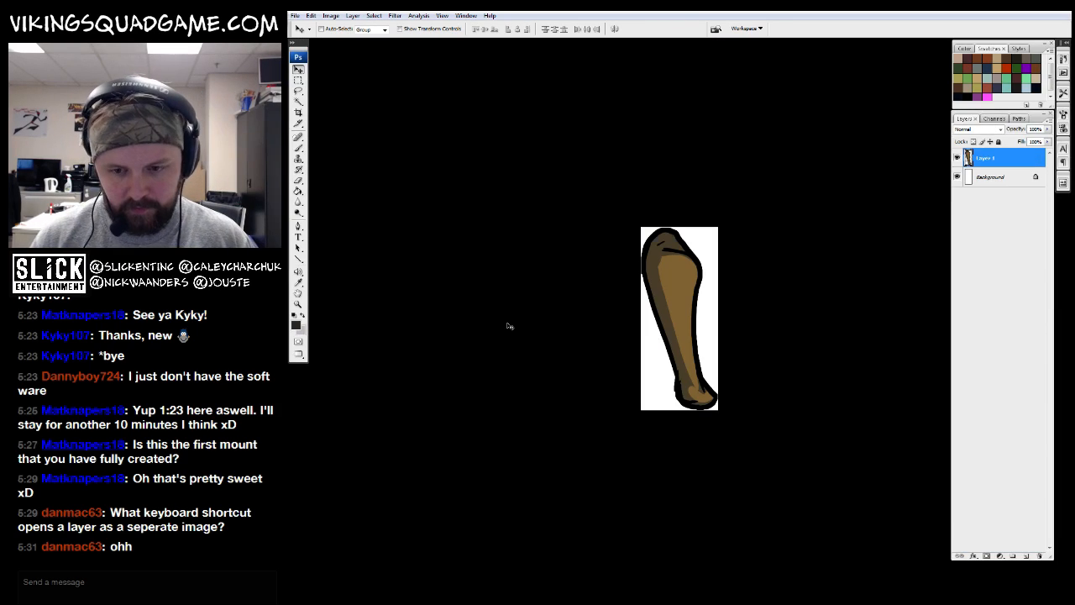
pyautogui.click(957, 176)
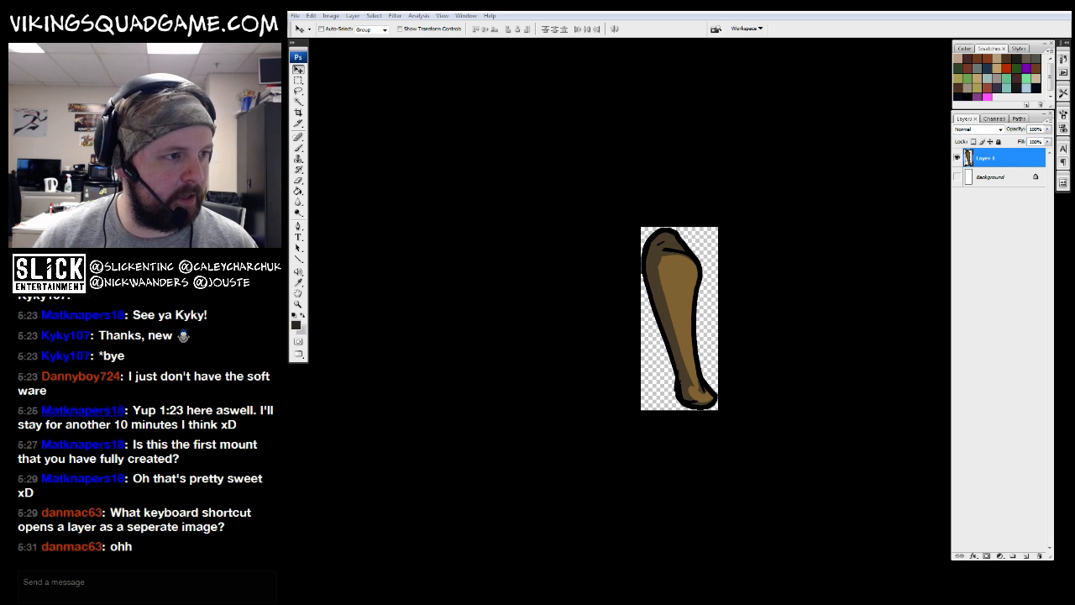
# Save the rear shin as a non-interlaced PNG and return to mount_camel.psd in full-screen view
pyautogui.click(709, 301)
pyautogui.hotkey('ctrl', 'w')
pyautogui.press('f')
pyautogui.press('f')
pyautogui.click(689, 147)
pyautogui.press('f')
pyautogui.press('f')
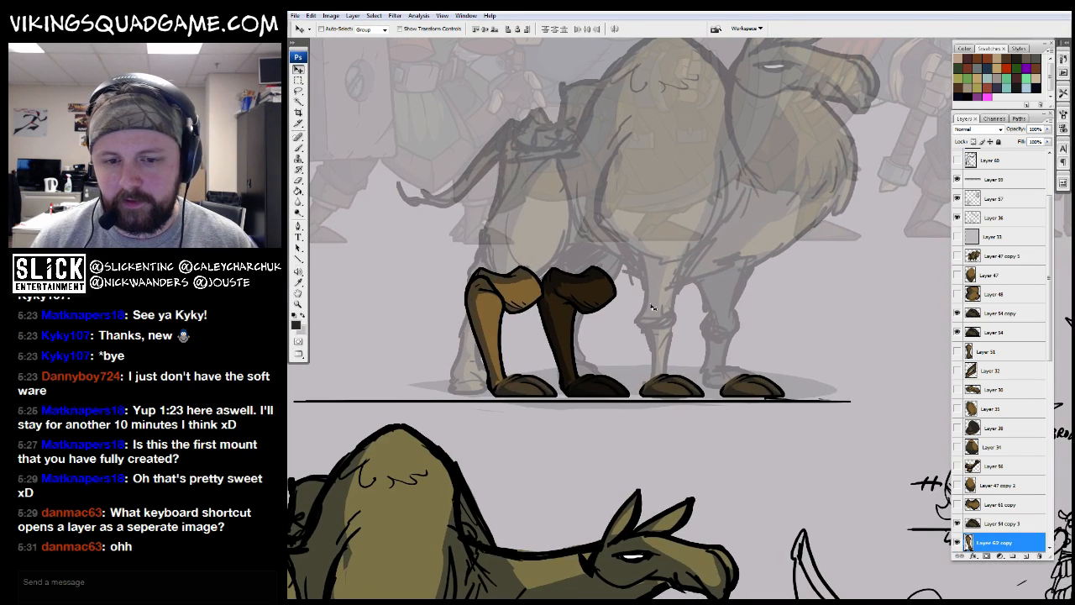
# Hide the camel's near rear foot layer, Layer 54 copy 3
pyautogui.scroll(-2, 966, 525)
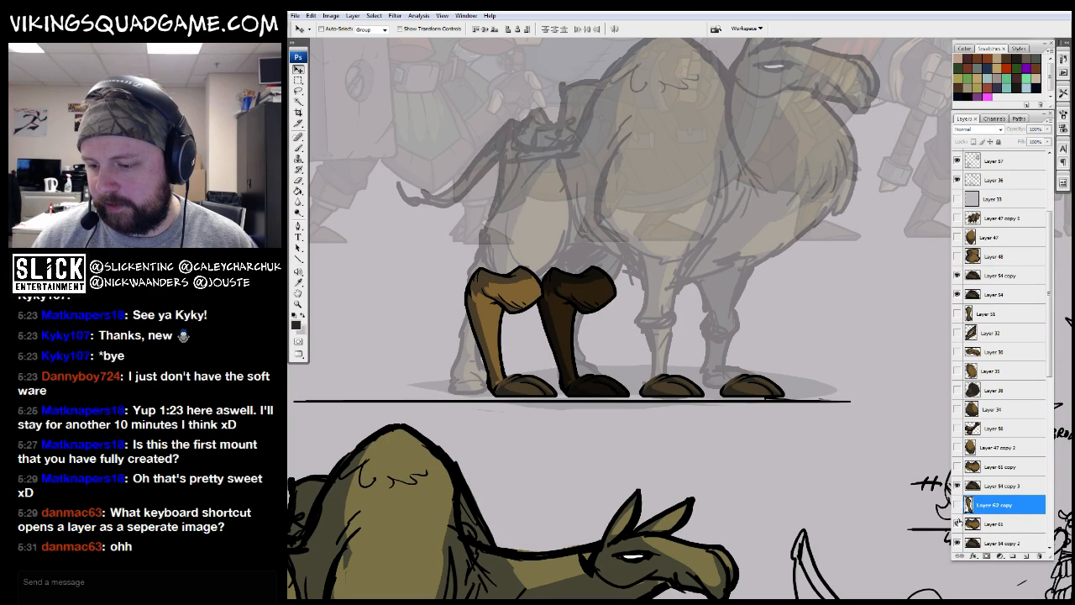
pyautogui.click(958, 523)
pyautogui.click(957, 487)
pyautogui.moveTo(707, 359); pyautogui.dragTo(706, 398)
pyautogui.press('z')
pyautogui.keyDown('alt'); pyautogui.click(727, 324); pyautogui.keyUp('alt')
pyautogui.keyDown('alt'); pyautogui.click(728, 324); pyautogui.keyUp('alt')
pyautogui.moveTo(751, 295); pyautogui.dragTo(671, 325)
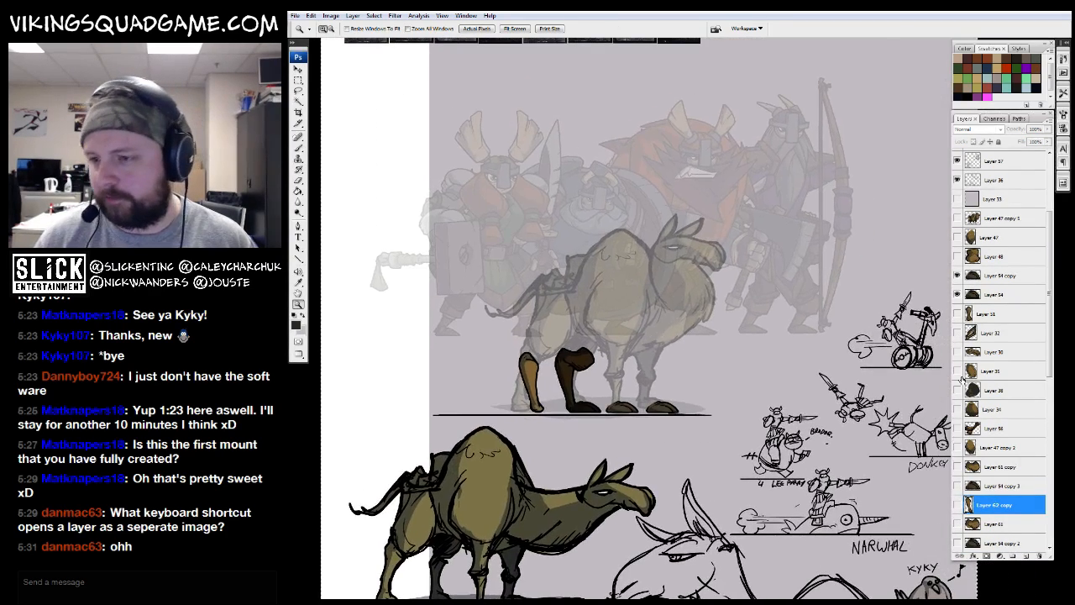
# Show the complete camel layer, Layer 47 copy 5, and move it over the faded character lineup, above the ground line
pyautogui.scroll(4, 980, 274)
pyautogui.click(957, 294)
pyautogui.press('v')
pyautogui.moveTo(738, 197); pyautogui.dragTo(676, 240)
pyautogui.click(675, 240)
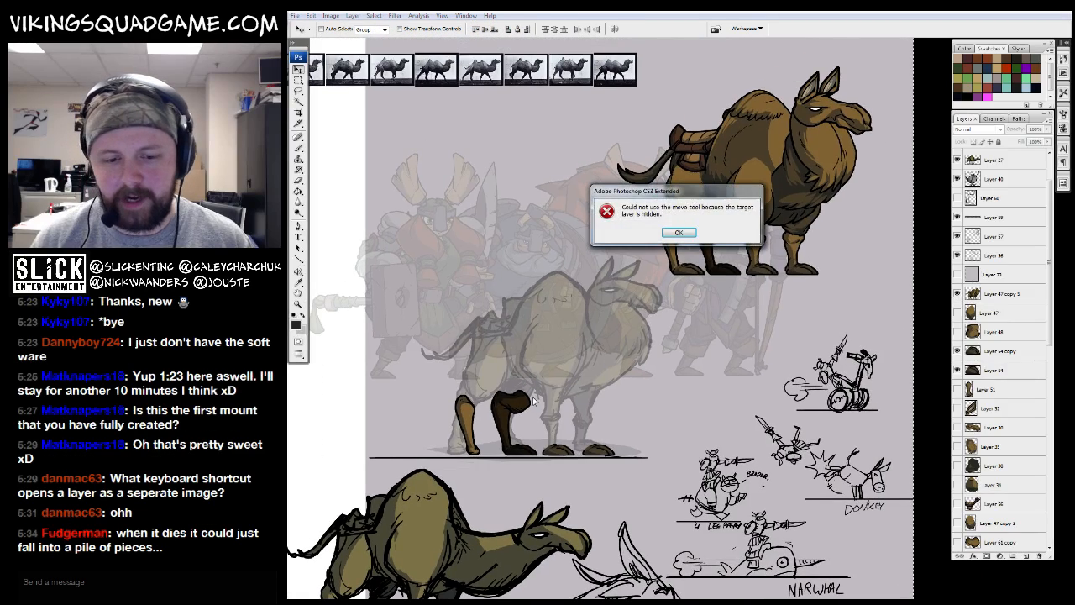
pyautogui.click(677, 235)
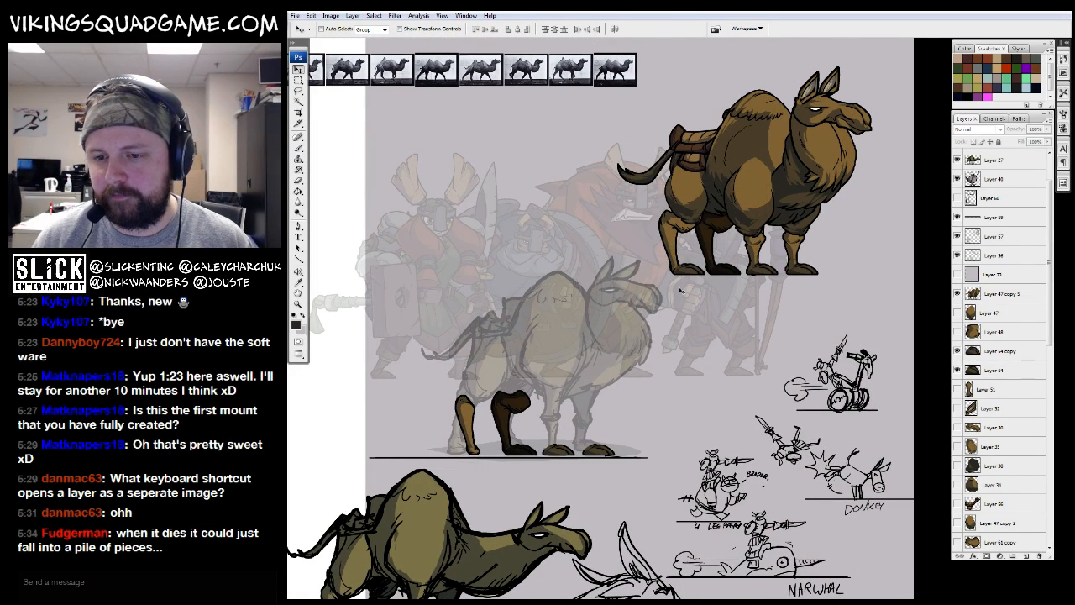
pyautogui.click(976, 294)
pyautogui.moveTo(747, 215); pyautogui.dragTo(554, 272)
pyautogui.press('z')
pyautogui.press('v')
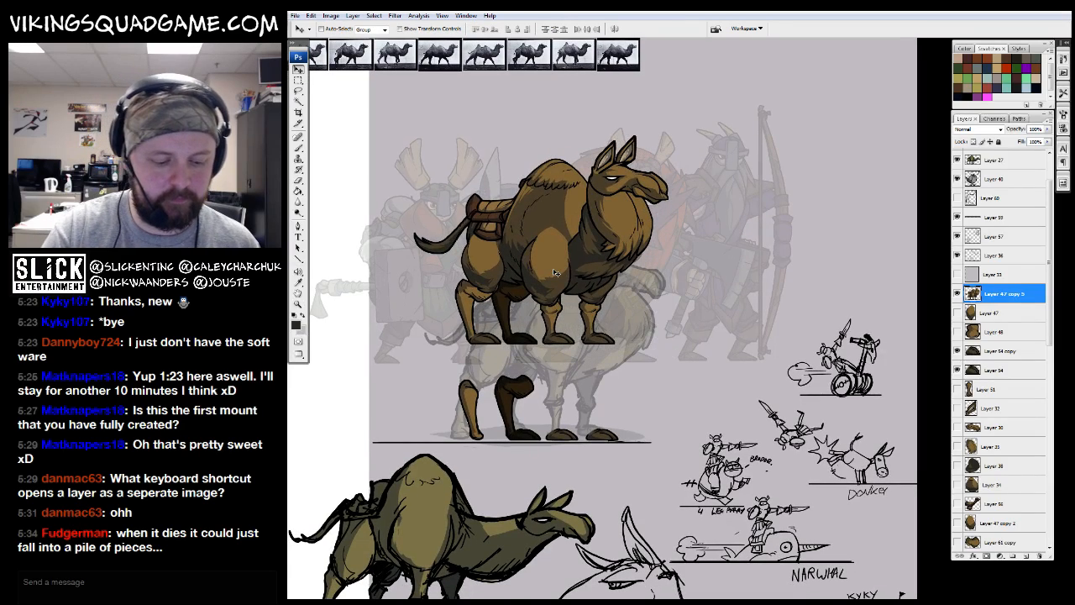
pyautogui.moveTo(624, 293); pyautogui.dragTo(622, 306)
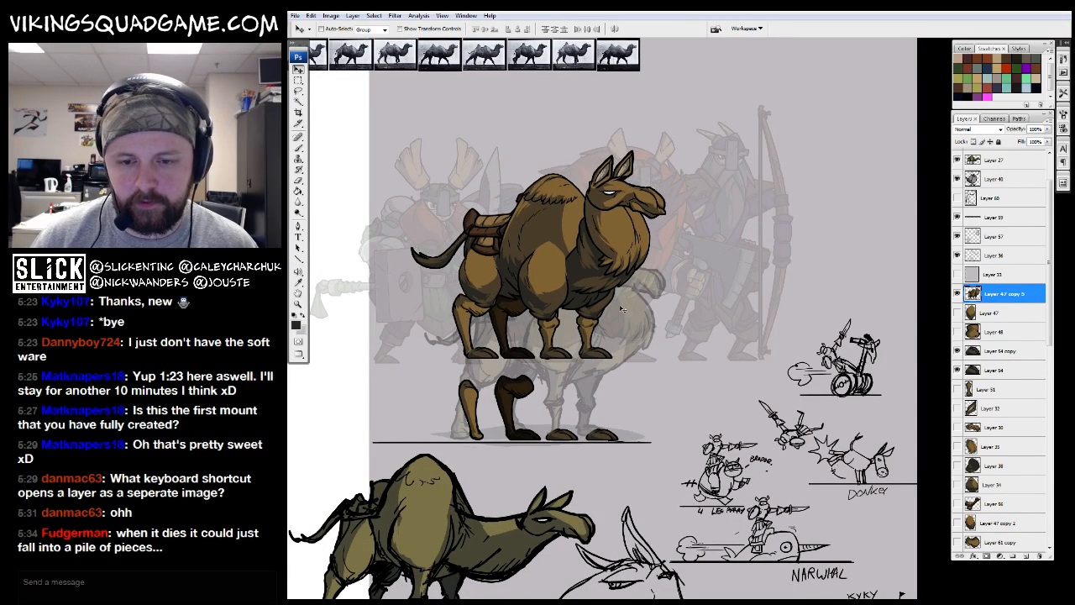
# Return mount_camel.psd to a floating window, reposition it, and show the whole camel at 25% zoom
pyautogui.press('f')
pyautogui.press('f')
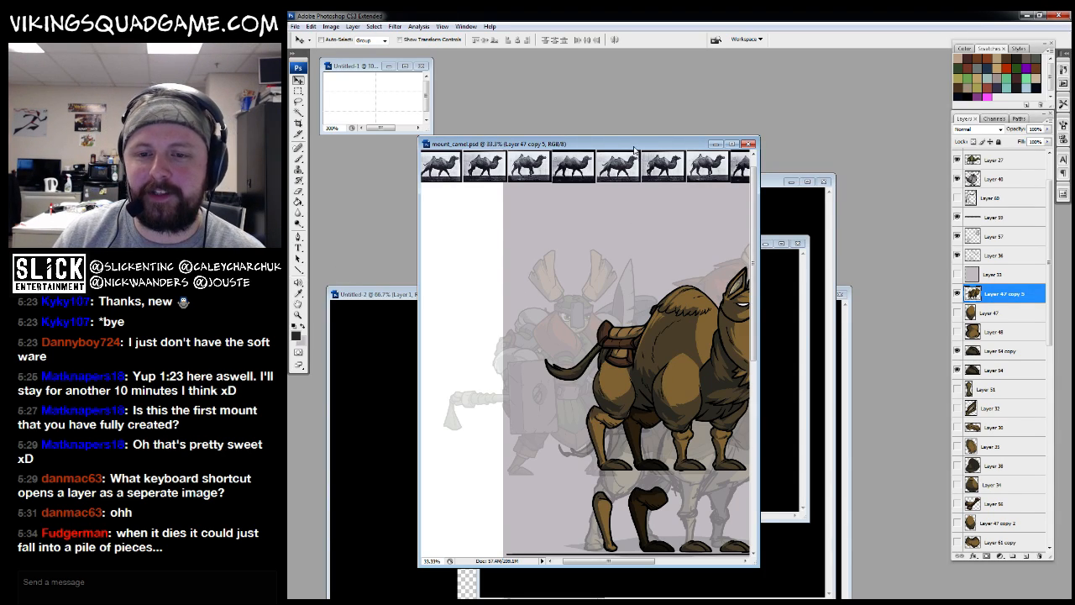
pyautogui.moveTo(634, 147); pyautogui.dragTo(612, 135)
pyautogui.moveTo(627, 262); pyautogui.dragTo(568, 241)
pyautogui.keyDown('alt'); pyautogui.click(594, 273); pyautogui.keyUp('alt')
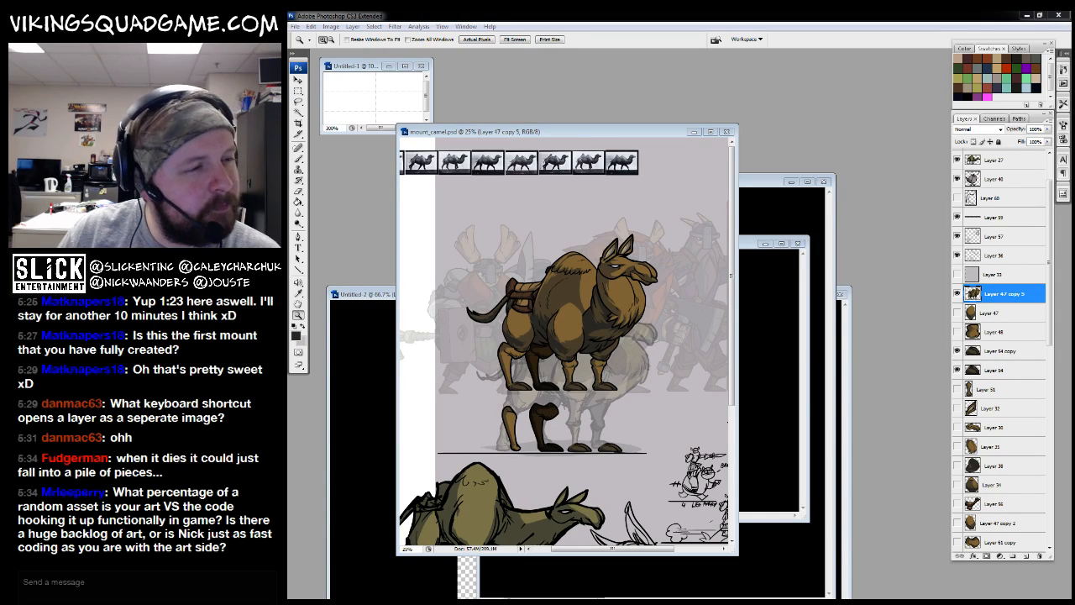
# Switch to the game Editor's puppet mode and look through the existing puppets in the Mounts folder without opening one
pyautogui.moveTo(291, 109); pyautogui.dragTo(897, 111)
pyautogui.doubleClick(896, 110)
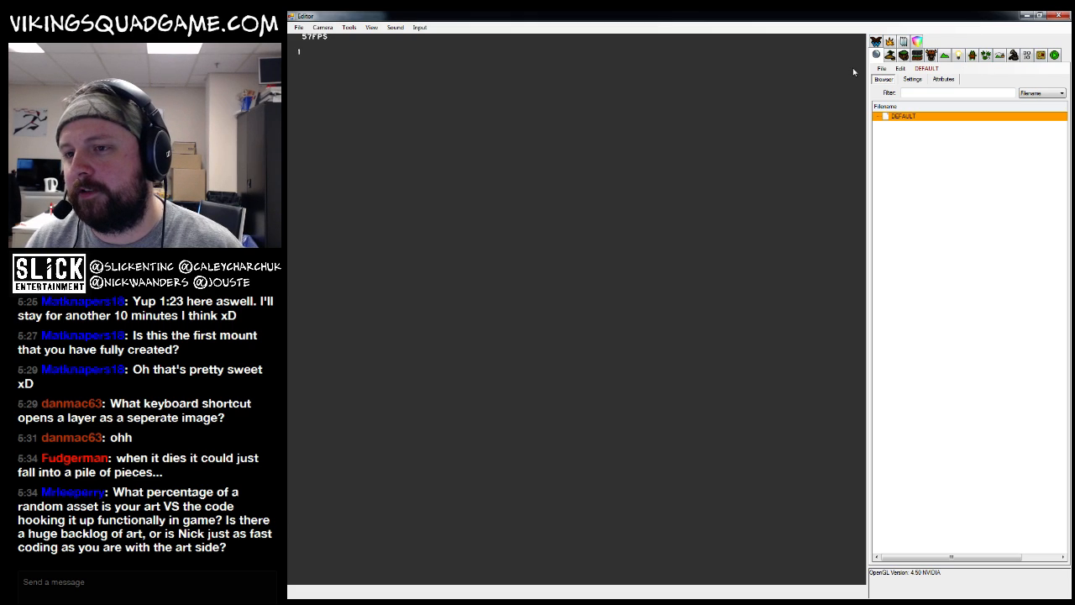
pyautogui.click(882, 69)
pyautogui.click(897, 89)
pyautogui.click(538, 90)
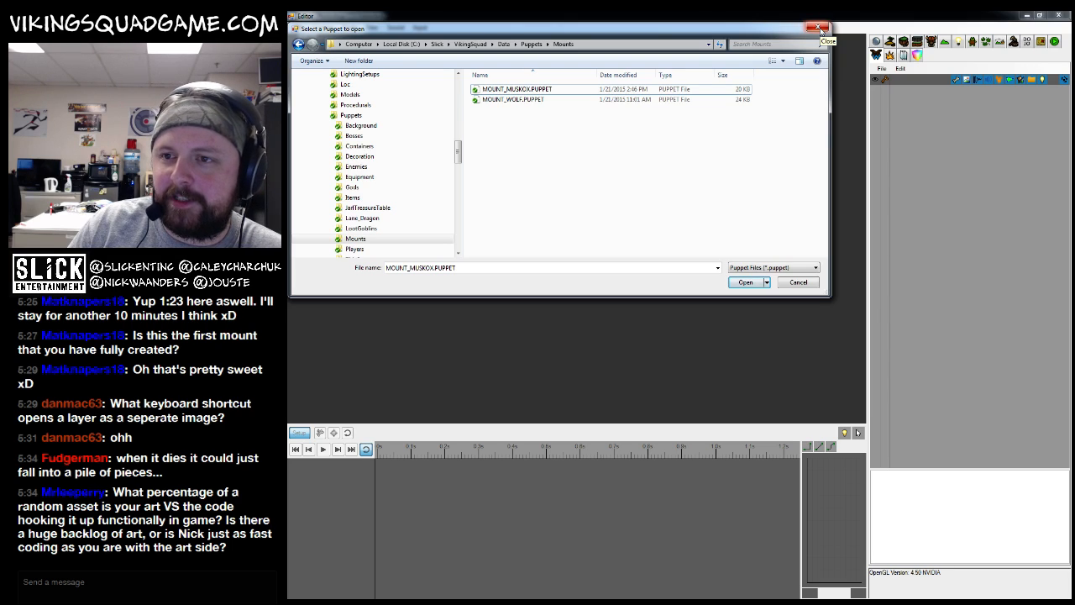
pyautogui.moveTo(644, 34); pyautogui.dragTo(591, 103)
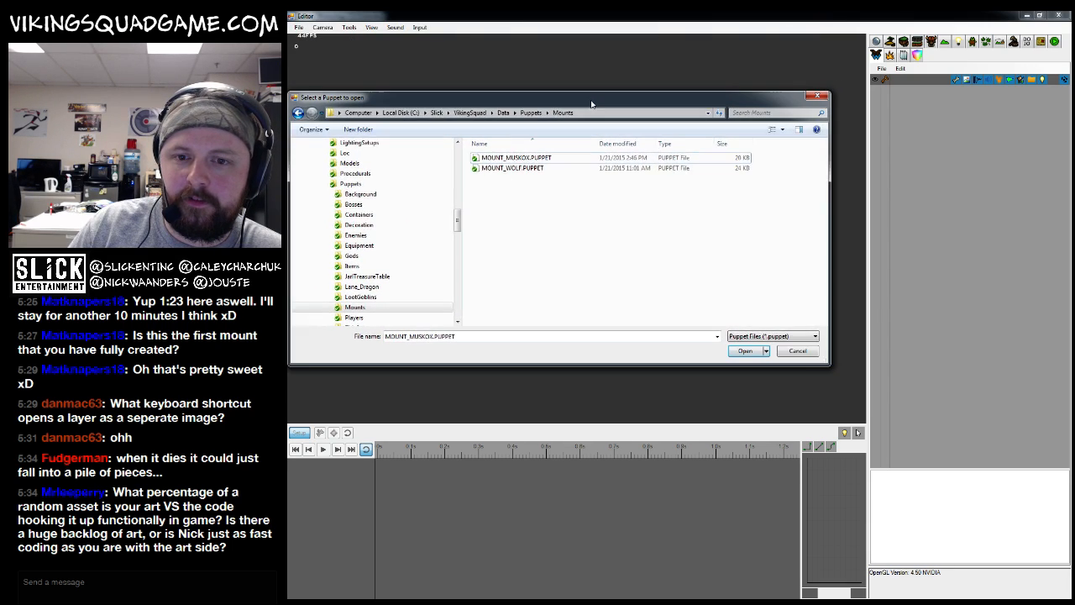
pyautogui.click(791, 348)
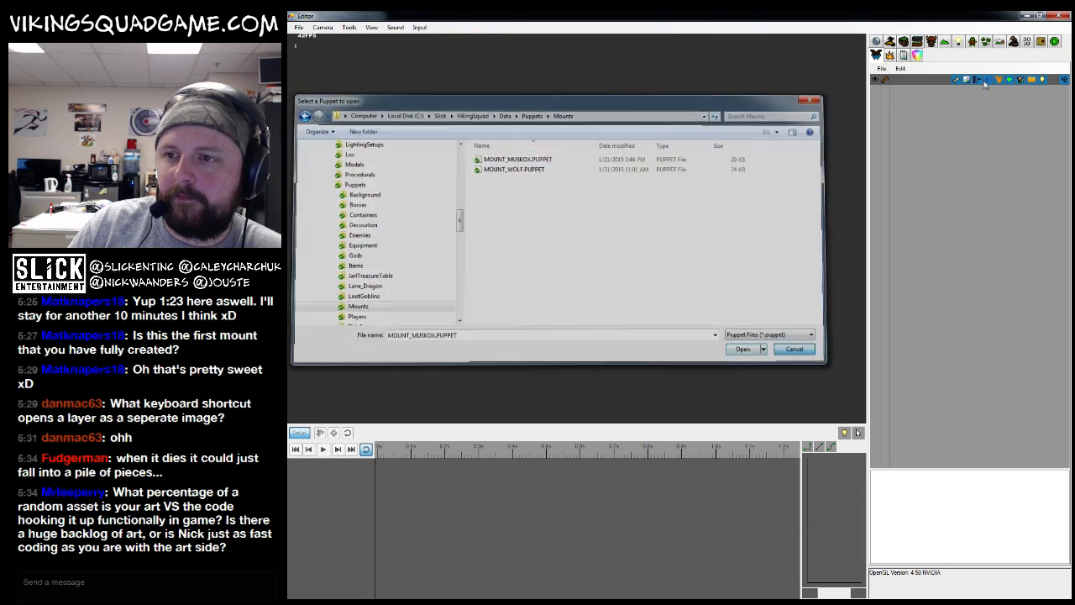
# Create a new puppet file named MOUNT_camel.PUPPET in the Puppets\Mounts folder
pyautogui.click(882, 69)
pyautogui.click(893, 80)
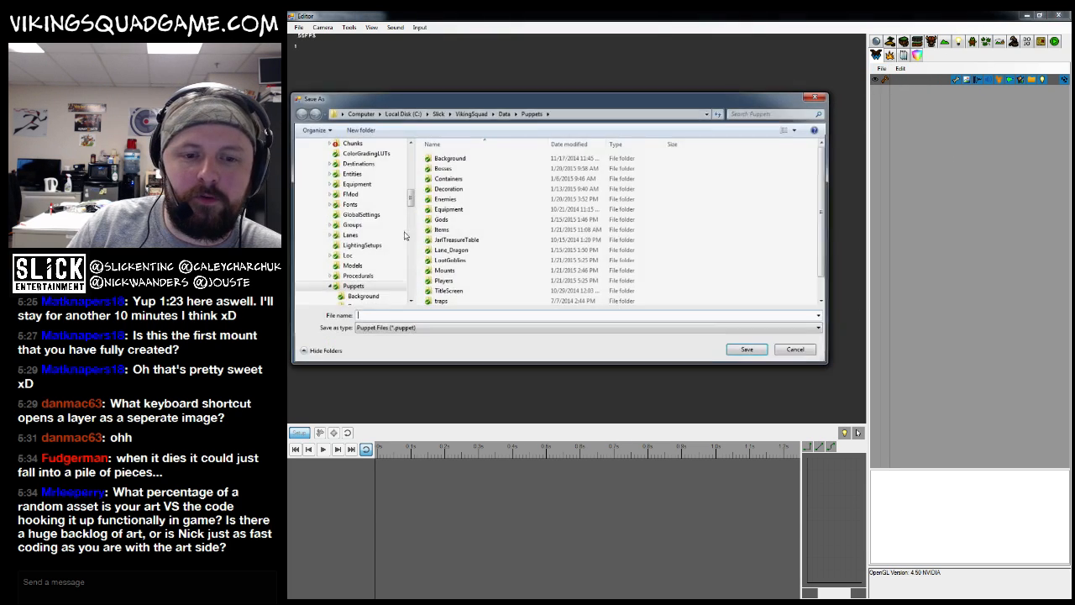
pyautogui.doubleClick(444, 270)
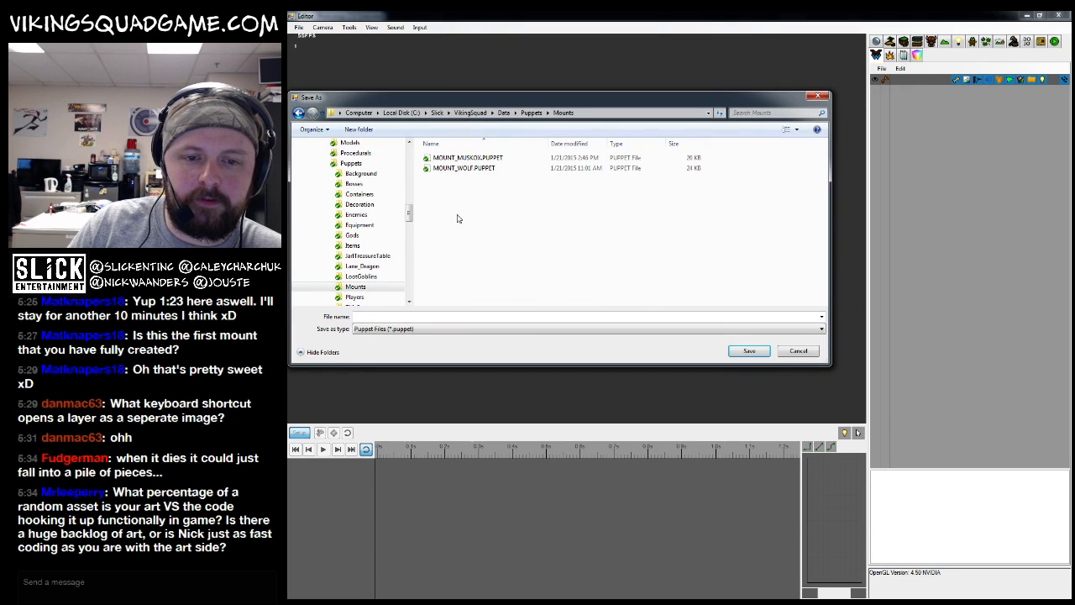
pyautogui.click(467, 158)
pyautogui.click(402, 317)
pyautogui.moveTo(403, 318); pyautogui.dragTo(379, 317)
pyautogui.write('camel')
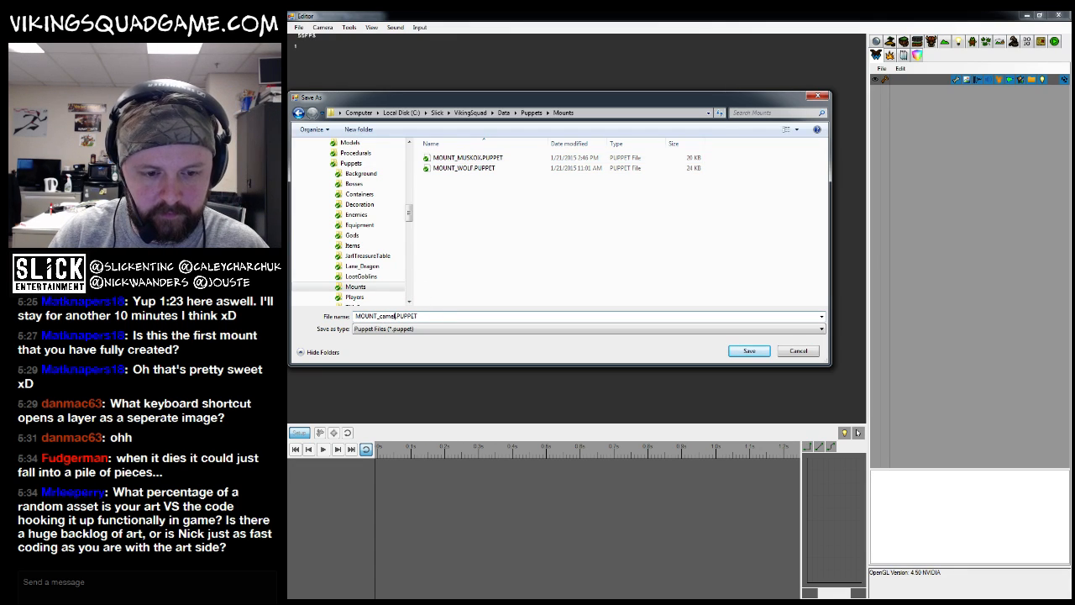
pyautogui.click(754, 352)
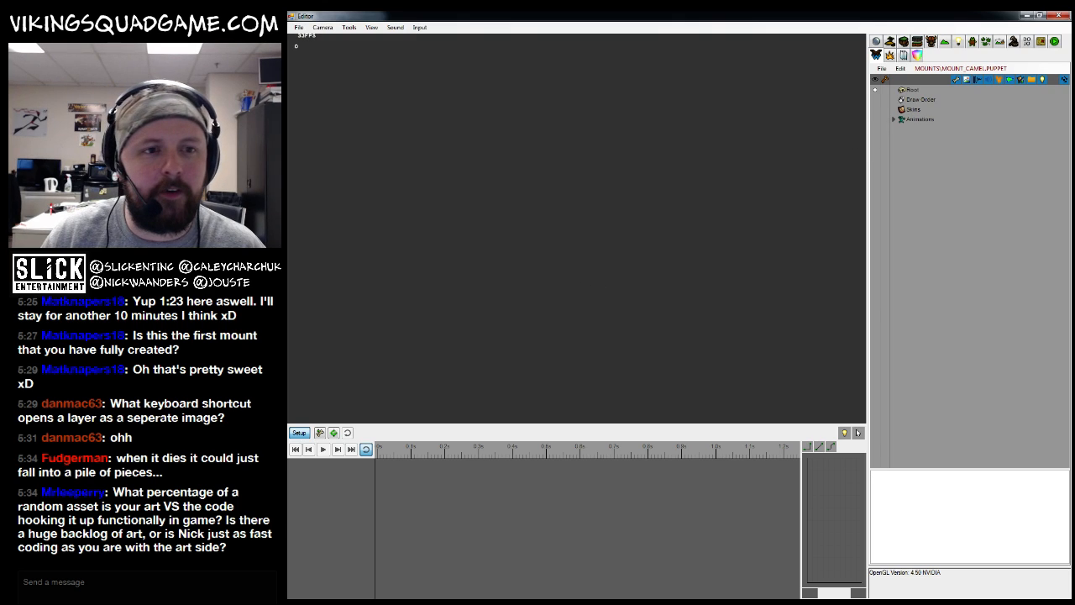
# Turn on the grid in the puppet viewport
pyautogui.click(371, 27)
pyautogui.click(385, 46)
pyautogui.click(372, 28)
pyautogui.click(380, 38)
pyautogui.click(372, 27)
pyautogui.click(375, 49)
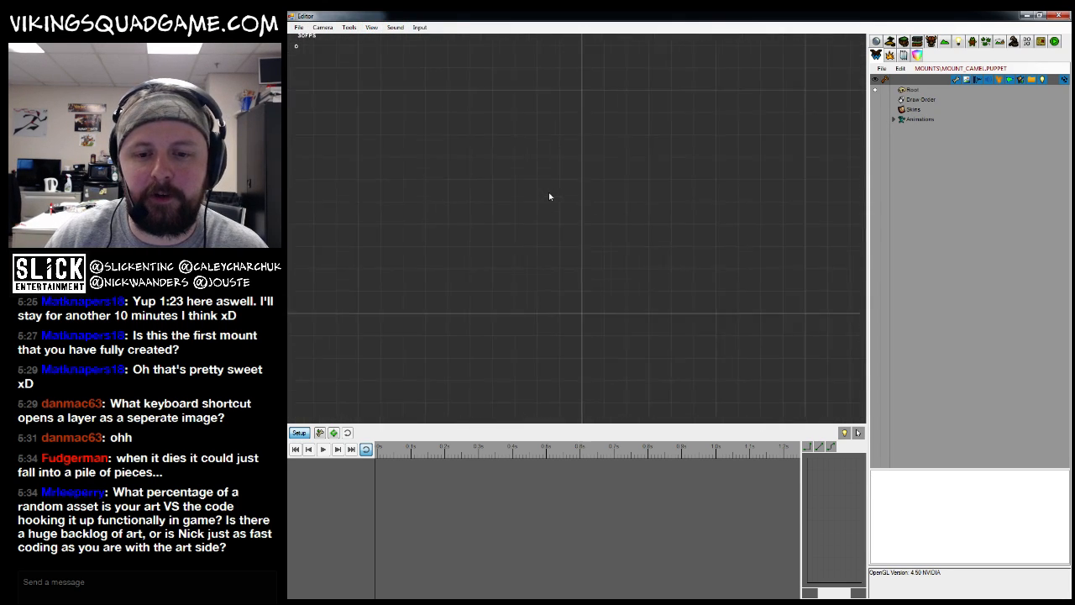
# Add camel.png from the Textures\Source folder as an image under the Root node
pyautogui.click(914, 119)
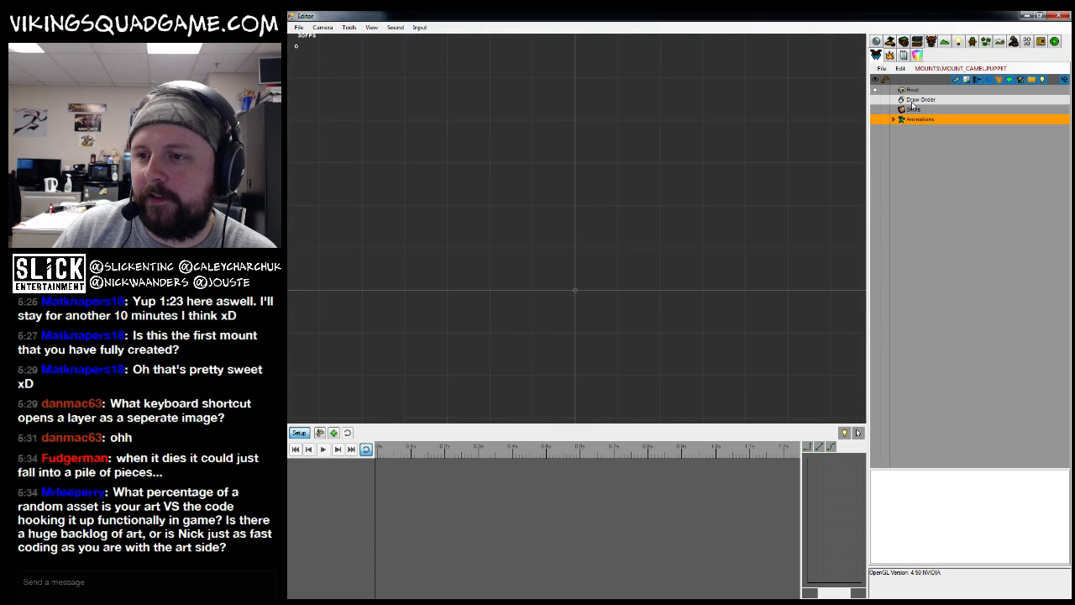
pyautogui.click(912, 91)
pyautogui.rightClick(912, 91)
pyautogui.click(943, 99)
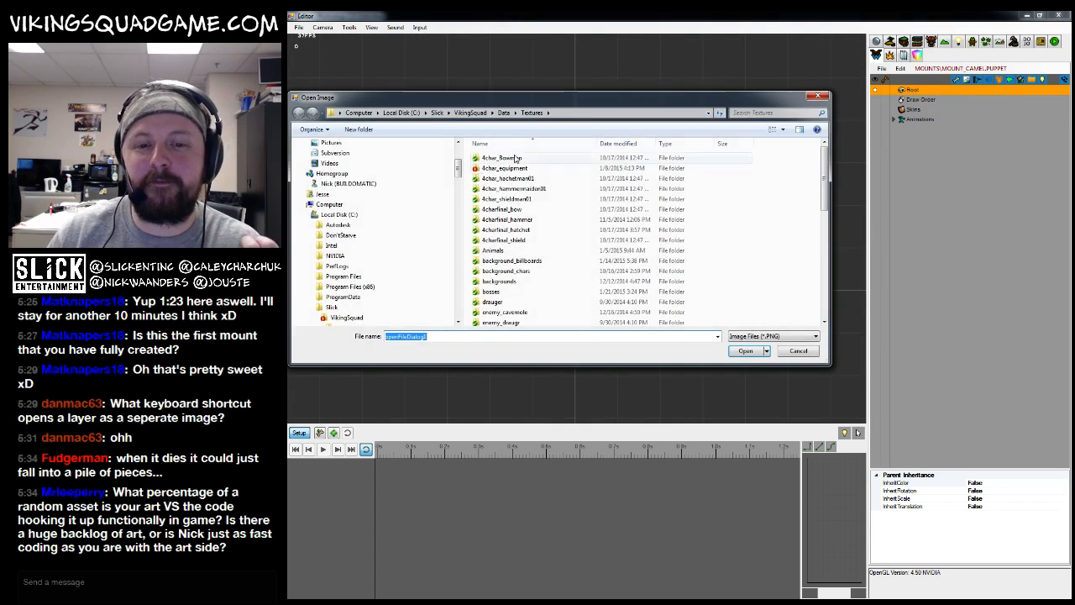
pyautogui.click(504, 240)
pyautogui.scroll(-2, 507, 264)
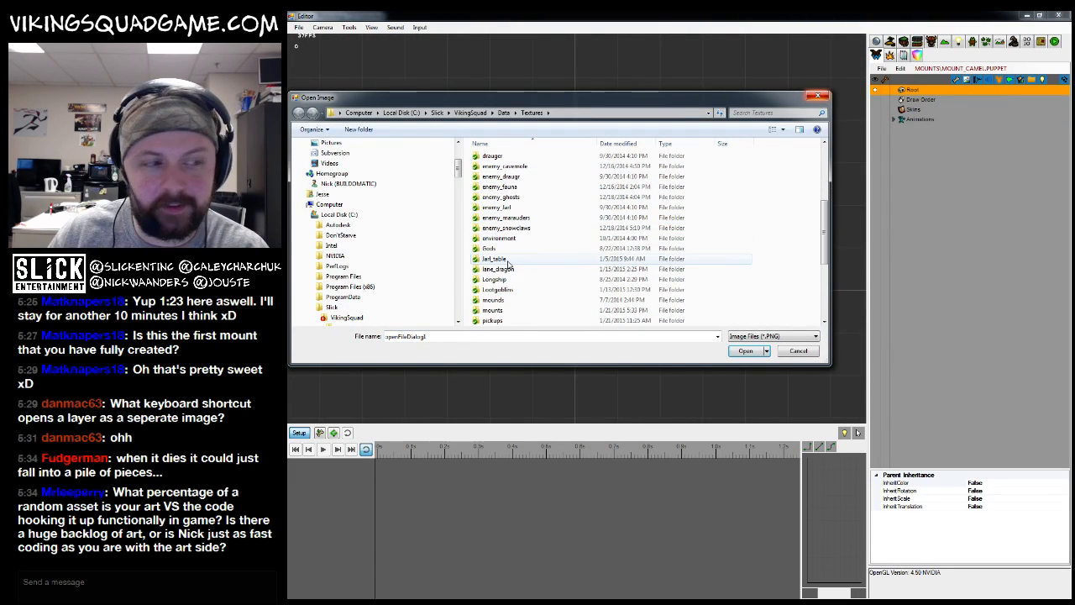
pyautogui.scroll(-2, 507, 264)
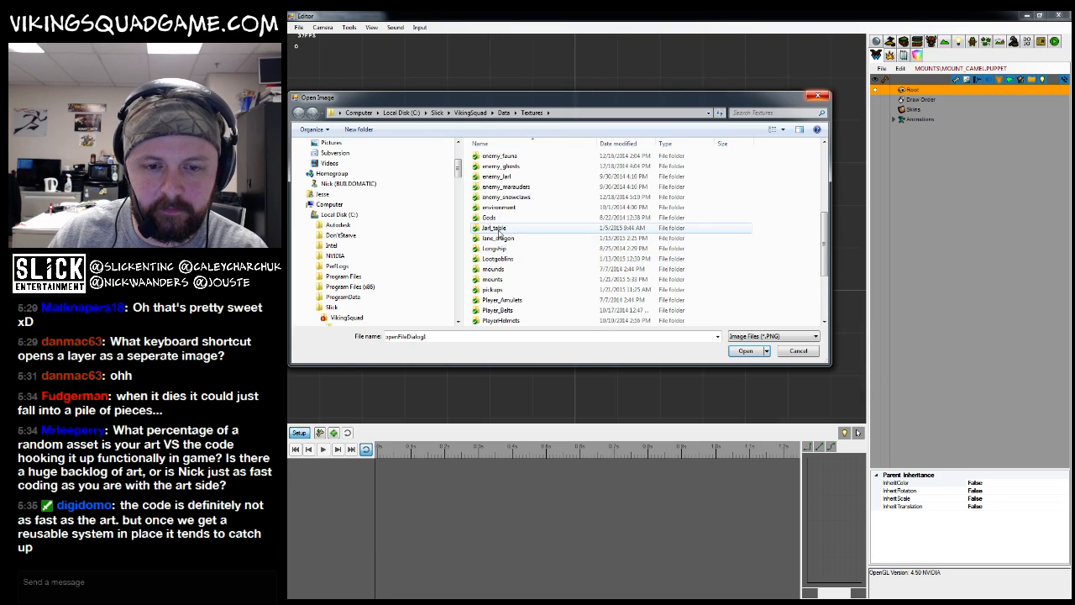
pyautogui.doubleClick(491, 310)
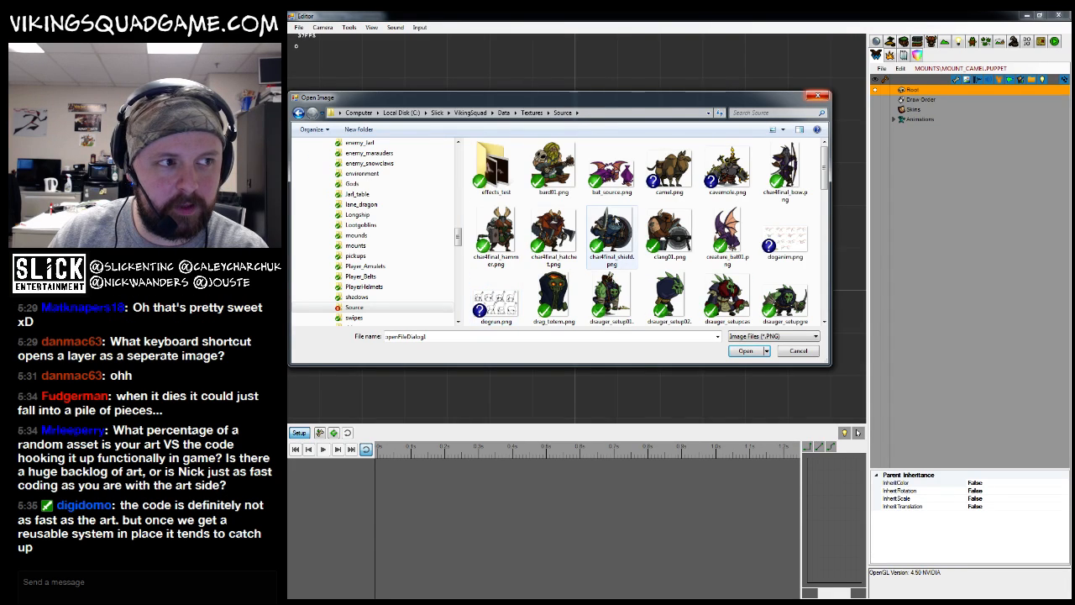
pyautogui.click(672, 171)
pyautogui.click(745, 350)
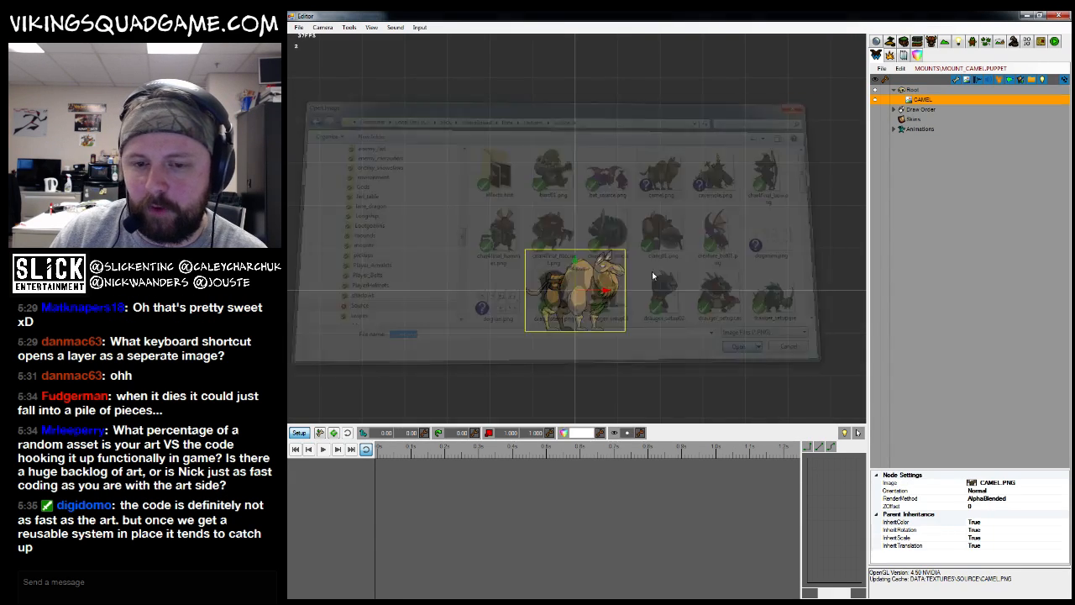
# Raise the camel image to a vertical position of 0.96 so its feet stand on the horizontal origin line
pyautogui.scroll(3, 599, 267)
pyautogui.moveTo(549, 265); pyautogui.dragTo(571, 170)
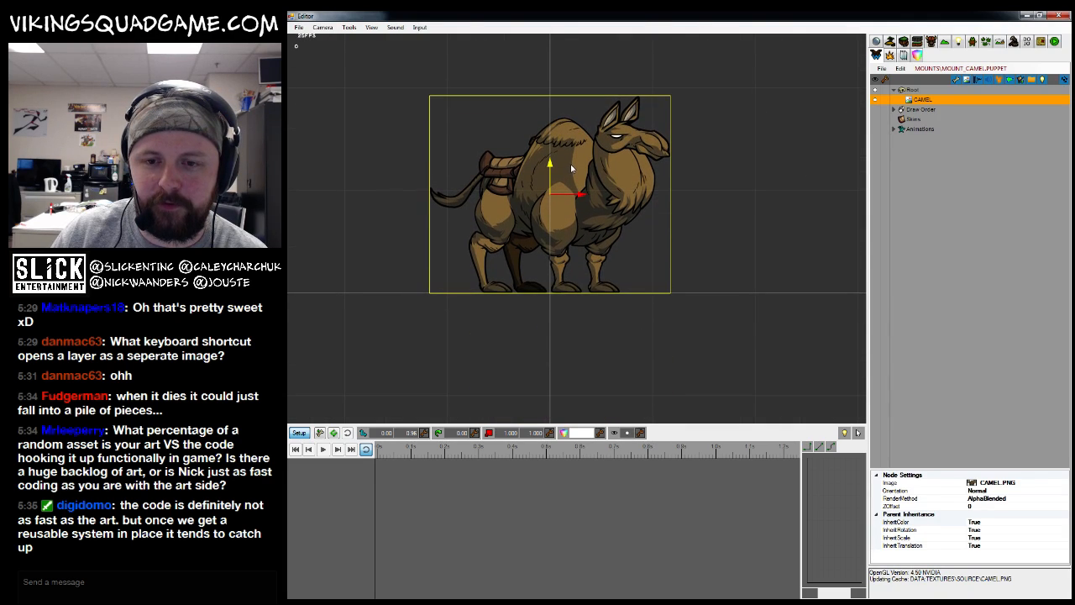
pyautogui.scroll(3, 575, 164)
pyautogui.scroll(-2, 624, 240)
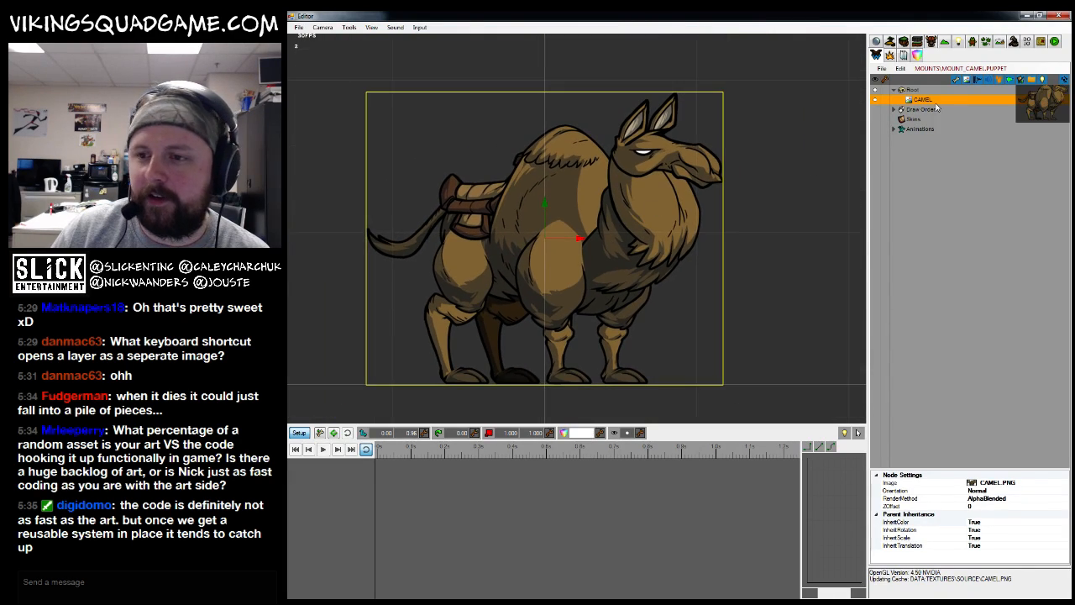
# Make the CAMEL reference image semi-transparent by setting its colour's alpha to 123
pyautogui.click(913, 91)
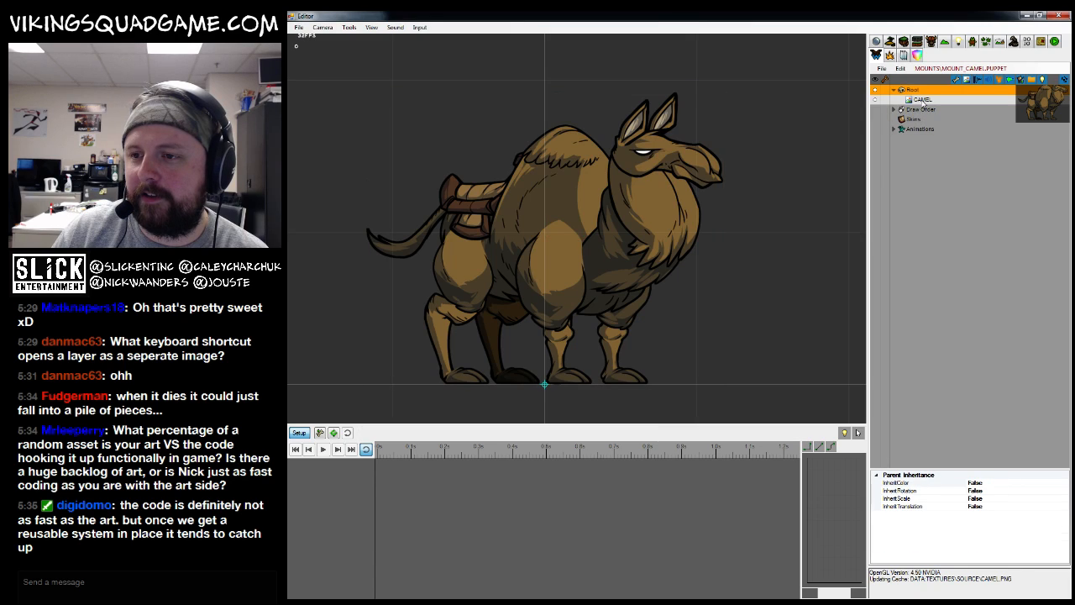
pyautogui.click(921, 101)
pyautogui.click(582, 433)
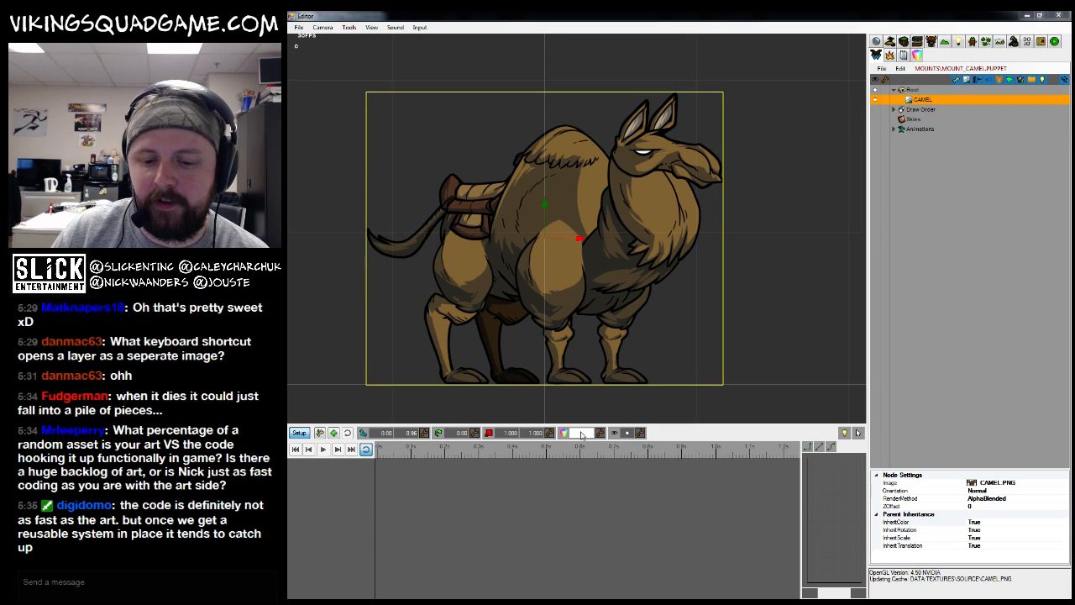
pyautogui.moveTo(737, 257); pyautogui.dragTo(730, 304)
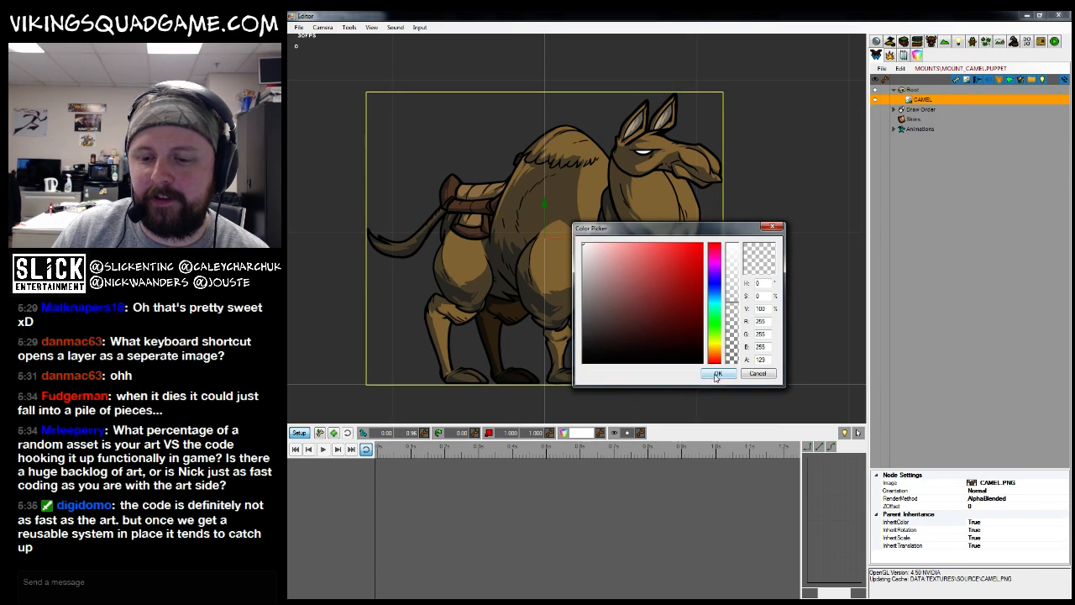
pyautogui.click(715, 373)
pyautogui.scroll(2, 648, 283)
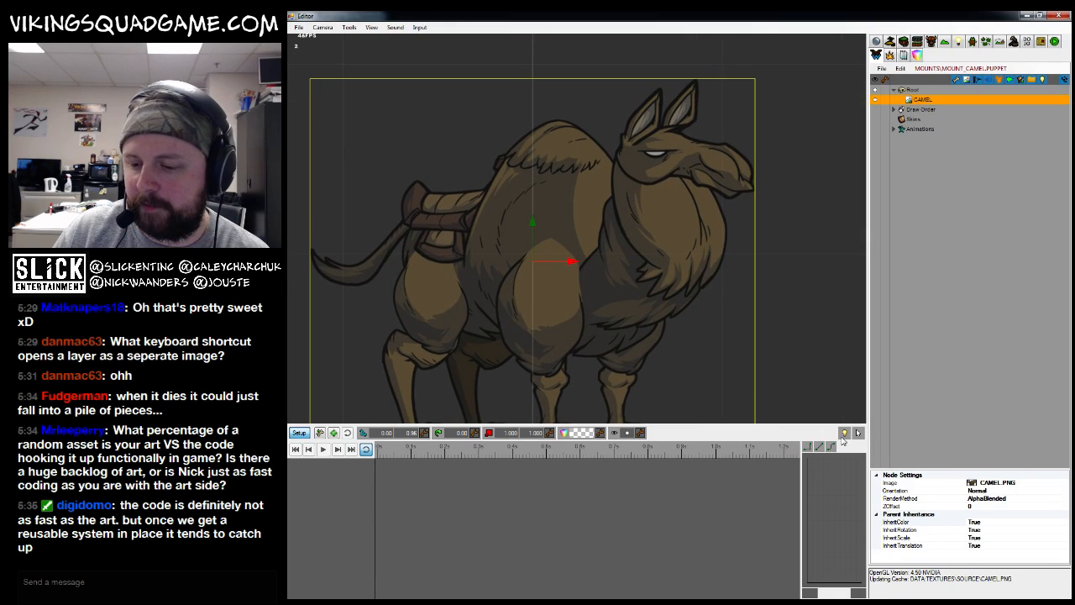
# Draw a vertical bone about 0.81 long under Root, beside the camel's tail, and name it handle
pyautogui.click(857, 433)
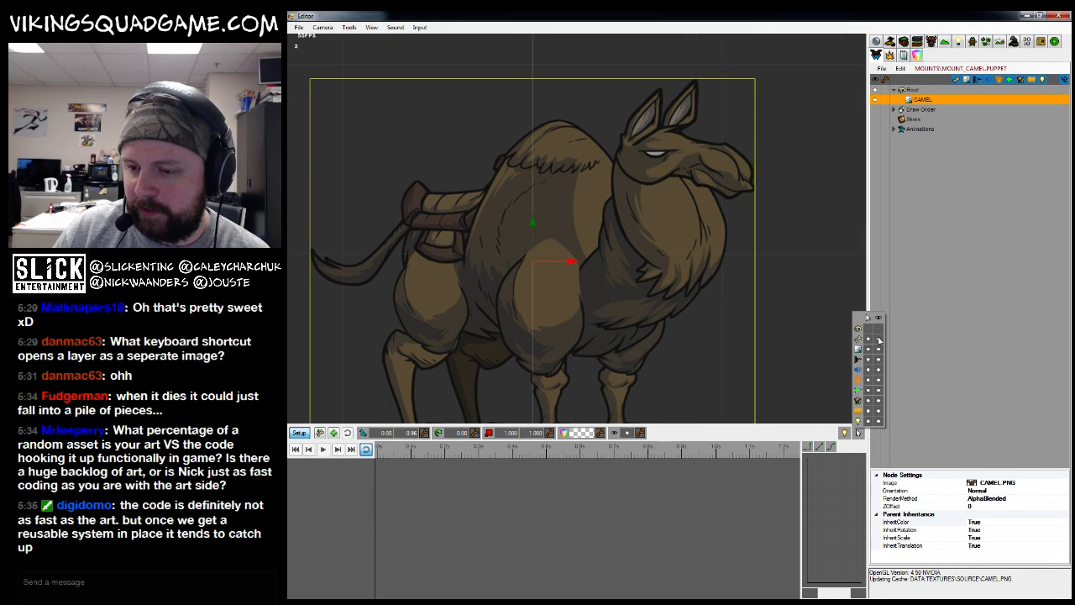
pyautogui.scroll(-5, 636, 319)
pyautogui.click(734, 274)
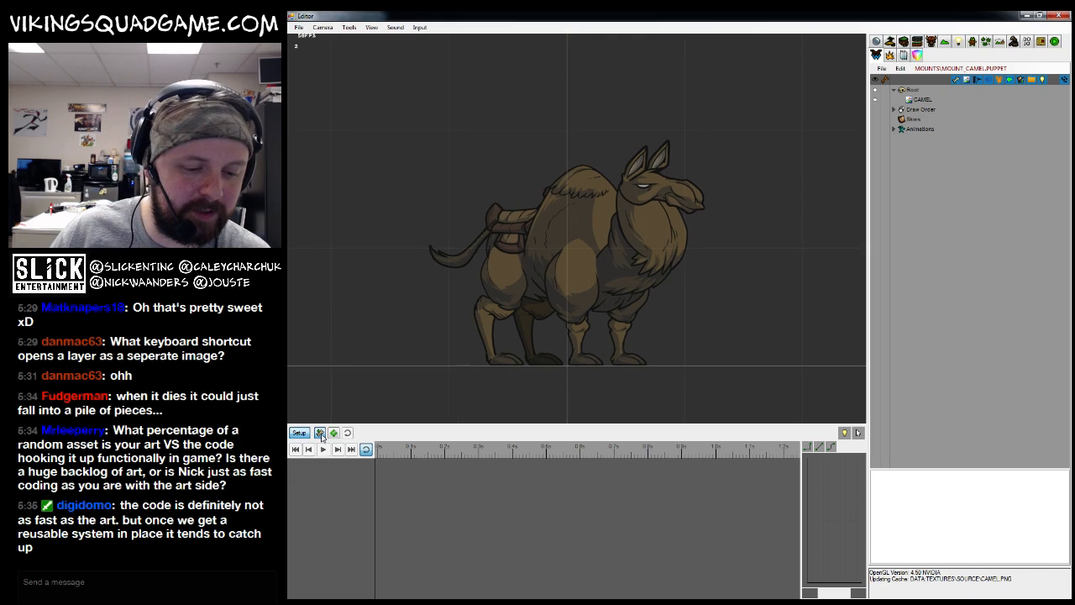
pyautogui.scroll(2, 522, 280)
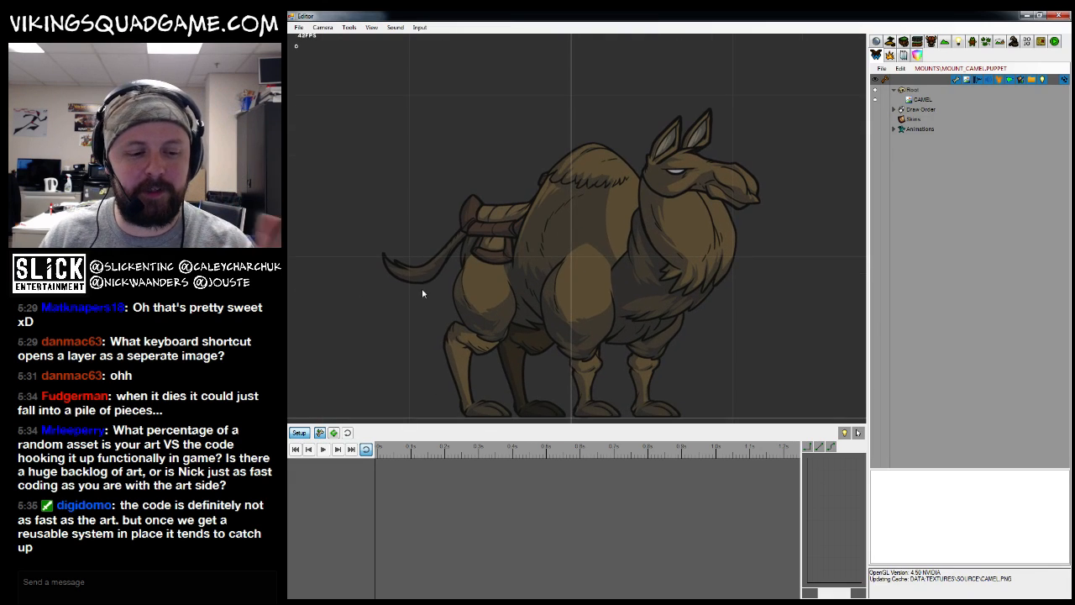
pyautogui.click(913, 89)
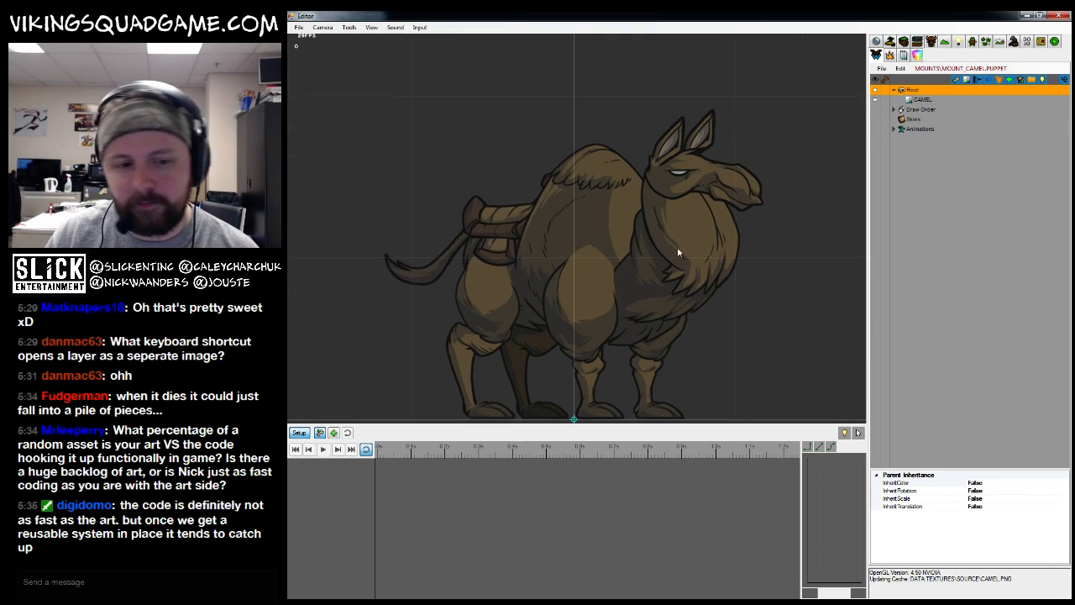
pyautogui.moveTo(439, 327); pyautogui.dragTo(440, 201)
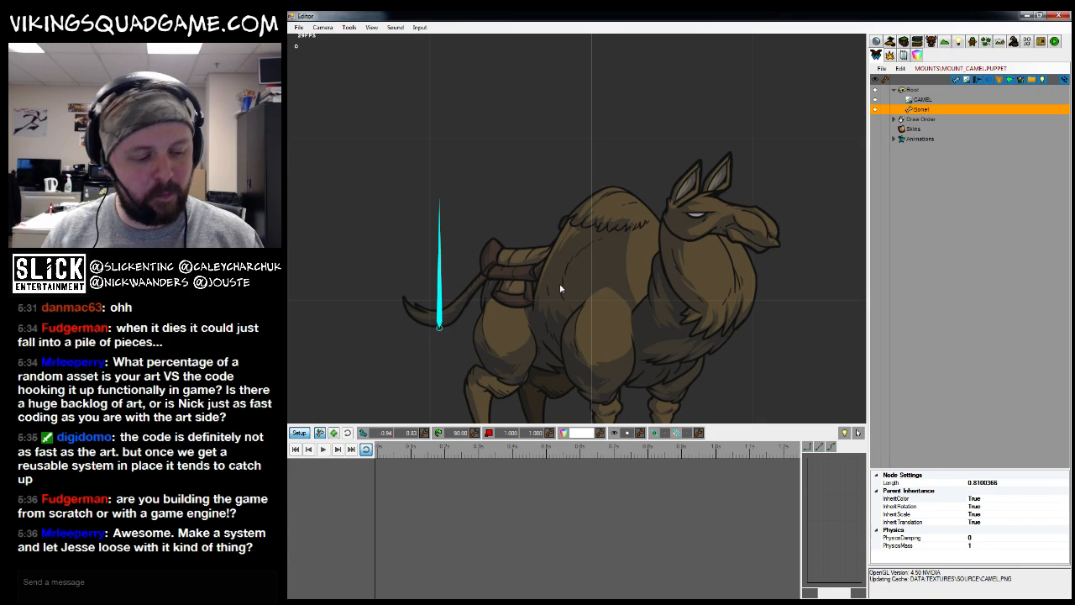
pyautogui.doubleClick(920, 109)
pyautogui.write('handle')
pyautogui.press('Return')
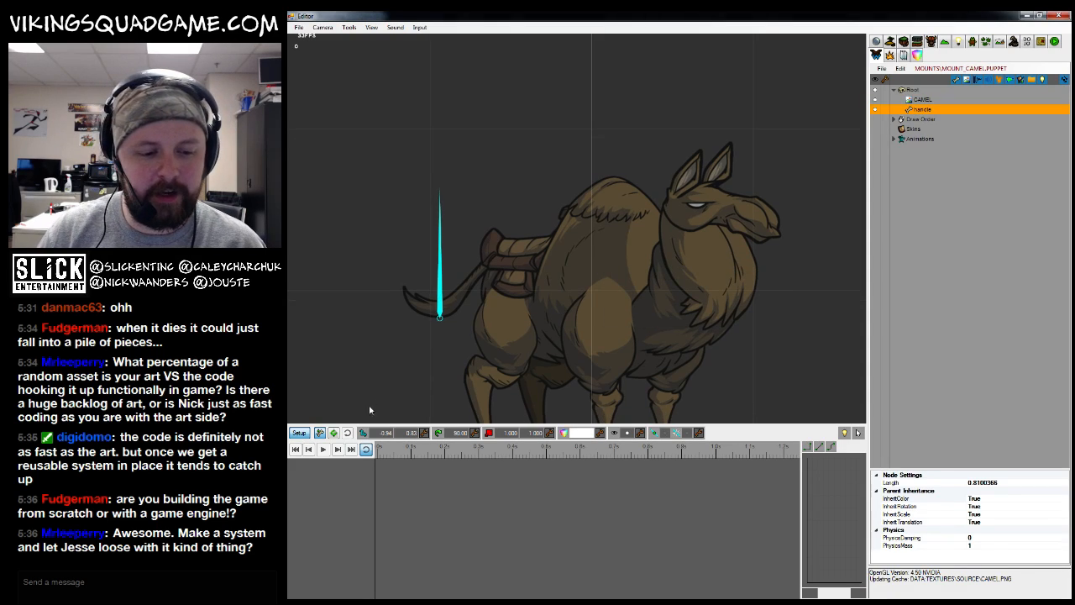
# Draw a horizontal child bone of handle about 0.63 long from the hip towards the body's middle, and name it core
pyautogui.moveTo(498, 284)
pyautogui.mouseDown()
pyautogui.moveTo(640, 281)
pyautogui.moveTo(596, 280)
pyautogui.mouseUp()
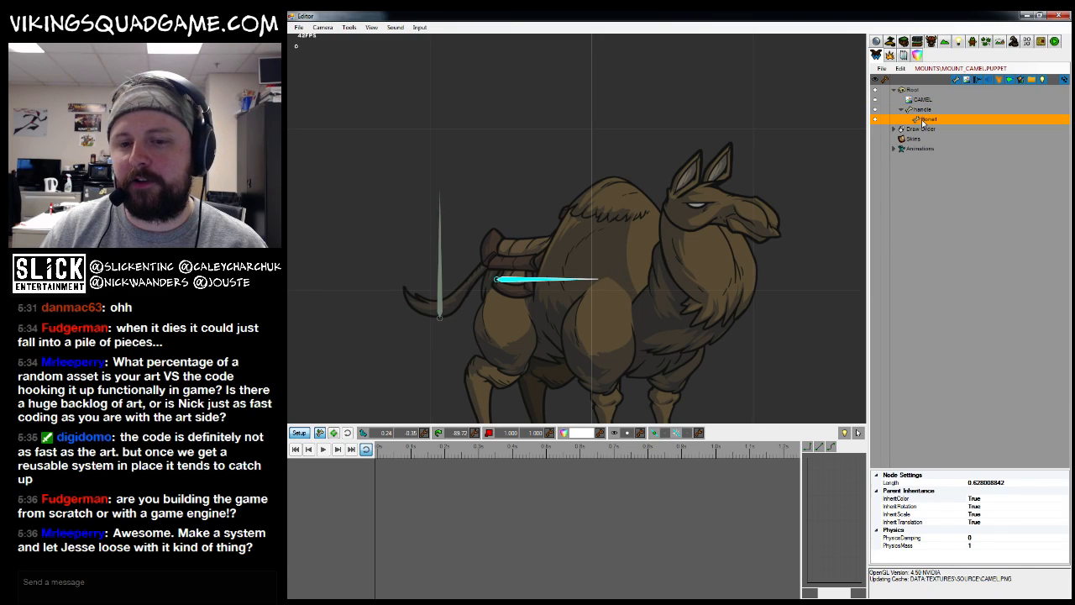
pyautogui.doubleClick(922, 123)
pyautogui.write('core')
pyautogui.press('Return')
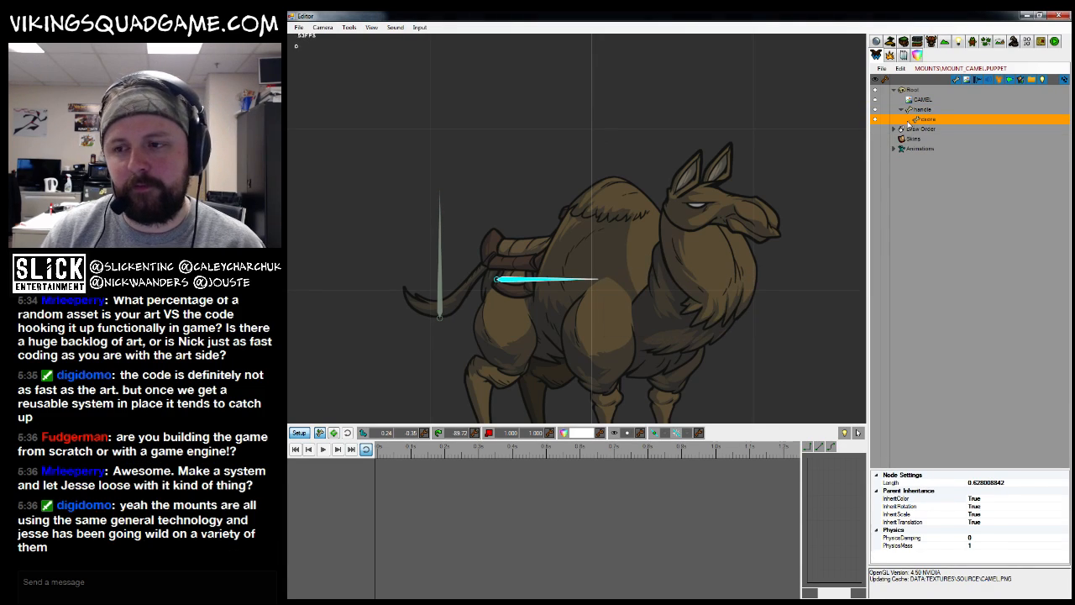
pyautogui.doubleClick(927, 120)
pyautogui.write('core')
pyautogui.press('Return')
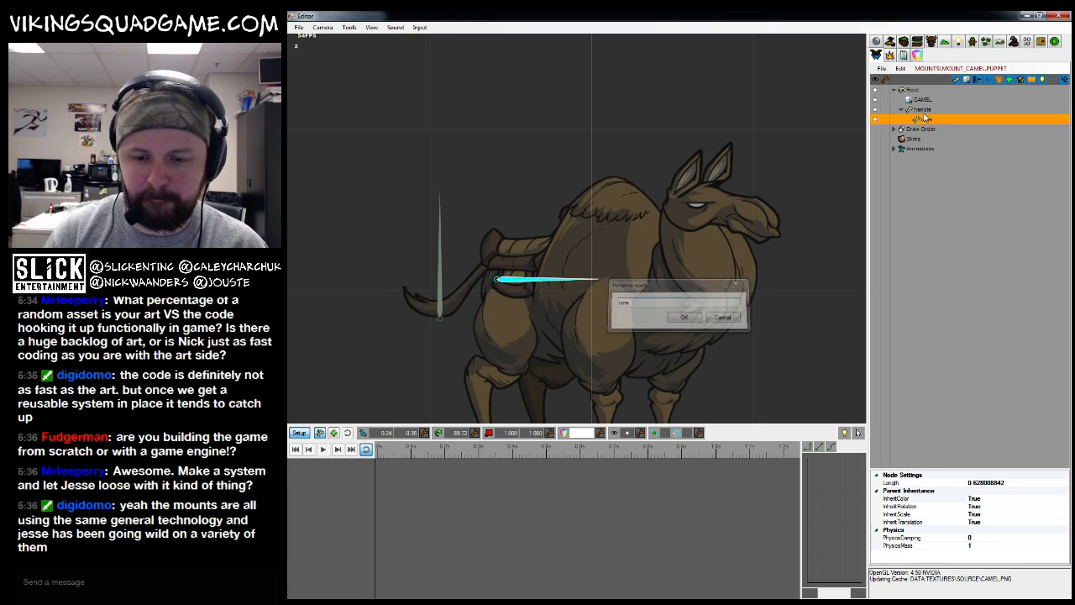
pyautogui.scroll(3, 529, 319)
pyautogui.scroll(-1, 529, 319)
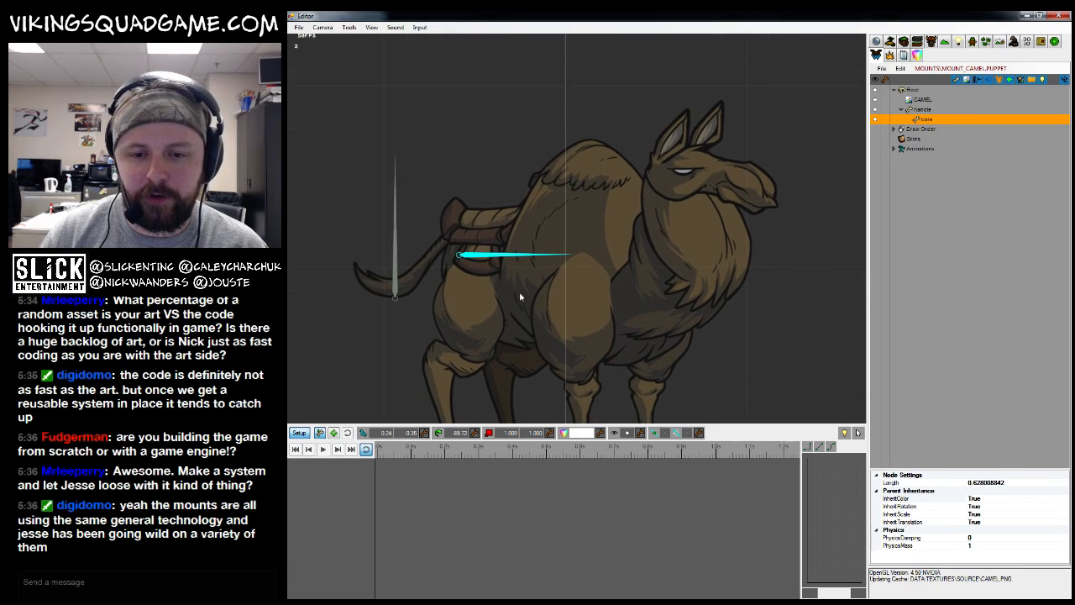
# Draw a chain of four bones under core along the near rear leg's thigh, knee, shin and foot
pyautogui.scroll(-1, 583, 249)
pyautogui.moveTo(479, 244)
pyautogui.mouseDown()
pyautogui.moveTo(493, 323)
pyautogui.moveTo(457, 320)
pyautogui.moveTo(467, 380)
pyautogui.moveTo(475, 404)
pyautogui.moveTo(509, 408)
pyautogui.mouseUp()
pyautogui.scroll(2, 497, 397)
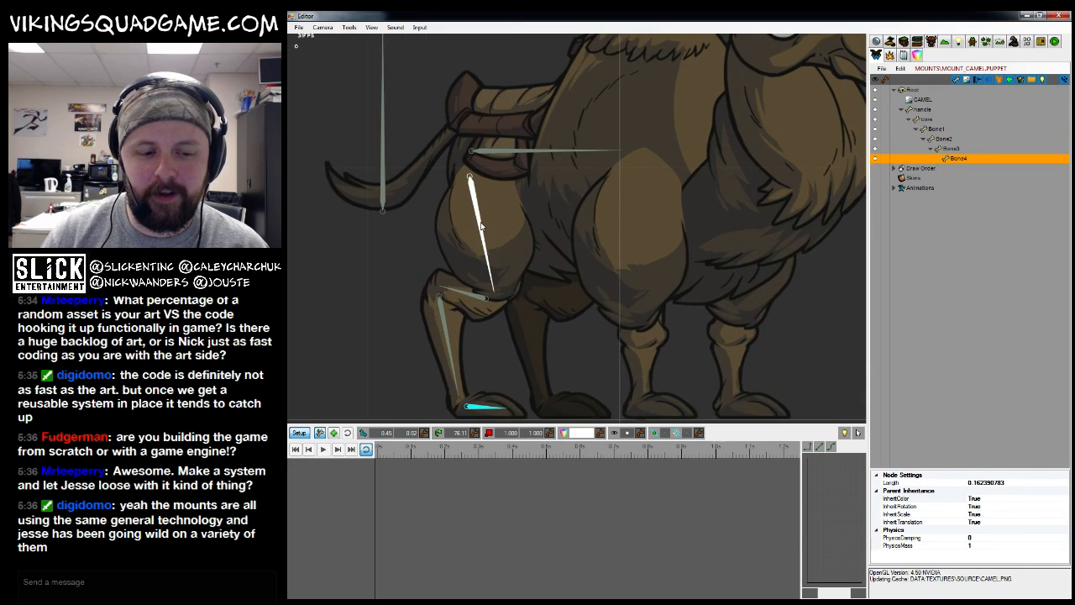
pyautogui.click(481, 227)
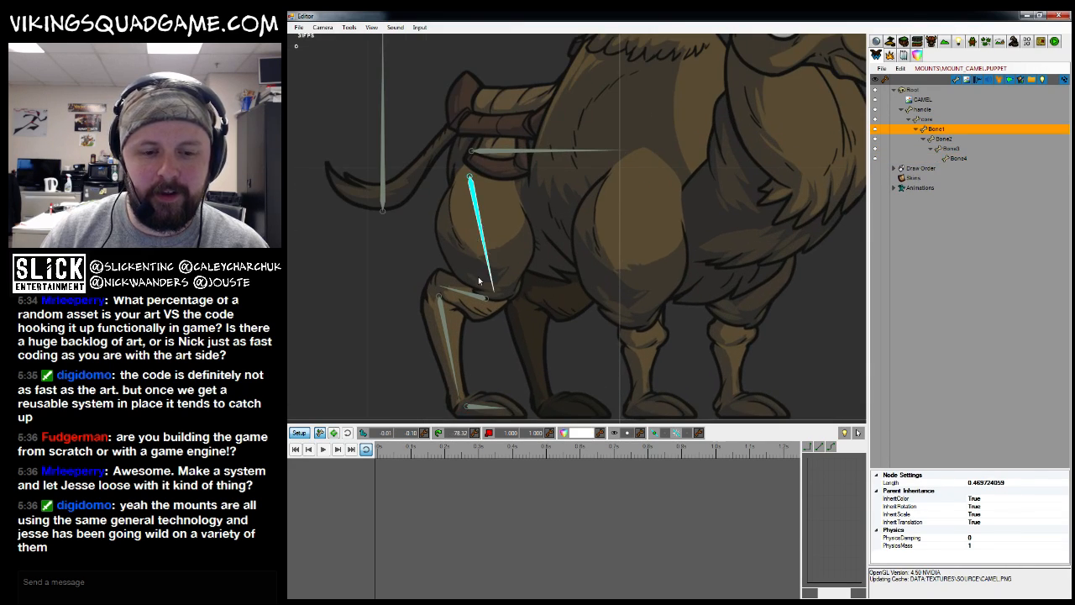
# Rename the four rear leg bones, from the thigh down, as rearthigh, rearknee, rearshin and rearfoot
pyautogui.doubleClick(935, 130)
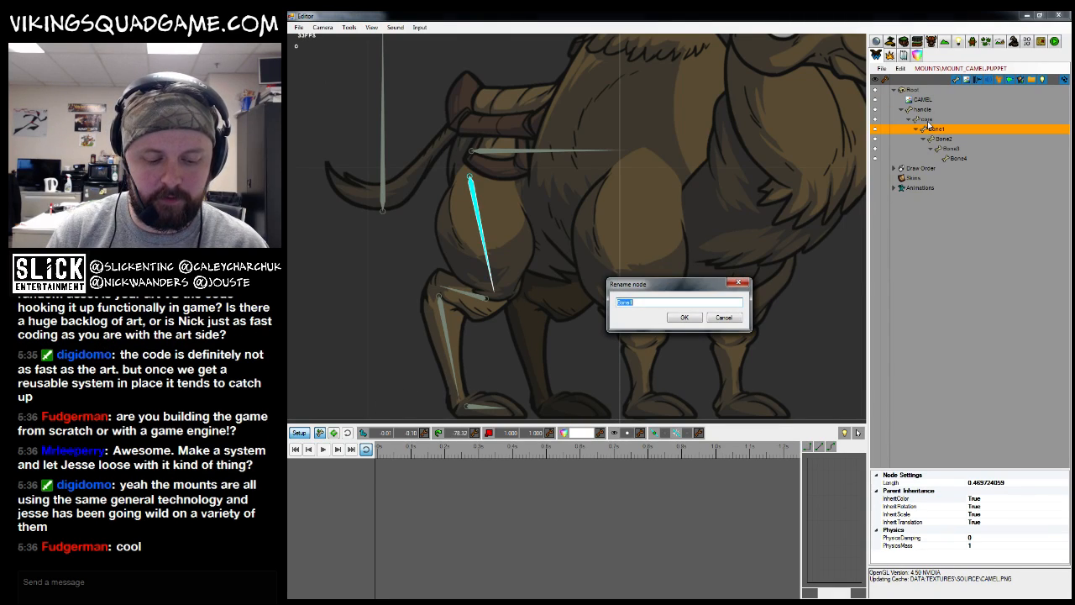
pyautogui.write('rearthigh')
pyautogui.press('Return')
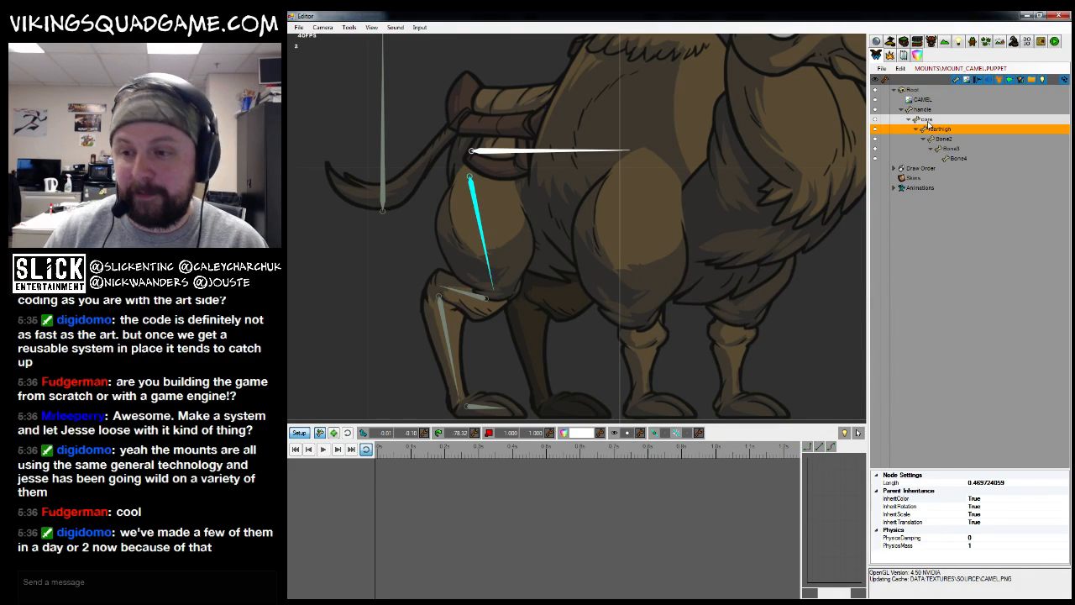
pyautogui.doubleClick(938, 139)
pyautogui.write('rearknee')
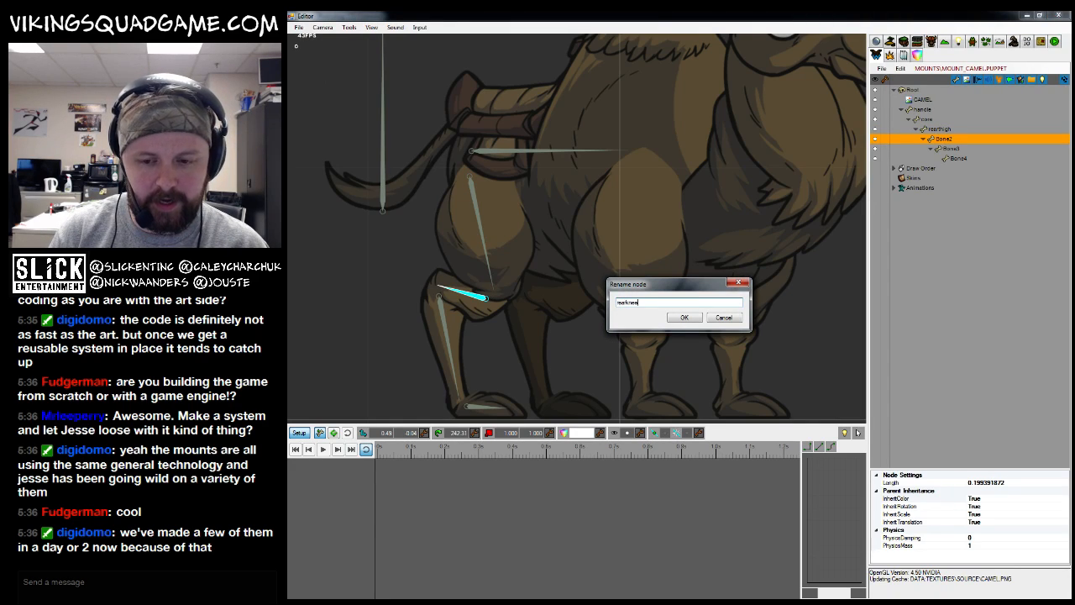
pyautogui.press('Return')
pyautogui.doubleClick(947, 148)
pyautogui.write('rearshin')
pyautogui.press('Return')
pyautogui.doubleClick(954, 158)
pyautogui.write('rearfoot')
pyautogui.press('Return')
# Copy the rearthigh bone chain, paste it under core, and move the copy over the far rear leg
pyautogui.click(944, 130)
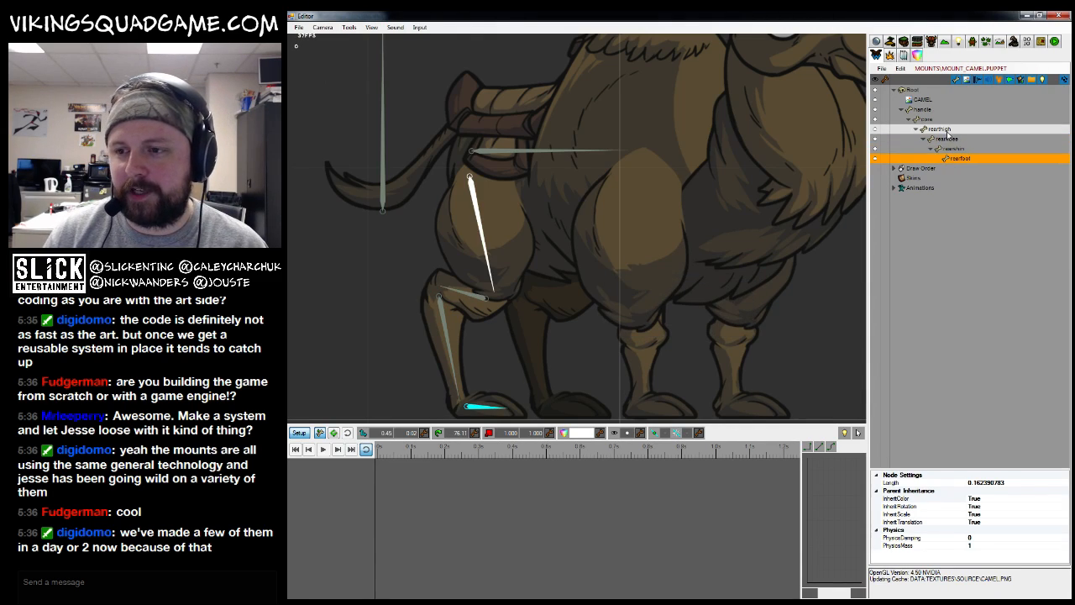
pyautogui.rightClick(951, 132)
pyautogui.click(921, 135)
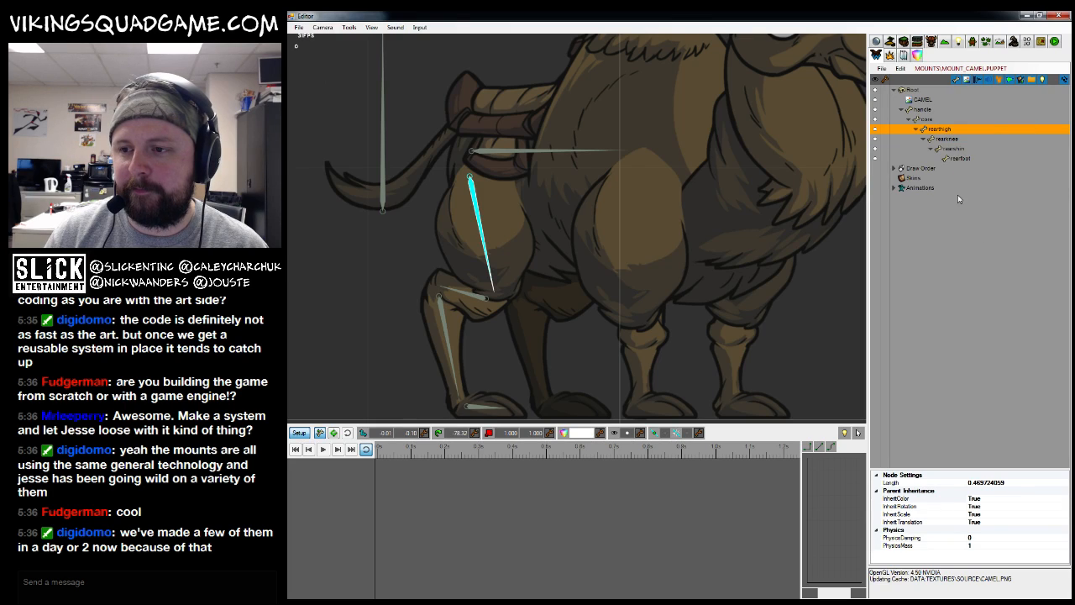
pyautogui.rightClick(931, 126)
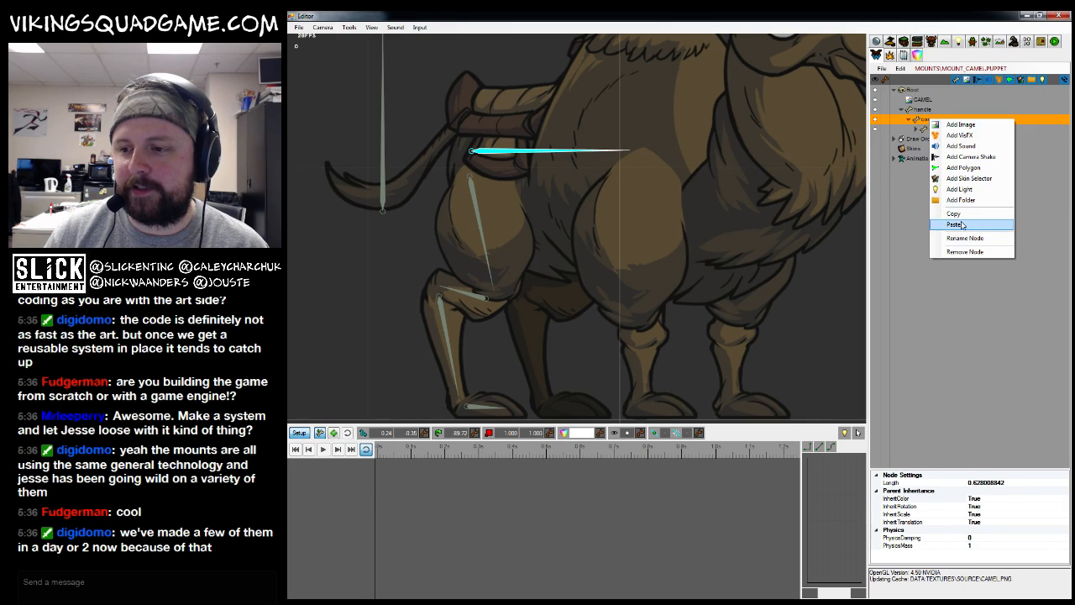
pyautogui.click(966, 224)
pyautogui.moveTo(492, 183); pyautogui.dragTo(577, 204)
# Draw a horizontal child bone of core about 0.30 long over the saddle, and enter MainRootBone as its new name
pyautogui.click(512, 162)
pyautogui.moveTo(509, 219); pyautogui.dragTo(450, 283)
pyautogui.scroll(-1, 451, 283)
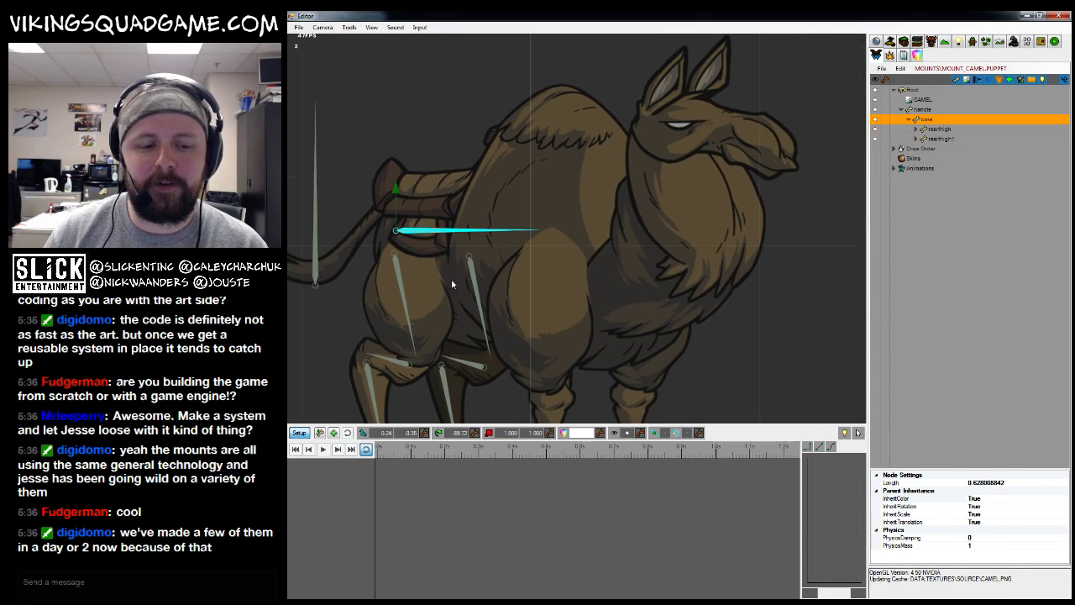
pyautogui.click(320, 432)
pyautogui.moveTo(516, 170); pyautogui.dragTo(511, 205)
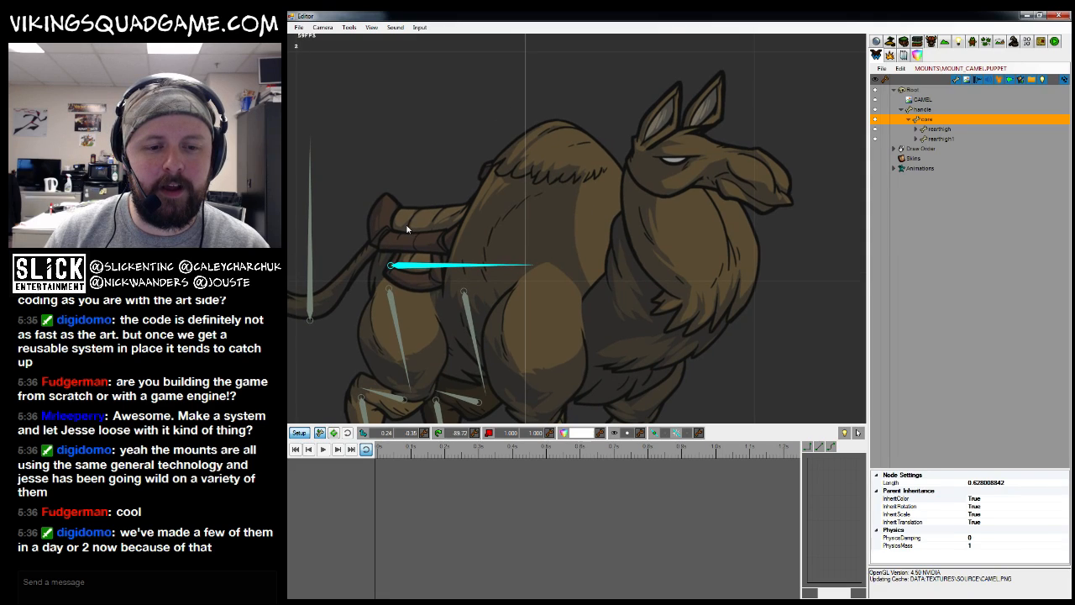
pyautogui.moveTo(404, 228); pyautogui.dragTo(472, 225)
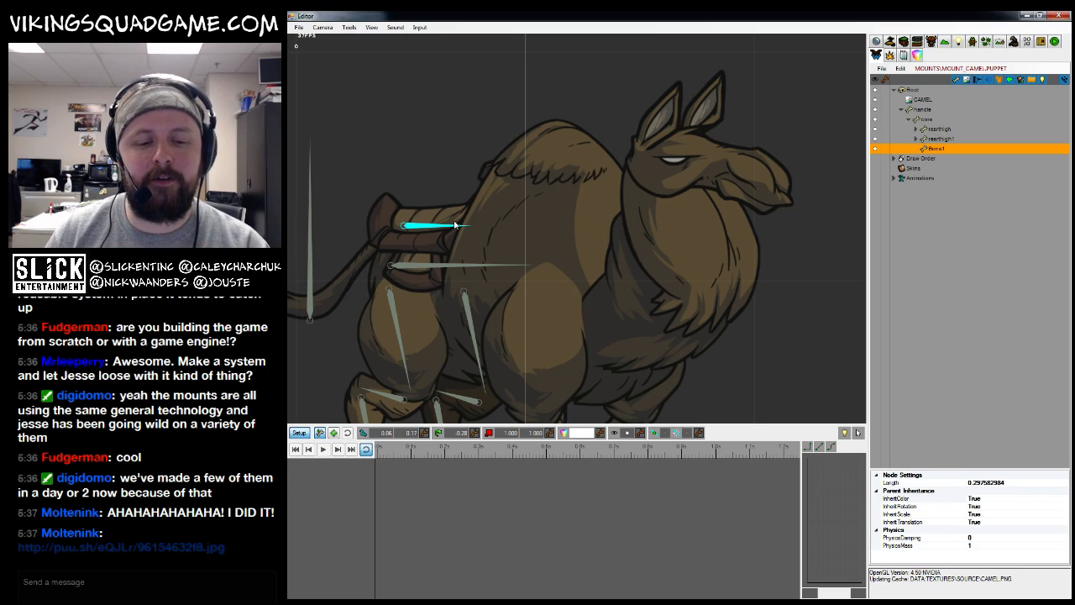
pyautogui.doubleClick(931, 148)
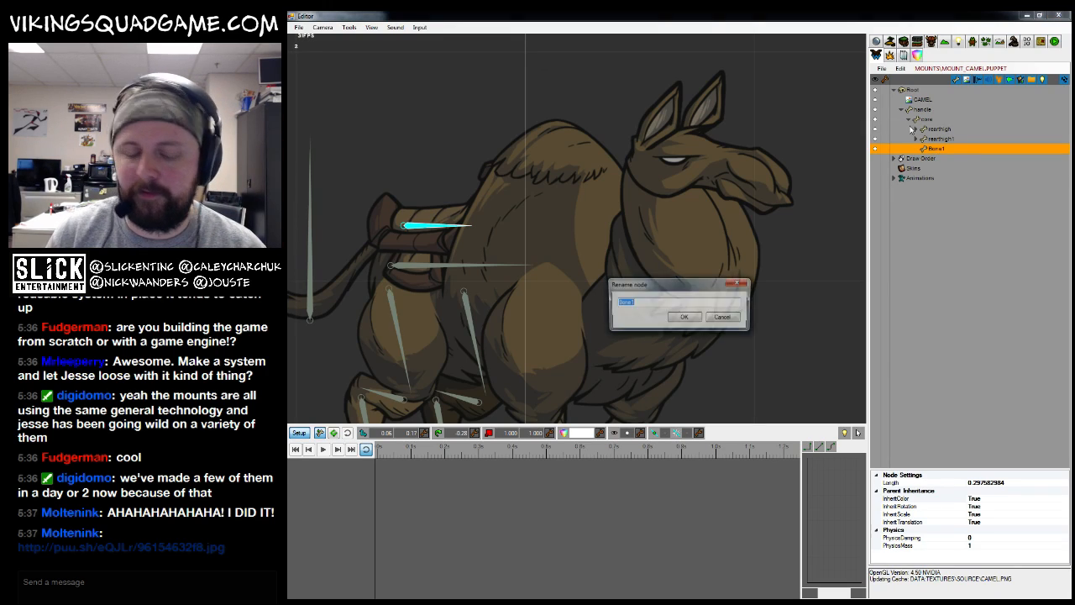
pyautogui.write('MainRootBone')
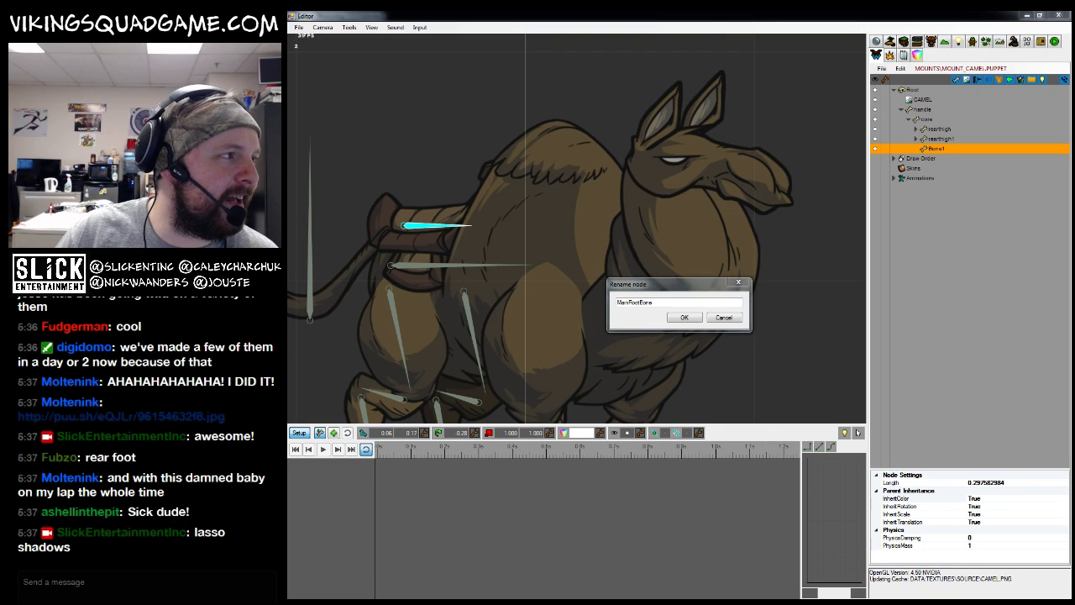
# Switch to the browser, examine the shared coloured viking illustration and compare it with its earlier stages
pyautogui.moveTo(290, 139); pyautogui.dragTo(745, 116)
pyautogui.click(602, 249)
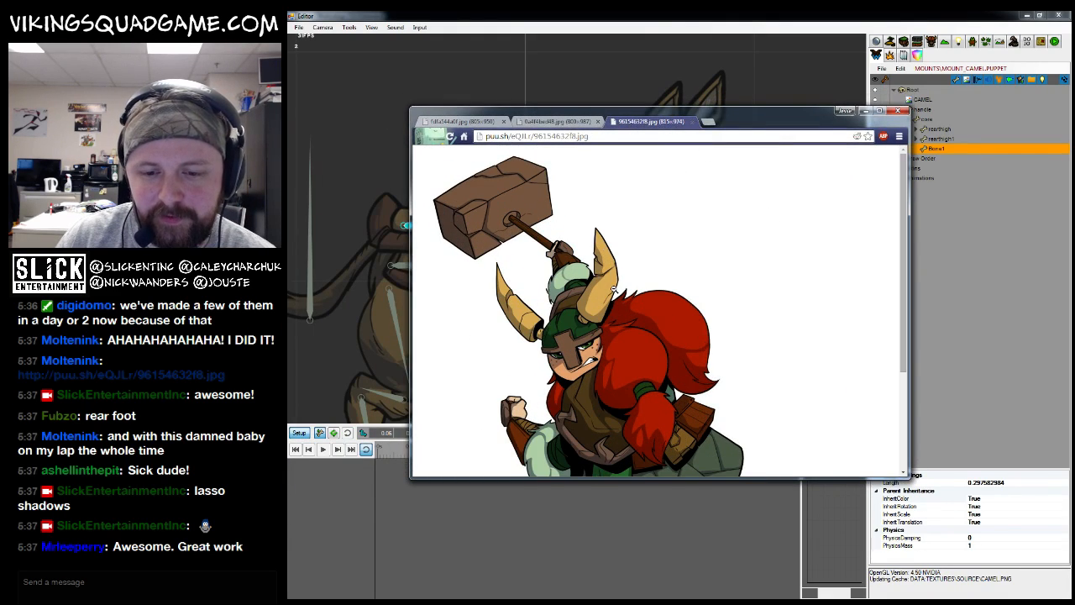
pyautogui.scroll(-5, 615, 290)
pyautogui.scroll(5, 636, 283)
pyautogui.scroll(-5, 635, 282)
pyautogui.scroll(1, 635, 283)
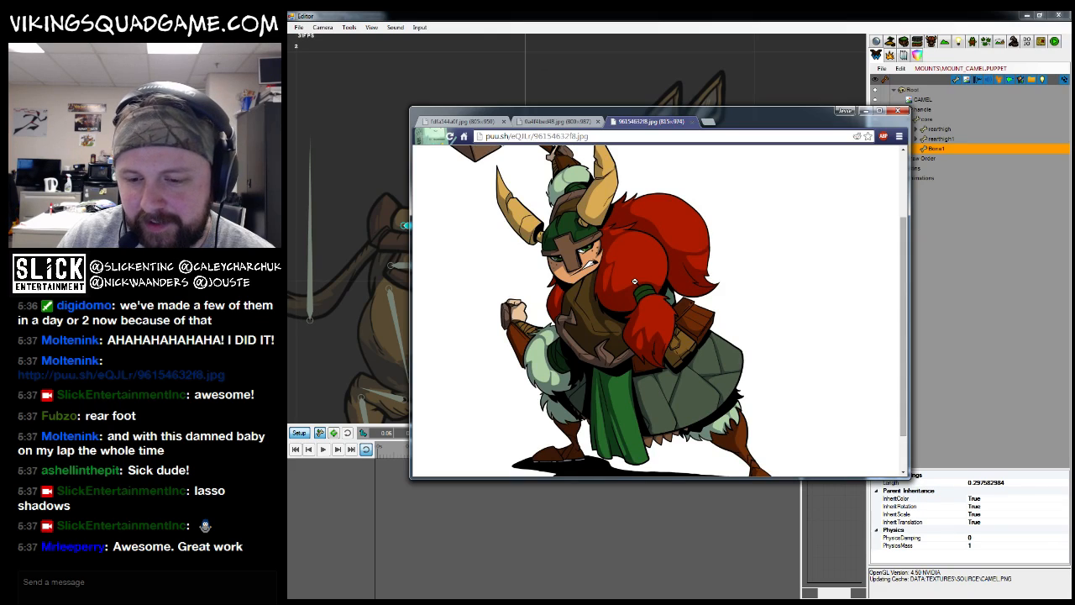
pyautogui.scroll(-1, 635, 282)
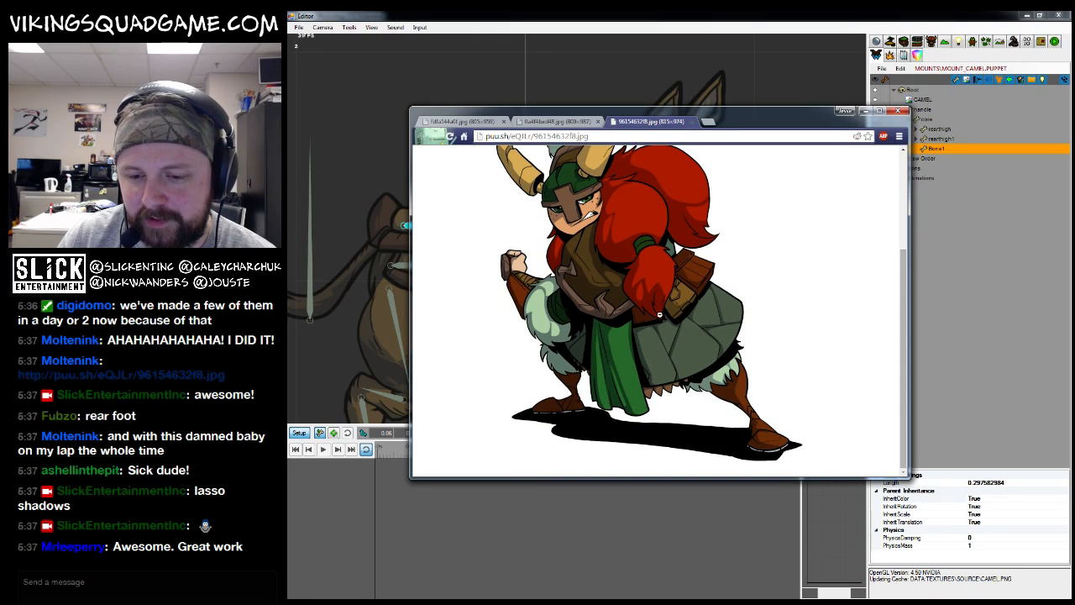
pyautogui.scroll(3, 754, 383)
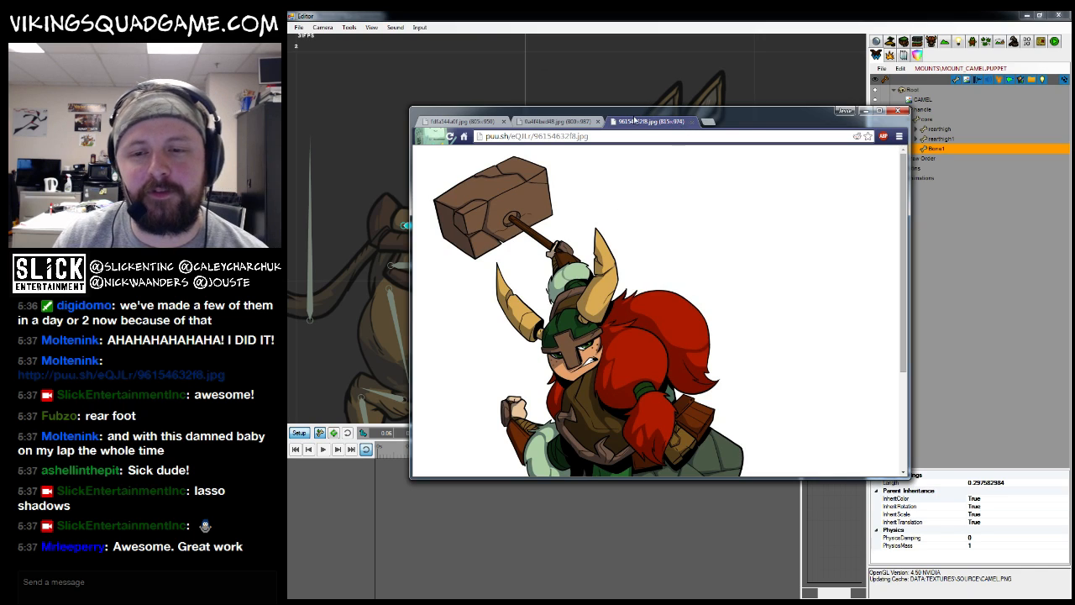
pyautogui.click(462, 121)
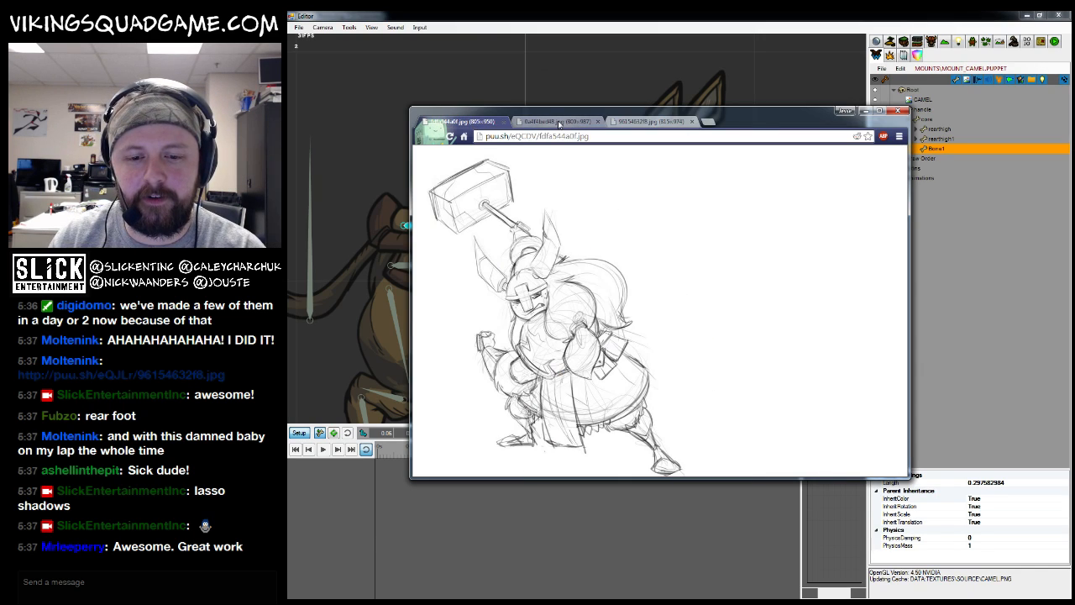
pyautogui.click(558, 122)
pyautogui.click(661, 122)
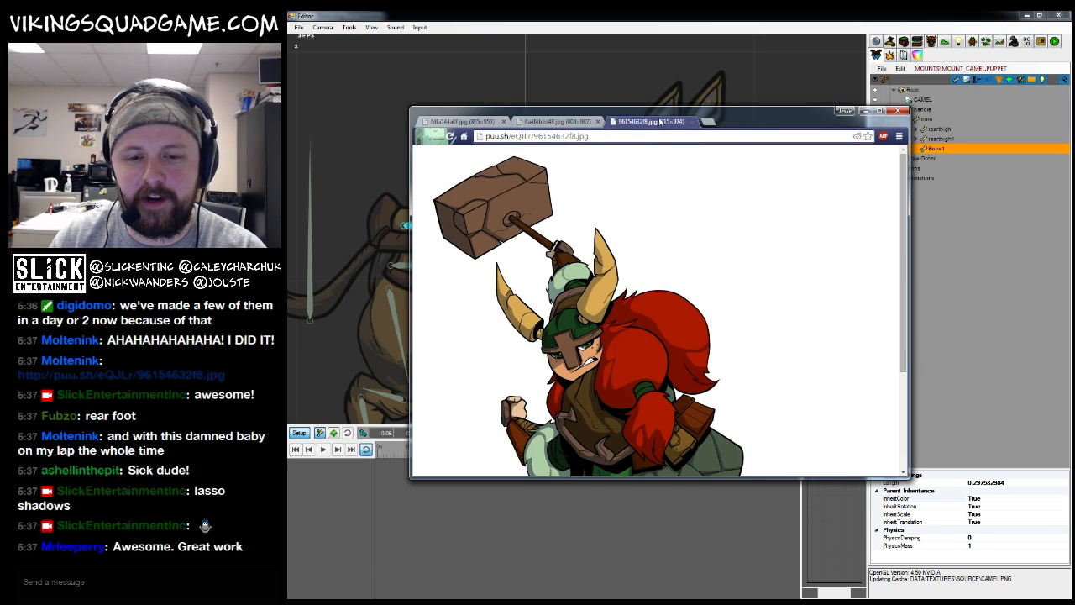
pyautogui.click(487, 122)
pyautogui.click(664, 122)
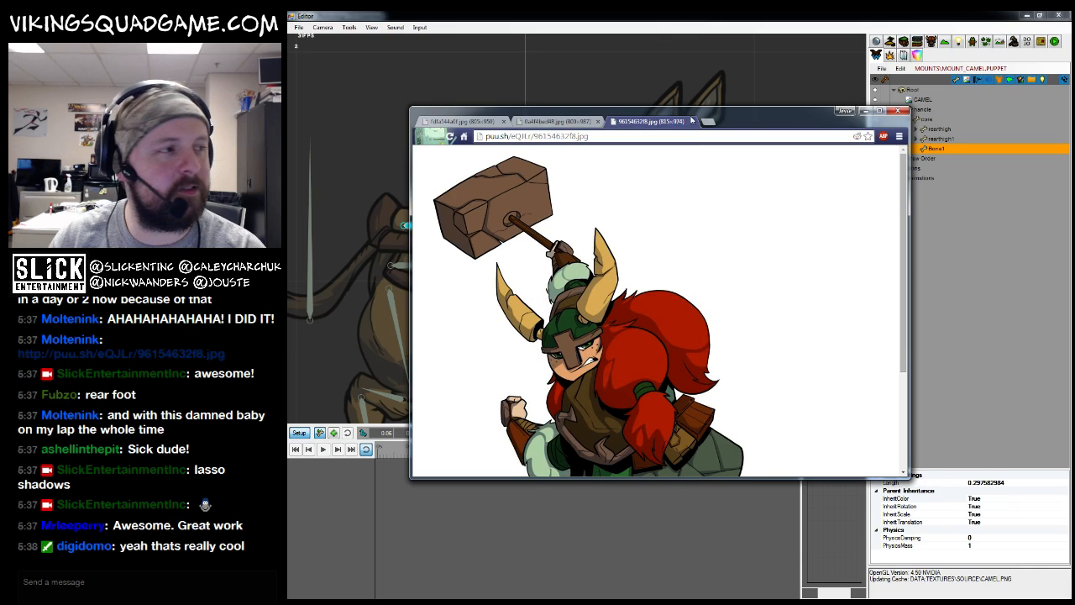
pyautogui.moveTo(733, 127); pyautogui.dragTo(706, 105)
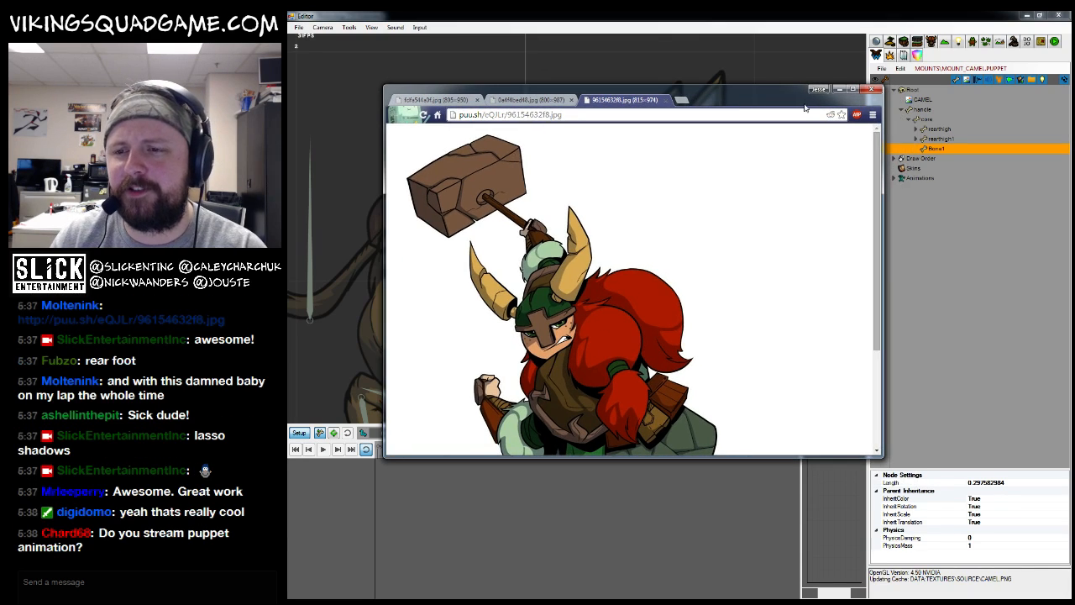
# Return to the puppet editor and apply the MainRootBone name to the saddle bone
pyautogui.click(839, 89)
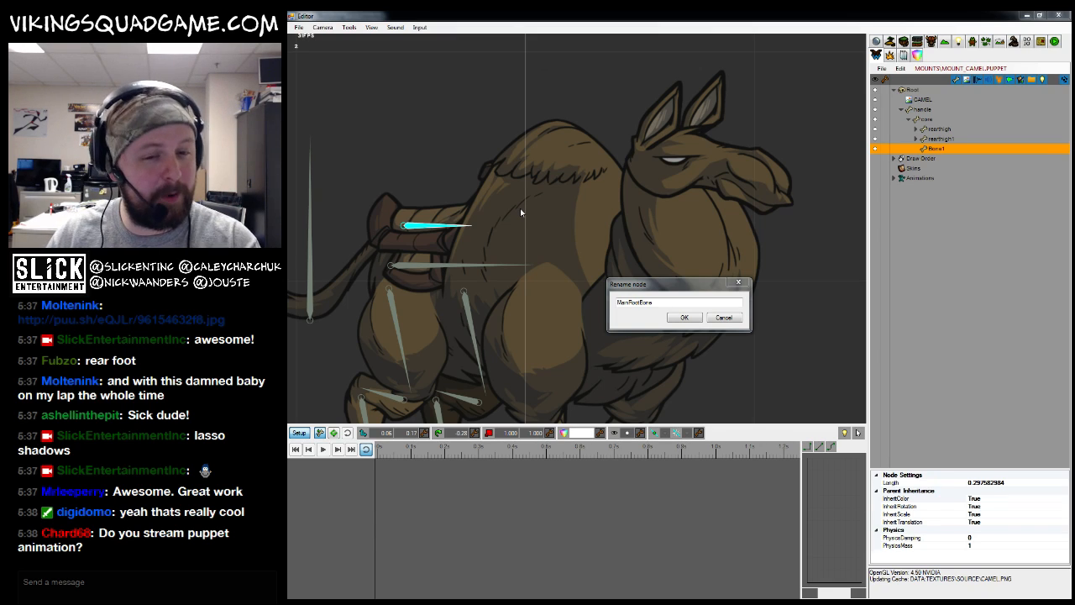
pyautogui.click(683, 316)
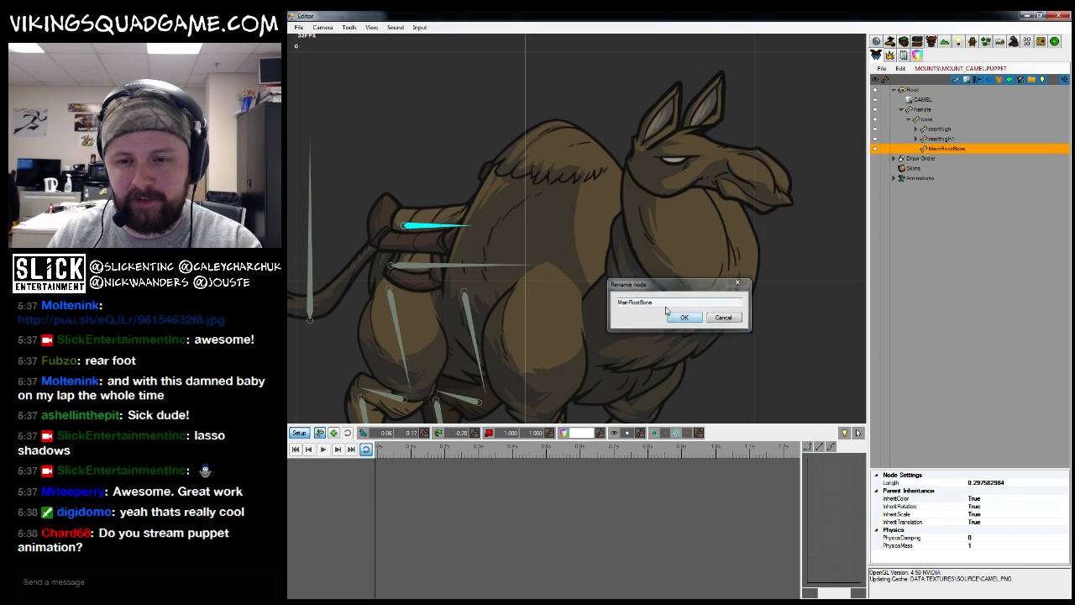
# Draw a diagonal child bone of core about 0.49 long from the body's middle up into the hump, and name it hump
pyautogui.moveTo(599, 209); pyautogui.dragTo(574, 199)
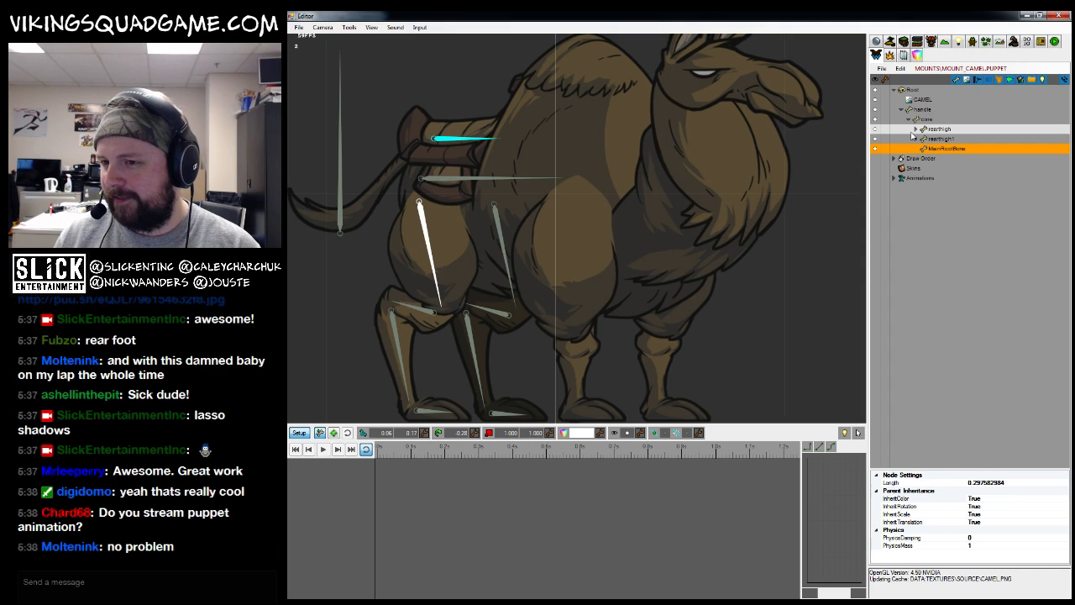
pyautogui.moveTo(603, 210); pyautogui.dragTo(606, 246)
pyautogui.click(934, 139)
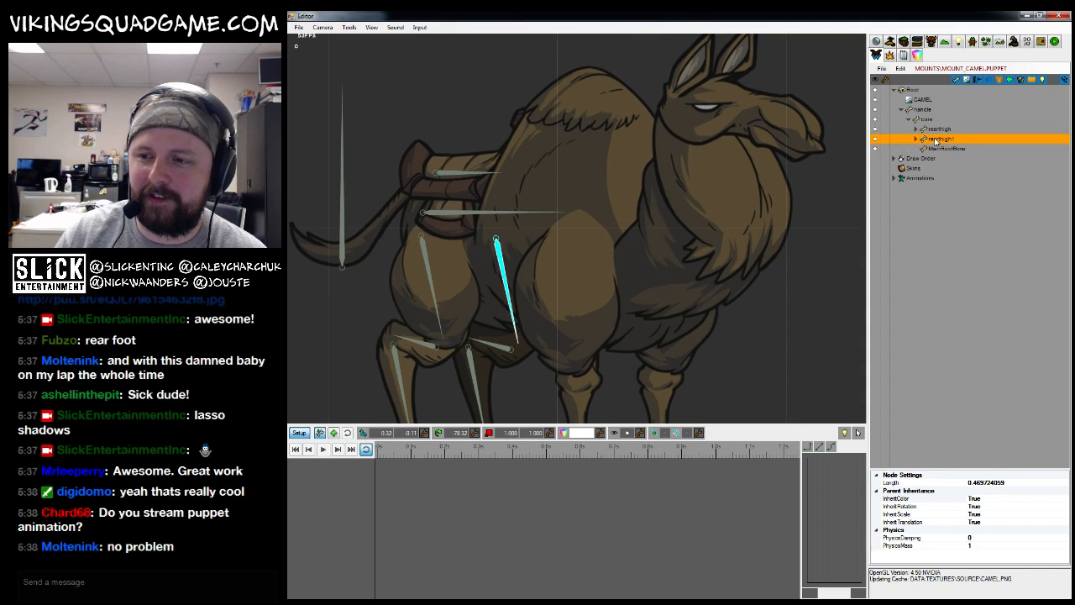
pyautogui.click(926, 120)
pyautogui.moveTo(532, 209); pyautogui.dragTo(606, 123)
pyautogui.doubleClick(944, 160)
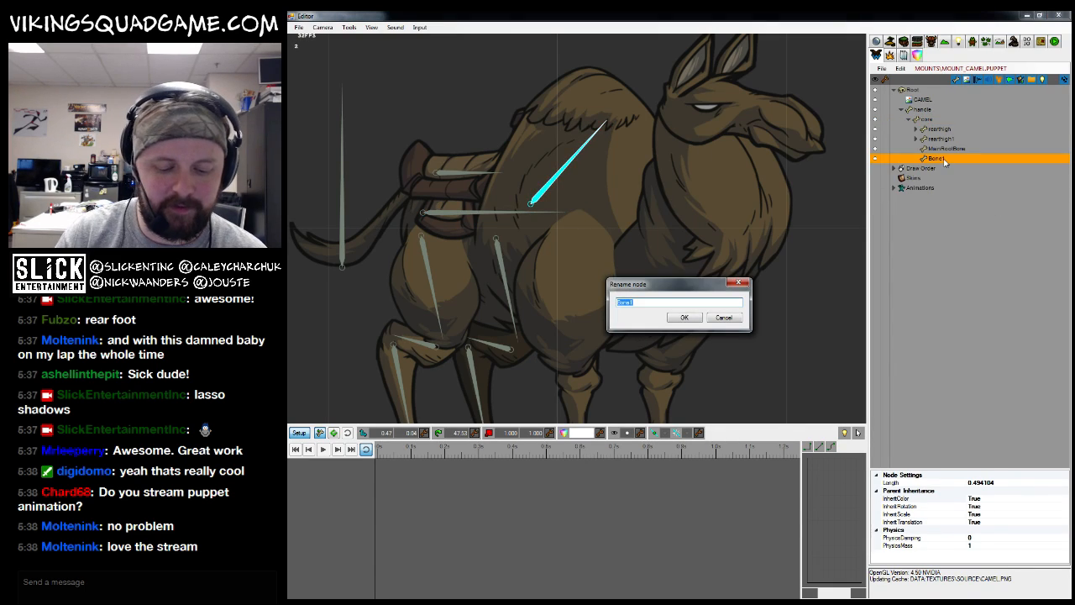
pyautogui.write('hump')
pyautogui.press('Return')
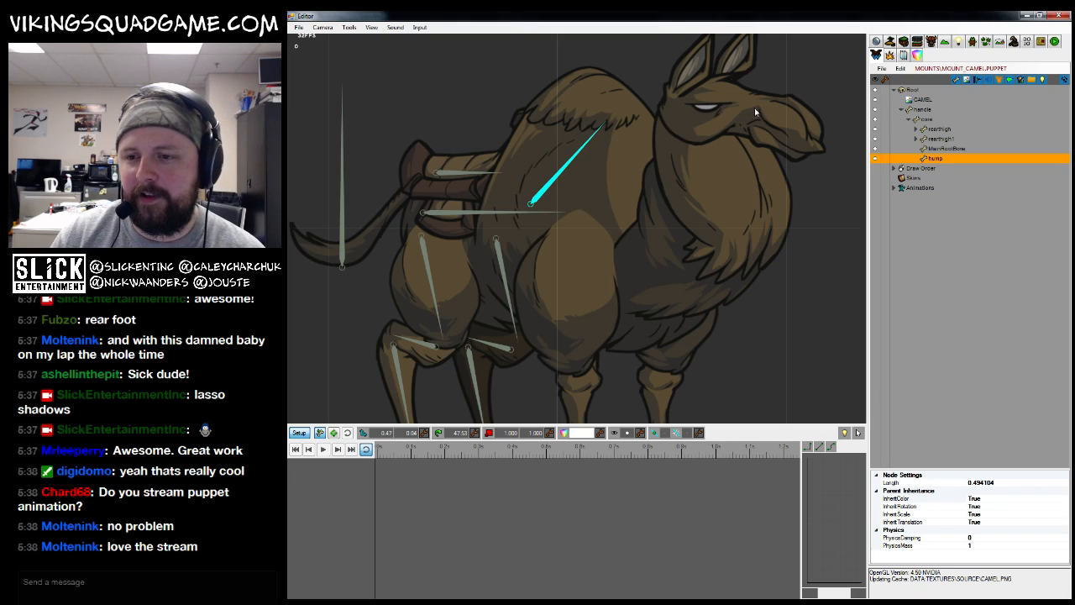
pyautogui.doubleClick(947, 148)
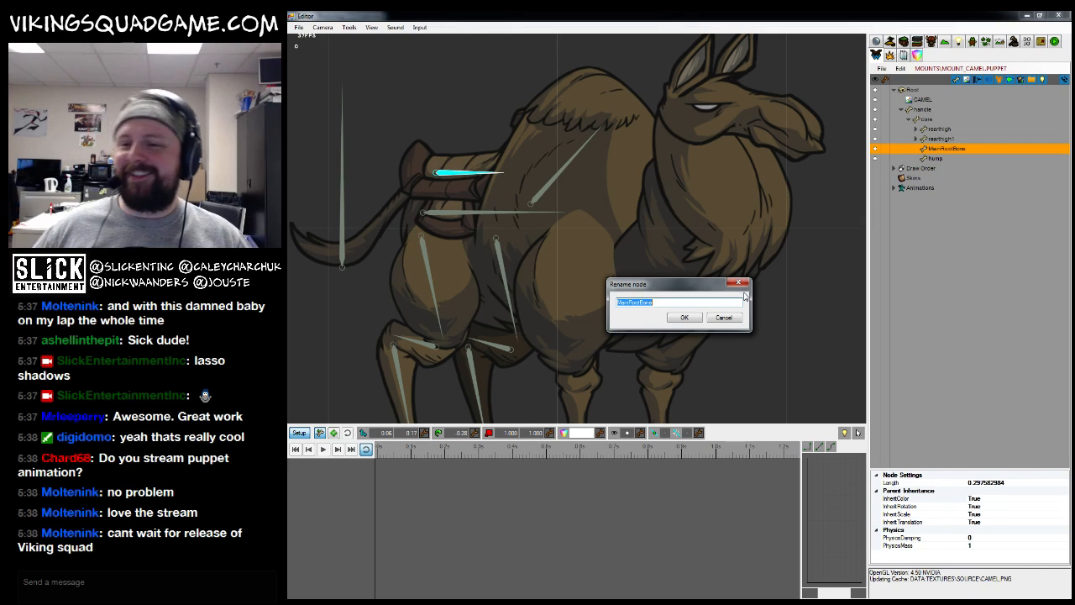
pyautogui.click(675, 319)
pyautogui.moveTo(666, 253); pyautogui.dragTo(663, 275)
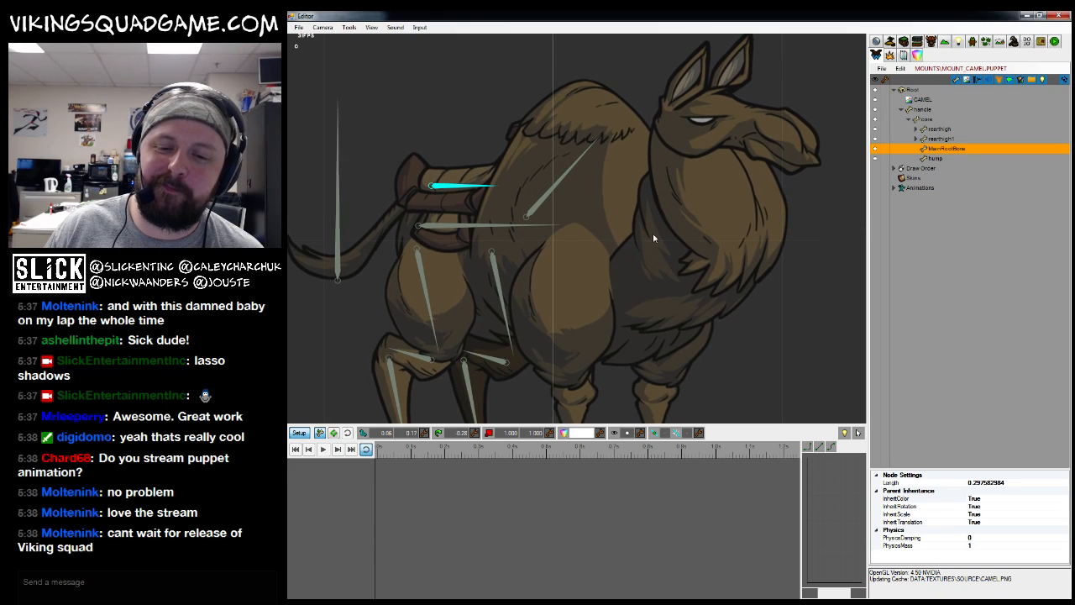
pyautogui.moveTo(653, 238); pyautogui.dragTo(647, 227)
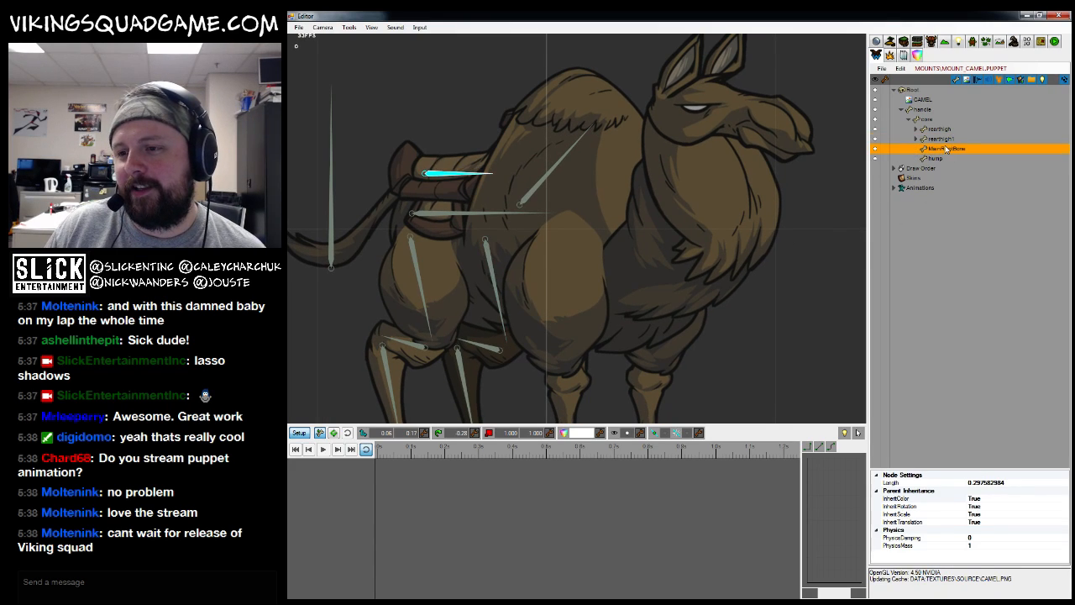
pyautogui.moveTo(790, 246); pyautogui.dragTo(791, 241)
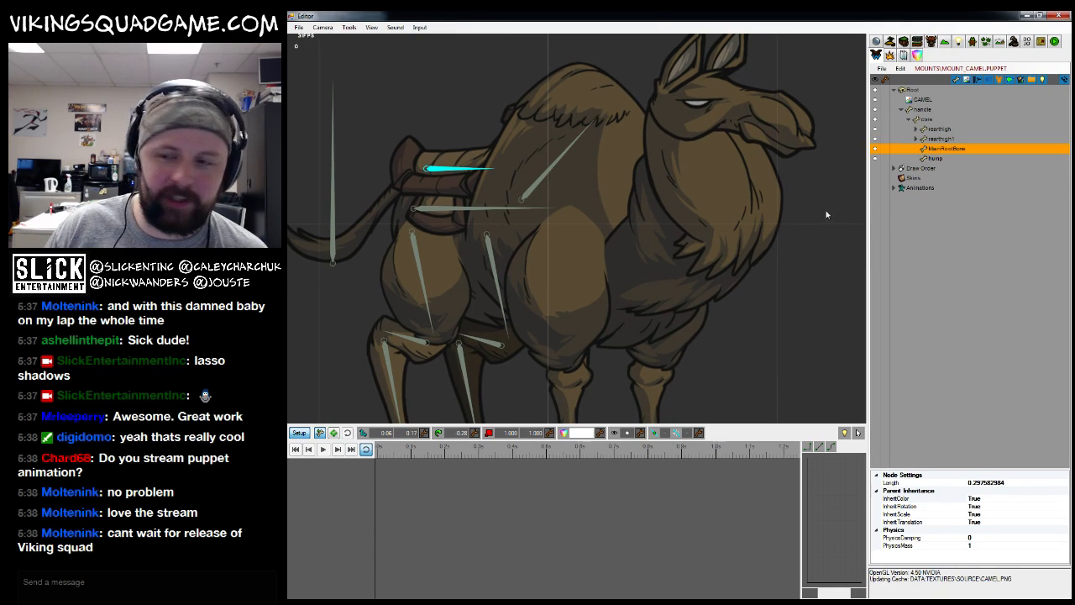
pyautogui.click(939, 138)
# Try a child bone of hump about 0.51 long down the near front leg's upper part, and remove it
pyautogui.click(934, 158)
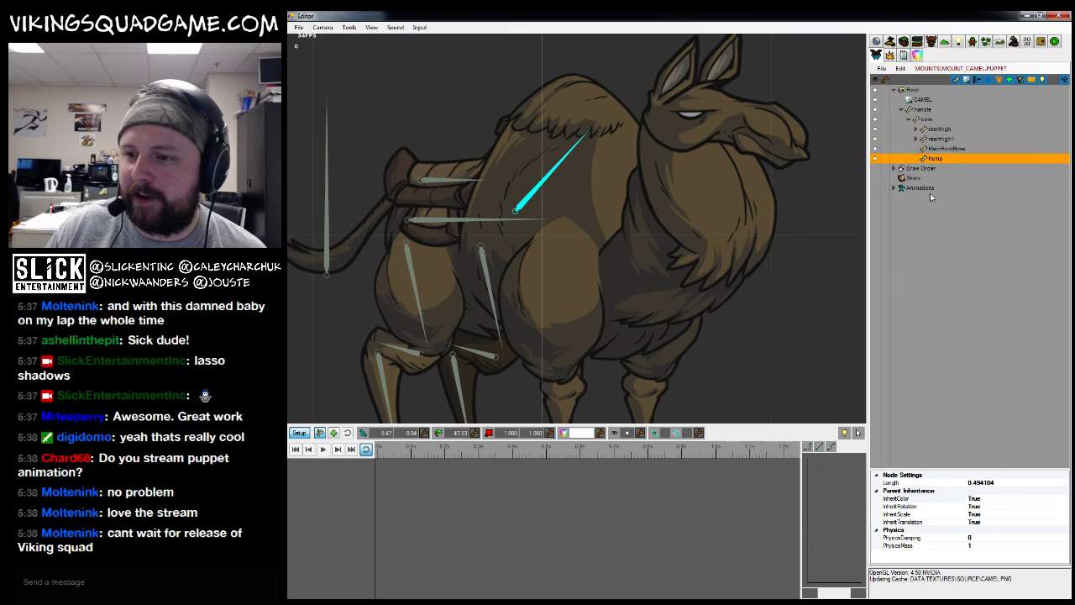
pyautogui.moveTo(531, 267); pyautogui.dragTo(536, 223)
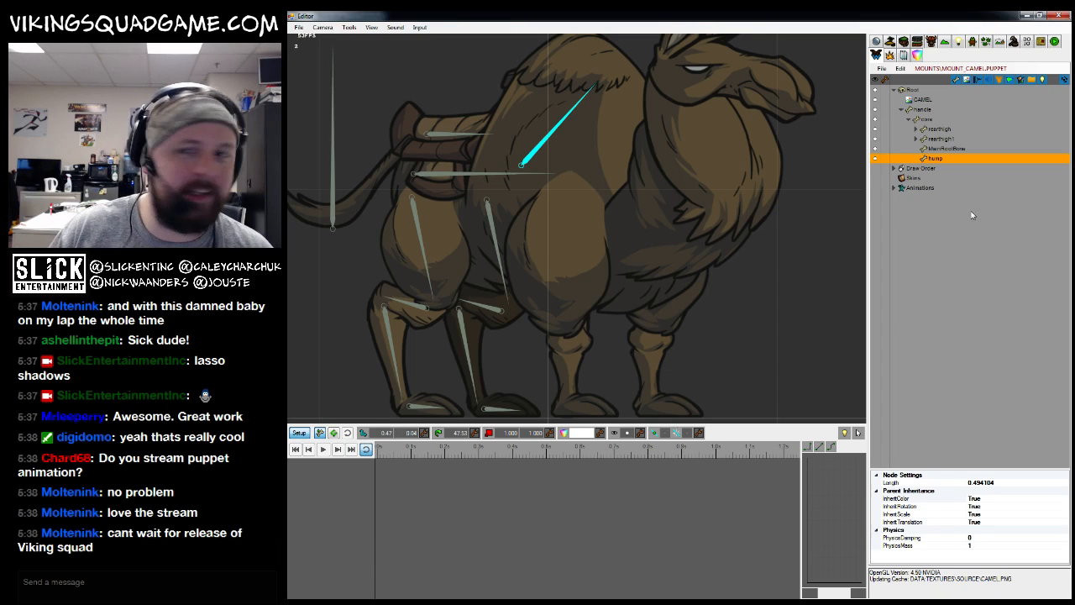
pyautogui.moveTo(600, 255); pyautogui.dragTo(577, 292)
pyautogui.scroll(-2, 565, 293)
pyautogui.scroll(1, 574, 266)
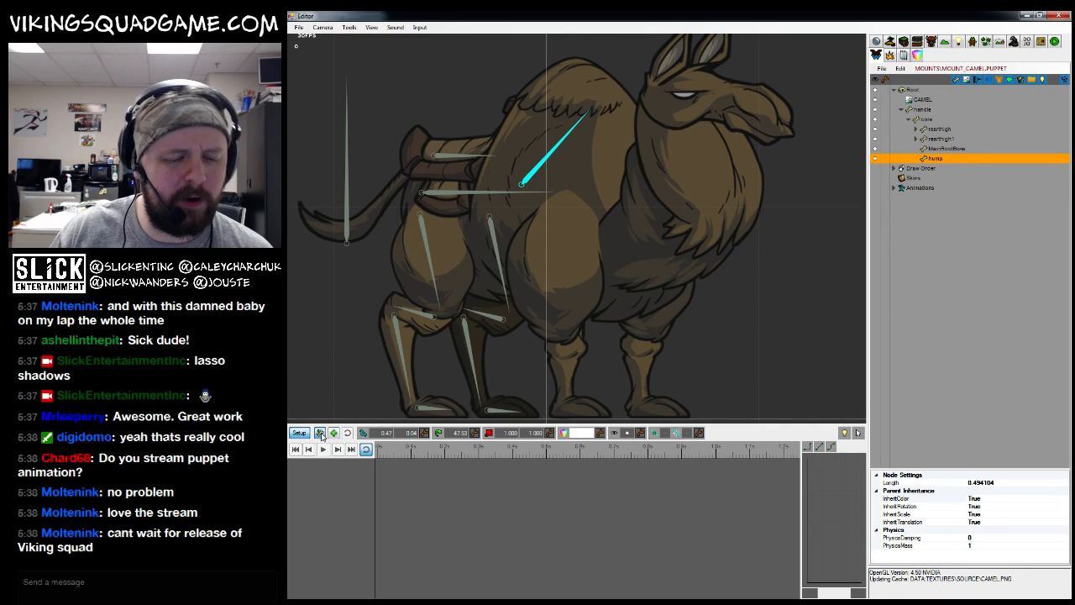
pyautogui.moveTo(563, 234); pyautogui.dragTo(545, 193)
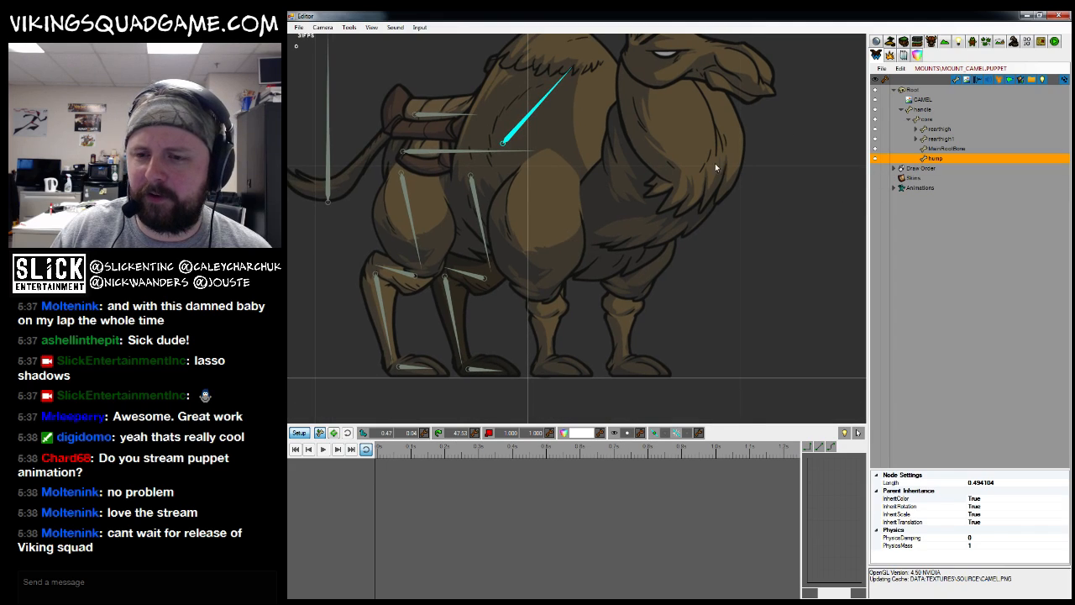
pyautogui.moveTo(531, 221); pyautogui.dragTo(546, 297)
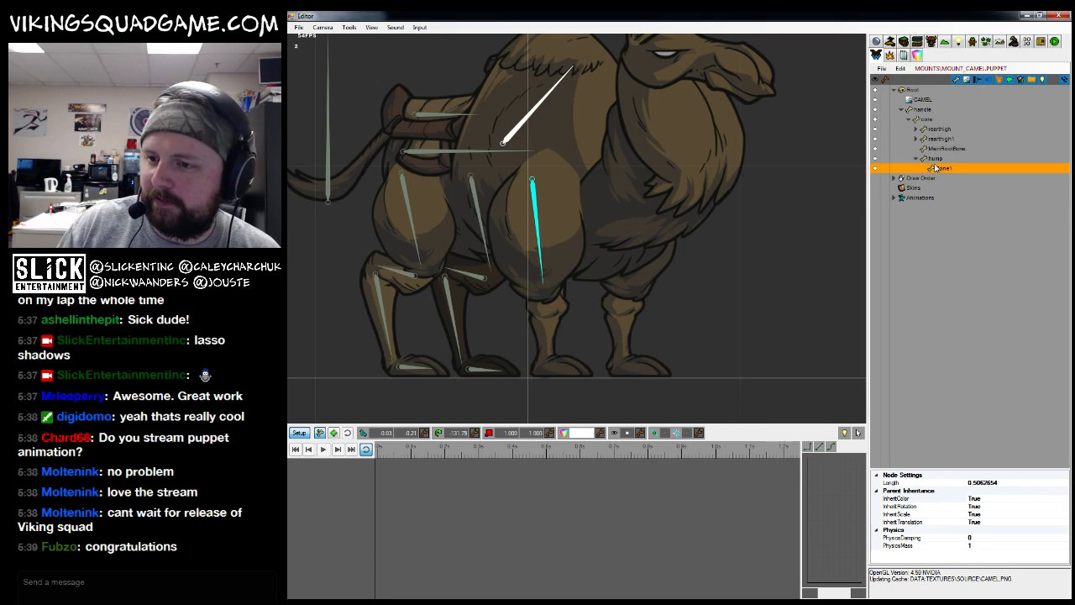
pyautogui.doubleClick(938, 171)
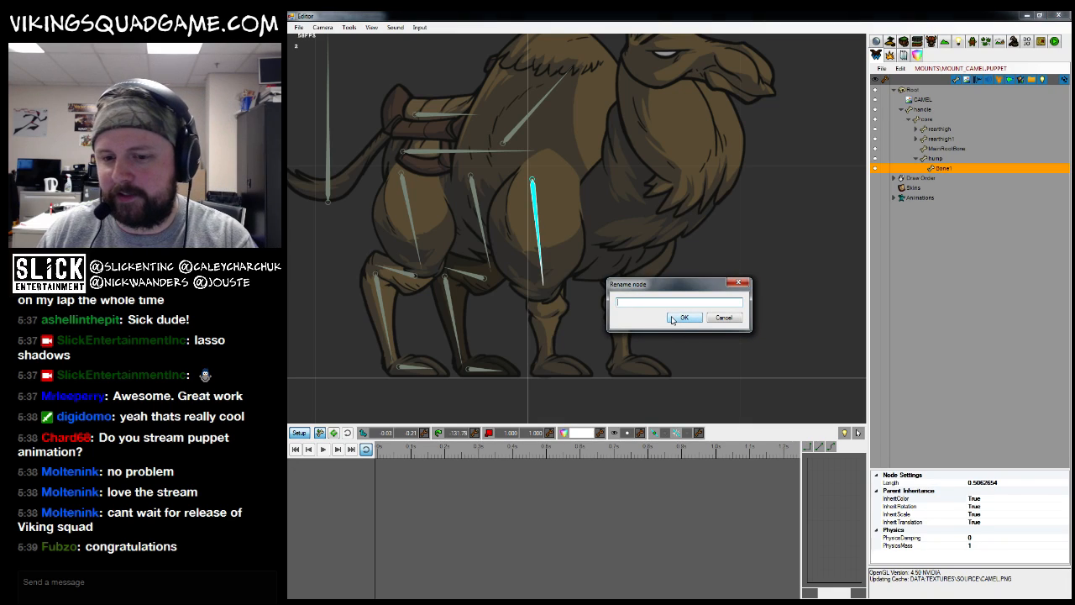
pyautogui.click(672, 319)
pyautogui.rightClick(941, 168)
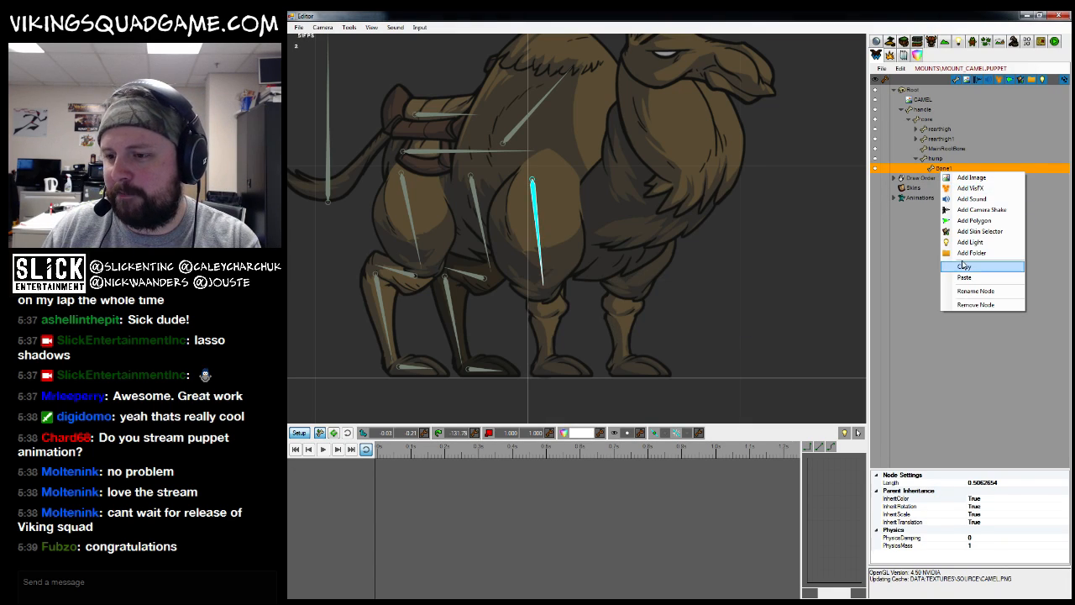
pyautogui.click(974, 304)
# Draw a chain of four bones under hump along the near front leg's shoulder, knee, shin and foot
pyautogui.click(935, 158)
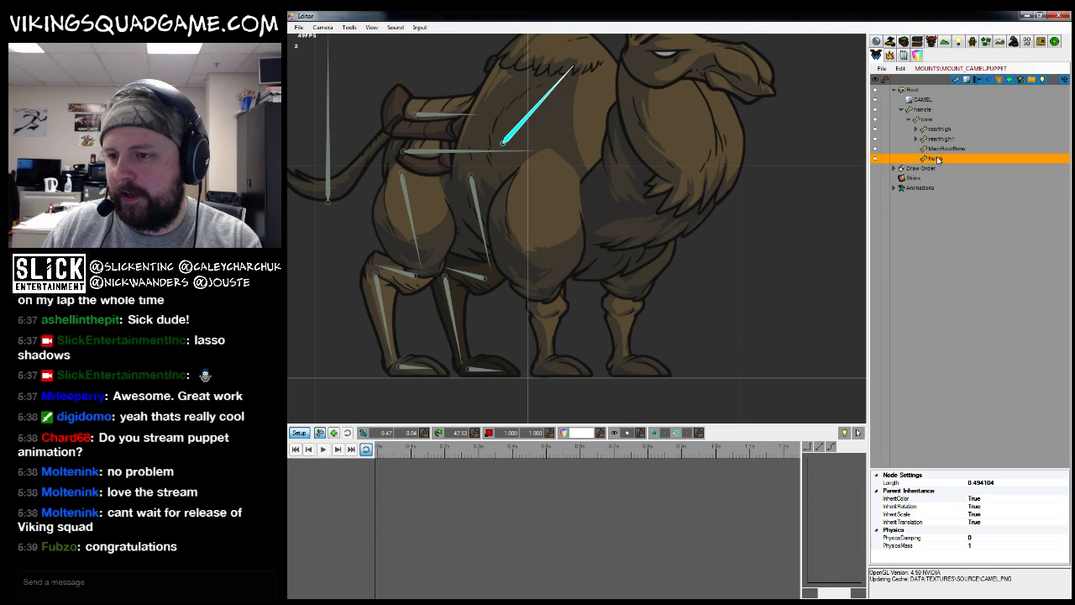
pyautogui.moveTo(536, 169); pyautogui.dragTo(546, 315)
pyautogui.moveTo(546, 320); pyautogui.dragTo(578, 372)
# Rename the upper two bones of the near front leg chain as frontshoulder and frontknee
pyautogui.doubleClick(942, 169)
pyautogui.write('frontshoulder')
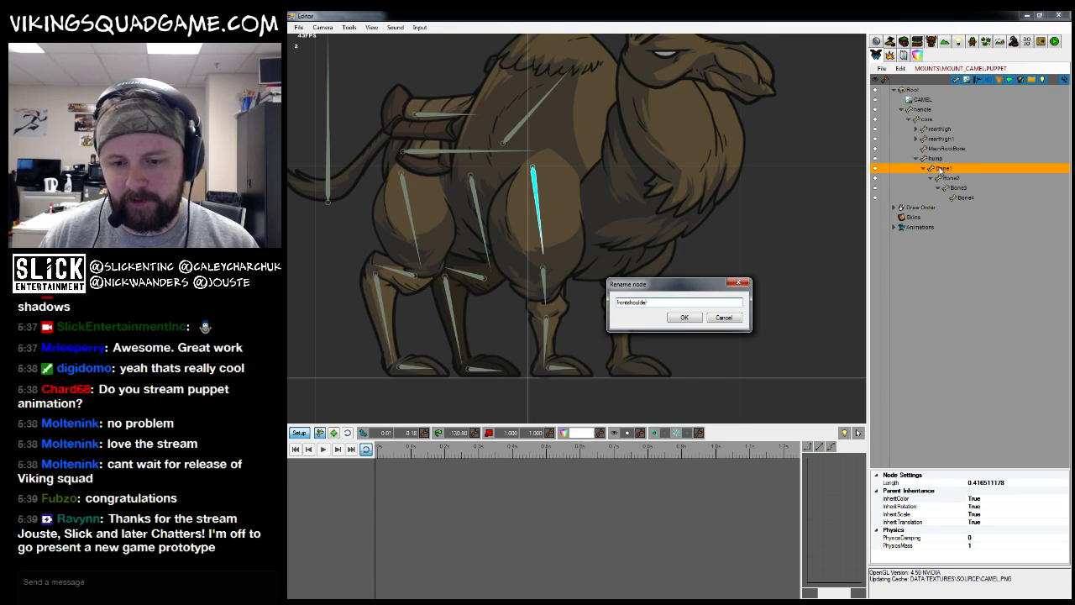
pyautogui.click(684, 318)
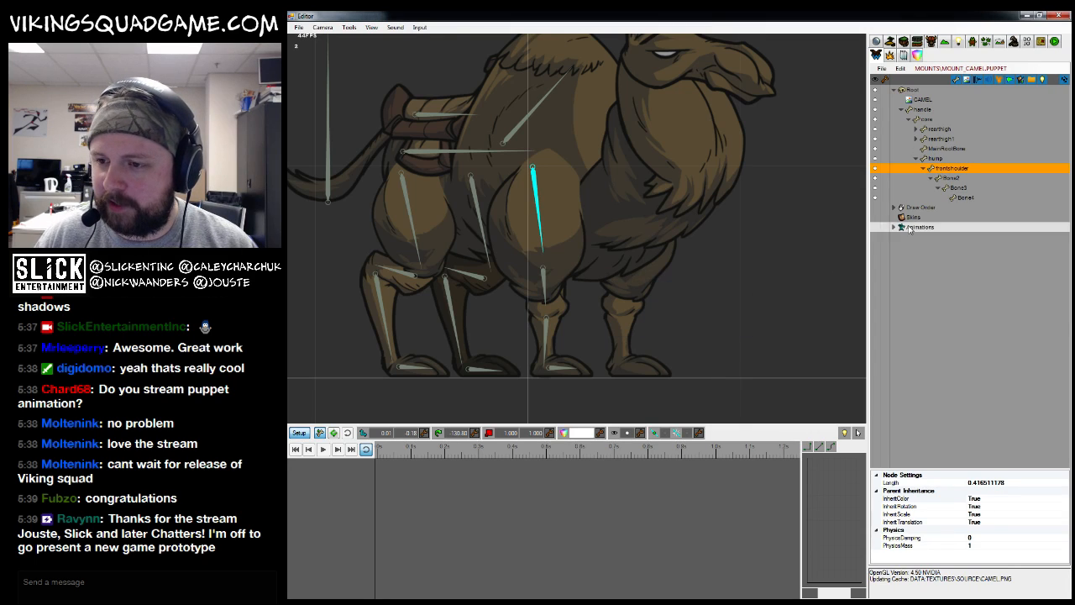
pyautogui.click(951, 178)
pyautogui.press('F2')
pyautogui.write('frontlower')
pyautogui.press('Return')
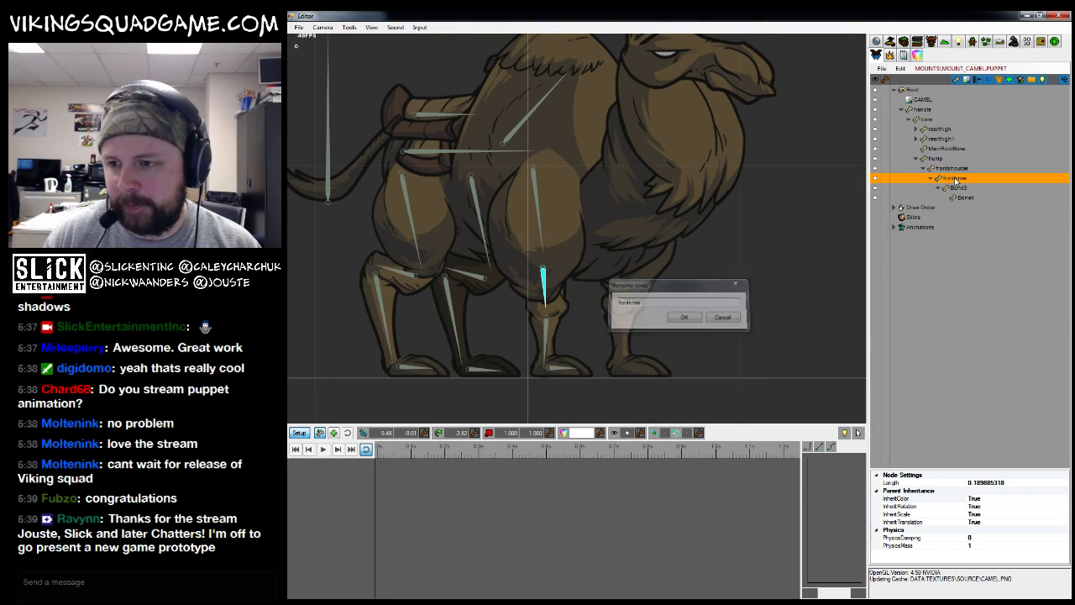
# Rename the lower two bones of the near front leg chain as frontshin and frontfoot
pyautogui.click(958, 187)
pyautogui.press('F2')
pyautogui.write('frontfoot')
pyautogui.press('Return')
pyautogui.click(964, 197)
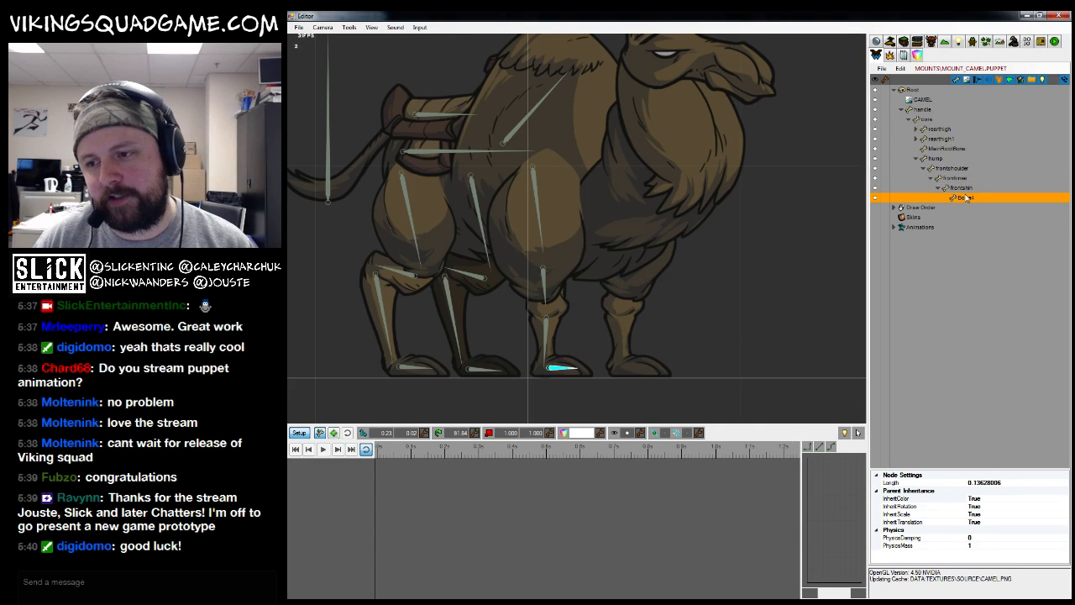
pyautogui.press('F2')
pyautogui.press('Return')
# Duplicate the frontshoulder chain under the hump bone and move the copy onto the far front leg, at about 0.23, -0.43
pyautogui.rightClick(947, 168)
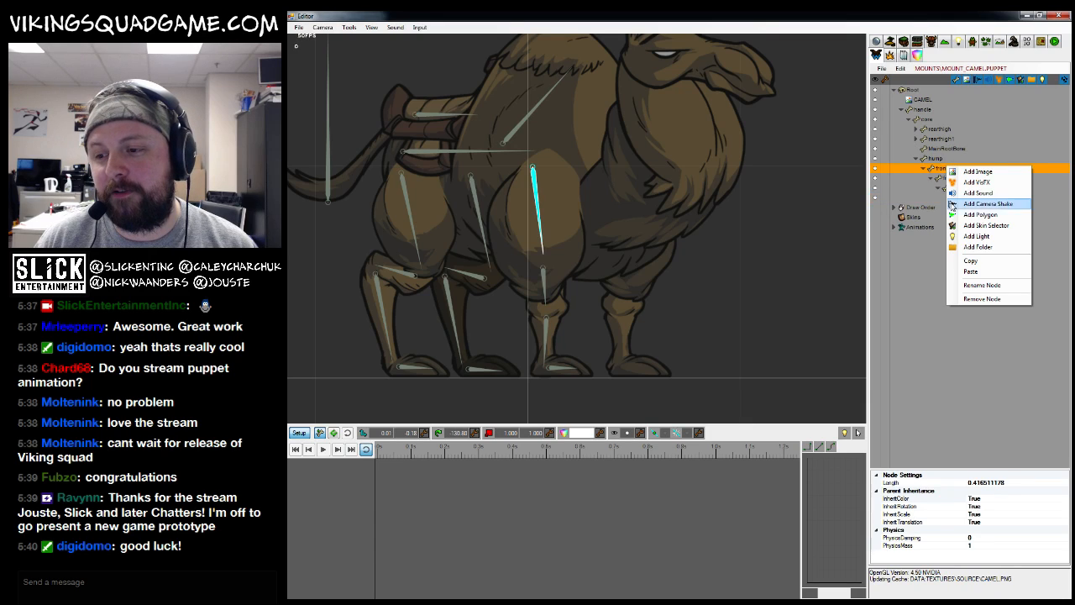
pyautogui.click(935, 158)
pyautogui.rightClick(937, 159)
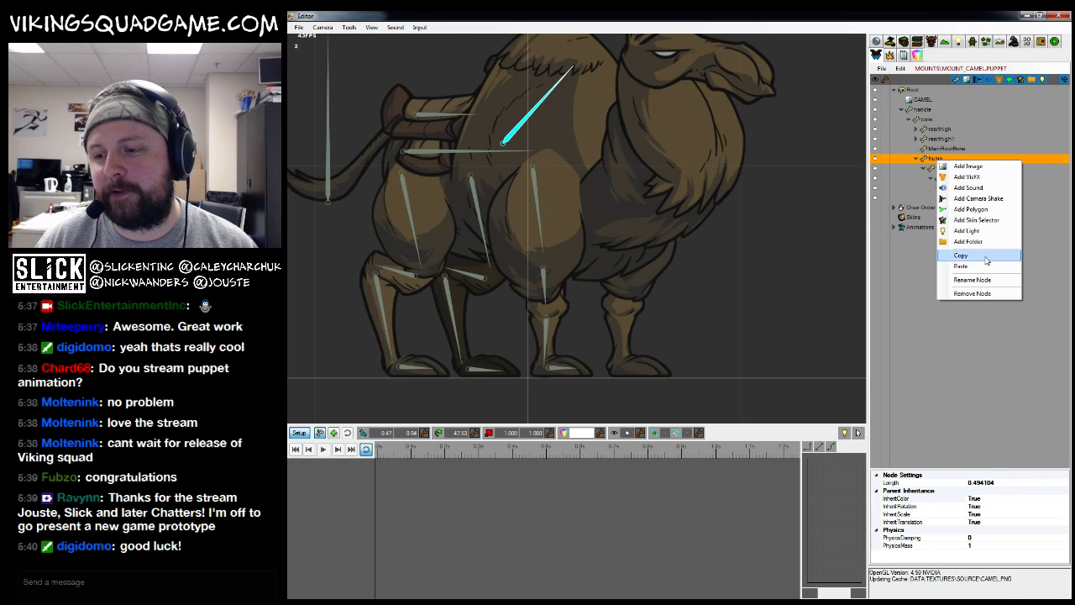
pyautogui.click(986, 257)
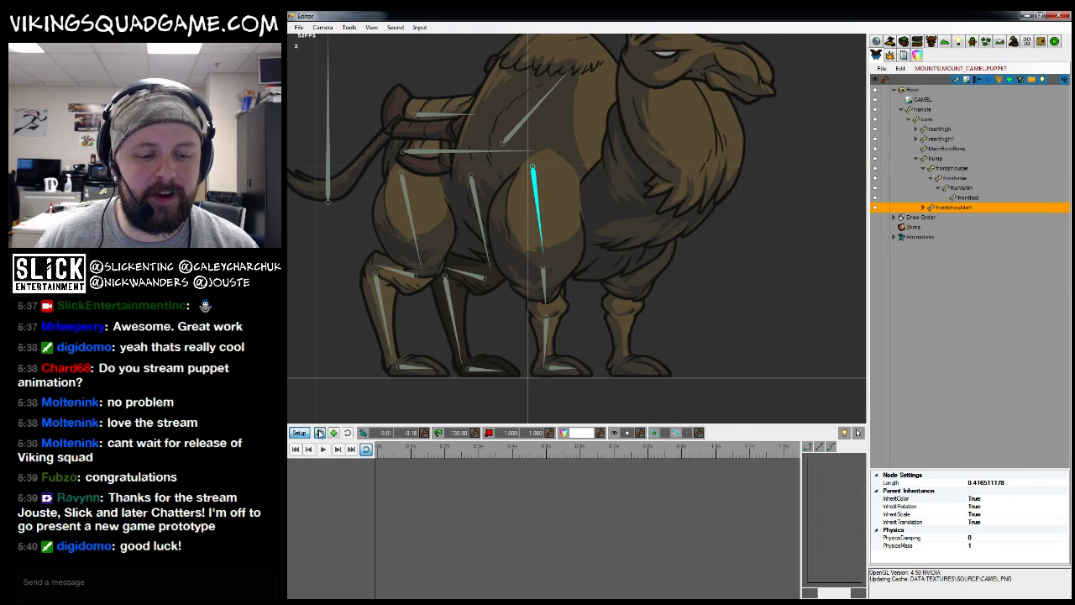
pyautogui.moveTo(552, 154); pyautogui.dragTo(686, 194)
pyautogui.scroll(-2, 687, 193)
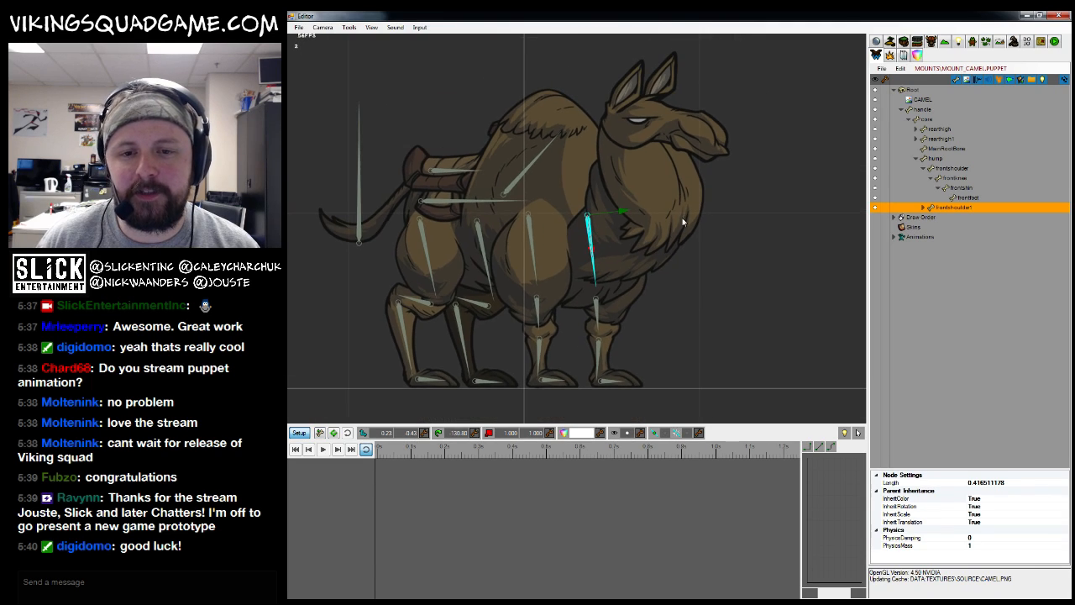
# Draw a child bone of core about 0.35 long along the start of the tail, and name it tail
pyautogui.click(932, 158)
pyautogui.click(923, 168)
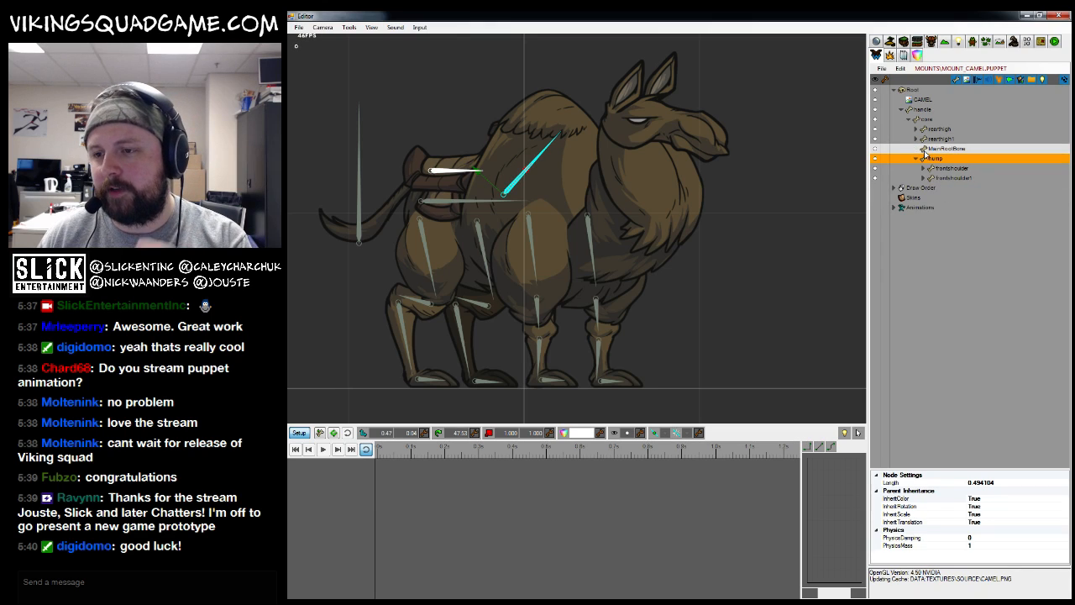
pyautogui.click(927, 119)
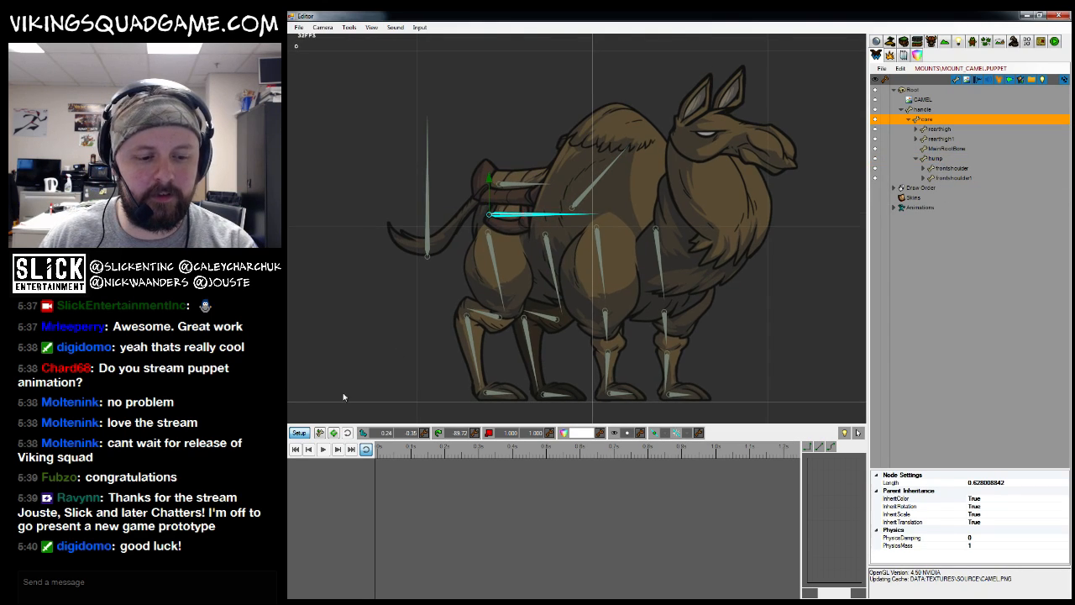
pyautogui.click(320, 433)
pyautogui.moveTo(483, 195); pyautogui.dragTo(443, 241)
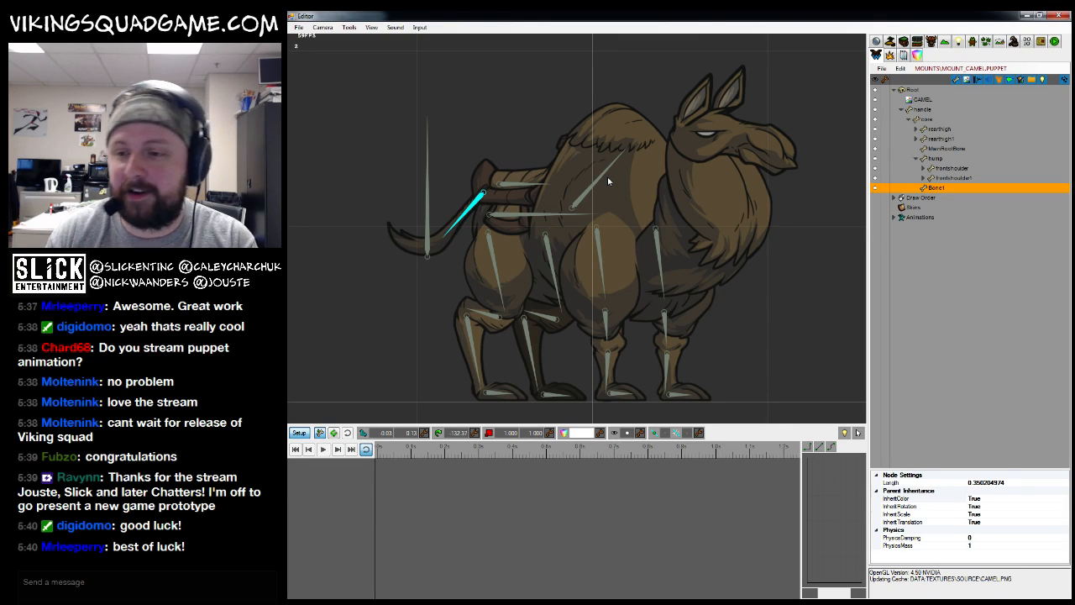
pyautogui.moveTo(659, 212); pyautogui.dragTo(651, 235)
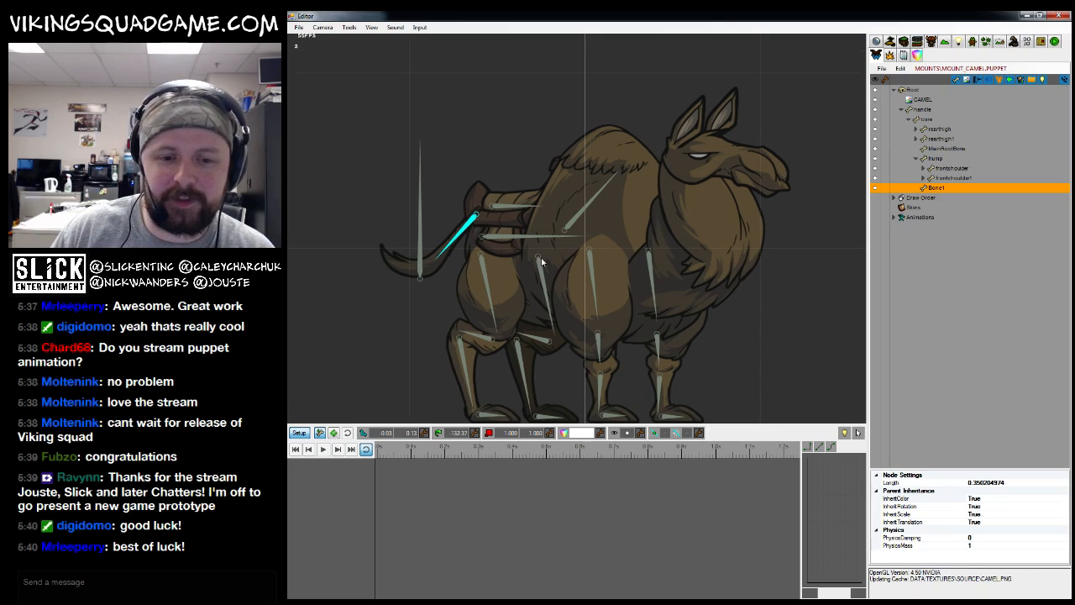
pyautogui.doubleClick(936, 188)
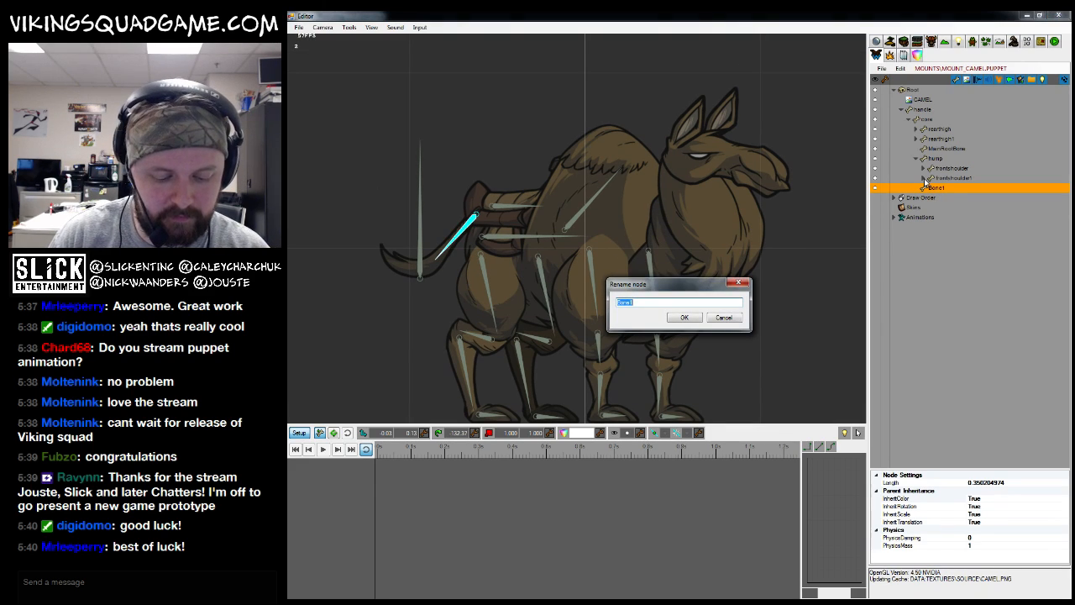
pyautogui.write('tail')
pyautogui.press('Return')
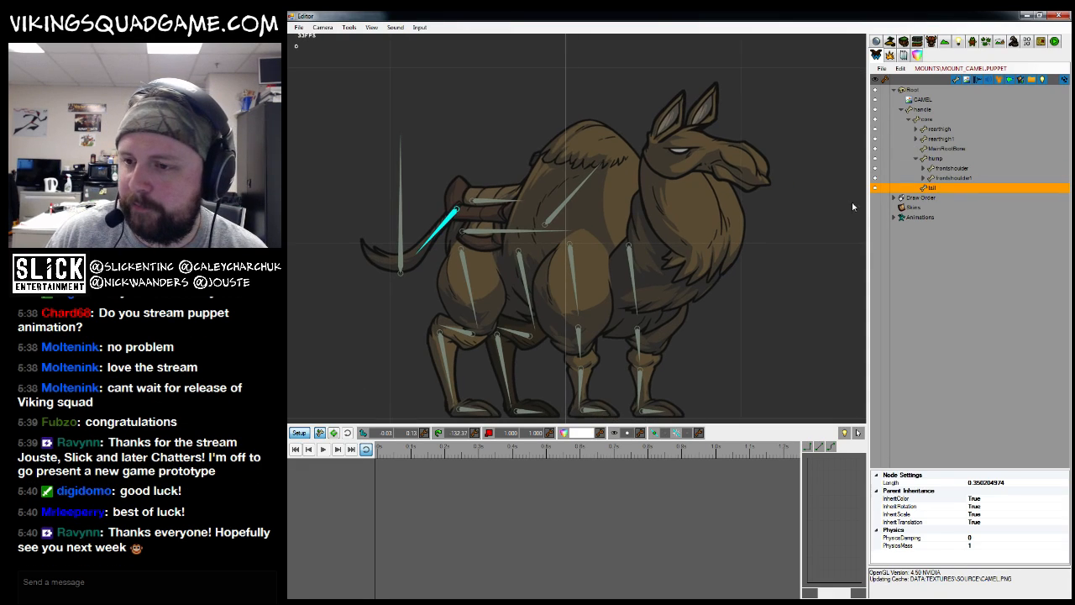
# Draw a three-bone chain under hump across the chest, up the neck and along the head, naming the bones neckbase, neckmid and head
pyautogui.click(932, 159)
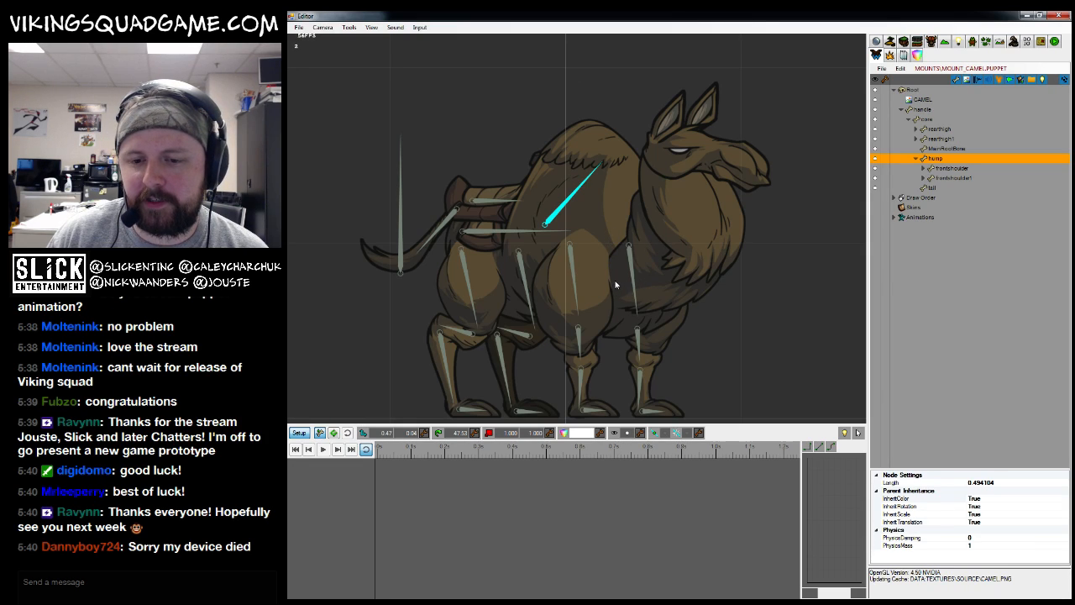
pyautogui.moveTo(649, 271); pyautogui.dragTo(739, 161)
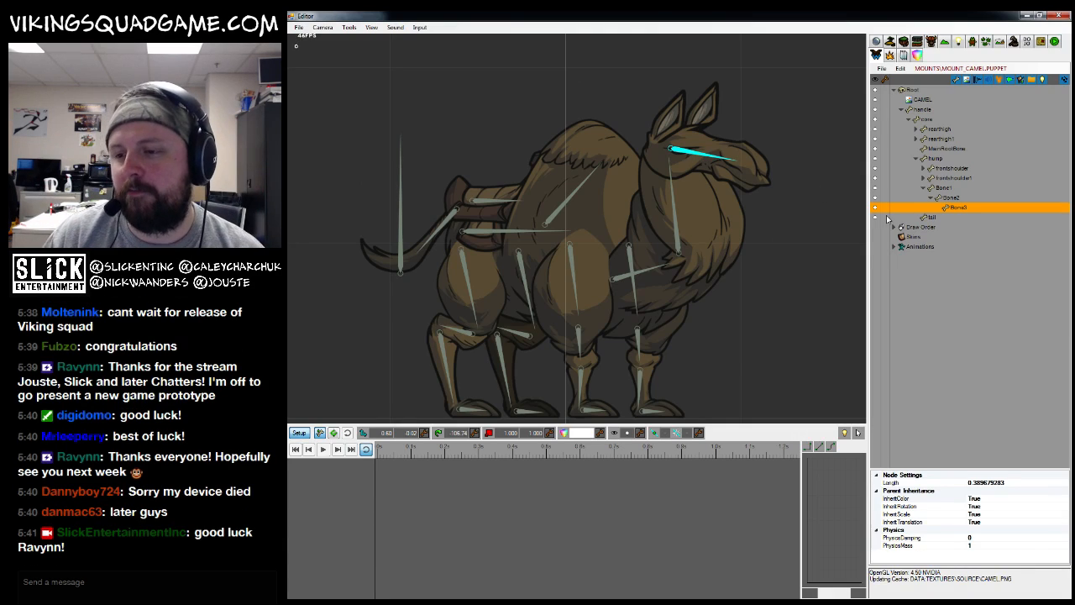
pyautogui.doubleClick(942, 187)
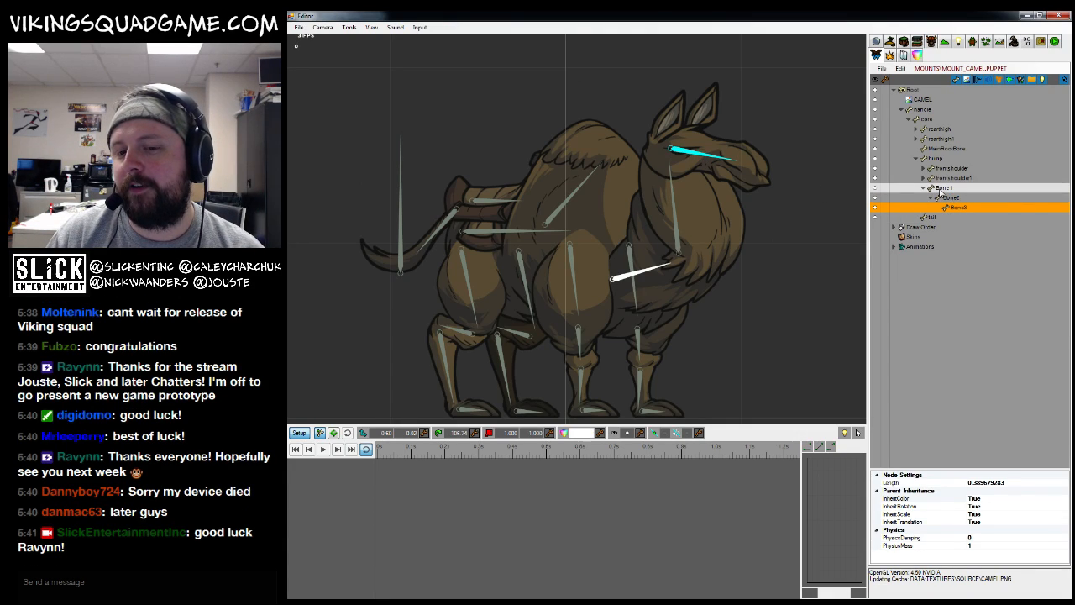
pyautogui.write('neckbase')
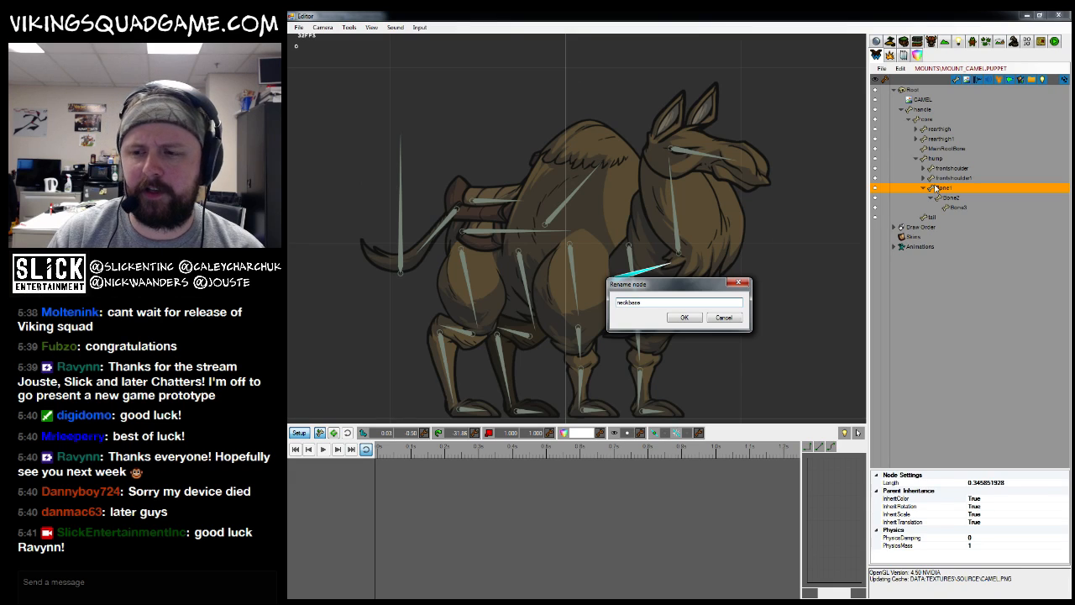
pyautogui.press('Return')
pyautogui.click(947, 197)
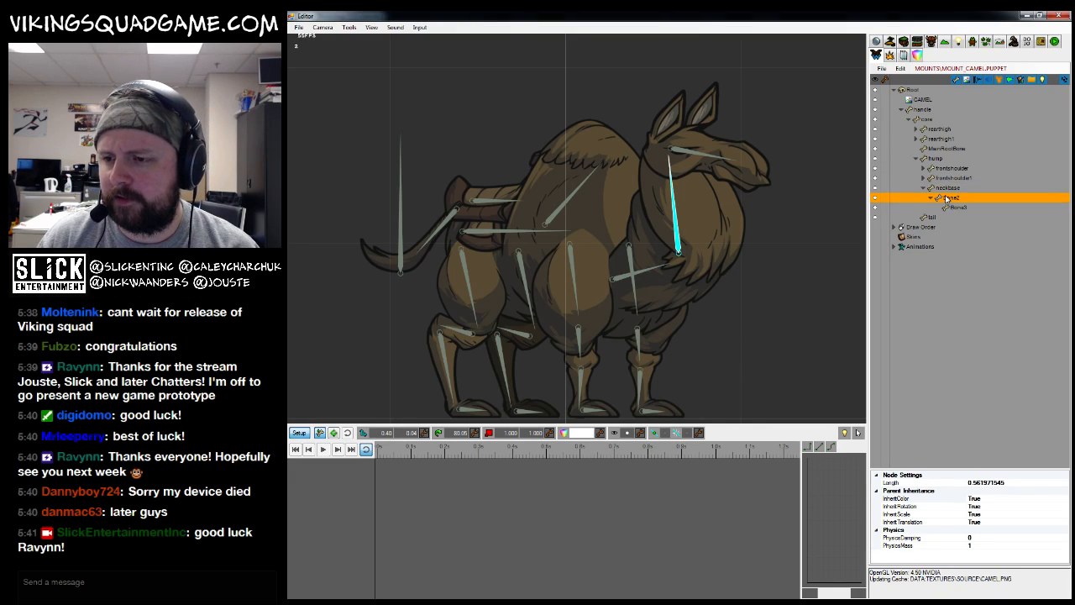
pyautogui.doubleClick(947, 198)
pyautogui.write('neckmid')
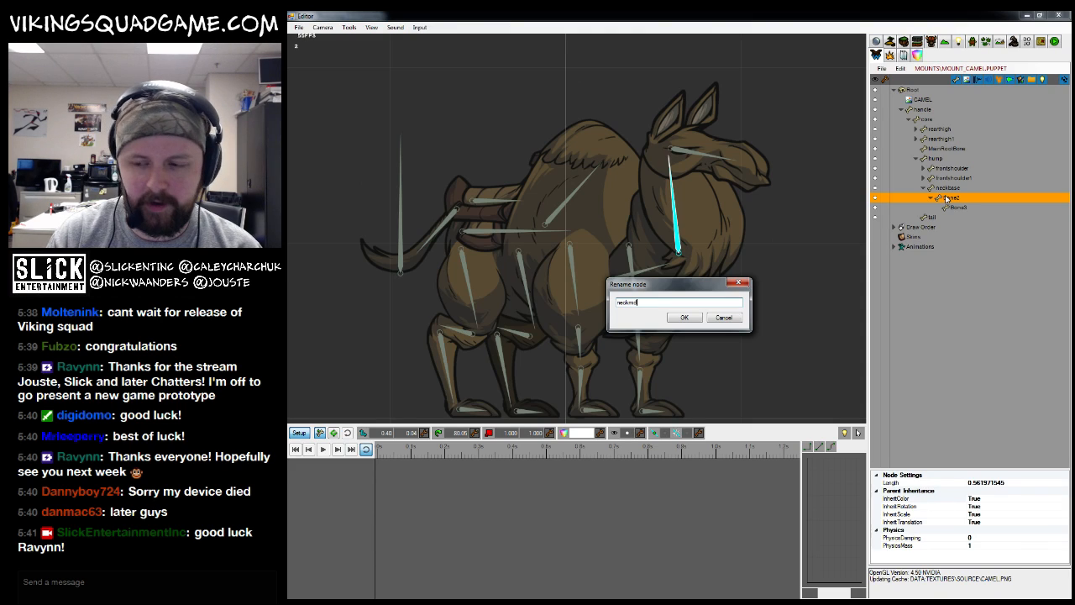
pyautogui.press('Return')
pyautogui.click(962, 208)
pyautogui.doubleClick(962, 210)
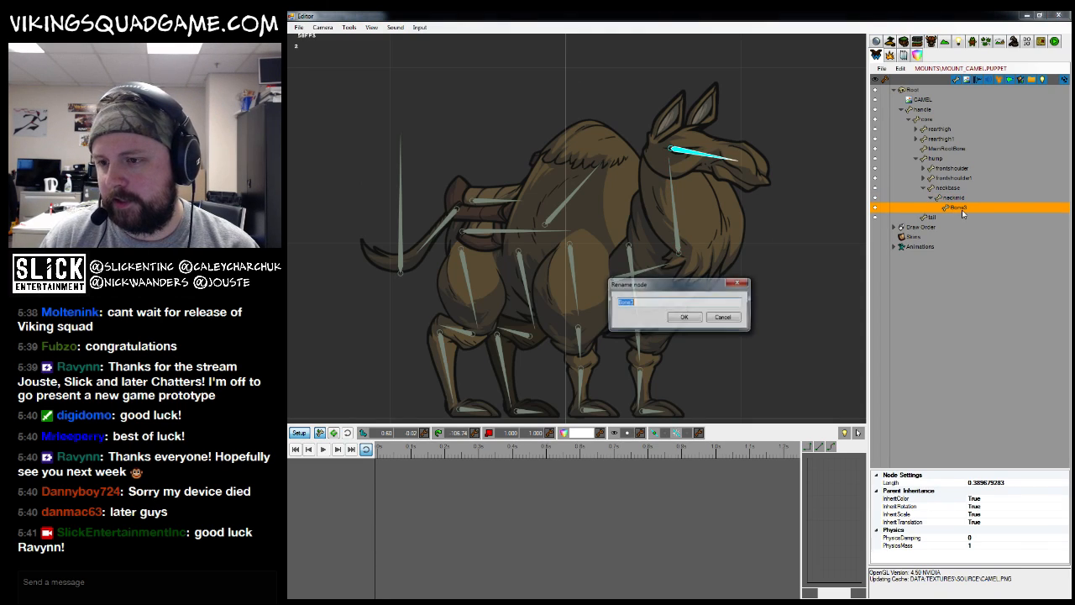
pyautogui.press('Return')
# Draw two child bones of head along the ears, about 0.22 and 0.21 long, and name them ear and ear2
pyautogui.scroll(3, 562, 302)
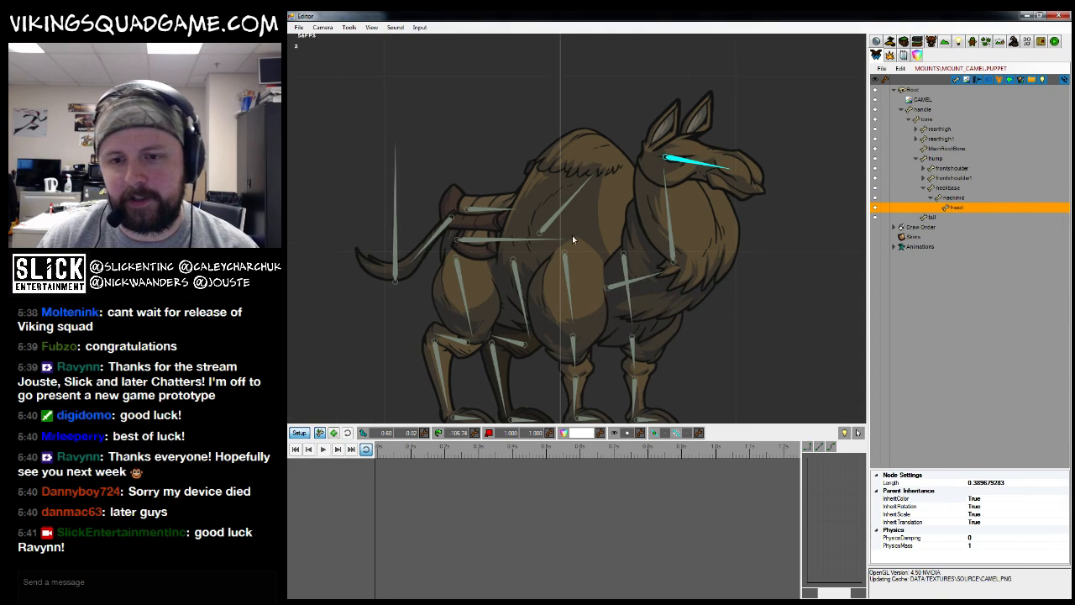
pyautogui.click(319, 430)
pyautogui.moveTo(564, 252); pyautogui.dragTo(640, 187)
pyautogui.click(318, 434)
pyautogui.moveTo(981, 229); pyautogui.dragTo(958, 208)
pyautogui.doubleClick(964, 217)
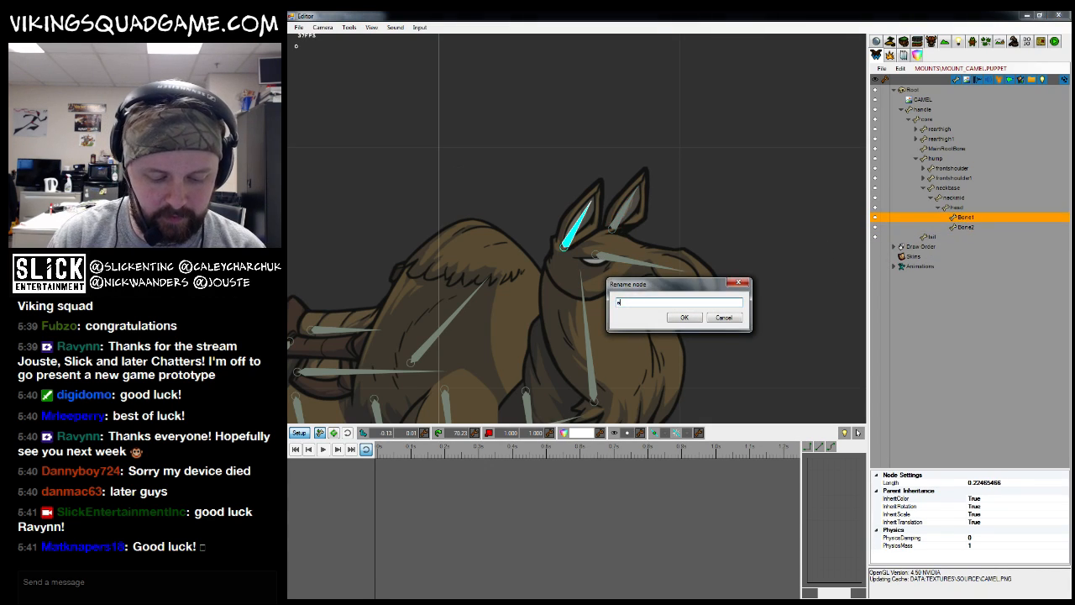
pyautogui.write('ear')
pyautogui.press('Return')
pyautogui.doubleClick(966, 226)
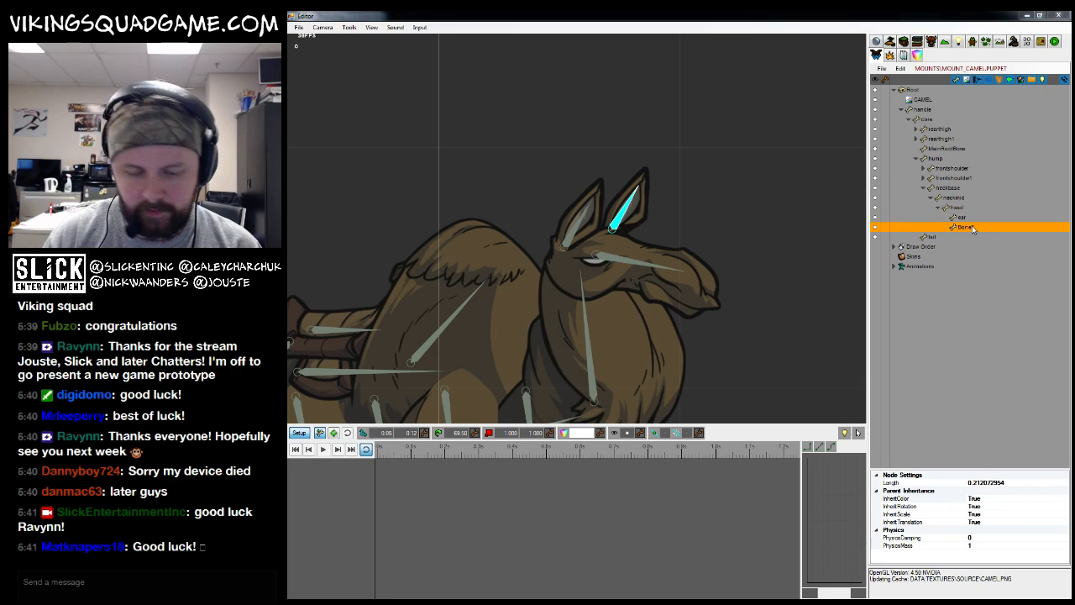
pyautogui.write('ear2')
pyautogui.press('Return')
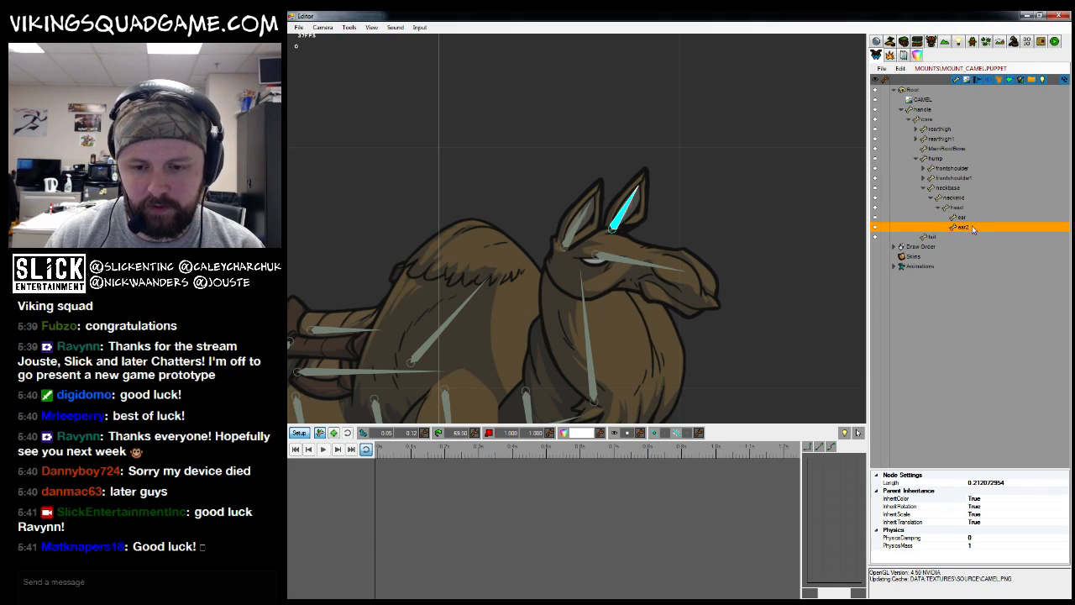
# Add the camelmount_head.png image from the mounts textures folder to the head bone
pyautogui.scroll(-6, 647, 183)
pyautogui.moveTo(615, 232); pyautogui.dragTo(660, 165)
pyautogui.scroll(4, 637, 193)
pyautogui.moveTo(683, 249); pyautogui.dragTo(678, 268)
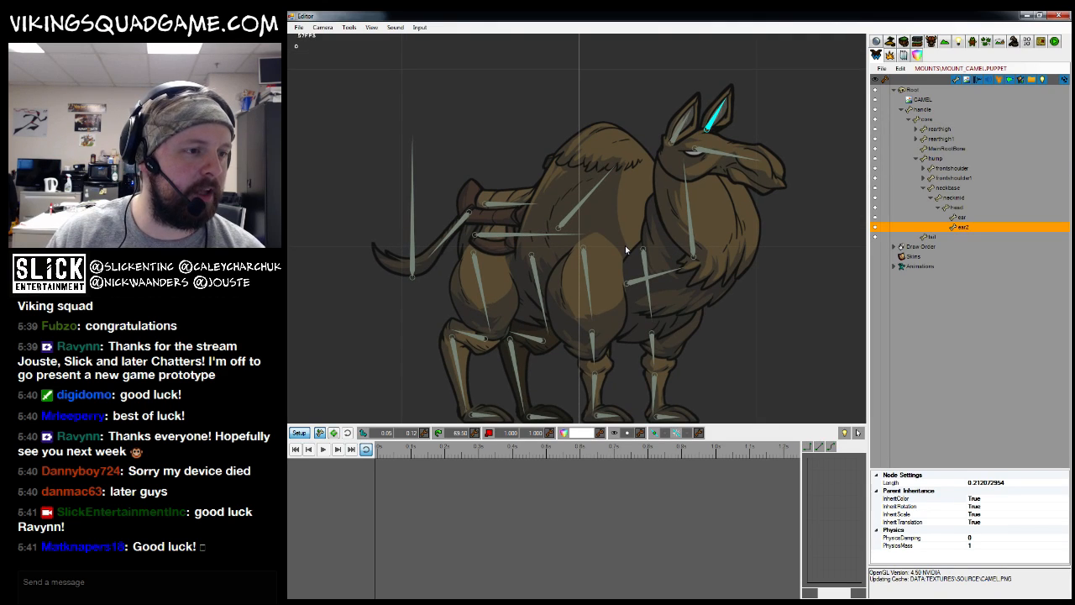
pyautogui.scroll(3, 613, 180)
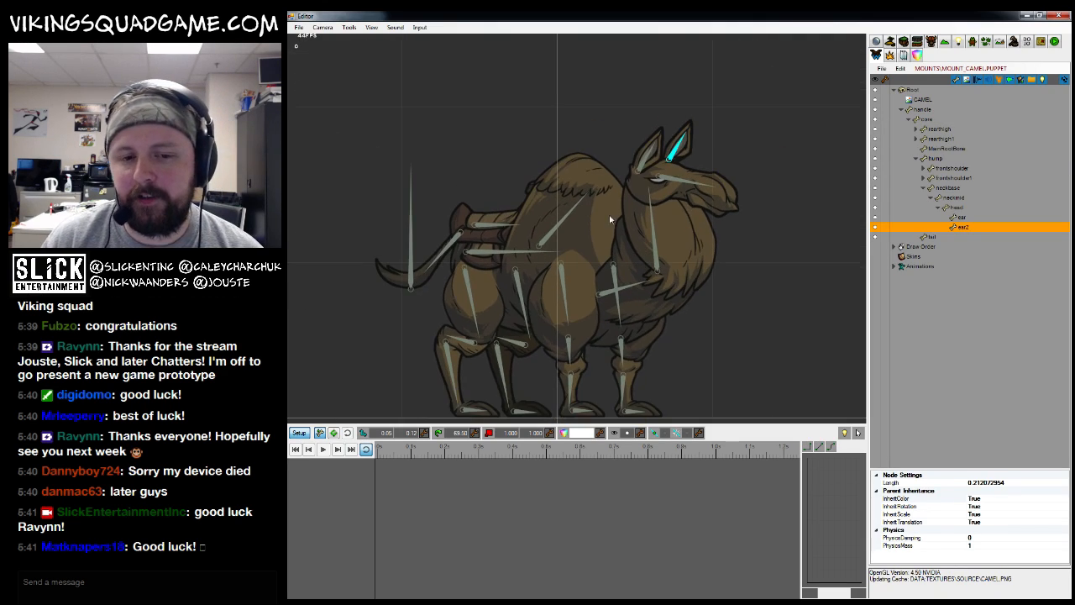
pyautogui.rightClick(956, 207)
pyautogui.click(981, 208)
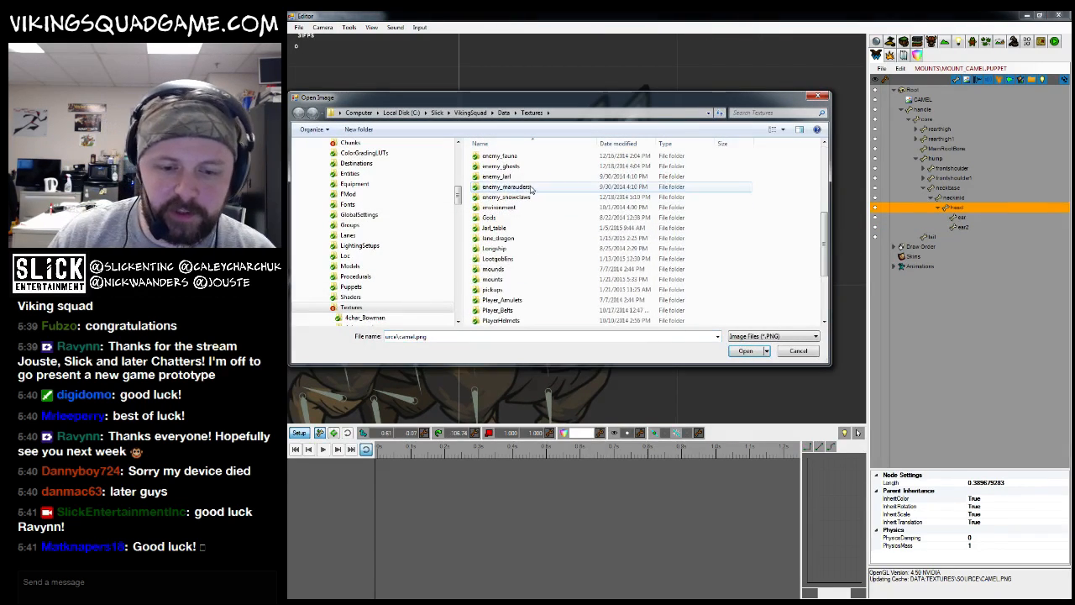
pyautogui.doubleClick(495, 278)
pyautogui.click(669, 172)
pyautogui.click(745, 351)
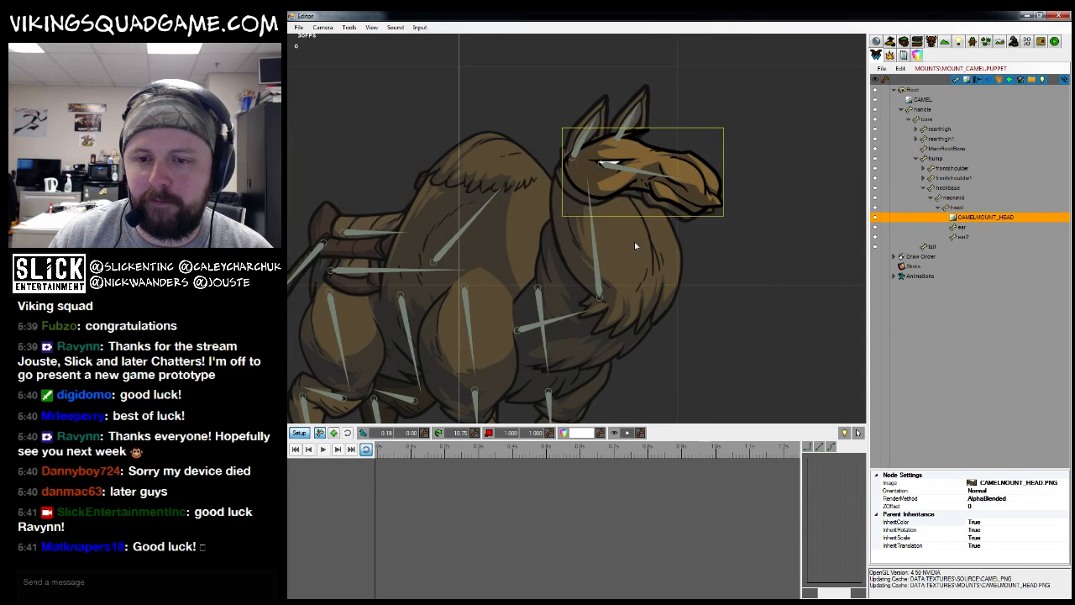
# Move the head image to about 0.17, -0.04 so it lines up with the head in the reference
pyautogui.scroll(3, 647, 315)
pyautogui.click(322, 433)
pyautogui.moveTo(714, 313)
pyautogui.mouseDown()
pyautogui.moveTo(699, 333)
pyautogui.moveTo(705, 322)
pyautogui.mouseUp()
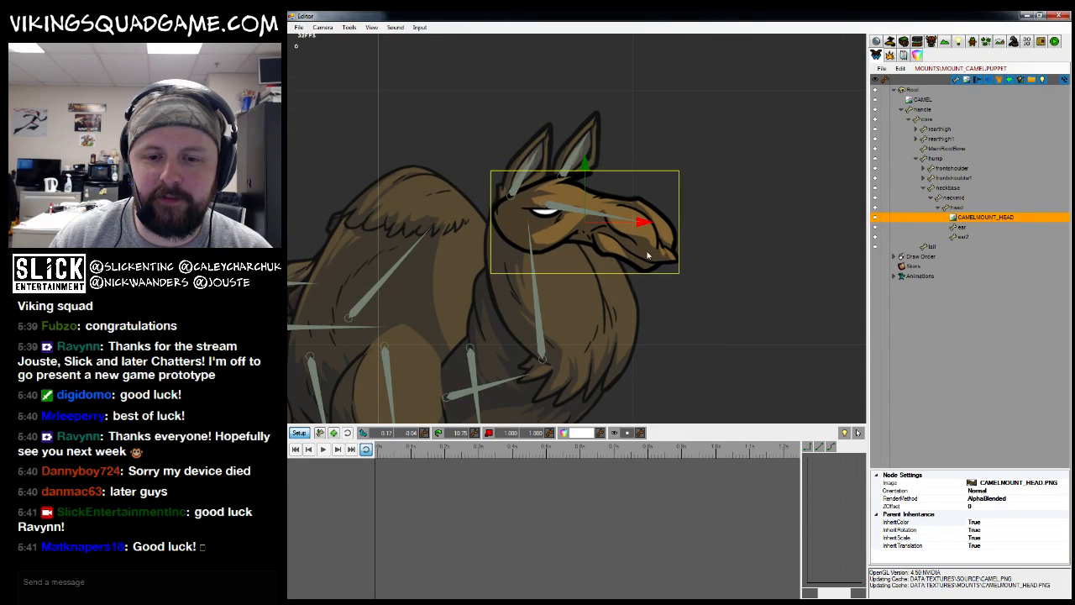
# Try rotating the head bone to test the attached head image, and undo the rotation
pyautogui.click(584, 210)
pyautogui.press('e')
pyautogui.moveTo(748, 251); pyautogui.dragTo(730, 279)
pyautogui.press('w')
pyautogui.hotkey('ctrl', 'z')
pyautogui.moveTo(649, 337); pyautogui.dragTo(710, 346)
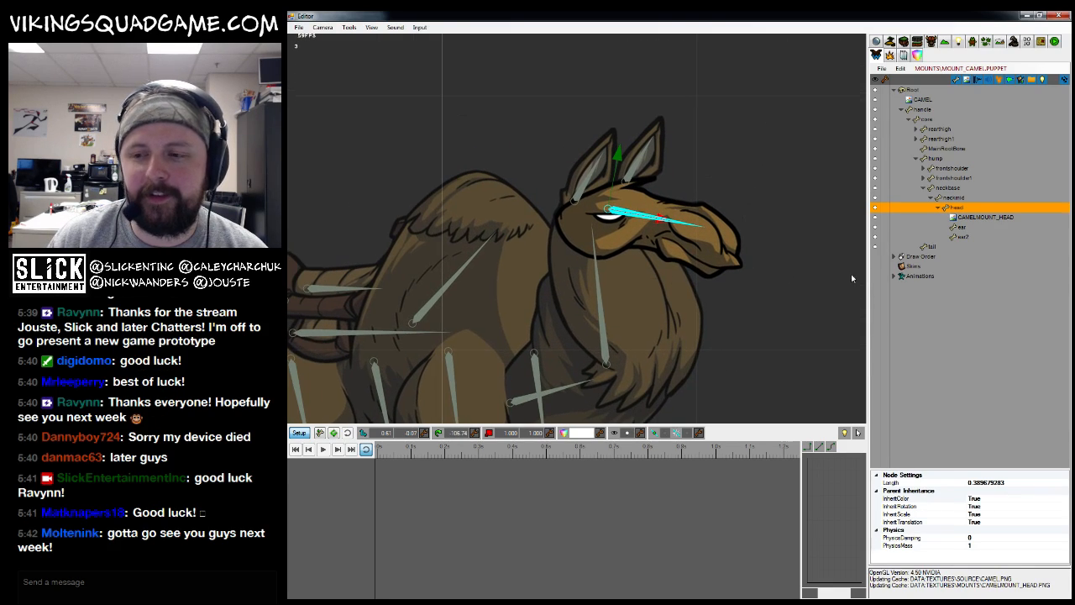
# Add the camelmount_ear.png image from the mounts textures folder to the ear bone
pyautogui.click(957, 228)
pyautogui.rightClick(957, 227)
pyautogui.press('Escape')
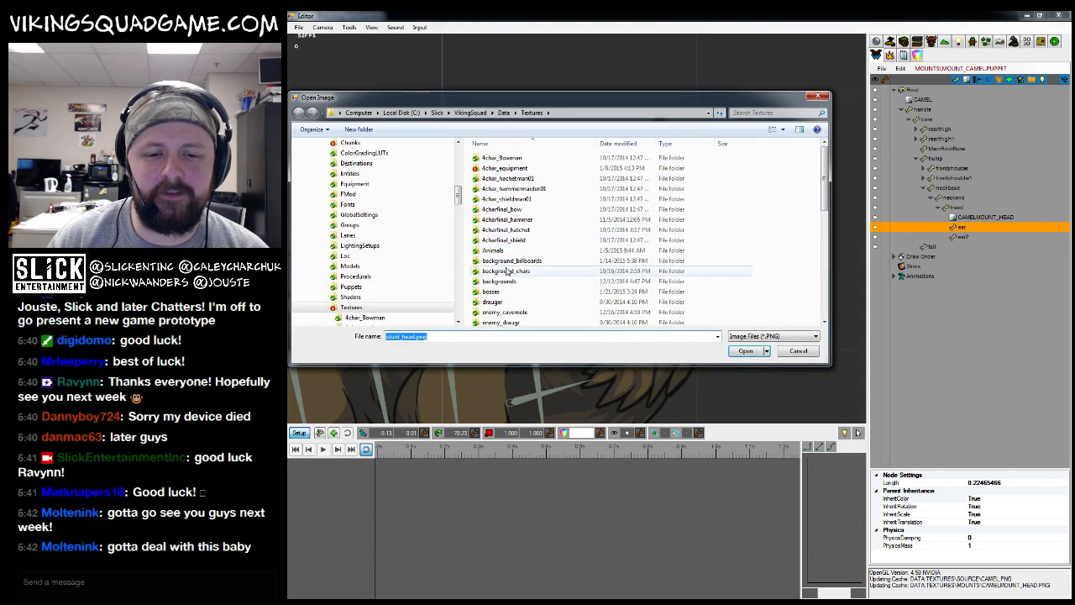
pyautogui.scroll(-5, 504, 285)
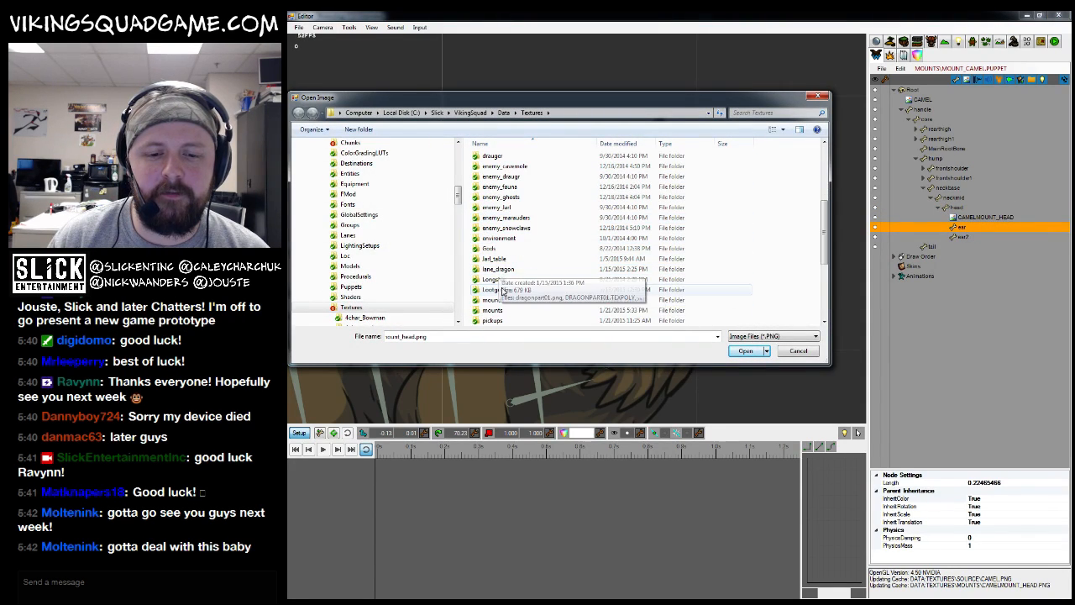
pyautogui.doubleClick(493, 302)
pyautogui.hotkey('alt', 'Left')
pyautogui.scroll(-1, 500, 316)
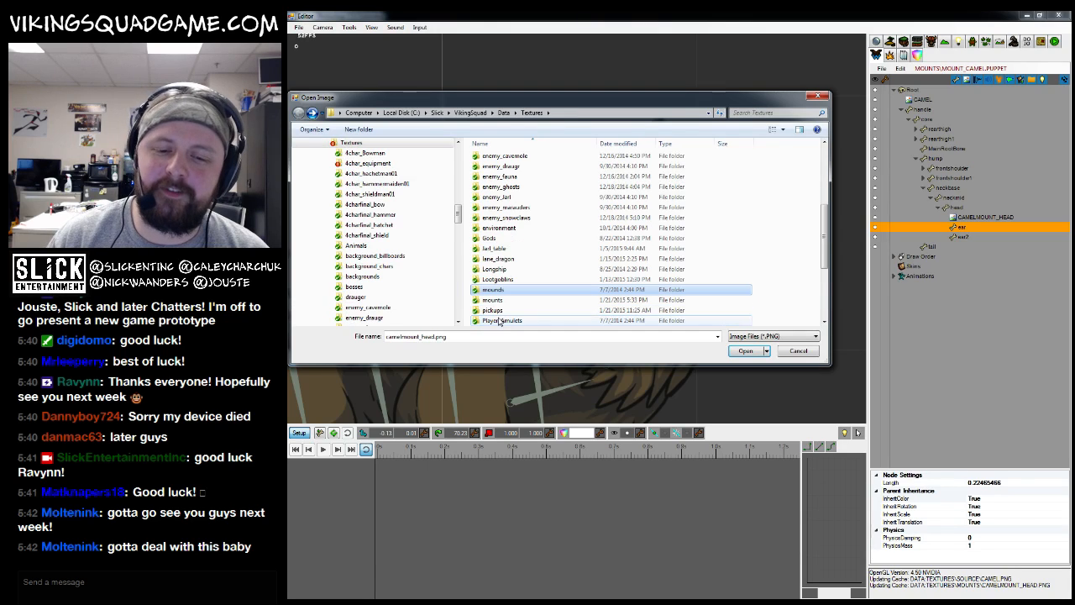
pyautogui.doubleClick(502, 302)
pyautogui.click(514, 192)
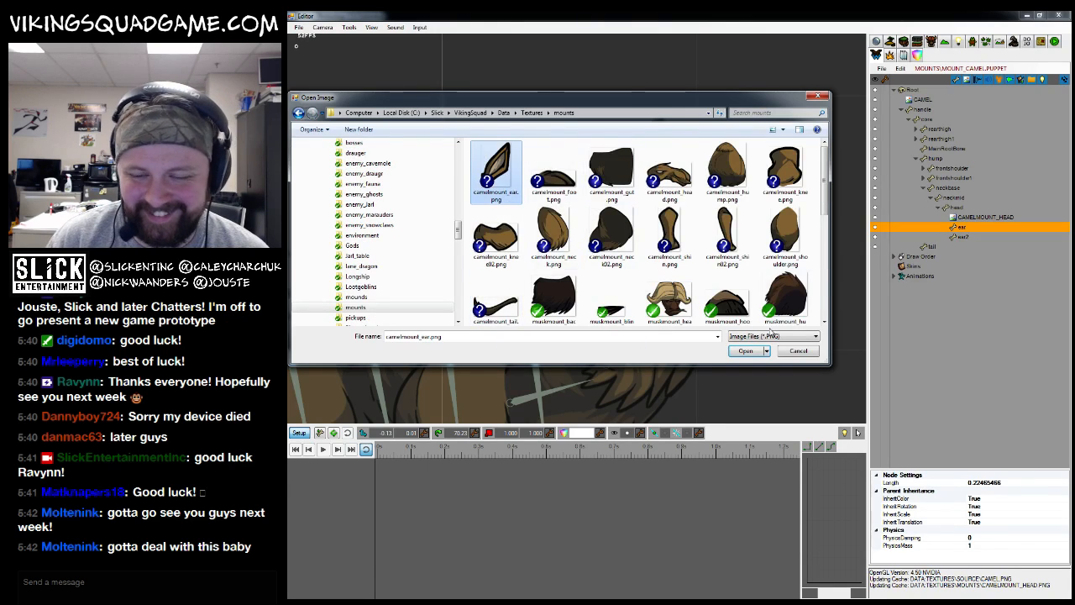
pyautogui.click(741, 352)
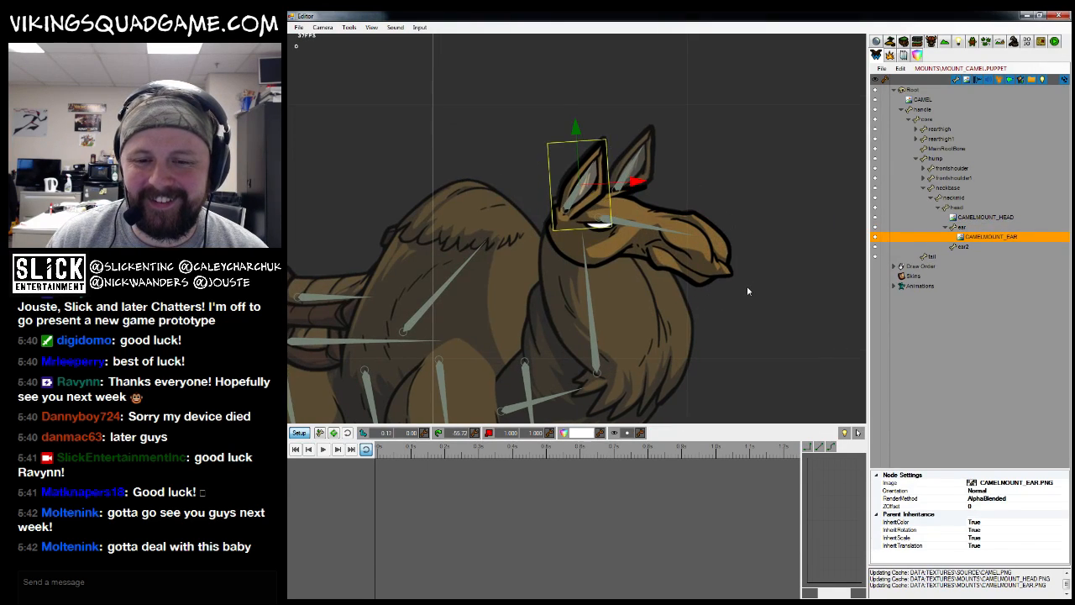
# Try rotating the ear bone to test its attached image, restore its angle, and select the head bone
pyautogui.moveTo(750, 277); pyautogui.dragTo(702, 302)
pyautogui.click(526, 222)
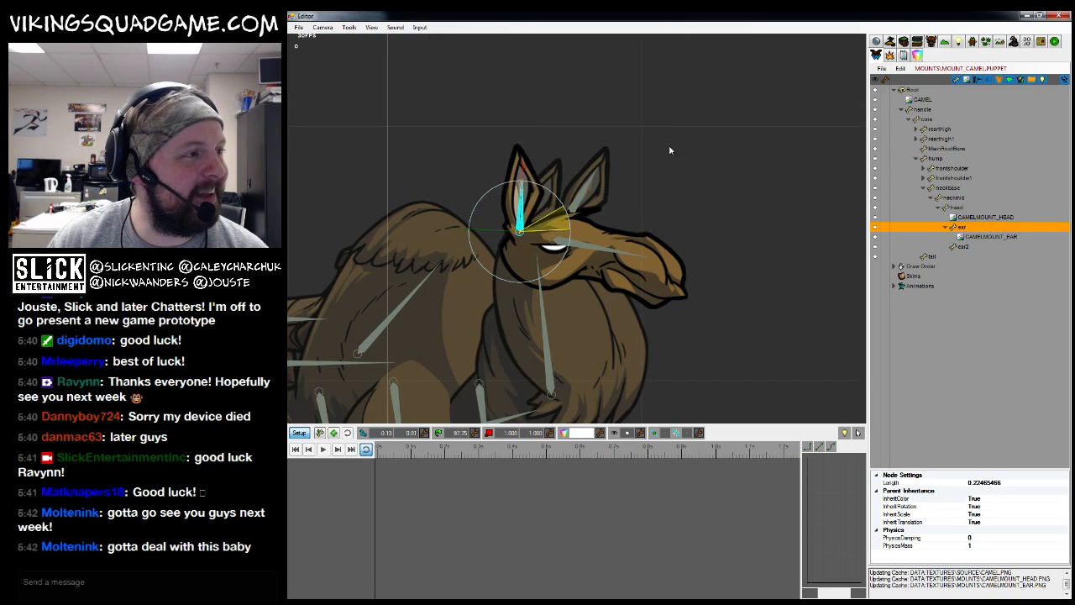
pyautogui.moveTo(703, 212)
pyautogui.mouseDown()
pyautogui.moveTo(700, 228)
pyautogui.moveTo(696, 193)
pyautogui.mouseUp()
pyautogui.click(560, 242)
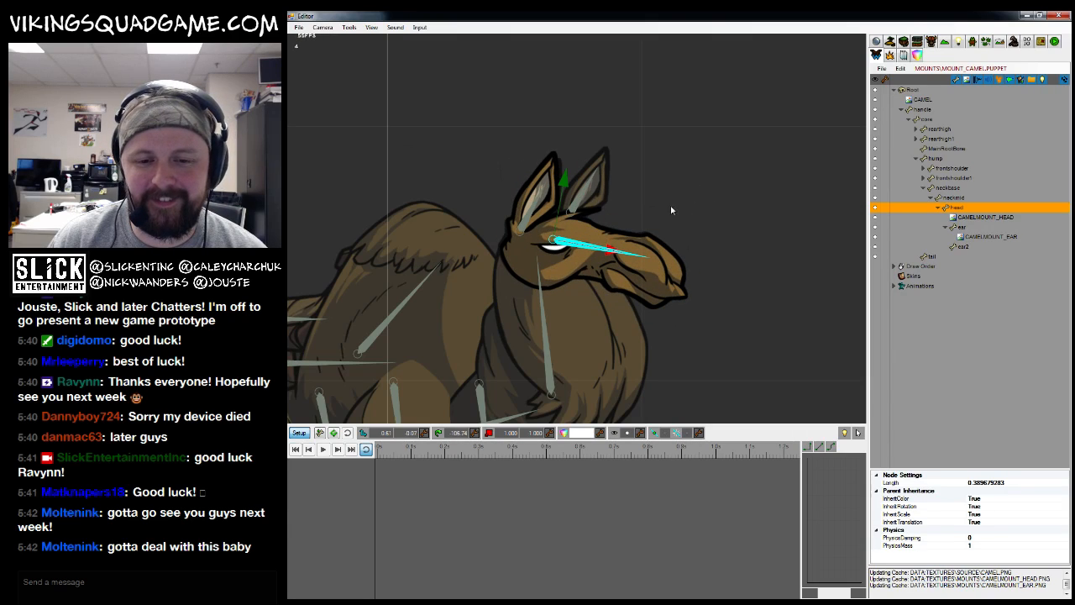
# Add the image camelmount_ear.png from the mounts textures folder to the ear2 bone
pyautogui.click(968, 246)
pyautogui.rightClick(972, 249)
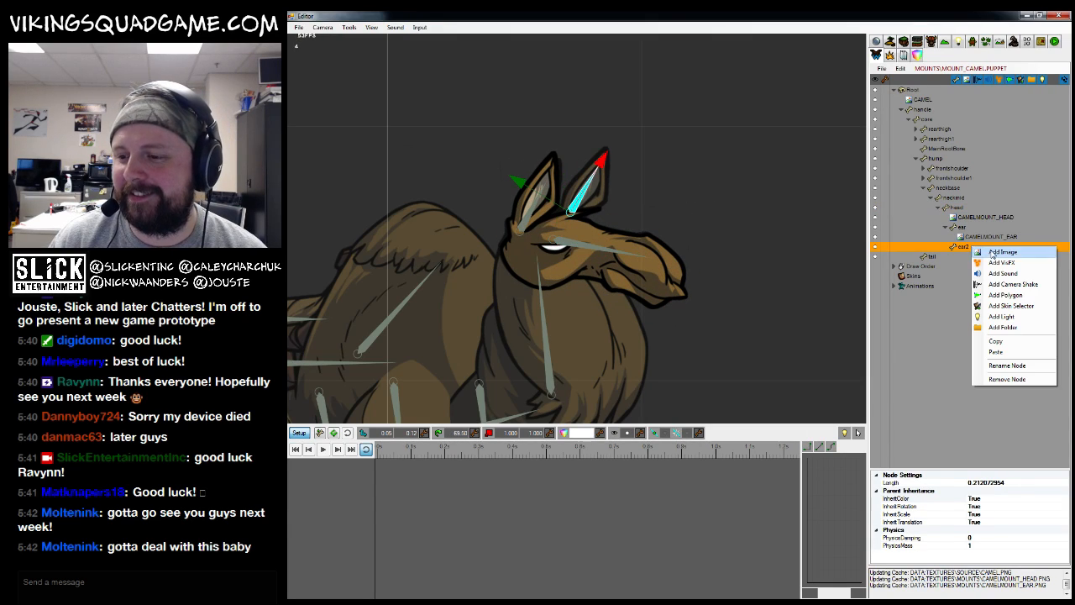
pyautogui.click(982, 251)
pyautogui.scroll(-3, 495, 268)
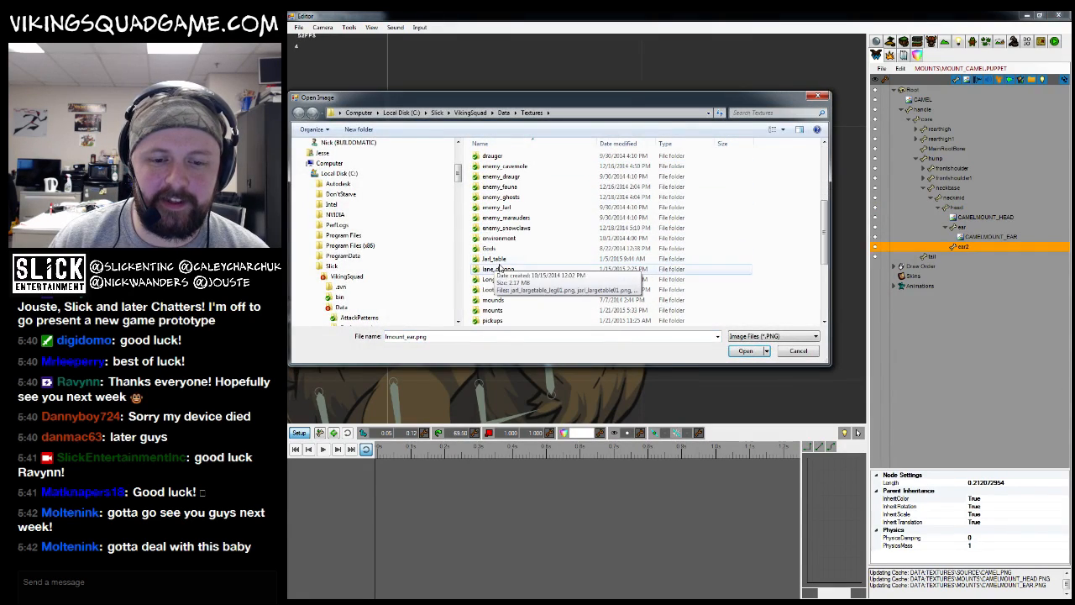
pyautogui.click(499, 311)
pyautogui.doubleClick(499, 312)
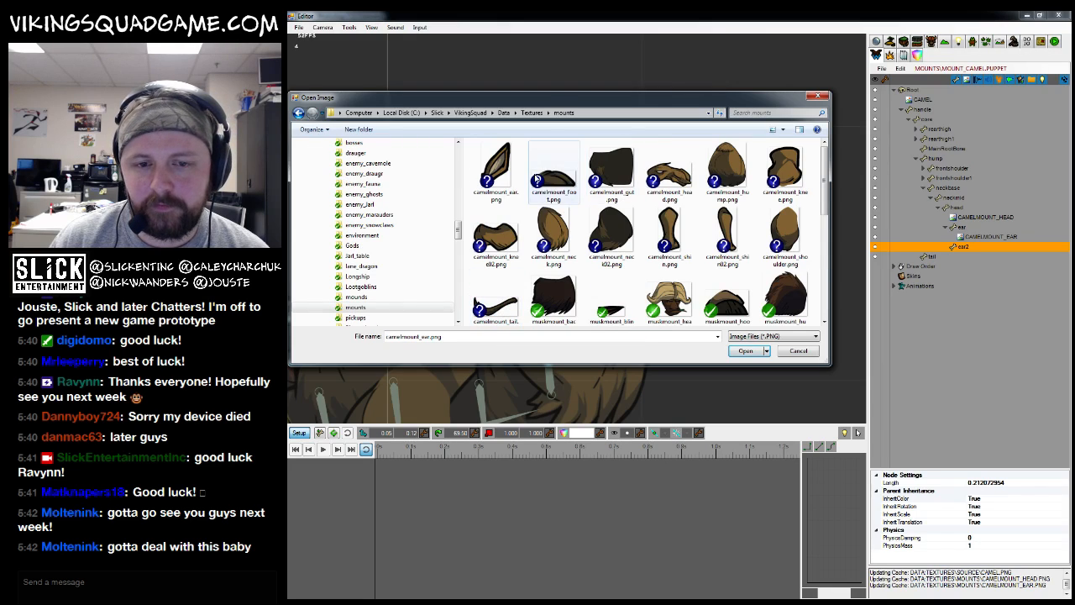
pyautogui.click(499, 172)
pyautogui.click(744, 350)
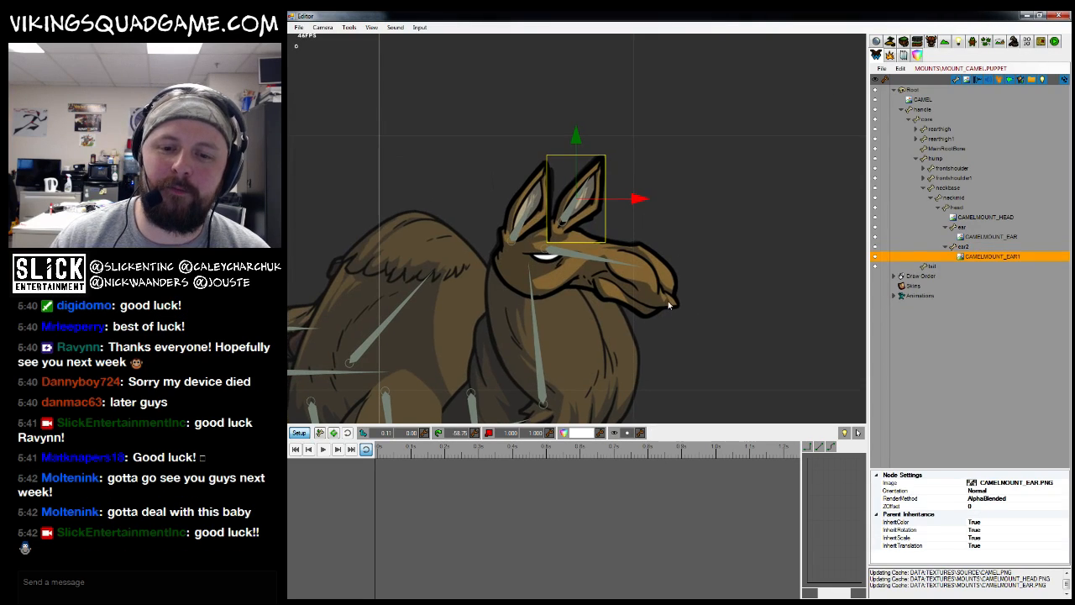
# Position the new ear image over the second ear of the reference camel
pyautogui.moveTo(688, 204)
pyautogui.mouseDown()
pyautogui.moveTo(659, 246)
pyautogui.moveTo(694, 203)
pyautogui.mouseUp()
pyautogui.moveTo(715, 288); pyautogui.dragTo(758, 295)
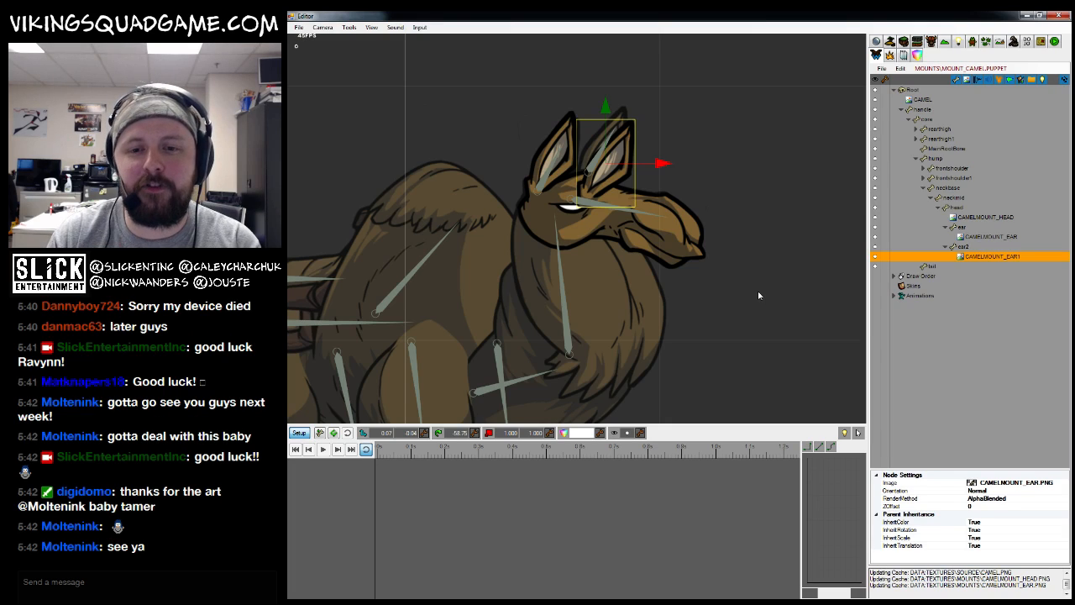
pyautogui.moveTo(654, 252); pyautogui.dragTo(591, 179)
# Test the rotation of both ear bones and set the ear2 bone's rotation to about 58 degrees
pyautogui.click(582, 174)
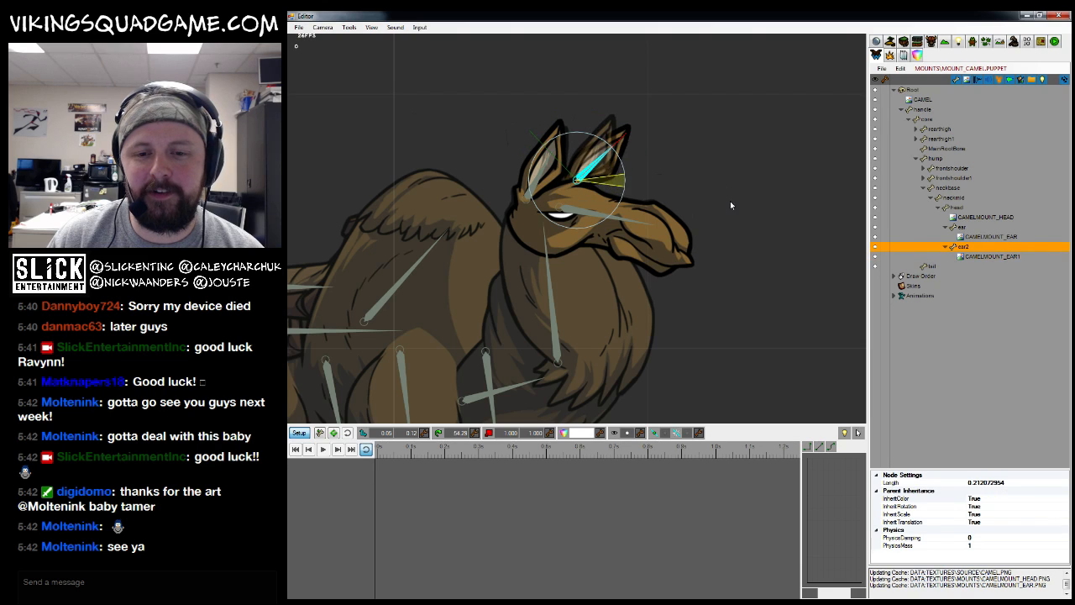
pyautogui.click(541, 170)
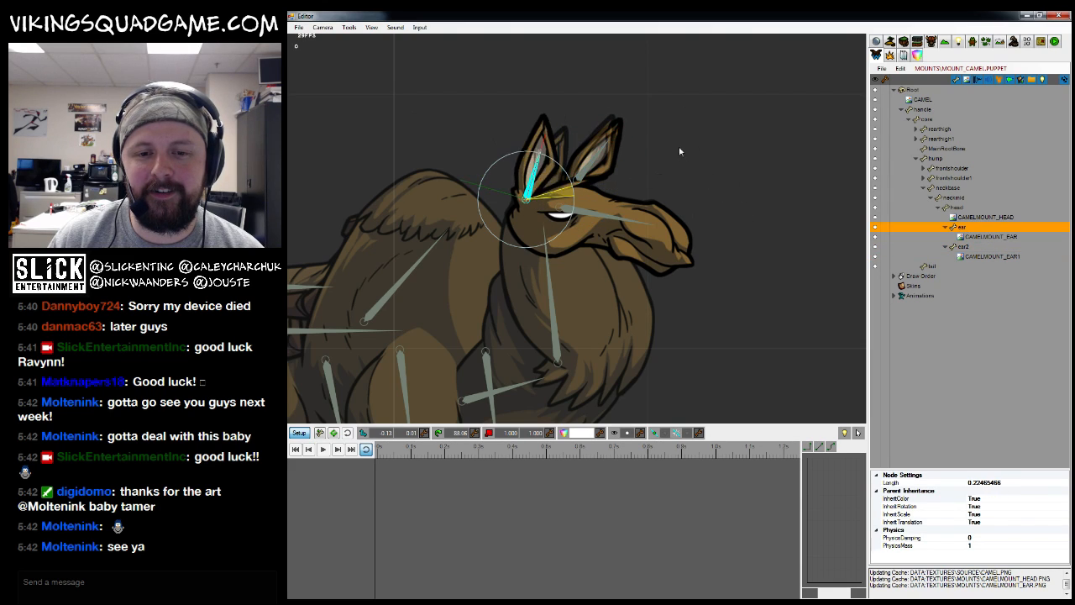
pyautogui.click(587, 180)
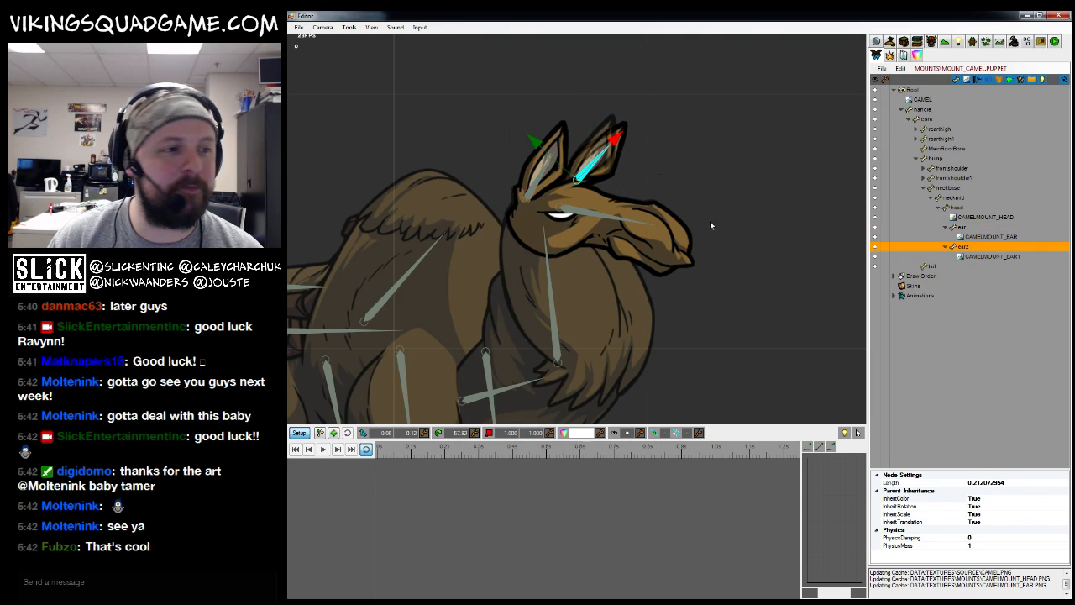
# Add the image camelmount_neck.png from the mounts textures folder to the neckmid bone
pyautogui.scroll(-3, 698, 199)
pyautogui.click(571, 215)
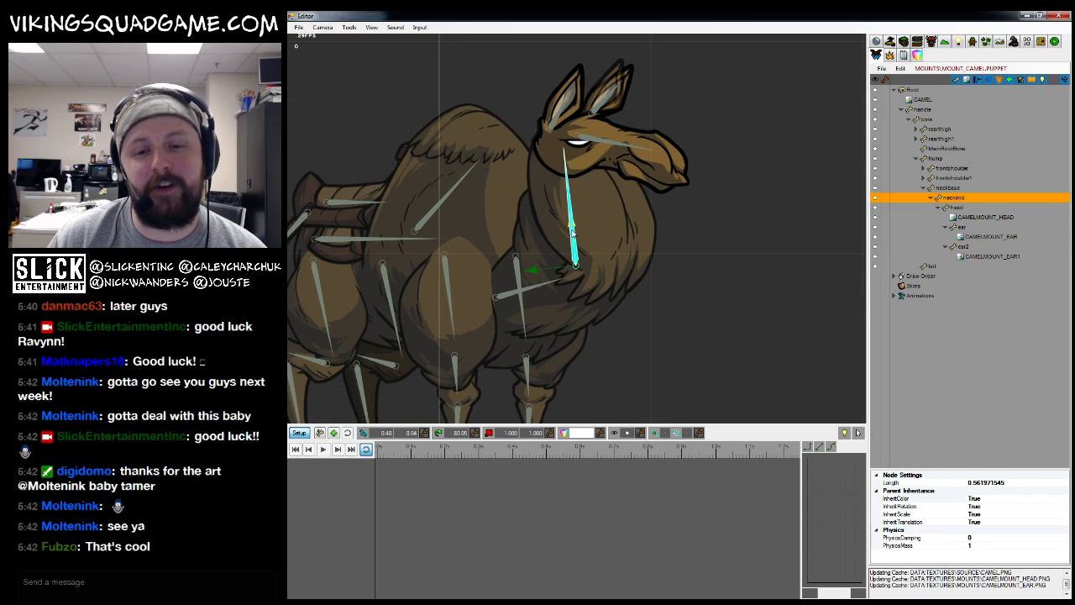
pyautogui.rightClick(959, 200)
pyautogui.click(983, 207)
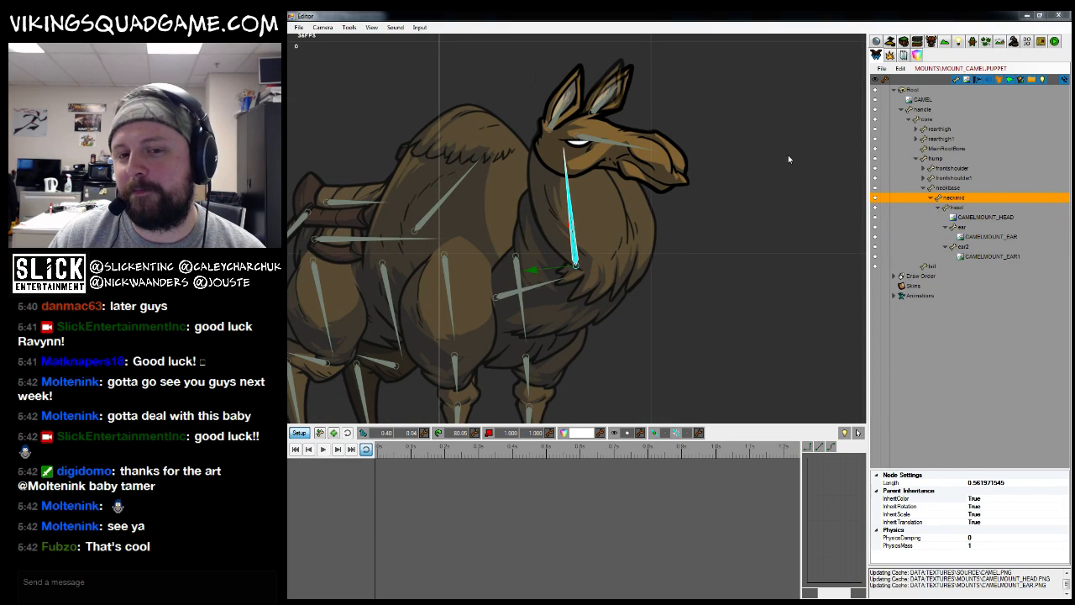
pyautogui.scroll(-4, 501, 316)
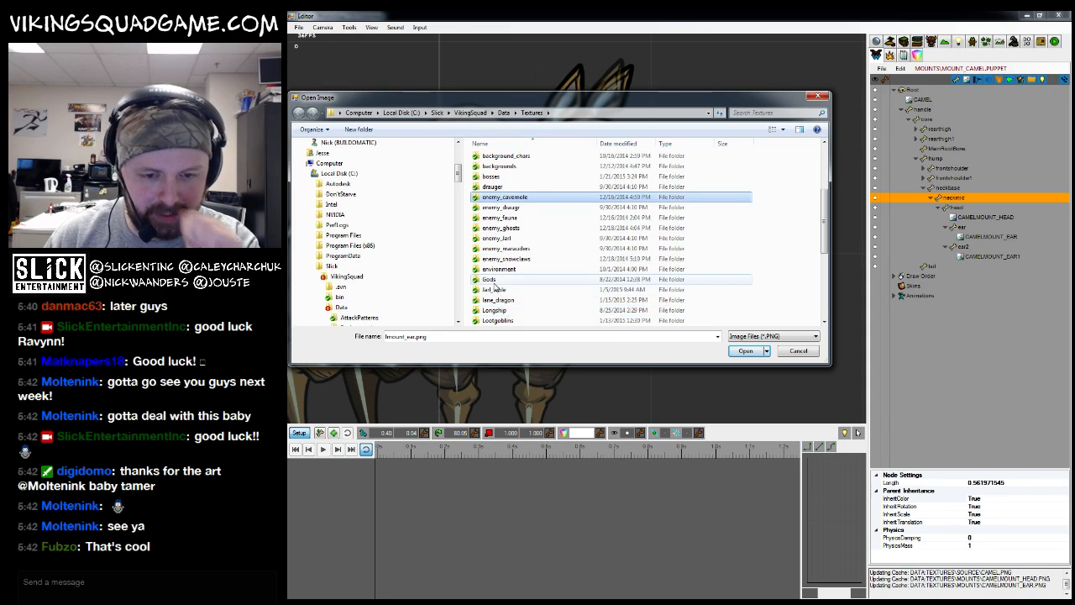
pyautogui.scroll(-1, 501, 311)
pyautogui.click(494, 310)
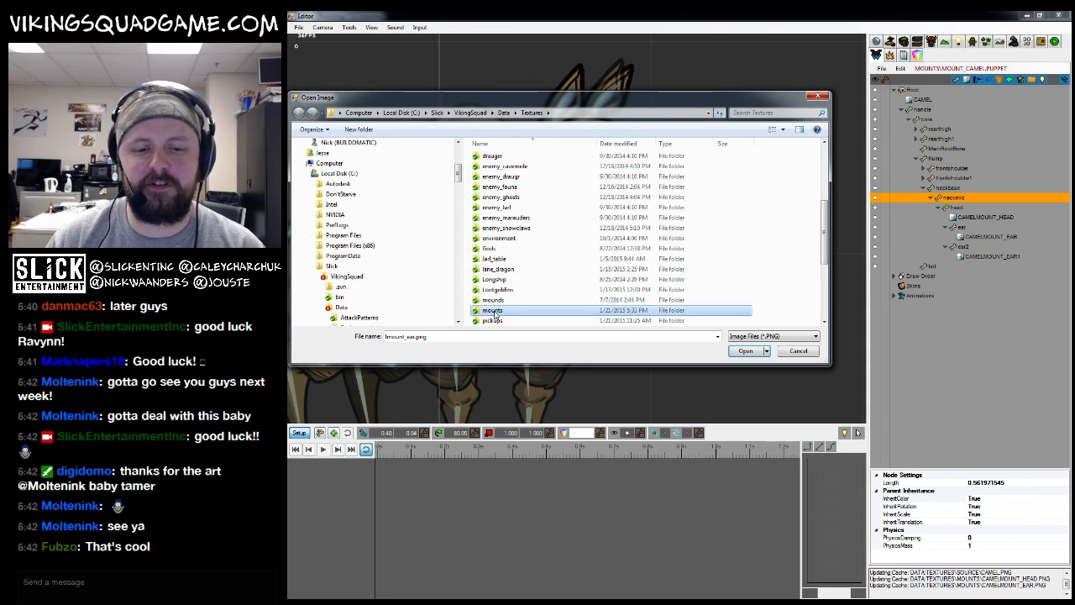
pyautogui.doubleClick(494, 311)
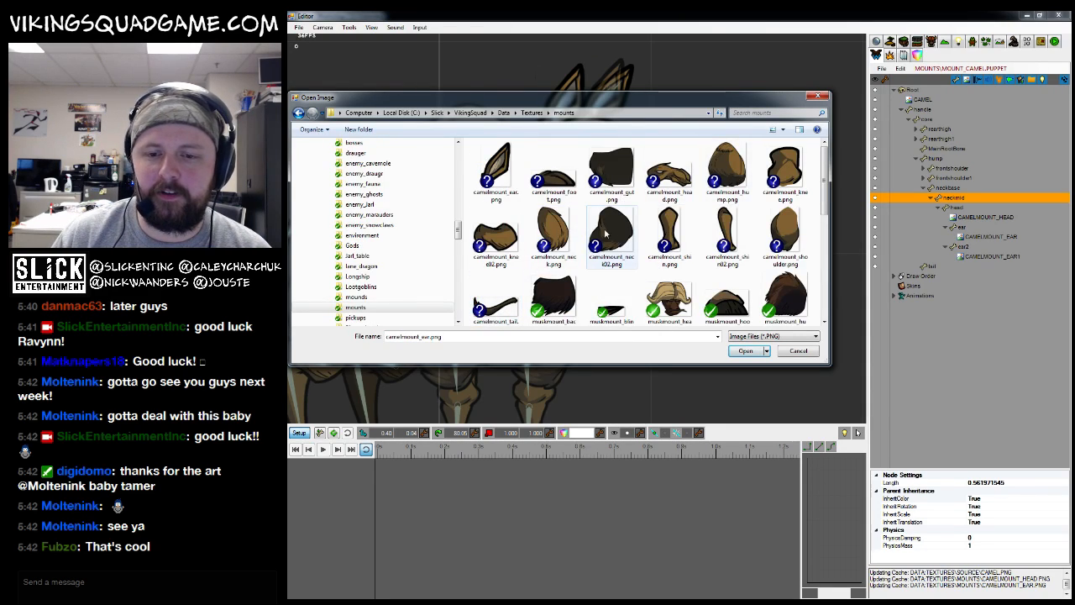
pyautogui.doubleClick(554, 235)
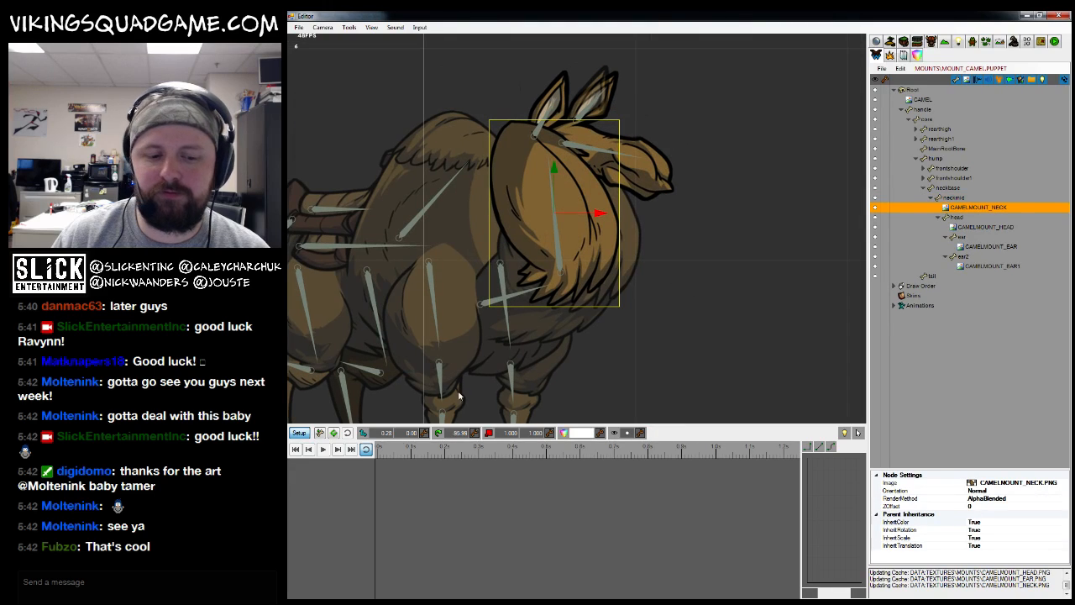
# Send the neck image behind the head, align it with the reference neck, and select the neckmid bone
pyautogui.moveTo(660, 328); pyautogui.dragTo(681, 334)
pyautogui.scroll(3, 695, 332)
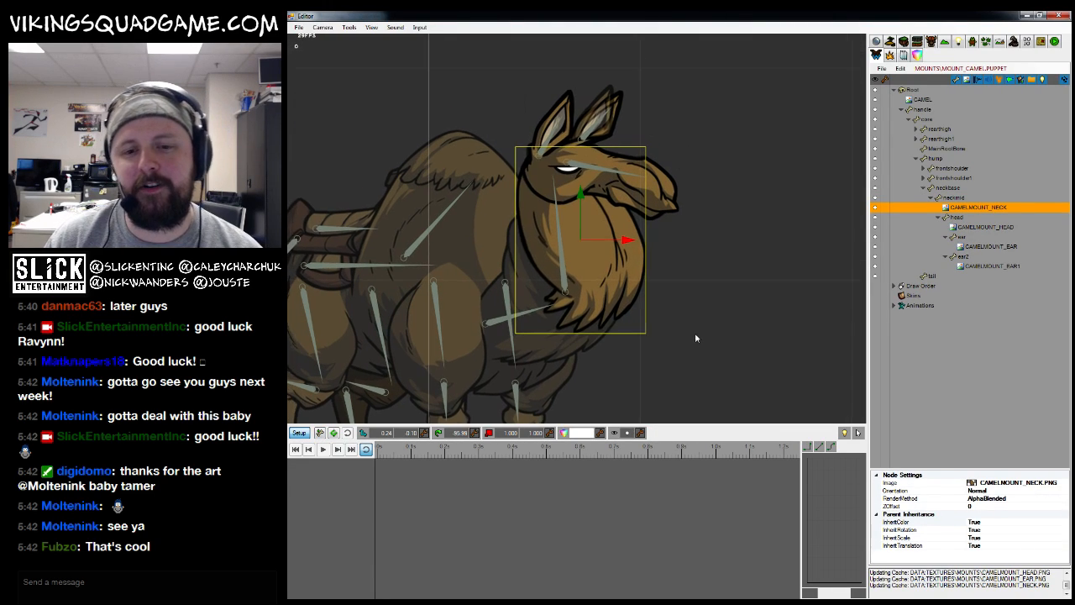
pyautogui.click(567, 281)
pyautogui.moveTo(567, 281); pyautogui.dragTo(703, 234)
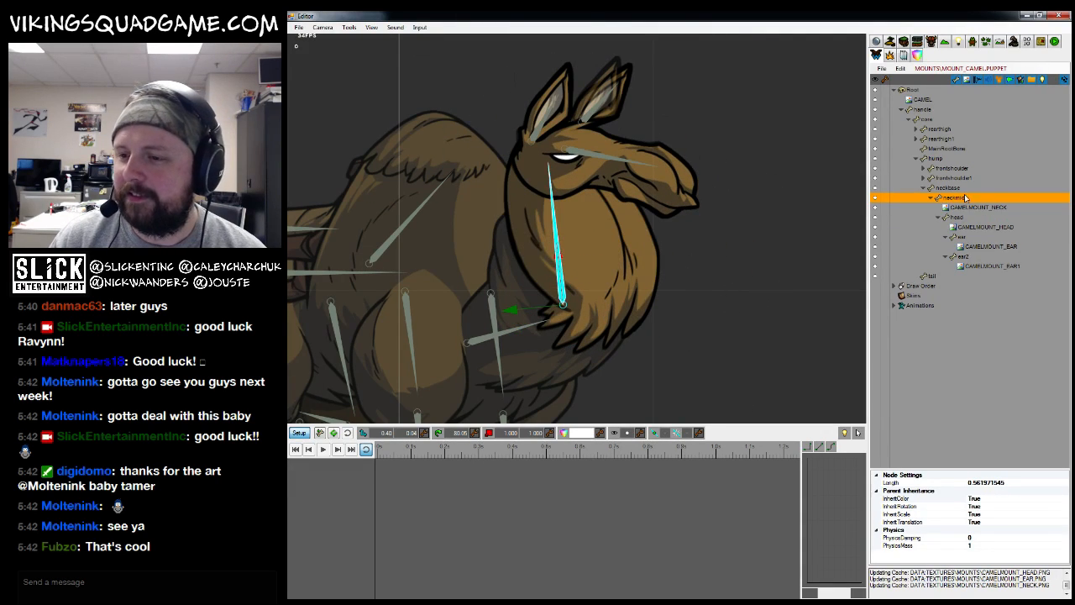
# Add the image camelmount_neck02.png from the mounts textures folder to the neckbase bone
pyautogui.rightClick(953, 187)
pyautogui.click(973, 197)
pyautogui.click(514, 255)
pyautogui.scroll(-5, 519, 284)
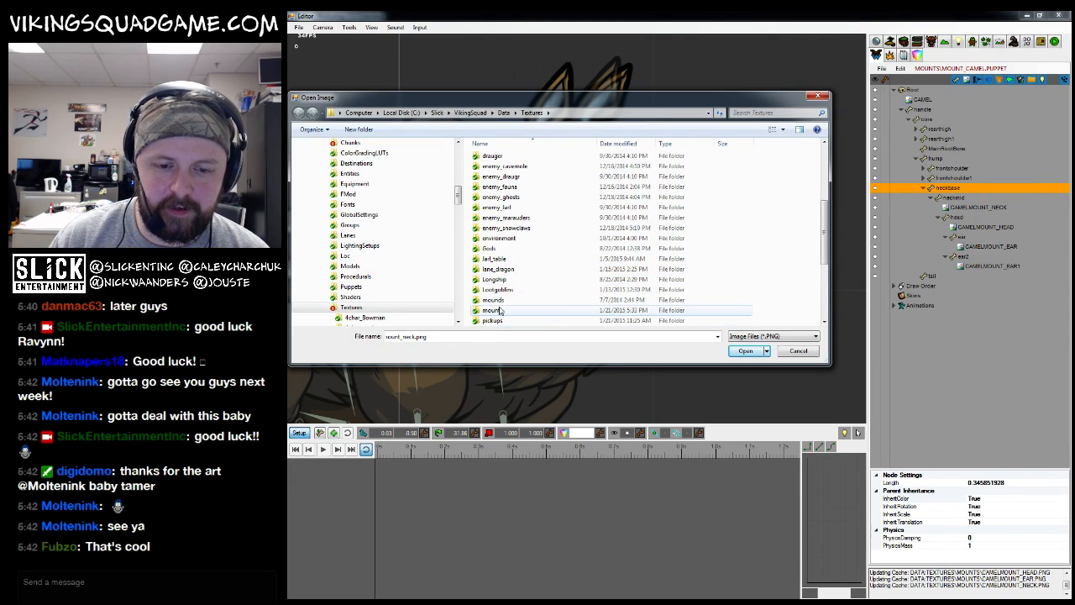
pyautogui.scroll(-2, 504, 260)
pyautogui.doubleClick(493, 250)
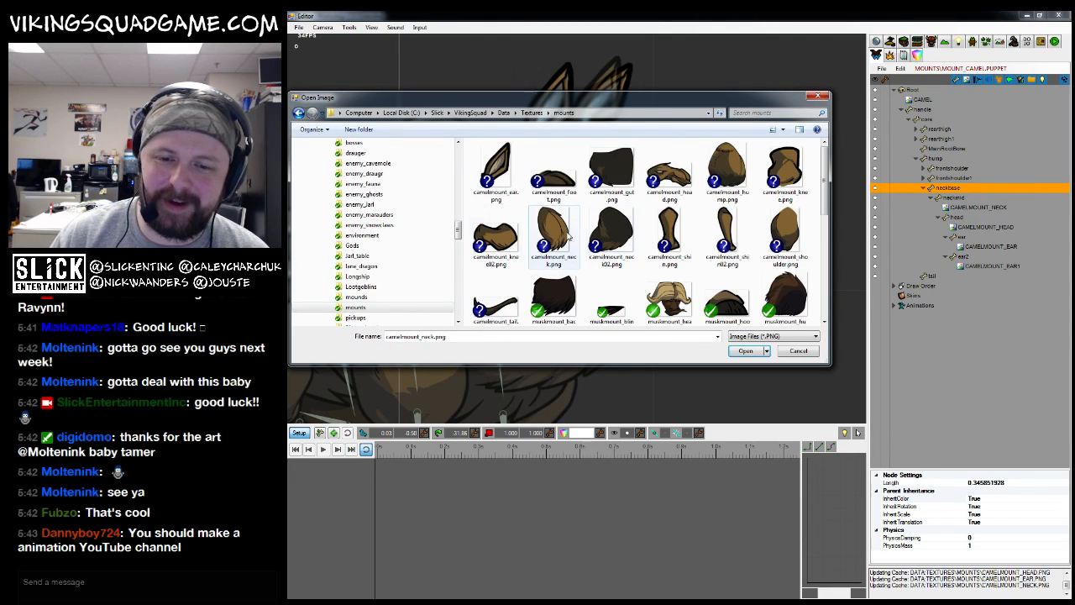
pyautogui.click(613, 236)
pyautogui.click(747, 351)
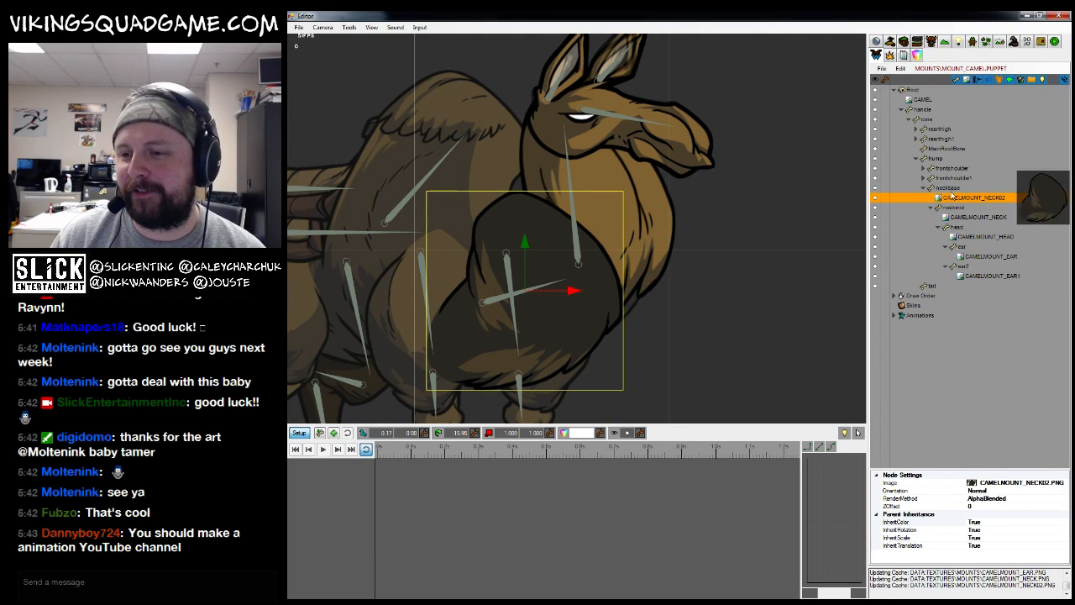
# Align the neck02 image with the reference camel's lower neck and send it behind the neck image
pyautogui.moveTo(952, 203)
pyautogui.moveTo(717, 333); pyautogui.dragTo(753, 296)
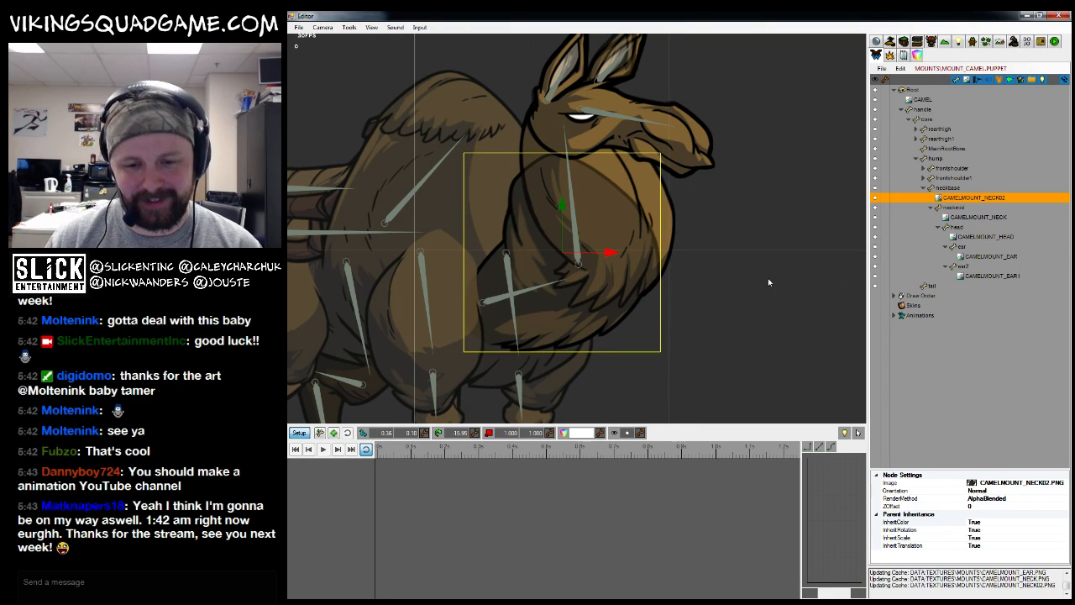
pyautogui.press('-')
pyautogui.moveTo(725, 283); pyautogui.dragTo(737, 328)
pyautogui.scroll(-1, 735, 330)
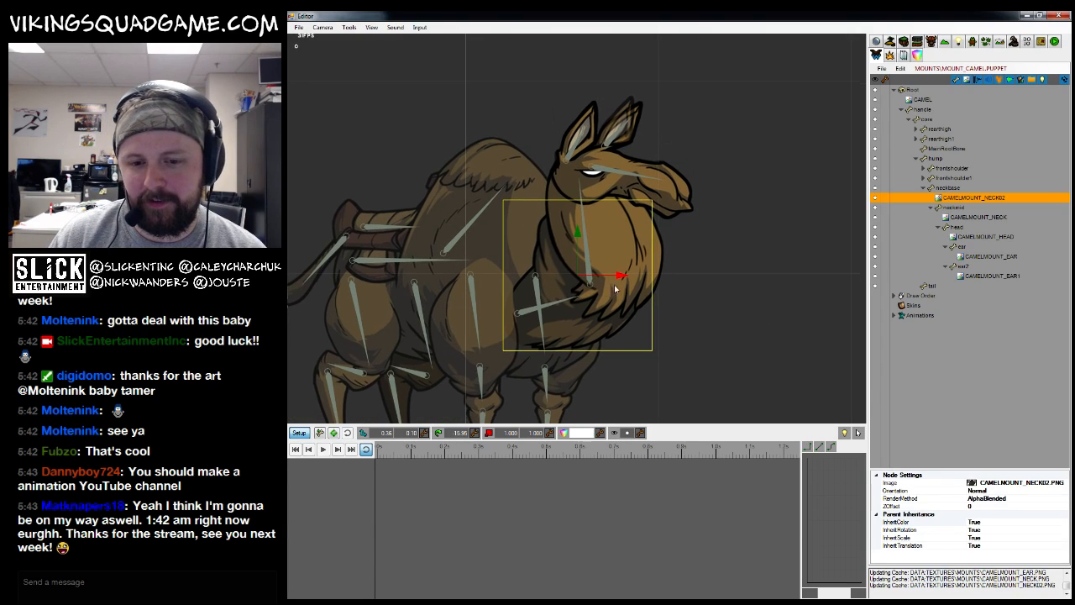
# Test how the neck and head follow a rotation of the neckbase bone, and undo that rotation
pyautogui.click(573, 300)
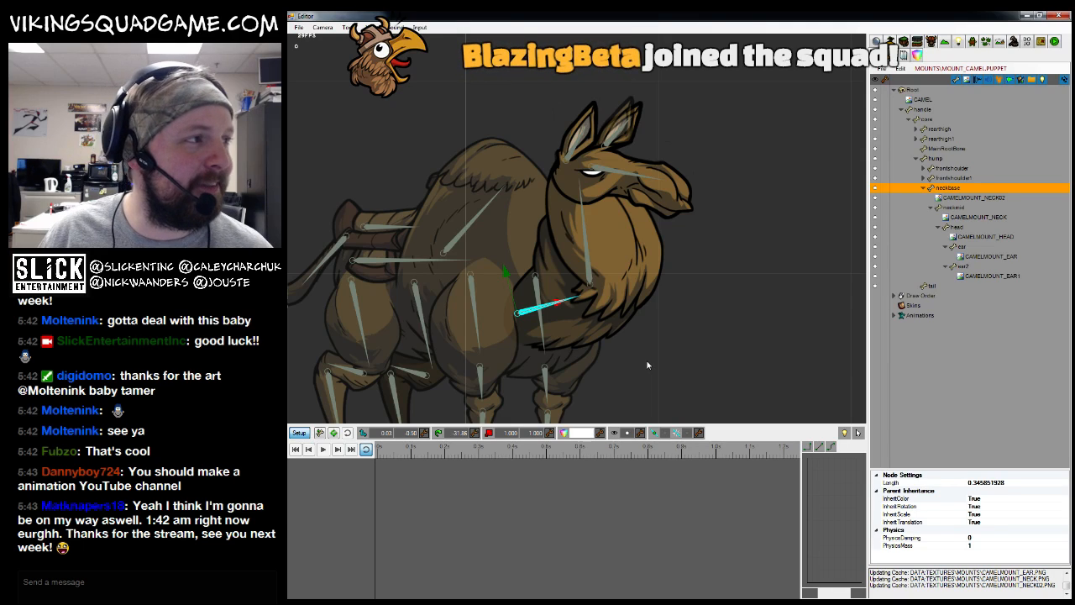
pyautogui.scroll(2, 632, 385)
pyautogui.moveTo(590, 393); pyautogui.dragTo(720, 347)
pyautogui.scroll(-3, 655, 229)
pyautogui.press('e')
pyautogui.hotkey('ctrl', 'z')
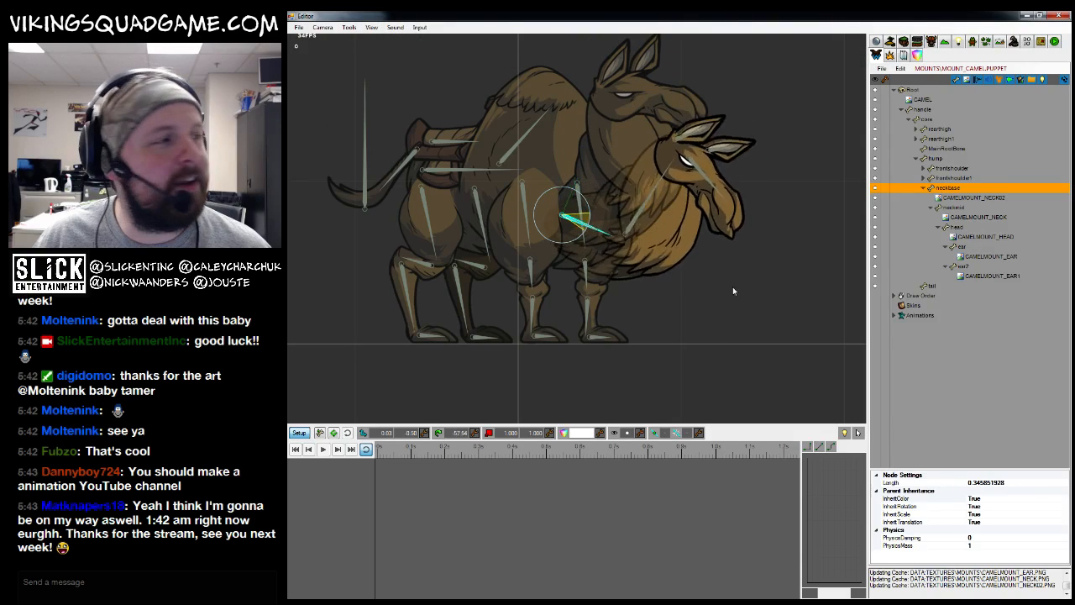
pyautogui.scroll(1, 726, 325)
pyautogui.scroll(1, 705, 284)
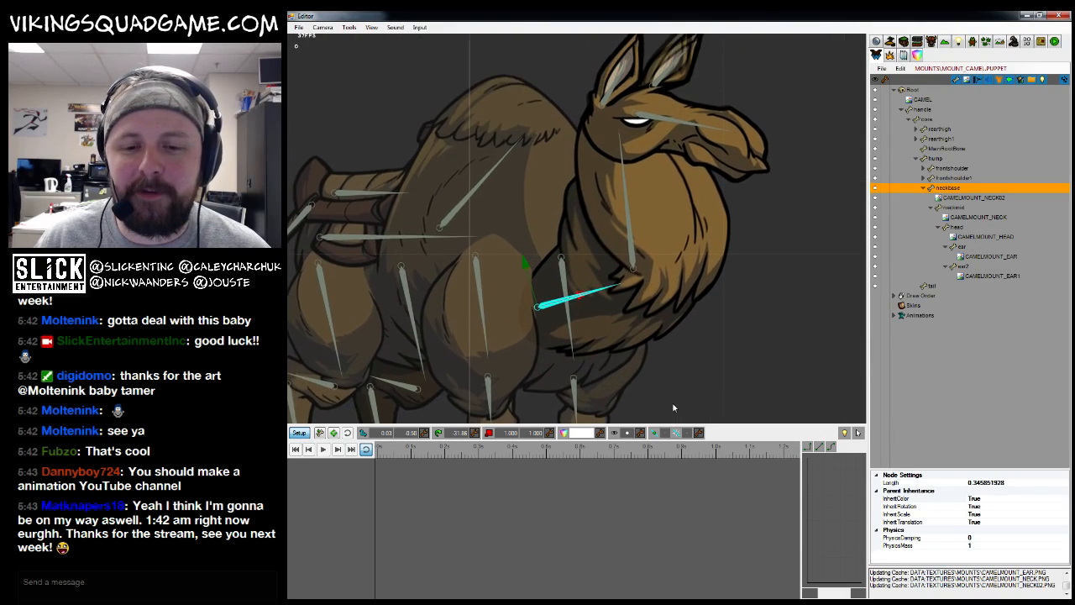
# Examine the frontshoulder1 bone chain and collapse it together with the neckbase branch
pyautogui.rightClick(952, 179)
pyautogui.click(928, 179)
pyautogui.click(924, 178)
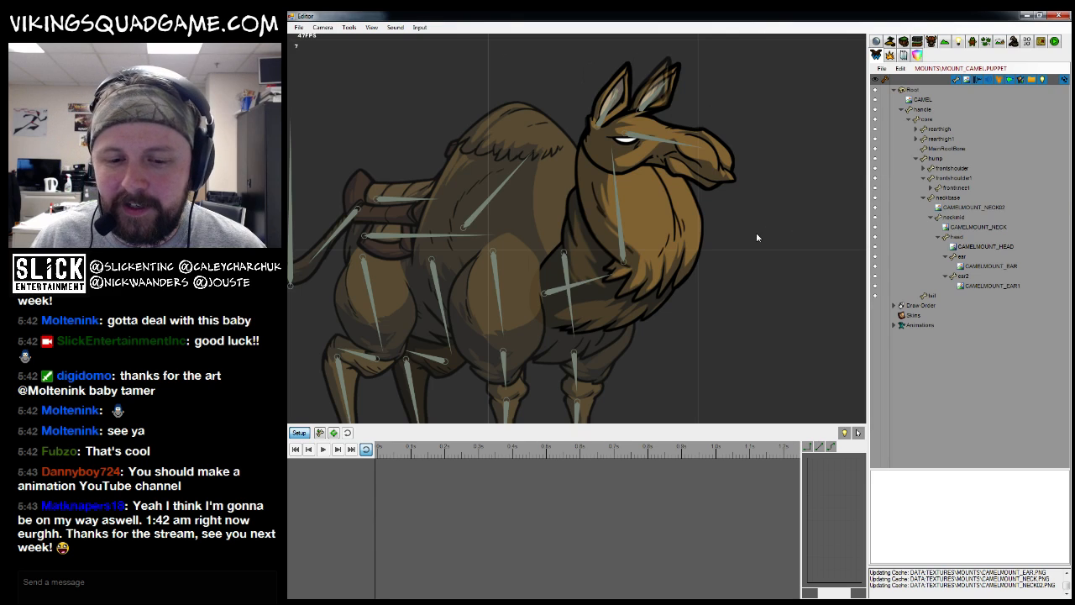
pyautogui.click(926, 196)
pyautogui.click(931, 188)
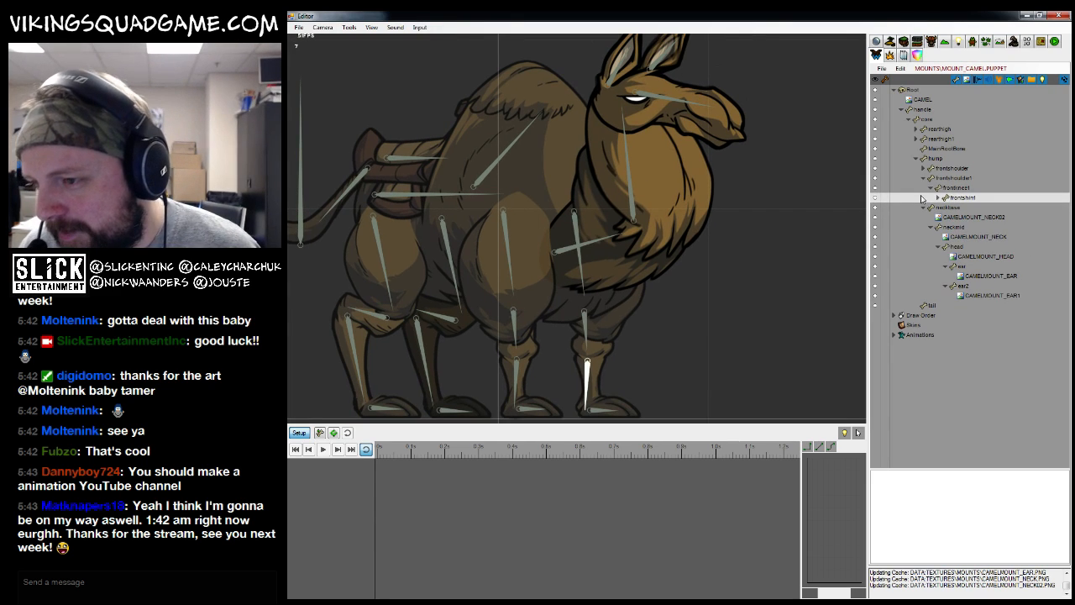
pyautogui.click(926, 197)
pyautogui.click(924, 207)
pyautogui.click(930, 188)
pyautogui.click(924, 179)
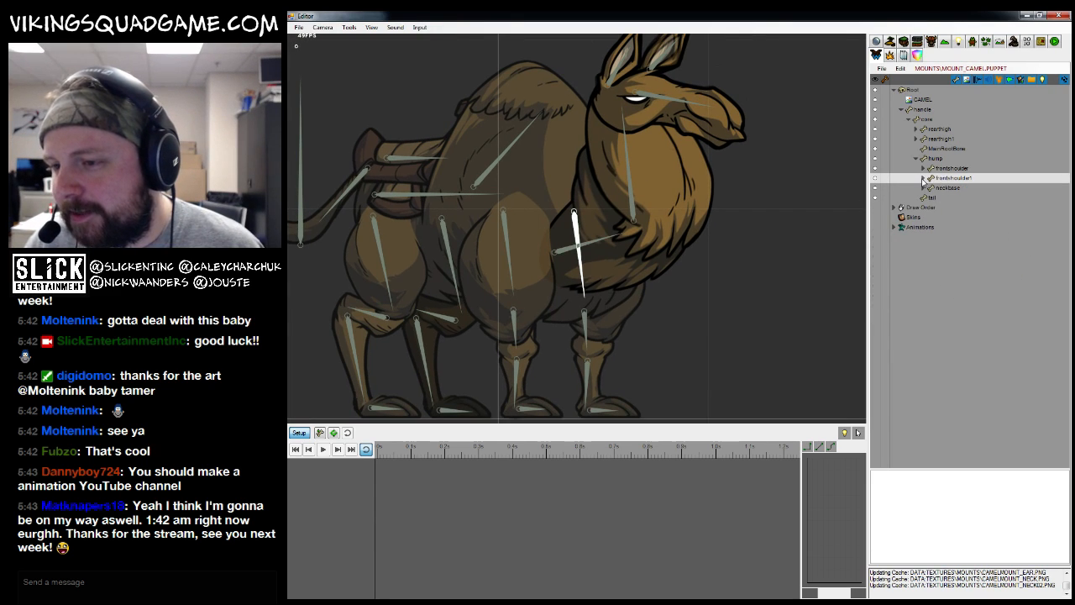
# Select the core bone and start adding an image to it
pyautogui.press('Up')
pyautogui.press('Up')
pyautogui.press('Up')
pyautogui.press('Up')
pyautogui.press('Up')
pyautogui.press('Up')
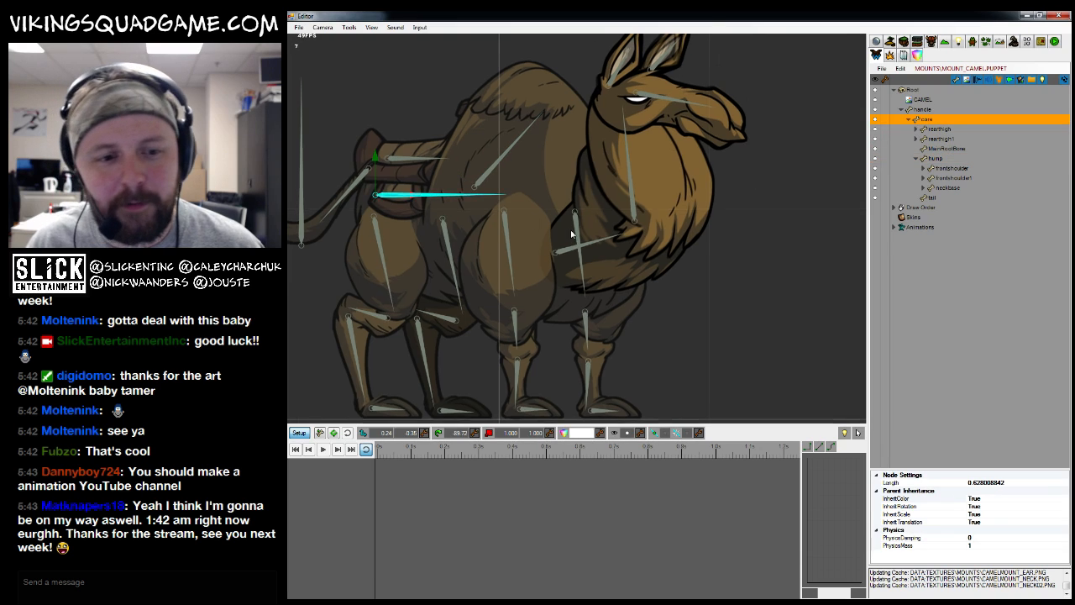
pyautogui.rightClick(924, 119)
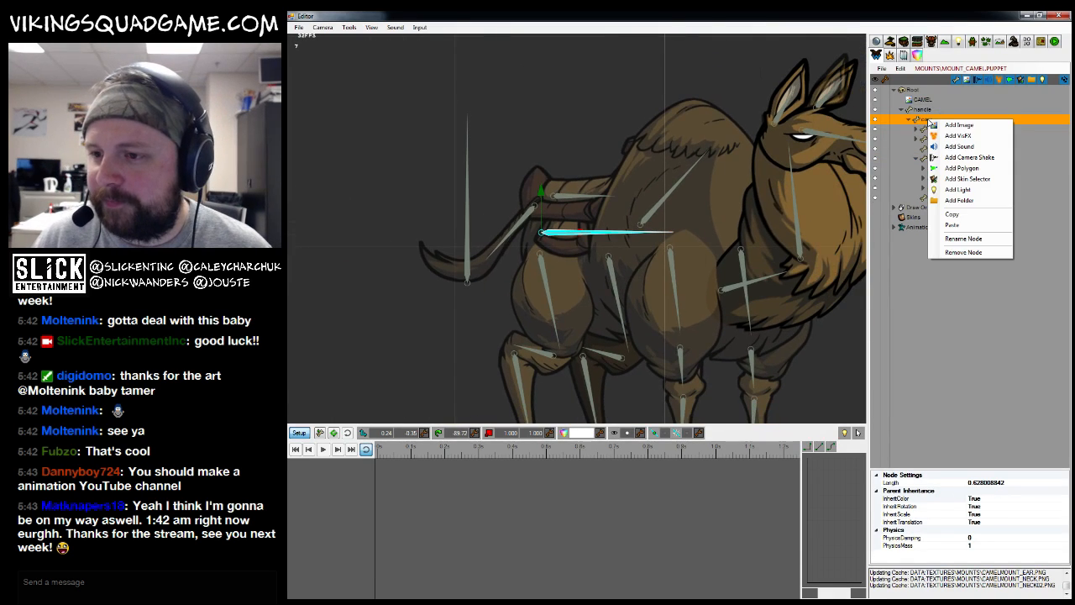
pyautogui.click(962, 126)
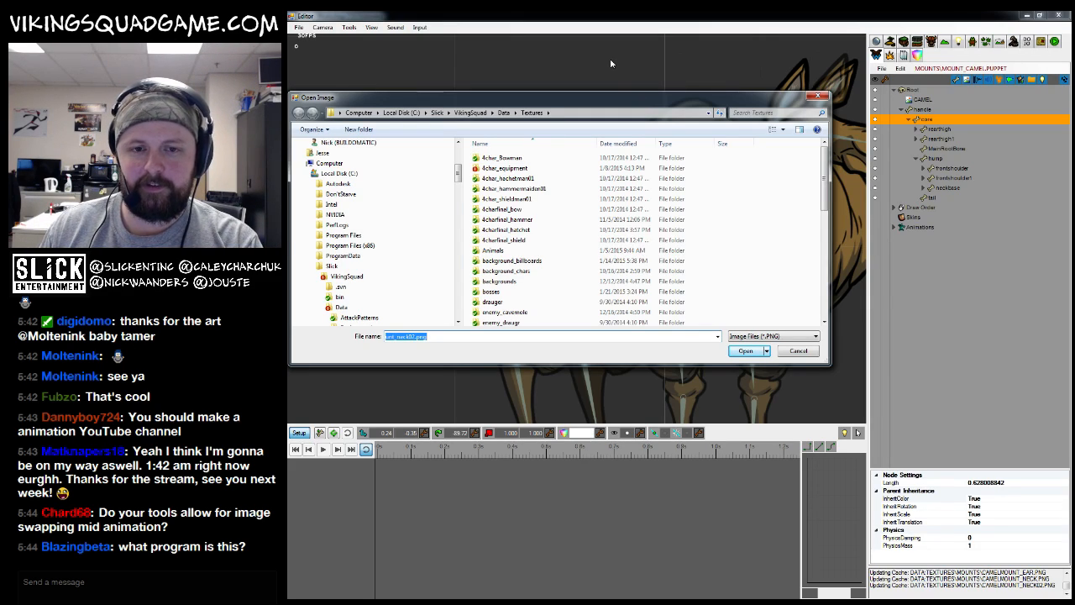
# Attach camelmount_gut.png from the mounts textures folder to the core bone
pyautogui.click(503, 260)
pyautogui.scroll(-1, 504, 262)
pyautogui.scroll(-3, 503, 262)
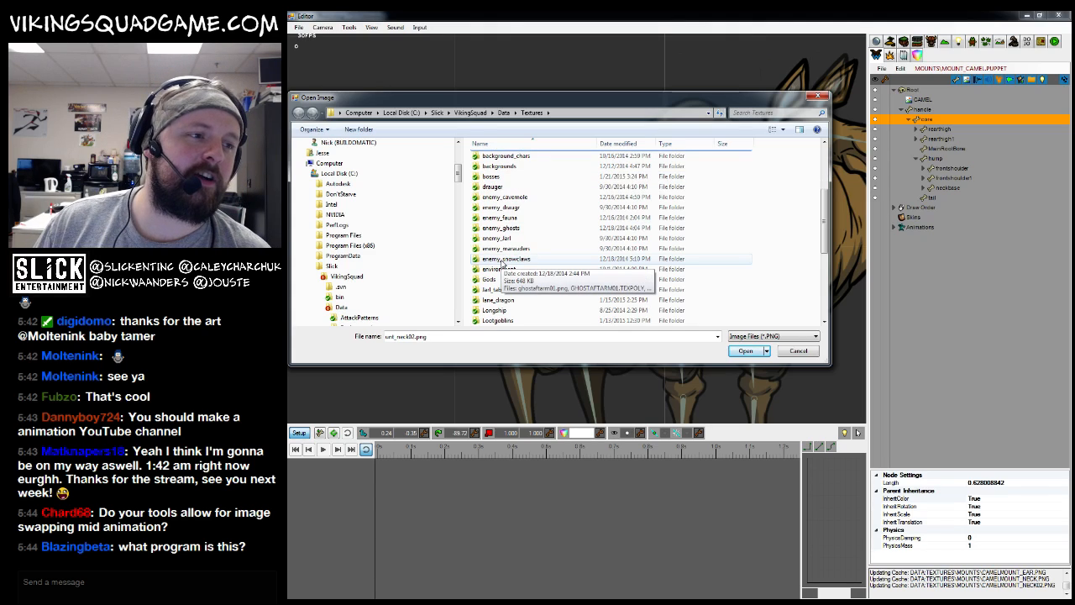
pyautogui.moveTo(779, 102); pyautogui.dragTo(786, 135)
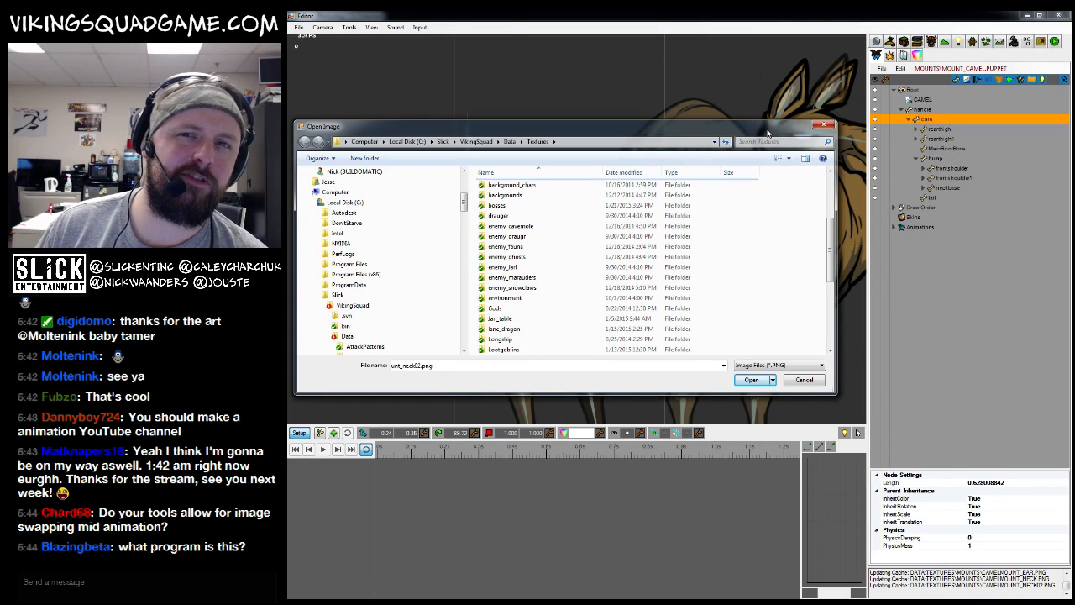
pyautogui.click(537, 277)
pyautogui.moveTo(634, 129); pyautogui.dragTo(655, 408)
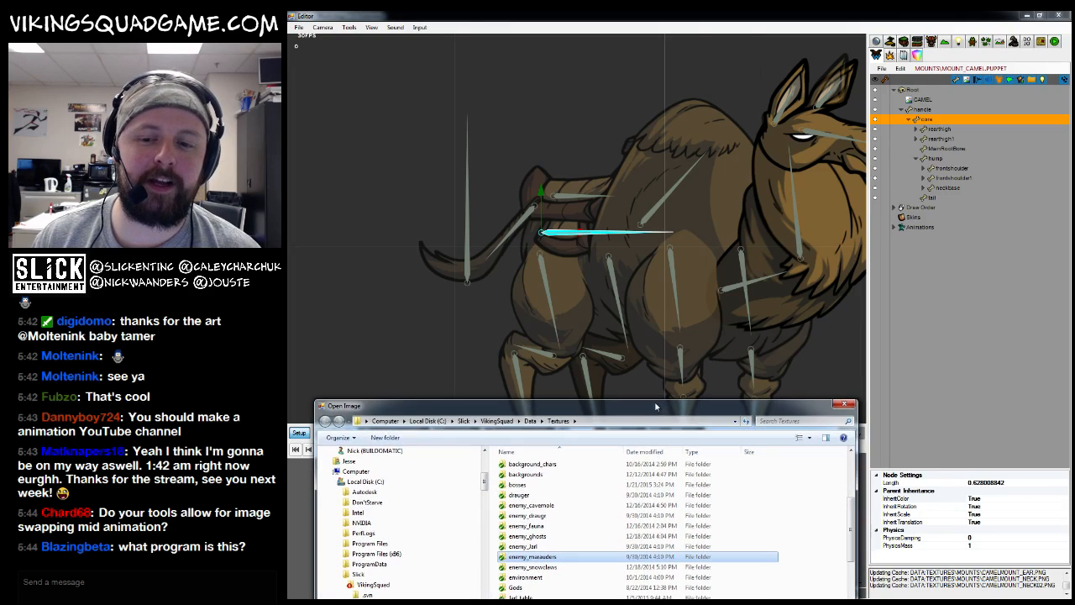
pyautogui.moveTo(581, 411); pyautogui.dragTo(593, 154)
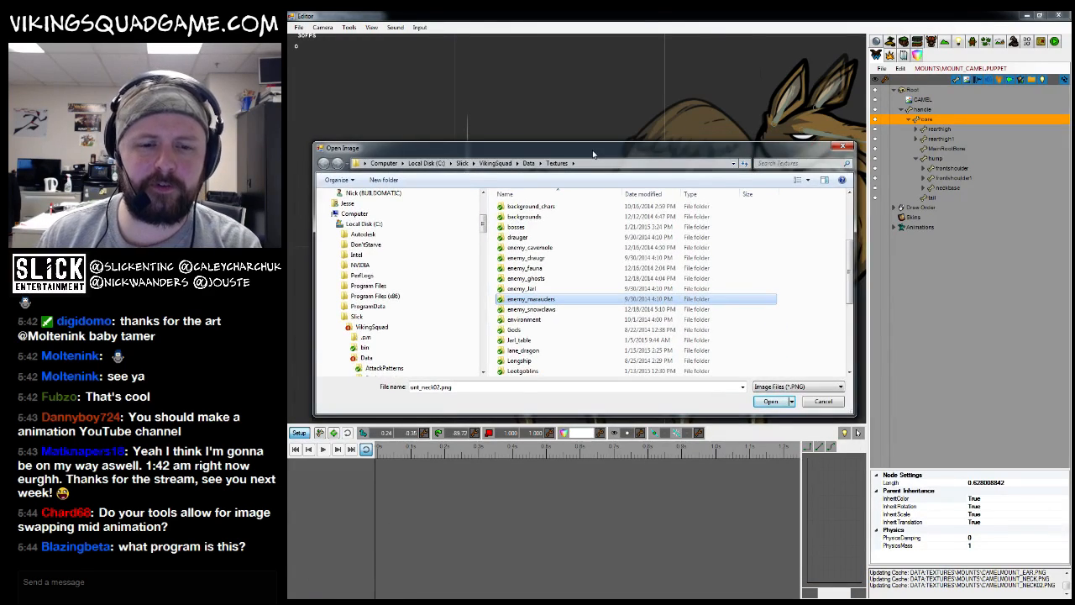
pyautogui.click(537, 309)
pyautogui.scroll(-2, 538, 328)
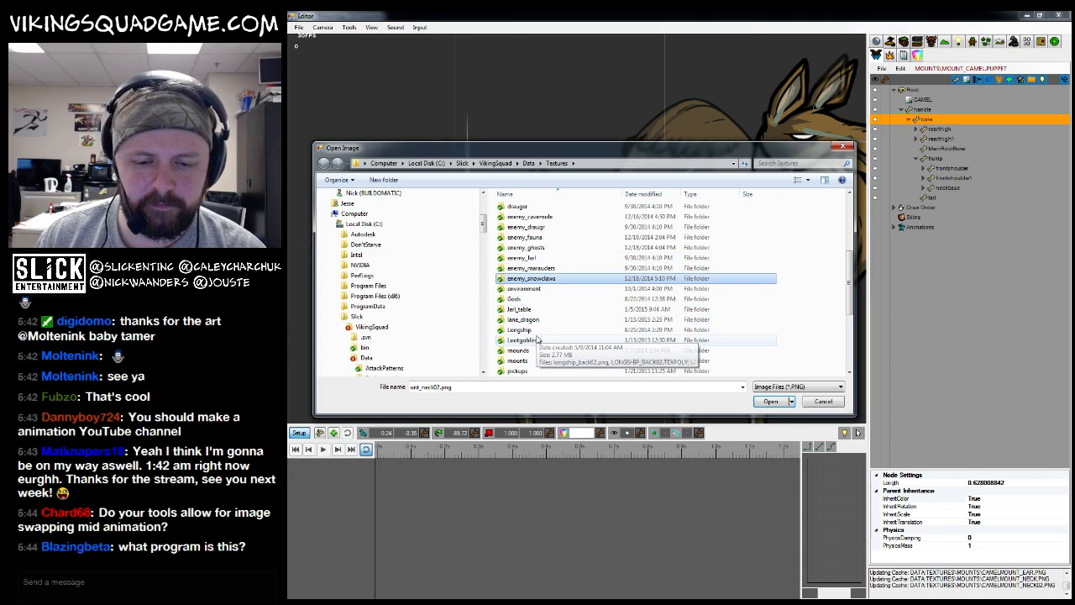
pyautogui.doubleClick(519, 329)
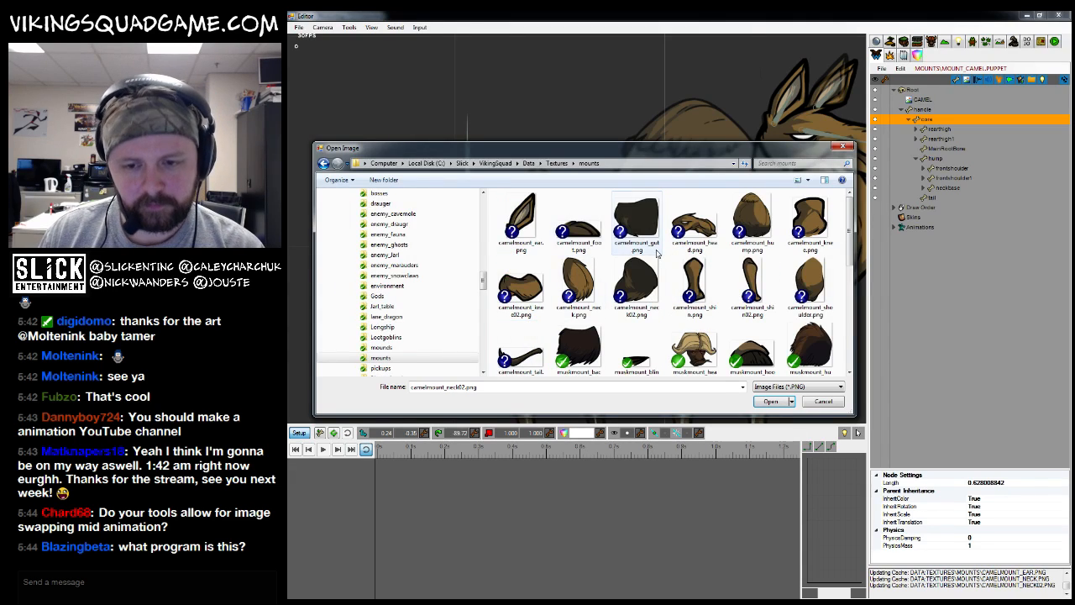
pyautogui.click(652, 217)
pyautogui.click(768, 401)
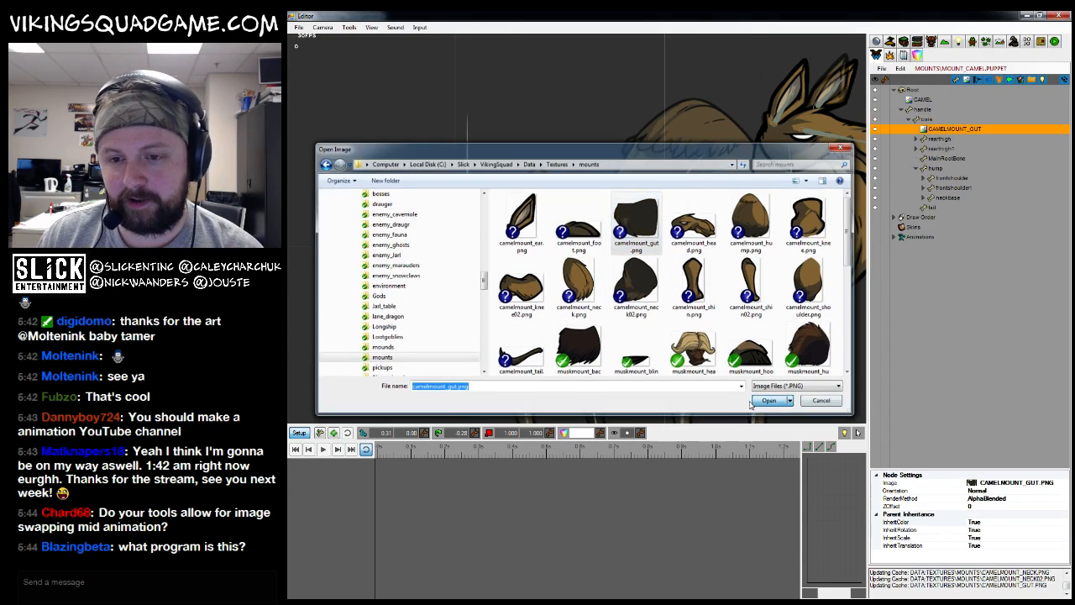
# Align the gut image with the reference camel's belly and send it back in the draw order
pyautogui.moveTo(489, 101); pyautogui.dragTo(490, 130)
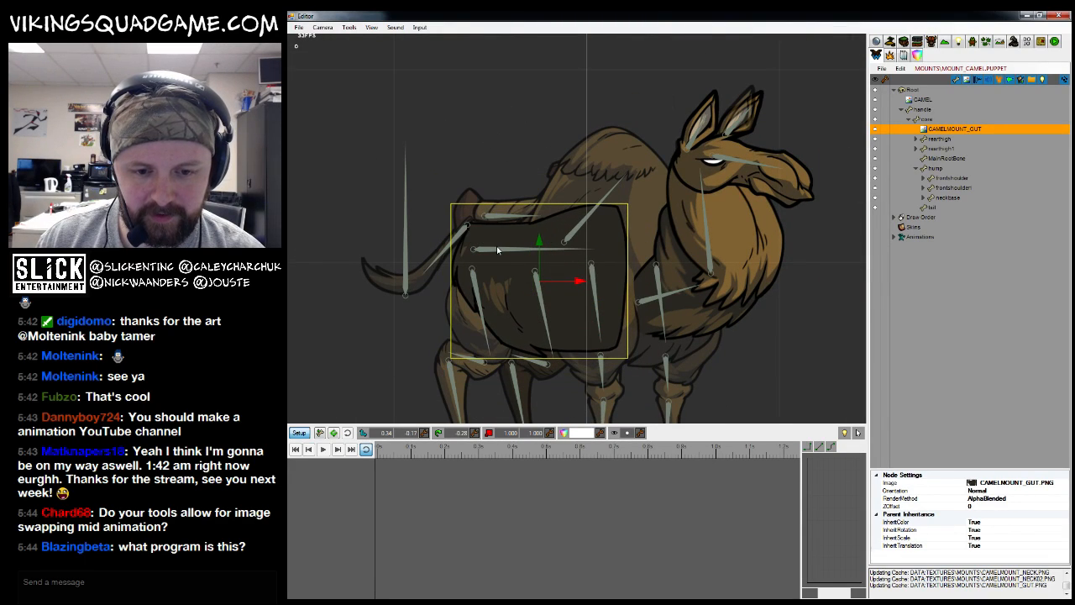
pyautogui.press('-')
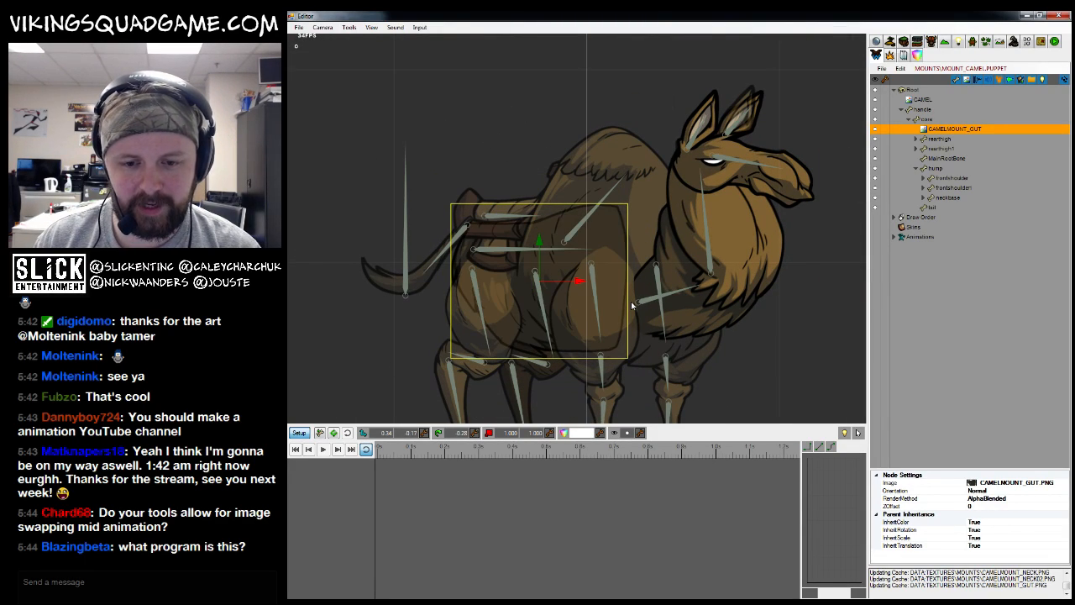
pyautogui.moveTo(469, 148); pyautogui.dragTo(471, 144)
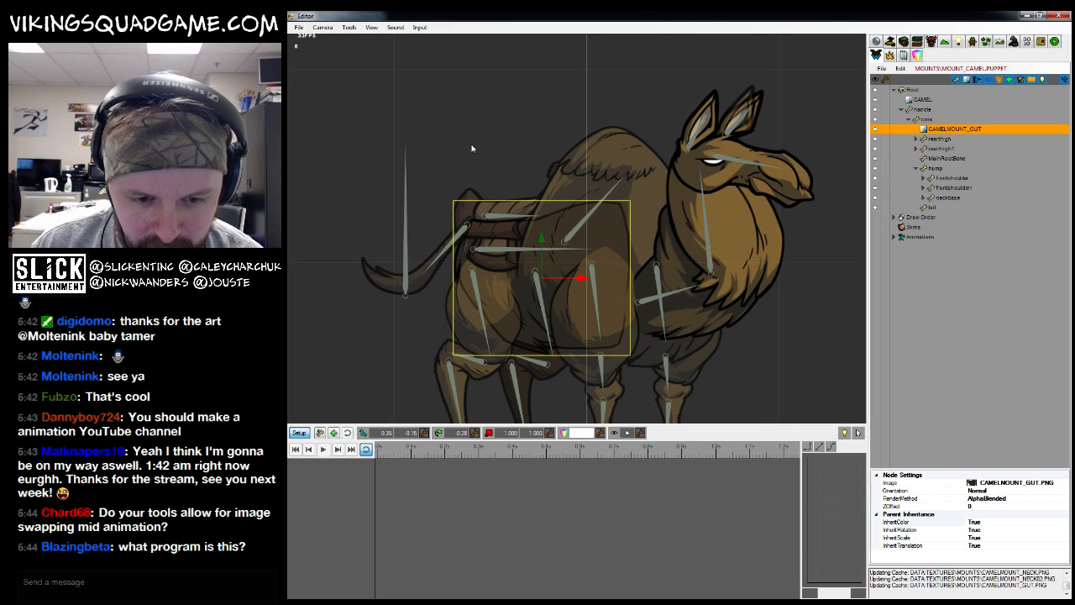
# Select the rearthigh bone and examine its rear leg bone chain
pyautogui.click(946, 141)
pyautogui.moveTo(634, 295); pyautogui.dragTo(654, 165)
pyautogui.scroll(3, 645, 235)
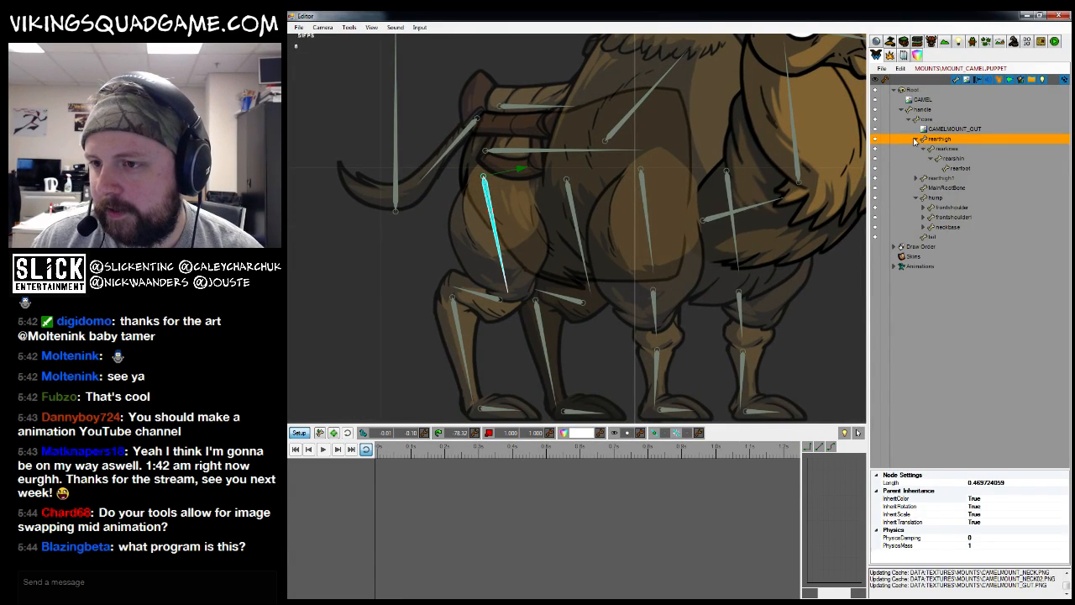
# Open VIKINGNEW02_SHIELD.PUPPET from the Players puppets folder
pyautogui.click(883, 69)
pyautogui.click(897, 91)
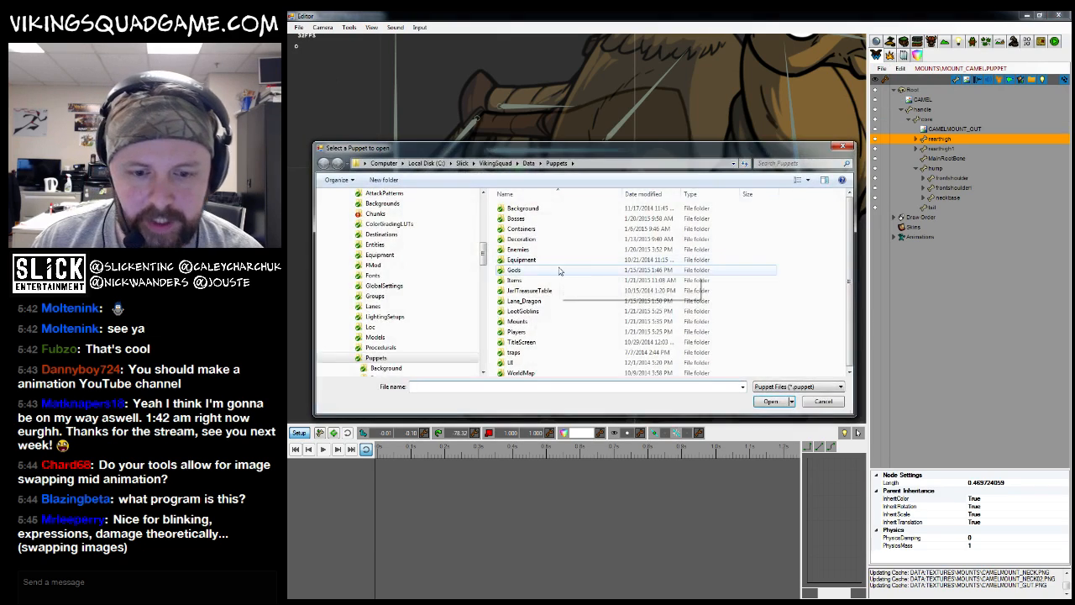
pyautogui.doubleClick(515, 332)
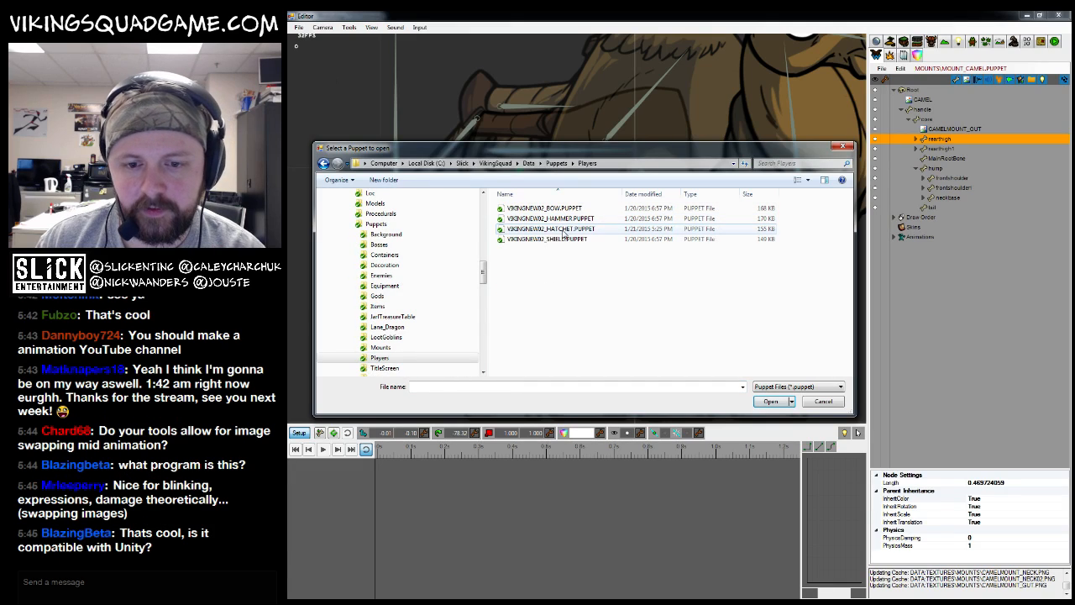
pyautogui.click(779, 403)
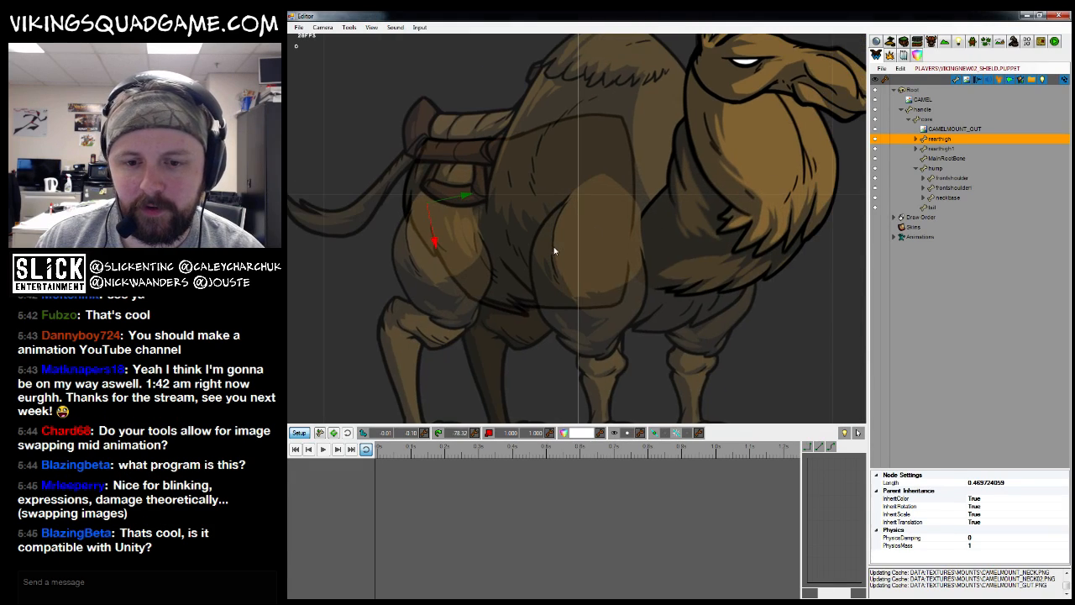
pyautogui.scroll(-2, 556, 248)
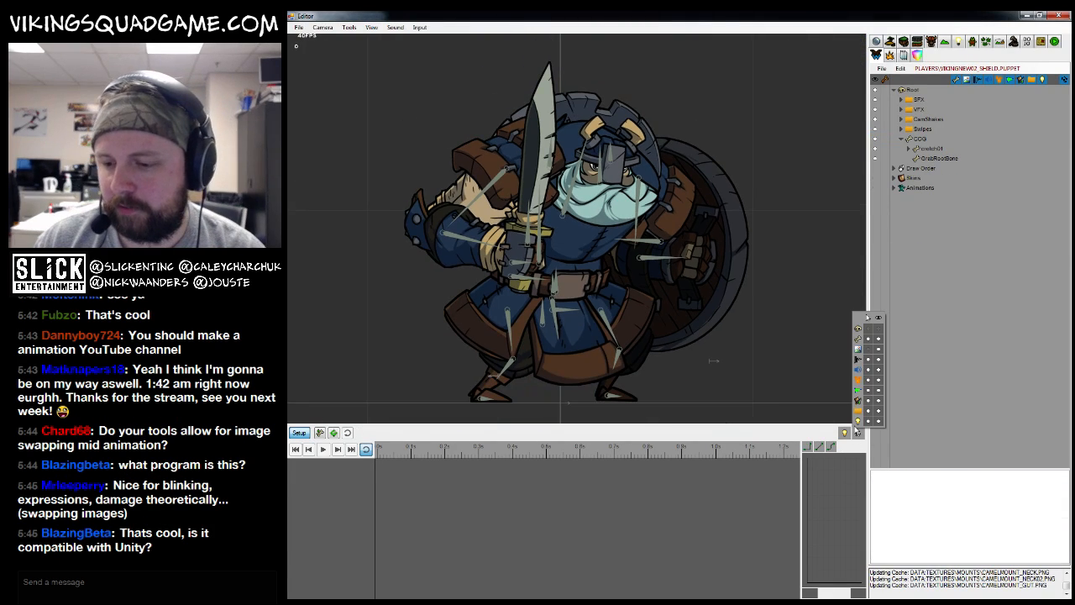
pyautogui.moveTo(687, 260); pyautogui.dragTo(654, 276)
# List the puppet's animations, leave setup mode and preview Idle, Run, Mount and Action01
pyautogui.click(894, 188)
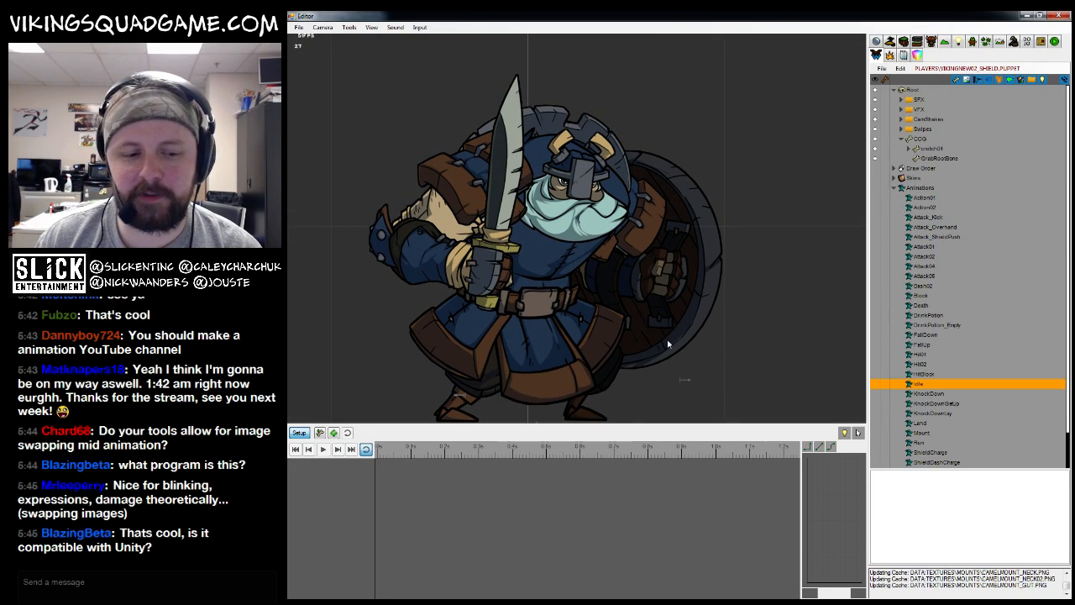
pyautogui.click(301, 431)
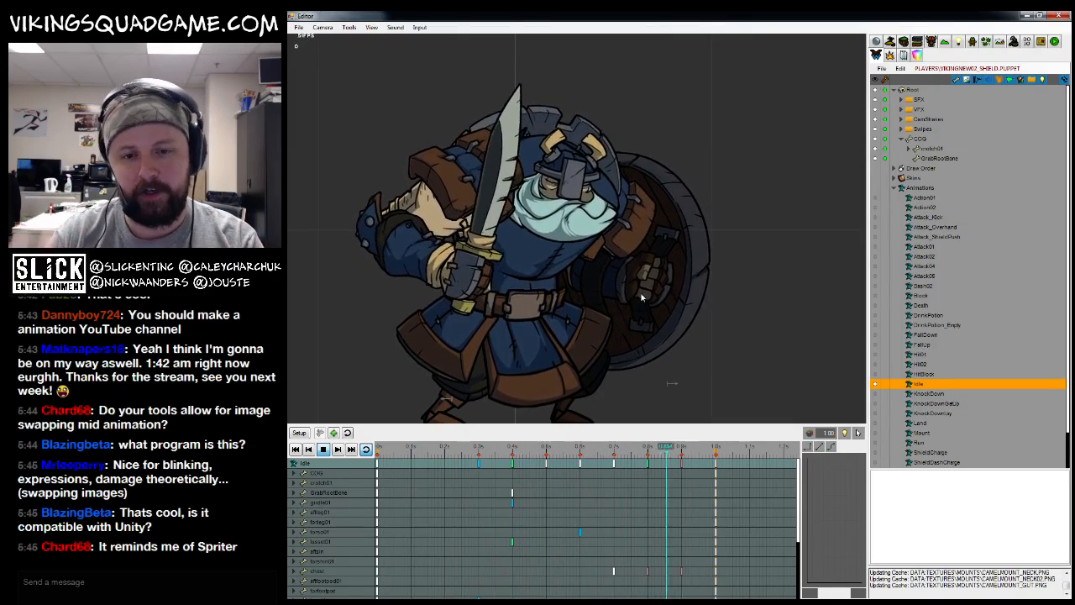
pyautogui.click(924, 441)
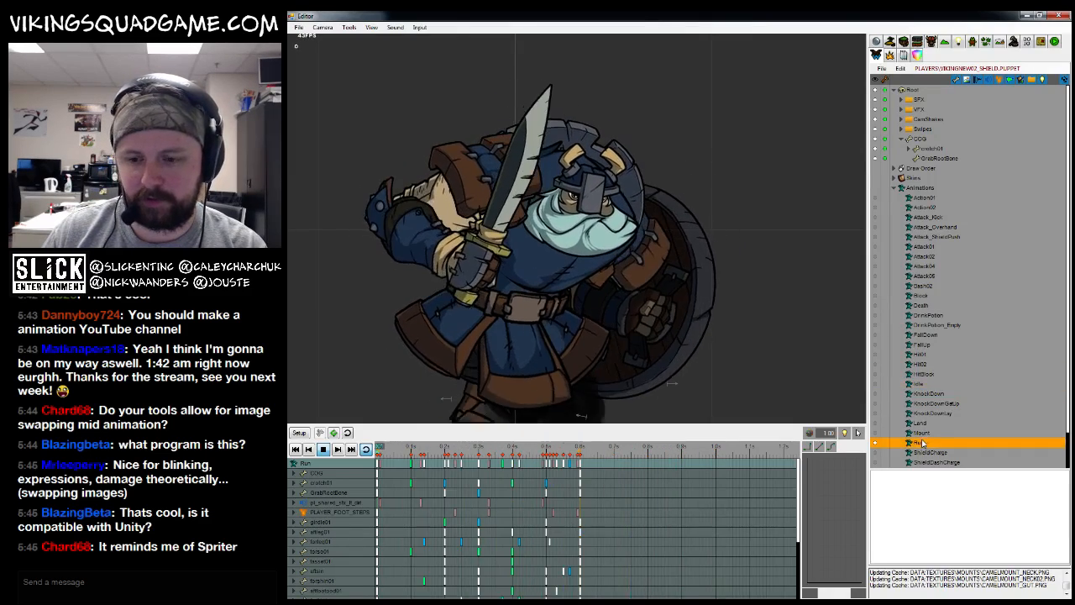
pyautogui.click(924, 433)
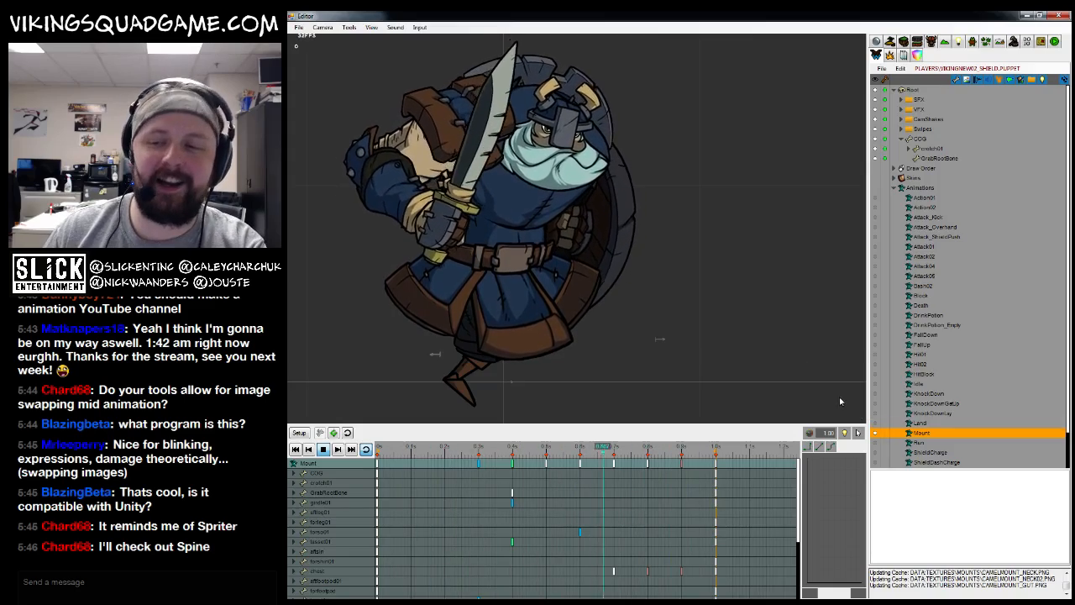
pyautogui.click(897, 199)
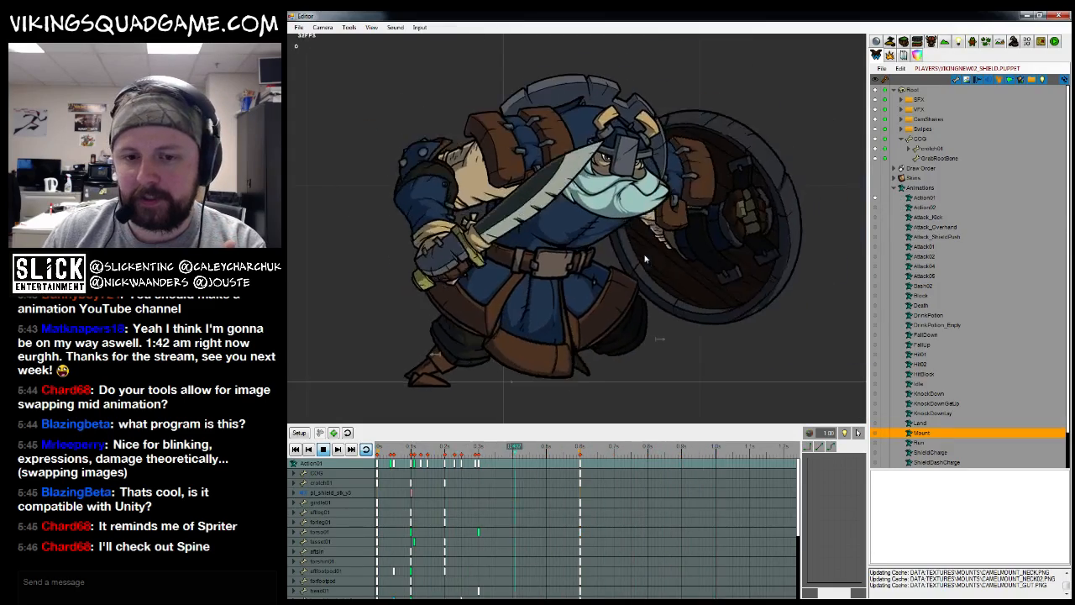
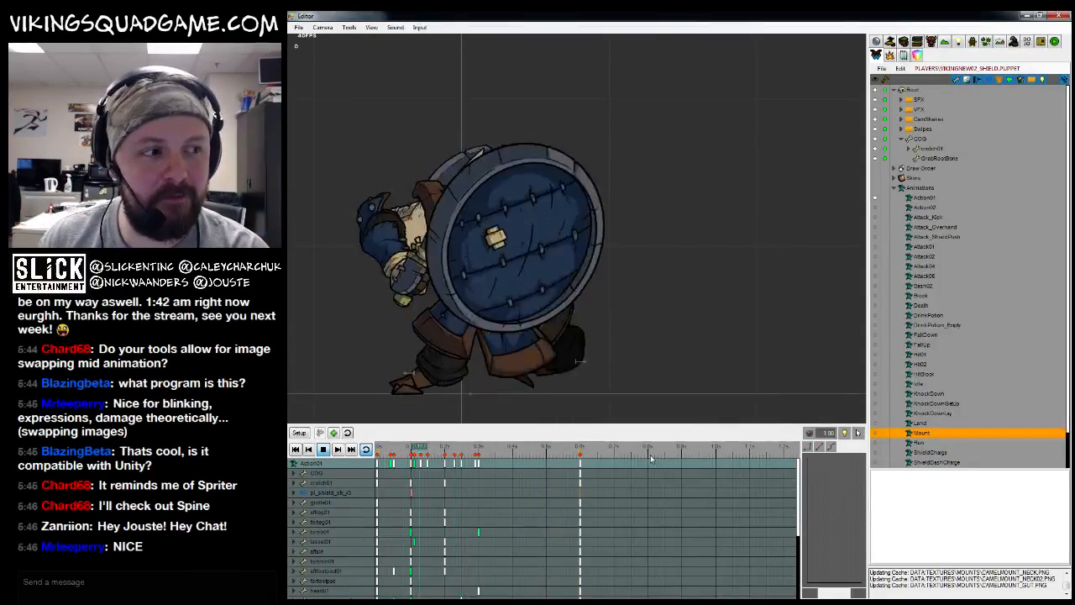
# Preview the Run, KnockDown, DrinkPotion and DrinkPotion_Empty animations
pyautogui.click(937, 441)
pyautogui.click(935, 394)
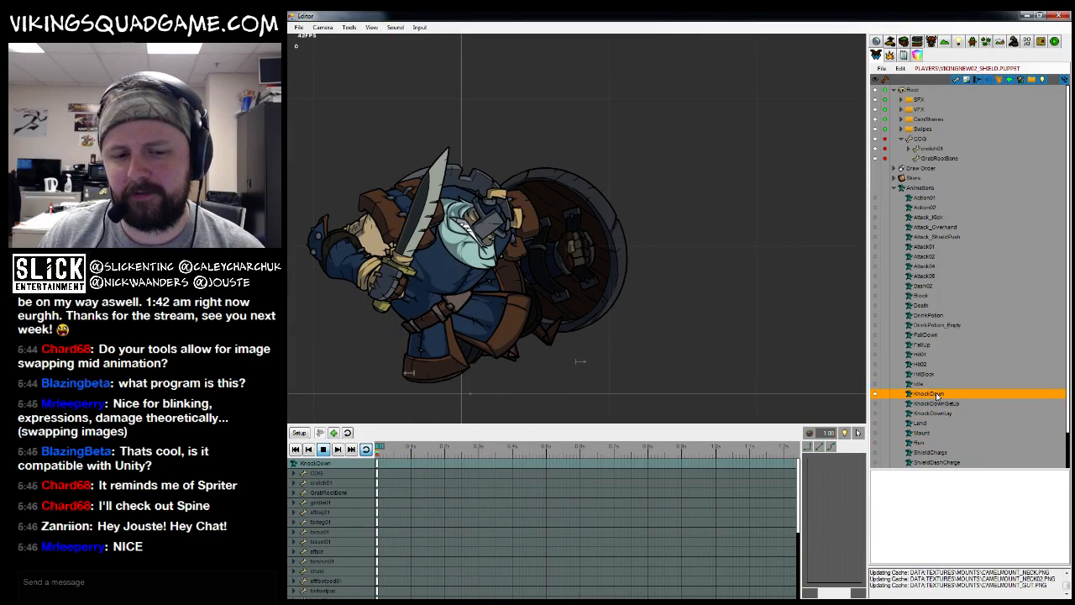
pyautogui.click(924, 316)
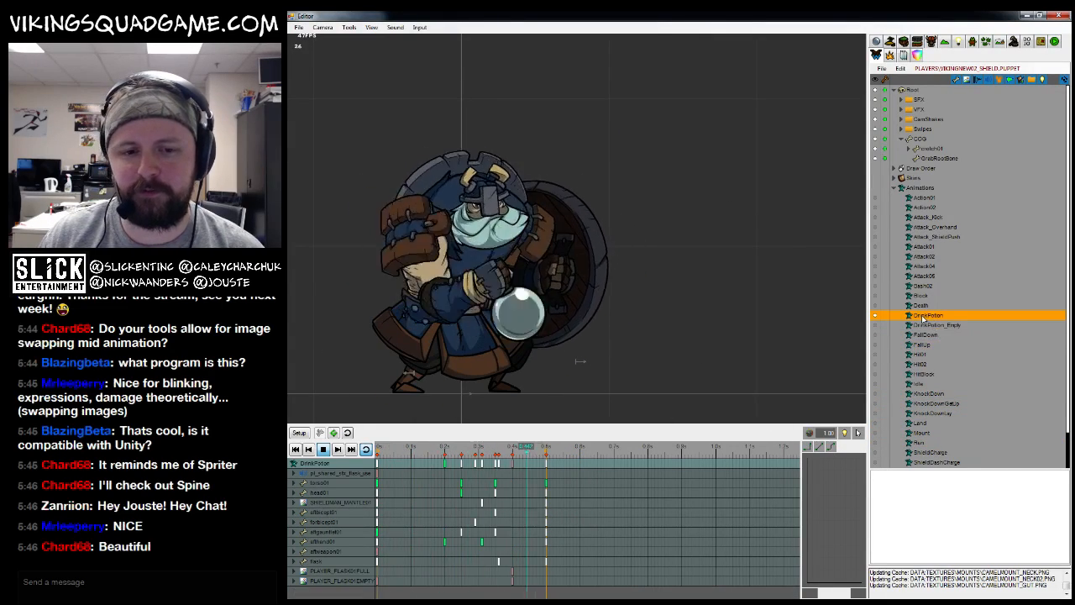
pyautogui.click(931, 325)
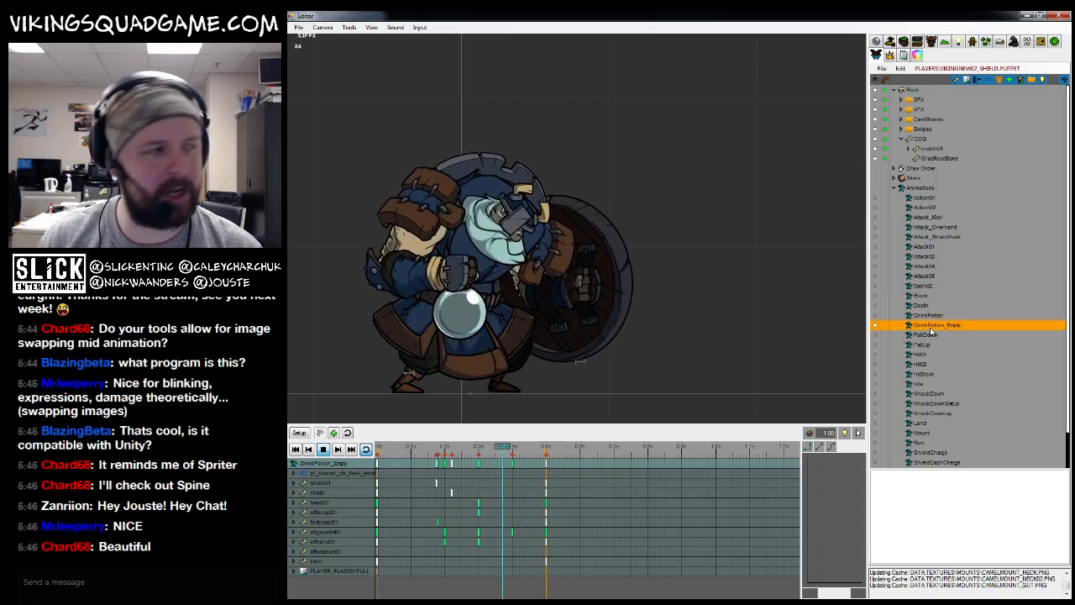
# Preview the attack animations from Attack05 back through Attack01, Attack_ShieldPush, Attack_Overhand and Attack_Kick, leaving their names as they are
pyautogui.click(924, 276)
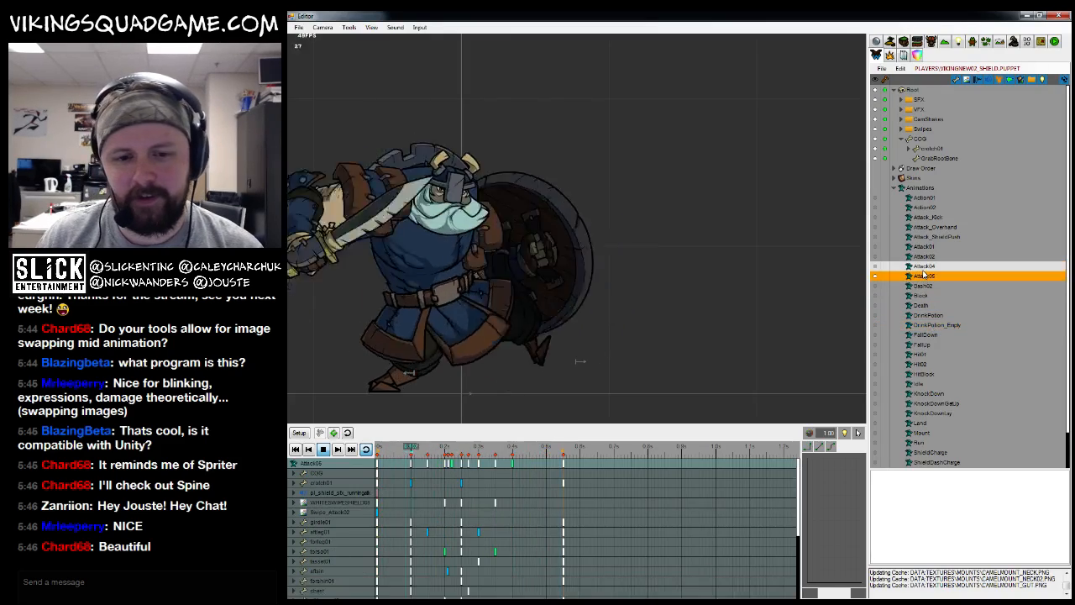
pyautogui.click(924, 266)
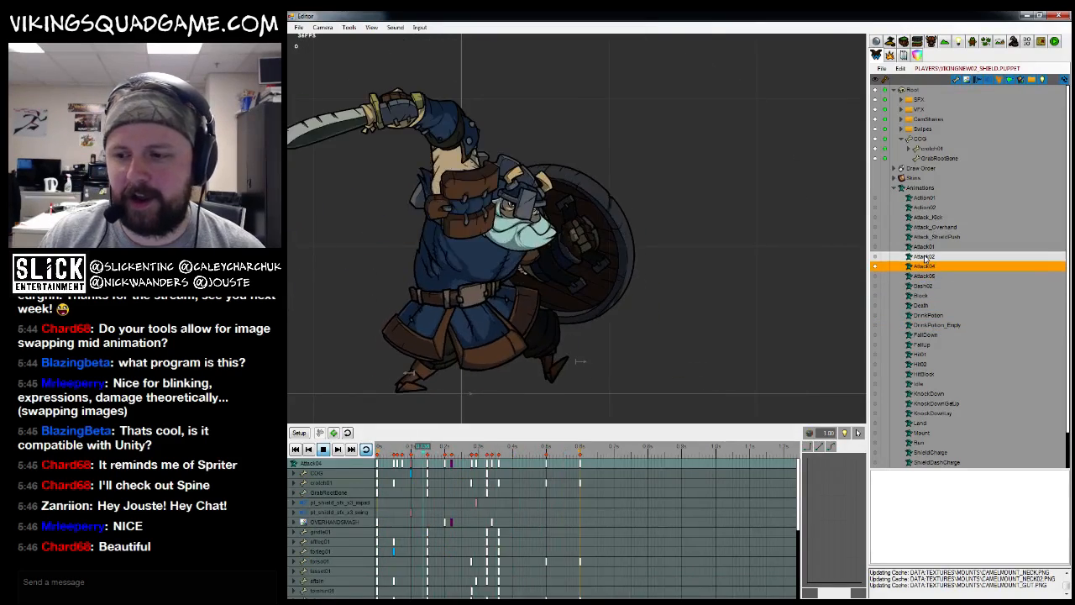
pyautogui.click(923, 256)
pyautogui.click(924, 246)
pyautogui.click(929, 237)
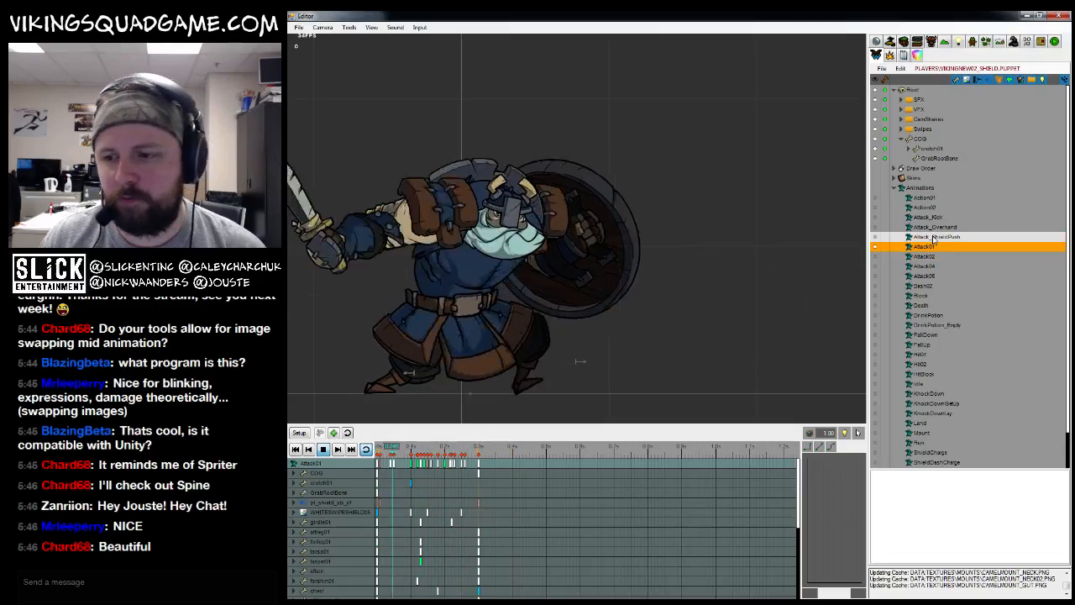
pyautogui.click(929, 228)
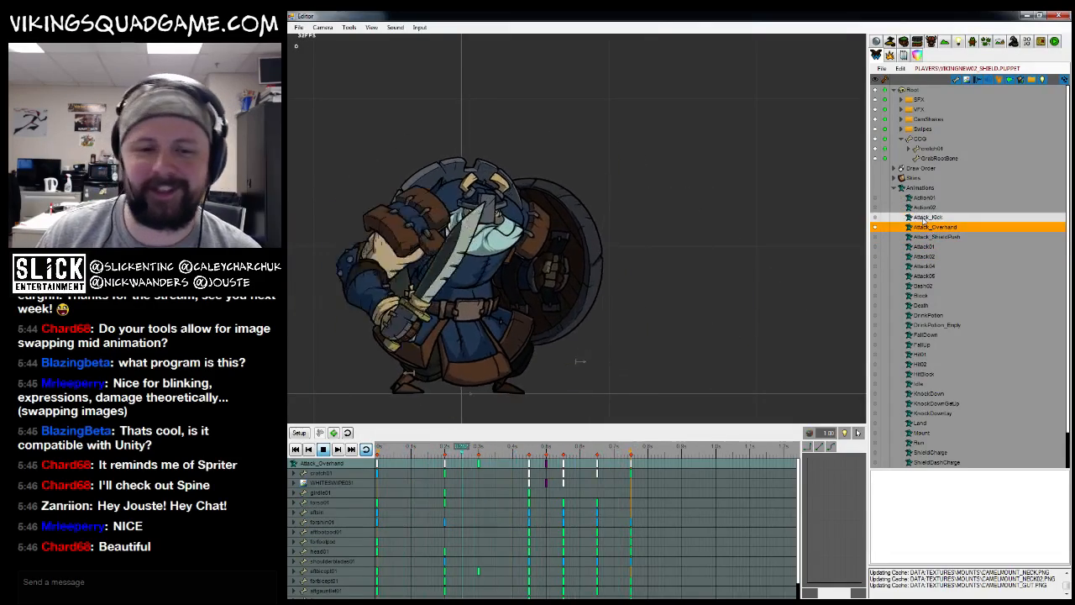
pyautogui.click(926, 218)
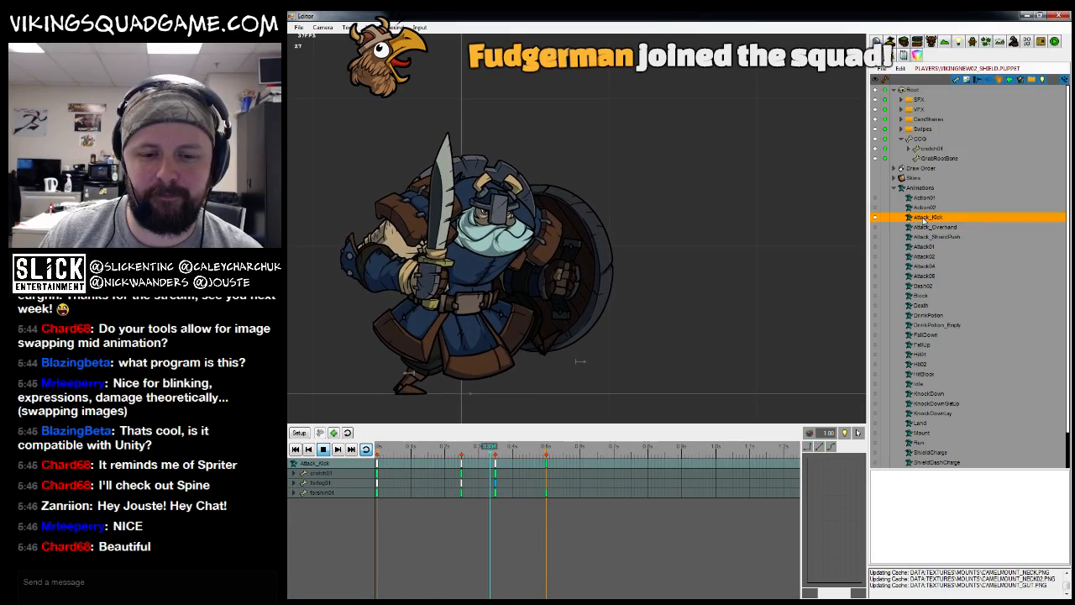
pyautogui.doubleClick(923, 221)
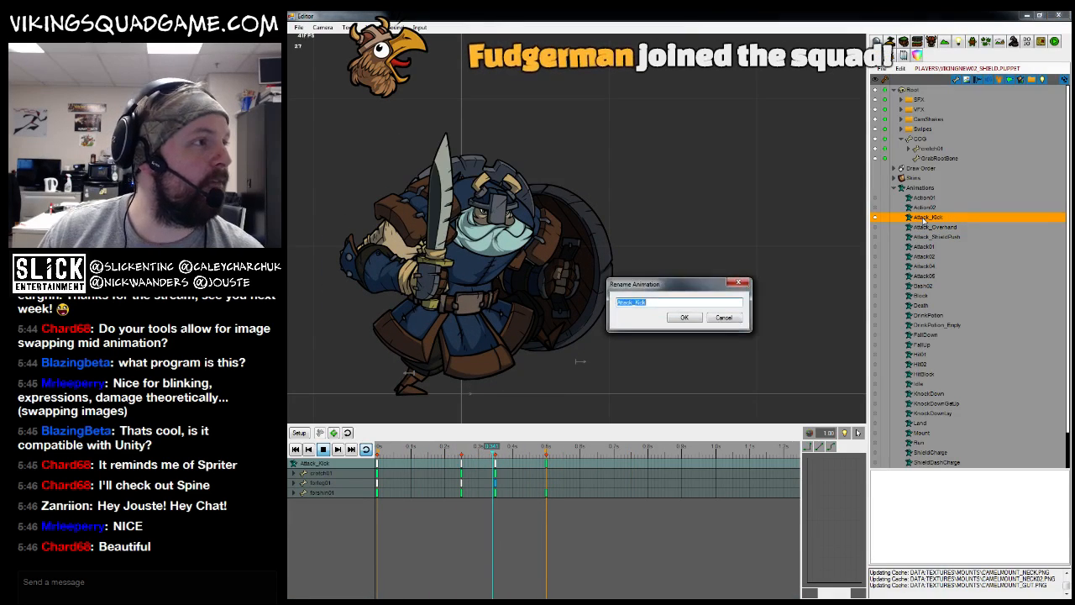
pyautogui.click(724, 317)
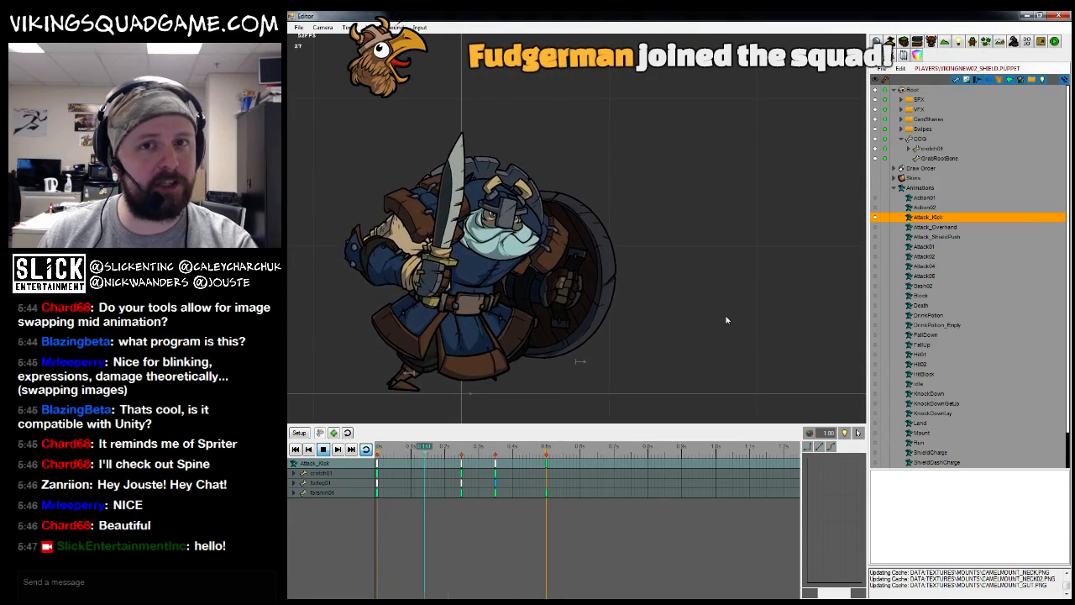
# Preview Action02 and Action01, and stop playback on the Action01 shield strike
pyautogui.click(923, 199)
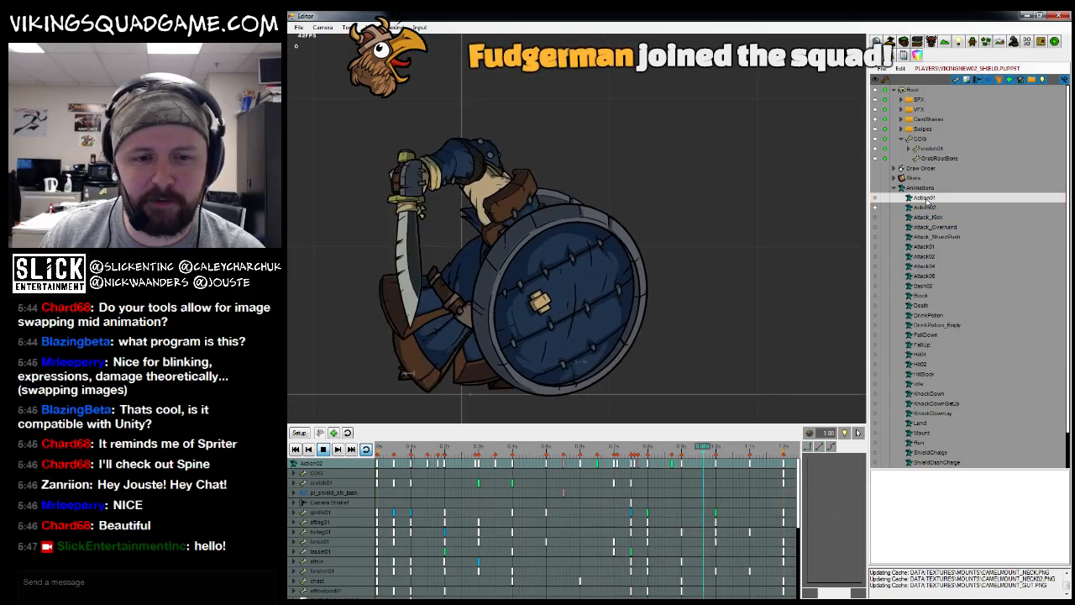
pyautogui.scroll(-3, 654, 319)
pyautogui.click(925, 199)
pyautogui.moveTo(637, 272); pyautogui.dragTo(633, 302)
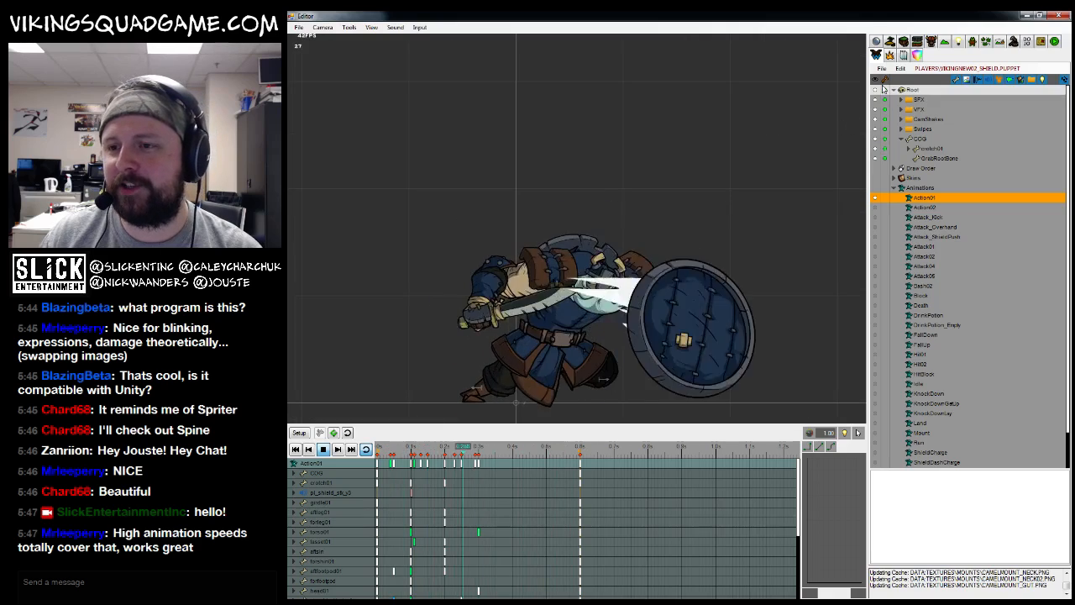
pyautogui.click(324, 450)
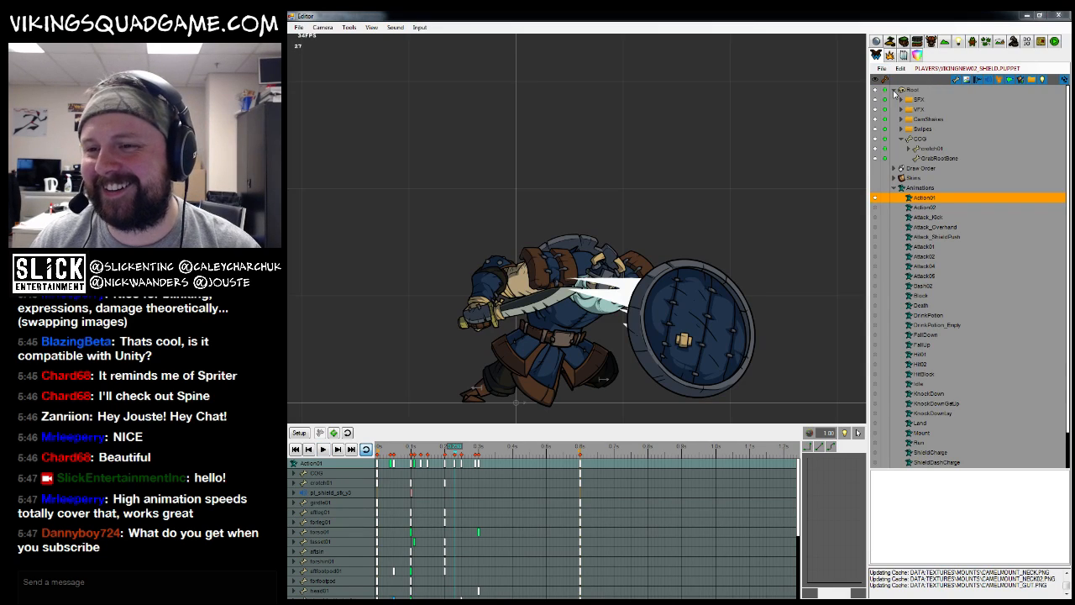
# Open MOUNT_CAMEL.PUPPET from the Mounts puppet folder
pyautogui.hotkey('ctrl', 'o')
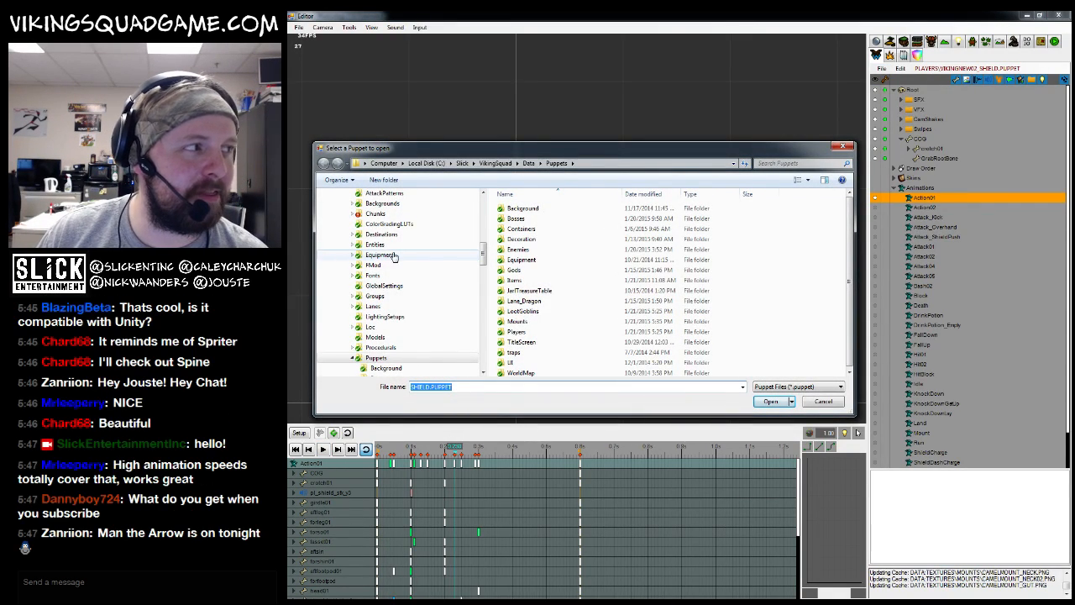
pyautogui.moveTo(511, 151); pyautogui.dragTo(519, 141)
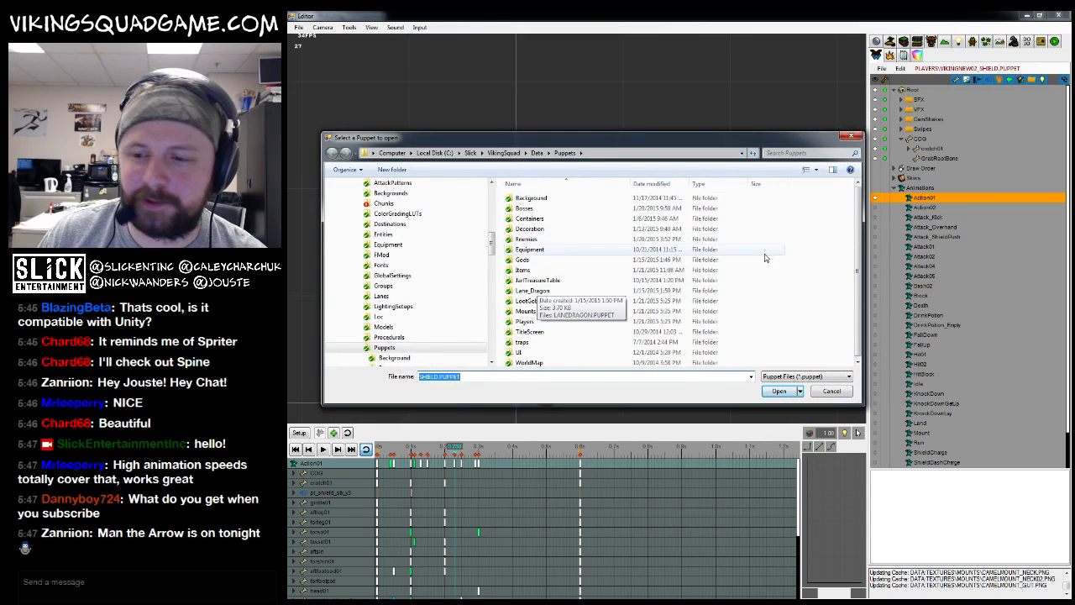
pyautogui.moveTo(857, 261); pyautogui.dragTo(857, 266)
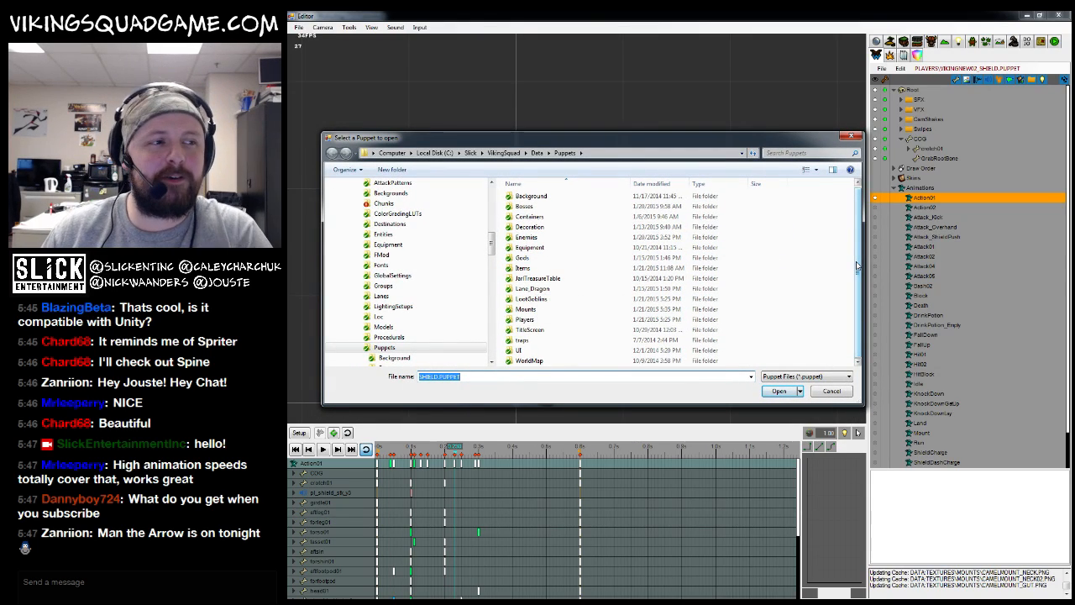
pyautogui.moveTo(628, 145)
pyautogui.mouseDown()
pyautogui.moveTo(601, 527)
pyautogui.moveTo(638, 100)
pyautogui.moveTo(615, 147)
pyautogui.mouseUp()
pyautogui.click(519, 270)
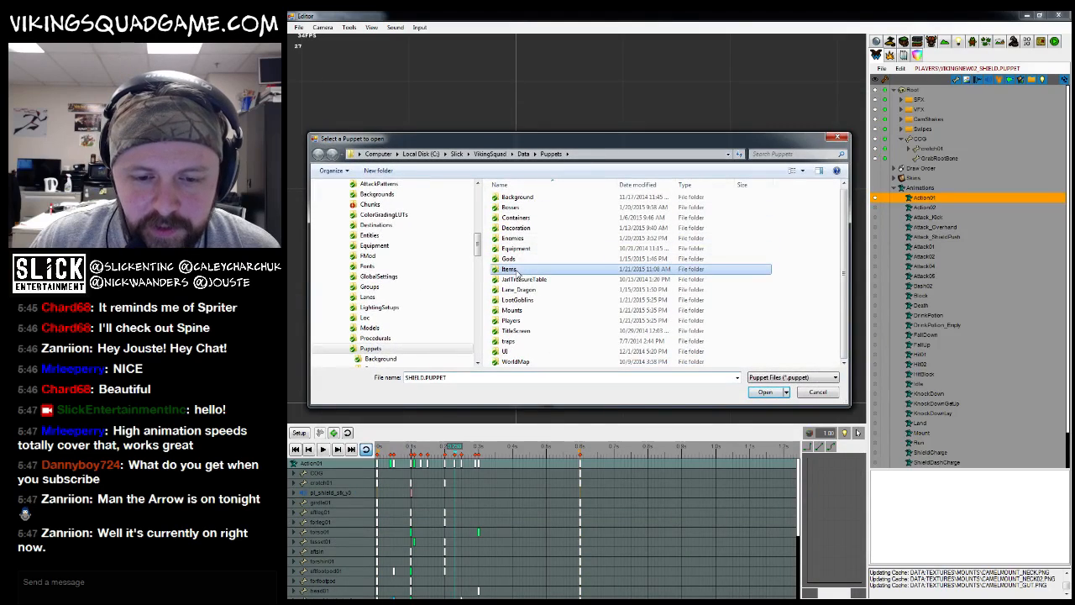
pyautogui.click(513, 332)
pyautogui.doubleClick(518, 313)
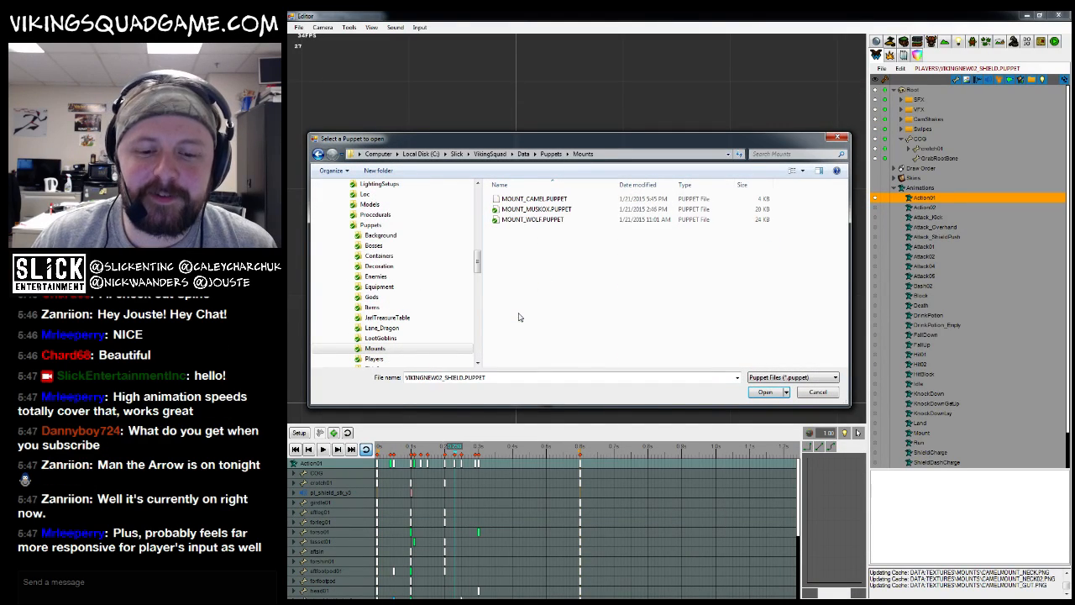
pyautogui.click(546, 199)
pyautogui.click(759, 396)
pyautogui.scroll(3, 724, 290)
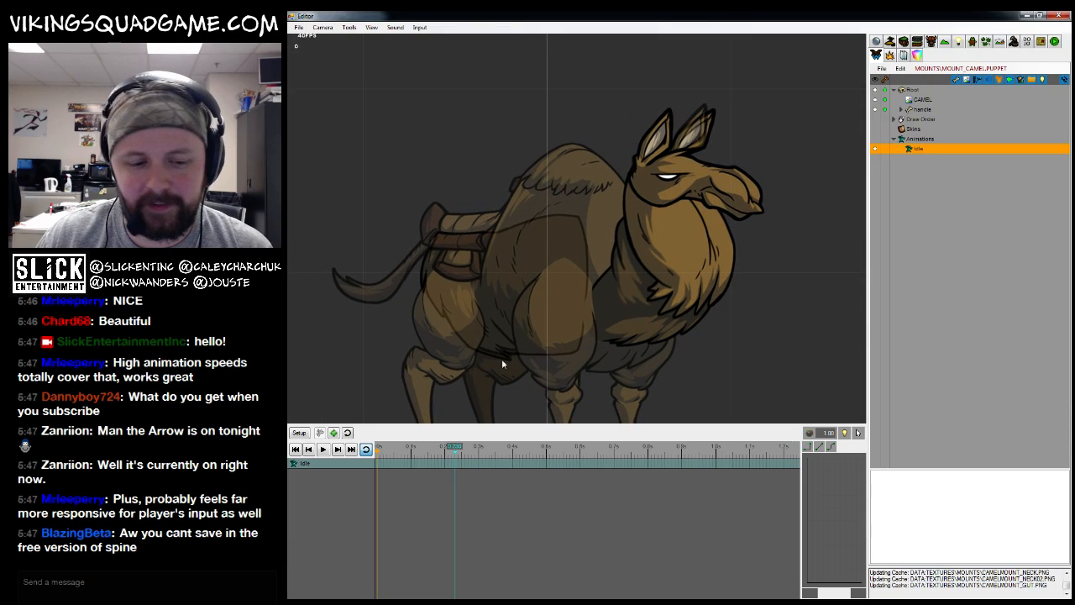
# Turn on the visibility of bones in the viewport for the camel puppet
pyautogui.click(857, 433)
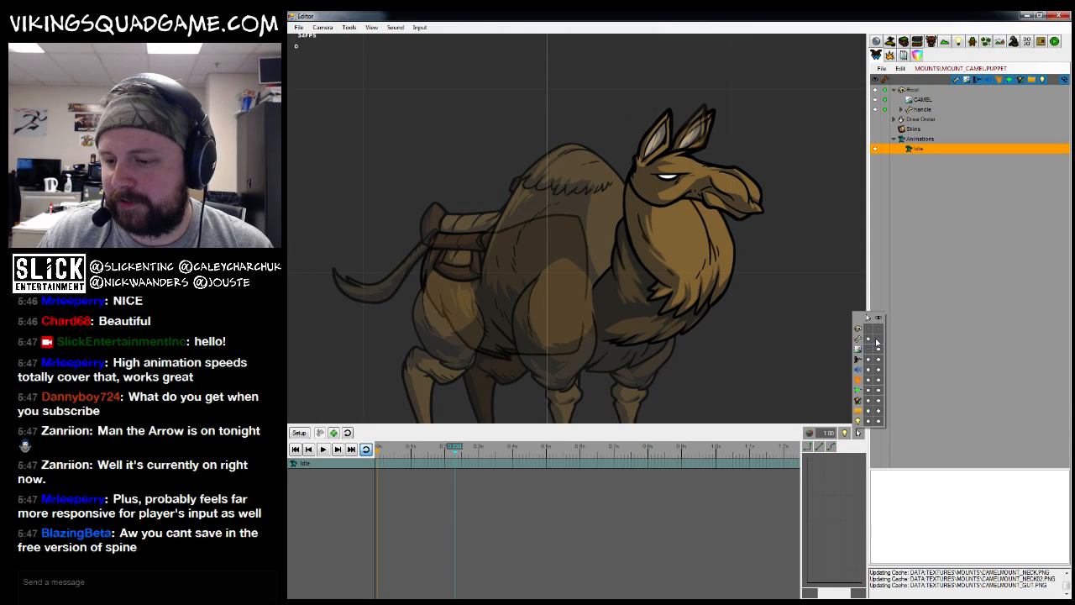
pyautogui.click(621, 292)
pyautogui.scroll(-3, 613, 290)
pyautogui.scroll(3, 659, 327)
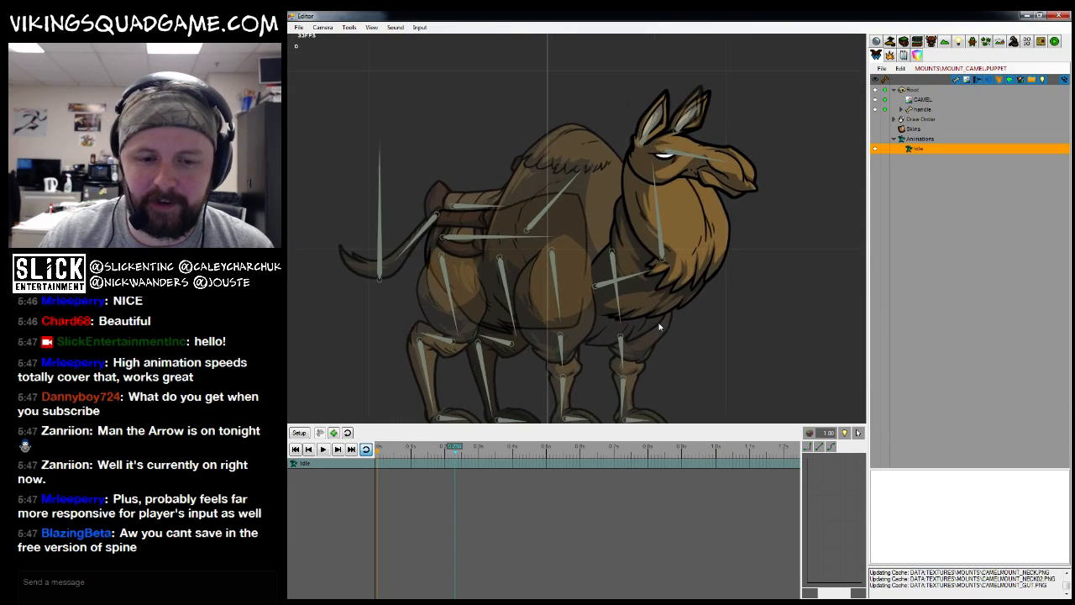
# Examine the camel's skeleton, selecting the handle, neckbase and hump bones to see how they are arranged
pyautogui.click(366, 243)
pyautogui.scroll(-4, 424, 277)
pyautogui.moveTo(778, 242); pyautogui.dragTo(688, 299)
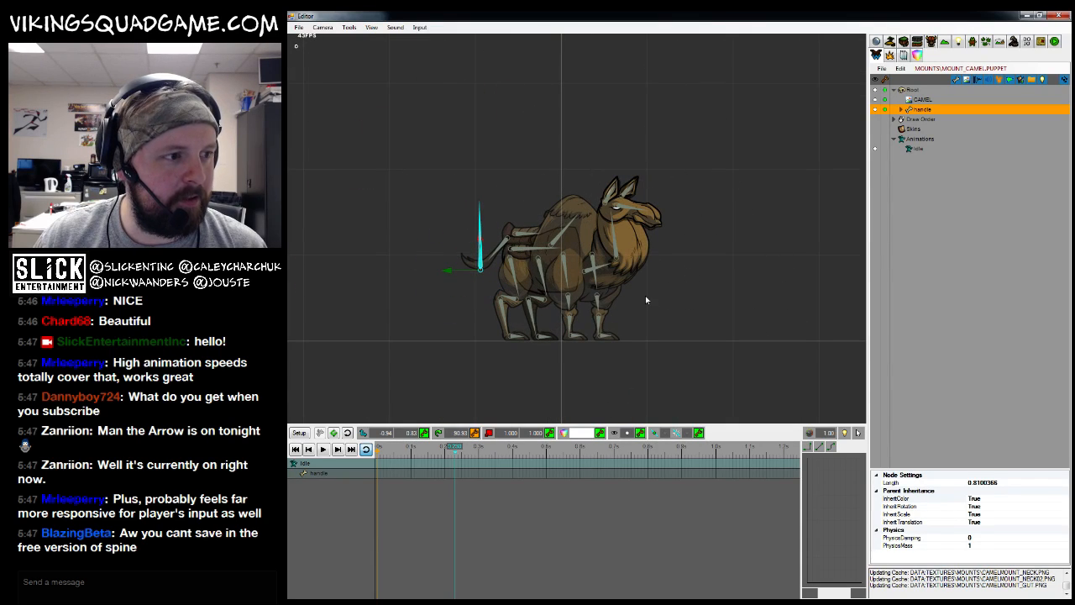
pyautogui.scroll(4, 659, 255)
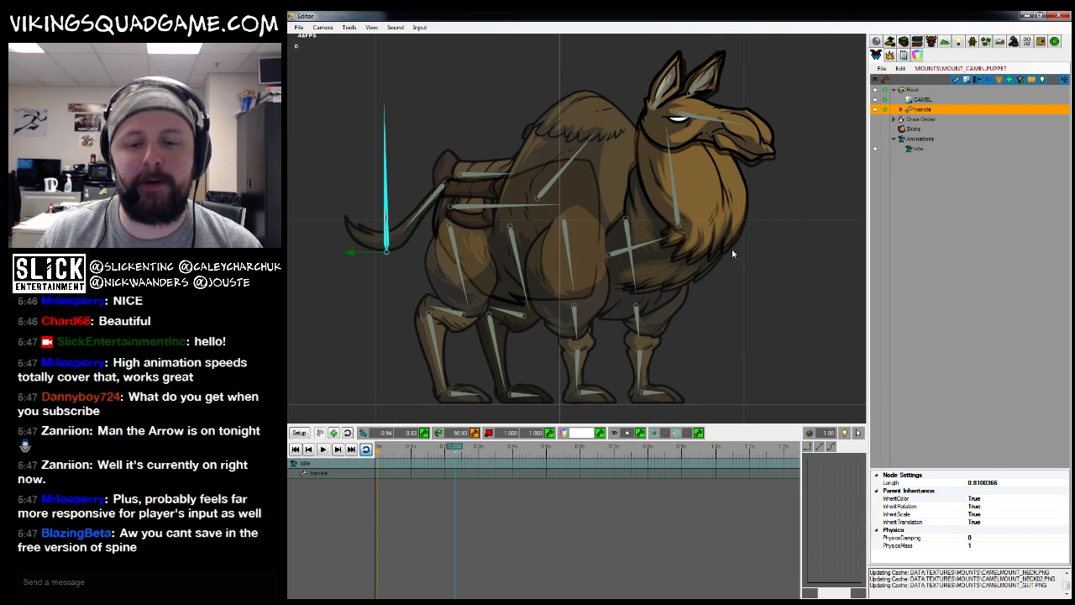
pyautogui.scroll(-2, 658, 252)
pyautogui.click(642, 248)
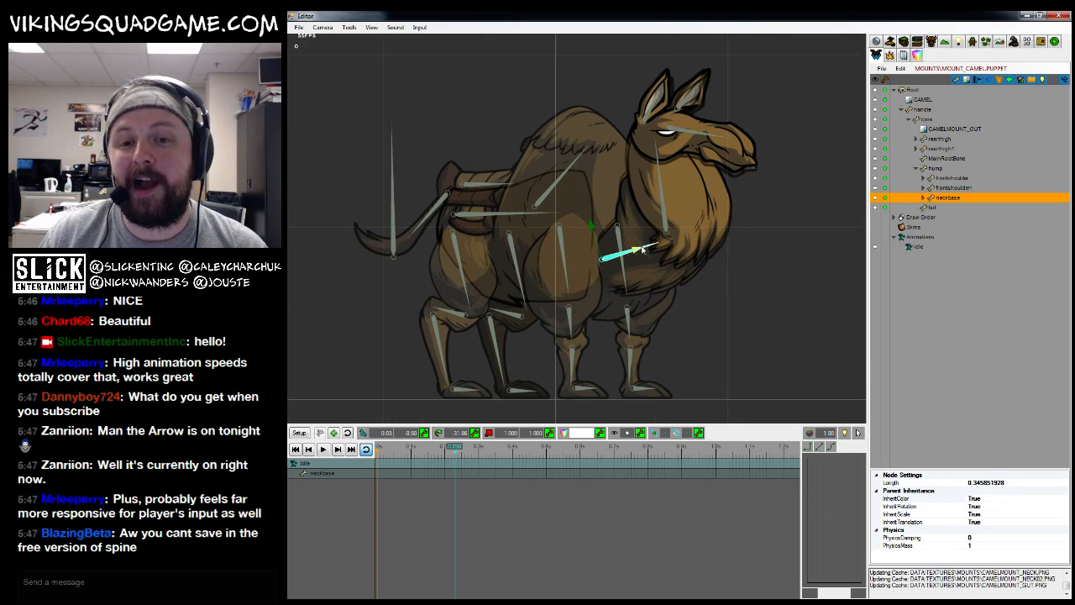
pyautogui.moveTo(671, 231); pyautogui.dragTo(668, 244)
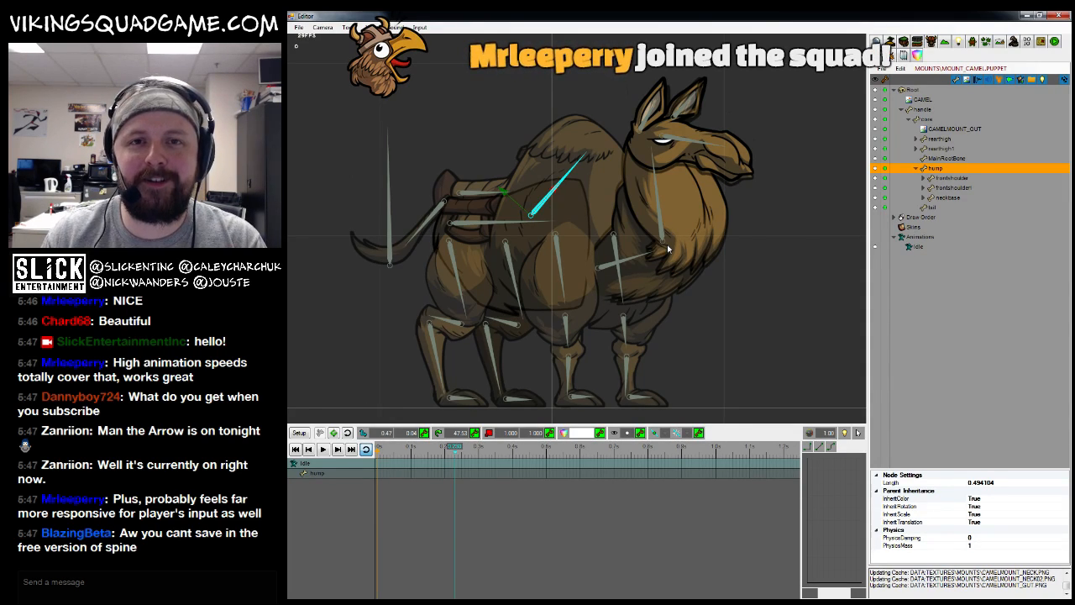
pyautogui.scroll(2, 667, 245)
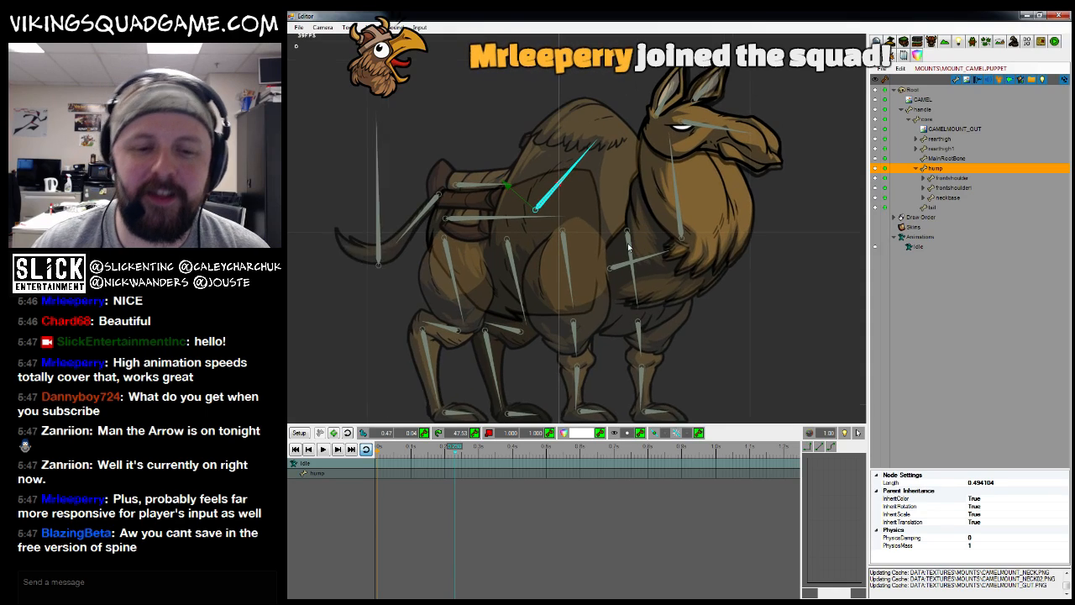
# Select the tail bone, switch to setup mode and start adding an image to the bone
pyautogui.click(446, 229)
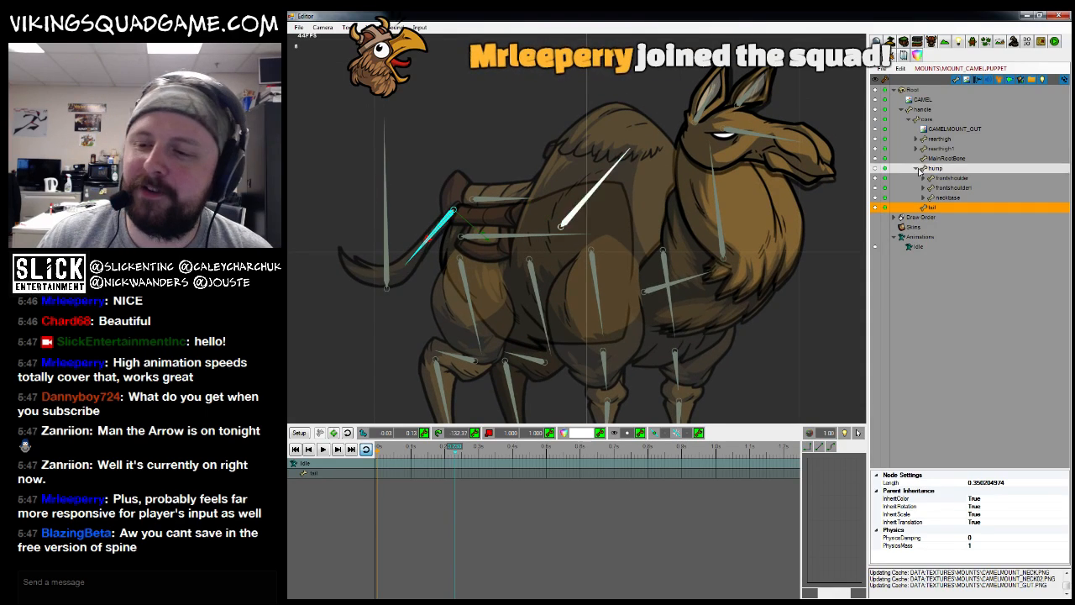
pyautogui.click(929, 209)
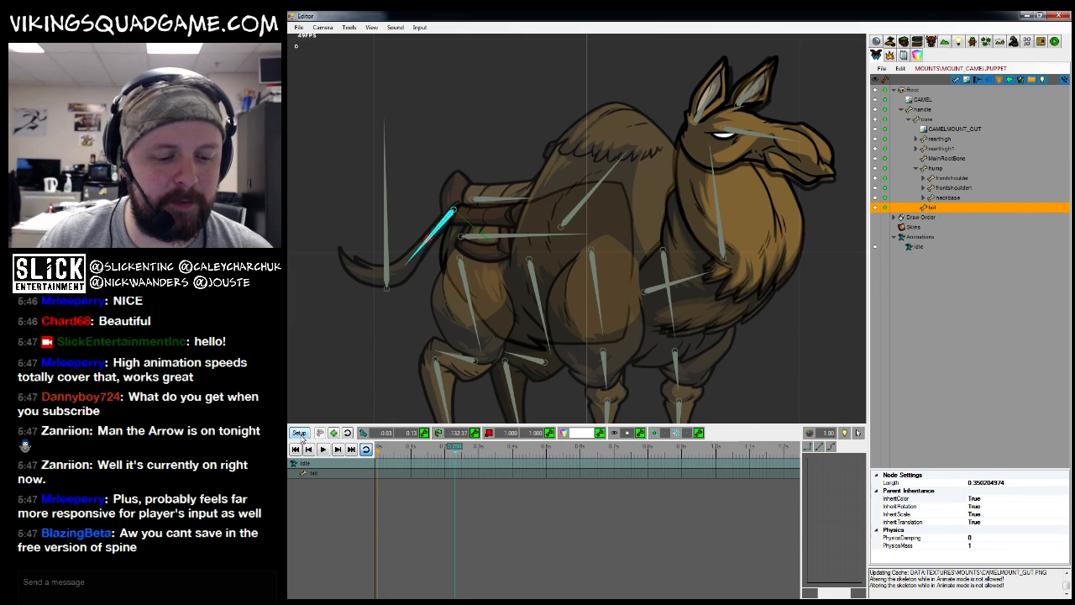
pyautogui.click(299, 435)
pyautogui.scroll(-2, 730, 239)
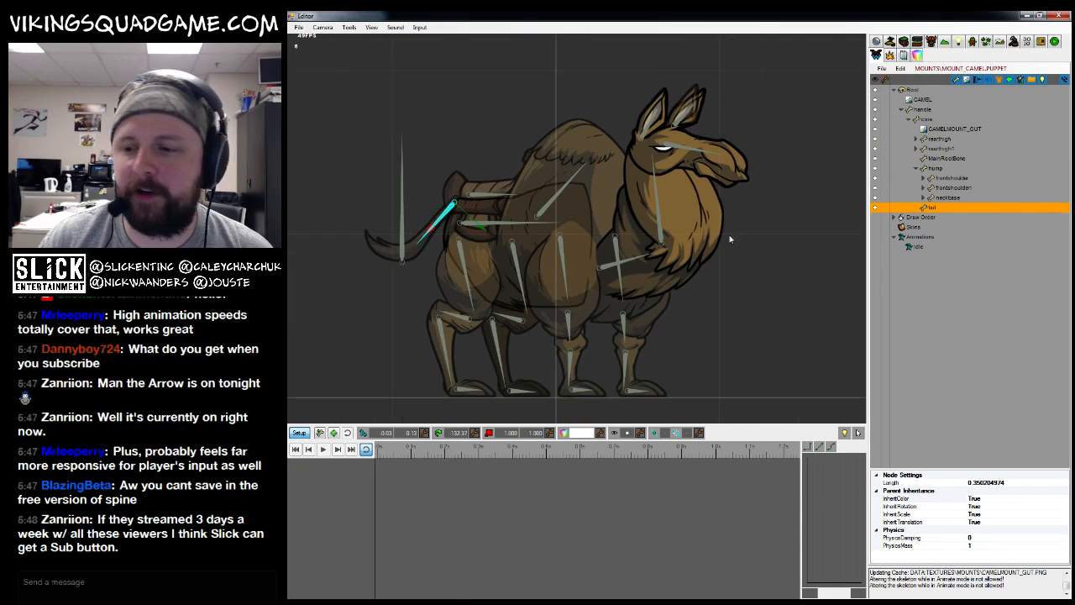
pyautogui.rightClick(934, 212)
pyautogui.click(964, 220)
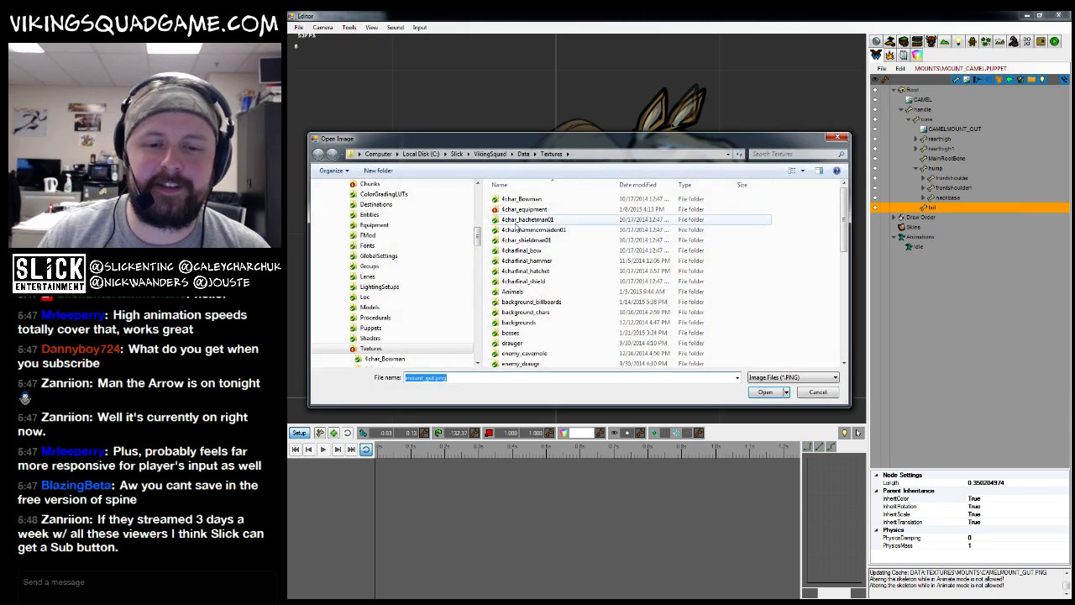
pyautogui.moveTo(560, 146); pyautogui.dragTo(559, 172)
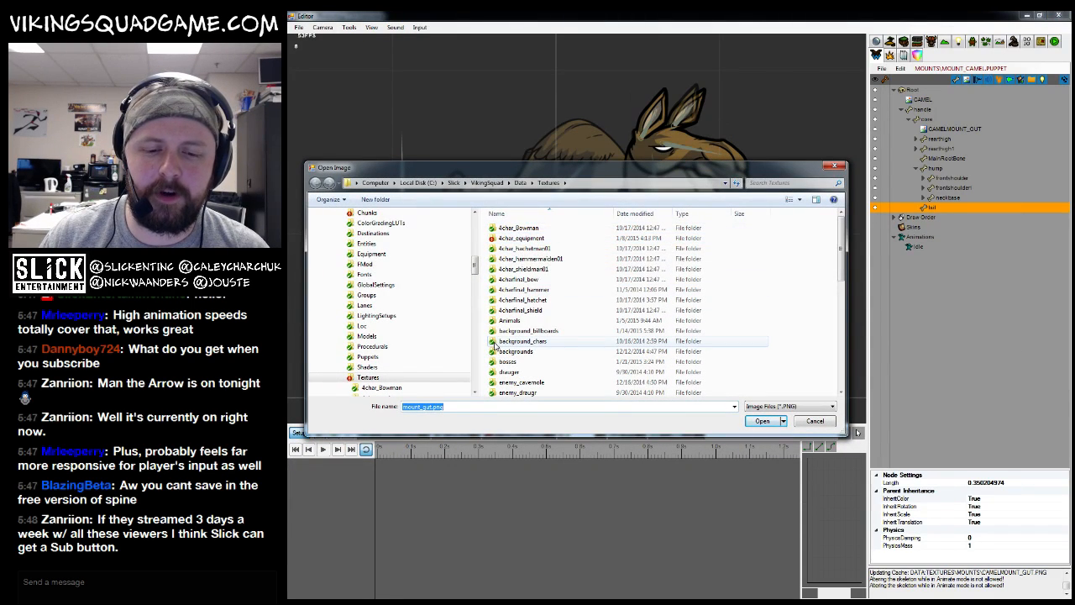
pyautogui.scroll(-5, 510, 344)
pyautogui.scroll(-4, 525, 351)
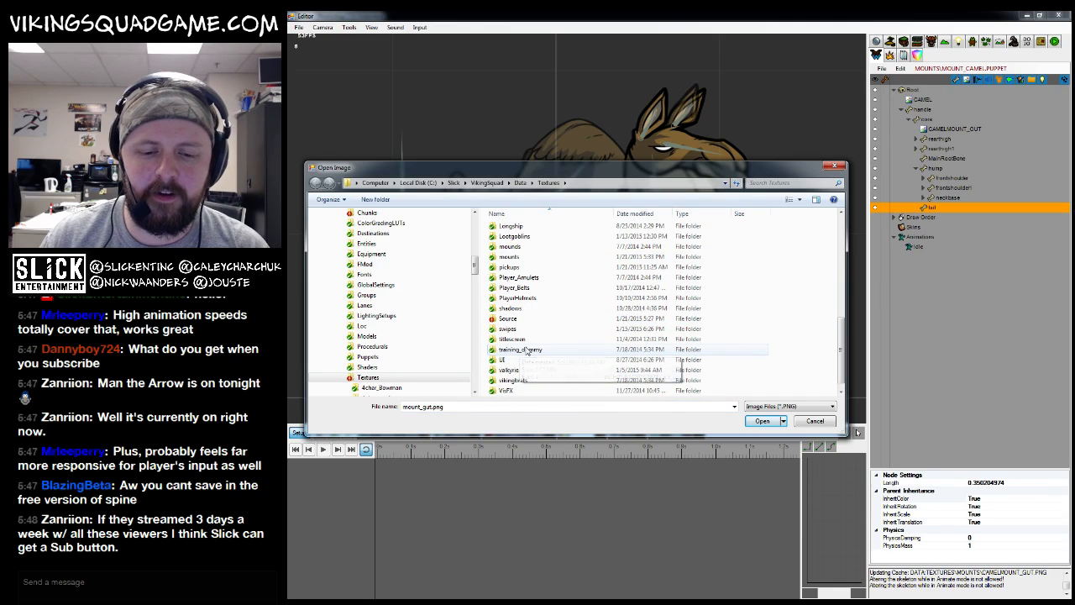
pyautogui.doubleClick(514, 319)
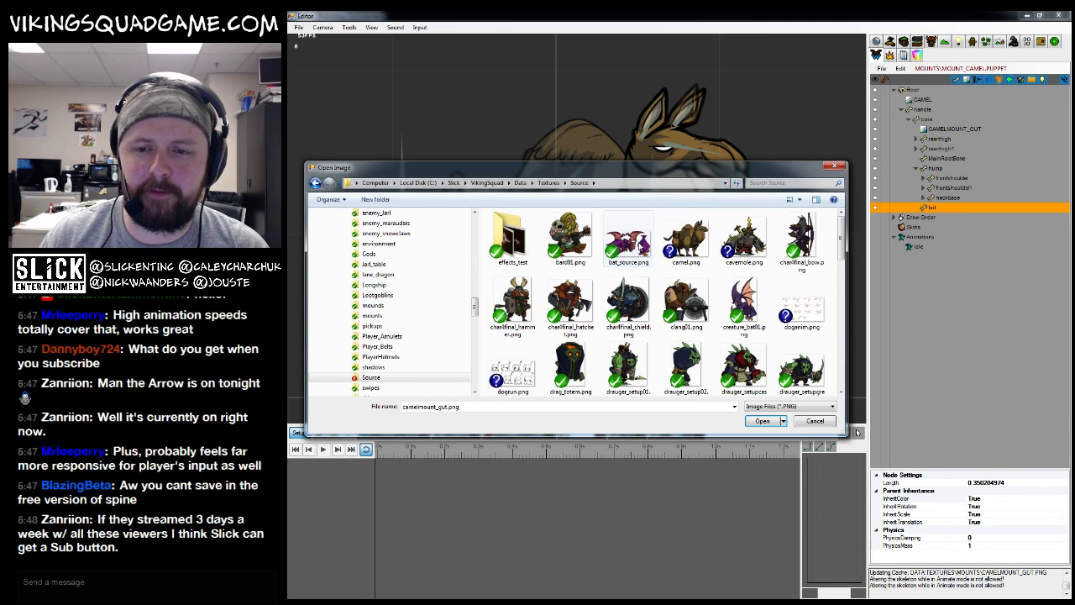
pyautogui.moveTo(682, 175); pyautogui.dragTo(683, 141)
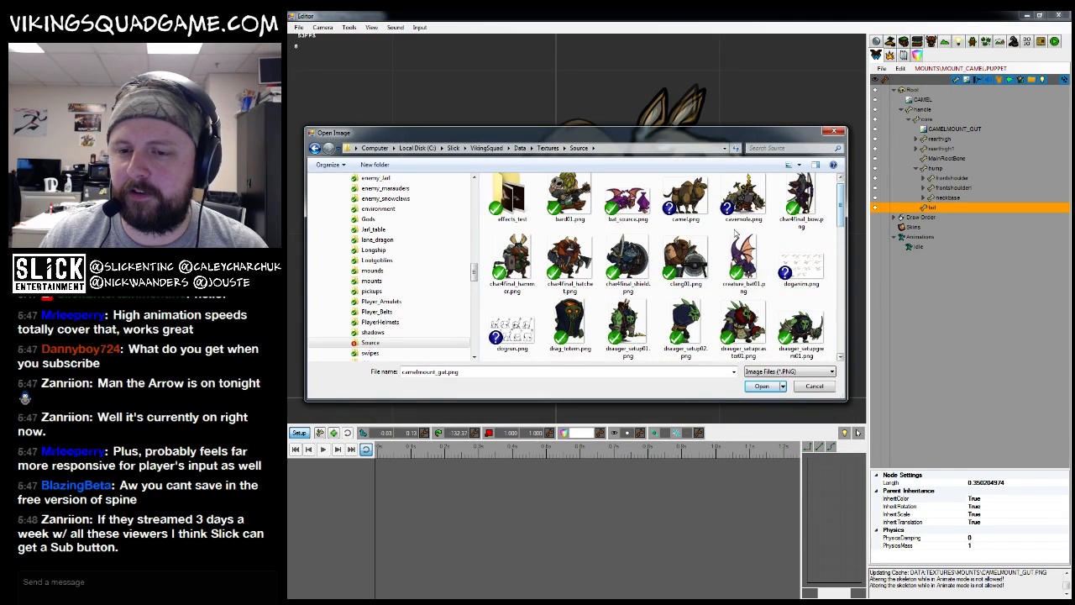
pyautogui.scroll(1, 735, 236)
pyautogui.press('BackSpace')
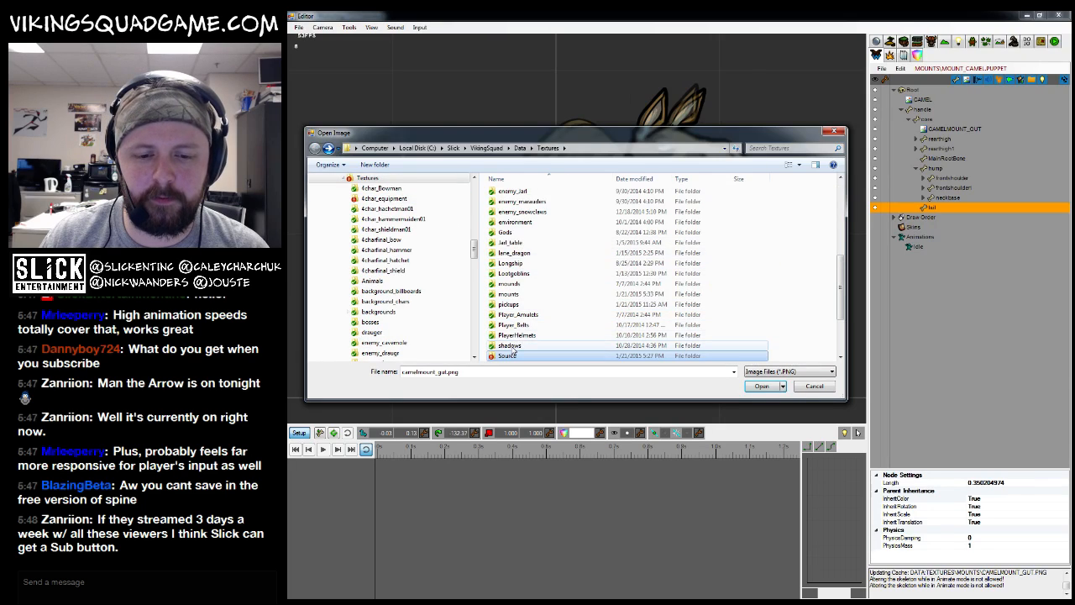
pyautogui.scroll(-2, 513, 351)
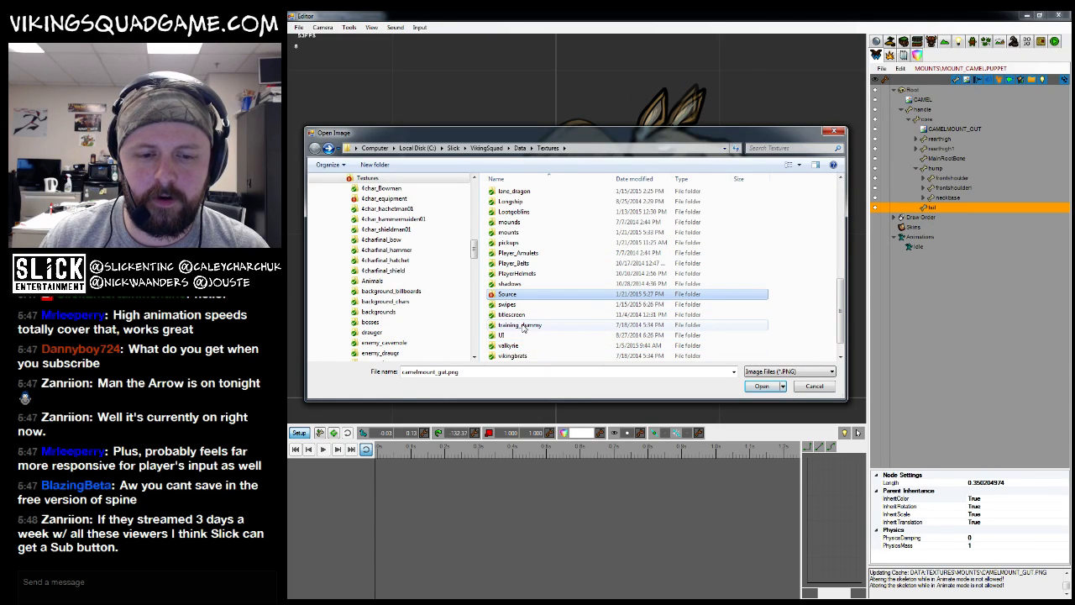
pyautogui.scroll(2, 522, 328)
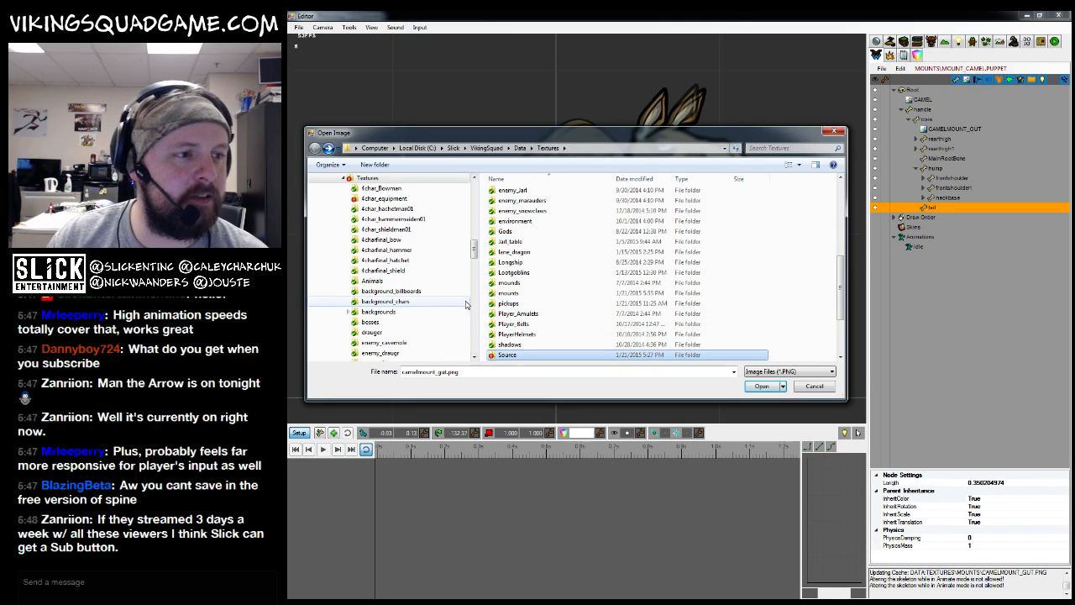
pyautogui.moveTo(556, 133)
pyautogui.mouseDown()
pyautogui.moveTo(550, 188)
pyautogui.moveTo(554, 138)
pyautogui.mouseUp()
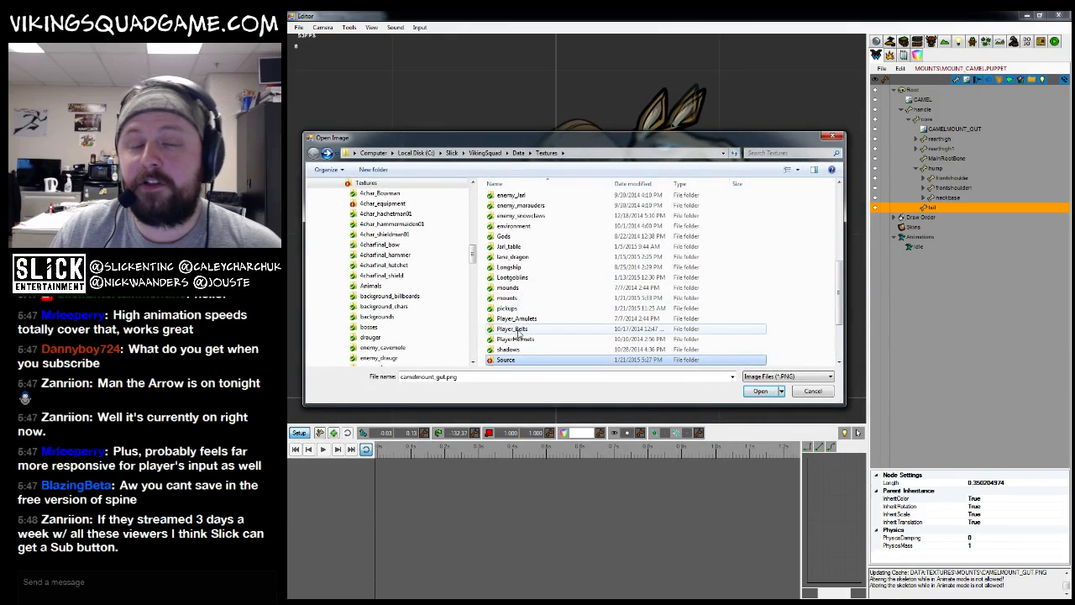
pyautogui.click(506, 351)
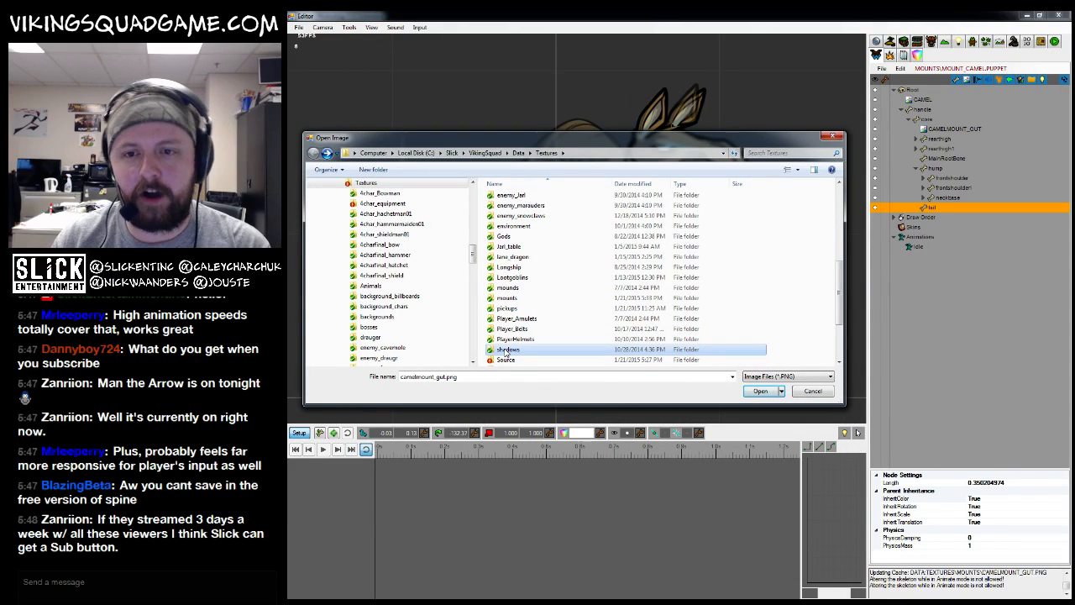
pyautogui.scroll(-2, 507, 351)
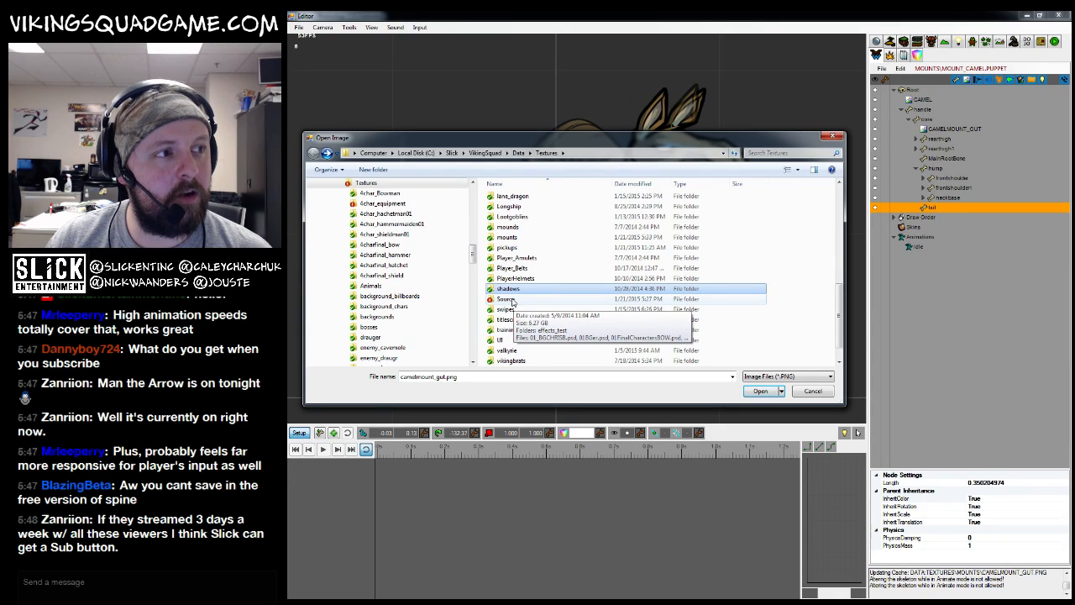
# Load camelmount_tail.png from the mounts textures folder as the tail bone's image
pyautogui.moveTo(554, 143); pyautogui.dragTo(565, 230)
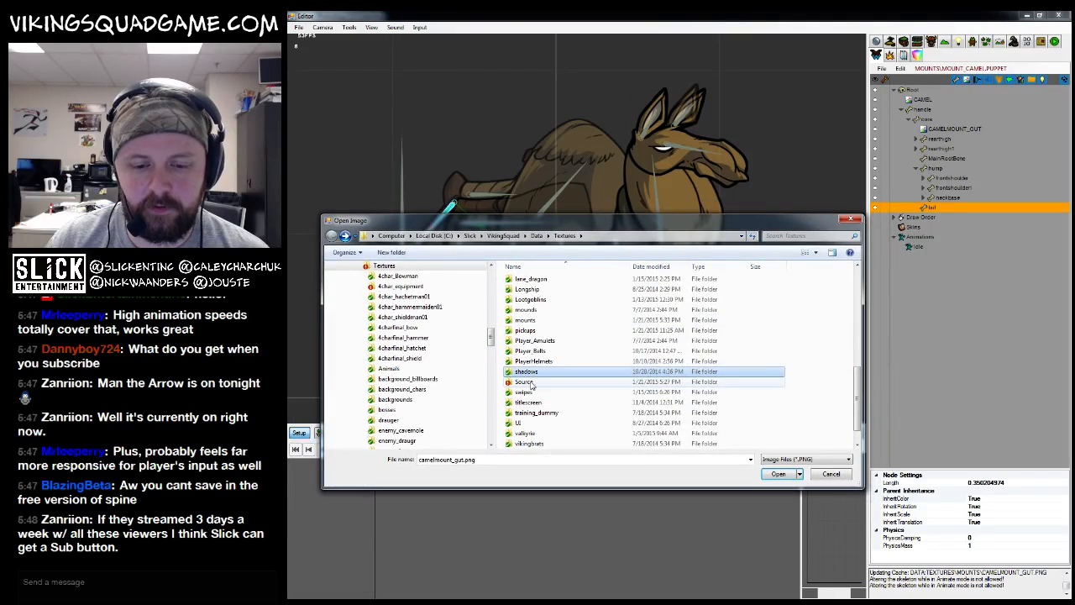
pyautogui.click(531, 382)
pyautogui.scroll(2, 532, 369)
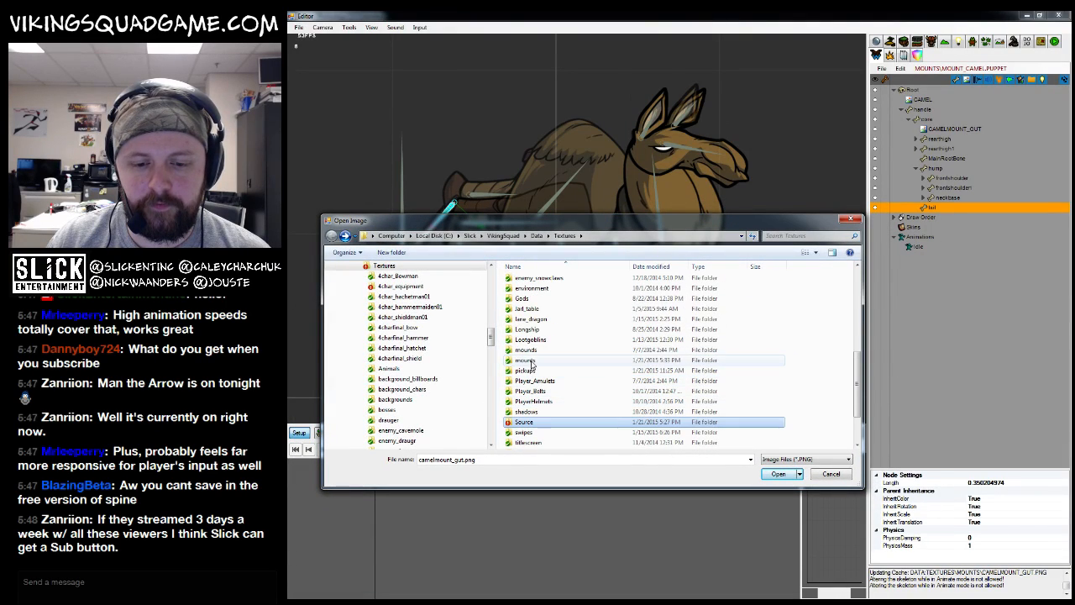
pyautogui.doubleClick(531, 363)
pyautogui.click(529, 421)
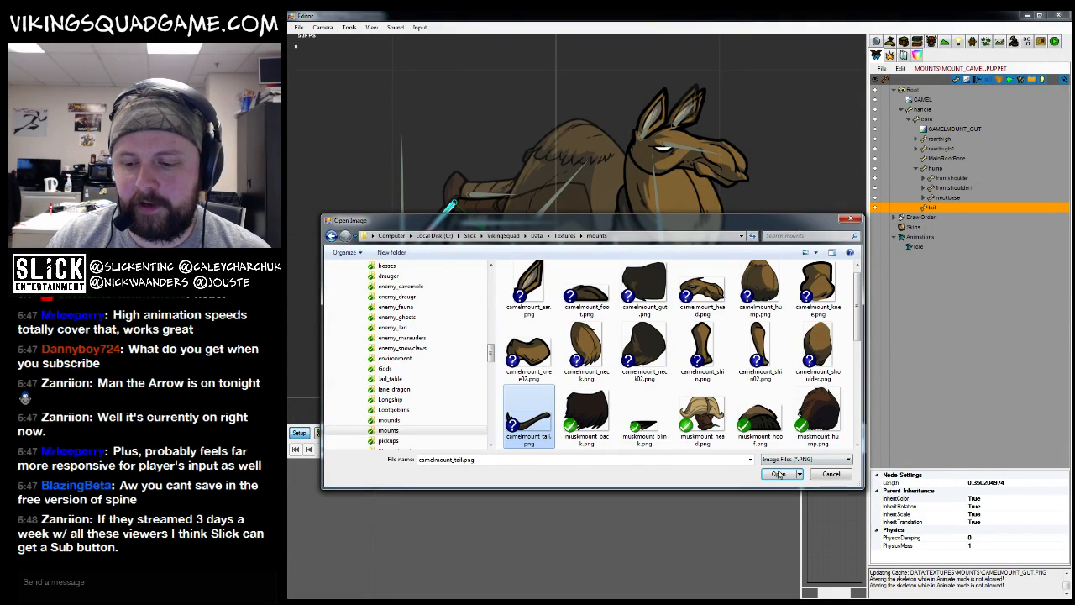
pyautogui.click(780, 474)
# Rotate the tail image to about 155° and move it to about 0.28, 0.03 over the reference tail, and collapse the tail bone
pyautogui.scroll(3, 310, 419)
pyautogui.press('e')
pyautogui.moveTo(548, 294); pyautogui.dragTo(618, 229)
pyautogui.press('w')
pyautogui.moveTo(618, 229); pyautogui.dragTo(595, 244)
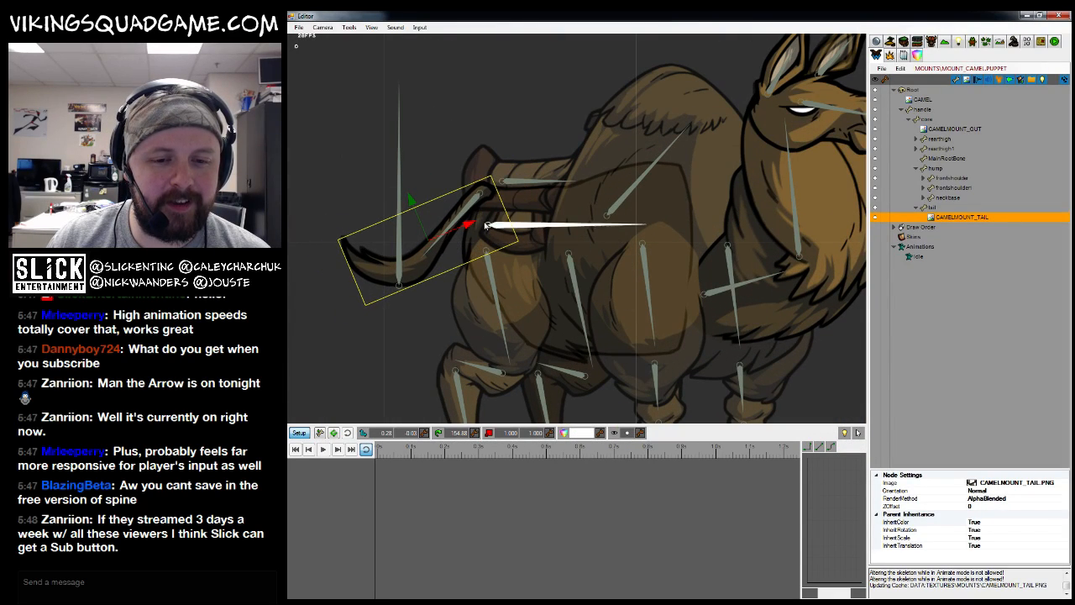
pyautogui.click(466, 210)
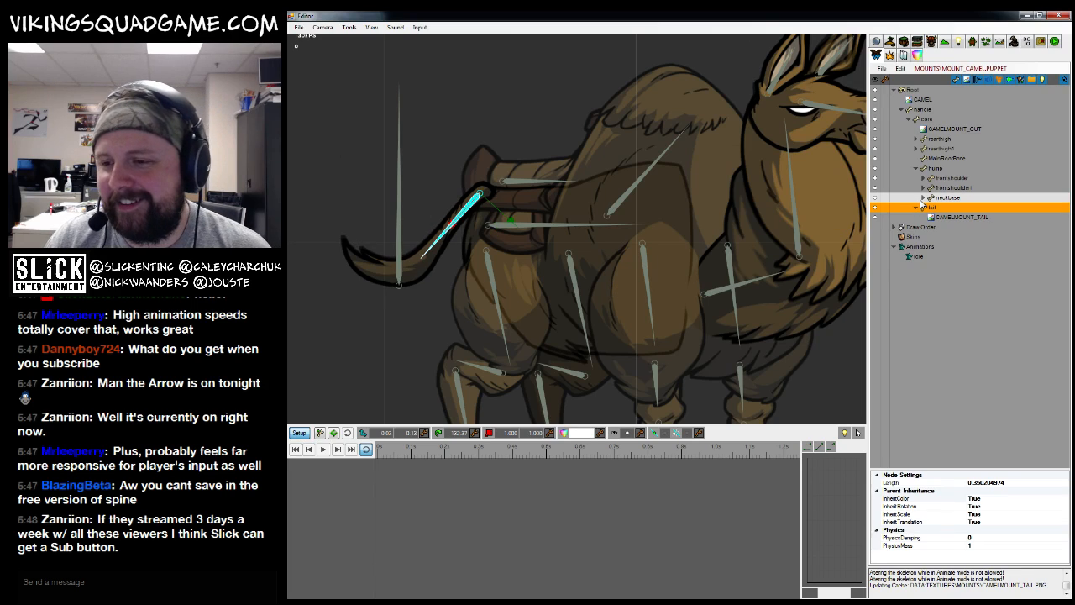
pyautogui.click(917, 207)
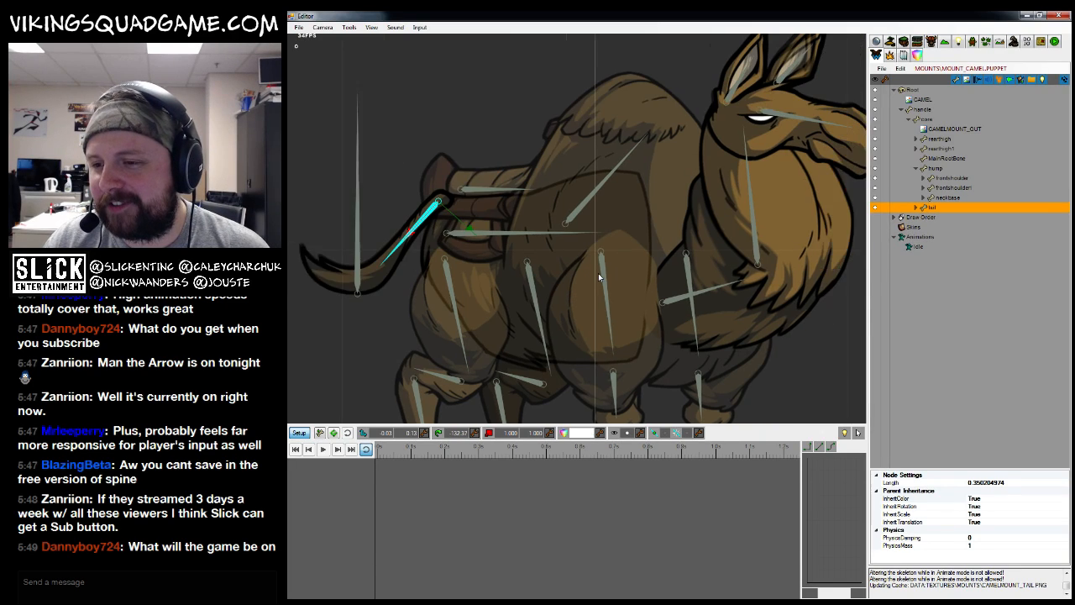
# Add camelmount_hump.png from the mounts textures folder as an image on the hump bone
pyautogui.click(935, 168)
pyautogui.rightClick(942, 170)
pyautogui.click(950, 174)
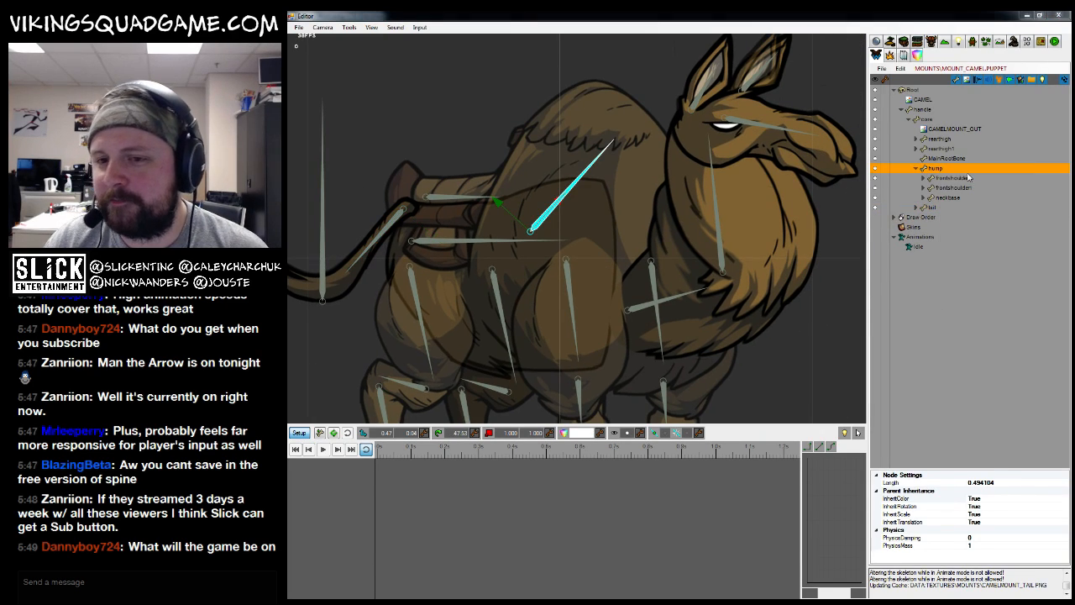
pyautogui.scroll(-3, 543, 395)
pyautogui.scroll(-2, 543, 397)
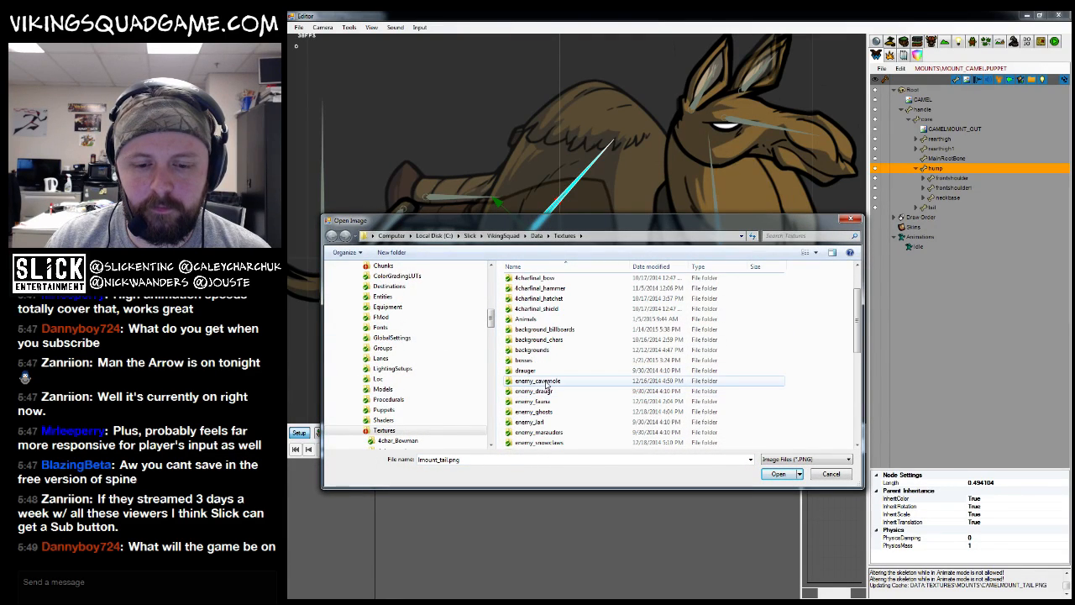
pyautogui.doubleClick(531, 433)
pyautogui.click(747, 302)
pyautogui.click(774, 474)
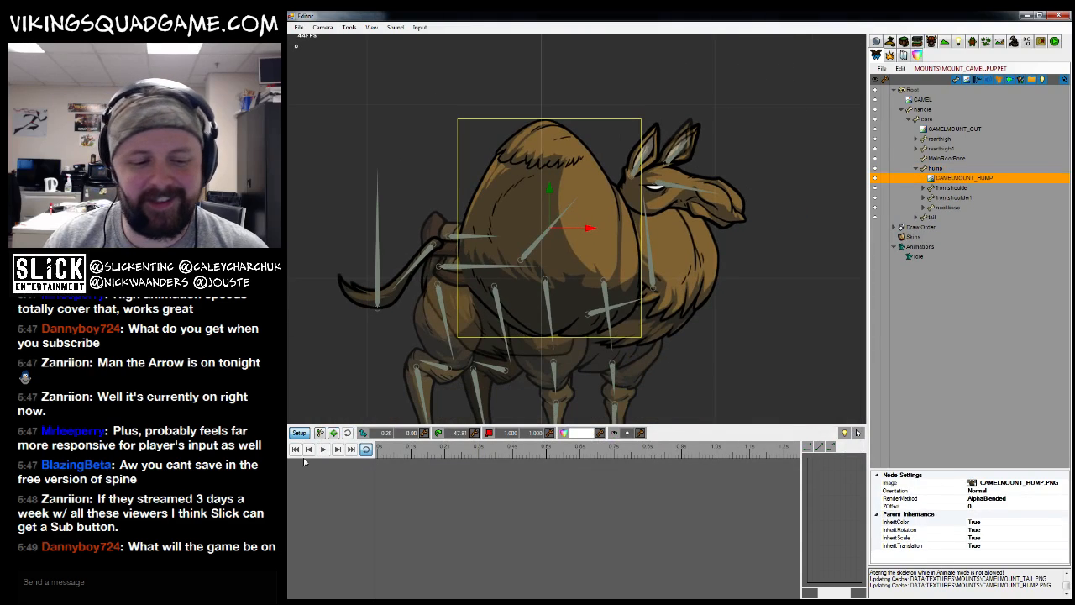
# Move the hump image to about 0.17, -0.22 so it lies over the hump in the reference drawing
pyautogui.moveTo(731, 360); pyautogui.dragTo(751, 395)
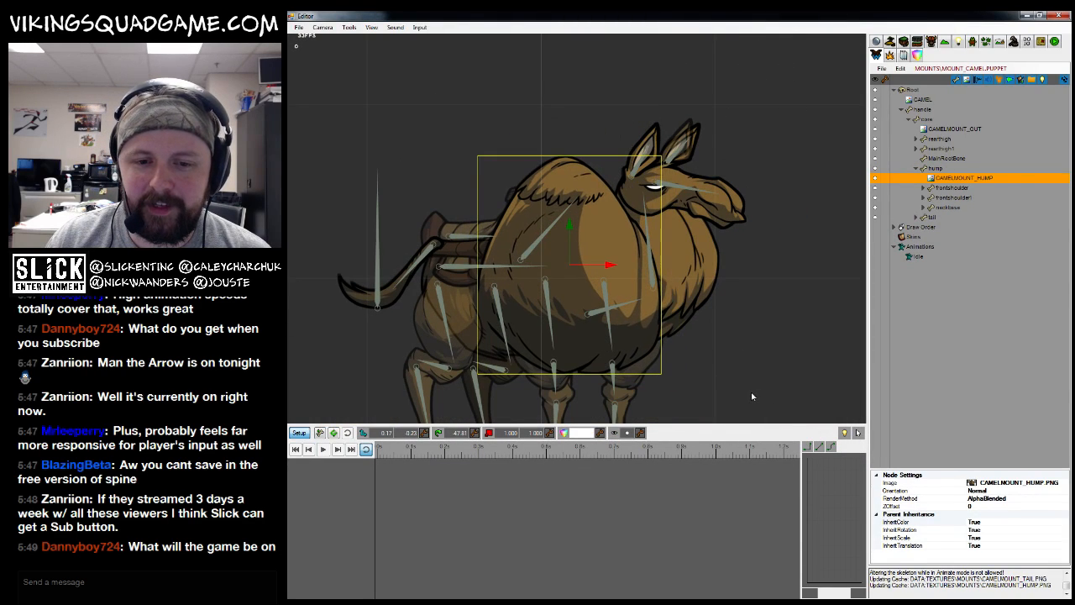
pyautogui.scroll(2, 750, 395)
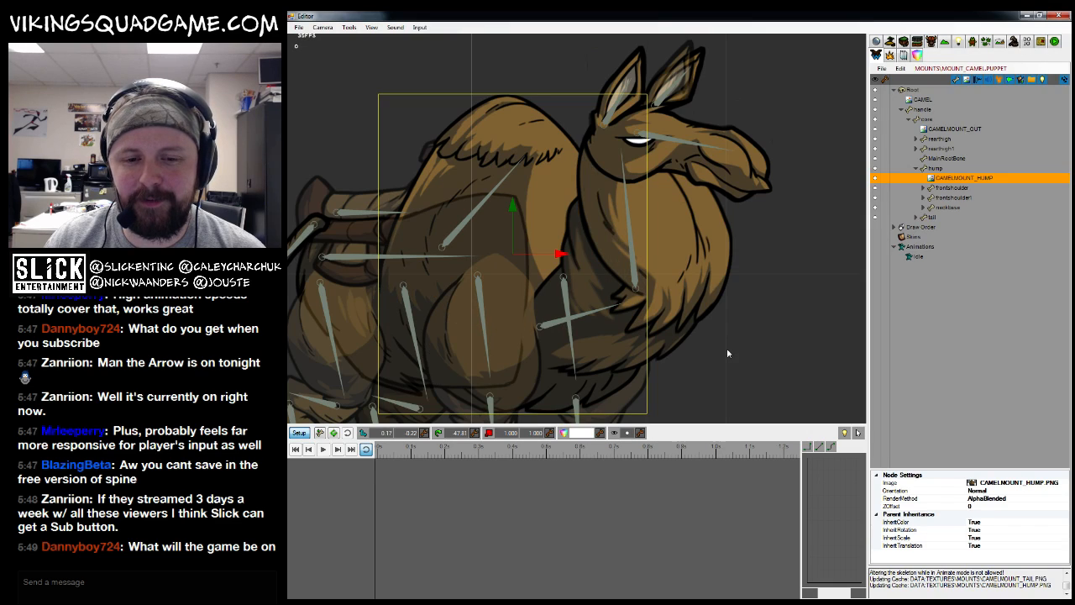
pyautogui.moveTo(730, 340); pyautogui.dragTo(738, 336)
pyautogui.scroll(-3, 804, 338)
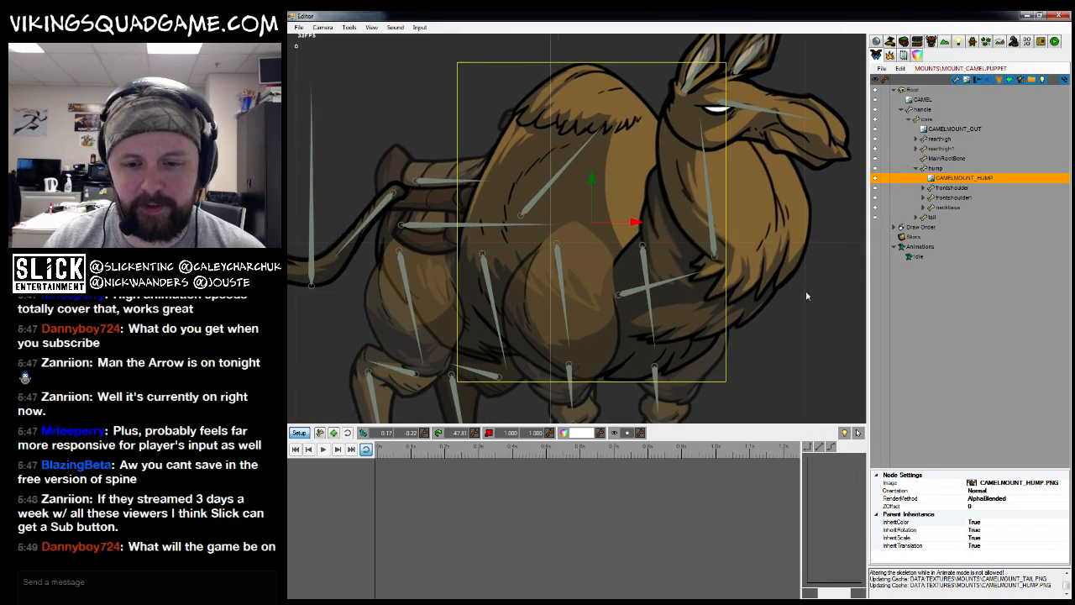
pyautogui.moveTo(603, 338); pyautogui.dragTo(628, 335)
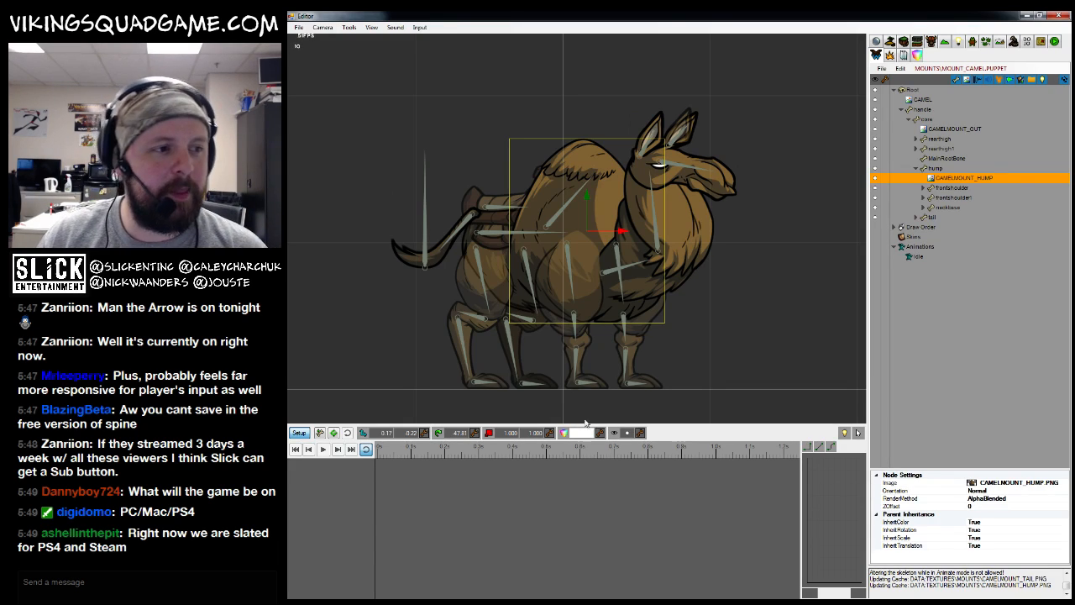
pyautogui.scroll(5, 743, 299)
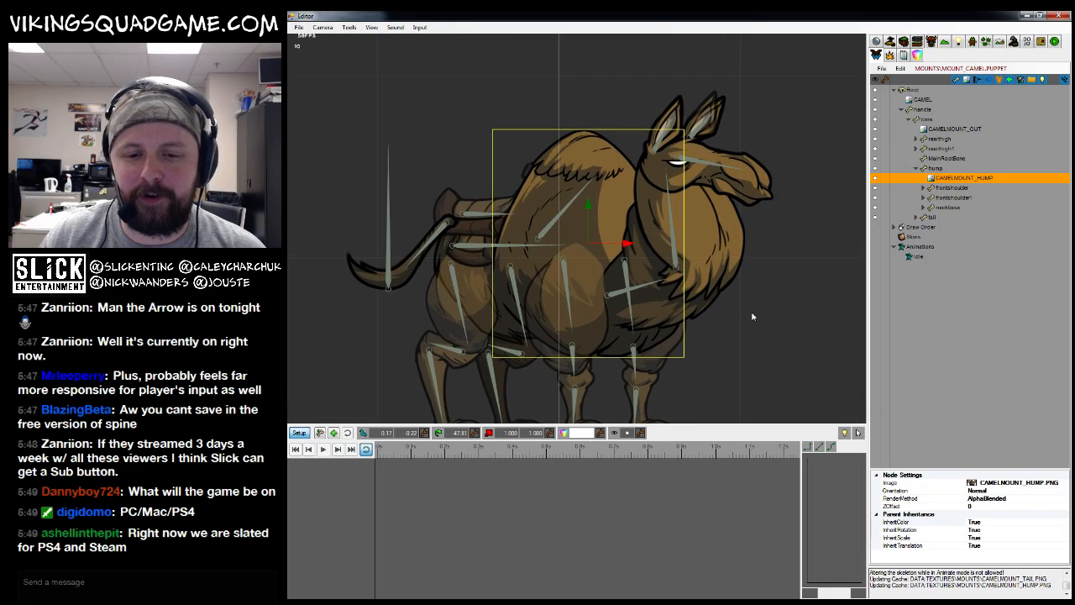
# Expand the frontshoulder and tail bones and select the tail image to inspect its placement
pyautogui.click(930, 187)
pyautogui.click(923, 188)
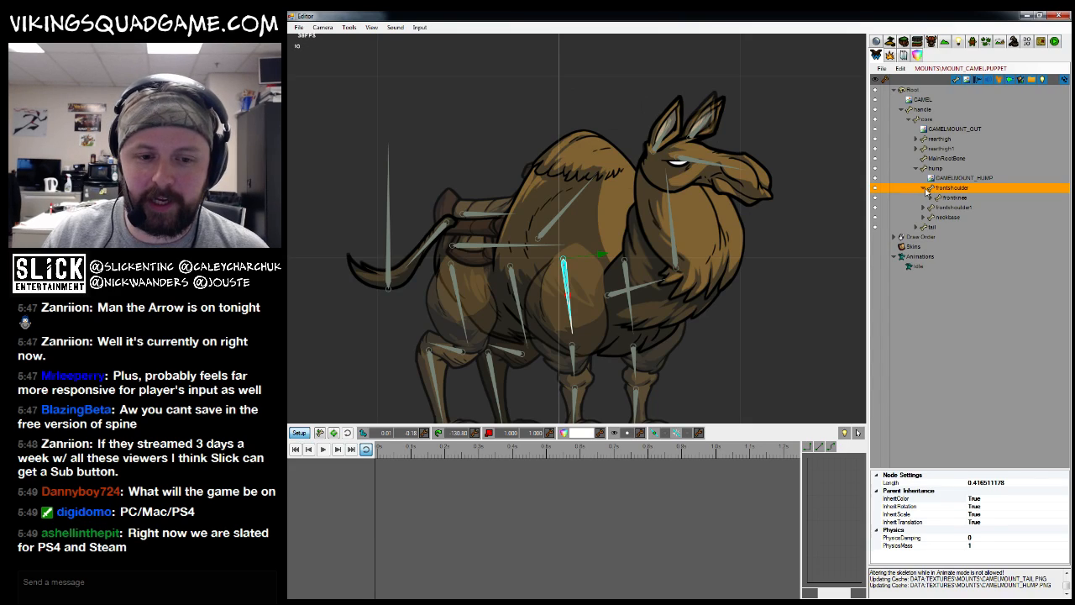
pyautogui.moveTo(610, 271); pyautogui.dragTo(627, 275)
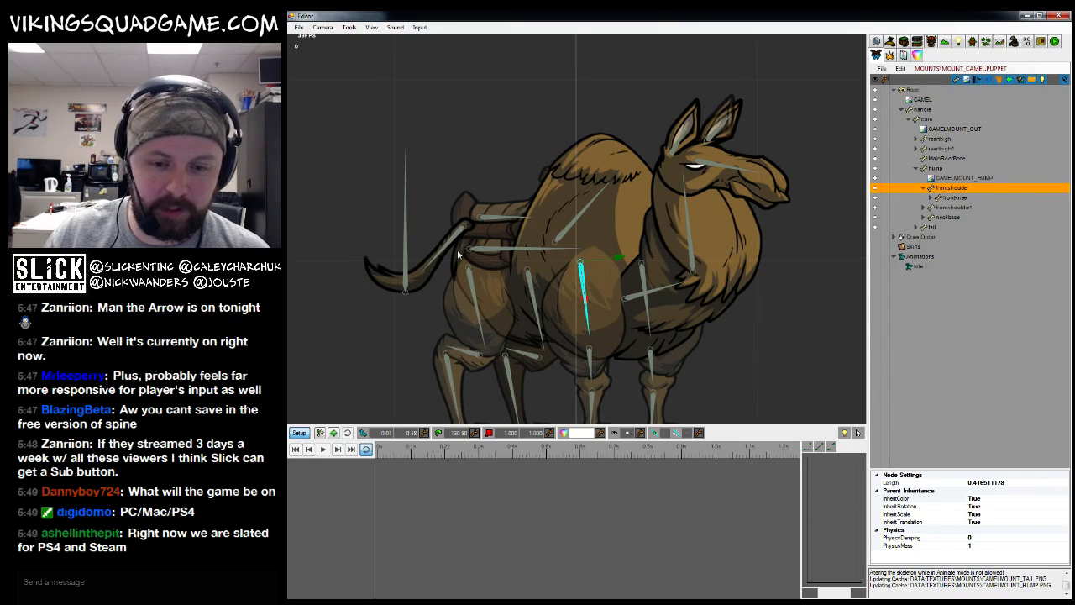
pyautogui.click(916, 228)
pyautogui.click(946, 238)
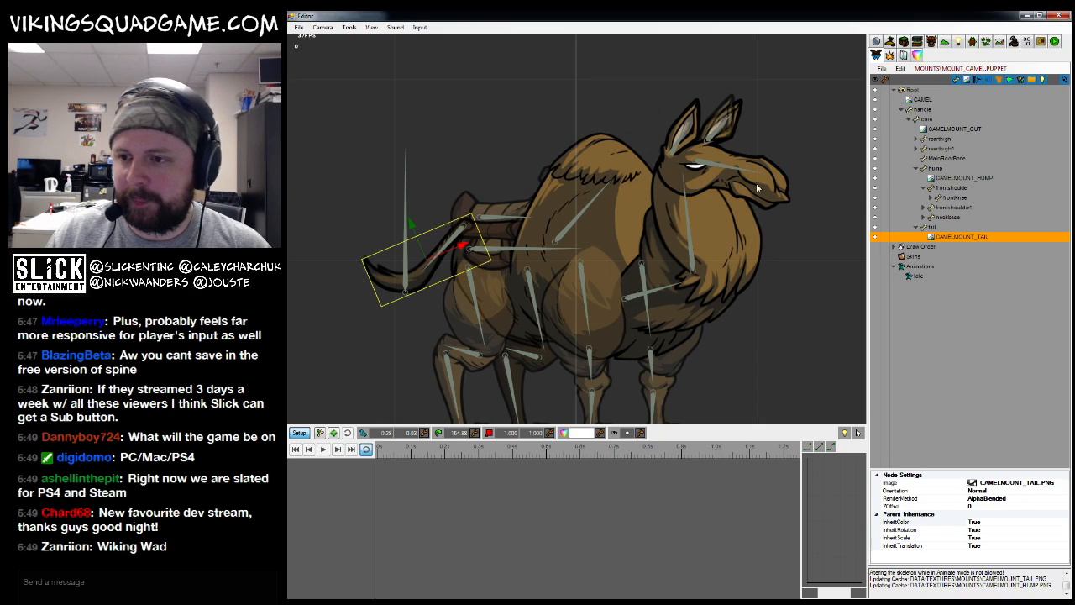
# Add wolfmount_sadle.png from the mounts textures folder to MainRootBone and place it at about 0.20, 0.00 over the reference saddle
pyautogui.rightClick(952, 159)
pyautogui.click(983, 164)
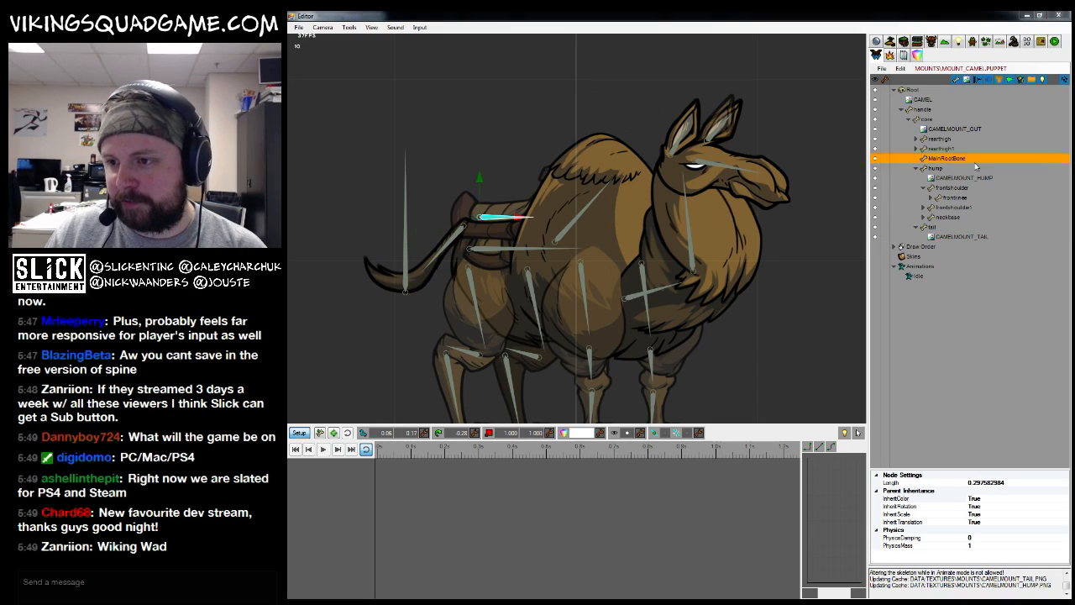
pyautogui.click(532, 363)
pyautogui.scroll(-3, 537, 386)
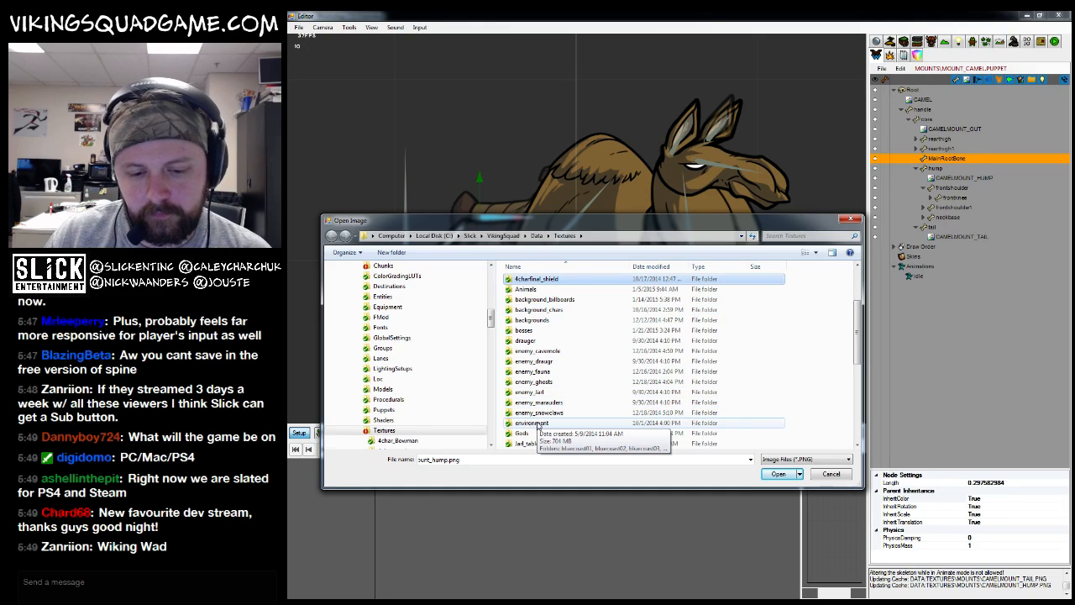
pyautogui.scroll(-3, 535, 416)
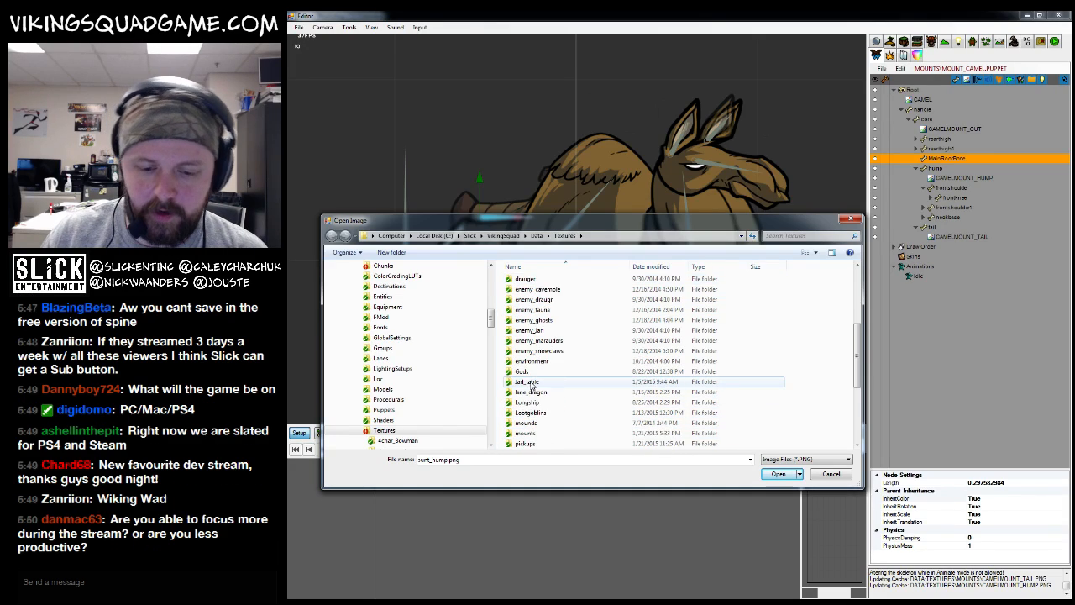
pyautogui.doubleClick(530, 408)
pyautogui.scroll(-5, 677, 353)
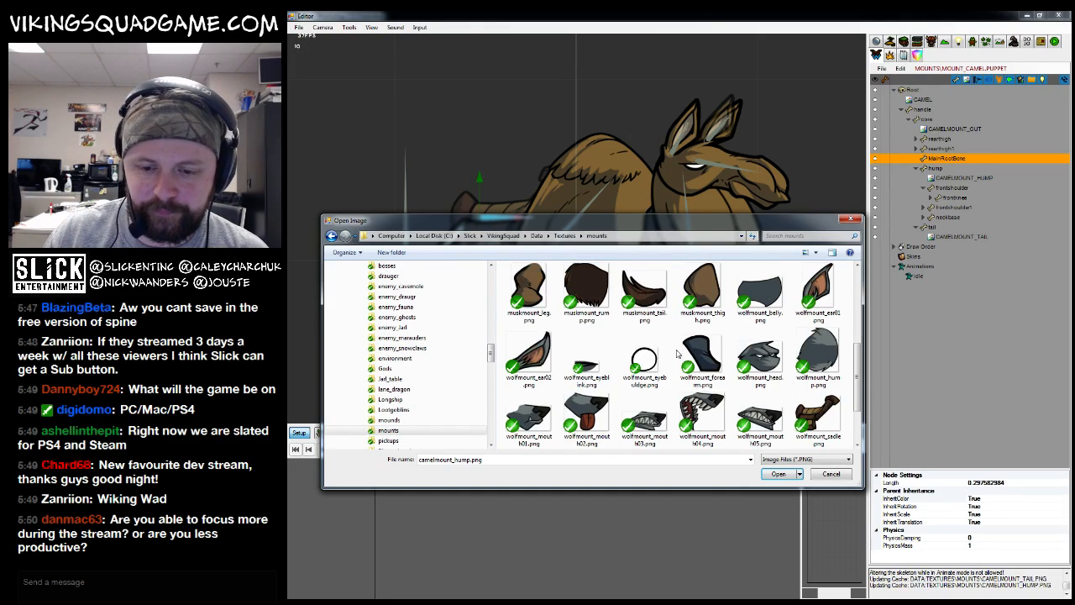
pyautogui.click(813, 356)
pyautogui.click(778, 474)
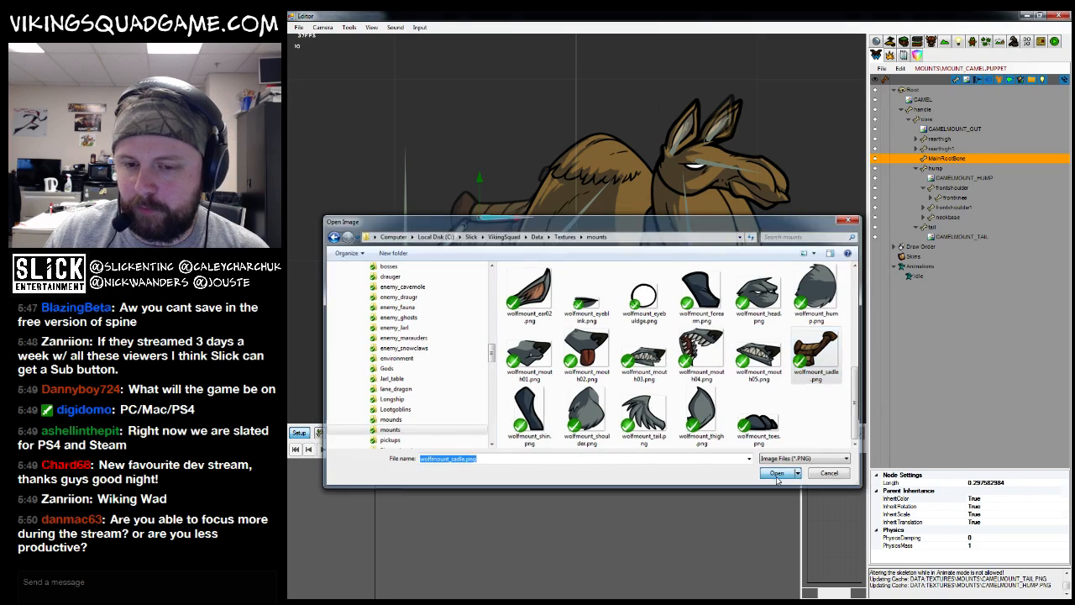
pyautogui.moveTo(364, 361); pyautogui.dragTo(349, 356)
pyautogui.press('pagedown')
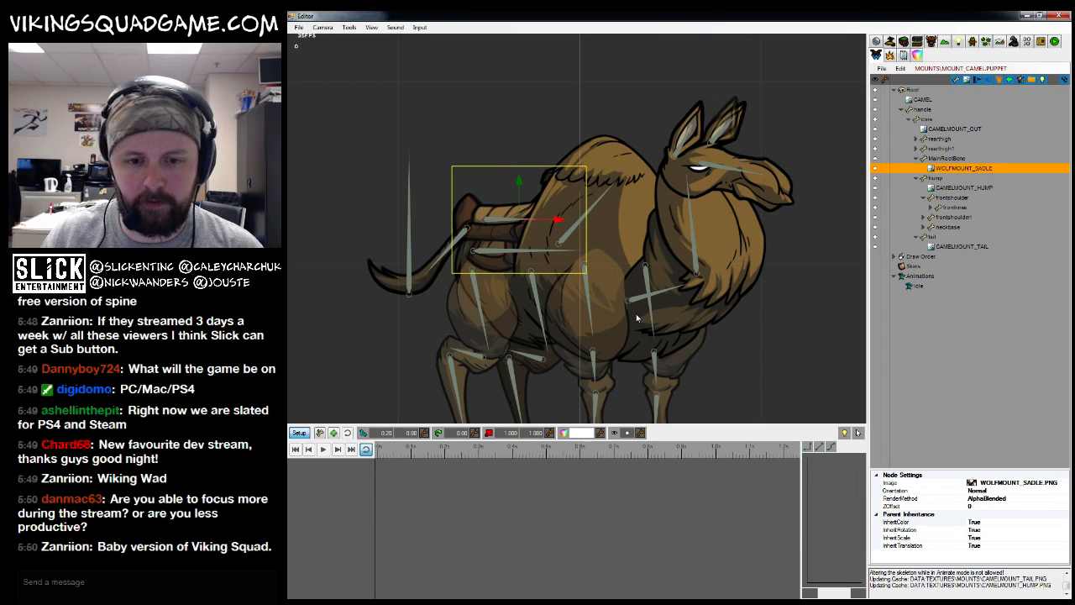
# Select the tail image and examine how it lines up with the saddle, the rear bones and the reference drawing
pyautogui.scroll(-2, 603, 318)
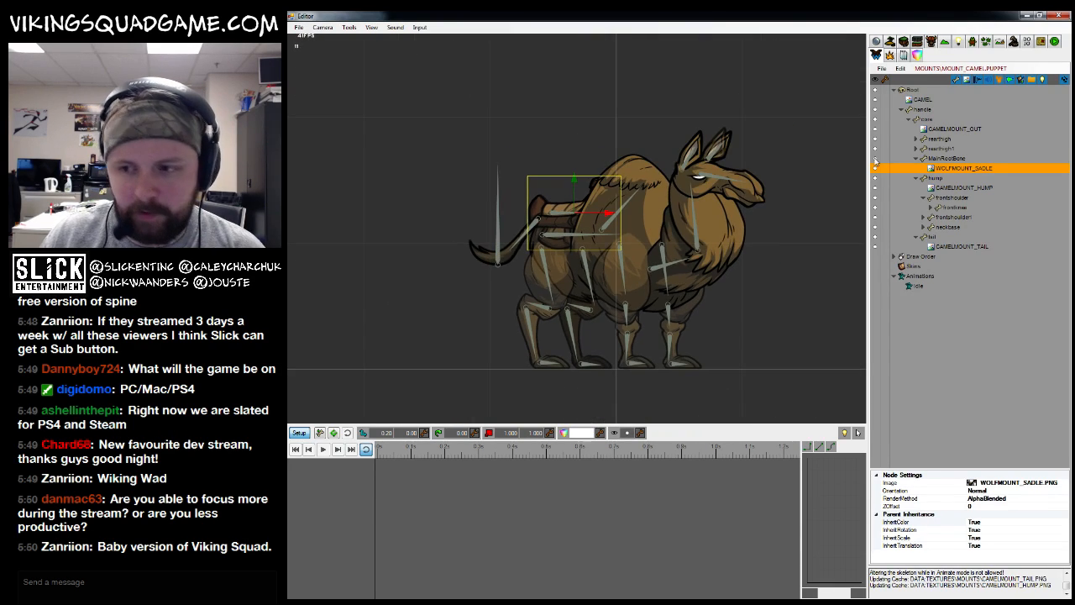
pyautogui.click(941, 246)
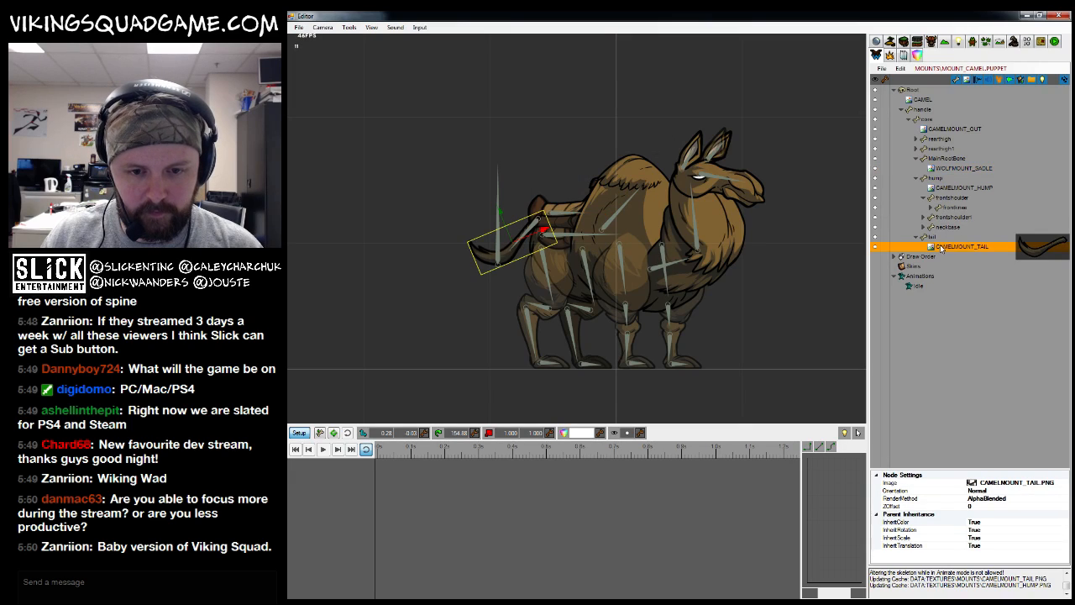
pyautogui.scroll(2, 686, 265)
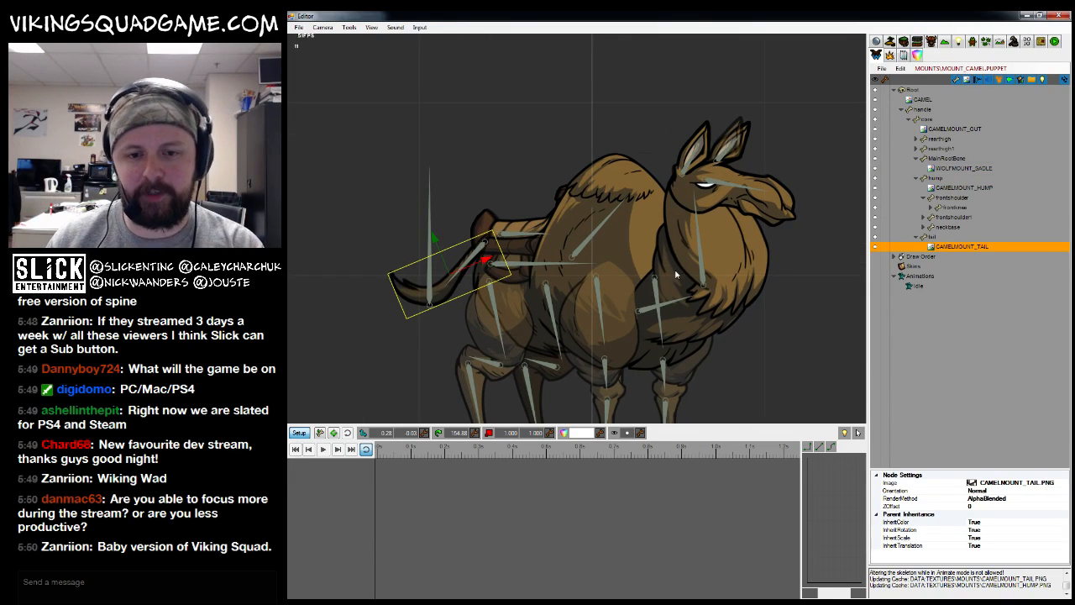
pyautogui.press('s')
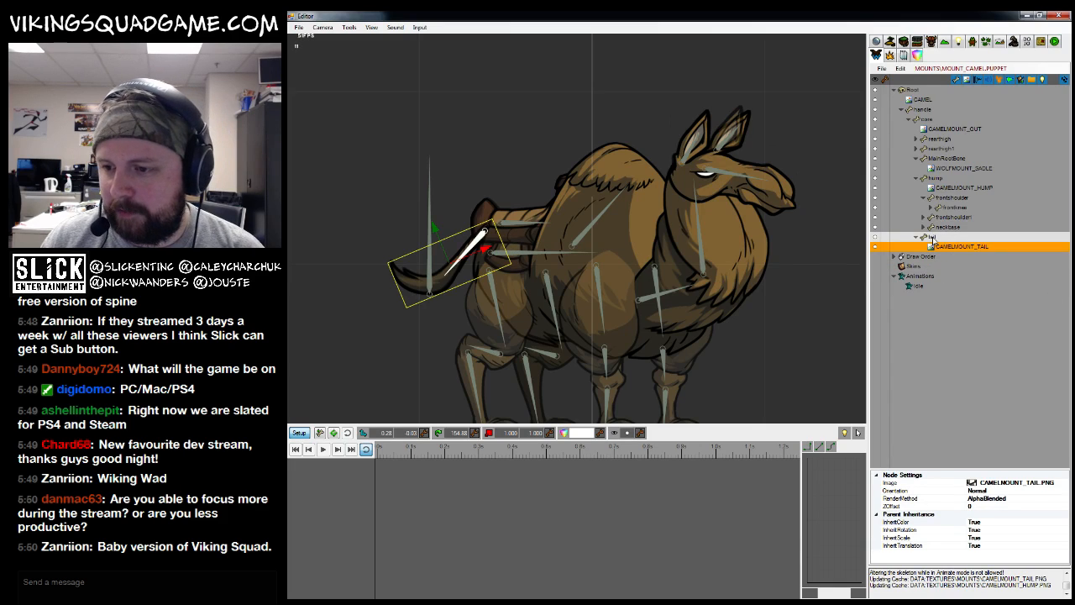
pyautogui.scroll(3, 650, 383)
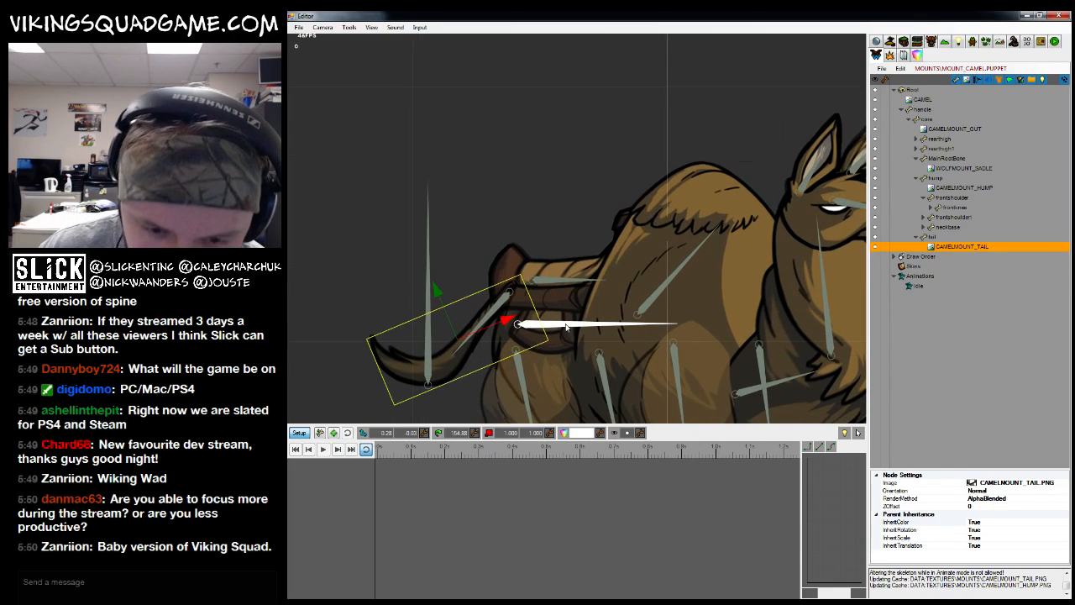
pyautogui.scroll(-3, 566, 332)
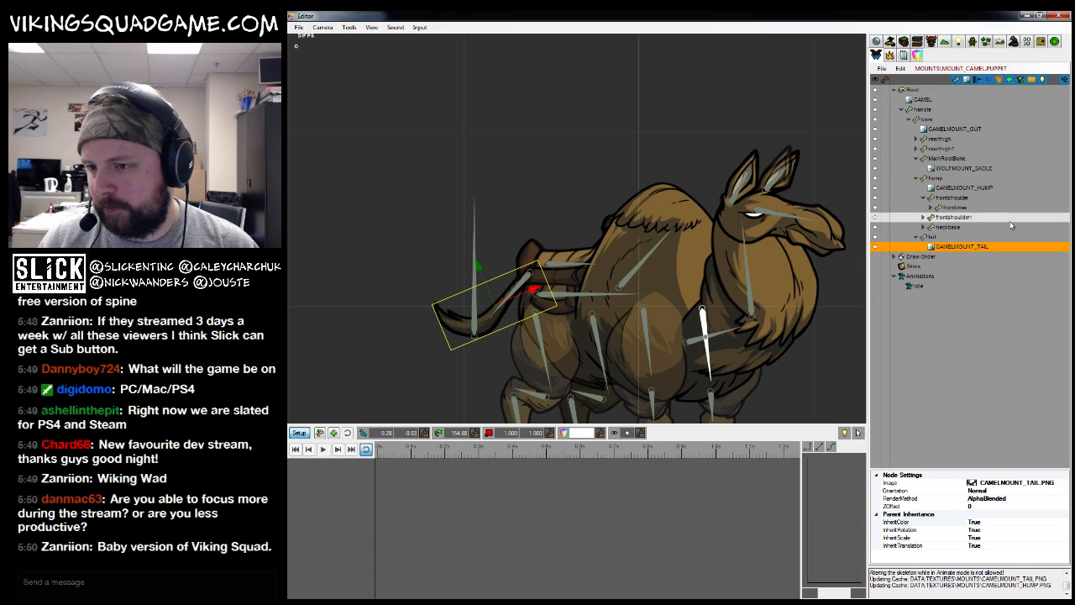
pyautogui.moveTo(618, 372); pyautogui.dragTo(586, 295)
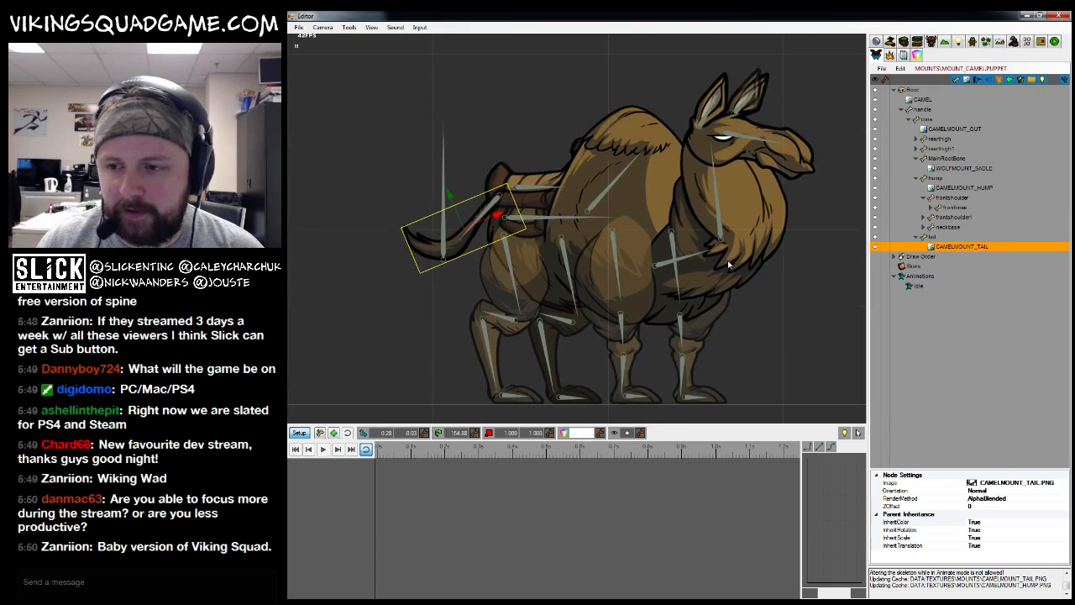
# Collapse MainRootBone and start adding an image to the frontshoulder bone
pyautogui.click(915, 159)
pyautogui.click(947, 187)
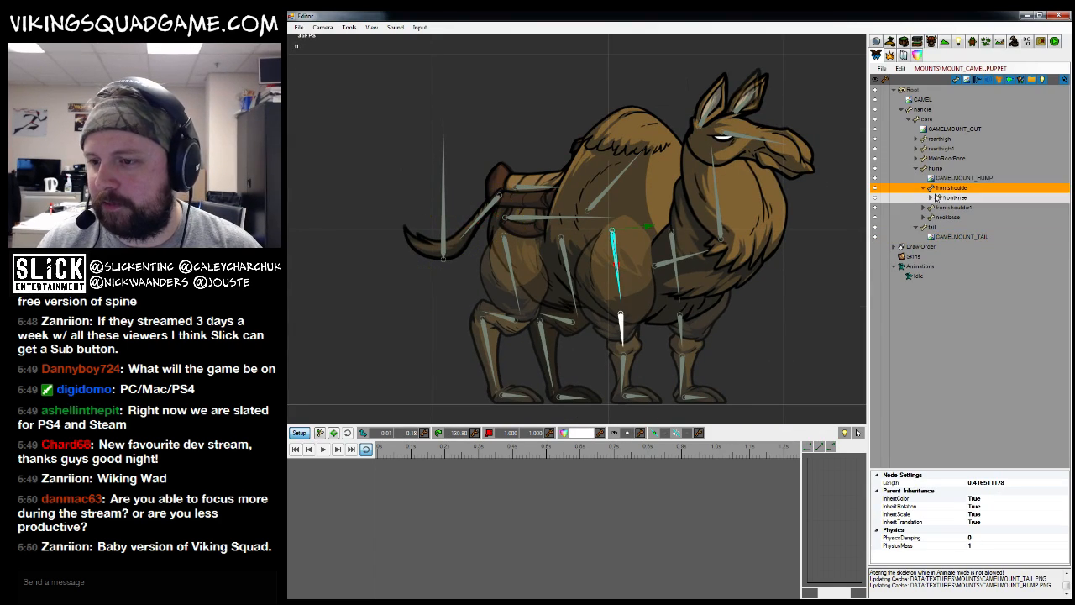
pyautogui.rightClick(950, 190)
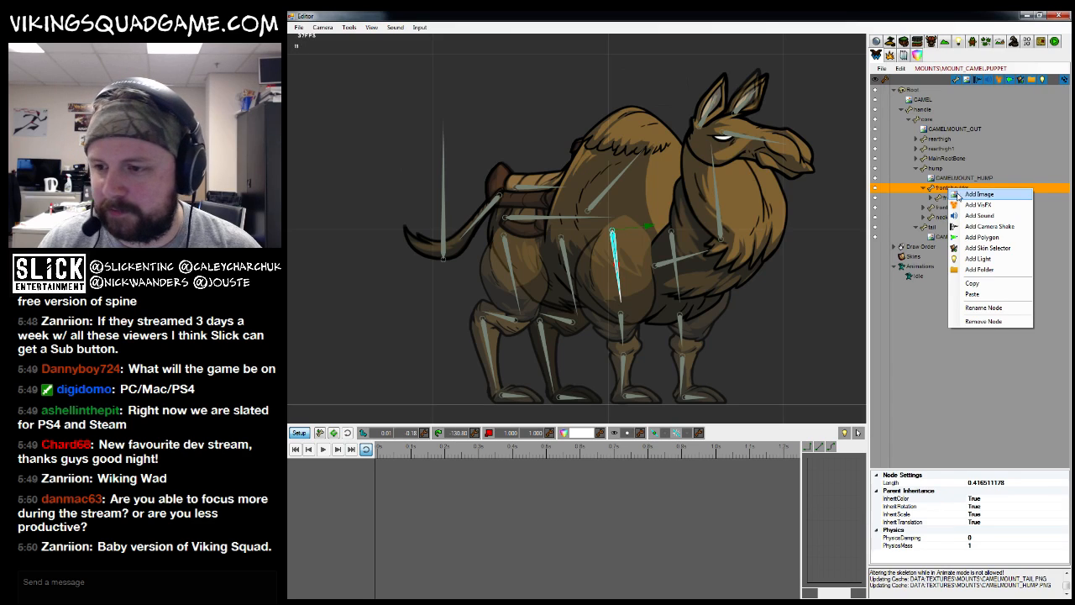
pyautogui.click(956, 195)
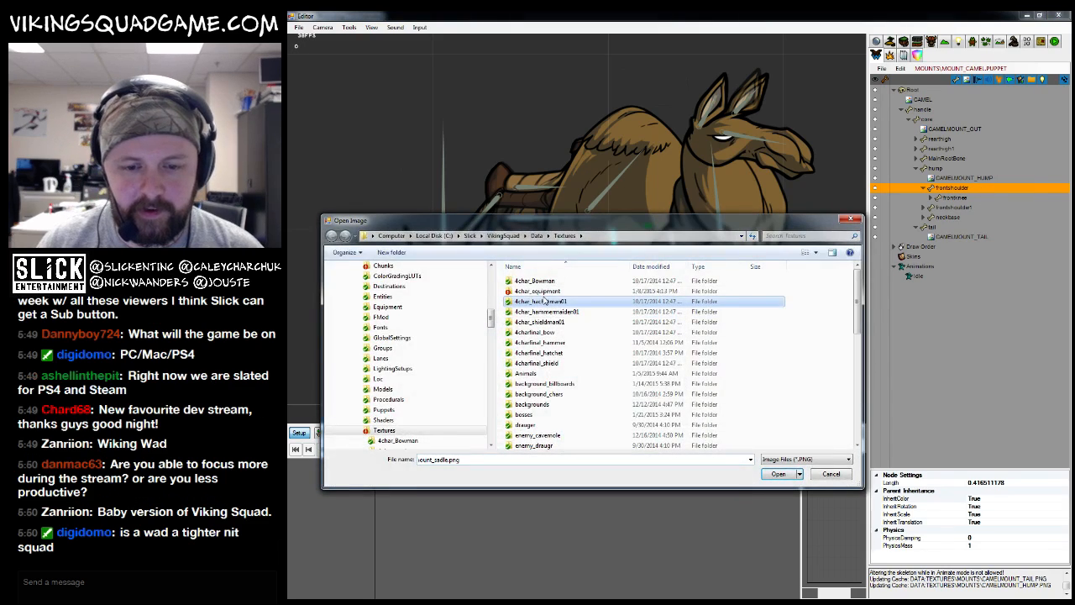
# Load camelmount_shoulder.png from the mounts textures folder onto the frontshoulder bone and place it at about 0.28, -0.03 over the reference shoulder
pyautogui.scroll(-5, 544, 336)
pyautogui.scroll(-1, 534, 405)
pyautogui.scroll(-3, 542, 393)
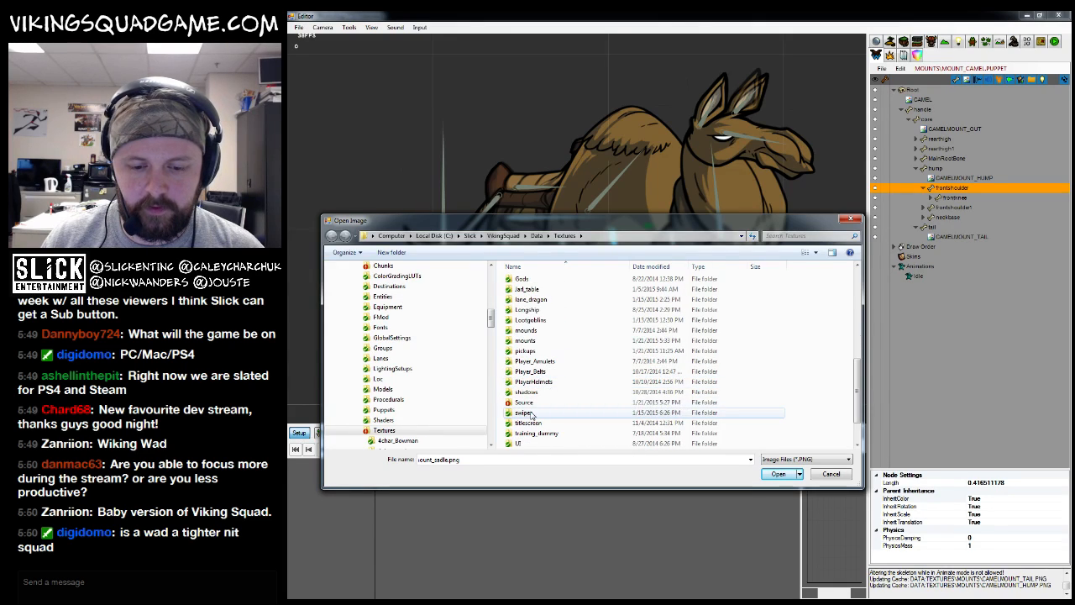
pyautogui.scroll(1, 546, 390)
pyautogui.click(532, 361)
pyautogui.doubleClick(532, 361)
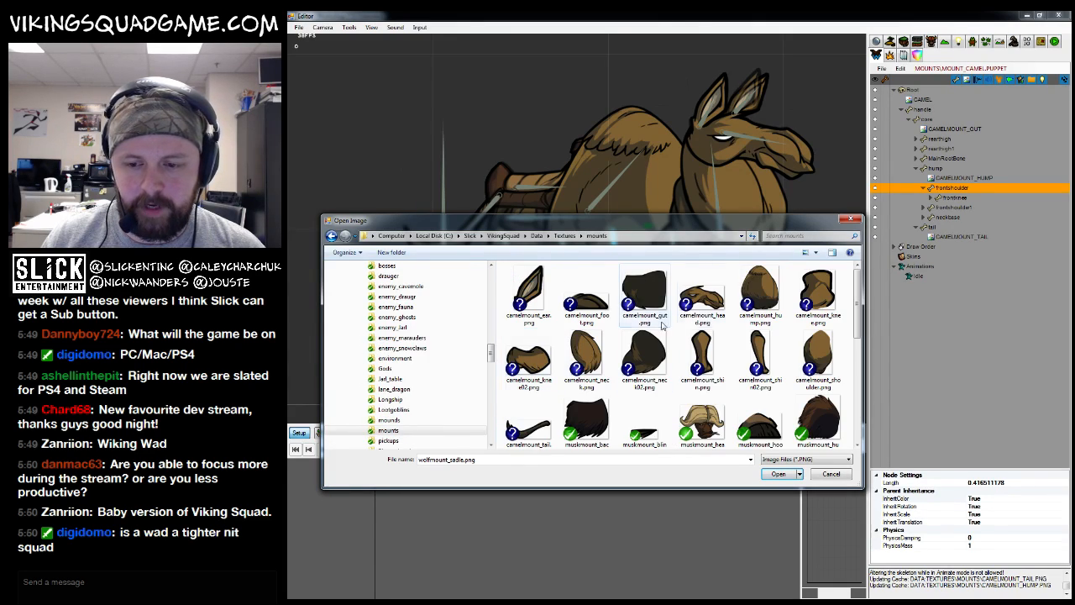
pyautogui.click(825, 356)
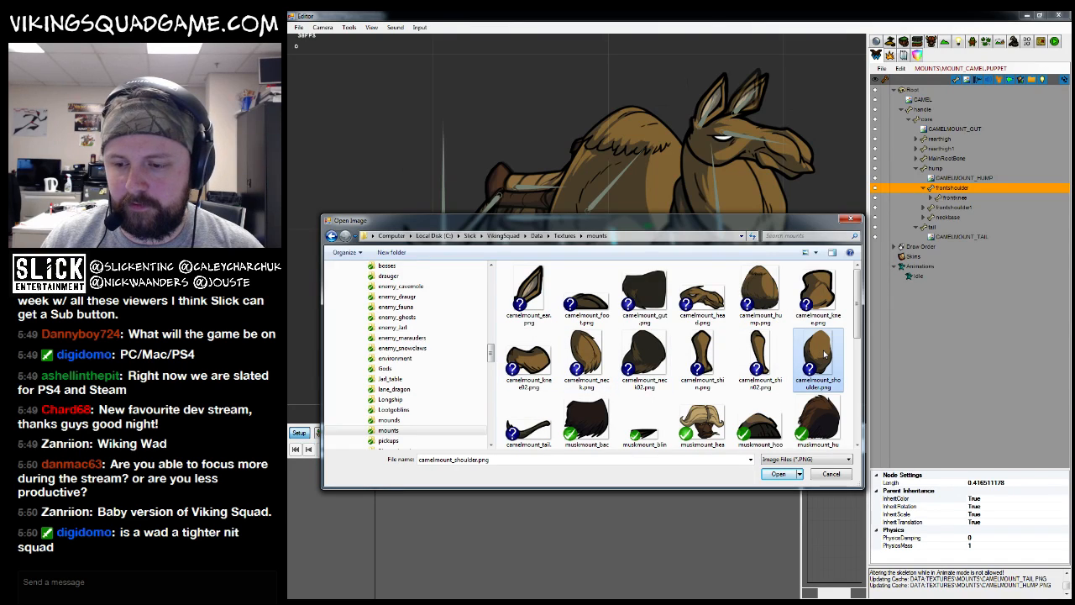
pyautogui.click(784, 476)
pyautogui.moveTo(743, 306); pyautogui.dragTo(740, 321)
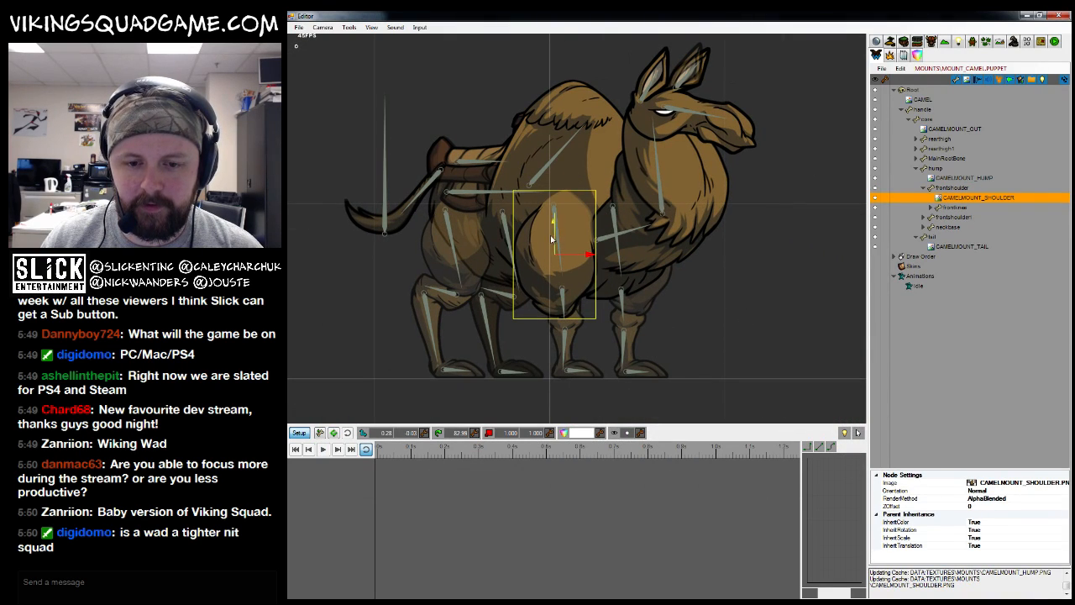
pyautogui.scroll(3, 550, 239)
# Add camelmount_knee.png from the mounts textures folder to the frontknee bone and place it at about 0.13, 0.01 over the reference knee
pyautogui.click(952, 207)
pyautogui.rightClick(954, 208)
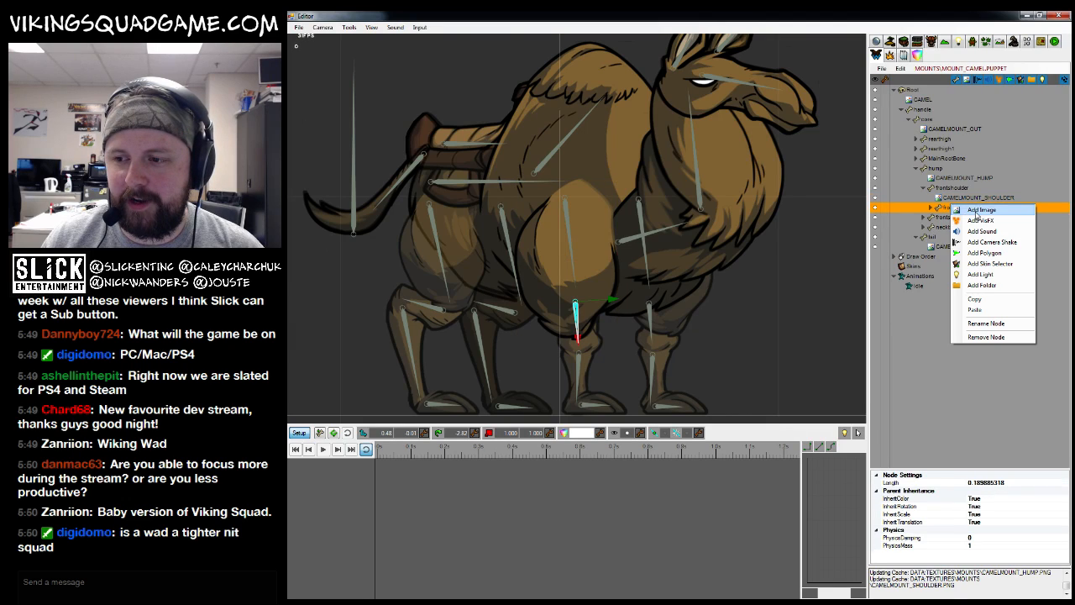
pyautogui.click(978, 210)
pyautogui.scroll(-2, 530, 432)
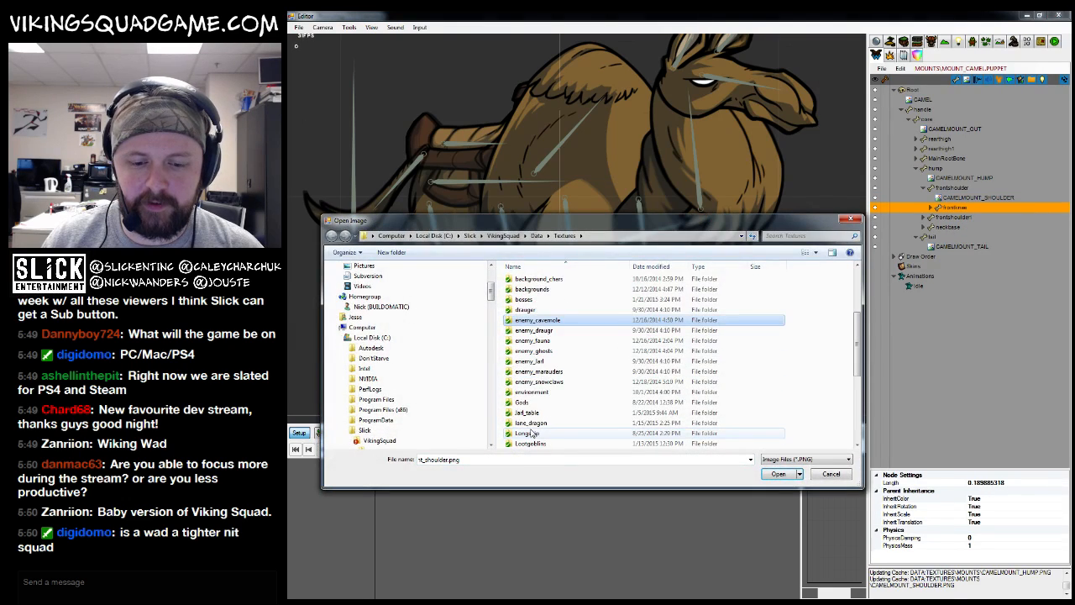
pyautogui.scroll(-3, 530, 432)
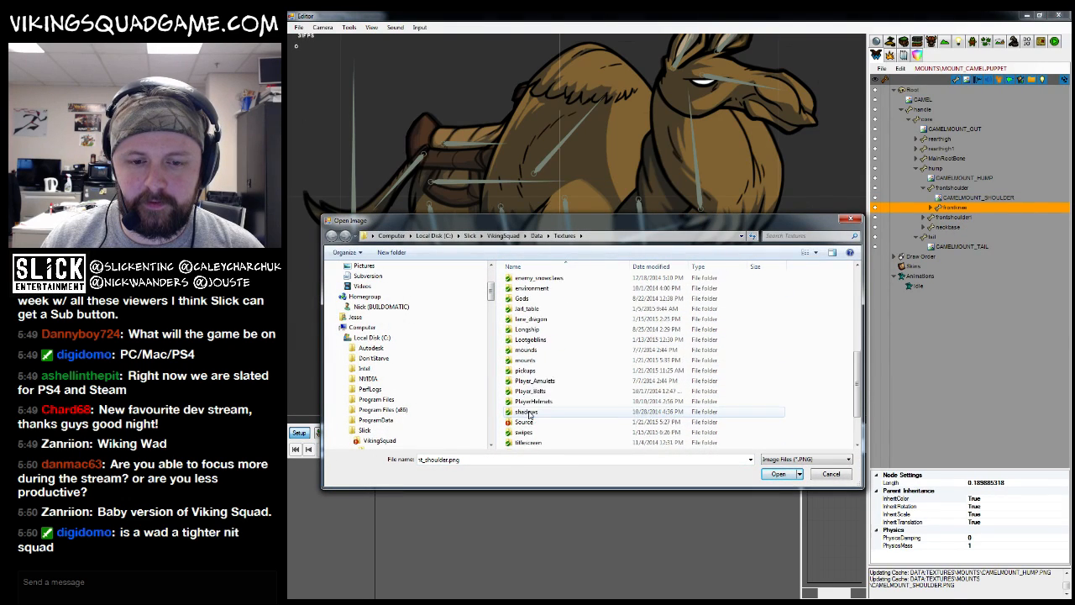
pyautogui.scroll(-2, 533, 386)
pyautogui.scroll(2, 538, 357)
pyautogui.doubleClick(535, 360)
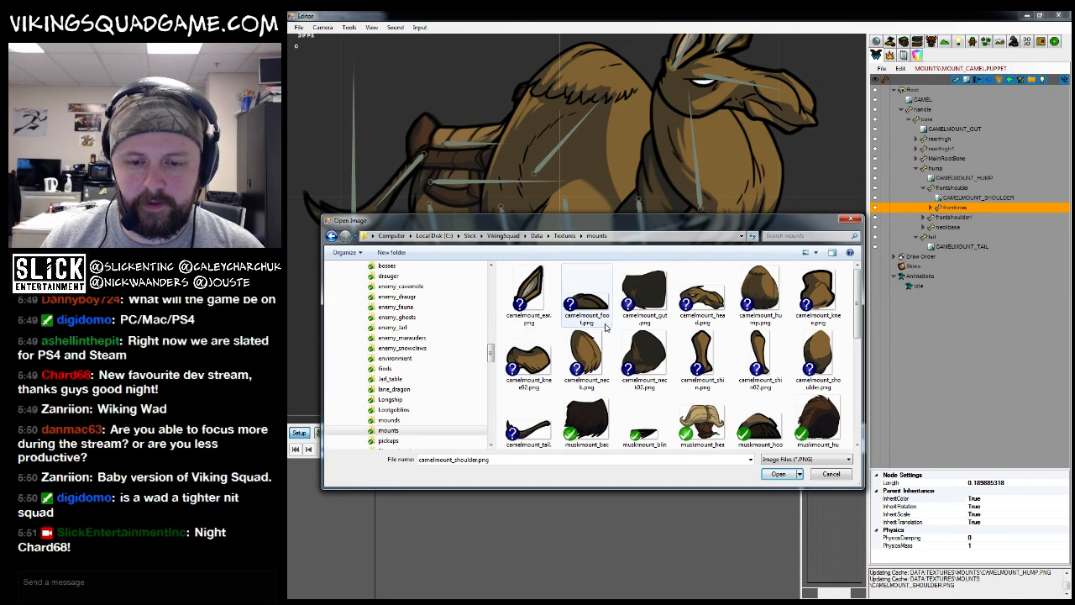
pyautogui.click(817, 294)
pyautogui.click(781, 475)
pyautogui.moveTo(702, 360)
pyautogui.mouseDown()
pyautogui.moveTo(718, 362)
pyautogui.moveTo(703, 367)
pyautogui.mouseUp()
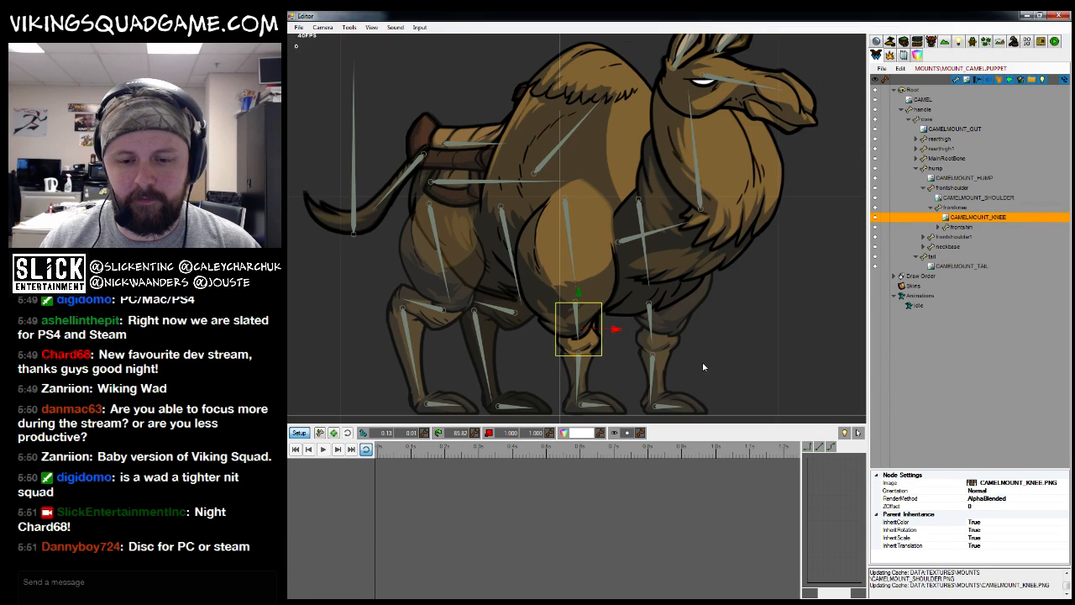
# Add camelmount_shin.png from the mounts textures folder to the frontshin bone and place it at about 0.10, 0.01 over the reference shin
pyautogui.click(959, 227)
pyautogui.rightClick(961, 227)
pyautogui.click(984, 241)
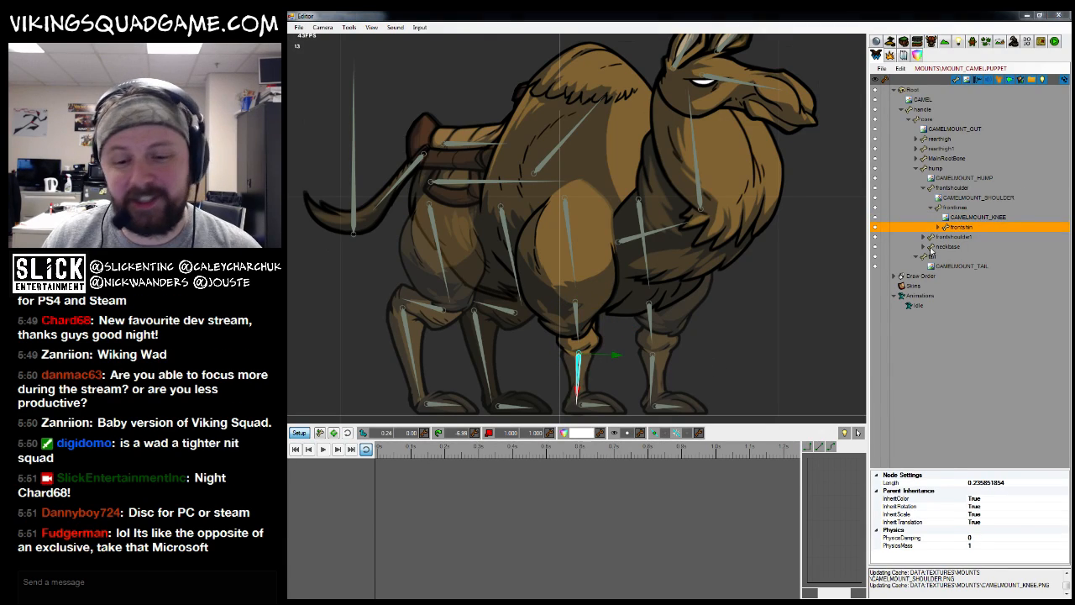
pyautogui.scroll(-6, 554, 353)
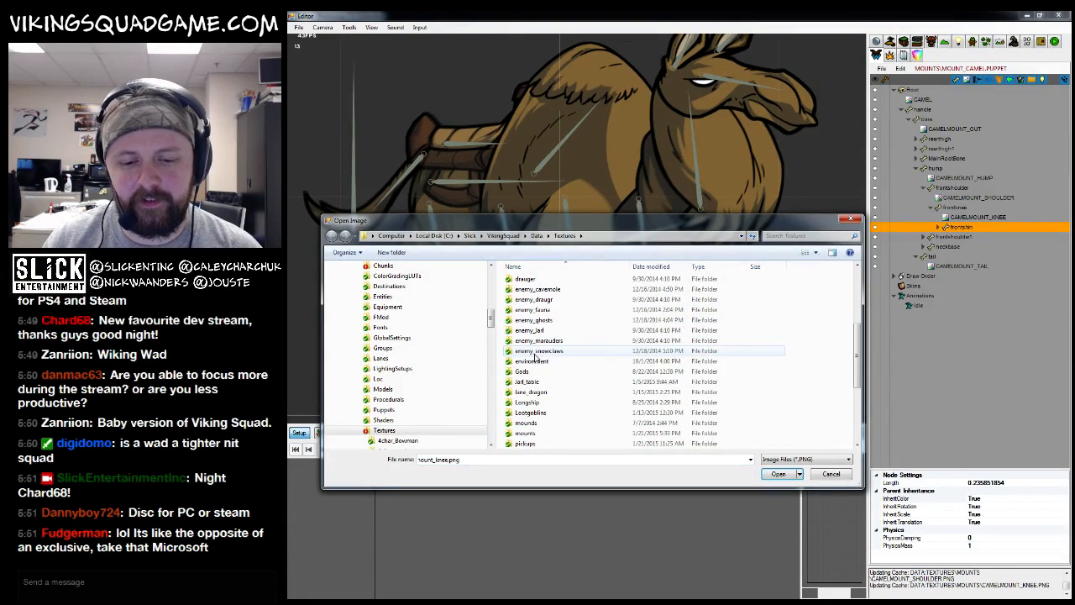
pyautogui.doubleClick(525, 402)
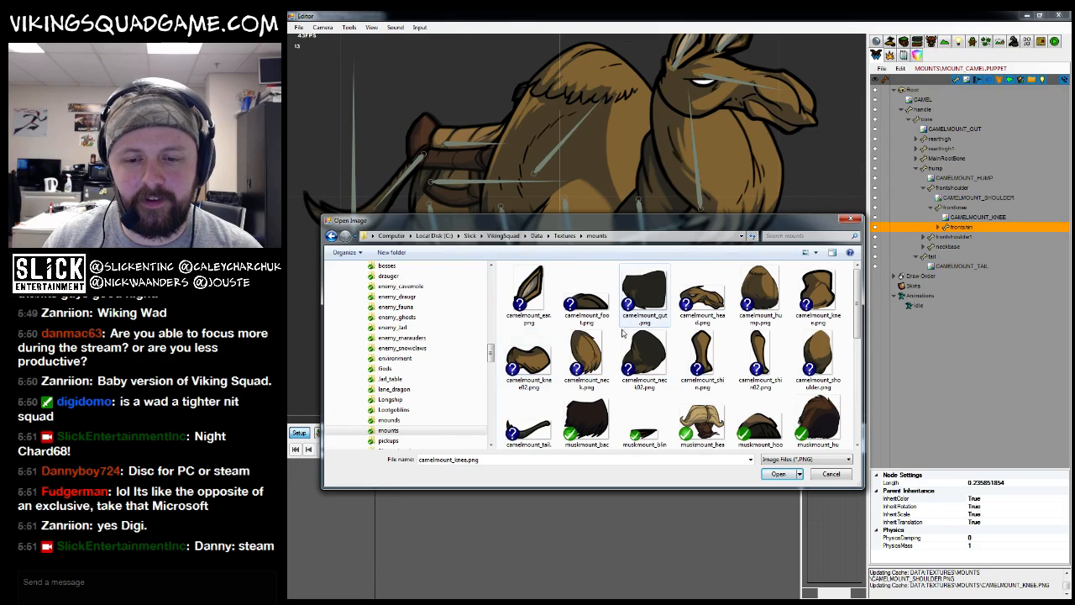
pyautogui.click(710, 359)
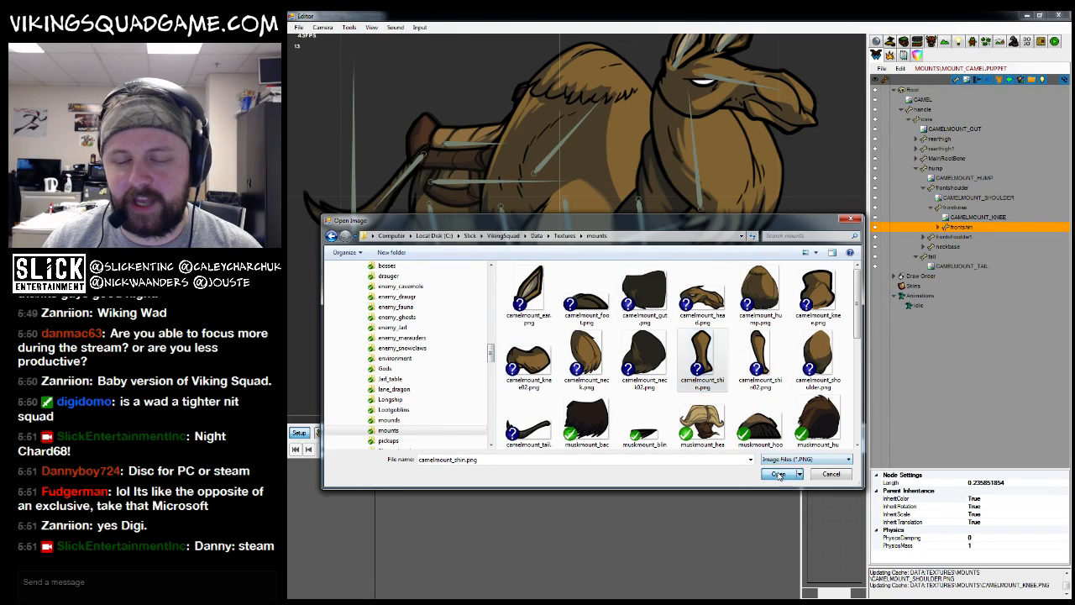
pyautogui.click(778, 473)
pyautogui.moveTo(697, 409); pyautogui.dragTo(657, 348)
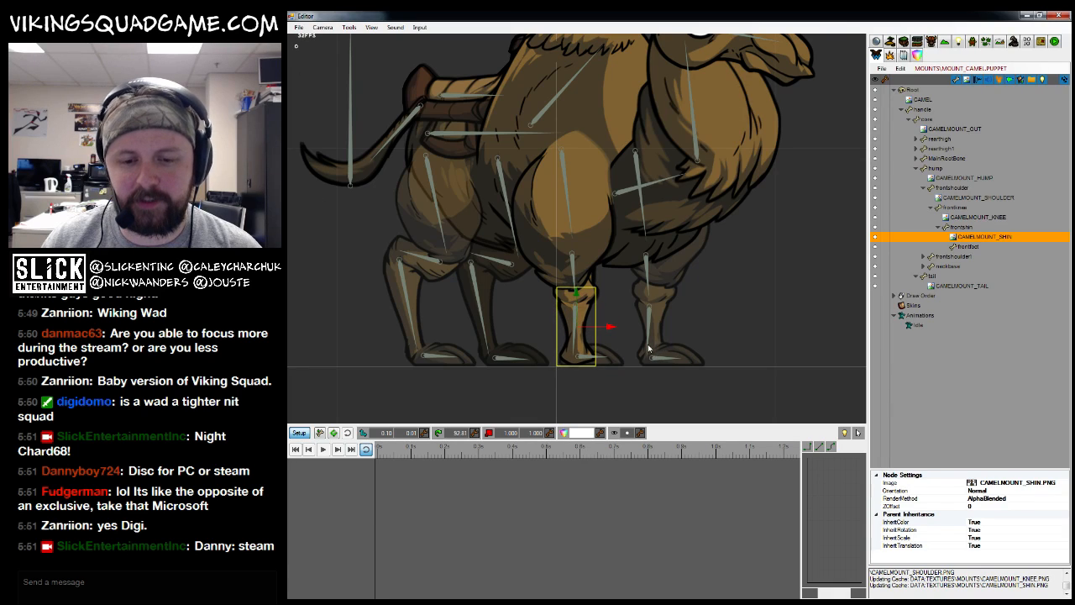
# Add camelmount_foot.png from the mounts textures folder to the frontfoot bone and place it at about 0.07, 0.01 over the reference foot
pyautogui.click(967, 246)
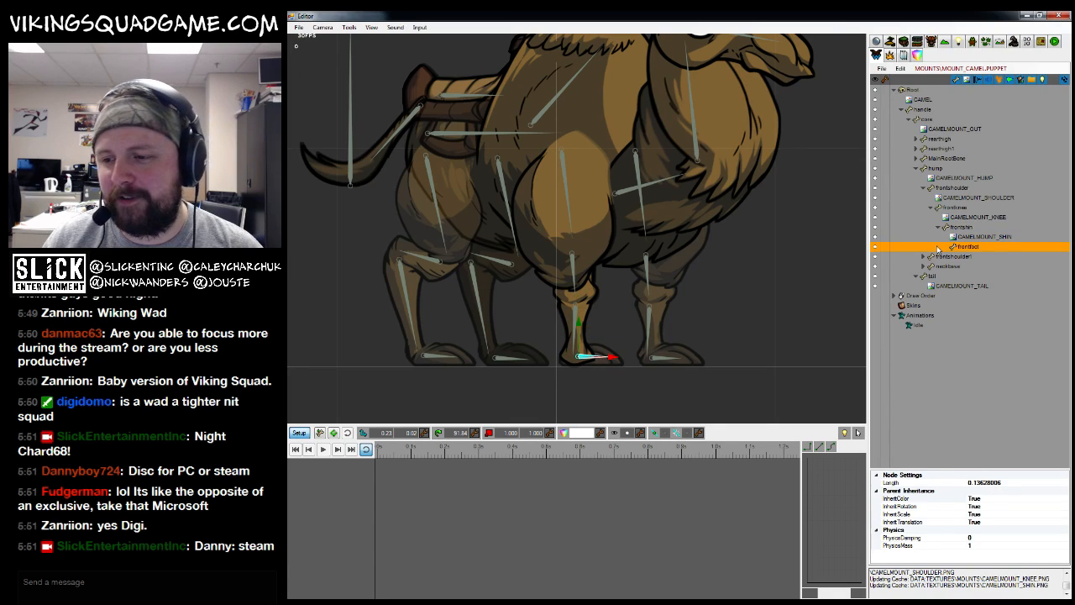
pyautogui.rightClick(969, 248)
pyautogui.click(1000, 254)
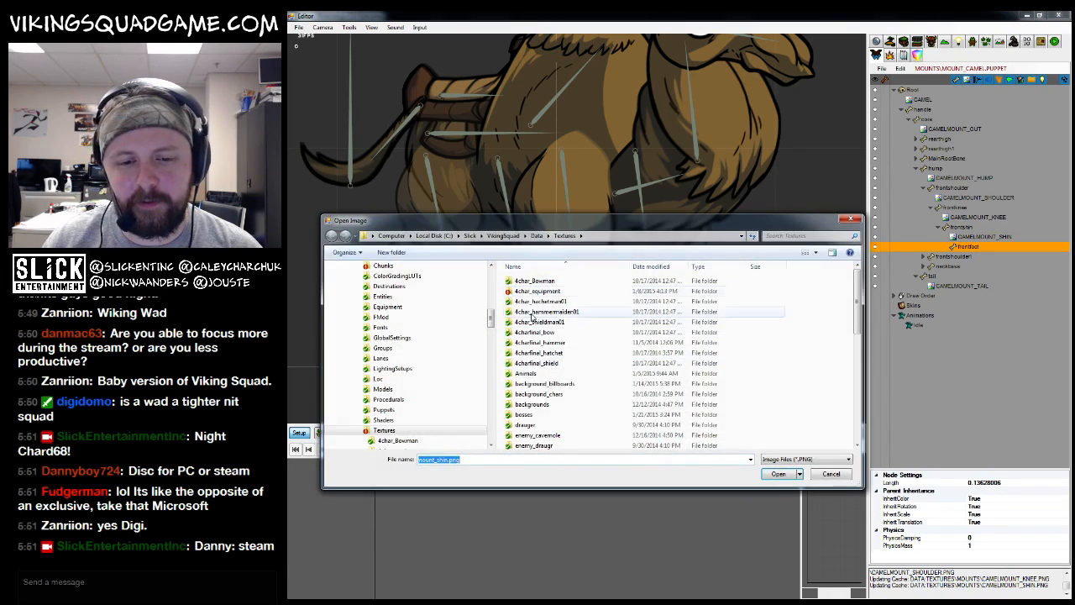
pyautogui.scroll(-5, 520, 374)
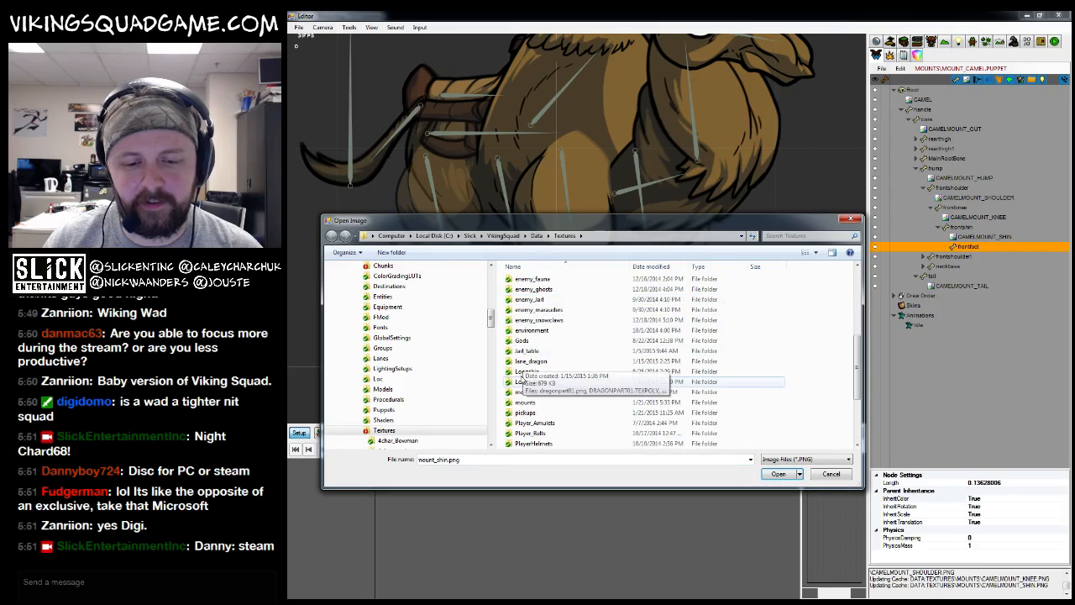
pyautogui.doubleClick(525, 402)
pyautogui.doubleClick(585, 304)
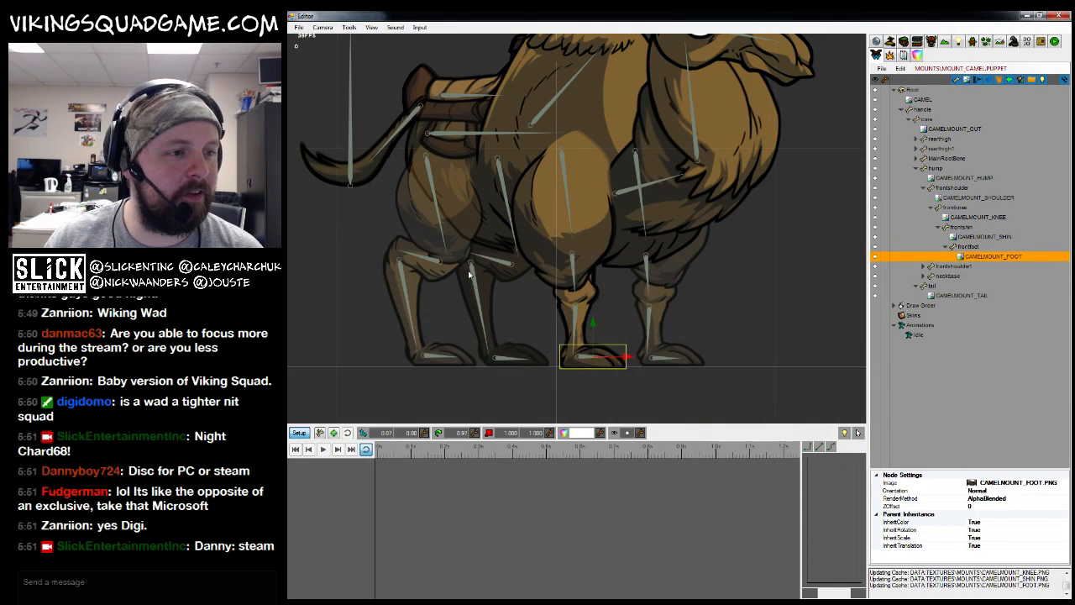
pyautogui.moveTo(589, 386); pyautogui.dragTo(591, 383)
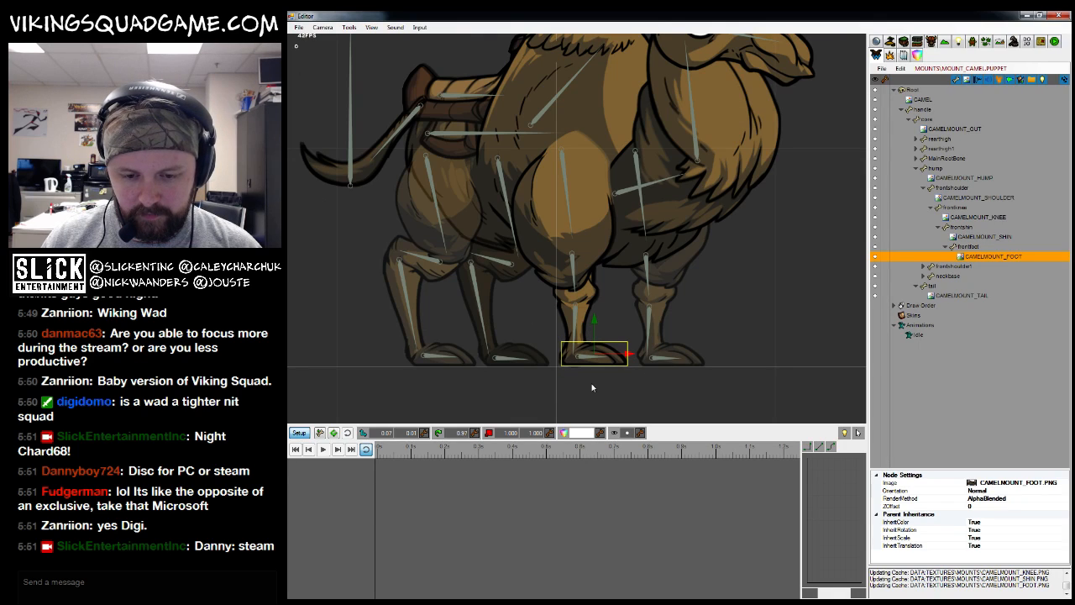
# Try bending the near front leg by rotating the frontknee, frontshin and frontfoot bones, and undo the rotations
pyautogui.click(571, 229)
pyautogui.scroll(1, 634, 303)
pyautogui.moveTo(633, 303); pyautogui.dragTo(534, 284)
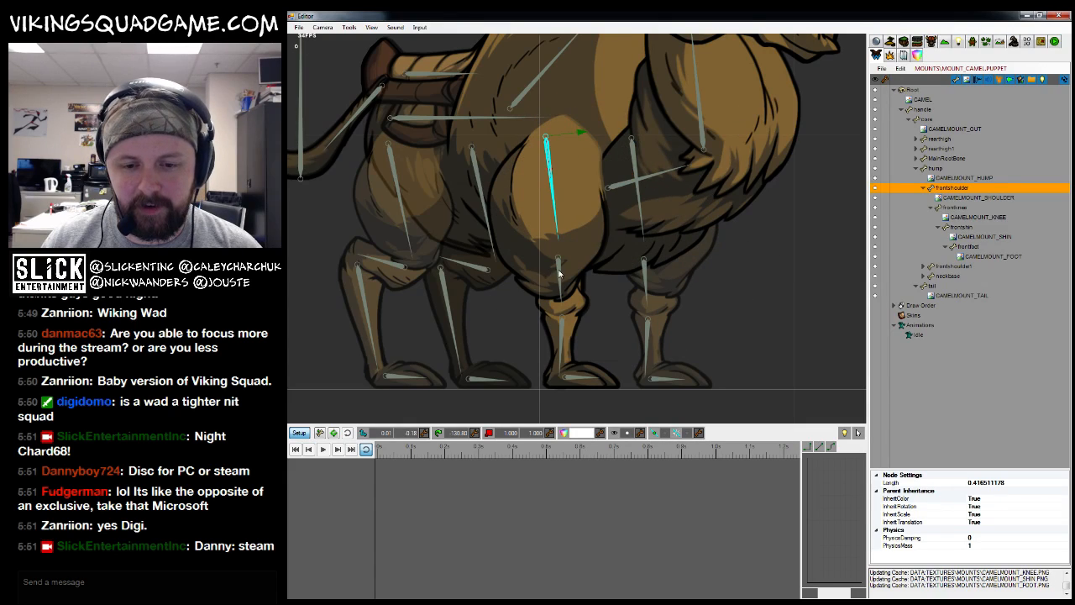
pyautogui.click(561, 300)
pyautogui.moveTo(723, 283); pyautogui.dragTo(525, 316)
pyautogui.click(516, 315)
pyautogui.moveTo(634, 302); pyautogui.dragTo(603, 399)
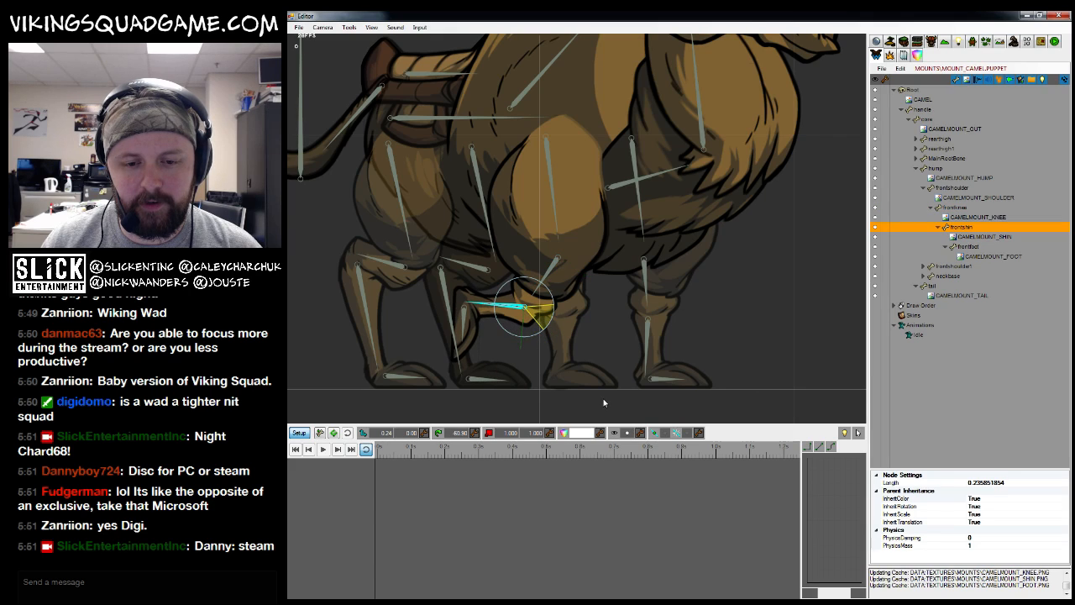
pyautogui.click(461, 324)
pyautogui.moveTo(600, 312); pyautogui.dragTo(530, 370)
pyautogui.hotkey('ctrl', 'z')
pyautogui.hotkey('ctrl', 'z')
pyautogui.hotkey('ctrl', 'z')
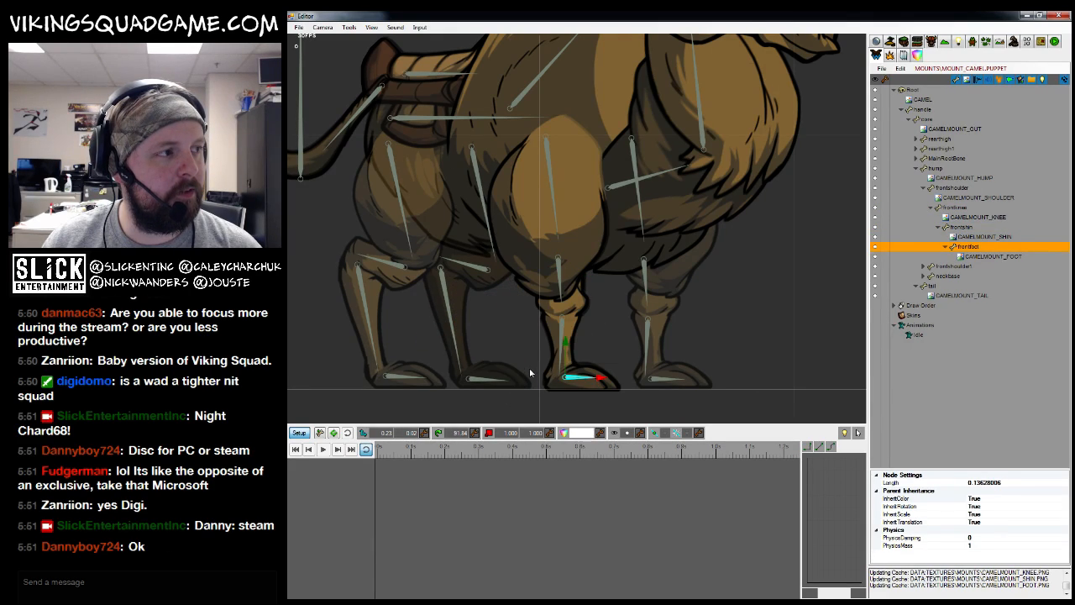
# Expand the frontshoulder1 bone and start adding an image to it
pyautogui.moveTo(607, 308); pyautogui.dragTo(581, 315)
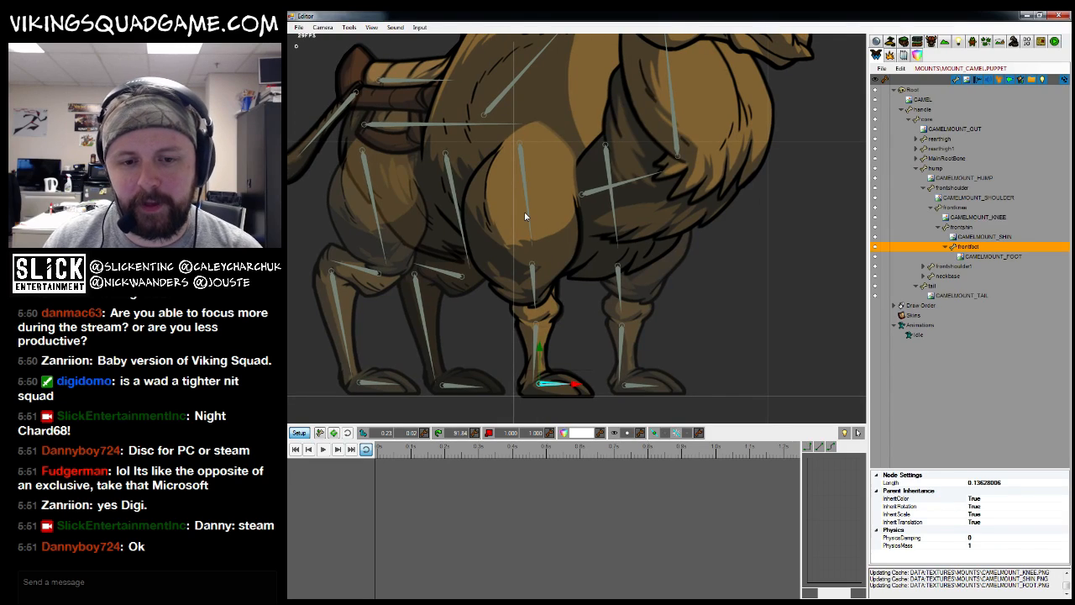
pyautogui.click(527, 217)
pyautogui.scroll(-3, 527, 217)
pyautogui.click(957, 266)
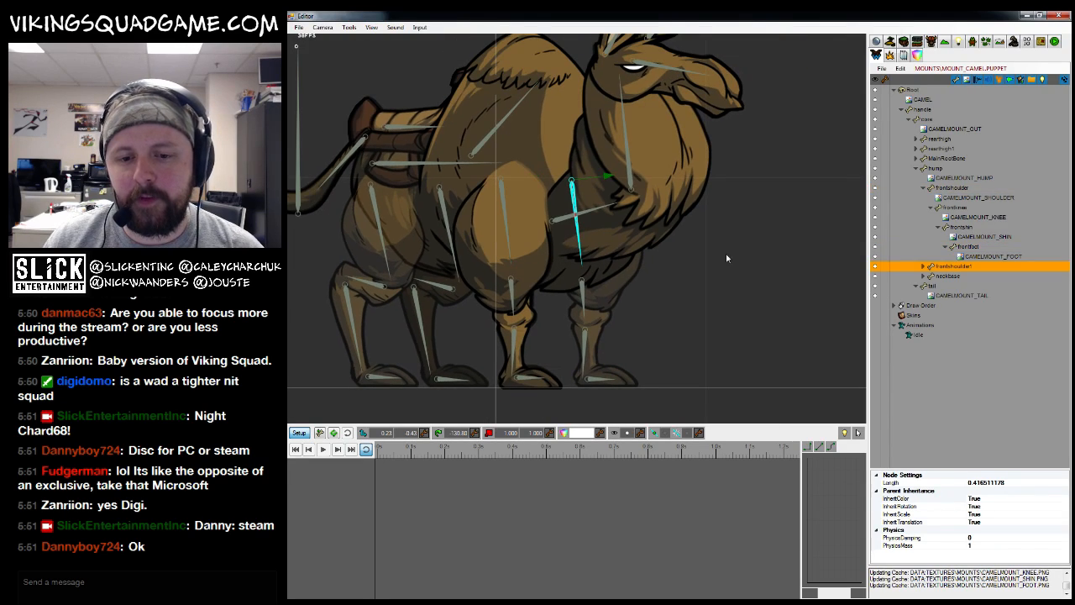
pyautogui.rightClick(965, 270)
pyautogui.click(925, 267)
pyautogui.click(925, 268)
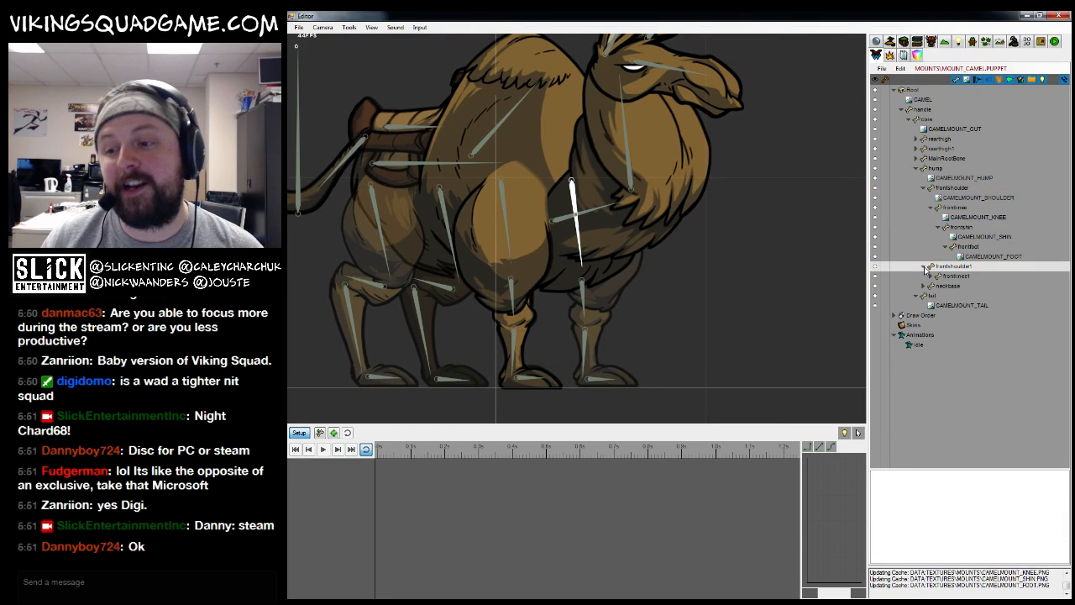
pyautogui.rightClick(949, 266)
pyautogui.click(966, 276)
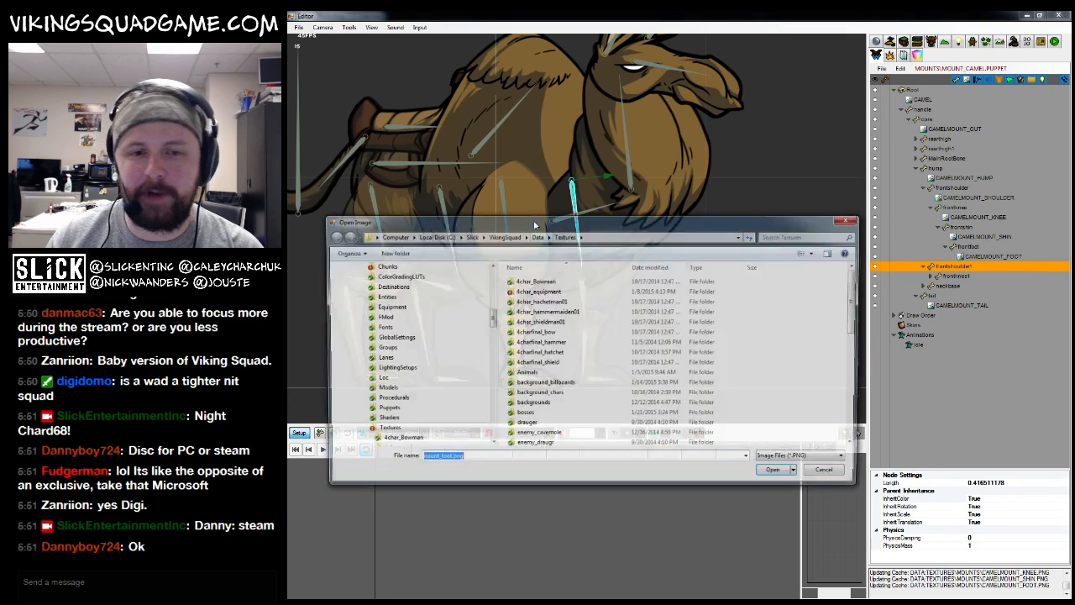
# Load camelmount_shoulder.png from the mounts textures folder onto frontshoulder1 and place it at about 0.29, 0.09 over the far reference shoulder
pyautogui.click(542, 312)
pyautogui.scroll(-1, 545, 336)
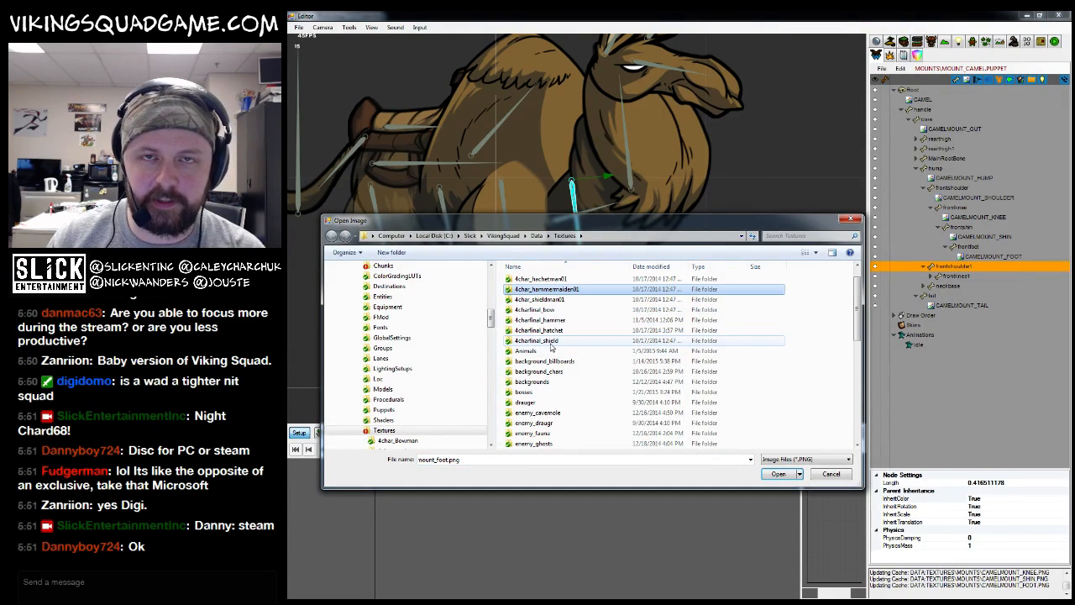
pyautogui.click(536, 381)
pyautogui.scroll(-2, 537, 369)
pyautogui.scroll(-1, 537, 370)
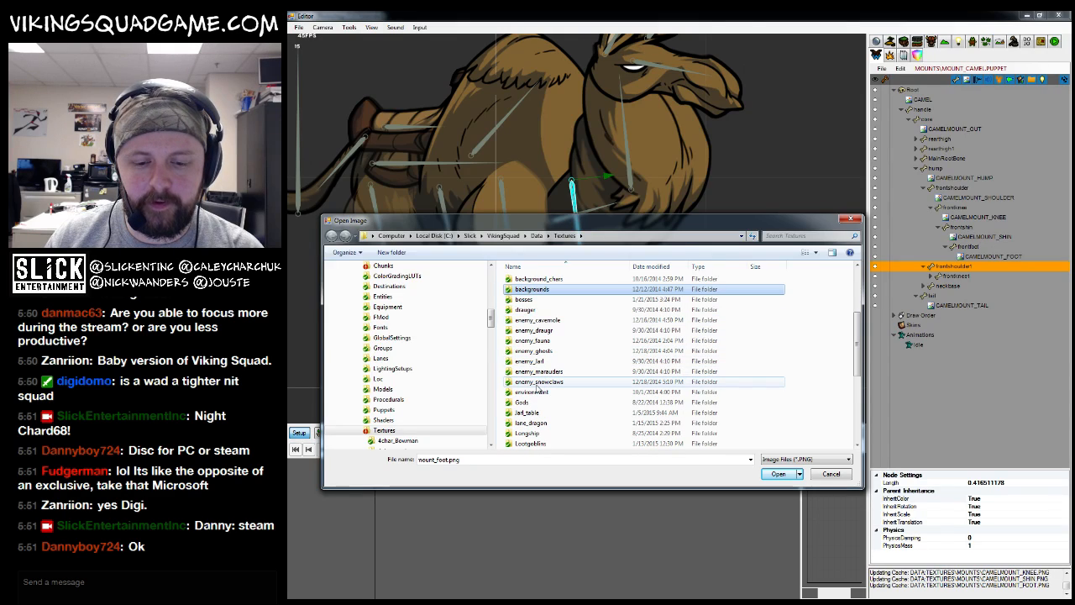
pyautogui.scroll(-3, 536, 382)
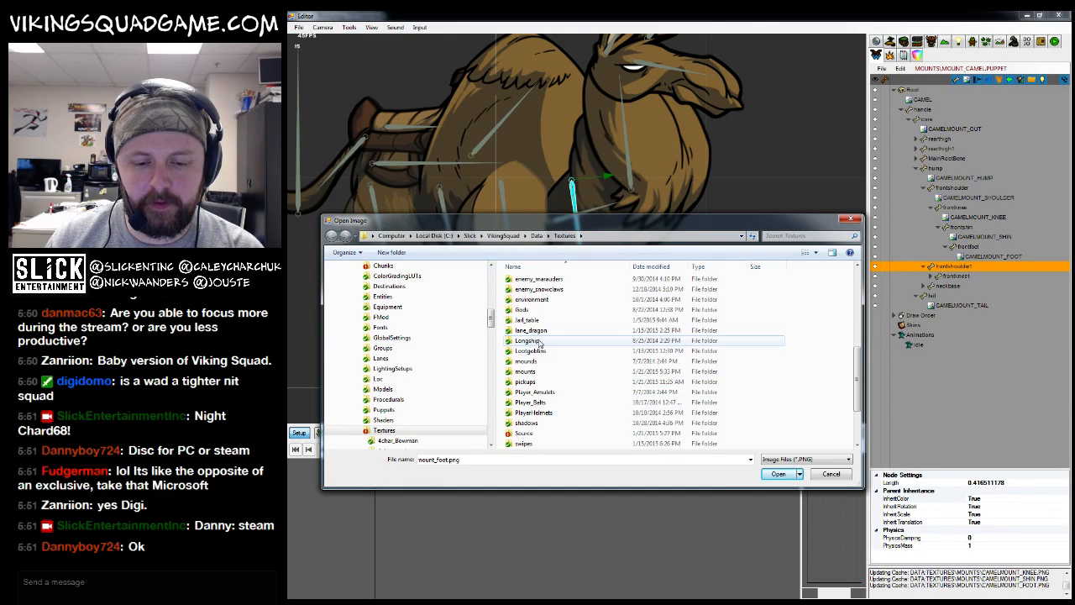
pyautogui.doubleClick(530, 372)
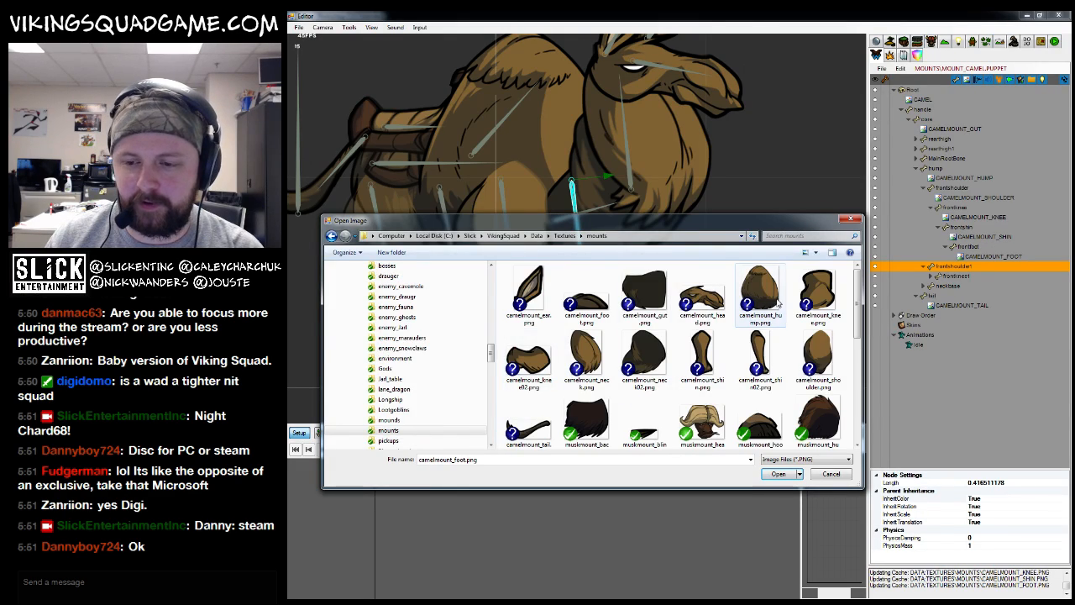
pyautogui.click(809, 361)
pyautogui.click(780, 473)
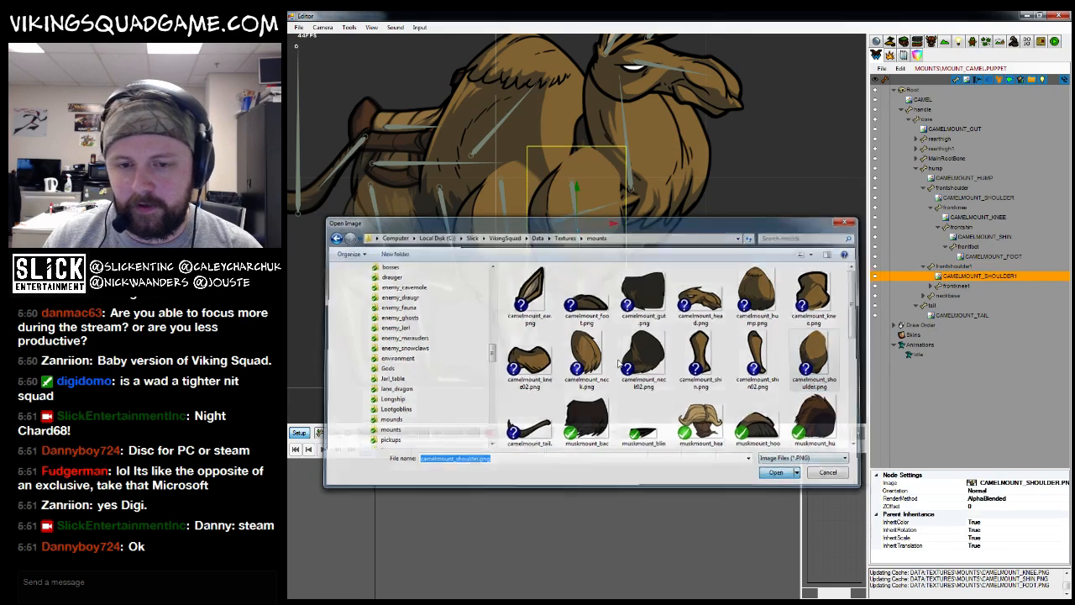
pyautogui.moveTo(744, 332); pyautogui.dragTo(741, 334)
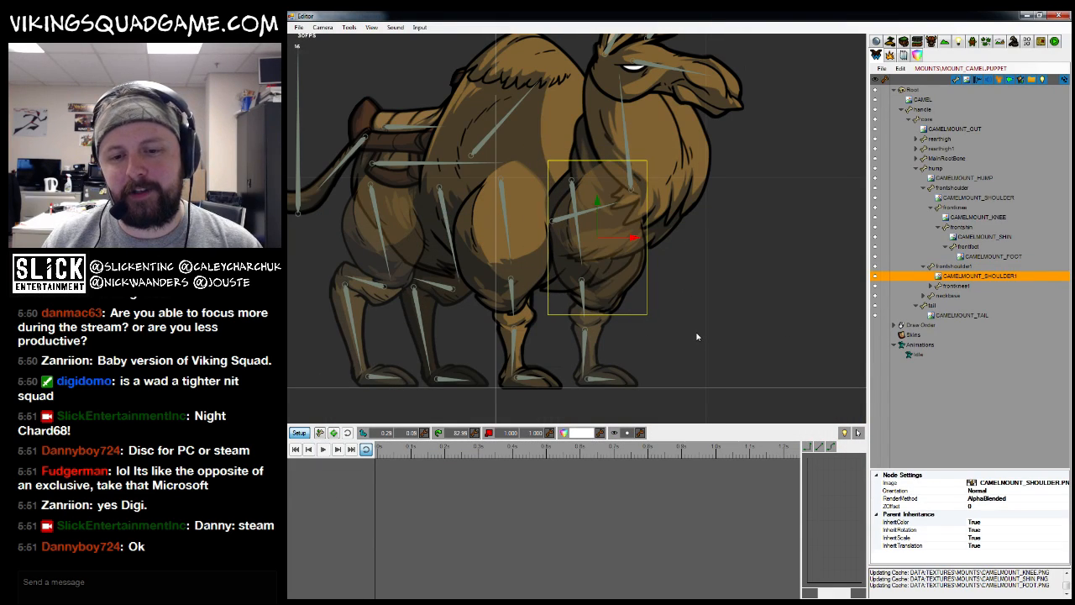
# Add camelmount_knee.png from the mounts textures folder to the frontknee1 bone and place it at about 0.12, 0.03 over the far reference knee
pyautogui.rightClick(958, 286)
pyautogui.click(986, 291)
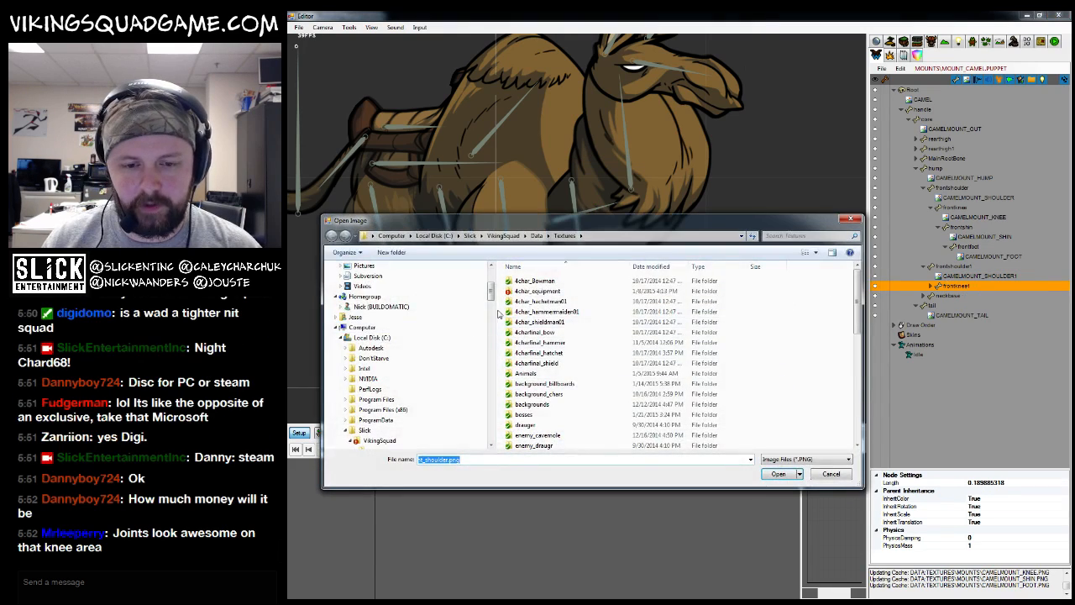
pyautogui.scroll(-6, 508, 315)
pyautogui.click(527, 403)
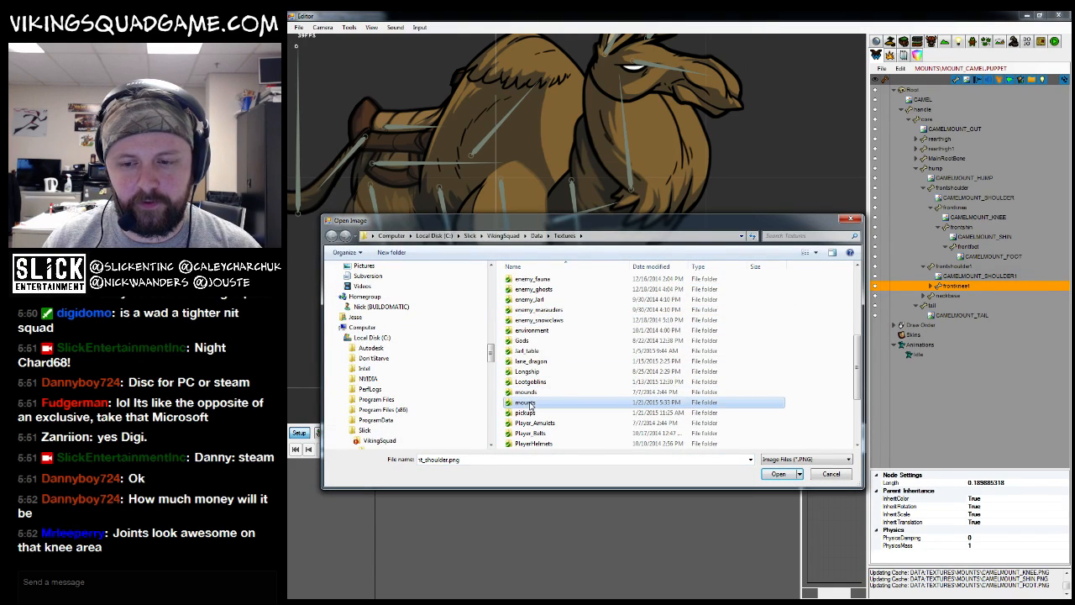
pyautogui.doubleClick(530, 405)
pyautogui.click(827, 297)
pyautogui.click(779, 474)
pyautogui.moveTo(748, 338); pyautogui.dragTo(754, 343)
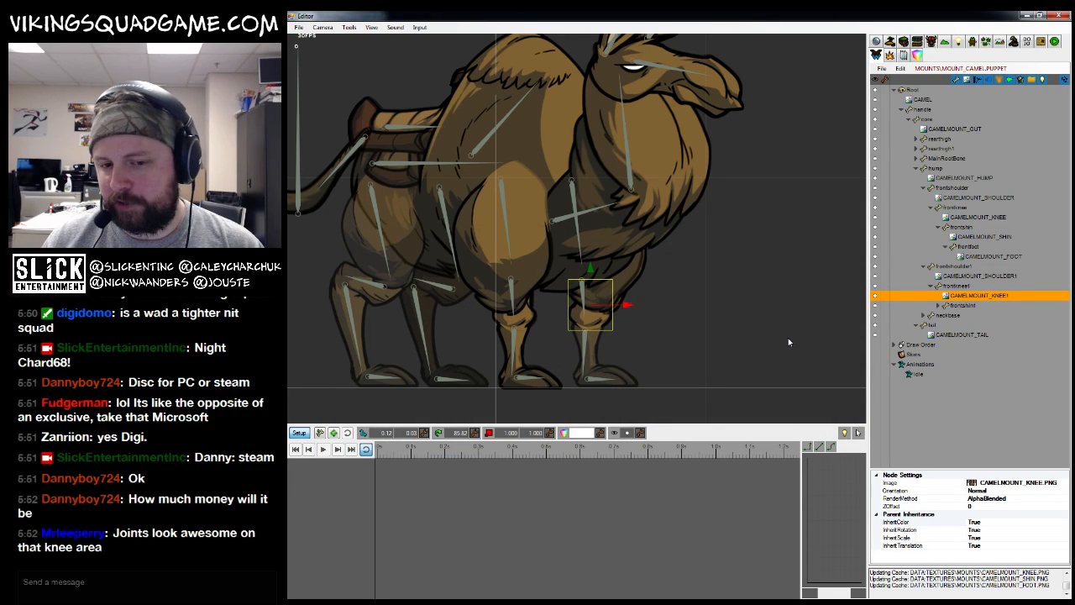
# Add camelmount_shin.png from the mounts textures folder to the frontshin1 bone and place it at about 0.08, 0.03 over the far reference shin
pyautogui.rightClick(974, 306)
pyautogui.click(1007, 315)
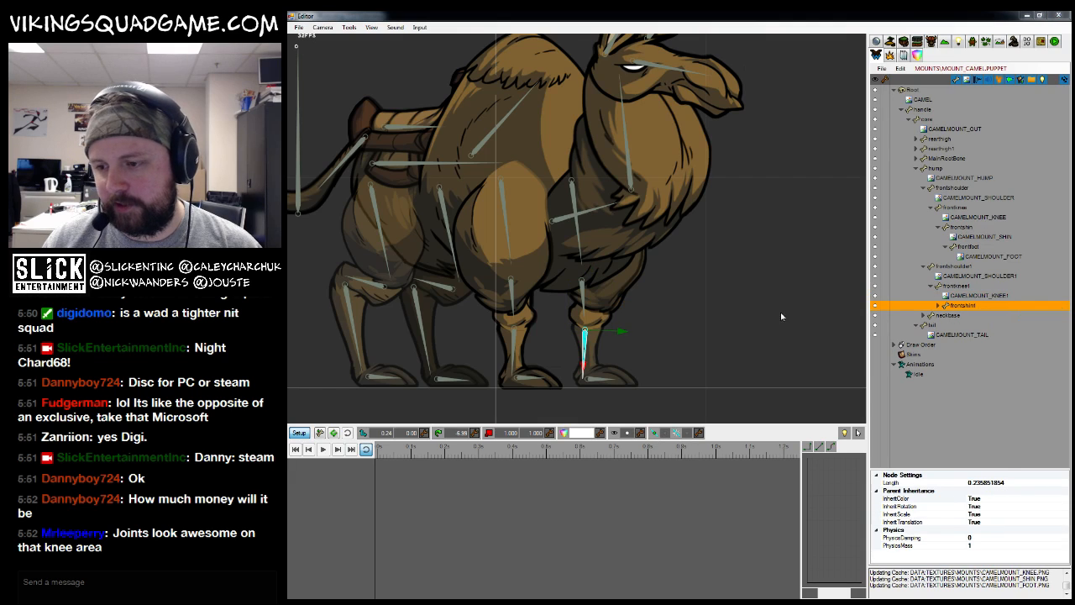
pyautogui.scroll(-6, 532, 411)
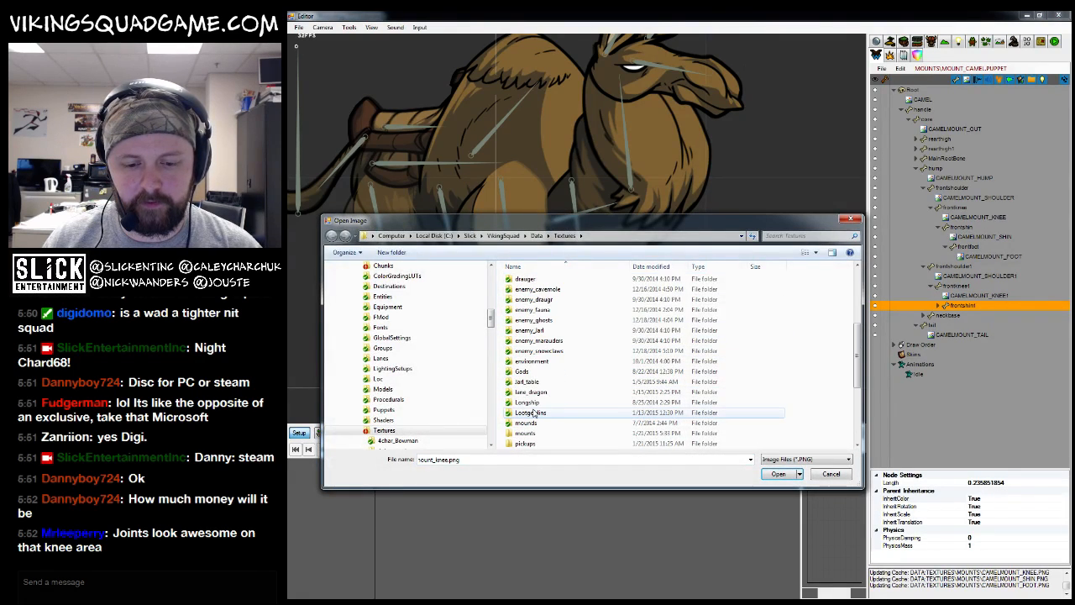
pyautogui.doubleClick(525, 402)
pyautogui.click(712, 360)
pyautogui.click(779, 473)
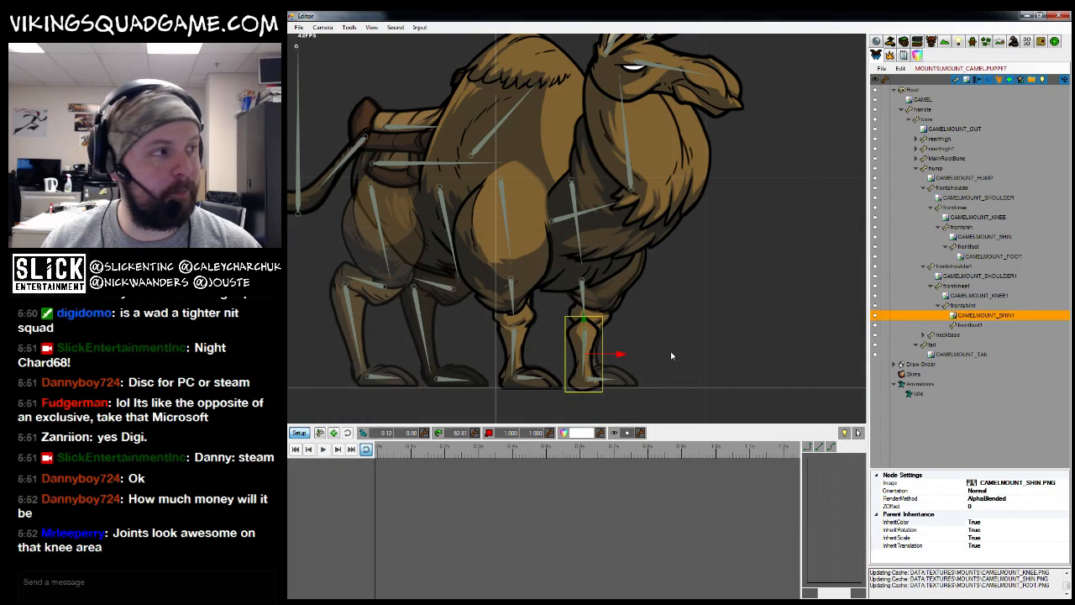
pyautogui.moveTo(671, 353); pyautogui.dragTo(680, 344)
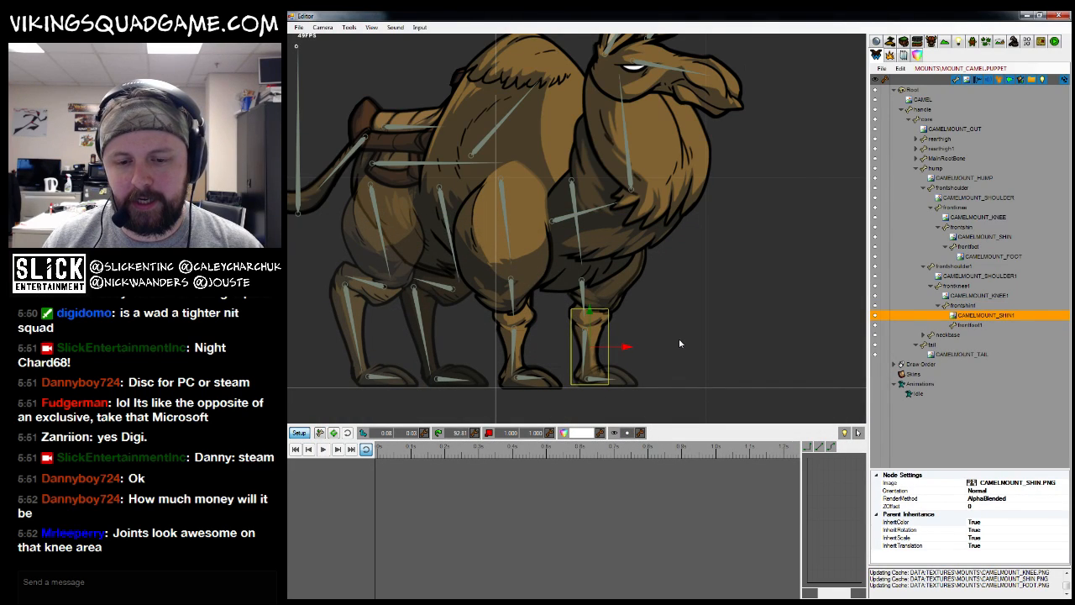
# Add camelmount_foot.png from the mounts textures folder to the frontfoot1 bone and place it at about 0.10, 0.02 over the far reference foot
pyautogui.click(965, 325)
pyautogui.rightClick(970, 325)
pyautogui.click(1000, 331)
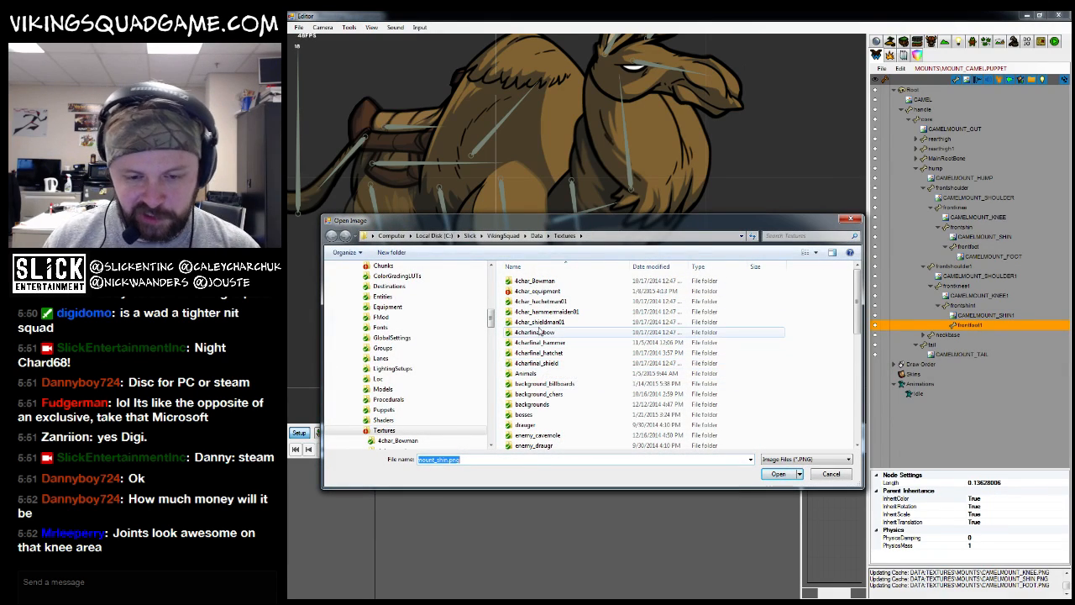
pyautogui.scroll(-6, 542, 363)
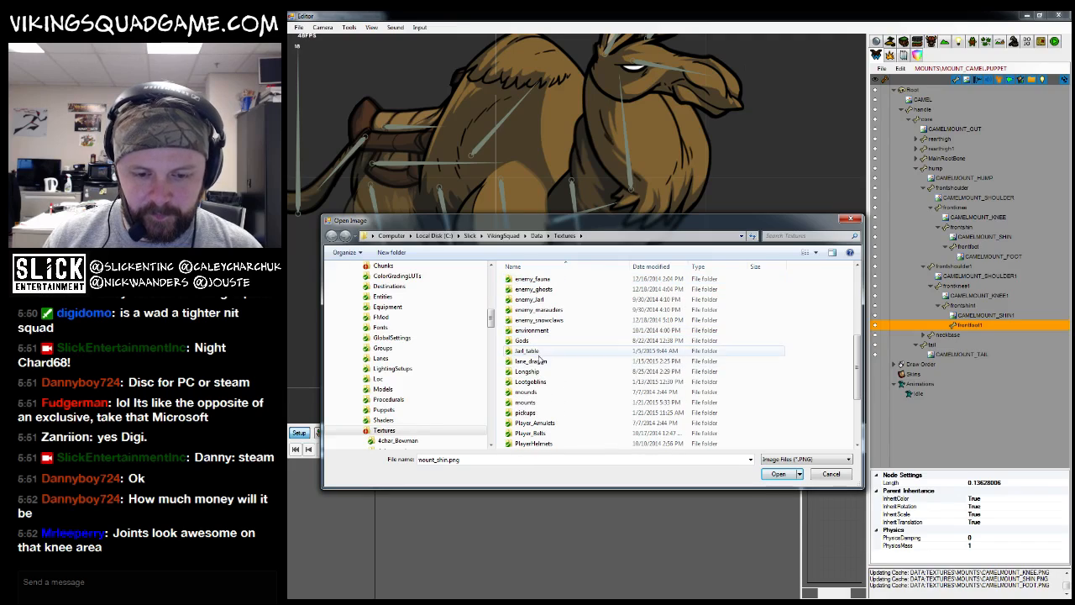
pyautogui.doubleClick(525, 402)
pyautogui.moveTo(721, 221); pyautogui.dragTo(705, 154)
pyautogui.click(571, 228)
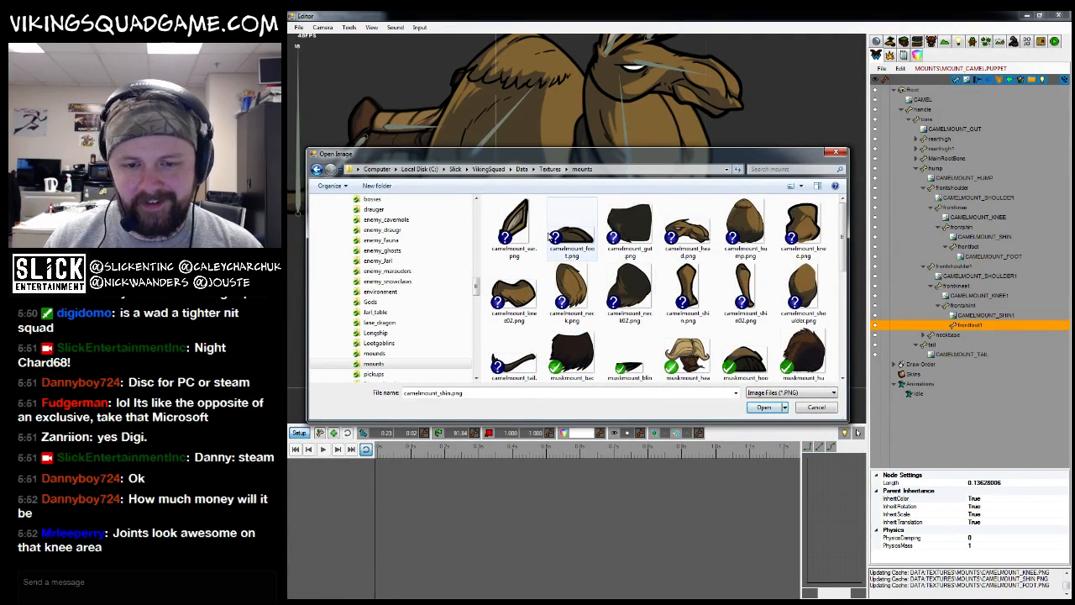
pyautogui.click(762, 407)
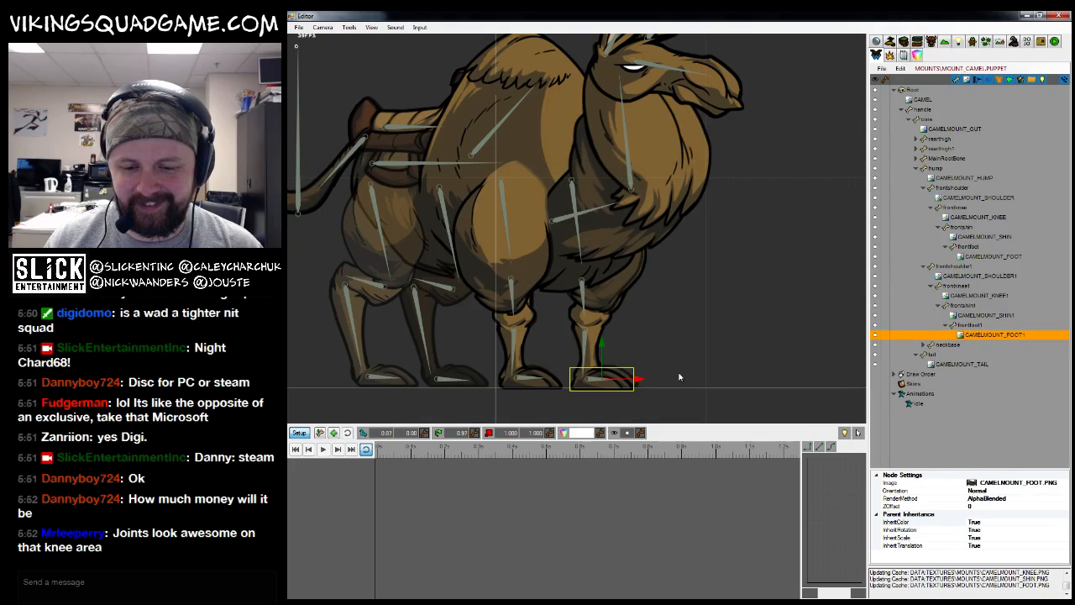
pyautogui.press('Right')
pyautogui.press('Right')
pyautogui.press('Up')
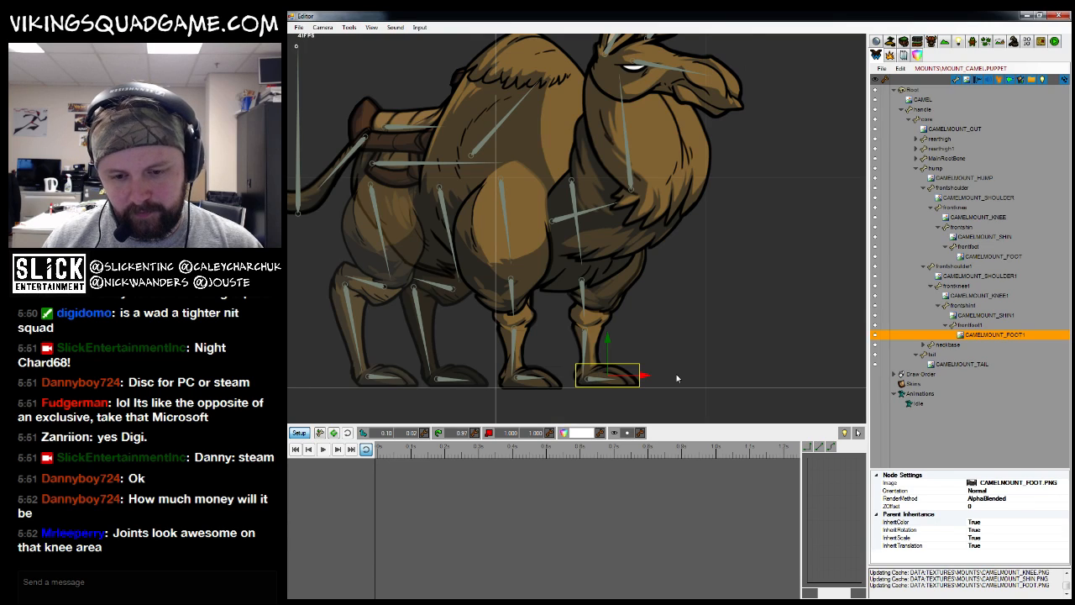
# Darken the far front leg by tinting the frontshoulder1 bone grey, with red and green set to 165
pyautogui.scroll(-2, 676, 374)
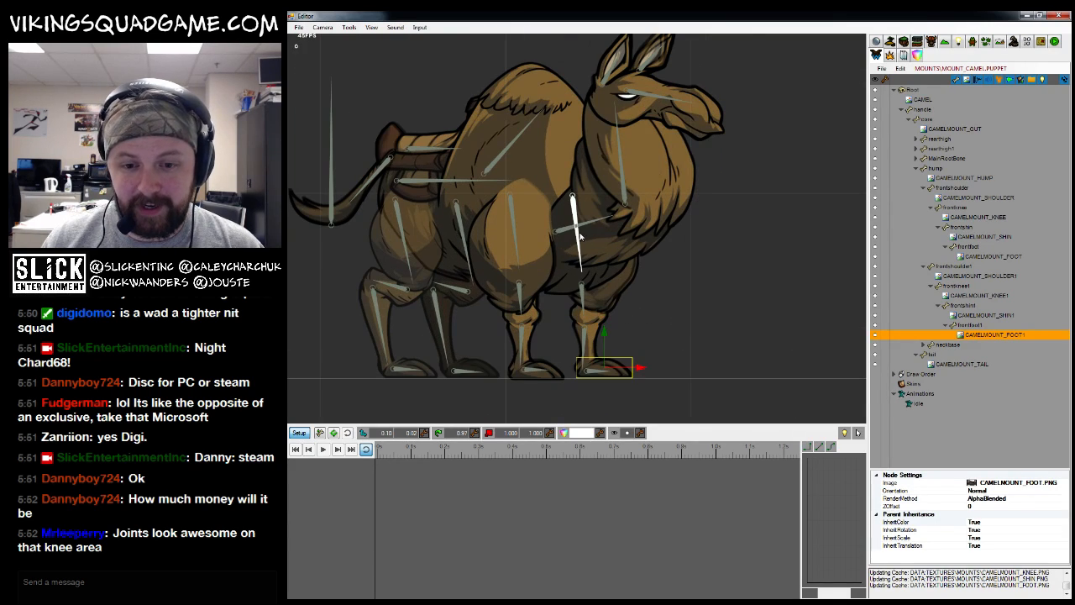
pyautogui.click(579, 232)
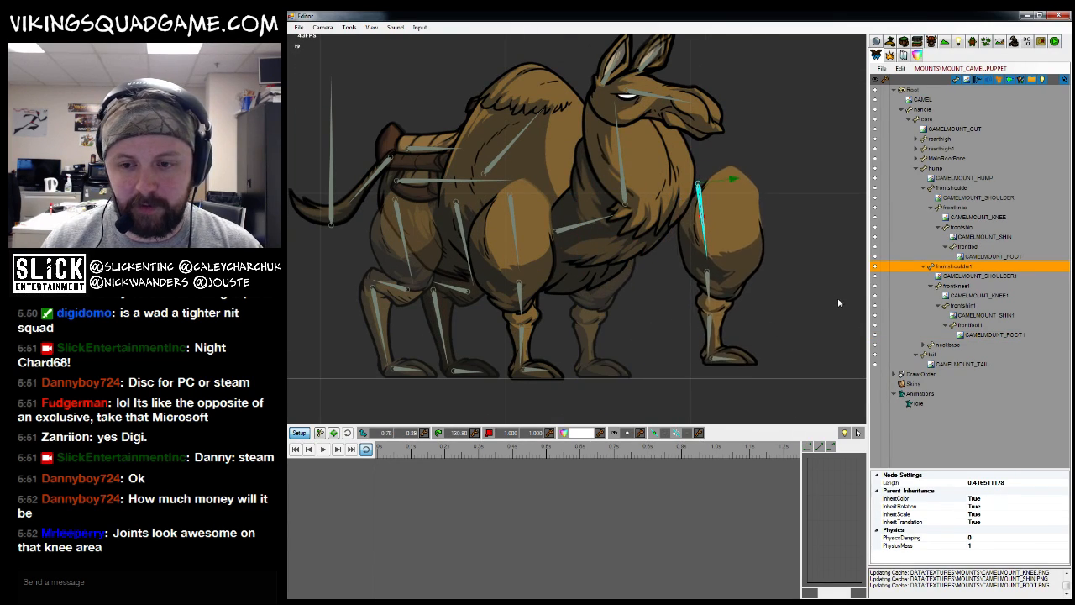
pyautogui.click(583, 433)
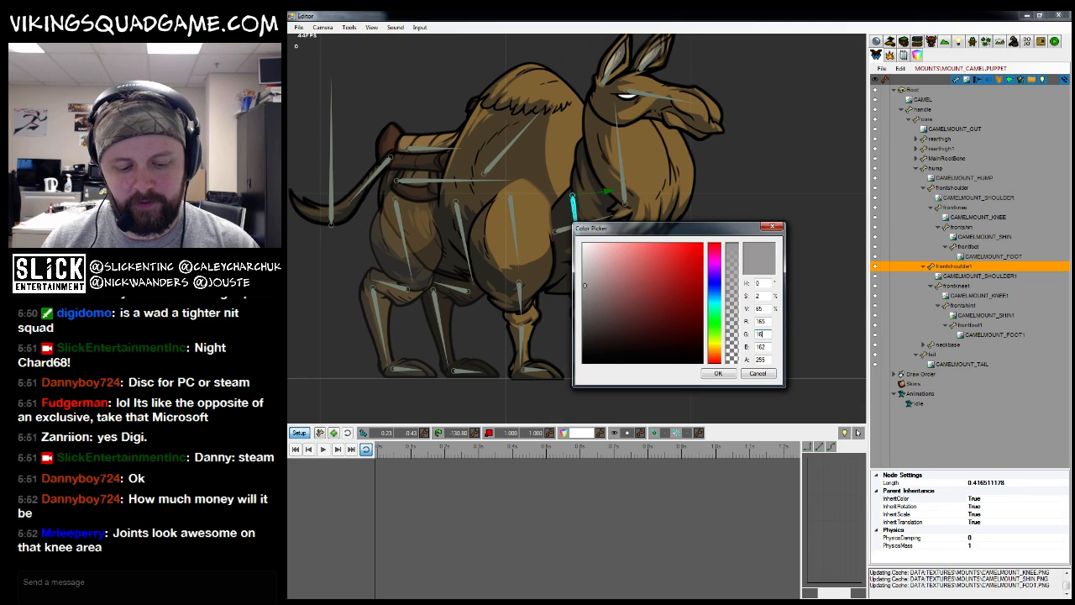
pyautogui.press('Return')
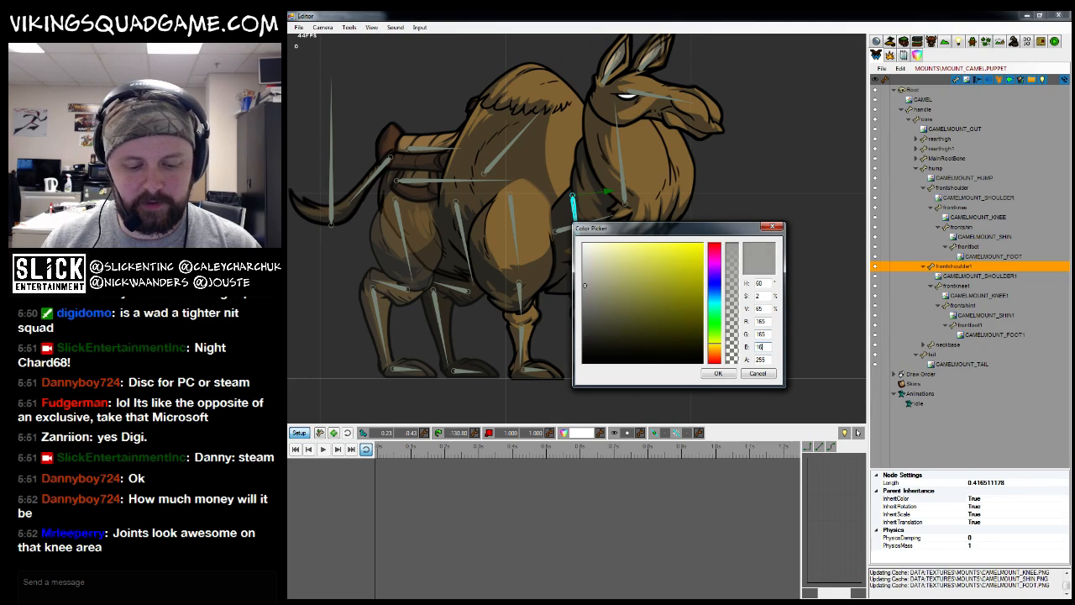
pyautogui.click(718, 374)
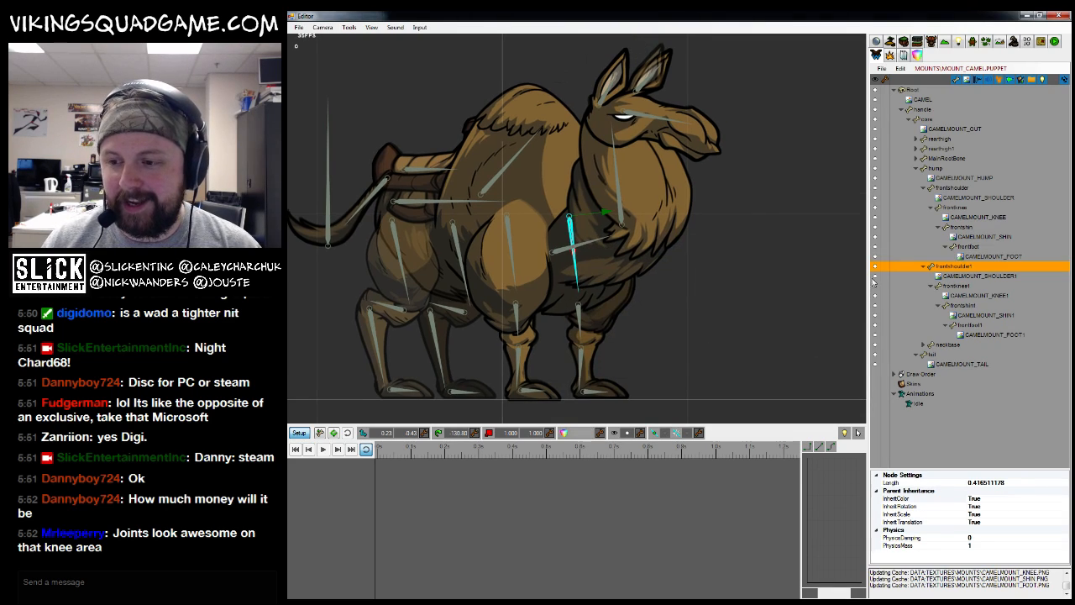
# Nudge the frontshoulder1 bone to about 0.24, -0.42 so the far front leg lines up with the reference
pyautogui.moveTo(788, 309); pyautogui.dragTo(705, 322)
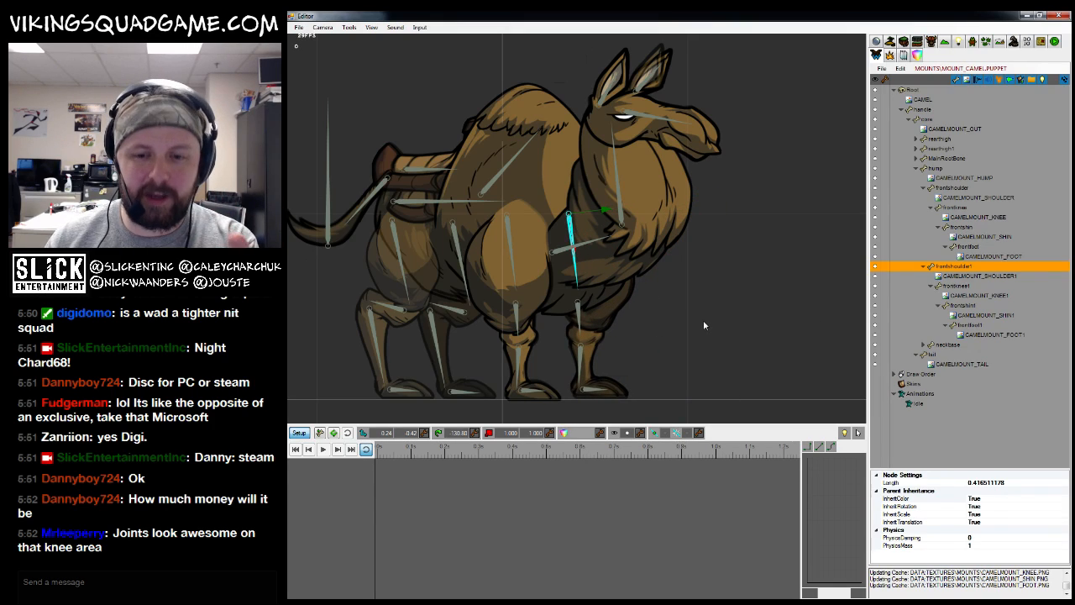
pyautogui.click(947, 267)
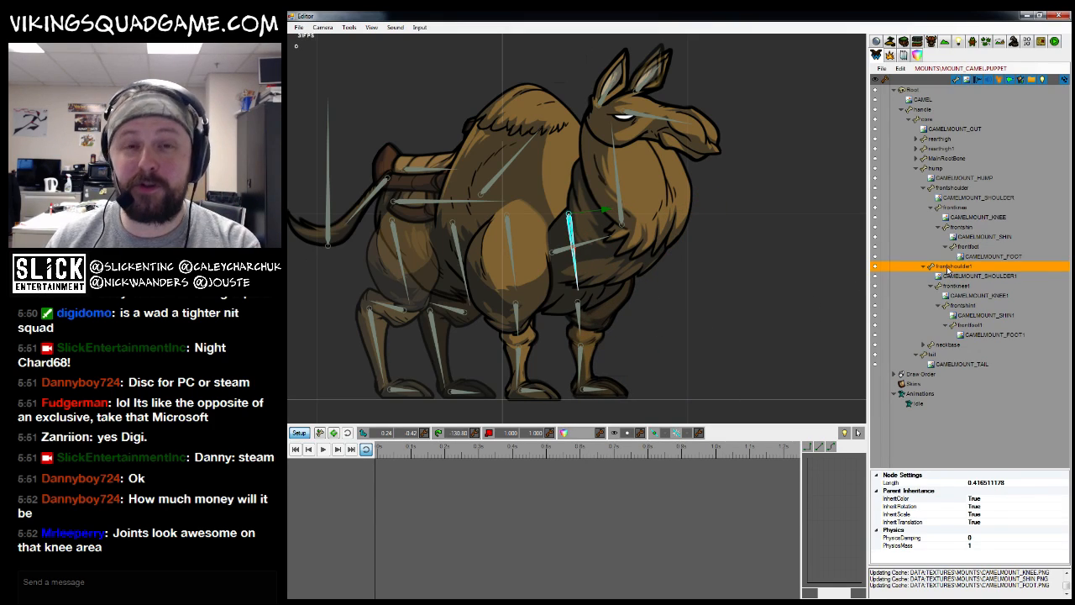
pyautogui.moveTo(659, 283); pyautogui.dragTo(685, 264)
pyautogui.moveTo(536, 293); pyautogui.dragTo(617, 304)
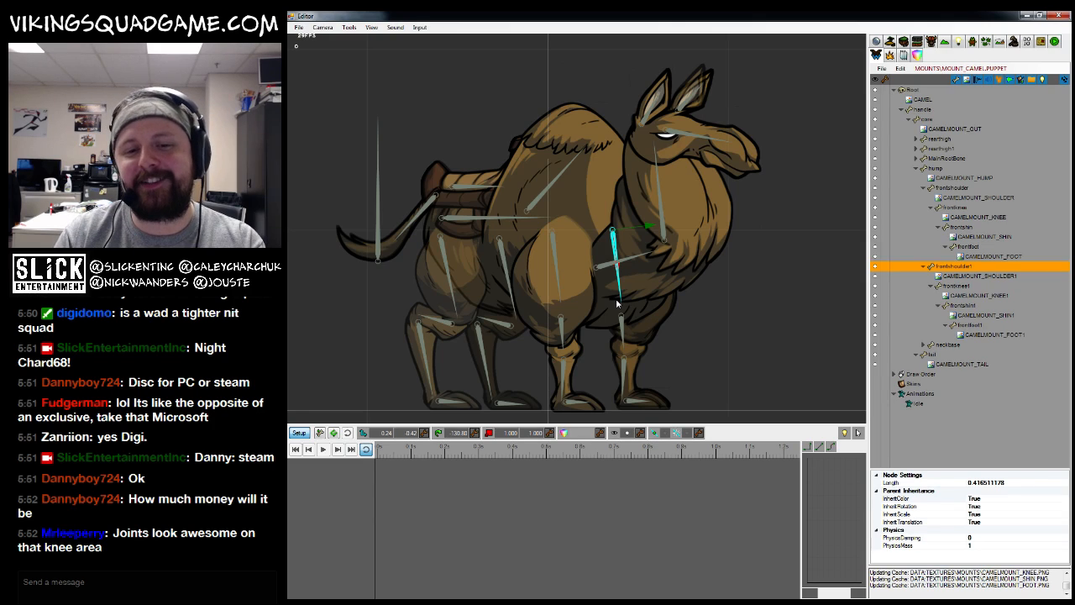
# Collapse both front leg hierarchies, expand the rearthigh bone and start adding an image to it
pyautogui.click(923, 266)
pyautogui.click(924, 188)
pyautogui.click(919, 159)
pyautogui.click(916, 148)
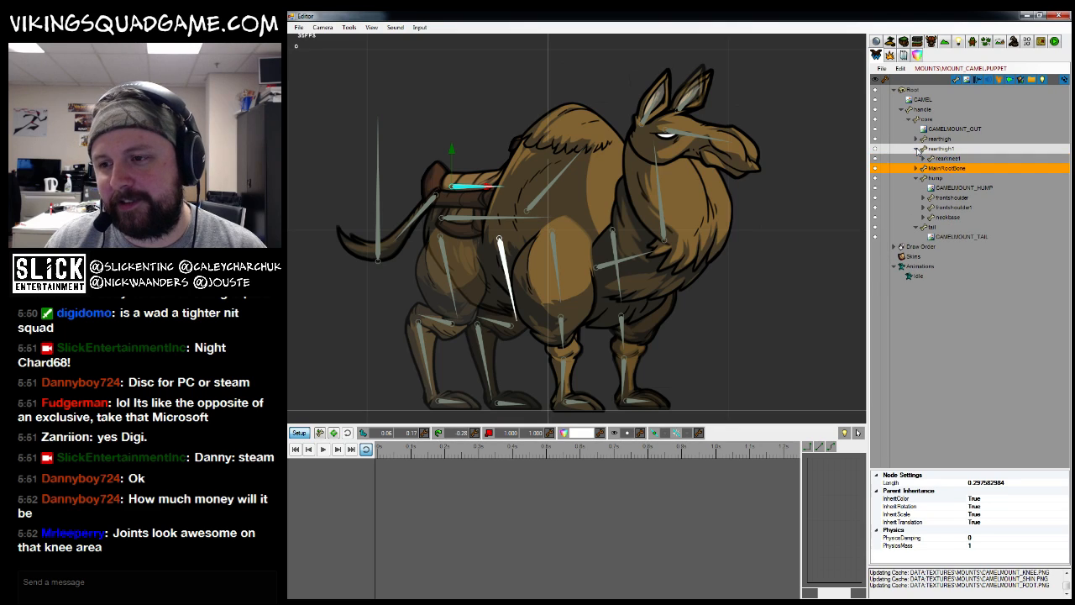
pyautogui.click(916, 149)
pyautogui.click(917, 141)
pyautogui.rightClick(930, 139)
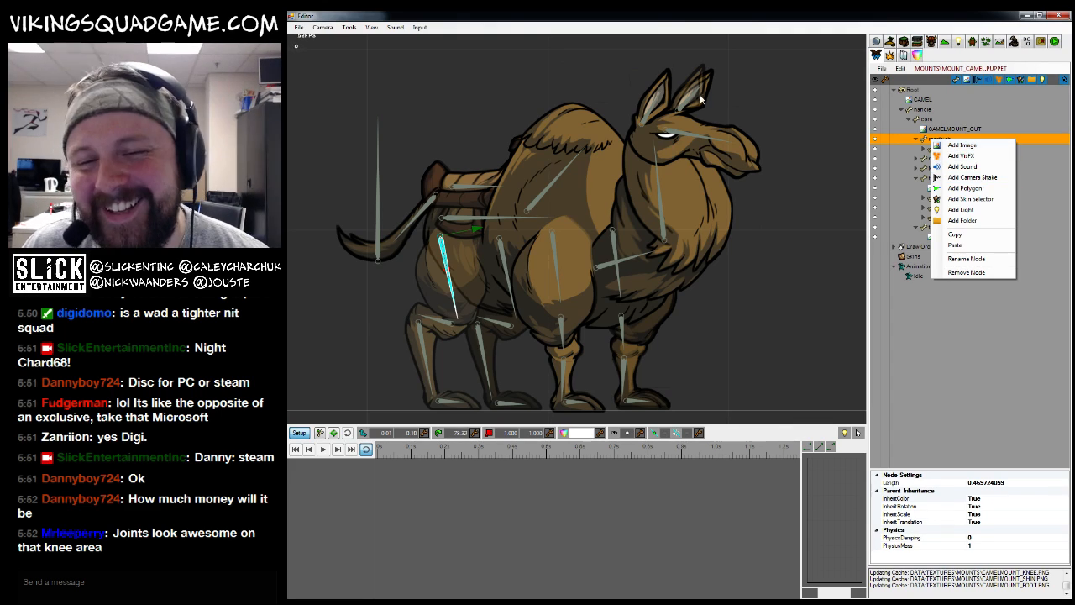
pyautogui.click(970, 149)
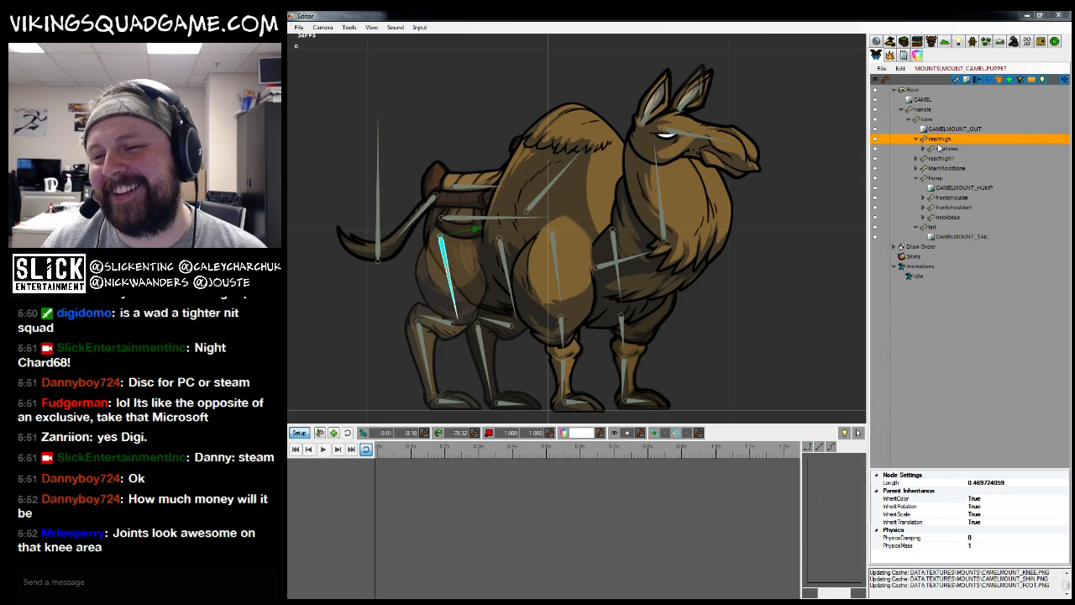
# Load camelmount_shoulder.png from the mounts textures folder onto the rearthigh bone
pyautogui.moveTo(557, 153); pyautogui.dragTo(571, 215)
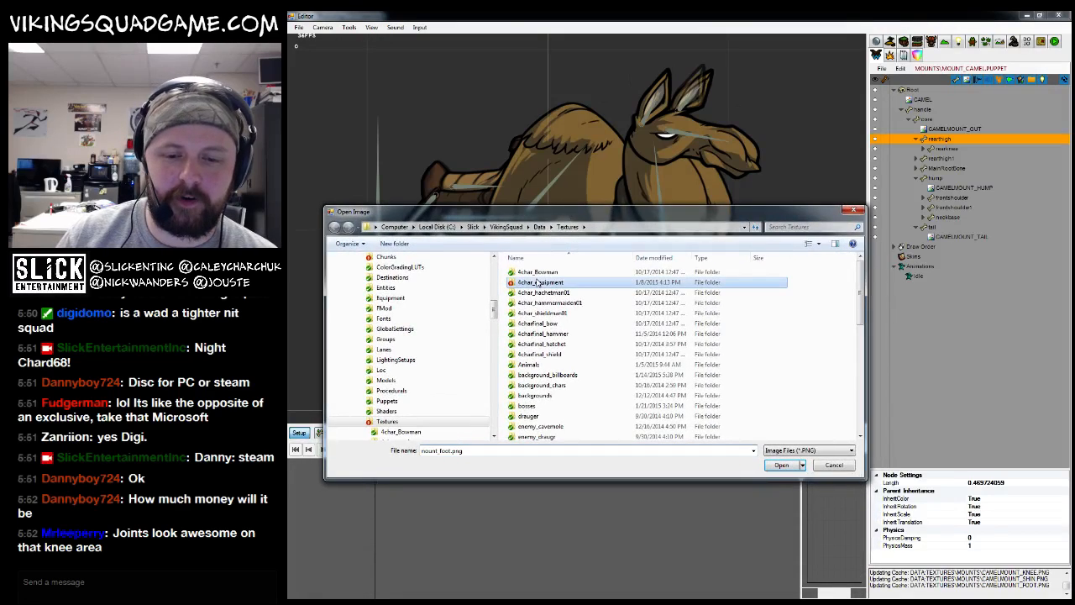
pyautogui.scroll(-3, 540, 348)
pyautogui.scroll(-1, 540, 347)
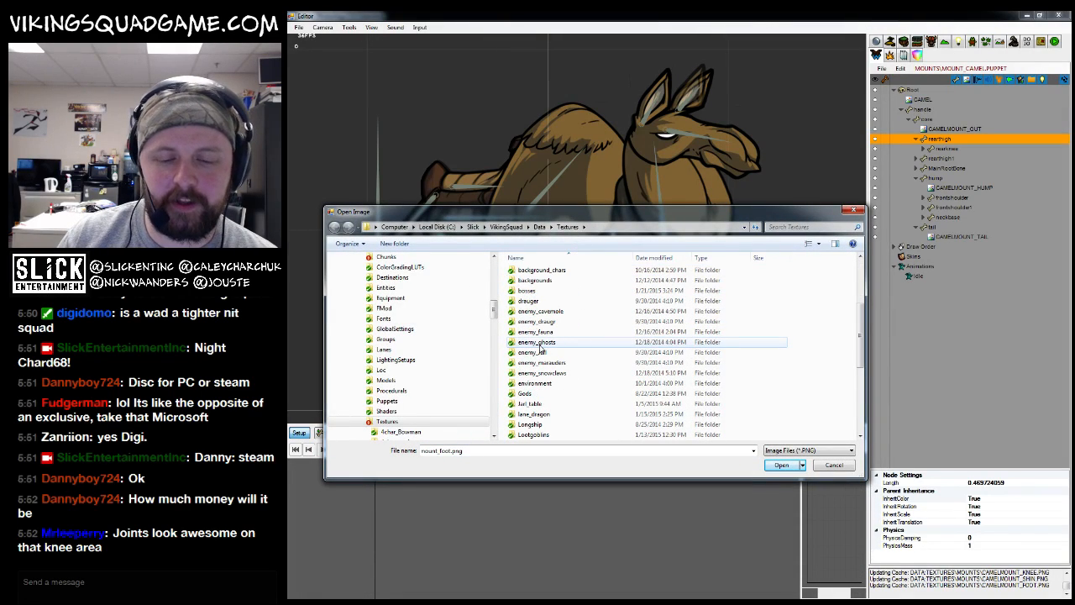
pyautogui.scroll(-1, 540, 351)
pyautogui.moveTo(540, 212); pyautogui.dragTo(536, 140)
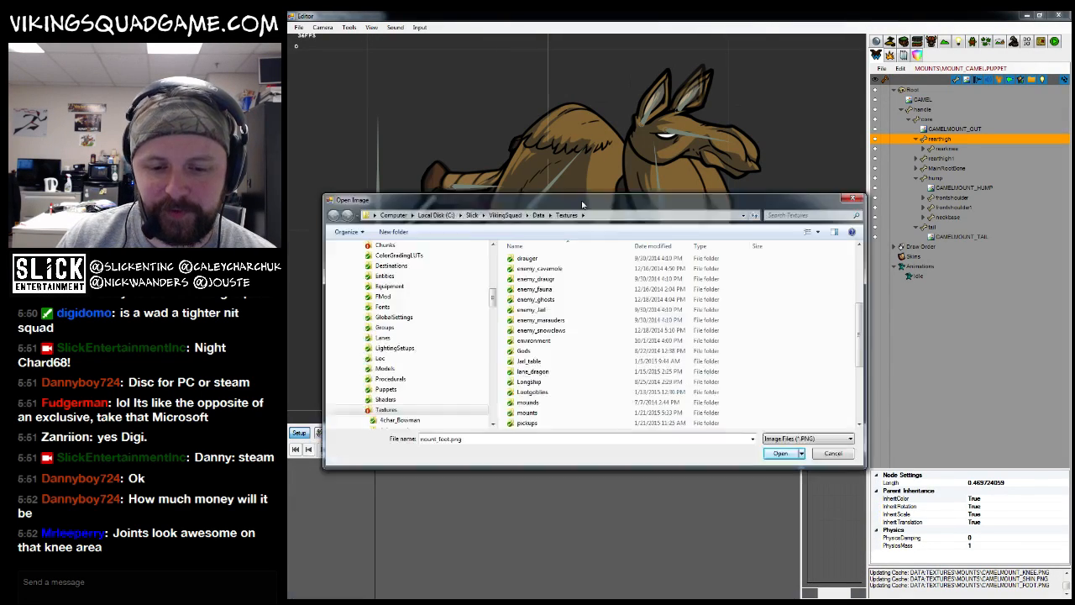
pyautogui.click(530, 352)
pyautogui.doubleClick(530, 352)
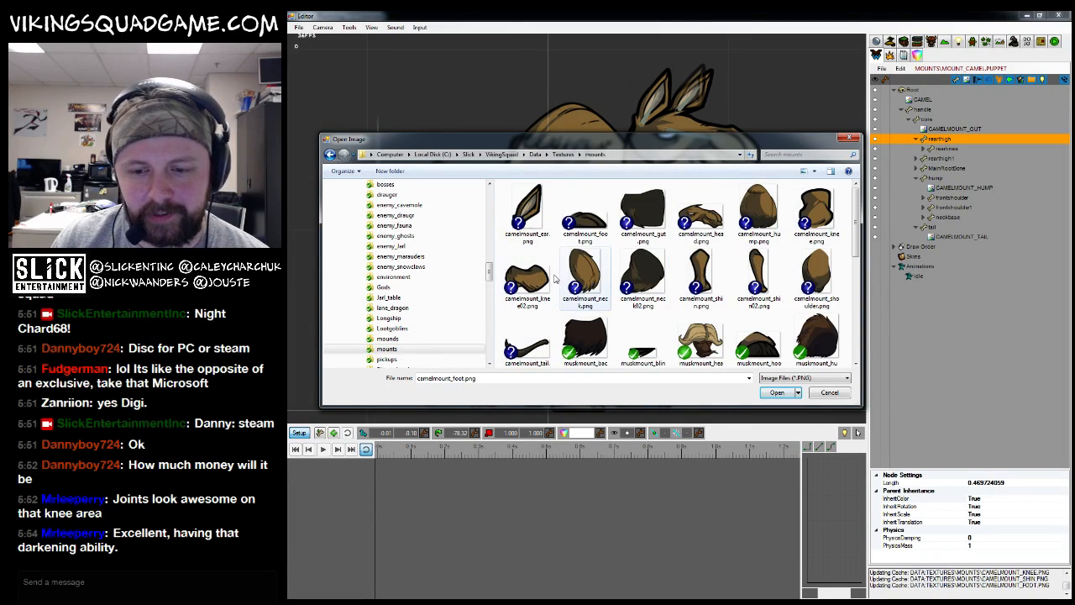
pyautogui.click(813, 274)
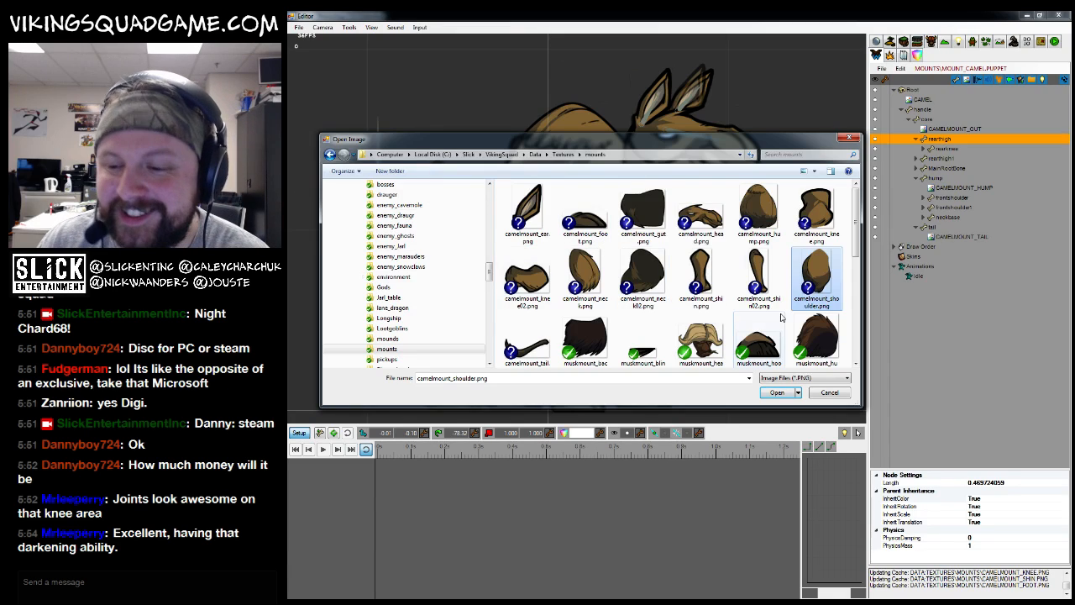
pyautogui.click(777, 393)
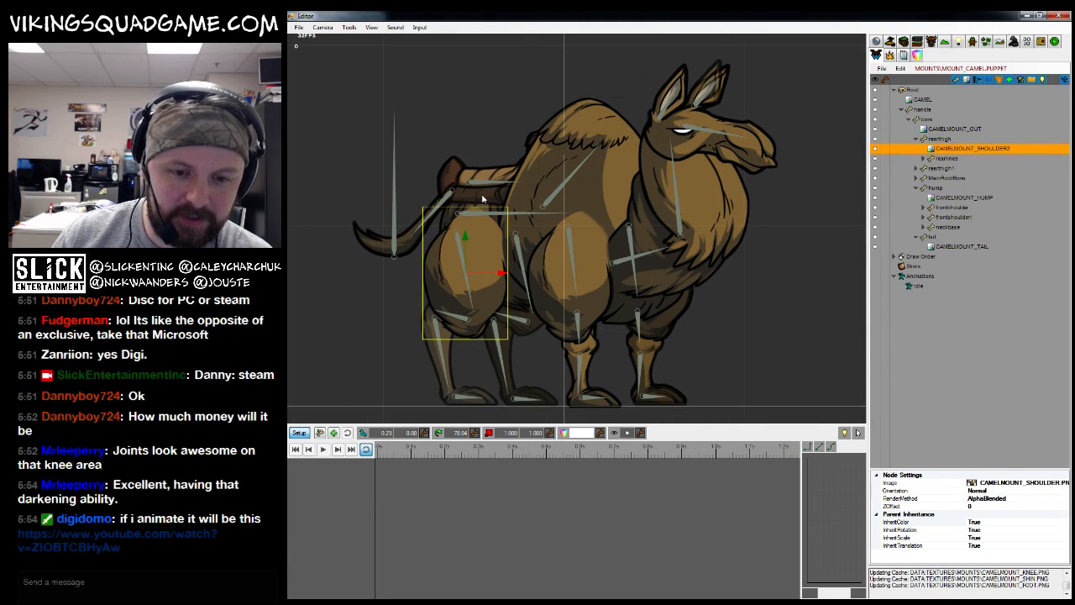
# Fit the rear thigh image to the reference by tilting it, scaling it to 0.854 and placing it at about 0.20, 0.03, behind the saddle
pyautogui.scroll(3, 483, 198)
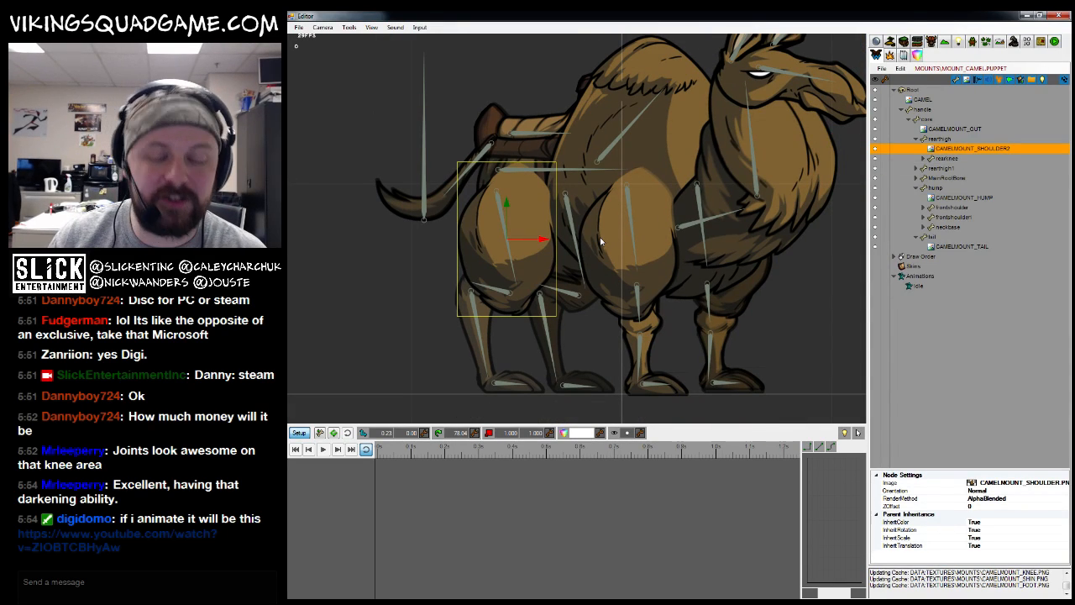
pyautogui.press('r')
pyautogui.moveTo(591, 254); pyautogui.dragTo(576, 256)
pyautogui.press('w')
pyautogui.moveTo(582, 301); pyautogui.dragTo(601, 274)
pyautogui.scroll(2, 601, 274)
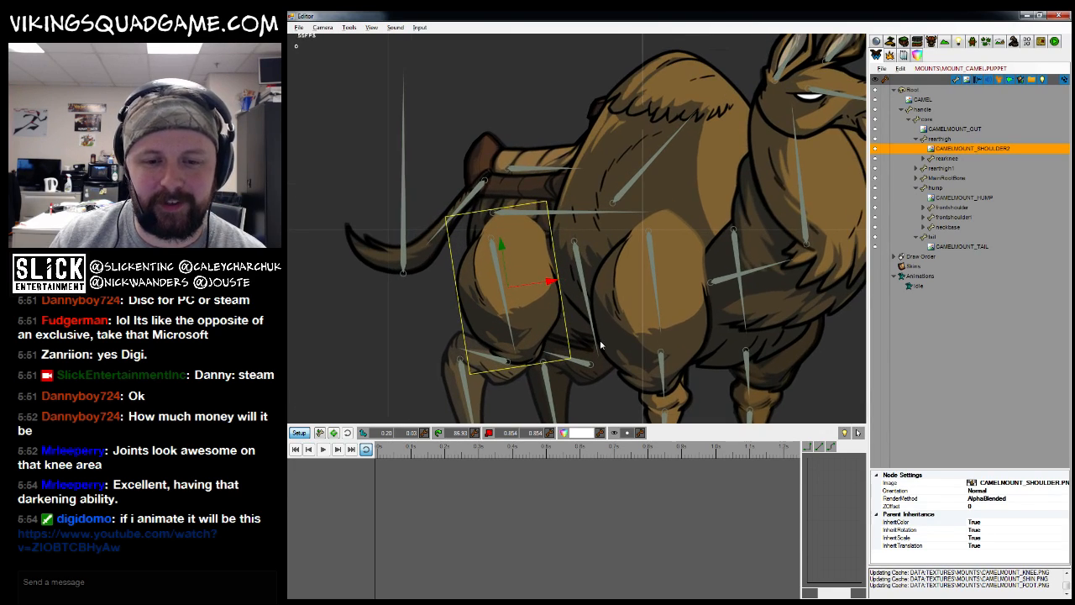
pyautogui.press('-')
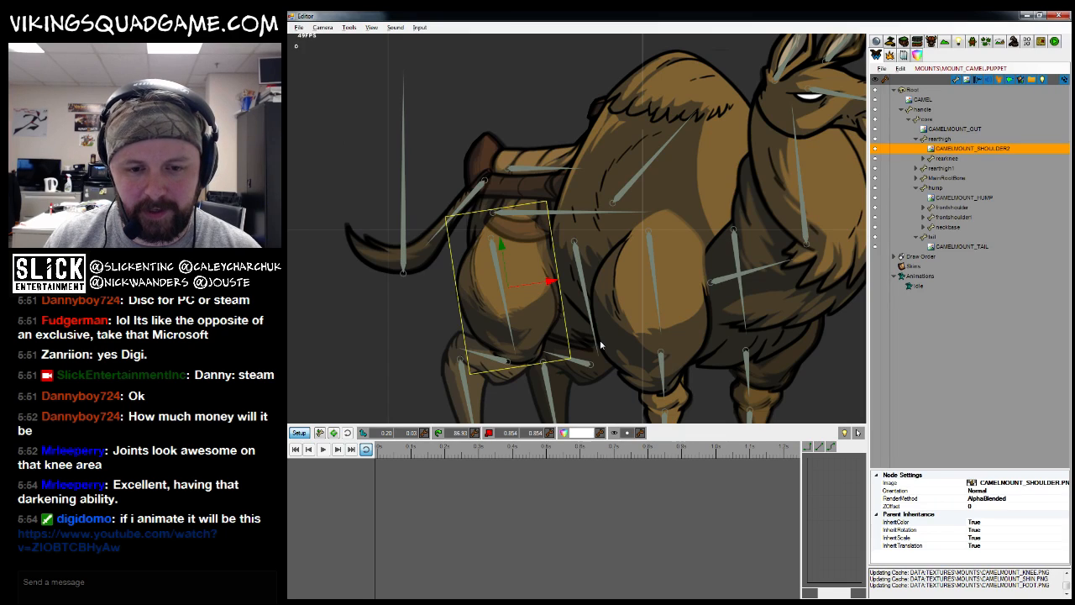
# Start adding an image to the rearknee bone and browse to the mounts textures folder
pyautogui.moveTo(594, 361); pyautogui.dragTo(618, 243)
pyautogui.scroll(-2, 622, 261)
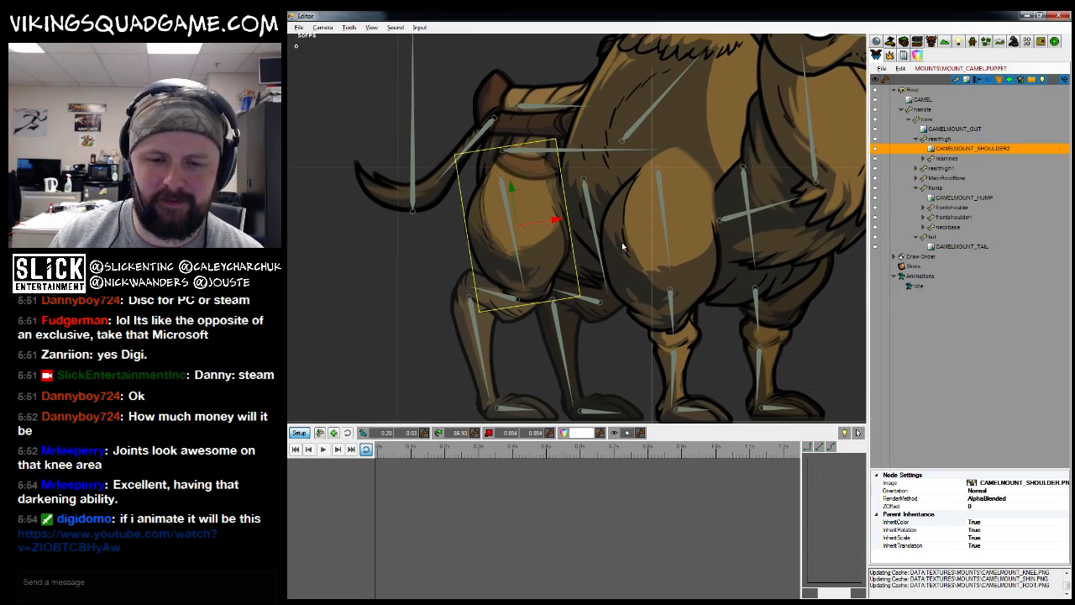
pyautogui.rightClick(947, 157)
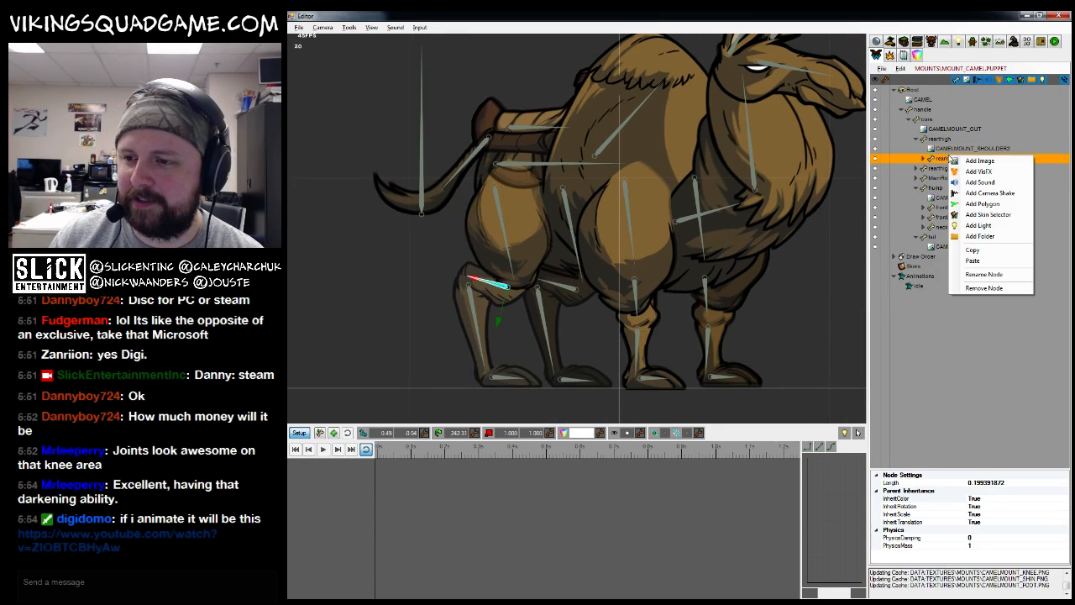
pyautogui.click(976, 161)
pyautogui.scroll(-2, 536, 328)
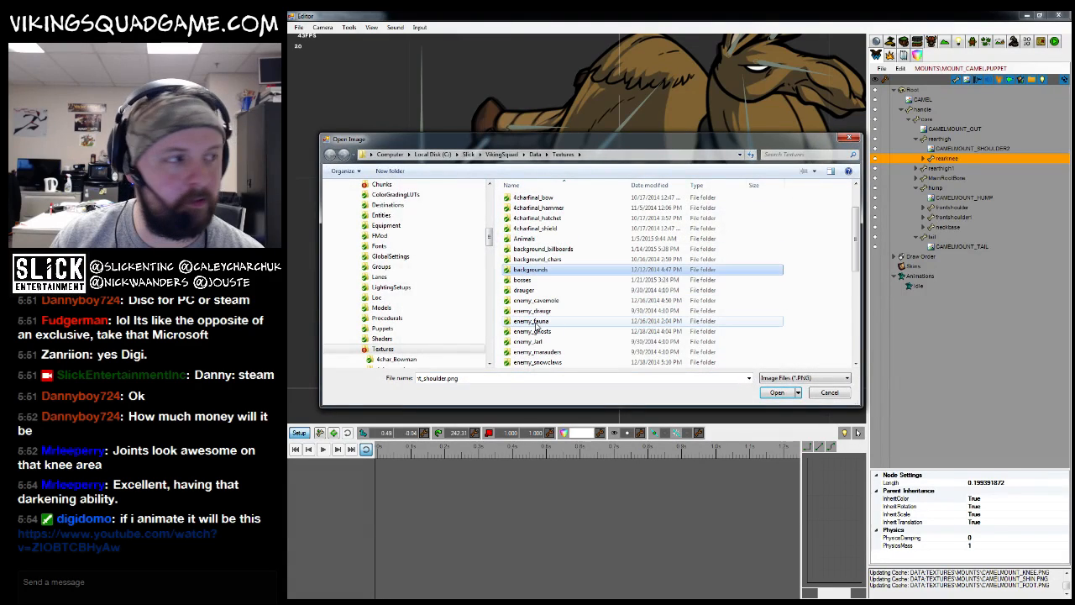
pyautogui.scroll(-1, 536, 326)
pyautogui.scroll(-1, 535, 323)
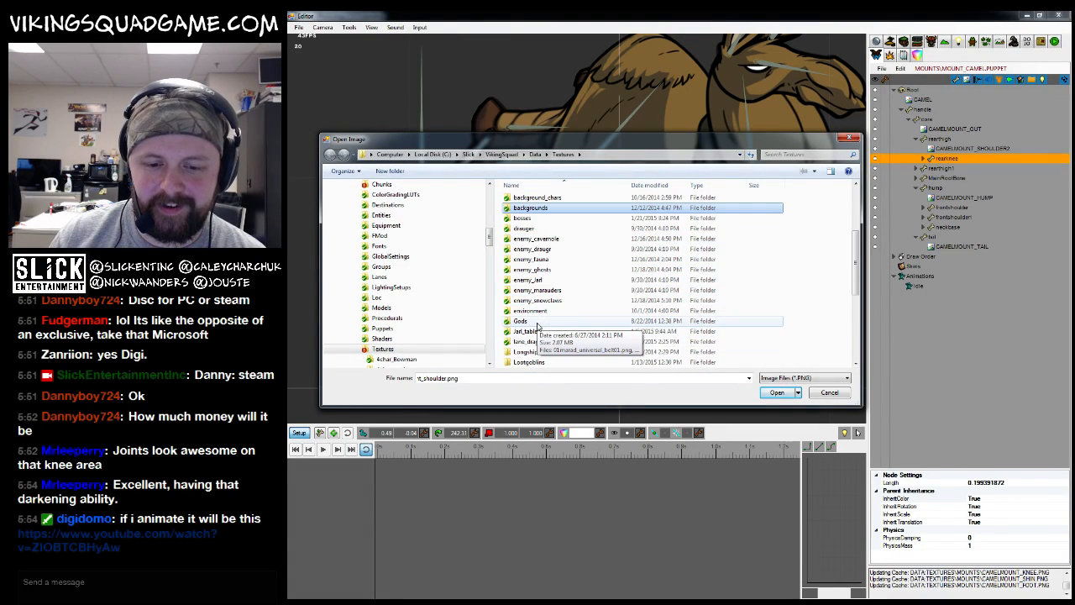
pyautogui.scroll(-1, 533, 351)
pyautogui.scroll(1, 533, 348)
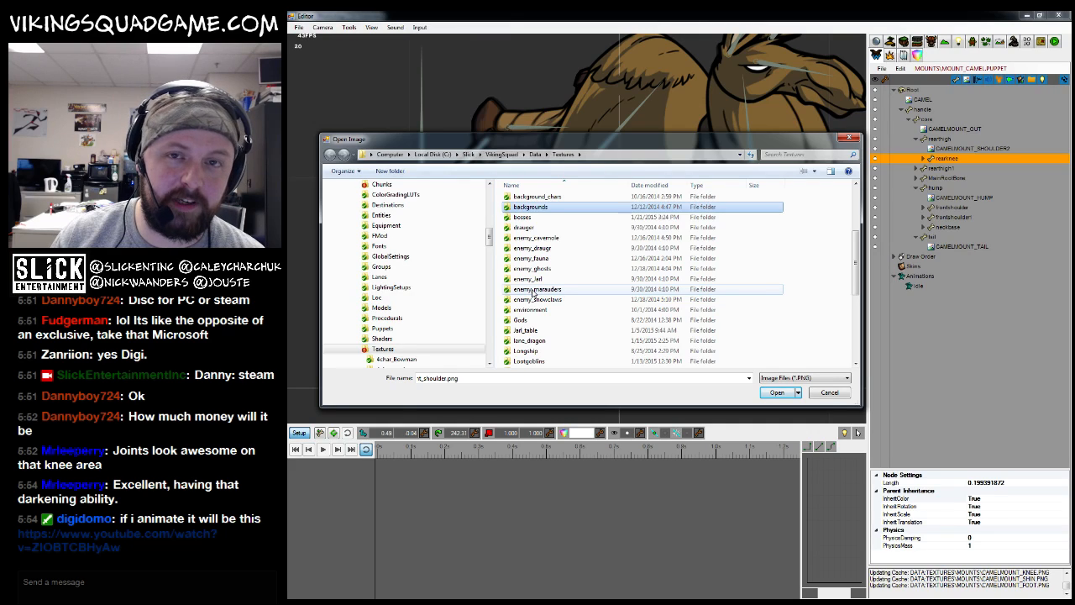
pyautogui.scroll(-1, 533, 290)
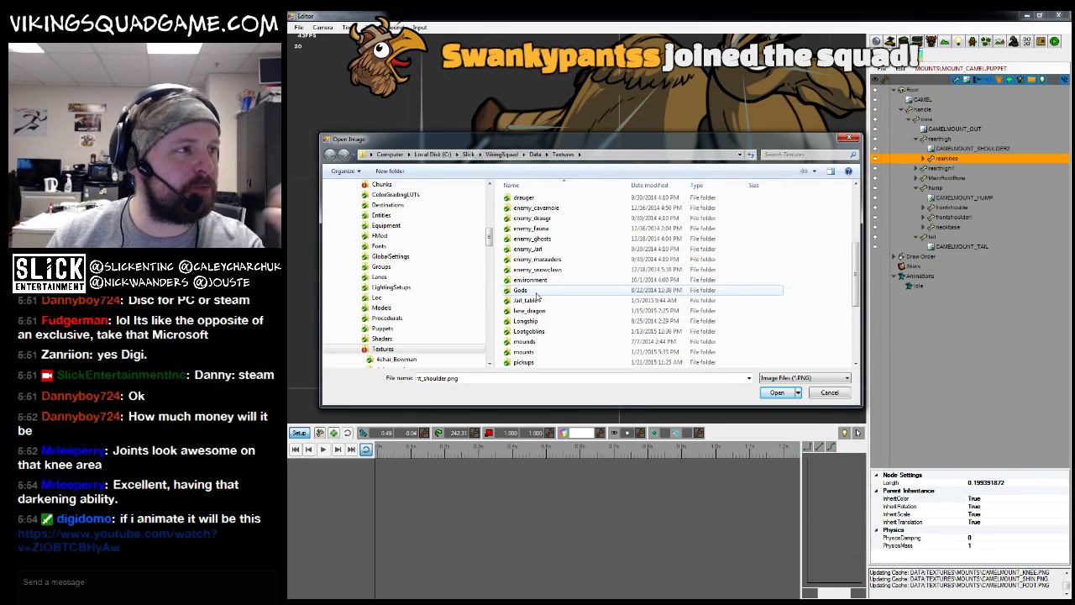
pyautogui.moveTo(582, 149); pyautogui.dragTo(589, 184)
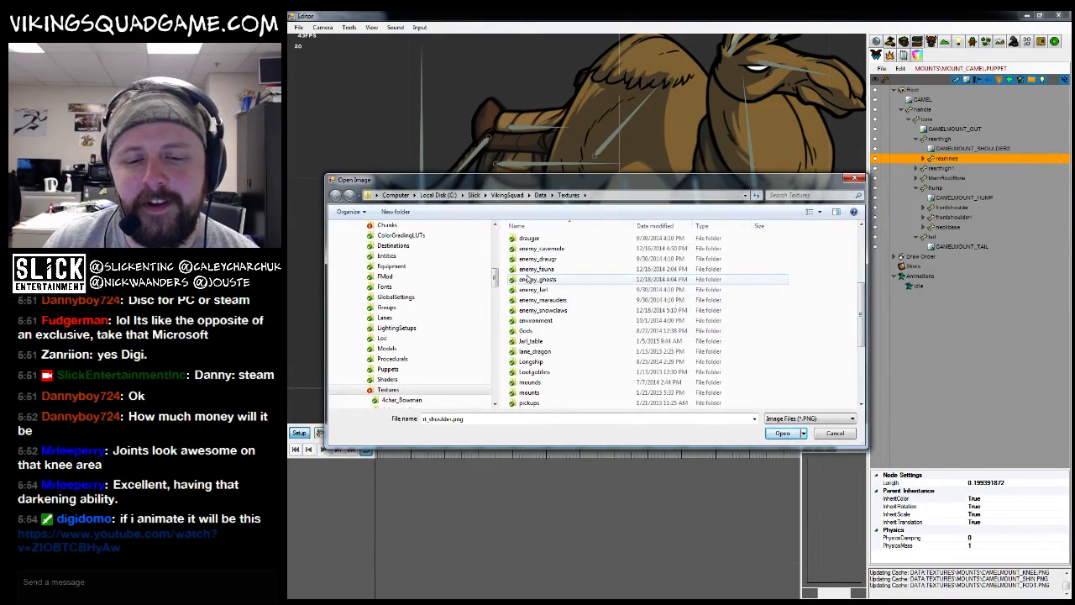
pyautogui.click(537, 300)
pyautogui.scroll(-1, 537, 311)
pyautogui.scroll(-1, 538, 359)
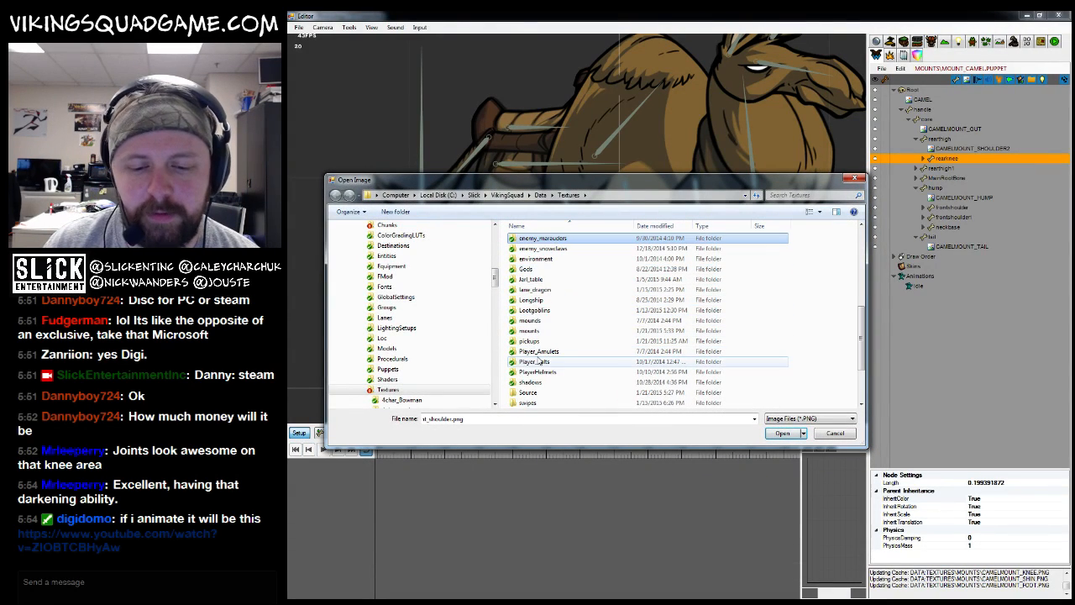
pyautogui.scroll(-1, 538, 361)
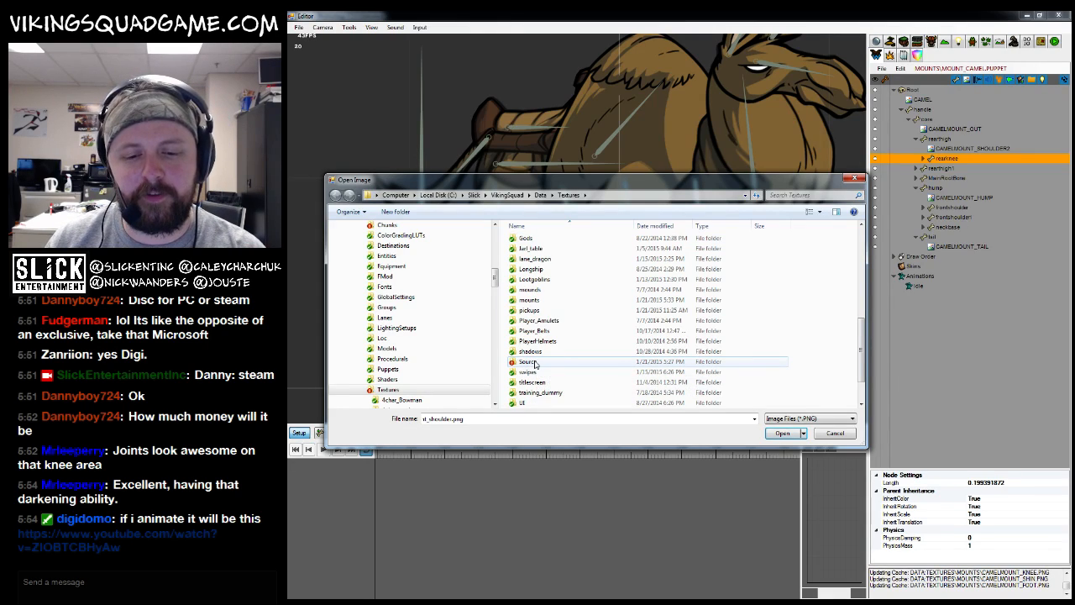
pyautogui.moveTo(579, 179); pyautogui.dragTo(579, 226)
pyautogui.scroll(-1, 532, 402)
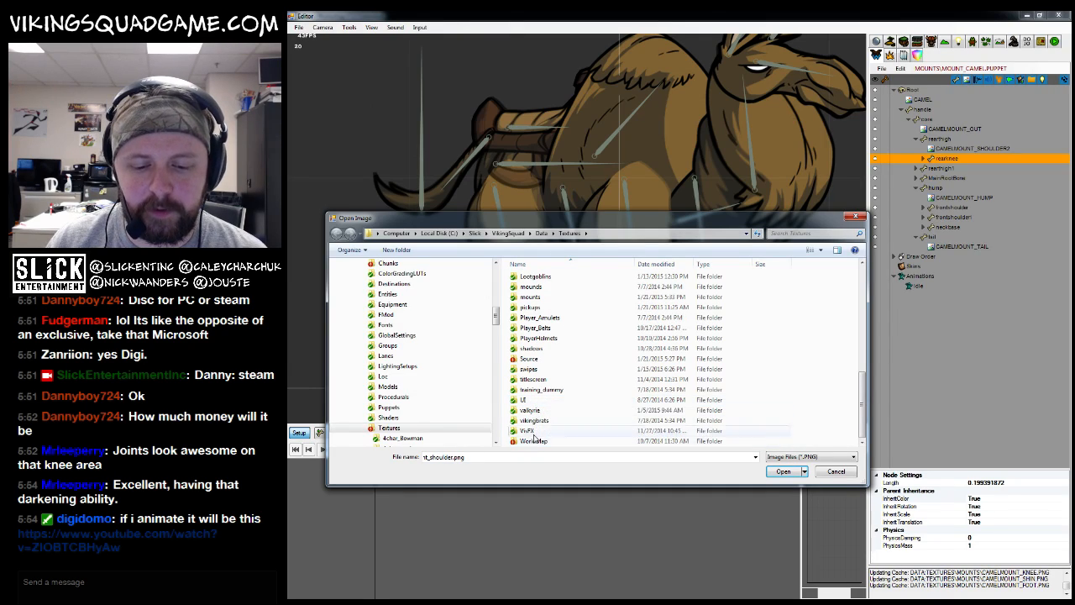
pyautogui.moveTo(597, 217); pyautogui.dragTo(579, 189)
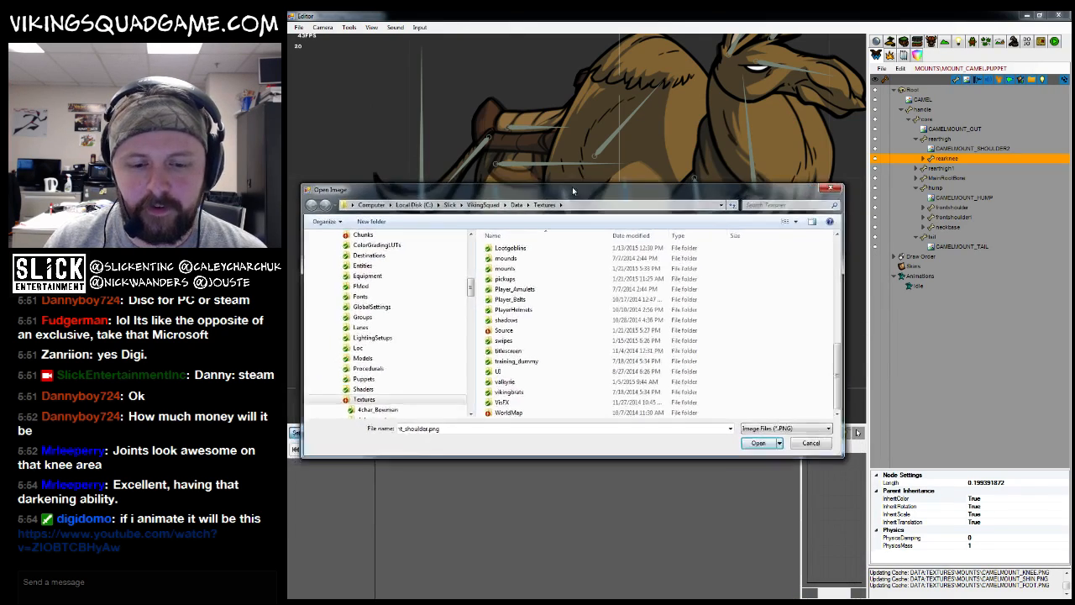
pyautogui.click(514, 319)
pyautogui.click(514, 349)
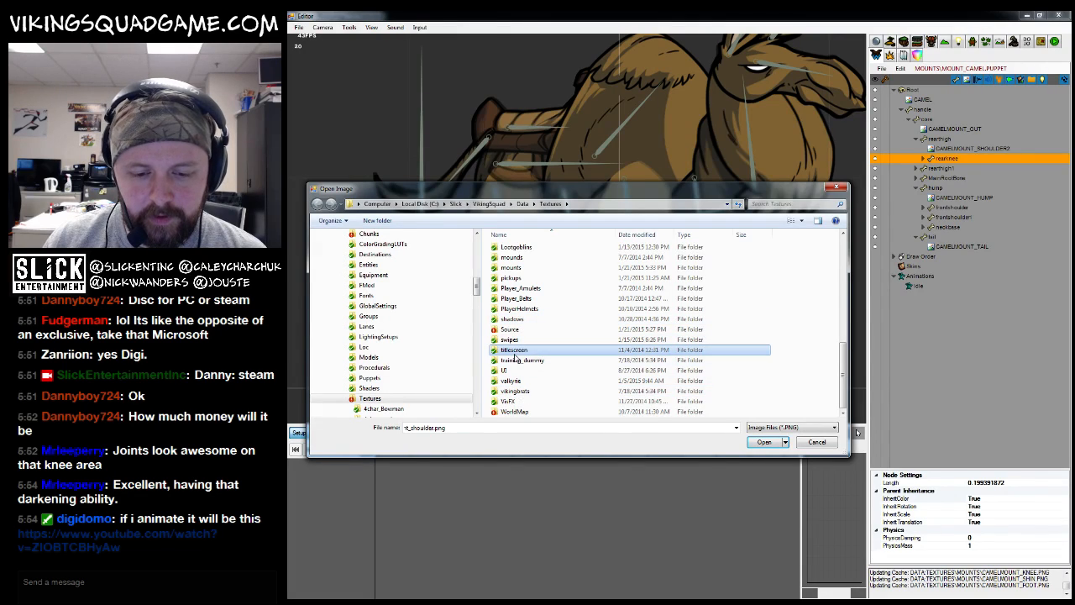
pyautogui.scroll(2, 514, 327)
pyautogui.click(513, 301)
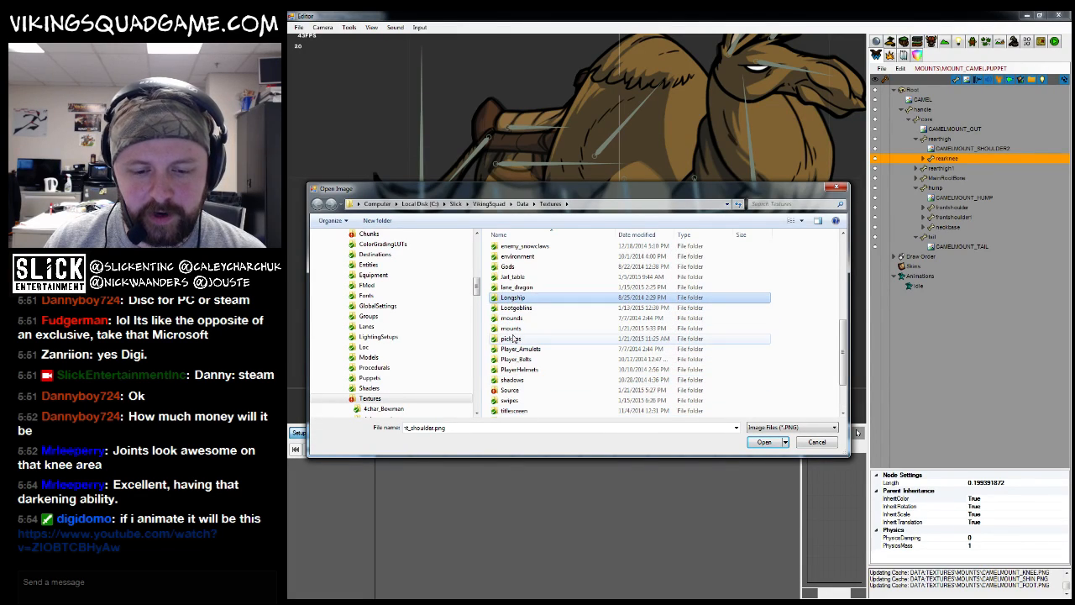
pyautogui.scroll(-1, 514, 321)
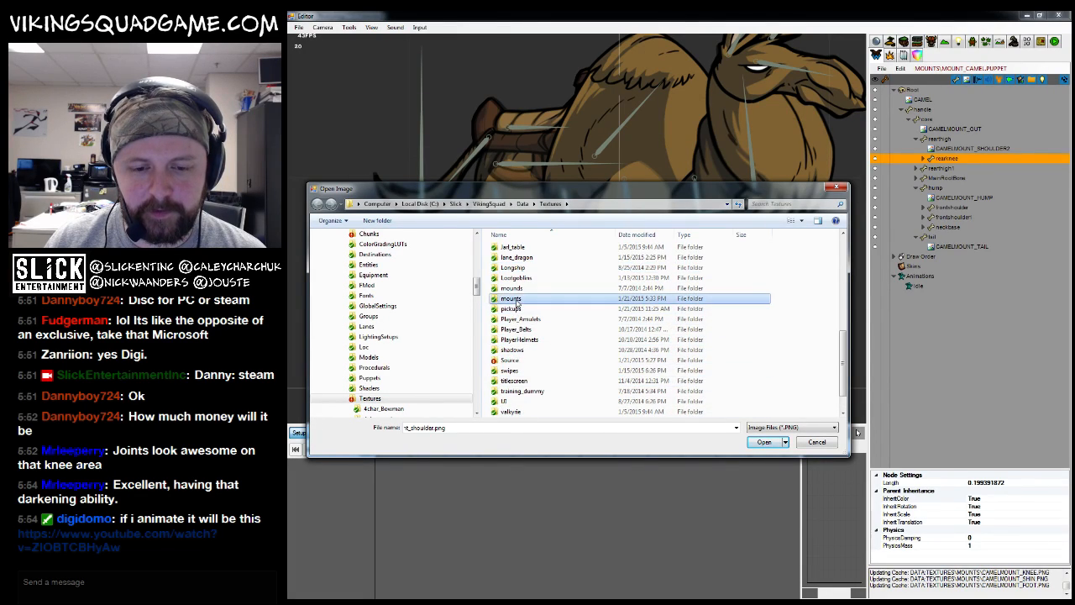
pyautogui.doubleClick(510, 298)
# Load camelmount_knee02.png onto the rearknee bone
pyautogui.moveTo(722, 194); pyautogui.dragTo(752, 197)
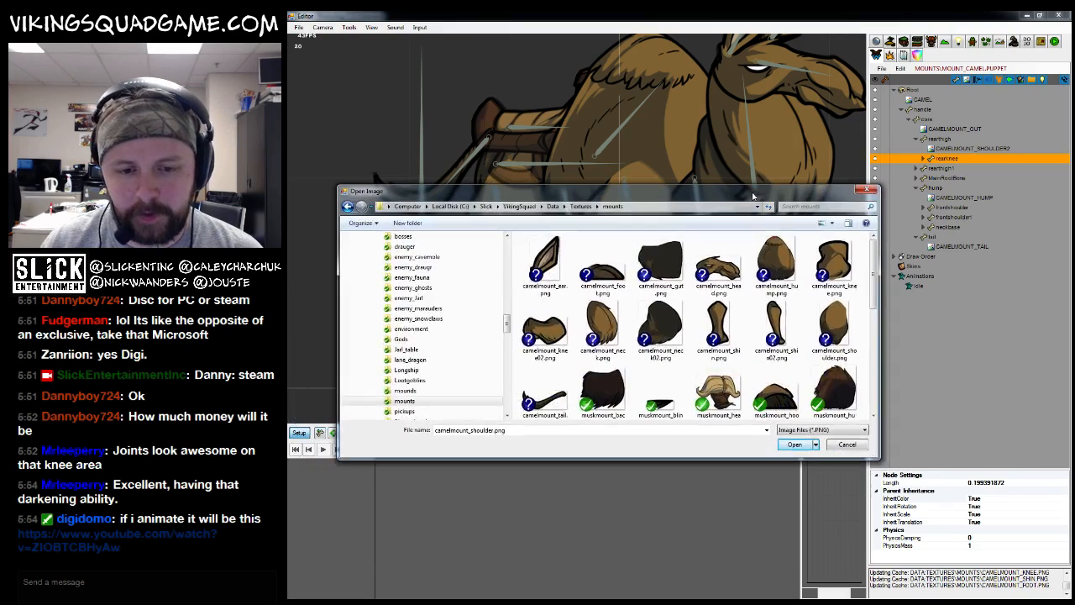
pyautogui.click(545, 329)
pyautogui.click(795, 444)
pyautogui.moveTo(393, 354); pyautogui.dragTo(397, 356)
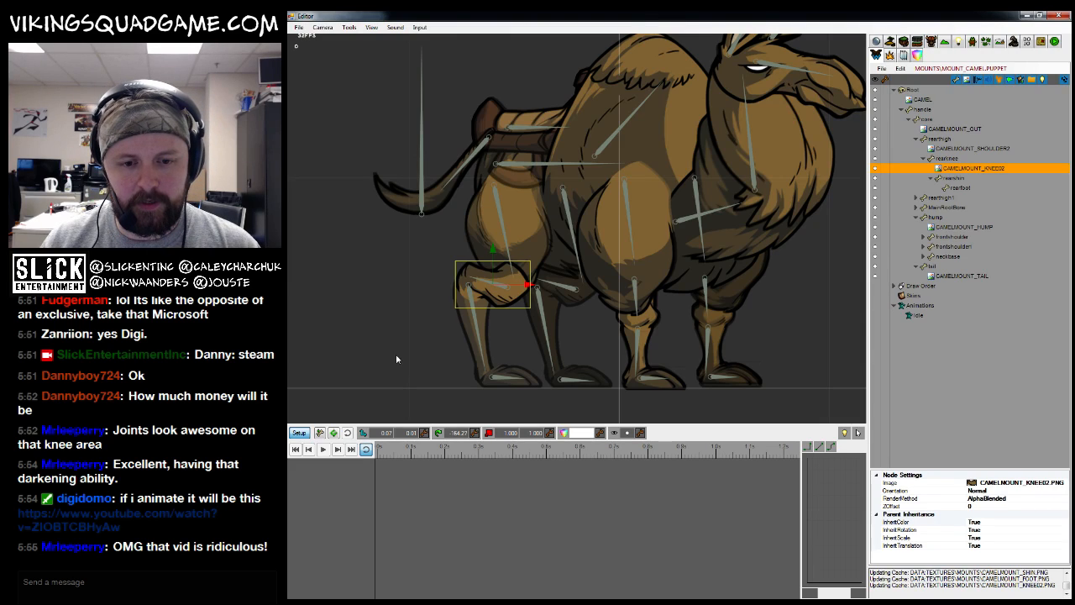
# Try camelmount_shin02.png as the image on the rear shin bone and remove it from the puppet
pyautogui.click(947, 179)
pyautogui.rightClick(947, 181)
pyautogui.click(973, 189)
pyautogui.scroll(-2, 538, 369)
pyautogui.doubleClick(546, 374)
pyautogui.click(781, 329)
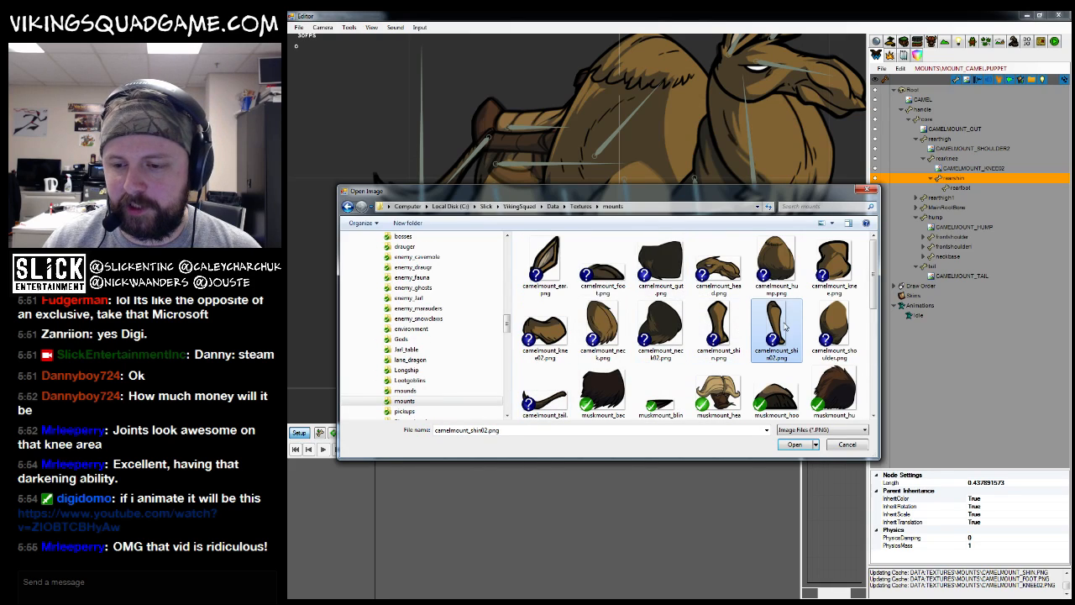
pyautogui.click(805, 449)
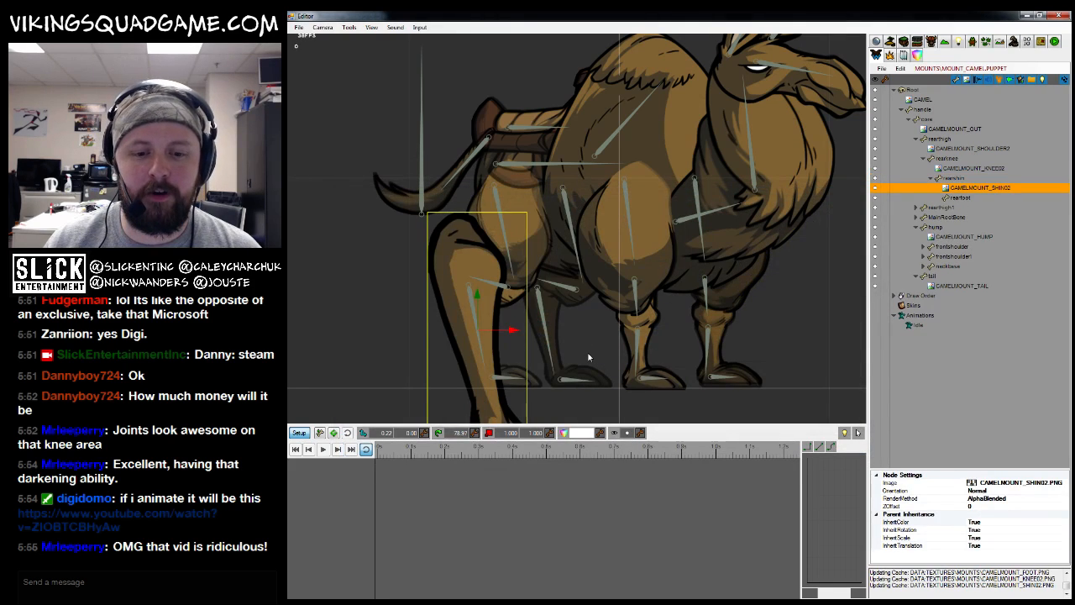
pyautogui.moveTo(551, 331); pyautogui.dragTo(561, 284)
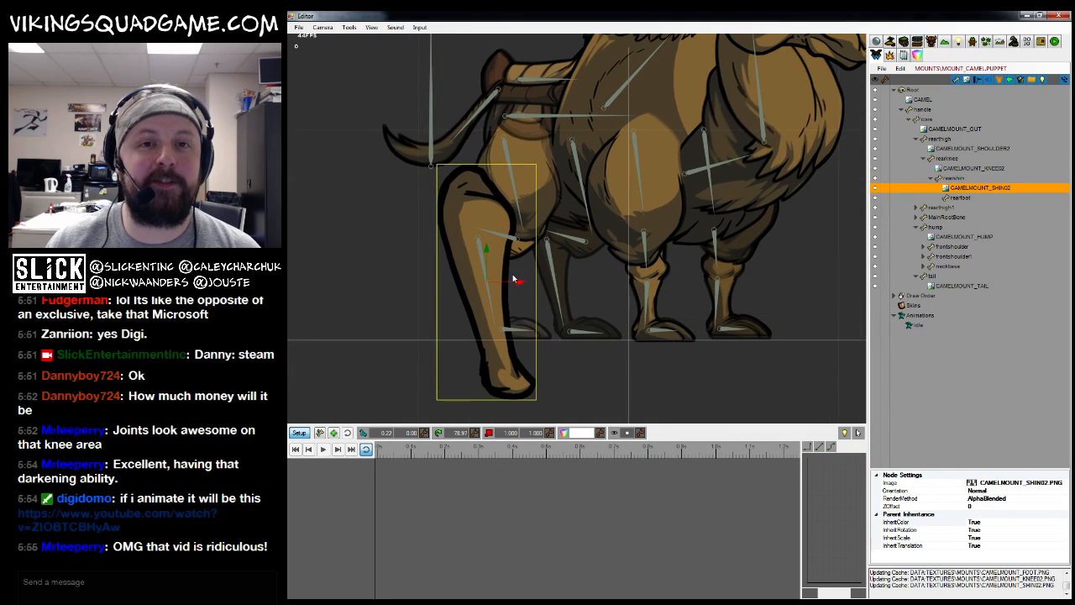
pyautogui.moveTo(605, 260); pyautogui.dragTo(595, 301)
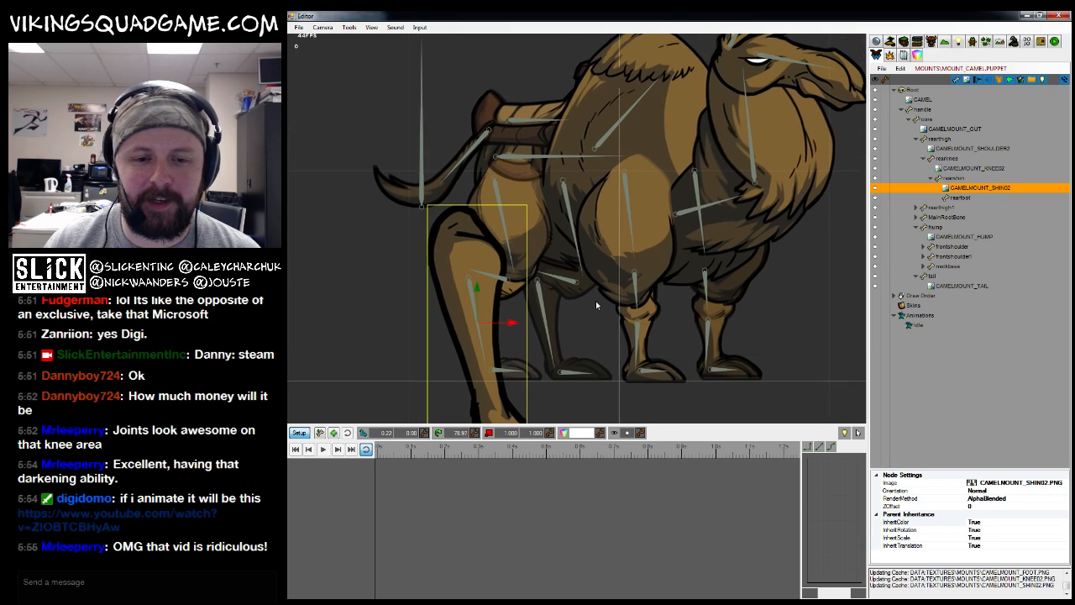
pyautogui.press('Delete')
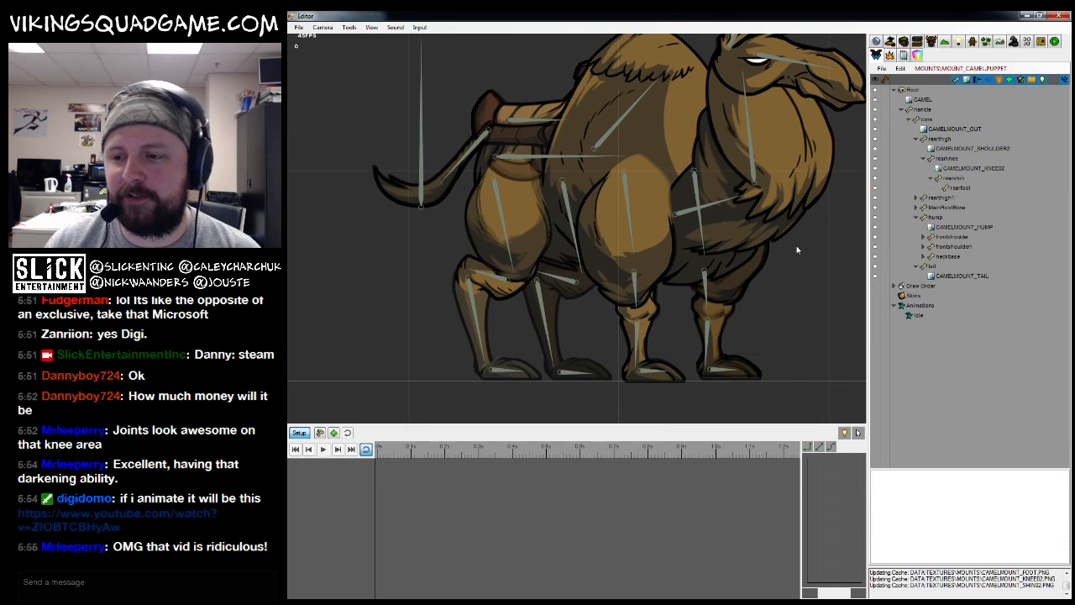
# Save the camel puppet and switch to the mount_camel.psd artwork in Photoshop
pyautogui.click(882, 70)
pyautogui.click(898, 100)
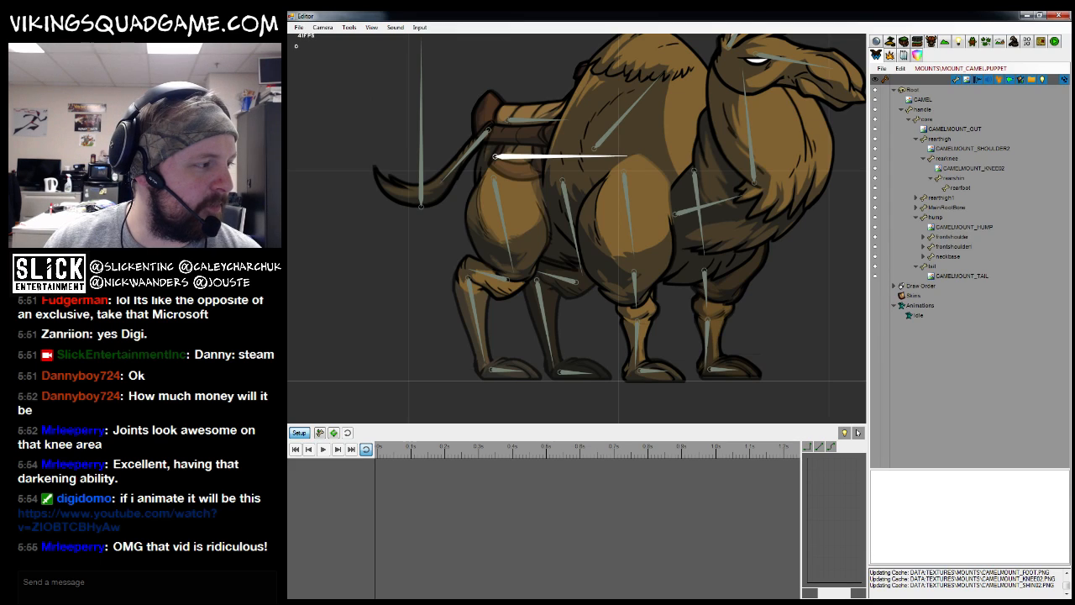
pyautogui.hotkey('alt', 'Tab')
pyautogui.click(524, 359)
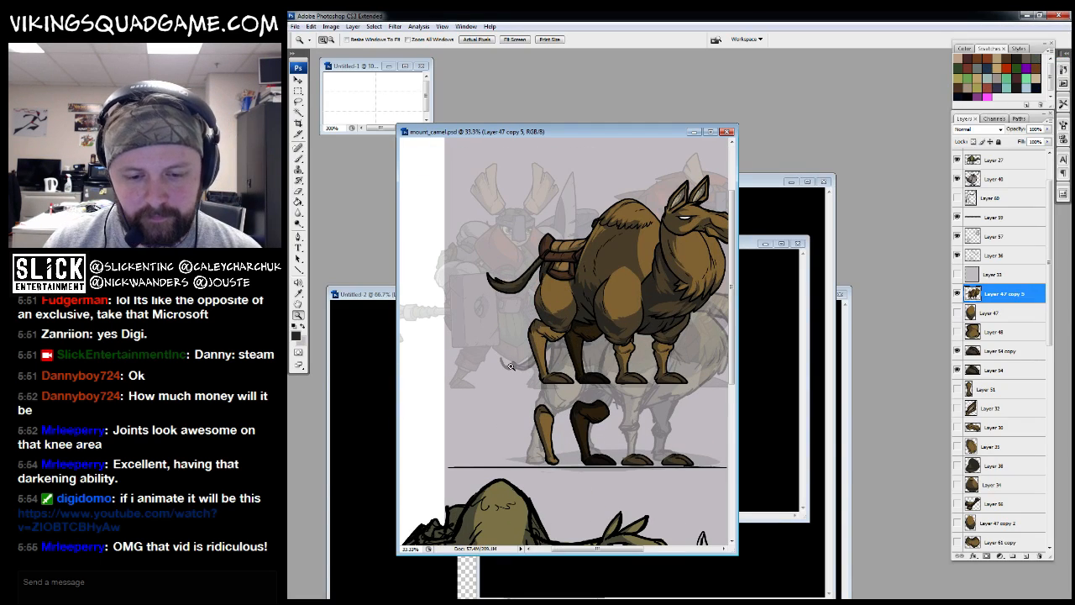
pyautogui.press('v')
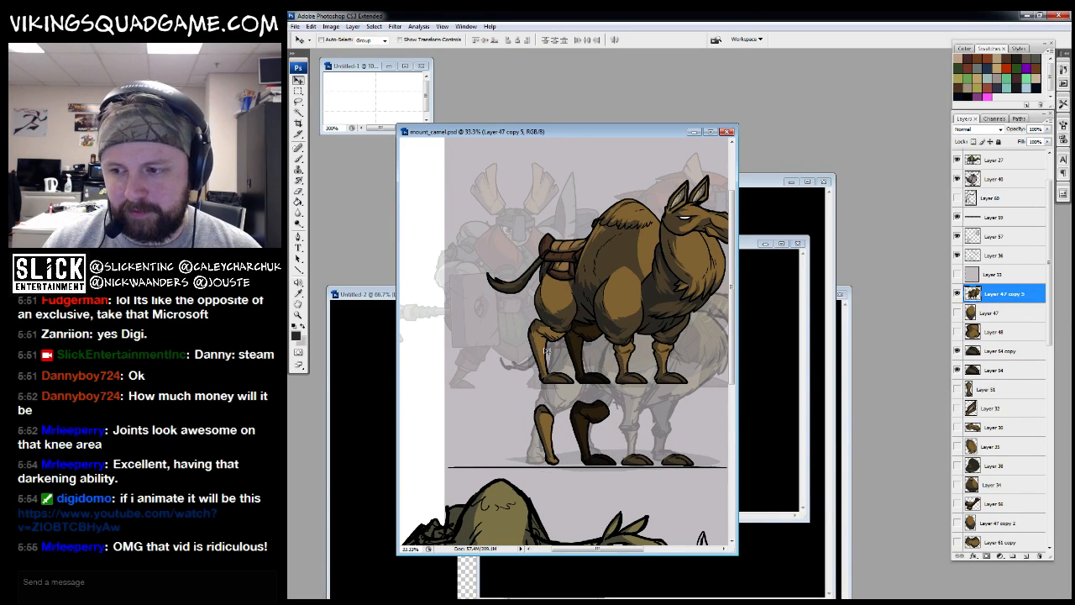
# Hide the assembled camel on Layer 47 copy 5 and select the rear shin artwork on Layer 62
pyautogui.click(957, 293)
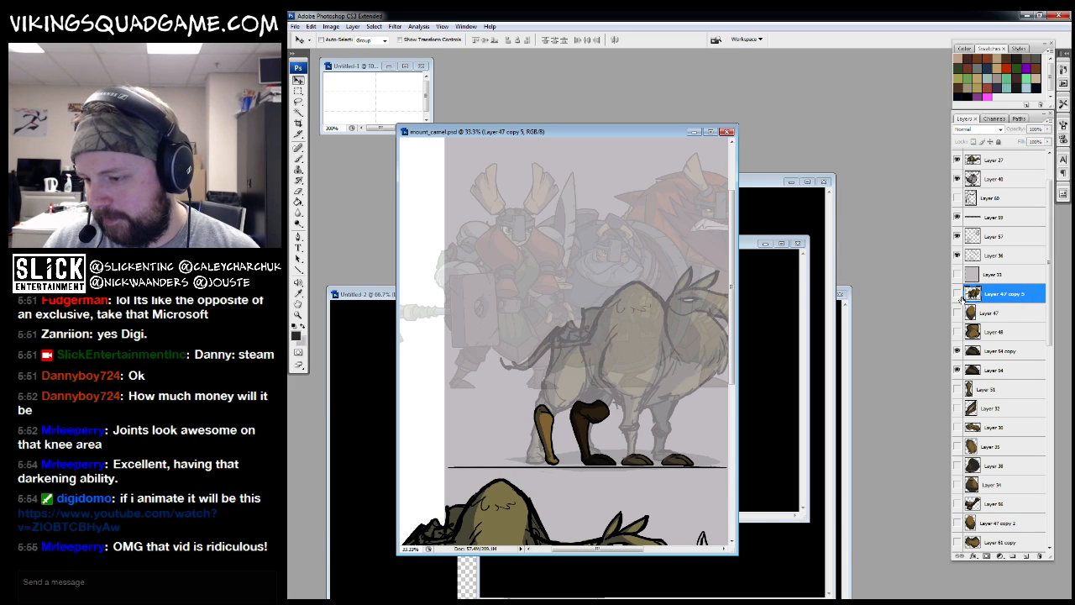
pyautogui.scroll(-5, 967, 394)
pyautogui.click(971, 449)
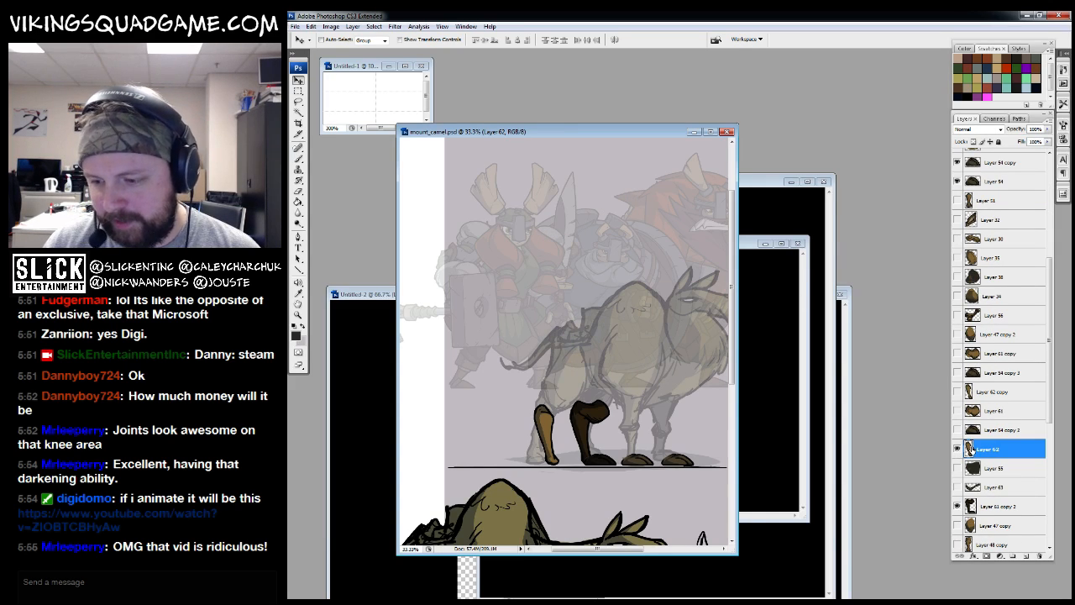
# Paste the rear shin artwork into a new document and hide its white Background layer
pyautogui.hotkey('ctrl', 'n')
pyautogui.press('Return')
pyautogui.hotkey('ctrl', 'v')
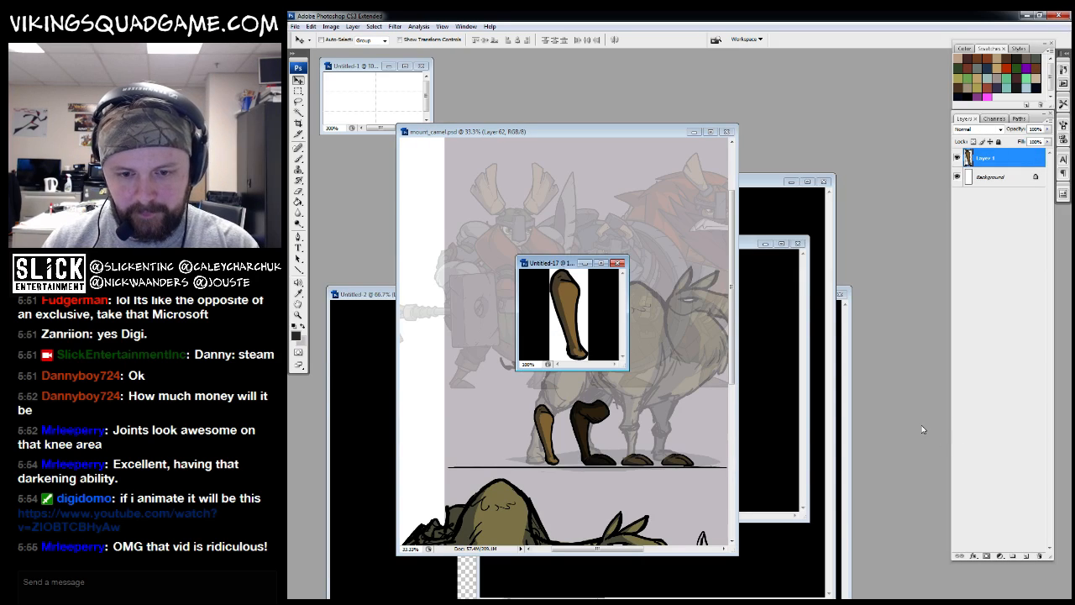
pyautogui.click(957, 177)
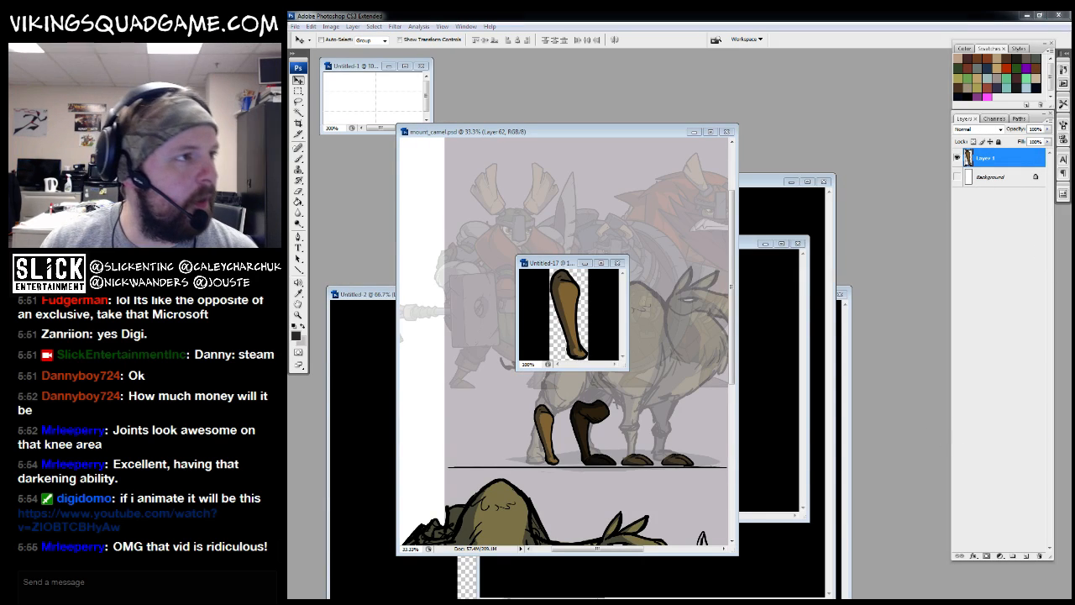
# Start saving the rear shin document as a new file and bring up the format choices
pyautogui.hotkey('ctrl', 'shift', 's')
pyautogui.click(467, 360)
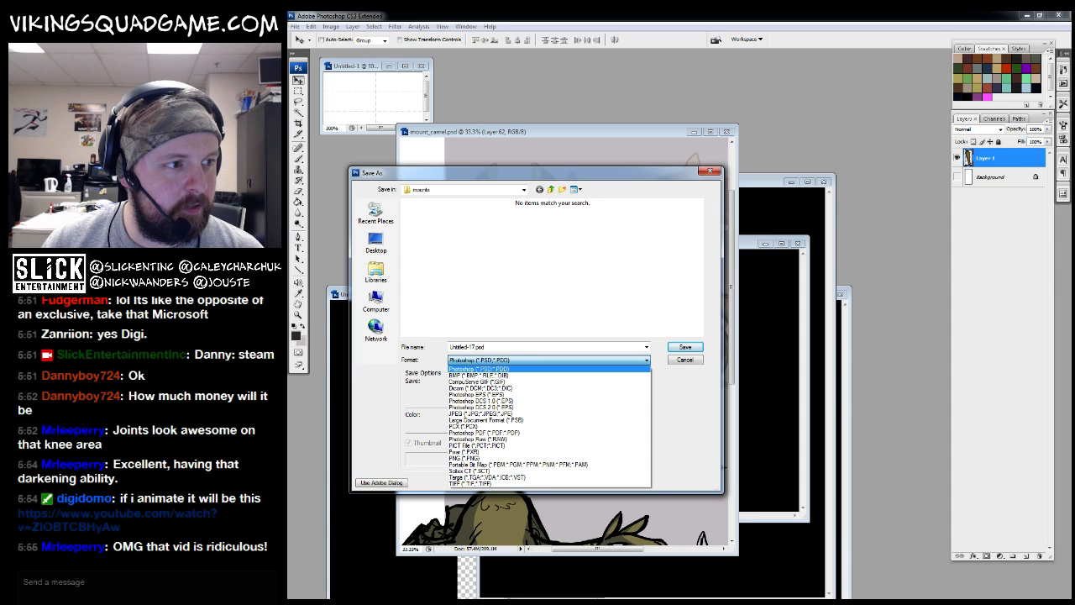
# Watch the camel video linked in the chat and return to the Photoshop save dialog
pyautogui.click(117, 514)
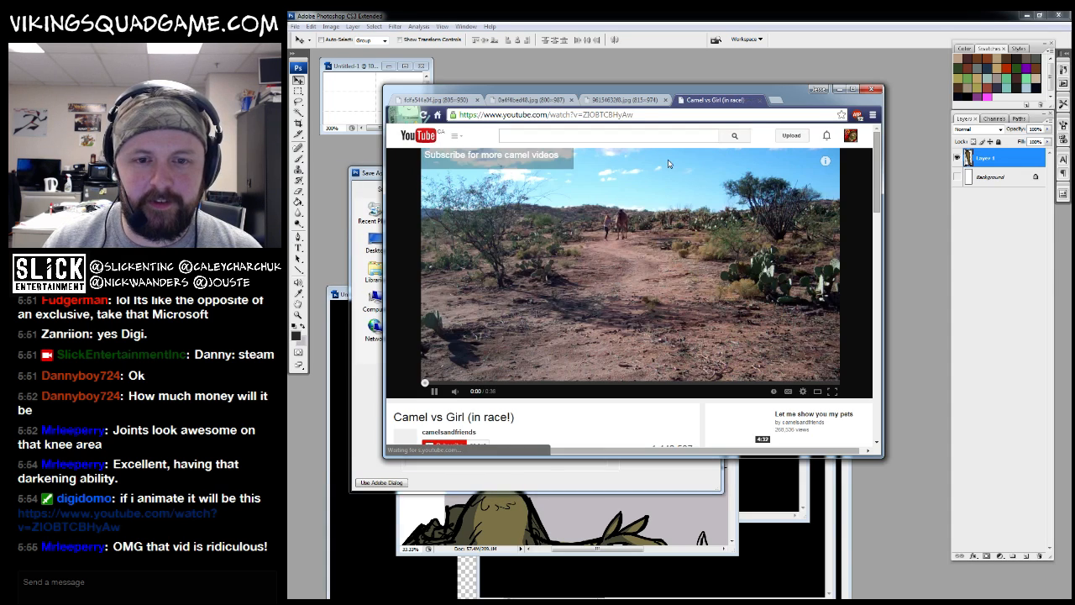
pyautogui.moveTo(784, 89); pyautogui.dragTo(716, 106)
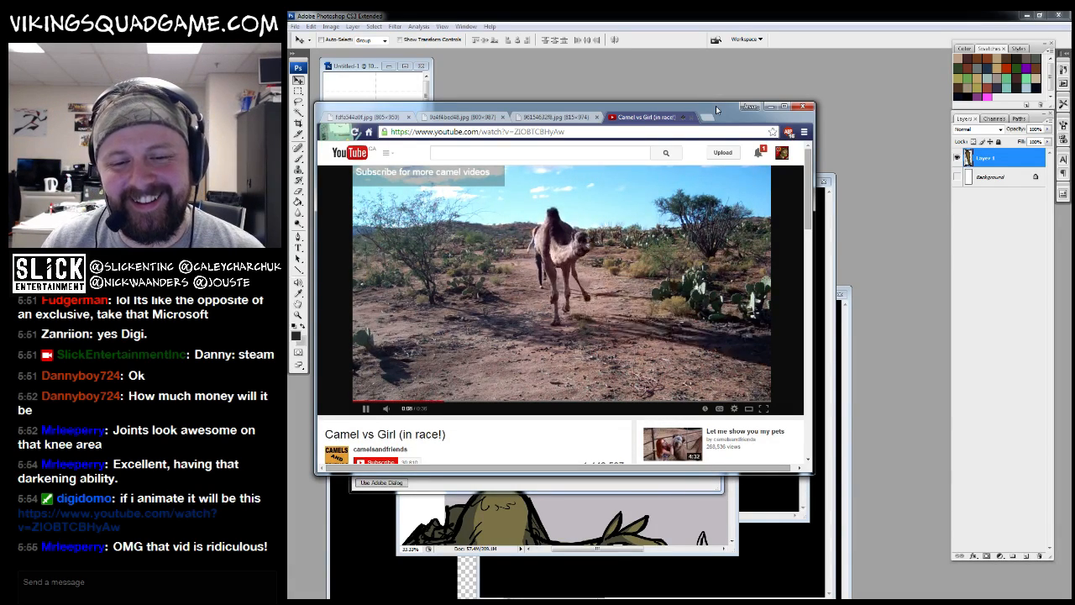
pyautogui.hotkey('alt', 'Tab')
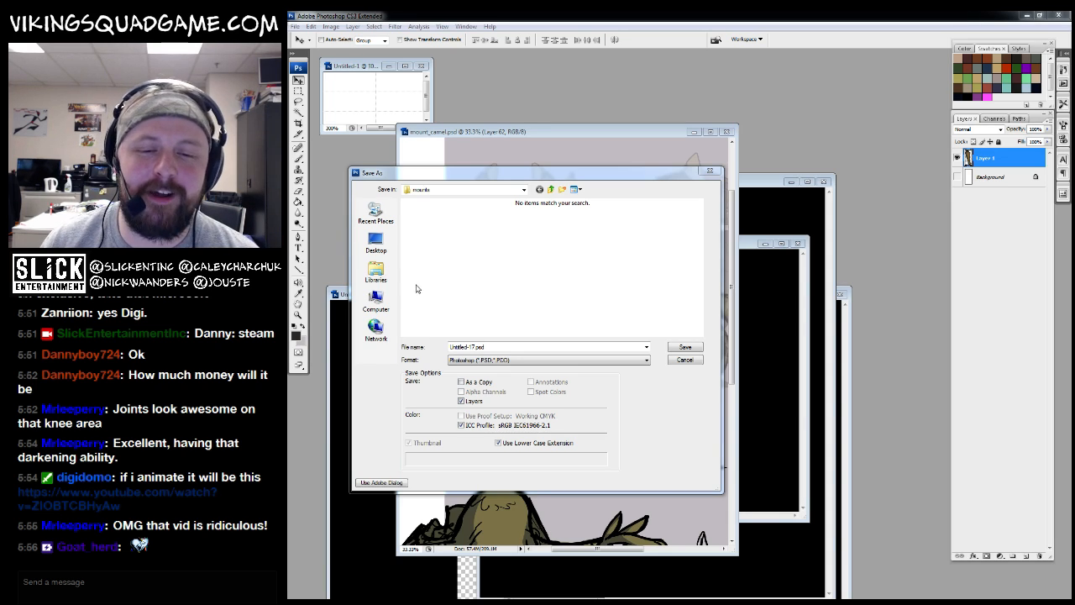
# Try to save the rear shin document as a non-interlaced PNG over camelmount_shin02.png in the mounts folder
pyautogui.moveTo(507, 175); pyautogui.dragTo(537, 190)
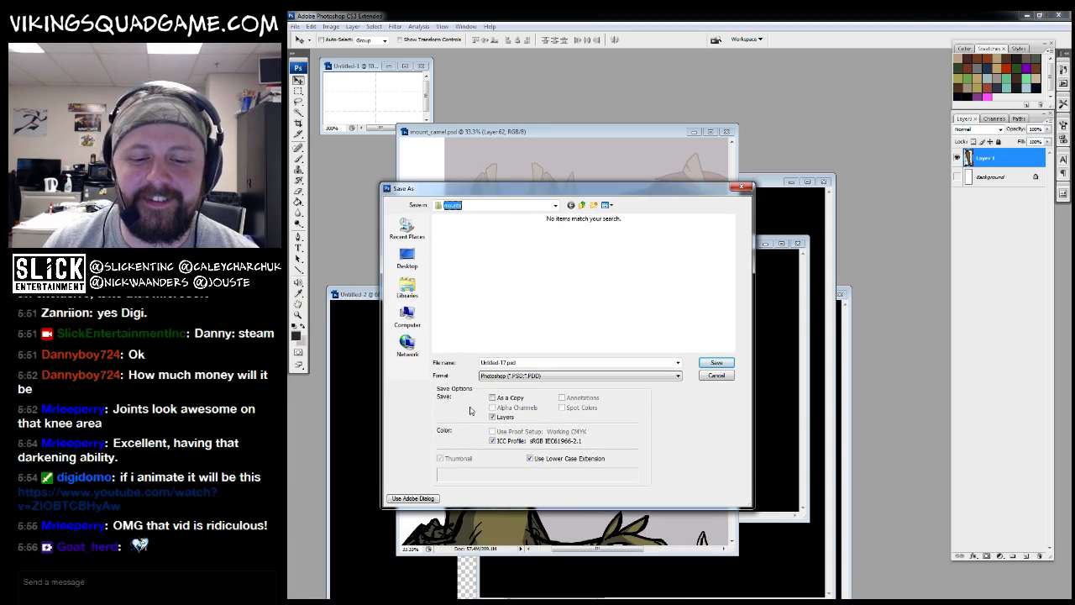
pyautogui.click(528, 378)
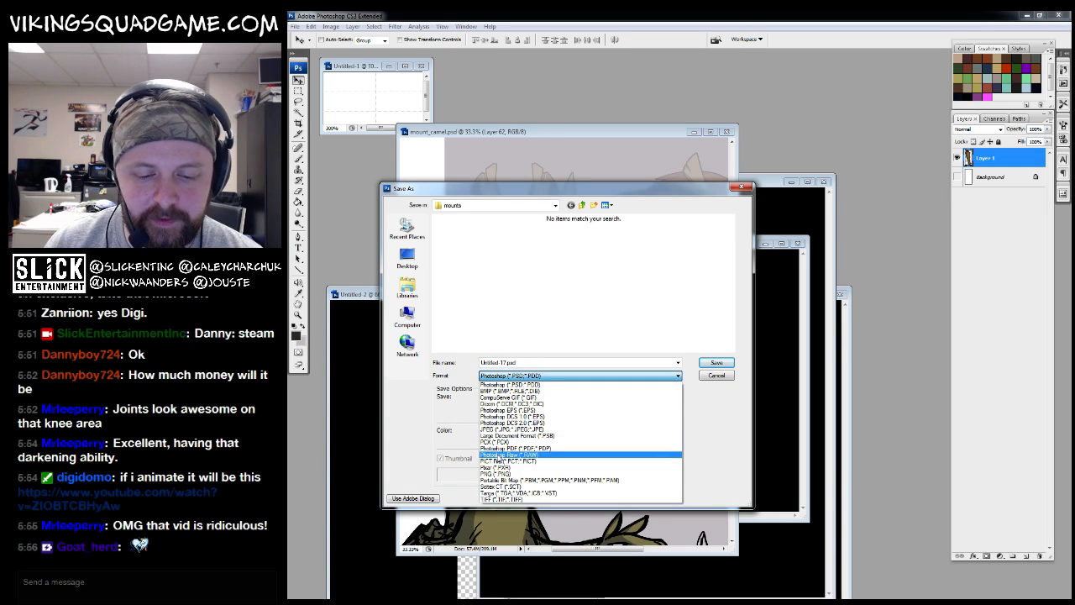
pyautogui.click(503, 476)
pyautogui.moveTo(731, 235)
pyautogui.mouseDown()
pyautogui.moveTo(741, 278)
pyautogui.moveTo(743, 245)
pyautogui.mouseUp()
pyautogui.click(446, 339)
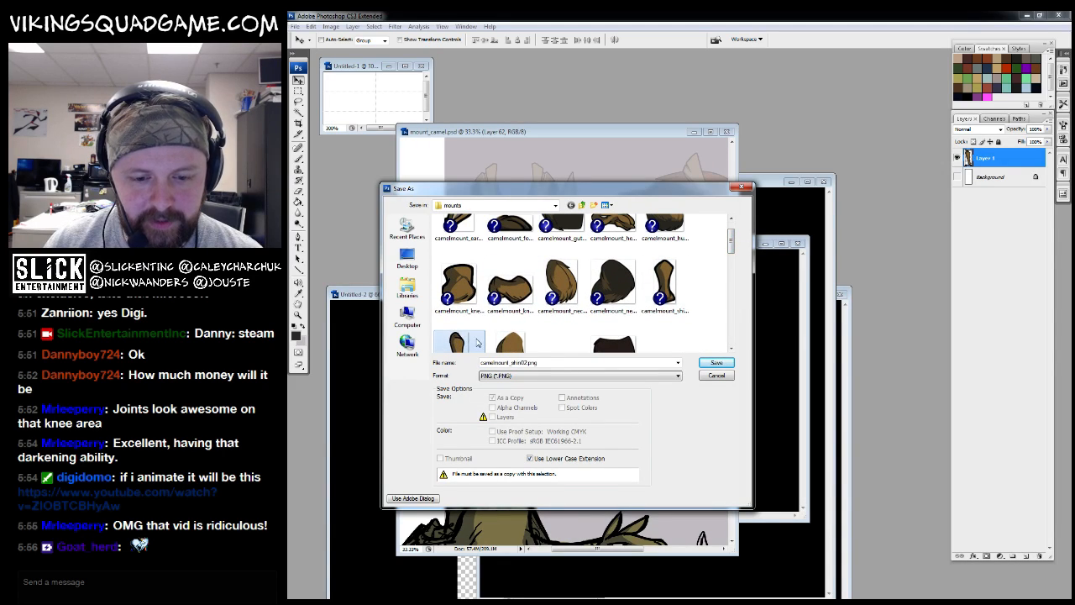
pyautogui.click(716, 362)
pyautogui.click(707, 314)
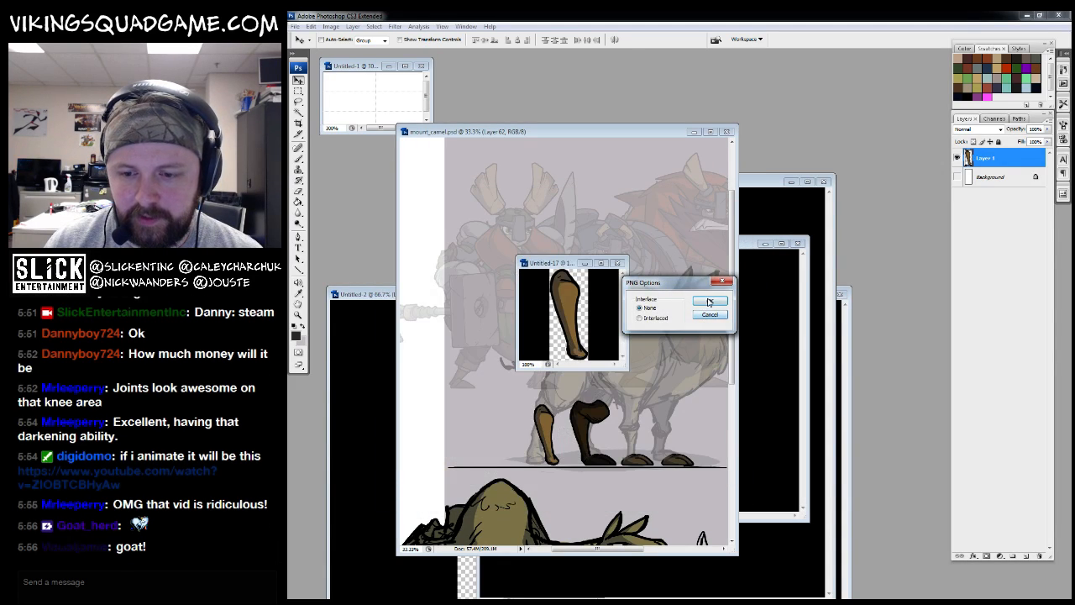
pyautogui.click(710, 301)
pyautogui.click(686, 239)
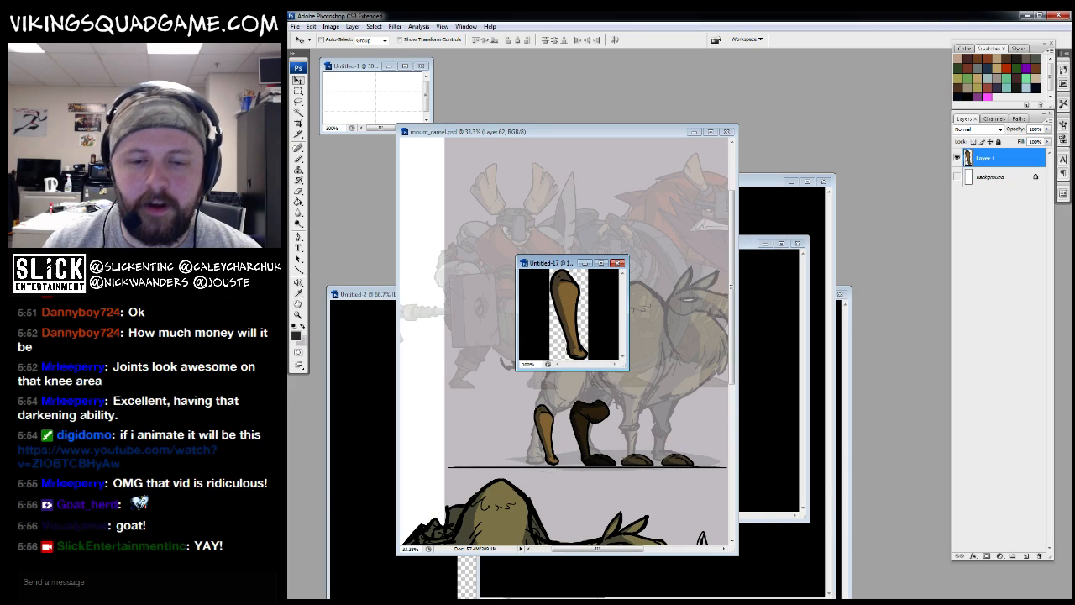
# Switch to the puppet Editor and close the program
pyautogui.hotkey('alt', 'Tab')
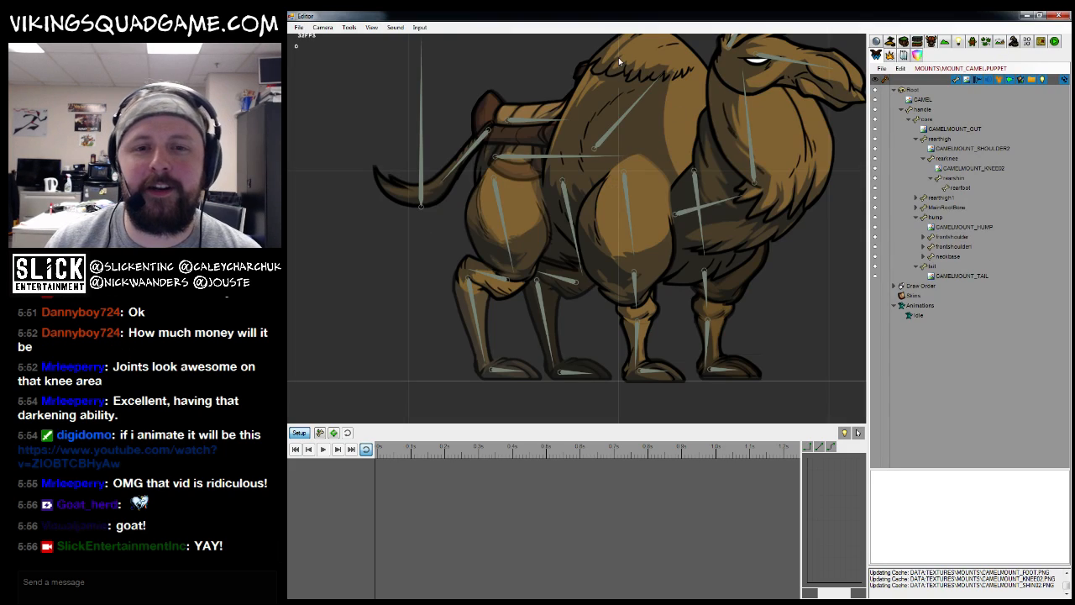
pyautogui.click(882, 68)
pyautogui.click(1058, 16)
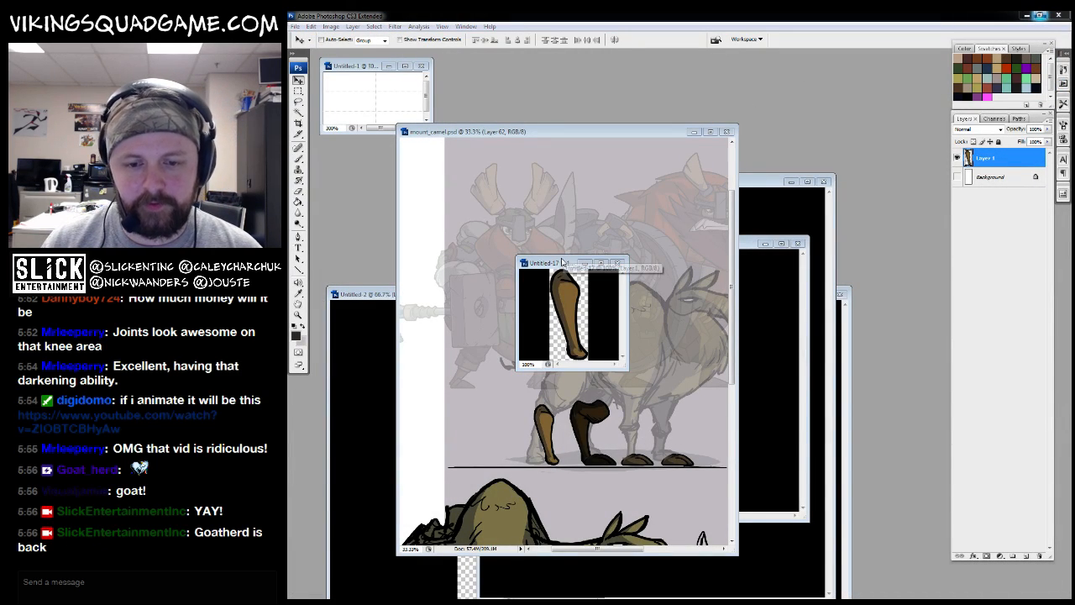
# Save the rear shin document in PNG format, replacing camelmount_shin02.png in the mounts folder, with interlacing set to None
pyautogui.hotkey('ctrl', 'shift', 's')
pyautogui.click(598, 405)
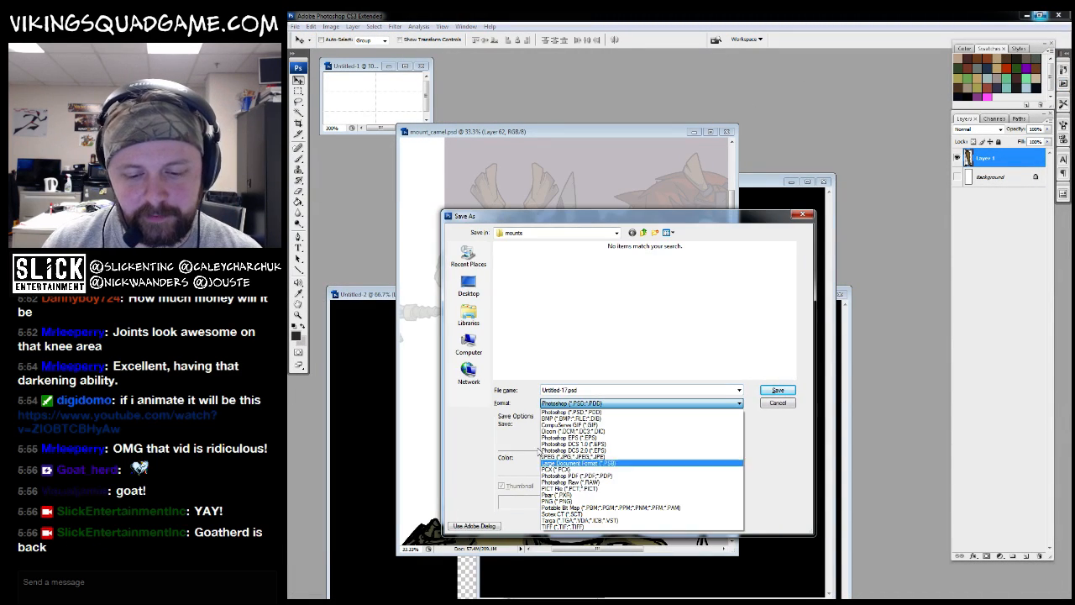
pyautogui.click(553, 502)
pyautogui.moveTo(787, 273); pyautogui.dragTo(794, 290)
pyautogui.click(519, 324)
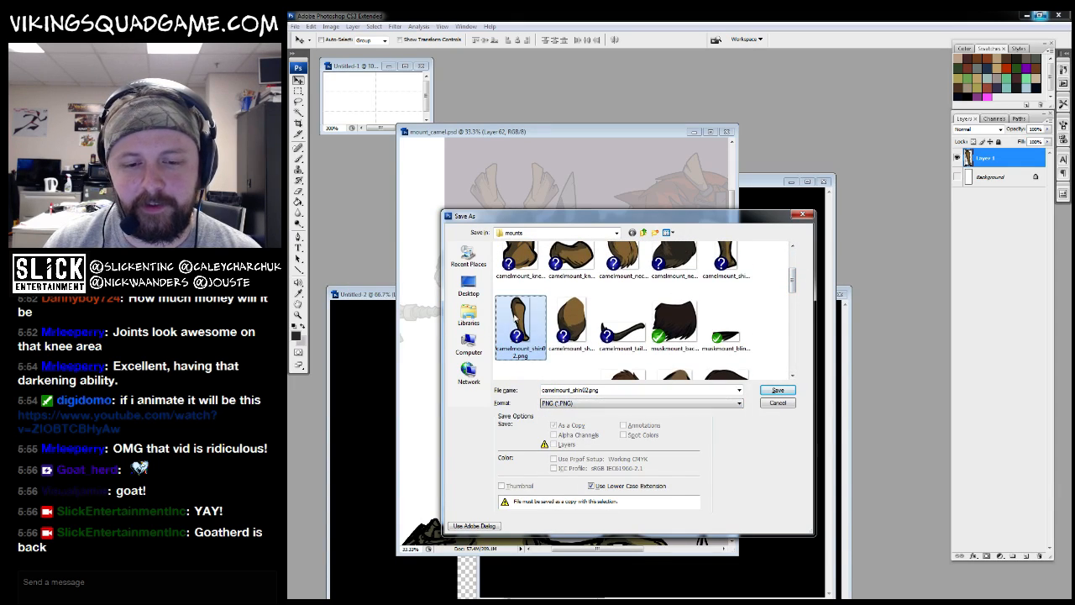
pyautogui.click(778, 390)
pyautogui.click(710, 312)
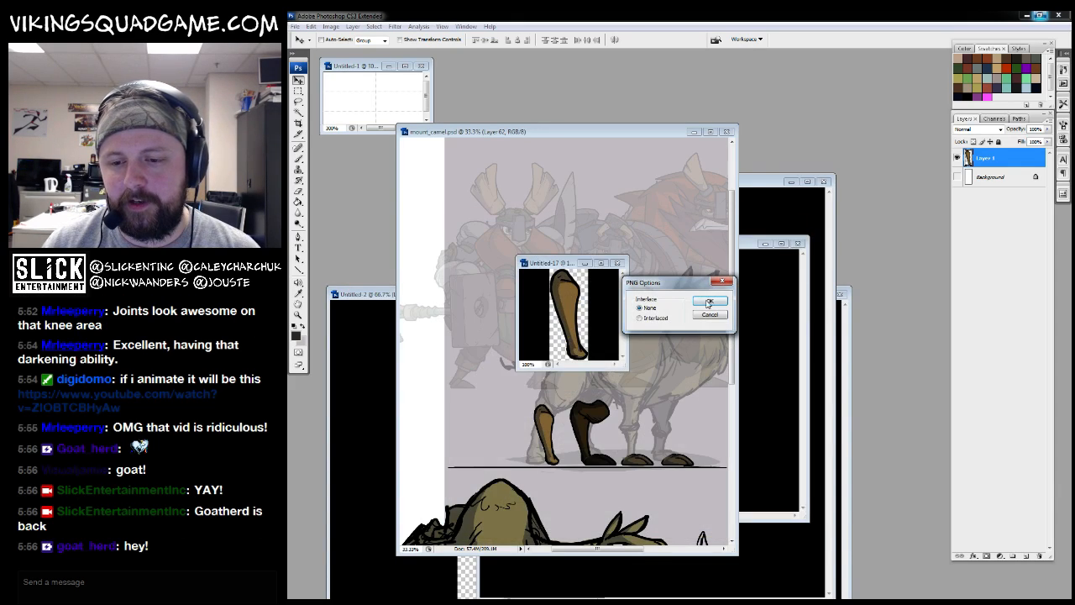
pyautogui.click(710, 291)
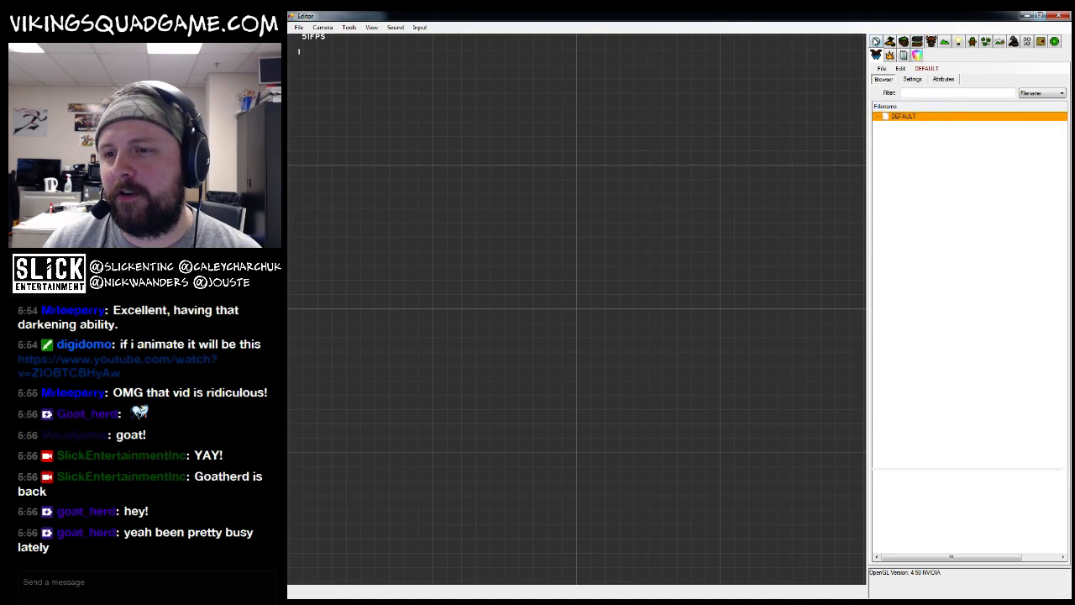
# Open MOUNT_CAMEL.PUPPET from the Mounts puppets folder in the Editor's puppet mode
pyautogui.click(876, 55)
pyautogui.click(880, 69)
pyautogui.click(890, 92)
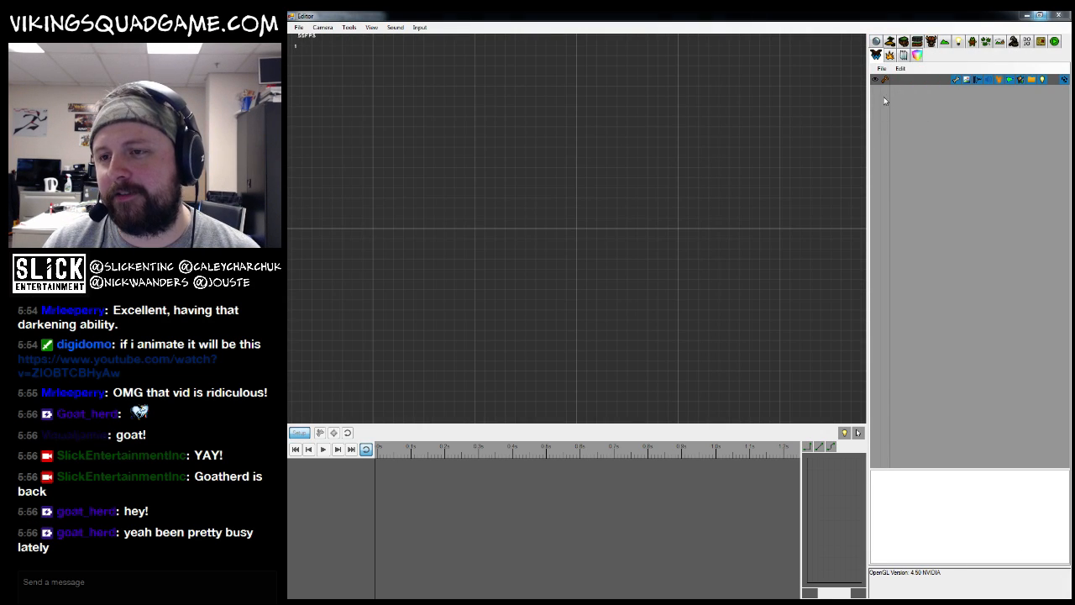
pyautogui.click(544, 367)
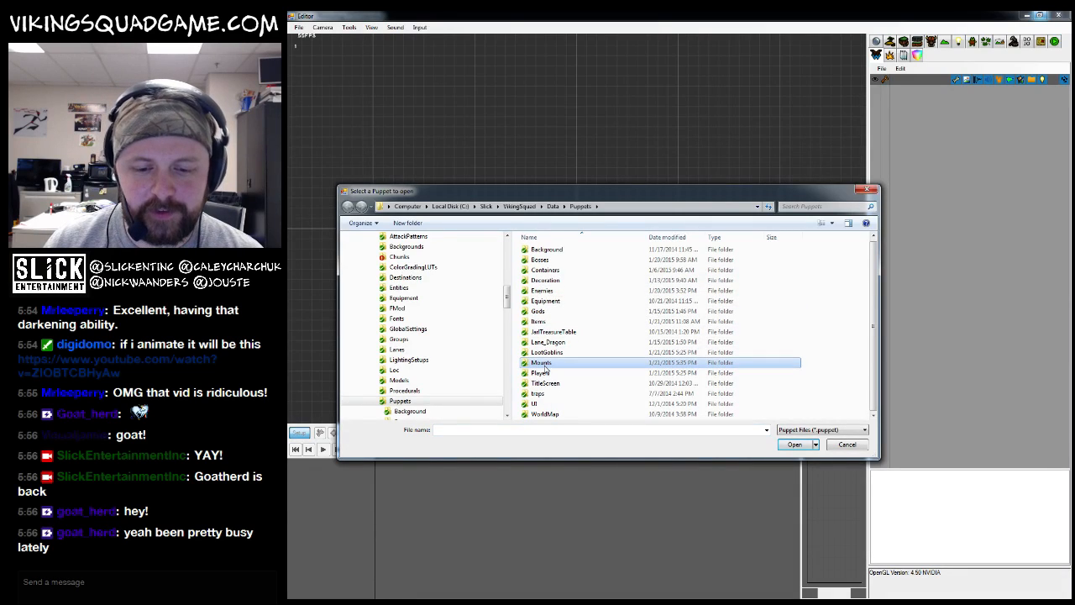
pyautogui.doubleClick(544, 367)
pyautogui.press('Down')
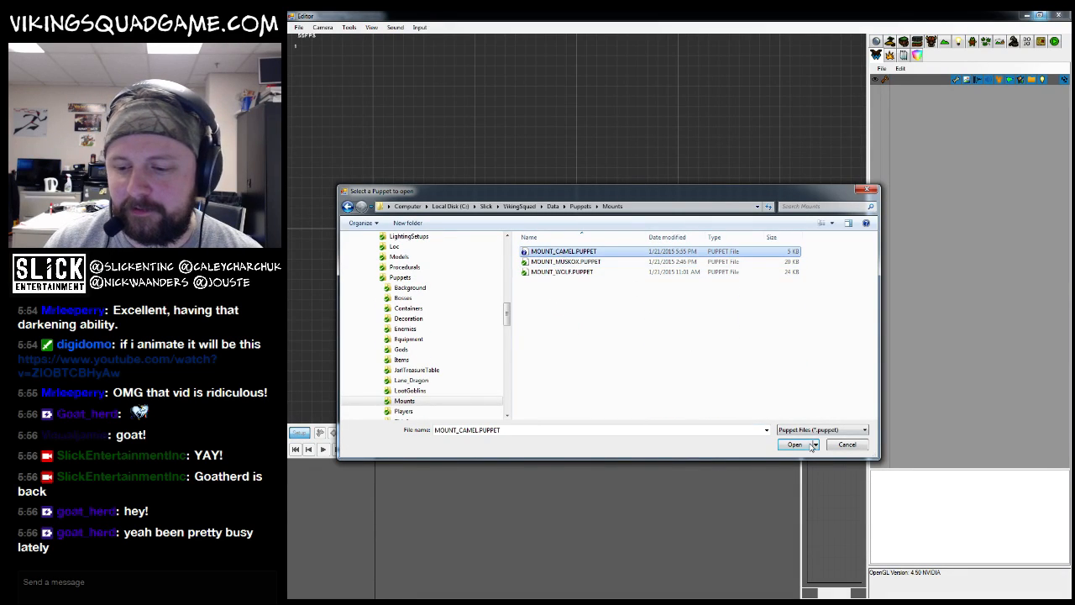
pyautogui.click(789, 442)
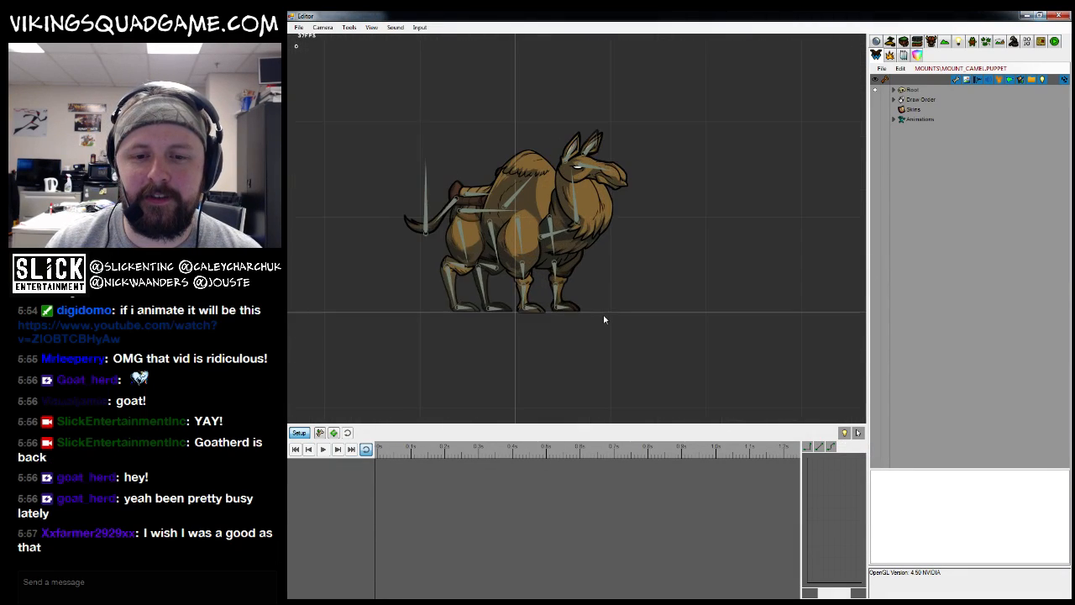
# Add camelmount_shin02.png from the mounts textures to the near rear leg's rearshin bone and lower it in the draw order
pyautogui.scroll(-2, 657, 369)
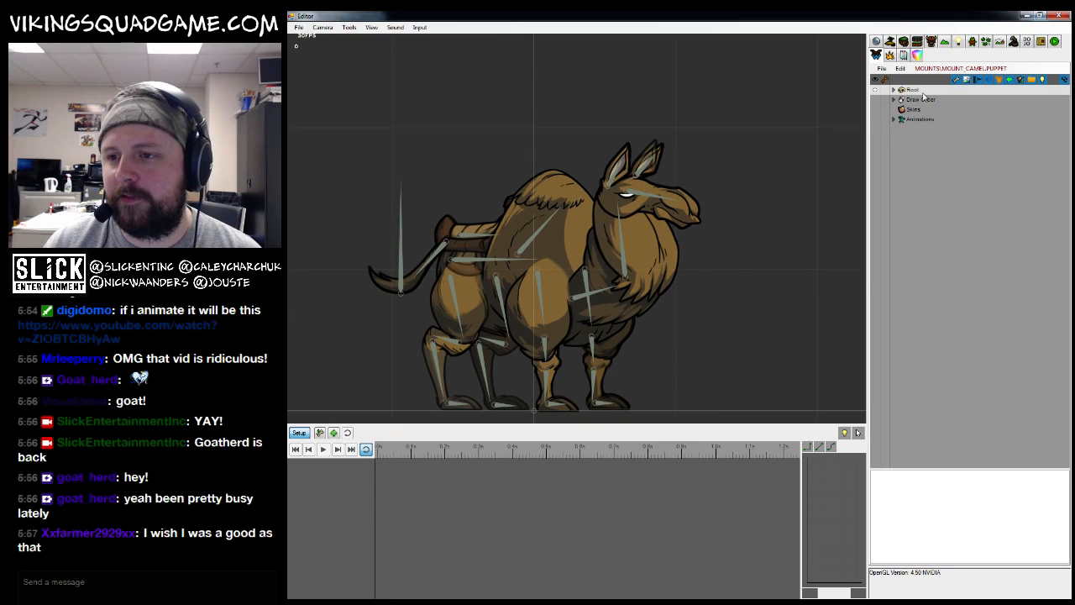
pyautogui.click(893, 89)
pyautogui.scroll(4, 671, 197)
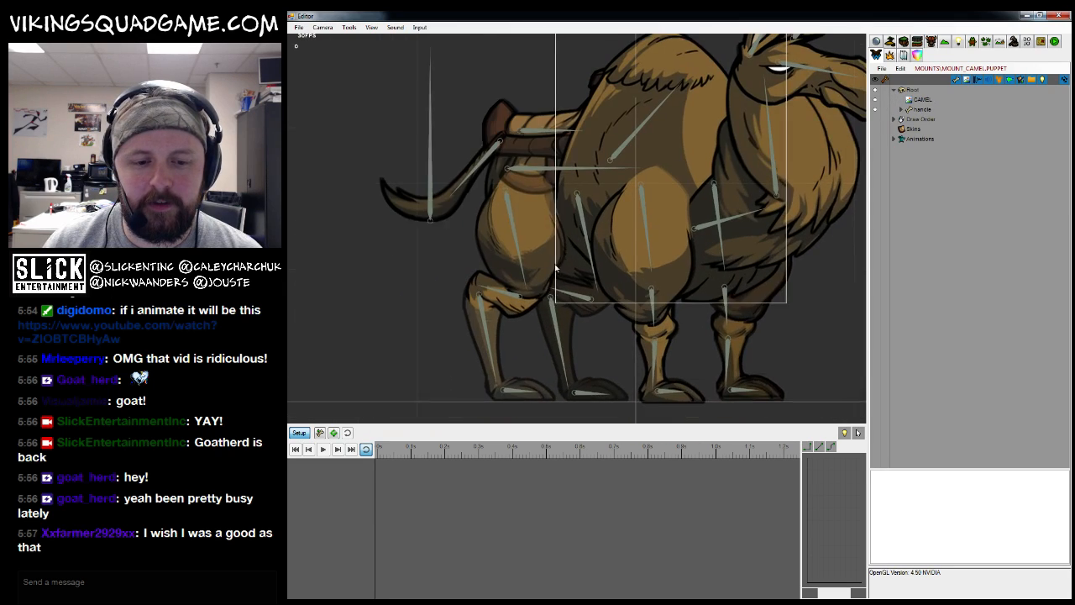
pyautogui.scroll(-1, 501, 317)
pyautogui.click(501, 318)
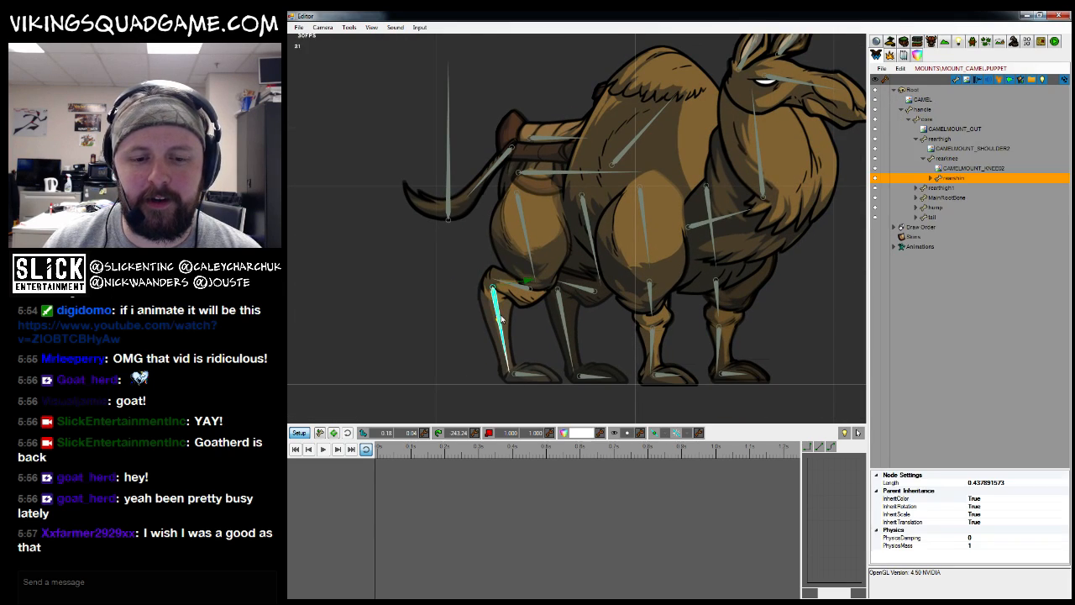
pyautogui.rightClick(940, 183)
pyautogui.click(974, 186)
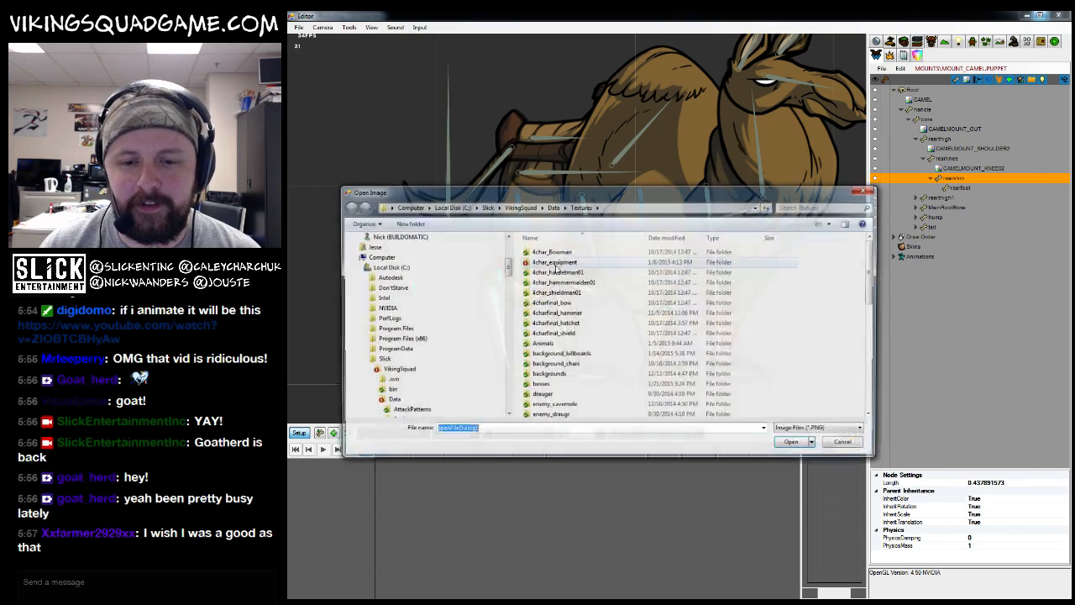
pyautogui.scroll(-5, 547, 319)
pyautogui.click(550, 404)
pyautogui.doubleClick(550, 404)
pyautogui.click(773, 324)
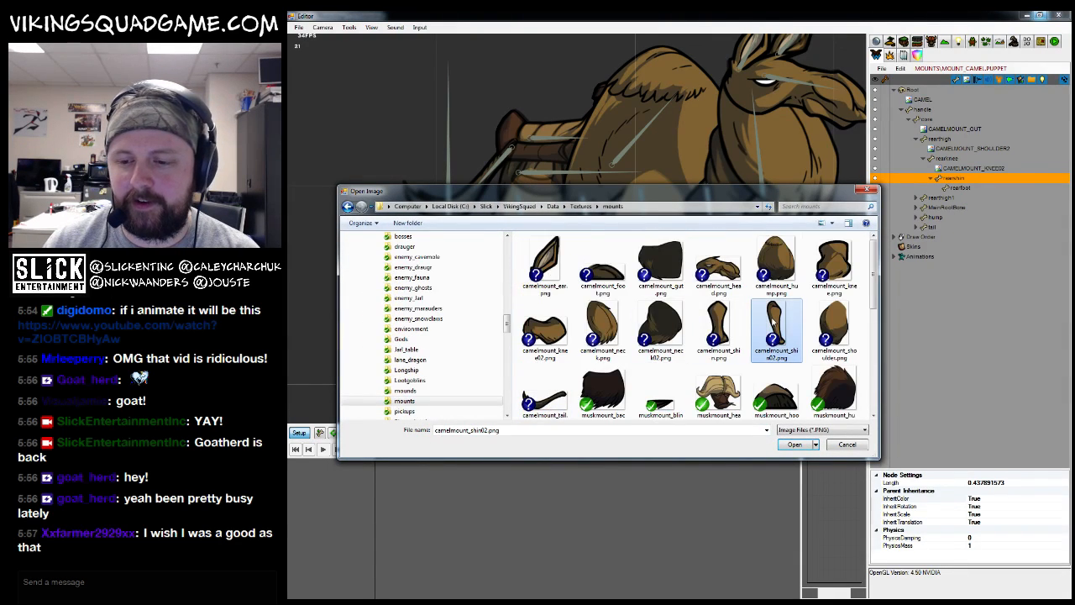
pyautogui.click(795, 445)
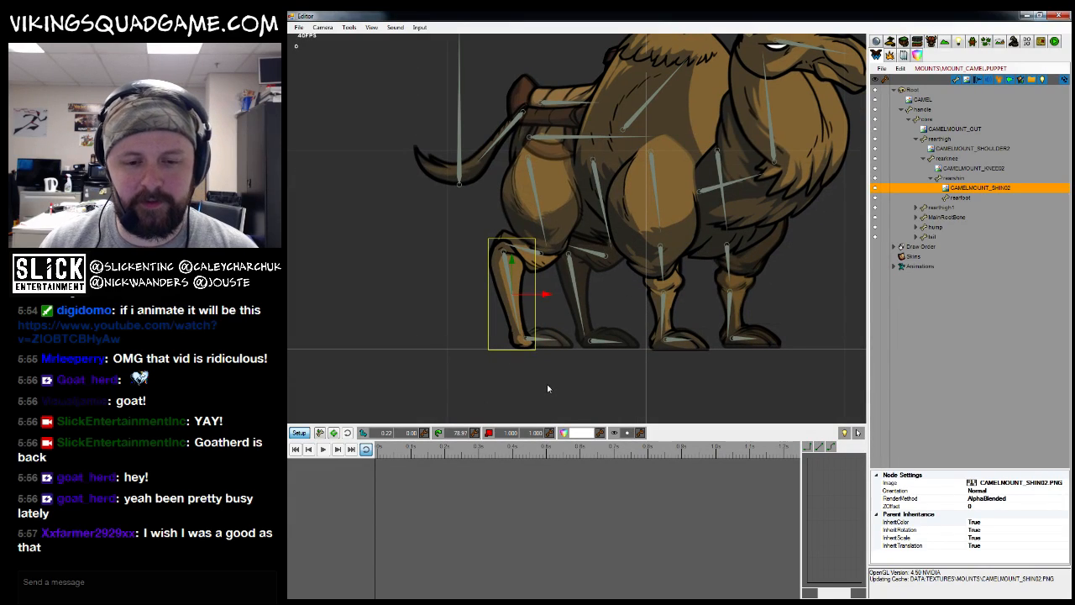
pyautogui.press('pagedown')
pyautogui.press('pagedown')
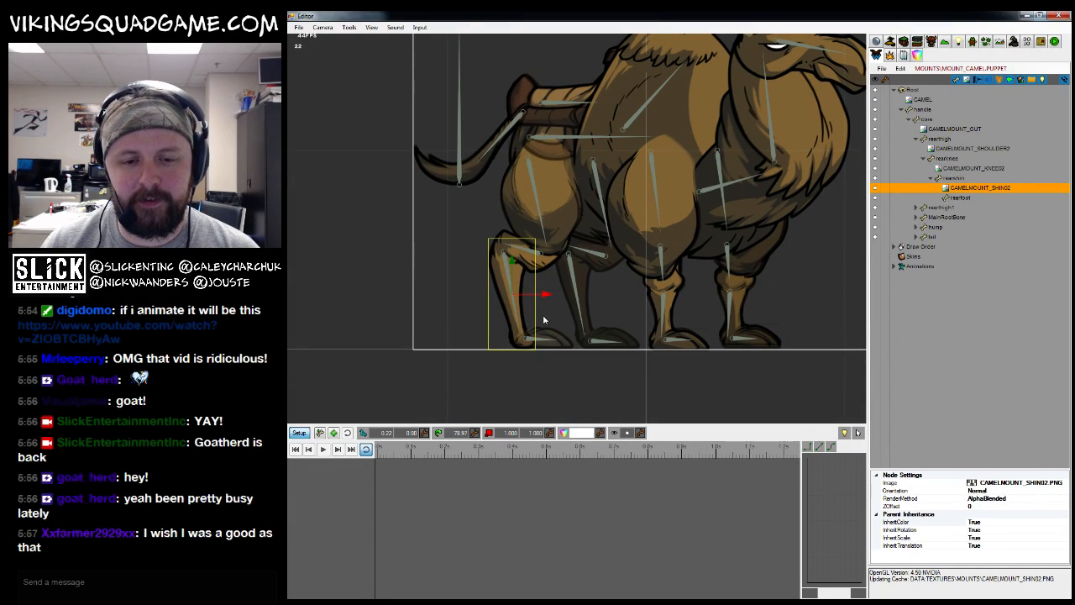
# Add the camelmount_foot.png image from the mounts textures to the rearfoot bone
pyautogui.click(959, 197)
pyautogui.rightClick(959, 197)
pyautogui.click(999, 202)
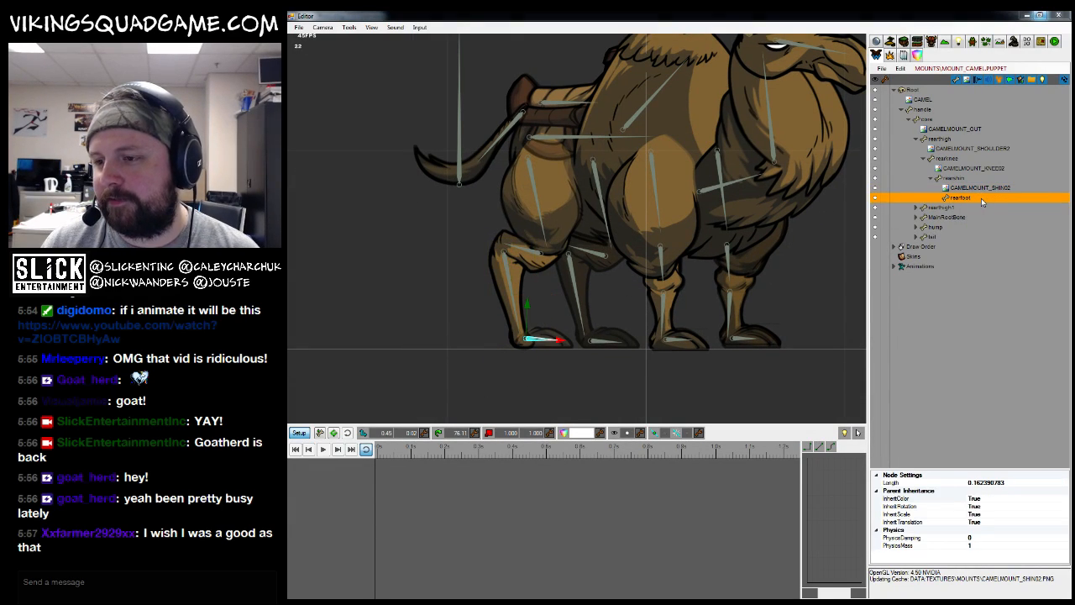
pyautogui.scroll(-6, 579, 344)
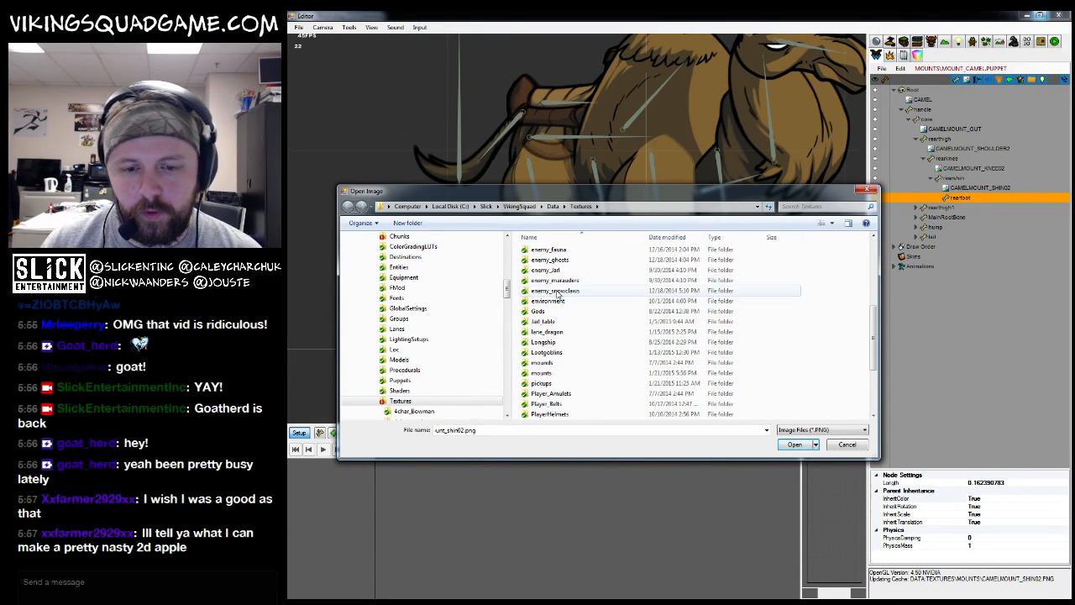
pyautogui.doubleClick(544, 373)
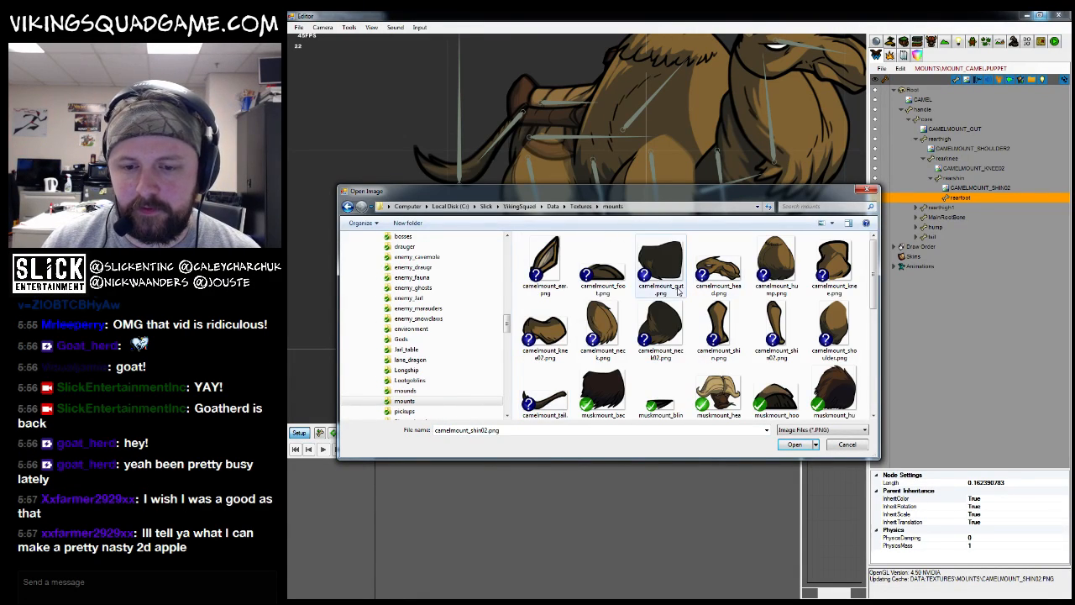
pyautogui.click(626, 273)
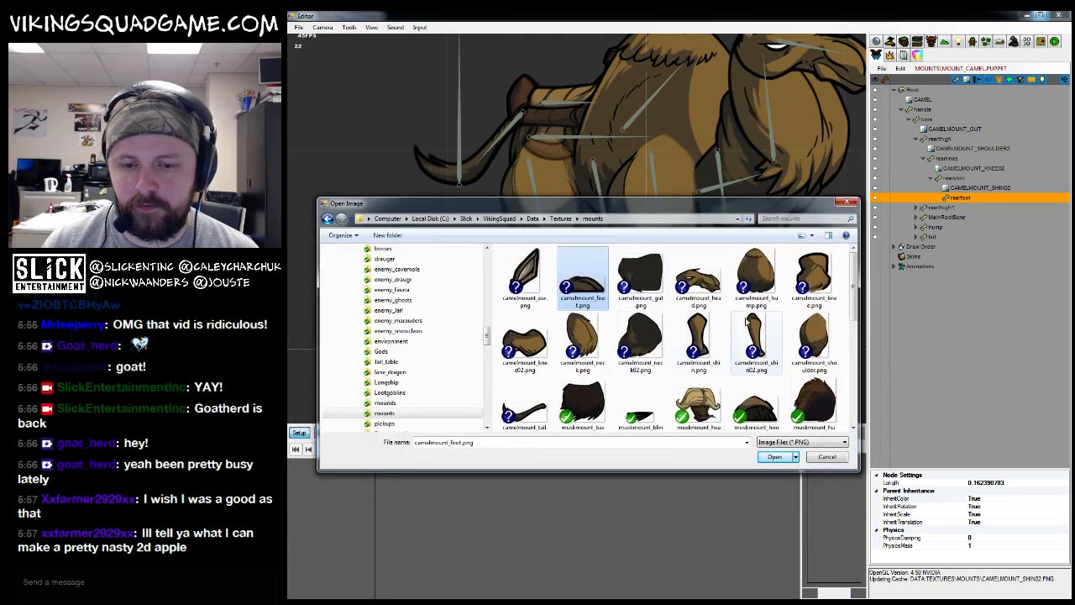
pyautogui.click(772, 457)
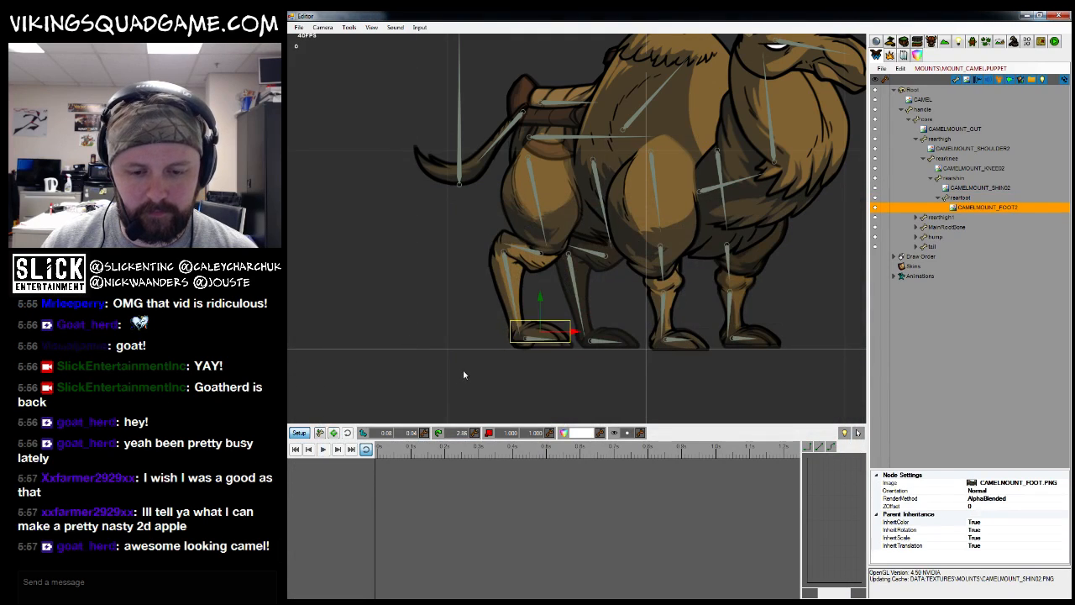
# Collapse the rearknee branch, add camelmount_shoulder.png to the rearthigh1 bone and lower that image in the draw order
pyautogui.click(957, 198)
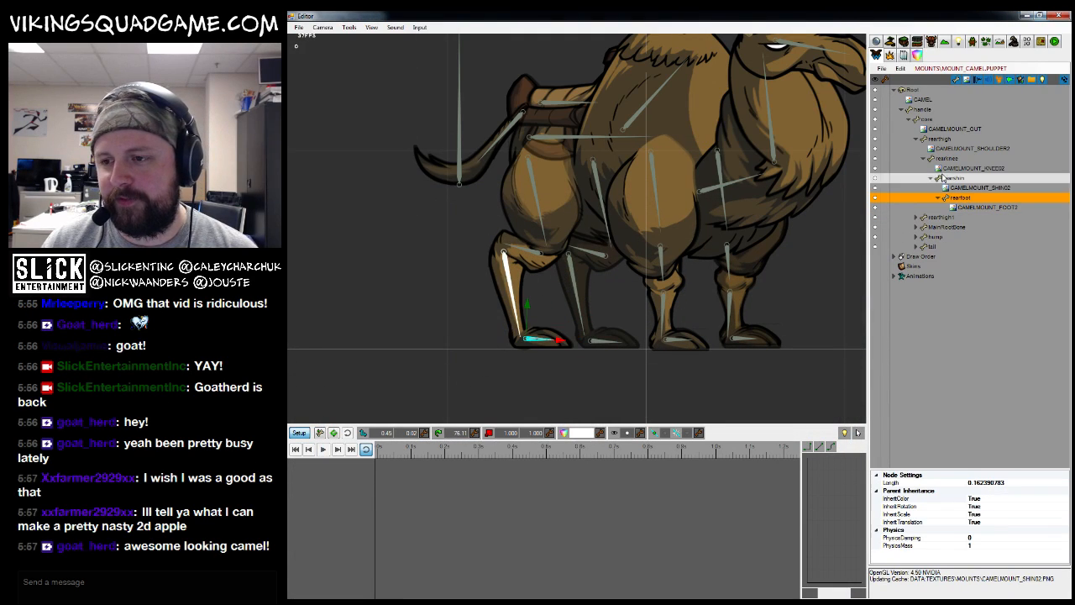
pyautogui.click(924, 158)
pyautogui.click(941, 168)
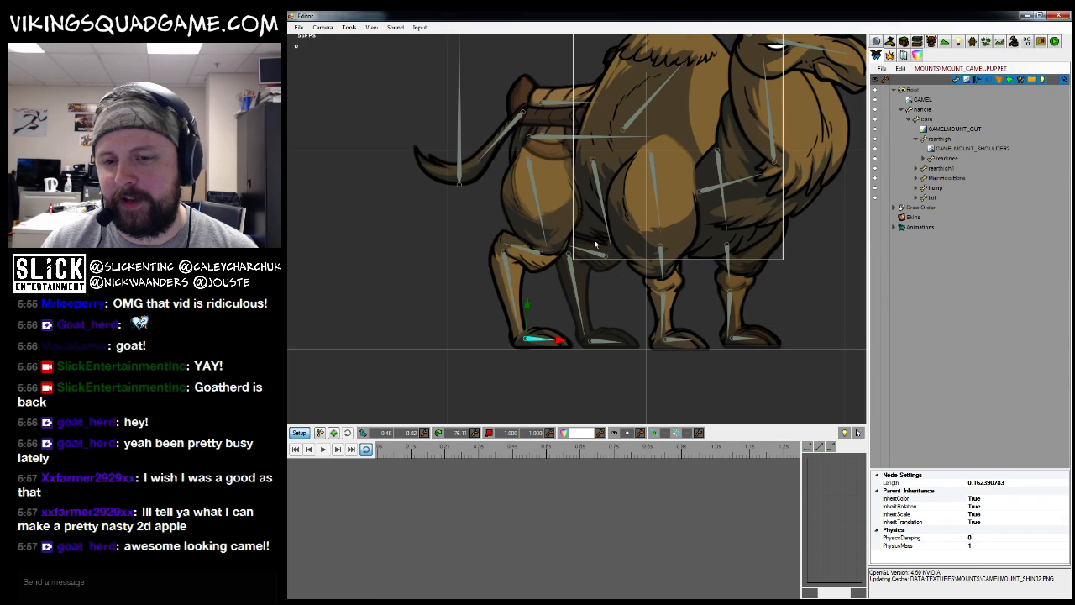
pyautogui.rightClick(946, 170)
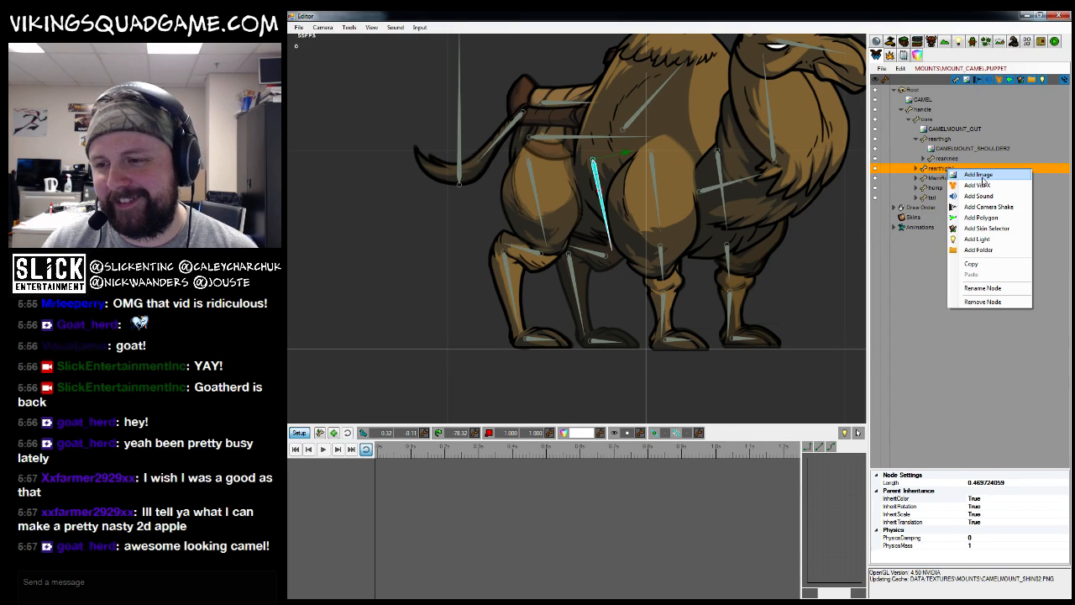
pyautogui.click(975, 174)
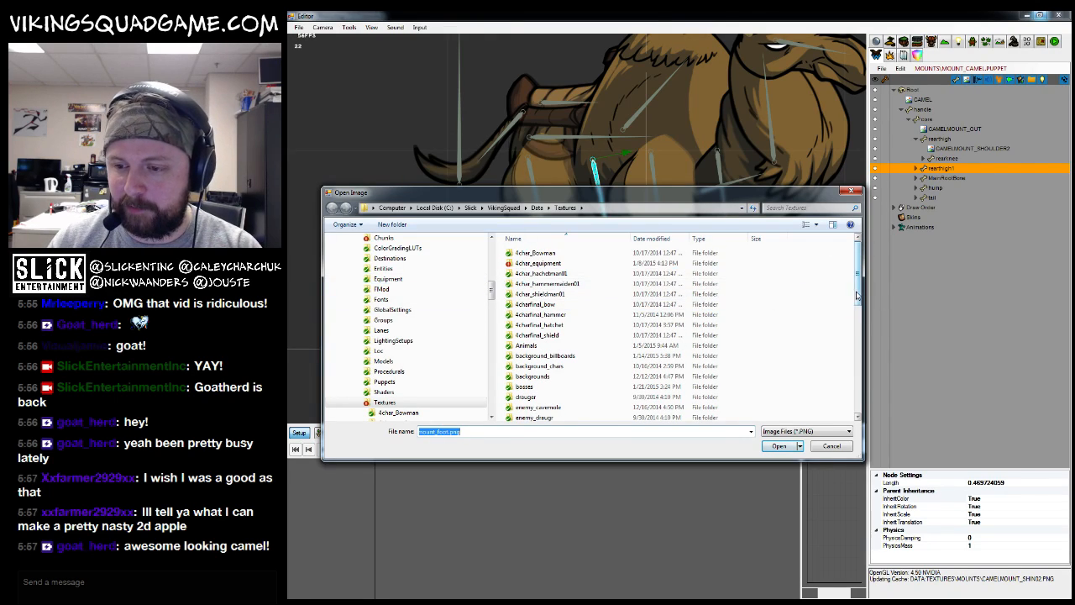
pyautogui.scroll(-2, 857, 294)
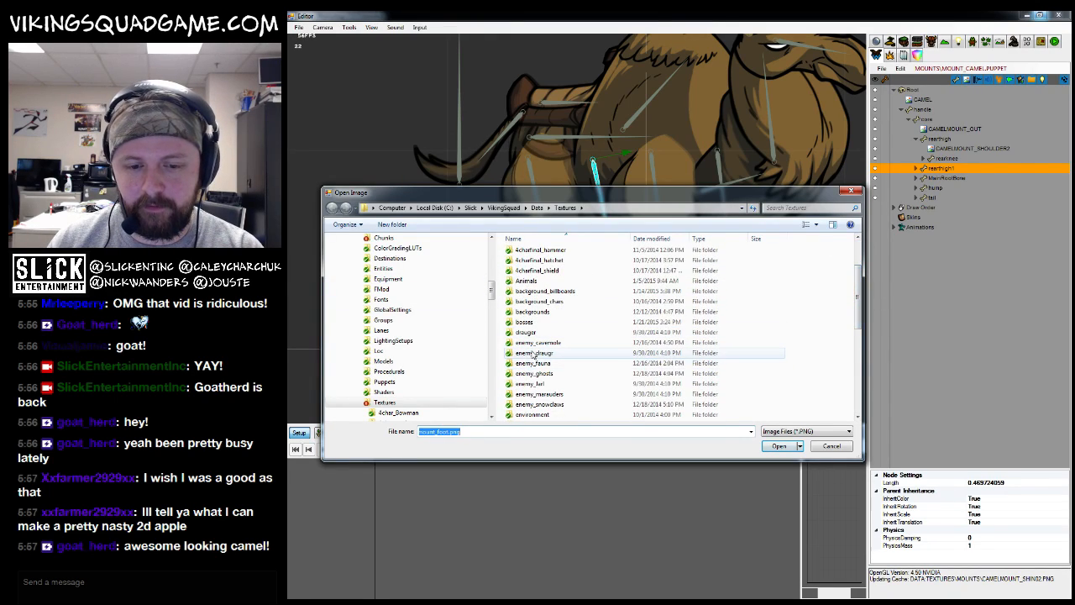
pyautogui.click(534, 354)
pyautogui.scroll(-4, 531, 359)
pyautogui.click(526, 364)
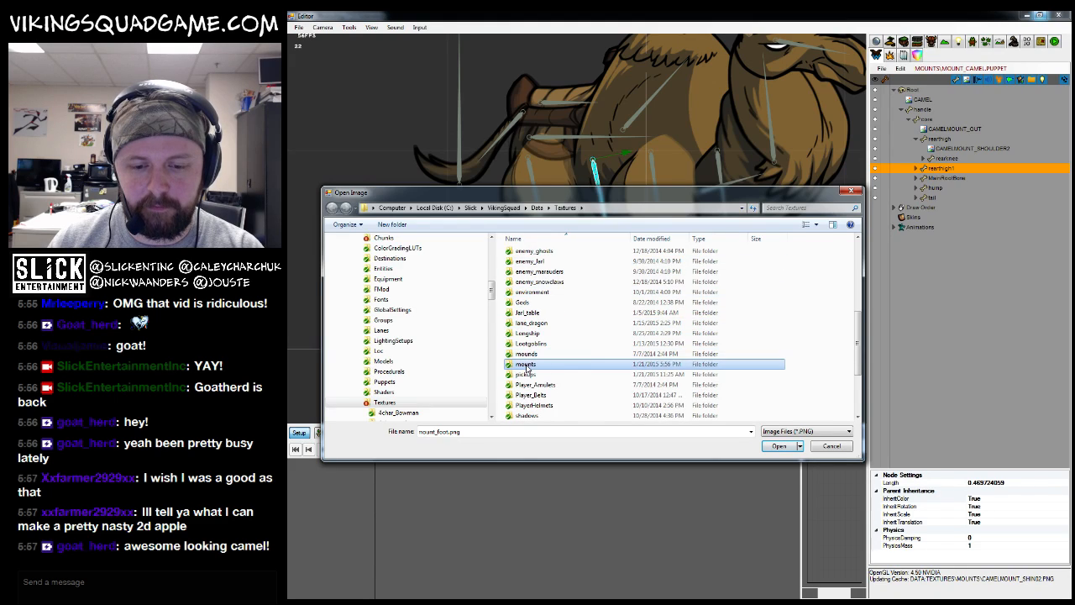
pyautogui.doubleClick(527, 365)
pyautogui.doubleClick(819, 326)
pyautogui.moveTo(716, 287)
pyautogui.mouseDown()
pyautogui.moveTo(740, 273)
pyautogui.moveTo(722, 280)
pyautogui.mouseUp()
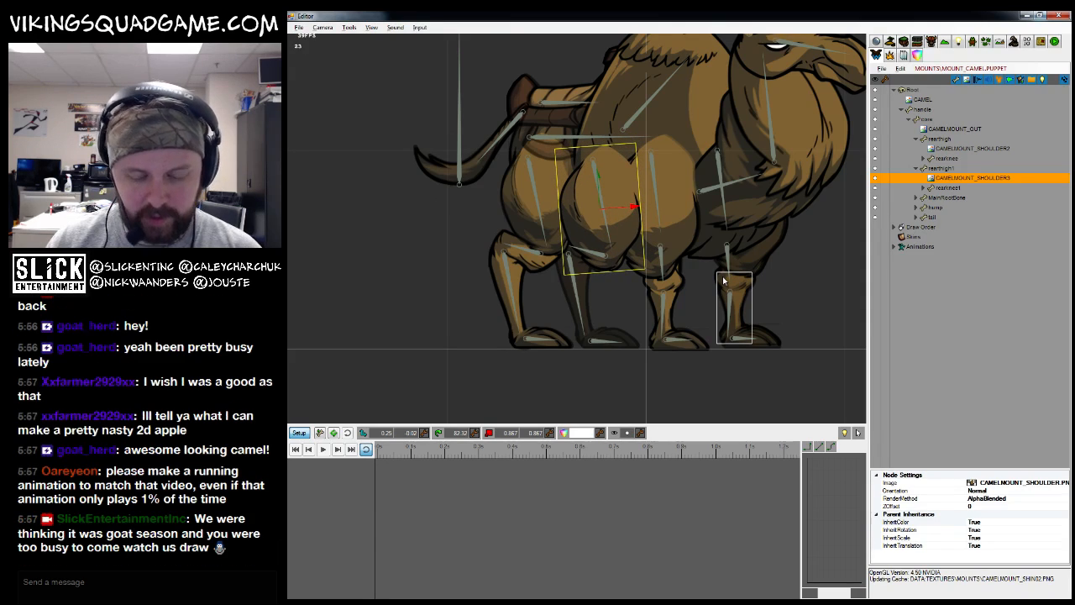
pyautogui.press('pagedown')
pyautogui.press('pagedown')
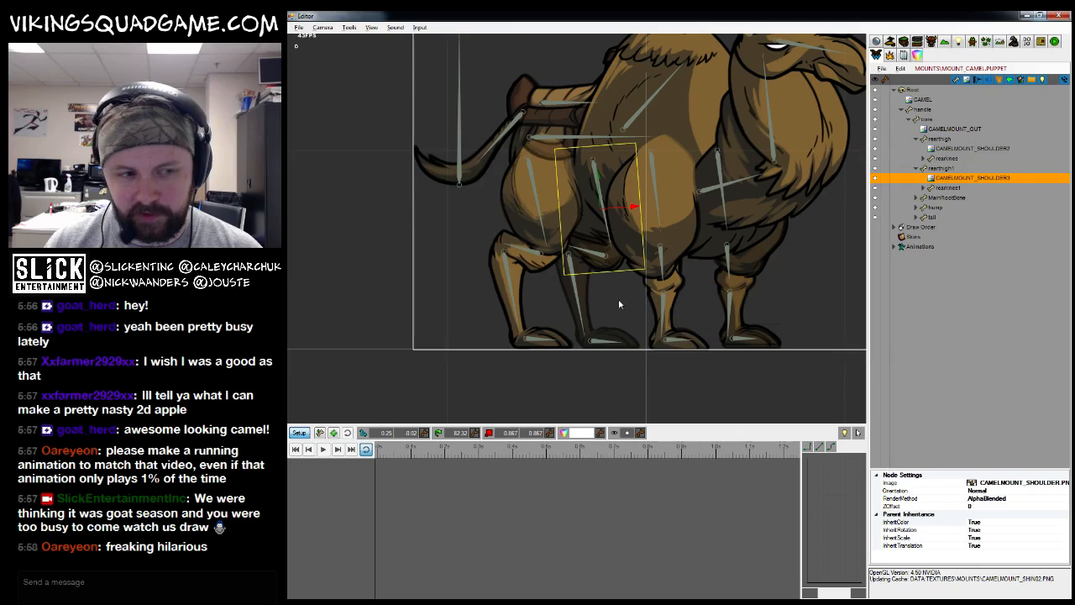
# Fine-tune the position of the camelmount_shoulder image on the rearthigh1 bone to about 0.24, -0.01
pyautogui.moveTo(622, 298); pyautogui.dragTo(642, 308)
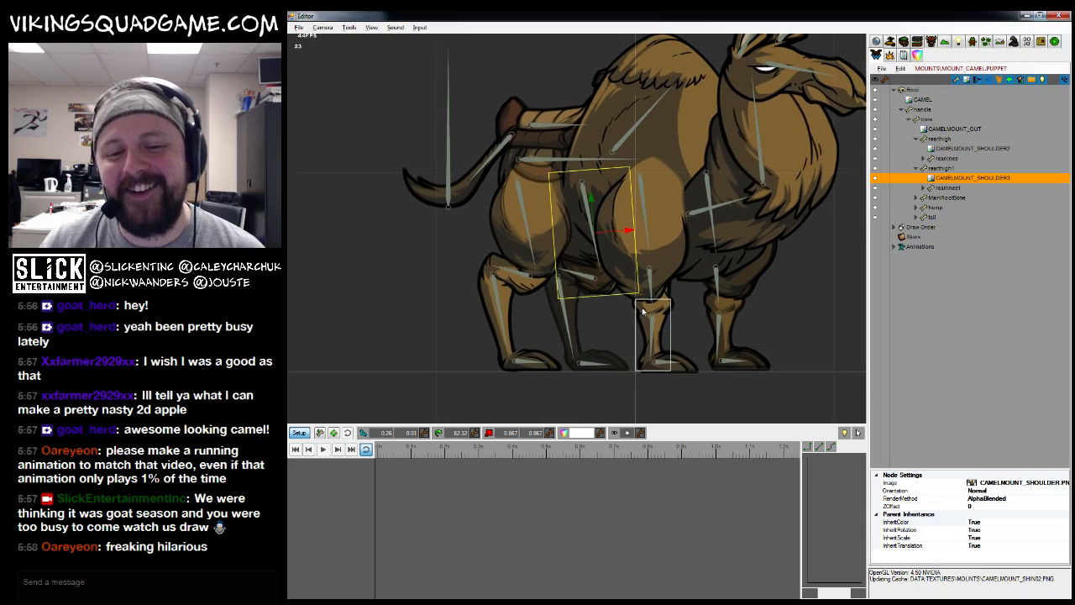
pyautogui.moveTo(636, 347); pyautogui.dragTo(630, 342)
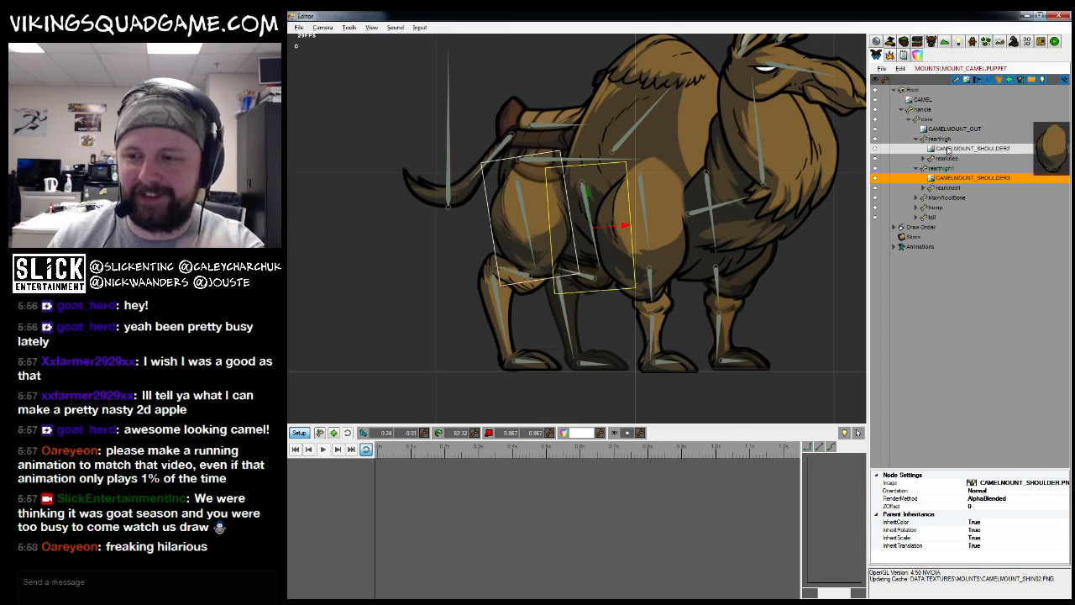
# Add the camelmount_knee02.png image from the mounts textures to the far rear leg's rearknee1 bone
pyautogui.click(928, 188)
pyautogui.rightClick(928, 188)
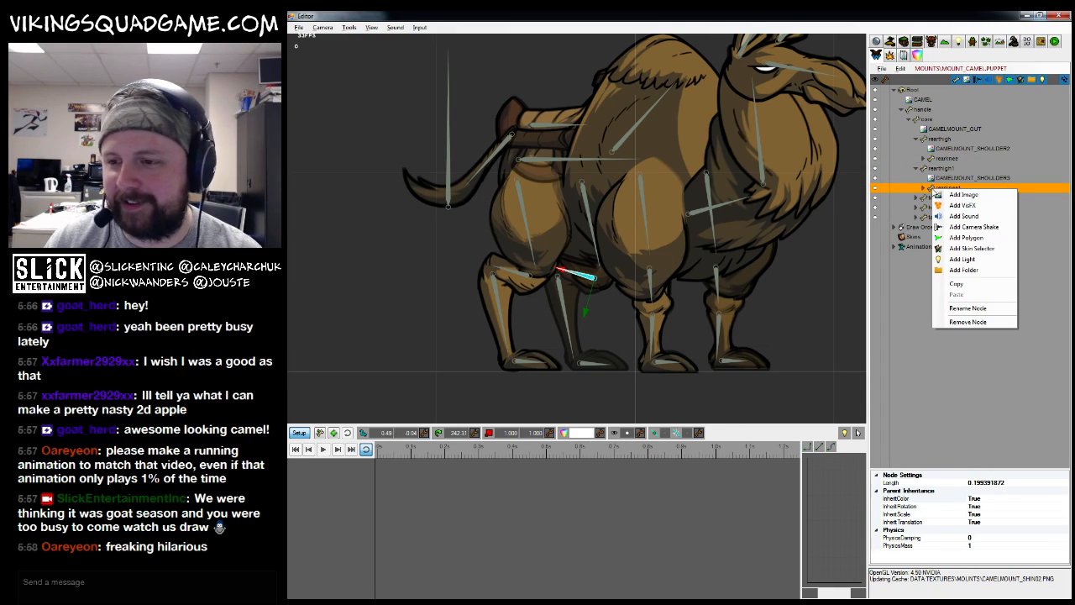
pyautogui.click(964, 198)
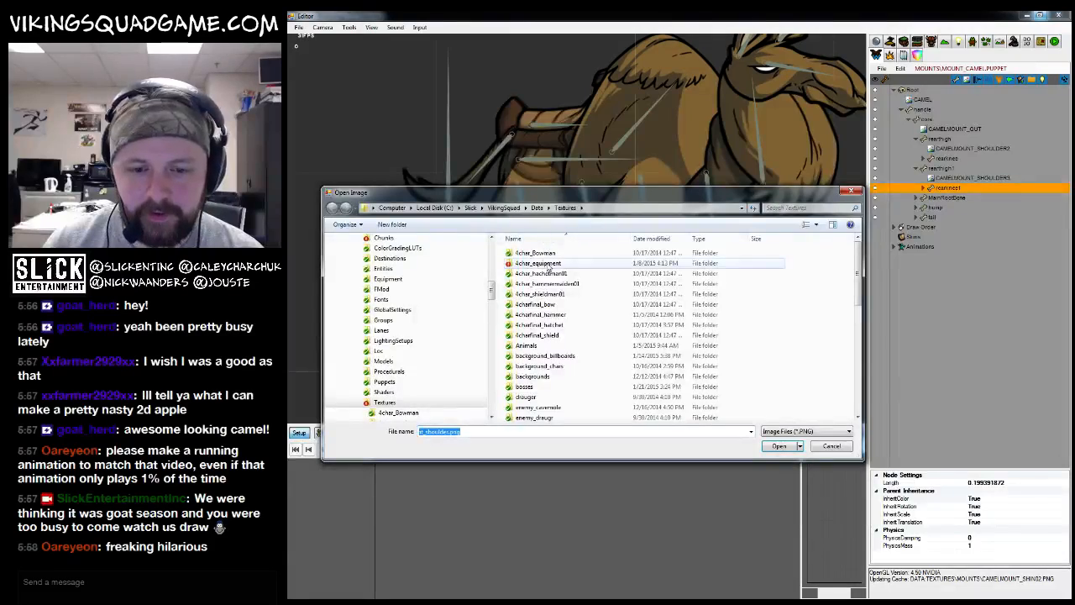
pyautogui.scroll(-8, 538, 336)
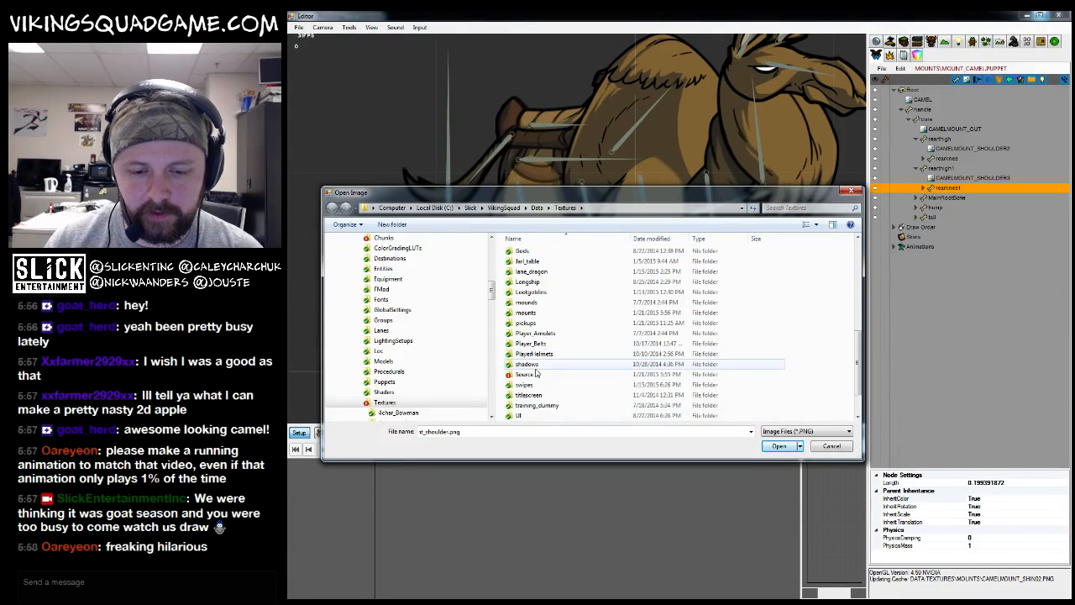
pyautogui.doubleClick(529, 314)
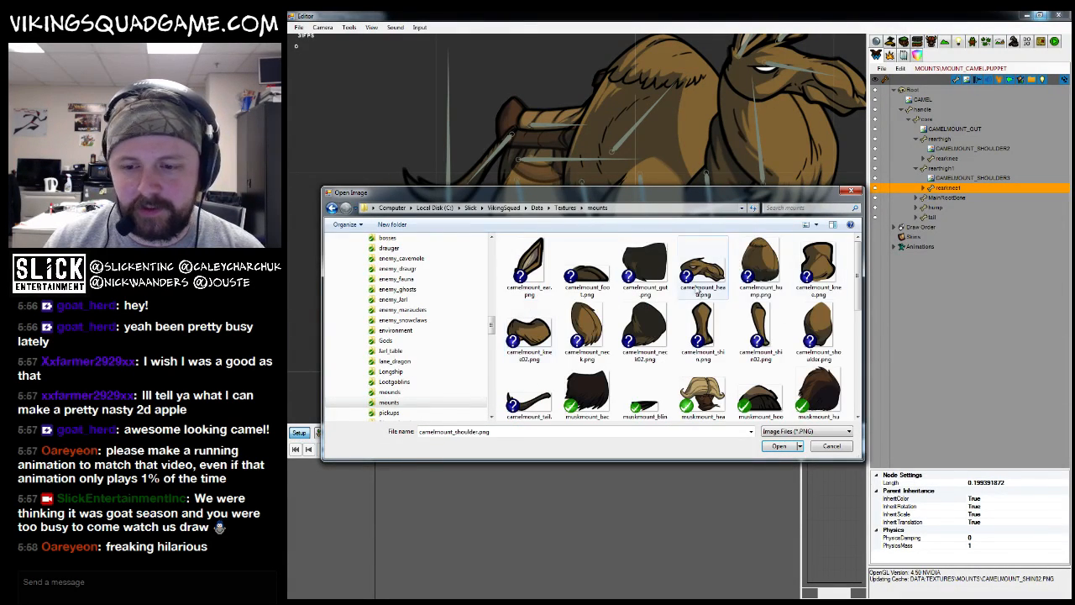
pyautogui.click(528, 334)
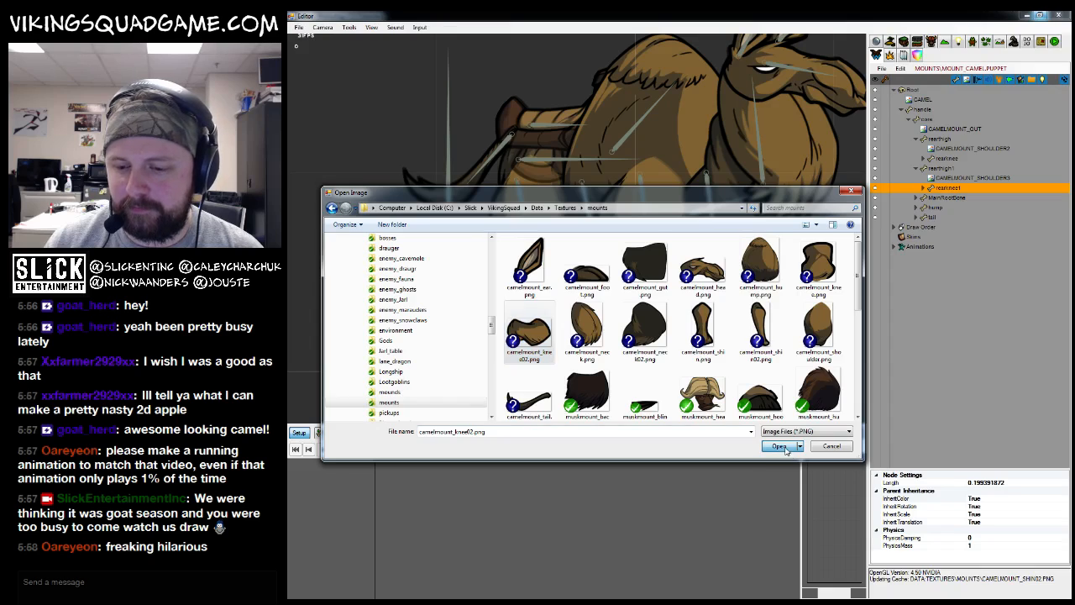
pyautogui.click(780, 446)
pyautogui.moveTo(657, 347); pyautogui.dragTo(664, 349)
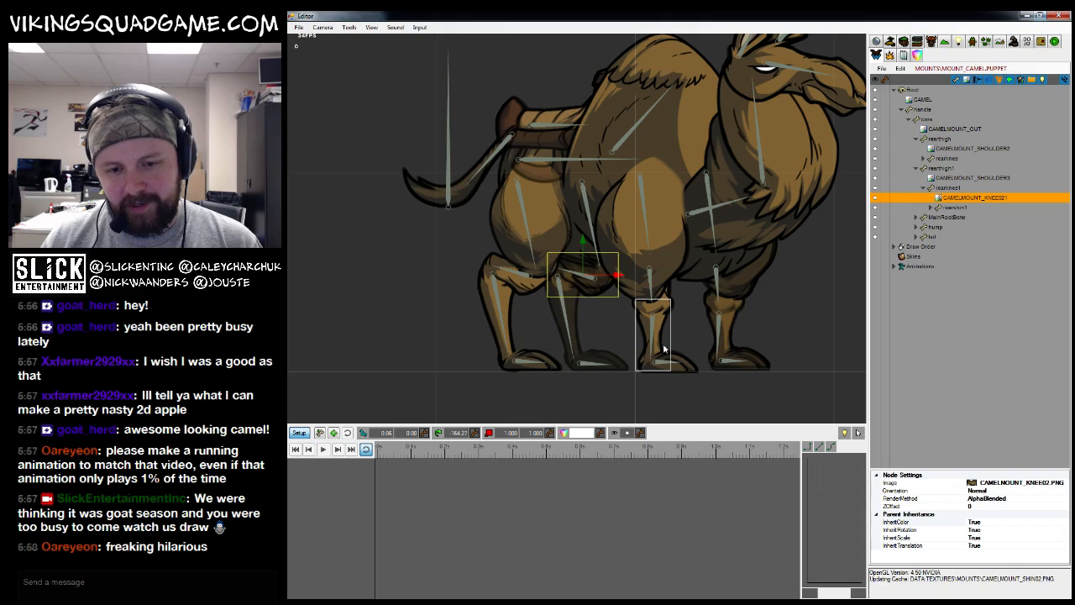
# Add the camelmount_shin02.png image from the mounts textures to the rearshin1 bone
pyautogui.click(938, 207)
pyautogui.rightClick(948, 209)
pyautogui.click(966, 215)
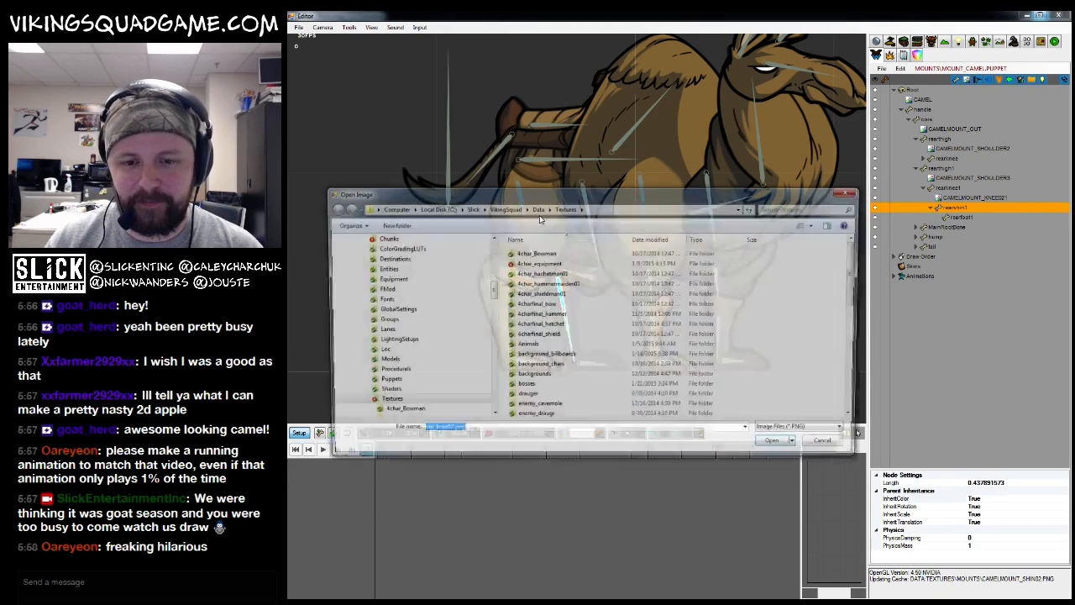
pyautogui.scroll(-3, 537, 378)
pyautogui.scroll(-2, 538, 393)
pyautogui.scroll(-1, 532, 387)
pyautogui.doubleClick(528, 375)
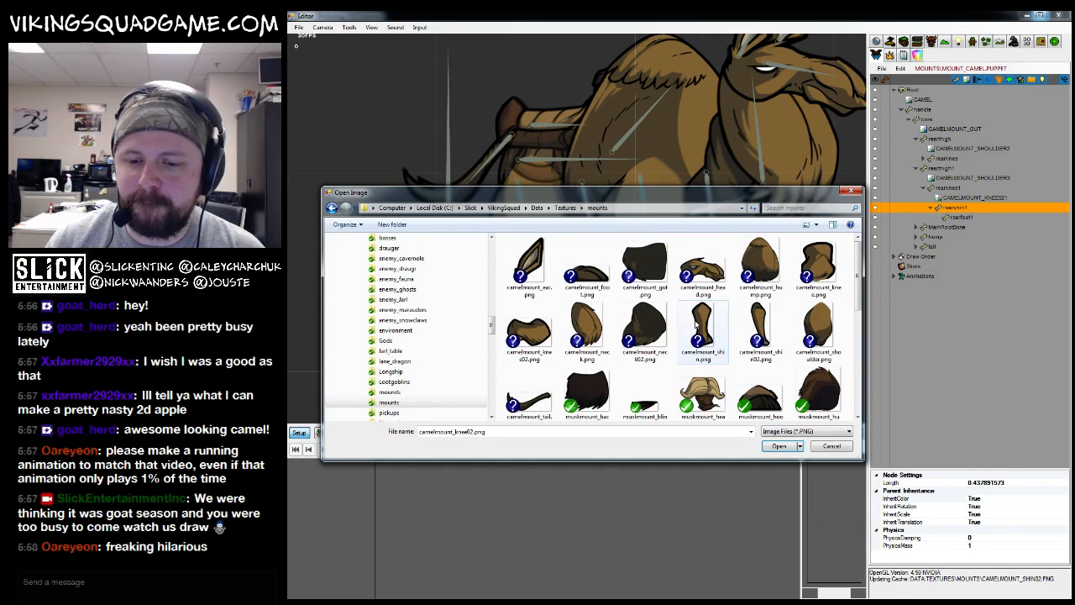
pyautogui.click(760, 331)
pyautogui.click(779, 446)
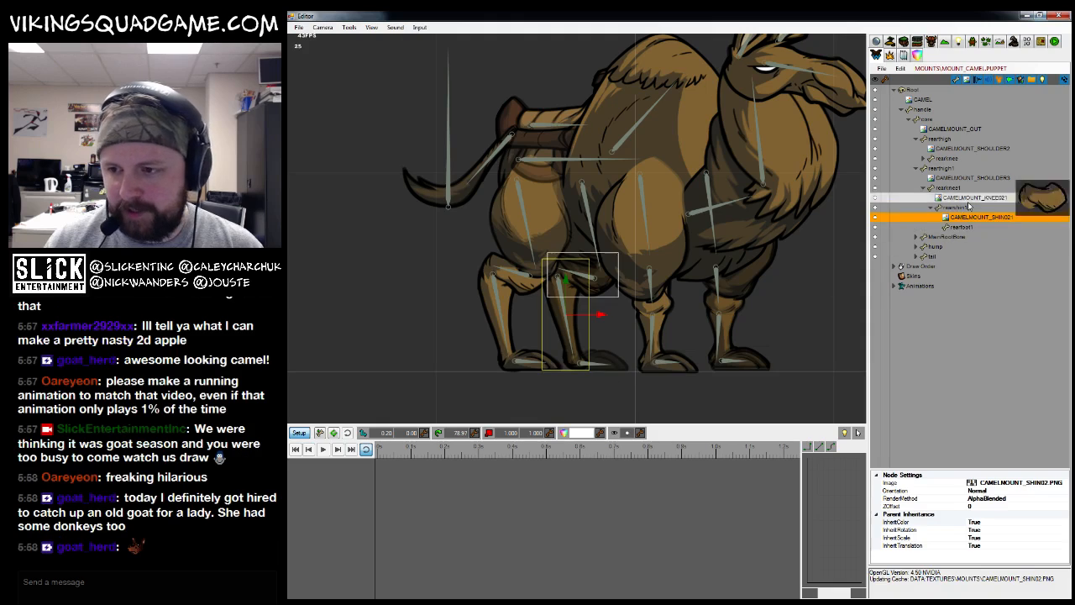
# Add the camelmount_foot.png image from the mounts textures to the rearfoot1 bone
pyautogui.rightClick(950, 229)
pyautogui.click(975, 237)
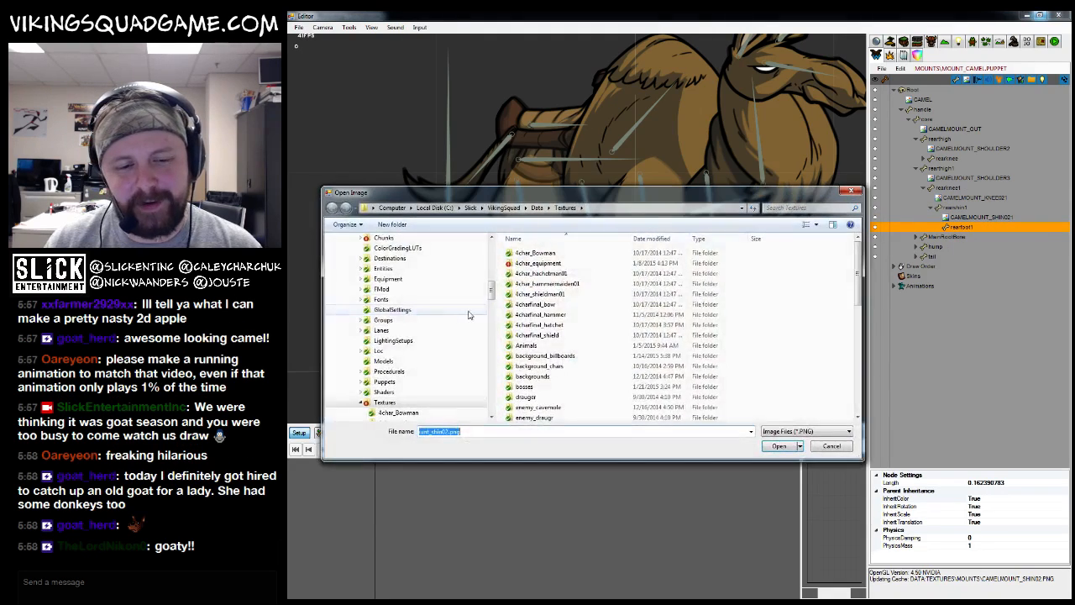
pyautogui.scroll(-3, 554, 336)
pyautogui.scroll(-3, 550, 359)
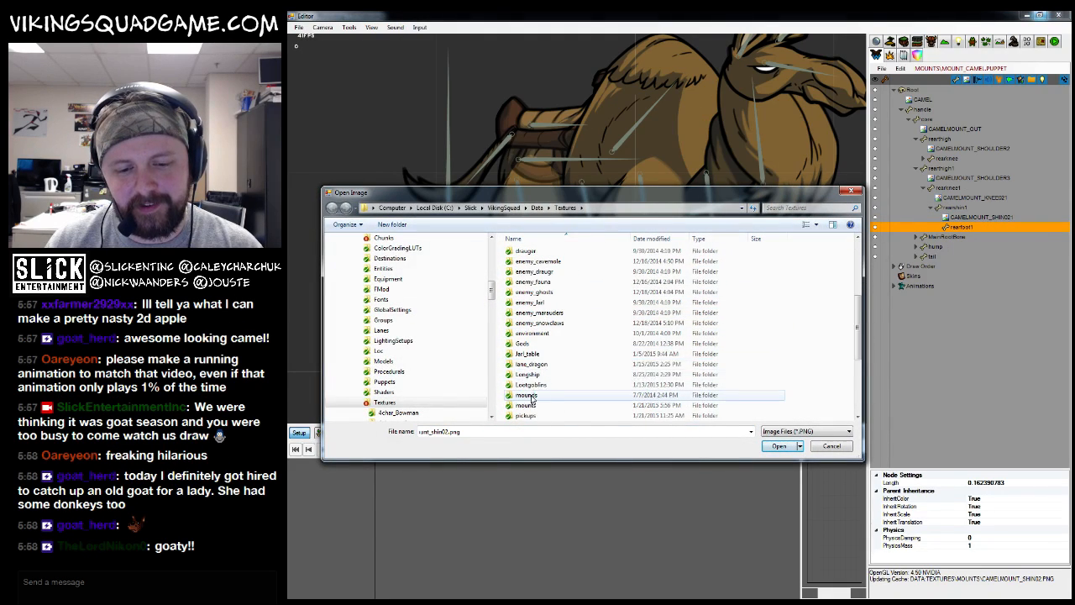
pyautogui.doubleClick(546, 346)
pyautogui.click(586, 271)
pyautogui.click(779, 446)
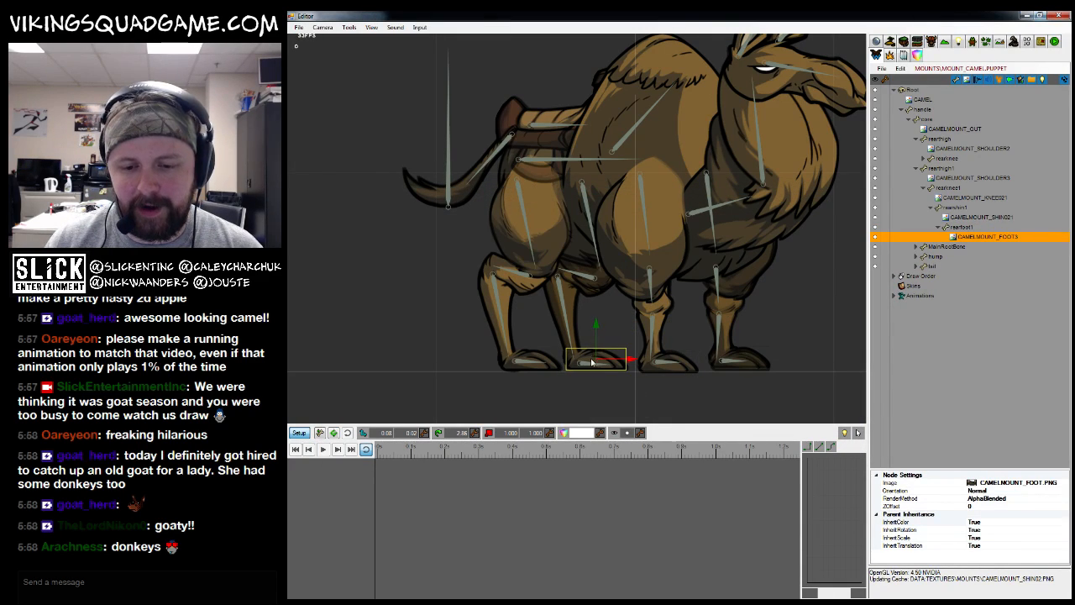
pyautogui.click(590, 364)
# Remove the full-body CAMEL reference image node from the puppet
pyautogui.scroll(-3, 725, 265)
pyautogui.click(917, 100)
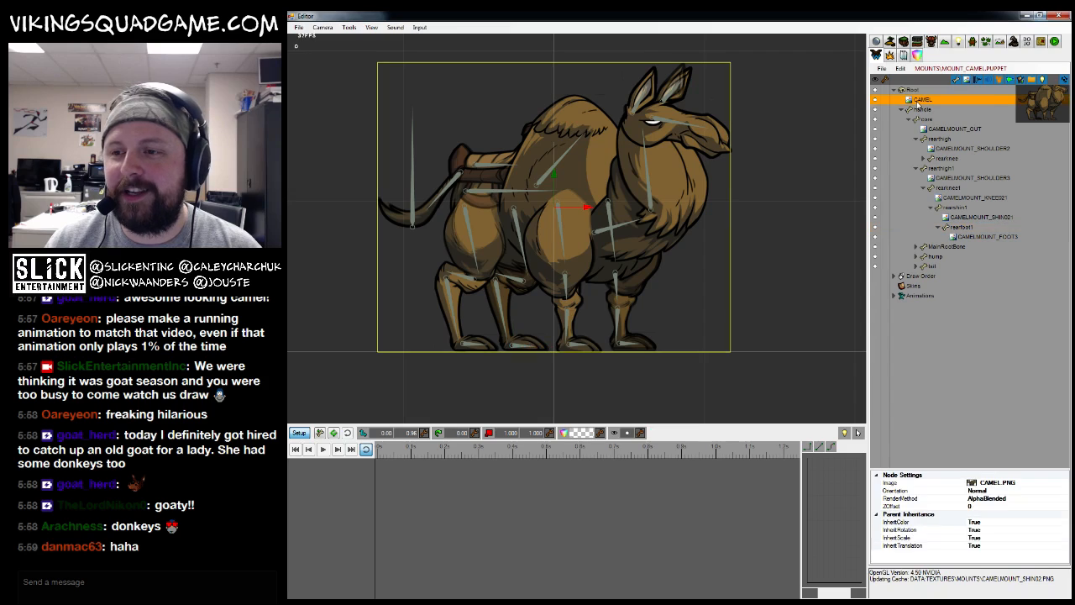
pyautogui.rightClick(917, 101)
pyautogui.click(945, 170)
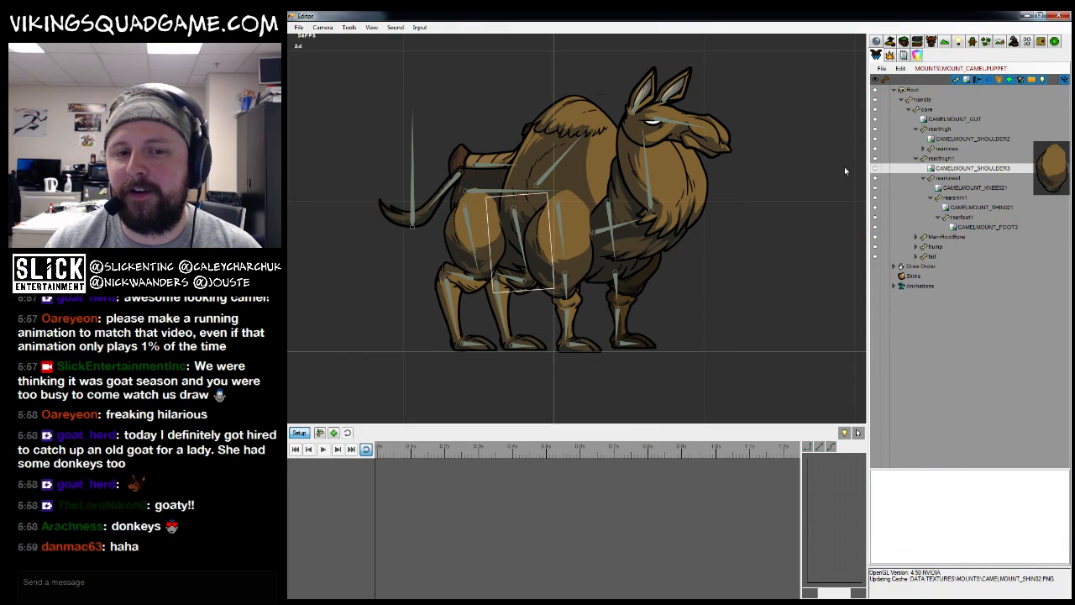
# Examine how the WOLFMOUNT_SADLE image under MainRootBone sits against the camel's hump
pyautogui.click(492, 168)
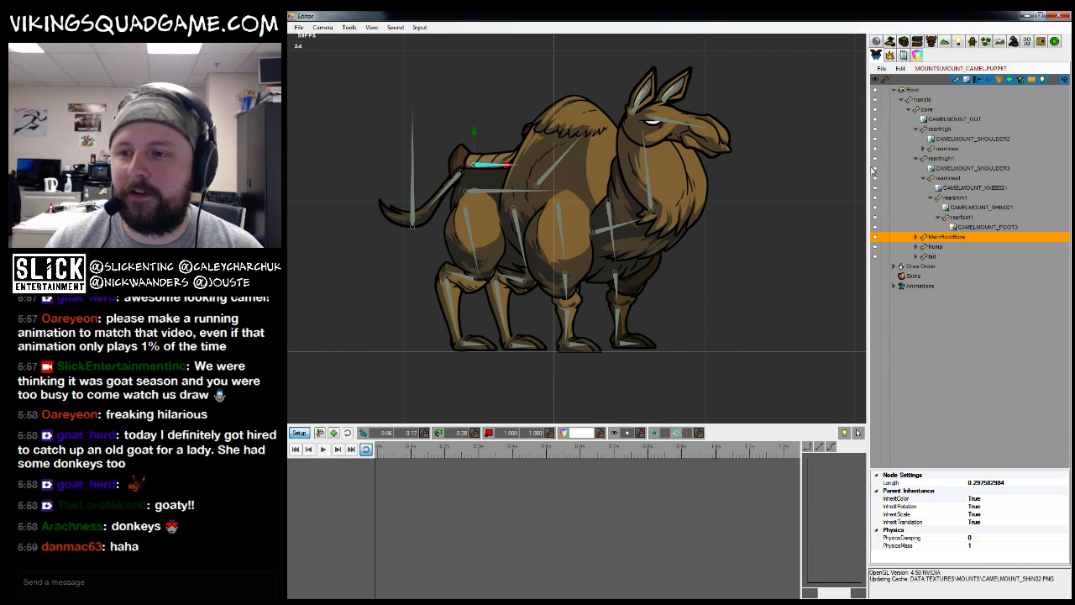
pyautogui.click(949, 246)
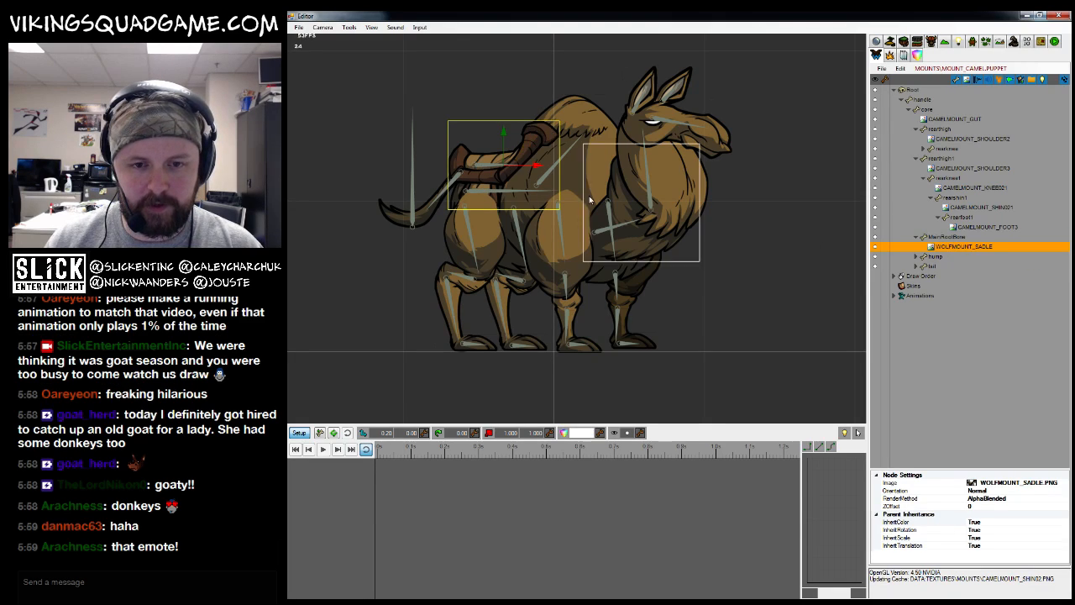
pyautogui.scroll(2, 521, 142)
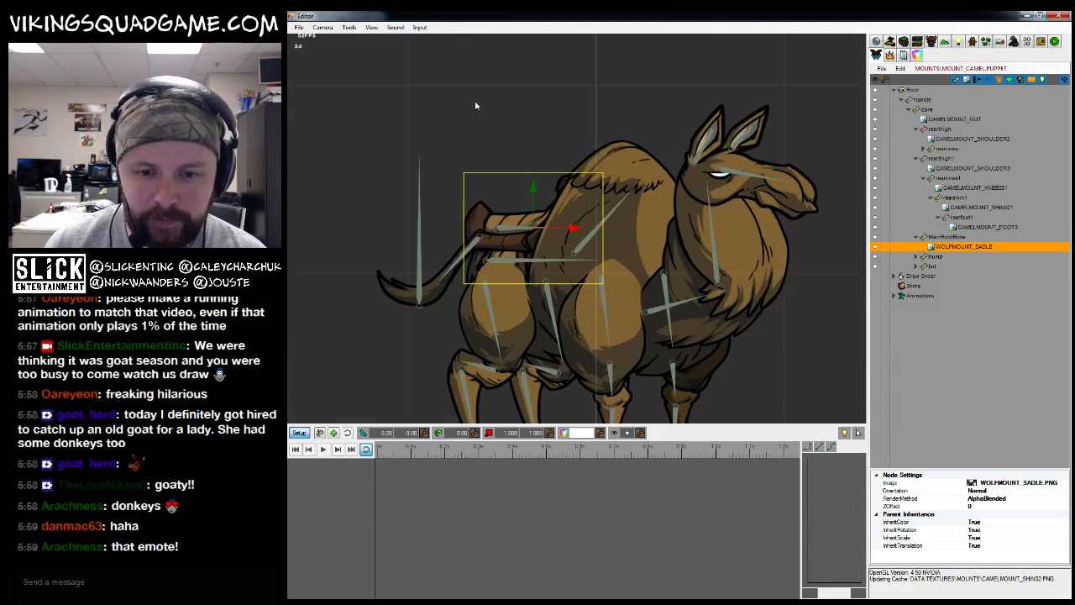
pyautogui.click(510, 126)
# Hide the bones in the viewport and turn off selection of images so that only bones can be picked
pyautogui.click(858, 433)
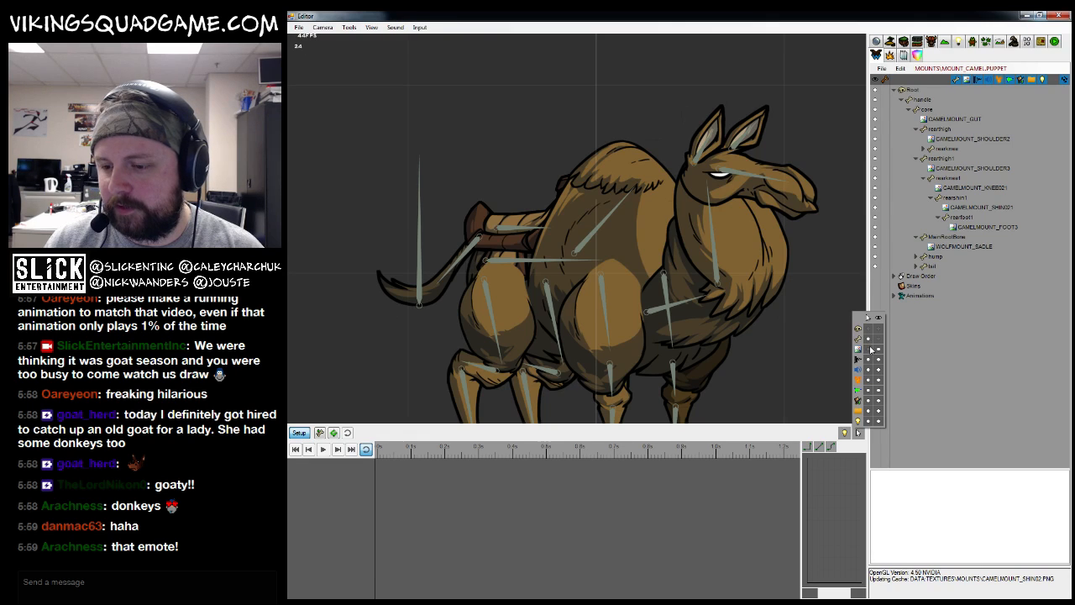
pyautogui.moveTo(642, 230); pyautogui.dragTo(632, 228)
pyautogui.scroll(-4, 632, 229)
pyautogui.moveTo(693, 299); pyautogui.dragTo(701, 272)
pyautogui.scroll(3, 695, 307)
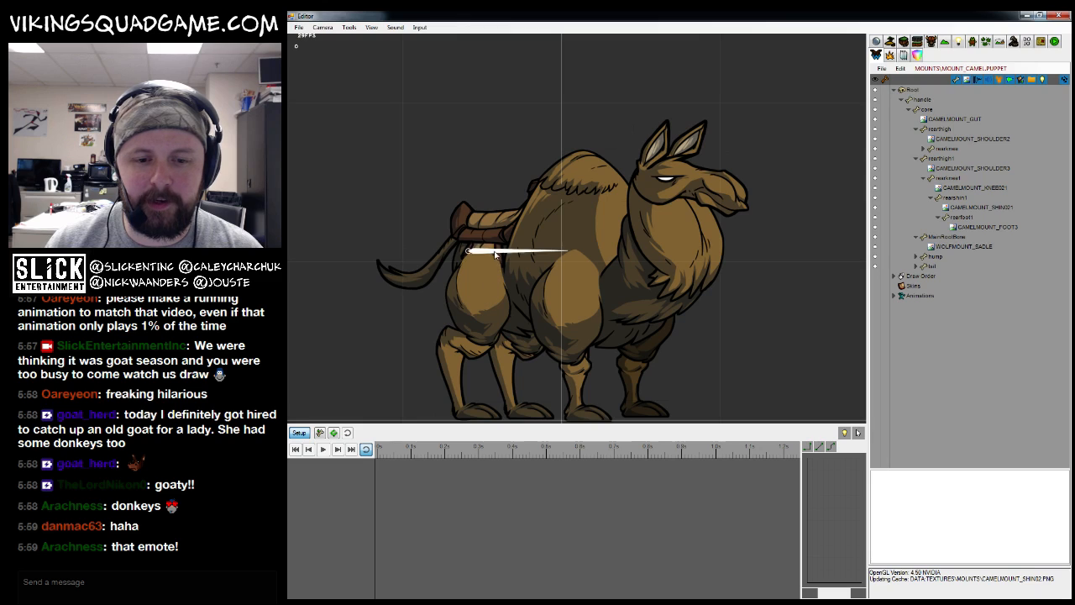
# Try tilting the core bone and bend the near front leg at frontshoulder, frontshin and frontfoot into a raised step
pyautogui.click(496, 252)
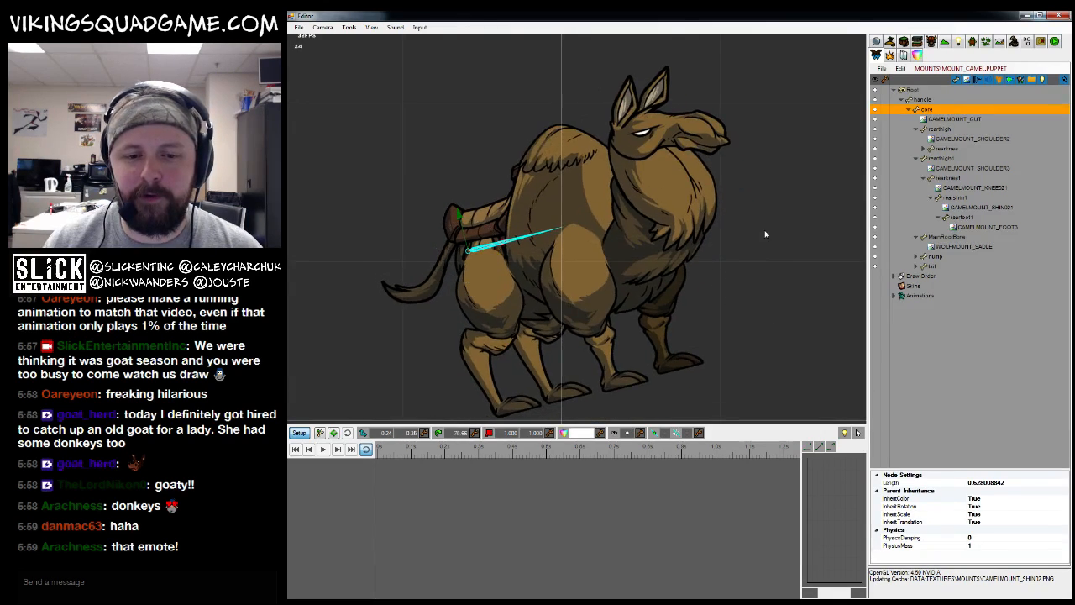
pyautogui.click(571, 301)
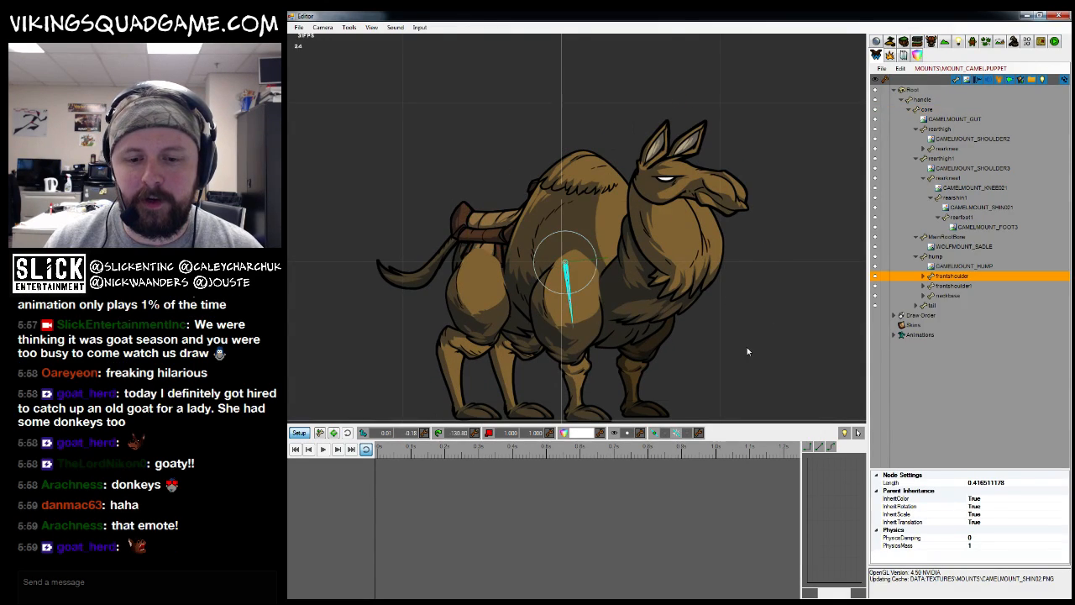
pyautogui.click(636, 362)
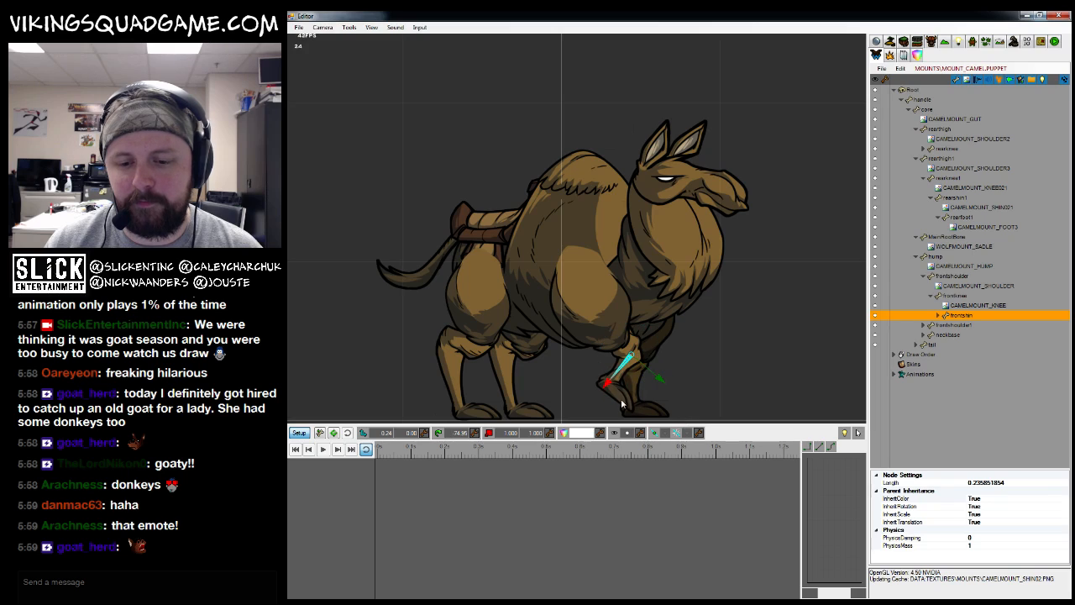
pyautogui.click(610, 387)
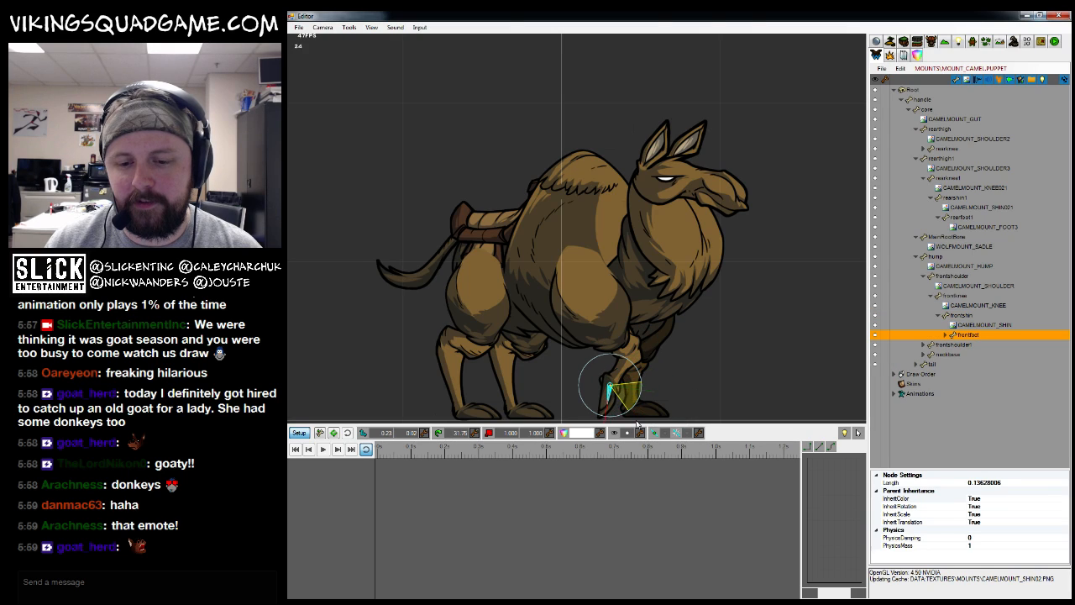
pyautogui.click(592, 300)
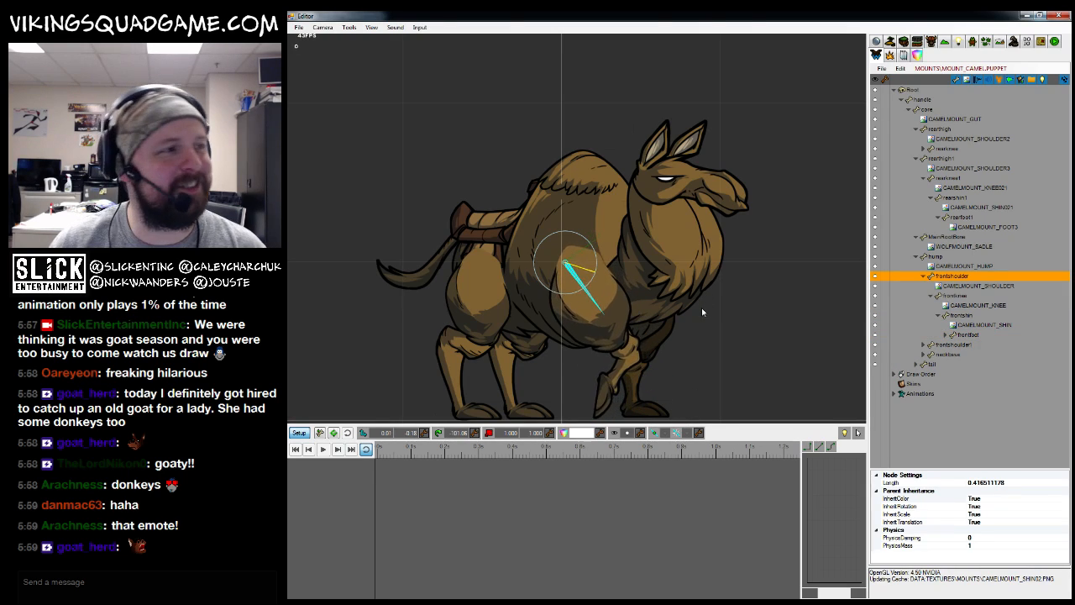
# Pose the camel's neck and head by rotating the neckbase, neckmid and head bones, and clear the selection
pyautogui.scroll(2, 698, 289)
pyautogui.scroll(-1, 694, 271)
pyautogui.moveTo(694, 270); pyautogui.dragTo(742, 419)
pyautogui.click(599, 260)
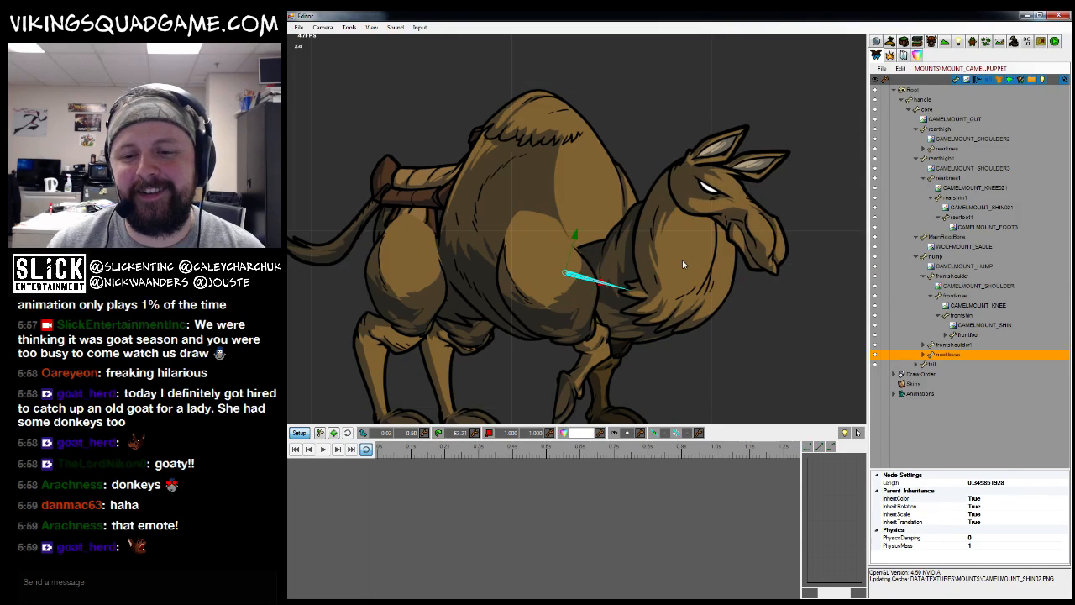
pyautogui.moveTo(664, 252); pyautogui.dragTo(686, 192)
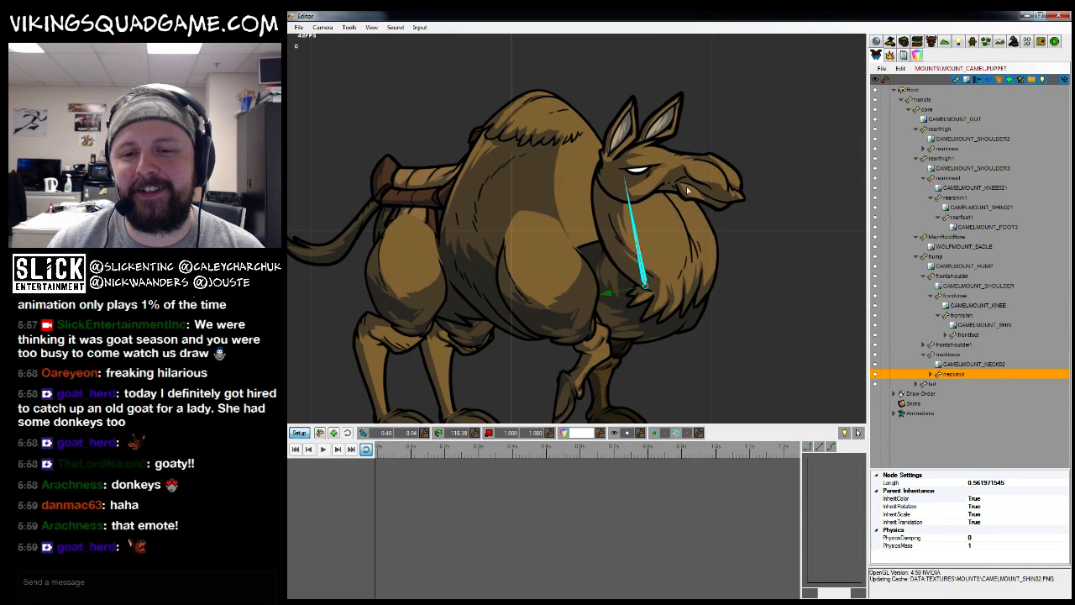
pyautogui.click(645, 168)
pyautogui.scroll(-3, 745, 267)
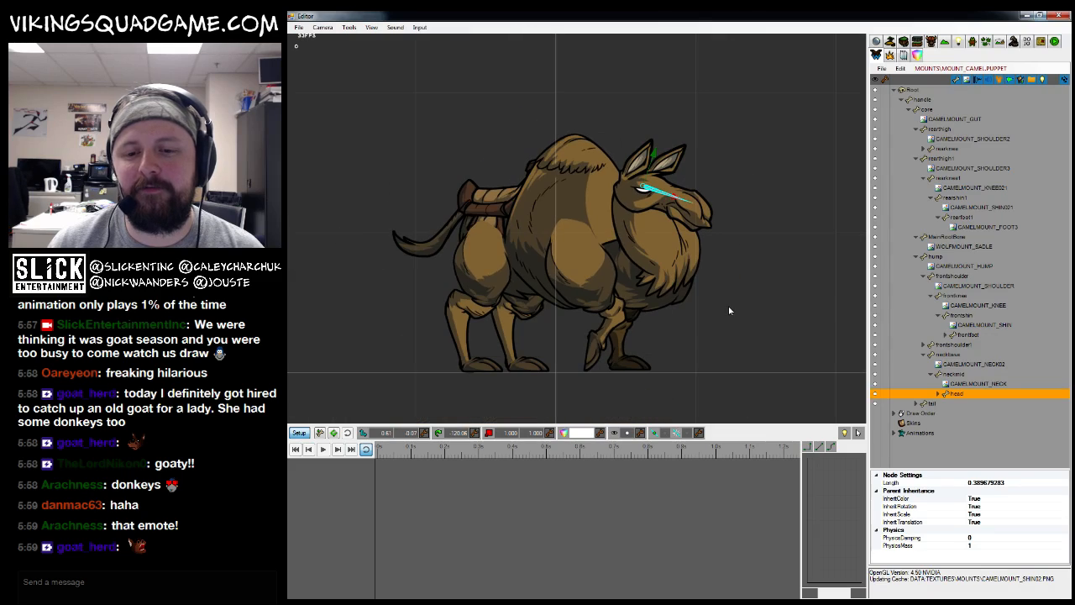
pyautogui.click(756, 320)
# Examine the assembled camel in its test pose up close, including the far rear thigh at the rearthigh1 bone
pyautogui.scroll(3, 697, 394)
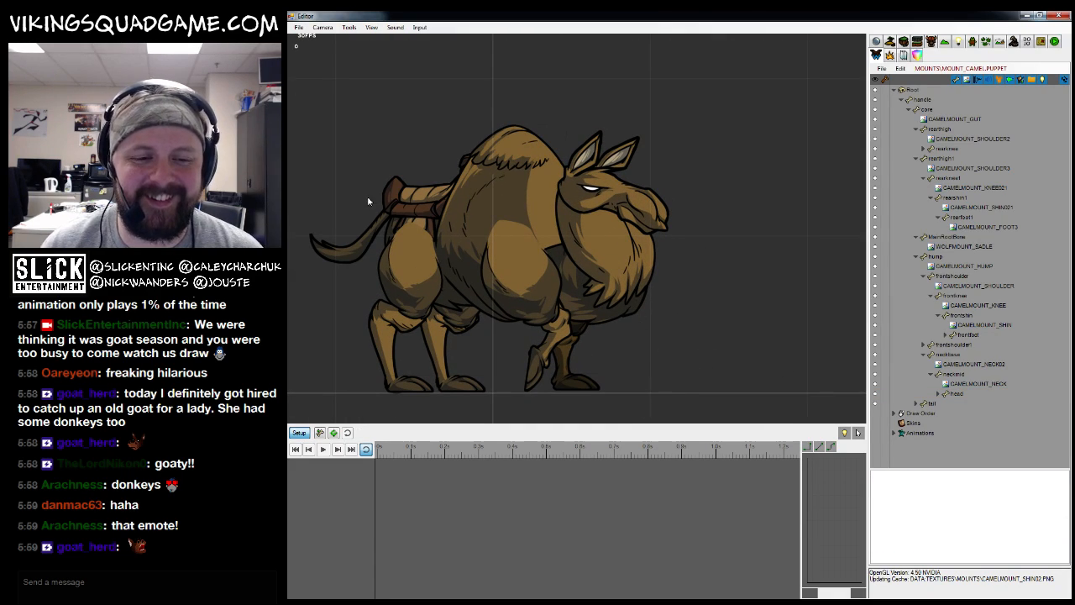
pyautogui.moveTo(375, 227); pyautogui.dragTo(468, 361)
pyautogui.moveTo(532, 314); pyautogui.dragTo(514, 165)
pyautogui.moveTo(733, 327); pyautogui.dragTo(741, 298)
pyautogui.click(741, 298)
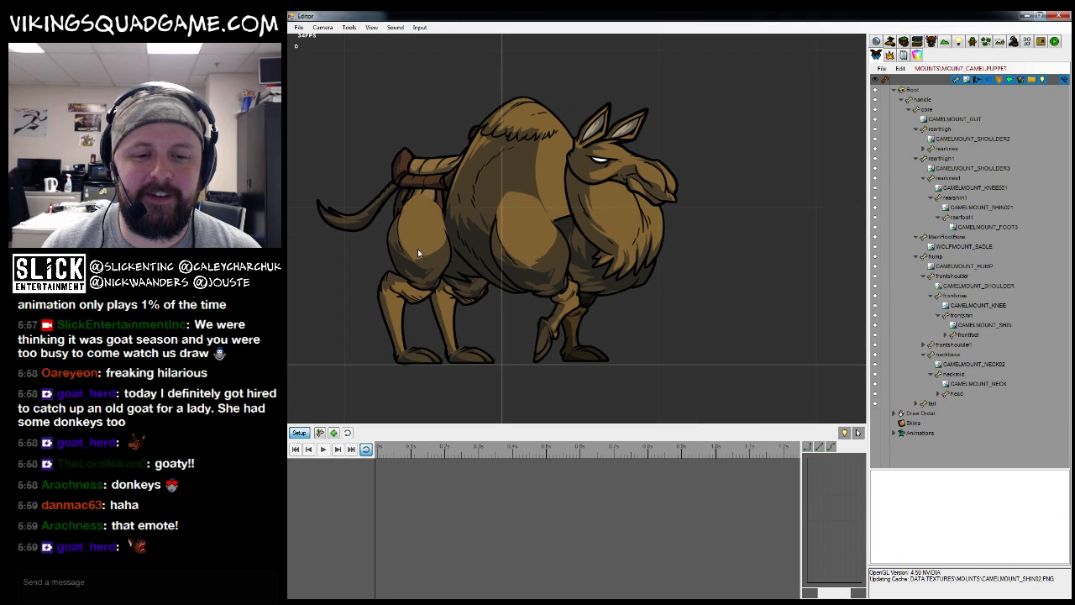
pyautogui.click(468, 253)
pyautogui.scroll(3, 467, 253)
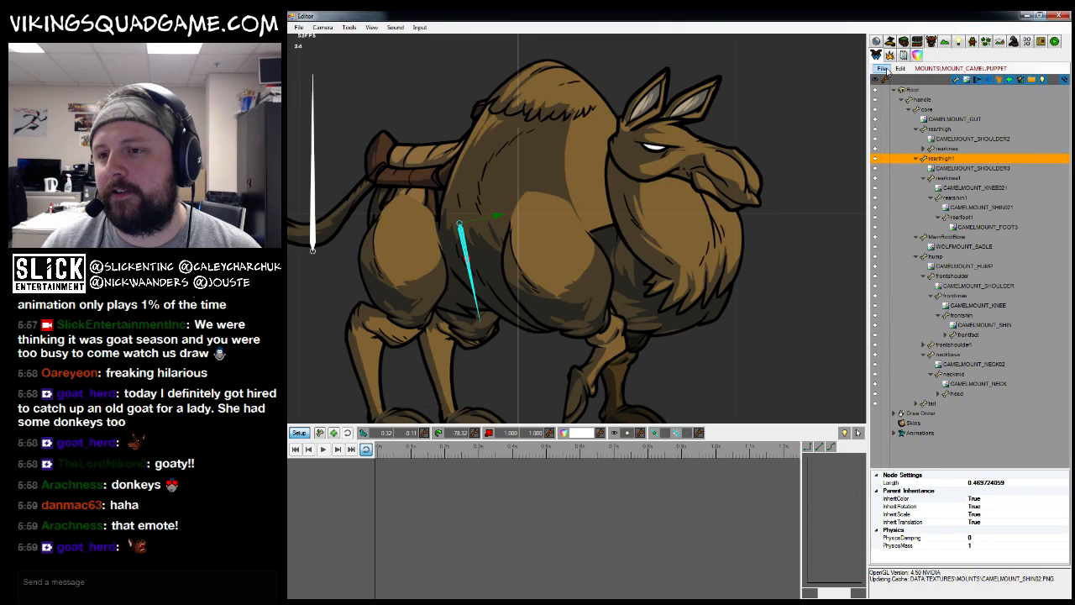
pyautogui.moveTo(613, 198); pyautogui.dragTo(665, 166)
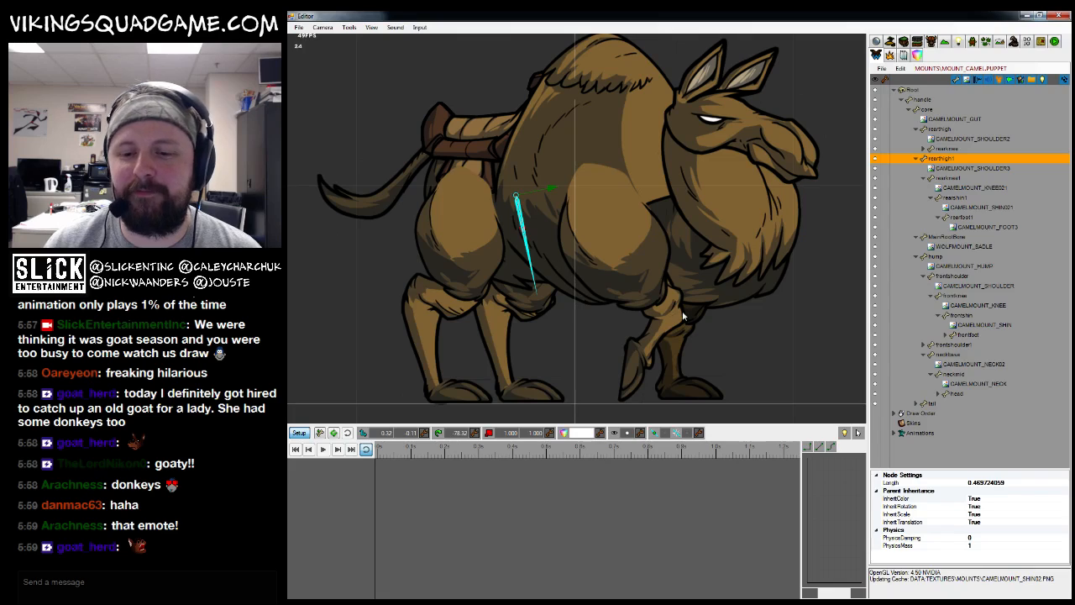
pyautogui.moveTo(664, 259); pyautogui.dragTo(689, 265)
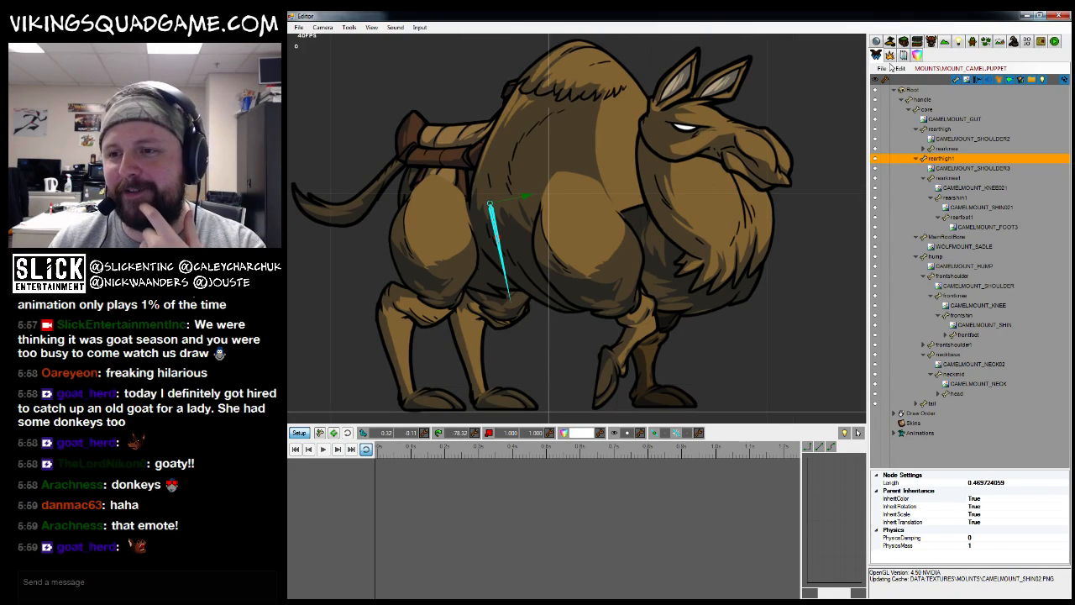
# Save the camel puppet file
pyautogui.click(884, 68)
pyautogui.click(897, 101)
pyautogui.click(882, 69)
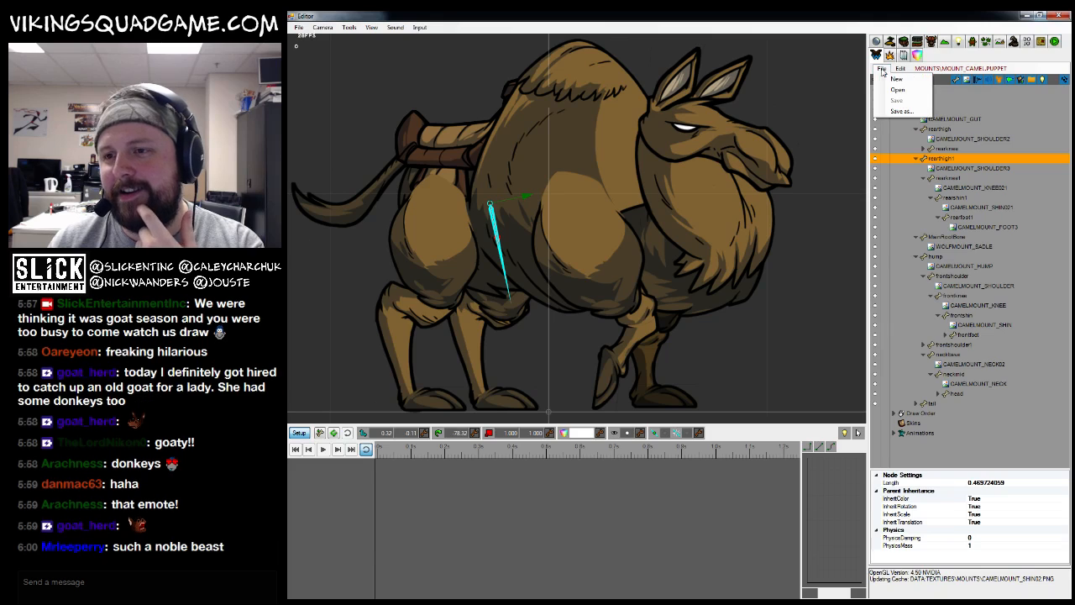
# Clear the bone selection and look over the whole camel puppet
pyautogui.moveTo(721, 191); pyautogui.dragTo(697, 239)
pyautogui.scroll(-3, 697, 218)
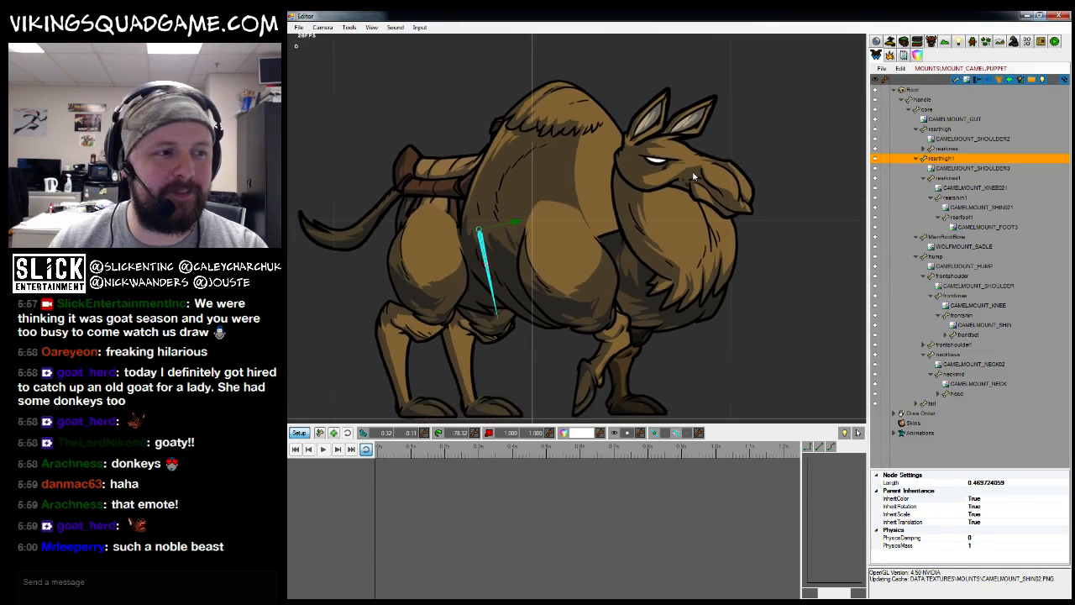
pyautogui.click(742, 265)
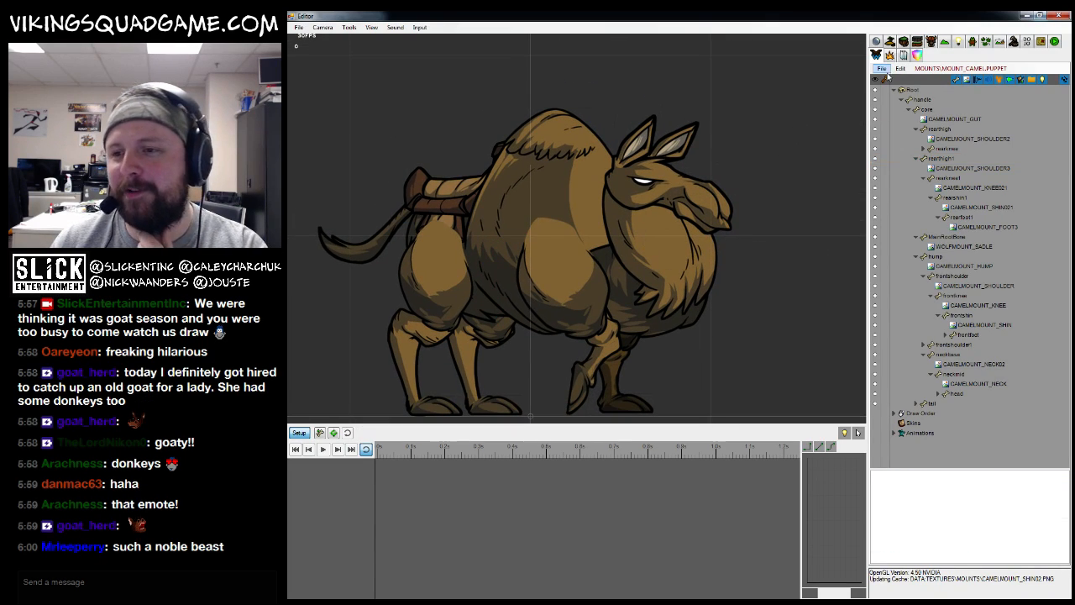
pyautogui.click(882, 69)
pyautogui.click(799, 109)
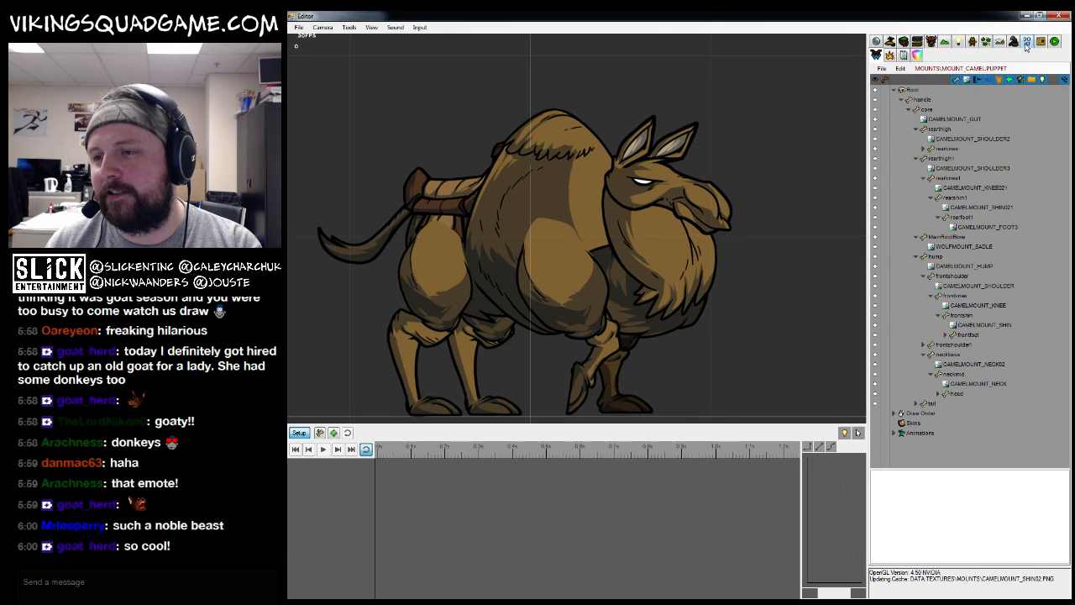
# Switch to the entity editor and open MOUNT_CAMEL.ENTITY from the Mounts folder
pyautogui.click(971, 42)
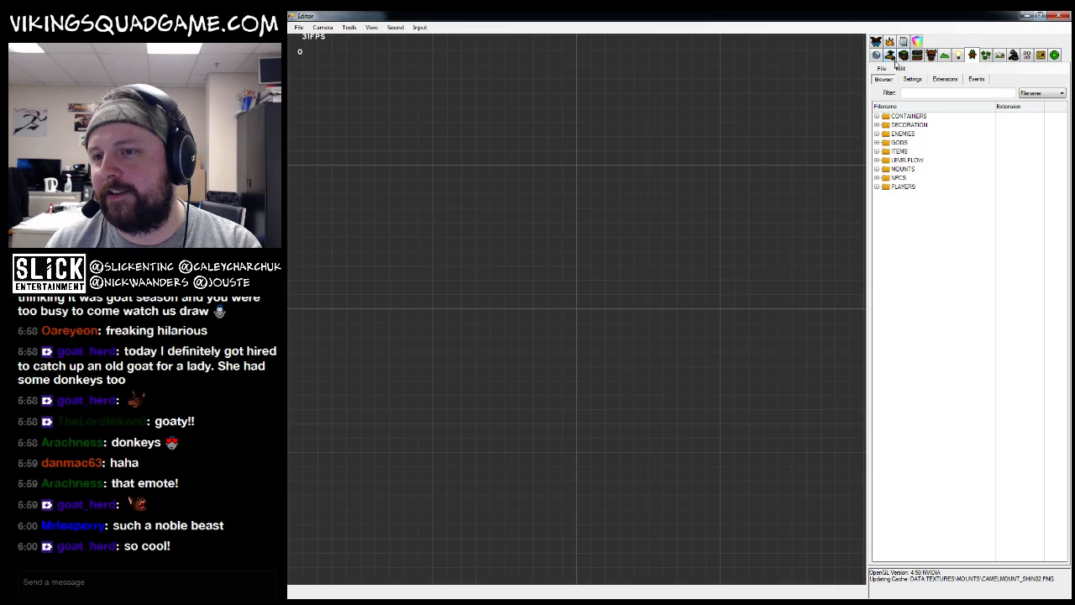
pyautogui.click(898, 90)
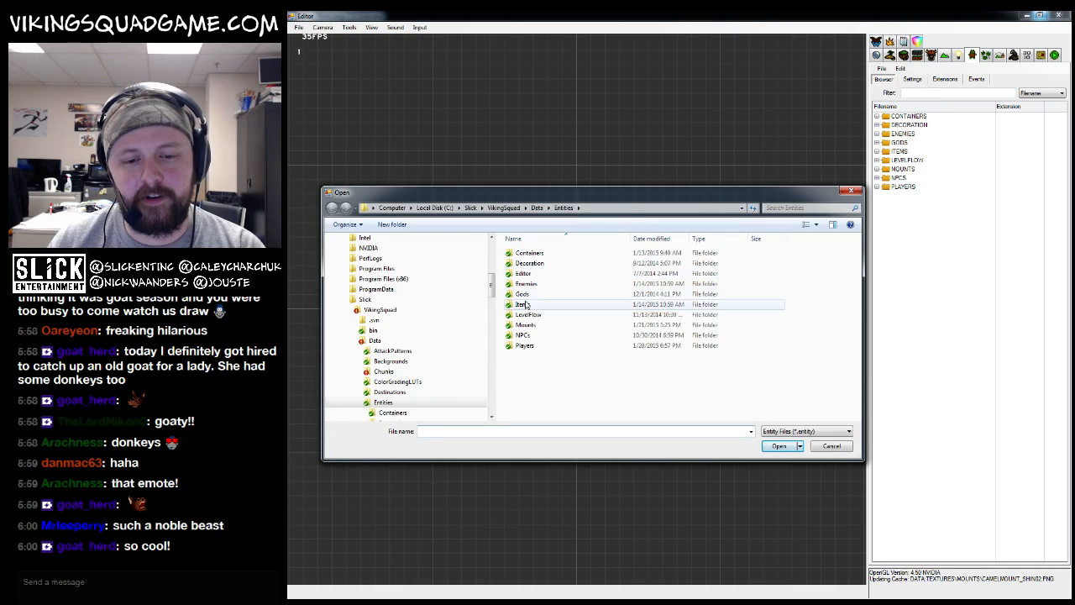
pyautogui.doubleClick(525, 325)
pyautogui.click(547, 252)
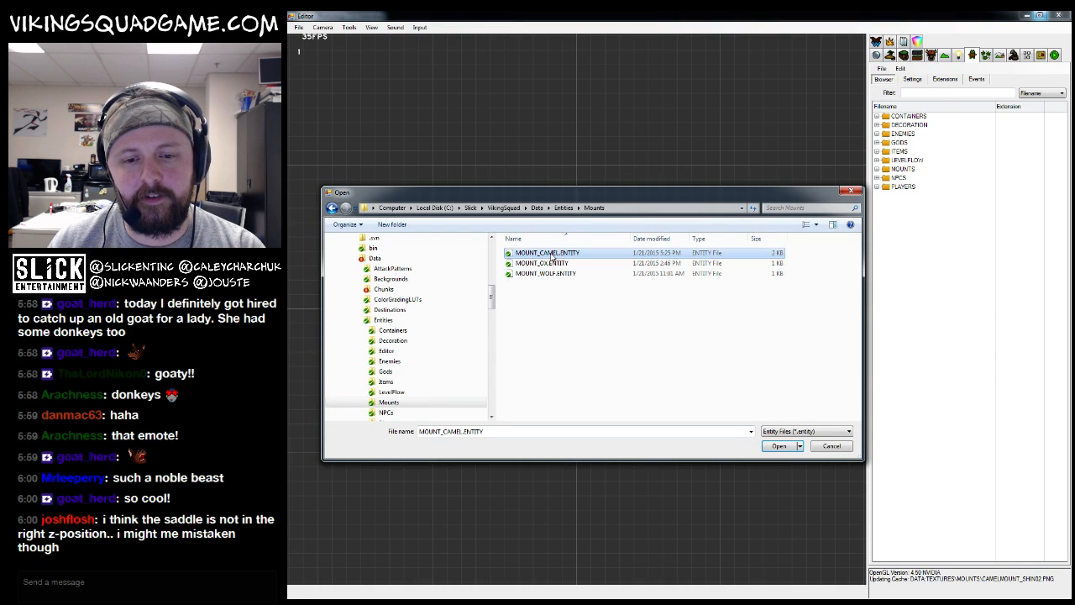
pyautogui.click(780, 446)
pyautogui.scroll(5, 633, 376)
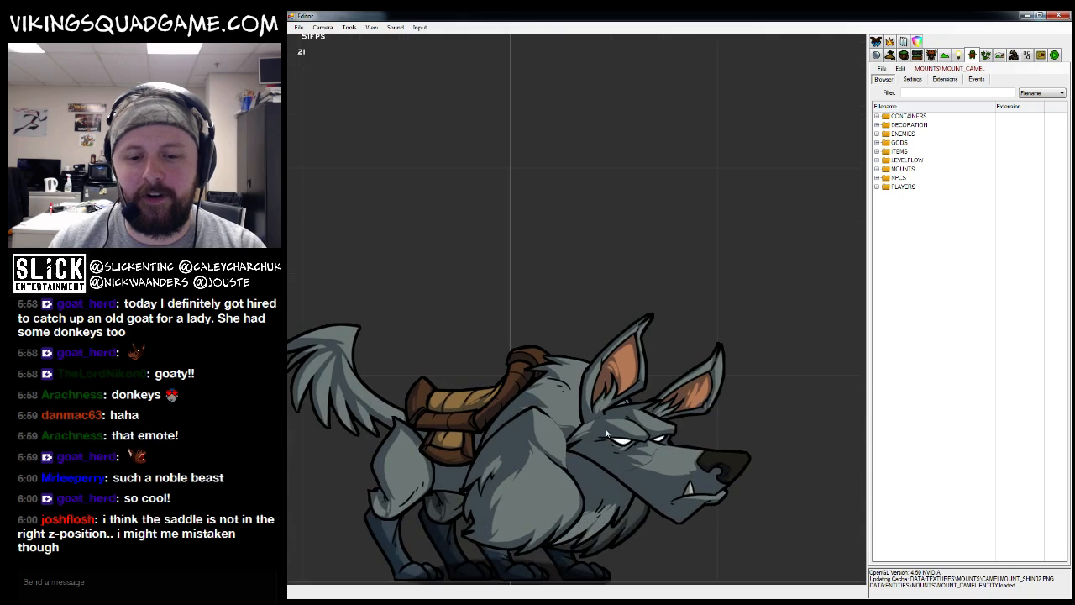
pyautogui.moveTo(606, 434); pyautogui.dragTo(655, 363)
pyautogui.scroll(-2, 759, 462)
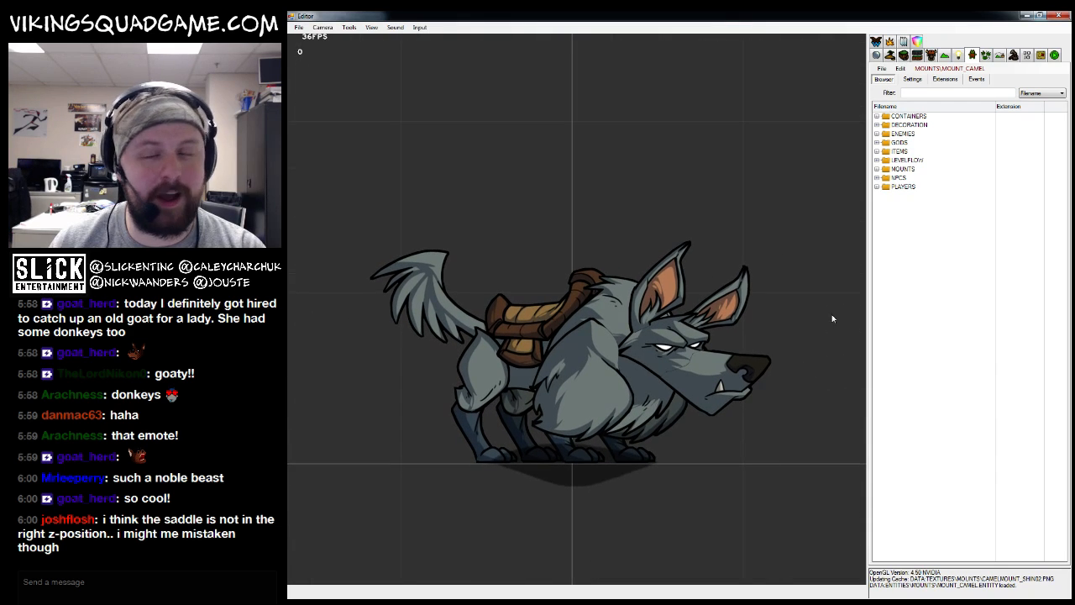
# Set the puppet in the camel entity's Visuals extension to MOUNTS\MOUNT_CAMEL and save the entity
pyautogui.click(945, 79)
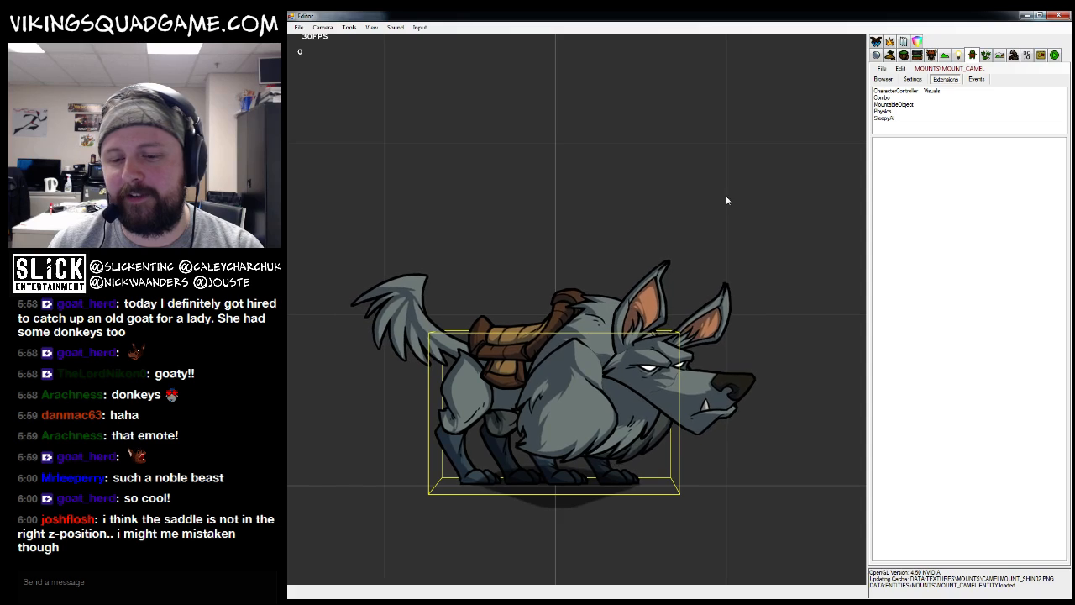
pyautogui.click(914, 78)
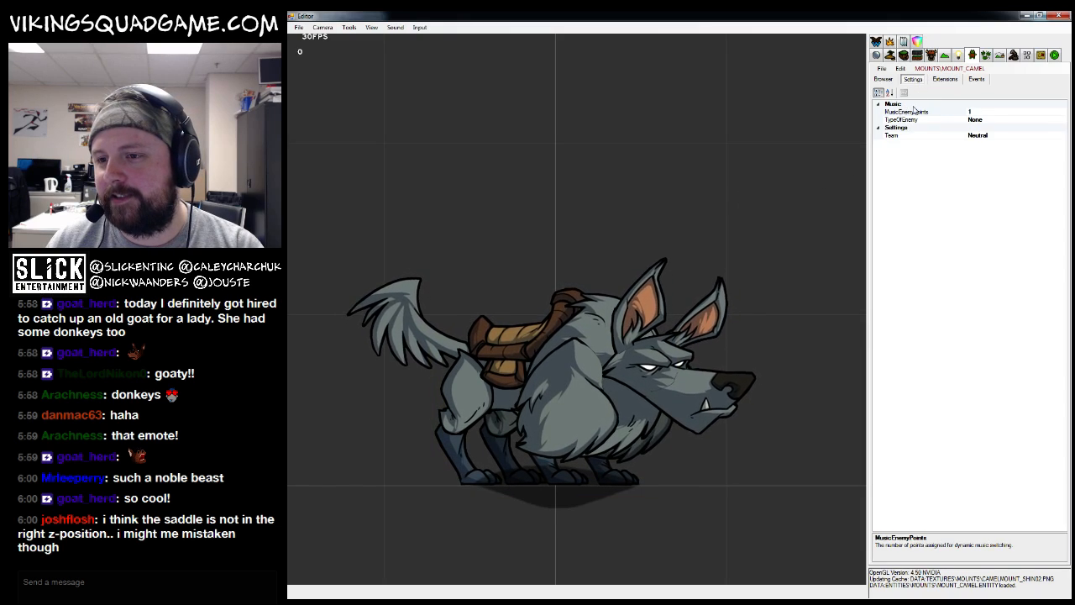
pyautogui.click(944, 79)
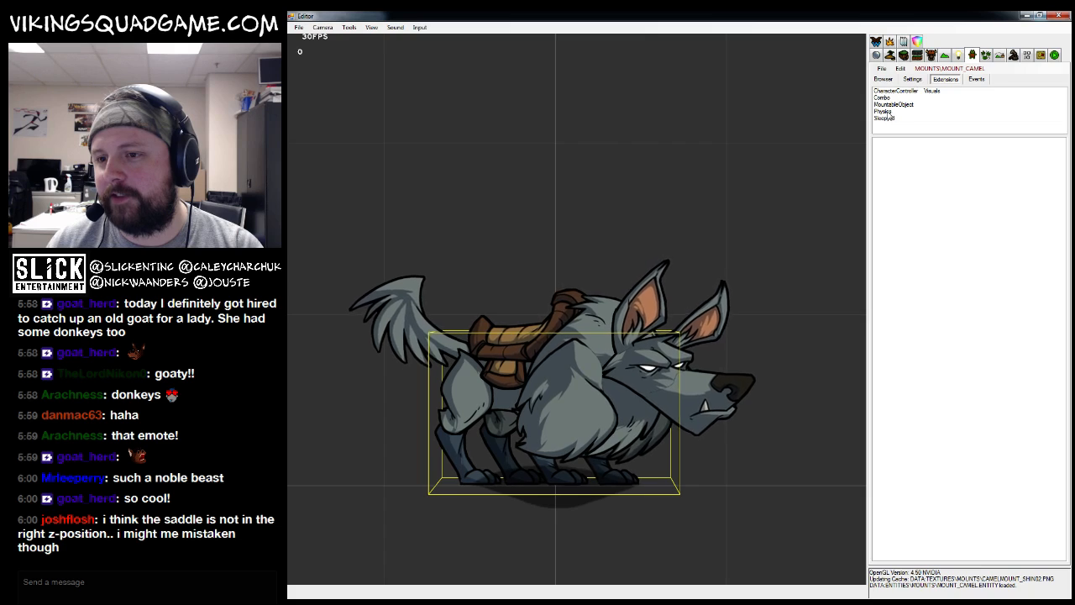
pyautogui.click(931, 90)
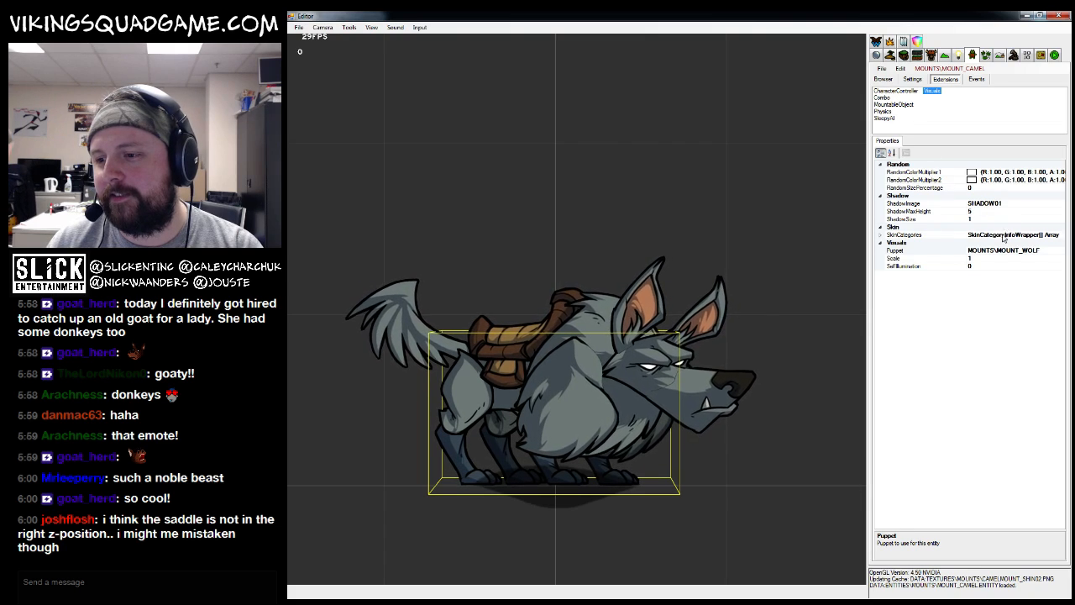
pyautogui.click(895, 250)
pyautogui.click(1060, 250)
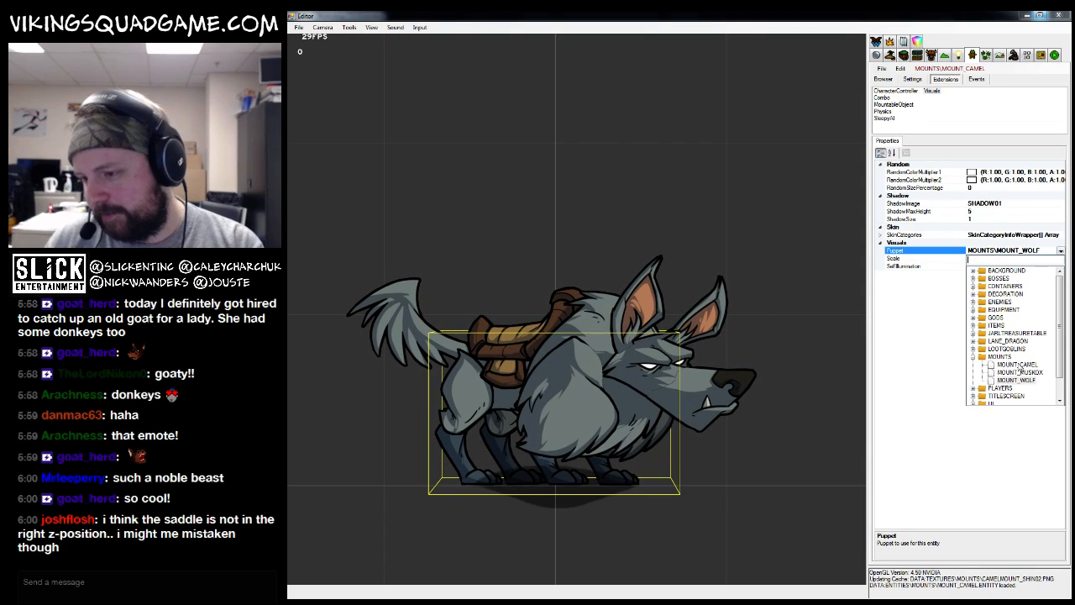
pyautogui.click(1016, 365)
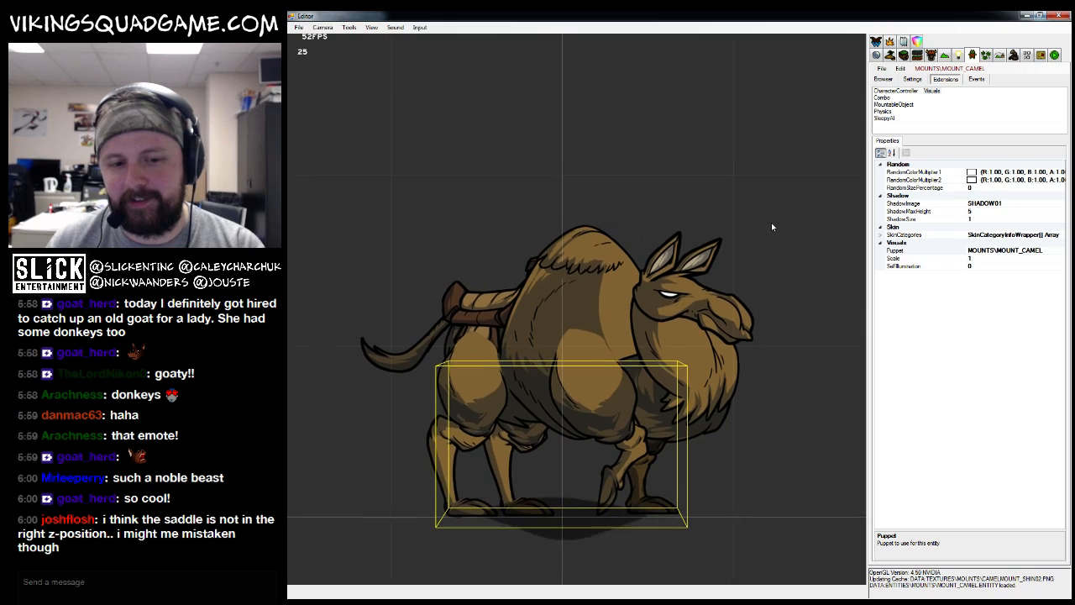
pyautogui.click(882, 69)
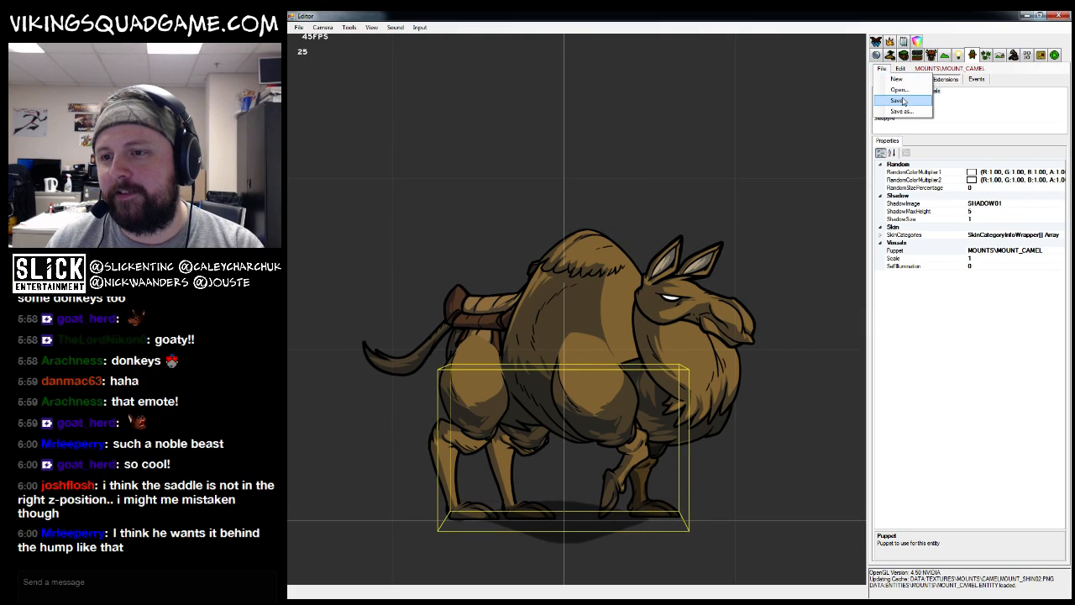
pyautogui.click(897, 100)
# Switch to the dojo test scene and turn off Lighting in the viewport
pyautogui.click(1014, 55)
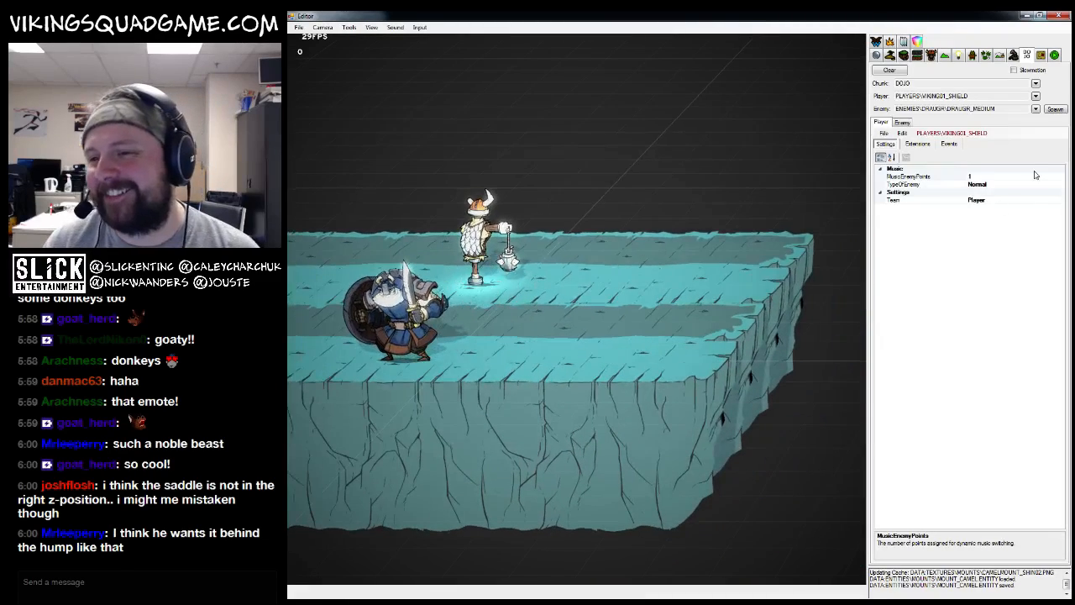
pyautogui.click(1036, 109)
pyautogui.moveTo(1037, 178); pyautogui.dragTo(1037, 202)
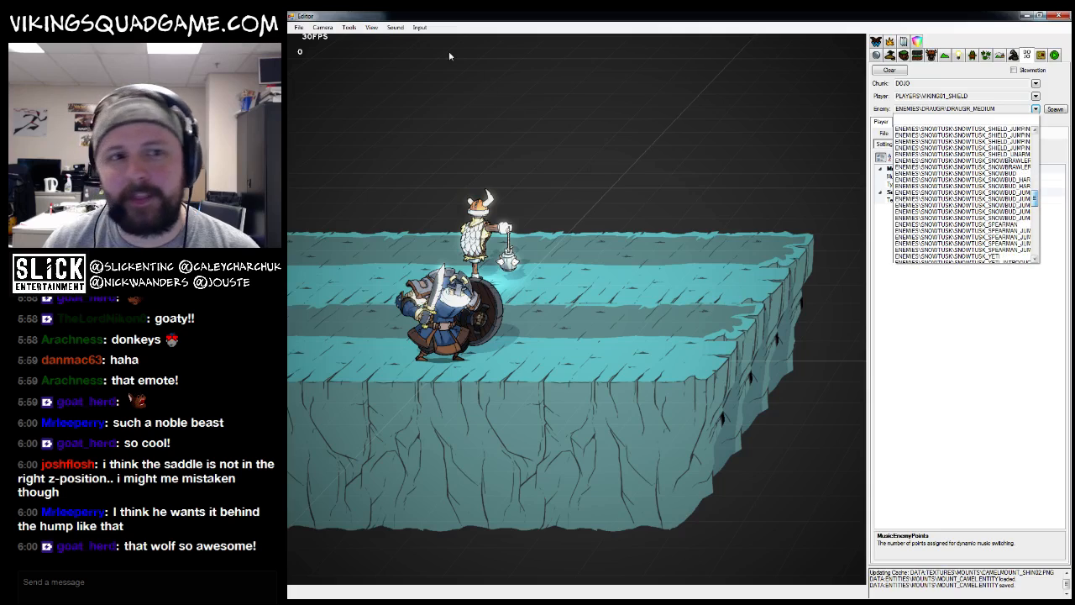
pyautogui.click(372, 29)
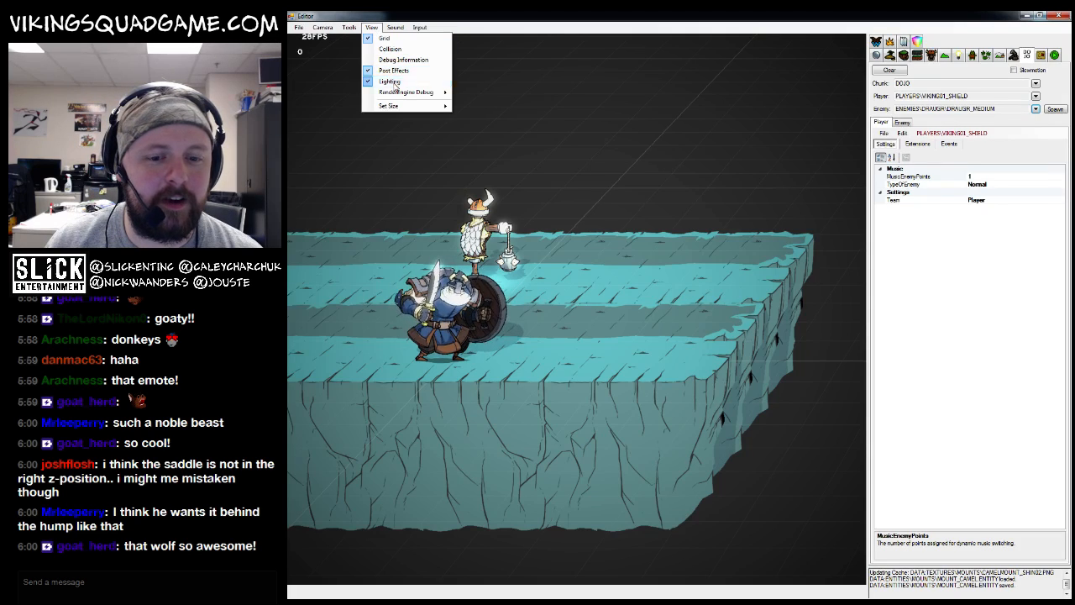
pyautogui.click(395, 81)
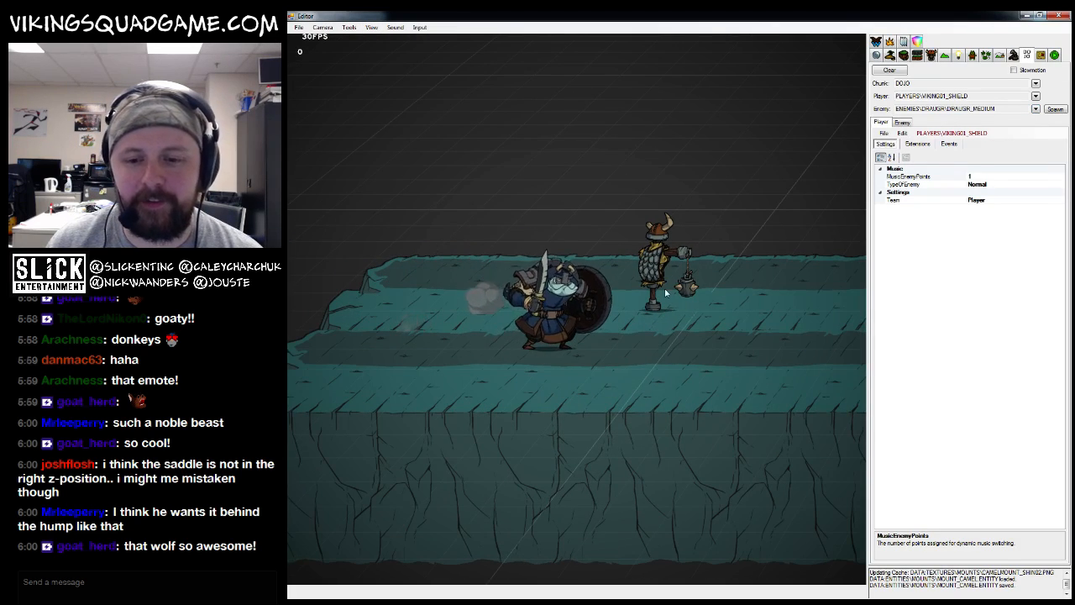
pyautogui.scroll(5, 632, 207)
pyautogui.moveTo(681, 203); pyautogui.dragTo(661, 291)
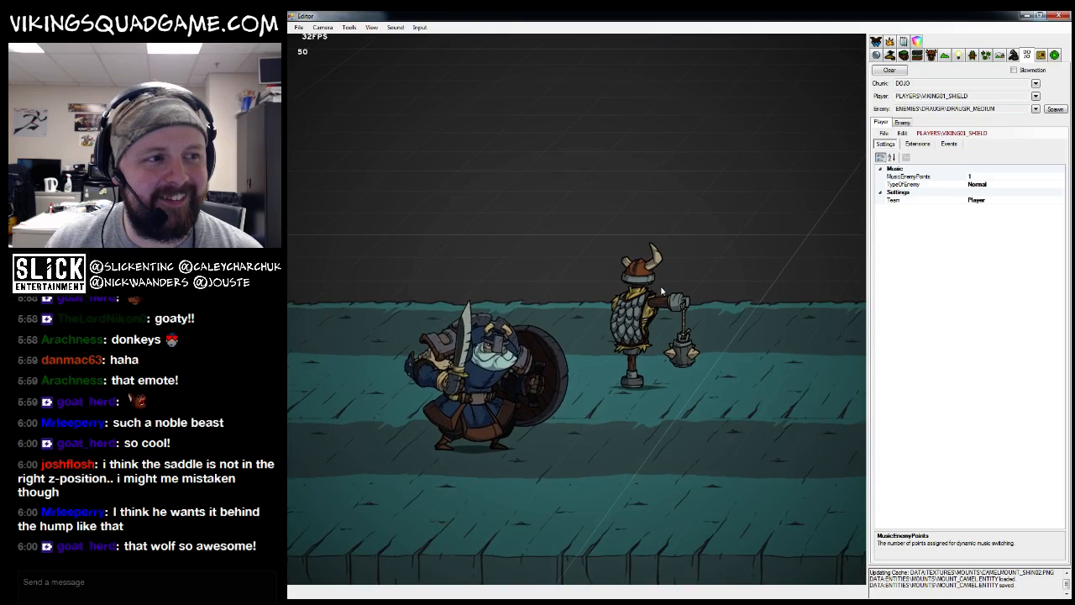
# Find MOUNTS\MOUNT_CAMEL by filtering the enemy choices for "camel" and spawn it in the dojo
pyautogui.click(1035, 109)
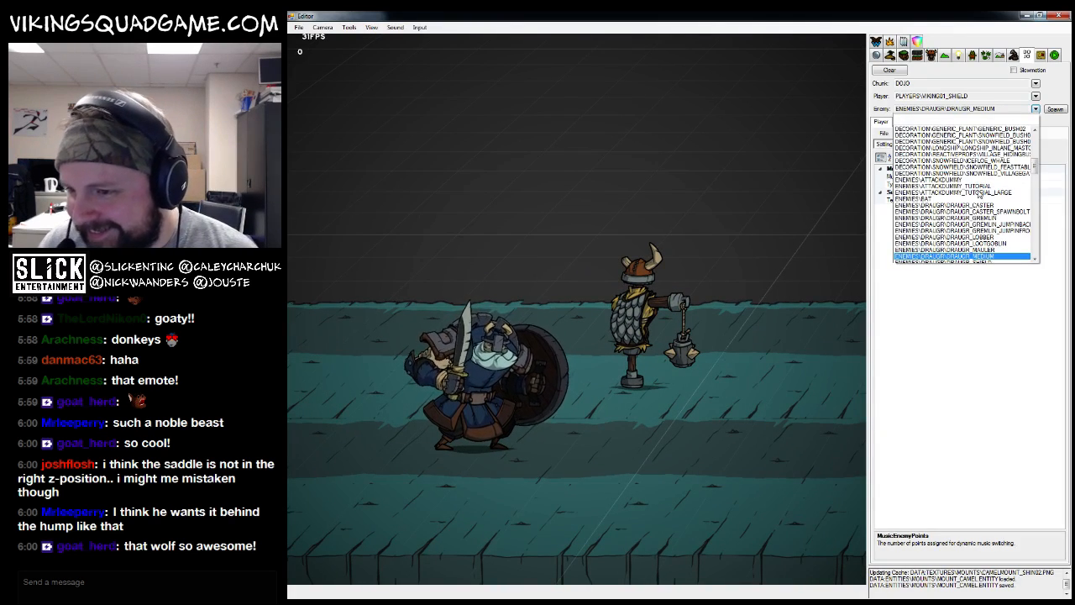
pyautogui.scroll(-5, 991, 168)
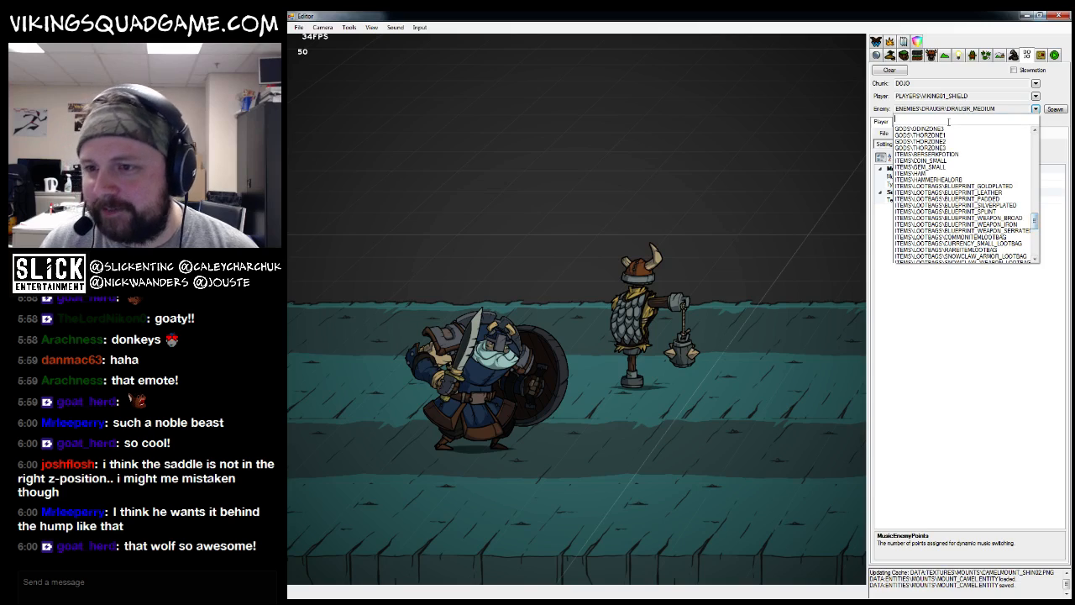
pyautogui.write('camel')
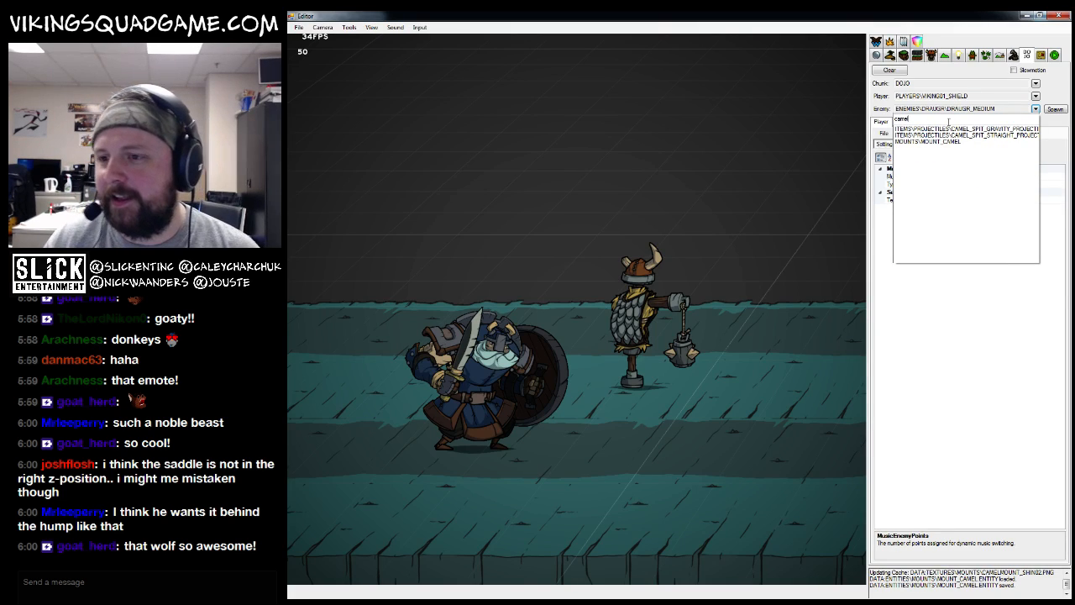
pyautogui.click(963, 143)
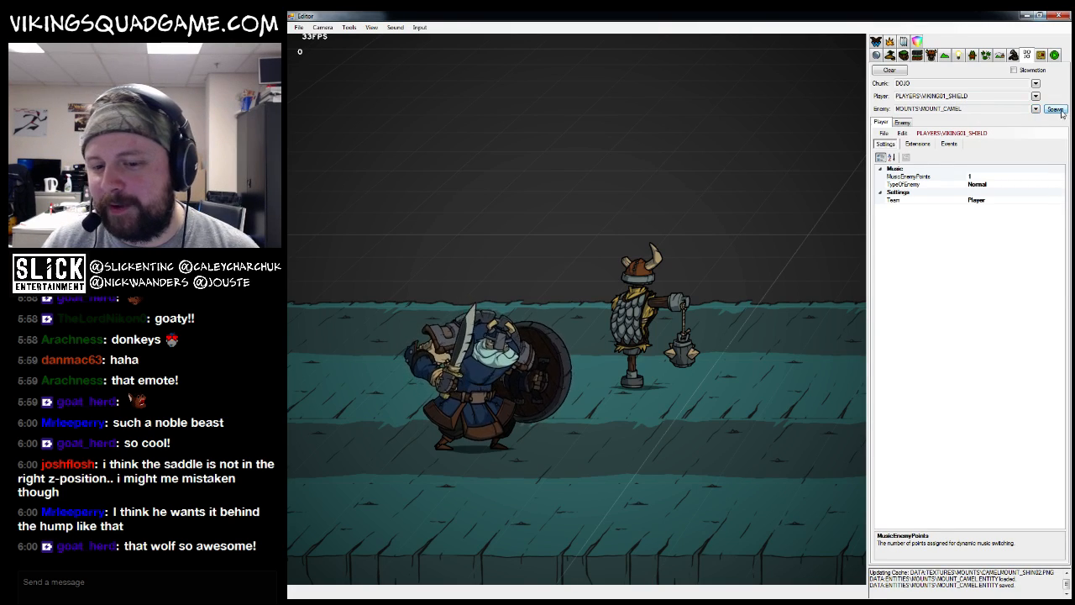
pyautogui.click(1058, 110)
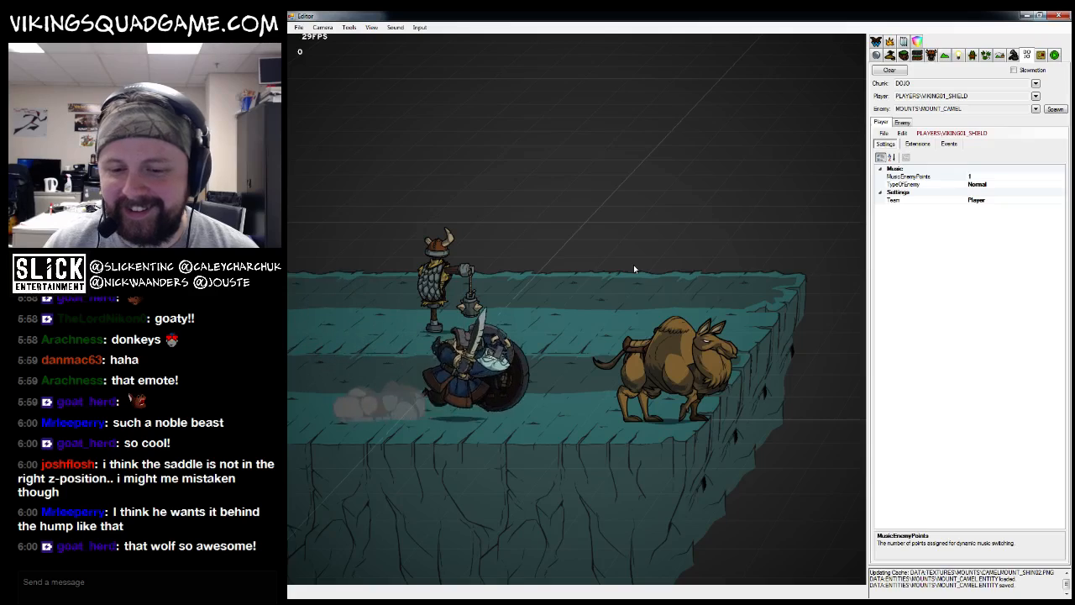
# Test the spawned camel mount by riding it around the dojo with the Viking player
pyautogui.press('Left')
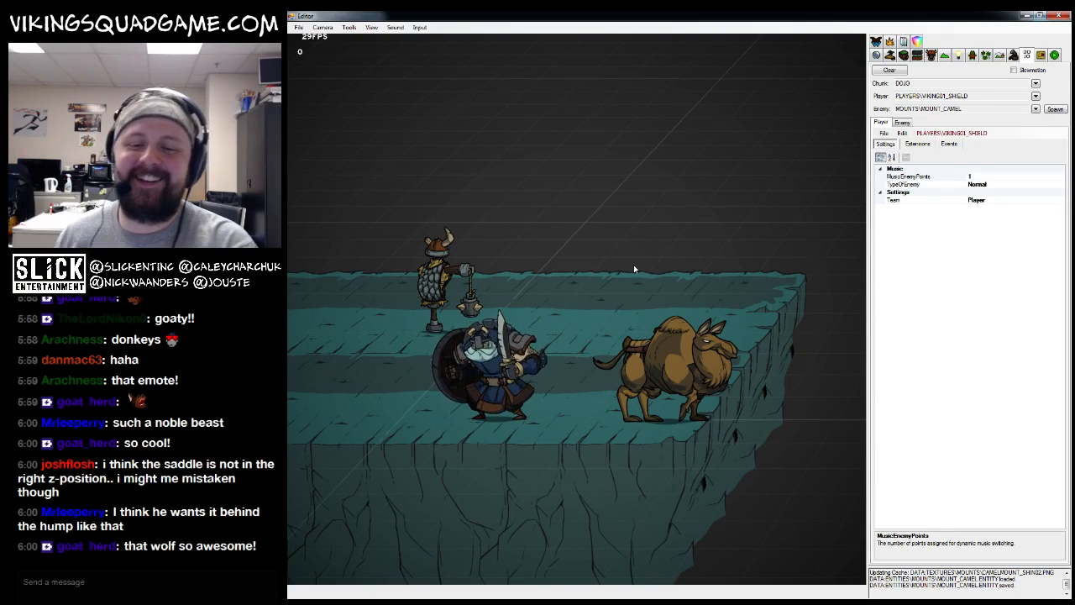
pyautogui.press('Right')
pyautogui.press('Left')
pyautogui.press('Right')
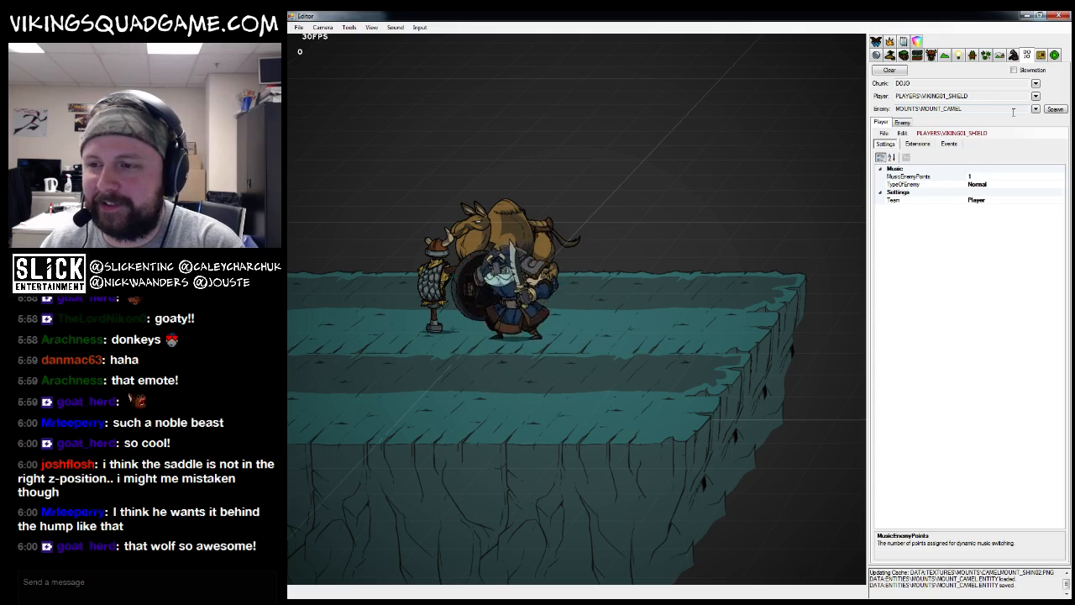
# Choose MOUNTS\MOUNT_WOLF as the enemy and spawn it beside the player for comparison
pyautogui.click(1035, 109)
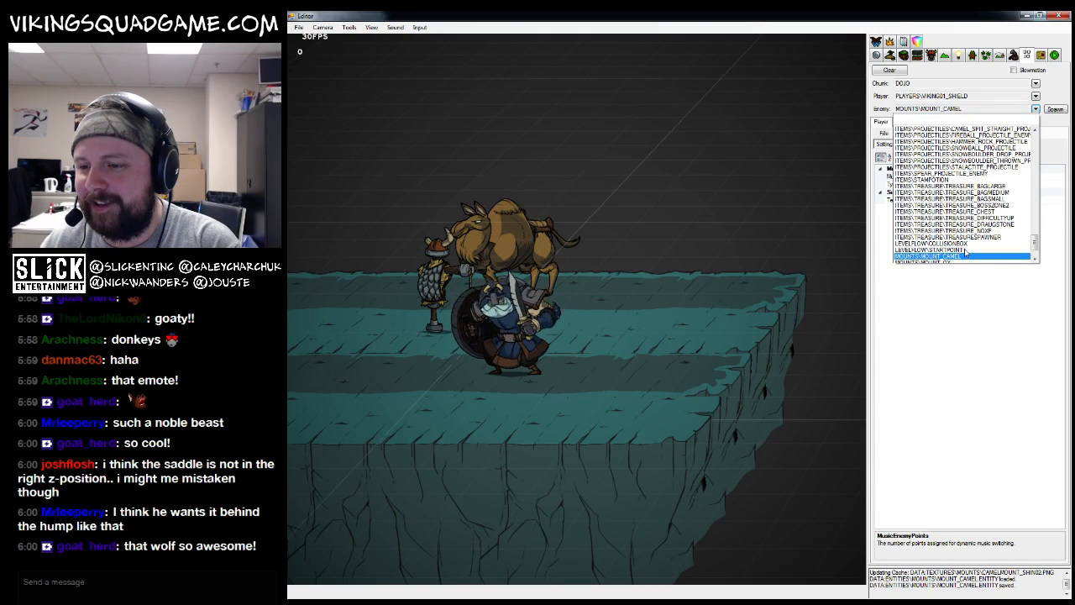
pyautogui.click(957, 260)
pyautogui.click(1035, 109)
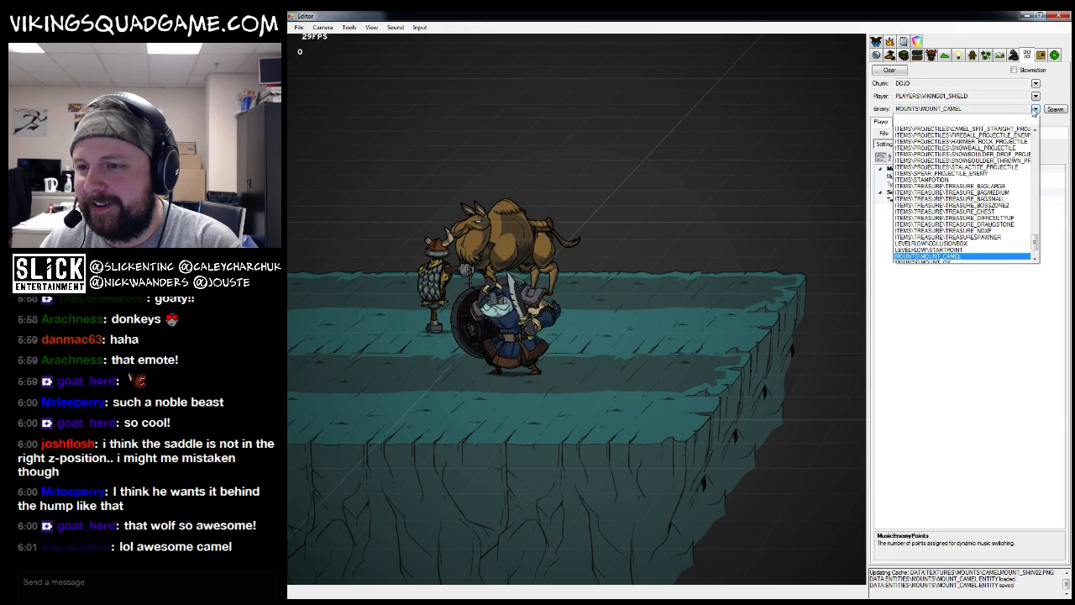
pyautogui.moveTo(1036, 245); pyautogui.dragTo(1035, 250)
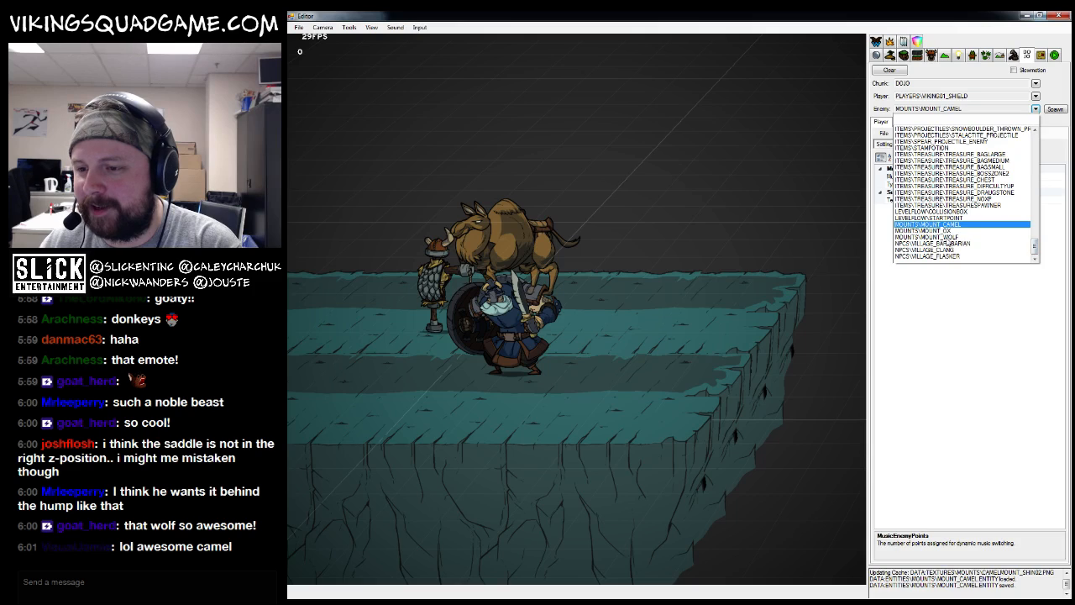
pyautogui.click(946, 237)
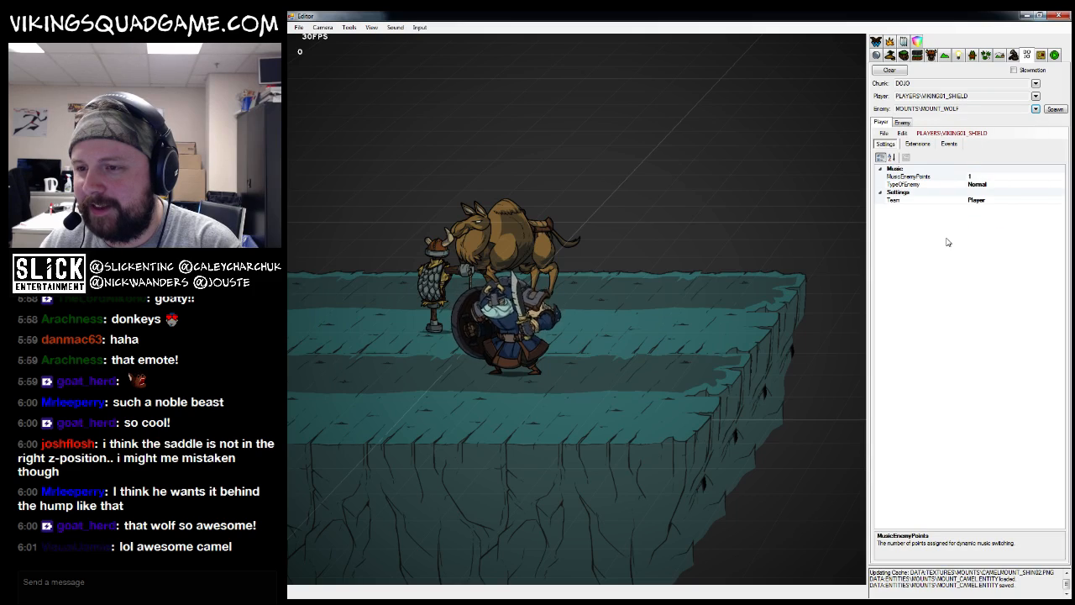
pyautogui.click(1054, 109)
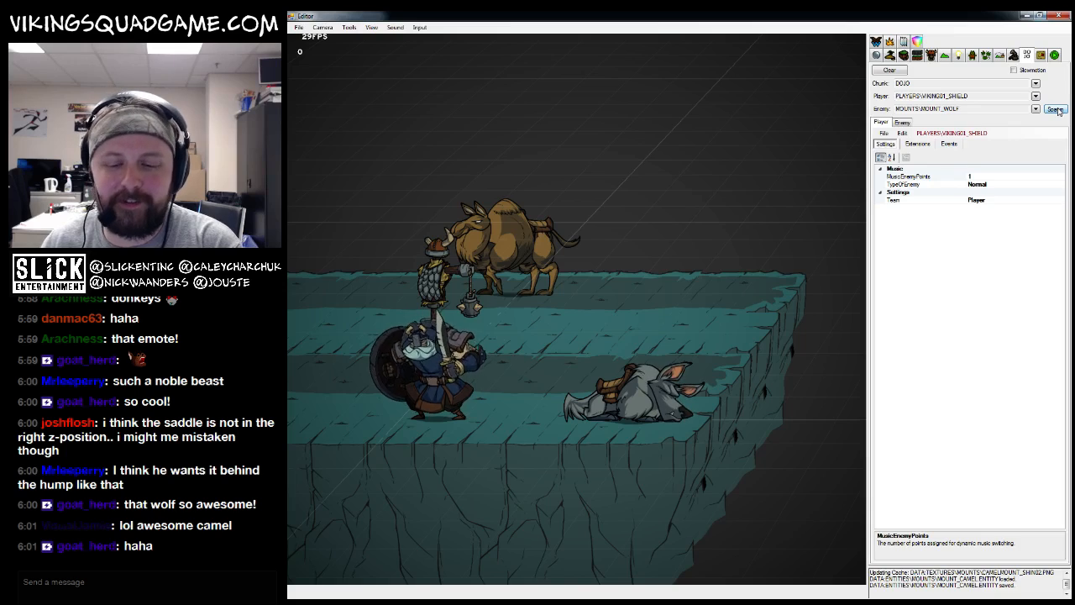
# Ride the wolf mount around the dojo with the Viking player, then dismount near the camel
pyautogui.moveTo(558, 356); pyautogui.dragTo(592, 323)
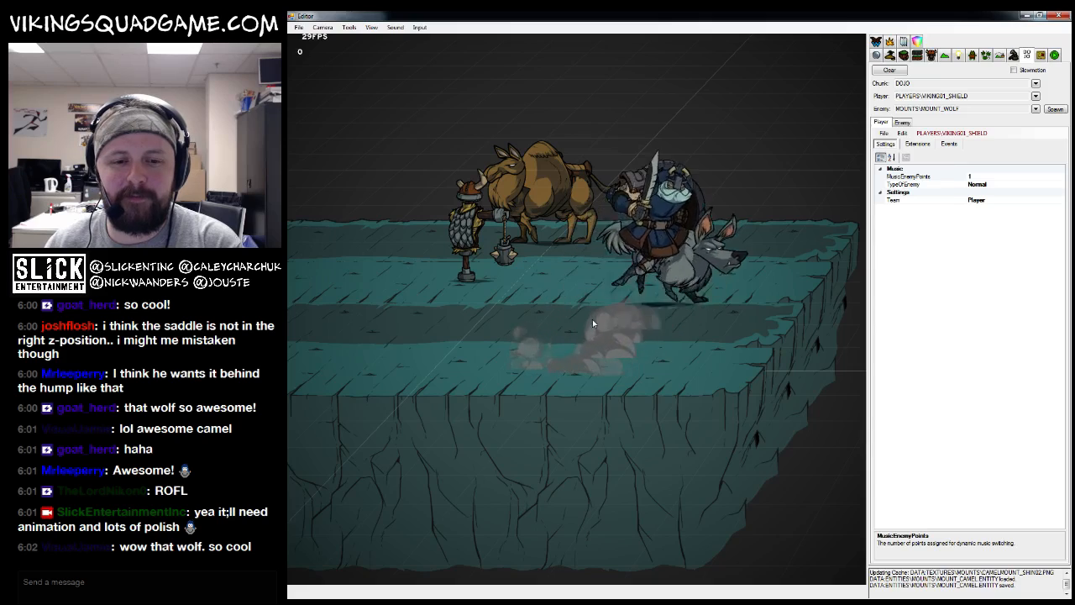
pyautogui.press('Down')
pyautogui.press('Left')
pyautogui.press('Up')
pyautogui.press('Right')
pyautogui.press('Up')
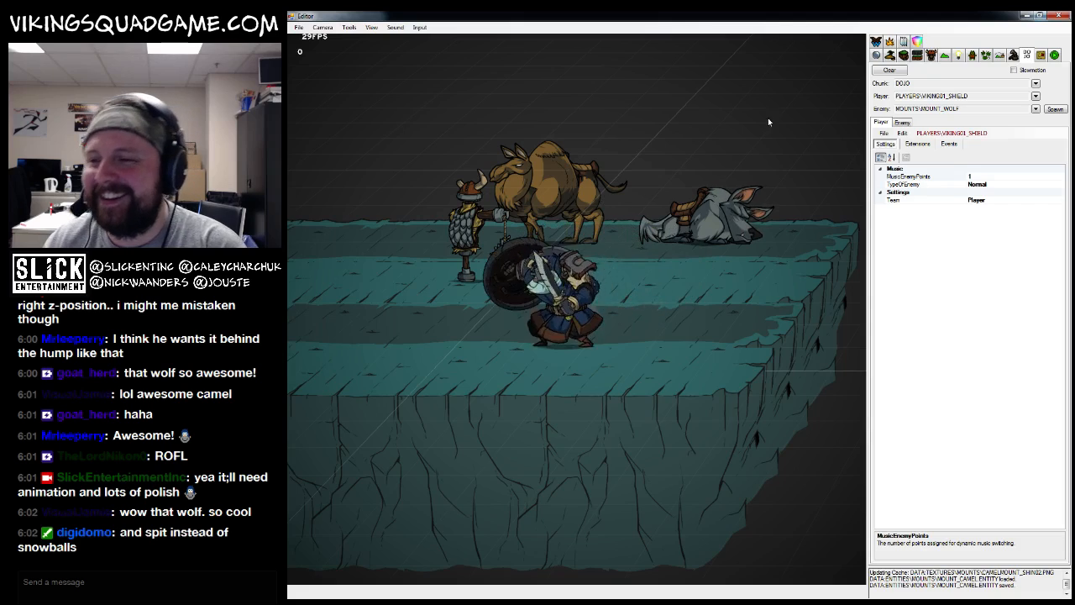
# Choose MOUNTS\MOUNT_OX as the enemy and spawn it in the dojo beside the other mounts
pyautogui.click(1036, 110)
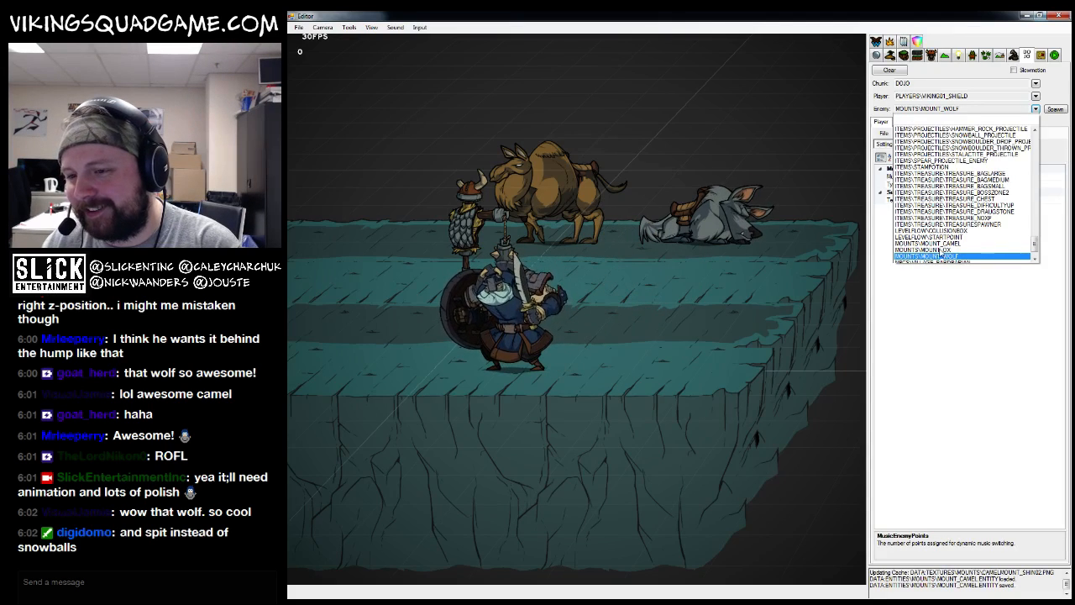
pyautogui.click(924, 249)
pyautogui.click(1054, 110)
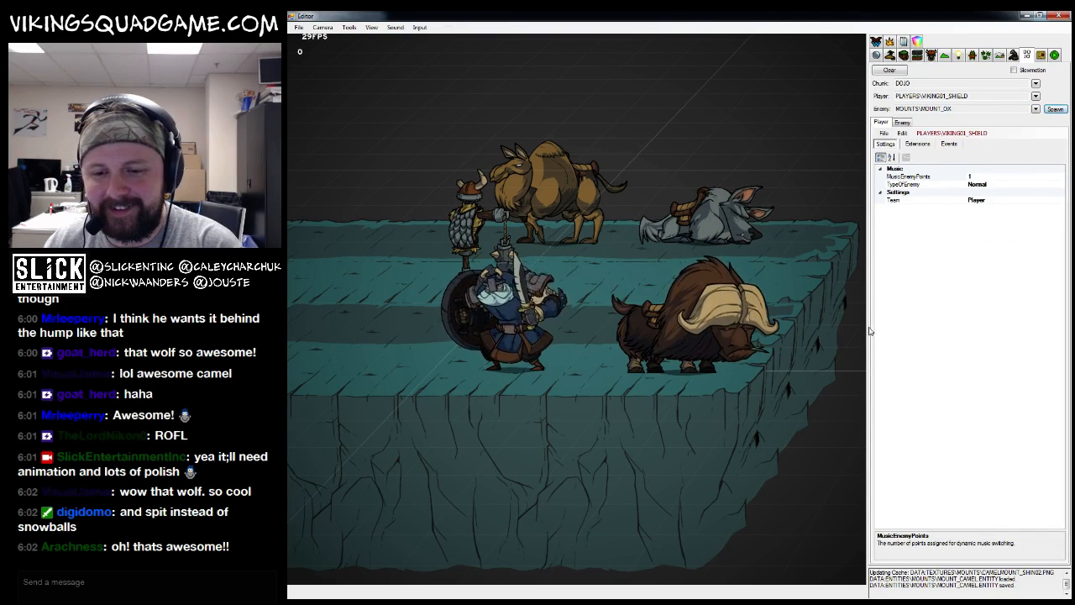
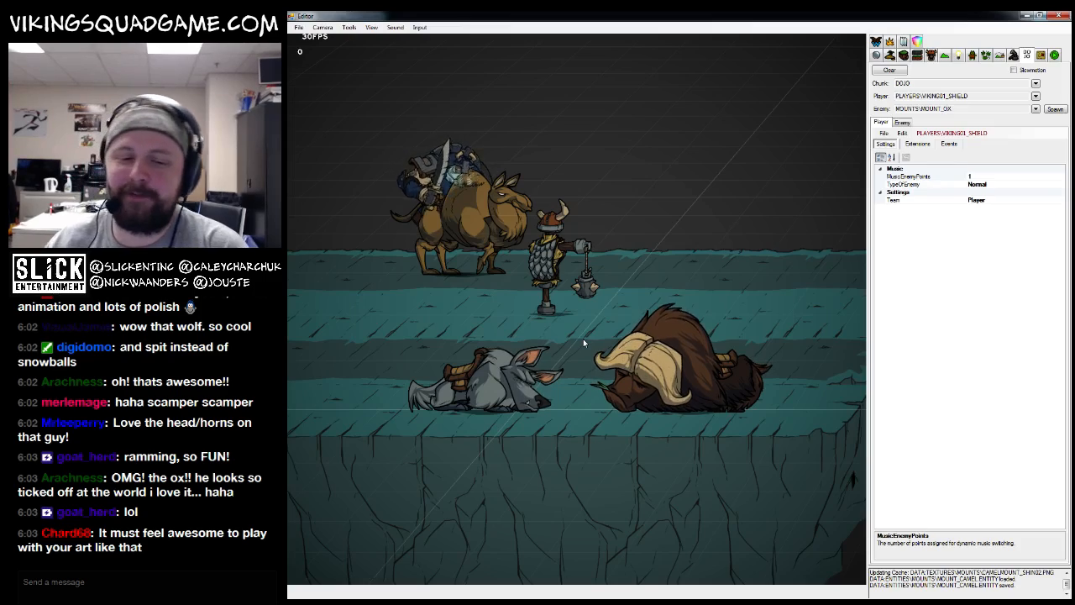
# Examine the camel, wolf and ox mounts side by side in the dojo at close range
pyautogui.moveTo(583, 338)
pyautogui.mouseDown()
pyautogui.moveTo(544, 221)
pyautogui.moveTo(506, 372)
pyautogui.moveTo(542, 361)
pyautogui.moveTo(540, 347)
pyautogui.mouseUp()
pyautogui.scroll(3, 544, 220)
pyautogui.scroll(3, 544, 221)
pyautogui.scroll(-3, 505, 372)
pyautogui.scroll(1, 505, 372)
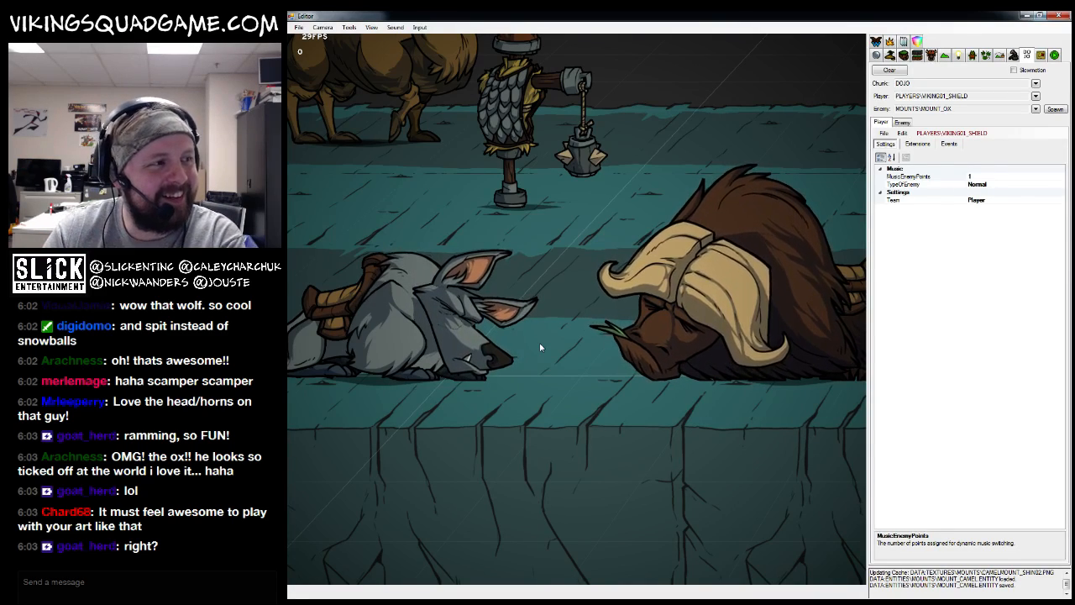
pyautogui.scroll(1, 478, 312)
pyautogui.moveTo(479, 312); pyautogui.dragTo(637, 351)
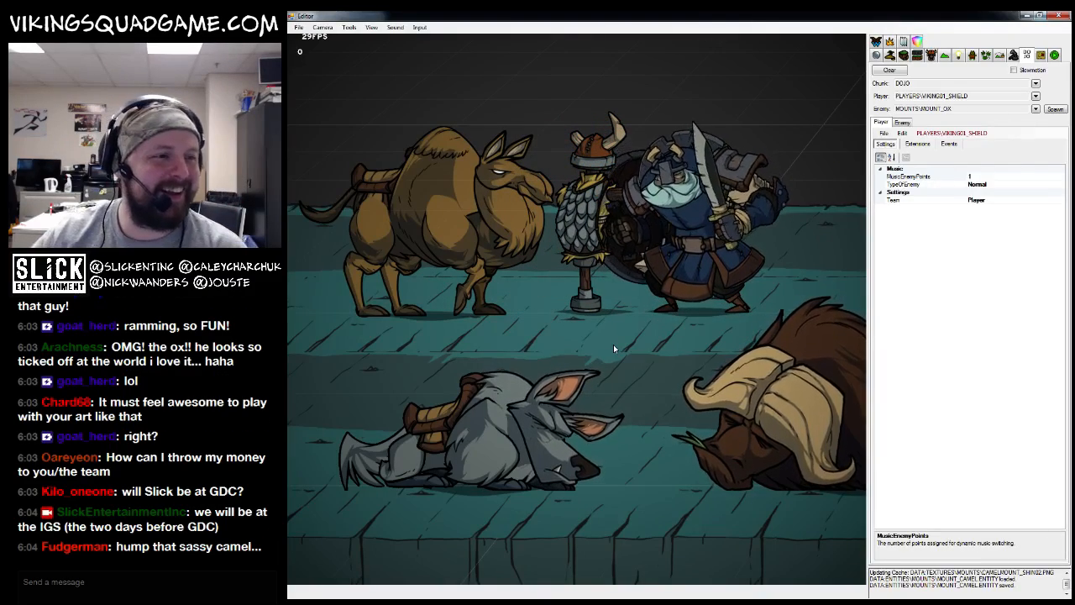
pyautogui.moveTo(544, 438); pyautogui.dragTo(583, 455)
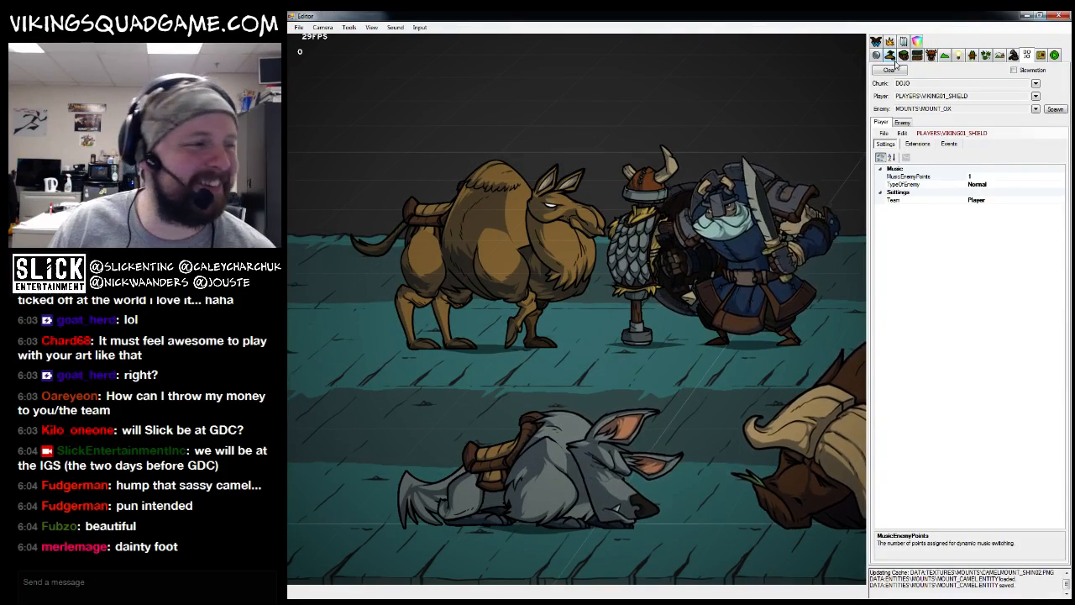
pyautogui.moveTo(632, 294); pyautogui.dragTo(549, 259)
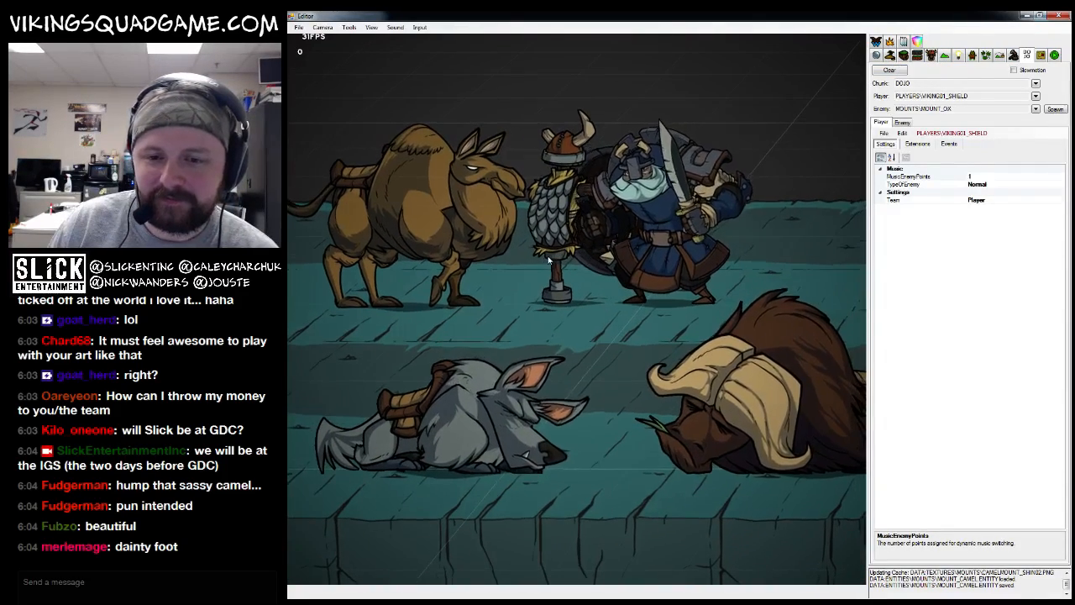
# Switch to Photoshop, show mount_camel.psd full screen and examine the camel concept sketches
pyautogui.hotkey('alt', 'Tab')
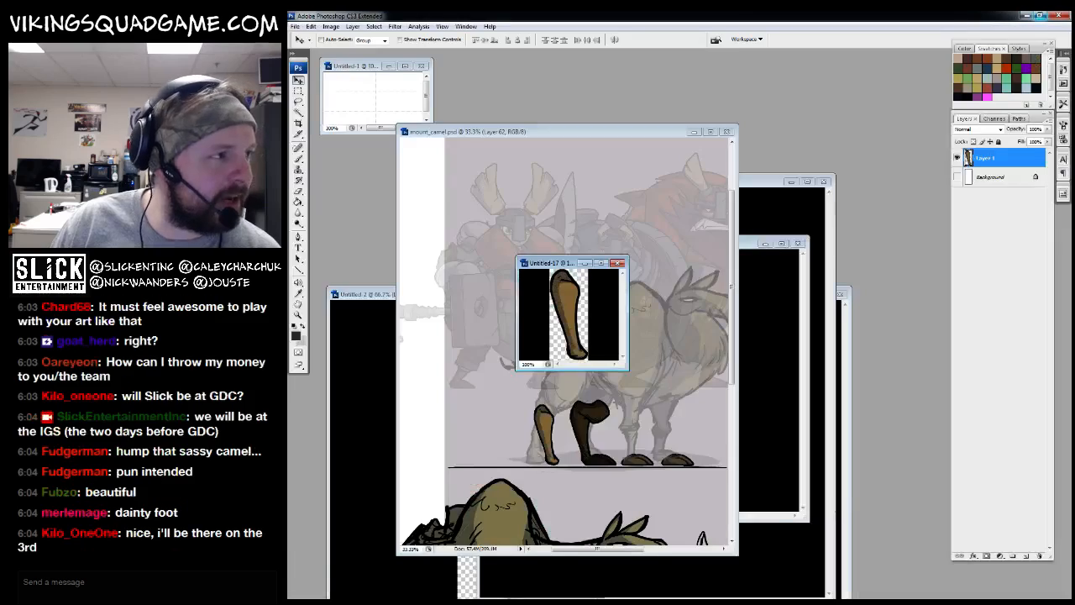
pyautogui.click(582, 195)
pyautogui.press('f')
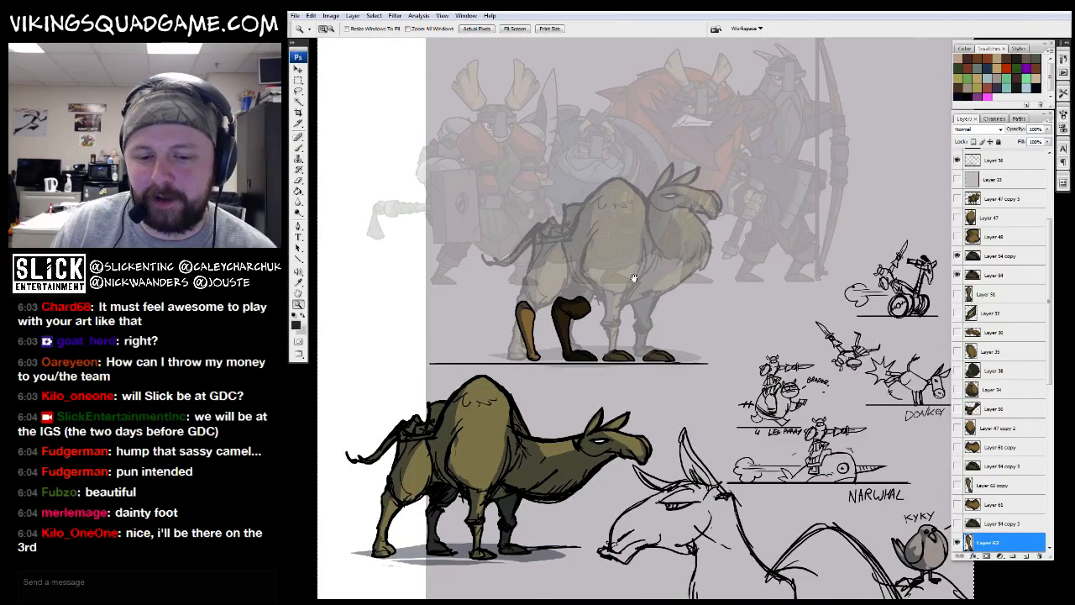
pyautogui.click(677, 241)
pyautogui.moveTo(659, 538); pyautogui.dragTo(605, 228)
pyautogui.moveTo(734, 460)
pyautogui.mouseDown()
pyautogui.moveTo(593, 311)
pyautogui.moveTo(652, 253)
pyautogui.mouseUp()
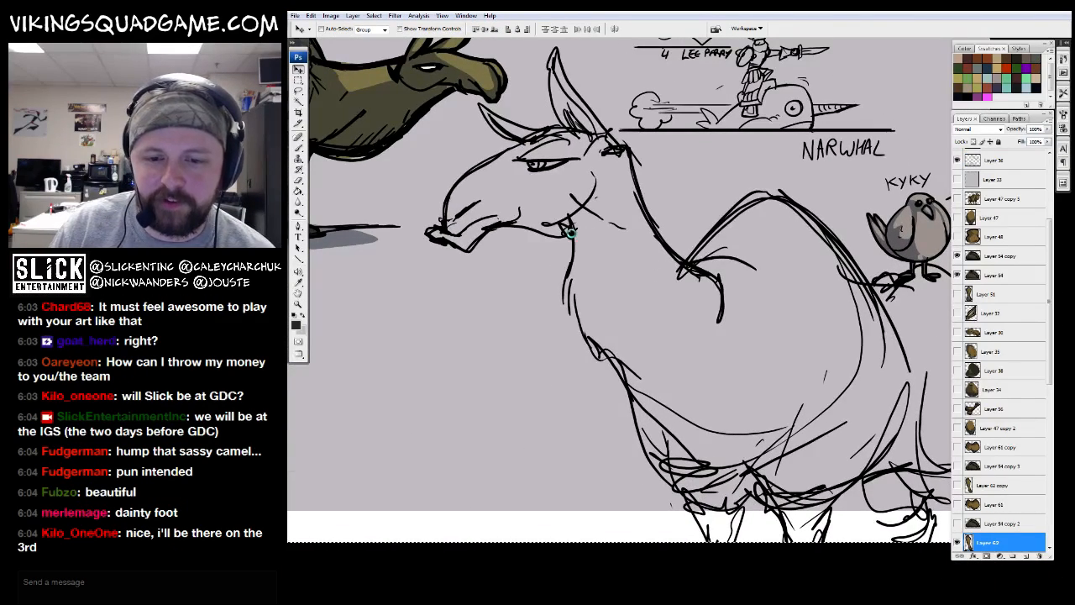
pyautogui.moveTo(571, 237)
pyautogui.mouseDown()
pyautogui.moveTo(546, 315)
pyautogui.moveTo(561, 296)
pyautogui.mouseUp()
pyautogui.moveTo(365, 168)
pyautogui.mouseDown()
pyautogui.moveTo(530, 239)
pyautogui.moveTo(441, 249)
pyautogui.moveTo(690, 358)
pyautogui.mouseUp()
pyautogui.moveTo(595, 288); pyautogui.dragTo(545, 330)
pyautogui.moveTo(680, 141); pyautogui.dragTo(499, 410)
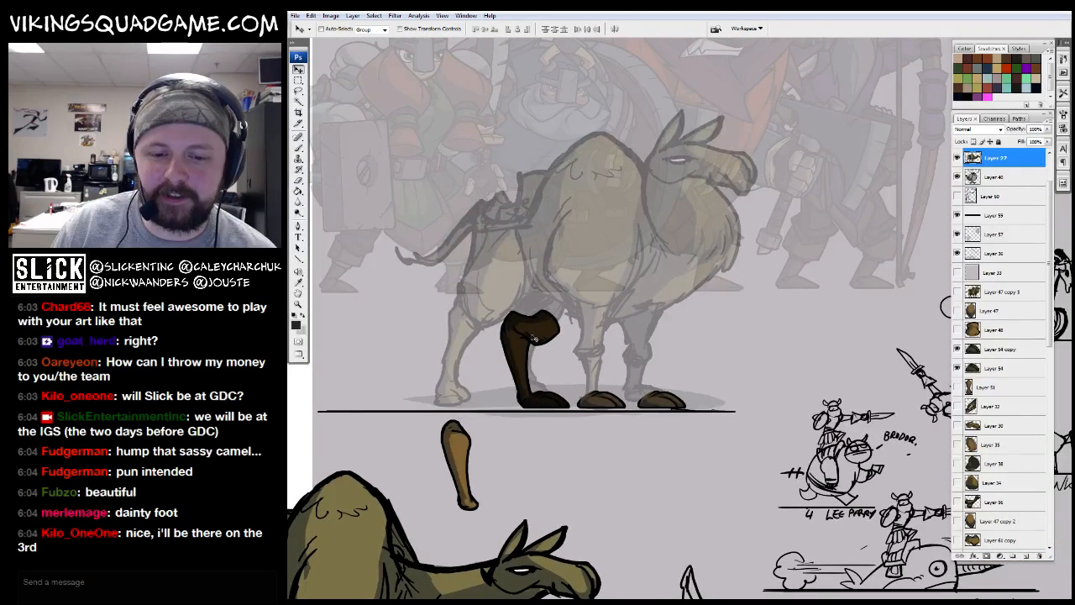
# Examine the small mount idea sketches beside the camel, including the Lee Perry and donkey drawings
pyautogui.keyDown('alt'); pyautogui.click(546, 332); pyautogui.keyUp('alt')
pyautogui.keyDown('alt'); pyautogui.click(545, 332); pyautogui.keyUp('alt')
pyautogui.moveTo(680, 383)
pyautogui.mouseDown()
pyautogui.moveTo(564, 279)
pyautogui.moveTo(378, 294)
pyautogui.mouseUp()
pyautogui.click(663, 335)
pyautogui.click(663, 336)
pyautogui.click(579, 273)
pyautogui.click(580, 273)
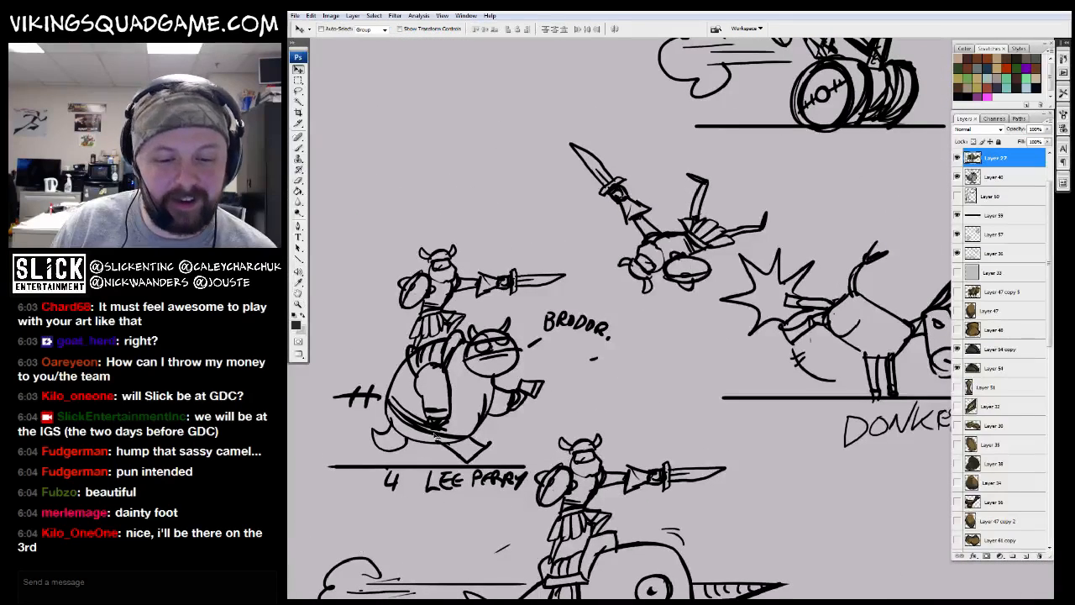
pyautogui.moveTo(466, 352); pyautogui.dragTo(421, 307)
pyautogui.moveTo(576, 189)
pyautogui.mouseDown()
pyautogui.moveTo(534, 299)
pyautogui.moveTo(422, 487)
pyautogui.mouseUp()
pyautogui.moveTo(564, 408)
pyautogui.mouseDown()
pyautogui.moveTo(539, 422)
pyautogui.moveTo(513, 470)
pyautogui.mouseUp()
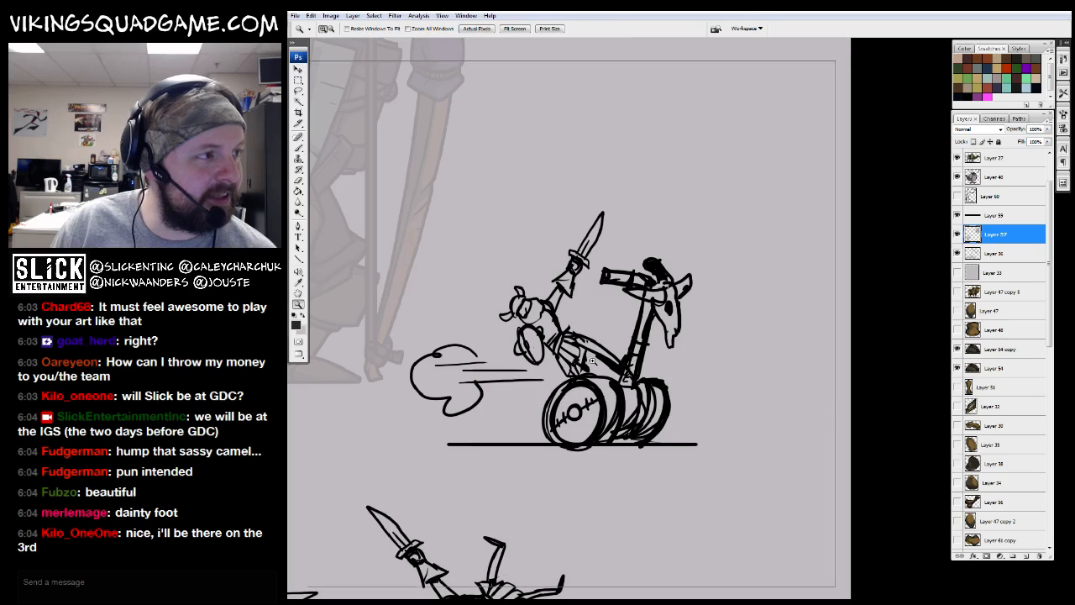
# Examine the wheeled hobby-horse mount sketch up close, along with the remaining concept drawings around it
pyautogui.keyDown('ctrl'); pyautogui.click(579, 357); pyautogui.keyUp('ctrl')
pyautogui.moveTo(582, 364); pyautogui.dragTo(647, 361)
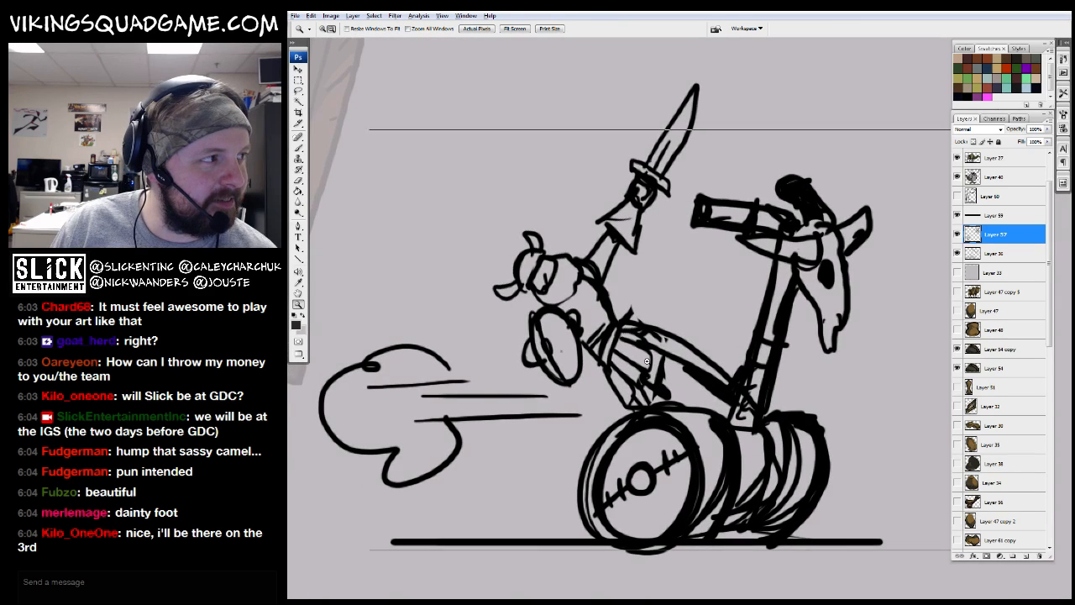
pyautogui.keyDown('alt'); pyautogui.click(646, 361); pyautogui.keyUp('alt')
pyautogui.moveTo(663, 479); pyautogui.dragTo(596, 353)
pyautogui.moveTo(632, 571); pyautogui.dragTo(600, 312)
pyautogui.moveTo(592, 368); pyautogui.dragTo(681, 314)
pyautogui.moveTo(594, 338); pyautogui.dragTo(704, 304)
pyautogui.moveTo(705, 515); pyautogui.dragTo(646, 223)
pyautogui.keyDown('alt'); pyautogui.click(660, 264); pyautogui.keyUp('alt')
pyautogui.moveTo(579, 407); pyautogui.dragTo(649, 292)
pyautogui.keyDown('alt'); pyautogui.click(648, 293); pyautogui.keyUp('alt')
# Return to the camel concept, hide the separate dark leg and foot layers and show the painted full camel layer
pyautogui.moveTo(592, 269); pyautogui.dragTo(653, 362)
pyautogui.moveTo(445, 76); pyautogui.dragTo(560, 329)
pyautogui.press('v')
pyautogui.moveTo(581, 283); pyautogui.dragTo(594, 279)
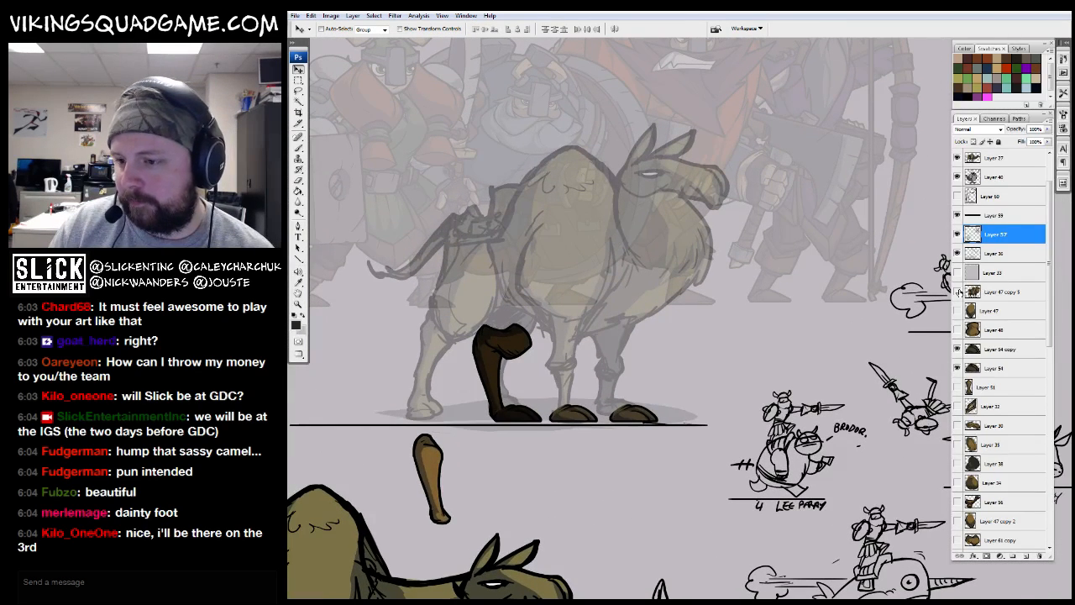
pyautogui.moveTo(941, 287); pyautogui.dragTo(968, 293)
pyautogui.keyDown('ctrl'); pyautogui.click(531, 357); pyautogui.keyUp('ctrl')
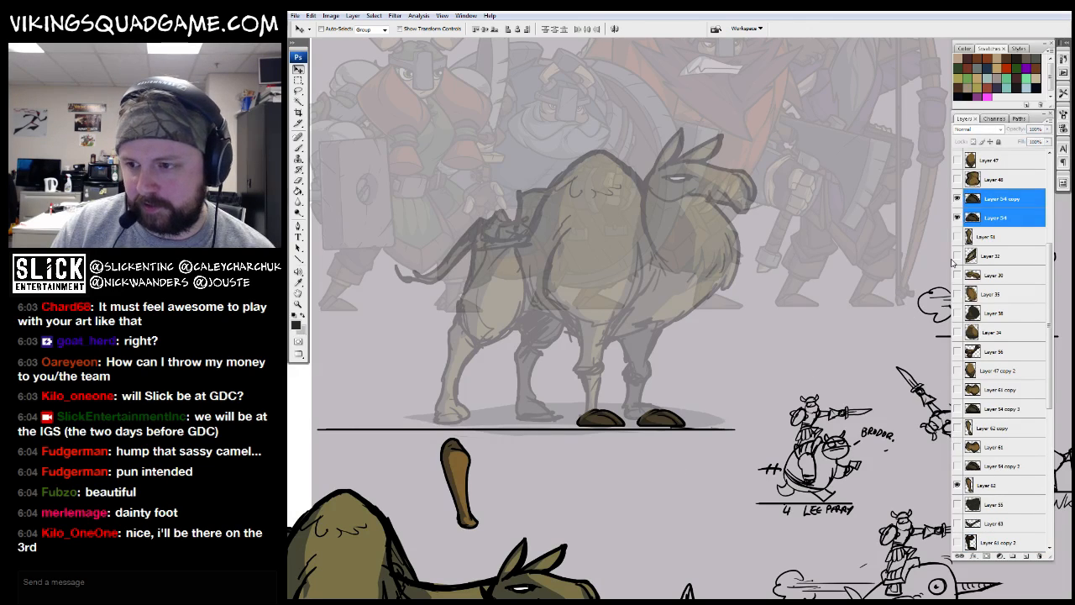
pyautogui.scroll(2, 729, 312)
pyautogui.keyDown('alt'); pyautogui.click(672, 324); pyautogui.keyUp('alt')
pyautogui.scroll(4, 978, 292)
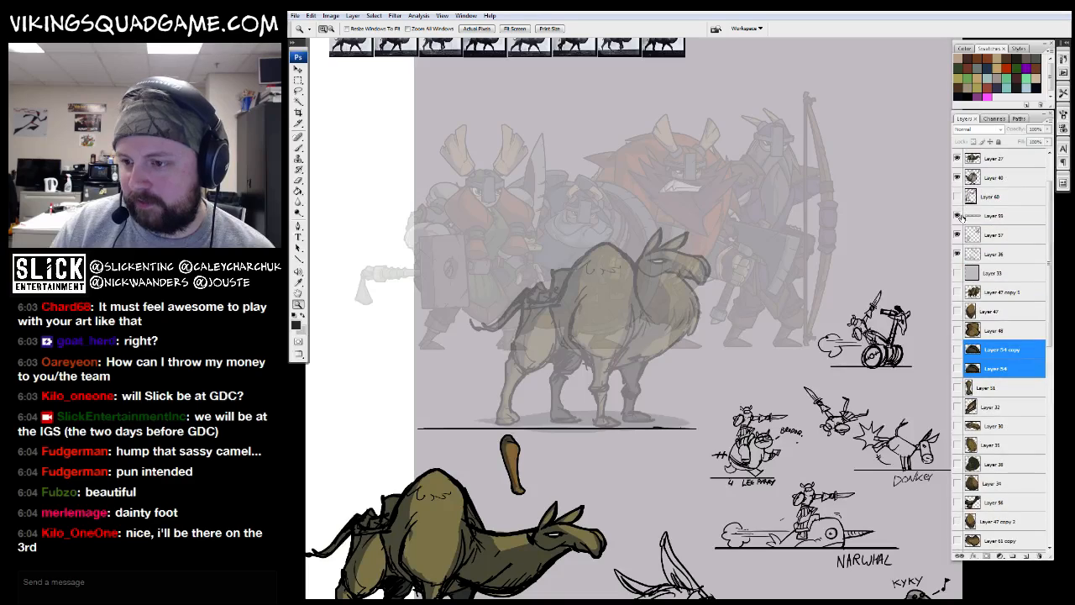
pyautogui.click(959, 291)
pyautogui.scroll(-1, 645, 225)
# Move the painted camel down onto the ground line over the faded sketch and inspect it up close
pyautogui.press('v')
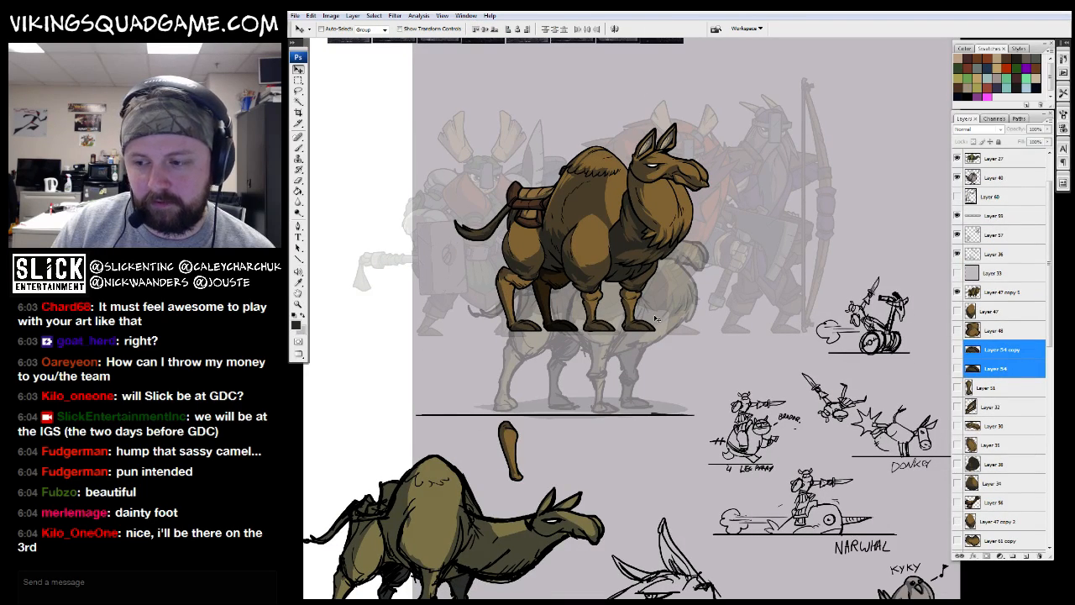
pyautogui.moveTo(573, 191)
pyautogui.mouseDown()
pyautogui.moveTo(561, 264)
pyautogui.moveTo(578, 272)
pyautogui.mouseUp()
pyautogui.moveTo(591, 288)
pyautogui.mouseDown()
pyautogui.moveTo(595, 461)
pyautogui.moveTo(662, 436)
pyautogui.moveTo(550, 190)
pyautogui.mouseUp()
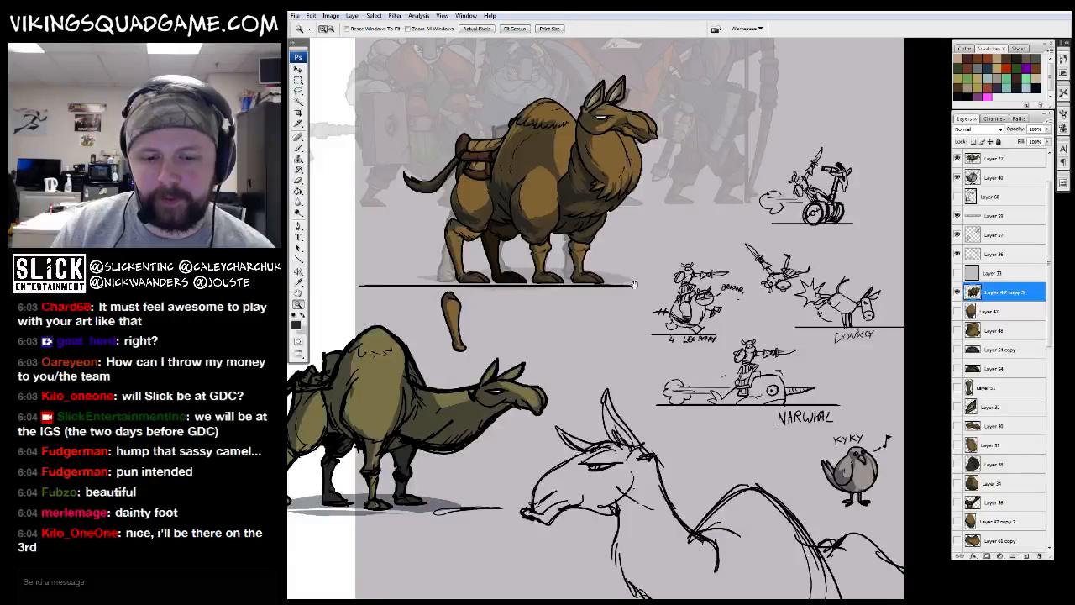
pyautogui.moveTo(634, 285); pyautogui.dragTo(607, 330)
pyautogui.click(617, 247)
pyautogui.moveTo(611, 252); pyautogui.dragTo(659, 307)
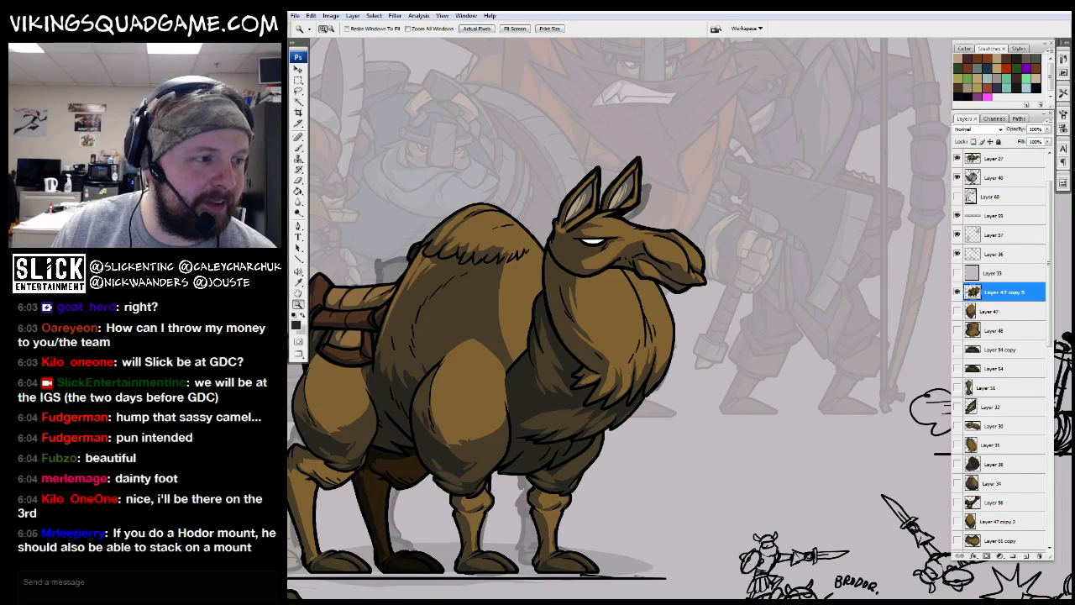
# Switch back to the game editor, choose ITEMS\TREASURE\TREASURE_BAGLARGE as the enemy and spawn it in the dojo
pyautogui.hotkey('alt', 'Tab')
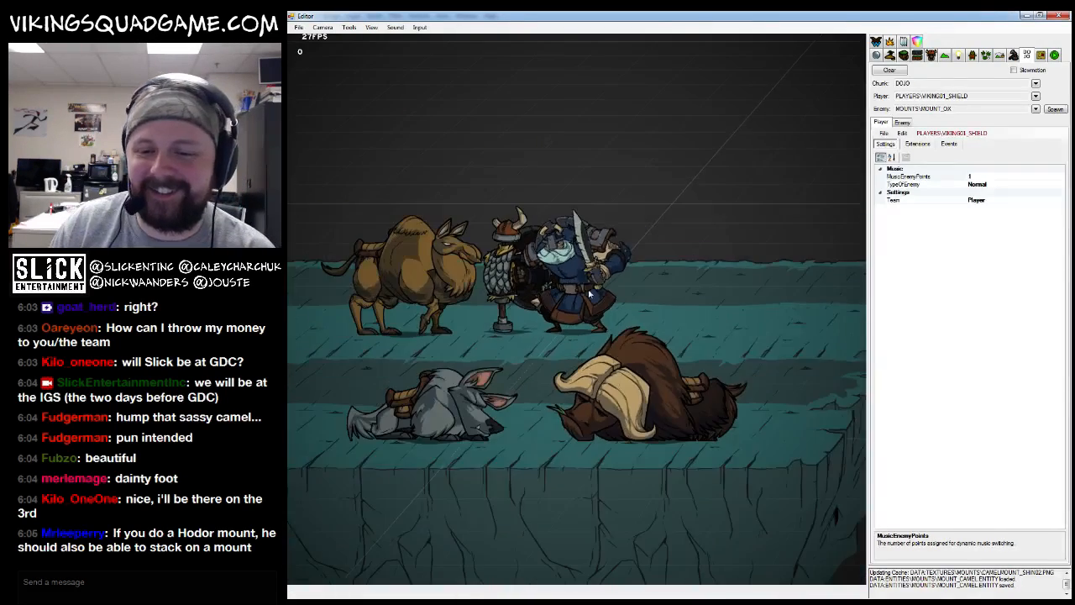
pyautogui.click(1036, 109)
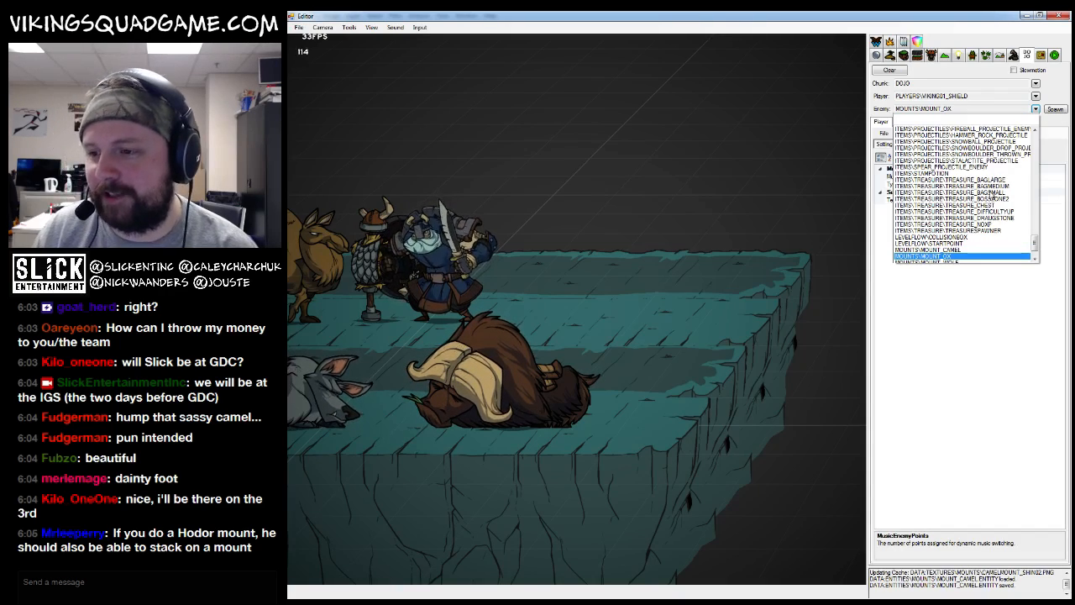
pyautogui.click(966, 179)
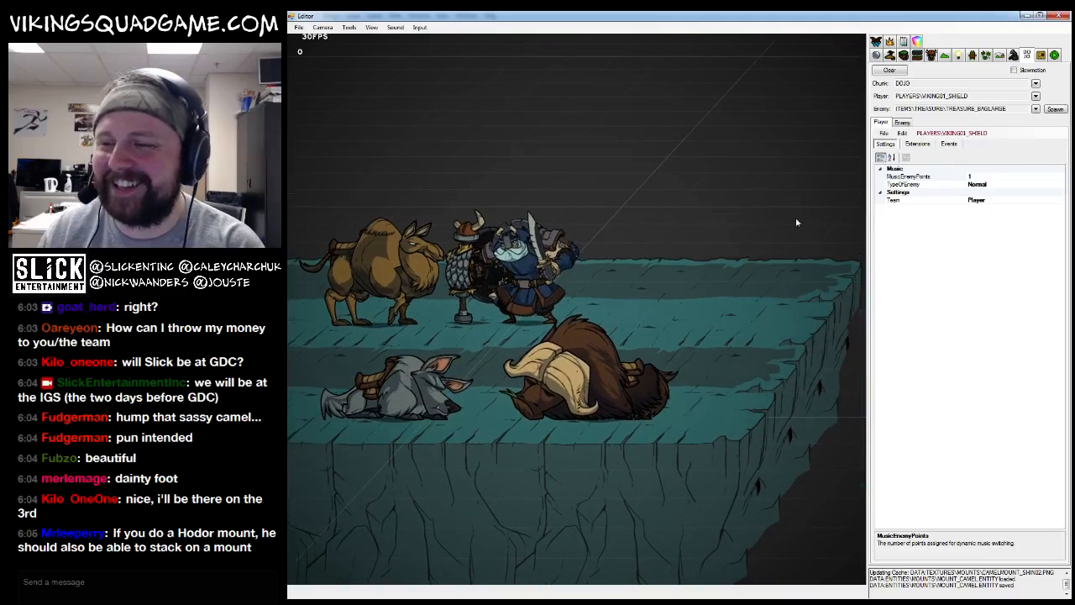
pyautogui.click(1055, 110)
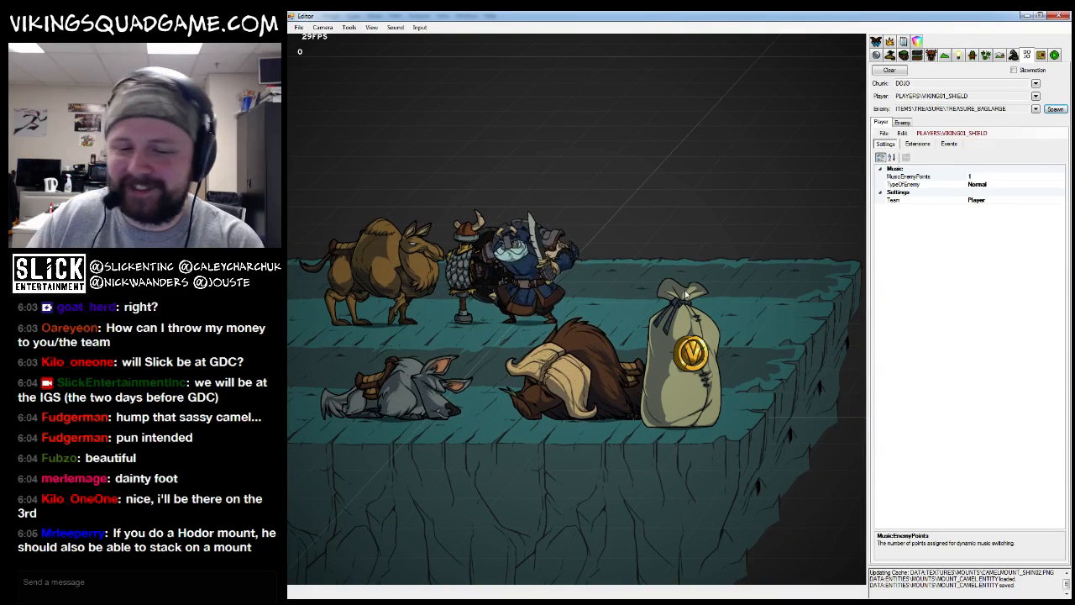
# Pick up the large treasure bag with the Viking, throw it, retrieve it and carry it to the ox
pyautogui.press('Right')
pyautogui.press('Down')
pyautogui.press('Left')
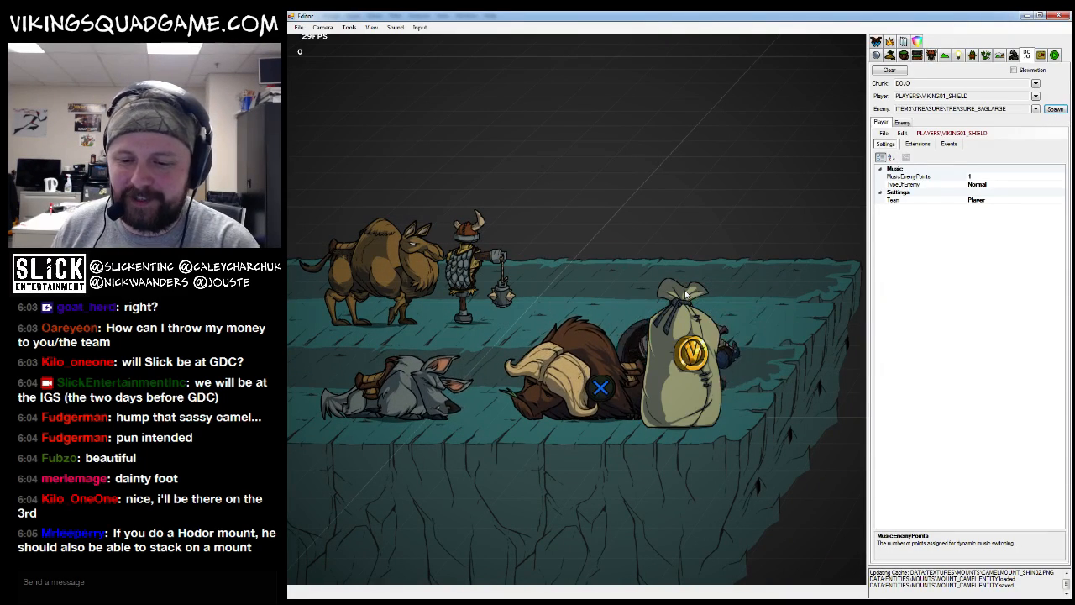
pyautogui.press('space')
pyautogui.press('Up')
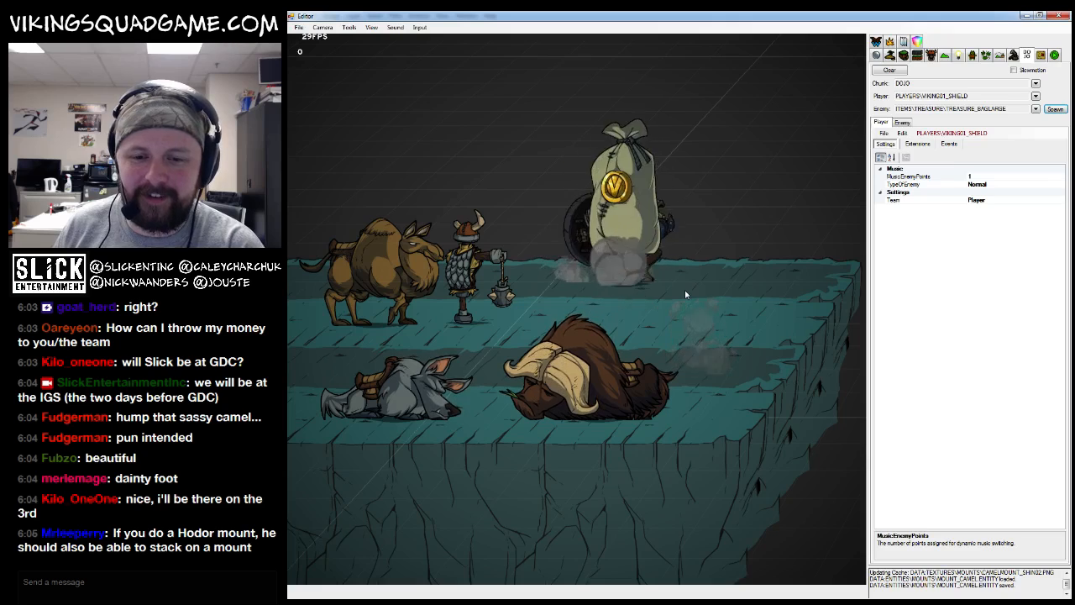
pyautogui.press('space')
pyautogui.press('Left')
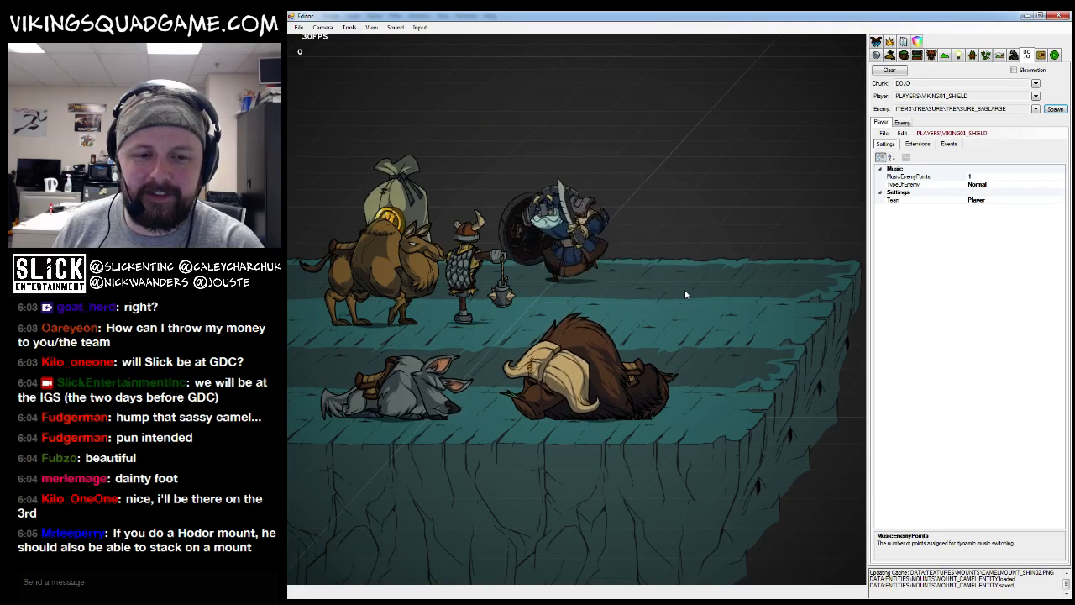
pyautogui.press('space')
pyautogui.press('Right')
pyautogui.press('Down')
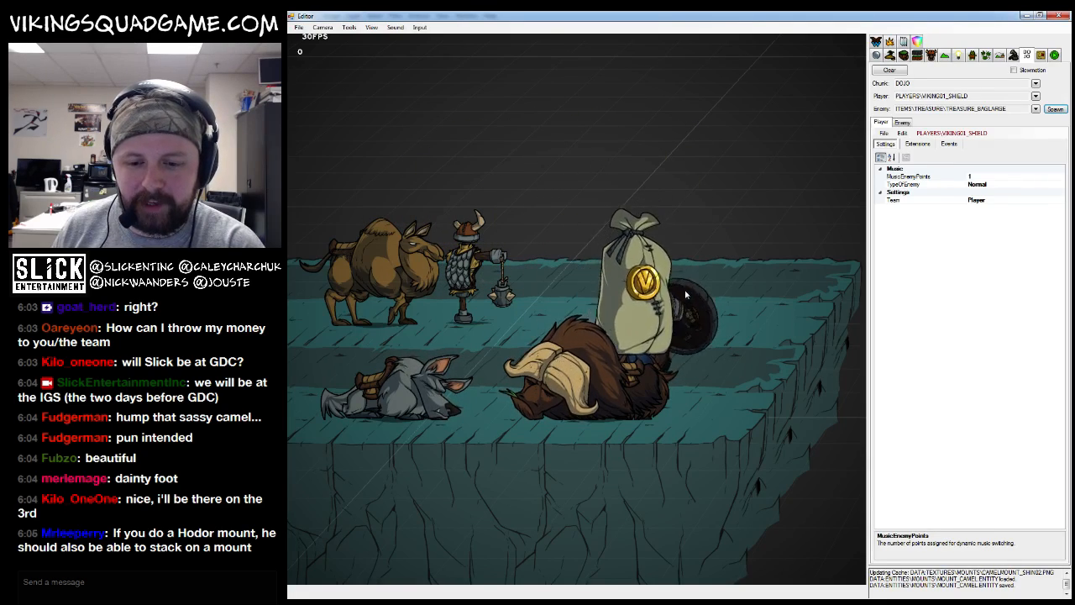
# Ride the ox mount around the dojo while the Viking carries the large treasure bag
pyautogui.press('Up')
pyautogui.press('Right')
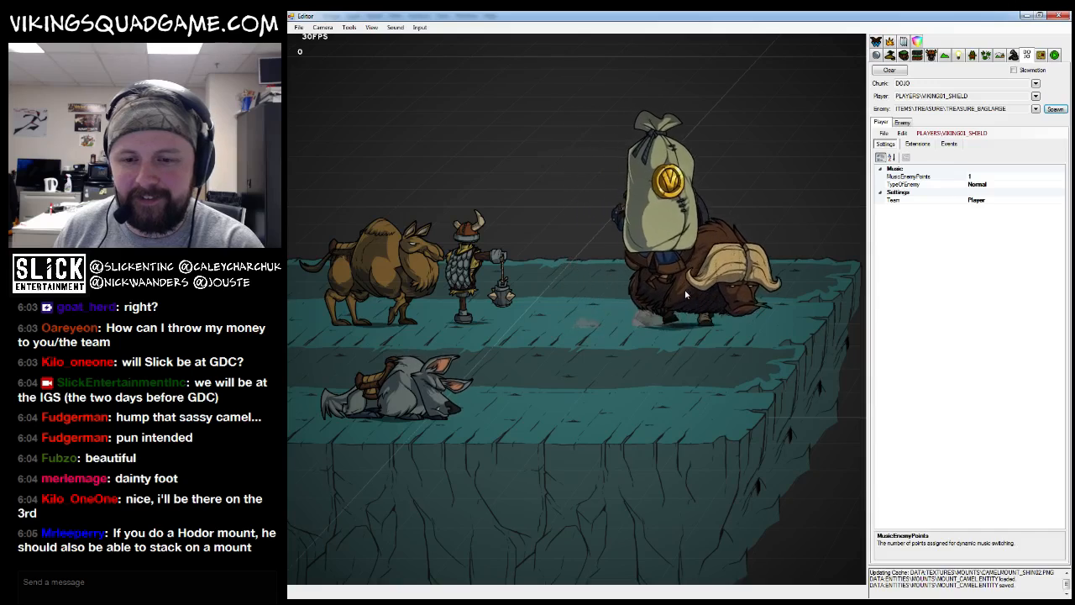
pyautogui.press('Left')
pyautogui.press('Right')
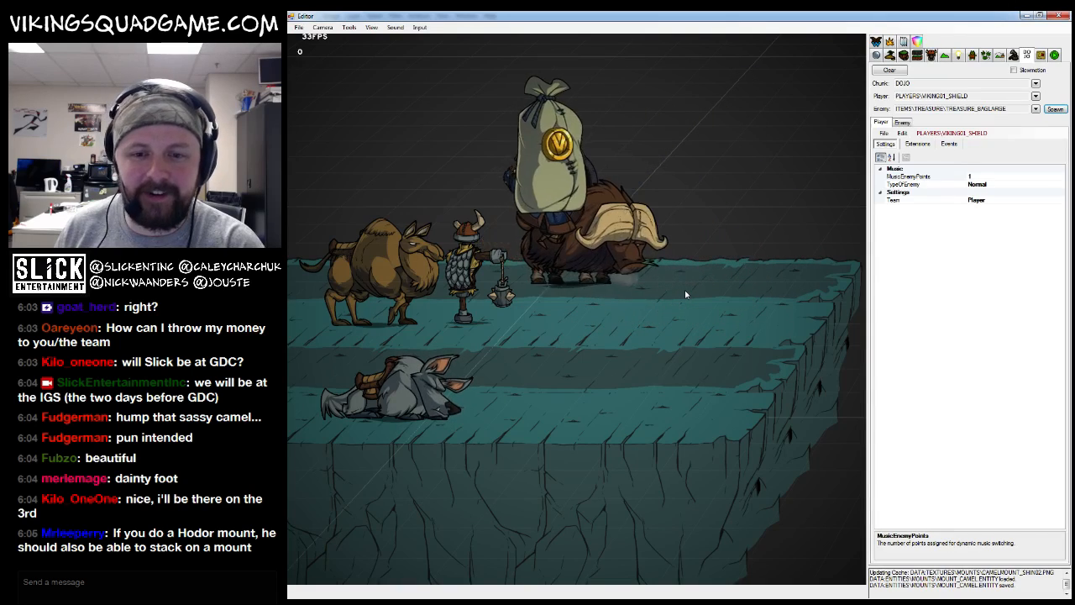
pyautogui.press('Down')
pyautogui.press('Left')
pyautogui.press('Up')
pyautogui.press('Down')
pyautogui.press('Down')
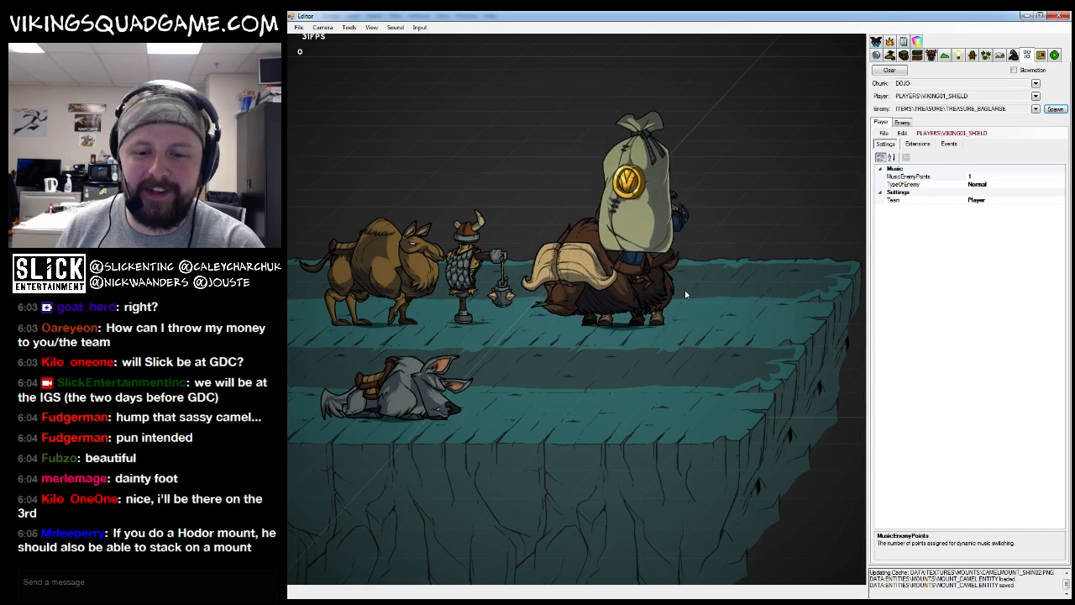
pyautogui.press('Down')
pyautogui.press('Left')
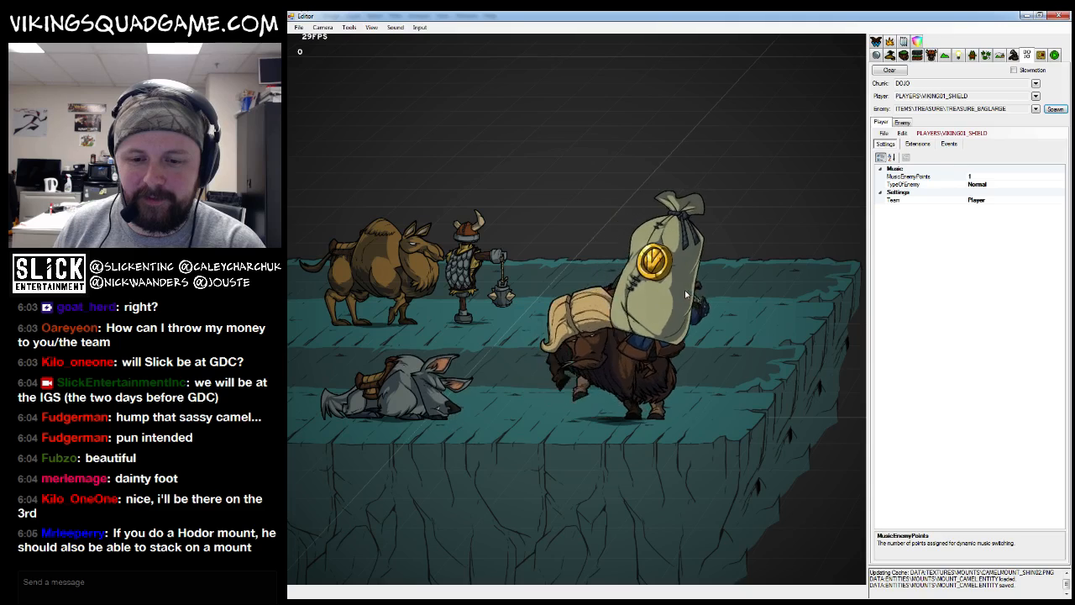
# Dismount the ox near the wolf and move the treasure bag across the dojo with the Viking on foot
pyautogui.press('Up')
pyautogui.press('Right')
pyautogui.press('Left')
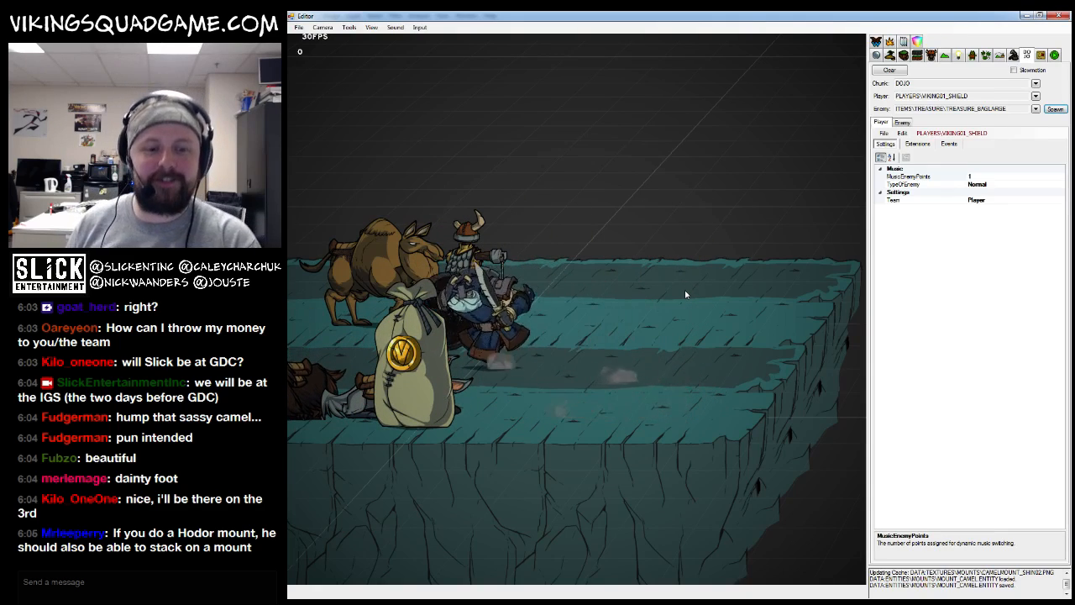
pyautogui.press('Up')
pyautogui.press('Right')
pyautogui.press('Left')
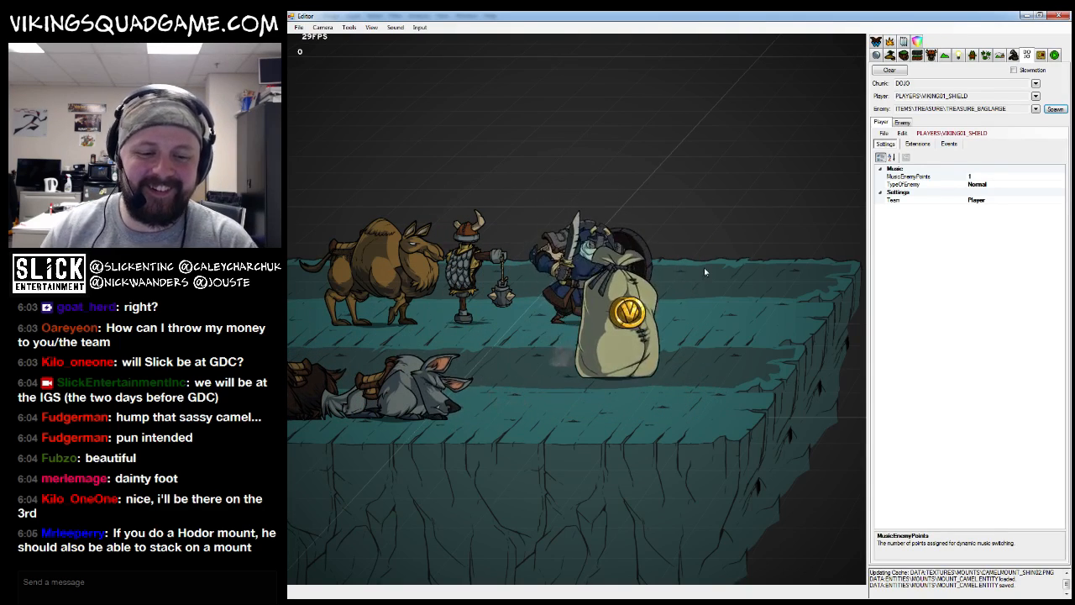
# Examine the ox, wolf and camel mounts together at close range in the dojo
pyautogui.moveTo(550, 483); pyautogui.dragTo(763, 446)
pyautogui.scroll(5, 763, 446)
pyautogui.moveTo(588, 419); pyautogui.dragTo(726, 413)
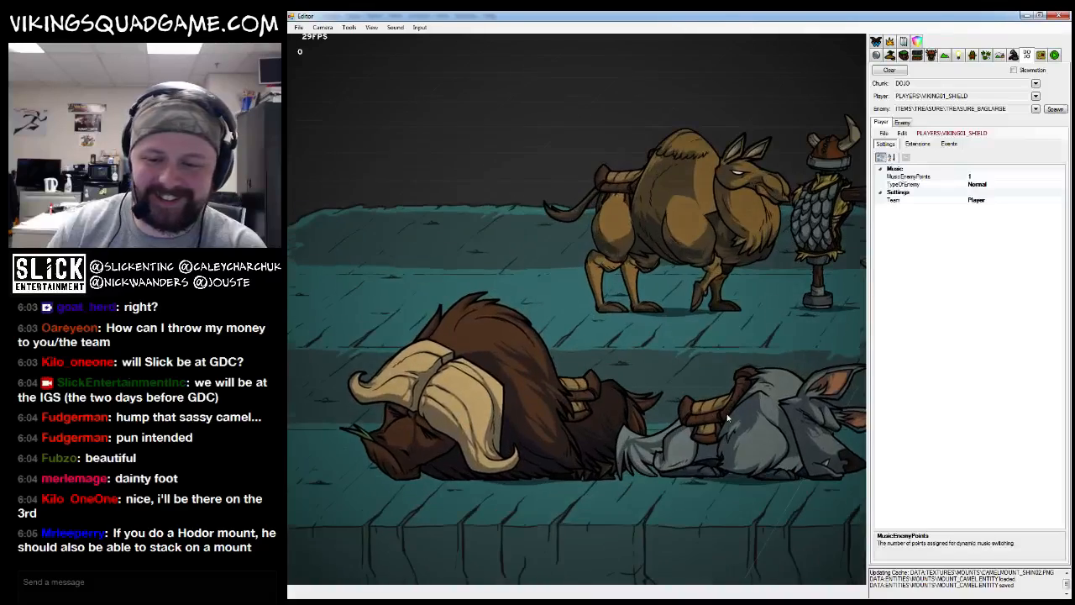
# Switch from the dojo to Photoshop and examine the coloured camel artwork and the mount sketches around it
pyautogui.scroll(-2, 695, 399)
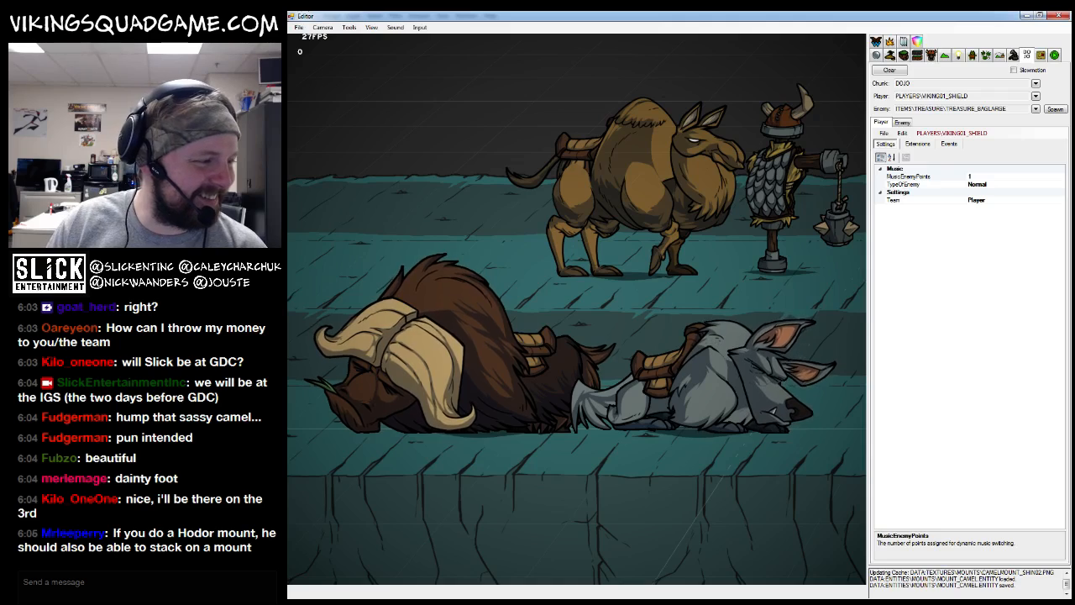
pyautogui.hotkey('alt', 'Tab')
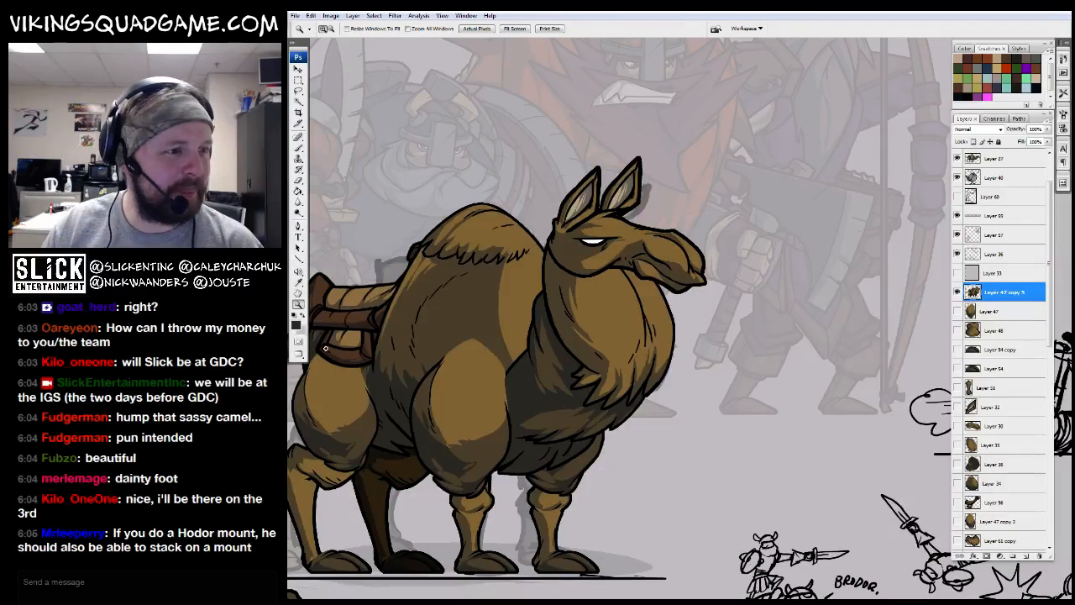
pyautogui.moveTo(636, 342); pyautogui.dragTo(584, 293)
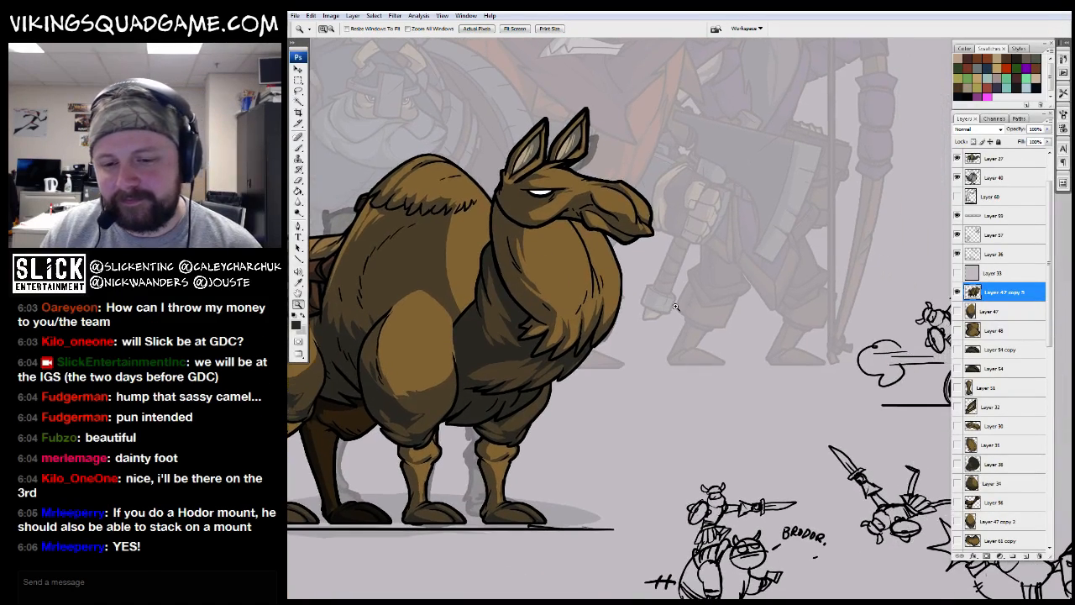
pyautogui.hotkey('ctrl', '-')
pyautogui.hotkey('ctrl', '-')
pyautogui.moveTo(707, 319)
pyautogui.mouseDown()
pyautogui.moveTo(646, 358)
pyautogui.moveTo(720, 330)
pyautogui.moveTo(671, 328)
pyautogui.moveTo(688, 250)
pyautogui.mouseUp()
pyautogui.press('b')
pyautogui.moveTo(635, 305); pyautogui.dragTo(636, 294)
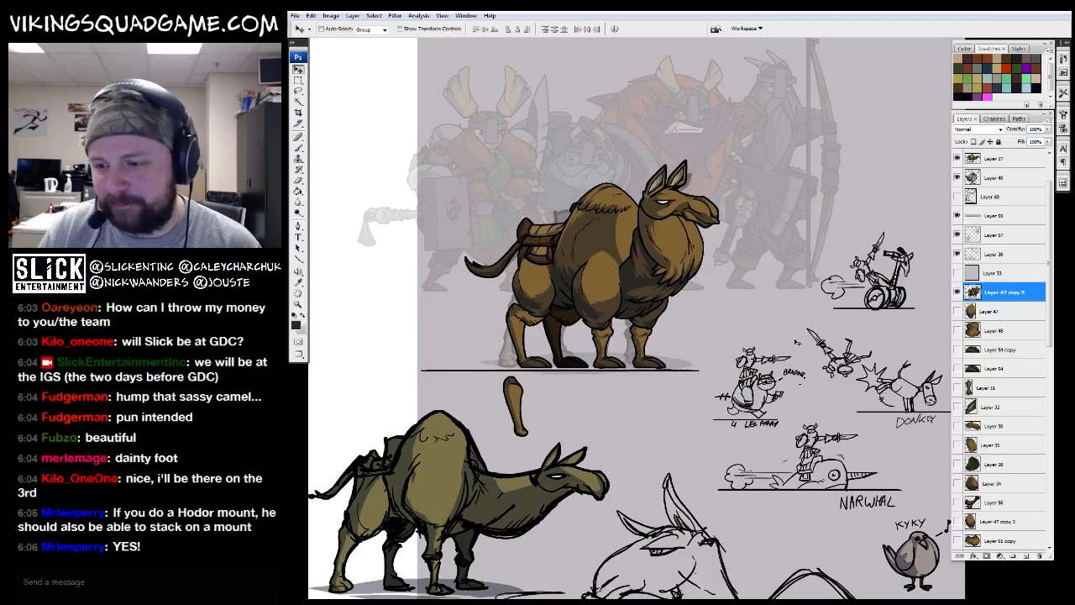
pyautogui.press('z')
pyautogui.moveTo(394, 85); pyautogui.dragTo(966, 576)
pyautogui.moveTo(706, 281); pyautogui.dragTo(632, 434)
pyautogui.moveTo(633, 371); pyautogui.dragTo(585, 266)
pyautogui.keyDown('alt'); pyautogui.click(624, 240); pyautogui.keyUp('alt')
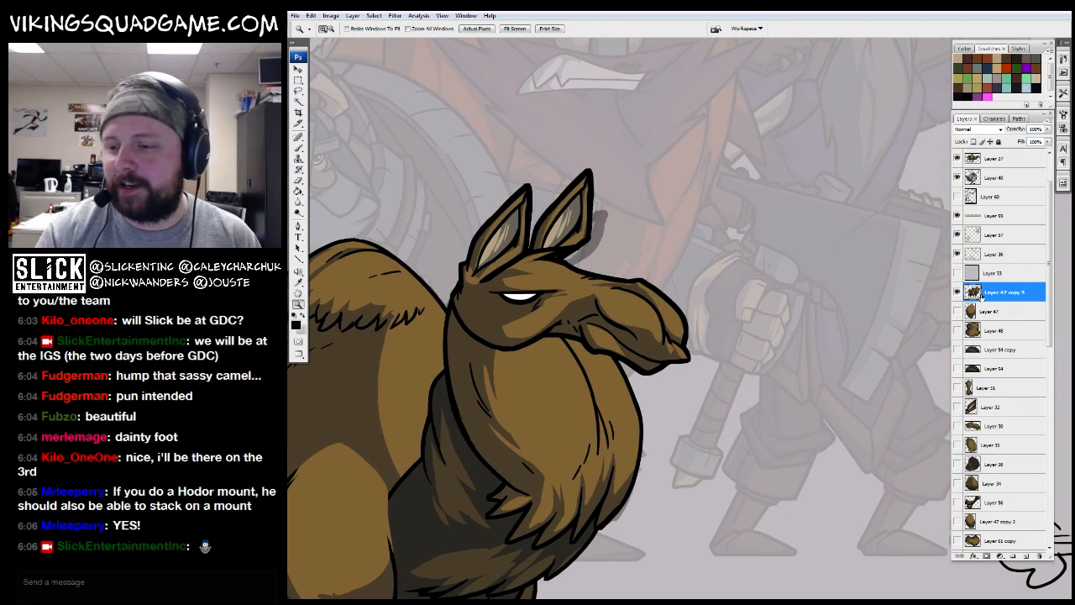
# Add a new layer above the camel artwork and draw a short black diagonal speech line above the camel's muzzle
pyautogui.click(1026, 557)
pyautogui.moveTo(667, 349); pyautogui.dragTo(681, 398)
pyautogui.click(663, 323)
pyautogui.click(663, 322)
pyautogui.press('b')
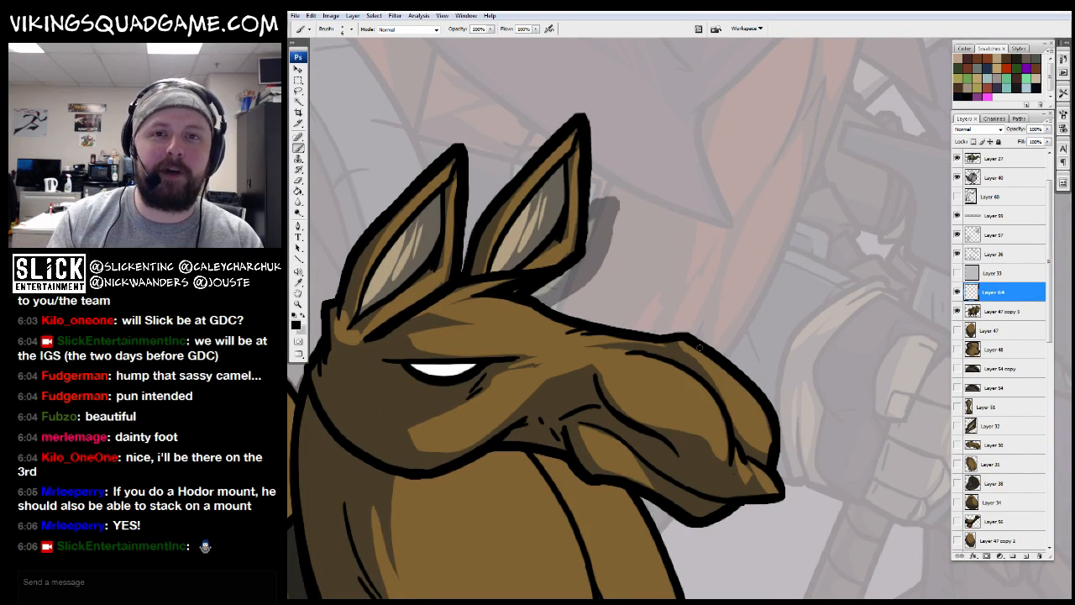
pyautogui.moveTo(712, 316)
pyautogui.mouseDown()
pyautogui.moveTo(712, 328)
pyautogui.moveTo(734, 299)
pyautogui.moveTo(718, 348)
pyautogui.mouseUp()
pyautogui.keyDown('alt'); pyautogui.click(734, 309); pyautogui.keyUp('alt')
pyautogui.keyDown('alt'); pyautogui.click(733, 310); pyautogui.keyUp('alt')
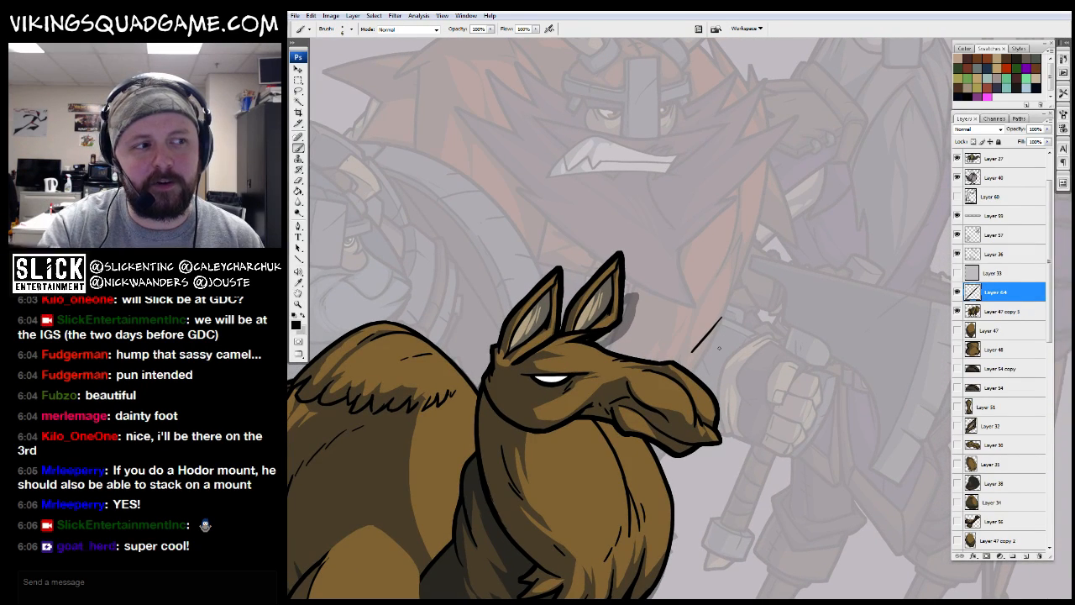
# Handwrite "thanks guys" in black at the upper end of the camel's speech line
pyautogui.keyDown('ctrl'); pyautogui.click(719, 348); pyautogui.keyUp('ctrl')
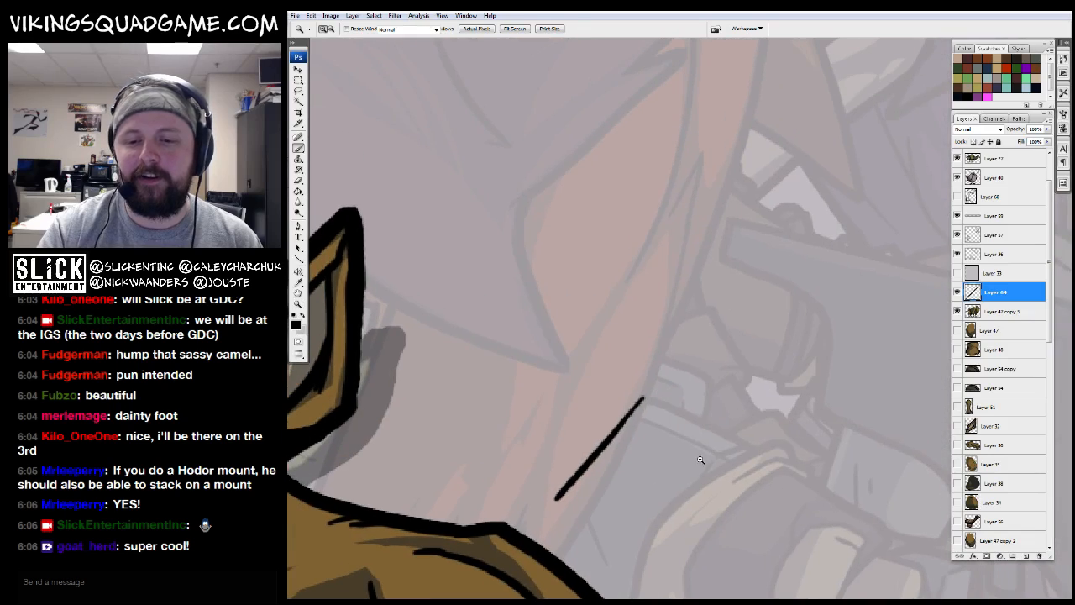
pyautogui.moveTo(673, 306); pyautogui.dragTo(665, 378)
pyautogui.moveTo(642, 340); pyautogui.dragTo(702, 334)
pyautogui.moveTo(706, 299)
pyautogui.mouseDown()
pyautogui.moveTo(699, 348)
pyautogui.moveTo(734, 347)
pyautogui.moveTo(727, 373)
pyautogui.mouseUp()
pyautogui.moveTo(744, 349)
pyautogui.mouseDown()
pyautogui.moveTo(737, 362)
pyautogui.moveTo(771, 388)
pyautogui.moveTo(805, 375)
pyautogui.mouseUp()
pyautogui.moveTo(829, 340); pyautogui.dragTo(812, 375)
pyautogui.moveTo(875, 382); pyautogui.dragTo(759, 372)
pyautogui.moveTo(745, 330)
pyautogui.mouseDown()
pyautogui.moveTo(765, 346)
pyautogui.moveTo(740, 386)
pyautogui.mouseUp()
pyautogui.moveTo(782, 330); pyautogui.dragTo(821, 343)
pyautogui.moveTo(836, 316); pyautogui.dragTo(796, 398)
pyautogui.moveTo(860, 309); pyautogui.dragTo(835, 351)
pyautogui.press('z')
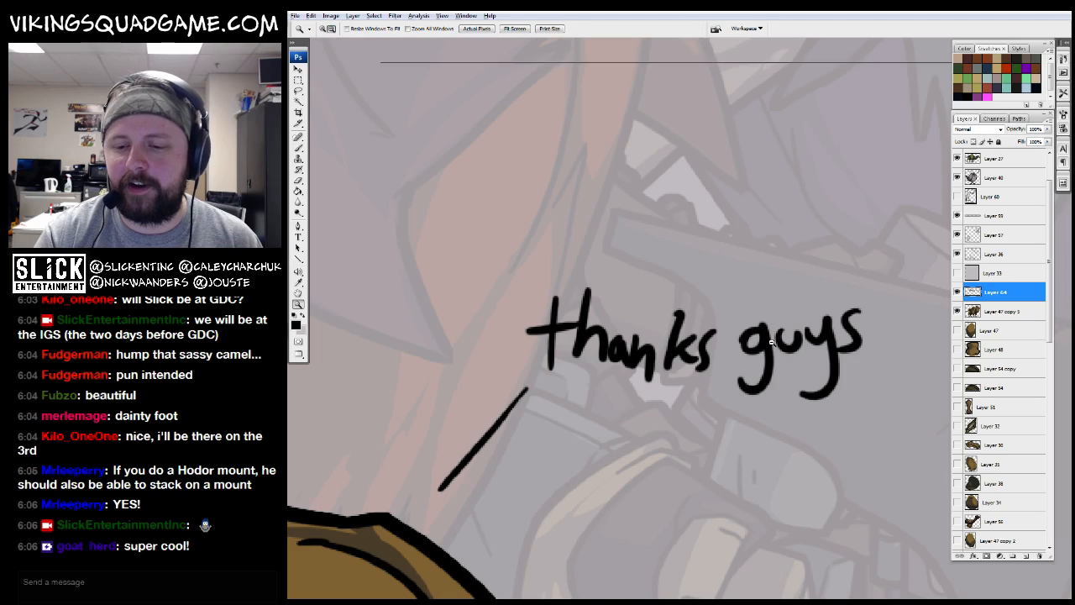
pyautogui.keyDown('alt'); pyautogui.click(776, 343); pyautogui.keyUp('alt')
pyautogui.keyDown('alt'); pyautogui.click(776, 344); pyautogui.keyUp('alt')
pyautogui.keyDown('alt'); pyautogui.click(777, 344); pyautogui.keyUp('alt')
pyautogui.keyDown('alt'); pyautogui.click(777, 344); pyautogui.keyUp('alt')
pyautogui.moveTo(727, 435); pyautogui.dragTo(752, 329)
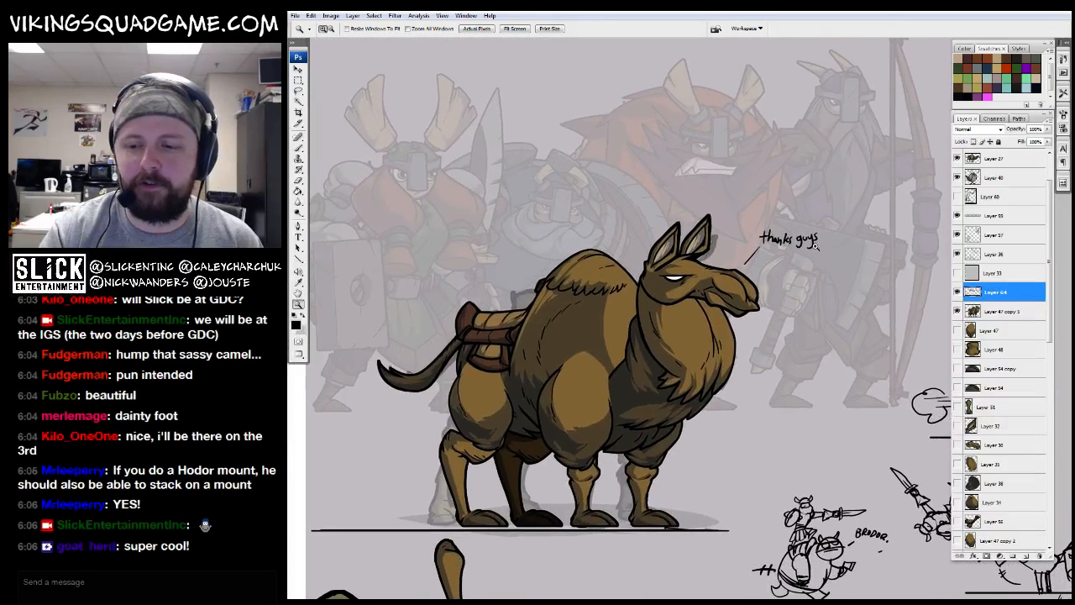
# Draw a large exclamation mark after the handwritten "thanks guys" beside the camel's head
pyautogui.moveTo(911, 167); pyautogui.dragTo(771, 290)
pyautogui.moveTo(655, 270); pyautogui.dragTo(623, 348)
pyautogui.click(609, 375)
pyautogui.press('z')
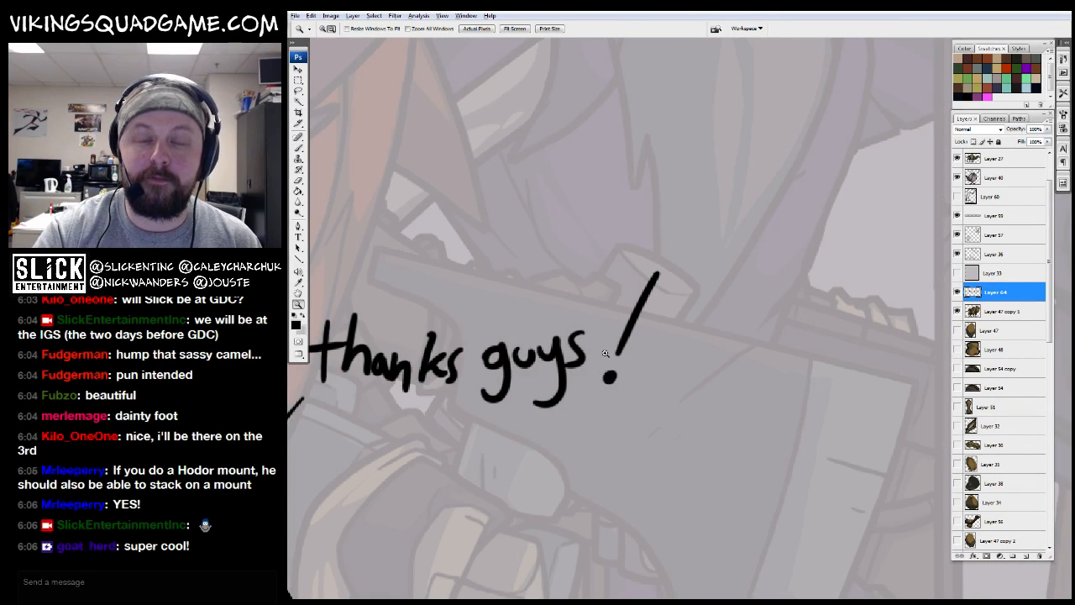
pyautogui.keyDown('alt'); pyautogui.click(624, 293); pyautogui.keyUp('alt')
pyautogui.keyDown('alt'); pyautogui.click(624, 293); pyautogui.keyUp('alt')
pyautogui.keyDown('alt'); pyautogui.click(614, 421); pyautogui.keyUp('alt')
pyautogui.keyDown('alt'); pyautogui.click(613, 403); pyautogui.keyUp('alt')
pyautogui.moveTo(557, 465); pyautogui.dragTo(711, 328)
pyautogui.click(710, 327)
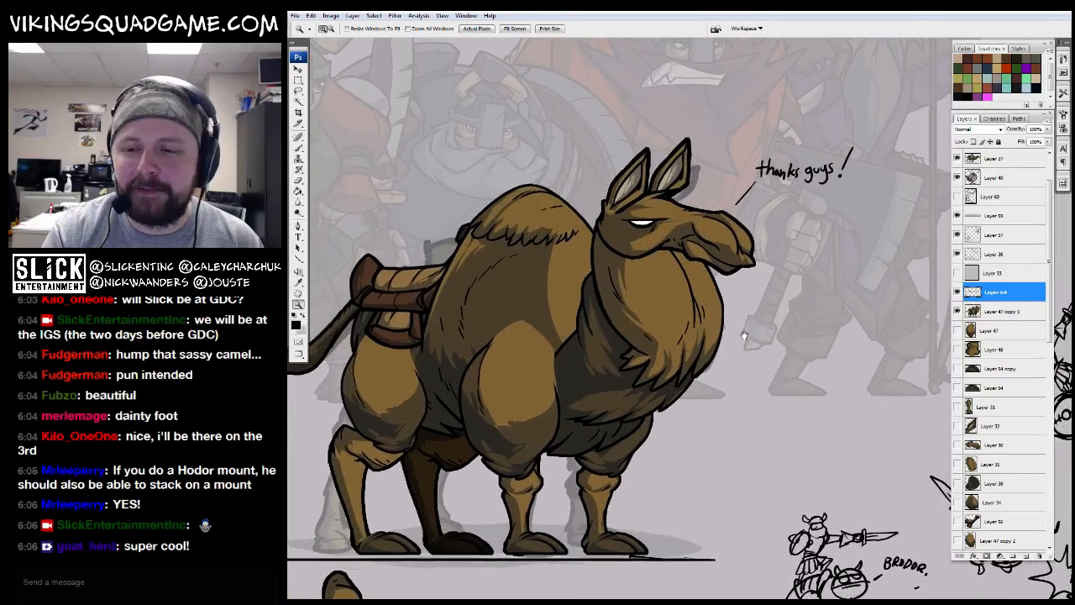